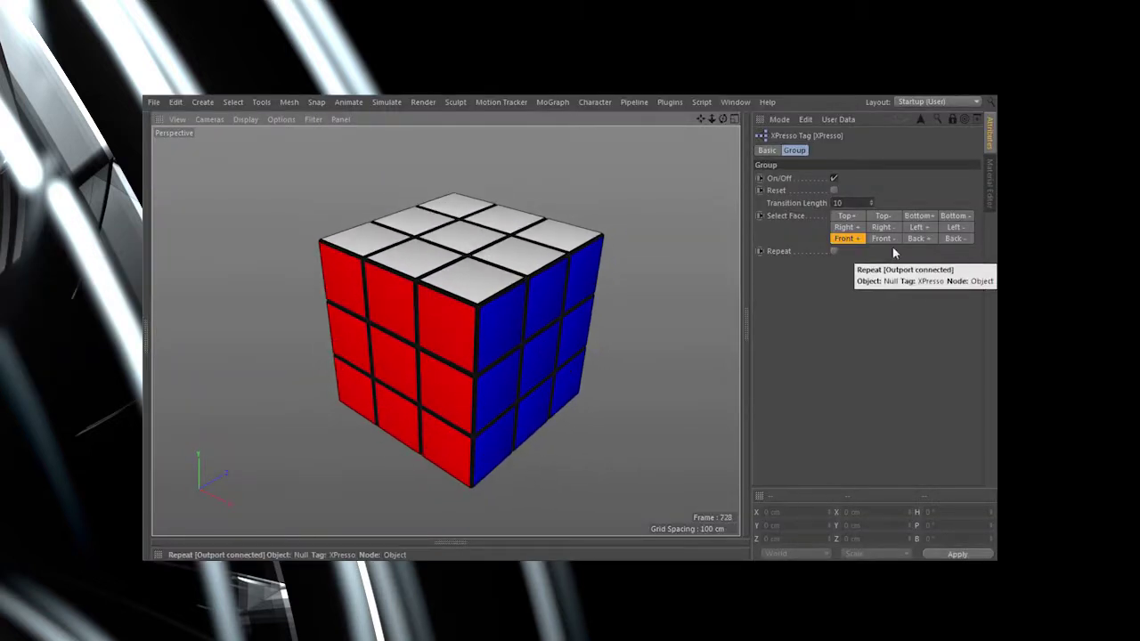
# Turn on Repeat and turn the cube's front, right, top, bottom, left and back layers.
pyautogui.click(834, 252)
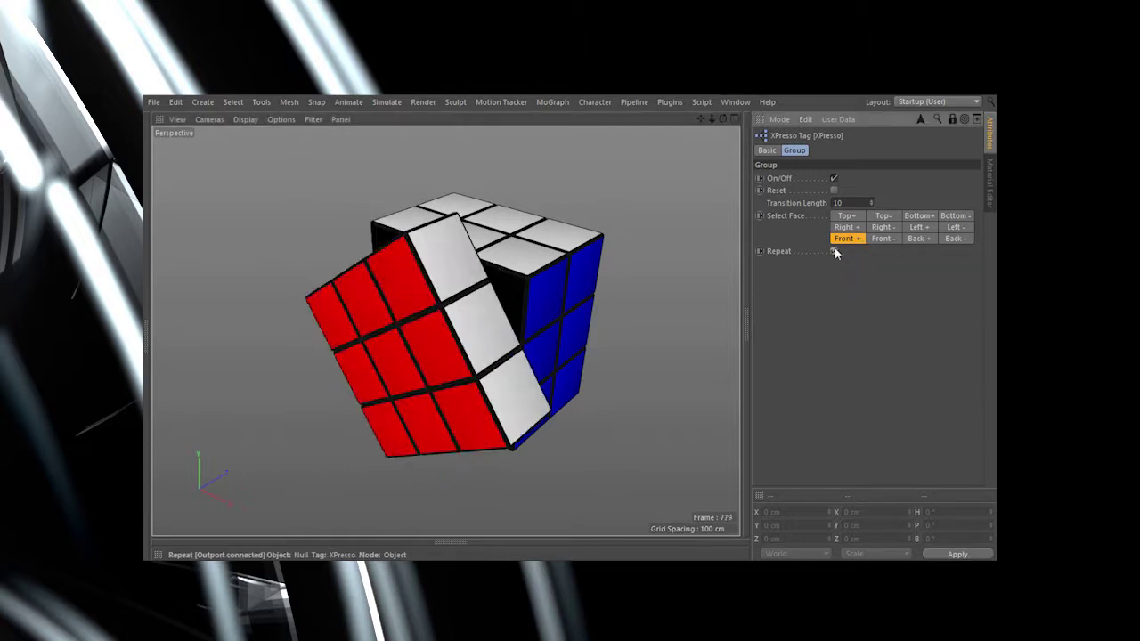
pyautogui.click(882, 239)
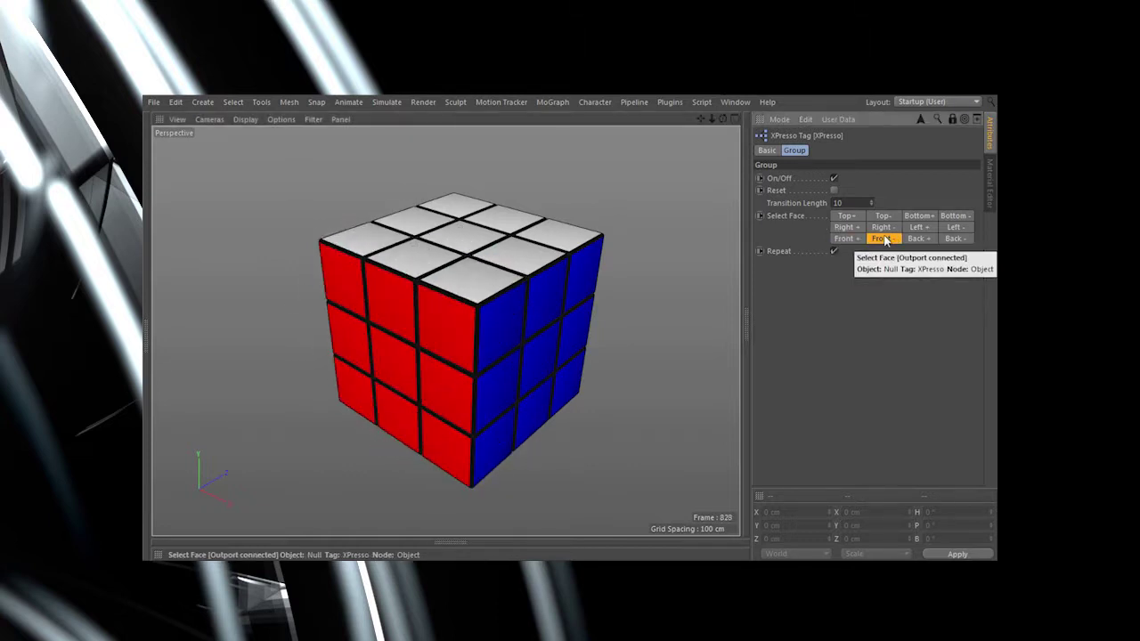
pyautogui.click(881, 227)
pyautogui.click(852, 228)
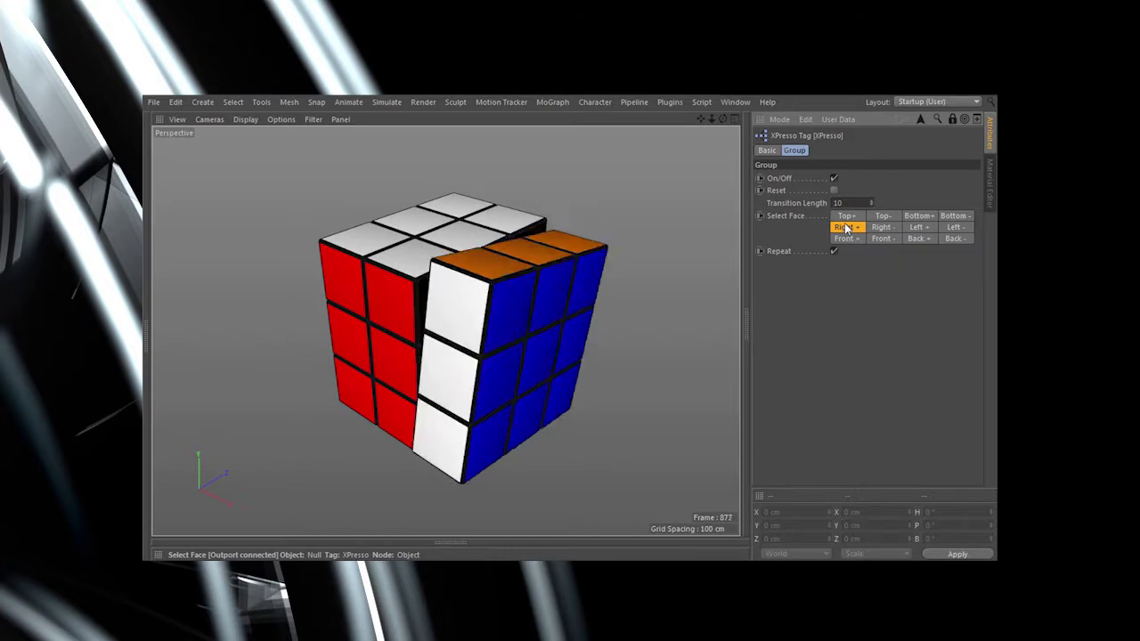
pyautogui.click(846, 216)
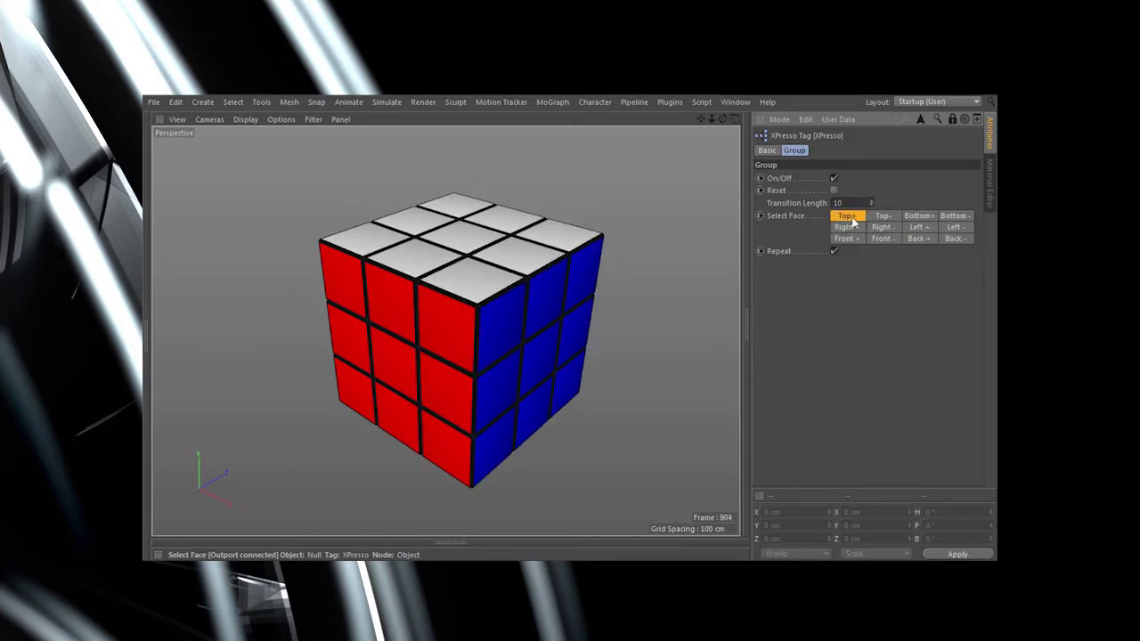
pyautogui.click(918, 216)
pyautogui.click(954, 229)
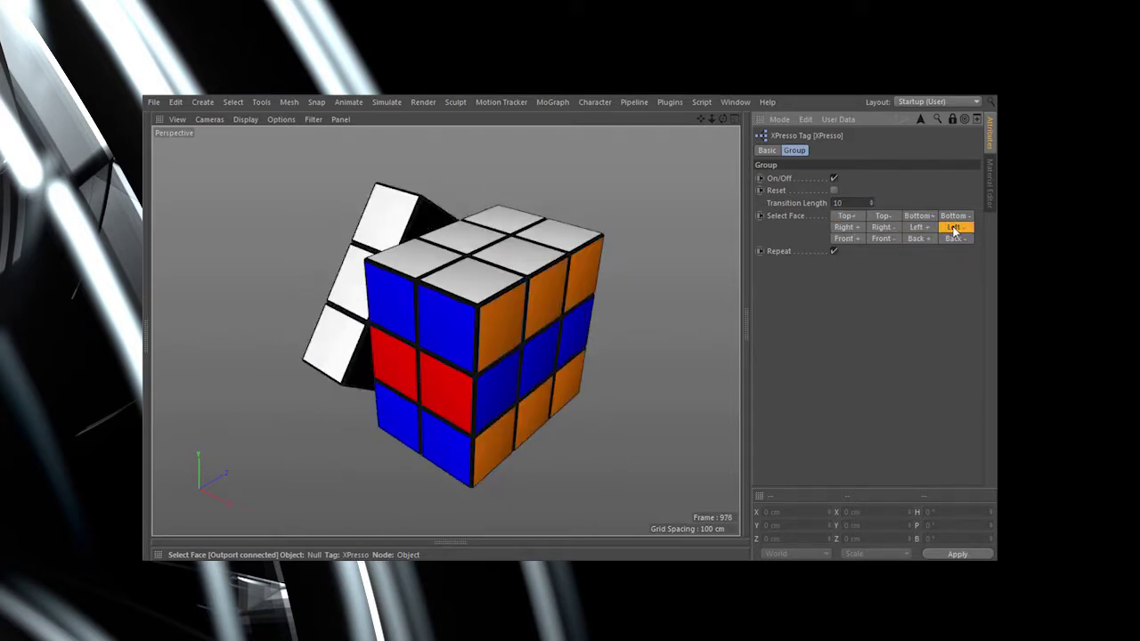
pyautogui.click(914, 238)
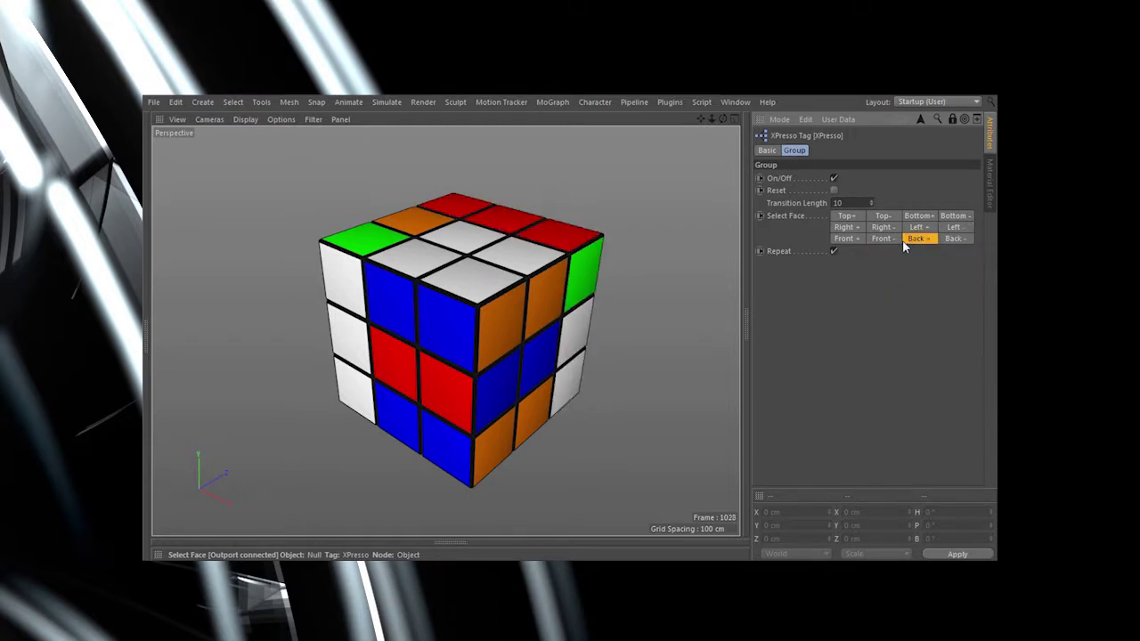
pyautogui.click(877, 237)
pyautogui.click(847, 228)
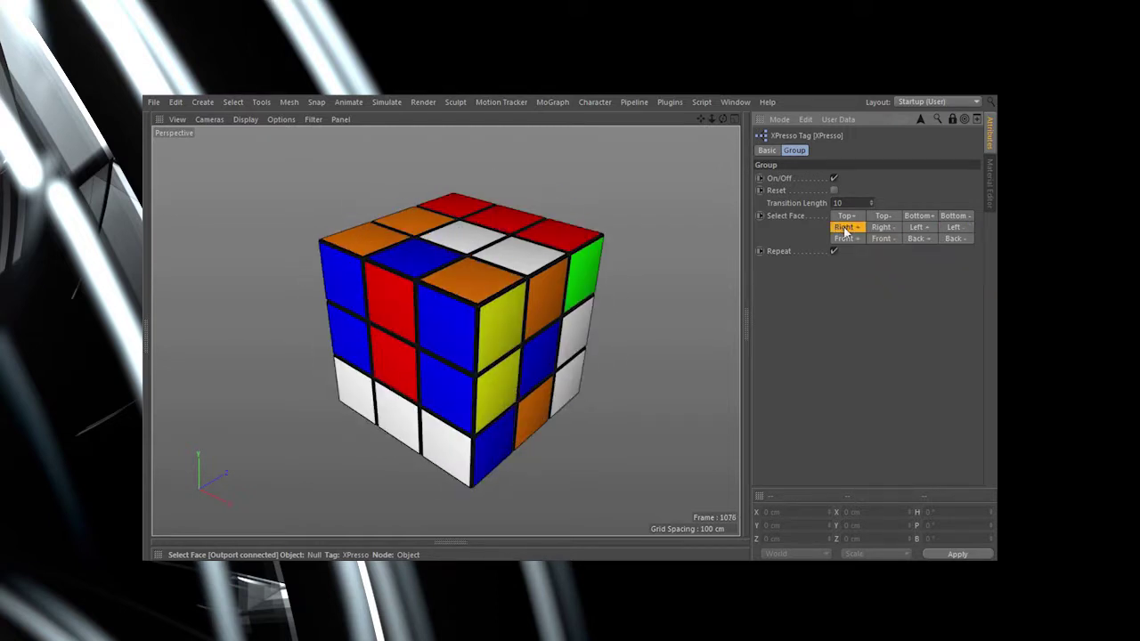
pyautogui.click(848, 217)
# Turn the top, left and right layers, turn off Repeat, turn front, back and left, then open XPresso.
pyautogui.keyDown('alt'); pyautogui.moveTo(517, 335); pyautogui.dragTo(538, 384); pyautogui.keyUp('alt')
pyautogui.click(884, 218)
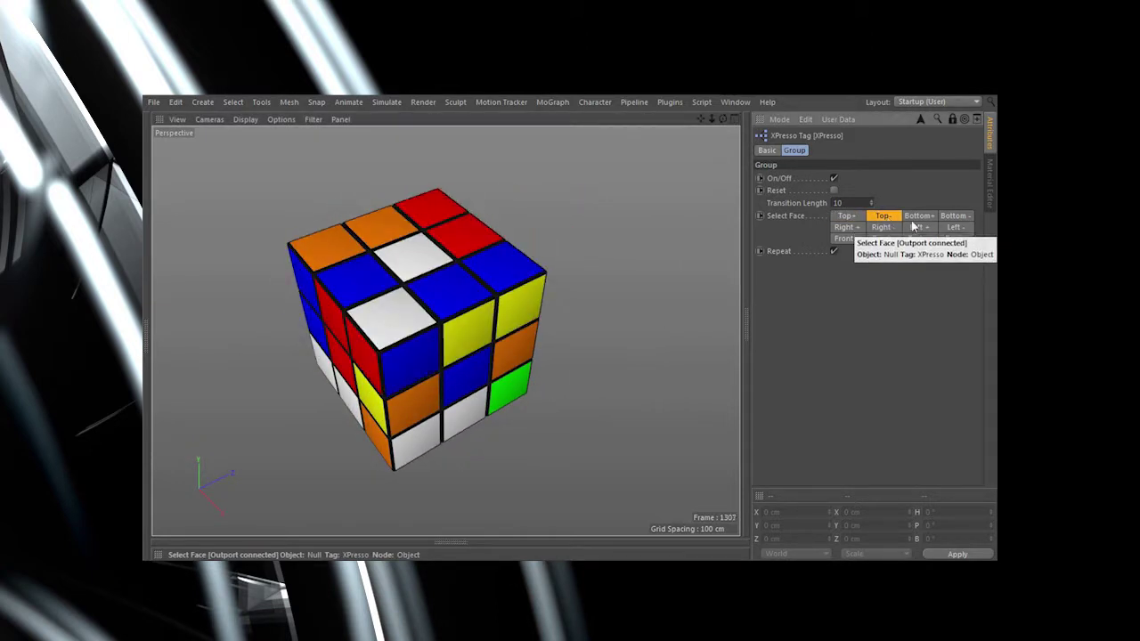
pyautogui.click(920, 227)
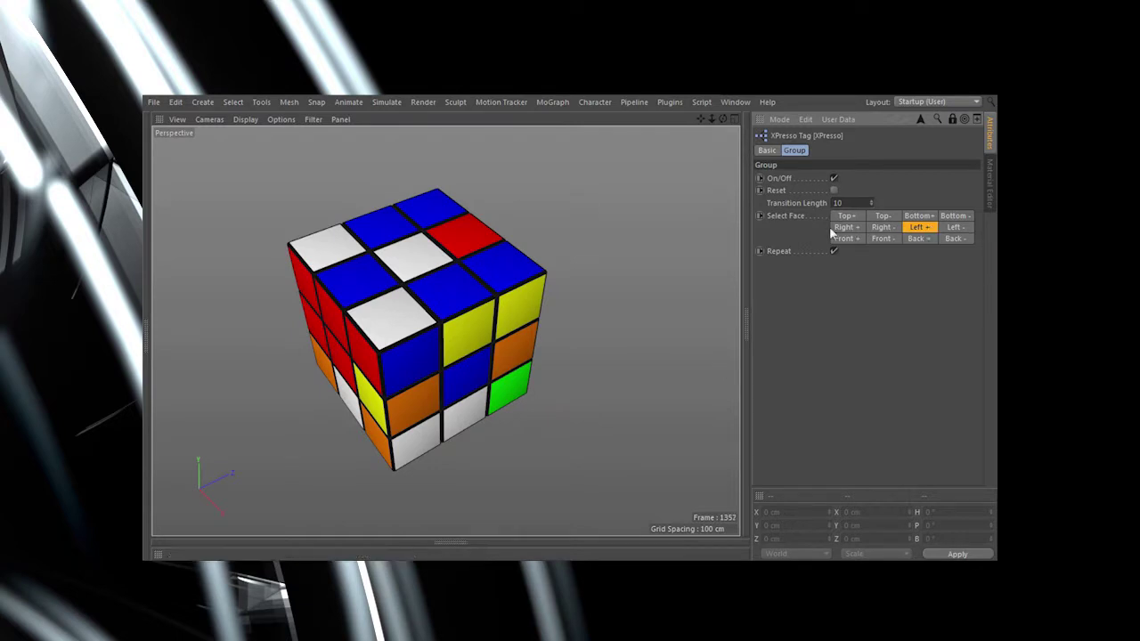
pyautogui.click(860, 228)
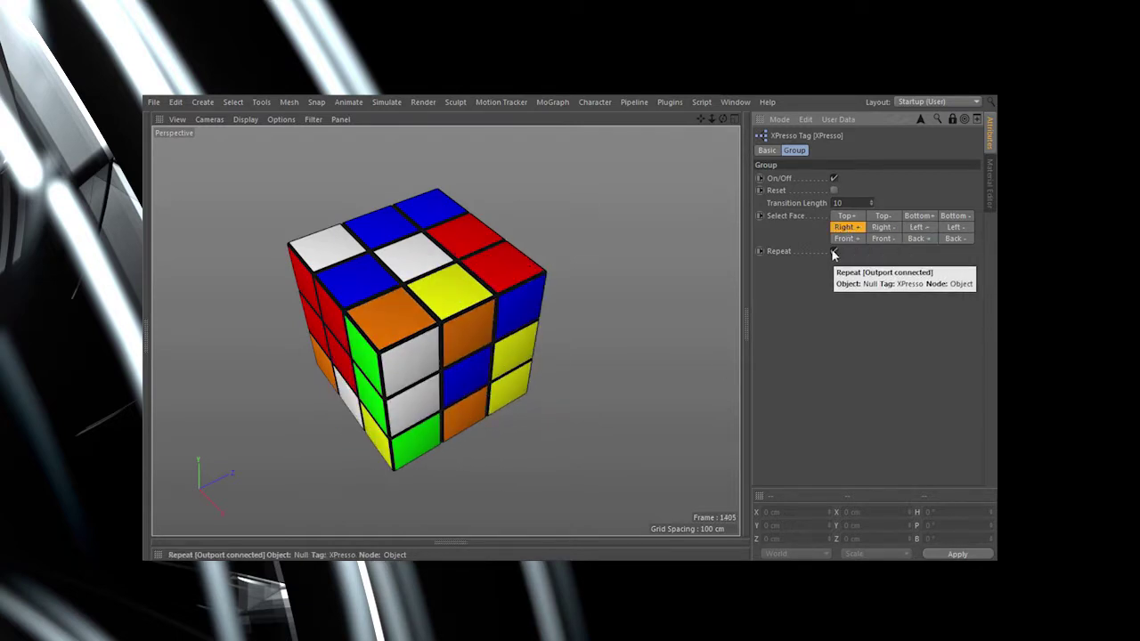
pyautogui.click(834, 251)
pyautogui.click(882, 240)
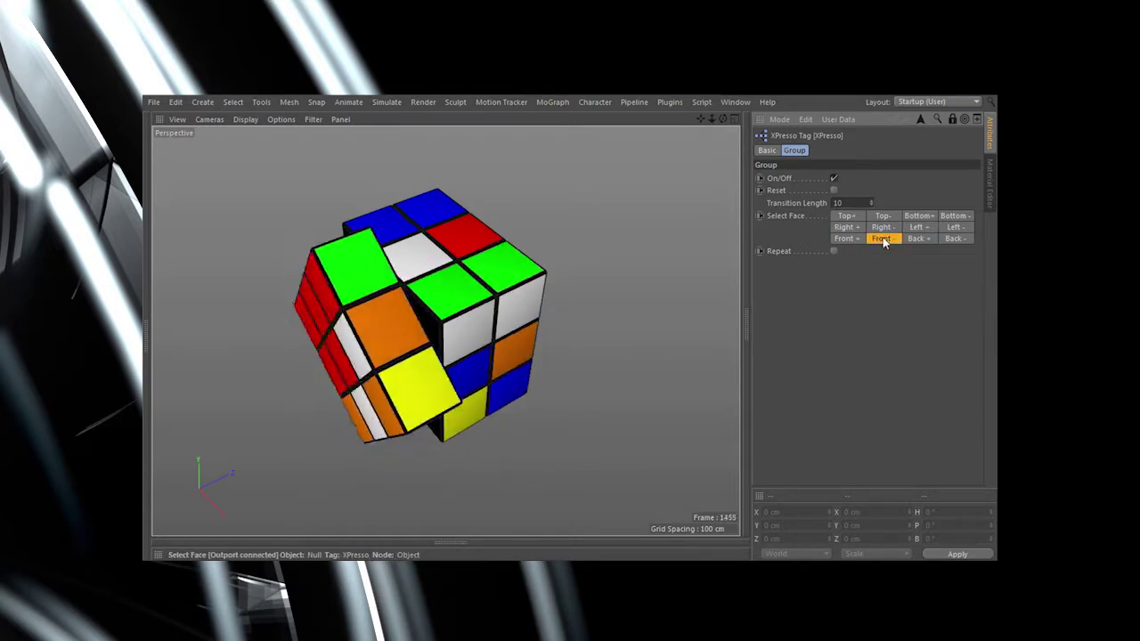
pyautogui.click(924, 240)
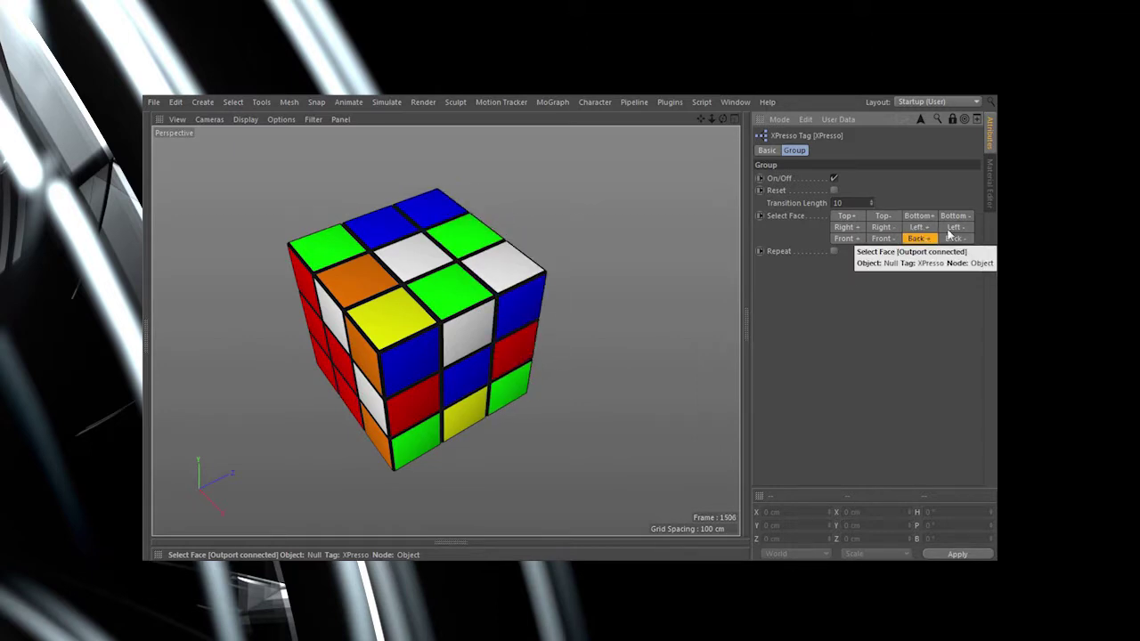
pyautogui.click(954, 228)
pyautogui.keyDown('alt'); pyautogui.moveTo(418, 338); pyautogui.dragTo(588, 377); pyautogui.keyUp('alt')
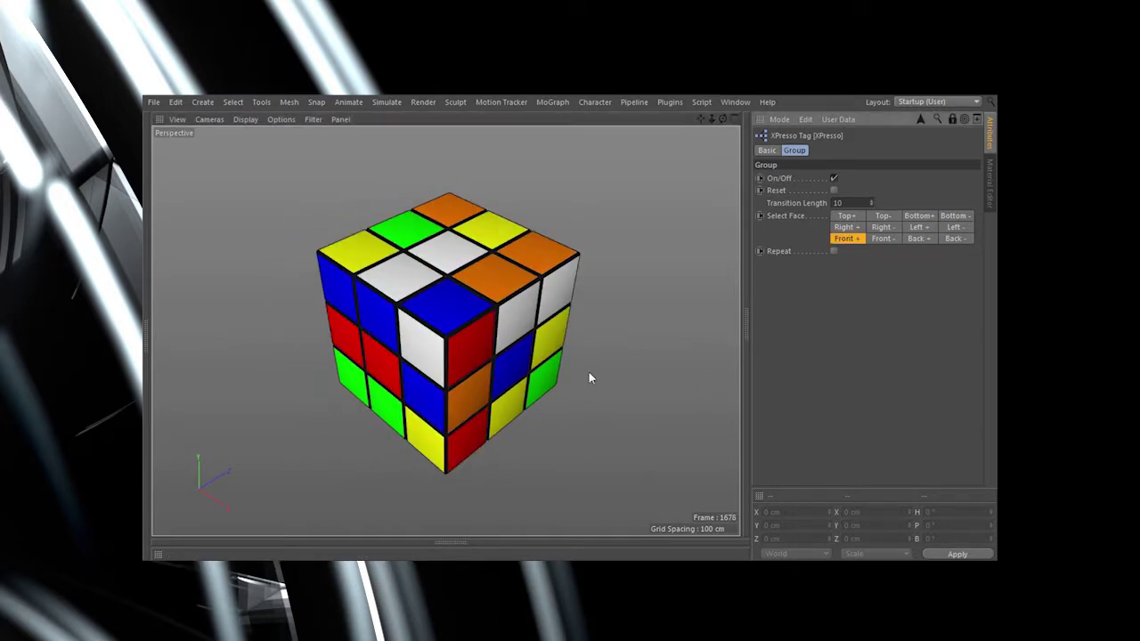
pyautogui.click(463, 542)
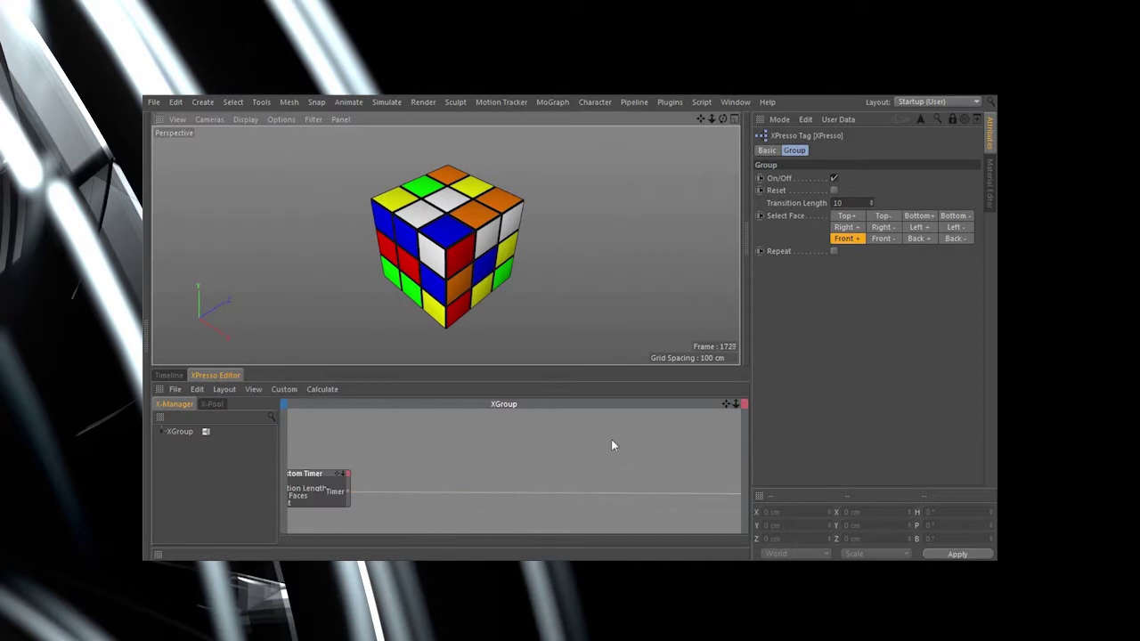
# Zoom out over the whole XPresso graph and play the face-turn animation with F8.
pyautogui.scroll(-3, 611, 439)
pyautogui.scroll(-5, 459, 436)
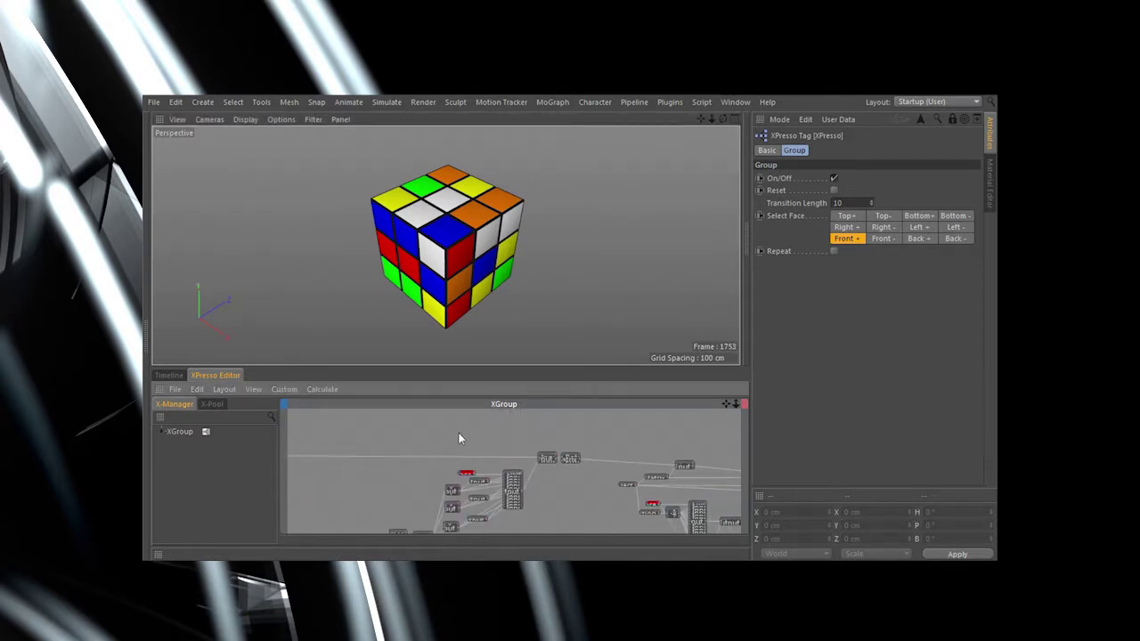
pyautogui.scroll(-2, 618, 504)
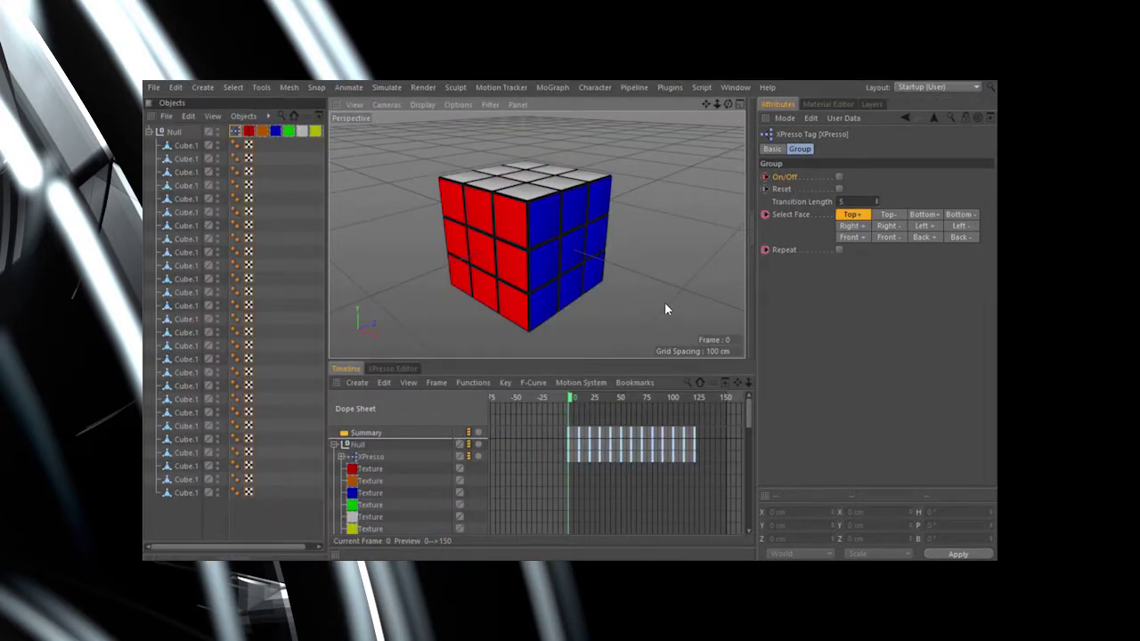
pyautogui.press('F8')
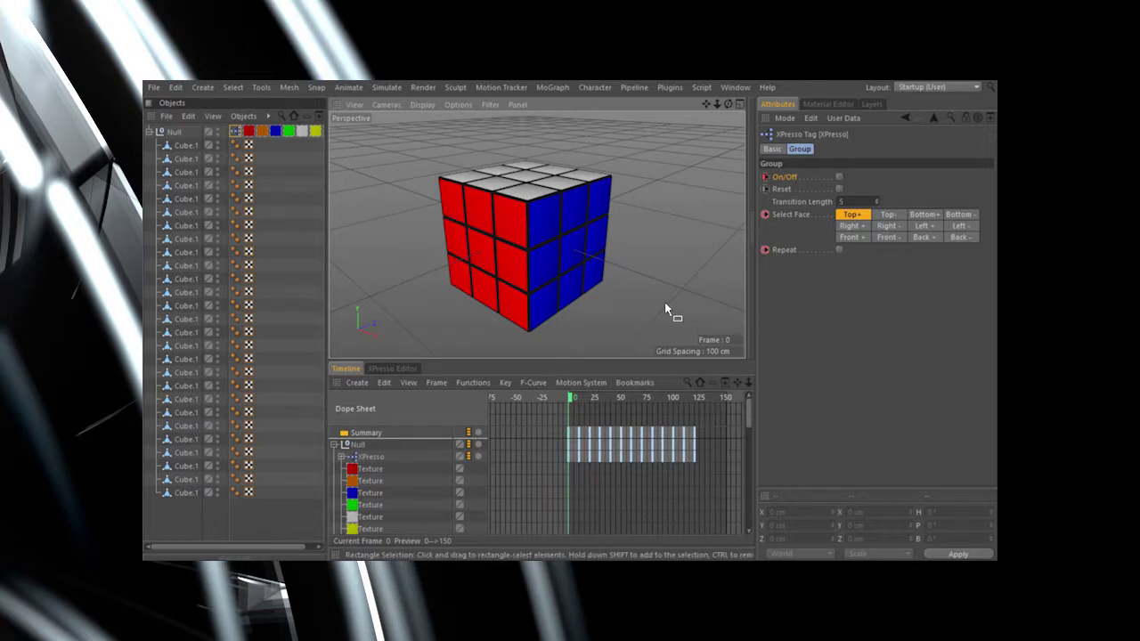
# Jump to the end frame, reset the cube, then turn the Bottom+, Right-, Right+, Top+, Back+ and Left- layers.
pyautogui.hotkey('shift', 'g')
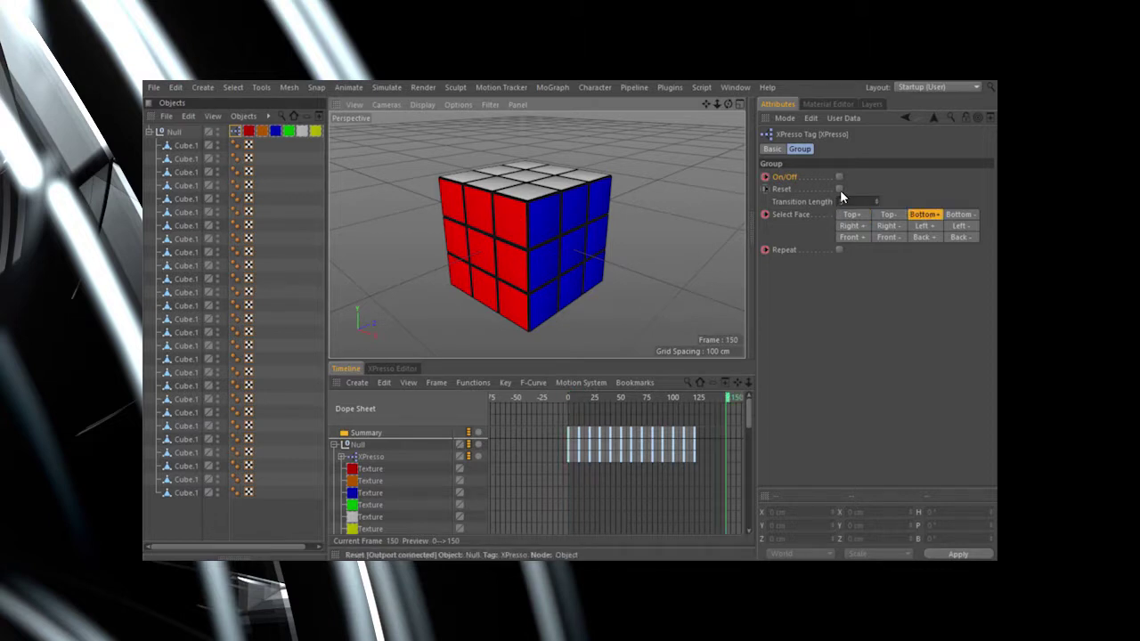
pyautogui.click(840, 191)
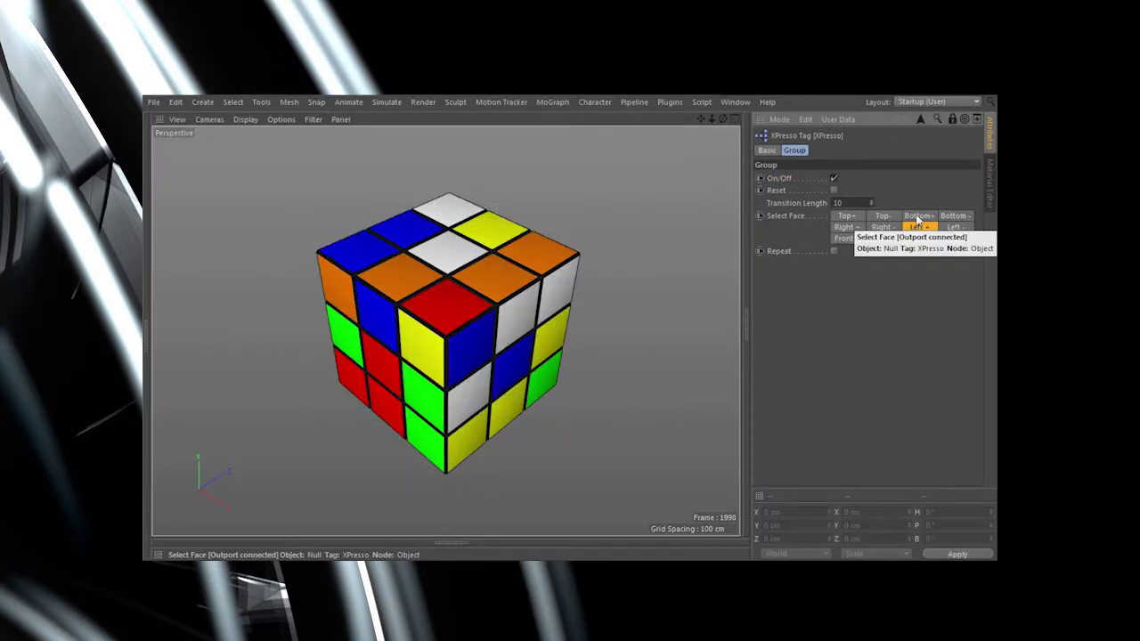
pyautogui.click(918, 217)
pyautogui.click(882, 228)
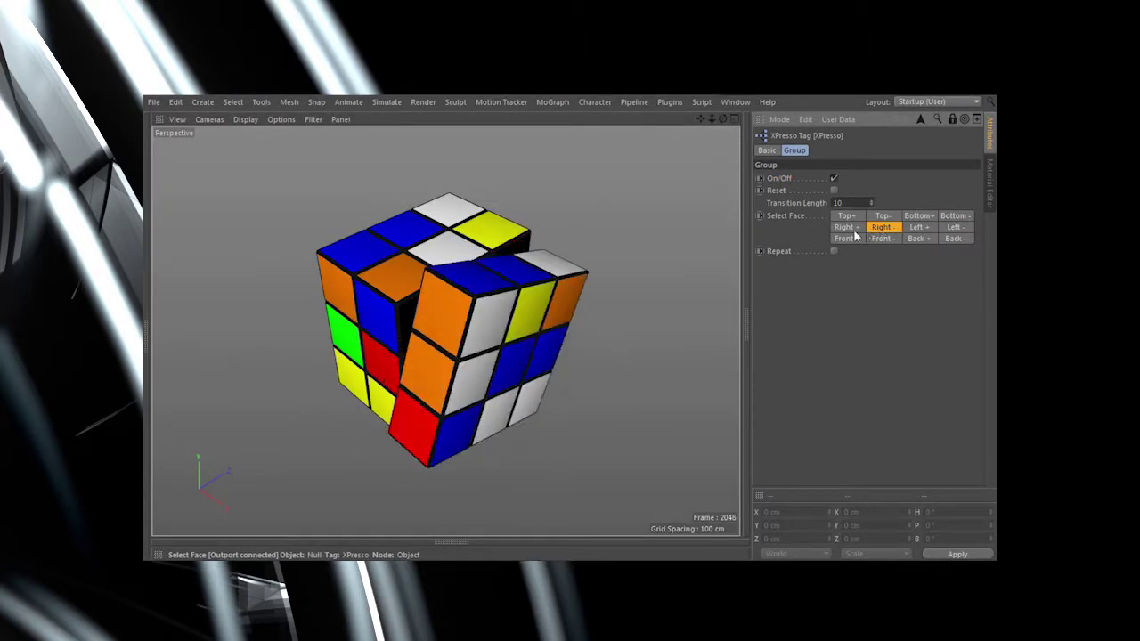
pyautogui.click(842, 228)
pyautogui.click(846, 216)
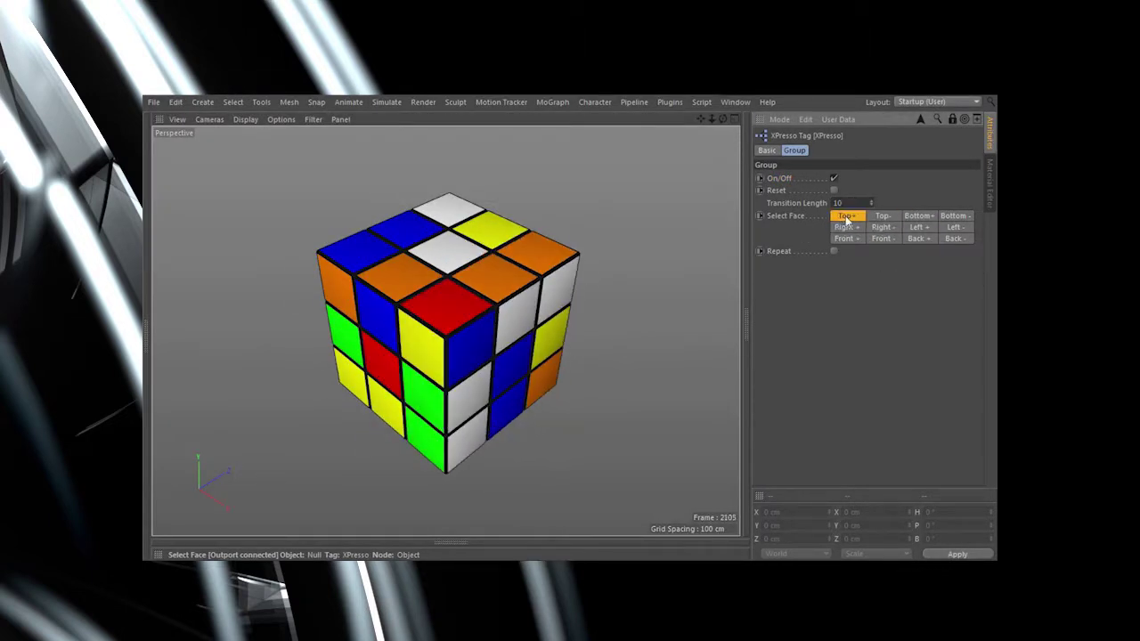
pyautogui.click(916, 239)
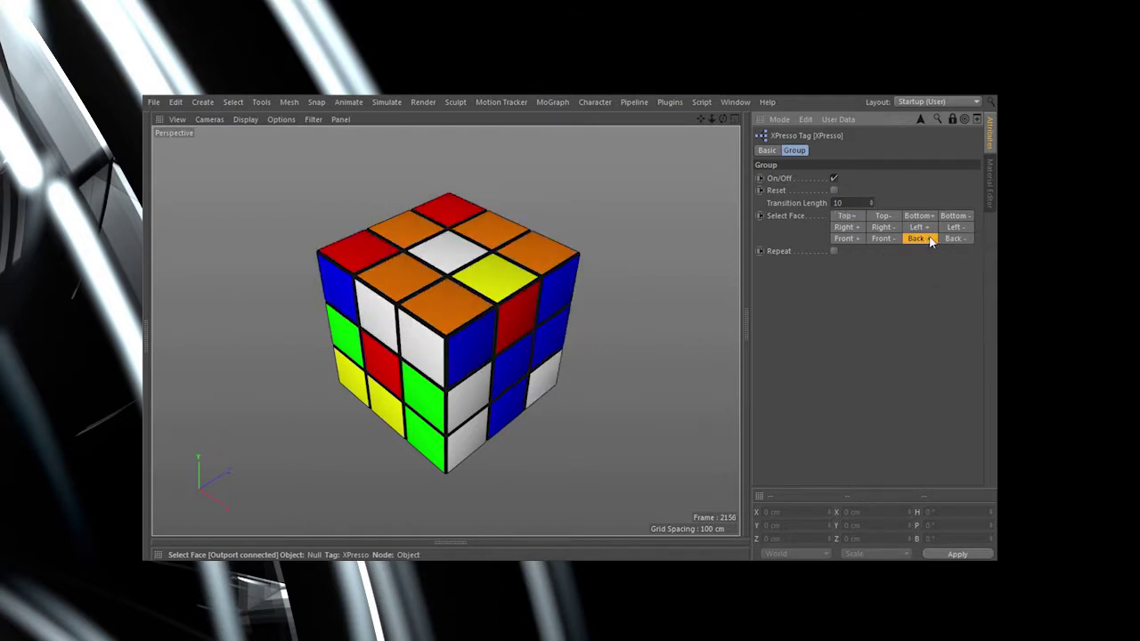
pyautogui.click(956, 229)
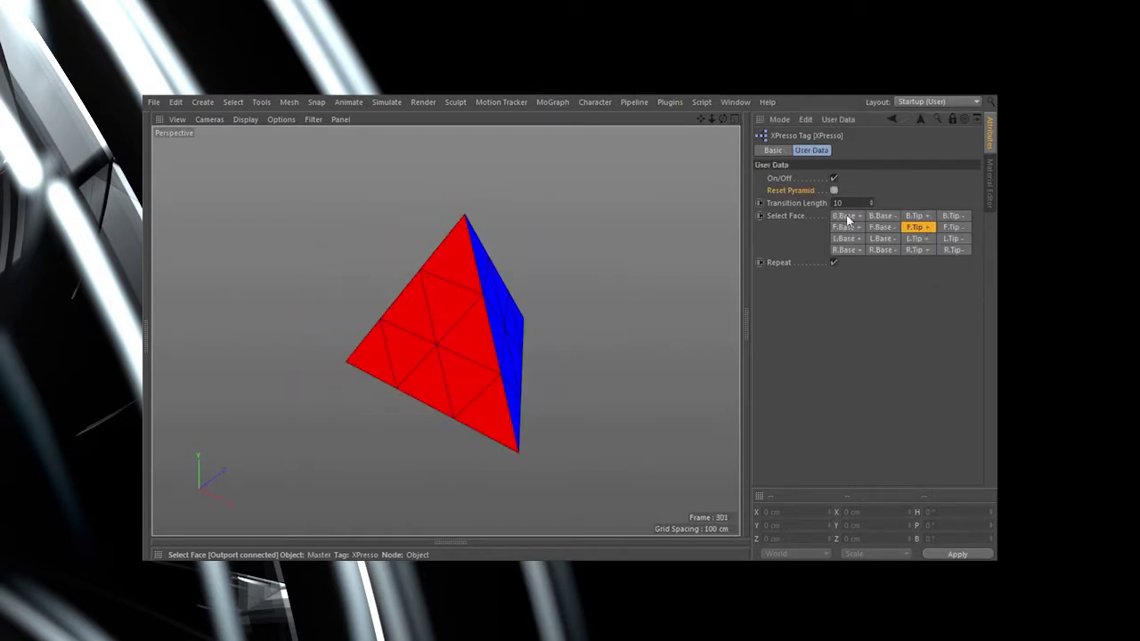
pyautogui.click(846, 216)
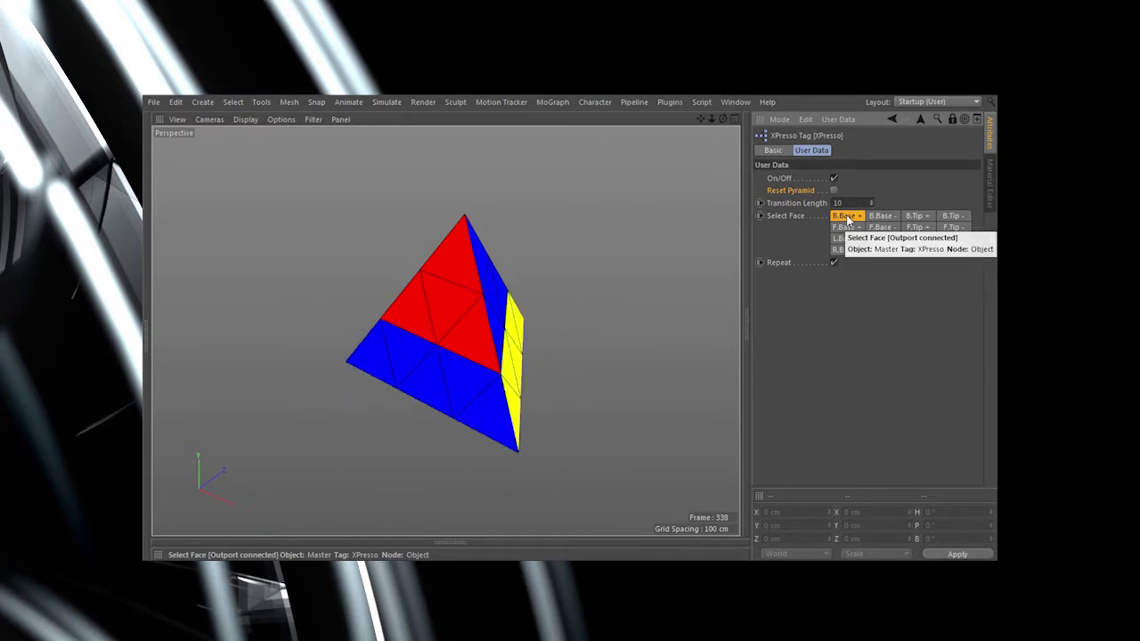
# Turn off Repeat and rotate the pyramid's front base, left base both ways, and right base layers.
pyautogui.click(834, 261)
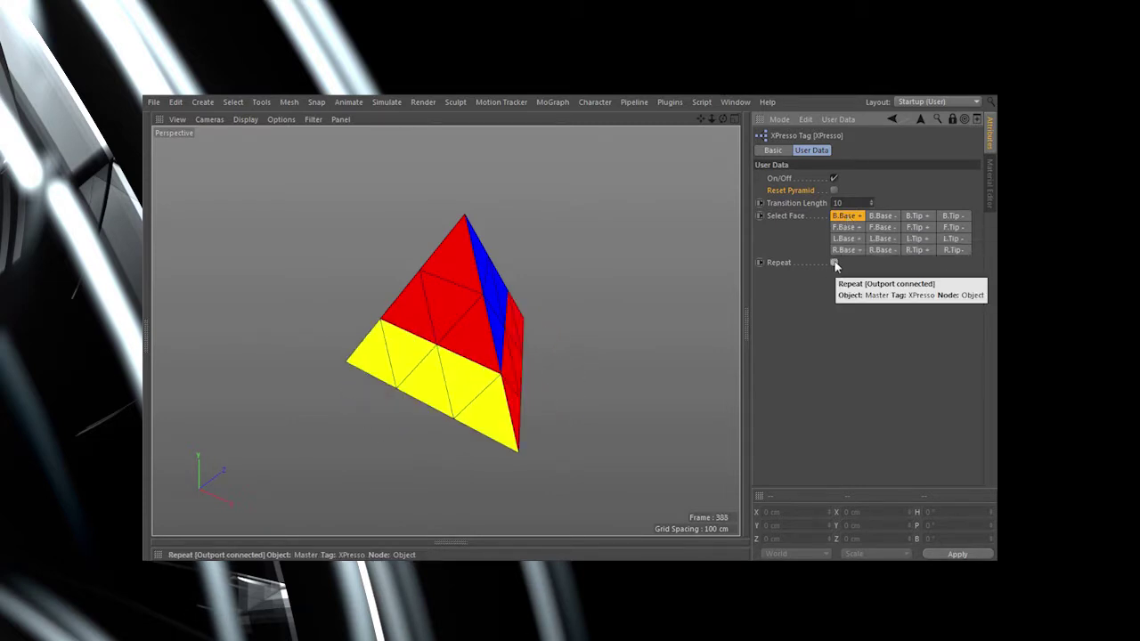
pyautogui.click(846, 228)
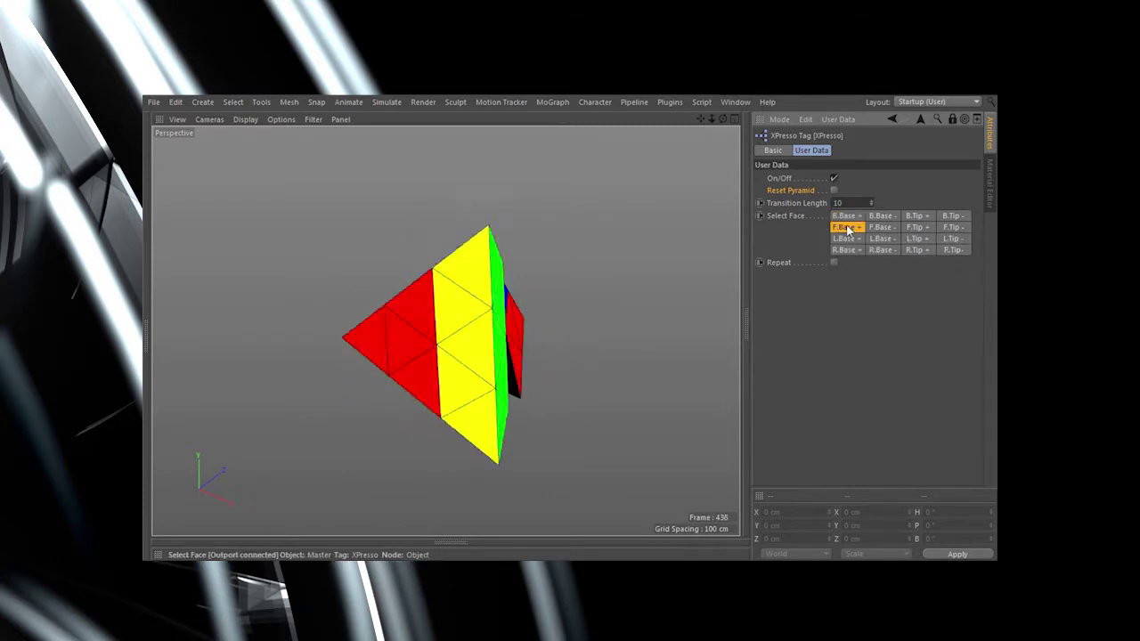
pyautogui.click(846, 239)
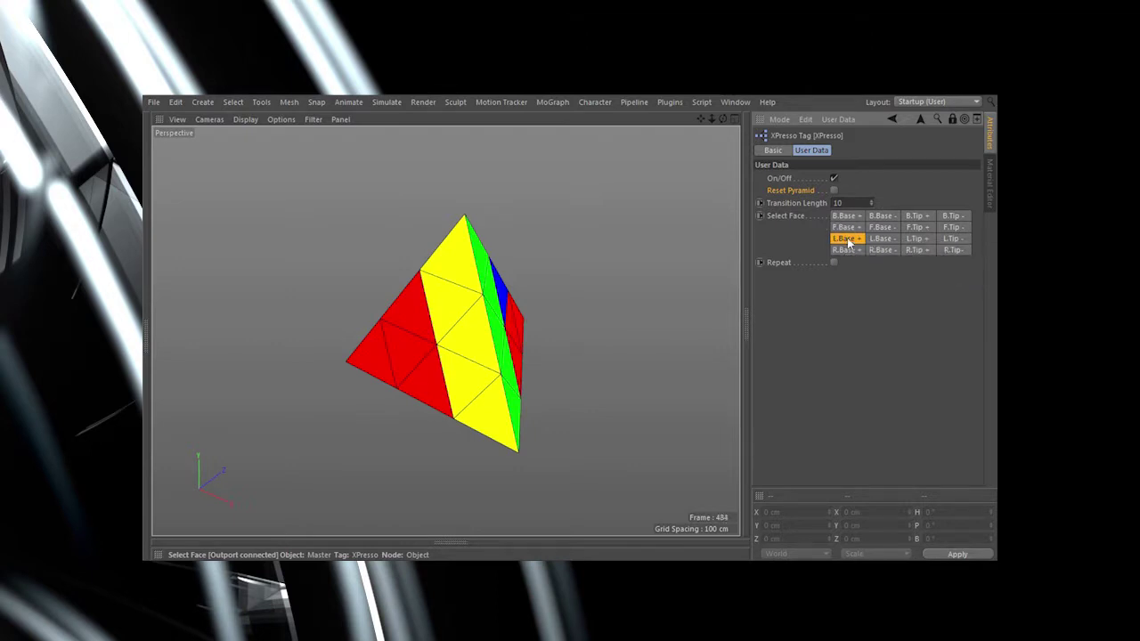
pyautogui.click(889, 242)
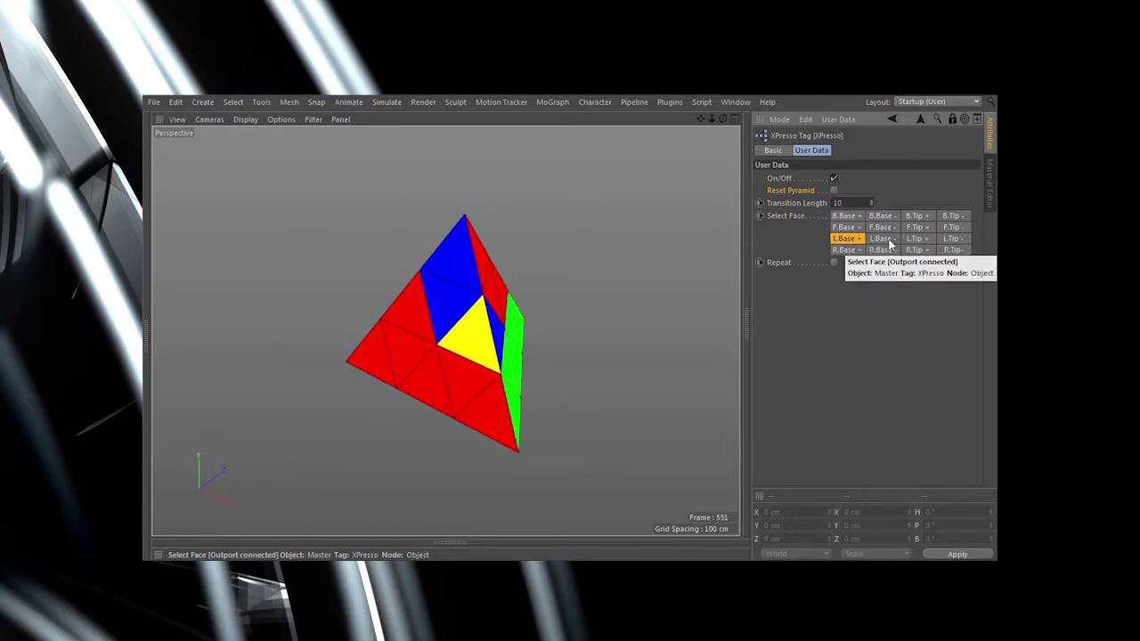
pyautogui.click(844, 250)
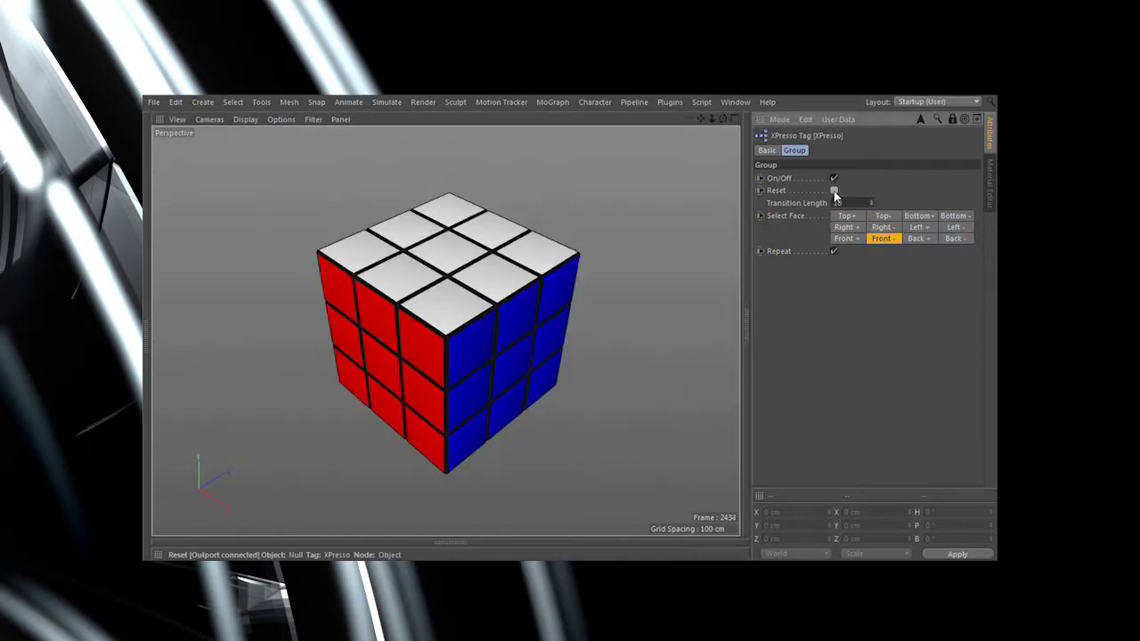
# Turn the cube's top, bottom, front and back layers.
pyautogui.click(847, 218)
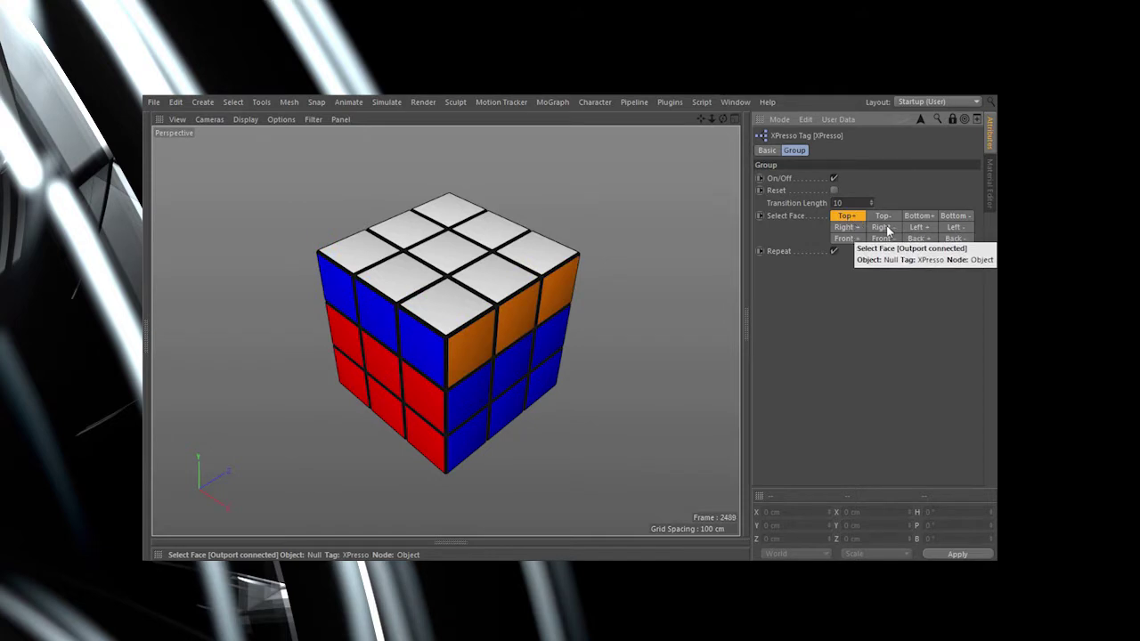
pyautogui.click(921, 218)
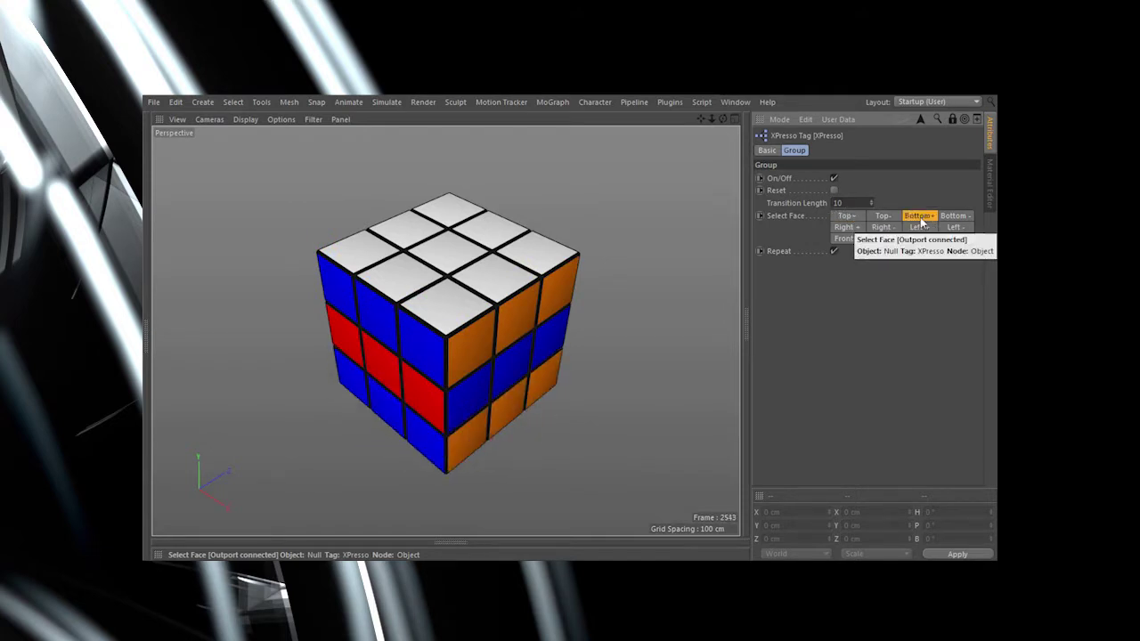
pyautogui.click(859, 239)
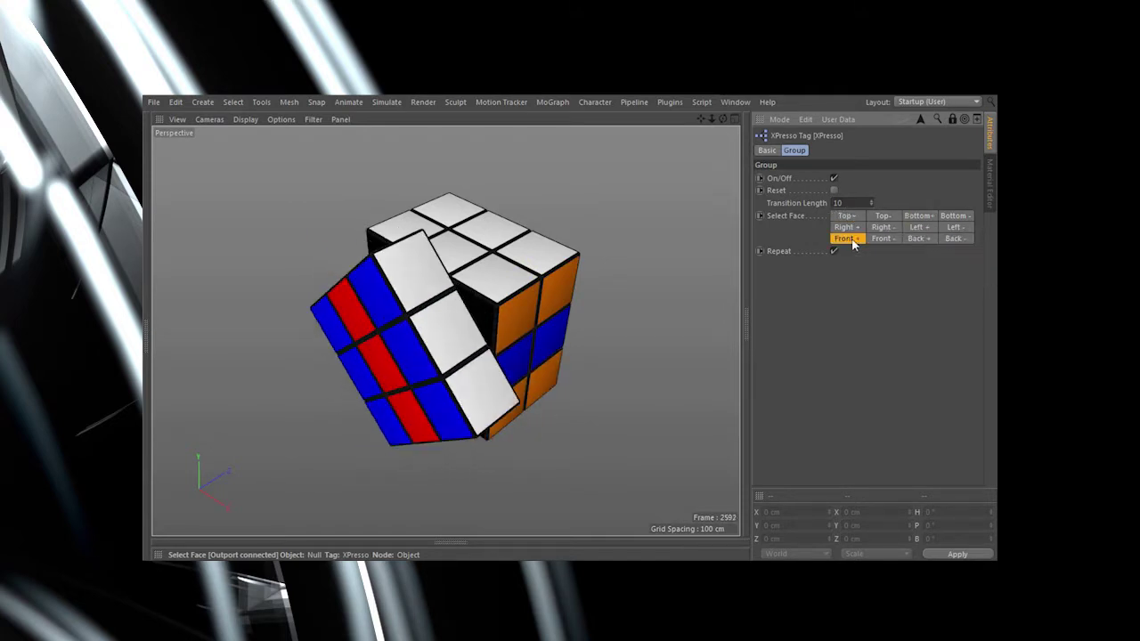
pyautogui.click(954, 239)
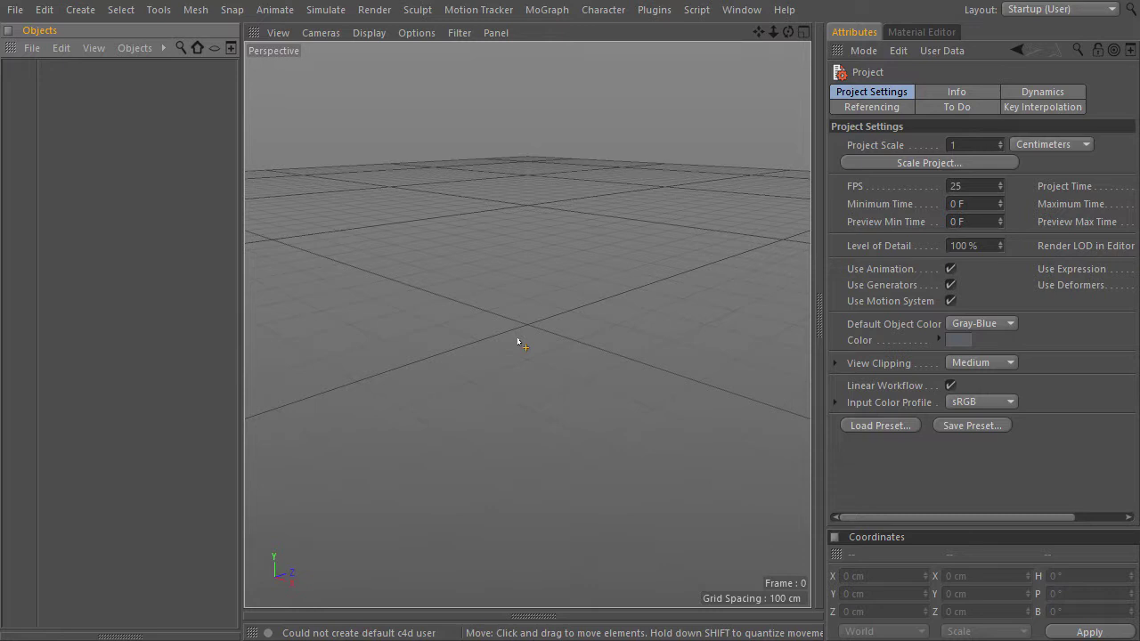
# Create a 25 × 25 × 25 cm cube, frame it, and show it shaded with wireframe lines.
pyautogui.hotkey('shift', 'c')
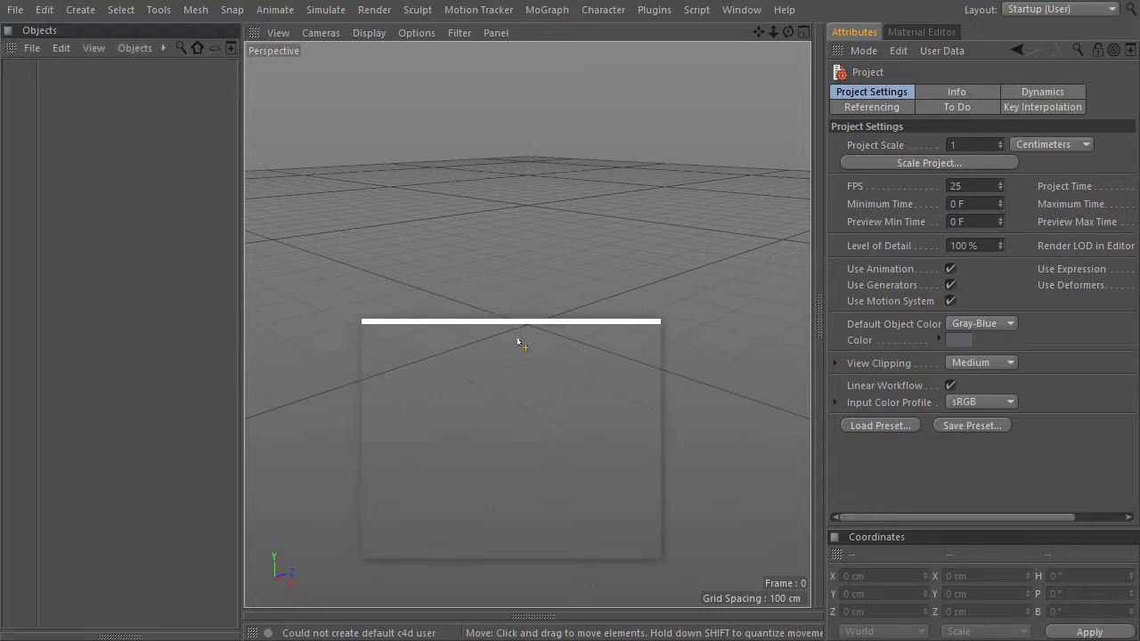
pyautogui.write('cube')
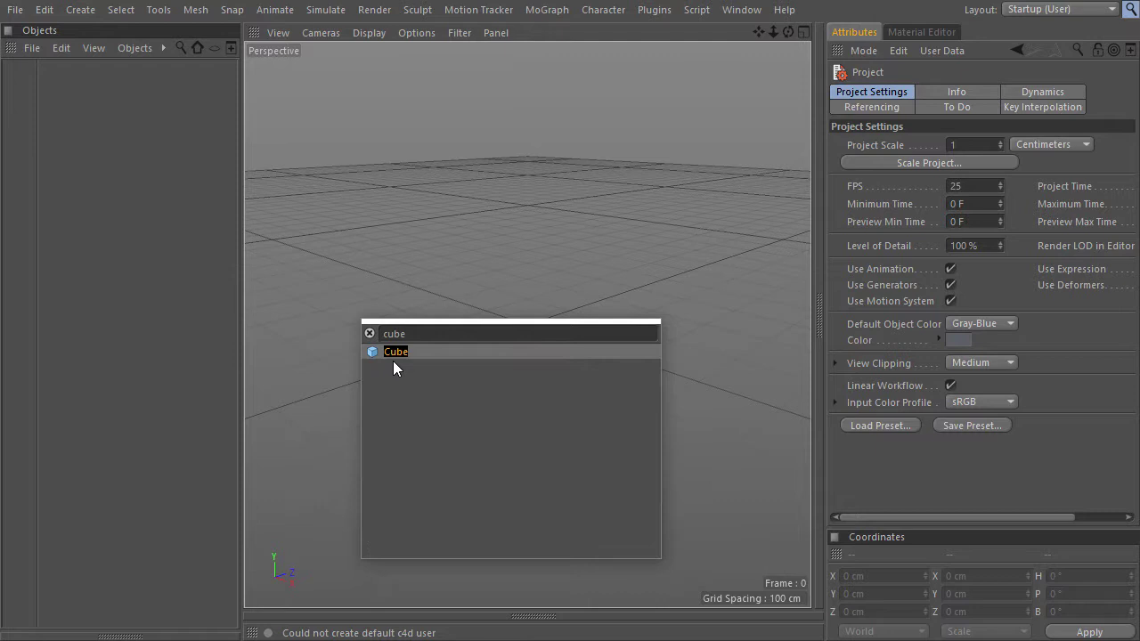
pyautogui.doubleClick(393, 361)
pyautogui.write('25')
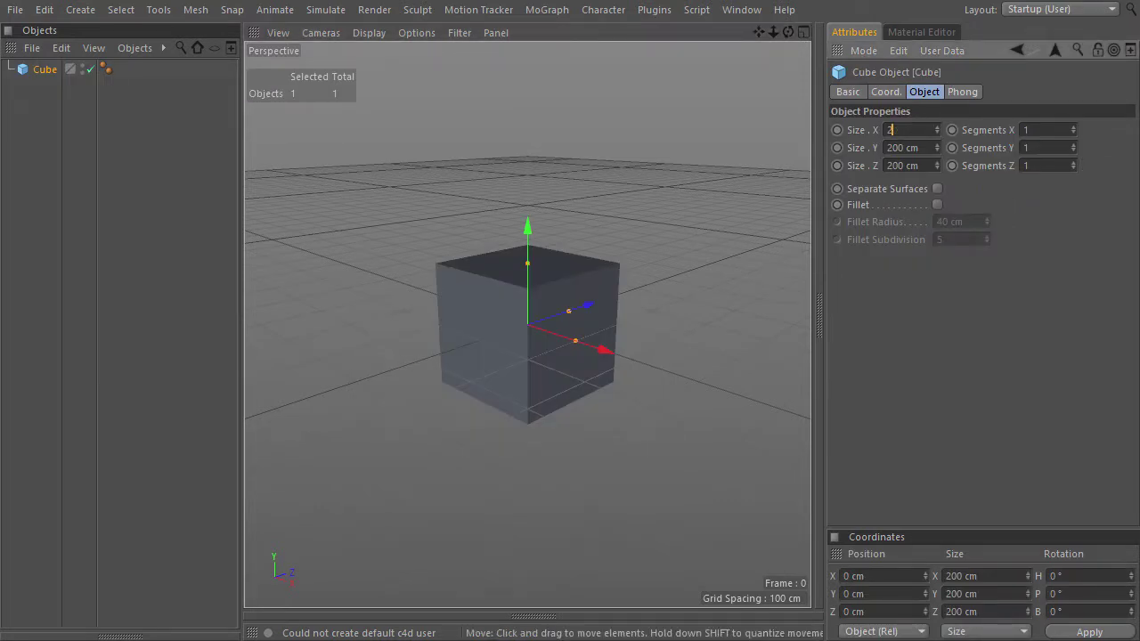
pyautogui.press('Tab')
pyautogui.write('25')
pyautogui.press('Tab')
pyautogui.write('25')
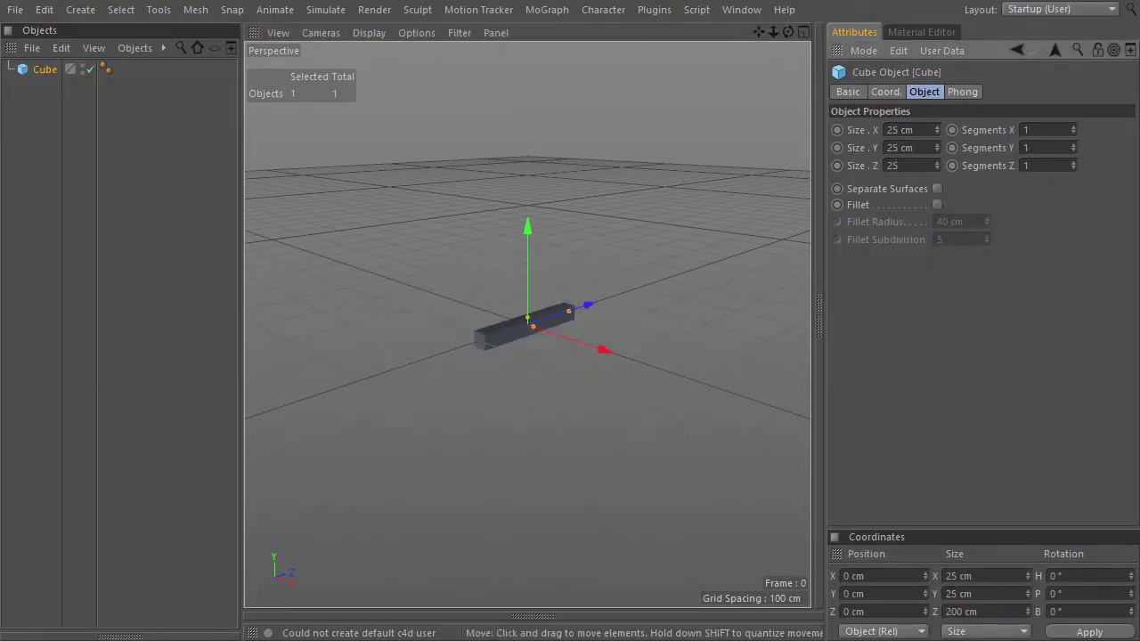
pyautogui.press('Return')
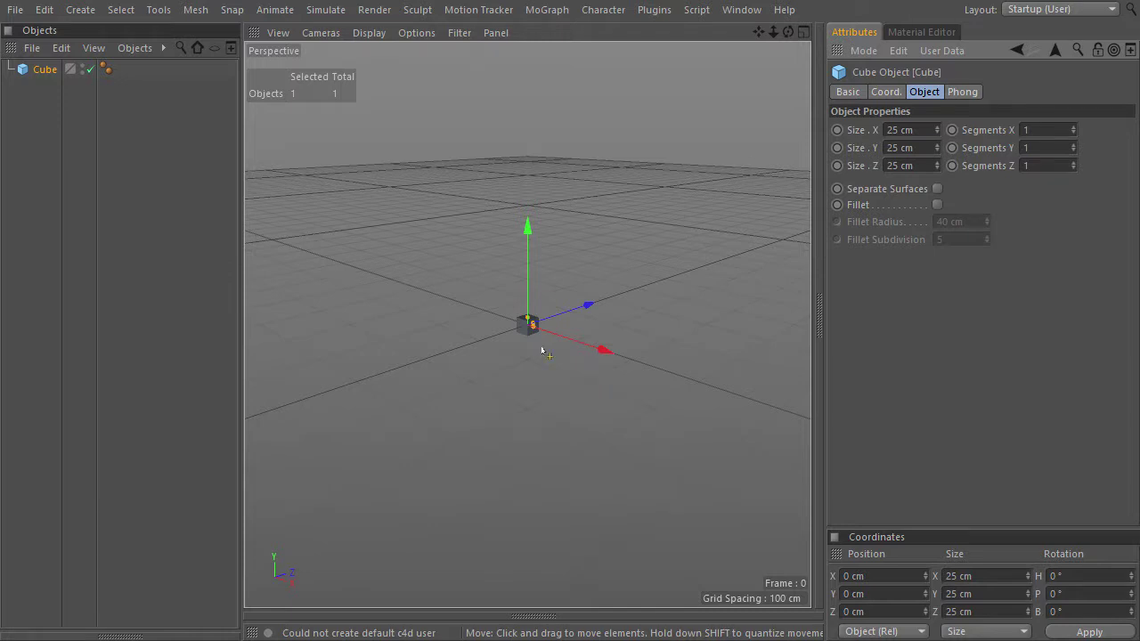
pyautogui.press('o')
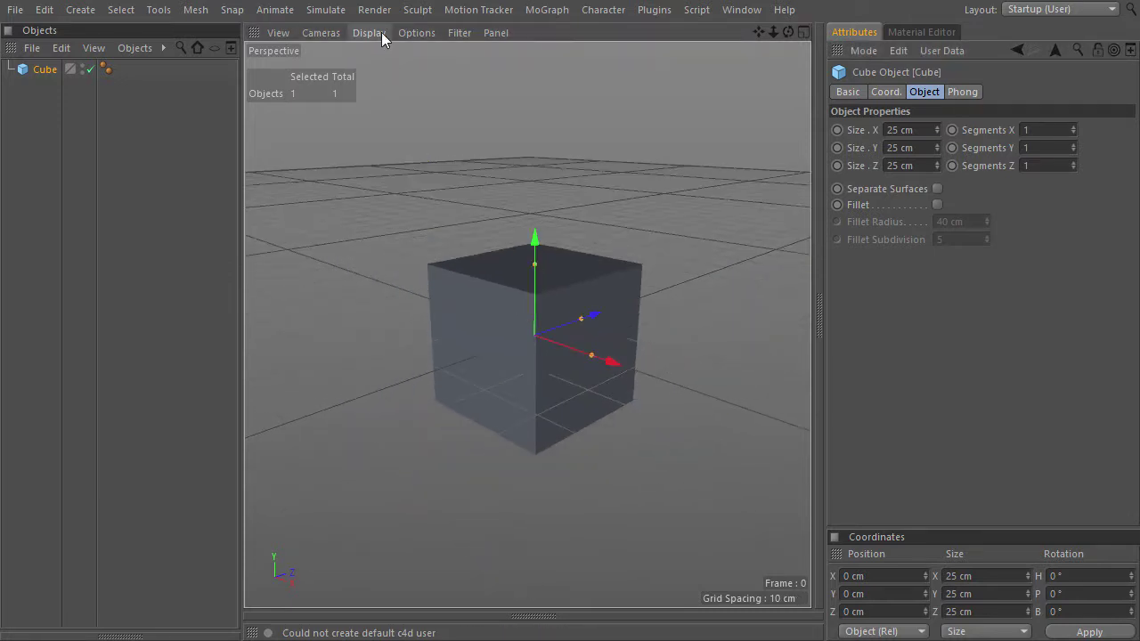
pyautogui.click(368, 33)
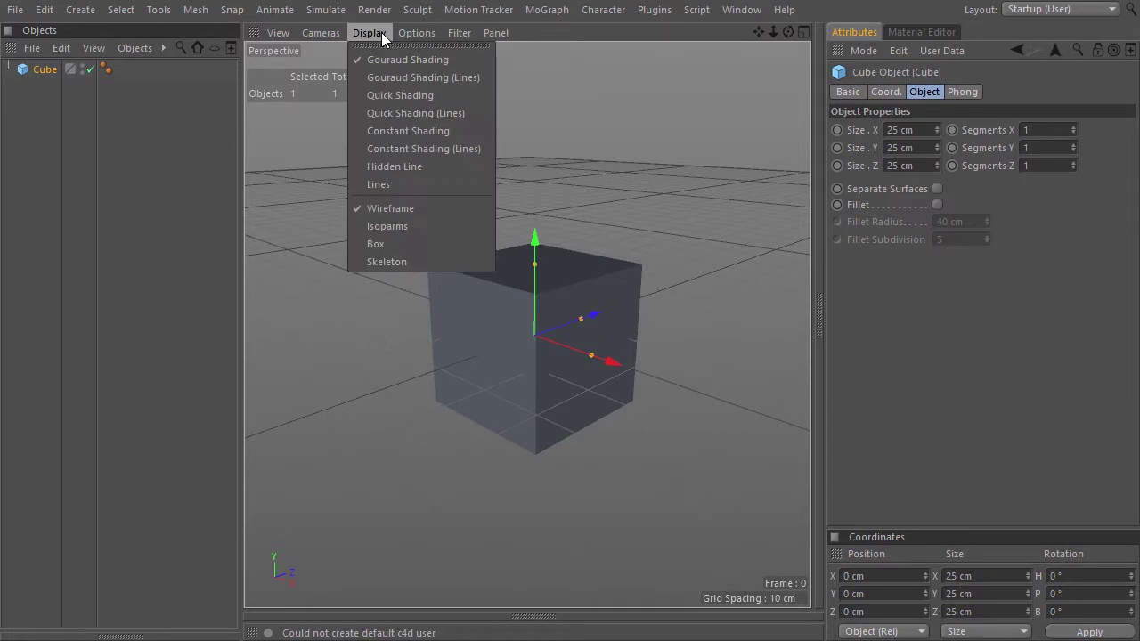
pyautogui.click(397, 113)
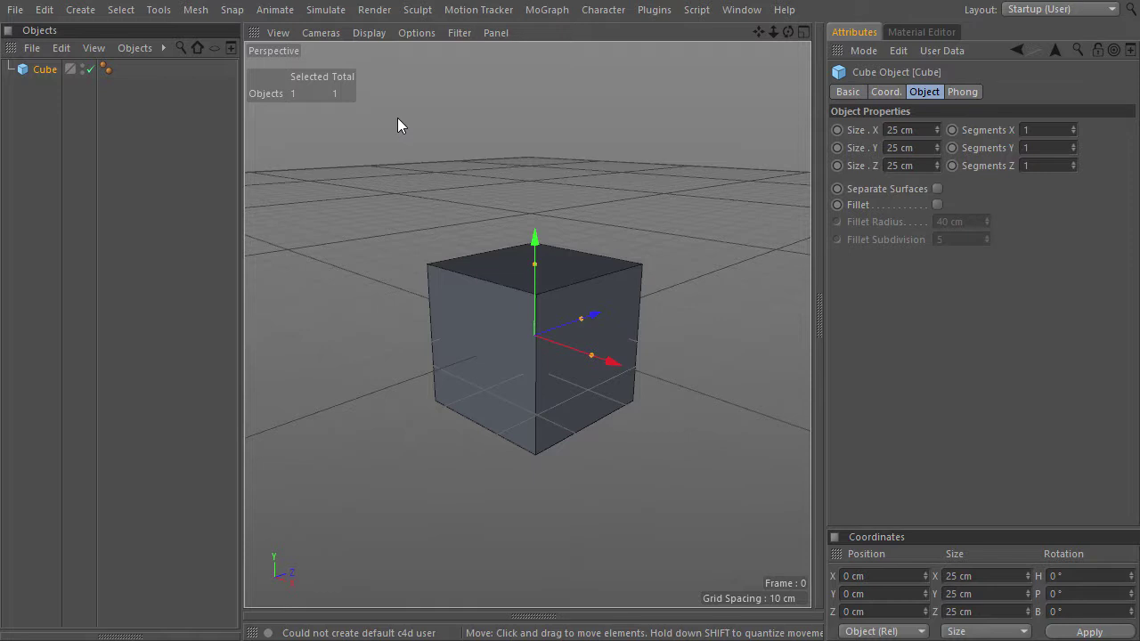
# Enable Fillet on the cube with a 1 cm radius and 3 subdivisions.
pyautogui.click(937, 206)
pyautogui.doubleClick(956, 222)
pyautogui.write('1')
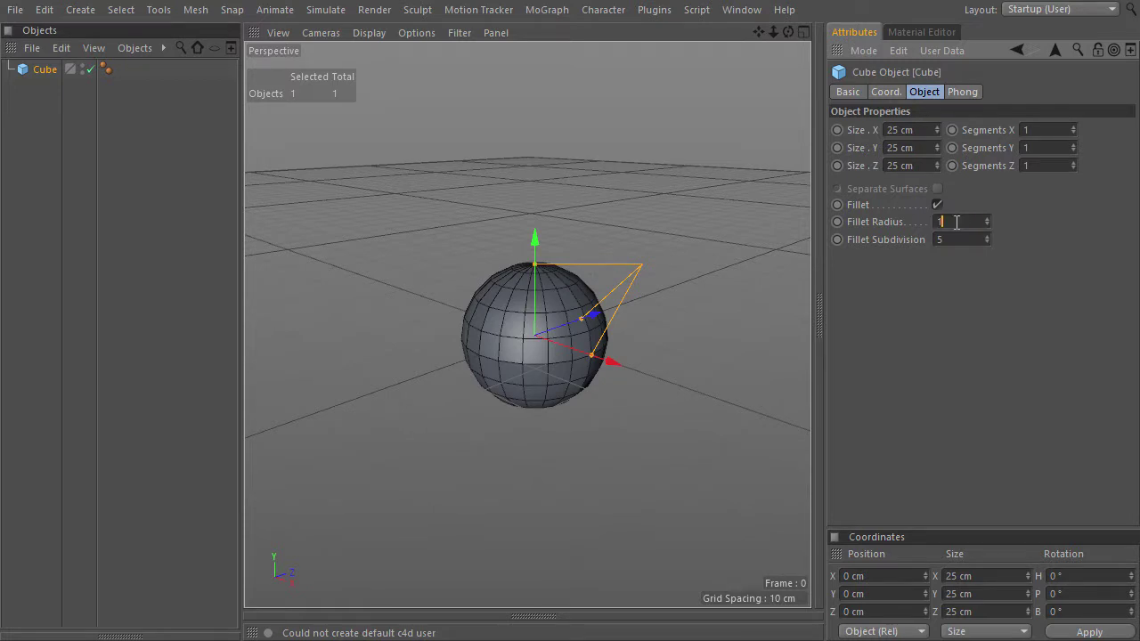
pyautogui.press('Return')
pyautogui.doubleClick(956, 238)
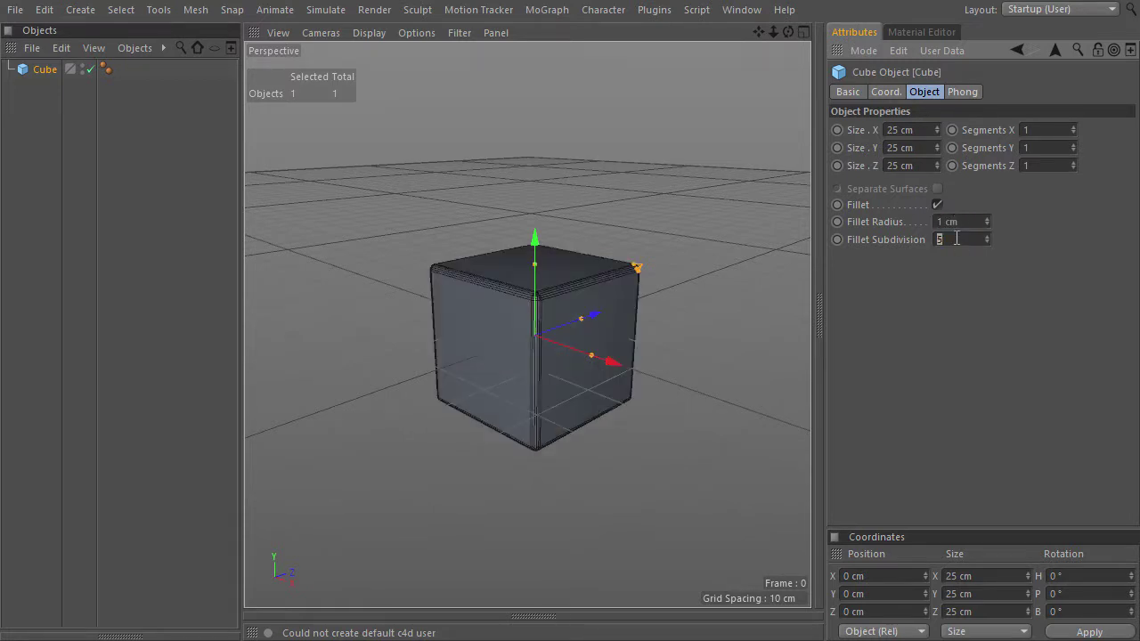
pyautogui.write('3')
pyautogui.press('Return')
# Convert the filleted cube into an editable polygon object with Make Editable.
pyautogui.click(135, 48)
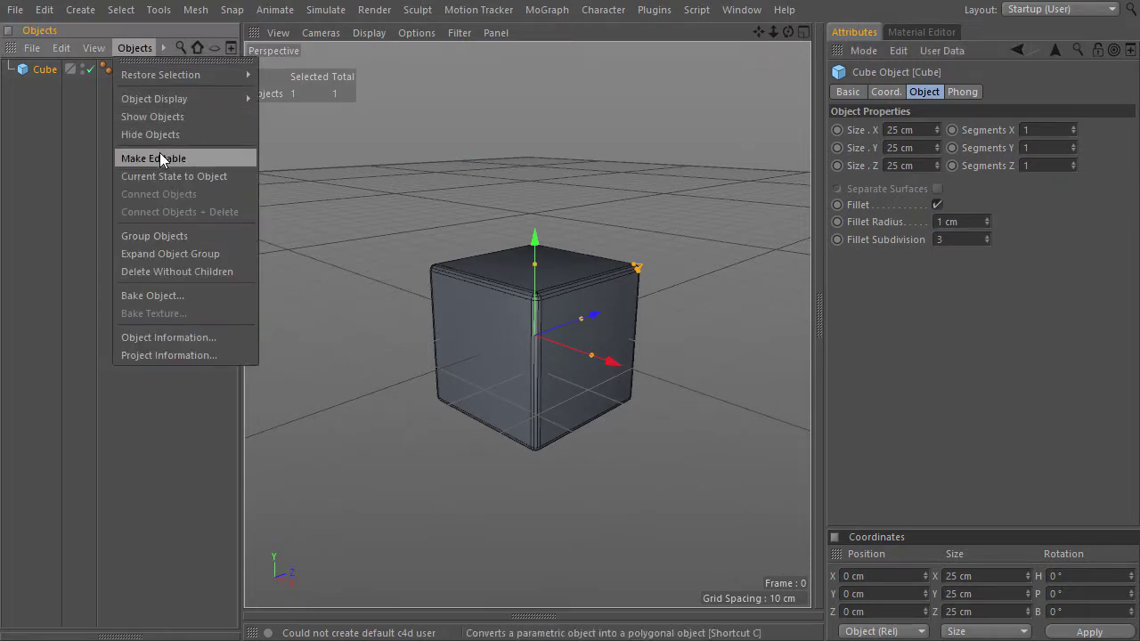
pyautogui.click(160, 159)
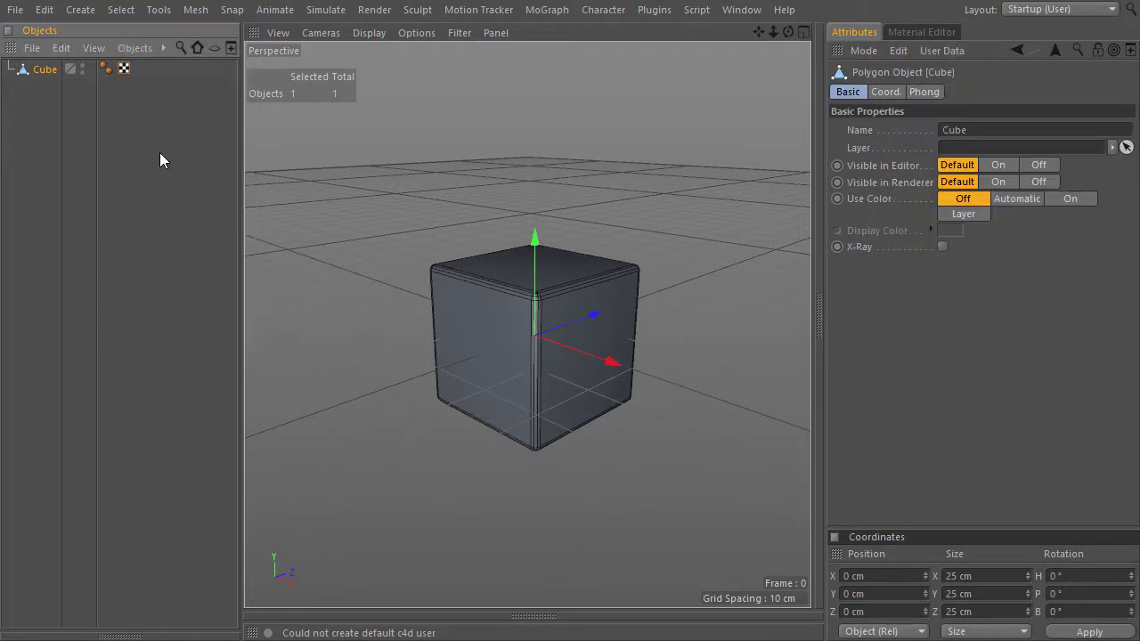
pyautogui.click(159, 10)
# Duplicate the cube in Linear mode with plain copies, Y offset 0 and X offset -25 cm.
pyautogui.moveTo(267, 173)
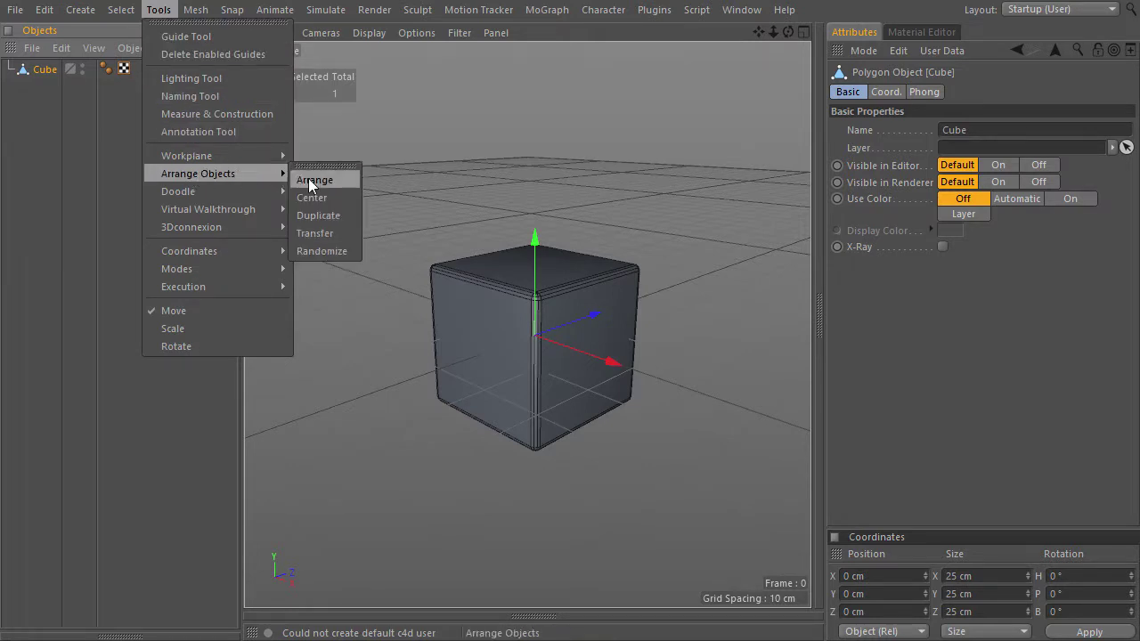
pyautogui.click(334, 211)
pyautogui.scroll(-3, 334, 212)
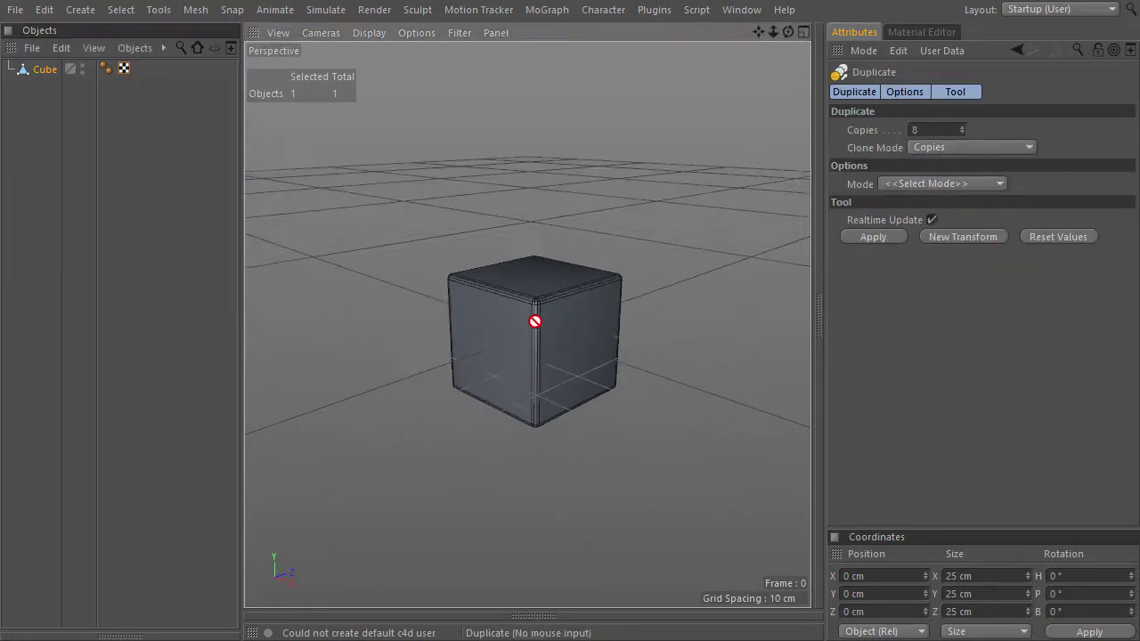
pyautogui.click(959, 147)
pyautogui.click(958, 145)
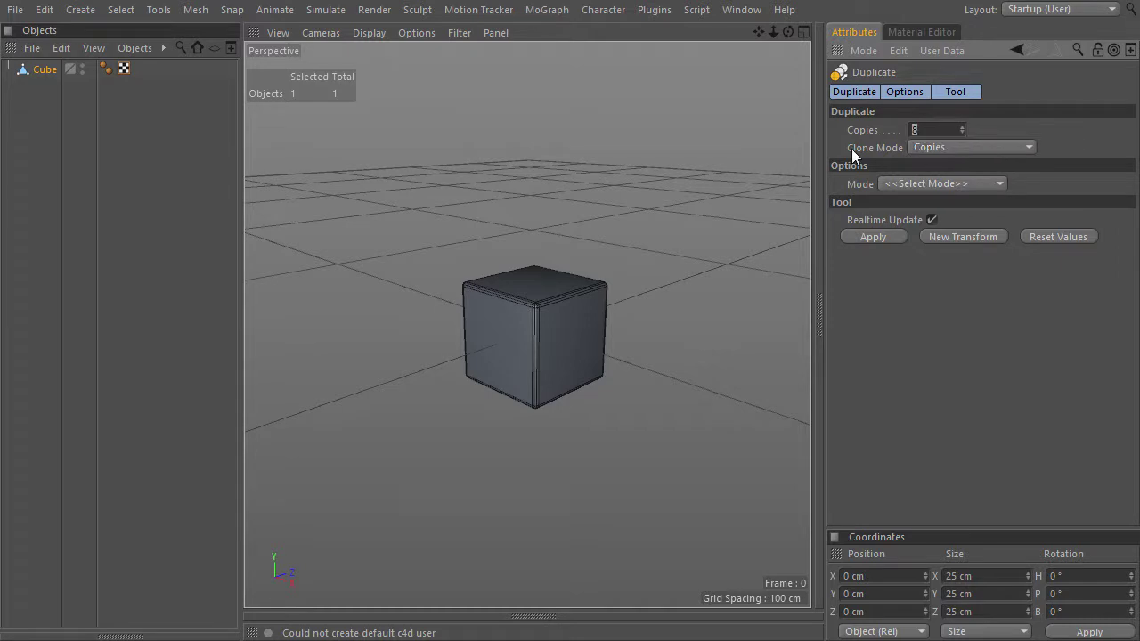
pyautogui.click(906, 182)
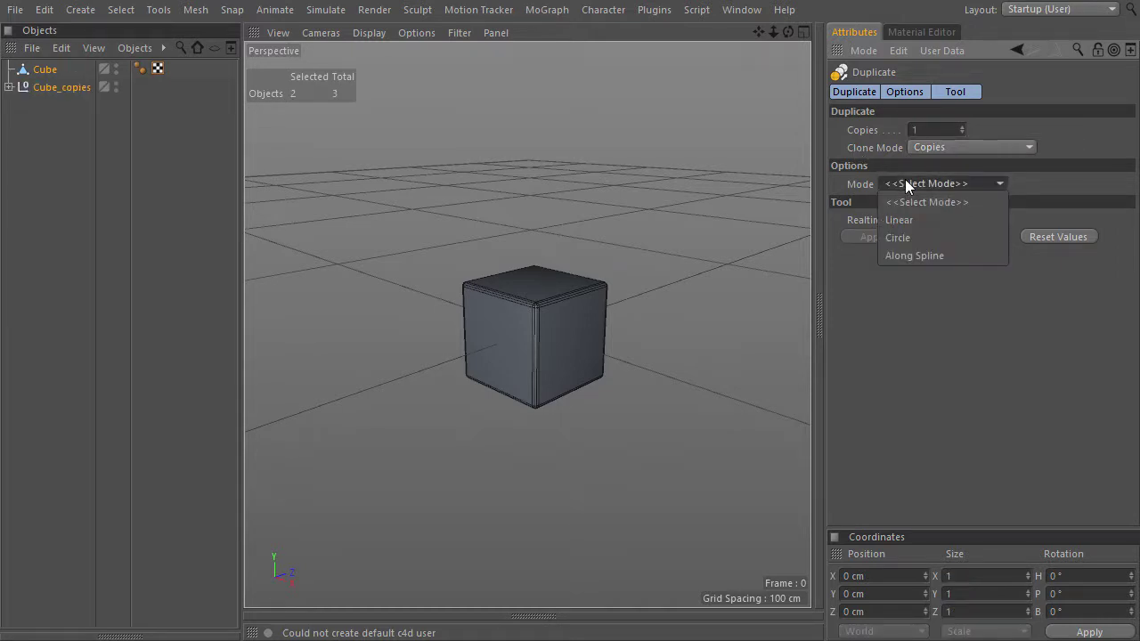
pyautogui.click(916, 220)
pyautogui.click(989, 253)
pyautogui.write('0')
pyautogui.press('Return')
pyautogui.click(900, 250)
pyautogui.write('-25')
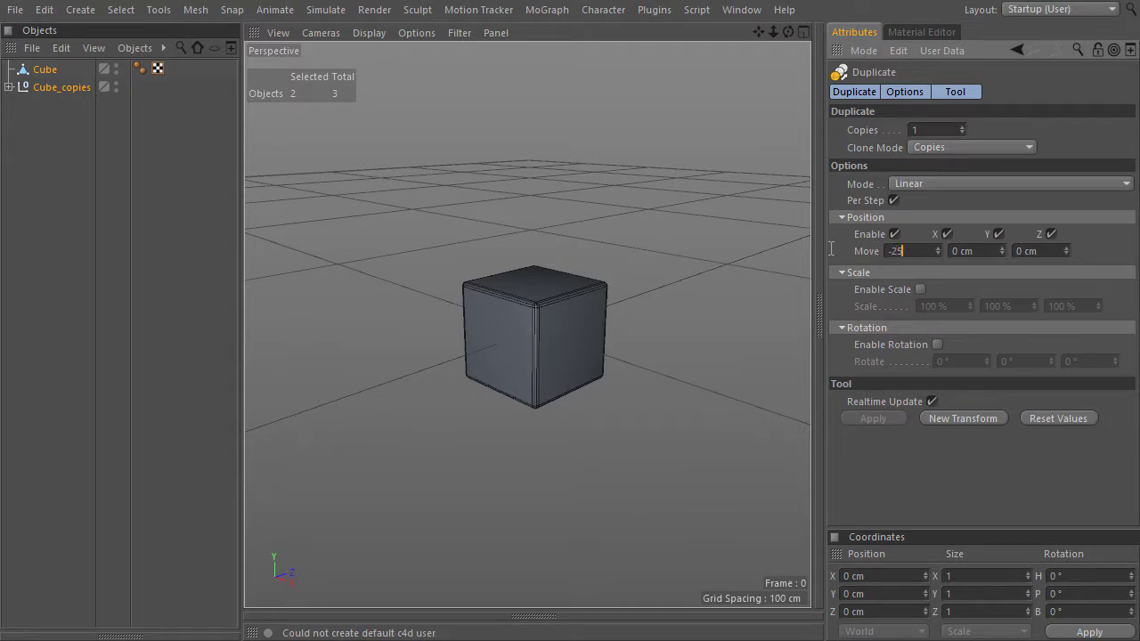
pyautogui.press('Return')
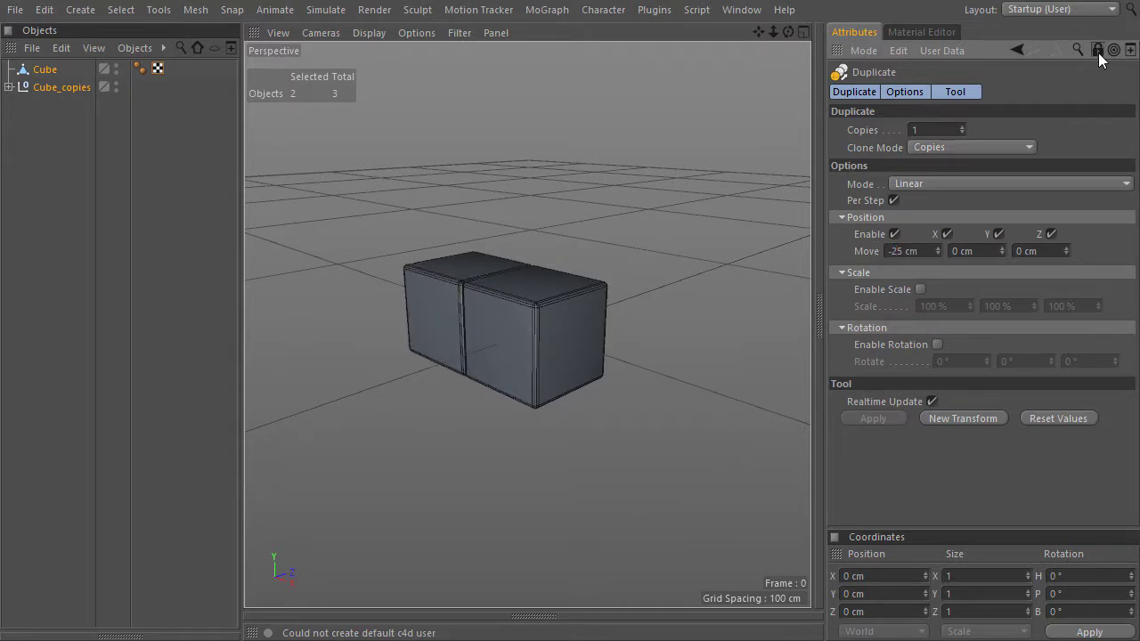
# Add another copy at X 25 cm, then select all and connect the three cubes into Cube.1.
pyautogui.click(41, 67)
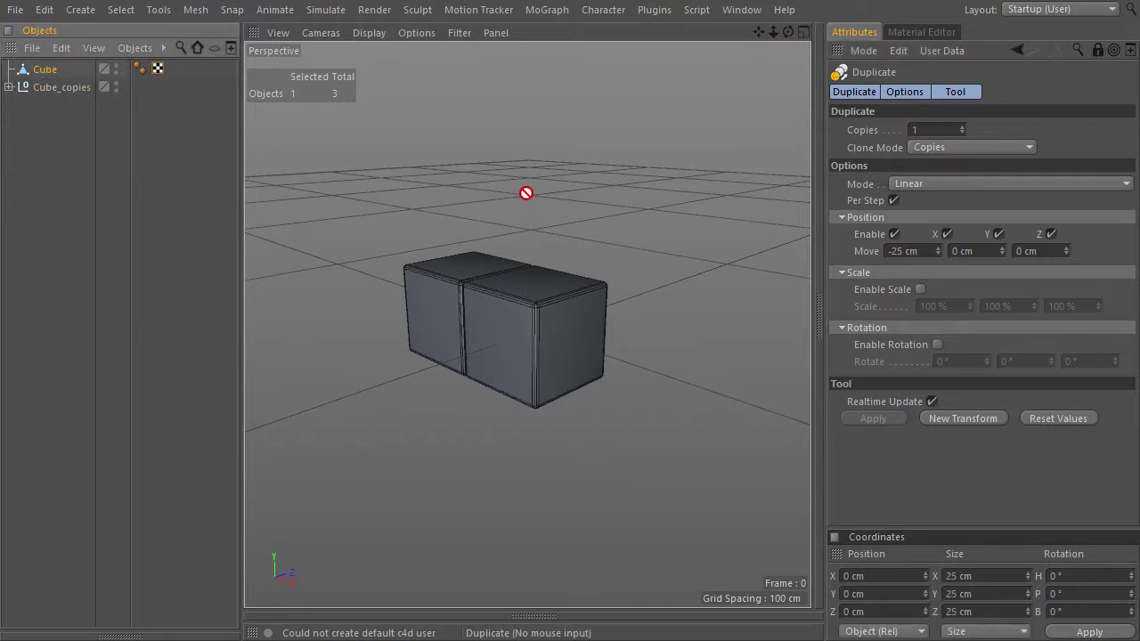
pyautogui.click(970, 422)
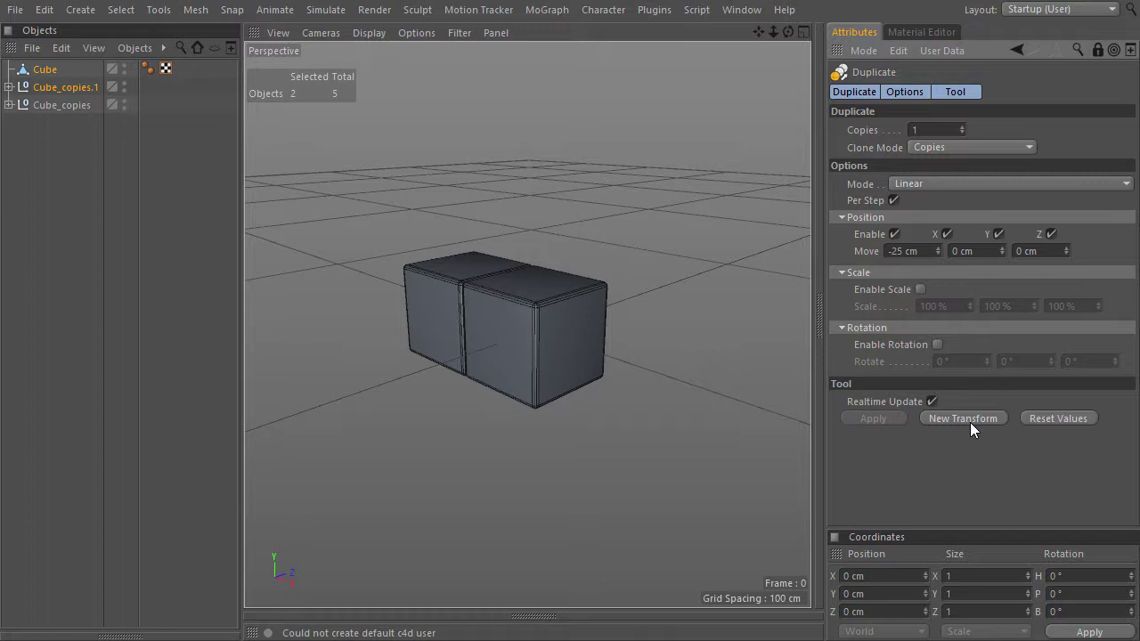
pyautogui.click(927, 250)
pyautogui.write('25')
pyautogui.press('Return')
pyautogui.hotkey('ctrl', 'a')
pyautogui.click(124, 49)
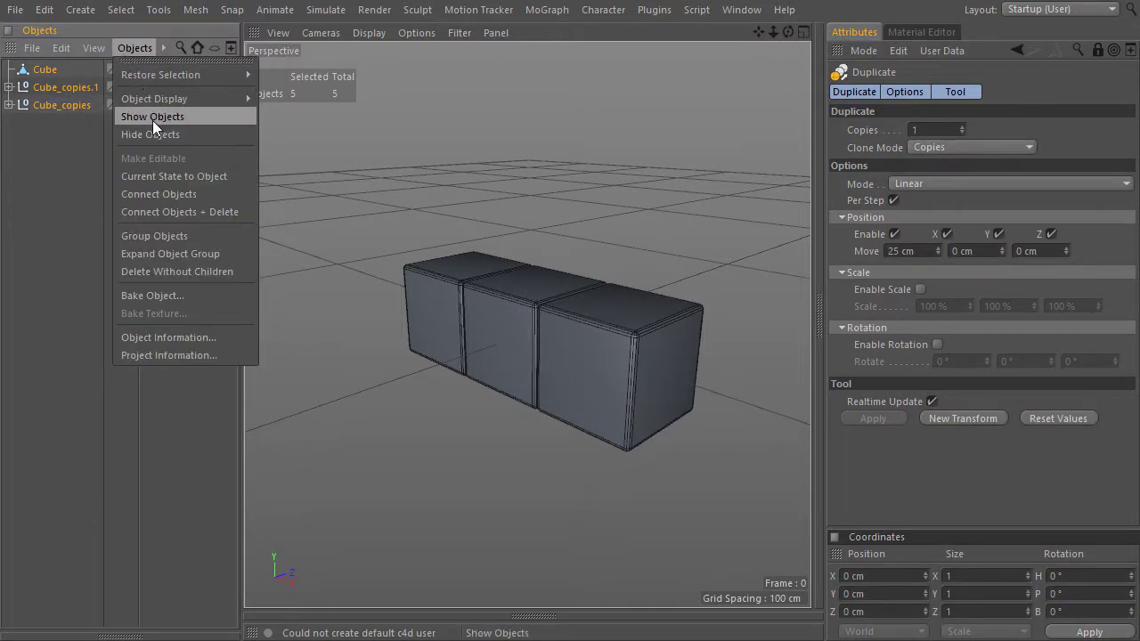
pyautogui.click(187, 214)
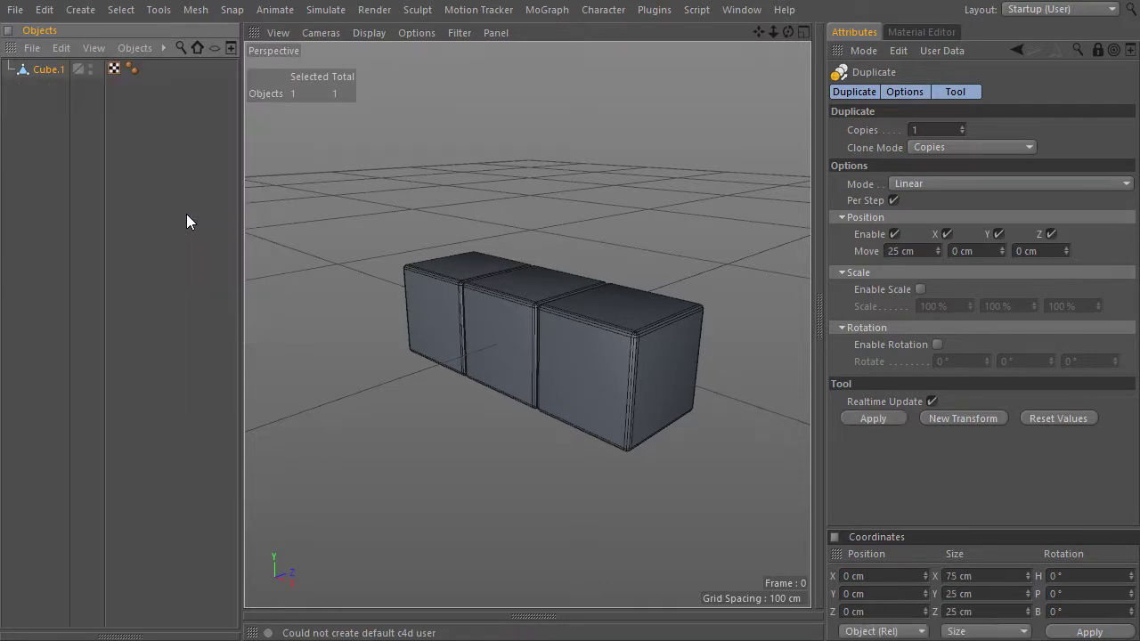
# Duplicate the row of cubes 25 cm below, with X offset 0 and Y offset -25 cm.
pyautogui.click(974, 417)
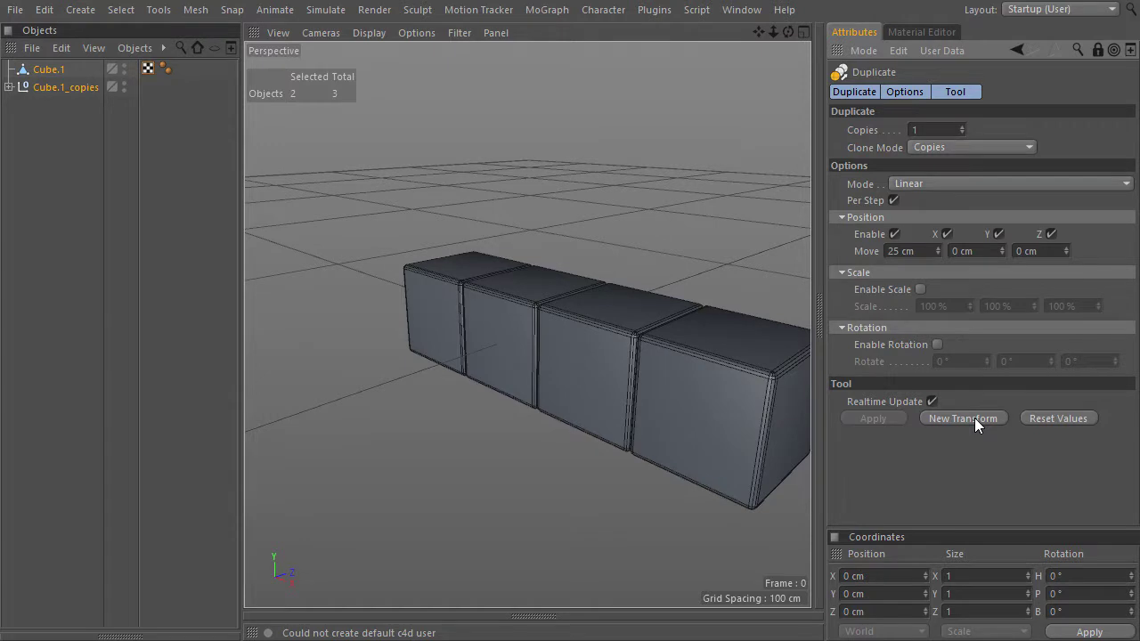
pyautogui.click(906, 251)
pyautogui.write('0')
pyautogui.press('Tab')
pyautogui.write('-25')
pyautogui.press('Return')
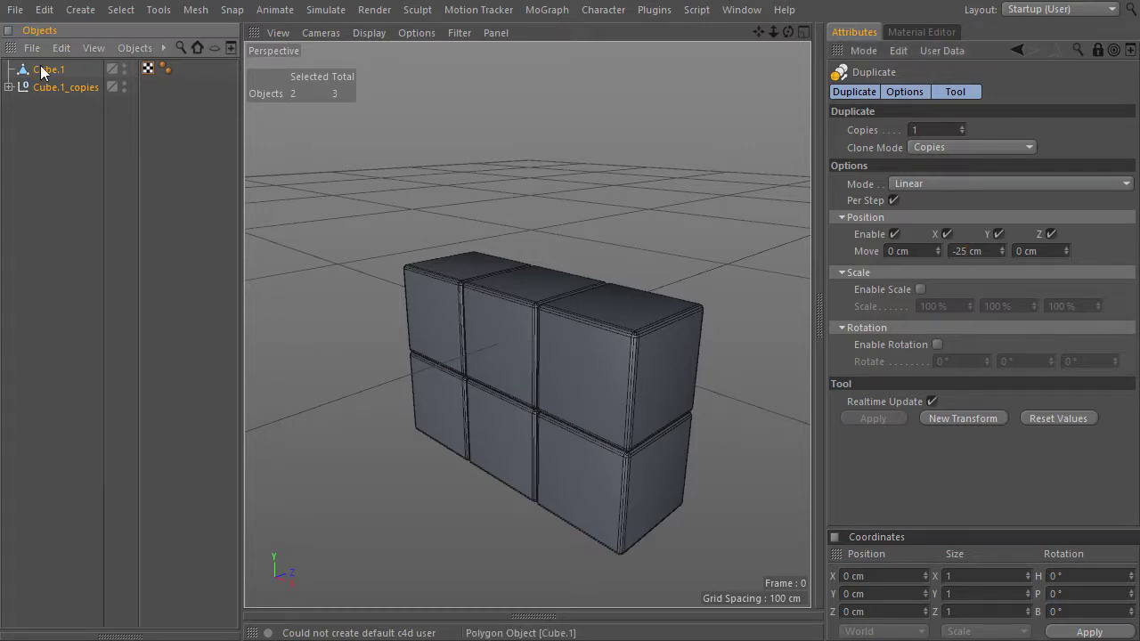
# Add another row 25 cm above and connect all three rows into one object.
pyautogui.click(960, 418)
pyautogui.doubleClick(987, 253)
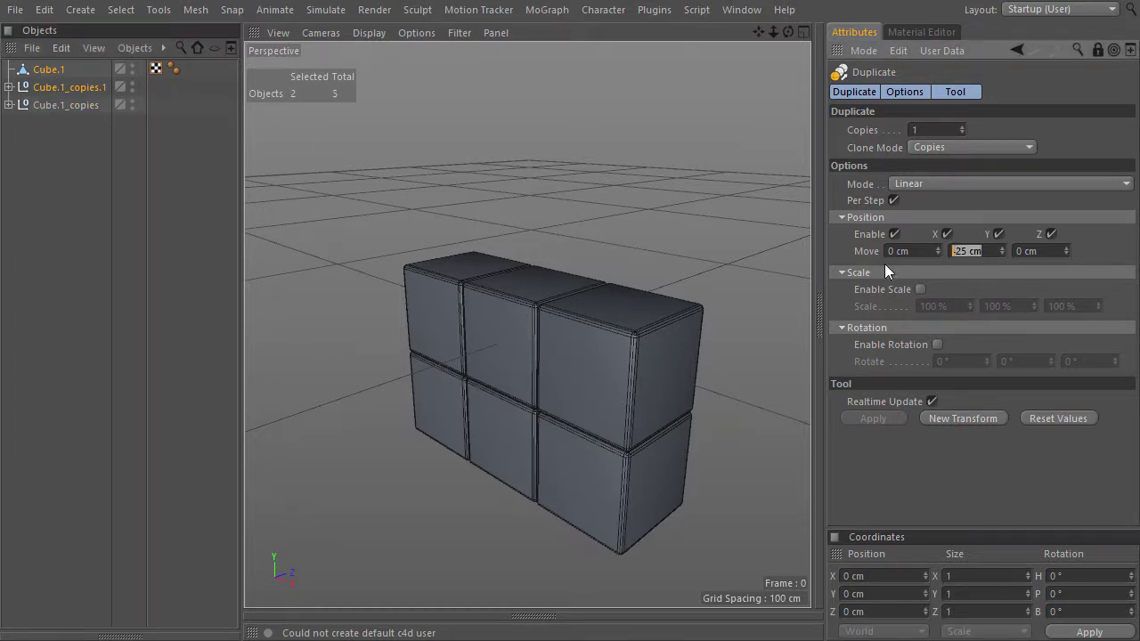
pyautogui.write('25')
pyautogui.press('Return')
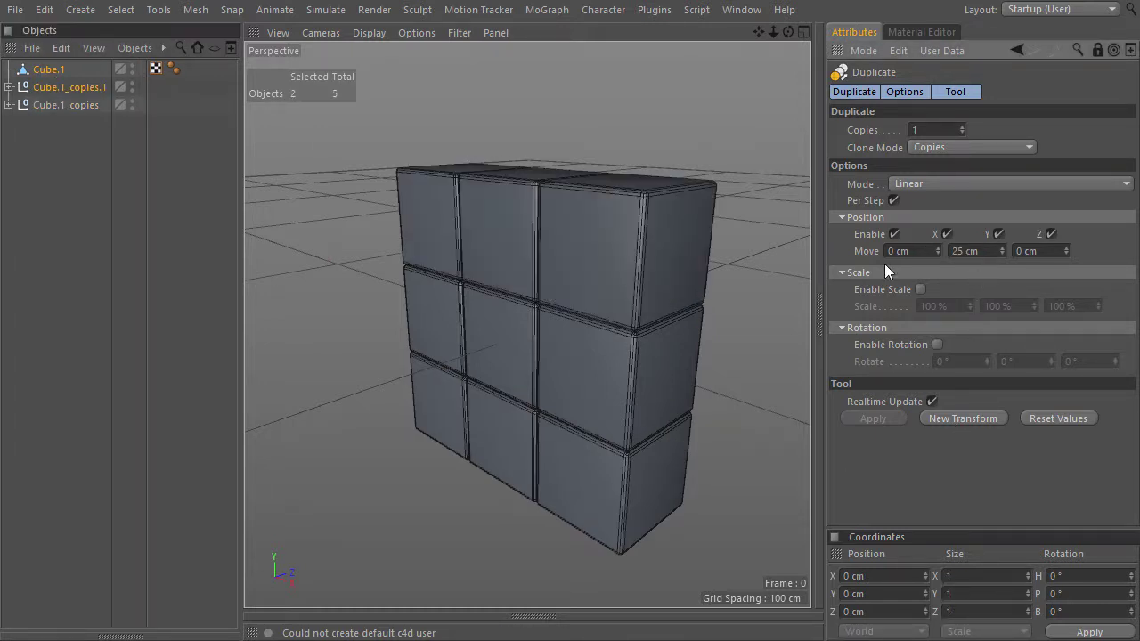
pyautogui.click(132, 47)
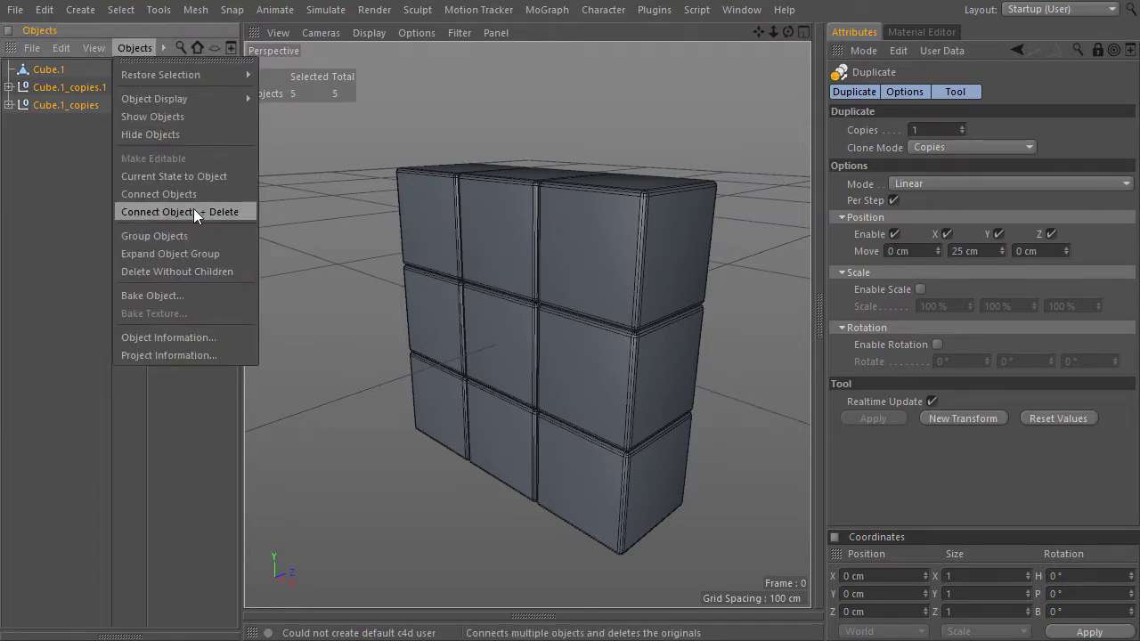
pyautogui.click(194, 212)
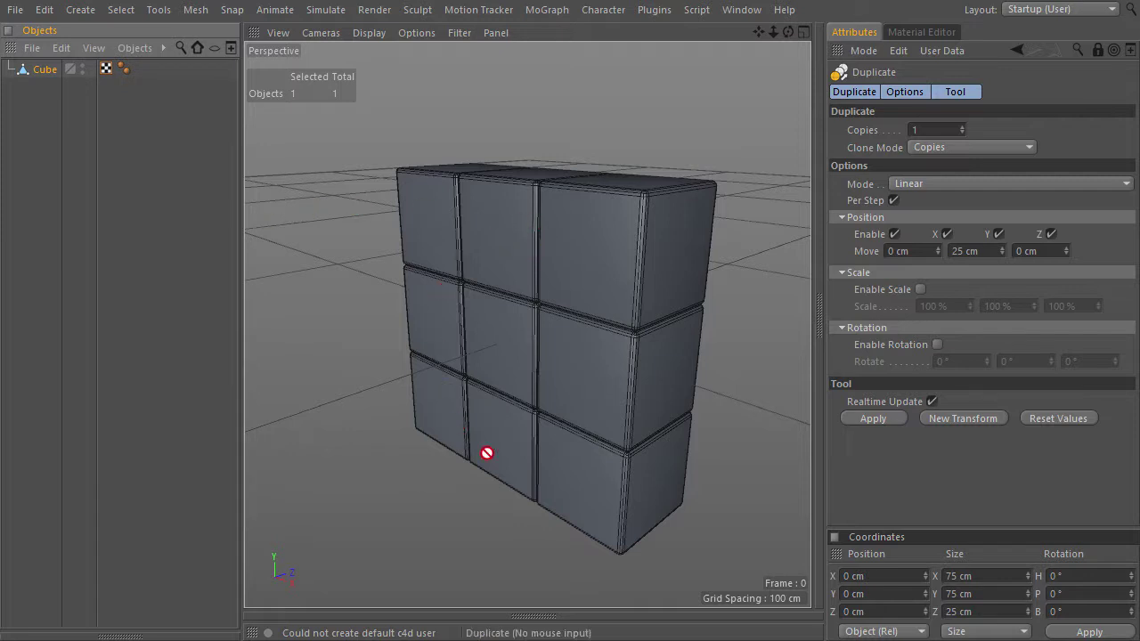
# Duplicate the wall with Y offset 0 and Z offset 25 cm.
pyautogui.doubleClick(971, 251)
pyautogui.write('0')
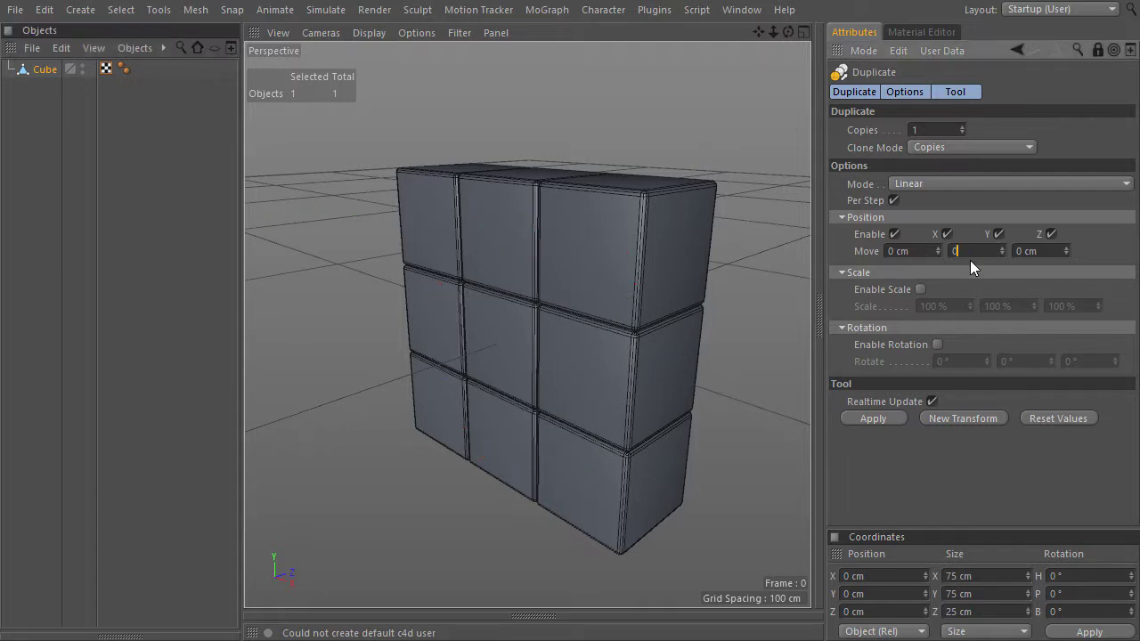
pyautogui.press('Return')
pyautogui.press('Tab')
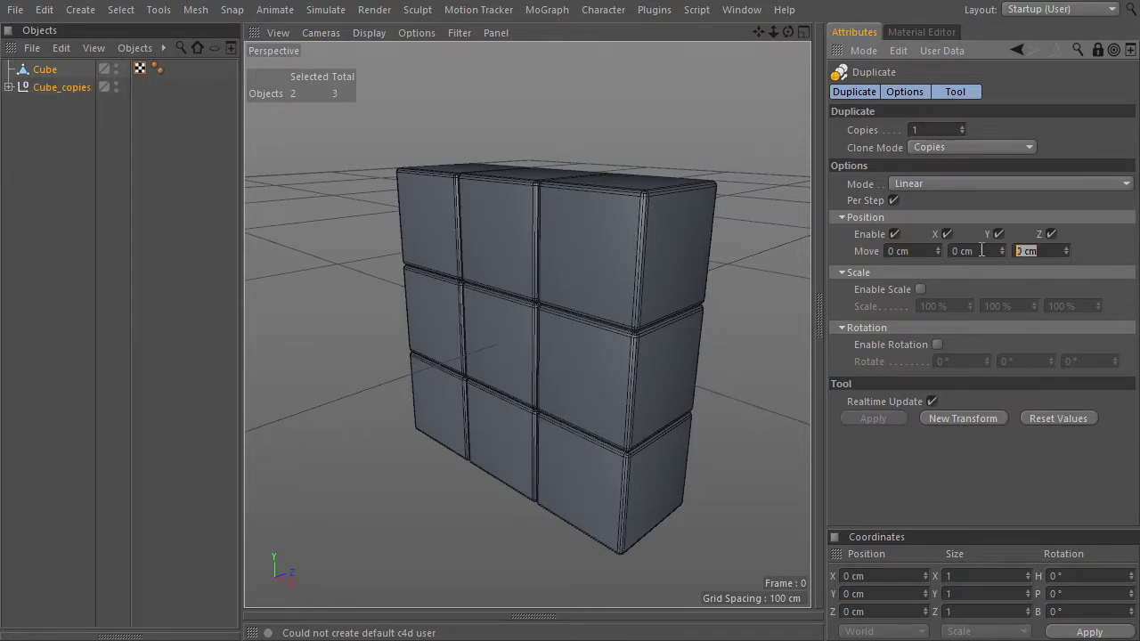
pyautogui.write('25')
pyautogui.press('Return')
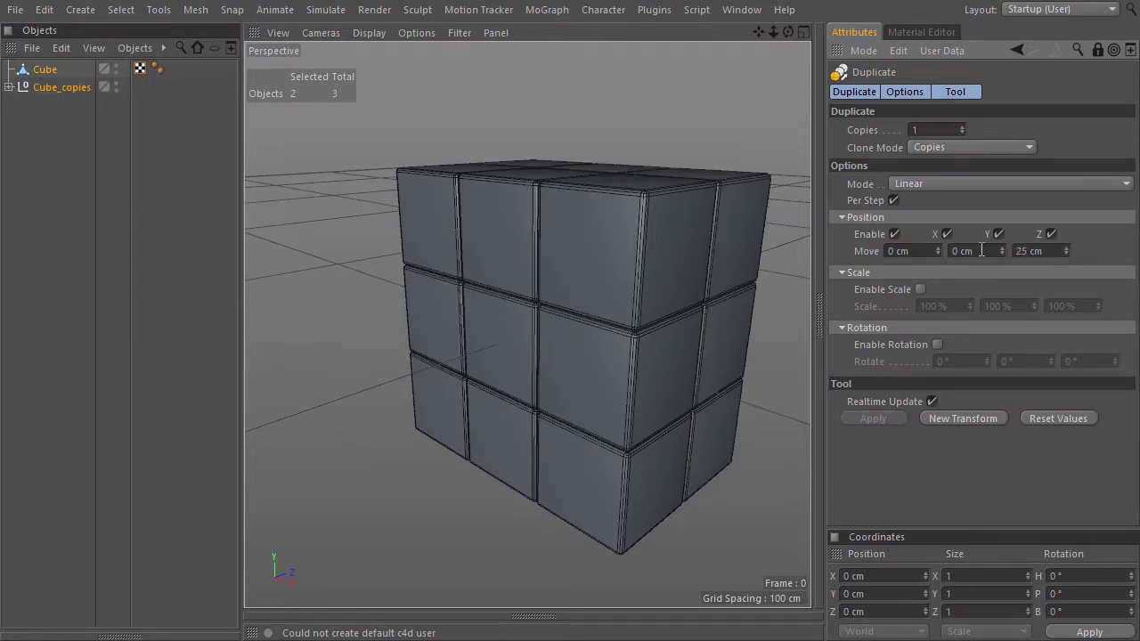
pyautogui.click(974, 417)
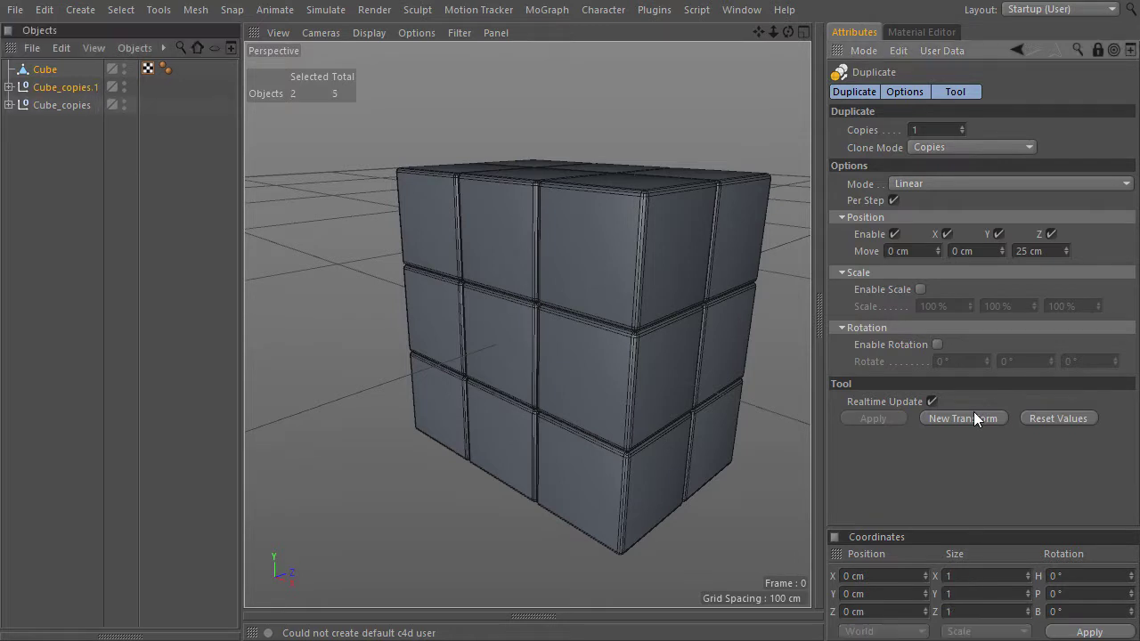
# Add another copy at Z -25 cm, then select all and connect everything into Cube.1.
pyautogui.doubleClick(1038, 253)
pyautogui.write('-25')
pyautogui.press('Return')
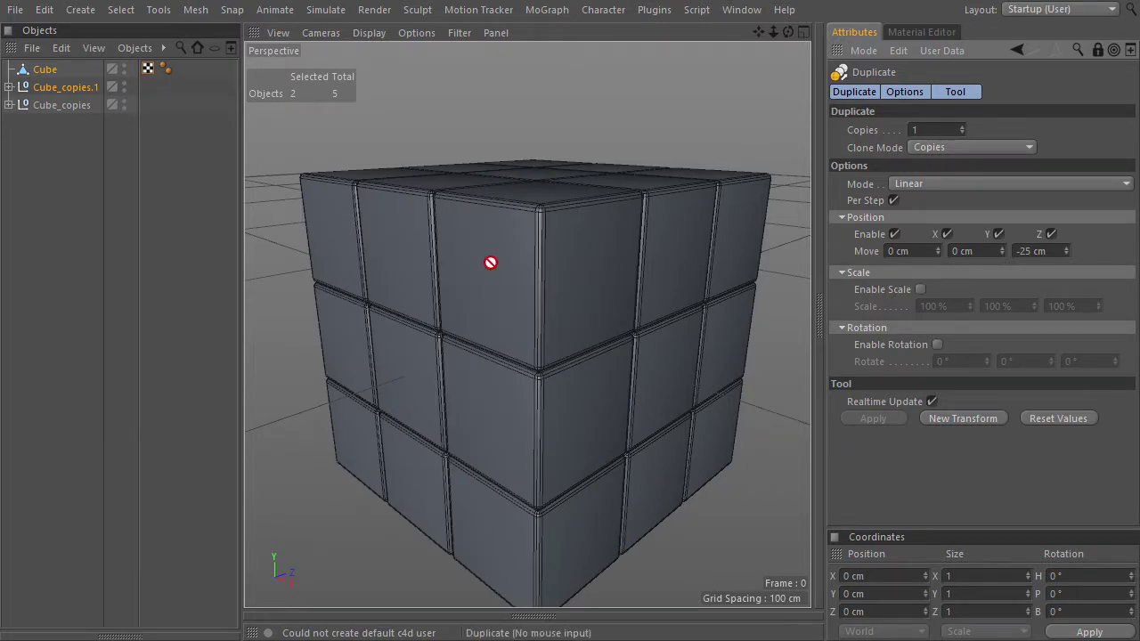
pyautogui.press('space')
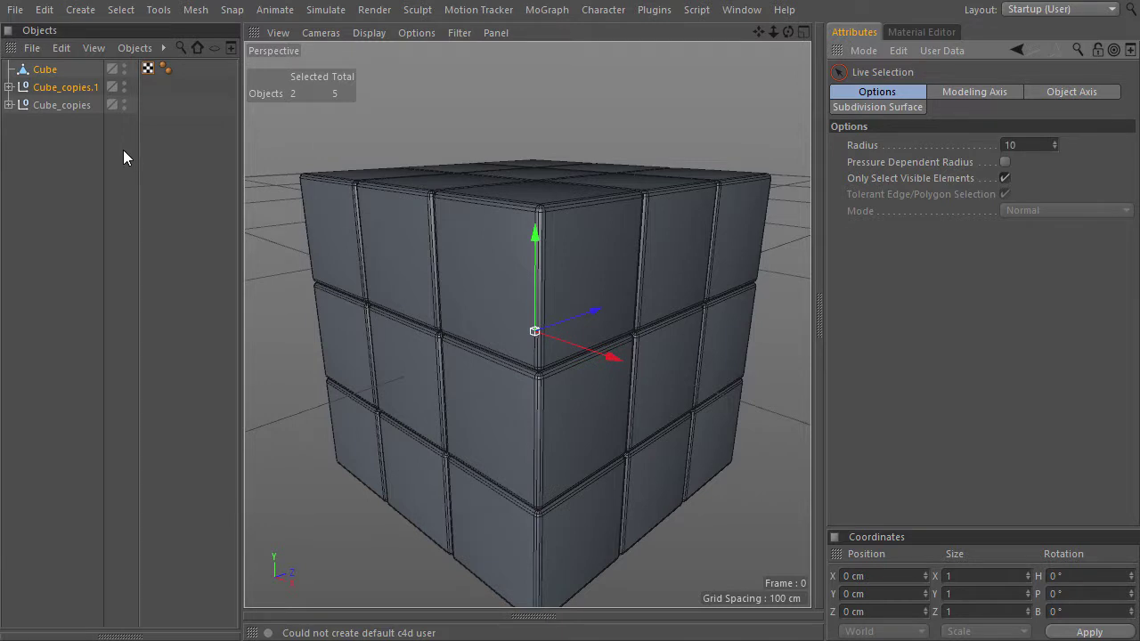
pyautogui.hotkey('ctrl', 'a')
pyautogui.click(133, 48)
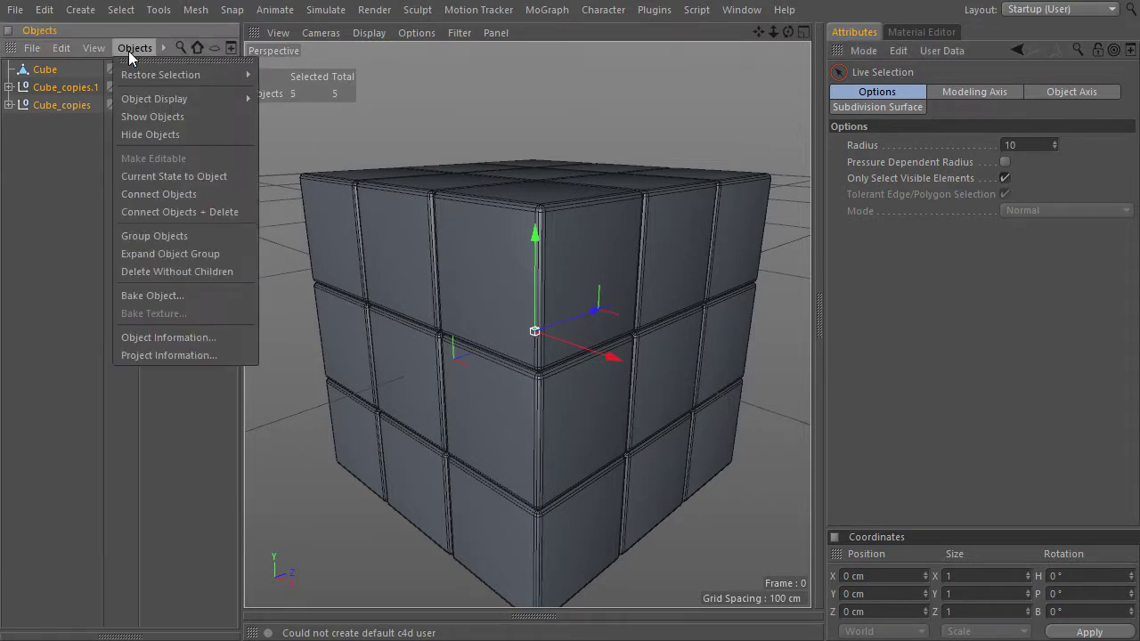
pyautogui.click(165, 212)
pyautogui.scroll(-5, 592, 356)
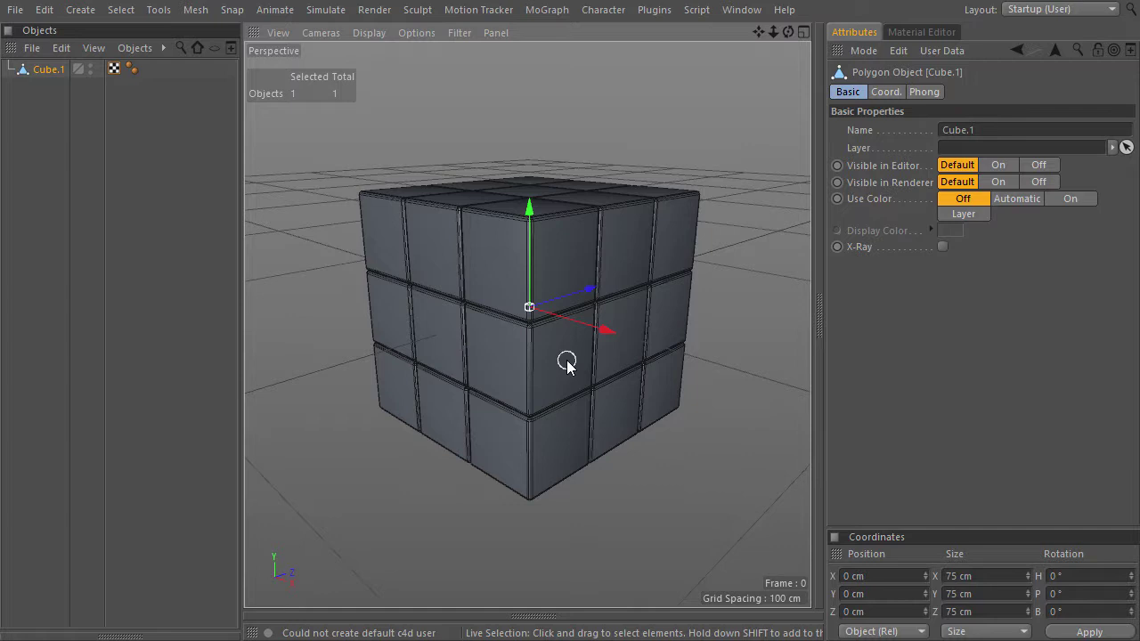
# Select the nine front-face polygons and store them with Set Selection.
pyautogui.rightClick(570, 412)
pyautogui.click(586, 146)
pyautogui.click(481, 255)
pyautogui.keyDown('shift'); pyautogui.click(410, 234); pyautogui.keyUp('shift')
pyautogui.moveTo(410, 233)
pyautogui.keyDown('shift'); pyautogui.mouseDown()
pyautogui.moveTo(383, 303)
pyautogui.moveTo(390, 324)
pyautogui.moveTo(448, 331)
pyautogui.moveTo(497, 356)
pyautogui.mouseUp(); pyautogui.keyUp('shift')
pyautogui.moveTo(501, 432)
pyautogui.keyDown('shift'); pyautogui.mouseDown()
pyautogui.moveTo(399, 389)
pyautogui.moveTo(473, 407)
pyautogui.mouseUp(); pyautogui.keyUp('shift')
pyautogui.press('v')
pyautogui.moveTo(473, 450)
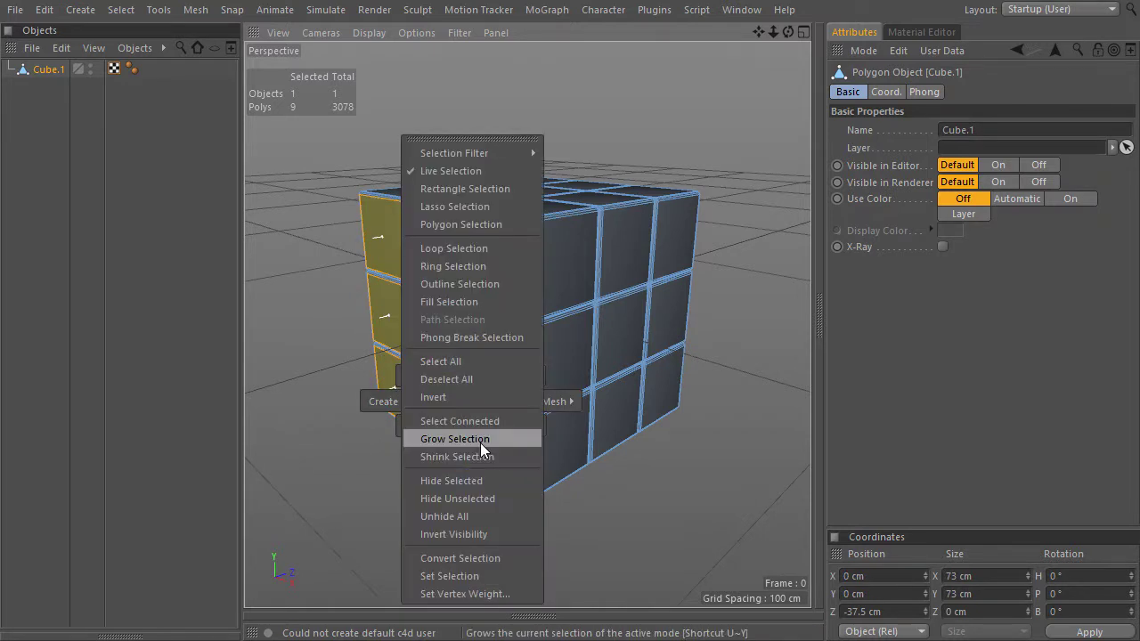
pyautogui.click(495, 578)
# Create material Mat, apply it to Cube.1, and limit it to the Polygon Selection tag.
pyautogui.click(819, 311)
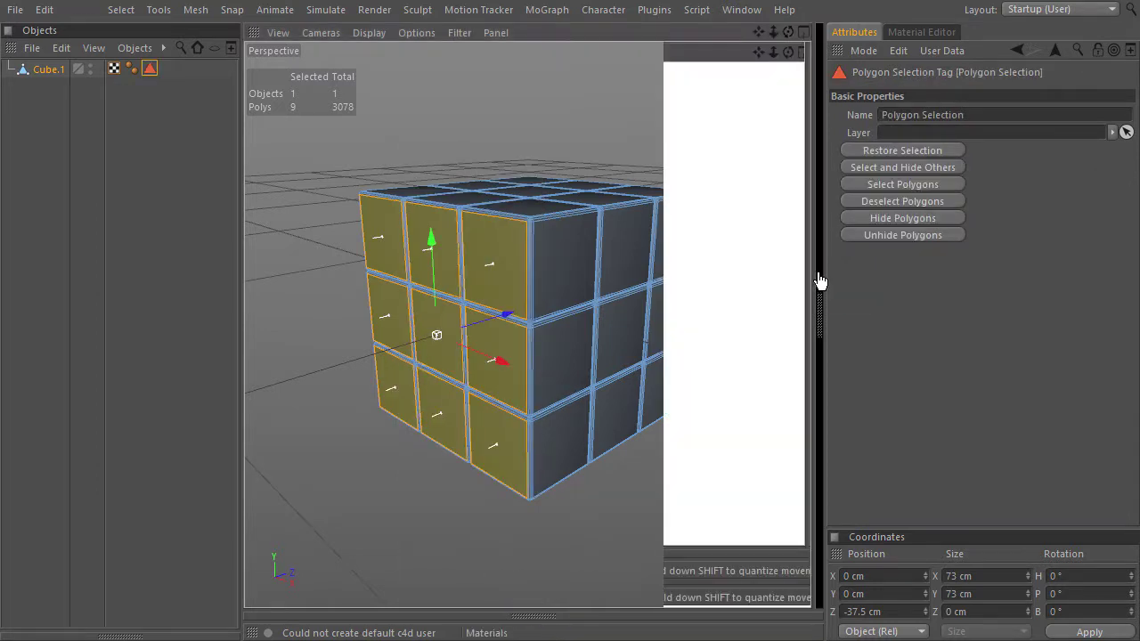
pyautogui.doubleClick(758, 148)
pyautogui.moveTo(696, 66); pyautogui.dragTo(41, 69)
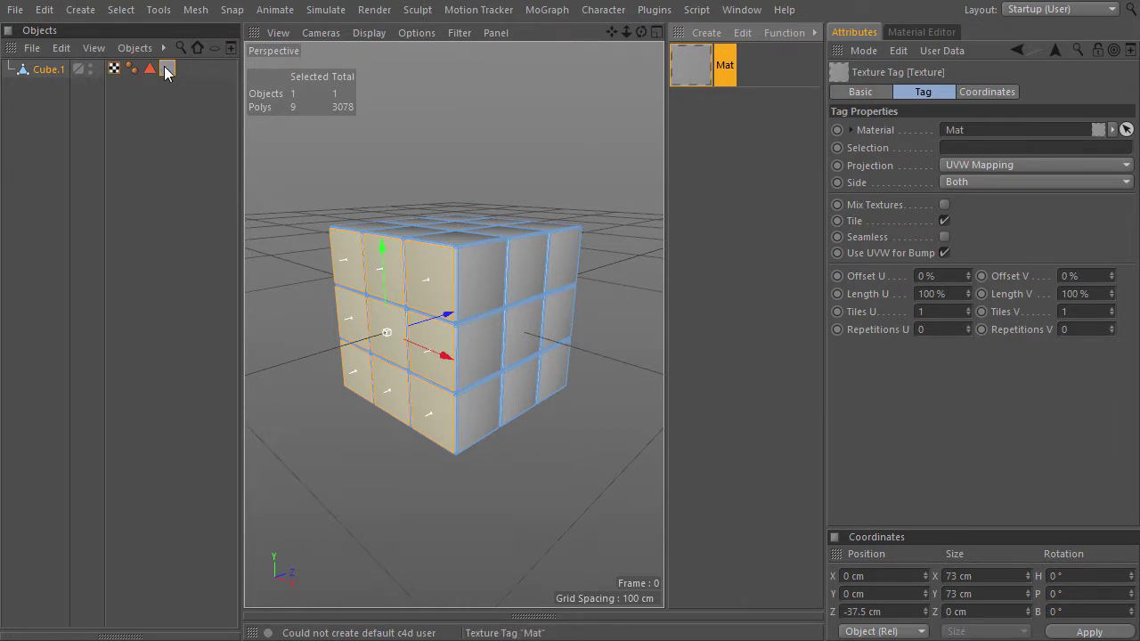
pyautogui.moveTo(150, 66); pyautogui.dragTo(1026, 150)
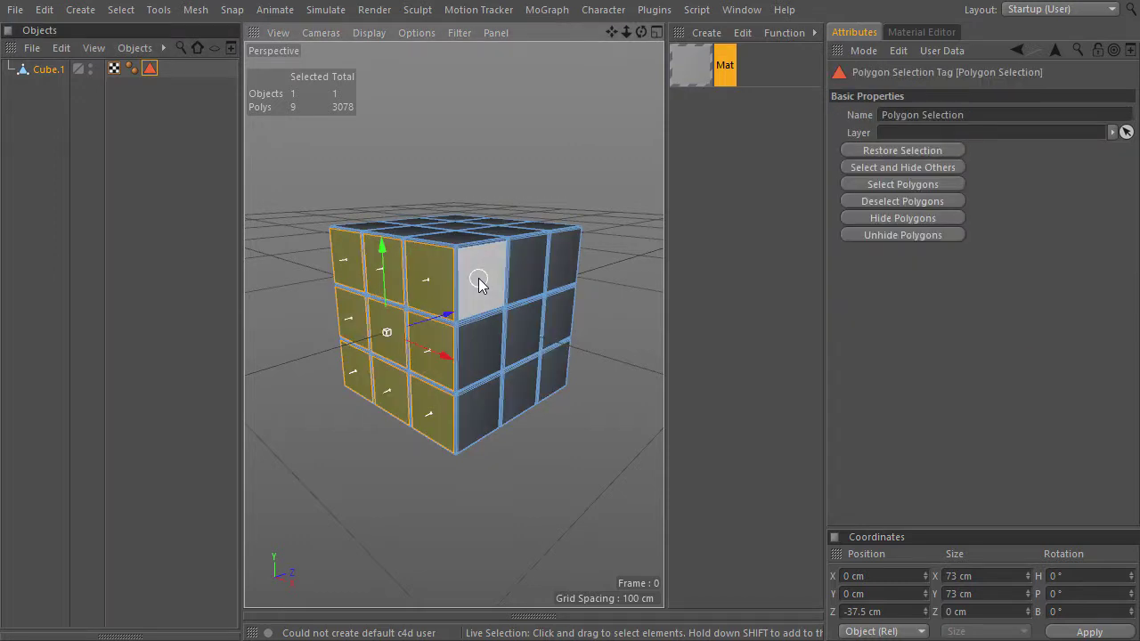
# Delete the Mat material, close the Material Manager, and deselect the cube's polygons.
pyautogui.hotkey('ctrl', 'z')
pyautogui.hotkey('ctrl', 'z')
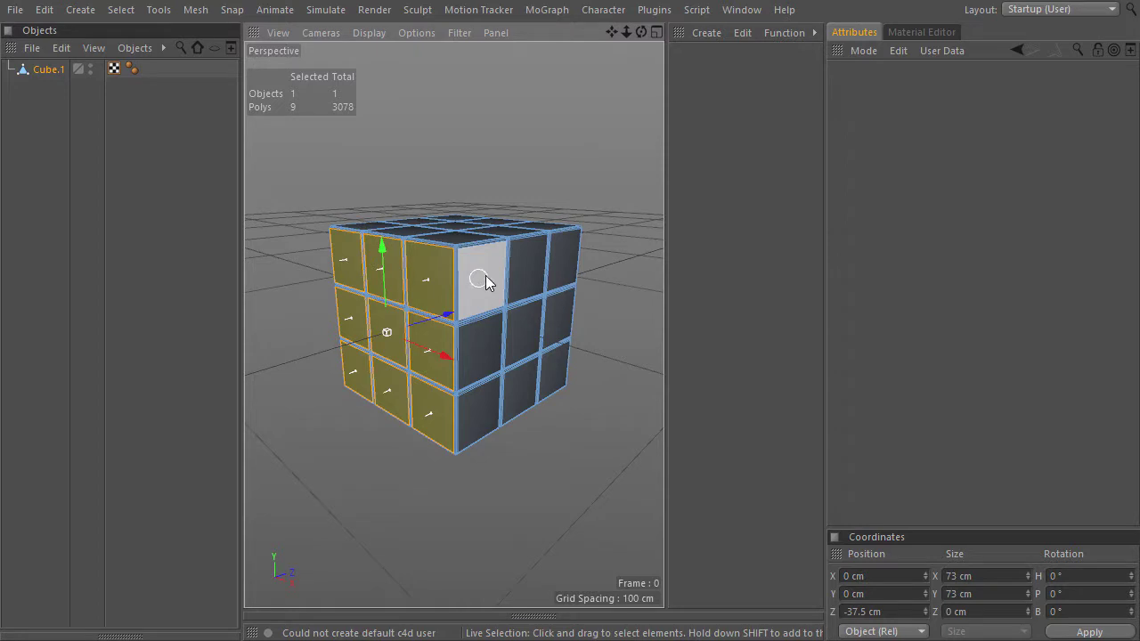
pyautogui.click(679, 33)
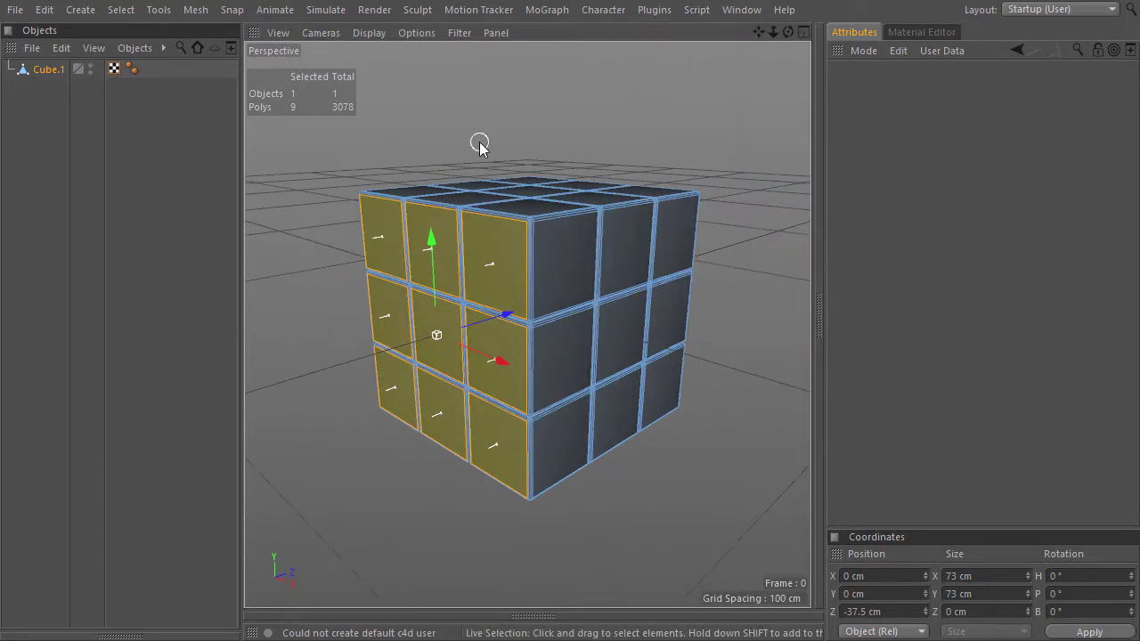
pyautogui.click(480, 144)
# Open a New Texture View through the Commander and dock it beside the viewport.
pyautogui.hotkey('shift', 'c')
pyautogui.write('new')
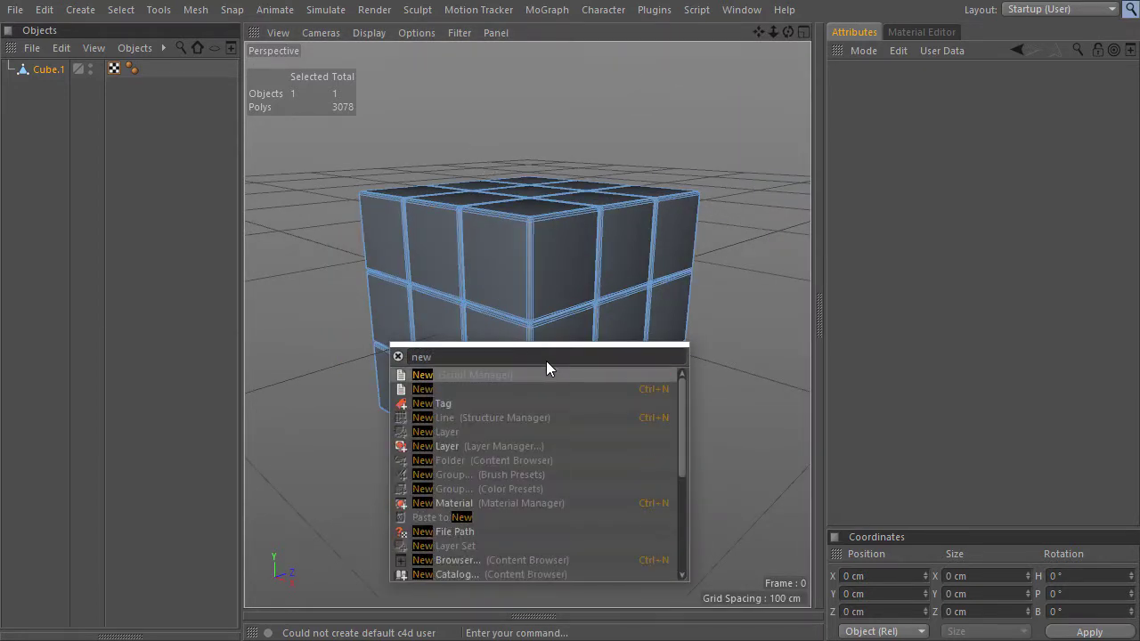
pyautogui.write(' textu')
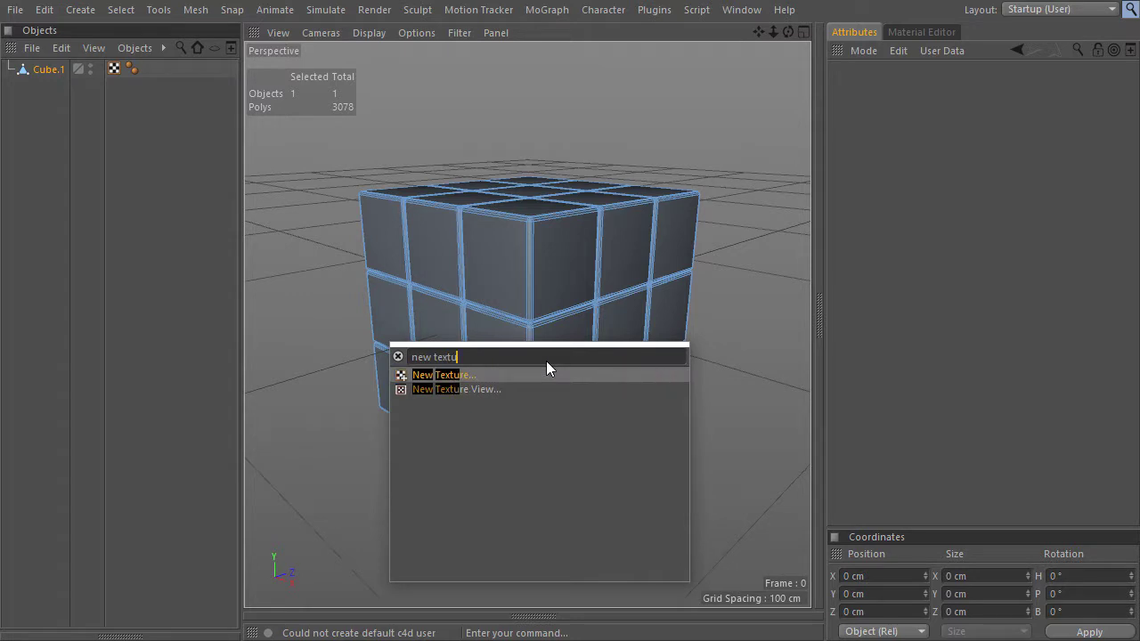
pyautogui.click(441, 389)
pyautogui.moveTo(194, 122); pyautogui.dragTo(799, 155)
pyautogui.keyDown('alt'); pyautogui.moveTo(647, 304); pyautogui.dragTo(712, 238, button='right'); pyautogui.keyUp('alt')
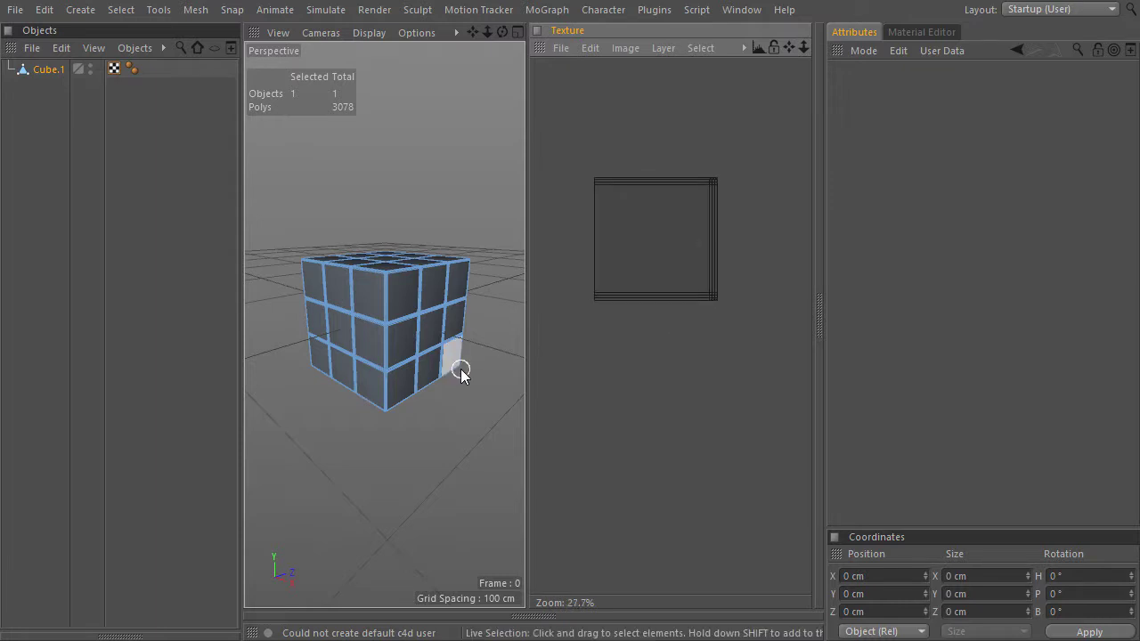
# Open the UV Manager and dock it below the Texture view.
pyautogui.hotkey('shift', 'c')
pyautogui.write('uv manager')
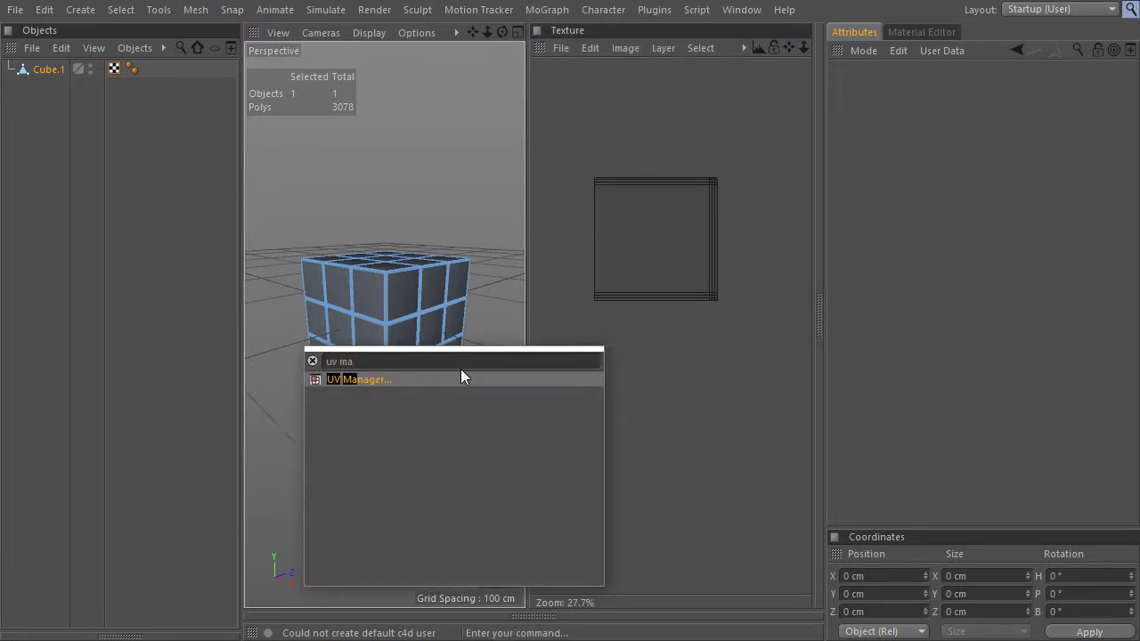
pyautogui.click(366, 379)
pyautogui.moveTo(249, 241); pyautogui.dragTo(654, 585)
pyautogui.keyDown('alt'); pyautogui.moveTo(661, 130); pyautogui.dragTo(672, 201, button='middle'); pyautogui.keyUp('alt')
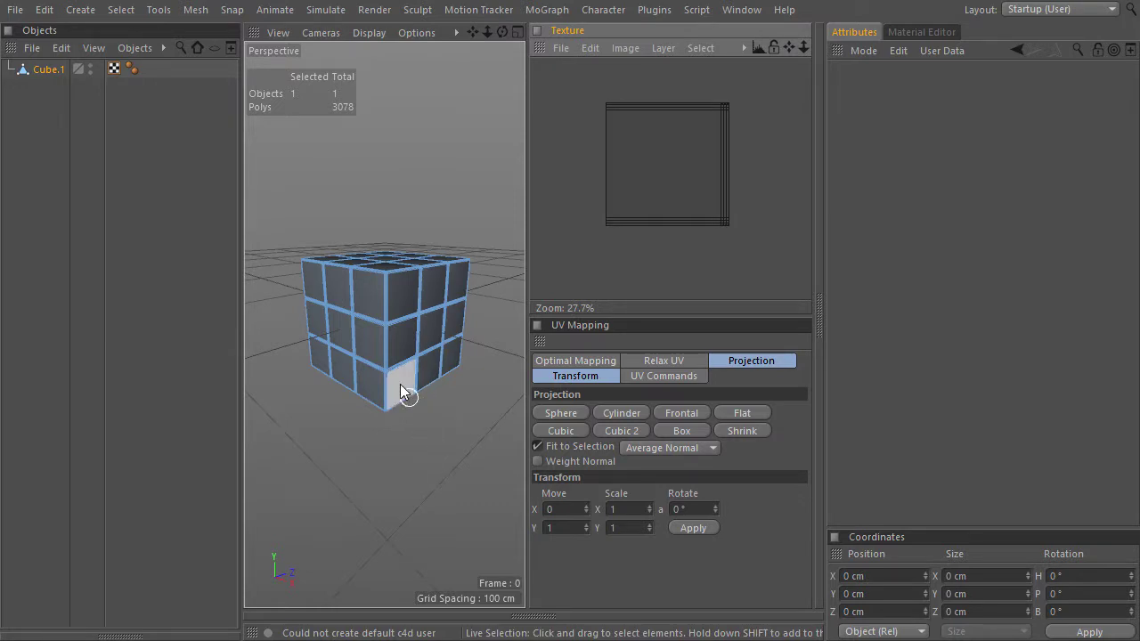
# Select the front face's and the right face's polygons, giving each a Cubic UV projection.
pyautogui.keyDown('alt'); pyautogui.moveTo(359, 334); pyautogui.dragTo(404, 334, button='right'); pyautogui.keyUp('alt')
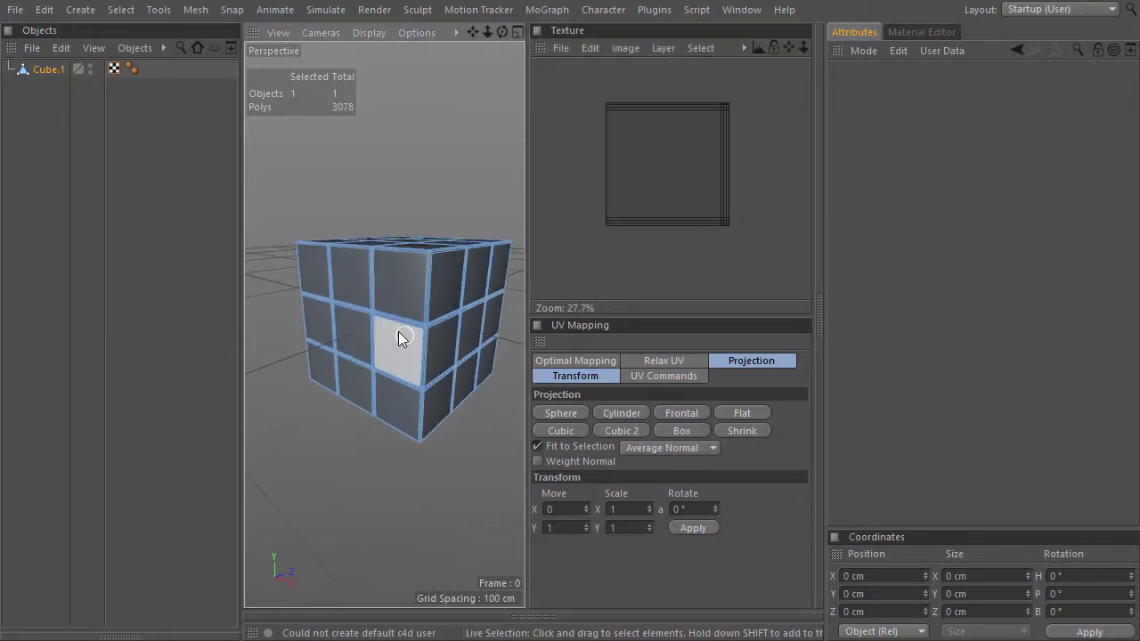
pyautogui.moveTo(313, 259); pyautogui.dragTo(400, 282)
pyautogui.moveTo(312, 335)
pyautogui.mouseDown()
pyautogui.moveTo(392, 341)
pyautogui.moveTo(323, 366)
pyautogui.moveTo(388, 392)
pyautogui.mouseUp()
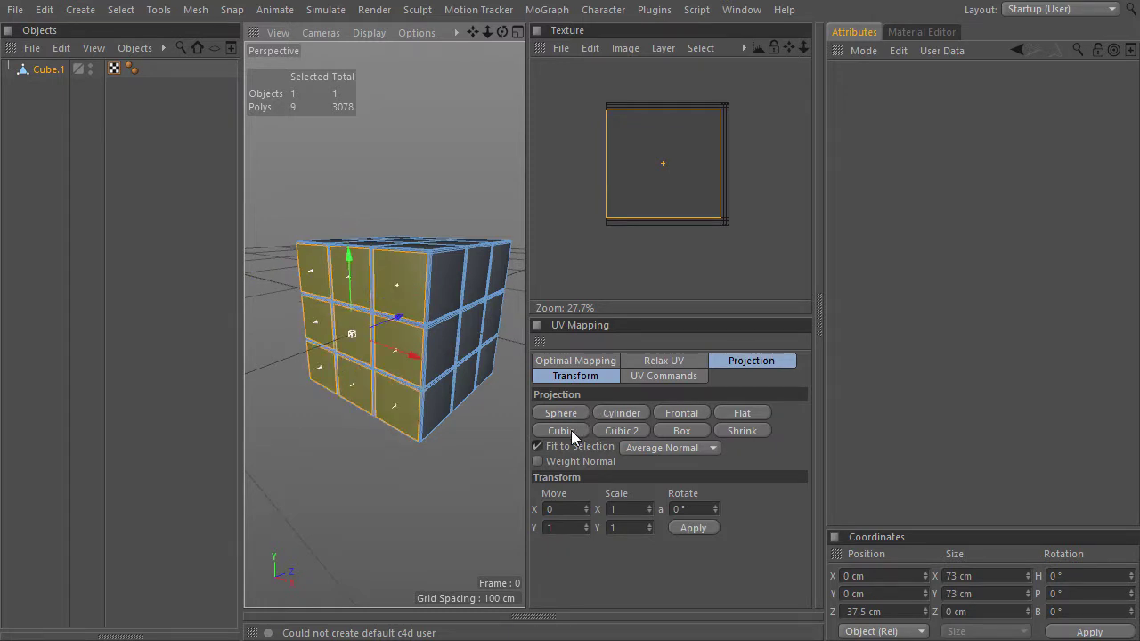
pyautogui.click(571, 430)
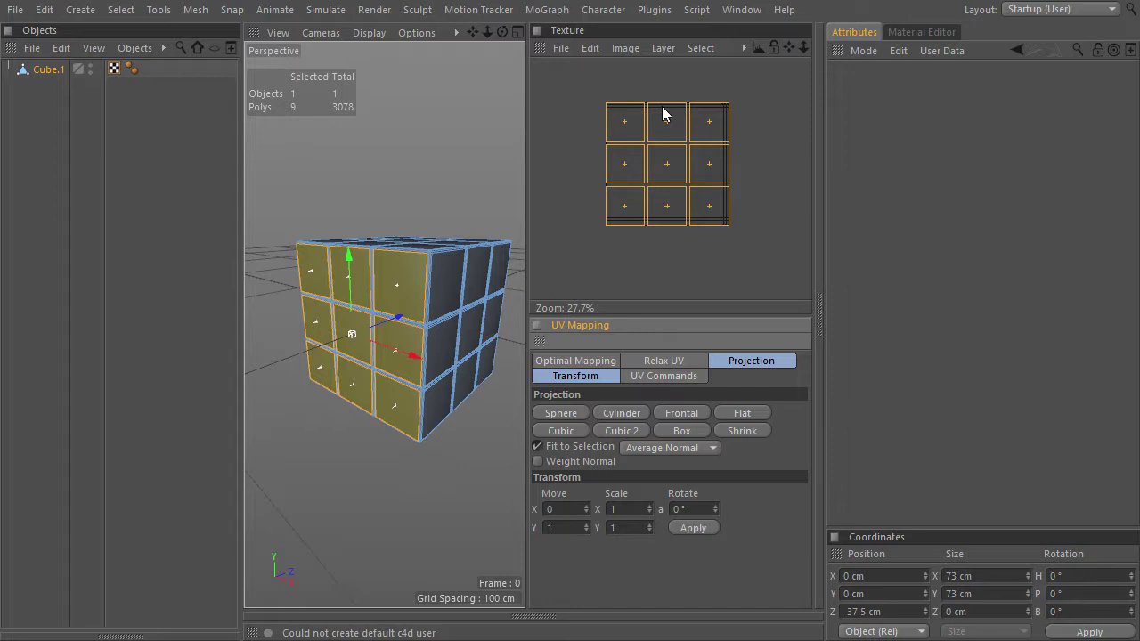
pyautogui.keyDown('alt'); pyautogui.moveTo(447, 284); pyautogui.dragTo(475, 270); pyautogui.keyUp('alt')
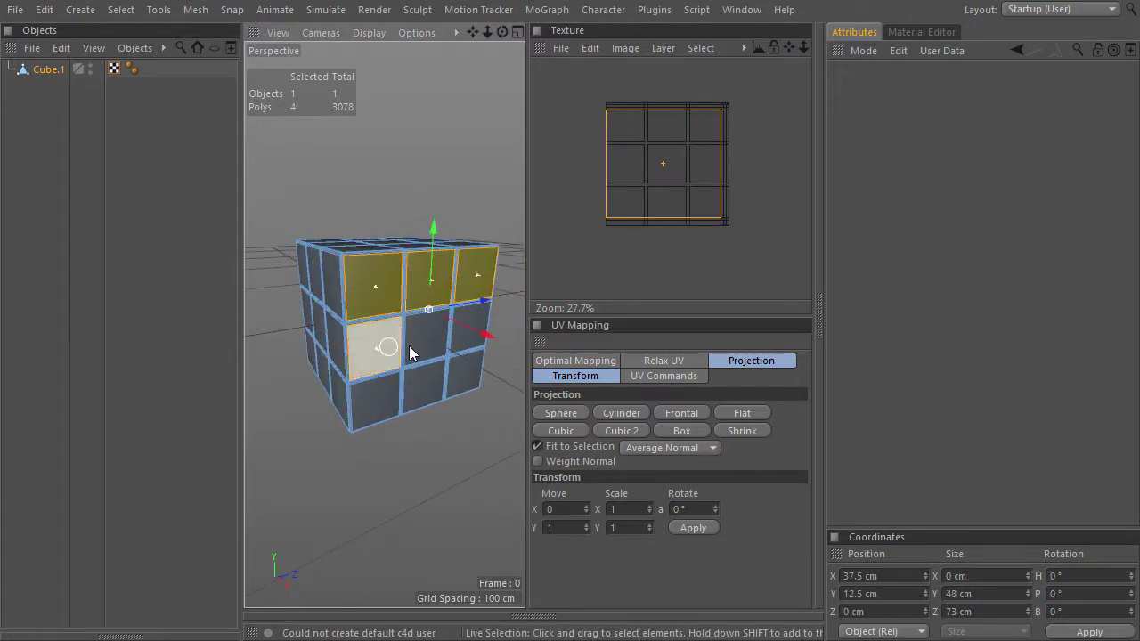
pyautogui.keyDown('shift'); pyautogui.moveTo(407, 351); pyautogui.dragTo(464, 341); pyautogui.keyUp('shift')
pyautogui.keyDown('shift'); pyautogui.moveTo(374, 401); pyautogui.dragTo(458, 376); pyautogui.keyUp('shift')
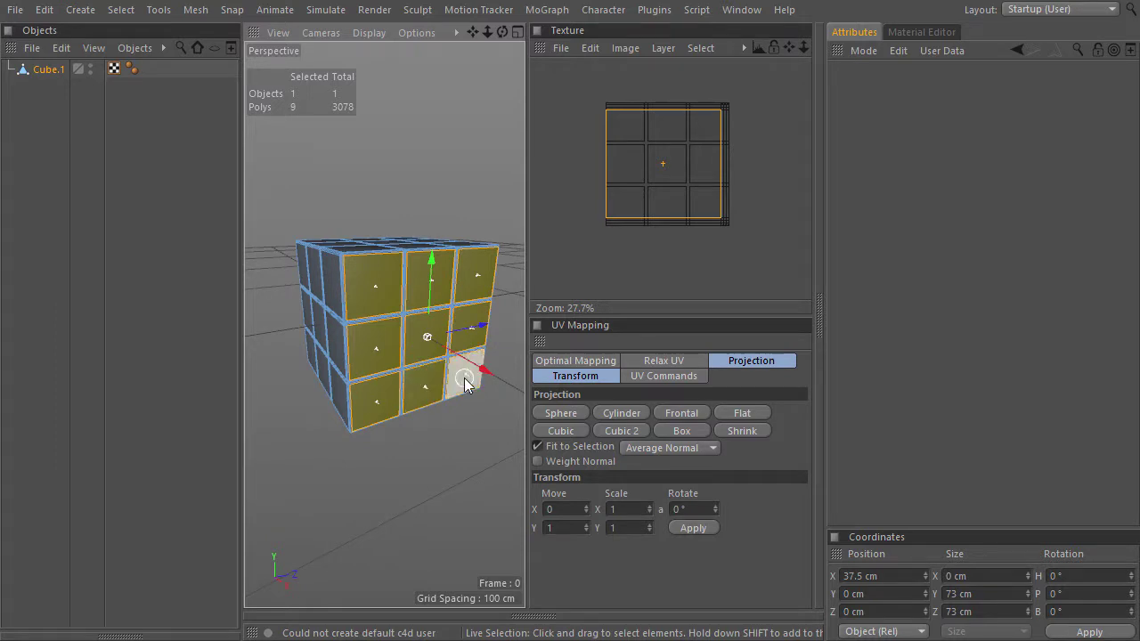
pyautogui.click(564, 430)
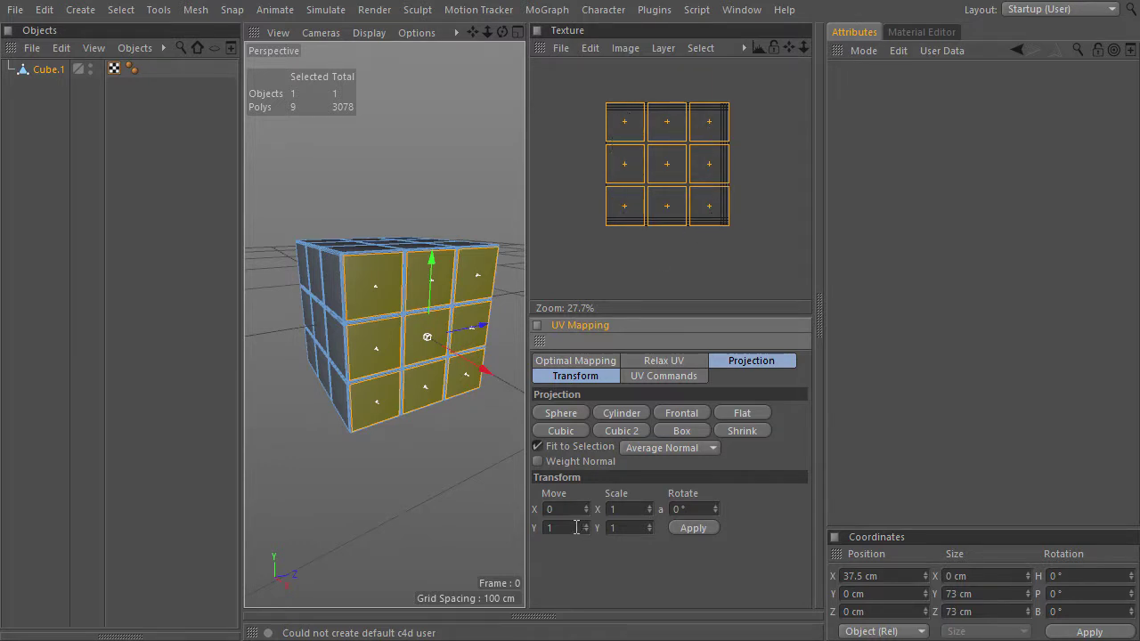
# Shift the right face's UVs one tile right with UV Move X 1, Y 0.
pyautogui.click(550, 527)
pyautogui.write('0')
pyautogui.hotkey('shift', 'Tab')
pyautogui.press('Return')
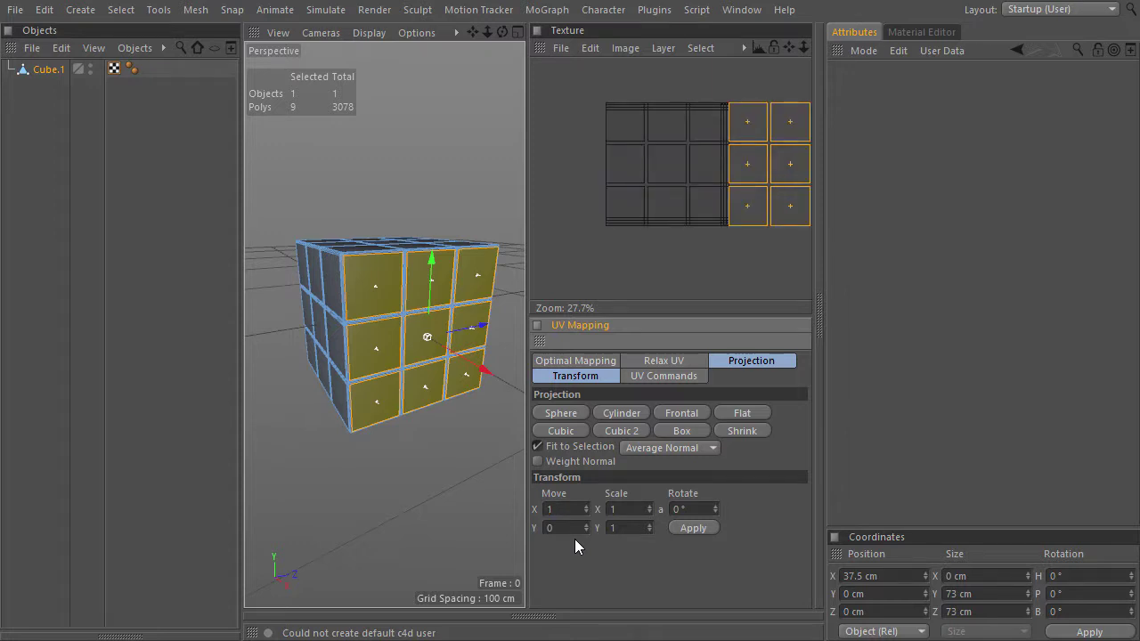
pyautogui.scroll(-3, 704, 212)
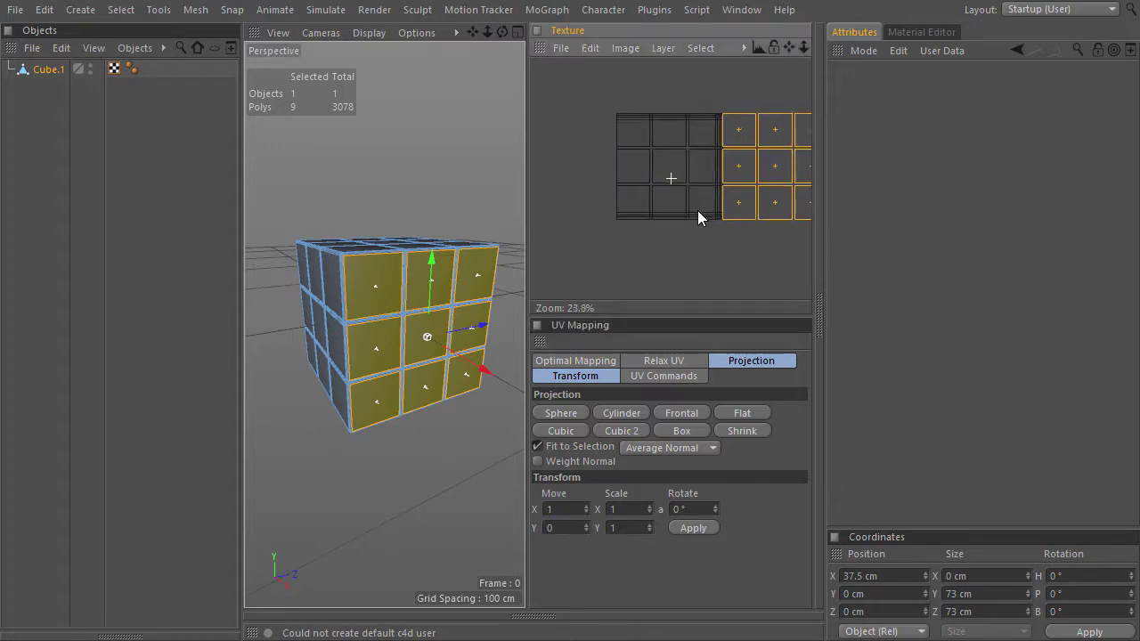
pyautogui.moveTo(692, 211); pyautogui.dragTo(676, 220, button='middle')
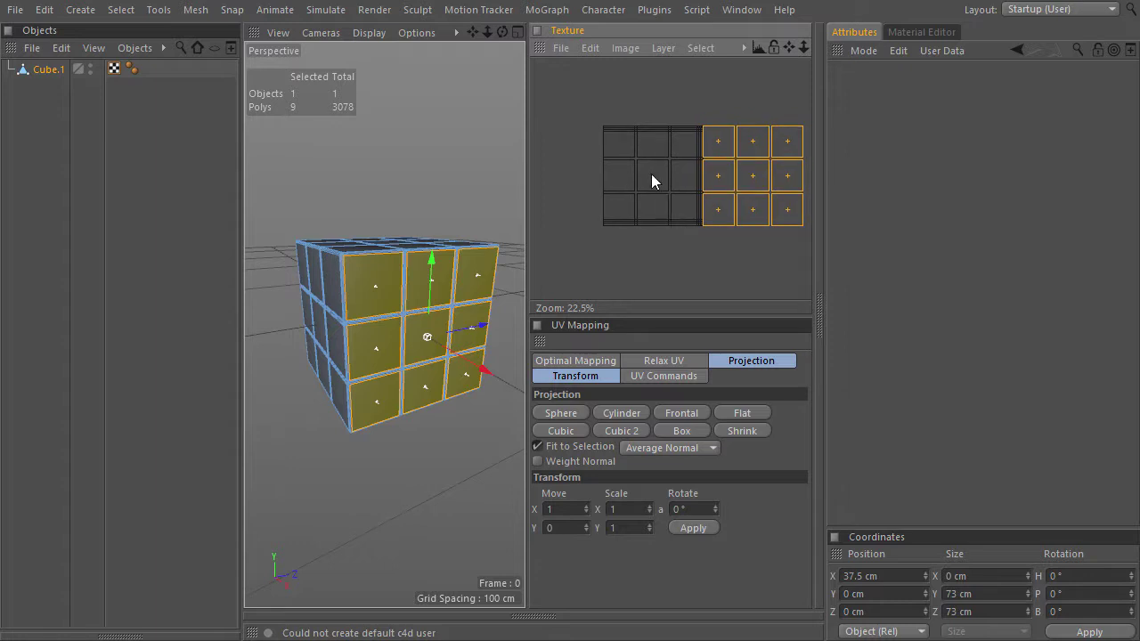
pyautogui.moveTo(365, 259)
pyautogui.keyDown('alt'); pyautogui.mouseDown()
pyautogui.moveTo(471, 344)
pyautogui.moveTo(422, 360)
pyautogui.moveTo(351, 264)
pyautogui.mouseUp(); pyautogui.keyUp('alt')
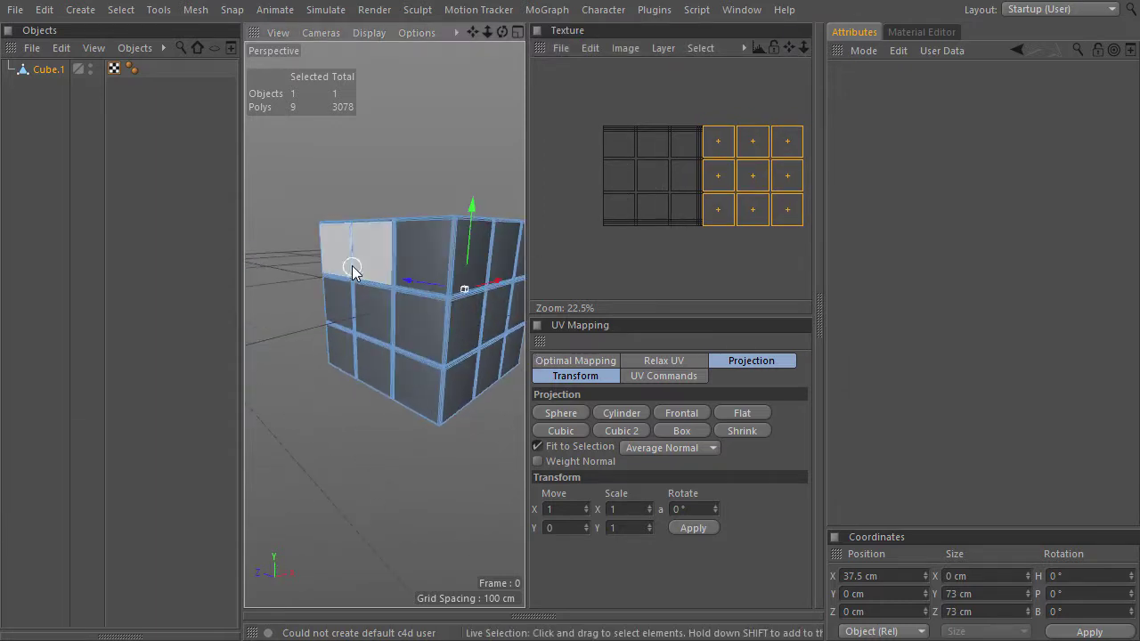
# Select a side's nine polygons and shift their UVs one cell left with Move X -1.
pyautogui.click(343, 260)
pyautogui.keyDown('shift'); pyautogui.click(375, 250); pyautogui.keyUp('shift')
pyautogui.keyDown('shift'); pyautogui.click(419, 257); pyautogui.keyUp('shift')
pyautogui.keyDown('shift'); pyautogui.click(420, 326); pyautogui.keyUp('shift')
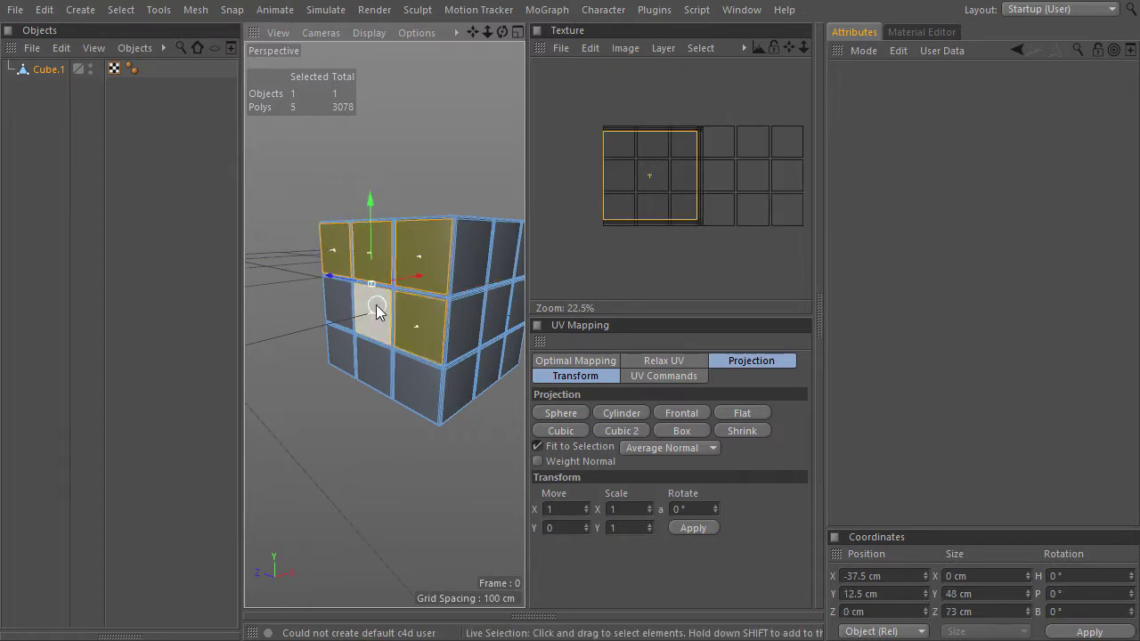
pyautogui.keyDown('shift'); pyautogui.click(374, 316); pyautogui.keyUp('shift')
pyautogui.keyDown('shift'); pyautogui.click(339, 310); pyautogui.keyUp('shift')
pyautogui.keyDown('shift'); pyautogui.click(340, 352); pyautogui.keyUp('shift')
pyautogui.keyDown('shift'); pyautogui.click(374, 360); pyautogui.keyUp('shift')
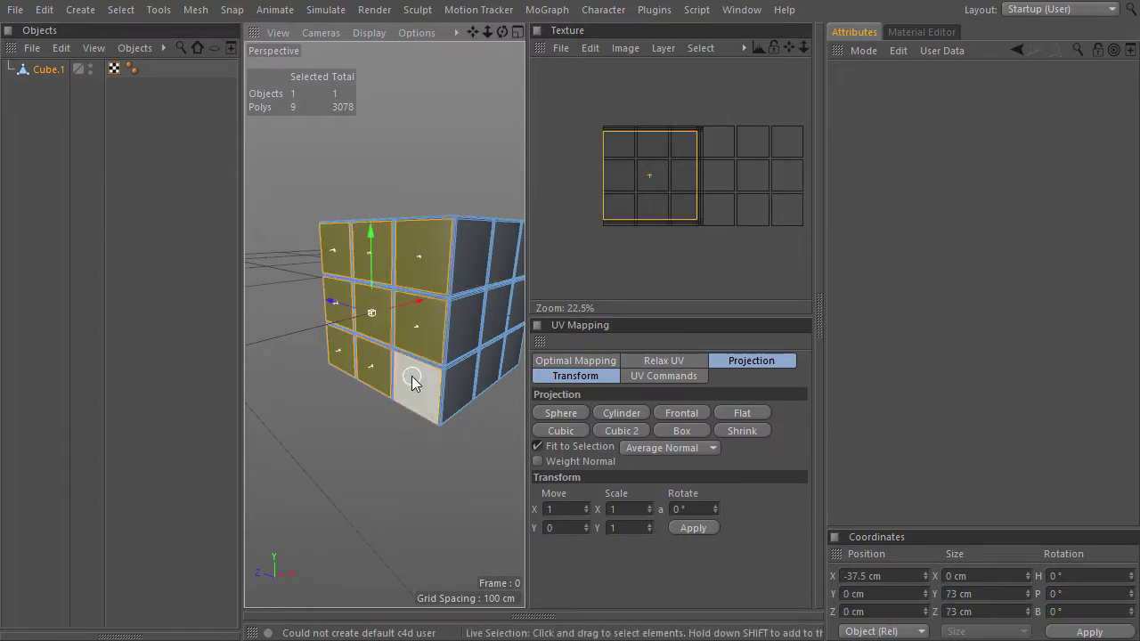
pyautogui.doubleClick(563, 505)
pyautogui.write('-')
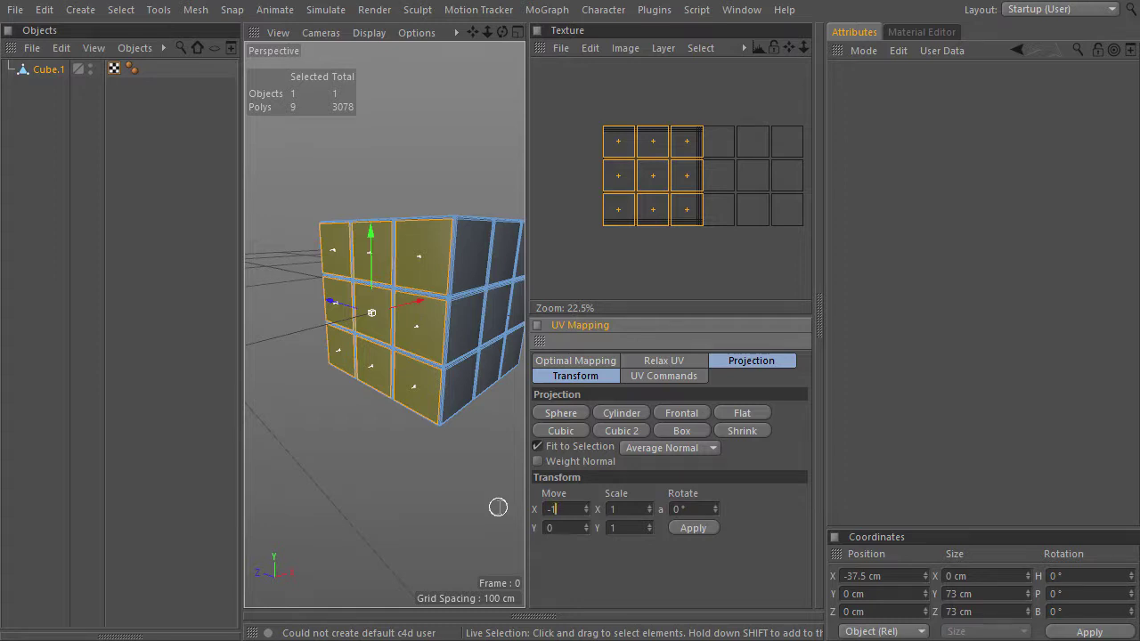
pyautogui.press('Return')
# Select the cube's top faces and shift their UVs one tile up with Move Y -1.
pyautogui.keyDown('alt'); pyautogui.moveTo(498, 507); pyautogui.dragTo(402, 358); pyautogui.keyUp('alt')
pyautogui.moveTo(371, 315)
pyautogui.mouseDown()
pyautogui.moveTo(328, 242)
pyautogui.moveTo(393, 233)
pyautogui.moveTo(439, 319)
pyautogui.moveTo(496, 288)
pyautogui.moveTo(438, 224)
pyautogui.moveTo(457, 272)
pyautogui.mouseUp()
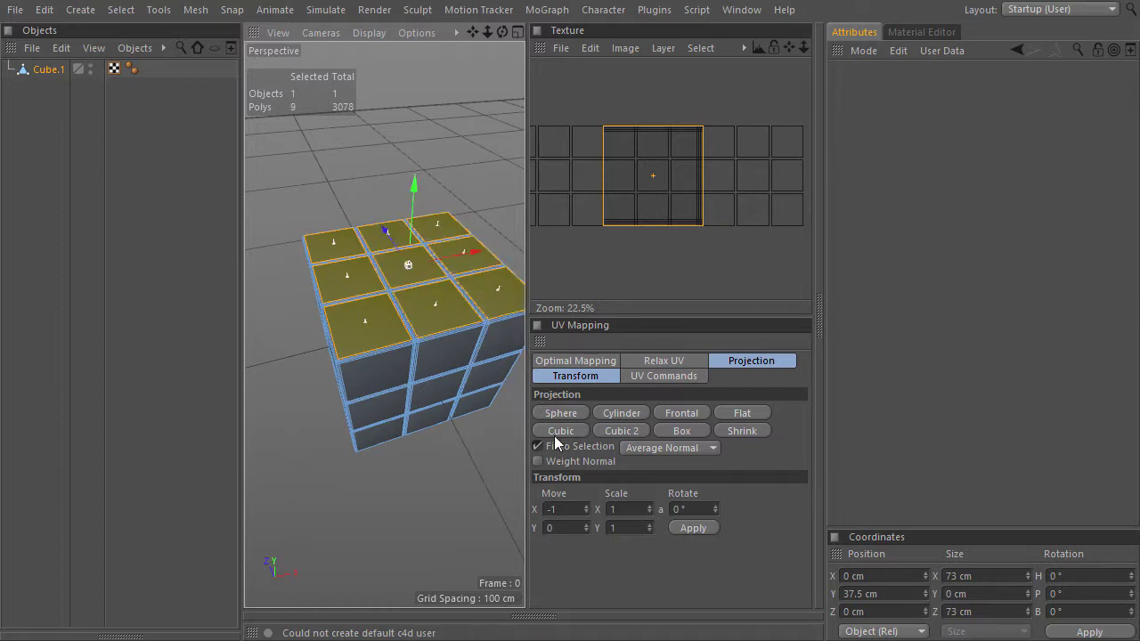
pyautogui.doubleClick(562, 509)
pyautogui.write('0')
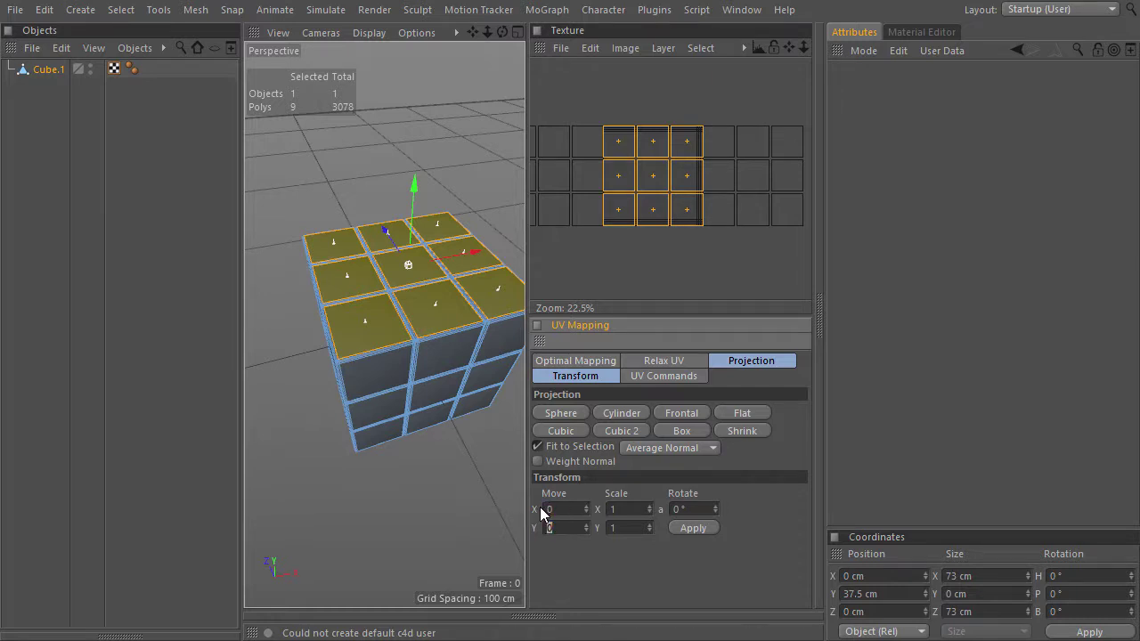
pyautogui.write('-1')
pyautogui.press('Return')
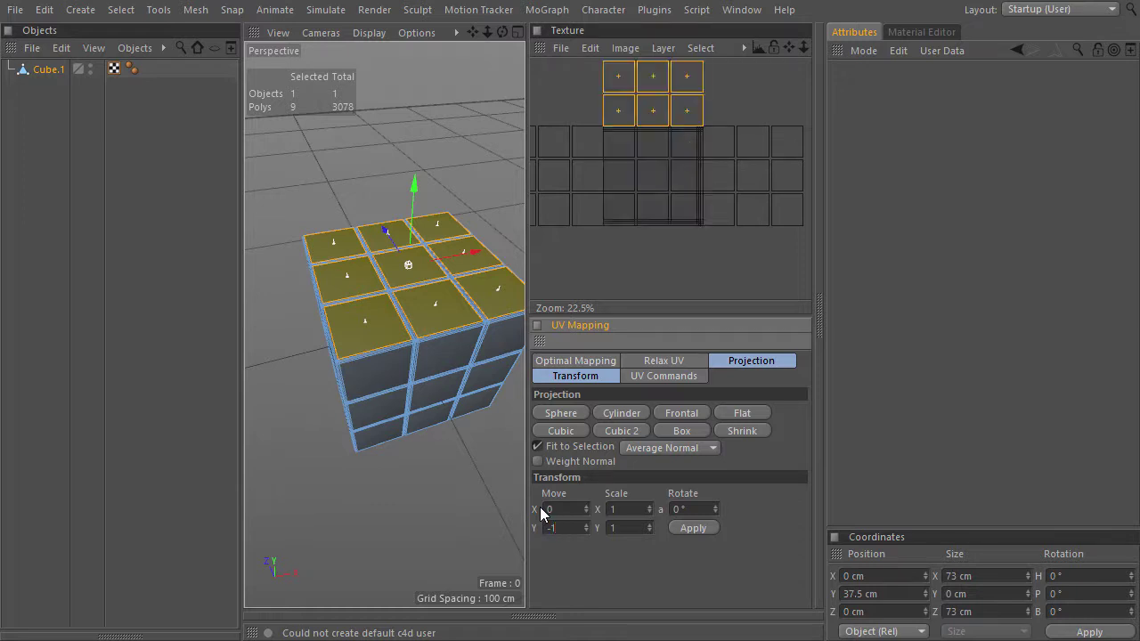
pyautogui.moveTo(323, 454)
pyautogui.keyDown('alt'); pyautogui.mouseDown()
pyautogui.moveTo(455, 347)
pyautogui.moveTo(407, 378)
pyautogui.moveTo(492, 240)
pyautogui.moveTo(479, 197)
pyautogui.moveTo(404, 367)
pyautogui.moveTo(330, 369)
pyautogui.moveTo(289, 389)
pyautogui.moveTo(293, 439)
pyautogui.moveTo(326, 491)
pyautogui.moveTo(392, 469)
pyautogui.moveTo(438, 401)
pyautogui.moveTo(401, 343)
pyautogui.moveTo(387, 428)
pyautogui.mouseUp(); pyautogui.keyUp('alt')
# Re-project the selected faces with Cubic UVs and apply the vertical UV move.
pyautogui.click(562, 433)
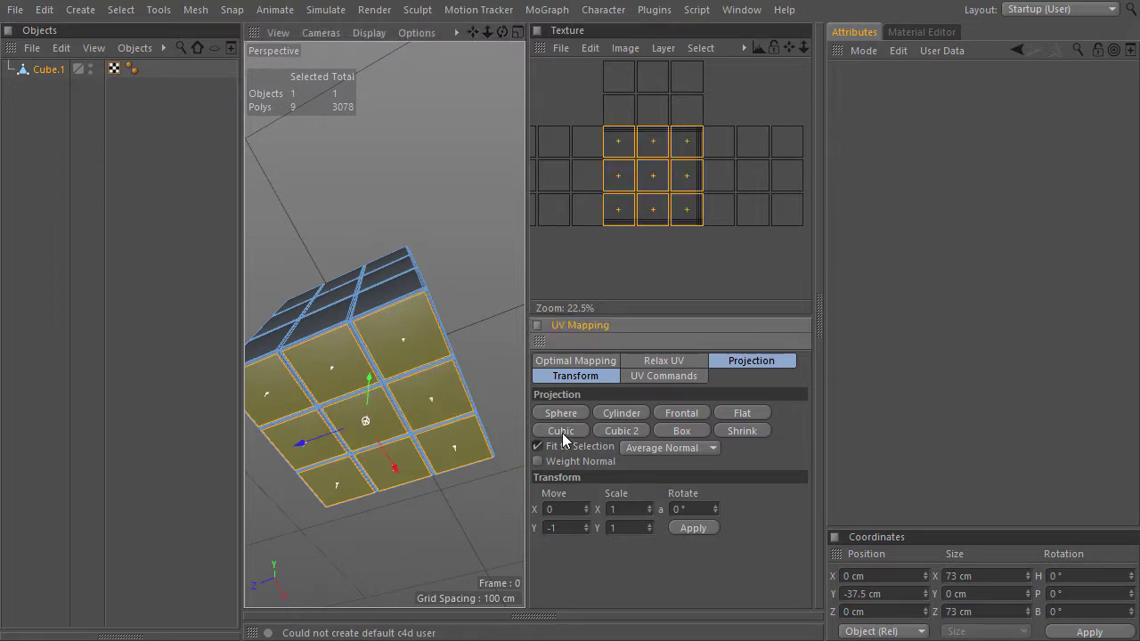
pyautogui.moveTo(568, 525); pyautogui.dragTo(532, 527)
pyautogui.press('Return')
# Select the next side's polygons and give them a Cubic UV projection.
pyautogui.keyDown('alt'); pyautogui.moveTo(433, 339); pyautogui.dragTo(409, 377); pyautogui.keyUp('alt')
pyautogui.scroll(3, 370, 344)
pyautogui.moveTo(368, 342)
pyautogui.mouseDown()
pyautogui.moveTo(426, 313)
pyautogui.moveTo(393, 313)
pyautogui.moveTo(436, 372)
pyautogui.moveTo(340, 413)
pyautogui.moveTo(329, 480)
pyautogui.moveTo(370, 482)
pyautogui.moveTo(433, 436)
pyautogui.mouseUp()
pyautogui.keyDown('shift'); pyautogui.click(433, 436); pyautogui.keyUp('shift')
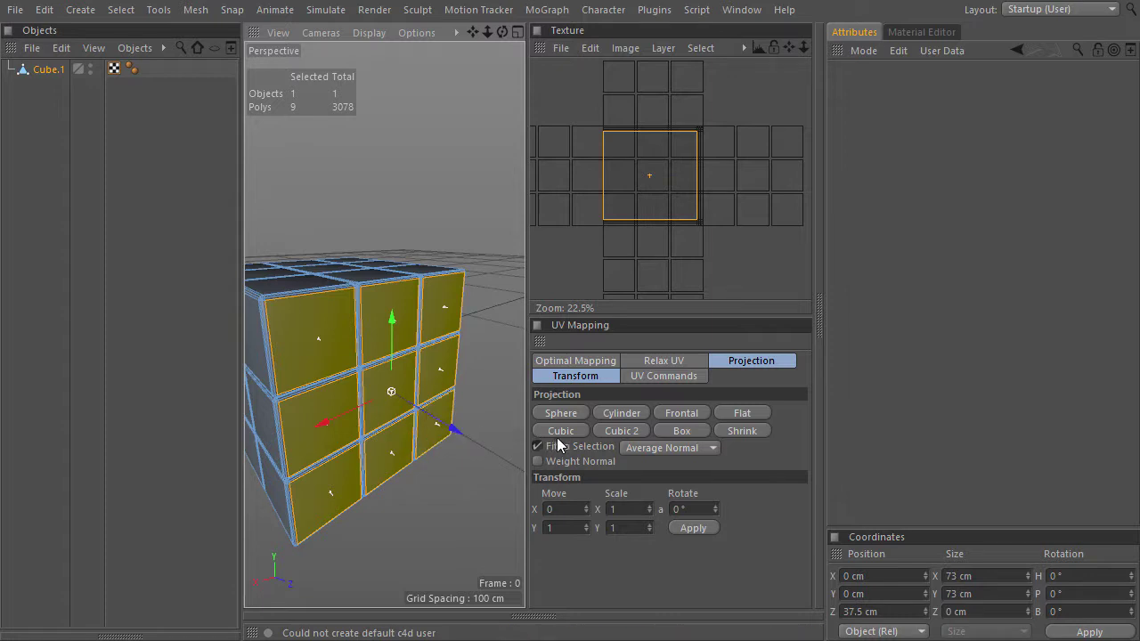
pyautogui.click(560, 434)
# Move that side's UV tiles down two cells with Move Y 1, then deselect.
pyautogui.scroll(-2, 652, 241)
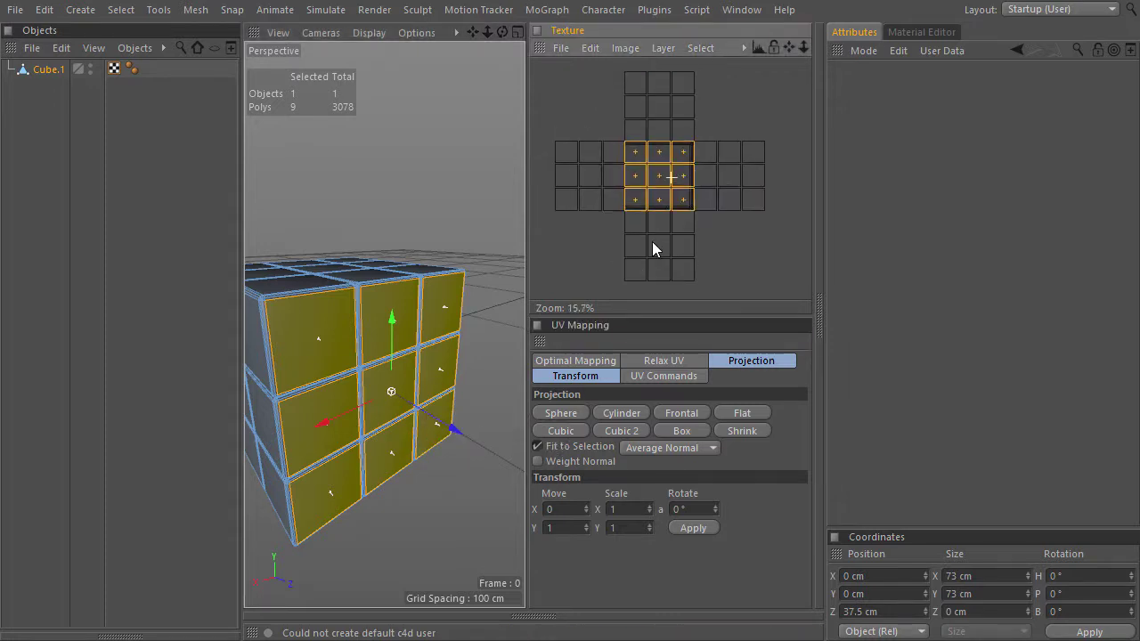
pyautogui.keyDown('alt'); pyautogui.moveTo(649, 243); pyautogui.dragTo(652, 207, button='middle'); pyautogui.keyUp('alt')
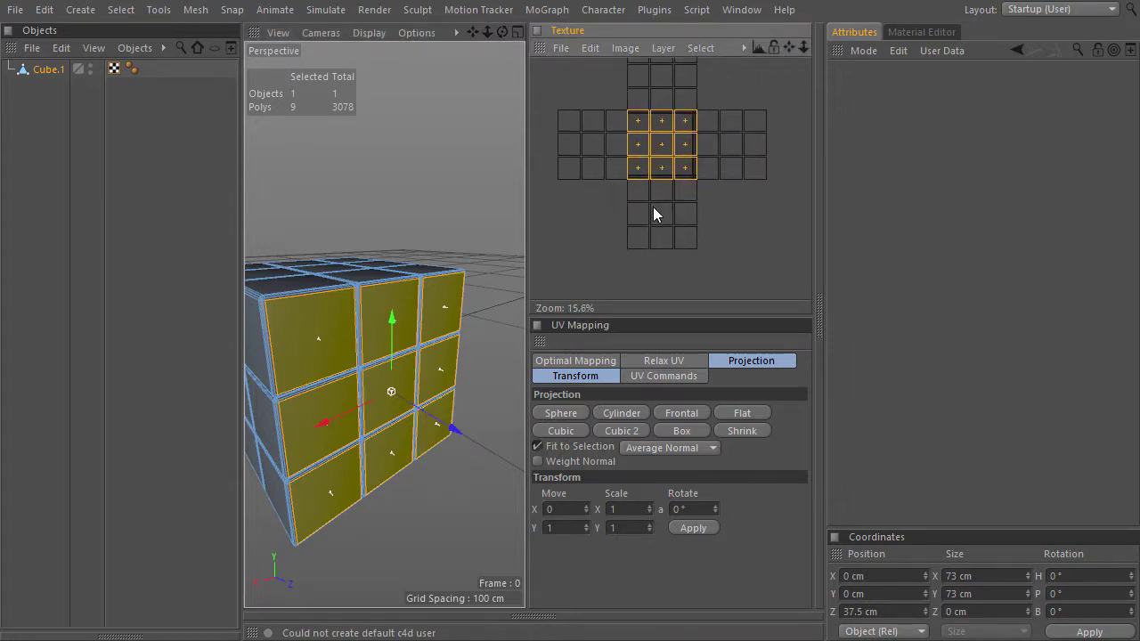
pyautogui.click(693, 528)
pyautogui.click(692, 529)
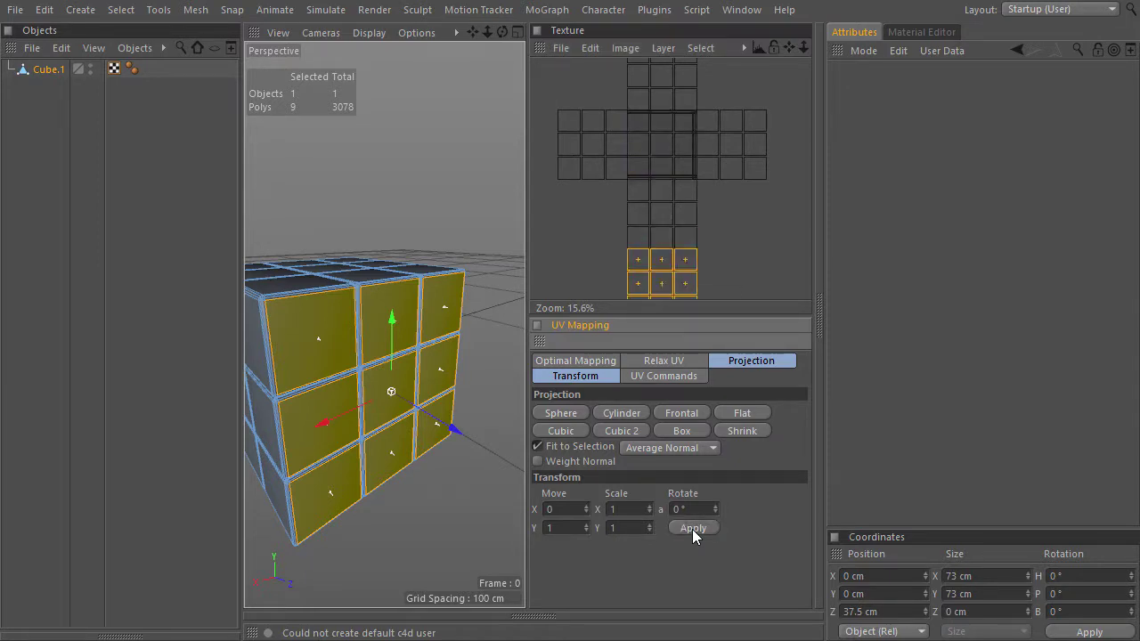
pyautogui.click(485, 401)
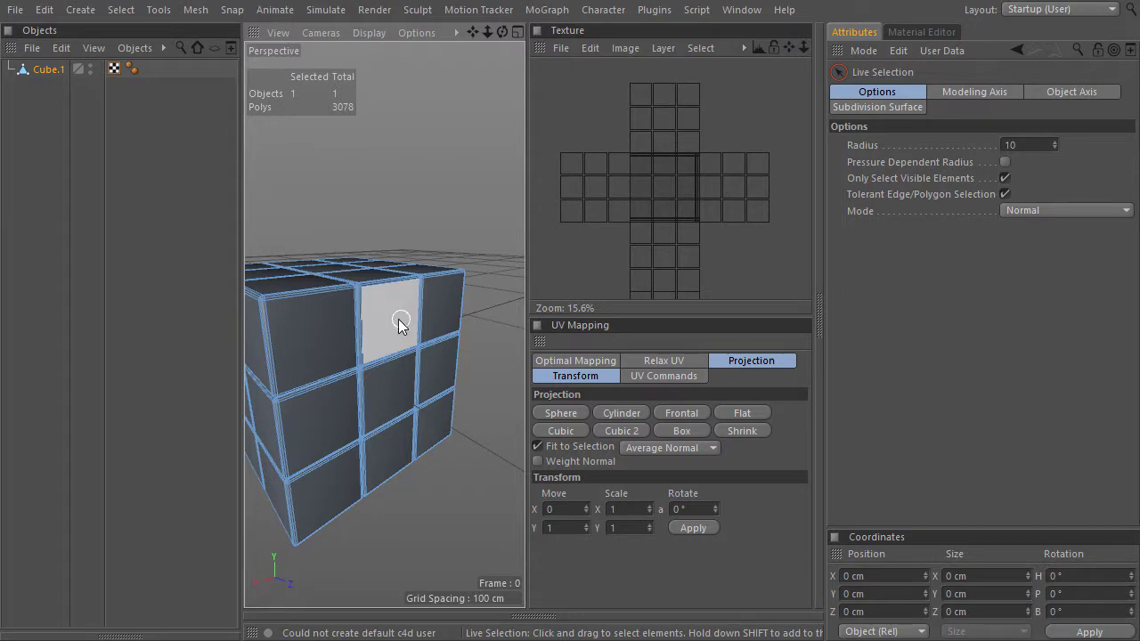
# Live-select all 54 outer face tiles, then invert the selection to the edge polygons.
pyautogui.scroll(-3, 392, 322)
pyautogui.keyDown('alt'); pyautogui.moveTo(390, 316); pyautogui.dragTo(402, 374); pyautogui.keyUp('alt')
pyautogui.scroll(3, 384, 338)
pyautogui.scroll(-2, 393, 336)
pyautogui.moveTo(393, 337)
pyautogui.mouseDown()
pyautogui.moveTo(457, 302)
pyautogui.moveTo(400, 257)
pyautogui.moveTo(437, 221)
pyautogui.moveTo(484, 254)
pyautogui.moveTo(419, 311)
pyautogui.moveTo(293, 316)
pyautogui.moveTo(277, 203)
pyautogui.moveTo(433, 336)
pyautogui.moveTo(437, 255)
pyautogui.moveTo(366, 173)
pyautogui.moveTo(361, 316)
pyautogui.moveTo(428, 294)
pyautogui.moveTo(429, 366)
pyautogui.moveTo(407, 455)
pyautogui.moveTo(347, 415)
pyautogui.moveTo(351, 292)
pyautogui.moveTo(282, 344)
pyautogui.moveTo(294, 399)
pyautogui.moveTo(390, 348)
pyautogui.moveTo(466, 204)
pyautogui.moveTo(415, 173)
pyautogui.moveTo(402, 204)
pyautogui.moveTo(369, 229)
pyautogui.moveTo(296, 214)
pyautogui.moveTo(338, 184)
pyautogui.moveTo(362, 234)
pyautogui.moveTo(374, 229)
pyautogui.moveTo(398, 307)
pyautogui.moveTo(318, 255)
pyautogui.moveTo(377, 262)
pyautogui.moveTo(448, 330)
pyautogui.moveTo(332, 336)
pyautogui.moveTo(375, 386)
pyautogui.moveTo(458, 395)
pyautogui.moveTo(390, 337)
pyautogui.moveTo(328, 339)
pyautogui.moveTo(445, 300)
pyautogui.moveTo(466, 338)
pyautogui.moveTo(479, 387)
pyautogui.moveTo(377, 412)
pyautogui.mouseUp()
pyautogui.scroll(3, 364, 226)
pyautogui.scroll(-5, 361, 323)
pyautogui.keyDown('alt'); pyautogui.moveTo(356, 365); pyautogui.dragTo(496, 323); pyautogui.keyUp('alt')
pyautogui.keyDown('alt'); pyautogui.moveTo(390, 275); pyautogui.dragTo(403, 339); pyautogui.keyUp('alt')
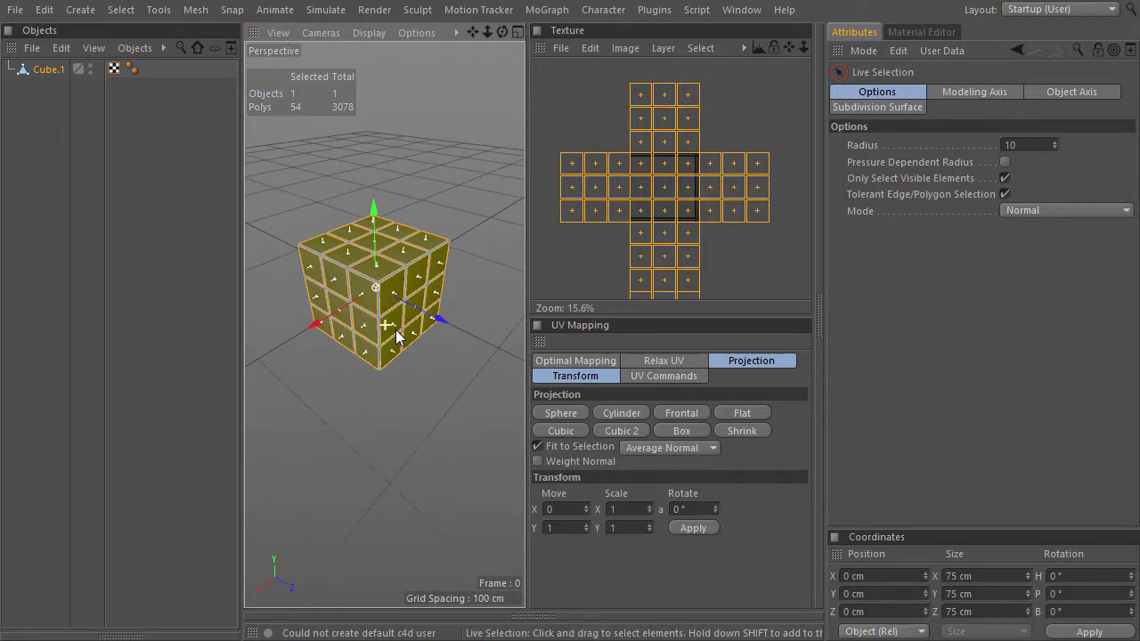
pyautogui.press('v')
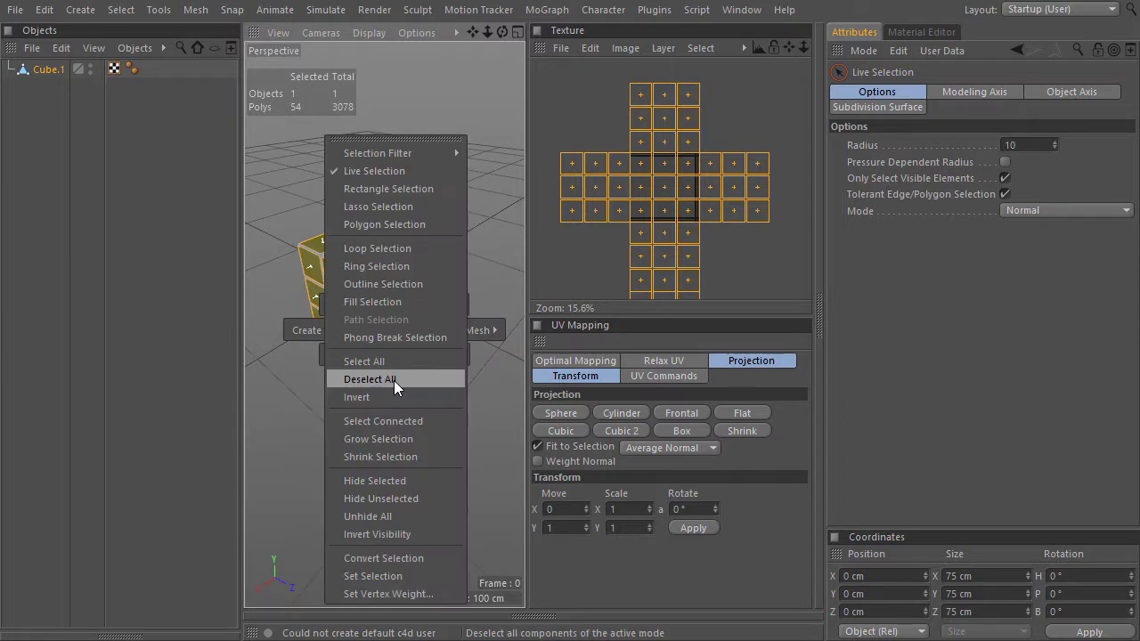
pyautogui.click(393, 397)
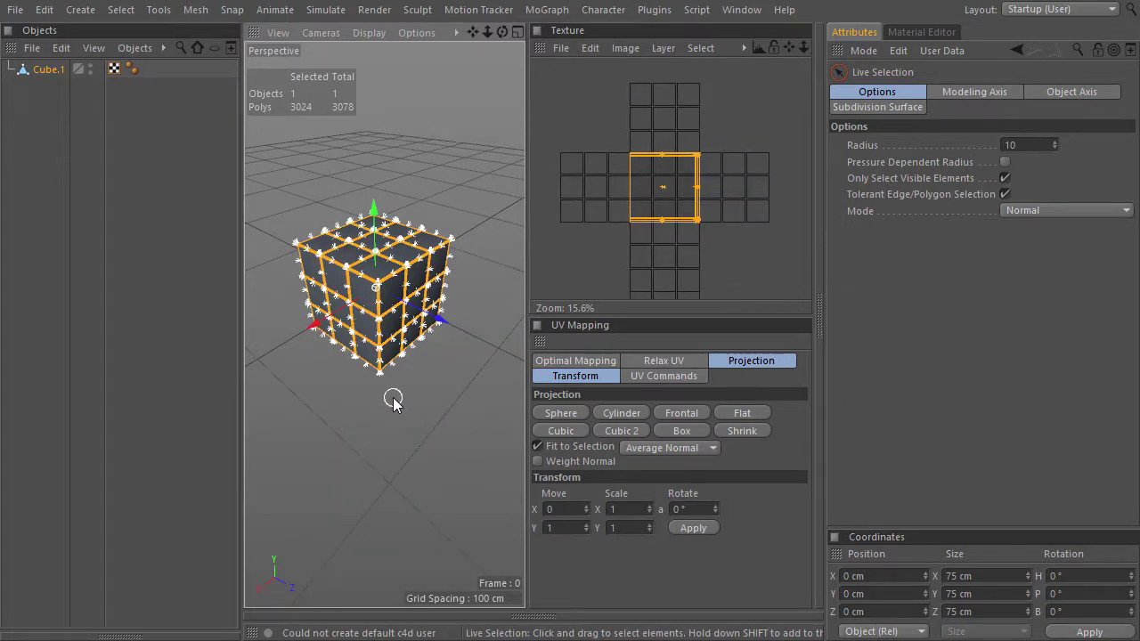
# Collapse the edge polygons' UVs to a point with Move Y 0 and Scale X/Y 0.
pyautogui.click(561, 527)
pyautogui.write('0')
pyautogui.click(612, 510)
pyautogui.write('0')
pyautogui.press('Tab')
pyautogui.write('0')
pyautogui.click(690, 529)
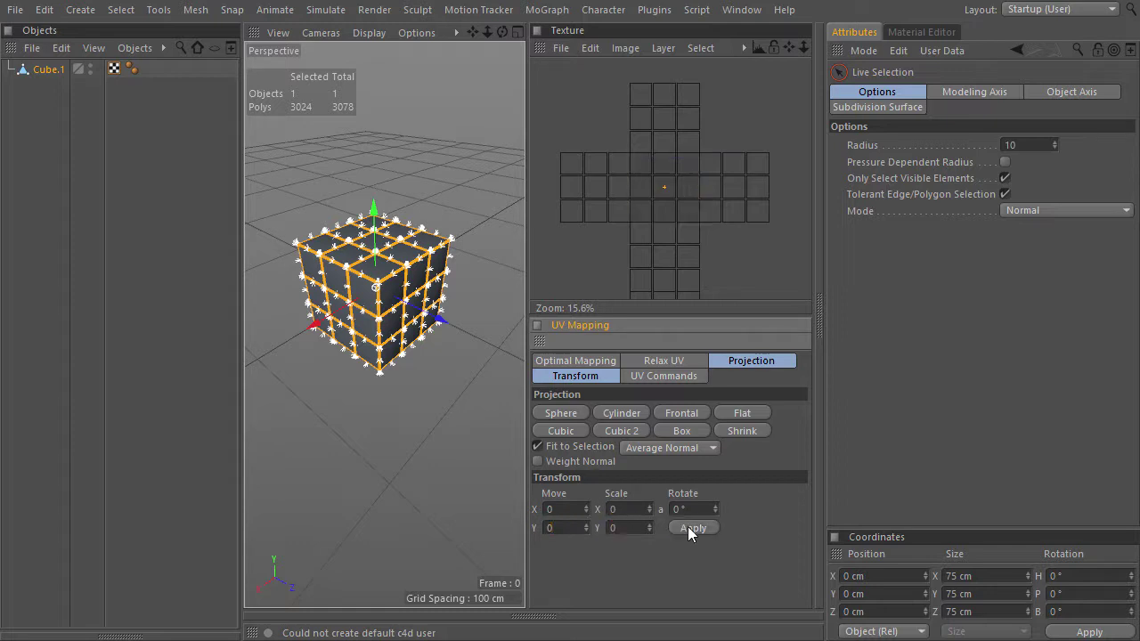
# Reset UV Move X and Y to 0 and close the UV Mapping and Texture panels.
pyautogui.click(568, 510)
pyautogui.doubleClick(552, 508)
pyautogui.write('0')
pyautogui.doubleClick(570, 529)
pyautogui.write('0')
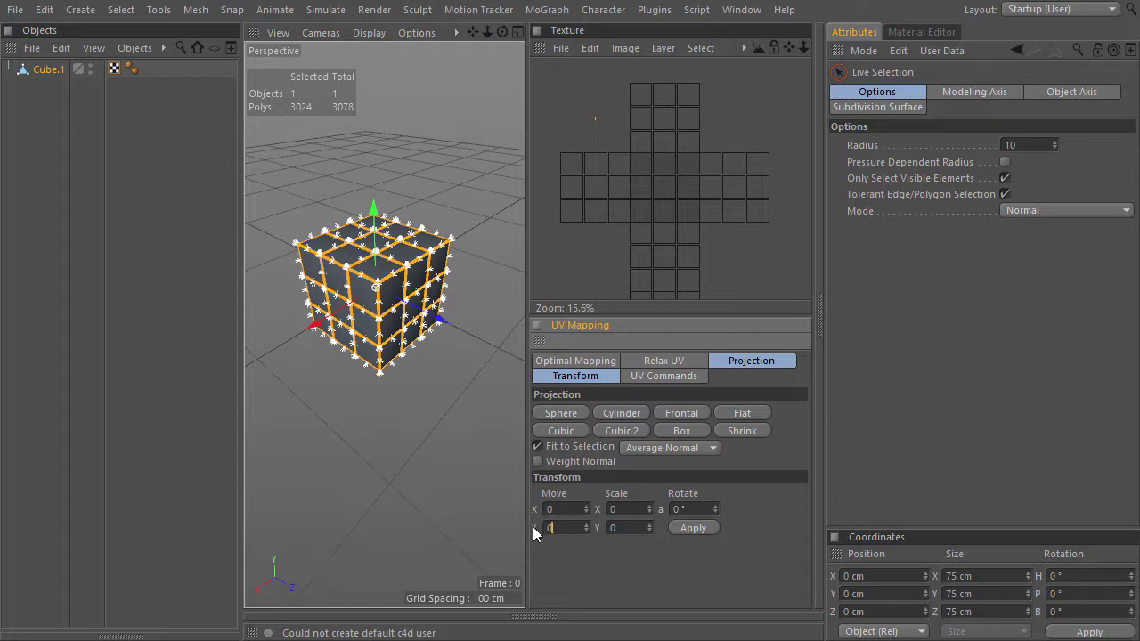
pyautogui.click(537, 326)
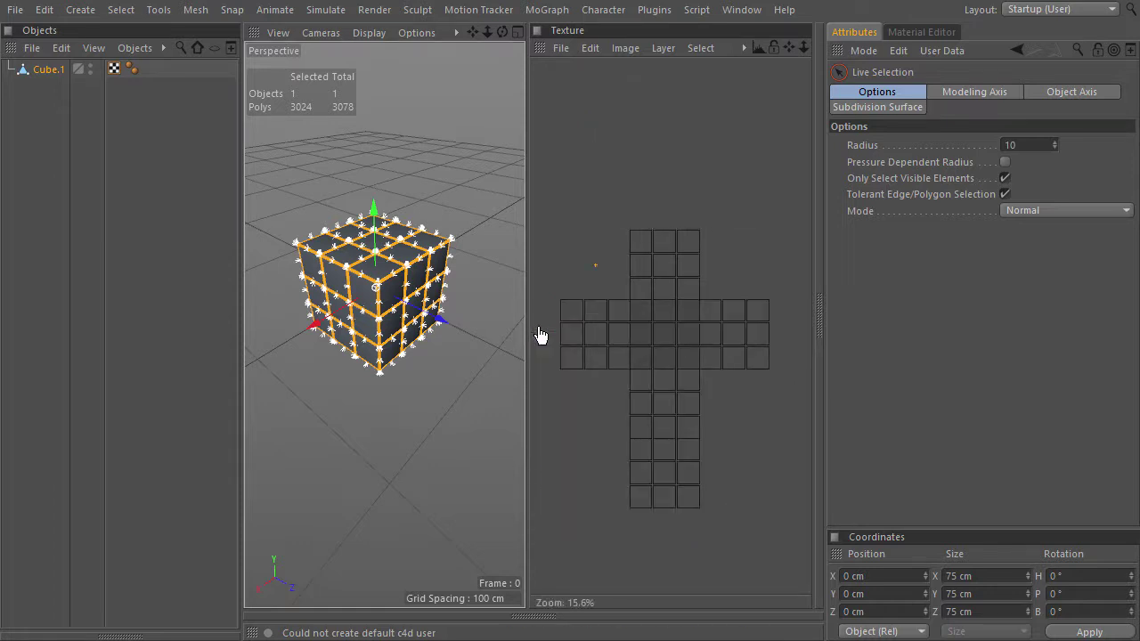
pyautogui.click(539, 33)
# Select the top-left front corner polygon and all polygons connected to it.
pyautogui.press('m')
pyautogui.press('c')
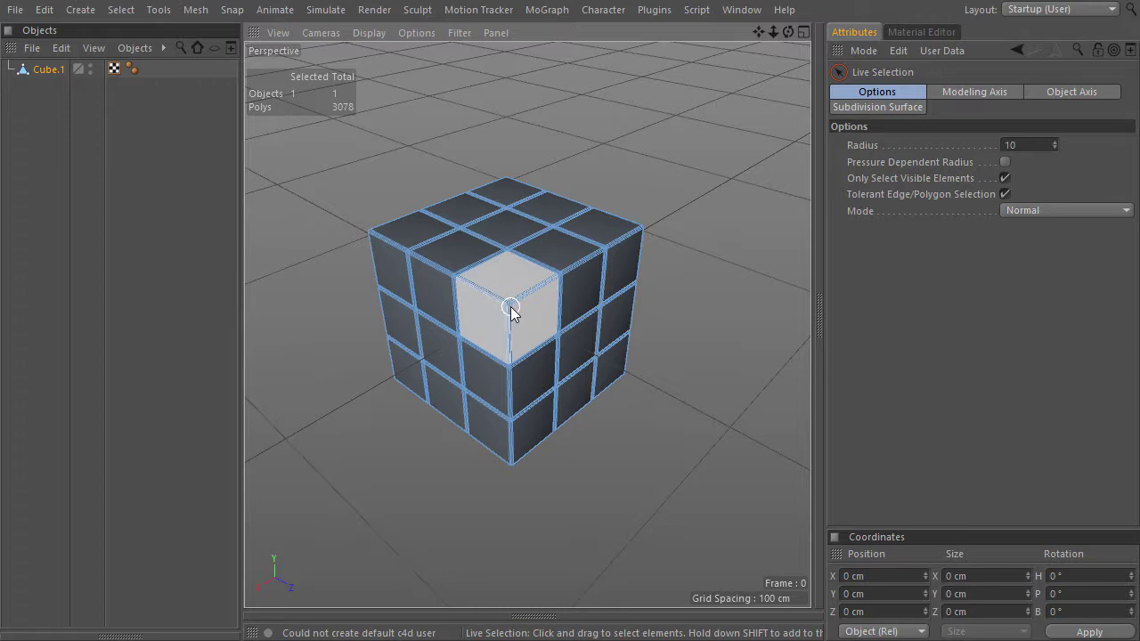
pyautogui.moveTo(405, 253)
pyautogui.keyDown('alt'); pyautogui.mouseDown()
pyautogui.moveTo(416, 251)
pyautogui.moveTo(388, 258)
pyautogui.mouseUp(); pyautogui.keyUp('alt')
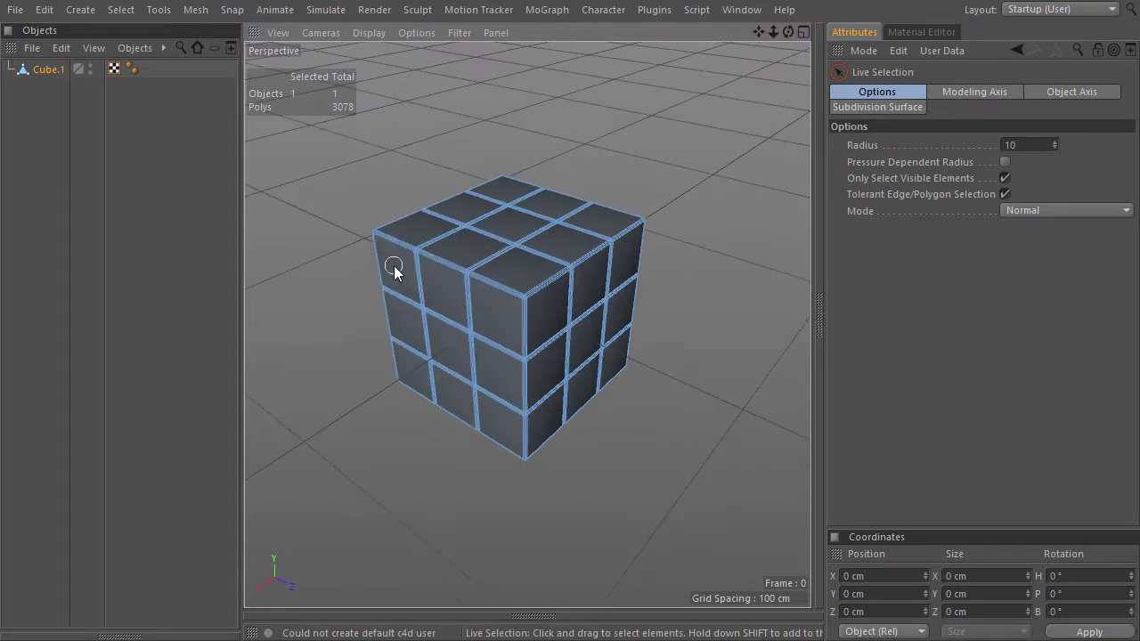
pyautogui.click(394, 265)
pyautogui.press('v')
pyautogui.moveTo(398, 314)
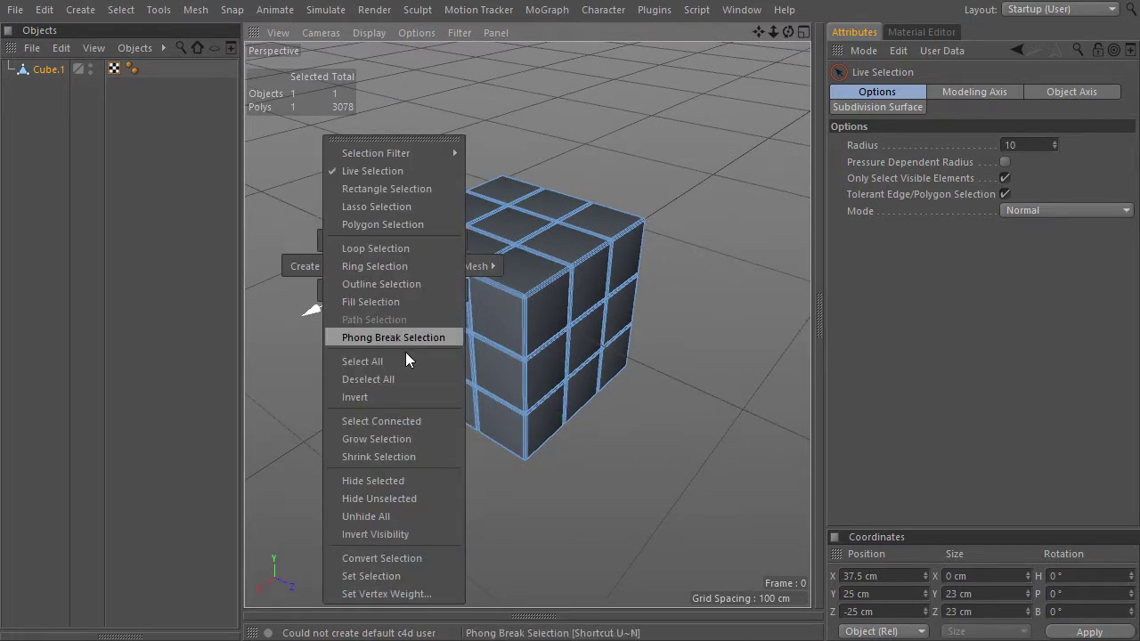
pyautogui.click(414, 420)
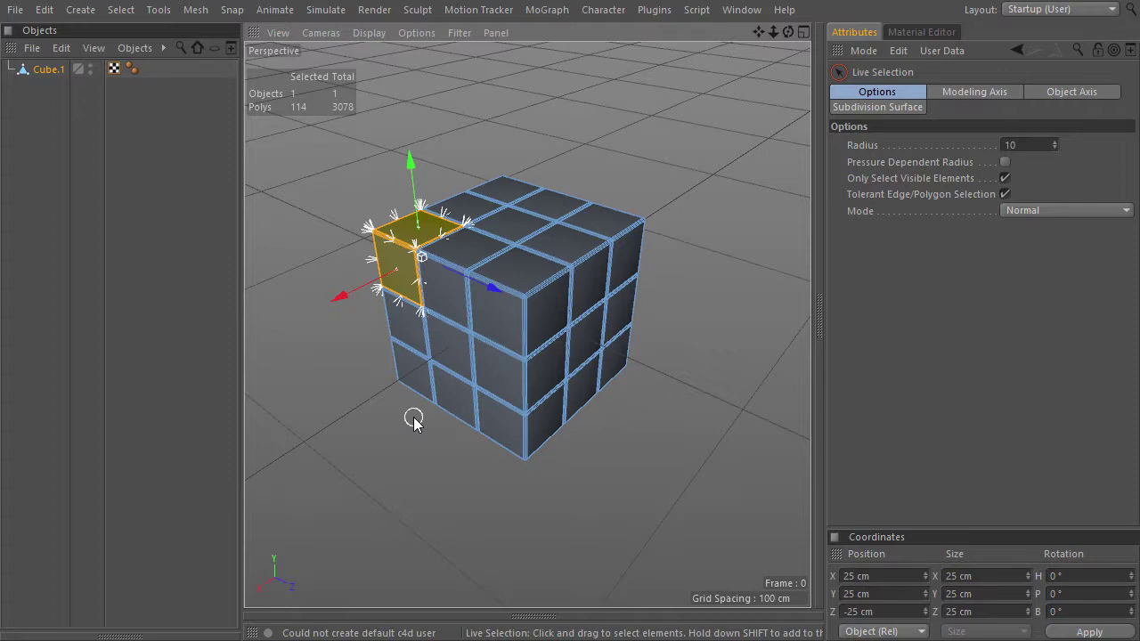
# Split the selected corner cubie into its own Cube.1 object with Mesh > Commands > Split.
pyautogui.press('v')
pyautogui.moveTo(496, 417)
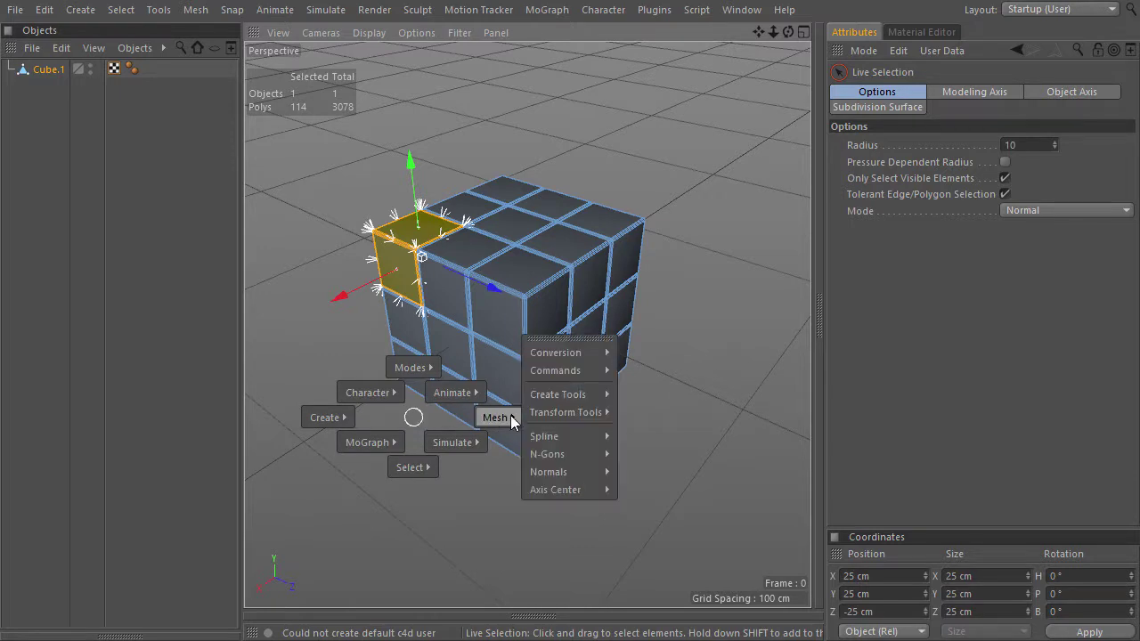
pyautogui.moveTo(581, 371)
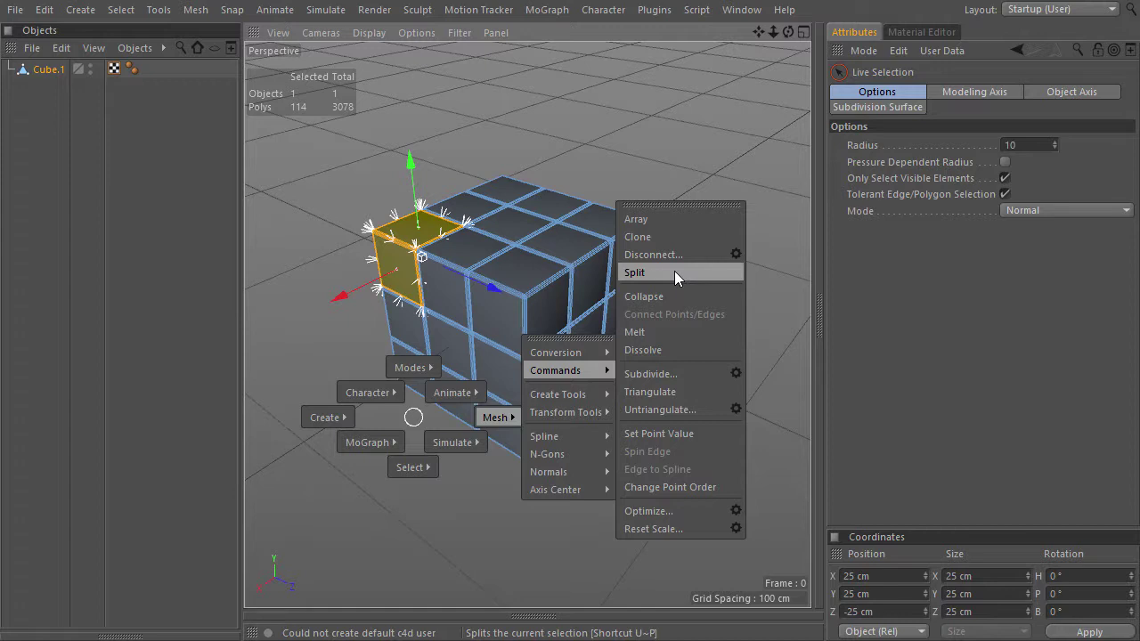
pyautogui.click(674, 273)
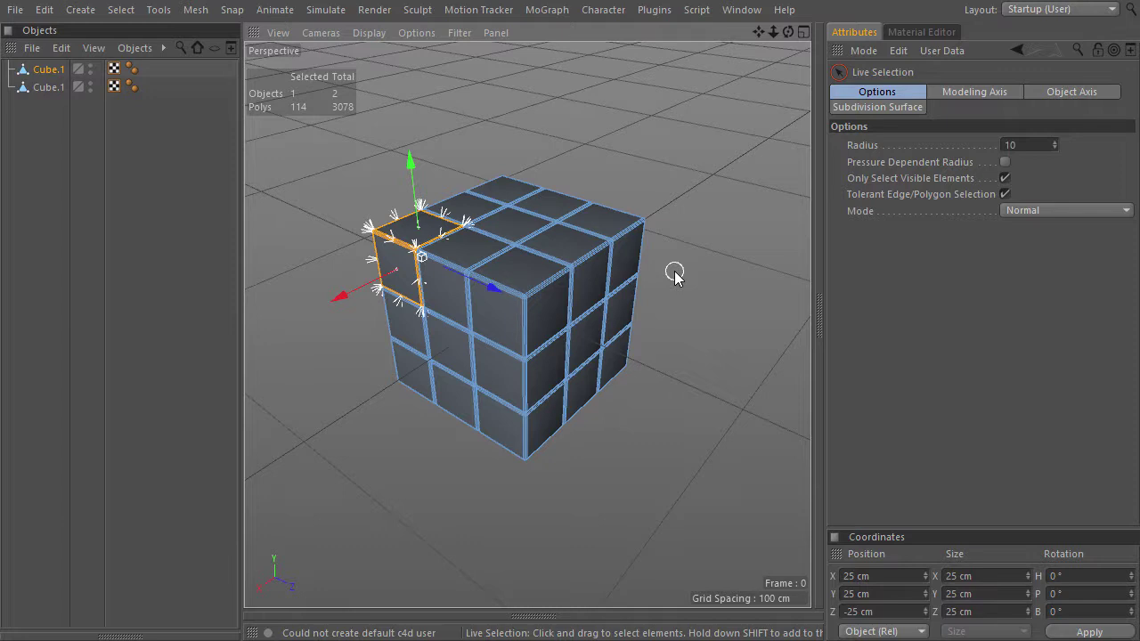
# Undo the last change, then split the second and third front-layer cubies into separate objects.
pyautogui.hotkey('ctrl', 'z')
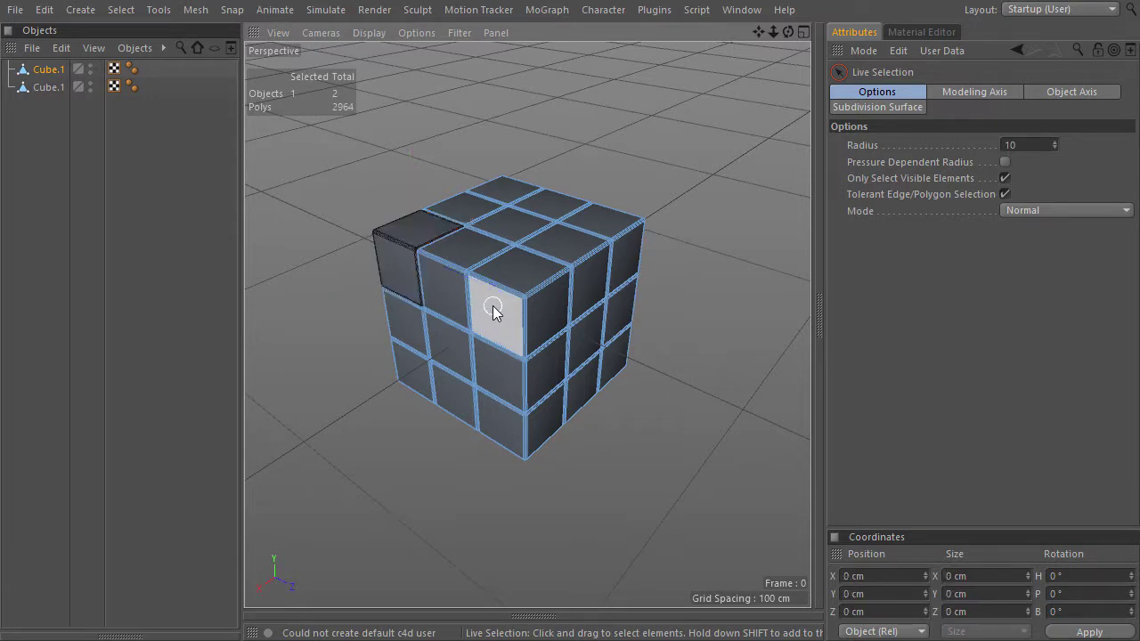
pyautogui.click(448, 295)
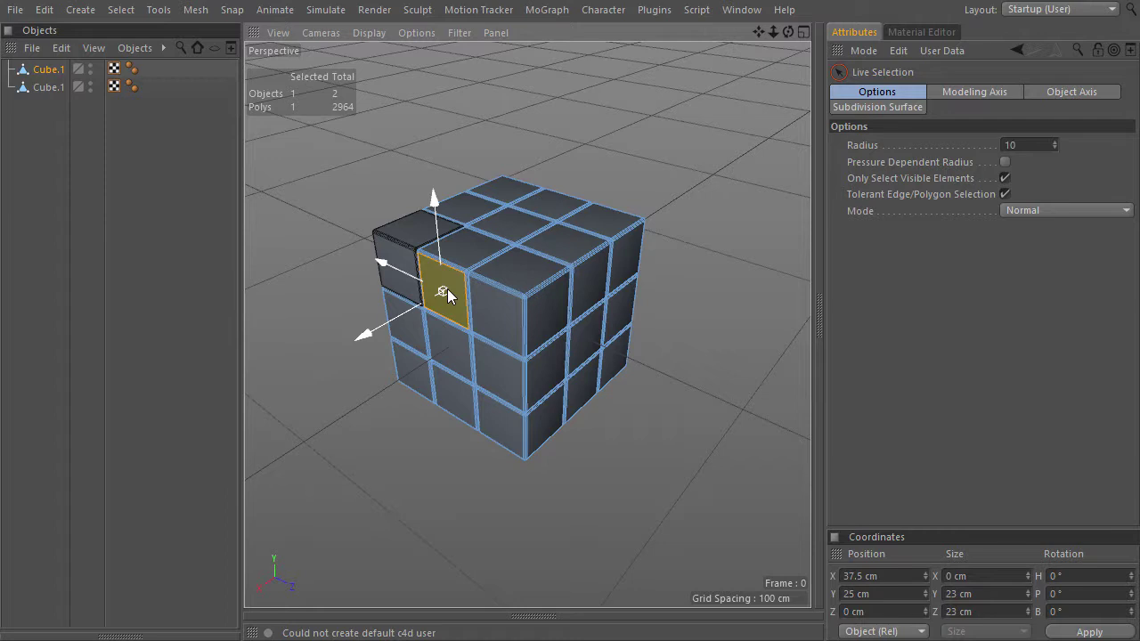
pyautogui.press('u')
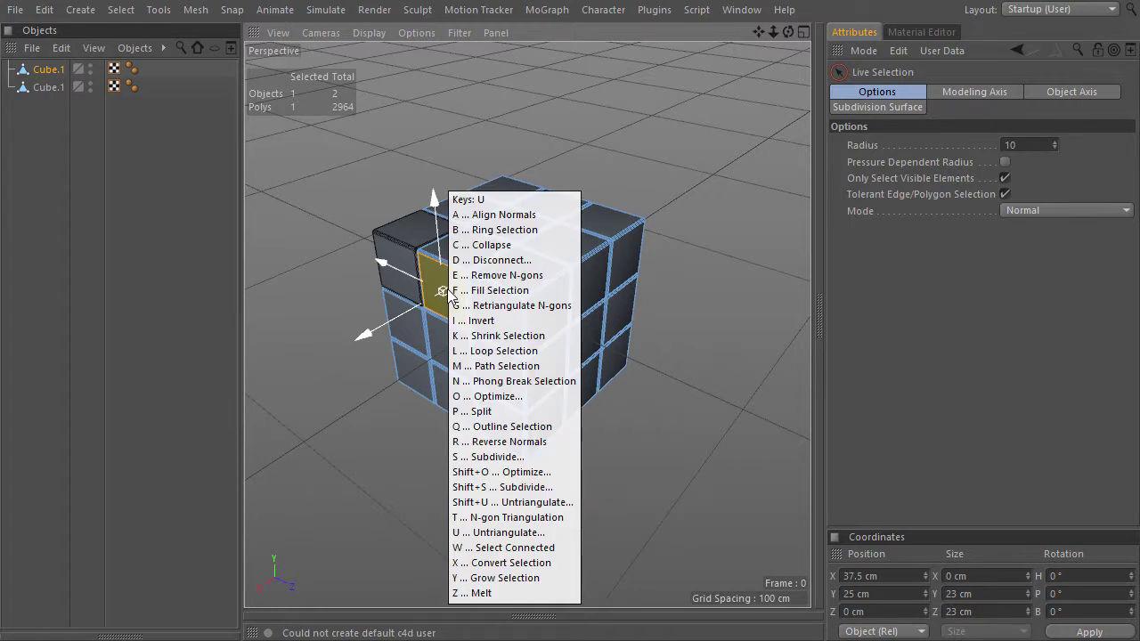
pyautogui.press('f')
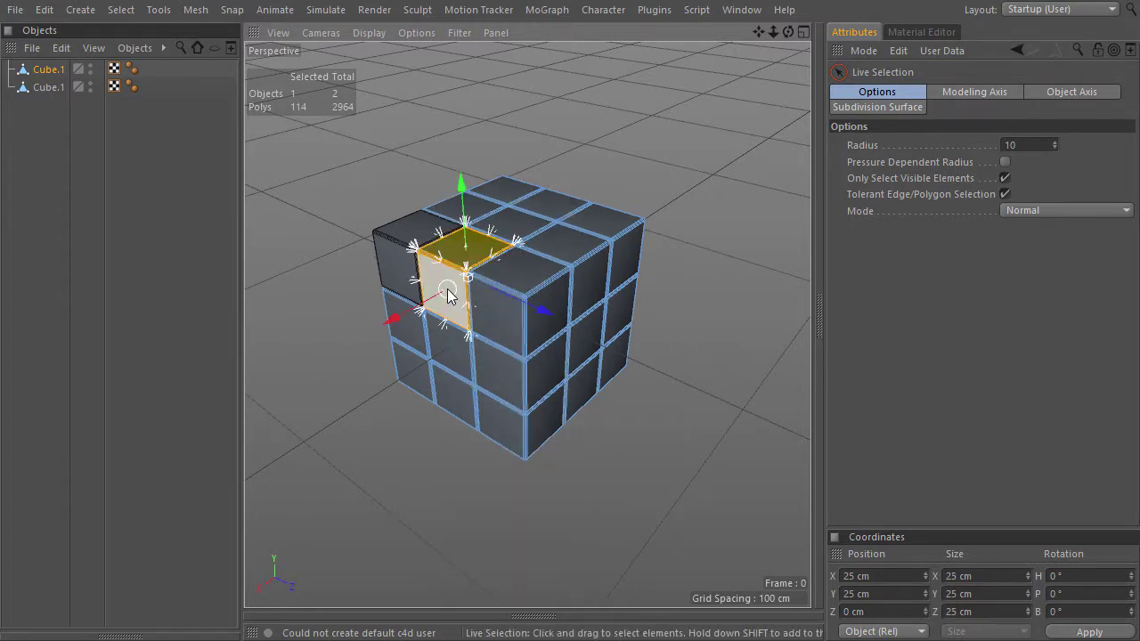
pyautogui.press('u')
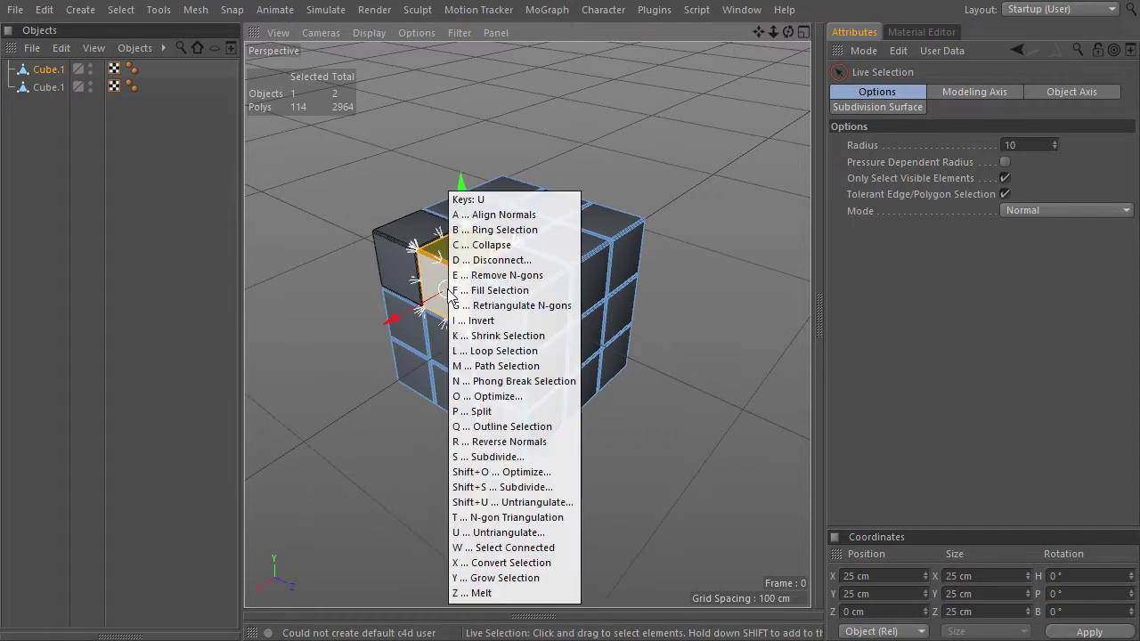
pyautogui.press('p')
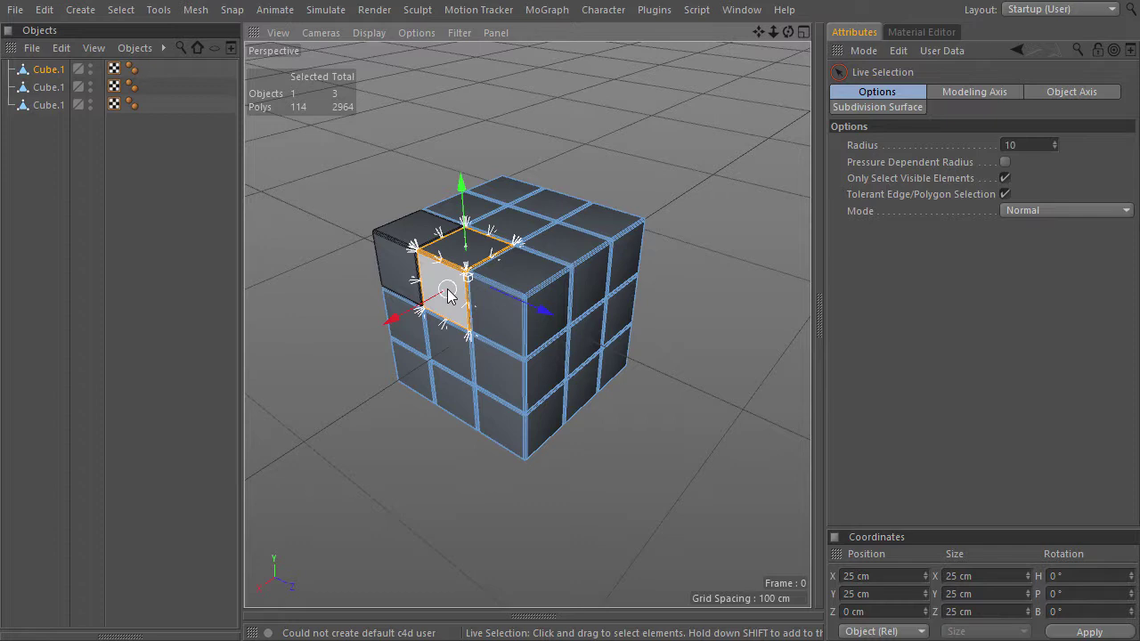
pyautogui.click(501, 308)
pyautogui.press('u')
pyautogui.press('w')
pyautogui.press('u')
pyautogui.press('p')
# Split three more left- and front-face cubies off as separate objects.
pyautogui.click(406, 316)
pyautogui.press('u')
pyautogui.press('w')
pyautogui.press('u')
pyautogui.press('p')
pyautogui.click(445, 343)
pyautogui.press('u')
pyautogui.press('w')
pyautogui.press('u')
pyautogui.press('p')
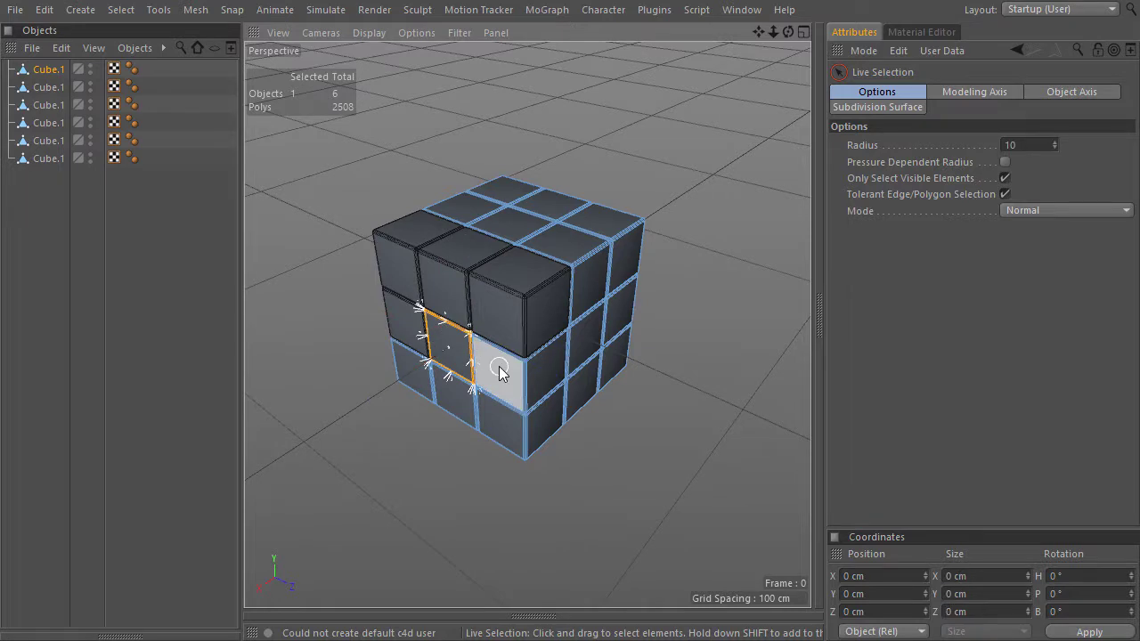
pyautogui.click(500, 373)
pyautogui.press('u')
pyautogui.press('w')
pyautogui.press('u')
pyautogui.press('p')
# Split the remaining three front-layer cubies, including the bottom corner, into separate objects.
pyautogui.click(414, 370)
pyautogui.press('u')
pyautogui.press('w')
pyautogui.press('u')
pyautogui.press('p')
pyautogui.click(452, 403)
pyautogui.press('u')
pyautogui.press('w')
pyautogui.press('u')
pyautogui.press('p')
pyautogui.click(490, 415)
pyautogui.press('u')
pyautogui.press('w')
pyautogui.press('u')
pyautogui.press('p')
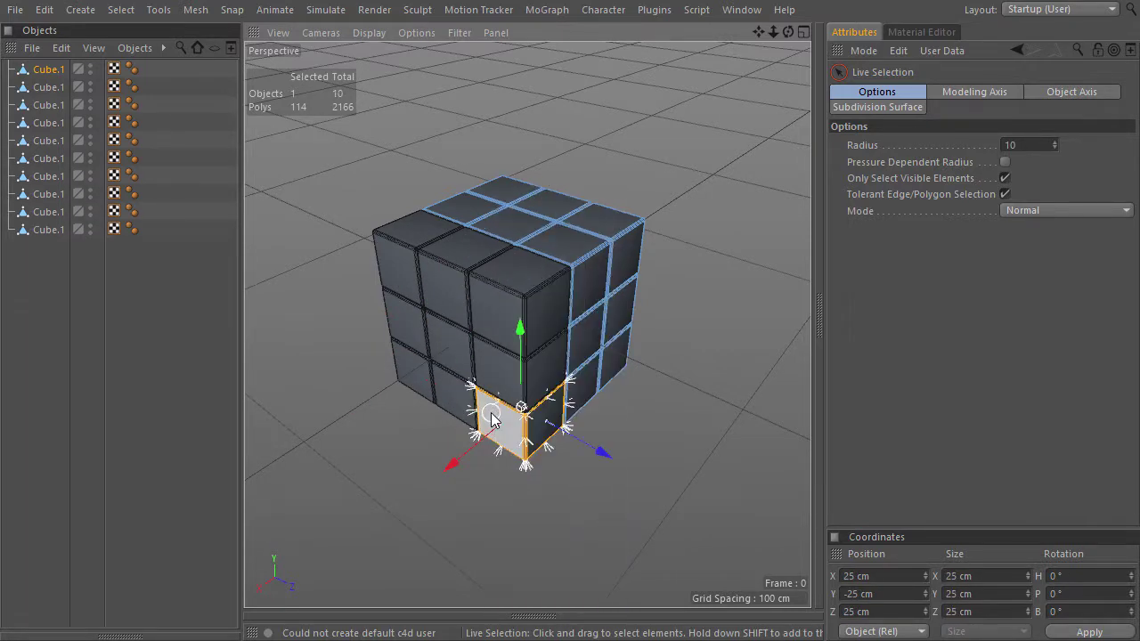
pyautogui.click(370, 32)
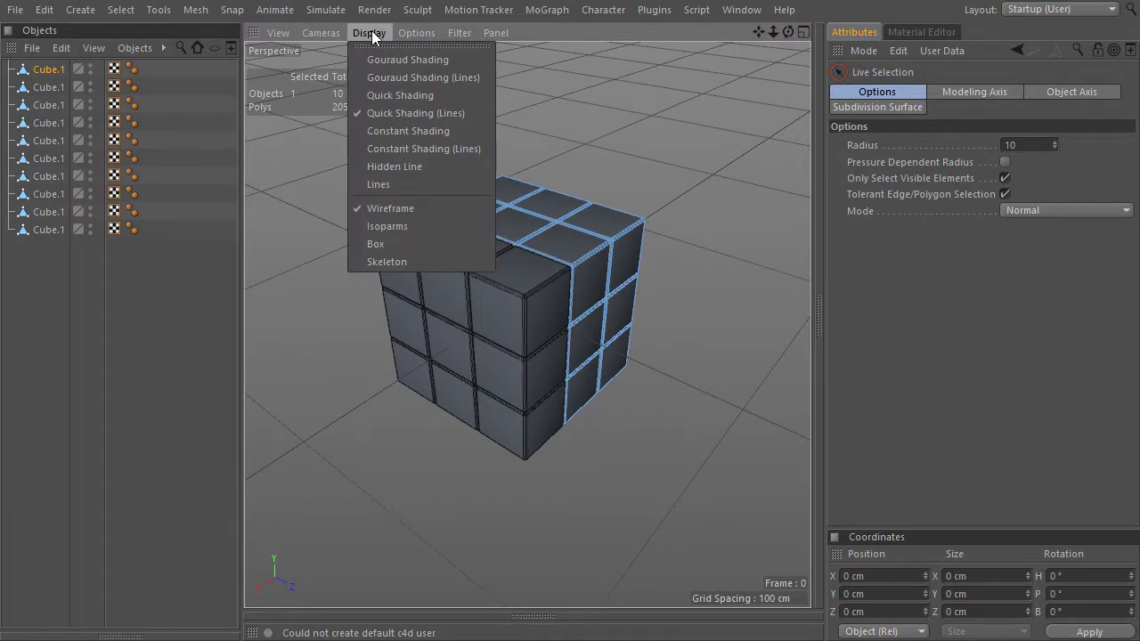
# Switch the viewport to Lines display and split seven more cubie polygons into separate objects with U~P.
pyautogui.click(386, 181)
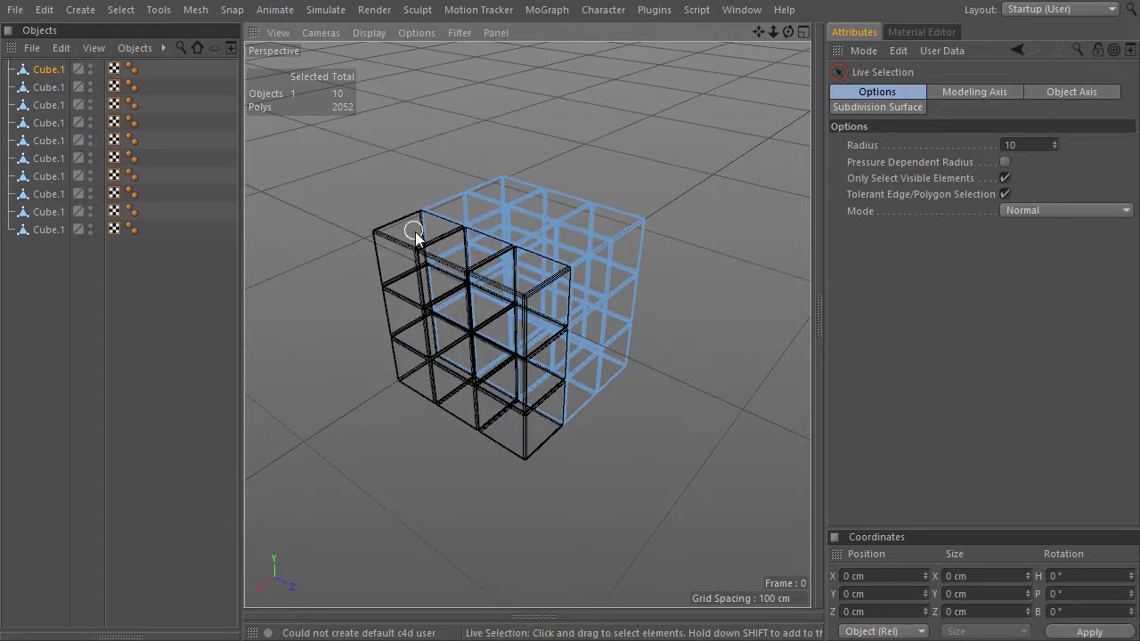
pyautogui.click(448, 233)
pyautogui.press('u')
pyautogui.press('p')
pyautogui.click(486, 259)
pyautogui.press('u')
pyautogui.press('p')
pyautogui.click(535, 276)
pyautogui.press('u')
pyautogui.press('p')
pyautogui.click(437, 285)
pyautogui.press('u')
pyautogui.press('p')
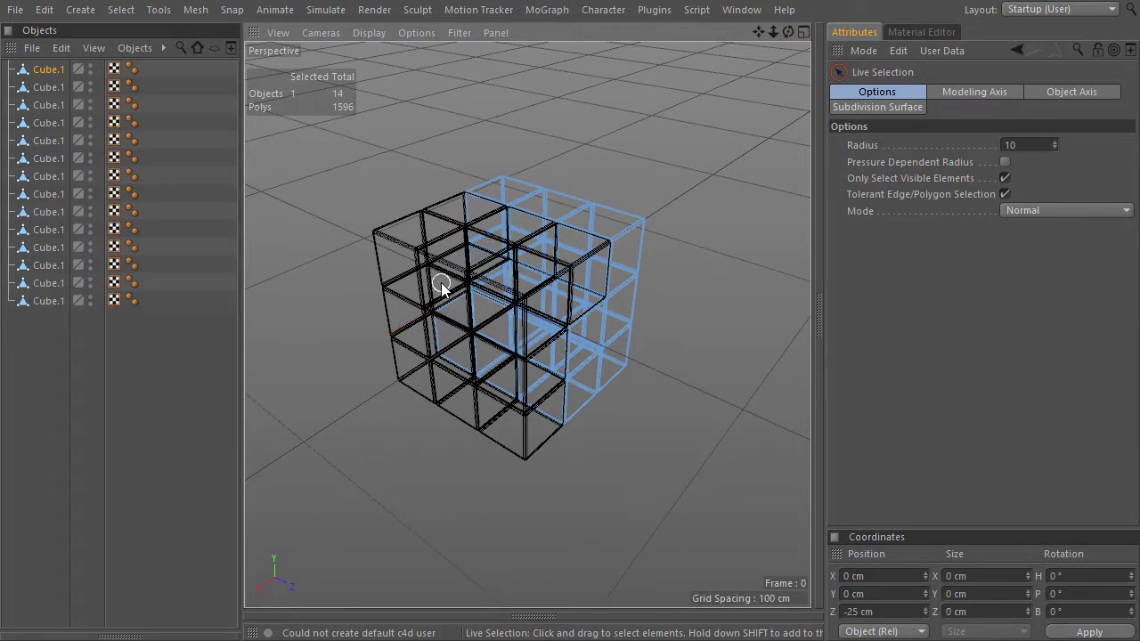
pyautogui.click(494, 309)
pyautogui.press('u')
pyautogui.press('p')
pyautogui.click(493, 372)
pyautogui.press('u')
pyautogui.press('p')
pyautogui.click(452, 338)
pyautogui.press('u')
pyautogui.press('p')
# Split the remaining bottom, top and centre cubies off as their own objects.
pyautogui.click(535, 383)
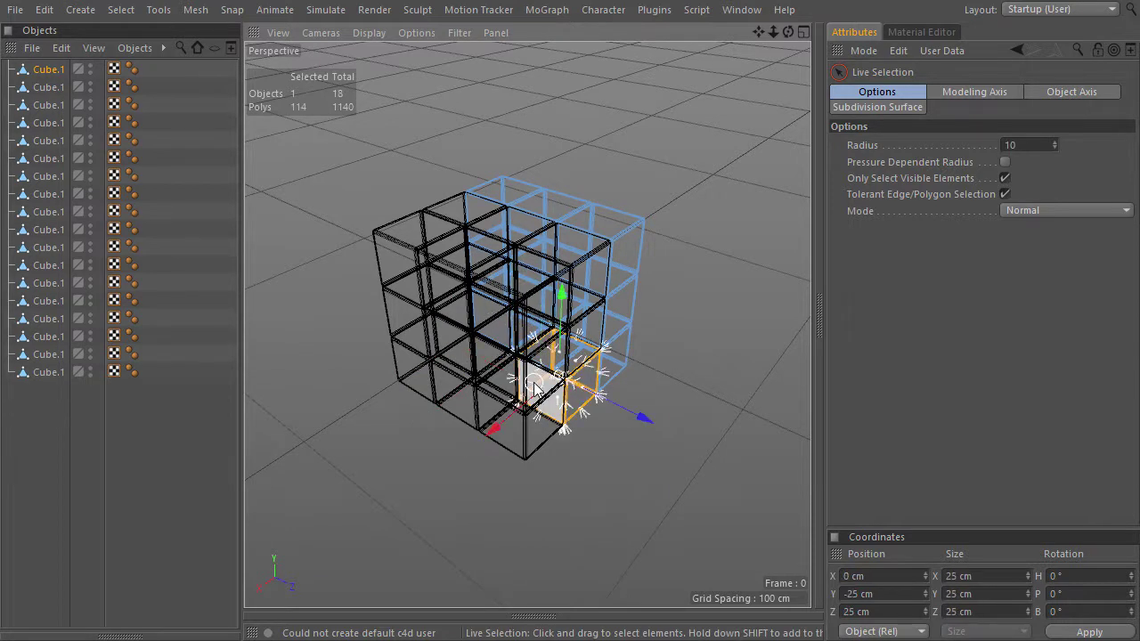
pyautogui.press('u')
pyautogui.press('p')
pyautogui.press('u')
pyautogui.press('p')
pyautogui.click(539, 233)
pyautogui.press('u')
pyautogui.press('p')
pyautogui.press('u')
pyautogui.press('p')
pyautogui.click(483, 255)
pyautogui.press('u')
pyautogui.press('p')
pyautogui.click(524, 292)
pyautogui.press('u')
pyautogui.press('p')
pyautogui.press('p')
pyautogui.click(489, 316)
pyautogui.press('u')
pyautogui.press('p')
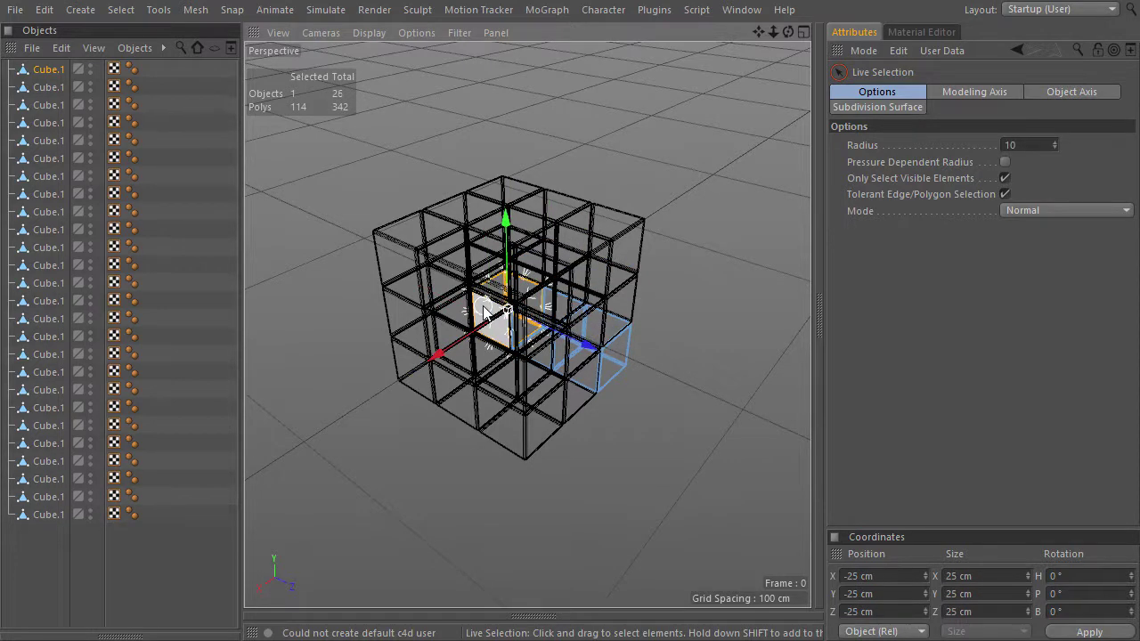
pyautogui.click(533, 339)
pyautogui.press('u')
pyautogui.press('p')
pyautogui.click(570, 356)
pyautogui.press('u')
pyautogui.press('p')
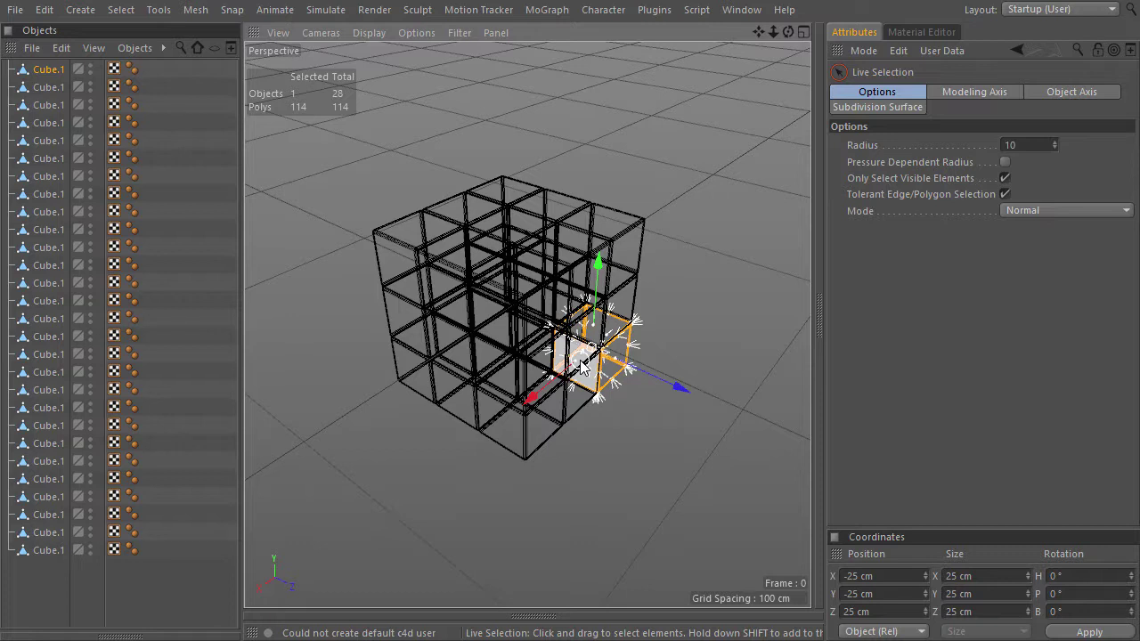
# Clear the polygon selection, then select the leftover original Cube.1 and delete it.
pyautogui.hotkey('ctrl', 'shift', 'a')
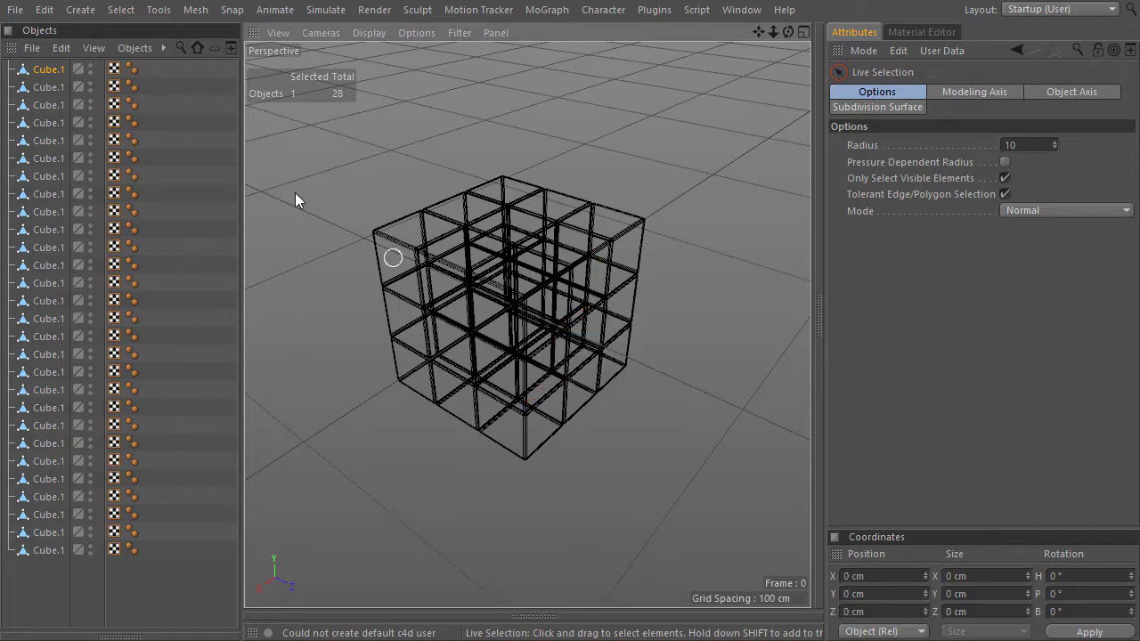
pyautogui.click(54, 67)
pyautogui.press('v')
pyautogui.moveTo(534, 345)
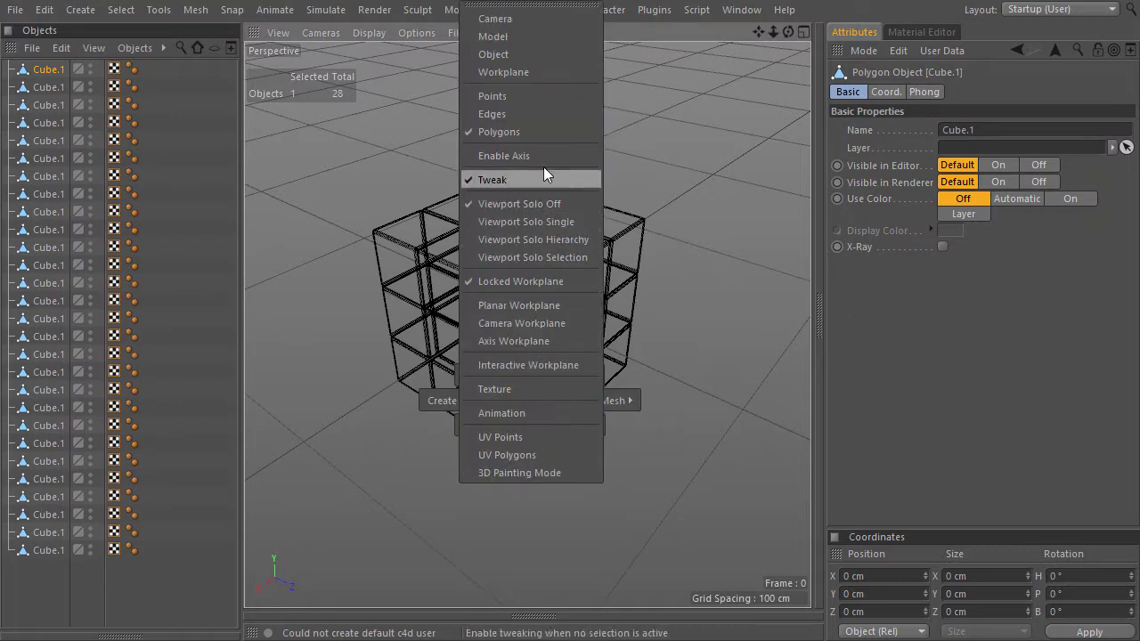
pyautogui.click(548, 97)
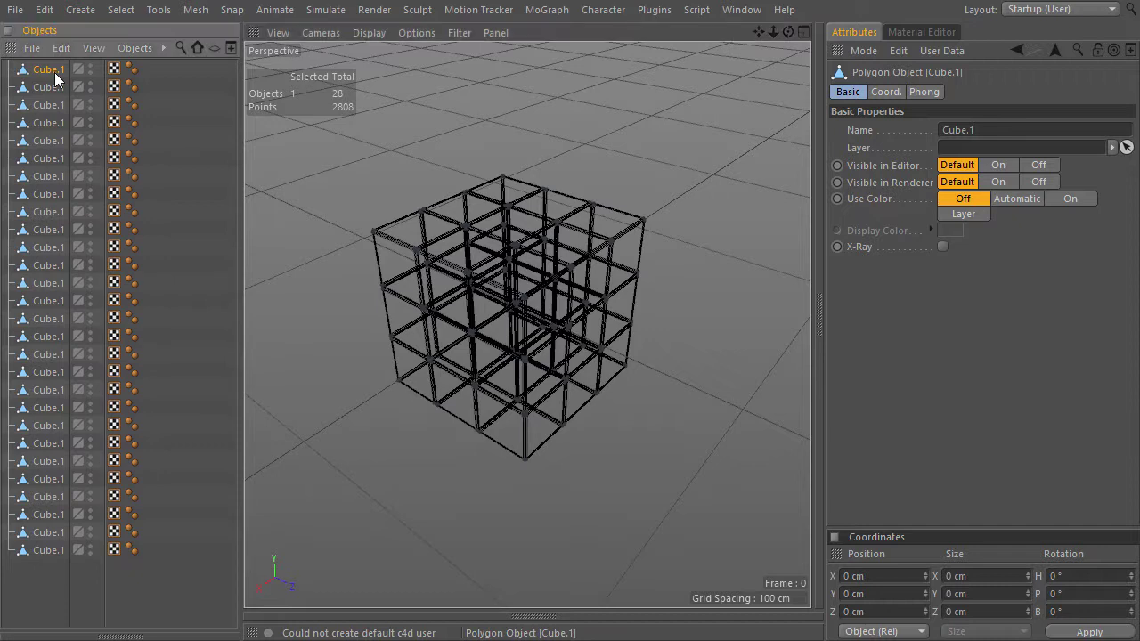
pyautogui.press('Delete')
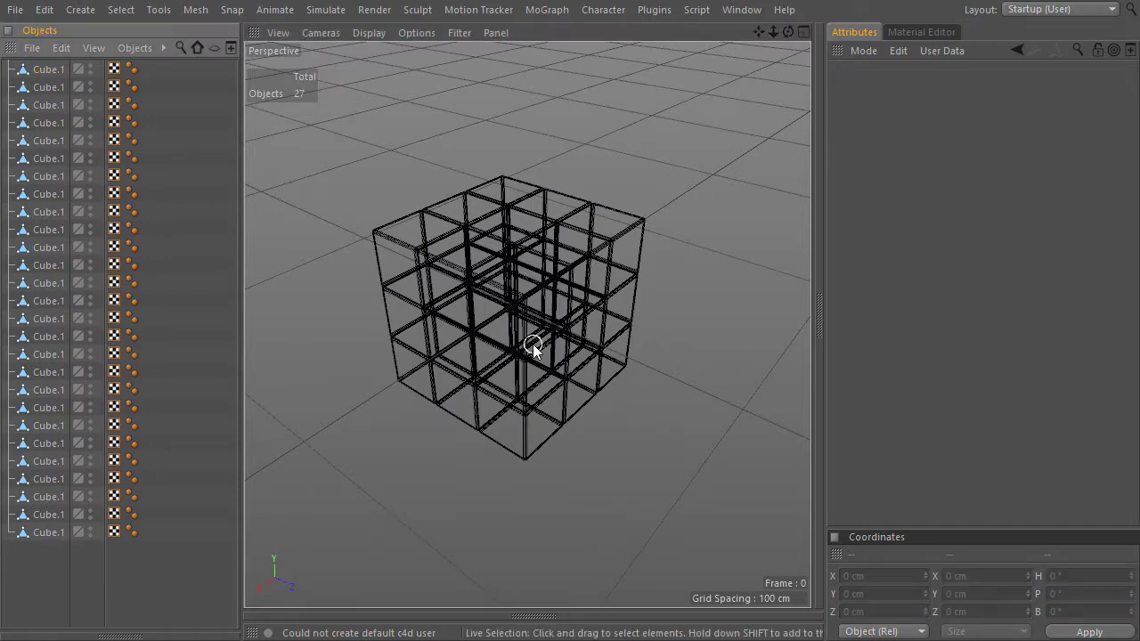
# Add a Null through Commander ('nul') and drag all the Cube.1 objects under it.
pyautogui.hotkey('shift', 'c')
pyautogui.write('nul')
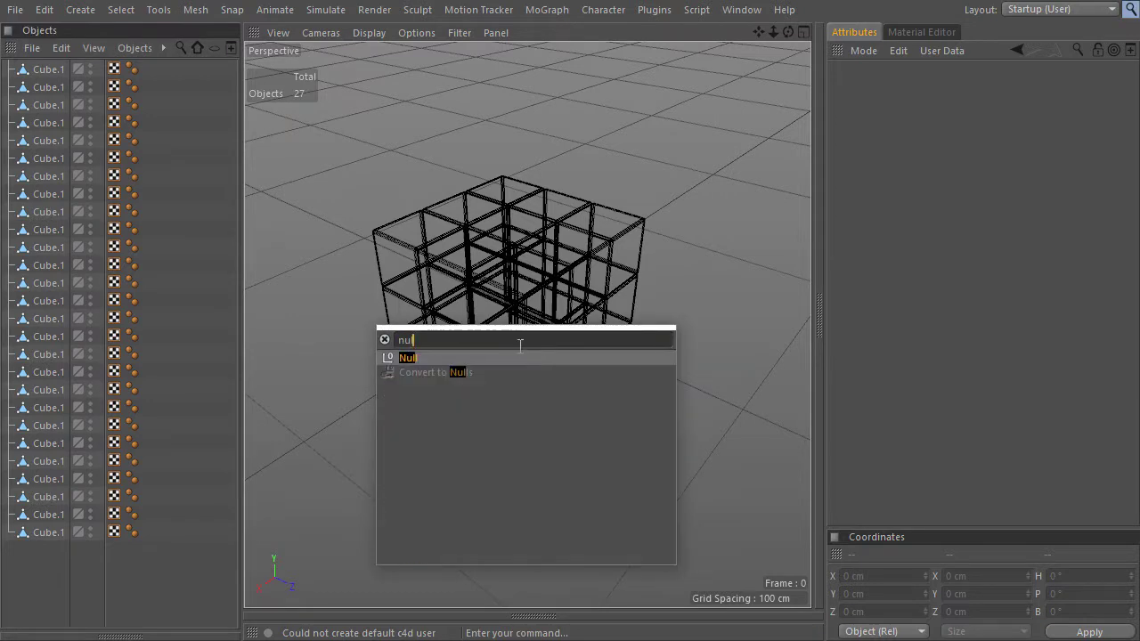
pyautogui.click(415, 361)
pyautogui.moveTo(44, 585); pyautogui.dragTo(45, 66)
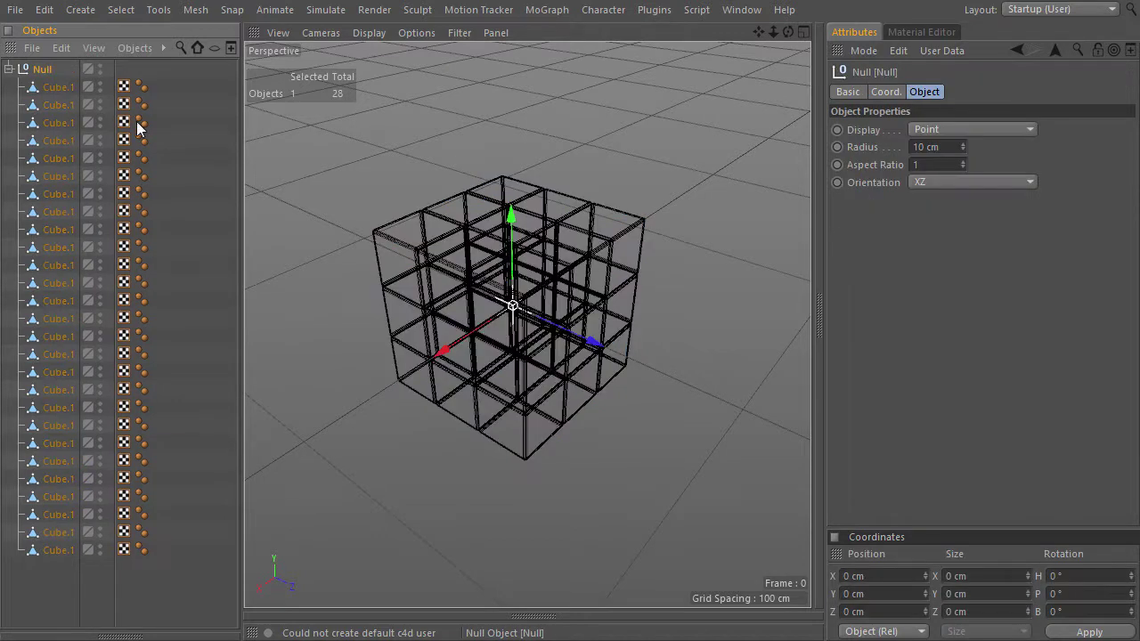
# Switch to Model mode and Shift-select all 27 Cube.1 objects under the Null.
pyautogui.moveTo(581, 373)
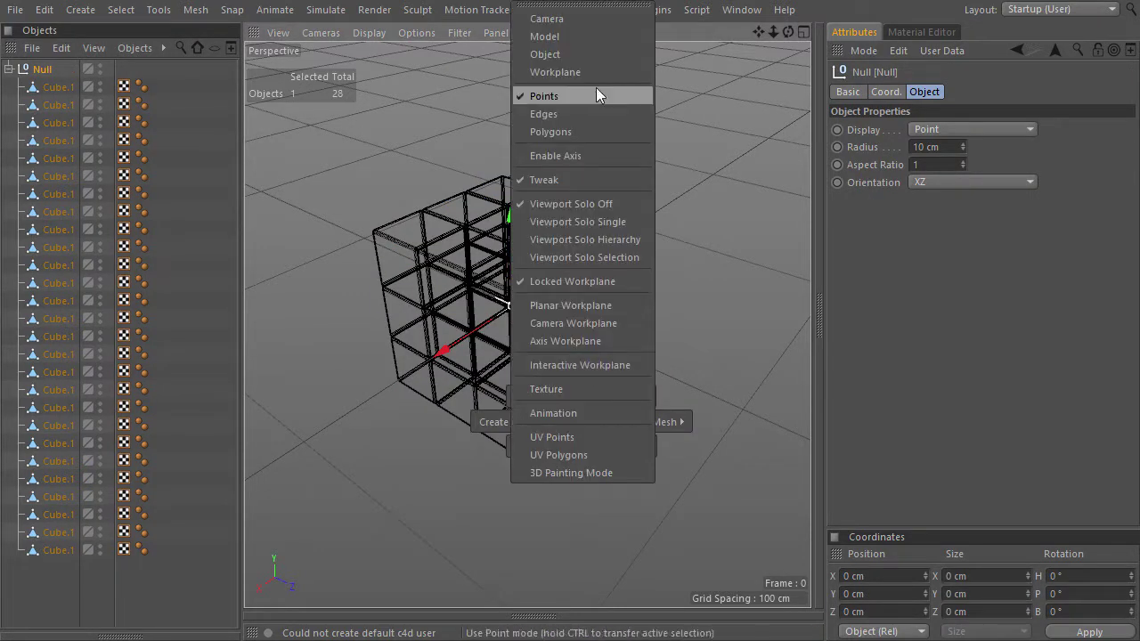
pyautogui.click(595, 60)
pyautogui.click(67, 103)
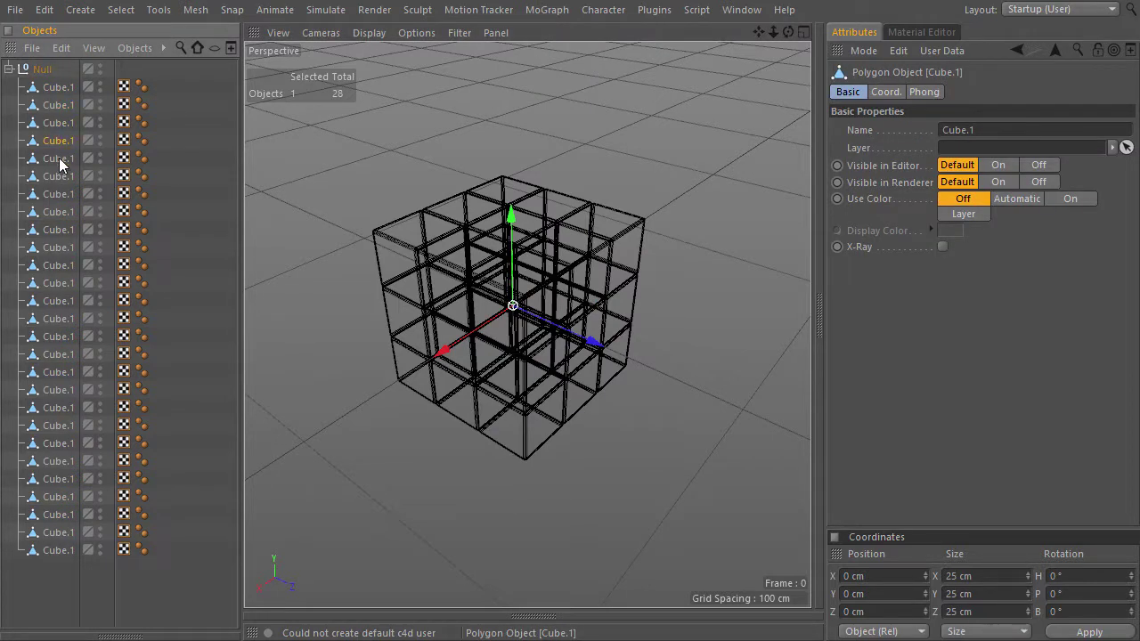
pyautogui.click(59, 230)
pyautogui.click(61, 250)
pyautogui.click(59, 302)
pyautogui.click(57, 320)
pyautogui.click(60, 428)
pyautogui.click(58, 481)
pyautogui.click(57, 551)
pyautogui.click(60, 90)
pyautogui.keyDown('shift'); pyautogui.click(57, 553); pyautogui.keyUp('shift')
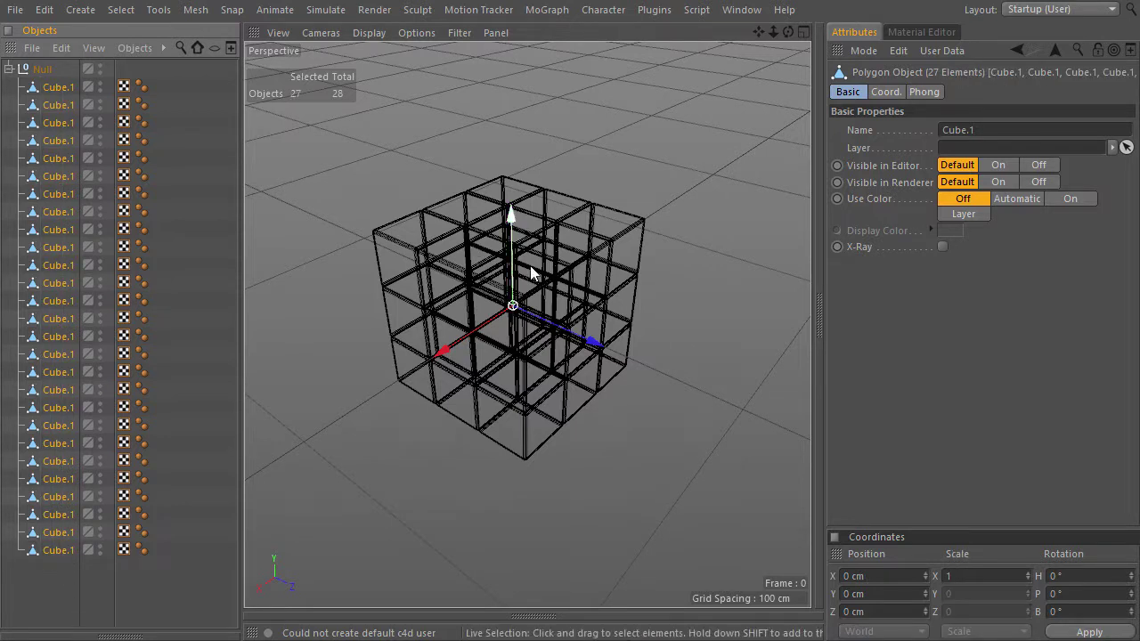
# Run Axis Center with Points Center ticked so every cubie's axis sits at its centre.
pyautogui.press('v')
pyautogui.moveTo(660, 274)
pyautogui.moveTo(731, 329)
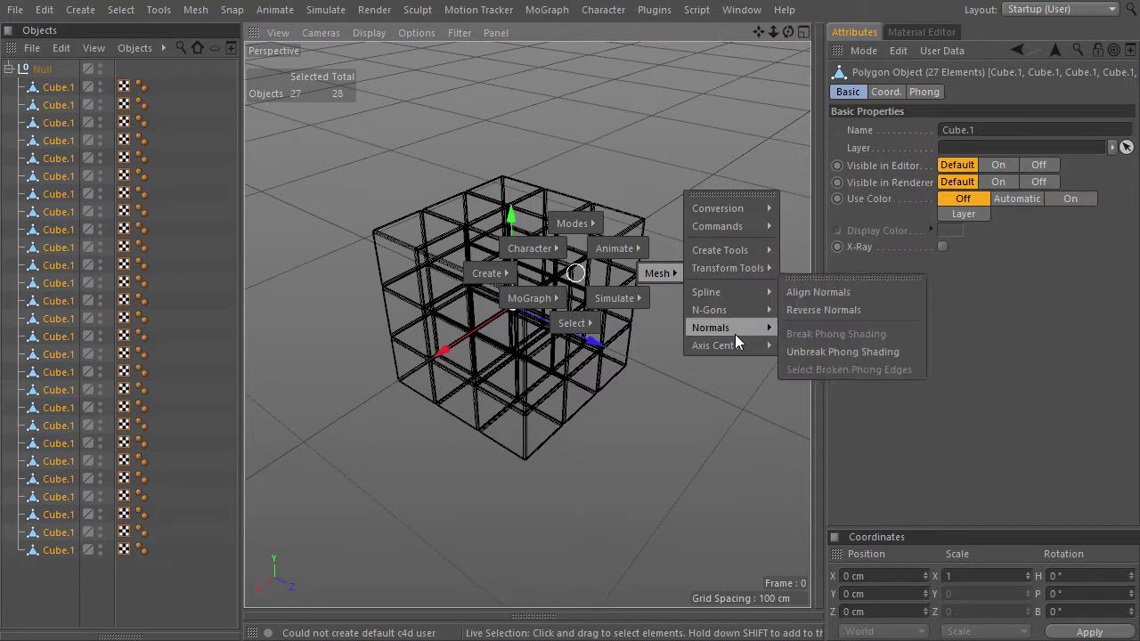
pyautogui.click(796, 304)
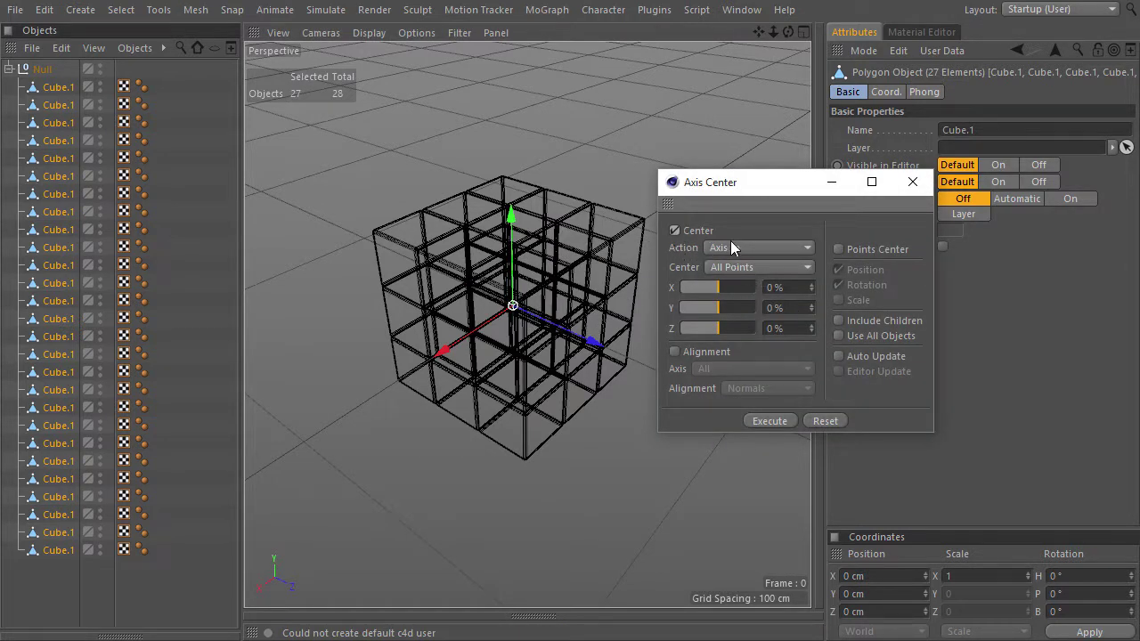
pyautogui.click(838, 250)
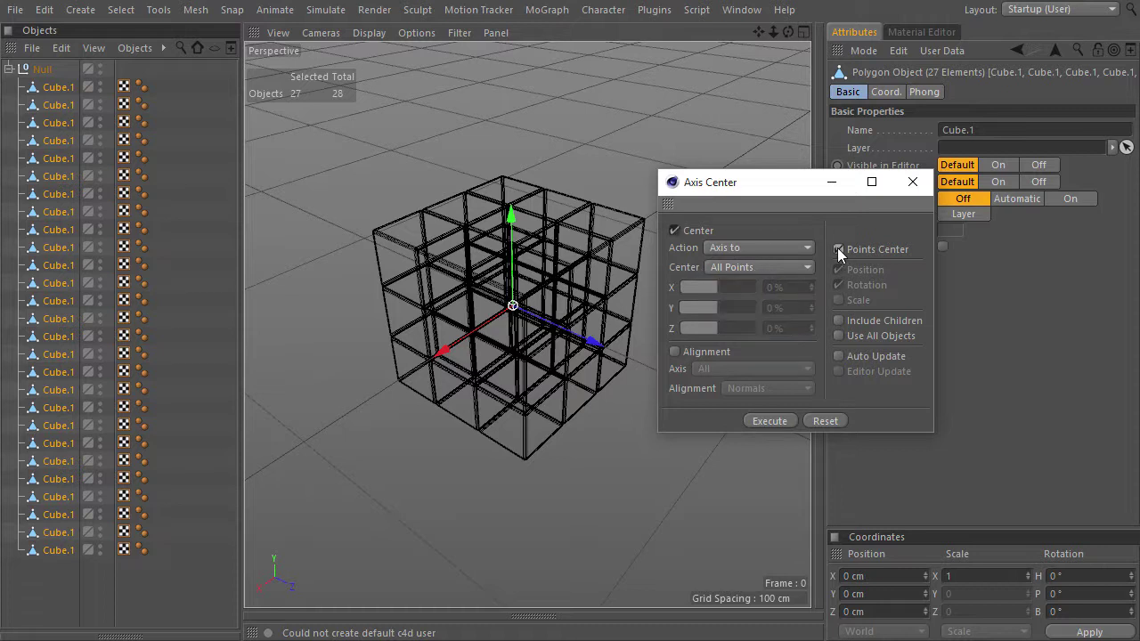
pyautogui.click(772, 422)
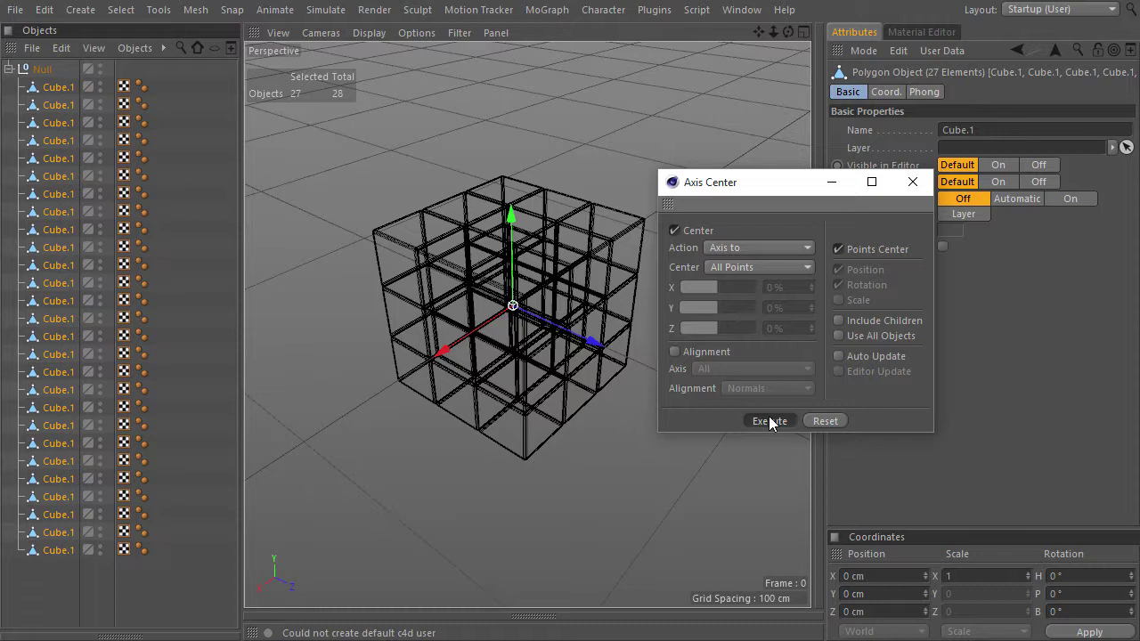
pyautogui.click(771, 421)
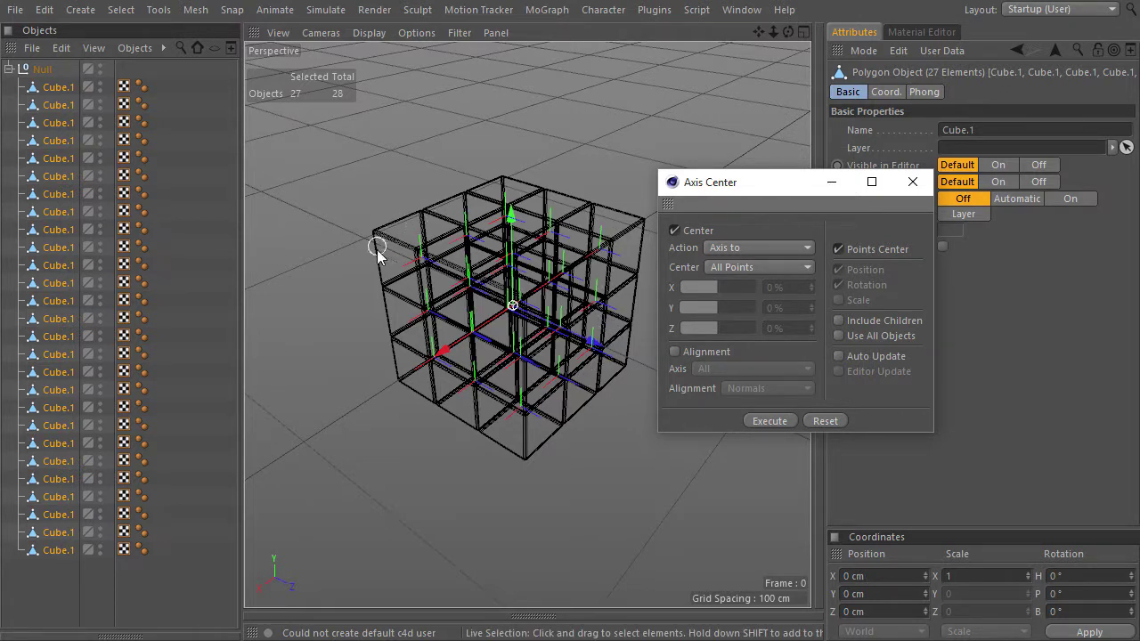
pyautogui.click(910, 182)
# Set the viewport to Quick Shading (Lines), collapse the Null and deselect everything.
pyautogui.click(375, 34)
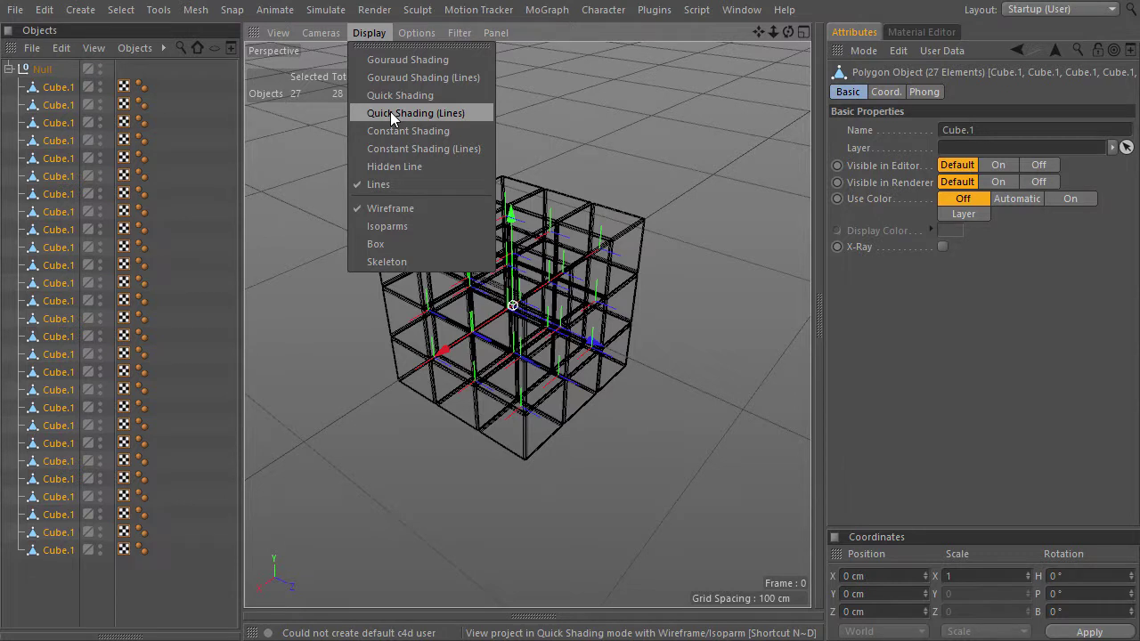
pyautogui.press('n')
pyautogui.press('b')
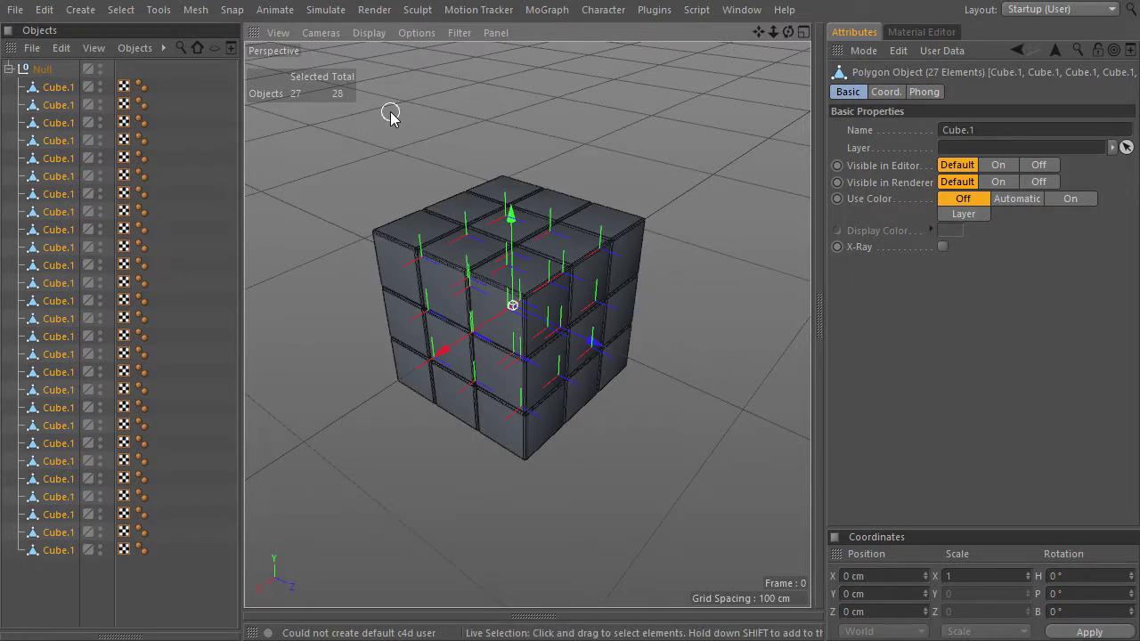
pyautogui.click(9, 68)
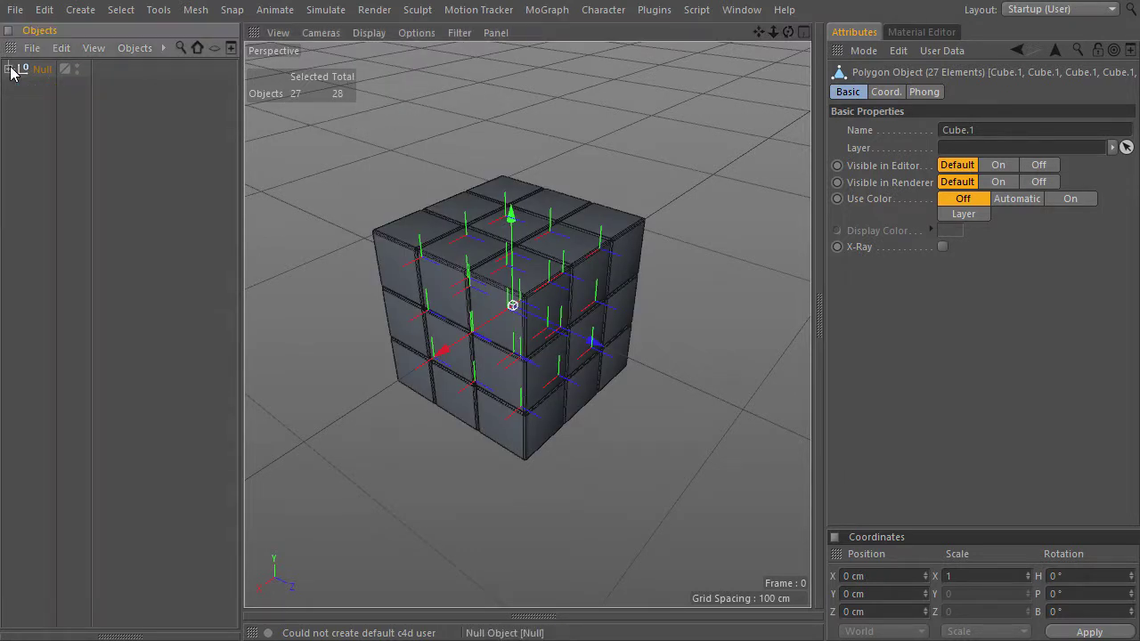
pyautogui.click(135, 113)
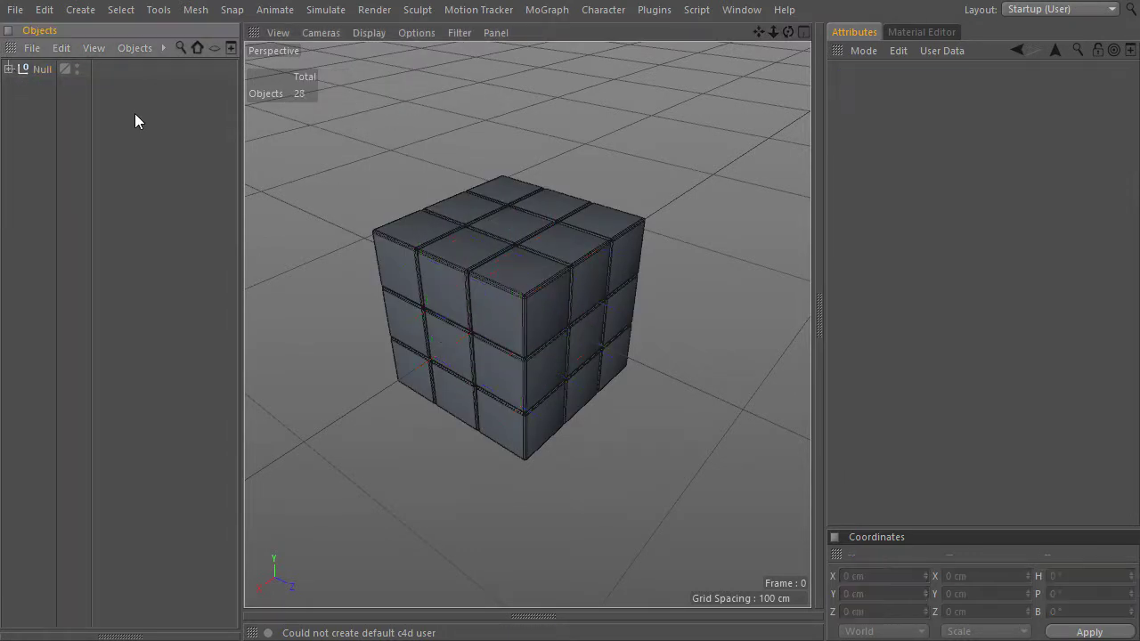
# Create a new material named Front, set its Color to red and drop it onto the Null.
pyautogui.click(819, 229)
pyautogui.click(575, 33)
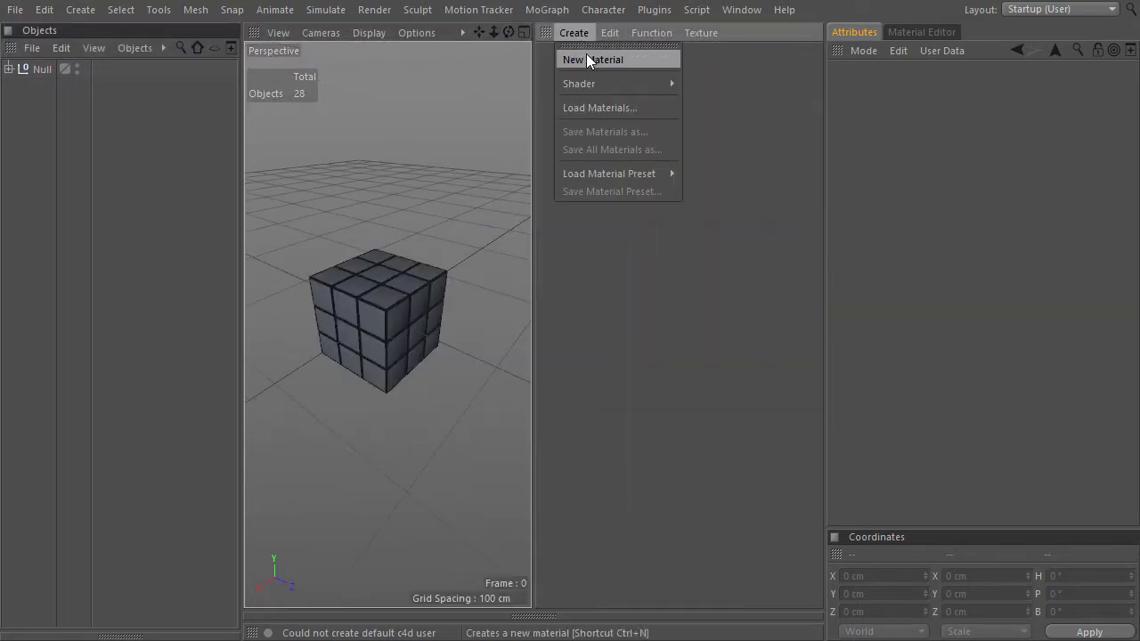
pyautogui.click(590, 59)
pyautogui.doubleClick(595, 66)
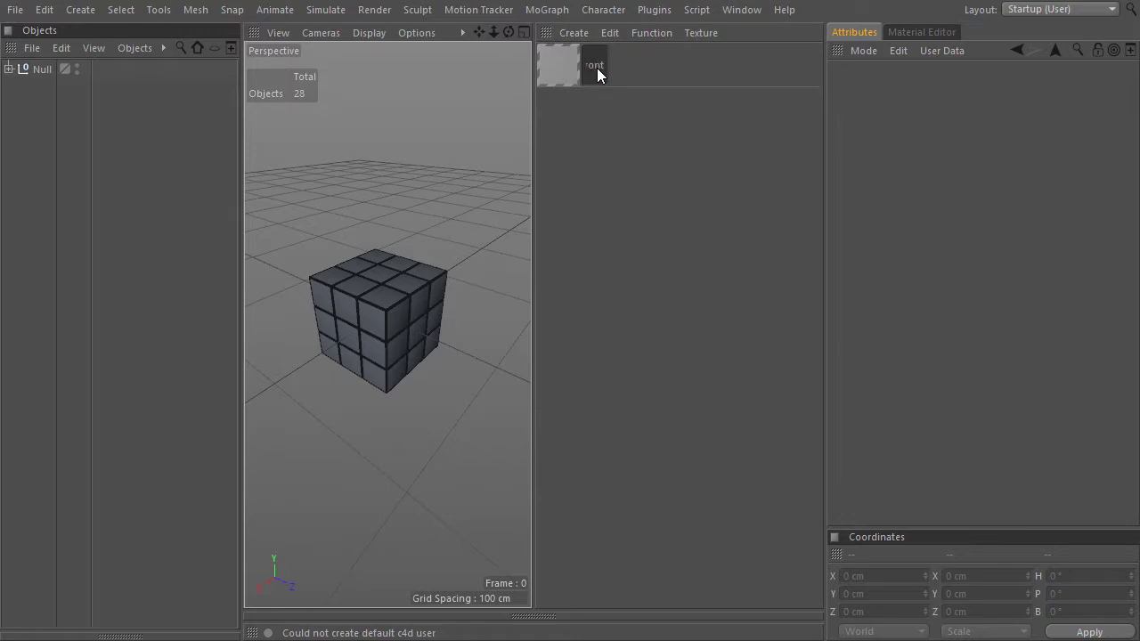
pyautogui.press('Return')
pyautogui.click(922, 32)
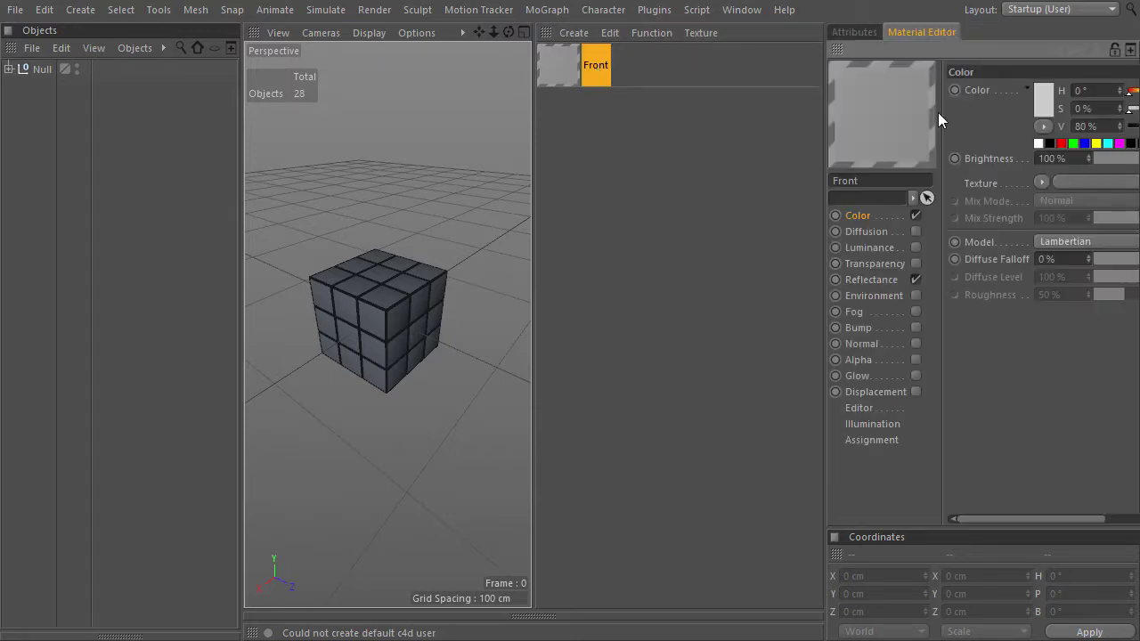
pyautogui.click(1061, 144)
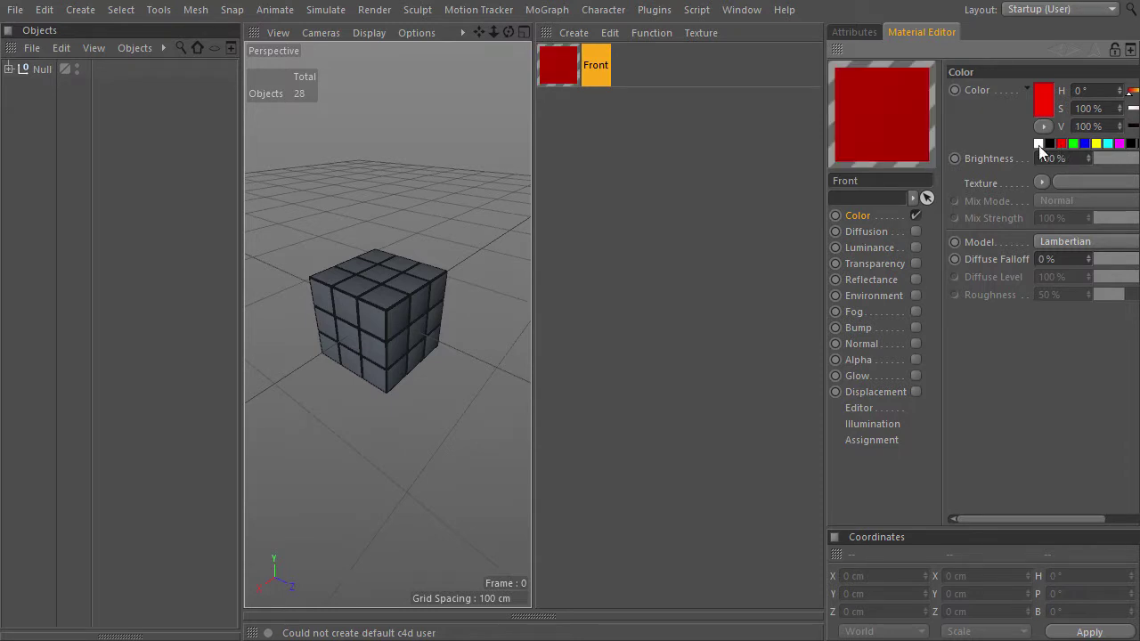
pyautogui.moveTo(568, 65); pyautogui.dragTo(37, 67)
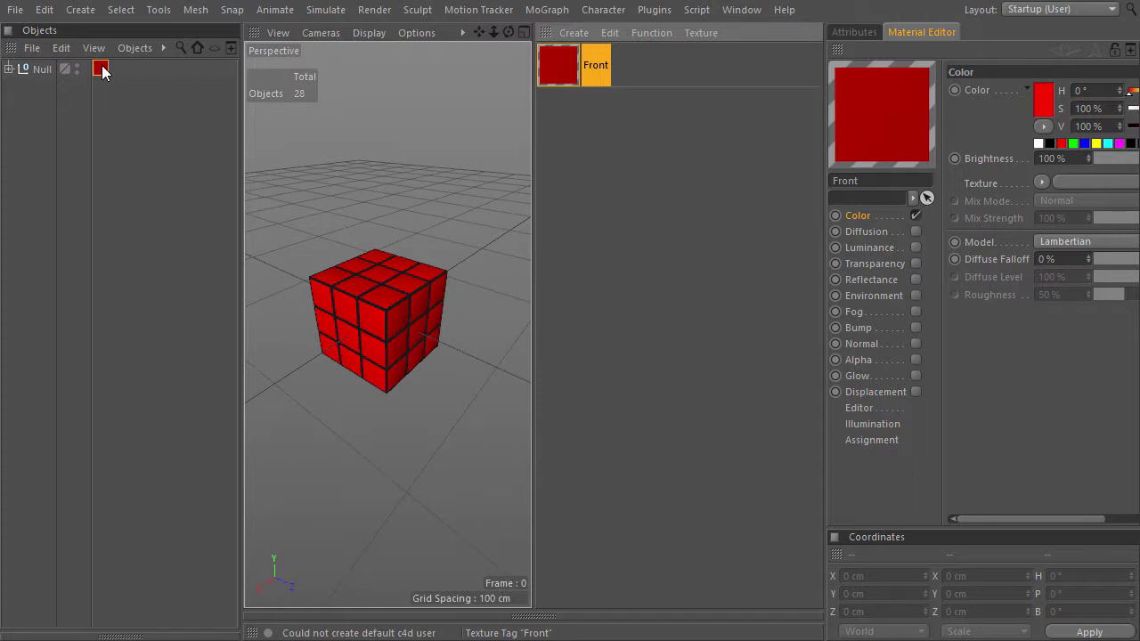
# Untick Tile on the Front texture tag, then Ctrl-drag the Front material to duplicate it.
pyautogui.click(848, 32)
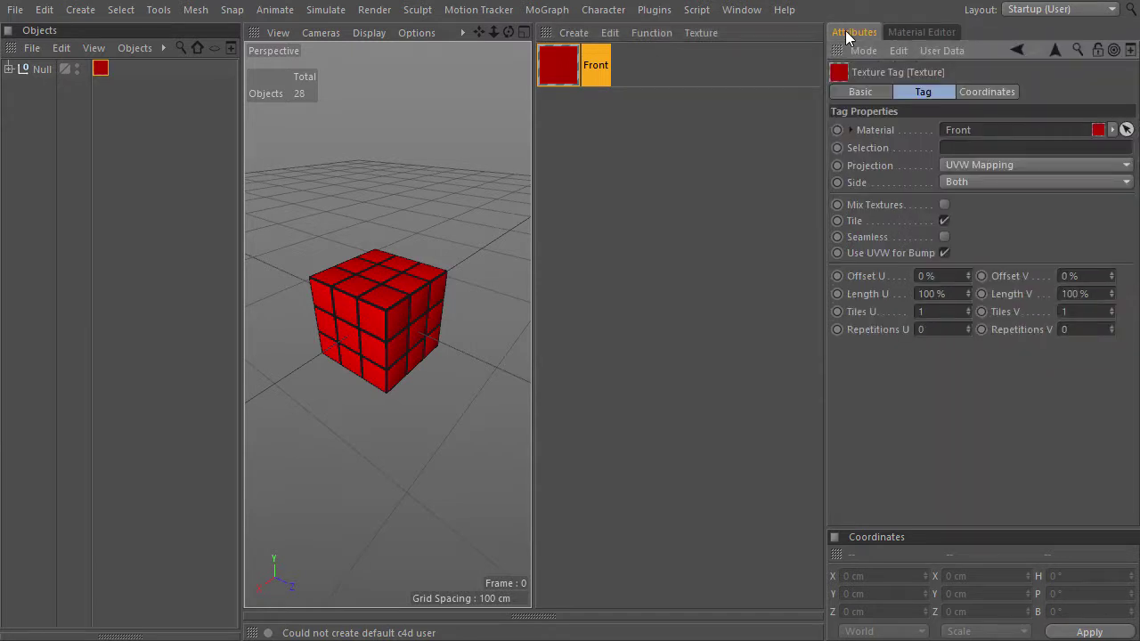
pyautogui.keyDown('alt'); pyautogui.moveTo(335, 346); pyautogui.dragTo(419, 346); pyautogui.keyUp('alt')
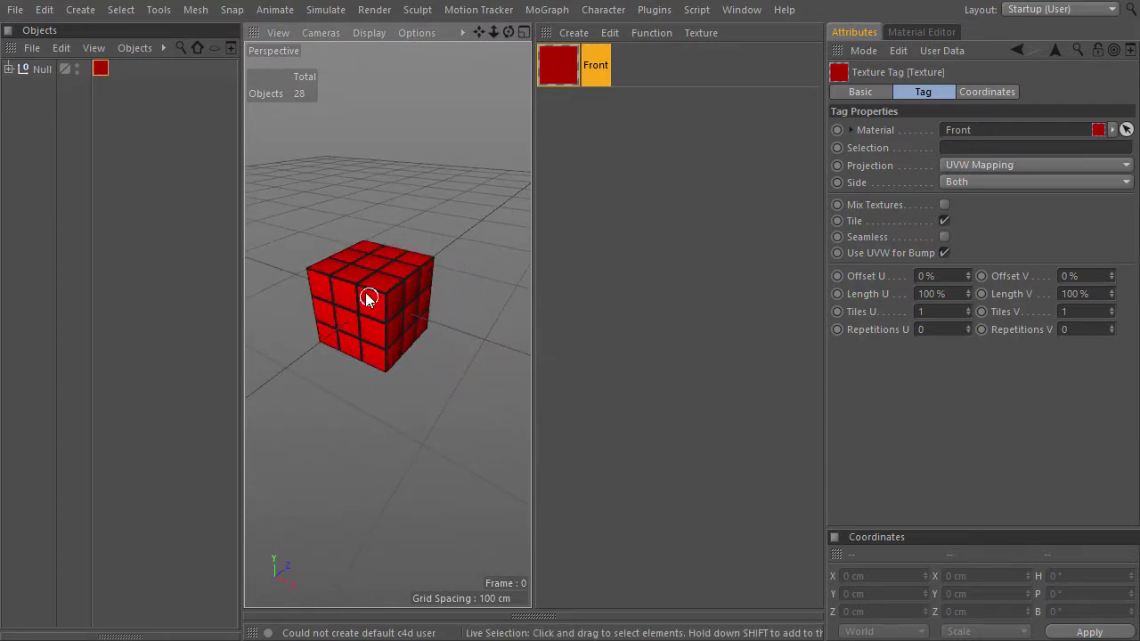
pyautogui.click(944, 221)
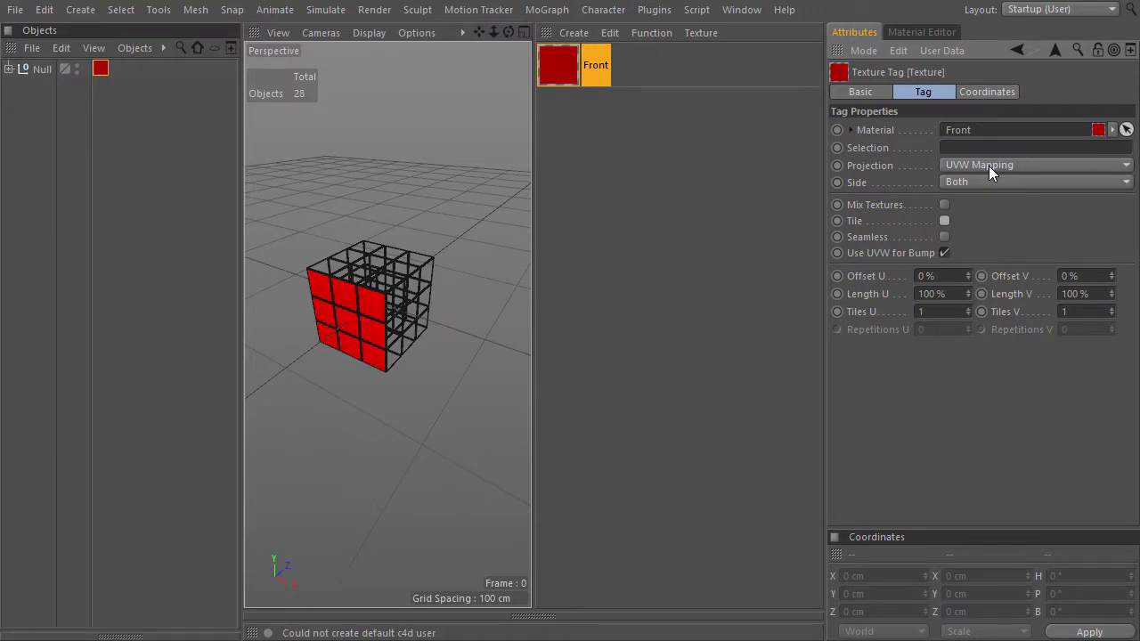
pyautogui.keyDown('ctrl'); pyautogui.moveTo(565, 63); pyautogui.dragTo(594, 111); pyautogui.keyUp('ctrl')
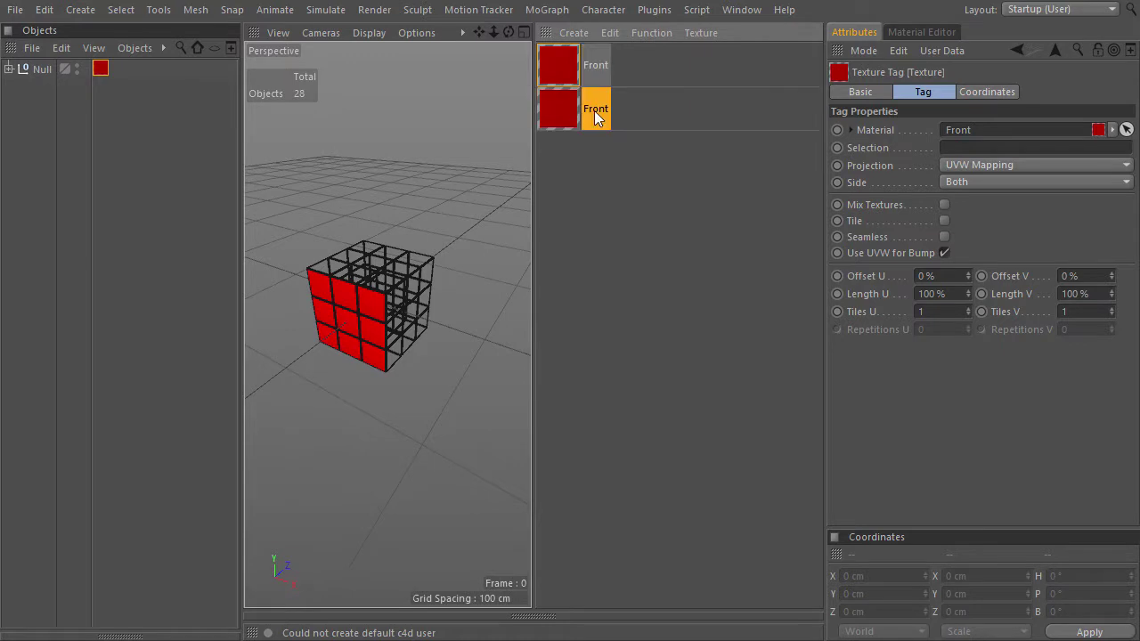
# Rename the copy Back, set its hue to 30° for orange, and apply it to the Null.
pyautogui.write('Back')
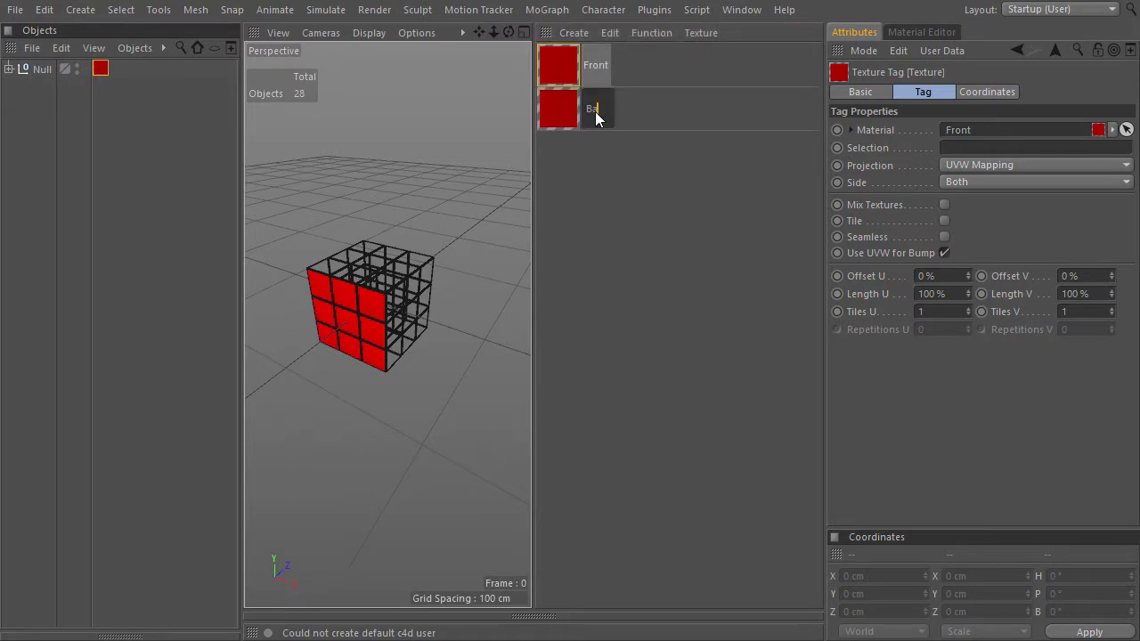
pyautogui.press('Return')
pyautogui.click(911, 31)
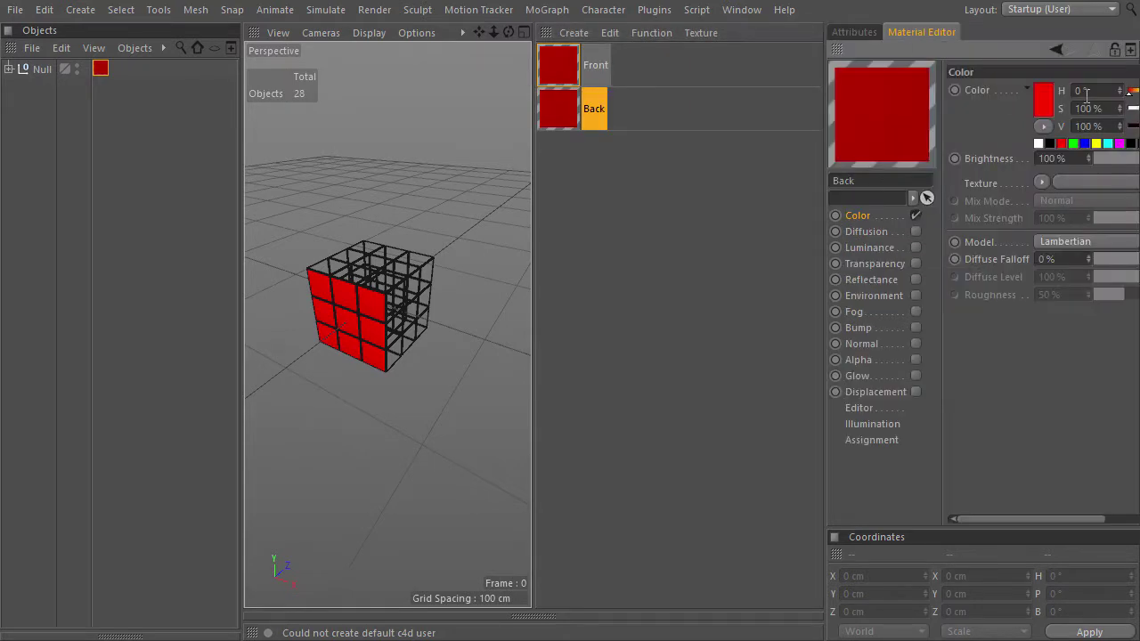
pyautogui.write('30')
pyautogui.press('Return')
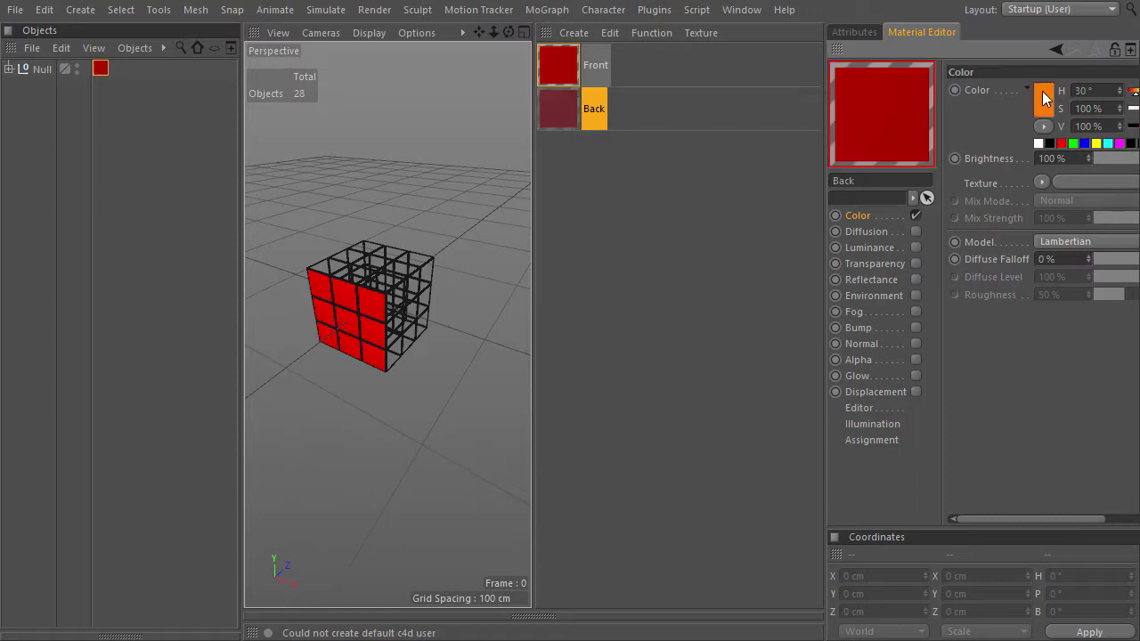
pyautogui.moveTo(896, 114); pyautogui.dragTo(44, 68)
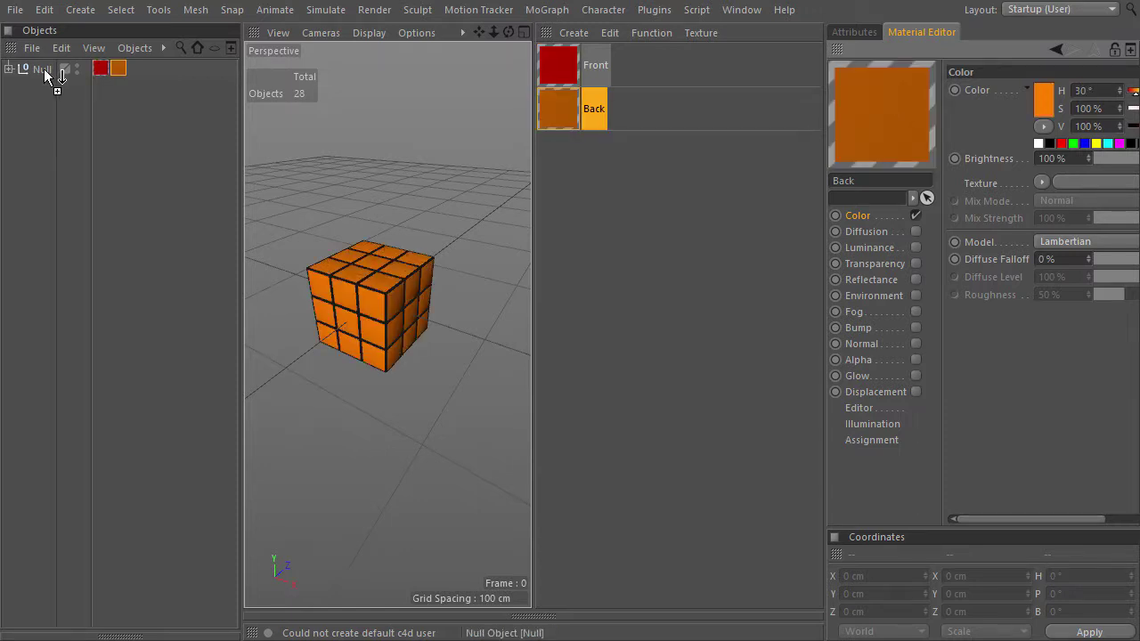
# Untick Tile on the Back texture tag, set Offset V to 200%, and duplicate Back.
pyautogui.click(852, 32)
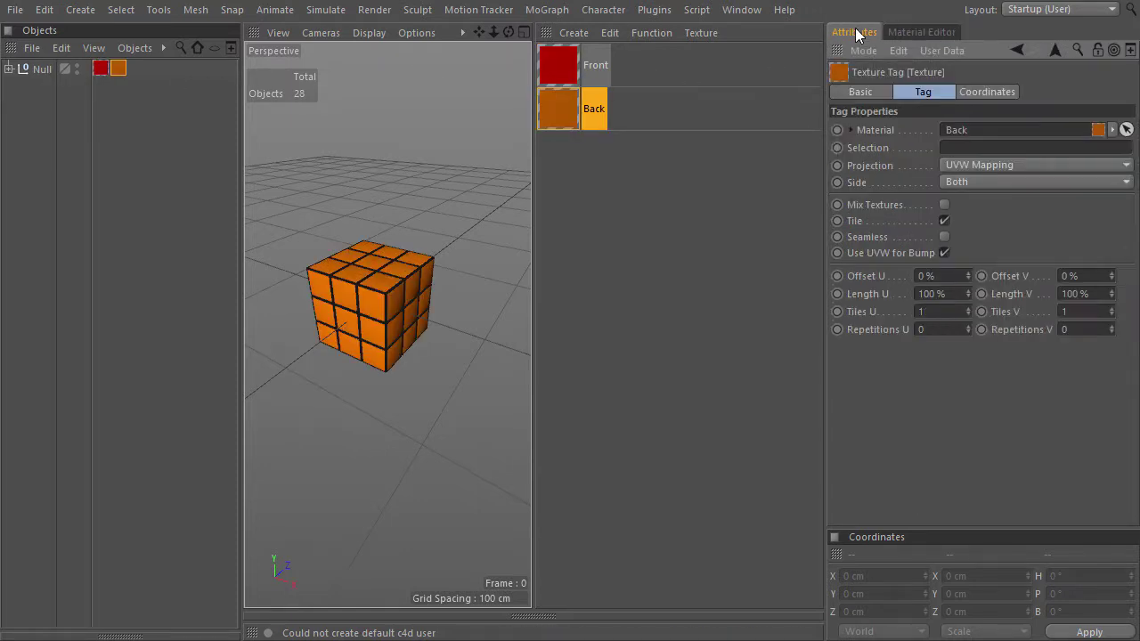
pyautogui.click(945, 220)
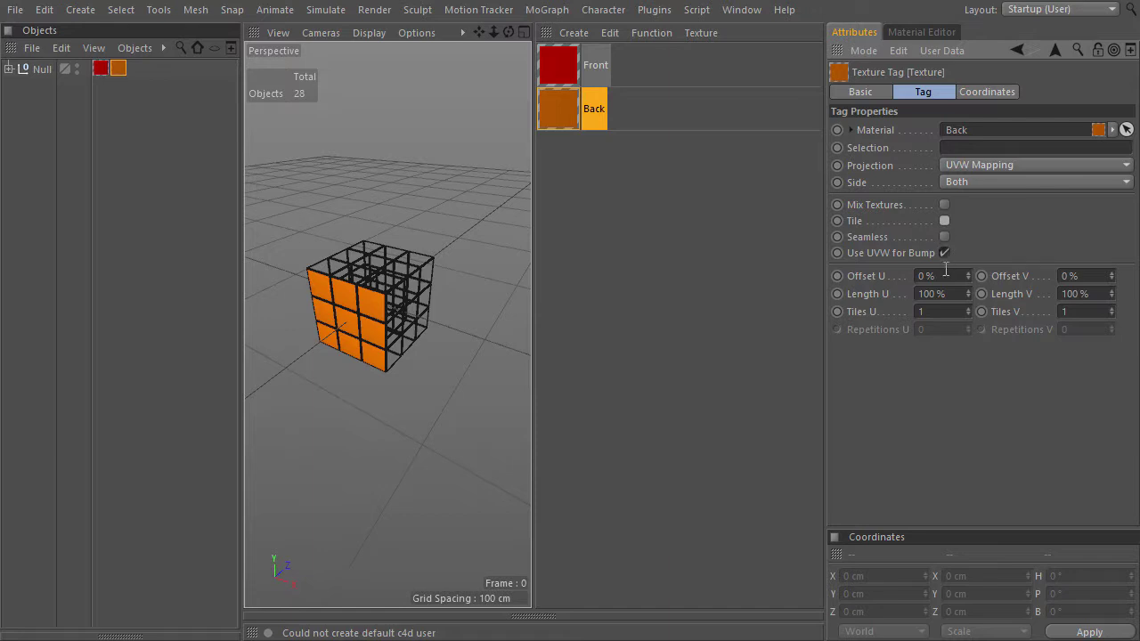
pyautogui.click(1084, 275)
pyautogui.write('200')
pyautogui.press('Return')
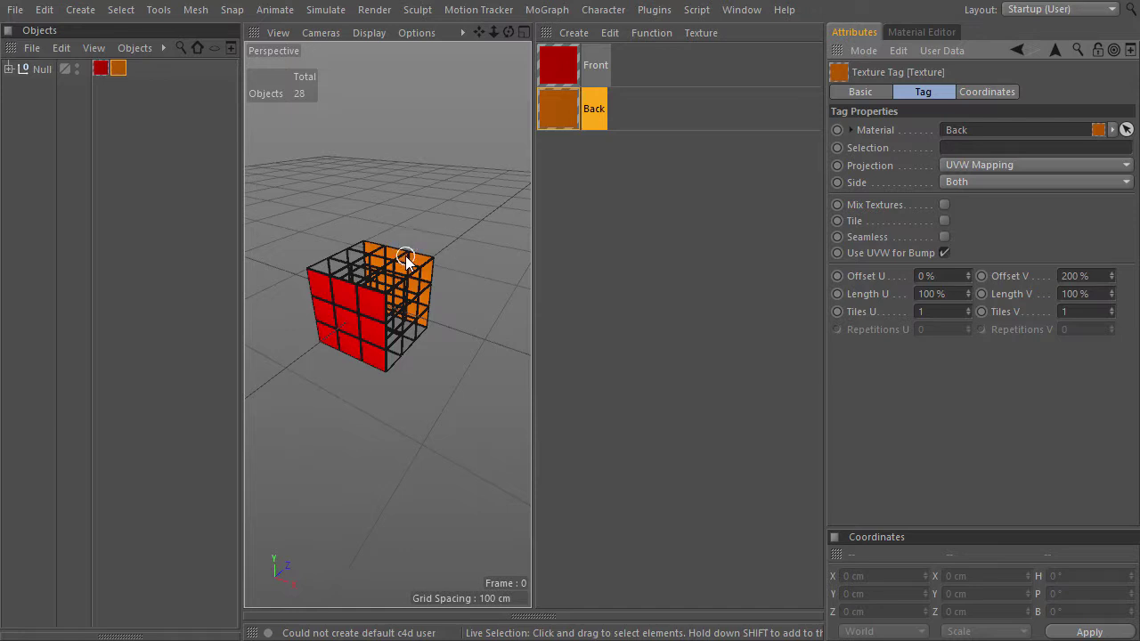
pyautogui.moveTo(553, 113)
pyautogui.mouseDown()
pyautogui.moveTo(560, 145)
pyautogui.moveTo(557, 133)
pyautogui.mouseUp()
# Rename the copy Right, colour it blue and apply it to the Null.
pyautogui.doubleClick(595, 152)
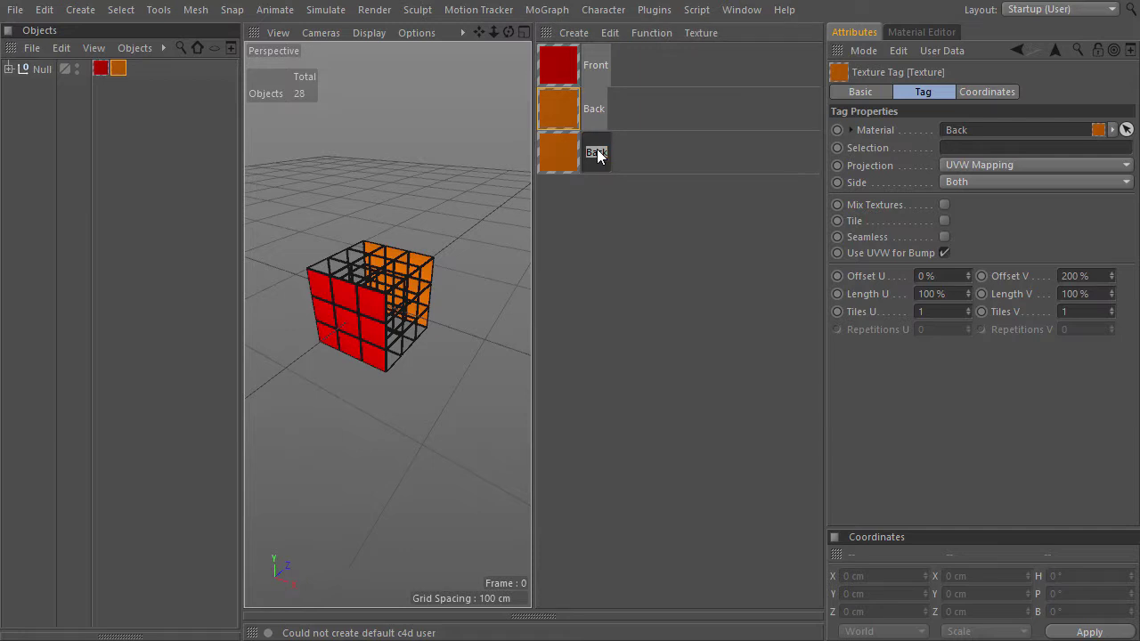
pyautogui.write('Right')
pyautogui.press('Return')
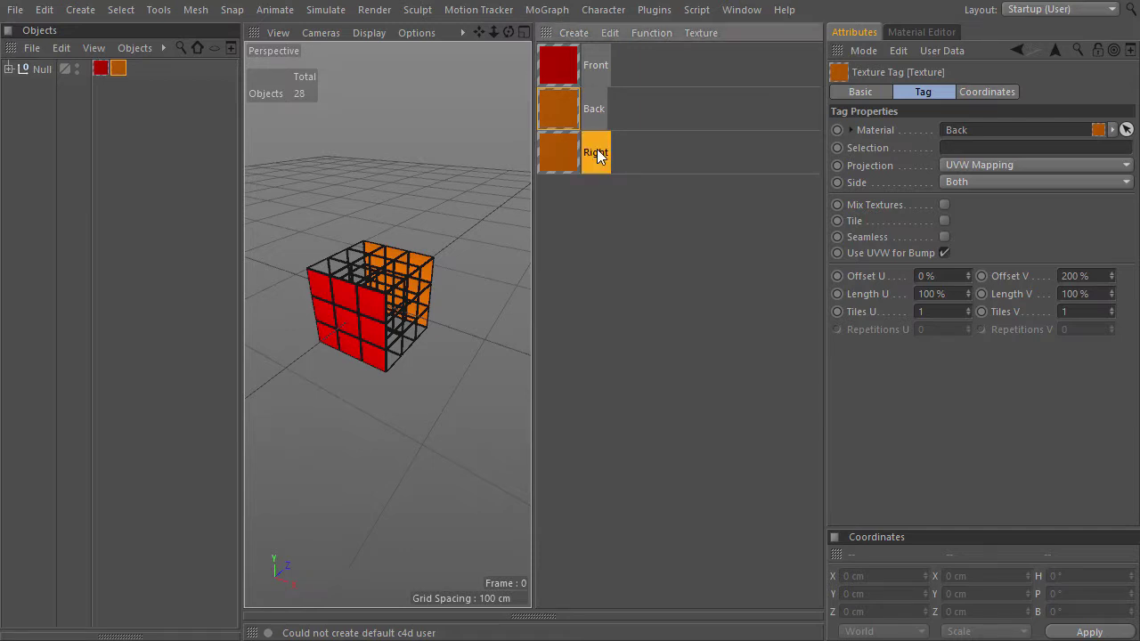
pyautogui.click(899, 31)
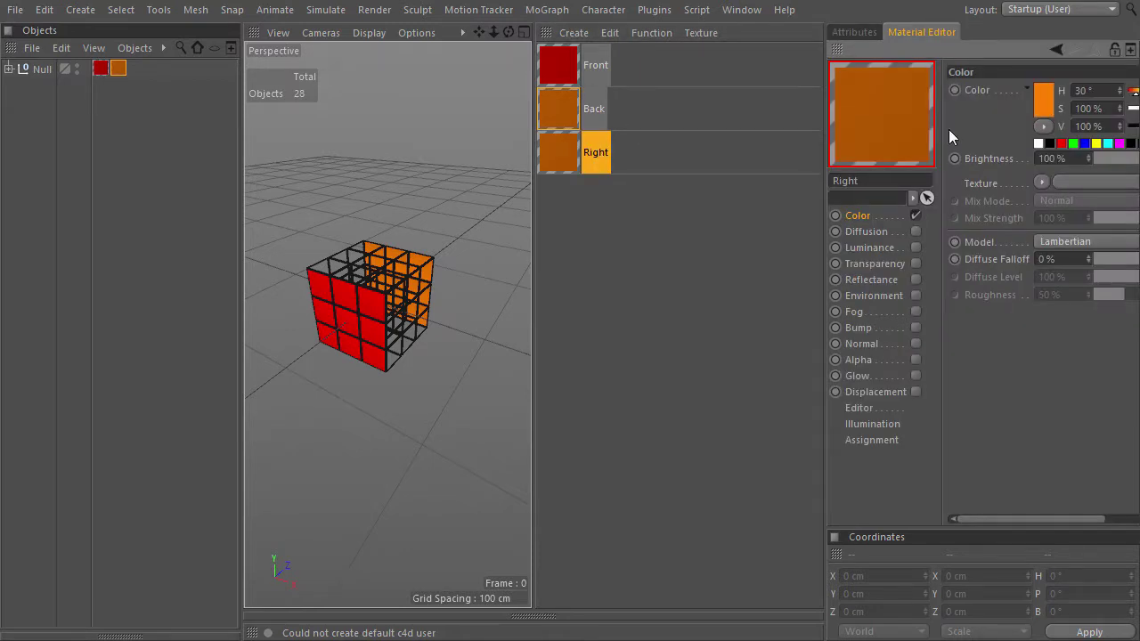
pyautogui.click(1083, 143)
pyautogui.moveTo(555, 156); pyautogui.dragTo(28, 71)
# Untick Tile on the Right texture tag, set Offset U to 100%, and copy-paste a duplicate of Right.
pyautogui.click(852, 32)
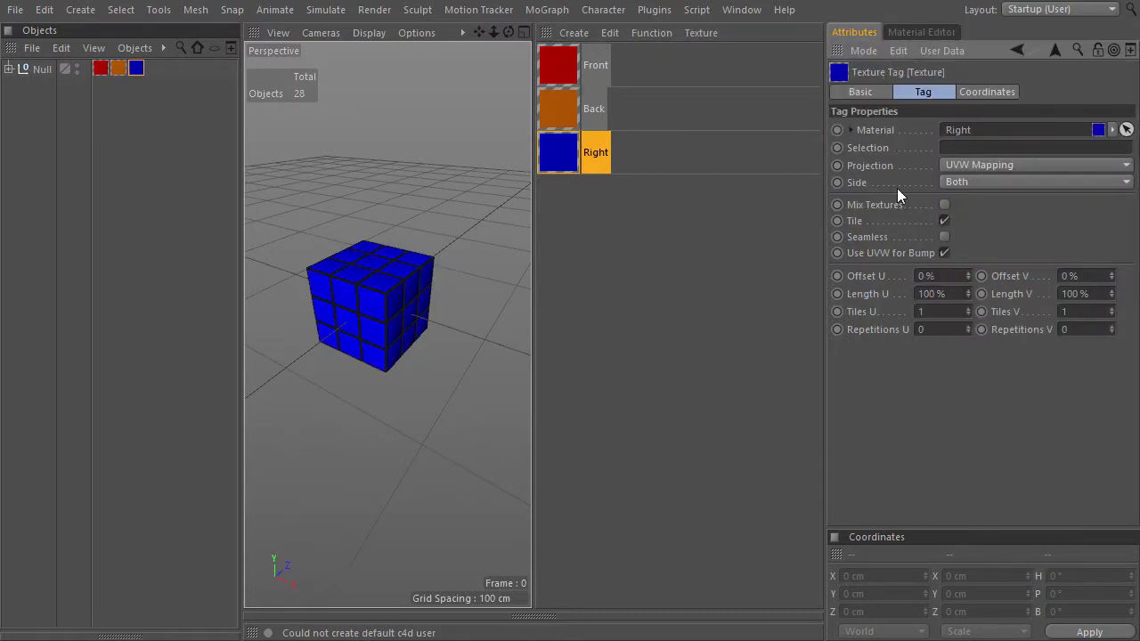
pyautogui.click(946, 221)
pyautogui.doubleClick(948, 275)
pyautogui.write('100')
pyautogui.press('Return')
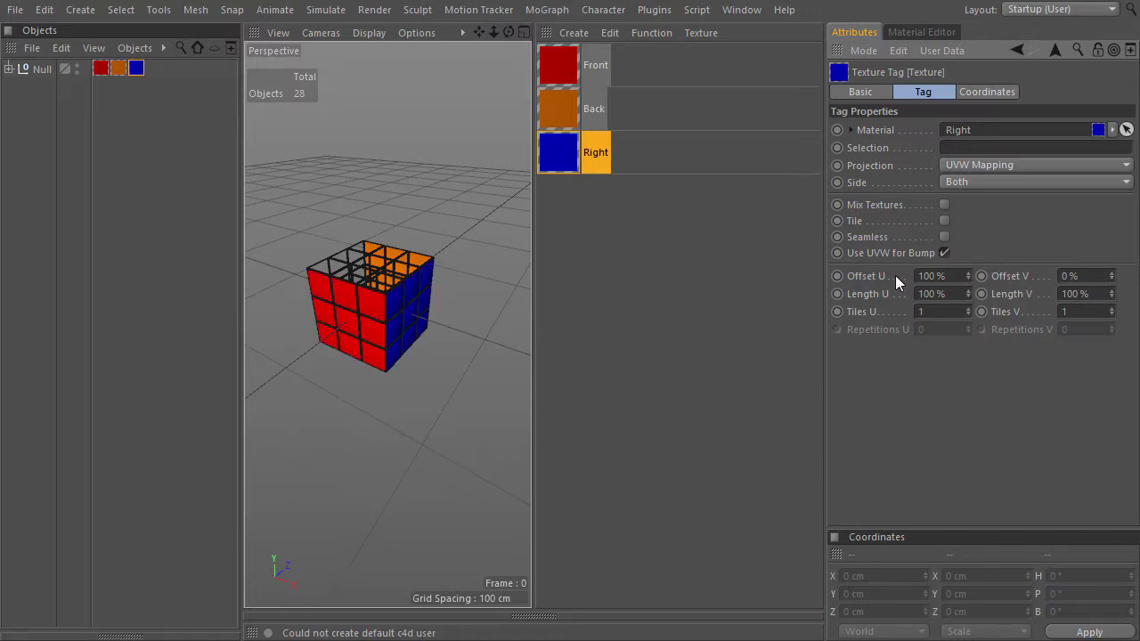
pyautogui.click(563, 172)
pyautogui.hotkey('ctrl', 'c')
pyautogui.hotkey('ctrl', 'v')
pyautogui.doubleClick(599, 196)
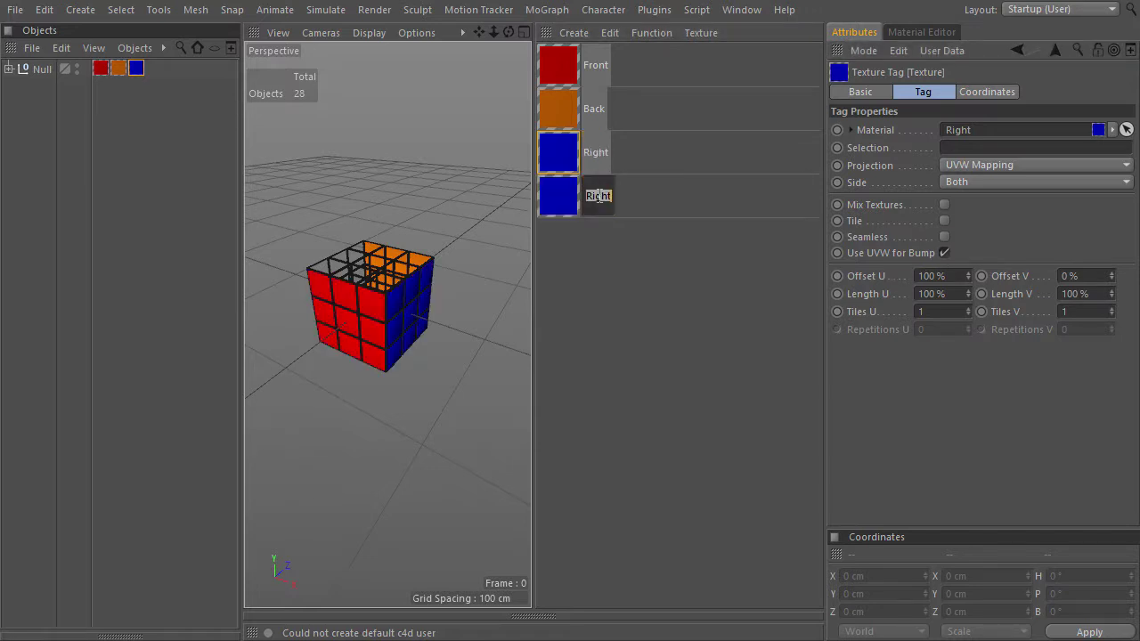
# Rename the copy Left, colour it green and apply it to the Null.
pyautogui.write('Left')
pyautogui.press('Return')
pyautogui.click(921, 32)
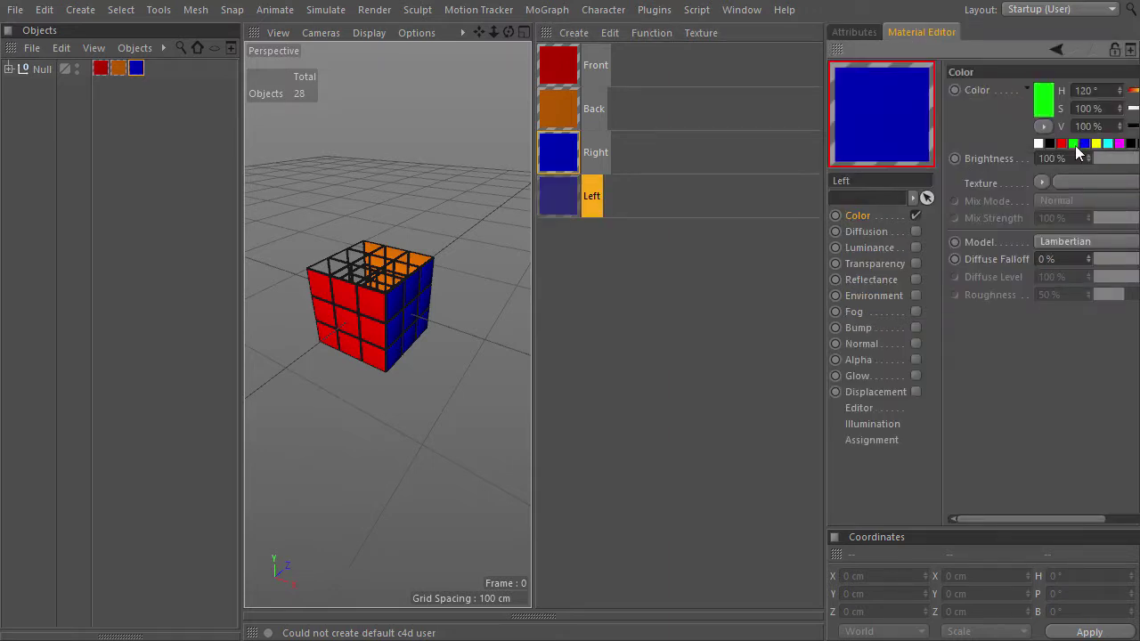
pyautogui.moveTo(44, 81); pyautogui.dragTo(45, 73)
# Untick Tile on the Left texture tag, set Offset U to -100%, and Ctrl-drag to duplicate Left.
pyautogui.click(857, 31)
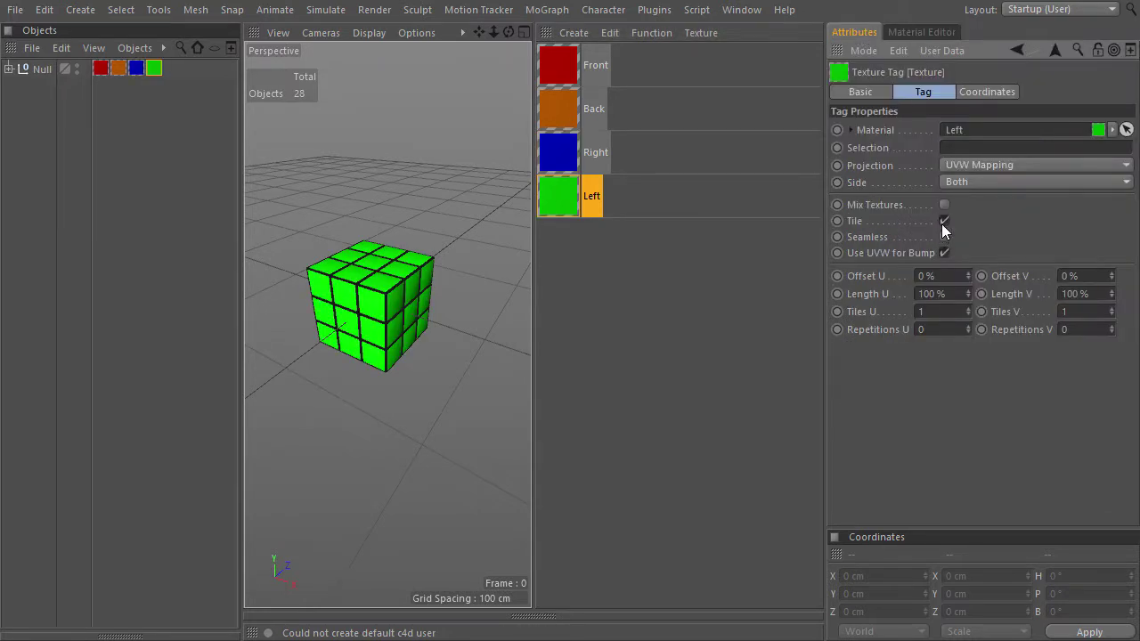
pyautogui.click(945, 220)
pyautogui.click(927, 277)
pyautogui.write('-100')
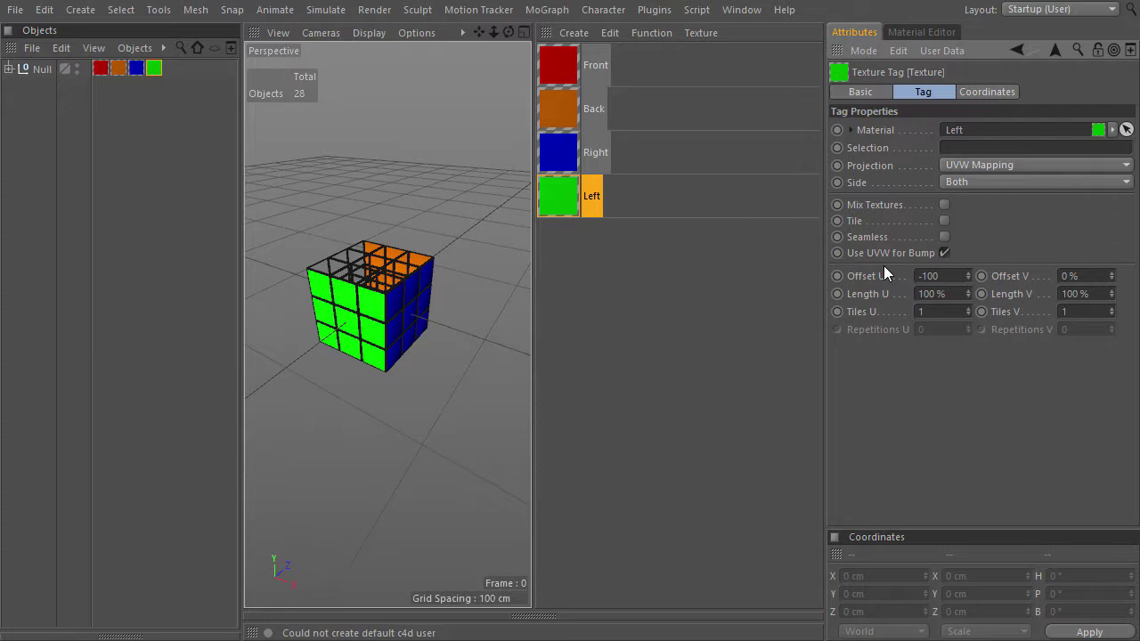
pyautogui.press('Return')
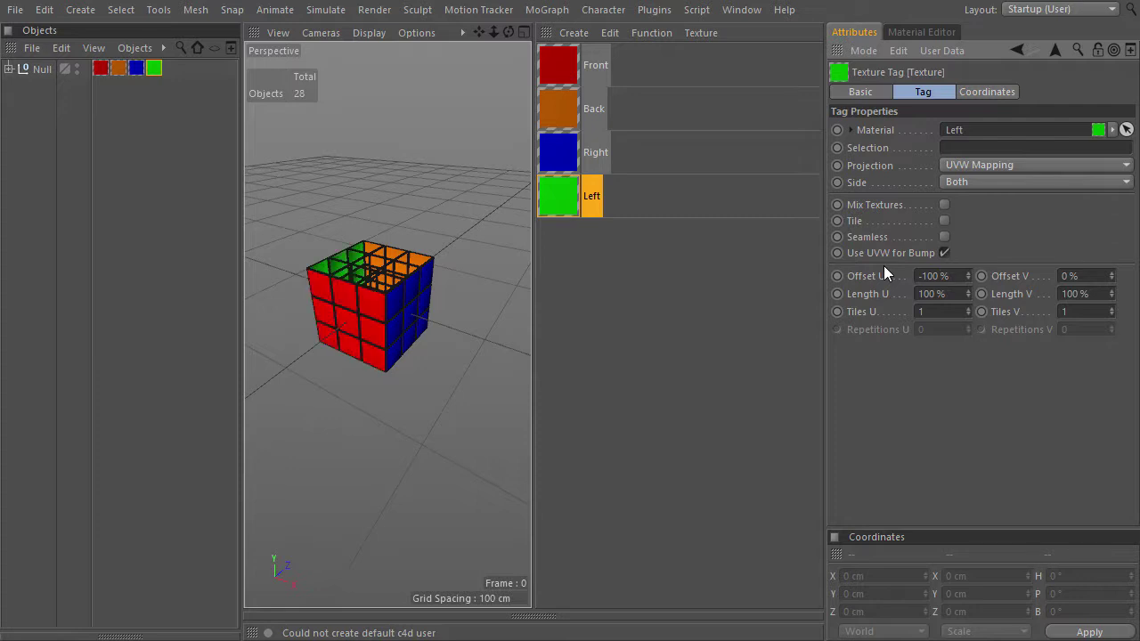
pyautogui.keyDown('ctrl'); pyautogui.moveTo(555, 196); pyautogui.dragTo(563, 218); pyautogui.keyUp('ctrl')
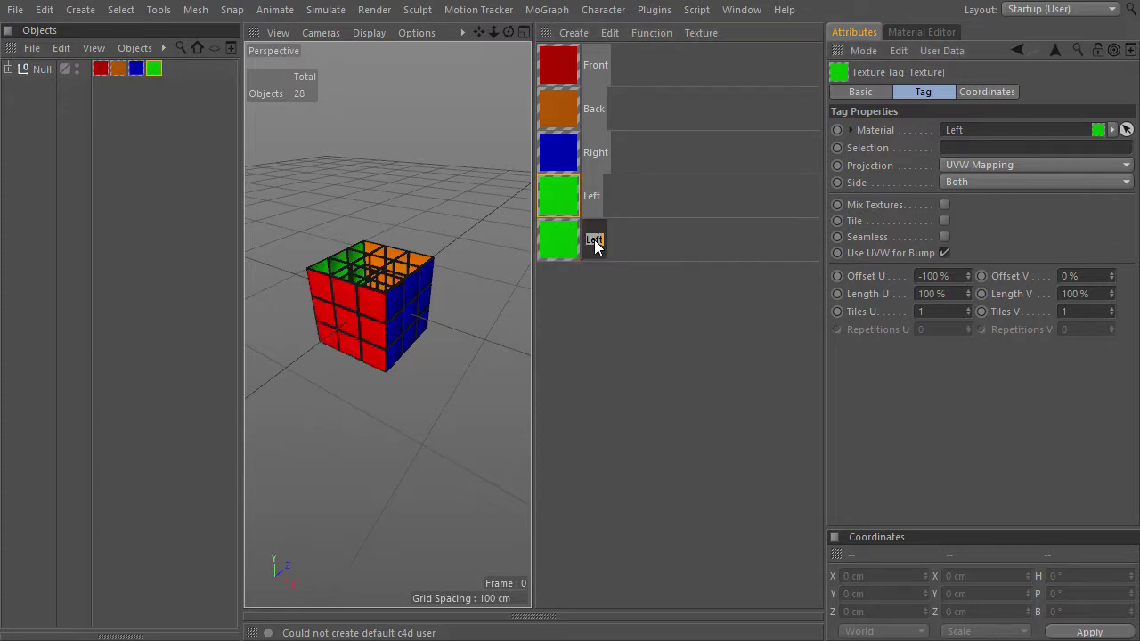
# Name the material Top, make it white, and apply it to the cube's Null.
pyautogui.write('Top')
pyautogui.press('Return')
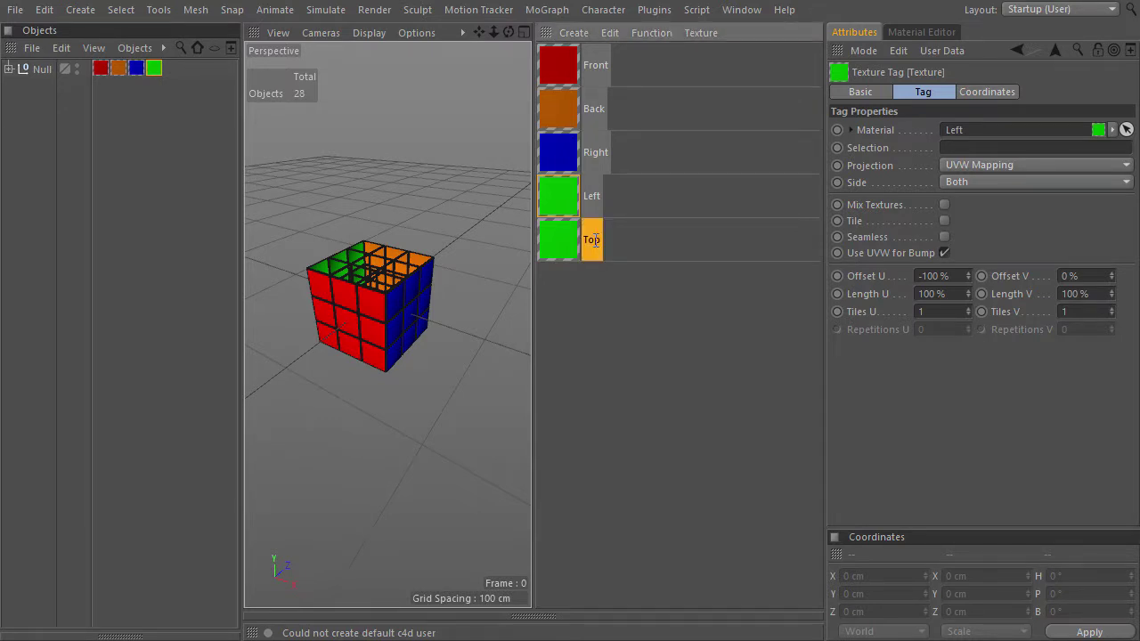
pyautogui.click(926, 31)
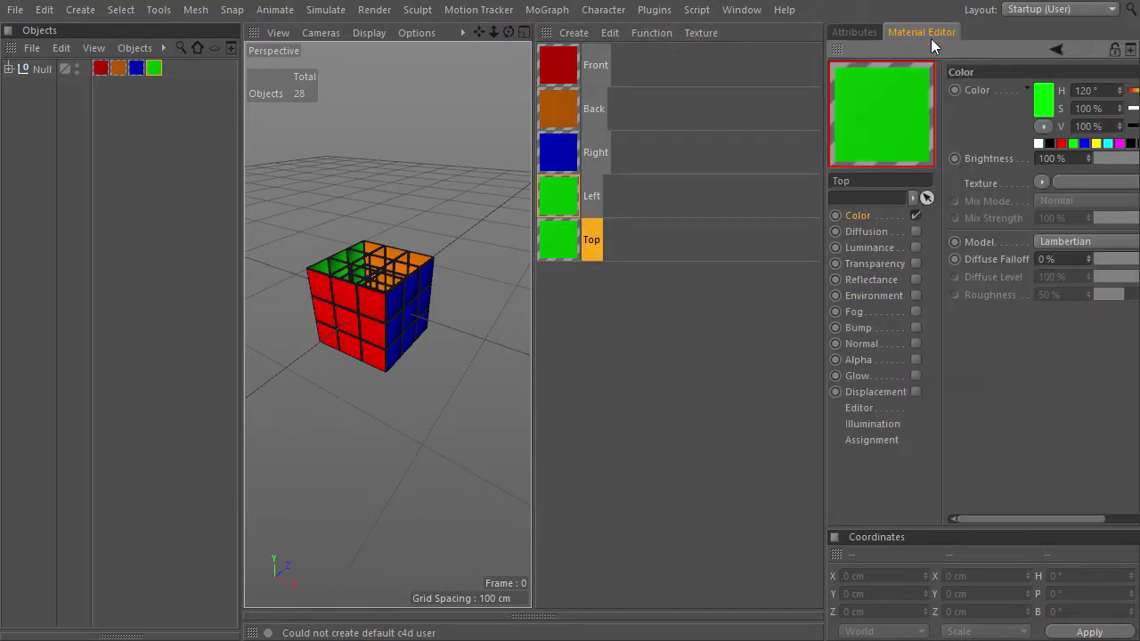
pyautogui.click(1039, 144)
pyautogui.moveTo(559, 238); pyautogui.dragTo(56, 70)
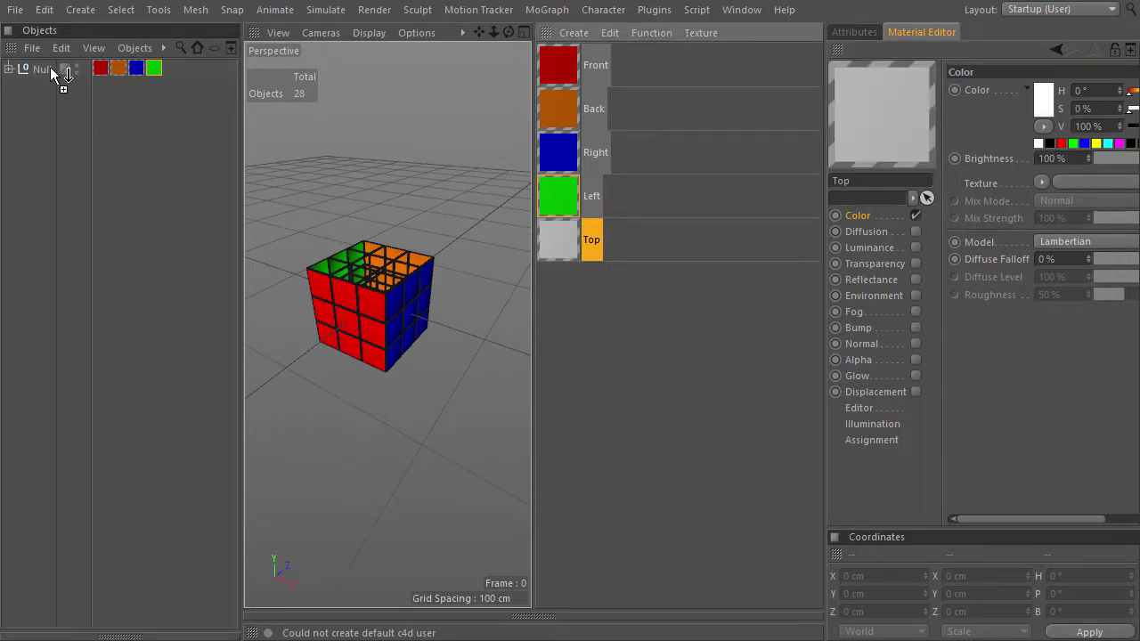
pyautogui.click(853, 32)
# Set the Top texture's Offset V to -100% with tiling off, then duplicate the Top material.
pyautogui.doubleClick(1073, 276)
pyautogui.write('-100')
pyautogui.press('Return')
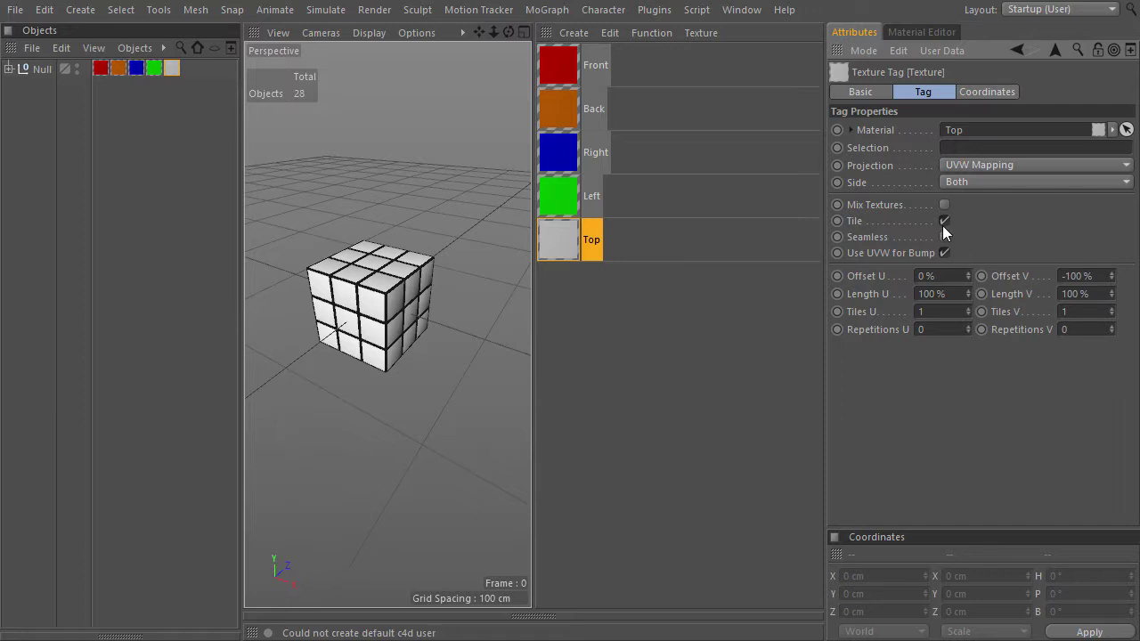
pyautogui.click(944, 222)
pyautogui.keyDown('alt'); pyautogui.moveTo(363, 338); pyautogui.dragTo(351, 132); pyautogui.keyUp('alt')
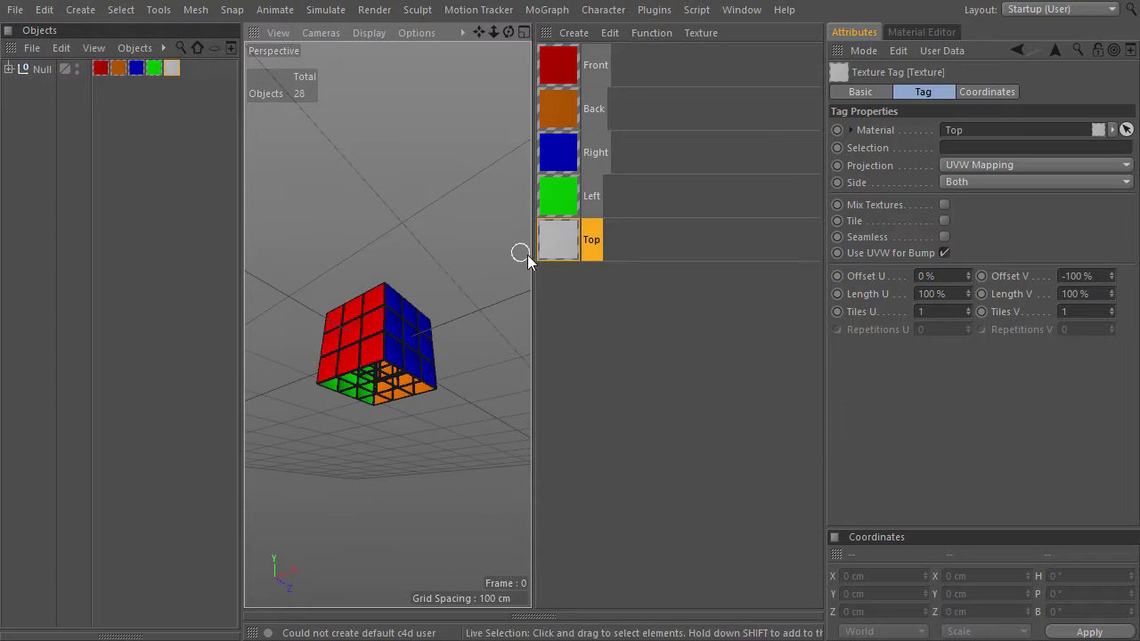
pyautogui.keyDown('ctrl'); pyautogui.moveTo(559, 239); pyautogui.dragTo(580, 275); pyautogui.keyUp('ctrl')
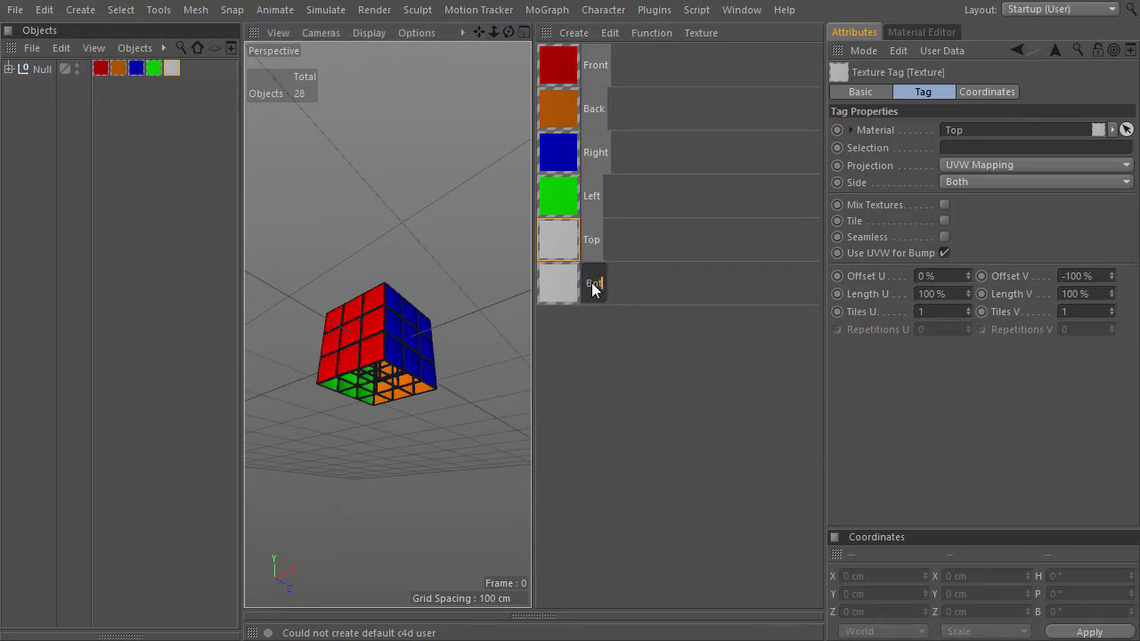
# Name the copy Bottom, make it yellow, and apply it to the cube's Null.
pyautogui.press('Return')
pyautogui.click(922, 32)
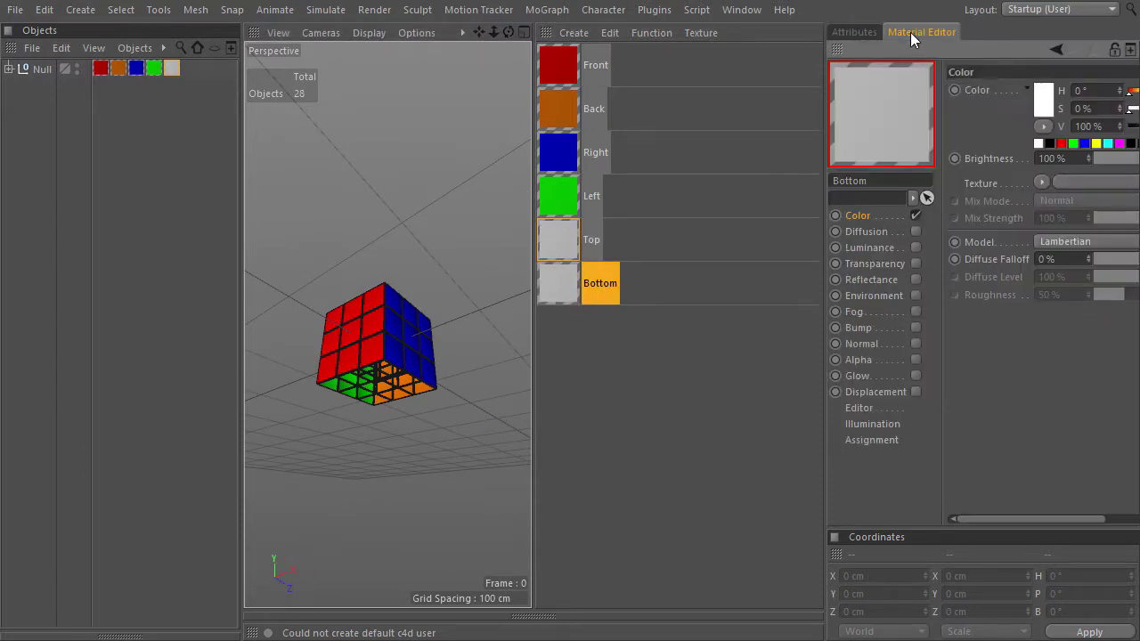
pyautogui.click(1095, 143)
pyautogui.moveTo(618, 288); pyautogui.dragTo(42, 69)
pyautogui.click(862, 33)
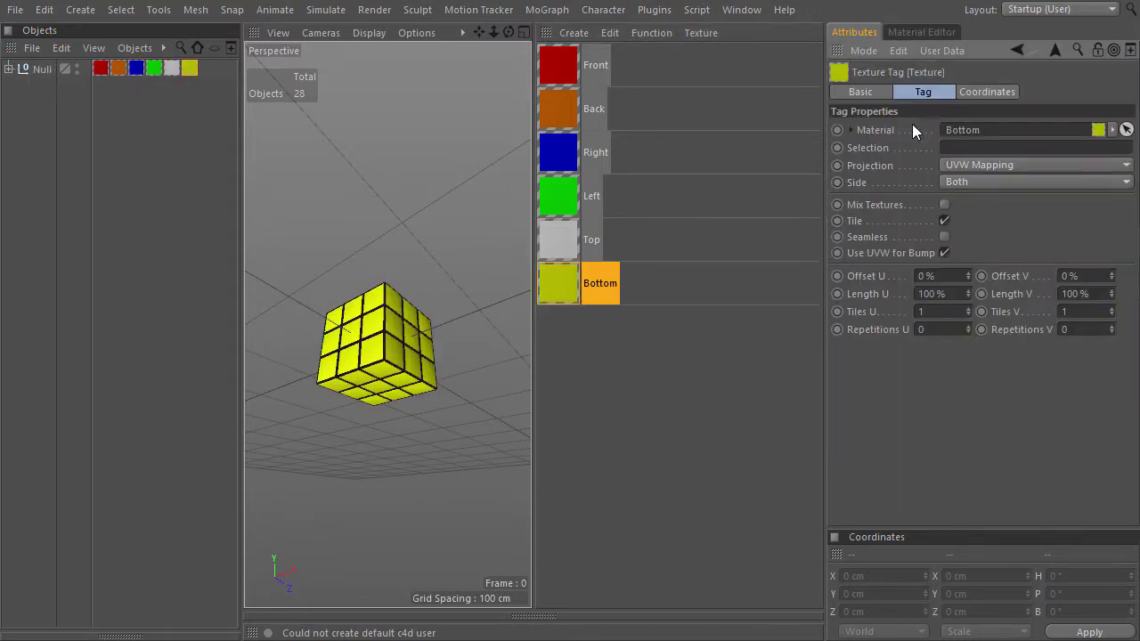
# Turn off tiling on the Bottom texture and set Offset V to 100%, viewing the underside.
pyautogui.click(944, 221)
pyautogui.doubleClick(1079, 276)
pyautogui.write('100')
pyautogui.press('Return')
pyautogui.keyDown('alt'); pyautogui.moveTo(512, 361); pyautogui.dragTo(425, 352); pyautogui.keyUp('alt')
pyautogui.scroll(5, 427, 315)
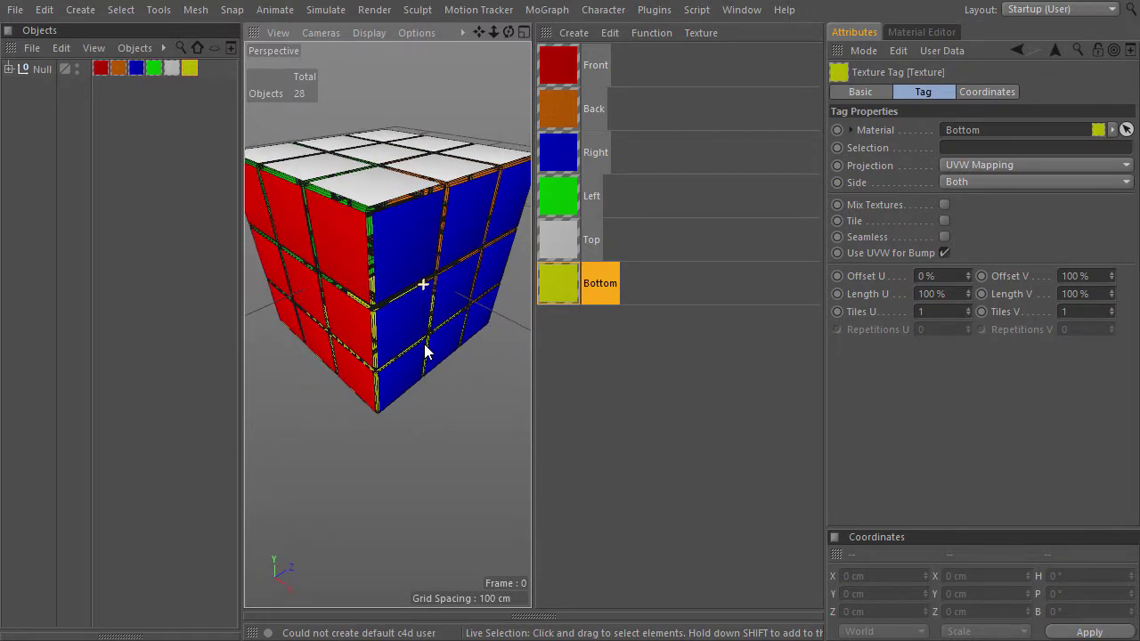
# Duplicate Bottom into a black material named The Rest and apply it to the cube's Null.
pyautogui.keyDown('ctrl'); pyautogui.moveTo(558, 285); pyautogui.dragTo(560, 303); pyautogui.keyUp('ctrl')
pyautogui.doubleClick(597, 327)
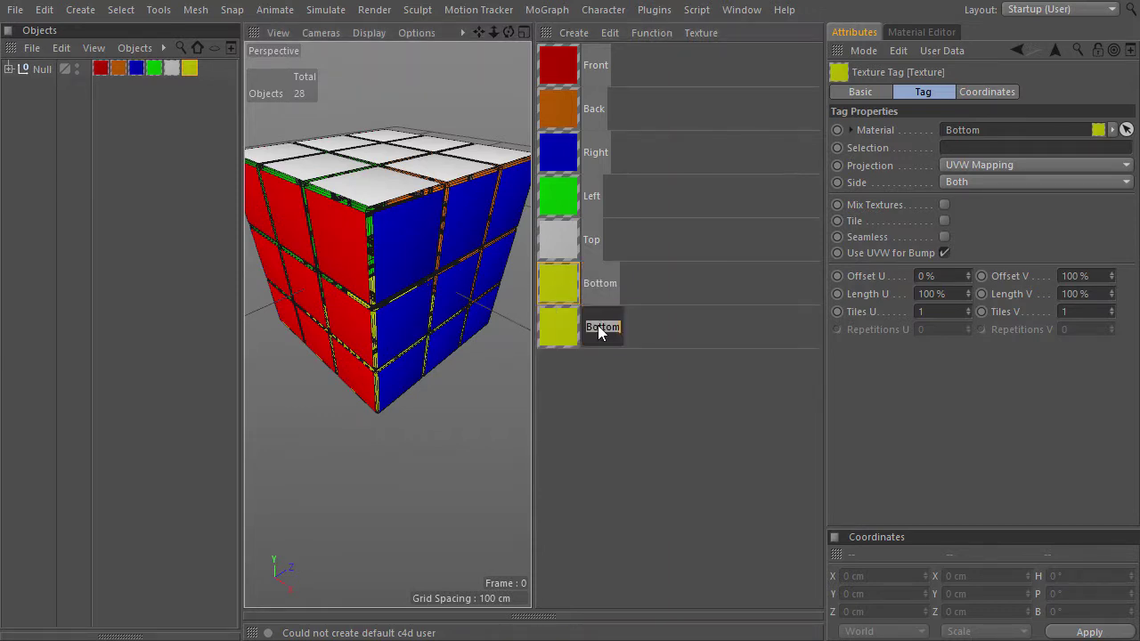
pyautogui.write('The Rest')
pyautogui.press('Return')
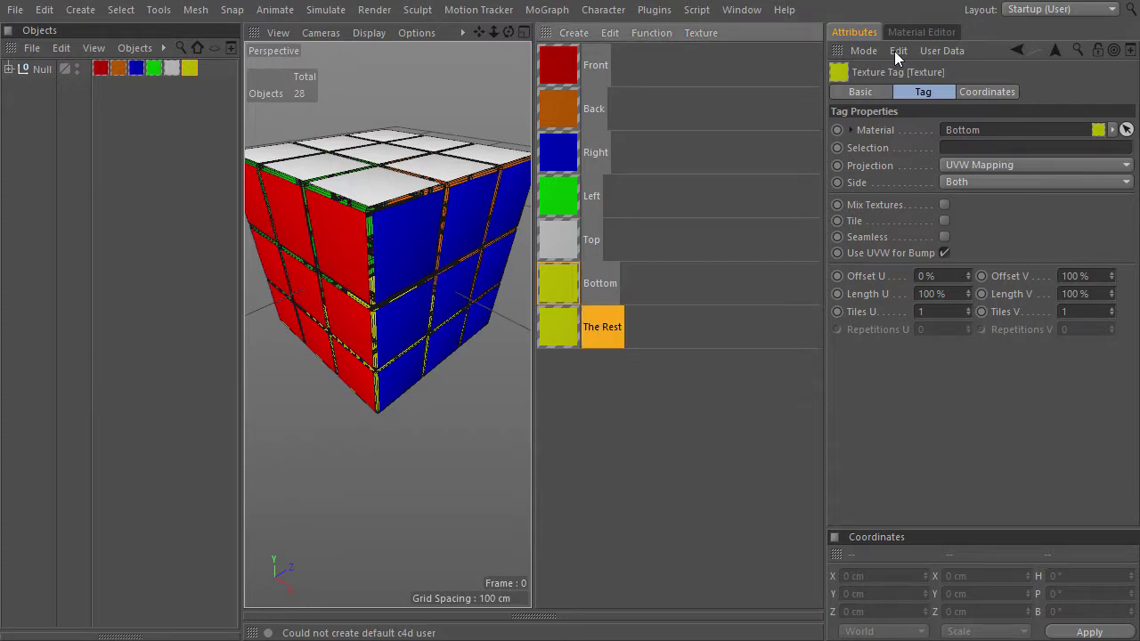
pyautogui.click(910, 31)
pyautogui.click(1050, 143)
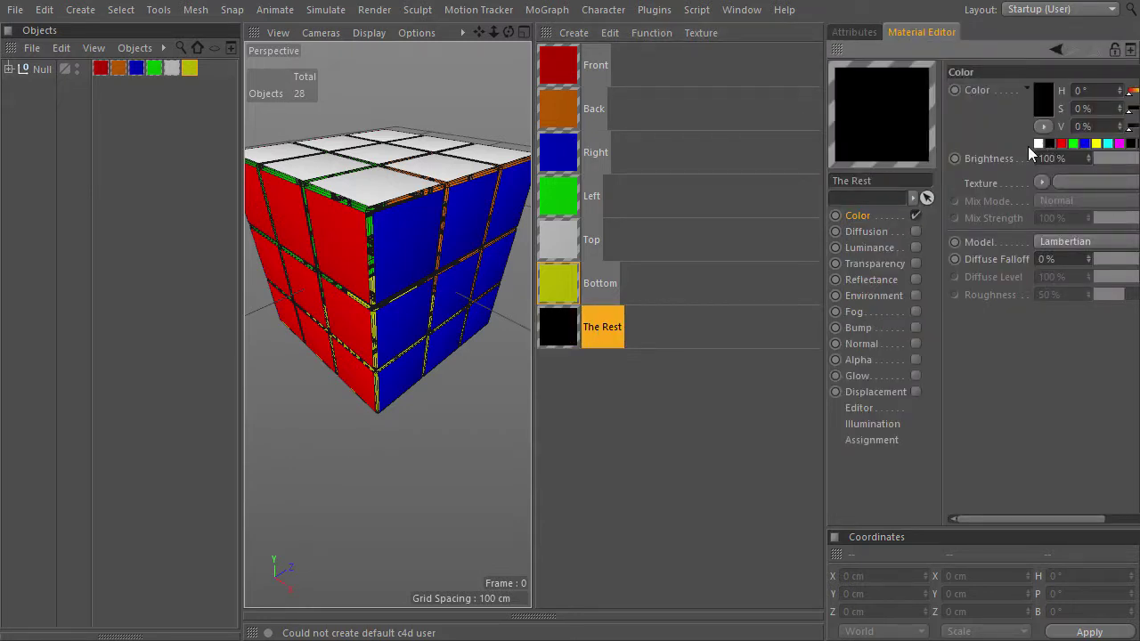
pyautogui.moveTo(558, 327); pyautogui.dragTo(45, 73)
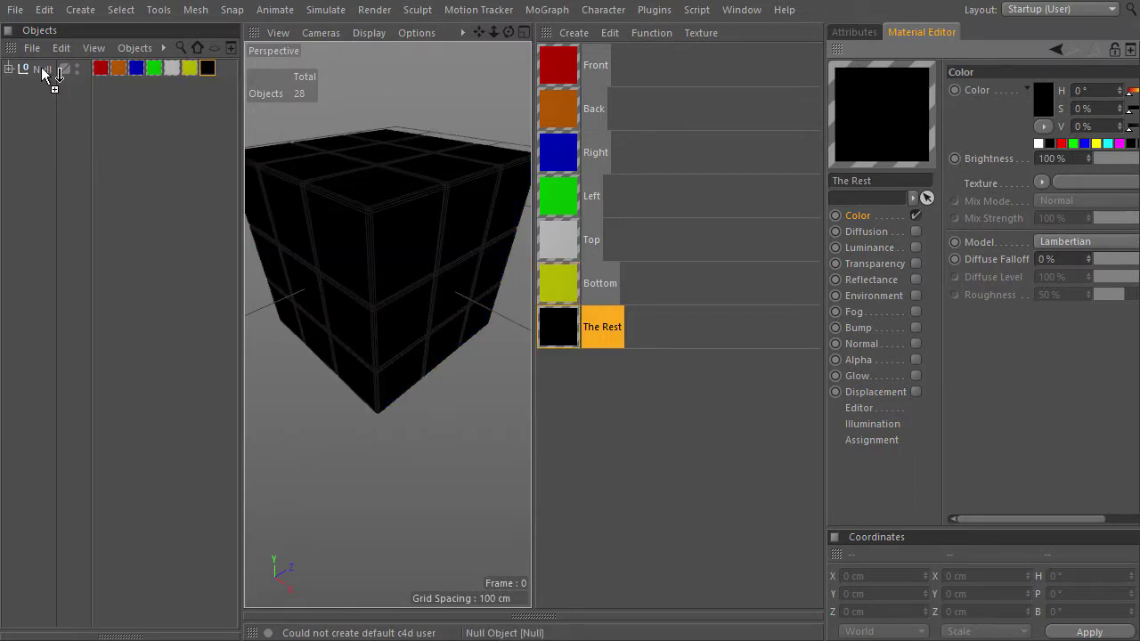
# Turn off tiling on The Rest texture and set its Offset U and V to -100%.
pyautogui.click(876, 31)
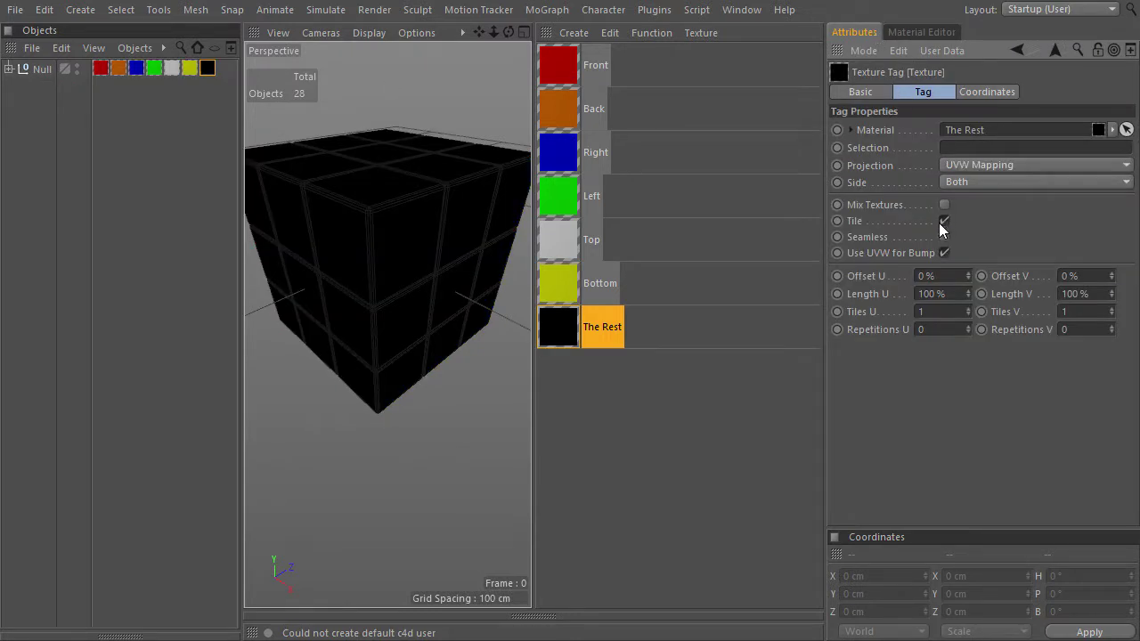
pyautogui.click(944, 221)
pyautogui.moveTo(934, 276); pyautogui.dragTo(893, 276)
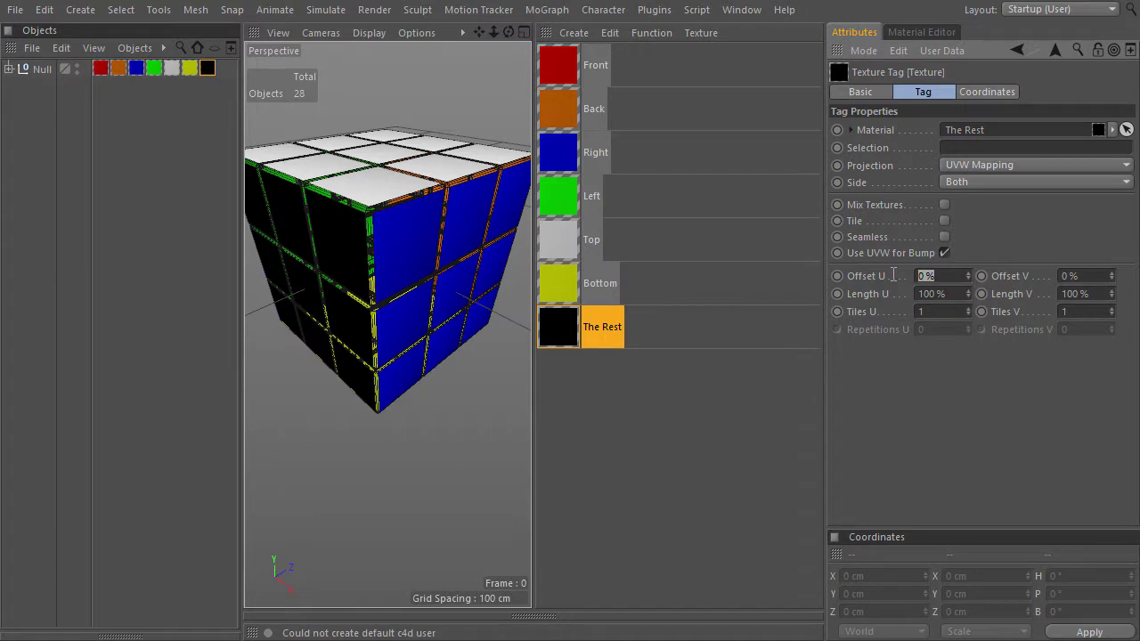
pyautogui.write('-')
pyautogui.write('00')
pyautogui.press('Tab')
pyautogui.press('BackSpace')
pyautogui.write('-100')
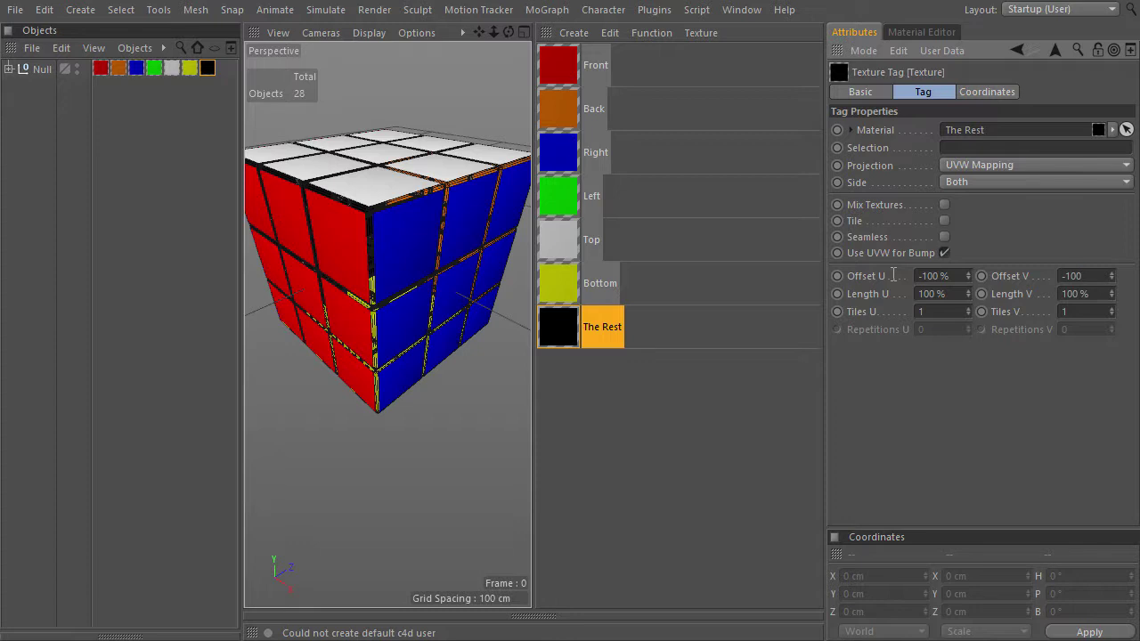
pyautogui.press('Return')
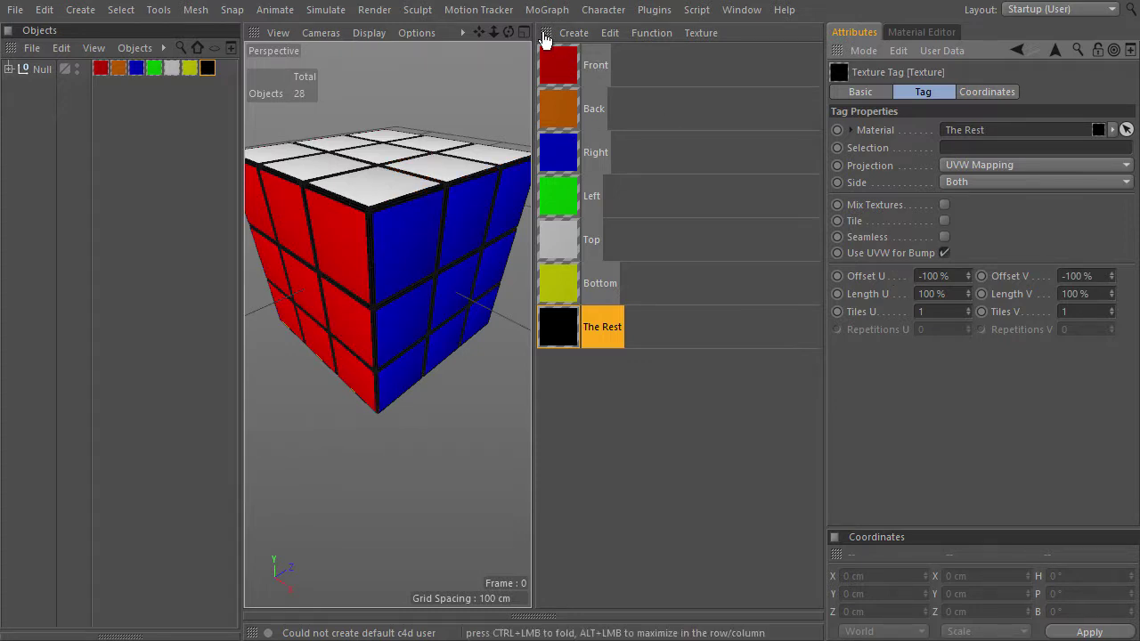
pyautogui.keyDown('ctrl'); pyautogui.click(547, 40); pyautogui.keyUp('ctrl')
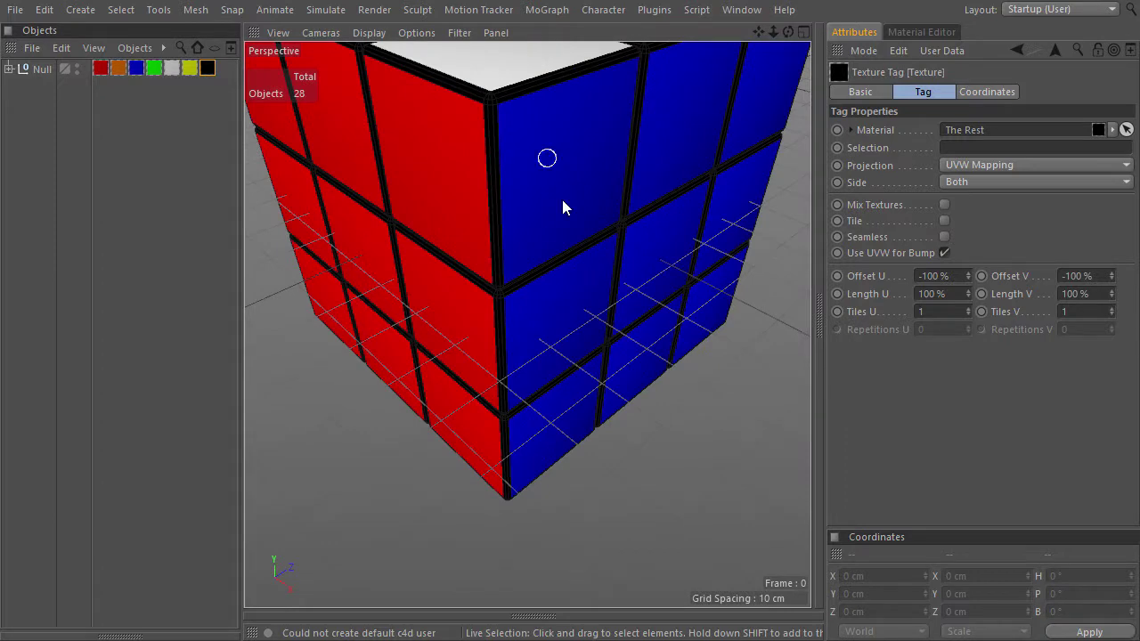
# Zoom out and orbit to a level view of the finished black-edged cube.
pyautogui.scroll(-5, 504, 295)
pyautogui.moveTo(504, 295)
pyautogui.keyDown('alt'); pyautogui.mouseDown()
pyautogui.moveTo(517, 194)
pyautogui.moveTo(507, 293)
pyautogui.mouseUp(); pyautogui.keyUp('alt')
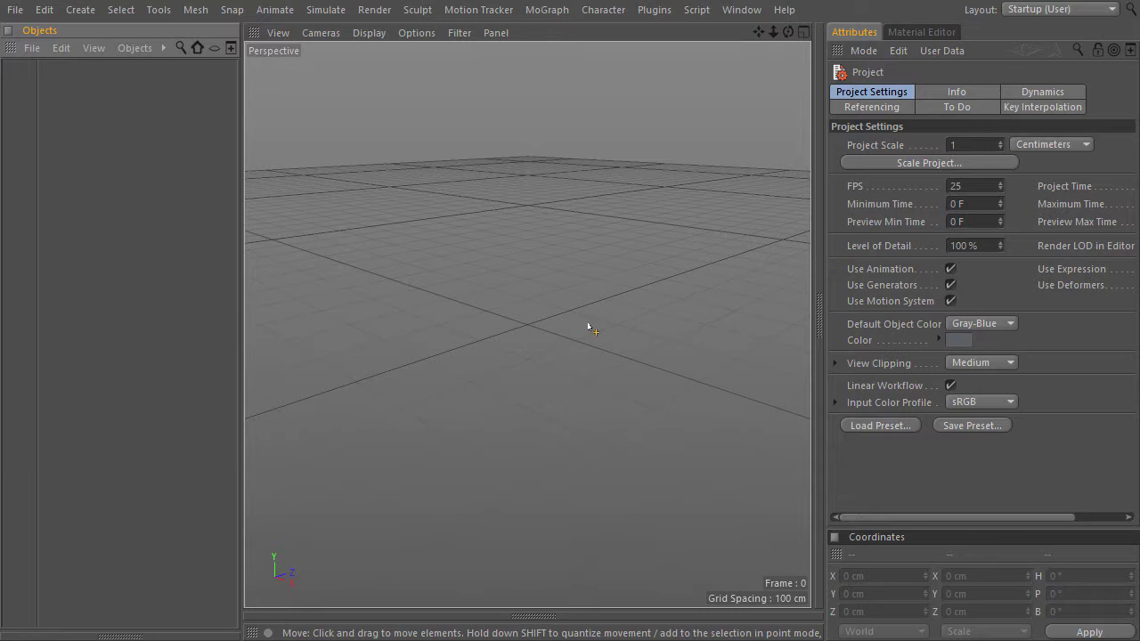
pyautogui.hotkey('shift', 'c')
pyautogui.write('null')
pyautogui.press('Return')
pyautogui.keyDown('ctrl'); pyautogui.moveTo(40, 70); pyautogui.dragTo(40, 87); pyautogui.keyUp('ctrl')
pyautogui.moveTo(604, 350); pyautogui.dragTo(710, 410)
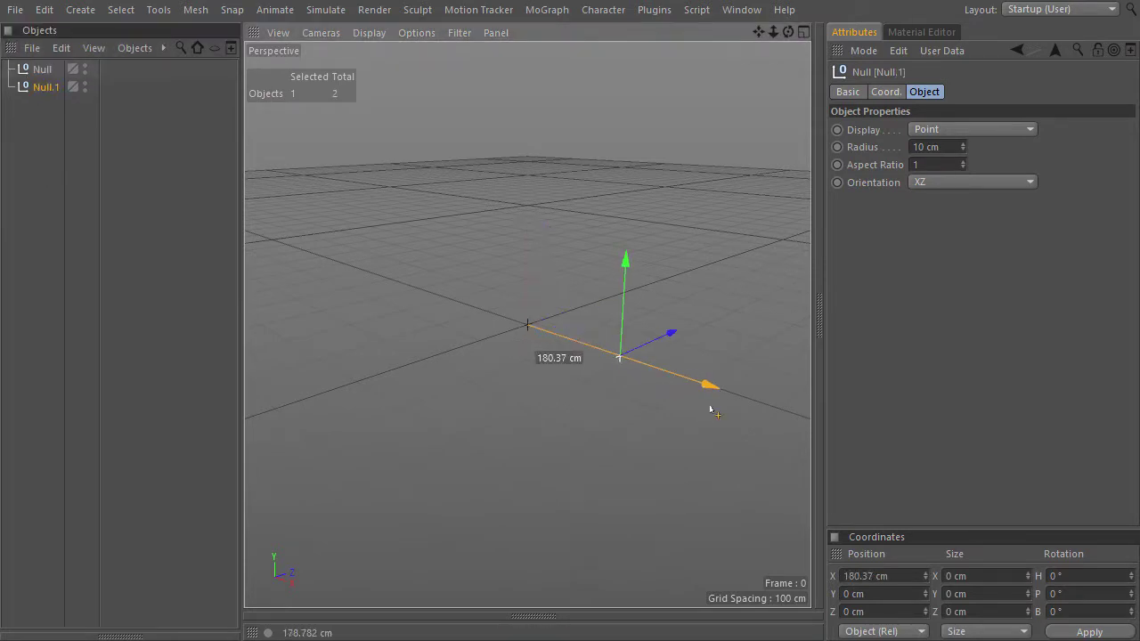
pyautogui.moveTo(40, 86); pyautogui.dragTo(44, 68)
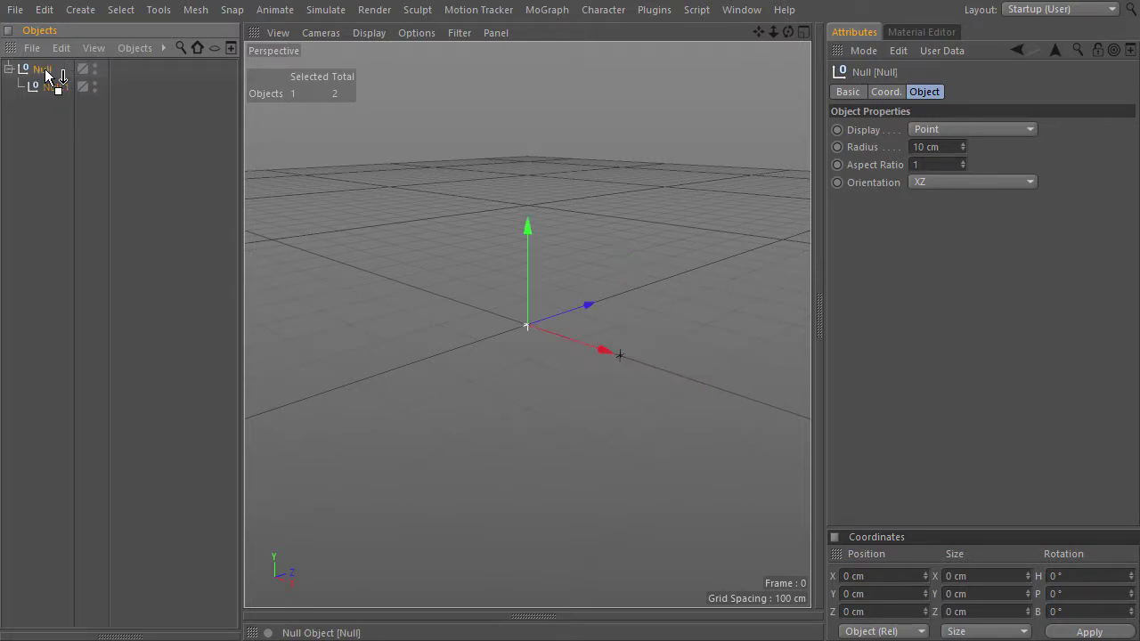
pyautogui.moveTo(557, 332); pyautogui.dragTo(628, 259)
pyautogui.hotkey('ctrl', 'z')
pyautogui.press('r')
pyautogui.moveTo(552, 412); pyautogui.dragTo(643, 381)
pyautogui.hotkey('ctrl', 'z')
pyautogui.press('t')
pyautogui.moveTo(552, 400); pyautogui.dragTo(299, 425)
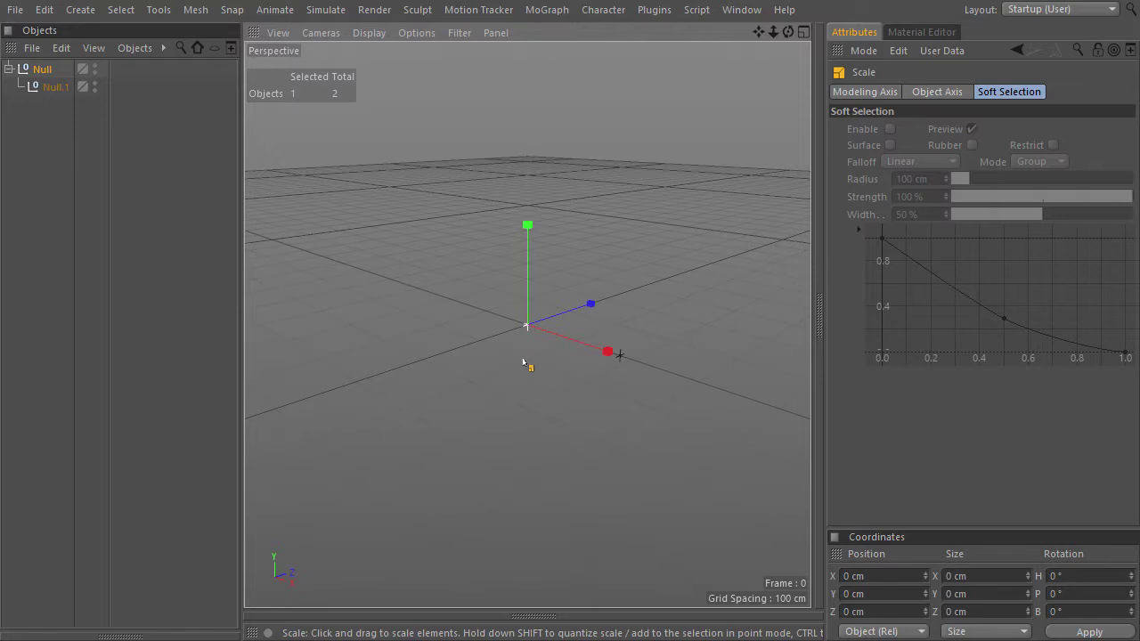
pyautogui.click(40, 70)
pyautogui.press('Delete')
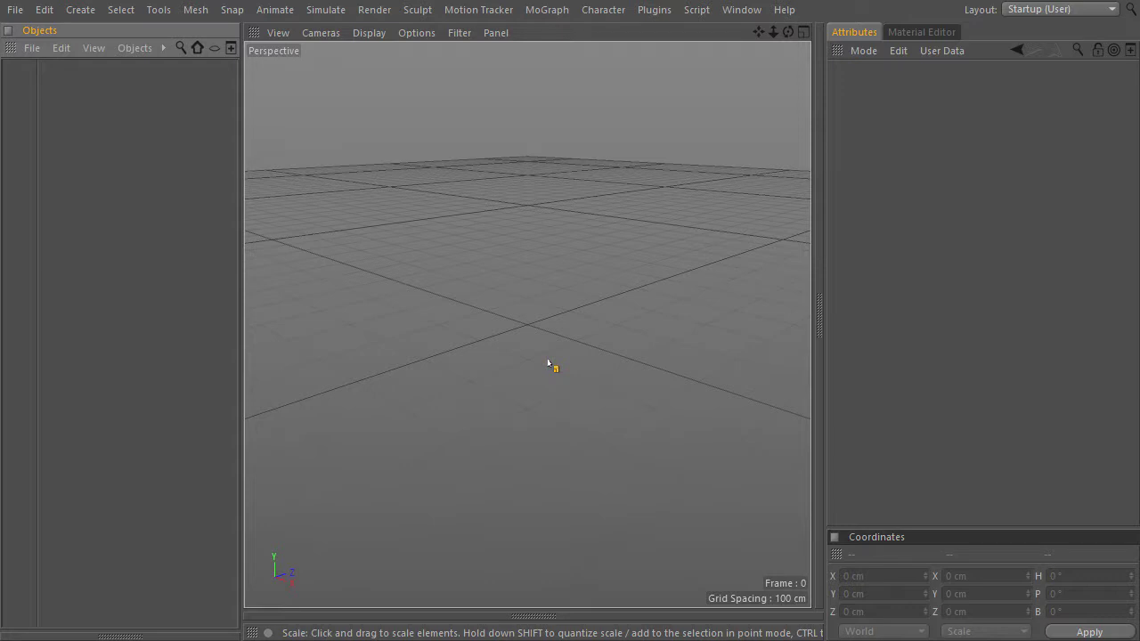
# Create a Figure object through the command search and name it Target.
pyautogui.hotkey('shift', 'c')
pyautogui.write('figu')
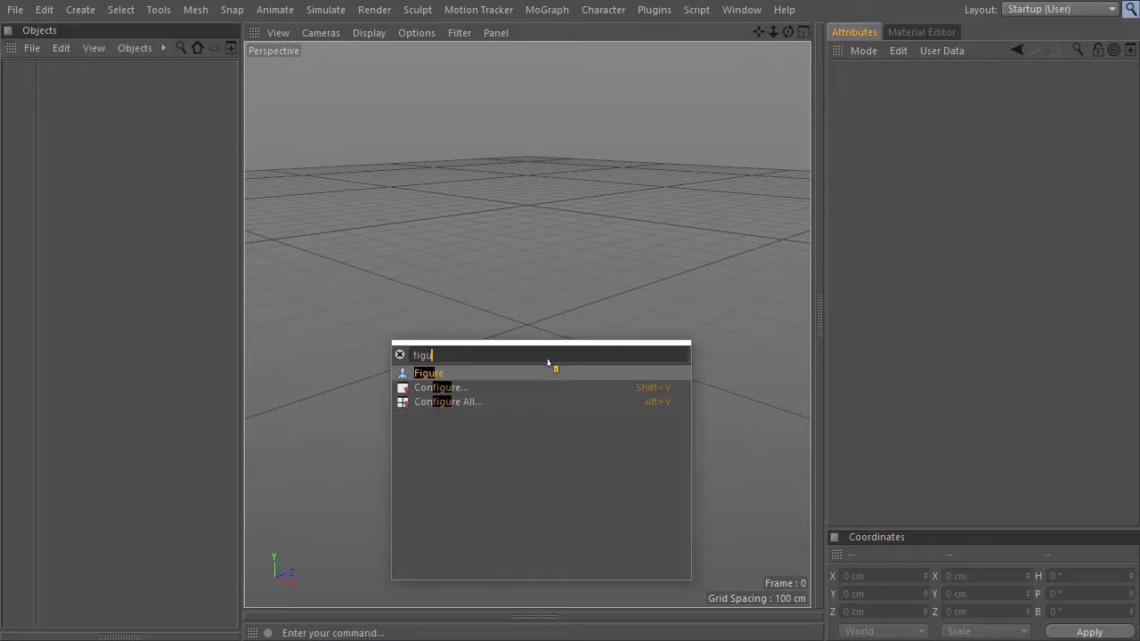
pyautogui.click(438, 370)
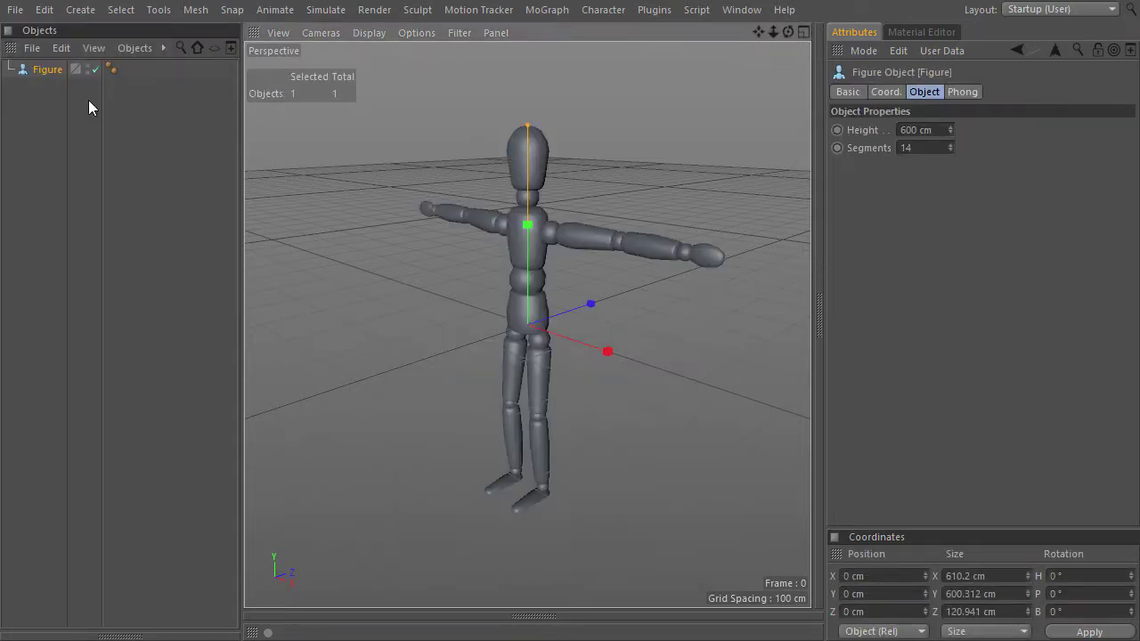
pyautogui.doubleClick(57, 70)
pyautogui.write('Target')
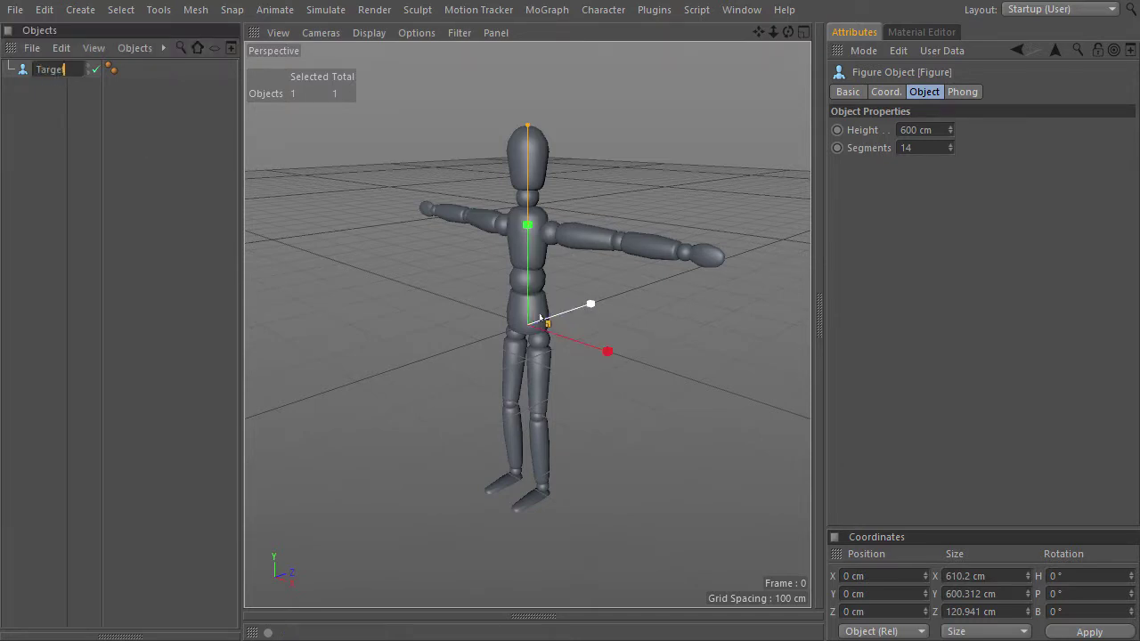
pyautogui.press('Return')
# Duplicate the Target figure and rename the copy Constrained.
pyautogui.keyDown('ctrl'); pyautogui.moveTo(51, 78); pyautogui.dragTo(51, 92); pyautogui.keyUp('ctrl')
pyautogui.doubleClick(54, 89)
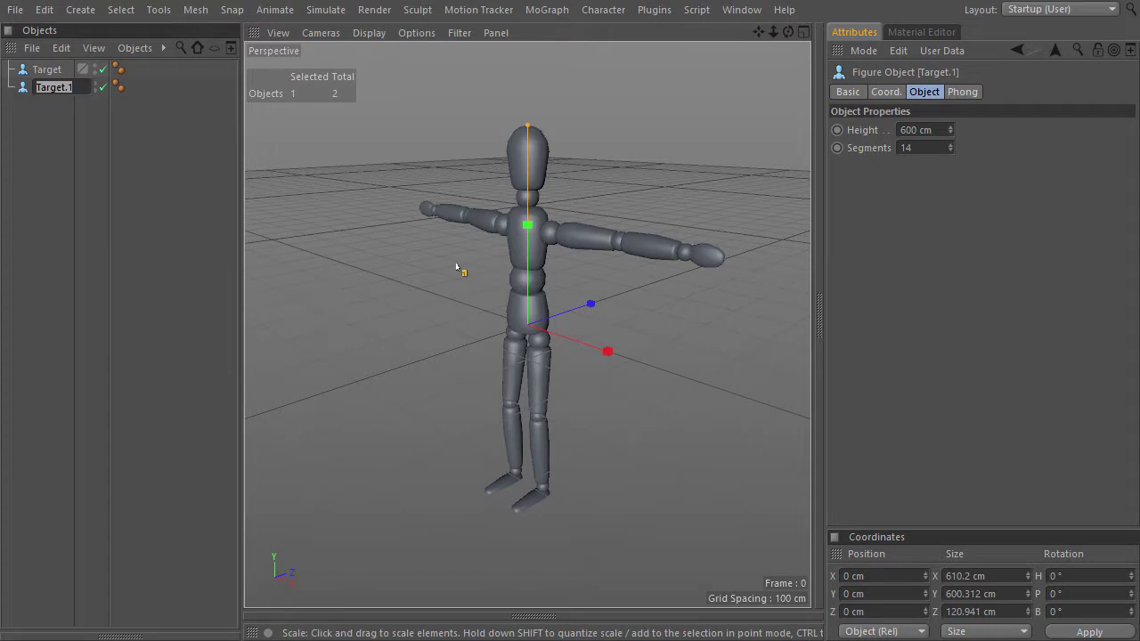
pyautogui.write('Constrained')
pyautogui.press('Return')
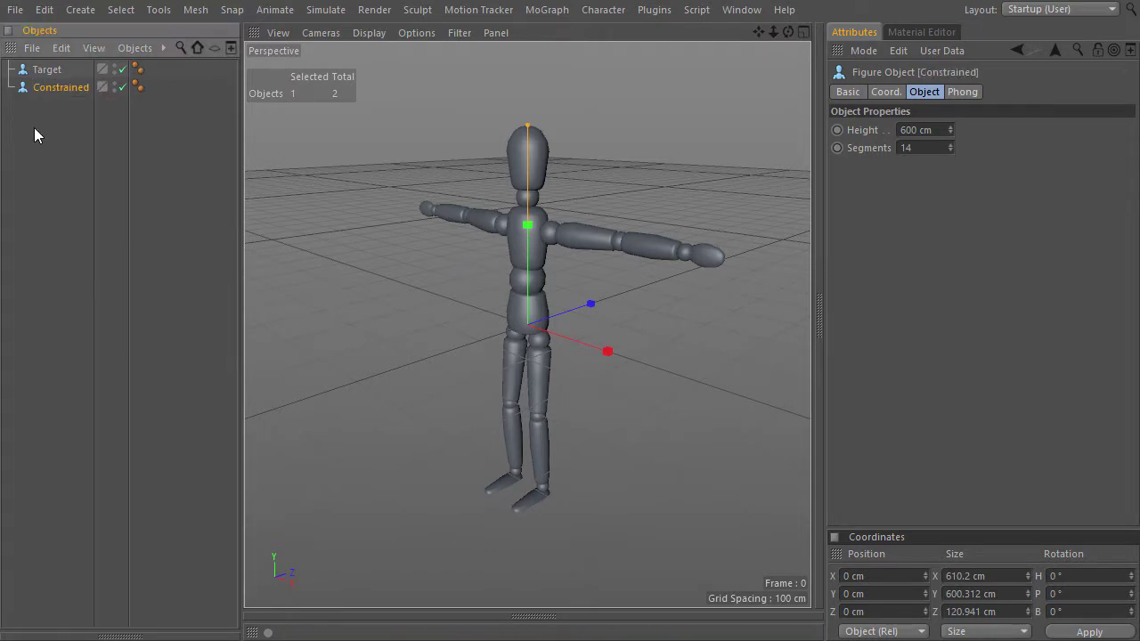
# Give Target a Display tag with Shading Mode Lines and Isoparms style.
pyautogui.rightClick(44, 71)
pyautogui.moveTo(121, 24)
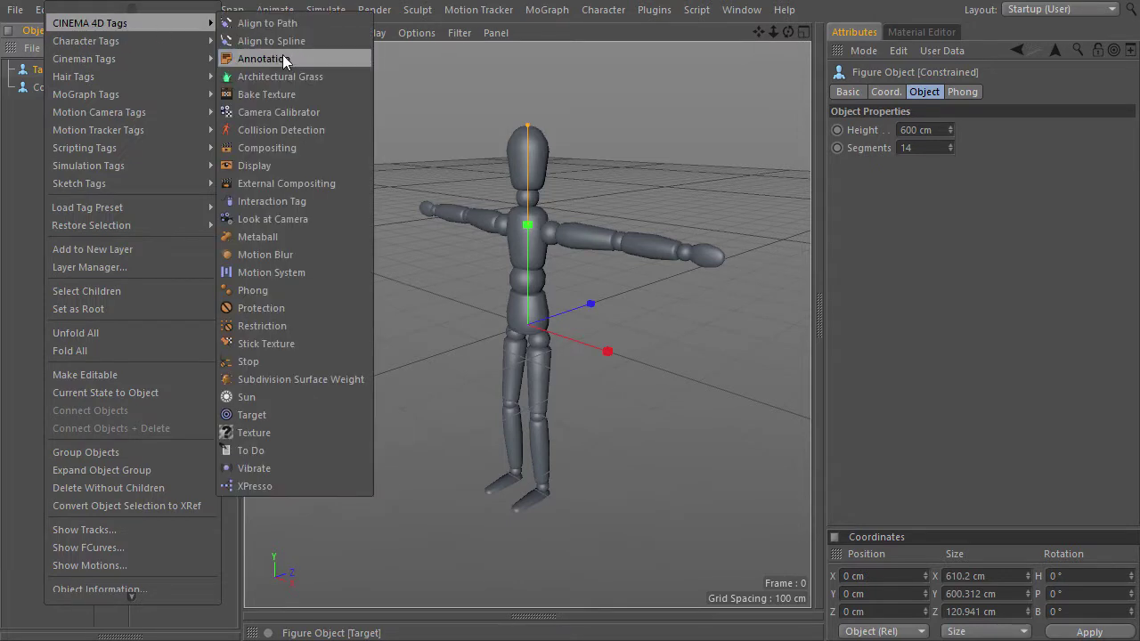
pyautogui.click(298, 166)
pyautogui.click(872, 130)
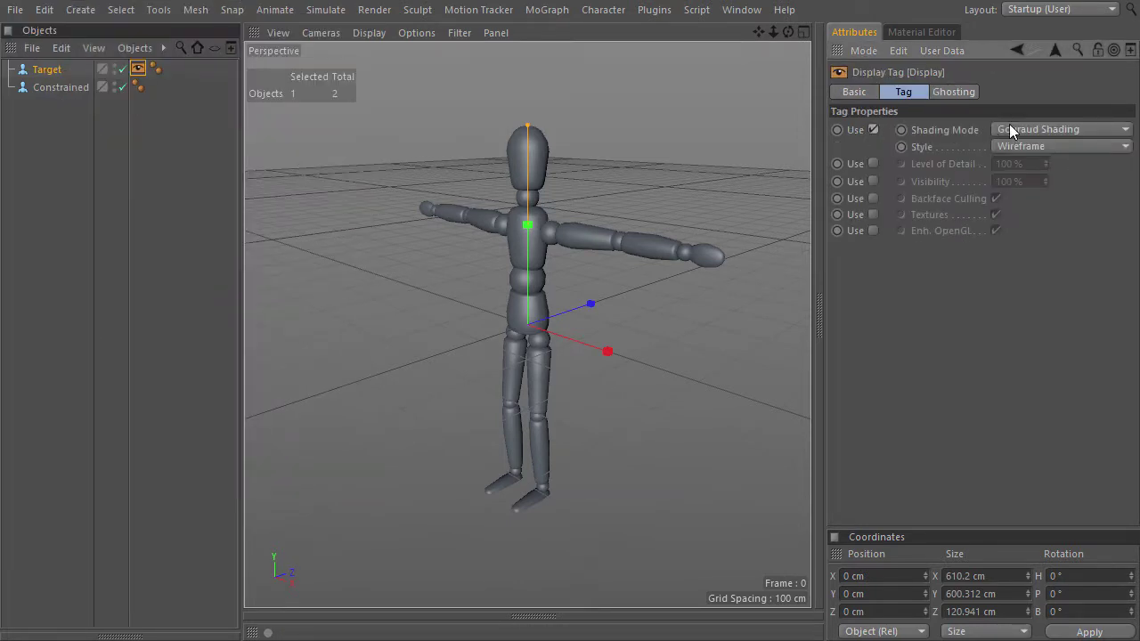
pyautogui.click(1016, 129)
pyautogui.click(1025, 273)
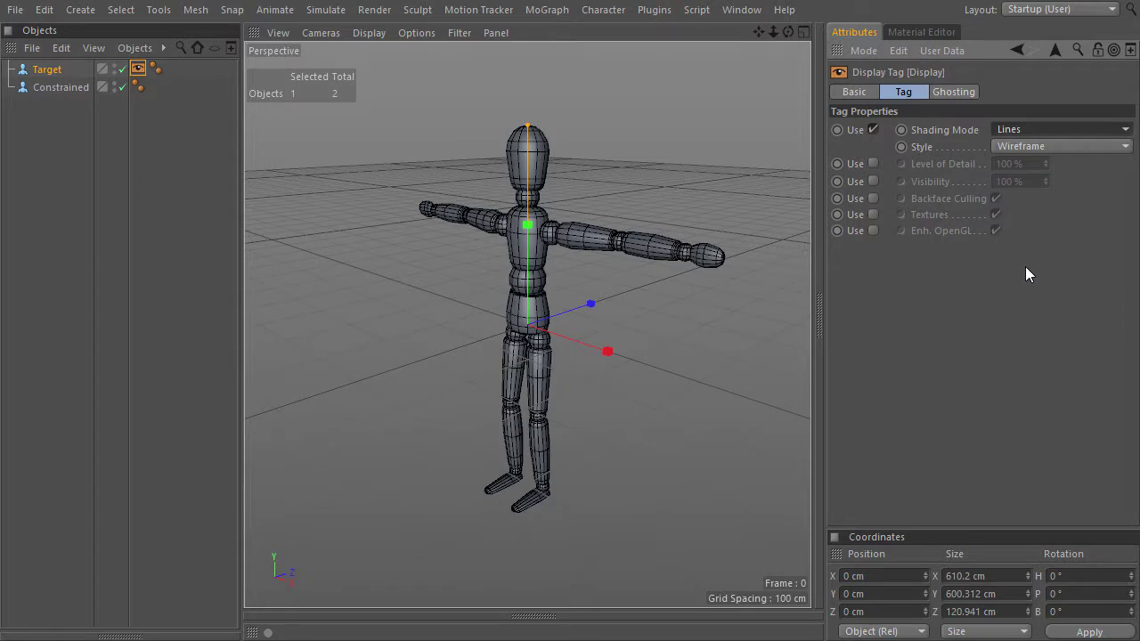
pyautogui.click(1022, 147)
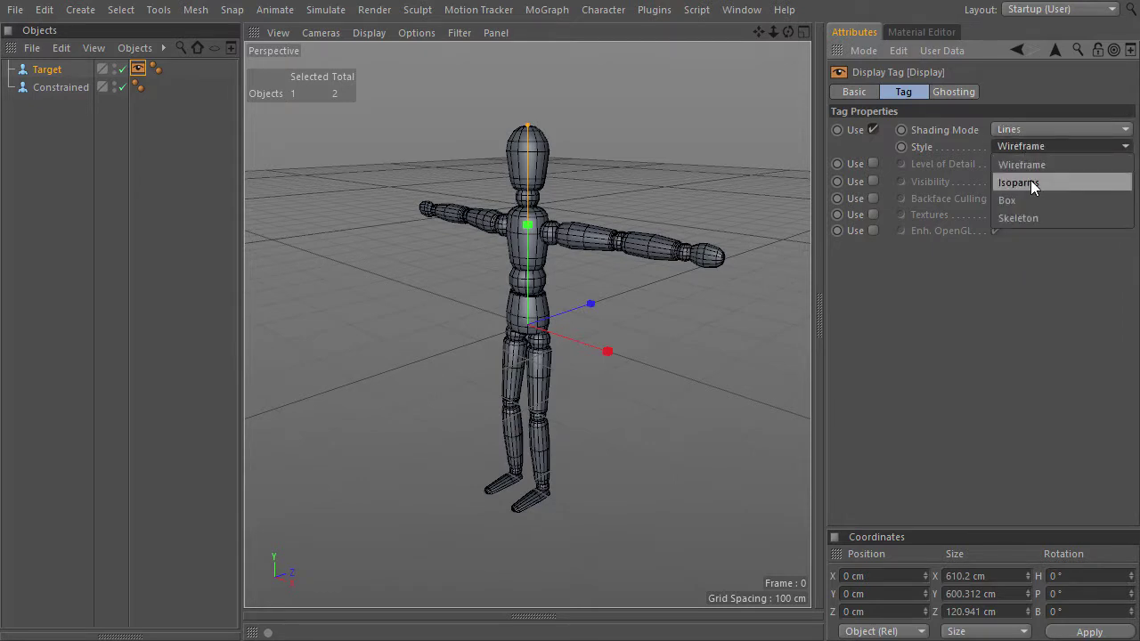
pyautogui.click(1030, 181)
# Move Target back along Z to about 462 cm.
pyautogui.press('e')
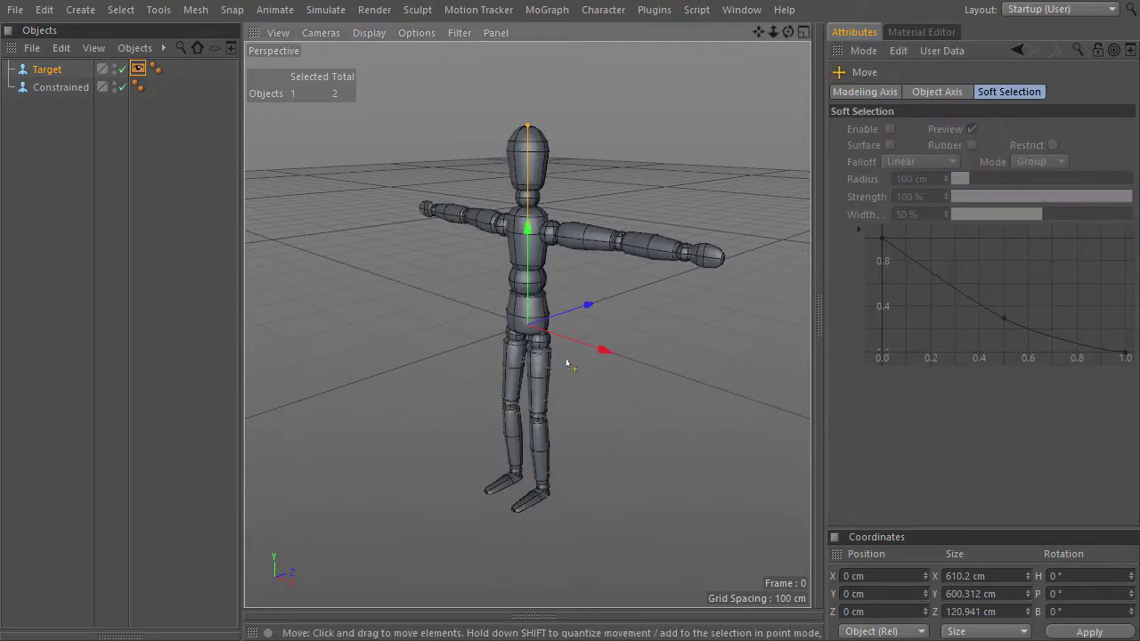
pyautogui.moveTo(586, 308); pyautogui.dragTo(564, 354)
pyautogui.scroll(-3, 598, 344)
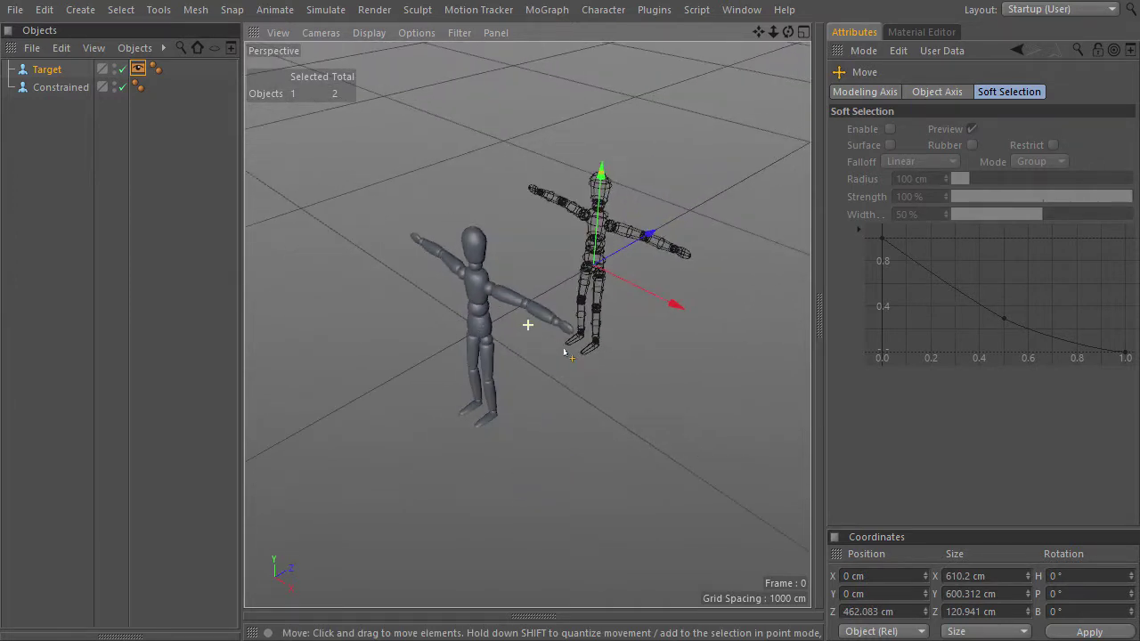
# Add a Character Tags > Constraint tag to the Constrained figure.
pyautogui.rightClick(50, 86)
pyautogui.moveTo(79, 44)
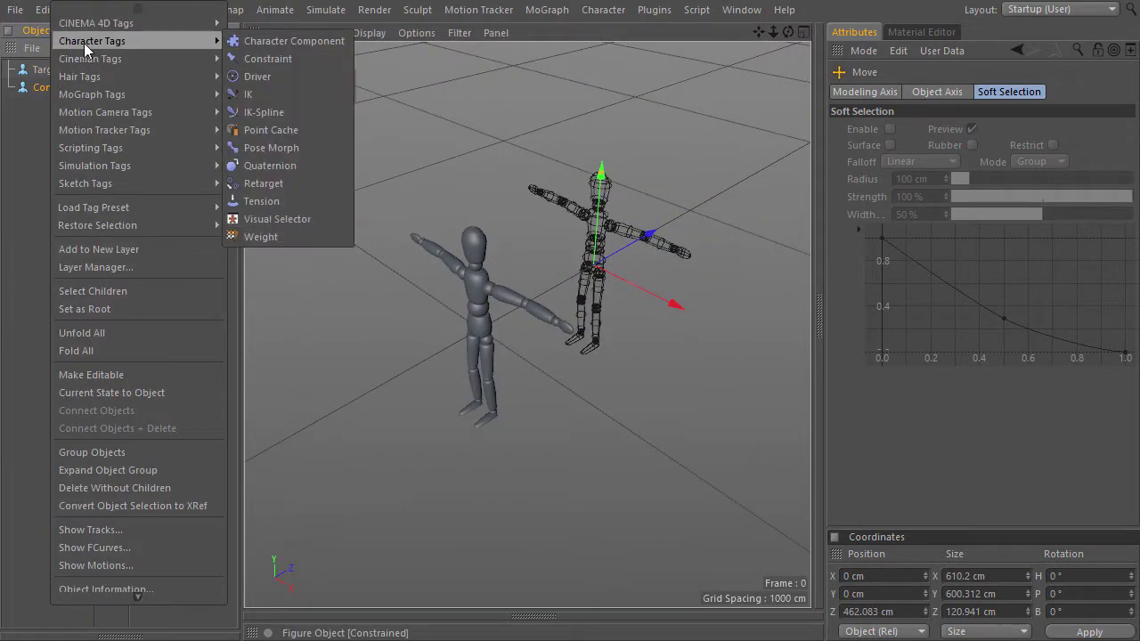
pyautogui.click(288, 57)
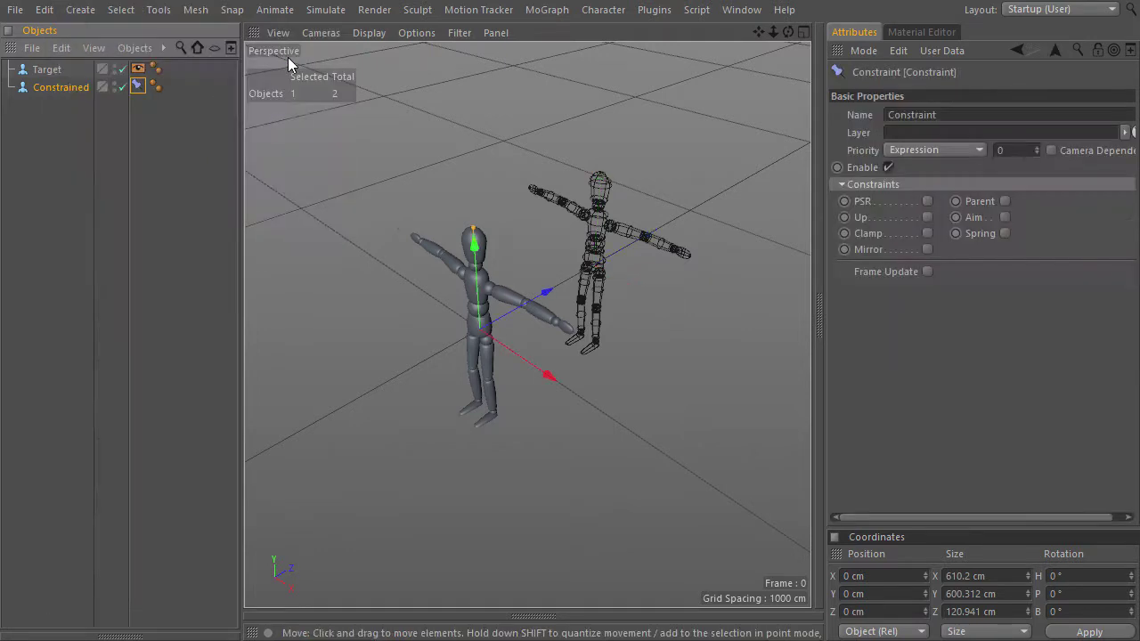
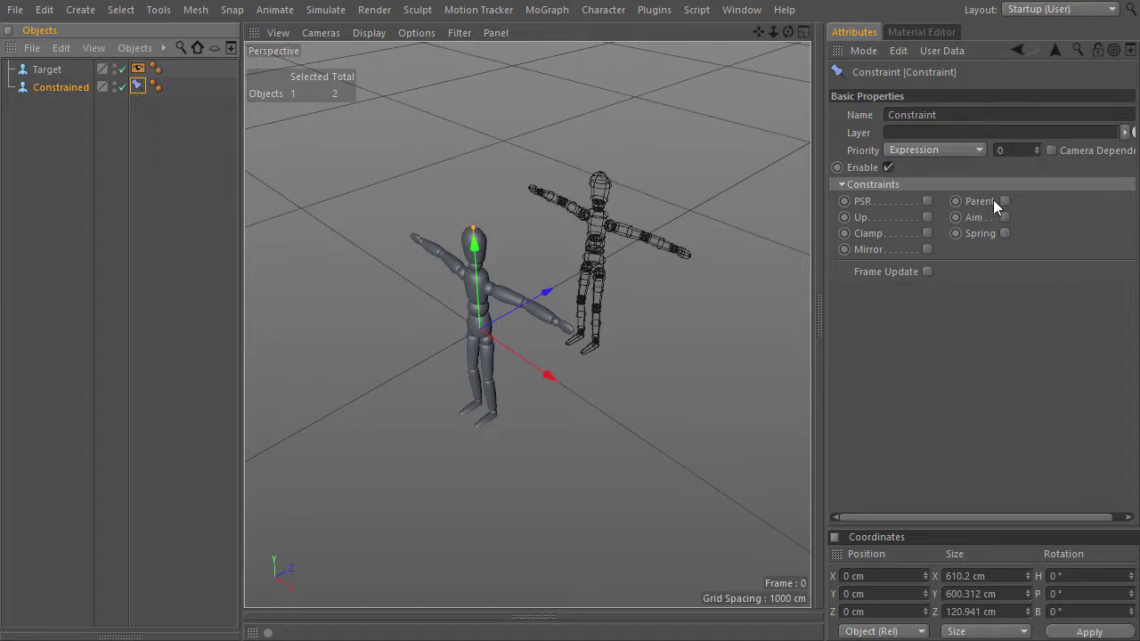
# Enable PSR on the Constraint tag and link Target as its target, snapping Constrained onto it.
pyautogui.click(927, 202)
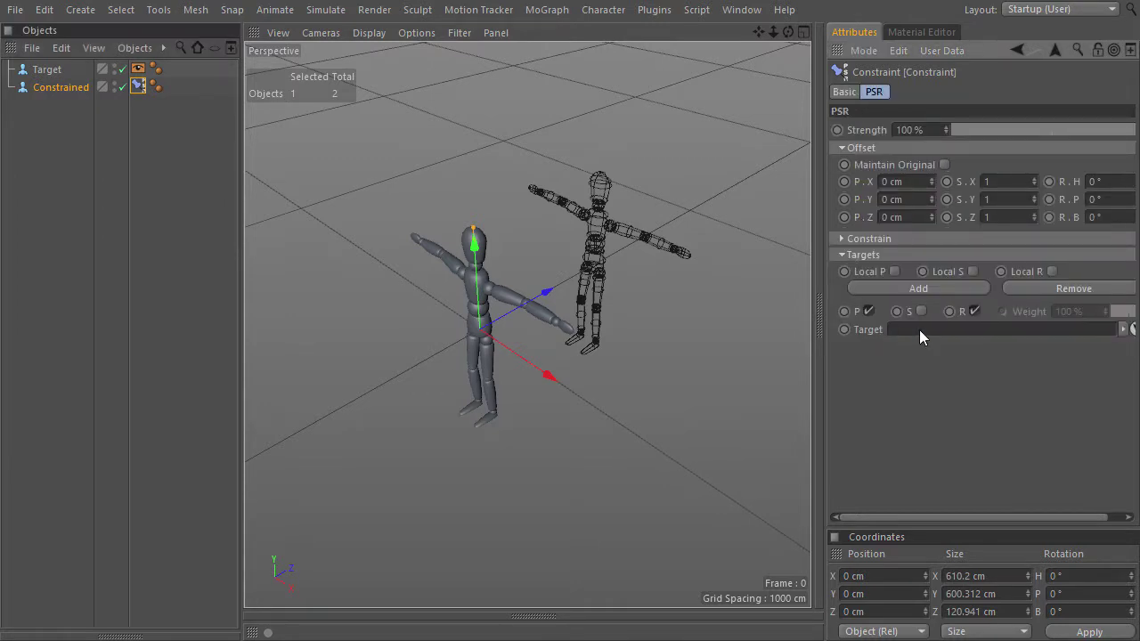
pyautogui.click(45, 70)
pyautogui.moveTo(672, 232); pyautogui.dragTo(899, 330)
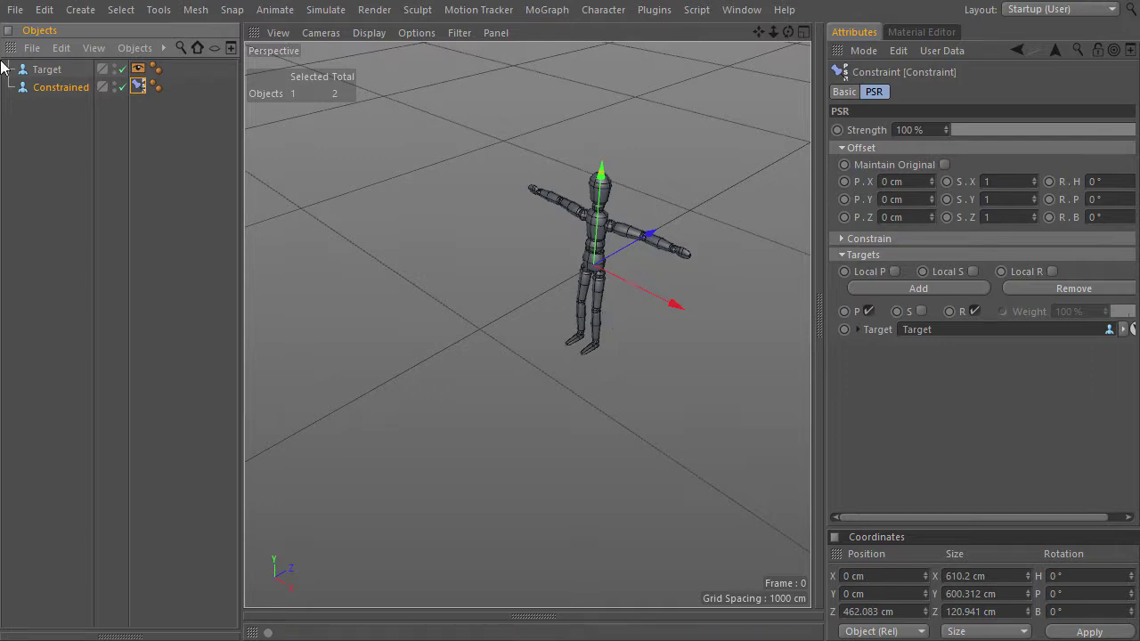
pyautogui.click(45, 71)
pyautogui.moveTo(675, 304); pyautogui.dragTo(690, 349)
pyautogui.hotkey('ctrl', 'z')
pyautogui.moveTo(621, 245); pyautogui.dragTo(728, 207)
pyautogui.hotkey('ctrl', 'z')
pyautogui.press('r')
pyautogui.moveTo(585, 242); pyautogui.dragTo(638, 211)
pyautogui.hotkey('ctrl', 'z')
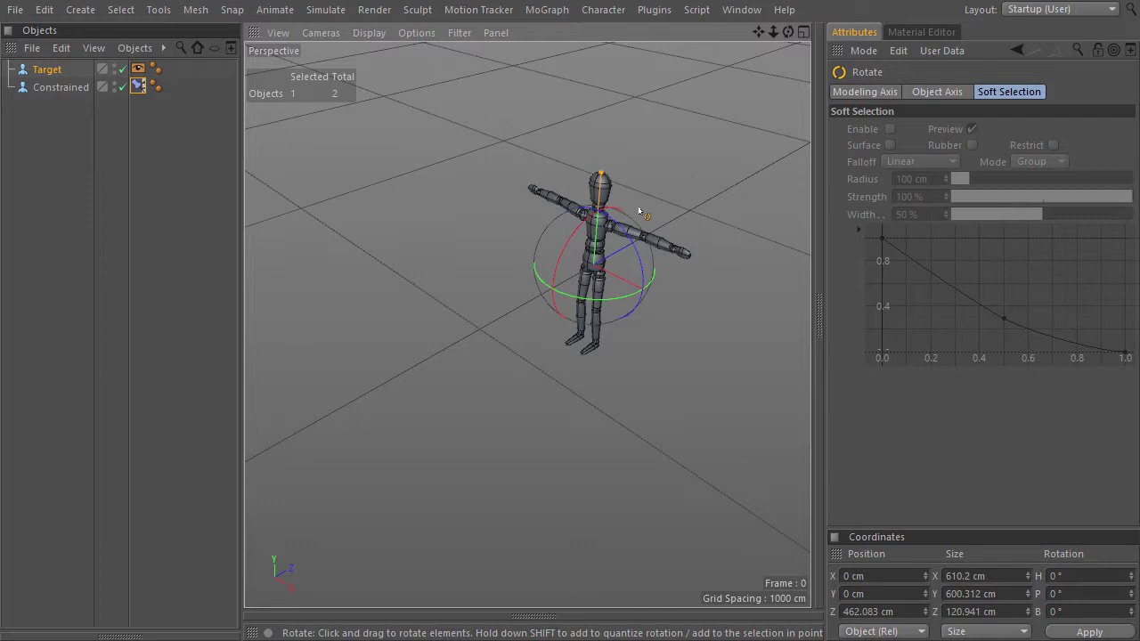
pyautogui.click(137, 86)
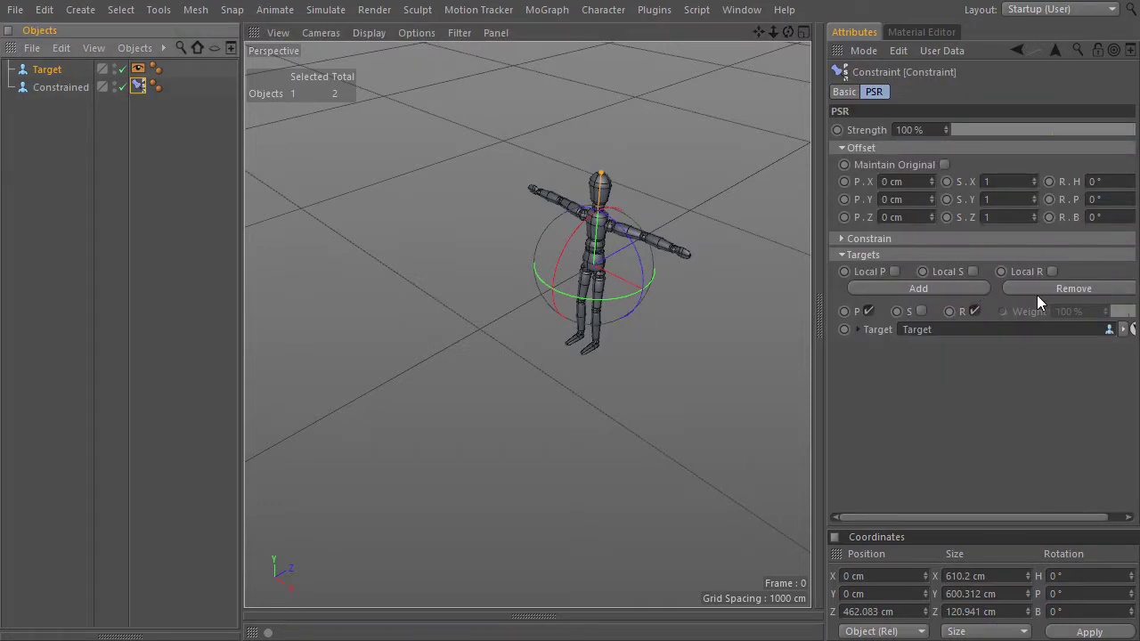
# Turn on Maintain Original, then test by rotating and moving Target, undoing each change.
pyautogui.click(945, 166)
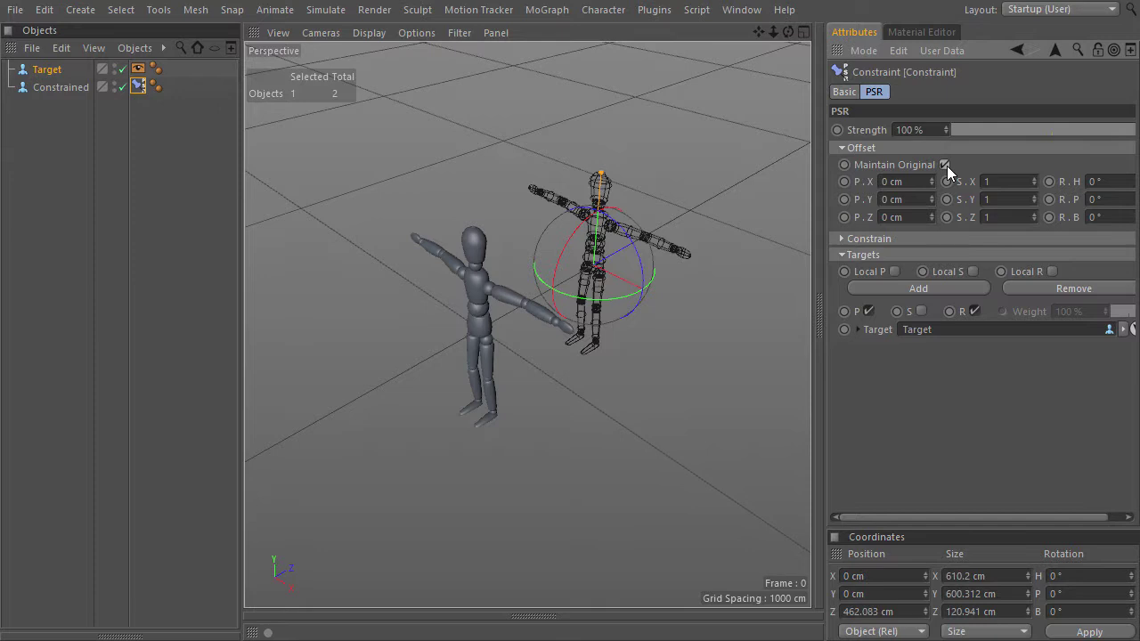
pyautogui.moveTo(630, 301); pyautogui.dragTo(540, 232)
pyautogui.hotkey('ctrl', 'z')
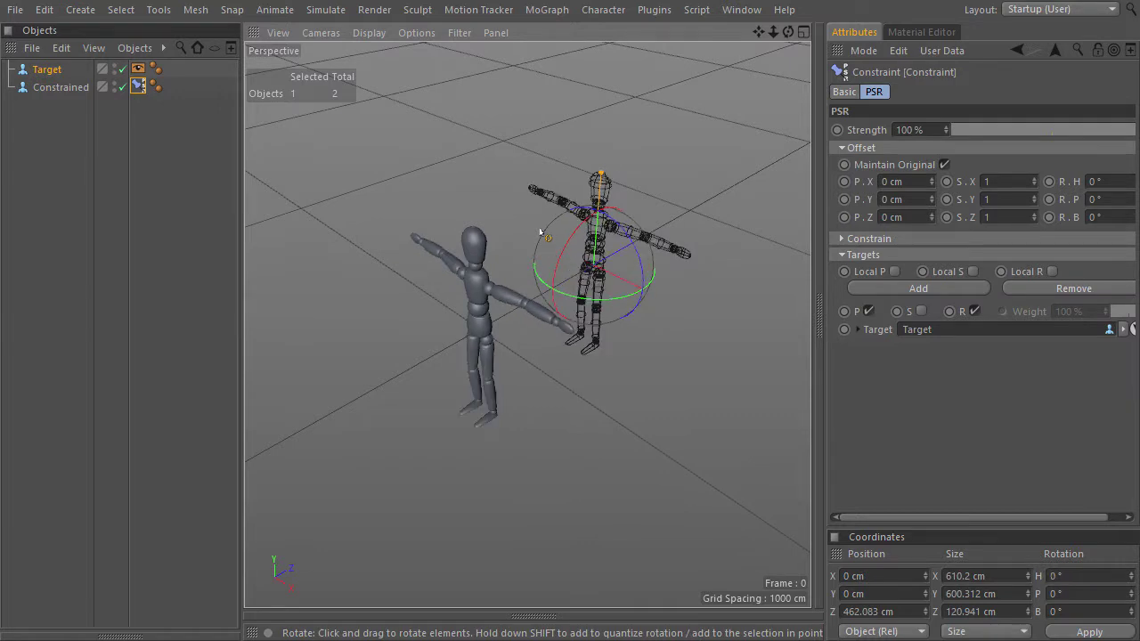
pyautogui.press('e')
pyautogui.moveTo(634, 237); pyautogui.dragTo(650, 246)
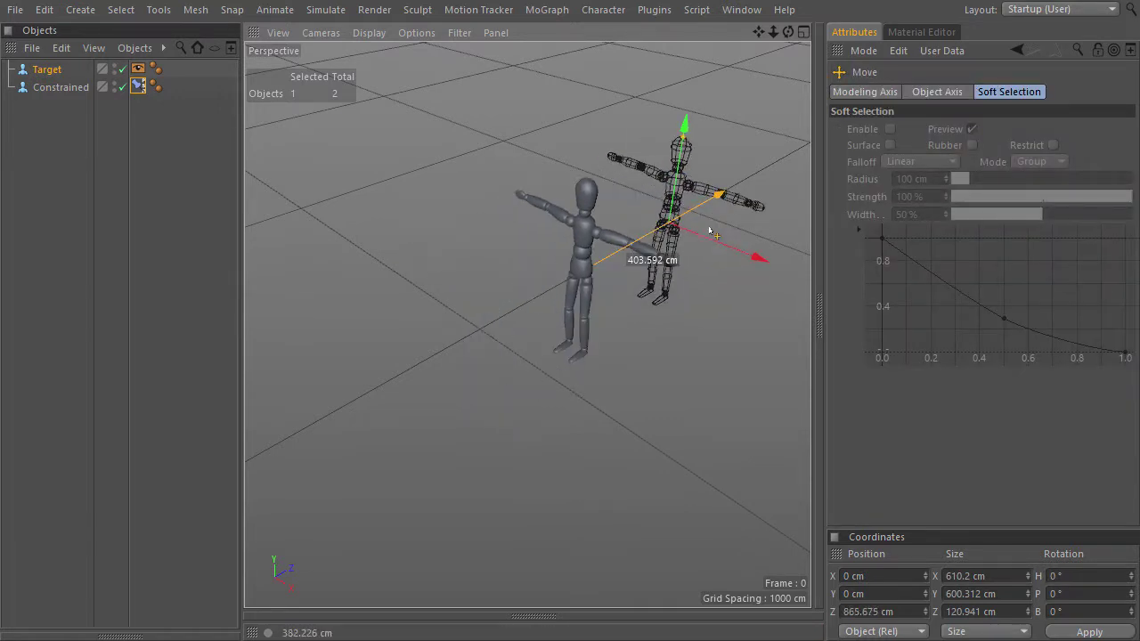
pyautogui.hotkey('ctrl', 'z')
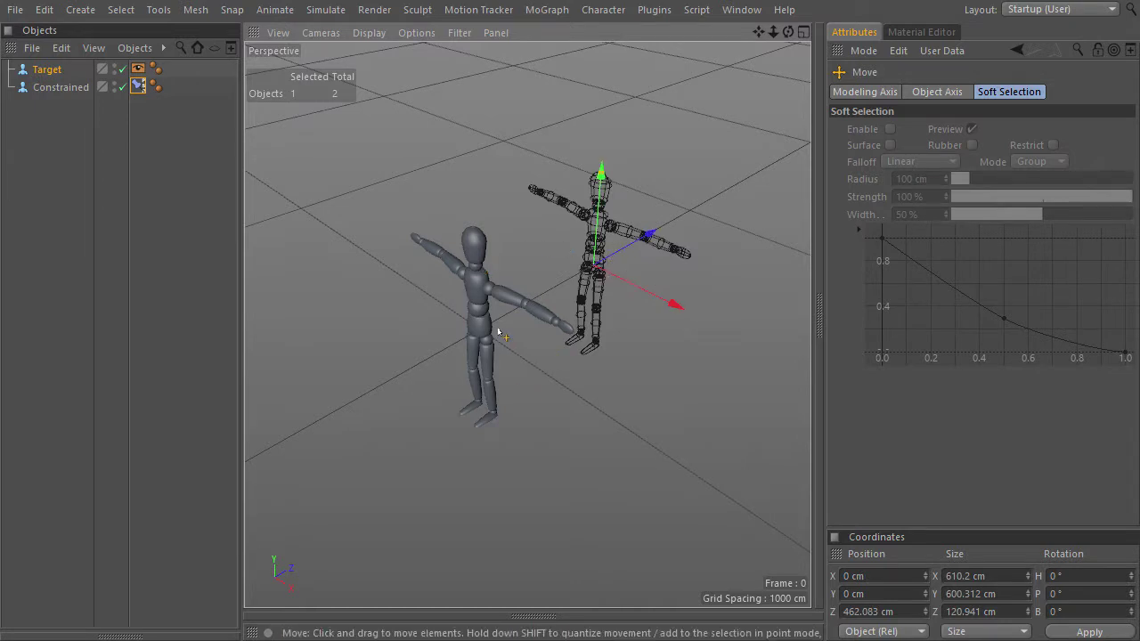
# Enable S under the constraint's Targets and test it by scaling the Target figure.
pyautogui.click(137, 86)
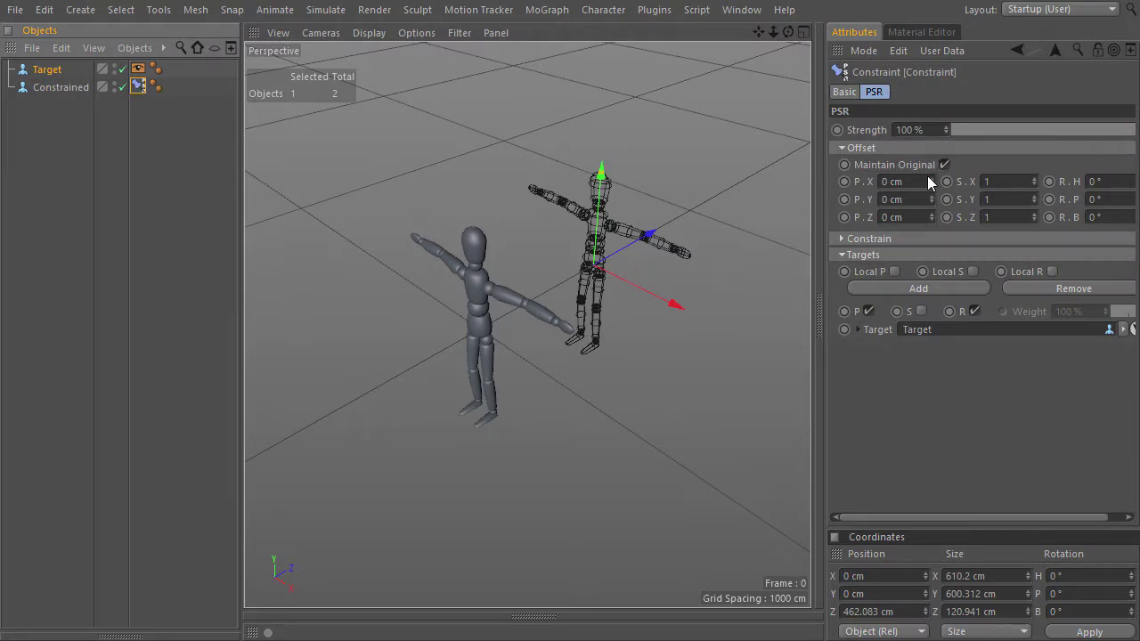
pyautogui.click(921, 312)
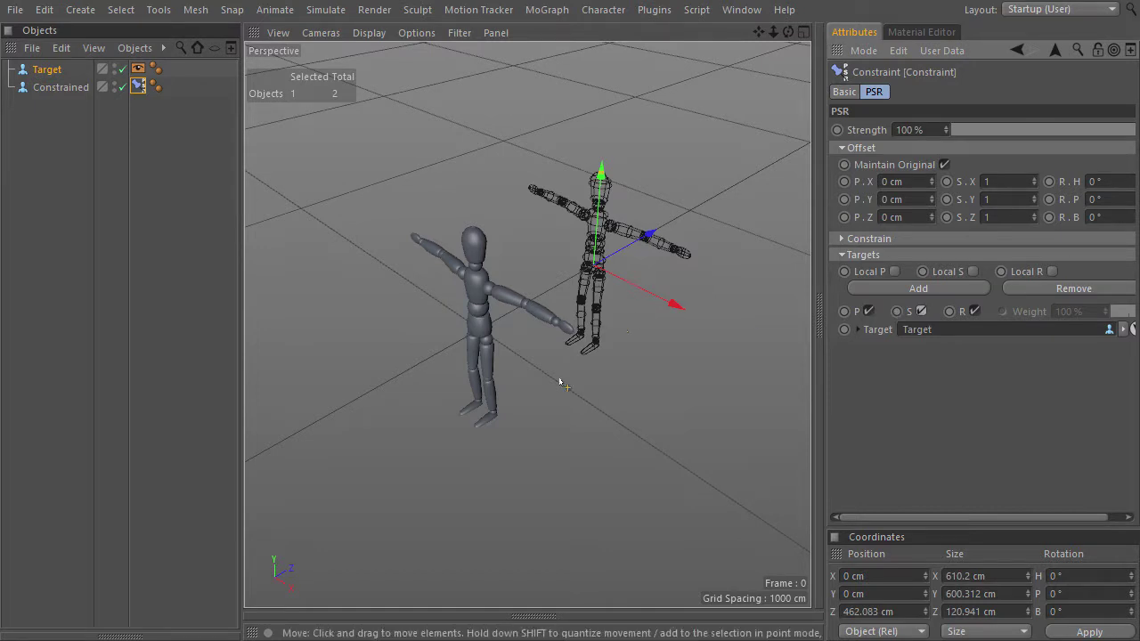
pyautogui.rightClick(566, 323)
pyautogui.press('t')
pyautogui.moveTo(615, 364); pyautogui.dragTo(486, 374)
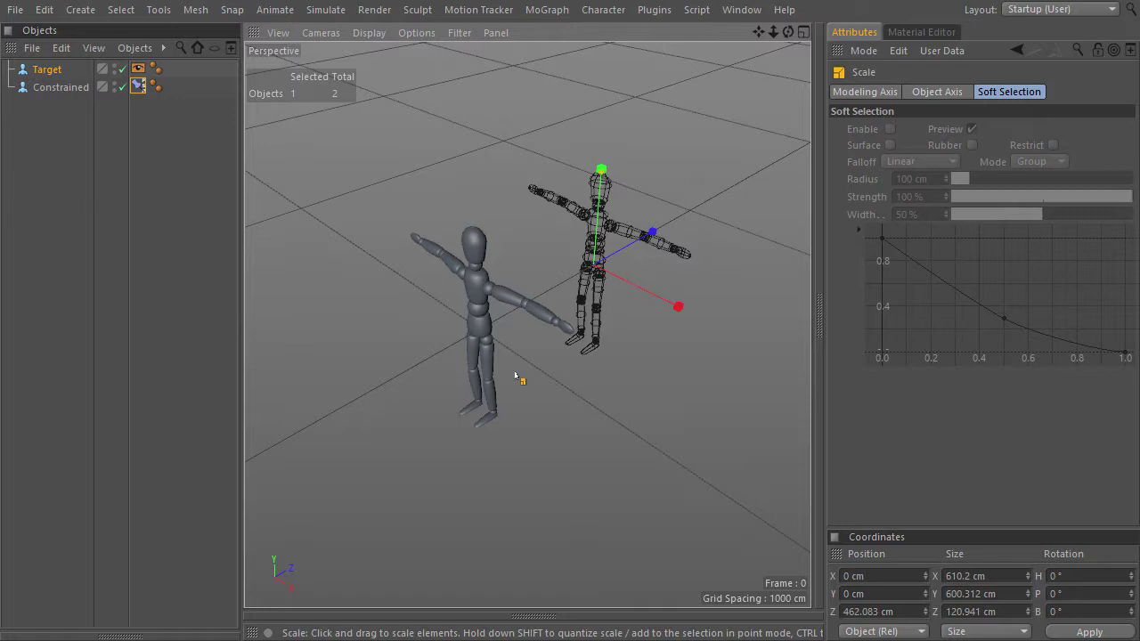
pyautogui.press('space')
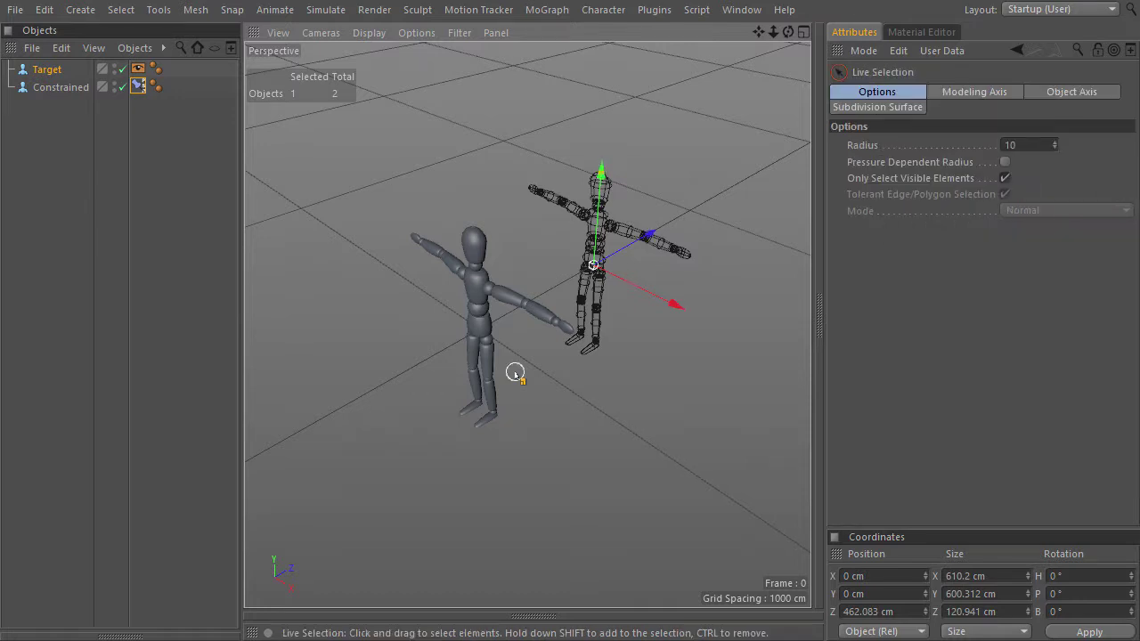
# Select the Constrained figure and start a new empty project from the File menu.
pyautogui.keyDown('ctrl'); pyautogui.click(61, 87); pyautogui.keyUp('ctrl')
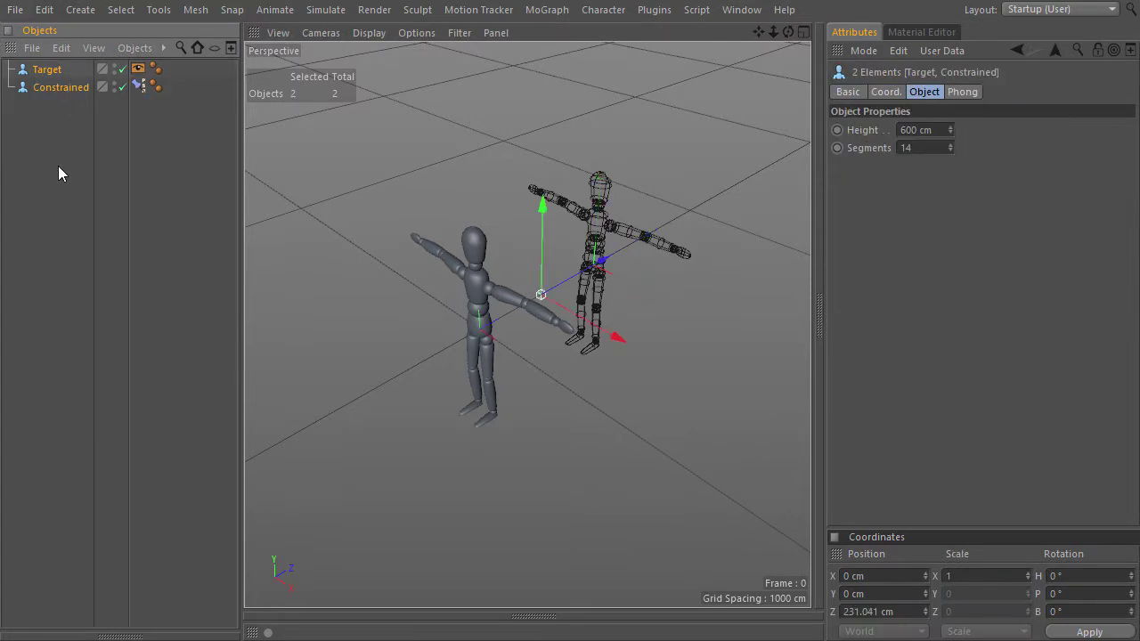
pyautogui.click(14, 10)
pyautogui.click(20, 25)
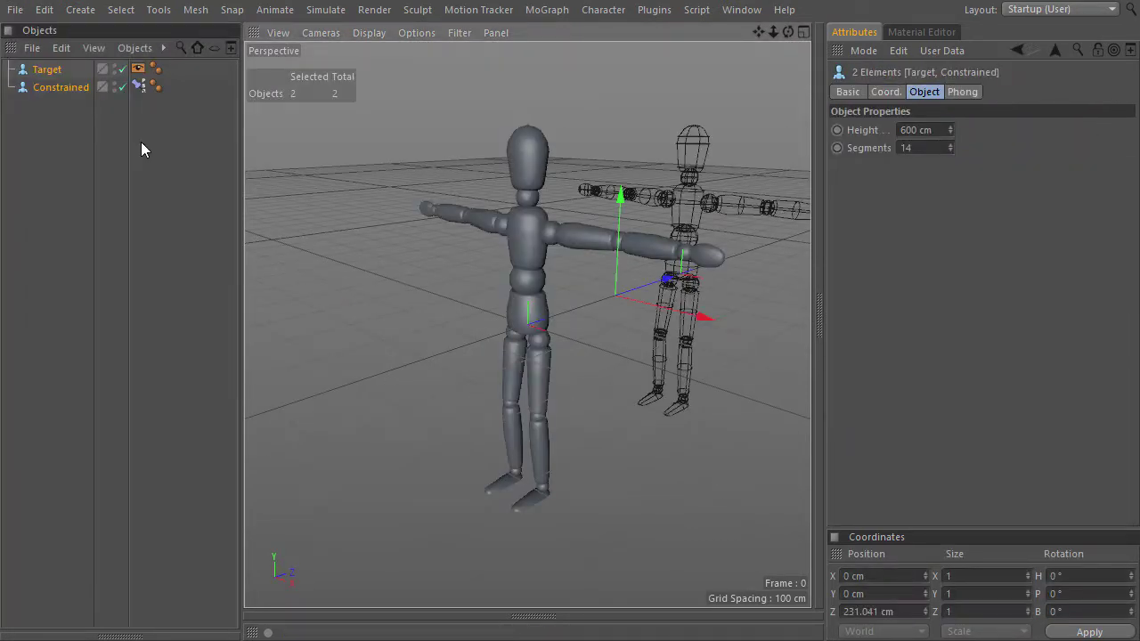
# Delete the Constrained figure's Constraint tag and bring up its tag context menu.
pyautogui.click(139, 89)
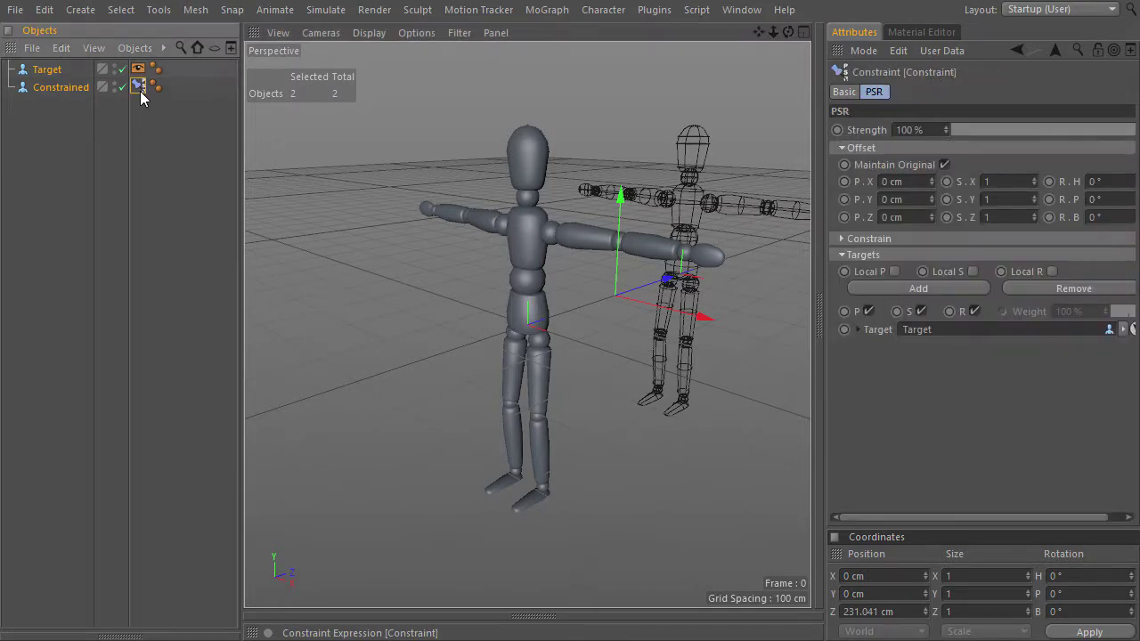
pyautogui.press('Delete')
pyautogui.click(63, 89)
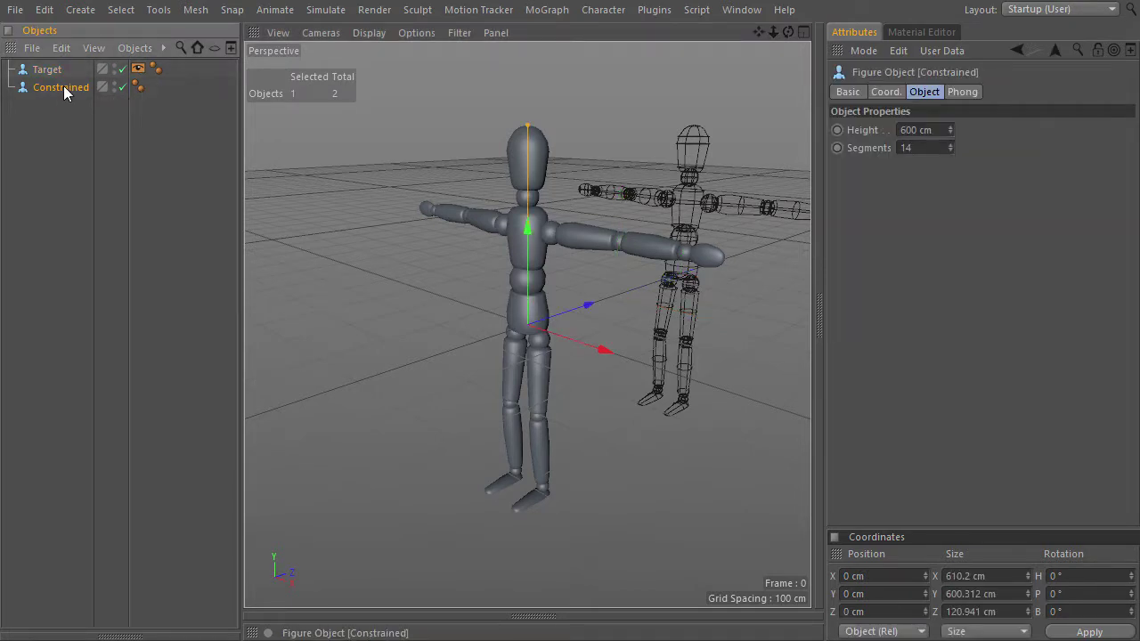
pyautogui.rightClick(63, 86)
# Add an XPresso tag to Constrained and set the editor's connections layout to Direct.
pyautogui.moveTo(132, 25)
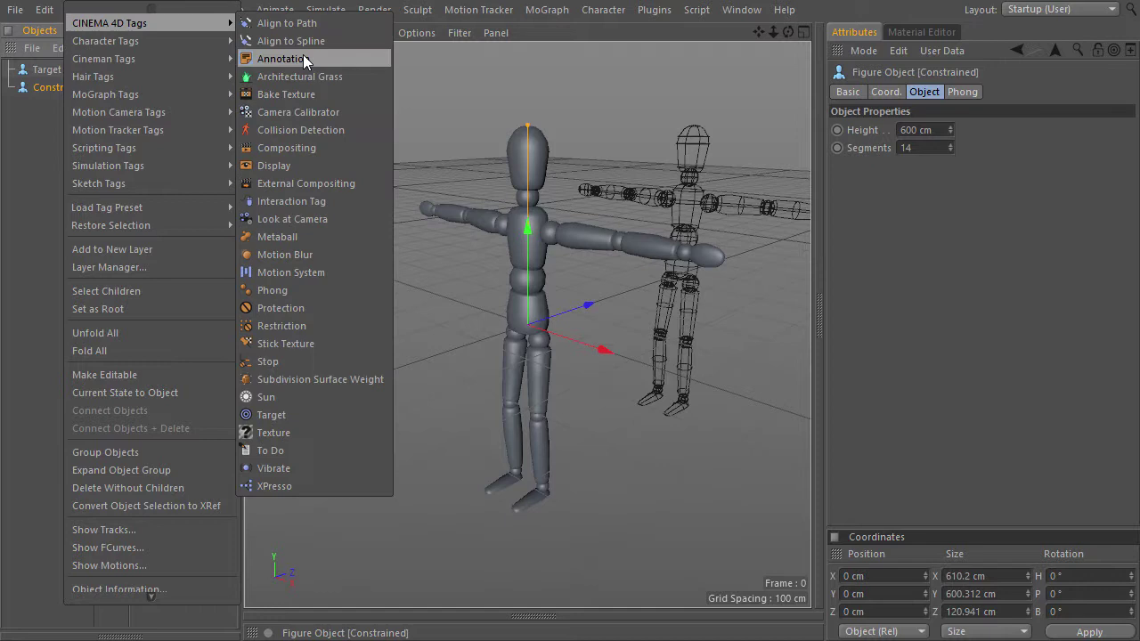
pyautogui.click(323, 486)
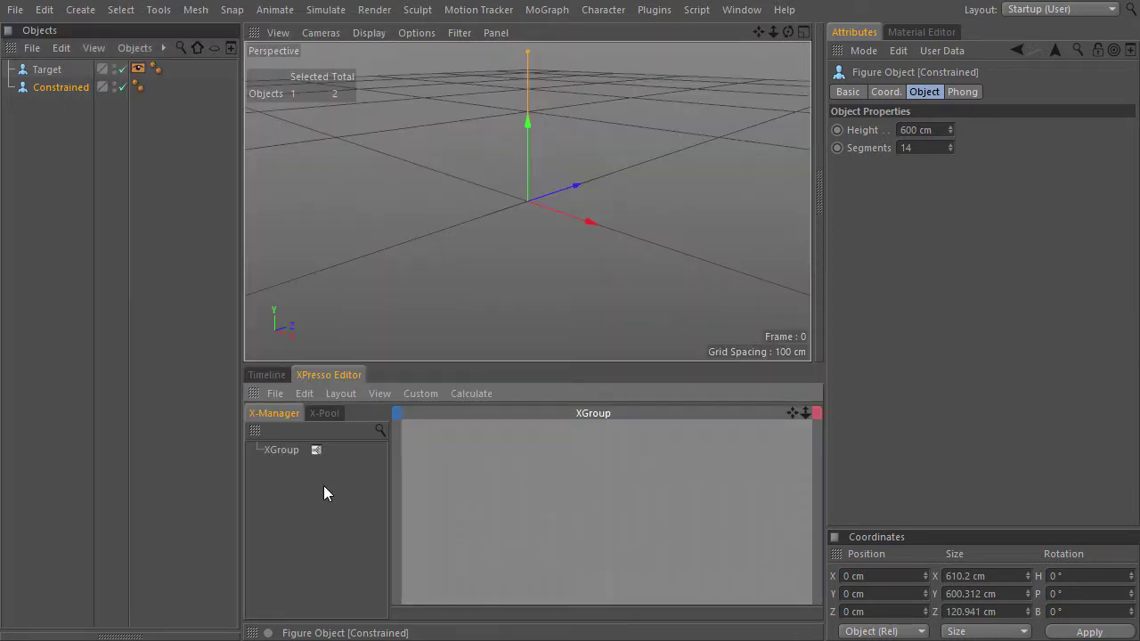
pyautogui.click(339, 398)
pyautogui.moveTo(350, 435)
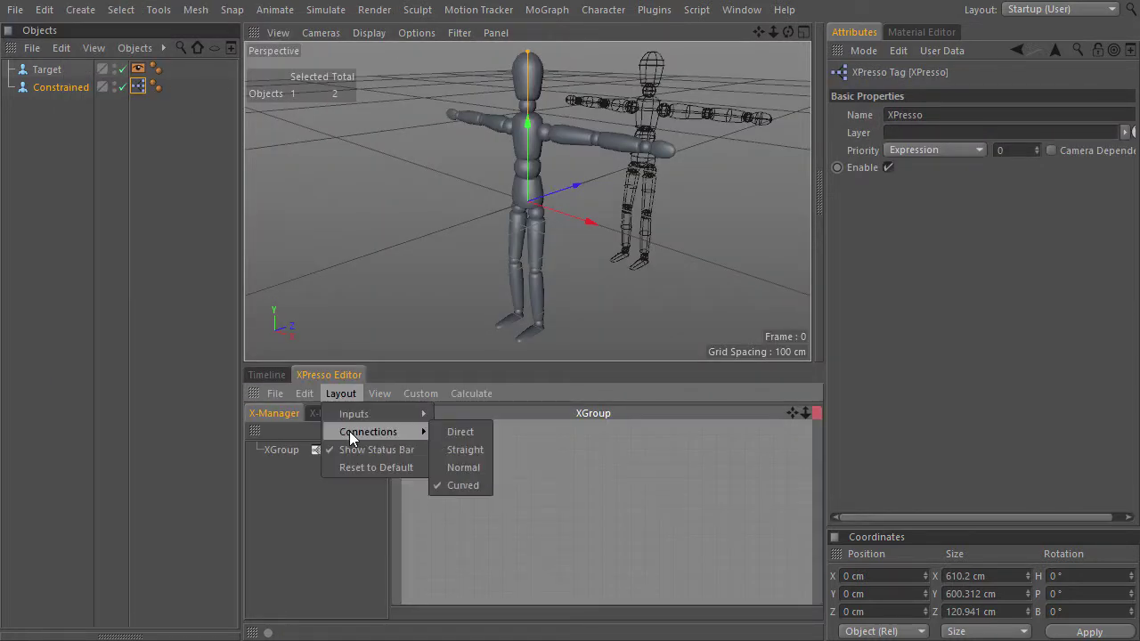
pyautogui.click(471, 434)
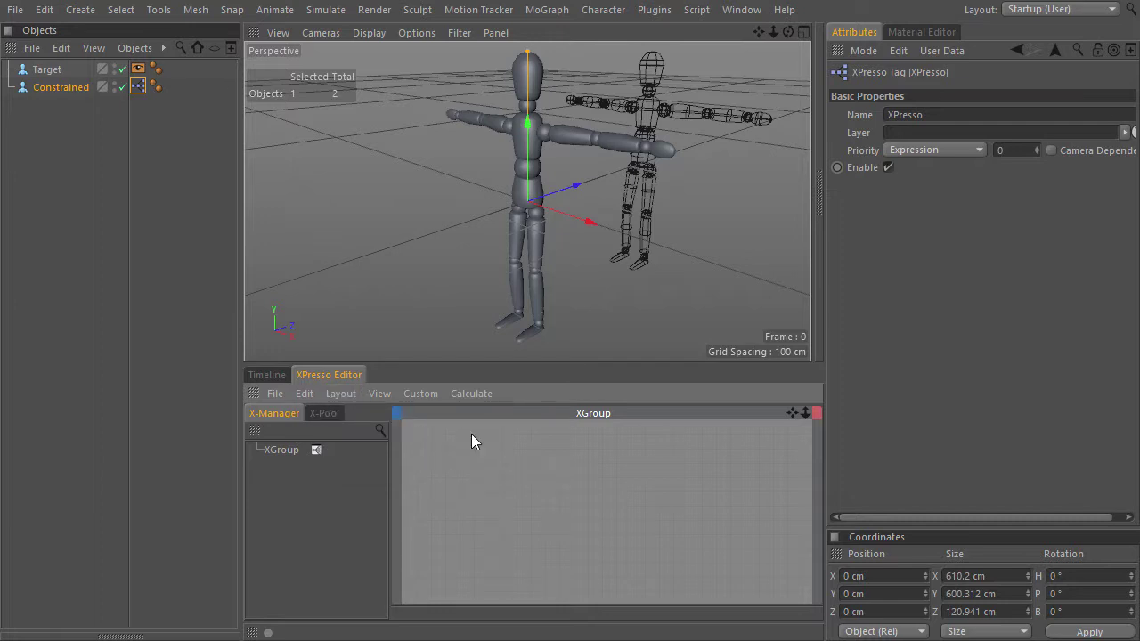
# Add a Target node with a Global Matrix output port, resized to fit.
pyautogui.moveTo(49, 72); pyautogui.dragTo(457, 451)
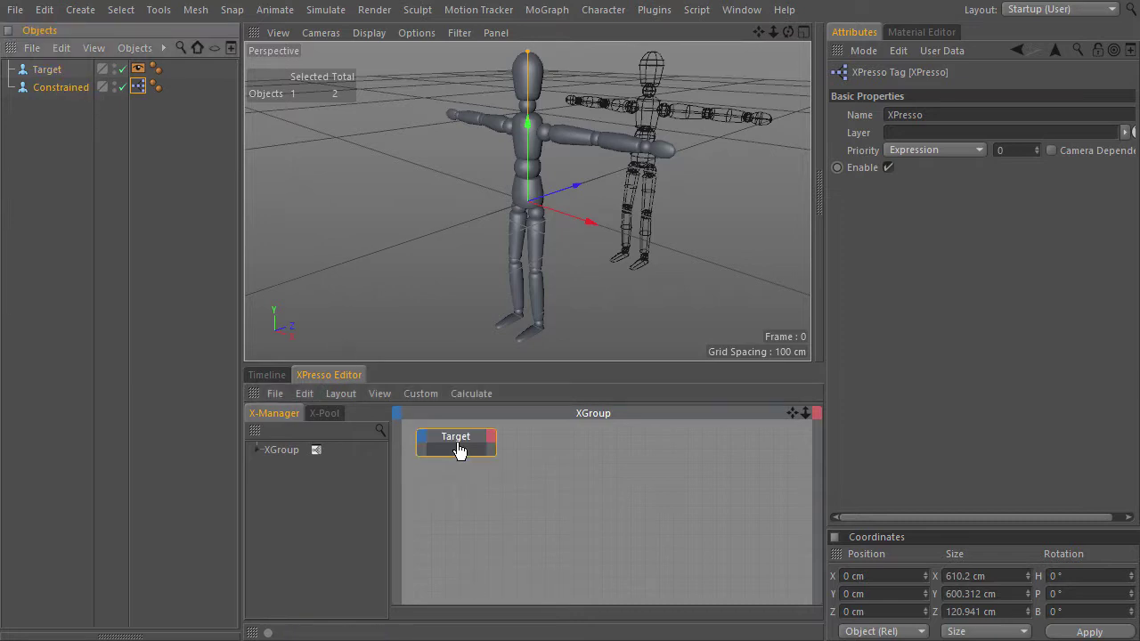
pyautogui.click(464, 463)
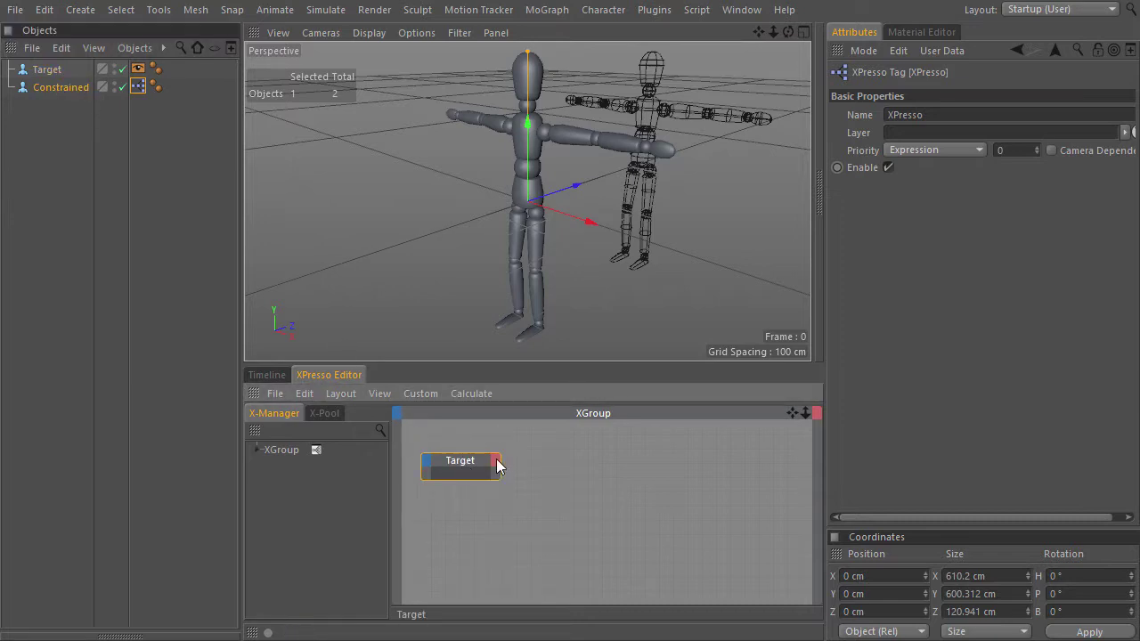
pyautogui.click(499, 466)
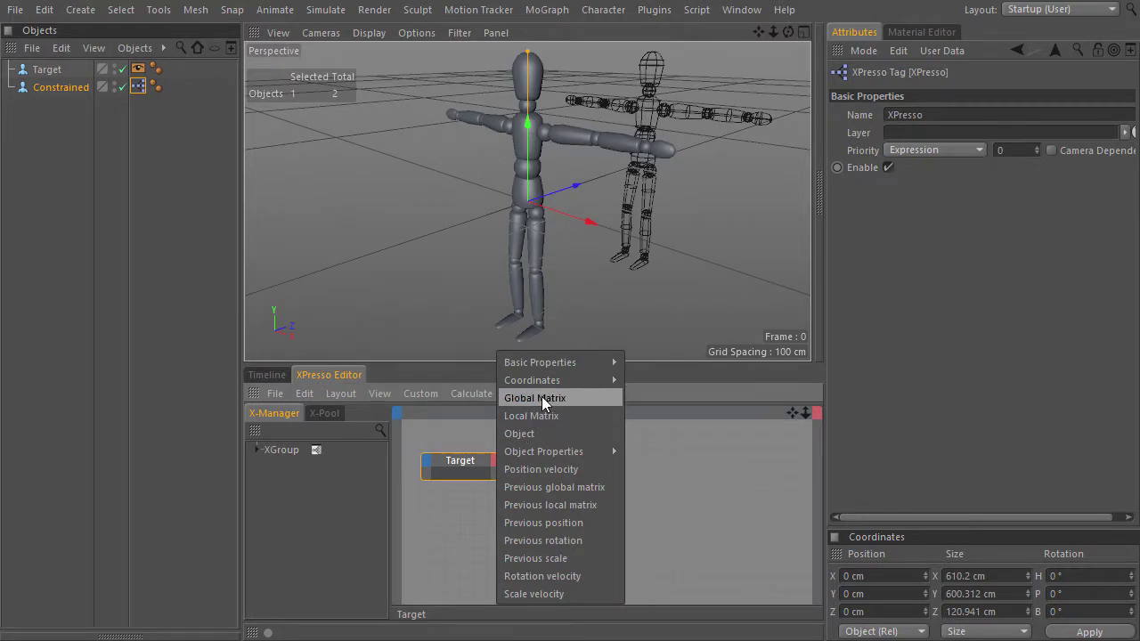
pyautogui.click(542, 397)
pyautogui.rightClick(459, 460)
pyautogui.click(510, 559)
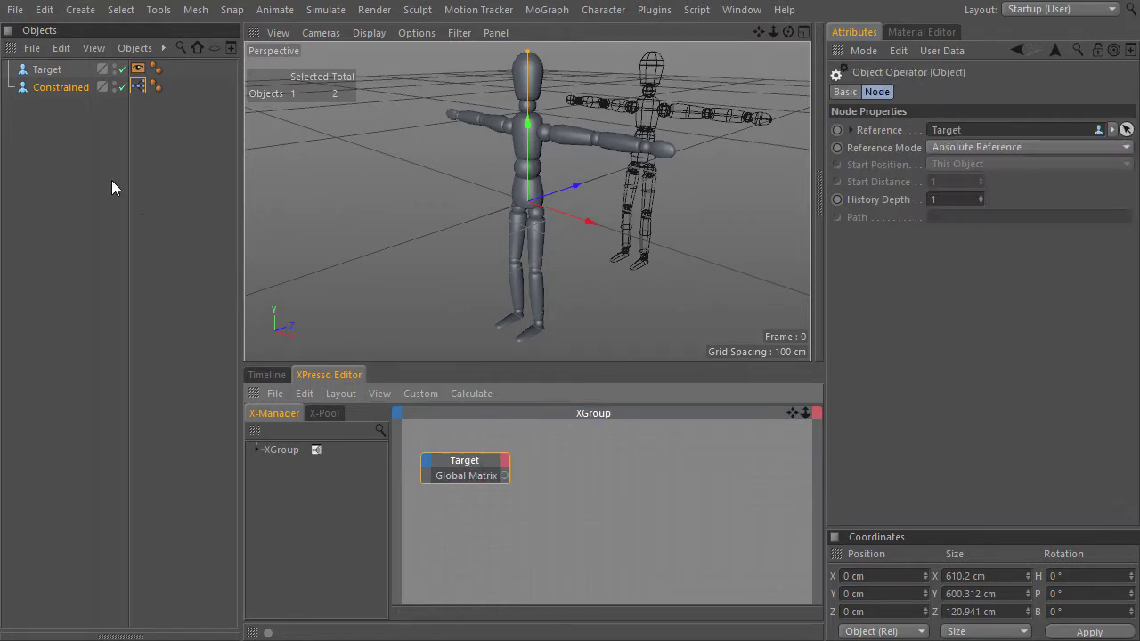
# Add a Constrained node with a Global Matrix input and wire Target's Global Matrix into it.
pyautogui.moveTo(49, 87); pyautogui.dragTo(717, 463)
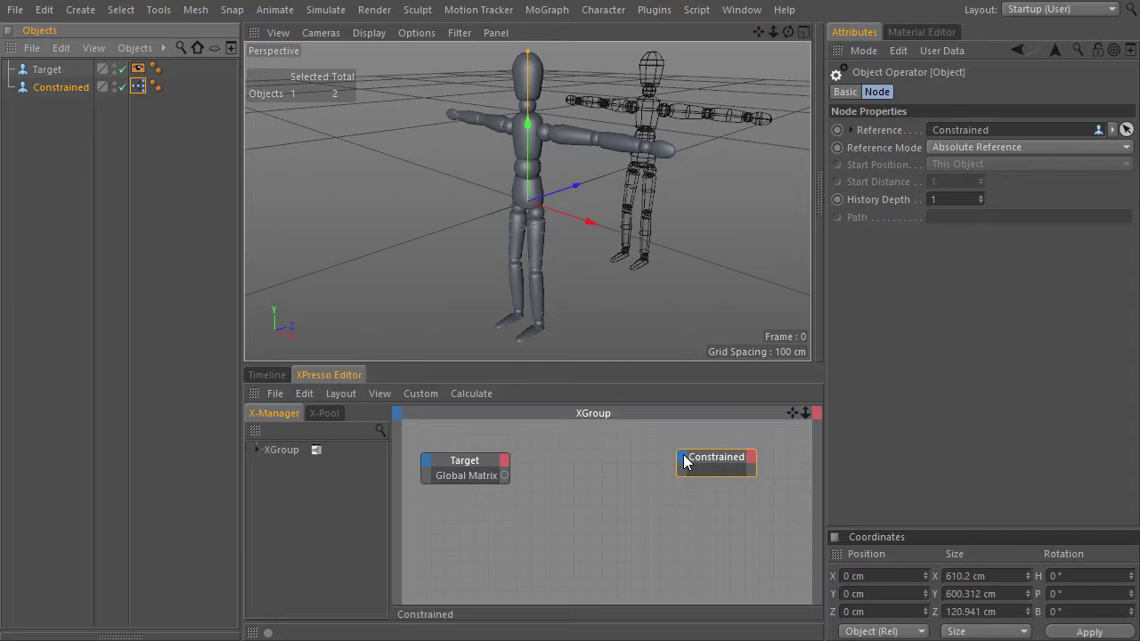
pyautogui.click(683, 460)
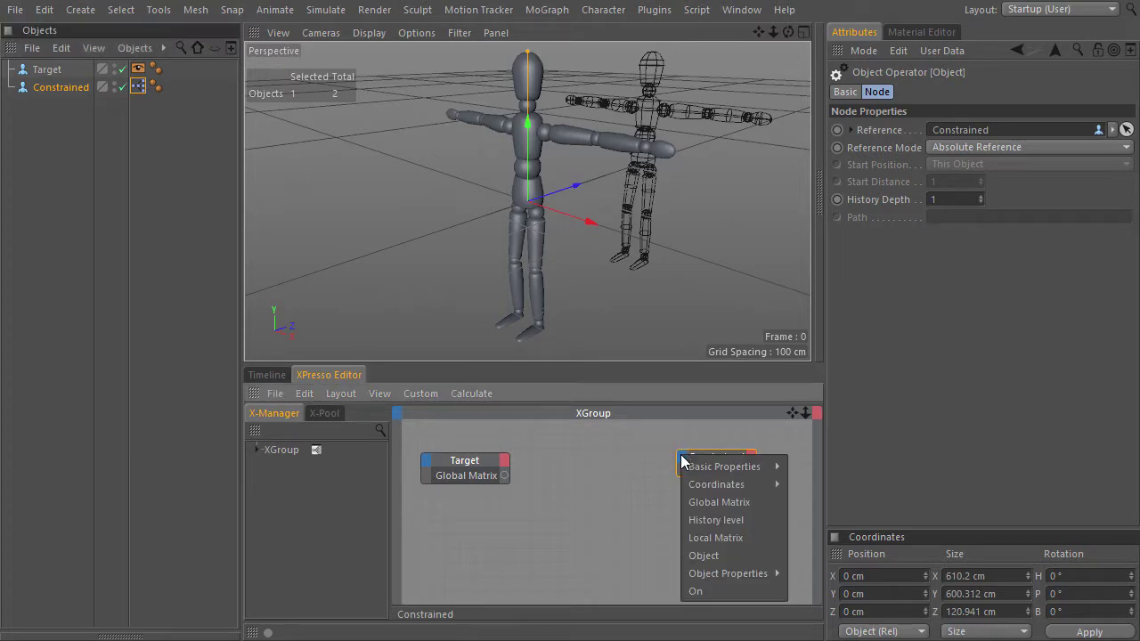
pyautogui.click(729, 504)
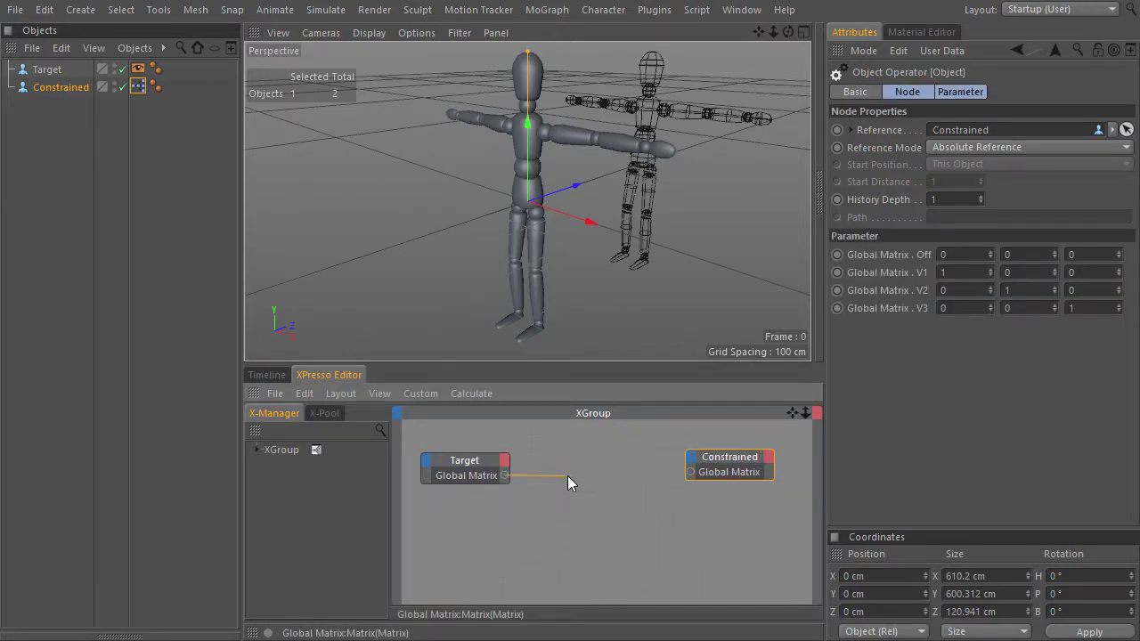
pyautogui.moveTo(627, 479); pyautogui.dragTo(691, 473)
pyautogui.moveTo(691, 472); pyautogui.dragTo(691, 472)
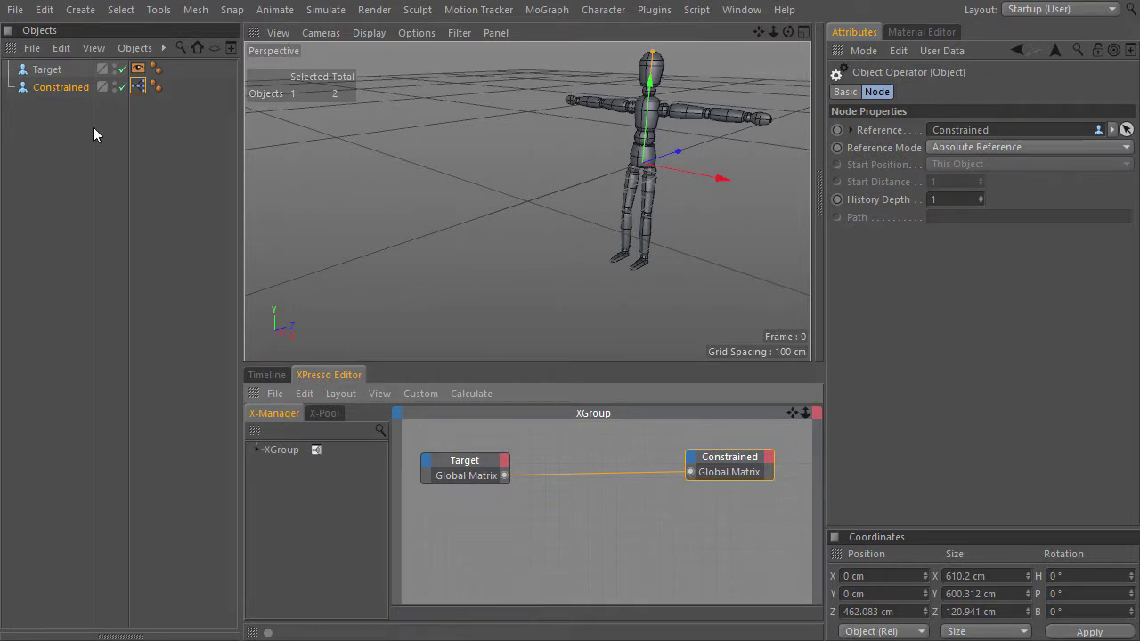
# Test the rig by moving the Target figure, then undo and reframe the view.
pyautogui.click(43, 75)
pyautogui.moveTo(650, 116)
pyautogui.mouseDown()
pyautogui.moveTo(643, 194)
pyautogui.moveTo(645, 139)
pyautogui.mouseUp()
pyautogui.moveTo(720, 178); pyautogui.dragTo(563, 210)
pyautogui.hotkey('ctrl', 'z')
pyautogui.keyDown('alt'); pyautogui.moveTo(582, 208); pyautogui.dragTo(554, 247, button='right'); pyautogui.keyUp('alt')
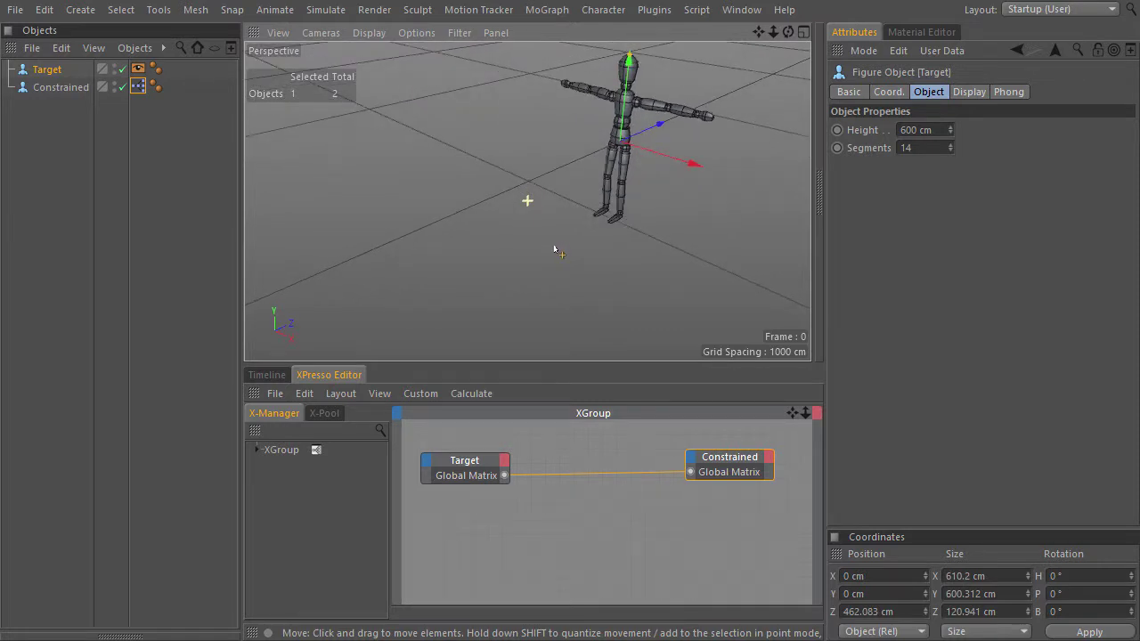
pyautogui.keyDown('alt'); pyautogui.moveTo(554, 245); pyautogui.dragTo(538, 260); pyautogui.keyUp('alt')
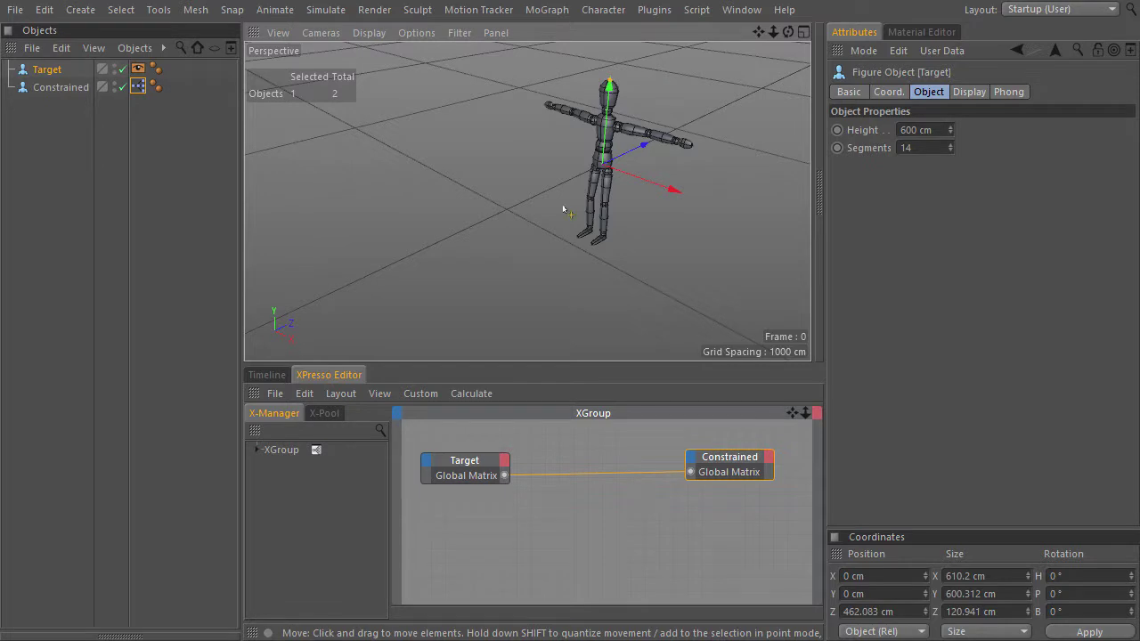
# Switch from the other two-figure project to the Untitled 8 scene via the Window menu.
pyautogui.click(741, 10)
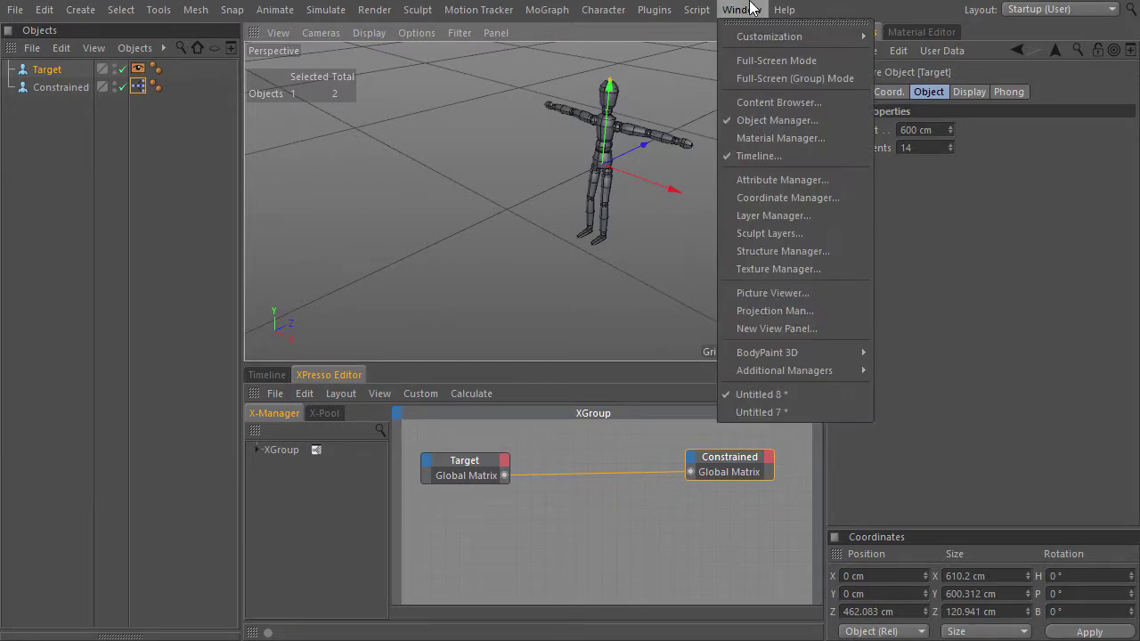
pyautogui.click(747, 413)
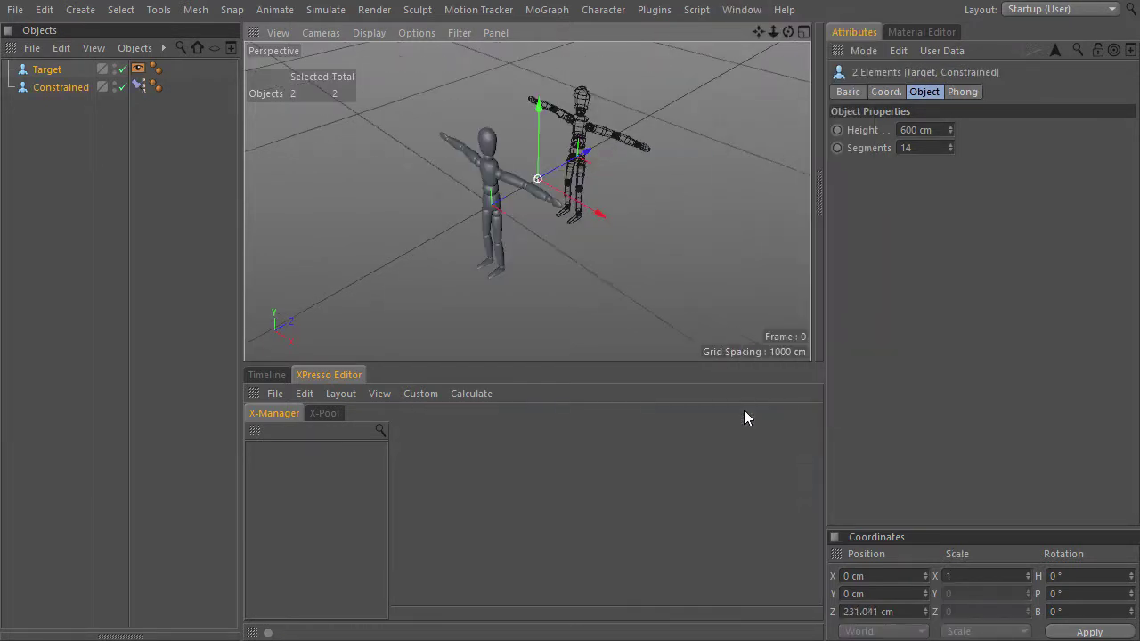
pyautogui.click(138, 86)
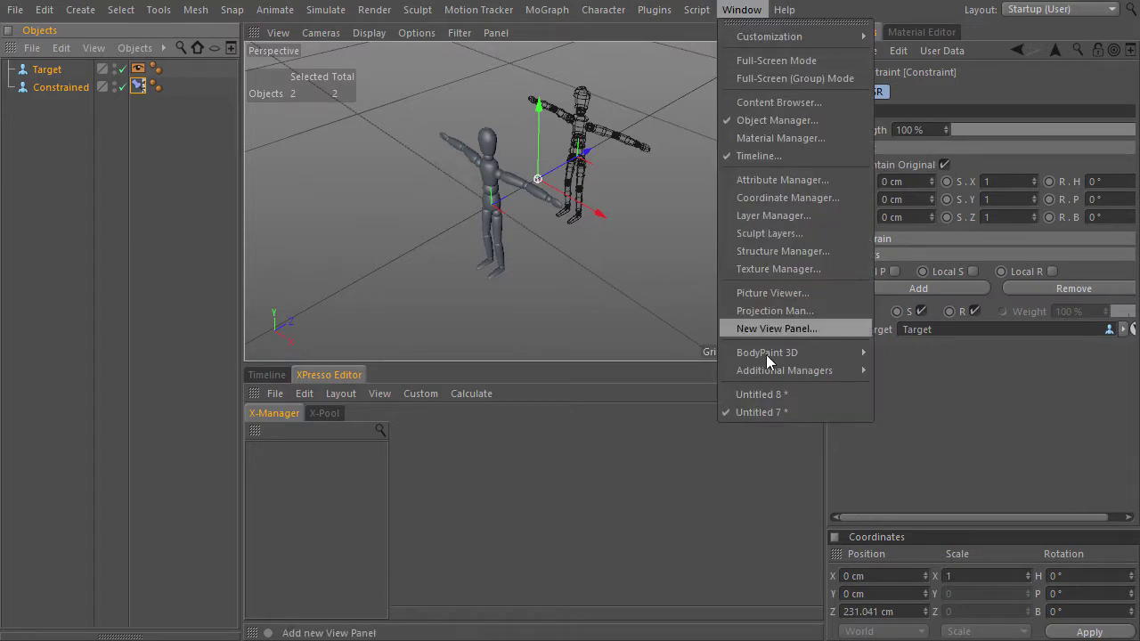
pyautogui.click(769, 398)
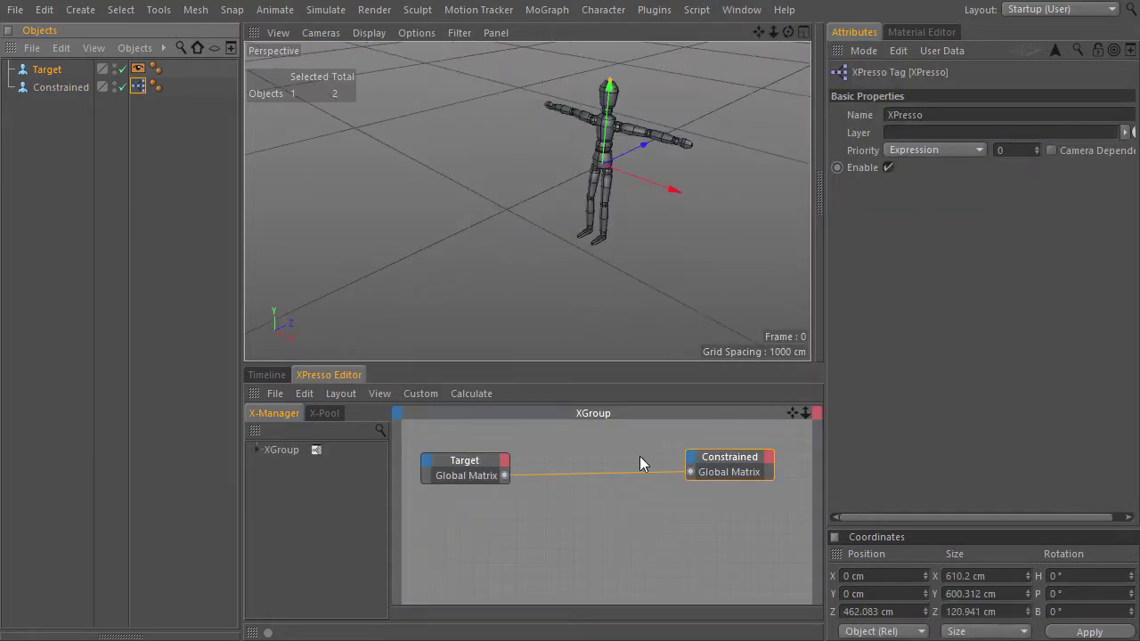
# Nudge the Constrained node right in the XPresso Editor, maximised with Ctrl+Tab and then restored.
pyautogui.moveTo(732, 464); pyautogui.dragTo(736, 466)
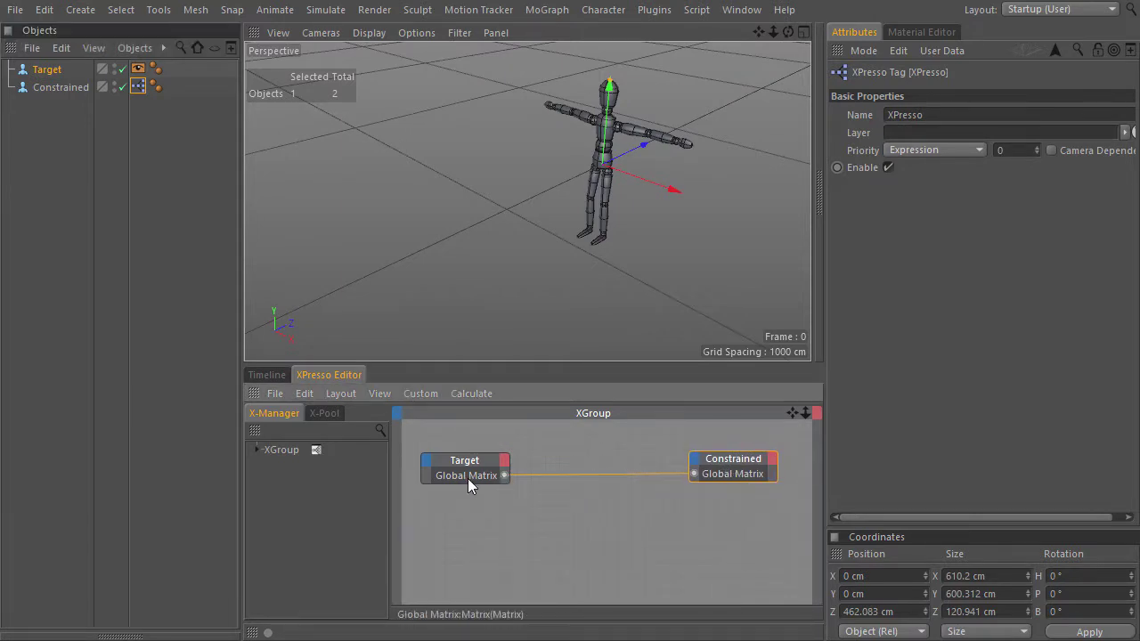
pyautogui.hotkey('ctrl', 'Tab')
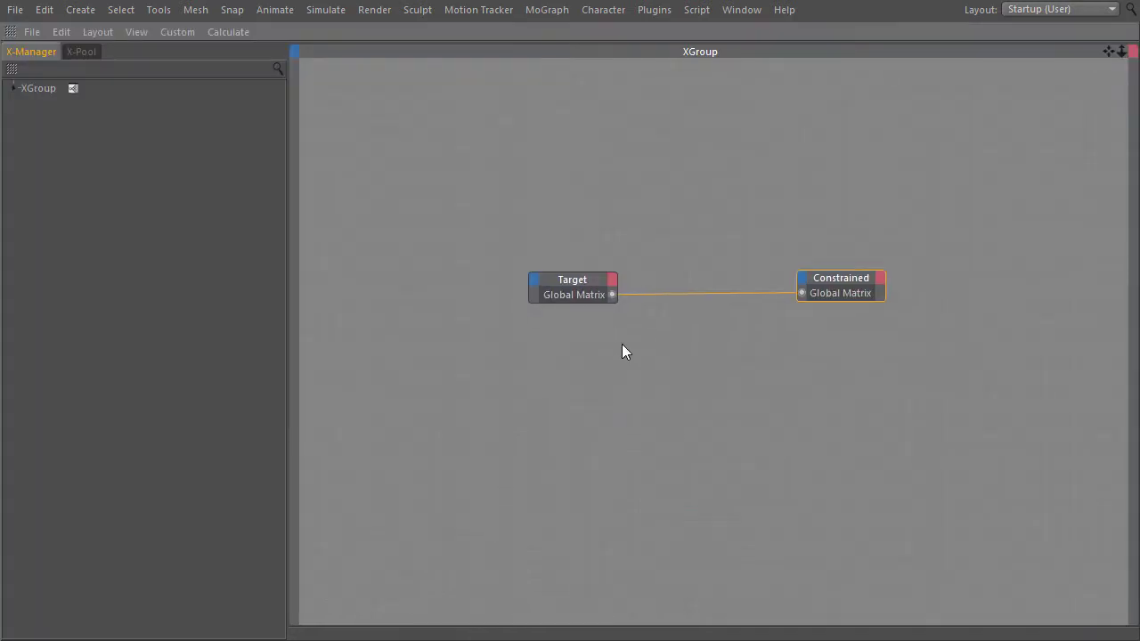
pyautogui.keyDown('alt'); pyautogui.moveTo(731, 315); pyautogui.dragTo(905, 315, button='right'); pyautogui.keyUp('alt')
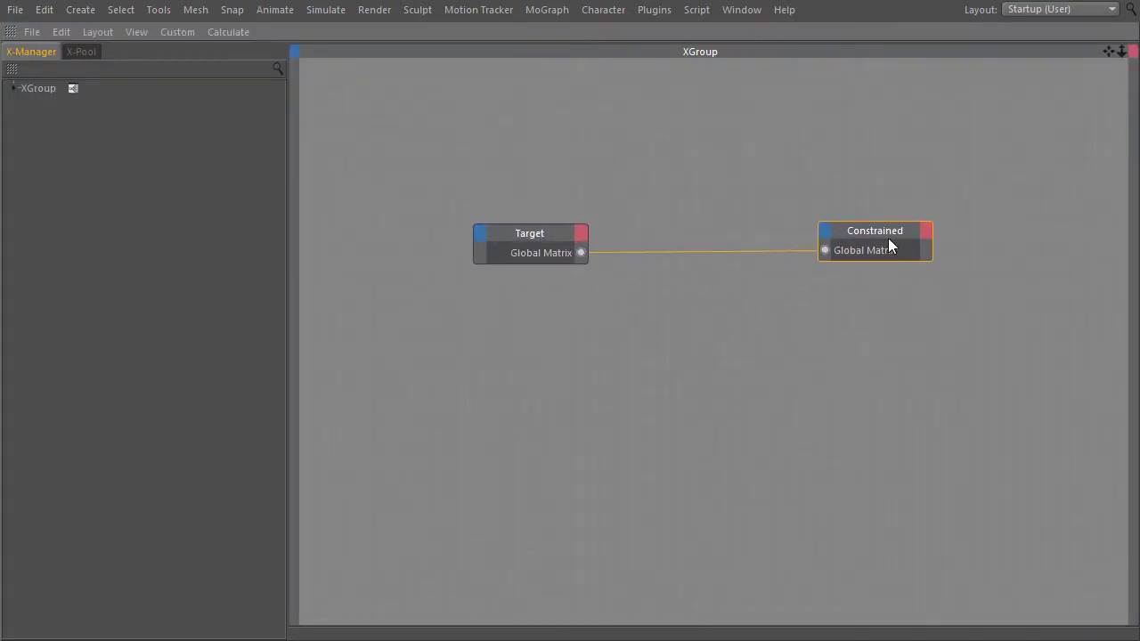
pyautogui.moveTo(889, 229); pyautogui.dragTo(896, 230)
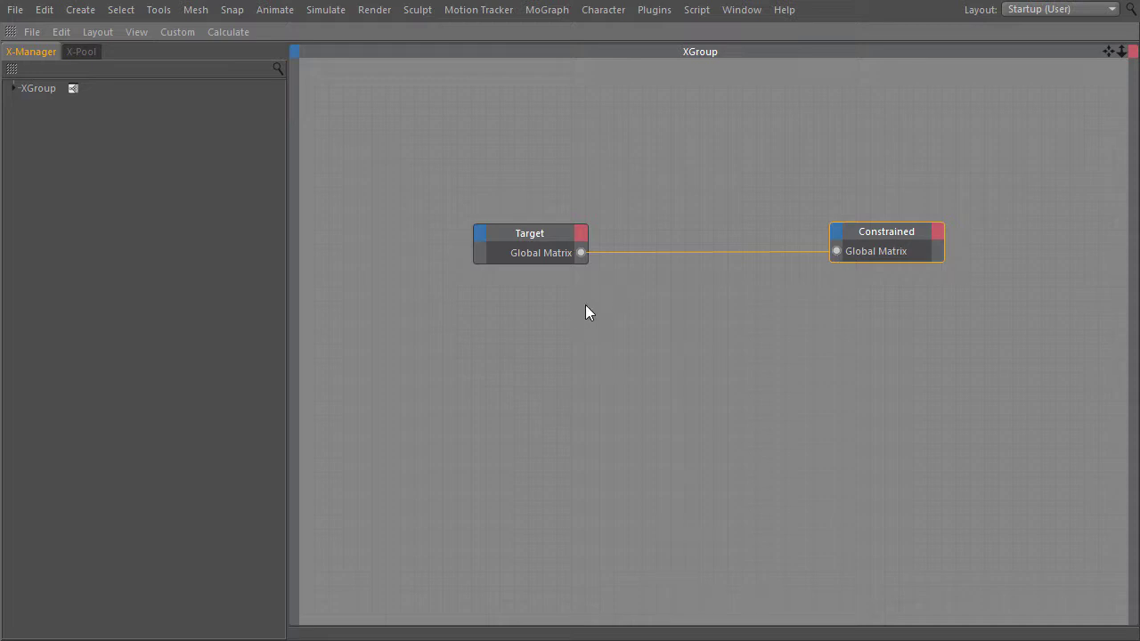
pyautogui.hotkey('ctrl', 'Tab')
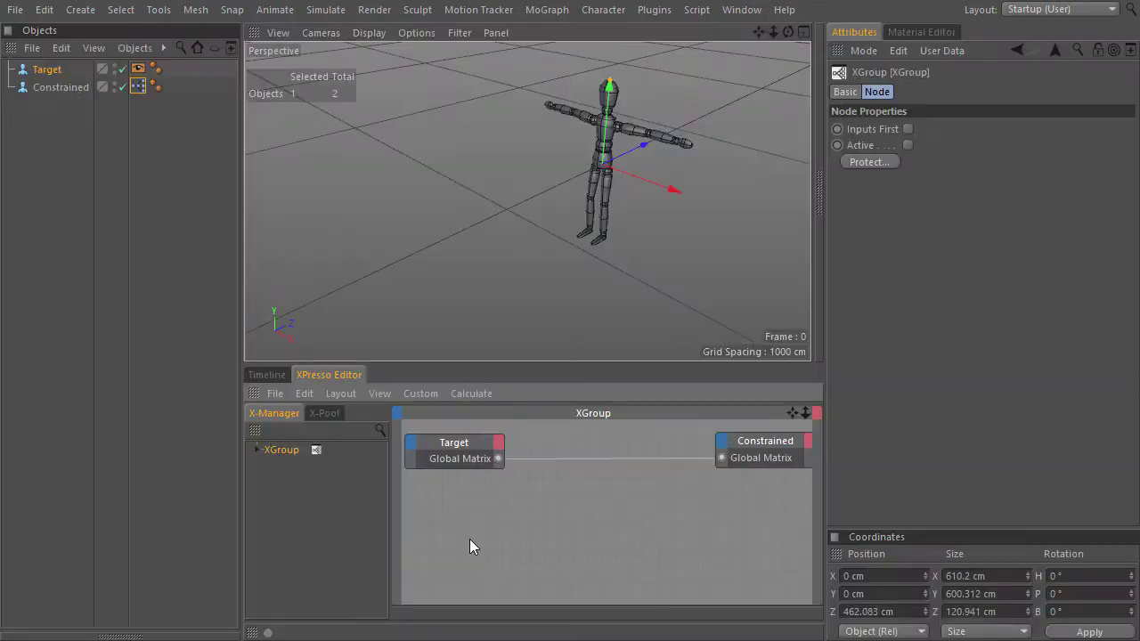
pyautogui.click(499, 445)
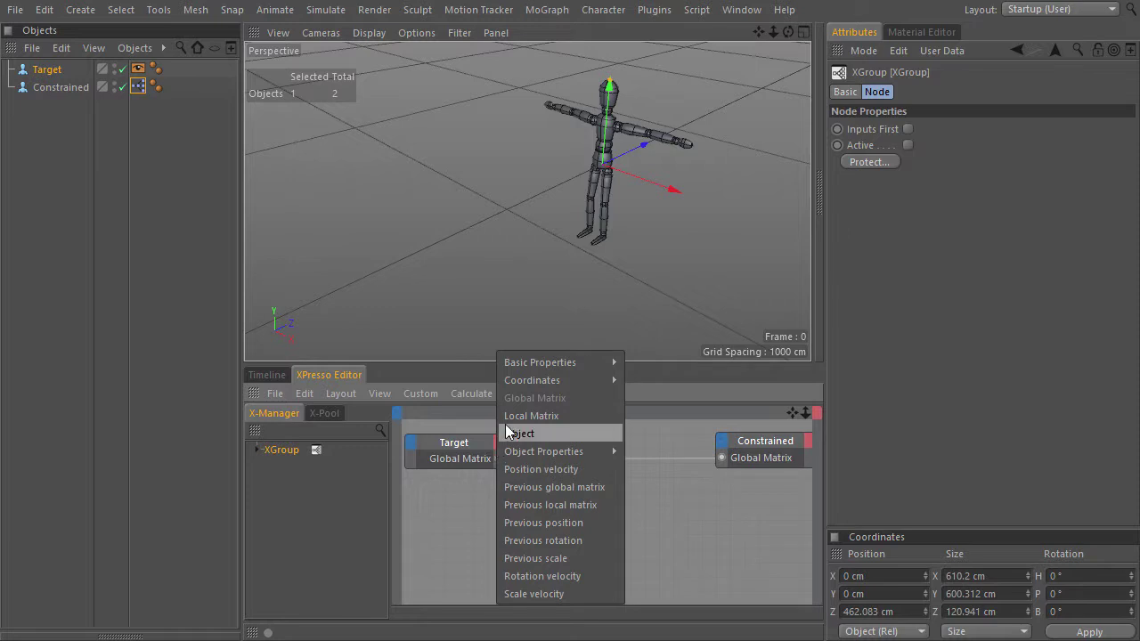
pyautogui.moveTo(527, 384)
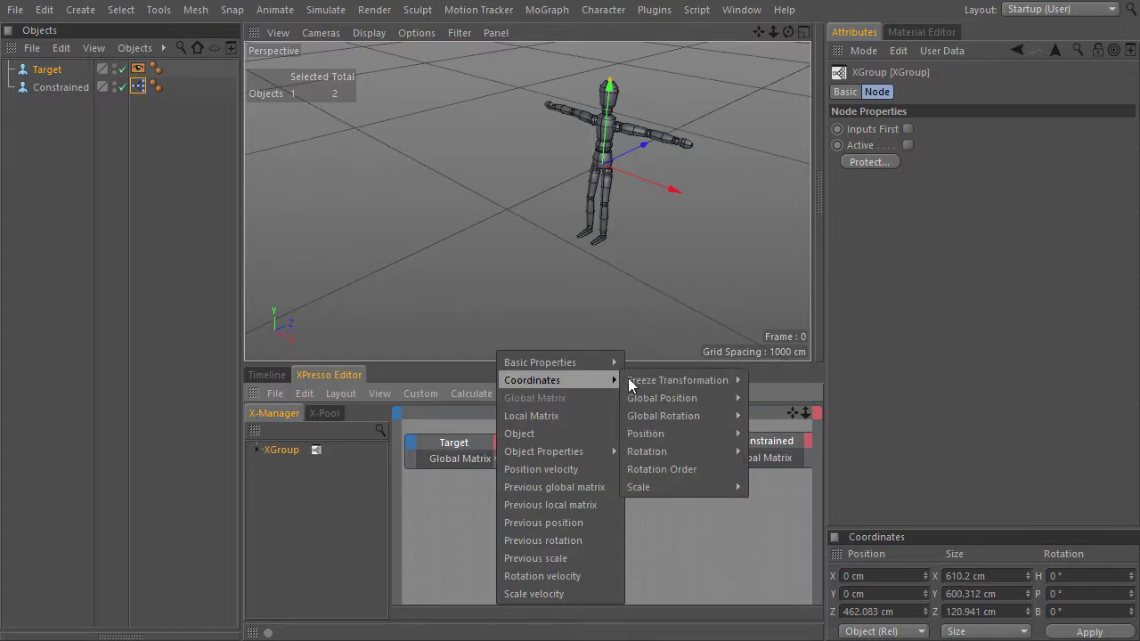
pyautogui.moveTo(672, 399)
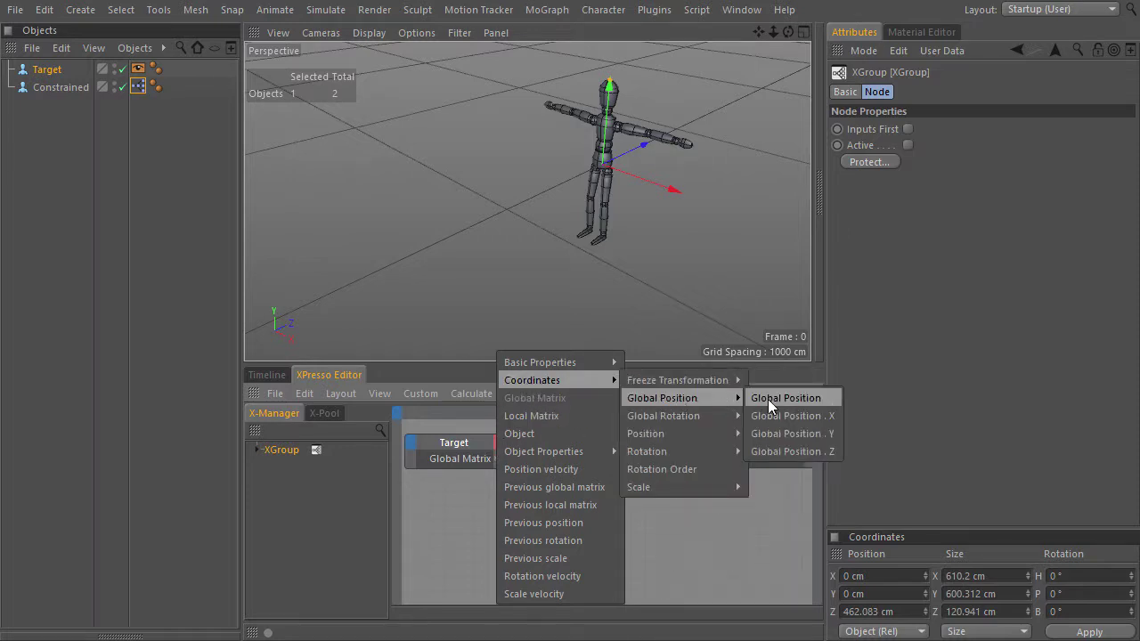
pyautogui.moveTo(678, 434)
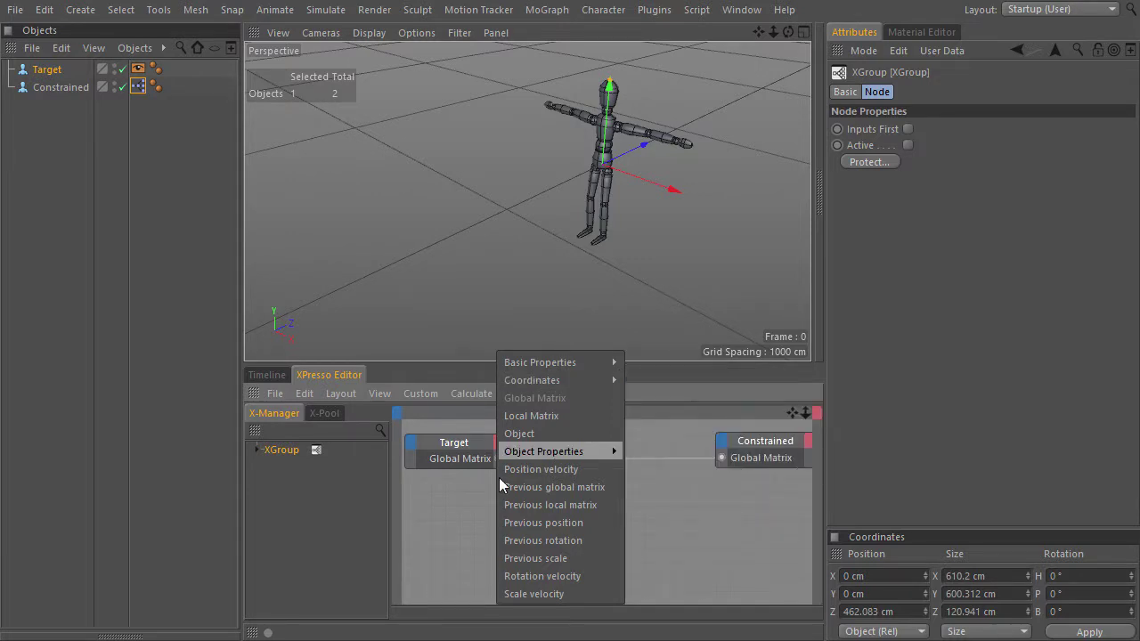
pyautogui.click(459, 516)
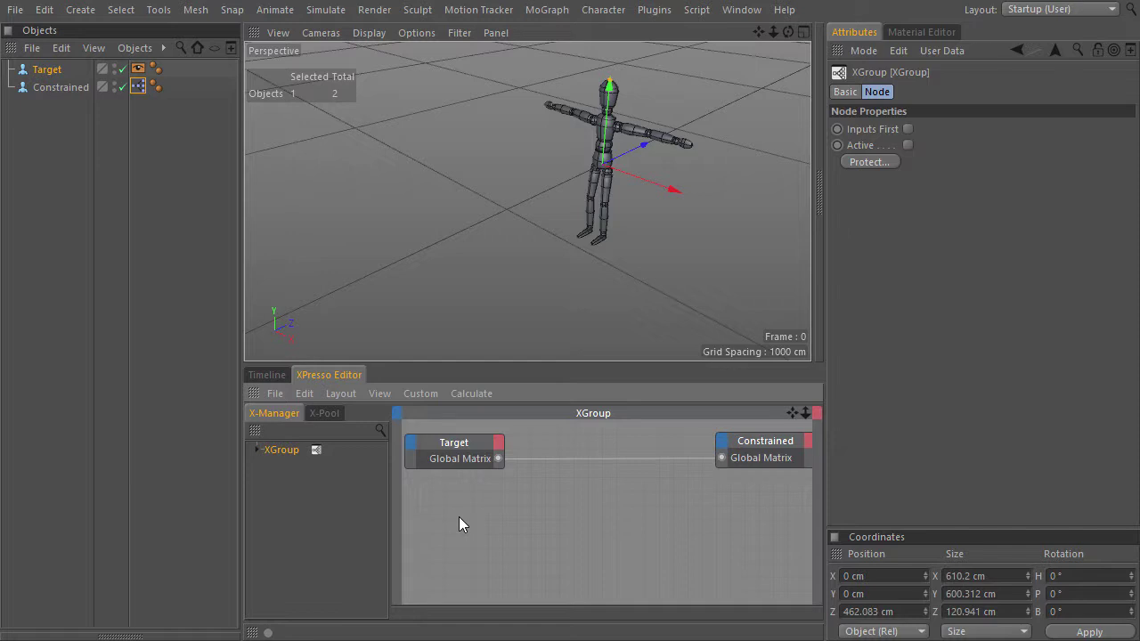
# Create a new scene and add a Cube and a Pyramid through the Commander.
pyautogui.click(15, 8)
pyautogui.click(26, 27)
pyautogui.hotkey('shift', 'c')
pyautogui.write('cube')
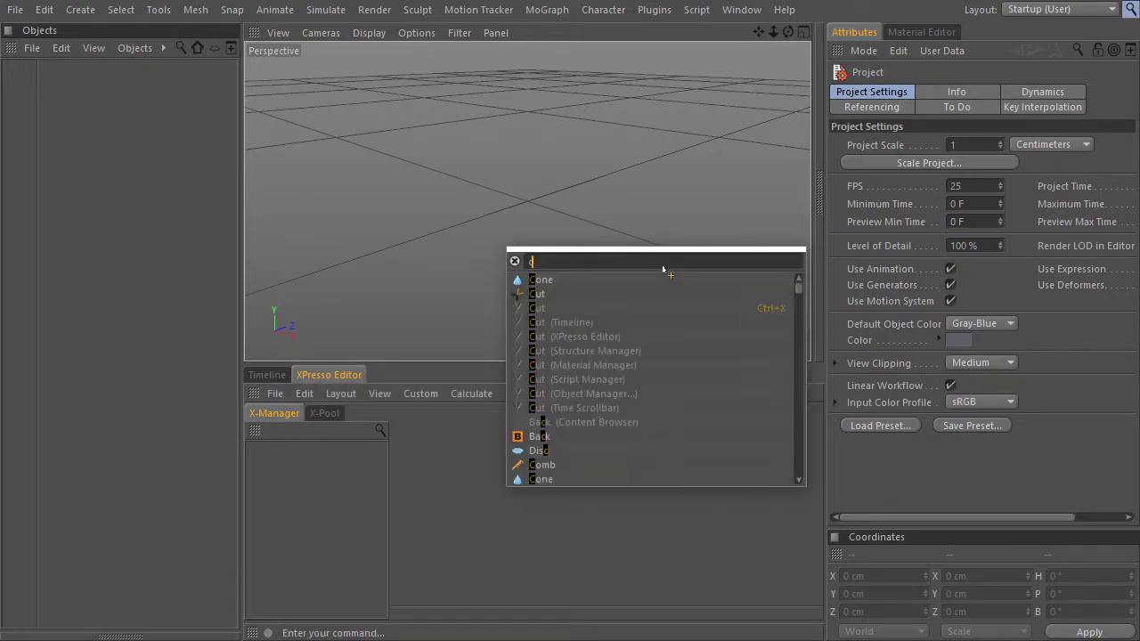
pyautogui.click(530, 280)
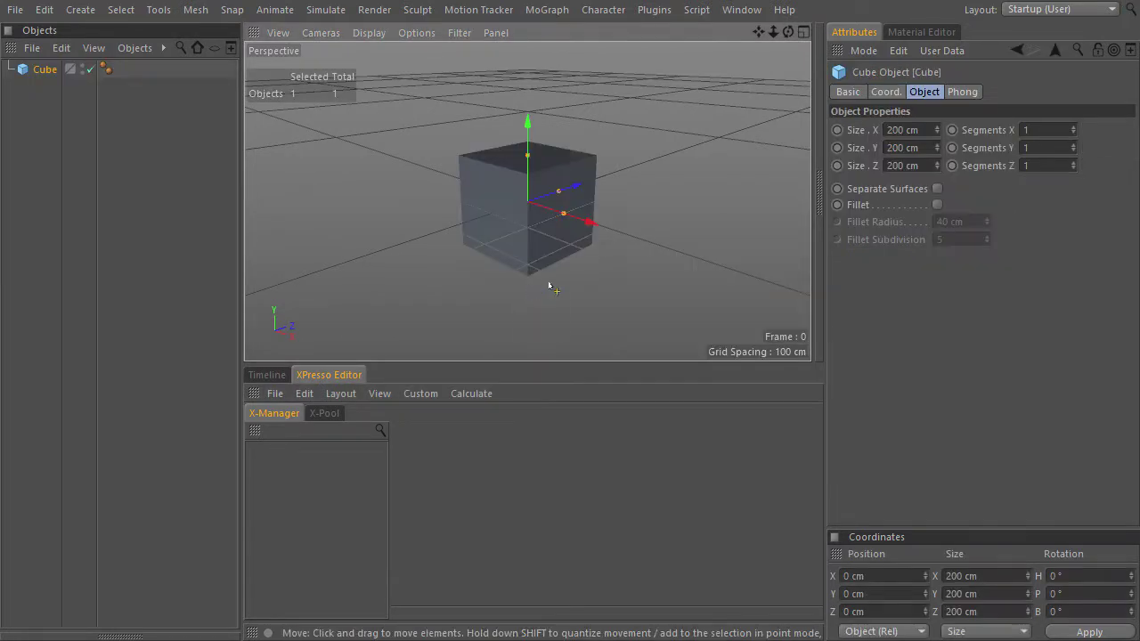
pyautogui.hotkey('shift', 'c')
pyautogui.write('pyram')
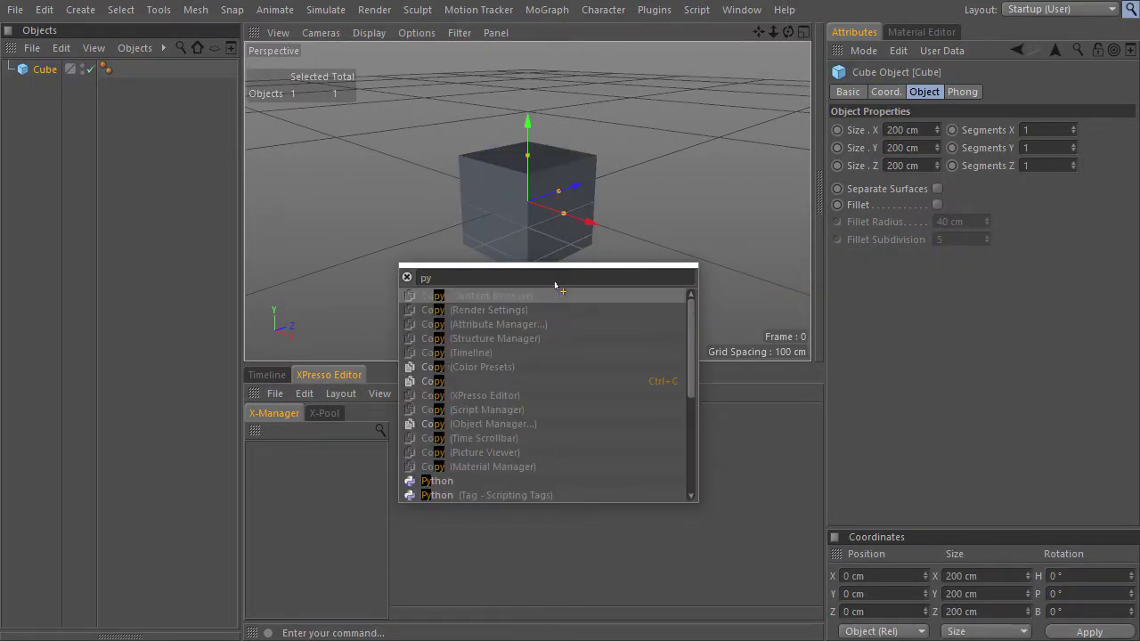
pyautogui.click(449, 295)
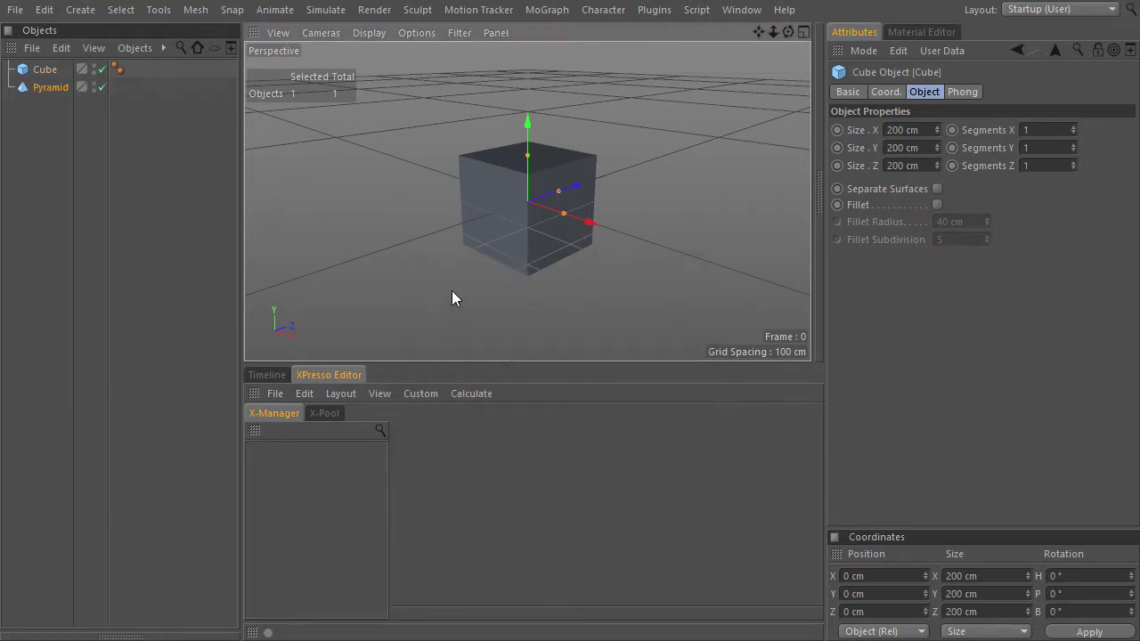
# Parent Pyramid under Cube, move Cube off origin, set Lines display, and inspect Pyramid's coordinates.
pyautogui.moveTo(49, 64); pyautogui.dragTo(49, 64)
pyautogui.moveTo(586, 224)
pyautogui.mouseDown()
pyautogui.moveTo(386, 111)
pyautogui.moveTo(333, 132)
pyautogui.mouseUp()
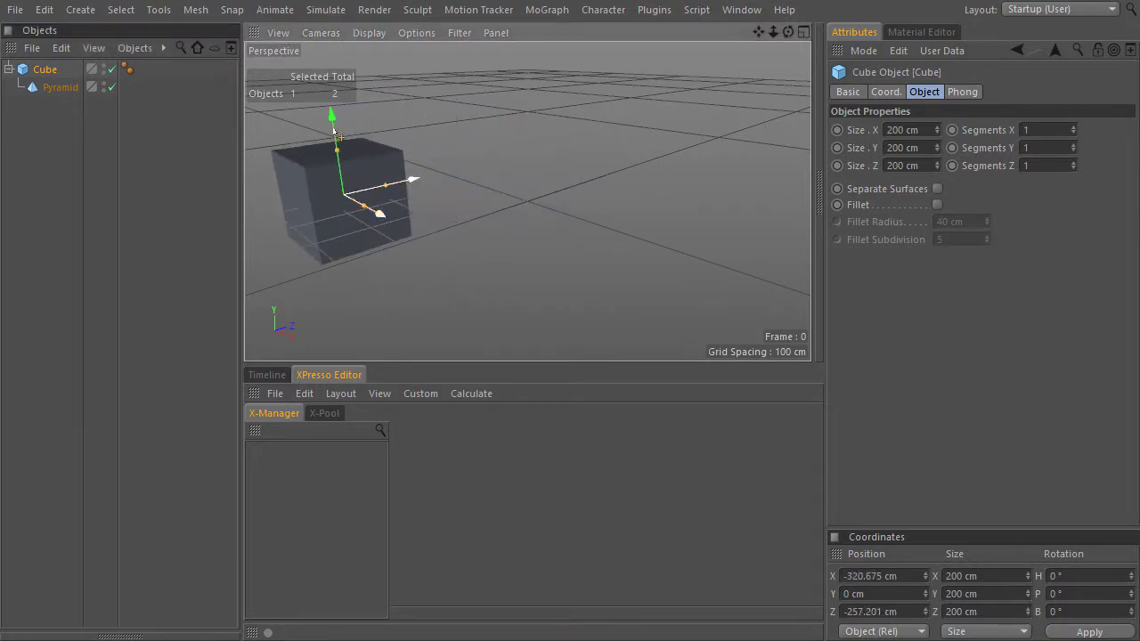
pyautogui.click(373, 38)
pyautogui.click(409, 183)
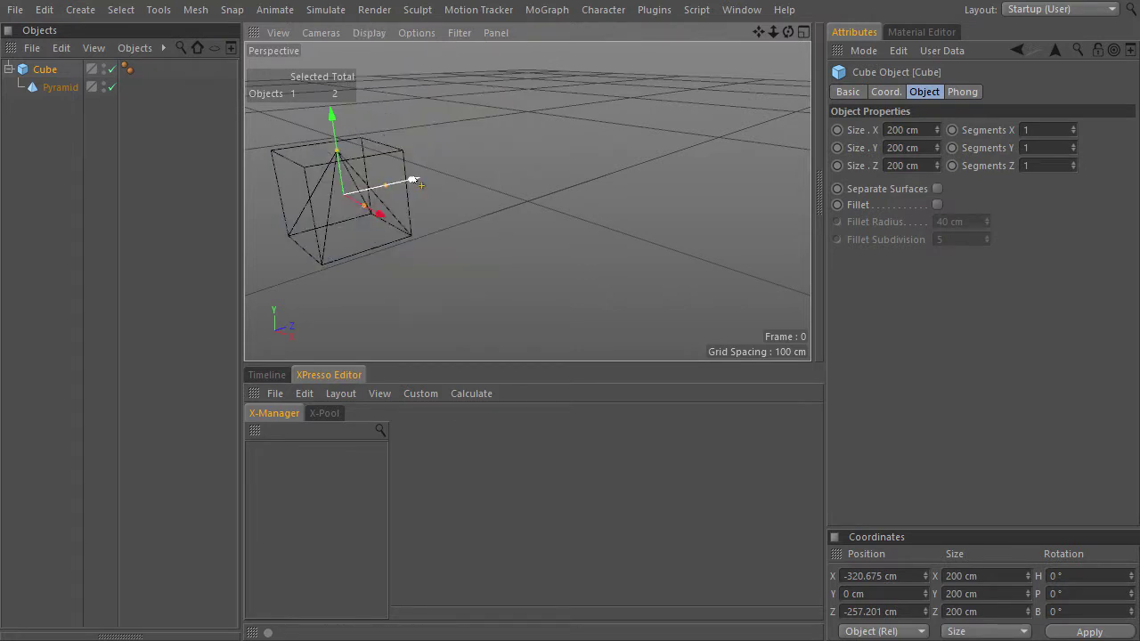
pyautogui.click(885, 92)
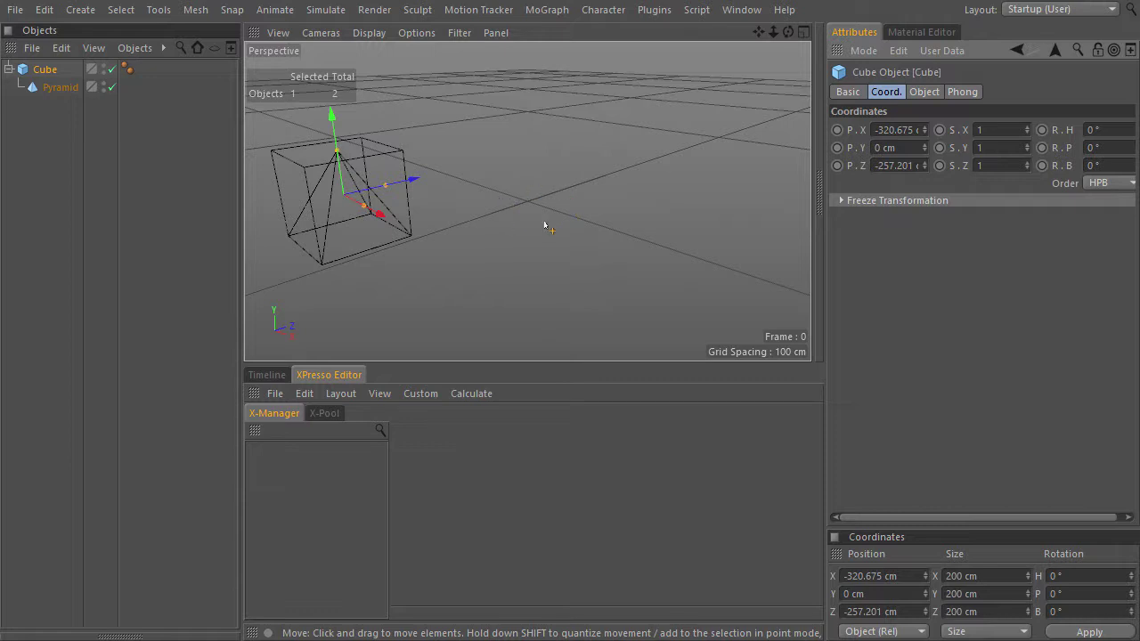
pyautogui.click(47, 87)
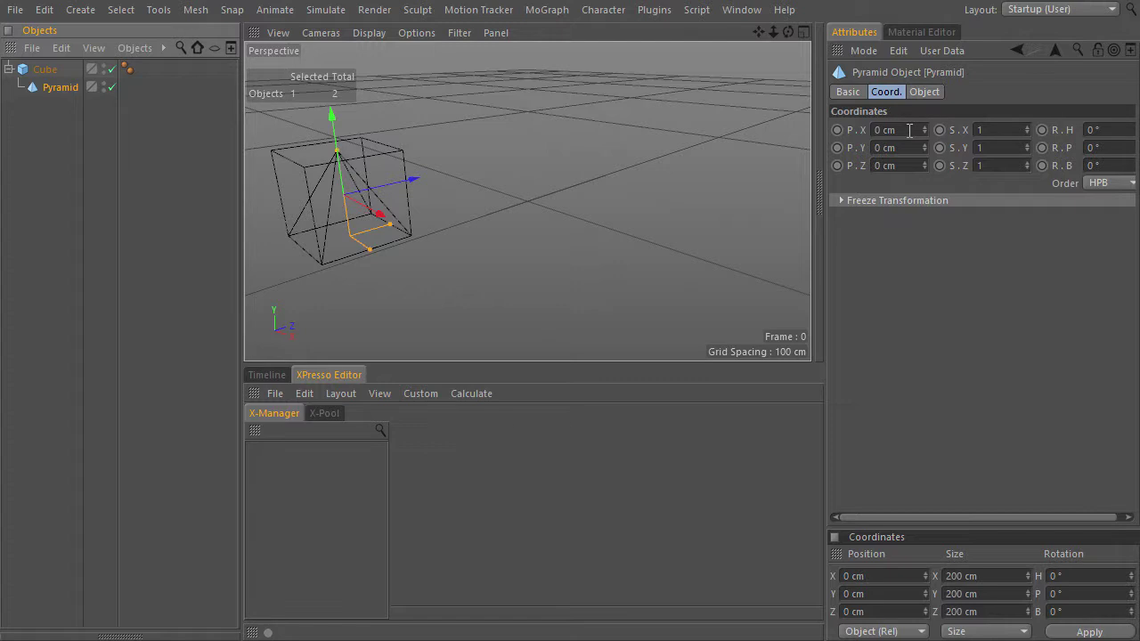
# Set the Coordinates manager to World, check the Cube's position, and close the scene unsaved.
pyautogui.click(903, 633)
pyautogui.click(900, 595)
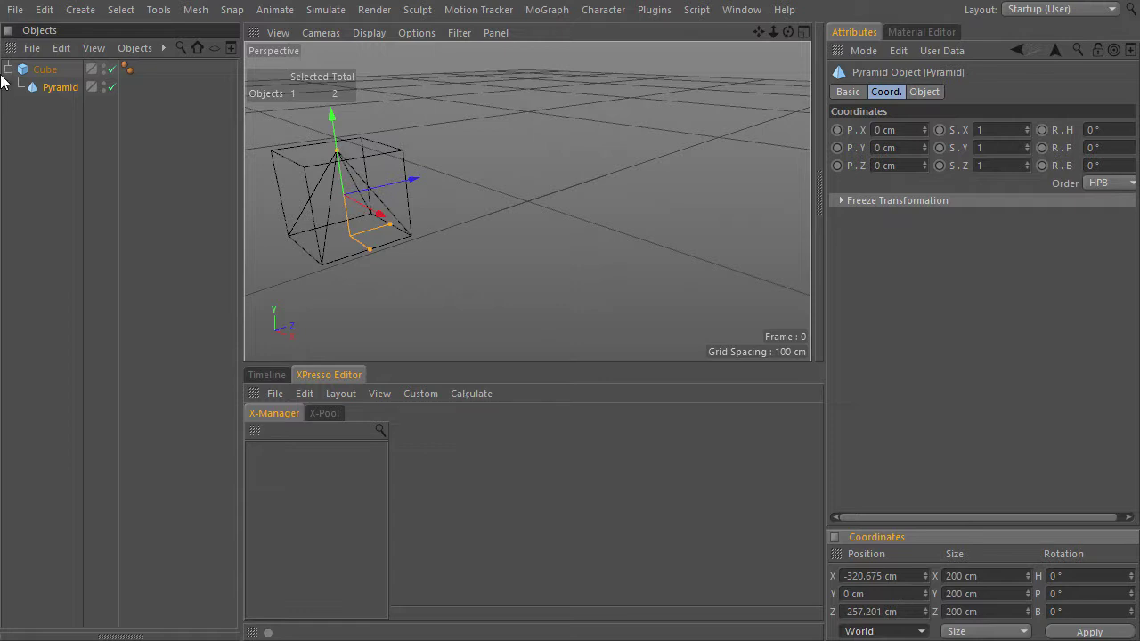
pyautogui.click(37, 70)
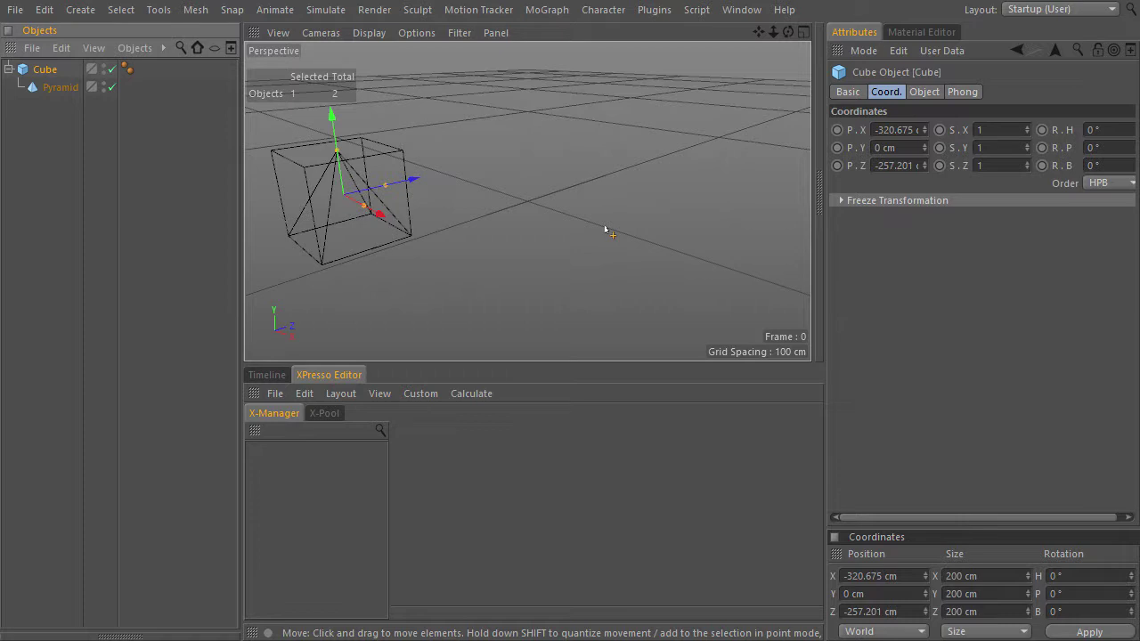
pyautogui.hotkey('ctrl', 'F4')
pyautogui.click(592, 389)
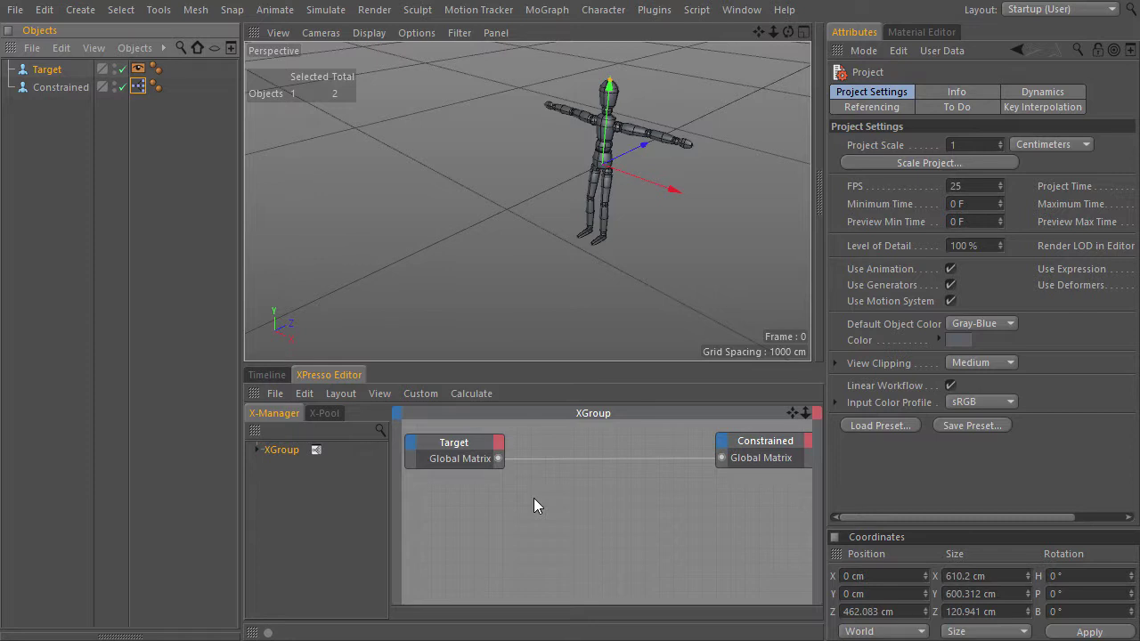
# Check the constraint tag in Untitled 7, then return to the Untitled 8 scene.
pyautogui.click(534, 499)
pyautogui.click(741, 9)
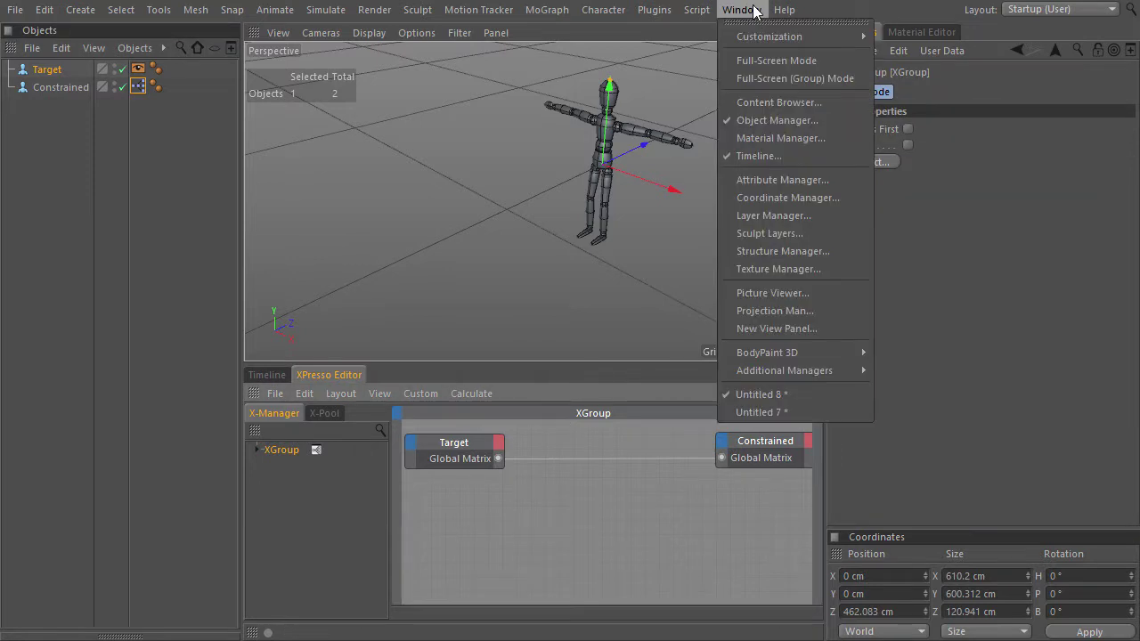
pyautogui.click(760, 412)
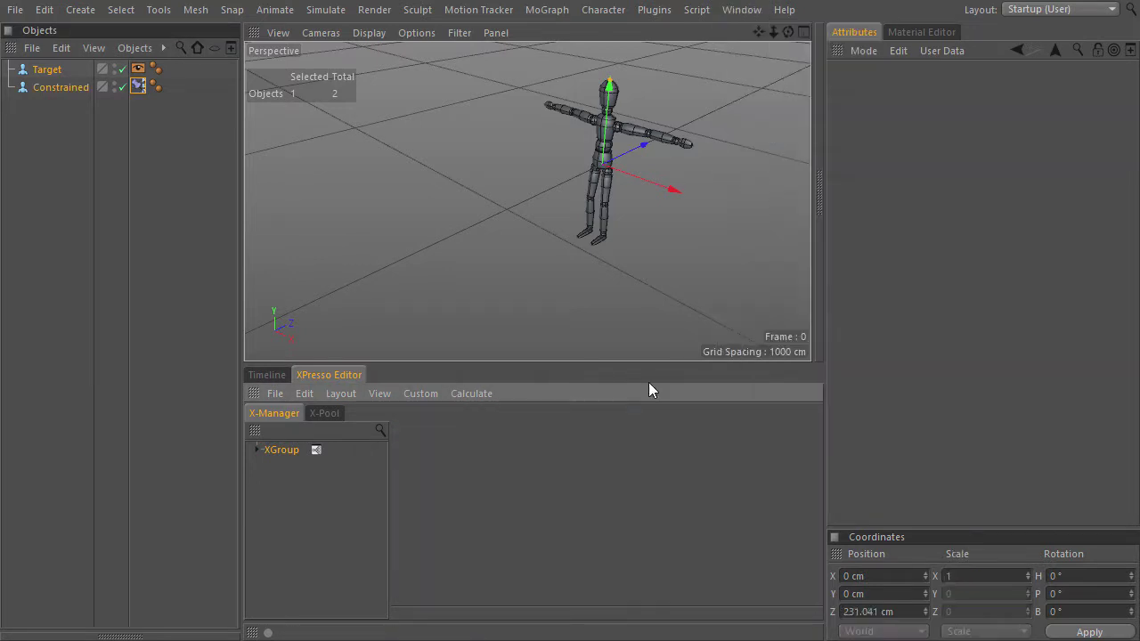
pyautogui.click(138, 86)
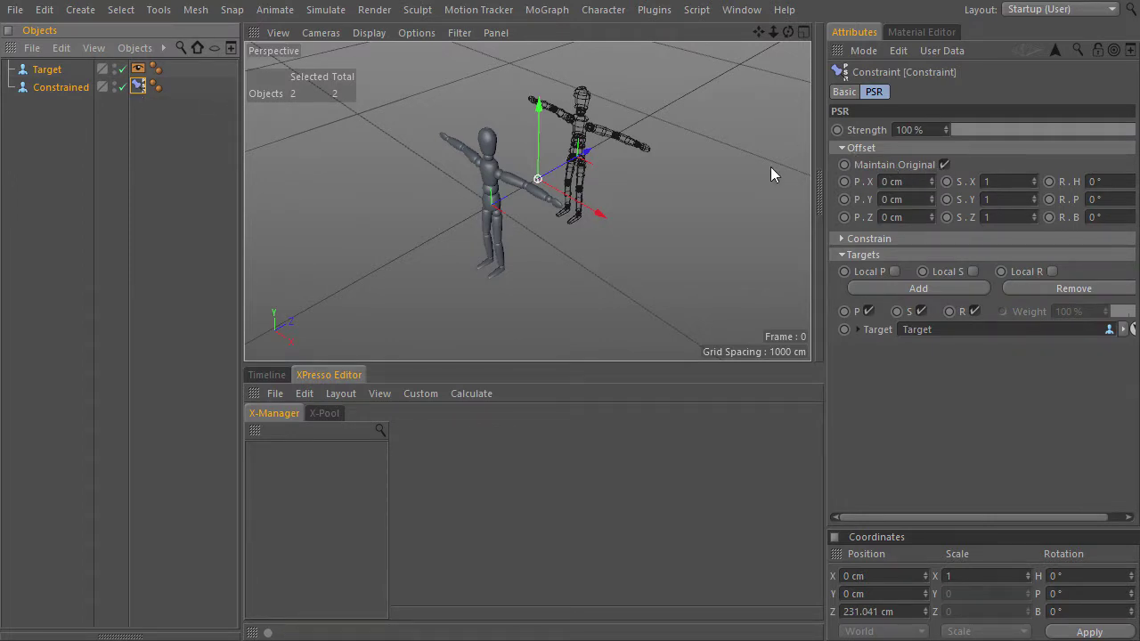
pyautogui.click(737, 10)
pyautogui.click(747, 394)
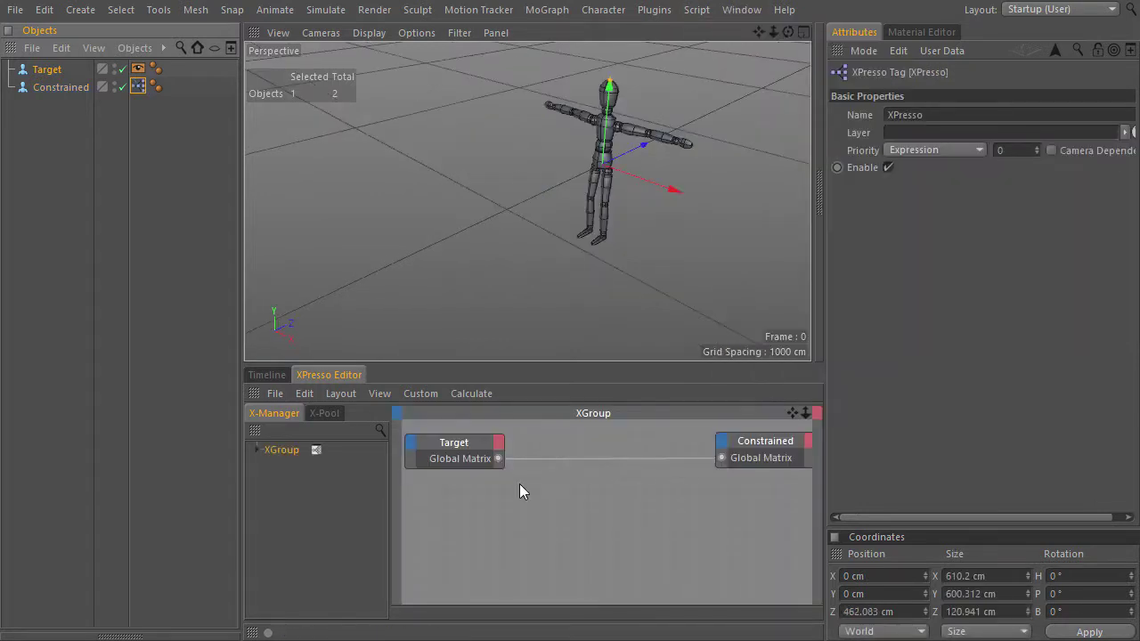
# Add a Matrix2Vectors node below Target and feed it Target's Global Matrix.
pyautogui.rightClick(520, 484)
pyautogui.moveTo(581, 398)
pyautogui.moveTo(704, 398)
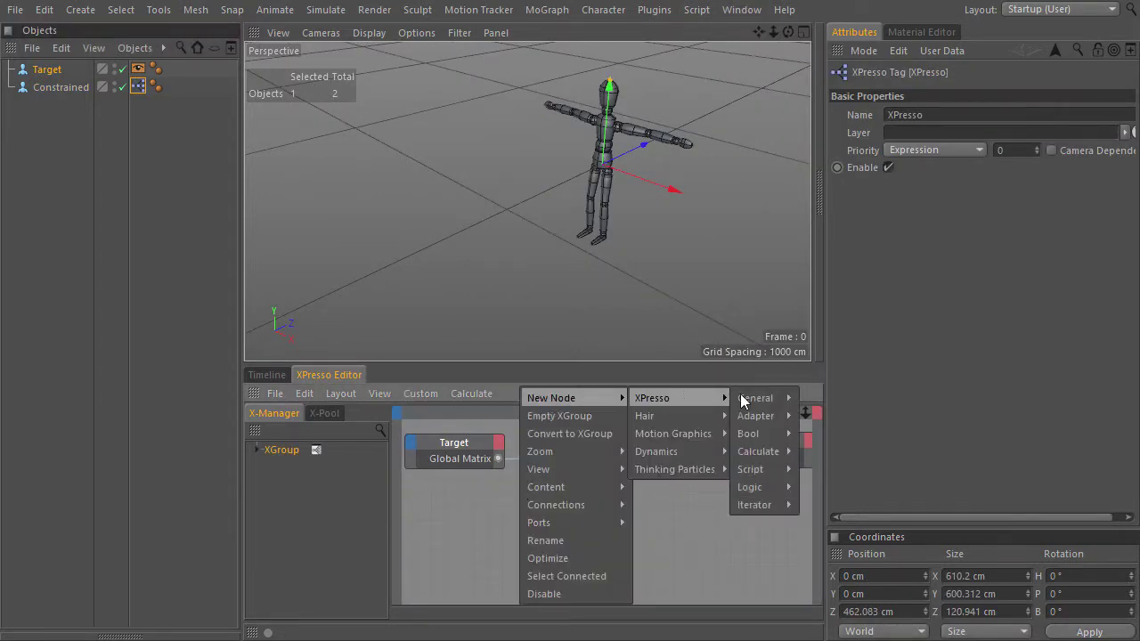
pyautogui.moveTo(760, 416)
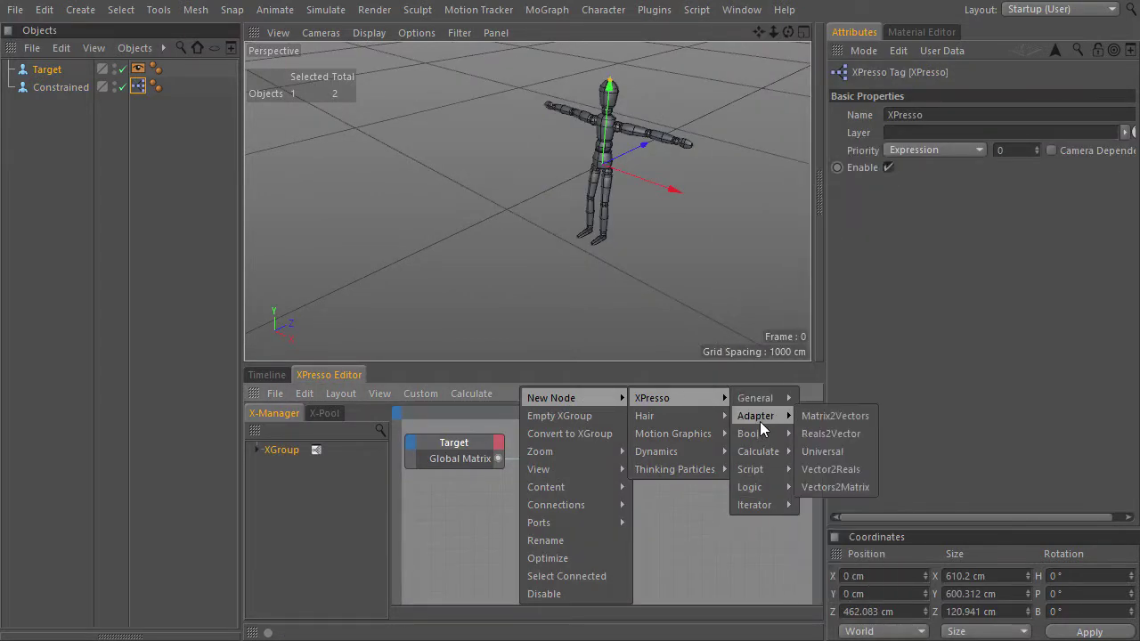
pyautogui.click(843, 416)
pyautogui.moveTo(547, 445); pyautogui.dragTo(566, 482)
pyautogui.moveTo(499, 459); pyautogui.dragTo(530, 526)
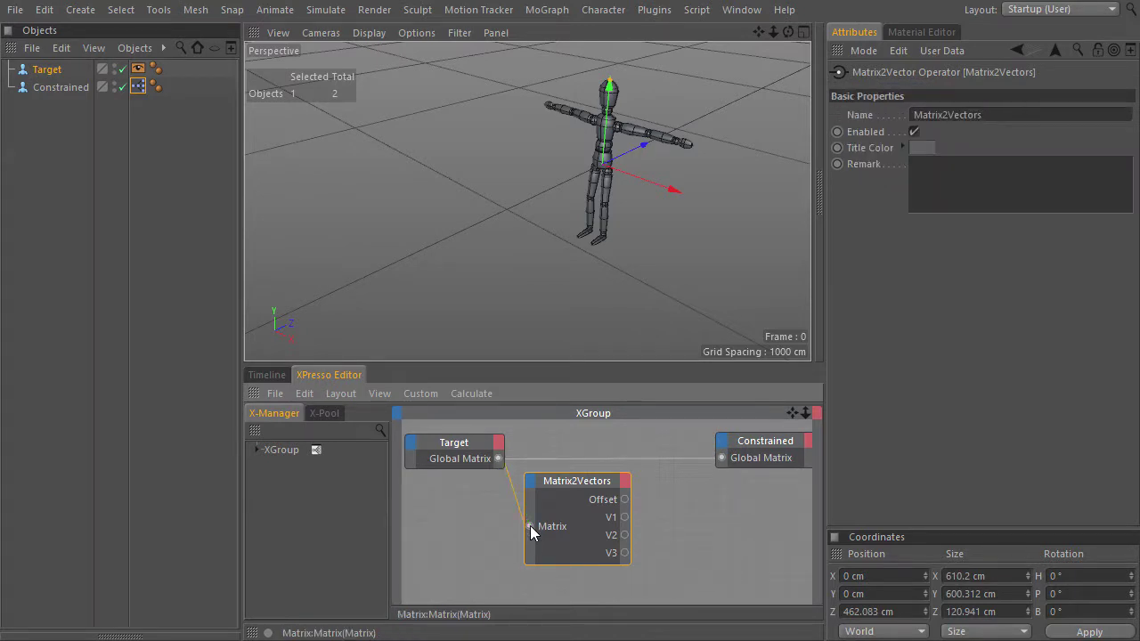
# Add a Vectors2Matrix node beside Matrix2Vectors and maximise the XPresso Editor.
pyautogui.rightClick(666, 513)
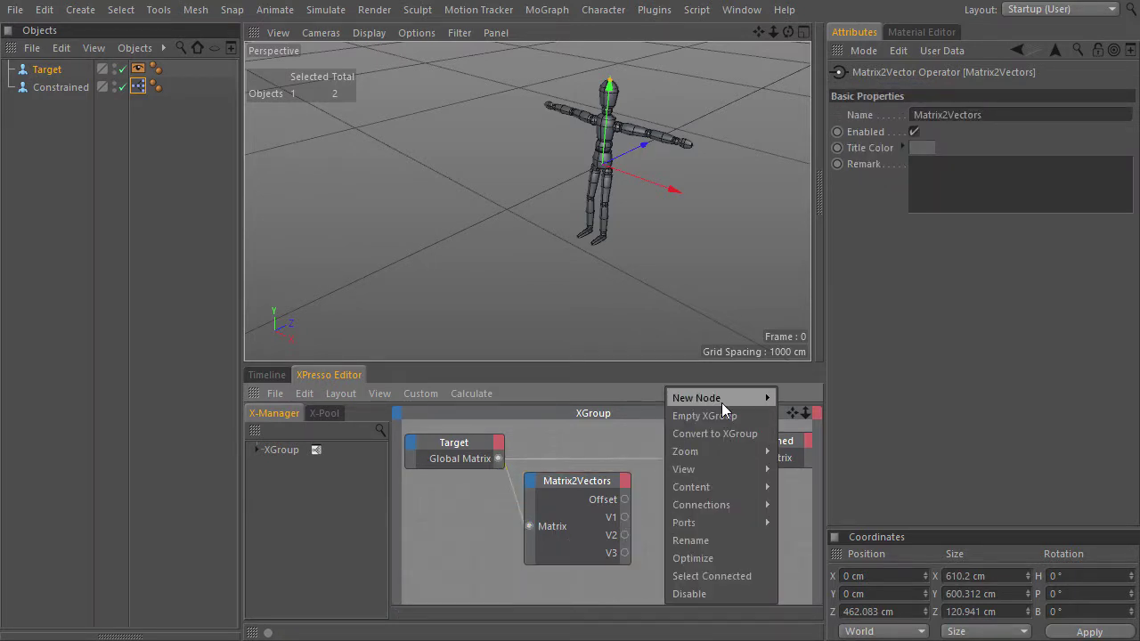
pyautogui.moveTo(768, 398)
pyautogui.moveTo(820, 399)
pyautogui.moveTo(918, 416)
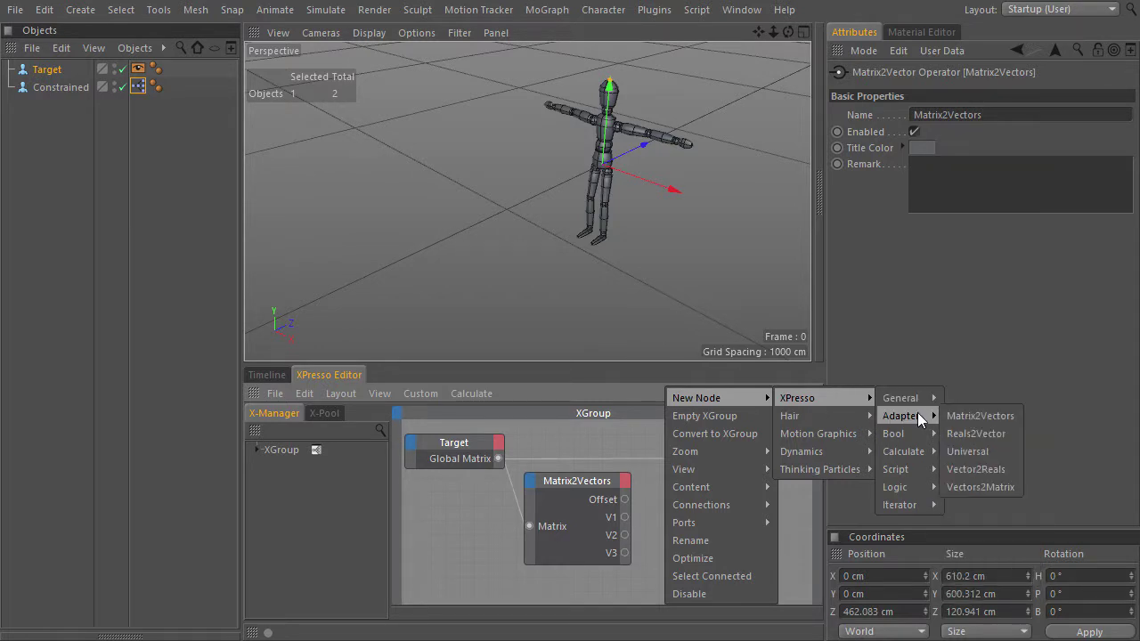
pyautogui.click(993, 488)
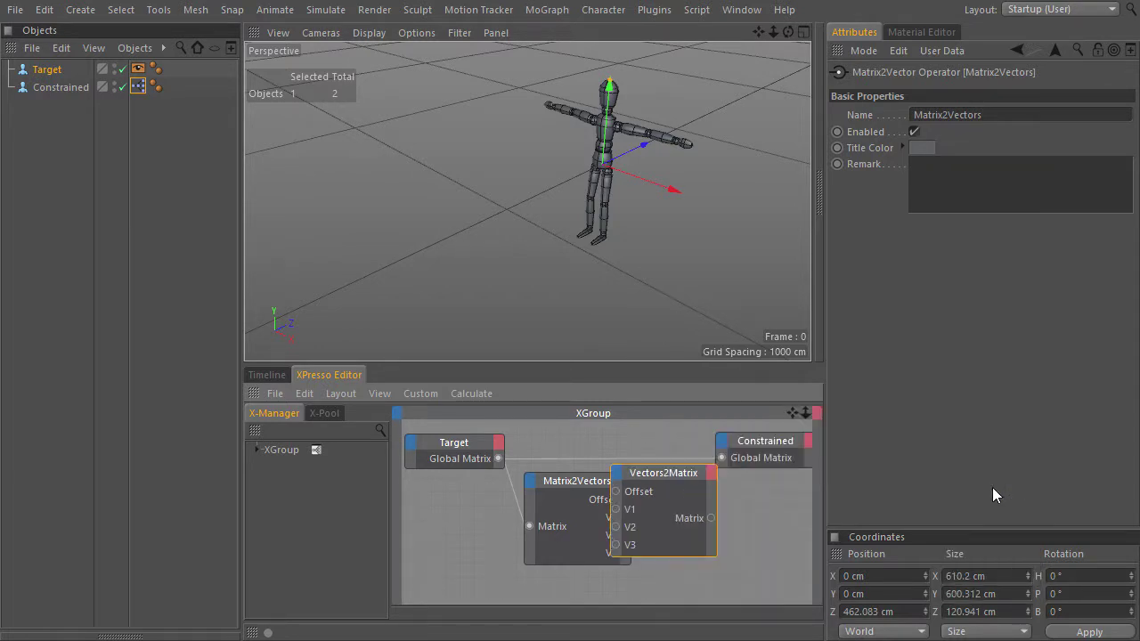
pyautogui.moveTo(632, 467); pyautogui.dragTo(674, 499)
pyautogui.hotkey('ctrl', 'Tab')
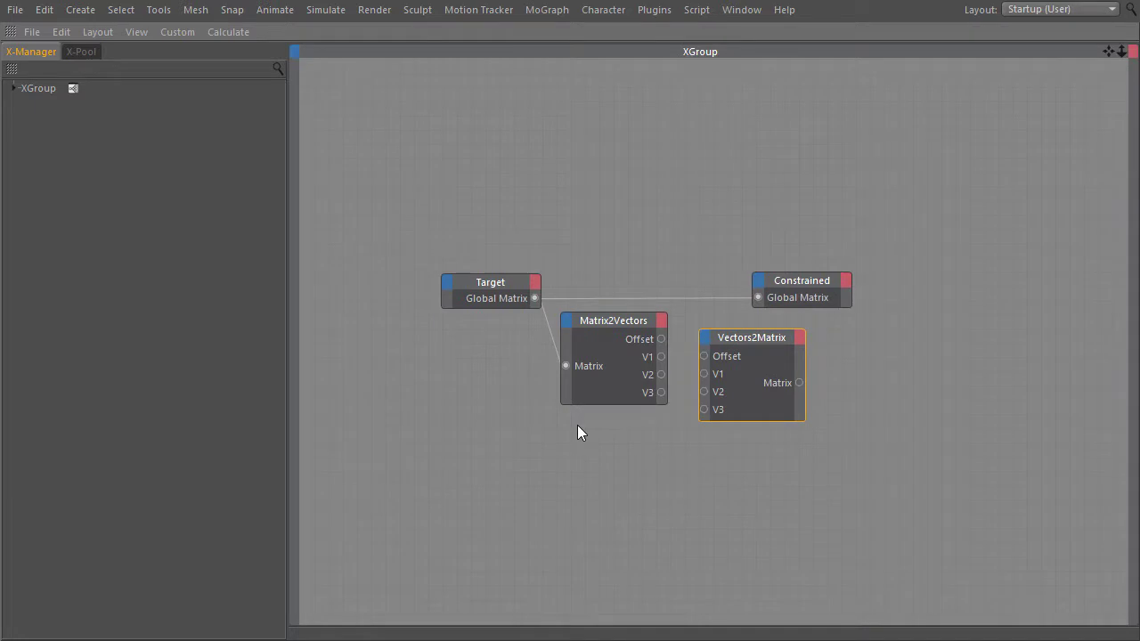
# Wire Matrix2Vectors' V vectors into Vectors2Matrix and its Matrix into Constrained's Global Matrix.
pyautogui.moveTo(730, 283); pyautogui.dragTo(883, 279)
pyautogui.moveTo(707, 334); pyautogui.dragTo(729, 322)
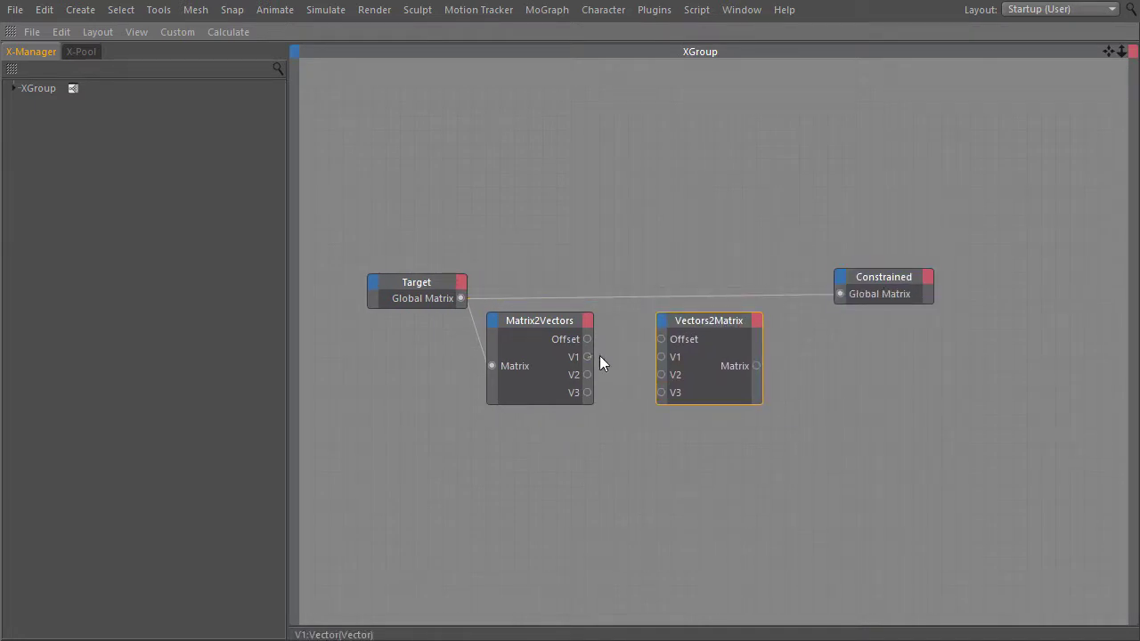
pyautogui.moveTo(587, 374); pyautogui.dragTo(661, 374)
pyautogui.moveTo(587, 392); pyautogui.dragTo(659, 392)
pyautogui.moveTo(812, 364); pyautogui.dragTo(840, 293)
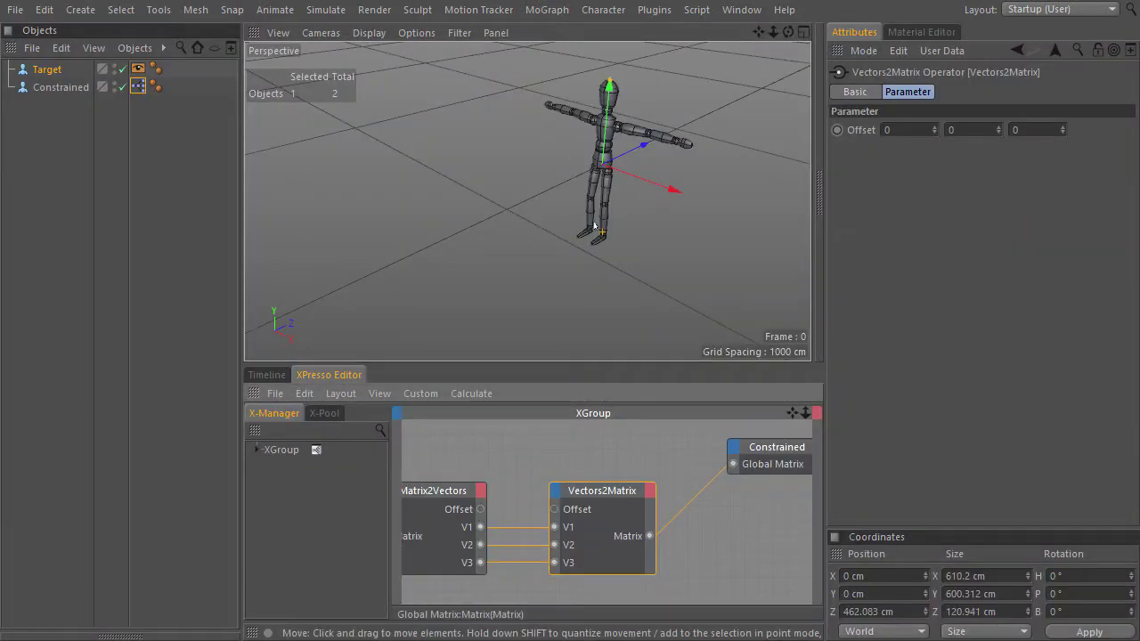
# Reframe the views and rotate the Target figure to H 24.651° to test the rig.
pyautogui.keyDown('alt'); pyautogui.moveTo(544, 235); pyautogui.dragTo(518, 243); pyautogui.keyUp('alt')
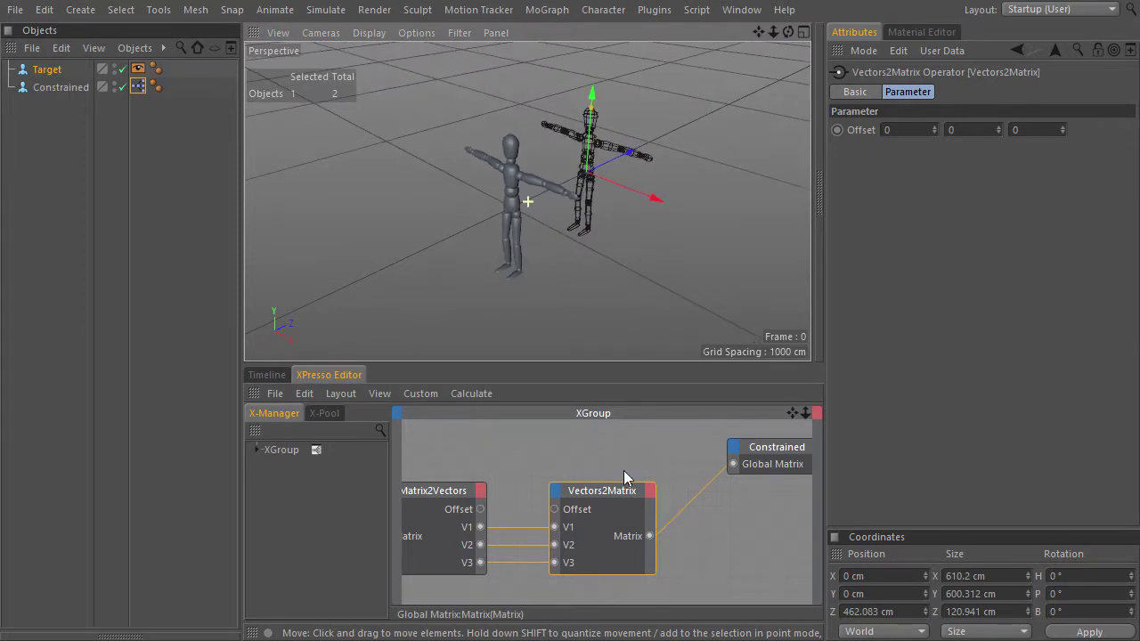
pyautogui.keyDown('alt'); pyautogui.moveTo(584, 458); pyautogui.dragTo(485, 468, button='right'); pyautogui.keyUp('alt')
pyautogui.keyDown('alt'); pyautogui.moveTo(486, 468); pyautogui.dragTo(543, 473, button='middle'); pyautogui.keyUp('alt')
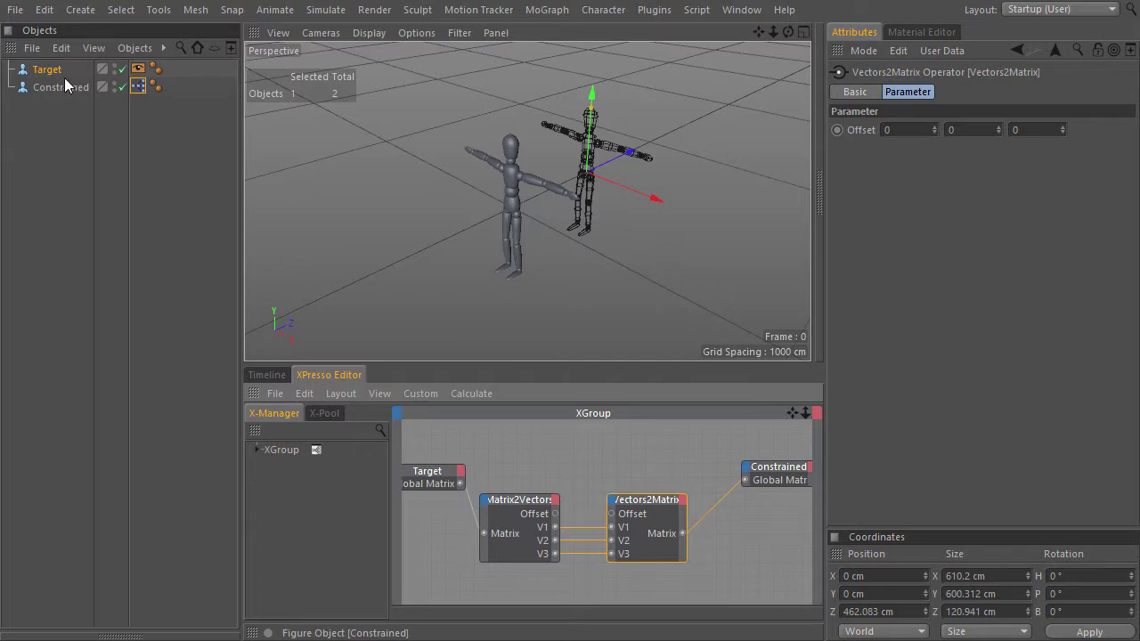
pyautogui.press('r')
pyautogui.moveTo(615, 178); pyautogui.dragTo(645, 204)
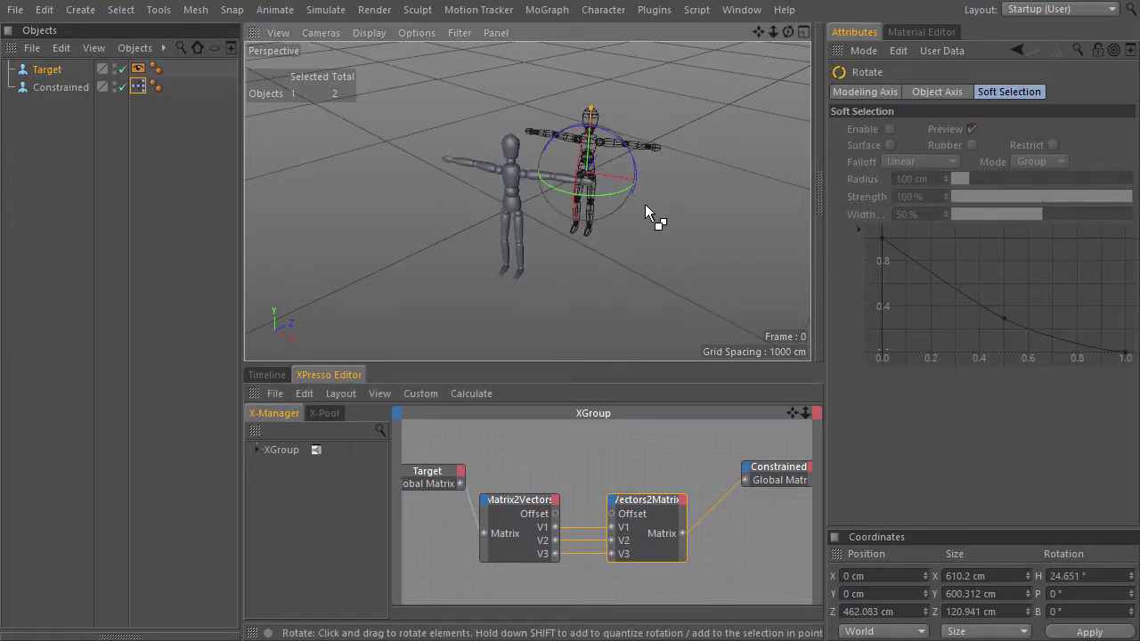
# Undo the test rotation, then test scaling and moving the figures, undoing each change.
pyautogui.hotkey('ctrl', 'z')
pyautogui.press('t')
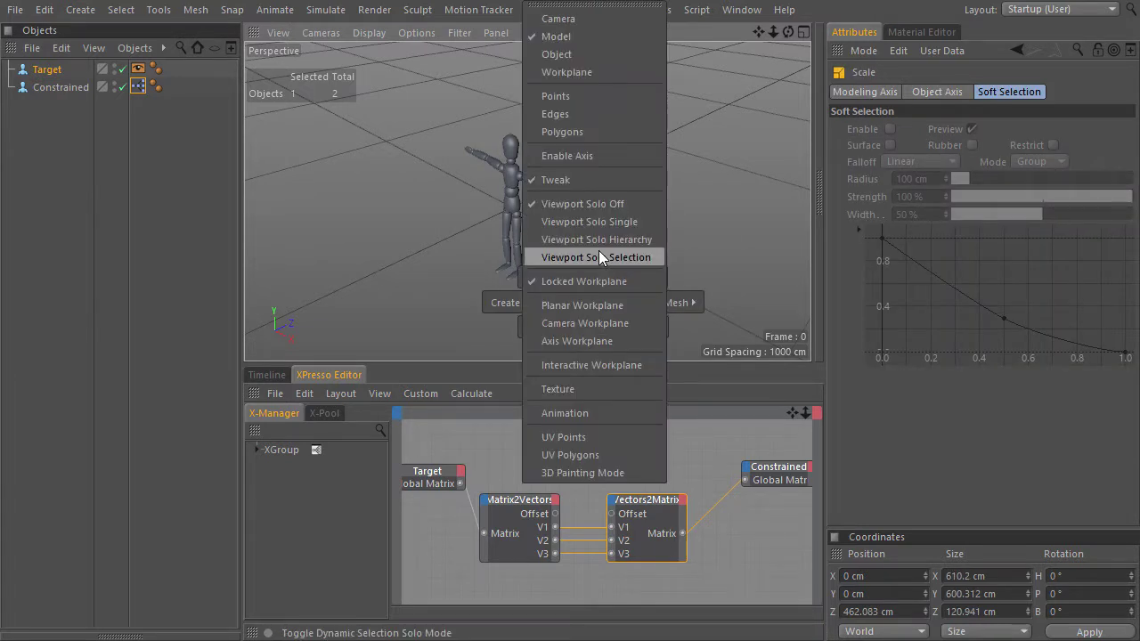
pyautogui.click(595, 59)
pyautogui.moveTo(595, 59); pyautogui.dragTo(878, 219)
pyautogui.hotkey('ctrl', 'z')
pyautogui.press('e')
pyautogui.moveTo(639, 141); pyautogui.dragTo(695, 193)
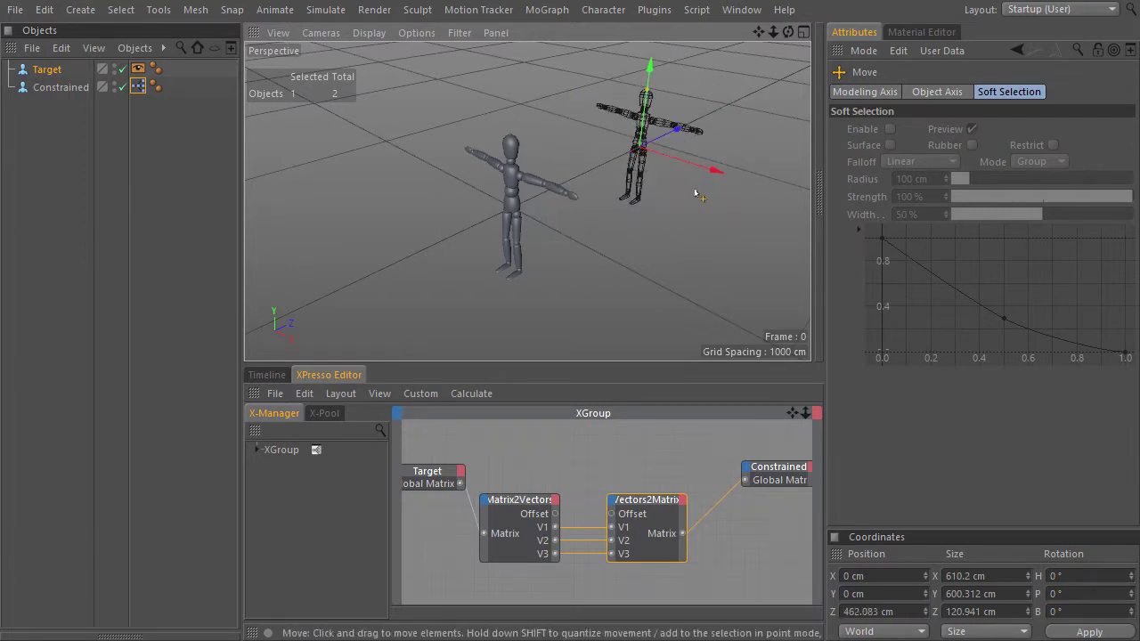
pyautogui.hotkey('ctrl', 'z')
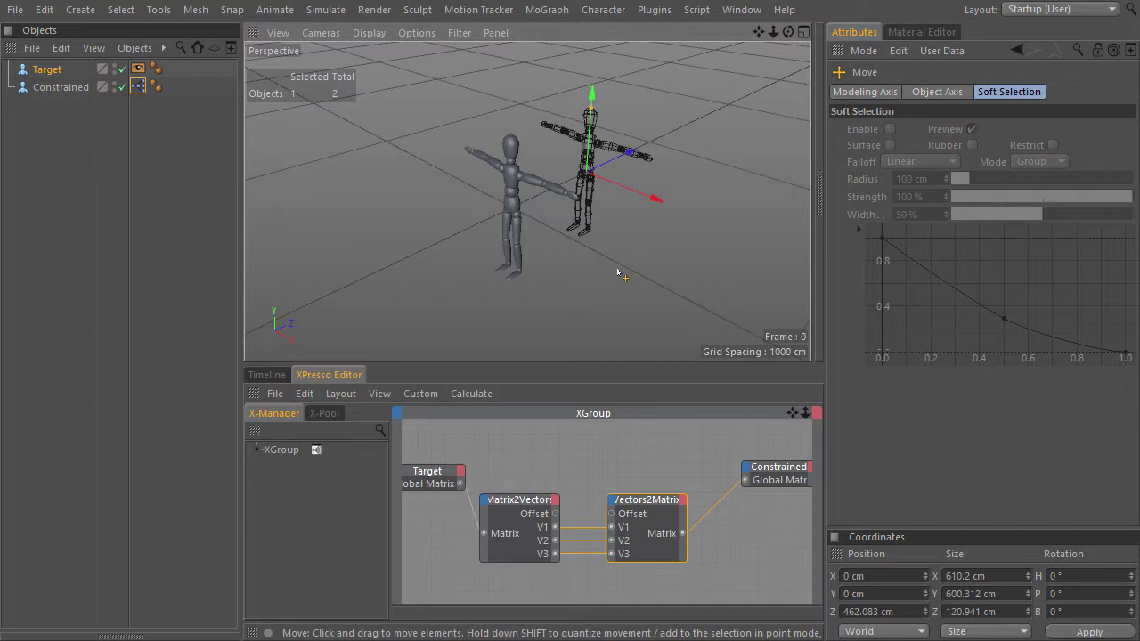
# In the maximised XPresso Editor, shift the Target and Matrix2Vectors nodes left together.
pyautogui.click(557, 449)
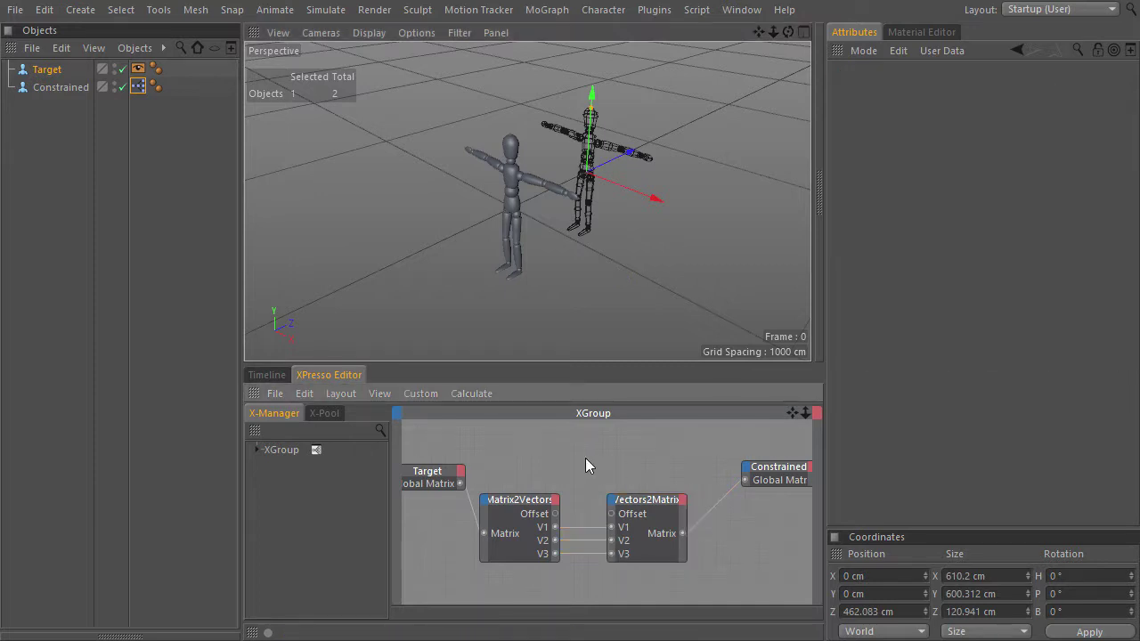
pyautogui.hotkey('ctrl', 'Tab')
pyautogui.moveTo(481, 273); pyautogui.dragTo(617, 415)
pyautogui.moveTo(626, 336); pyautogui.dragTo(528, 339)
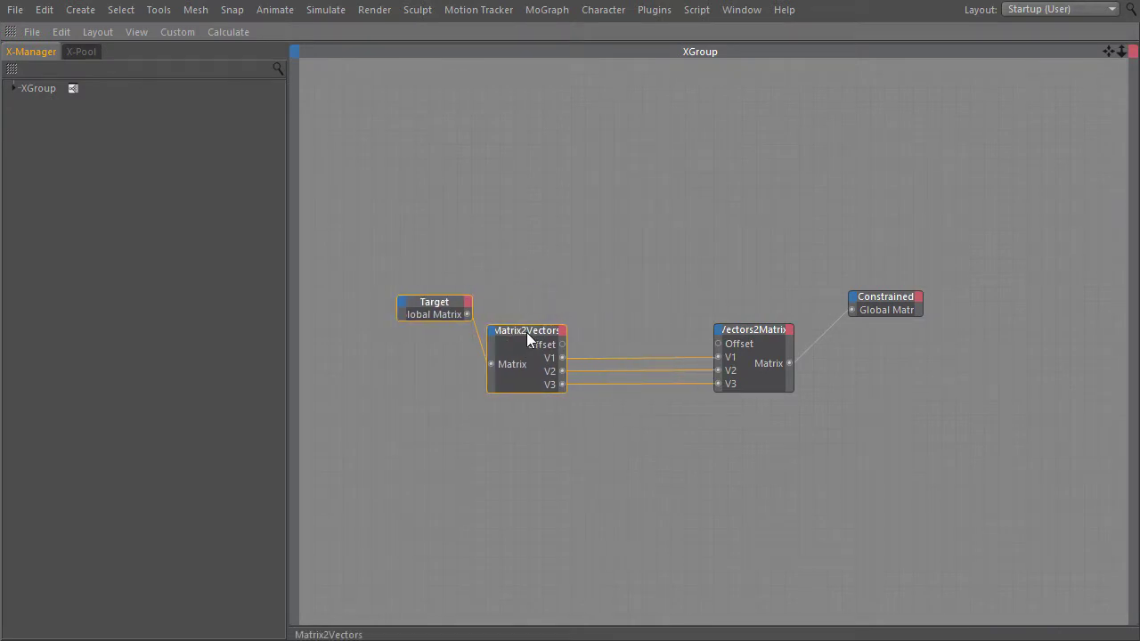
# Add a second Constrained node to the XPresso graph with a Global Matrix output.
pyautogui.hotkey('ctrl', 'Tab')
pyautogui.moveTo(515, 462); pyautogui.dragTo(691, 489, button='middle')
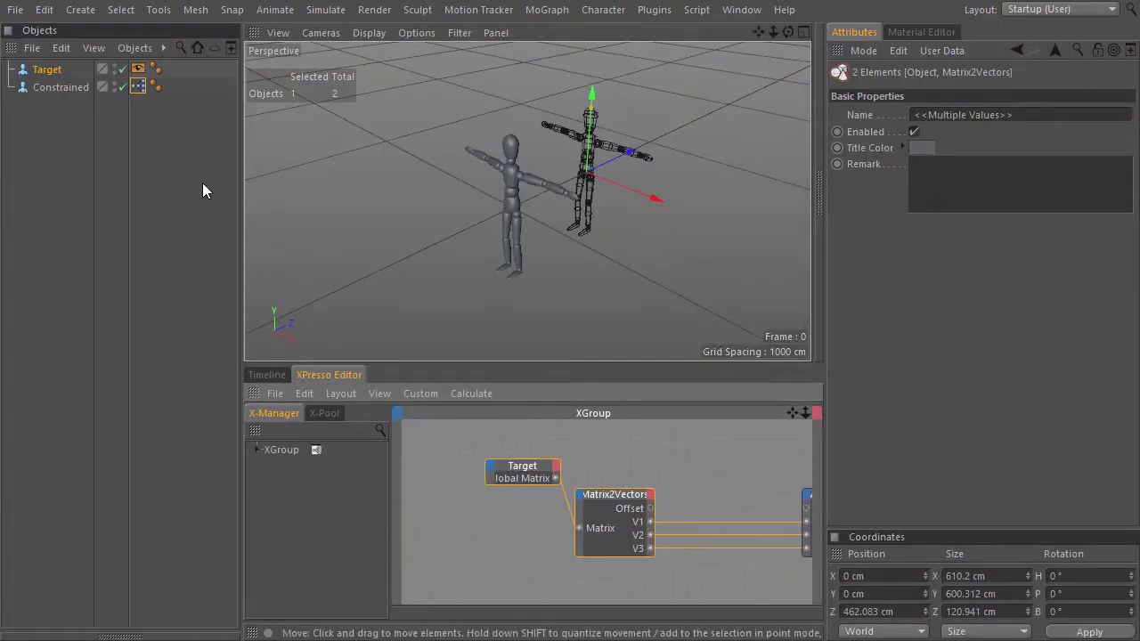
pyautogui.moveTo(44, 89); pyautogui.dragTo(517, 581)
pyautogui.hotkey('ctrl', 'Tab')
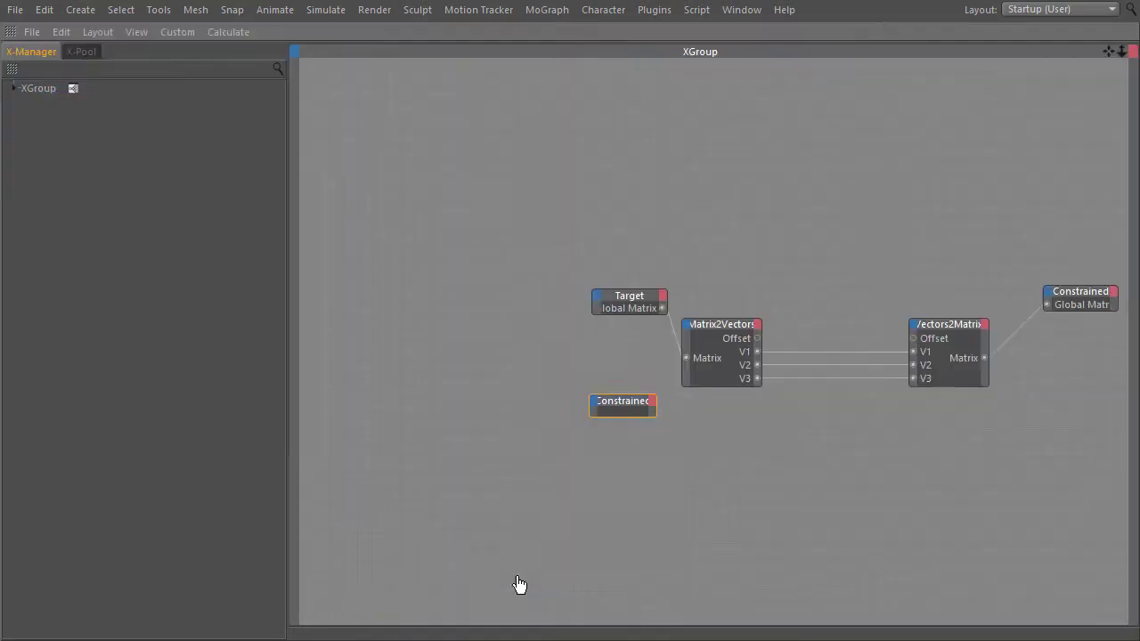
pyautogui.click(519, 354)
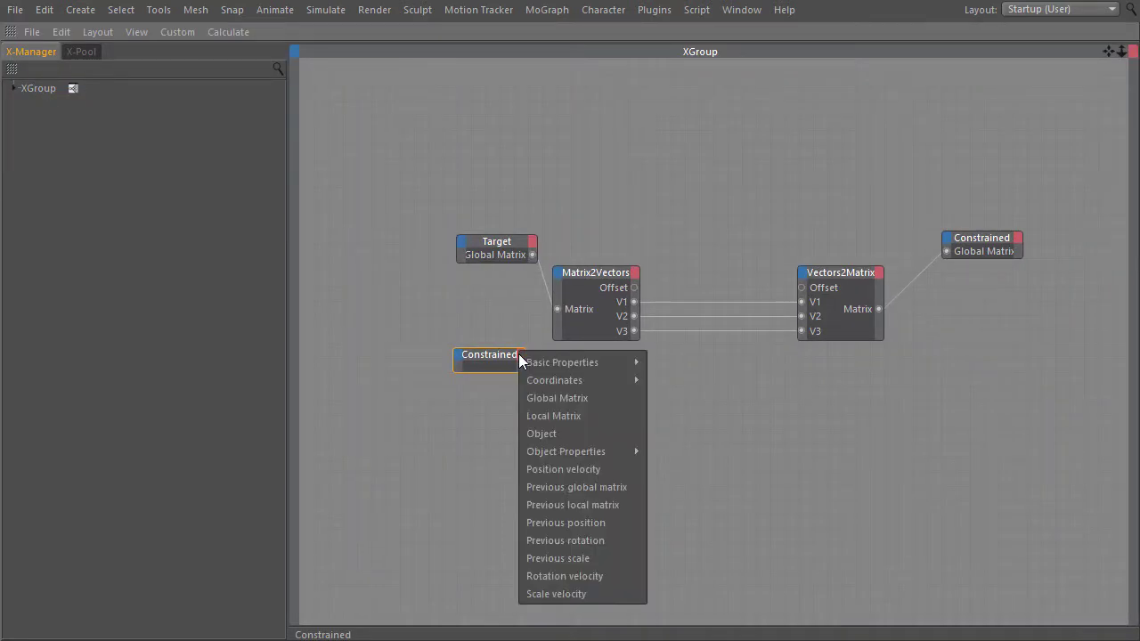
pyautogui.click(570, 398)
# Duplicate Matrix2Vectors and wire Constrained's Global Matrix into the copy.
pyautogui.rightClick(491, 359)
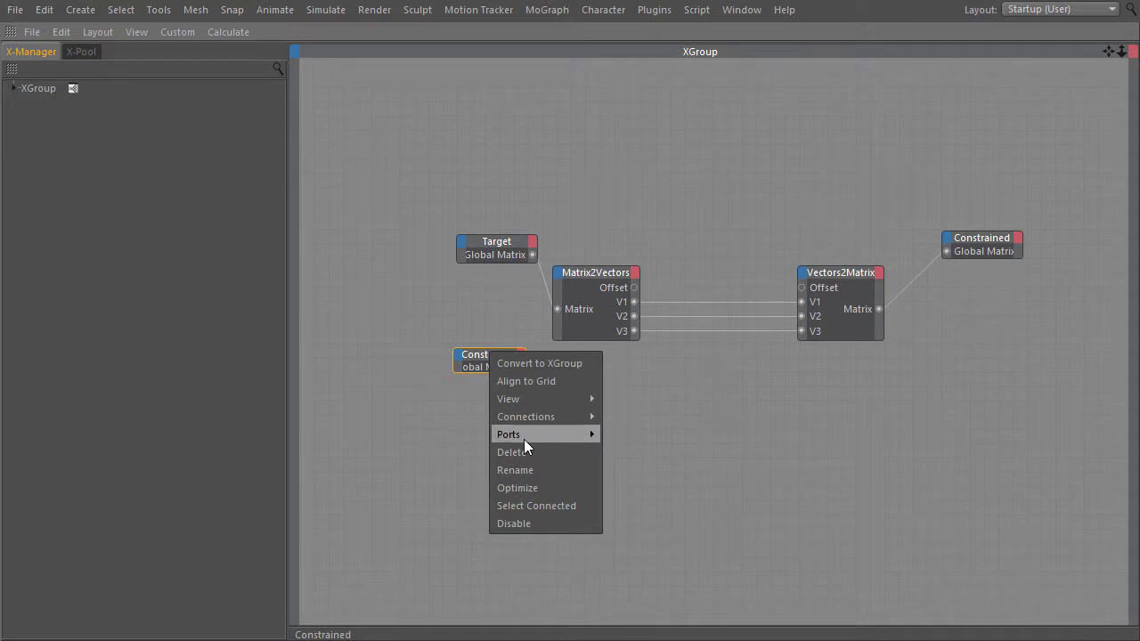
pyautogui.click(531, 486)
pyautogui.click(592, 276)
pyautogui.keyDown('ctrl'); pyautogui.moveTo(591, 277); pyautogui.dragTo(560, 406); pyautogui.keyUp('ctrl')
pyautogui.moveTo(501, 364); pyautogui.dragTo(493, 401)
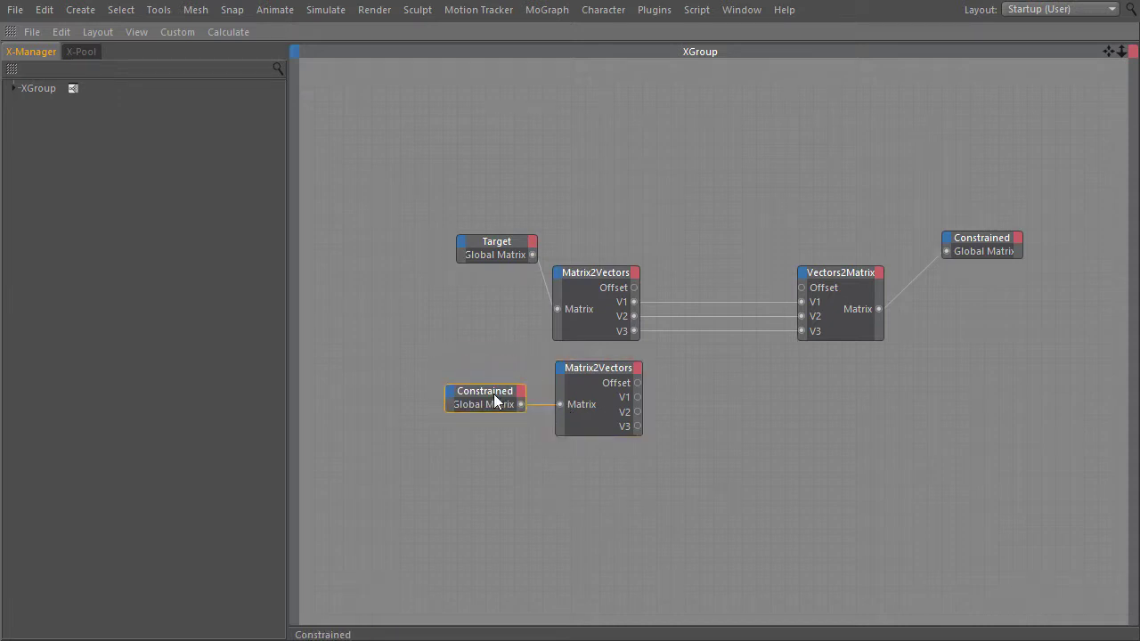
# Add a Math node set to Vector data type and the Subtract function.
pyautogui.rightClick(718, 373)
pyautogui.moveTo(767, 383)
pyautogui.moveTo(837, 384)
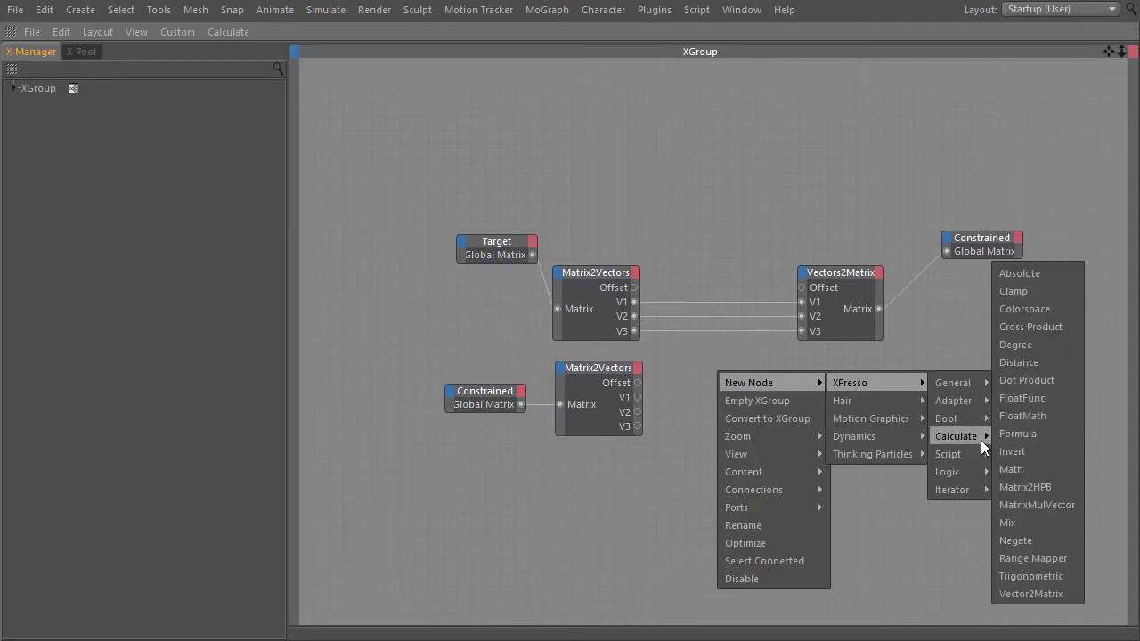
pyautogui.moveTo(980, 437)
pyautogui.click(1038, 468)
pyautogui.moveTo(714, 351); pyautogui.dragTo(726, 353)
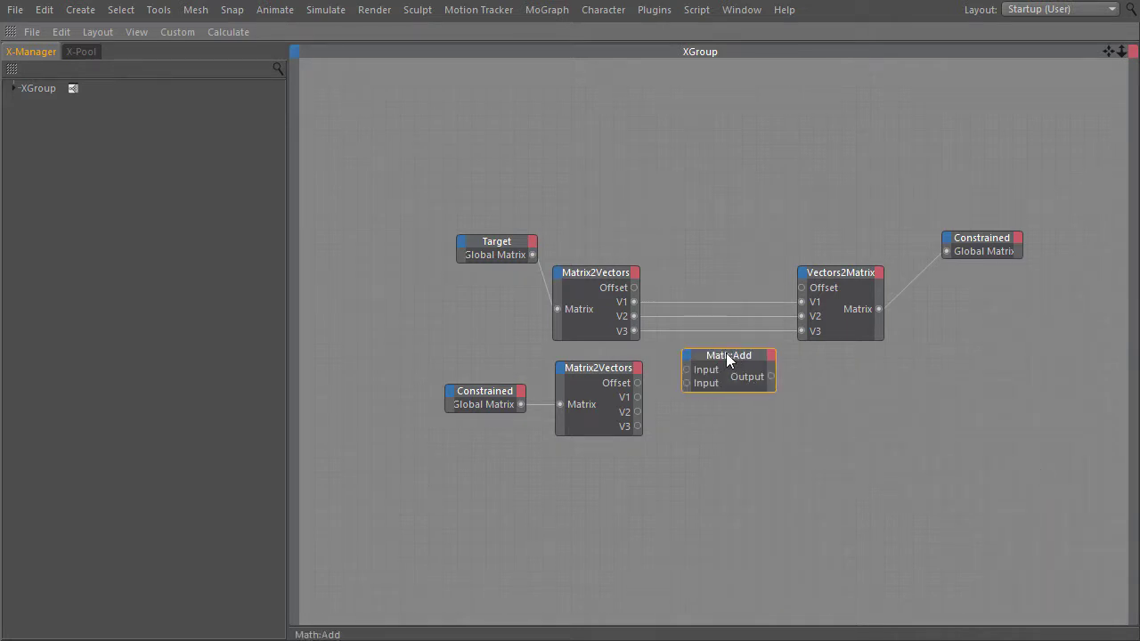
pyautogui.hotkey('shift', 'F5')
pyautogui.click(726, 355)
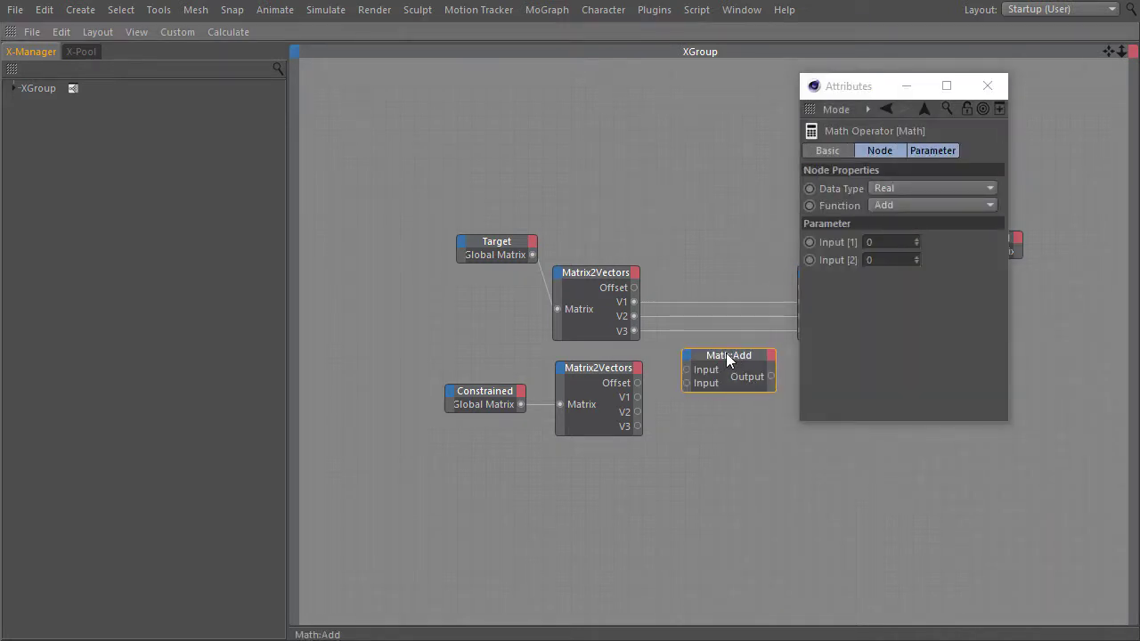
pyautogui.click(904, 188)
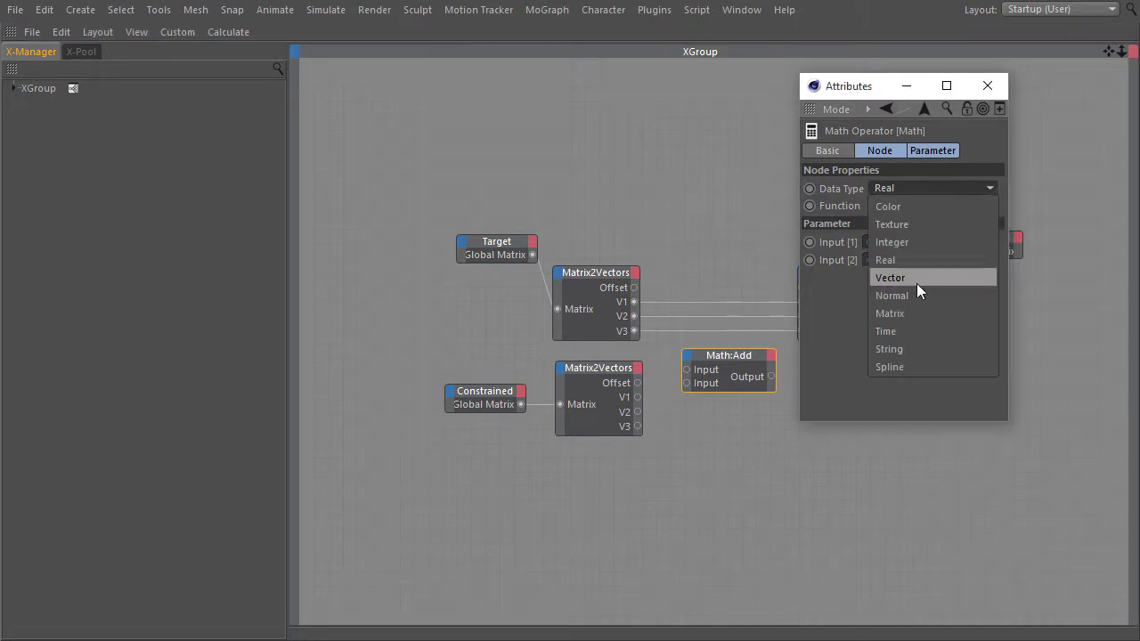
pyautogui.click(916, 280)
pyautogui.click(909, 204)
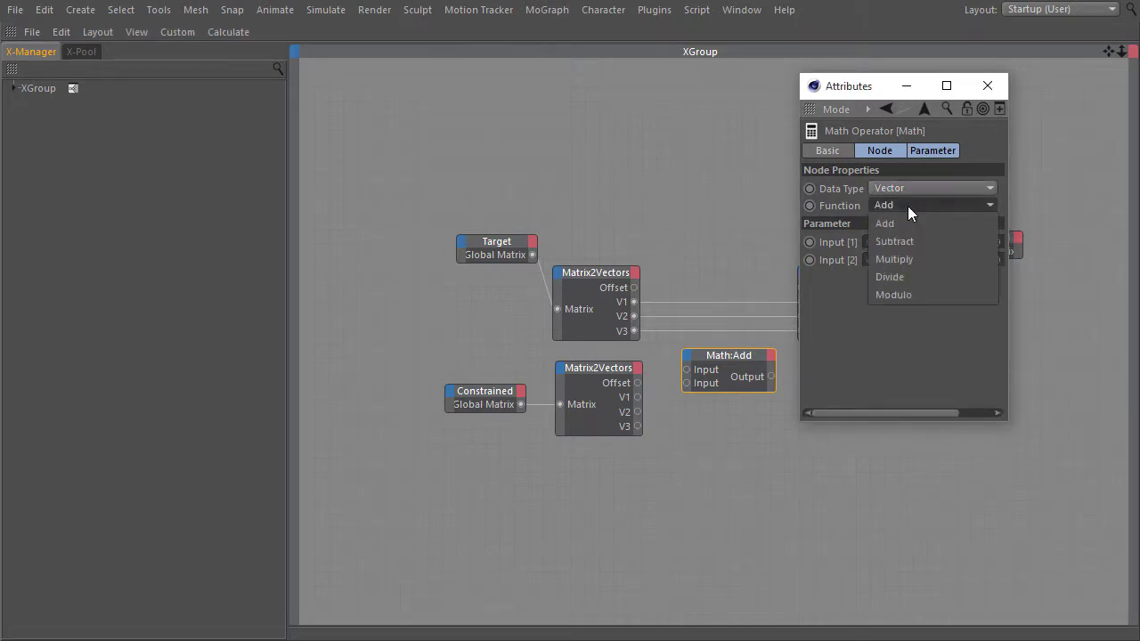
pyautogui.click(912, 242)
pyautogui.click(987, 85)
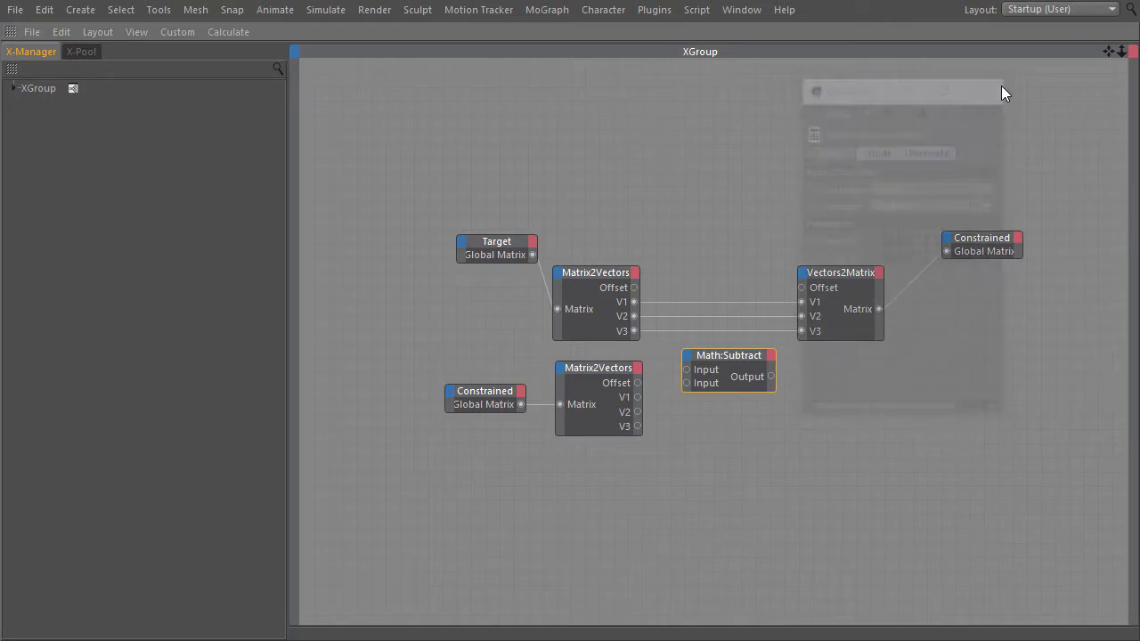
# Wire both Matrix2Vectors Offset outputs into Math:Subtract and shift the five nodes left.
pyautogui.moveTo(634, 288); pyautogui.dragTo(687, 376)
pyautogui.moveTo(394, 180); pyautogui.dragTo(722, 475)
pyautogui.moveTo(720, 354); pyautogui.dragTo(616, 355)
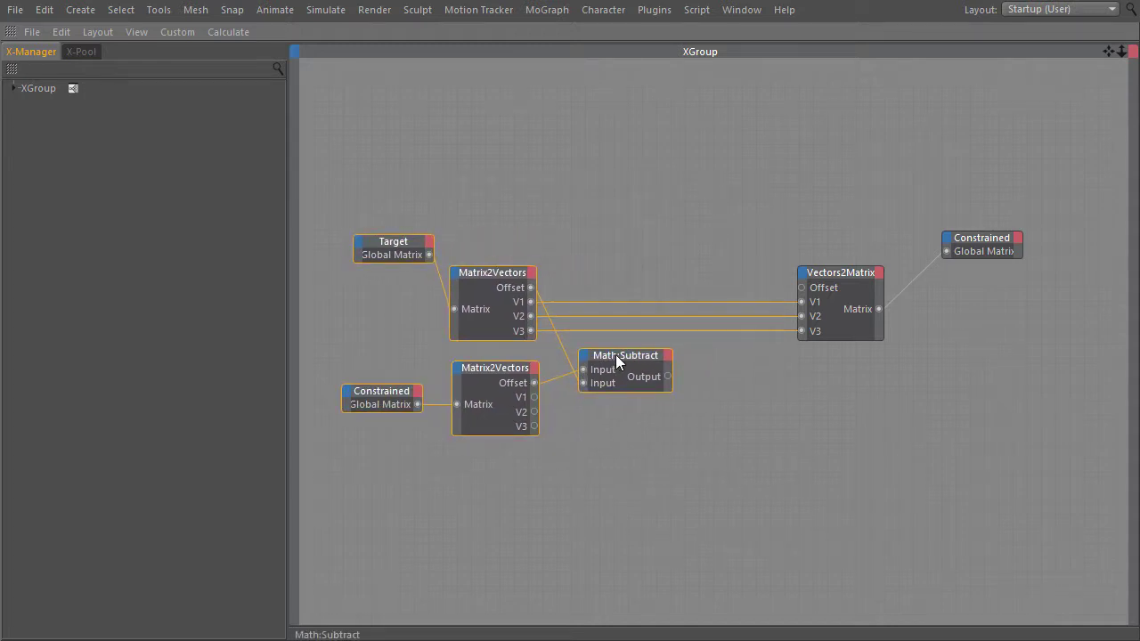
# Add a General > Constant node to the XPresso graph.
pyautogui.rightClick(714, 380)
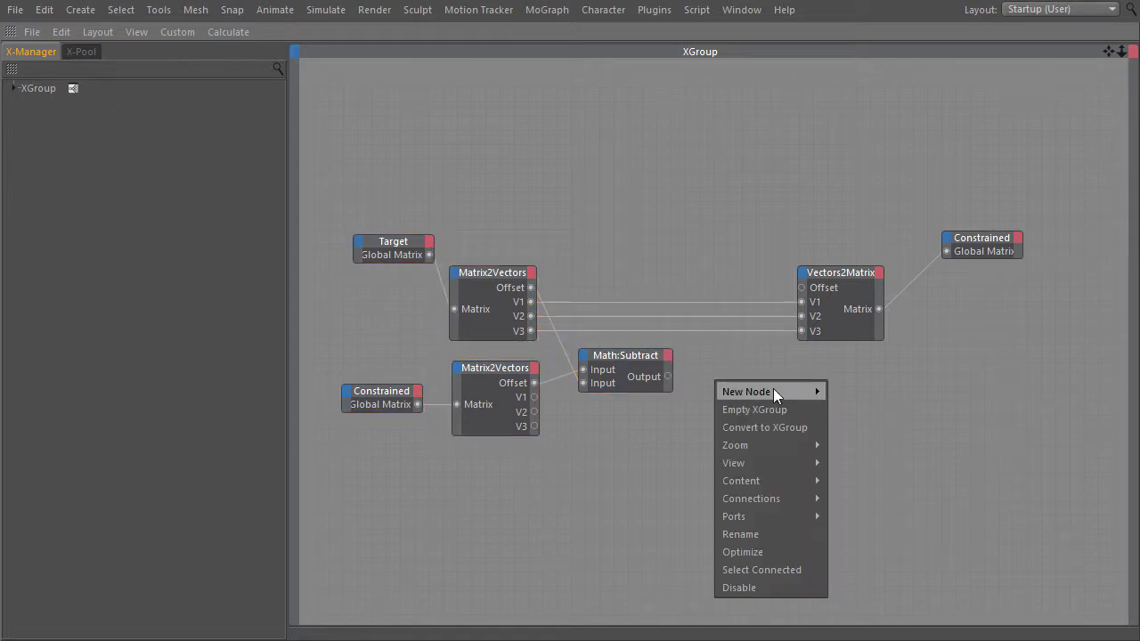
pyautogui.moveTo(773, 392)
pyautogui.moveTo(891, 392)
pyautogui.moveTo(968, 392)
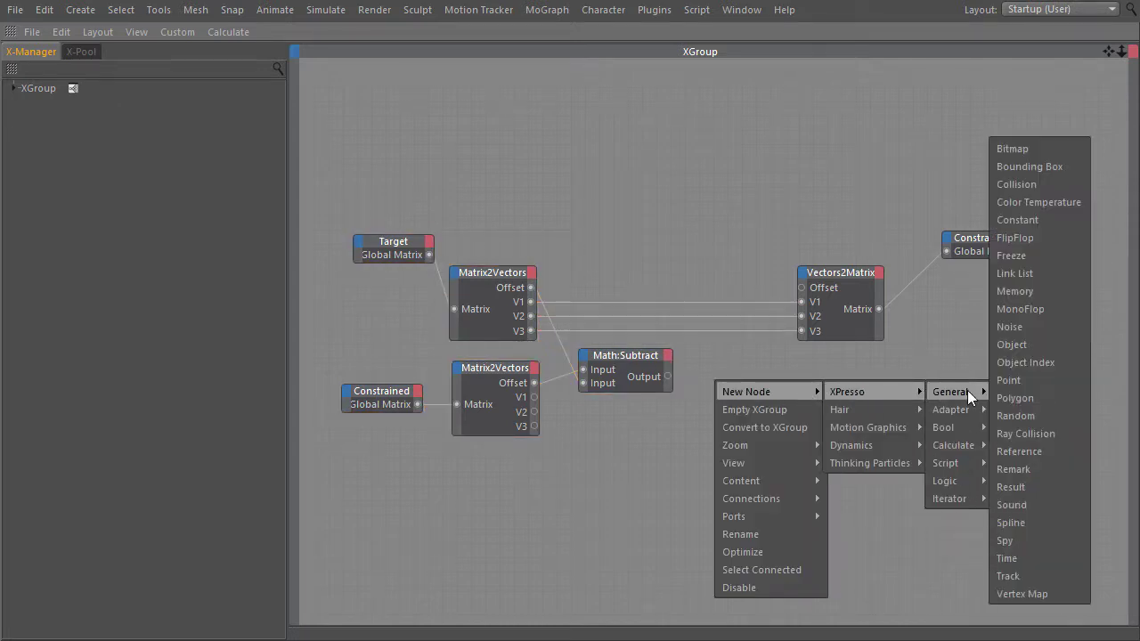
pyautogui.click(1058, 220)
pyautogui.moveTo(707, 378); pyautogui.dragTo(719, 408)
# Set the Constant's data type to Vector and drop an object node referencing it.
pyautogui.doubleClick(719, 408)
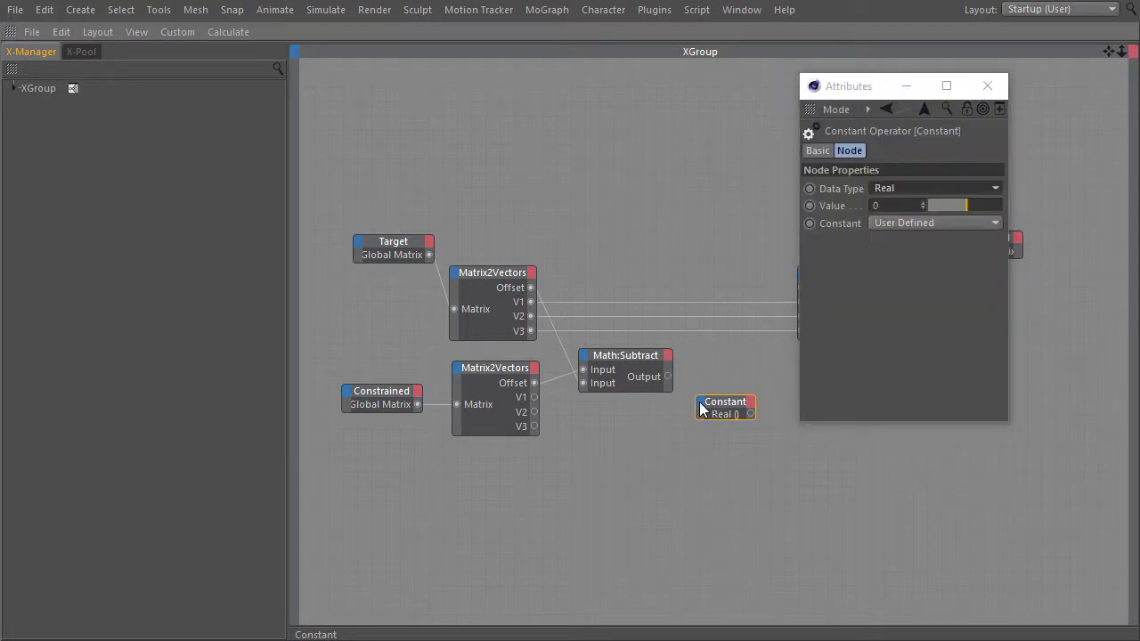
pyautogui.moveTo(790, 461); pyautogui.dragTo(725, 426)
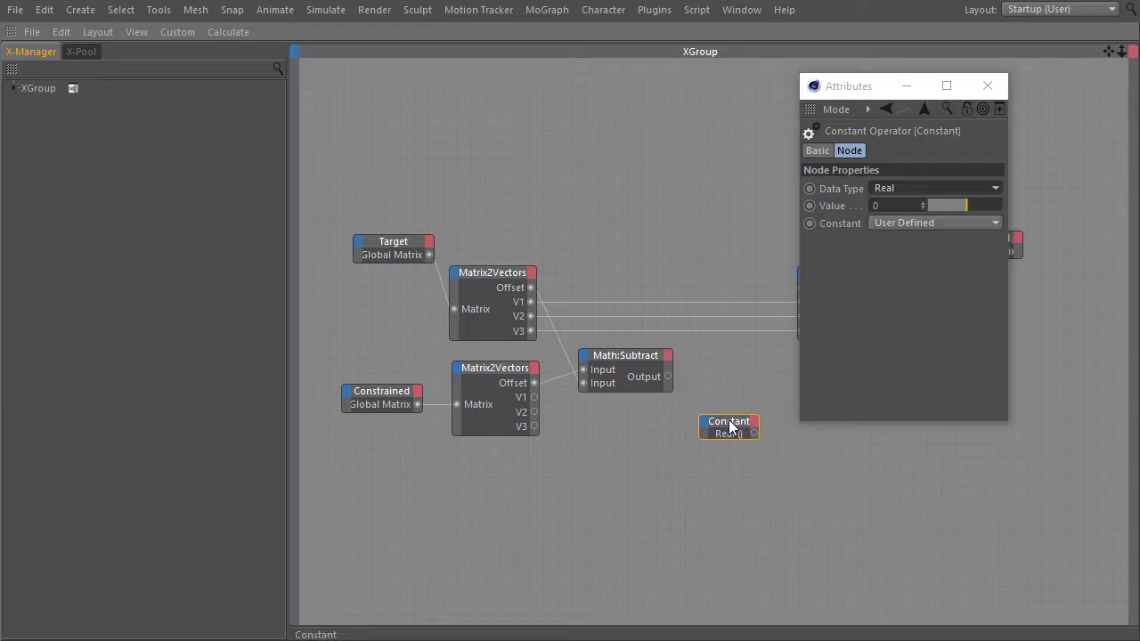
pyautogui.click(901, 188)
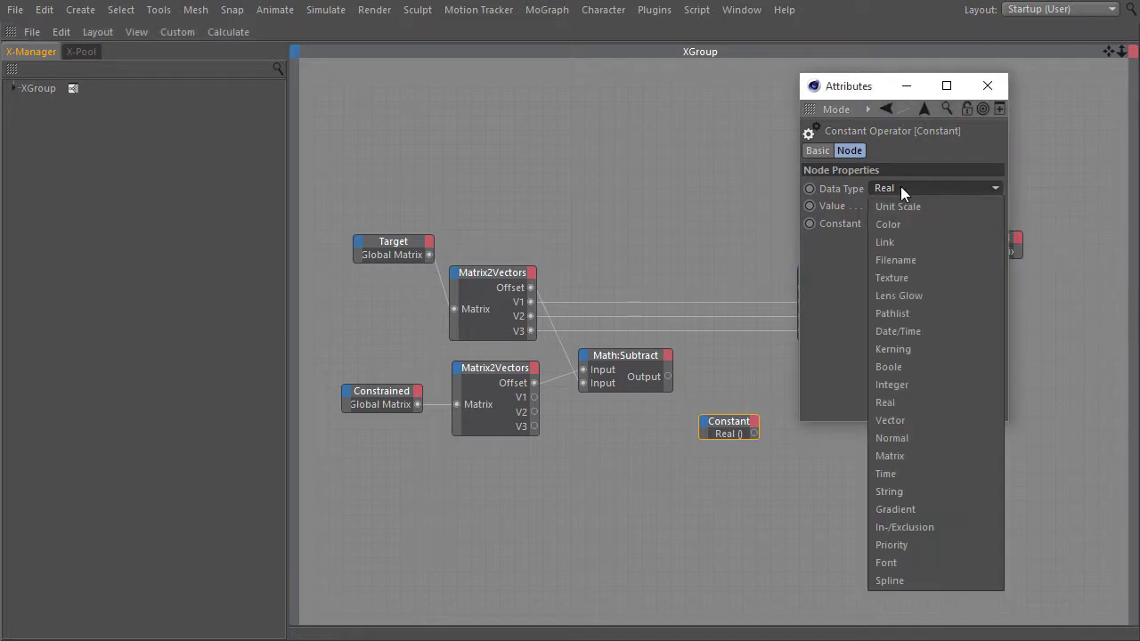
pyautogui.click(916, 420)
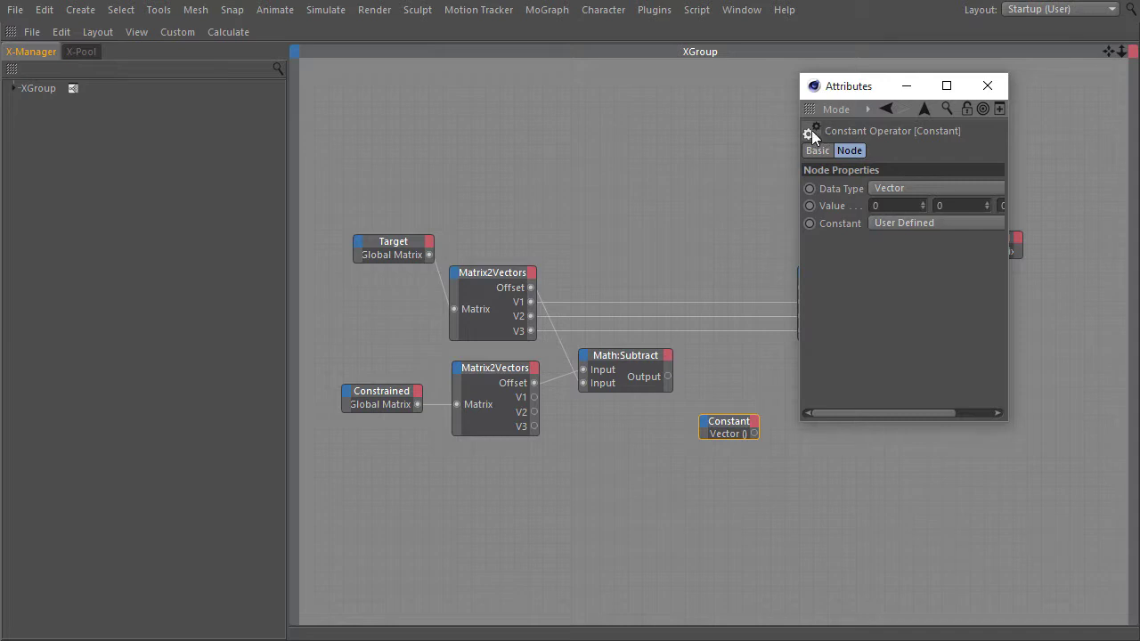
pyautogui.click(726, 392)
pyautogui.moveTo(721, 389); pyautogui.dragTo(724, 392)
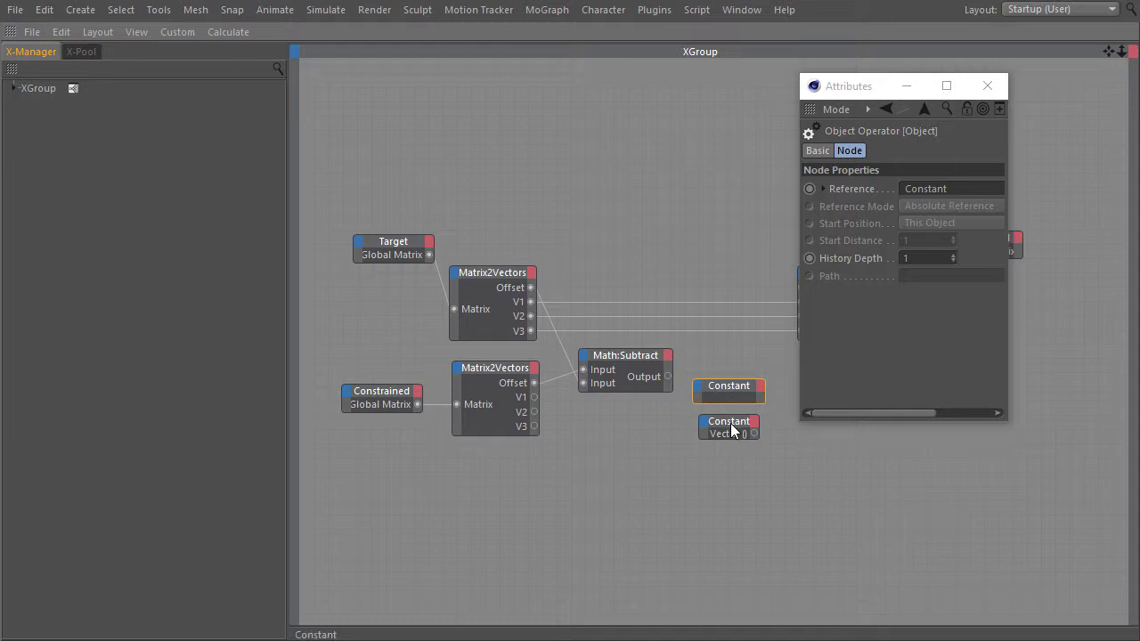
# Give the Constant reference node a Value input, wire Math:Subtract's Output into it, and restore the layout.
pyautogui.click(698, 392)
pyautogui.moveTo(712, 413)
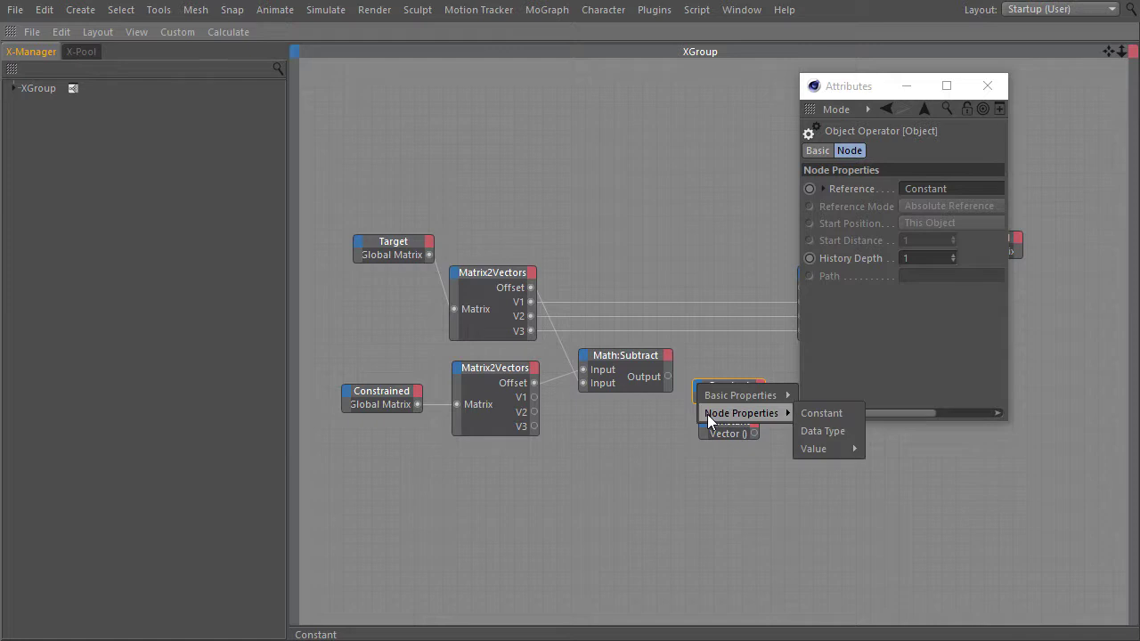
pyautogui.moveTo(829, 448)
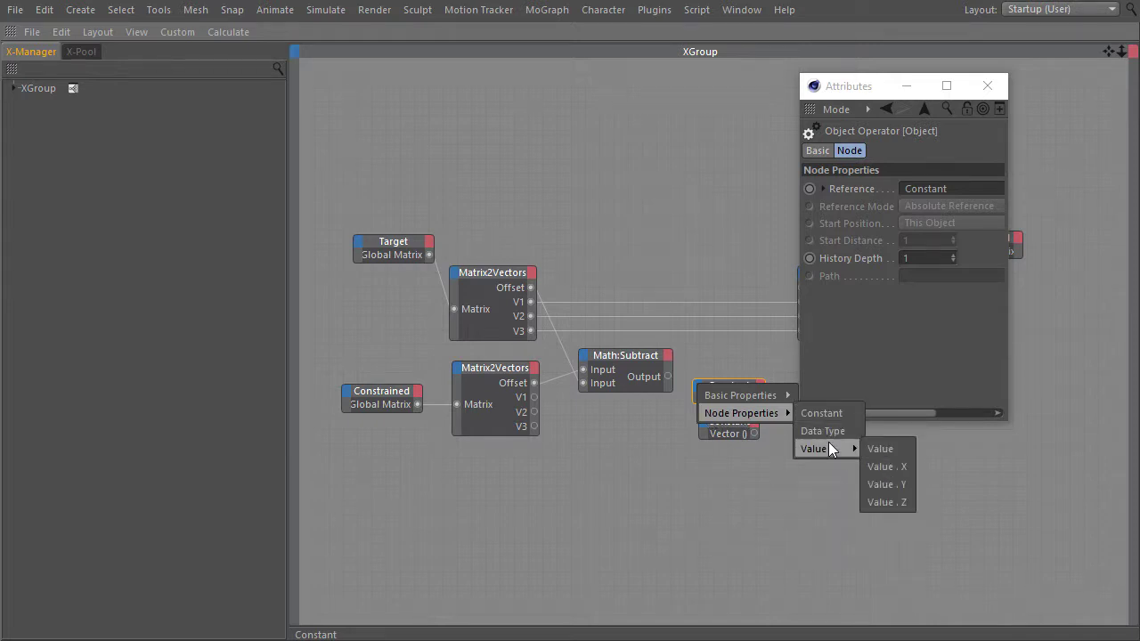
pyautogui.click(897, 448)
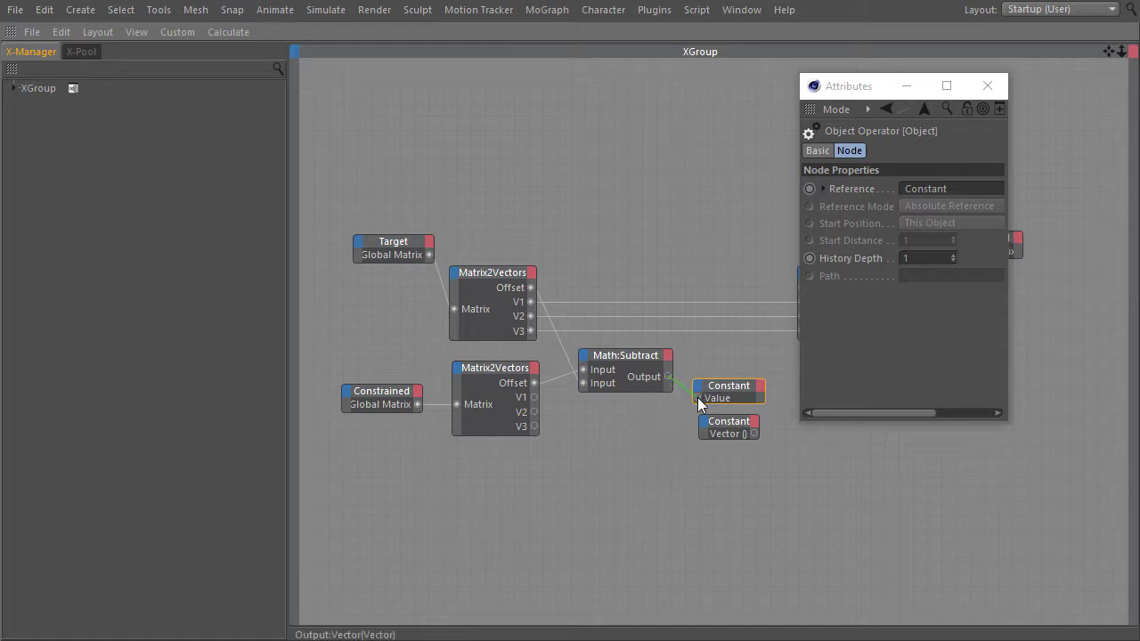
pyautogui.moveTo(697, 397); pyautogui.dragTo(734, 389)
pyautogui.hotkey('ctrl', 'Tab')
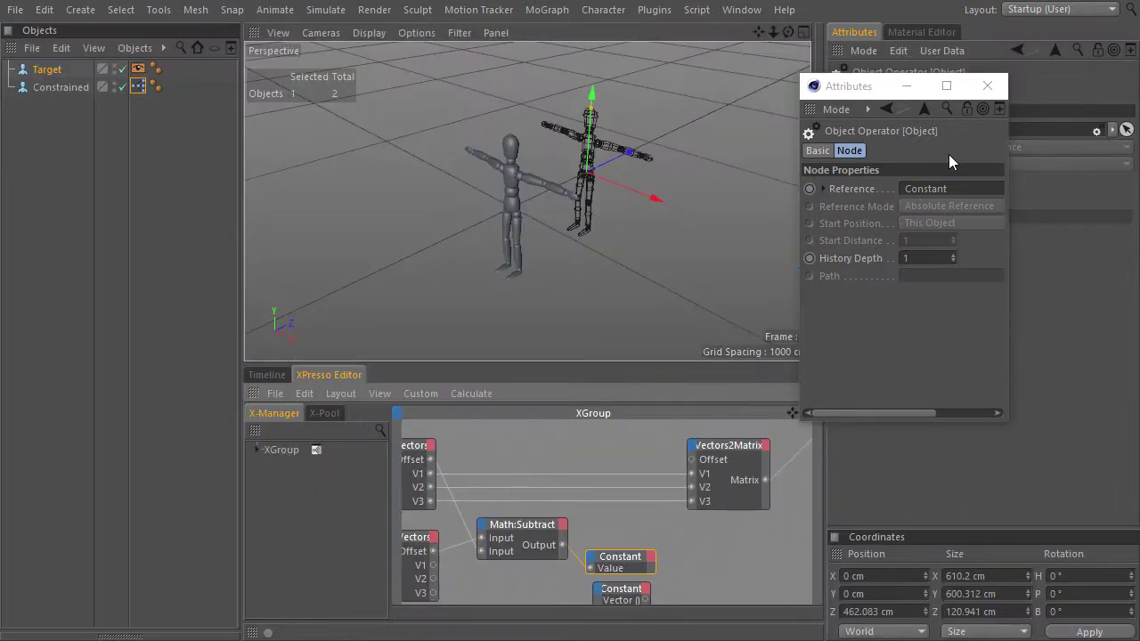
# Remove the unneeded Value port from the Constant reference node.
pyautogui.click(987, 86)
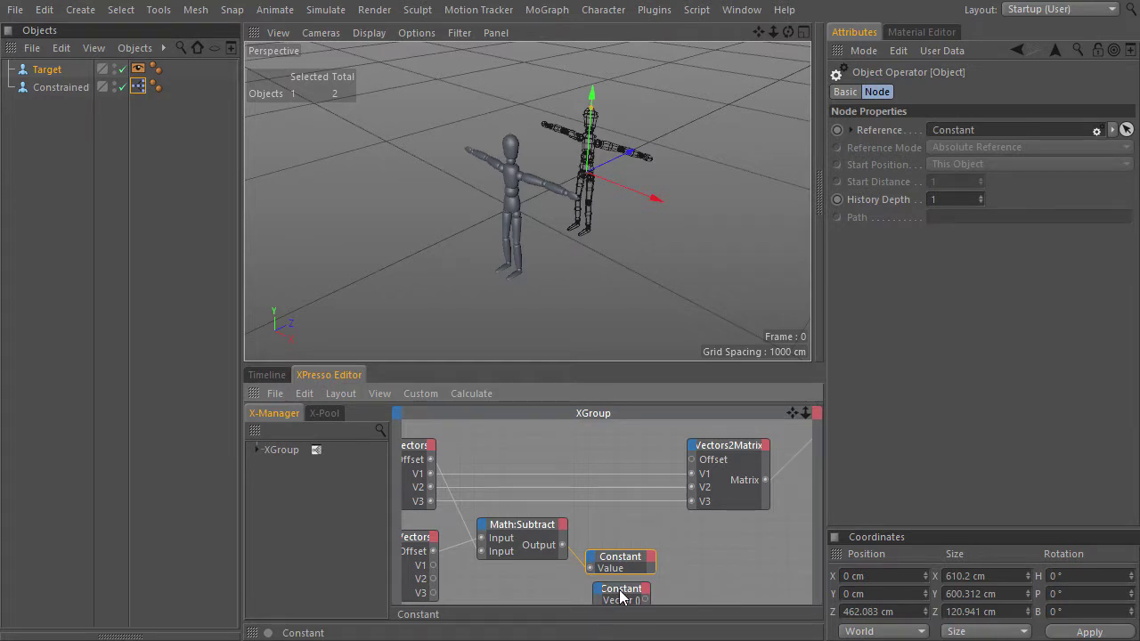
pyautogui.click(621, 593)
pyautogui.moveTo(671, 566); pyautogui.dragTo(684, 520, button='middle')
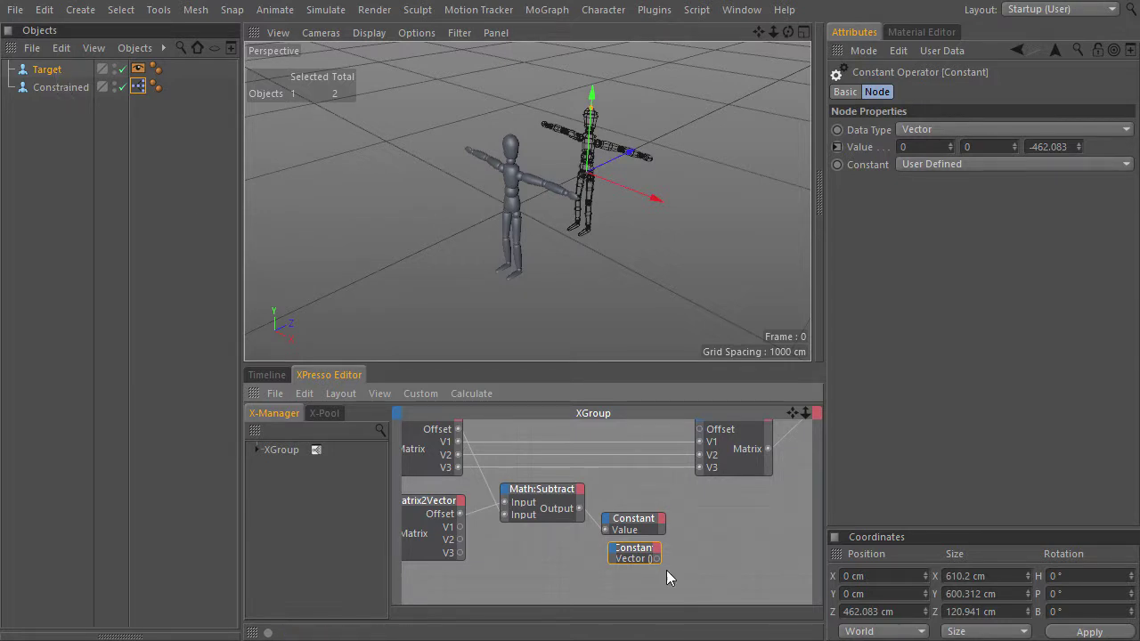
pyautogui.rightClick(605, 531)
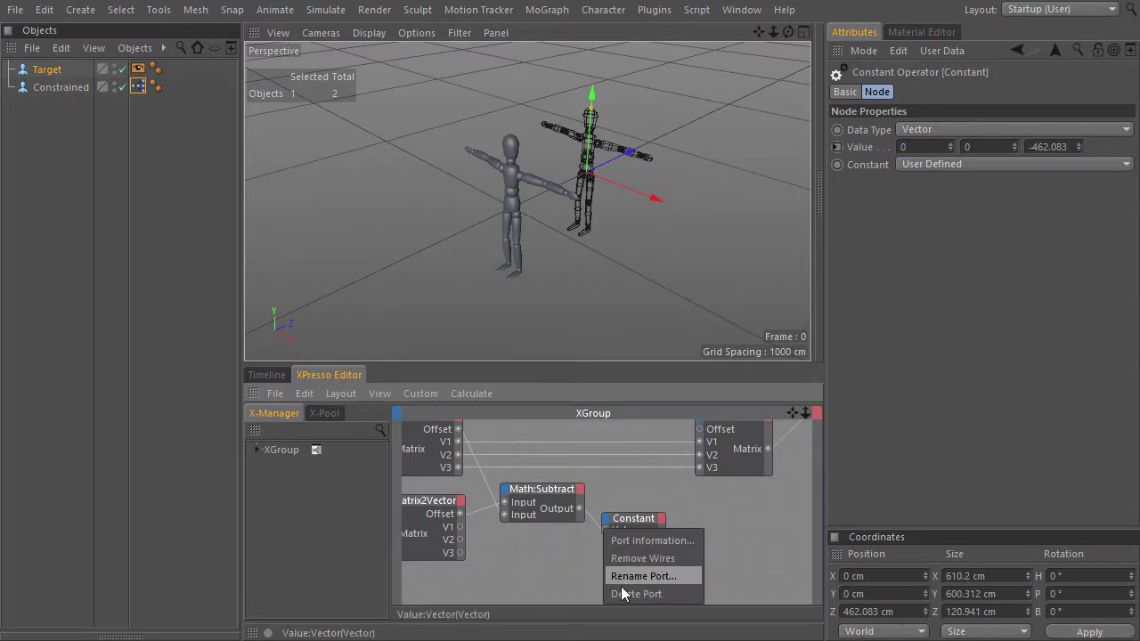
pyautogui.click(621, 592)
# Delete the upper Constant node and wire the vector Constant into Vectors2Matrix's Offset.
pyautogui.click(632, 524)
pyautogui.press('Delete')
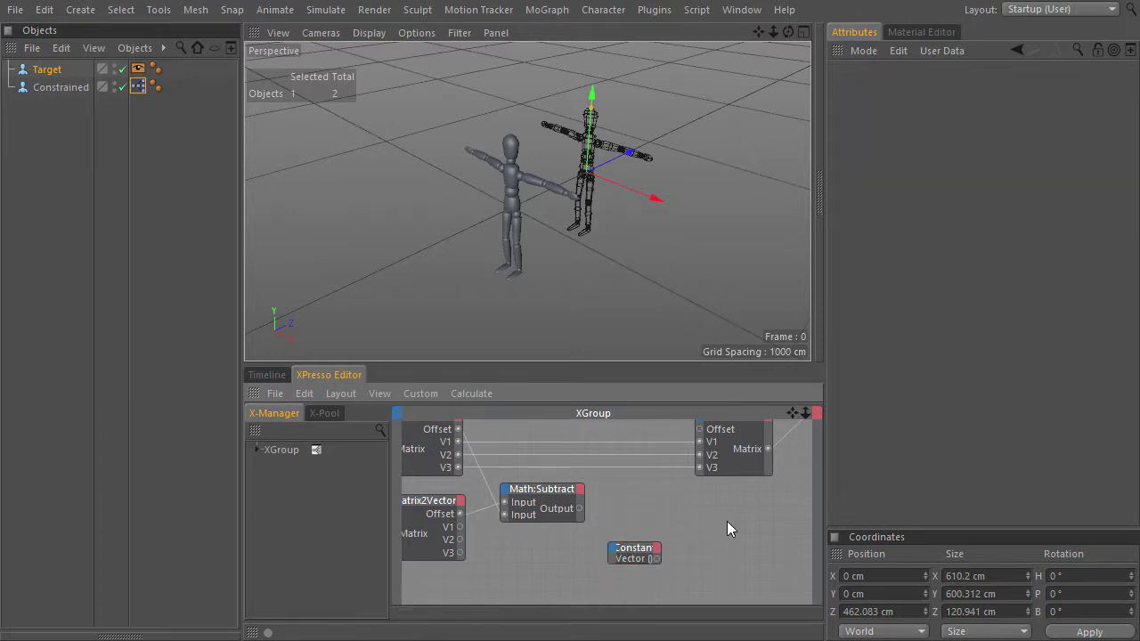
pyautogui.moveTo(616, 575); pyautogui.dragTo(673, 471)
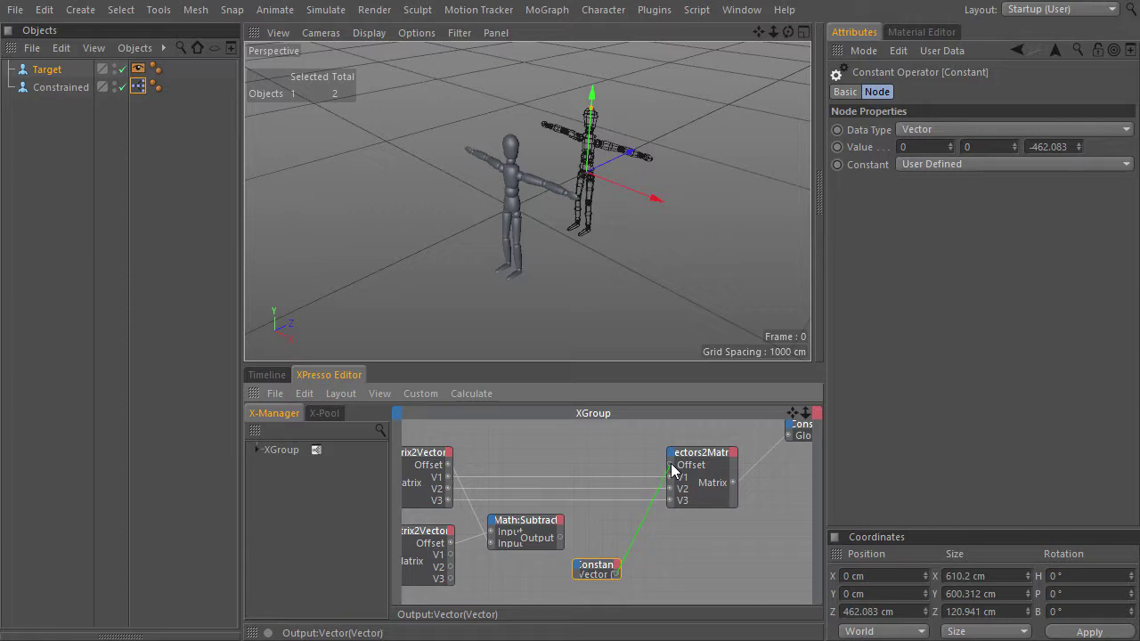
pyautogui.moveTo(673, 470); pyautogui.dragTo(673, 471)
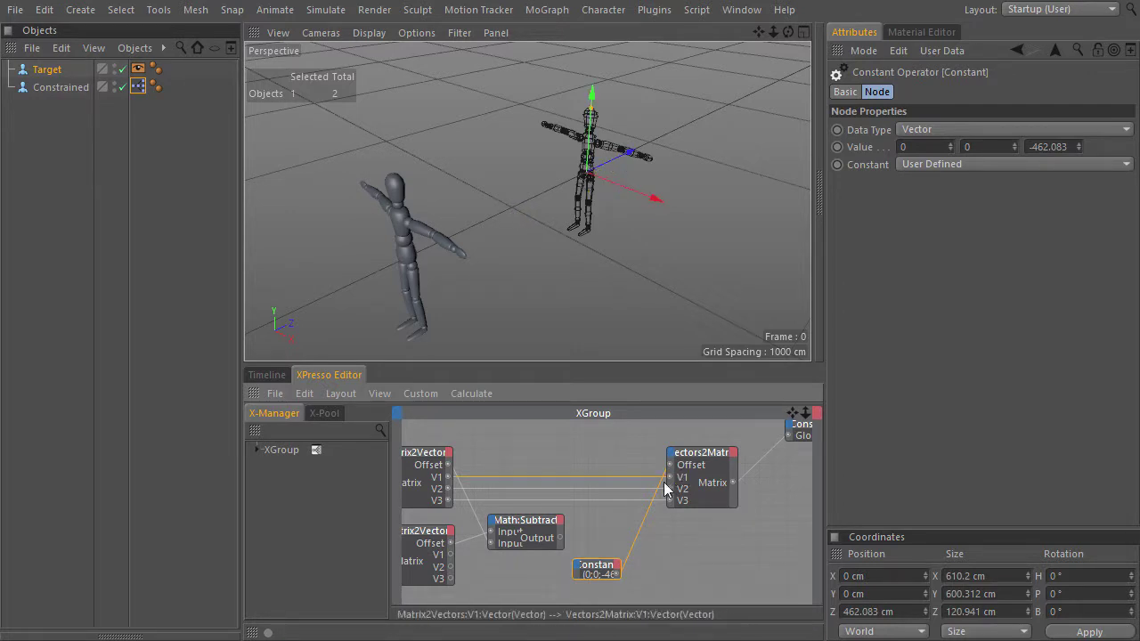
# Add a Calculate > Math node with Vector data type.
pyautogui.rightClick(636, 524)
pyautogui.moveTo(660, 398)
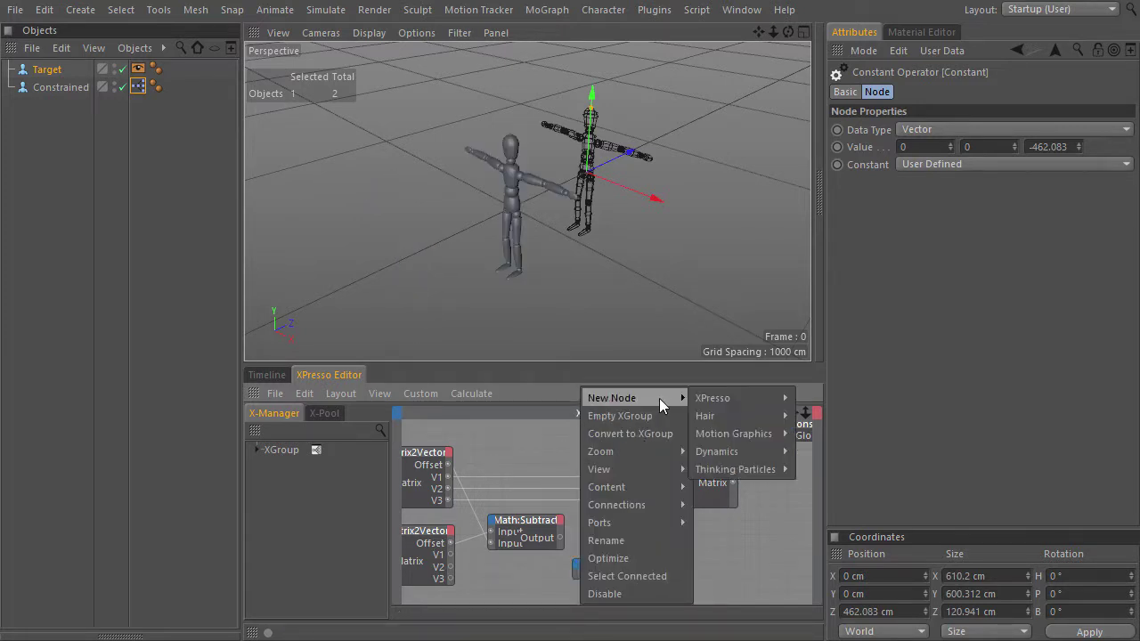
pyautogui.moveTo(749, 398)
pyautogui.moveTo(838, 454)
pyautogui.click(899, 475)
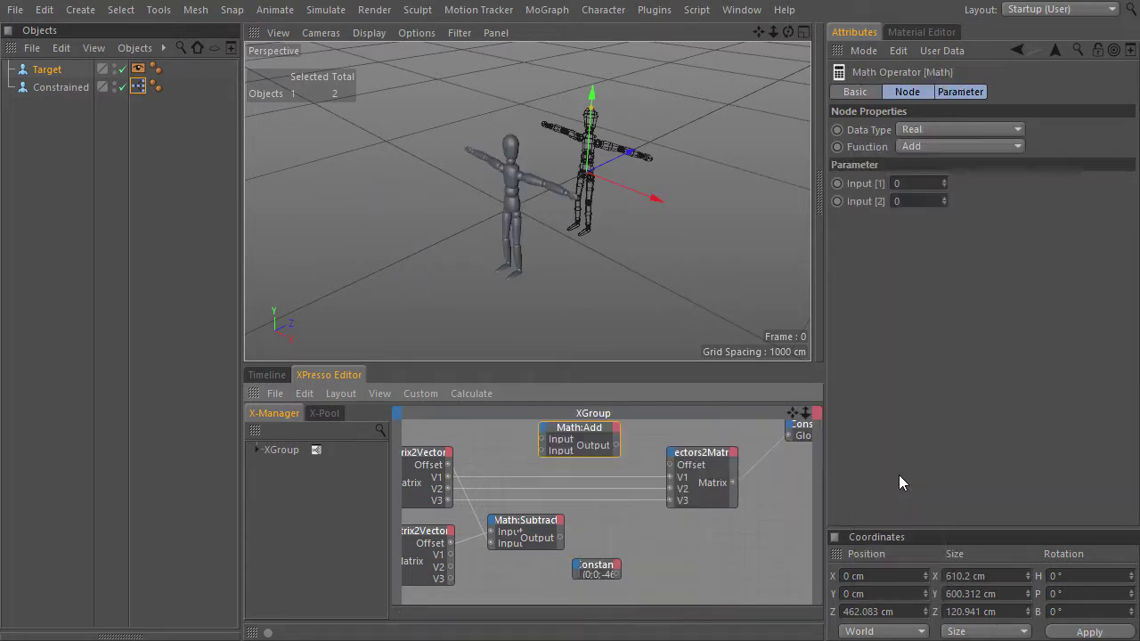
pyautogui.click(954, 130)
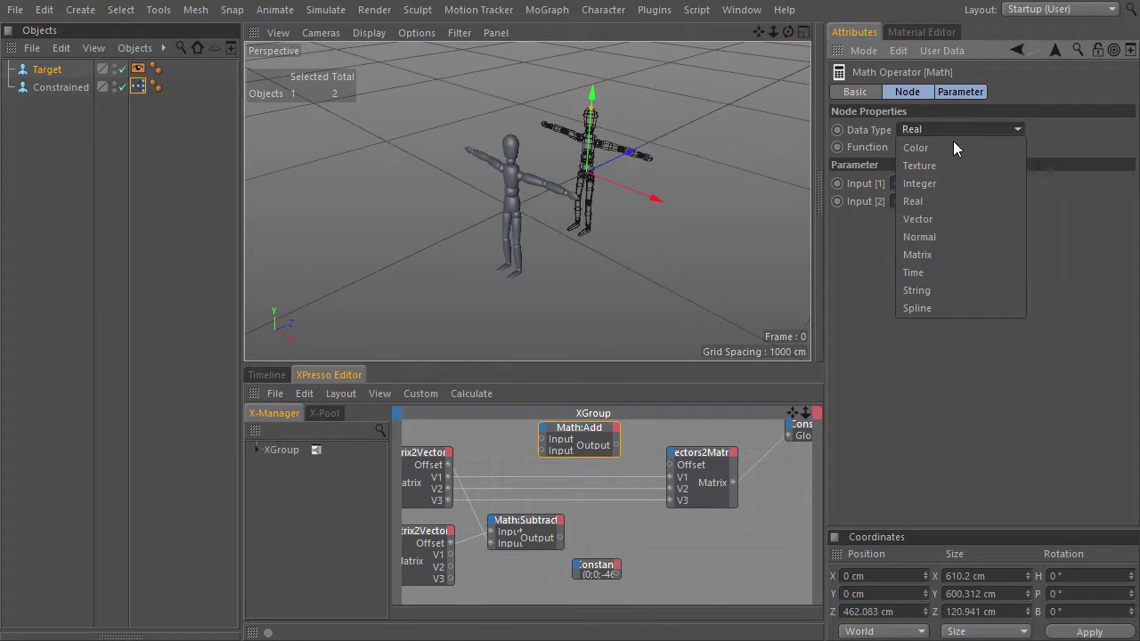
pyautogui.click(950, 222)
# Sum the Null's Offset and the Constant in Math:Add, feed Vectors2Matrix Offset, and test-move Target.
pyautogui.moveTo(450, 464); pyautogui.dragTo(603, 450)
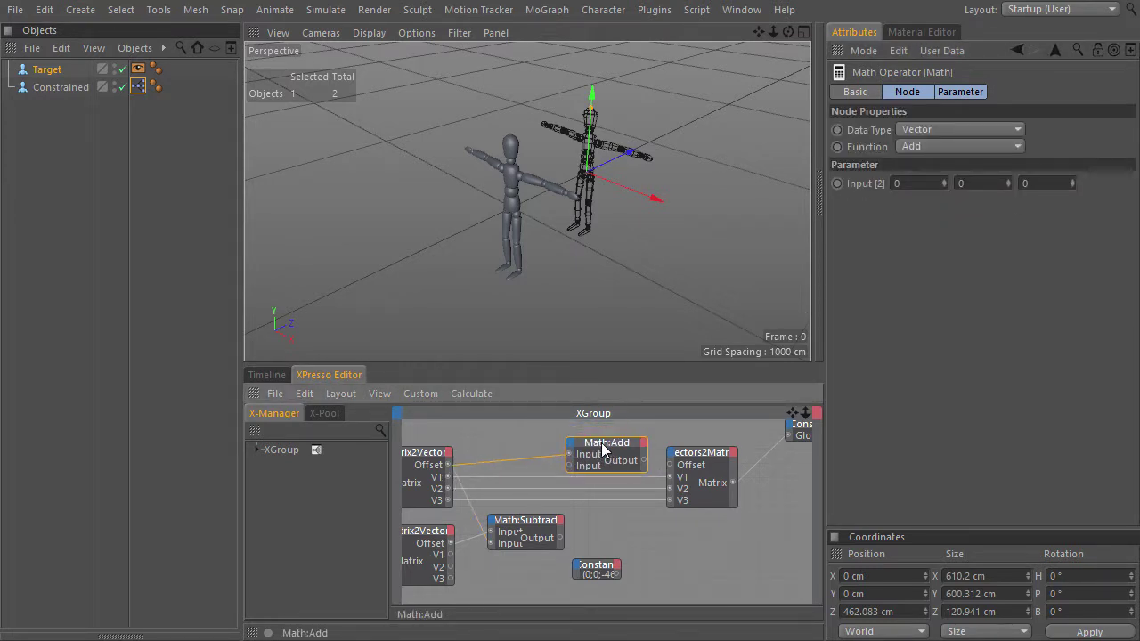
pyautogui.moveTo(618, 571); pyautogui.dragTo(570, 466)
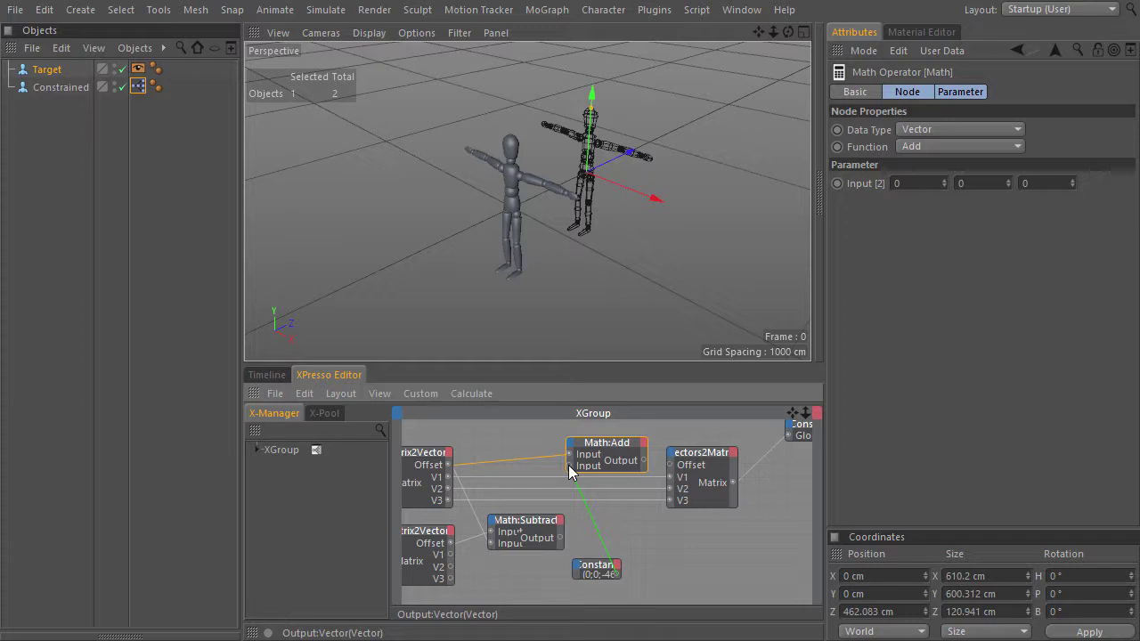
pyautogui.moveTo(571, 469); pyautogui.dragTo(571, 469)
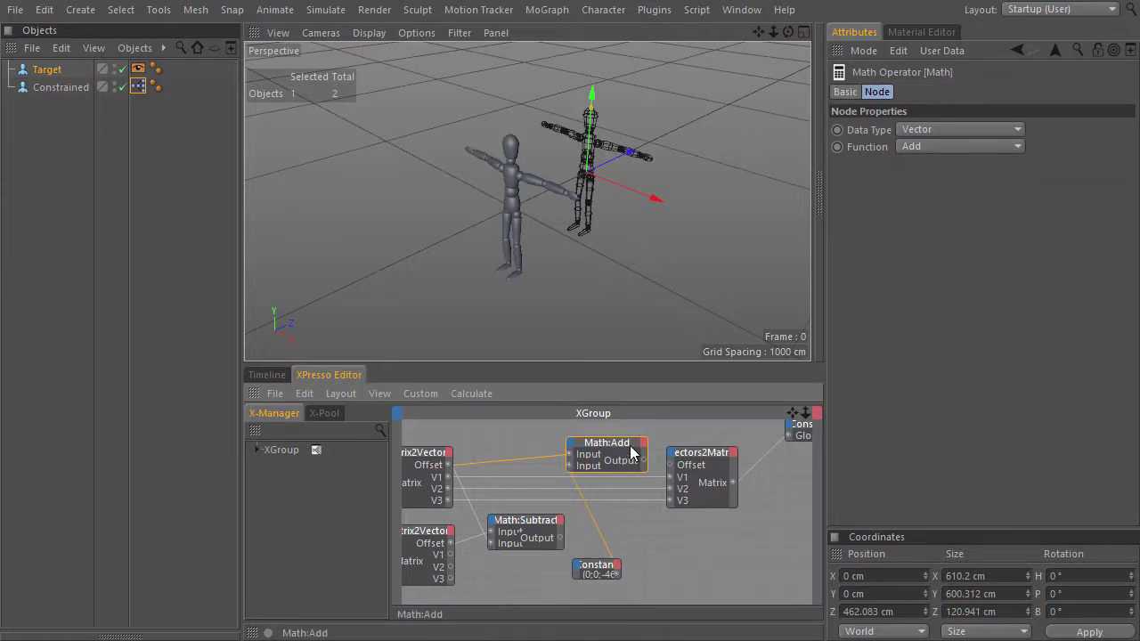
pyautogui.moveTo(670, 469); pyautogui.dragTo(672, 472)
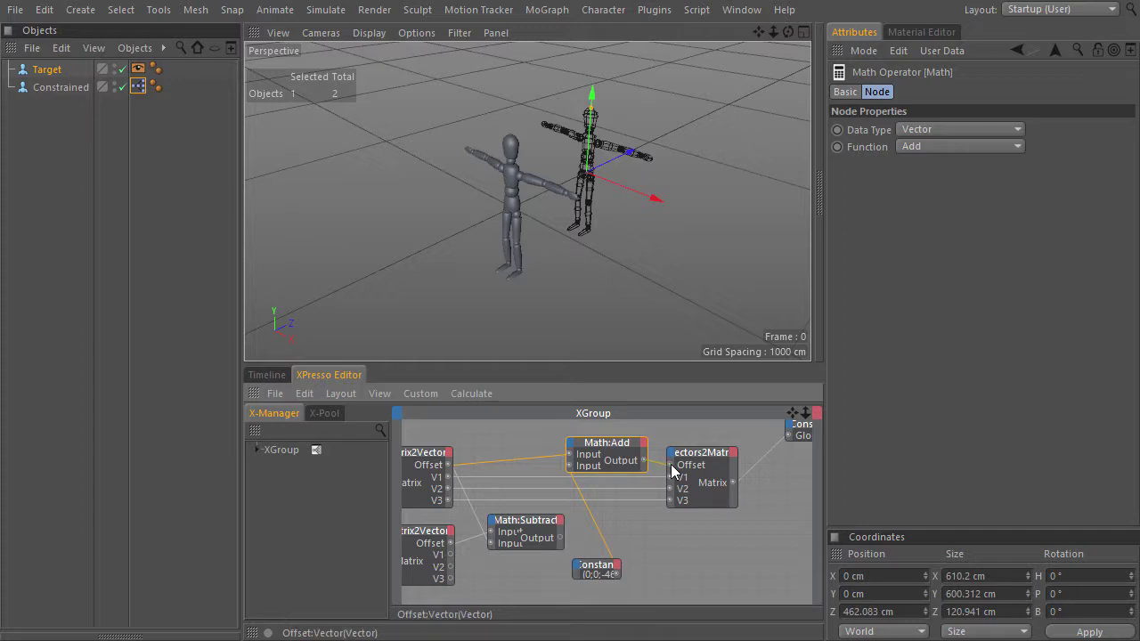
pyautogui.moveTo(613, 163); pyautogui.dragTo(680, 261)
# Test-rotate and test-scale the rig, undoing each, then return to Live Selection.
pyautogui.hotkey('ctrl', 'z')
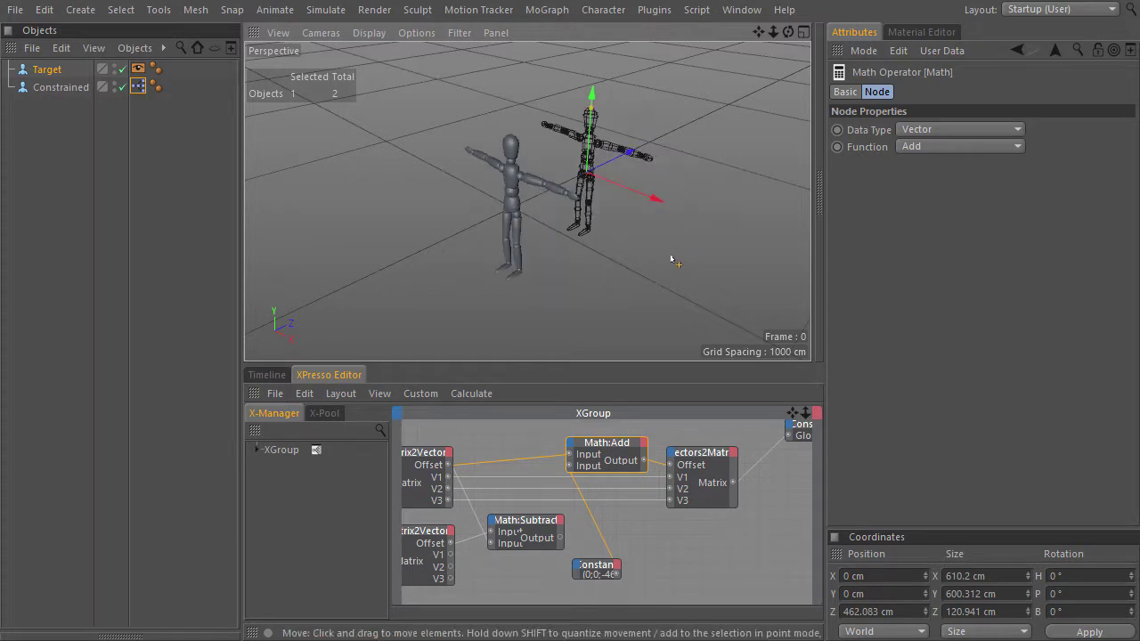
pyautogui.press('r')
pyautogui.moveTo(611, 199); pyautogui.dragTo(539, 164)
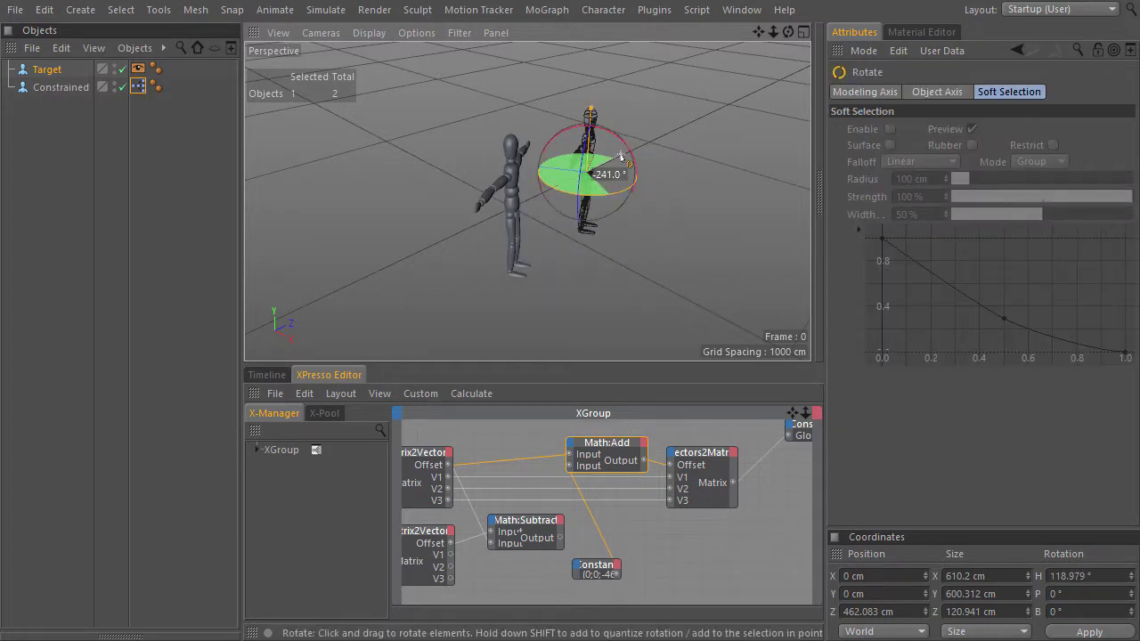
pyautogui.hotkey('ctrl', 'z')
pyautogui.press('t')
pyautogui.moveTo(592, 255); pyautogui.dragTo(437, 262)
pyautogui.hotkey('ctrl', 'z')
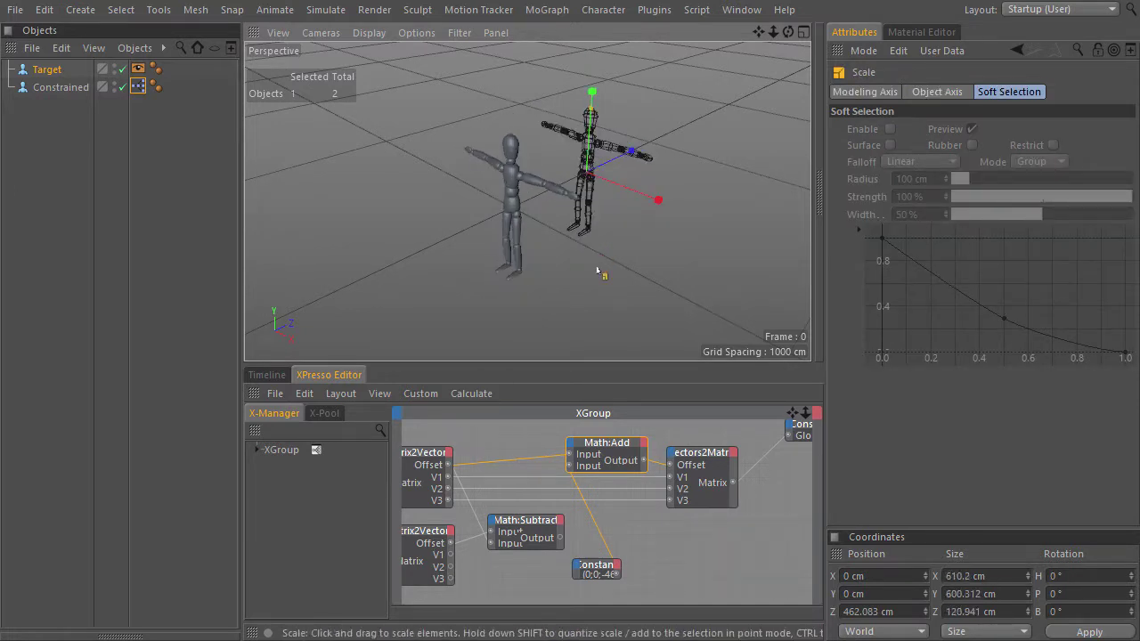
pyautogui.press('9')
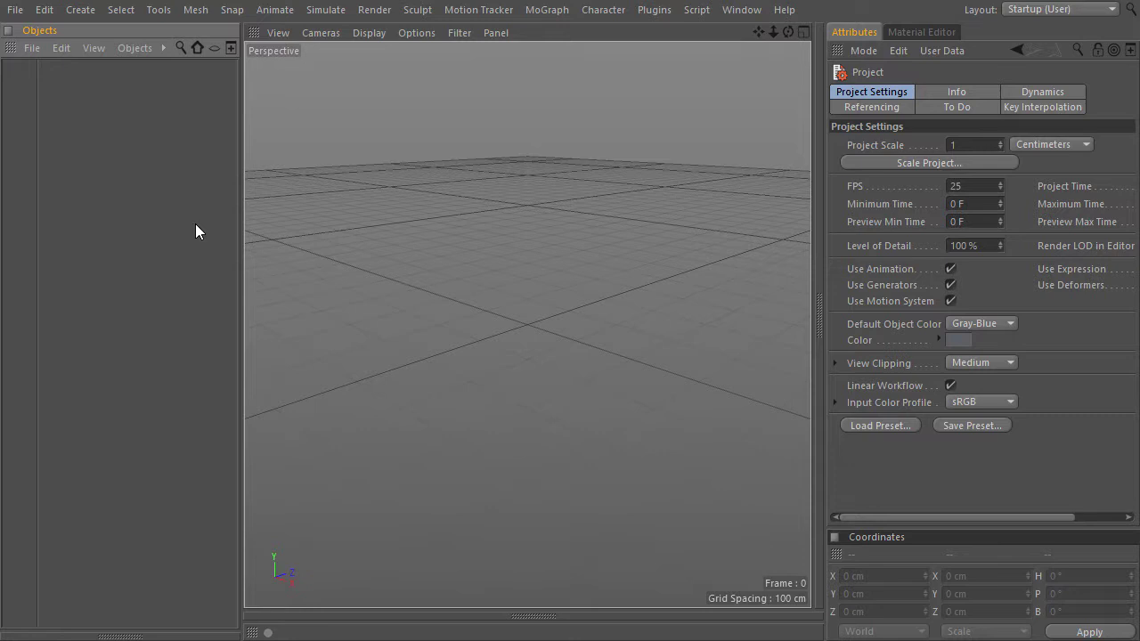
# Open Constraints PSR.c4d from the recent files.
pyautogui.click(15, 10)
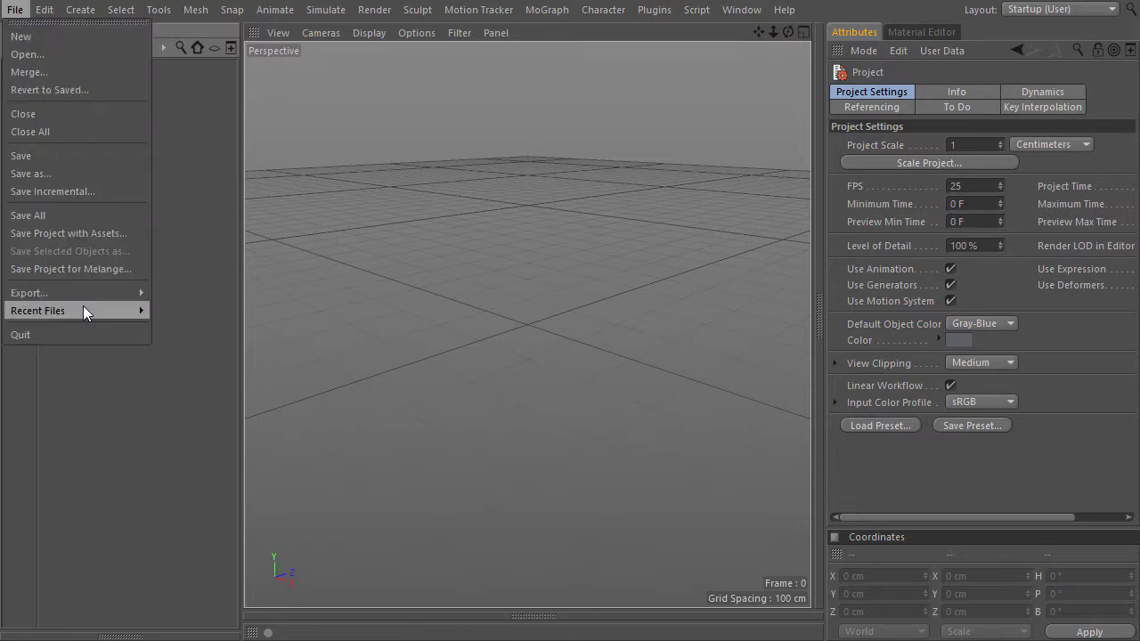
pyautogui.moveTo(84, 310)
pyautogui.click(405, 310)
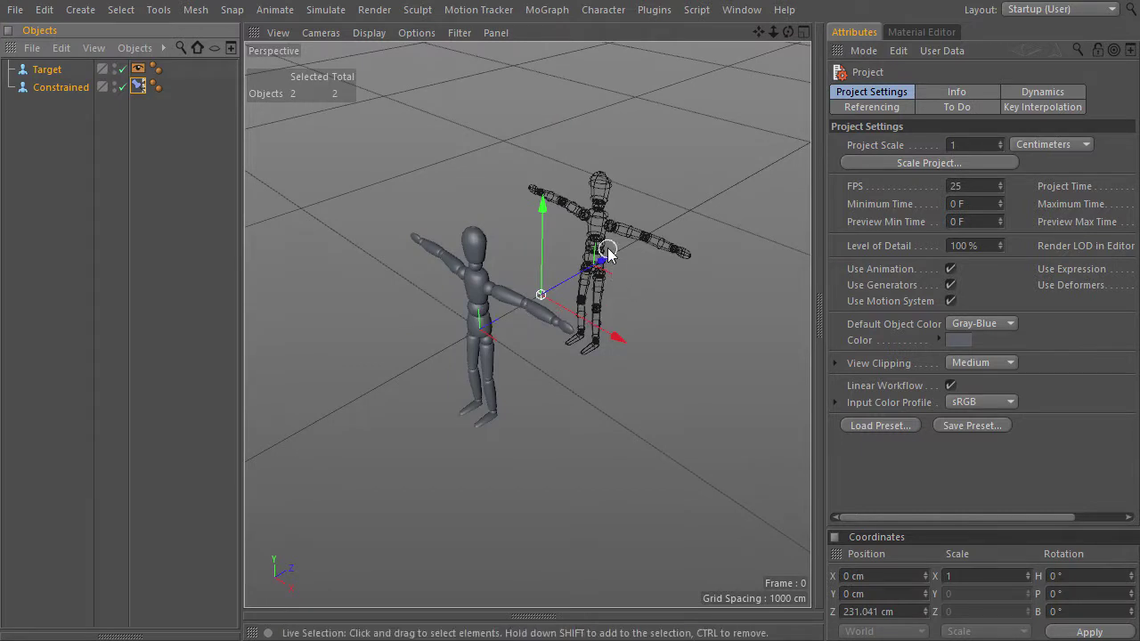
# Rotate, move and scale Target to check Constrained follows, undoing each, then select both figures.
pyautogui.click(606, 296)
pyautogui.press('r')
pyautogui.moveTo(606, 296); pyautogui.dragTo(643, 284)
pyautogui.hotkey('ctrl', 'z')
pyautogui.press('e')
pyautogui.moveTo(623, 201); pyautogui.dragTo(624, 168)
pyautogui.hotkey('ctrl', 'z')
pyautogui.press('t')
pyautogui.moveTo(588, 339)
pyautogui.mouseDown()
pyautogui.moveTo(615, 330)
pyautogui.moveTo(420, 377)
pyautogui.moveTo(731, 258)
pyautogui.moveTo(602, 339)
pyautogui.mouseUp()
pyautogui.hotkey('ctrl', 'z')
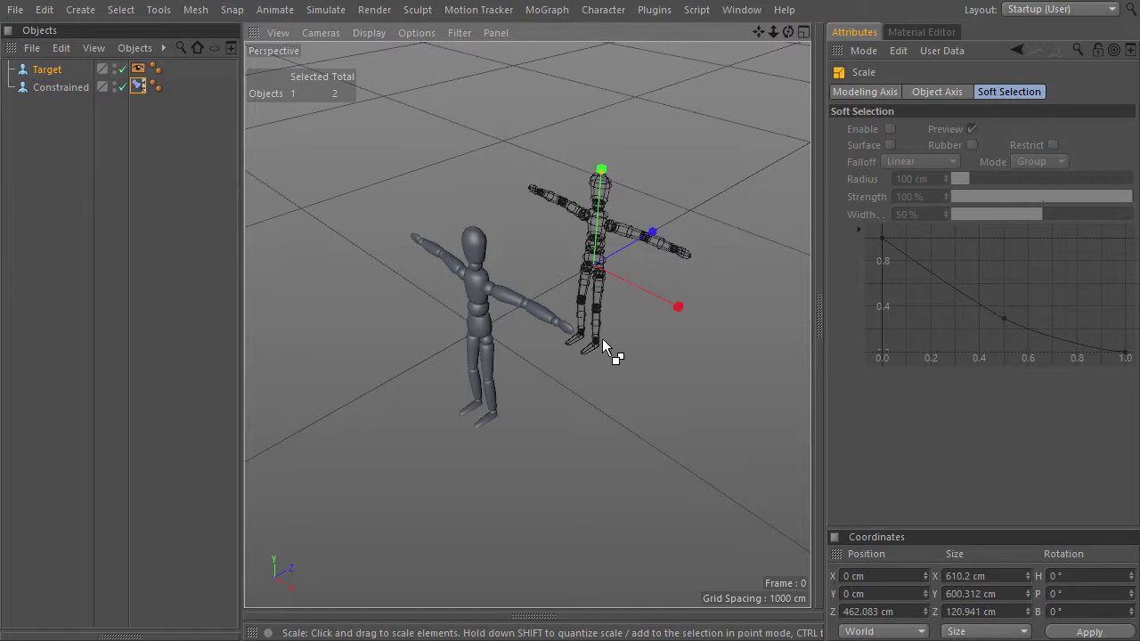
pyautogui.hotkey('ctrl', 'a')
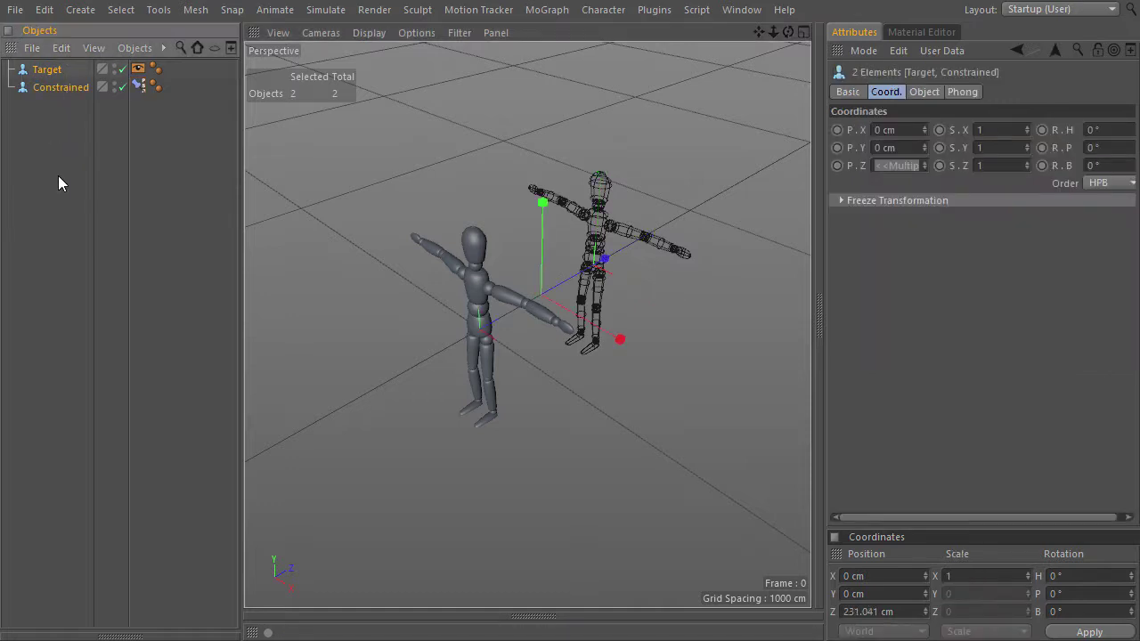
# Switch Constrained's constraint tag from PSR to Parent mode, with Target as its target.
pyautogui.click(15, 9)
pyautogui.click(23, 33)
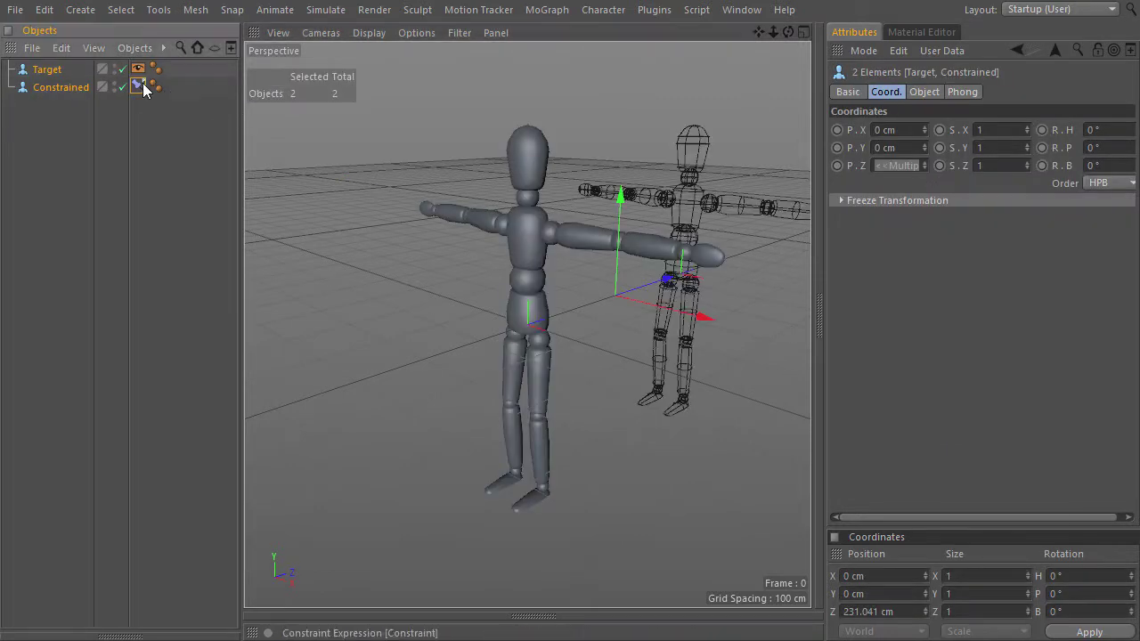
pyautogui.click(139, 85)
pyautogui.click(852, 95)
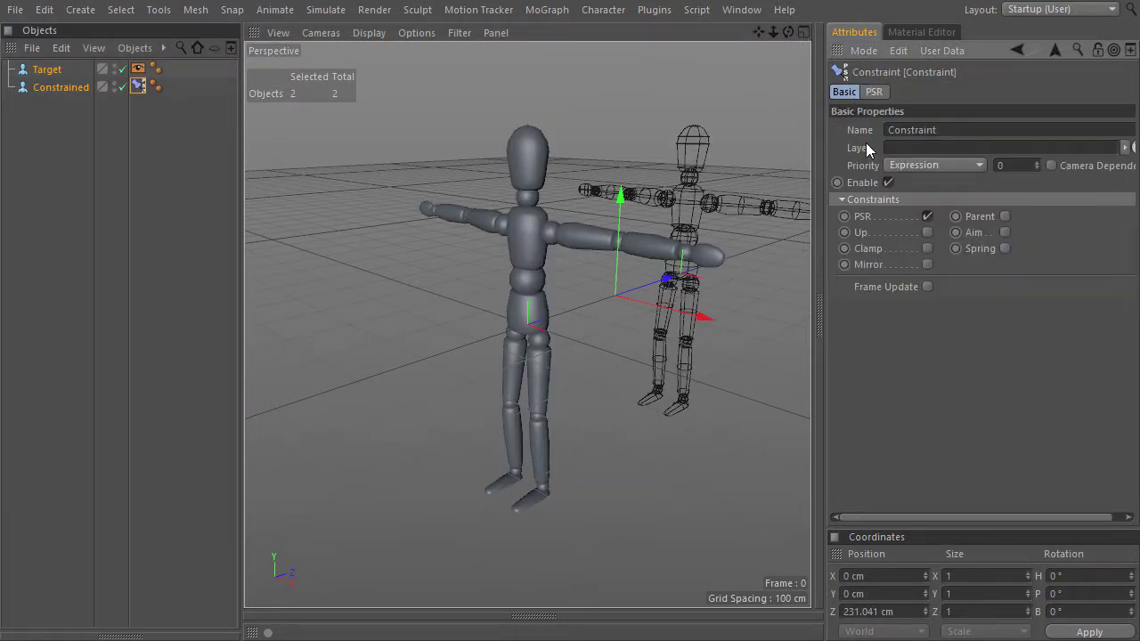
pyautogui.click(926, 216)
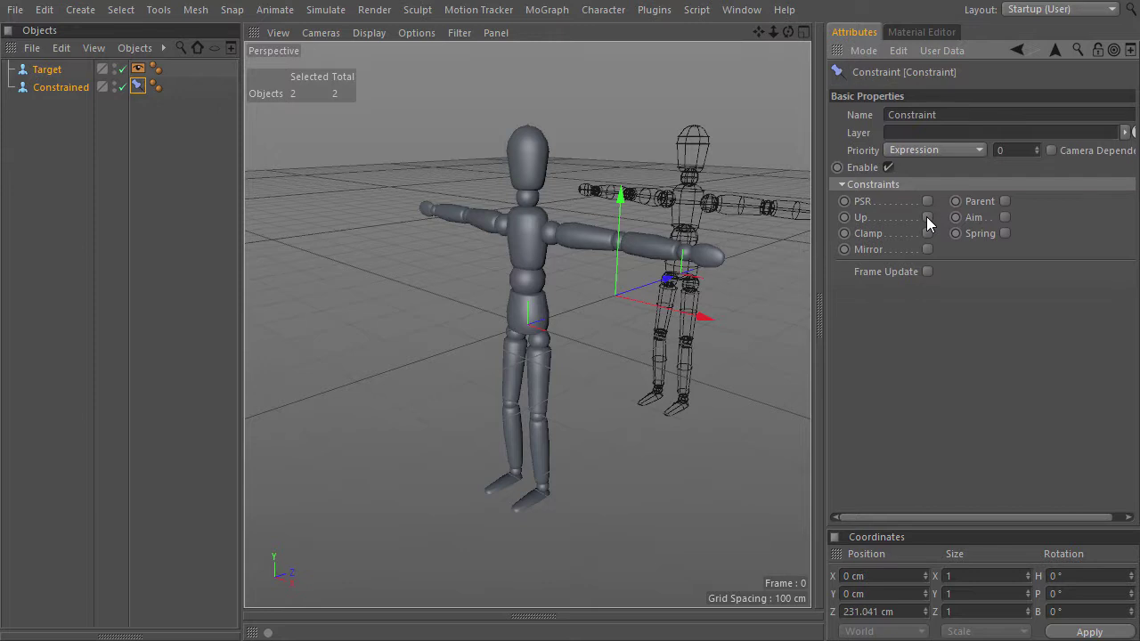
pyautogui.click(1005, 202)
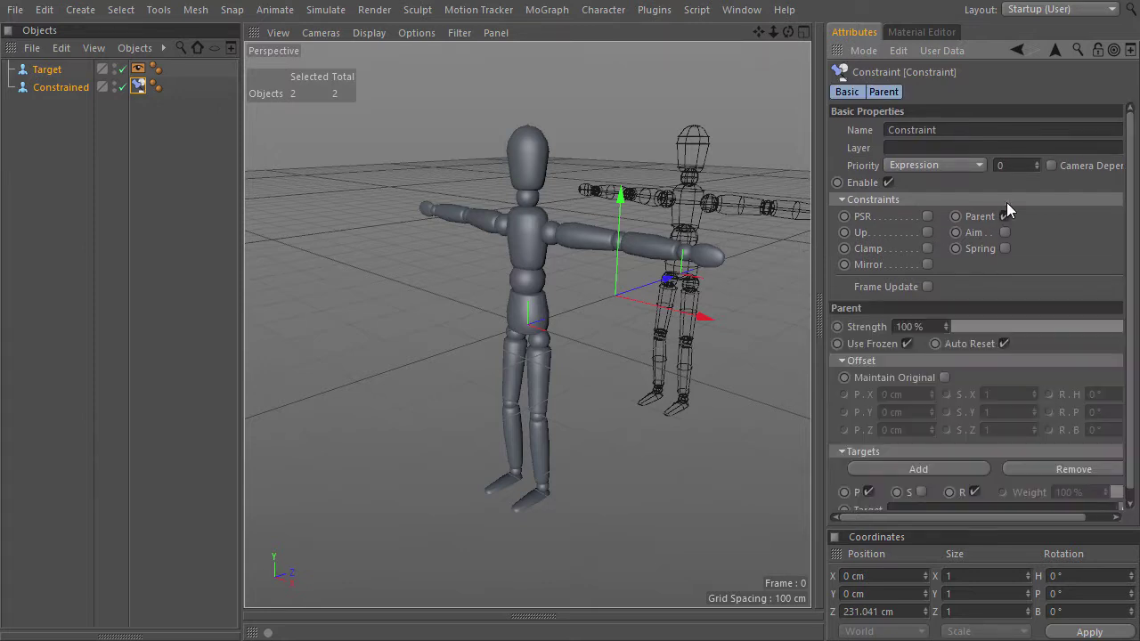
pyautogui.click(885, 91)
pyautogui.moveTo(46, 75); pyautogui.dragTo(929, 318)
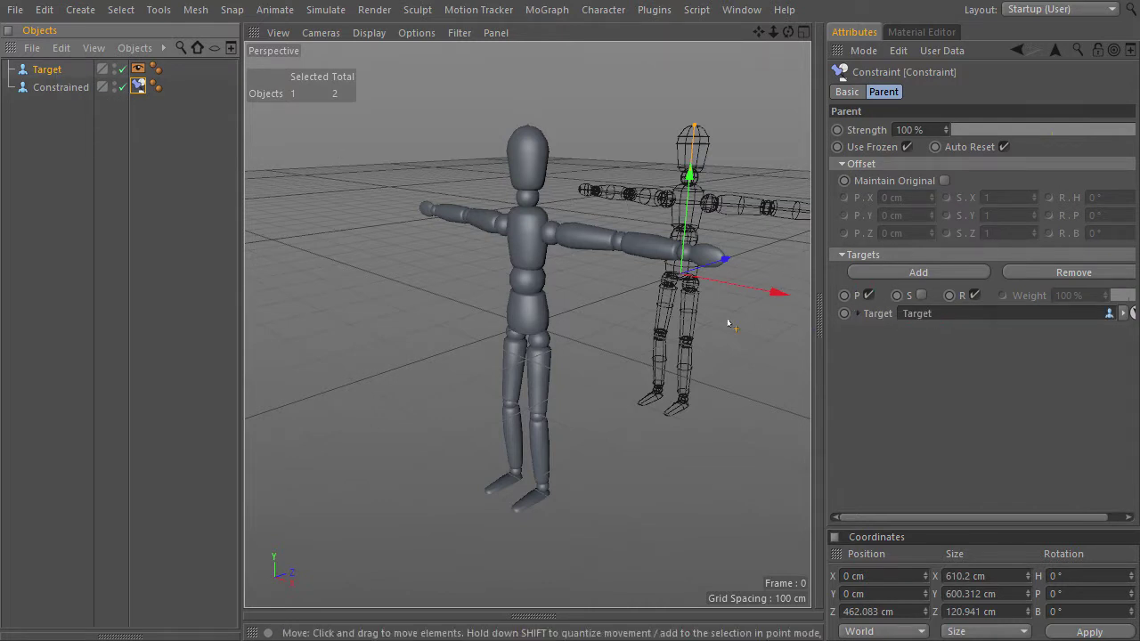
# Test-rotate Target, undo, and return to object mode with the constraint tag shown.
pyautogui.press('r')
pyautogui.moveTo(717, 291); pyautogui.dragTo(529, 323)
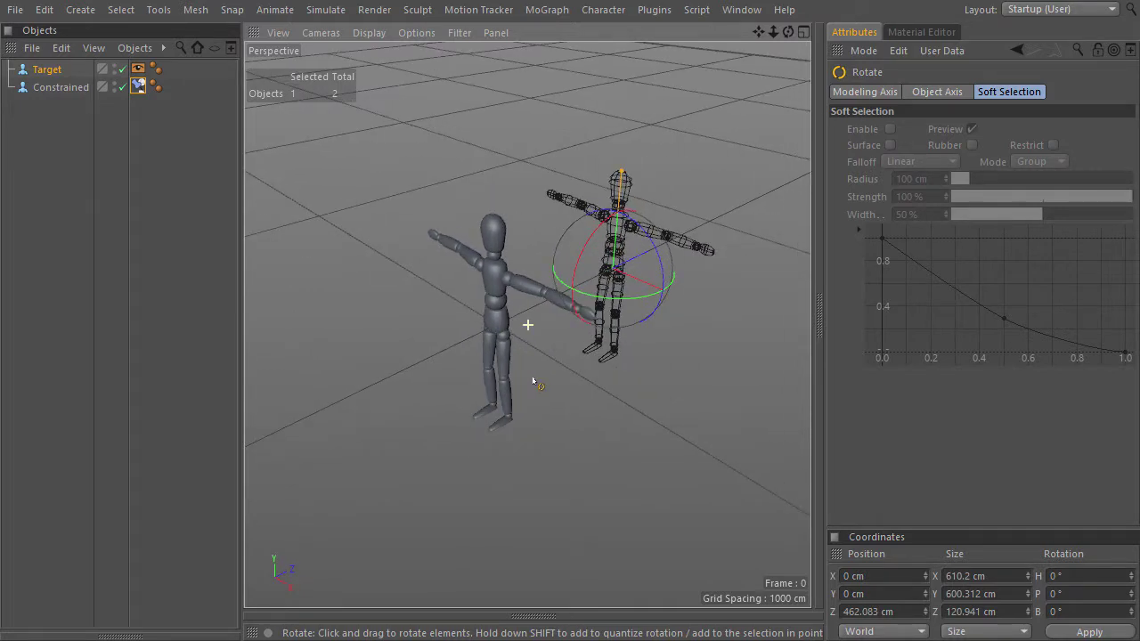
pyautogui.moveTo(585, 262); pyautogui.dragTo(628, 343)
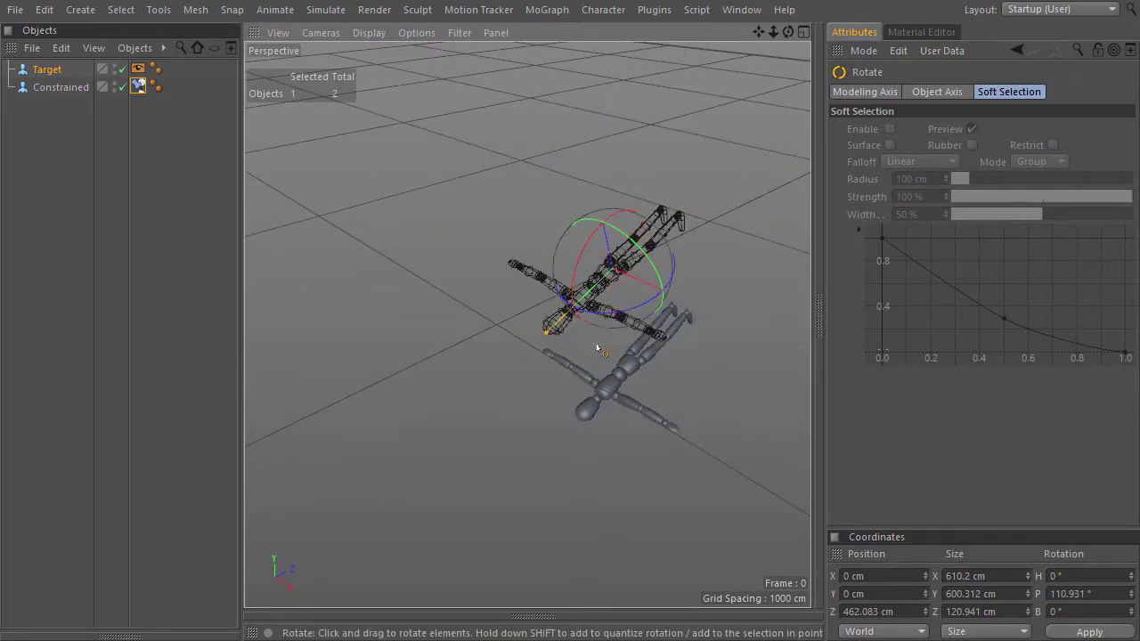
pyautogui.hotkey('ctrl', 'z')
pyautogui.press('t')
pyautogui.press('v')
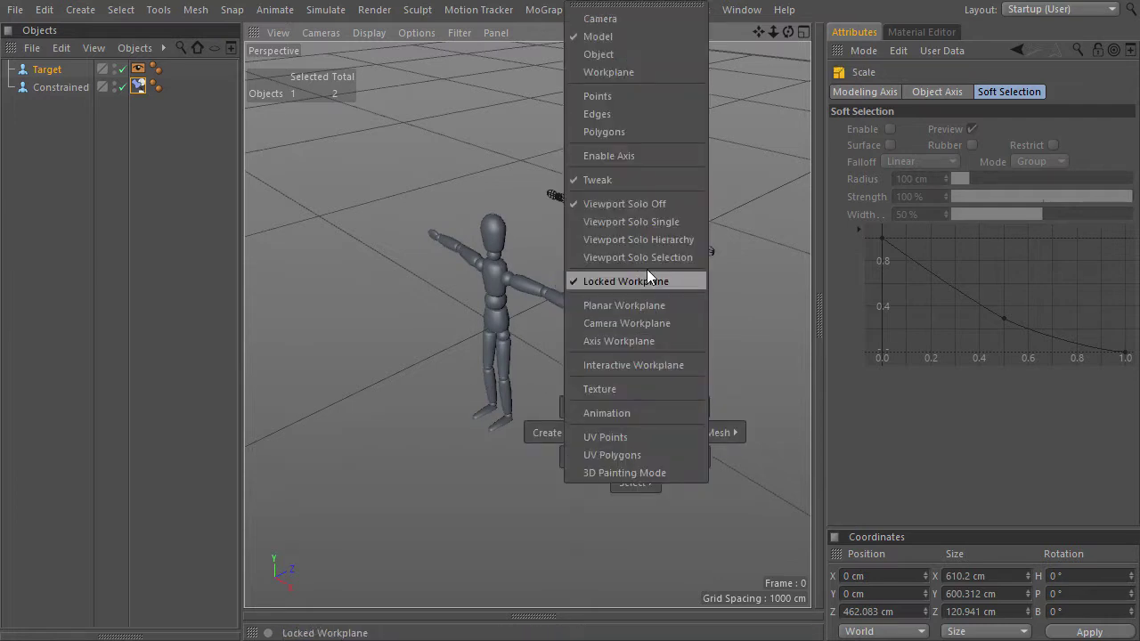
pyautogui.click(626, 54)
pyautogui.click(139, 86)
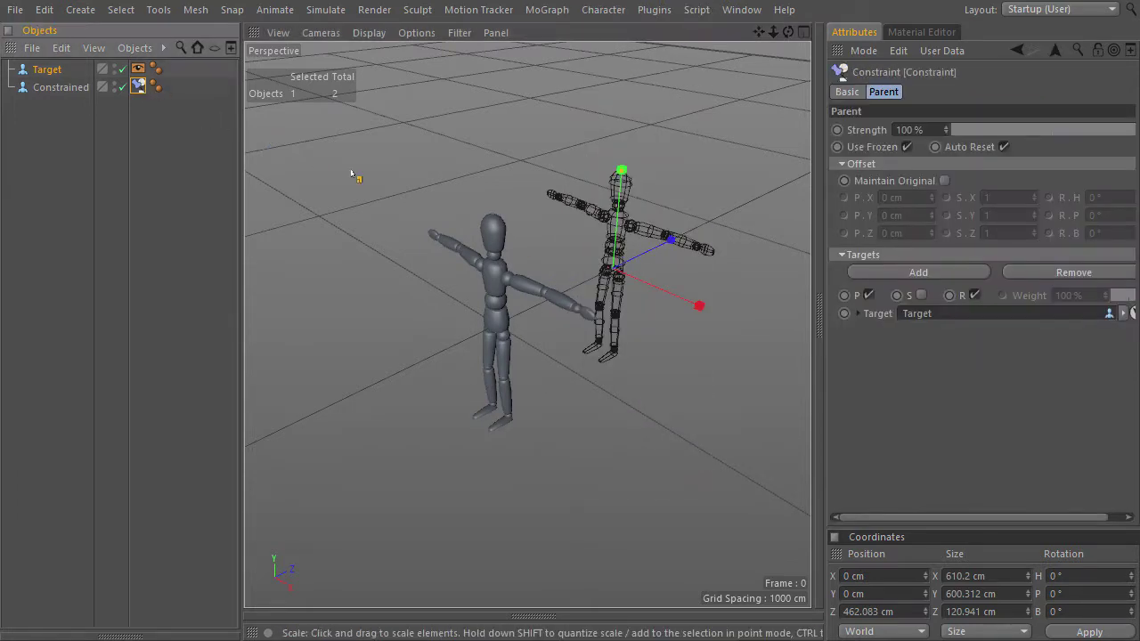
# Enable scale (S) on the Parent constraint and test-scale Target, then undo.
pyautogui.click(922, 295)
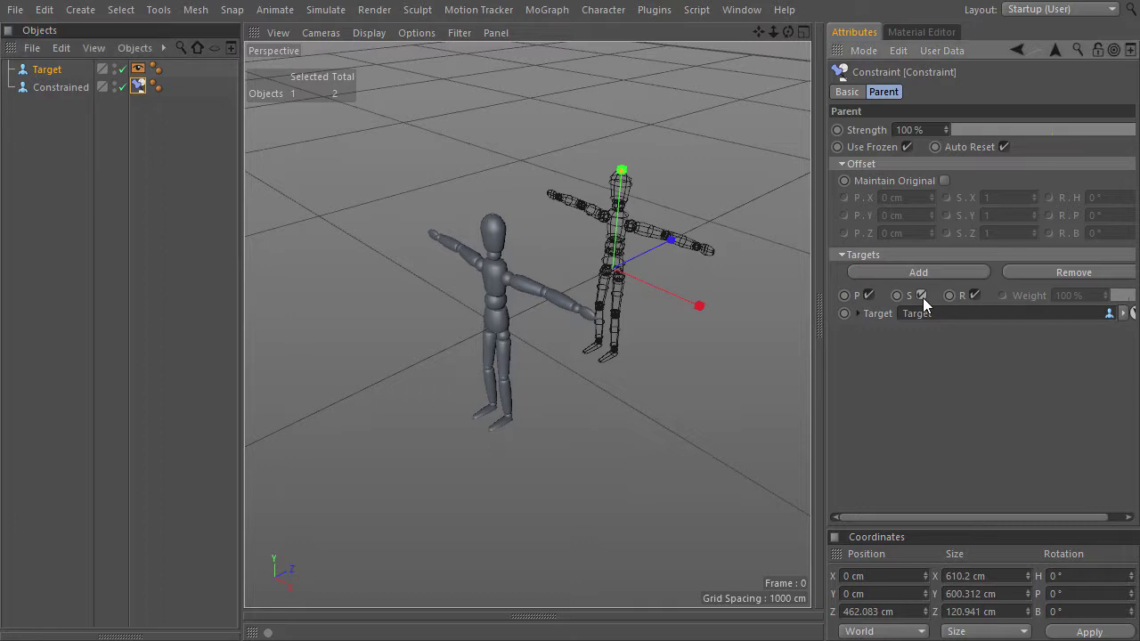
pyautogui.moveTo(570, 364); pyautogui.dragTo(741, 284)
pyautogui.hotkey('ctrl', 'z')
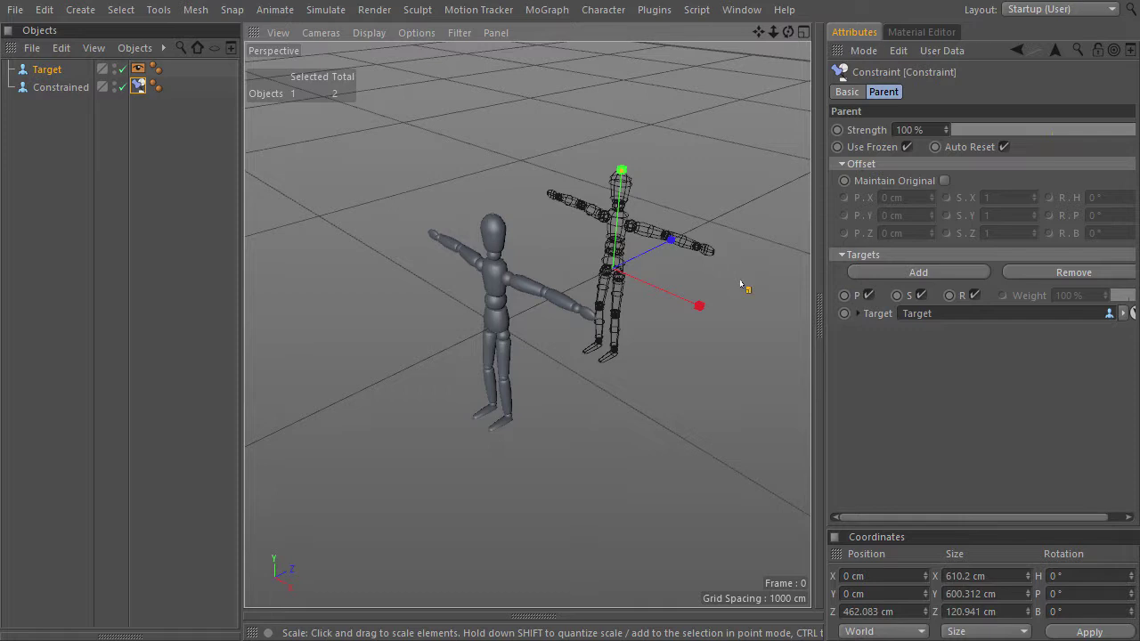
# Tick Maintain Original, set the R.H offset to -55°, and spin Target to check.
pyautogui.click(944, 181)
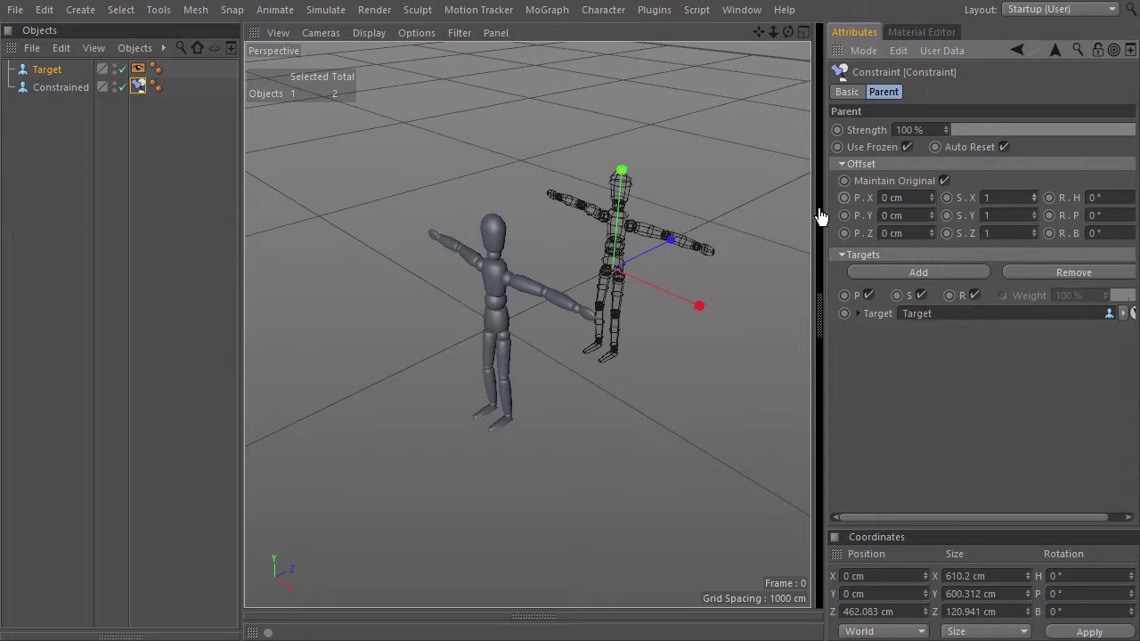
pyautogui.moveTo(820, 214)
pyautogui.mouseDown()
pyautogui.moveTo(789, 209)
pyautogui.moveTo(800, 212)
pyautogui.mouseUp()
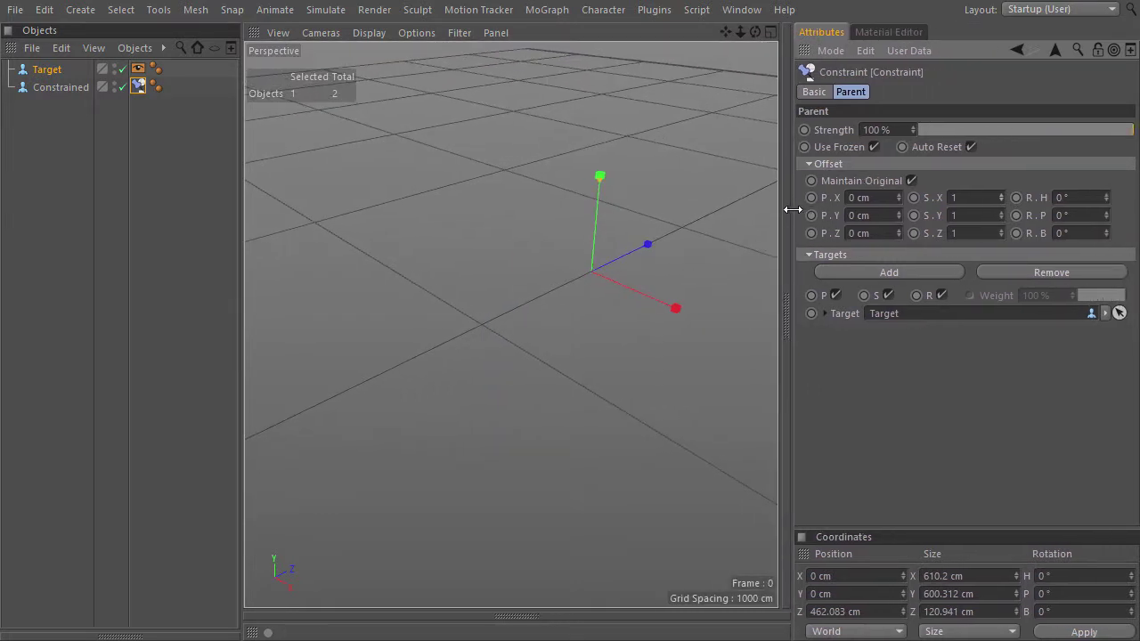
pyautogui.moveTo(1108, 203); pyautogui.dragTo(1086, 249)
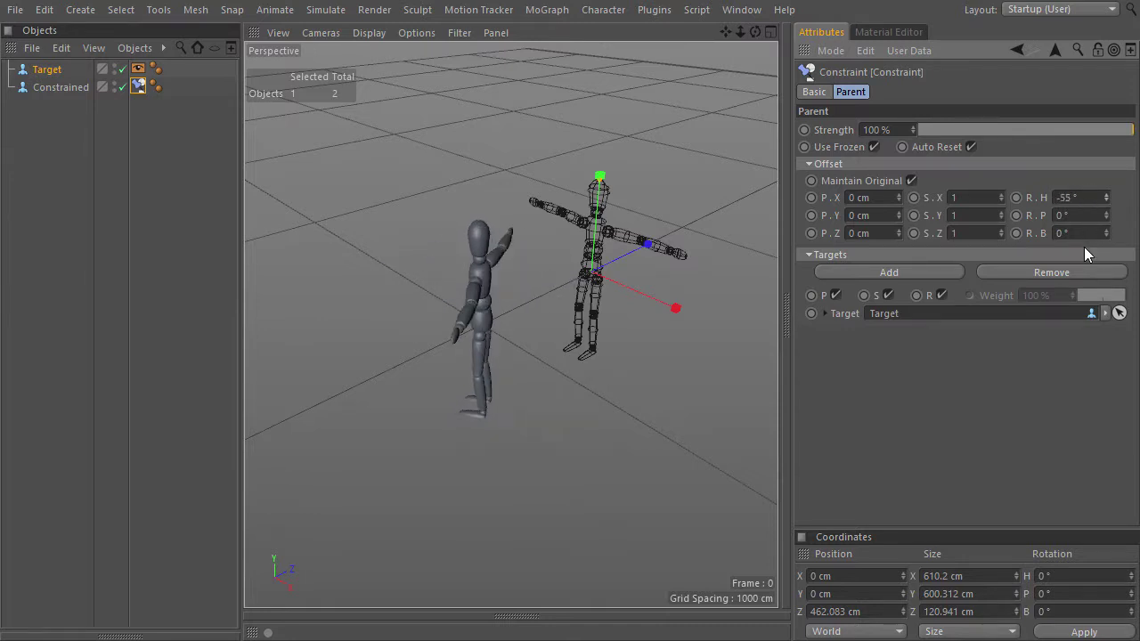
pyautogui.press('r')
pyautogui.moveTo(574, 307); pyautogui.dragTo(595, 341)
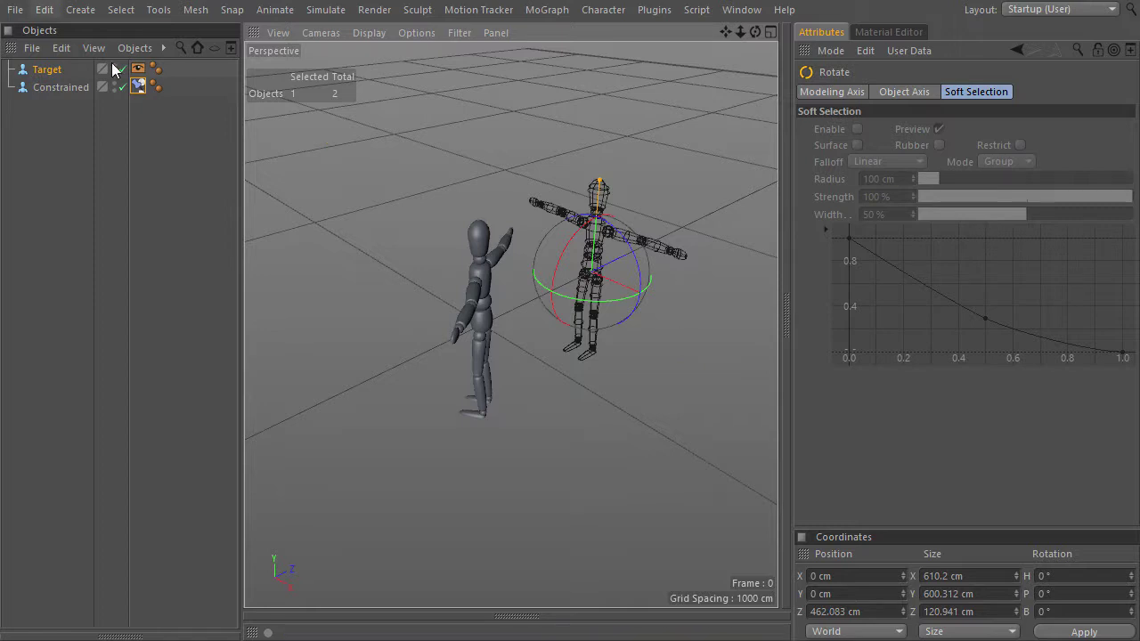
# Set the constraint offset P.X to -51 cm and R.P to -45°.
pyautogui.click(136, 86)
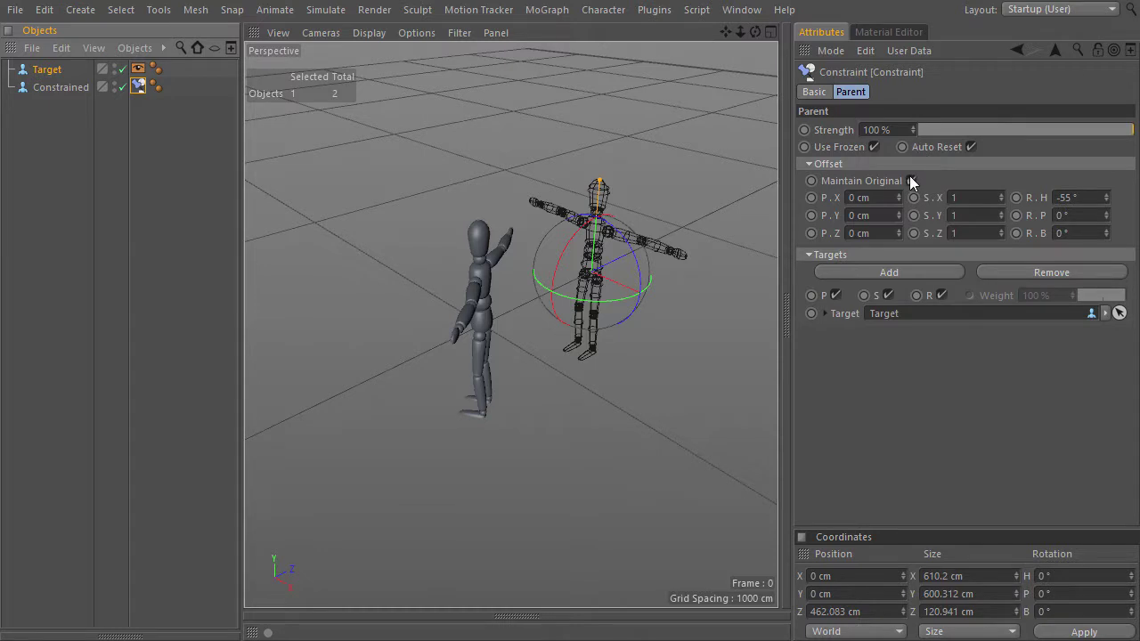
pyautogui.moveTo(900, 199); pyautogui.dragTo(962, 214)
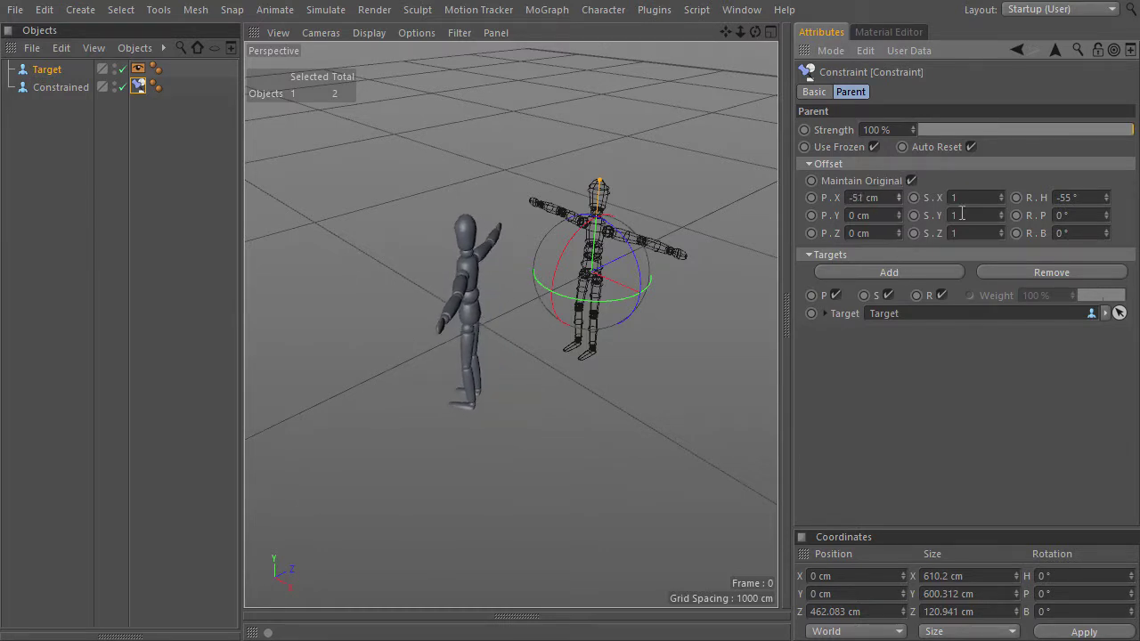
pyautogui.moveTo(1106, 217); pyautogui.dragTo(1069, 258)
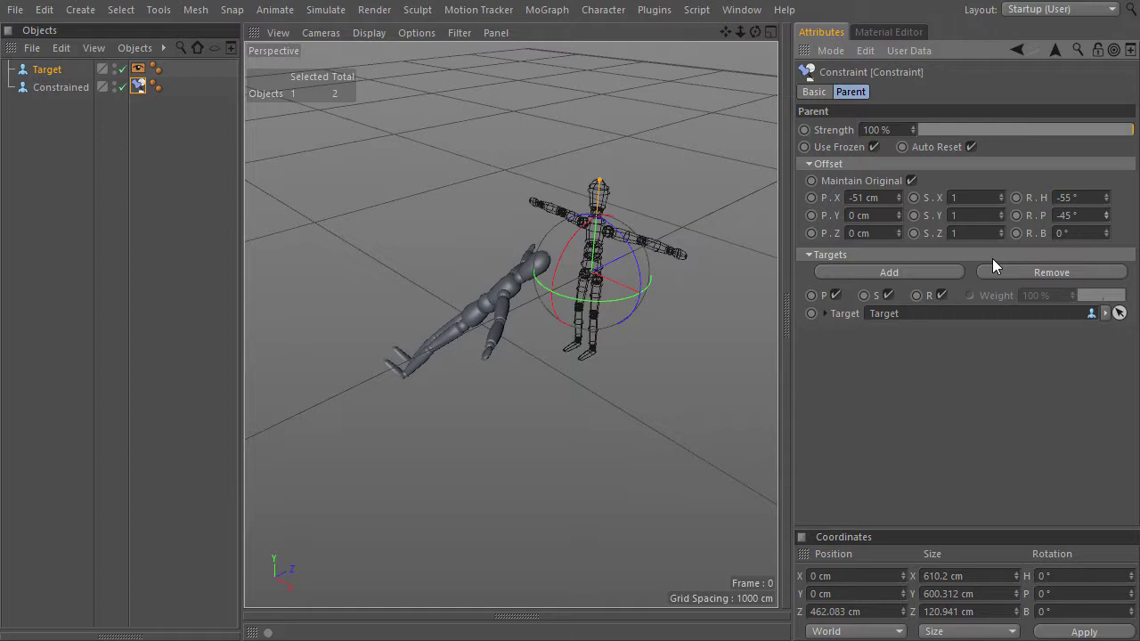
# Delete the Constraint tag from Constrained and bring up its tag menu.
pyautogui.hotkey('ctrl', 'a')
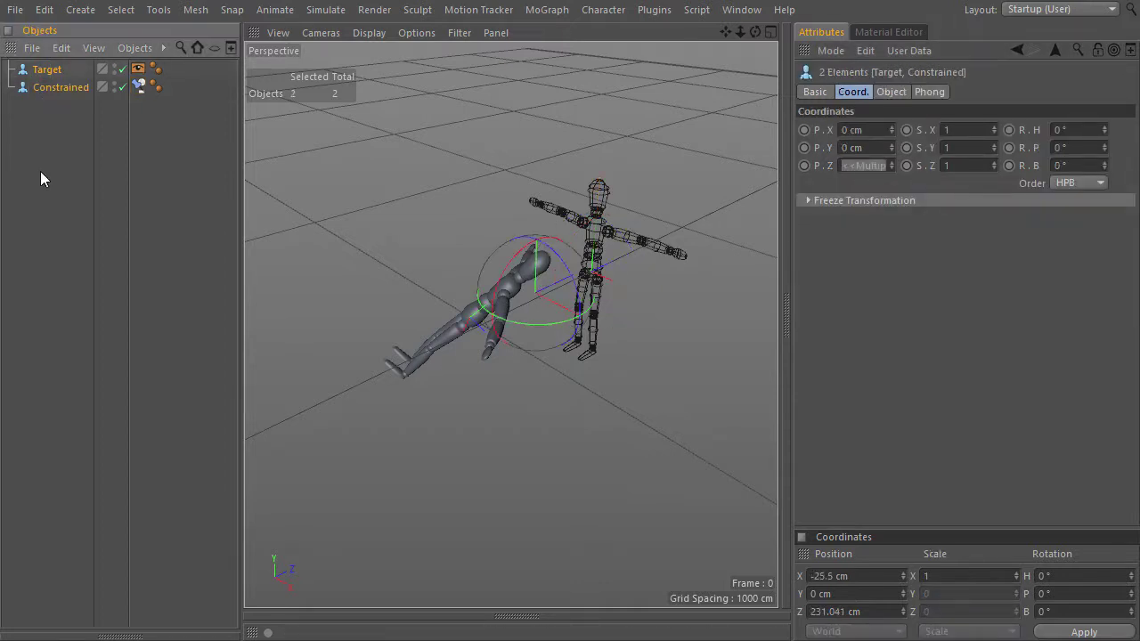
pyautogui.click(15, 9)
pyautogui.click(26, 33)
pyautogui.hotkey('ctrl', 'F4')
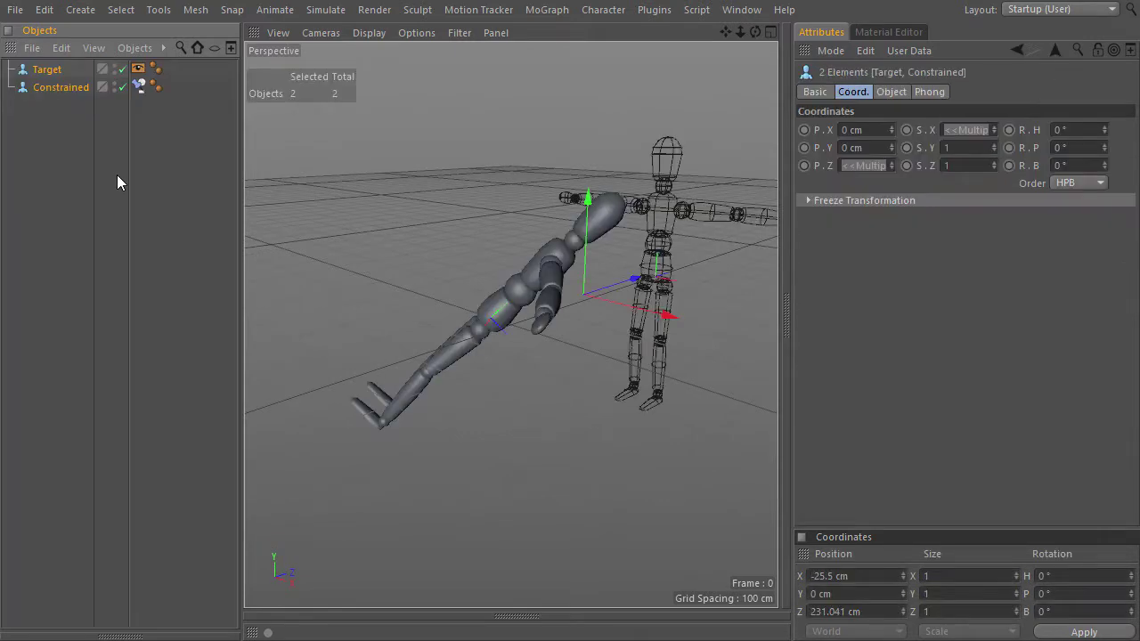
pyautogui.click(140, 87)
pyautogui.press('Delete')
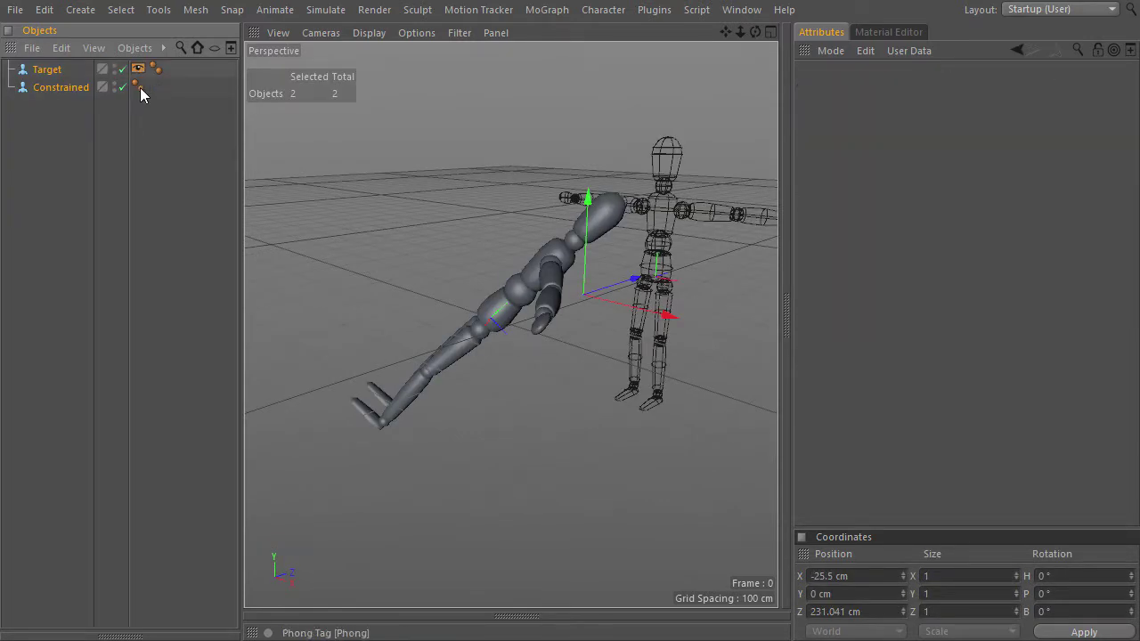
pyautogui.rightClick(59, 84)
# Add an XPresso tag to Constrained and unfreeze all its frozen transforms.
pyautogui.moveTo(109, 24)
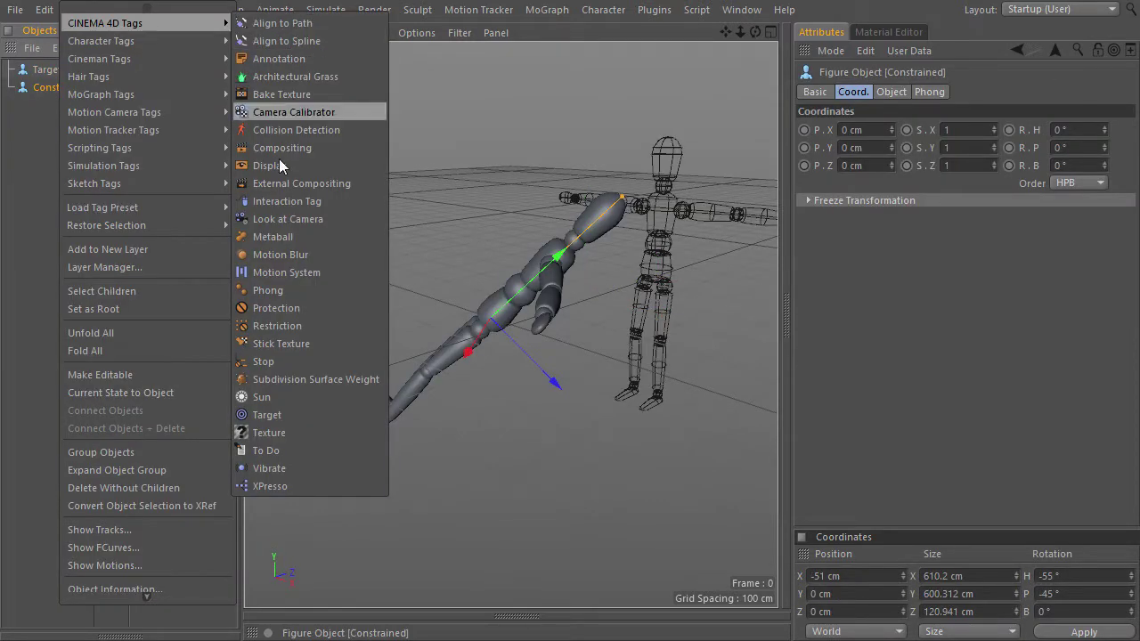
pyautogui.click(301, 488)
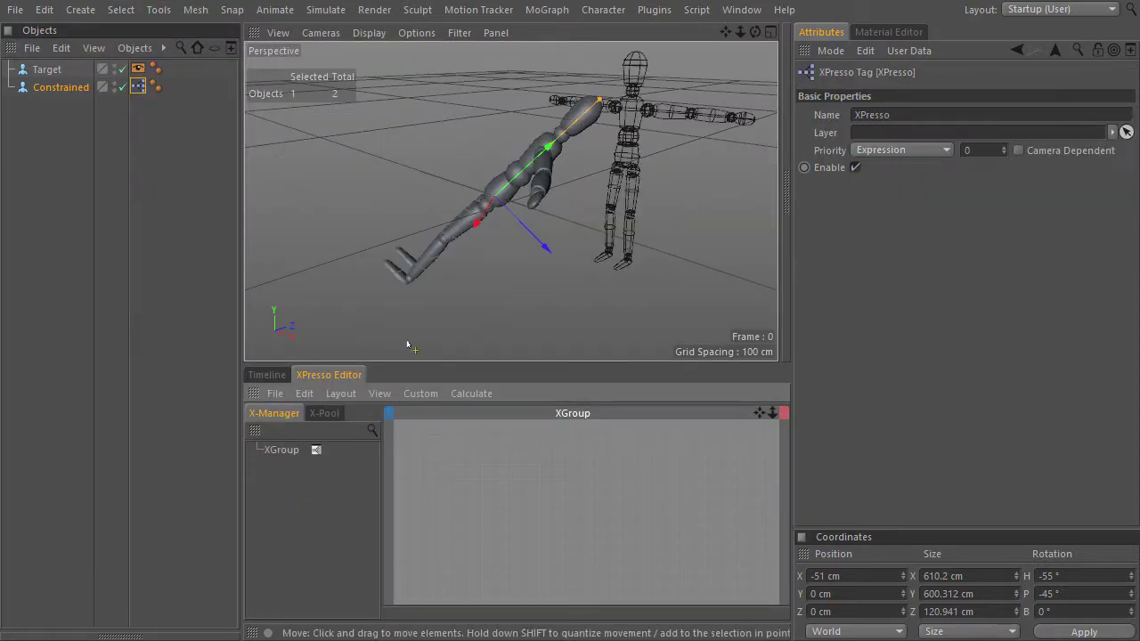
pyautogui.click(126, 96)
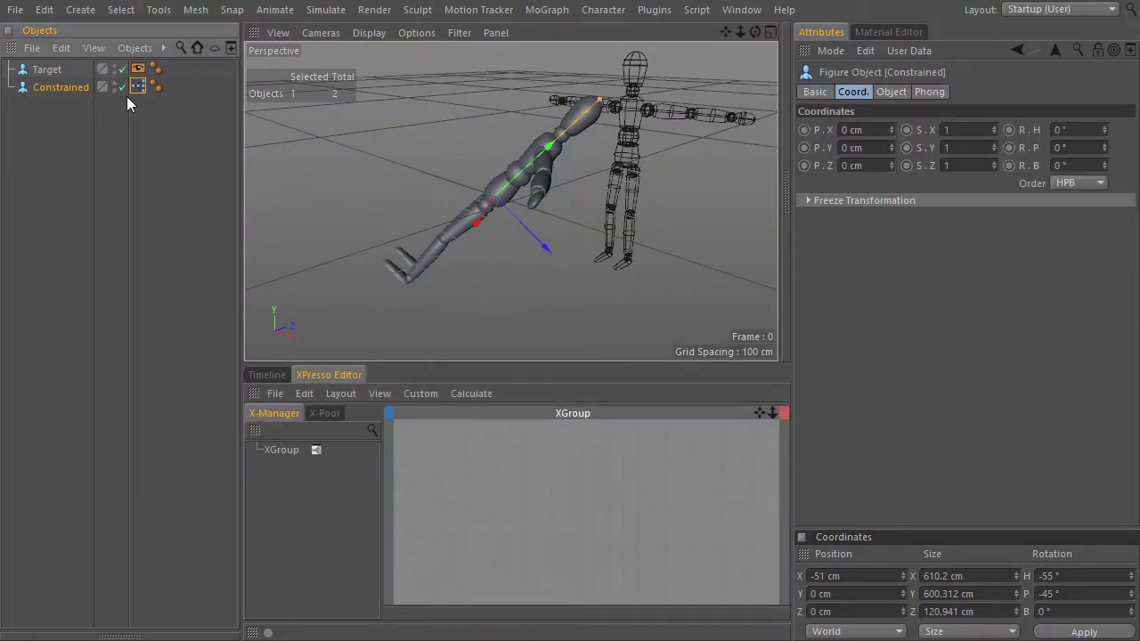
pyautogui.click(810, 200)
pyautogui.click(927, 218)
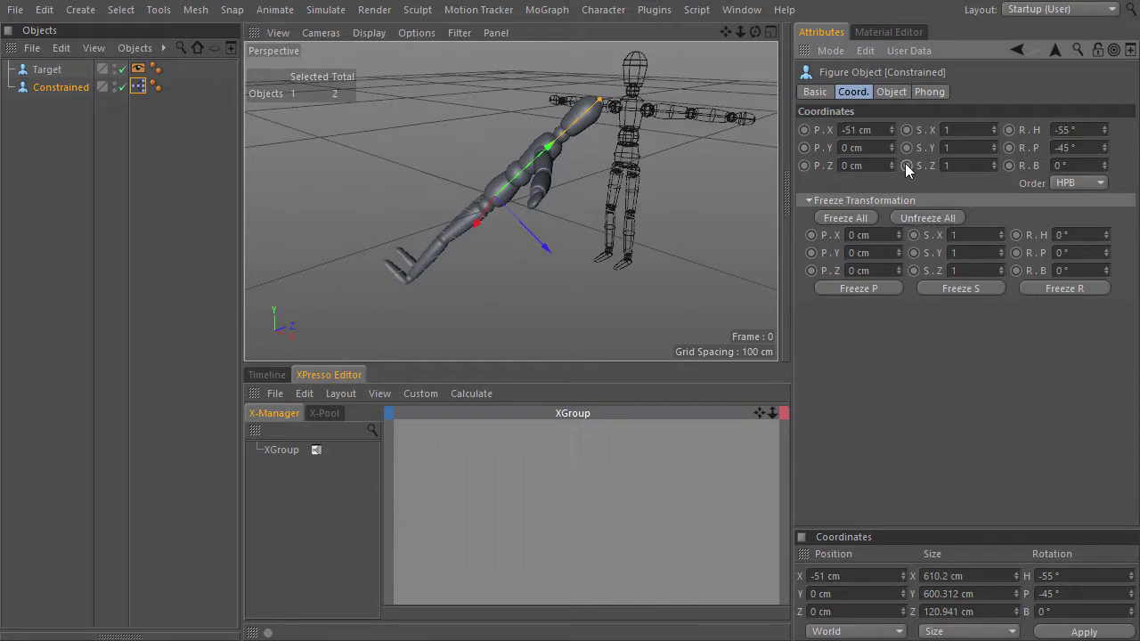
# Set Constrained's X position, heading and pitch rotation all to 0.
pyautogui.click(843, 130)
pyautogui.write('0')
pyautogui.press('Return')
pyautogui.click(1065, 129)
pyautogui.write('0')
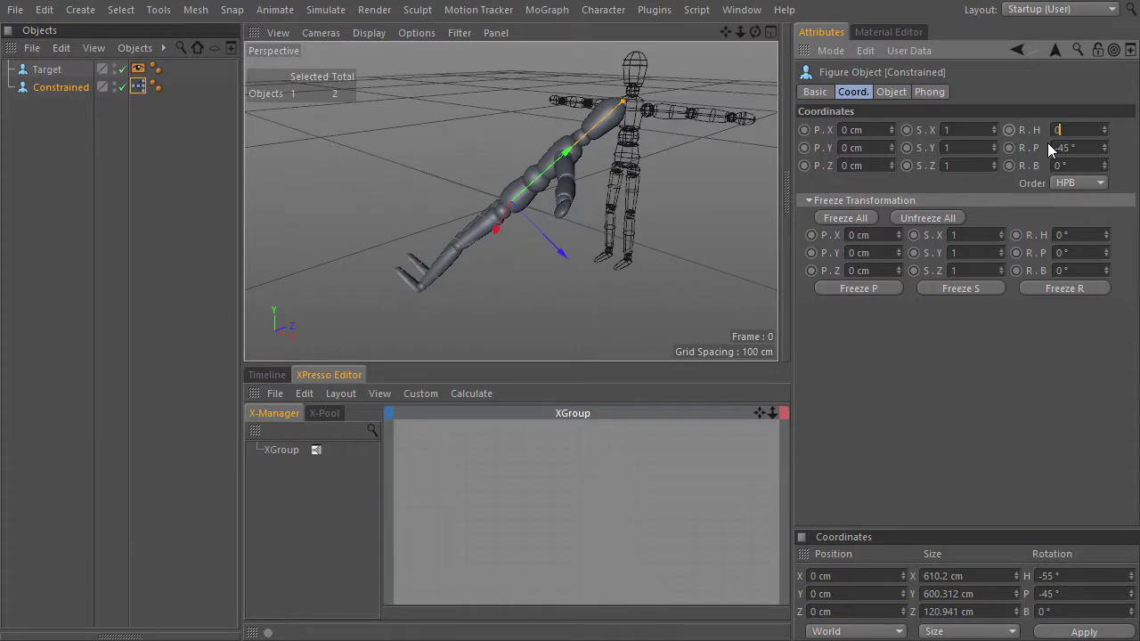
pyautogui.click(1060, 147)
pyautogui.write('0')
pyautogui.press('Return')
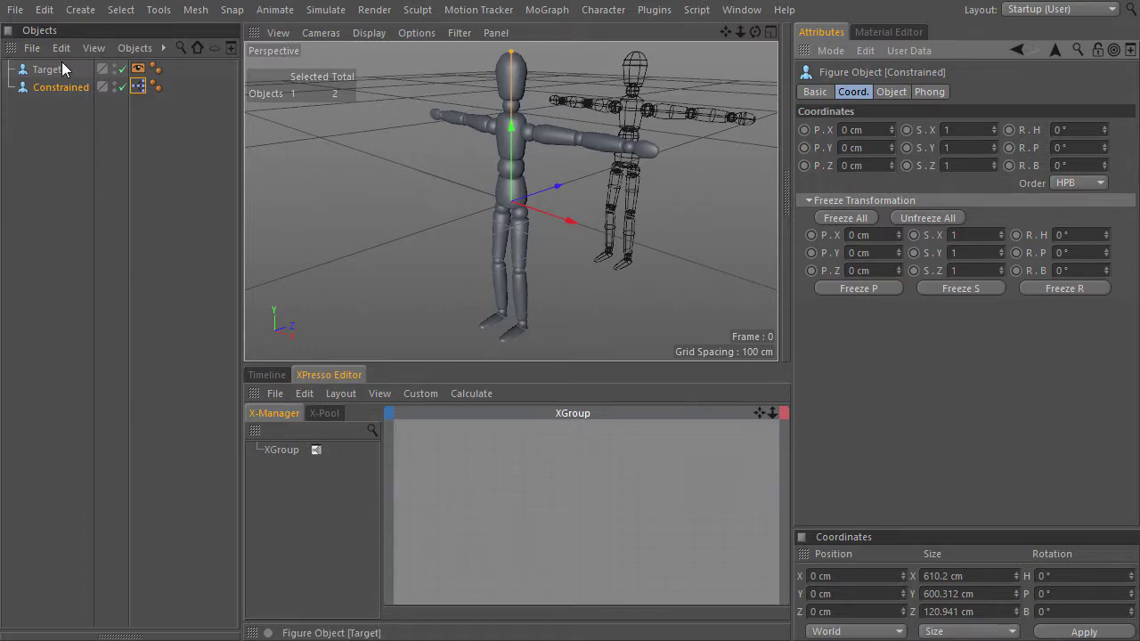
# Add Target as a graph node with its Global Matrix output exposed.
pyautogui.moveTo(48, 78); pyautogui.dragTo(472, 472)
pyautogui.click(494, 454)
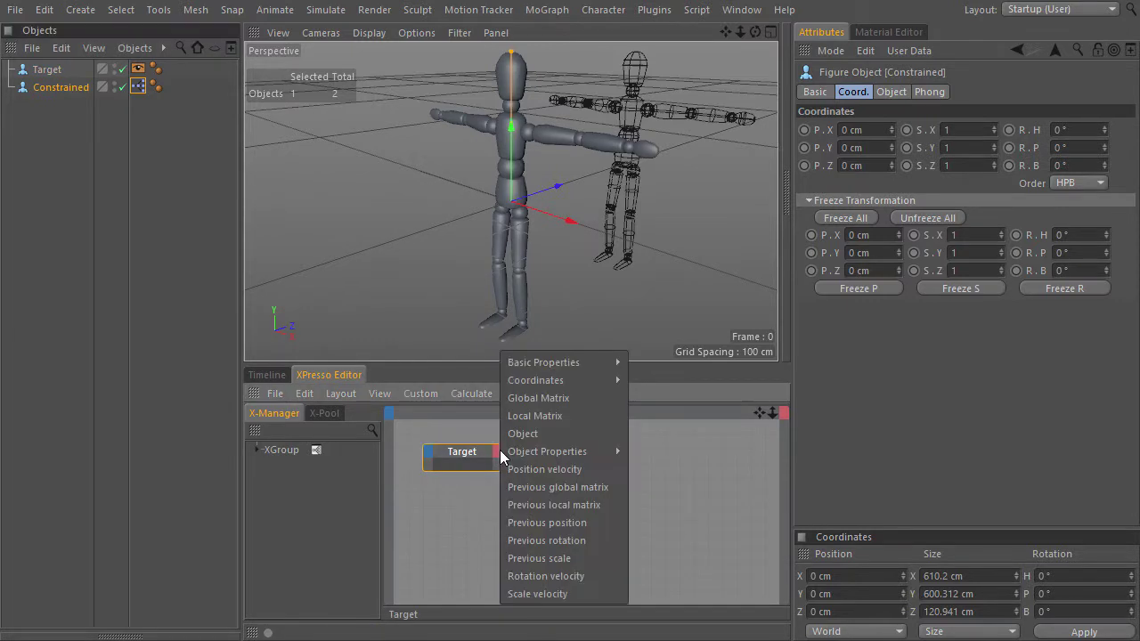
pyautogui.click(517, 401)
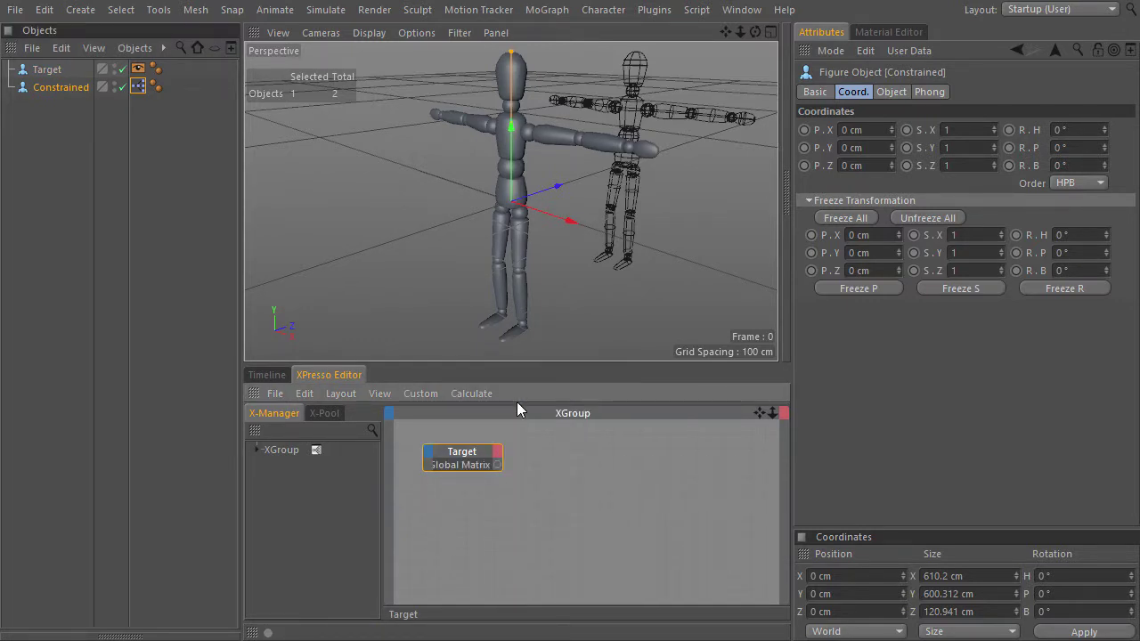
# Create a Math node right of Target and set its data type to Matrix.
pyautogui.rightClick(543, 495)
pyautogui.moveTo(588, 398)
pyautogui.moveTo(677, 398)
pyautogui.moveTo(788, 453)
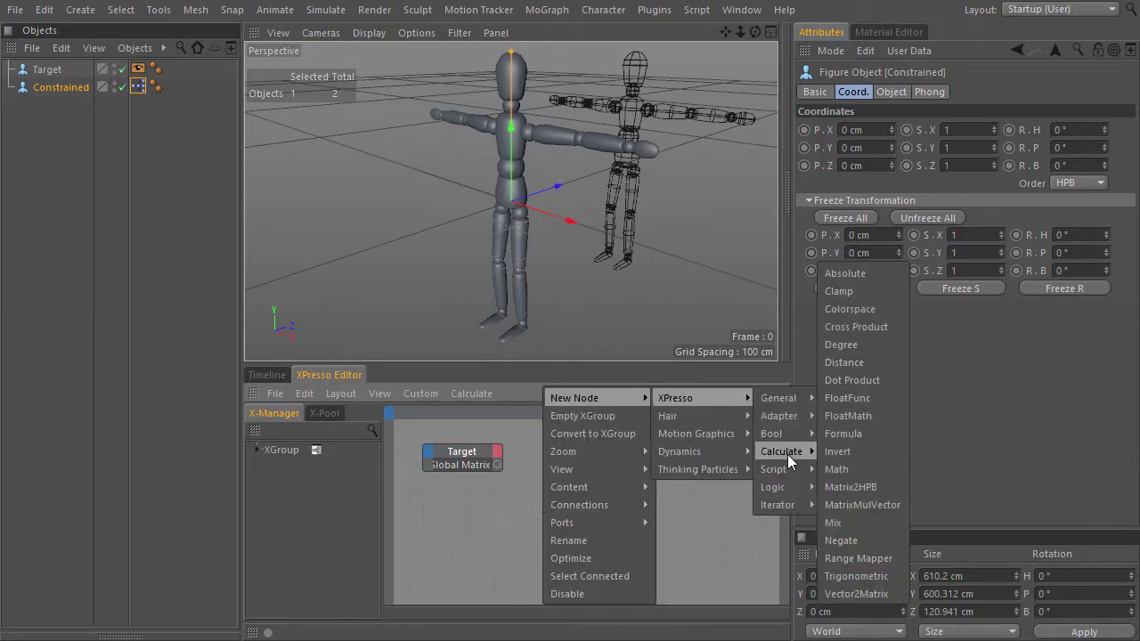
pyautogui.click(862, 470)
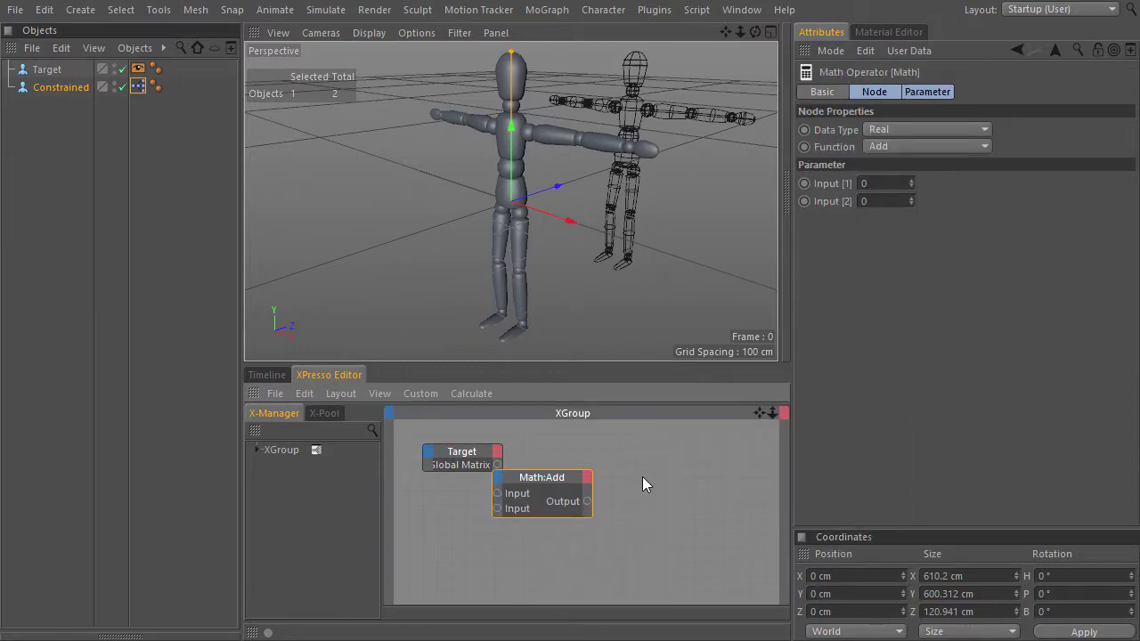
pyautogui.moveTo(548, 474); pyautogui.dragTo(589, 481)
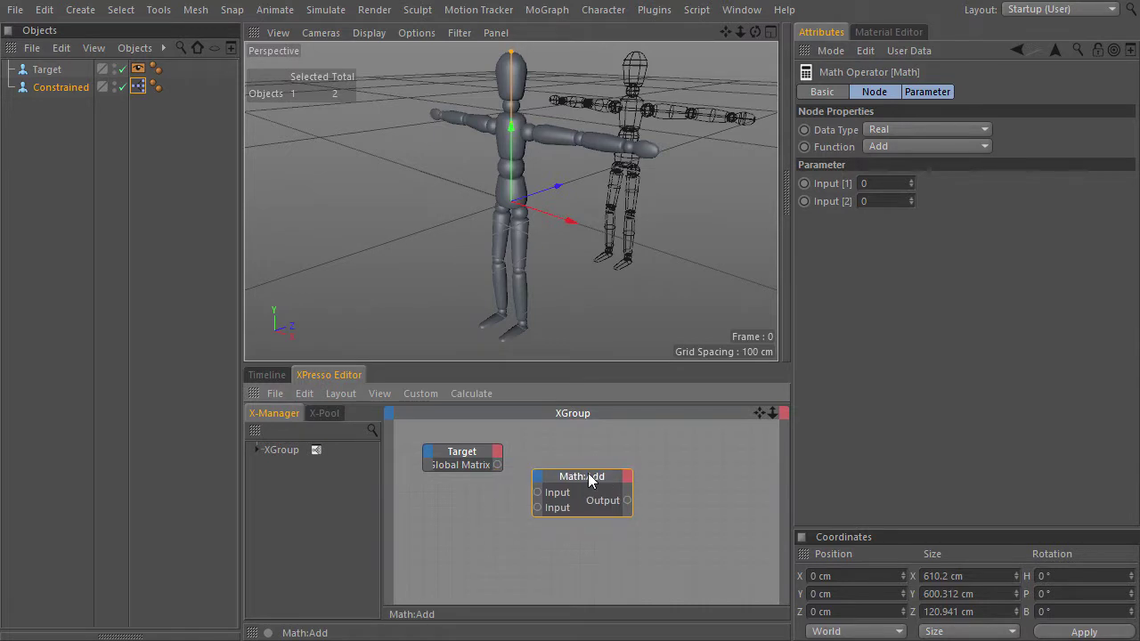
pyautogui.click(922, 130)
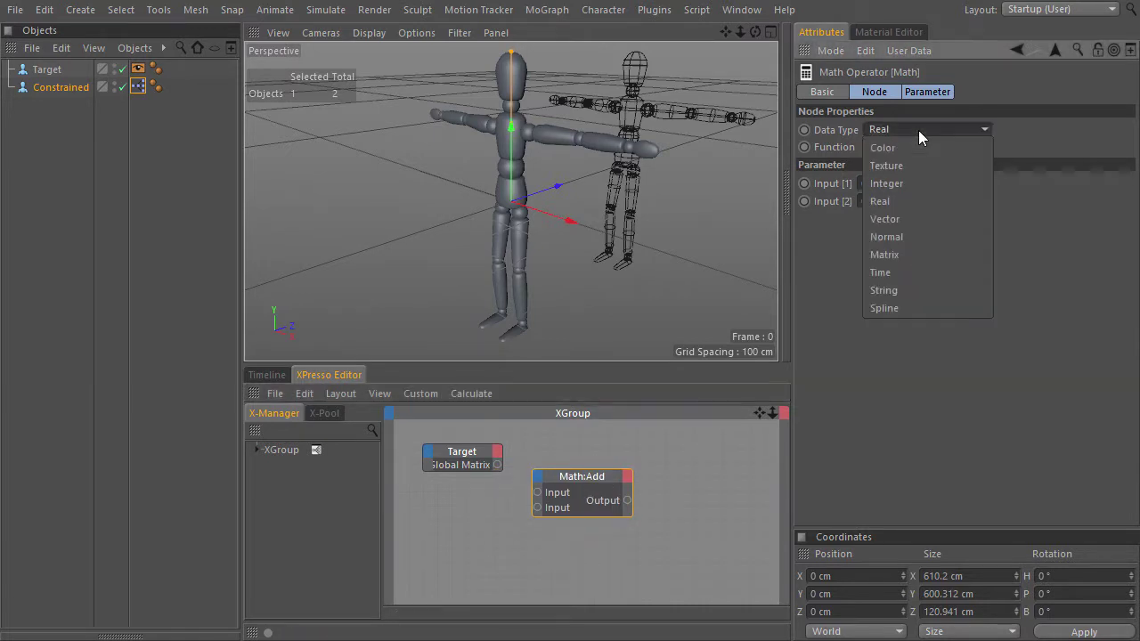
pyautogui.click(917, 255)
# Wire Target's Global Matrix into the Math input, use direct wires, and set Multiply.
pyautogui.moveTo(498, 466); pyautogui.dragTo(537, 495)
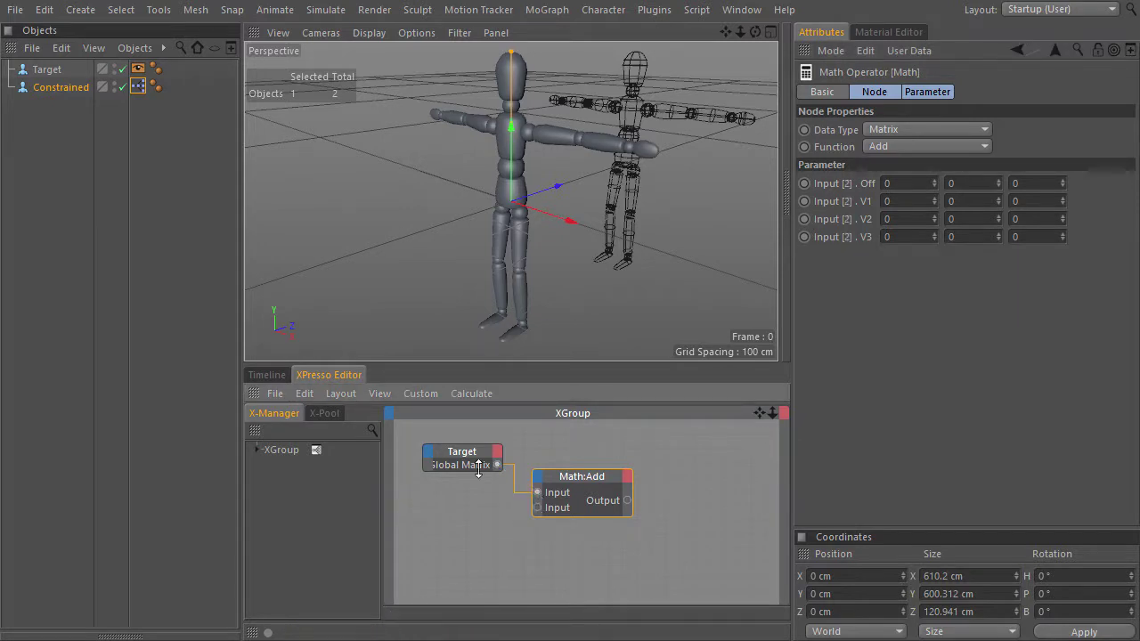
pyautogui.click(341, 395)
pyautogui.moveTo(352, 434)
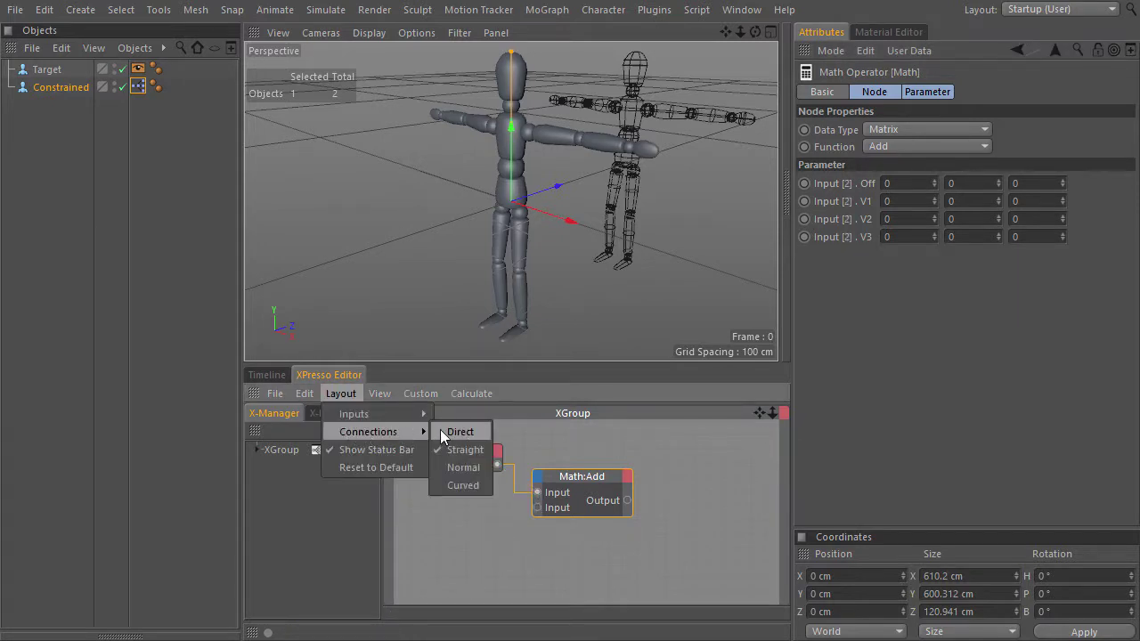
pyautogui.click(440, 431)
pyautogui.click(917, 144)
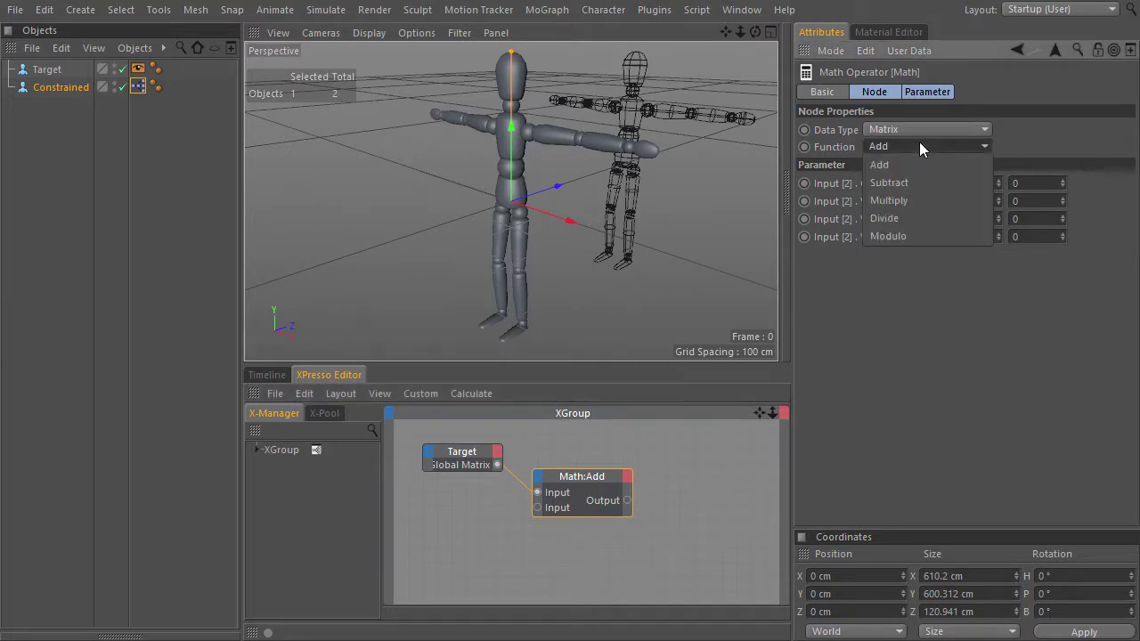
pyautogui.click(919, 201)
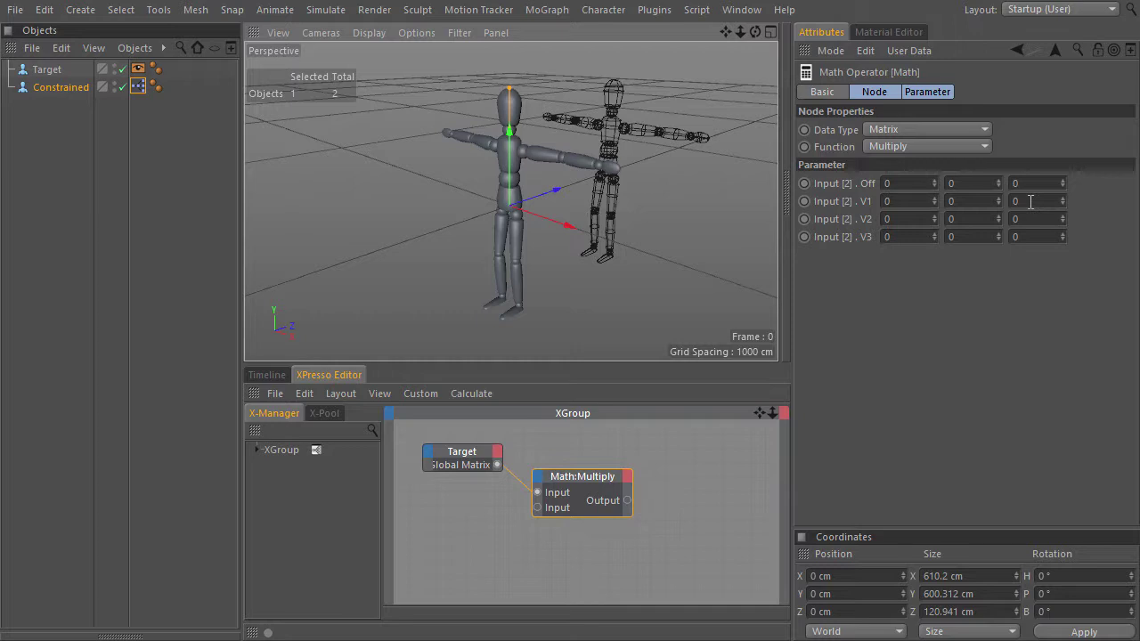
# Enter 1 in the V1 and V2 fields to make the second input an identity matrix.
pyautogui.click(910, 201)
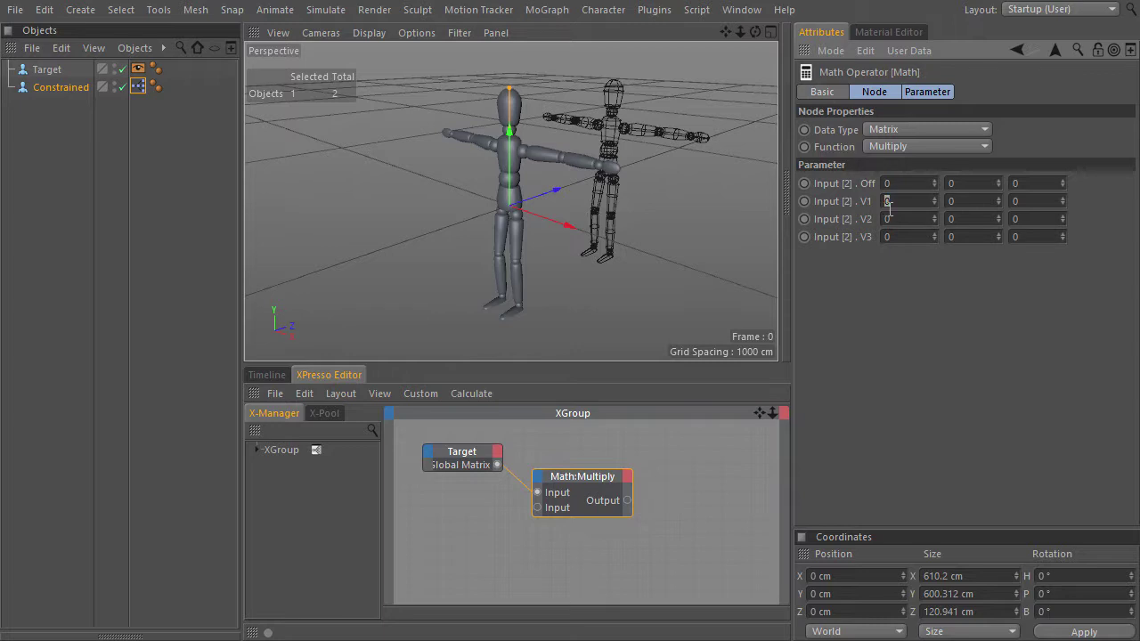
pyautogui.write('1')
pyautogui.press('Return')
pyautogui.doubleClick(954, 219)
pyautogui.write('1')
pyautogui.press('Return')
pyautogui.click(660, 486)
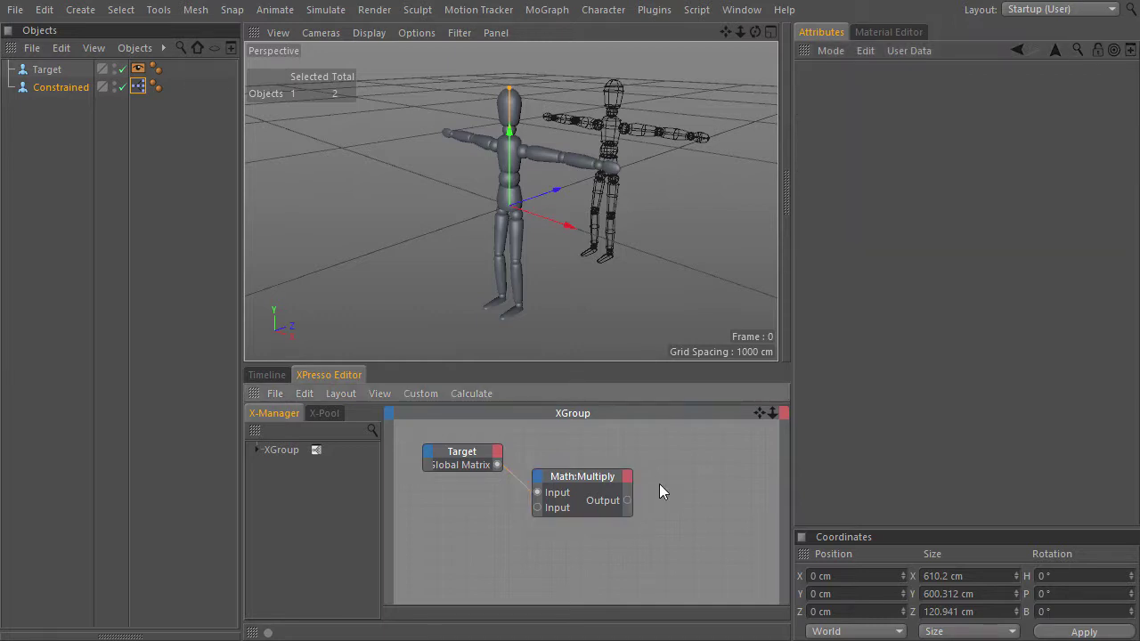
pyautogui.moveTo(675, 464); pyautogui.dragTo(572, 548)
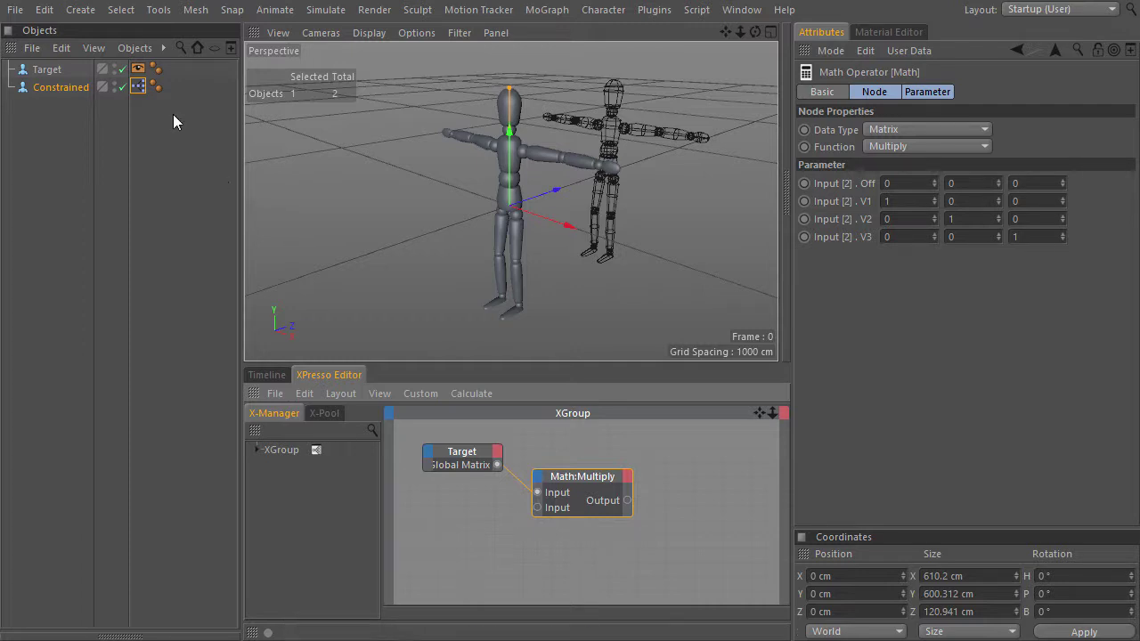
# Add a Constrained node and connect Math:Multiply's Output to its Global Matrix input.
pyautogui.moveTo(39, 90); pyautogui.dragTo(726, 485)
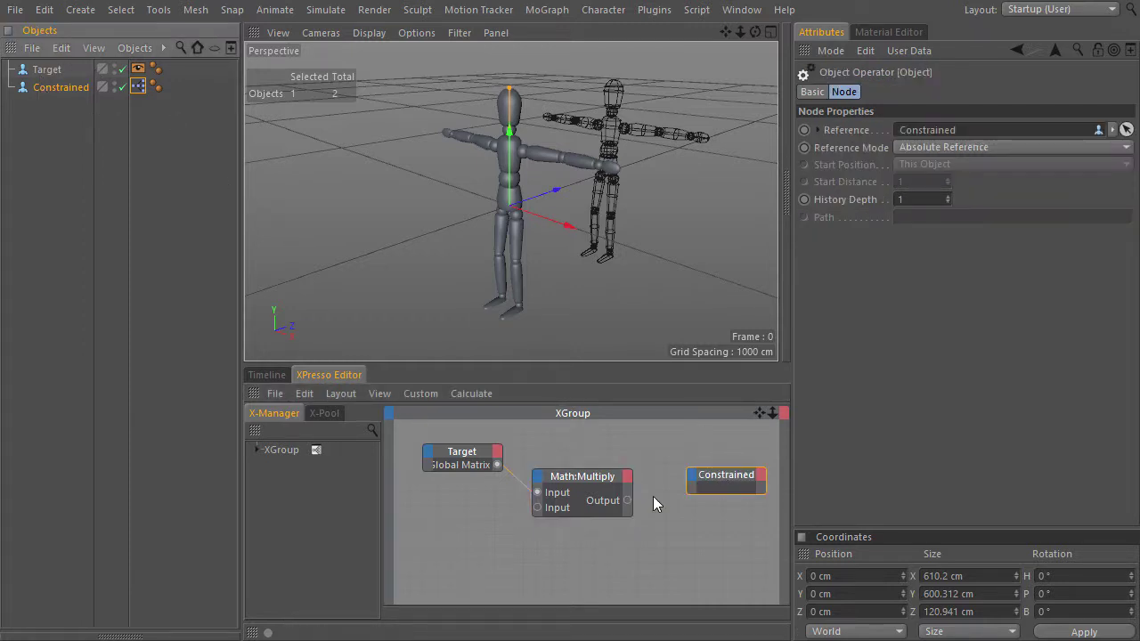
pyautogui.moveTo(627, 500); pyautogui.dragTo(724, 506)
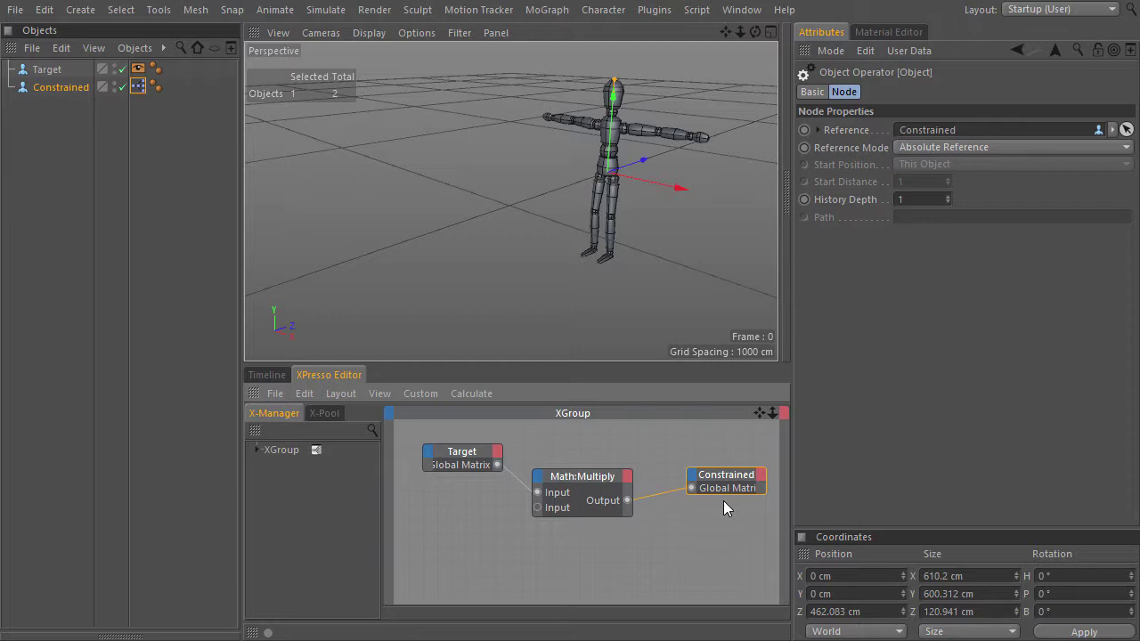
pyautogui.moveTo(652, 452); pyautogui.dragTo(558, 529)
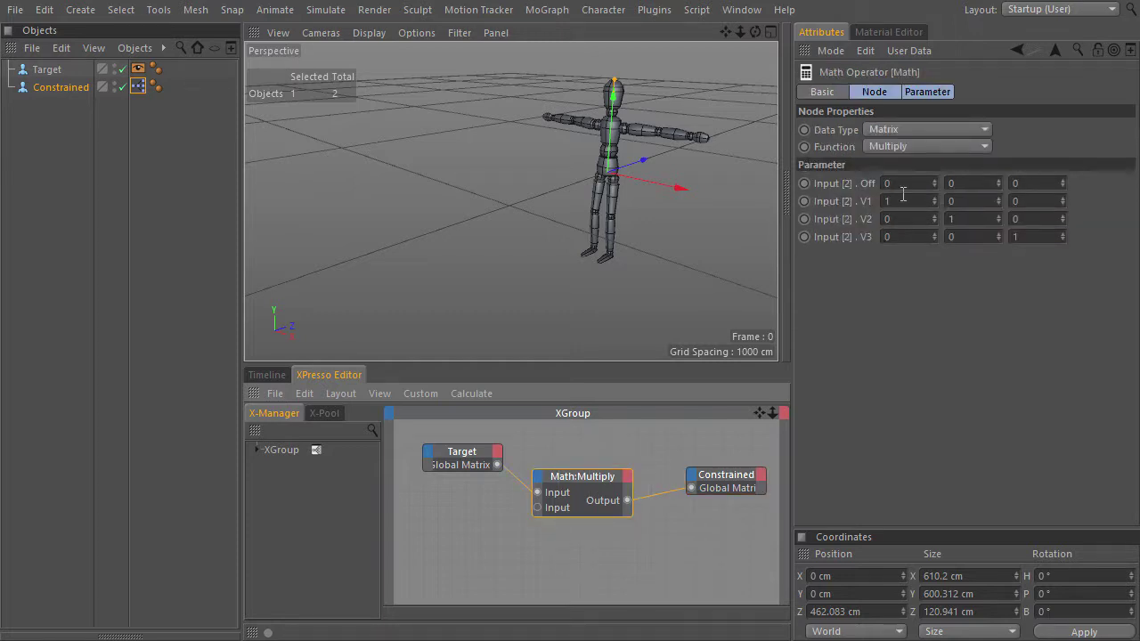
pyautogui.moveTo(936, 183); pyautogui.dragTo(1045, 411)
# Enter -462.083, Target's negated Z position, as Multiply's second-input offset Z.
pyautogui.hotkey('ctrl', 'z')
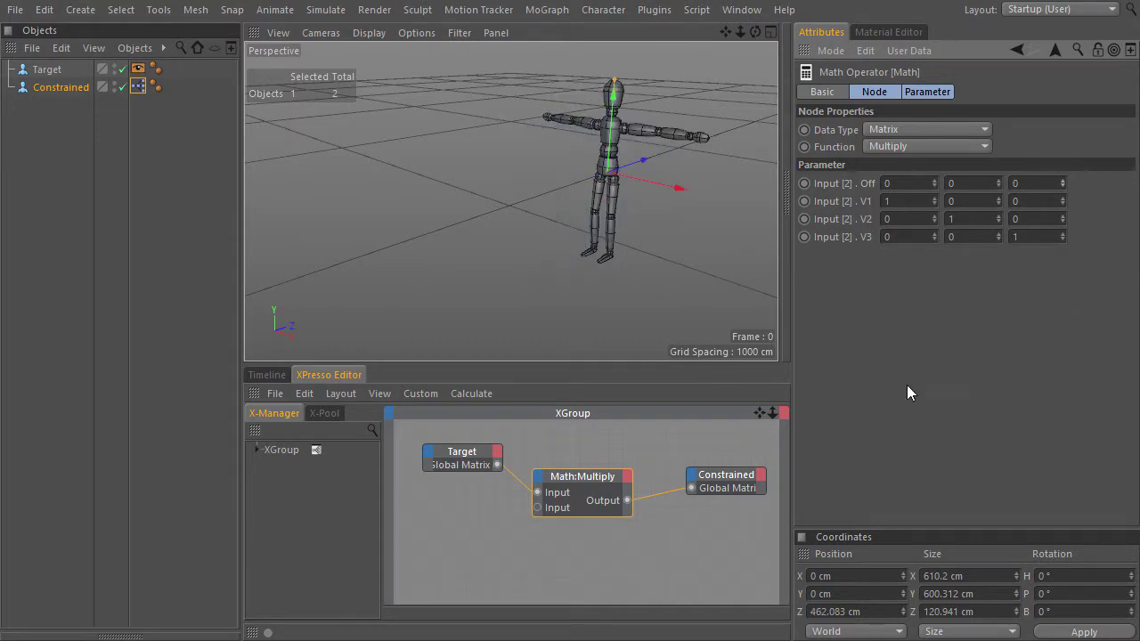
pyautogui.click(40, 71)
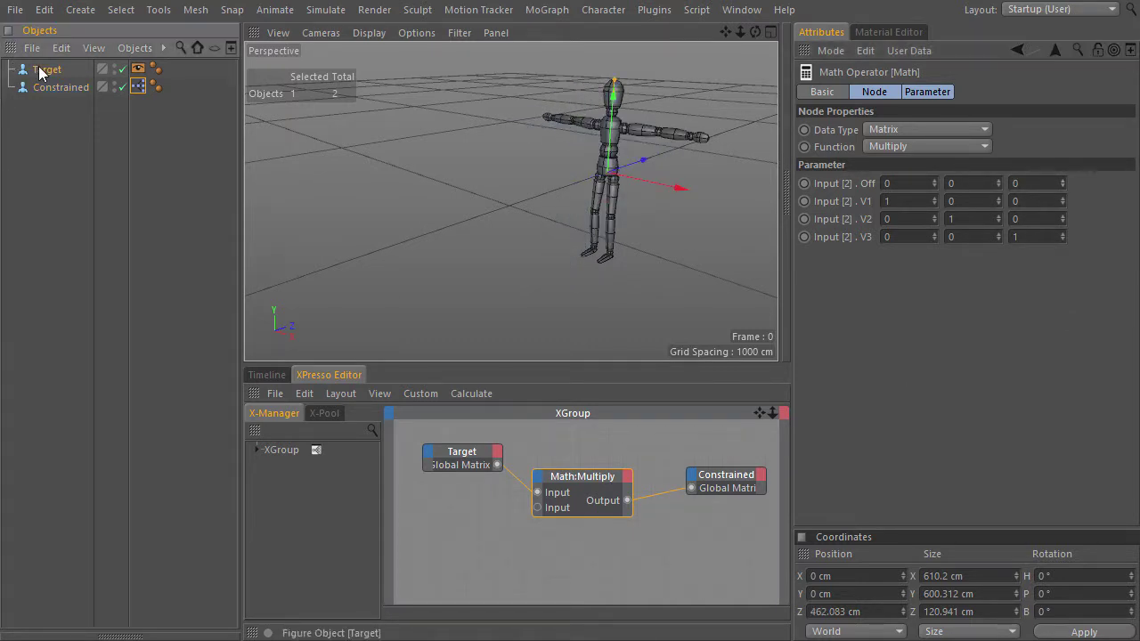
pyautogui.click(811, 612)
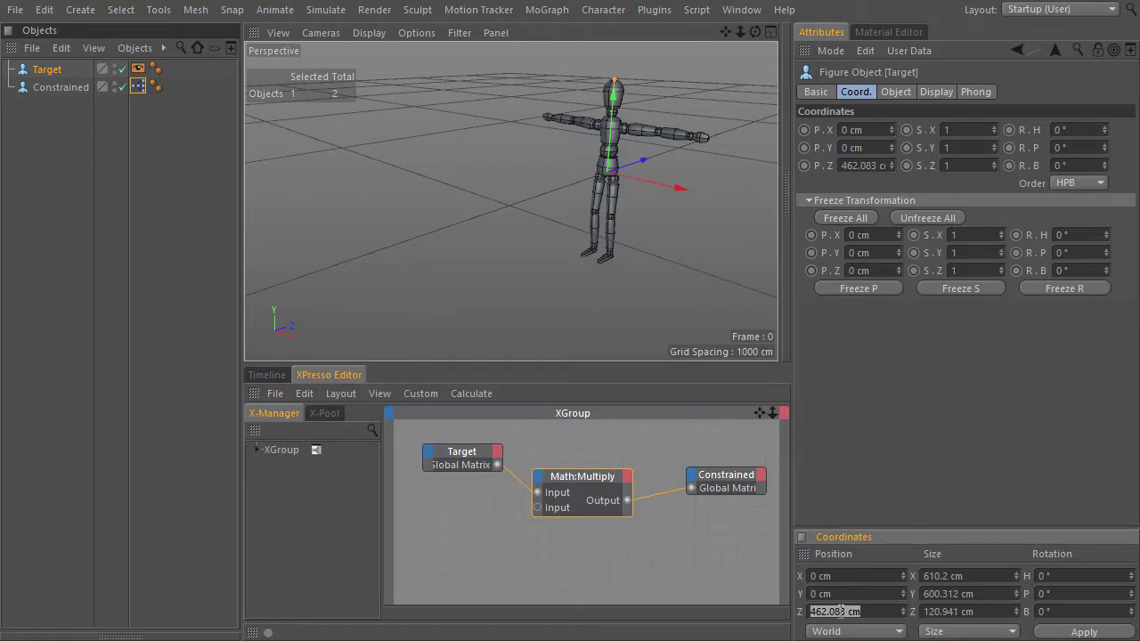
pyautogui.click(592, 500)
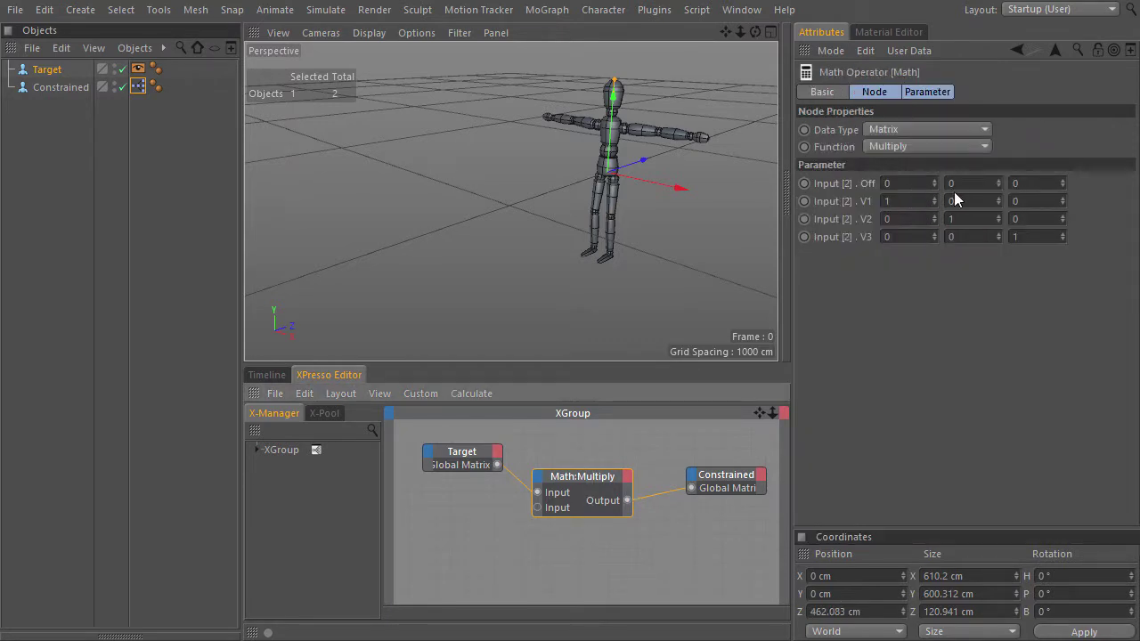
pyautogui.click(1025, 182)
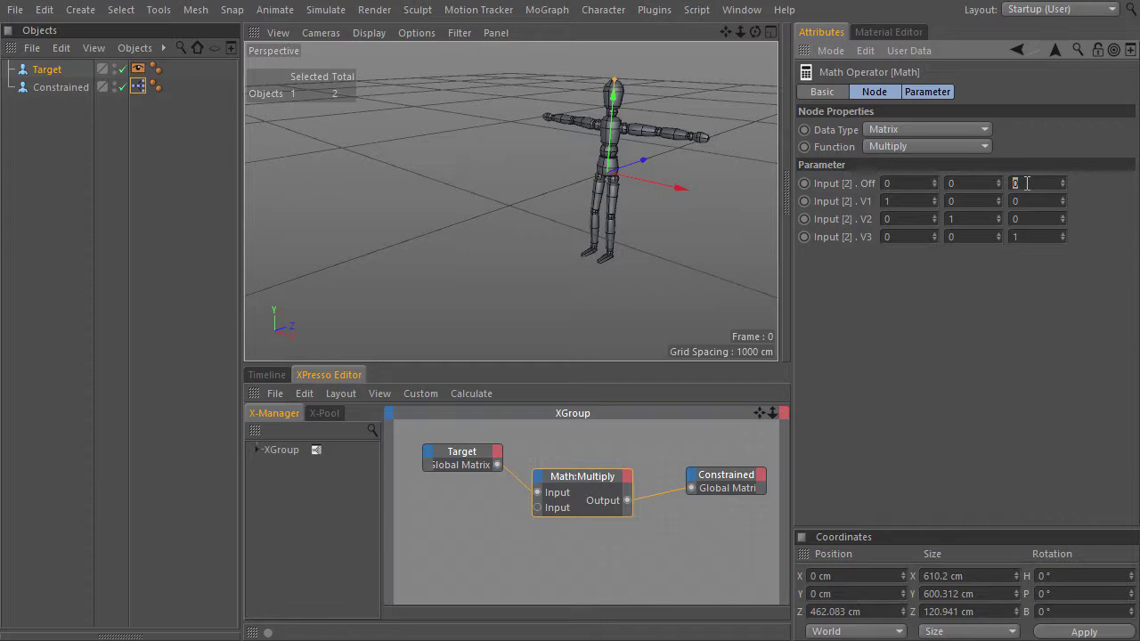
pyautogui.write('462.083')
pyautogui.press('Return')
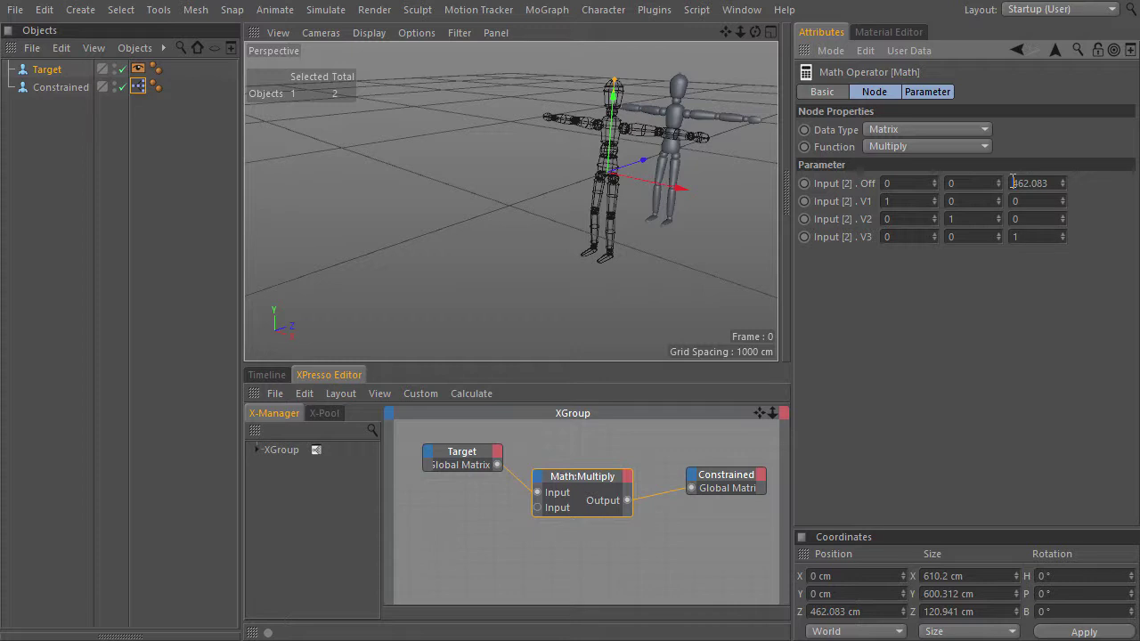
pyautogui.write('-')
pyautogui.press('Return')
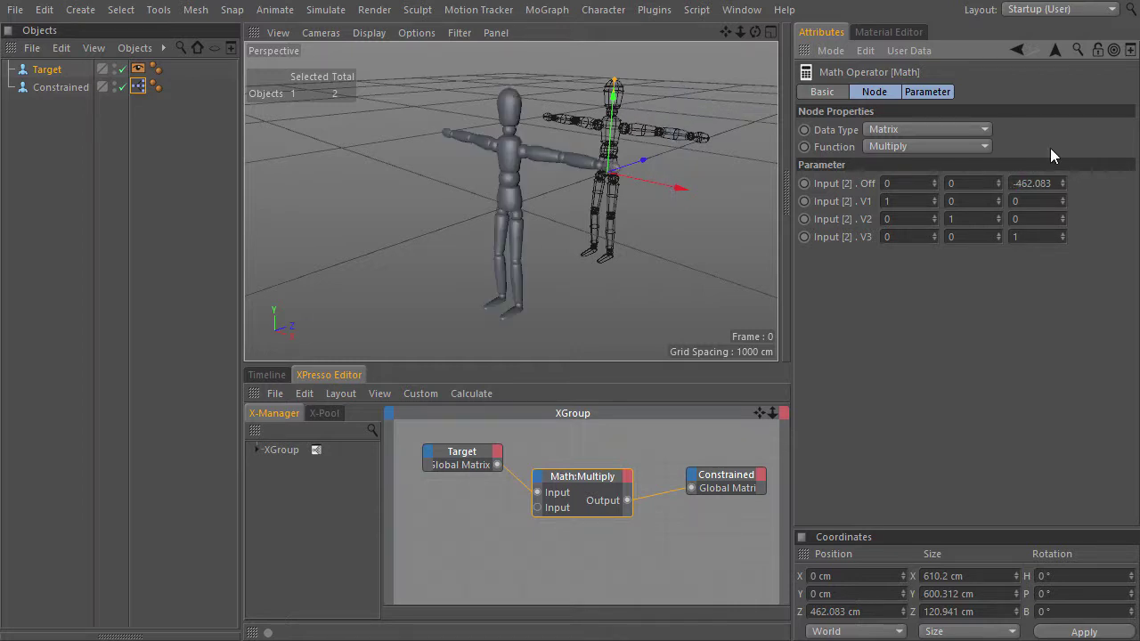
pyautogui.keyDown('alt'); pyautogui.moveTo(551, 257); pyautogui.dragTo(514, 256); pyautogui.keyUp('alt')
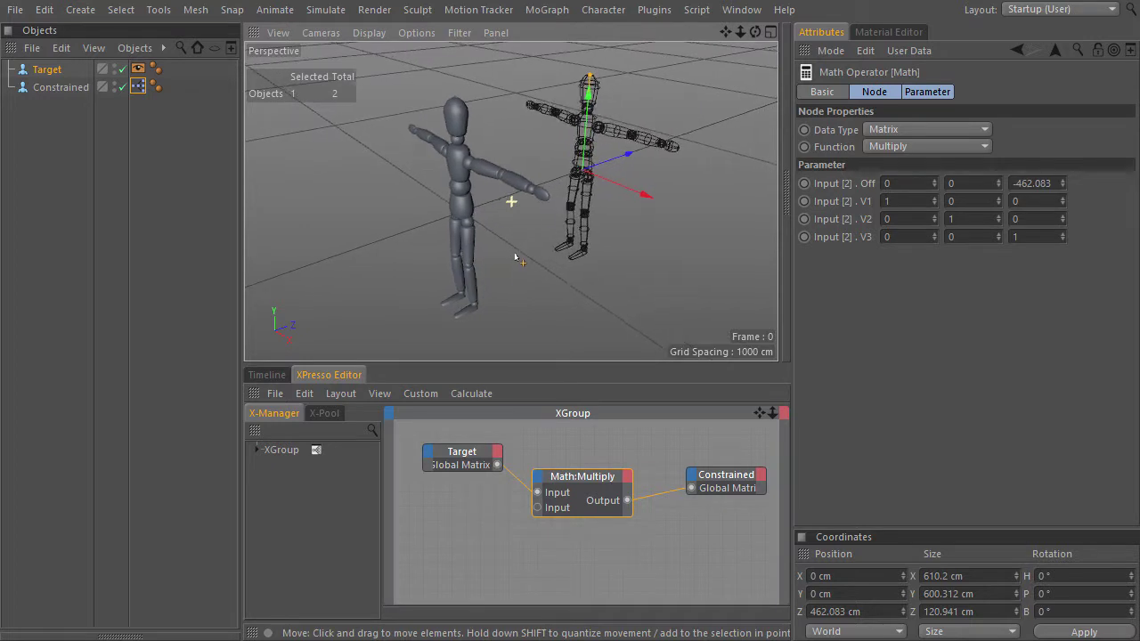
pyautogui.click(741, 10)
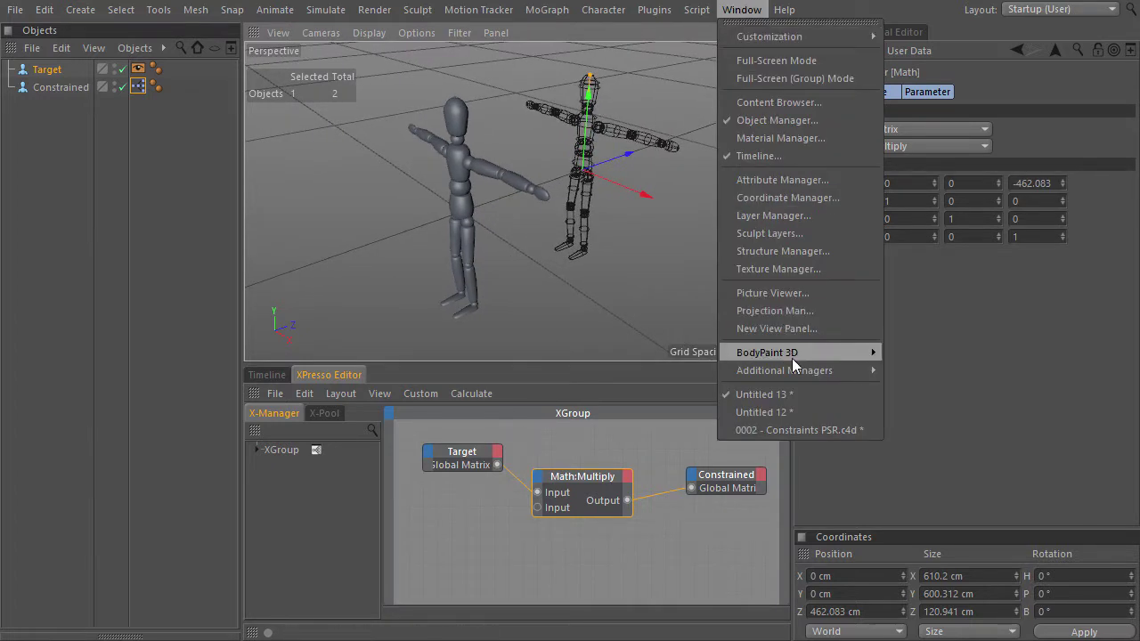
pyautogui.click(794, 413)
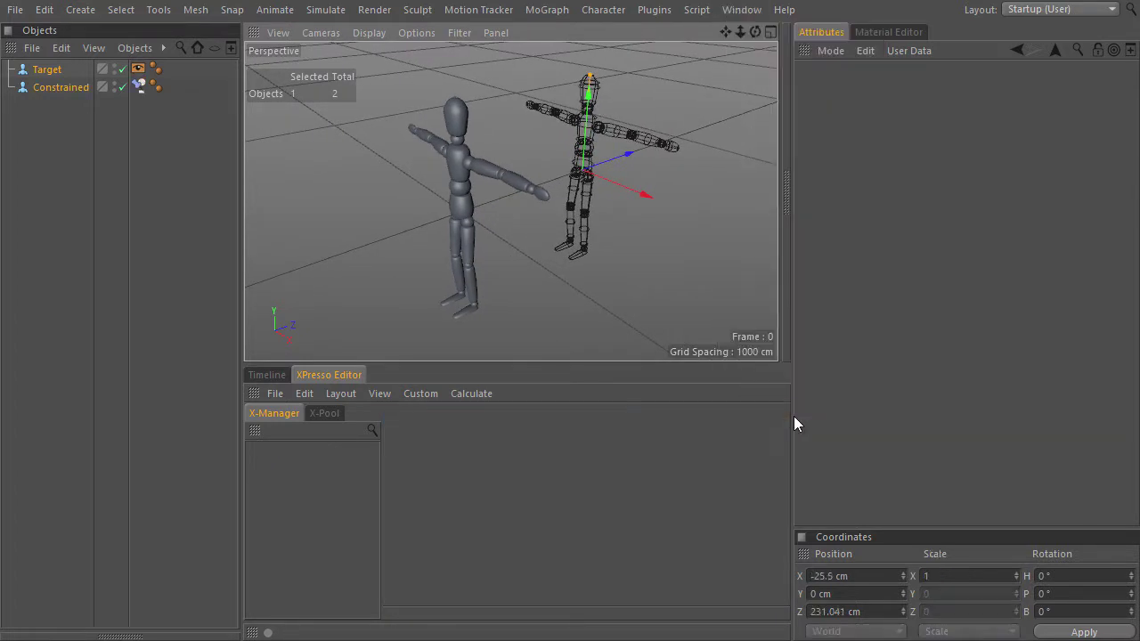
pyautogui.click(49, 68)
pyautogui.moveTo(596, 185); pyautogui.dragTo(632, 174)
pyautogui.hotkey('ctrl', 'z')
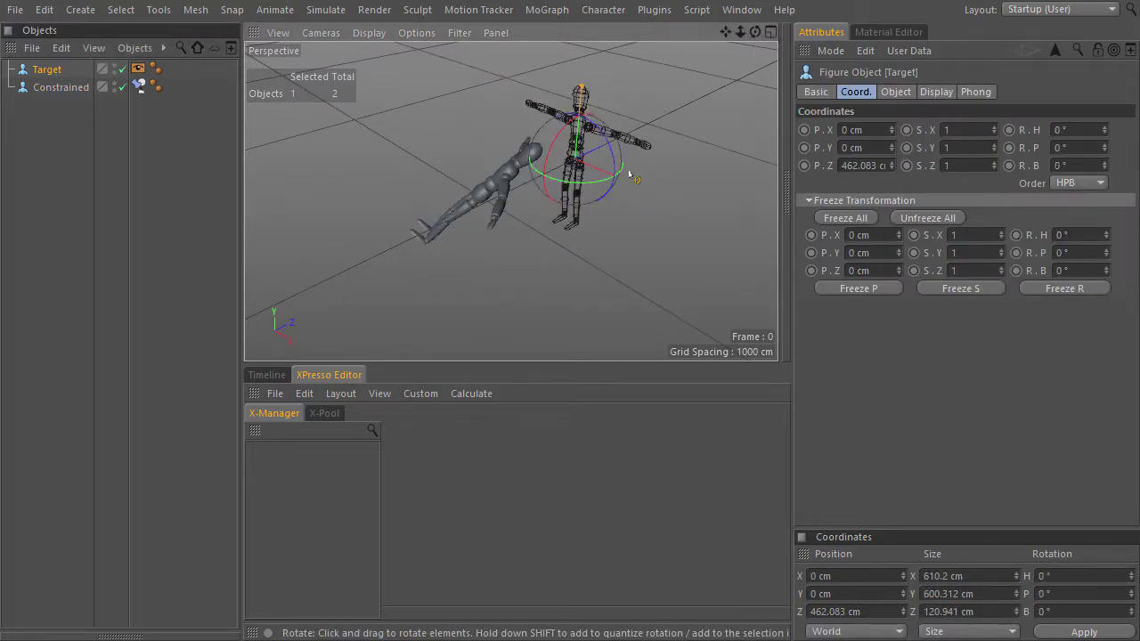
pyautogui.click(742, 9)
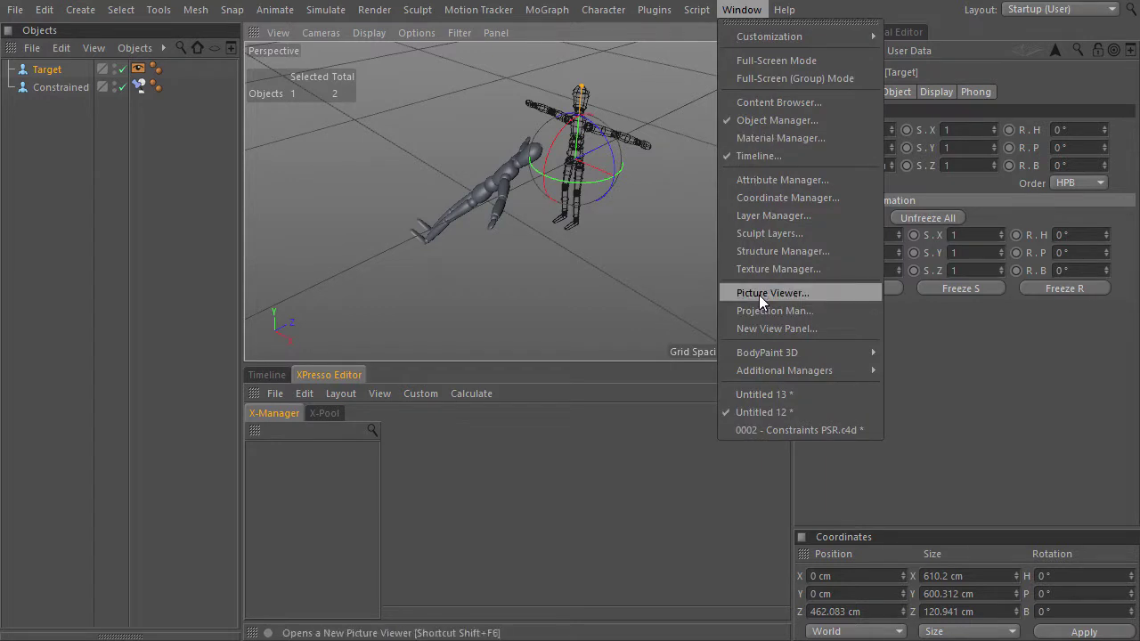
pyautogui.click(761, 396)
pyautogui.press('r')
pyautogui.moveTo(602, 205); pyautogui.dragTo(591, 235)
# Switch to object mode, test-scale Target, then undo the scaling.
pyautogui.hotkey('ctrl', 'z')
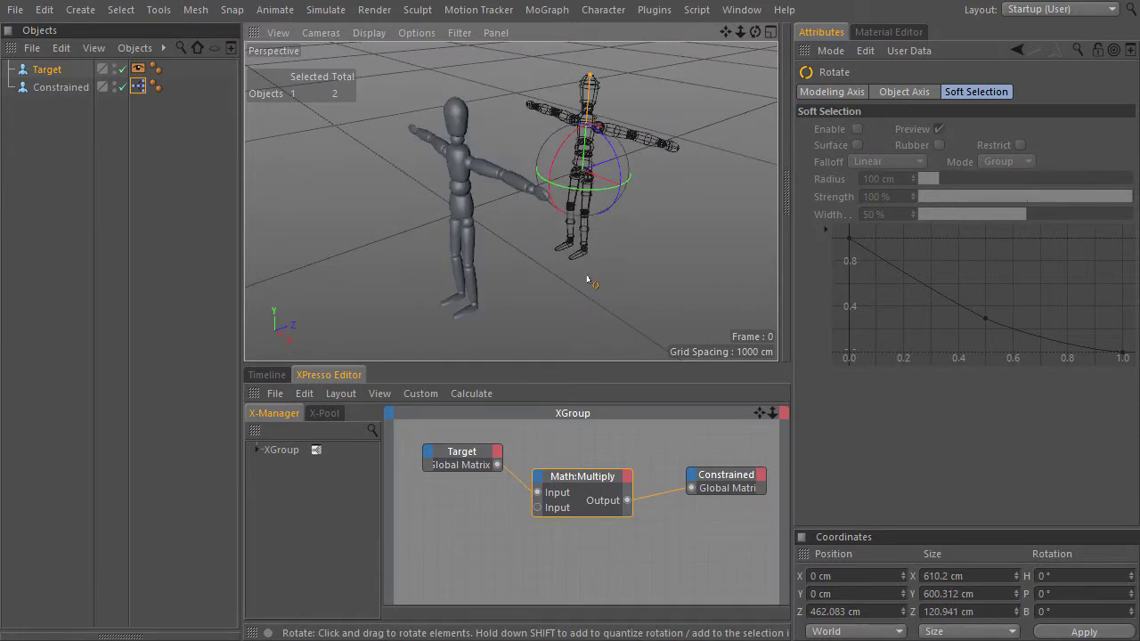
pyautogui.press('v')
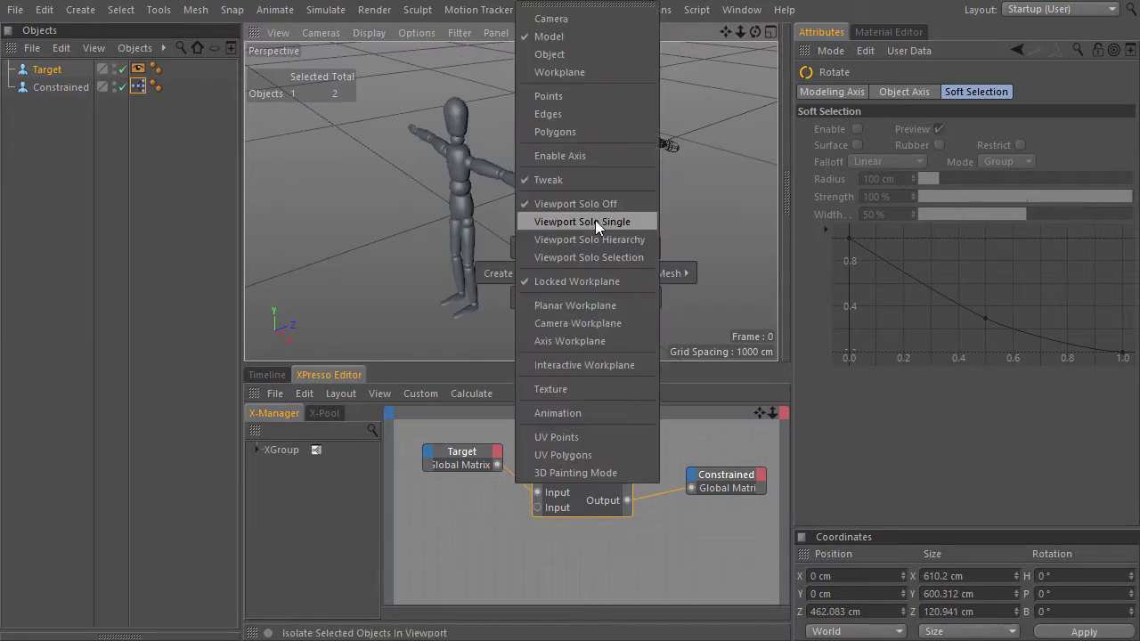
pyautogui.click(582, 53)
pyautogui.press('t')
pyautogui.moveTo(602, 265); pyautogui.dragTo(786, 141)
pyautogui.hotkey('ctrl', 'z')
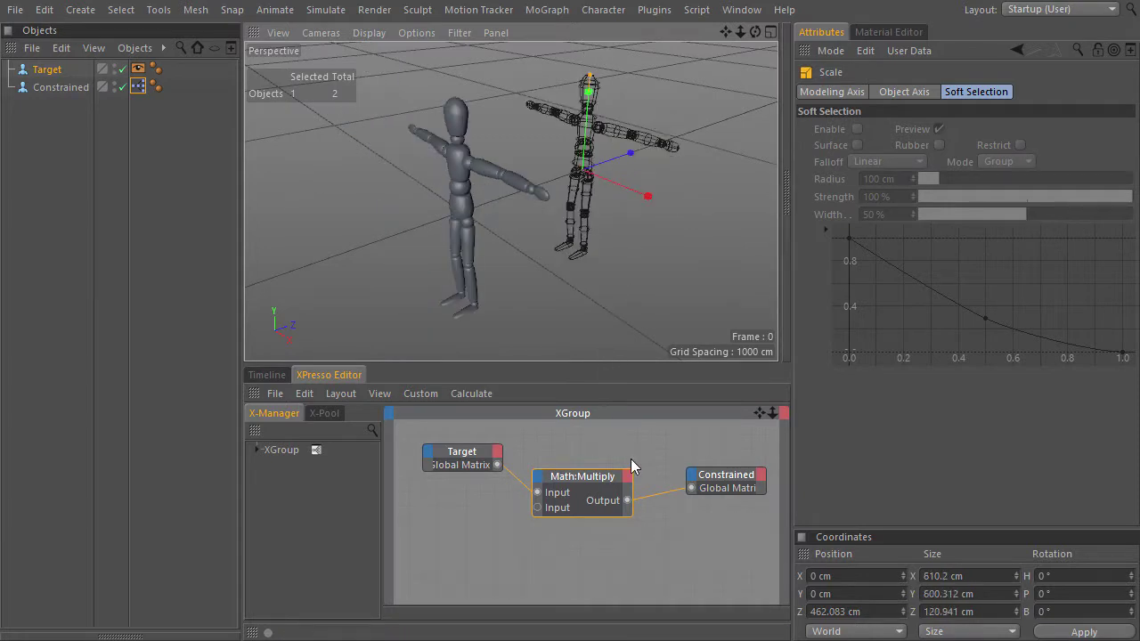
# Zoom out the XPresso editor, move the Constrained node aside, and pan the graph right.
pyautogui.scroll(-3, 655, 456)
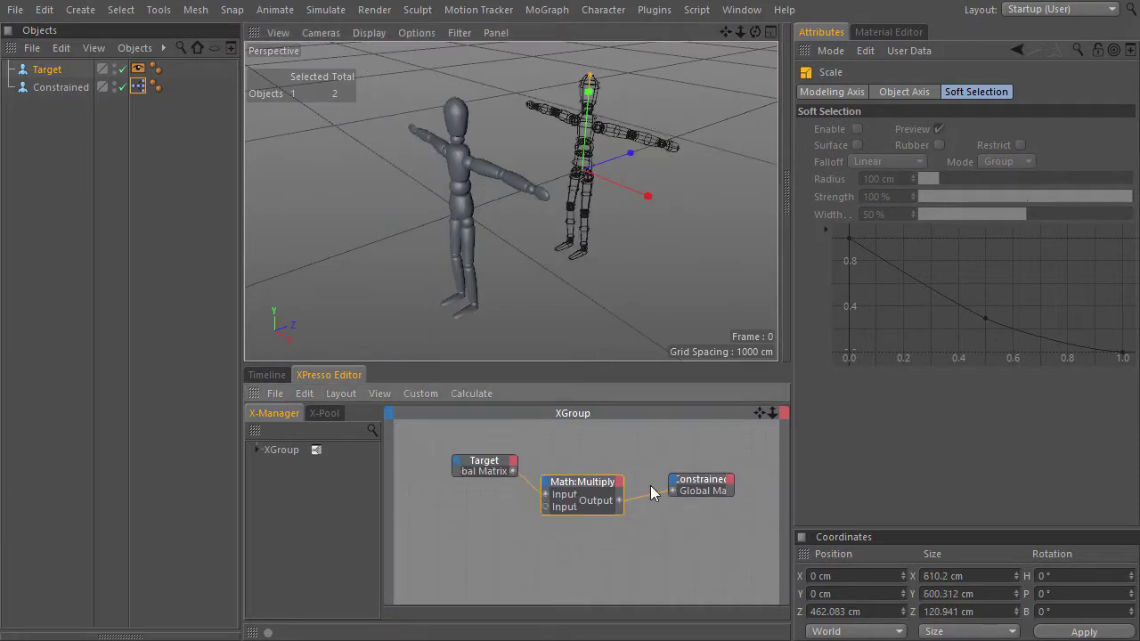
pyautogui.moveTo(694, 487); pyautogui.dragTo(670, 496)
pyautogui.moveTo(499, 543); pyautogui.dragTo(560, 530, button='middle')
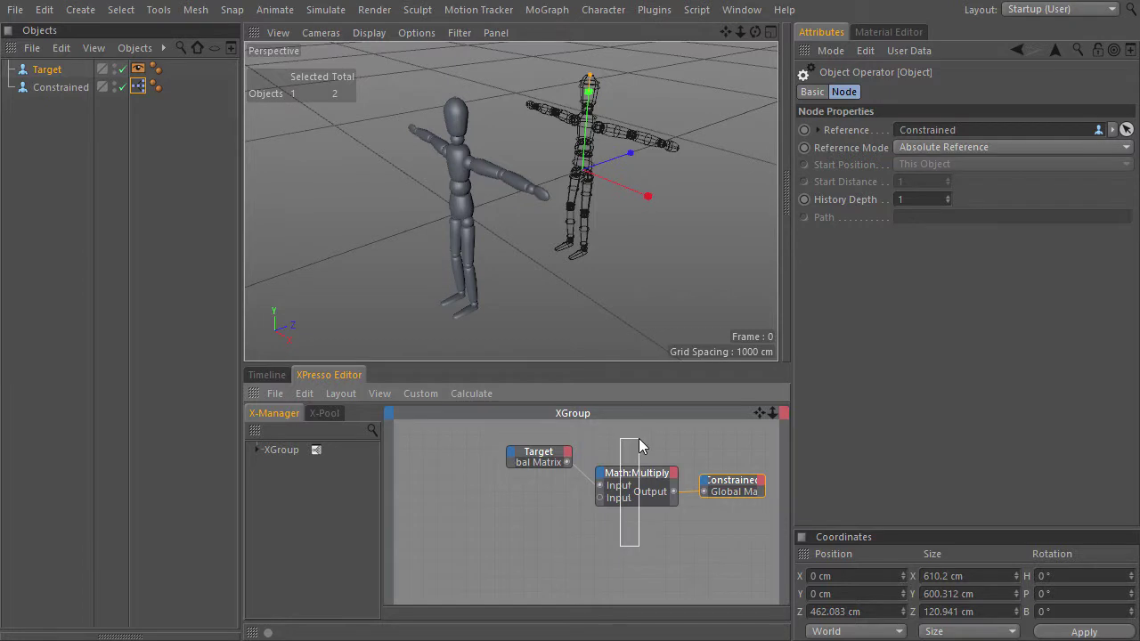
pyautogui.click(645, 482)
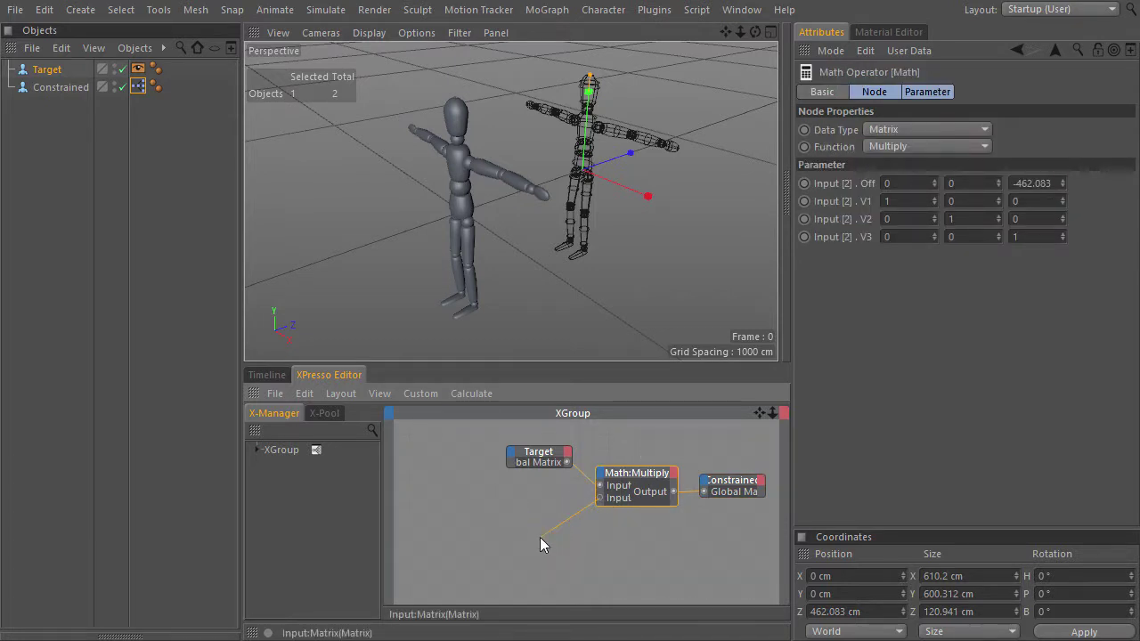
pyautogui.moveTo(540, 537); pyautogui.dragTo(540, 537)
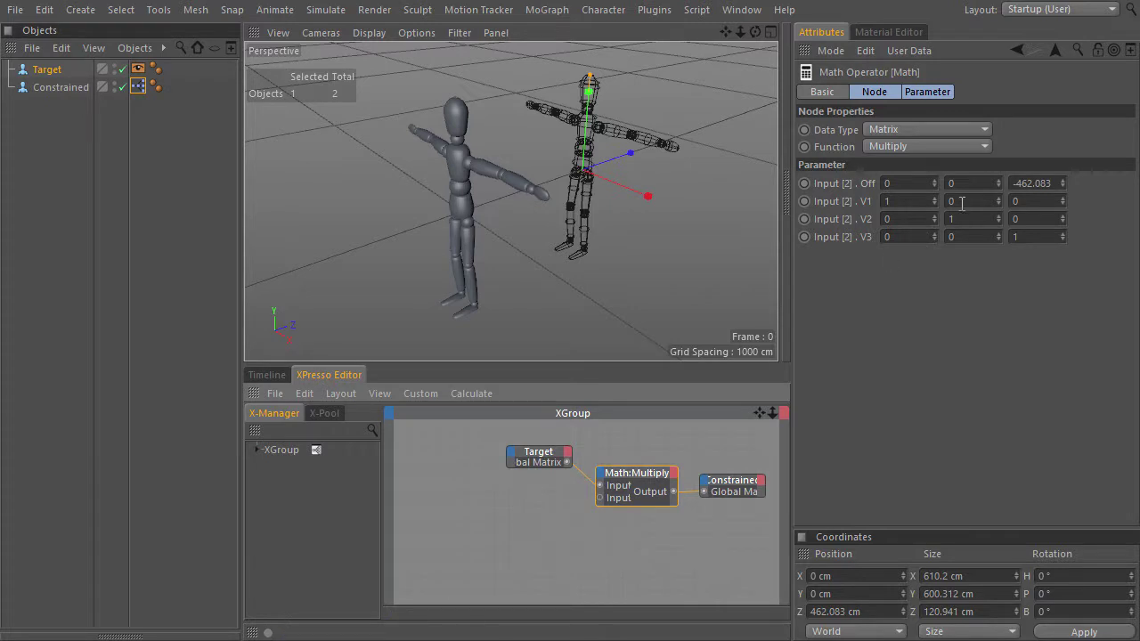
pyautogui.moveTo(934, 182); pyautogui.dragTo(814, 187)
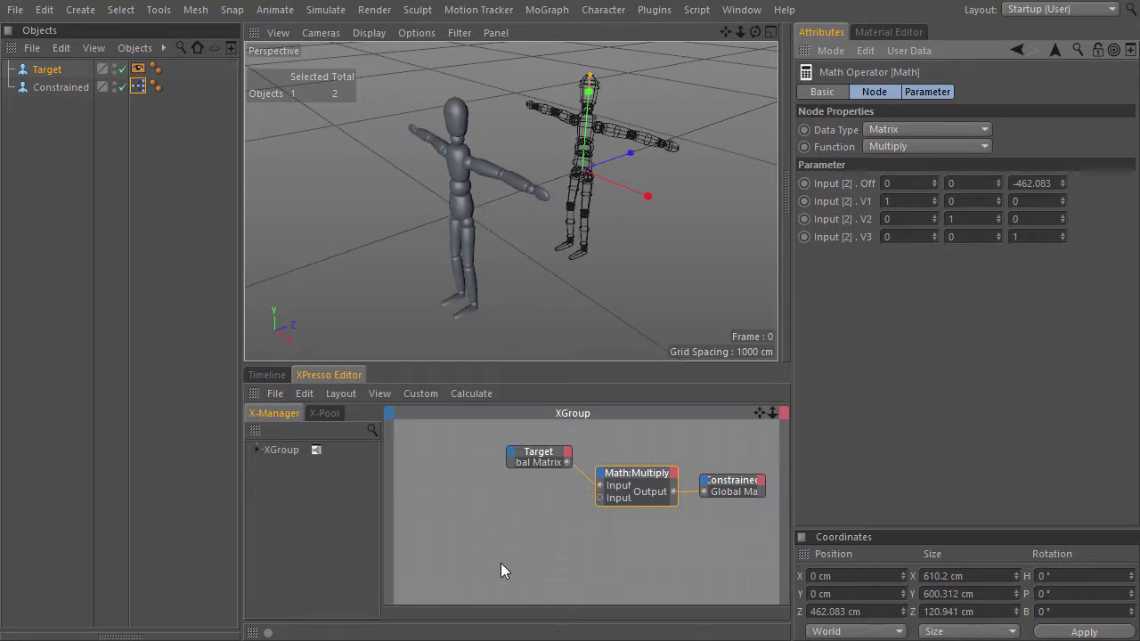
pyautogui.keyDown('alt'); pyautogui.moveTo(470, 531); pyautogui.dragTo(518, 527, button='middle'); pyautogui.keyUp('alt')
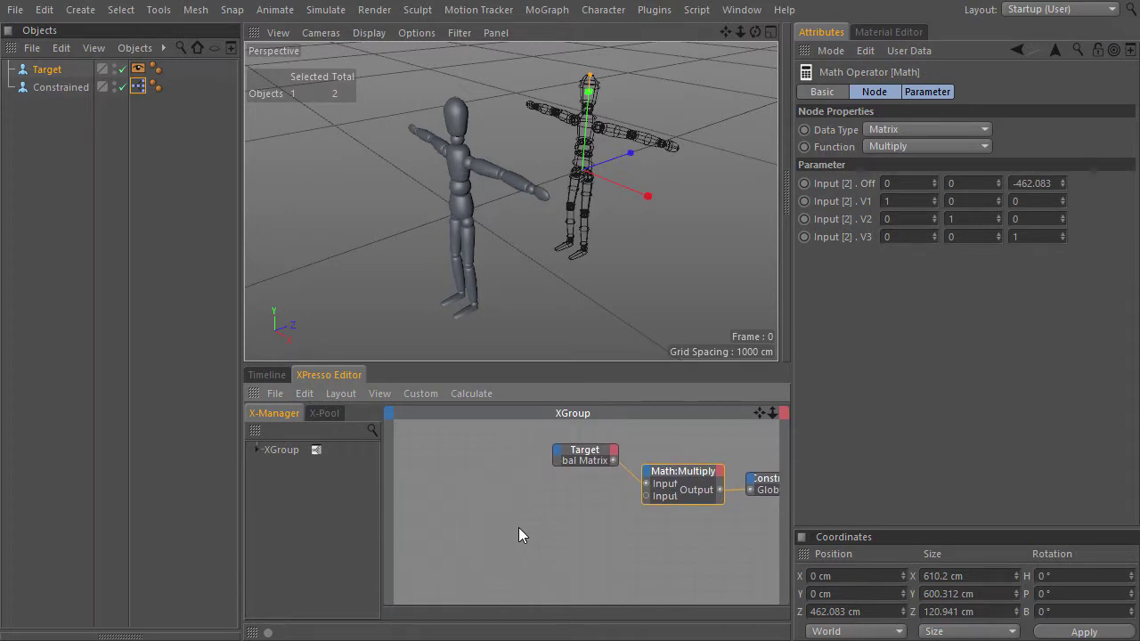
# Add a Real Constant node and Ctrl-drag it to make two copies below.
pyautogui.rightClick(459, 517)
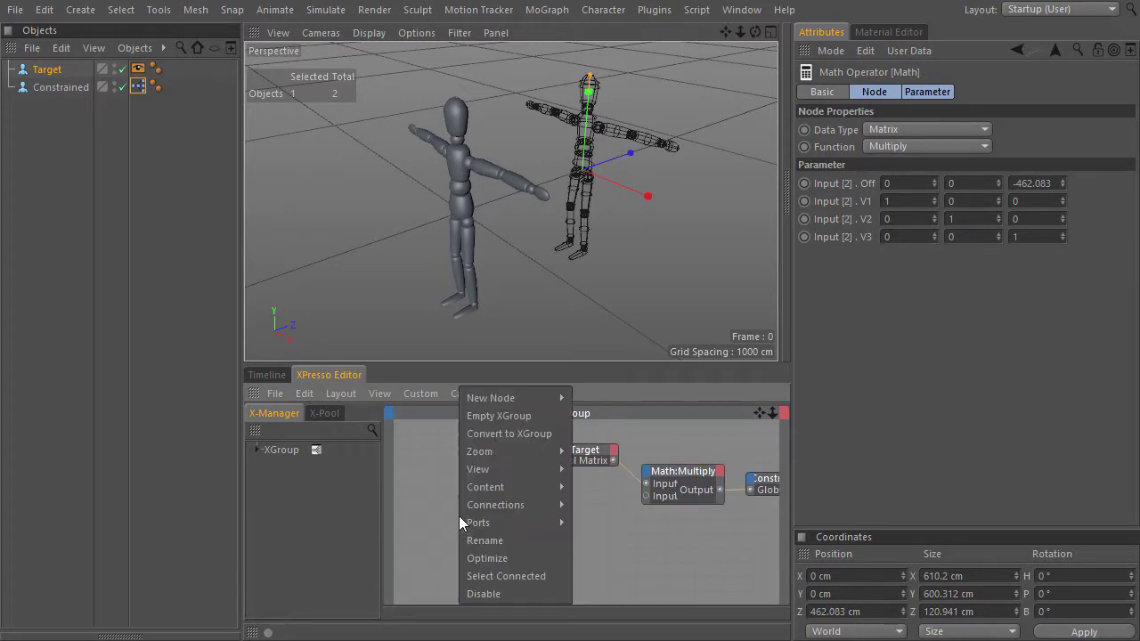
pyautogui.moveTo(484, 398)
pyautogui.moveTo(630, 398)
pyautogui.moveTo(722, 398)
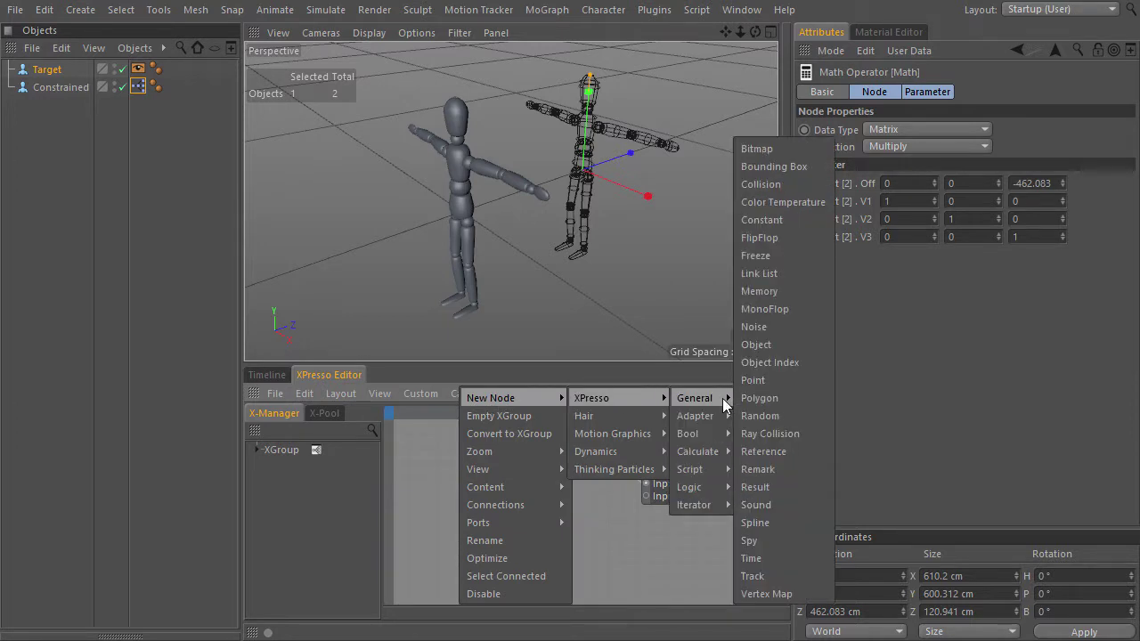
pyautogui.click(768, 223)
pyautogui.click(458, 517)
pyautogui.keyDown('ctrl'); pyautogui.moveTo(458, 516); pyautogui.dragTo(455, 571); pyautogui.keyUp('ctrl')
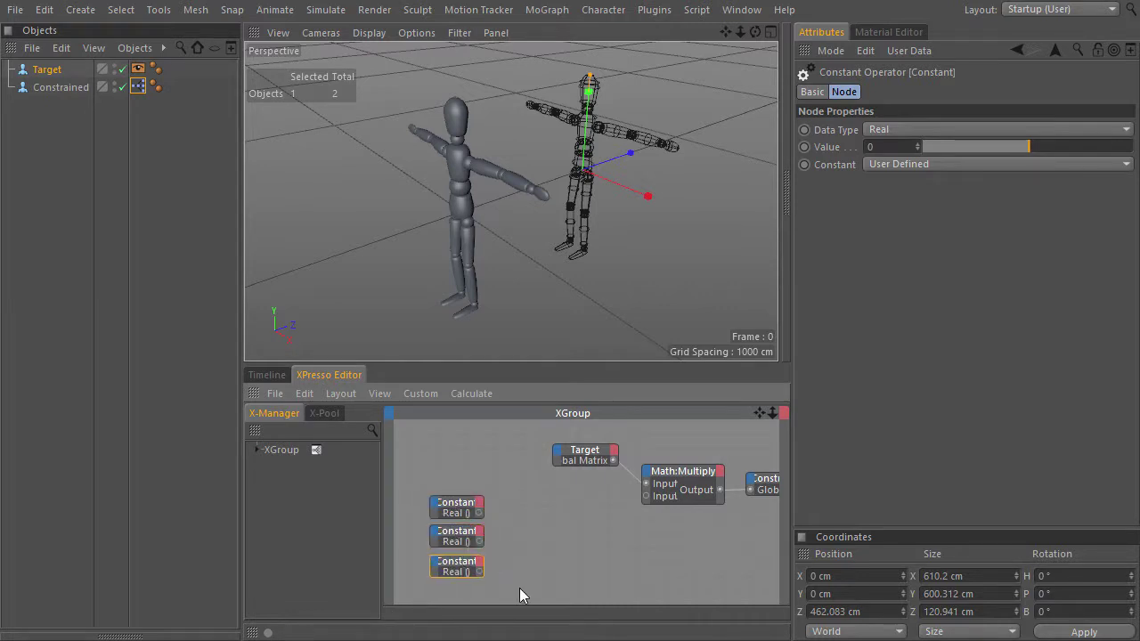
pyautogui.click(526, 534)
pyautogui.rightClick(532, 516)
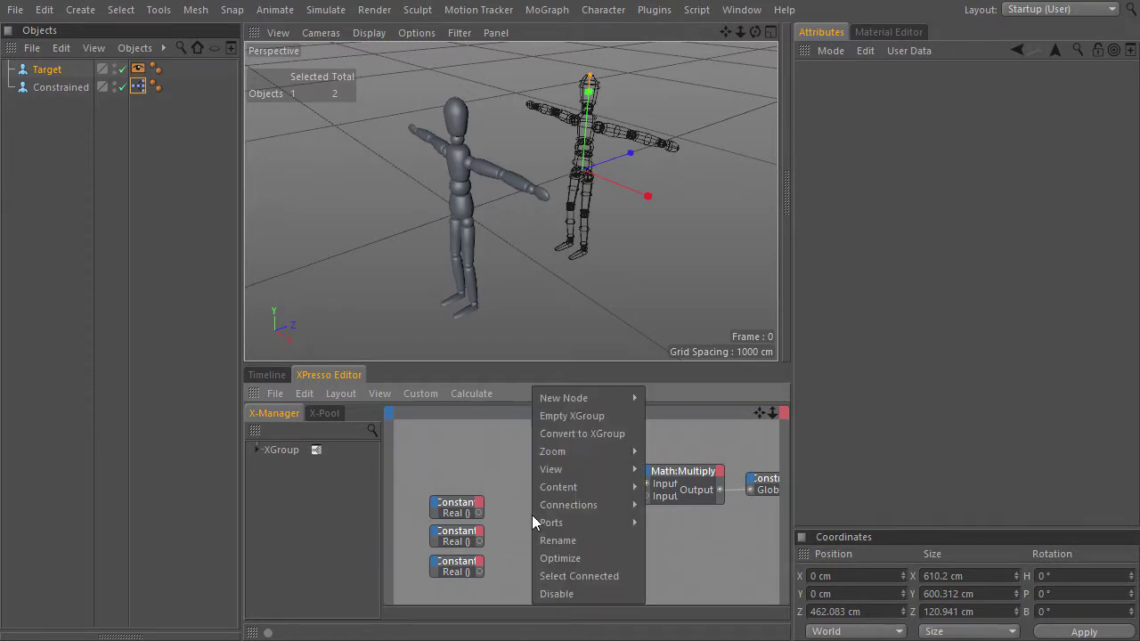
# Create an Adapter Reals2Vector node and connect the three Constants to X, Y and Z.
pyautogui.moveTo(579, 404)
pyautogui.moveTo(661, 401)
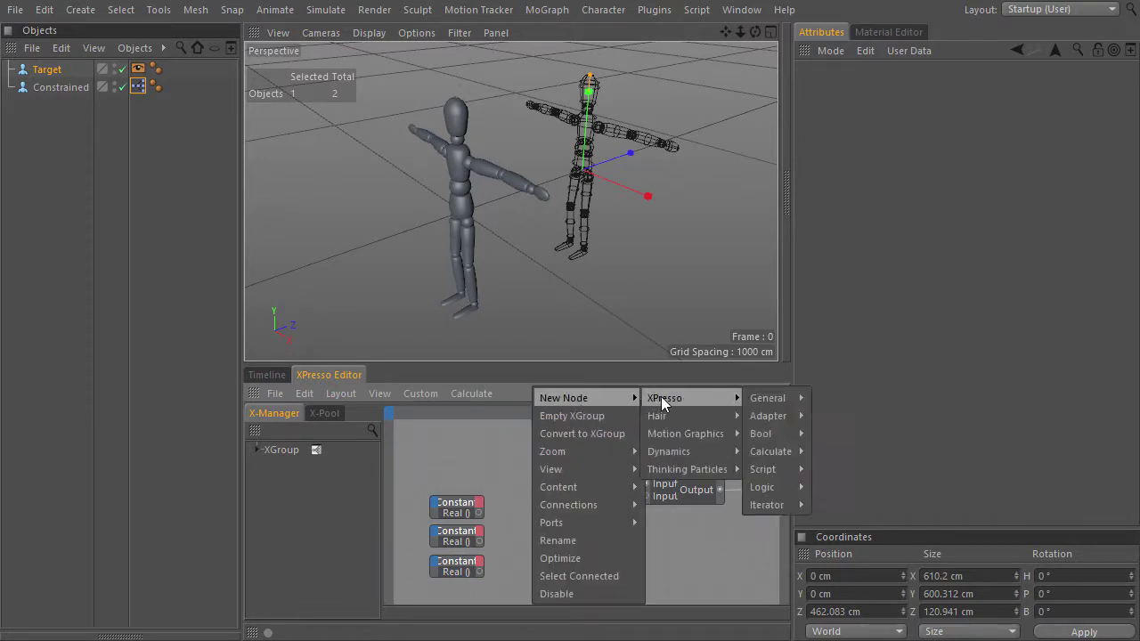
pyautogui.moveTo(777, 417)
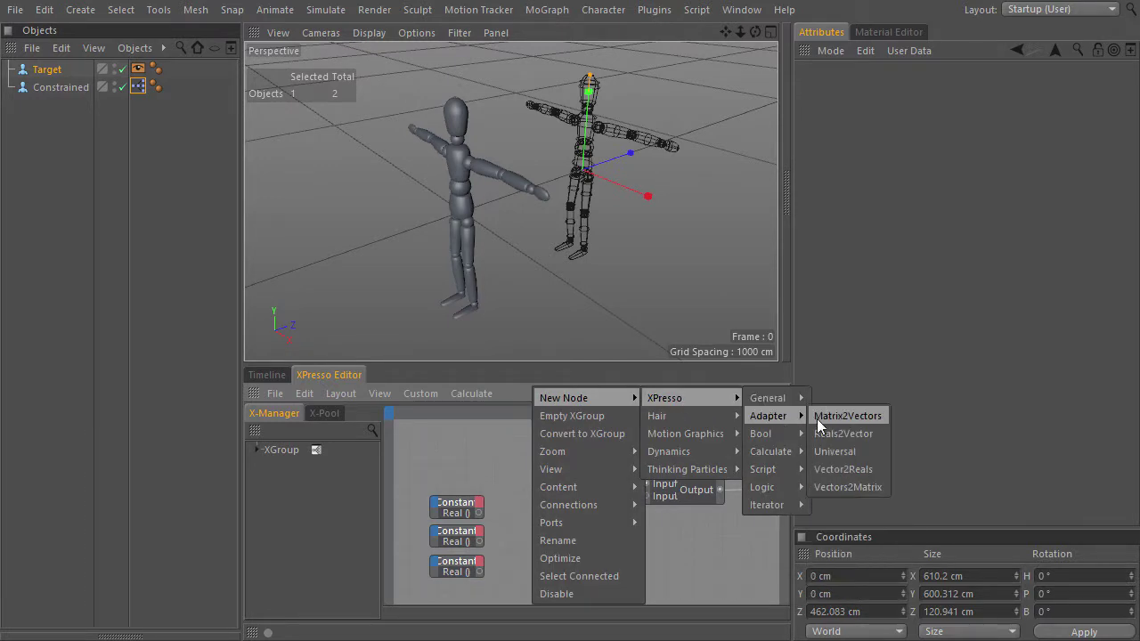
pyautogui.click(871, 435)
pyautogui.moveTo(543, 508); pyautogui.dragTo(547, 519)
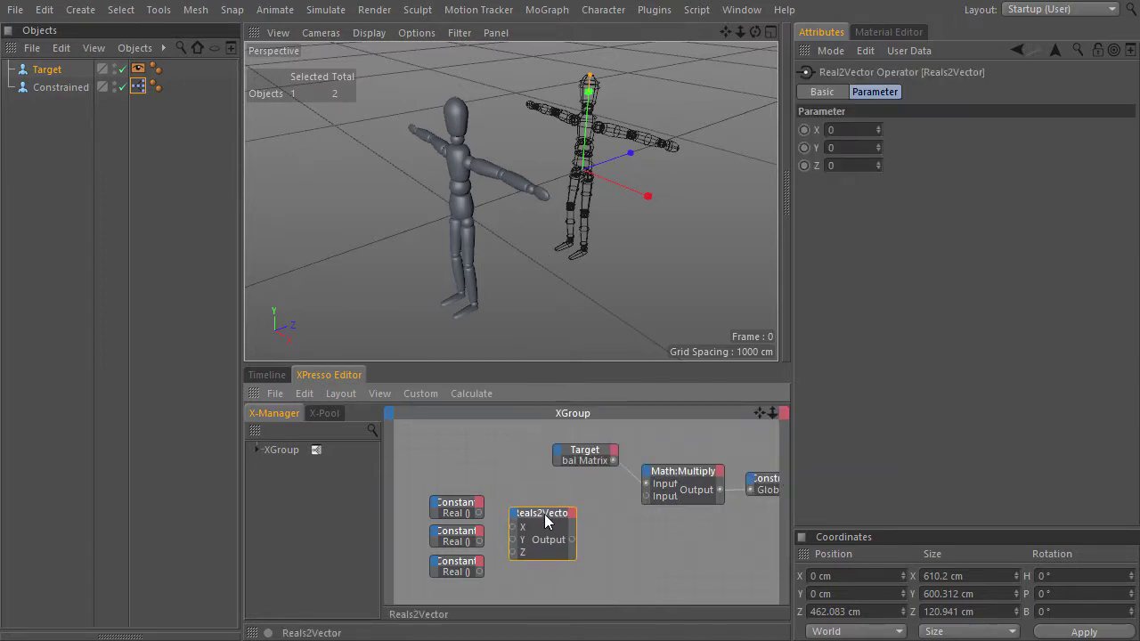
pyautogui.moveTo(478, 513); pyautogui.dragTo(513, 553)
pyautogui.moveTo(540, 512); pyautogui.dragTo(531, 514)
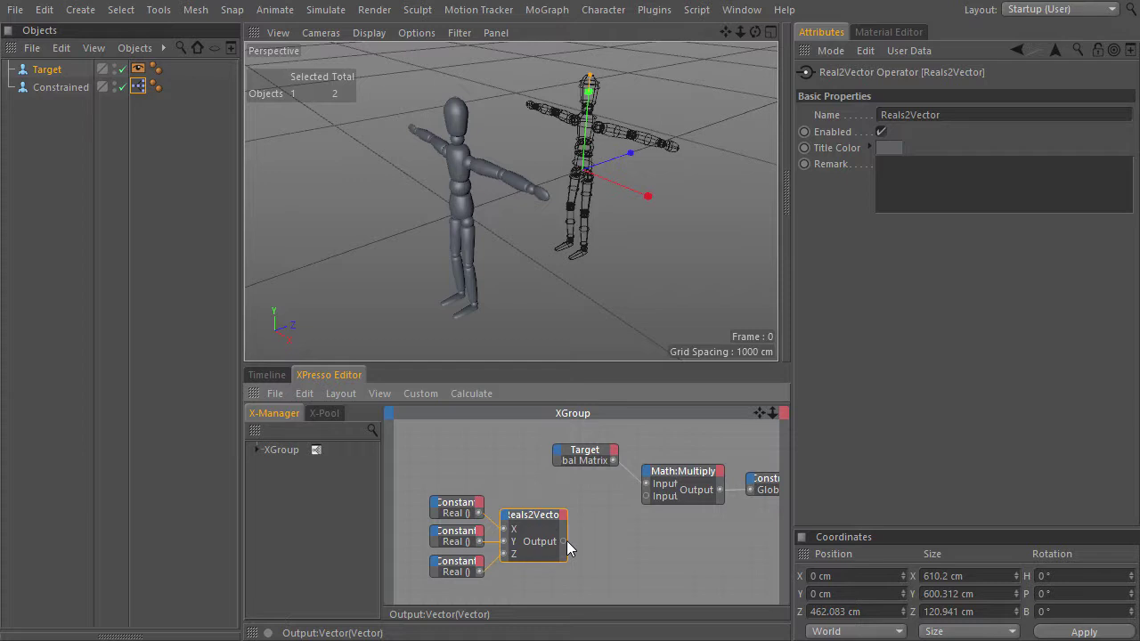
# Drag Generate Matrix from X-Pool's System Presets > Matrix folder into the XGroup.
pyautogui.click(328, 414)
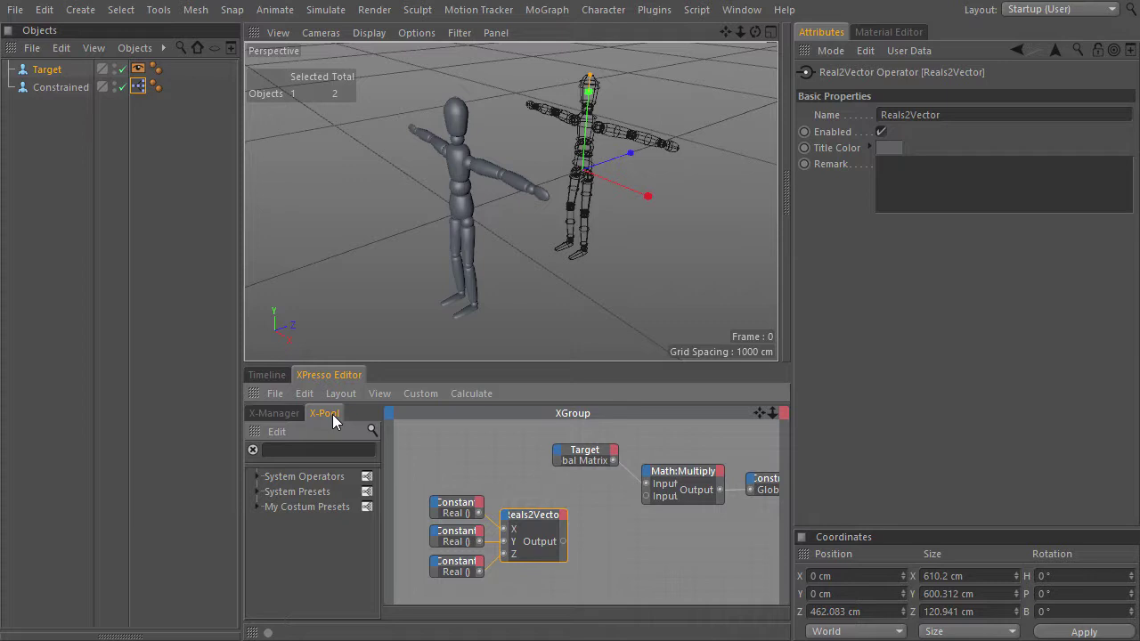
pyautogui.click(258, 493)
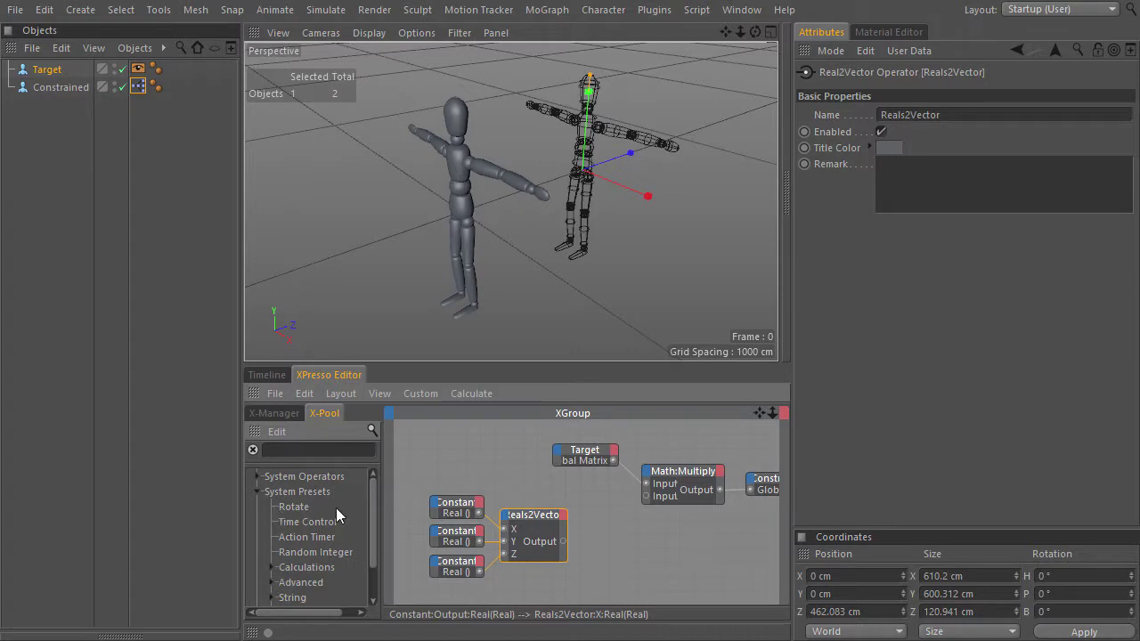
pyautogui.scroll(-1, 335, 508)
pyautogui.click(271, 569)
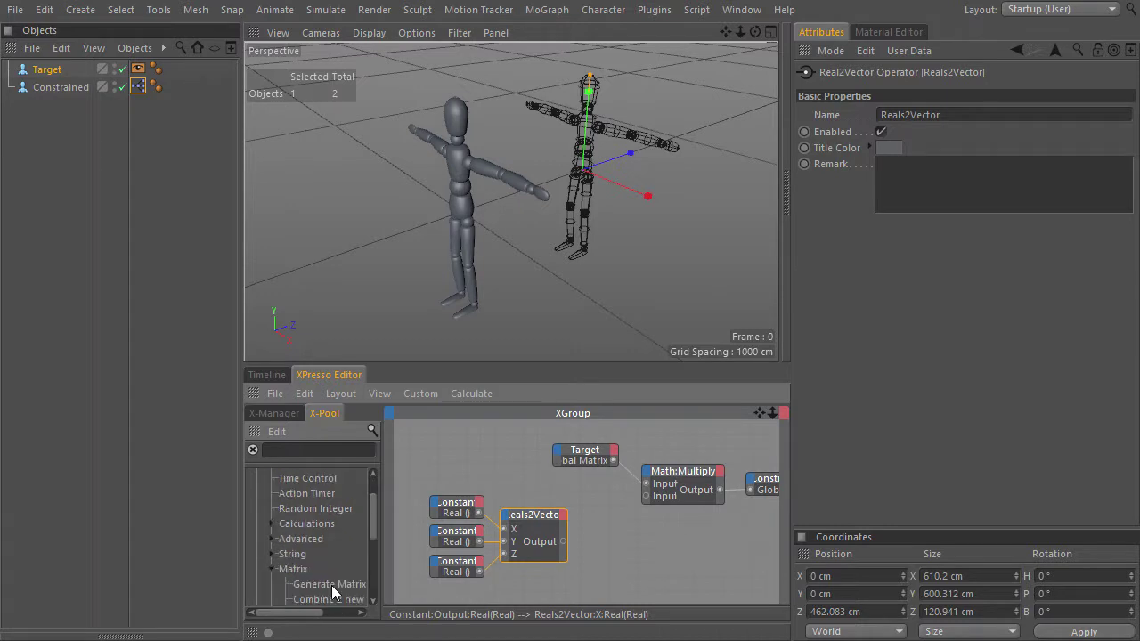
pyautogui.moveTo(317, 592); pyautogui.dragTo(595, 539)
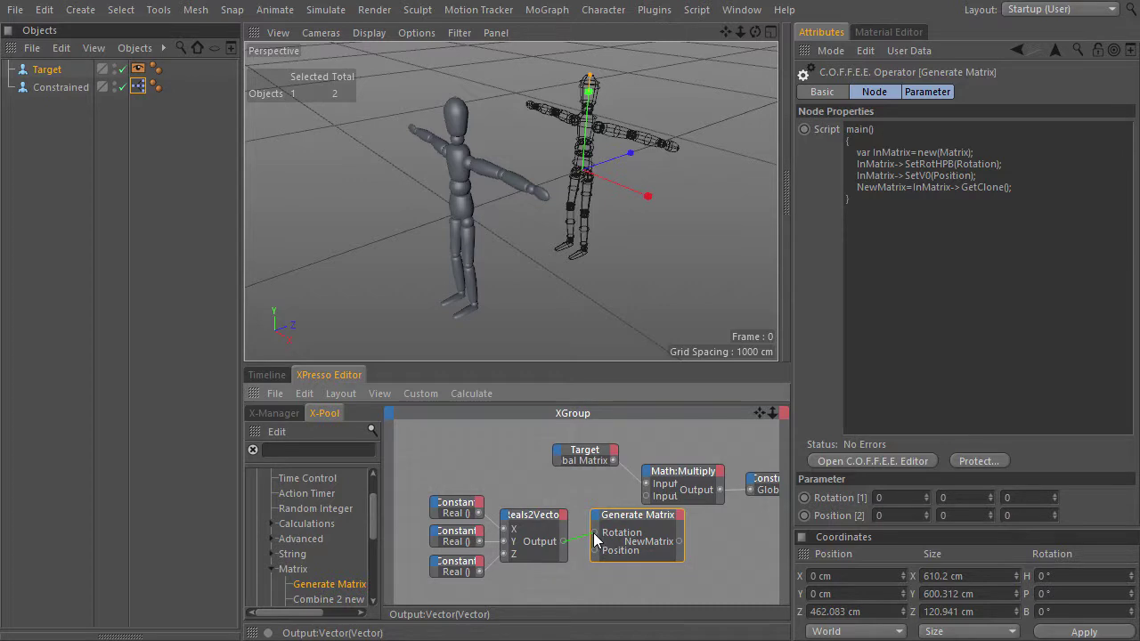
# Shift the five rotation nodes left and delete the NewMatrix-to-Math:Multiply wire.
pyautogui.moveTo(638, 593); pyautogui.dragTo(417, 486)
pyautogui.moveTo(664, 535); pyautogui.dragTo(647, 501)
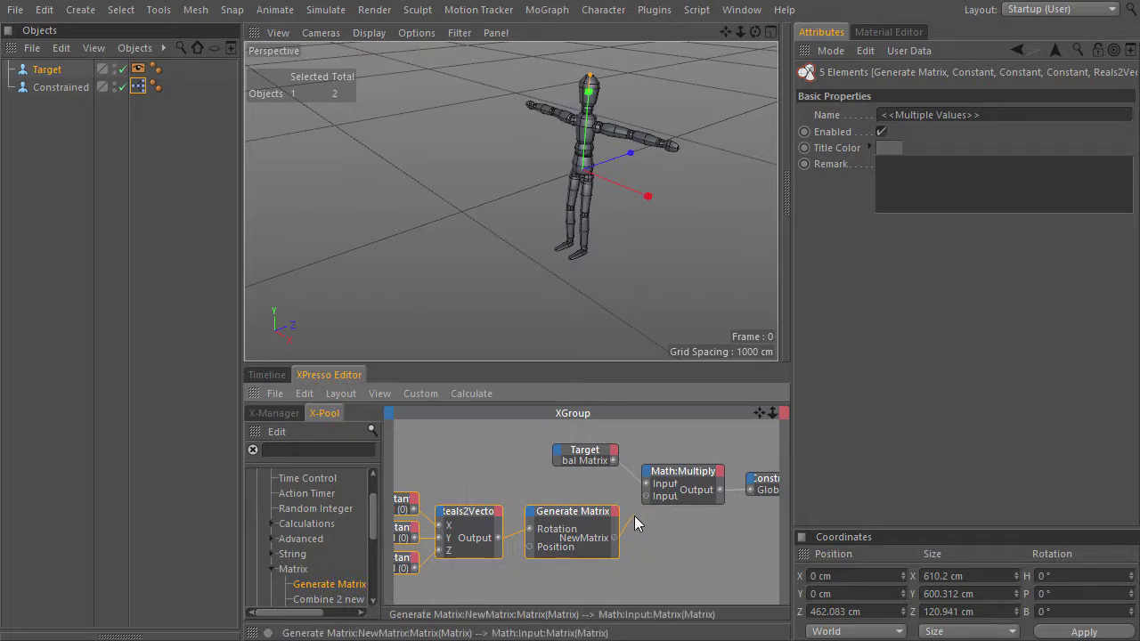
pyautogui.click(634, 517)
pyautogui.press('Delete')
pyautogui.moveTo(606, 482); pyautogui.dragTo(540, 568)
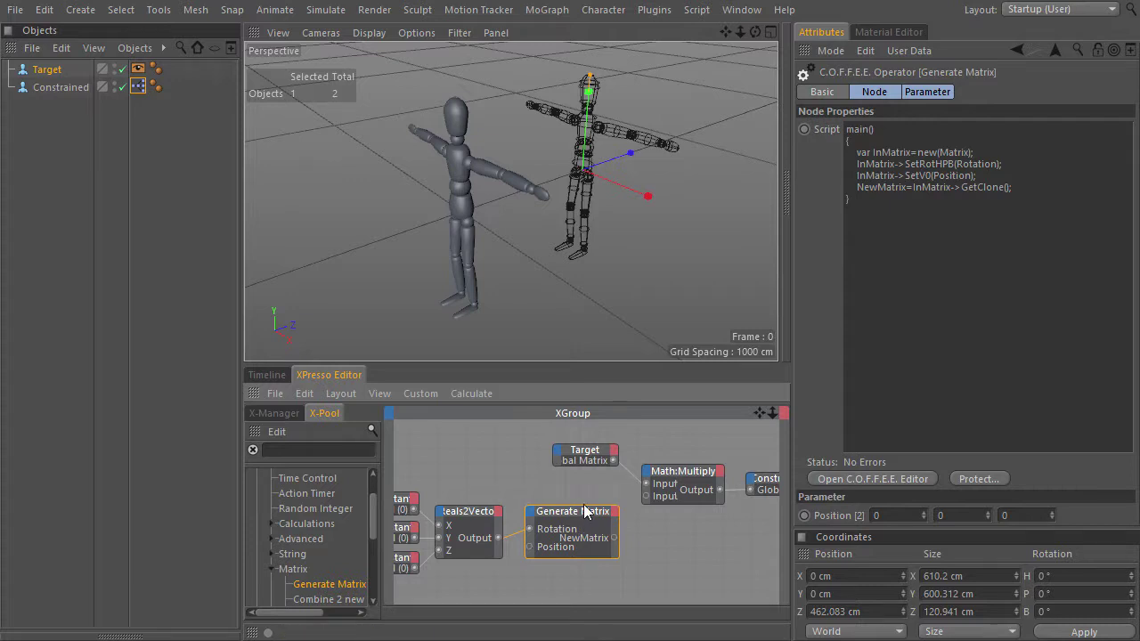
# Copy the -462.083 offset Z value from Math:Multiply's parameters.
pyautogui.moveTo(662, 522); pyautogui.dragTo(682, 481)
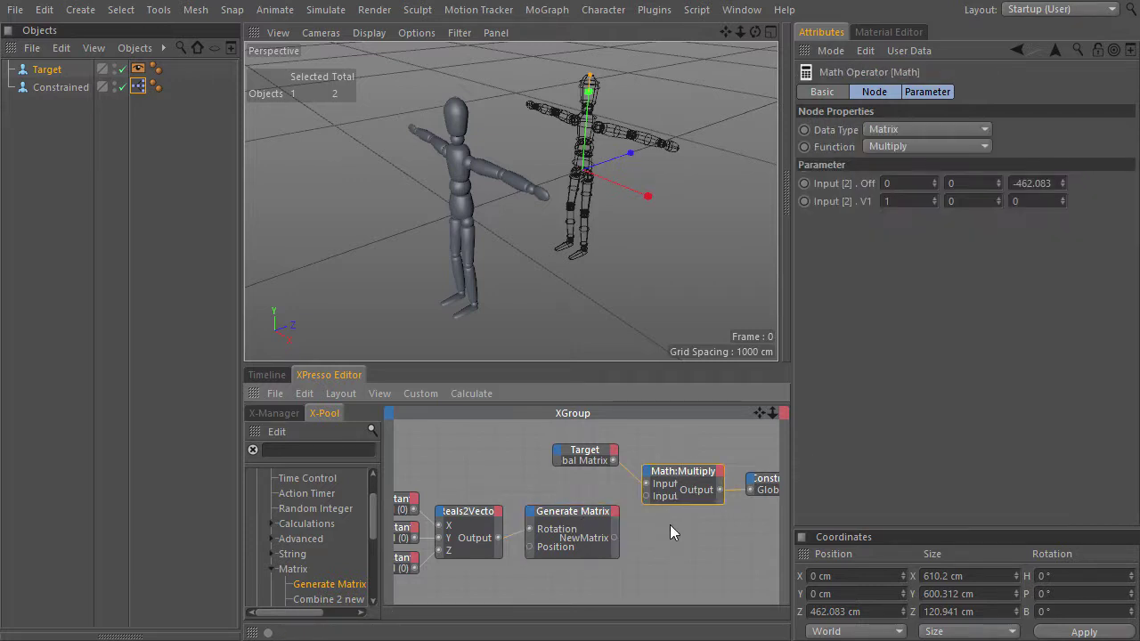
pyautogui.moveTo(1052, 183); pyautogui.dragTo(1016, 184)
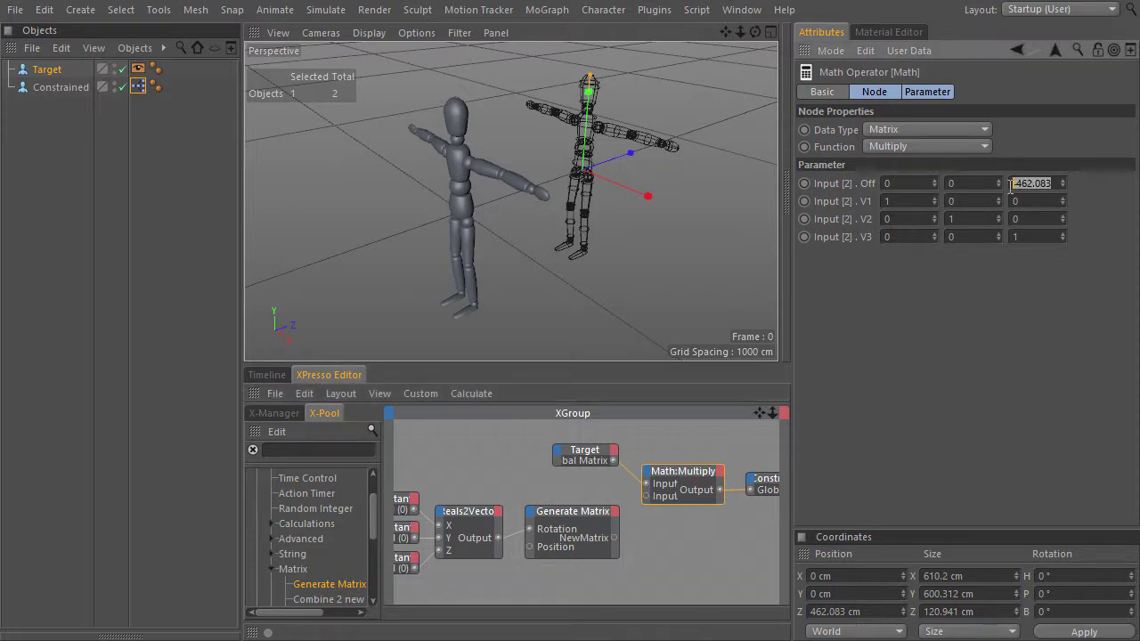
pyautogui.rightClick(1031, 187)
pyautogui.click(1050, 211)
# Add a second Reals2Vector below the others and paste -462.083 into its Z.
pyautogui.moveTo(480, 570); pyautogui.dragTo(492, 504, button='middle')
pyautogui.rightClick(492, 504)
pyautogui.moveTo(553, 399)
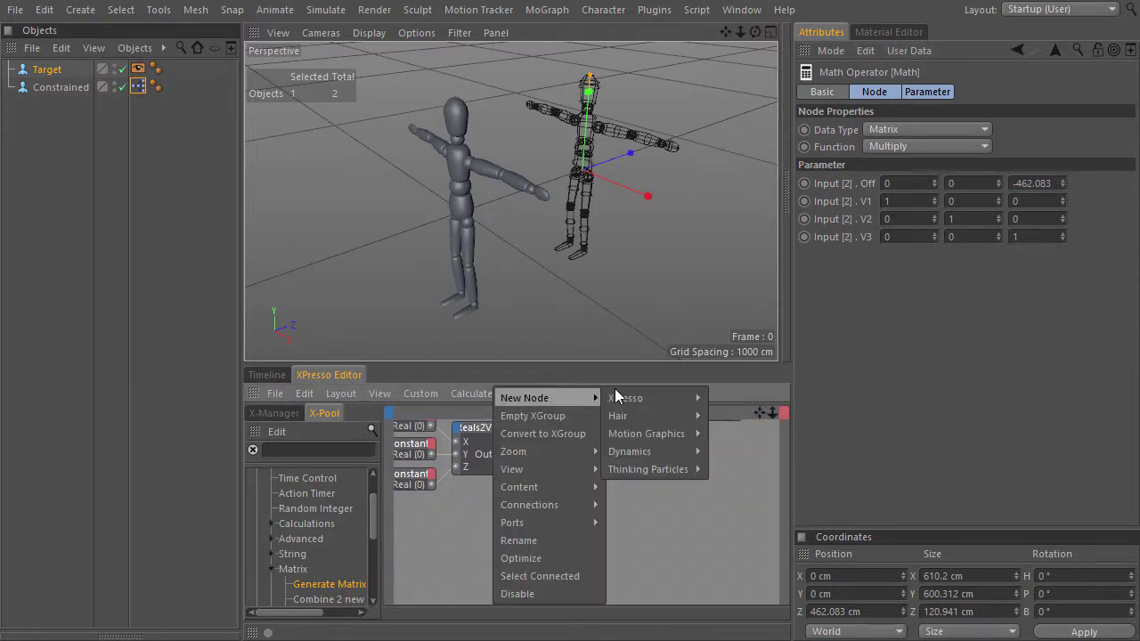
pyautogui.moveTo(618, 398)
pyautogui.moveTo(739, 417)
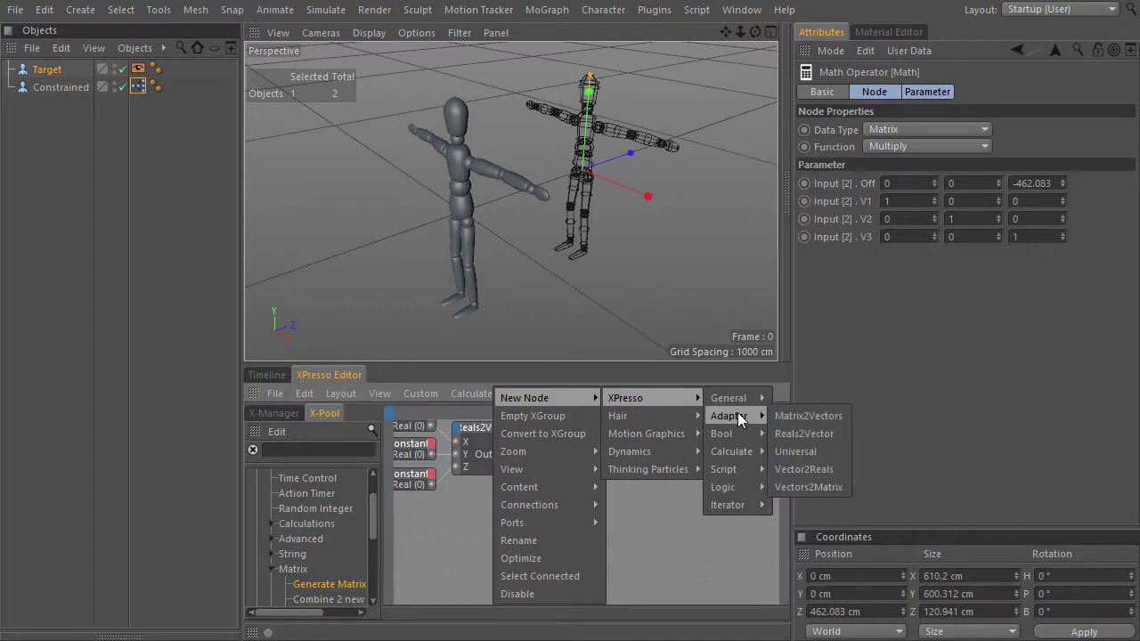
pyautogui.click(841, 435)
pyautogui.moveTo(511, 474); pyautogui.dragTo(501, 499)
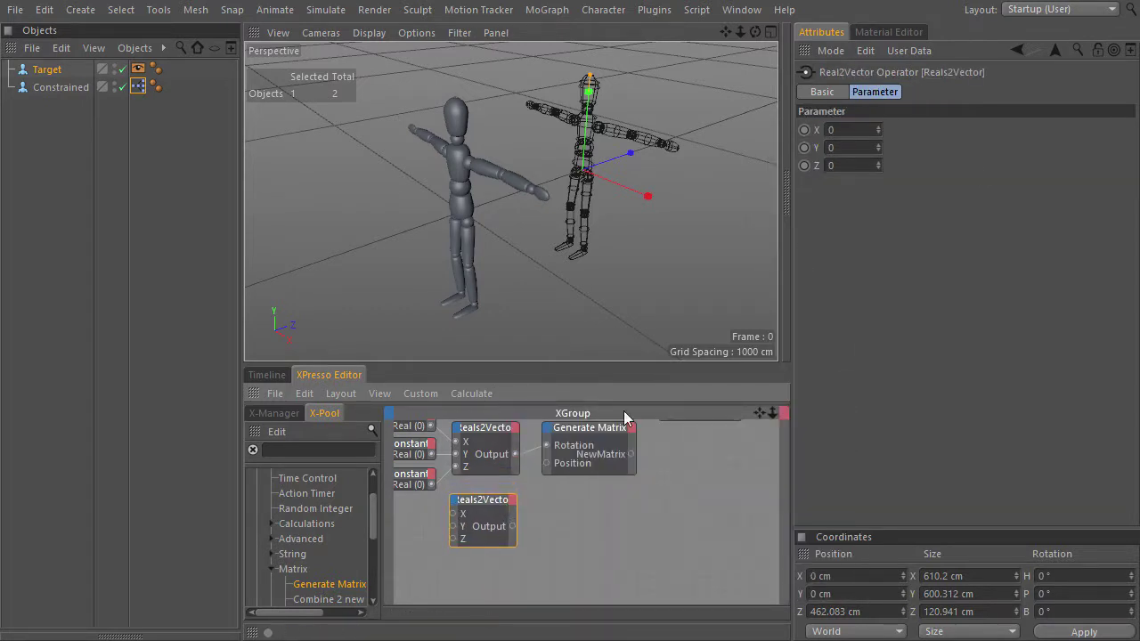
pyautogui.rightClick(837, 166)
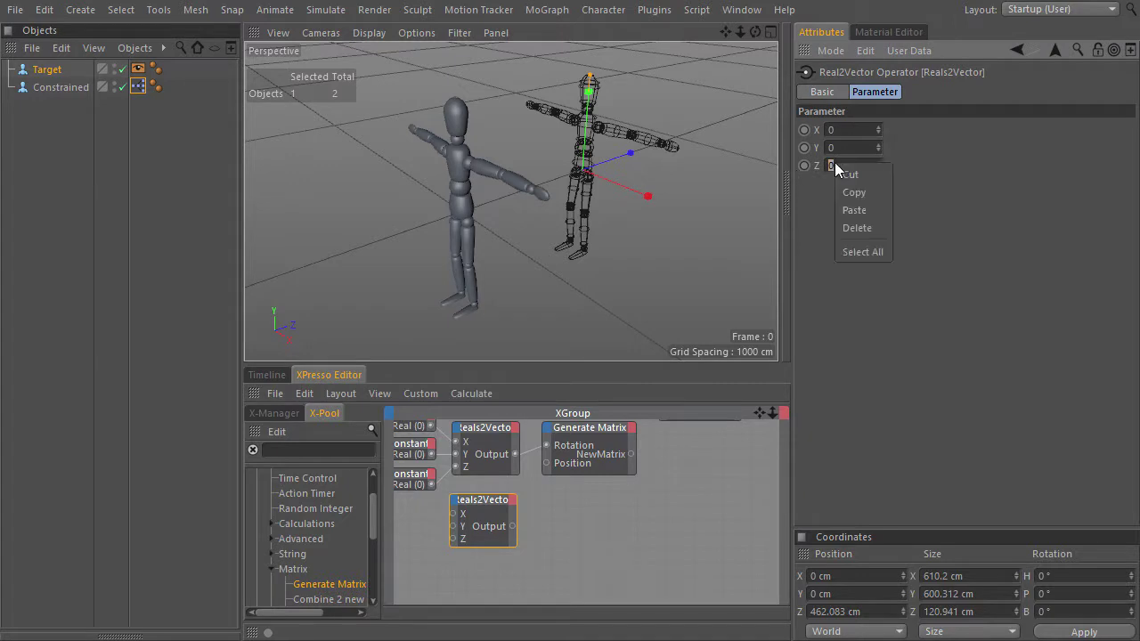
pyautogui.click(862, 210)
# Wire the new vector into Generate Matrix Position and NewMatrix into Multiply's second input.
pyautogui.moveTo(513, 526); pyautogui.dragTo(547, 464)
pyautogui.moveTo(607, 506); pyautogui.dragTo(558, 530, button='middle')
pyautogui.moveTo(560, 525); pyautogui.dragTo(592, 483)
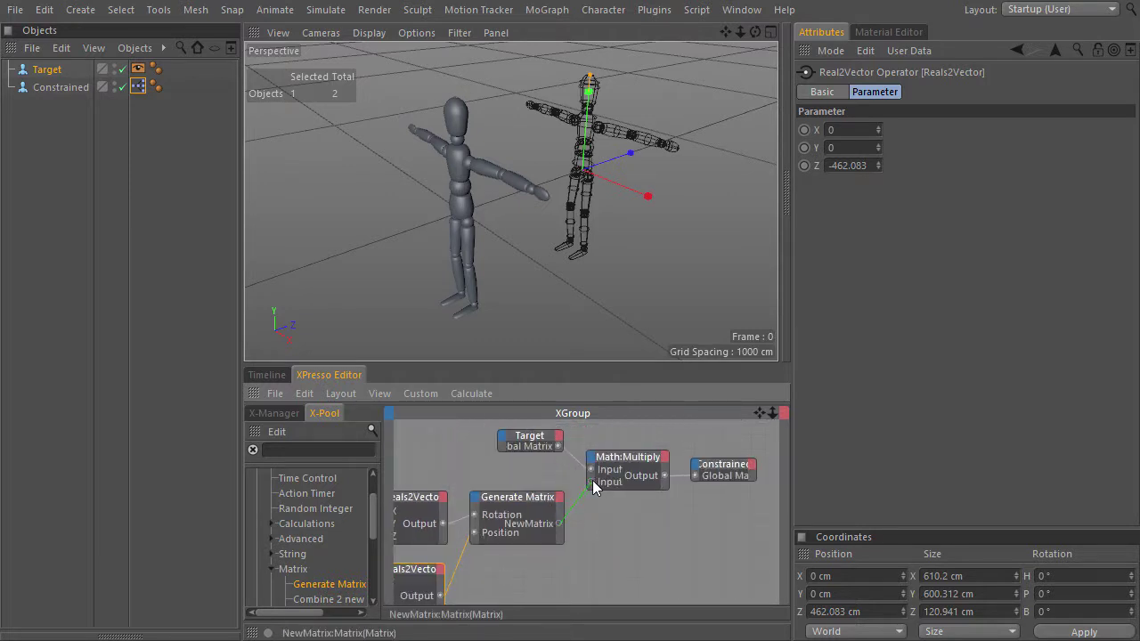
# Test-rotate Target to check the rig, undo it, and select the top Constant node.
pyautogui.press('r')
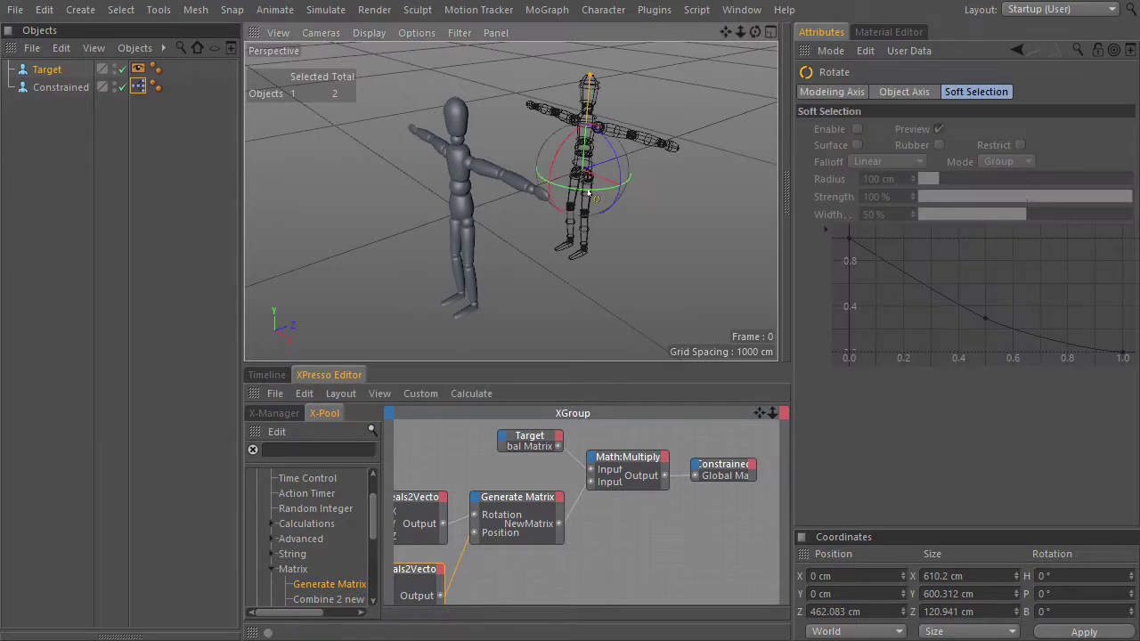
pyautogui.moveTo(584, 189); pyautogui.dragTo(567, 211)
pyautogui.hotkey('ctrl', 'z')
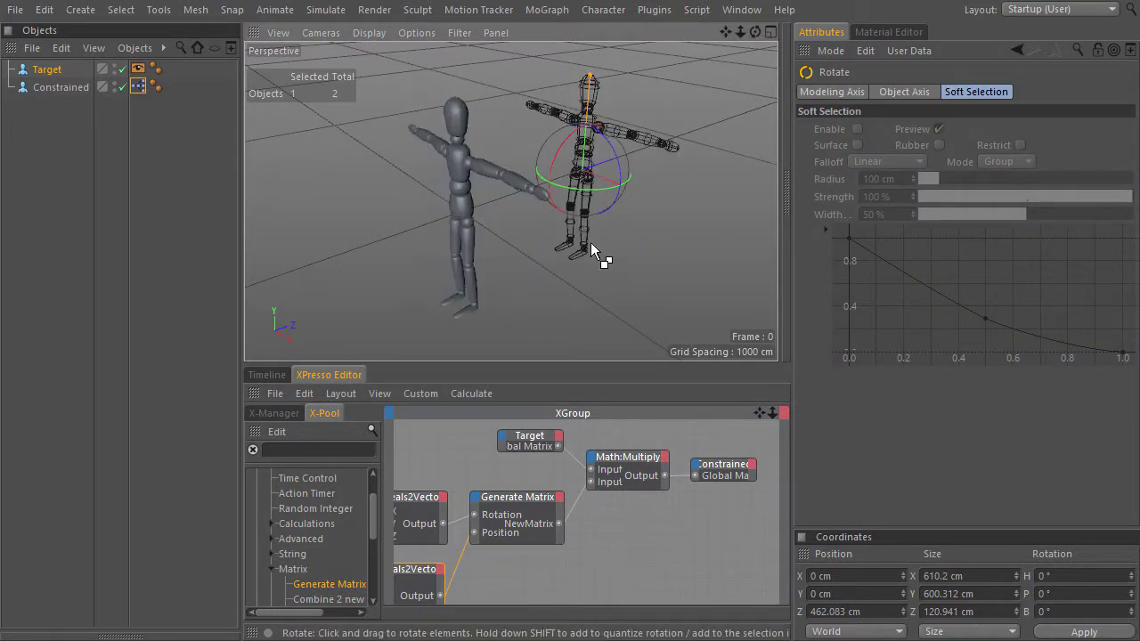
pyautogui.moveTo(503, 465); pyautogui.dragTo(584, 447, button='middle')
pyautogui.moveTo(524, 449); pyautogui.dragTo(457, 479)
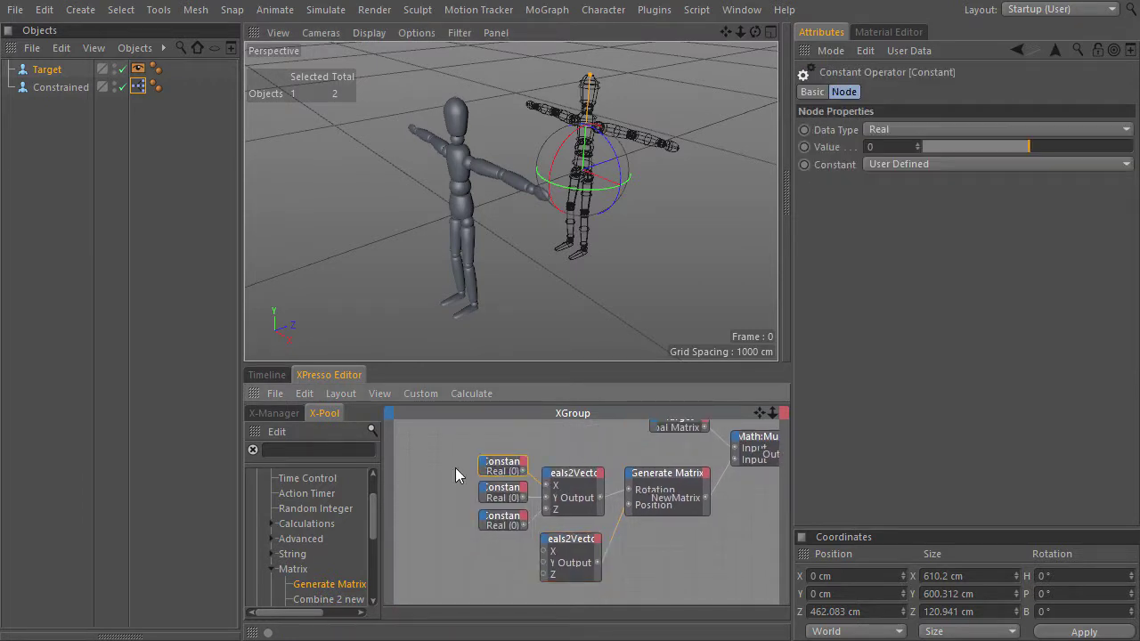
pyautogui.doubleClick(890, 147)
pyautogui.write('2')
pyautogui.press('Return')
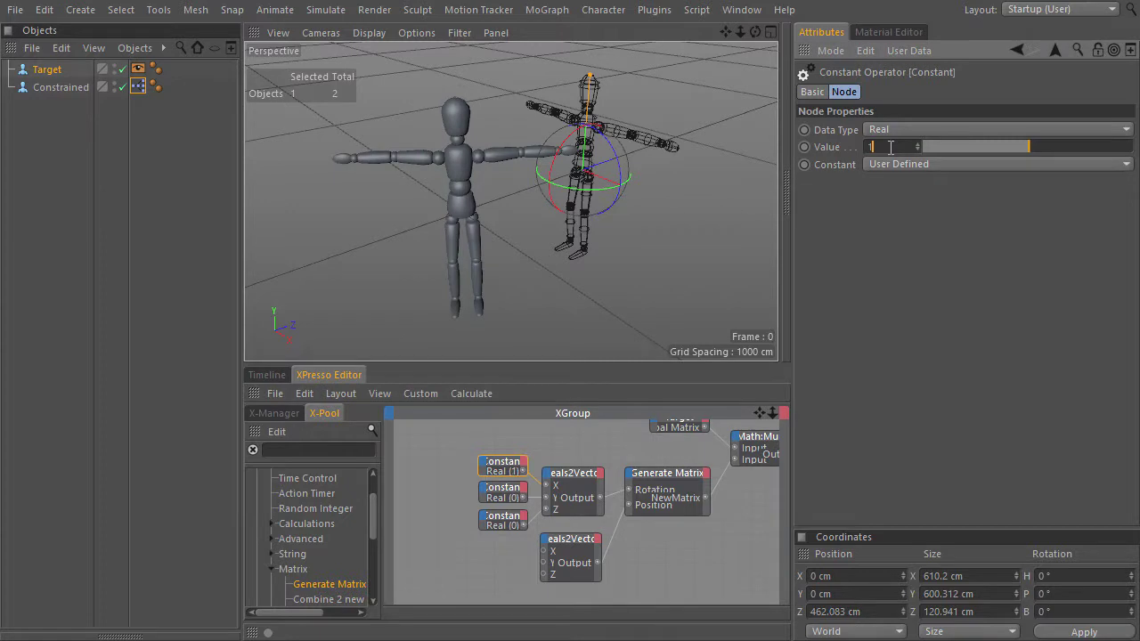
pyautogui.write('3')
pyautogui.press('Return')
pyautogui.write('4')
pyautogui.press('Return')
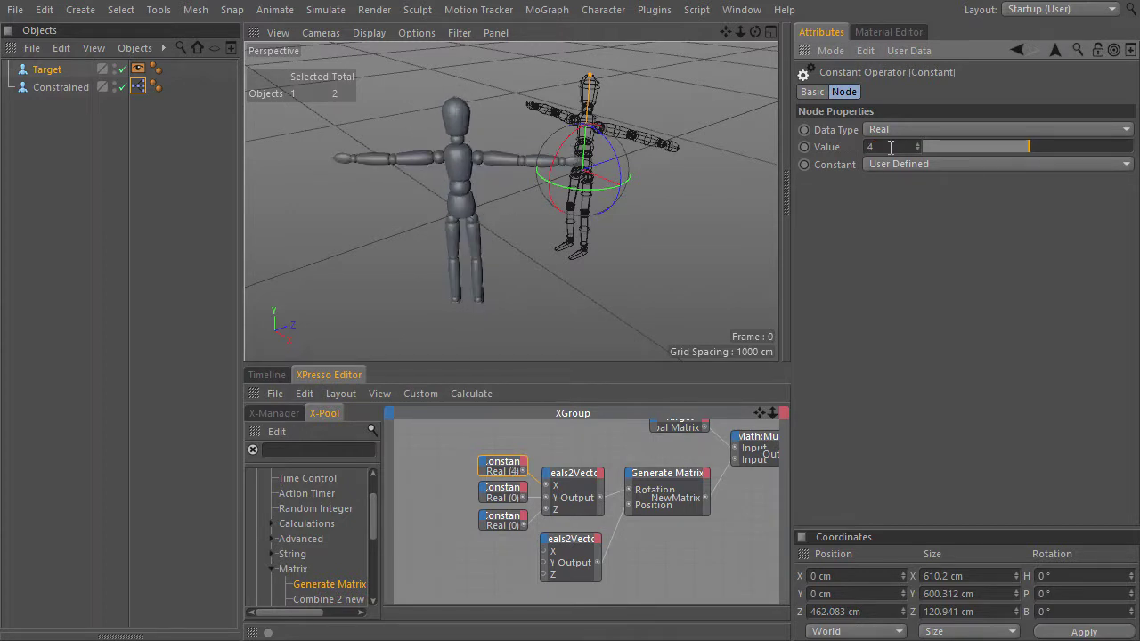
pyautogui.write('5')
pyautogui.press('Return')
pyautogui.press('Return')
pyautogui.write('7')
pyautogui.press('Return')
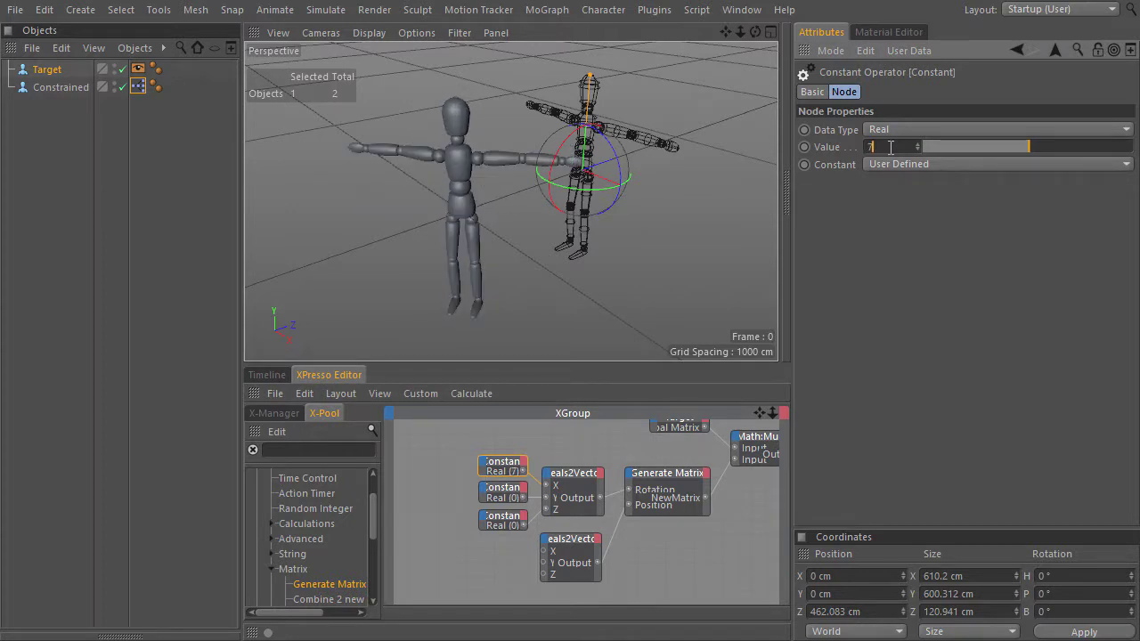
pyautogui.write('8')
pyautogui.press('Return')
pyautogui.write('9')
pyautogui.press('Return')
pyautogui.write('6')
pyautogui.press('Return')
pyautogui.write('5')
pyautogui.press('Return')
pyautogui.write('4')
pyautogui.press('Return')
pyautogui.write('3')
pyautogui.press('Return')
pyautogui.write('2')
pyautogui.press('Return')
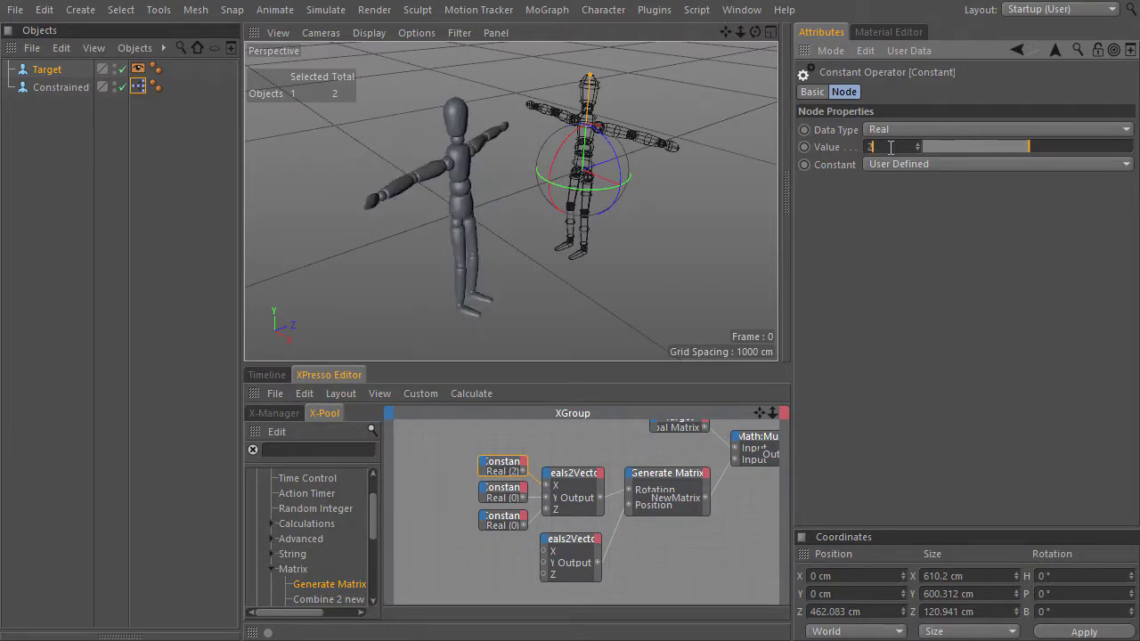
pyautogui.write('1')
pyautogui.press('Return')
pyautogui.write('0')
pyautogui.press('Return')
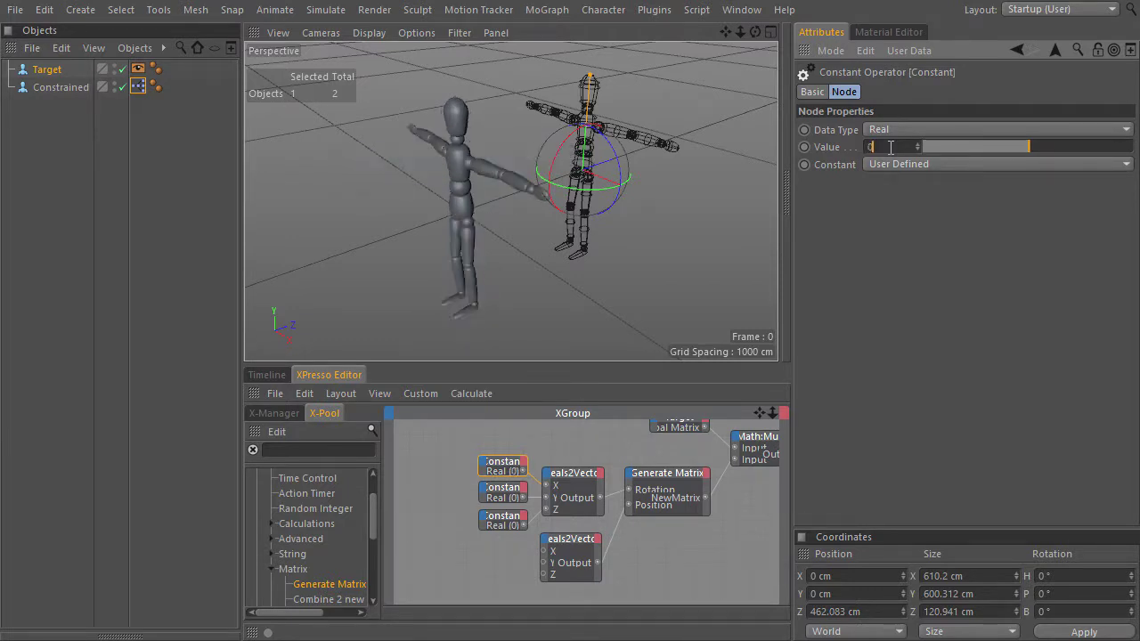
pyautogui.write('1')
pyautogui.press('Return')
pyautogui.write('2')
pyautogui.press('Return')
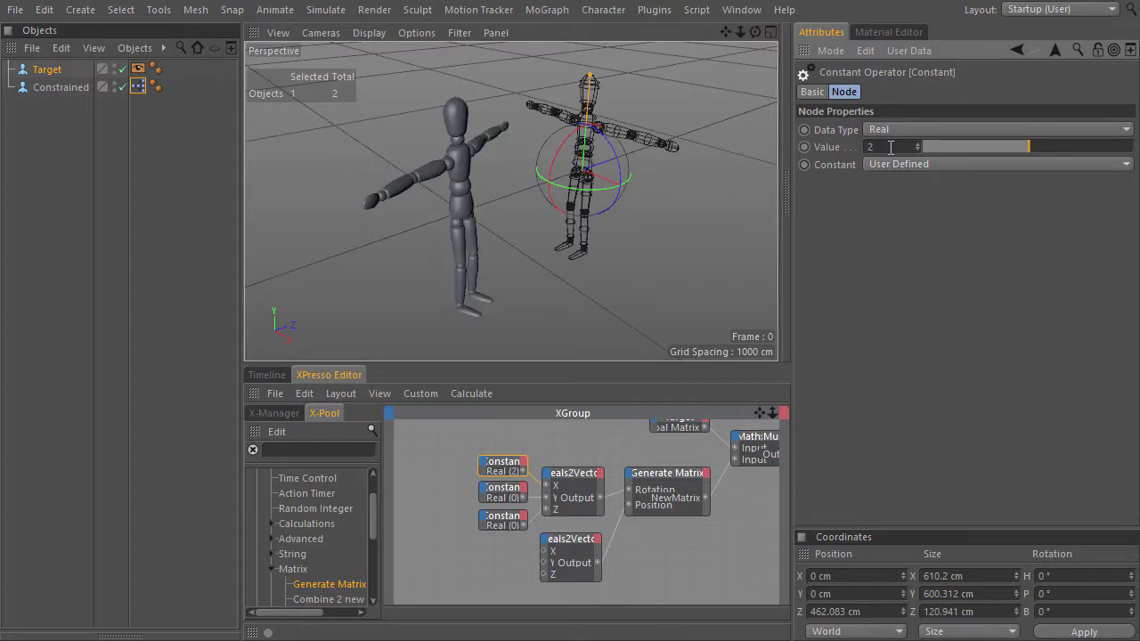
pyautogui.write('1')
pyautogui.press('Return')
pyautogui.write('0')
pyautogui.press('Return')
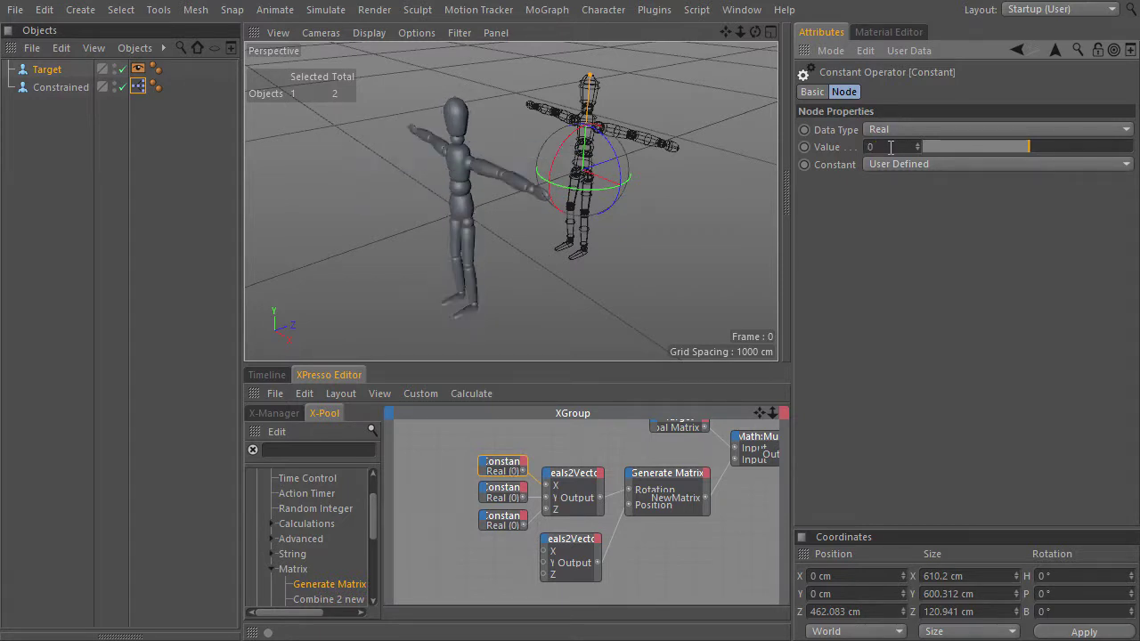
pyautogui.moveTo(427, 432)
pyautogui.mouseDown()
pyautogui.moveTo(530, 555)
pyautogui.moveTo(444, 516)
pyautogui.mouseUp()
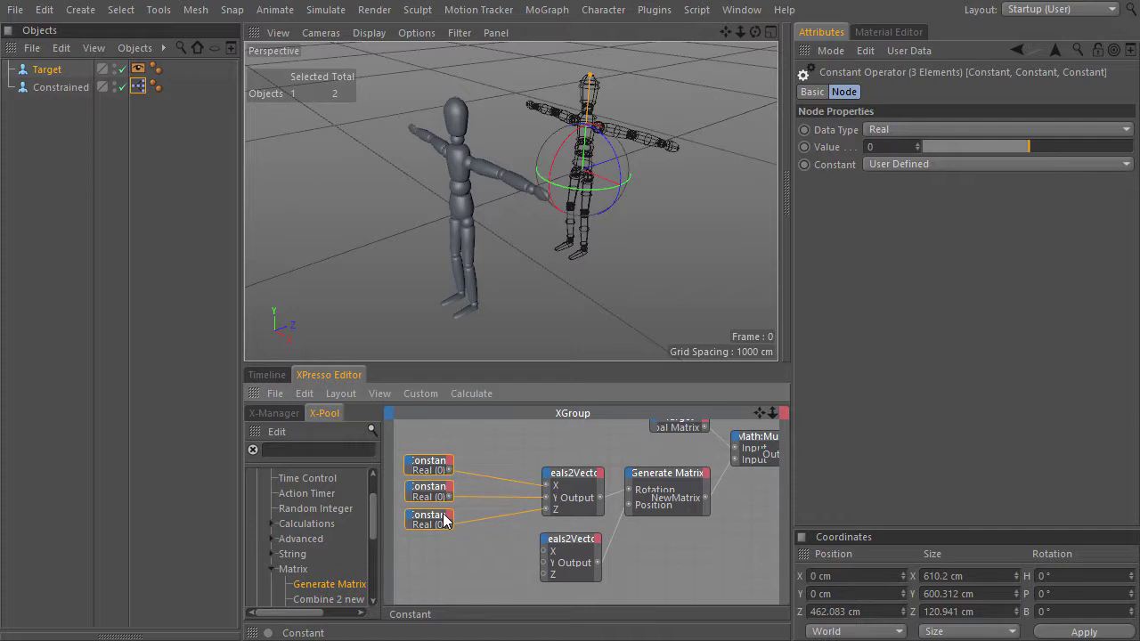
pyautogui.click(488, 448)
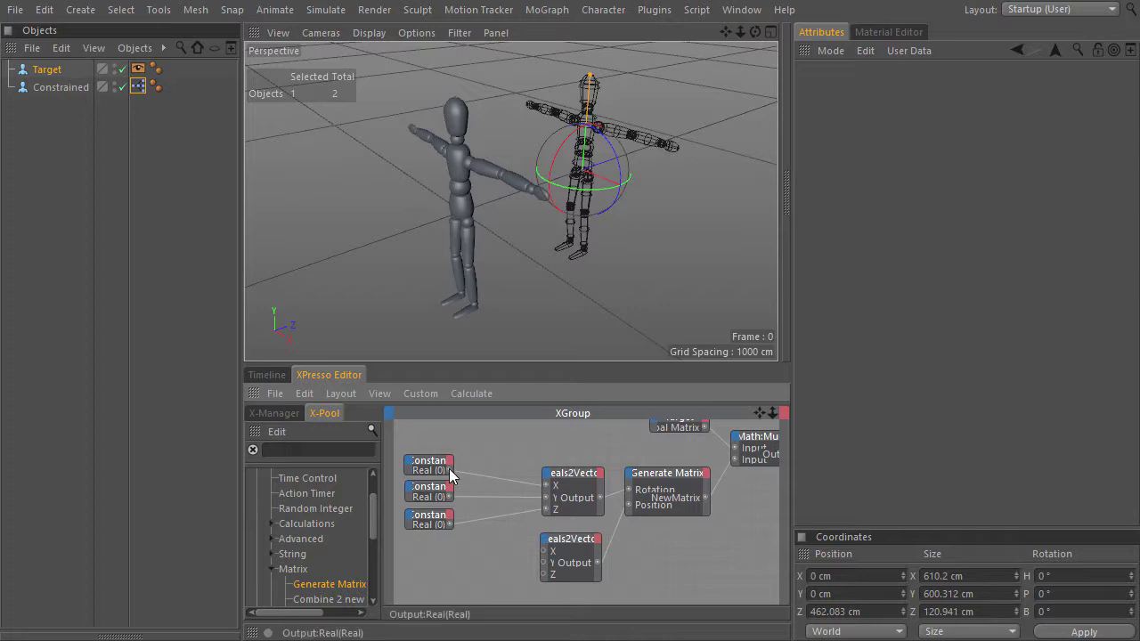
# Add a Degree node beside the Constants and set its function to Degree to Radians.
pyautogui.rightClick(495, 457)
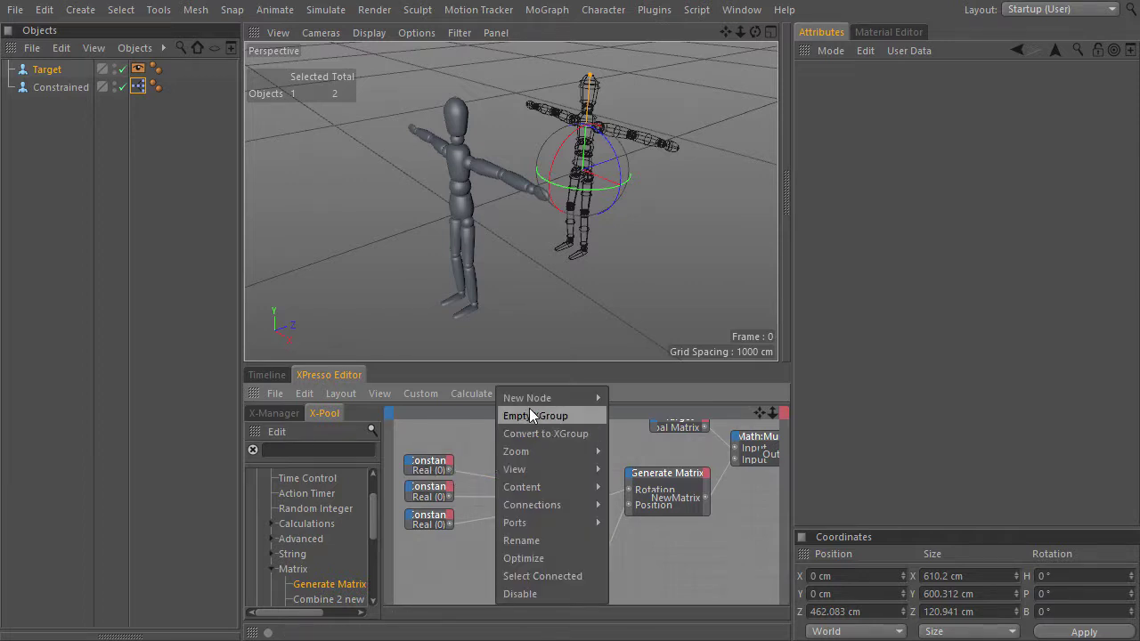
pyautogui.moveTo(537, 399)
pyautogui.moveTo(663, 397)
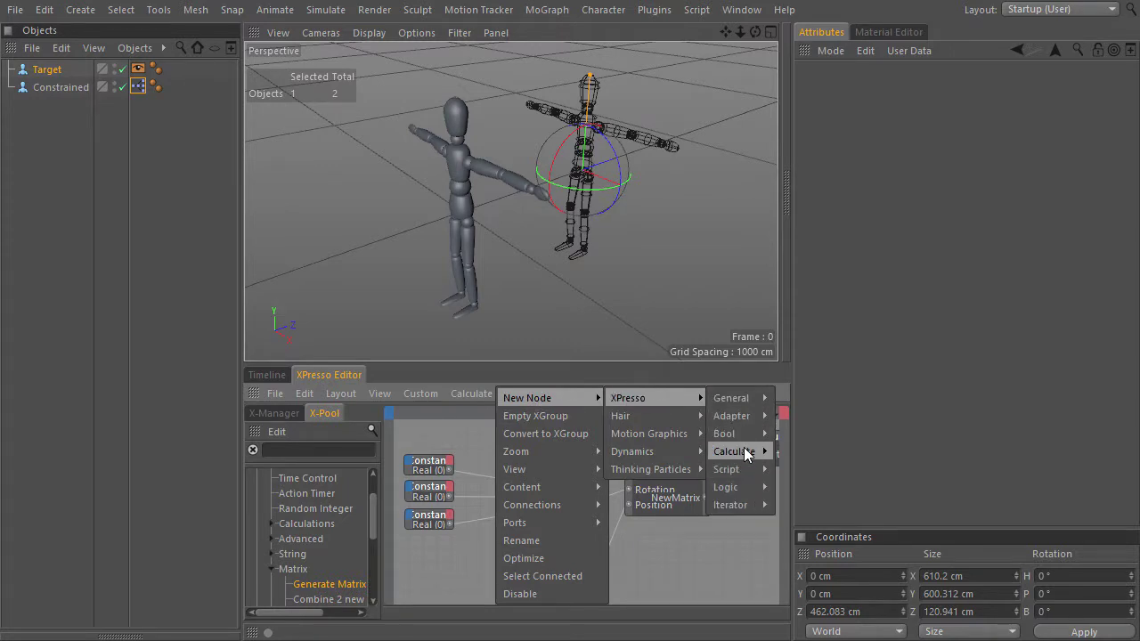
pyautogui.moveTo(747, 456)
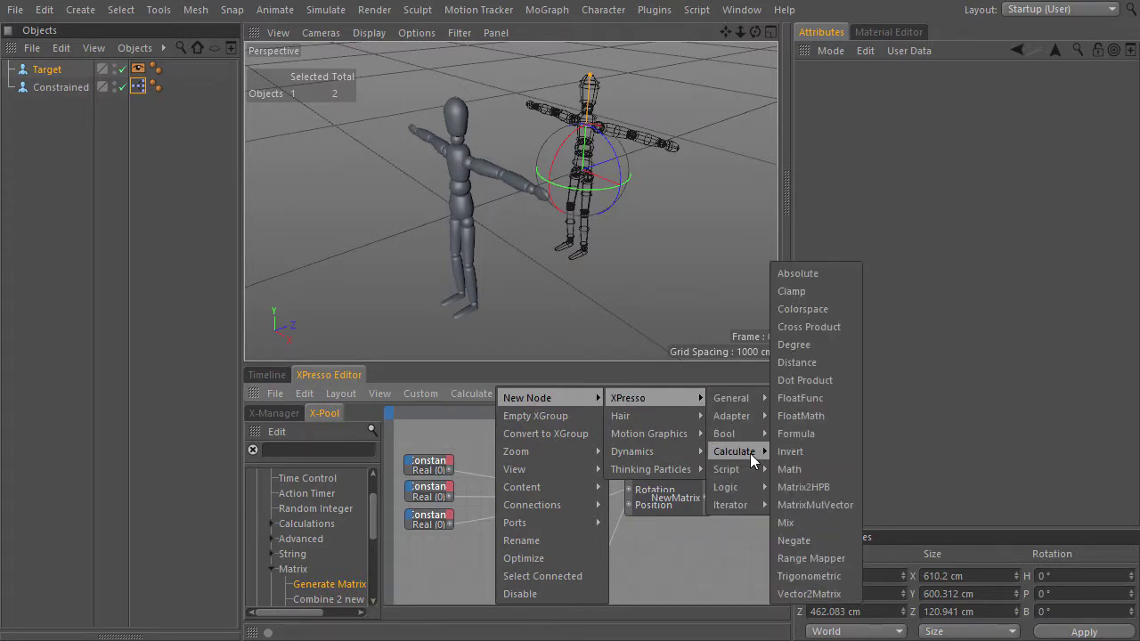
pyautogui.click(818, 344)
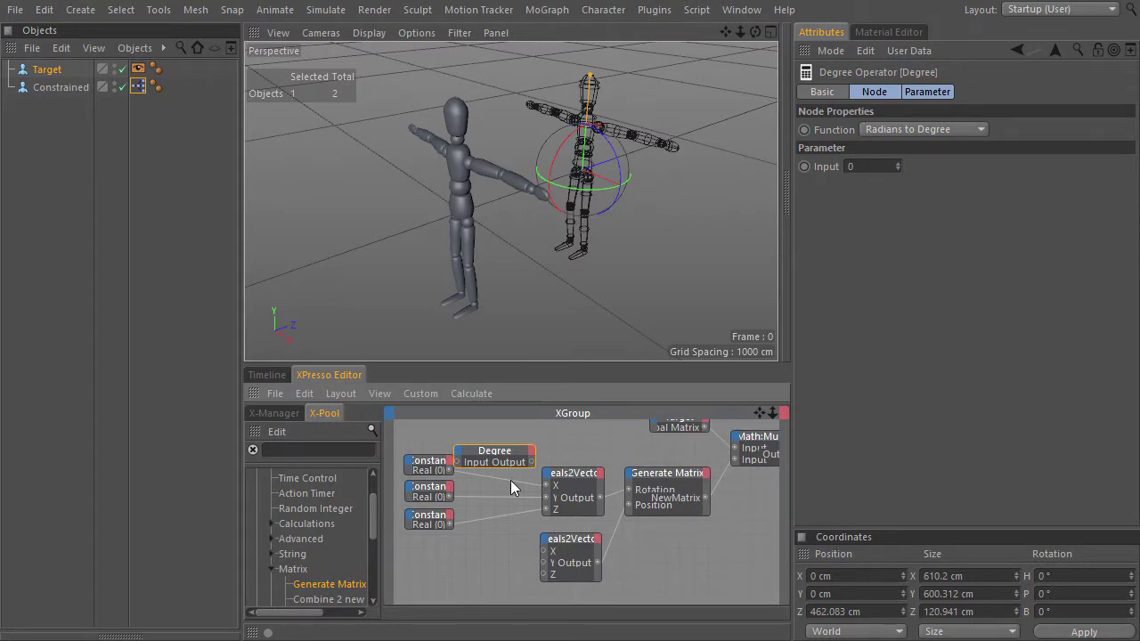
pyautogui.moveTo(407, 441); pyautogui.dragTo(436, 533)
pyautogui.moveTo(436, 470); pyautogui.dragTo(413, 467)
pyautogui.click(500, 454)
pyautogui.moveTo(497, 457); pyautogui.dragTo(488, 457)
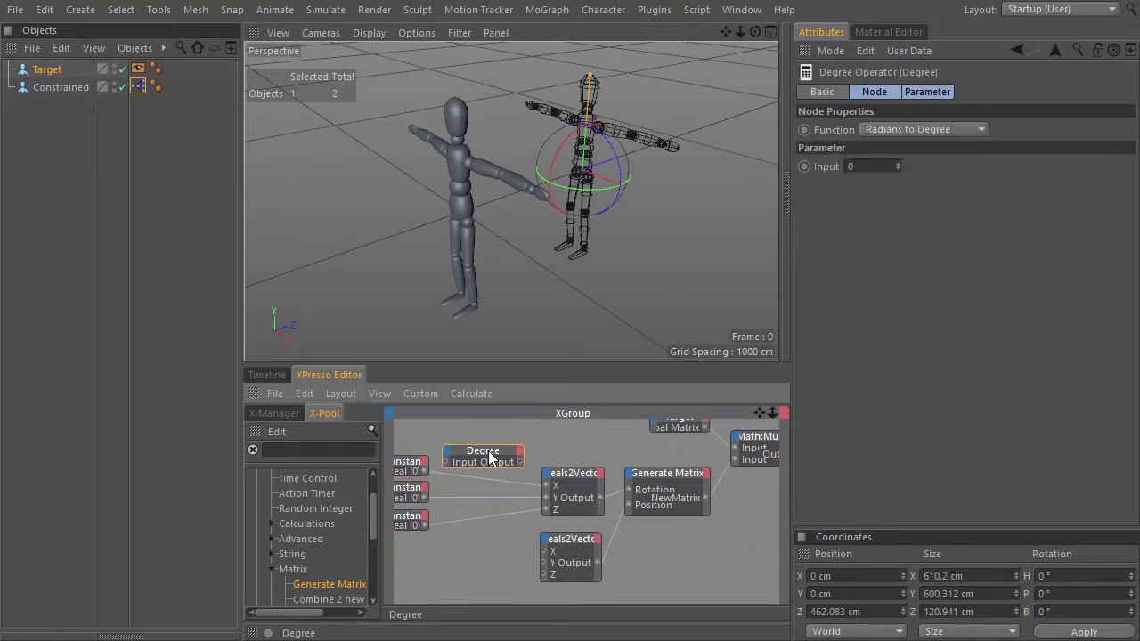
pyautogui.click(909, 129)
pyautogui.click(916, 165)
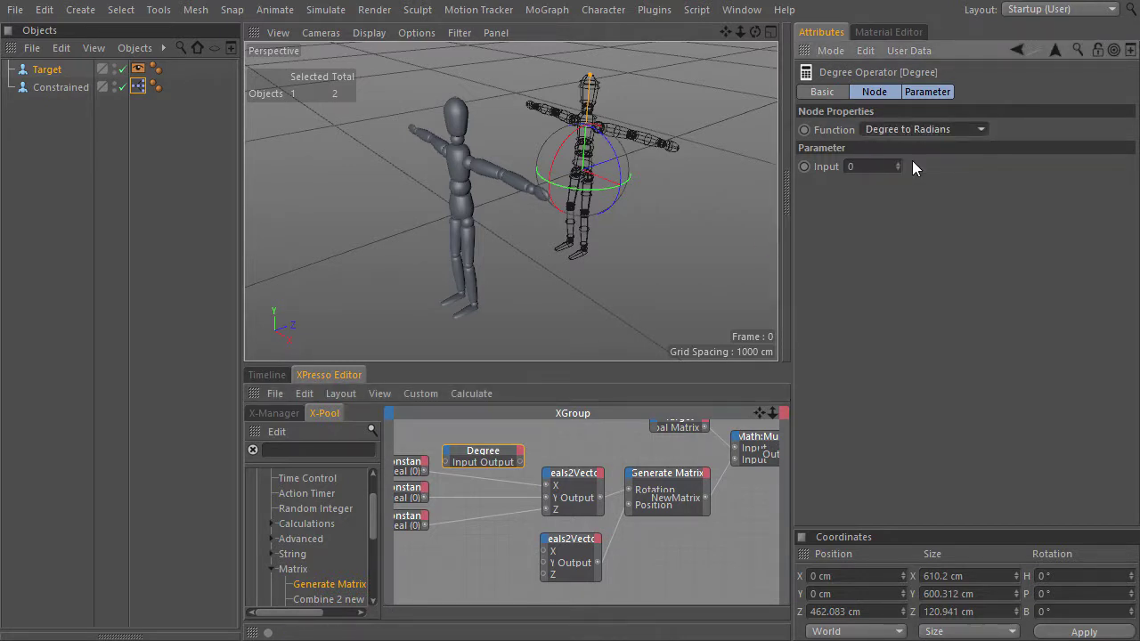
# Wire Degree into Reals2Vector X, duplicate it, and wire the lower copy into Z.
pyautogui.moveTo(447, 469); pyautogui.dragTo(446, 463)
pyautogui.moveTo(520, 462); pyautogui.dragTo(545, 486)
pyautogui.keyDown('ctrl'); pyautogui.moveTo(495, 459); pyautogui.dragTo(478, 493); pyautogui.keyUp('ctrl')
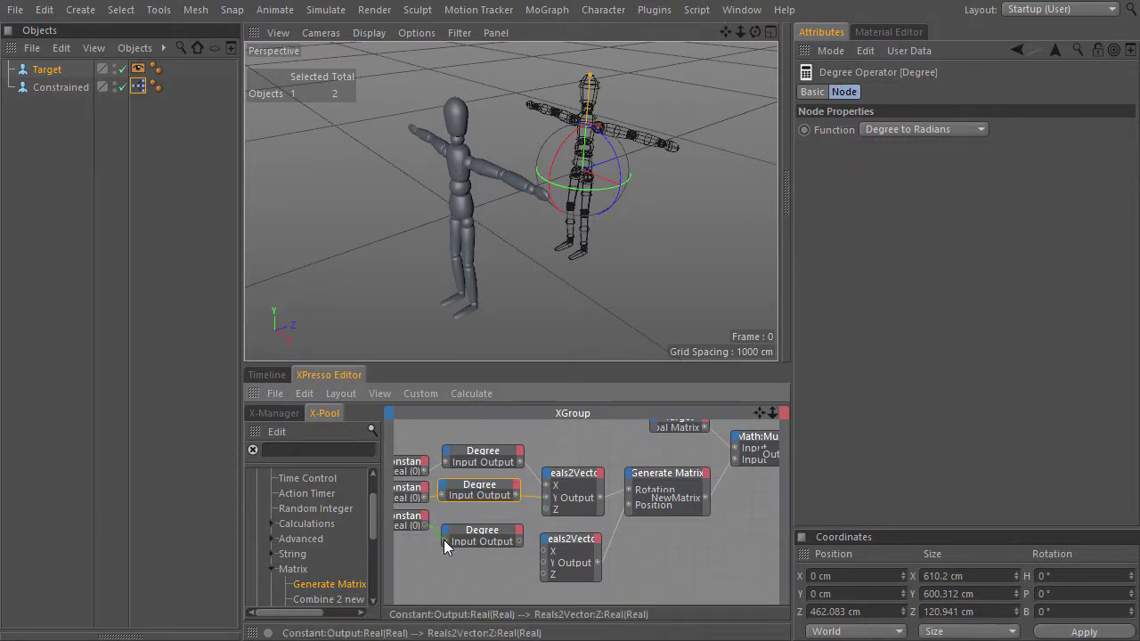
pyautogui.moveTo(520, 540); pyautogui.dragTo(546, 518)
pyautogui.click(588, 441)
pyautogui.moveTo(588, 441); pyautogui.dragTo(675, 441, button='middle')
pyautogui.moveTo(457, 428); pyautogui.dragTo(504, 477)
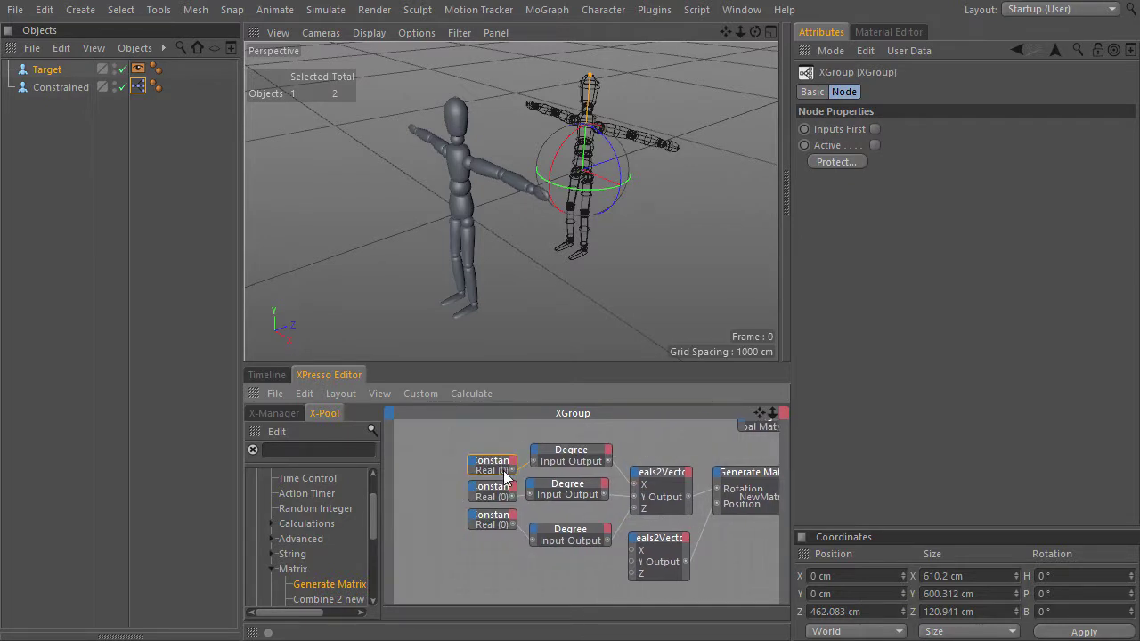
# Set the top Constant node's value to 34.
pyautogui.write('3')
pyautogui.press('Return')
pyautogui.write('6')
pyautogui.press('Return')
pyautogui.write('10')
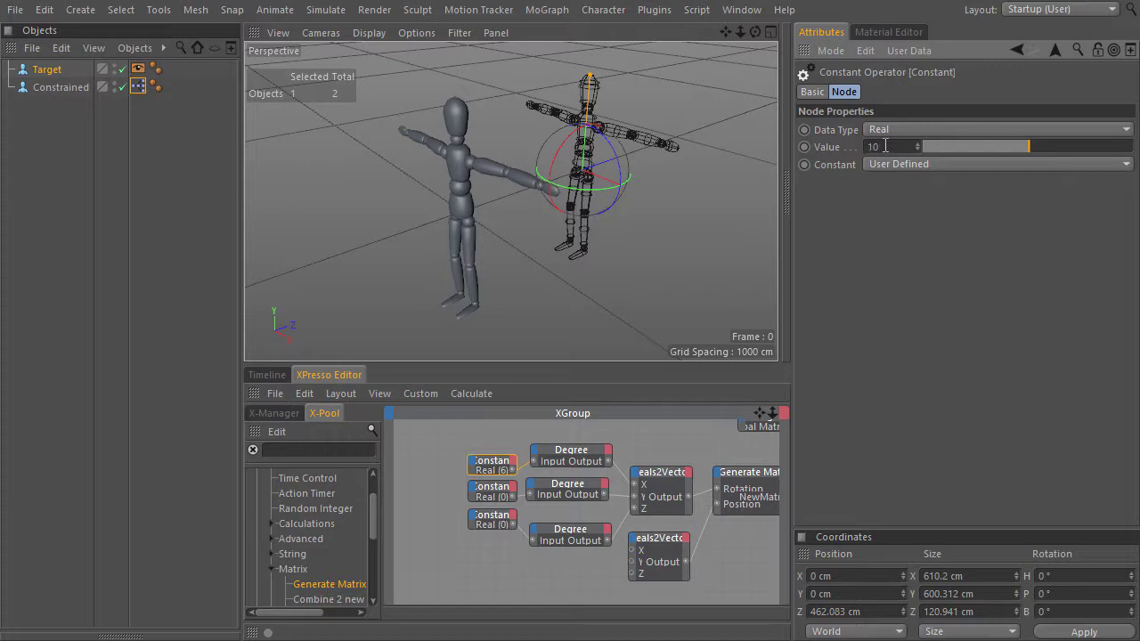
pyautogui.press('Return')
pyautogui.write('23')
pyautogui.press('Return')
pyautogui.write('24')
pyautogui.press('Return')
pyautogui.write('26')
pyautogui.press('Return')
pyautogui.write('34')
pyautogui.press('Return')
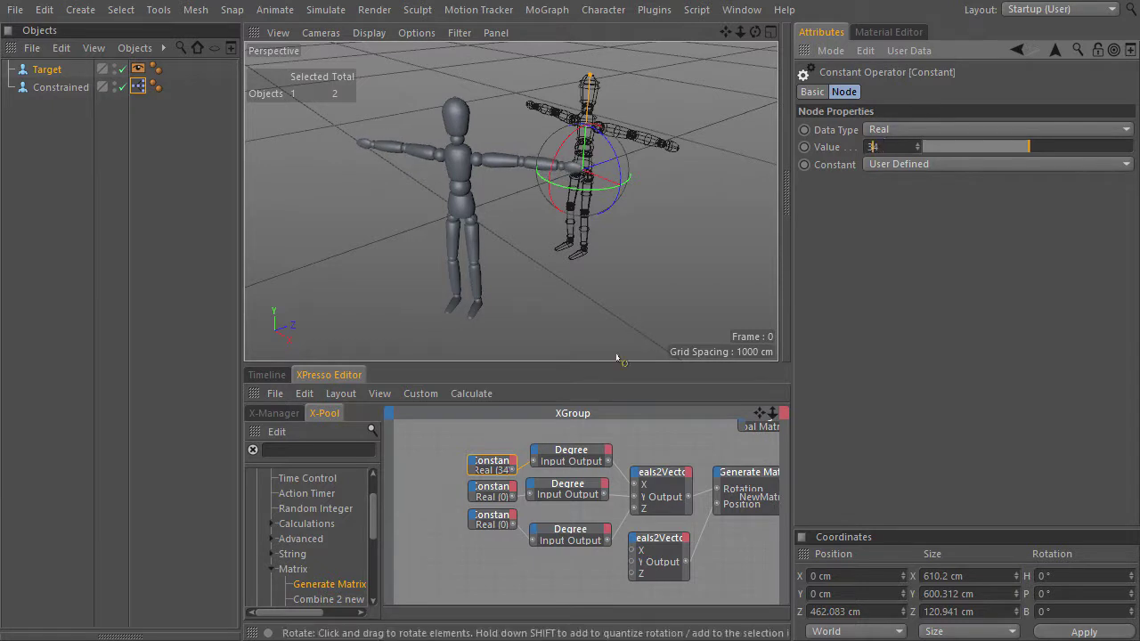
# Set the middle and bottom Constant nodes to 20 and 40, then pan toward the Target node.
pyautogui.click(490, 492)
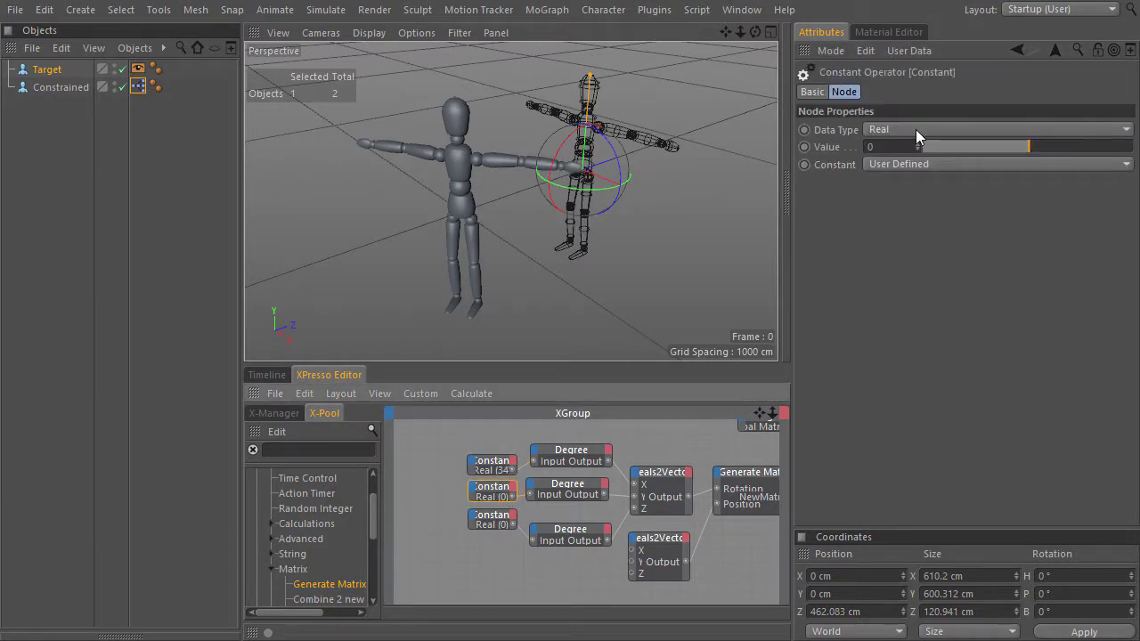
pyautogui.click(895, 146)
pyautogui.scroll(4, 894, 146)
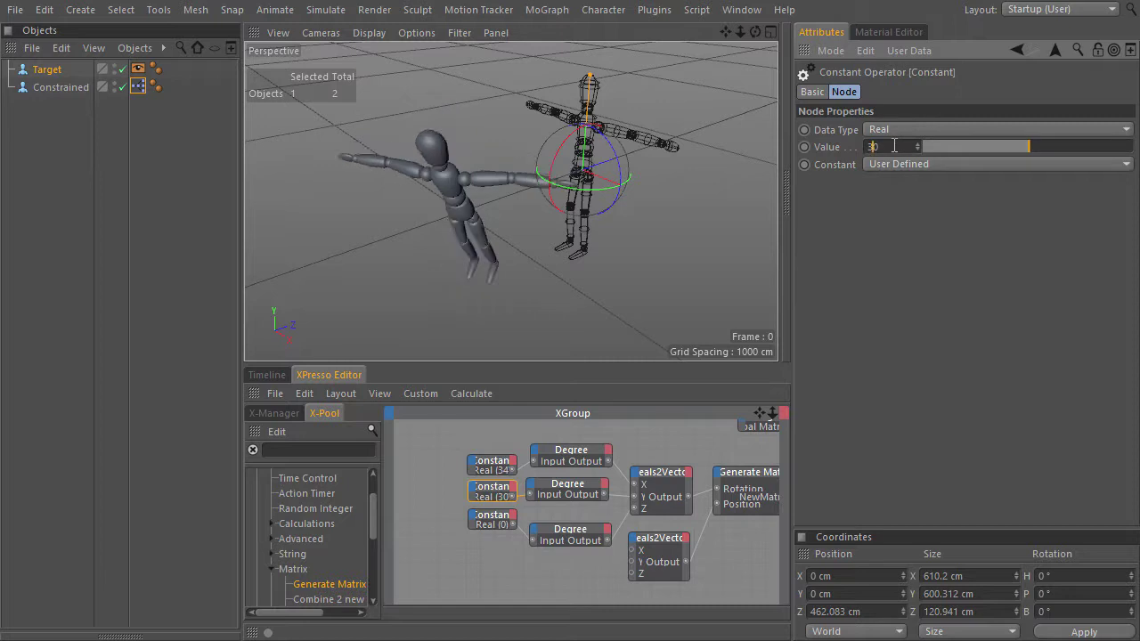
pyautogui.scroll(-2, 894, 146)
pyautogui.click(492, 521)
pyautogui.scroll(4, 907, 146)
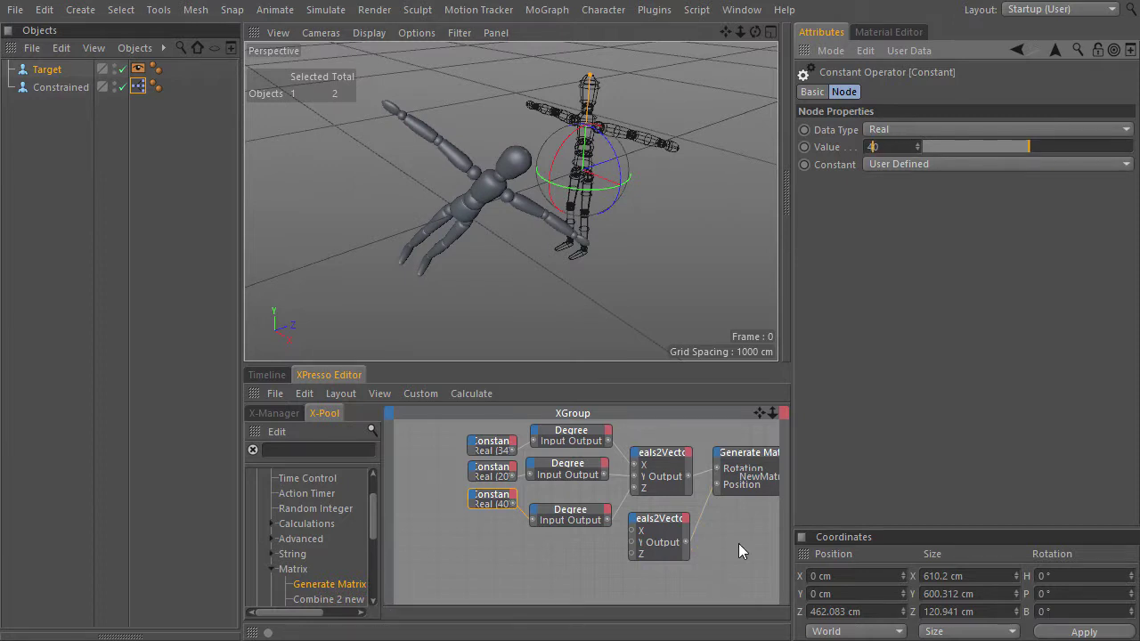
pyautogui.moveTo(739, 543); pyautogui.dragTo(529, 568, button='middle')
pyautogui.moveTo(690, 512); pyautogui.dragTo(603, 562, button='middle')
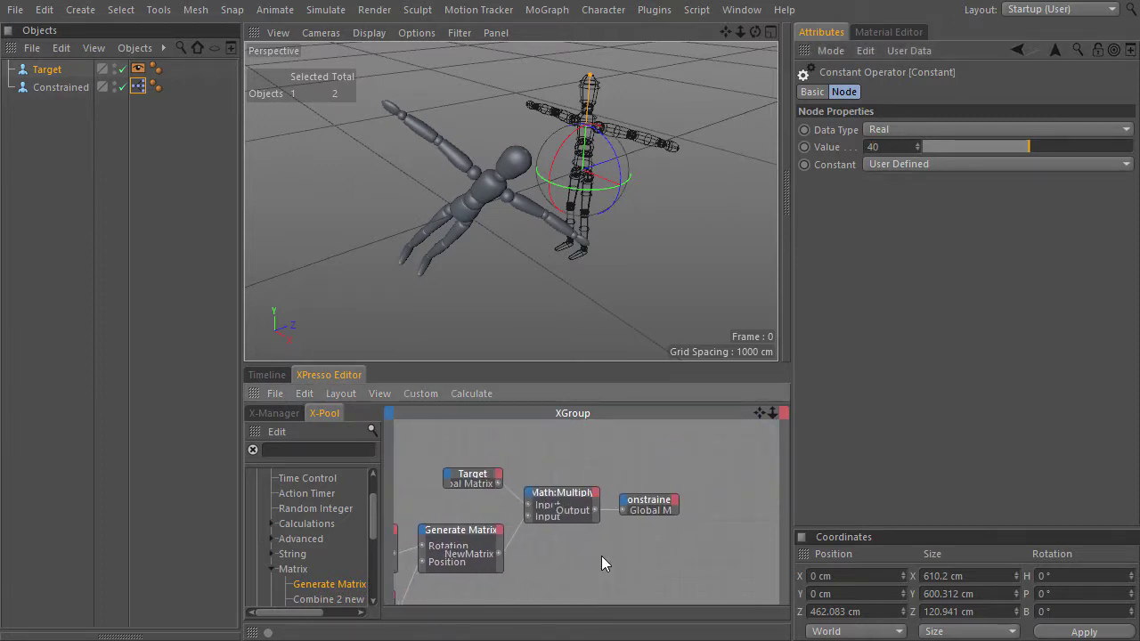
# Select the Target and Constrained nodes, test-rotate the Target figure, then undo it.
pyautogui.click(469, 478)
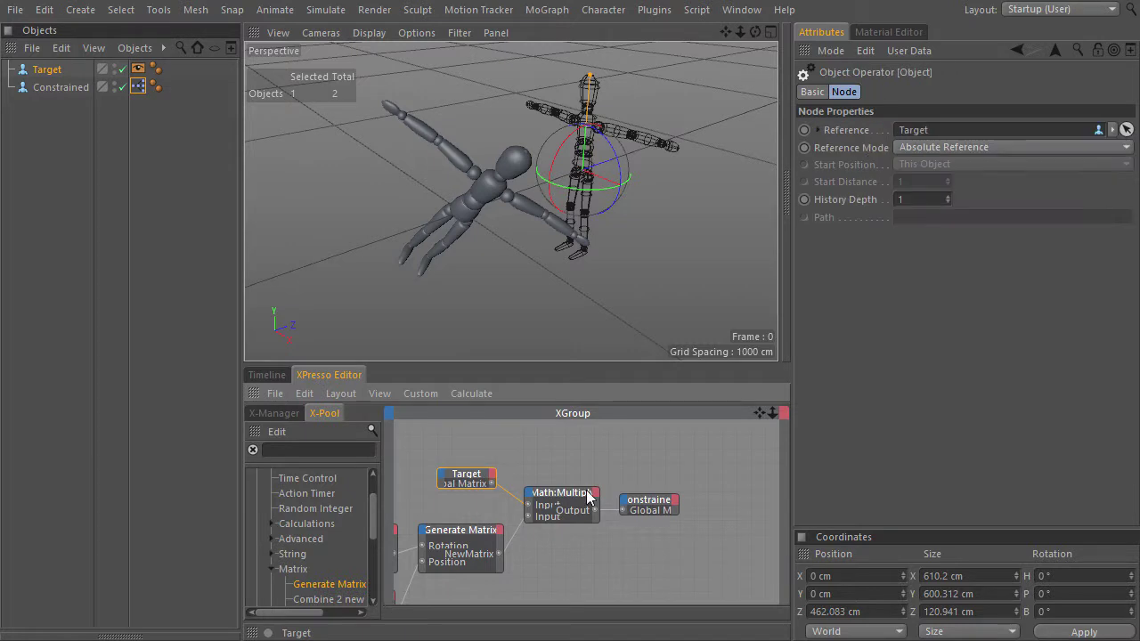
pyautogui.click(649, 504)
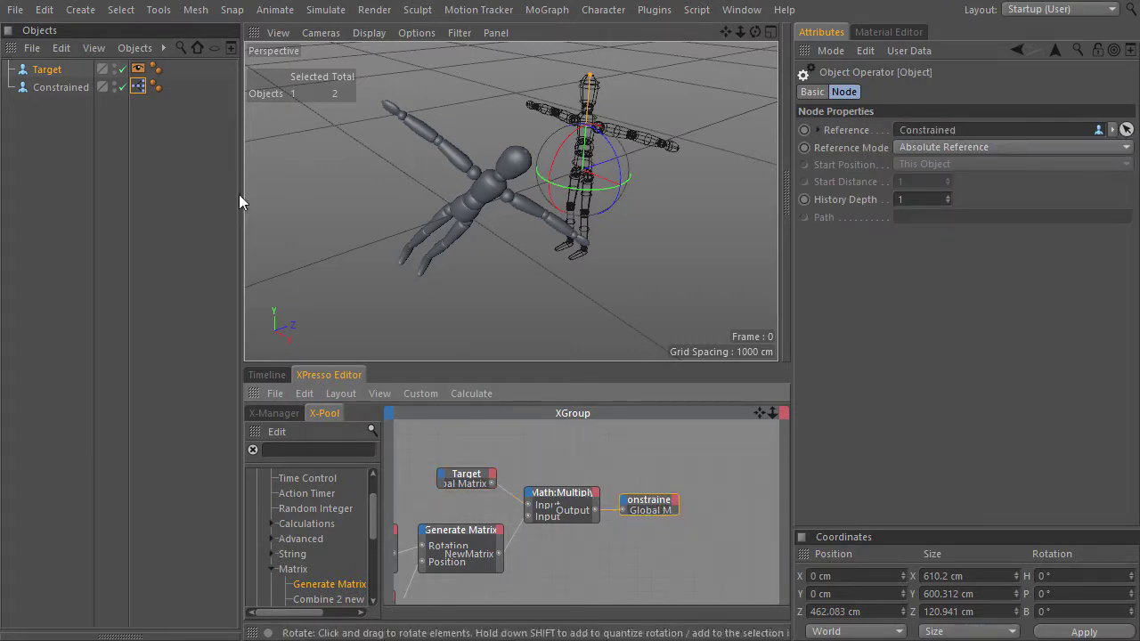
pyautogui.moveTo(499, 205); pyautogui.dragTo(663, 183)
pyautogui.hotkey('ctrl', 'z')
pyautogui.hotkey('ctrl', 'z')
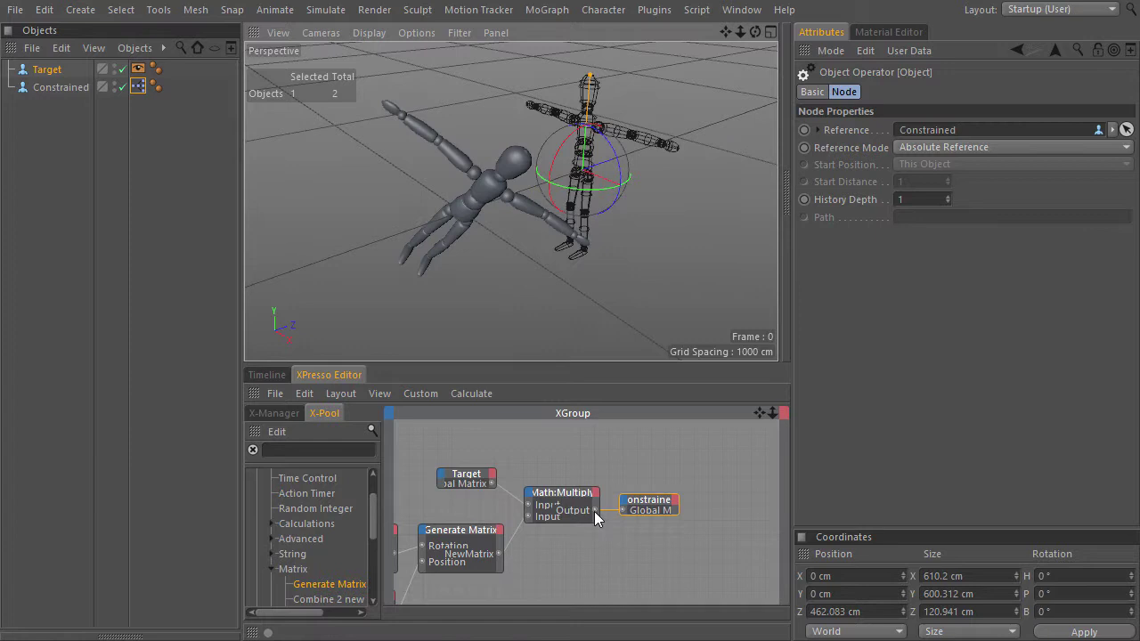
# Bring the Constant and Degree nodes into view and reposition the first Constant node.
pyautogui.scroll(-1, 595, 548)
pyautogui.scroll(-1, 505, 554)
pyautogui.moveTo(468, 547); pyautogui.dragTo(615, 502, button='middle')
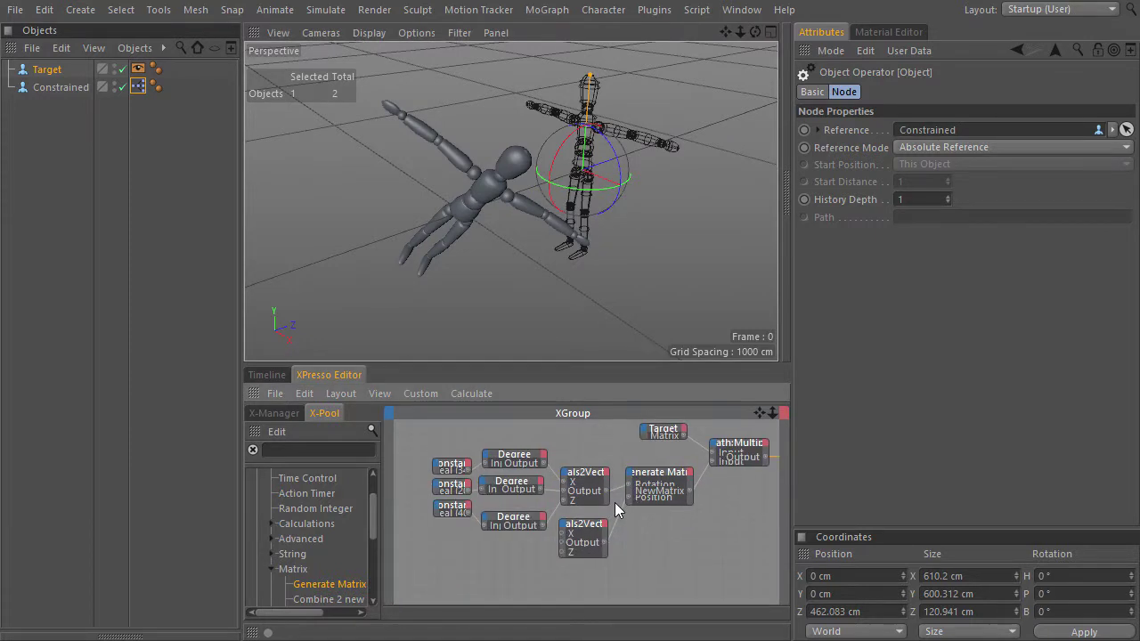
pyautogui.click(451, 461)
pyautogui.moveTo(452, 461); pyautogui.dragTo(452, 523)
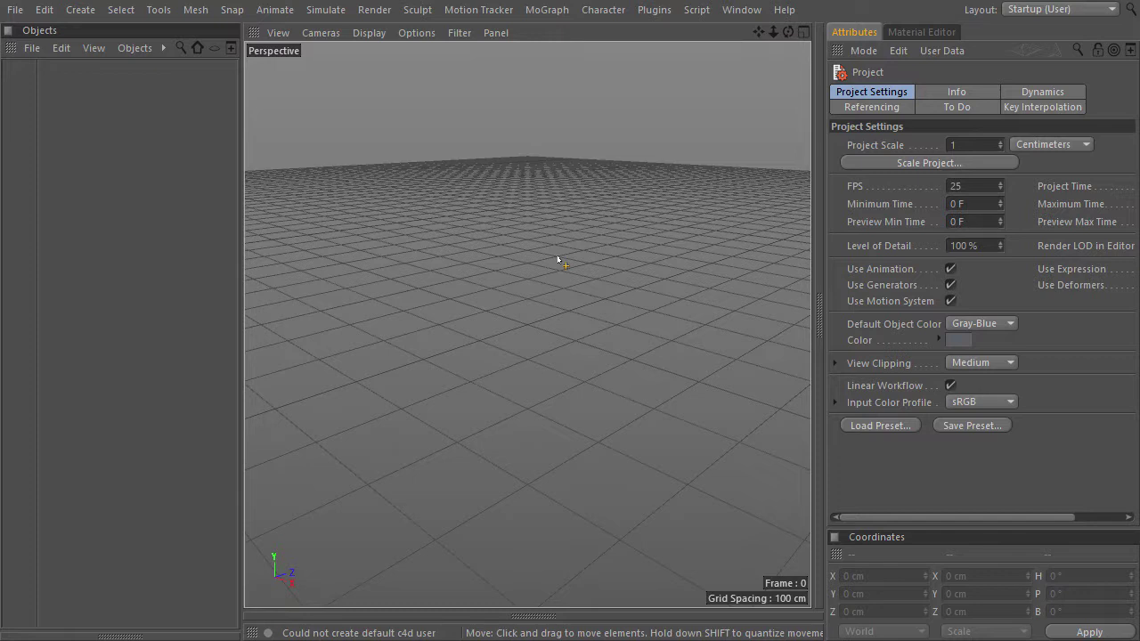
# Add a Figure object with a height of 300 cm.
pyautogui.hotkey('shift', 'c')
pyautogui.write('figure')
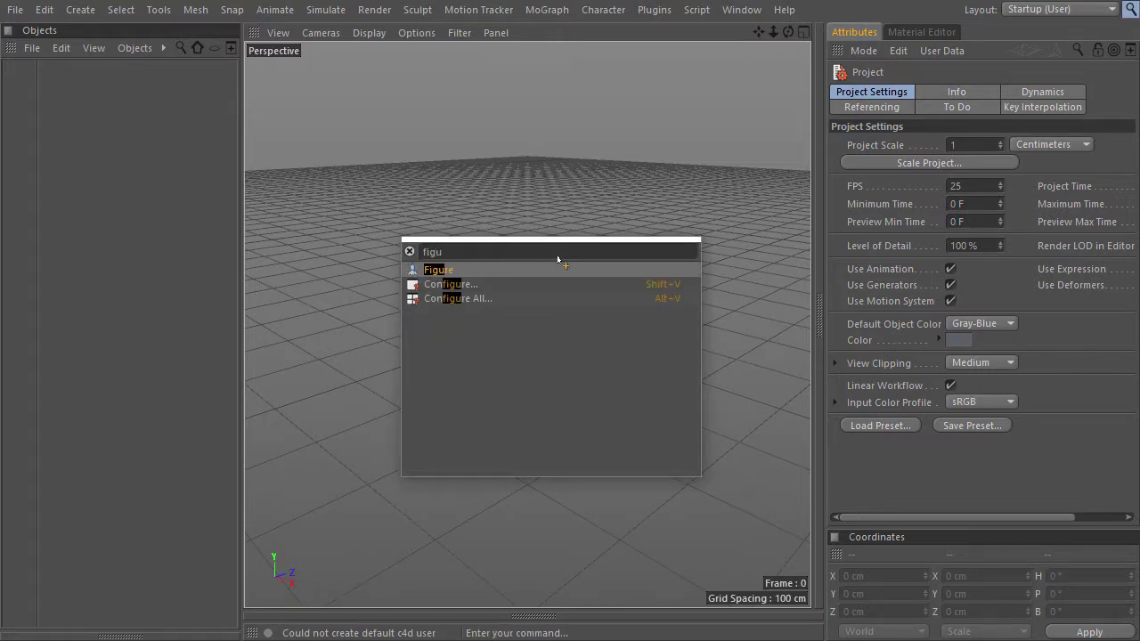
pyautogui.click(436, 267)
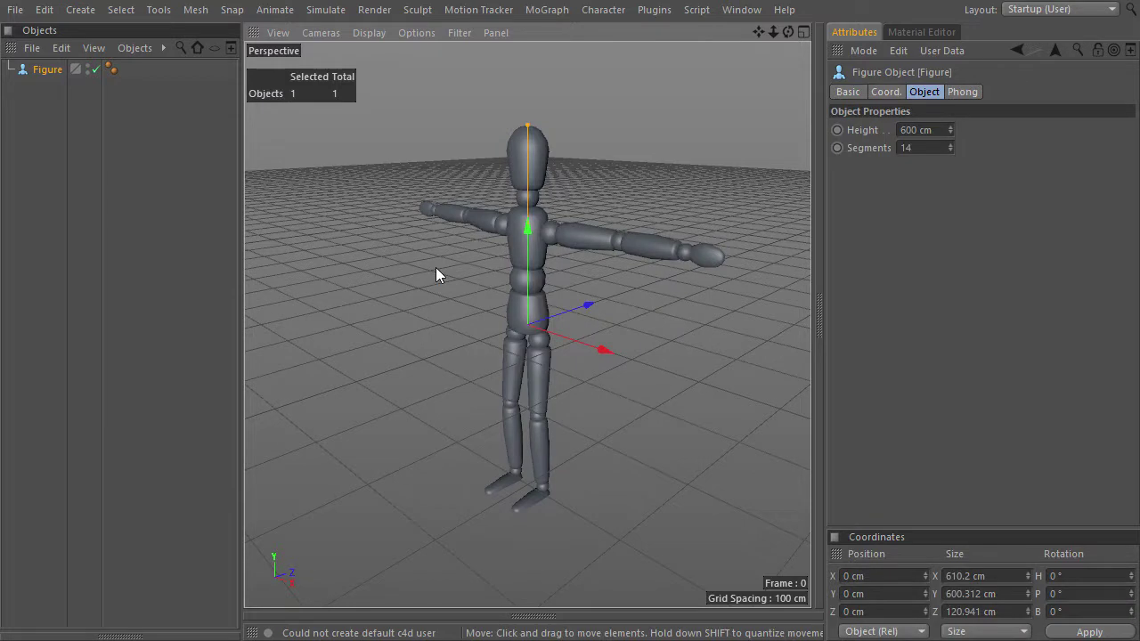
pyautogui.click(928, 127)
pyautogui.write('300')
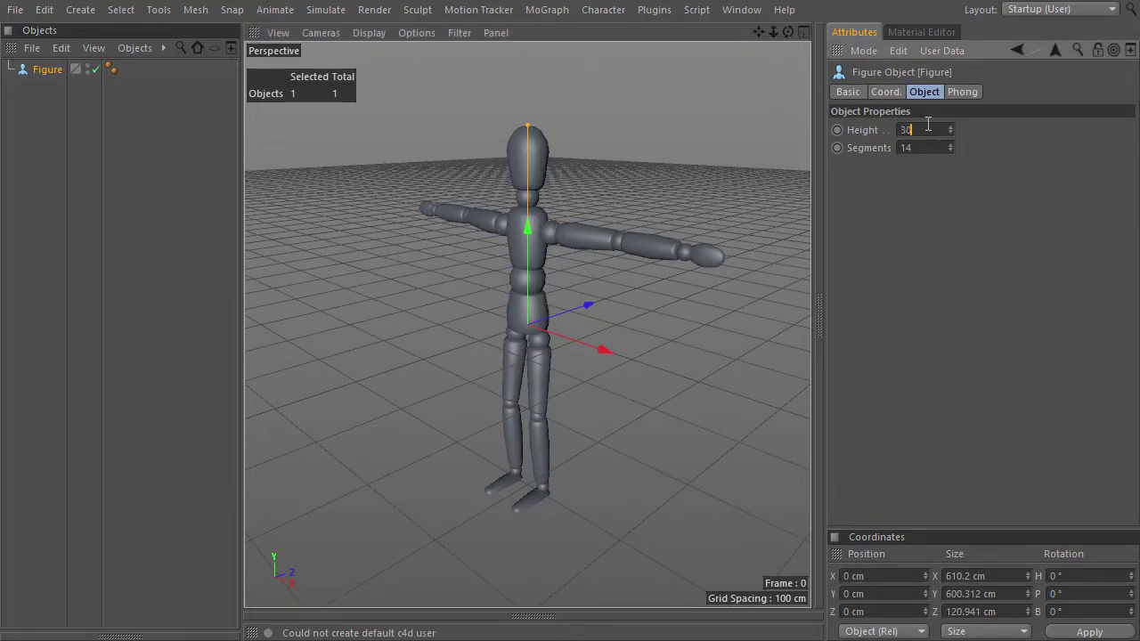
pyautogui.press('Return')
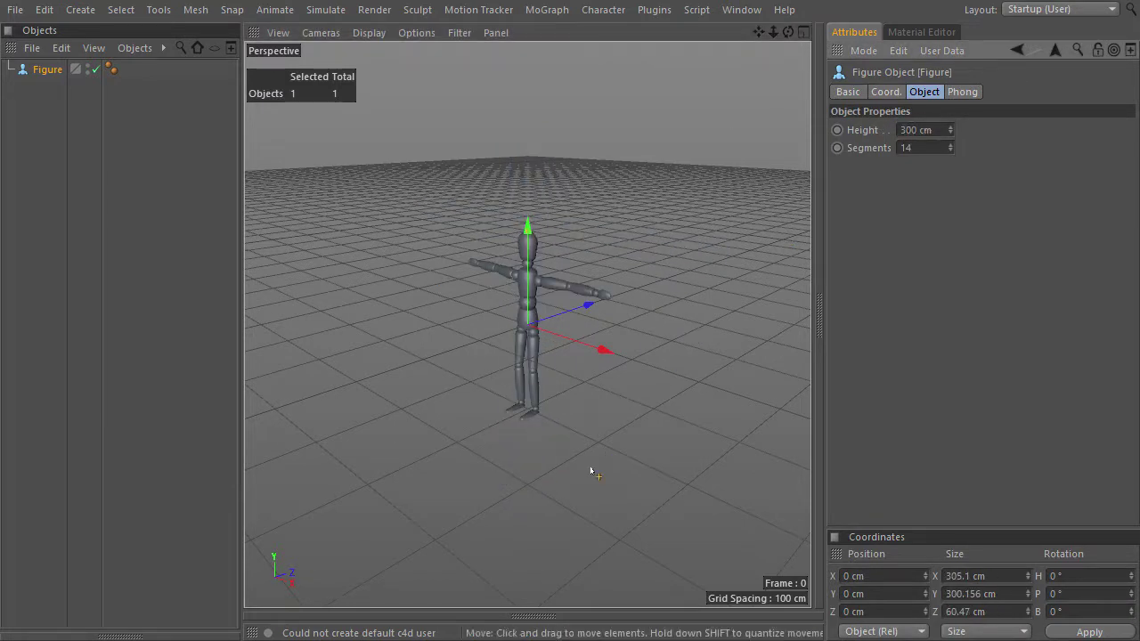
# Add a sphere-display Null moved 200 cm along X, with the Figure under it.
pyautogui.hotkey('shift', 'c')
pyautogui.write('null')
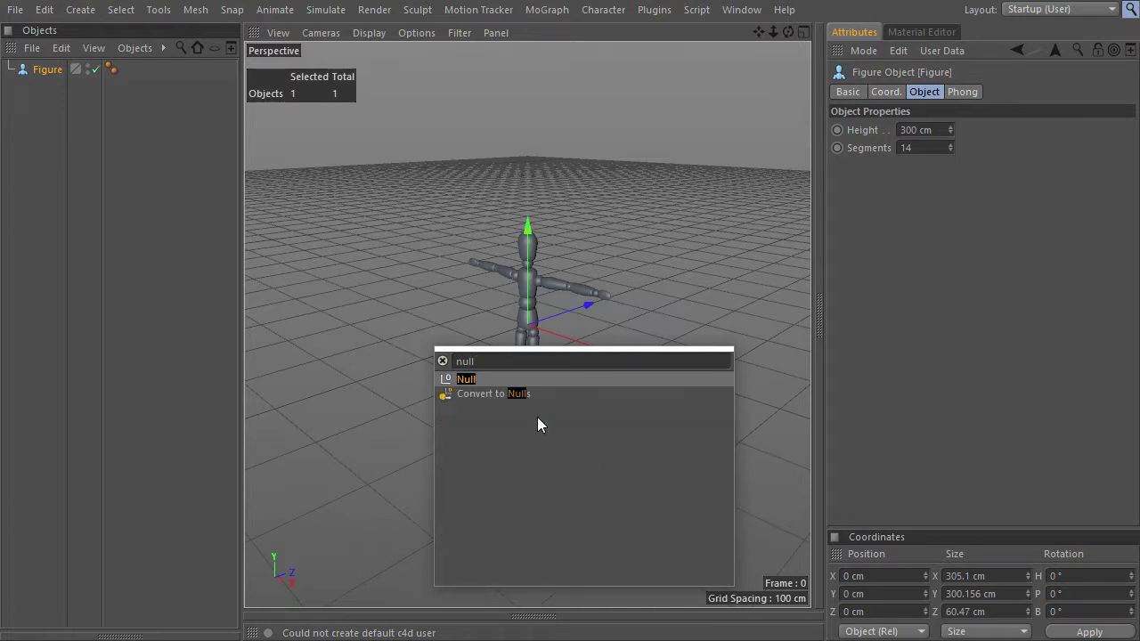
pyautogui.click(472, 380)
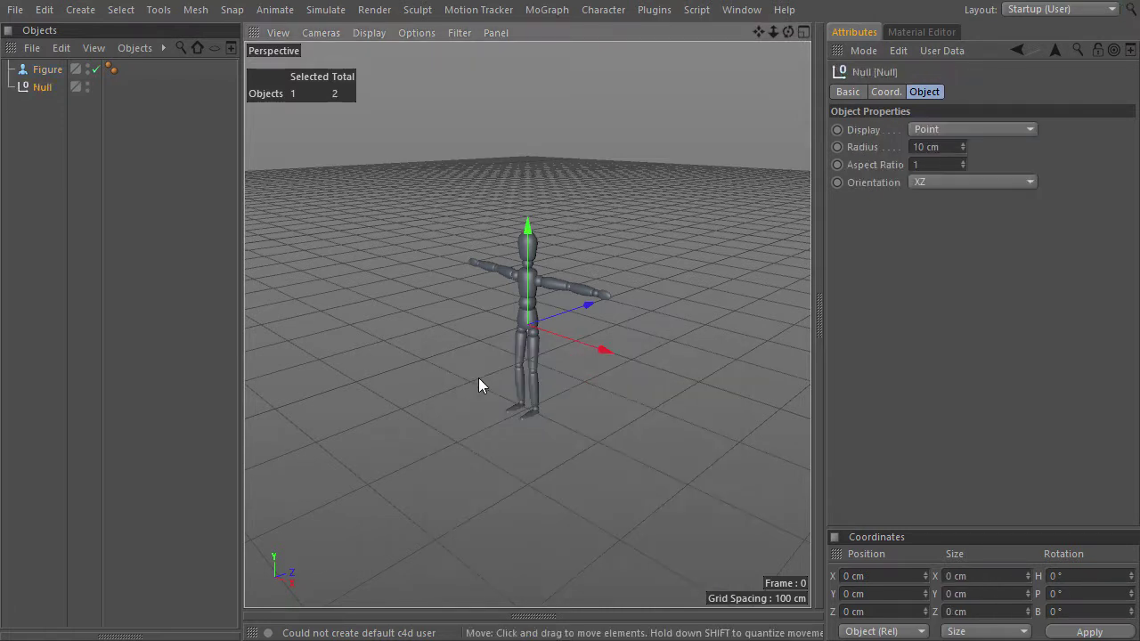
pyautogui.click(971, 131)
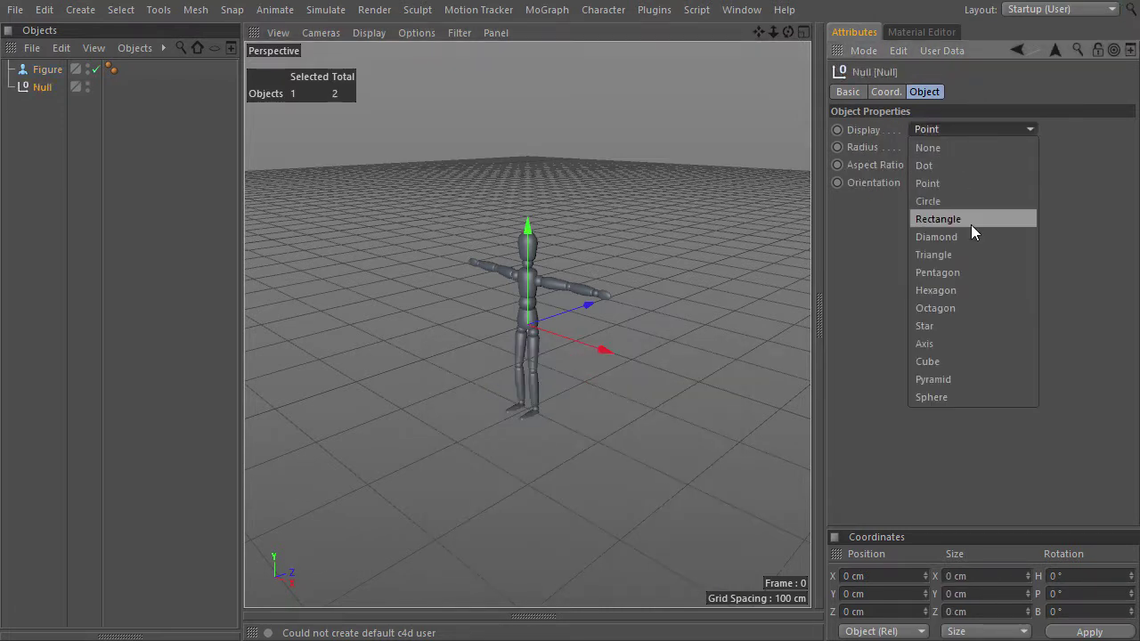
pyautogui.click(969, 397)
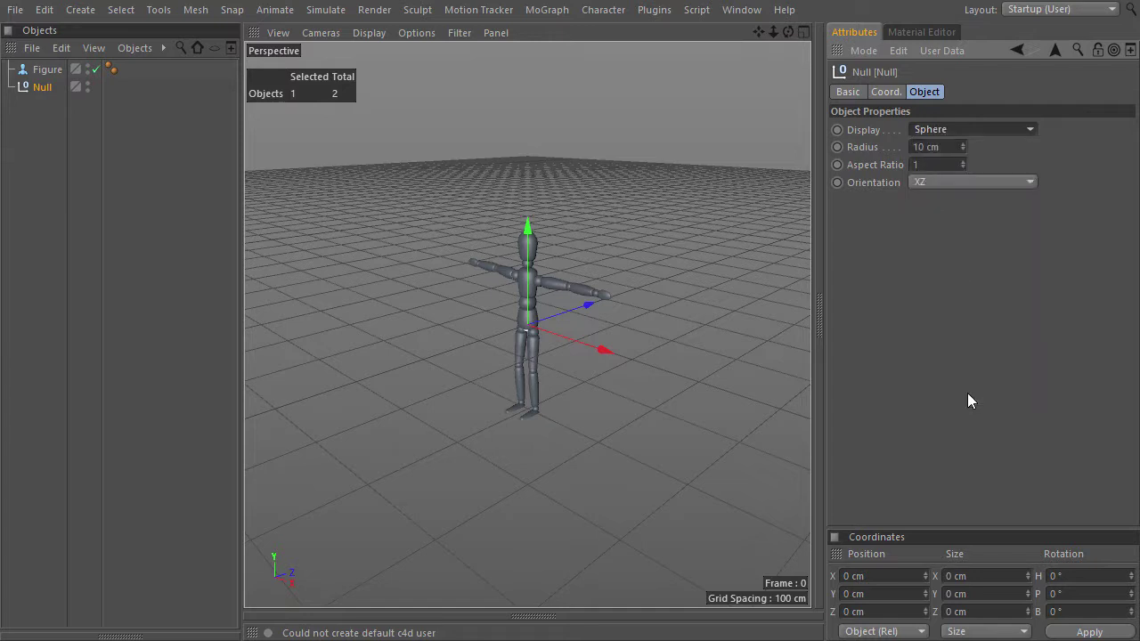
pyautogui.moveTo(606, 348); pyautogui.dragTo(722, 403)
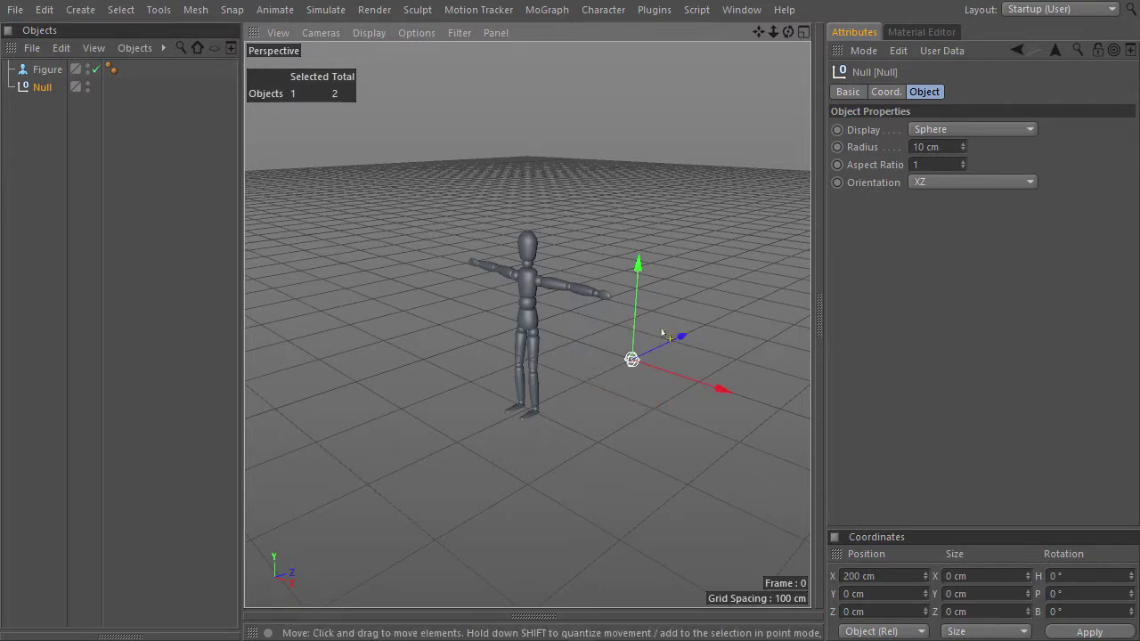
pyautogui.moveTo(38, 71); pyautogui.dragTo(41, 94)
# Add an XPresso tag to the Figure and a Null node with a Global Matrix output.
pyautogui.rightClick(40, 94)
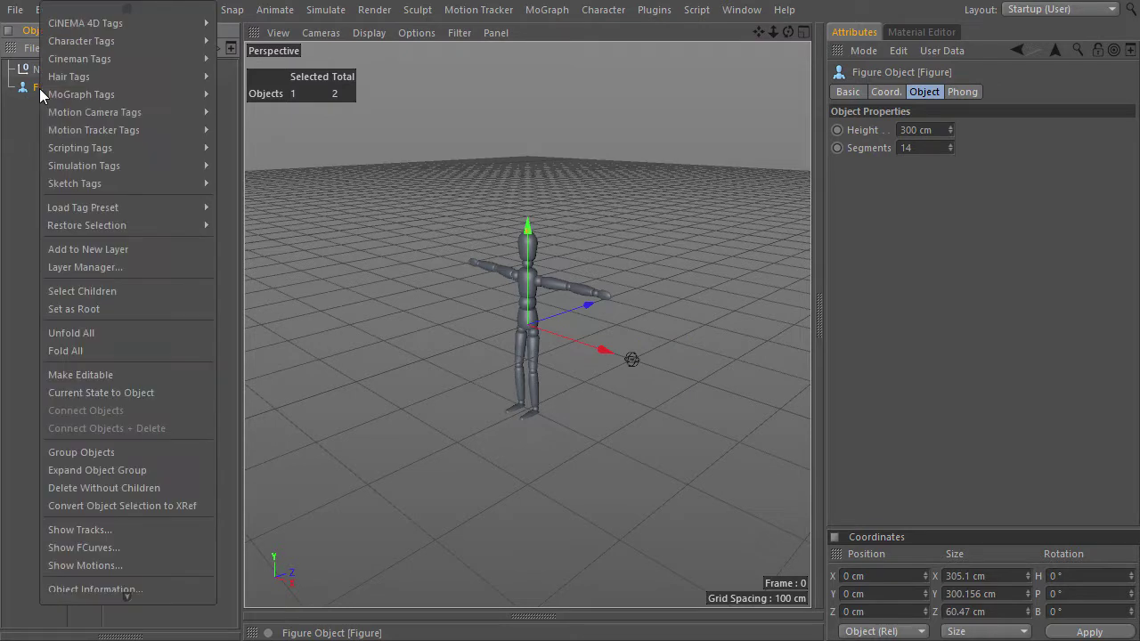
pyautogui.moveTo(92, 25)
pyautogui.click(302, 492)
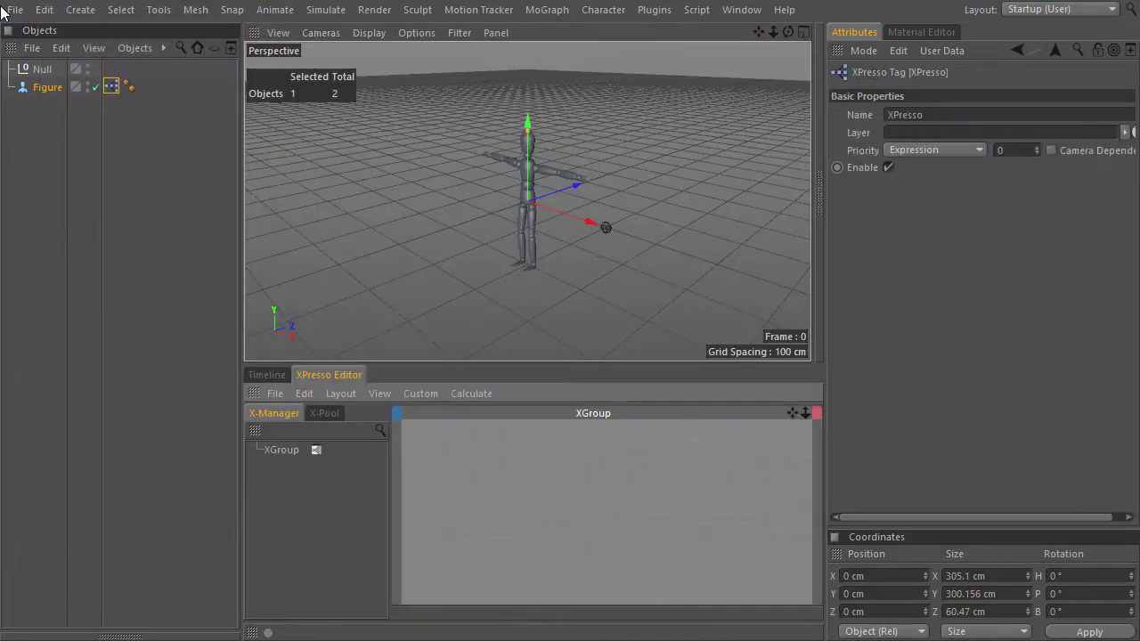
pyautogui.moveTo(43, 69)
pyautogui.mouseDown()
pyautogui.moveTo(451, 481)
pyautogui.moveTo(468, 451)
pyautogui.mouseUp()
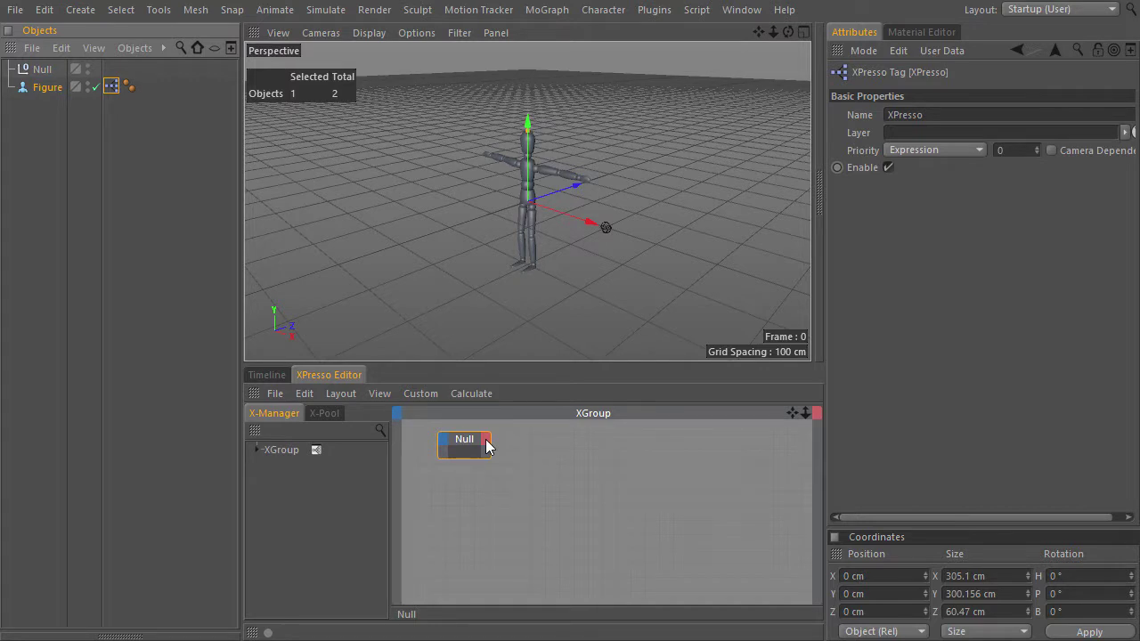
pyautogui.click(255, 437)
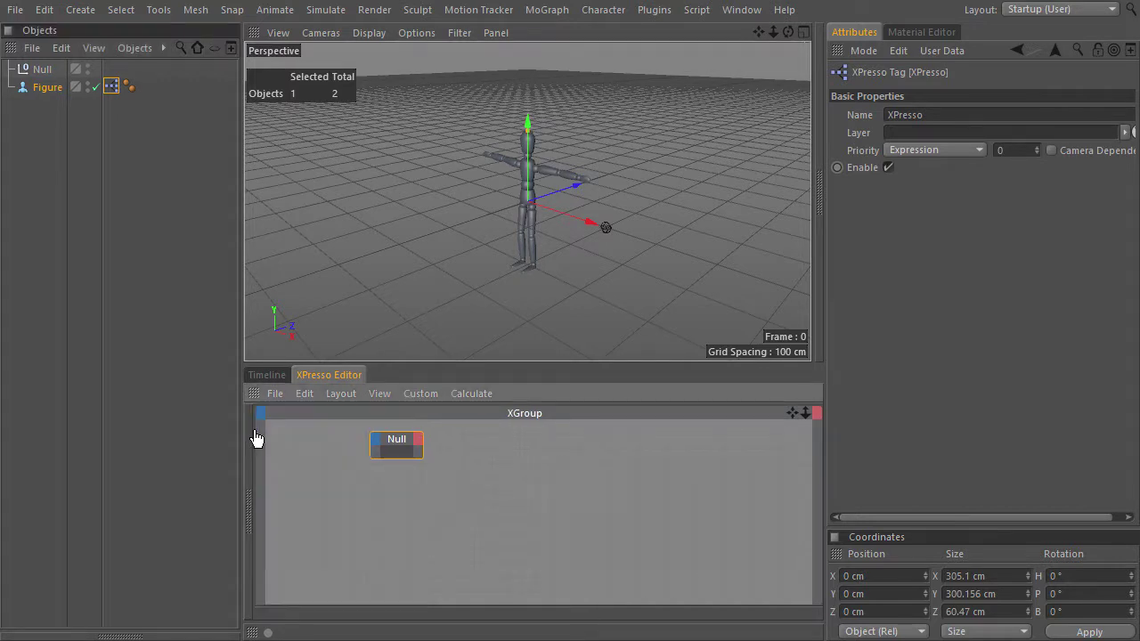
pyautogui.click(418, 440)
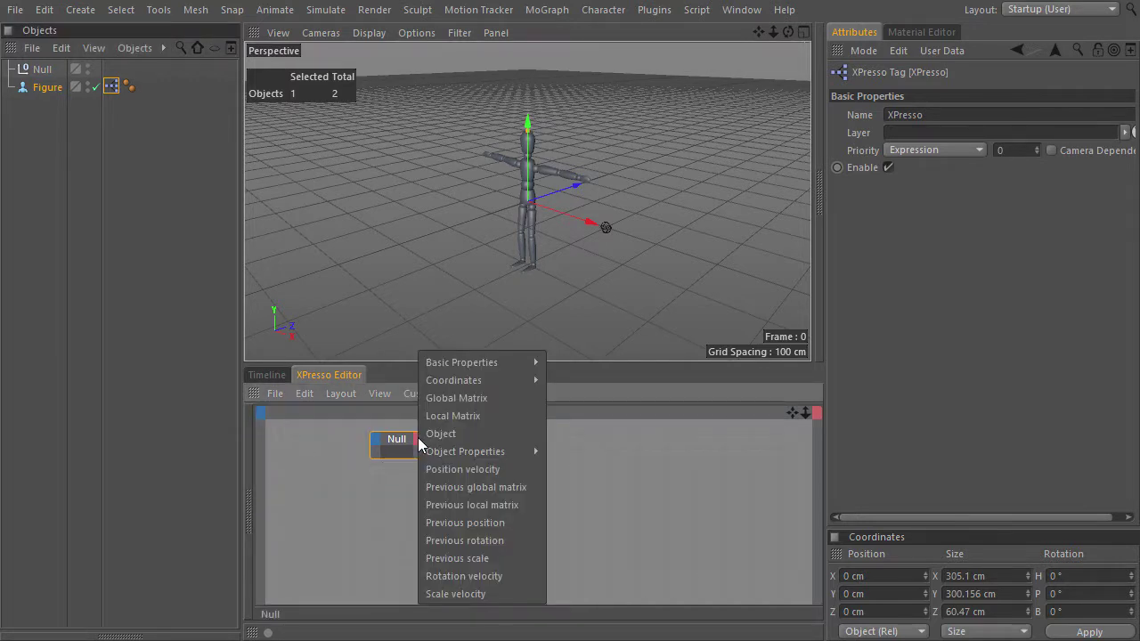
pyautogui.click(447, 400)
pyautogui.rightClick(395, 437)
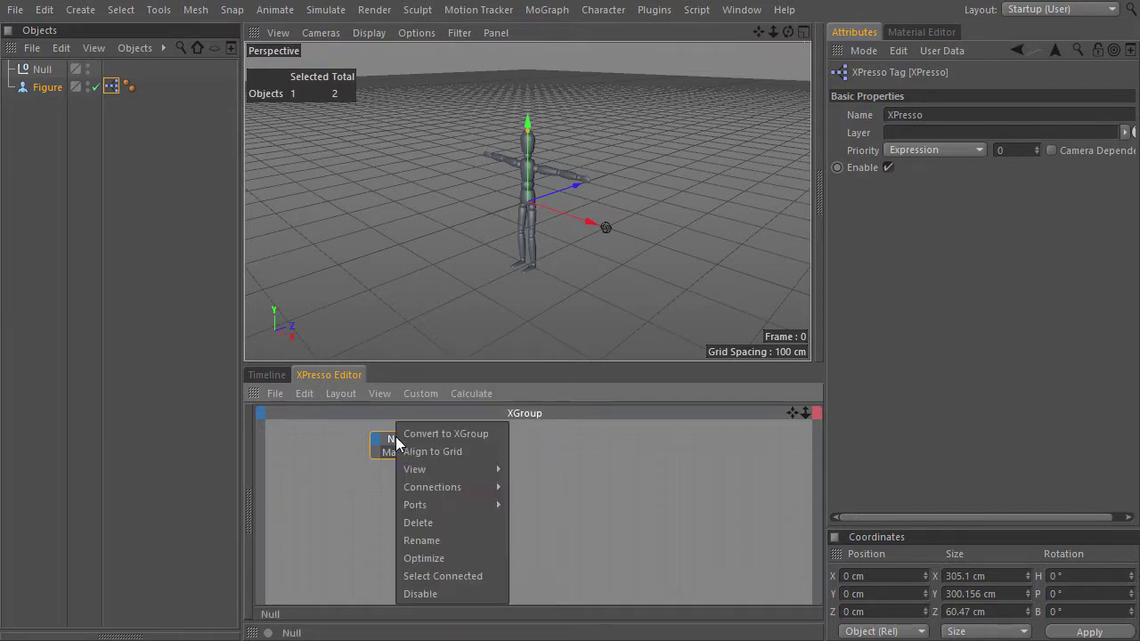
pyautogui.click(443, 559)
pyautogui.moveTo(420, 442); pyautogui.dragTo(338, 491)
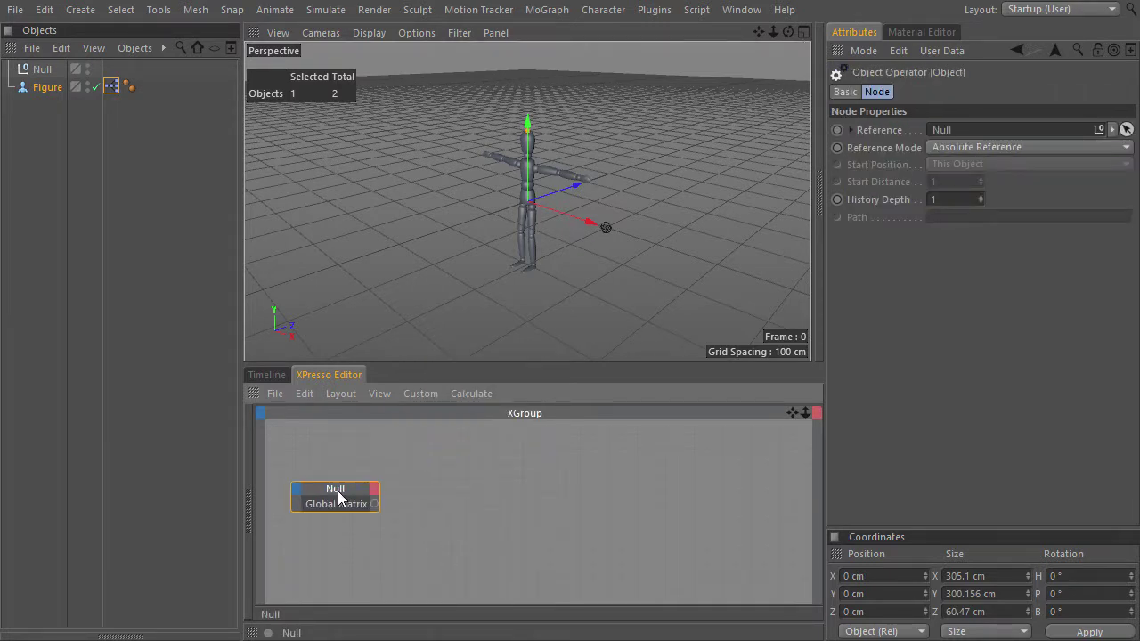
# Add an Adapter Matrix2Vectors node beside the Null node.
pyautogui.rightClick(425, 496)
pyautogui.moveTo(468, 401)
pyautogui.moveTo(553, 398)
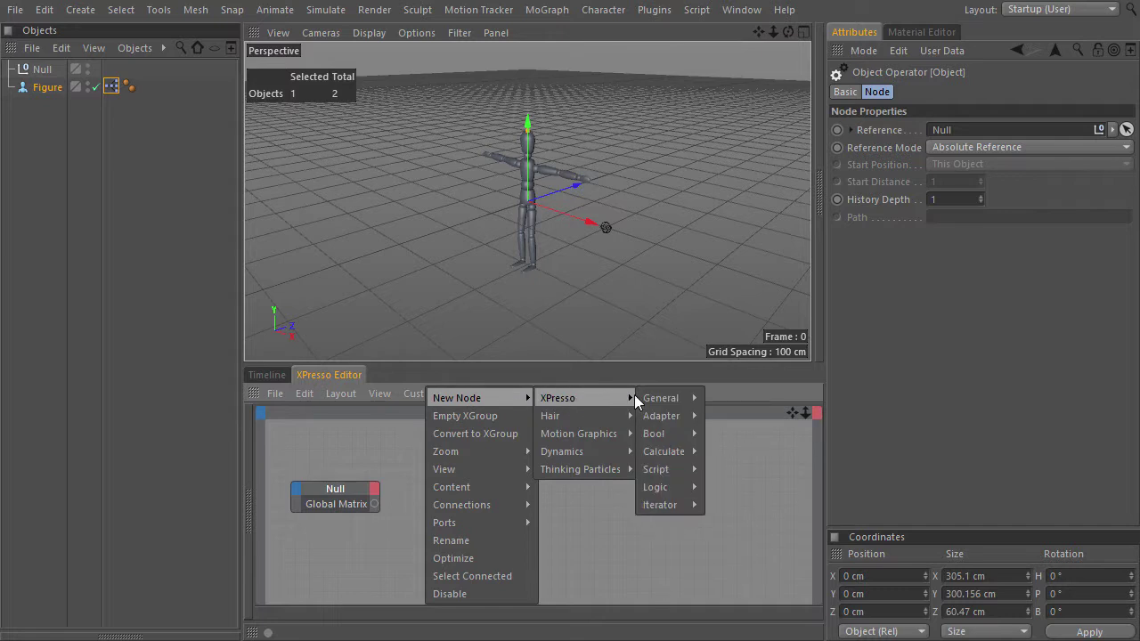
pyautogui.moveTo(664, 418)
pyautogui.click(737, 416)
pyautogui.moveTo(410, 476); pyautogui.dragTo(402, 537)
# Connect Global Matrix into Matrix2Vectors, add a Vectors2Matrix node, and wire the vectors into it.
pyautogui.click(334, 393)
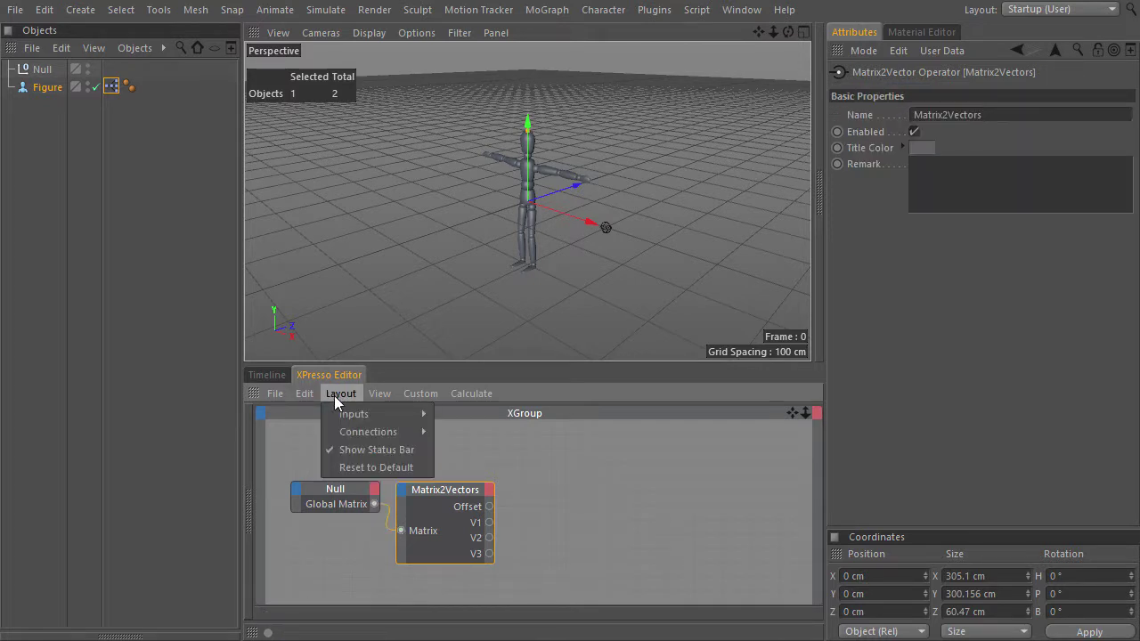
pyautogui.moveTo(345, 434)
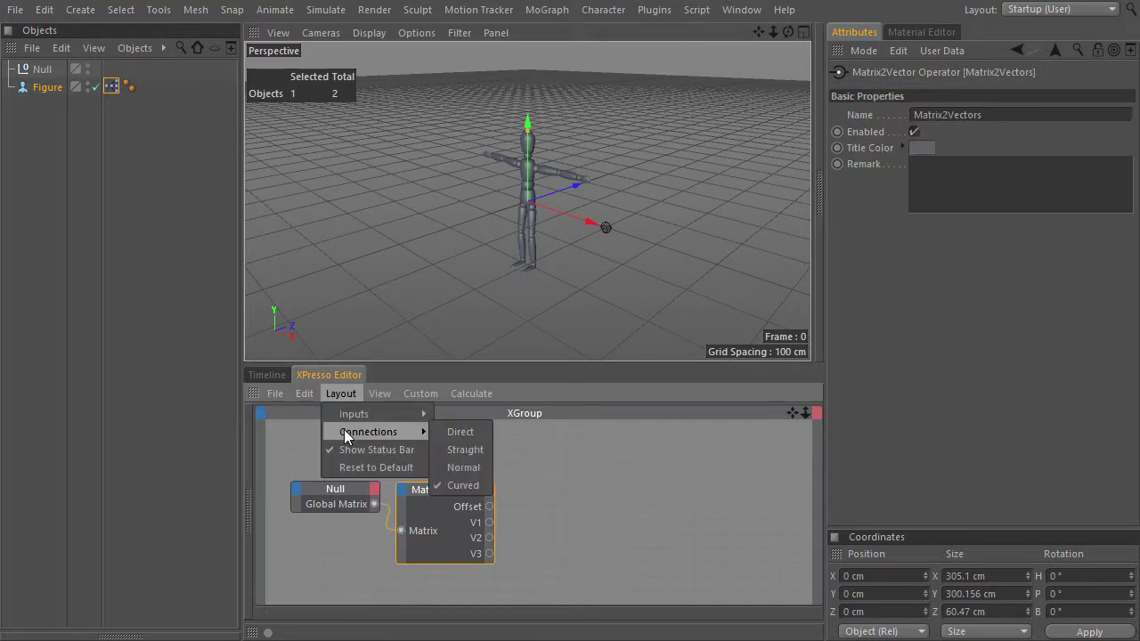
pyautogui.click(462, 435)
pyautogui.rightClick(549, 509)
pyautogui.moveTo(588, 401)
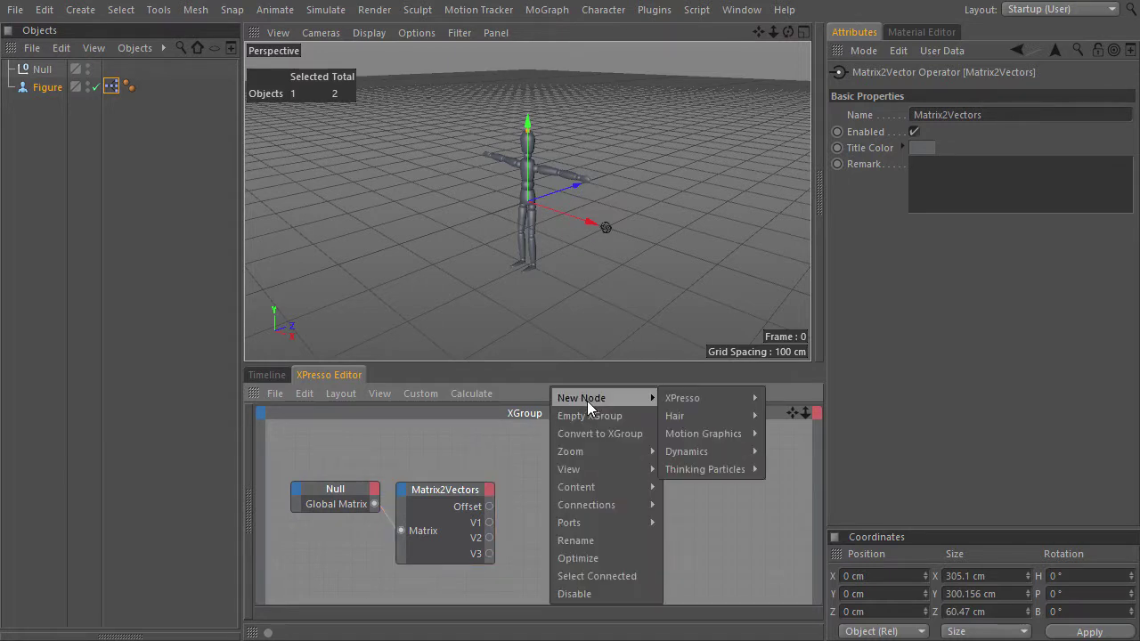
pyautogui.moveTo(734, 406)
pyautogui.moveTo(797, 415)
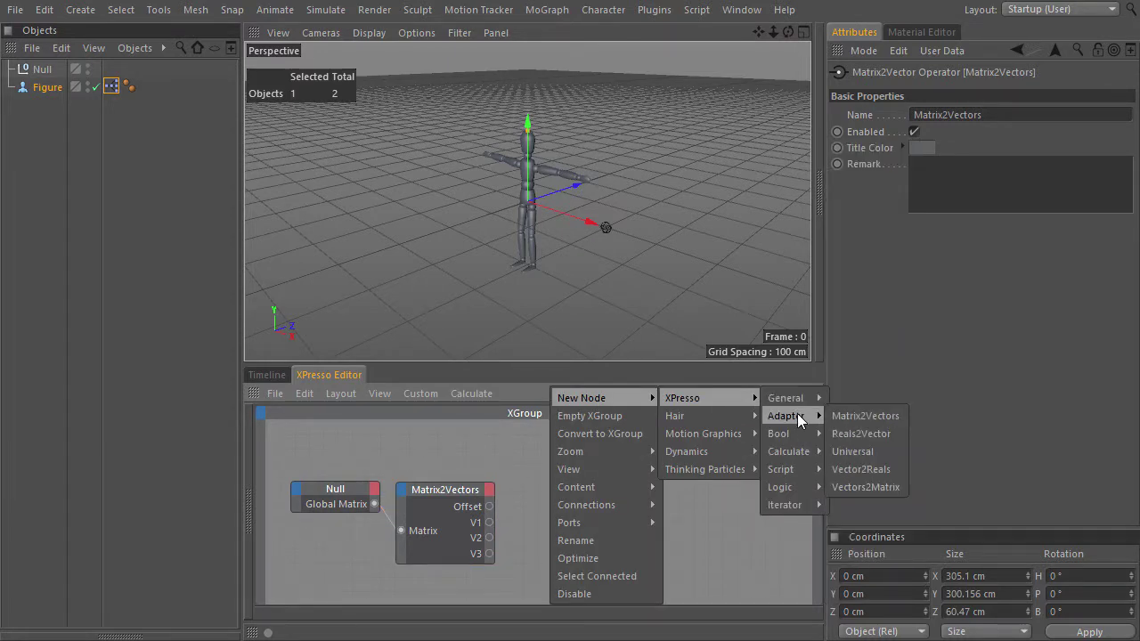
pyautogui.click(863, 487)
pyautogui.moveTo(537, 484); pyautogui.dragTo(572, 490)
pyautogui.moveTo(489, 523); pyautogui.dragTo(543, 554)
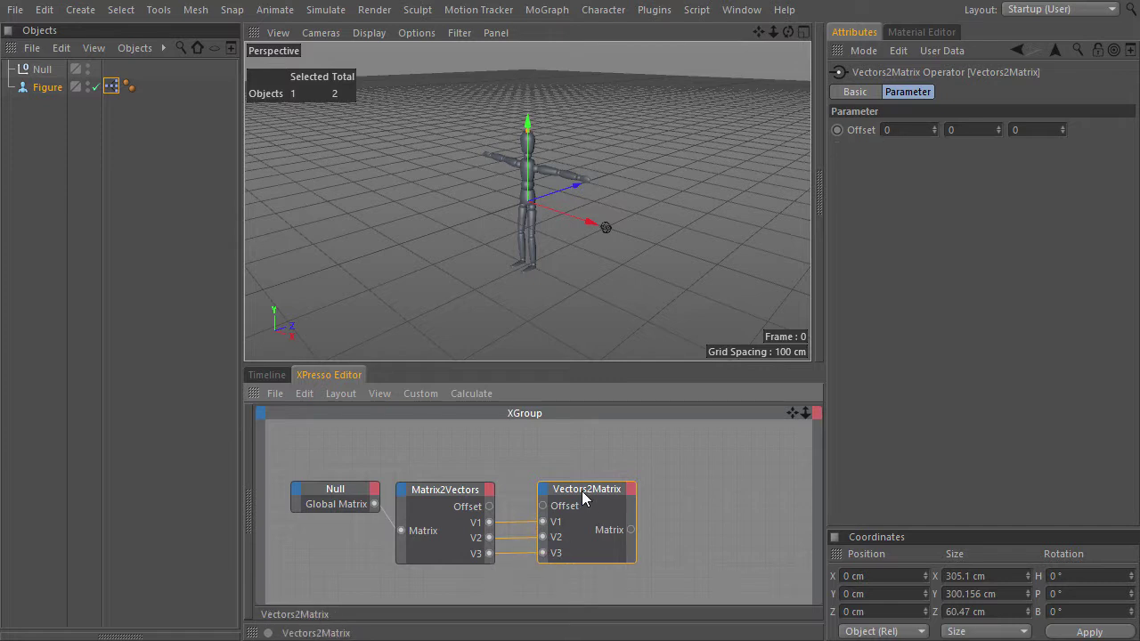
pyautogui.moveTo(582, 489); pyautogui.dragTo(574, 490)
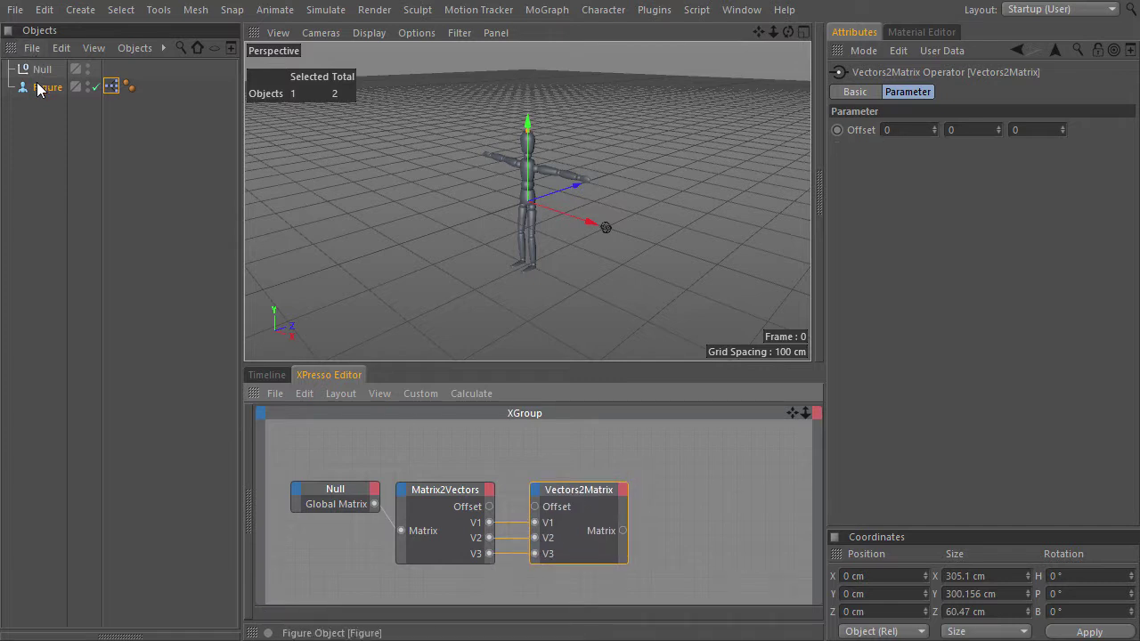
# Add a Figure node and feed Vectors2Matrix's Matrix into its Global Matrix input.
pyautogui.moveTo(38, 87); pyautogui.dragTo(712, 507)
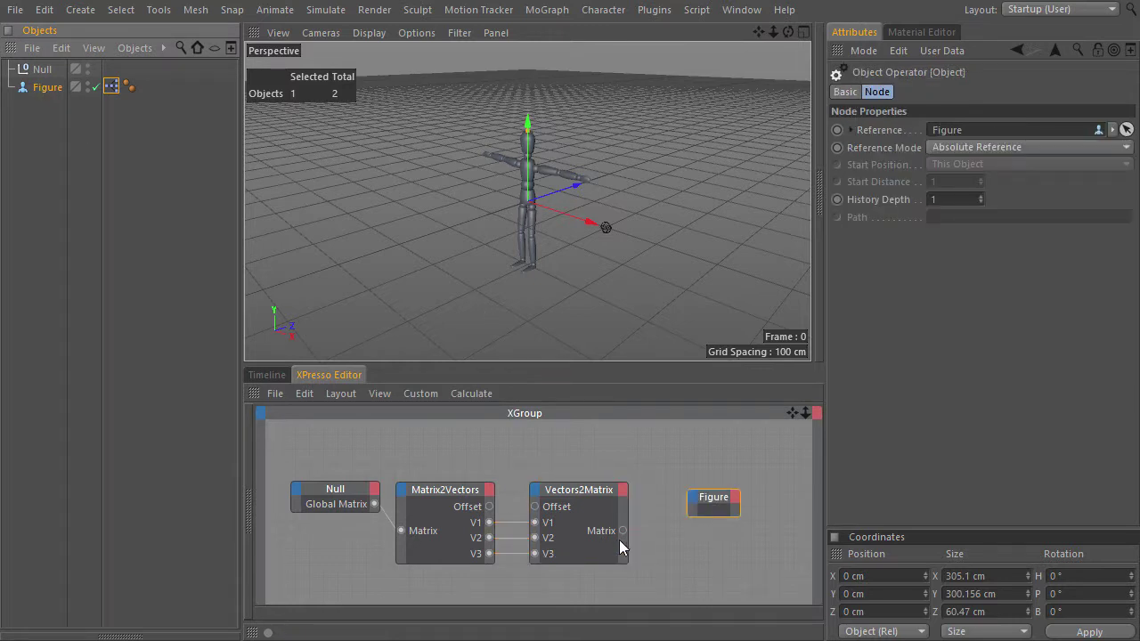
pyautogui.moveTo(623, 531); pyautogui.dragTo(692, 497)
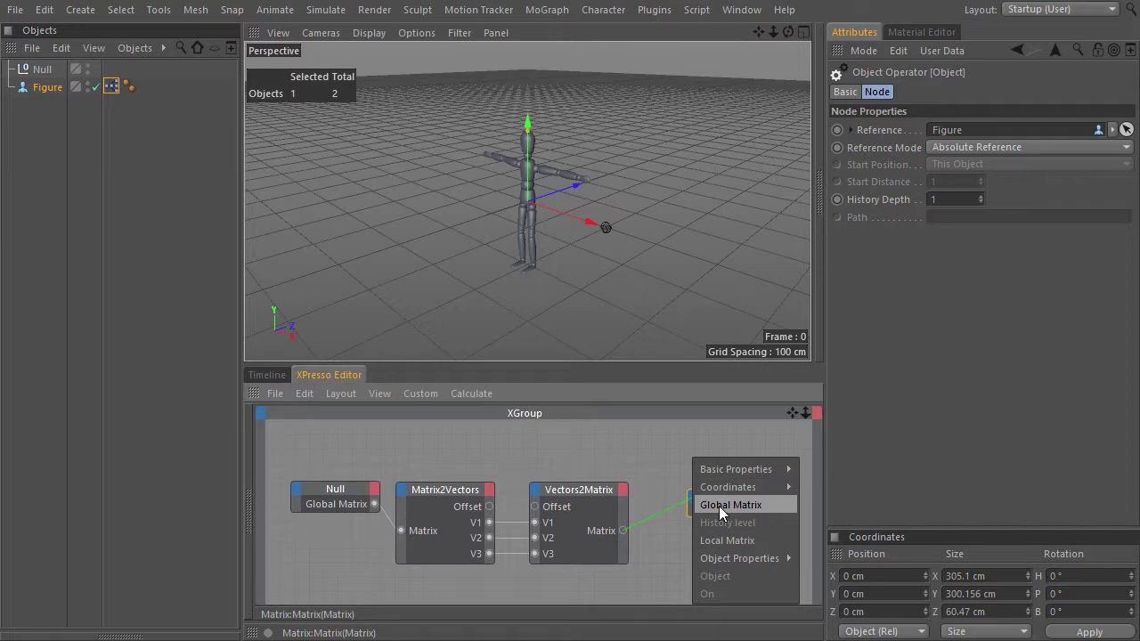
pyautogui.click(719, 505)
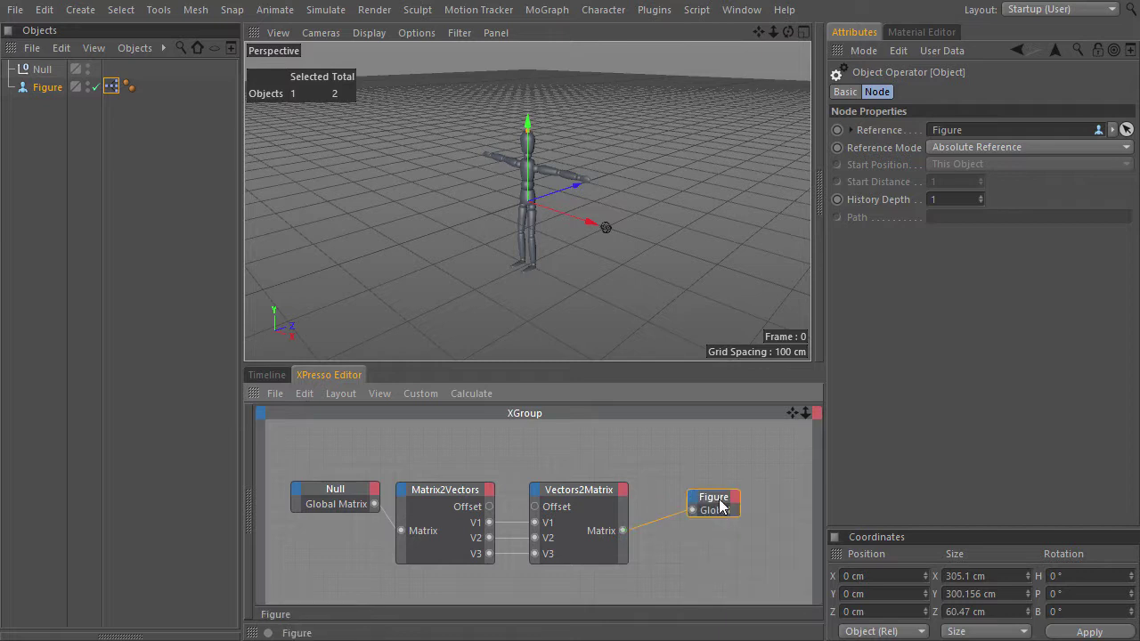
pyautogui.moveTo(720, 514); pyautogui.dragTo(694, 509)
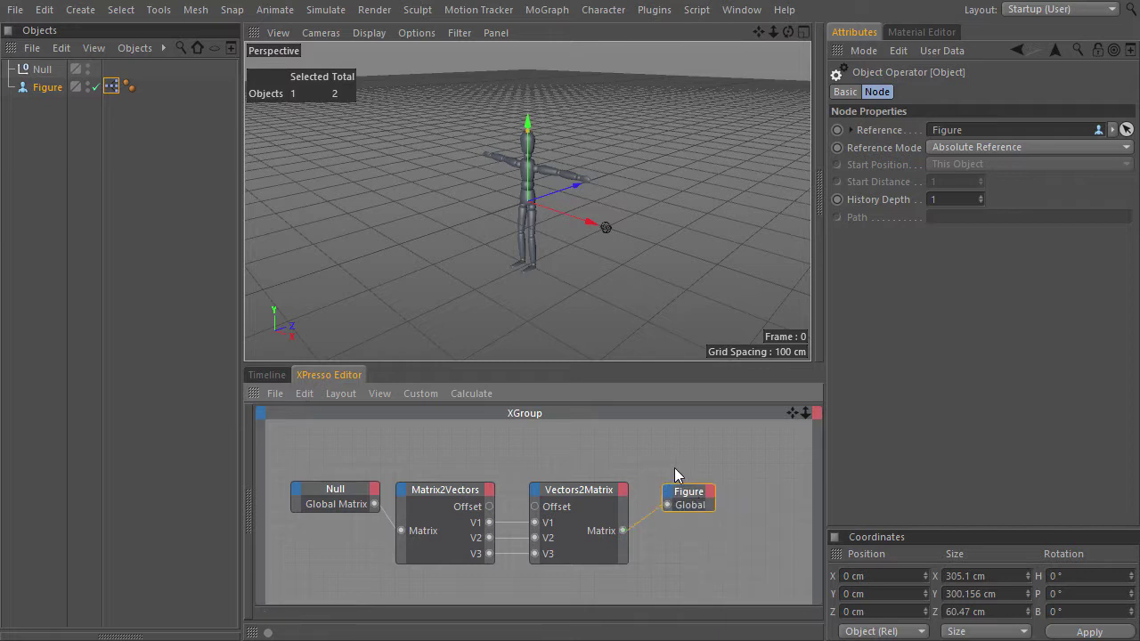
pyautogui.click(606, 228)
pyautogui.press('r')
pyautogui.moveTo(621, 207); pyautogui.dragTo(641, 238)
pyautogui.hotkey('ctrl', 'z')
pyautogui.press('e')
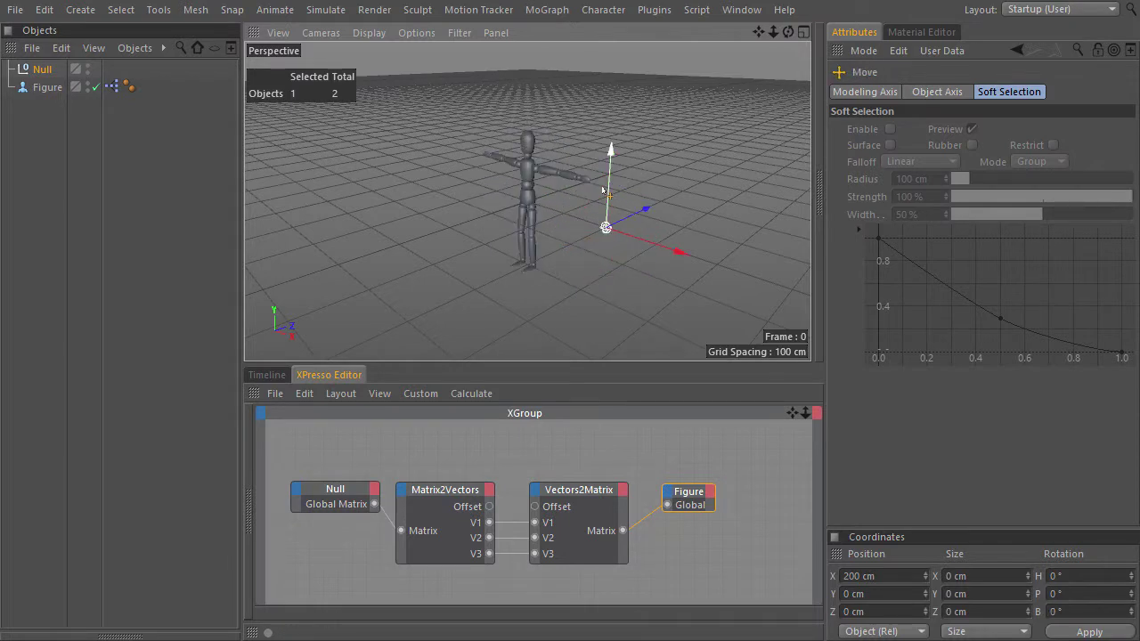
pyautogui.moveTo(608, 173); pyautogui.dragTo(625, 135)
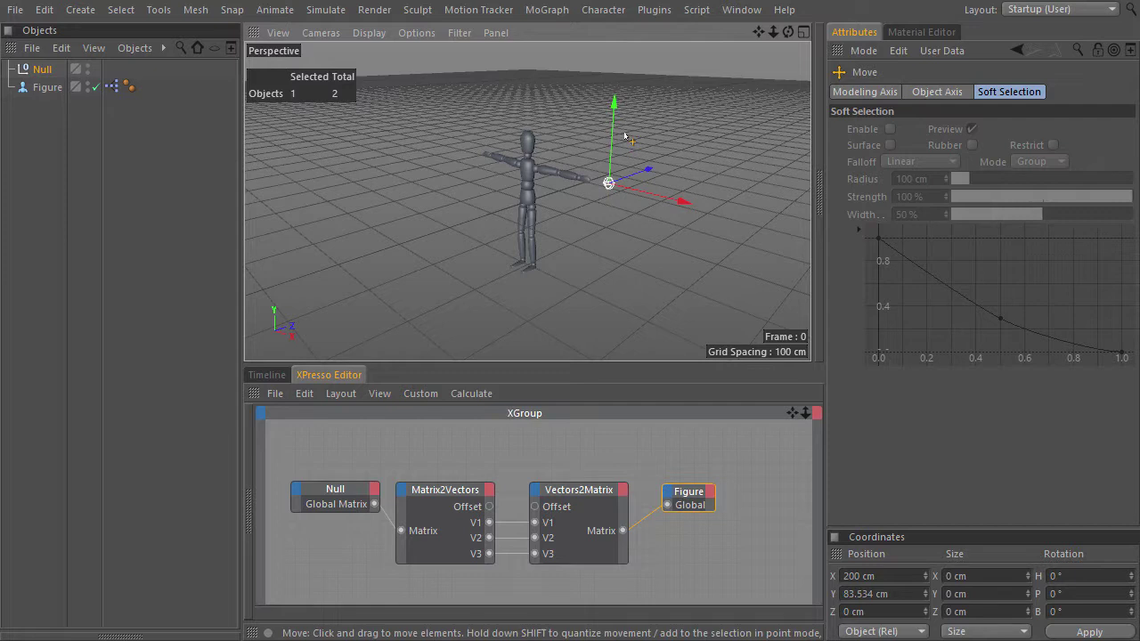
pyautogui.click(552, 189)
pyautogui.moveTo(572, 185); pyautogui.dragTo(521, 208)
pyautogui.moveTo(639, 181); pyautogui.dragTo(639, 180)
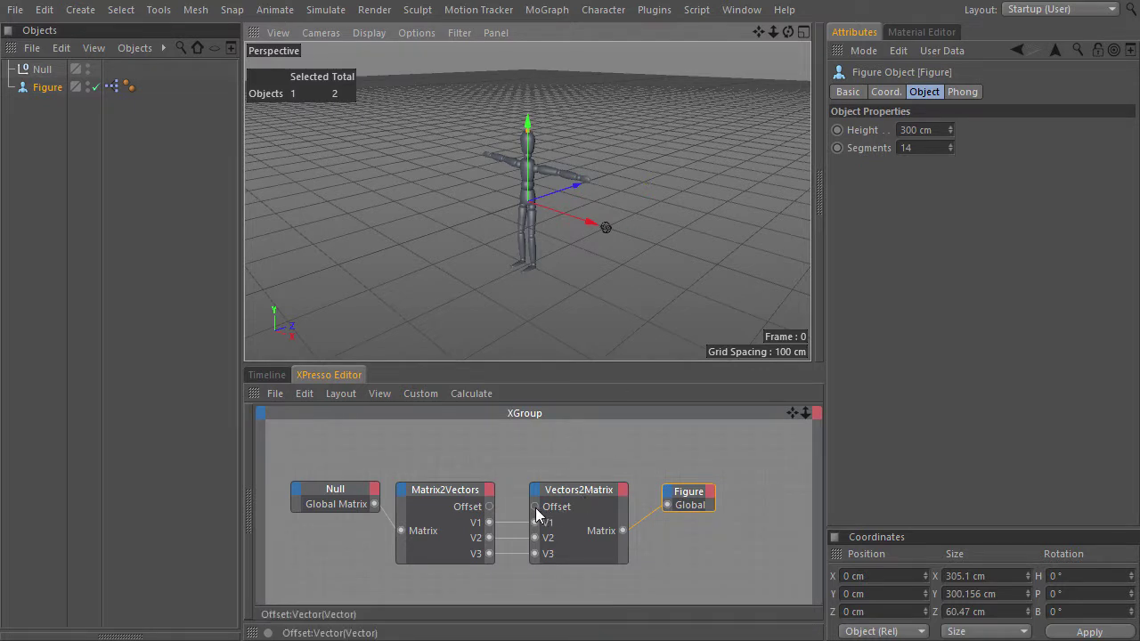
pyautogui.click(568, 501)
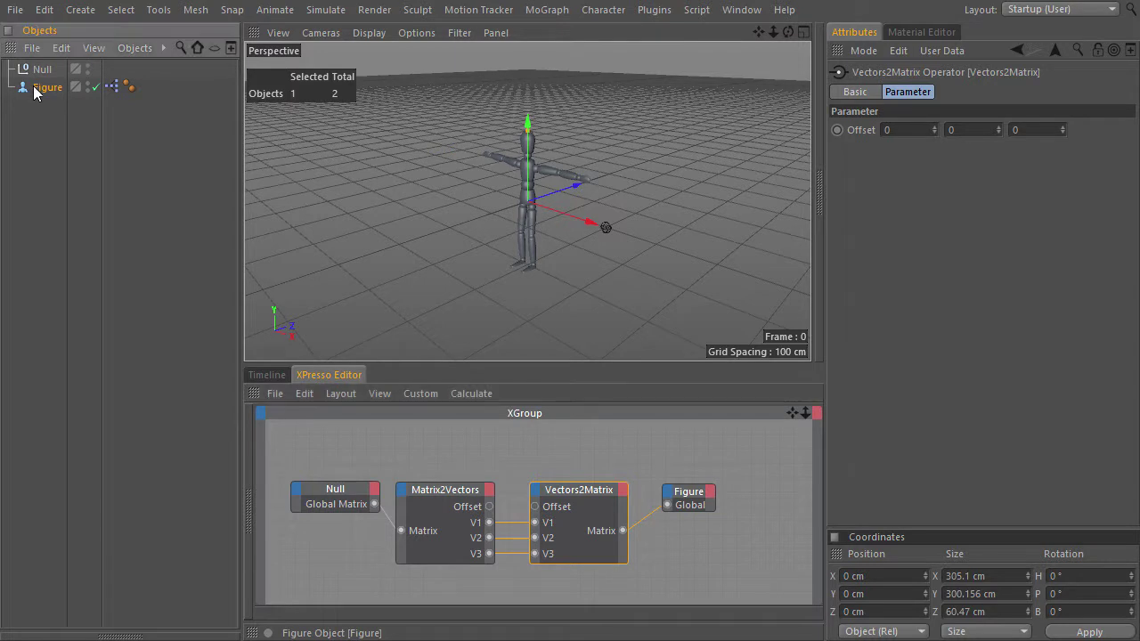
# Add a second Figure node with a Global Matrix output.
pyautogui.moveTo(277, 380); pyautogui.dragTo(361, 450)
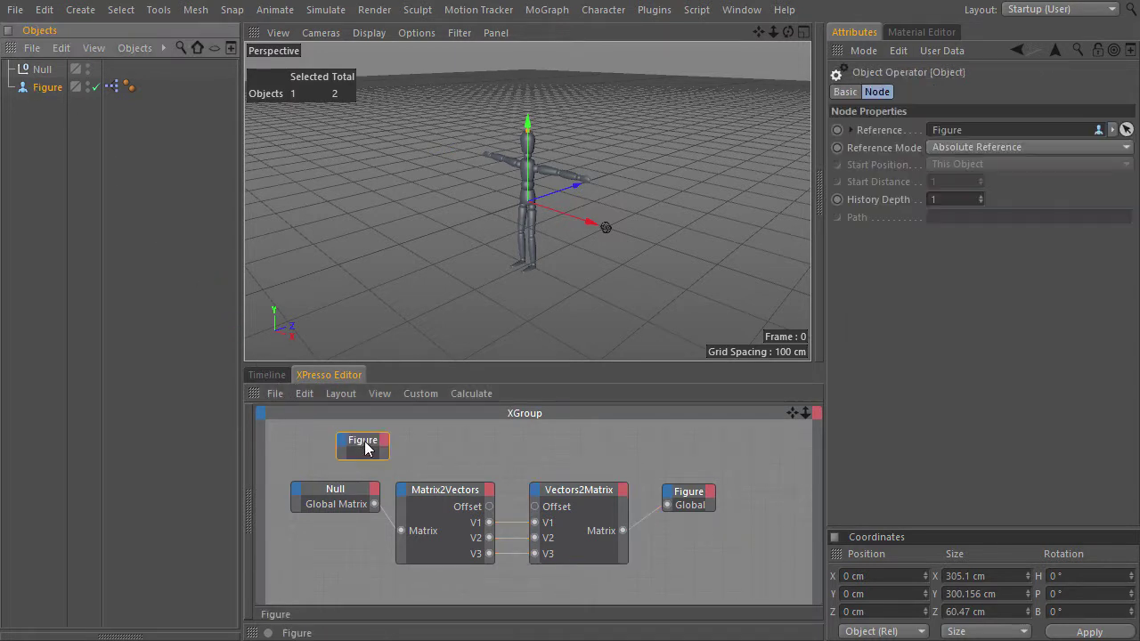
pyautogui.click(384, 441)
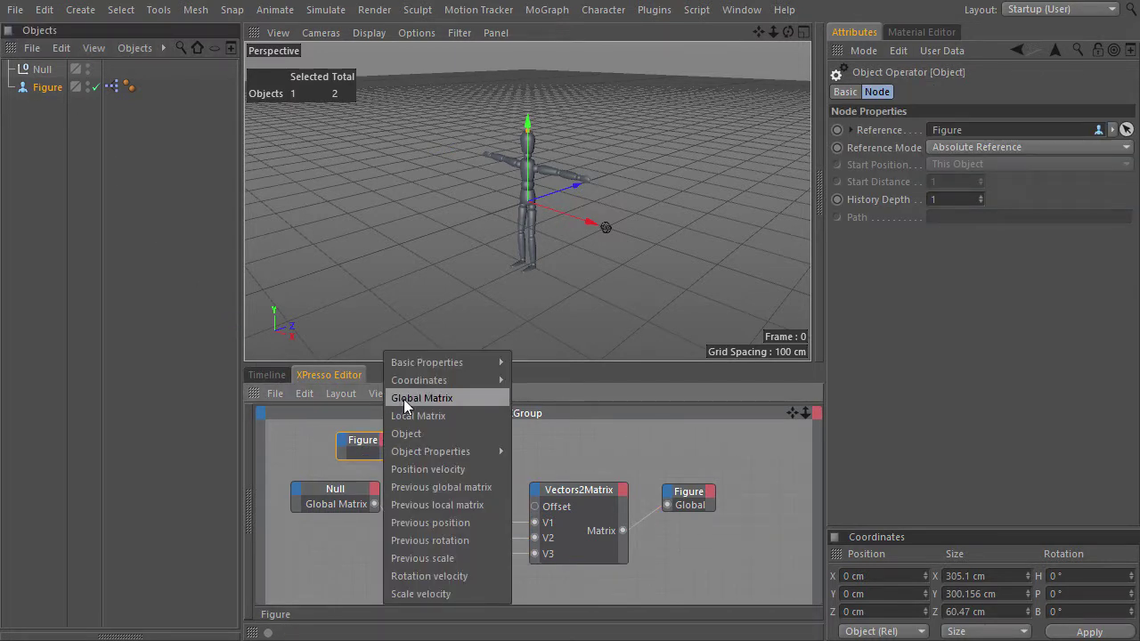
pyautogui.click(403, 399)
pyautogui.moveTo(369, 448); pyautogui.dragTo(359, 437)
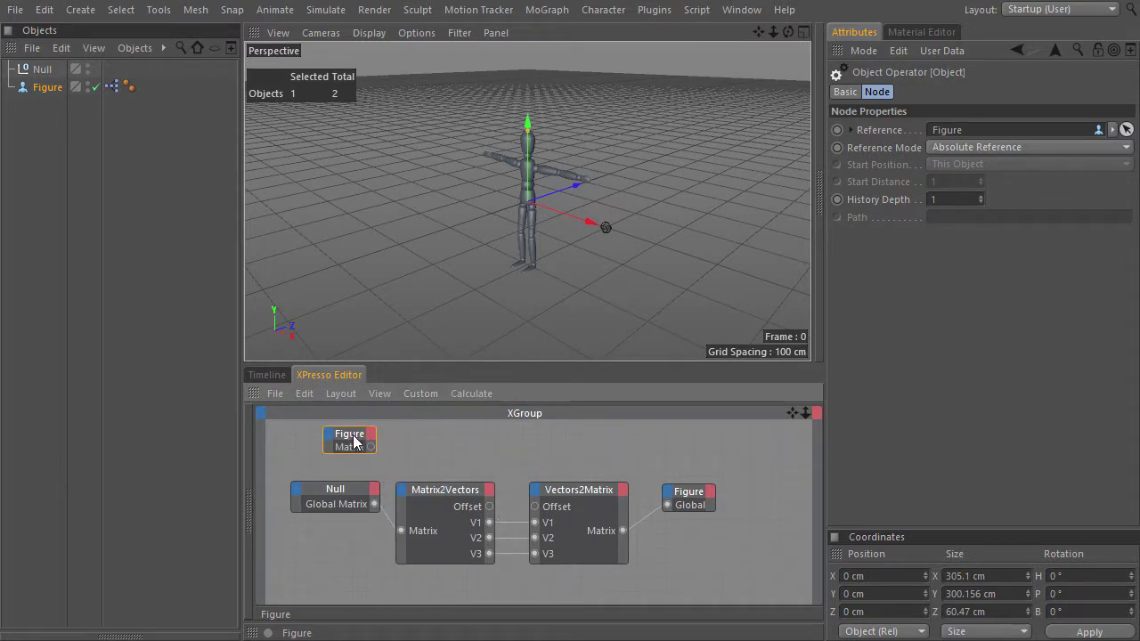
# Duplicate Matrix2Vectors for the Figure's matrix and wire its Offset into Vectors2Matrix Offset.
pyautogui.click(458, 534)
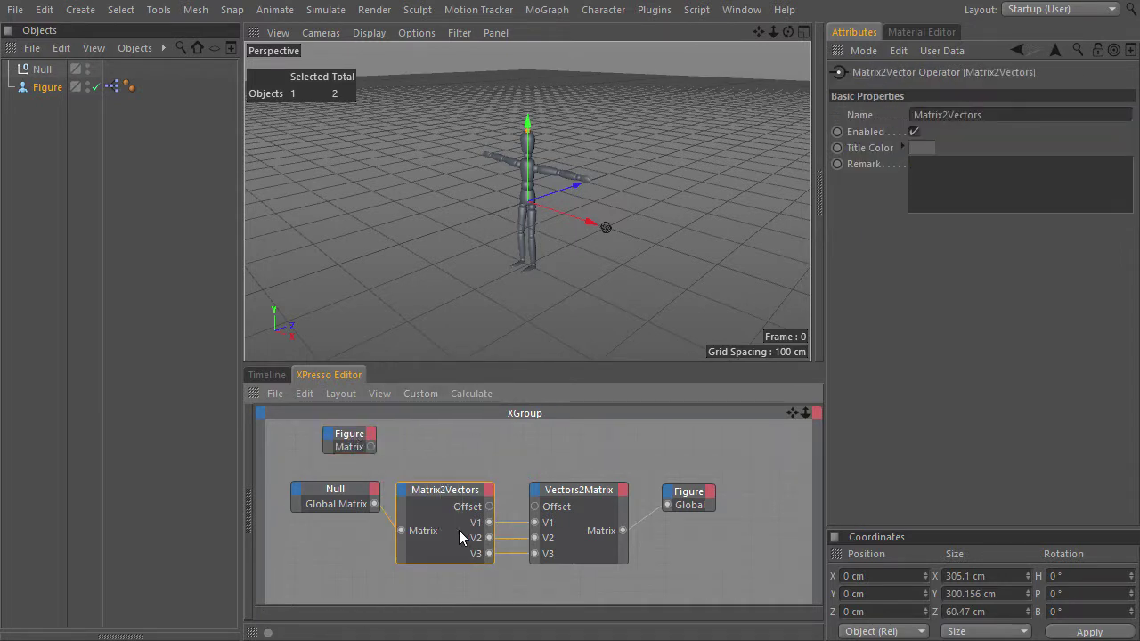
pyautogui.hotkey('ctrl', 'c')
pyautogui.hotkey('ctrl', 'v')
pyautogui.moveTo(449, 498); pyautogui.dragTo(447, 415)
pyautogui.moveTo(460, 364); pyautogui.dragTo(460, 262)
pyautogui.moveTo(450, 425); pyautogui.dragTo(396, 418)
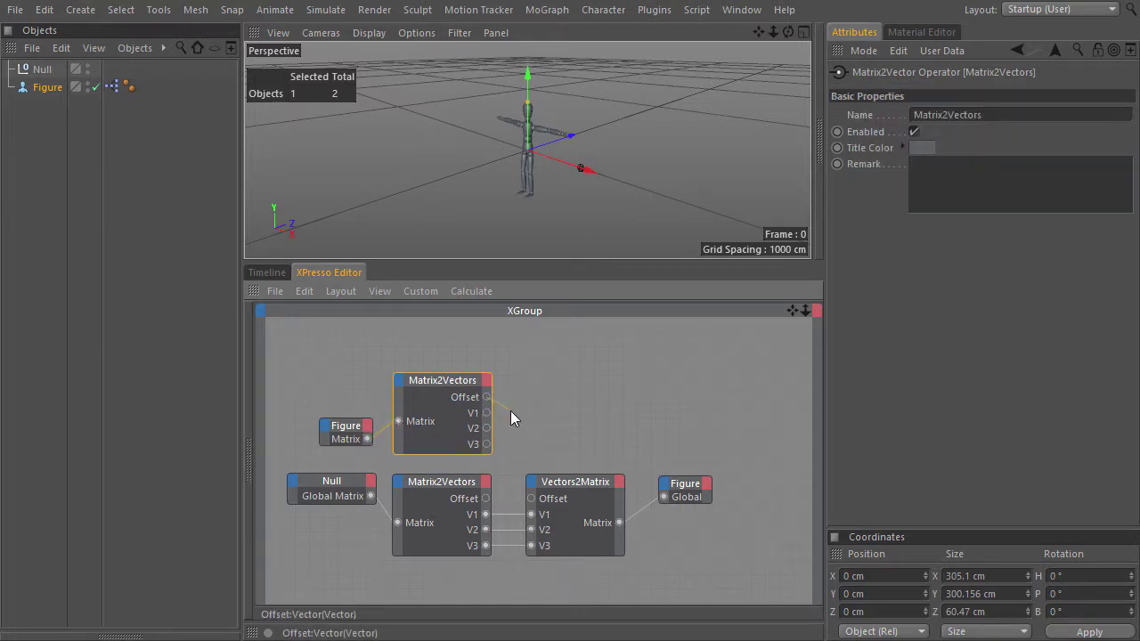
pyautogui.moveTo(519, 468); pyautogui.dragTo(532, 498)
# Test-move the figure in the viewport, undo it, and select the Null.
pyautogui.moveTo(525, 87); pyautogui.dragTo(569, 96)
pyautogui.hotkey('ctrl', 'z')
pyautogui.scroll(3, 597, 167)
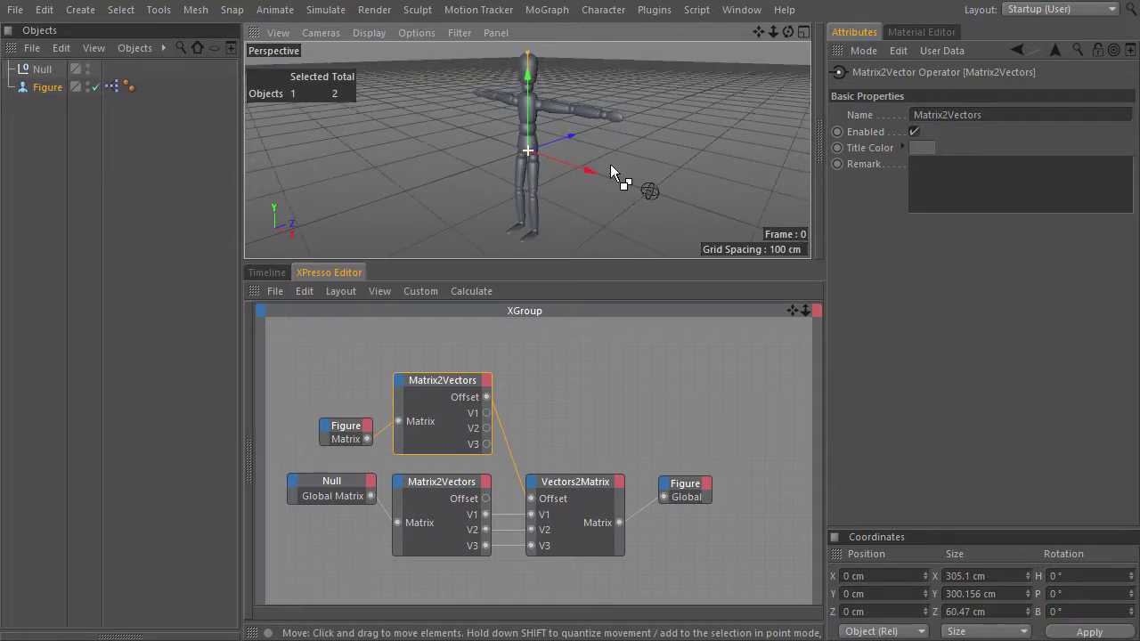
pyautogui.click(650, 192)
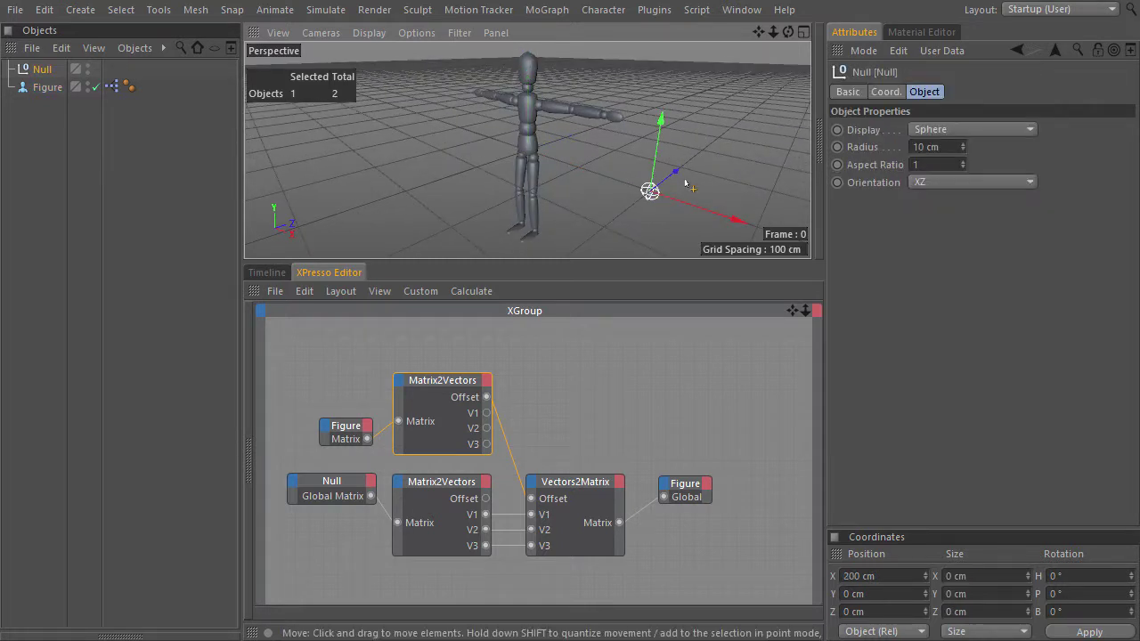
# Test the rig by rotating and scaling the Null in object mode.
pyautogui.press('r')
pyautogui.moveTo(677, 160); pyautogui.dragTo(534, 198)
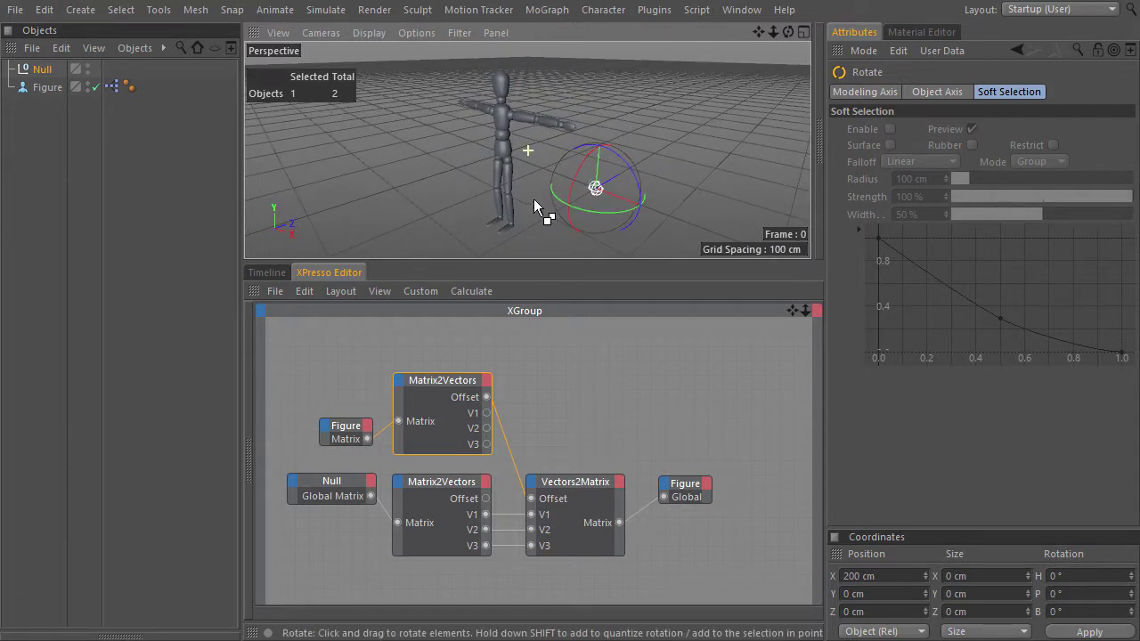
pyautogui.press('v')
pyautogui.moveTo(676, 169)
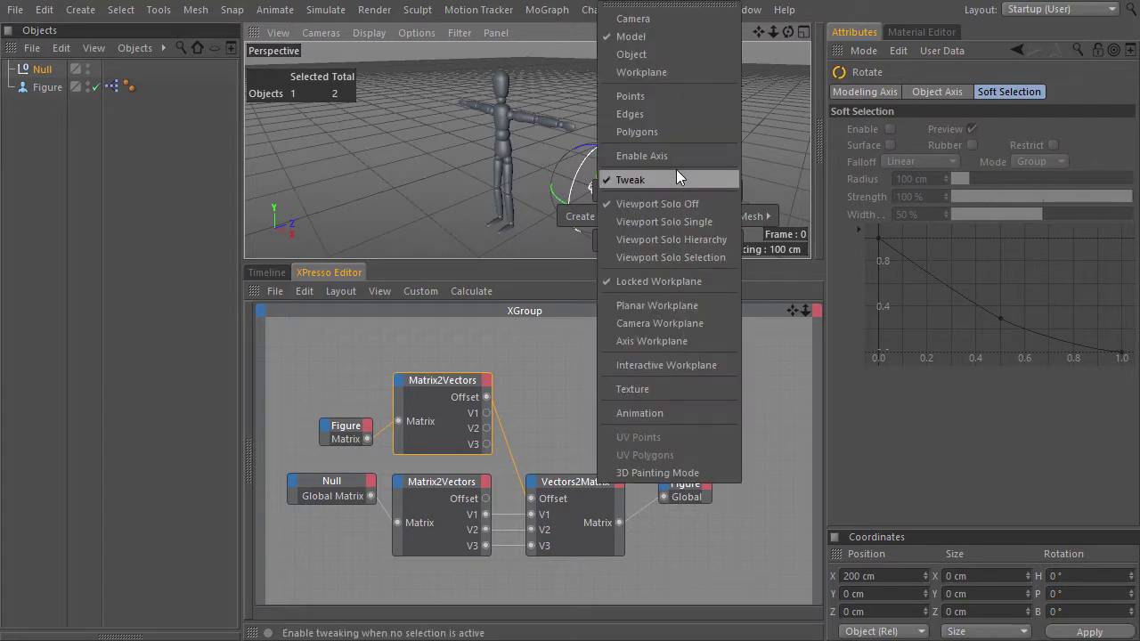
pyautogui.click(673, 57)
pyautogui.press('t')
pyautogui.moveTo(673, 171); pyautogui.dragTo(533, 220)
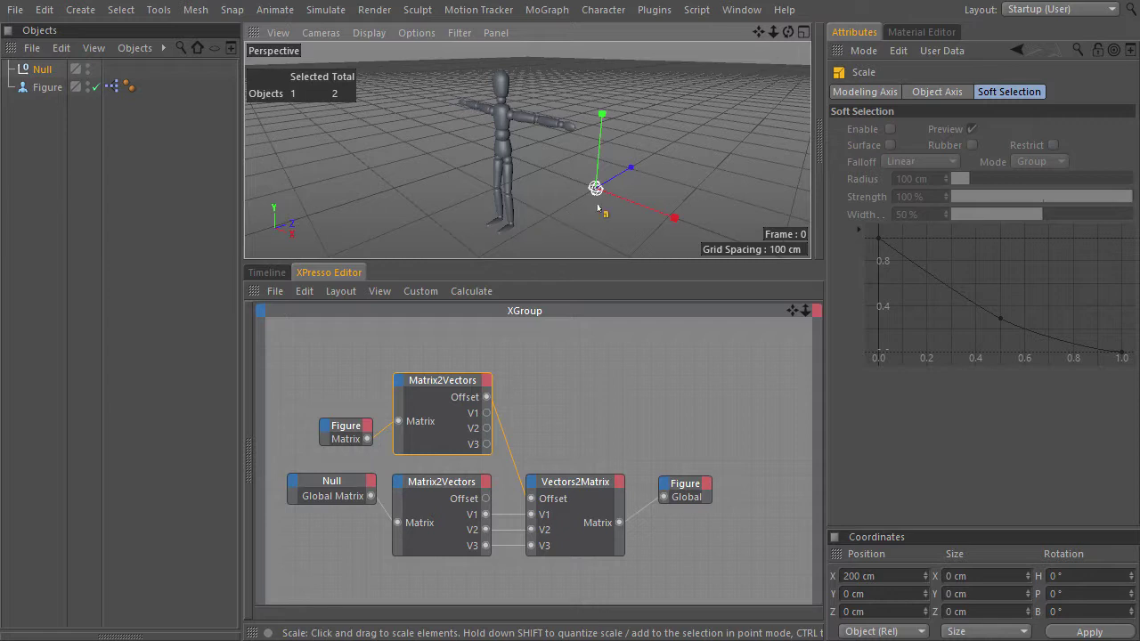
# Box-select the Vectors2Matrix and output Figure nodes and move them further right.
pyautogui.press('9')
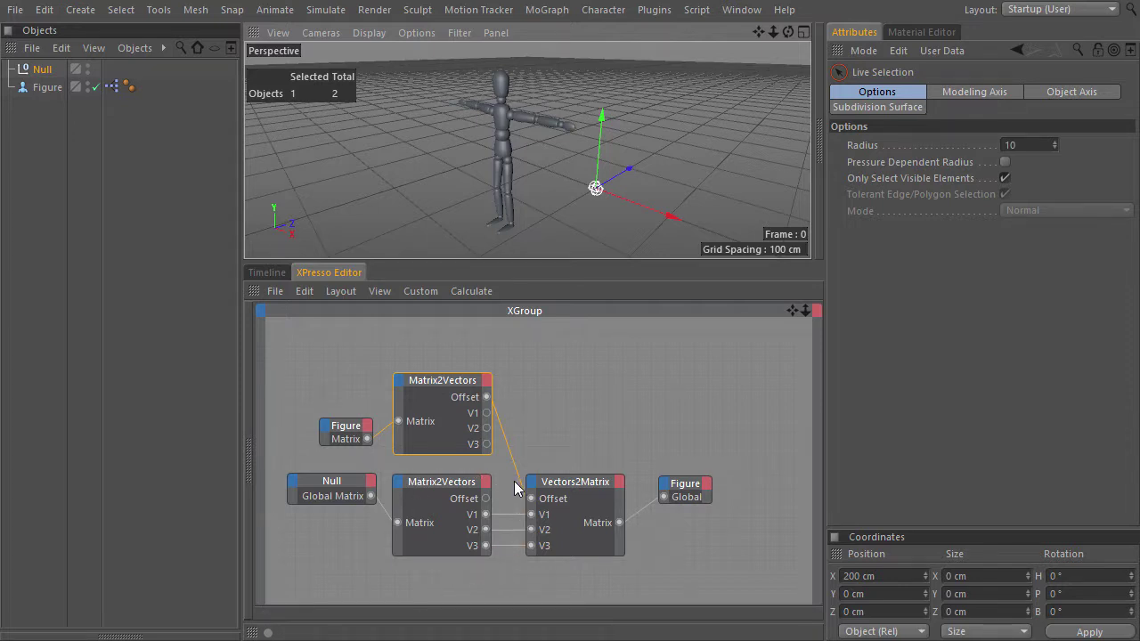
pyautogui.moveTo(537, 428); pyautogui.dragTo(742, 569)
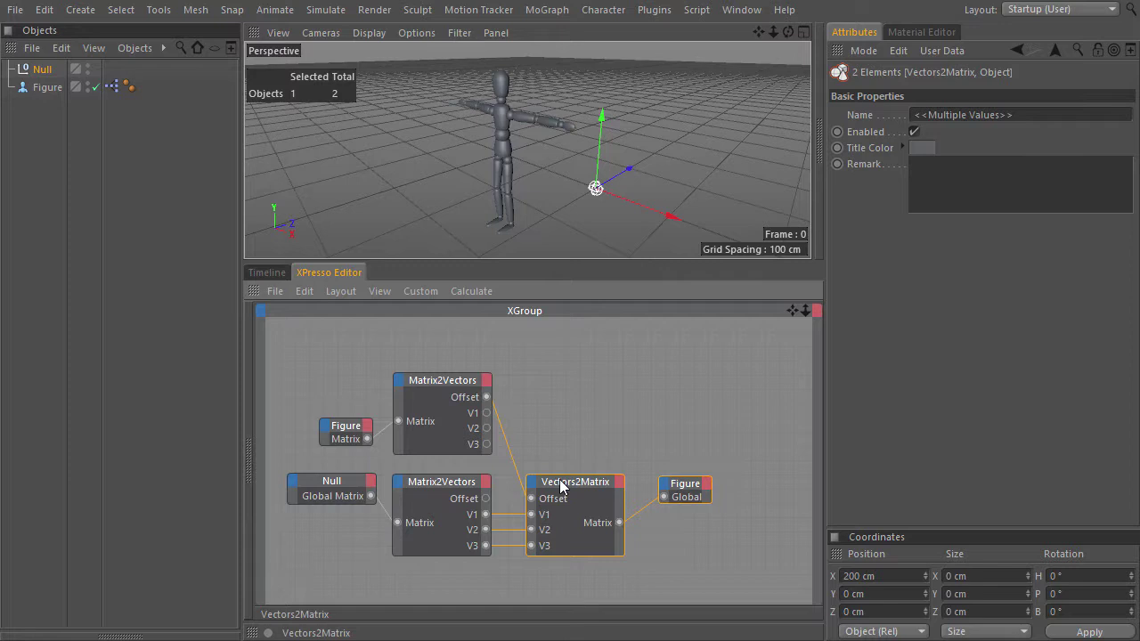
pyautogui.moveTo(561, 480); pyautogui.dragTo(649, 480)
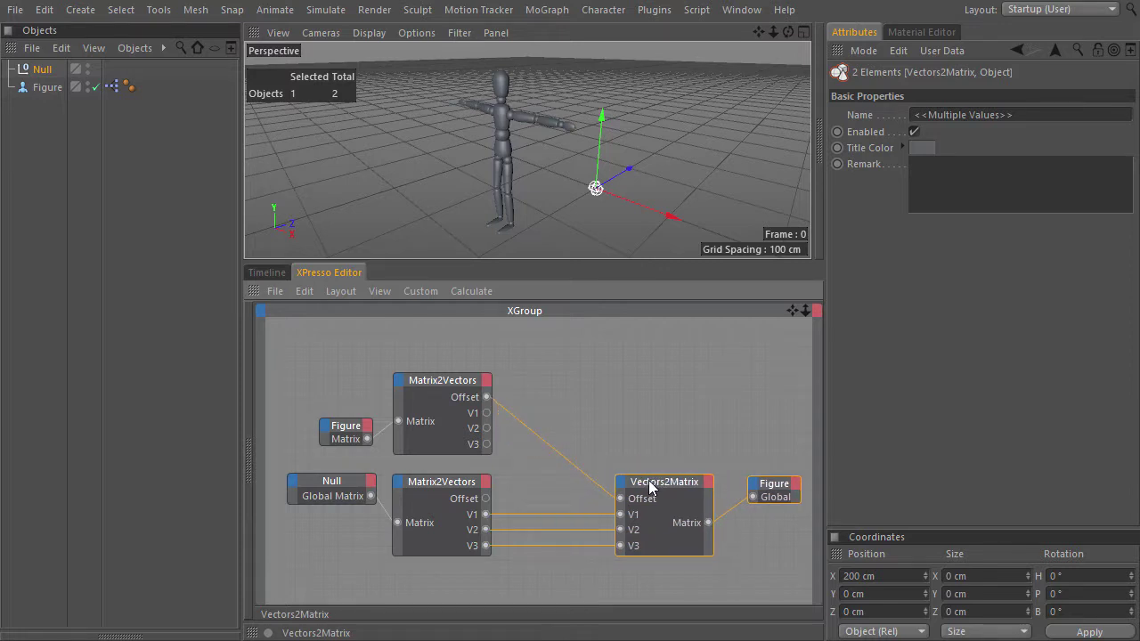
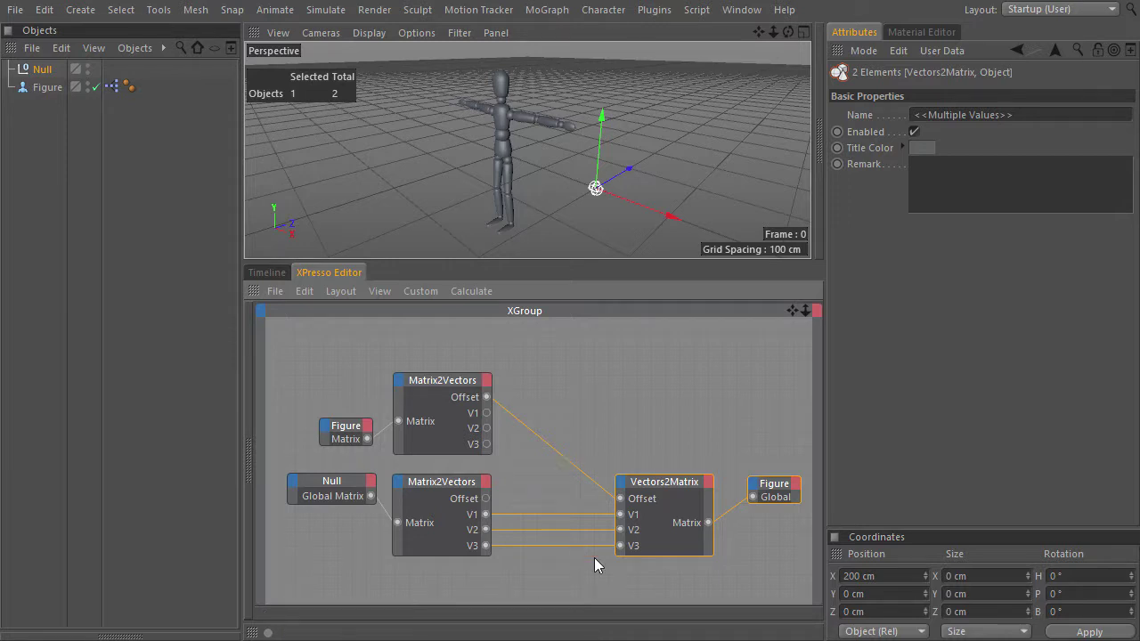
# Add a Figure node to the XPresso graph with a Global Matrix output.
pyautogui.moveTo(44, 85); pyautogui.dragTo(585, 355)
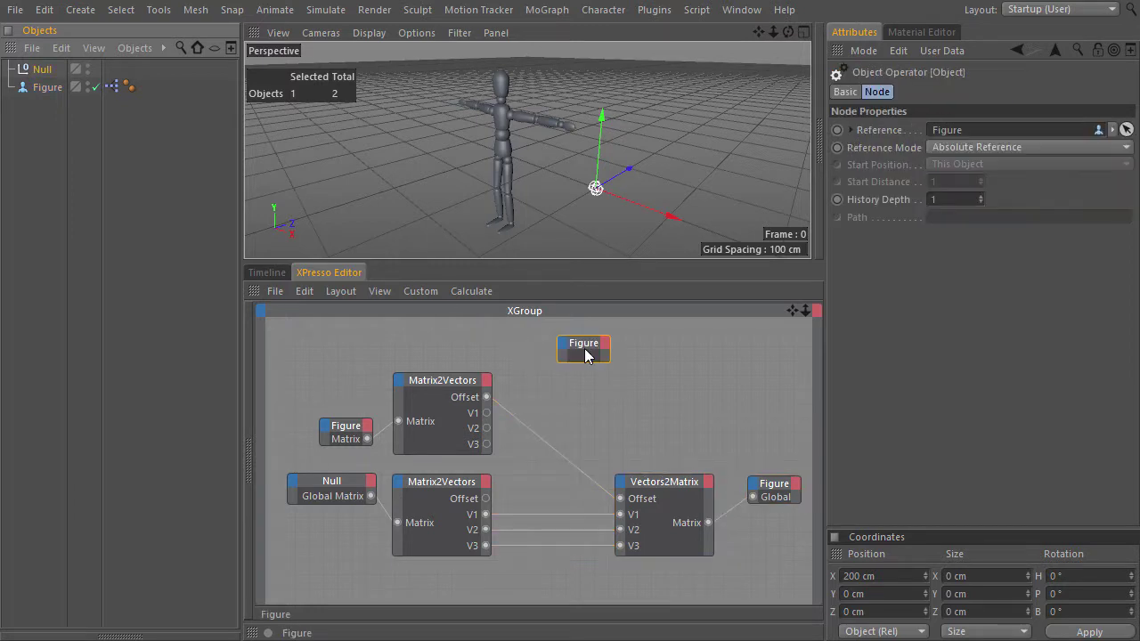
pyautogui.click(607, 344)
pyautogui.click(627, 394)
pyautogui.moveTo(583, 343); pyautogui.dragTo(533, 335)
# Add a Result node set to Matrix data type and wire the Figure's matrix into it.
pyautogui.rightClick(598, 346)
pyautogui.moveTo(692, 352)
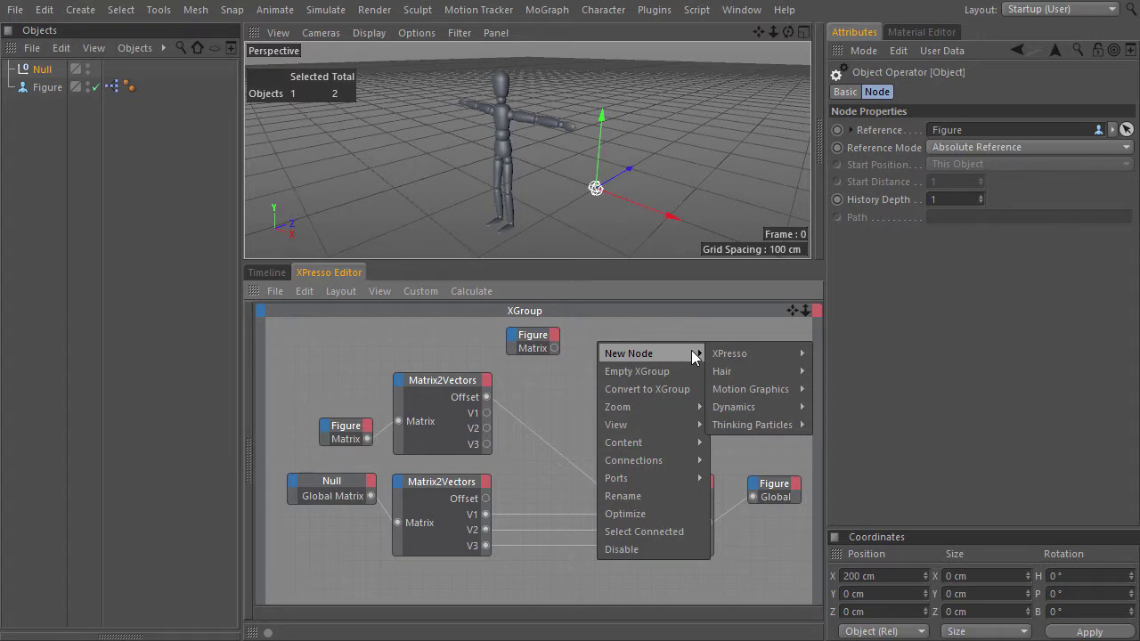
pyautogui.moveTo(739, 354)
pyautogui.moveTo(844, 354)
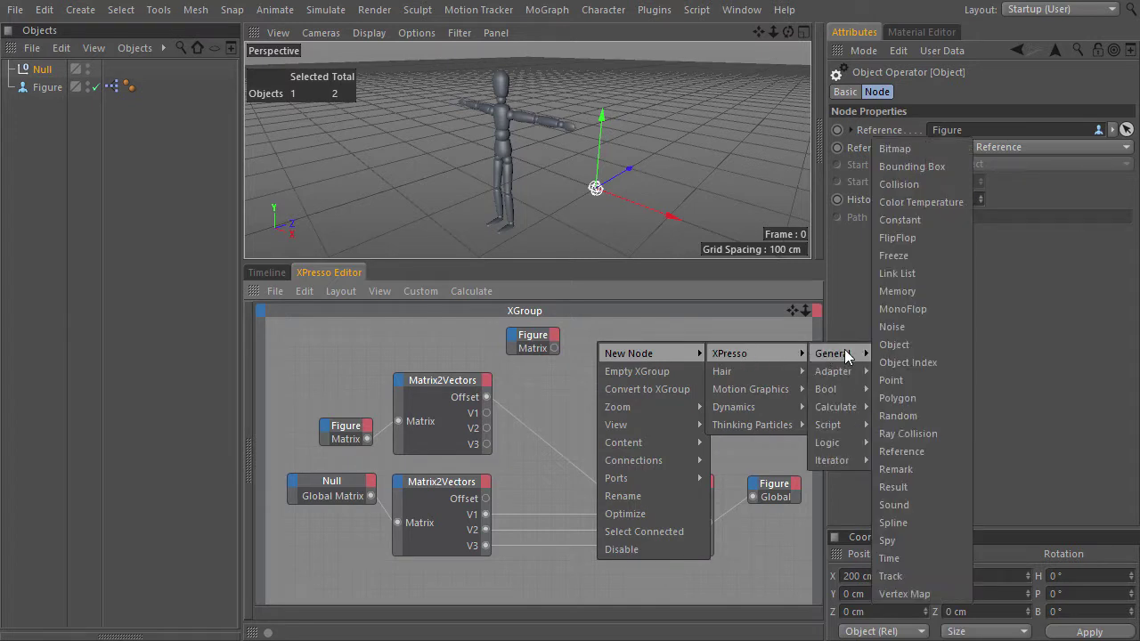
pyautogui.click(927, 489)
pyautogui.moveTo(631, 348); pyautogui.dragTo(768, 346)
pyautogui.moveTo(670, 336); pyautogui.dragTo(684, 336)
pyautogui.click(950, 130)
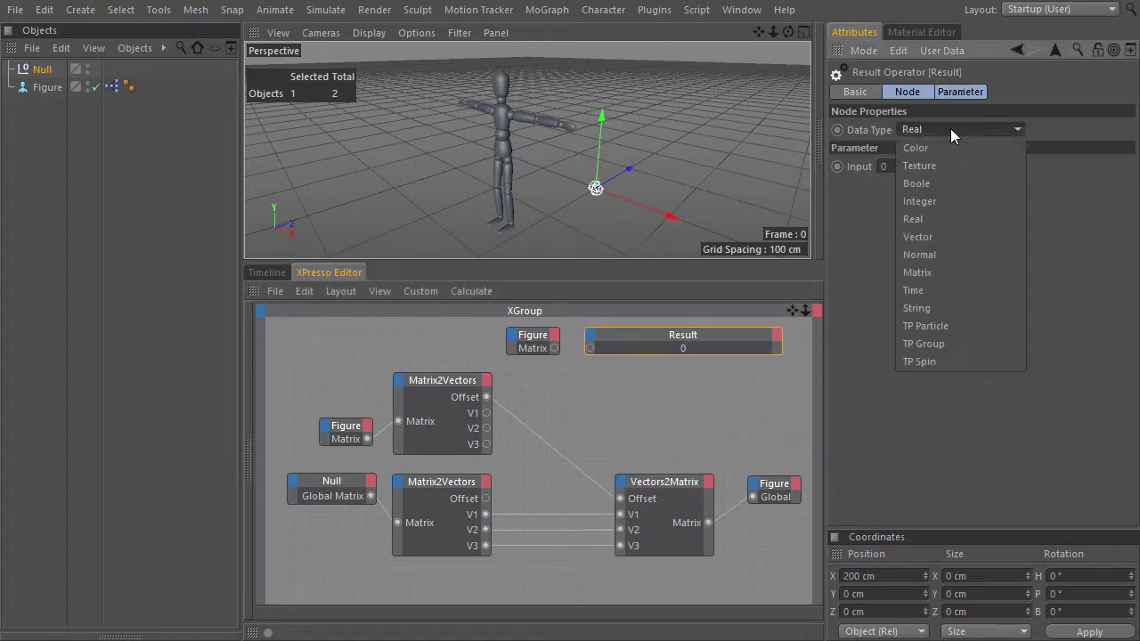
pyautogui.click(944, 273)
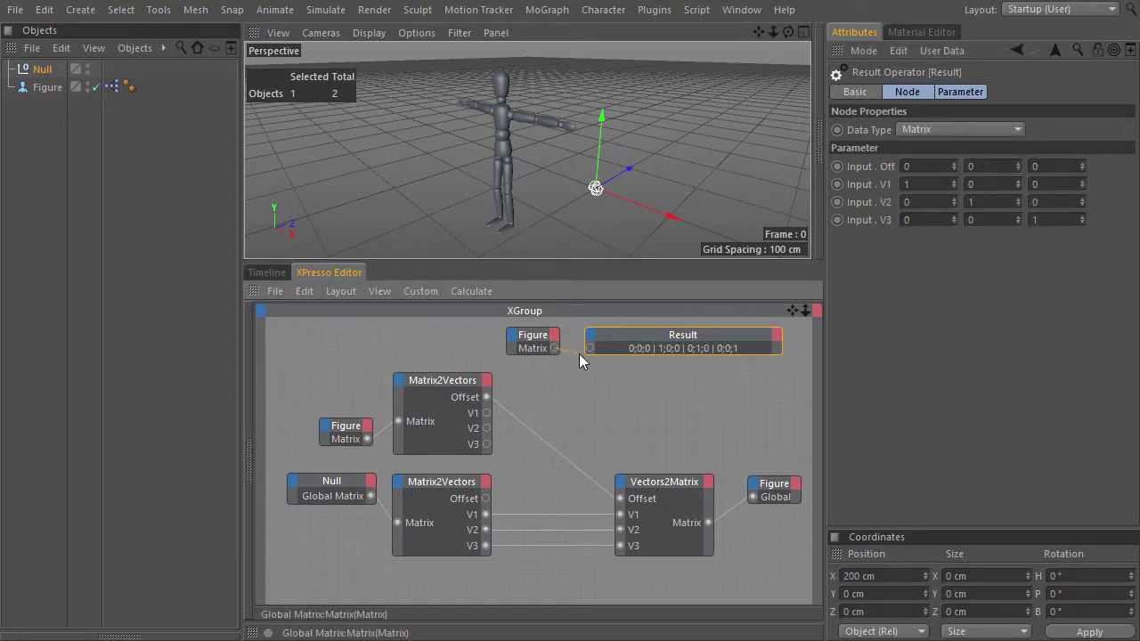
pyautogui.moveTo(592, 351); pyautogui.dragTo(592, 352)
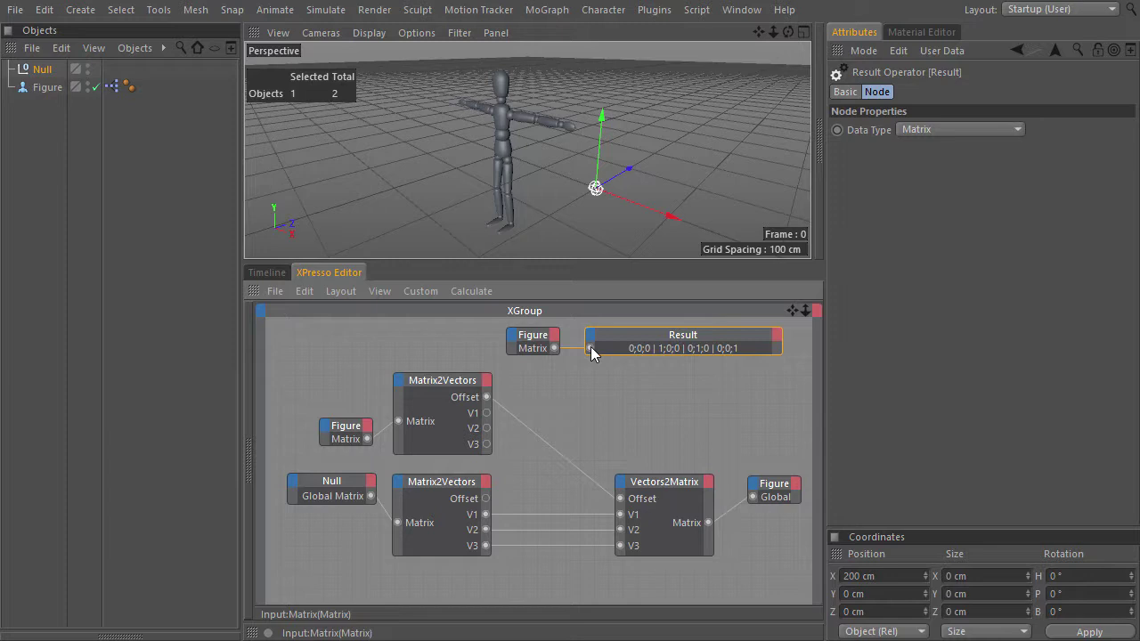
# Rotate the Null to tilt the figure and widen the Result node to read the matrix.
pyautogui.press('r')
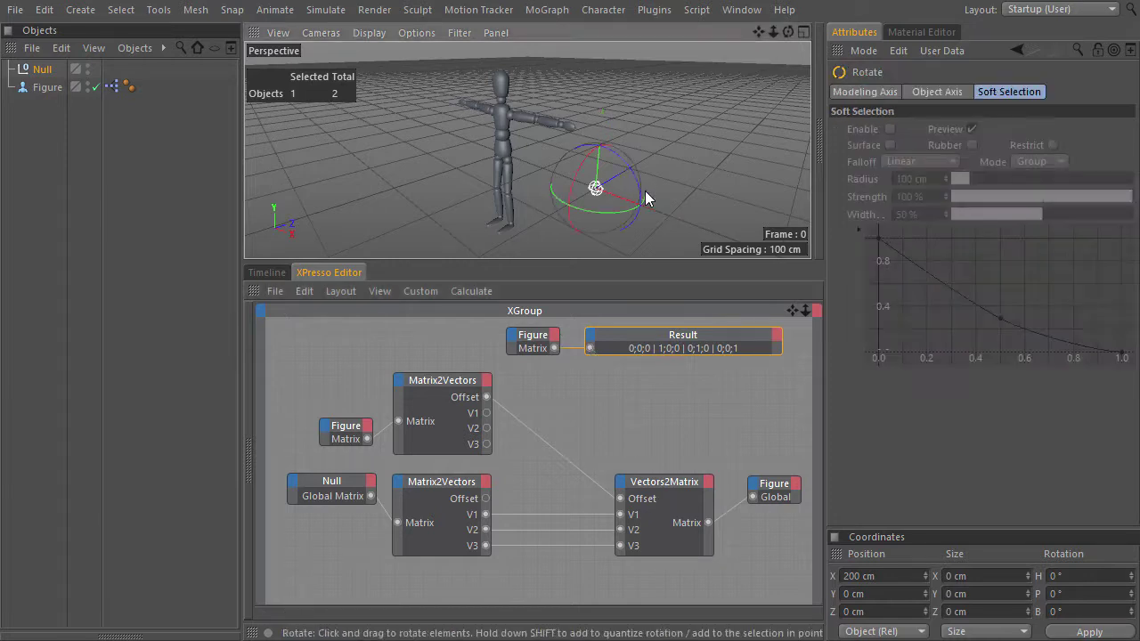
pyautogui.moveTo(613, 216)
pyautogui.mouseDown()
pyautogui.moveTo(606, 201)
pyautogui.moveTo(604, 214)
pyautogui.mouseUp()
pyautogui.moveTo(780, 353); pyautogui.dragTo(853, 343)
pyautogui.moveTo(700, 372); pyautogui.dragTo(575, 373, button='middle')
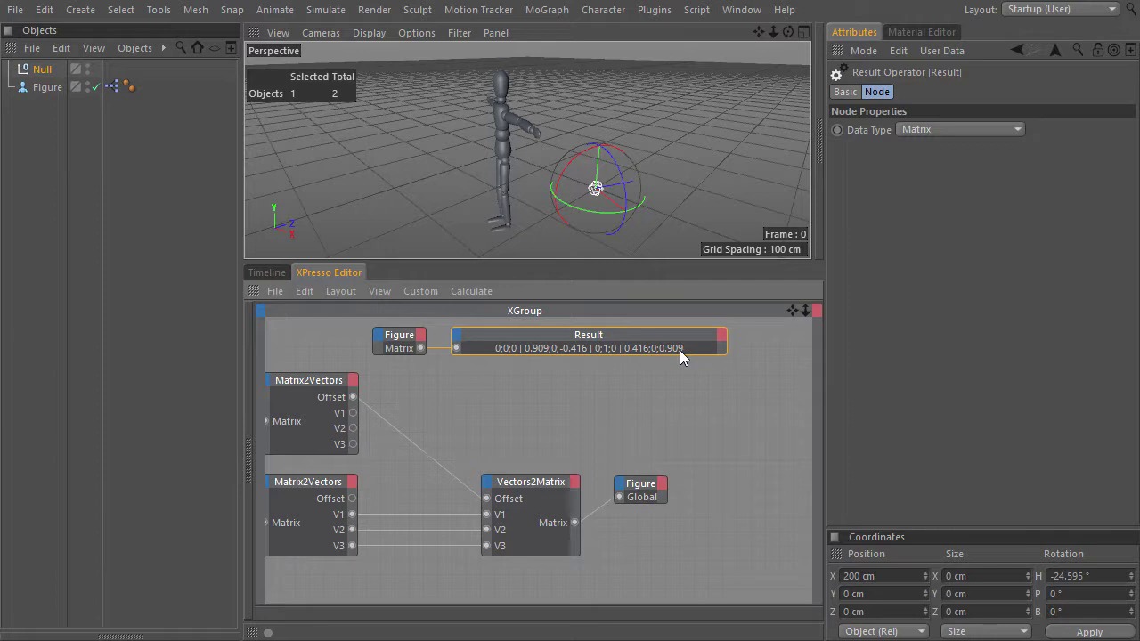
pyautogui.moveTo(614, 169); pyautogui.dragTo(536, 157)
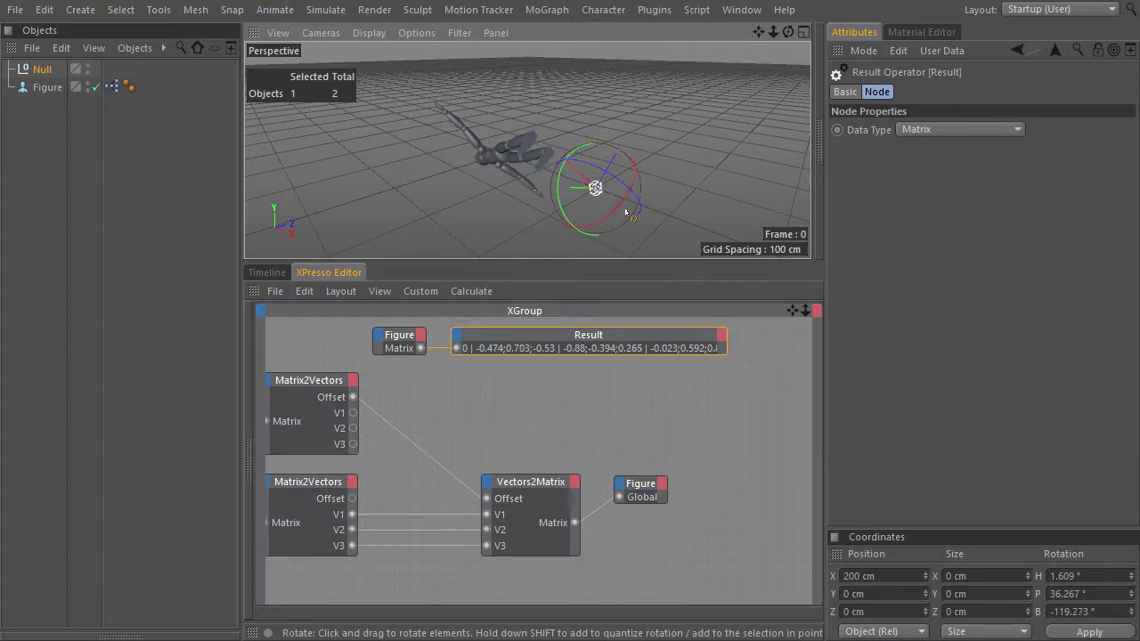
# Scale the Null up to stretch the figure and make the Result node taller.
pyautogui.press('t')
pyautogui.moveTo(608, 218); pyautogui.dragTo(670, 174)
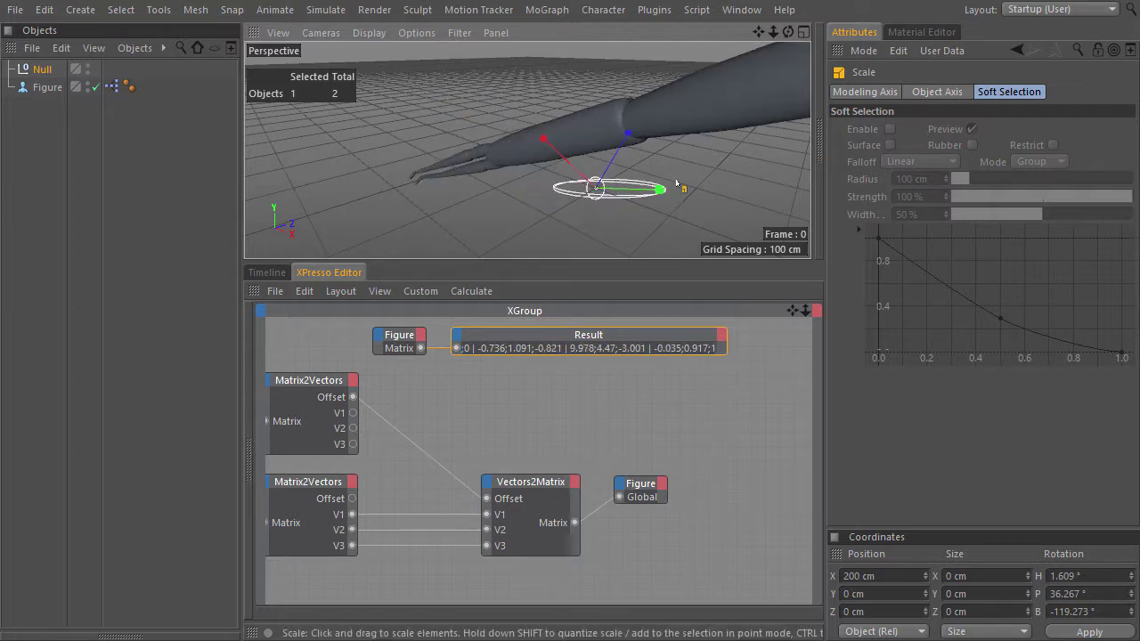
pyautogui.moveTo(586, 356); pyautogui.dragTo(585, 385)
pyautogui.click(575, 368)
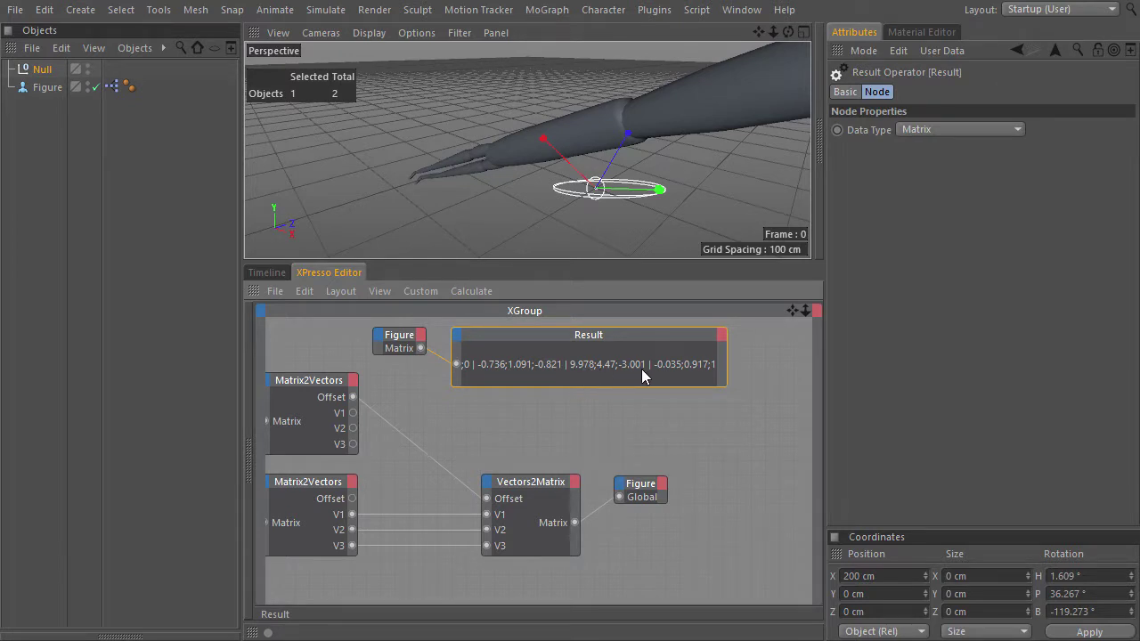
# Set the Null's S.Y and S.Z scale to 1 and delete the Figure and Result nodes.
pyautogui.click(42, 71)
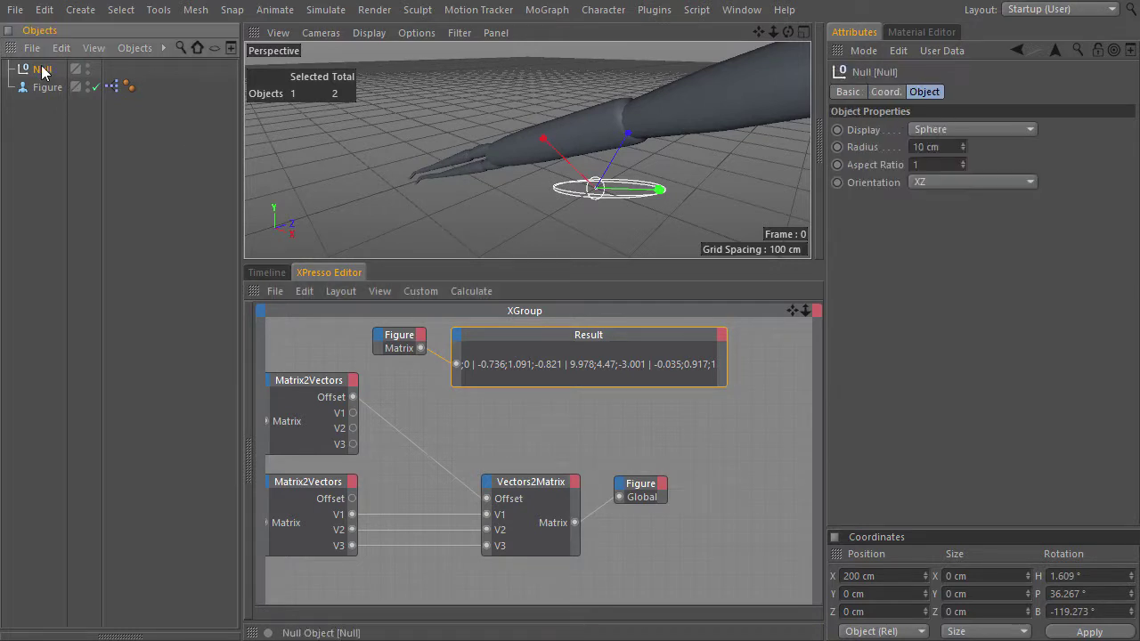
pyautogui.click(890, 92)
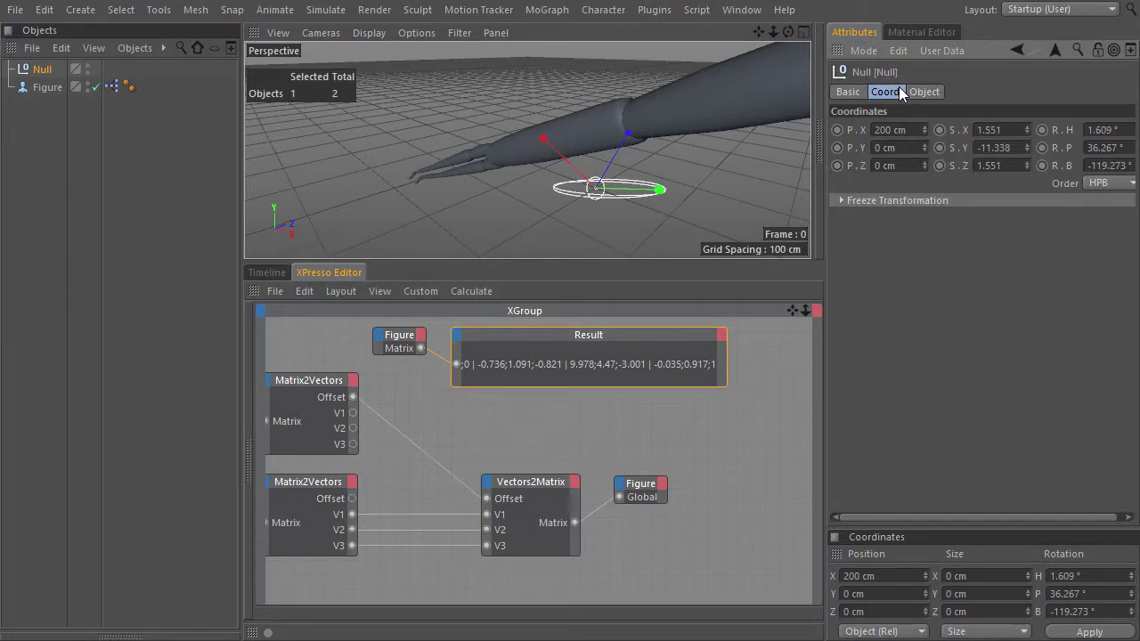
pyautogui.click(1012, 148)
pyautogui.doubleClick(1002, 131)
pyautogui.write('1')
pyautogui.press('Return')
pyautogui.doubleClick(1002, 166)
pyautogui.write('1')
pyautogui.press('Return')
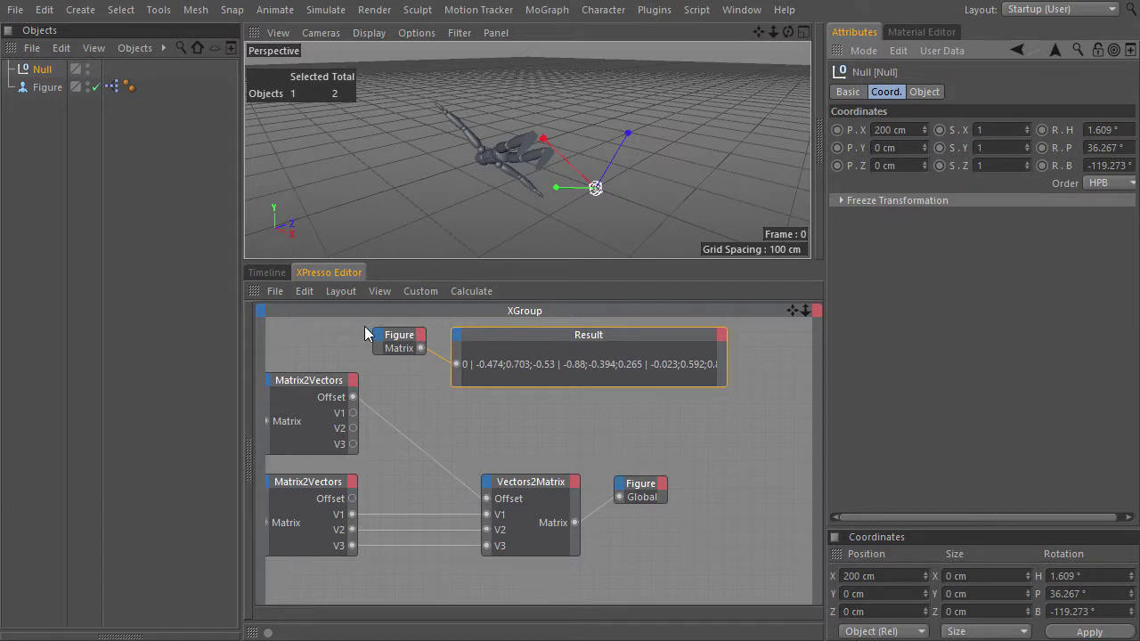
pyautogui.moveTo(365, 326); pyautogui.dragTo(582, 359)
pyautogui.press('Delete')
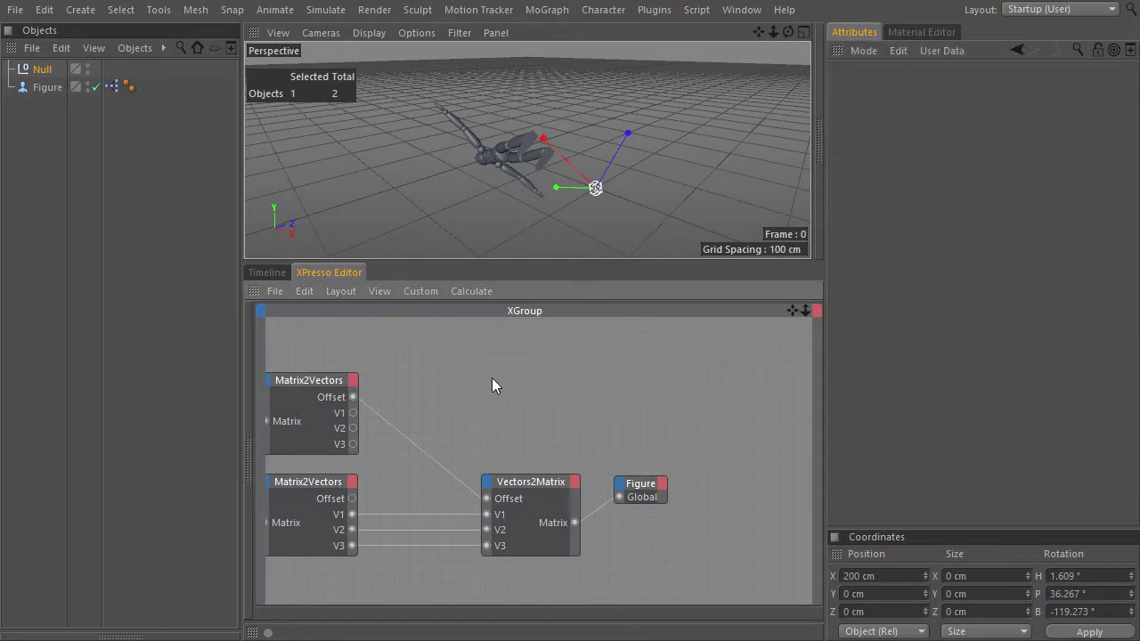
# Set the Null's R.H, R.P and R.B rotation to 1°.
pyautogui.click(31, 73)
pyautogui.doubleClick(1105, 130)
pyautogui.write('1')
pyautogui.doubleClick(1107, 147)
pyautogui.write('1')
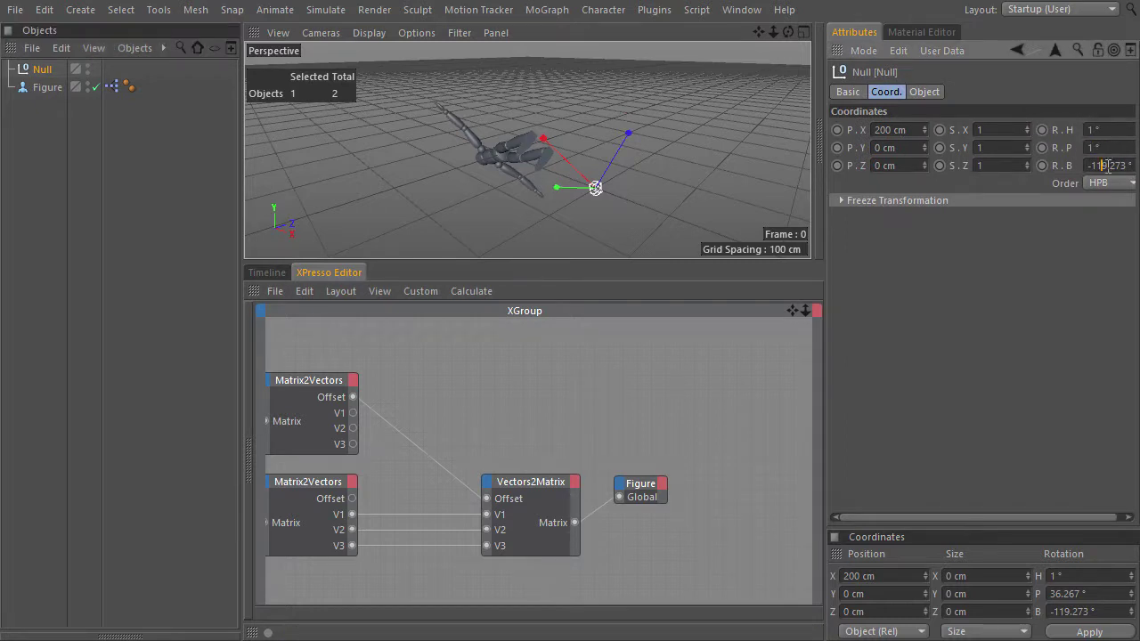
pyautogui.doubleClick(1108, 165)
pyautogui.write('1')
pyautogui.press('Return')
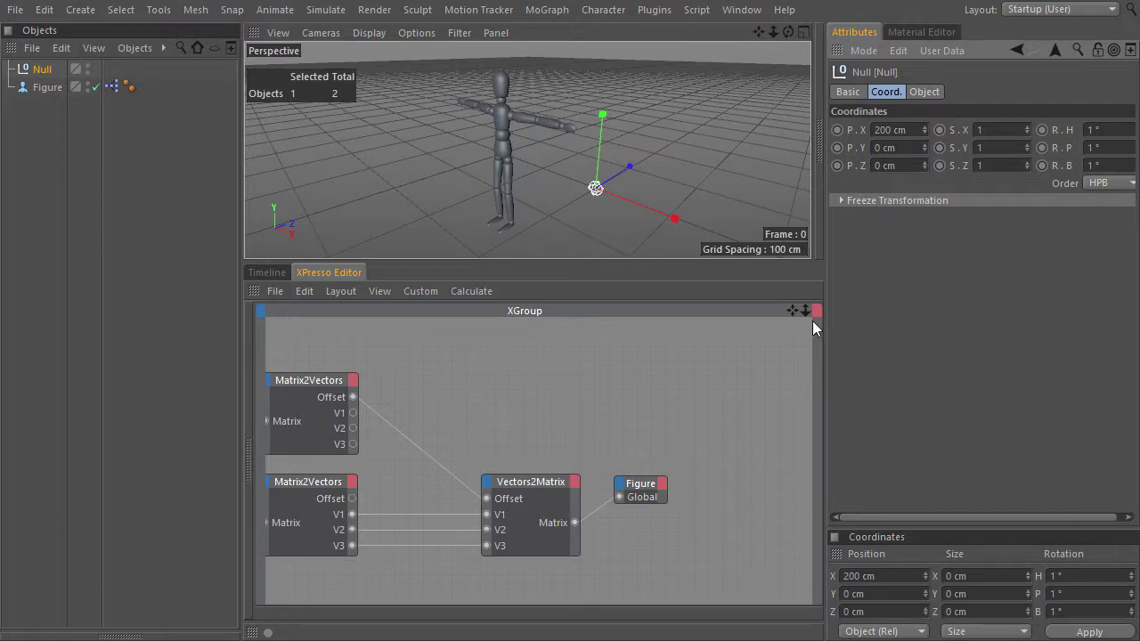
# Add a Universal adapter node with its data type set to Normal.
pyautogui.moveTo(391, 516); pyautogui.dragTo(472, 462, button='middle')
pyautogui.rightClick(475, 495)
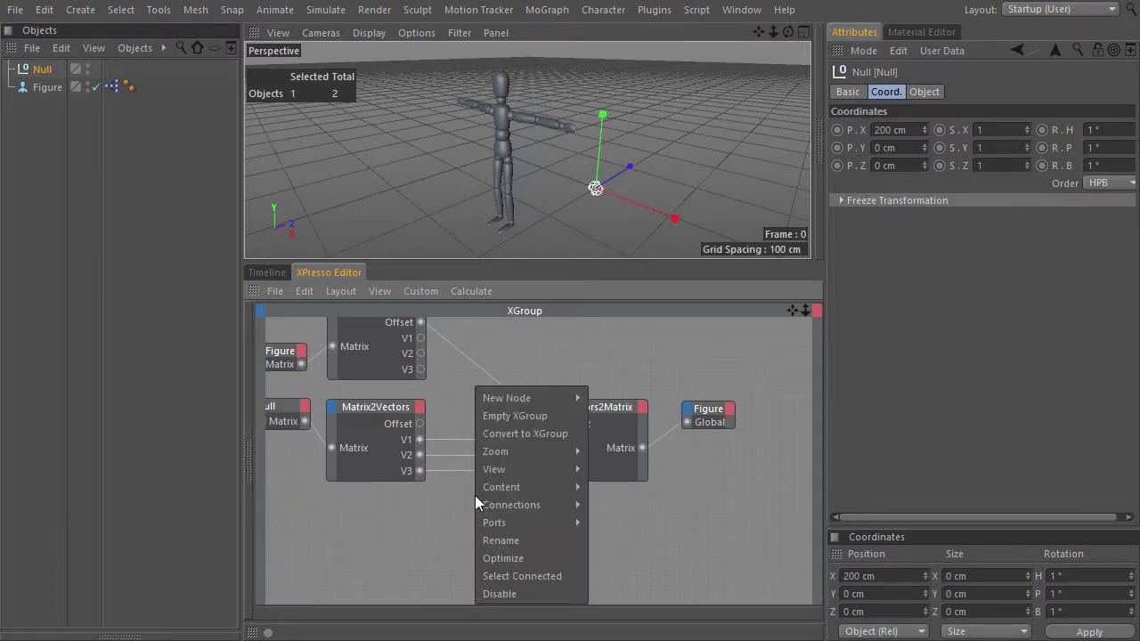
pyautogui.moveTo(515, 398)
pyautogui.moveTo(687, 391)
pyautogui.moveTo(709, 412)
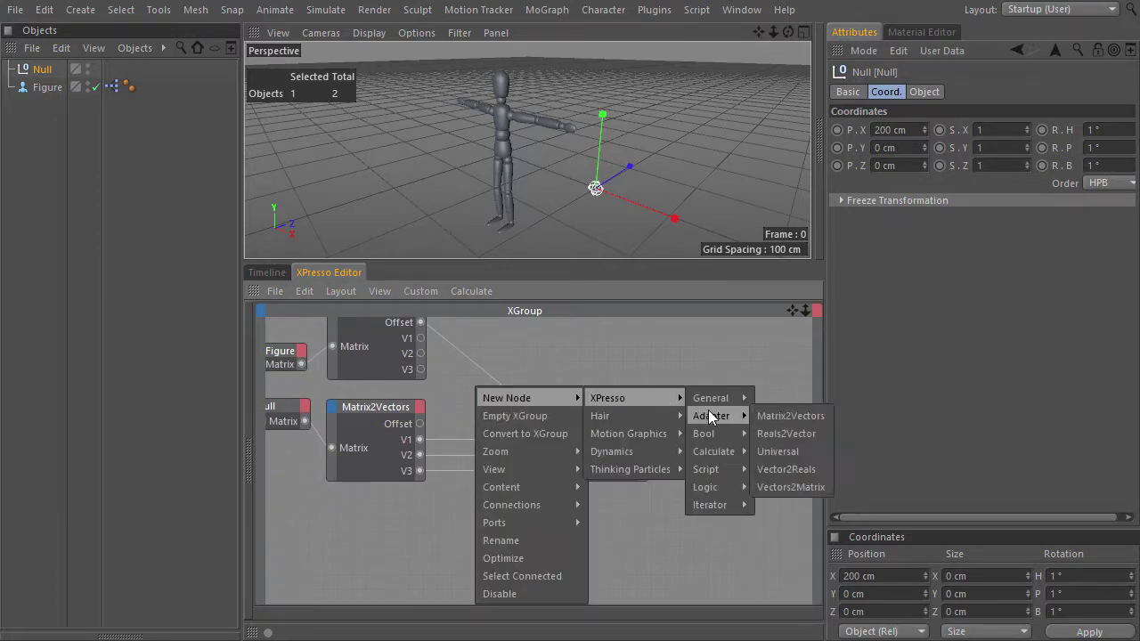
pyautogui.click(796, 451)
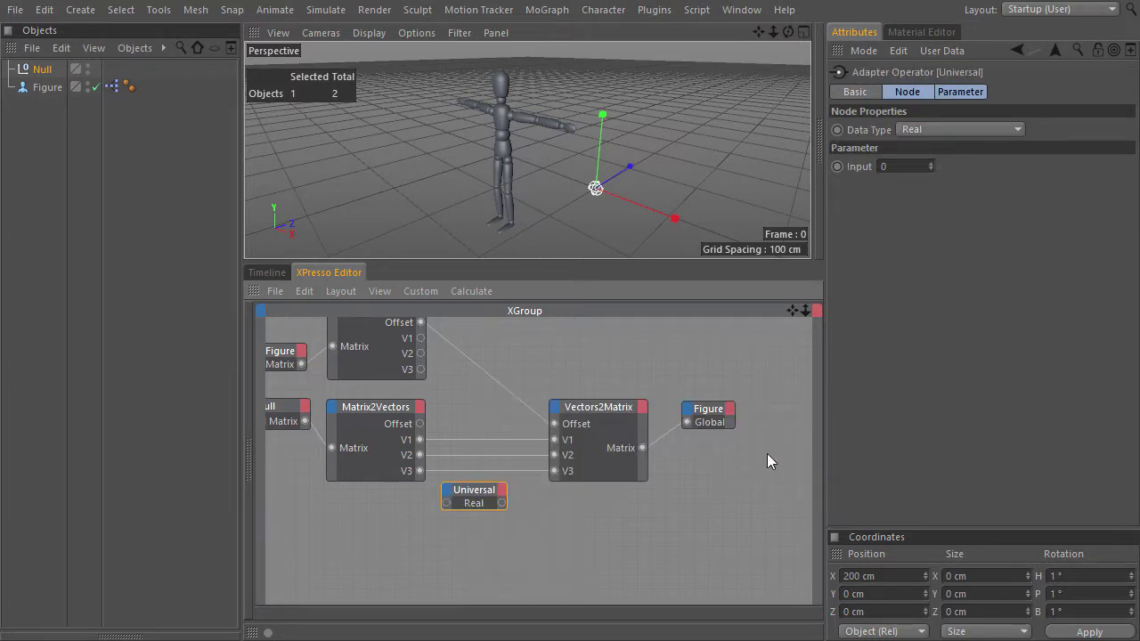
pyautogui.click(927, 130)
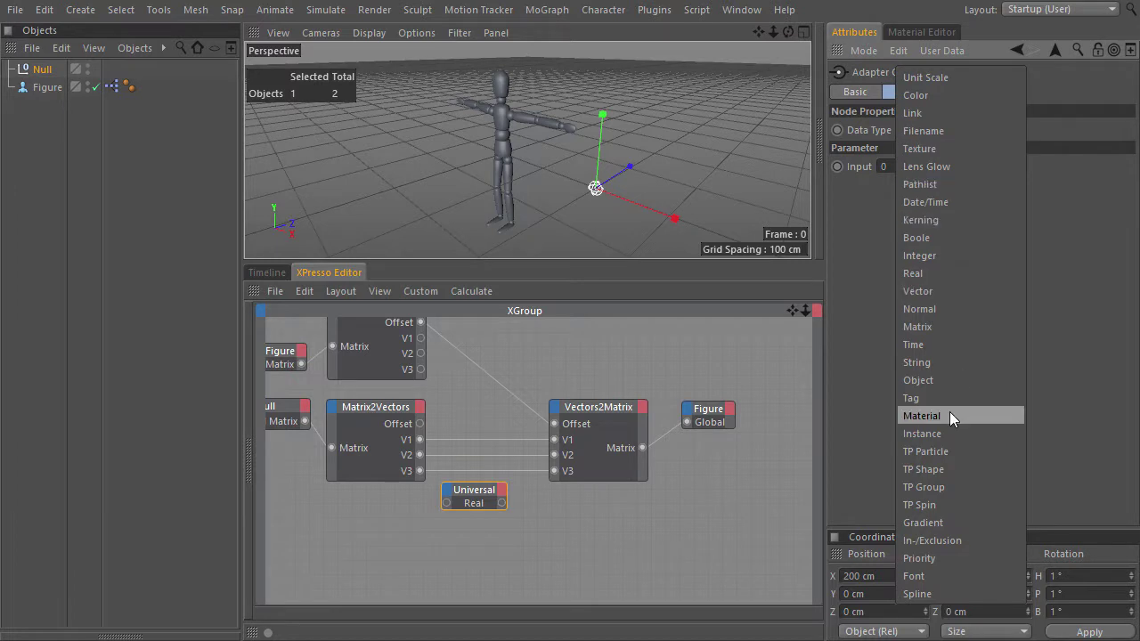
pyautogui.click(952, 311)
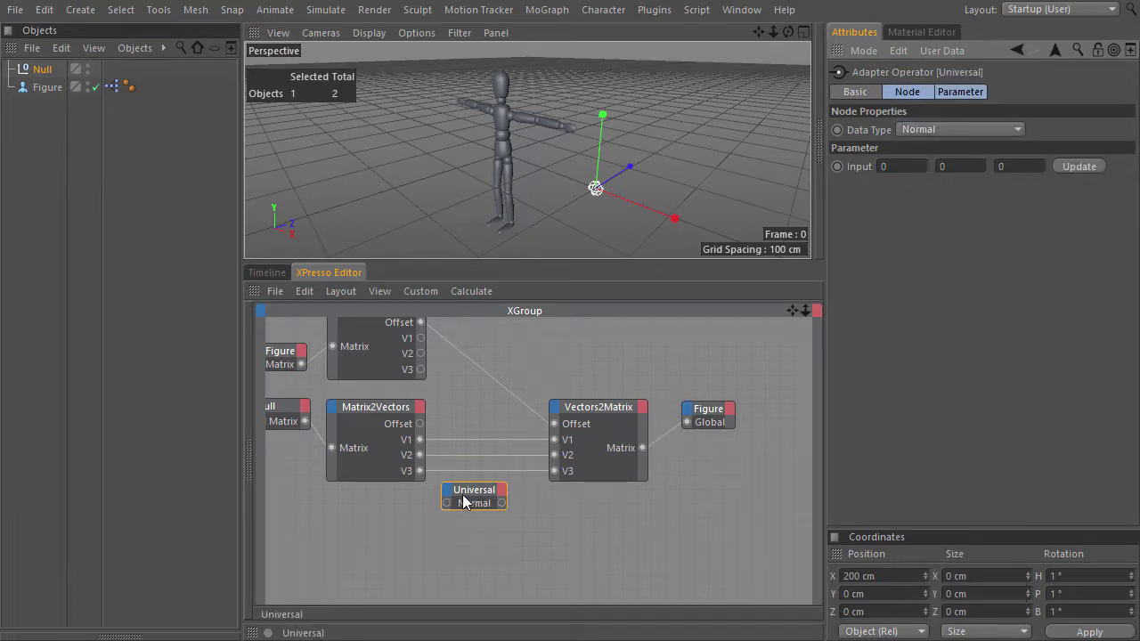
# Route V1, V2 and V3 through the Universal adapter and two copies into Vectors2Matrix.
pyautogui.moveTo(473, 497); pyautogui.dragTo(485, 420)
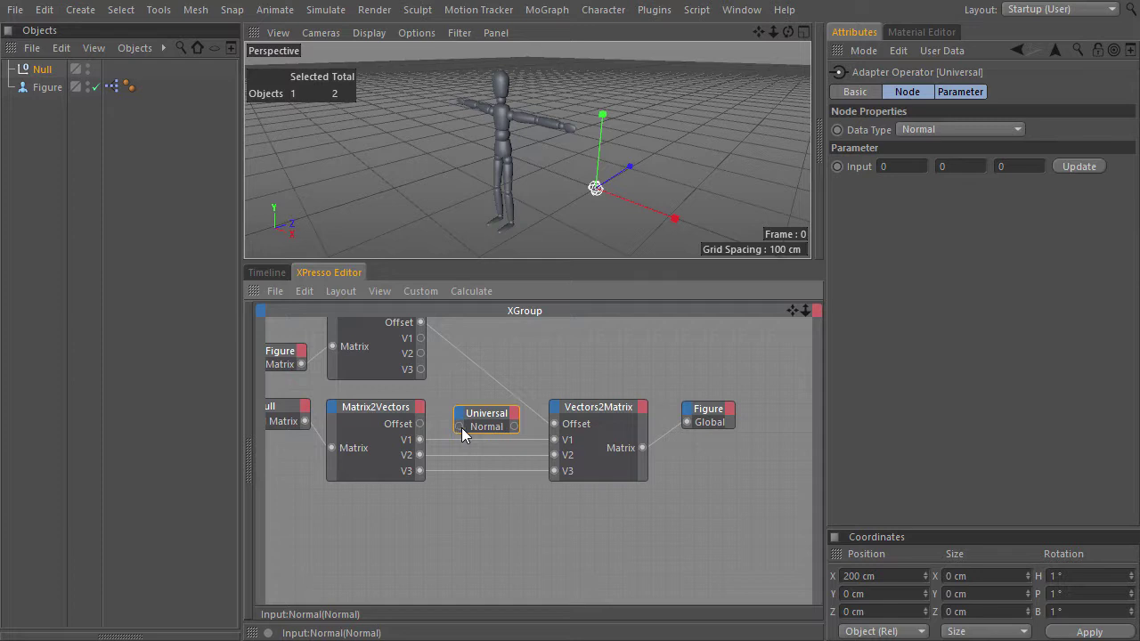
pyautogui.moveTo(552, 440); pyautogui.dragTo(460, 428)
pyautogui.moveTo(547, 441); pyautogui.dragTo(476, 497)
pyautogui.hotkey('ctrl', 'c')
pyautogui.hotkey('ctrl', 'v')
pyautogui.hotkey('ctrl', 'v')
pyautogui.moveTo(492, 422); pyautogui.dragTo(554, 455)
pyautogui.moveTo(554, 470)
pyautogui.mouseDown()
pyautogui.moveTo(463, 497)
pyautogui.moveTo(554, 470)
pyautogui.mouseUp()
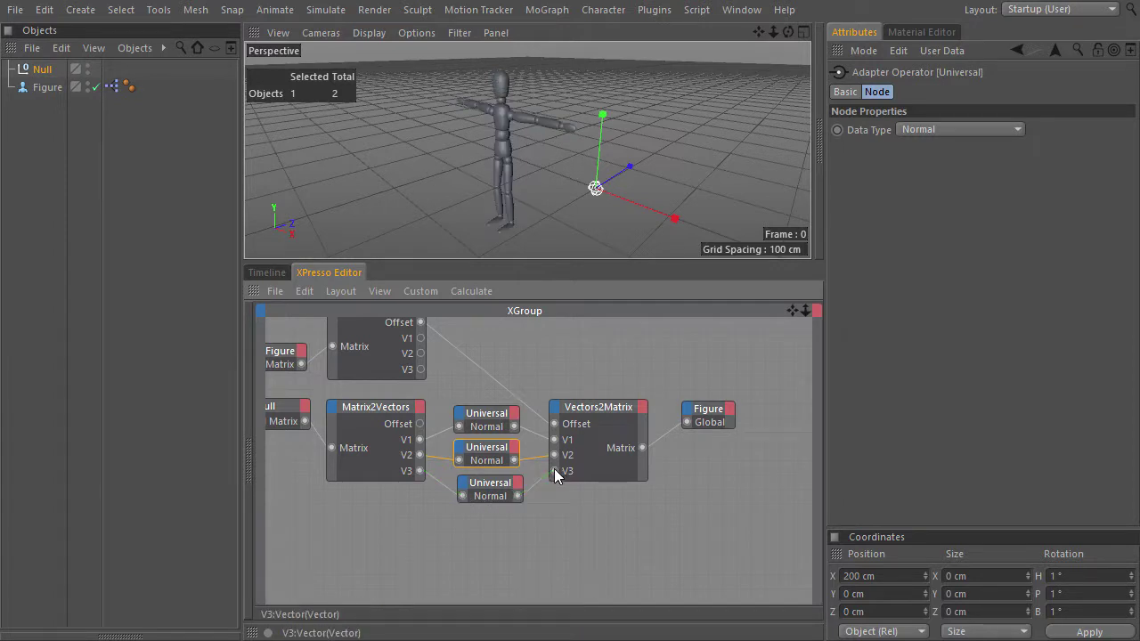
# Scale up the Null to check that the figure no longer stretches.
pyautogui.moveTo(583, 357); pyautogui.dragTo(638, 417, button='middle')
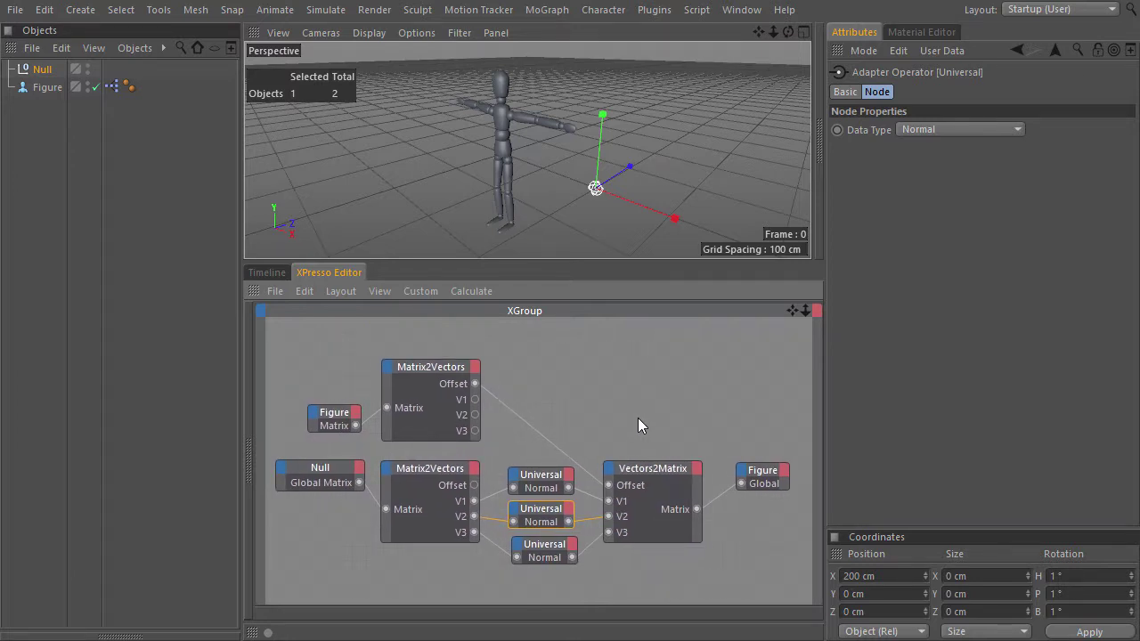
pyautogui.press('t')
pyautogui.moveTo(624, 205); pyautogui.dragTo(623, 170)
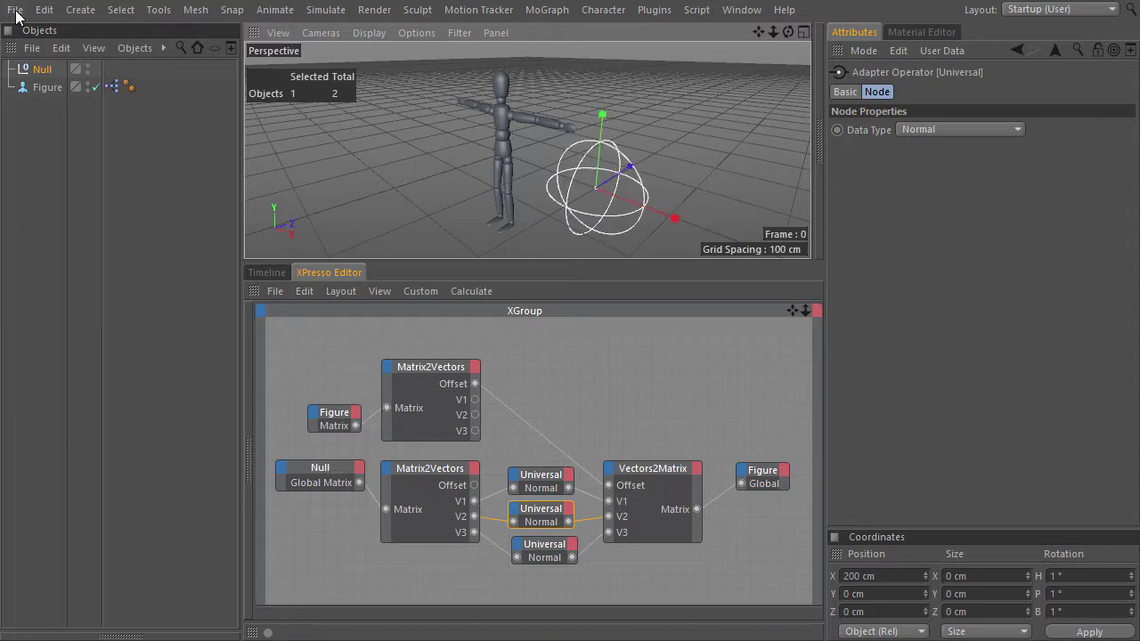
# Check the Null and Figure coordinates, then shrink the Null to about 5.5 scale.
pyautogui.click(41, 70)
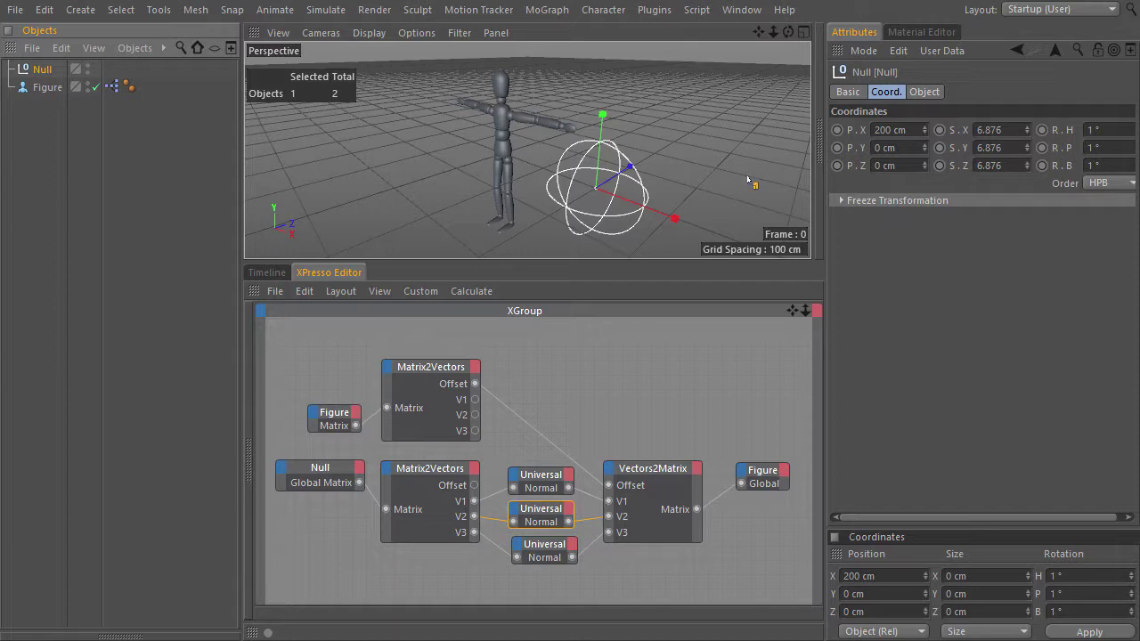
pyautogui.click(44, 89)
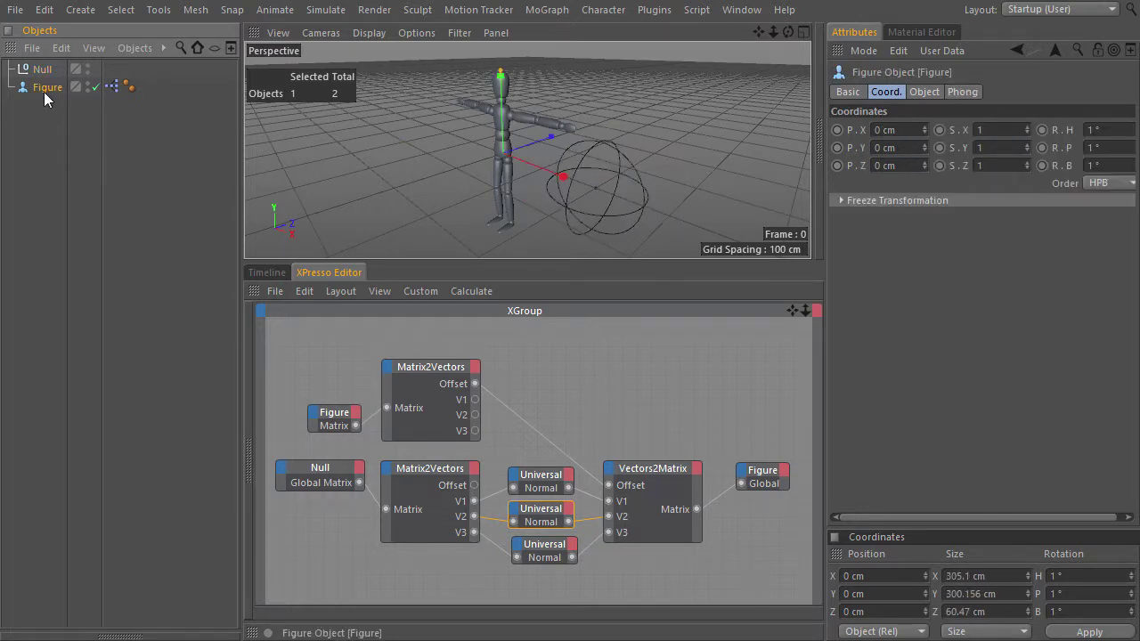
pyautogui.click(42, 71)
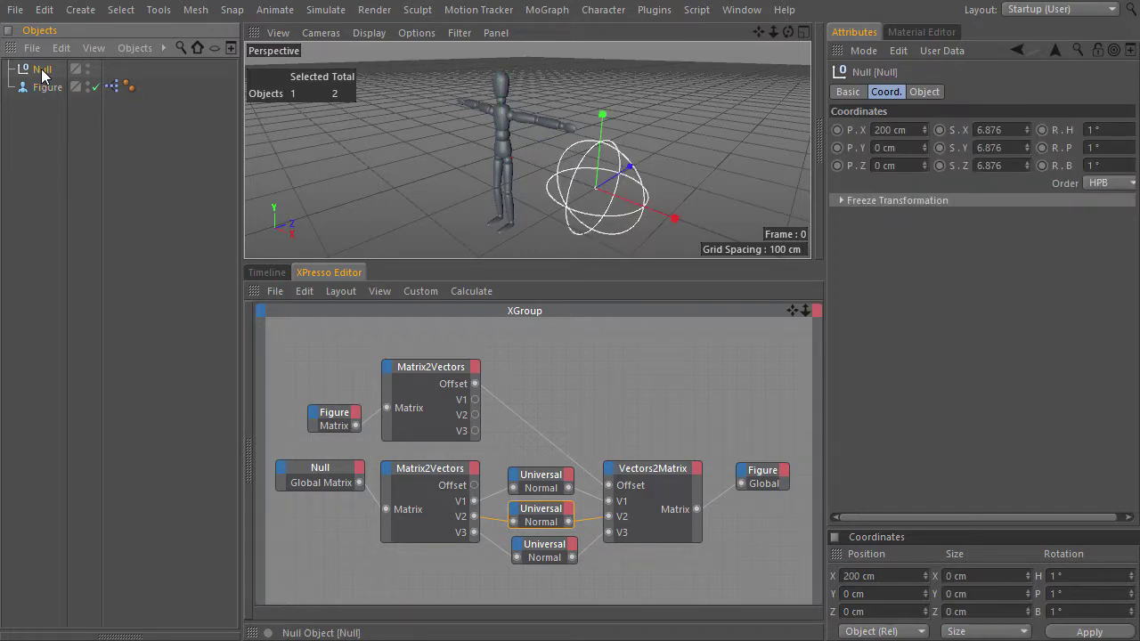
pyautogui.moveTo(691, 181); pyautogui.dragTo(359, 239)
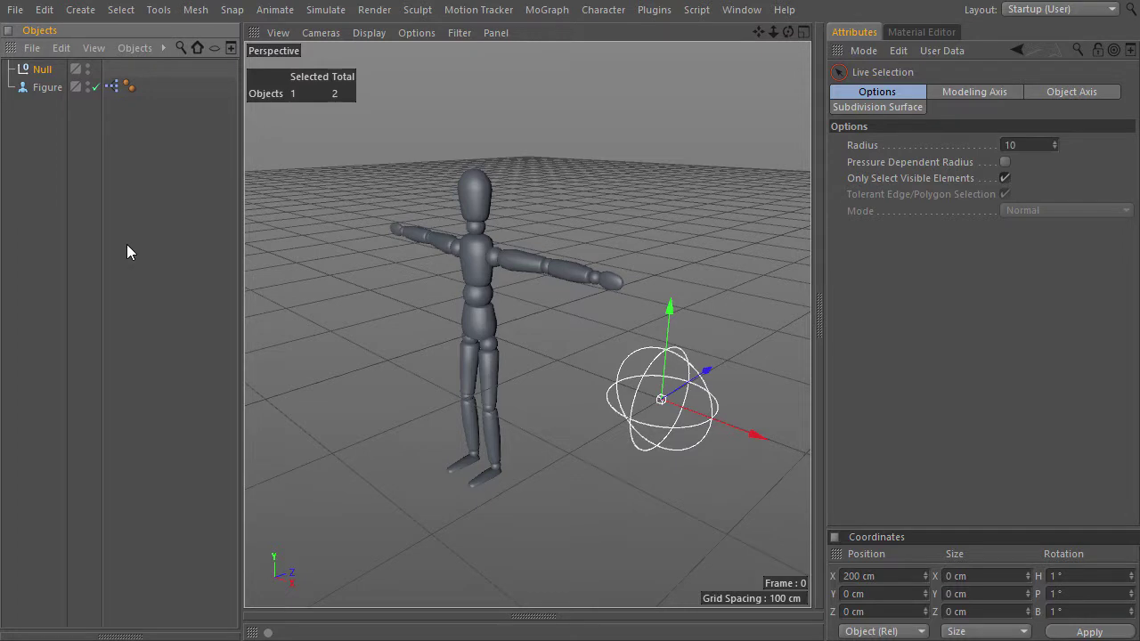
# Reopen the Figure's XPresso graph and rotate the Null by about -5.8°.
pyautogui.click(368, 453)
pyautogui.doubleClick(114, 88)
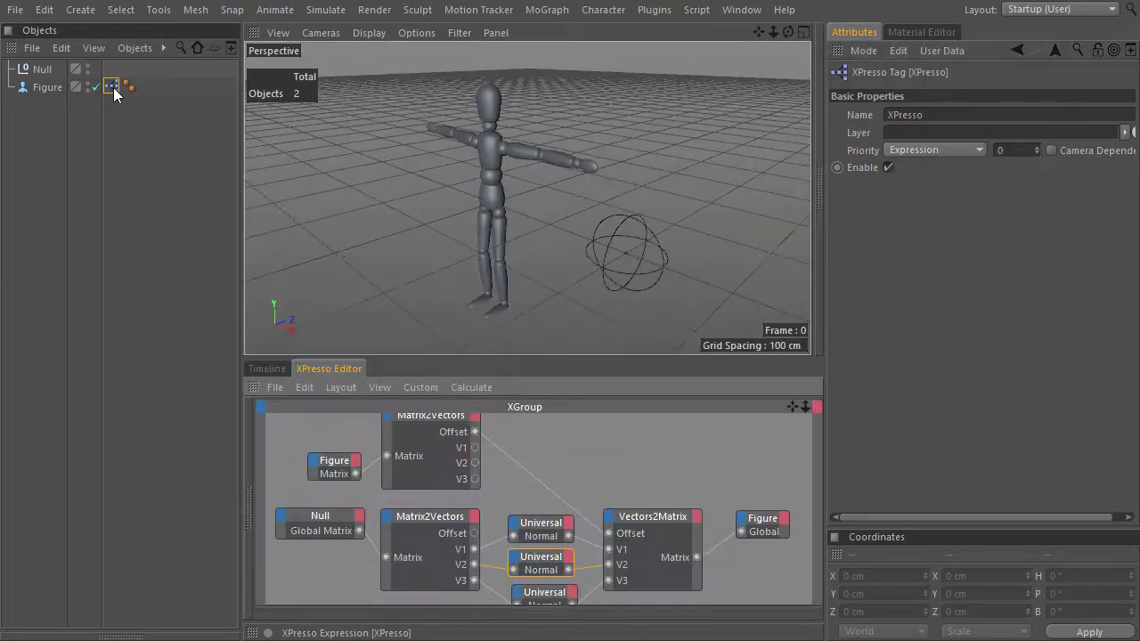
pyautogui.scroll(-3, 522, 477)
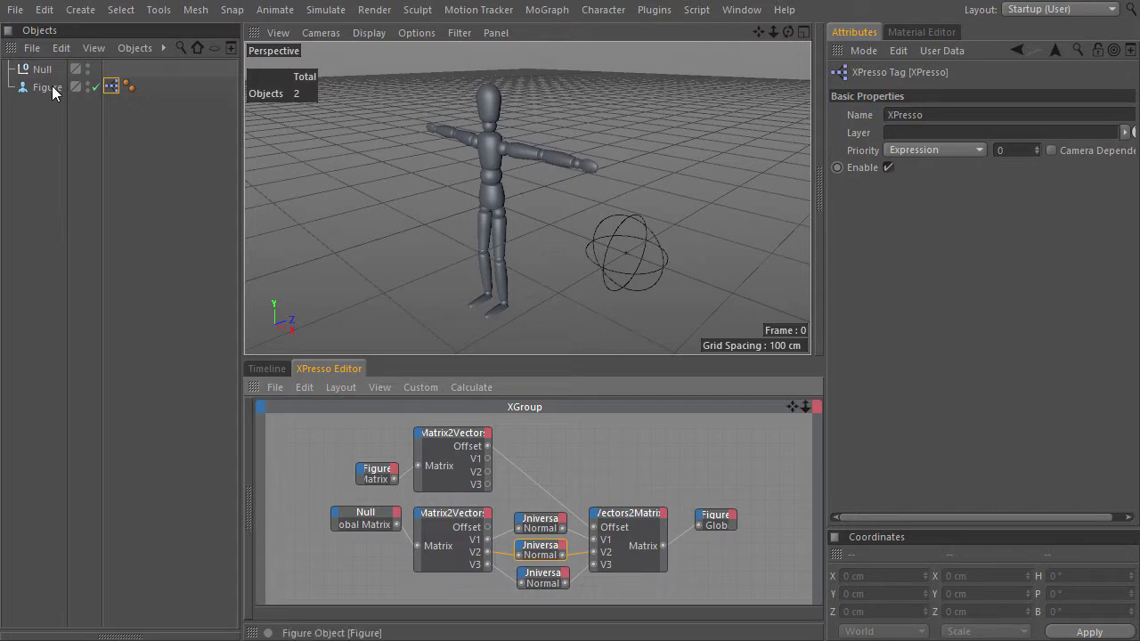
pyautogui.click(613, 255)
pyautogui.press('r')
pyautogui.moveTo(660, 267); pyautogui.dragTo(560, 287)
pyautogui.press('t')
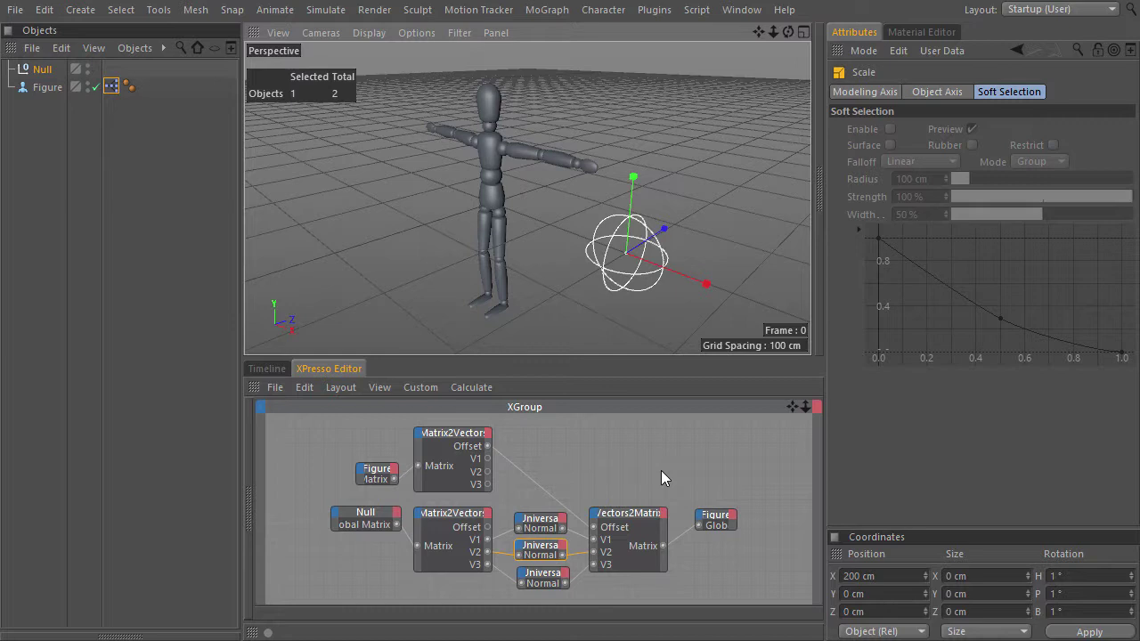
# Move Vectors2Matrix and Figure right and the three Universal adapters lower.
pyautogui.moveTo(661, 470); pyautogui.dragTo(572, 467, button='middle')
pyautogui.moveTo(685, 477); pyautogui.dragTo(515, 577)
pyautogui.moveTo(535, 509); pyautogui.dragTo(670, 509)
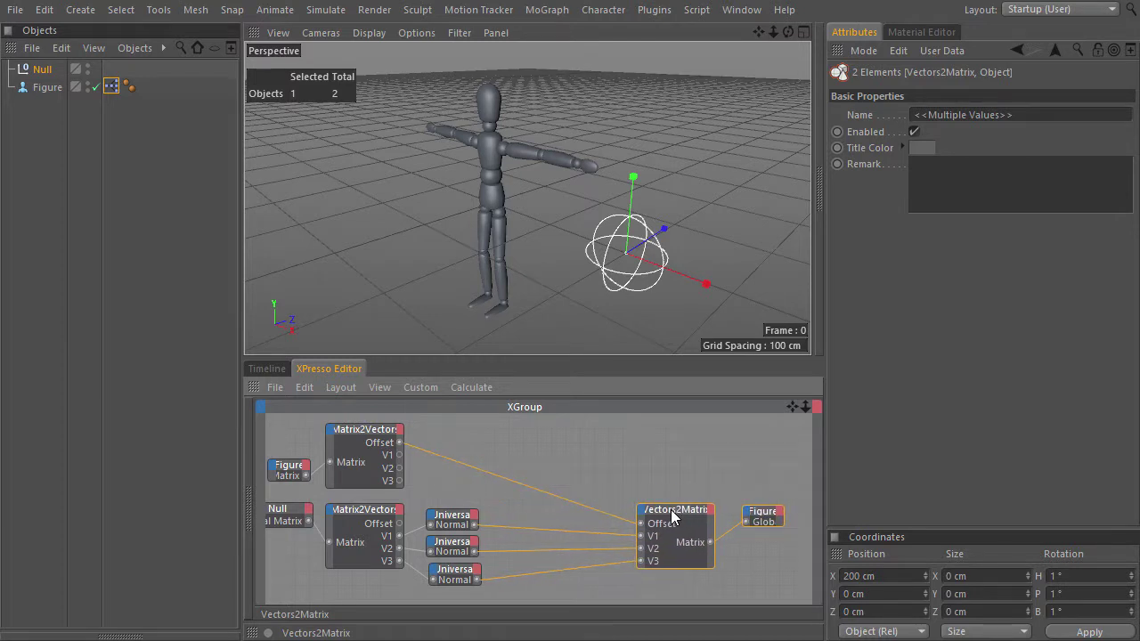
pyautogui.moveTo(571, 573); pyautogui.dragTo(591, 497, button='middle')
pyautogui.moveTo(513, 425); pyautogui.dragTo(448, 526)
pyautogui.moveTo(473, 445); pyautogui.dragTo(481, 511)
pyautogui.moveTo(554, 478); pyautogui.dragTo(476, 481, button='middle')
# Add a Vector2Reals node fed by a Universal adapter and make two copies below it.
pyautogui.rightClick(452, 452)
pyautogui.moveTo(499, 398)
pyautogui.moveTo(620, 397)
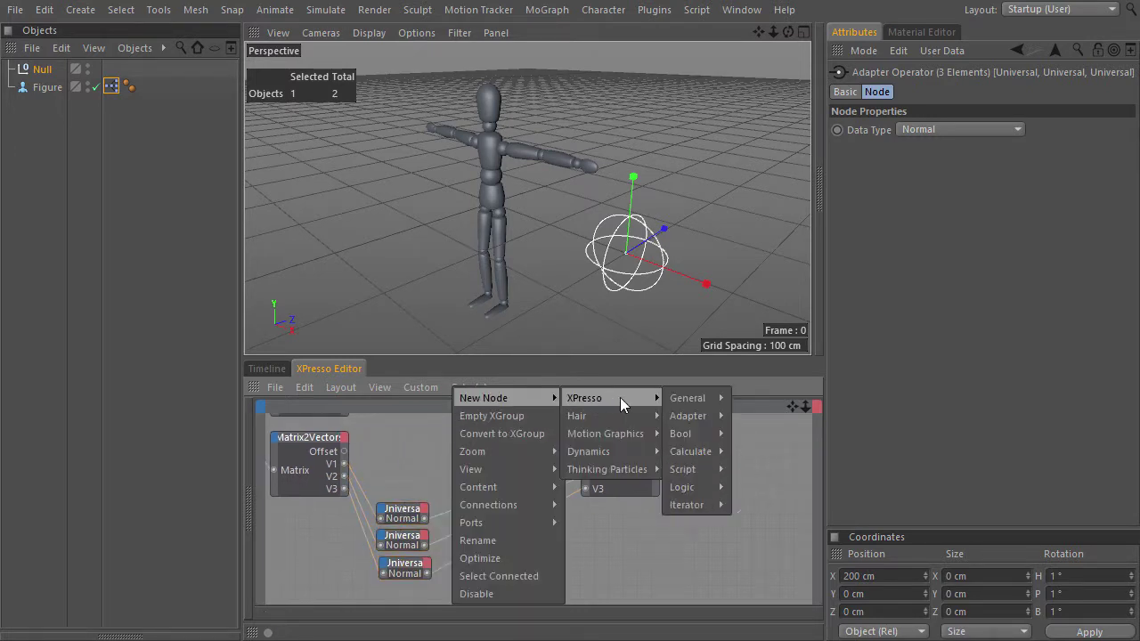
pyautogui.moveTo(694, 415)
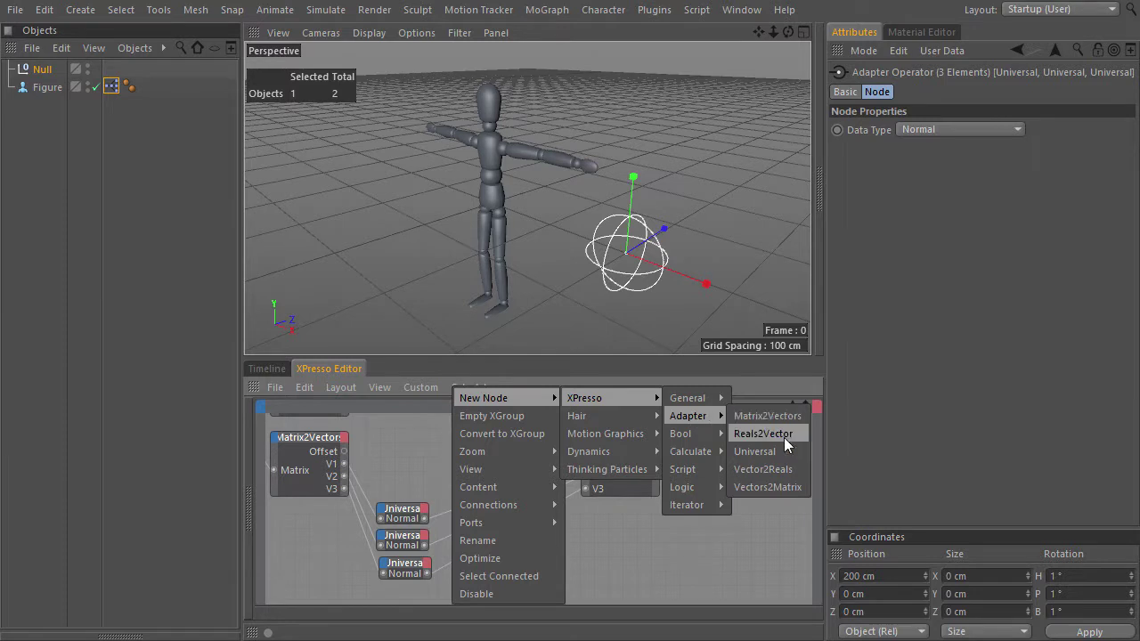
pyautogui.click(786, 471)
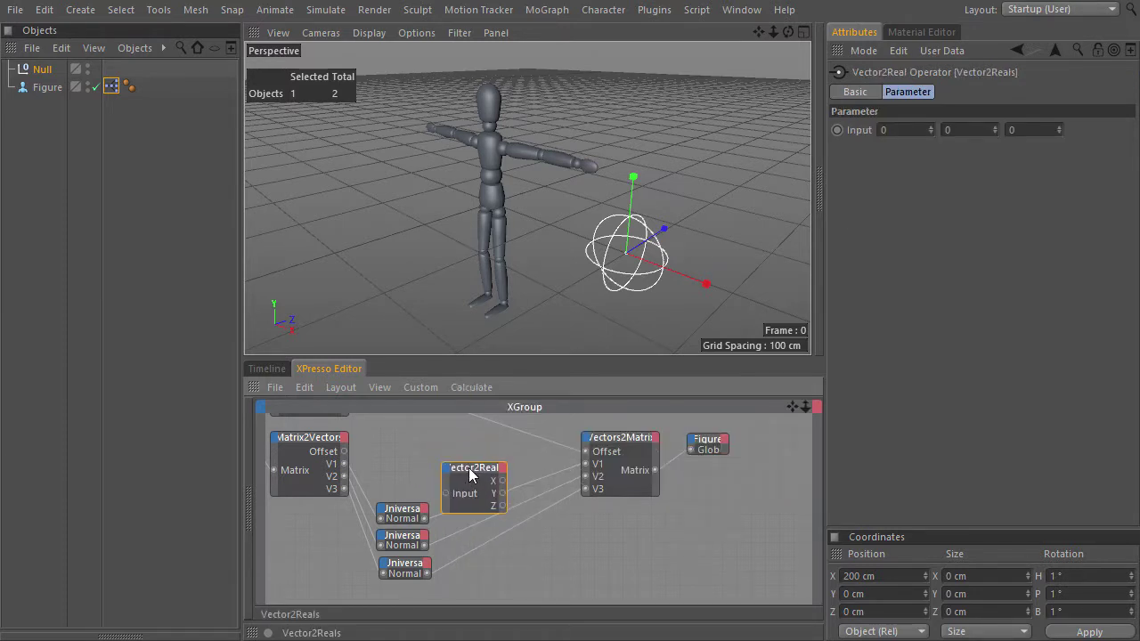
pyautogui.moveTo(426, 518); pyautogui.dragTo(447, 493)
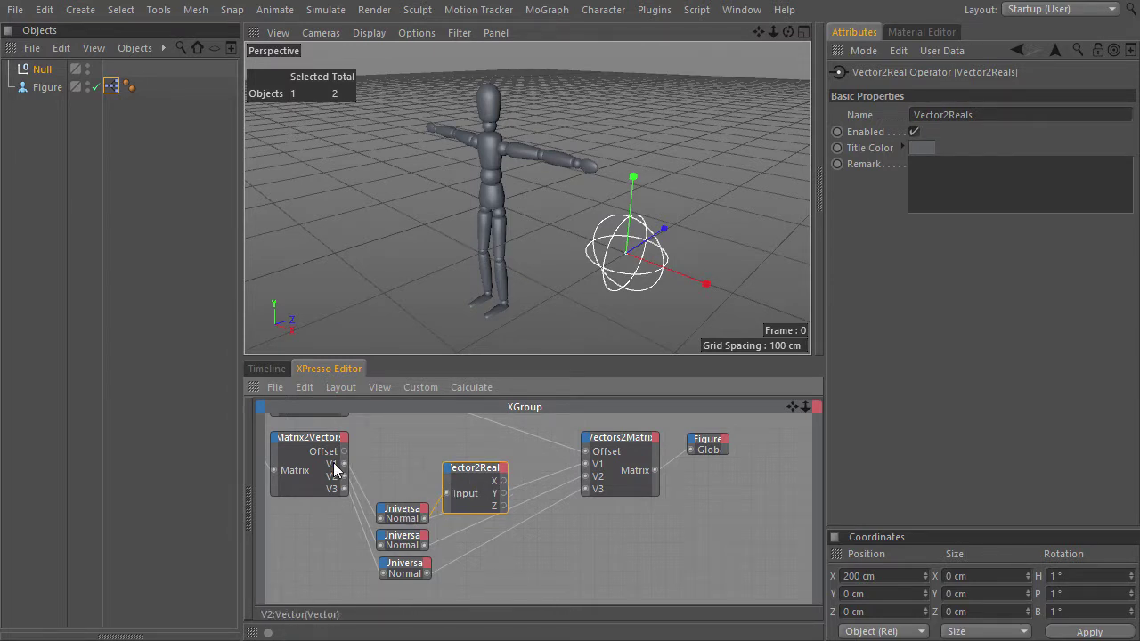
pyautogui.keyDown('ctrl'); pyautogui.moveTo(482, 466); pyautogui.dragTo(475, 531); pyautogui.keyUp('ctrl')
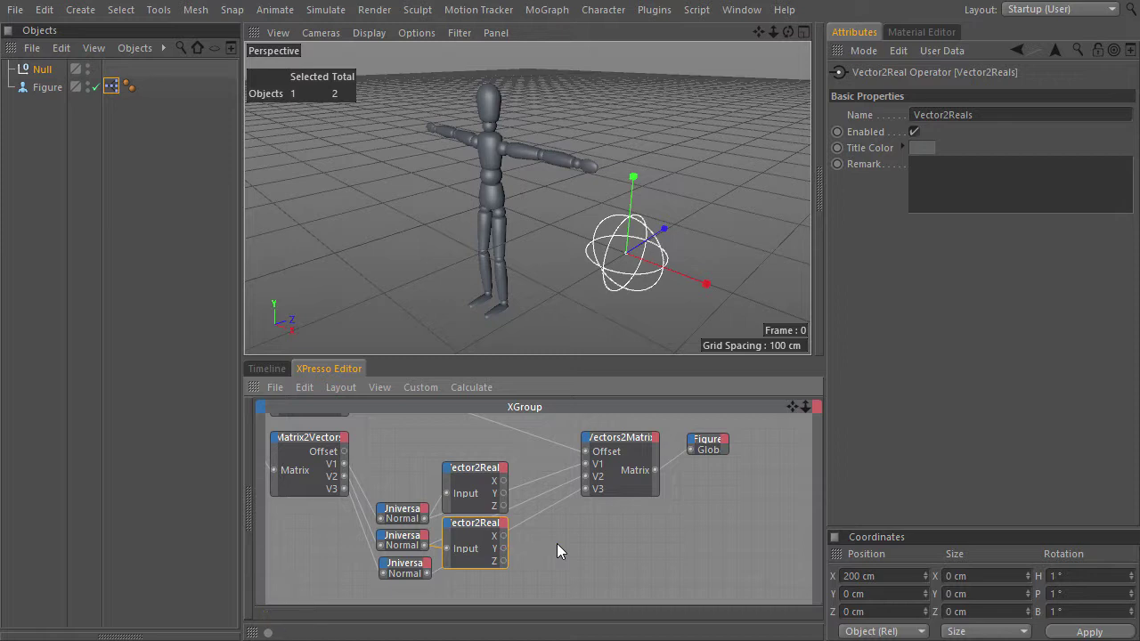
pyautogui.moveTo(557, 544); pyautogui.dragTo(552, 481, button='middle')
pyautogui.keyDown('ctrl'); pyautogui.moveTo(472, 461); pyautogui.dragTo(439, 547); pyautogui.keyUp('ctrl')
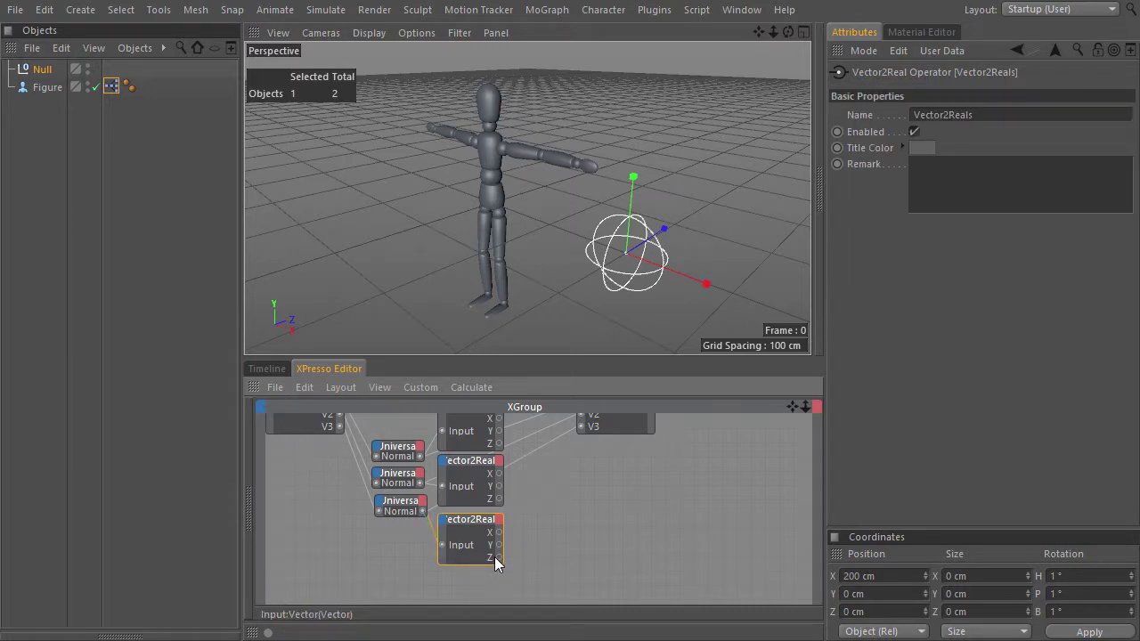
pyautogui.moveTo(499, 558); pyautogui.dragTo(592, 535)
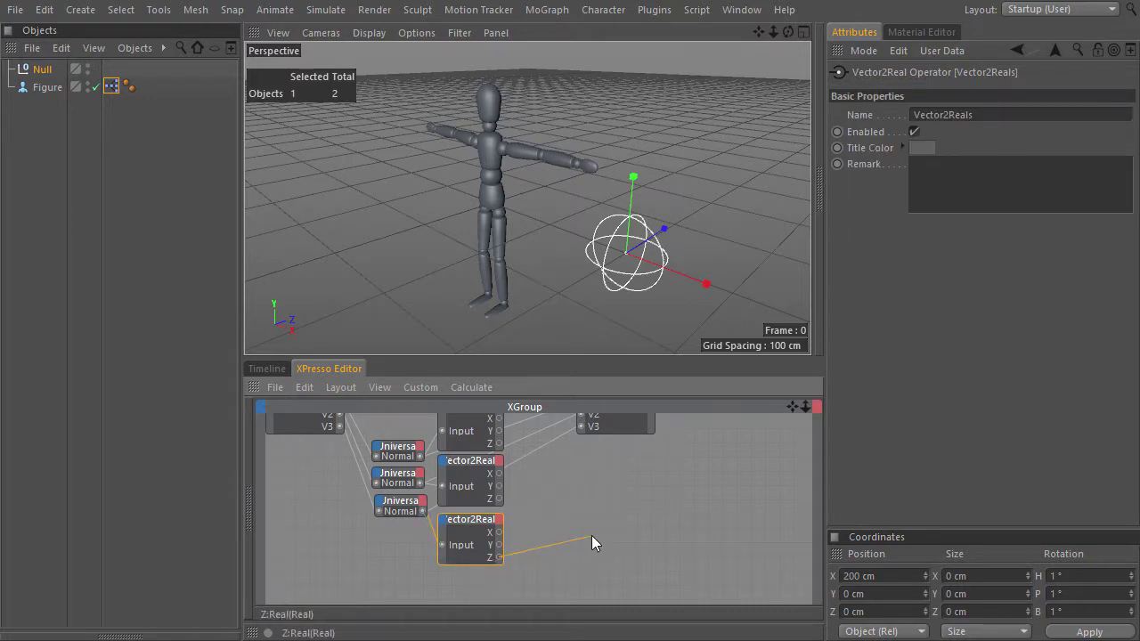
# Shift Vectors2Matrix and Figure further right and add a FloatMath node.
pyautogui.scroll(3, 580, 532)
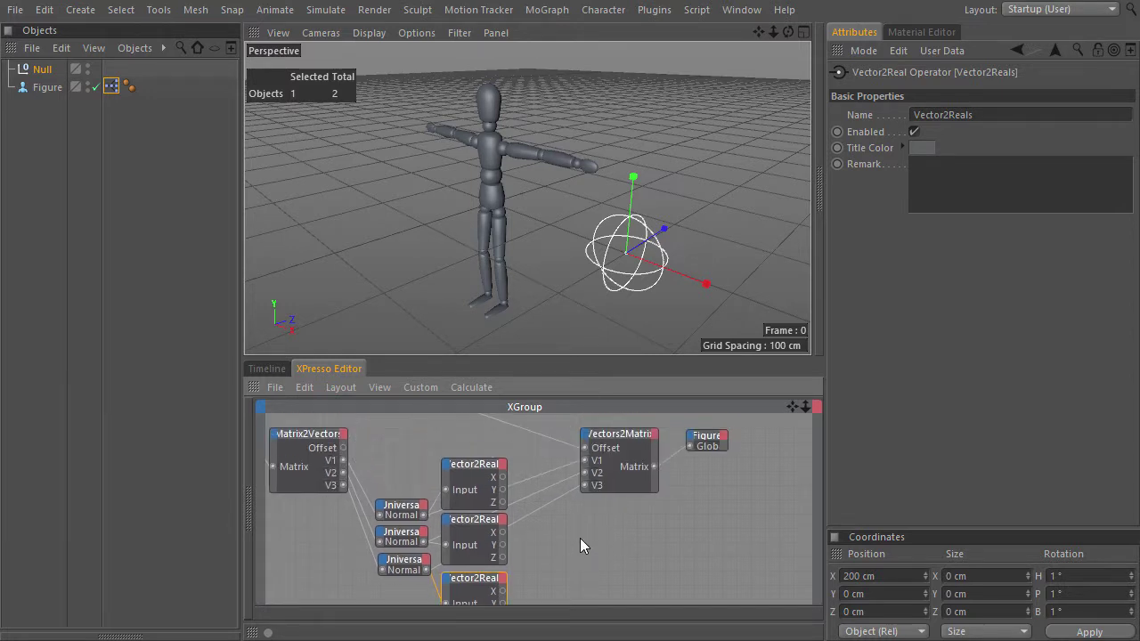
pyautogui.moveTo(721, 517); pyautogui.dragTo(732, 428)
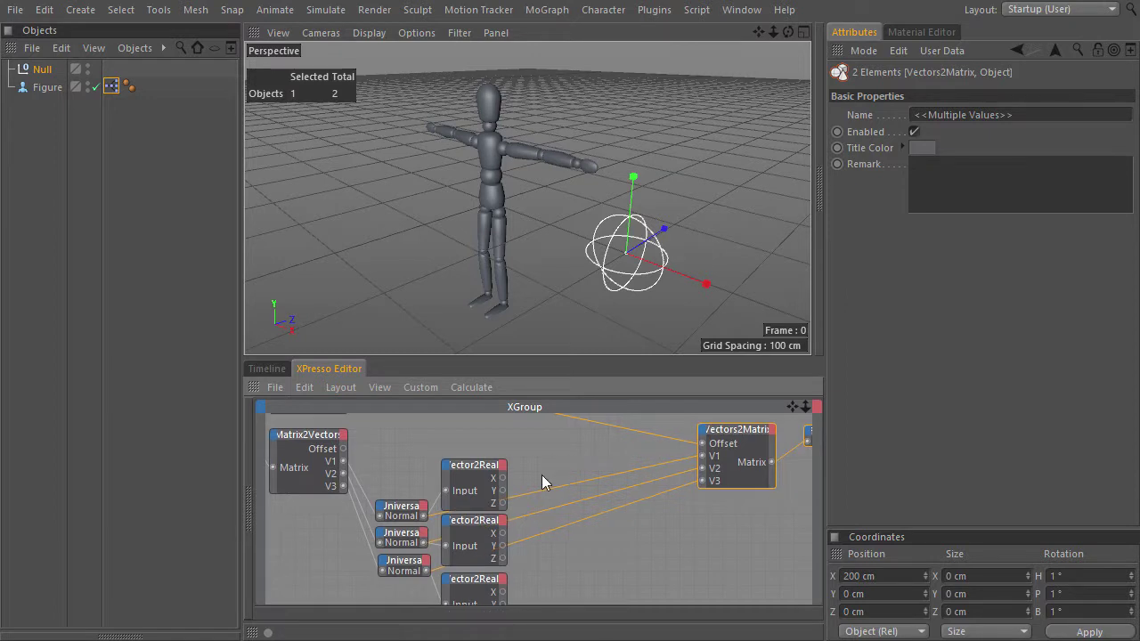
pyautogui.moveTo(524, 442); pyautogui.dragTo(505, 466, button='middle')
pyautogui.rightClick(506, 459)
pyautogui.moveTo(544, 402)
pyautogui.moveTo(652, 396)
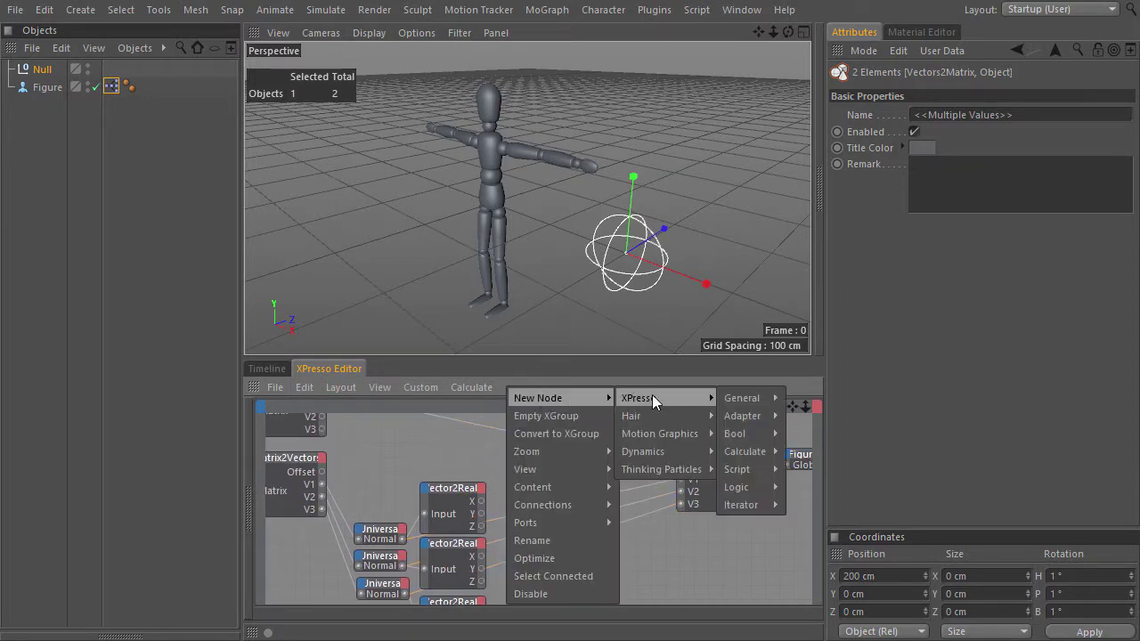
pyautogui.moveTo(764, 455)
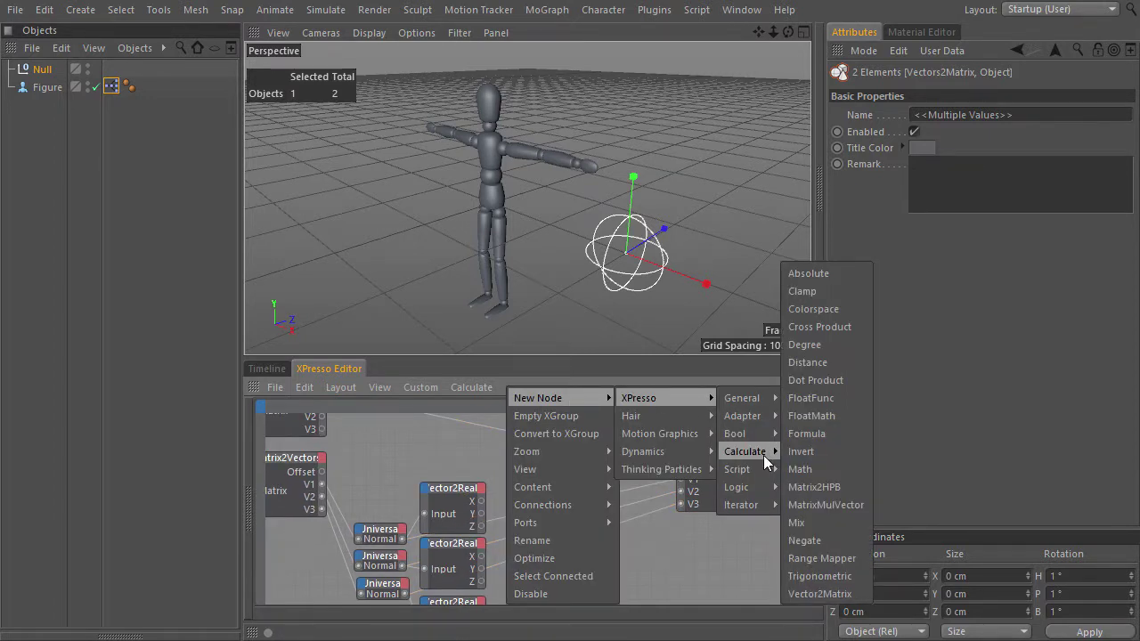
pyautogui.click(827, 418)
# Set the FloatMath node to Vector data type and feed matrix V1 into its Input.
pyautogui.moveTo(483, 451); pyautogui.dragTo(542, 457)
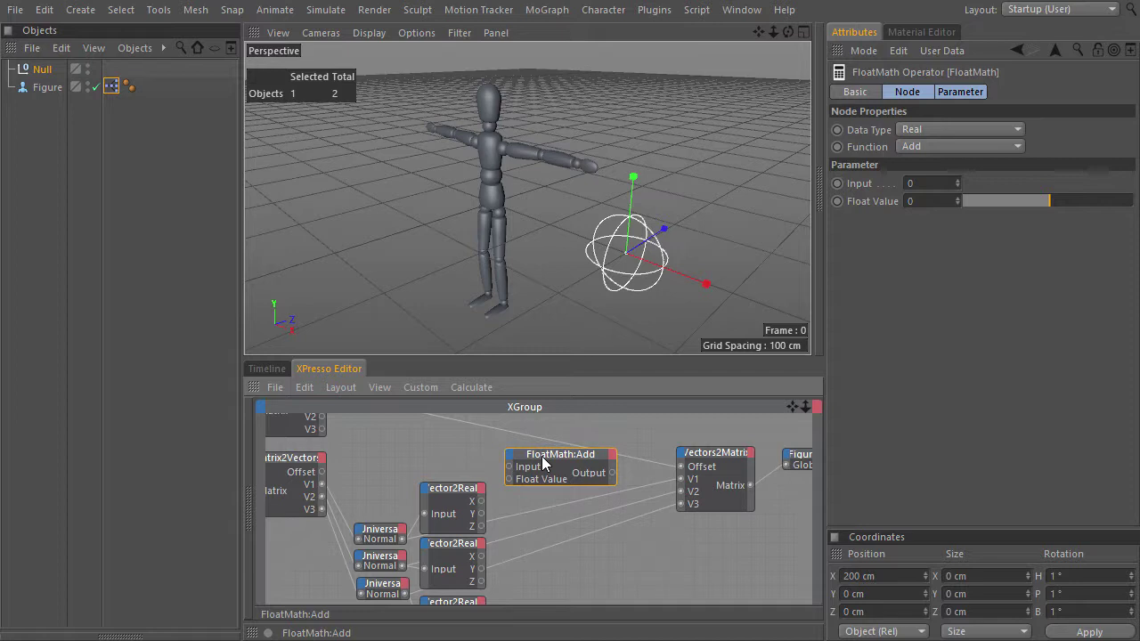
pyautogui.click(668, 436)
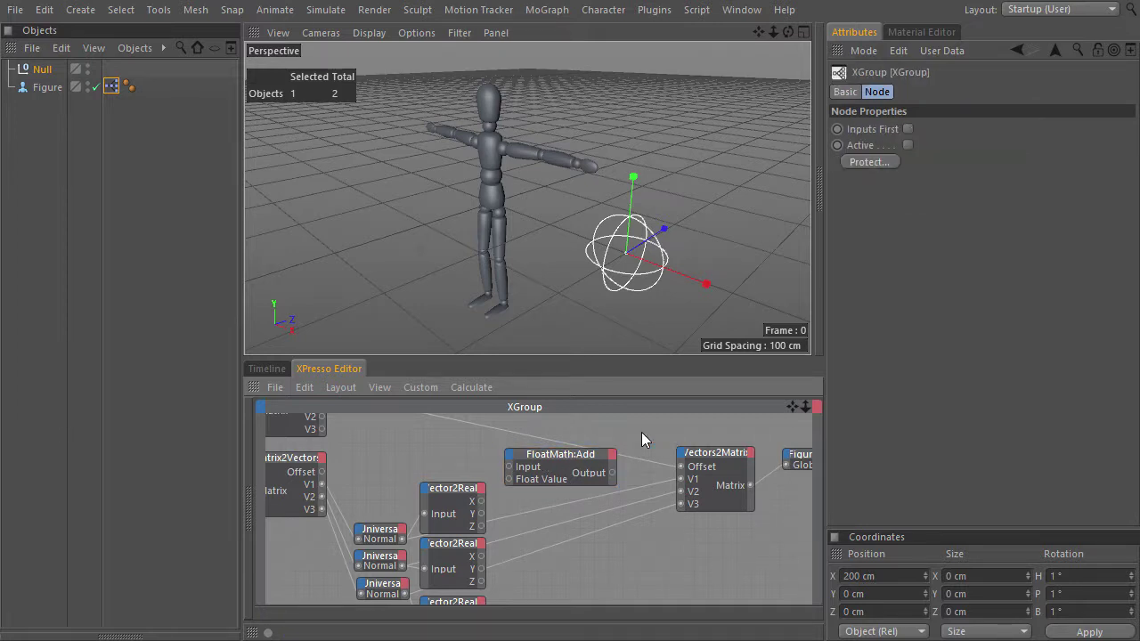
pyautogui.click(538, 478)
pyautogui.click(923, 134)
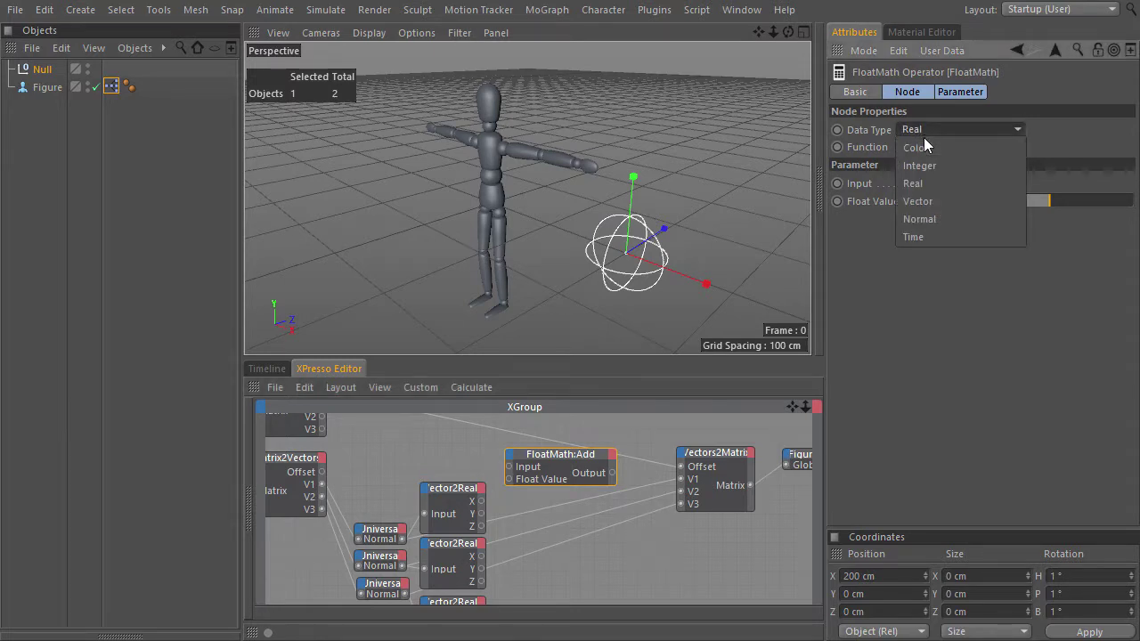
pyautogui.click(934, 202)
pyautogui.moveTo(510, 469); pyautogui.dragTo(321, 484)
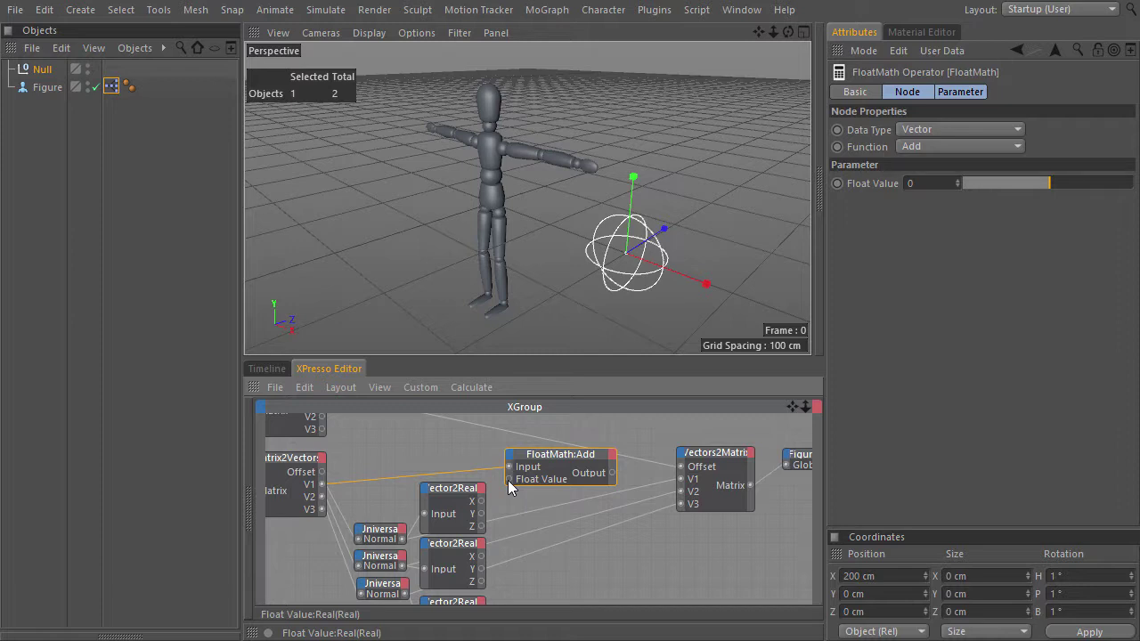
# Switch FloatMath to Divide, feed the first X into Float Value, and duplicate it.
pyautogui.click(937, 147)
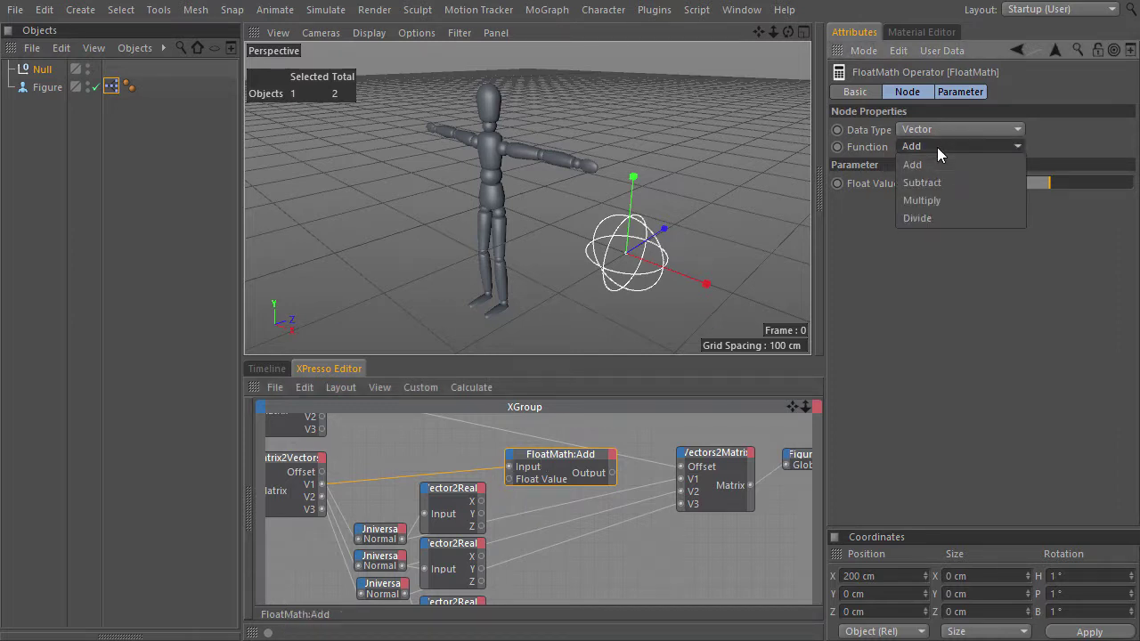
pyautogui.click(937, 219)
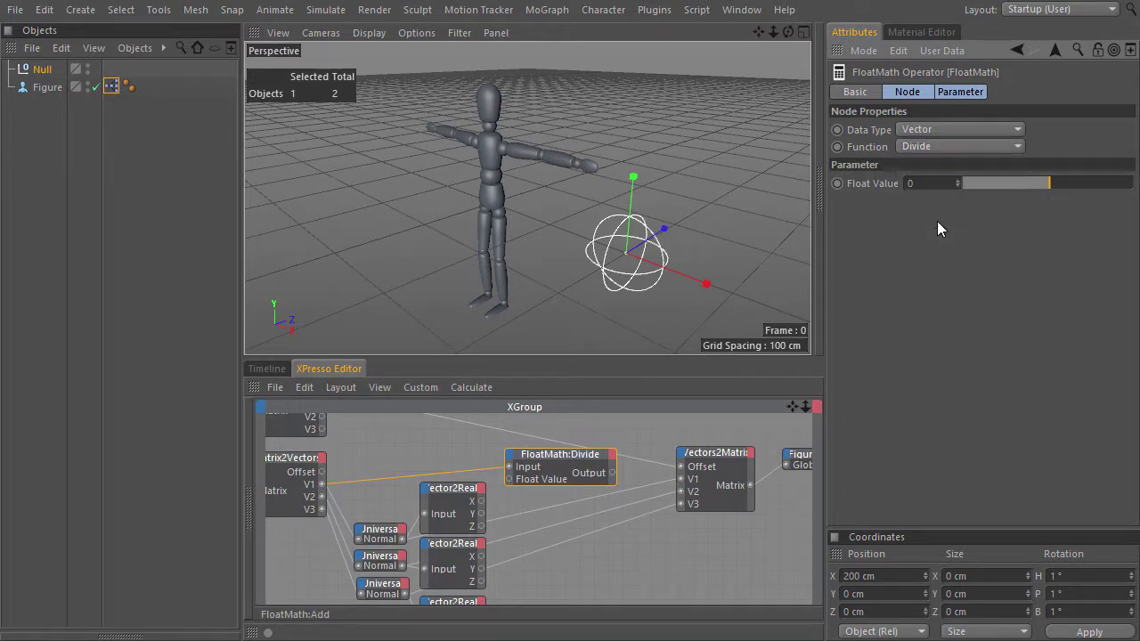
pyautogui.moveTo(480, 500); pyautogui.dragTo(539, 503)
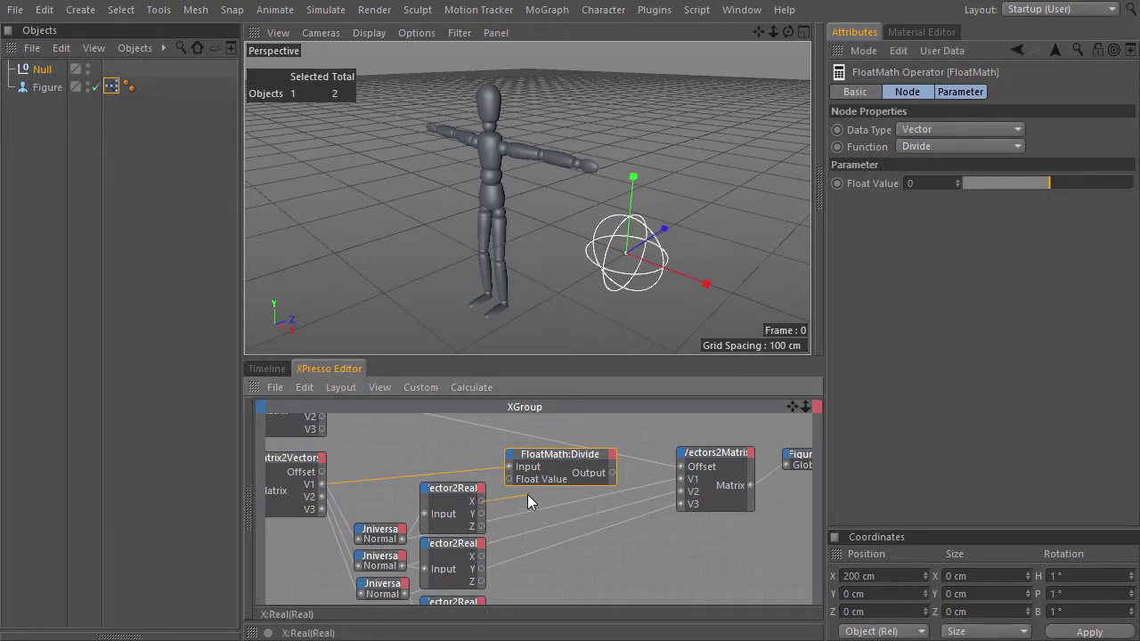
pyautogui.moveTo(511, 486); pyautogui.dragTo(510, 484)
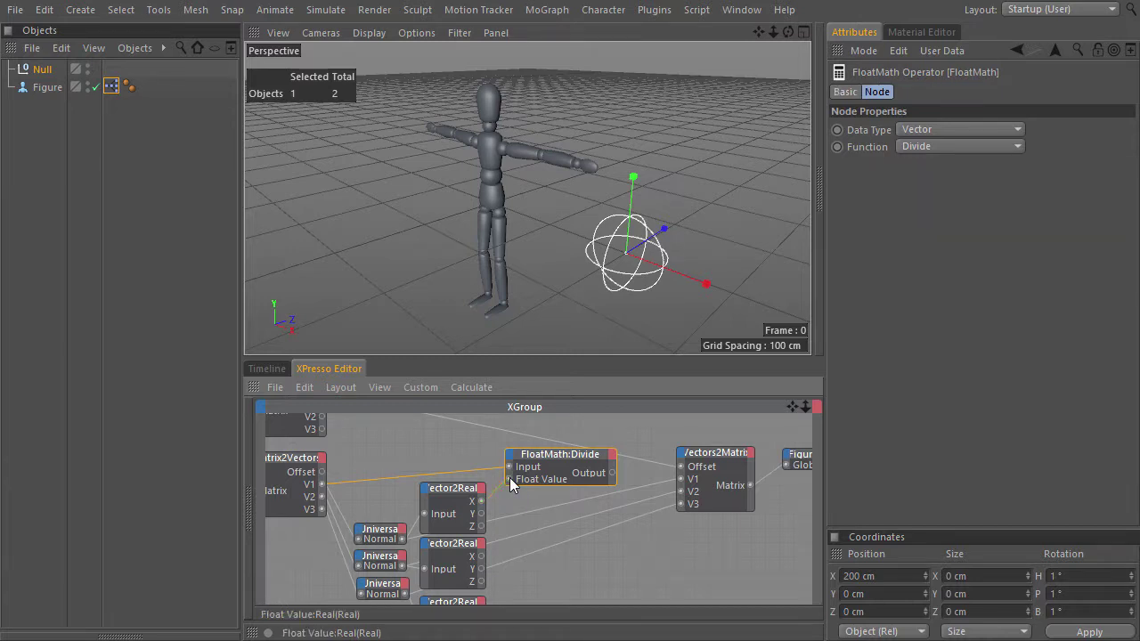
pyautogui.hotkey('ctrl', 'Tab')
pyautogui.keyDown('ctrl'); pyautogui.moveTo(593, 303); pyautogui.dragTo(580, 400); pyautogui.keyUp('ctrl')
# Add a third Divide copy and wire matrix V2 and the Y and Z values into the lower Divides.
pyautogui.hotkey('ctrl', 'v')
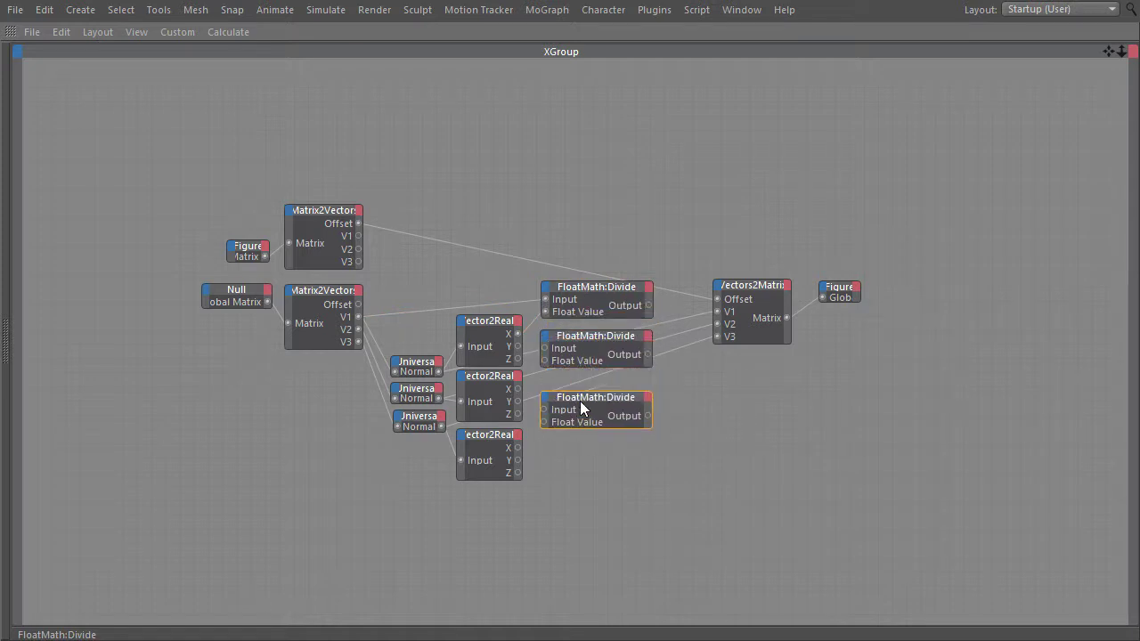
pyautogui.moveTo(546, 348); pyautogui.dragTo(518, 402)
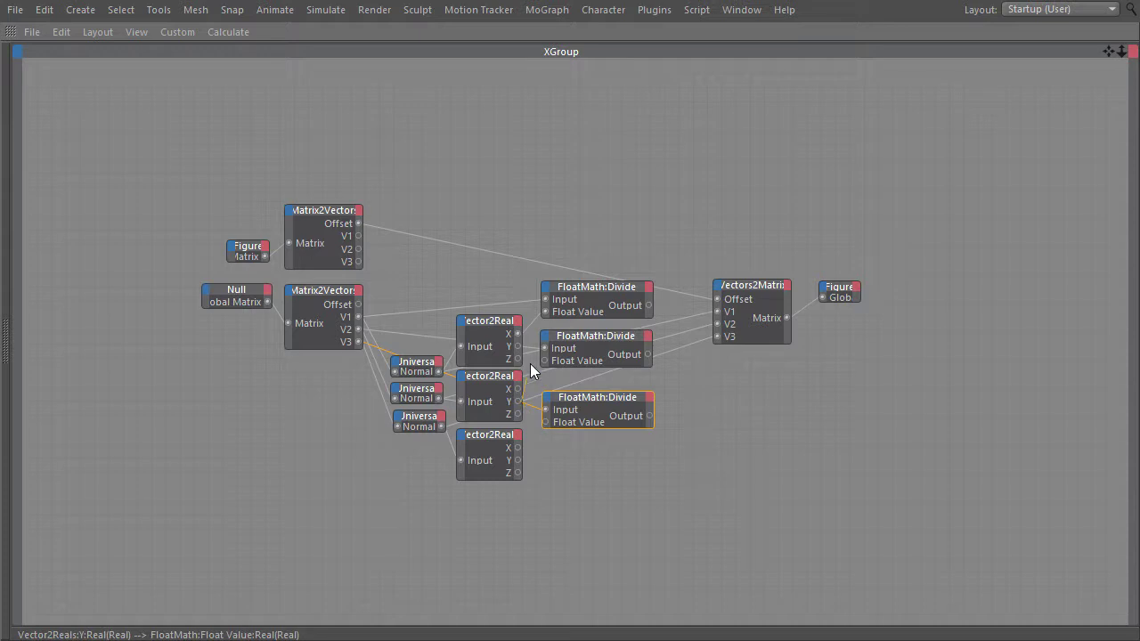
pyautogui.moveTo(542, 360); pyautogui.dragTo(543, 360)
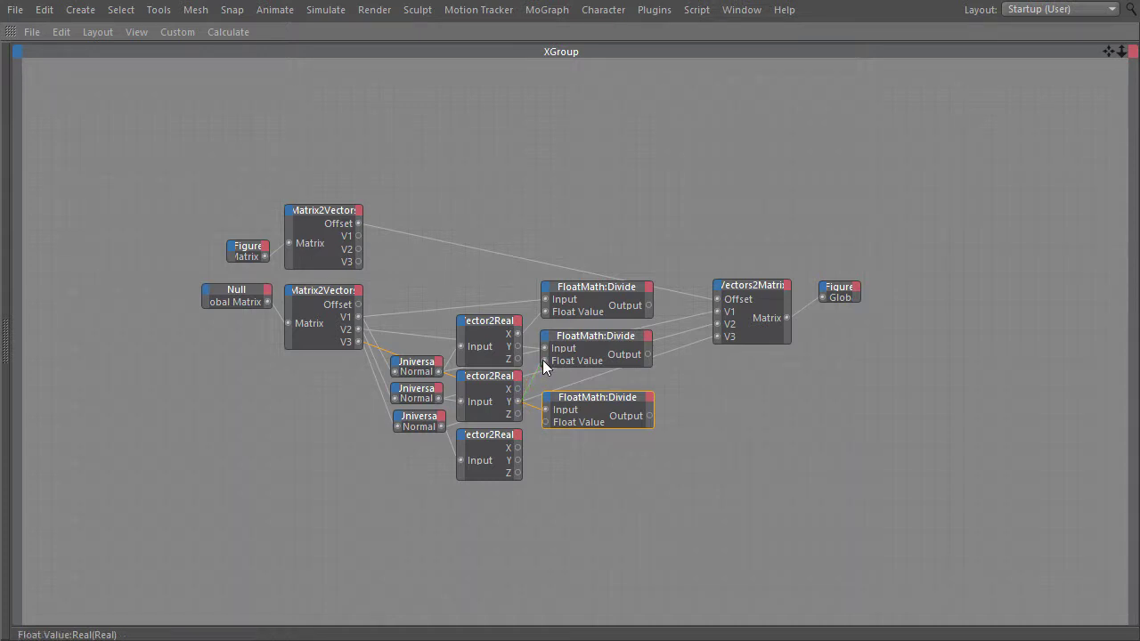
pyautogui.moveTo(518, 473); pyautogui.dragTo(547, 431)
# Move Vectors2Matrix and Figure further right and restore the docked editor layout.
pyautogui.moveTo(719, 391); pyautogui.dragTo(679, 418, button='middle')
pyautogui.click(713, 334)
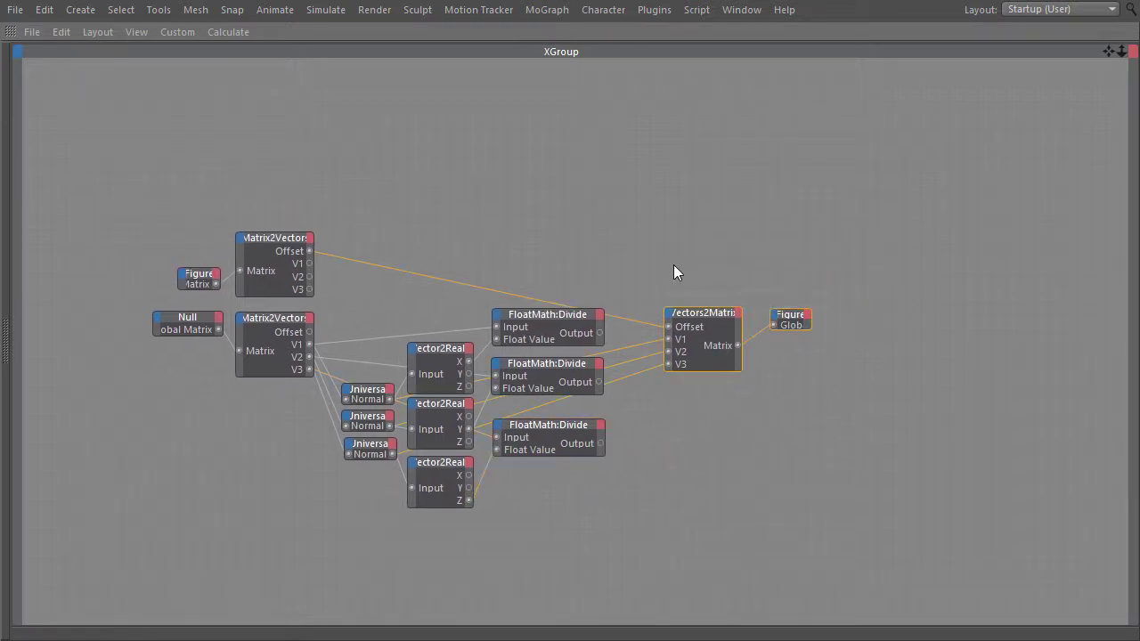
pyautogui.moveTo(689, 313); pyautogui.dragTo(877, 320)
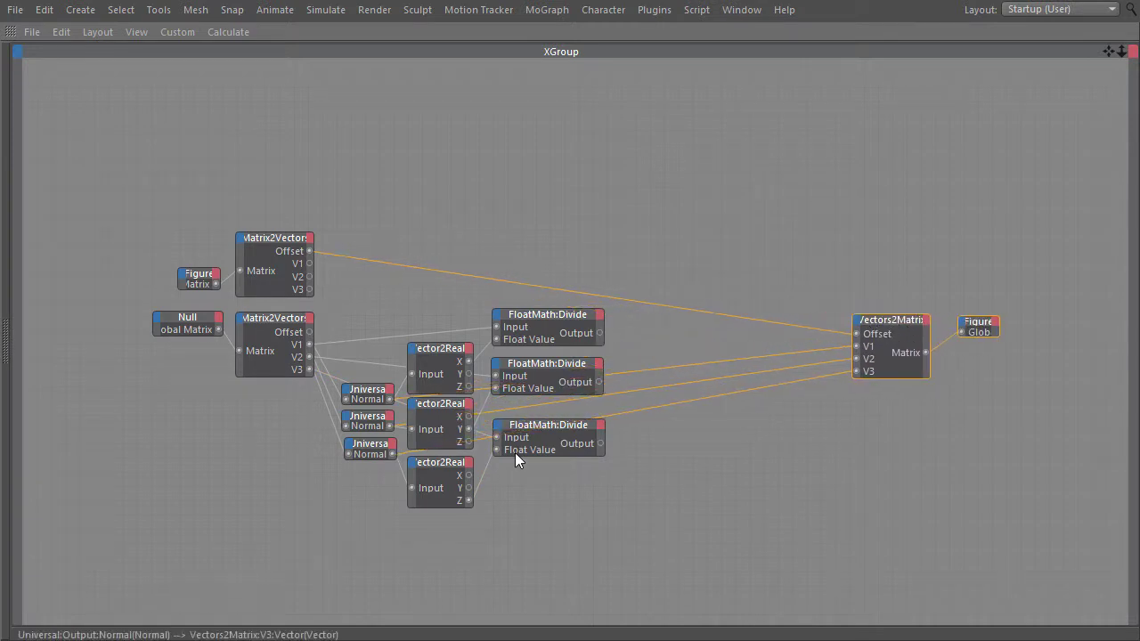
pyautogui.click(402, 456)
pyautogui.hotkey('ctrl', 'Tab')
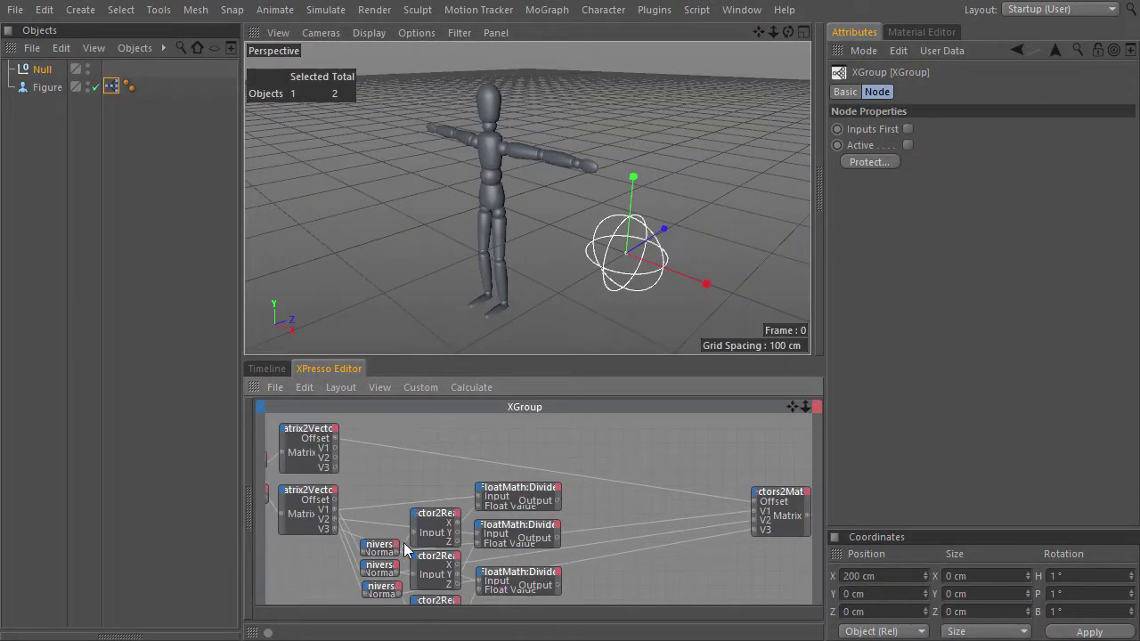
# Enter 2 for the Null's S.X, S.Y and S.Z in the Coord. tab.
pyautogui.moveTo(399, 484); pyautogui.dragTo(390, 433, button='middle')
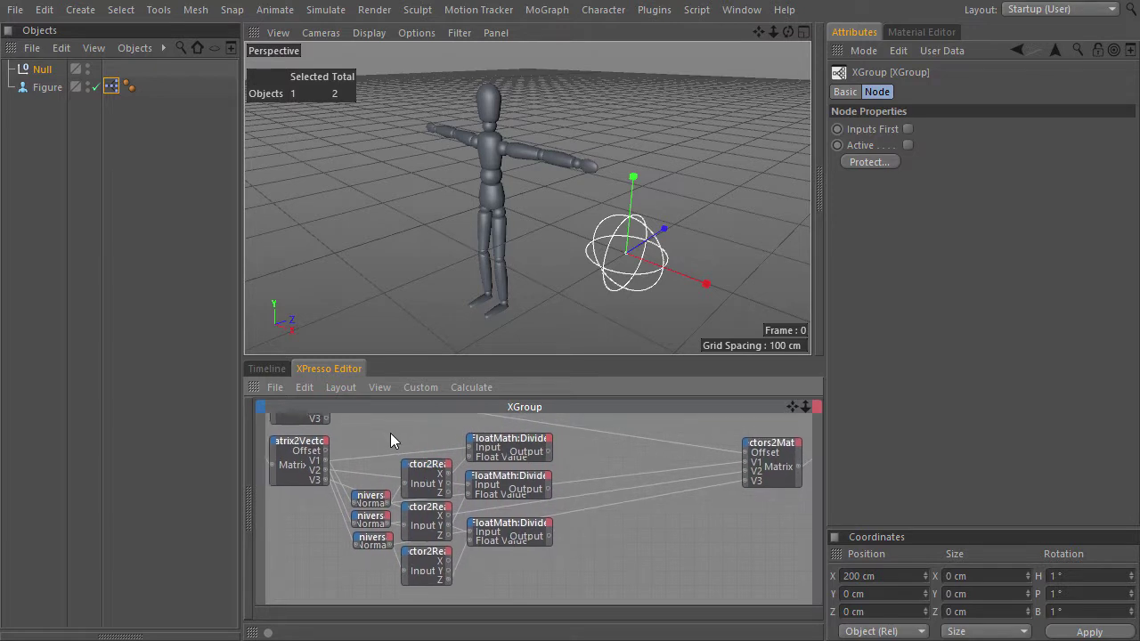
pyautogui.click(41, 69)
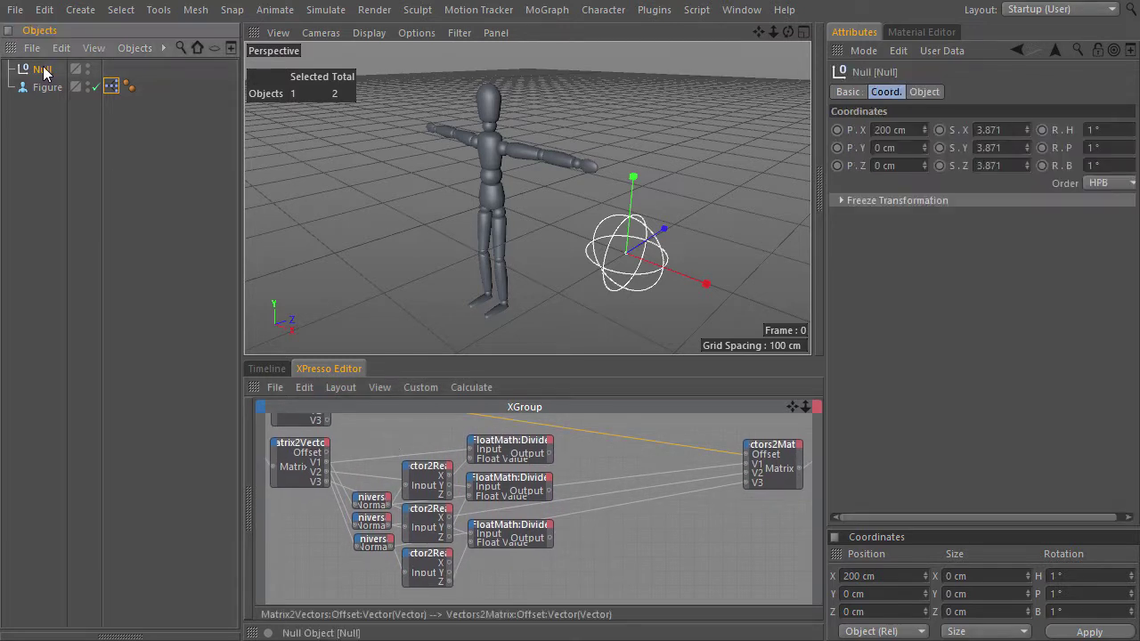
pyautogui.doubleClick(1020, 130)
pyautogui.write('2')
pyautogui.press('Tab')
pyautogui.write('2')
pyautogui.press('Tab')
pyautogui.write('2')
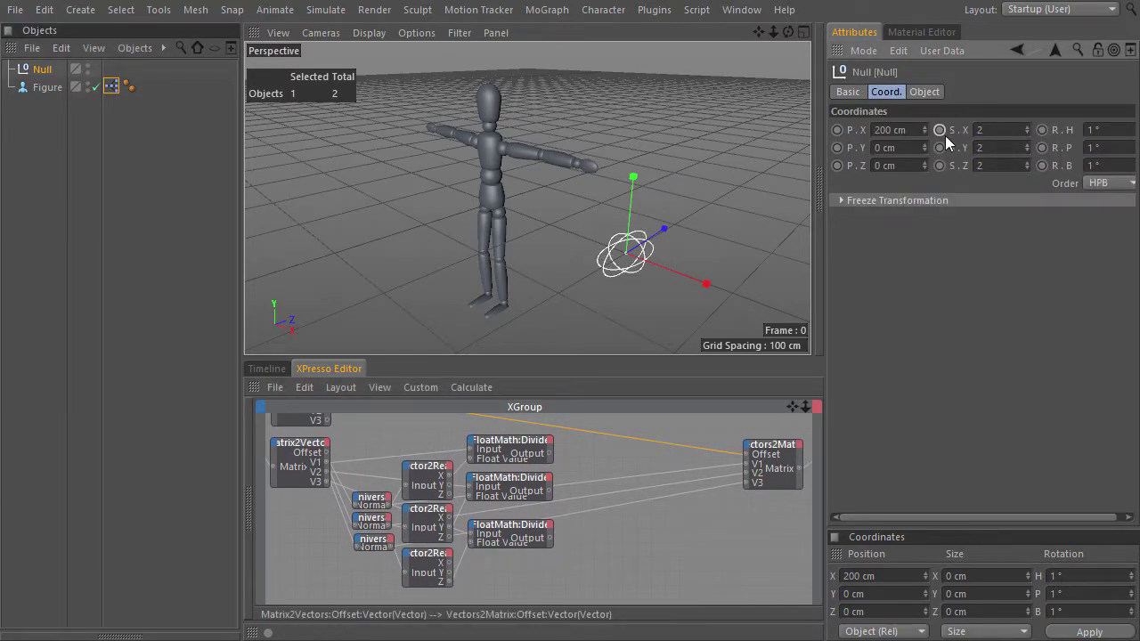
pyautogui.press('Return')
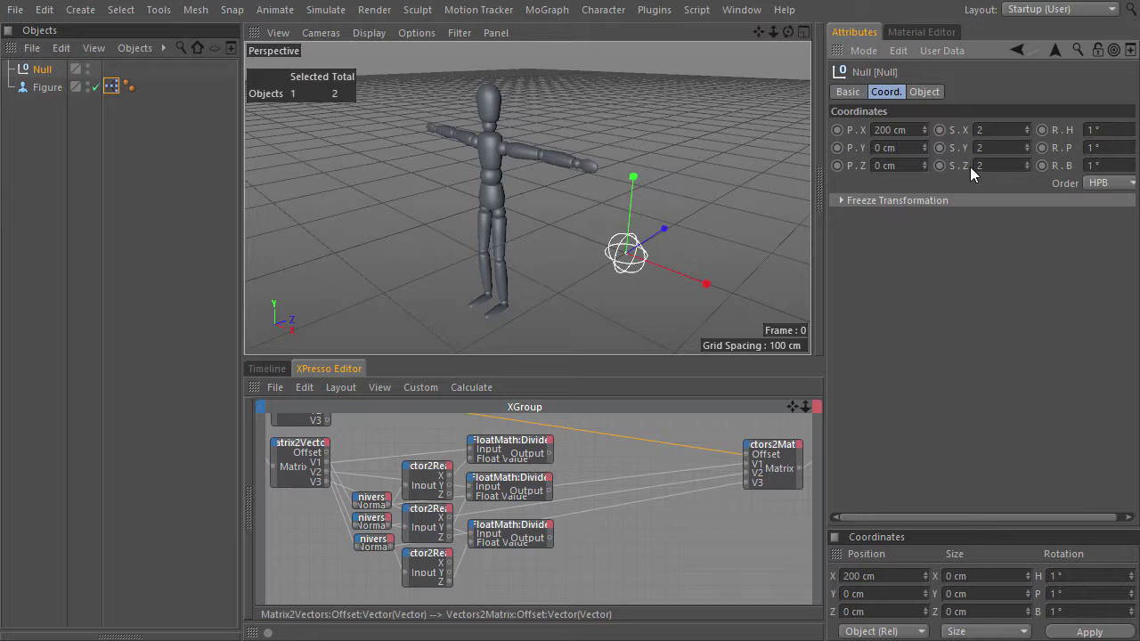
pyautogui.moveTo(615, 459); pyautogui.dragTo(626, 470, button='middle')
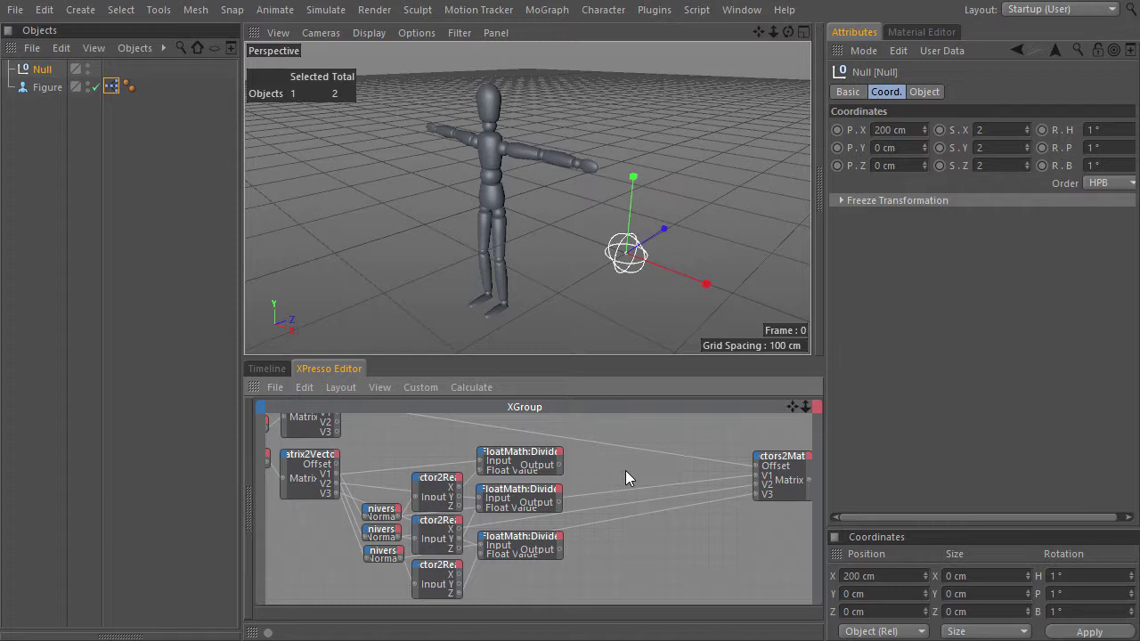
# Add a Vector Math:Multiply node fed by the top Divide output, with Input [2] X set to 1.
pyautogui.rightClick(614, 468)
pyautogui.moveTo(643, 403)
pyautogui.moveTo(788, 394)
pyautogui.moveTo(862, 452)
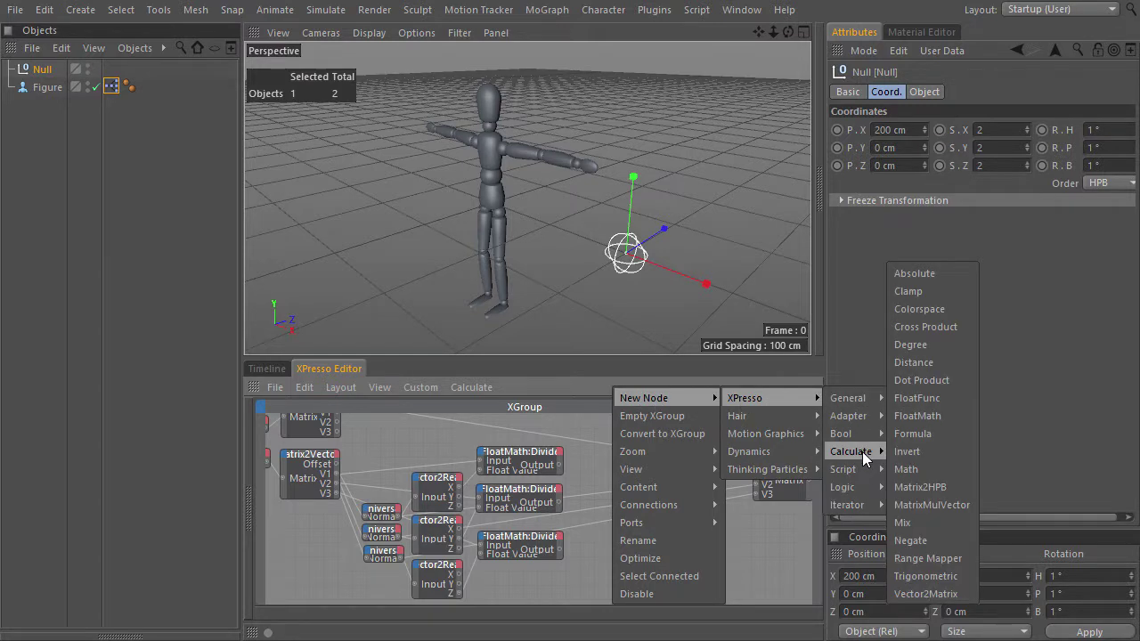
pyautogui.click(932, 469)
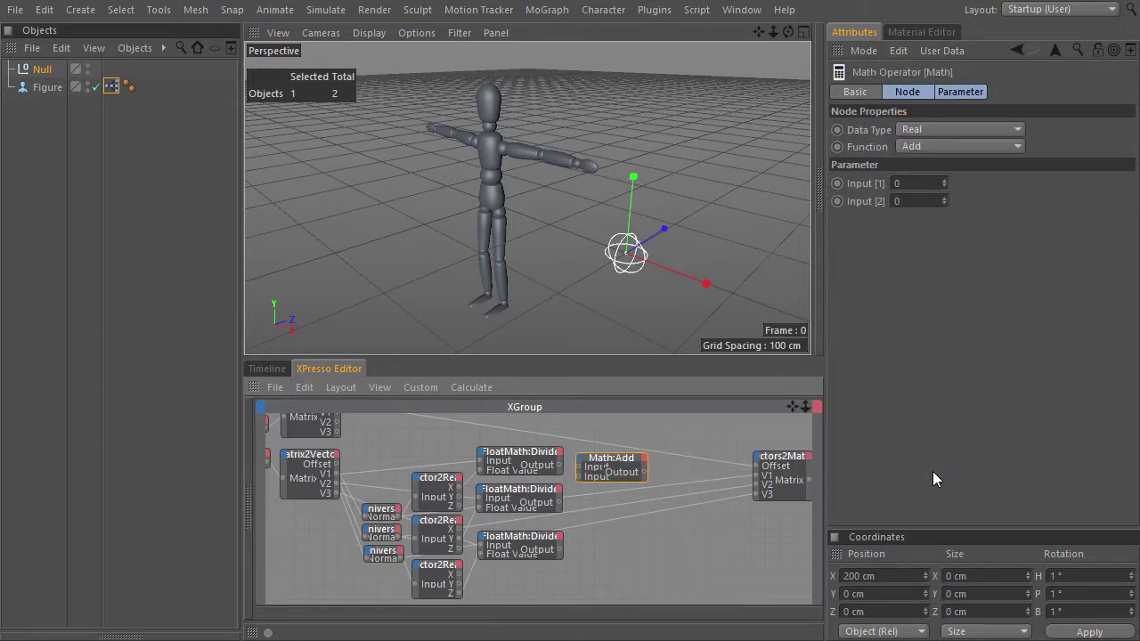
pyautogui.click(941, 126)
pyautogui.click(947, 214)
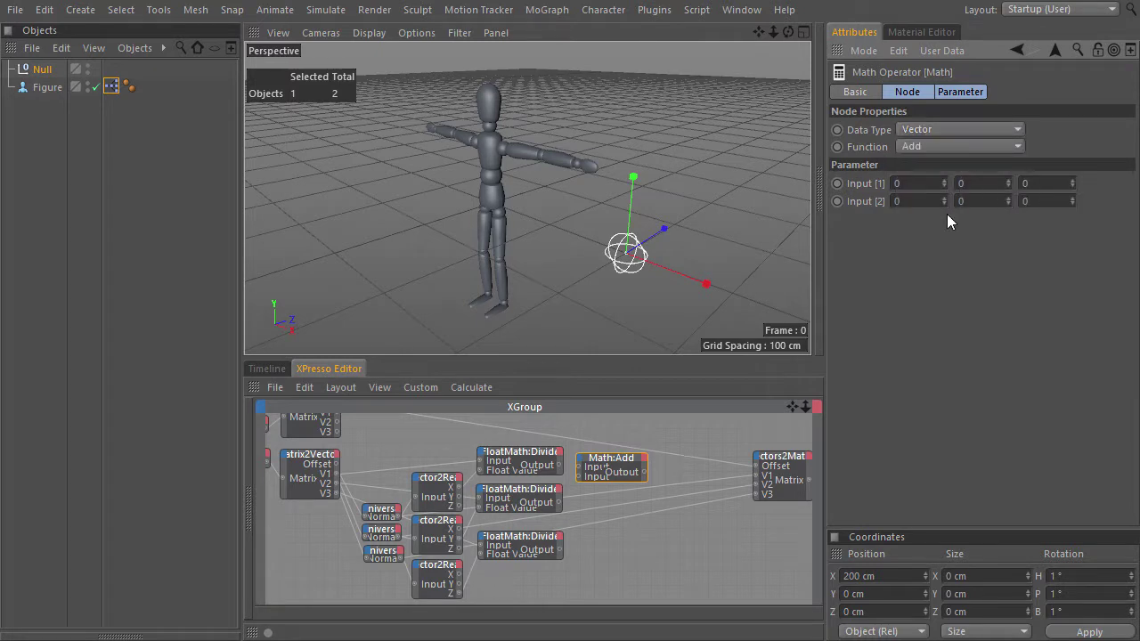
pyautogui.click(920, 150)
pyautogui.click(930, 200)
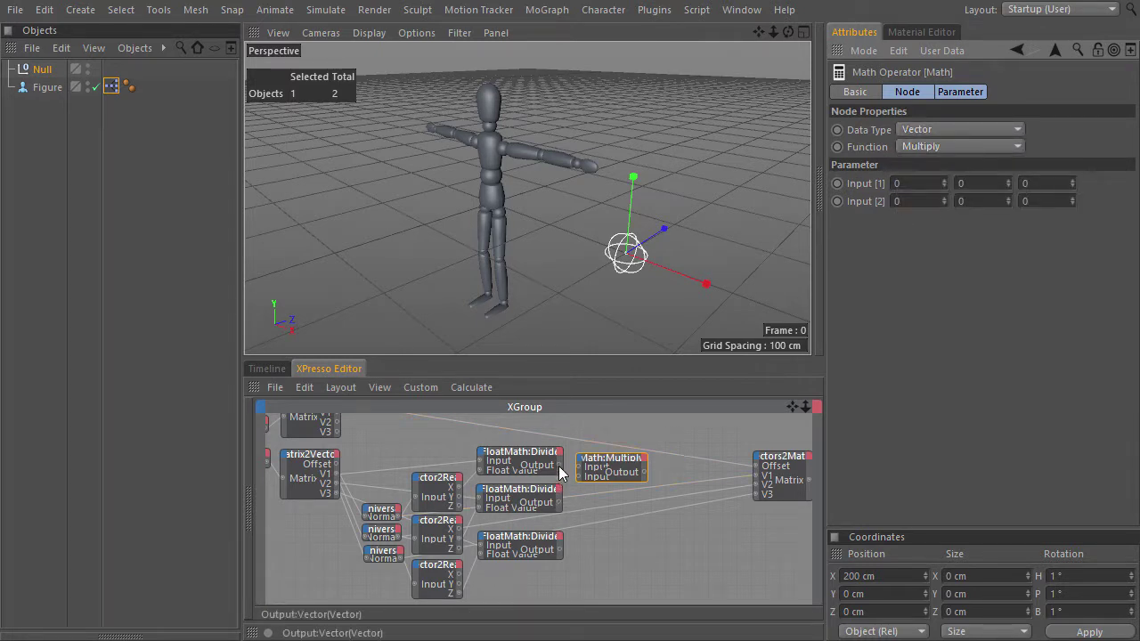
pyautogui.moveTo(560, 465); pyautogui.dragTo(595, 471)
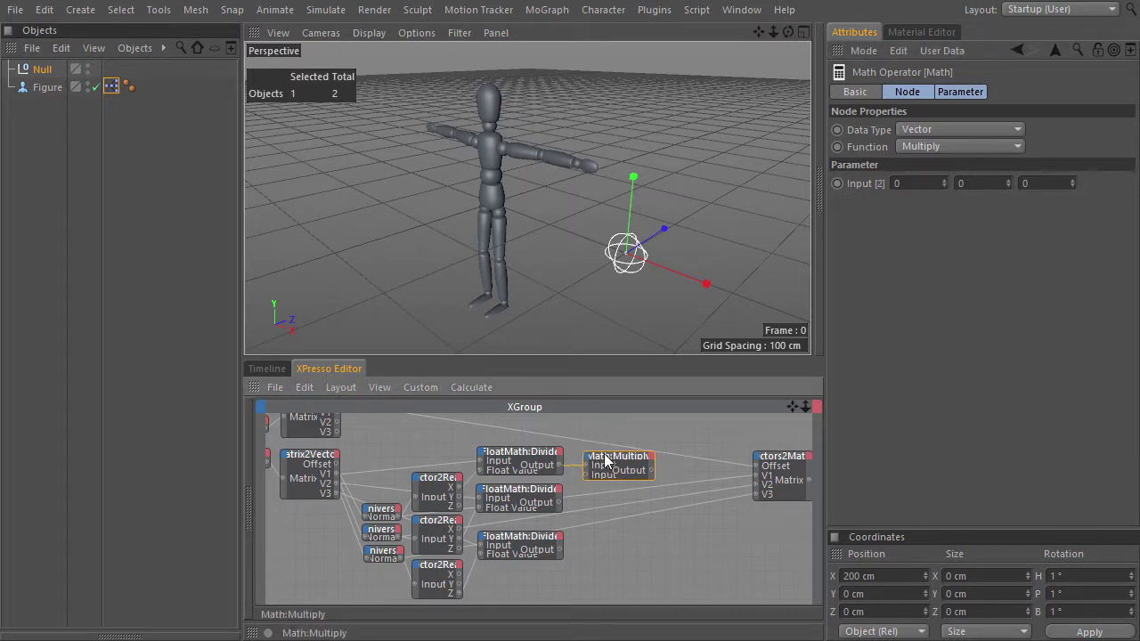
pyautogui.click(926, 182)
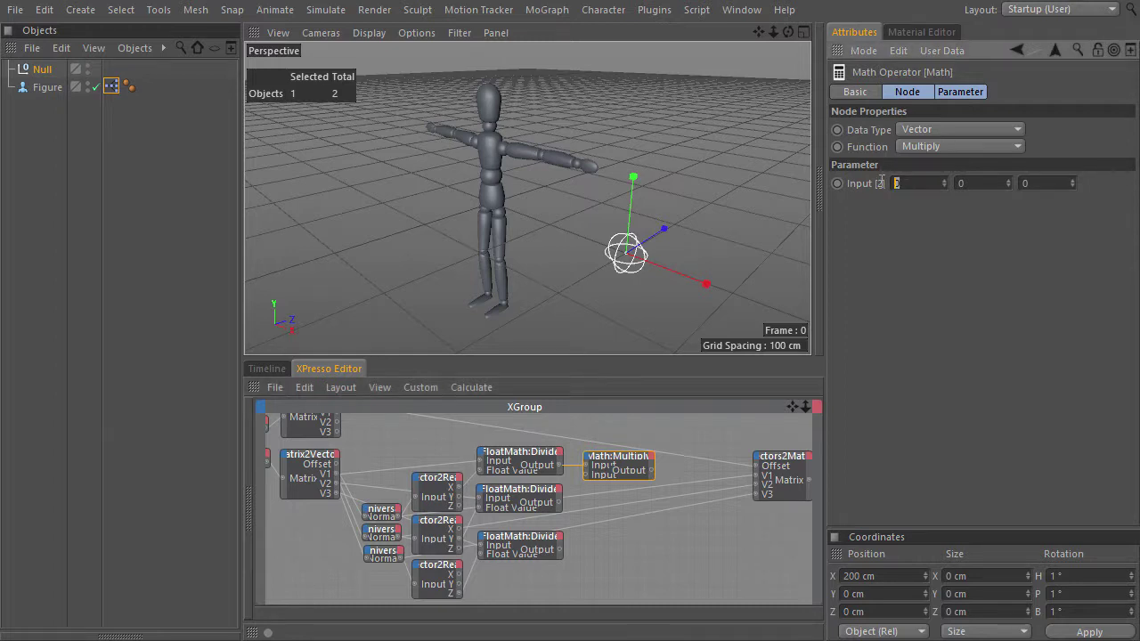
pyautogui.write('1')
# Duplicate the Multiply node below, wire the lower Divide into it, and set Input [2] to 0;1;0.
pyautogui.keyDown('ctrl'); pyautogui.moveTo(633, 471); pyautogui.dragTo(613, 534); pyautogui.keyUp('ctrl')
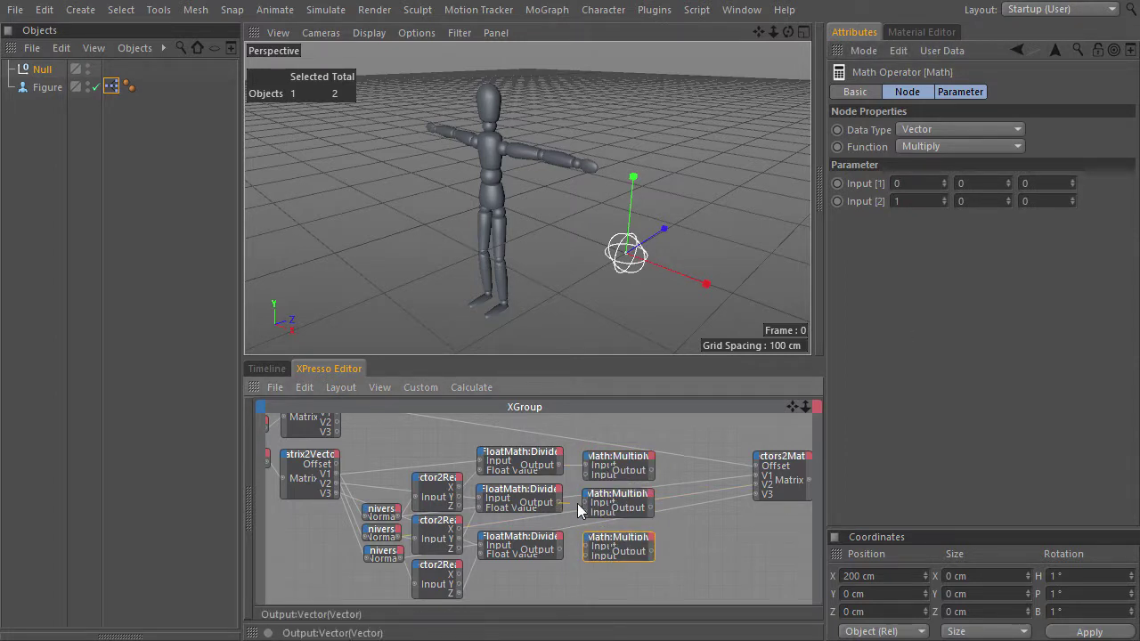
pyautogui.moveTo(560, 551); pyautogui.dragTo(581, 554)
pyautogui.click(617, 495)
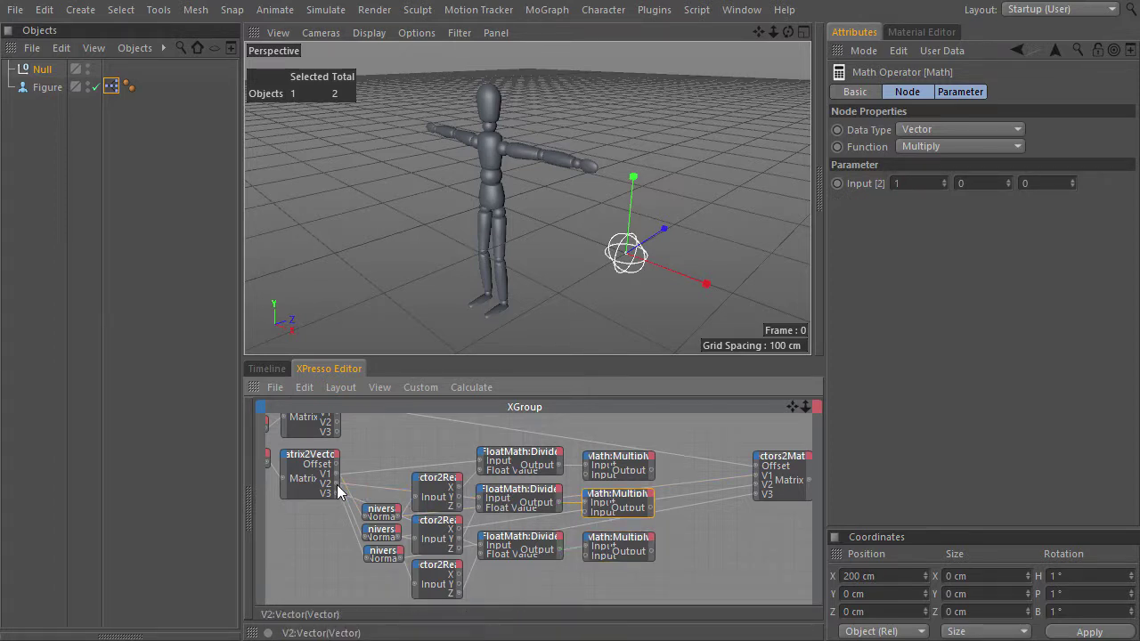
pyautogui.doubleClick(899, 183)
pyautogui.write('0')
pyautogui.press('Tab')
pyautogui.write('1')
pyautogui.press('Return')
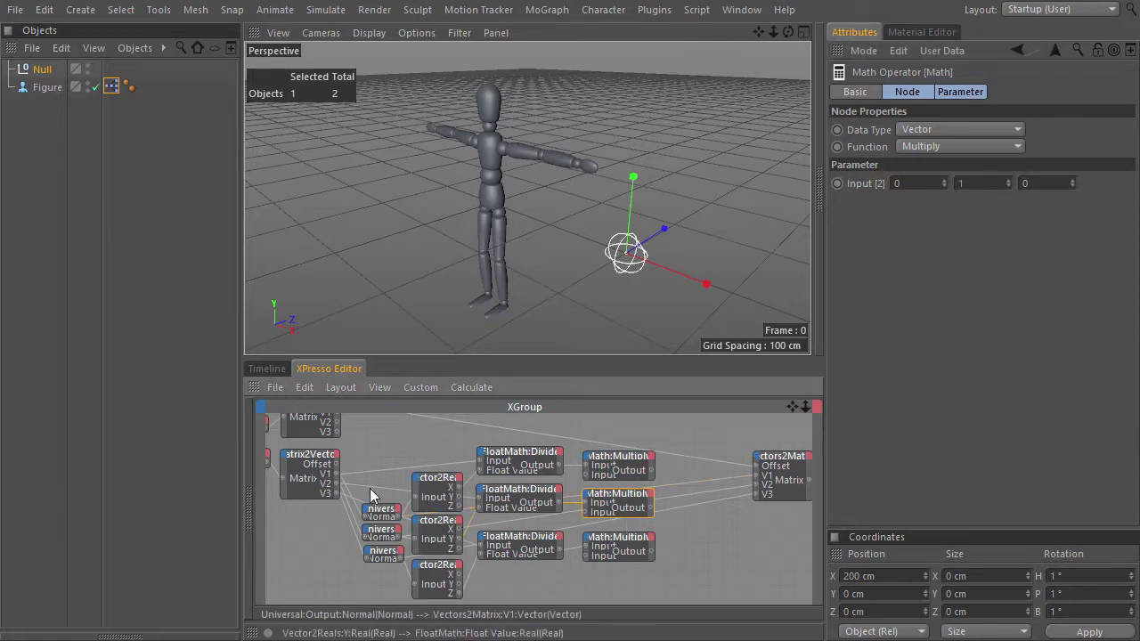
# Set the bottom Multiply node's Input [2] Z value to 1, giving 0;0;1.
pyautogui.click(620, 538)
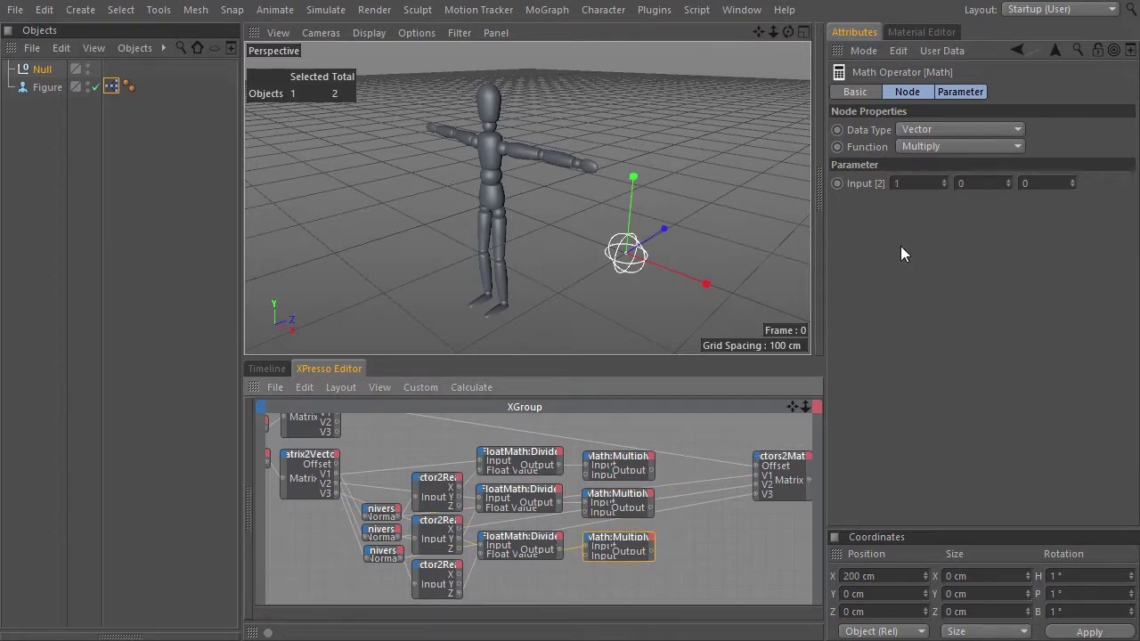
pyautogui.click(1049, 184)
pyautogui.write('1')
pyautogui.press('Return')
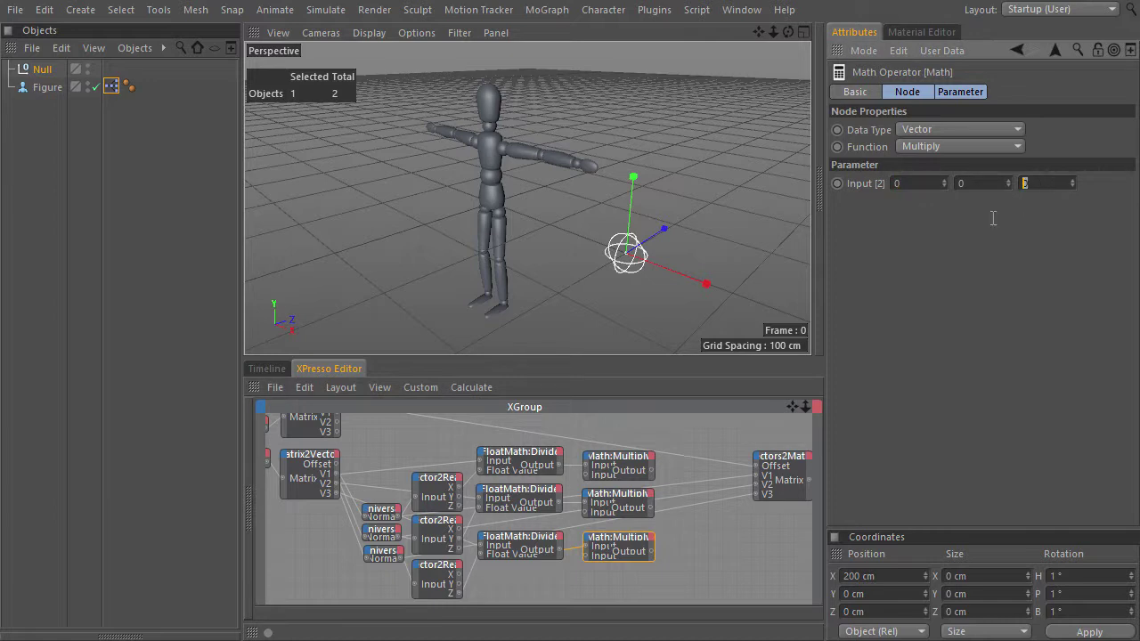
pyautogui.moveTo(689, 536); pyautogui.dragTo(639, 545, button='middle')
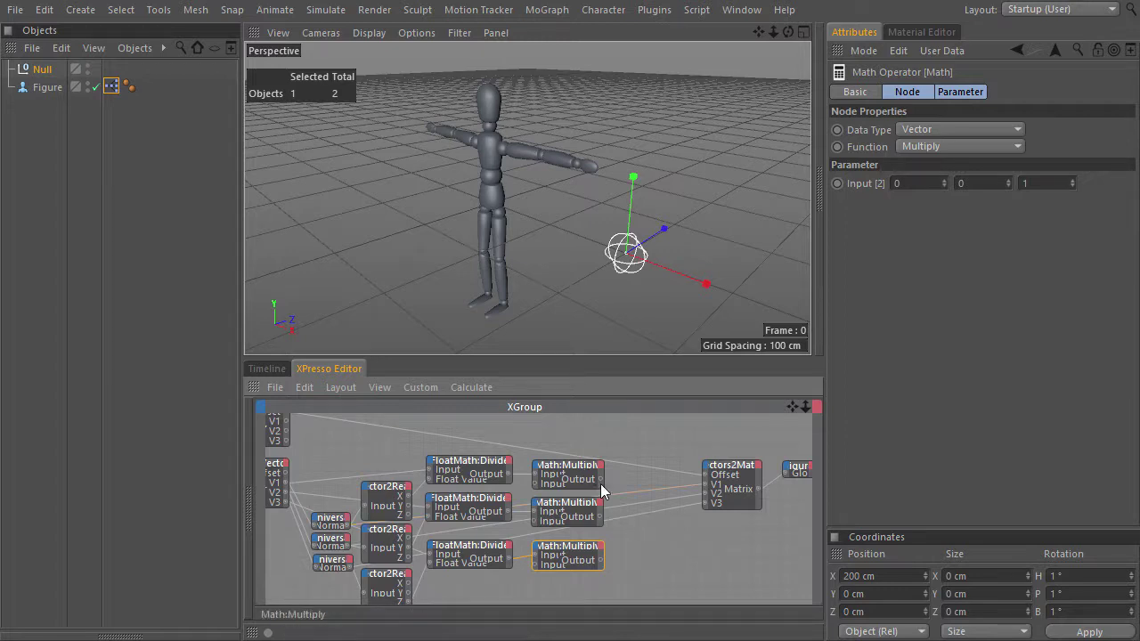
# Wire the three Math:Multiply outputs into Vectors2Matrix V1, V2 and V3.
pyautogui.moveTo(696, 483); pyautogui.dragTo(704, 486)
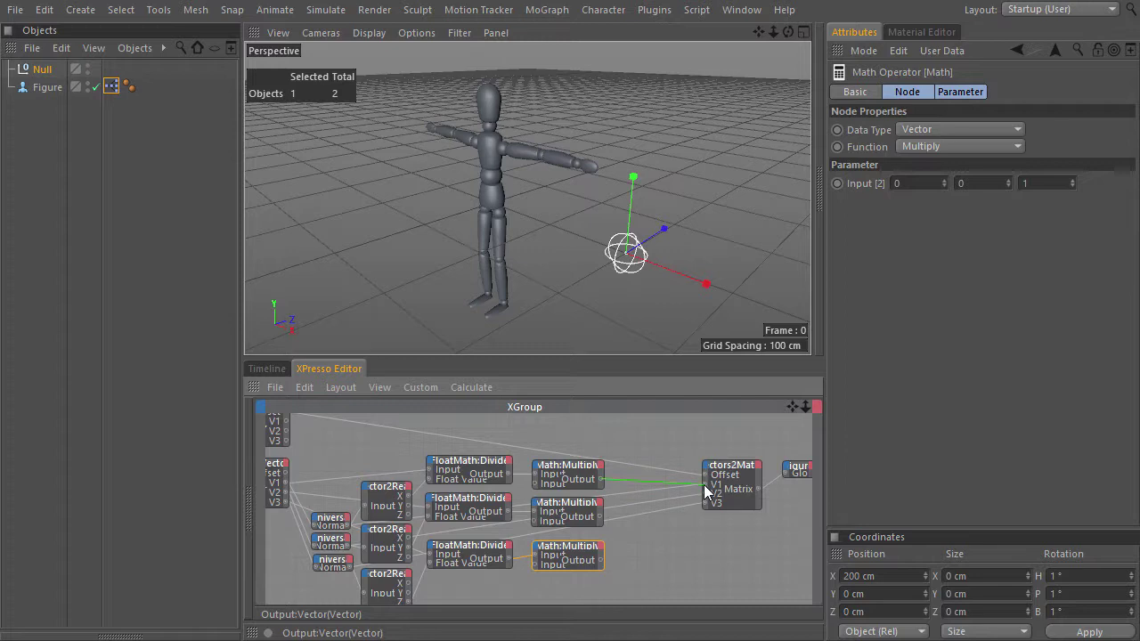
pyautogui.moveTo(601, 516); pyautogui.dragTo(706, 492)
pyautogui.moveTo(603, 559); pyautogui.dragTo(704, 505)
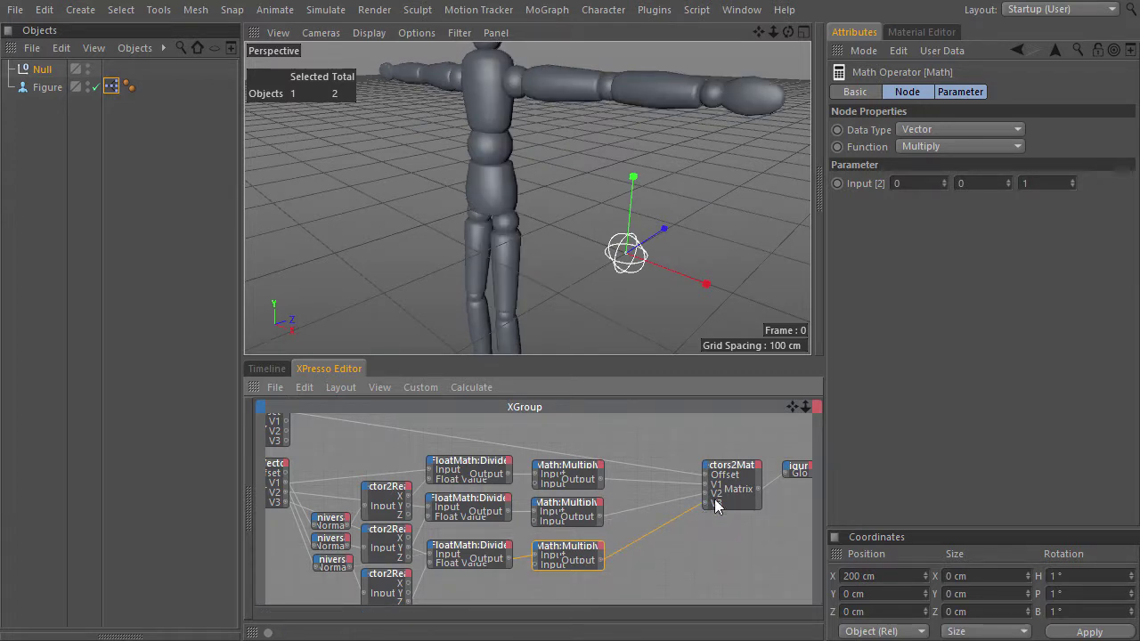
# Test the rig by scaling and rotating the Null, then maximize the XPresso editor.
pyautogui.click(41, 87)
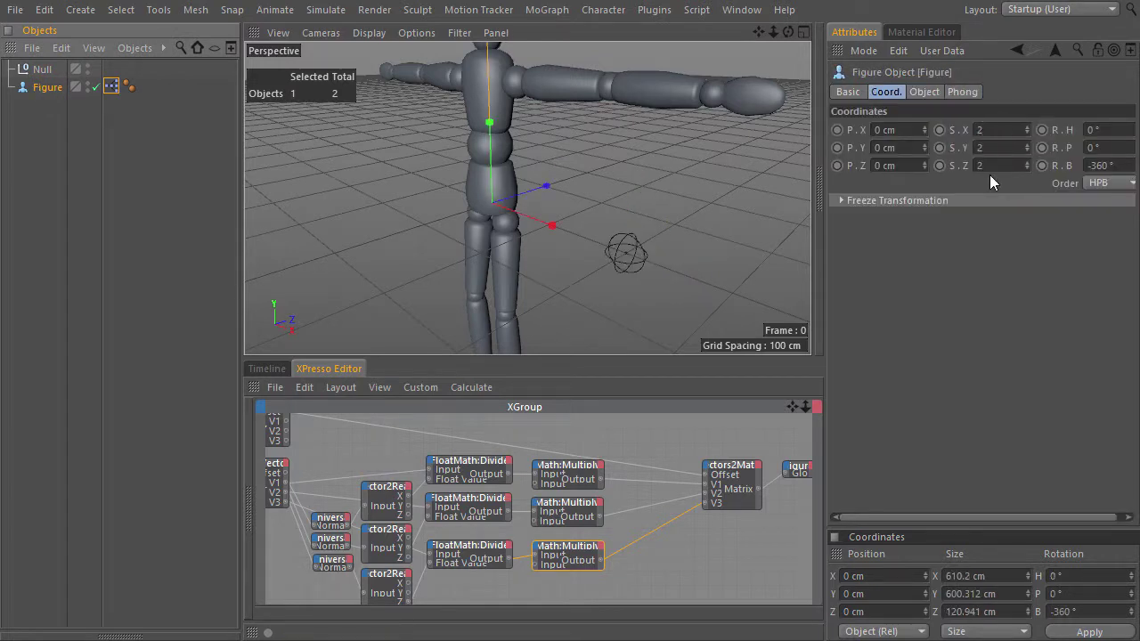
pyautogui.click(43, 69)
pyautogui.press('t')
pyautogui.moveTo(642, 267); pyautogui.dragTo(392, 305)
pyautogui.press('r')
pyautogui.moveTo(655, 225); pyautogui.dragTo(523, 279)
pyautogui.press('t')
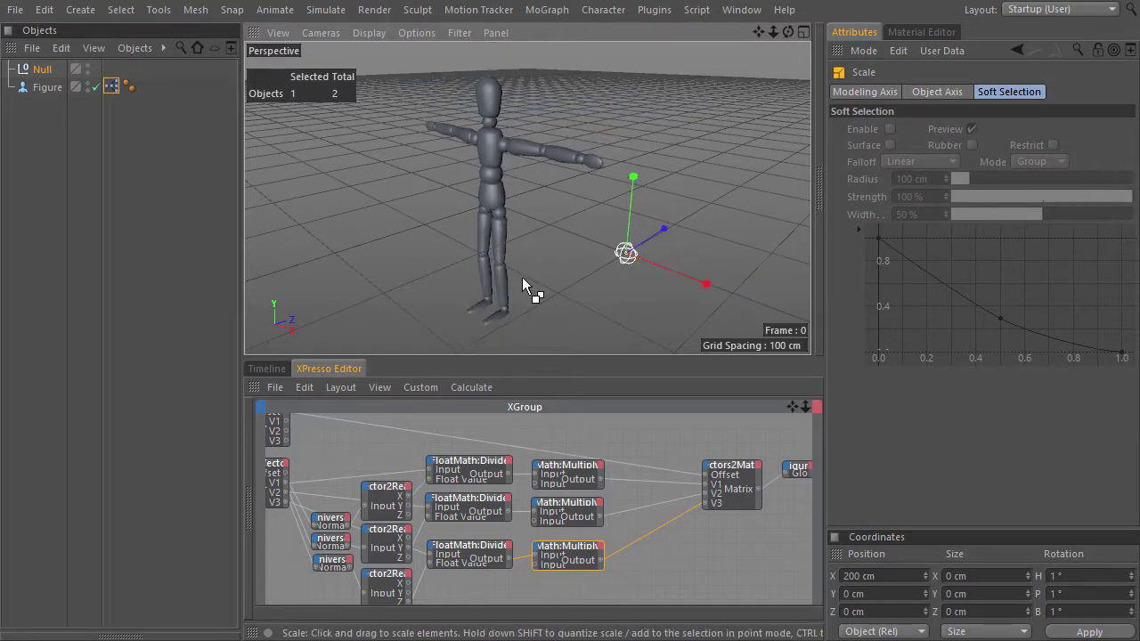
pyautogui.hotkey('ctrl', 'Tab')
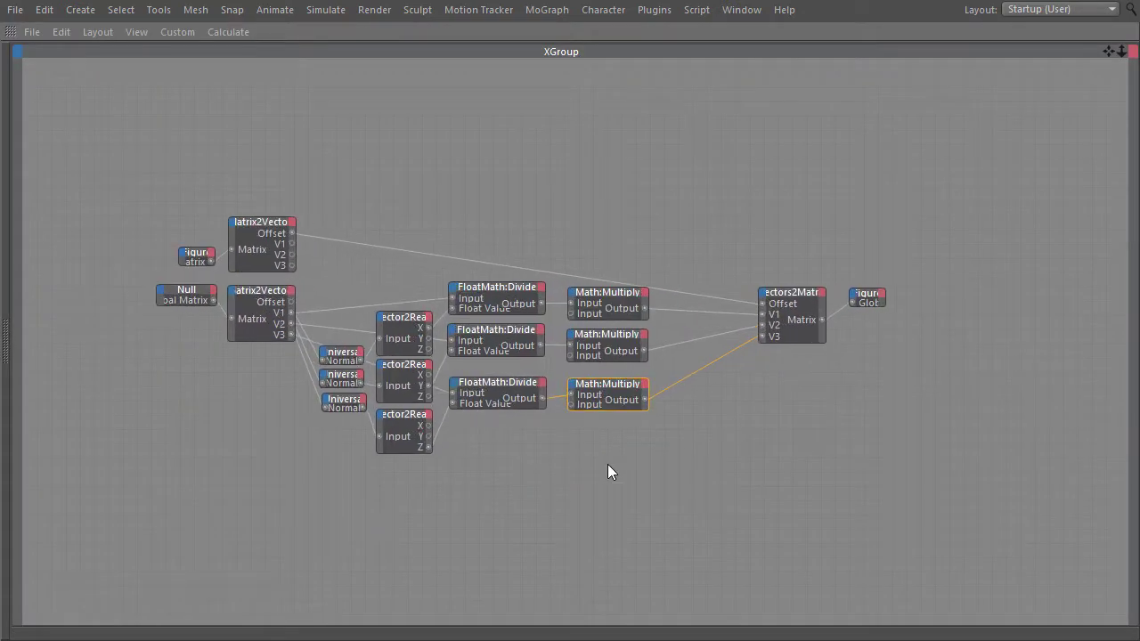
# Move the Figure and its Matrix2Vectors node up and to the right.
pyautogui.moveTo(151, 186); pyautogui.dragTo(371, 191)
pyautogui.moveTo(450, 182); pyautogui.dragTo(634, 186)
pyautogui.click(550, 219)
pyautogui.moveTo(556, 220); pyautogui.dragTo(552, 212)
# Shift the Null with its Matrix2Vectors node up-left and the three Vector2Reals nodes left.
pyautogui.moveTo(214, 250); pyautogui.dragTo(338, 361)
pyautogui.moveTo(331, 285); pyautogui.dragTo(253, 262)
pyautogui.moveTo(404, 489); pyautogui.dragTo(354, 356)
pyautogui.moveTo(428, 306); pyautogui.dragTo(482, 450)
pyautogui.moveTo(478, 410); pyautogui.dragTo(429, 415)
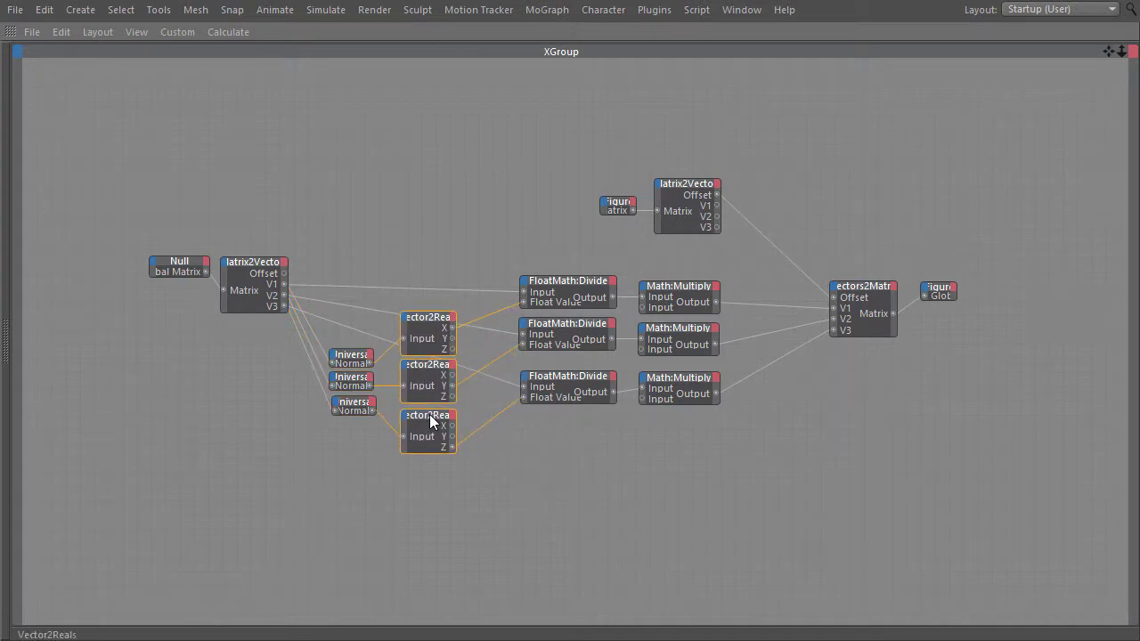
# Return to the full layout and test-scale the Null, undoing the test changes.
pyautogui.hotkey('ctrl', 'Tab')
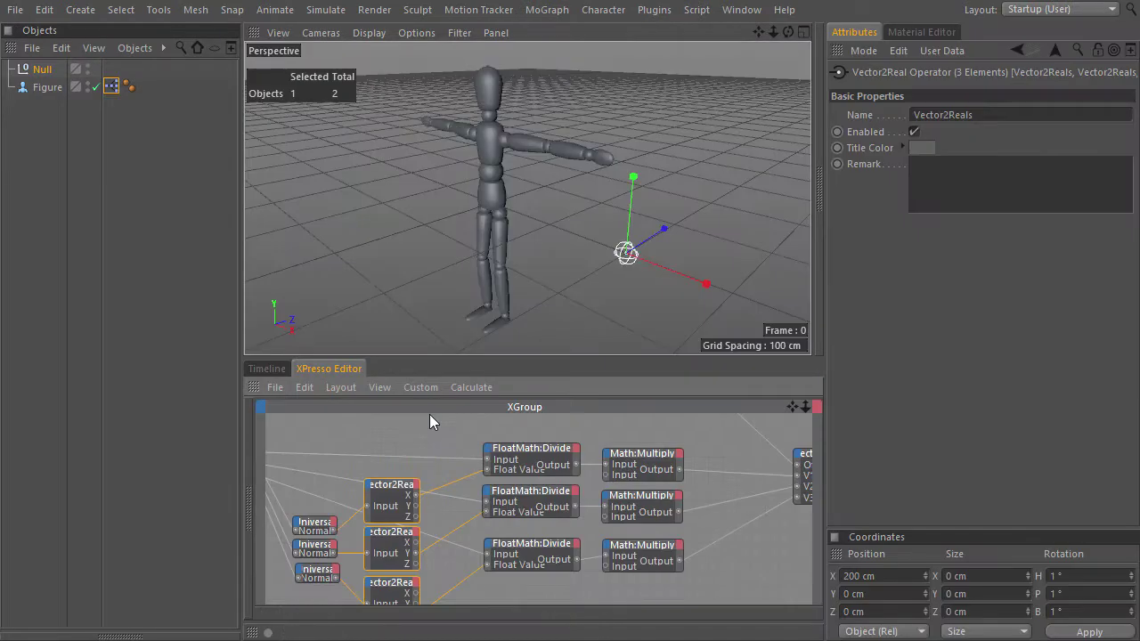
pyautogui.moveTo(667, 231); pyautogui.dragTo(720, 204)
pyautogui.hotkey('ctrl', 'z')
pyautogui.moveTo(633, 177); pyautogui.dragTo(682, 241)
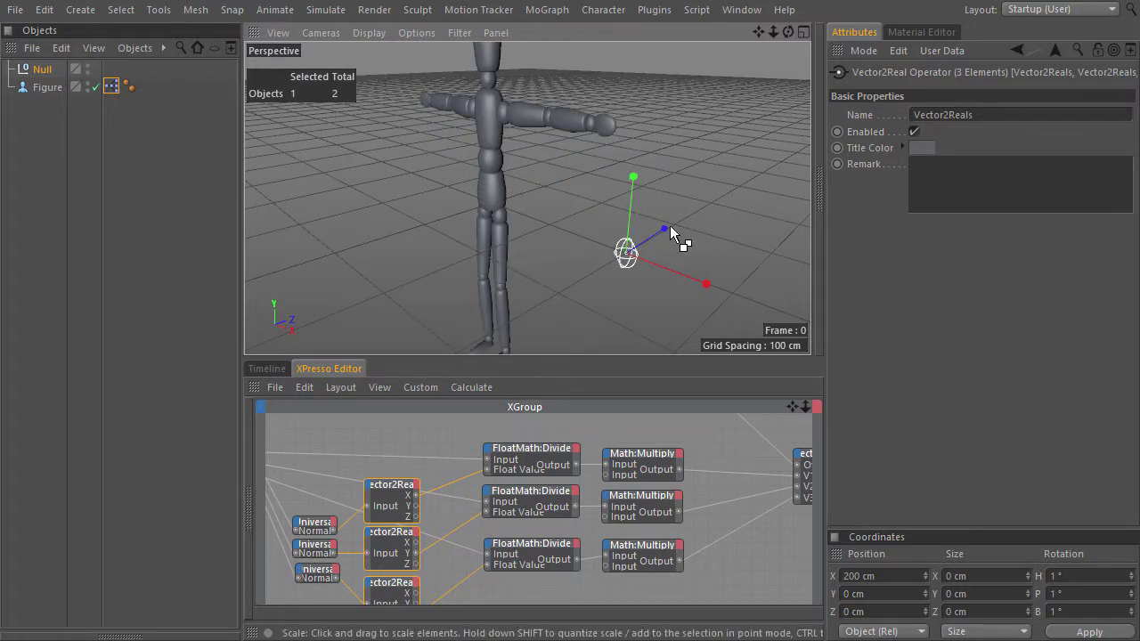
pyautogui.hotkey('ctrl', 'z')
pyautogui.moveTo(706, 285); pyautogui.dragTo(677, 259)
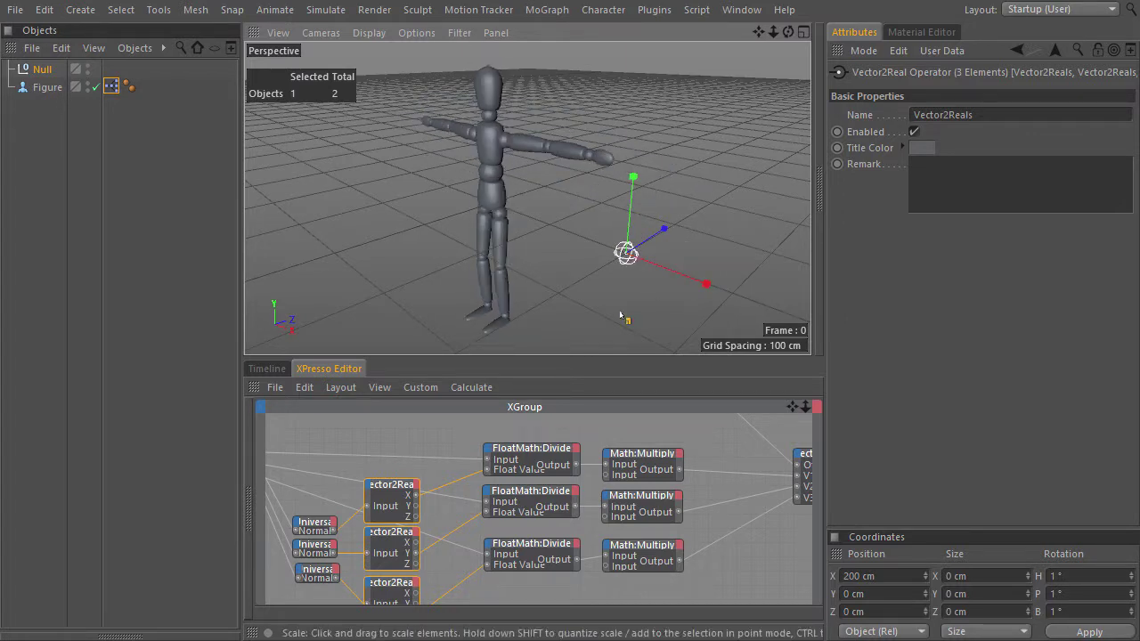
# Maximize the XPresso editor again and review the Universal, Vector2Reals, Divide and Multiply nodes.
pyautogui.hotkey('ctrl', 'Tab')
pyautogui.moveTo(374, 468); pyautogui.dragTo(326, 297)
pyautogui.moveTo(396, 254); pyautogui.dragTo(446, 502)
pyautogui.moveTo(541, 245); pyautogui.dragTo(566, 447)
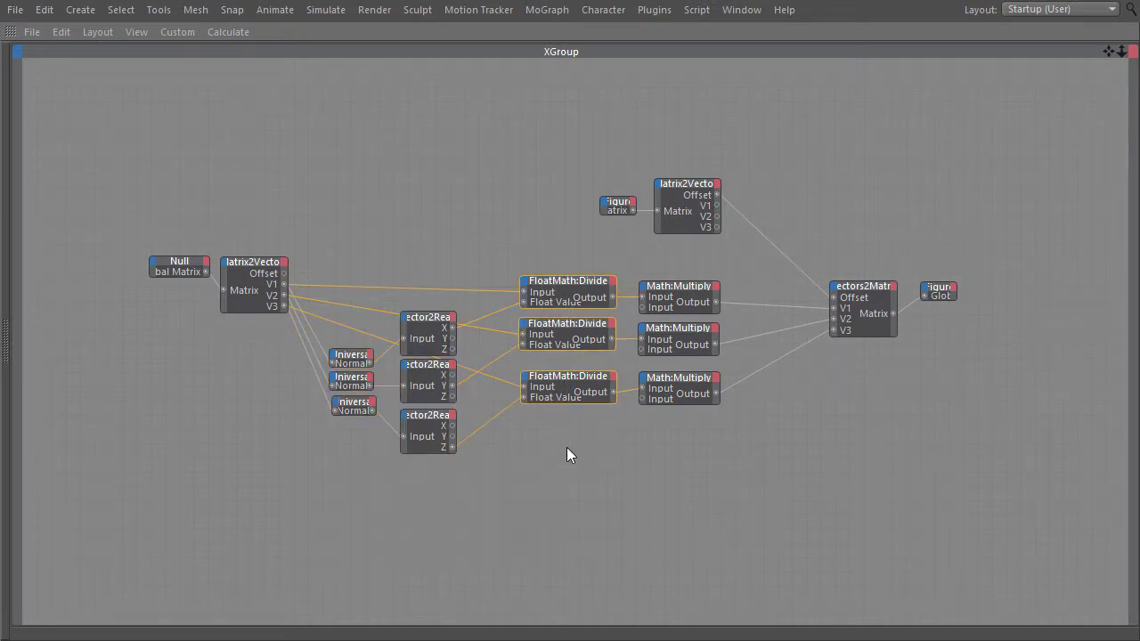
pyautogui.click(697, 445)
pyautogui.moveTo(712, 330); pyautogui.dragTo(593, 349, button='middle')
pyautogui.click(570, 311)
pyautogui.hotkey('ctrl', 'Tab')
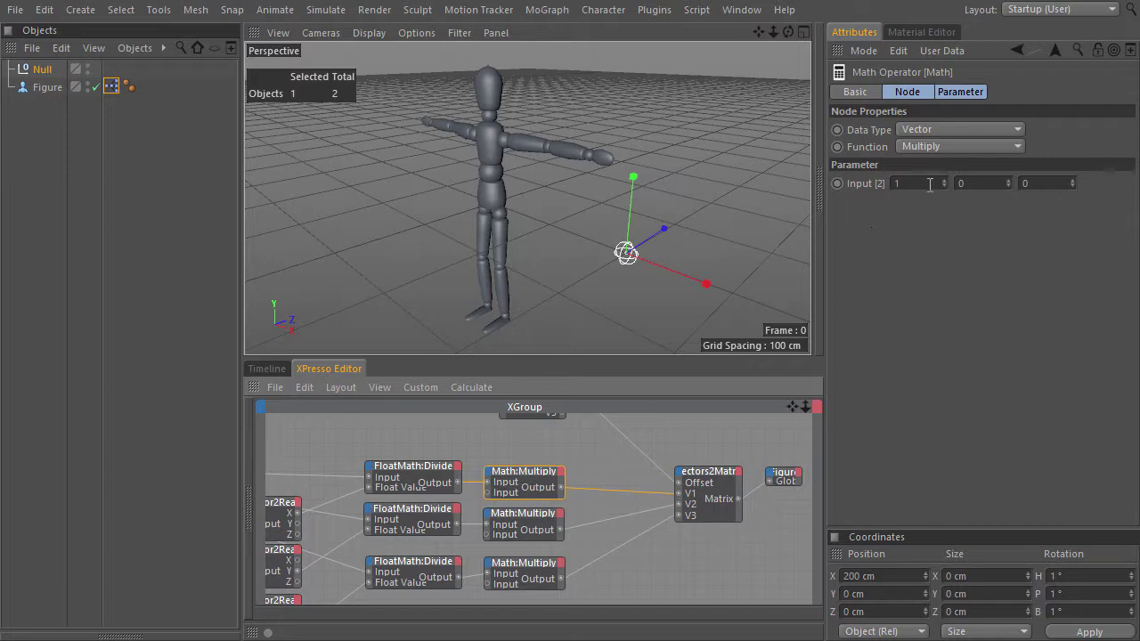
pyautogui.click(667, 438)
pyautogui.click(537, 522)
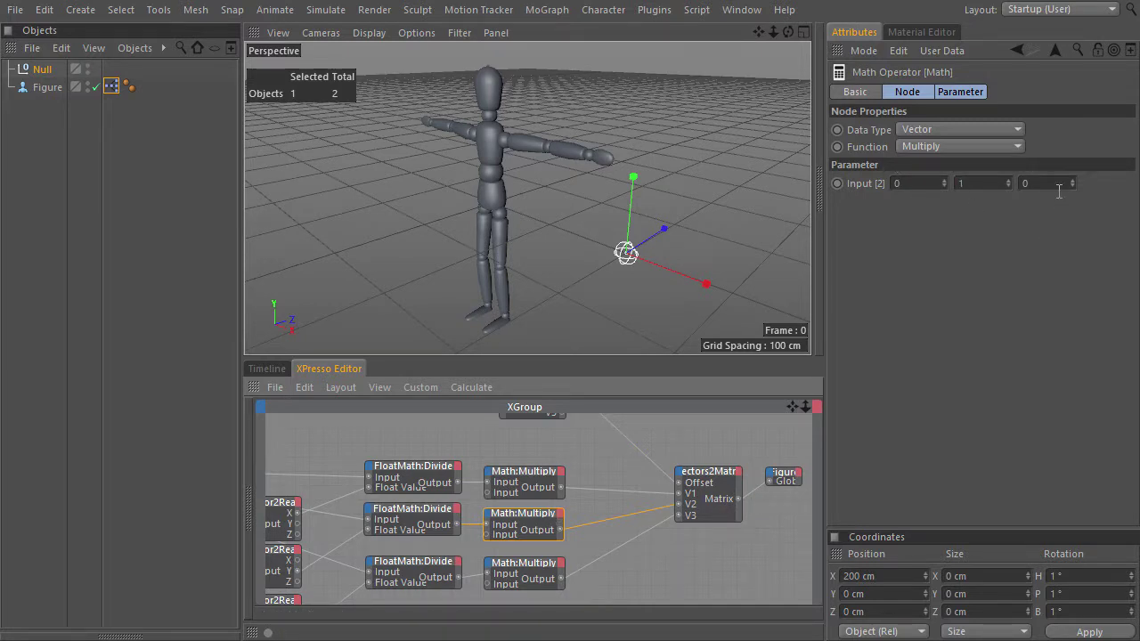
pyautogui.moveTo(586, 552); pyautogui.dragTo(484, 607)
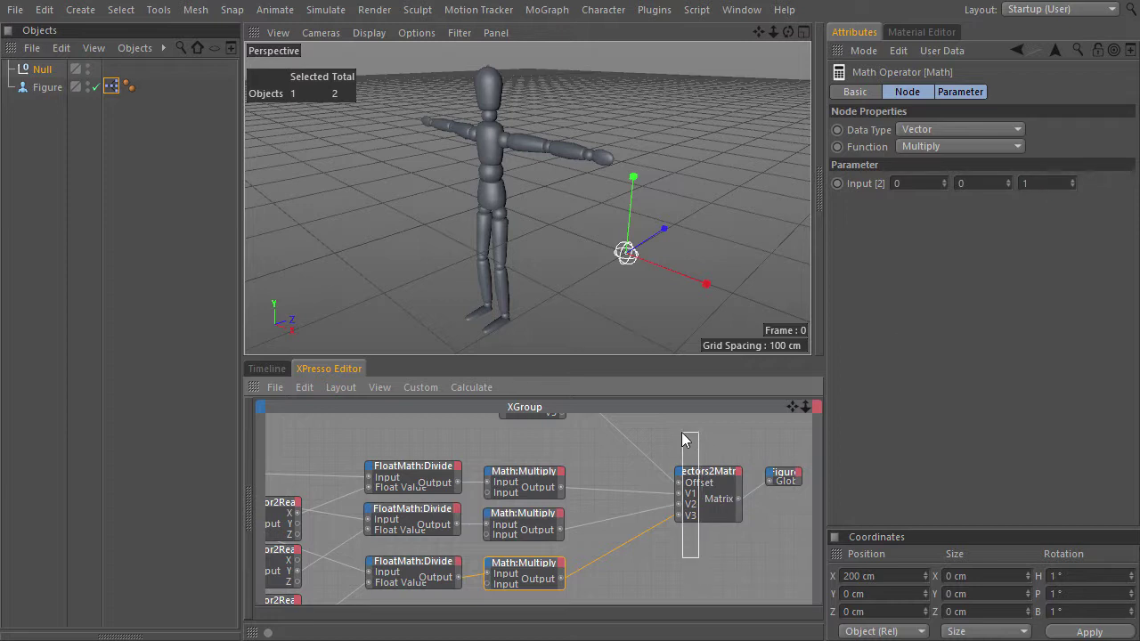
pyautogui.click(704, 473)
pyautogui.moveTo(682, 432); pyautogui.dragTo(670, 497, button='middle')
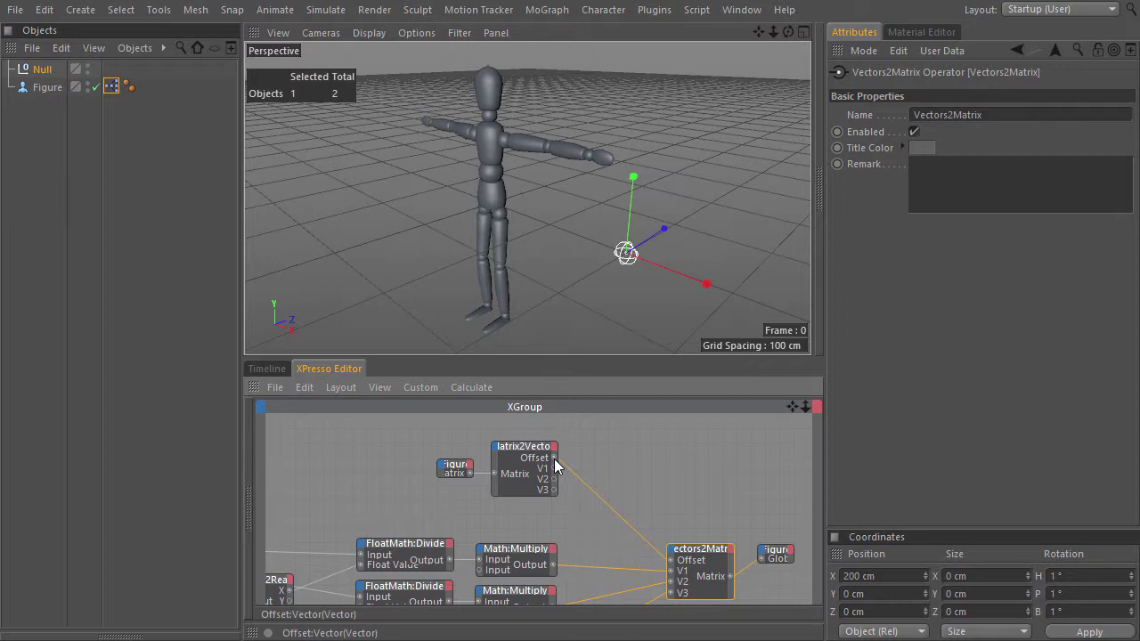
pyautogui.click(46, 87)
pyautogui.press('e')
pyautogui.moveTo(481, 155); pyautogui.dragTo(726, 190)
pyautogui.click(625, 254)
pyautogui.press('t')
pyautogui.click(654, 474)
pyautogui.scroll(-1, 537, 499)
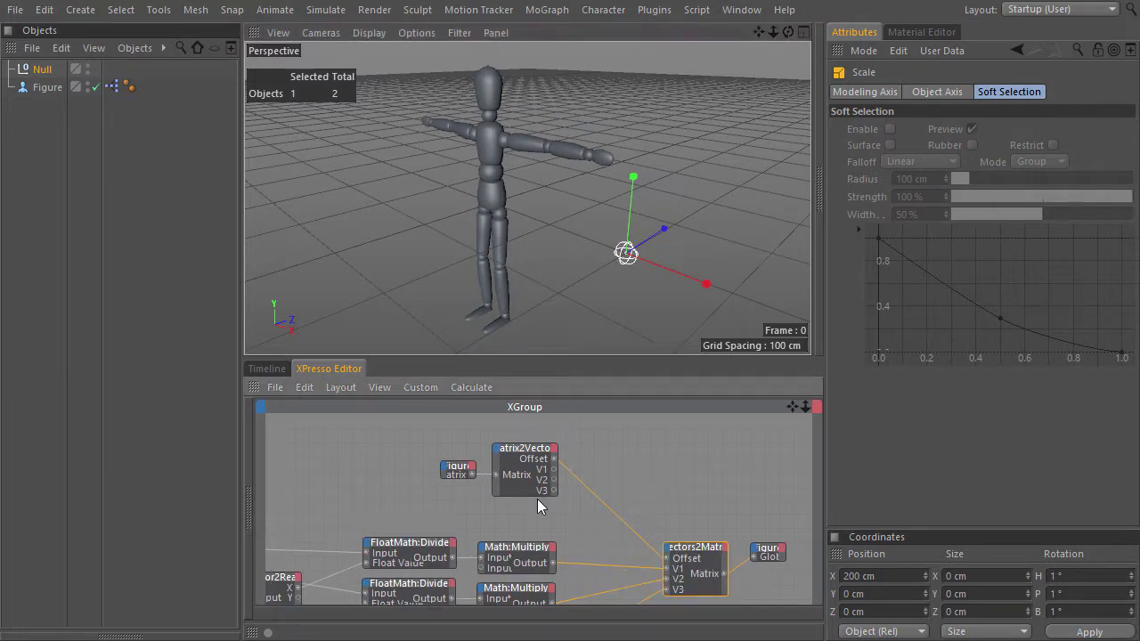
pyautogui.scroll(-2, 538, 499)
pyautogui.moveTo(448, 509); pyautogui.dragTo(527, 461, button='middle')
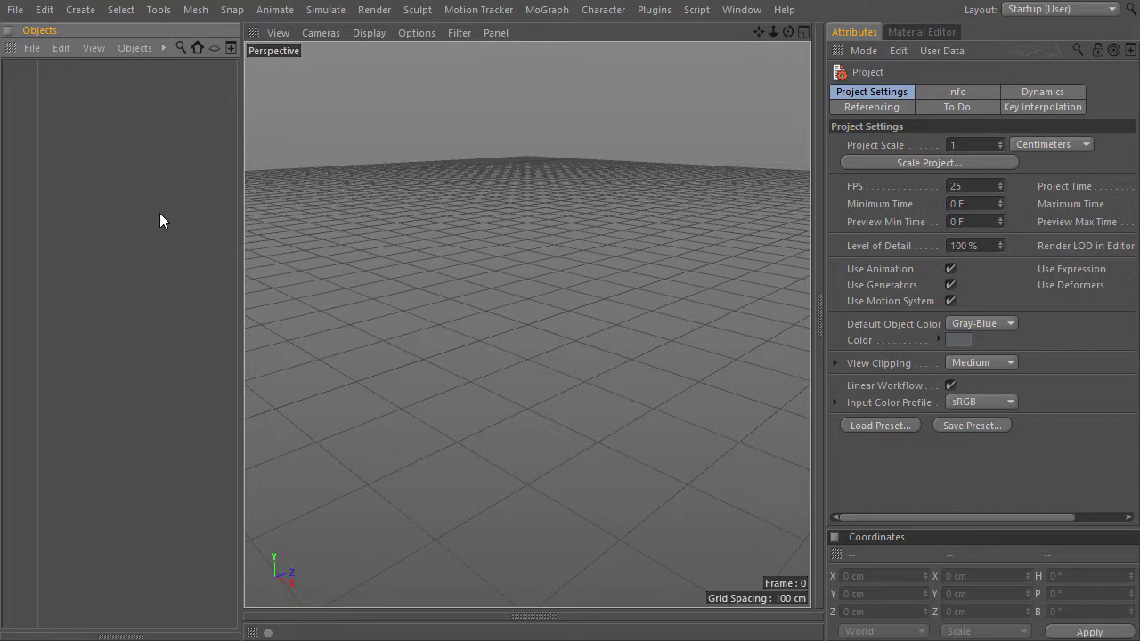
# Add a Figure with a Height of 100 cm, framed in the viewport with wireframe lines shown.
pyautogui.hotkey('shift', 'c')
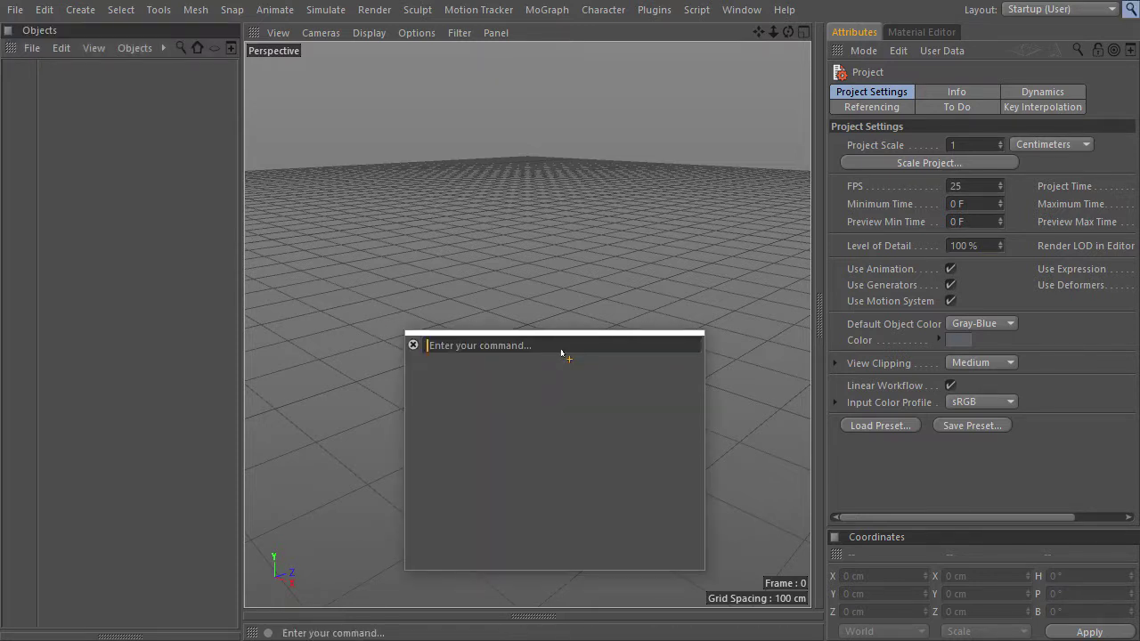
pyautogui.write('figure')
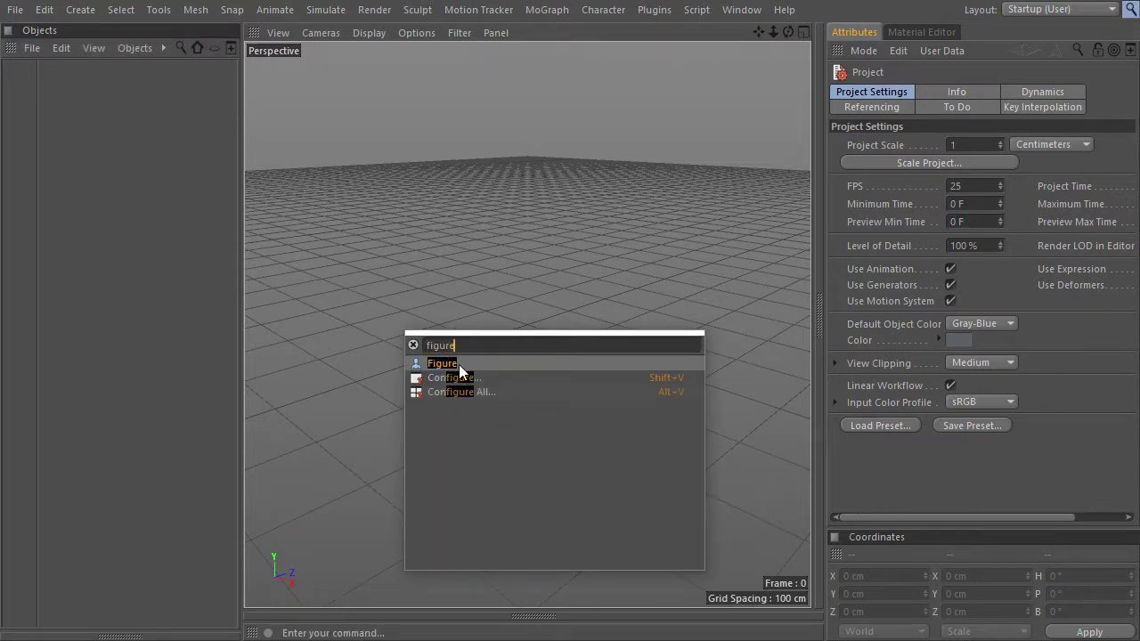
pyautogui.click(443, 364)
pyautogui.click(923, 92)
pyautogui.click(920, 128)
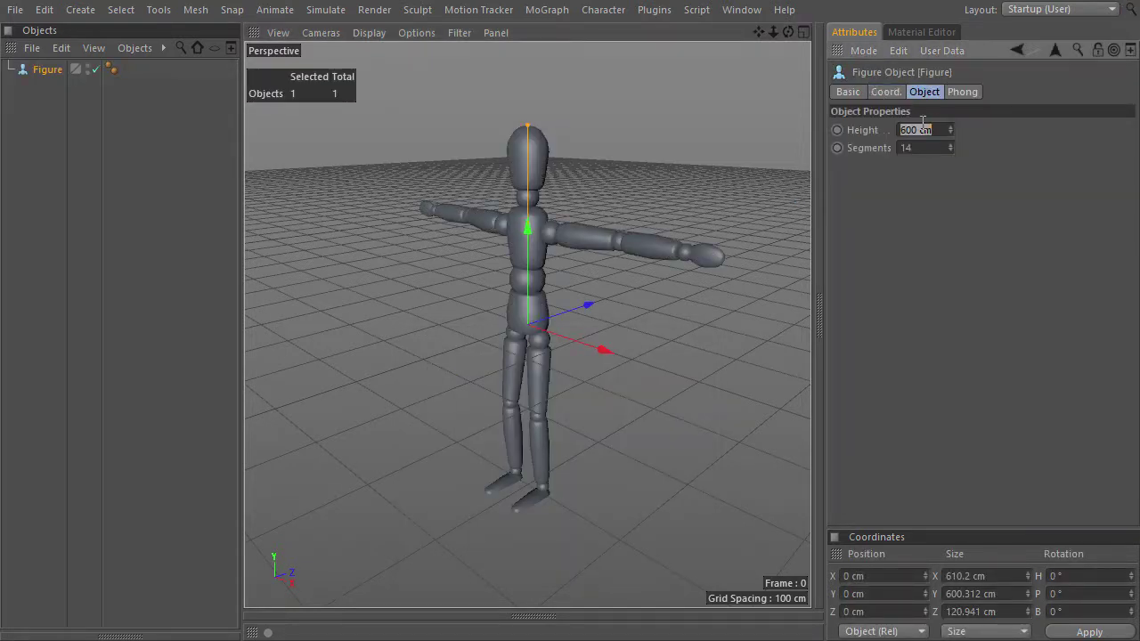
pyautogui.write('100')
pyautogui.press('Return')
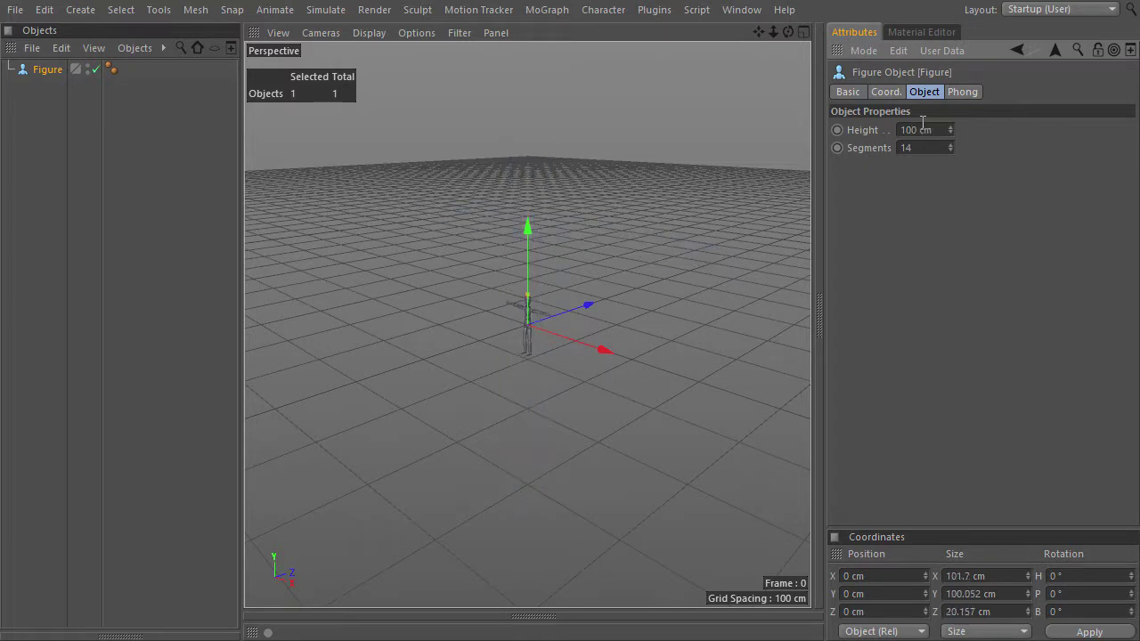
pyautogui.press('h')
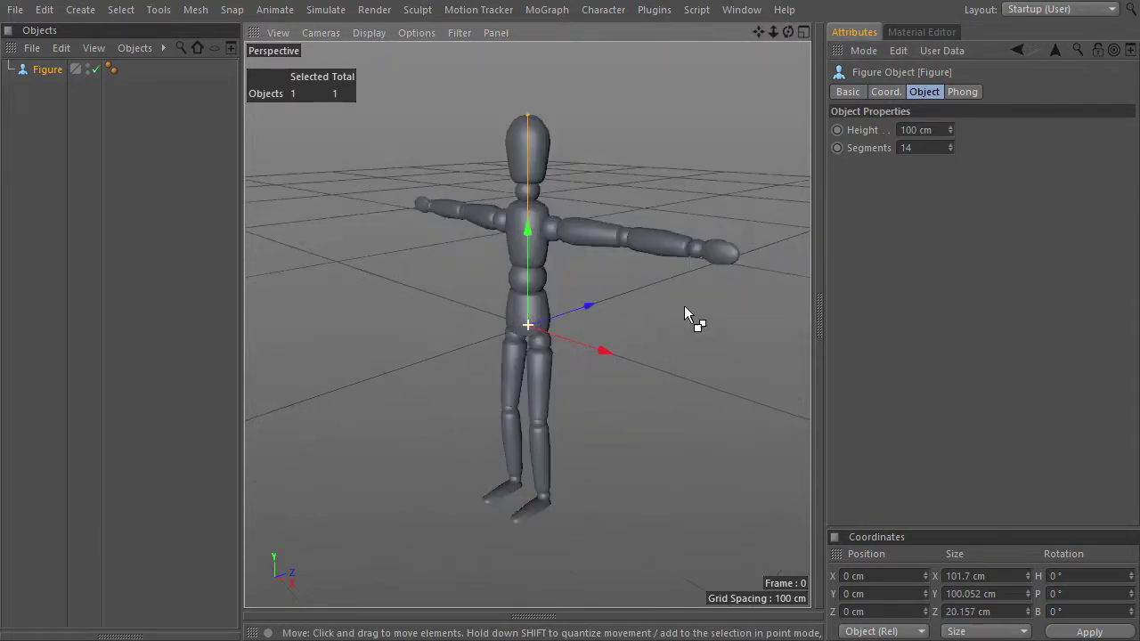
pyautogui.press('n')
pyautogui.press('b')
pyautogui.scroll(-3, 615, 336)
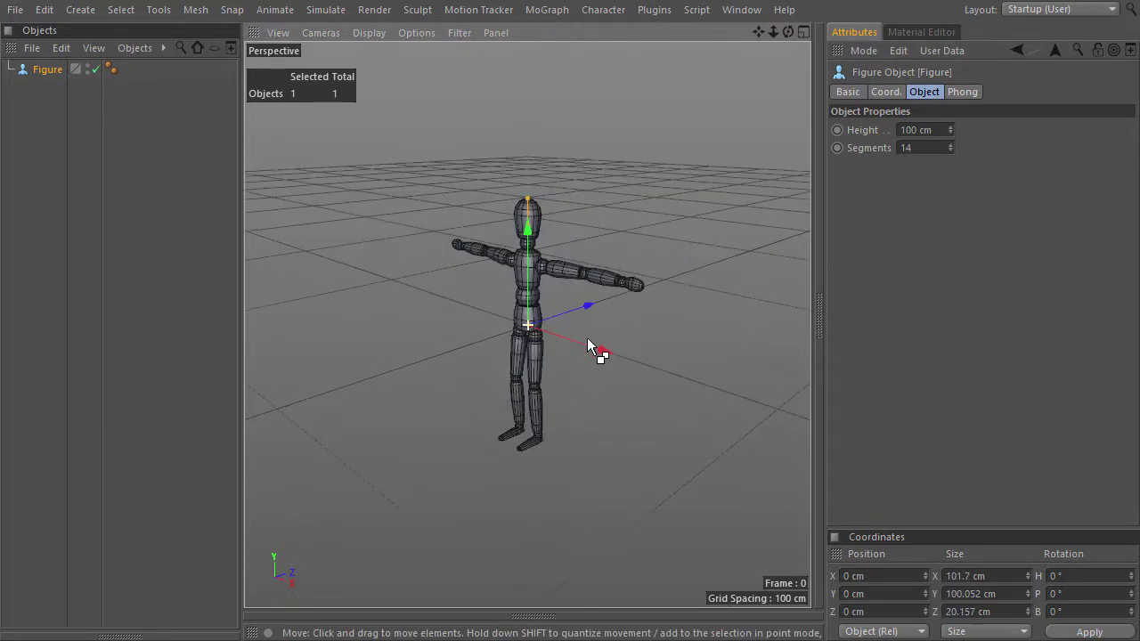
# Add two Null objects and place one on each side of the figure.
pyautogui.hotkey('shift', 'c')
pyautogui.write('null')
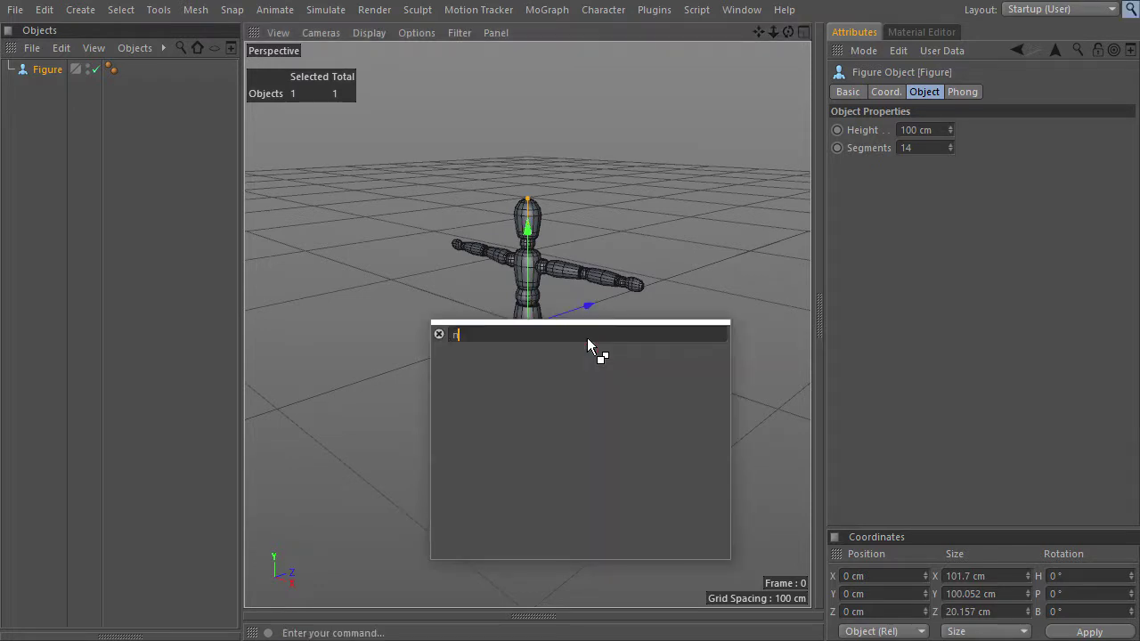
pyautogui.click(474, 350)
pyautogui.moveTo(475, 357); pyautogui.dragTo(495, 385)
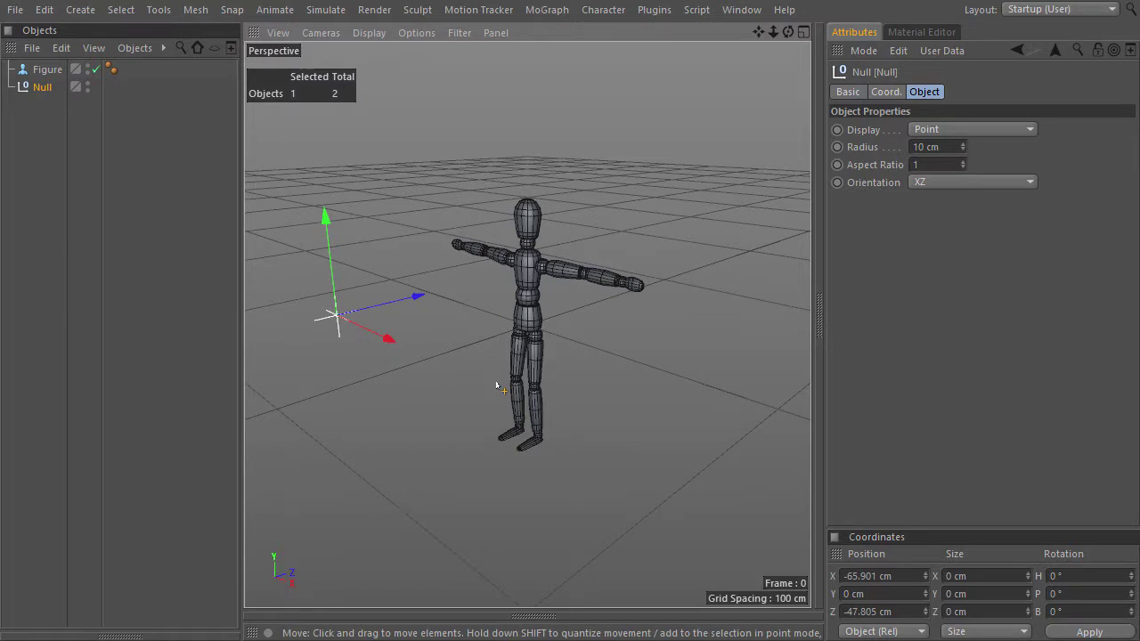
pyautogui.hotkey('shift', 'c')
pyautogui.write('Null')
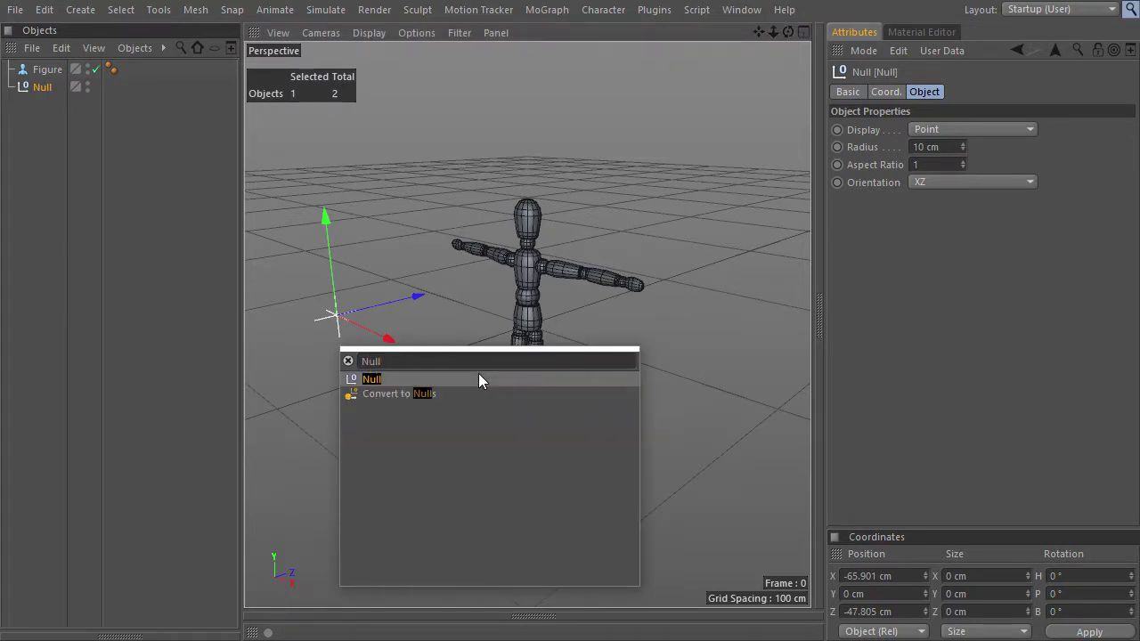
pyautogui.click(369, 379)
pyautogui.moveTo(533, 235); pyautogui.dragTo(687, 223)
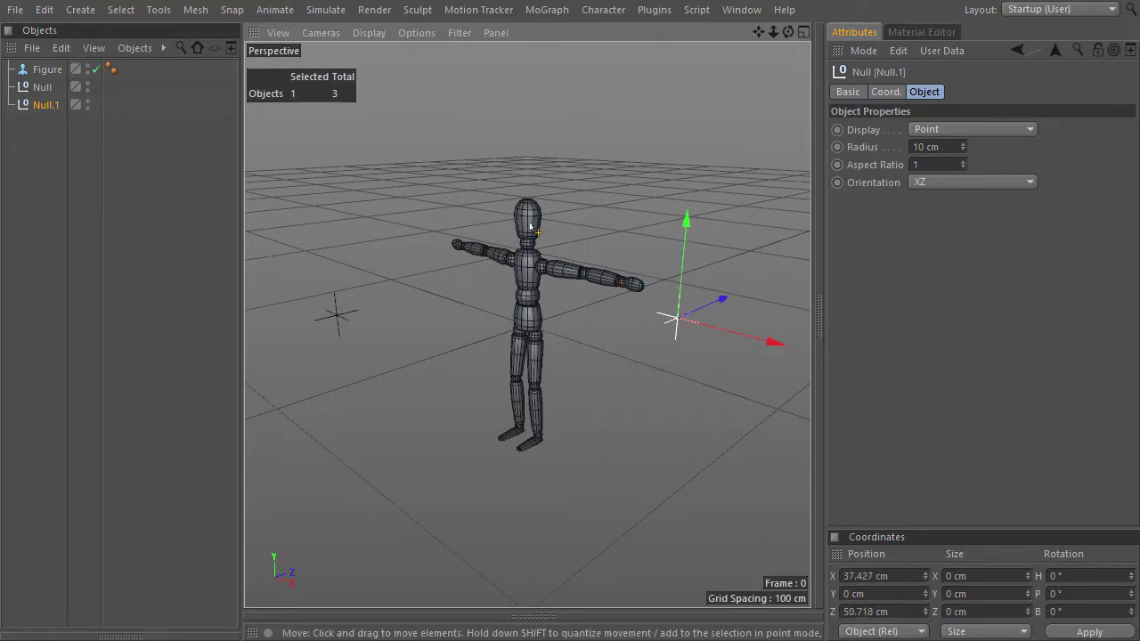
# Rename the two Nulls 'Rotation' and 'Scale'.
pyautogui.doubleClick(41, 87)
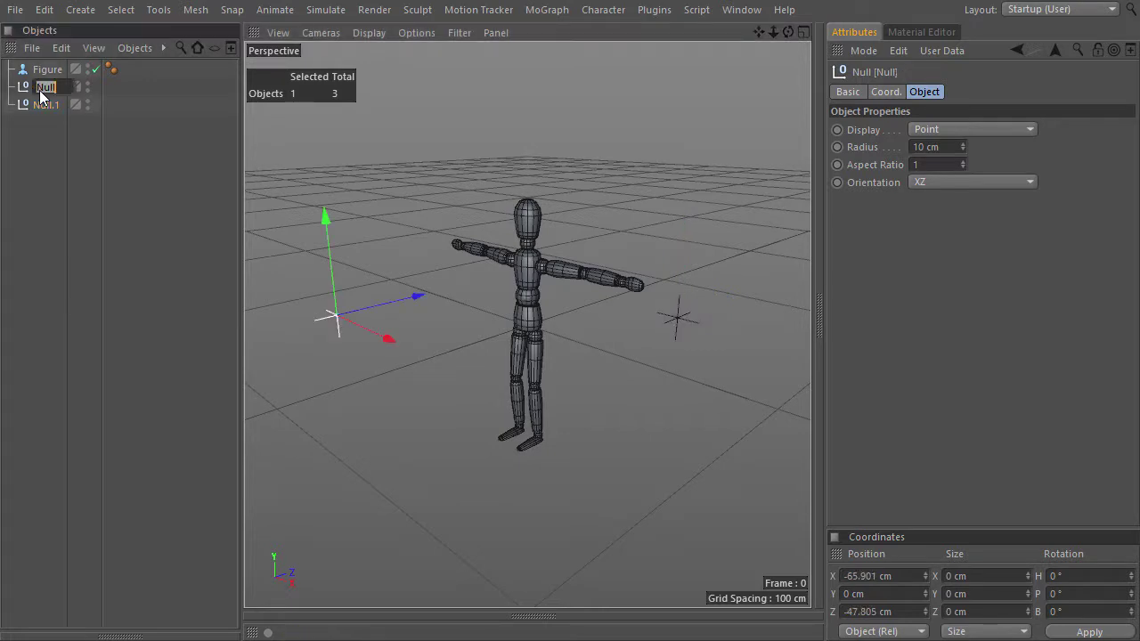
pyautogui.write('Rotation')
pyautogui.press('Return')
pyautogui.doubleClick(37, 105)
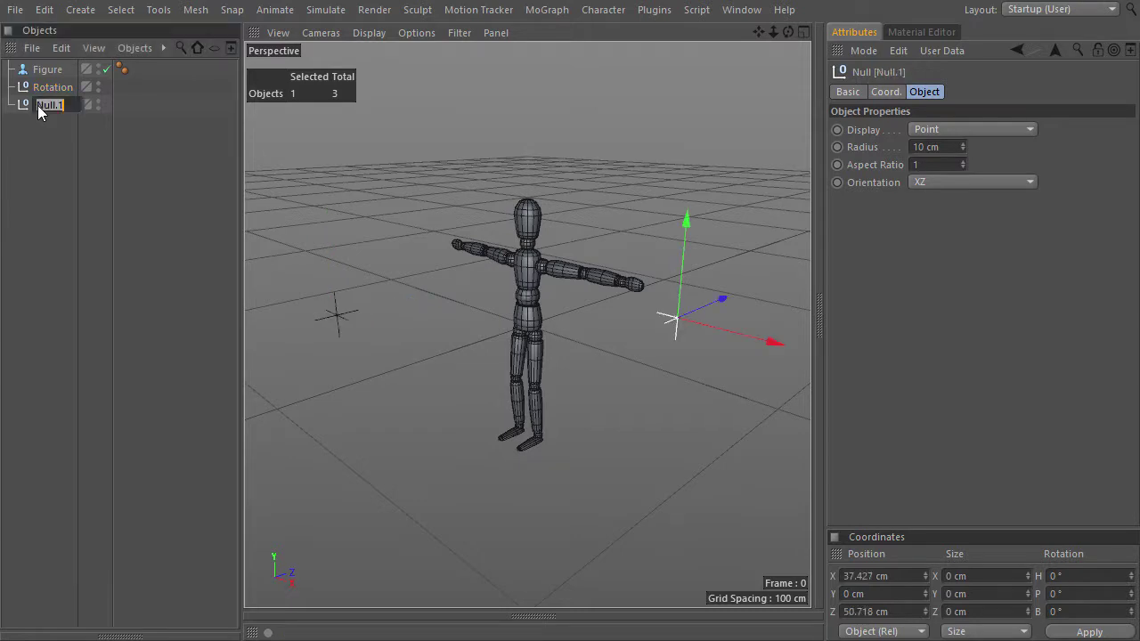
pyautogui.write('Scale')
pyautogui.press('Return')
# Move Figure below Scale in the hierarchy and give it an XPresso tag.
pyautogui.moveTo(45, 70); pyautogui.dragTo(50, 106)
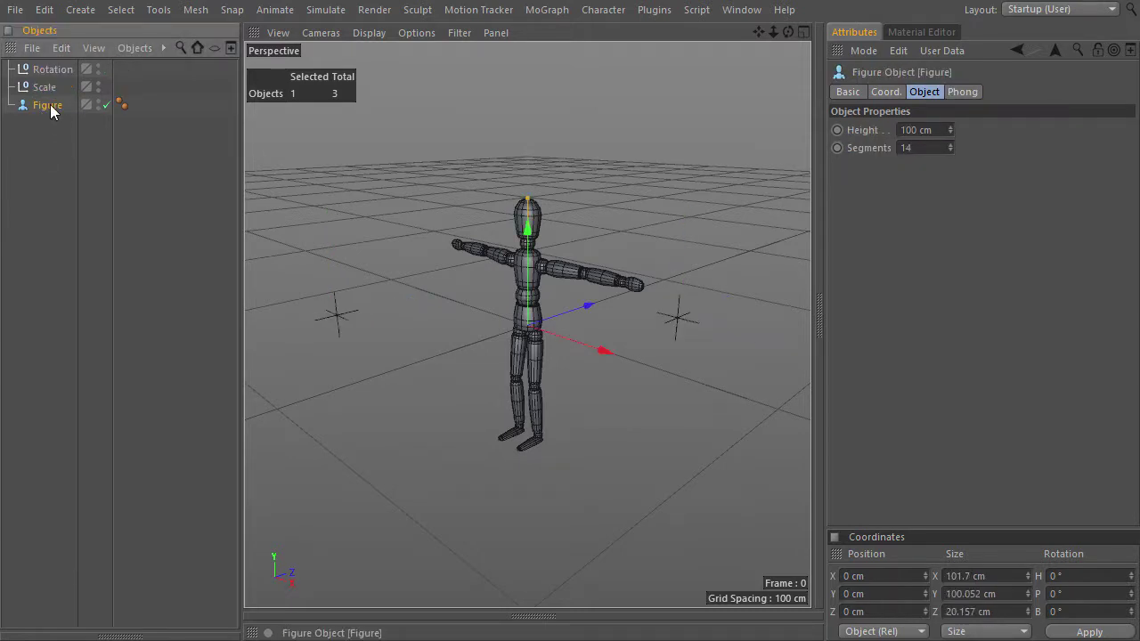
pyautogui.rightClick(50, 104)
pyautogui.moveTo(110, 22)
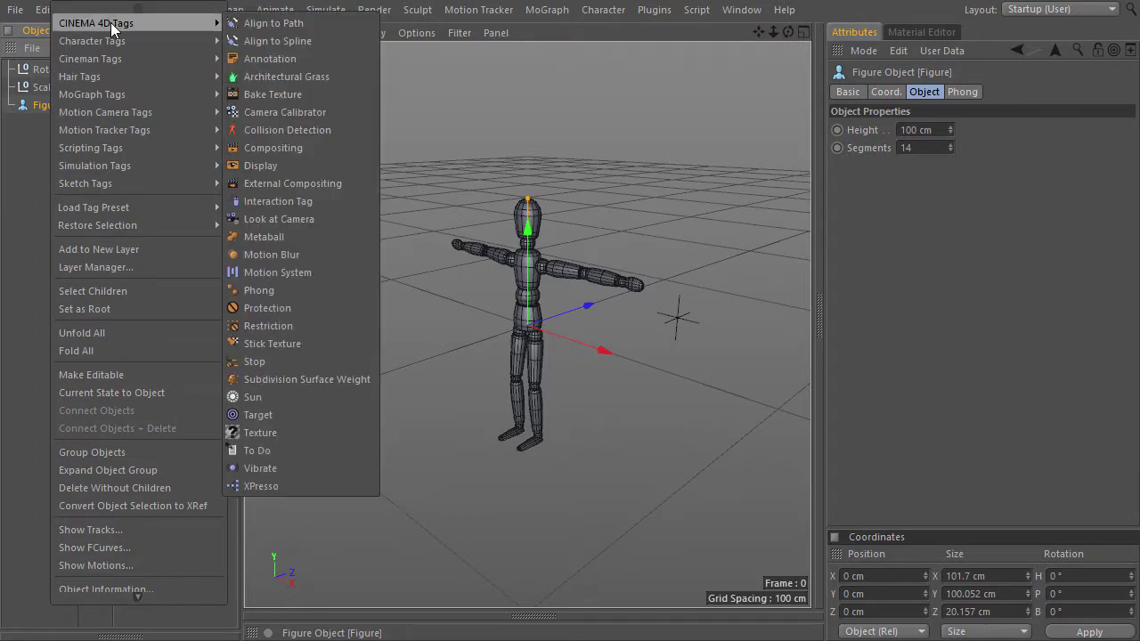
pyautogui.click(313, 486)
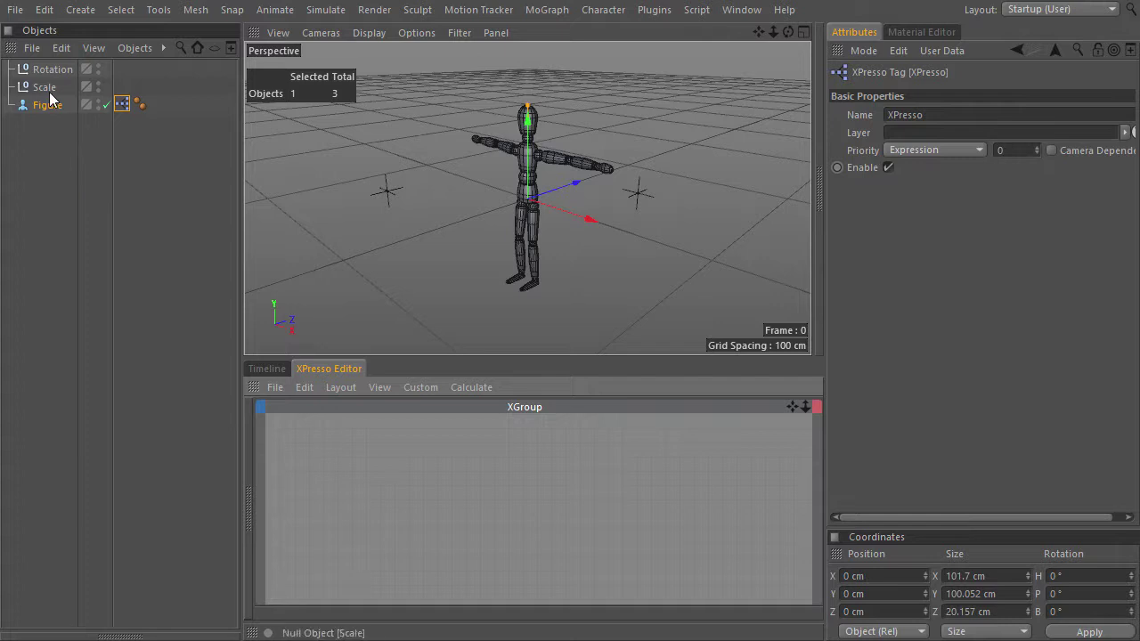
# Add the Scale null to the graph with a Global Matrix output.
pyautogui.moveTo(49, 99); pyautogui.dragTo(344, 520)
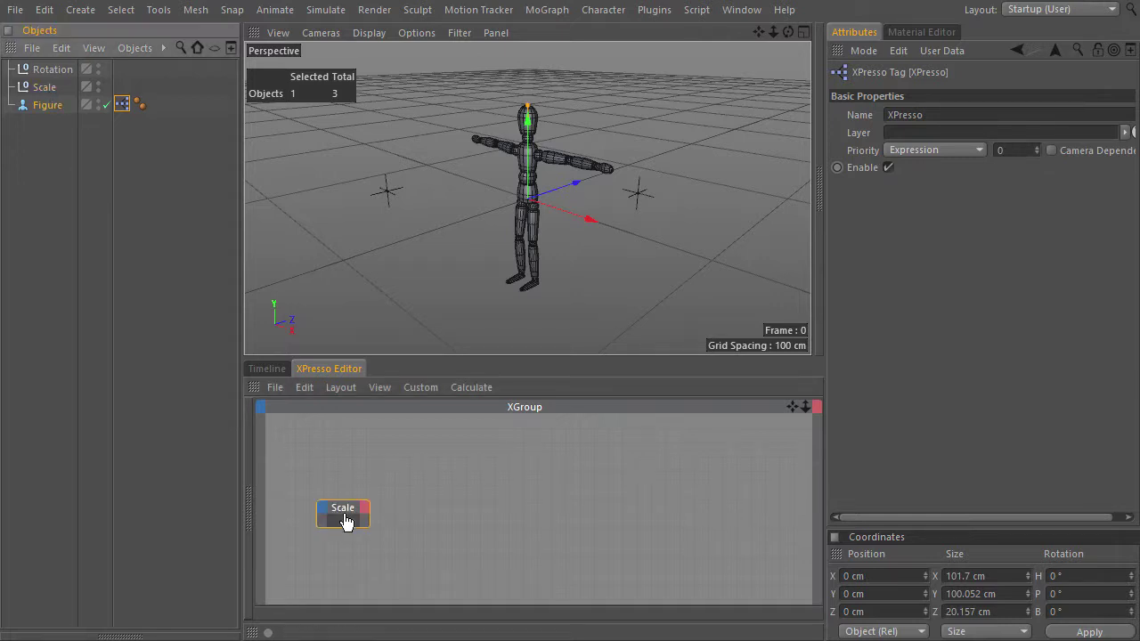
pyautogui.click(364, 510)
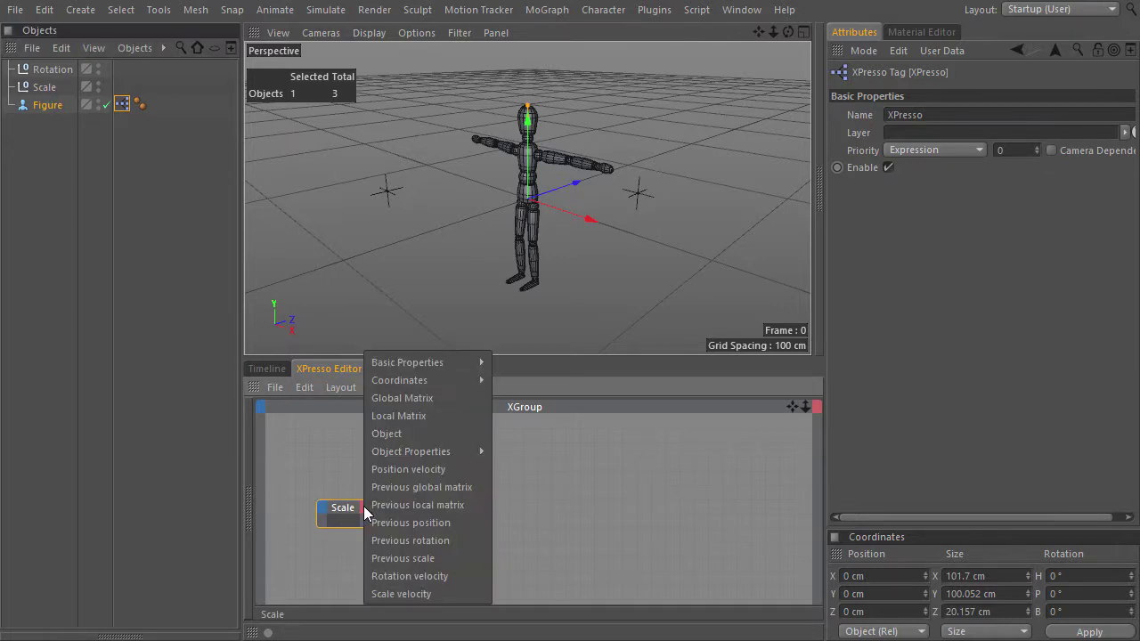
pyautogui.click(423, 398)
# Add a Matrix2Vectors node beside Scale and wire Scale's matrix into it.
pyautogui.rightClick(408, 392)
pyautogui.moveTo(444, 398)
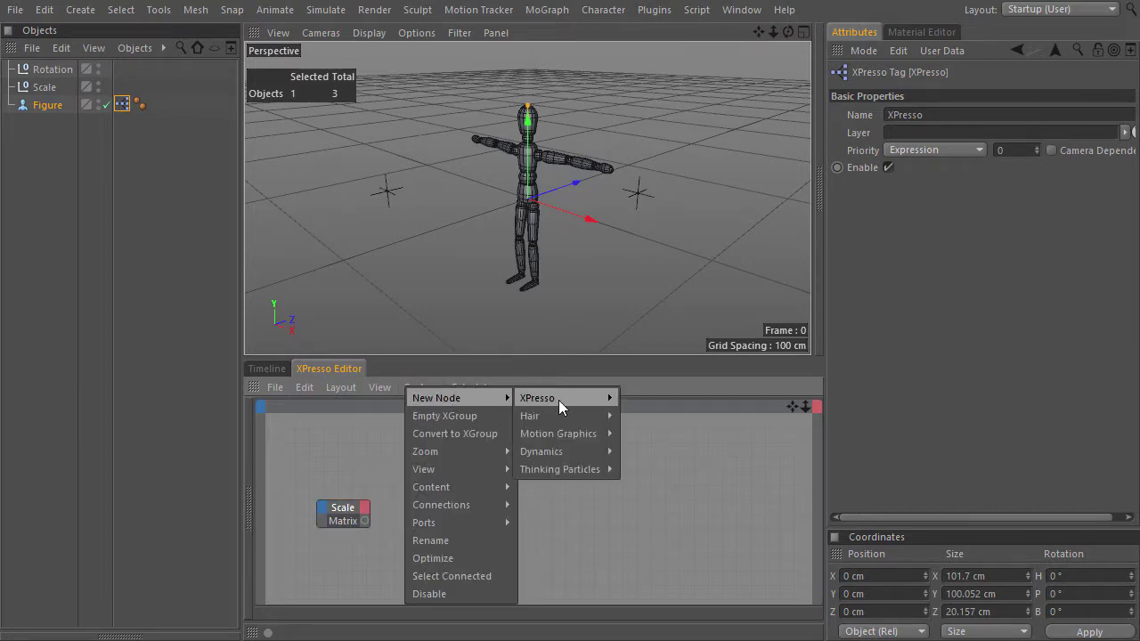
pyautogui.moveTo(559, 403)
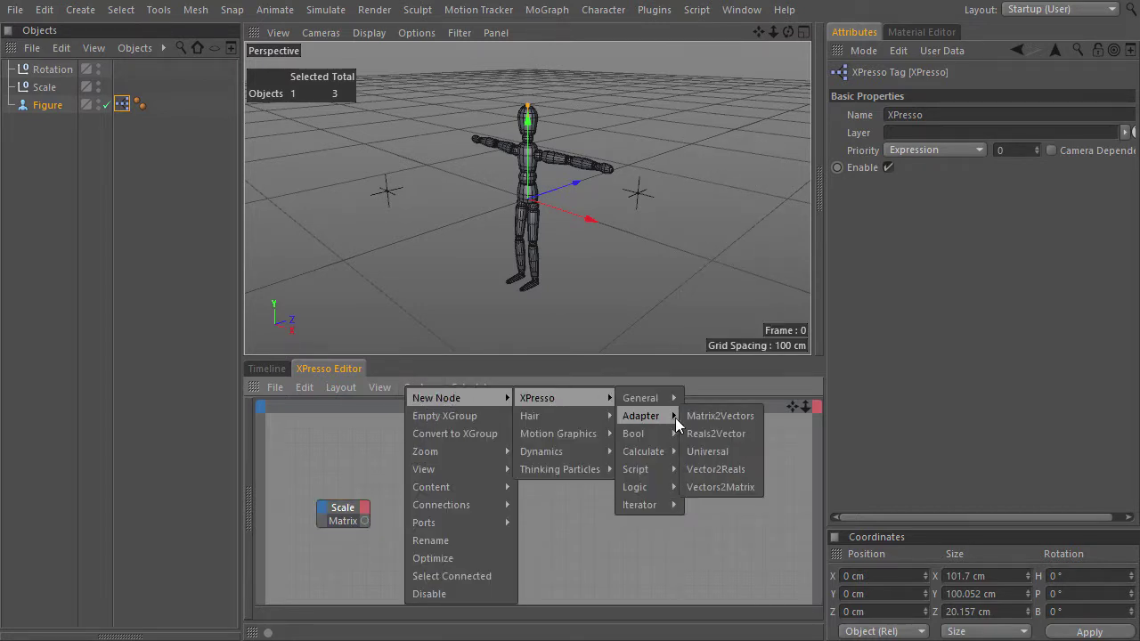
pyautogui.click(696, 416)
pyautogui.moveTo(389, 481); pyautogui.dragTo(421, 482)
pyautogui.moveTo(390, 521); pyautogui.dragTo(365, 521)
pyautogui.hotkey('ctrl', 'Tab')
pyautogui.rightClick(339, 308)
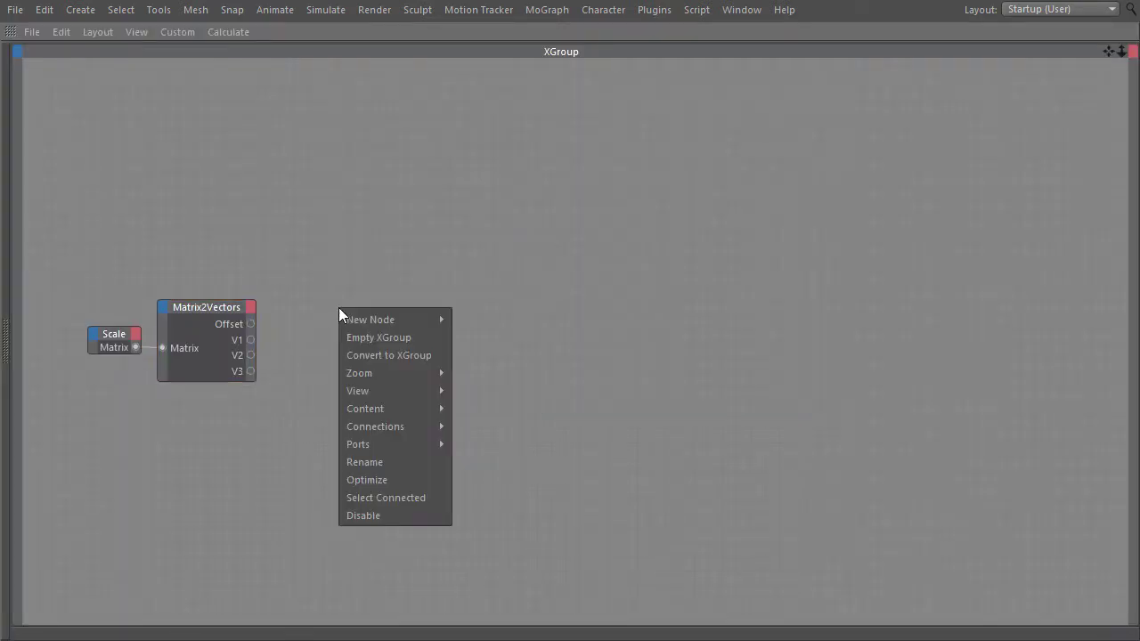
# Add a Universal adapter with data type Normal and copy it into a column of three.
pyautogui.moveTo(392, 318)
pyautogui.moveTo(458, 319)
pyautogui.moveTo(595, 333)
pyautogui.click(659, 362)
pyautogui.moveTo(309, 311); pyautogui.dragTo(305, 333)
pyautogui.doubleClick(304, 333)
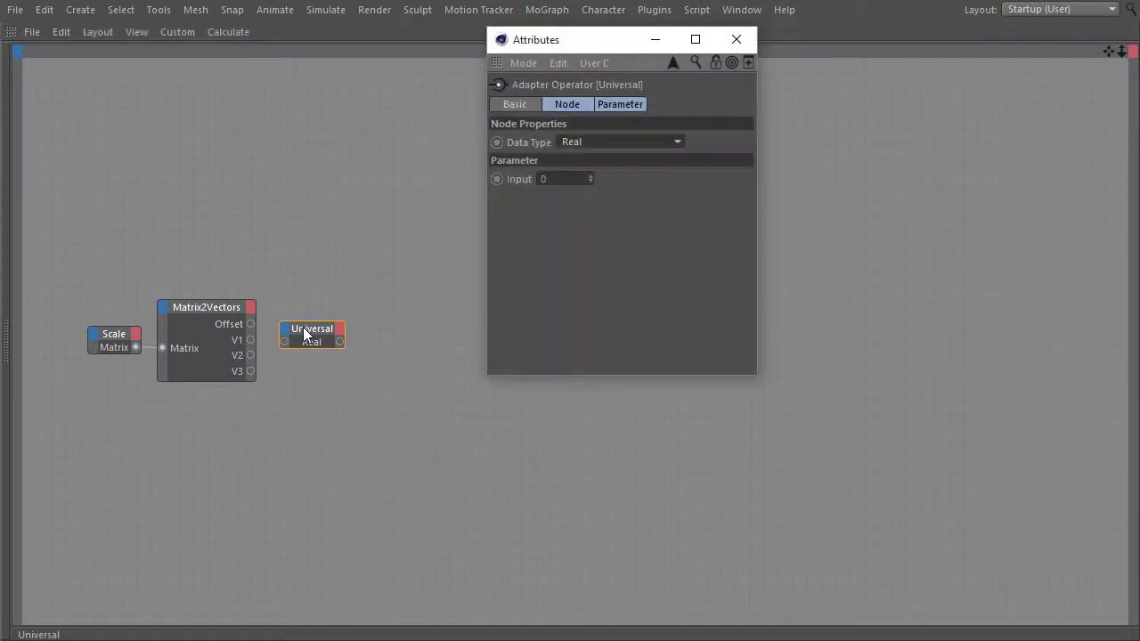
pyautogui.click(675, 144)
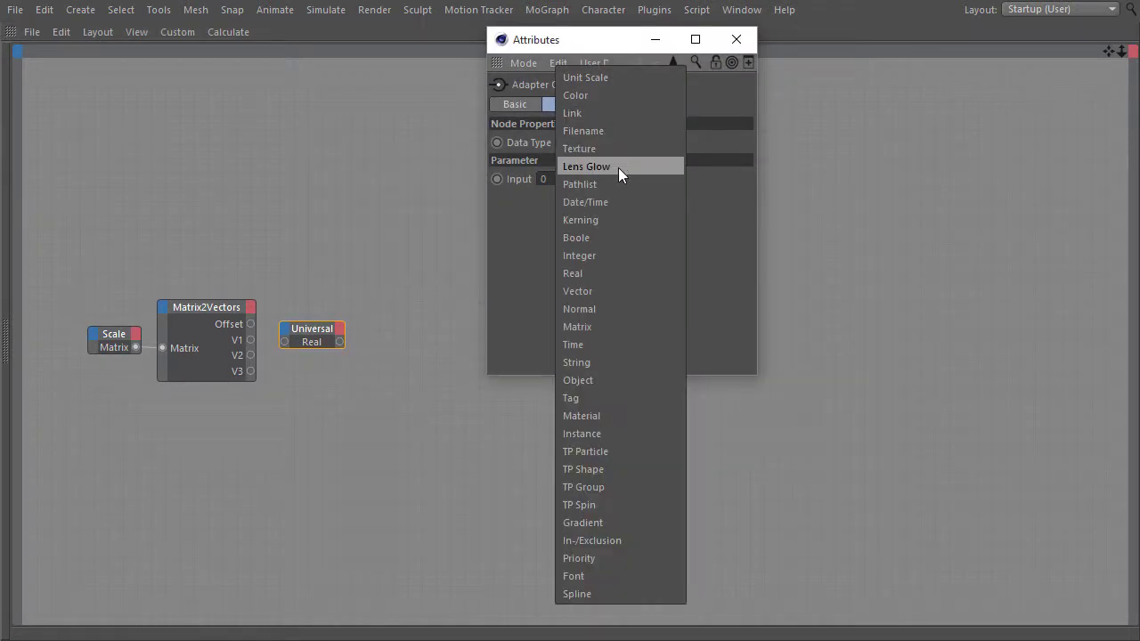
pyautogui.click(610, 309)
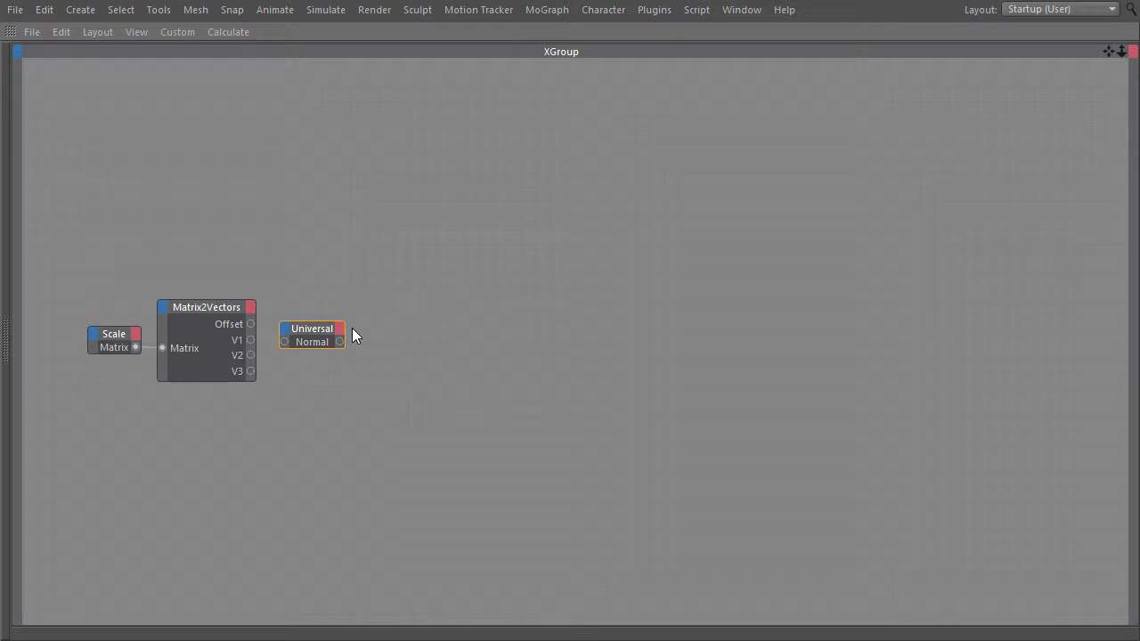
pyautogui.hotkey('ctrl', 'c')
pyautogui.hotkey('ctrl', 'v')
pyautogui.hotkey('ctrl', 'v')
pyautogui.moveTo(326, 348); pyautogui.dragTo(294, 372)
pyautogui.moveTo(250, 339); pyautogui.dragTo(282, 408)
# Wire V3 to the third Universal node and connect each Universal output to its own Vector2Reals node.
pyautogui.moveTo(352, 421); pyautogui.dragTo(315, 364)
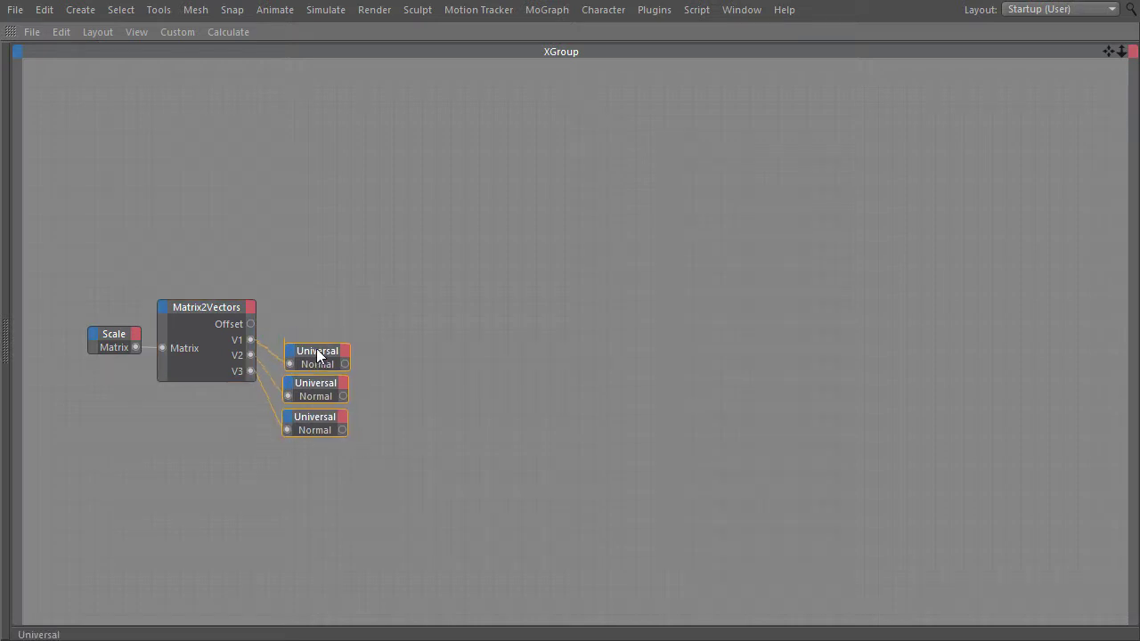
pyautogui.rightClick(393, 360)
pyautogui.moveTo(445, 372)
pyautogui.moveTo(579, 374)
pyautogui.moveTo(643, 392)
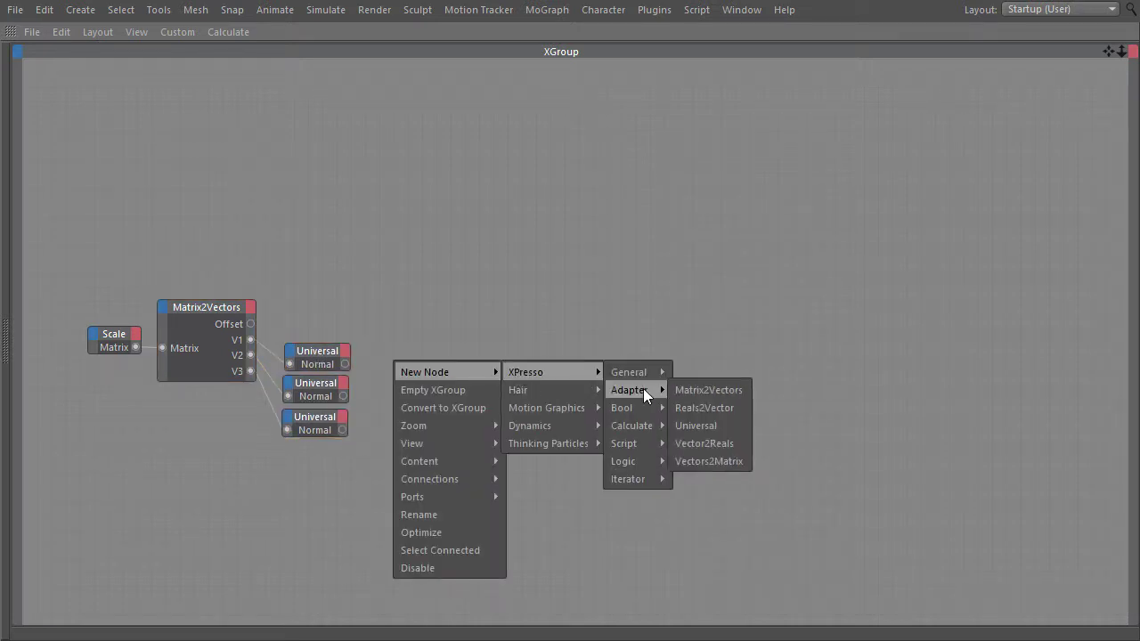
pyautogui.click(729, 444)
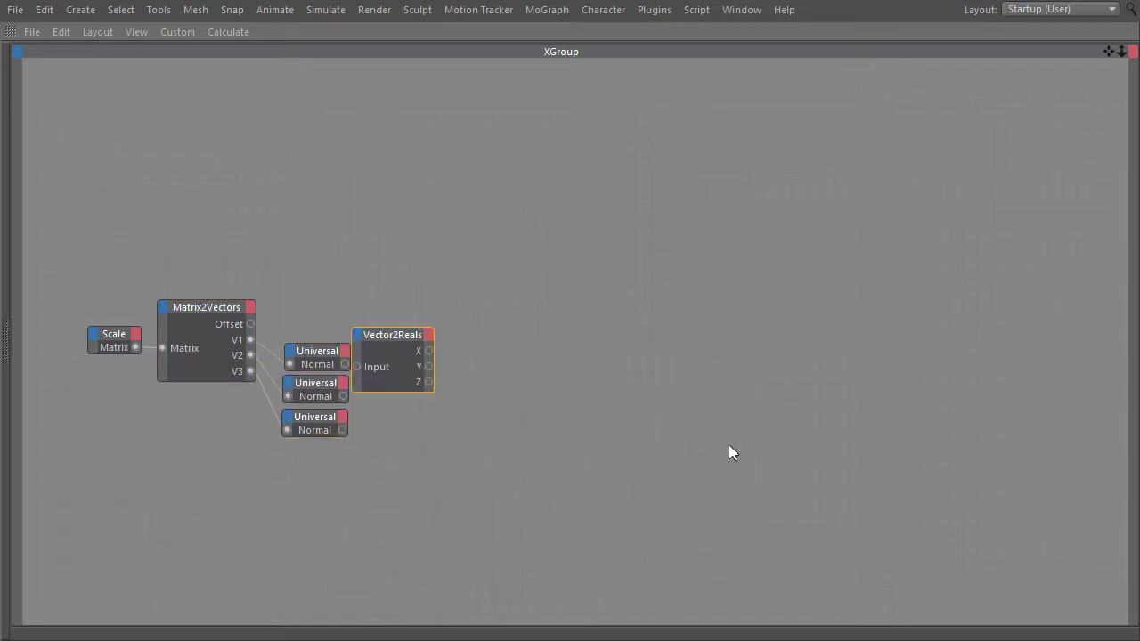
pyautogui.moveTo(372, 345)
pyautogui.mouseDown()
pyautogui.moveTo(396, 342)
pyautogui.moveTo(380, 364)
pyautogui.mouseUp()
pyautogui.keyDown('ctrl'); pyautogui.moveTo(424, 333); pyautogui.dragTo(410, 482); pyautogui.keyUp('ctrl')
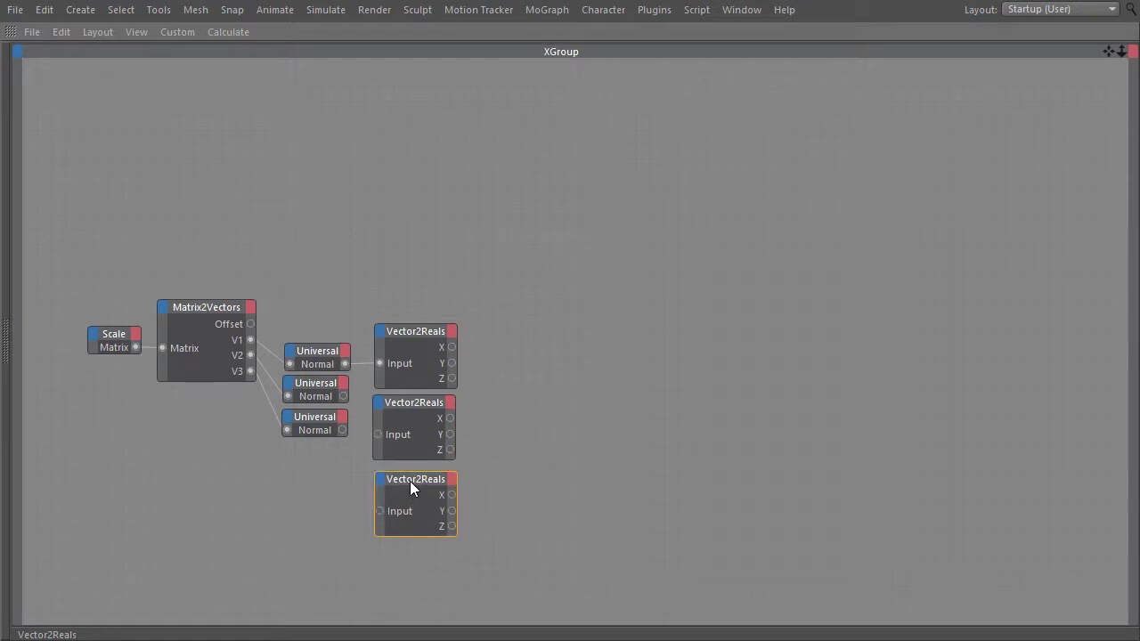
pyautogui.moveTo(344, 398); pyautogui.dragTo(377, 435)
pyautogui.moveTo(374, 511); pyautogui.dragTo(379, 508)
# Add a FloatMath node with Data Type Vector and Function Divide.
pyautogui.rightClick(526, 303)
pyautogui.moveTo(636, 313)
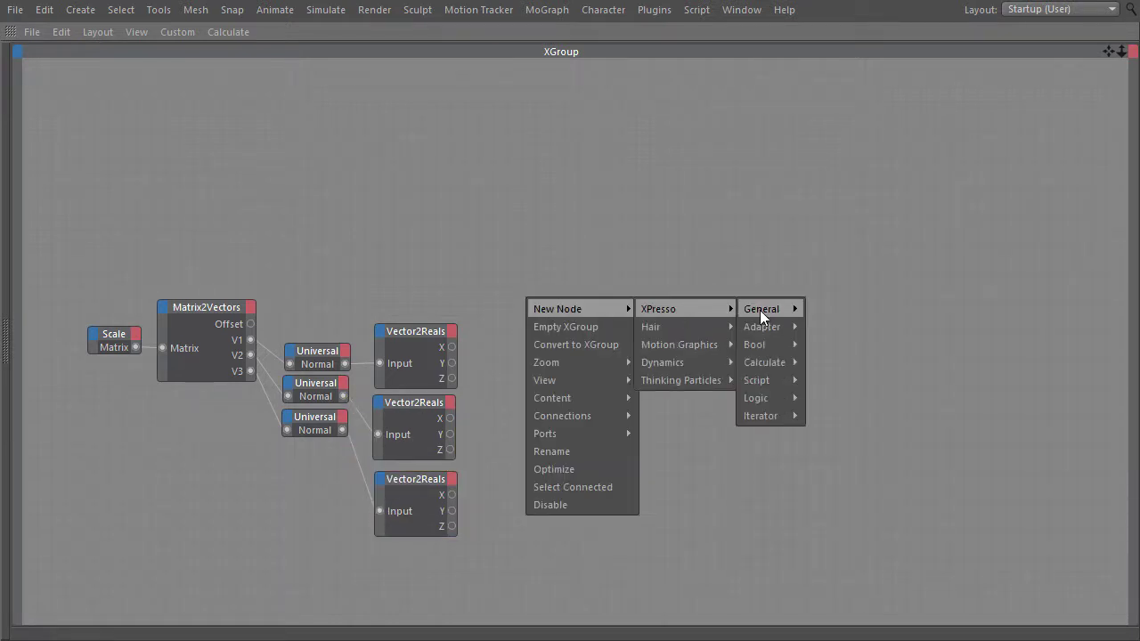
pyautogui.moveTo(791, 358)
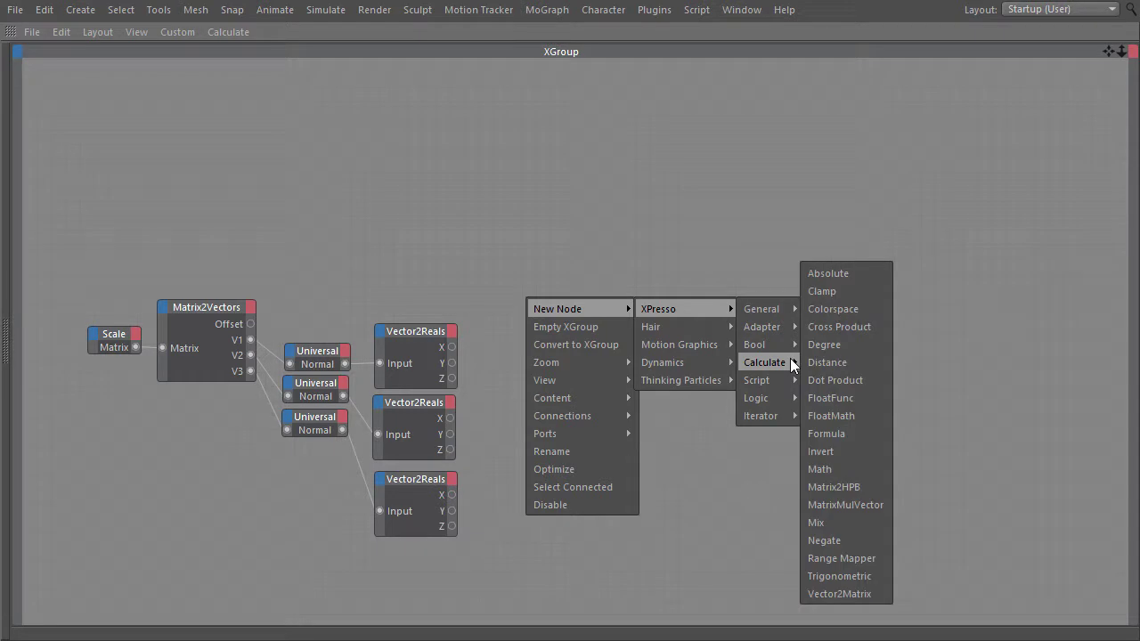
pyautogui.click(859, 415)
pyautogui.doubleClick(547, 286)
pyautogui.moveTo(611, 52); pyautogui.dragTo(781, 70)
pyautogui.click(766, 158)
pyautogui.click(768, 234)
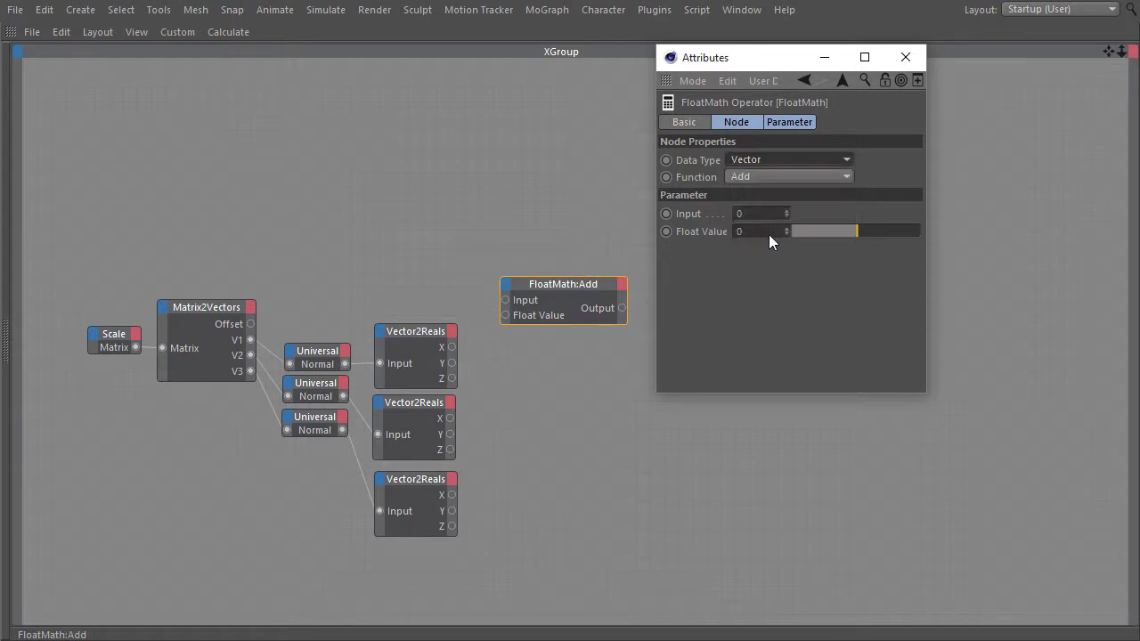
pyautogui.click(814, 177)
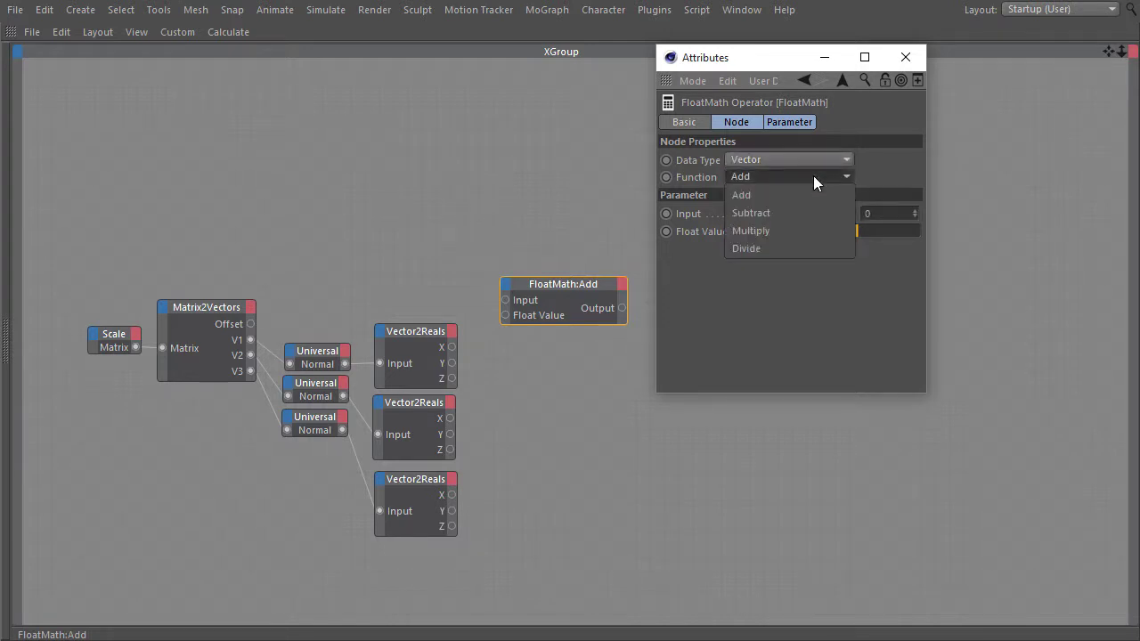
pyautogui.click(795, 249)
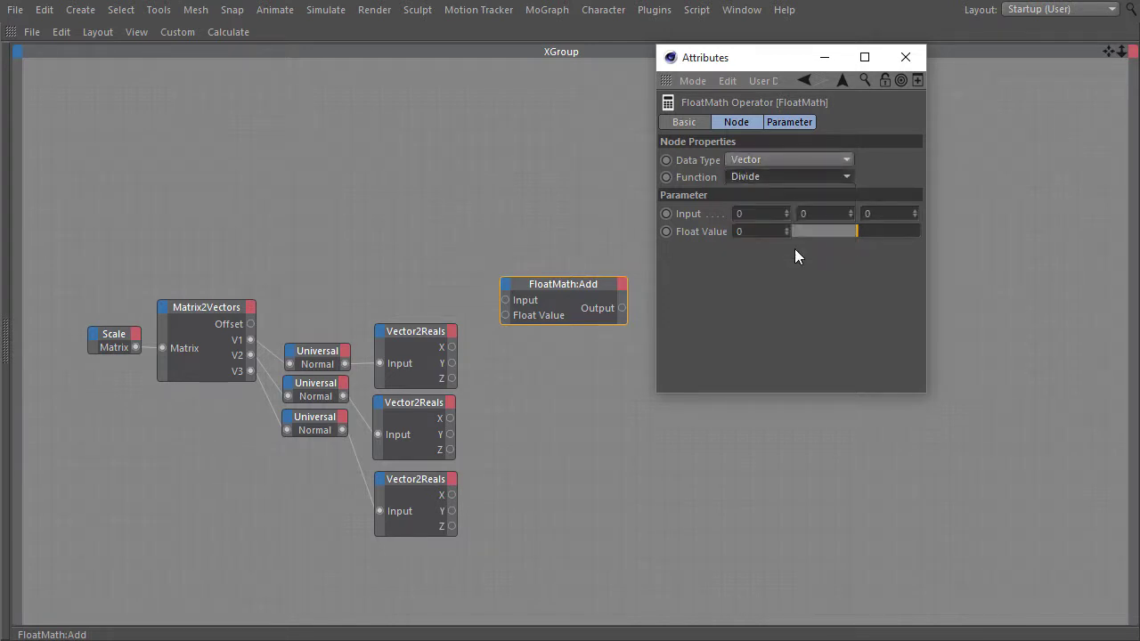
pyautogui.click(905, 57)
# Duplicate the Divide node twice and wire V1 with X, V2 with Y, and V3 into them.
pyautogui.hotkey('ctrl', 'v')
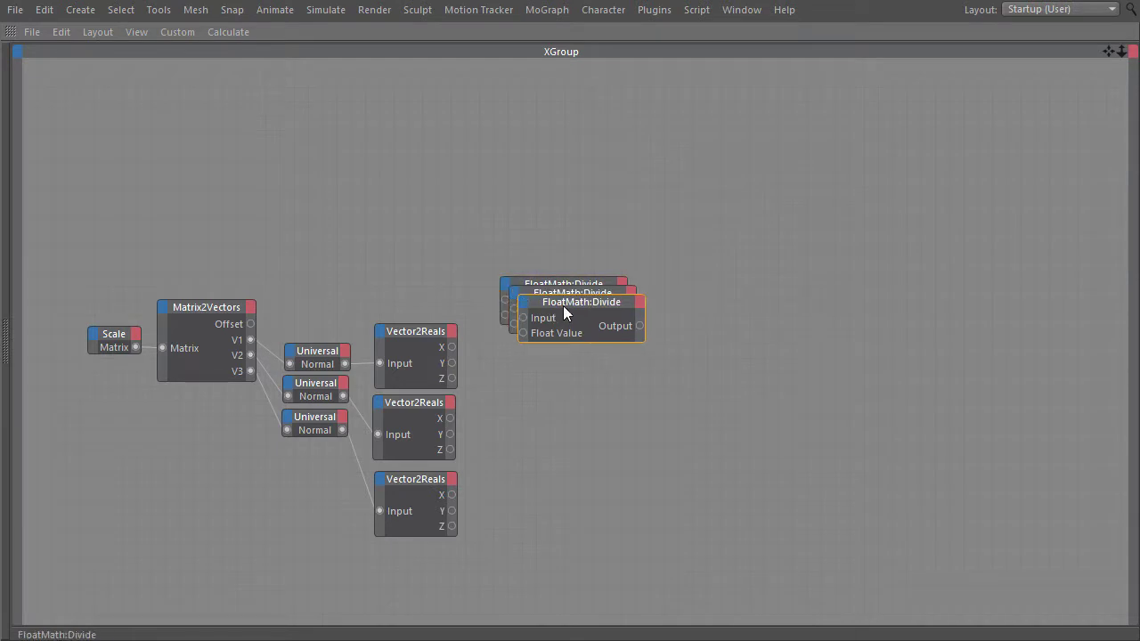
pyautogui.moveTo(563, 305); pyautogui.dragTo(538, 400)
pyautogui.moveTo(553, 292); pyautogui.dragTo(543, 340)
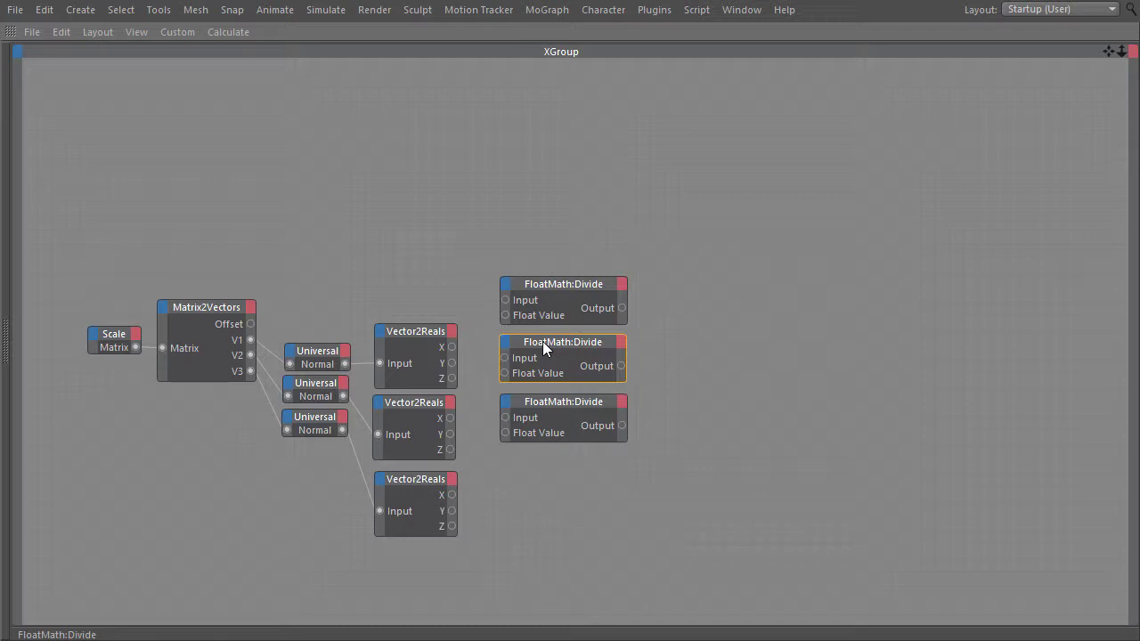
pyautogui.moveTo(249, 339); pyautogui.dragTo(504, 302)
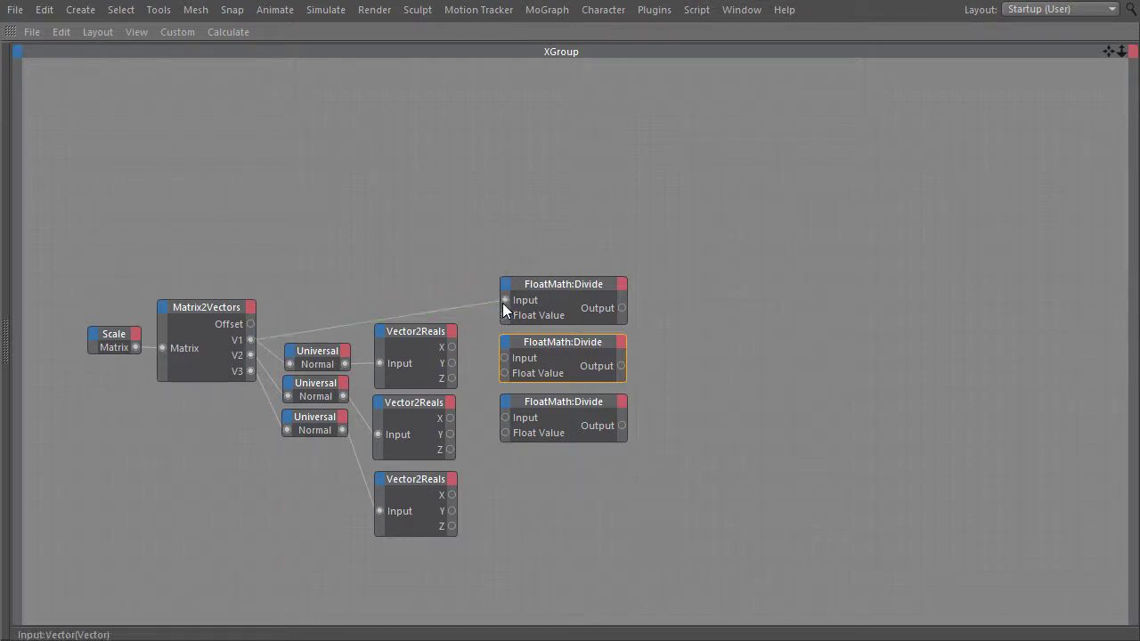
pyautogui.moveTo(502, 323); pyautogui.dragTo(503, 319)
pyautogui.moveTo(251, 357); pyautogui.dragTo(505, 358)
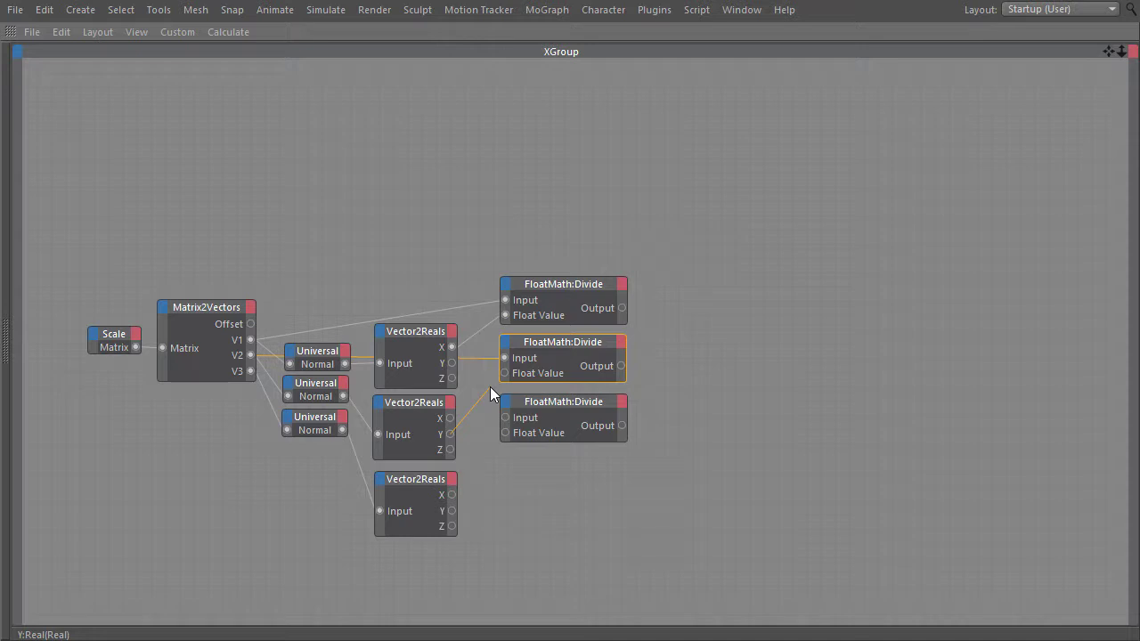
pyautogui.moveTo(504, 374); pyautogui.dragTo(504, 374)
pyautogui.moveTo(250, 371); pyautogui.dragTo(505, 434)
# Add a Math node set to the Vector data type and the Multiply function.
pyautogui.rightClick(668, 284)
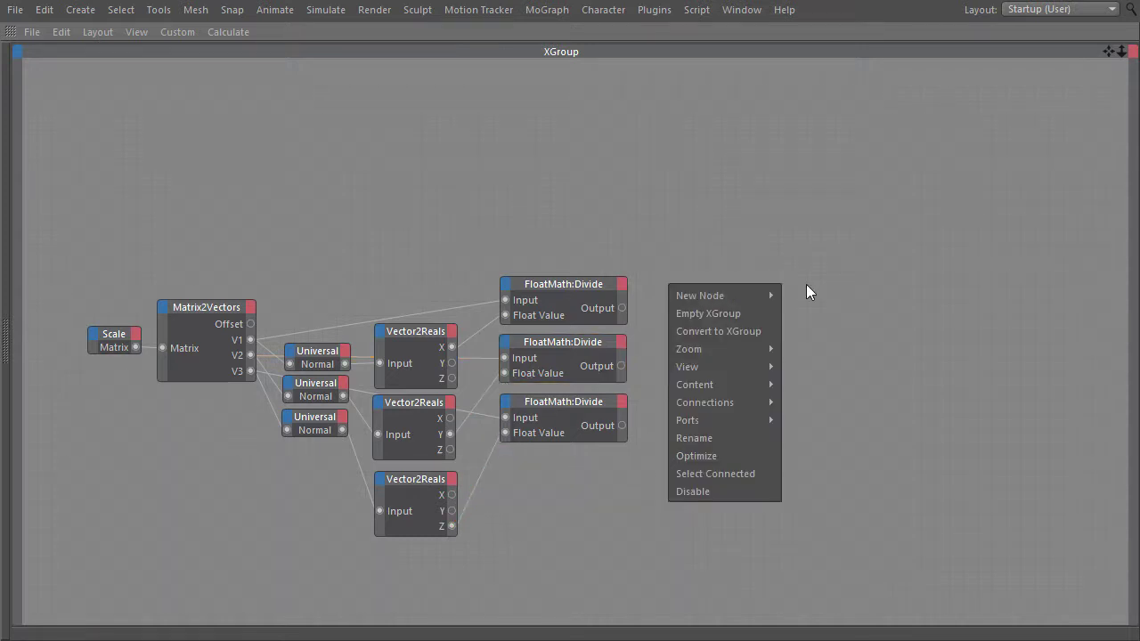
pyautogui.moveTo(743, 295)
pyautogui.moveTo(851, 295)
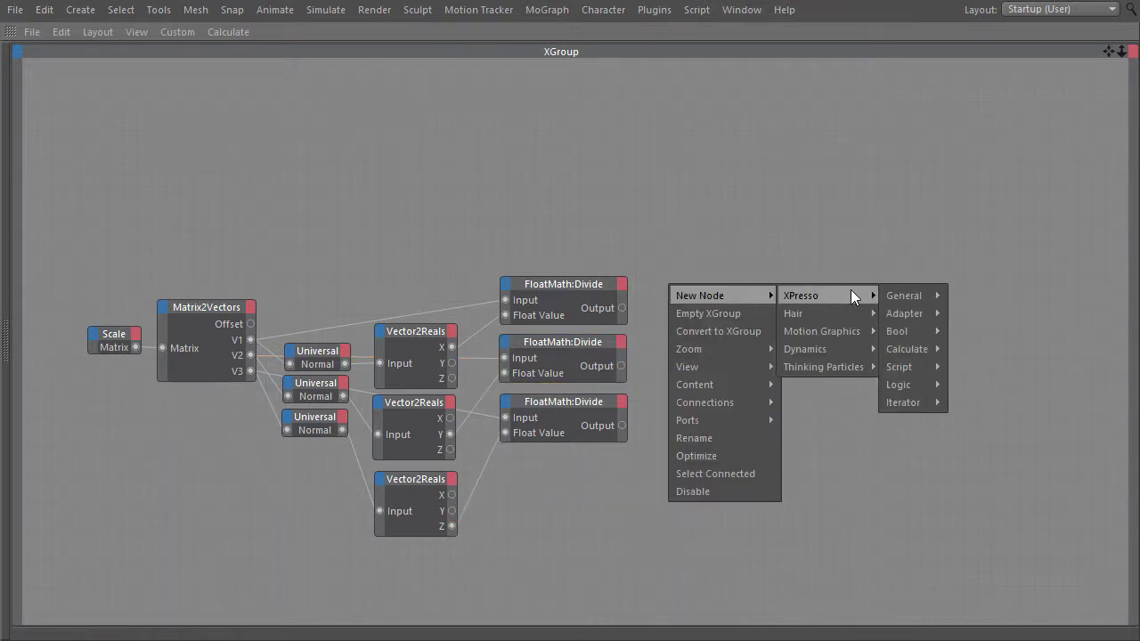
pyautogui.moveTo(917, 349)
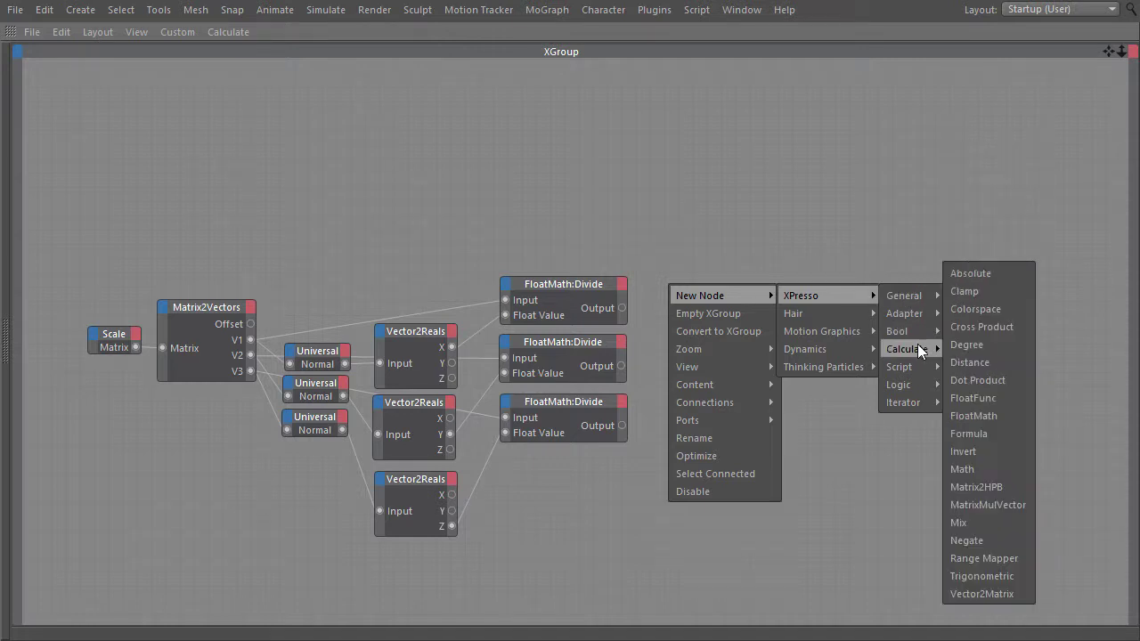
pyautogui.click(993, 469)
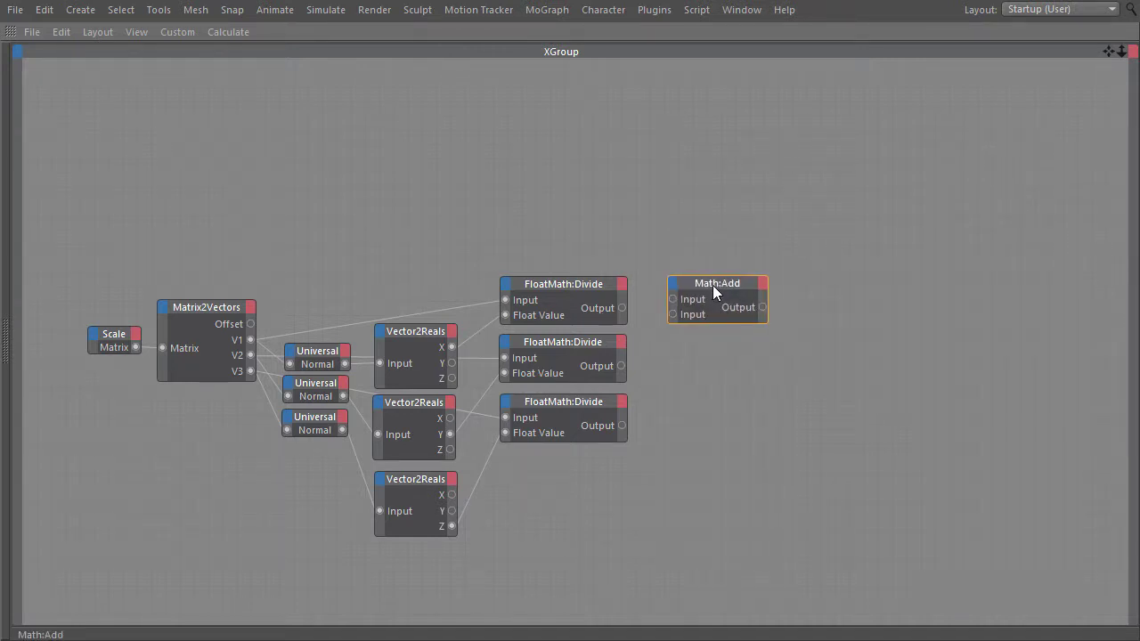
pyautogui.doubleClick(708, 284)
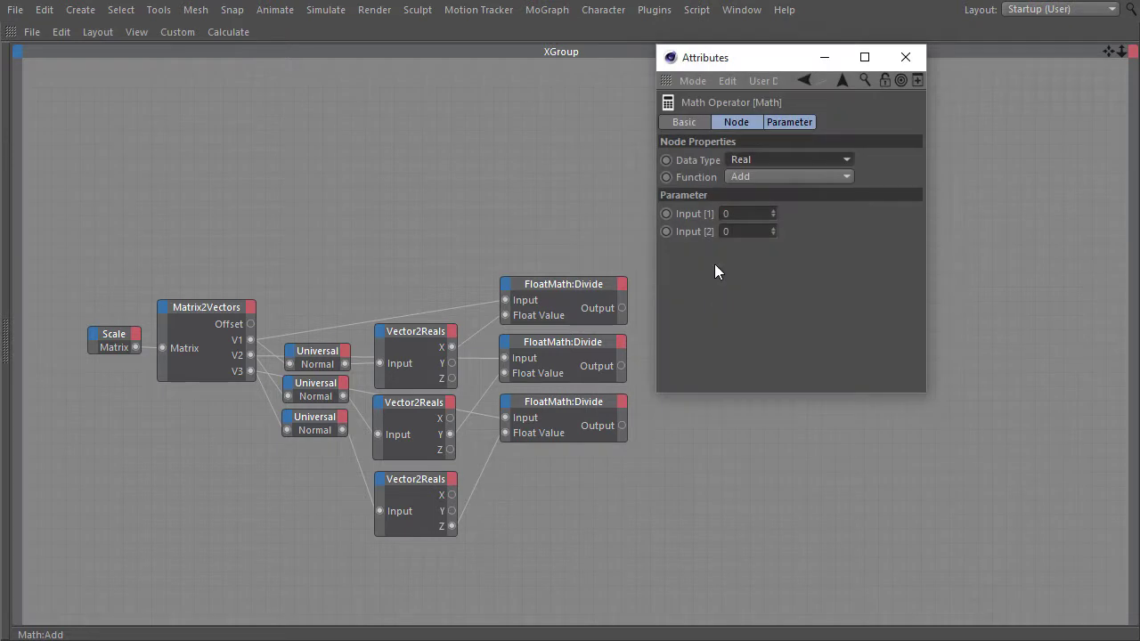
pyautogui.click(908, 184)
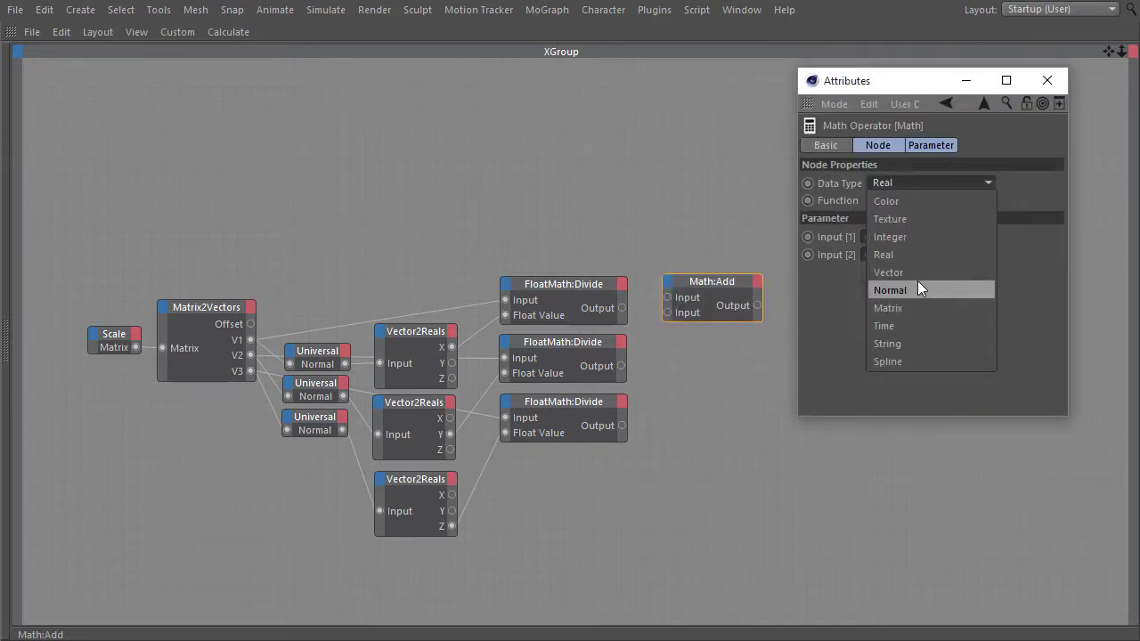
pyautogui.click(917, 273)
pyautogui.click(901, 200)
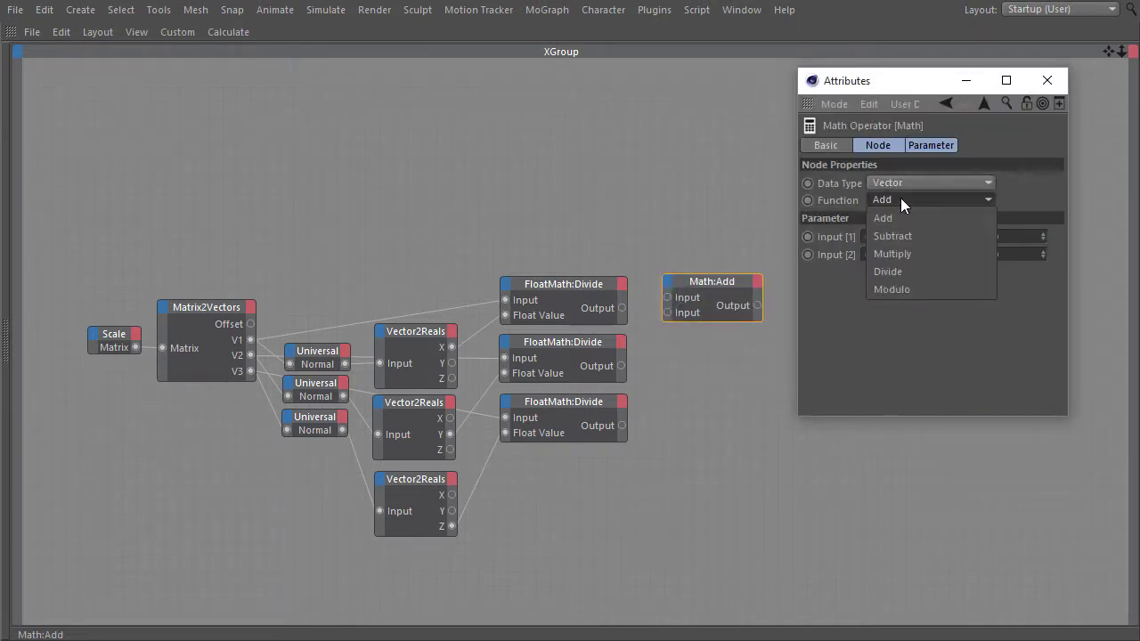
pyautogui.click(922, 254)
pyautogui.click(1049, 81)
# Duplicate the Multiply node twice and wire each Divide output into its own Multiply node.
pyautogui.hotkey('ctrl', 'c')
pyautogui.hotkey('ctrl', 'v')
pyautogui.hotkey('ctrl', 'v')
pyautogui.moveTo(716, 300); pyautogui.dragTo(695, 404)
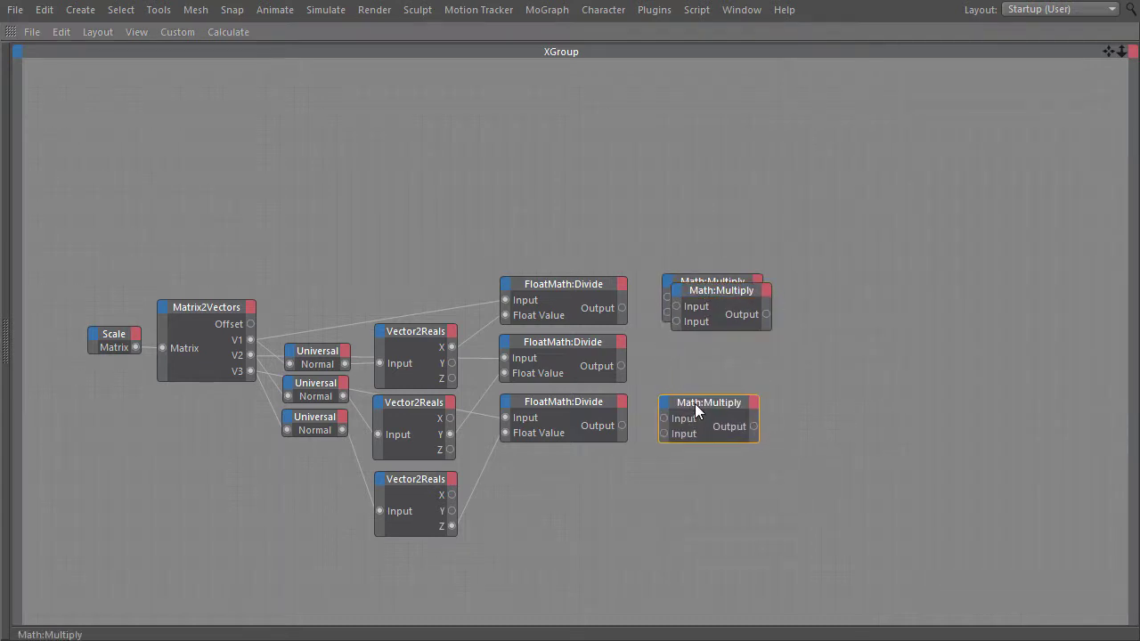
pyautogui.moveTo(701, 291); pyautogui.dragTo(691, 341)
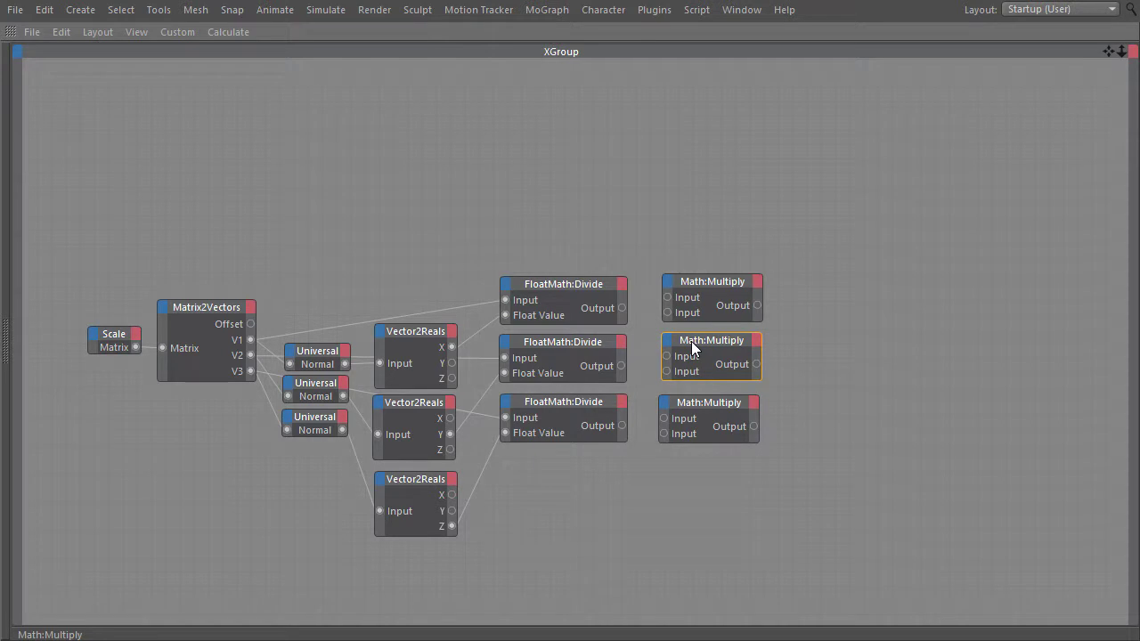
pyautogui.moveTo(621, 308); pyautogui.dragTo(667, 298)
pyautogui.moveTo(623, 425); pyautogui.dragTo(665, 419)
pyautogui.moveTo(793, 391); pyautogui.dragTo(573, 397, button='middle')
# Set the Multiply nodes' second inputs to (1,0,0), (0,1,0) and (0,0,1).
pyautogui.doubleClick(510, 311)
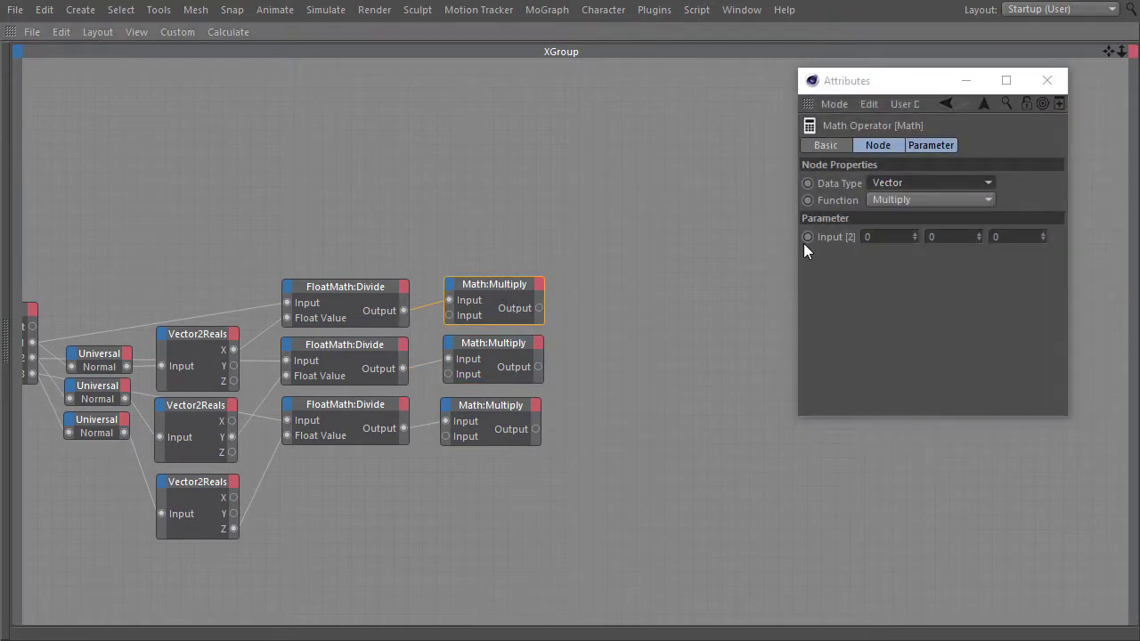
pyautogui.click(880, 236)
pyautogui.write('1')
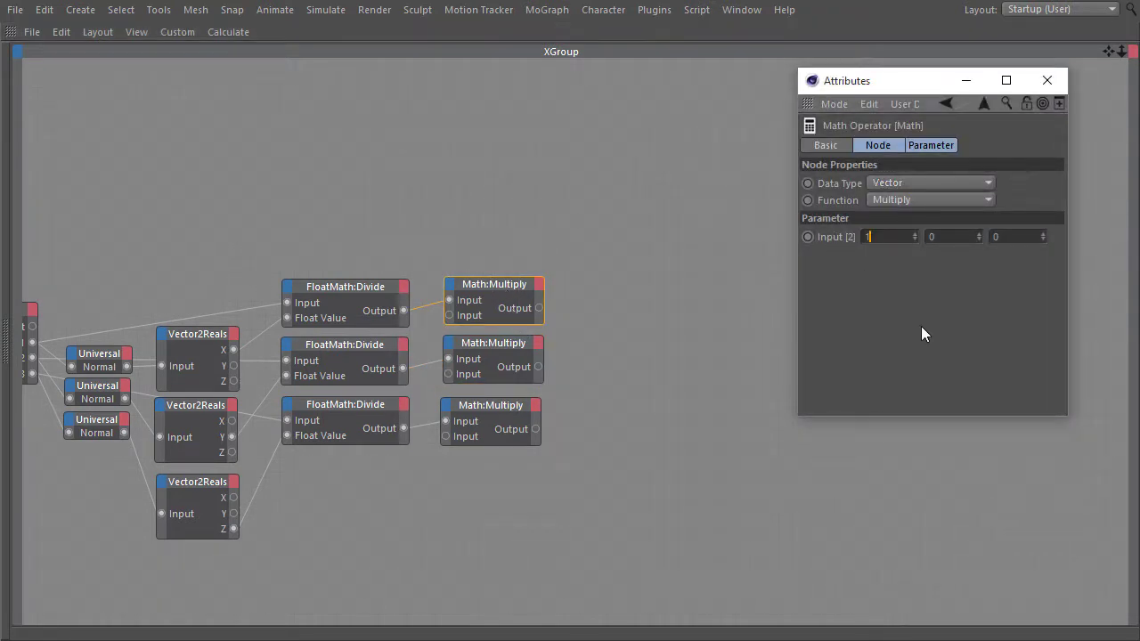
pyautogui.click(481, 378)
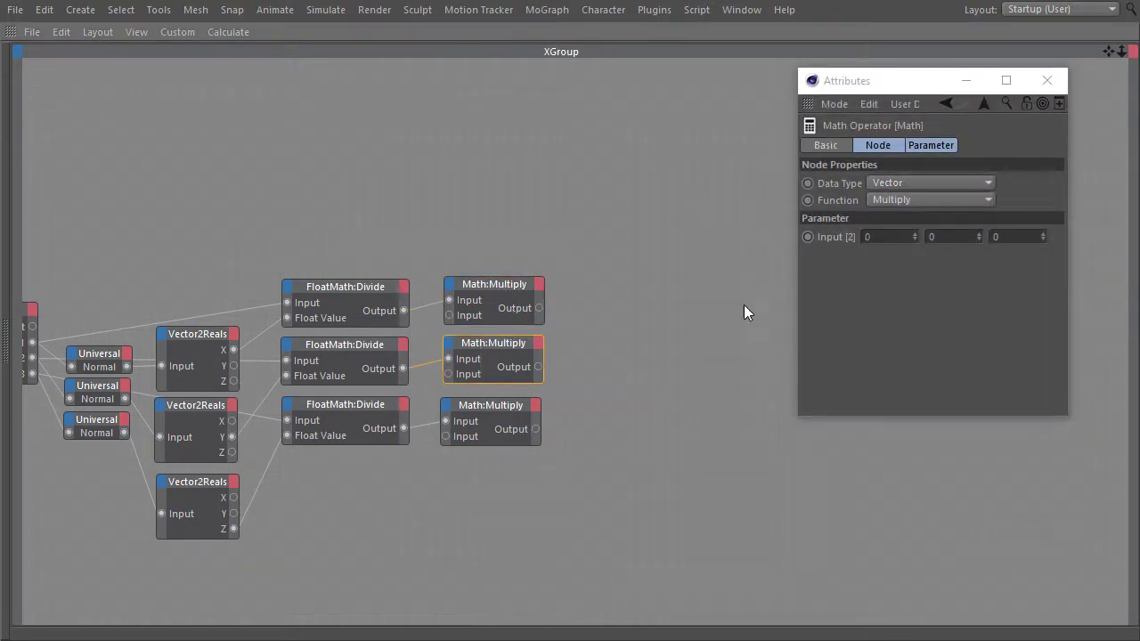
pyautogui.click(956, 236)
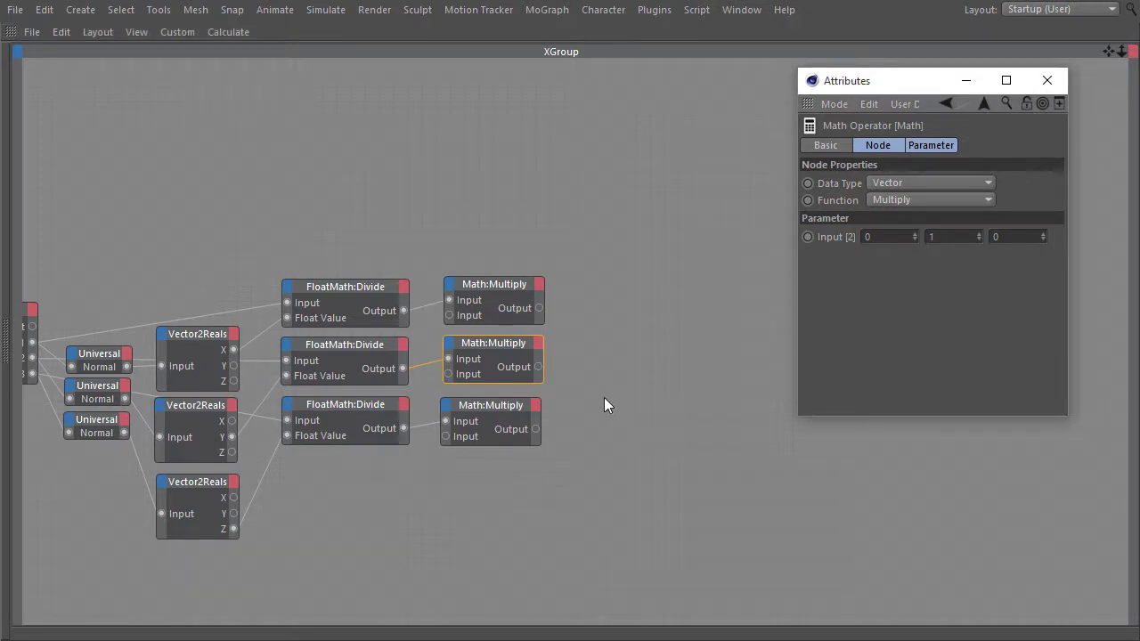
pyautogui.click(491, 408)
pyautogui.click(989, 237)
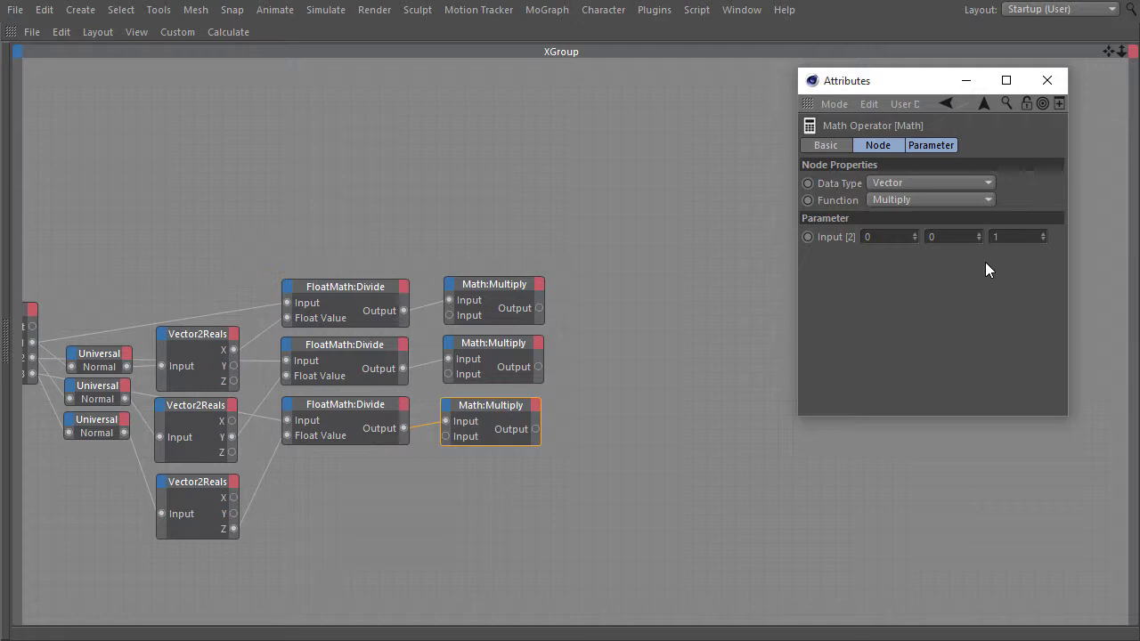
# Add a Vectors2Matrix node and wire the Multiply results into its V1–V3 inputs.
pyautogui.click(1048, 80)
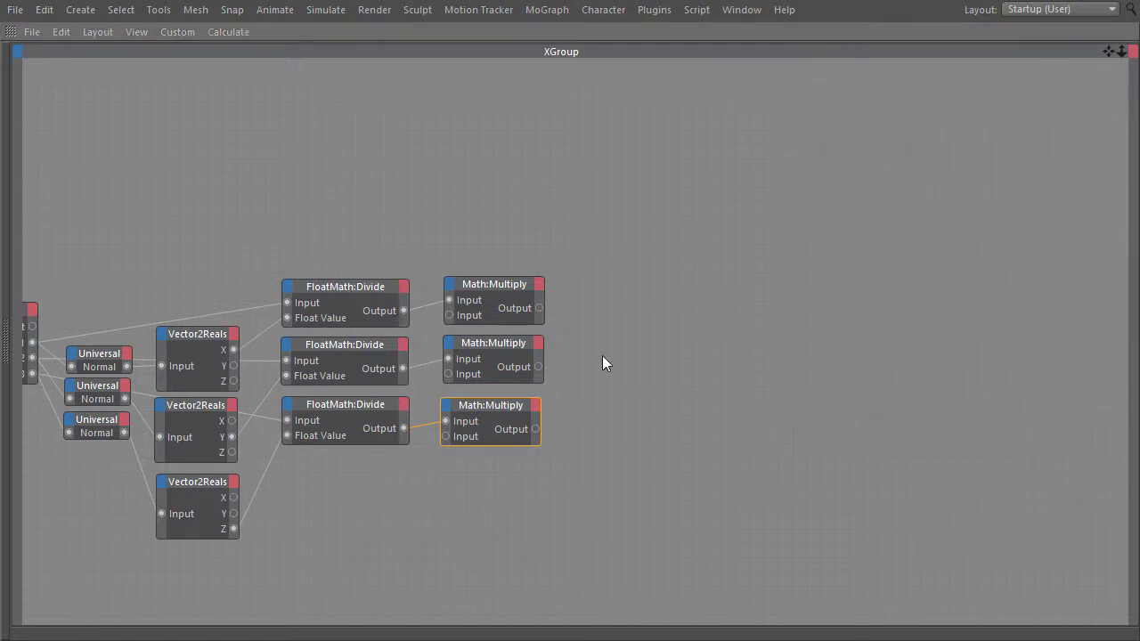
pyautogui.moveTo(602, 363); pyautogui.dragTo(672, 366, button='middle')
pyautogui.rightClick(672, 366)
pyautogui.moveTo(727, 383)
pyautogui.moveTo(837, 378)
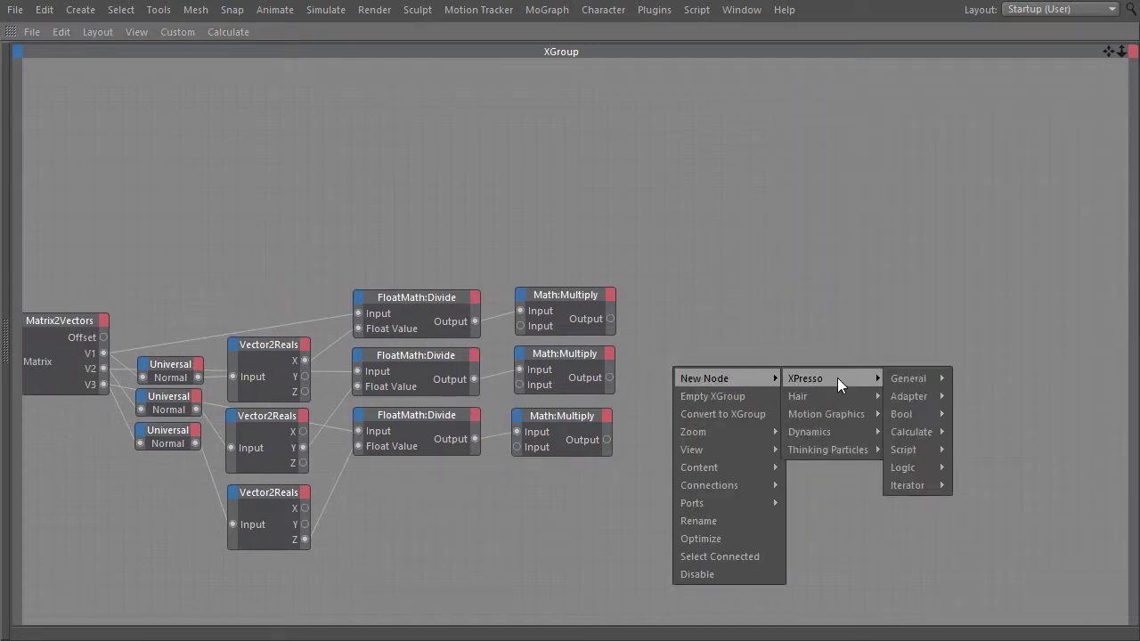
pyautogui.moveTo(915, 396)
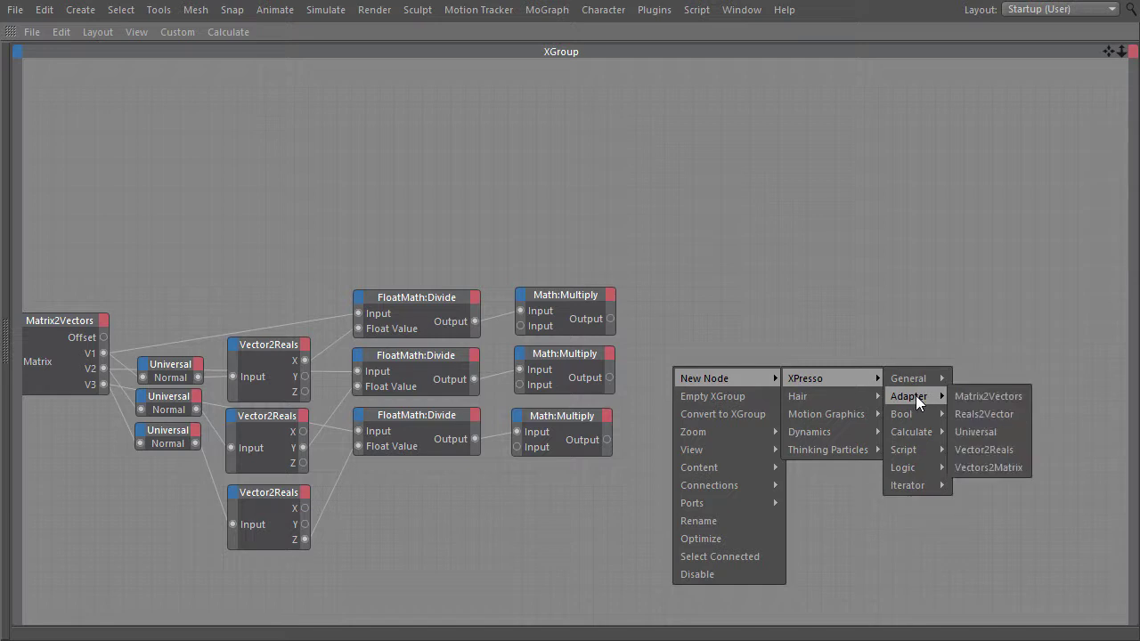
pyautogui.click(995, 467)
pyautogui.moveTo(662, 366); pyautogui.dragTo(664, 383)
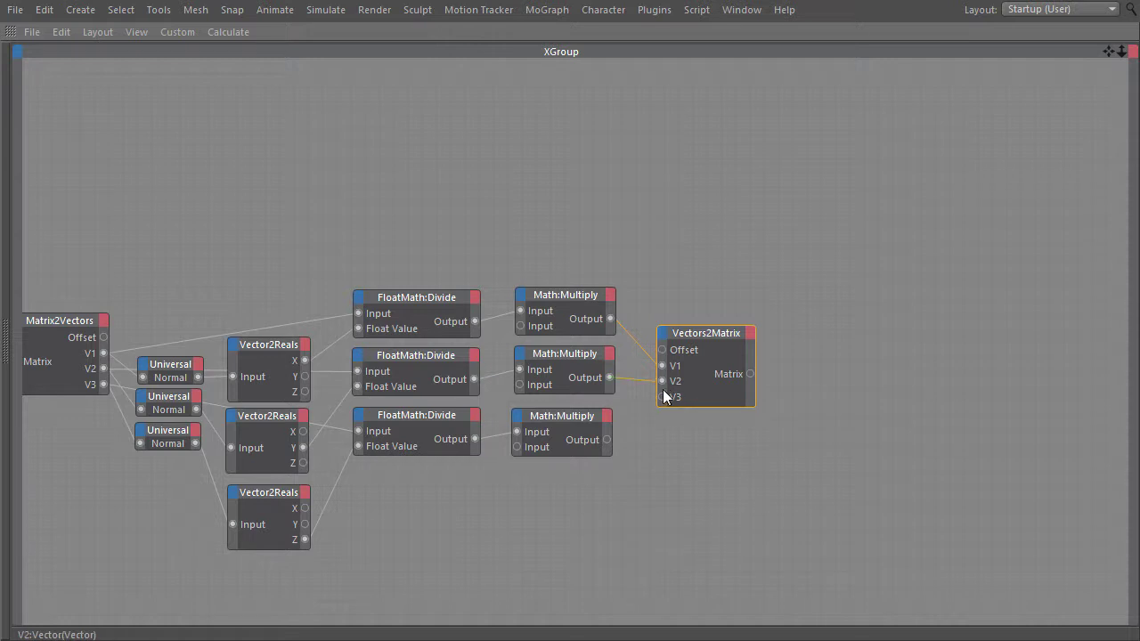
pyautogui.moveTo(607, 440); pyautogui.dragTo(609, 440)
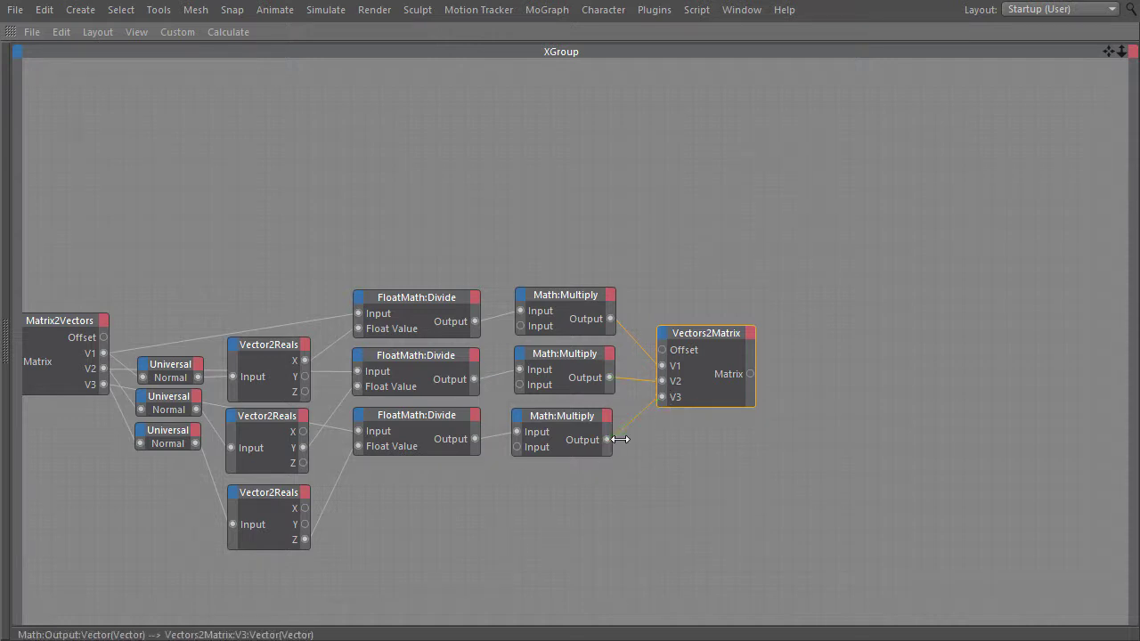
# Add a Figure node and connect the Vectors2Matrix Matrix output to its Global Matrix input.
pyautogui.scroll(-2, 646, 445)
pyautogui.scroll(-1, 458, 484)
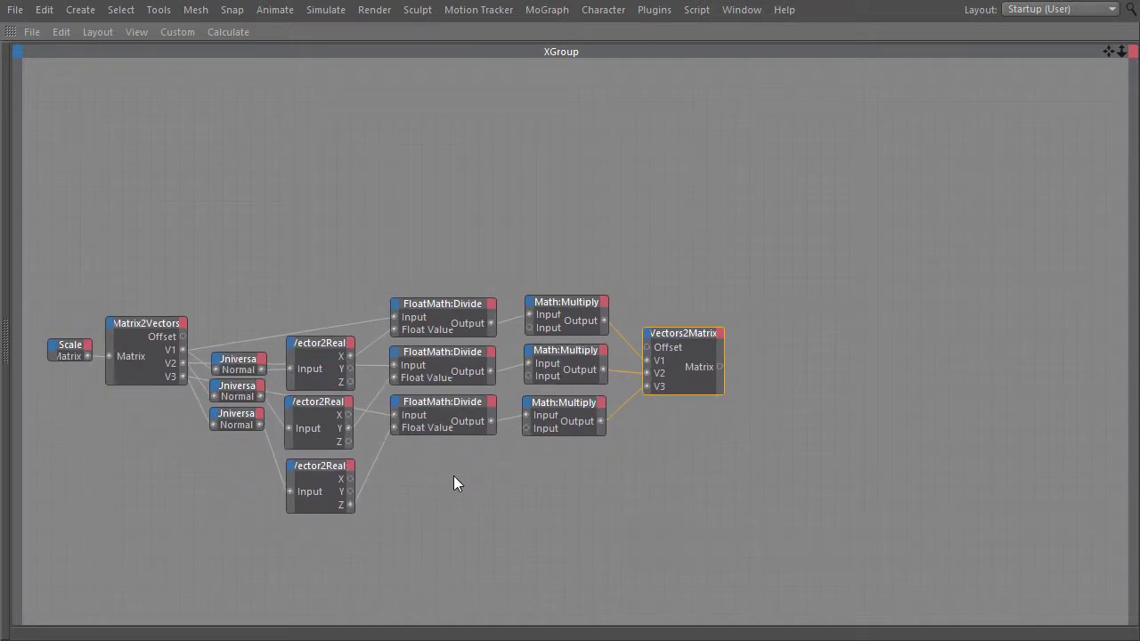
pyautogui.moveTo(458, 484); pyautogui.dragTo(509, 481, button='middle')
pyautogui.hotkey('ctrl', 'Tab')
pyautogui.moveTo(711, 442); pyautogui.dragTo(502, 459, button='middle')
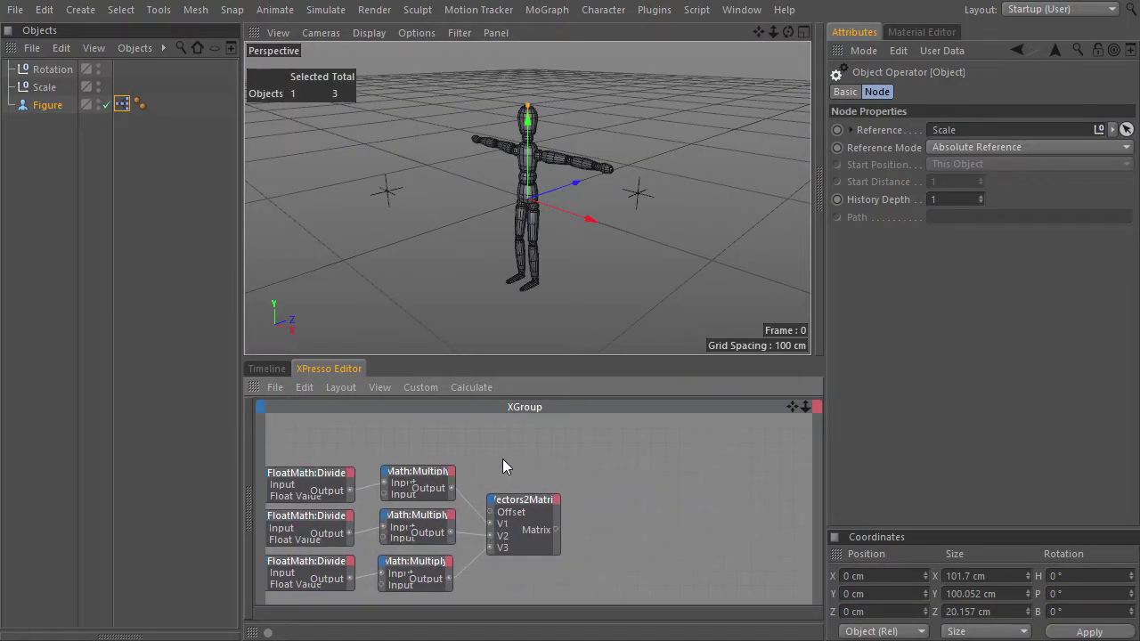
pyautogui.moveTo(40, 106); pyautogui.dragTo(703, 479)
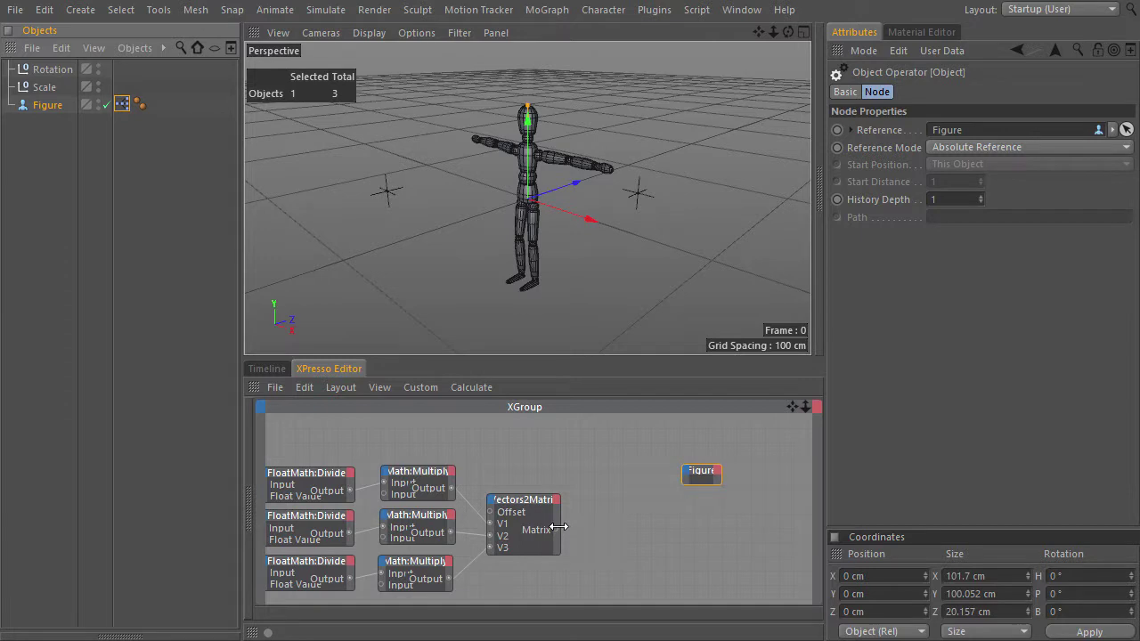
pyautogui.moveTo(556, 529); pyautogui.dragTo(686, 467)
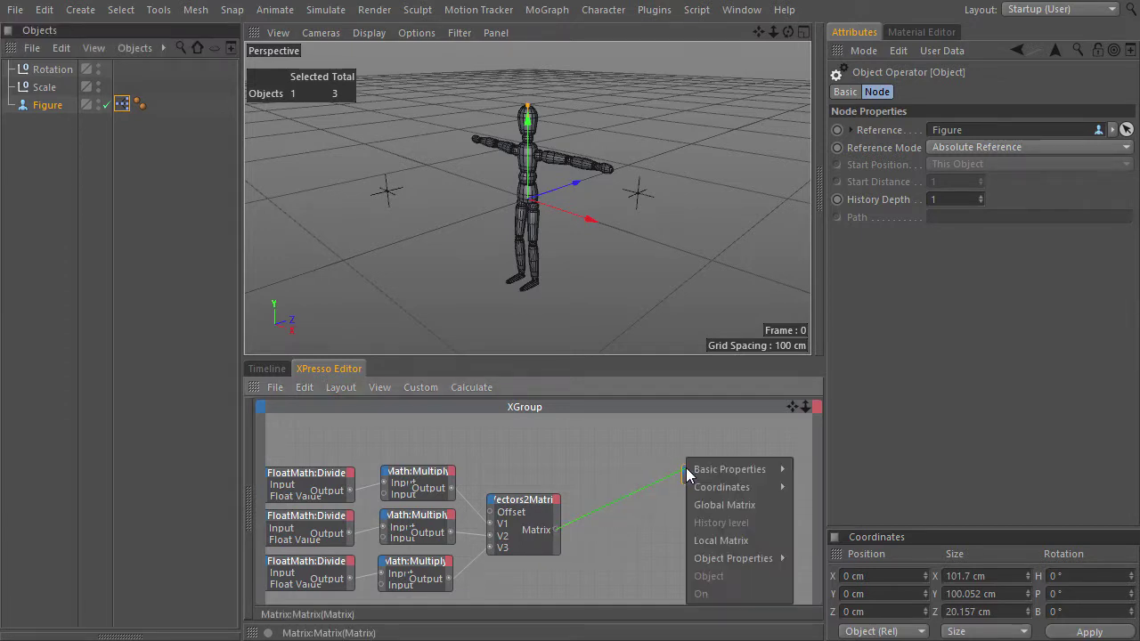
pyautogui.click(730, 506)
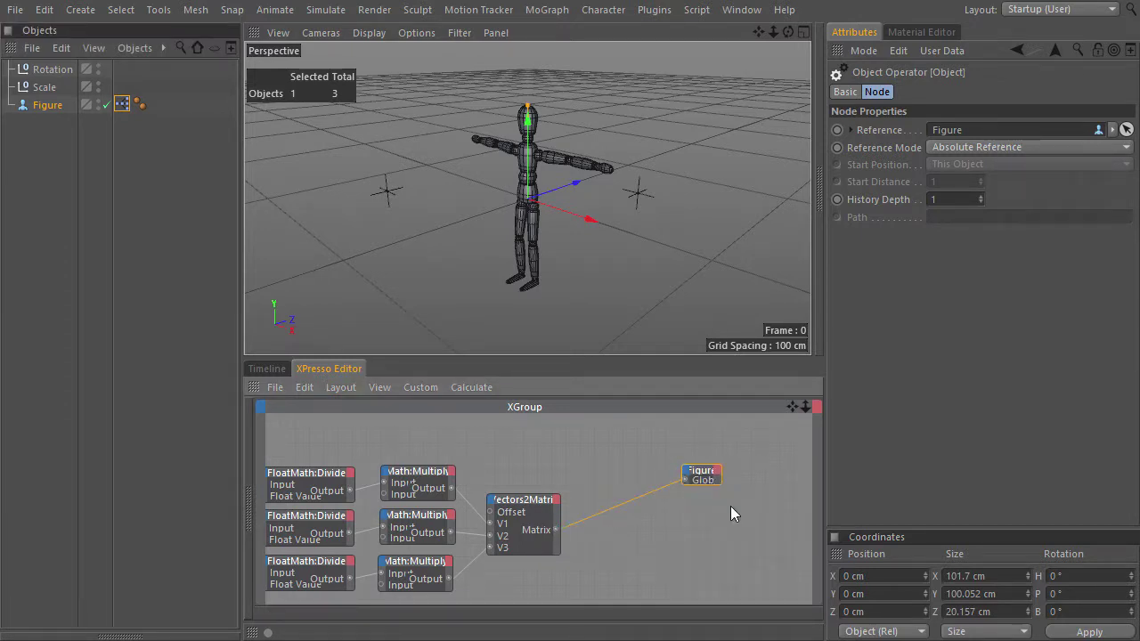
# Select the Scale null in object mode, test-scale it, then undo.
pyautogui.click(42, 87)
pyautogui.press('v')
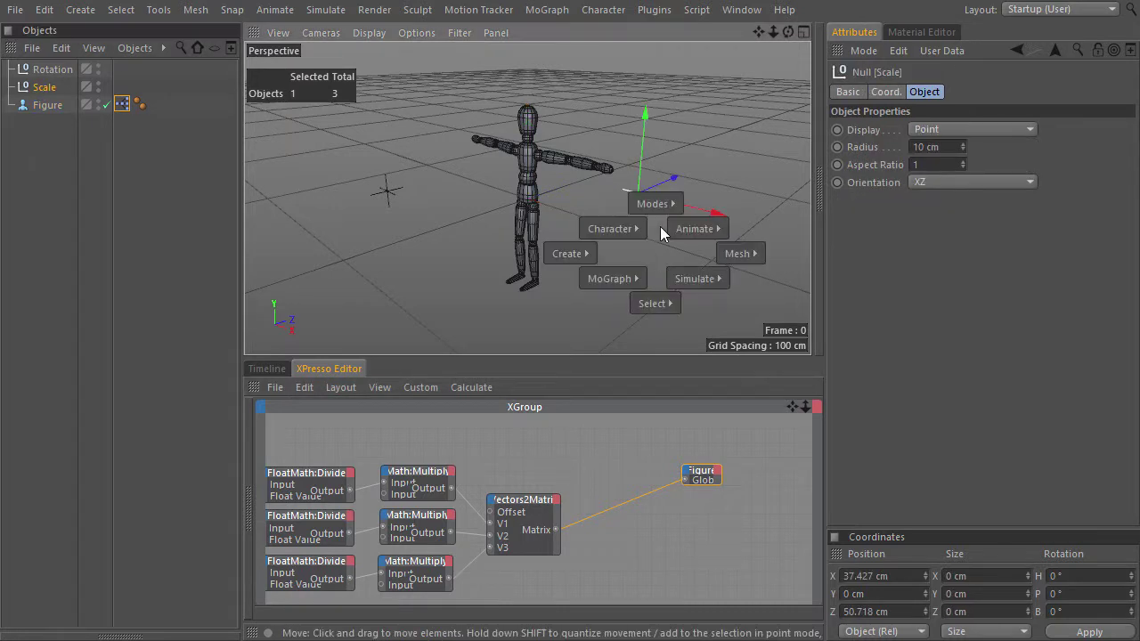
pyautogui.moveTo(657, 204)
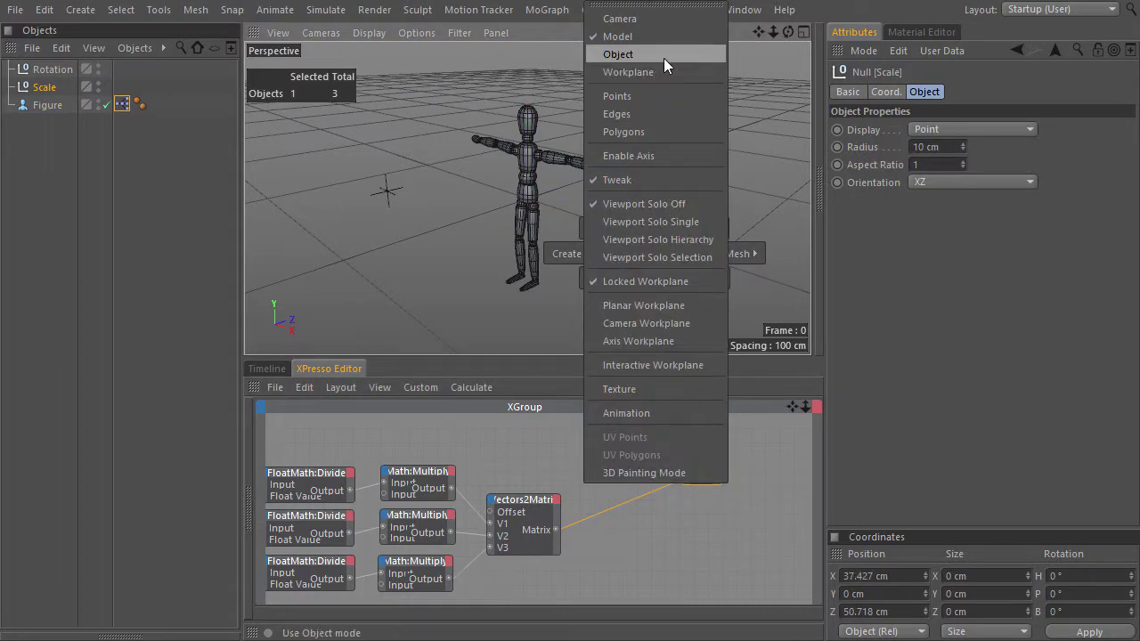
pyautogui.click(664, 58)
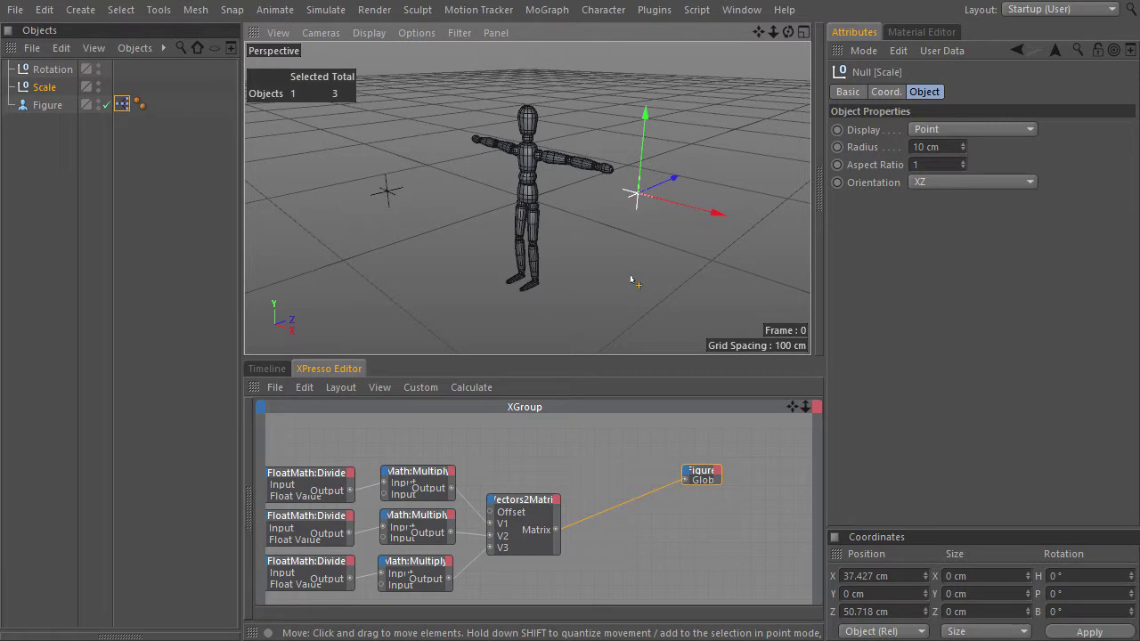
pyautogui.press('t')
pyautogui.moveTo(655, 246); pyautogui.dragTo(499, 301)
pyautogui.hotkey('ctrl', 'z')
# Test-move and test-rotate the Scale null with undo, then drag the Rotation null into XPresso.
pyautogui.press('e')
pyautogui.moveTo(718, 217); pyautogui.dragTo(712, 252)
pyautogui.hotkey('ctrl', 'z')
pyautogui.press('r')
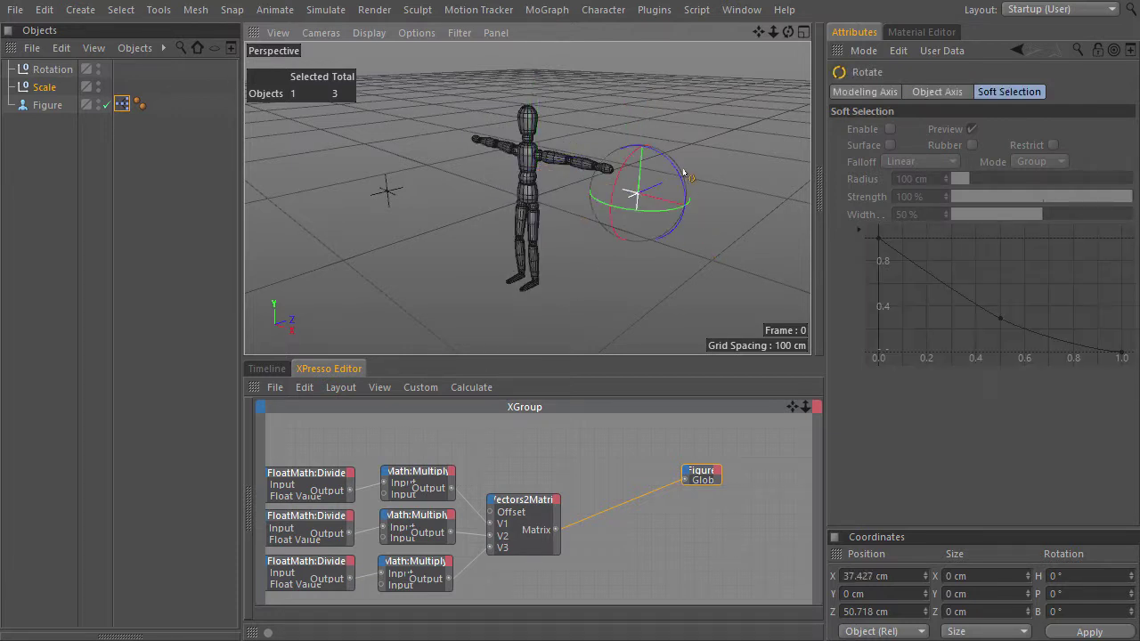
pyautogui.moveTo(675, 167); pyautogui.dragTo(679, 264)
pyautogui.hotkey('ctrl', 'z')
pyautogui.moveTo(43, 71); pyautogui.dragTo(332, 432)
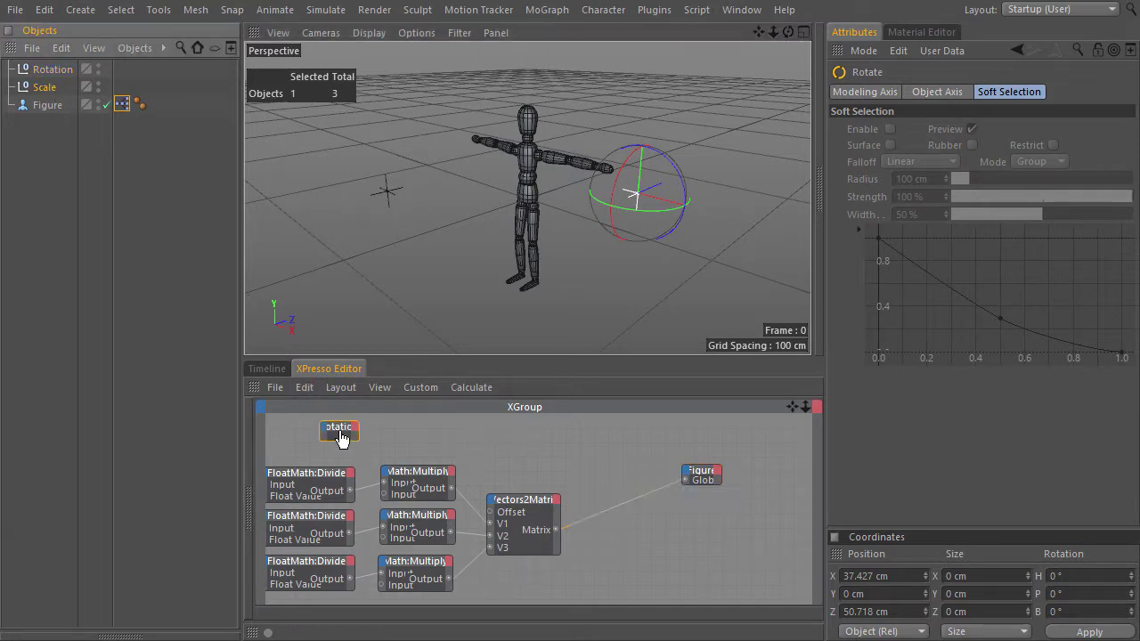
pyautogui.hotkey('ctrl', 'Tab')
# Expose the Rotation node's Global Matrix and copy the Matrix2Vectors and Universal nodes beside it.
pyautogui.moveTo(494, 309); pyautogui.dragTo(225, 181)
pyautogui.click(247, 180)
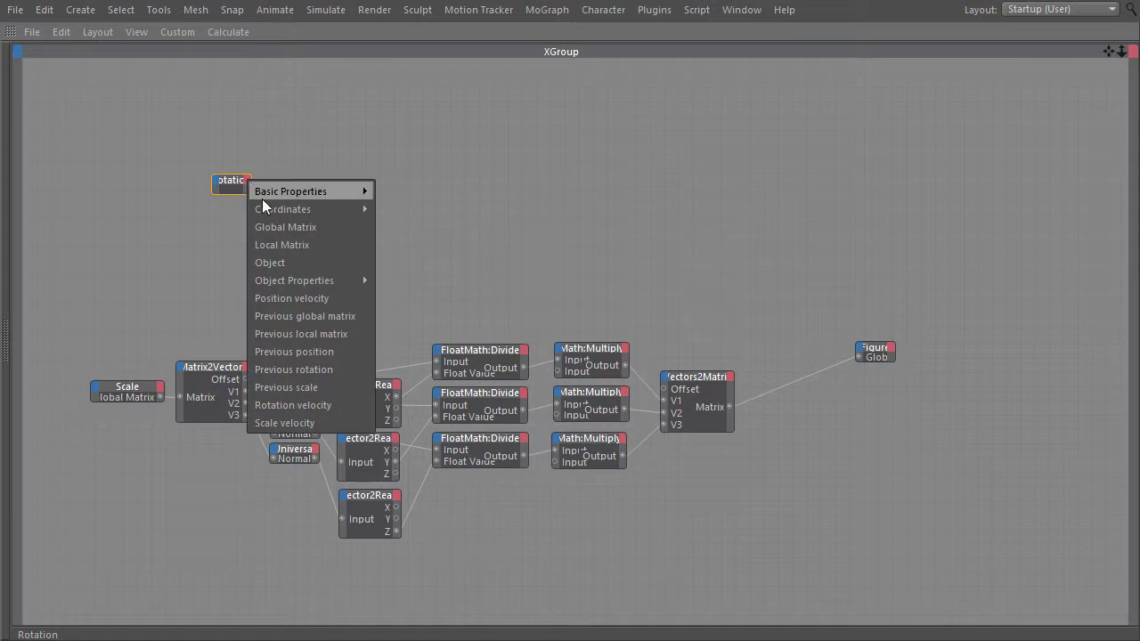
pyautogui.click(287, 227)
pyautogui.moveTo(229, 185); pyautogui.dragTo(211, 179)
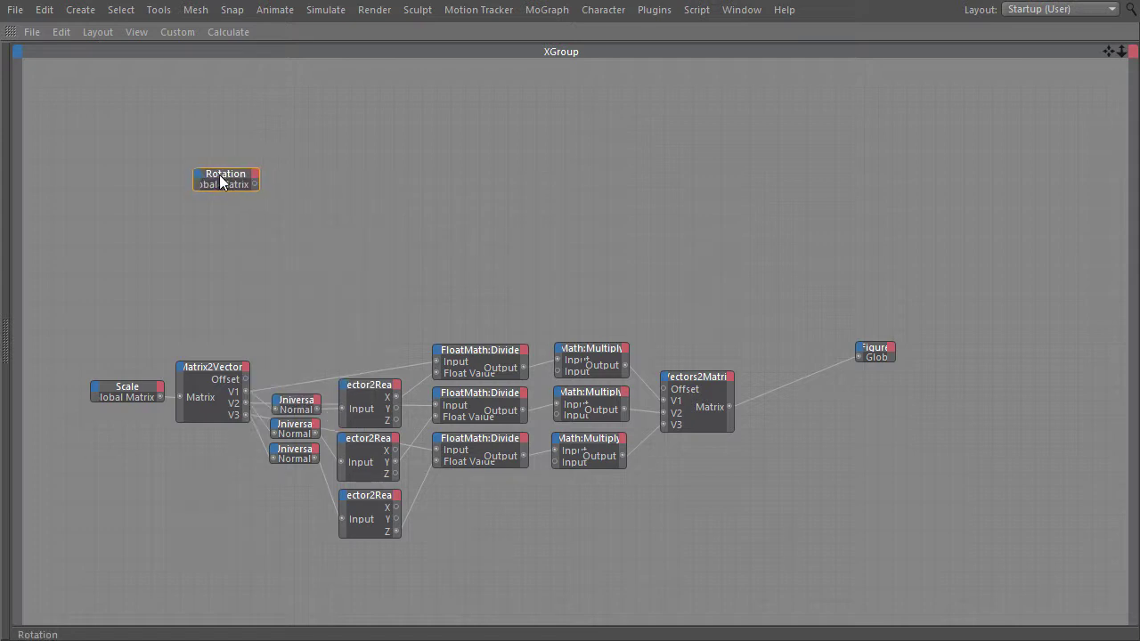
pyautogui.moveTo(252, 389); pyautogui.dragTo(302, 494)
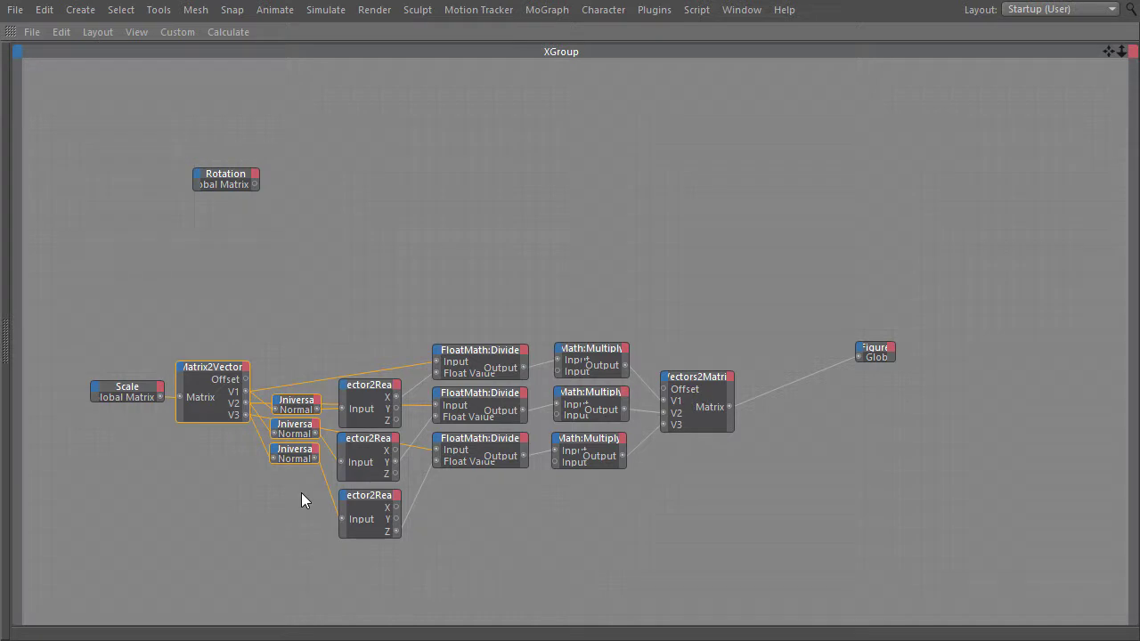
pyautogui.keyDown('ctrl'); pyautogui.moveTo(221, 373); pyautogui.dragTo(323, 153); pyautogui.keyUp('ctrl')
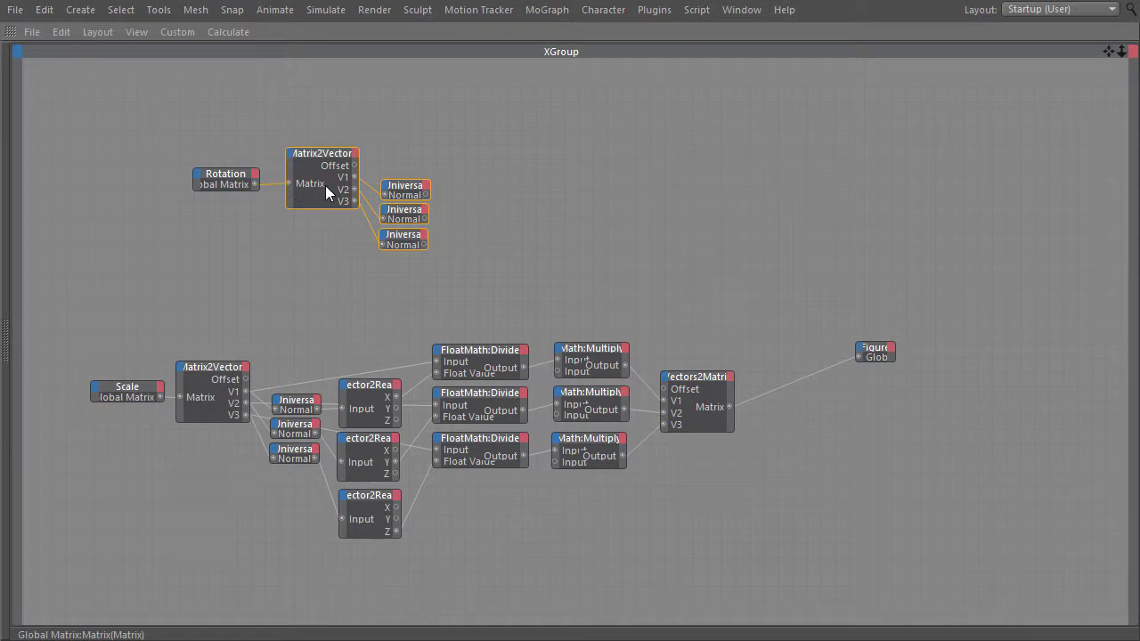
pyautogui.keyDown('ctrl'); pyautogui.click(325, 185); pyautogui.keyUp('ctrl')
pyautogui.moveTo(420, 186); pyautogui.dragTo(420, 175)
# Add a new Vectors2Matrix node and connect the Universal Normal outputs to its V inputs.
pyautogui.rightClick(482, 171)
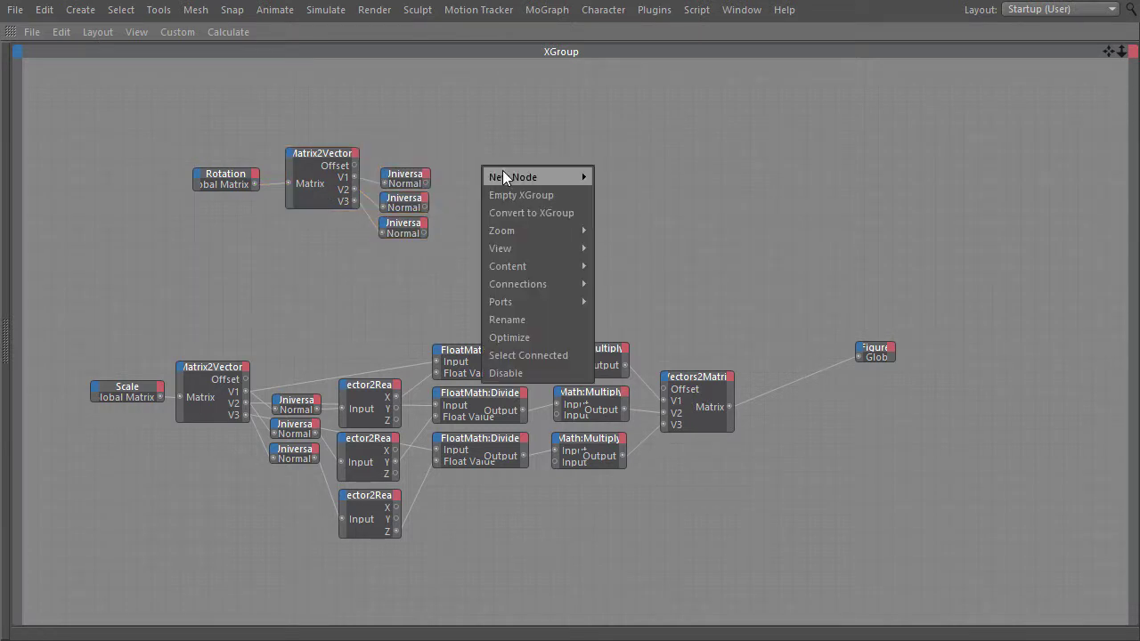
pyautogui.moveTo(504, 177)
pyautogui.moveTo(621, 177)
pyautogui.moveTo(712, 180)
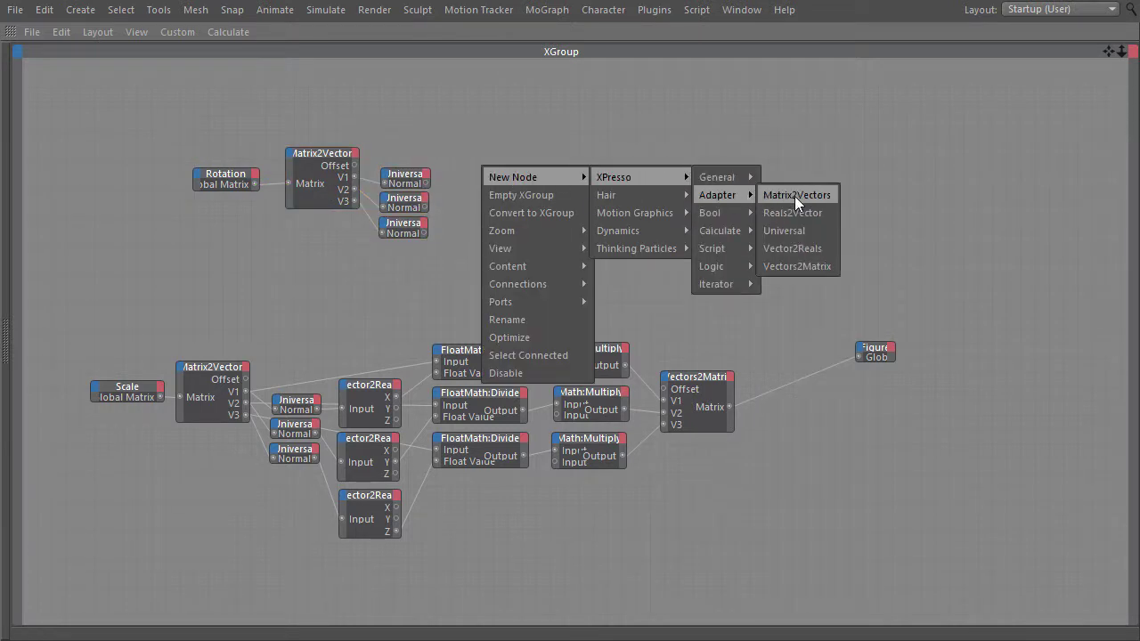
pyautogui.click(819, 266)
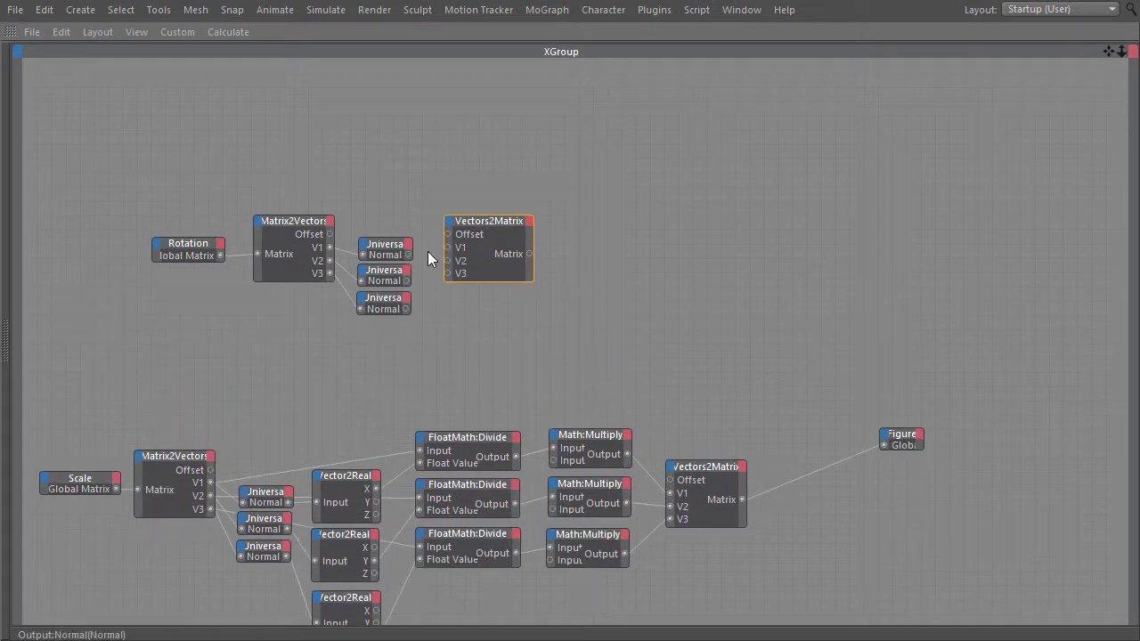
pyautogui.moveTo(447, 246); pyautogui.dragTo(448, 248)
pyautogui.moveTo(406, 281); pyautogui.dragTo(448, 273)
pyautogui.hotkey('ctrl', 'Tab')
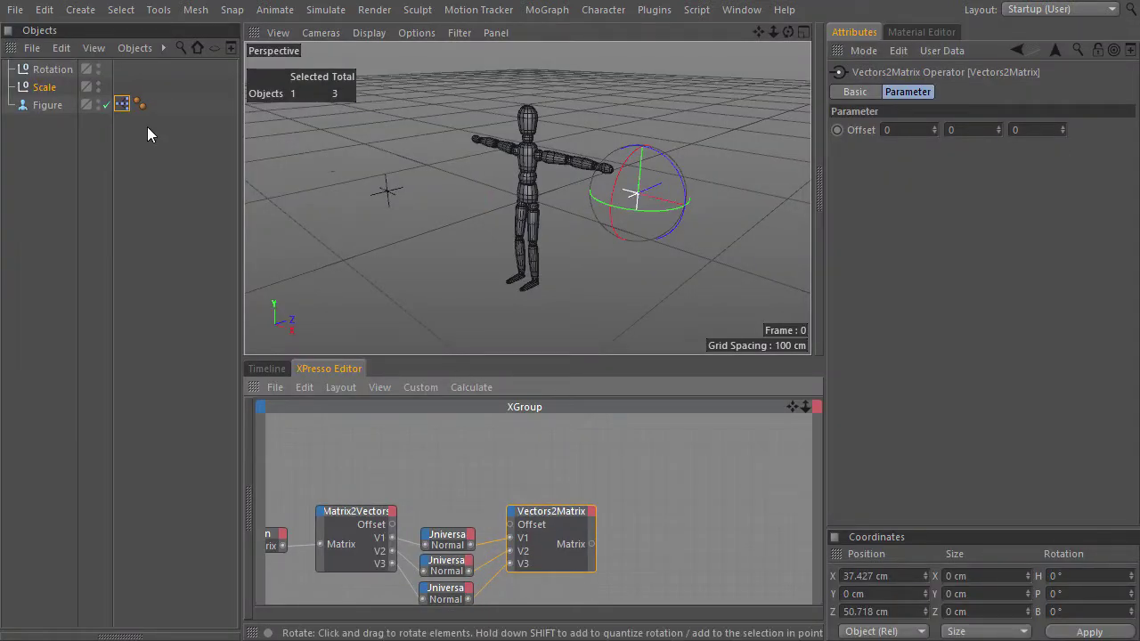
# Add another Figure node to the graph with a Global Matrix output.
pyautogui.click(41, 105)
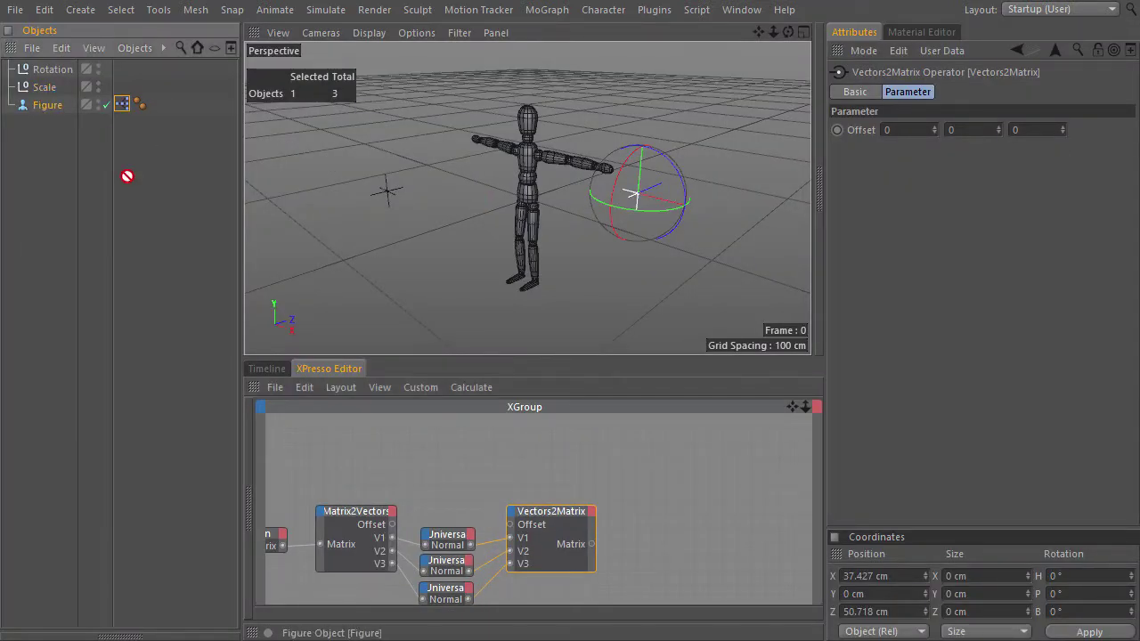
pyautogui.moveTo(378, 437); pyautogui.dragTo(376, 433)
pyautogui.click(395, 427)
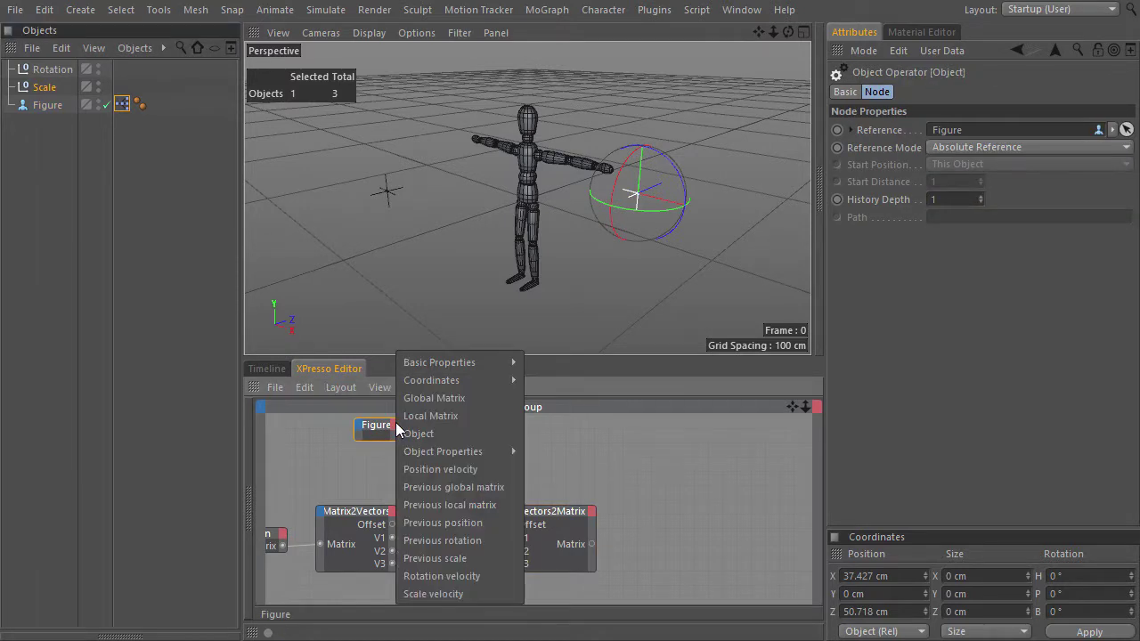
pyautogui.click(424, 398)
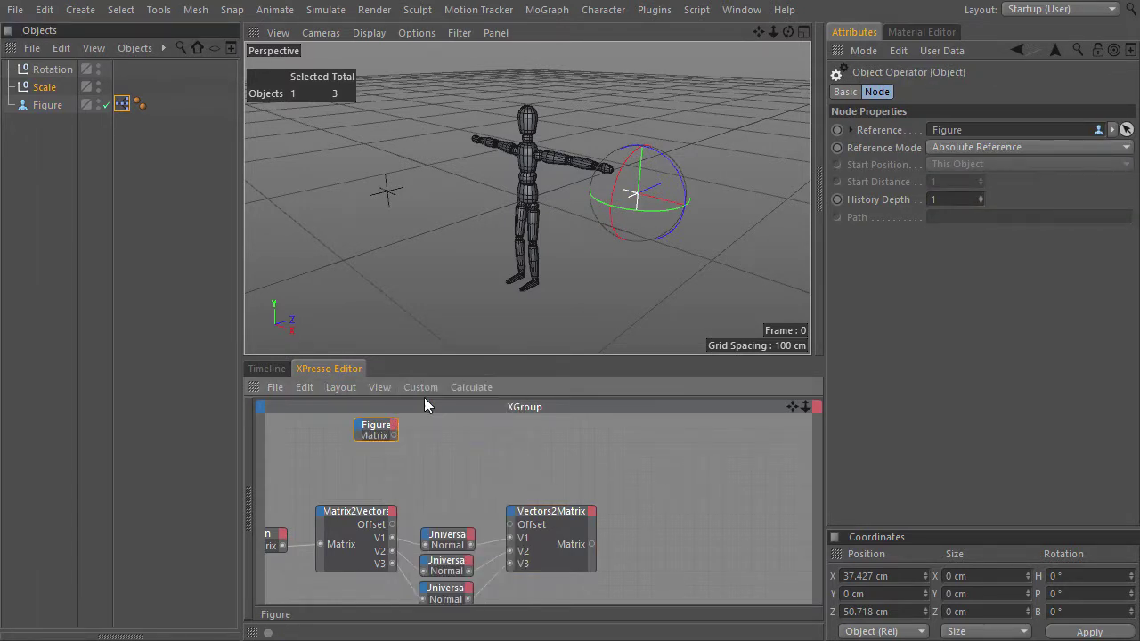
pyautogui.hotkey('ctrl', 'Tab')
# Duplicate Matrix2Vectors, feed it the Figure matrix, and wire its Offset to Vectors2Matrix Offset.
pyautogui.keyDown('ctrl'); pyautogui.moveTo(398, 348); pyautogui.dragTo(504, 241); pyautogui.keyUp('ctrl')
pyautogui.moveTo(431, 268); pyautogui.dragTo(460, 268)
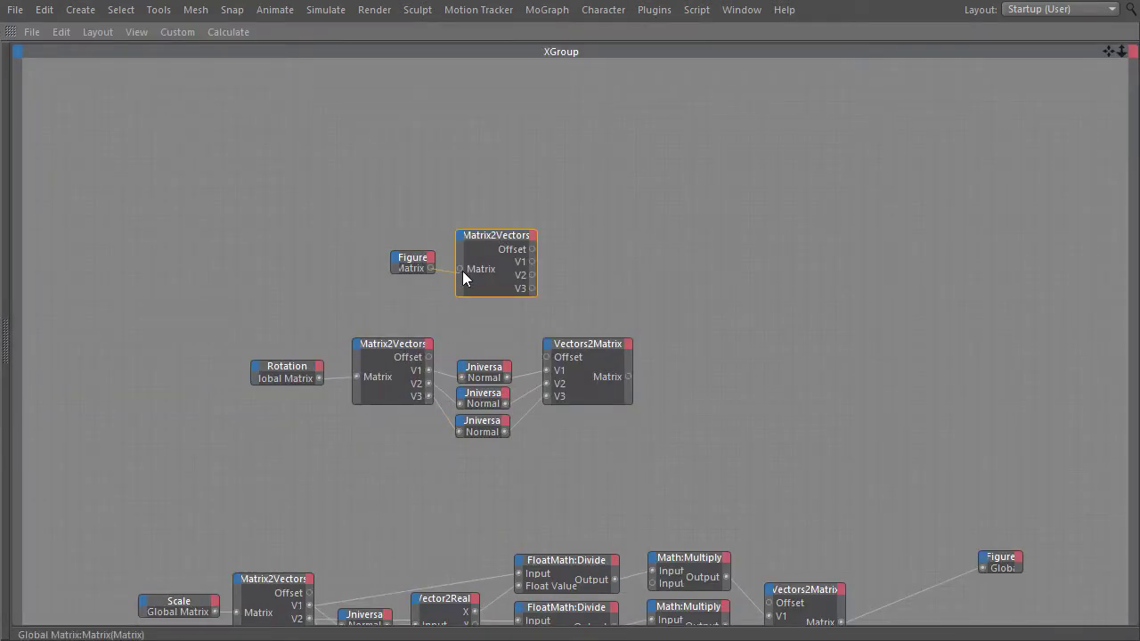
pyautogui.moveTo(533, 250); pyautogui.dragTo(610, 344)
pyautogui.moveTo(636, 427); pyautogui.dragTo(571, 394, button='middle')
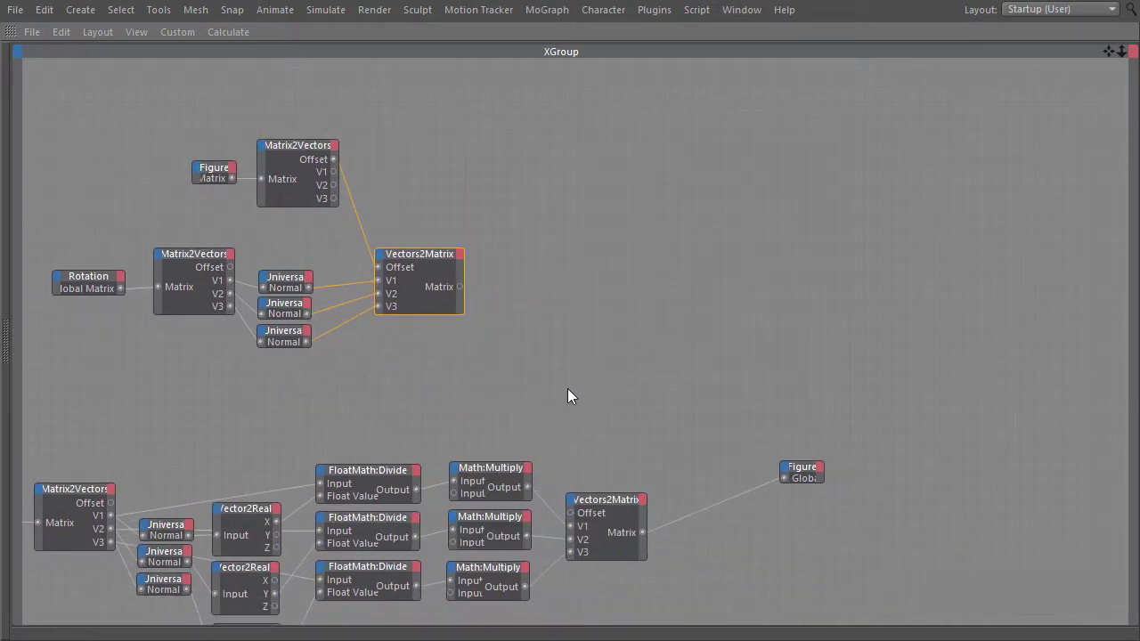
pyautogui.moveTo(800, 476); pyautogui.dragTo(877, 425)
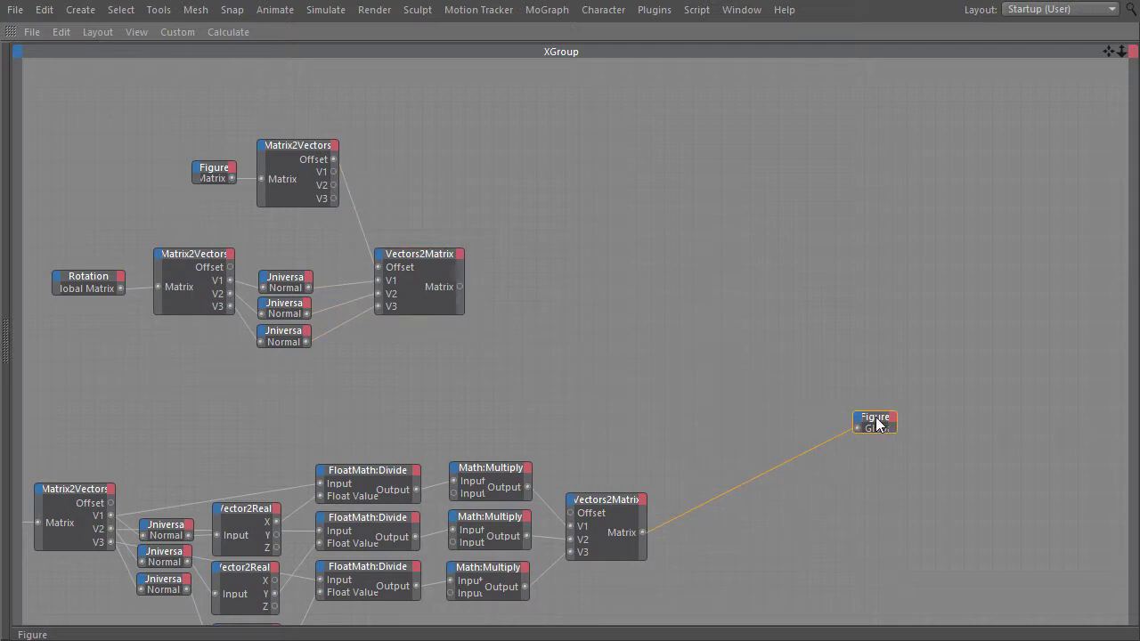
pyautogui.moveTo(841, 402); pyautogui.dragTo(565, 395, button='middle')
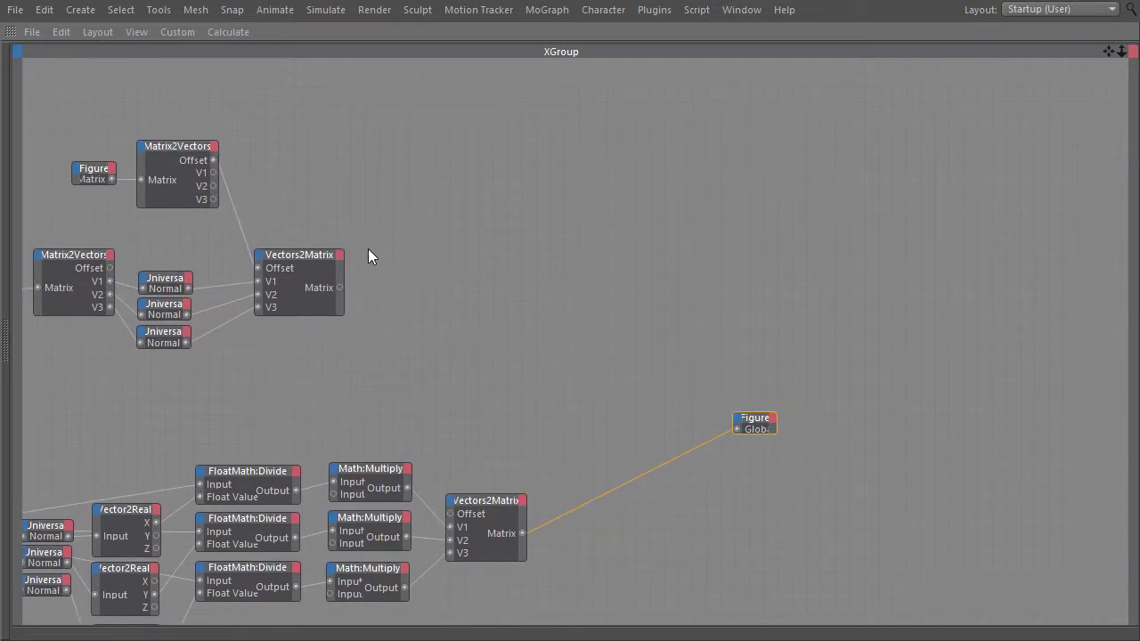
# Add a Math node set to the Matrix data type and the Multiply function.
pyautogui.rightClick(499, 355)
pyautogui.moveTo(535, 367)
pyautogui.moveTo(667, 369)
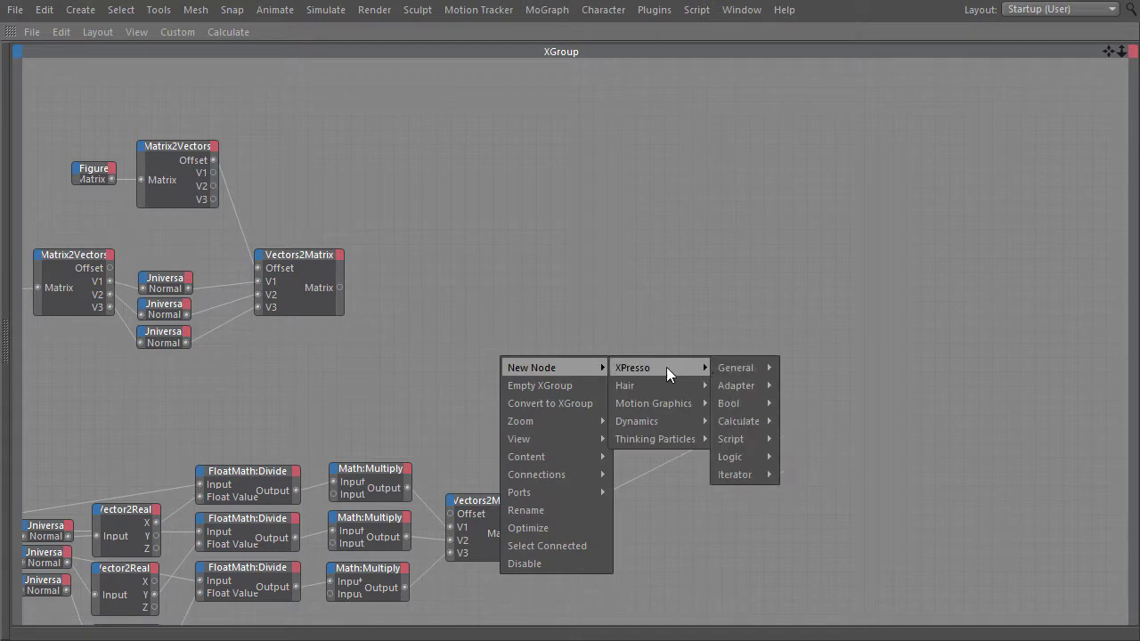
pyautogui.moveTo(750, 421)
pyautogui.click(826, 467)
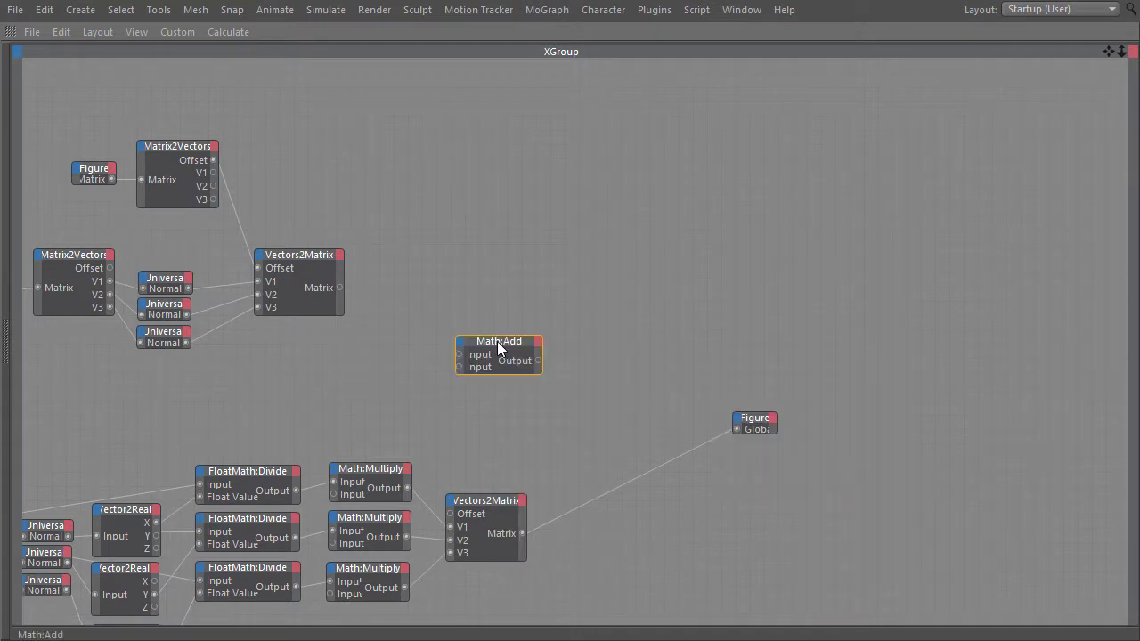
pyautogui.doubleClick(499, 348)
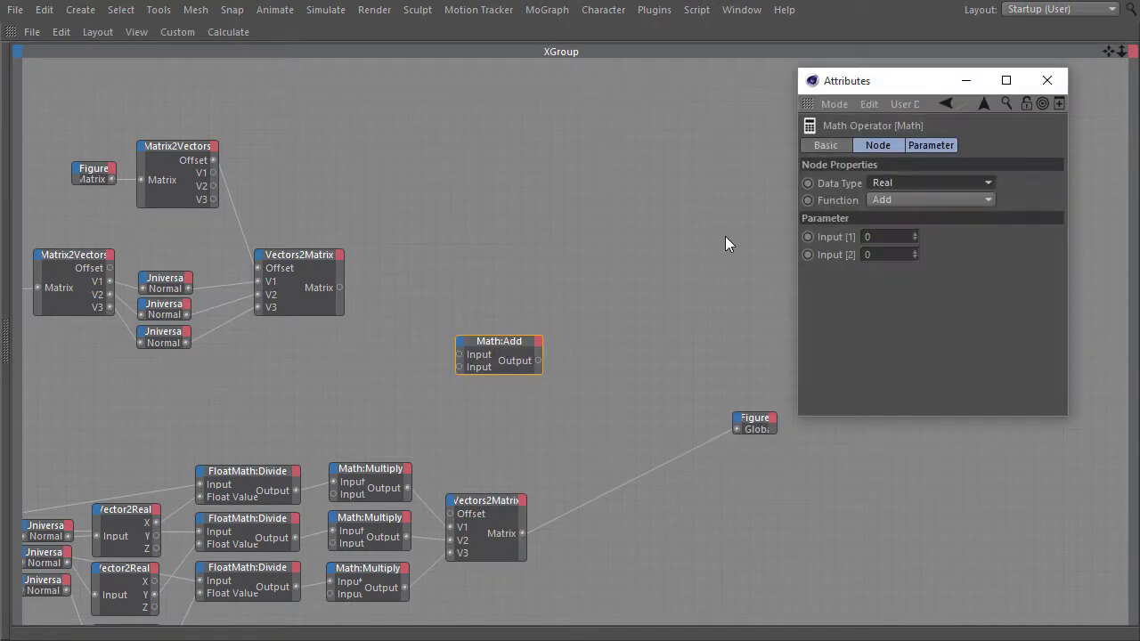
pyautogui.click(898, 182)
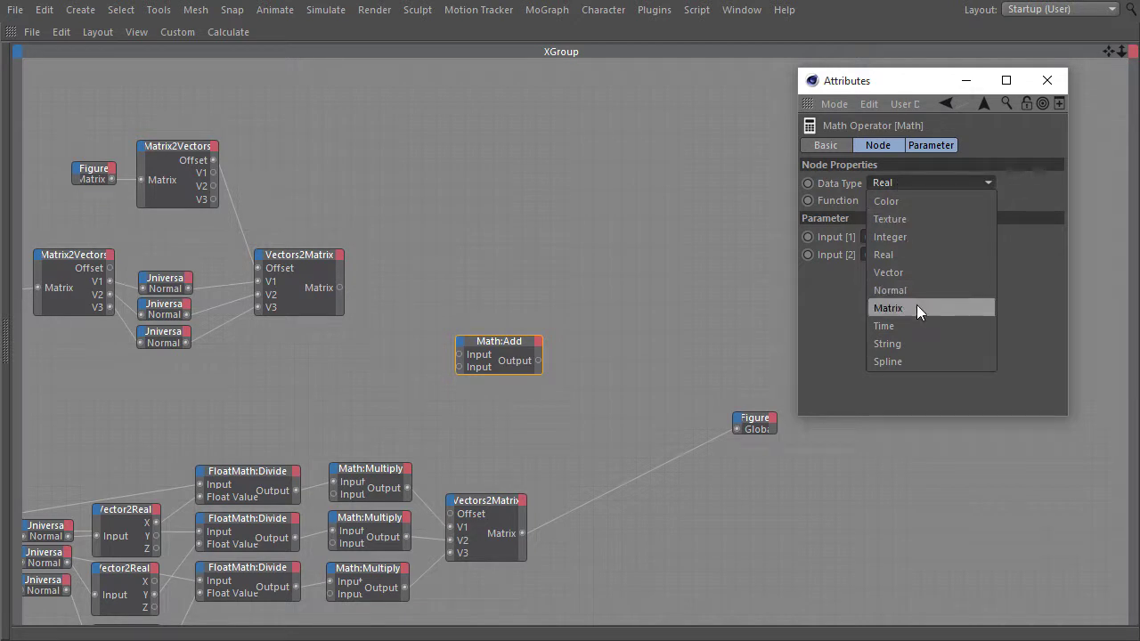
pyautogui.click(917, 306)
pyautogui.click(912, 202)
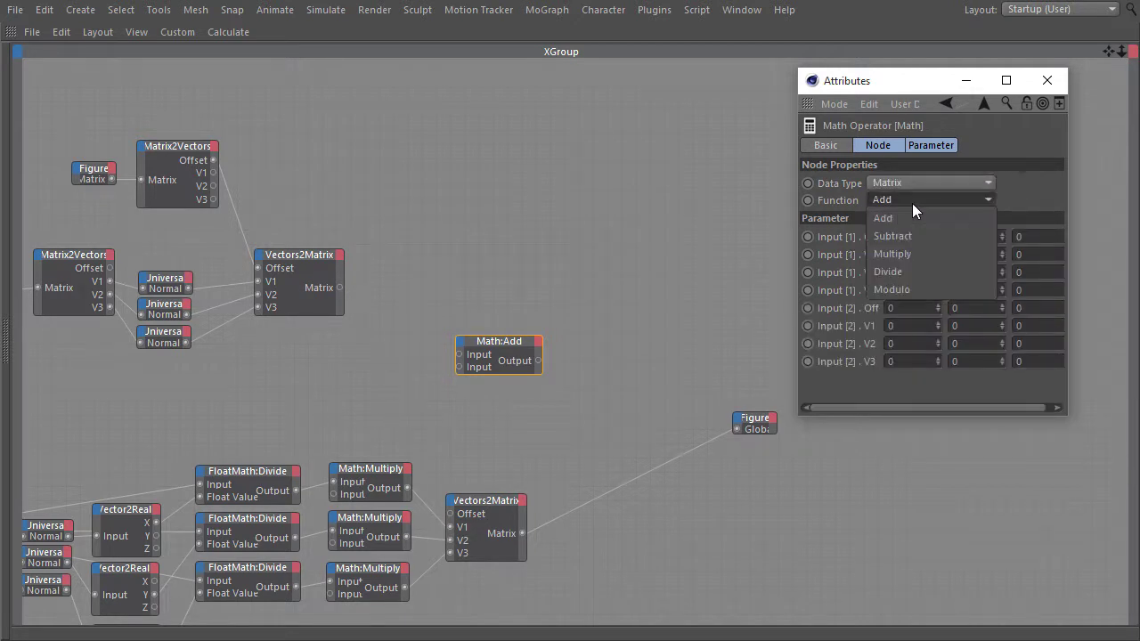
pyautogui.click(918, 253)
pyautogui.click(1045, 81)
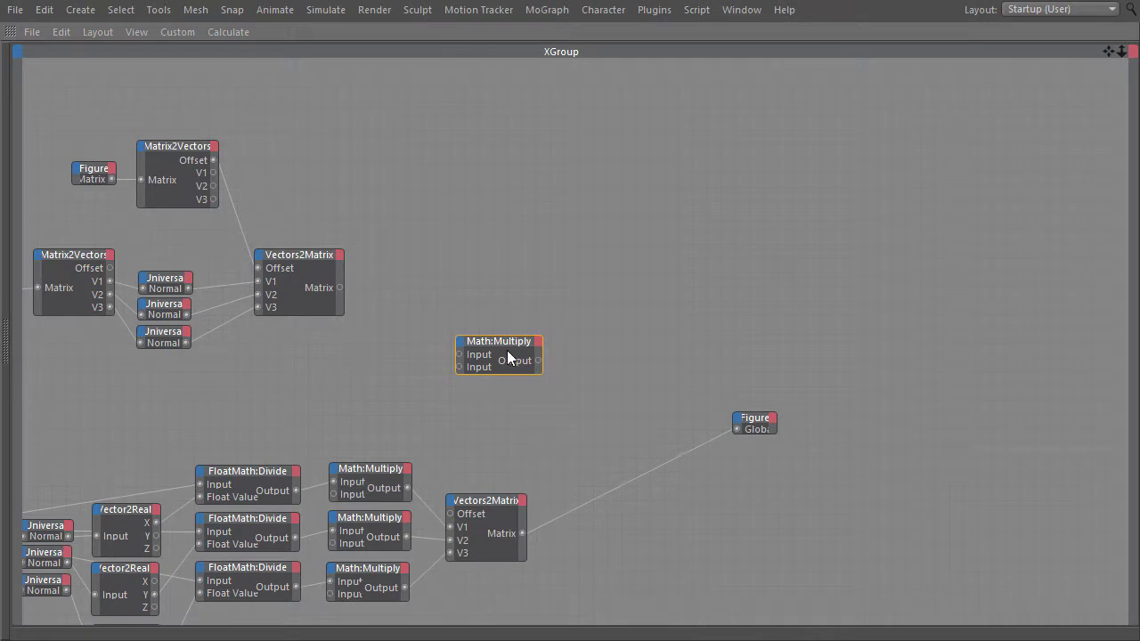
# Wire both Vectors2Matrix results into Math:Multiply and its output to the Figure's Global Matrix.
pyautogui.moveTo(492, 342); pyautogui.dragTo(581, 339)
pyautogui.moveTo(343, 299); pyautogui.dragTo(625, 347)
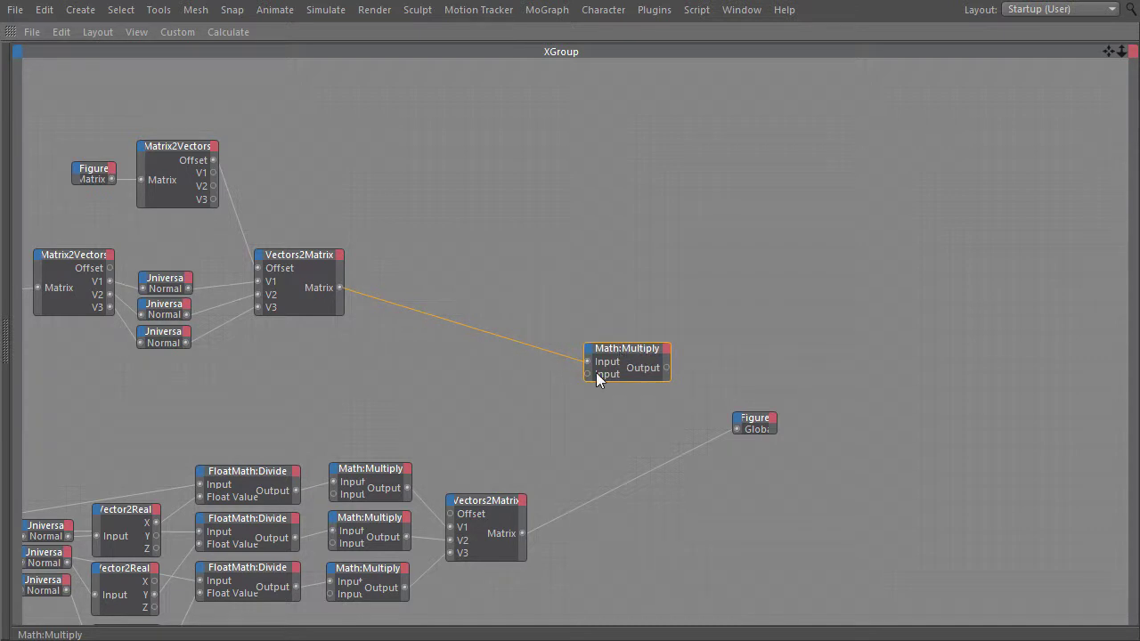
pyautogui.moveTo(535, 511); pyautogui.dragTo(522, 533)
pyautogui.scroll(-2, 463, 443)
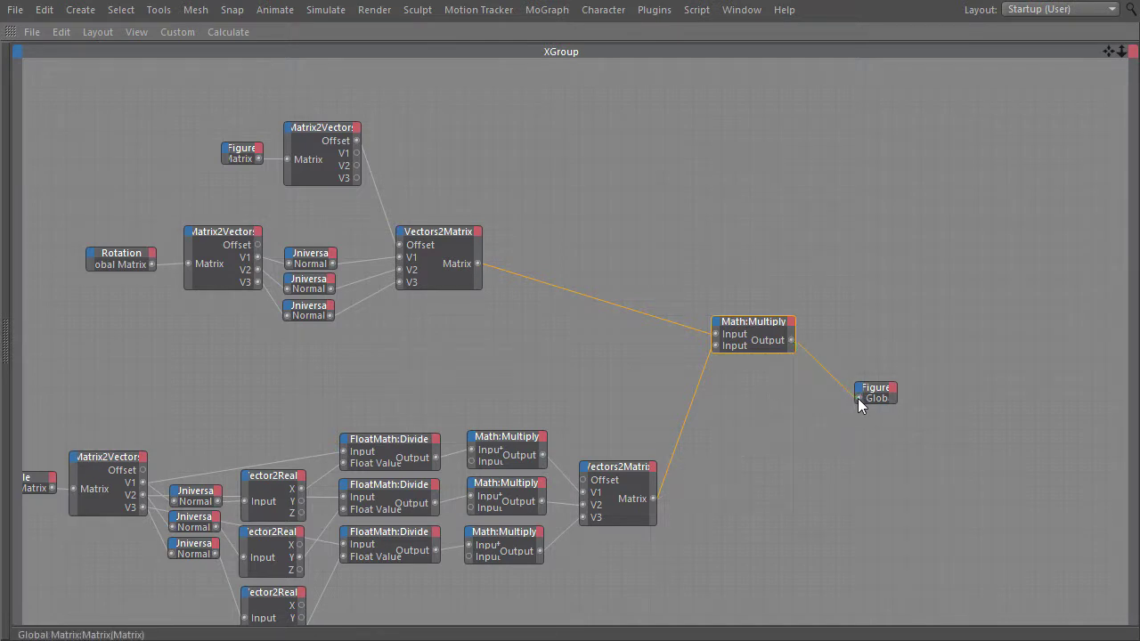
pyautogui.hotkey('ctrl', 'Tab')
# Close XPresso, test-move the Figure across the floor, then undo it back to the origin.
pyautogui.click(254, 389)
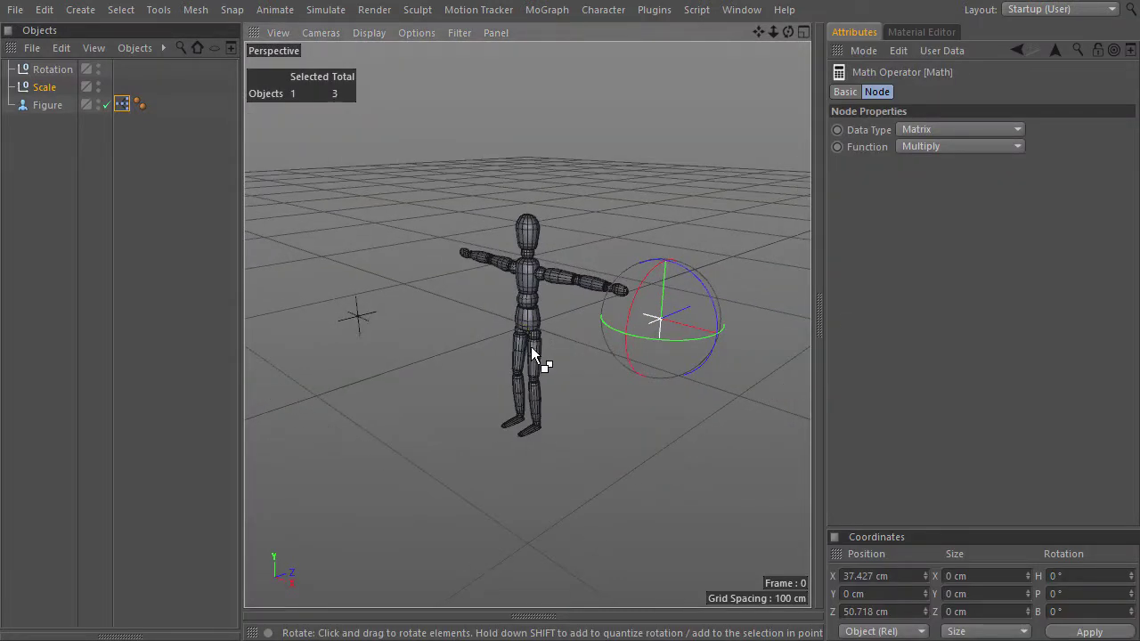
pyautogui.click(50, 105)
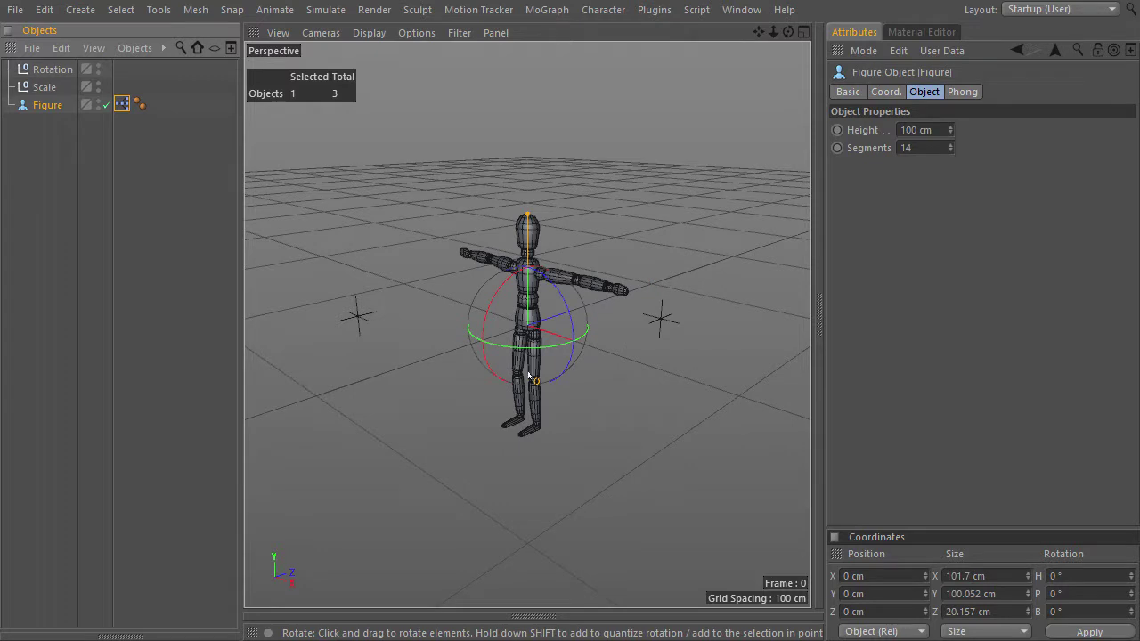
pyautogui.press('e')
pyautogui.moveTo(521, 252); pyautogui.dragTo(459, 340)
pyautogui.hotkey('ctrl', 'z')
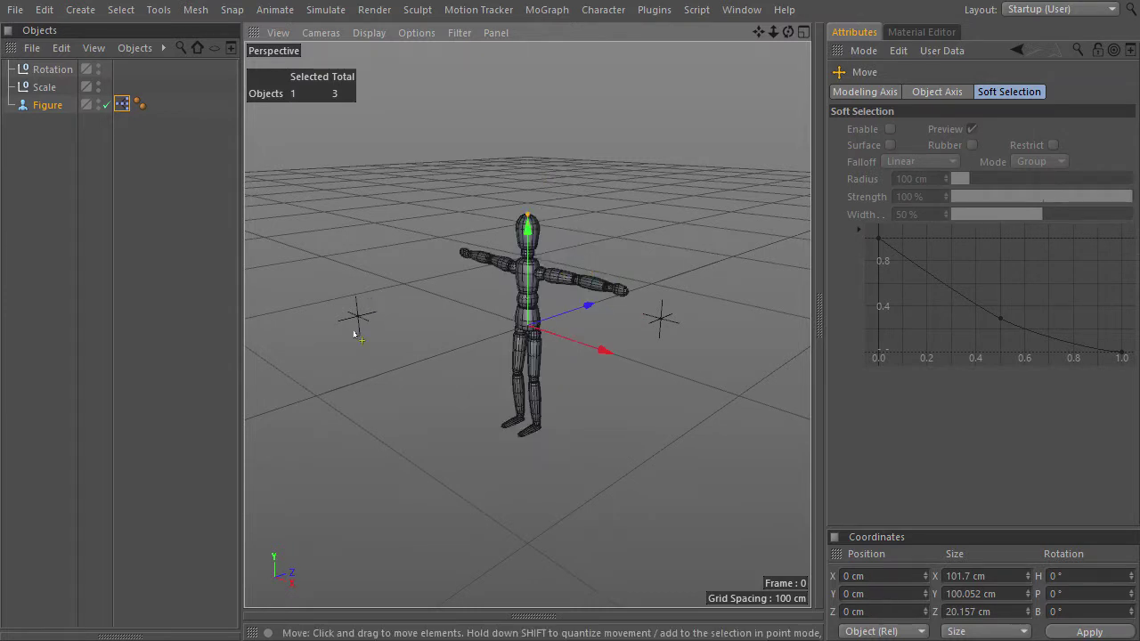
# Rotate and scale the Rotation null, then scale the Scale null to enlarge the figure.
pyautogui.click(357, 320)
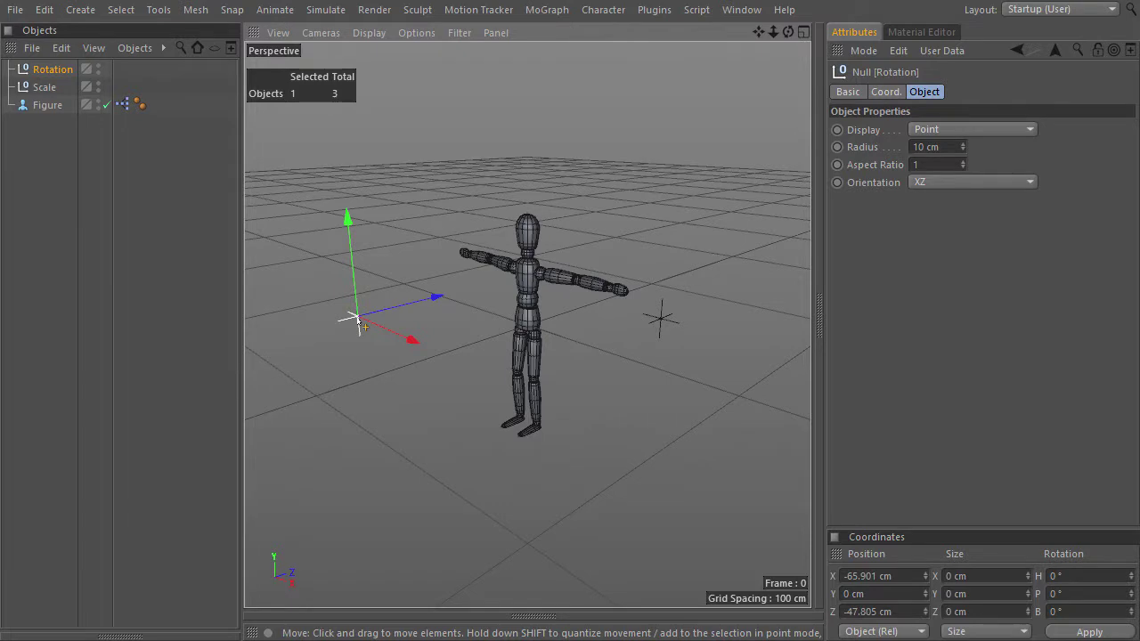
pyautogui.press('r')
pyautogui.moveTo(361, 260); pyautogui.dragTo(393, 291)
pyautogui.press('t')
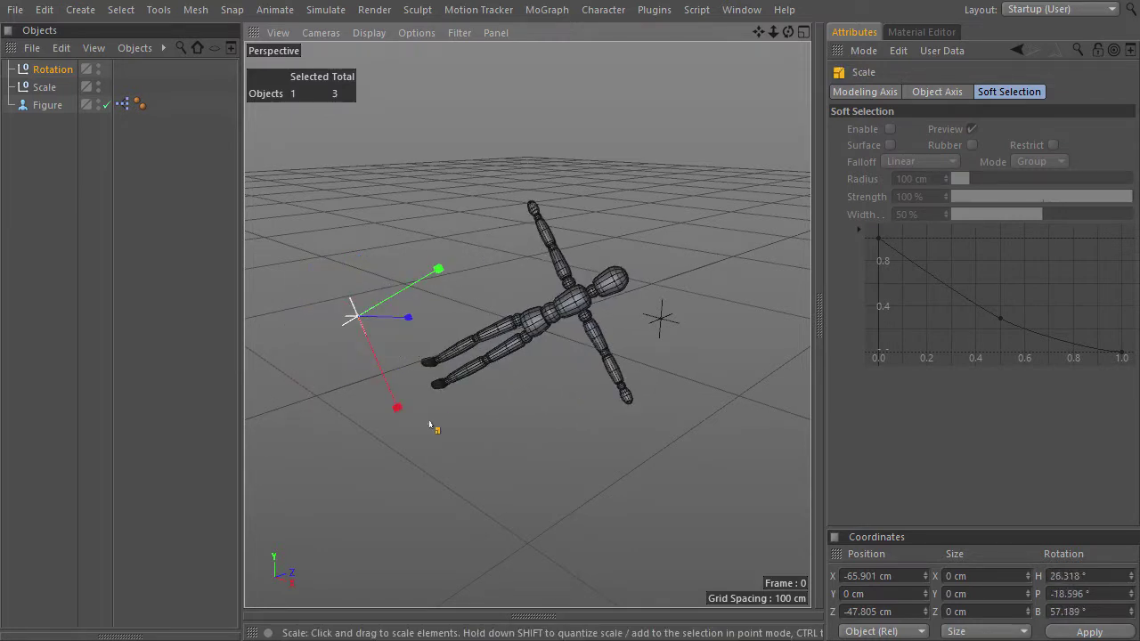
pyautogui.moveTo(437, 413); pyautogui.dragTo(702, 303)
pyautogui.click(49, 91)
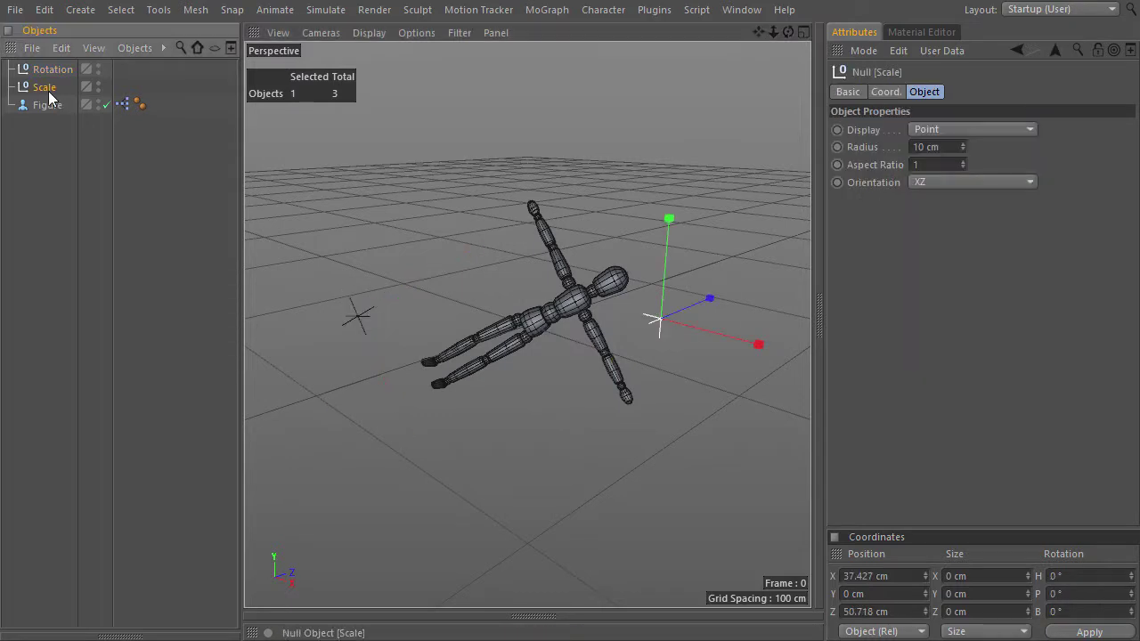
pyautogui.moveTo(588, 460); pyautogui.dragTo(541, 384)
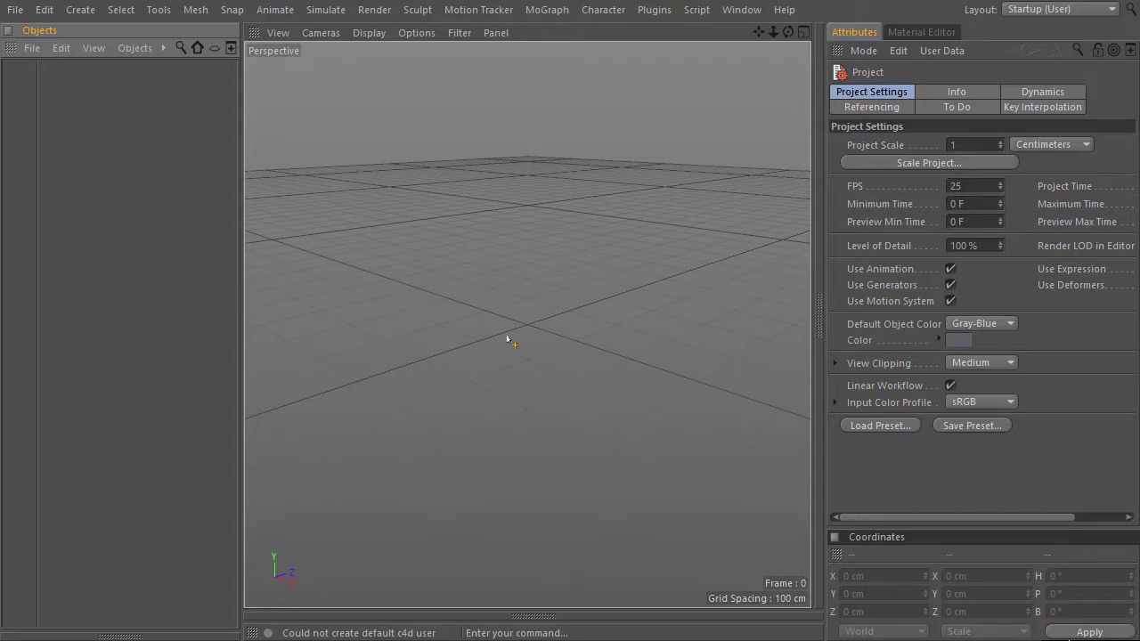
# Create a Figure object via the command search and set its height to 100 cm.
pyautogui.hotkey('shift', 'c')
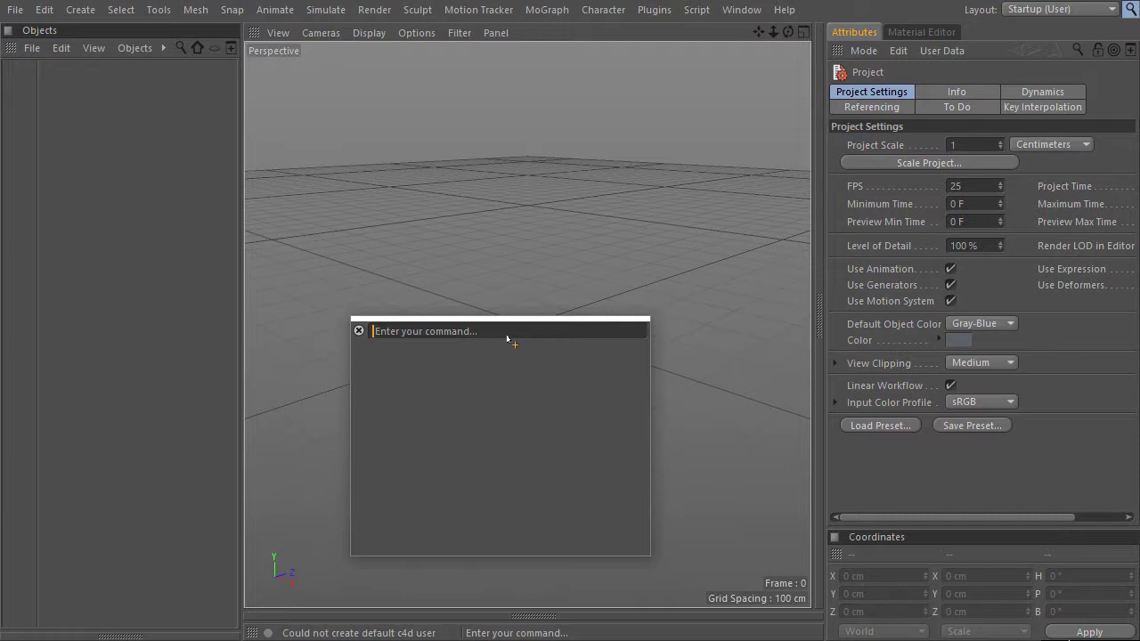
pyautogui.write('figure')
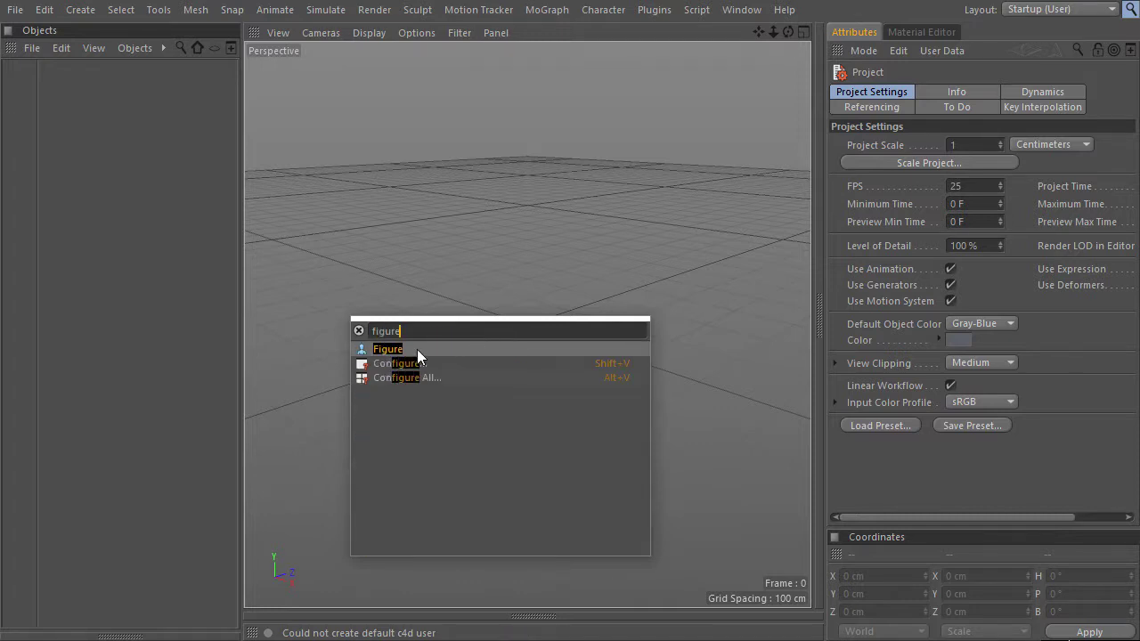
pyautogui.click(402, 350)
pyautogui.click(936, 130)
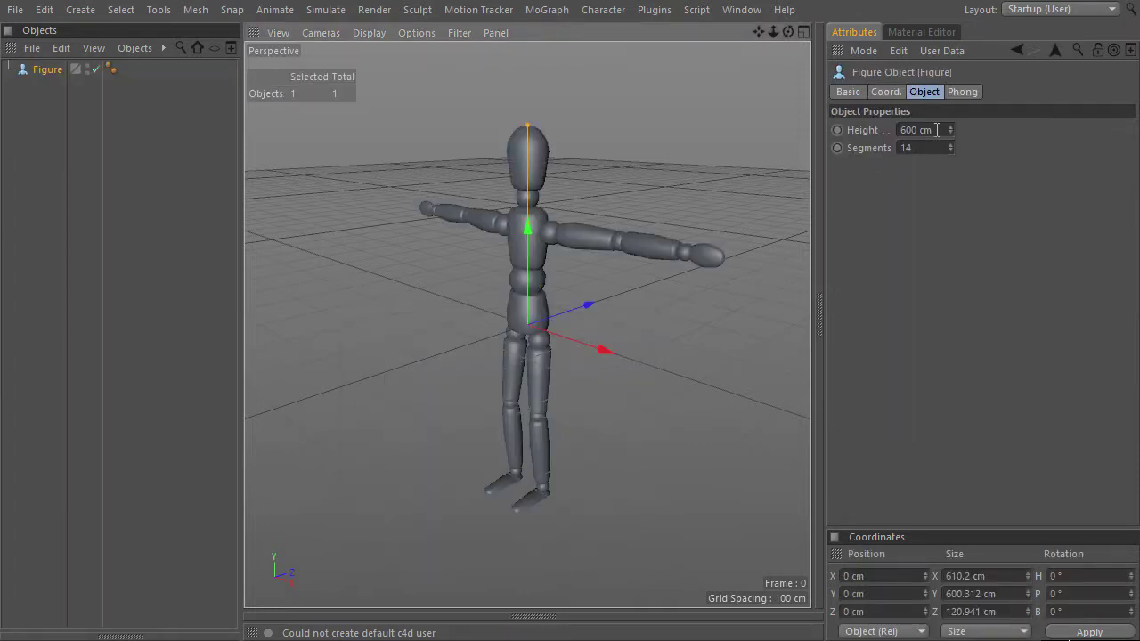
pyautogui.write('100')
pyautogui.press('Return')
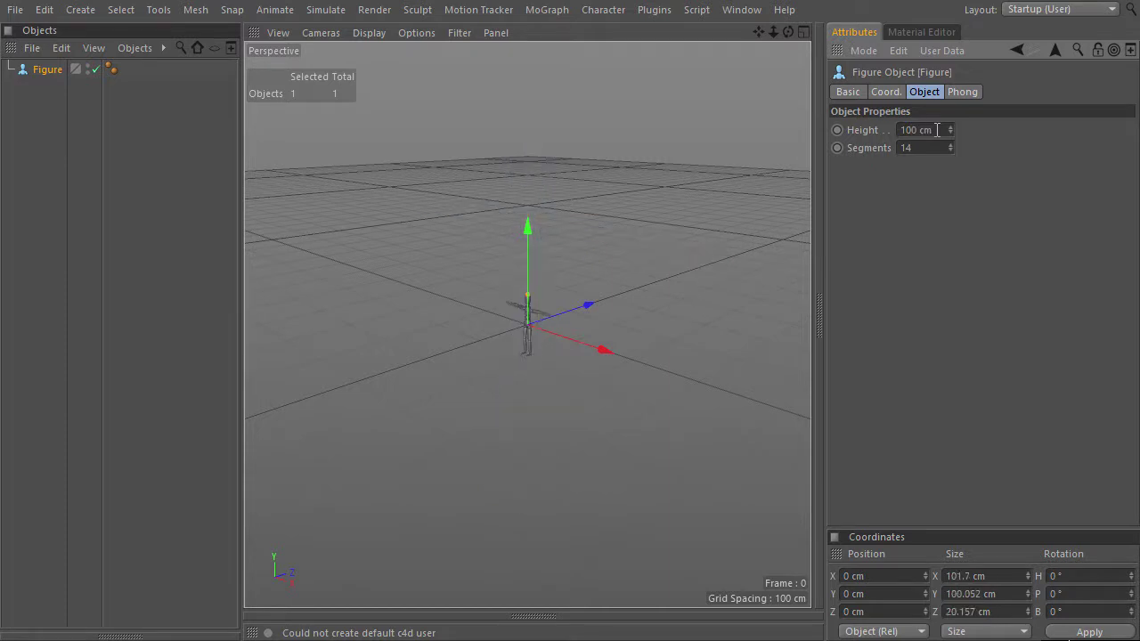
# Add an XPresso tag to the Figure.
pyautogui.rightClick(40, 67)
pyautogui.moveTo(86, 23)
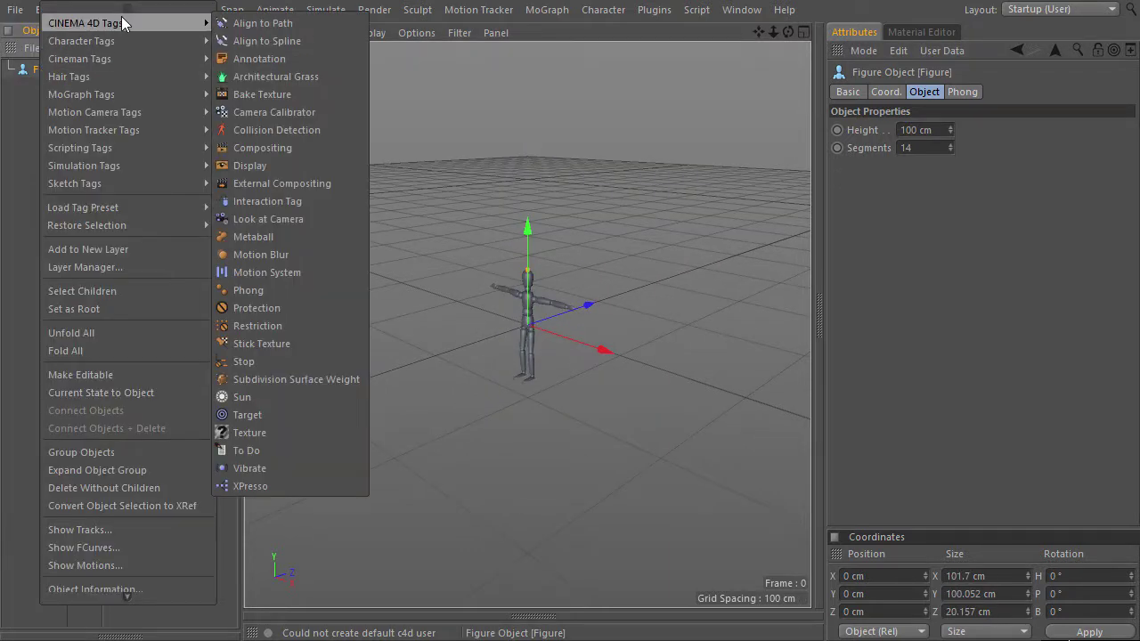
pyautogui.click(326, 486)
# Add a Figure object node in the XPresso graph exposing its Global Matrix output.
pyautogui.rightClick(482, 468)
pyautogui.moveTo(540, 397)
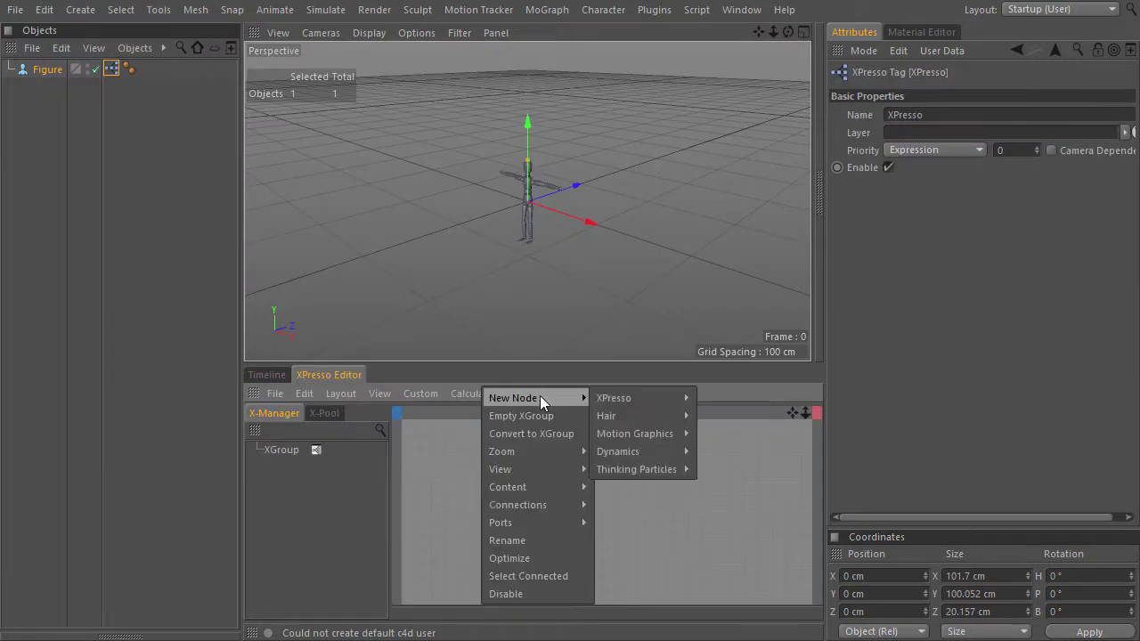
pyautogui.moveTo(623, 398)
pyautogui.moveTo(725, 400)
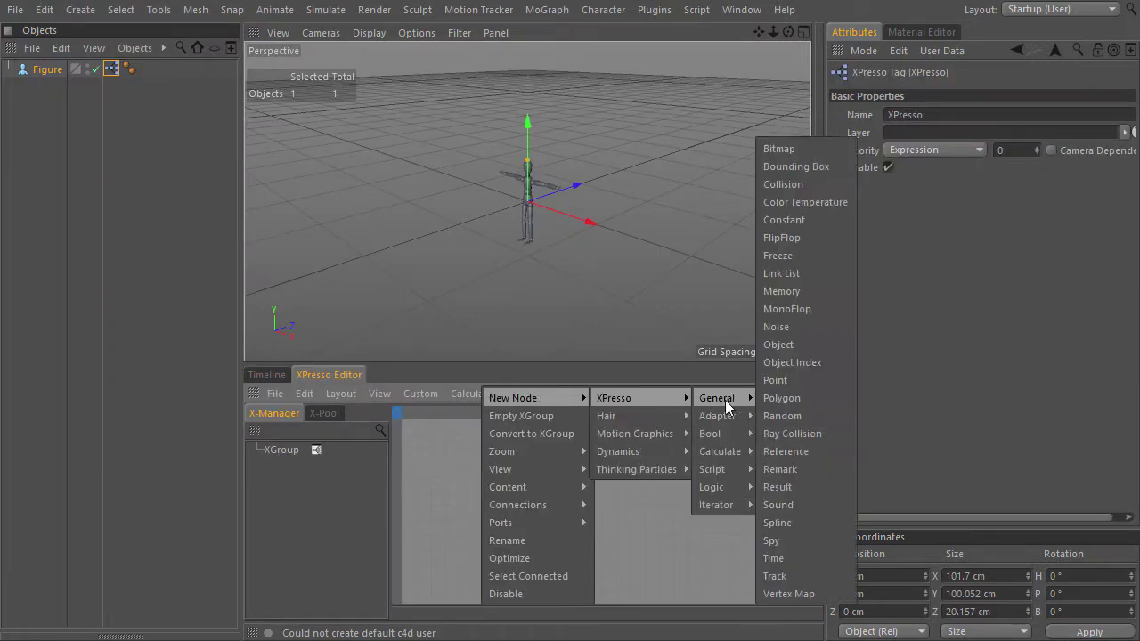
pyautogui.click(809, 345)
pyautogui.click(500, 462)
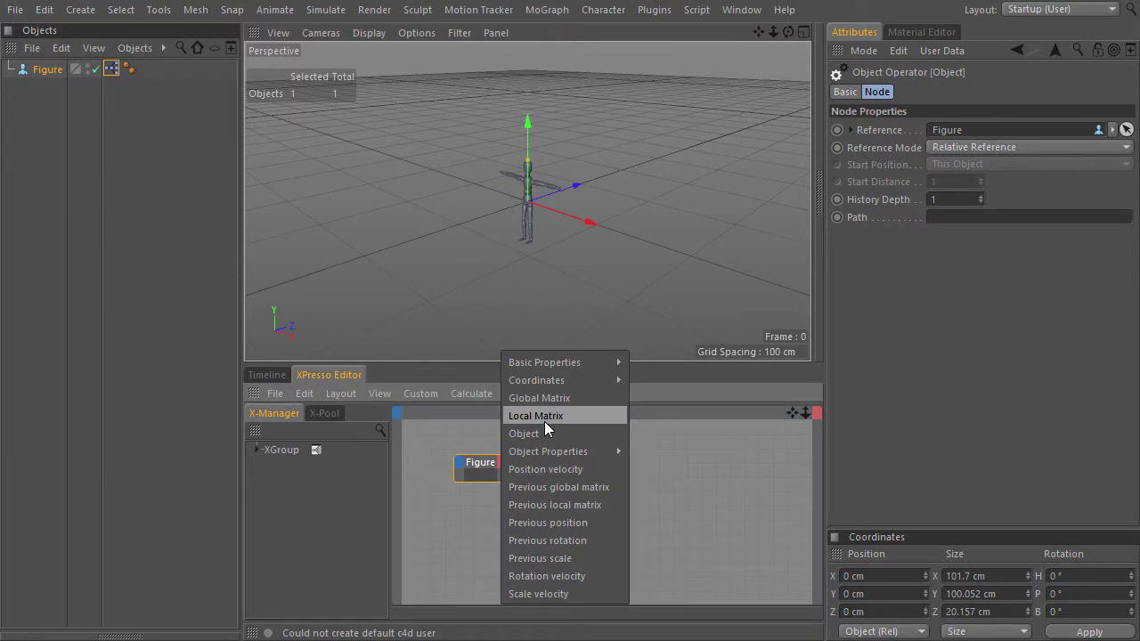
pyautogui.click(551, 399)
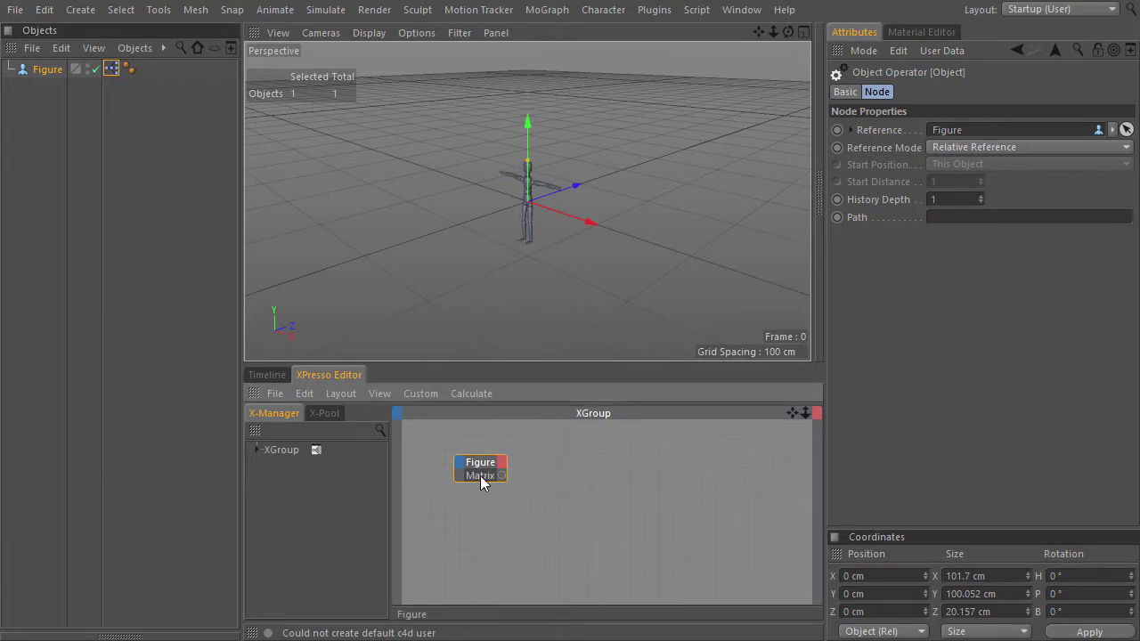
pyautogui.rightClick(535, 469)
# Add a Matrix2Vectors node and wire the Figure's matrix into it.
pyautogui.moveTo(577, 404)
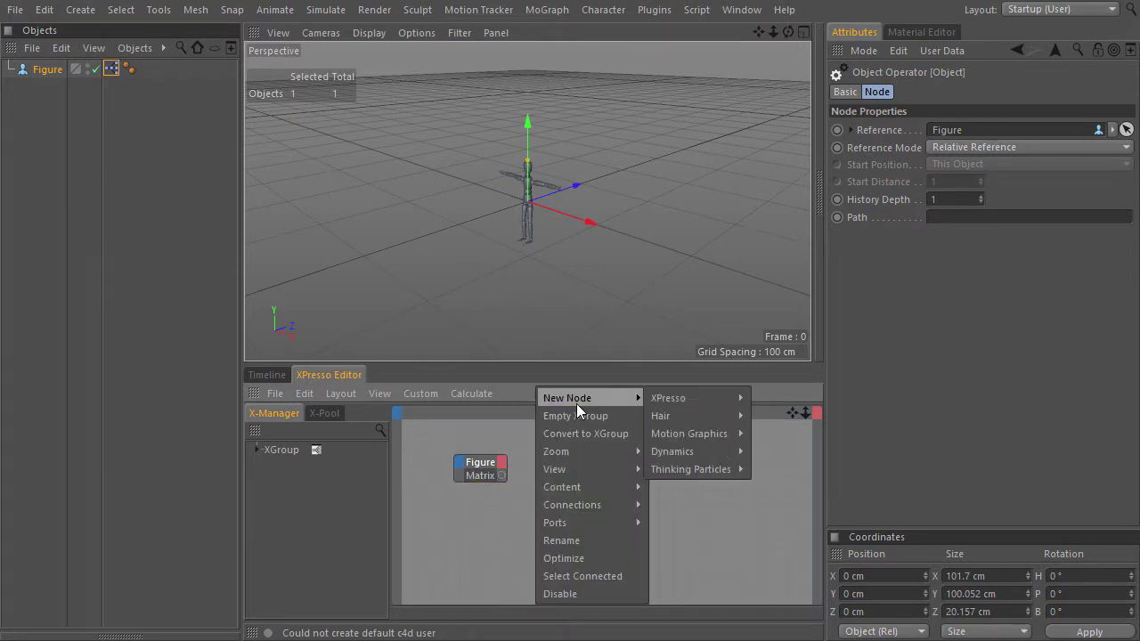
pyautogui.moveTo(677, 399)
pyautogui.moveTo(777, 415)
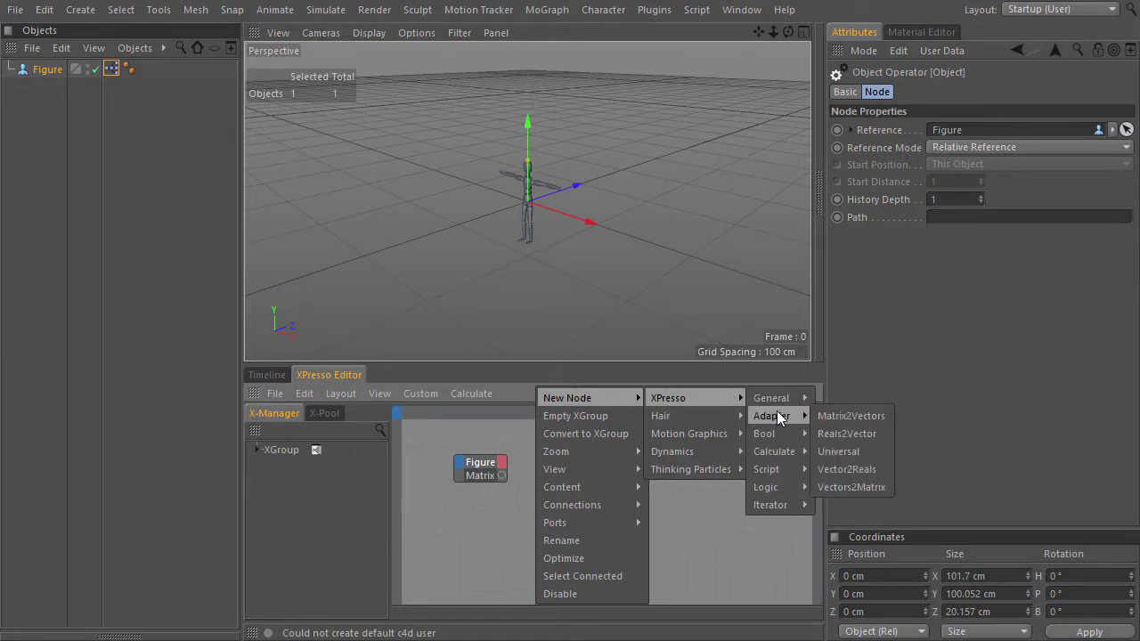
pyautogui.click(862, 418)
pyautogui.moveTo(509, 433); pyautogui.dragTo(549, 434)
pyautogui.moveTo(541, 474); pyautogui.dragTo(537, 475)
# Add a Vectors2Matrix node and connect the V3 vectors between the two adapters.
pyautogui.moveTo(789, 414); pyautogui.dragTo(740, 465)
pyautogui.rightClick(666, 497)
pyautogui.moveTo(714, 392)
pyautogui.moveTo(861, 394)
pyautogui.moveTo(935, 424)
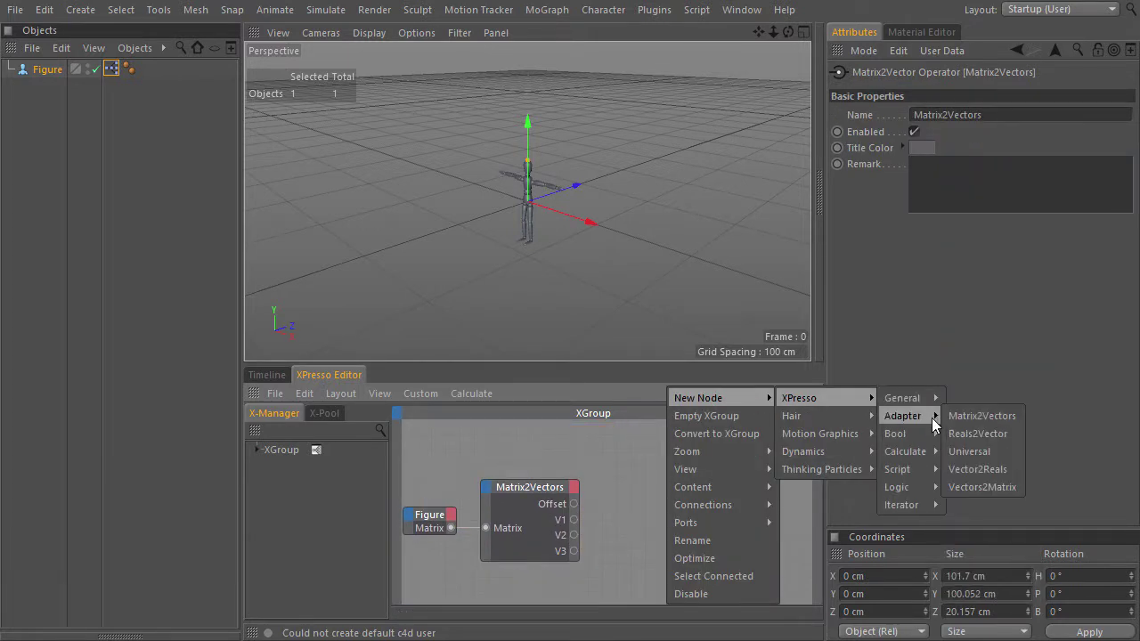
pyautogui.click(1015, 488)
pyautogui.moveTo(630, 552); pyautogui.dragTo(631, 520)
# Add a Figure output node, feed the rebuilt matrix into its Global input, and link Offset vectors.
pyautogui.moveTo(48, 68); pyautogui.dragTo(796, 508)
pyautogui.click(340, 393)
pyautogui.moveTo(406, 432)
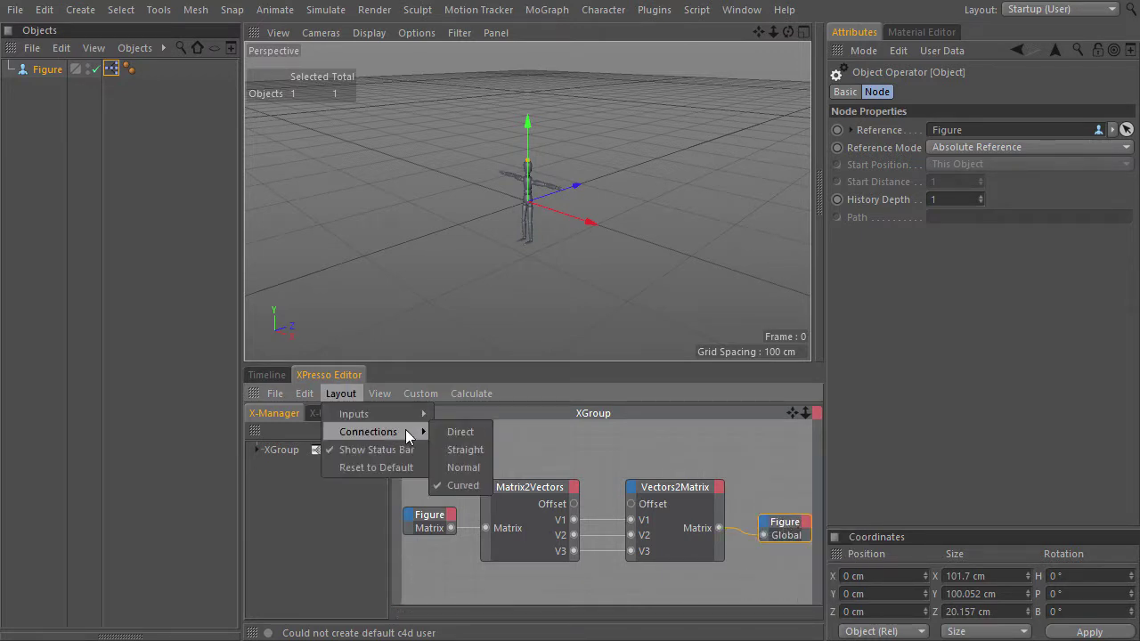
pyautogui.click(465, 434)
pyautogui.moveTo(389, 441); pyautogui.dragTo(253, 438)
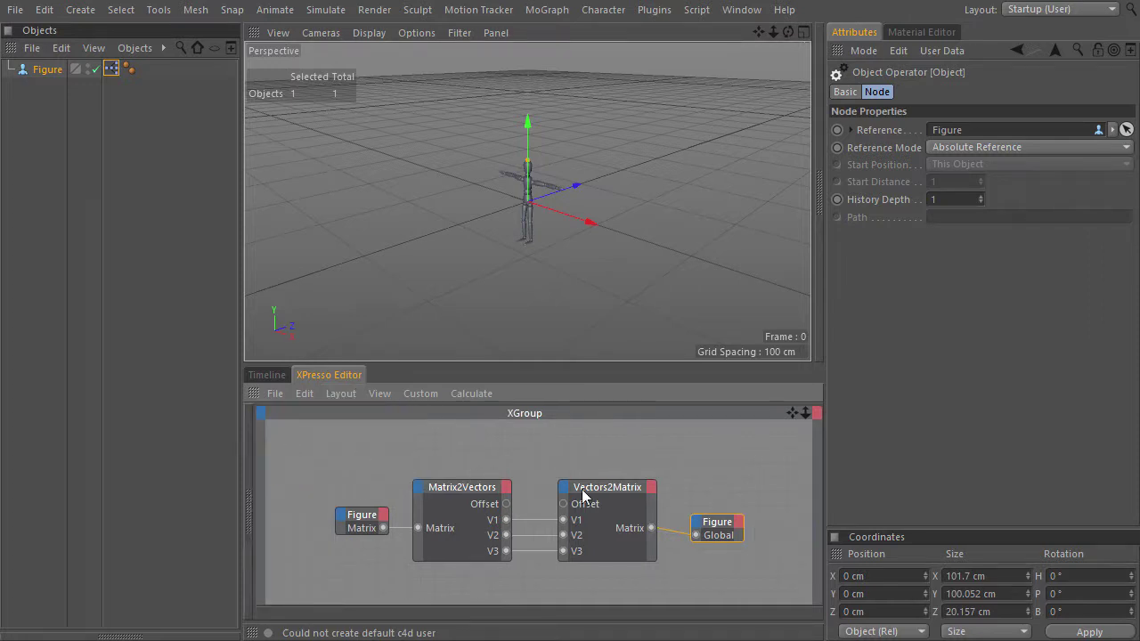
pyautogui.moveTo(716, 525); pyautogui.dragTo(718, 516)
pyautogui.moveTo(508, 510); pyautogui.dragTo(563, 509)
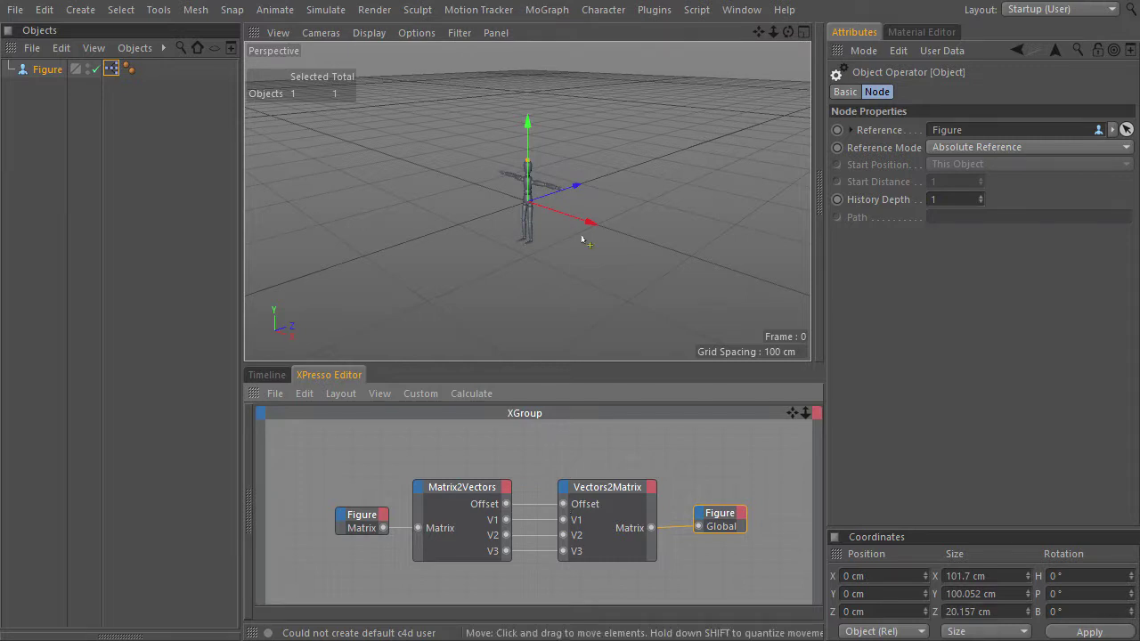
# Test the rig by moving the Figure around, then undo the moves.
pyautogui.moveTo(596, 226); pyautogui.dragTo(539, 220)
pyautogui.moveTo(544, 176); pyautogui.dragTo(602, 158)
pyautogui.moveTo(560, 87); pyautogui.dragTo(580, 258)
pyautogui.hotkey('ctrl', 'z')
pyautogui.hotkey('ctrl', 'z')
pyautogui.hotkey('ctrl', 'z')
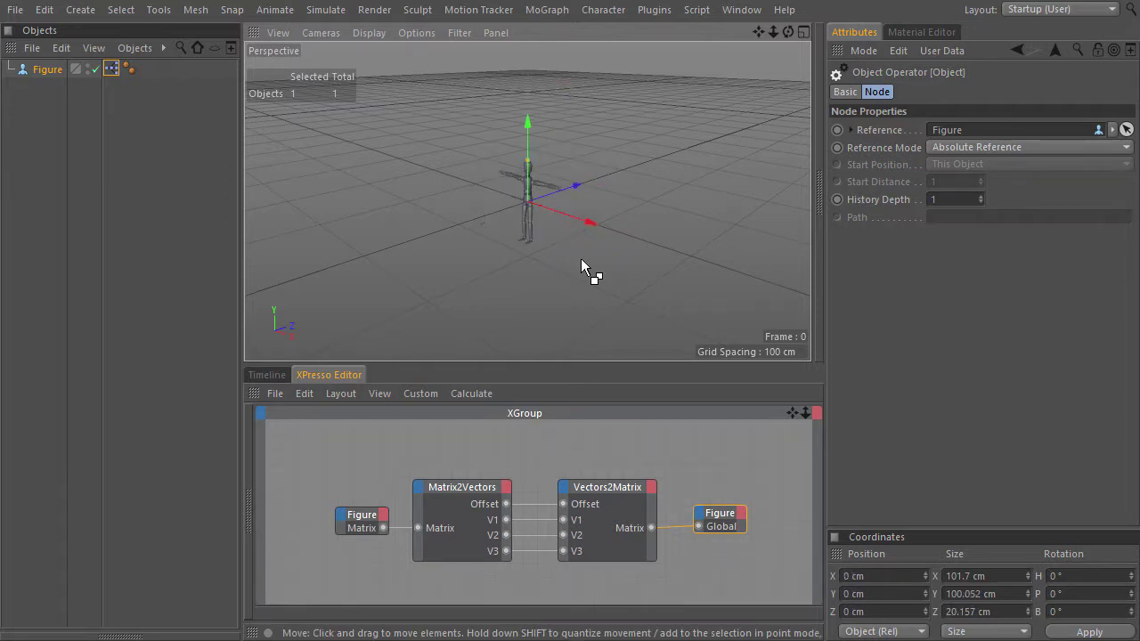
# Move the Vectors2Matrix and Figure output nodes right and pan the graph left.
pyautogui.scroll(3, 518, 214)
pyautogui.moveTo(652, 459); pyautogui.dragTo(729, 557)
pyautogui.moveTo(596, 487); pyautogui.dragTo(686, 488)
pyautogui.moveTo(588, 474); pyautogui.dragTo(455, 495, button='middle')
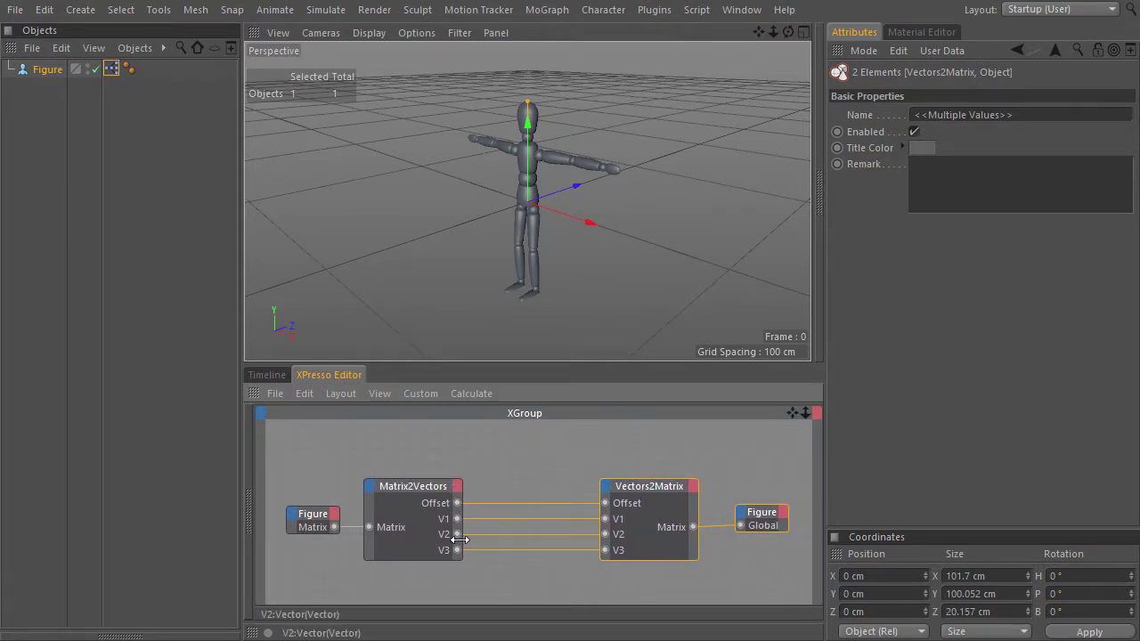
# Add a Math:Add node and set its Data Type to Vector.
pyautogui.rightClick(517, 442)
pyautogui.moveTo(561, 402)
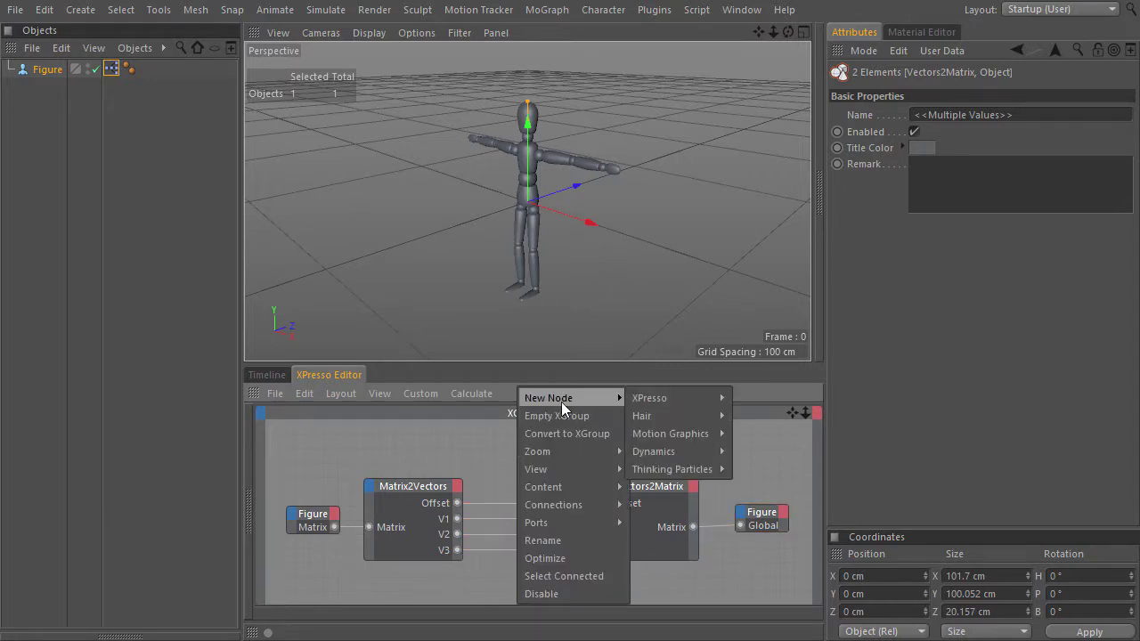
pyautogui.moveTo(677, 401)
pyautogui.moveTo(773, 451)
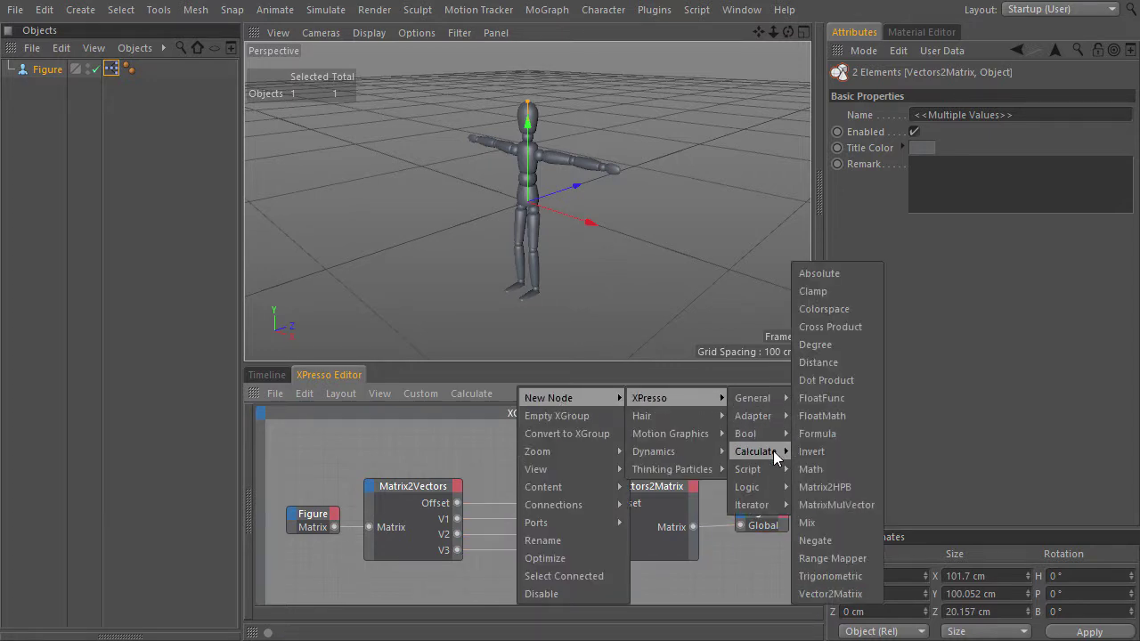
pyautogui.click(845, 477)
pyautogui.moveTo(535, 445); pyautogui.dragTo(537, 454)
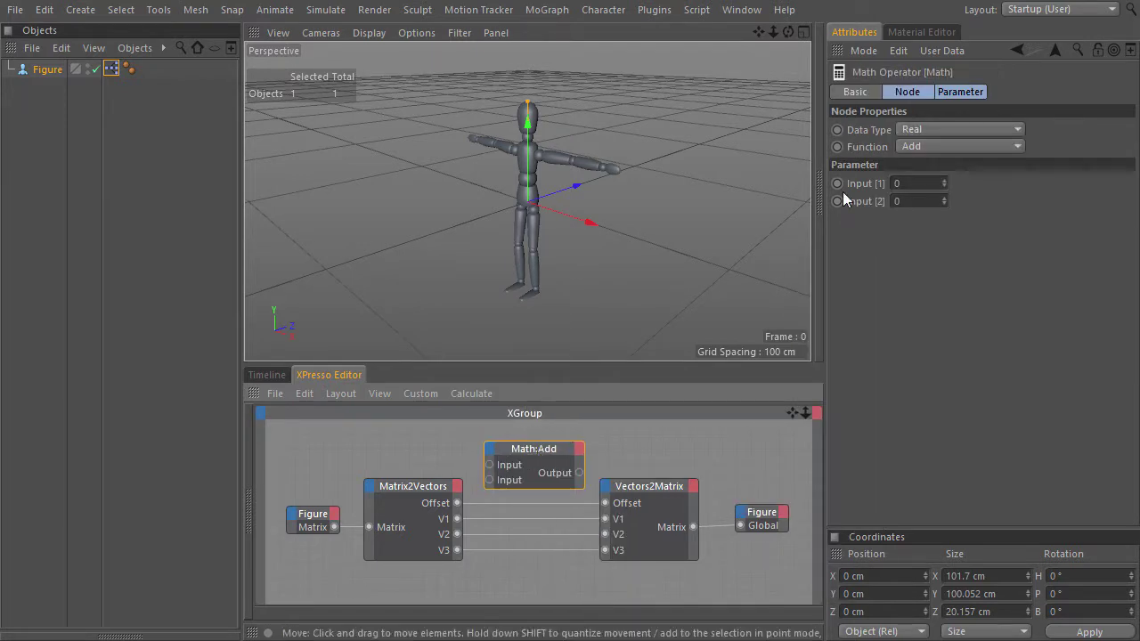
pyautogui.click(923, 130)
pyautogui.click(938, 218)
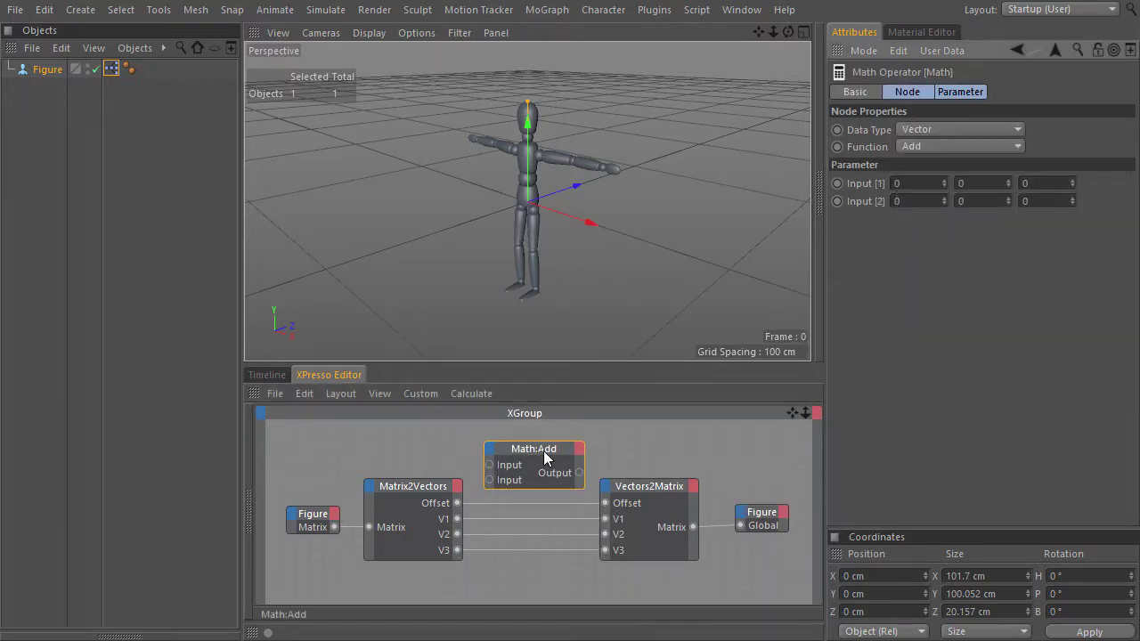
# Route the Offset vector through Math:Add into Vectors2Matrix, then test-move and undo the Figure.
pyautogui.moveTo(458, 504); pyautogui.dragTo(491, 470)
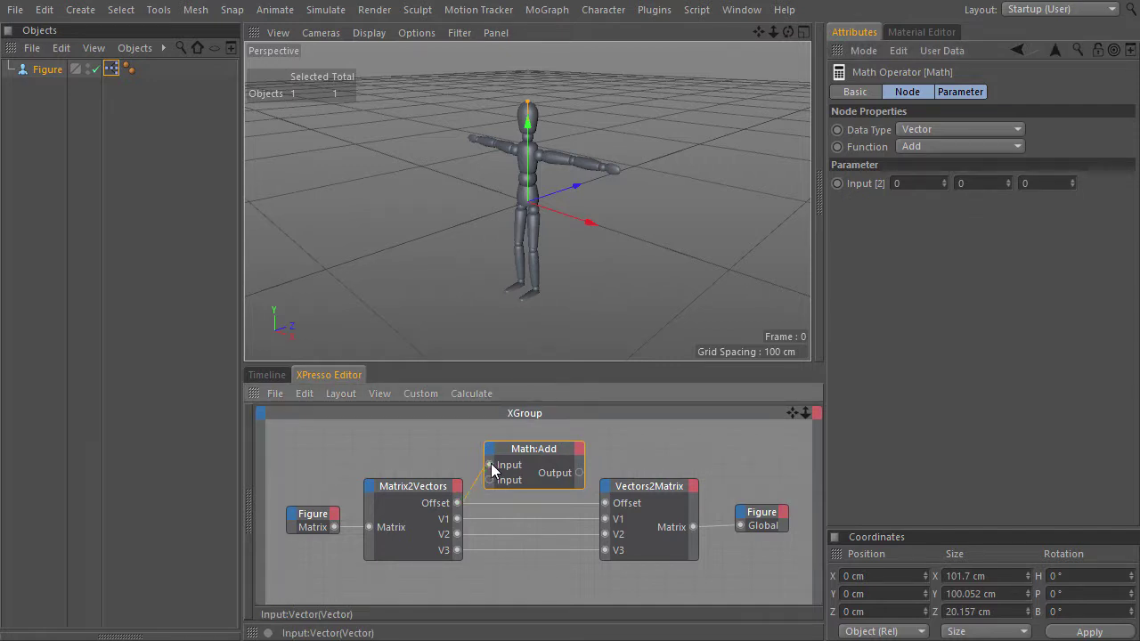
pyautogui.moveTo(580, 474); pyautogui.dragTo(605, 504)
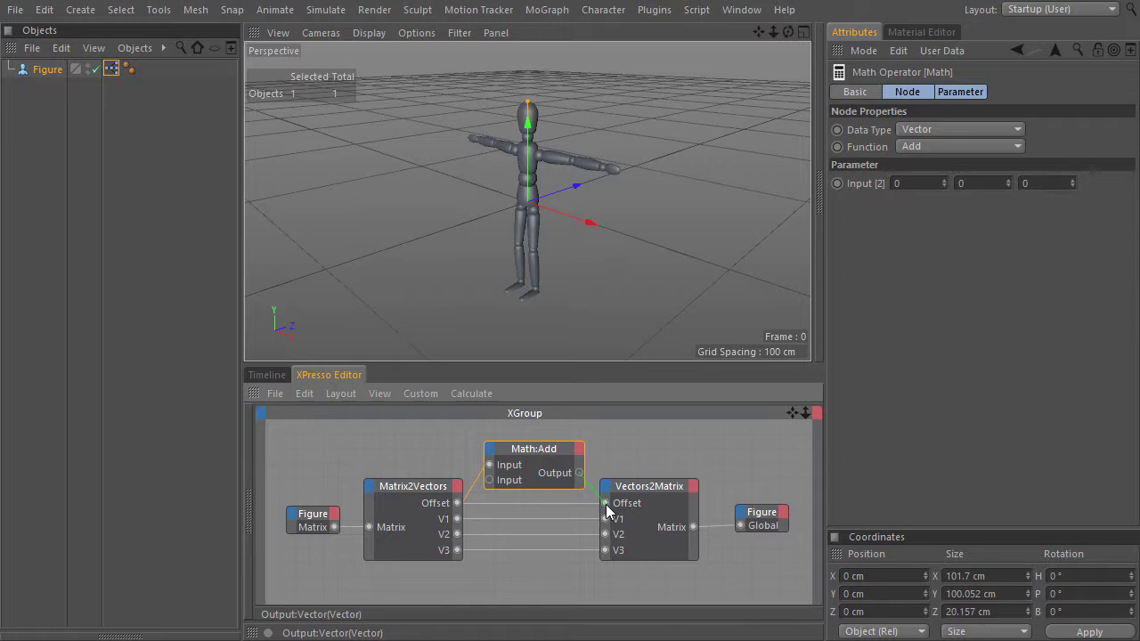
pyautogui.moveTo(607, 510); pyautogui.dragTo(607, 510)
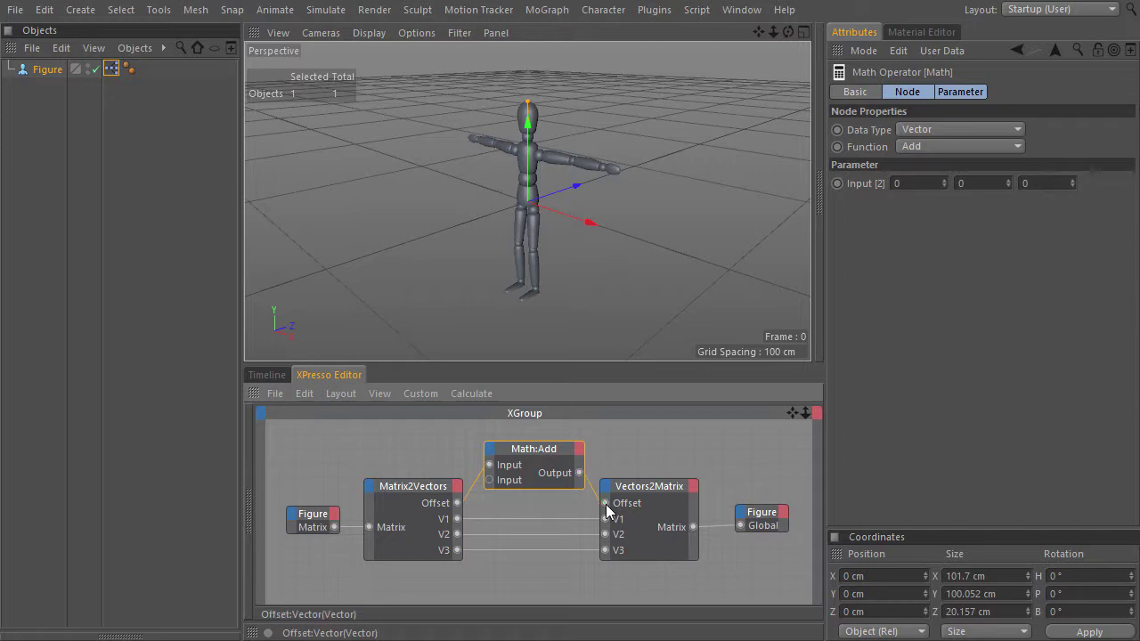
pyautogui.moveTo(590, 220); pyautogui.dragTo(490, 237)
pyautogui.hotkey('ctrl', 'z')
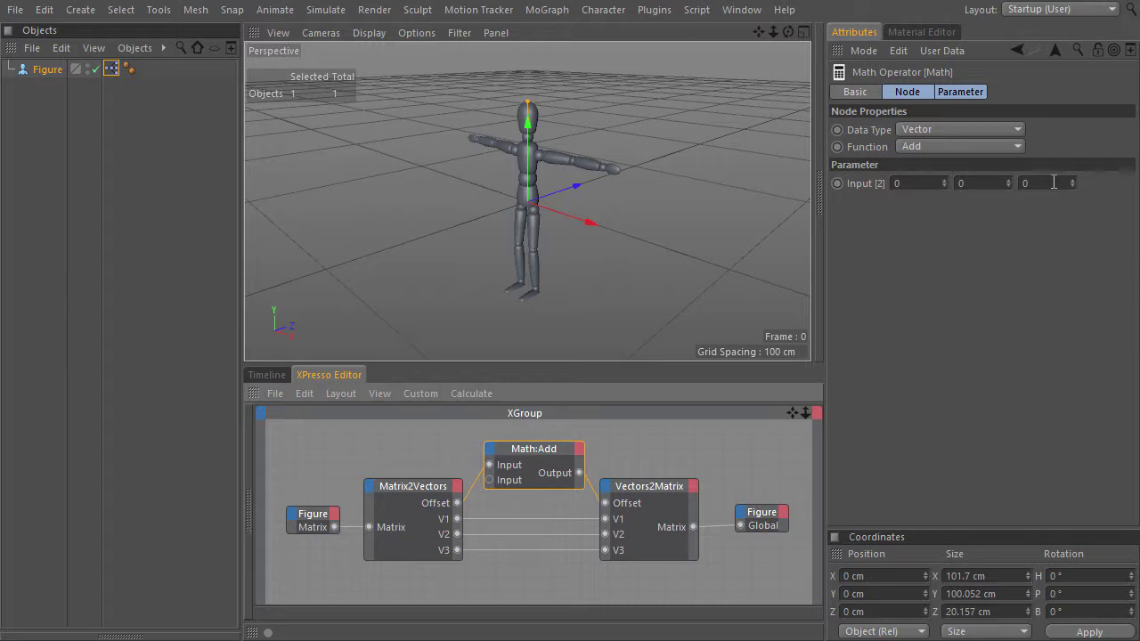
# Set Input [2] Z to 10 and re-evaluate repeatedly as the Figure creeps forward.
pyautogui.click(1020, 183)
pyautogui.write('10')
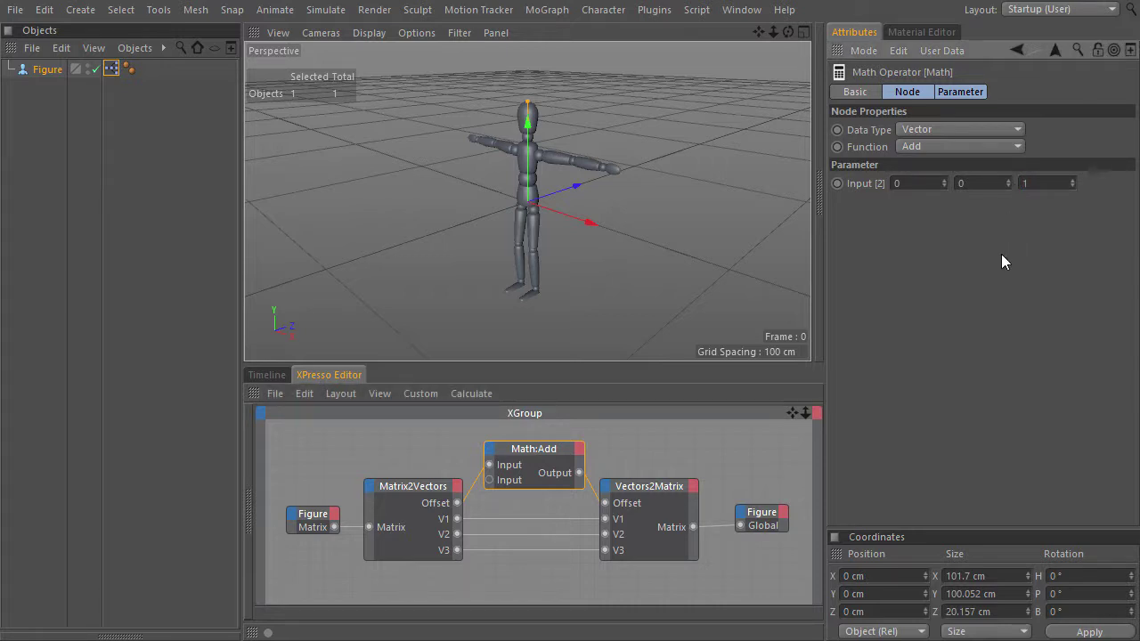
pyautogui.press('Return')
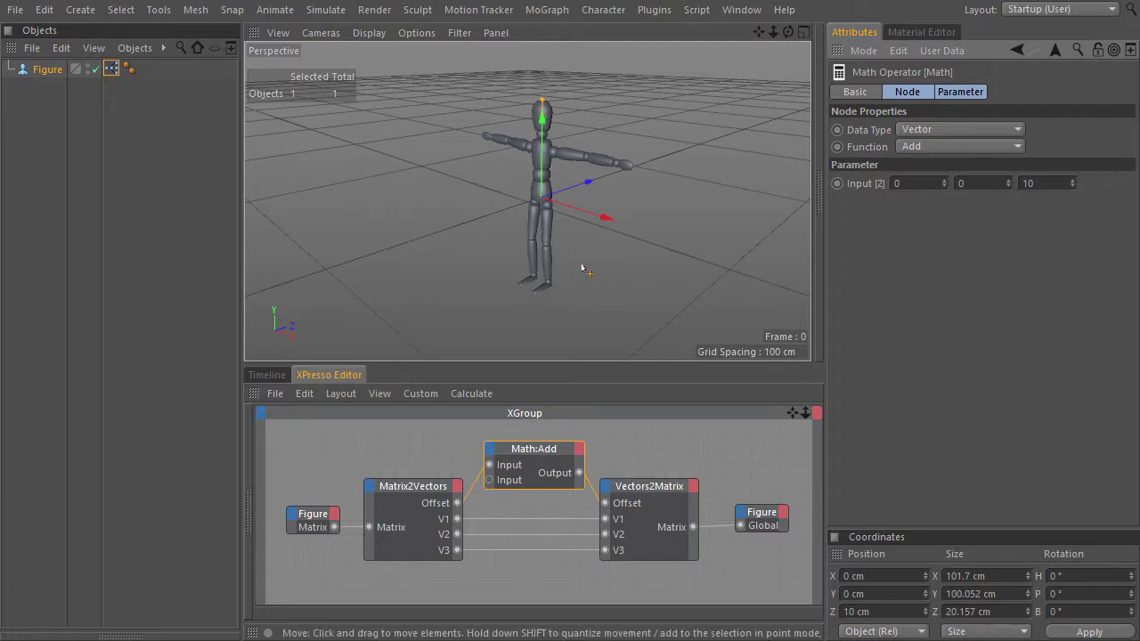
pyautogui.press('a')
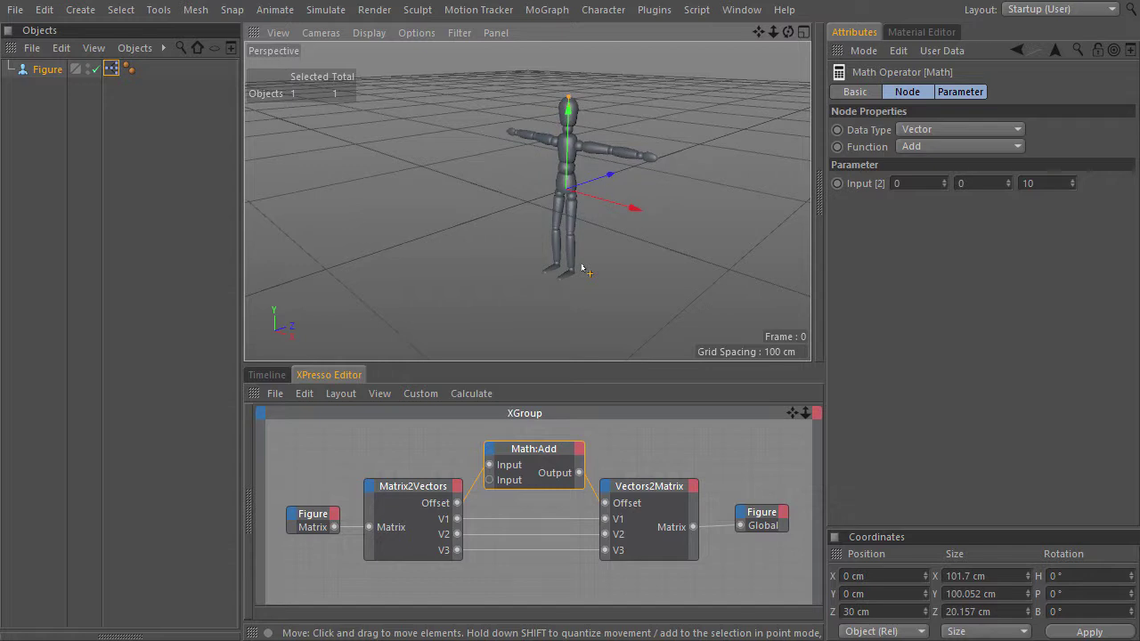
pyautogui.press('a')
pyautogui.press('a')
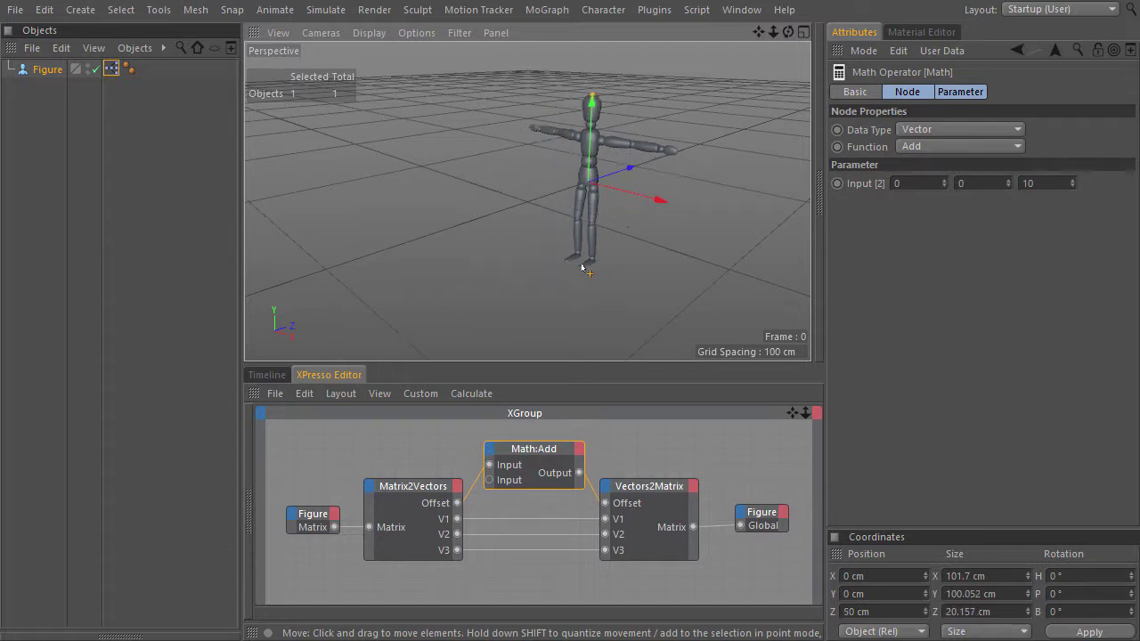
pyautogui.press('a')
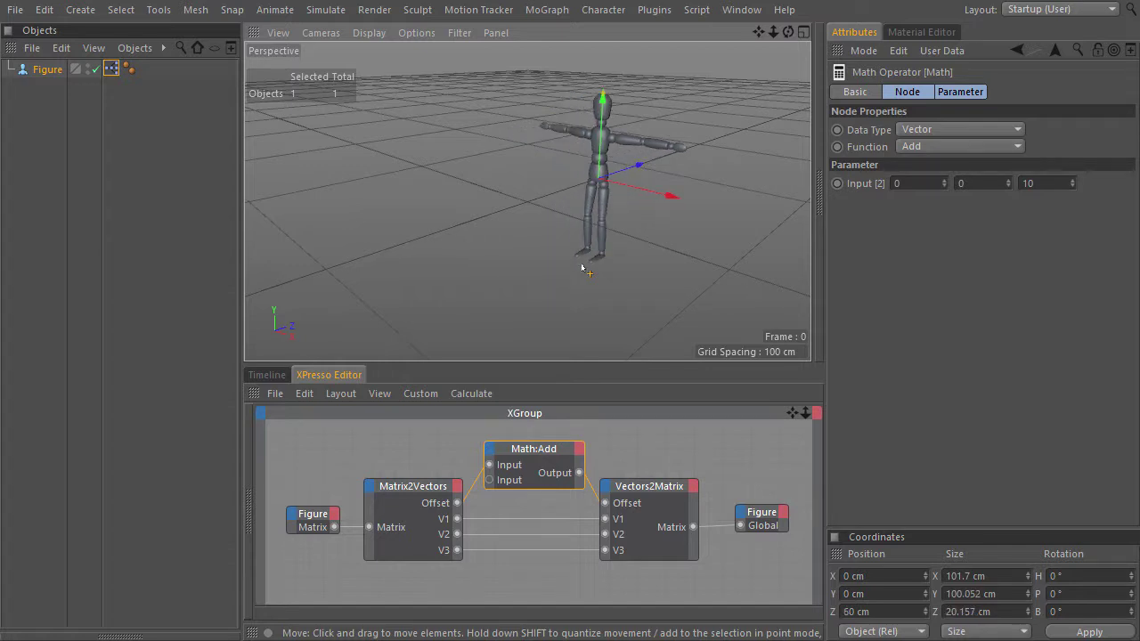
pyautogui.press('a')
pyautogui.press('a')
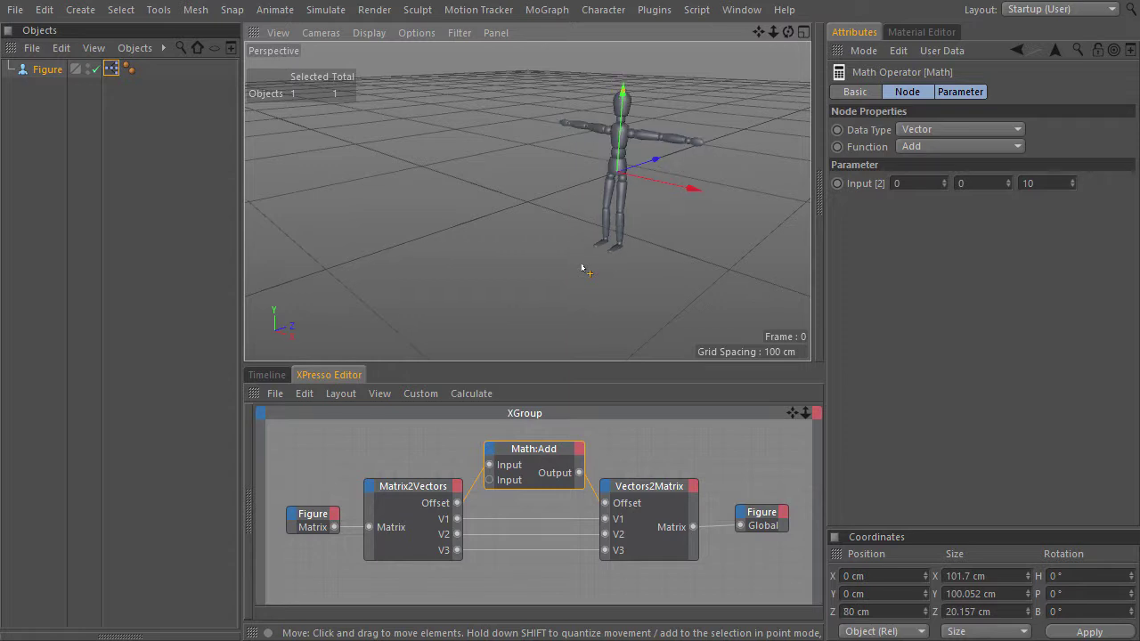
pyautogui.press('a')
pyautogui.press('a')
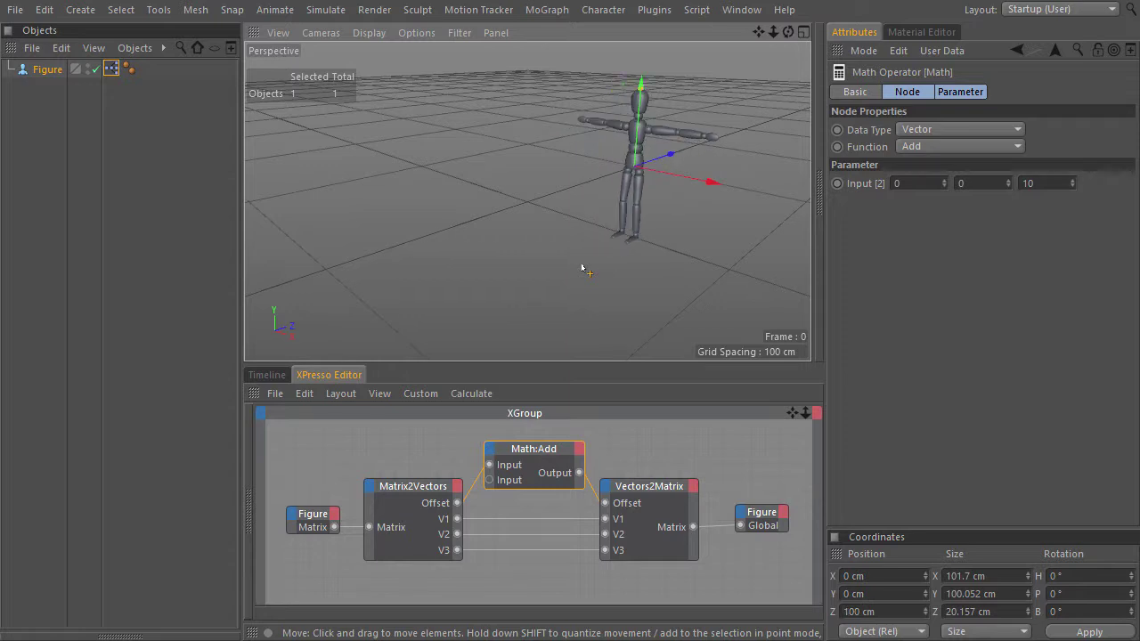
# Change the Z offset to -10 and re-evaluate to bring the Figure back.
pyautogui.write('-')
pyautogui.press('Return')
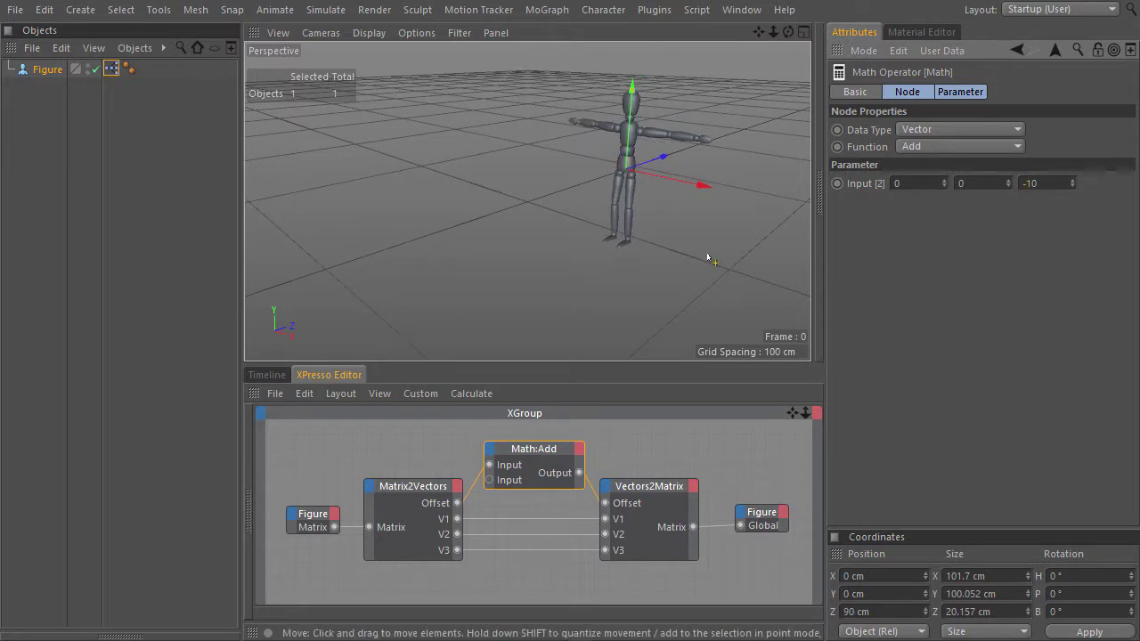
pyautogui.press('a')
pyautogui.press('a')
pyautogui.press('a')
pyautogui.press('a')
pyautogui.press('a')
pyautogui.press('a')
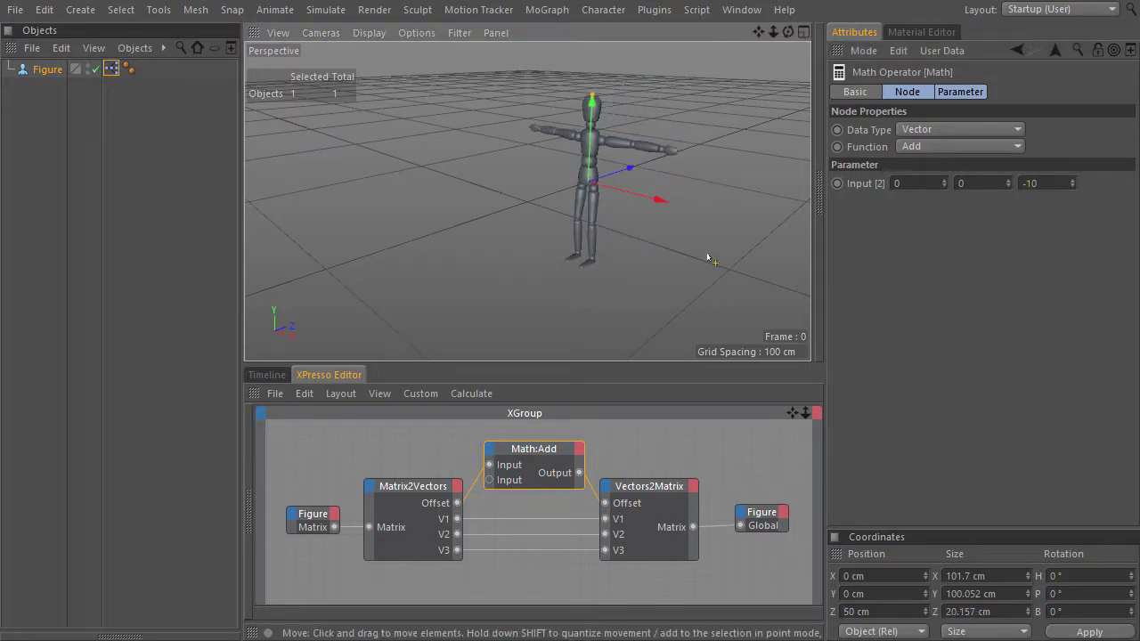
pyautogui.press('a')
pyautogui.press('a')
pyautogui.press('a')
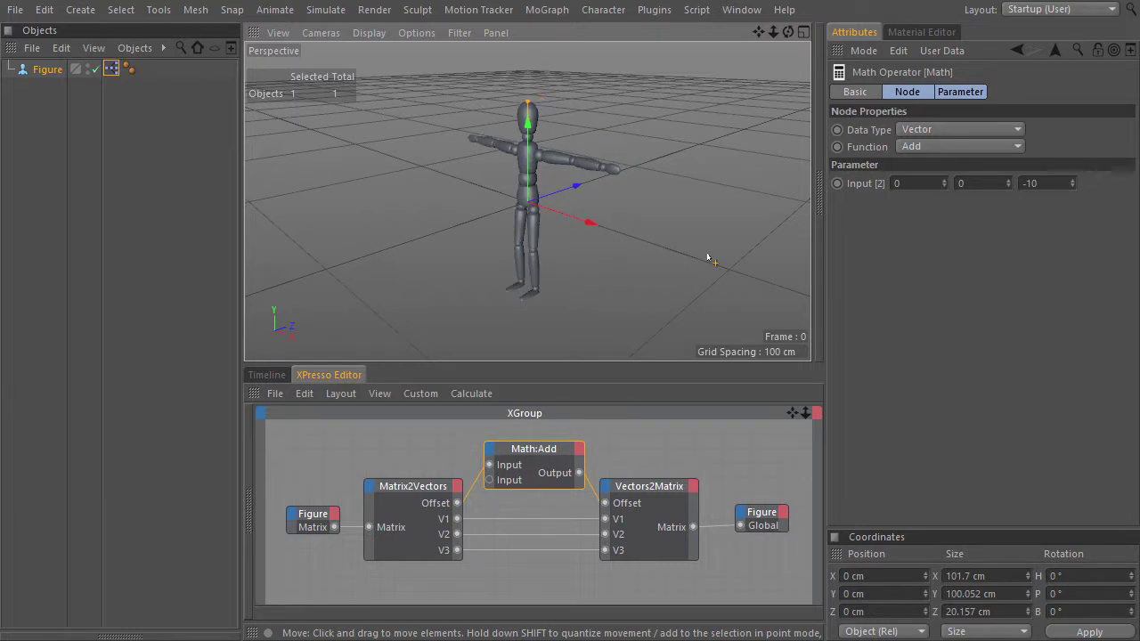
pyautogui.doubleClick(1032, 183)
# Reset the Z offset to 0 and test moving the Figure across the floor.
pyautogui.write('0')
pyautogui.moveTo(592, 225); pyautogui.dragTo(481, 262)
pyautogui.hotkey('ctrl', 'z')
pyautogui.moveTo(521, 170); pyautogui.dragTo(552, 237)
# Link the Offset ports directly, spread the nodes apart, and wire Math:Add Output into V3.
pyautogui.moveTo(457, 505); pyautogui.dragTo(605, 508)
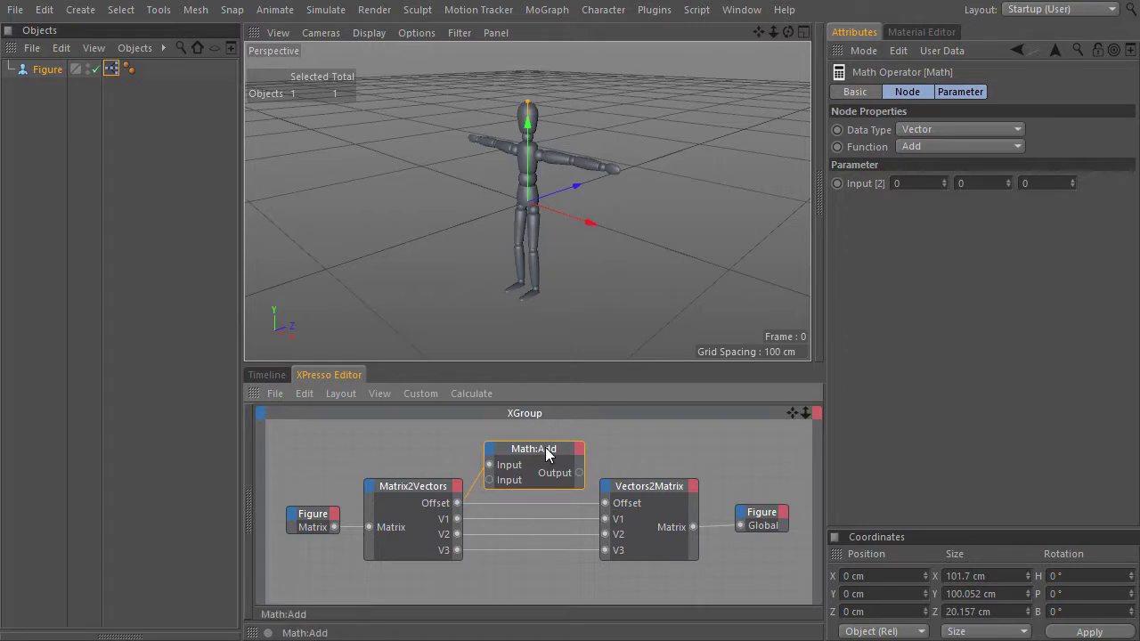
pyautogui.moveTo(624, 445); pyautogui.dragTo(788, 592)
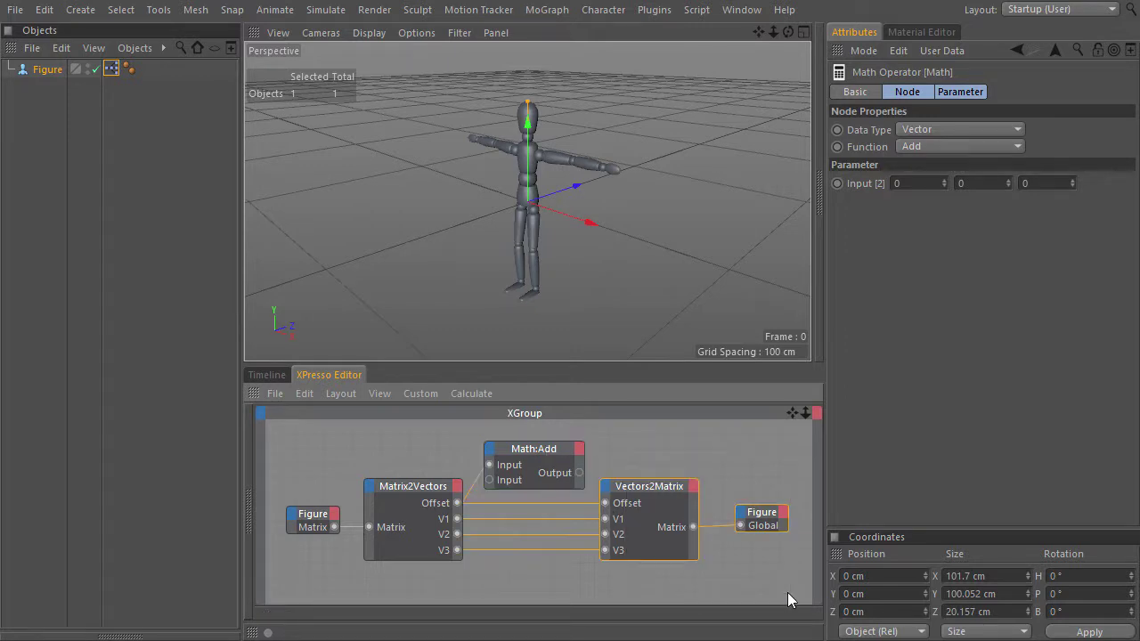
pyautogui.moveTo(619, 488); pyautogui.dragTo(666, 489)
pyautogui.moveTo(291, 474); pyautogui.dragTo(405, 581)
pyautogui.moveTo(438, 494); pyautogui.dragTo(488, 471)
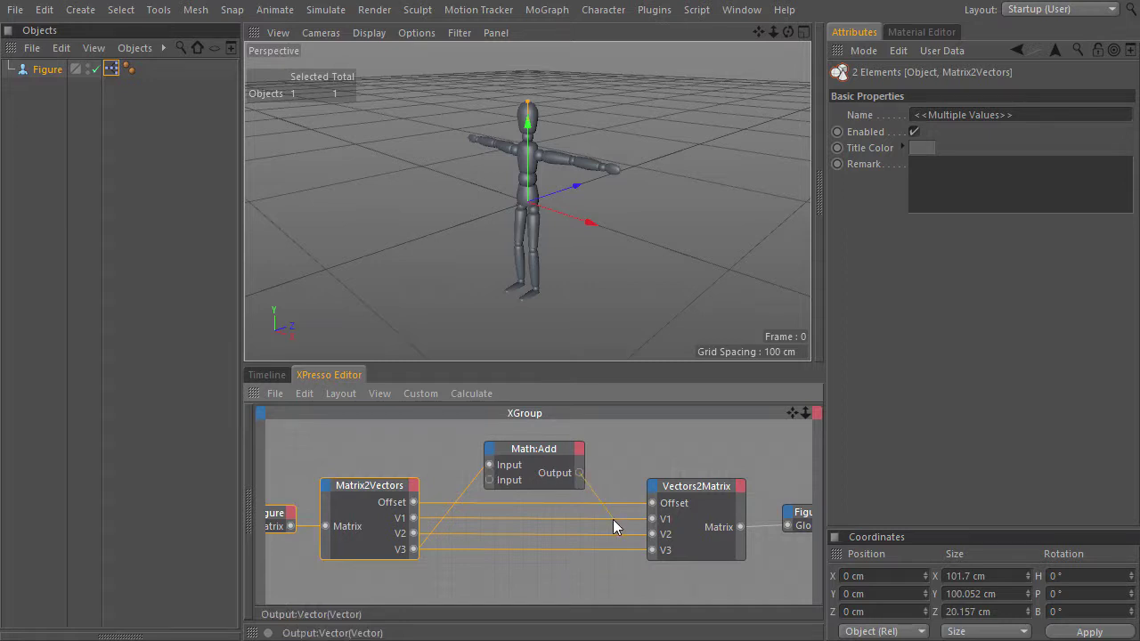
pyautogui.moveTo(639, 551); pyautogui.dragTo(651, 554)
pyautogui.moveTo(651, 554); pyautogui.dragTo(653, 552)
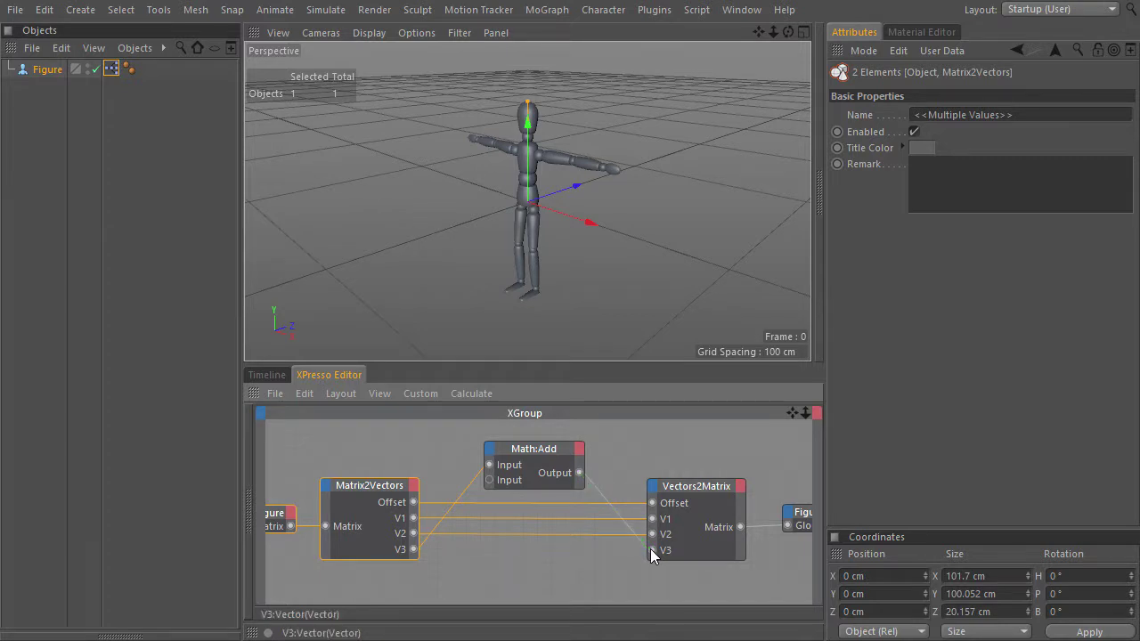
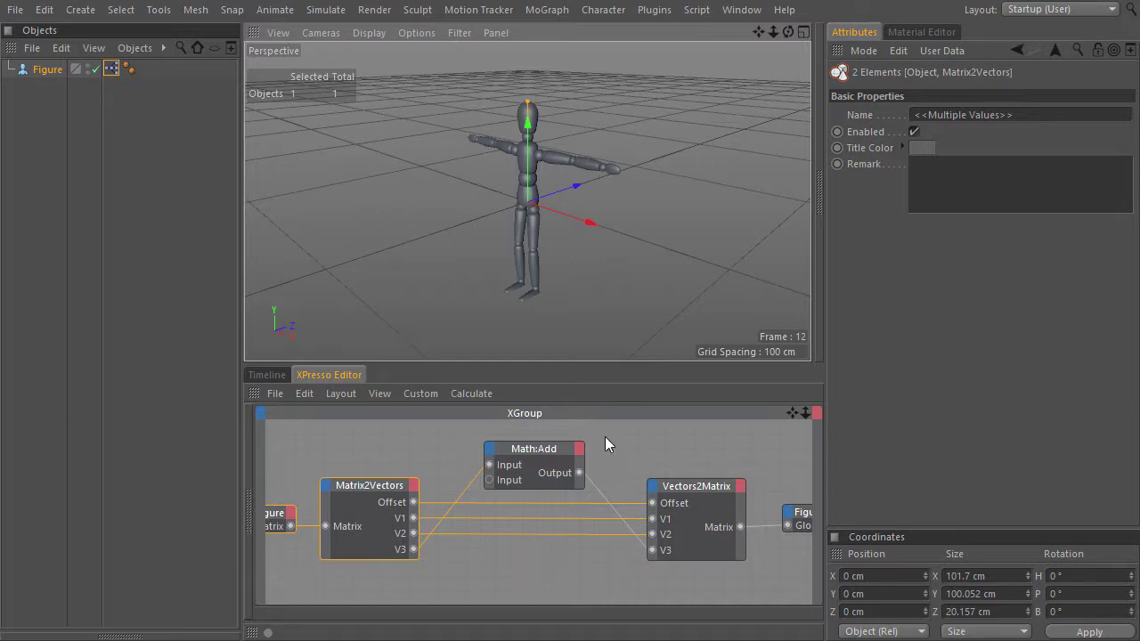
# Set the Math:Add node's added-vector Z value to 1, then -1, then back to 0.
pyautogui.click(543, 473)
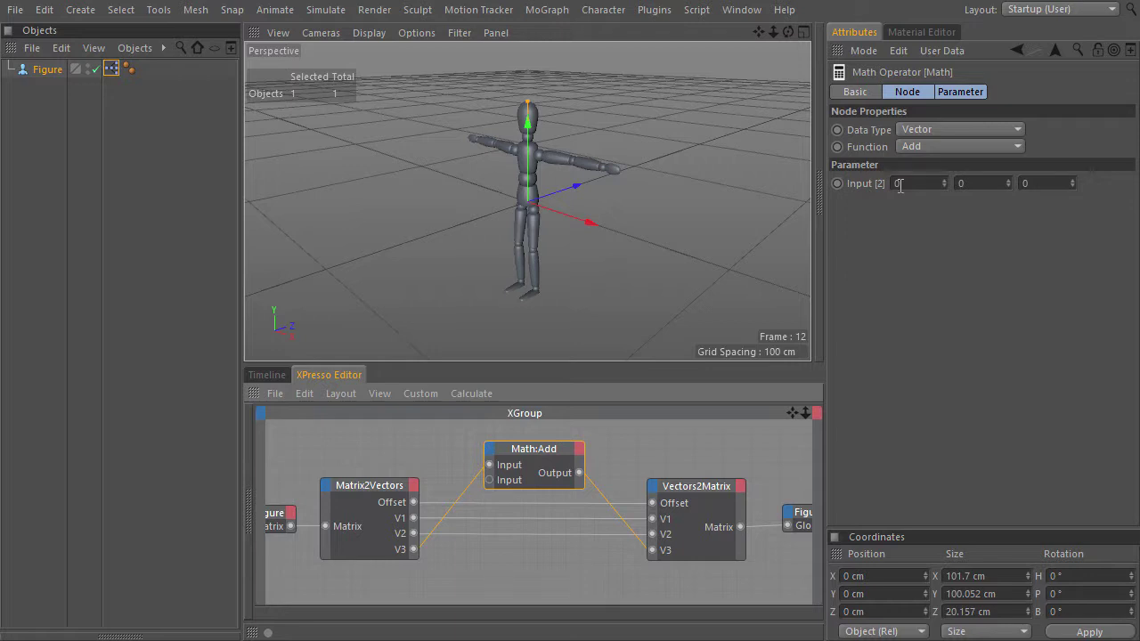
pyautogui.click(1053, 183)
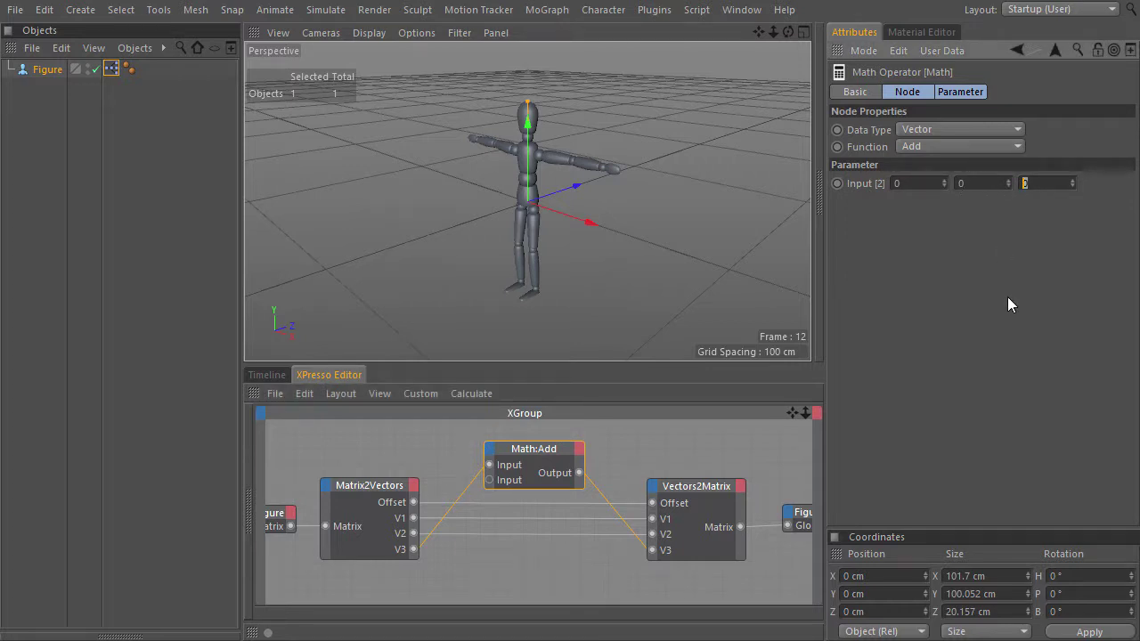
pyautogui.write('1')
pyautogui.press('Return')
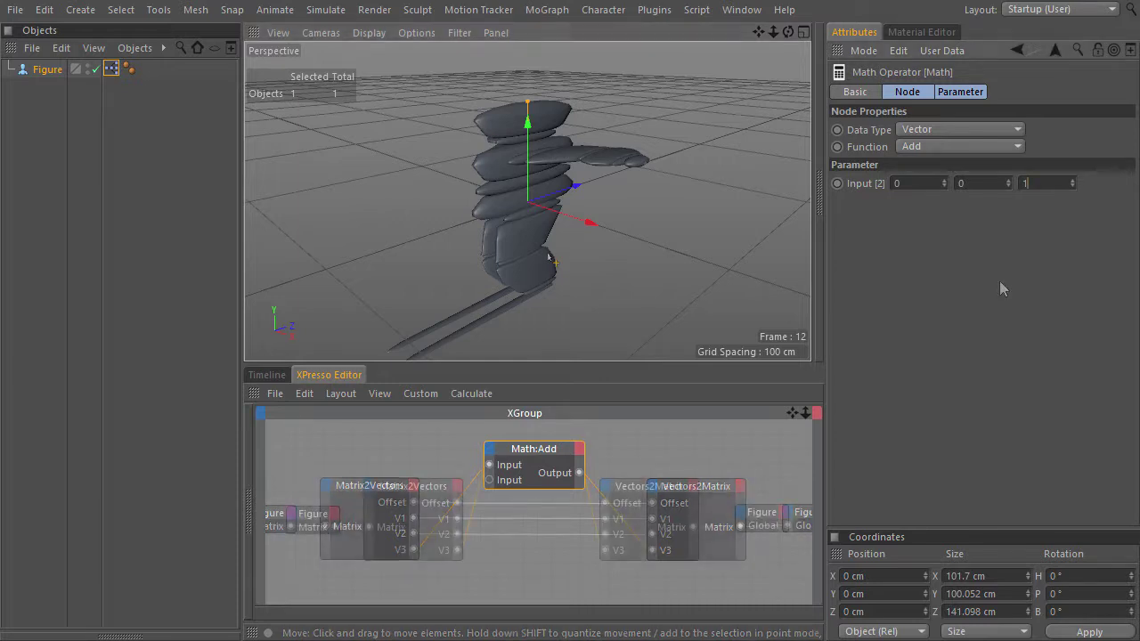
pyautogui.write('-')
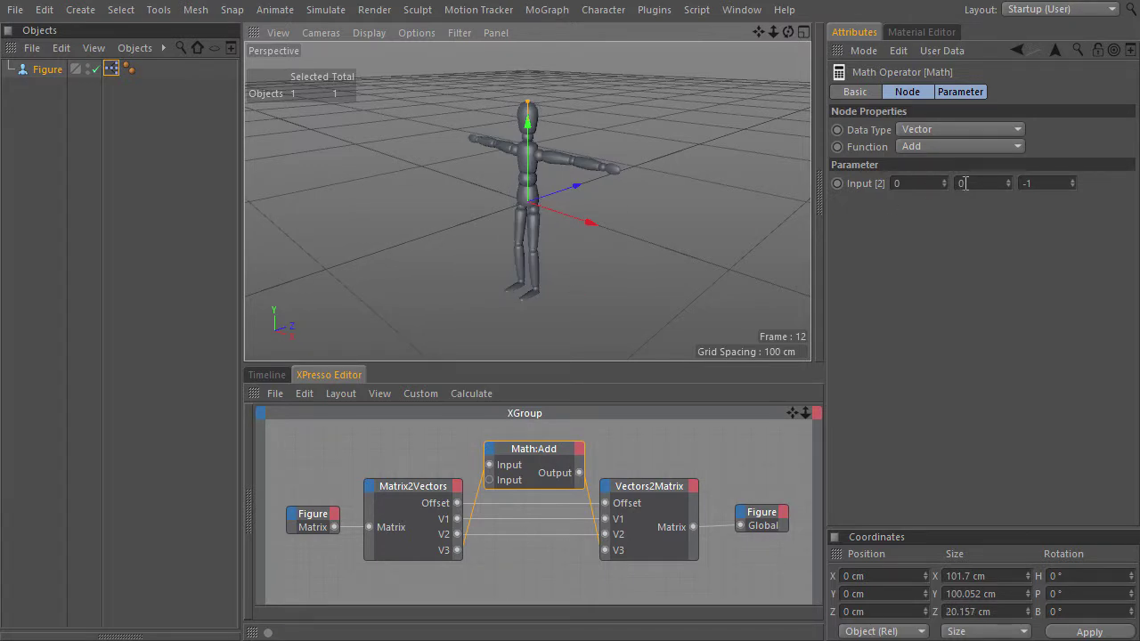
pyautogui.press('Tab')
pyautogui.write('0')
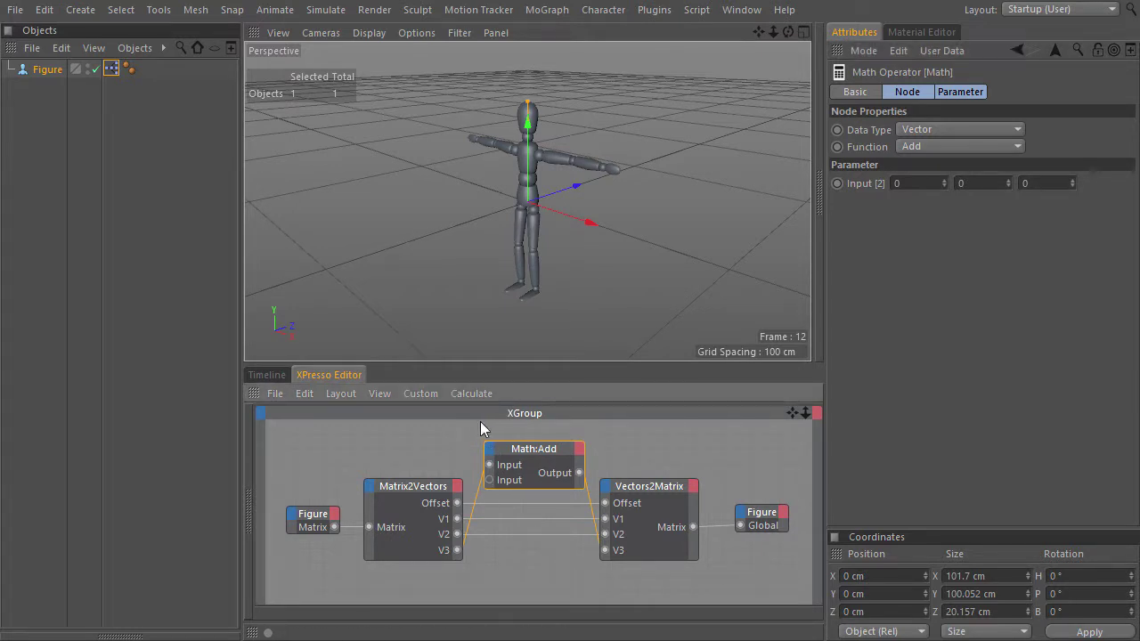
# Delete the Global port from the right Figure node.
pyautogui.moveTo(480, 431); pyautogui.dragTo(584, 496)
pyautogui.rightClick(742, 526)
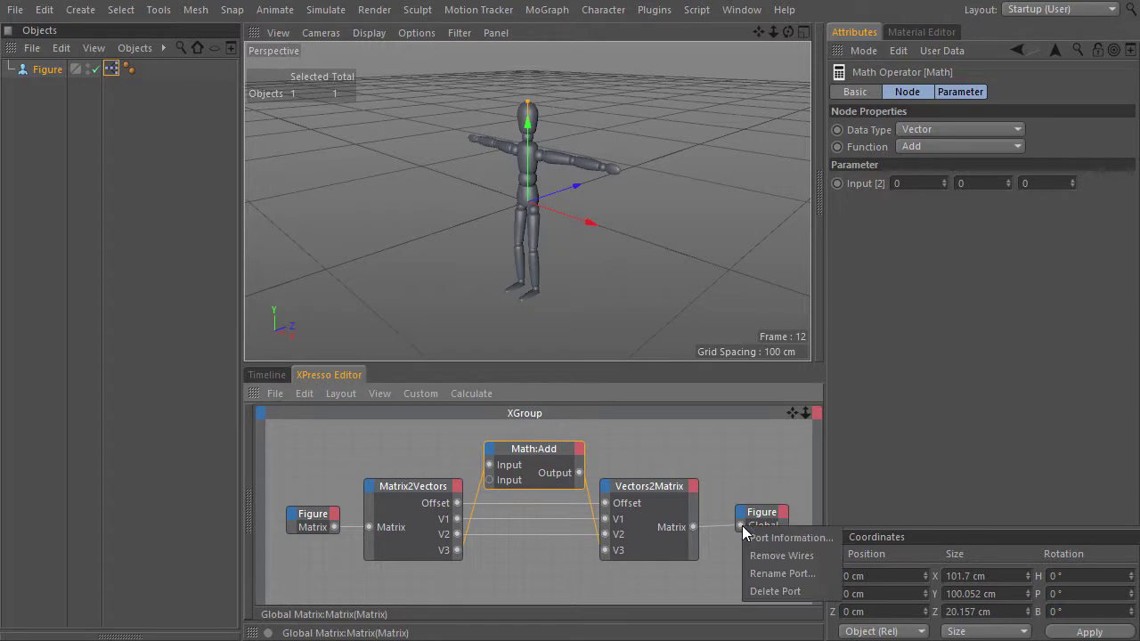
pyautogui.click(751, 590)
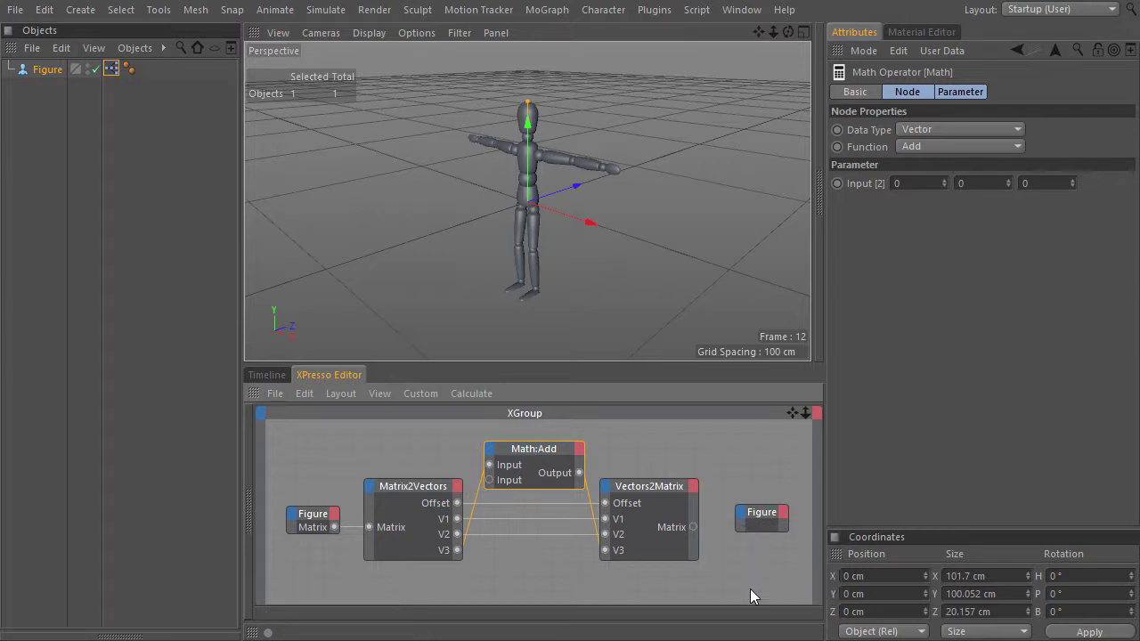
# Delete the Math:Add node along with its V1 and V2 wires.
pyautogui.click(489, 448)
pyautogui.click(553, 473)
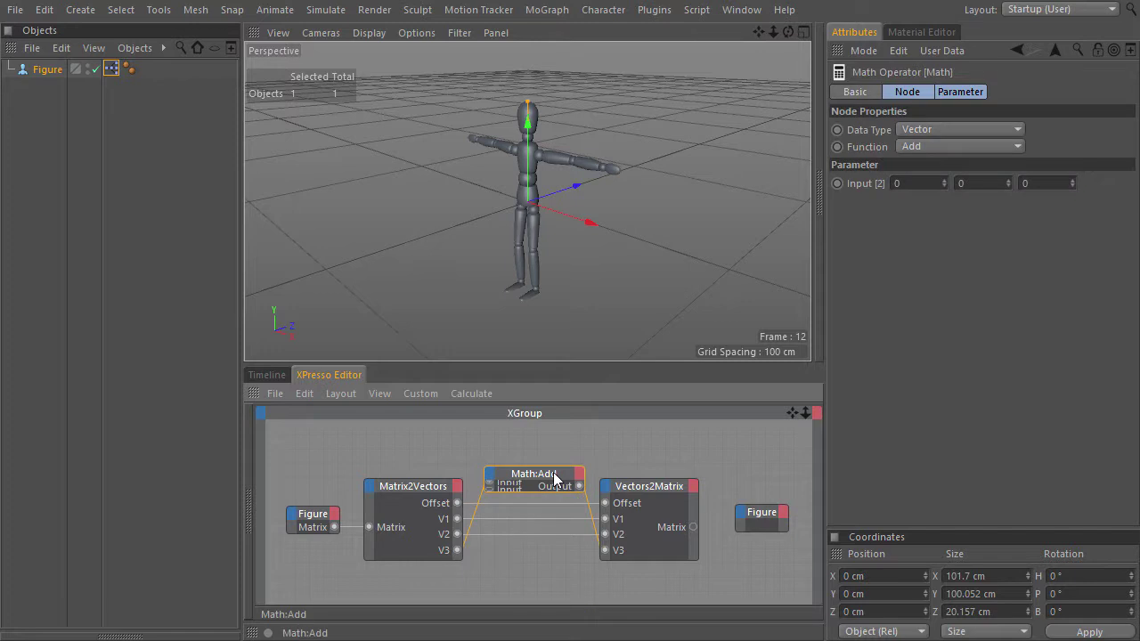
pyautogui.press('Delete')
pyautogui.click(535, 535)
pyautogui.press('Delete')
pyautogui.click(535, 518)
pyautogui.press('Delete')
# Move the Figure and Matrix2Vectors nodes further left.
pyautogui.moveTo(535, 524); pyautogui.dragTo(609, 515, button='middle')
pyautogui.moveTo(349, 452); pyautogui.dragTo(513, 571)
pyautogui.moveTo(516, 477); pyautogui.dragTo(392, 478)
# Add a Matrix2HPB node from XPresso > Calculate and place it below Matrix2Vectors.
pyautogui.rightClick(466, 508)
pyautogui.moveTo(519, 400)
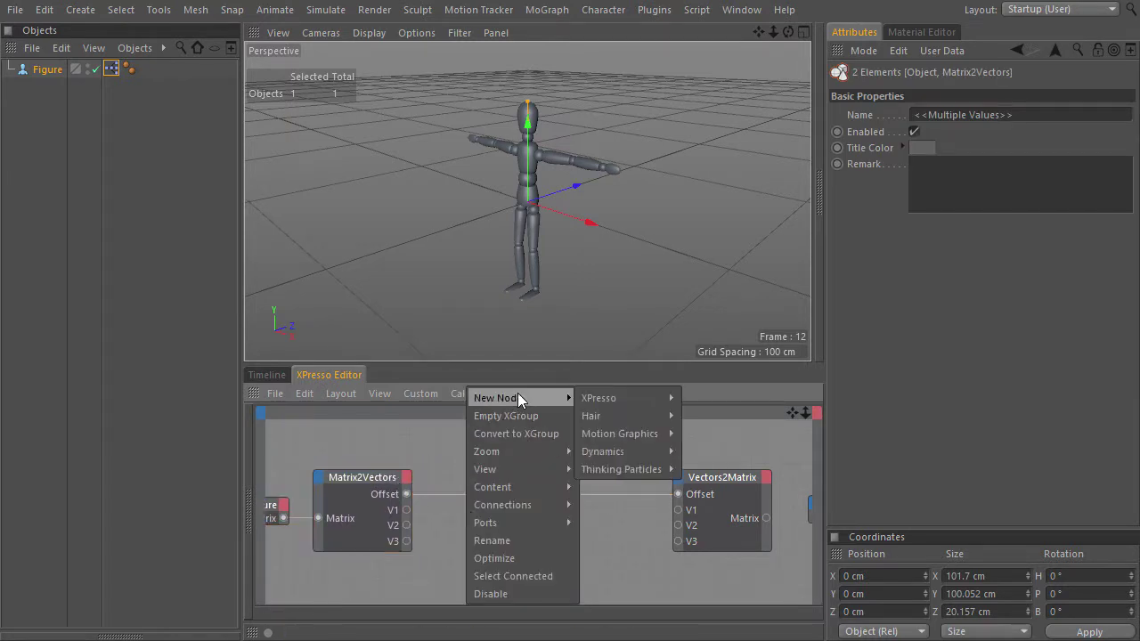
pyautogui.moveTo(642, 397)
pyautogui.moveTo(718, 452)
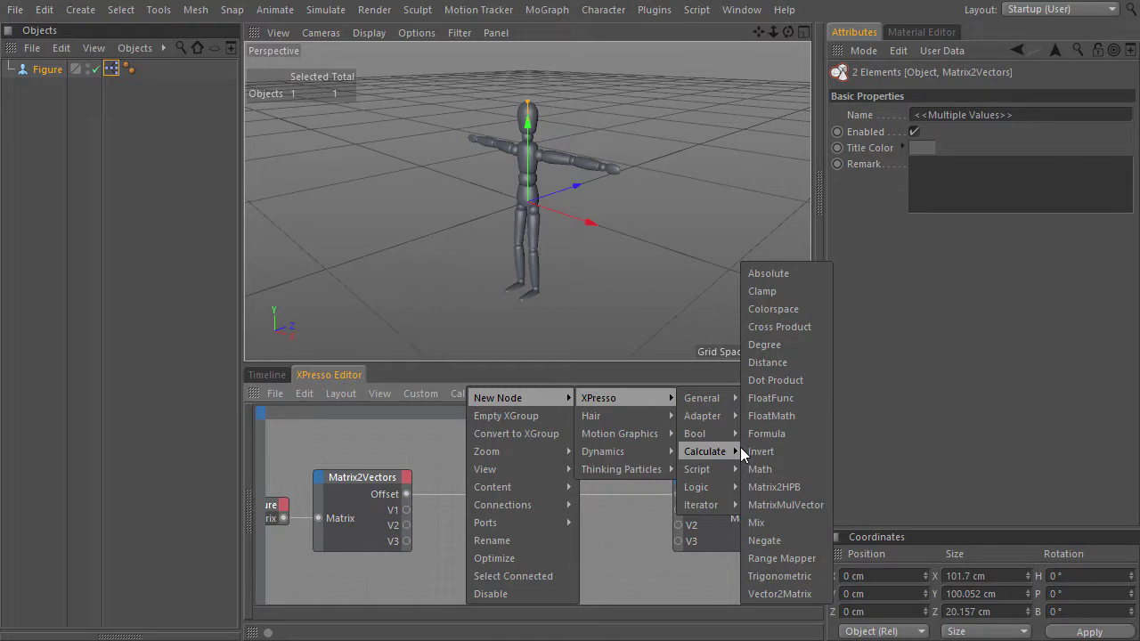
pyautogui.click(816, 487)
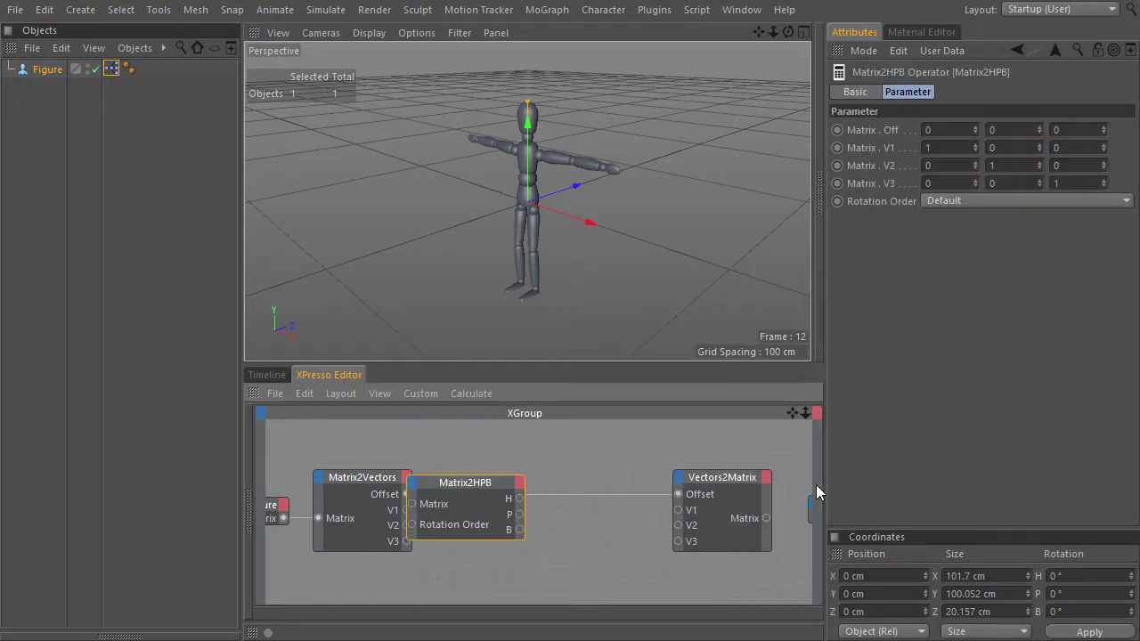
pyautogui.moveTo(460, 484); pyautogui.dragTo(338, 575)
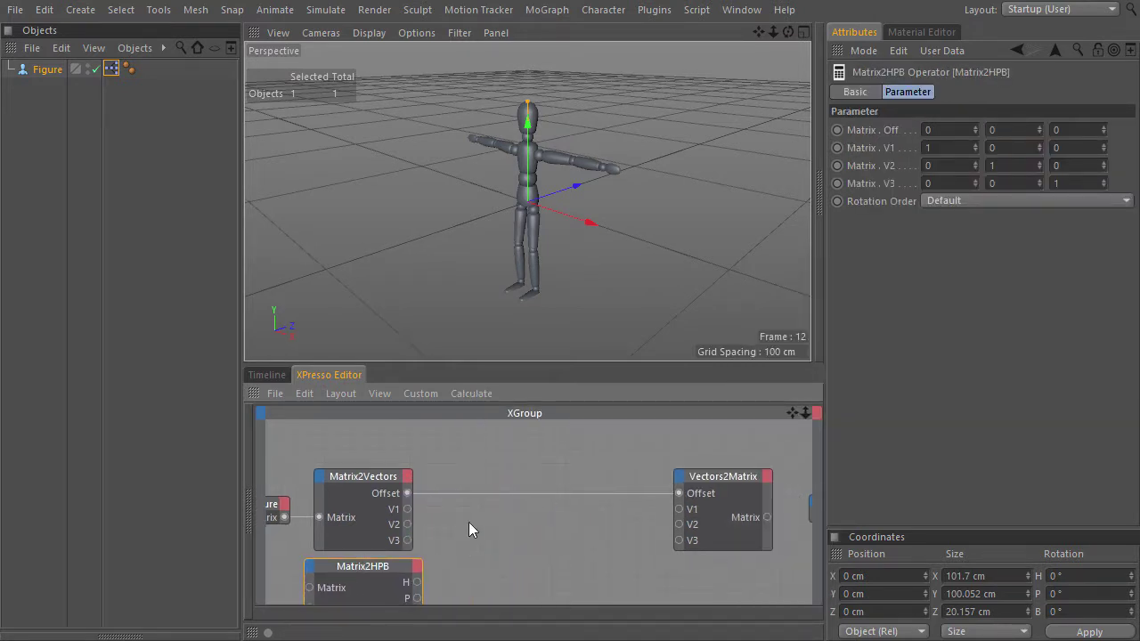
# Wire the Figure node's Matrix output into Matrix2HPB's Matrix input.
pyautogui.moveTo(422, 547); pyautogui.dragTo(453, 481, button='middle')
pyautogui.moveTo(315, 452); pyautogui.dragTo(339, 523)
pyautogui.moveTo(505, 496); pyautogui.dragTo(480, 520, button='middle')
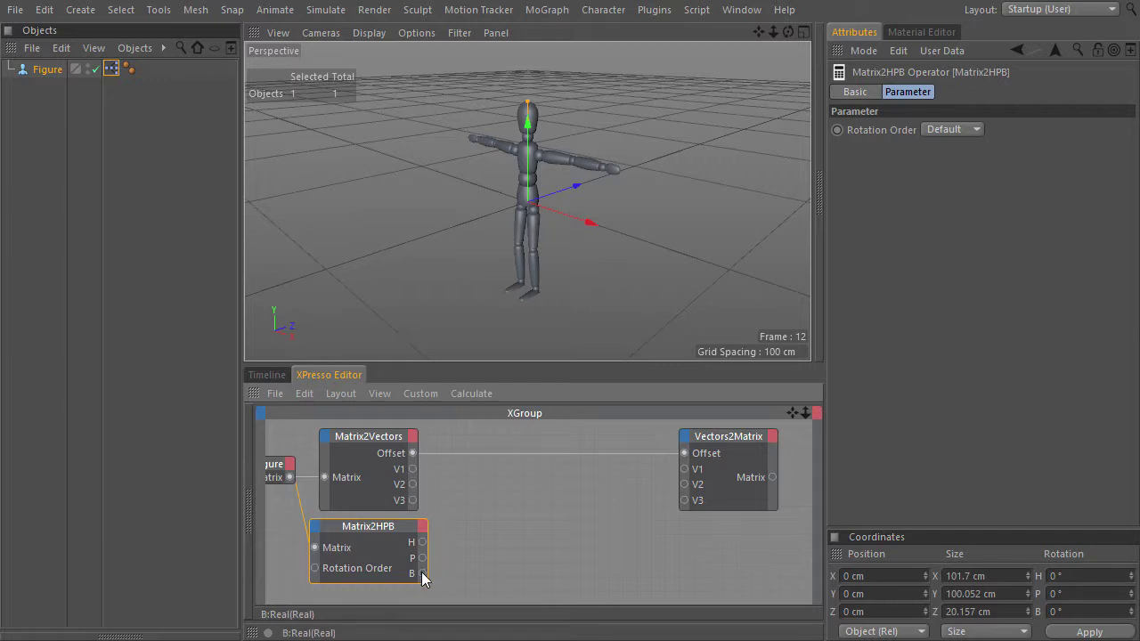
# Add a Reals2Vector node fed from Matrix2HPB's H output, next to Matrix2HPB.
pyautogui.moveTo(421, 544); pyautogui.dragTo(474, 538)
pyautogui.rightClick(475, 538)
pyautogui.moveTo(713, 416)
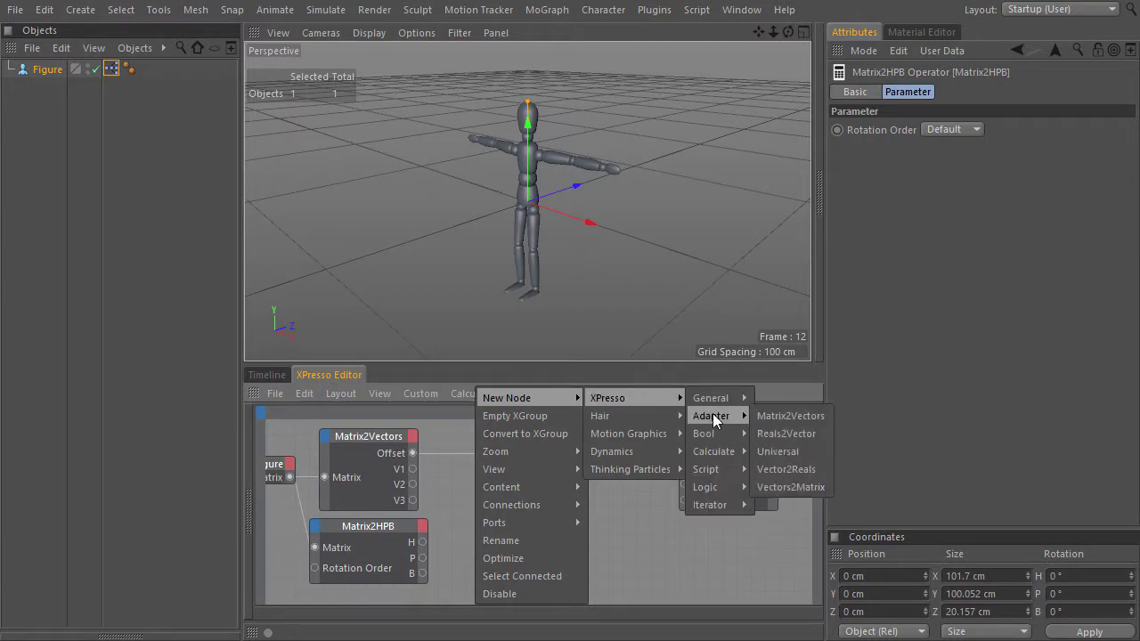
pyautogui.click(819, 440)
pyautogui.moveTo(410, 523); pyautogui.dragTo(452, 573)
# Add a Math node set to Vector data type, fed by Reals2Vector's Output.
pyautogui.rightClick(588, 560)
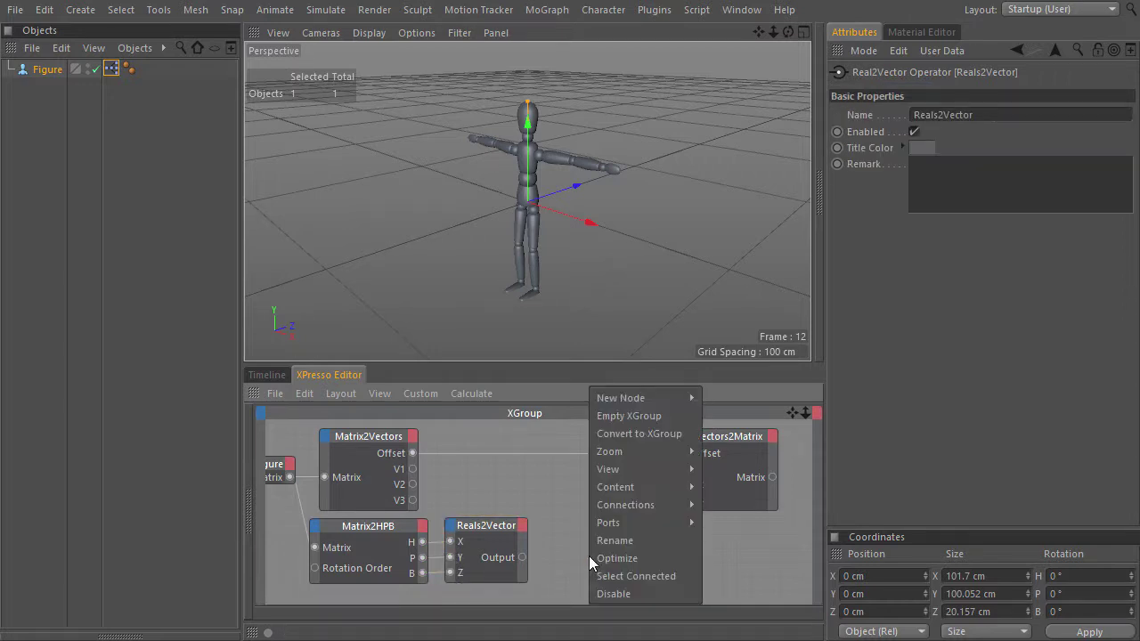
pyautogui.moveTo(693, 397)
pyautogui.moveTo(784, 398)
pyautogui.moveTo(859, 452)
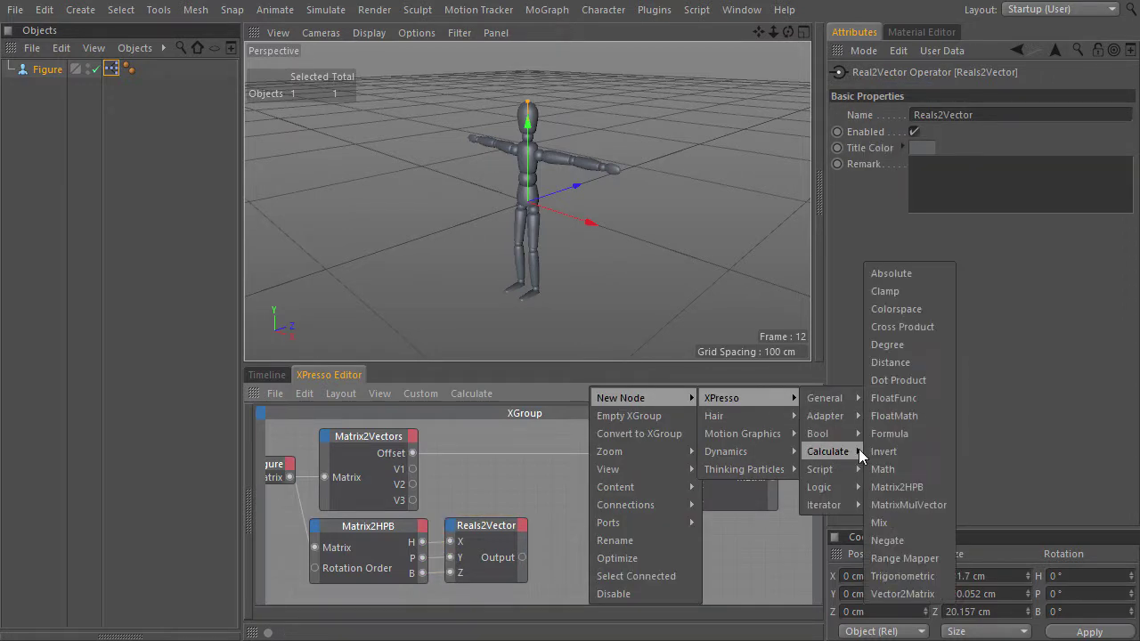
pyautogui.click(929, 473)
pyautogui.click(951, 129)
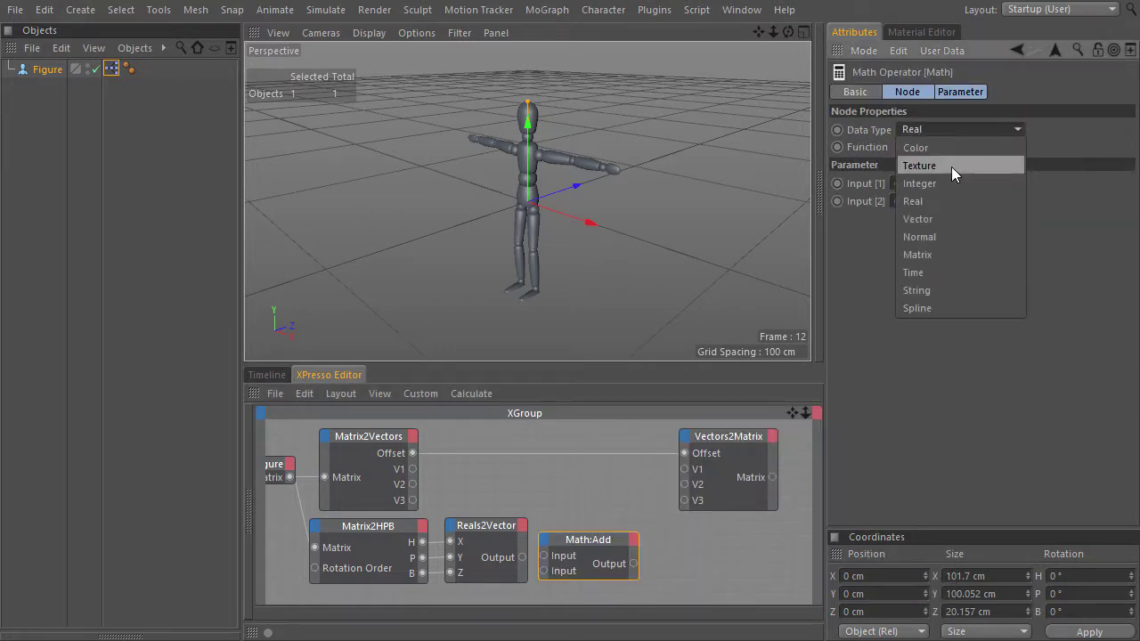
pyautogui.click(952, 223)
pyautogui.moveTo(523, 557); pyautogui.dragTo(543, 557)
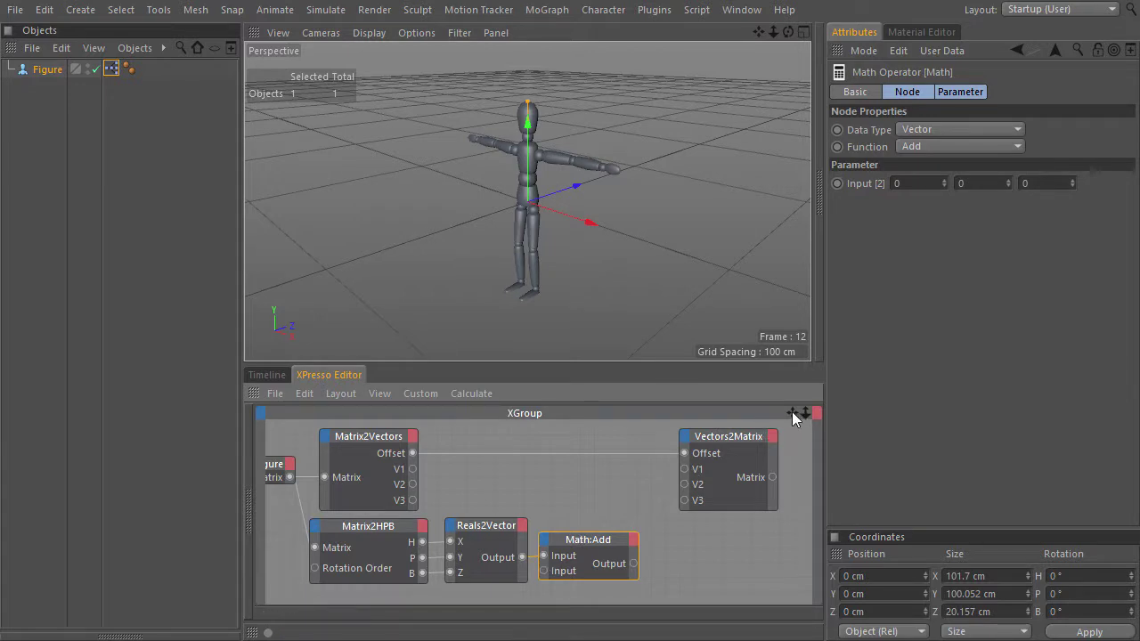
pyautogui.moveTo(792, 411); pyautogui.dragTo(777, 409)
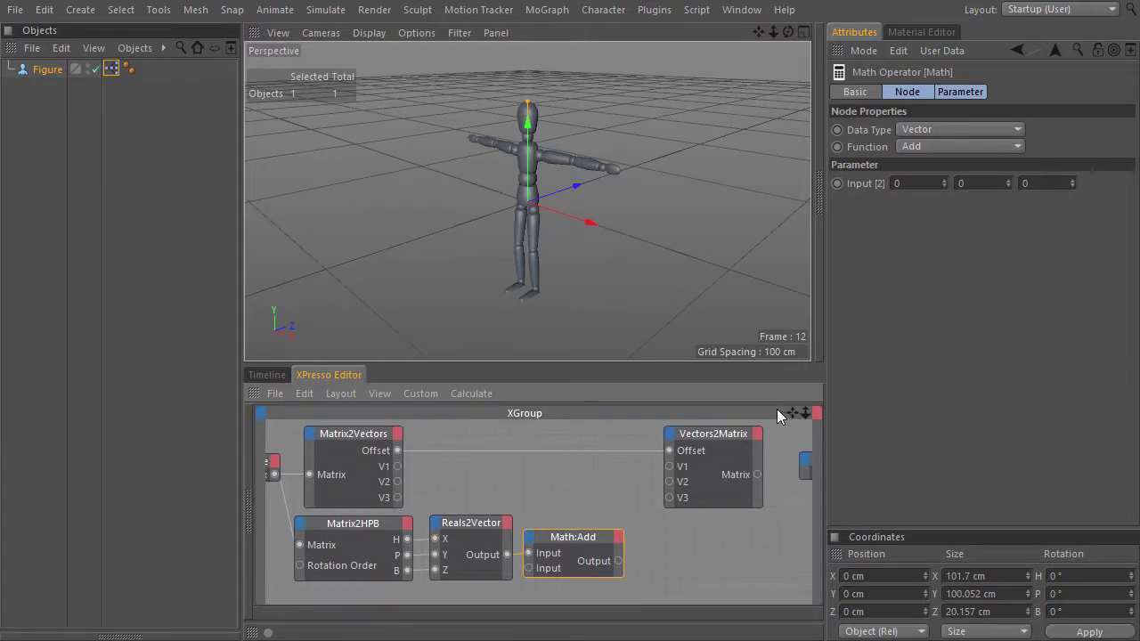
# Add the Generate Matrix preset from X-Pool's System Presets > Matrix to the graph.
pyautogui.click(248, 498)
pyautogui.click(326, 415)
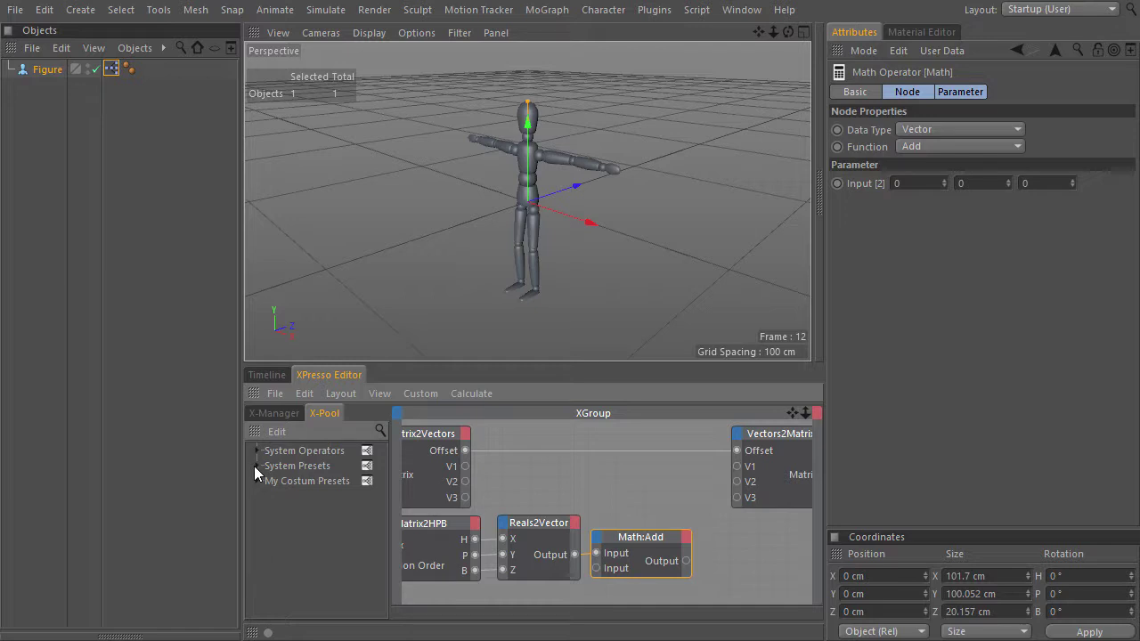
pyautogui.click(256, 466)
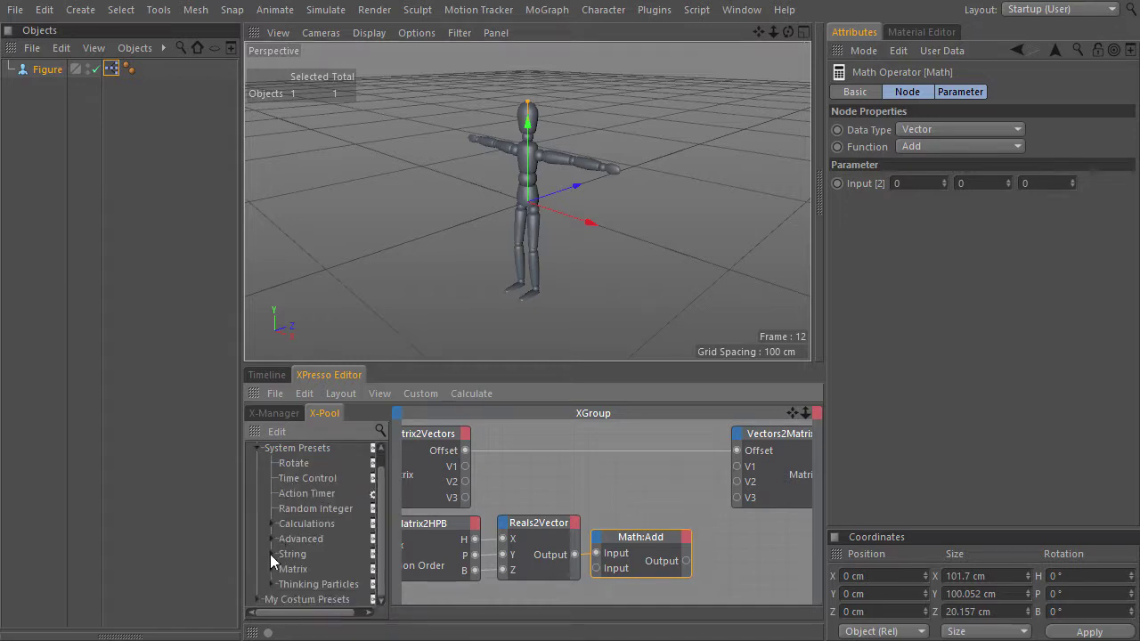
pyautogui.click(271, 569)
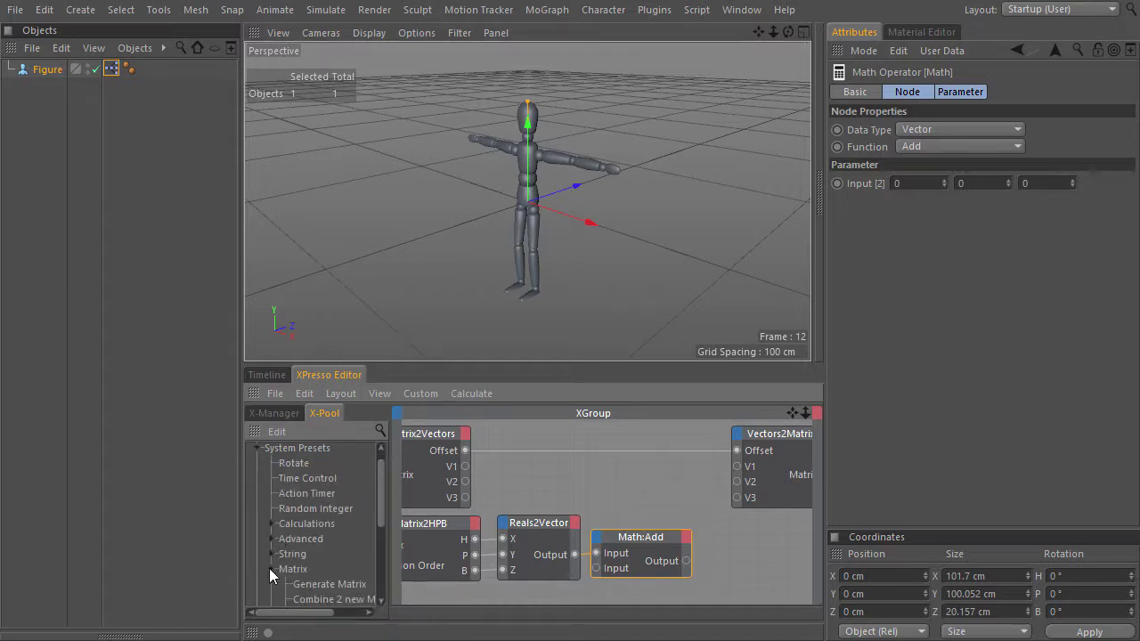
pyautogui.scroll(-3, 269, 568)
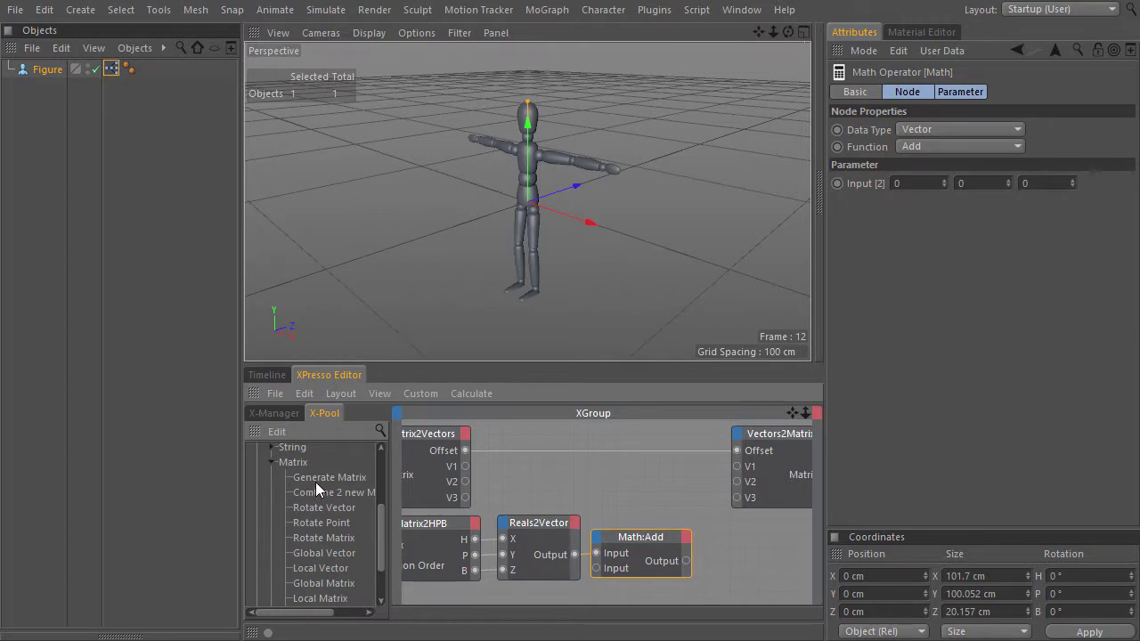
pyautogui.moveTo(748, 554)
pyautogui.mouseDown()
pyautogui.moveTo(721, 524)
pyautogui.moveTo(743, 528)
pyautogui.moveTo(740, 539)
pyautogui.mouseUp()
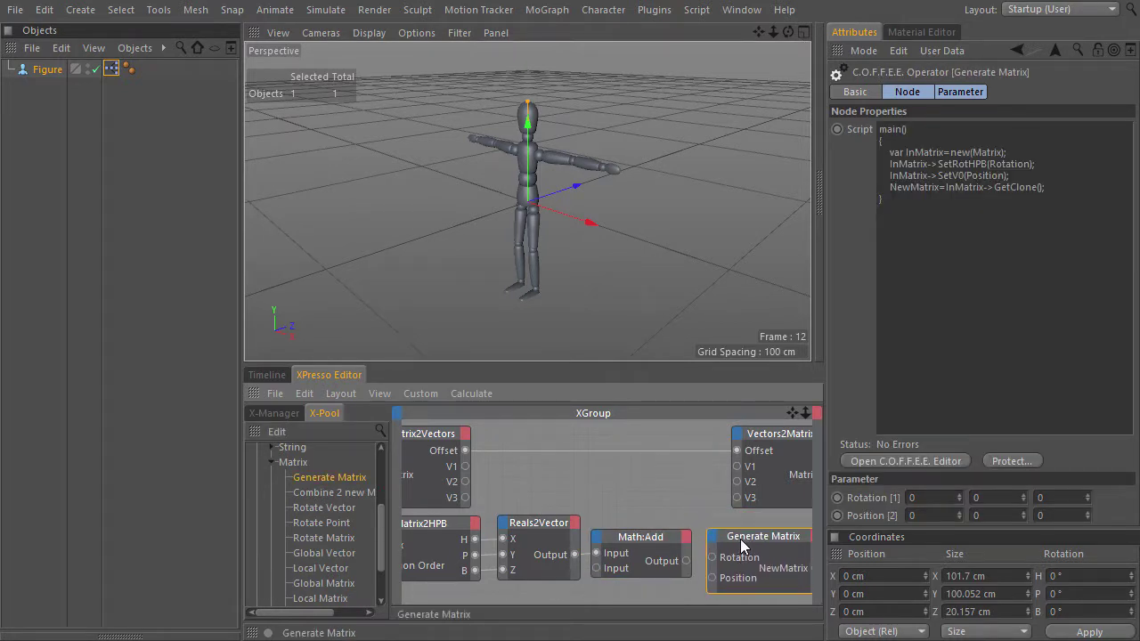
# Move the Vectors2Matrix and Figure nodes to the right, making room for Generate Matrix.
pyautogui.moveTo(677, 498); pyautogui.dragTo(451, 495, button='middle')
pyautogui.moveTo(654, 487); pyautogui.dragTo(458, 431)
pyautogui.moveTo(548, 431); pyautogui.dragTo(674, 431)
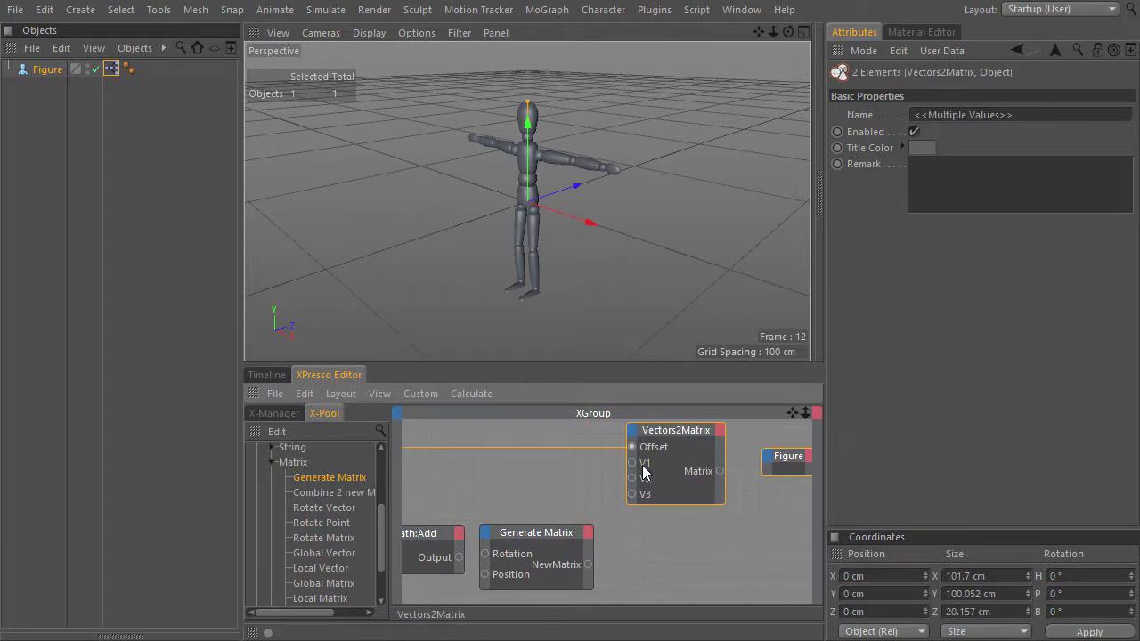
pyautogui.click(517, 552)
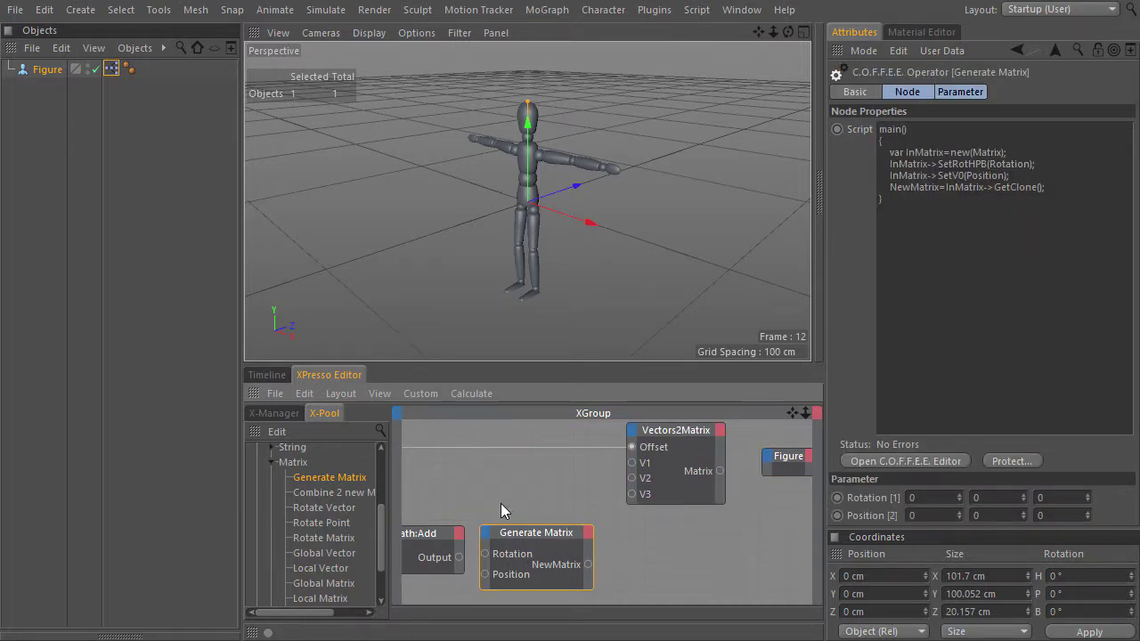
# Connect Math:Add's Output to Generate Matrix's Rotation input, then select Vectors2Matrix.
pyautogui.moveTo(501, 503); pyautogui.dragTo(606, 464, button='middle')
pyautogui.moveTo(578, 526); pyautogui.dragTo(605, 525)
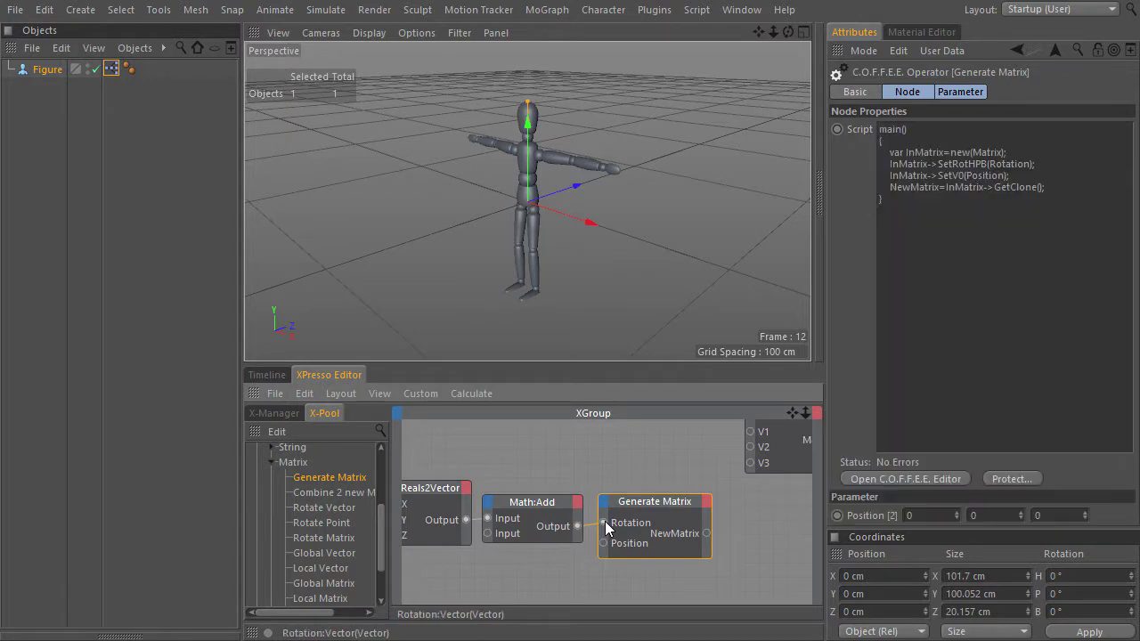
pyautogui.moveTo(751, 516); pyautogui.dragTo(602, 540, button='middle')
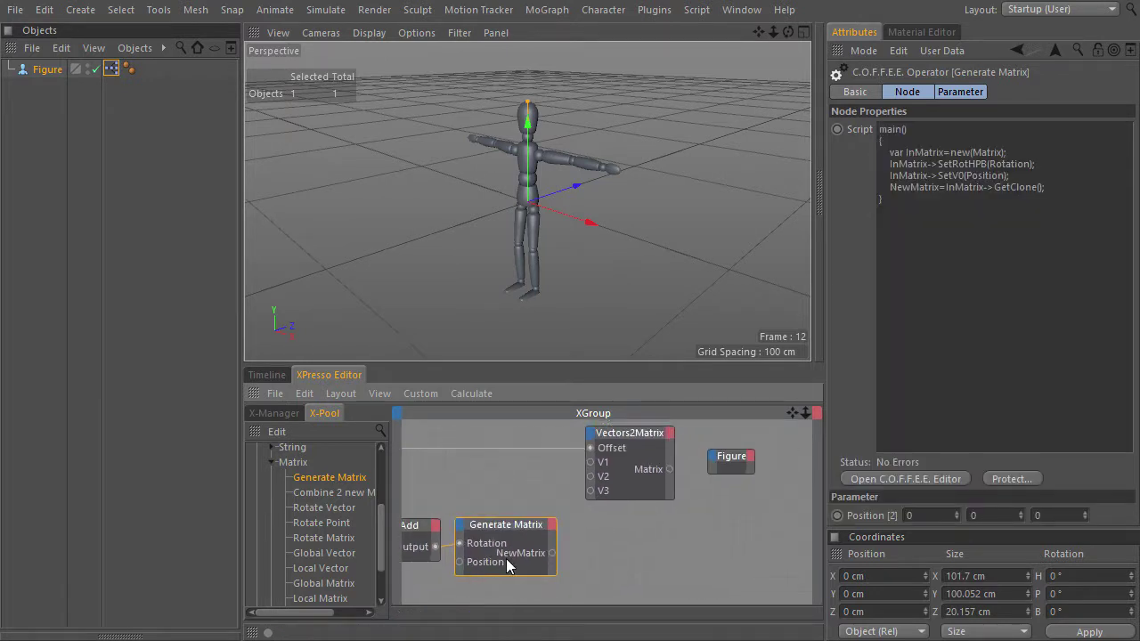
pyautogui.scroll(-2, 611, 541)
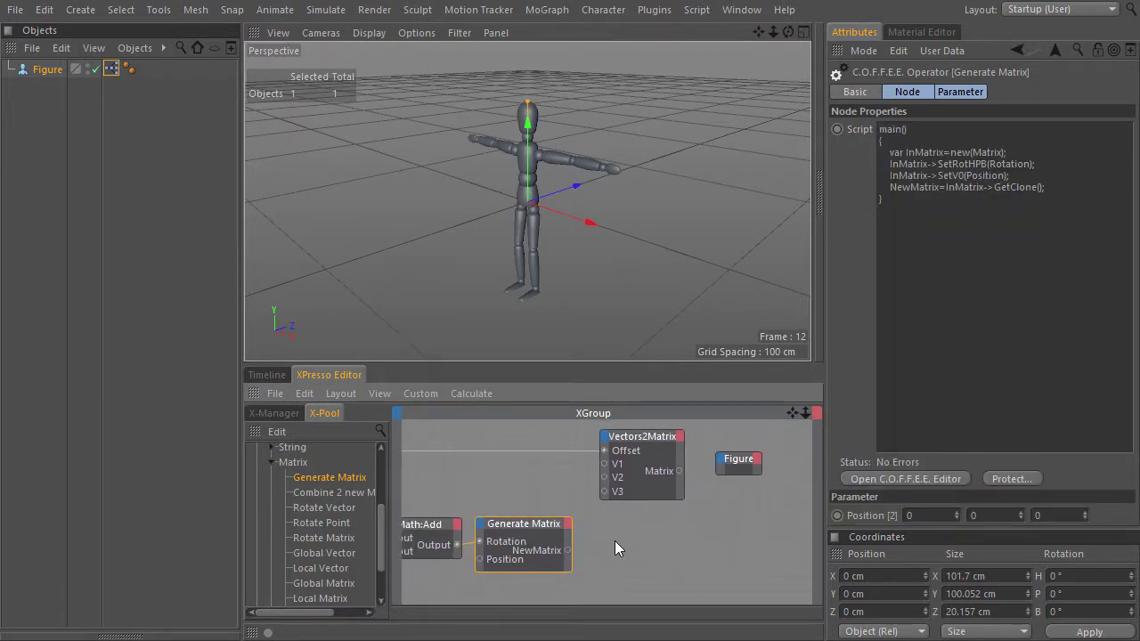
pyautogui.moveTo(616, 541); pyautogui.dragTo(746, 534, button='middle')
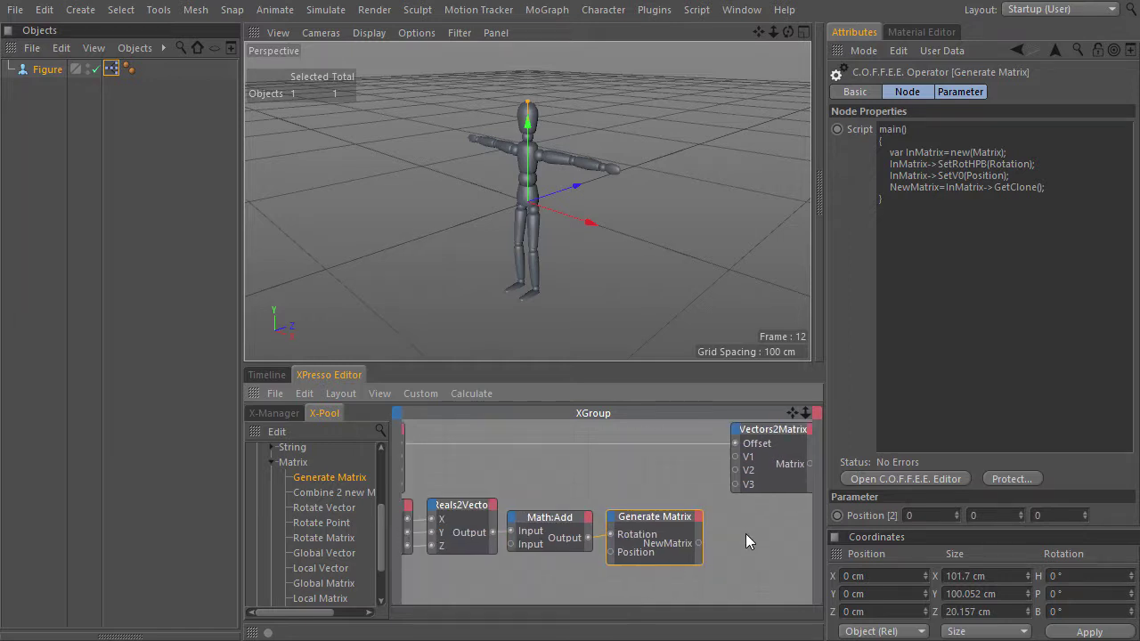
pyautogui.scroll(-2, 624, 539)
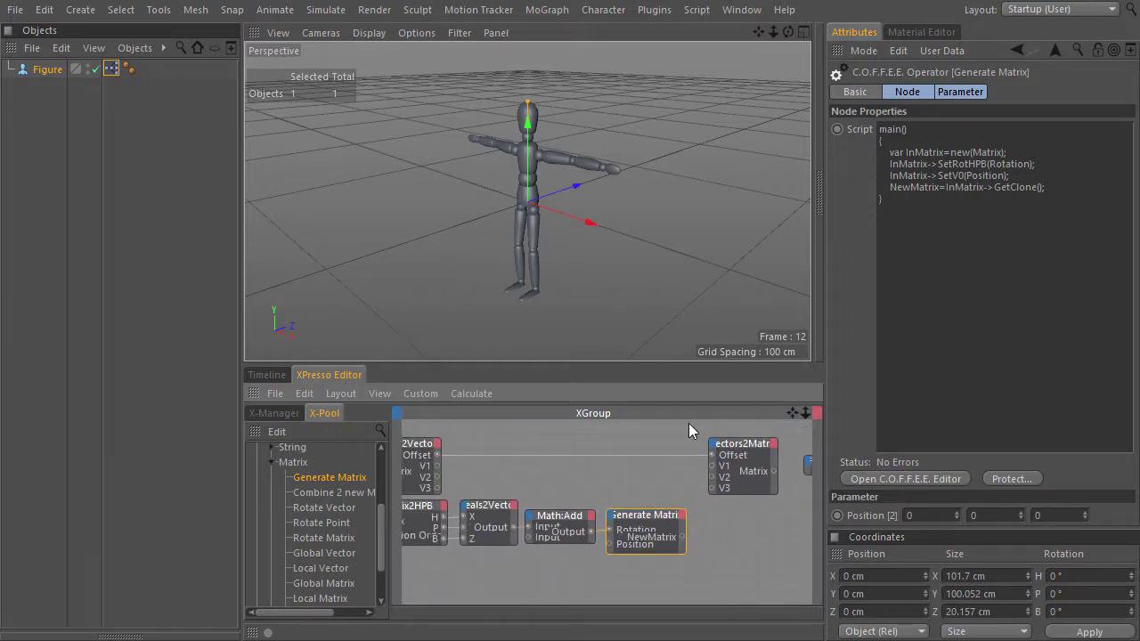
pyautogui.moveTo(690, 423); pyautogui.dragTo(784, 496)
# Delete Vectors2Matrix and wire the Offset output into Generate Matrix's Position.
pyautogui.press('Delete')
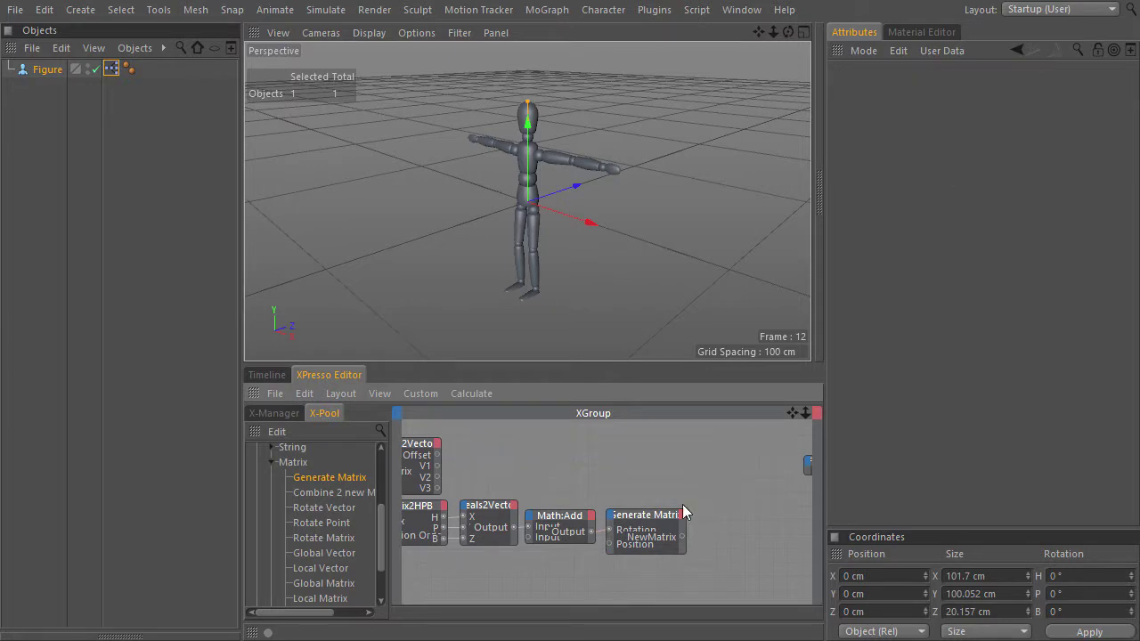
pyautogui.moveTo(638, 518); pyautogui.dragTo(647, 455)
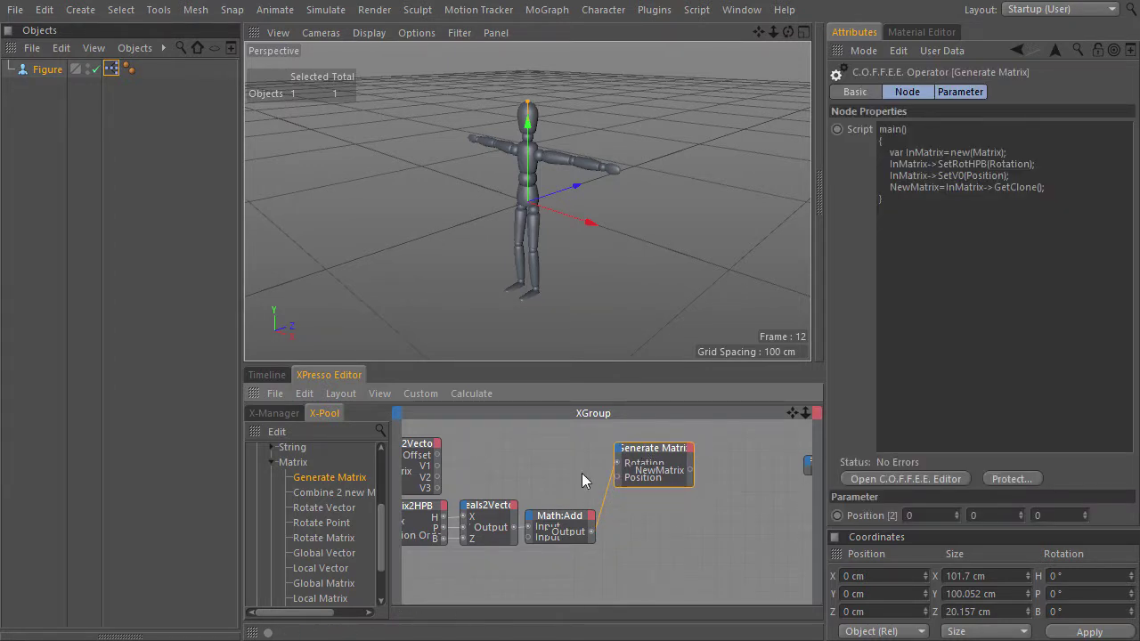
pyautogui.moveTo(607, 476); pyautogui.dragTo(437, 454)
pyautogui.moveTo(437, 455); pyautogui.dragTo(393, 466, button='middle')
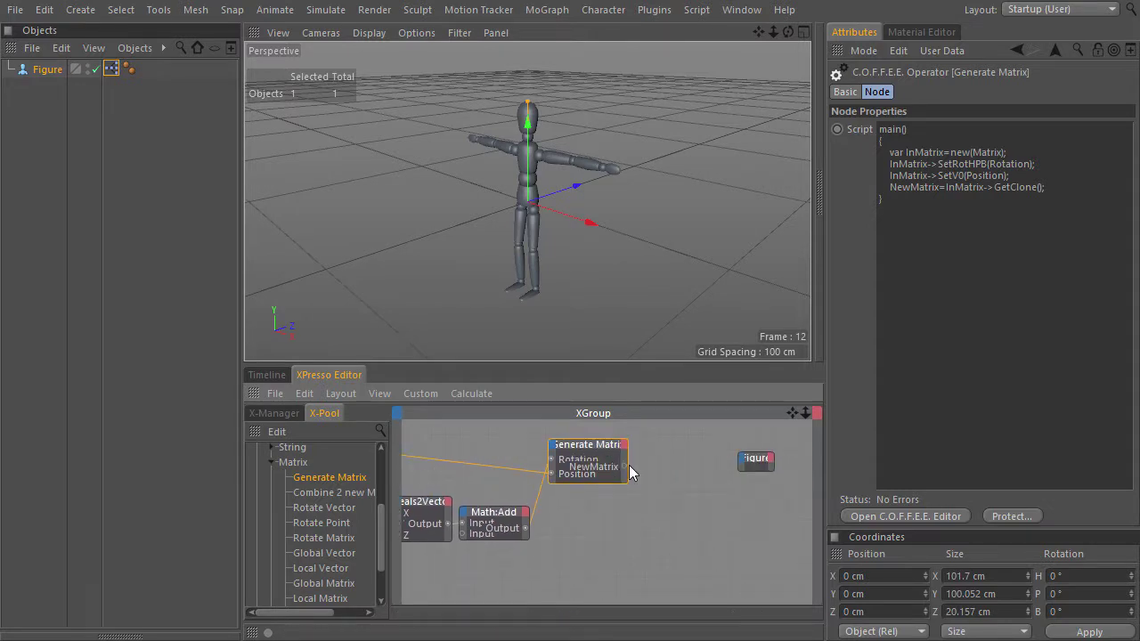
# Connect Generate Matrix's NewMatrix to a new Global Matrix input on the Figure node.
pyautogui.moveTo(645, 465); pyautogui.dragTo(744, 461)
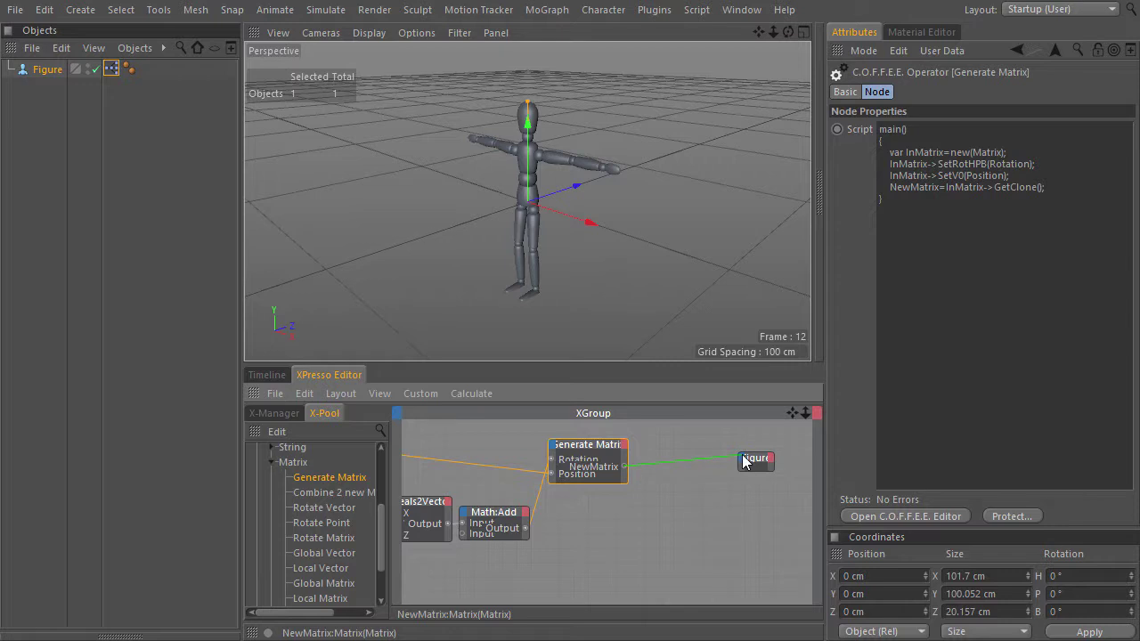
pyautogui.click(743, 459)
pyautogui.moveTo(766, 491)
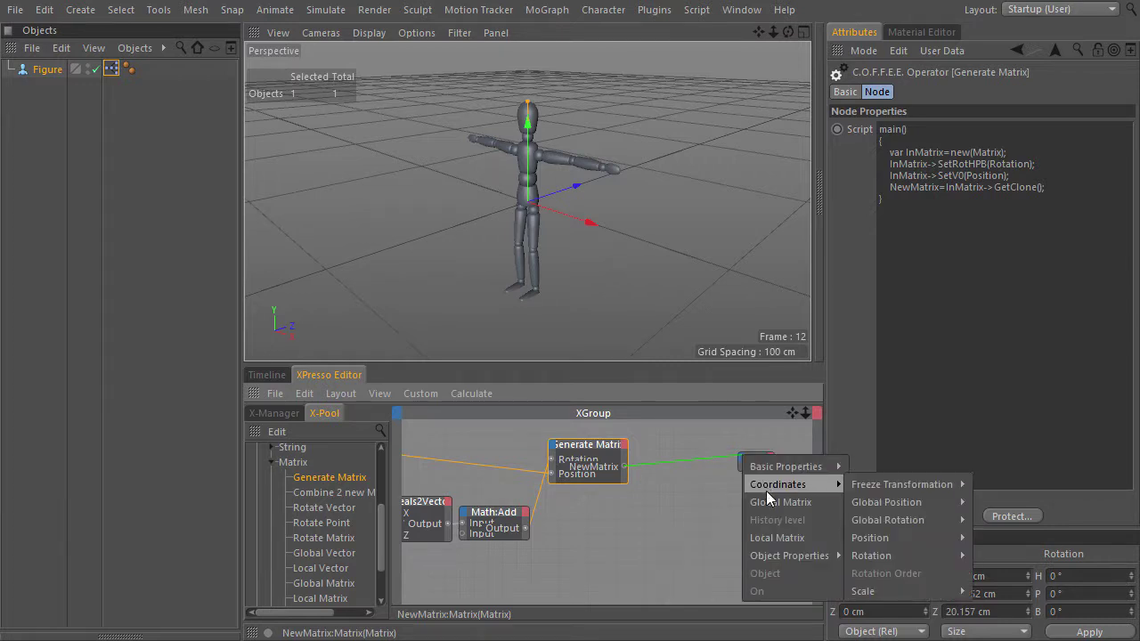
pyautogui.click(767, 504)
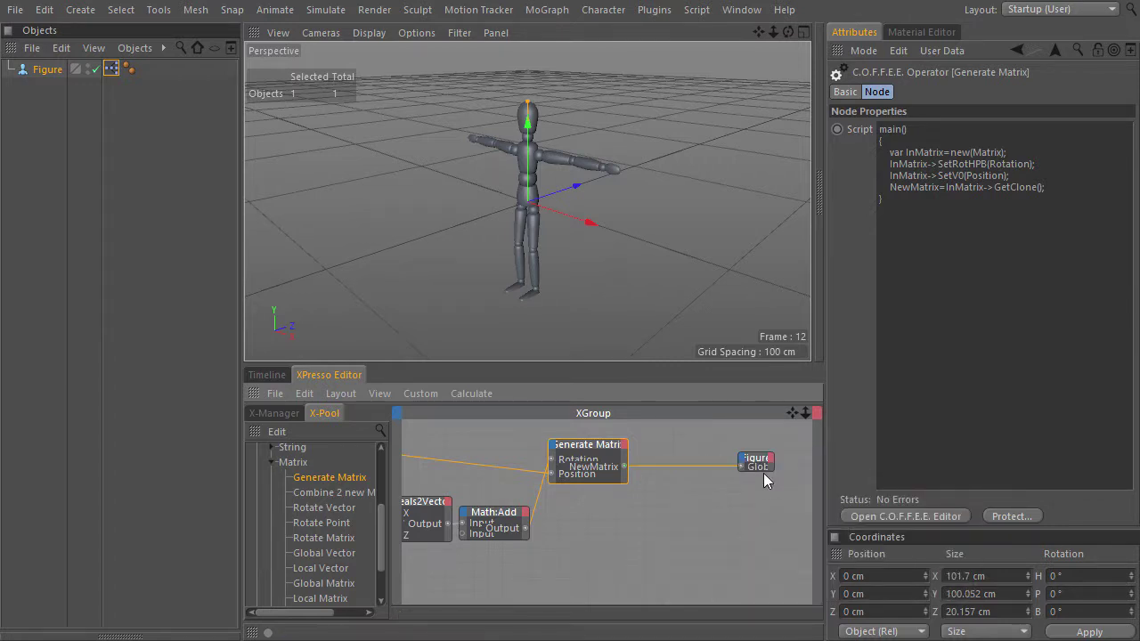
pyautogui.rightClick(757, 464)
pyautogui.click(764, 468)
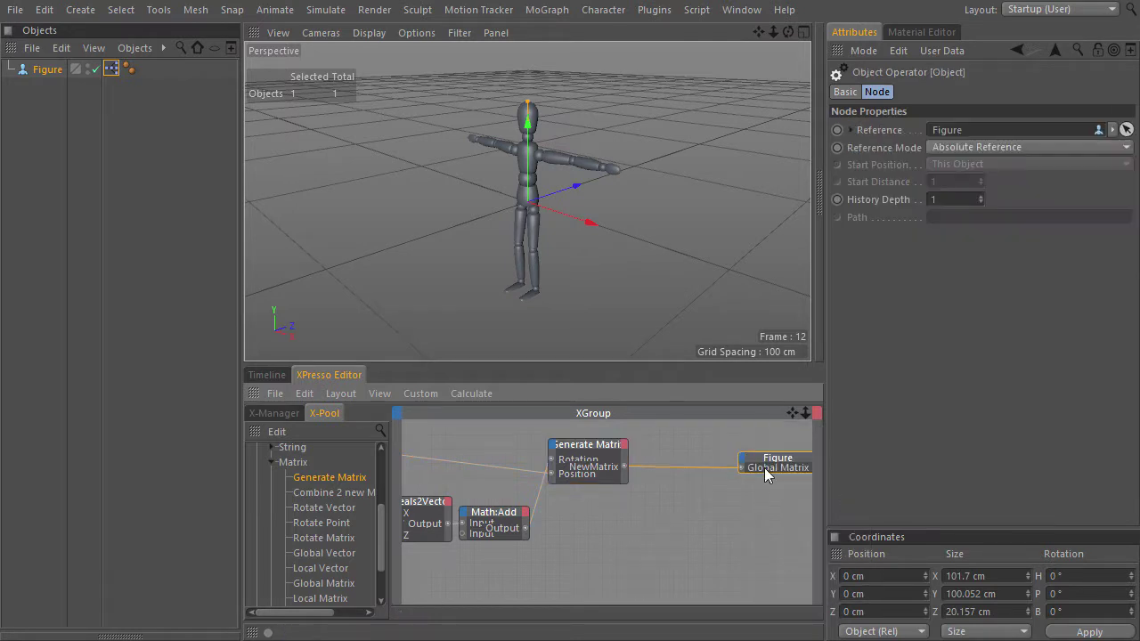
pyautogui.moveTo(746, 460); pyautogui.dragTo(677, 462)
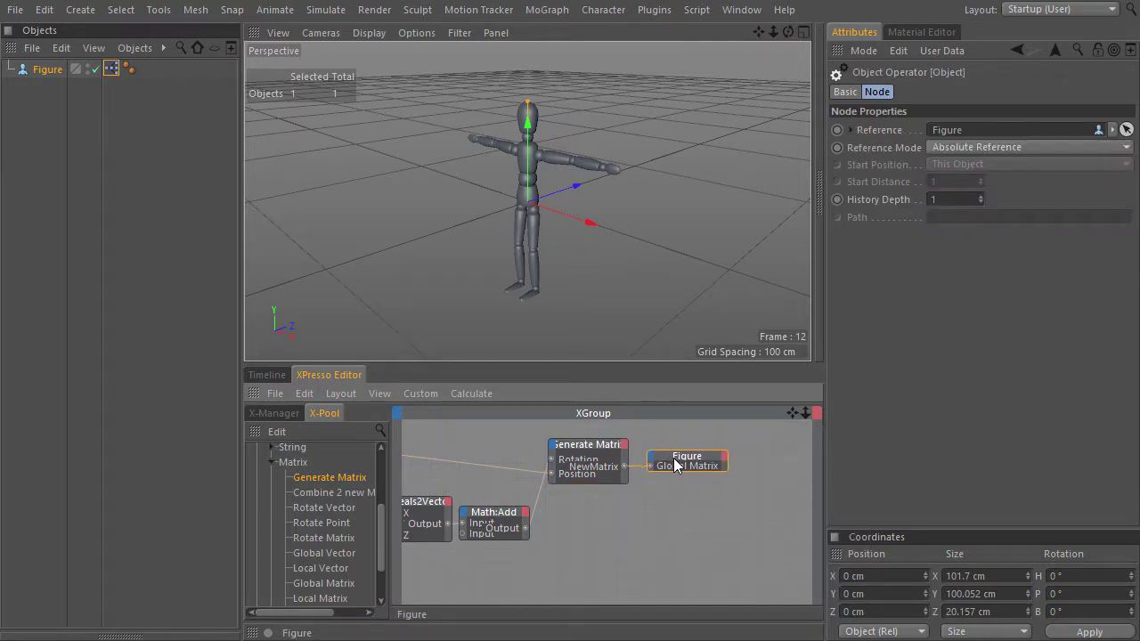
pyautogui.click(569, 534)
# Raise Math:Add's third input value to 1.
pyautogui.moveTo(569, 530); pyautogui.dragTo(706, 517, button='middle')
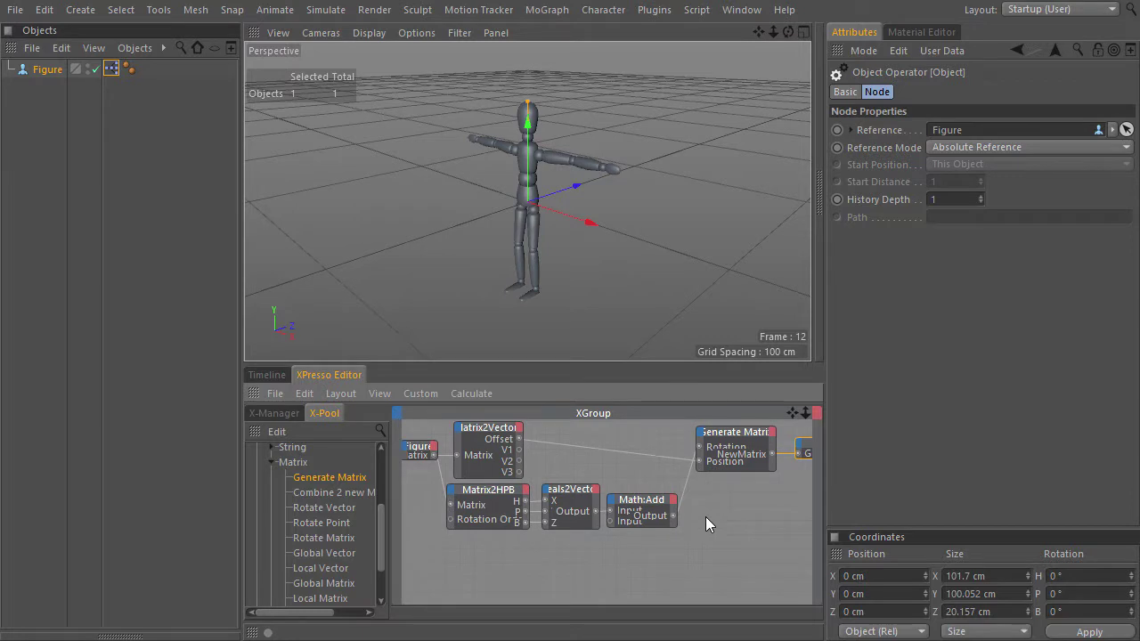
pyautogui.moveTo(635, 476); pyautogui.dragTo(666, 547)
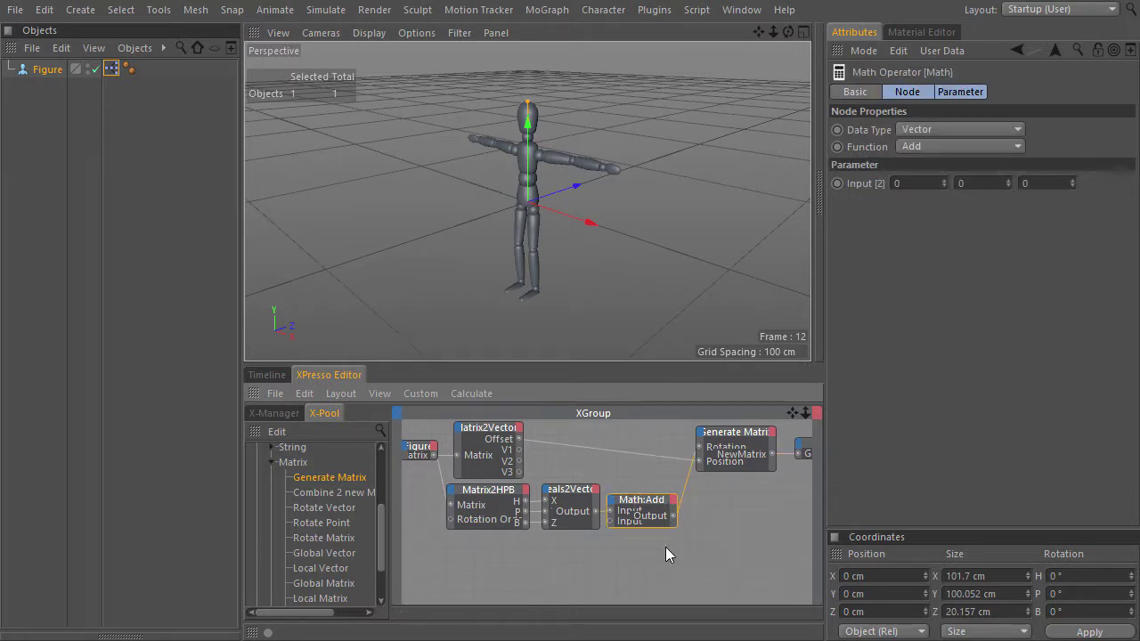
pyautogui.click(1075, 180)
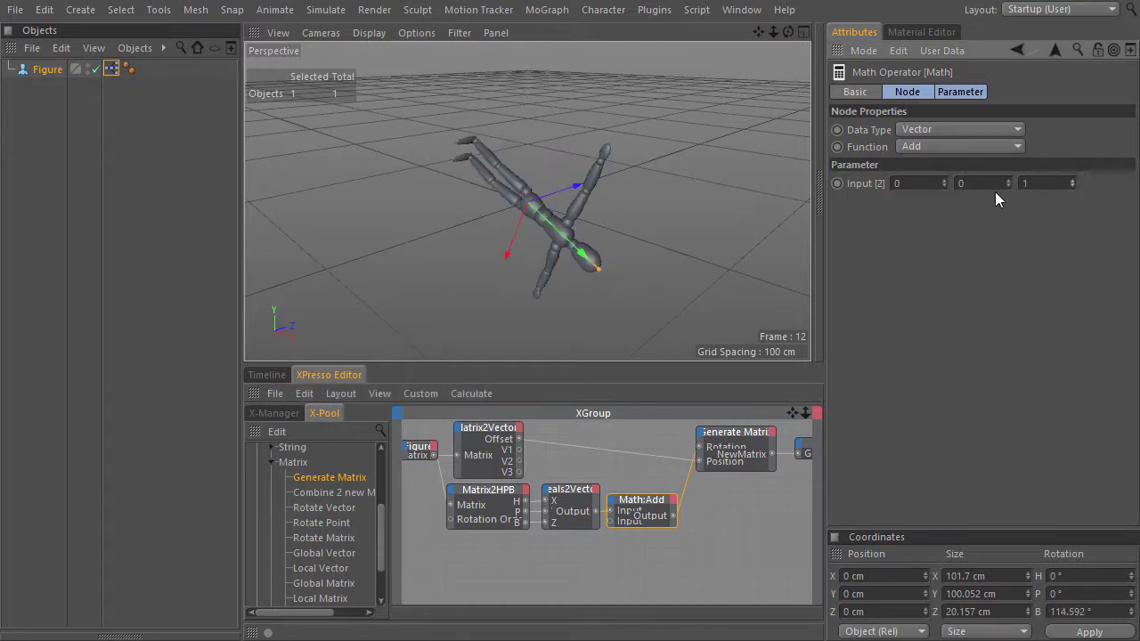
# Refresh the viewport repeatedly until the figure's bank rotation climbs to 1088.62°.
pyautogui.click(656, 215)
pyautogui.click(656, 214)
pyautogui.click(657, 215)
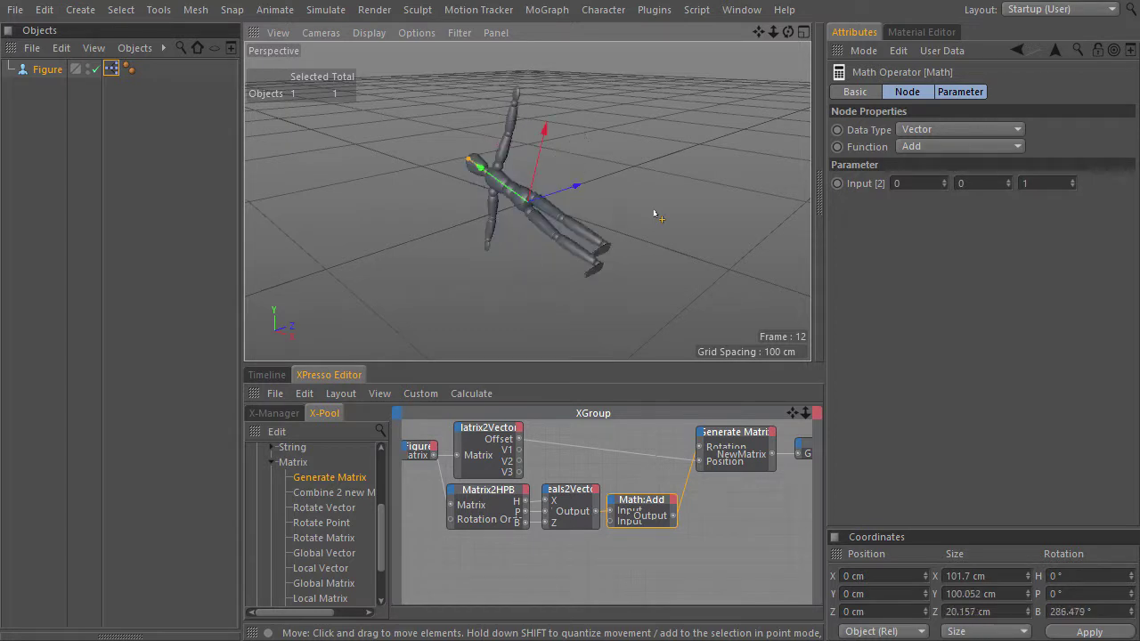
pyautogui.click(657, 214)
pyautogui.click(656, 215)
pyautogui.click(656, 215)
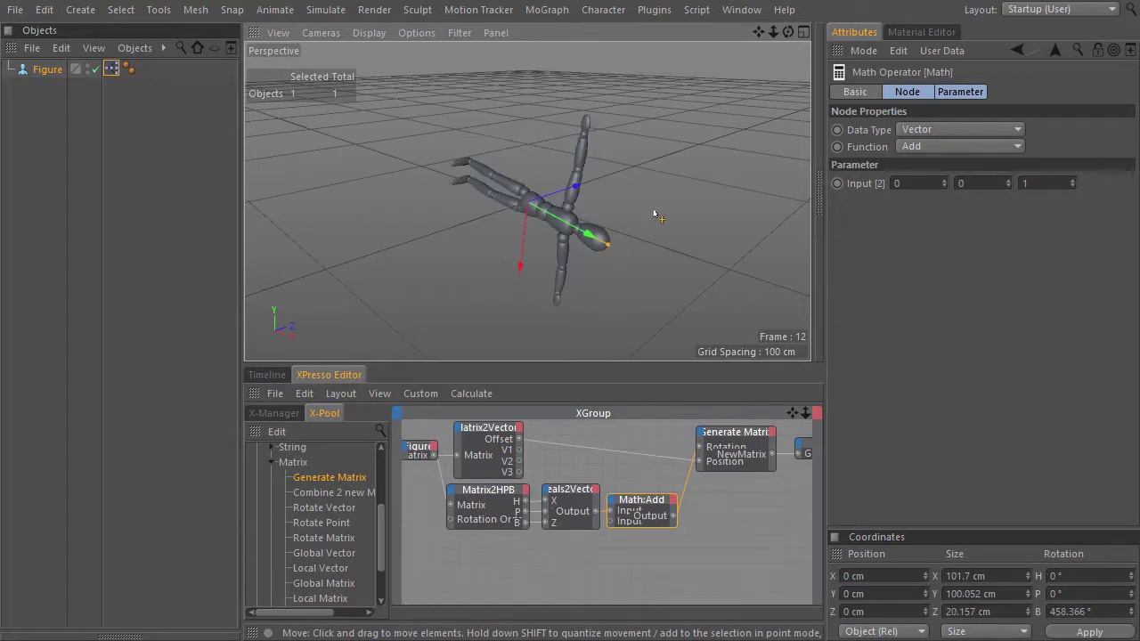
pyautogui.click(656, 215)
pyautogui.click(655, 215)
pyautogui.click(656, 215)
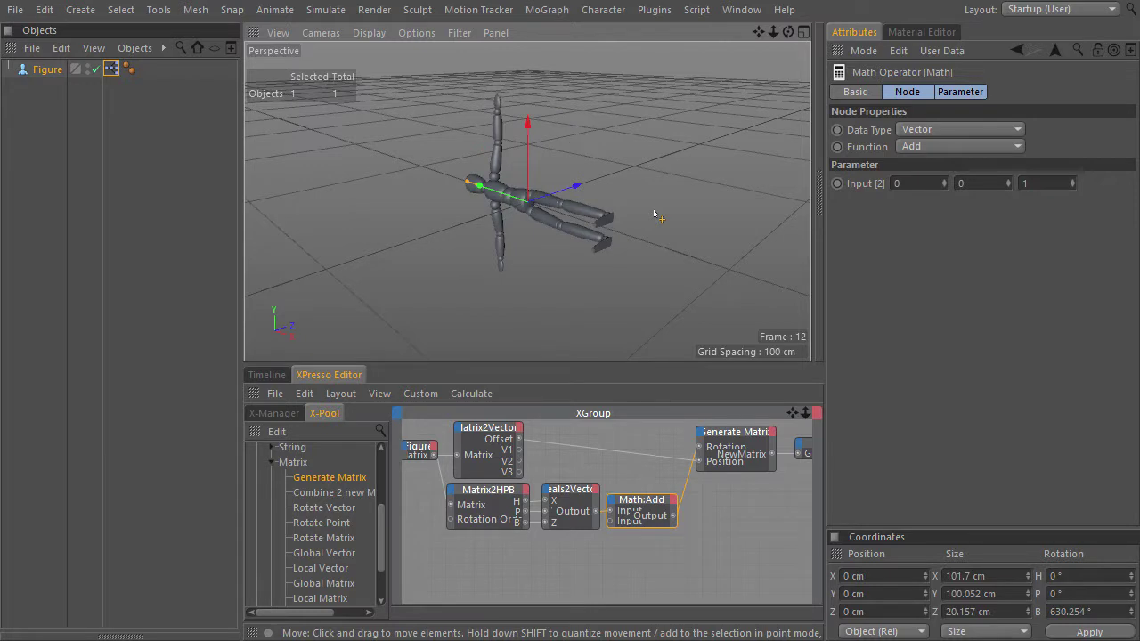
pyautogui.click(656, 214)
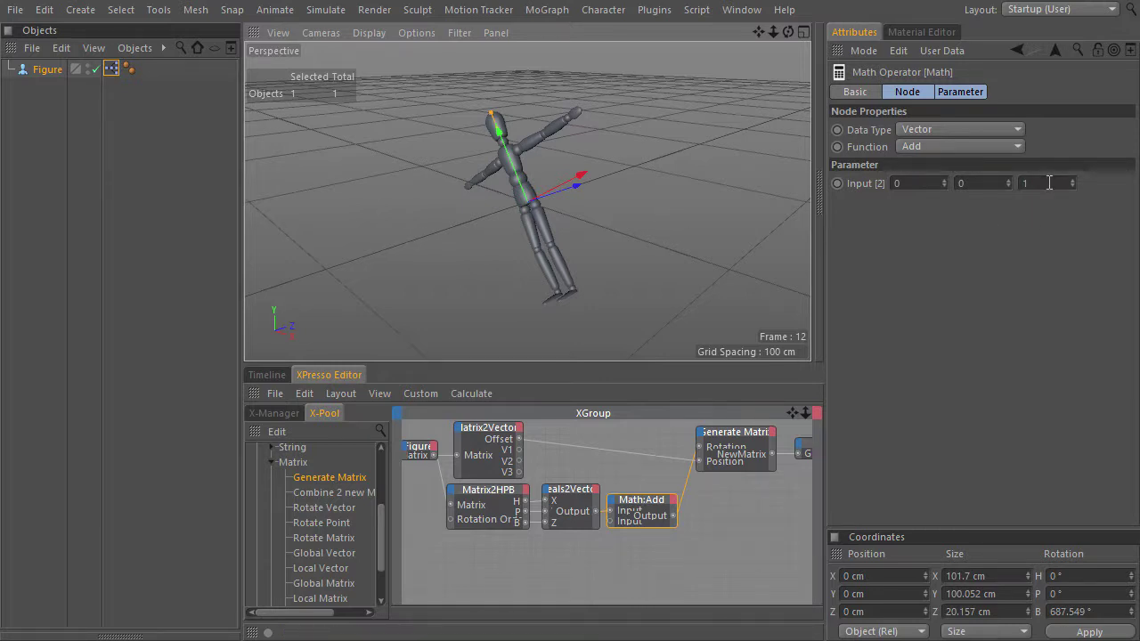
pyautogui.moveTo(576, 251); pyautogui.dragTo(575, 252)
pyautogui.click(575, 252)
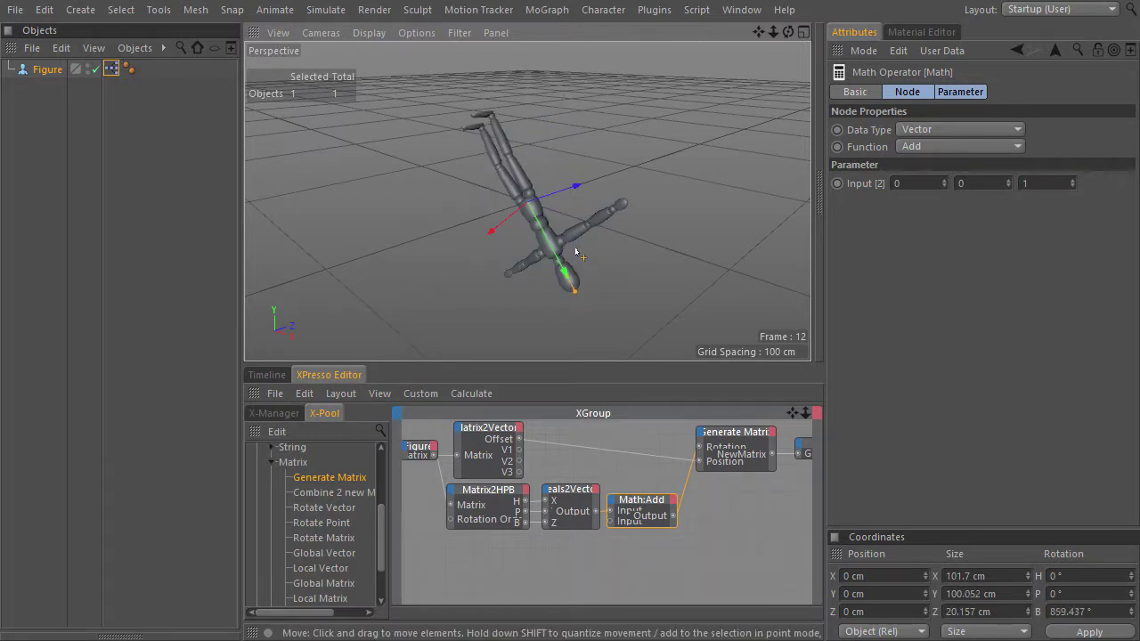
pyautogui.click(575, 252)
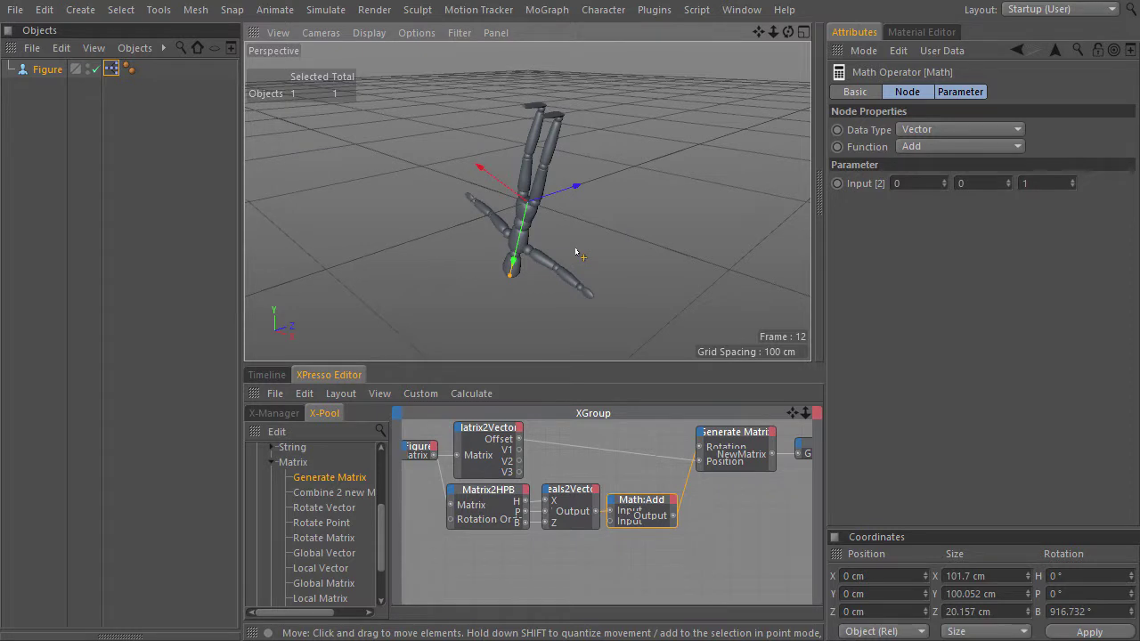
pyautogui.click(576, 252)
pyautogui.click(576, 252)
pyautogui.click(575, 252)
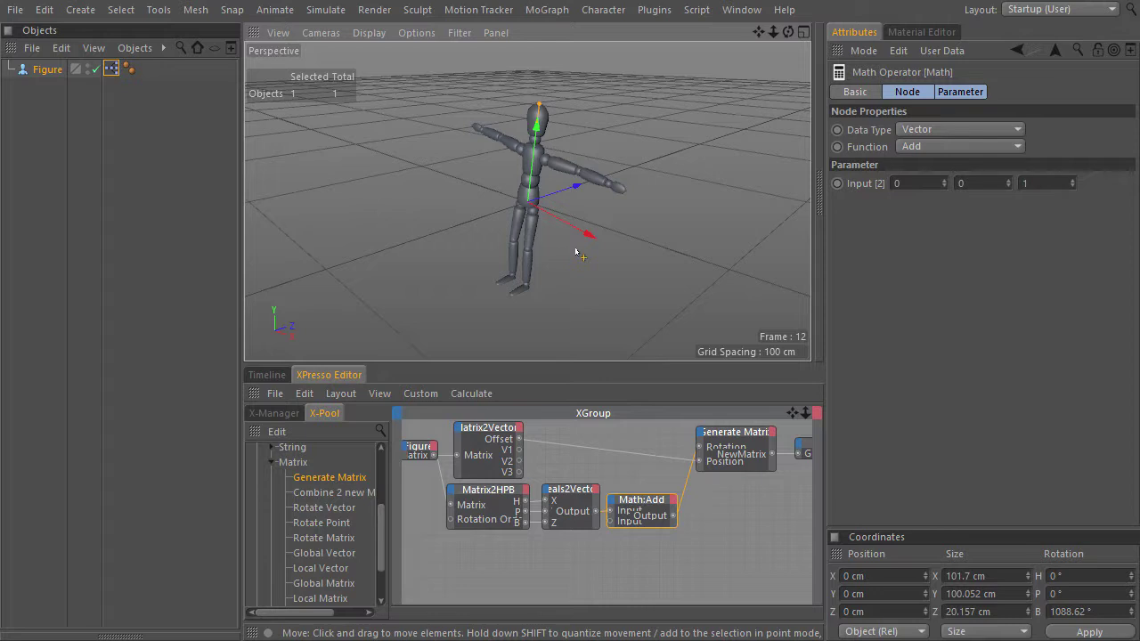
# Delete the Global Matrix port from the Figure node.
pyautogui.moveTo(766, 518); pyautogui.dragTo(614, 515, button='middle')
pyautogui.rightClick(669, 457)
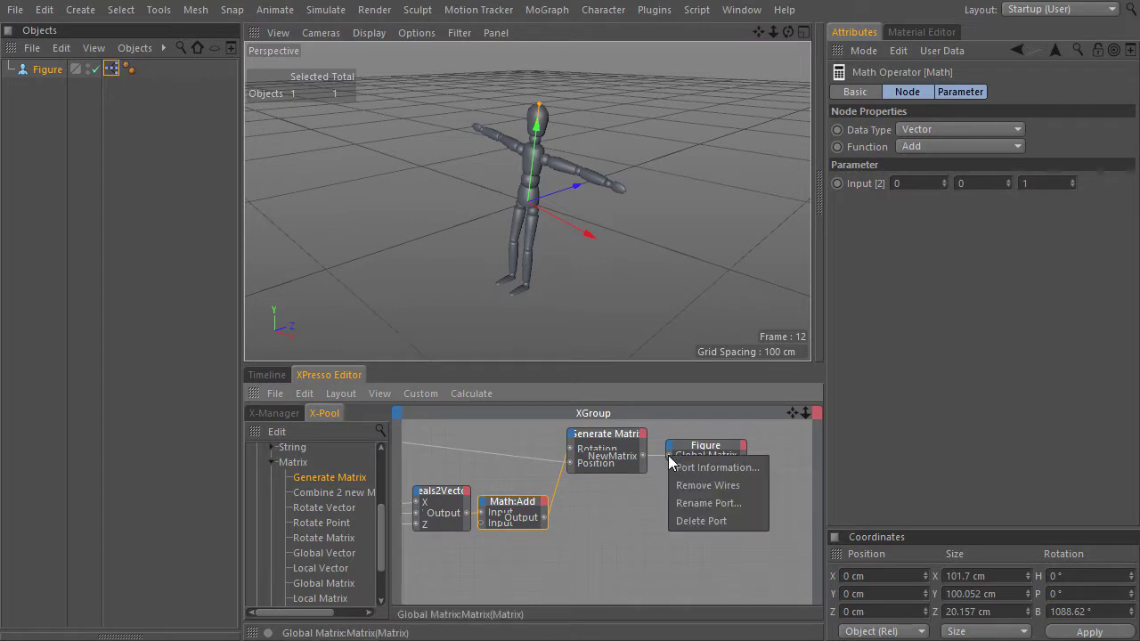
pyautogui.click(692, 521)
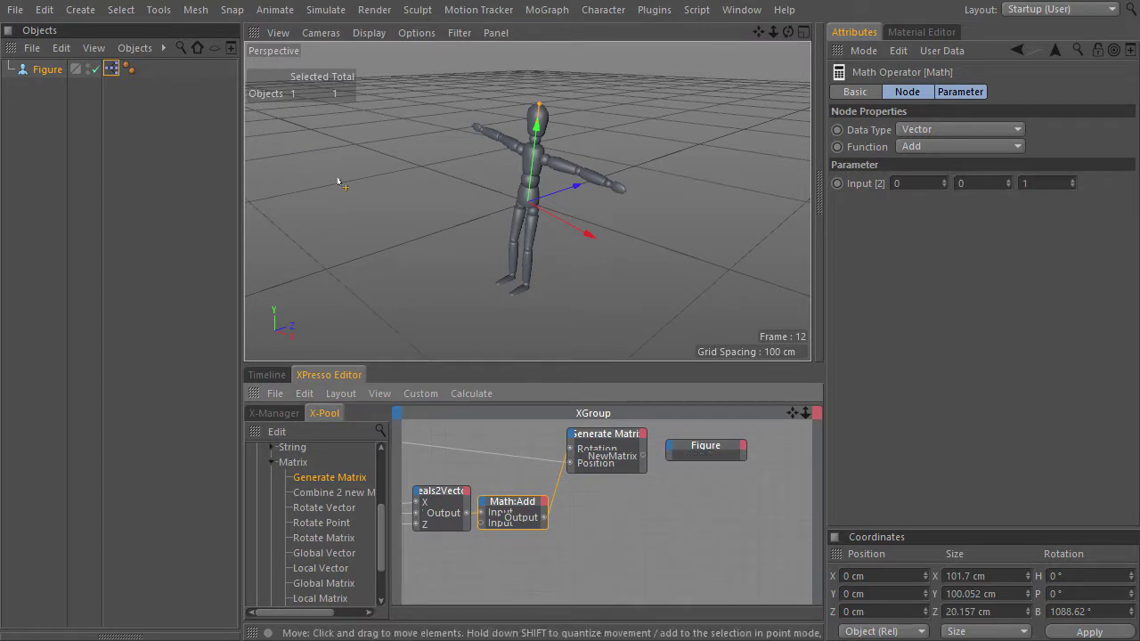
# Reset the Figure object's bank rotation (R.B) to 0° in the Coord. tab.
pyautogui.click(50, 69)
pyautogui.click(886, 92)
pyautogui.click(1114, 166)
pyautogui.write('0')
pyautogui.press('Return')
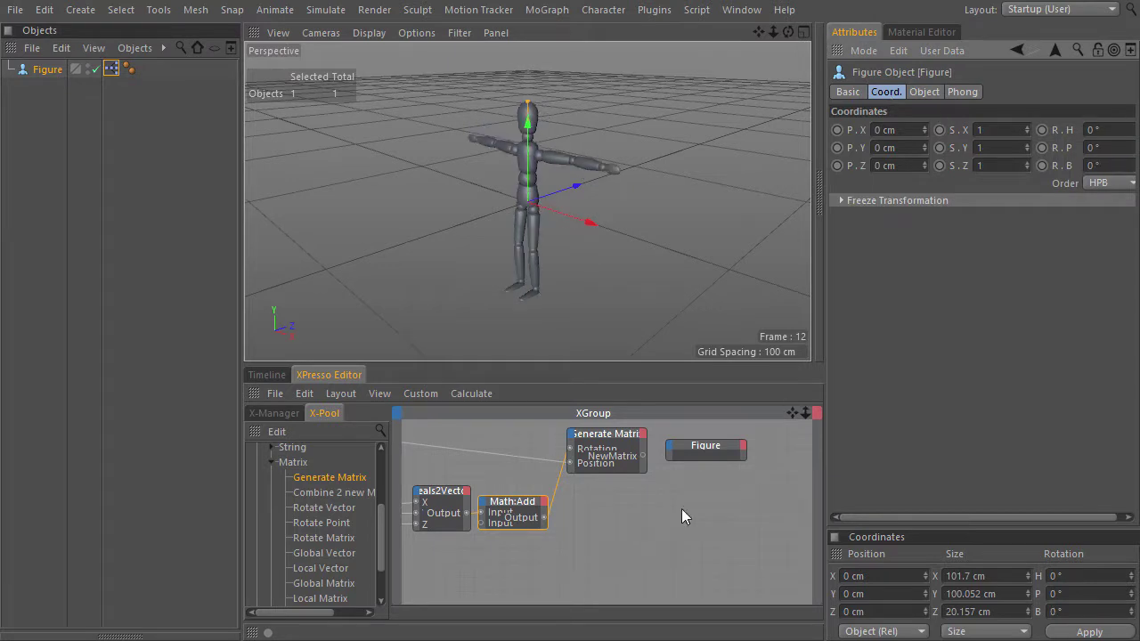
# Add a Degree node from XPresso > Calculate and maximize the node editor.
pyautogui.rightClick(512, 554)
pyautogui.moveTo(587, 398)
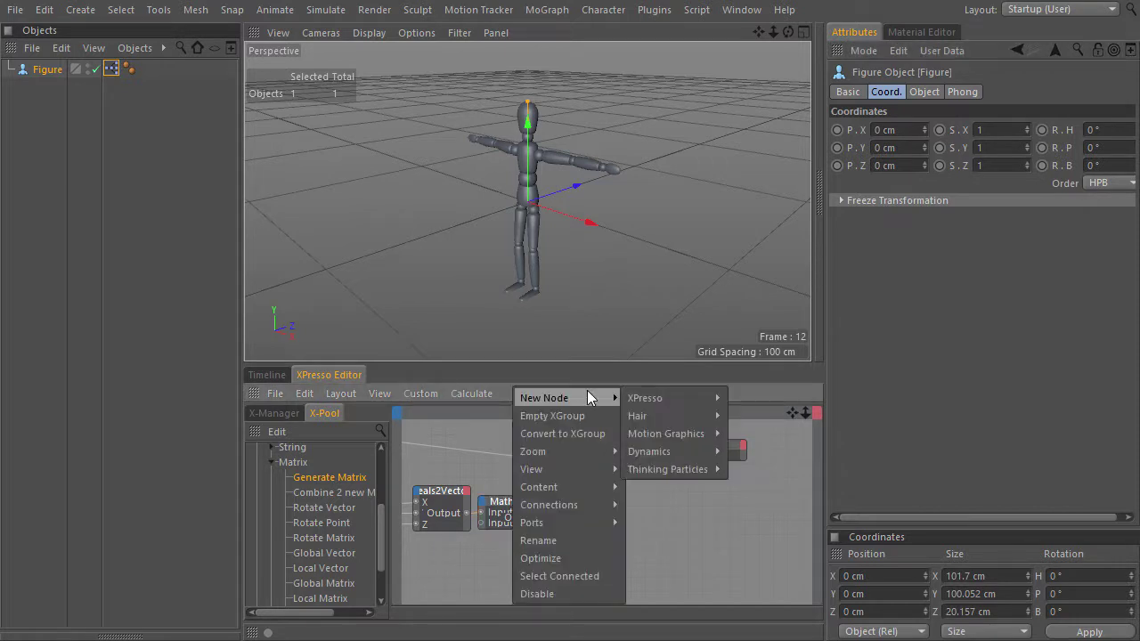
pyautogui.moveTo(678, 398)
pyautogui.moveTo(753, 451)
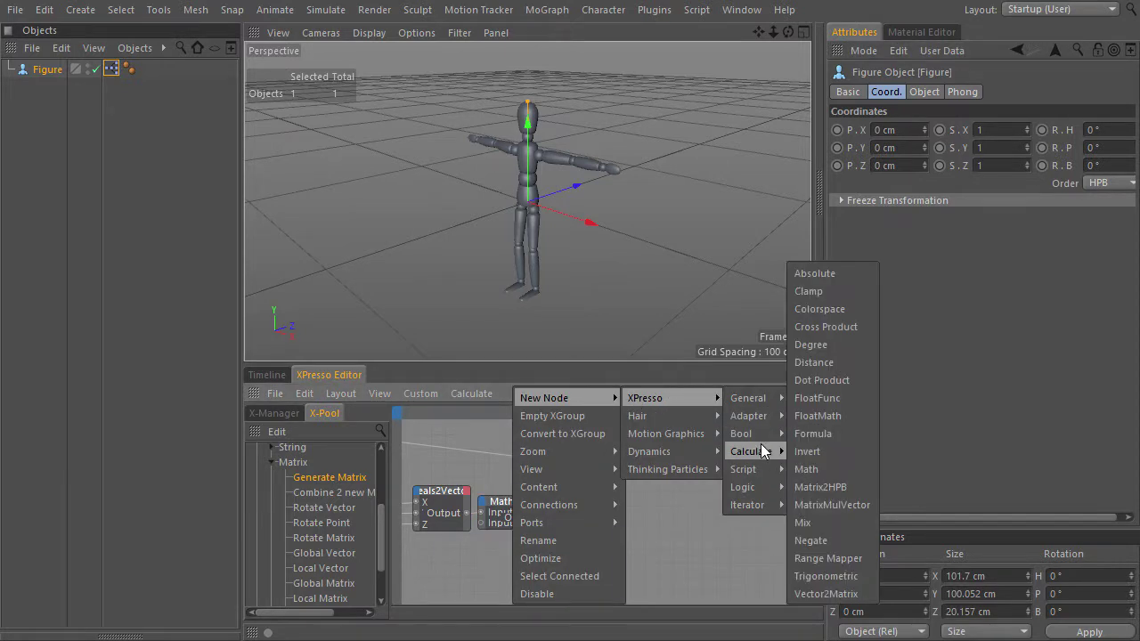
pyautogui.click(836, 346)
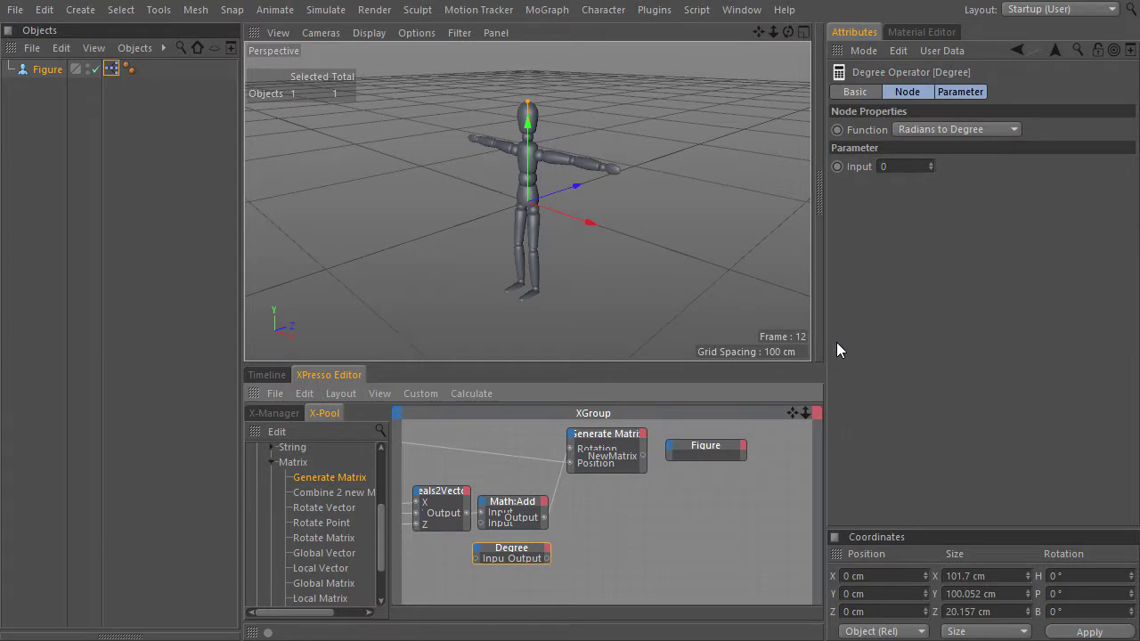
pyautogui.hotkey('ctrl', 'Tab')
# Shift the Generate Matrix, Figure, Math:Add and Degree nodes to the right.
pyautogui.click(11, 71)
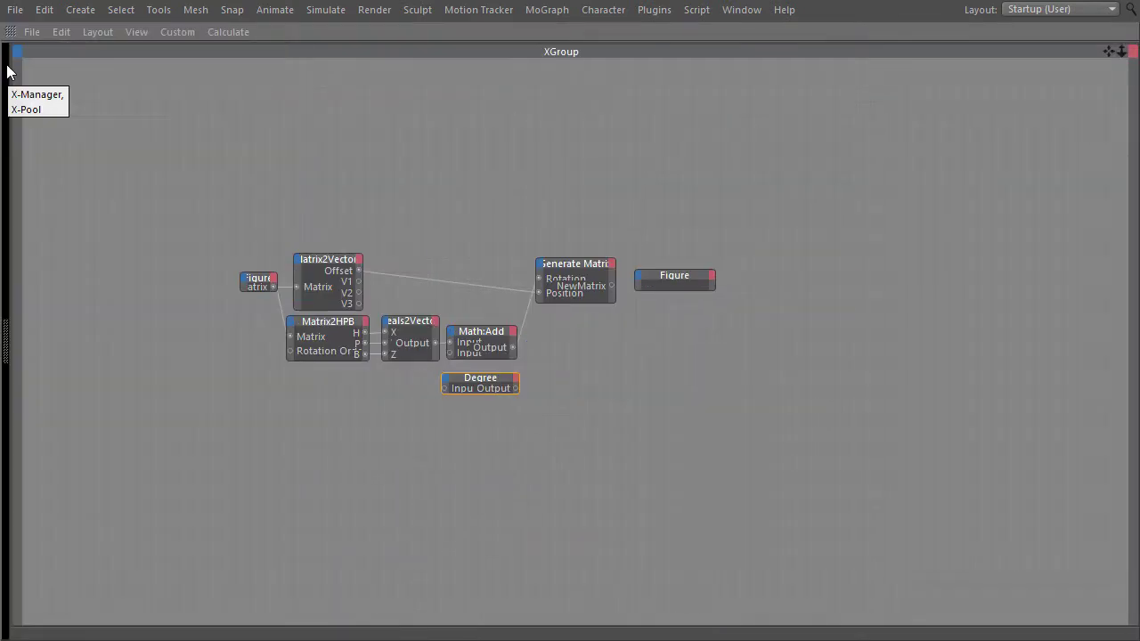
pyautogui.scroll(3, 535, 418)
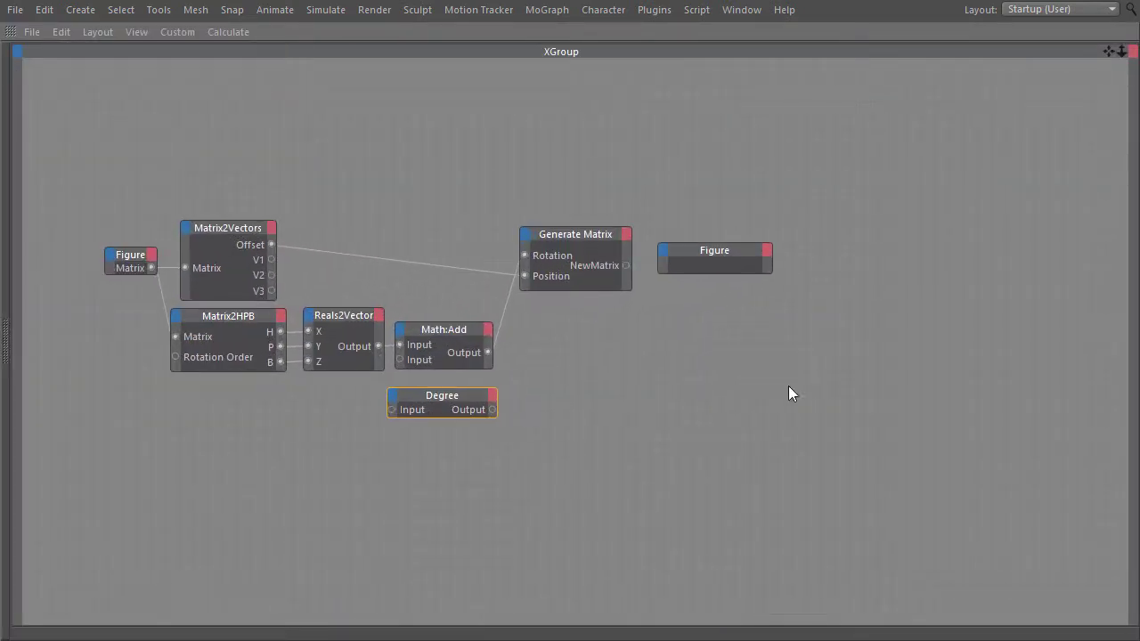
pyautogui.keyDown('alt'); pyautogui.moveTo(549, 419); pyautogui.dragTo(637, 422, button='middle'); pyautogui.keyUp('alt')
pyautogui.moveTo(868, 477); pyautogui.dragTo(574, 182)
pyautogui.moveTo(536, 336); pyautogui.dragTo(598, 335)
pyautogui.moveTo(605, 399); pyautogui.dragTo(431, 413)
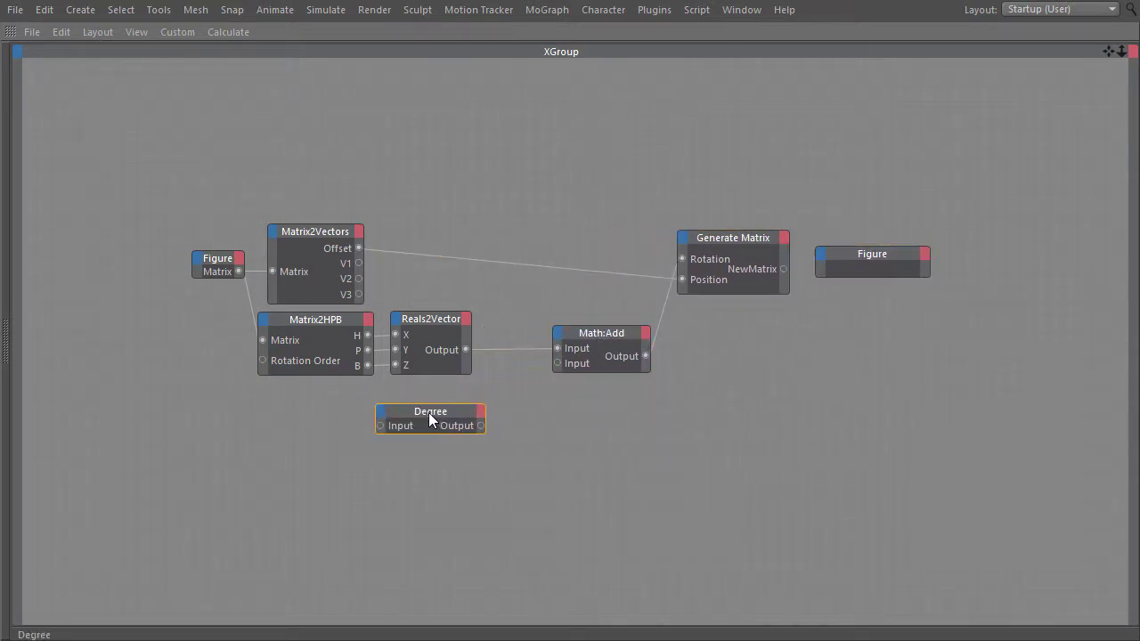
# Add a Constant node from XPresso > General.
pyautogui.rightClick(286, 415)
pyautogui.moveTo(373, 400)
pyautogui.moveTo(445, 398)
pyautogui.moveTo(535, 398)
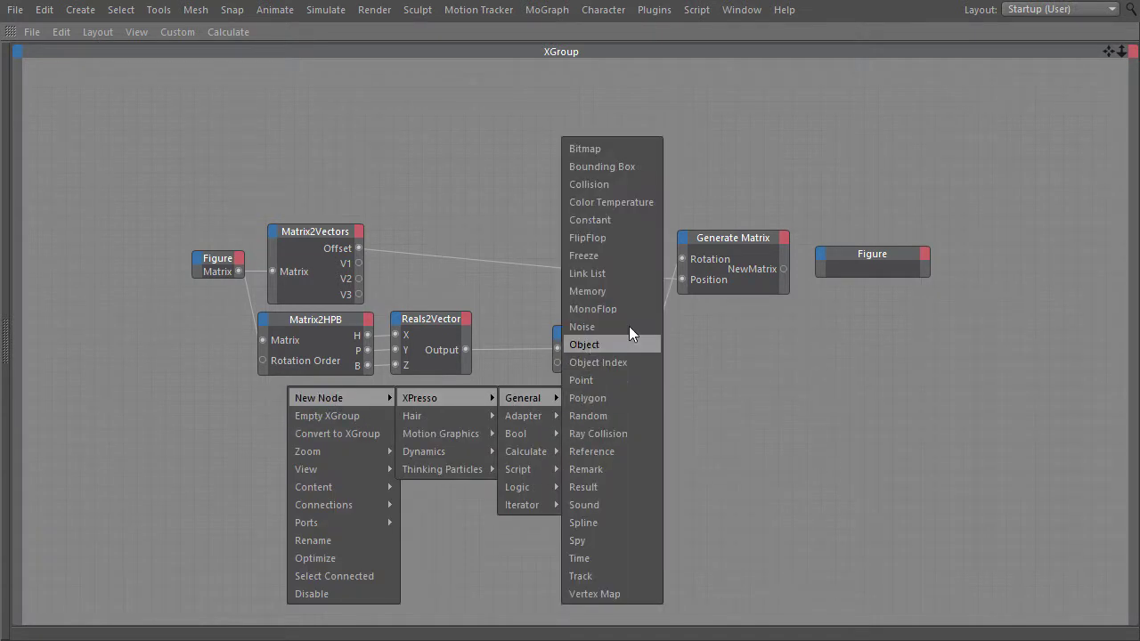
pyautogui.click(631, 218)
# Set the Constant node's Data Type to Vector in a floating Attributes window.
pyautogui.hotkey('shift', 'F5')
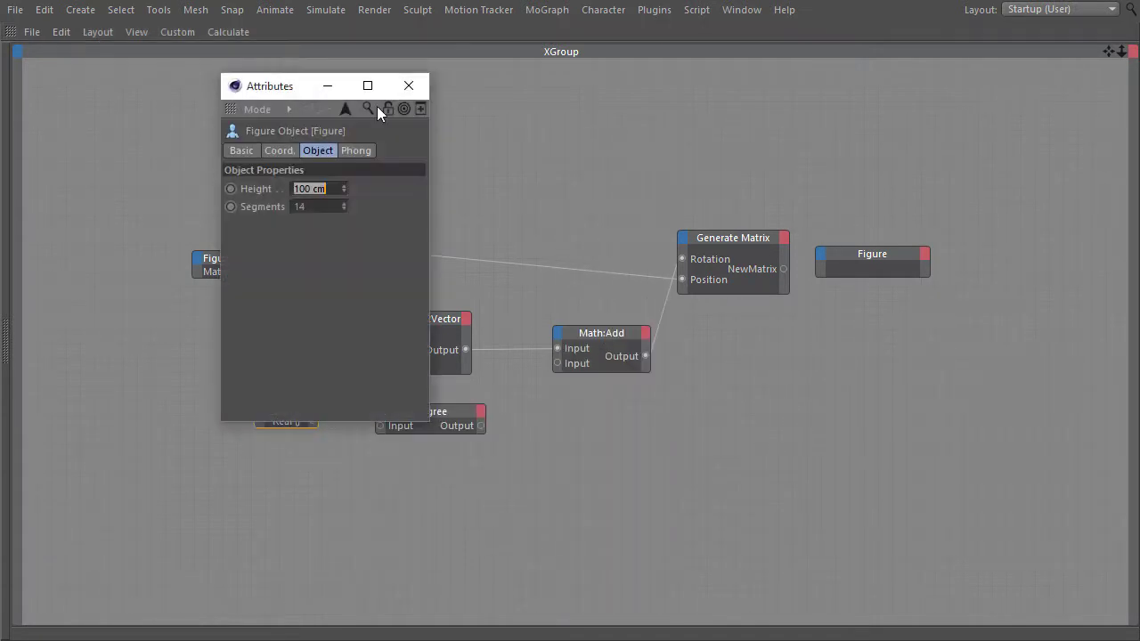
pyautogui.moveTo(301, 92); pyautogui.dragTo(606, 67)
pyautogui.click(297, 413)
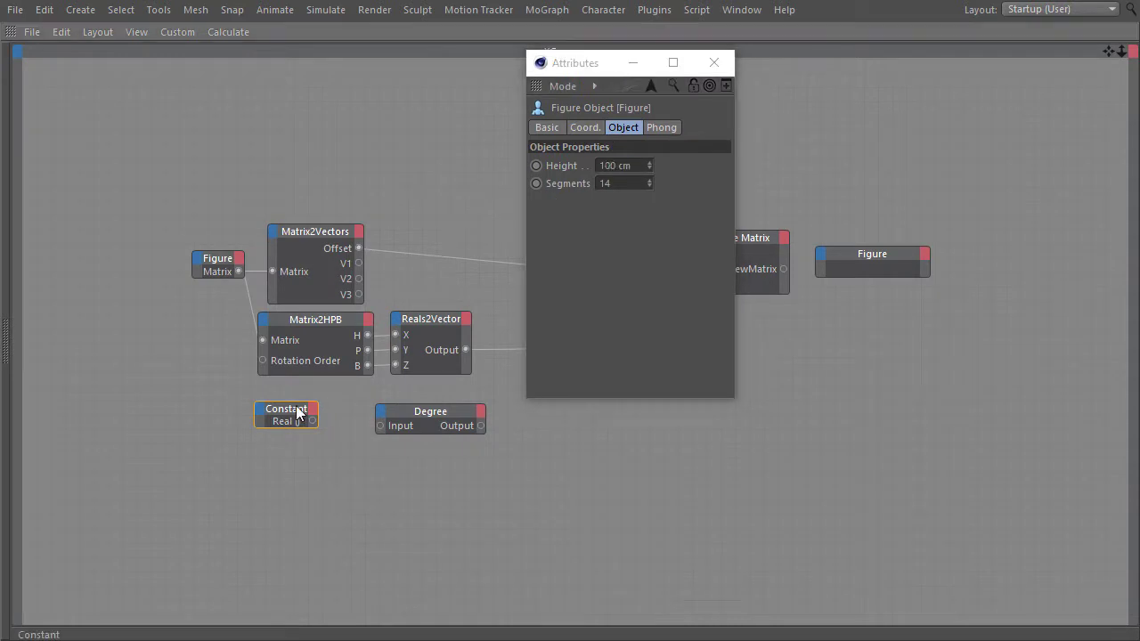
pyautogui.click(615, 164)
pyautogui.click(649, 403)
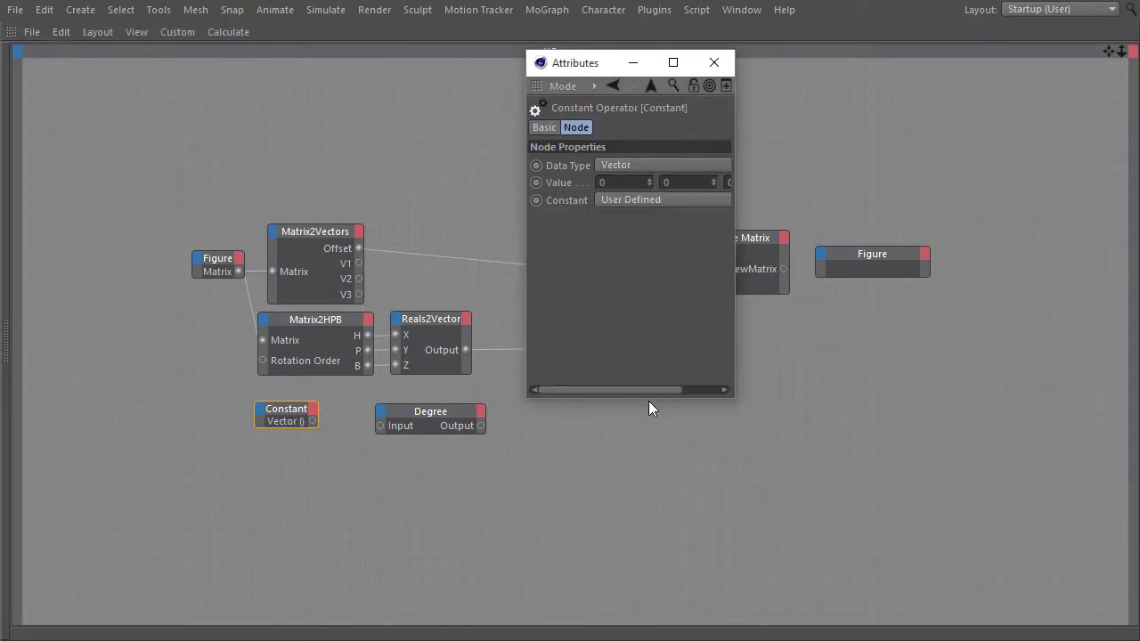
# Add a Vector2Reals node and feed it the Constant node's output.
pyautogui.click(725, 62)
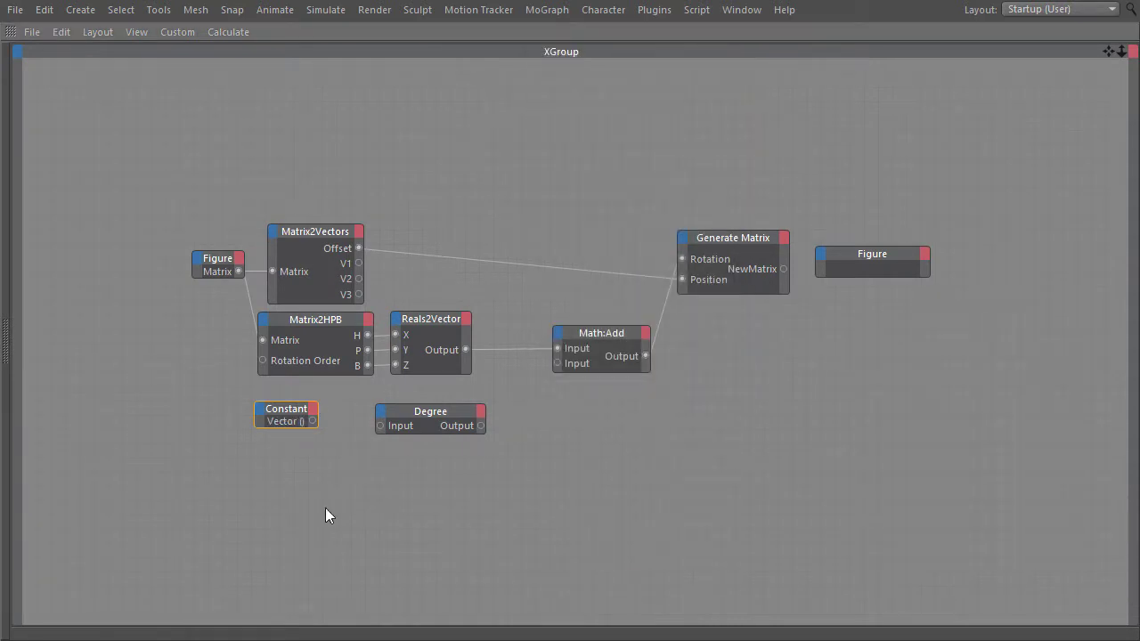
pyautogui.rightClick(386, 391)
pyautogui.moveTo(430, 399)
pyautogui.moveTo(543, 398)
pyautogui.moveTo(645, 424)
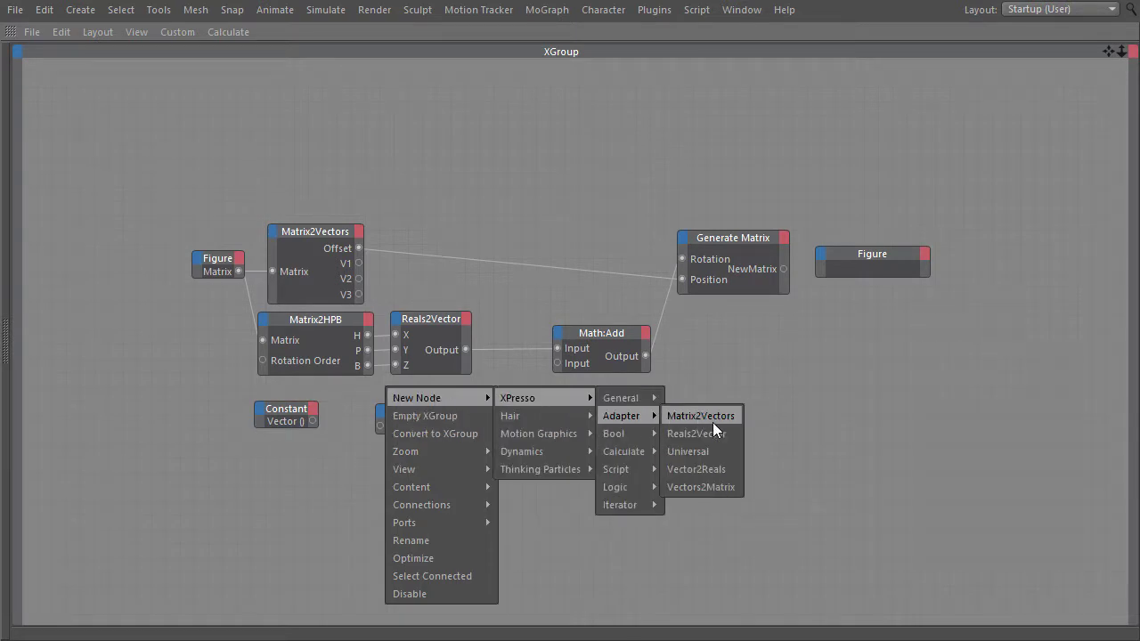
pyautogui.click(710, 470)
pyautogui.moveTo(275, 415); pyautogui.dragTo(347, 478)
pyautogui.moveTo(381, 444); pyautogui.dragTo(297, 405)
# Duplicate the Degree node twice, stack the copies, and wire Y into one.
pyautogui.moveTo(412, 413); pyautogui.dragTo(396, 481)
pyautogui.hotkey('ctrl', 'v')
pyautogui.hotkey('ctrl', 'v')
pyautogui.moveTo(412, 421); pyautogui.dragTo(364, 491)
# Add a second Reals2Vector node and connect the Degree outputs to its X, Y and Z.
pyautogui.rightClick(516, 443)
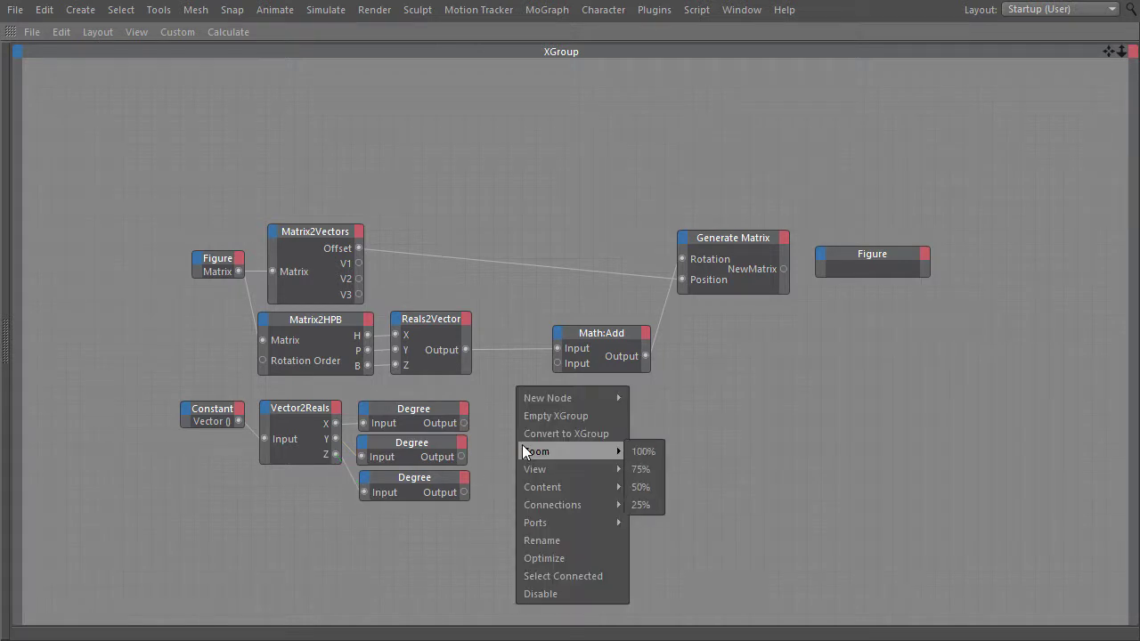
pyautogui.moveTo(592, 398)
pyautogui.moveTo(713, 397)
pyautogui.moveTo(757, 416)
pyautogui.click(824, 433)
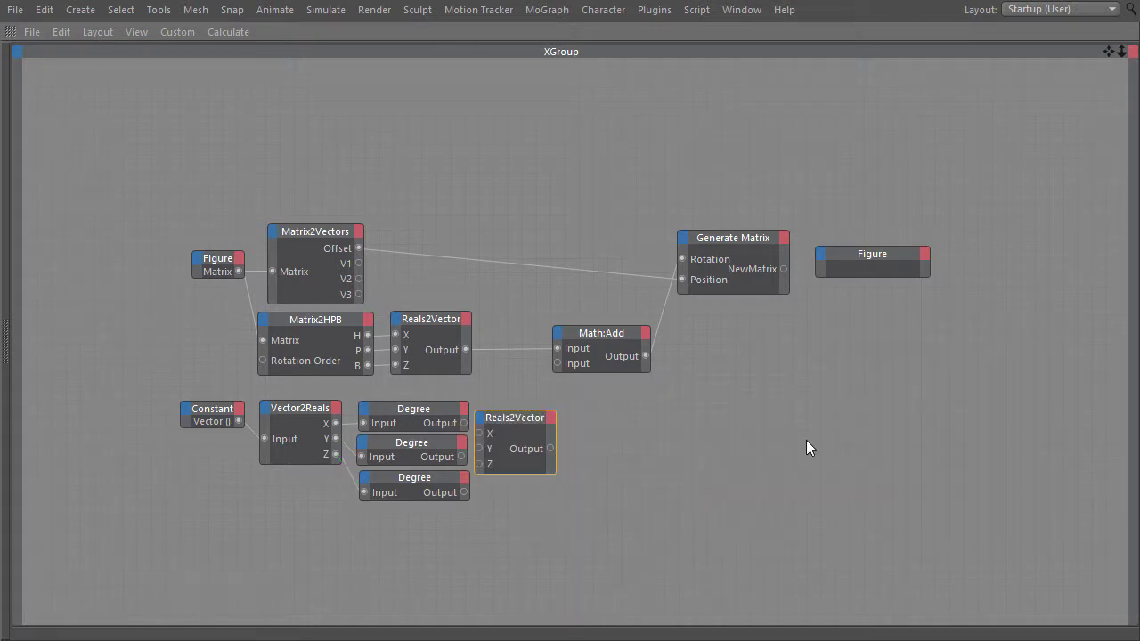
pyautogui.moveTo(511, 418); pyautogui.dragTo(498, 464)
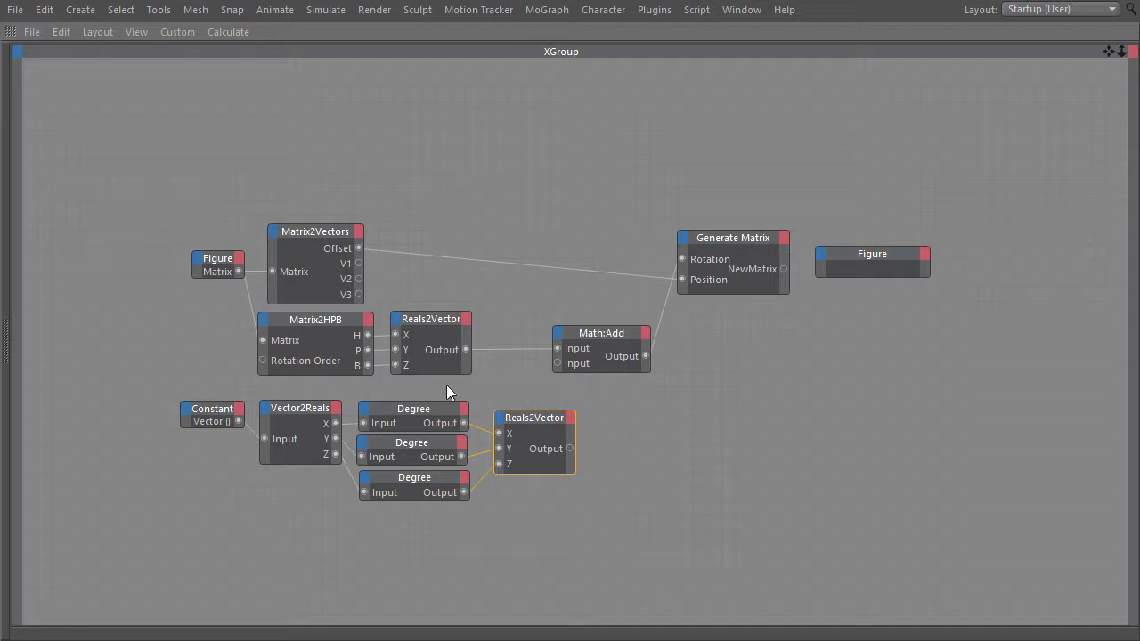
pyautogui.moveTo(449, 387); pyautogui.dragTo(380, 552)
# Set the three Degree nodes' Function to Degree to Radians.
pyautogui.hotkey('shift', 'F5')
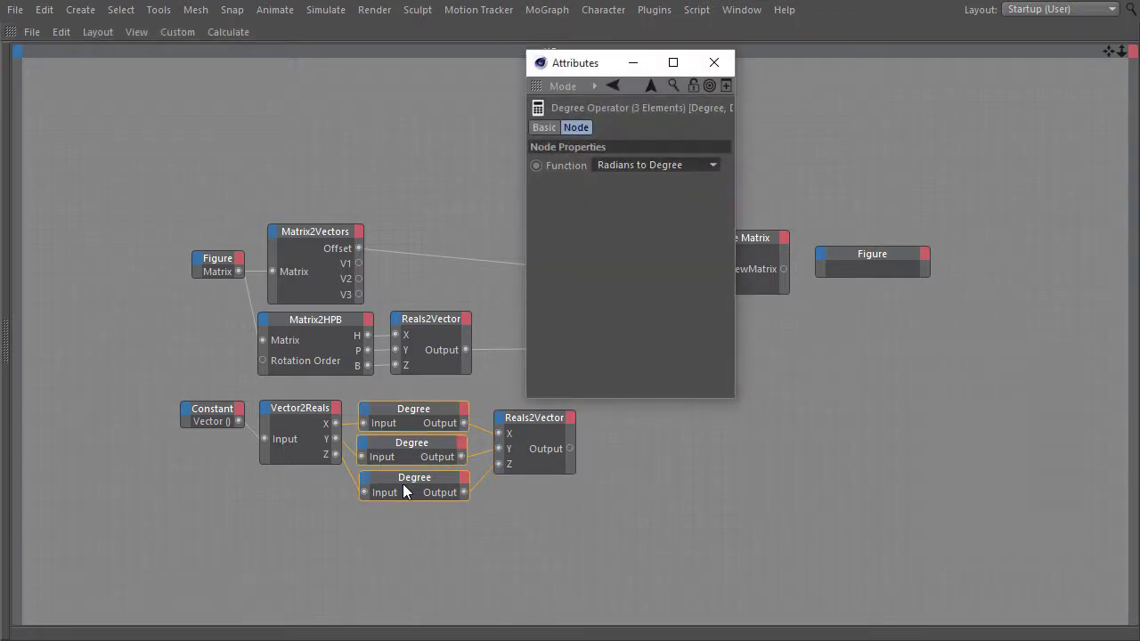
pyautogui.click(603, 168)
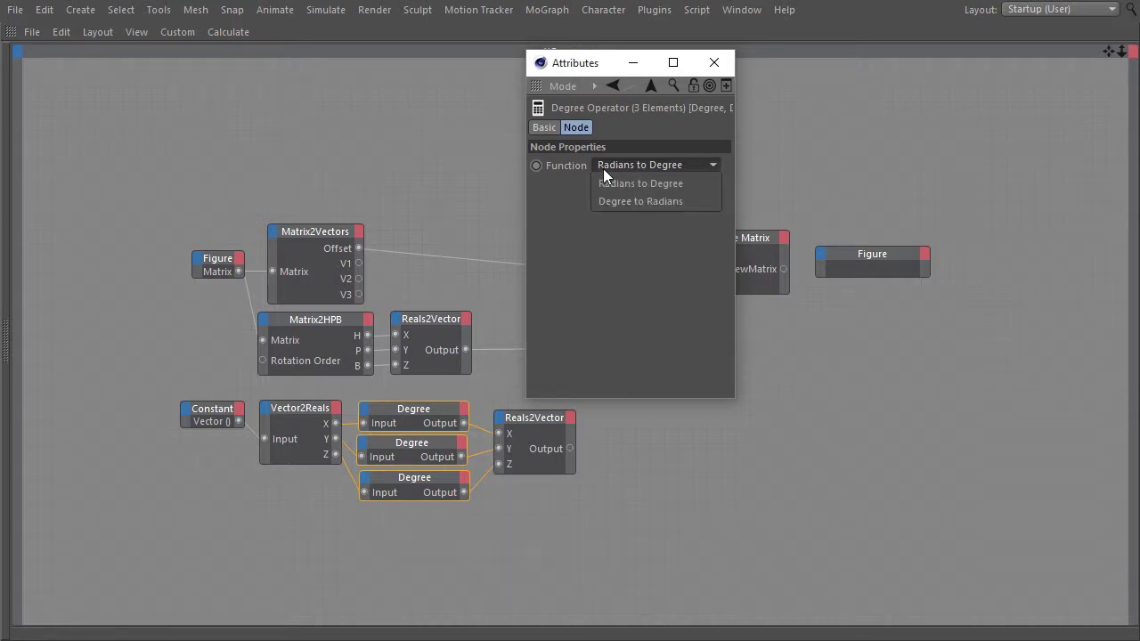
pyautogui.click(615, 199)
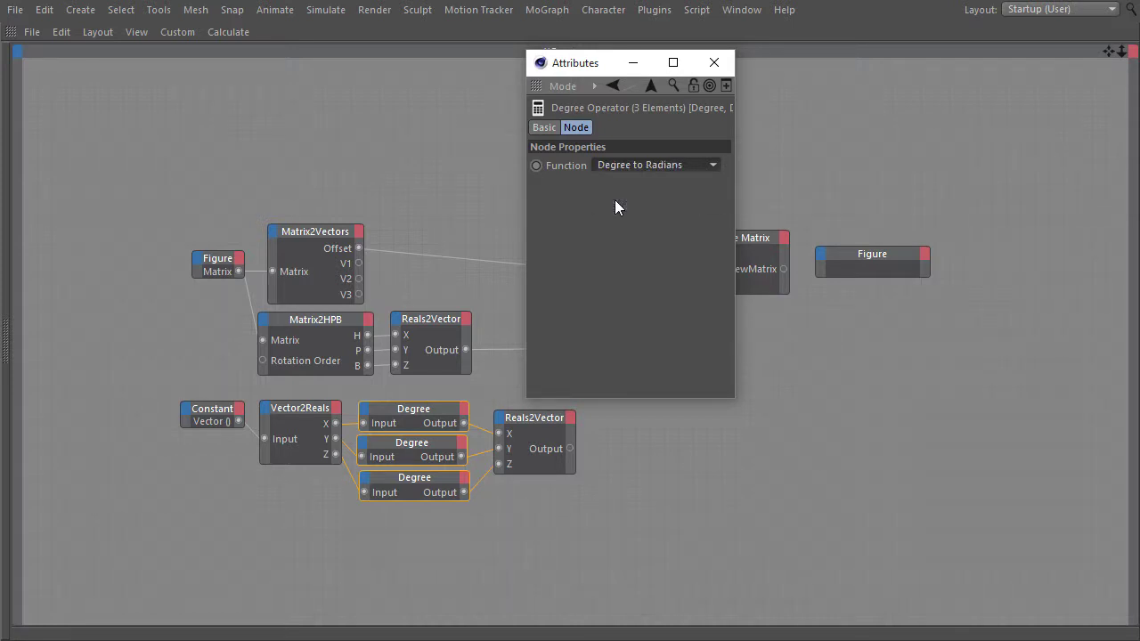
pyautogui.click(717, 62)
# Shift Generate Matrix, Figure and Math:Add right and wire Reals2Vector into Math:Add's second input.
pyautogui.moveTo(675, 208); pyautogui.dragTo(555, 158)
pyautogui.moveTo(588, 331); pyautogui.dragTo(658, 331)
pyautogui.moveTo(570, 448); pyautogui.dragTo(626, 365)
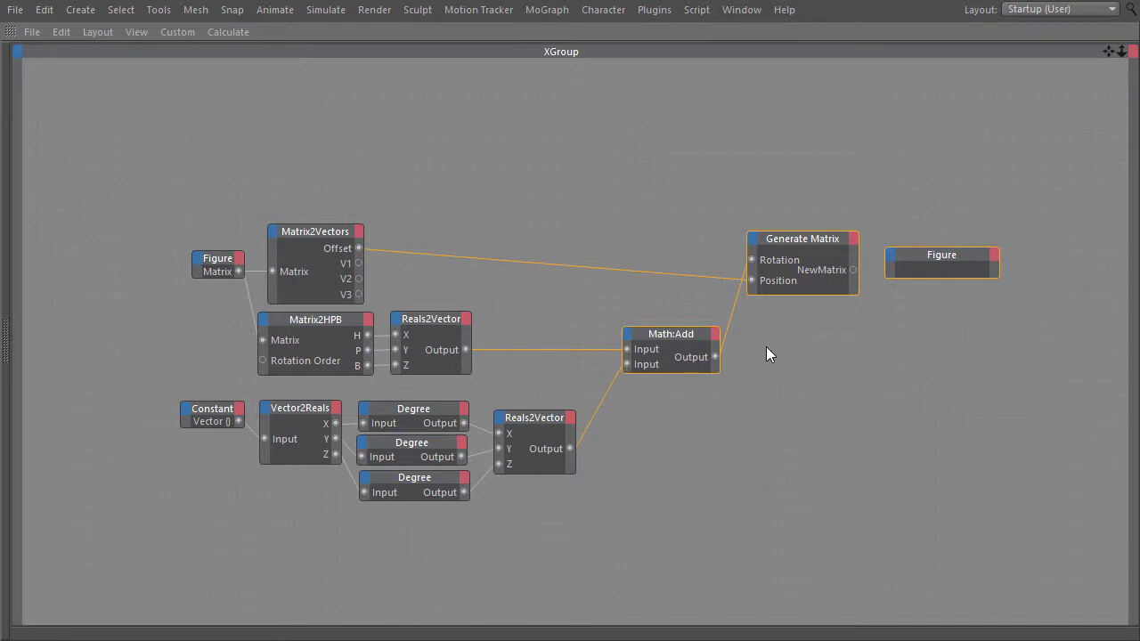
pyautogui.hotkey('ctrl', 'Tab')
# Connect NewMatrix to the Figure node's Global Matrix port.
pyautogui.moveTo(636, 524); pyautogui.dragTo(457, 560, button='middle')
pyautogui.moveTo(511, 511); pyautogui.dragTo(547, 502)
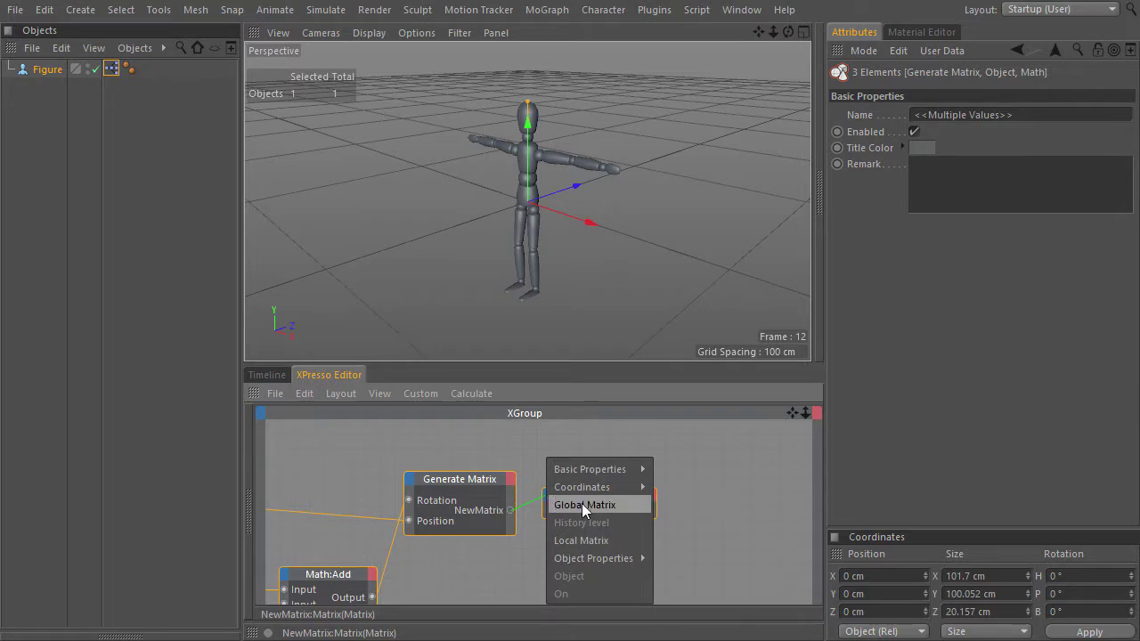
pyautogui.click(585, 506)
pyautogui.moveTo(477, 575); pyautogui.dragTo(783, 465, button='middle')
pyautogui.moveTo(473, 527); pyautogui.dragTo(697, 474, button='middle')
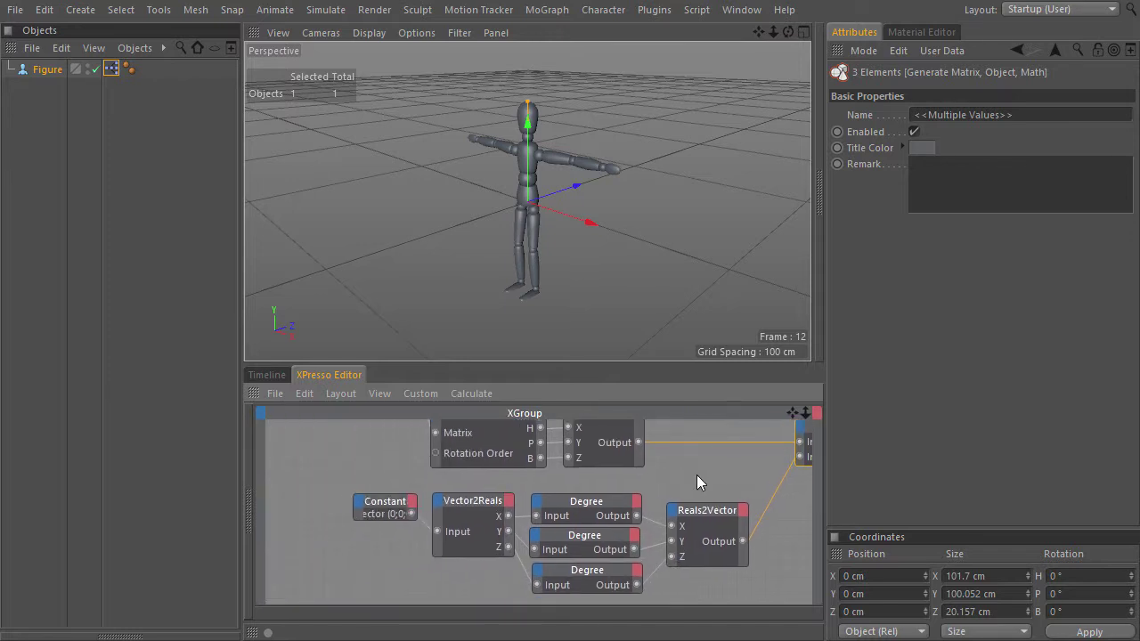
# Set the Constant node's Z value to 30.
pyautogui.click(374, 511)
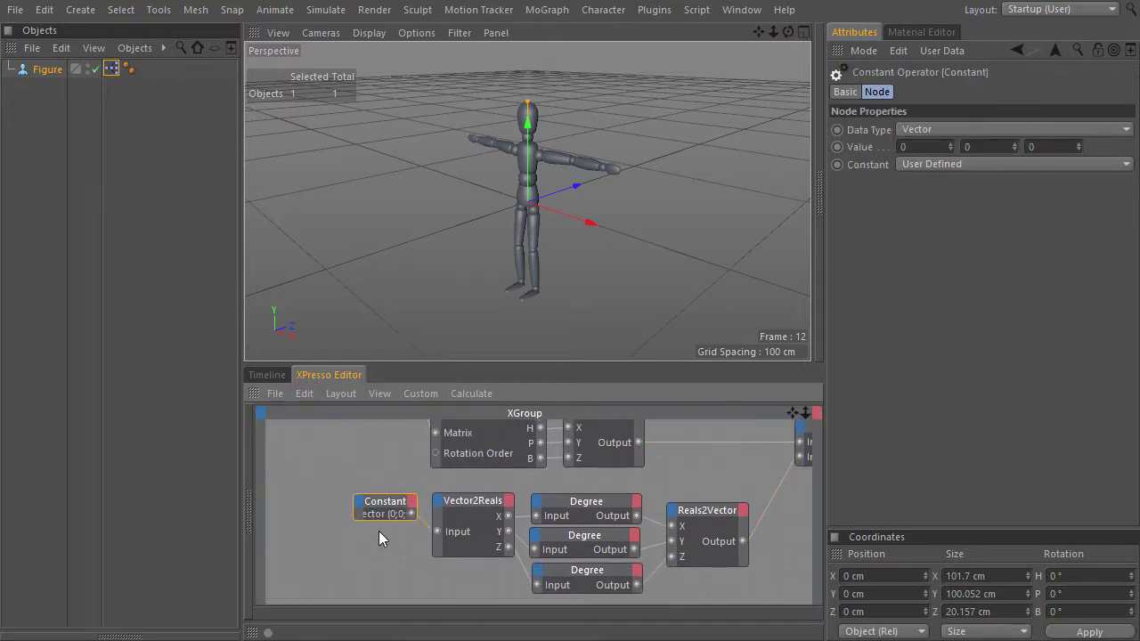
pyautogui.click(1052, 144)
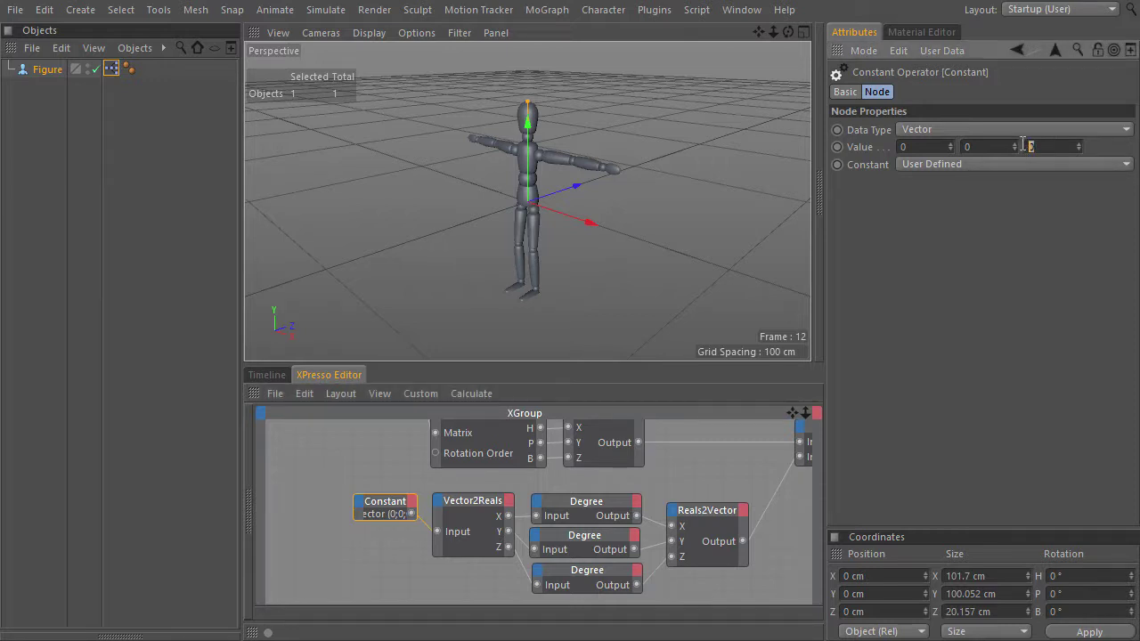
pyautogui.write('30')
pyautogui.press('Return')
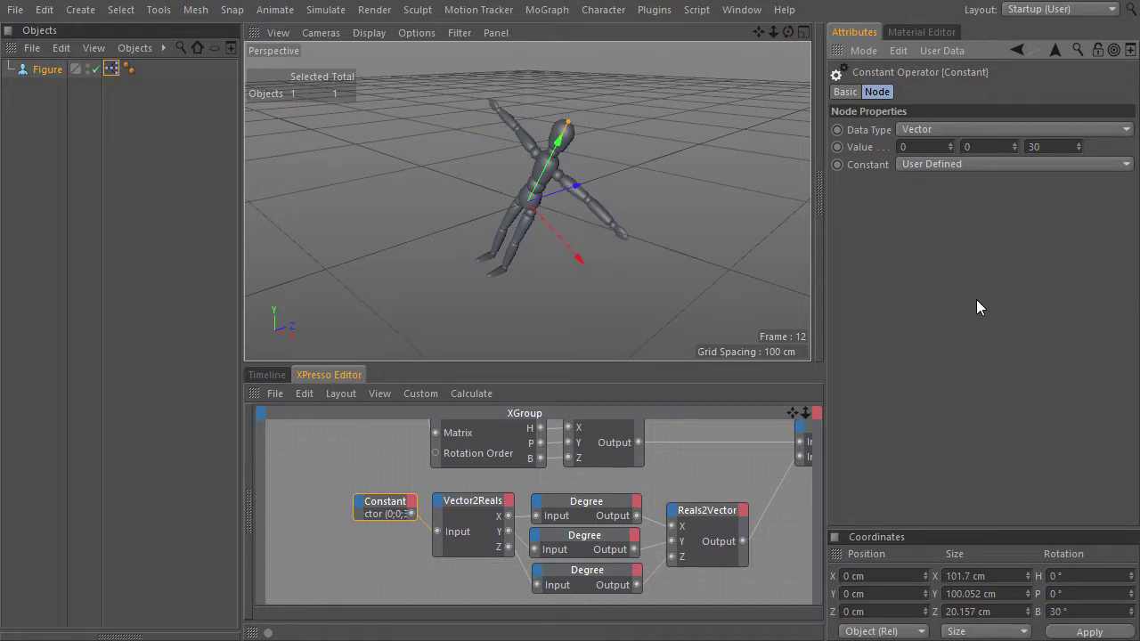
# Step through refreshes, watching the figure turn 30° each time until it is upright again.
pyautogui.click(593, 238)
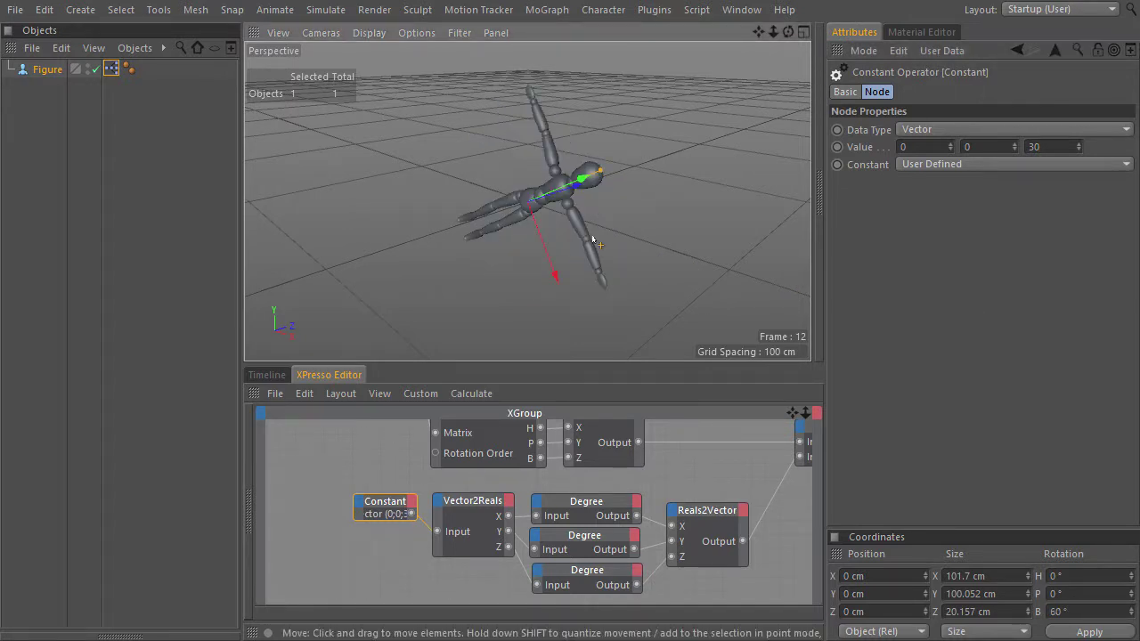
pyautogui.click(592, 238)
pyautogui.click(592, 239)
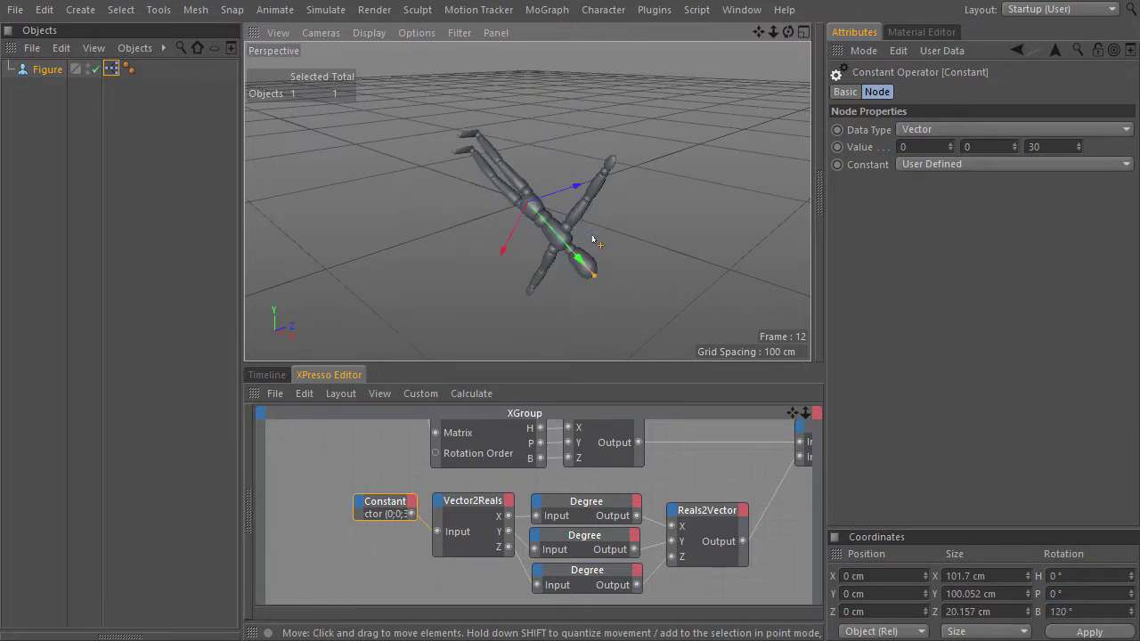
pyautogui.click(592, 239)
pyautogui.click(593, 239)
pyautogui.click(592, 239)
pyautogui.click(593, 239)
pyautogui.click(593, 238)
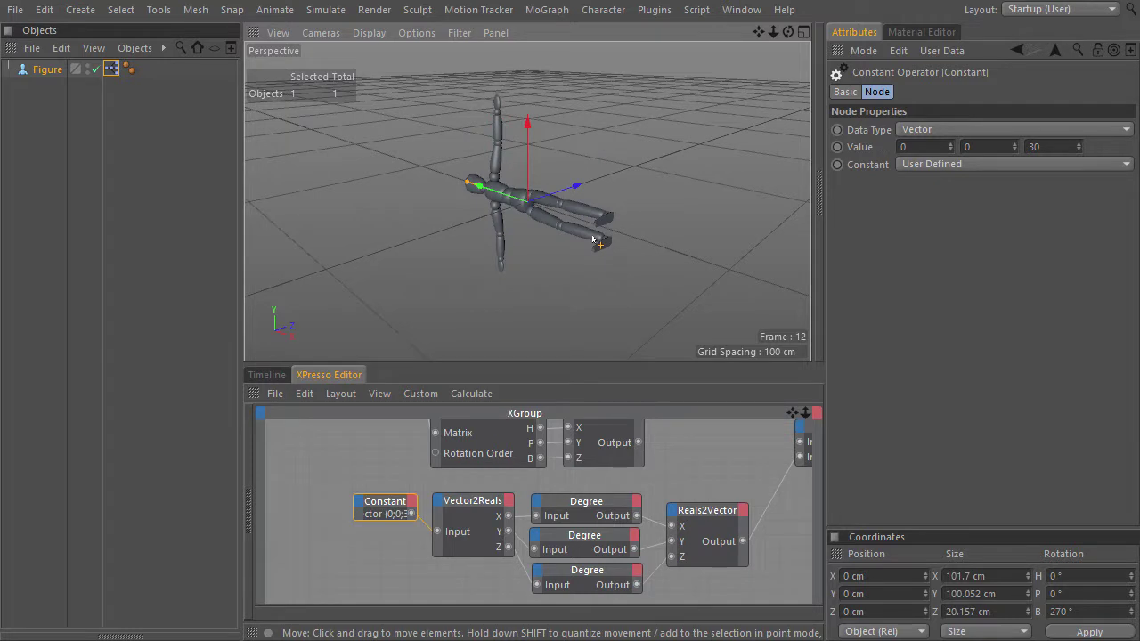
pyautogui.click(592, 239)
pyautogui.click(592, 239)
pyautogui.click(592, 239)
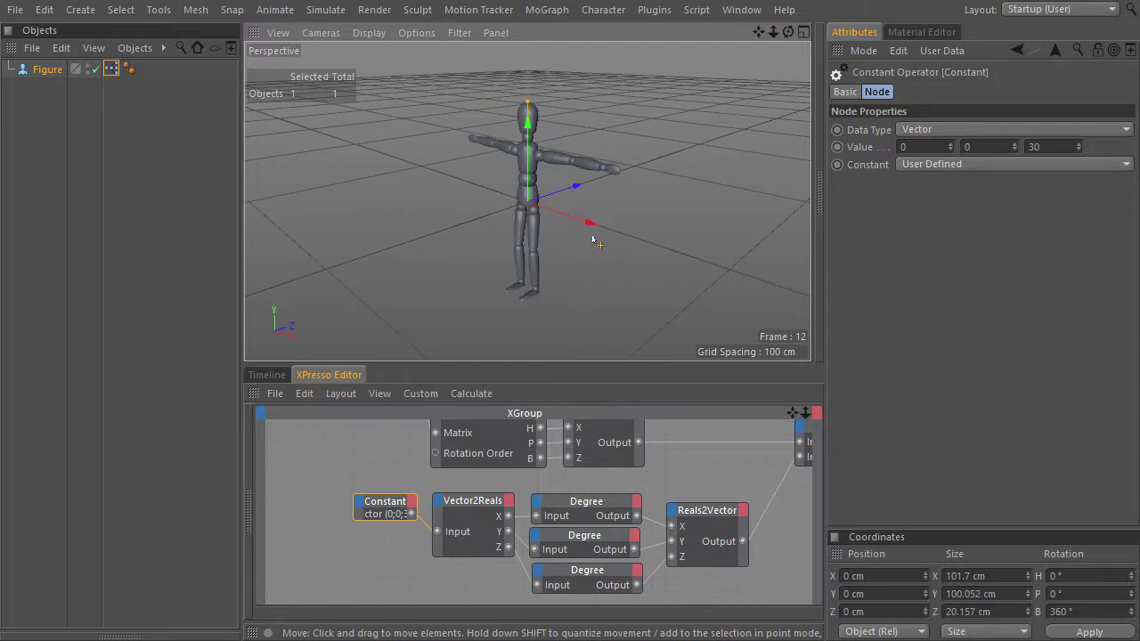
# Change Z to 90 and step the figure through 90° rotations.
pyautogui.doubleClick(1056, 147)
pyautogui.write('90')
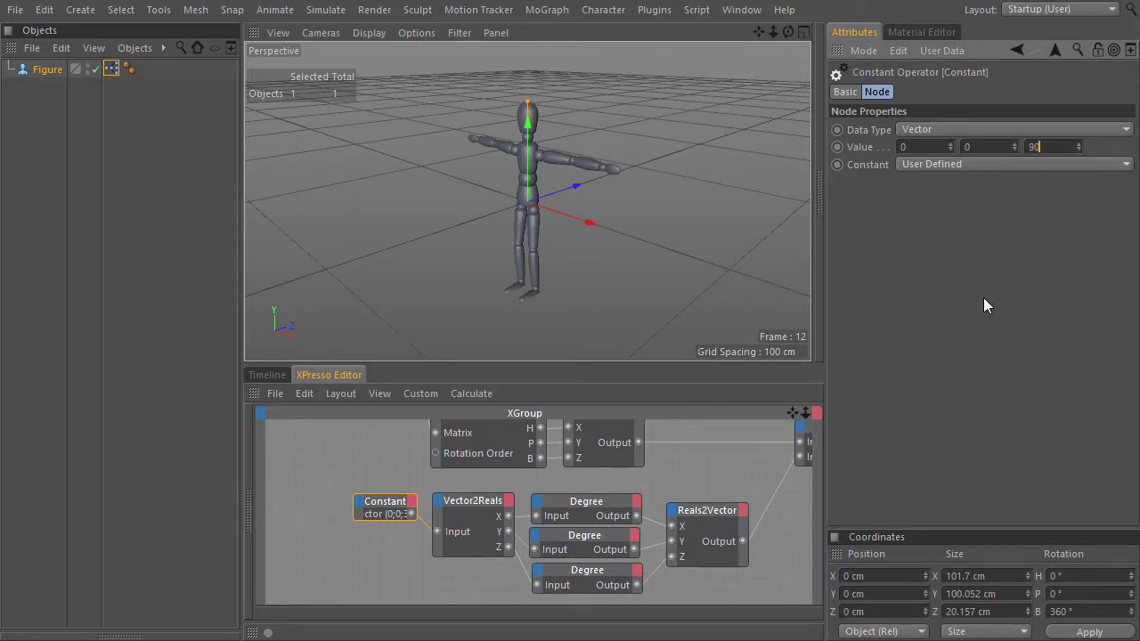
pyautogui.press('Return')
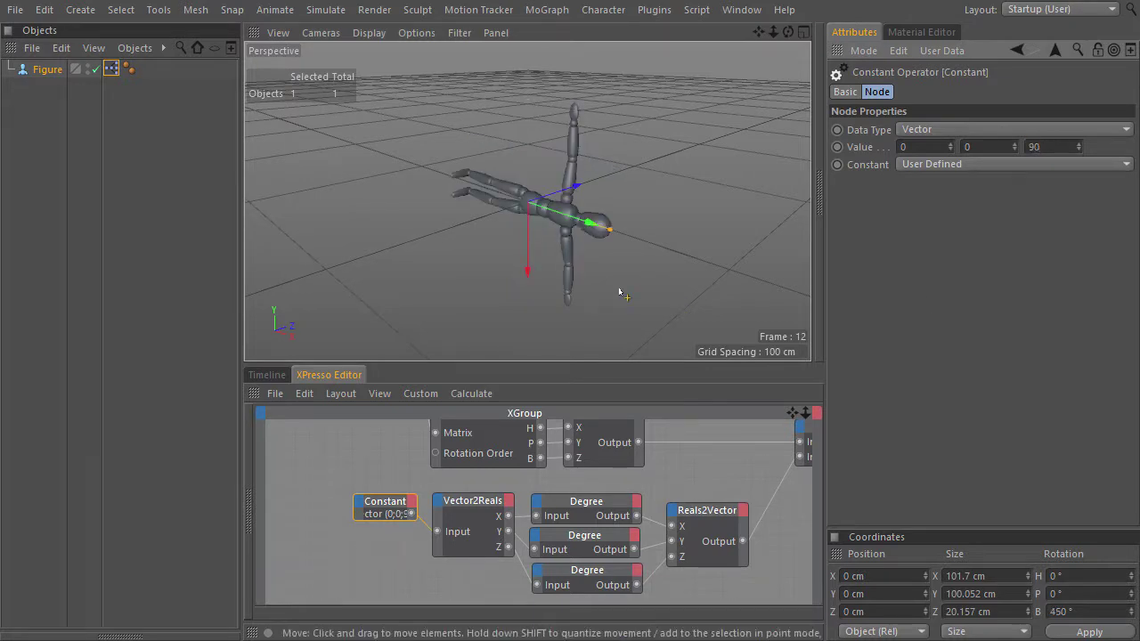
pyautogui.click(601, 253)
pyautogui.click(602, 253)
pyautogui.click(601, 253)
pyautogui.click(601, 253)
pyautogui.click(602, 253)
pyautogui.click(601, 253)
pyautogui.click(601, 253)
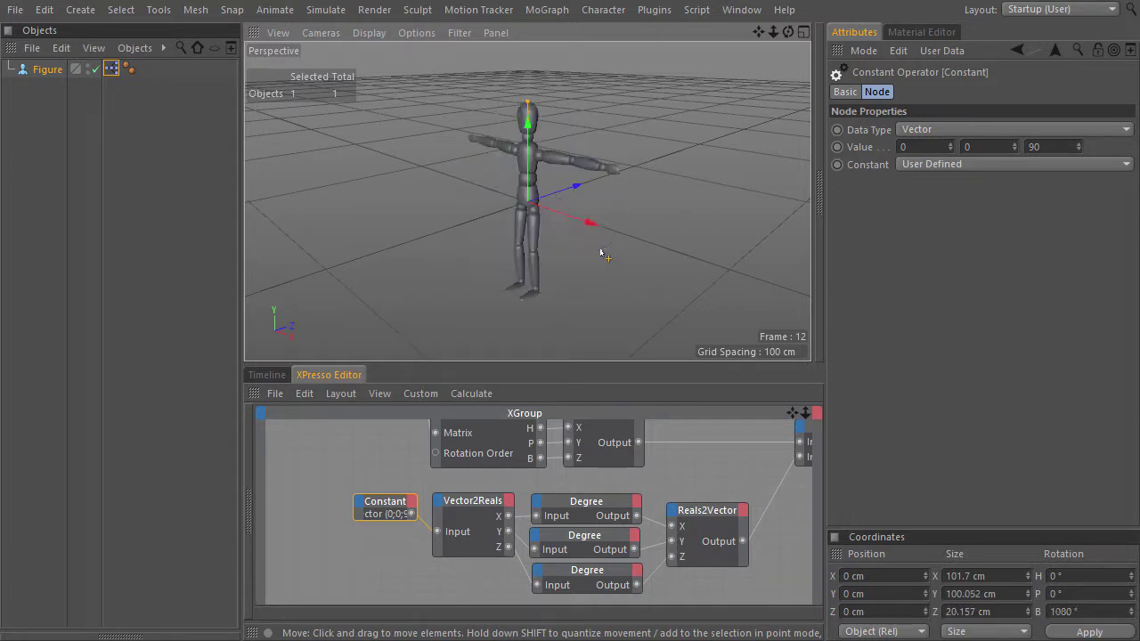
# Keep advancing frames to watch the figure continue spinning by 90°.
pyautogui.press('g')
pyautogui.press('g')
pyautogui.press('g')
pyautogui.press('g')
pyautogui.press('g')
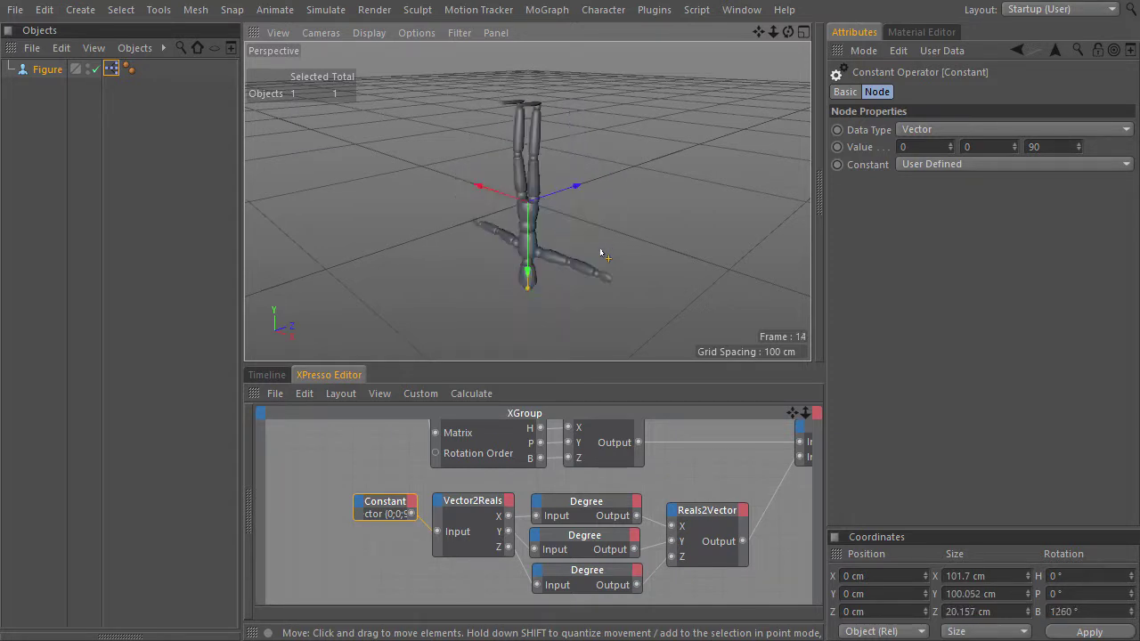
pyautogui.press('f')
pyautogui.press('f')
pyautogui.press('f')
pyautogui.press('f')
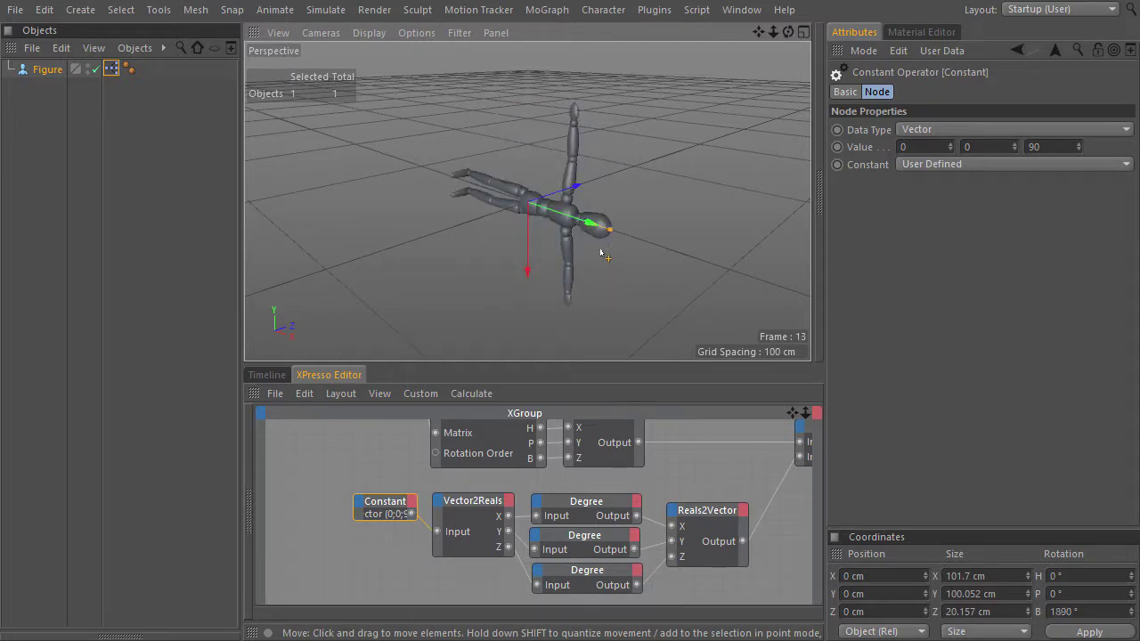
pyautogui.click(602, 253)
pyautogui.click(602, 253)
pyautogui.click(601, 253)
pyautogui.click(601, 253)
pyautogui.press('g')
pyautogui.press('g')
pyautogui.press('g')
pyautogui.press('g')
pyautogui.press('g')
pyautogui.press('g')
pyautogui.press('g')
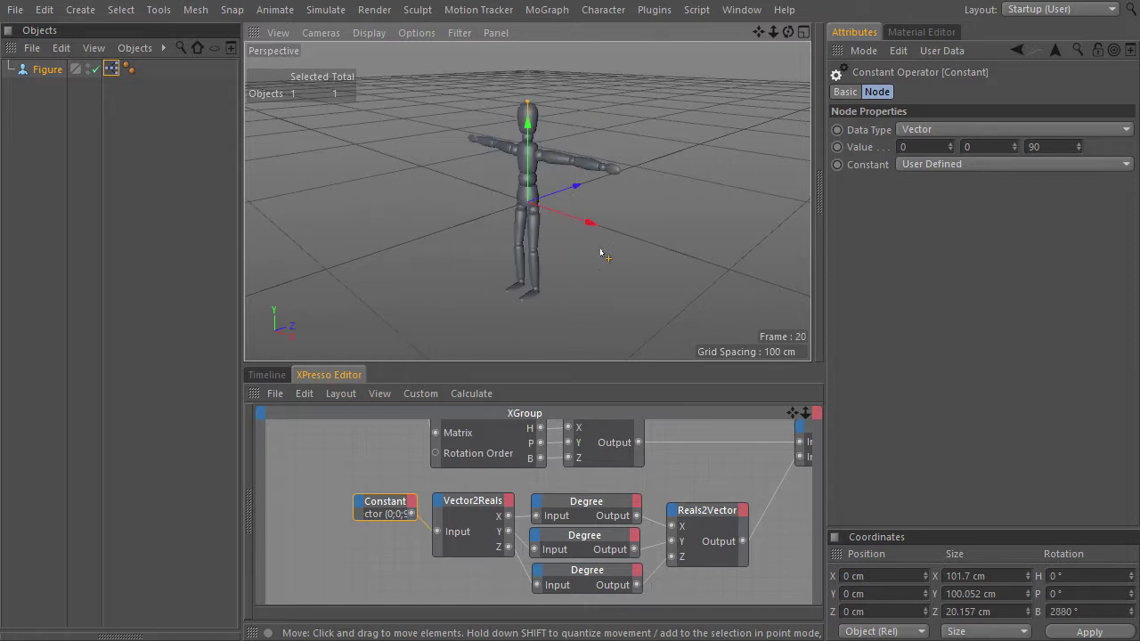
# Reset Z to 0 and set the Constant's X value to 10.
pyautogui.click(1035, 146)
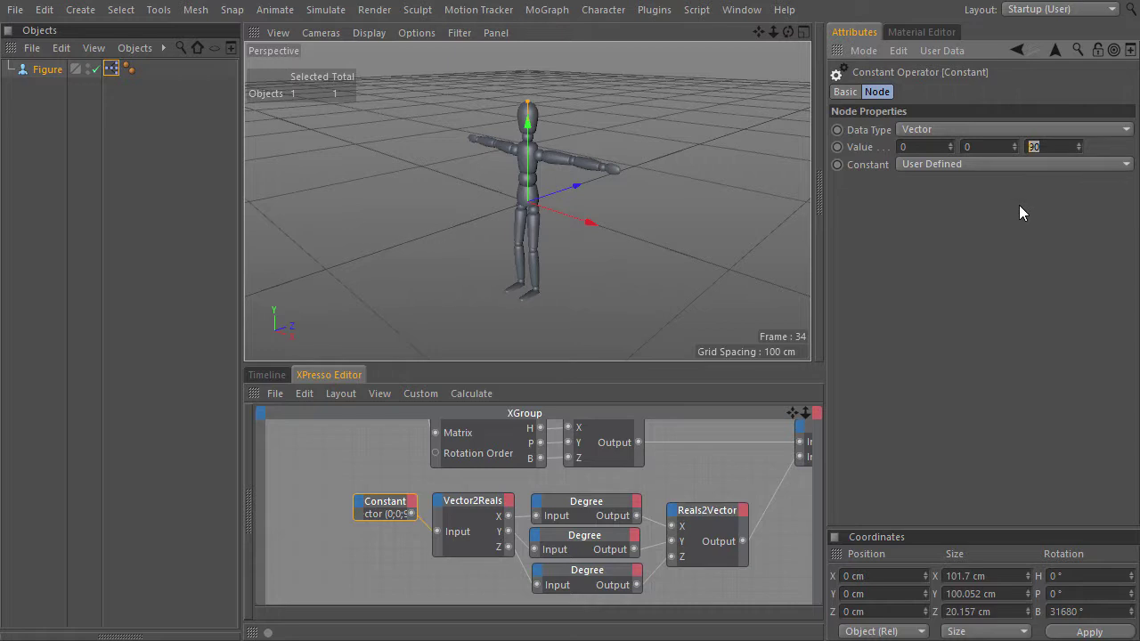
pyautogui.write('0')
pyautogui.click(921, 148)
pyautogui.write('10')
pyautogui.press('Return')
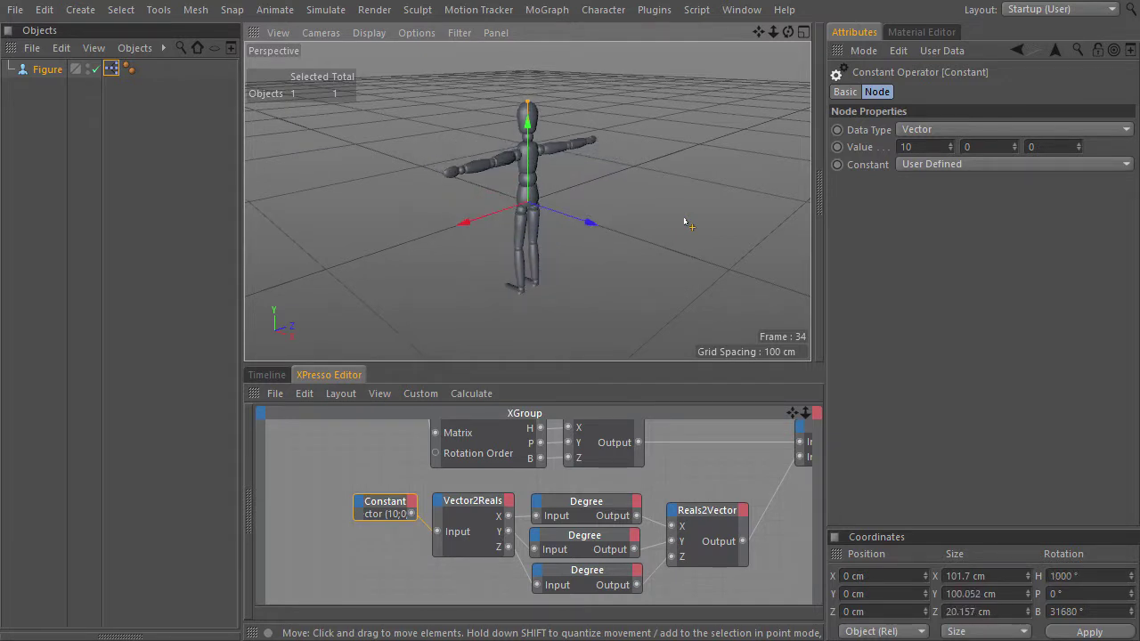
# Set the Constant's X to 0 and Y to 10.
pyautogui.doubleClick(906, 146)
pyautogui.write('0')
pyautogui.press('Tab')
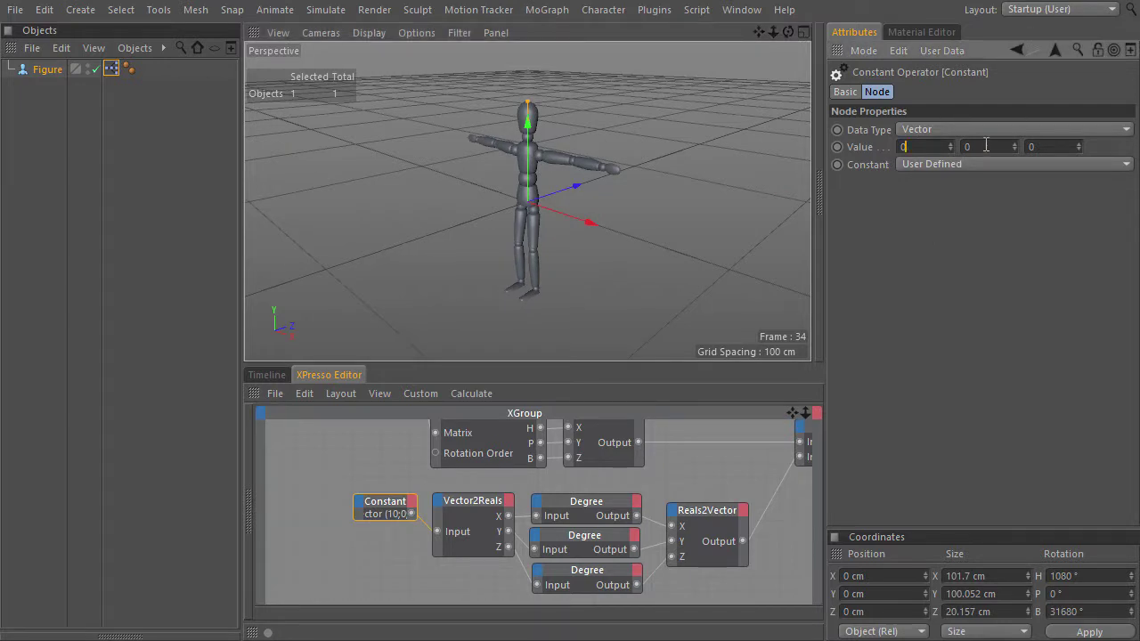
pyautogui.write('10')
pyautogui.press('Return')
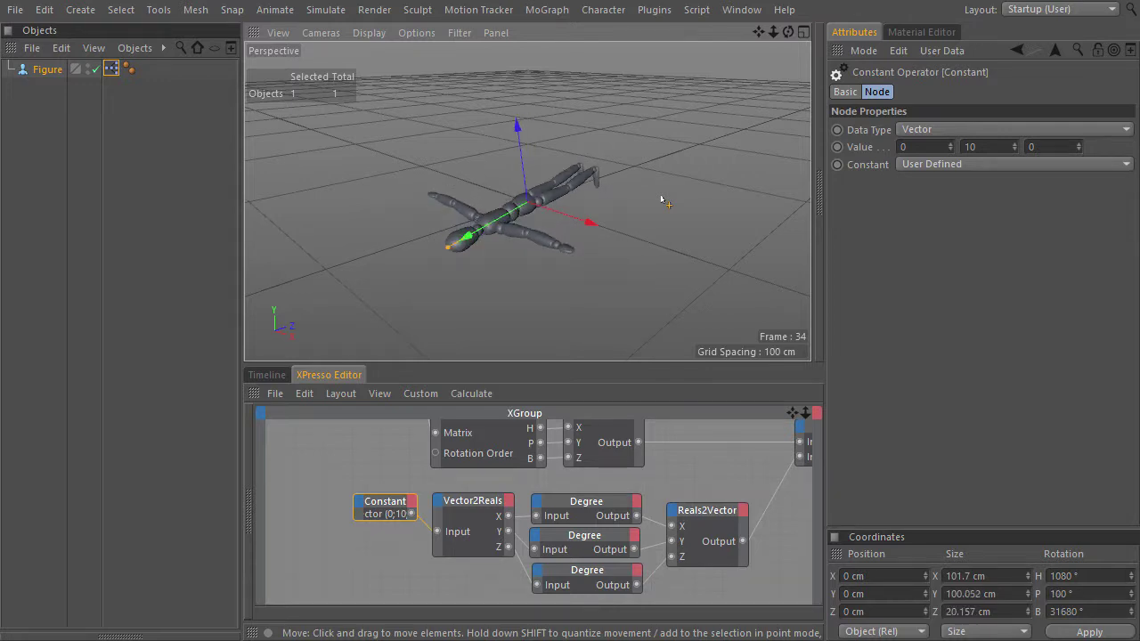
# Re-enter the Y value, trying -10 and then 10 again.
pyautogui.click(980, 146)
pyautogui.write('0')
pyautogui.press('Return')
pyautogui.write('10')
pyautogui.press('Return')
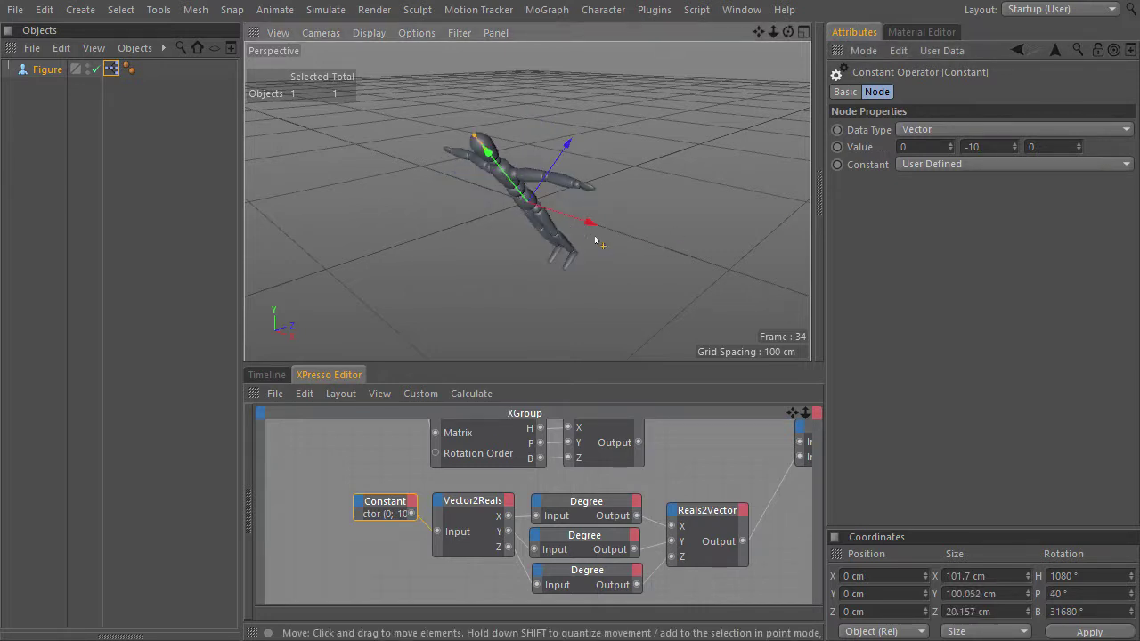
pyautogui.write('1')
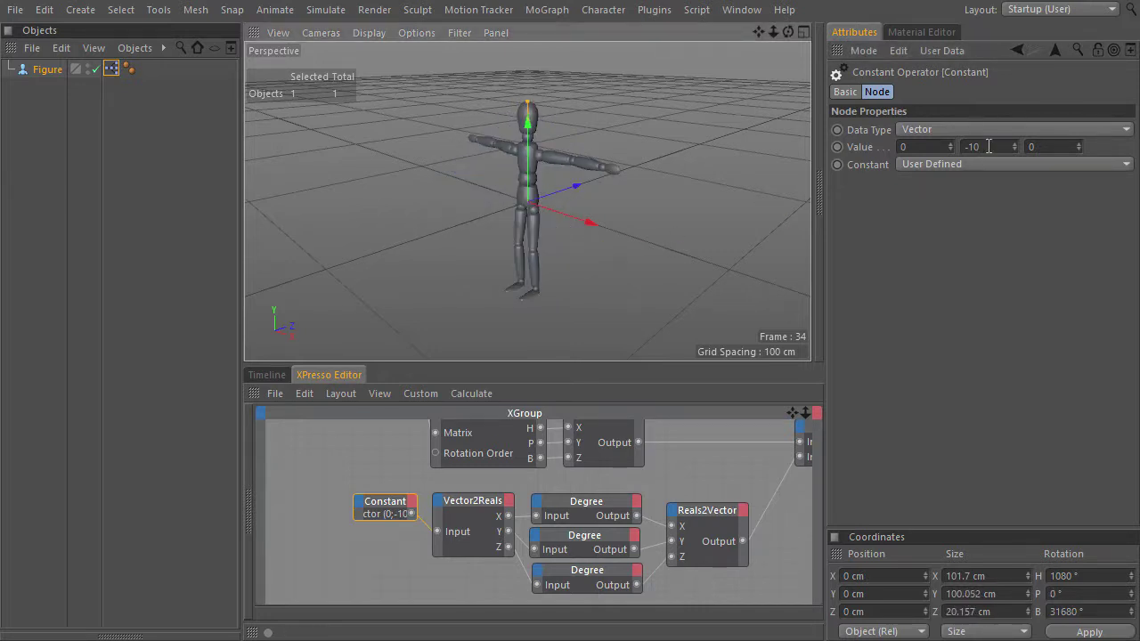
pyautogui.write('0')
pyautogui.press('Return')
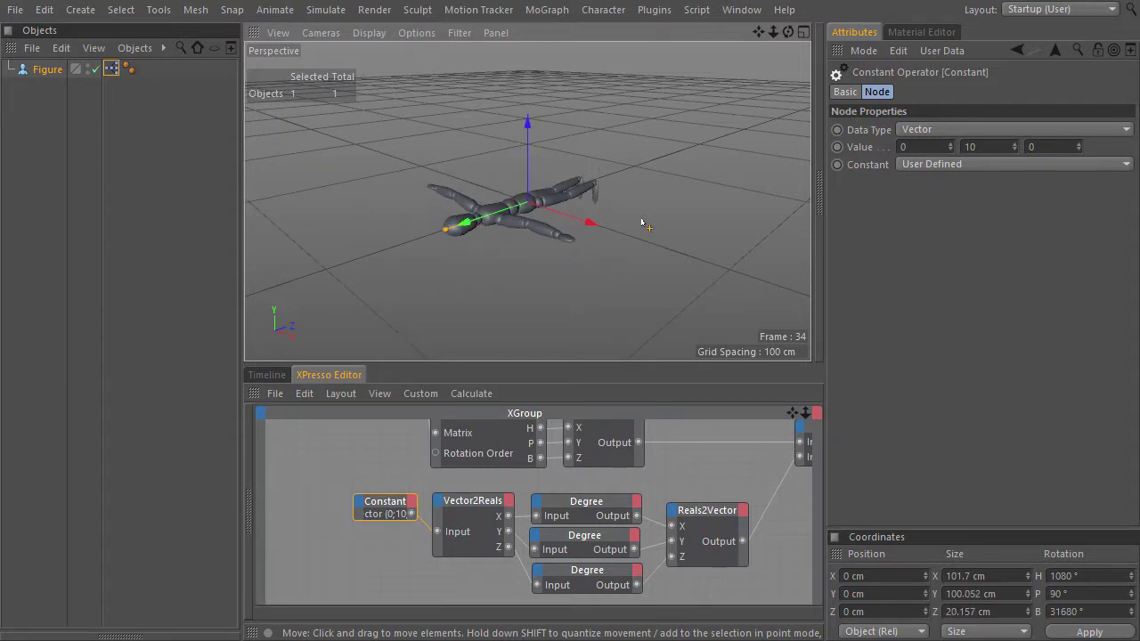
# Test Y at -10, then reset it to 0 so the figure stands upright.
pyautogui.doubleClick(973, 147)
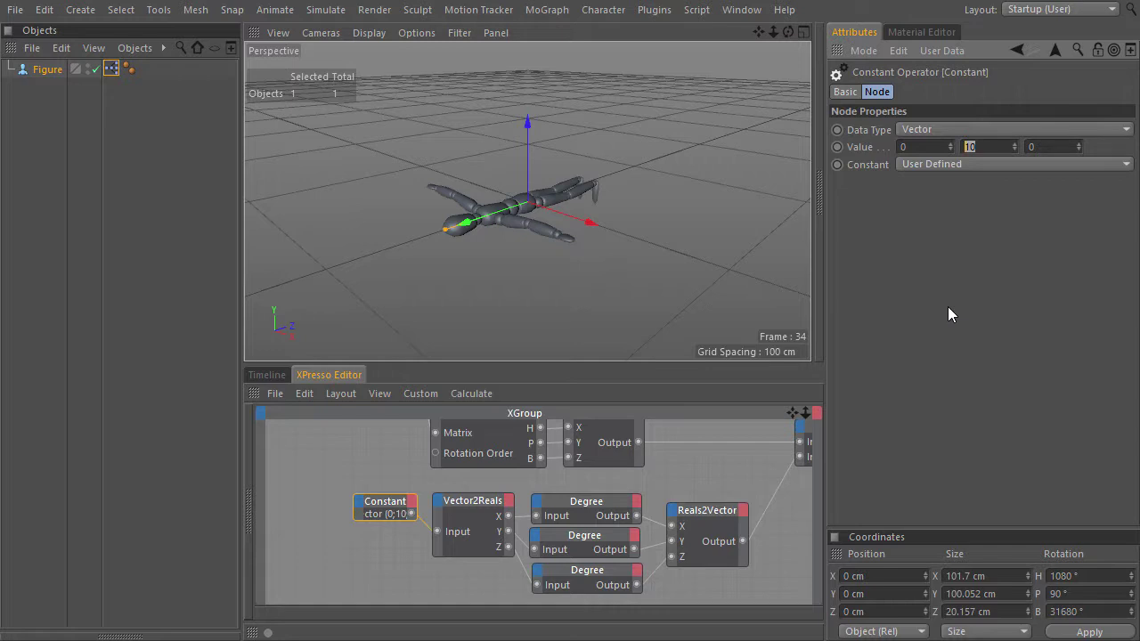
pyautogui.write('-10')
pyautogui.press('Return')
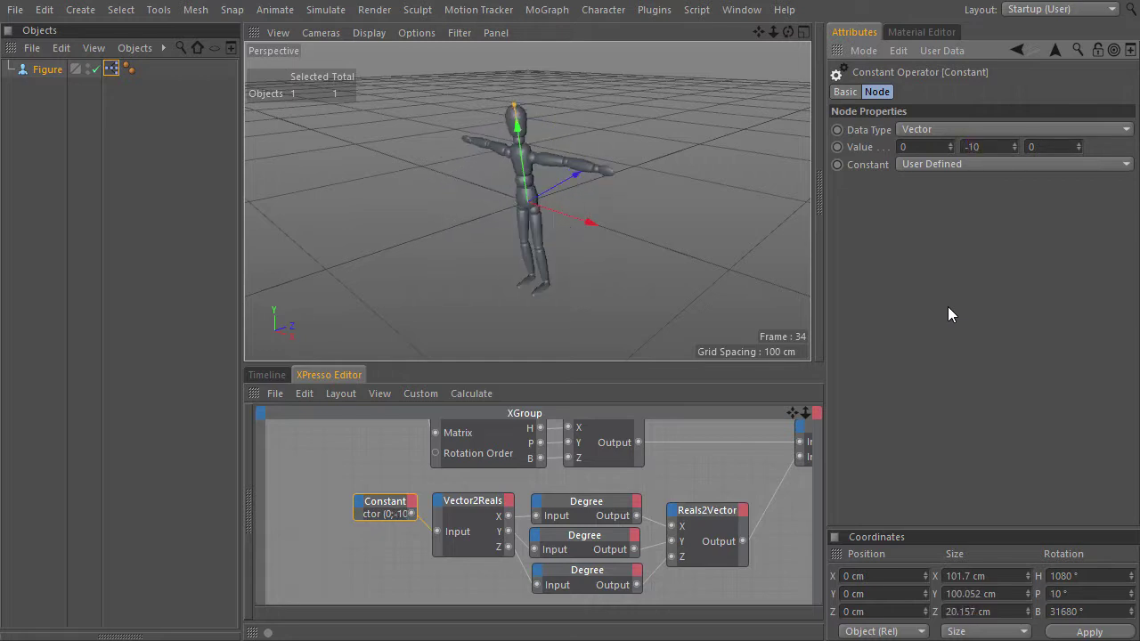
pyautogui.click(990, 146)
pyautogui.write('0')
pyautogui.press('Return')
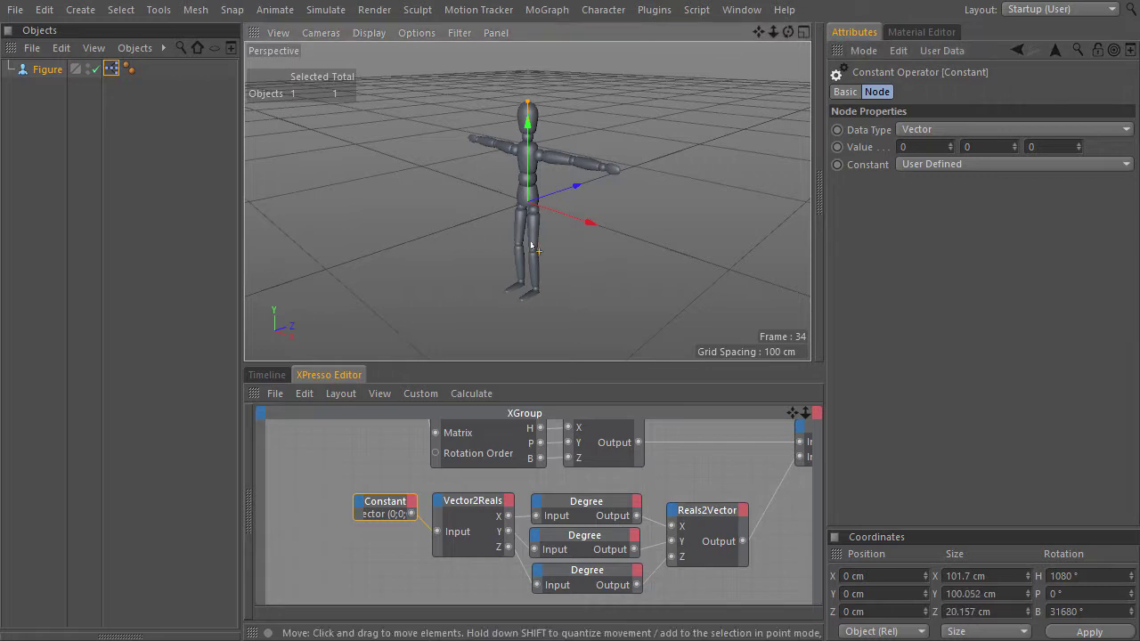
# Pan and zoom the XPresso canvas to inspect the network around the Math:Add node.
pyautogui.moveTo(742, 469); pyautogui.dragTo(607, 483, button='middle')
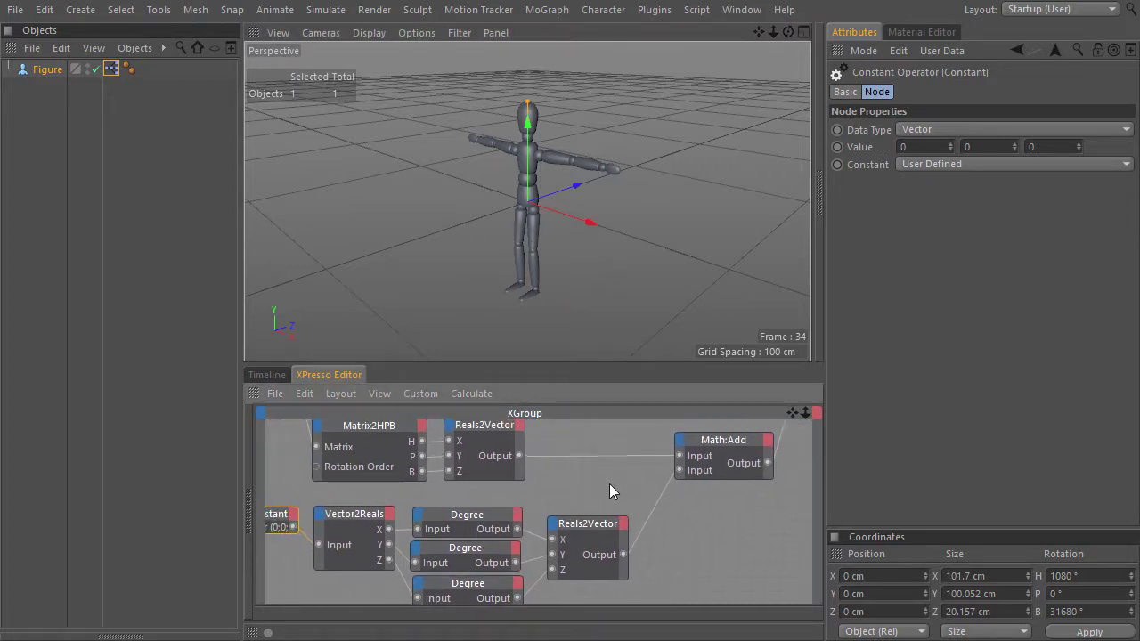
pyautogui.scroll(-3, 611, 489)
pyautogui.moveTo(604, 487); pyautogui.dragTo(532, 498, button='middle')
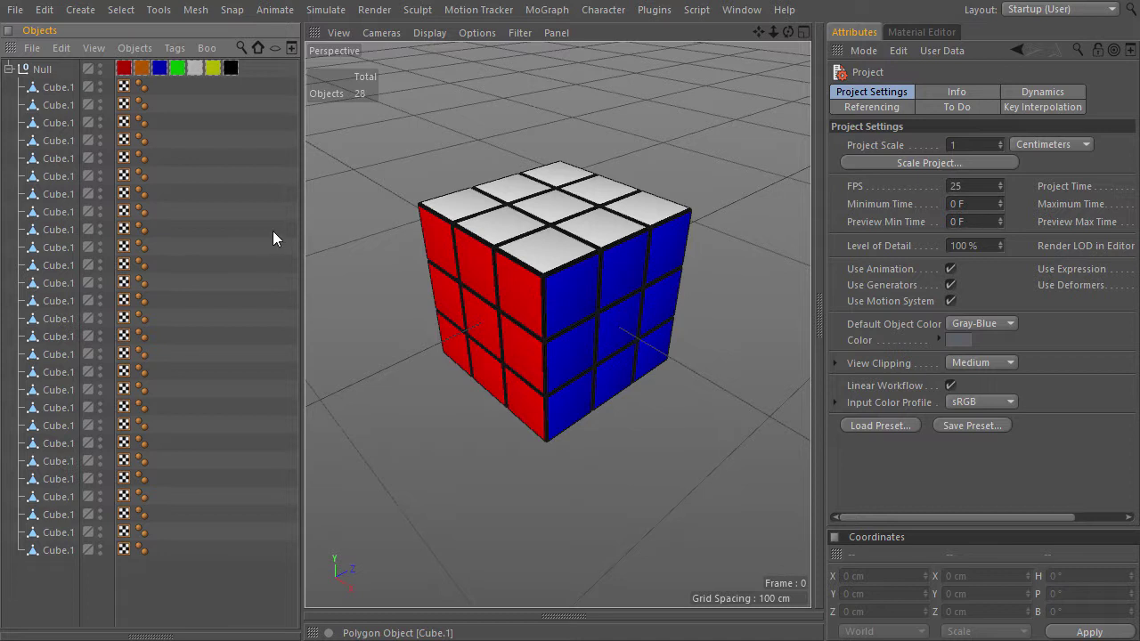
# Add an XPresso tag to the cube pieces' Null, then select it and open its User Data menu.
pyautogui.click(51, 71)
pyautogui.rightClick(51, 70)
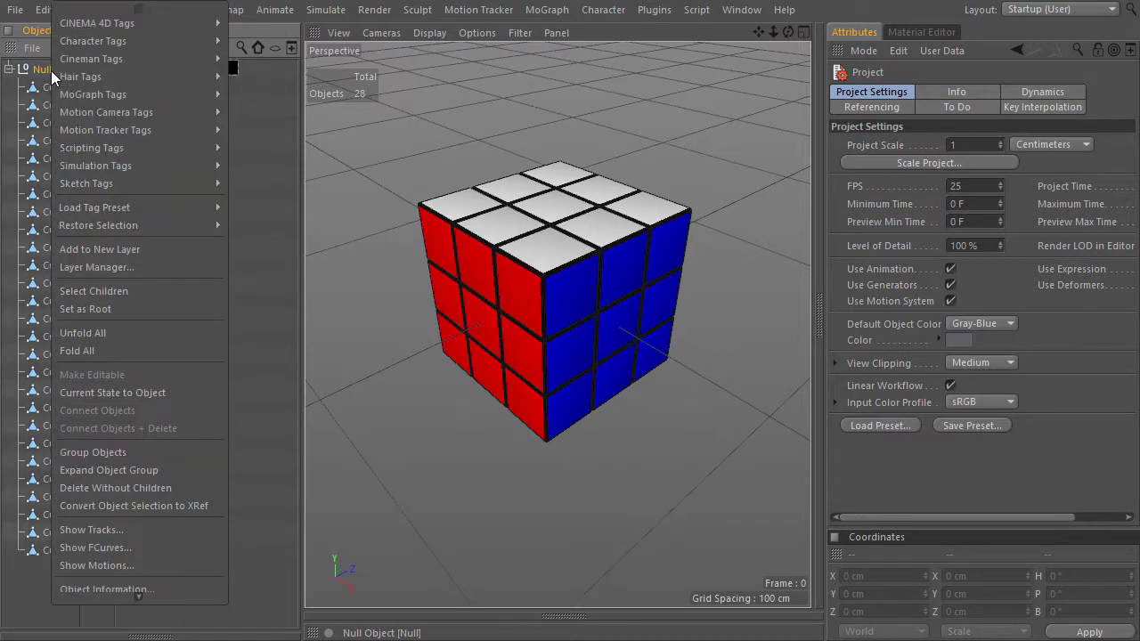
pyautogui.moveTo(98, 23)
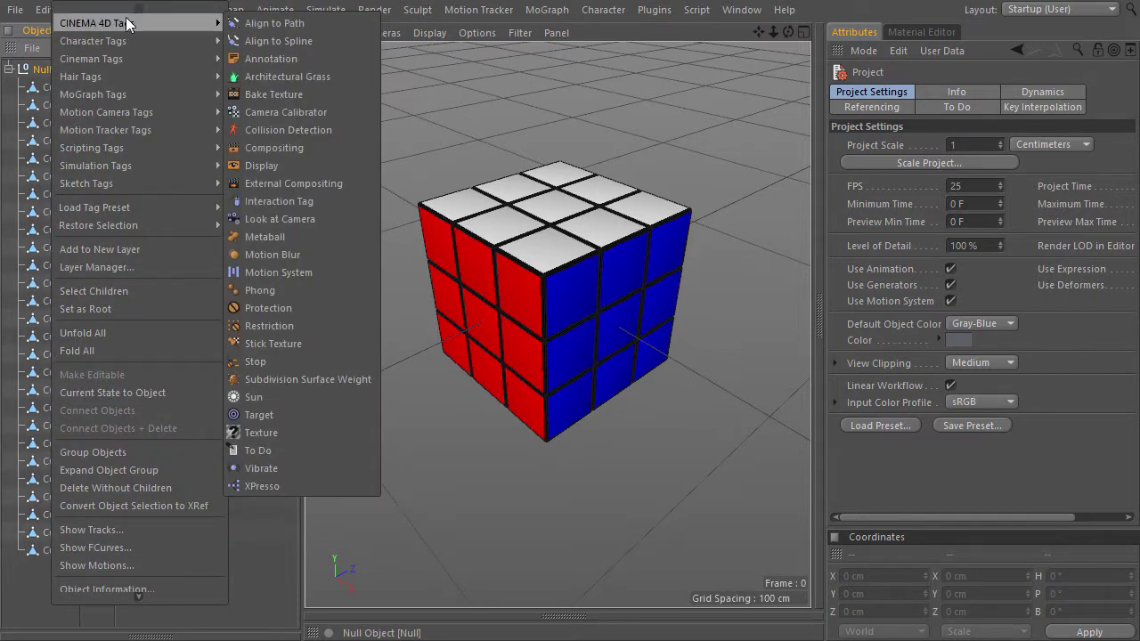
pyautogui.click(318, 485)
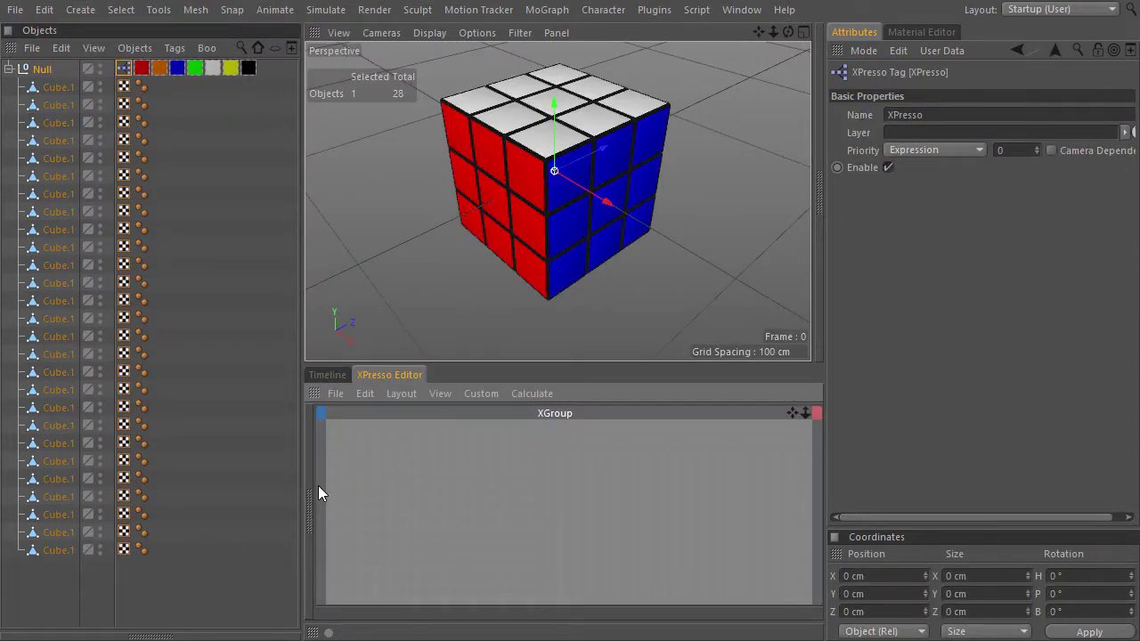
pyautogui.click(122, 75)
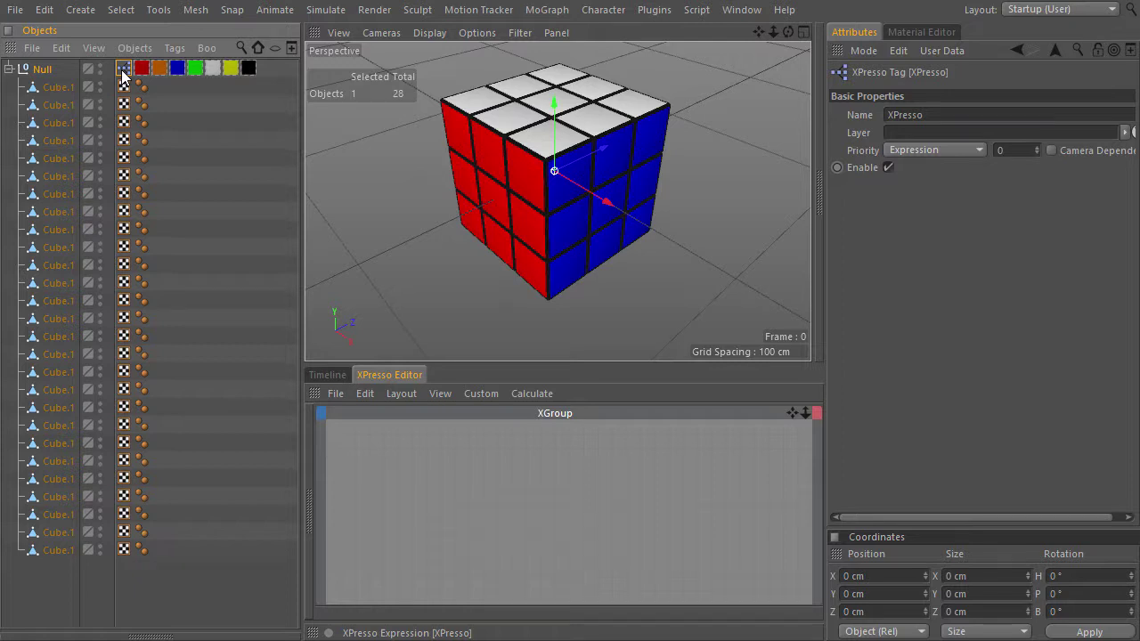
pyautogui.click(942, 53)
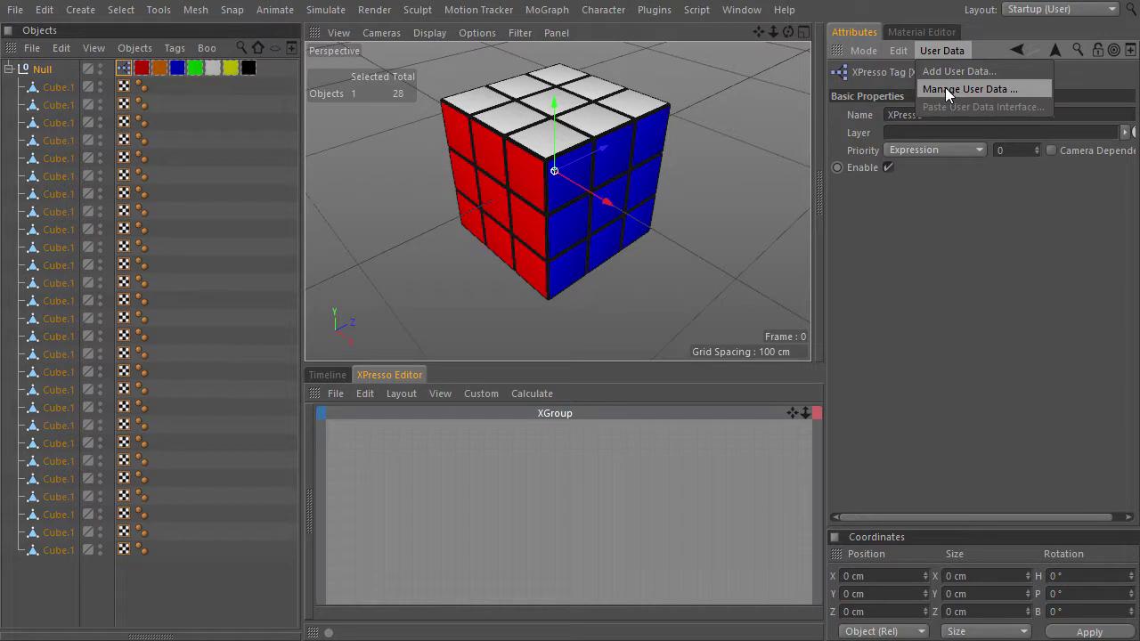
# In Manage User Data, create a Group containing a new Data entry.
pyautogui.click(947, 92)
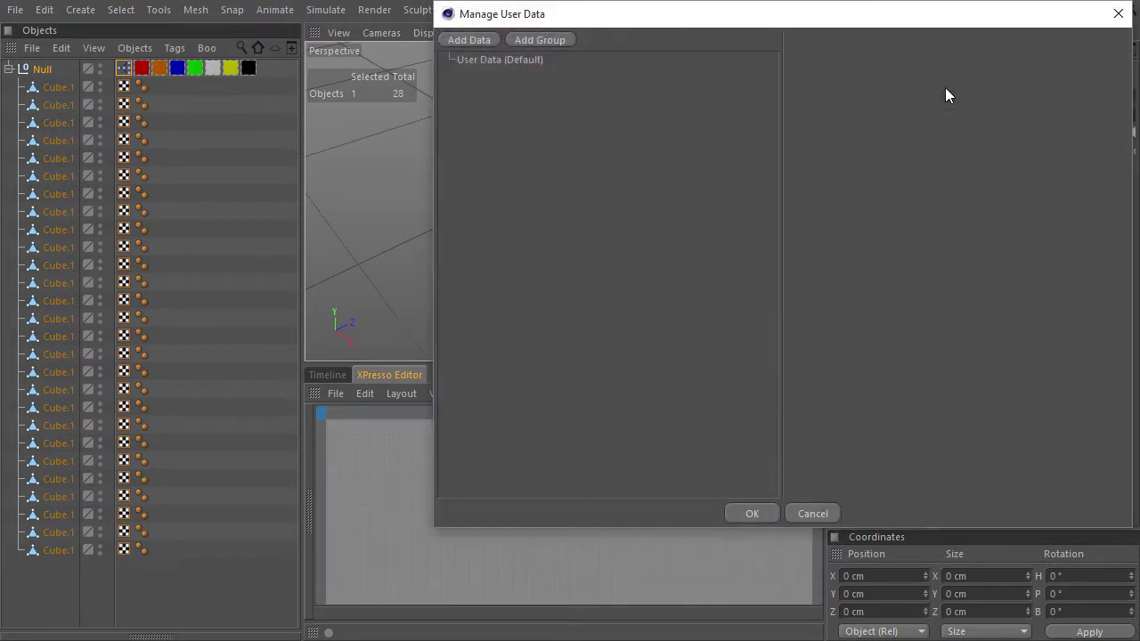
pyautogui.moveTo(713, 7); pyautogui.dragTo(677, 25)
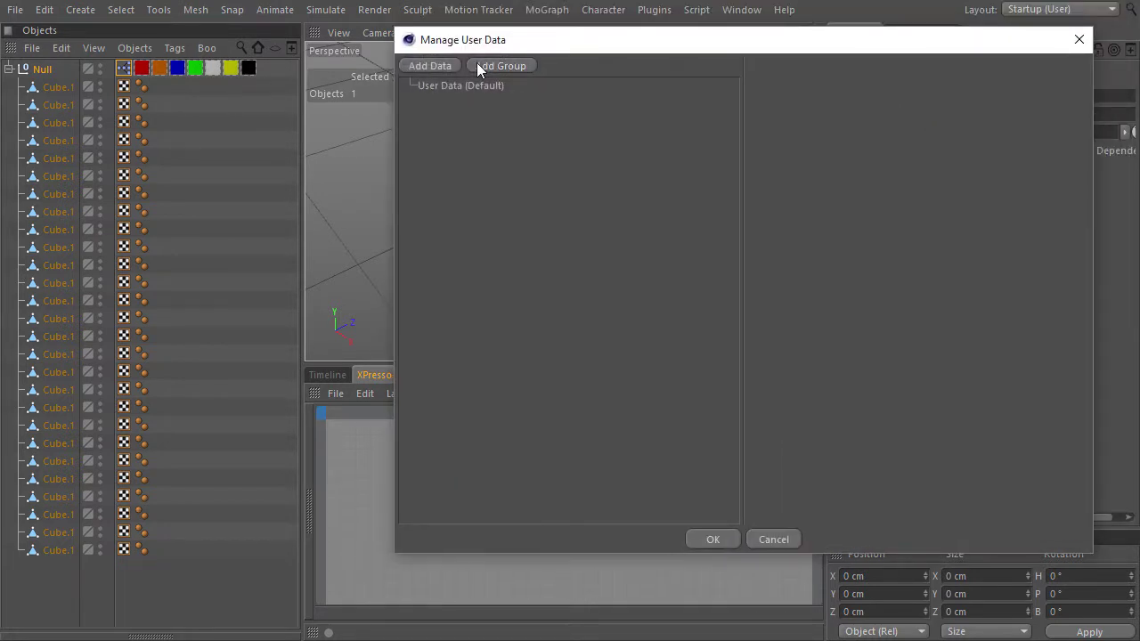
pyautogui.click(476, 65)
pyautogui.click(432, 68)
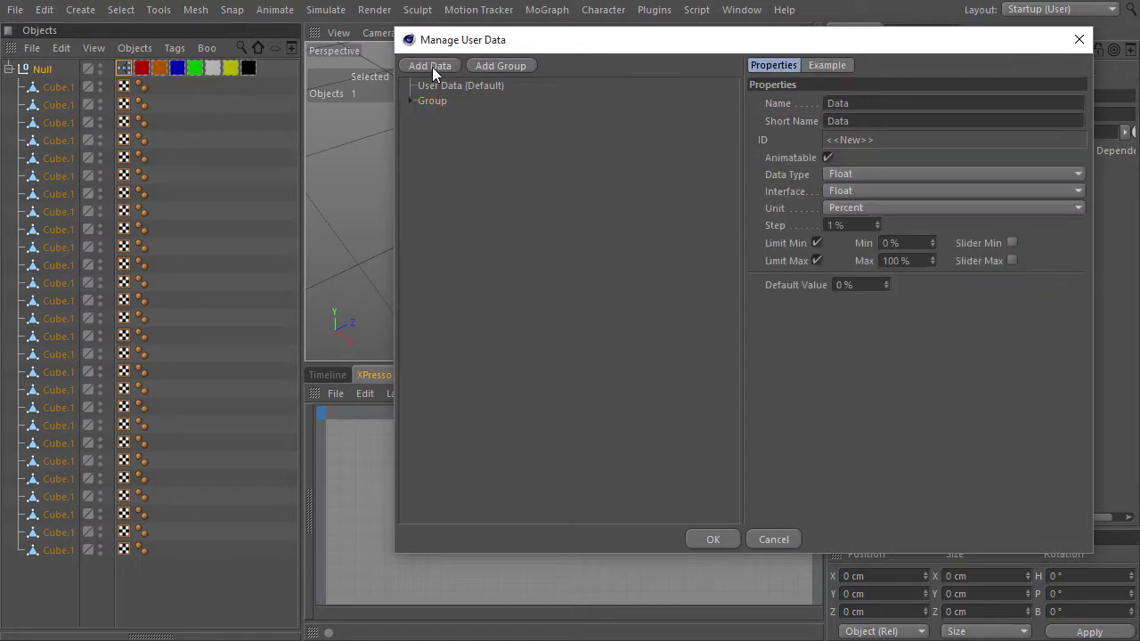
pyautogui.click(412, 102)
# Rename the entry to On/Off and make it a Boolean.
pyautogui.moveTo(865, 102); pyautogui.dragTo(808, 103)
pyautogui.write('On/Off')
pyautogui.press('Tab')
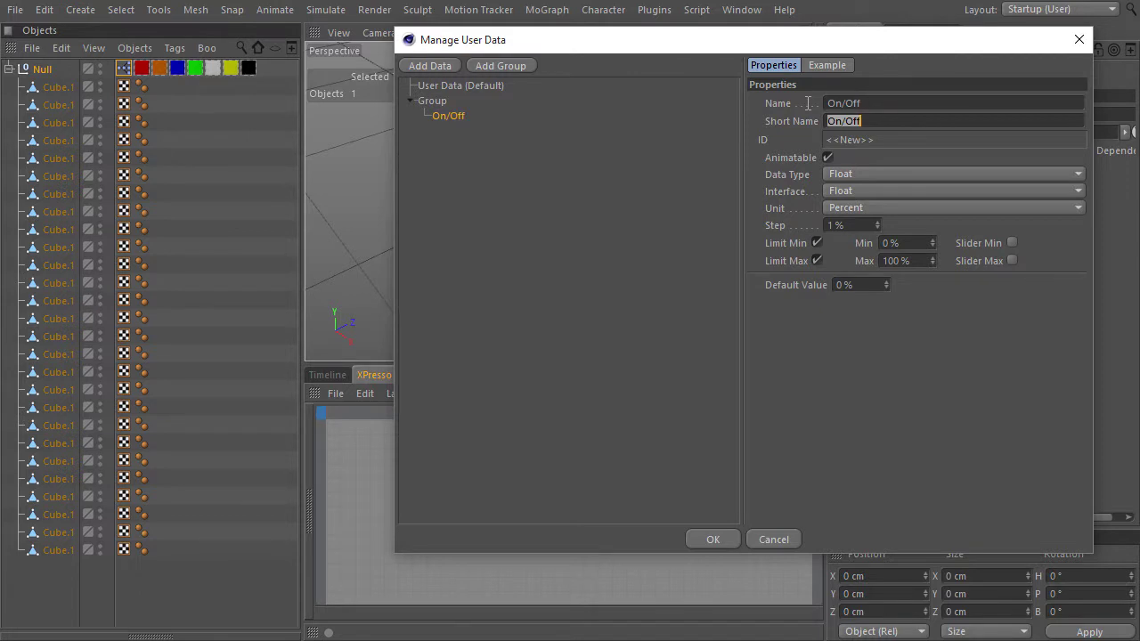
pyautogui.click(835, 174)
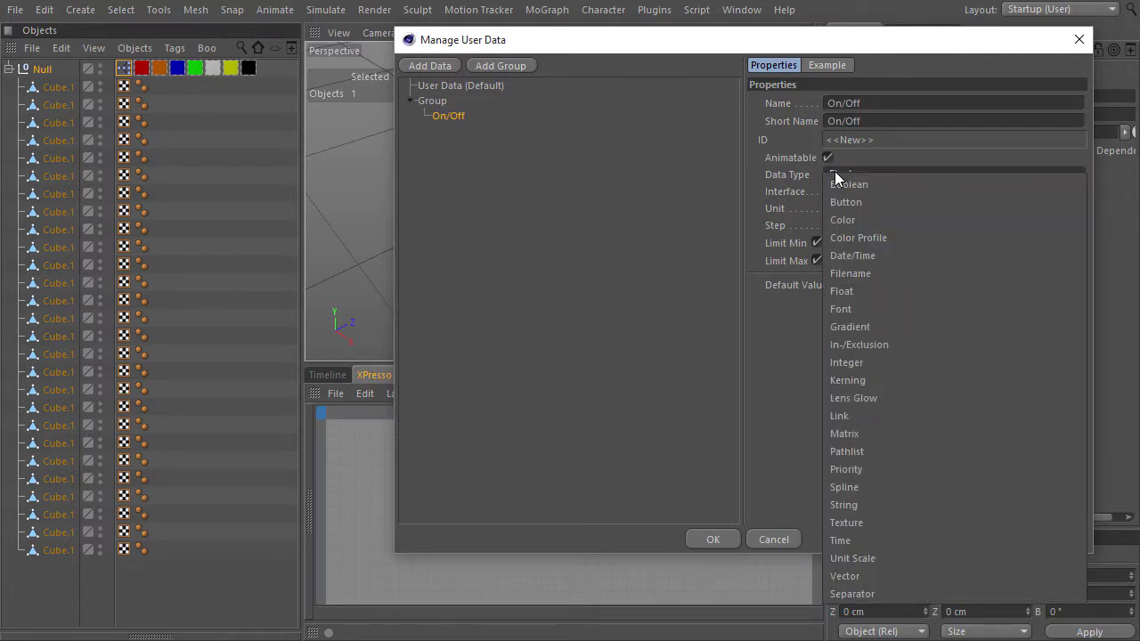
pyautogui.click(838, 181)
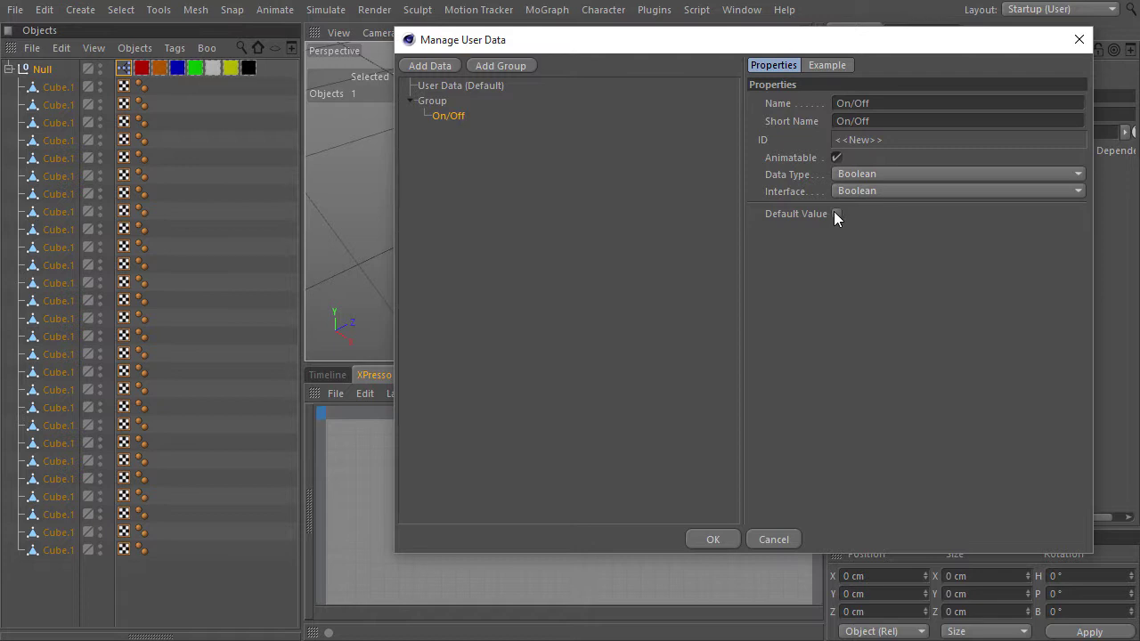
# Add Transition Length: Real unit, no limits, default 5, not animatable; then add another Data entry.
pyautogui.click(432, 65)
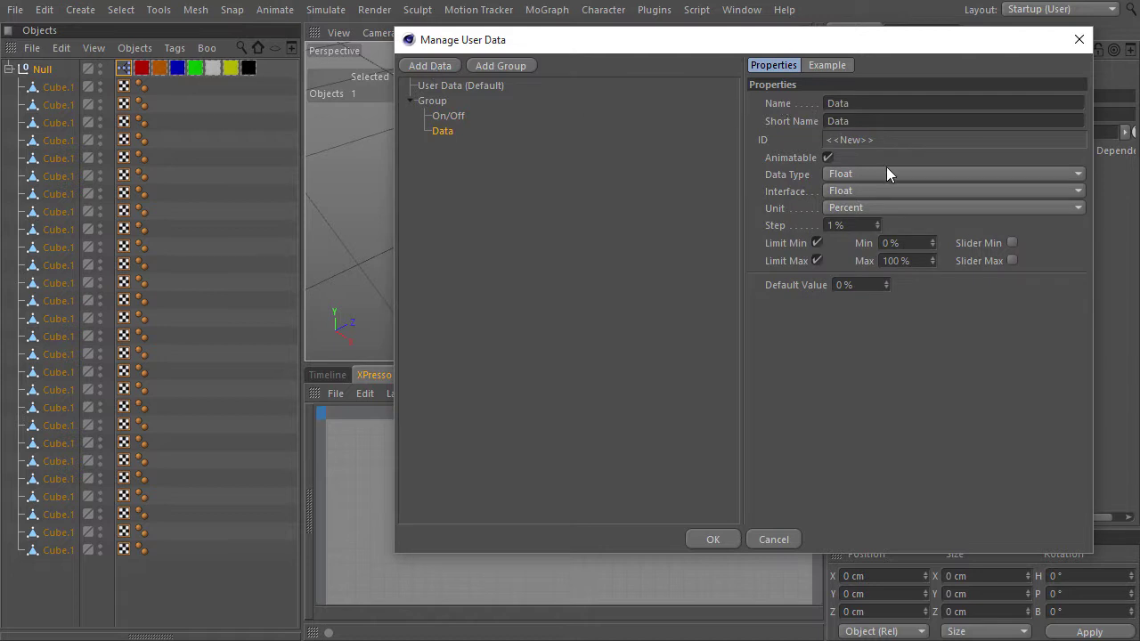
pyautogui.moveTo(877, 102); pyautogui.dragTo(751, 108)
pyautogui.write('Transition Iength')
pyautogui.press('Tab')
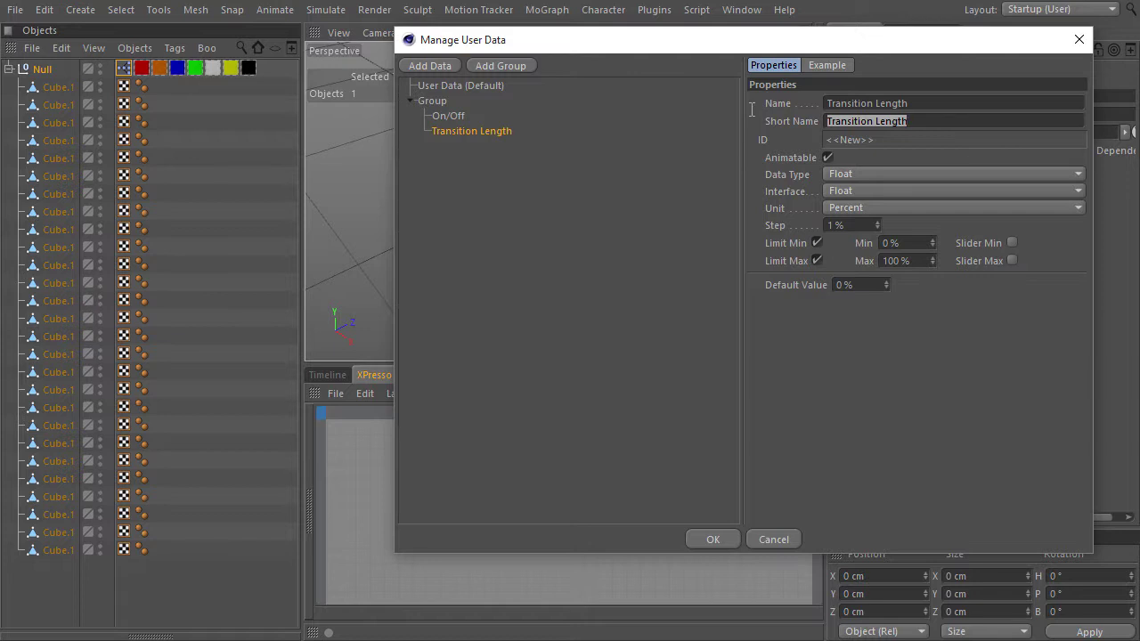
pyautogui.click(829, 157)
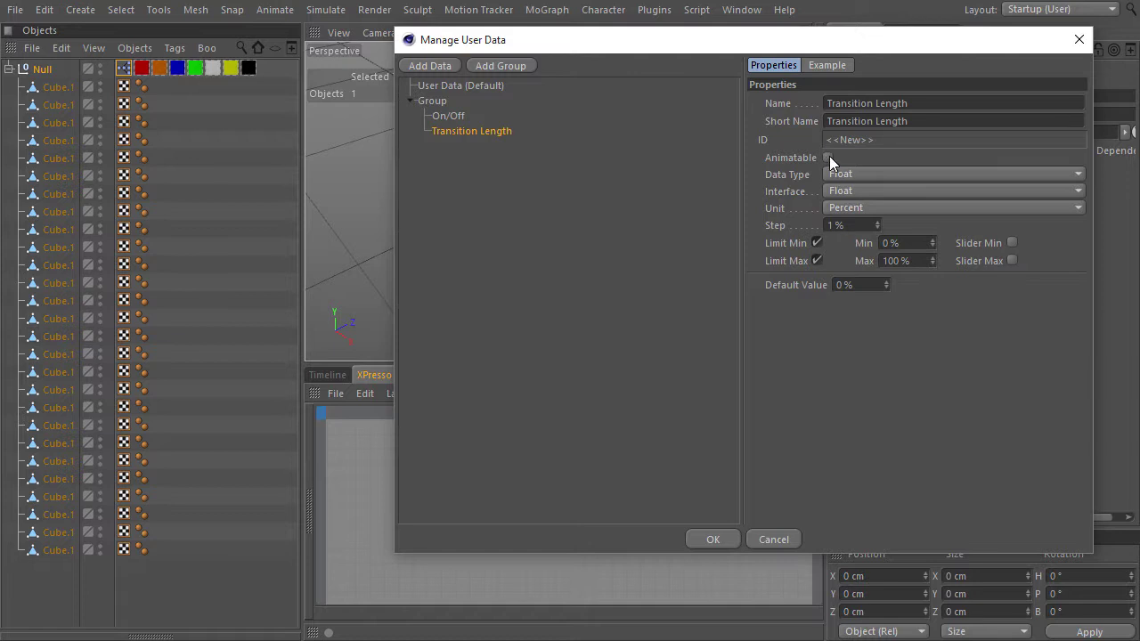
pyautogui.click(837, 207)
pyautogui.click(838, 218)
pyautogui.click(817, 242)
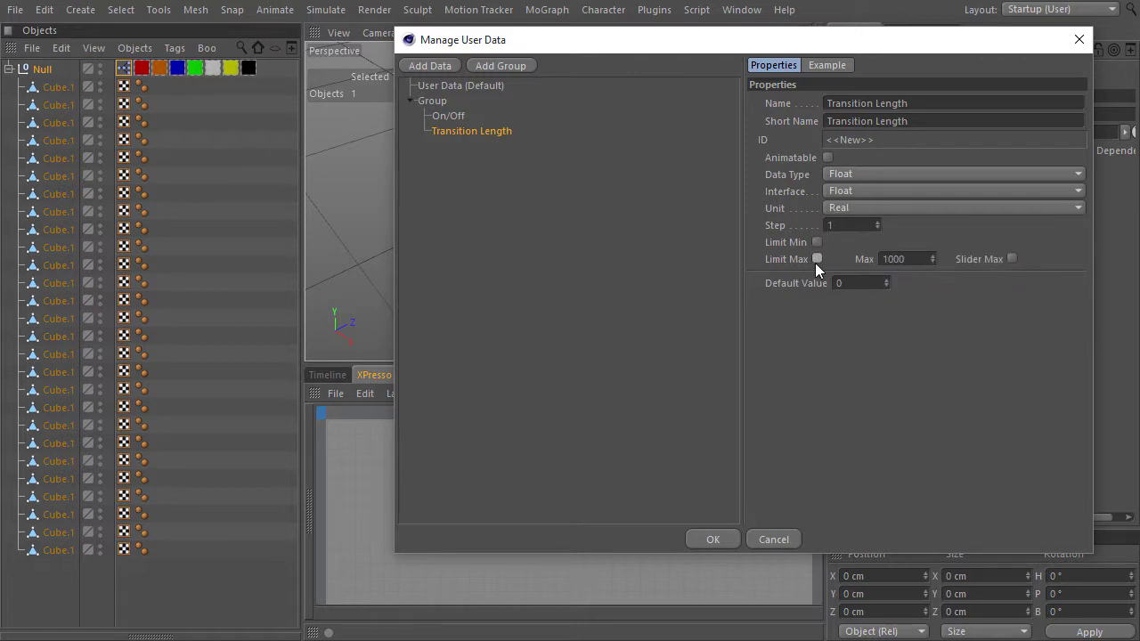
pyautogui.click(817, 259)
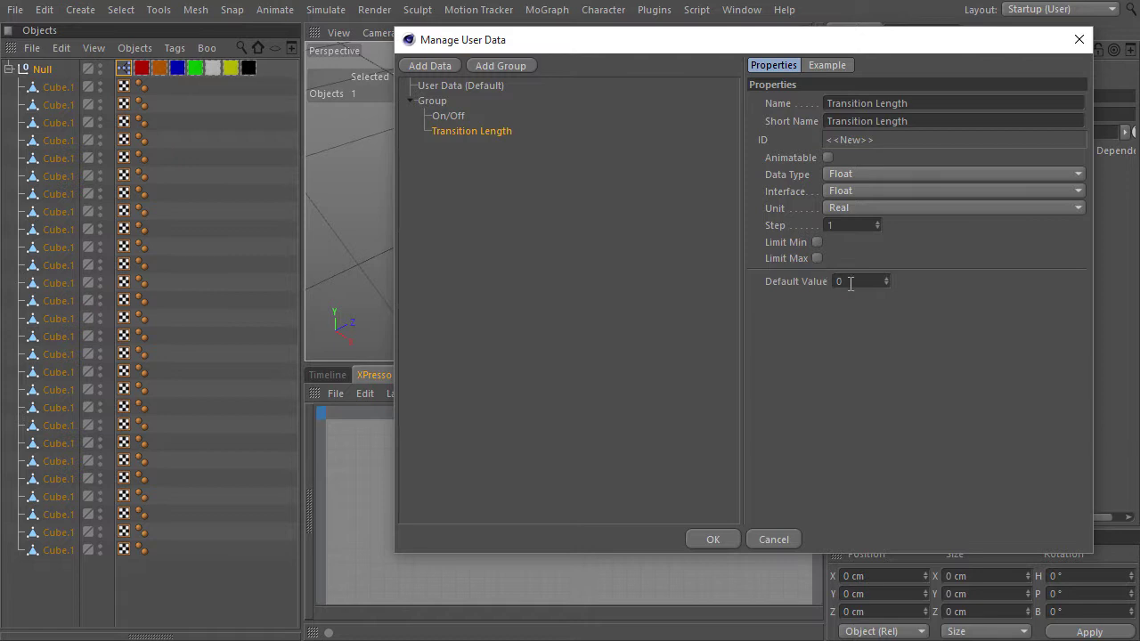
pyautogui.click(850, 283)
pyautogui.write('5')
pyautogui.click(446, 69)
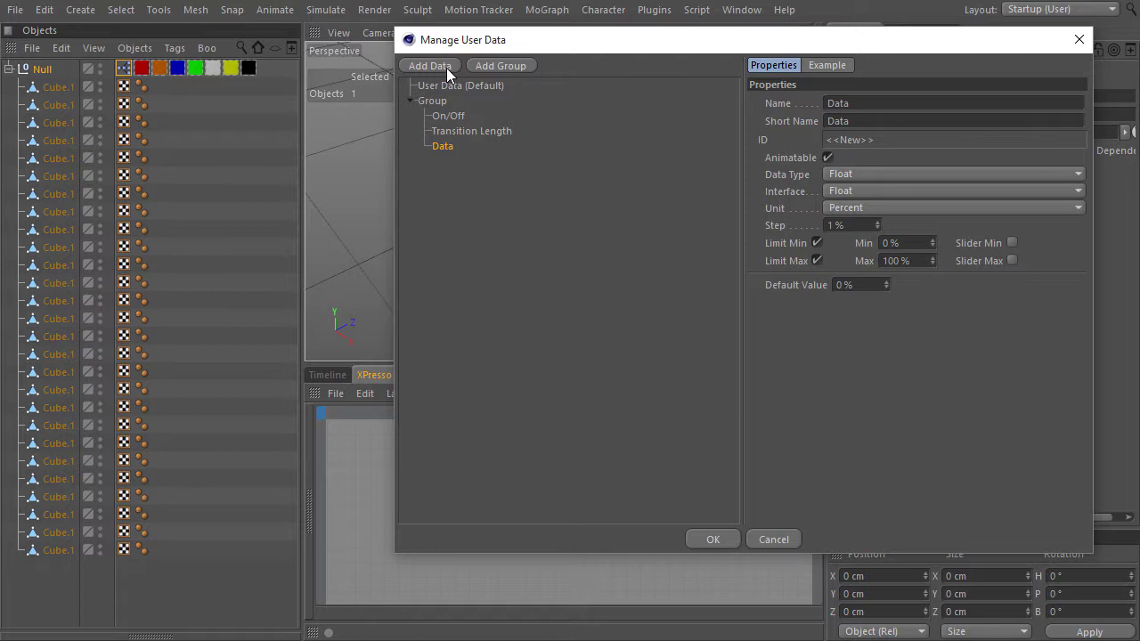
# Apply the user data, collapse the node editor, and rectangle-select the cube's nine top-layer pieces.
pyautogui.click(723, 539)
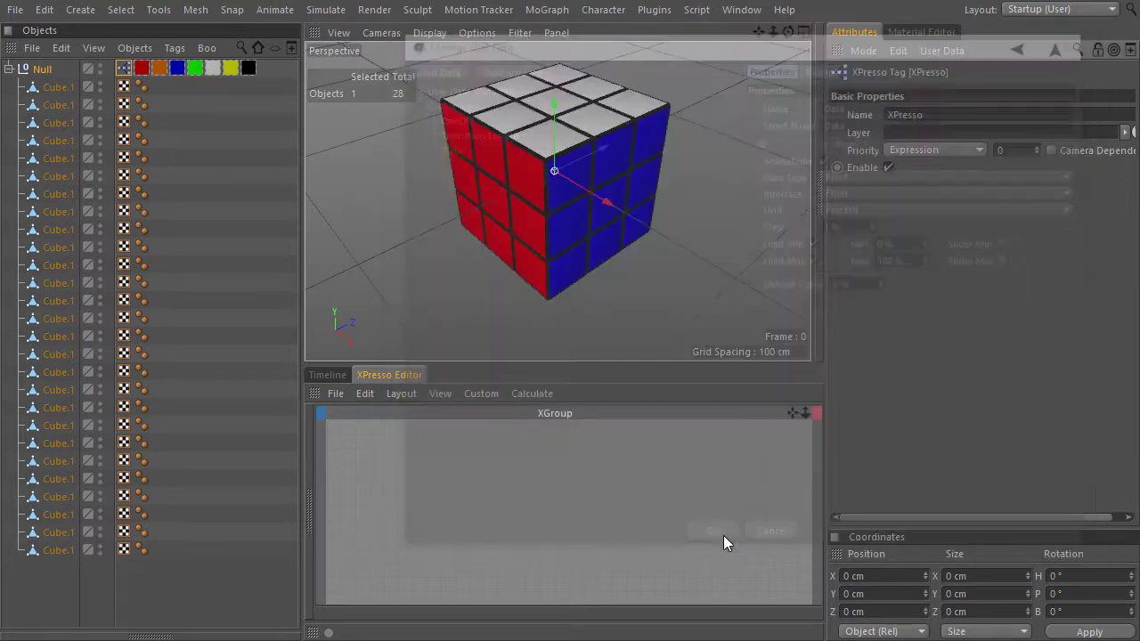
pyautogui.keyDown('ctrl'); pyautogui.click(318, 406); pyautogui.keyUp('ctrl')
pyautogui.press('0')
pyautogui.keyDown('alt'); pyautogui.moveTo(548, 319); pyautogui.dragTo(578, 229); pyautogui.keyUp('alt')
pyautogui.moveTo(348, 208); pyautogui.dragTo(546, 419)
# Test-rotate the top layer, return it to alignment, deselect, and select the XPresso tag.
pyautogui.press('r')
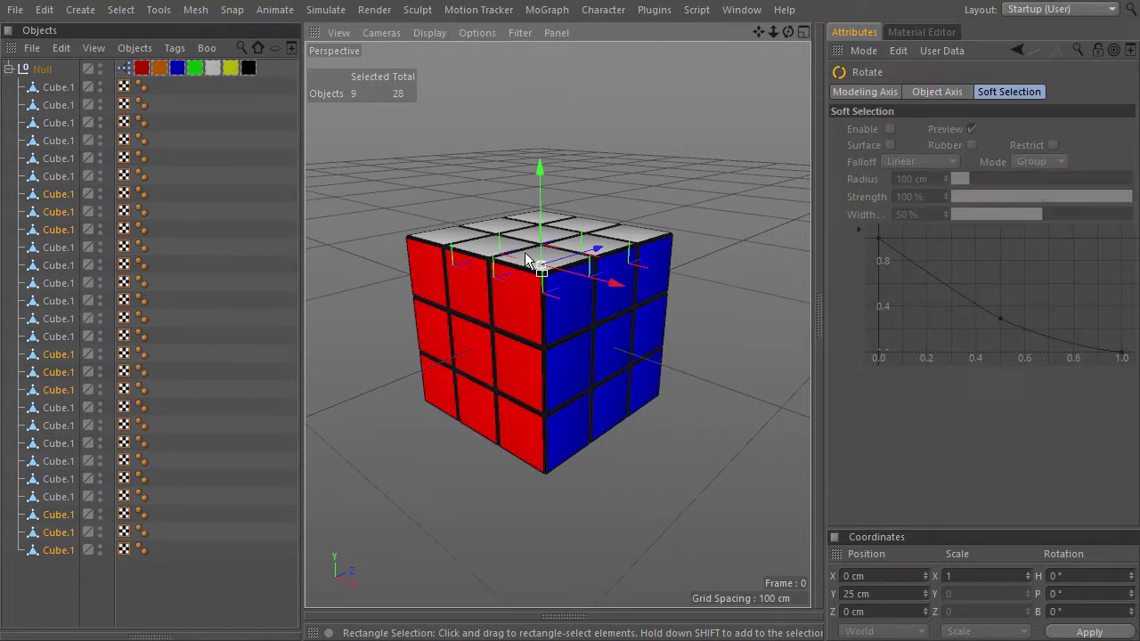
pyautogui.moveTo(566, 287)
pyautogui.mouseDown()
pyautogui.moveTo(504, 275)
pyautogui.moveTo(457, 230)
pyautogui.moveTo(466, 222)
pyautogui.moveTo(509, 299)
pyautogui.moveTo(535, 307)
pyautogui.moveTo(565, 267)
pyautogui.moveTo(580, 286)
pyautogui.moveTo(570, 267)
pyautogui.mouseUp()
pyautogui.press('0')
pyautogui.click(692, 185)
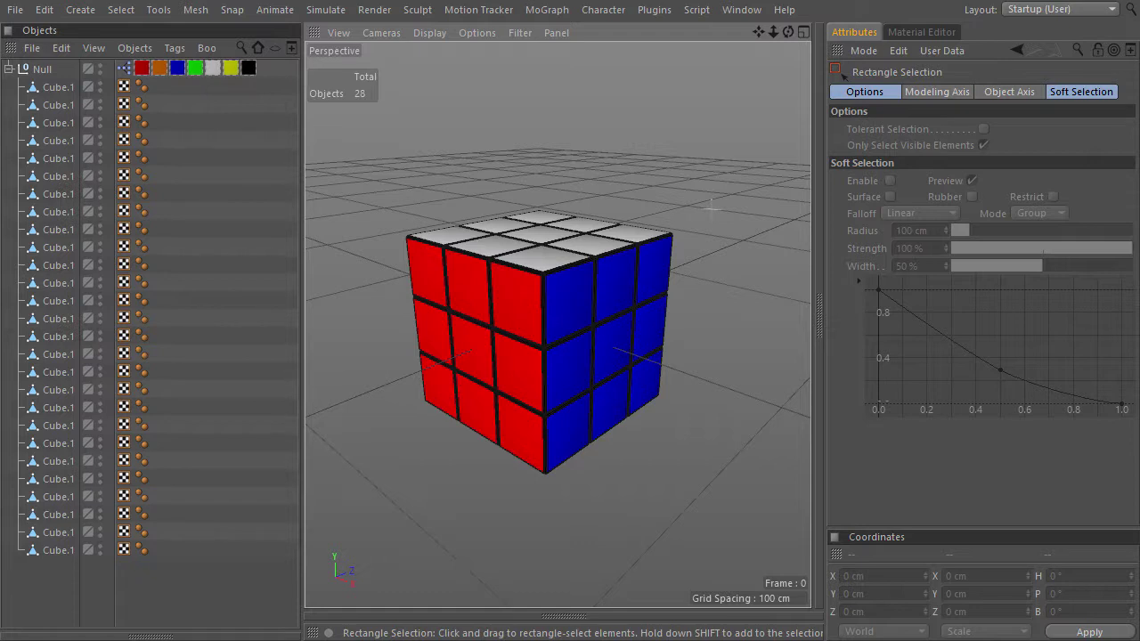
pyautogui.click(124, 70)
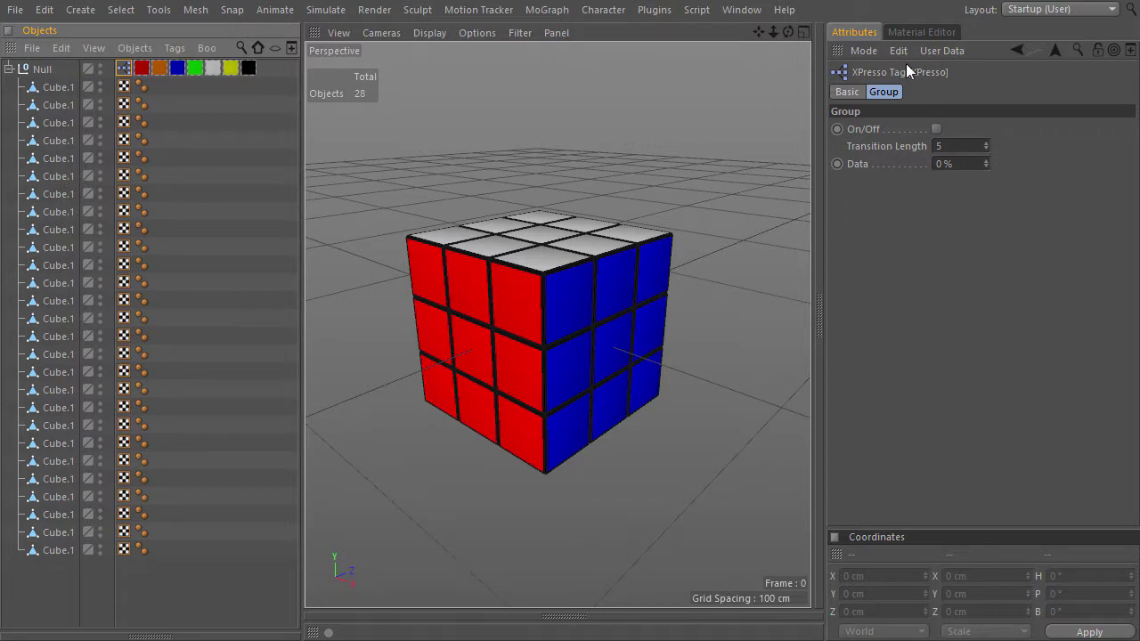
# In Manage User Data, delete the Group's Data entry and add a fresh one.
pyautogui.click(933, 51)
pyautogui.click(941, 72)
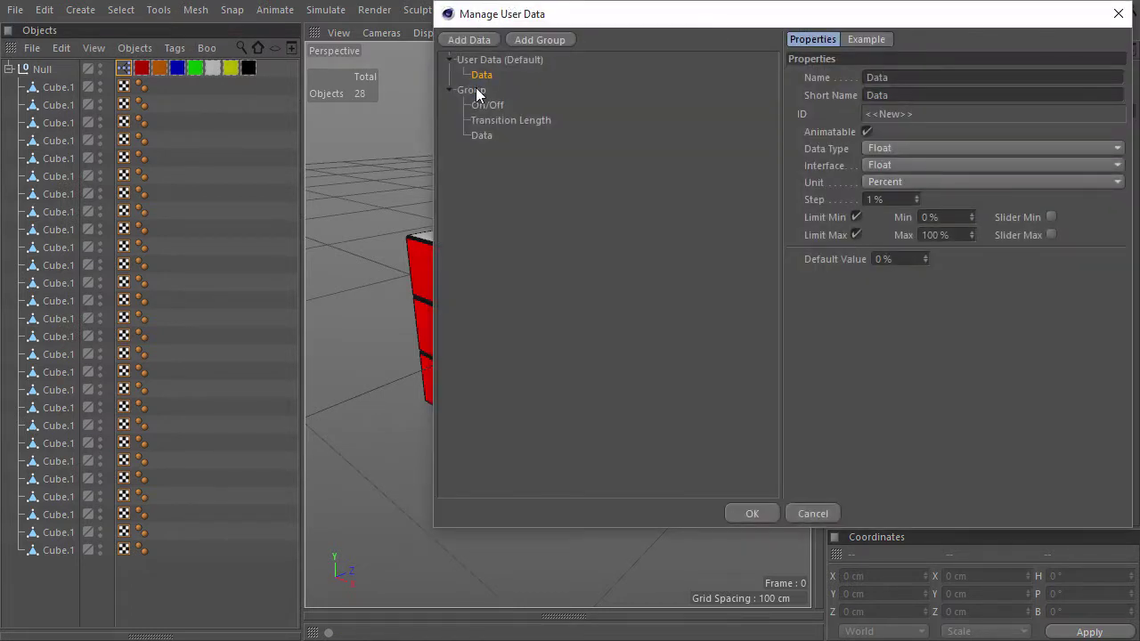
pyautogui.click(476, 91)
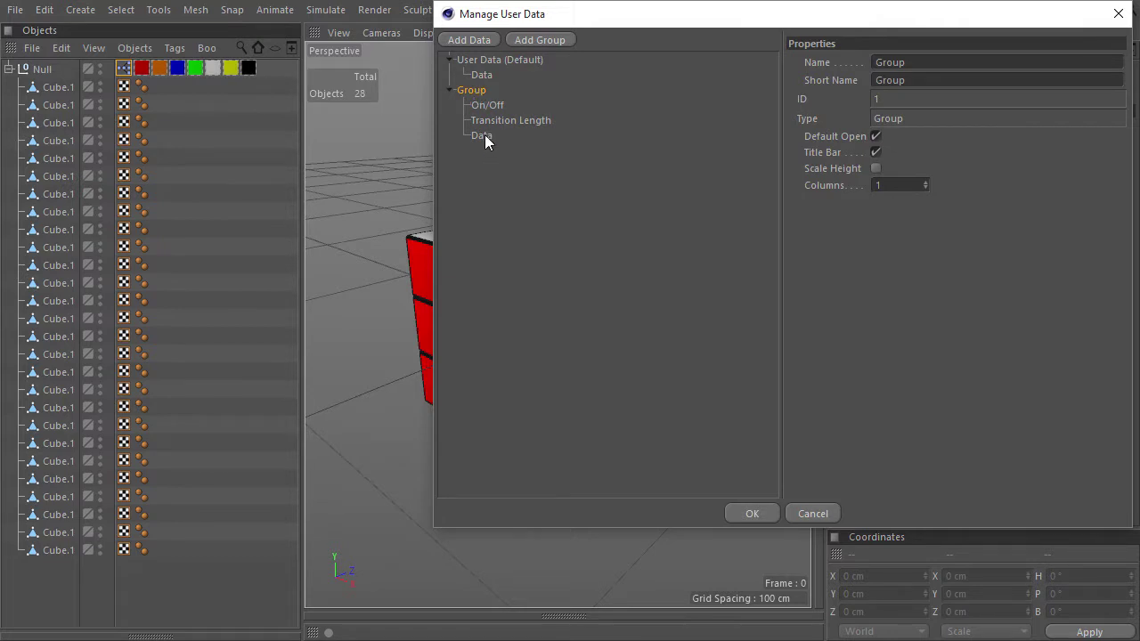
pyautogui.click(482, 136)
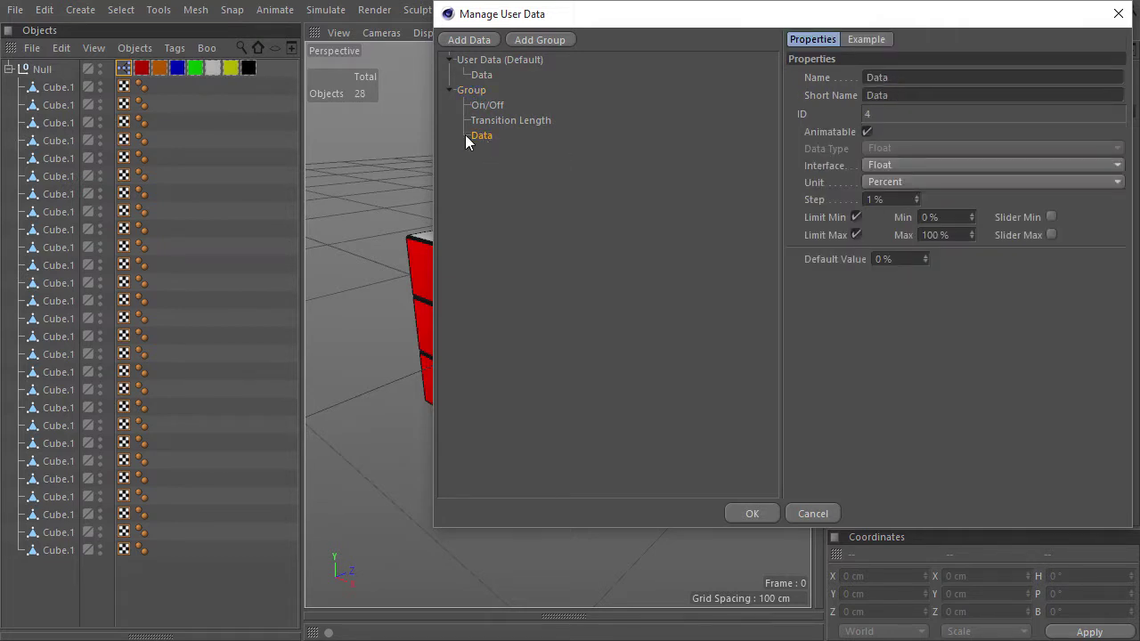
pyautogui.rightClick(481, 135)
pyautogui.click(499, 186)
pyautogui.click(470, 40)
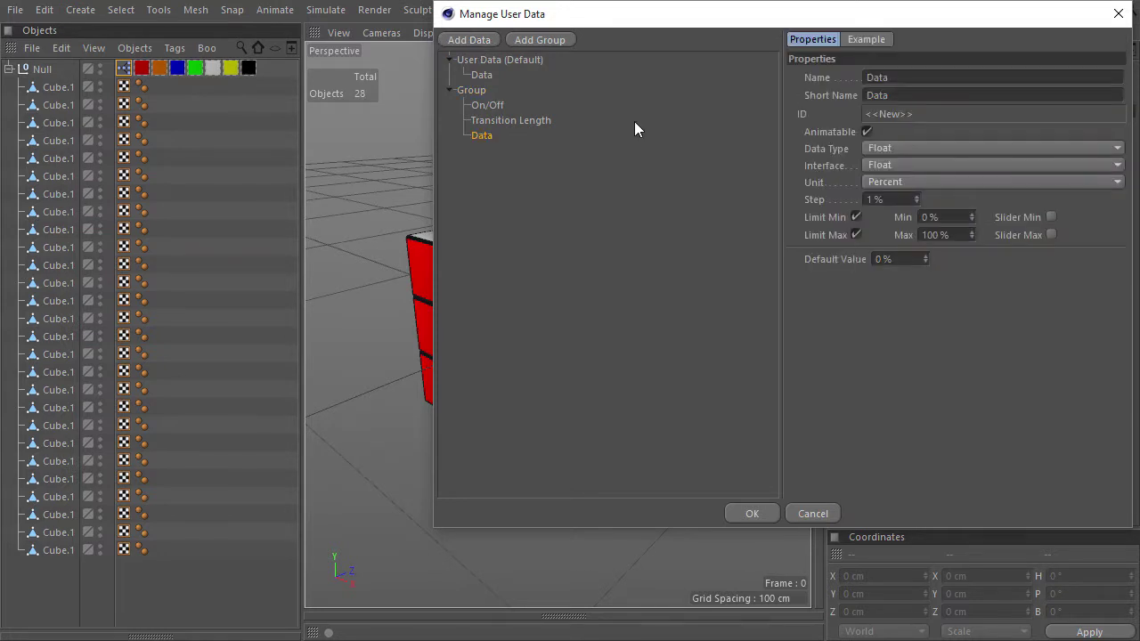
# Make the new entry an Integer with a Quicktab Radio interface.
pyautogui.click(867, 149)
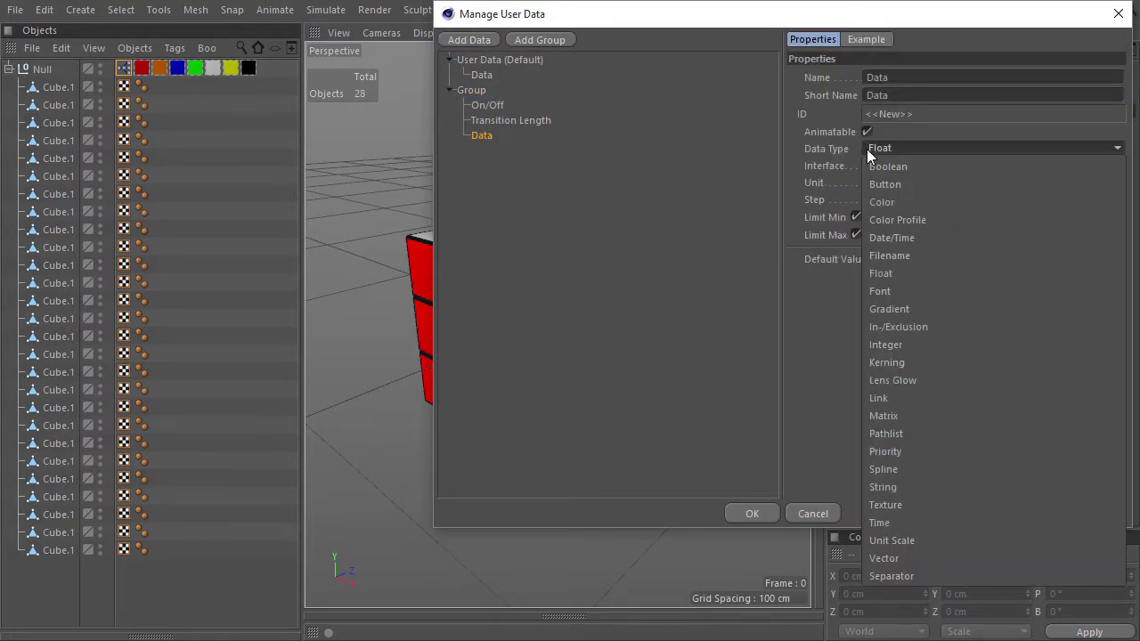
pyautogui.click(916, 347)
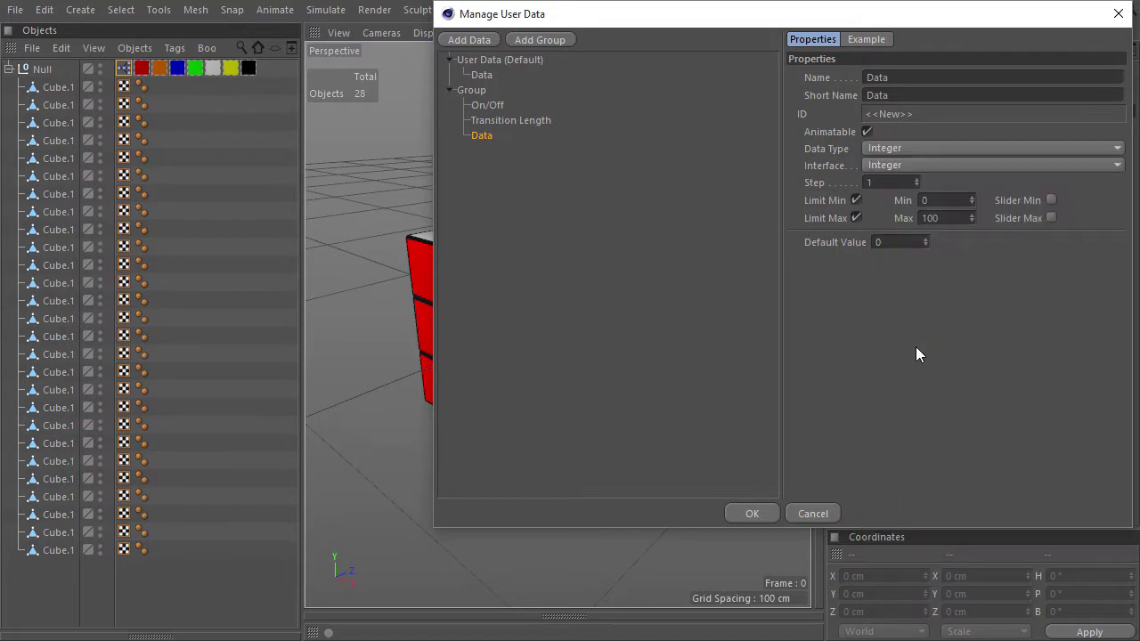
pyautogui.click(900, 166)
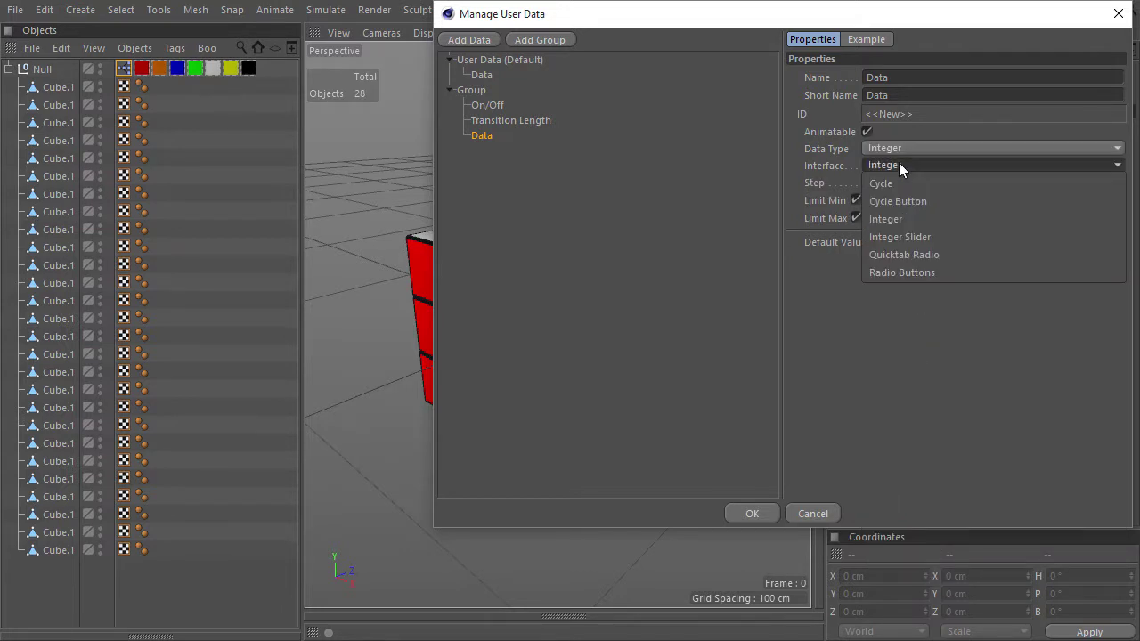
pyautogui.click(912, 256)
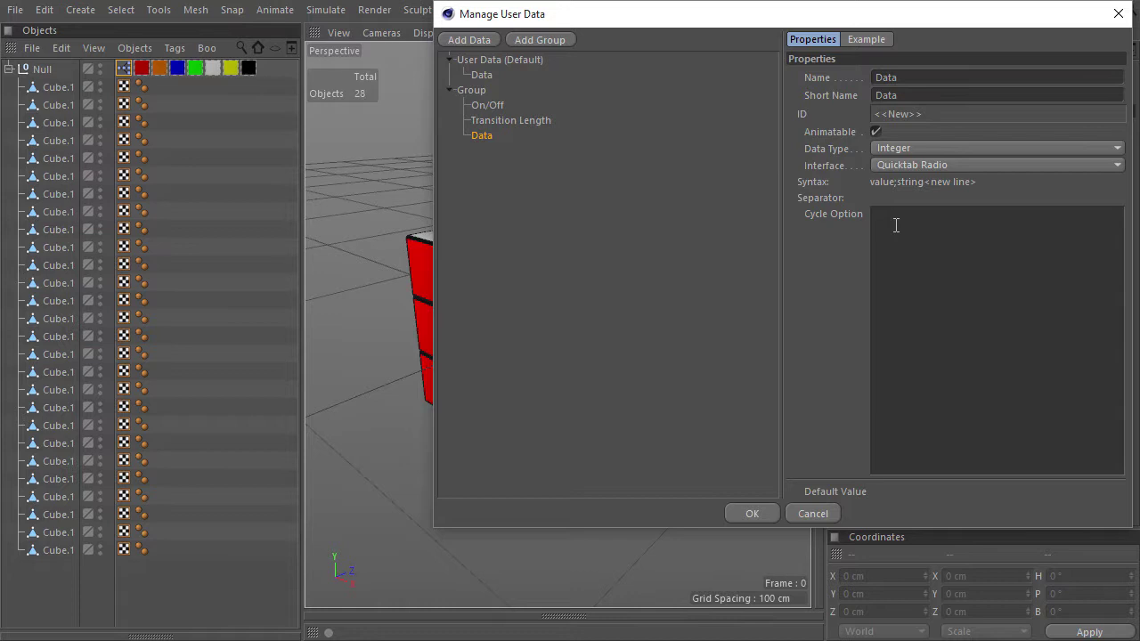
# Type the first cycle options: 0;Tog -, 1;Top, 2;Bottom+, 3;Bottom -, 4;Right.
pyautogui.write('0')
pyautogui.write(';')
pyautogui.write('Tog')
pyautogui.write(' -')
pyautogui.write('1')
pyautogui.write(';Top')
pyautogui.write('2')
pyautogui.write(';')
pyautogui.write('Bottom')
pyautogui.write('+')
pyautogui.press('Return')
pyautogui.write('3;')
pyautogui.write('Bottom - 4;Right')
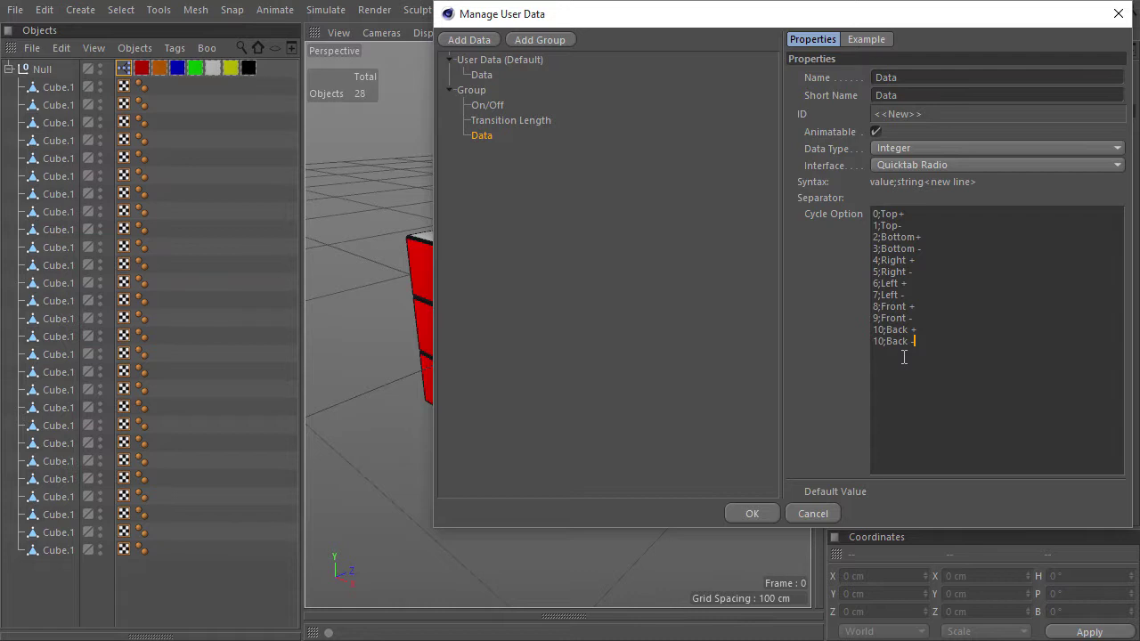
# Preview the twelve face quicktabs, Top+ through Back-, in the Example tab.
pyautogui.click(865, 40)
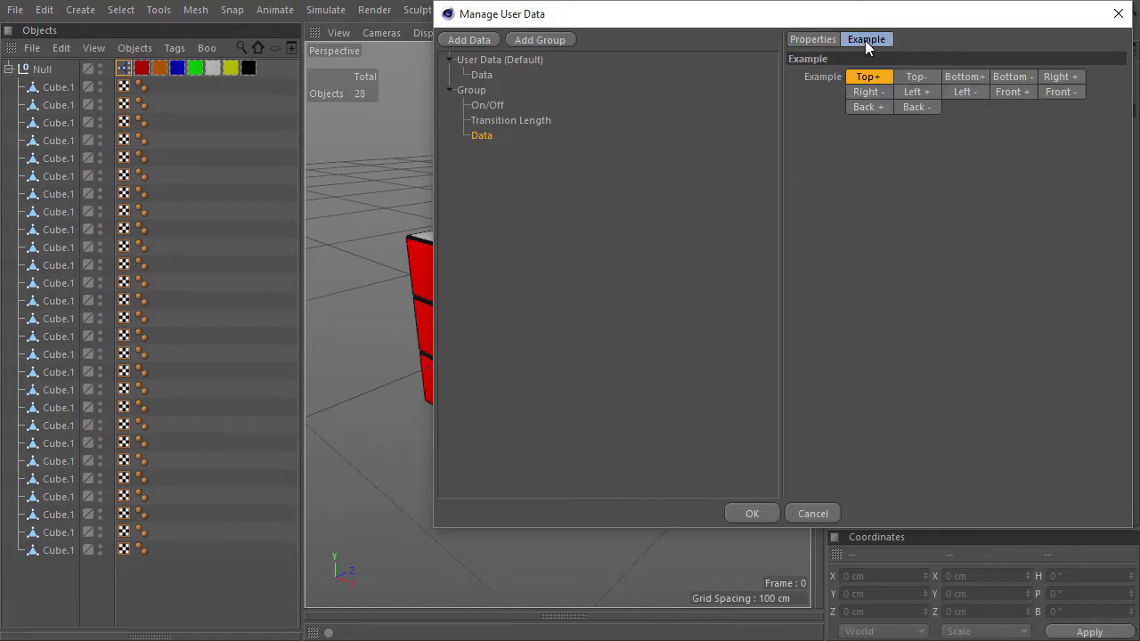
pyautogui.click(911, 76)
pyautogui.click(974, 77)
pyautogui.click(1015, 79)
pyautogui.click(1053, 77)
pyautogui.click(887, 93)
pyautogui.click(916, 93)
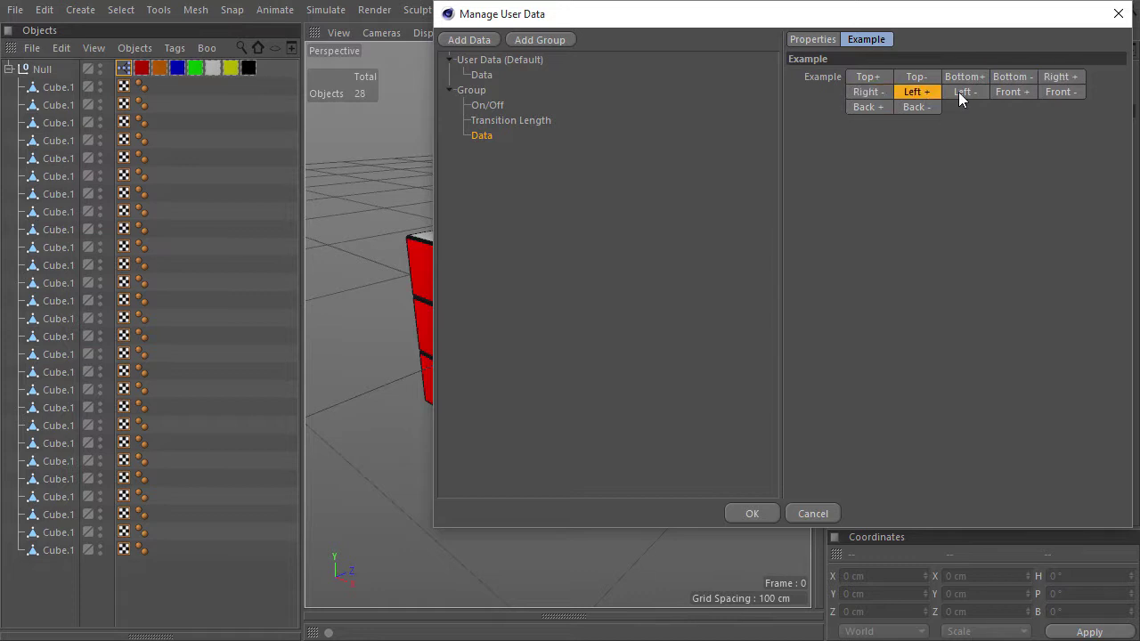
pyautogui.click(960, 92)
pyautogui.click(1007, 92)
pyautogui.click(1047, 91)
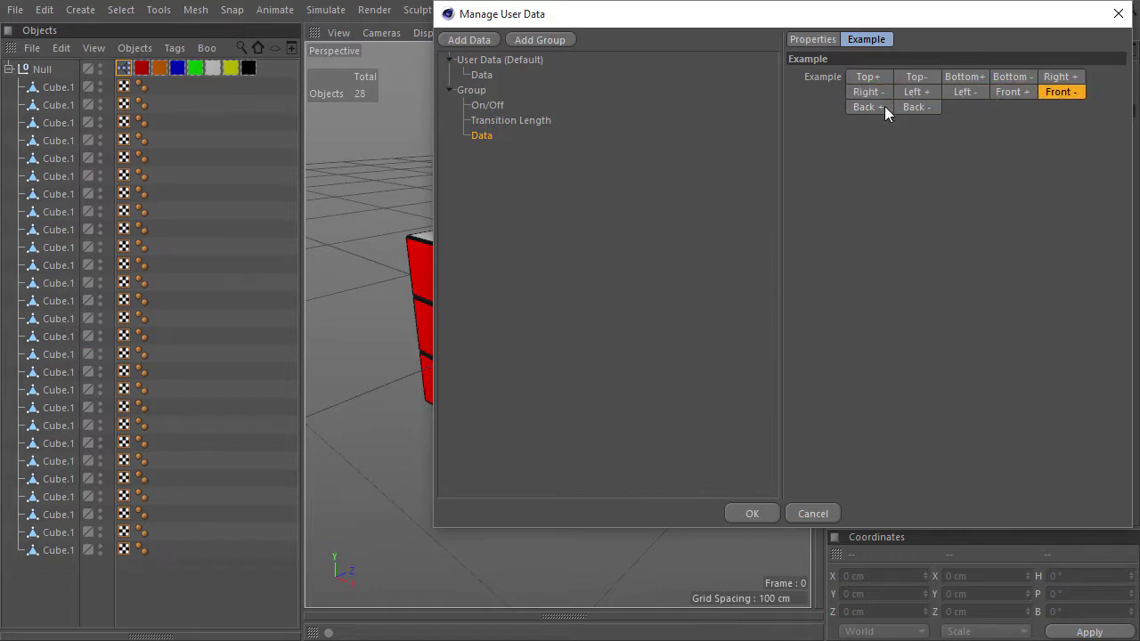
pyautogui.click(885, 106)
pyautogui.click(909, 107)
pyautogui.click(875, 78)
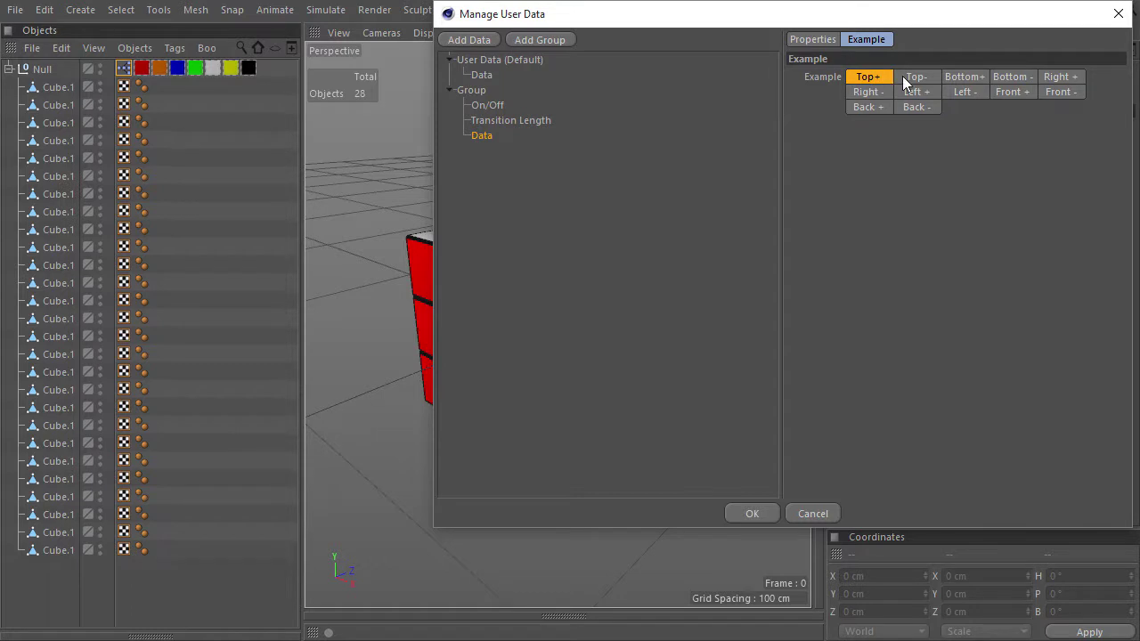
pyautogui.click(902, 76)
# Keep the Quicktab Radio interface, then step through the twelve face options again.
pyautogui.click(805, 39)
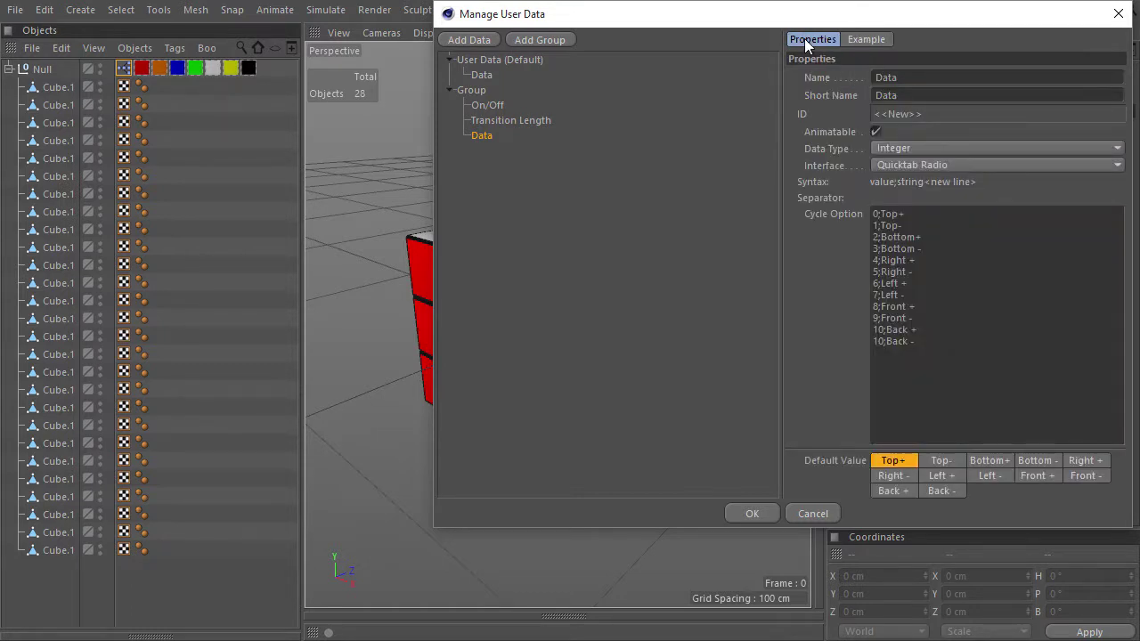
pyautogui.click(925, 167)
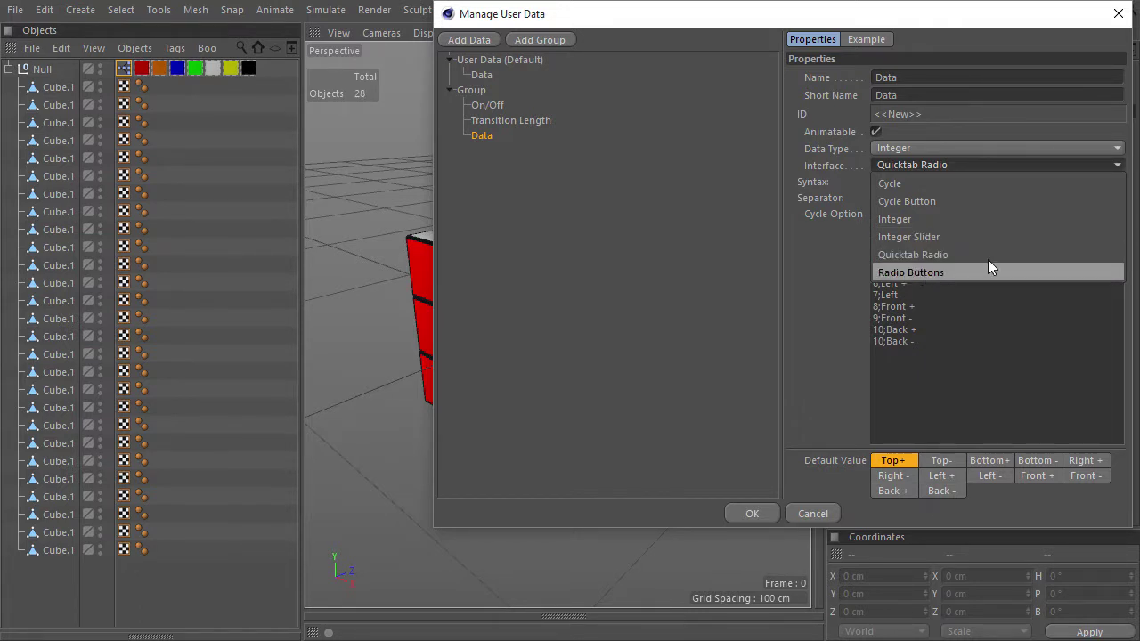
pyautogui.click(948, 25)
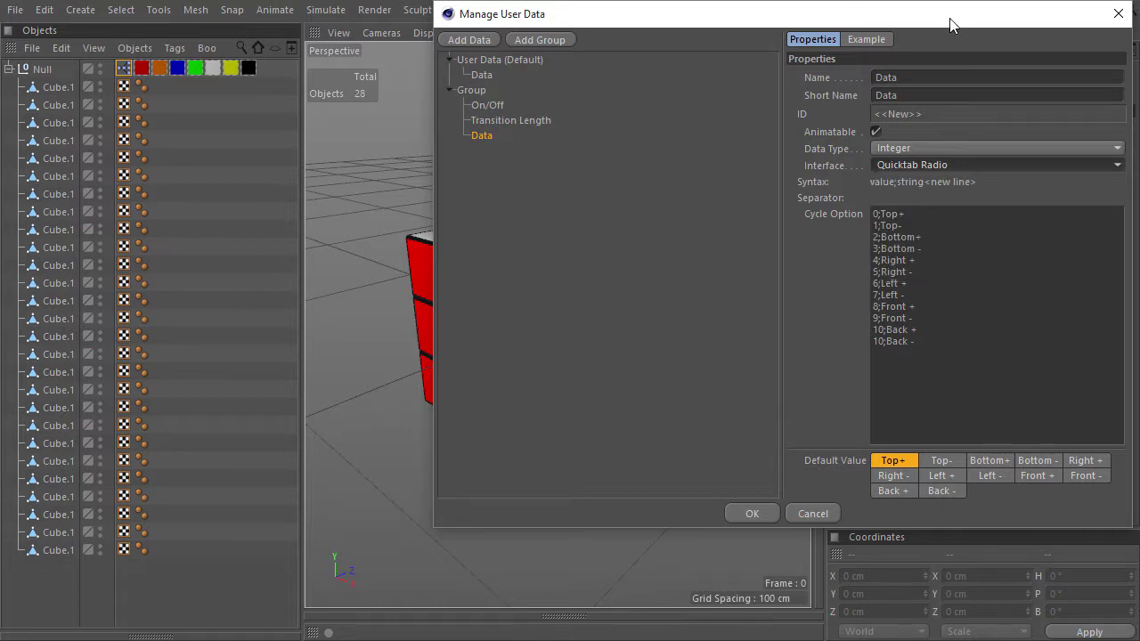
pyautogui.click(881, 41)
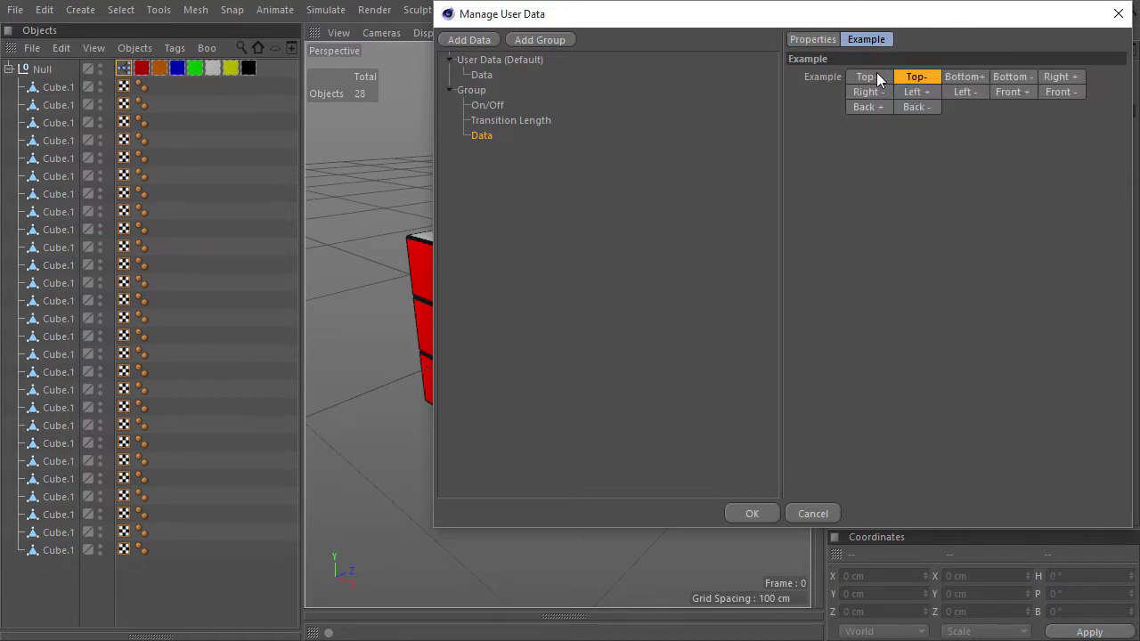
pyautogui.click(930, 79)
pyautogui.click(962, 78)
pyautogui.click(1015, 81)
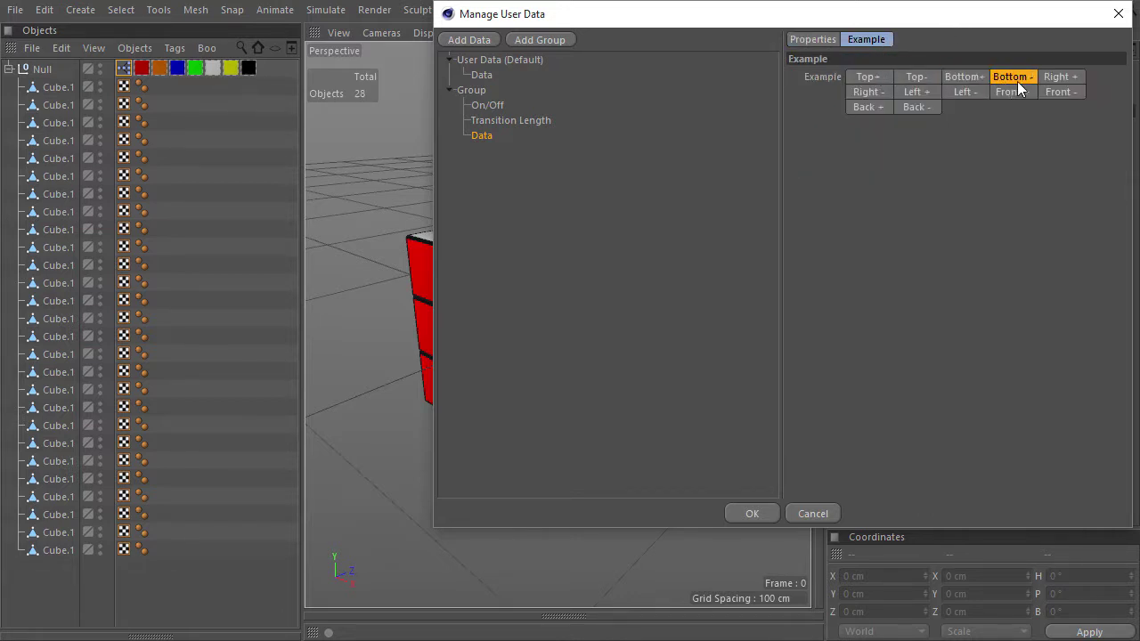
pyautogui.click(1066, 79)
pyautogui.click(869, 92)
pyautogui.click(917, 92)
pyautogui.click(964, 91)
pyautogui.click(1012, 92)
pyautogui.click(1045, 91)
pyautogui.click(855, 107)
pyautogui.click(927, 107)
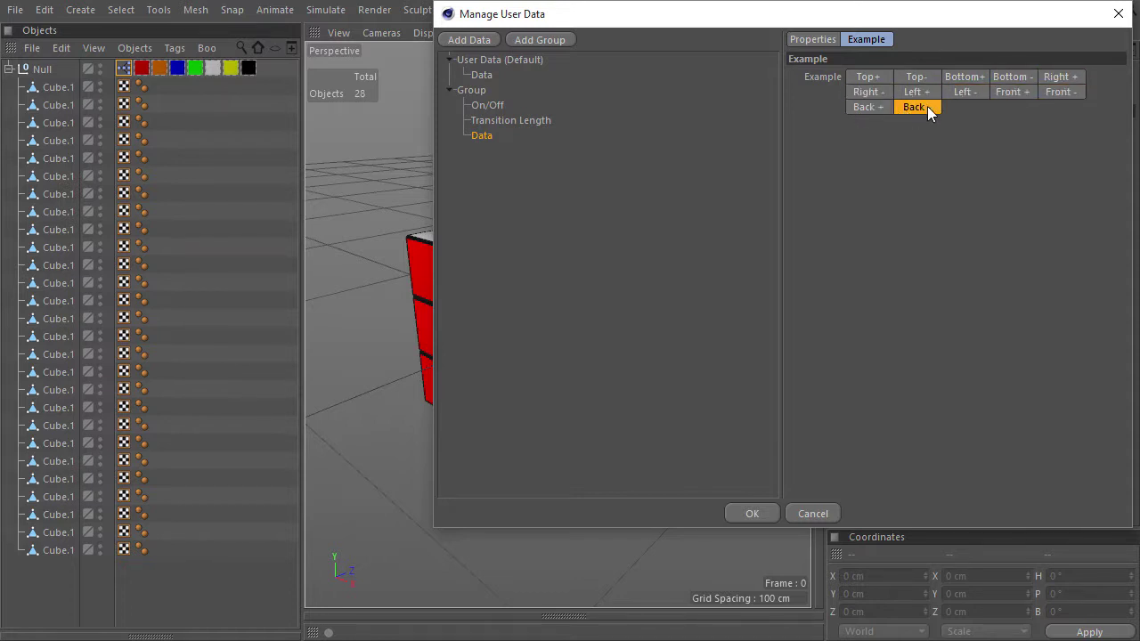
# Rename the quicktab entry to 'Select Face' in Properties.
pyautogui.click(809, 39)
pyautogui.doubleClick(923, 78)
pyautogui.write('Rotation')
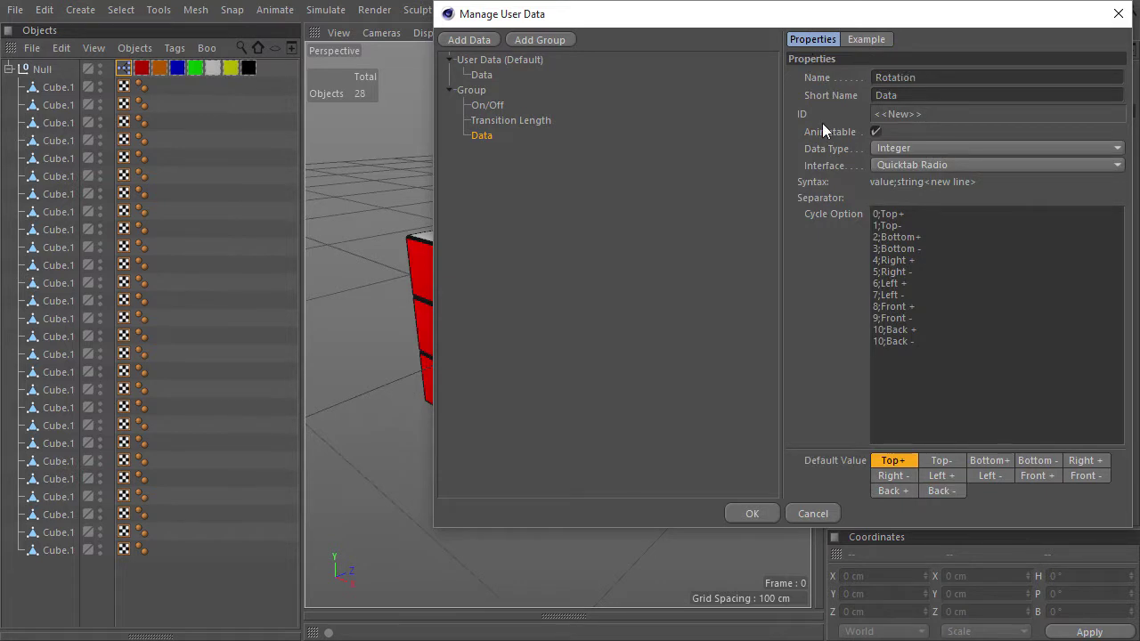
pyautogui.write('s')
pyautogui.hotkey('ctrl', 'a')
pyautogui.write('Select Face')
pyautogui.press('Tab')
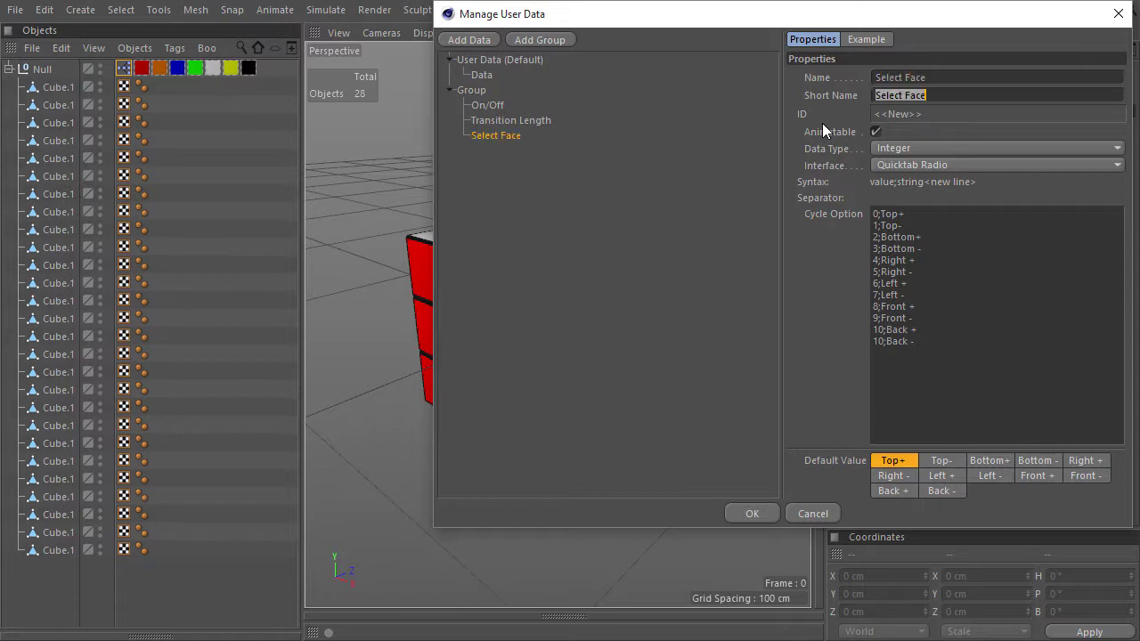
# Add a Boolean user data checkbox named 'Repeat'.
pyautogui.click(470, 40)
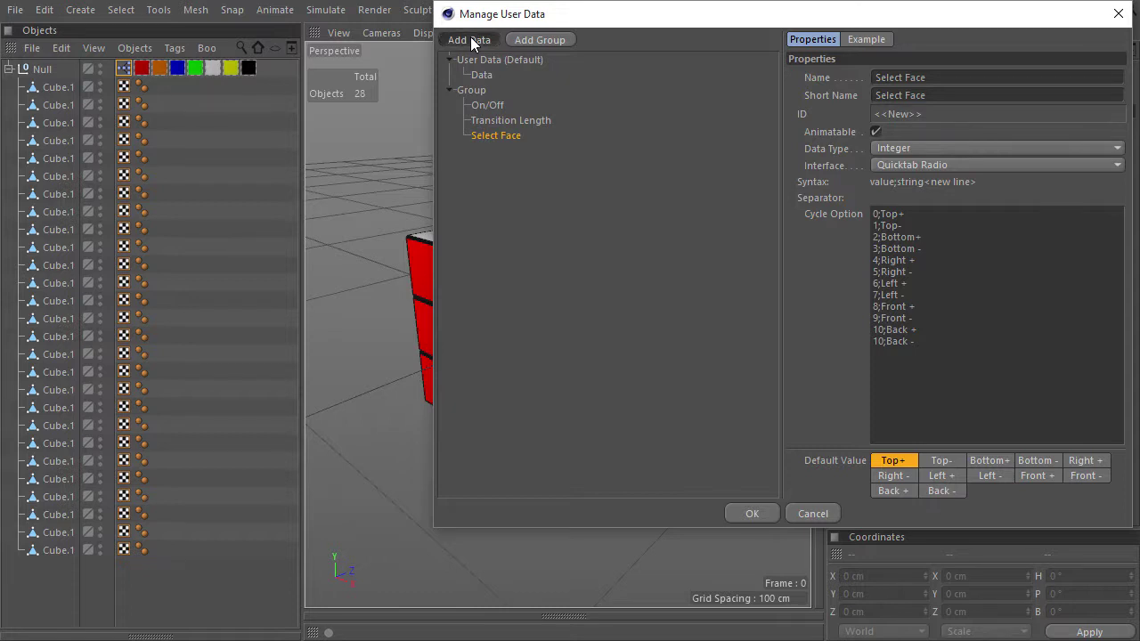
pyautogui.moveTo(916, 79); pyautogui.dragTo(850, 80)
pyautogui.write('Repeat')
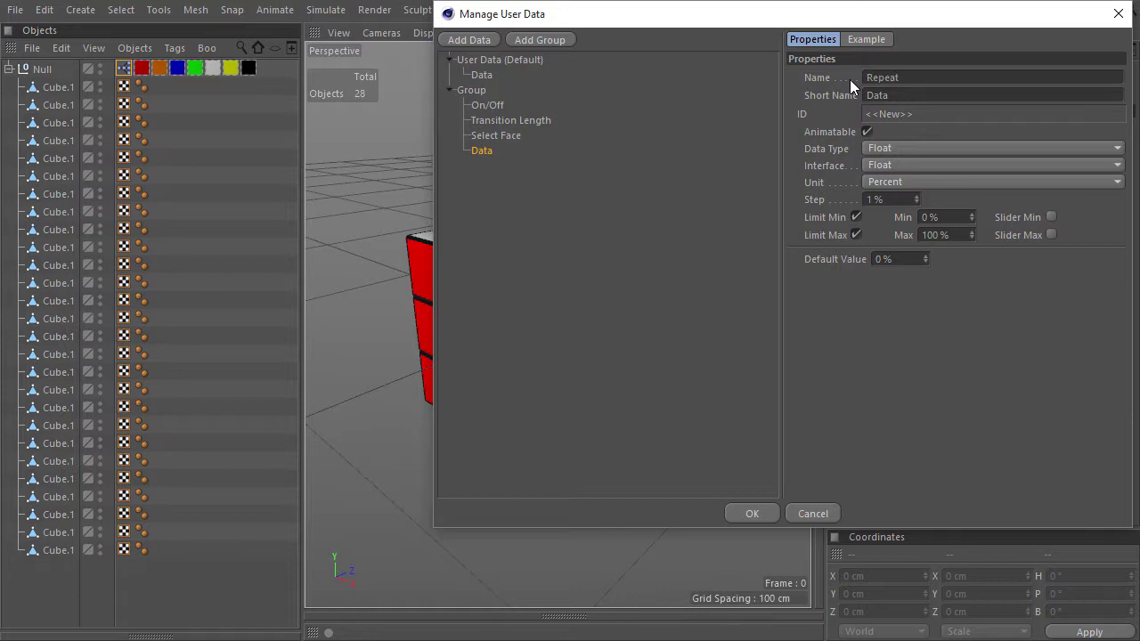
pyautogui.press('Tab')
pyautogui.click(880, 148)
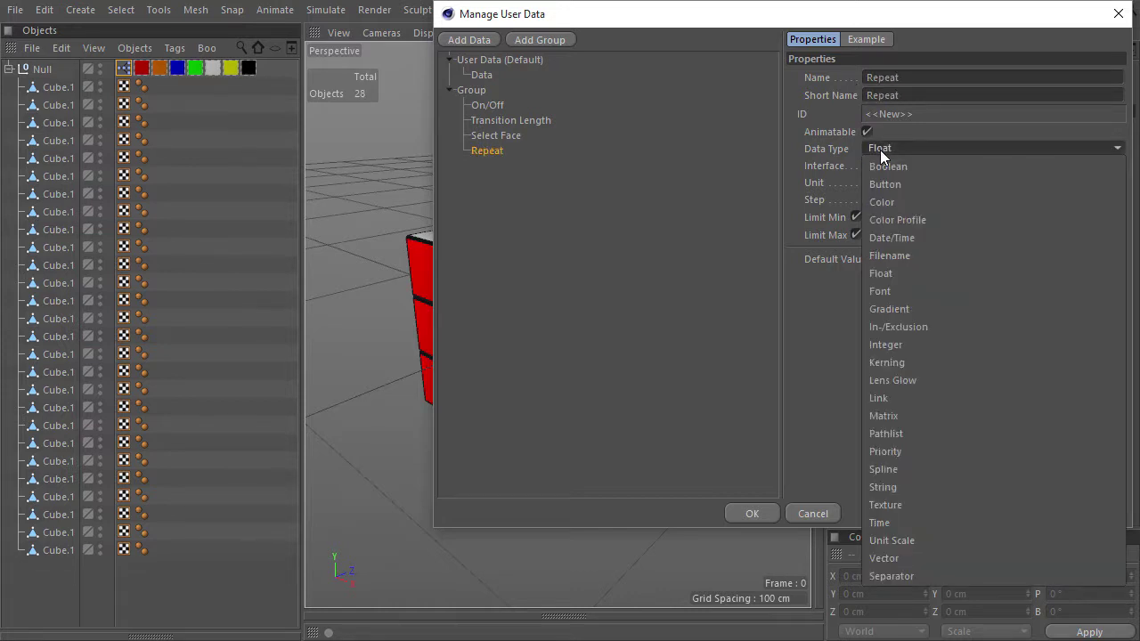
pyautogui.click(899, 165)
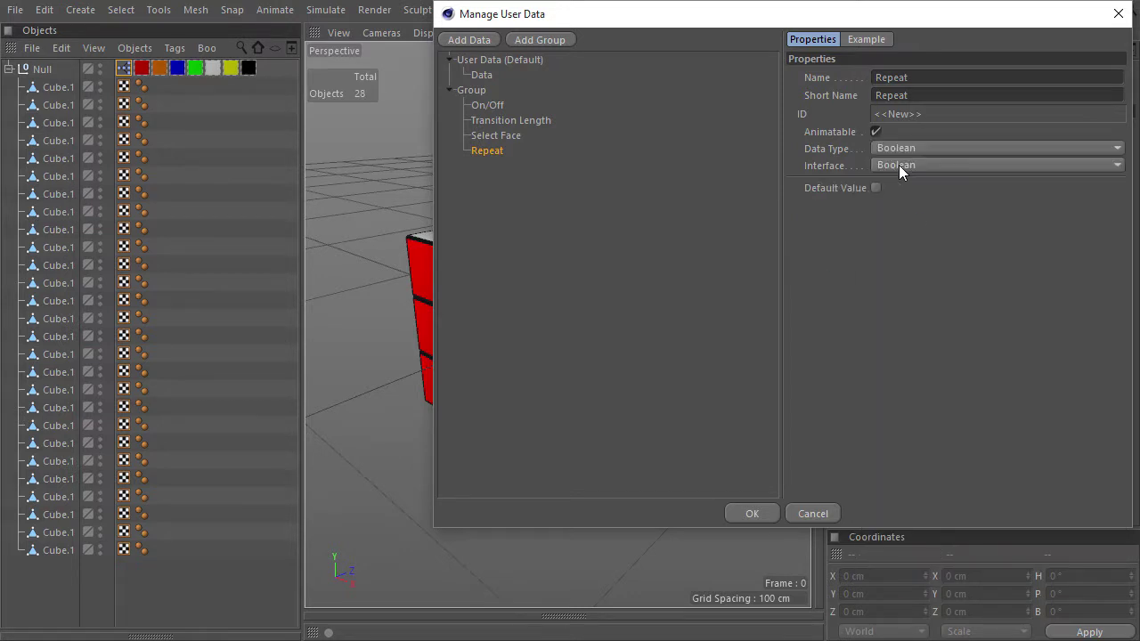
pyautogui.click(747, 514)
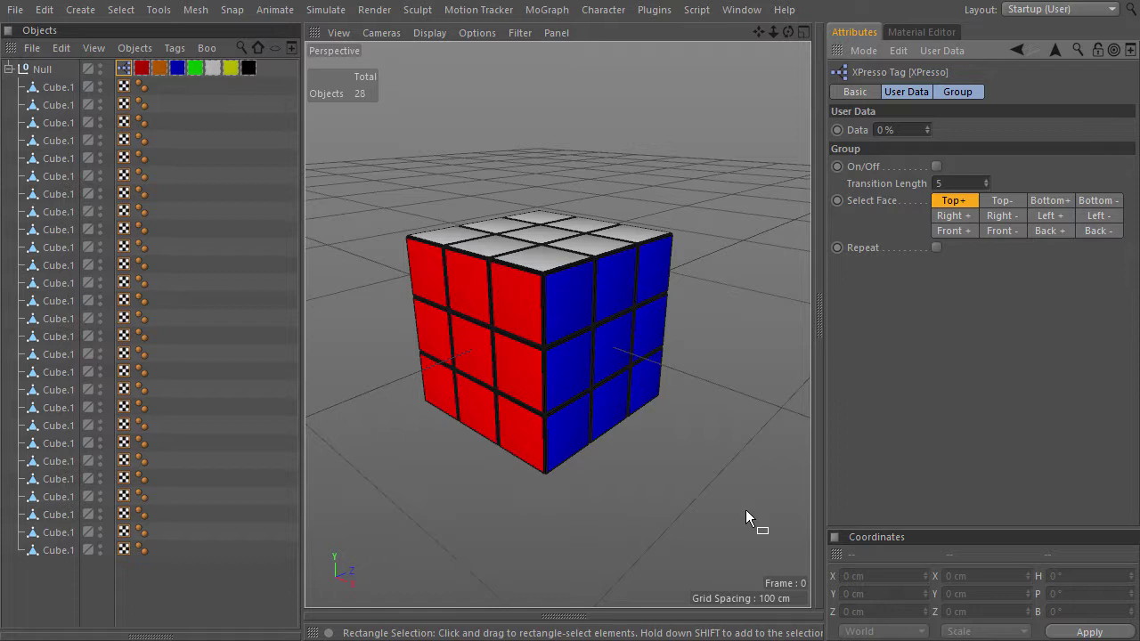
# Remove the leftover Data entry in Manage User Data.
pyautogui.click(938, 55)
pyautogui.click(939, 85)
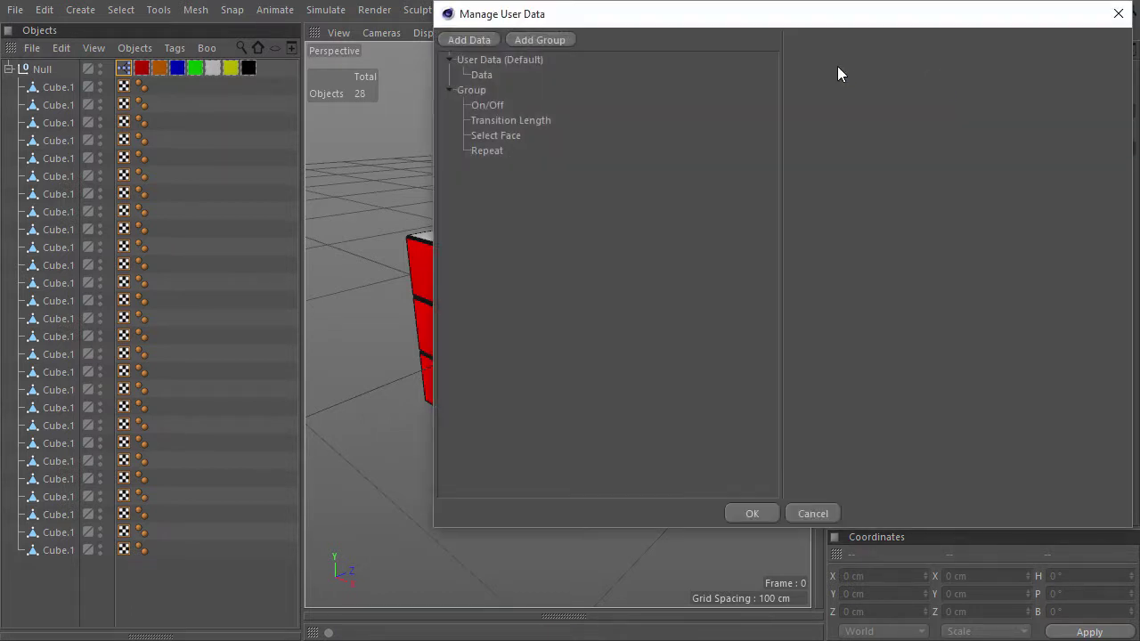
pyautogui.moveTo(602, 18); pyautogui.dragTo(584, 20)
pyautogui.click(457, 79)
pyautogui.rightClick(461, 82)
pyautogui.click(490, 131)
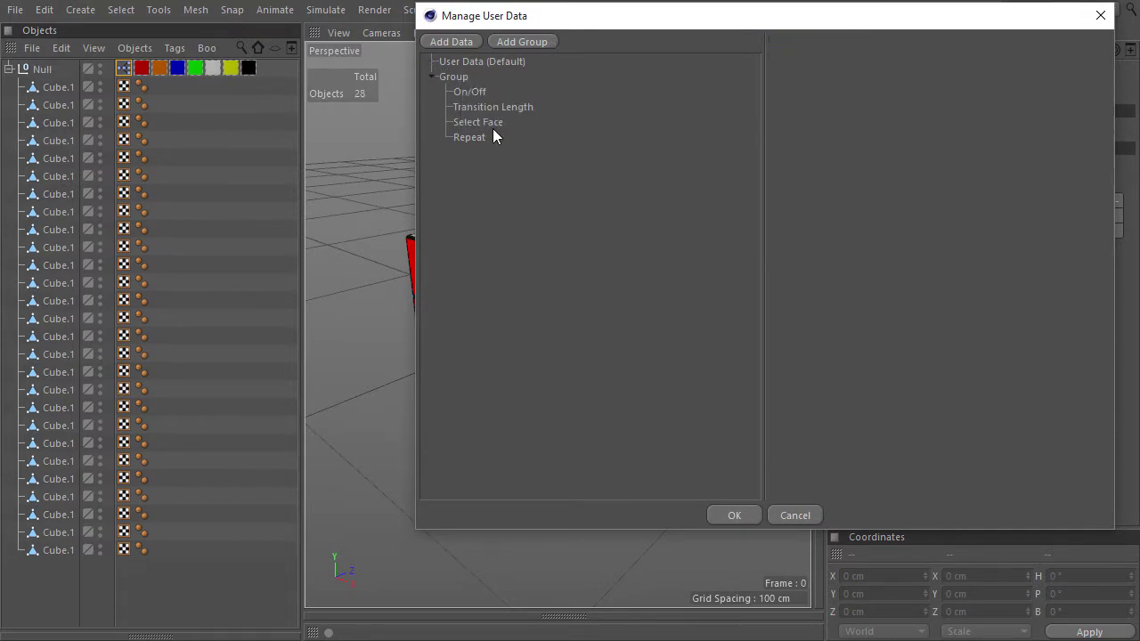
# Add a Boolean 'Reset' checkbox placed in the Group below On/Off.
pyautogui.click(458, 42)
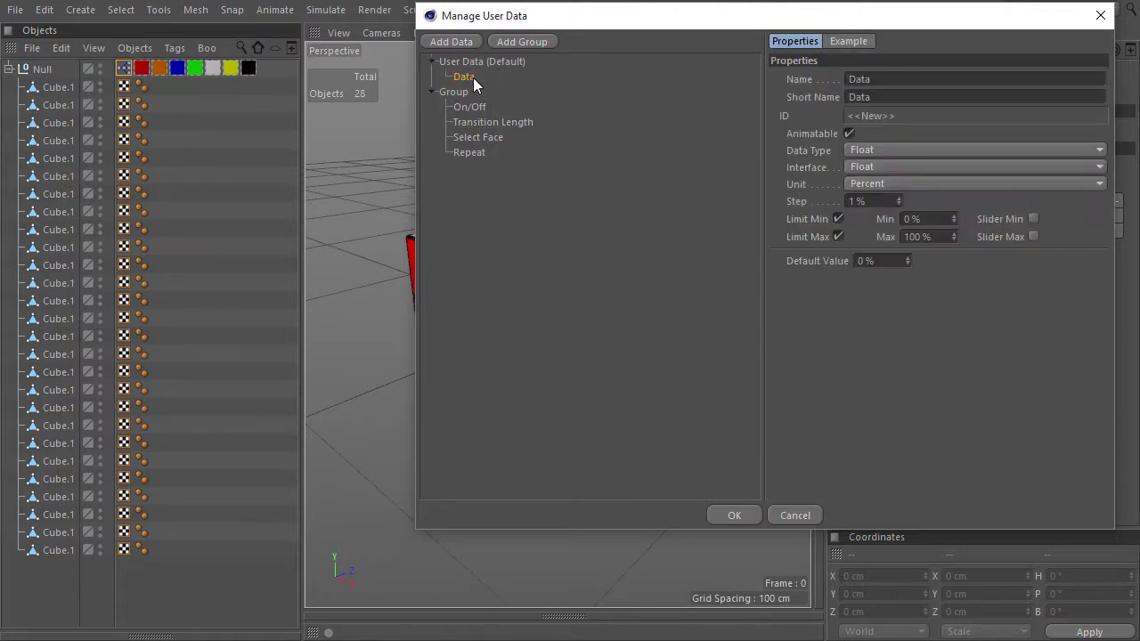
pyautogui.doubleClick(886, 80)
pyautogui.write('Reset')
pyautogui.press('Tab')
pyautogui.click(873, 149)
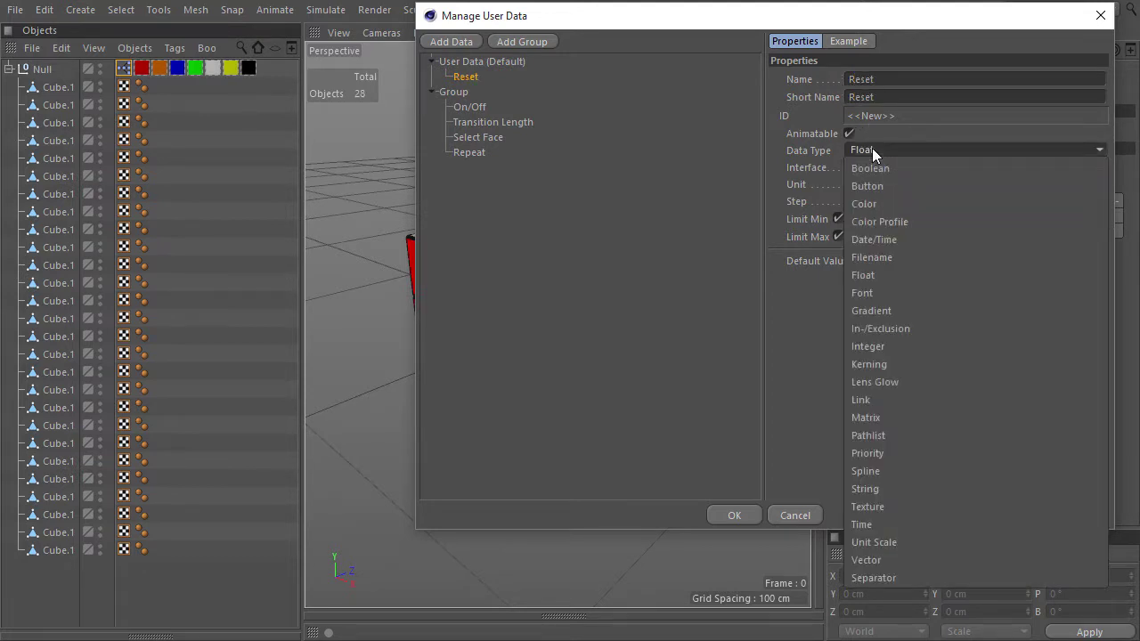
pyautogui.click(881, 169)
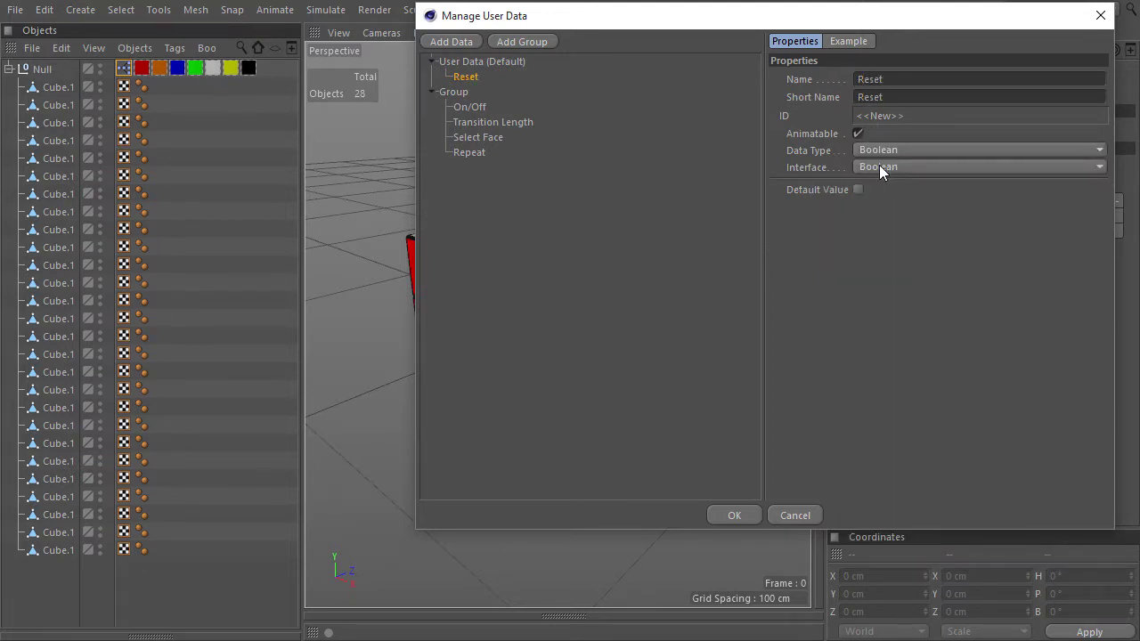
pyautogui.moveTo(462, 78); pyautogui.dragTo(464, 111)
pyautogui.click(734, 516)
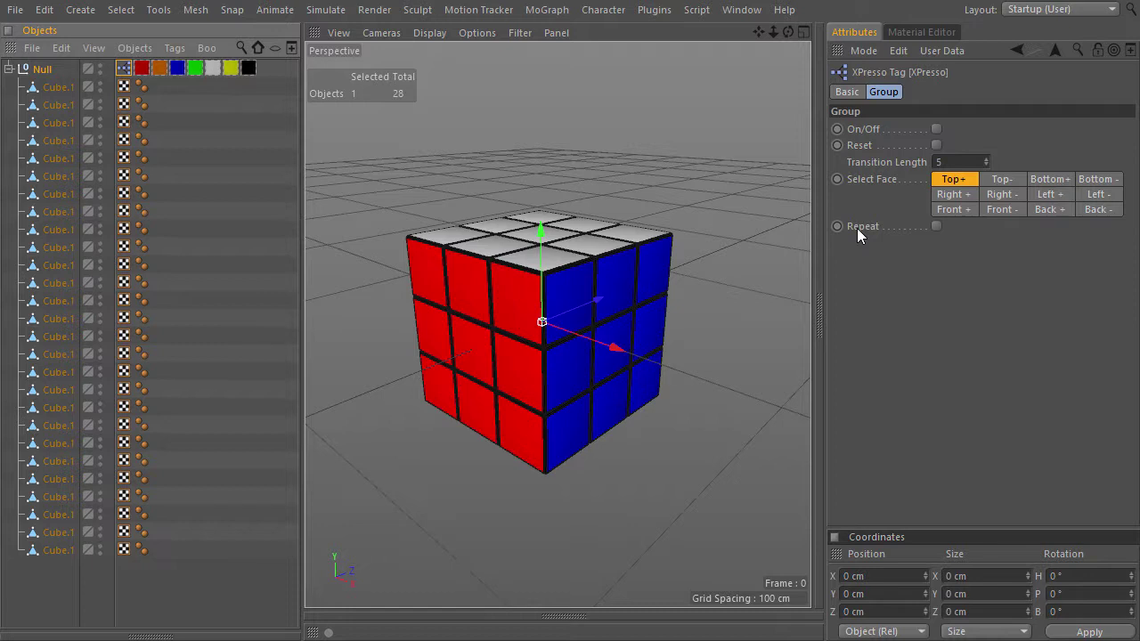
pyautogui.click(38, 90)
pyautogui.click(40, 107)
pyautogui.click(36, 127)
pyautogui.press('Down')
pyautogui.press('Down')
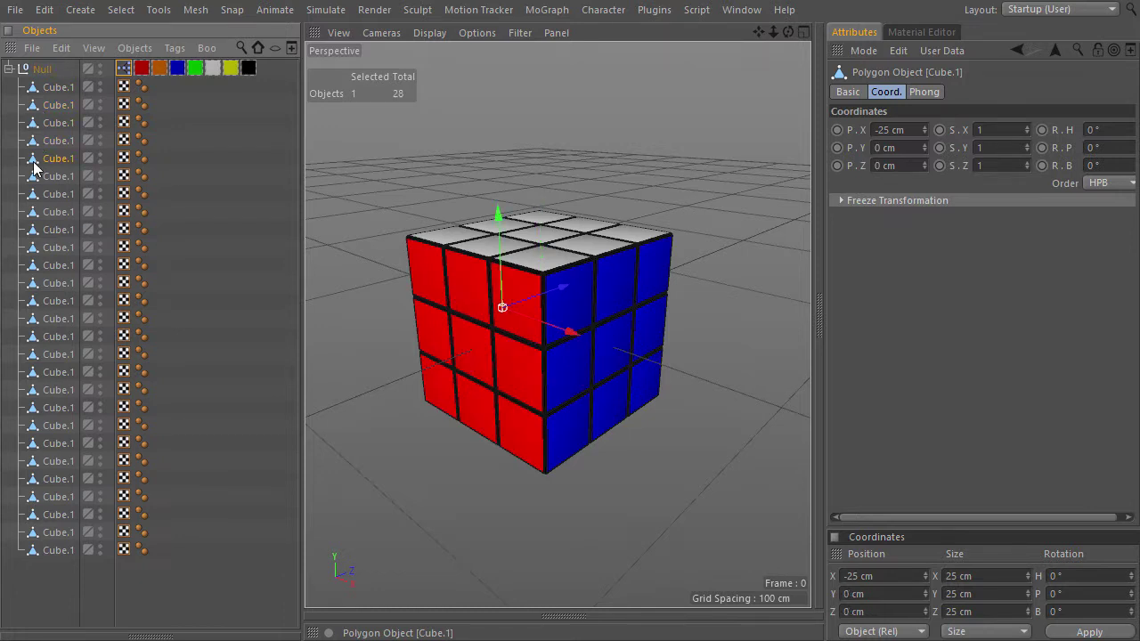
pyautogui.press('Down')
pyautogui.press('Down')
pyautogui.click(39, 89)
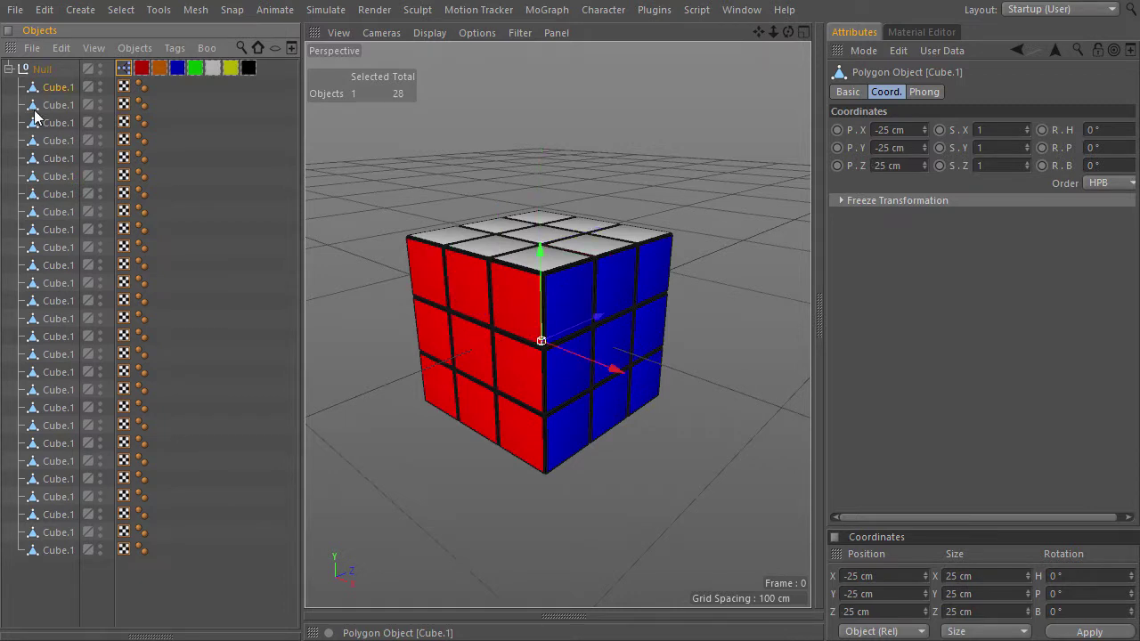
pyautogui.press('Down')
pyautogui.press('Down')
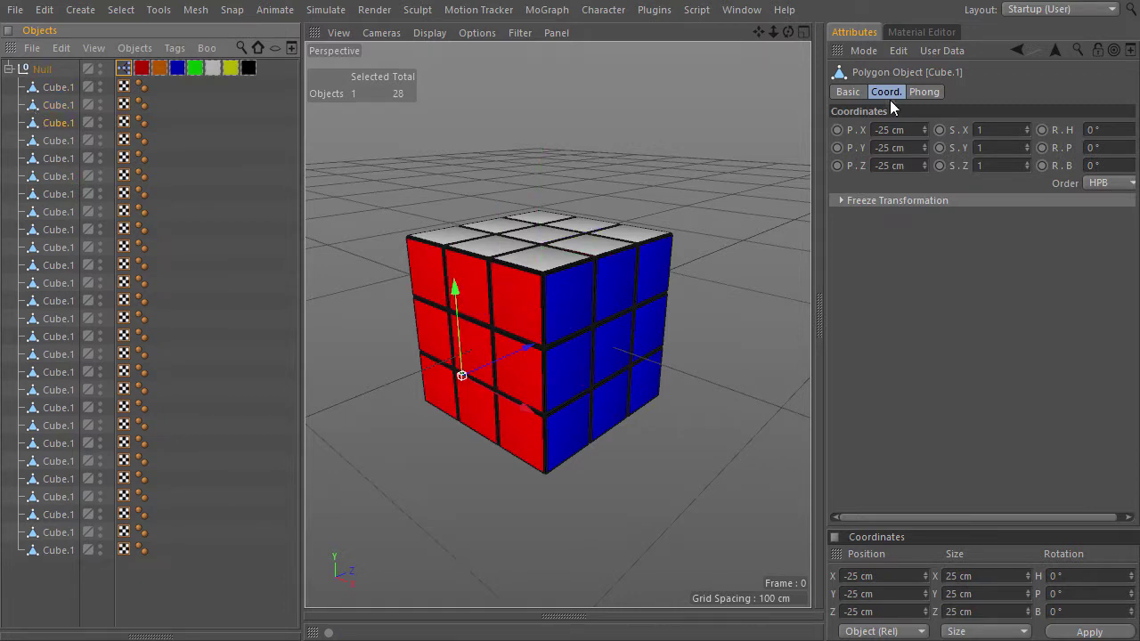
pyautogui.click(929, 54)
pyautogui.click(932, 70)
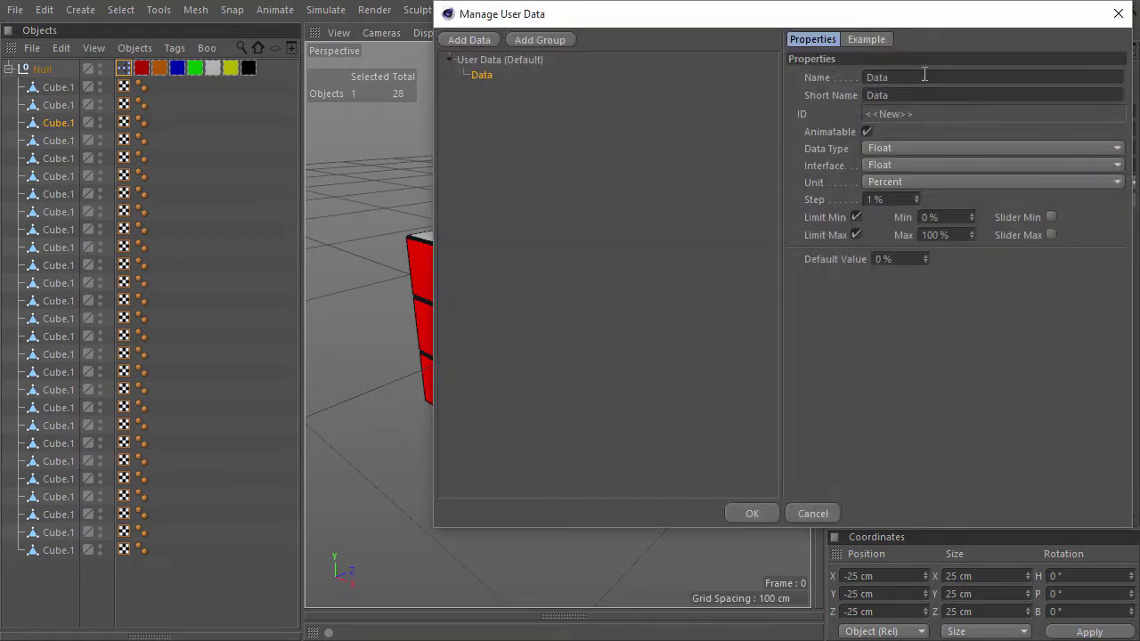
pyautogui.click(811, 513)
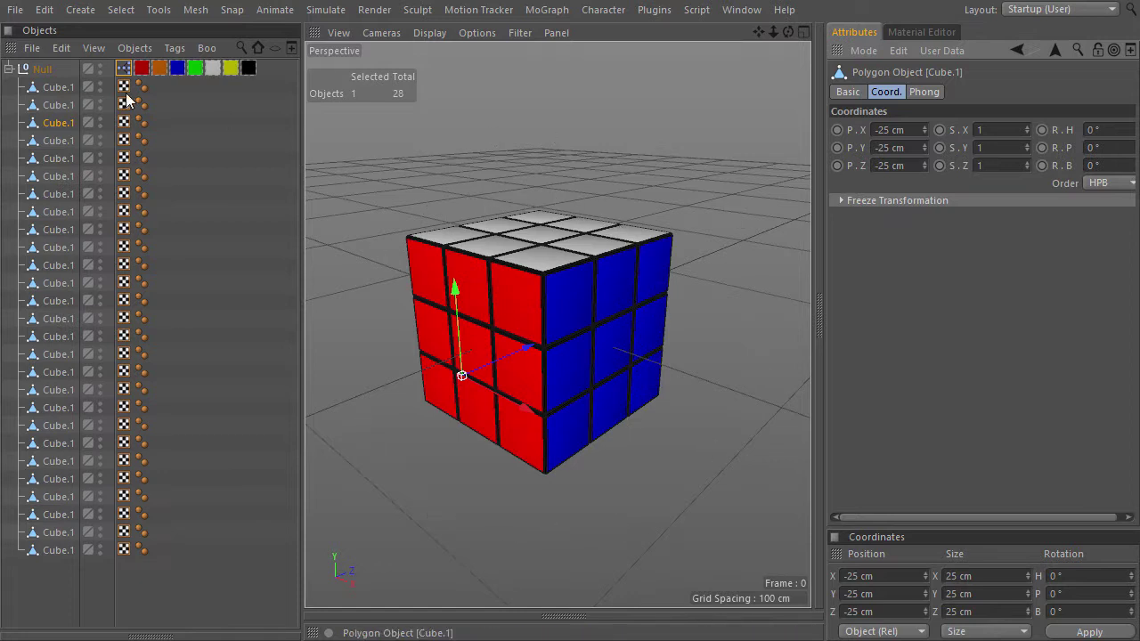
pyautogui.click(46, 70)
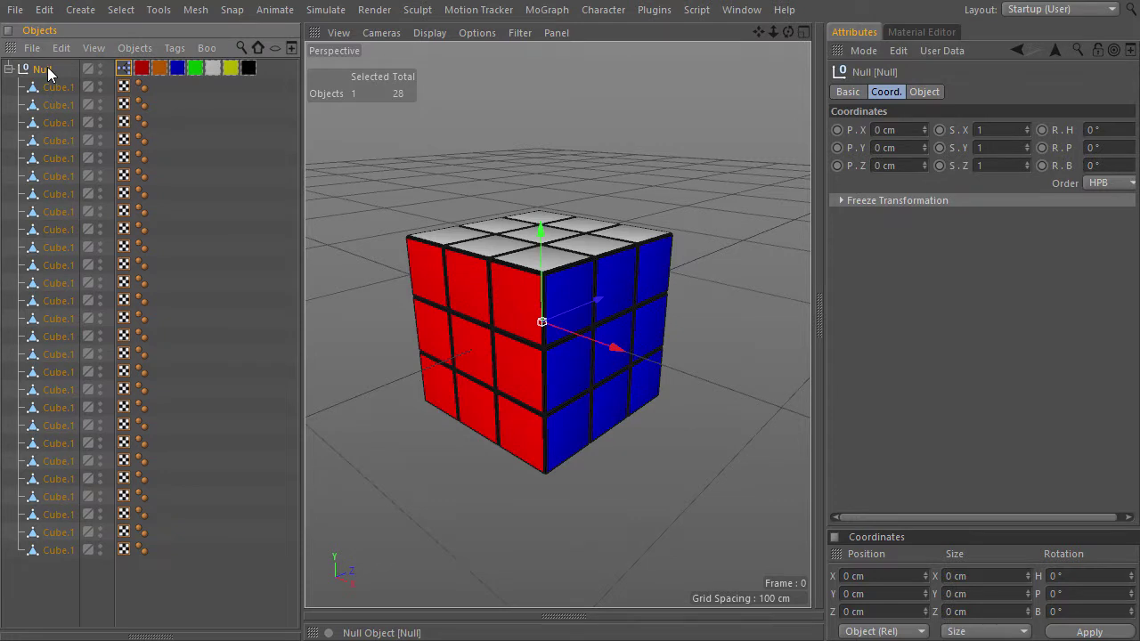
# Add Phong tags to all cube pieces under the Null.
pyautogui.rightClick(48, 75)
pyautogui.moveTo(117, 21)
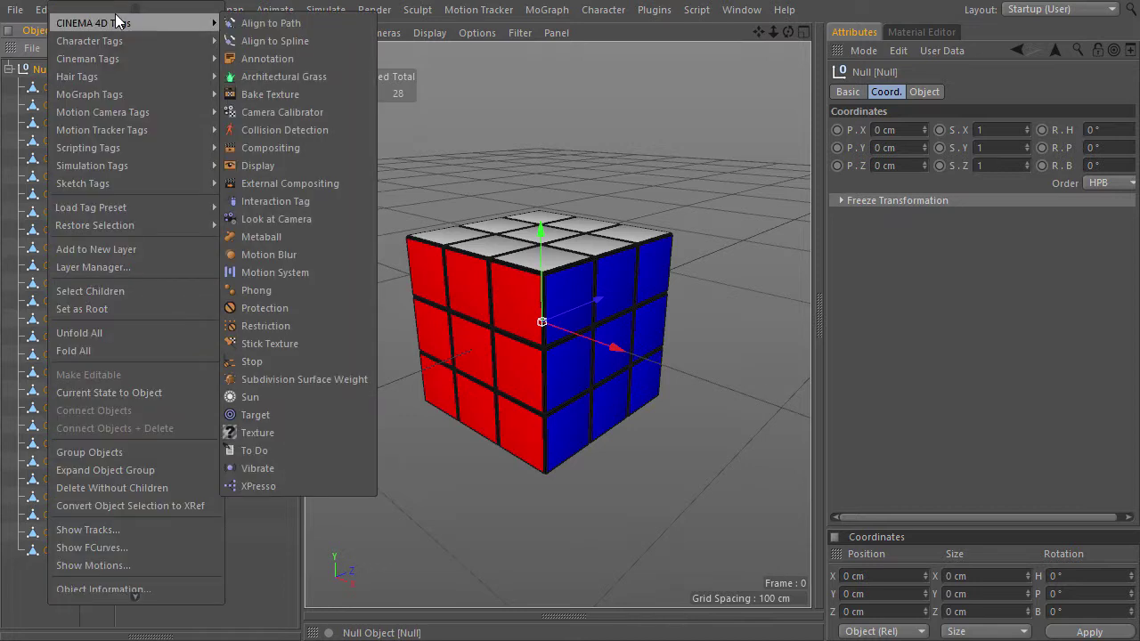
pyautogui.click(259, 293)
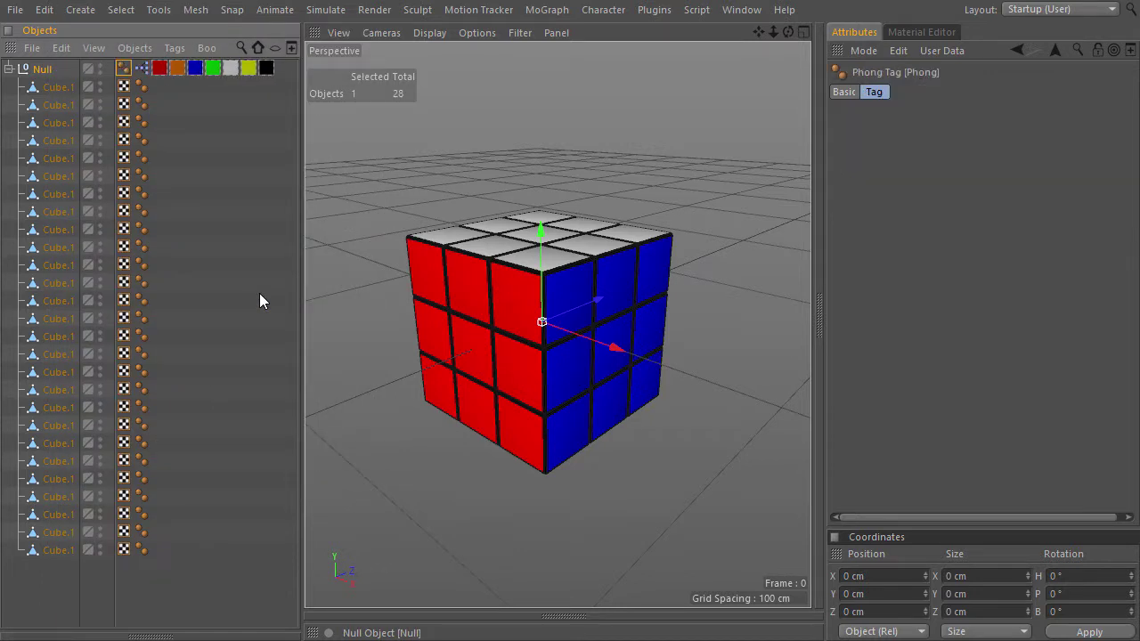
# Create a user data group named 'Reset State' on the Phong tag.
pyautogui.click(939, 51)
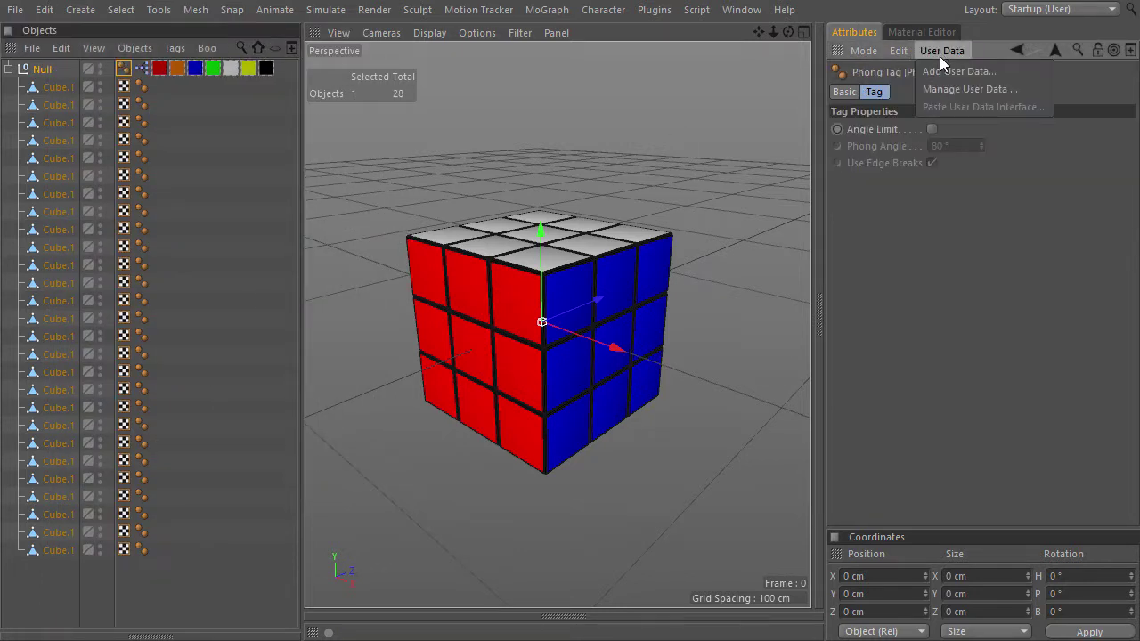
pyautogui.click(944, 89)
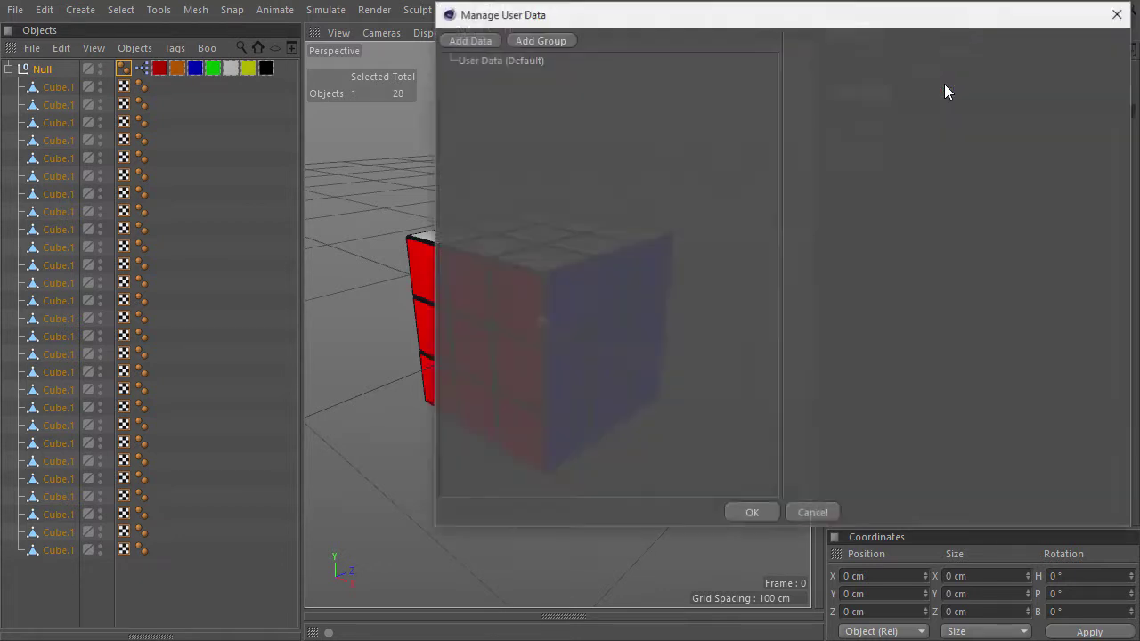
pyautogui.click(528, 40)
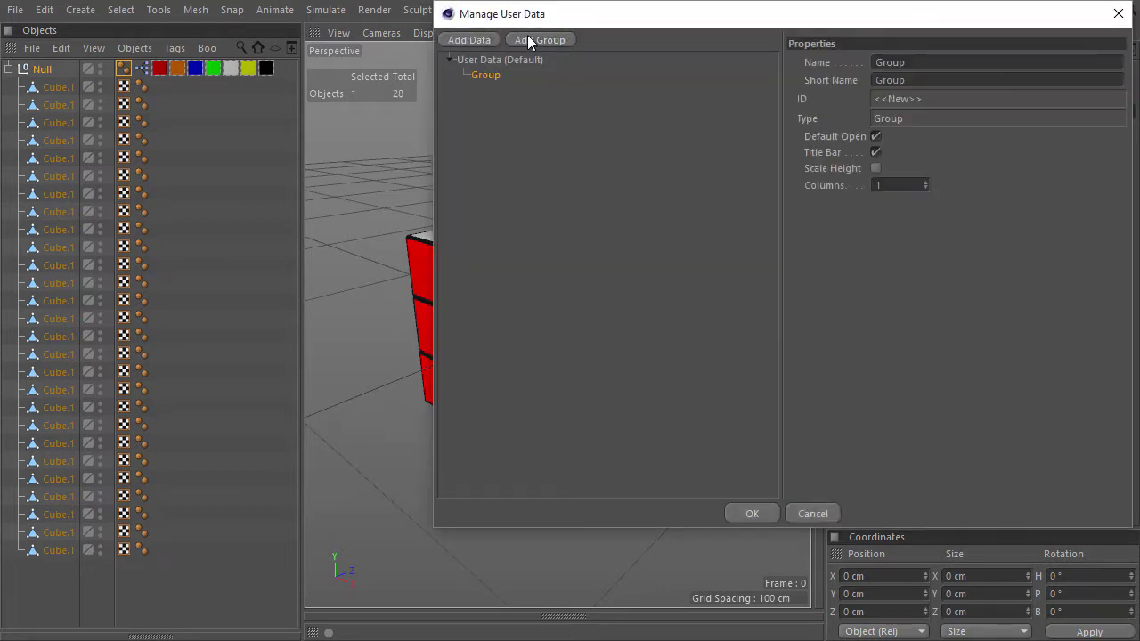
pyautogui.doubleClick(932, 63)
pyautogui.write('Reset State')
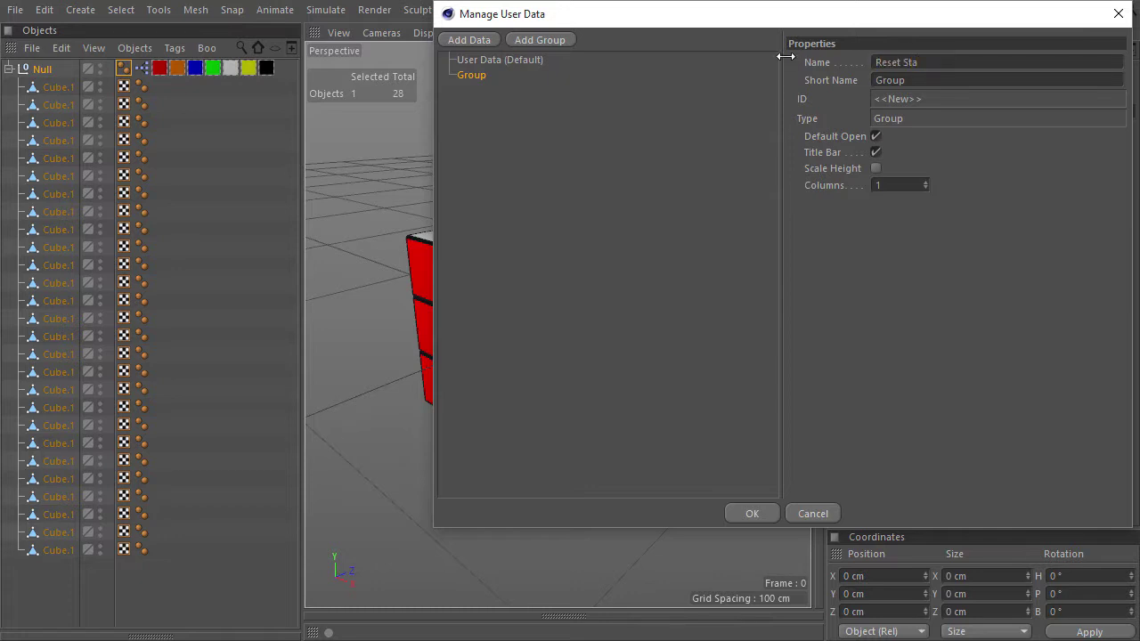
pyautogui.press('Tab')
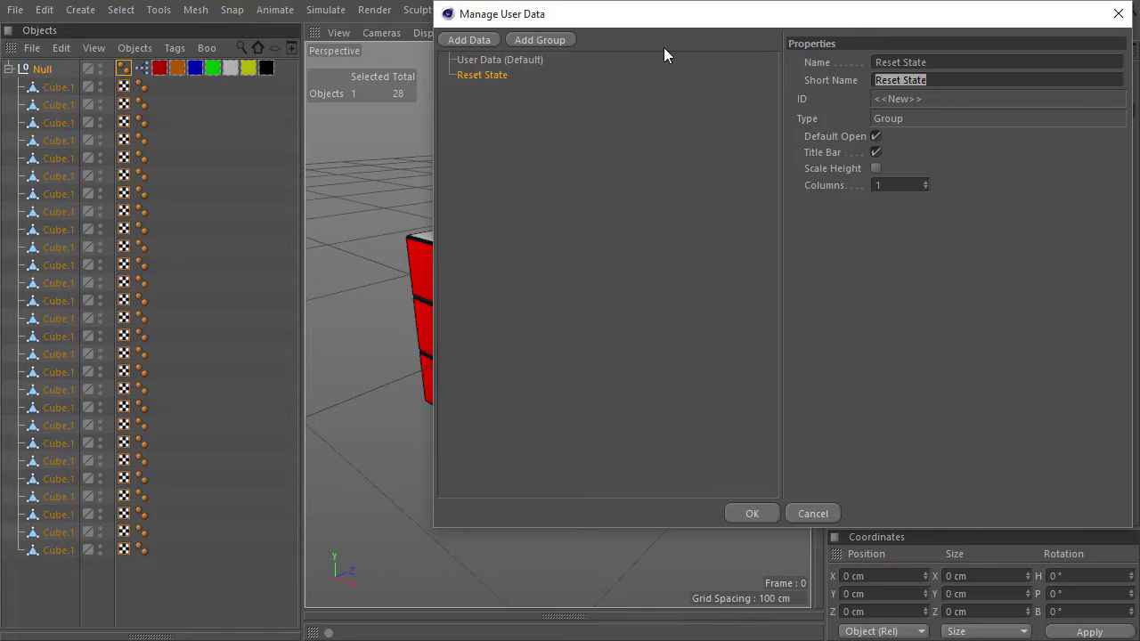
# Add a Matrix parameter named 'Reset' inside the Reset State group.
pyautogui.click(475, 39)
pyautogui.click(449, 75)
pyautogui.doubleClick(948, 77)
pyautogui.write('Reset')
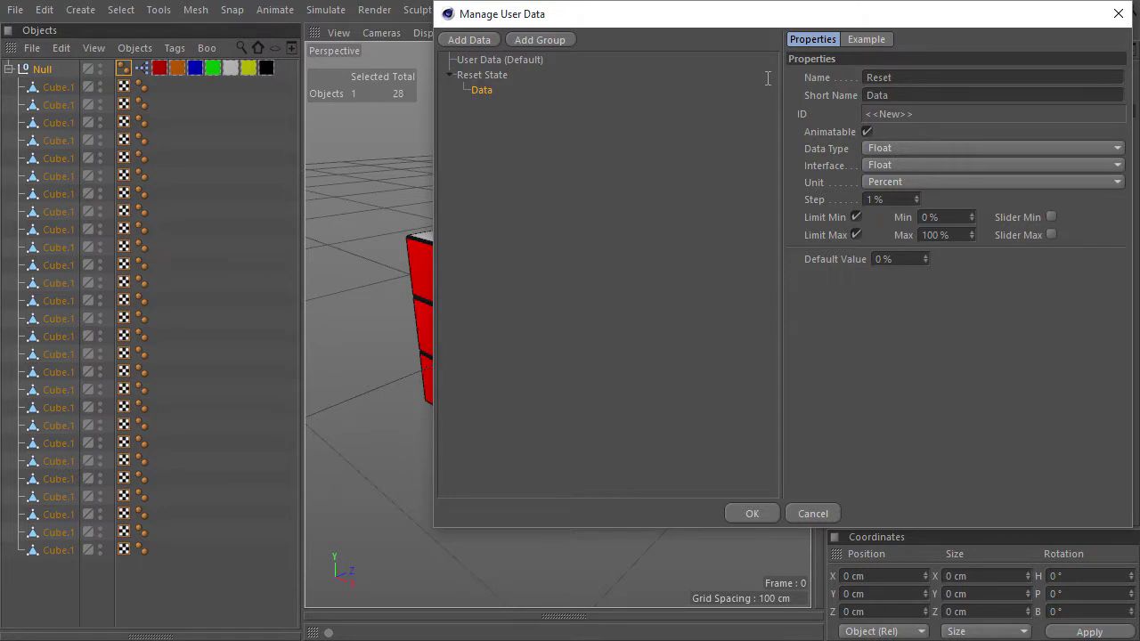
pyautogui.press('Tab')
pyautogui.click(903, 147)
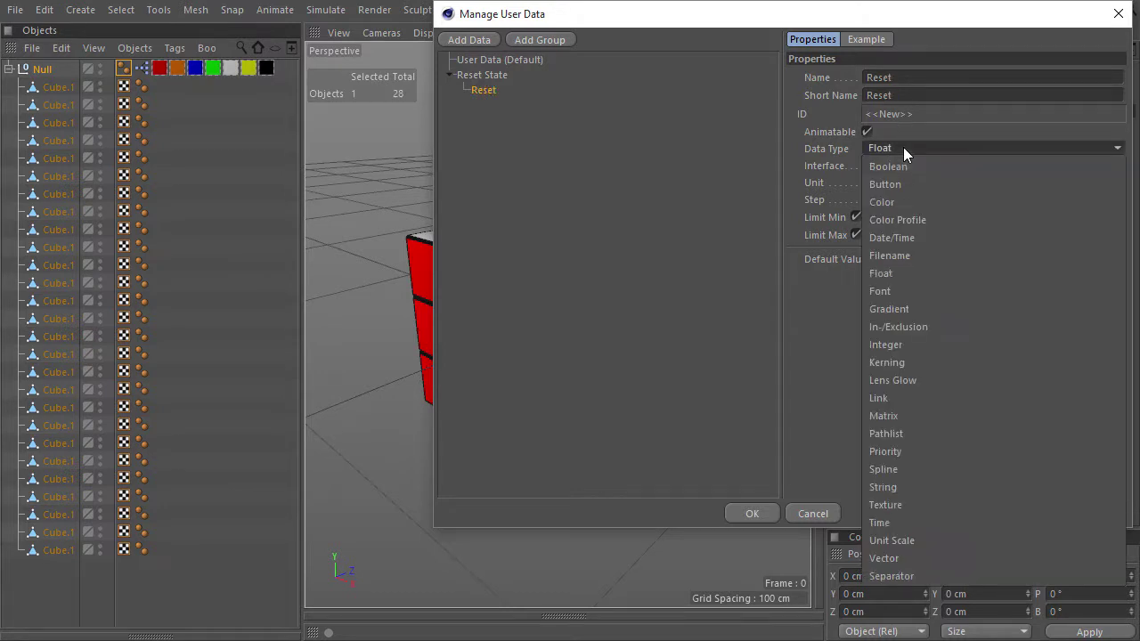
pyautogui.click(932, 417)
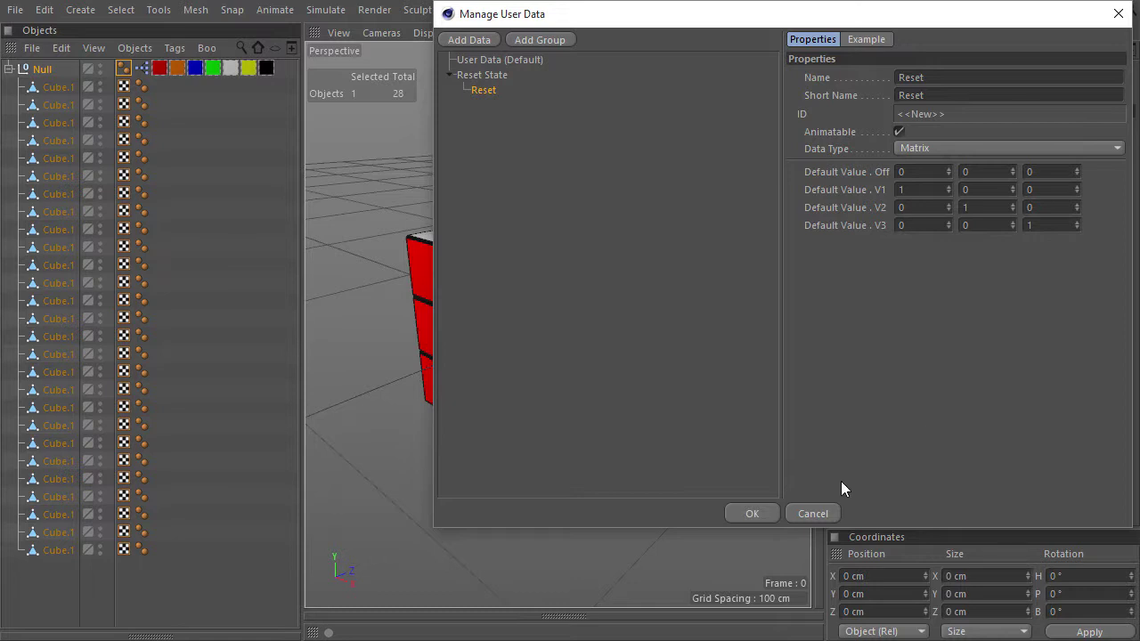
pyautogui.click(750, 514)
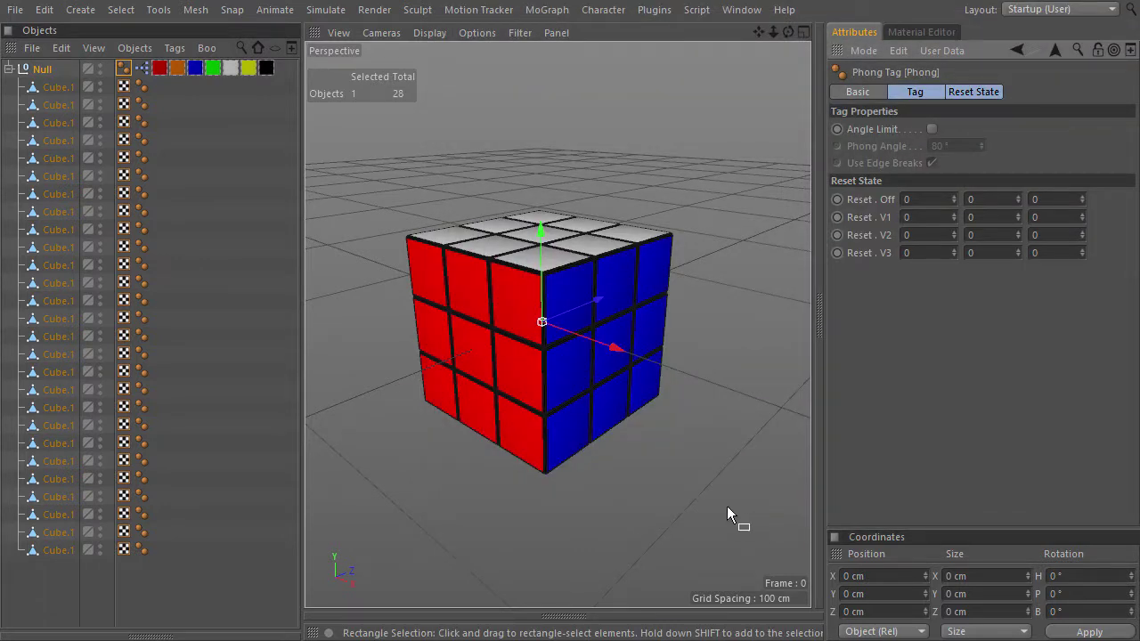
# Use Copy Tag to Children on the Null's Phong tag and verify each cube's copy.
pyautogui.click(172, 47)
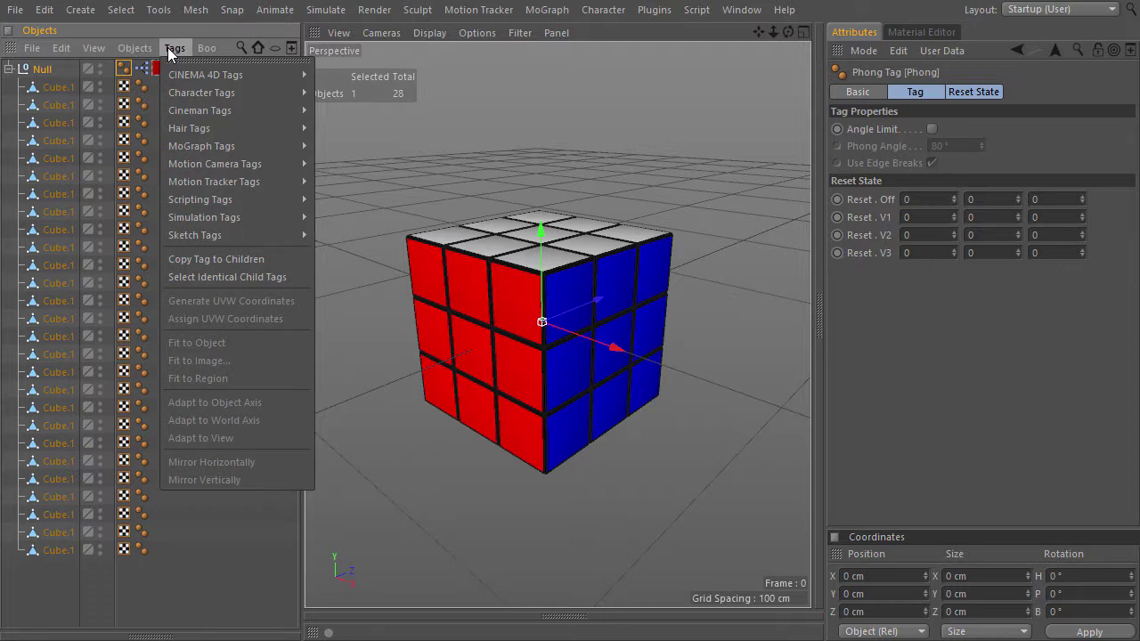
pyautogui.click(229, 260)
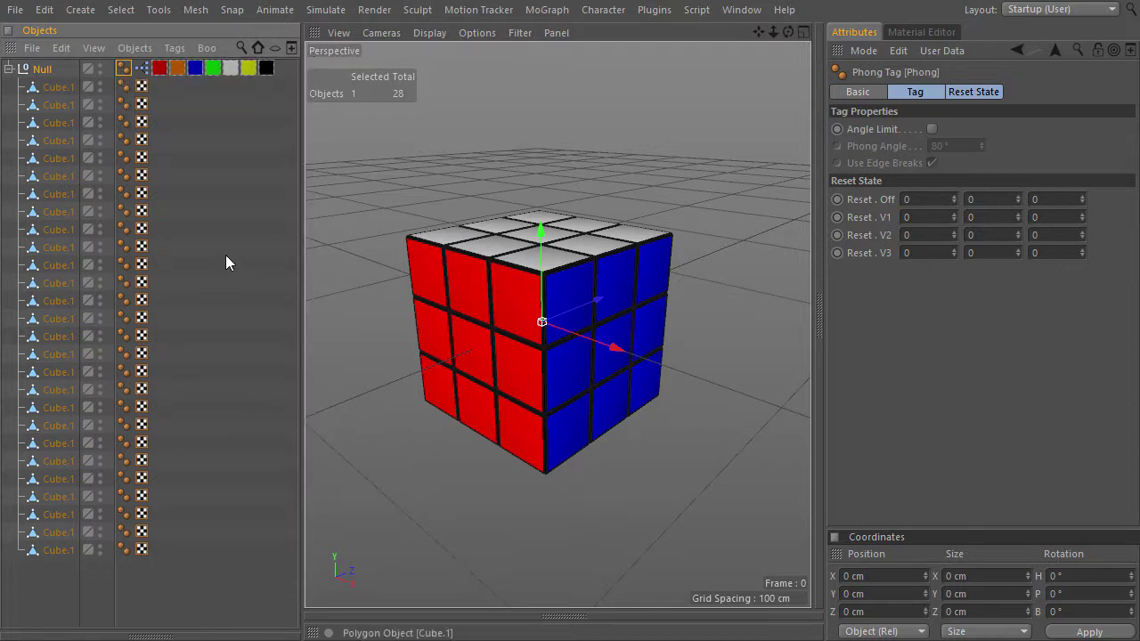
pyautogui.click(124, 88)
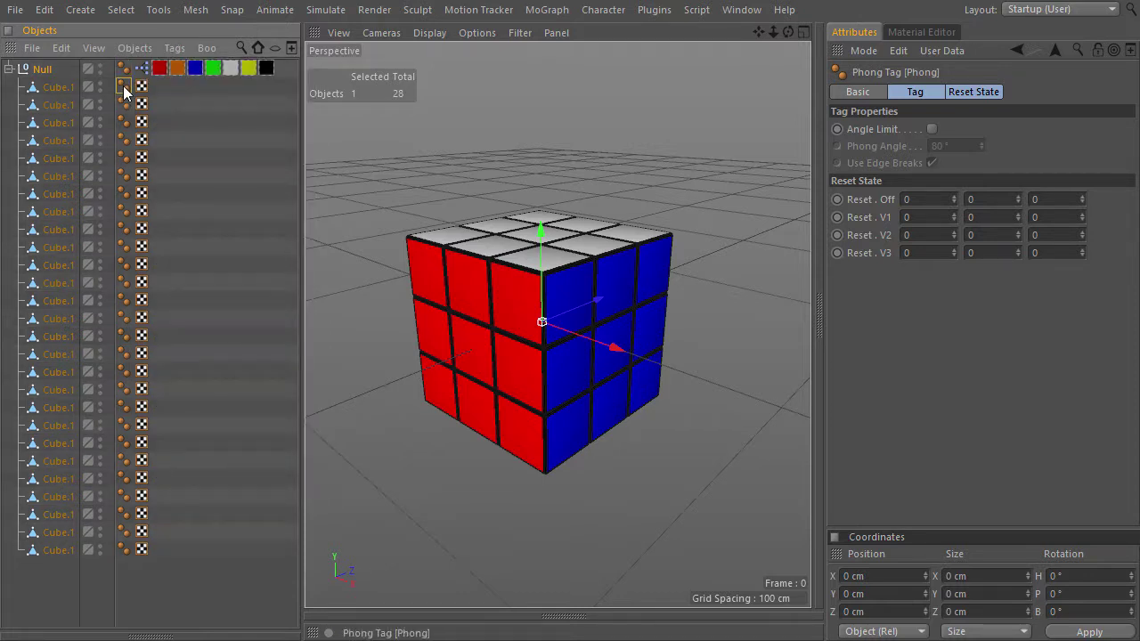
pyautogui.click(124, 122)
pyautogui.click(124, 140)
pyautogui.click(124, 158)
pyautogui.click(124, 176)
pyautogui.click(124, 193)
pyautogui.click(123, 212)
pyautogui.click(124, 229)
pyautogui.click(124, 247)
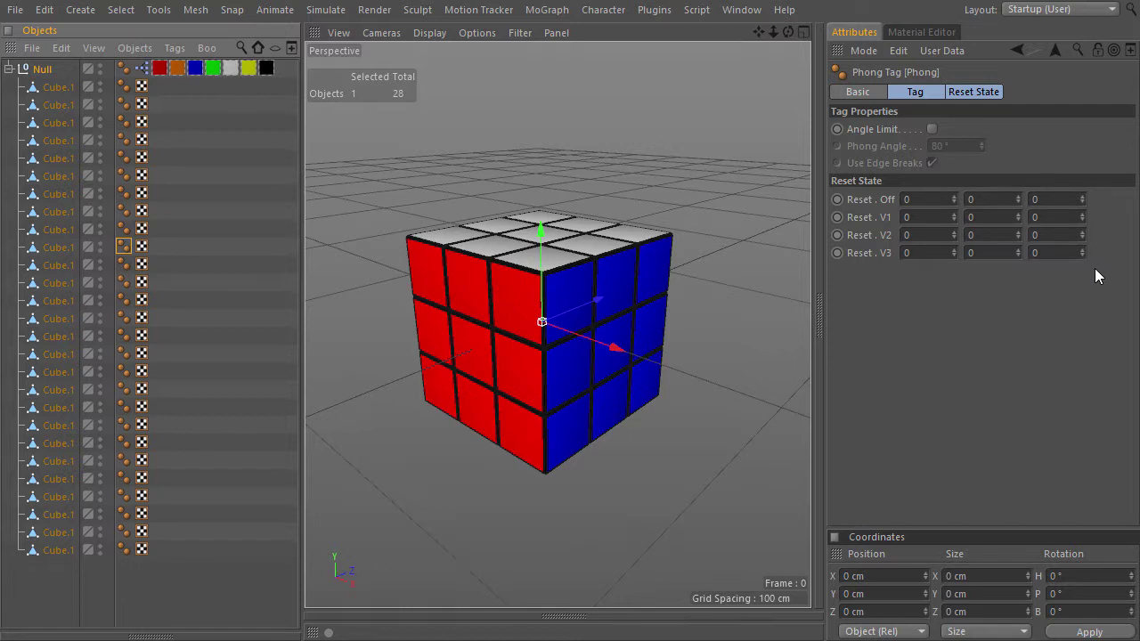
pyautogui.click(125, 68)
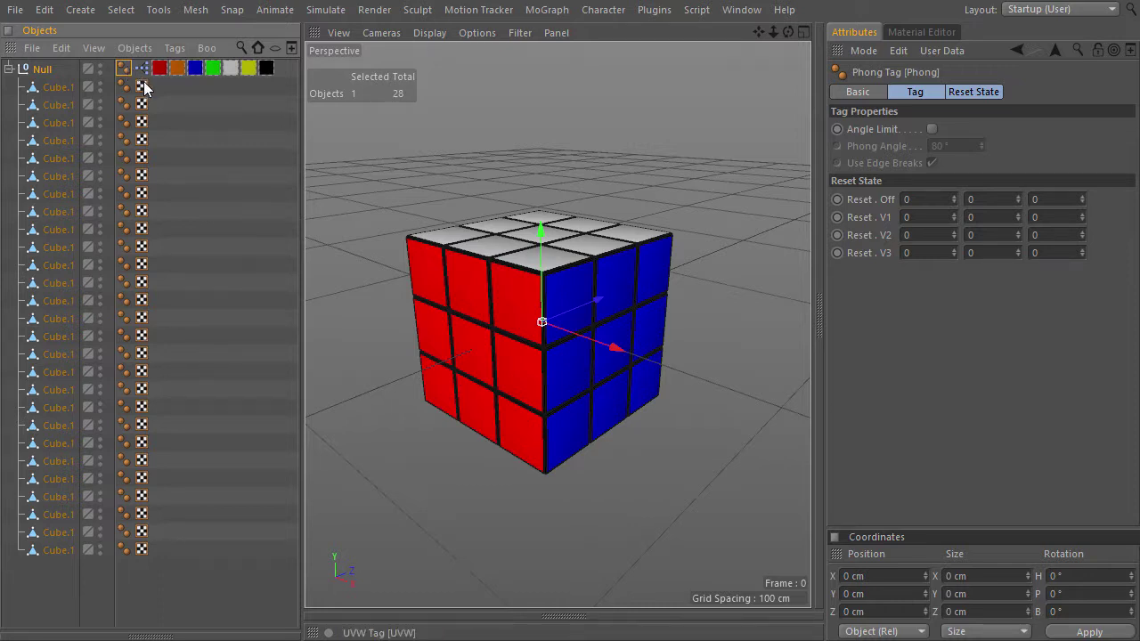
# Clear the first cube's extra Phong and UVW tags, give it the Null's Phong tag, delete Null's.
pyautogui.click(143, 87)
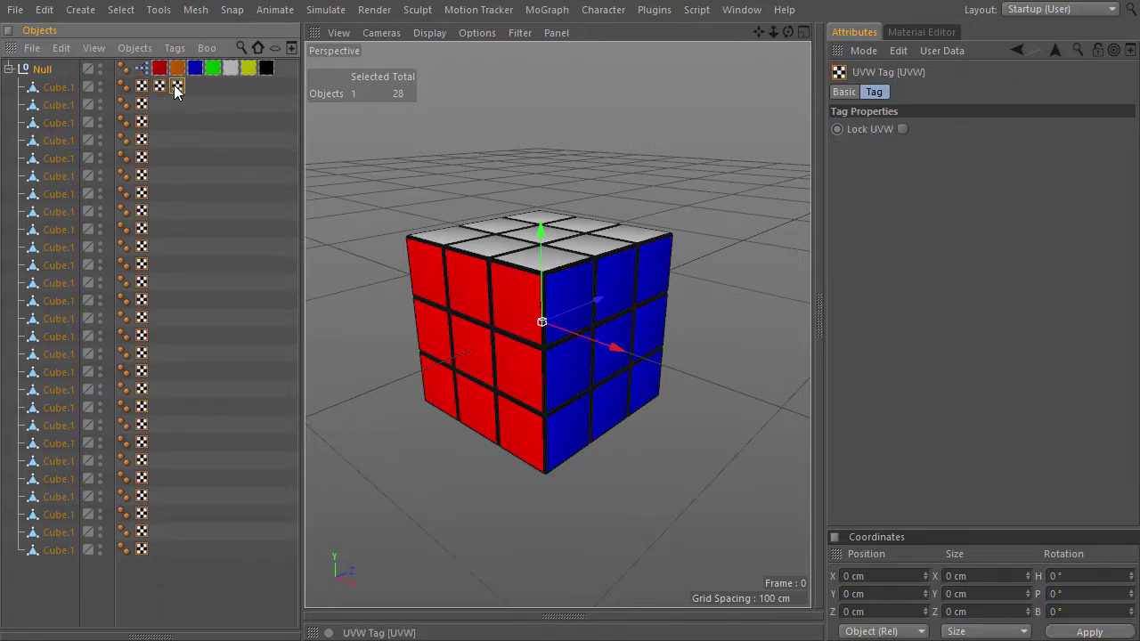
pyautogui.keyDown('ctrl'); pyautogui.moveTo(126, 86); pyautogui.dragTo(232, 94); pyautogui.keyUp('ctrl')
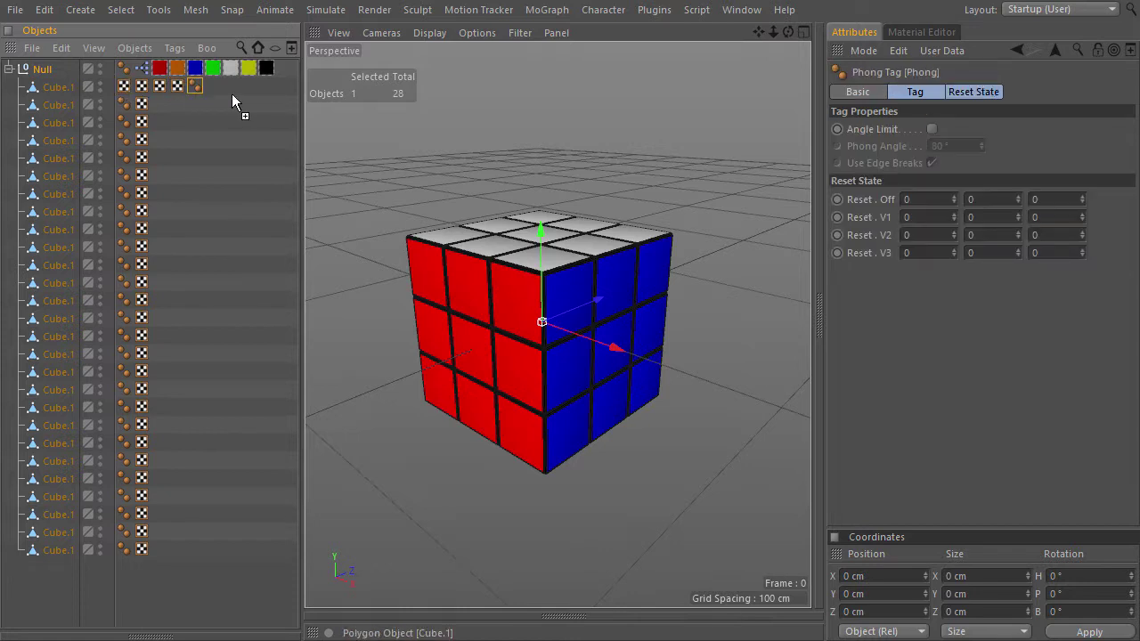
pyautogui.hotkey('ctrl', 'z')
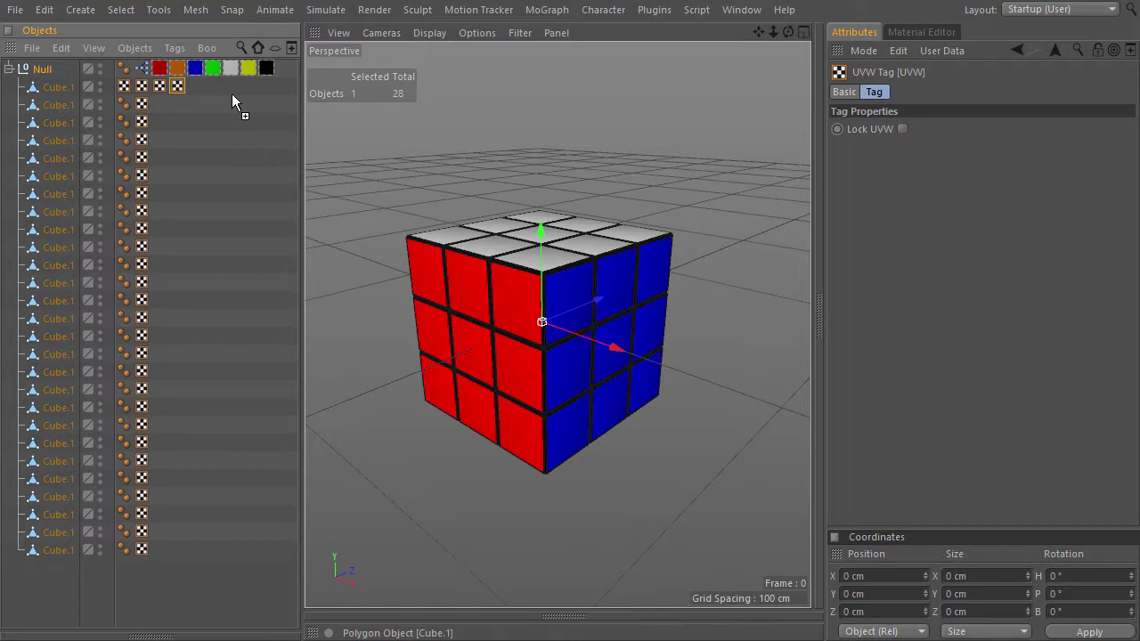
pyautogui.hotkey('ctrl', 'z')
pyautogui.hotkey('ctrl', 'z')
pyautogui.hotkey('ctrl', 'z')
pyautogui.hotkey('ctrl', 'z')
pyautogui.keyDown('ctrl'); pyautogui.moveTo(128, 73); pyautogui.dragTo(49, 91); pyautogui.keyUp('ctrl')
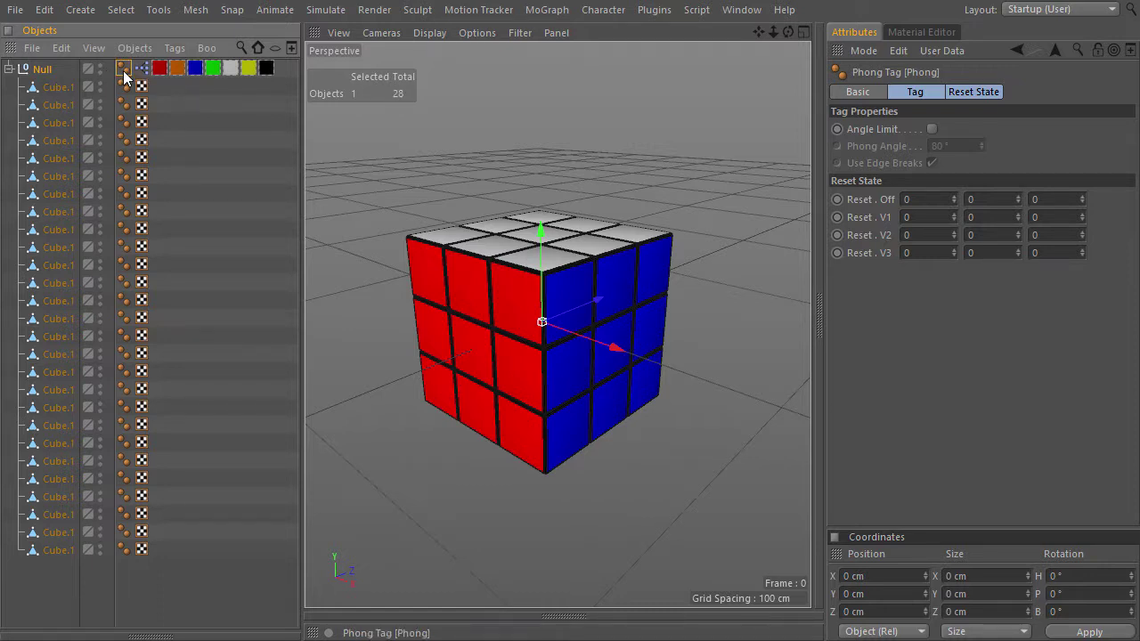
pyautogui.press('Delete')
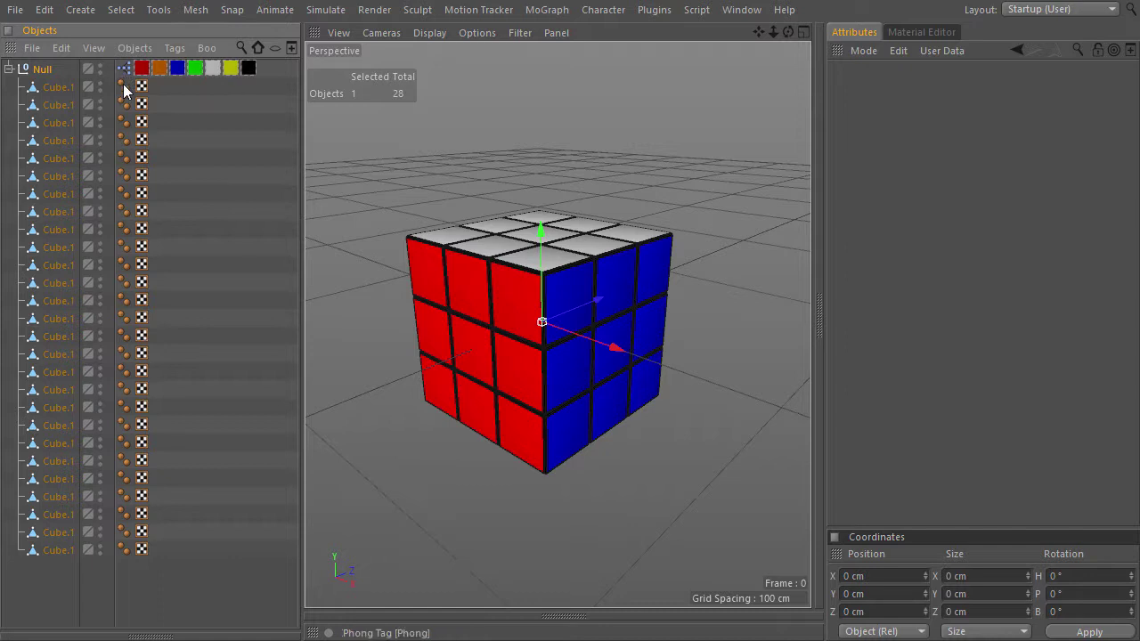
# Check the Phong tags on all twelve Cube.1 pieces for the zeroed Reset matrix.
pyautogui.click(124, 86)
pyautogui.click(123, 122)
pyautogui.click(124, 143)
pyautogui.click(124, 158)
pyautogui.click(124, 178)
pyautogui.click(124, 194)
pyautogui.click(124, 211)
pyautogui.click(123, 229)
pyautogui.click(124, 247)
pyautogui.click(123, 265)
pyautogui.click(124, 283)
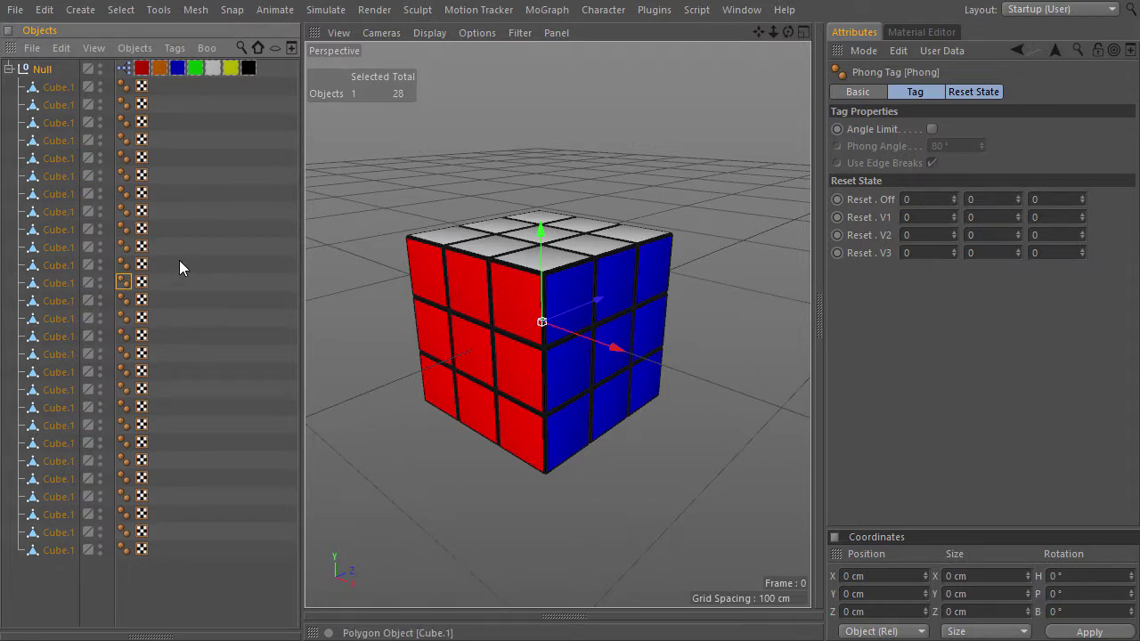
# Open the Null's XPresso network and inspect several cubes' Phong tags.
pyautogui.doubleClick(122, 70)
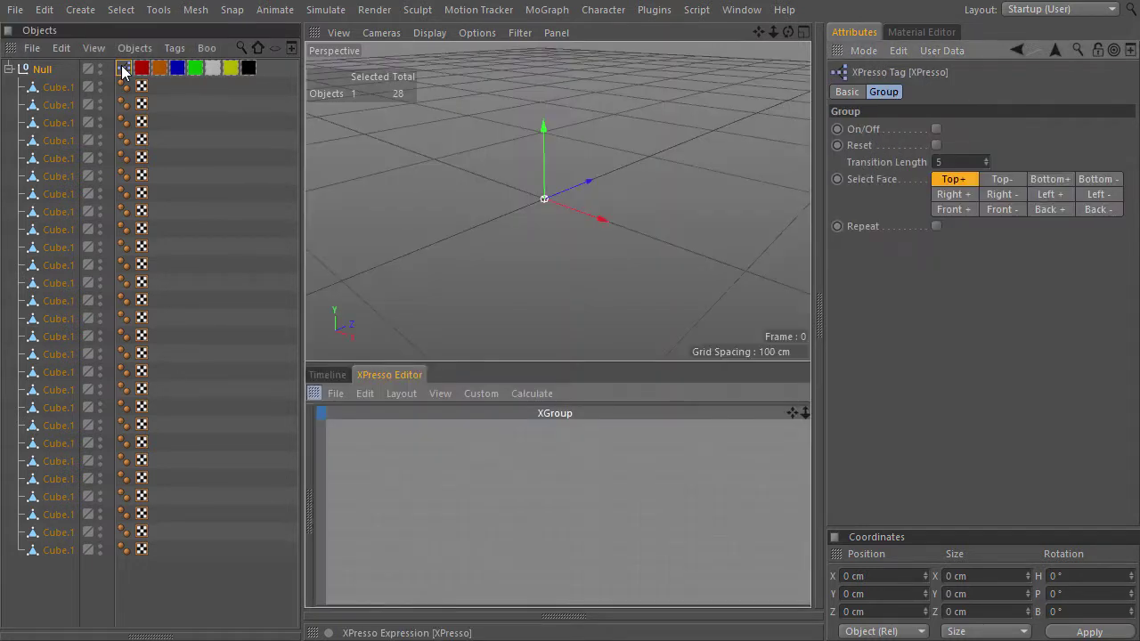
pyautogui.click(124, 87)
pyautogui.click(125, 122)
pyautogui.click(124, 140)
pyautogui.click(129, 159)
pyautogui.click(129, 177)
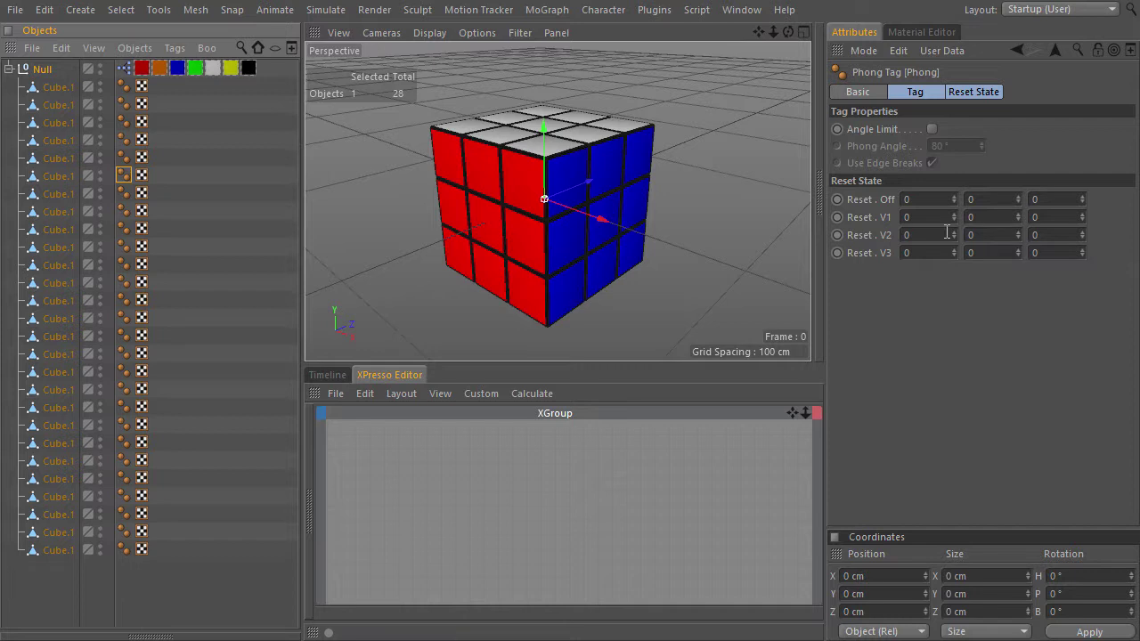
# Add a Hierarchy iterator node to the XPresso graph.
pyautogui.rightClick(403, 459)
pyautogui.moveTo(458, 398)
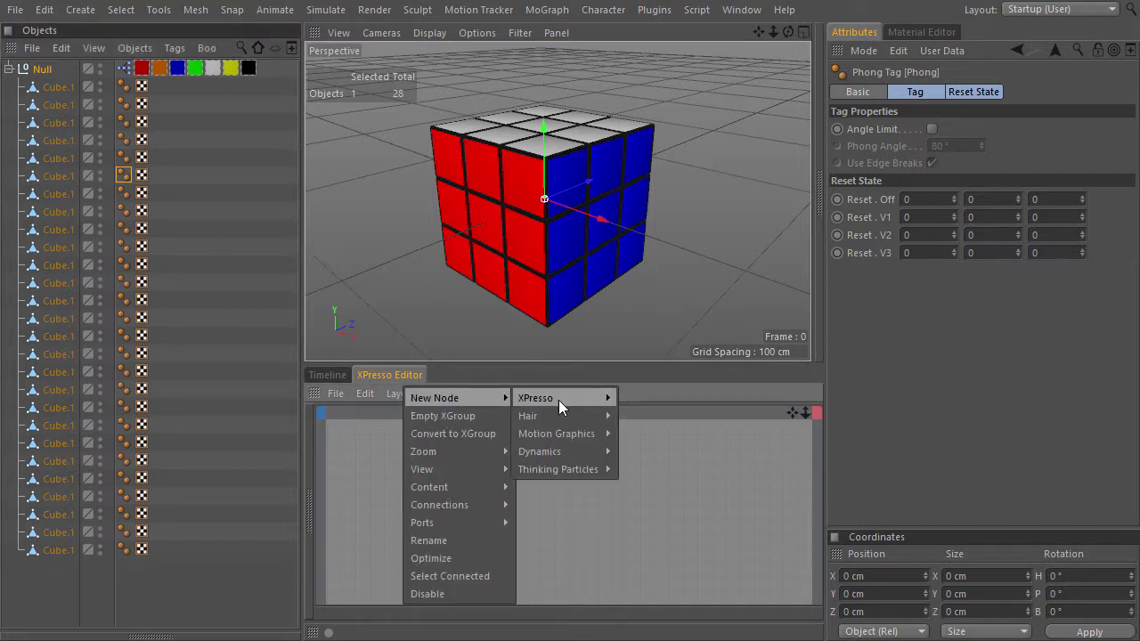
pyautogui.moveTo(558, 398)
pyautogui.moveTo(644, 505)
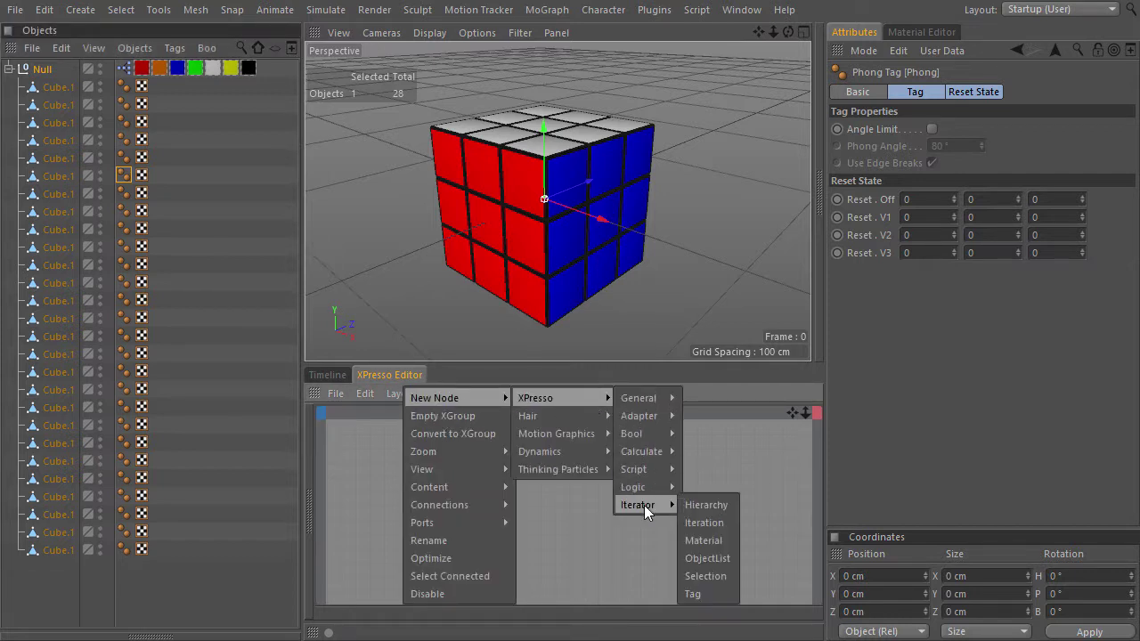
pyautogui.click(724, 507)
pyautogui.moveTo(401, 454); pyautogui.dragTo(409, 452)
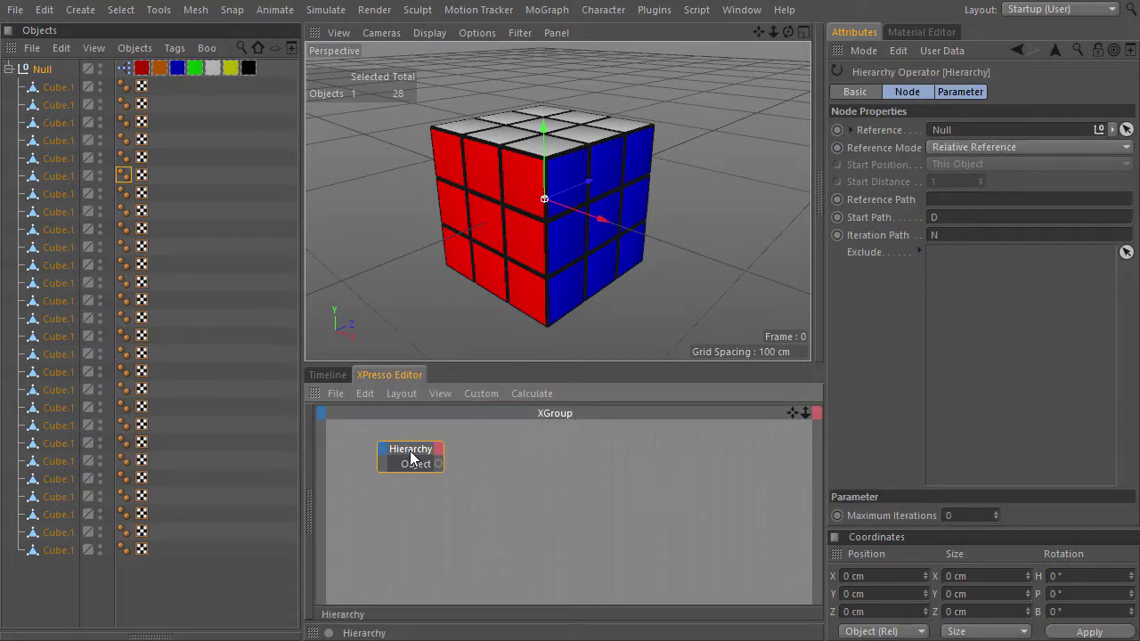
pyautogui.click(952, 220)
# Add a Tag node fed by Hierarchy's Object, set to Phong, plus a Phong reference node.
pyautogui.rightClick(499, 455)
pyautogui.moveTo(526, 399)
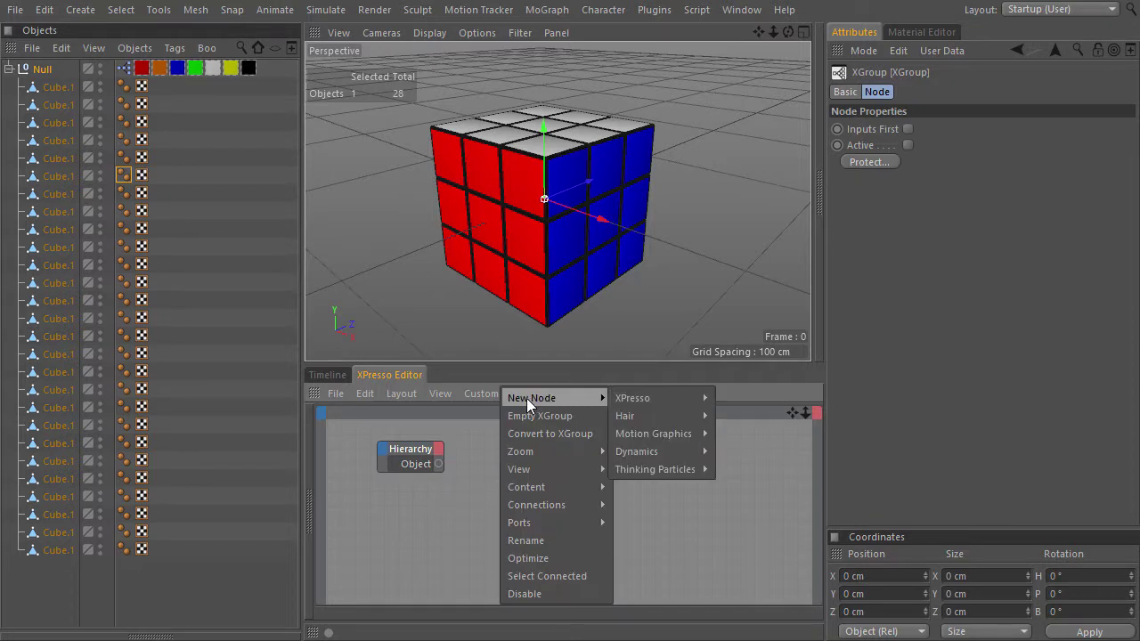
pyautogui.moveTo(695, 398)
pyautogui.moveTo(753, 505)
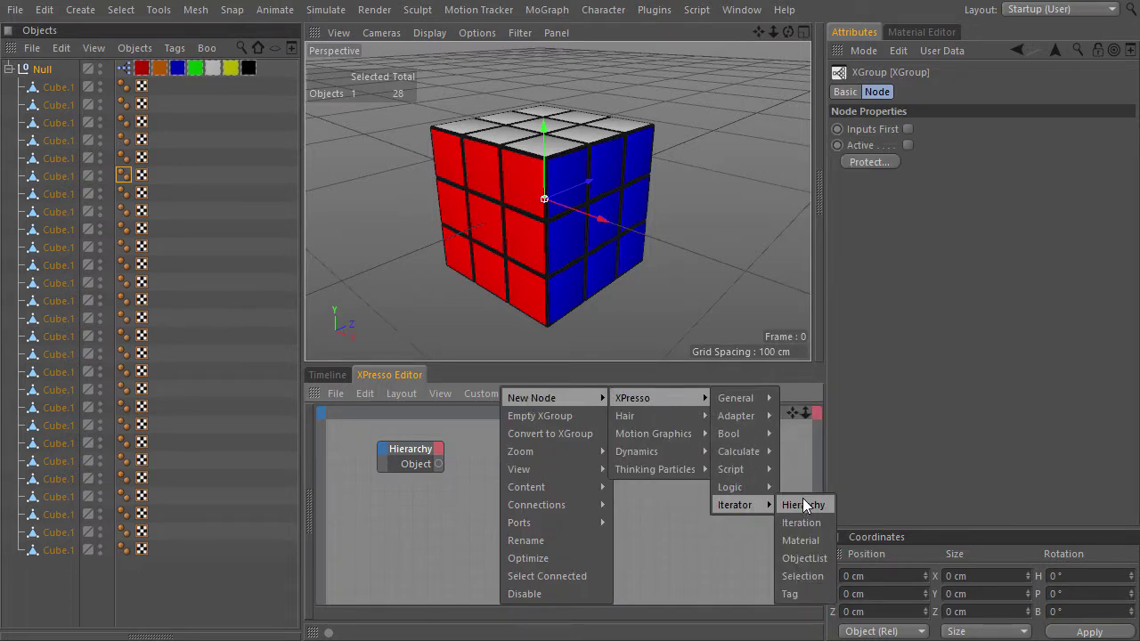
pyautogui.click(790, 594)
pyautogui.moveTo(501, 453); pyautogui.dragTo(438, 470)
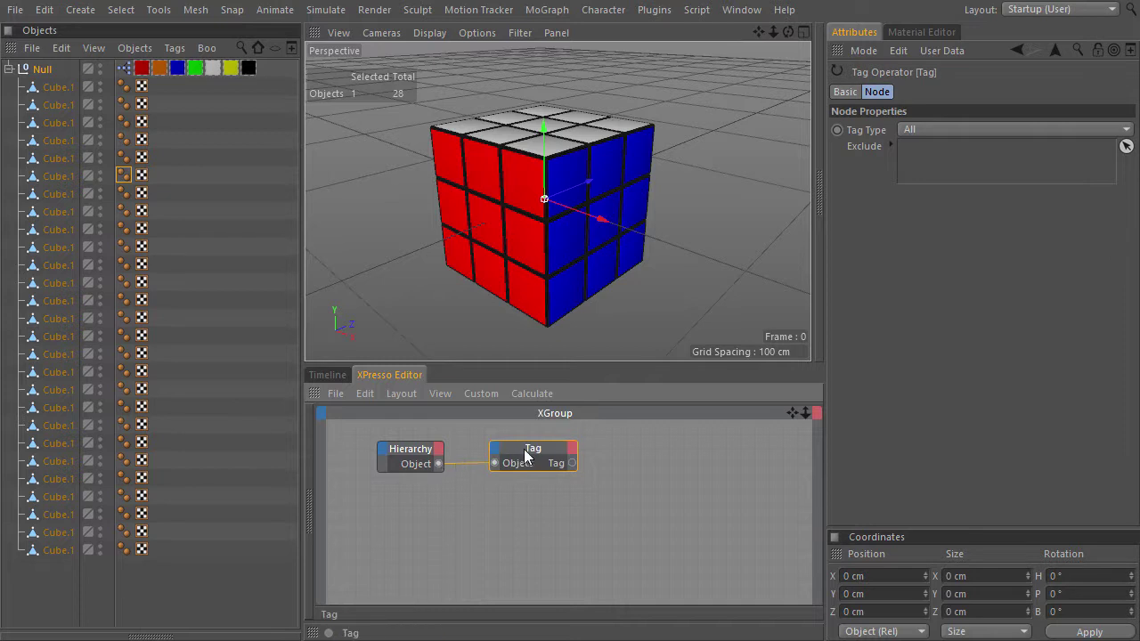
pyautogui.moveTo(529, 448); pyautogui.dragTo(520, 450)
pyautogui.click(932, 130)
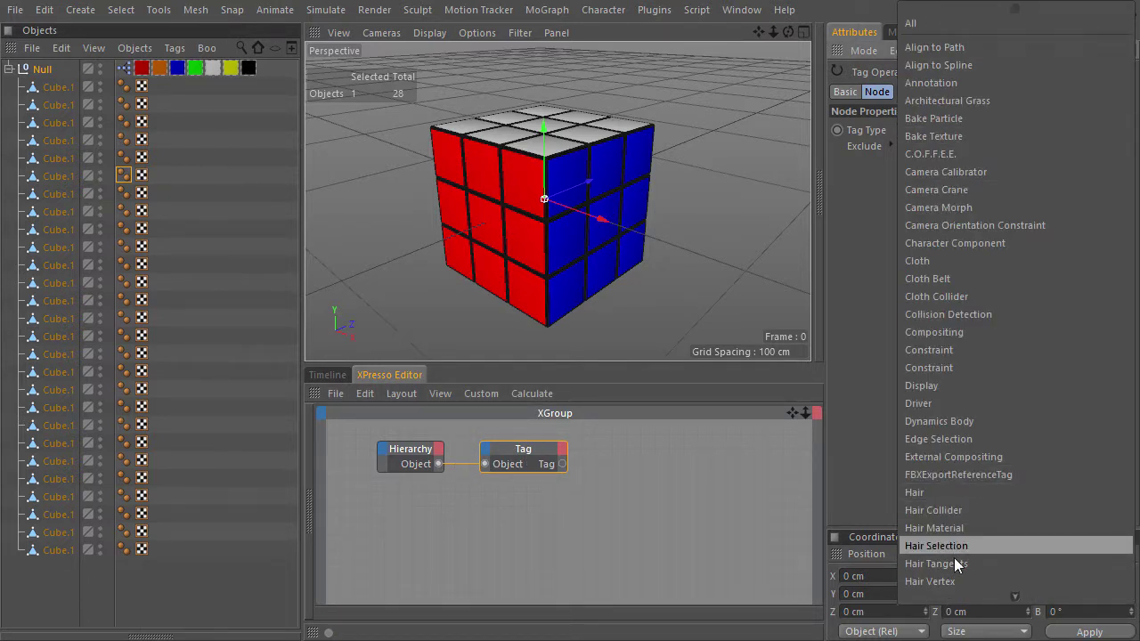
pyautogui.moveTo(957, 608)
pyautogui.click(933, 109)
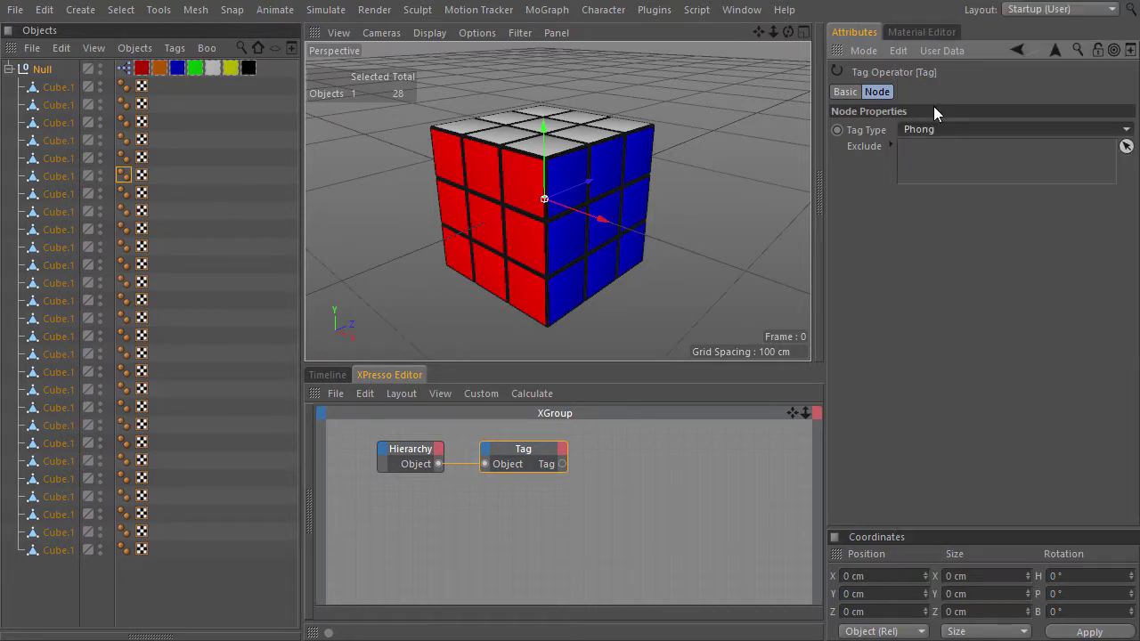
pyautogui.click(123, 88)
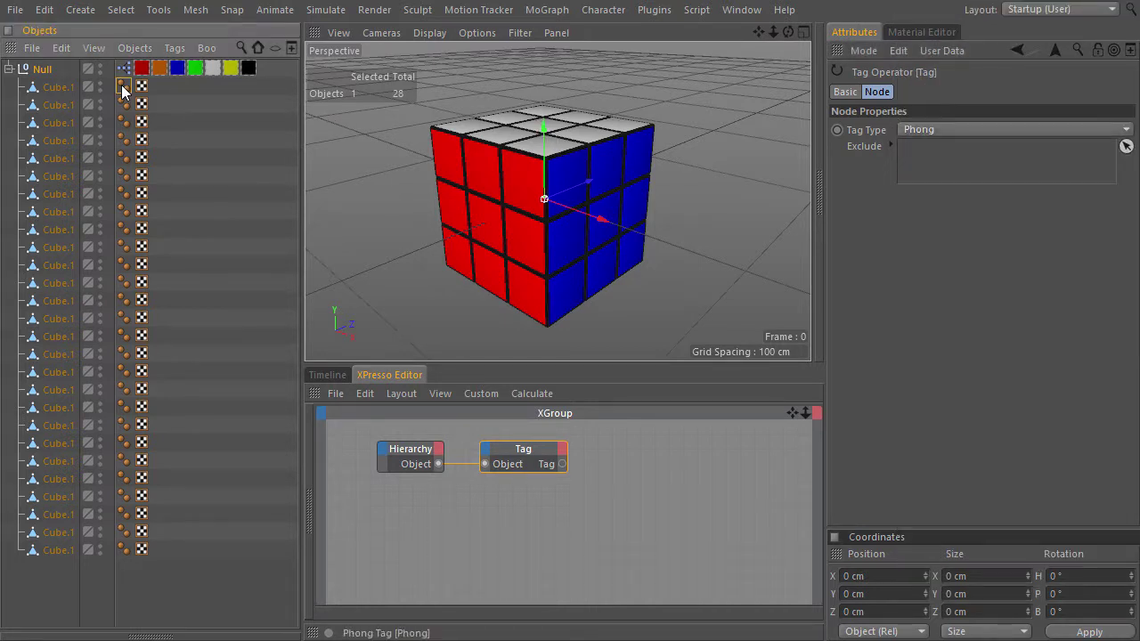
pyautogui.moveTo(123, 89); pyautogui.dragTo(634, 459)
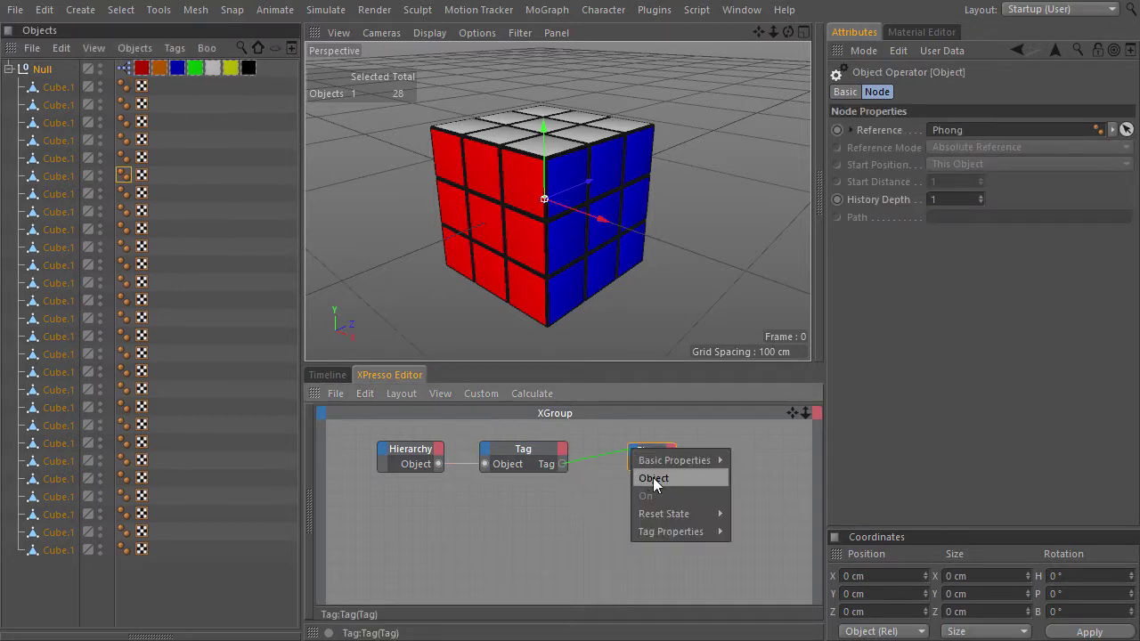
# Link the Tag output to Phong, add a Reset input to Phong, and shift both nodes right.
pyautogui.click(650, 478)
pyautogui.click(523, 455)
pyautogui.moveTo(521, 450); pyautogui.dragTo(557, 451)
pyautogui.rightClick(635, 456)
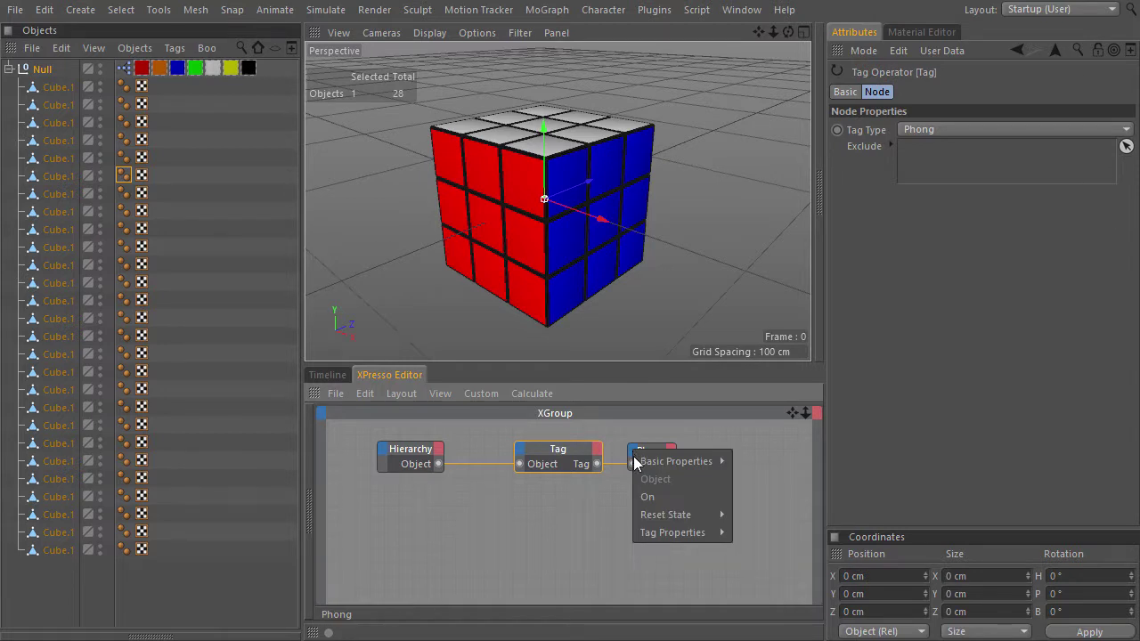
pyautogui.moveTo(678, 517)
pyautogui.moveTo(785, 517)
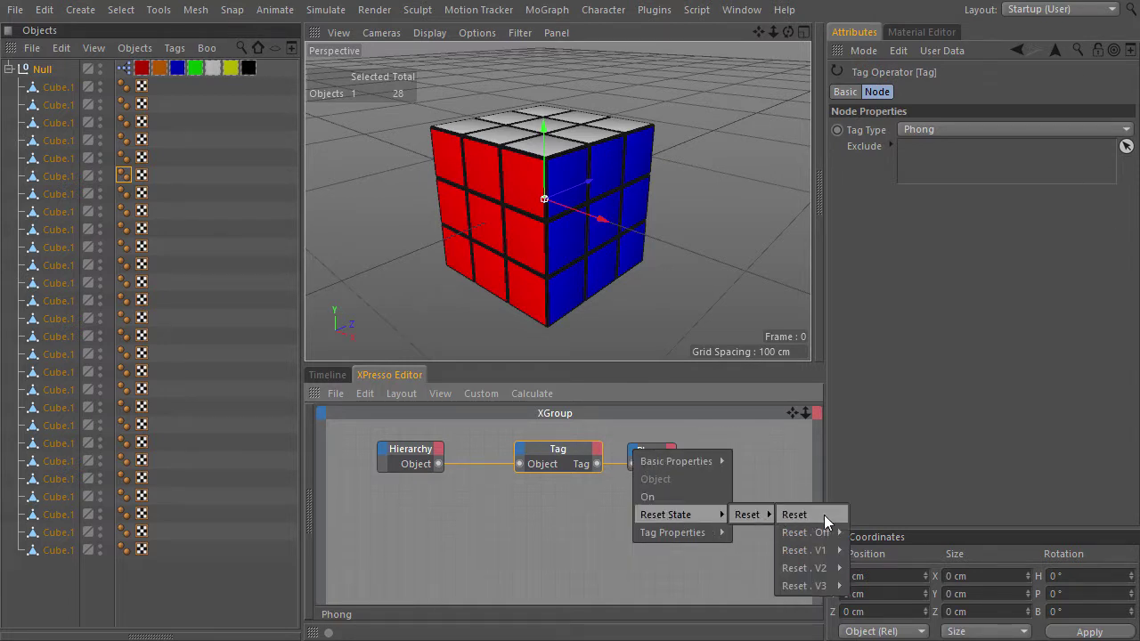
pyautogui.click(824, 514)
pyautogui.rightClick(650, 450)
pyautogui.click(696, 556)
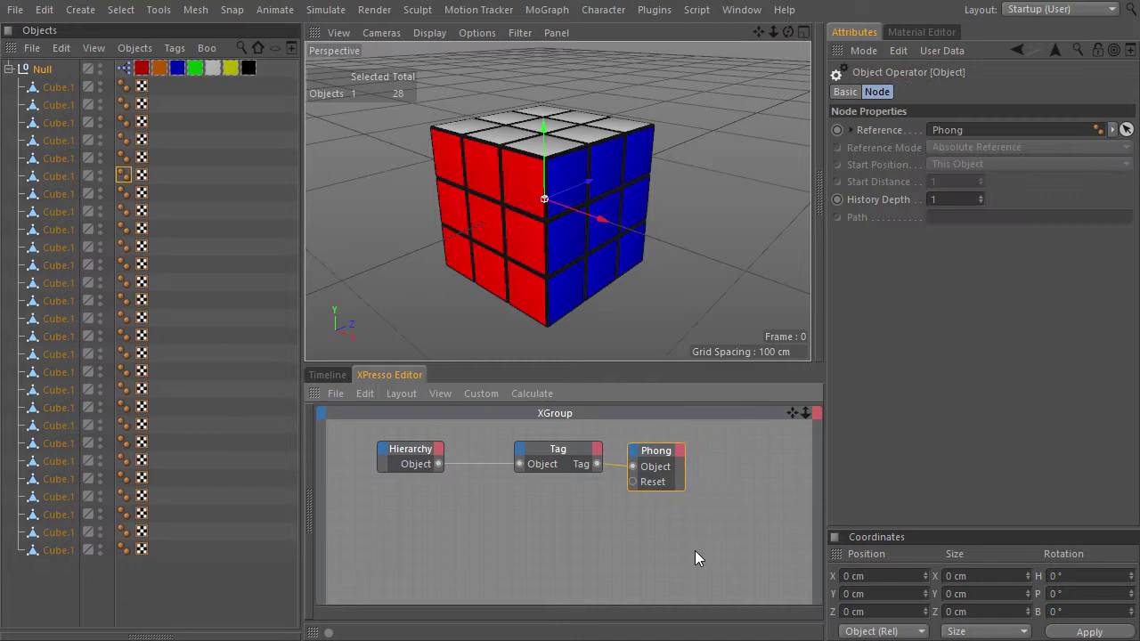
pyautogui.click(558, 452)
pyautogui.moveTo(558, 449); pyautogui.dragTo(640, 449)
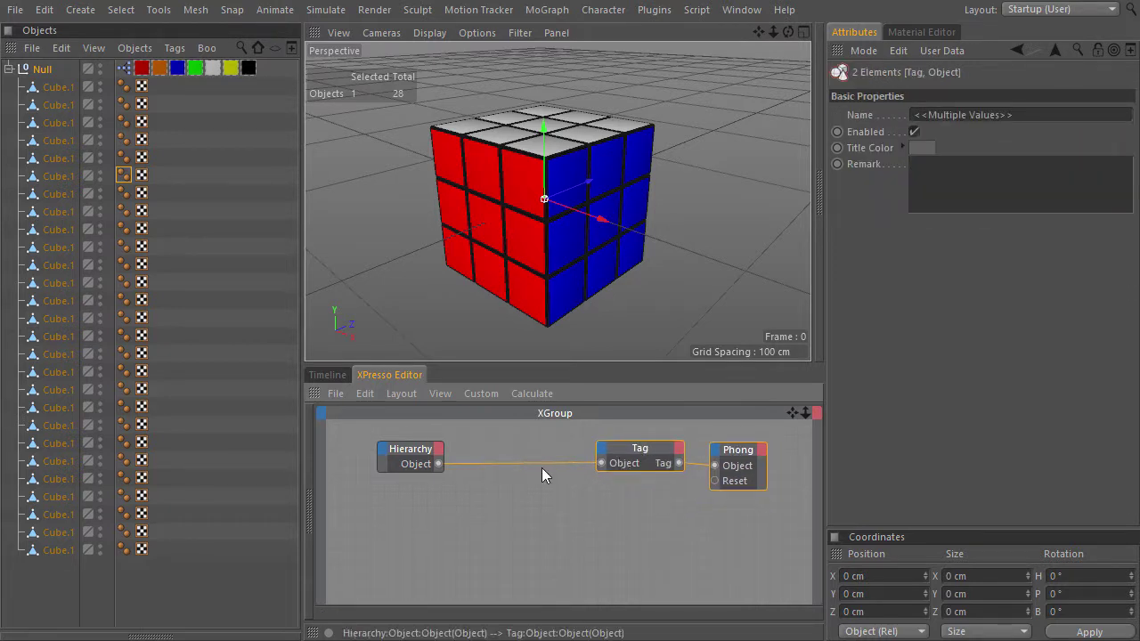
# Add Cube.1 as a node with a Global Matrix output wired into Phong's Reset input.
pyautogui.moveTo(70, 91); pyautogui.dragTo(513, 576)
pyautogui.click(511, 477)
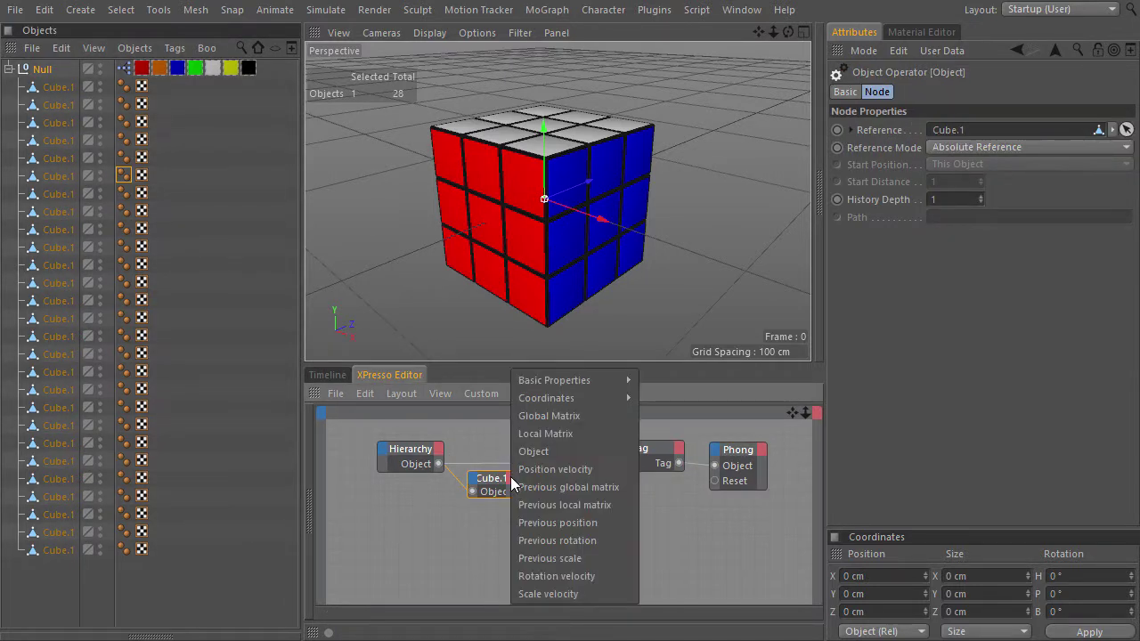
pyautogui.moveTo(551, 398)
pyautogui.moveTo(647, 401)
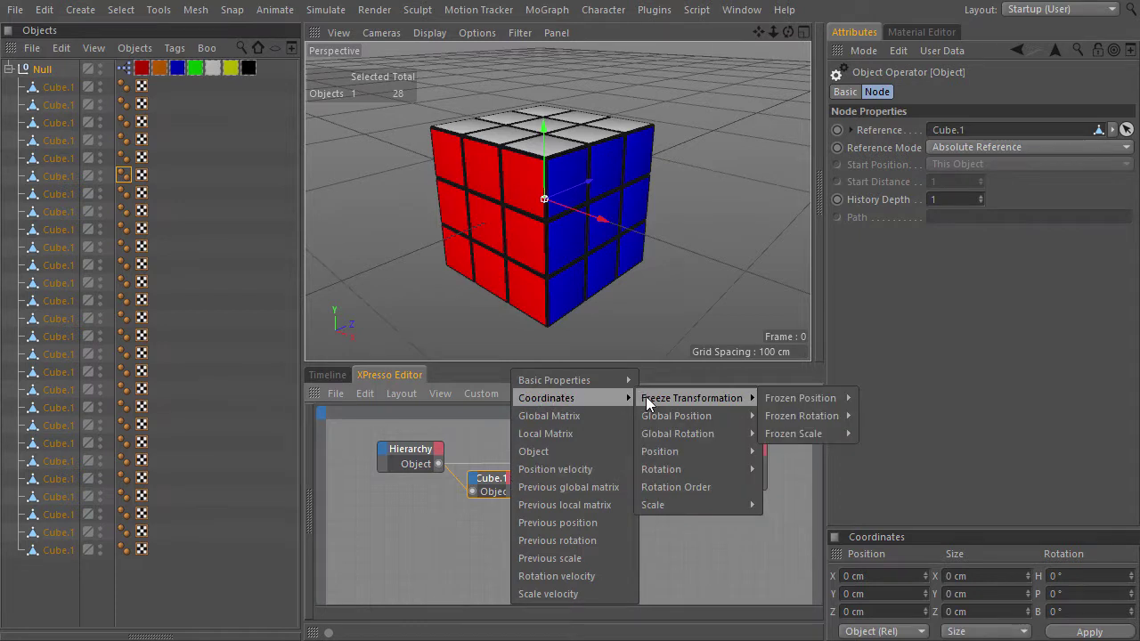
pyautogui.click(548, 416)
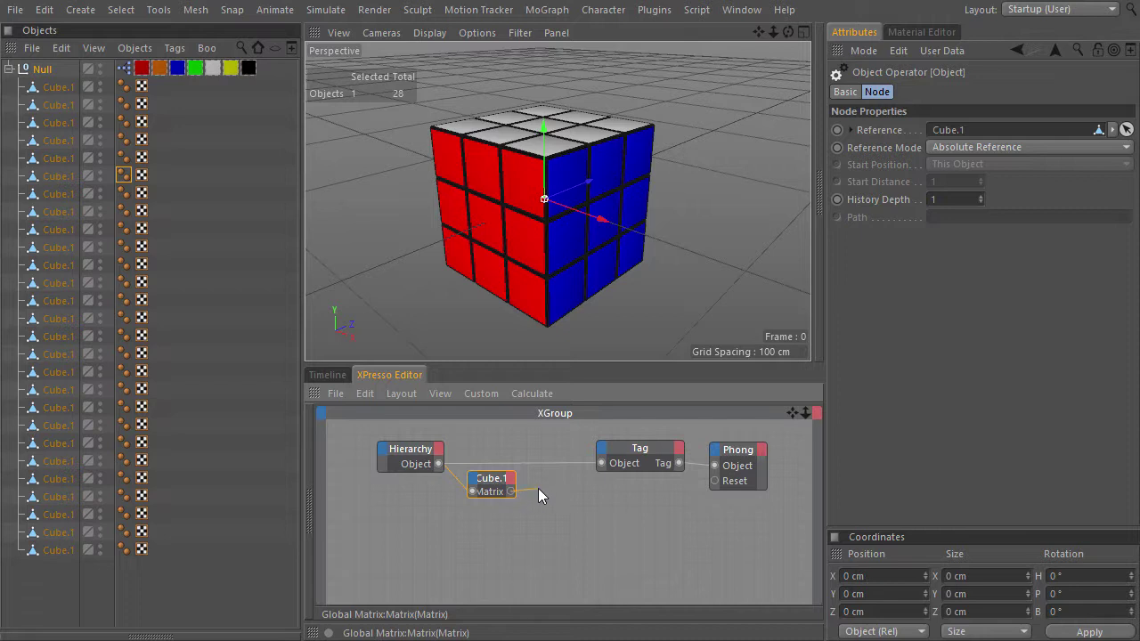
pyautogui.moveTo(604, 498); pyautogui.dragTo(716, 483)
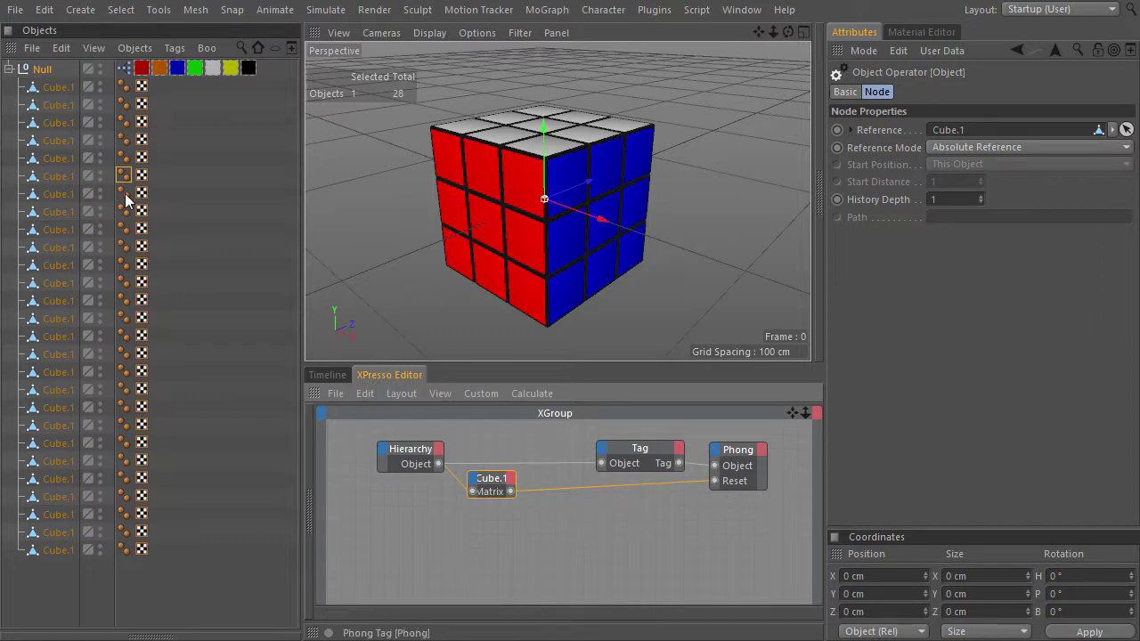
# Check the Reset Off values on each cube's Phong tag, then bring up Phong's Reset port options.
pyautogui.click(123, 121)
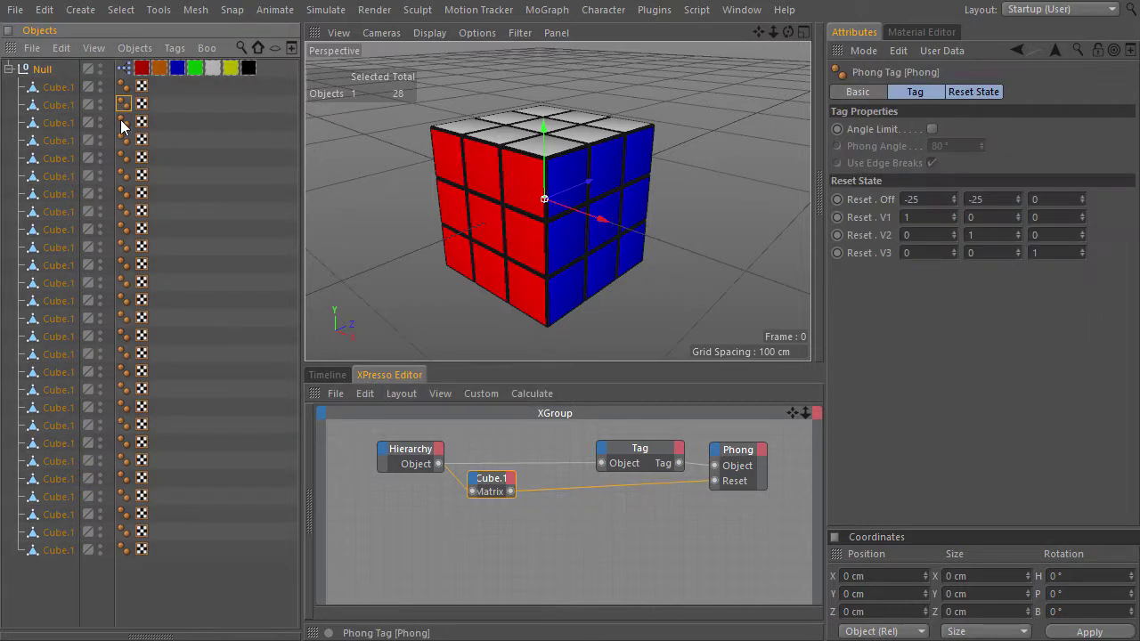
pyautogui.click(123, 139)
pyautogui.click(122, 157)
pyautogui.click(124, 175)
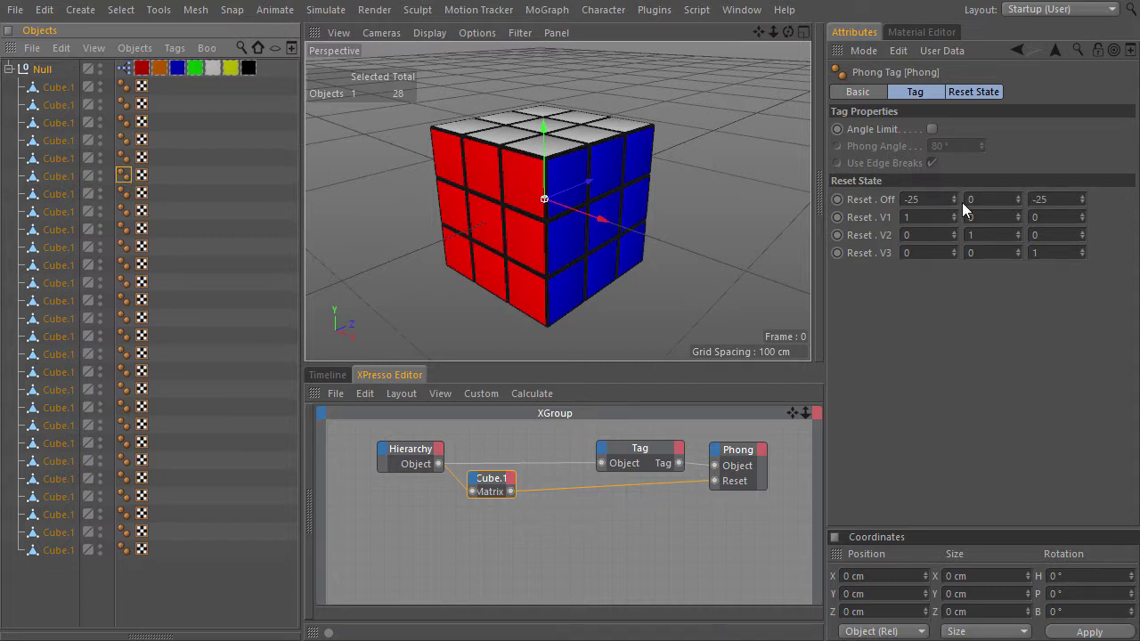
pyautogui.click(124, 210)
pyautogui.click(125, 228)
pyautogui.click(126, 246)
pyautogui.click(125, 265)
pyautogui.click(125, 282)
pyautogui.click(124, 301)
pyautogui.click(125, 319)
pyautogui.click(125, 337)
pyautogui.click(125, 354)
pyautogui.click(124, 371)
pyautogui.click(124, 390)
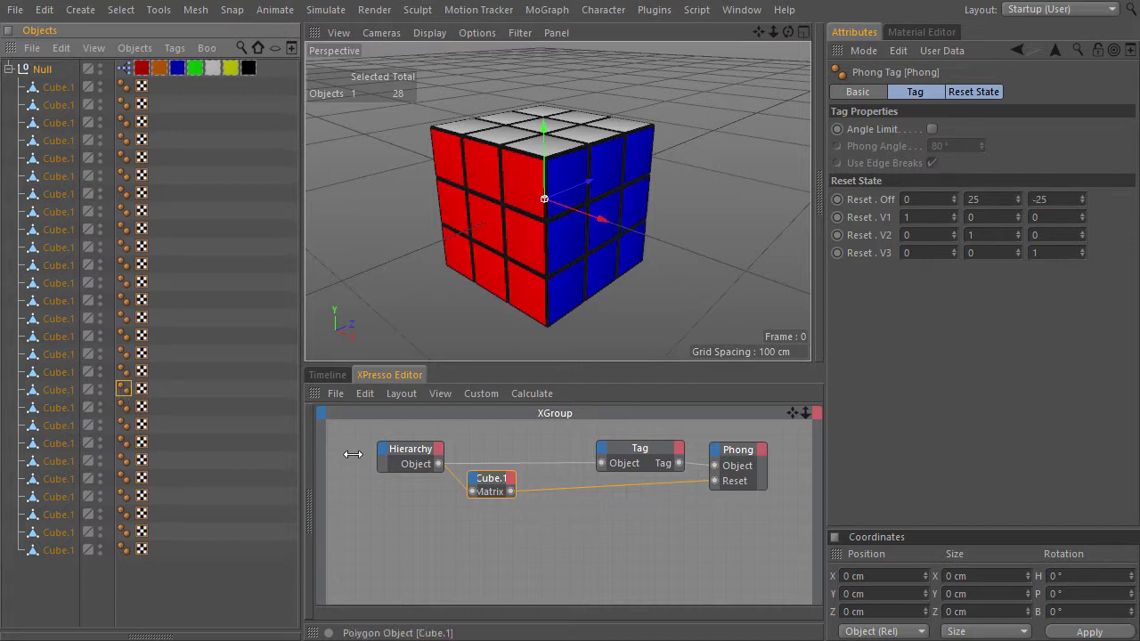
pyautogui.rightClick(715, 481)
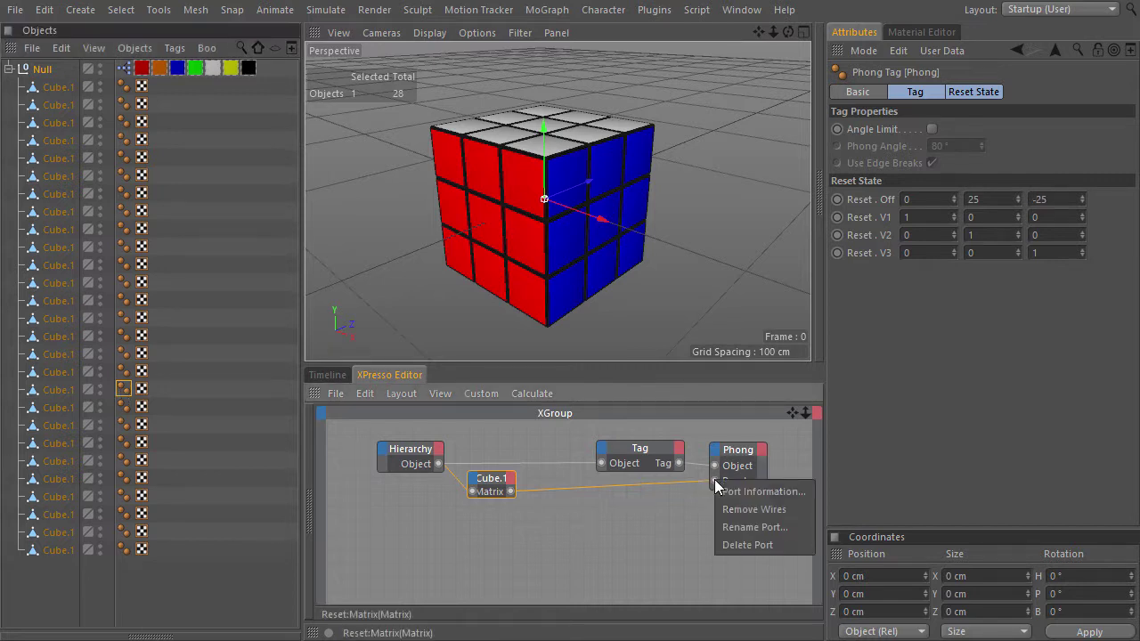
# Delete Phong's Reset port, compact the node, and rearrange the four nodes up and left.
pyautogui.click(736, 545)
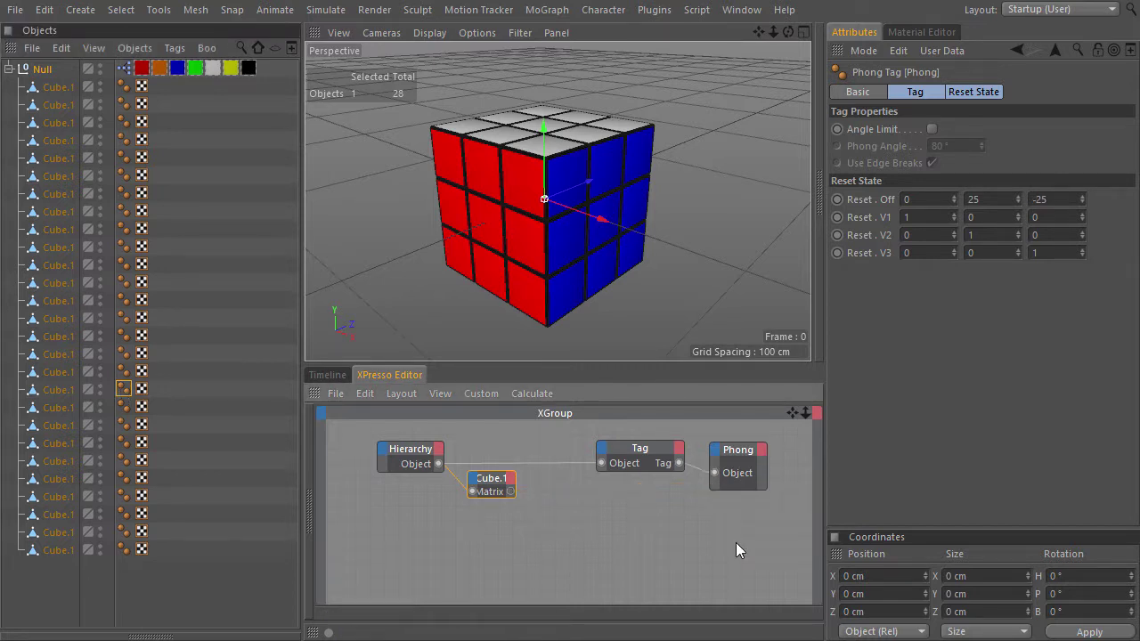
pyautogui.rightClick(736, 457)
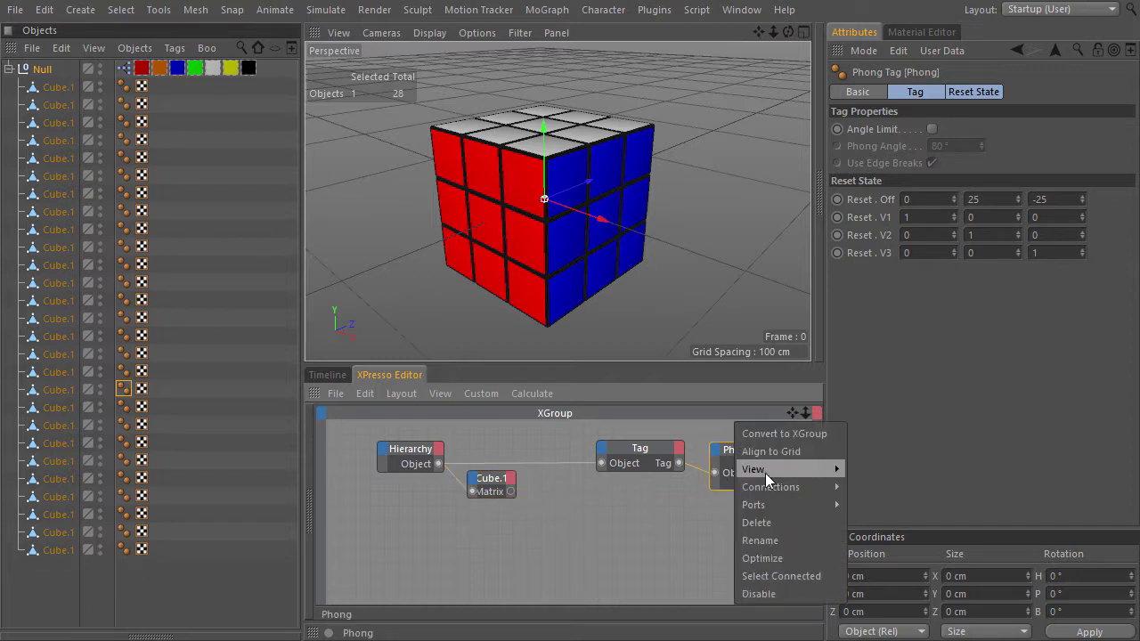
pyautogui.click(775, 557)
pyautogui.moveTo(777, 495); pyautogui.dragTo(481, 445)
pyautogui.click(490, 486)
pyautogui.moveTo(369, 428); pyautogui.dragTo(635, 501)
pyautogui.moveTo(602, 446); pyautogui.dragTo(561, 438)
pyautogui.click(536, 511)
# Convert the four selected nodes into an XGroup and start renaming it 'Reset State'.
pyautogui.moveTo(591, 515); pyautogui.dragTo(324, 421)
pyautogui.rightClick(470, 436)
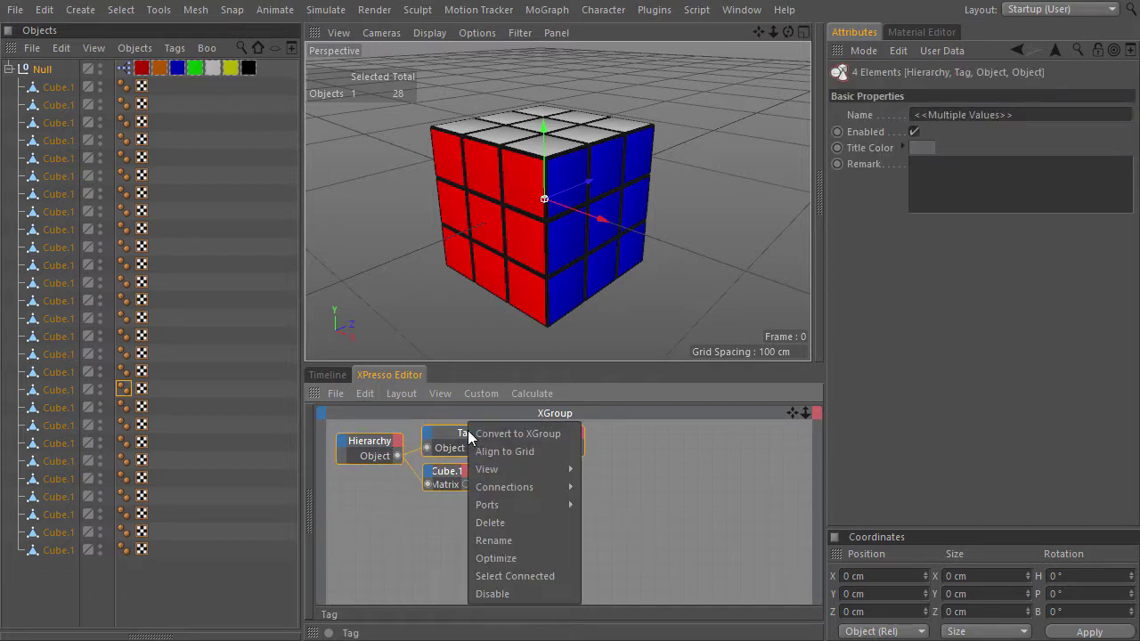
pyautogui.click(512, 434)
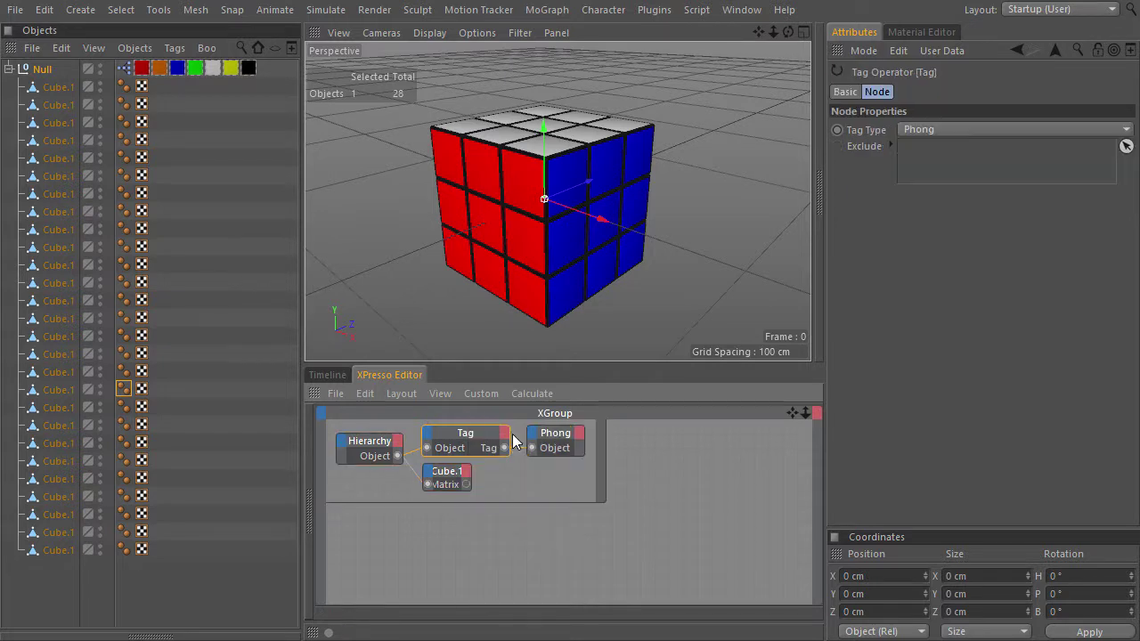
pyautogui.hotkey('ctrl', 'Tab')
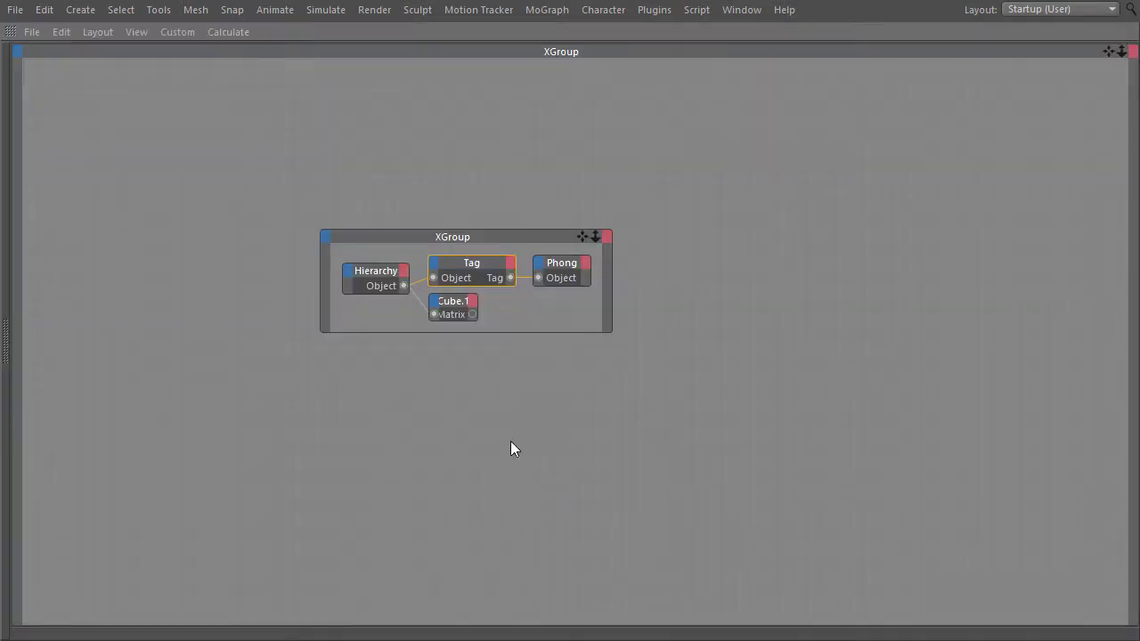
pyautogui.rightClick(472, 238)
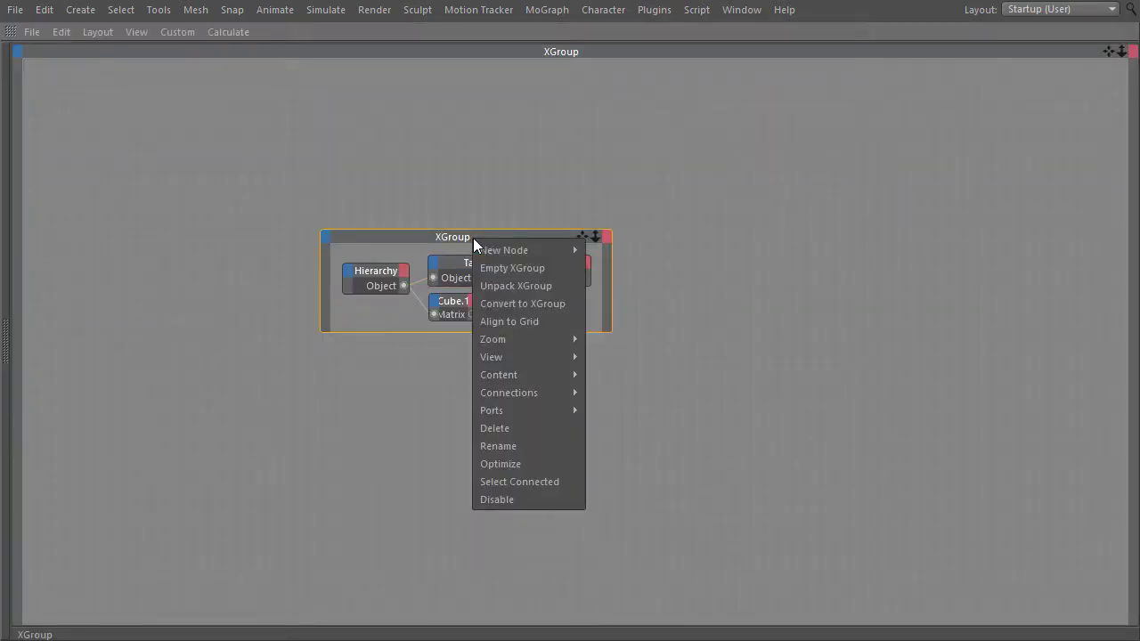
pyautogui.click(536, 448)
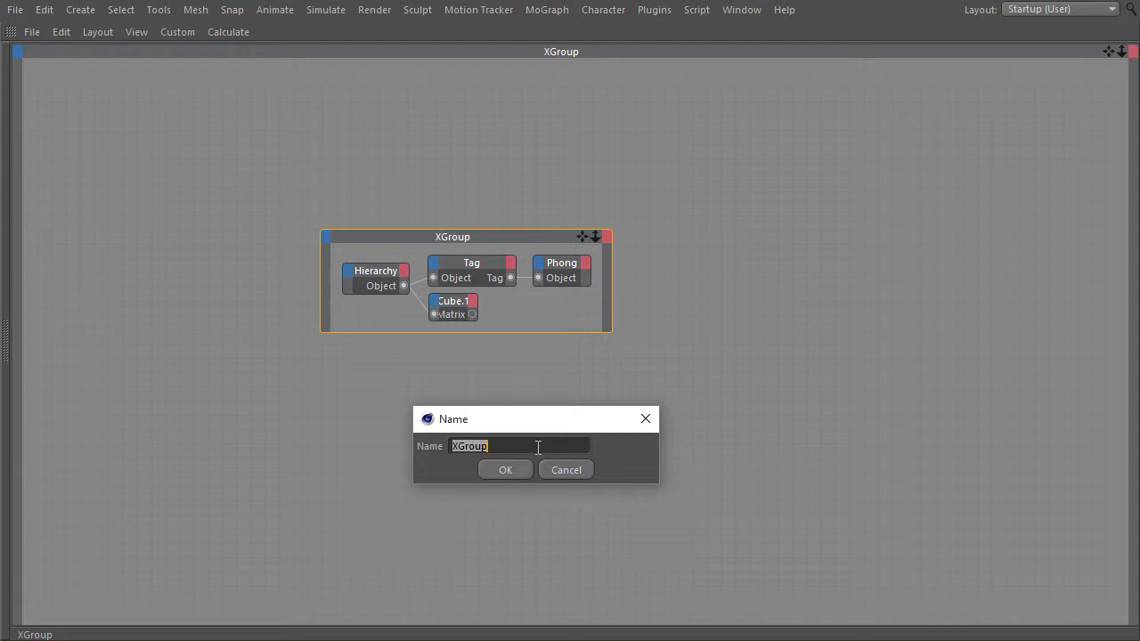
pyautogui.write('Reset State')
# Confirm the 'Reset State' name, restore the docked XPresso Editor, and pan the node view.
pyautogui.click(515, 468)
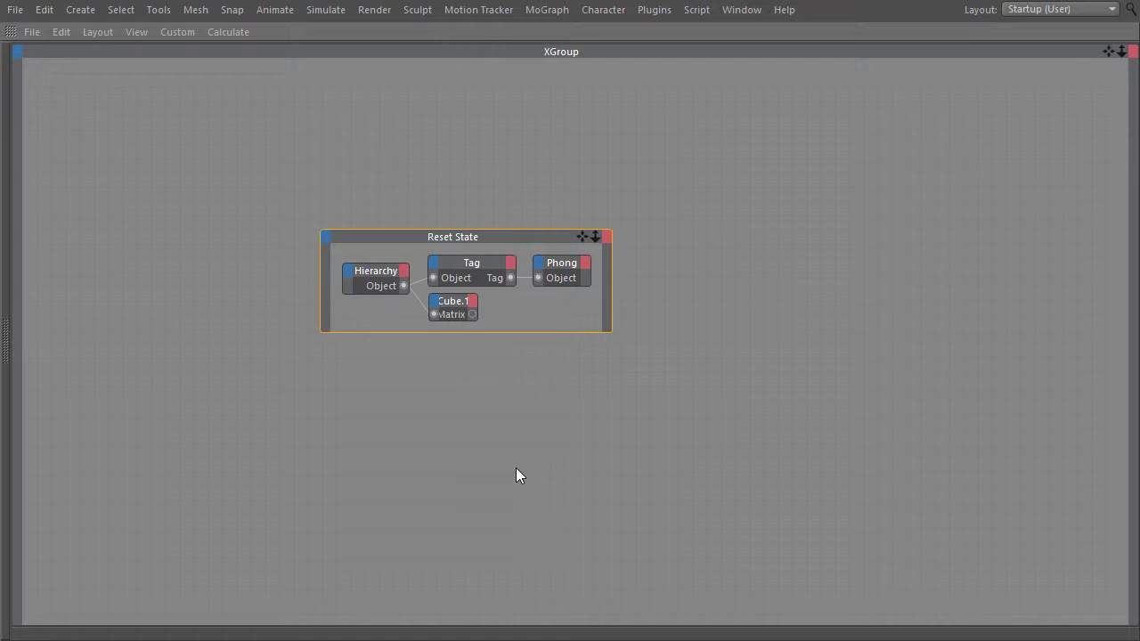
pyautogui.hotkey('ctrl', 'Tab')
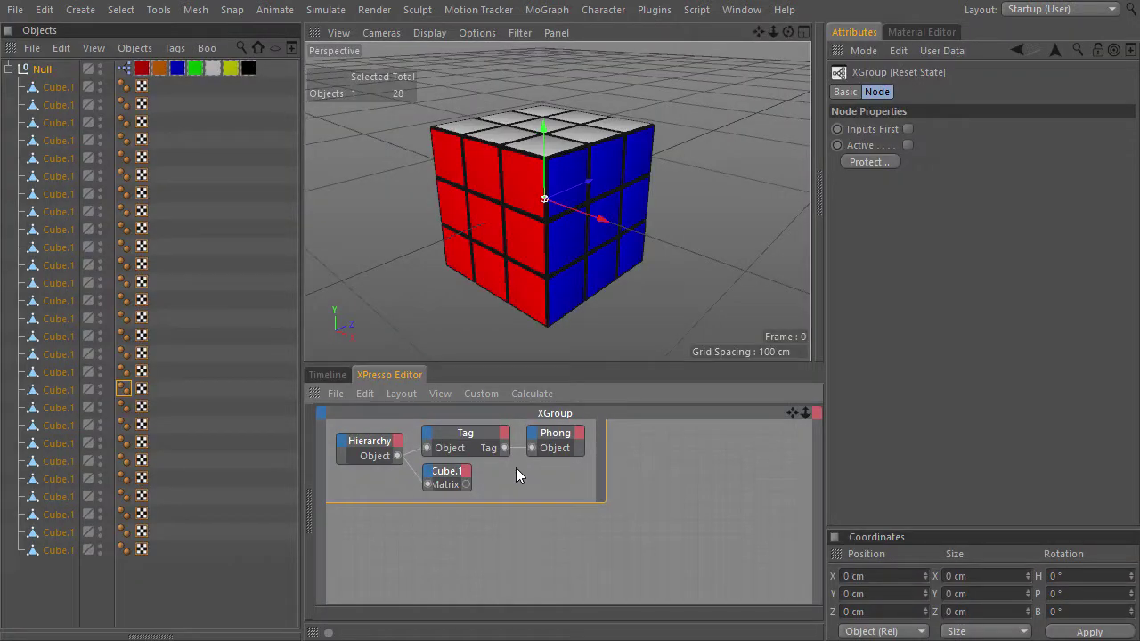
pyautogui.moveTo(515, 527); pyautogui.dragTo(496, 505, button='middle')
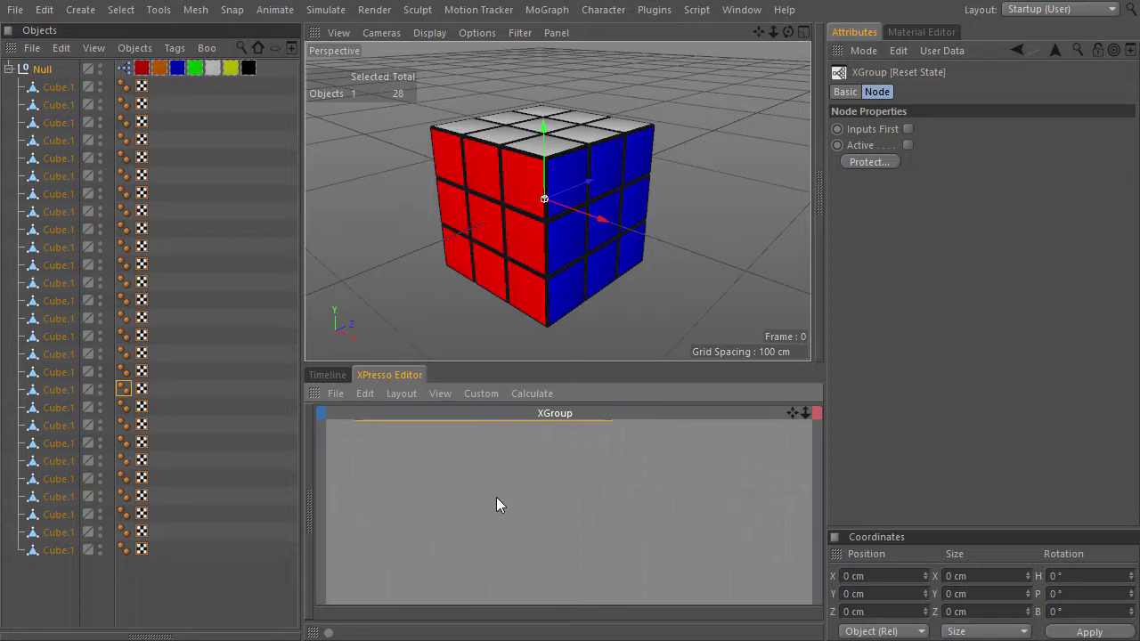
# On the Null's XPresso tag, try Select Face Top - and Bottom +, settling on Right +.
pyautogui.click(123, 71)
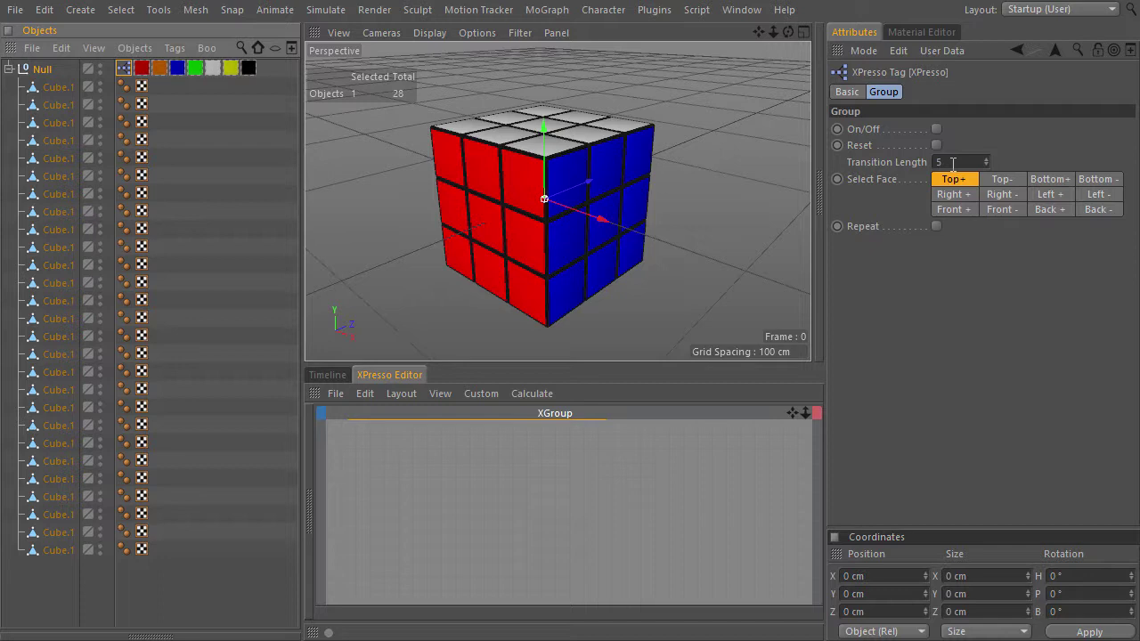
pyautogui.moveTo(953, 163); pyautogui.dragTo(913, 158)
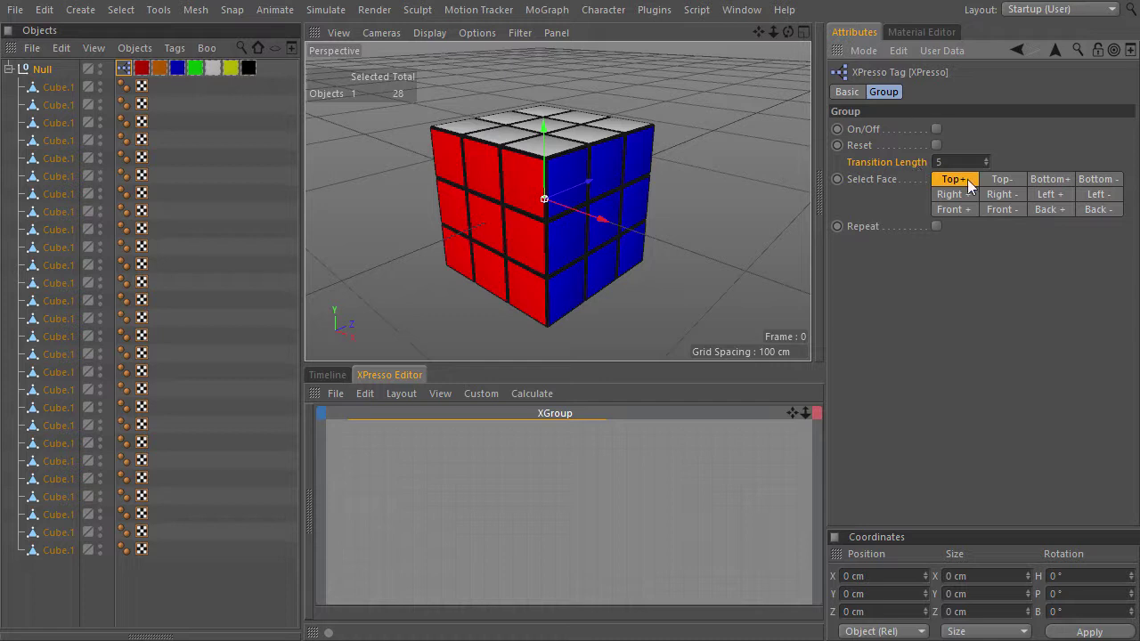
pyautogui.click(1003, 182)
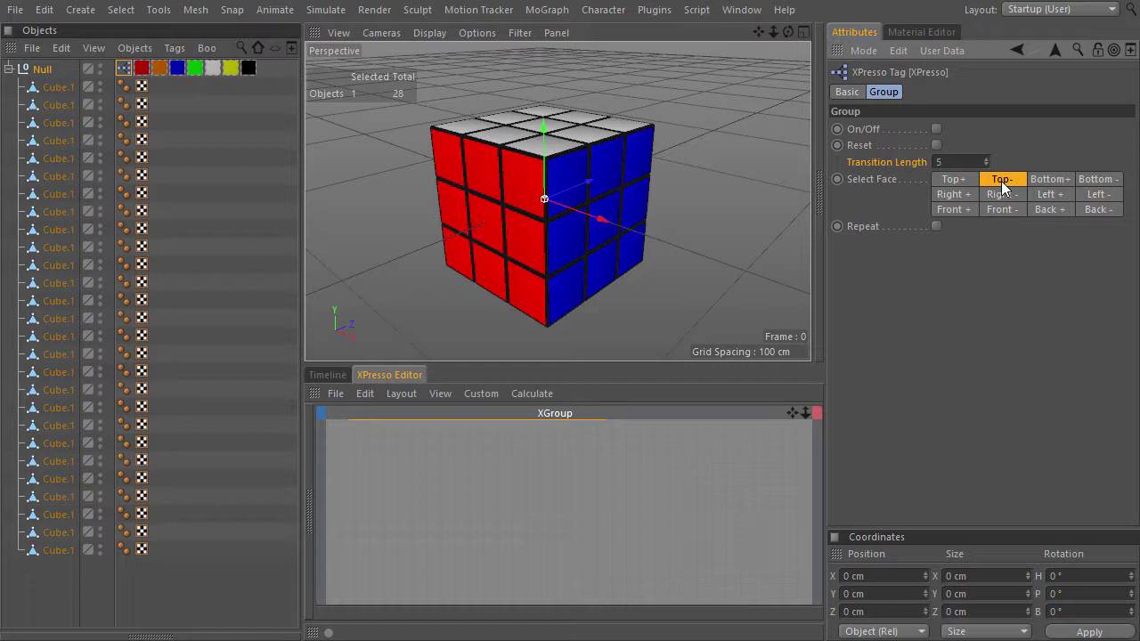
pyautogui.click(1050, 182)
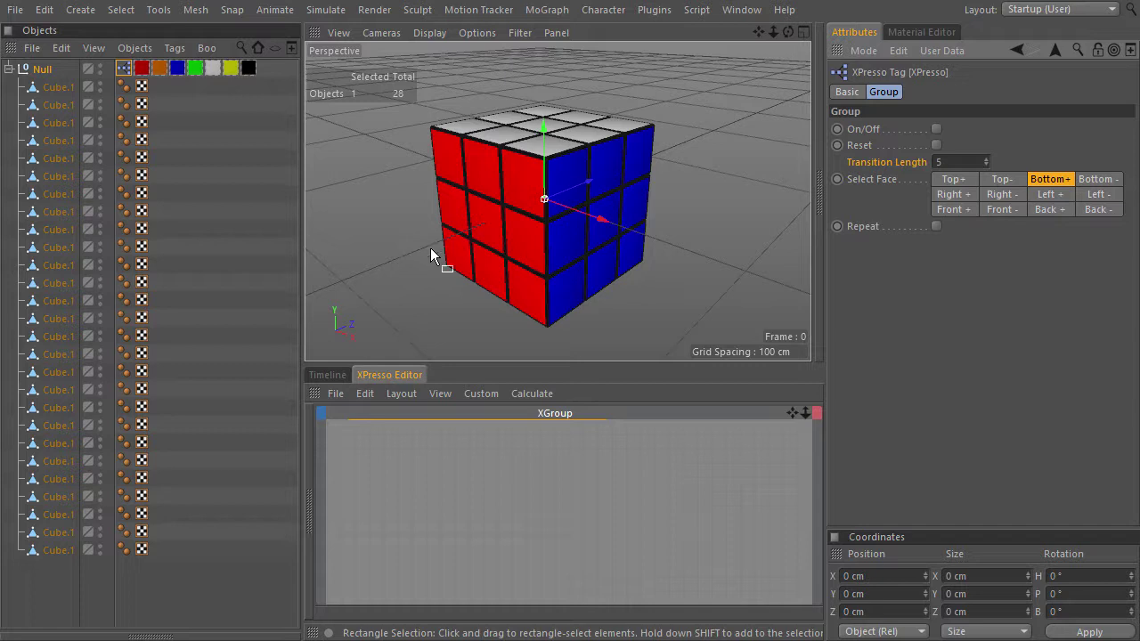
pyautogui.click(961, 196)
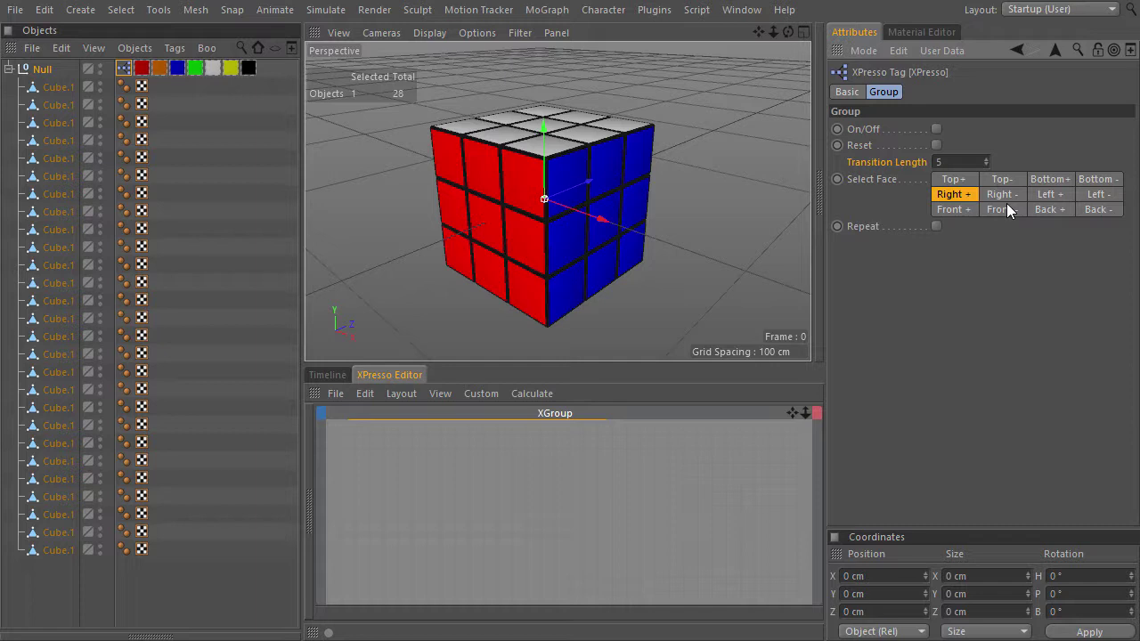
pyautogui.click(461, 532)
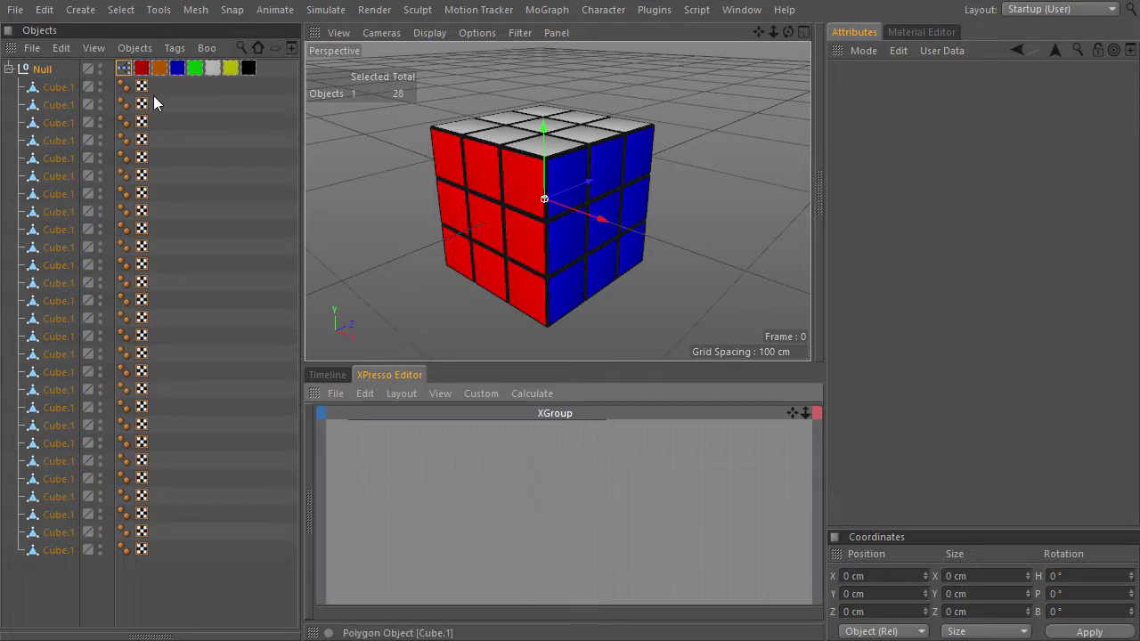
pyautogui.click(123, 76)
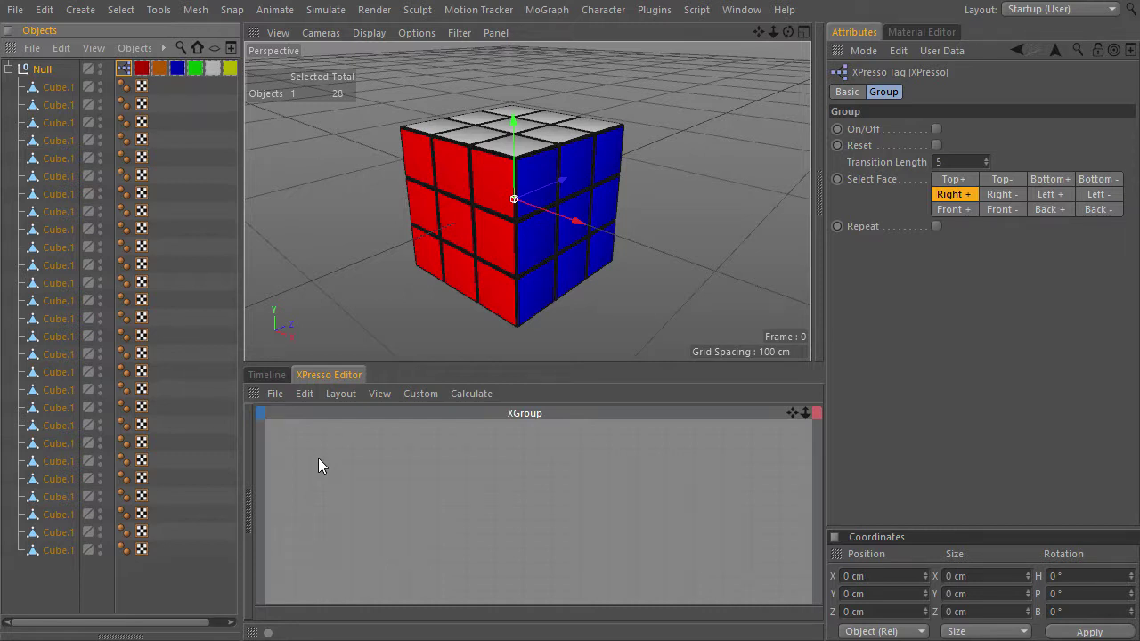
# Add a Time node to the group with Delta, End and Frame outputs, compacting its layout.
pyautogui.rightClick(318, 458)
pyautogui.moveTo(409, 398)
pyautogui.moveTo(507, 398)
pyautogui.moveTo(589, 398)
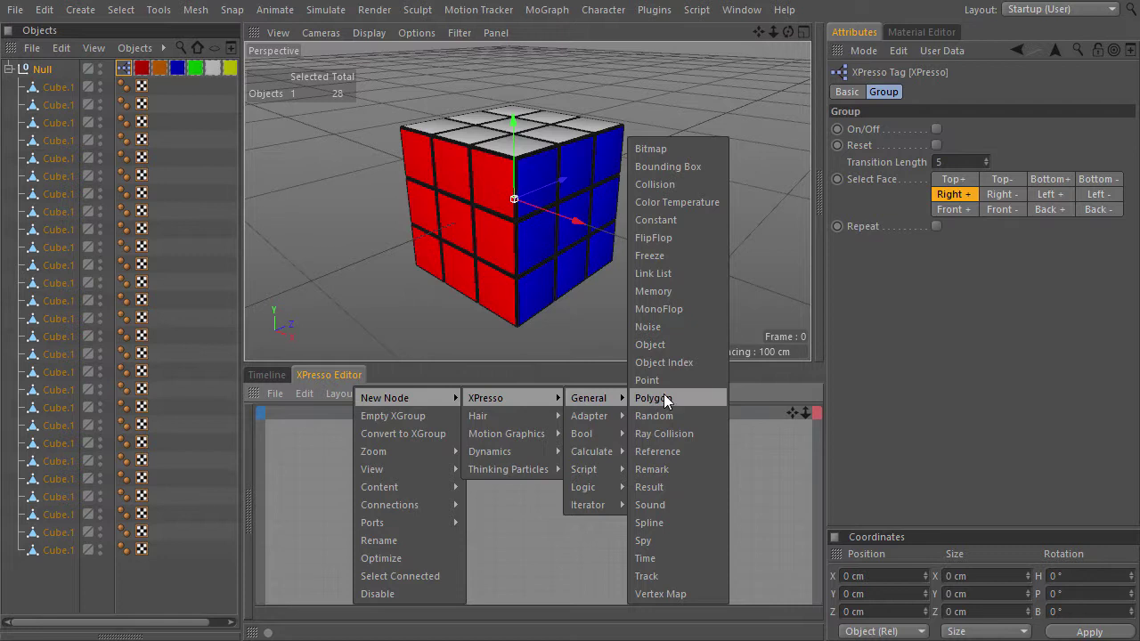
pyautogui.click(660, 556)
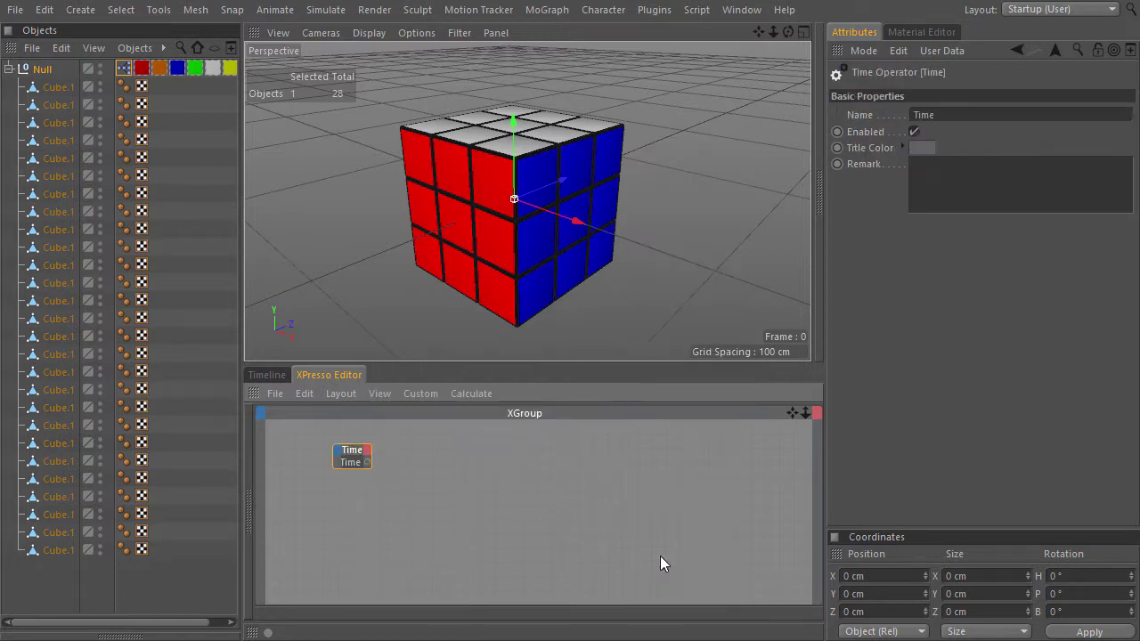
pyautogui.click(367, 451)
pyautogui.click(391, 435)
pyautogui.click(367, 457)
pyautogui.click(382, 451)
pyautogui.click(367, 452)
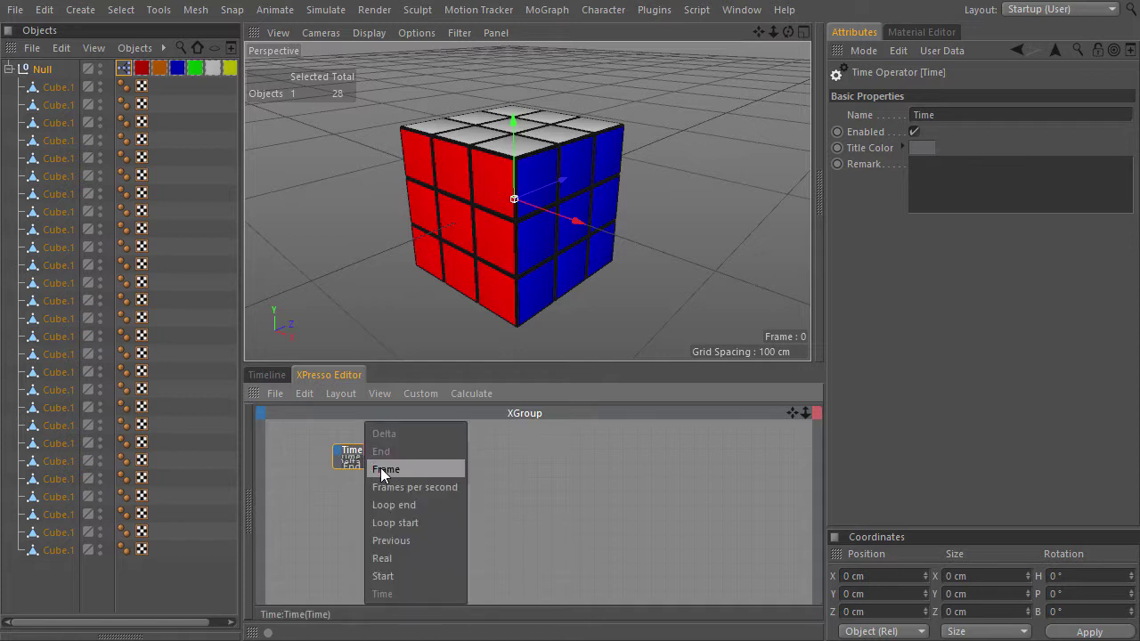
pyautogui.click(384, 470)
pyautogui.rightClick(349, 450)
pyautogui.click(394, 544)
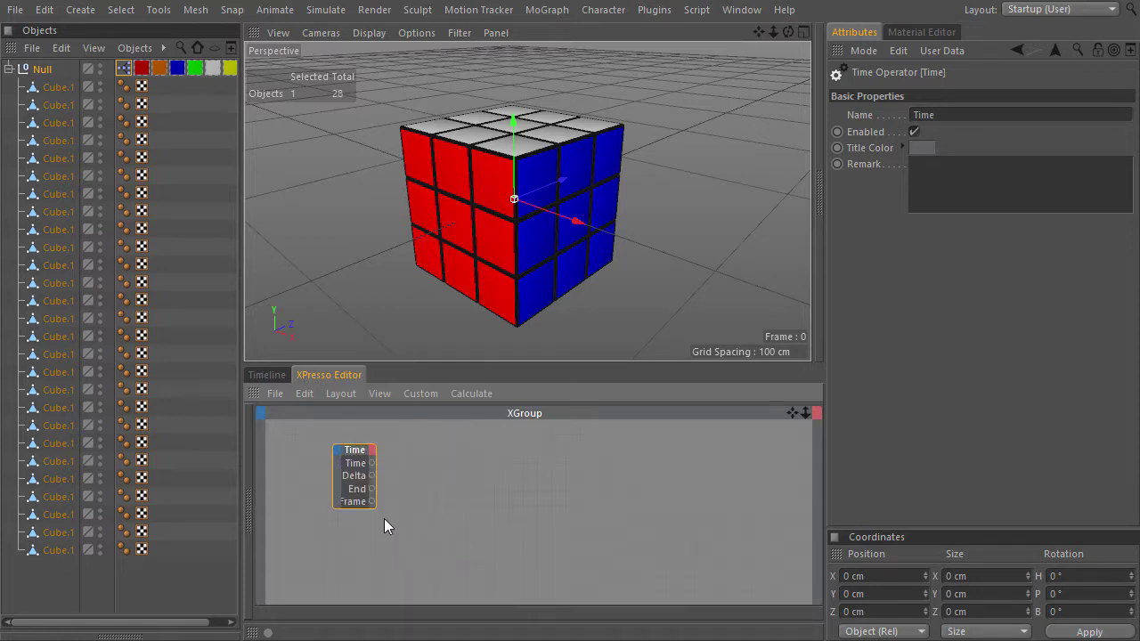
# Add Frames per second, Loop end, Loop start, Previous, Real and Start outputs, then widen Time.
pyautogui.click(372, 450)
pyautogui.click(400, 482)
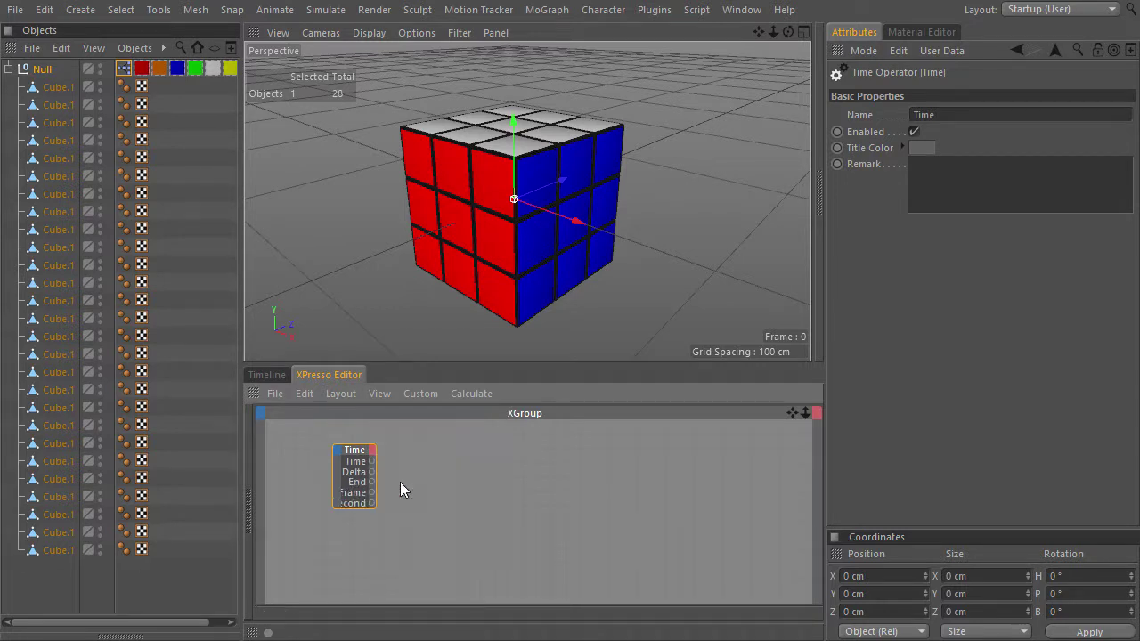
pyautogui.click(374, 450)
pyautogui.click(397, 505)
pyautogui.click(372, 450)
pyautogui.click(392, 520)
pyautogui.click(374, 450)
pyautogui.click(406, 537)
pyautogui.click(372, 450)
pyautogui.click(389, 559)
pyautogui.click(372, 450)
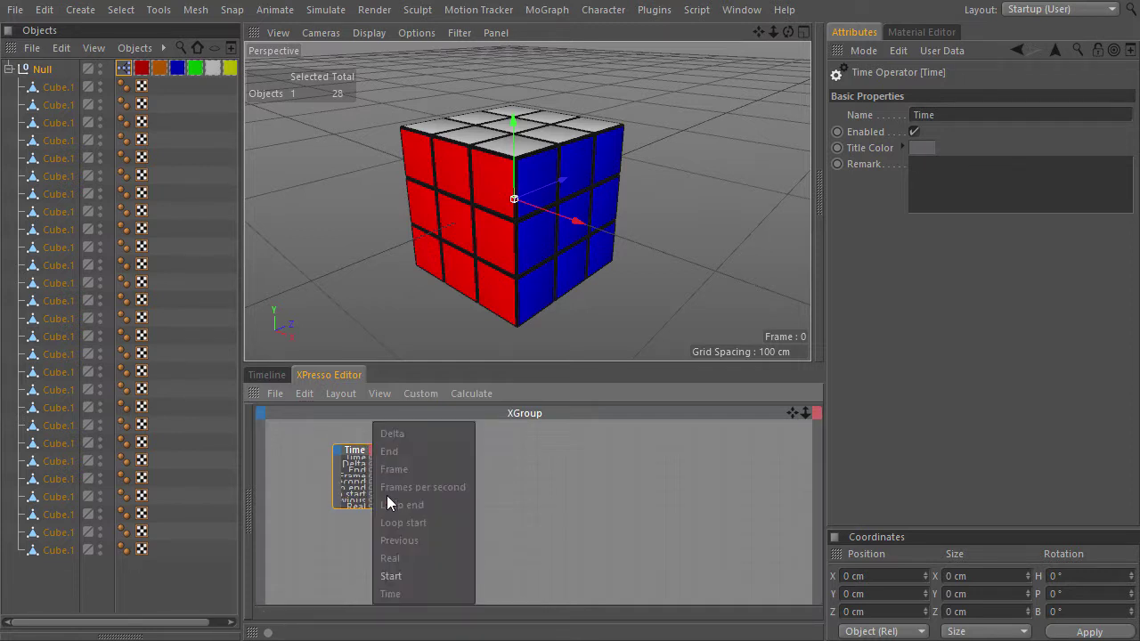
pyautogui.click(397, 575)
pyautogui.rightClick(353, 451)
pyautogui.click(394, 560)
pyautogui.moveTo(376, 450); pyautogui.dragTo(336, 441)
pyautogui.moveTo(298, 507); pyautogui.dragTo(275, 507)
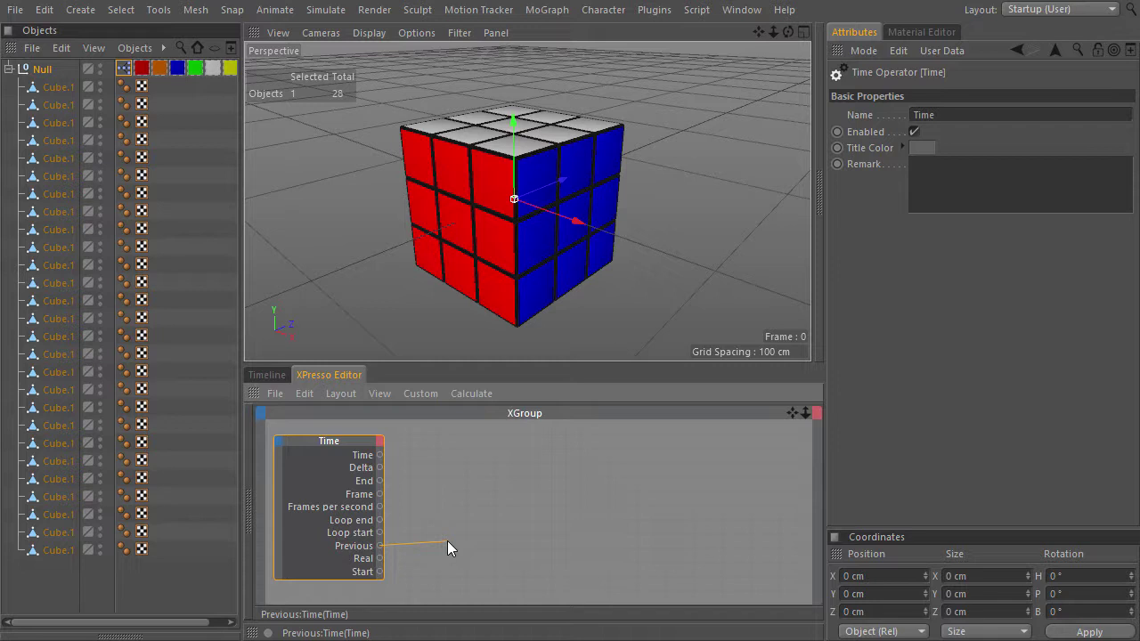
pyautogui.moveTo(447, 541); pyautogui.dragTo(448, 541)
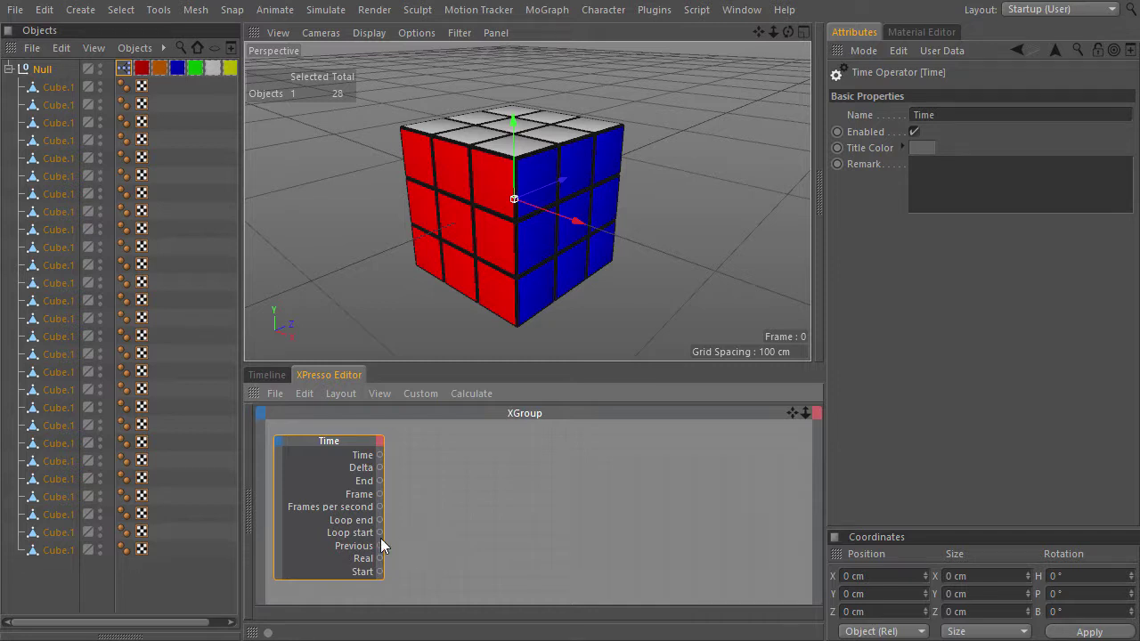
# Search the preset pool for 'print' and add a Print to console node to the XGroup.
pyautogui.click(248, 508)
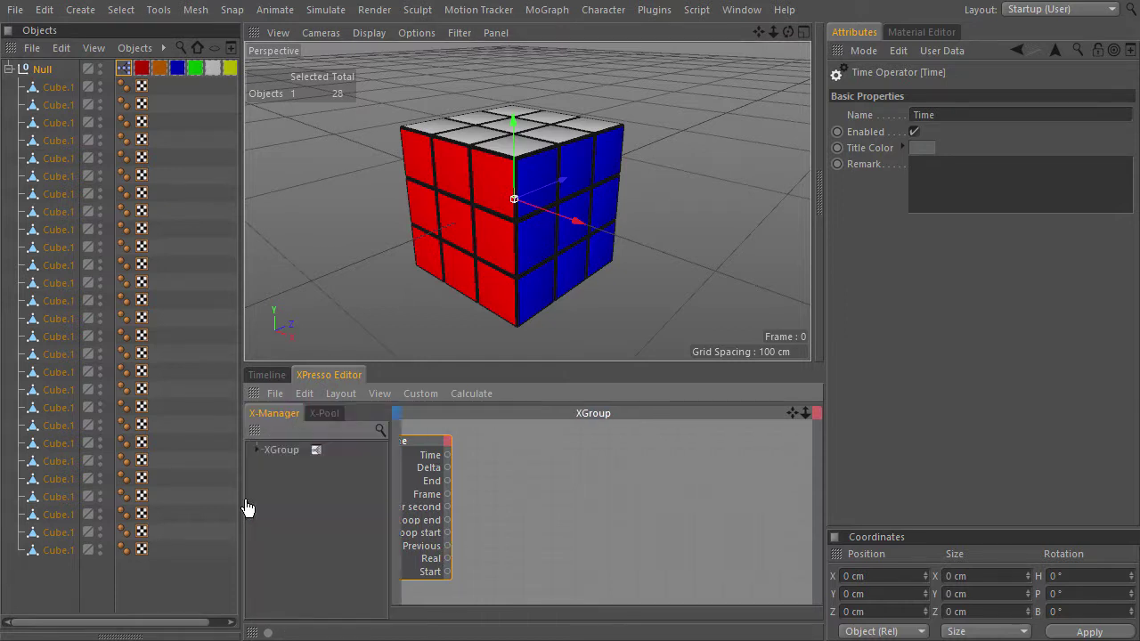
pyautogui.click(324, 413)
pyautogui.click(382, 429)
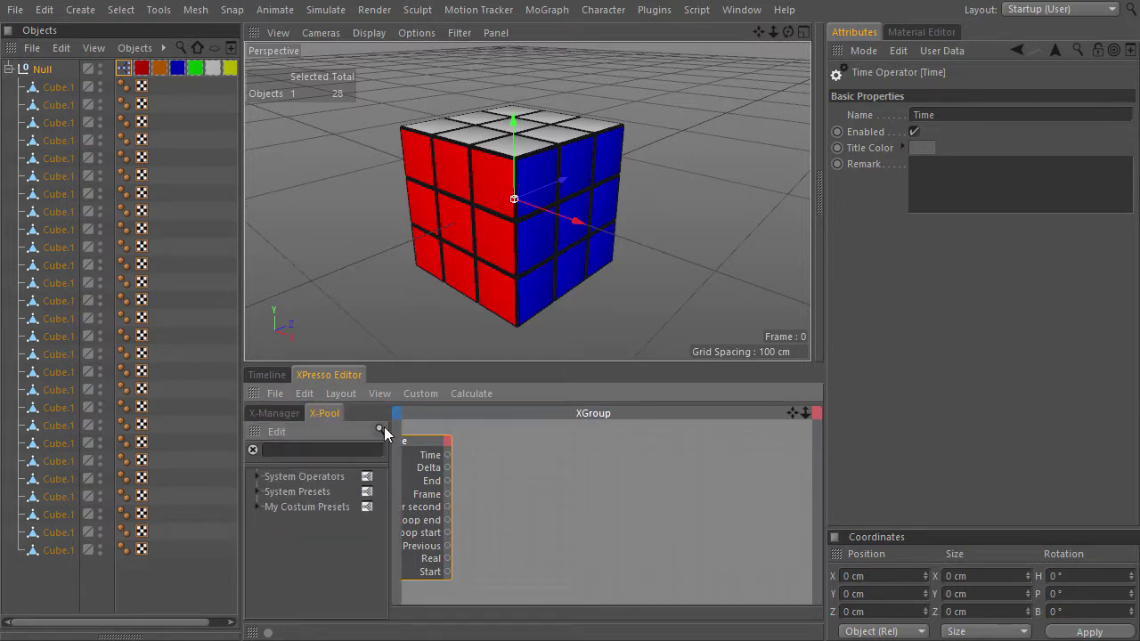
pyautogui.write('print')
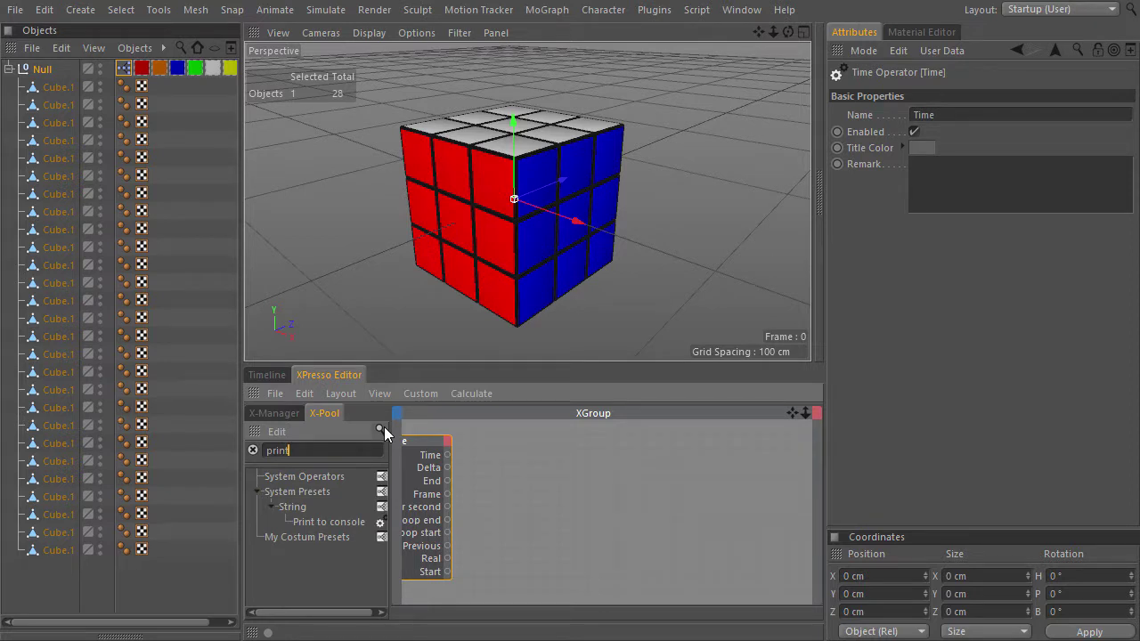
pyautogui.moveTo(343, 518); pyautogui.dragTo(583, 498)
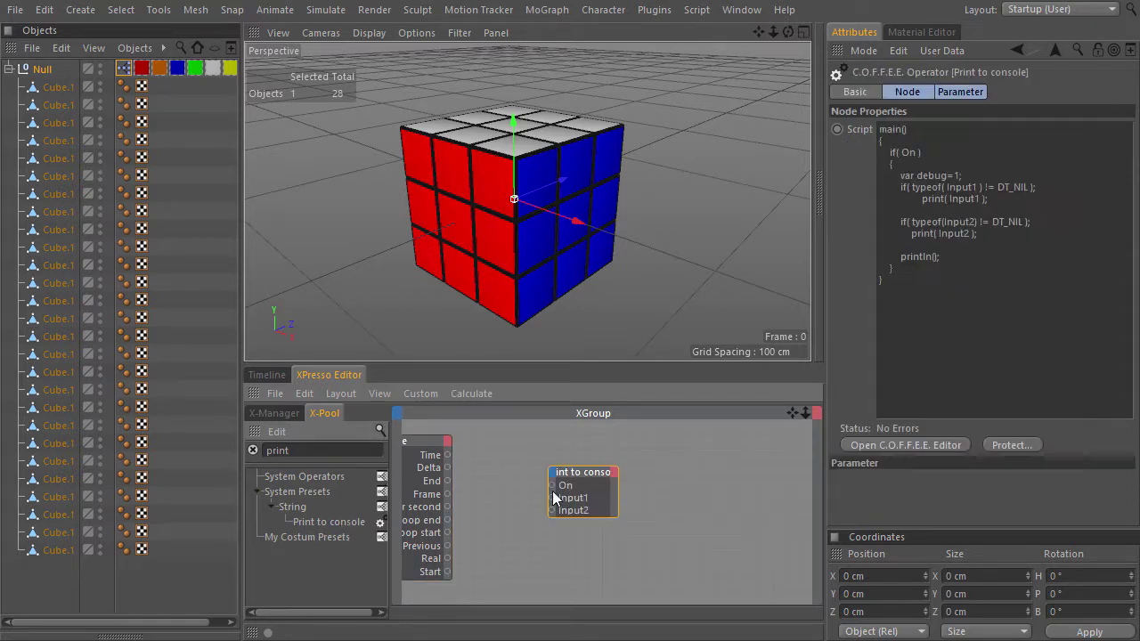
pyautogui.keyDown('ctrl'); pyautogui.click(252, 435); pyautogui.keyUp('ctrl')
# Open the Console, wire Time's Time output into Print to console, and play the animation.
pyautogui.click(130, 633)
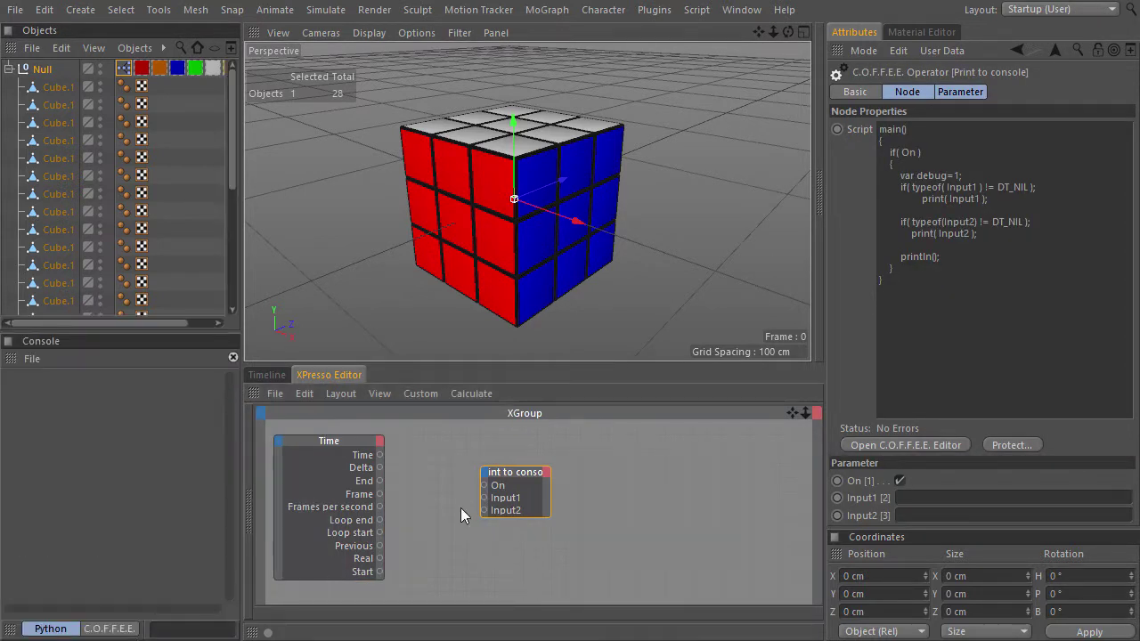
pyautogui.moveTo(379, 455); pyautogui.dragTo(556, 434)
pyautogui.press('g')
pyautogui.press('g')
pyautogui.press('g')
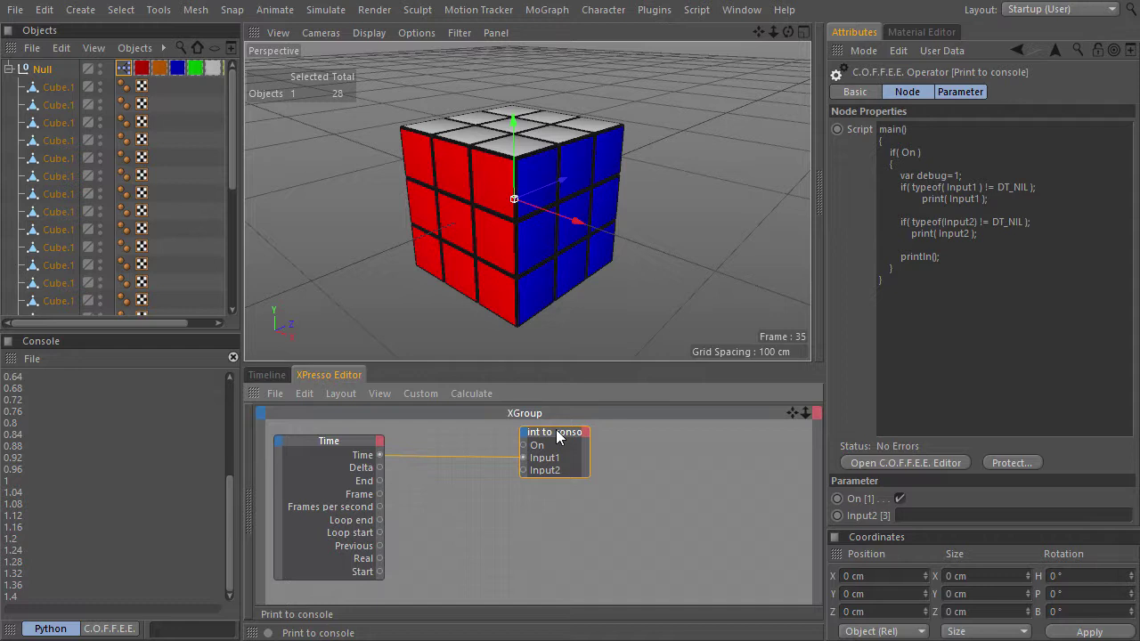
# Feed Time's Frame output into Input1 and step through frames to read the console.
pyautogui.moveTo(512, 456); pyautogui.dragTo(524, 458)
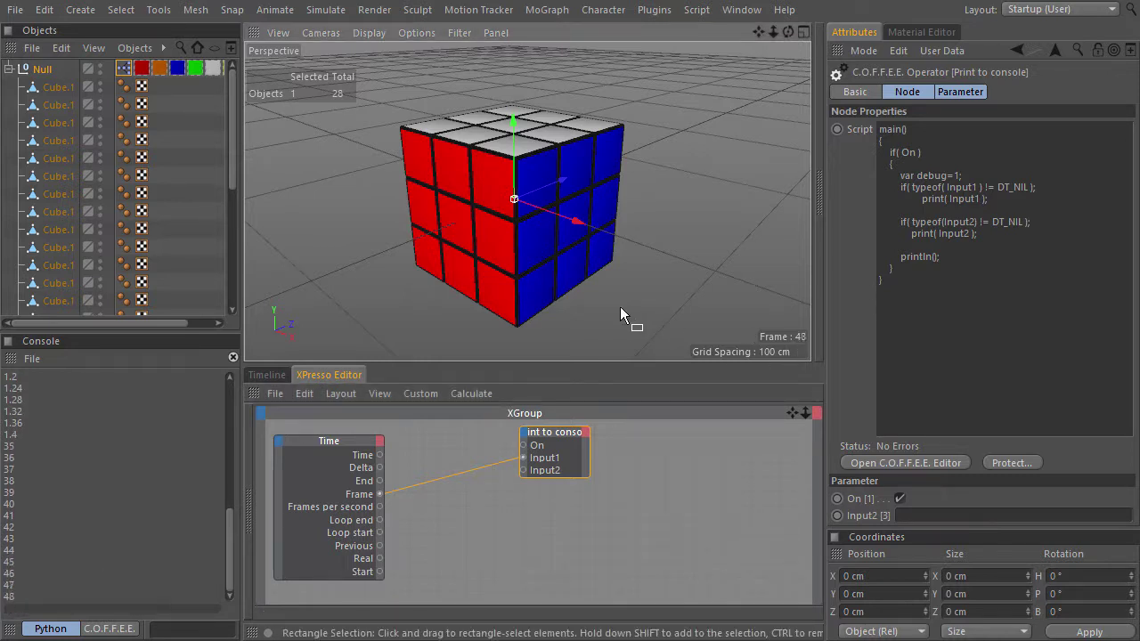
pyautogui.moveTo(379, 546); pyautogui.dragTo(485, 540)
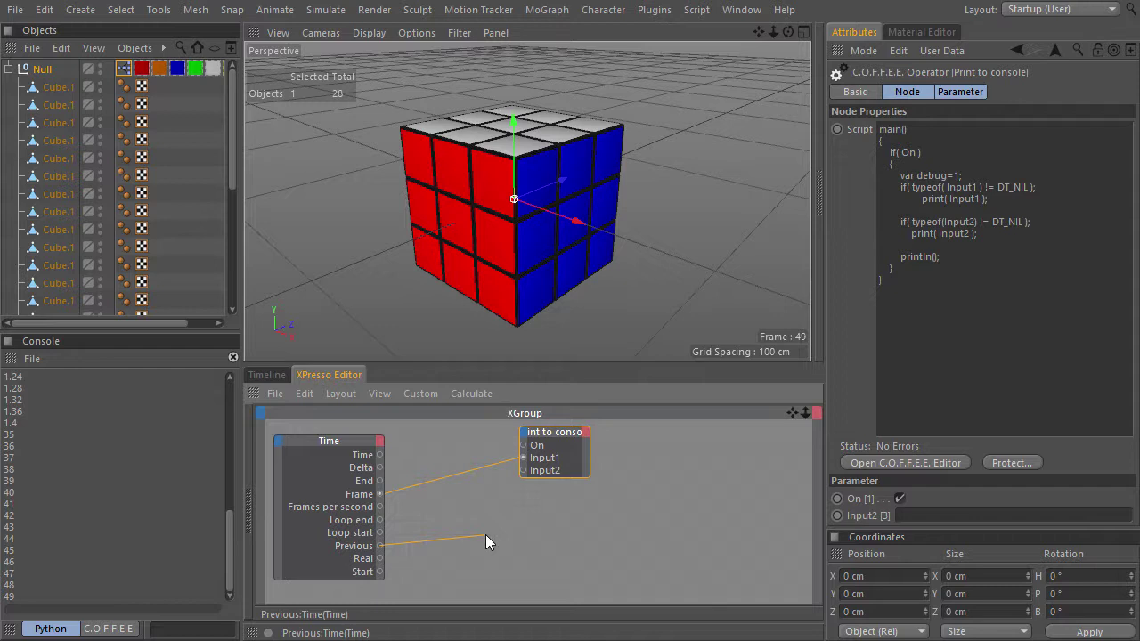
pyautogui.moveTo(486, 536); pyautogui.dragTo(485, 536)
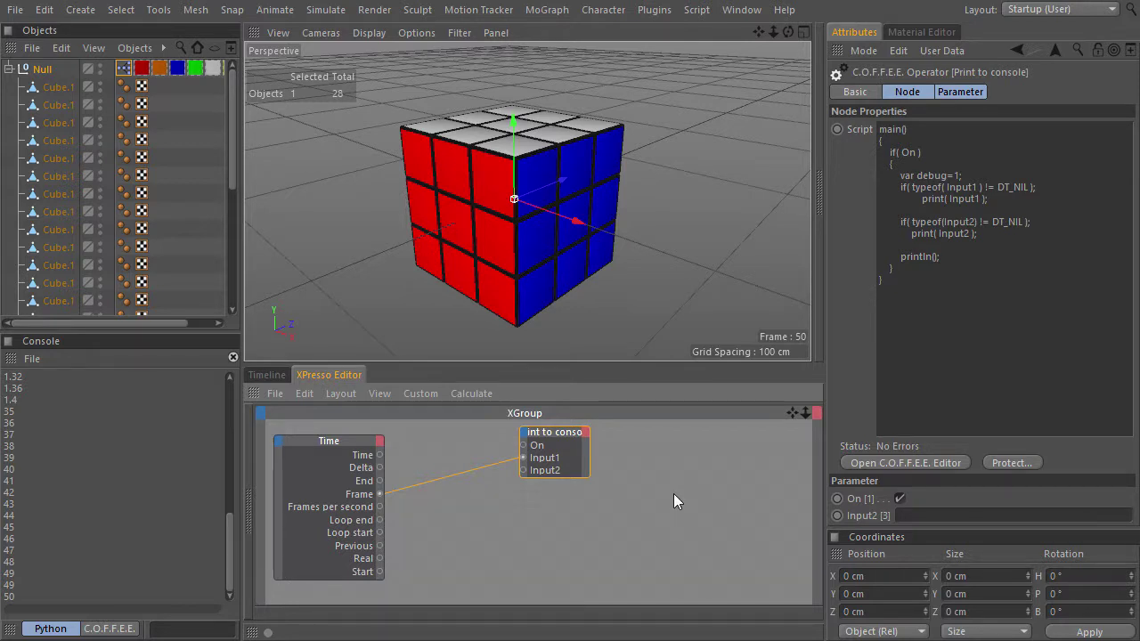
pyautogui.press('f')
# Rewire Input1 to the Previous output, play to print its values, then delete the link.
pyautogui.moveTo(522, 458); pyautogui.dragTo(467, 482)
pyautogui.moveTo(379, 546); pyautogui.dragTo(524, 458)
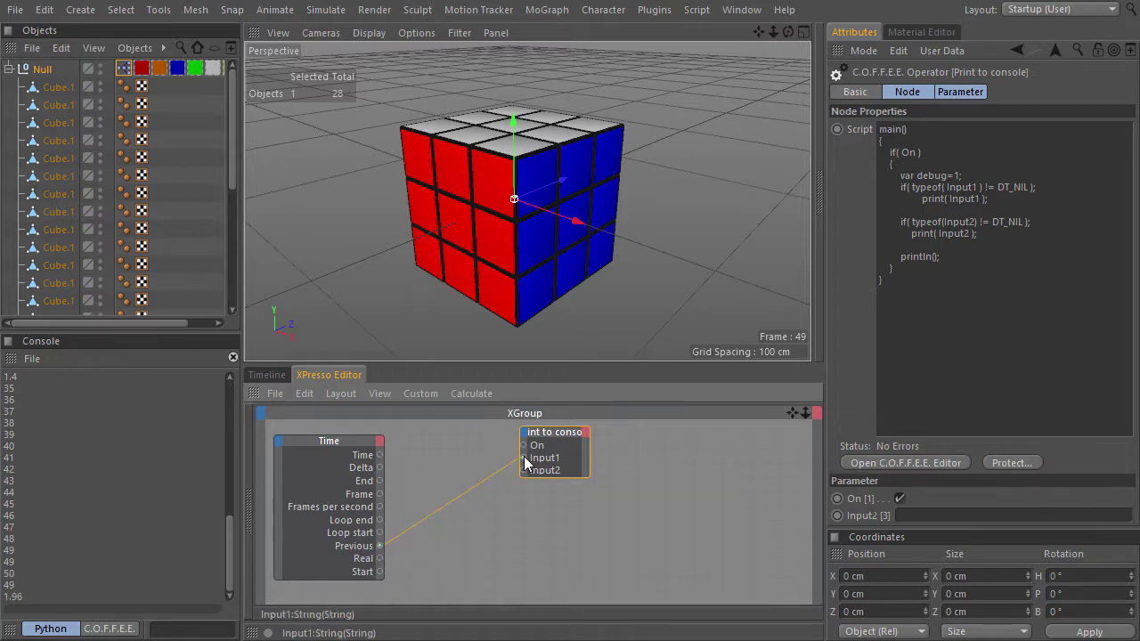
pyautogui.press('F8')
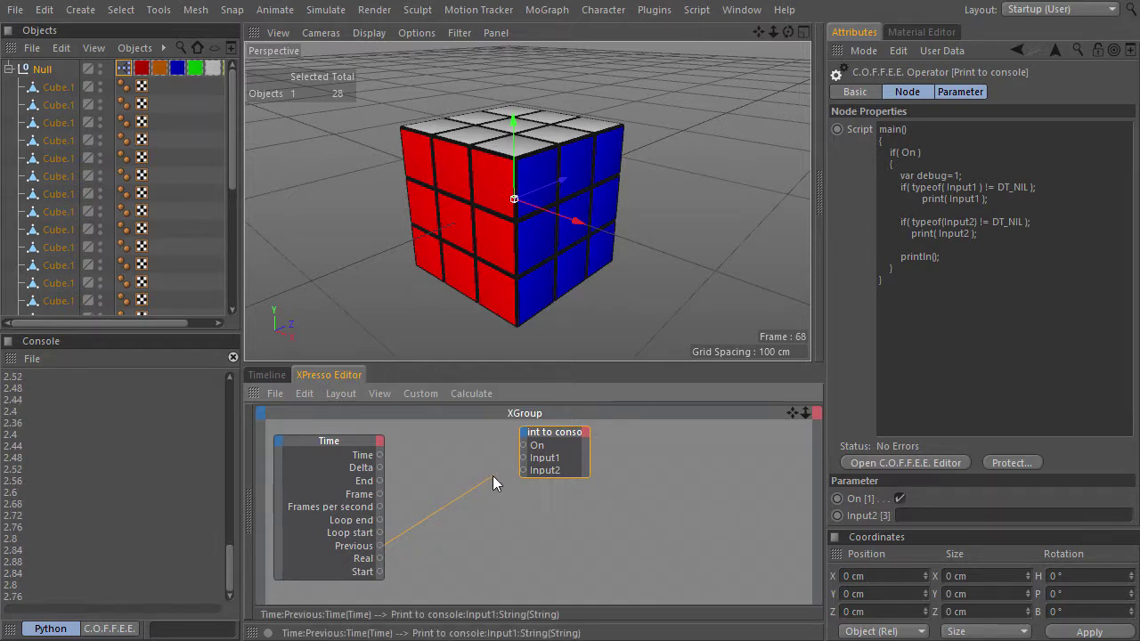
pyautogui.press('Delete')
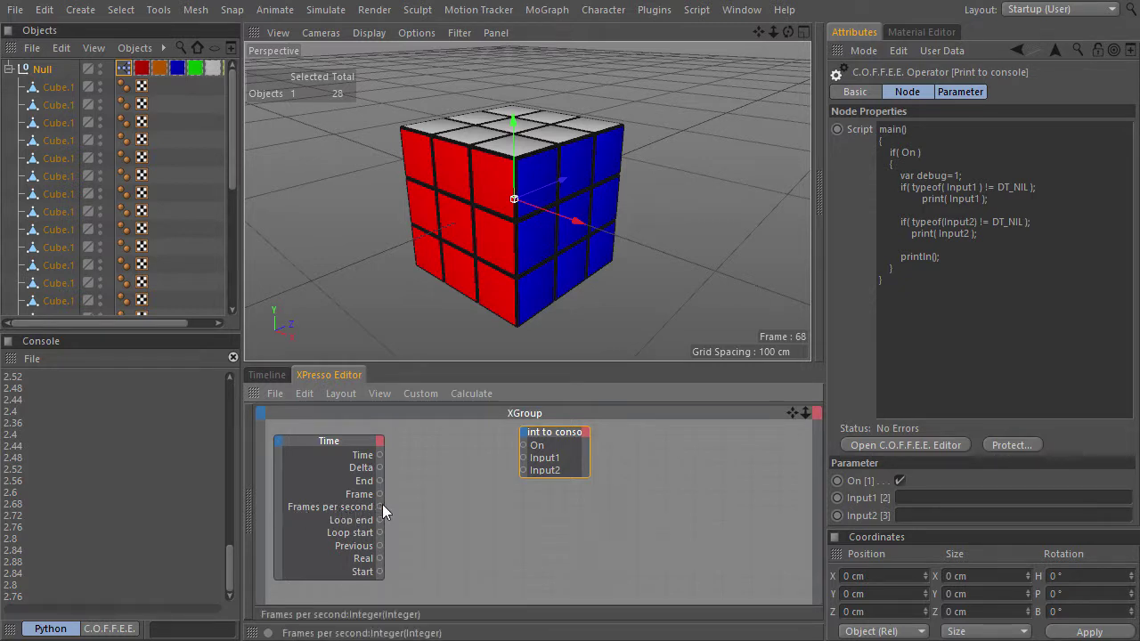
# Add a Math node beside Time and set its Function to Multiply.
pyautogui.rightClick(432, 506)
pyautogui.moveTo(478, 398)
pyautogui.moveTo(599, 398)
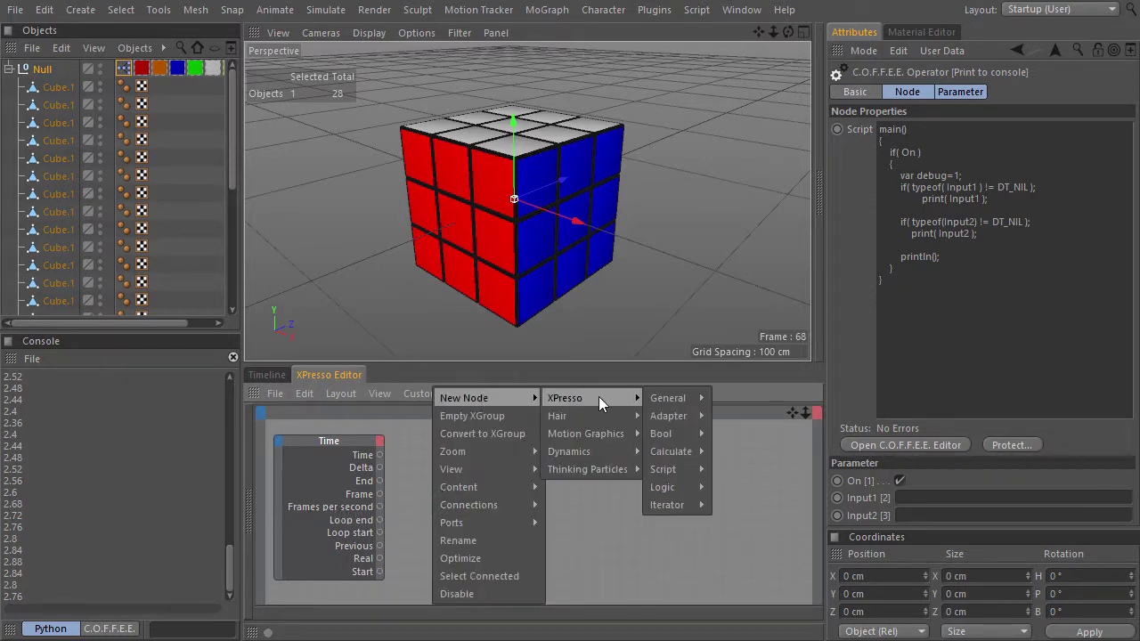
pyautogui.moveTo(690, 455)
pyautogui.click(748, 472)
pyautogui.moveTo(436, 486); pyautogui.dragTo(453, 485)
pyautogui.click(942, 147)
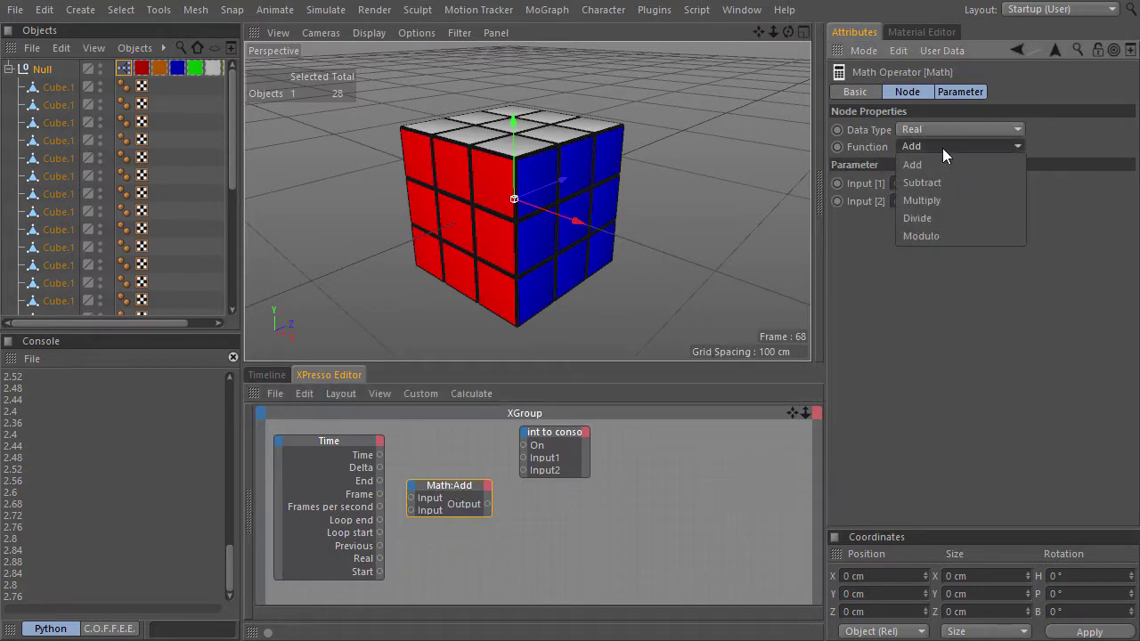
pyautogui.click(946, 201)
# Wire Time's outputs into Math:Multiply, rearrange the nodes, and play to print the product.
pyautogui.moveTo(382, 456); pyautogui.dragTo(526, 461)
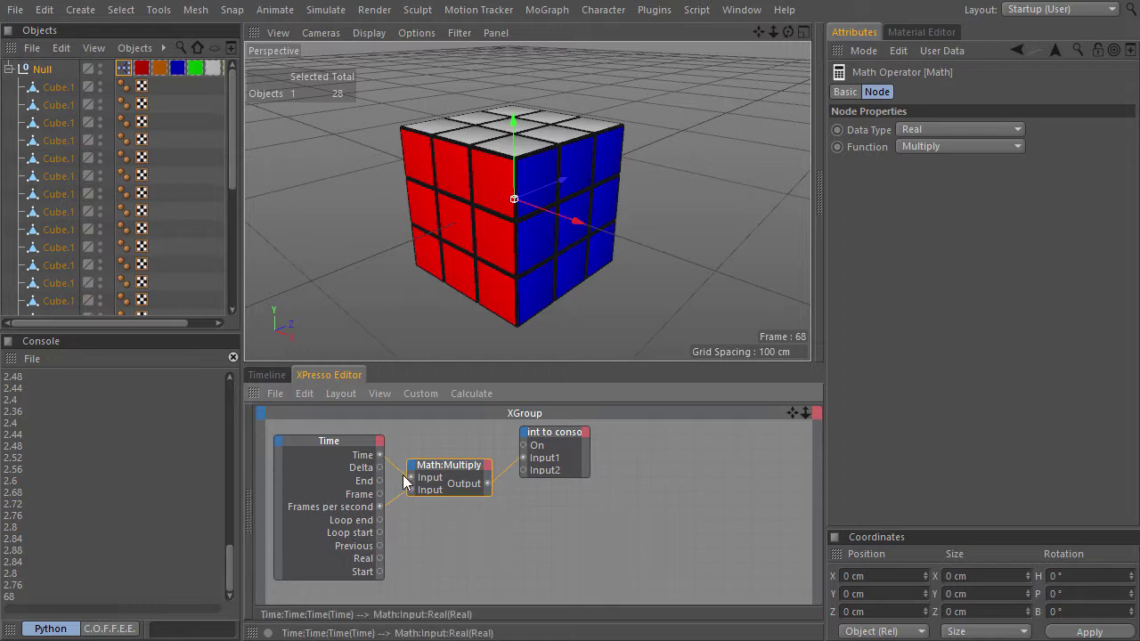
pyautogui.moveTo(445, 548); pyautogui.dragTo(437, 508)
pyautogui.moveTo(381, 547)
pyautogui.mouseDown()
pyautogui.moveTo(420, 547)
pyautogui.moveTo(440, 518)
pyautogui.moveTo(383, 551)
pyautogui.mouseUp()
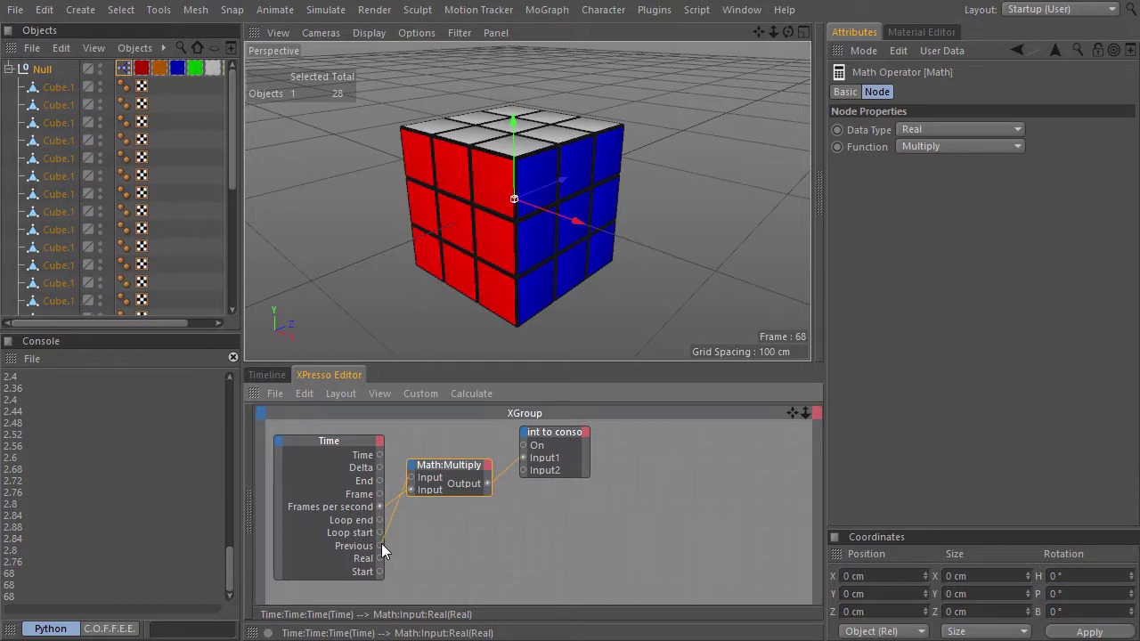
pyautogui.moveTo(433, 468); pyautogui.dragTo(430, 512)
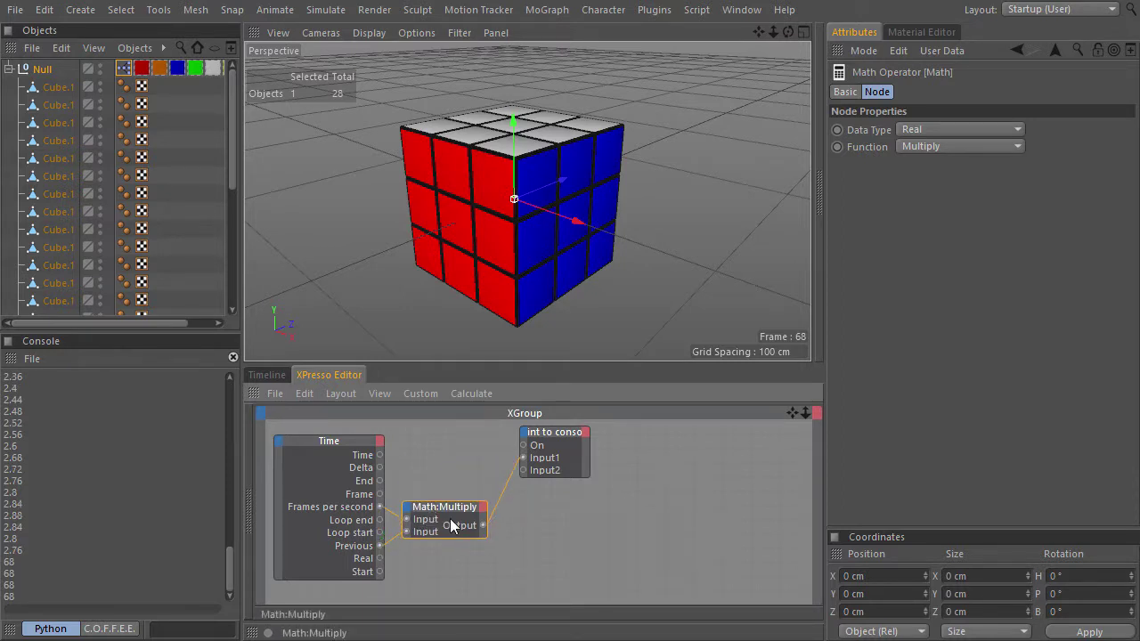
pyautogui.moveTo(554, 433); pyautogui.dragTo(553, 487)
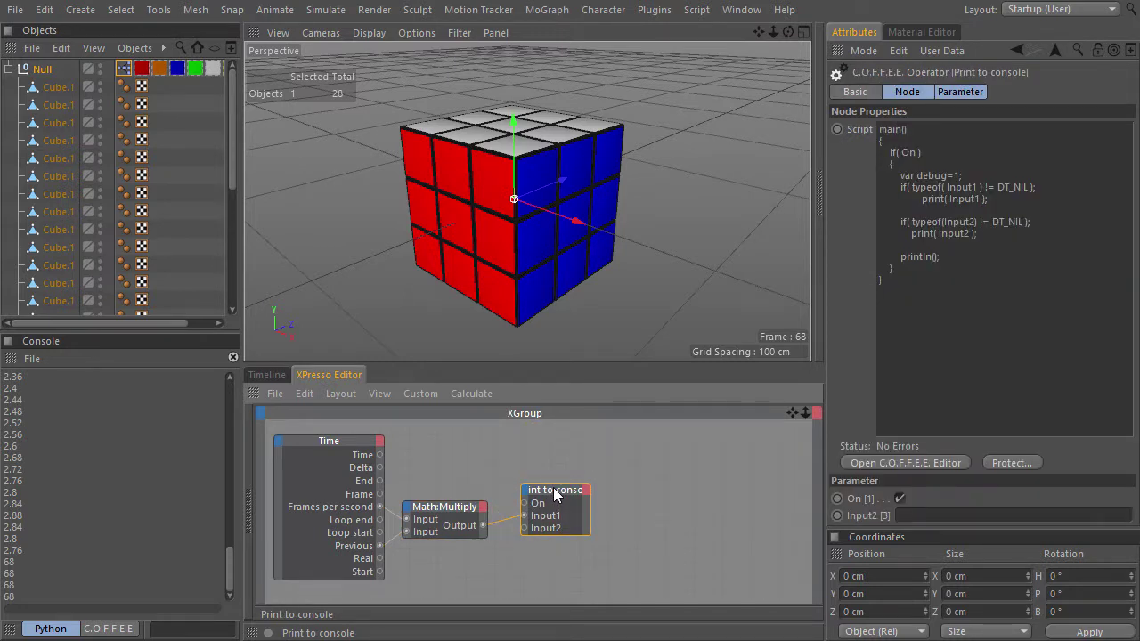
pyautogui.press('g')
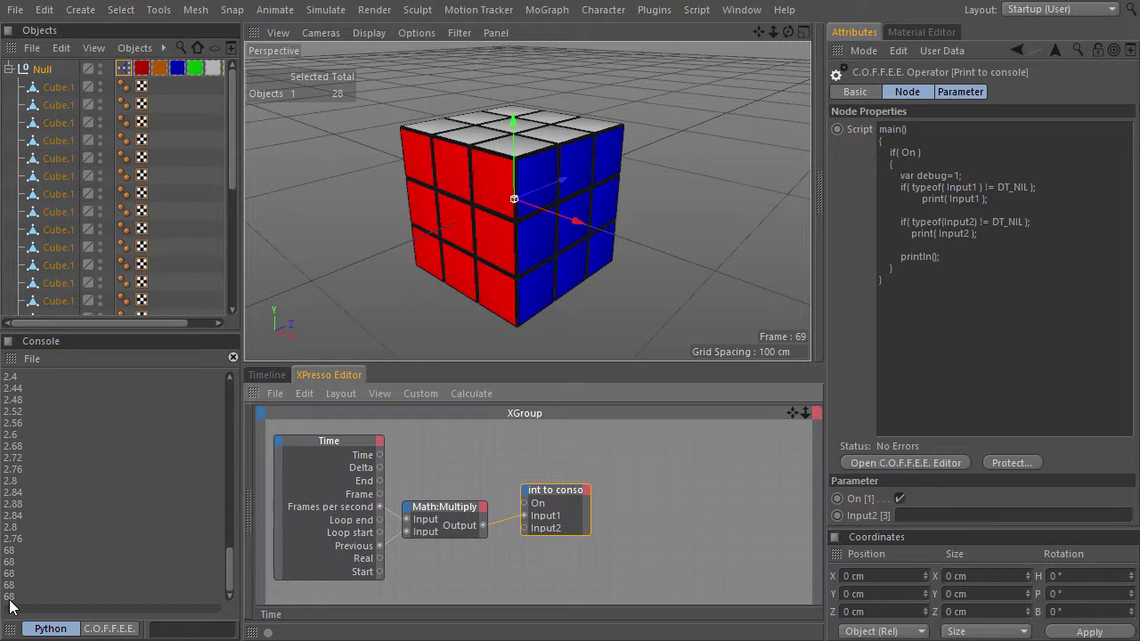
# Read the console output, then delete the Print to console node.
pyautogui.click(100, 480)
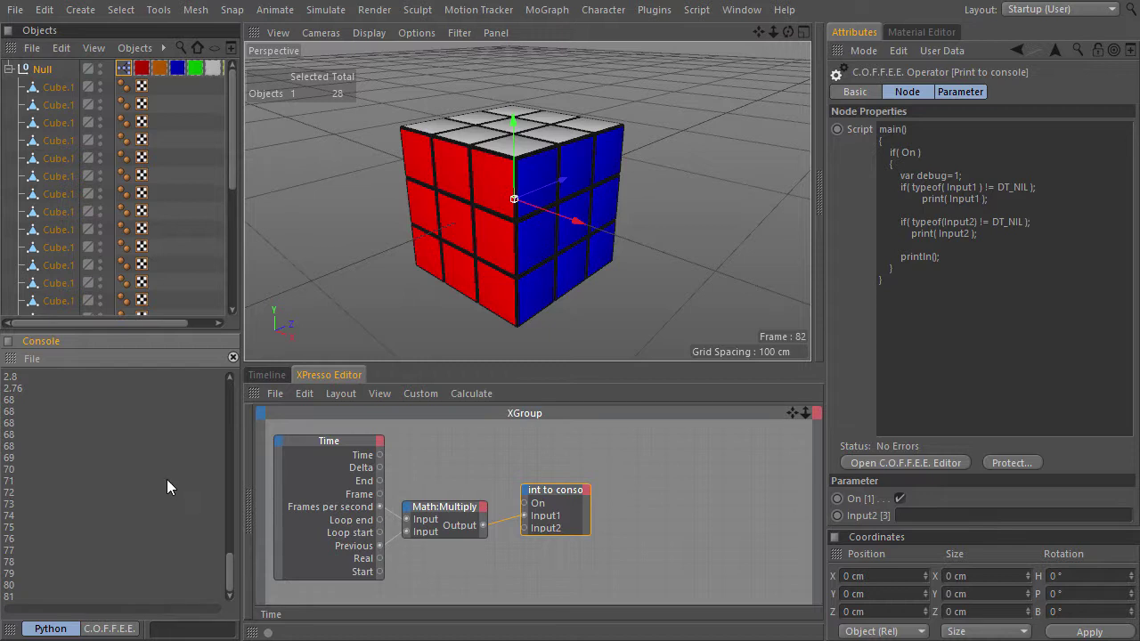
pyautogui.moveTo(513, 468); pyautogui.dragTo(655, 573)
pyautogui.press('Delete')
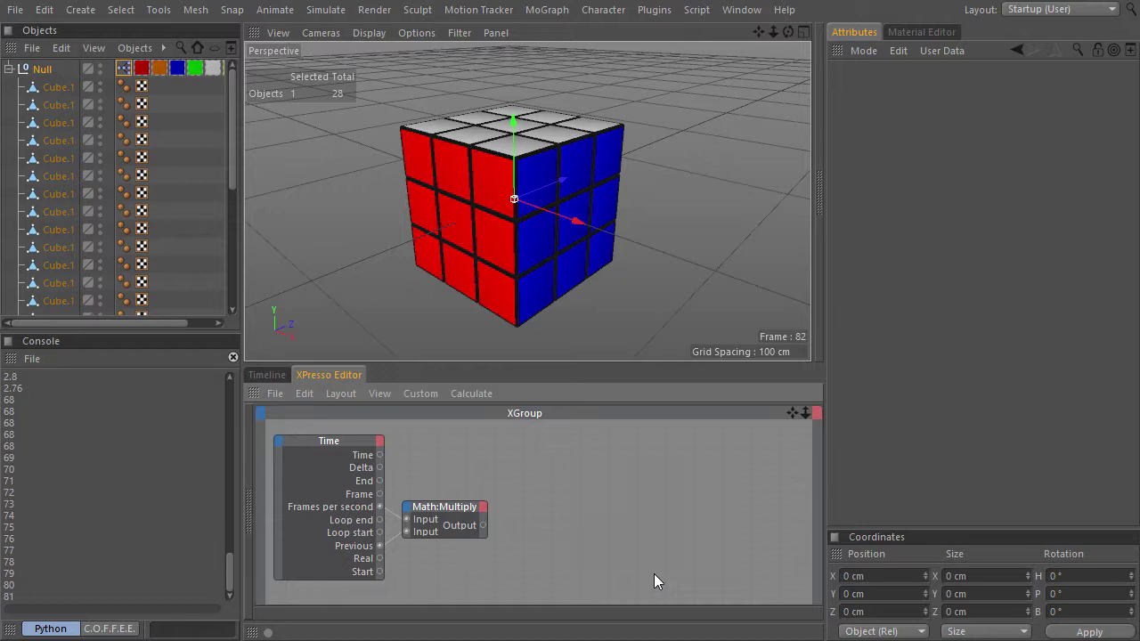
# Add a Real Constant node below Math:Multiply and an Object node referencing that Constant.
pyautogui.rightClick(528, 518)
pyautogui.moveTo(573, 398)
pyautogui.moveTo(722, 403)
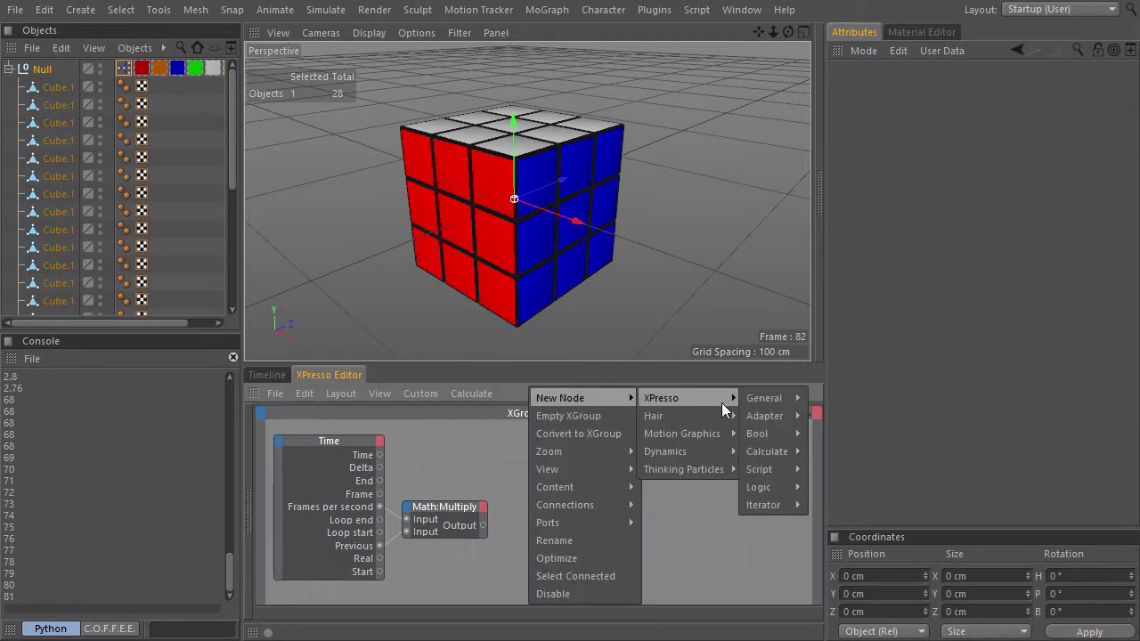
pyautogui.moveTo(801, 402)
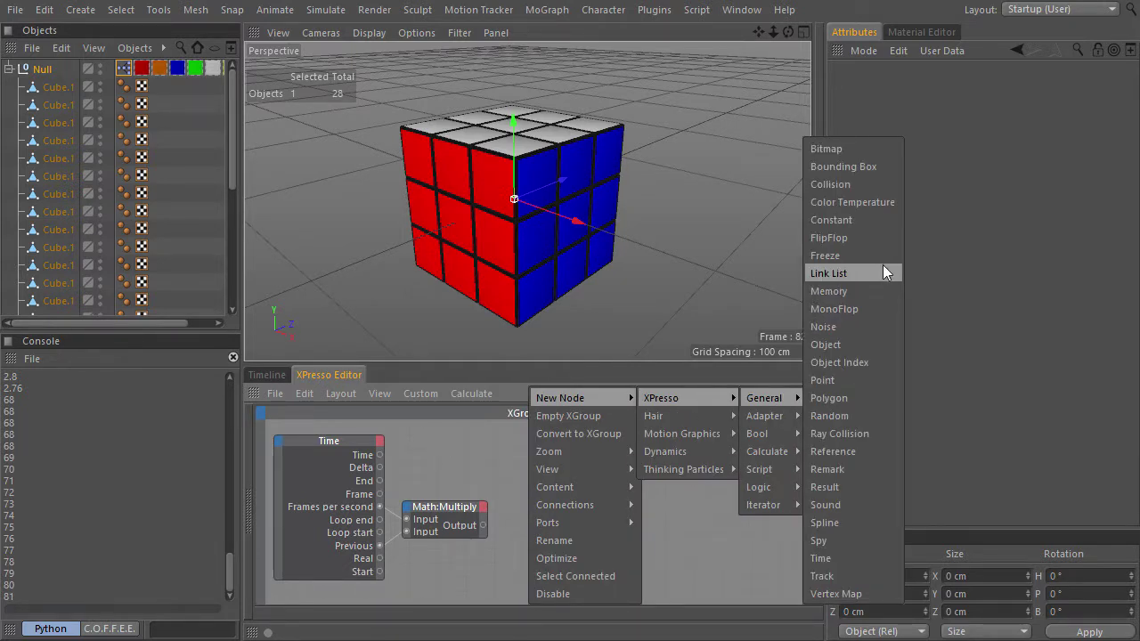
pyautogui.click(877, 221)
pyautogui.moveTo(533, 518); pyautogui.dragTo(469, 564)
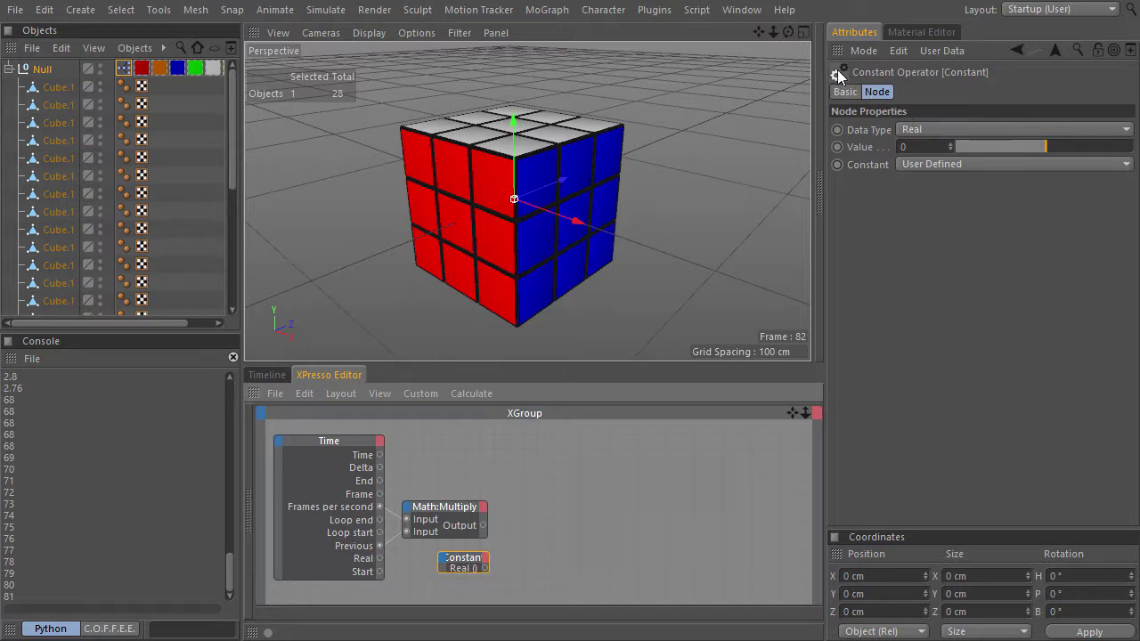
pyautogui.moveTo(838, 71); pyautogui.dragTo(525, 474)
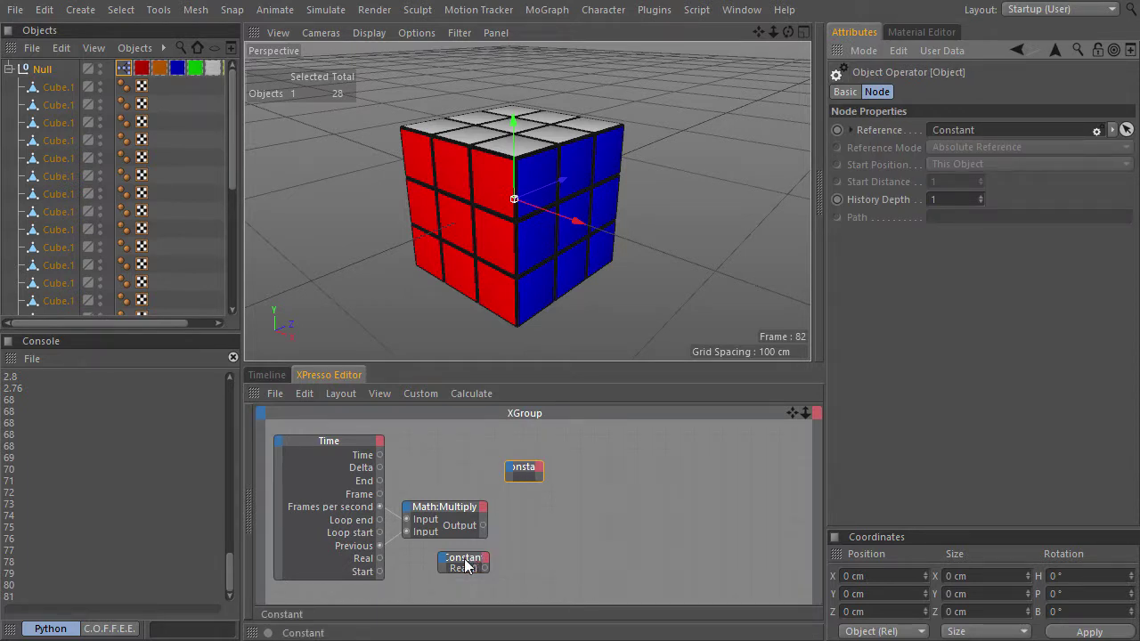
# Give the Constant's object node a Value input port and wire Time's Frame output into it.
pyautogui.rightClick(512, 472)
pyautogui.moveTo(523, 496)
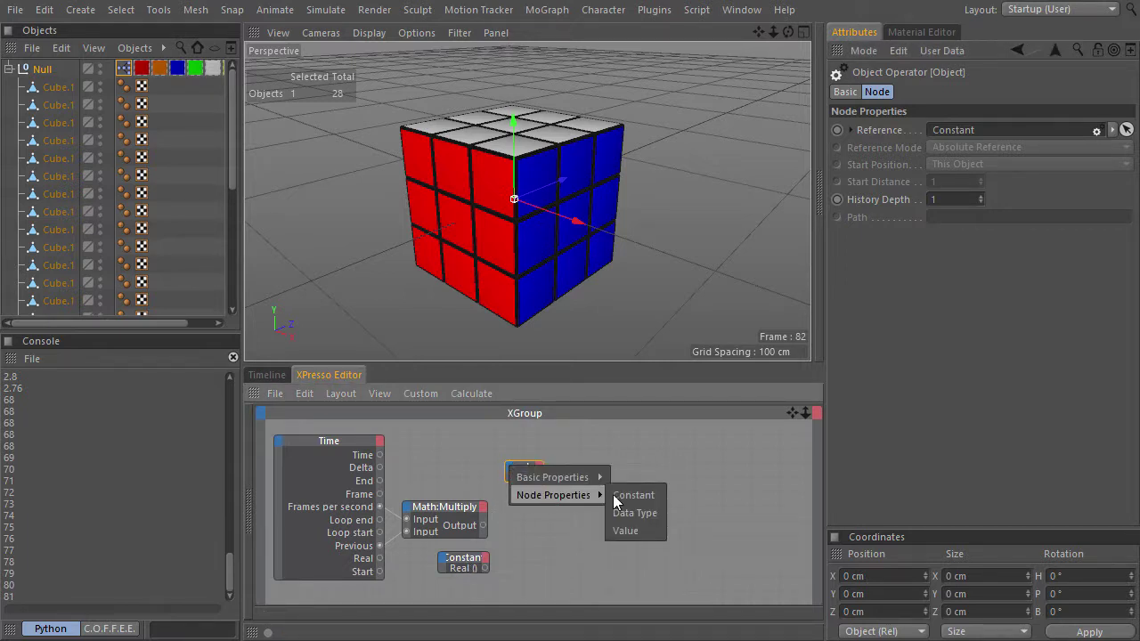
pyautogui.click(628, 531)
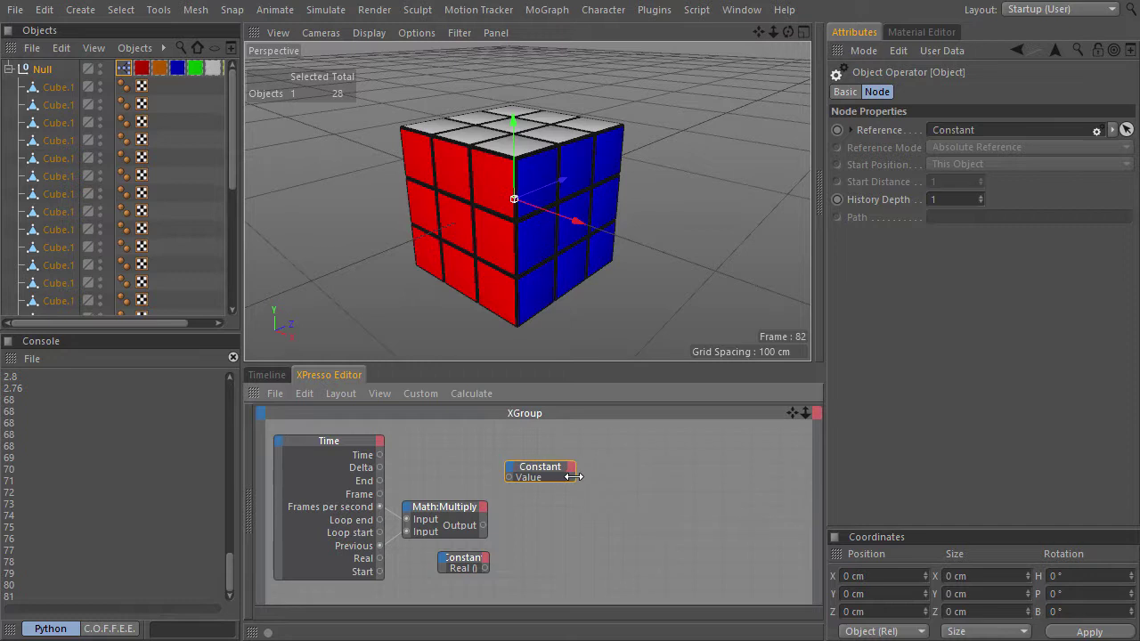
pyautogui.moveTo(535, 508); pyautogui.dragTo(537, 524)
pyautogui.moveTo(380, 494); pyautogui.dragTo(514, 531)
pyautogui.moveTo(570, 516); pyautogui.dragTo(568, 488)
# Add a Print to console node fed by the Constant's Real output, then arrange the nodes.
pyautogui.moveTo(491, 560); pyautogui.dragTo(584, 523)
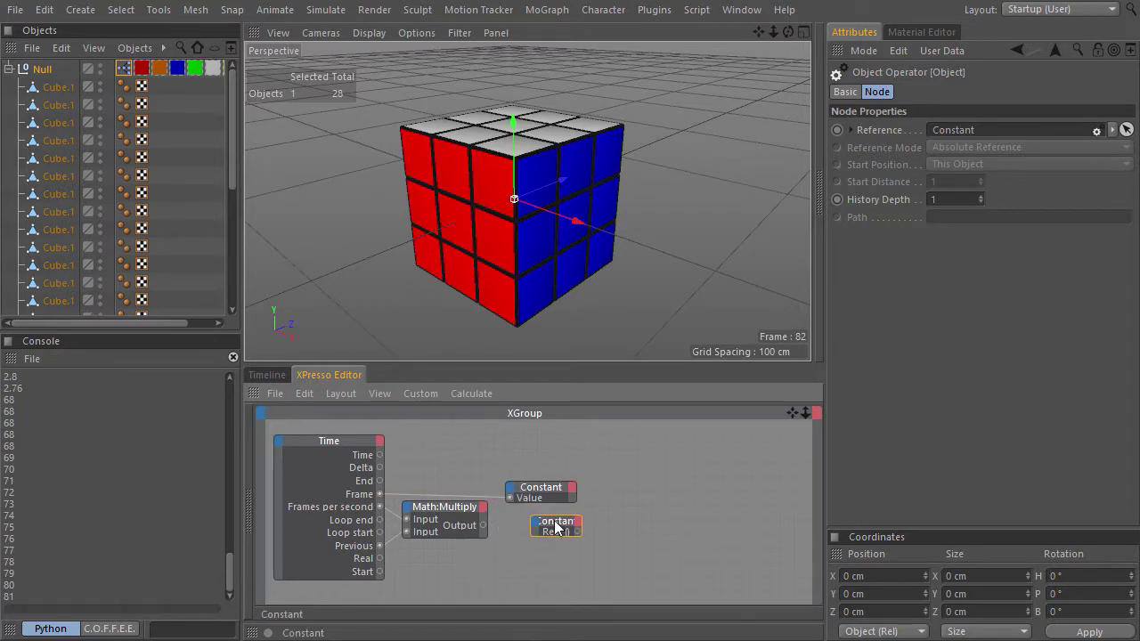
pyautogui.click(249, 472)
pyautogui.moveTo(320, 522); pyautogui.dragTo(728, 535)
pyautogui.moveTo(647, 531); pyautogui.dragTo(699, 534)
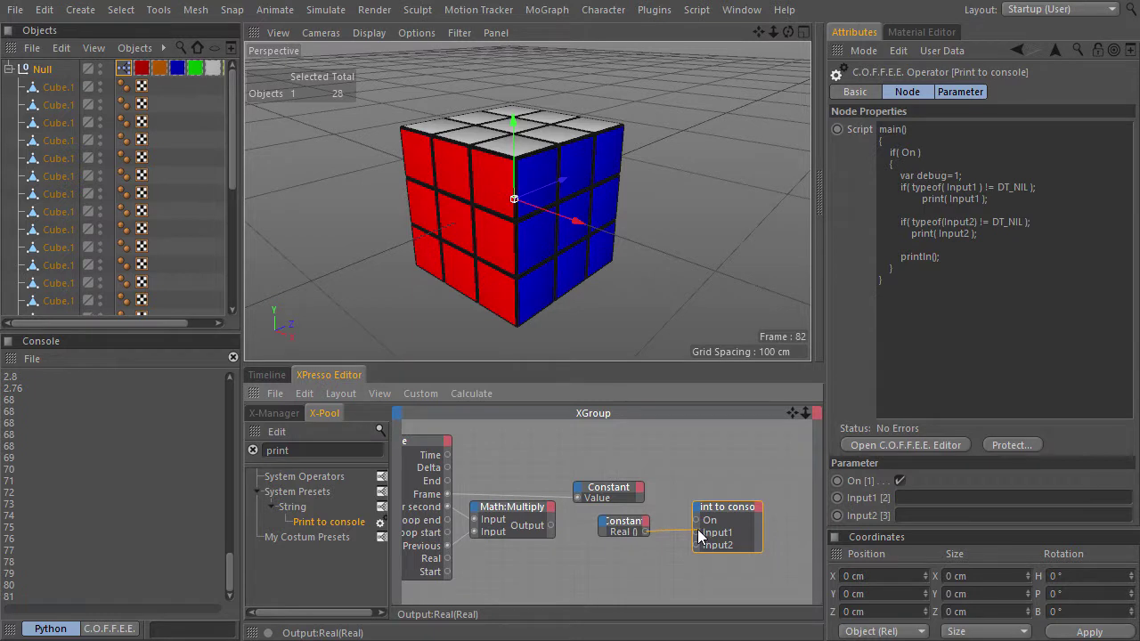
pyautogui.click(256, 438)
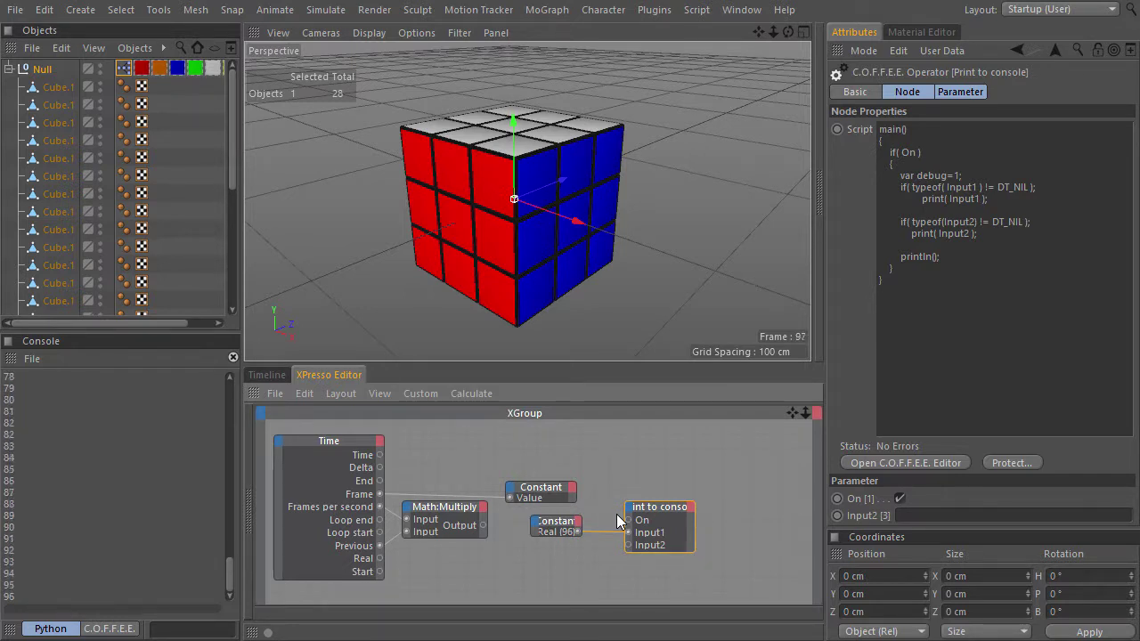
pyautogui.moveTo(645, 512); pyautogui.dragTo(736, 511)
pyautogui.moveTo(568, 526); pyautogui.dragTo(557, 572)
pyautogui.moveTo(521, 532); pyautogui.dragTo(442, 525)
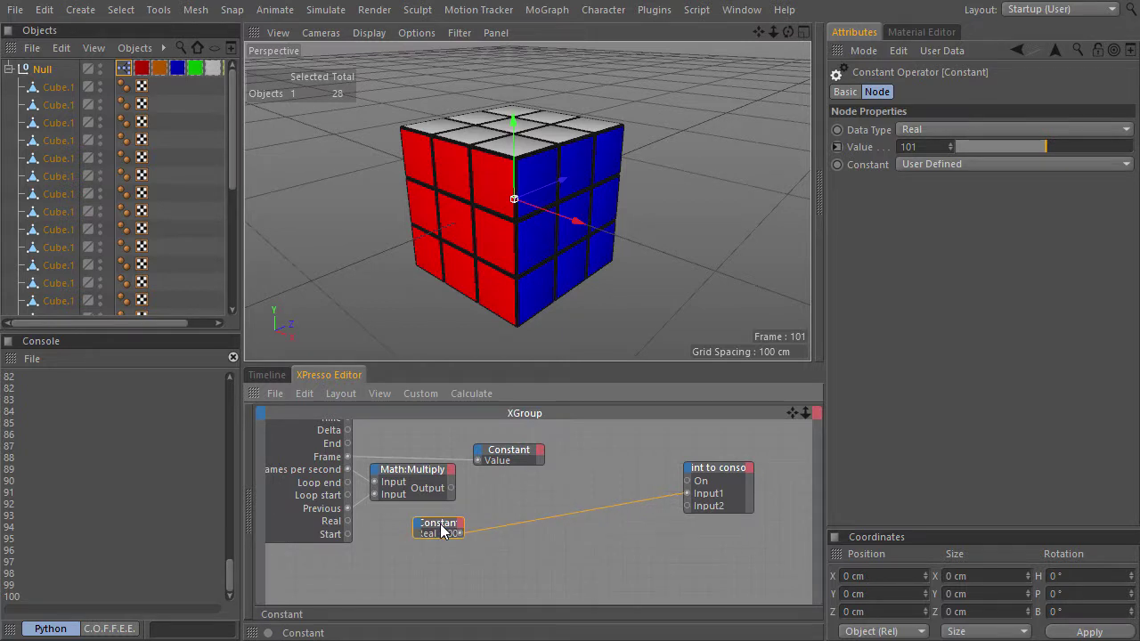
# Add a Math:Add node to the XPresso graph.
pyautogui.rightClick(515, 499)
pyautogui.moveTo(577, 402)
pyautogui.moveTo(654, 399)
pyautogui.moveTo(753, 453)
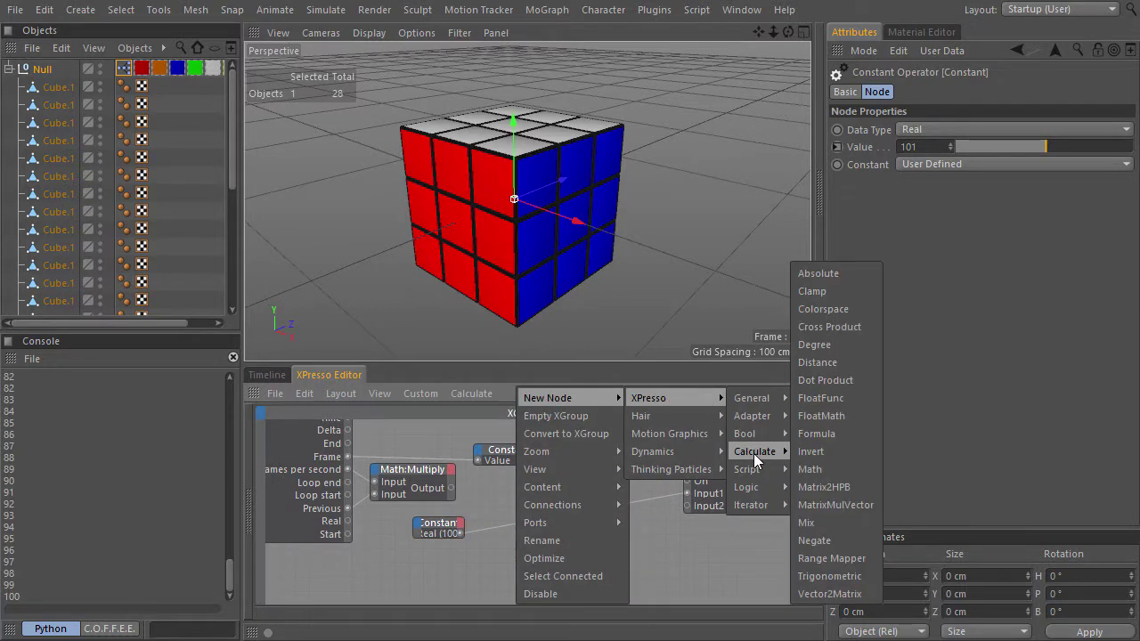
pyautogui.click(838, 474)
pyautogui.moveTo(490, 467); pyautogui.dragTo(503, 502, button='middle')
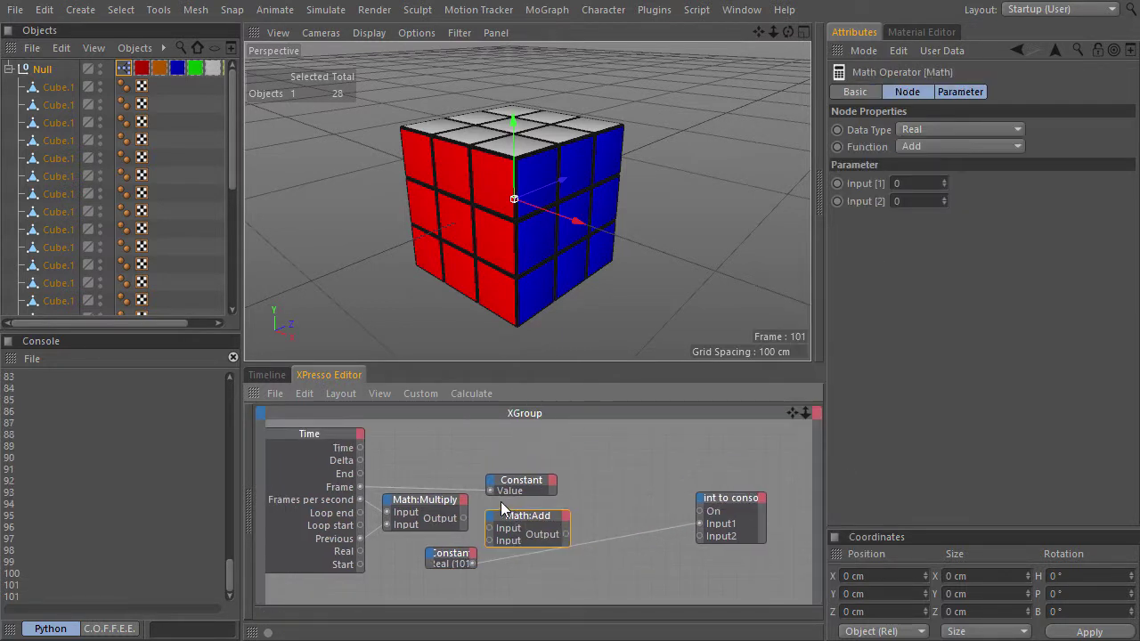
# Wire Frame and the Constant into Math:Add, feeding its output back into the Constant's Value.
pyautogui.moveTo(360, 487); pyautogui.dragTo(490, 528)
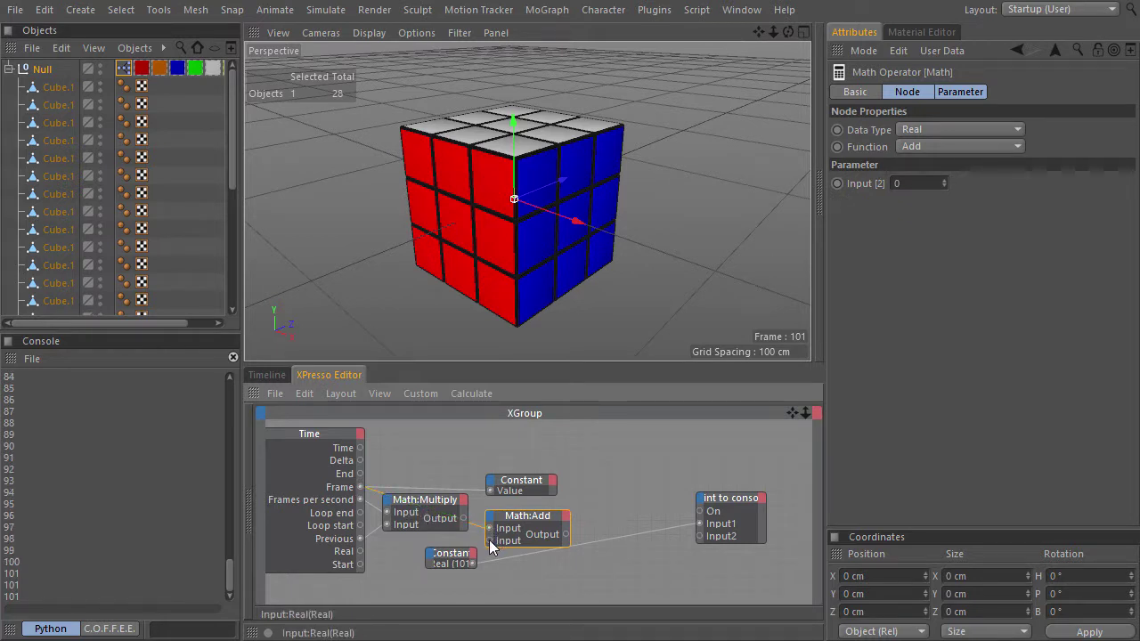
pyautogui.moveTo(483, 556); pyautogui.dragTo(386, 559)
pyautogui.click(385, 559)
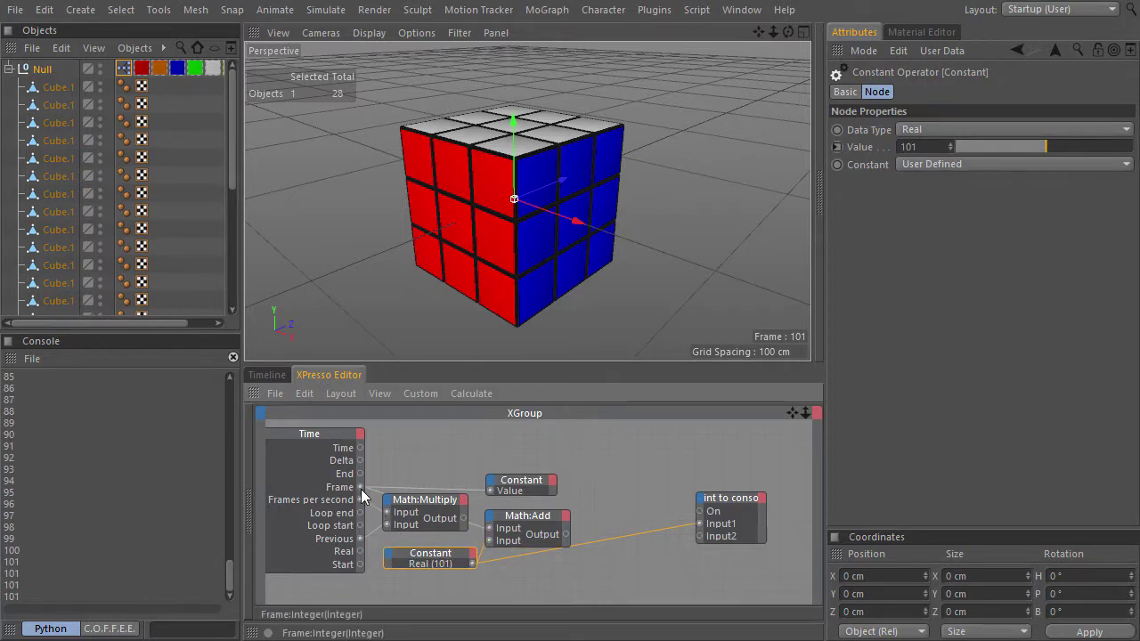
pyautogui.moveTo(514, 485); pyautogui.dragTo(623, 487)
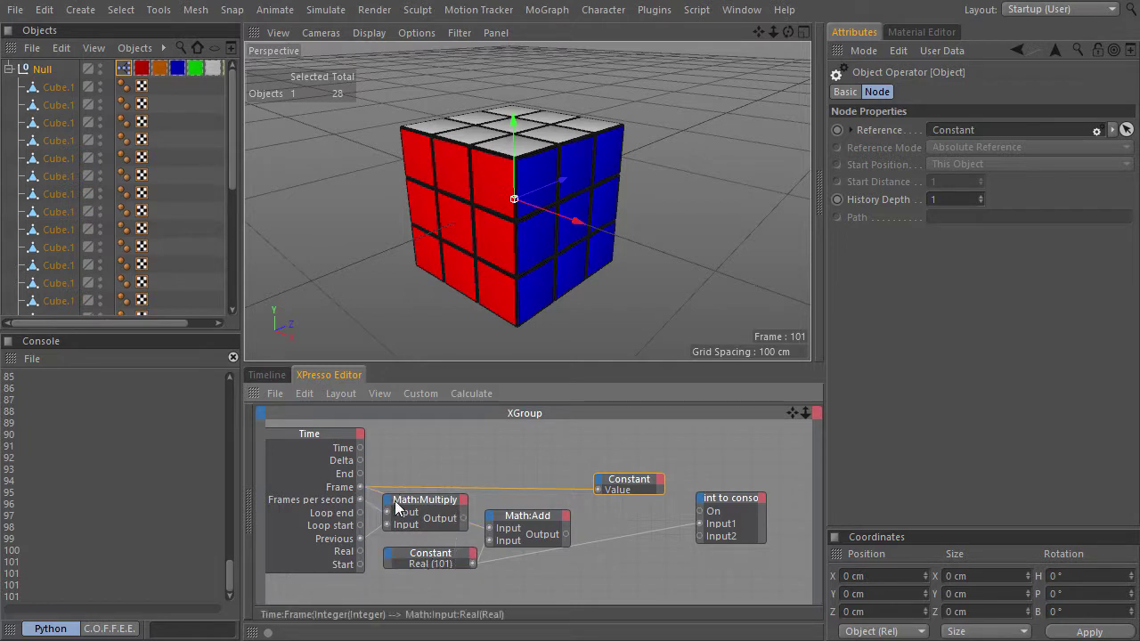
pyautogui.moveTo(564, 535); pyautogui.dragTo(597, 491)
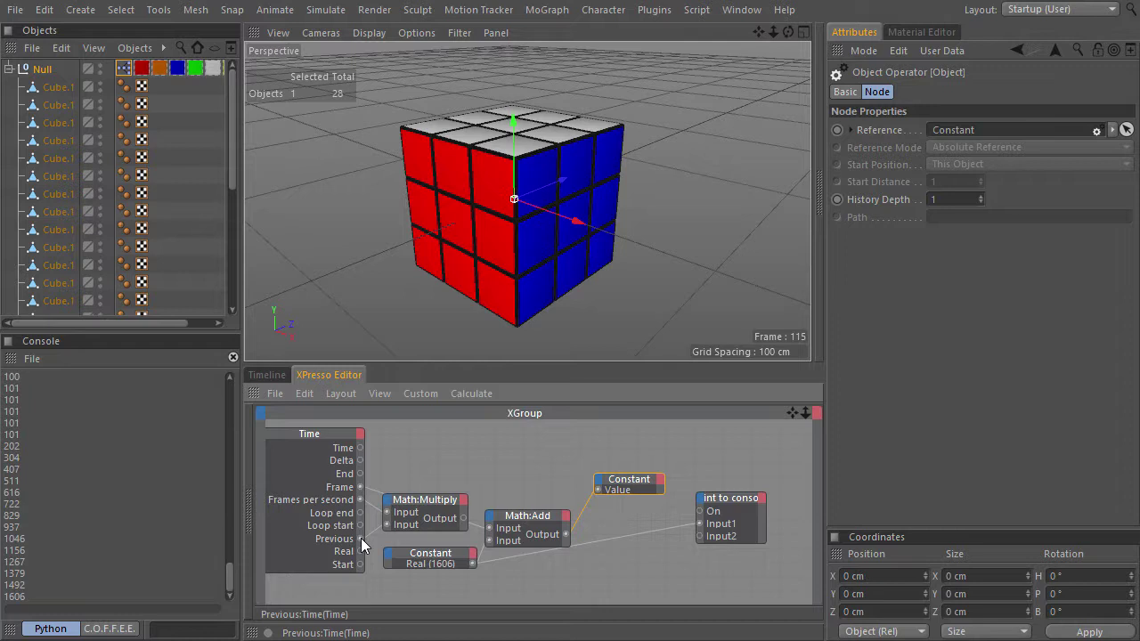
# Add an Equal node above Math:Add with Frame wired to its first input.
pyautogui.rightClick(496, 465)
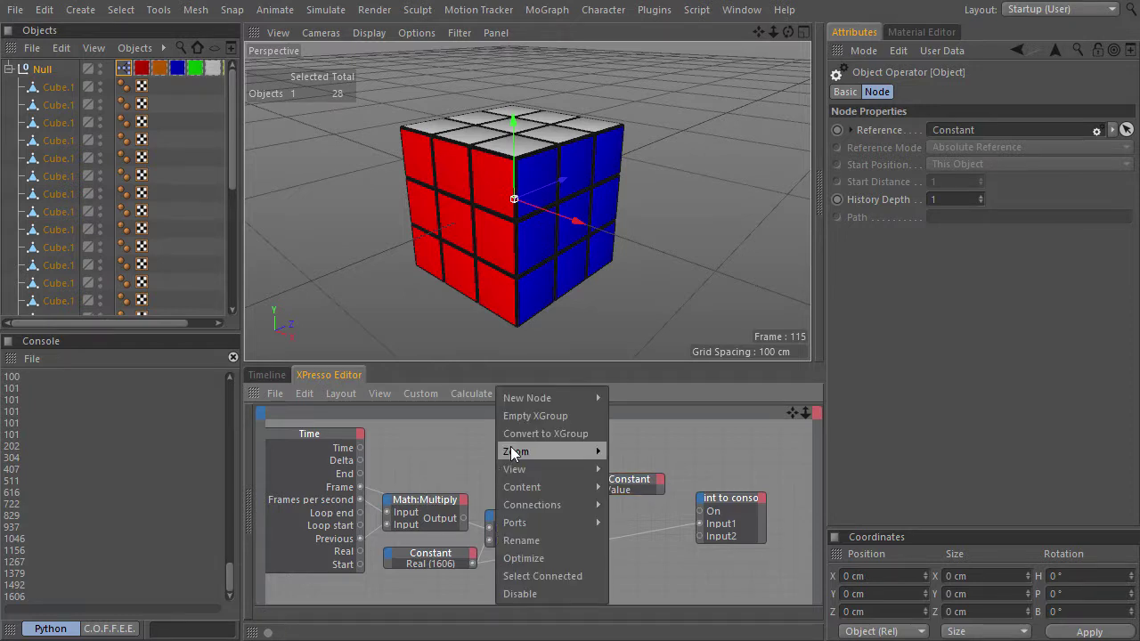
pyautogui.moveTo(541, 398)
pyautogui.moveTo(661, 400)
pyautogui.moveTo(753, 489)
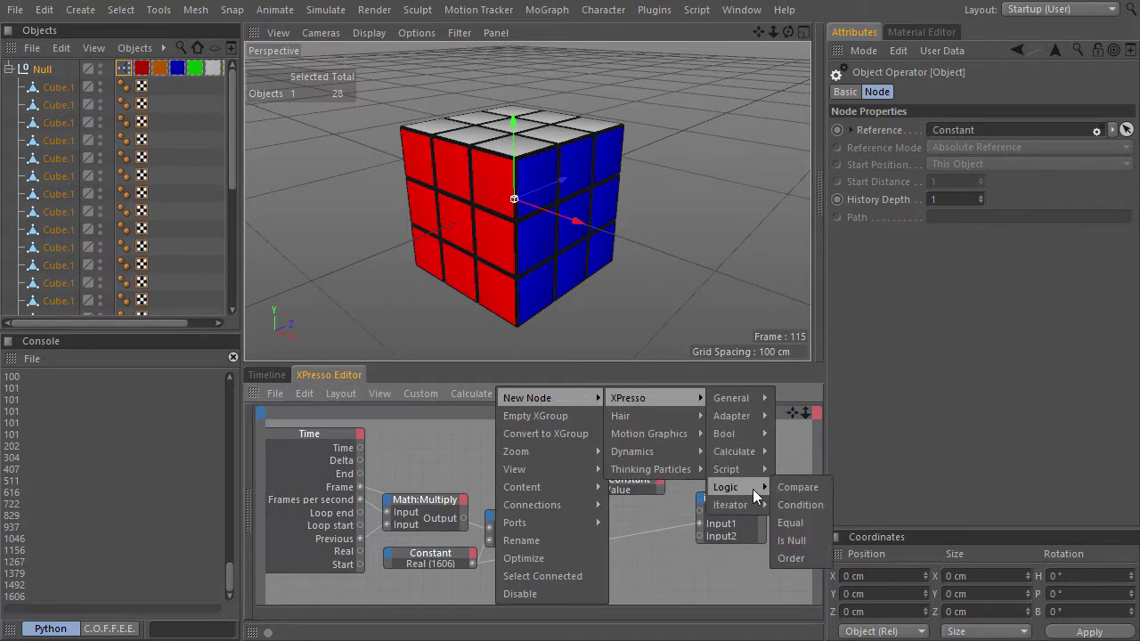
pyautogui.click(807, 523)
pyautogui.moveTo(491, 455); pyautogui.dragTo(519, 452)
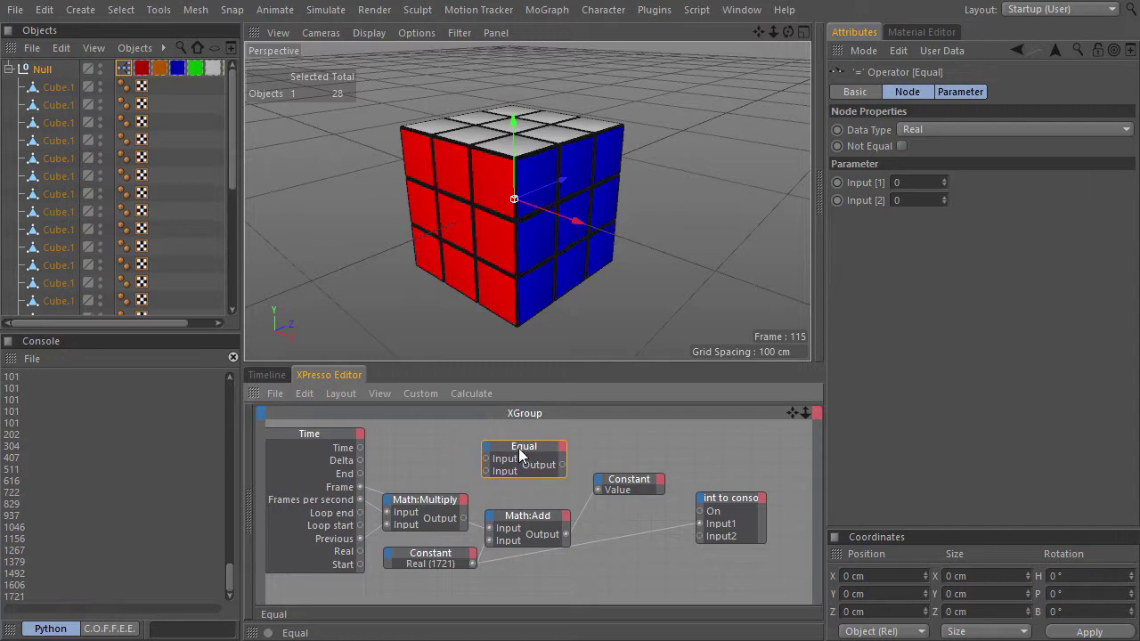
pyautogui.moveTo(360, 487); pyautogui.dragTo(464, 520)
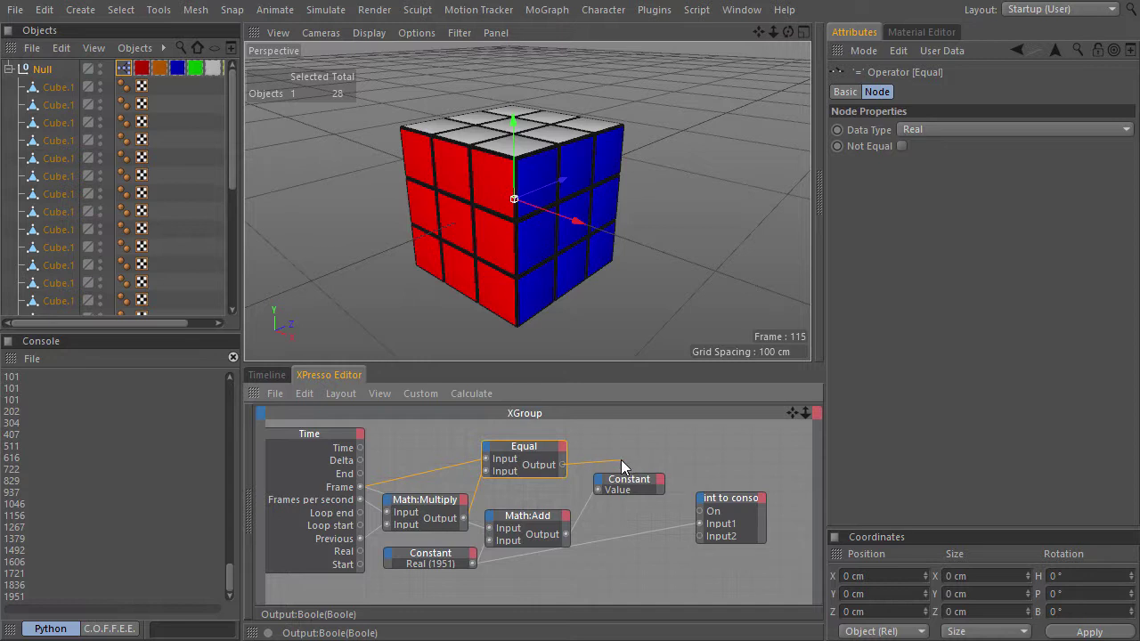
# Wire Math:Multiply into Equal and route Equal's output to Print to console instead of the Constant.
pyautogui.moveTo(621, 459); pyautogui.dragTo(424, 474)
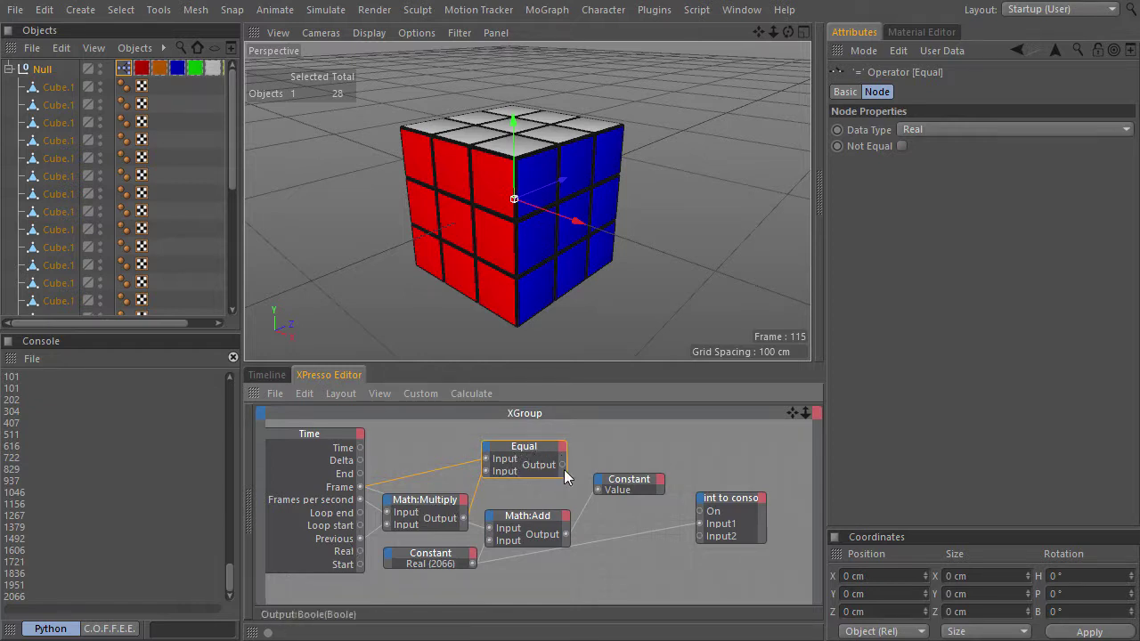
pyautogui.moveTo(615, 454); pyautogui.dragTo(659, 531)
pyautogui.moveTo(742, 498); pyautogui.dragTo(754, 435)
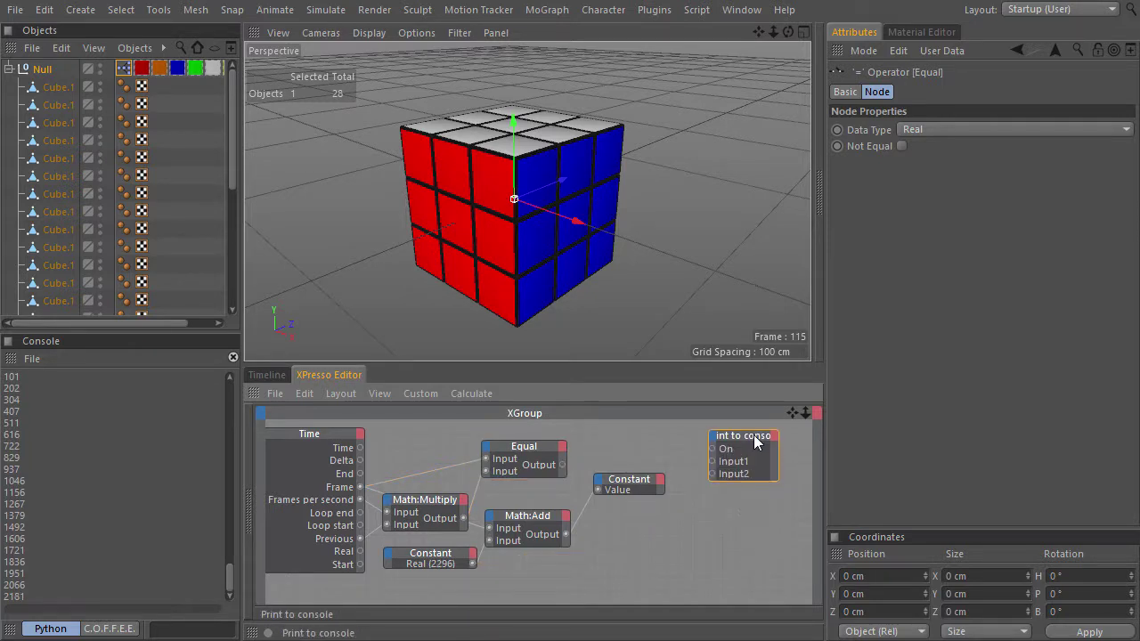
pyautogui.click(754, 434)
pyautogui.moveTo(563, 465); pyautogui.dragTo(711, 460)
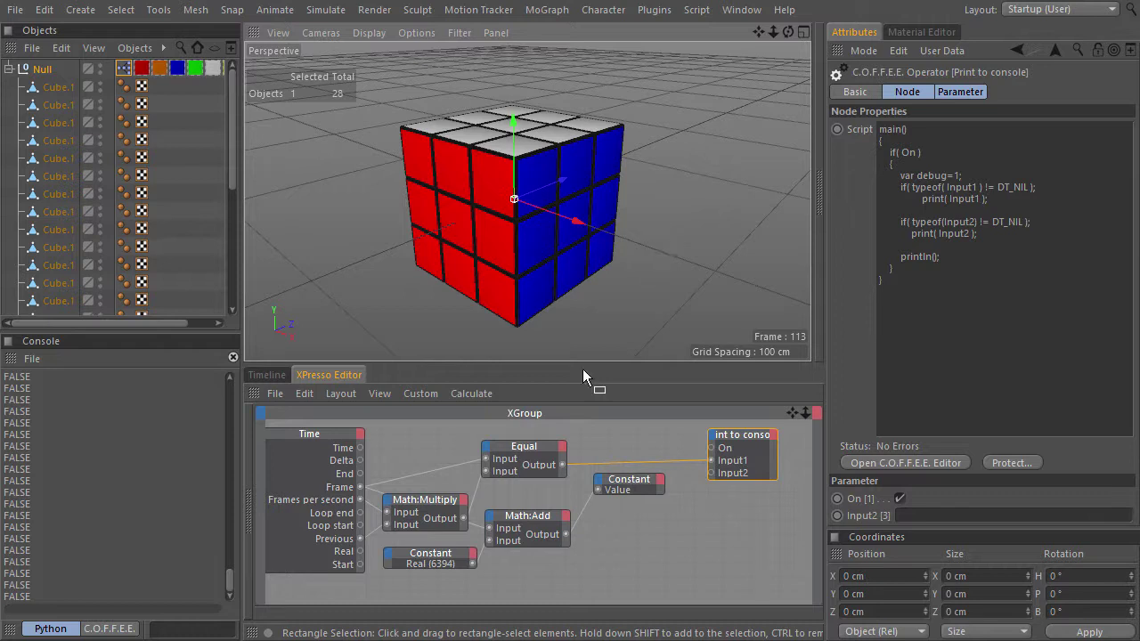
# Switch Equal to Not Equal, feed it into Math:Add, and print Math:Add's output.
pyautogui.click(516, 472)
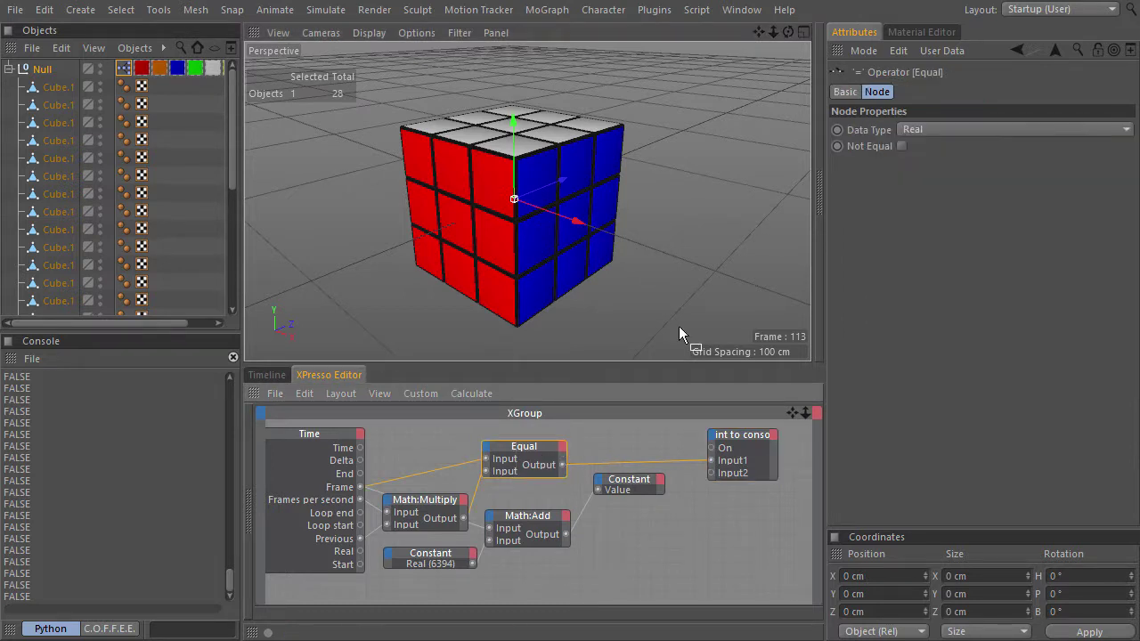
pyautogui.click(901, 146)
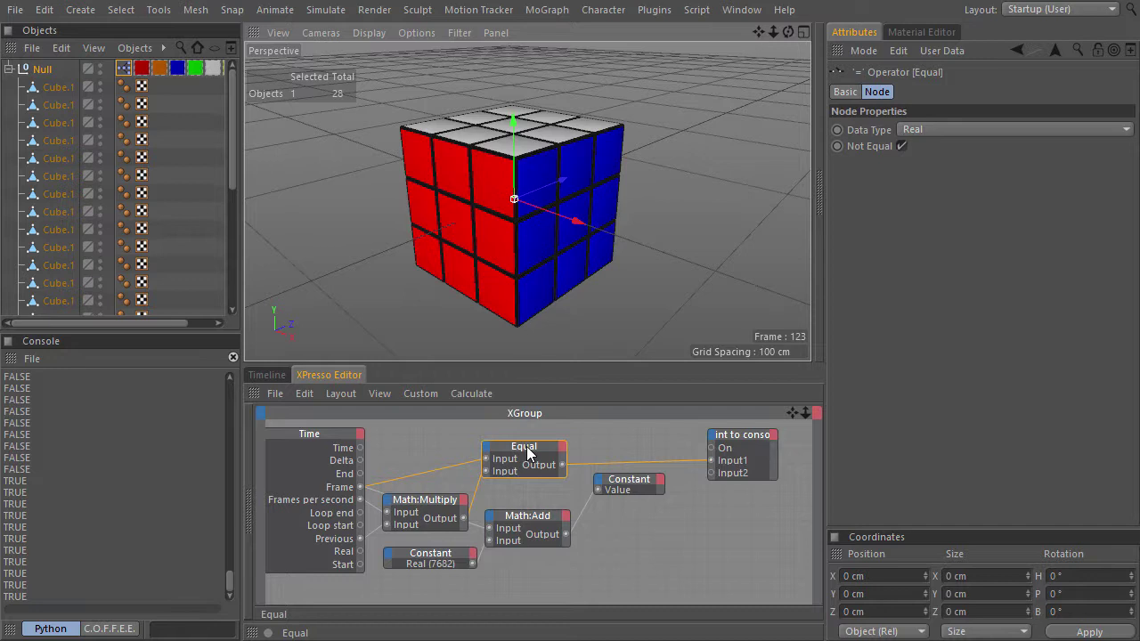
pyautogui.moveTo(535, 510); pyautogui.dragTo(584, 518)
pyautogui.moveTo(638, 483); pyautogui.dragTo(672, 483)
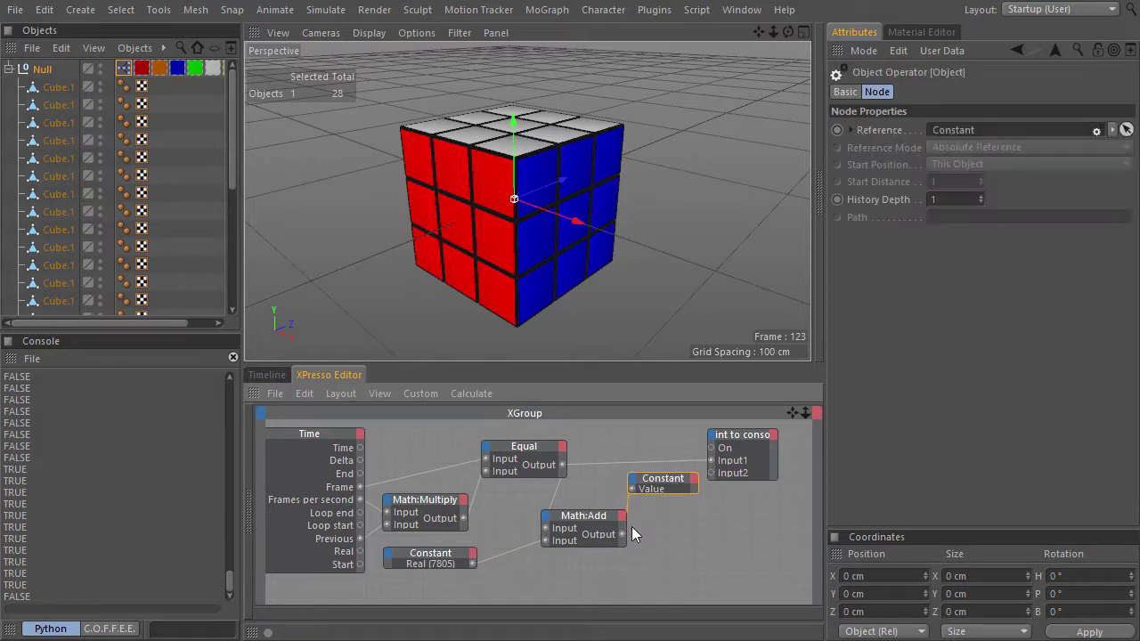
pyautogui.moveTo(623, 533); pyautogui.dragTo(712, 462)
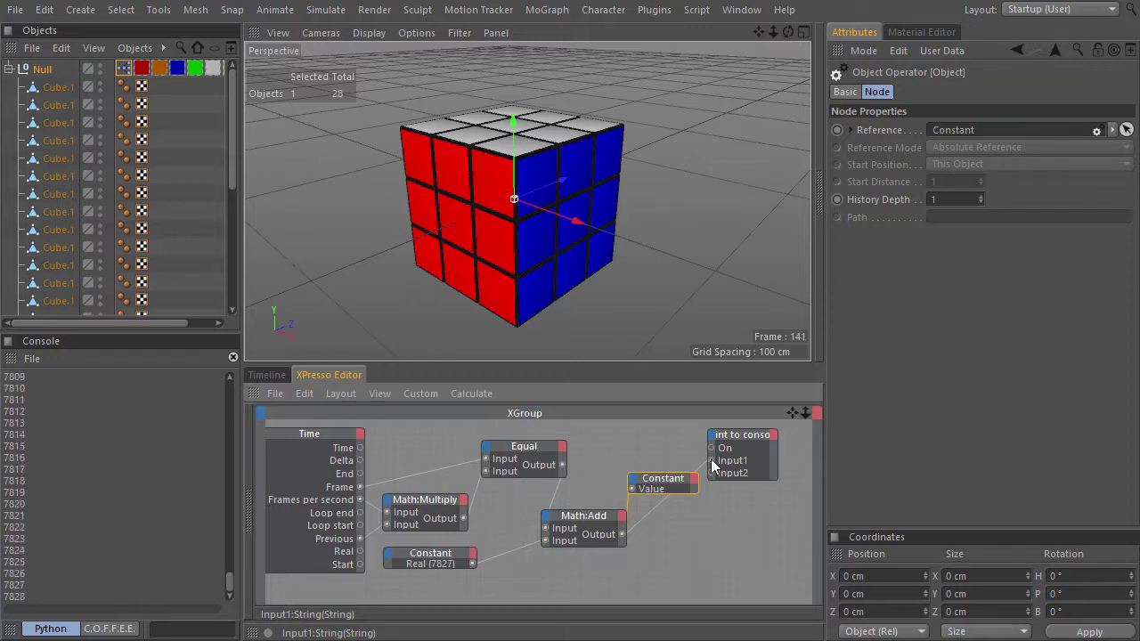
# Remove the top Constant's Value port, reset the counter Constant to 0, and rewire Math:Add into it.
pyautogui.rightClick(634, 490)
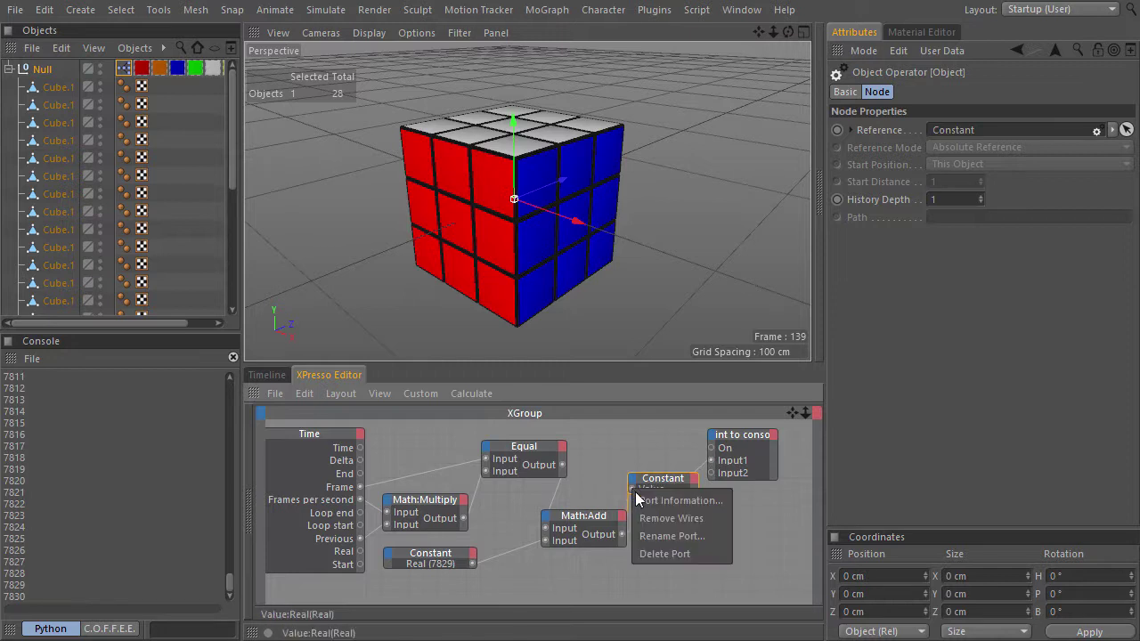
pyautogui.click(661, 553)
pyautogui.click(424, 560)
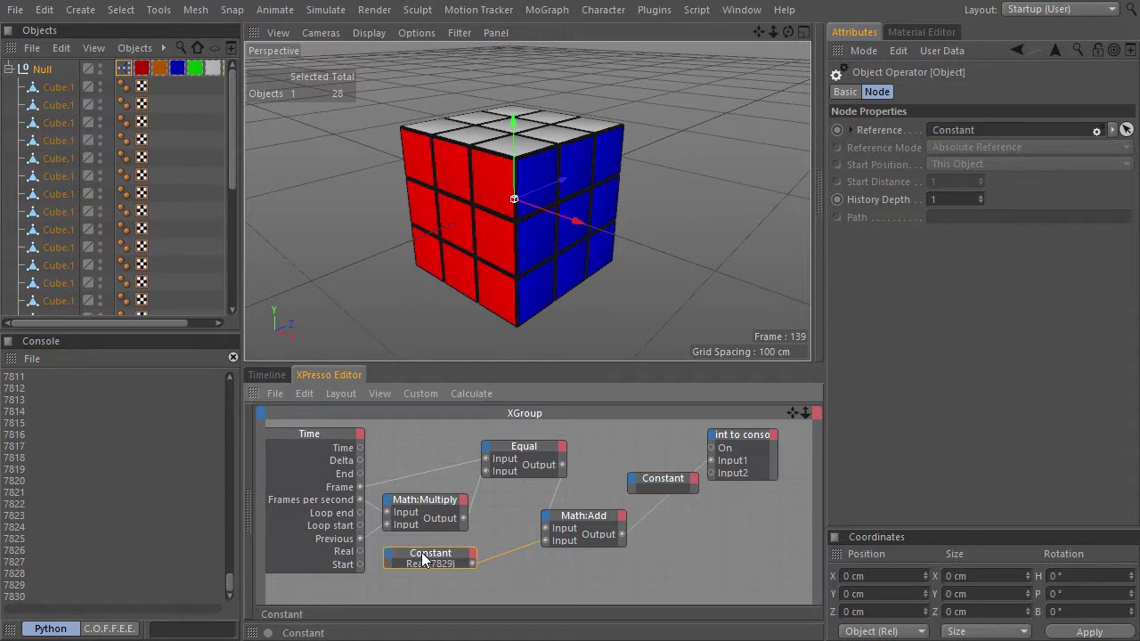
pyautogui.doubleClick(922, 147)
pyautogui.write('0')
pyautogui.press('Return')
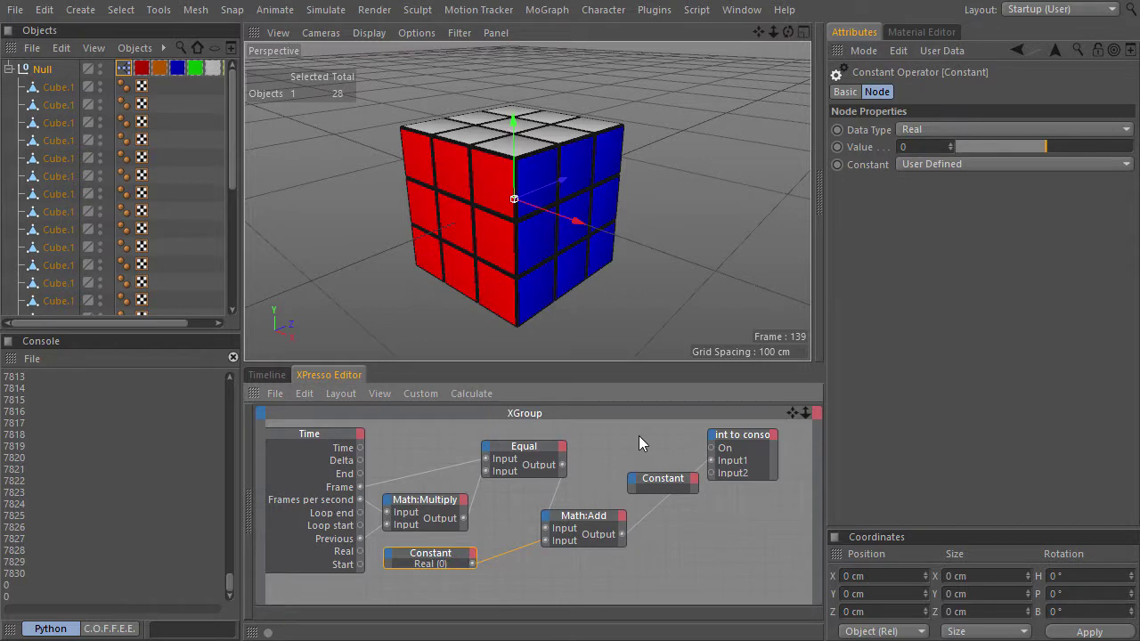
pyautogui.moveTo(621, 534); pyautogui.dragTo(752, 540)
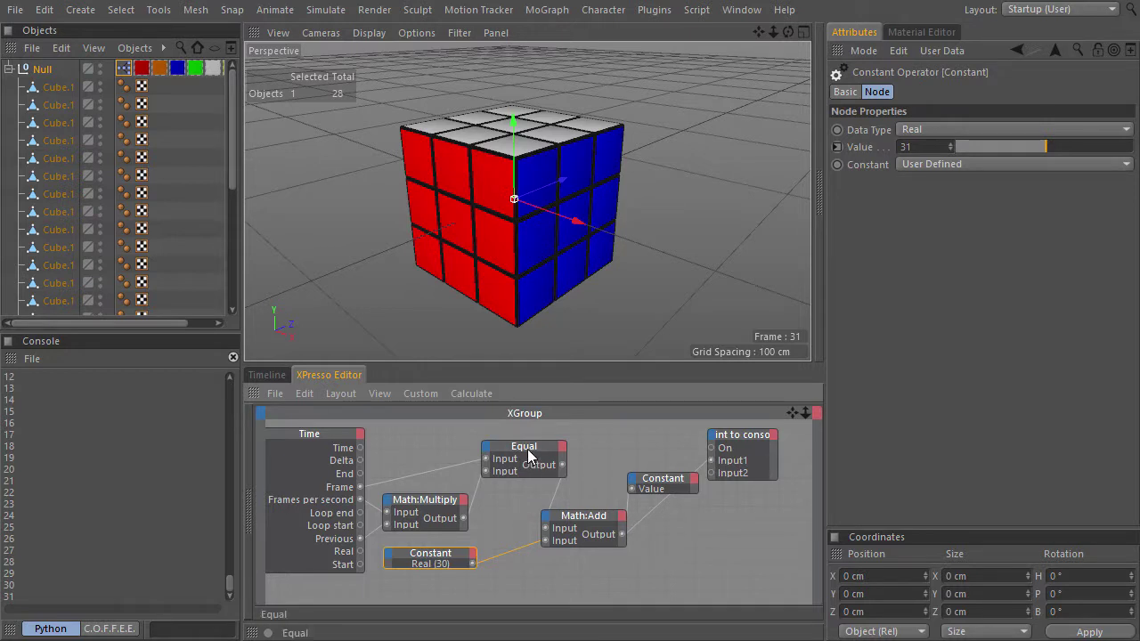
# Rearrange the Equal, Math:Add, Constant and Print to console nodes in the graph.
pyautogui.moveTo(528, 456); pyautogui.dragTo(519, 485)
pyautogui.moveTo(584, 516); pyautogui.dragTo(619, 515)
pyautogui.moveTo(684, 535); pyautogui.dragTo(571, 550, button='middle')
pyautogui.moveTo(663, 533); pyautogui.dragTo(526, 447)
pyautogui.moveTo(544, 509); pyautogui.dragTo(598, 522)
pyautogui.click(655, 470)
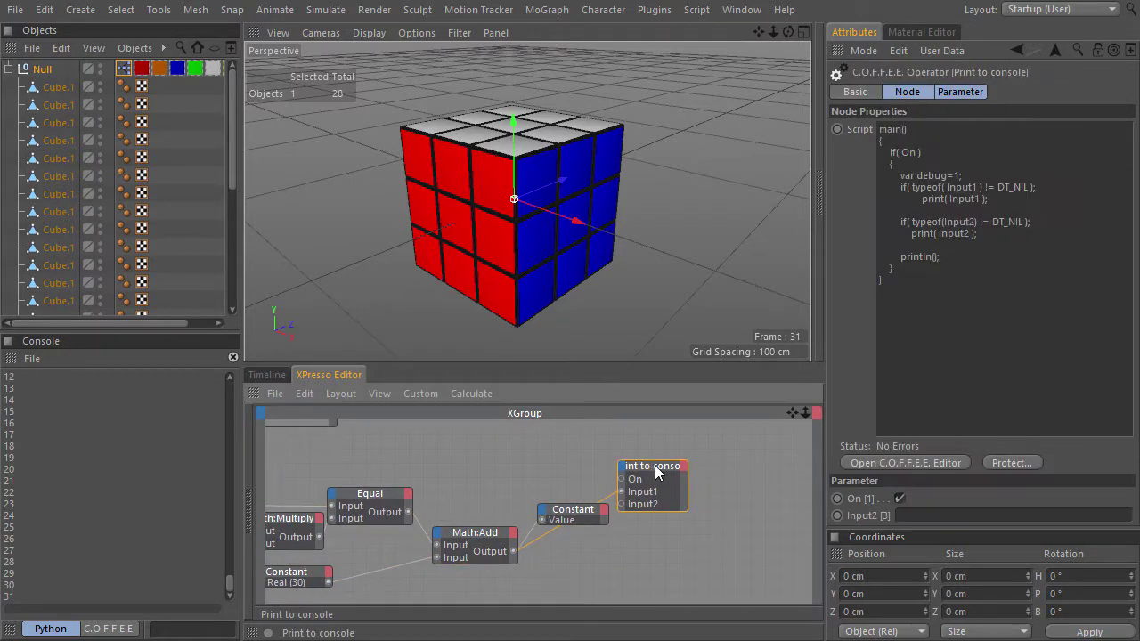
pyautogui.moveTo(655, 473); pyautogui.dragTo(672, 490)
# Add a Compare node with Math:Add as Input 1 and its function set to <=.
pyautogui.rightClick(500, 524)
pyautogui.moveTo(532, 404)
pyautogui.moveTo(634, 401)
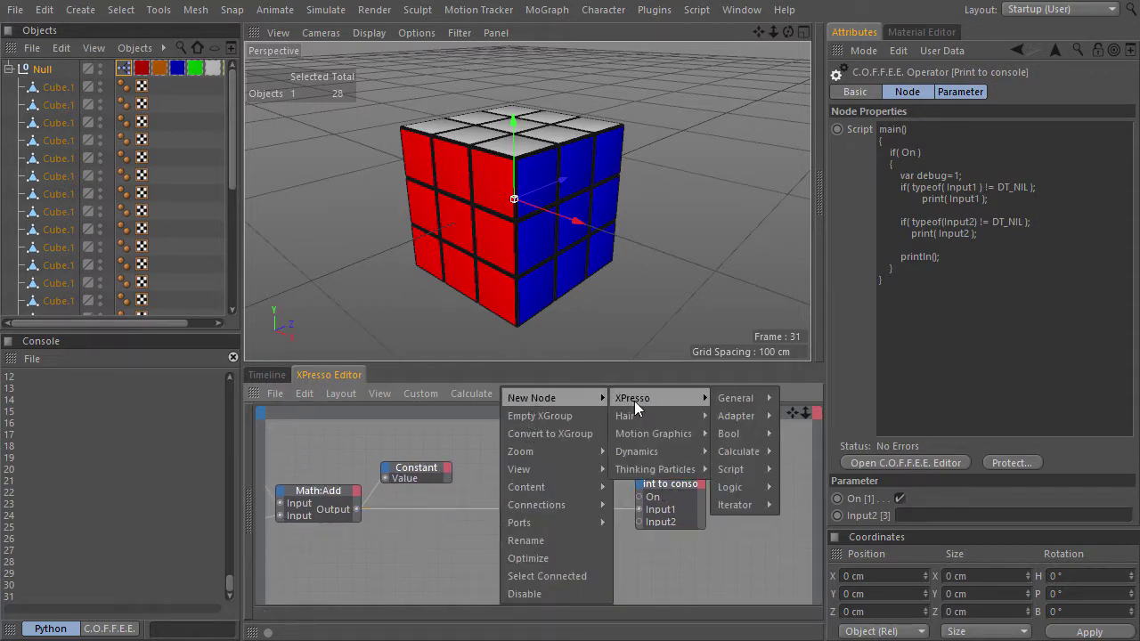
pyautogui.moveTo(751, 487)
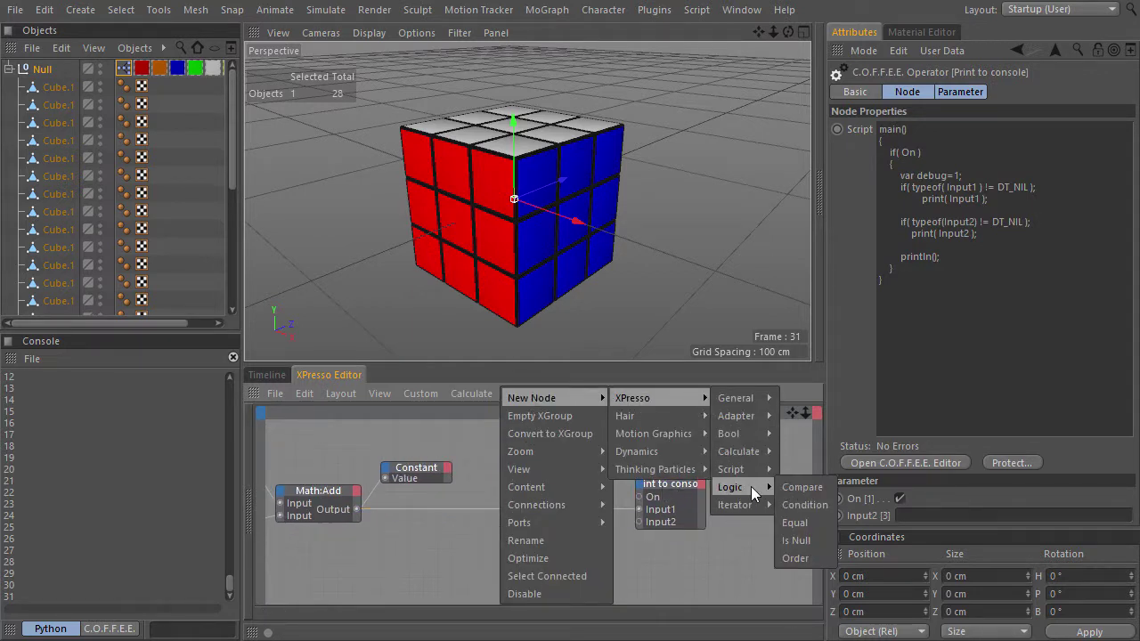
pyautogui.click(808, 488)
pyautogui.moveTo(357, 510); pyautogui.dragTo(507, 529)
pyautogui.click(940, 144)
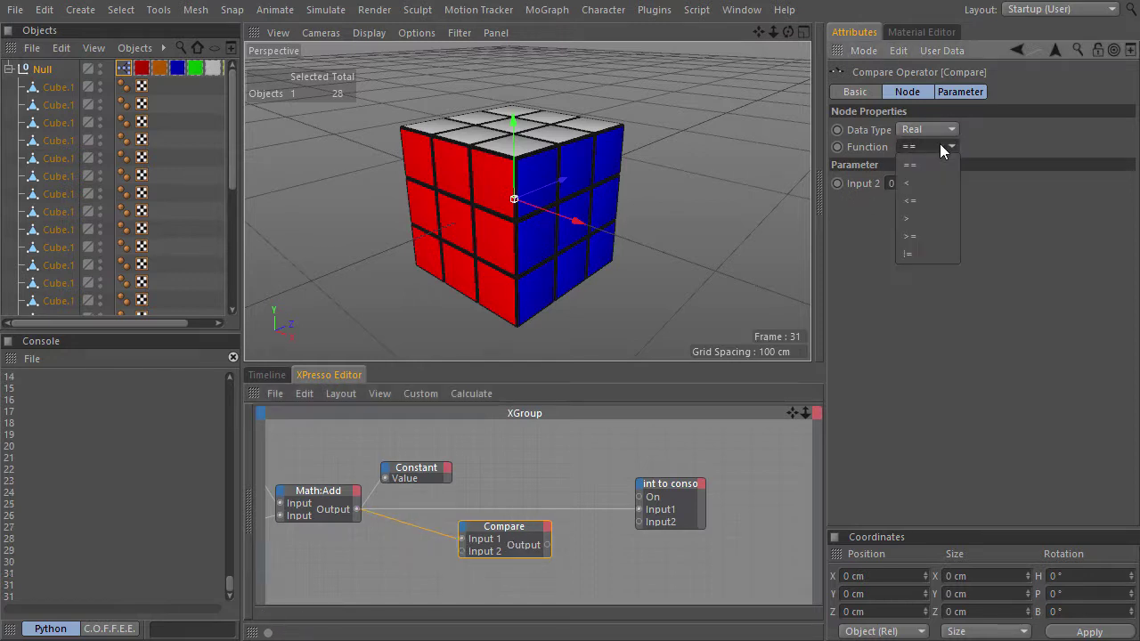
pyautogui.click(934, 196)
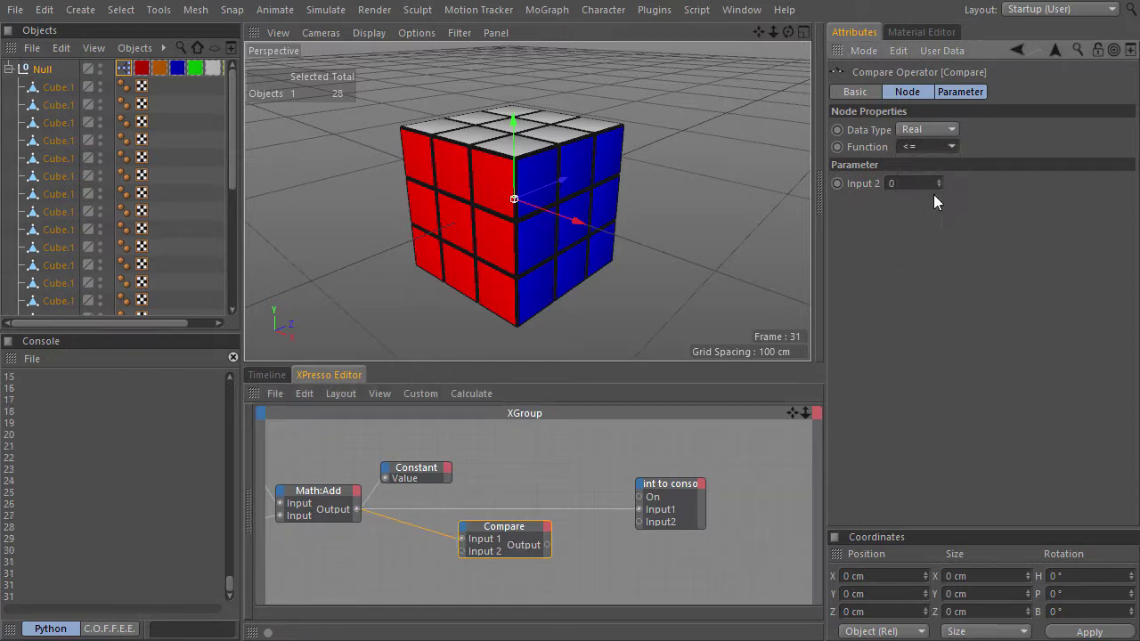
# Bring in the XPresso tag, wire its Transition Length into Compare Input 2, and print the result.
pyautogui.click(125, 68)
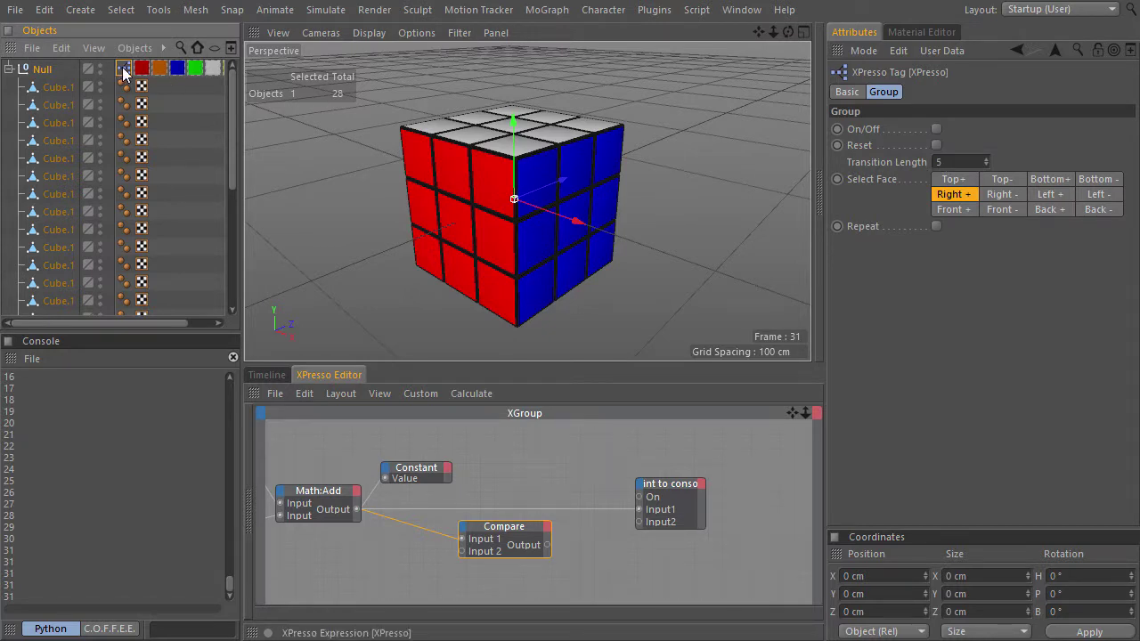
pyautogui.moveTo(124, 71); pyautogui.dragTo(402, 553)
pyautogui.click(407, 551)
pyautogui.moveTo(435, 579)
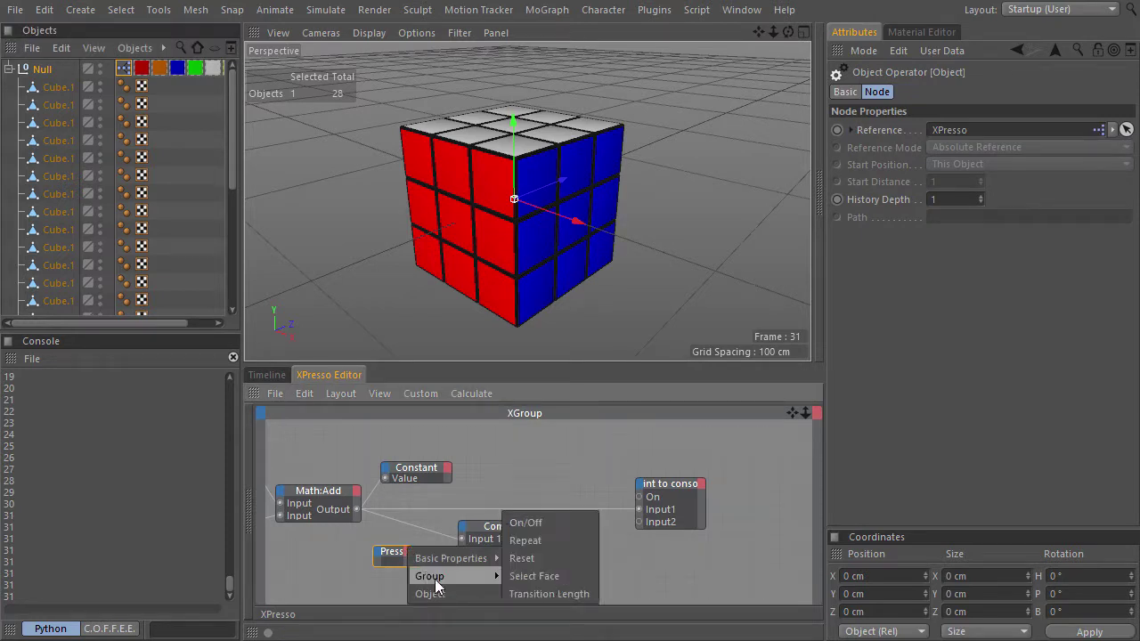
pyautogui.click(561, 595)
pyautogui.moveTo(408, 562); pyautogui.dragTo(439, 558)
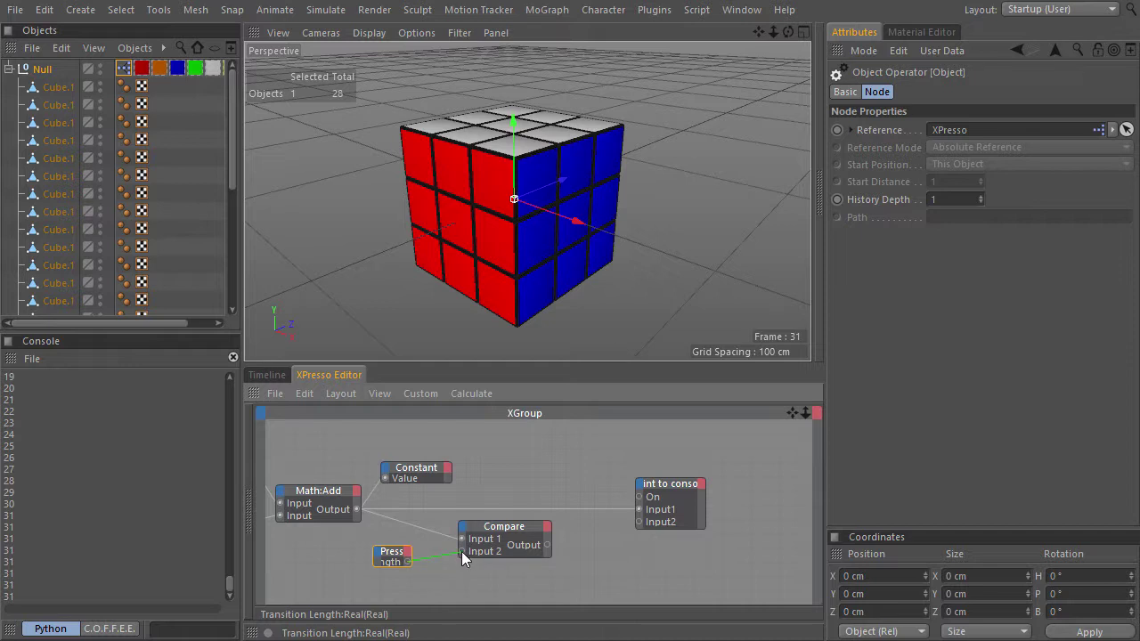
pyautogui.moveTo(462, 552); pyautogui.dragTo(462, 551)
pyautogui.moveTo(642, 501); pyautogui.dragTo(638, 509)
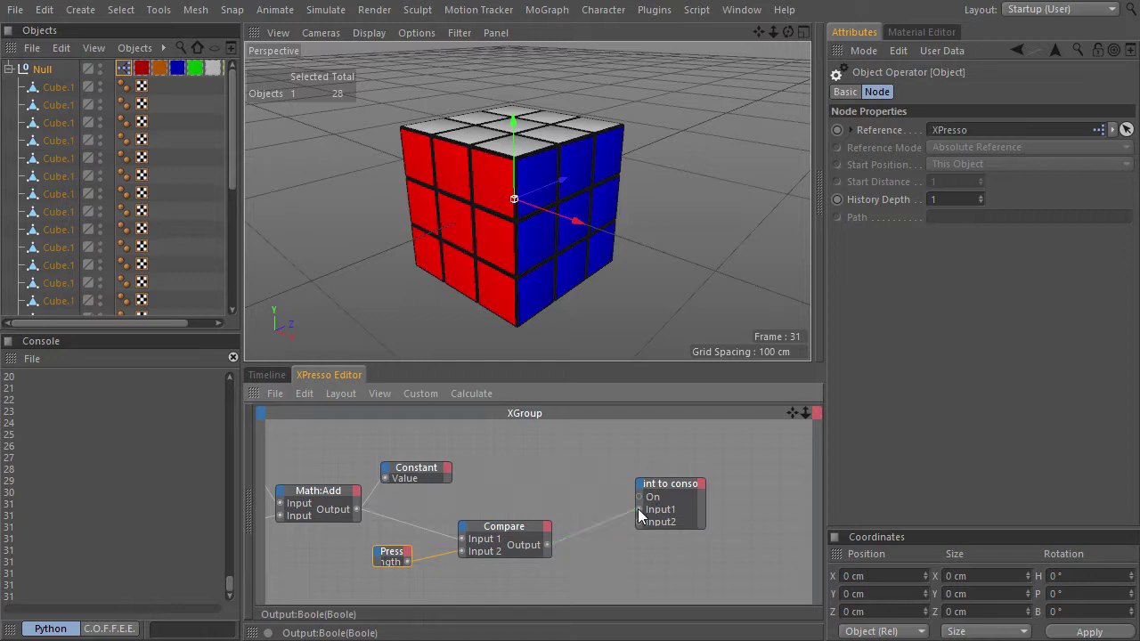
# Clear the console, delete the Constant's Value port, and enter 0 as the counter value.
pyautogui.click(234, 357)
pyautogui.moveTo(491, 505); pyautogui.dragTo(654, 501, button='middle')
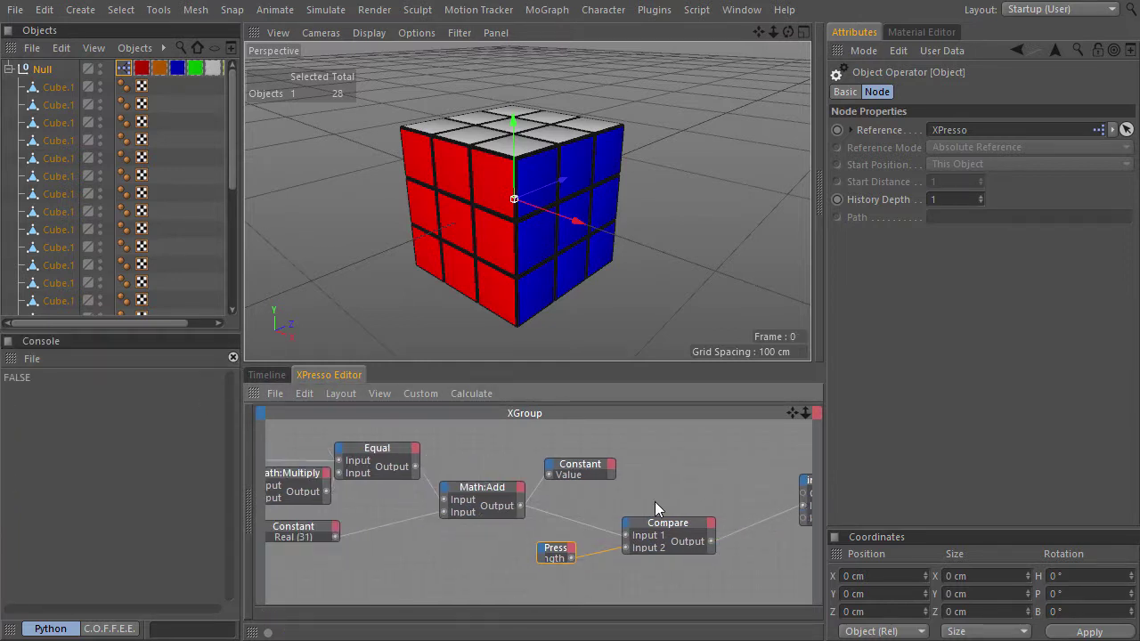
pyautogui.rightClick(599, 475)
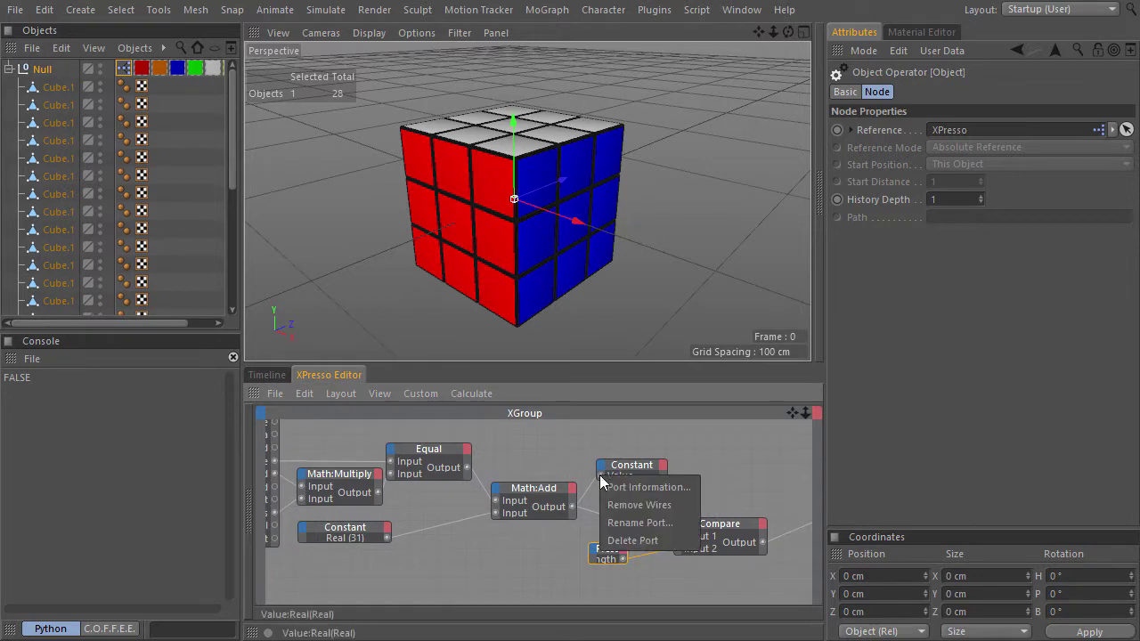
pyautogui.click(627, 542)
pyautogui.click(345, 527)
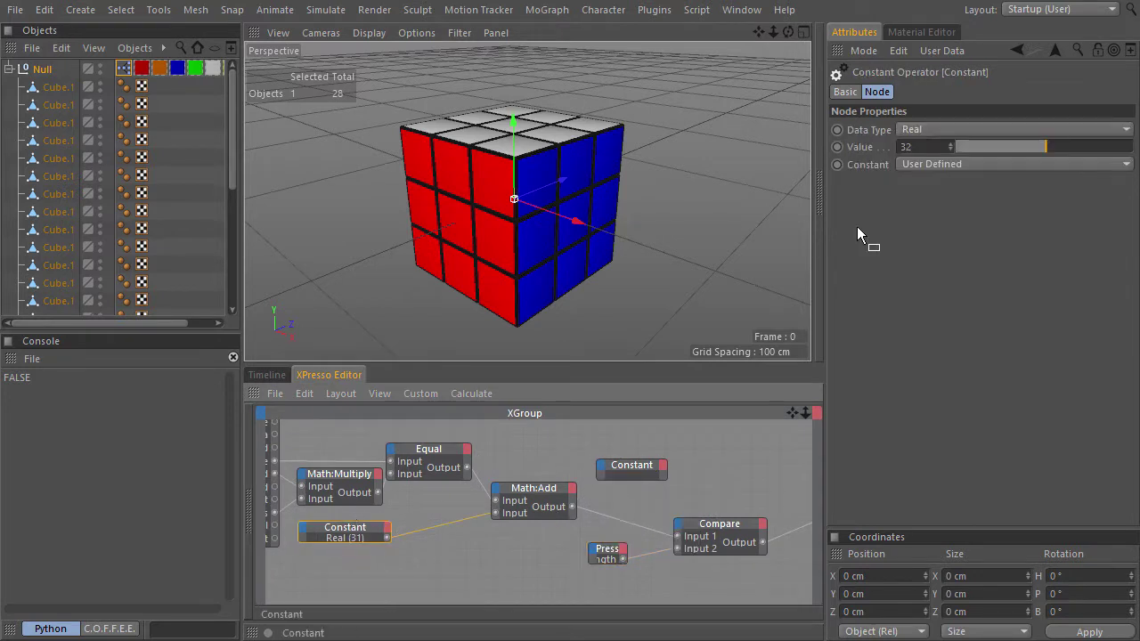
pyautogui.moveTo(922, 146); pyautogui.dragTo(884, 145)
pyautogui.write('0')
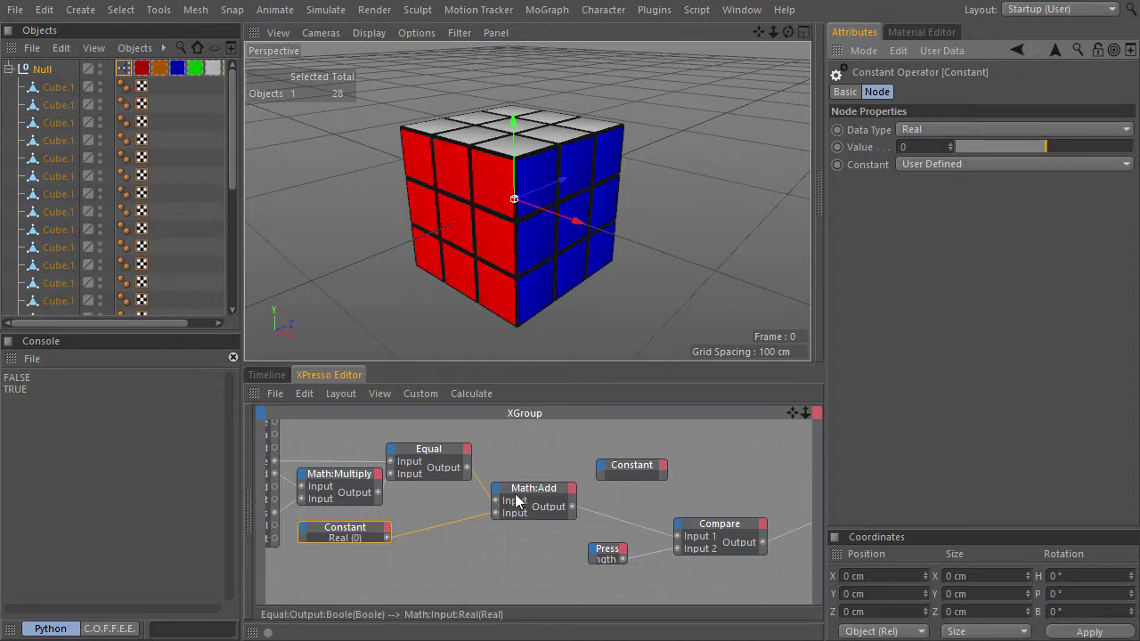
# Reconnect Math:Add's output to the top Constant's Value and step one frame forward to test.
pyautogui.moveTo(573, 506); pyautogui.dragTo(603, 469)
pyautogui.moveTo(645, 494)
pyautogui.moveTo(723, 492)
pyautogui.click(719, 527)
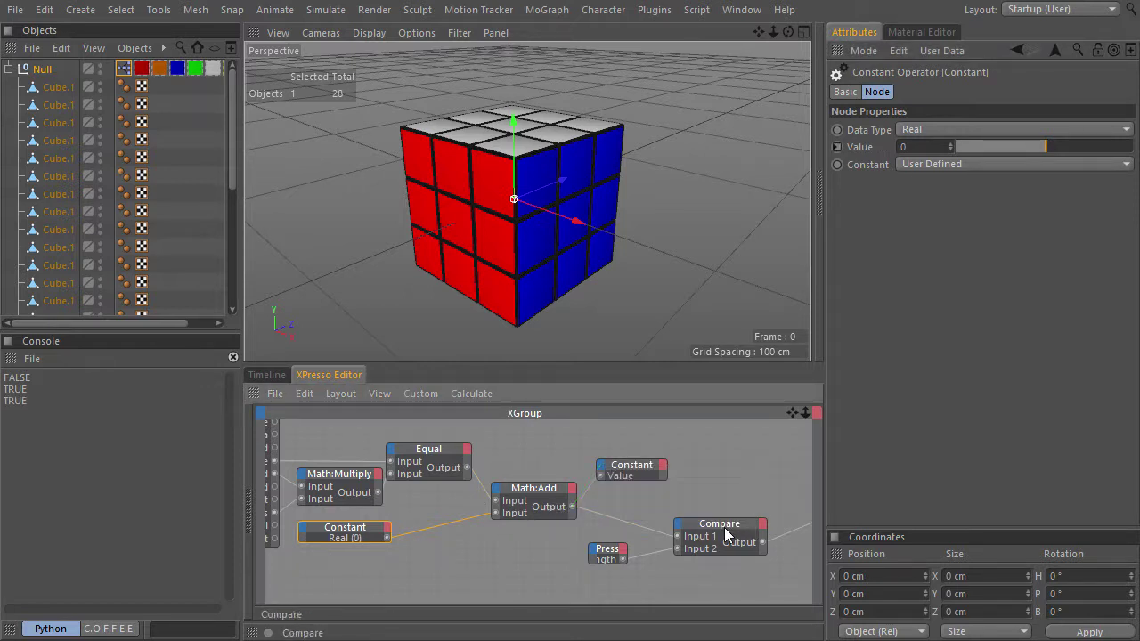
pyautogui.moveTo(728, 491); pyautogui.dragTo(553, 500, button='middle')
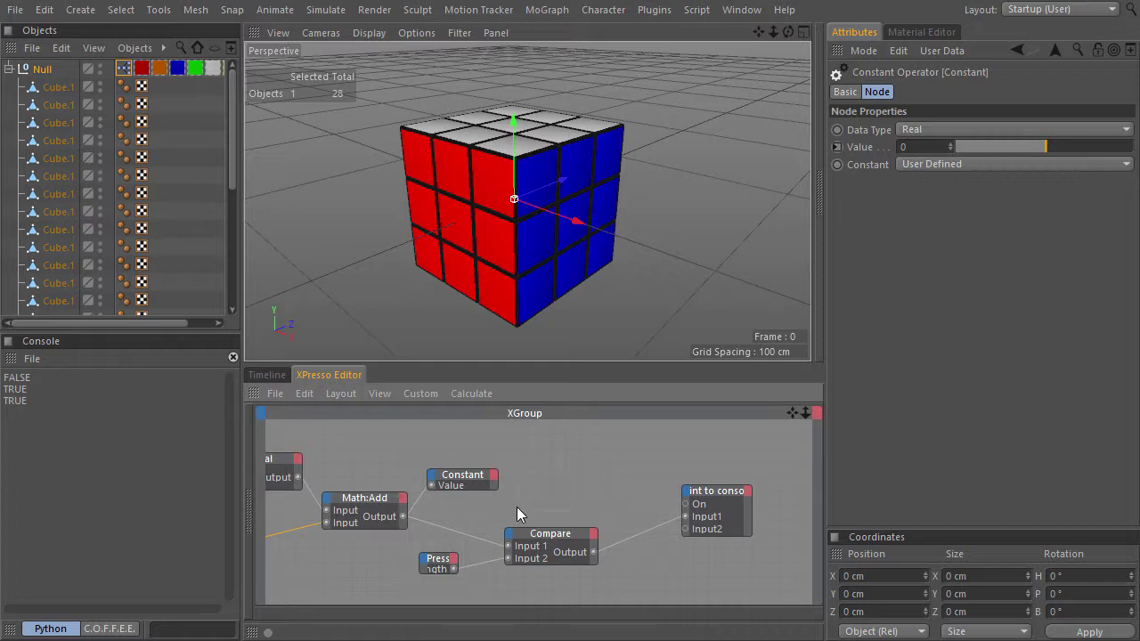
pyautogui.press('g')
pyautogui.press('g')
pyautogui.press('g')
pyautogui.press('g')
pyautogui.press('g')
pyautogui.press('g')
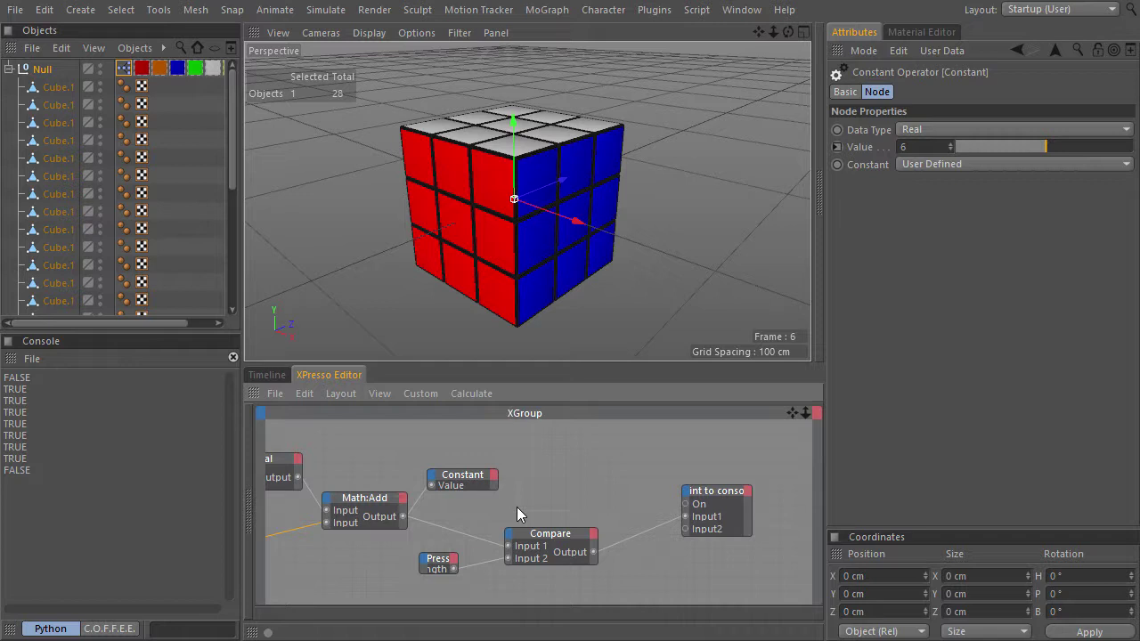
# Add a Universal adapter node and feed the Compare result through it toward Print to console.
pyautogui.moveTo(718, 495); pyautogui.dragTo(800, 532)
pyautogui.moveTo(609, 502); pyautogui.dragTo(416, 468, button='middle')
pyautogui.moveTo(593, 498); pyautogui.dragTo(678, 497)
pyautogui.rightClick(445, 461)
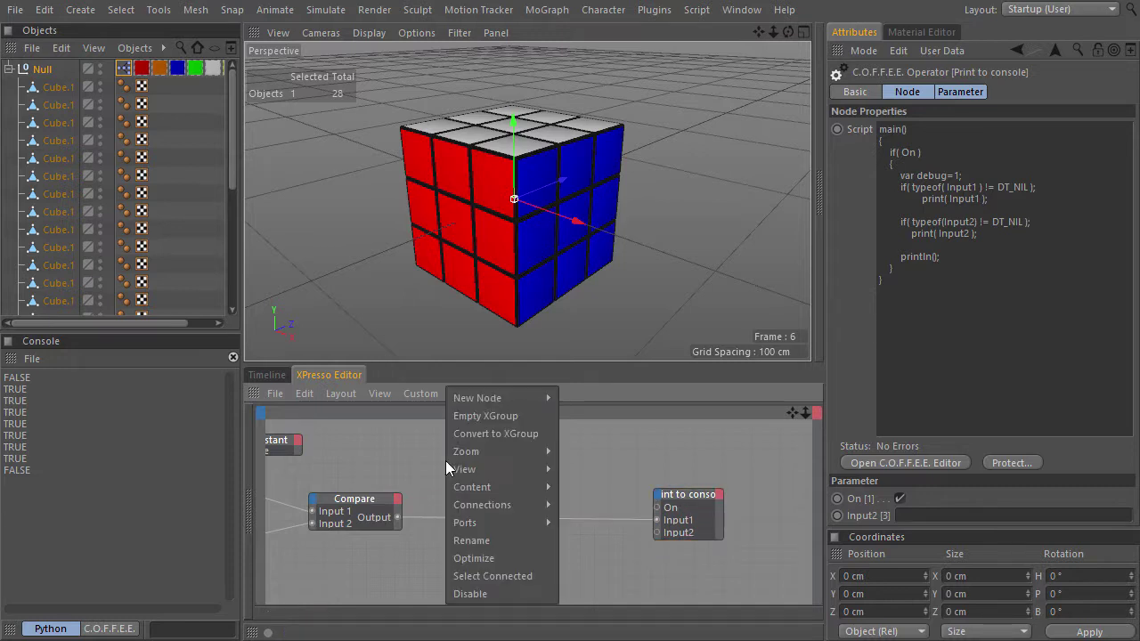
pyautogui.moveTo(522, 394)
pyautogui.moveTo(588, 398)
pyautogui.moveTo(682, 416)
pyautogui.click(767, 448)
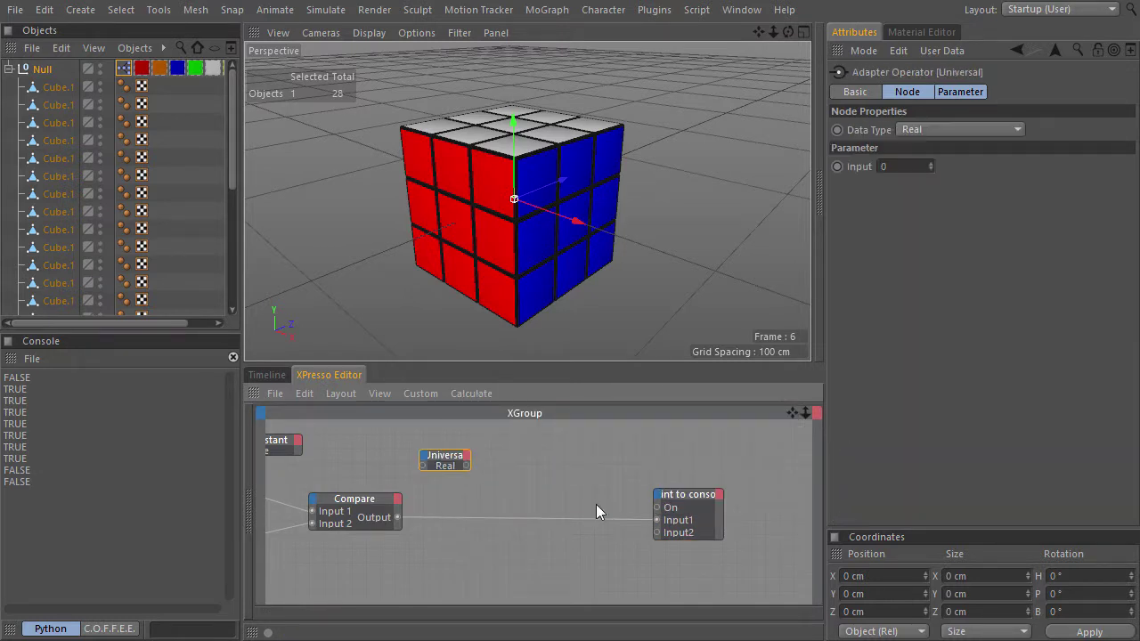
pyautogui.moveTo(397, 517); pyautogui.dragTo(658, 524)
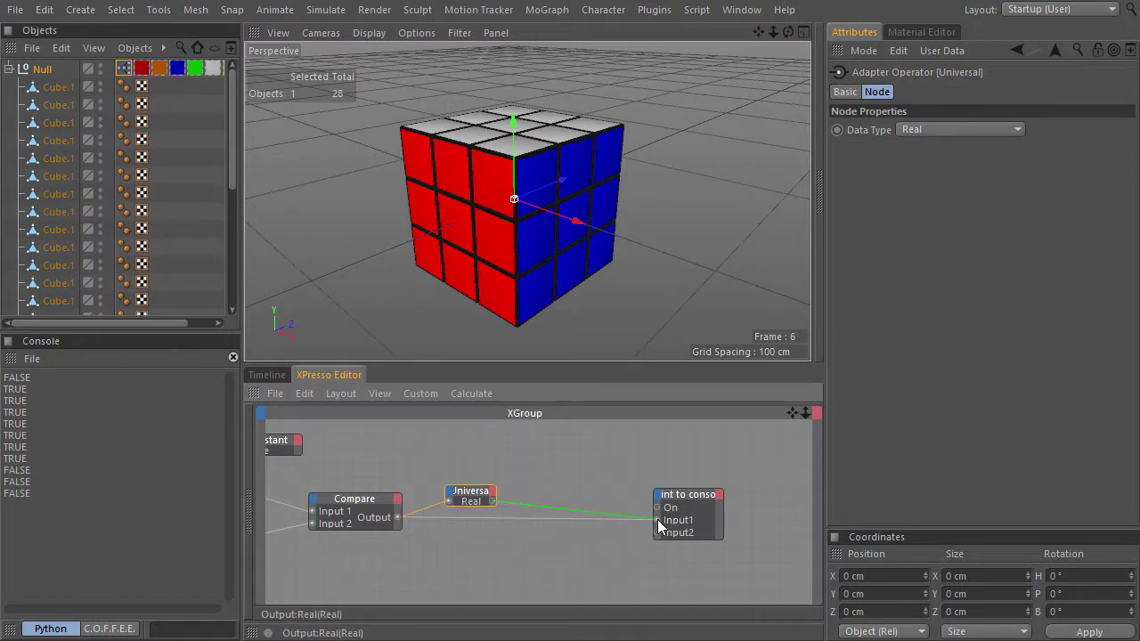
pyautogui.moveTo(685, 491); pyautogui.dragTo(676, 473)
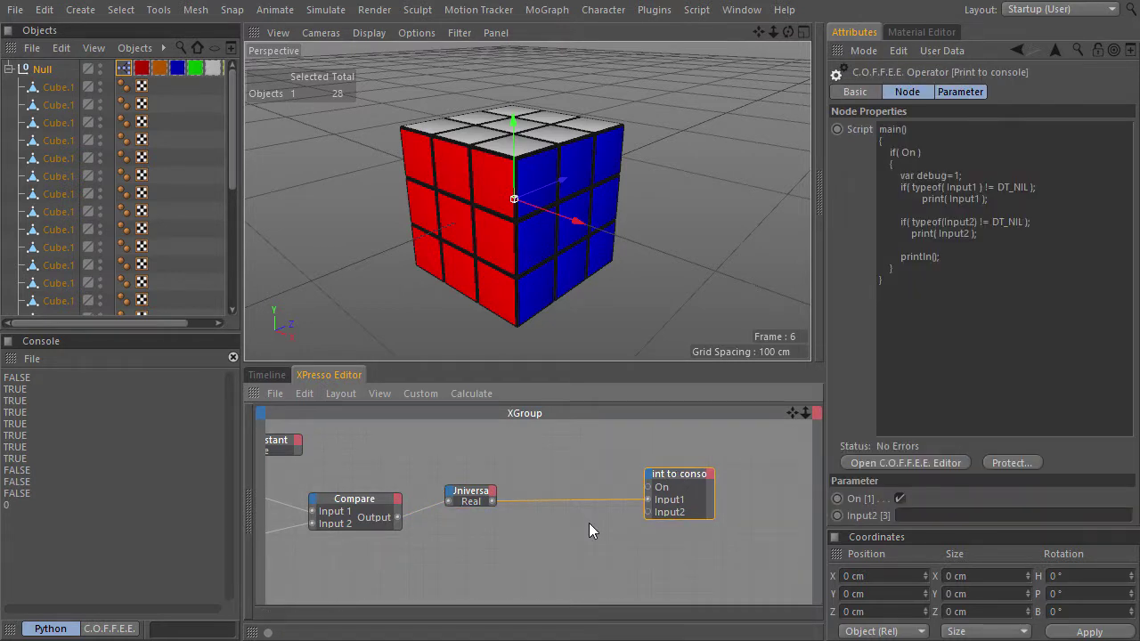
pyautogui.keyDown('alt'); pyautogui.moveTo(374, 553); pyautogui.dragTo(631, 560, button='middle'); pyautogui.keyUp('alt')
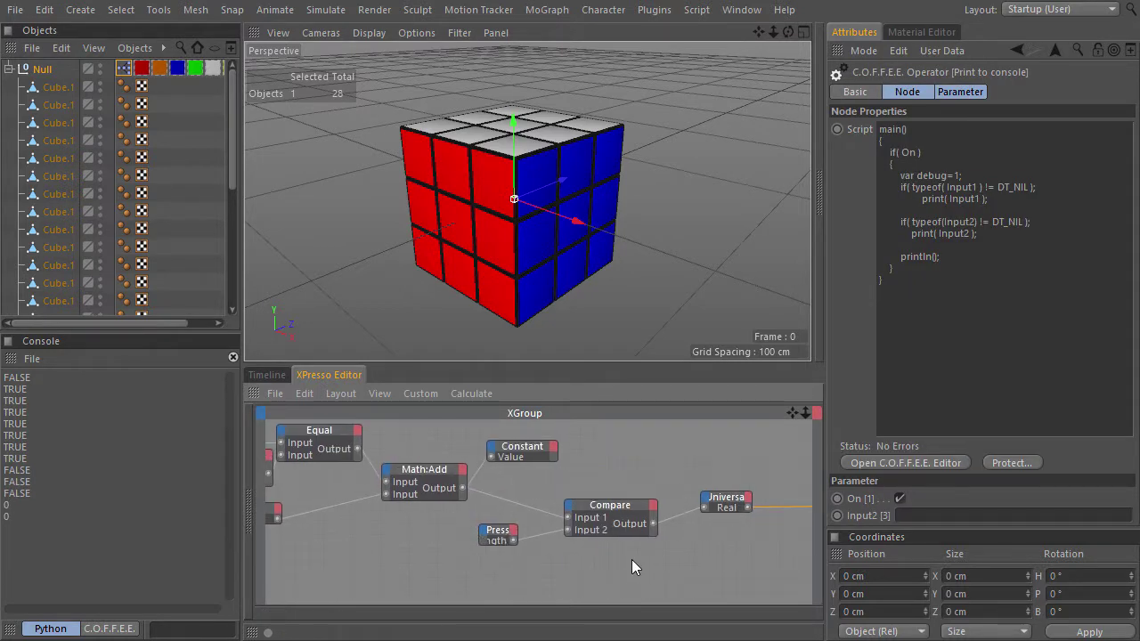
# Delete the top Constant's Value port, reset the counter Constant from 7 to 0, and rewire Math:Add.
pyautogui.rightClick(489, 457)
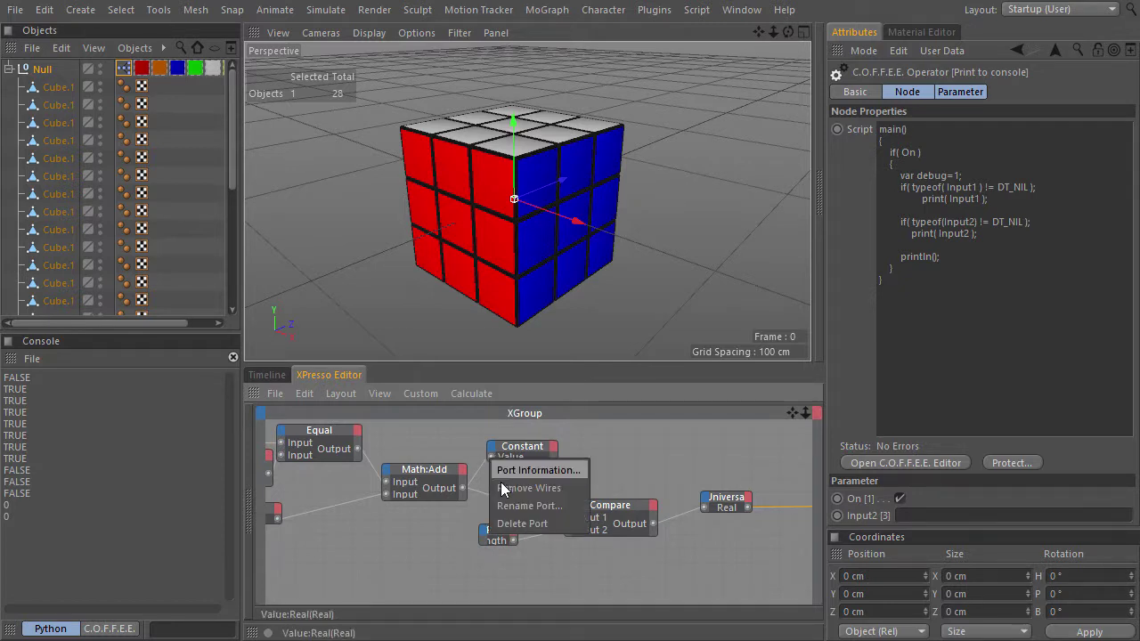
pyautogui.click(522, 524)
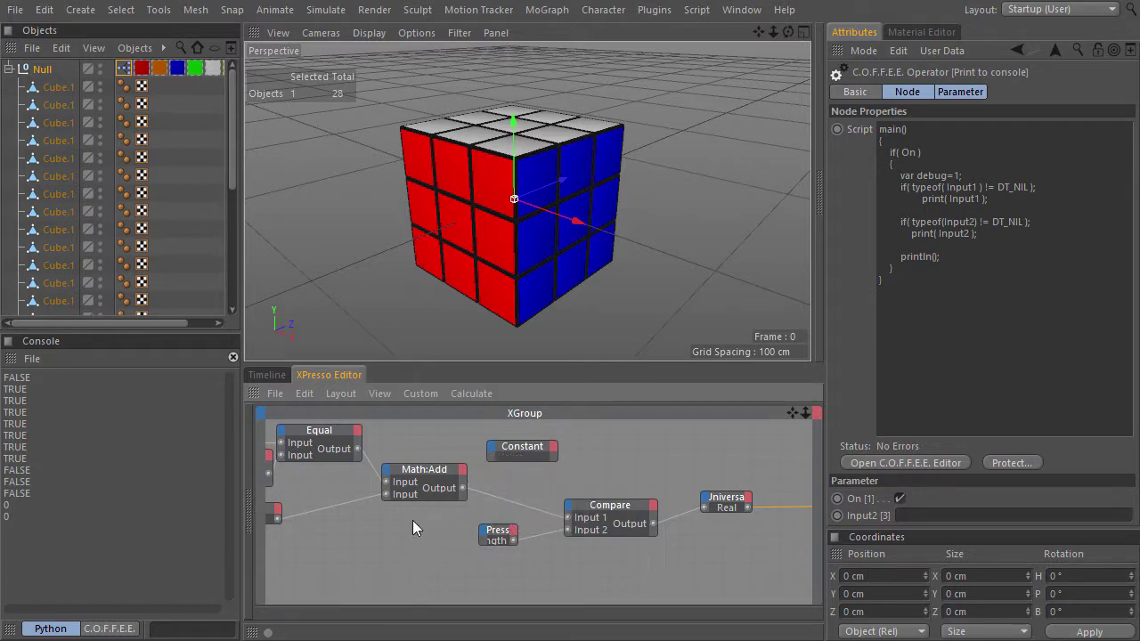
pyautogui.keyDown('alt'); pyautogui.moveTo(413, 522); pyautogui.dragTo(543, 530, button='middle'); pyautogui.keyUp('alt')
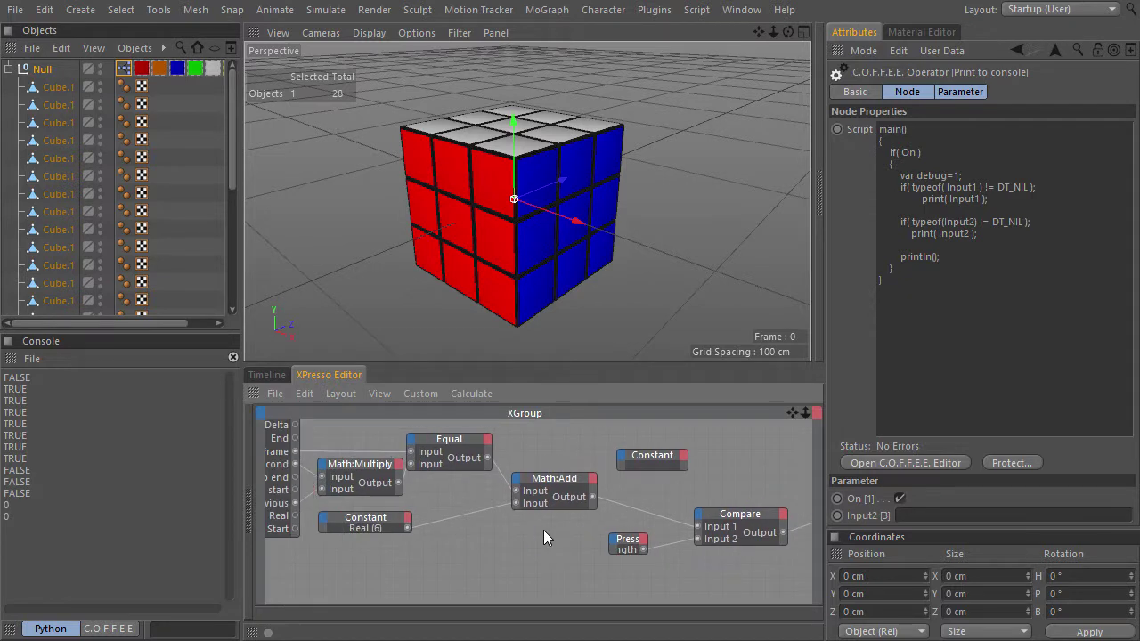
pyautogui.click(365, 521)
pyautogui.click(926, 147)
pyautogui.write('0')
pyautogui.press('Return')
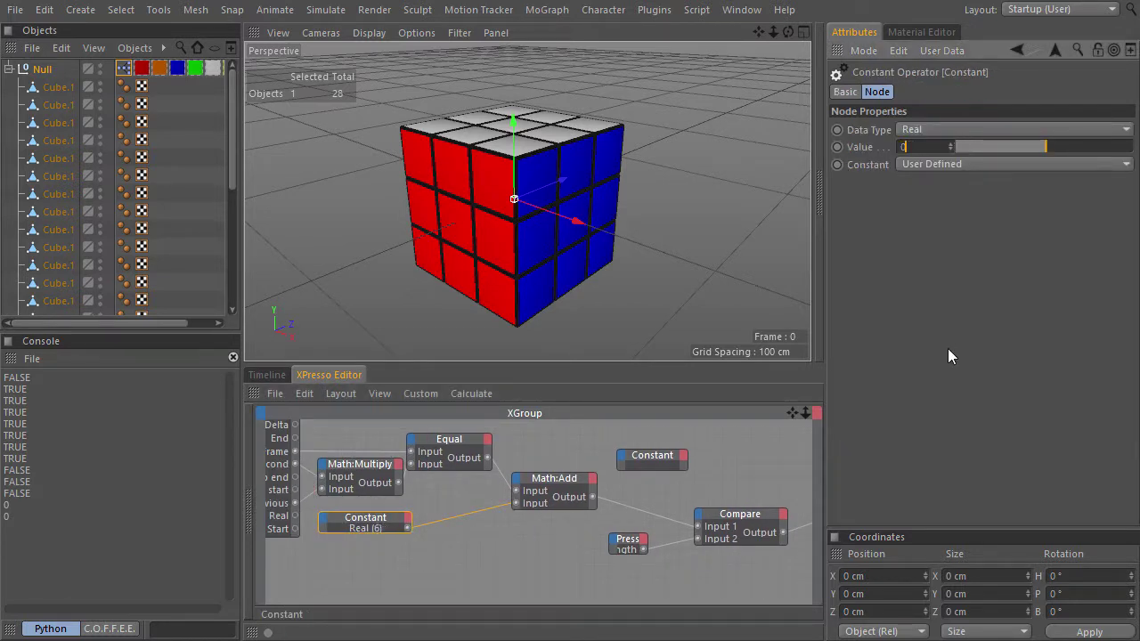
pyautogui.moveTo(593, 497); pyautogui.dragTo(738, 523)
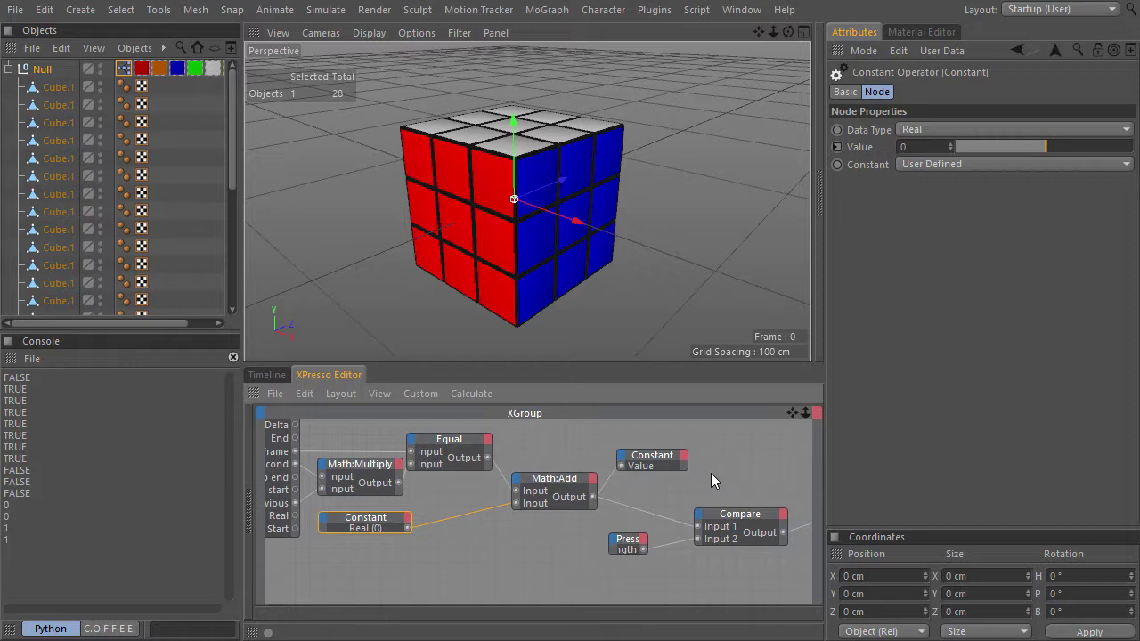
# Advance the animation two frames, then empty the console and reframe the graph around Time.
pyautogui.press('g')
pyautogui.press('g')
pyautogui.press('g')
pyautogui.press('g')
pyautogui.press('g')
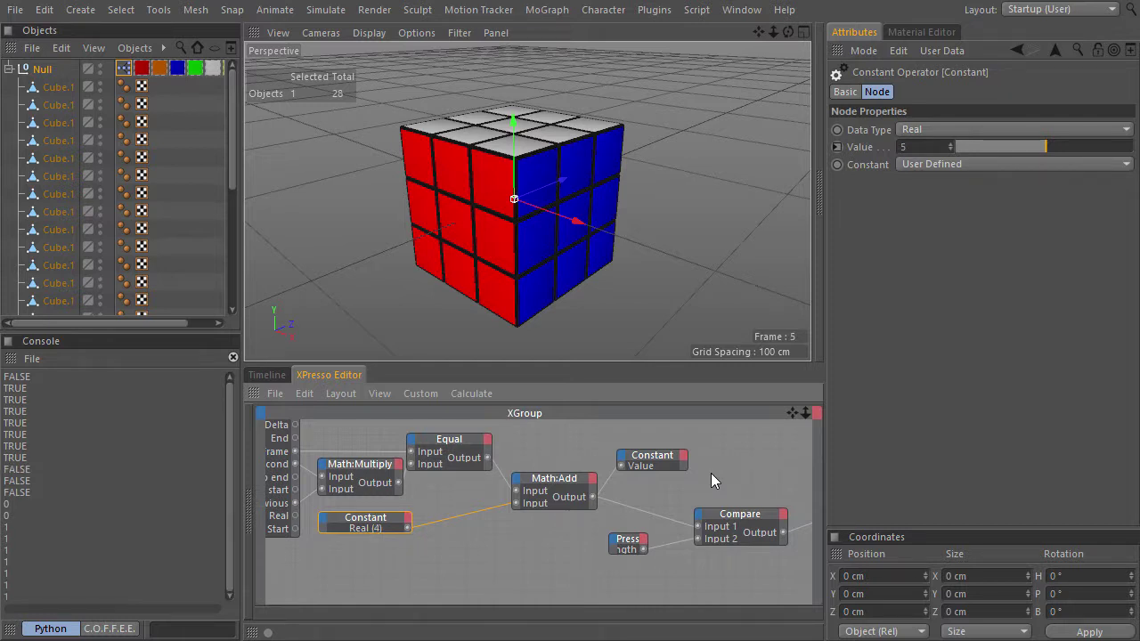
pyautogui.press('g')
pyautogui.press('g')
pyautogui.press('g')
pyautogui.press('g')
pyautogui.press('g')
pyautogui.press('g')
pyautogui.press('g')
pyautogui.press('g')
pyautogui.press('g')
pyautogui.press('g')
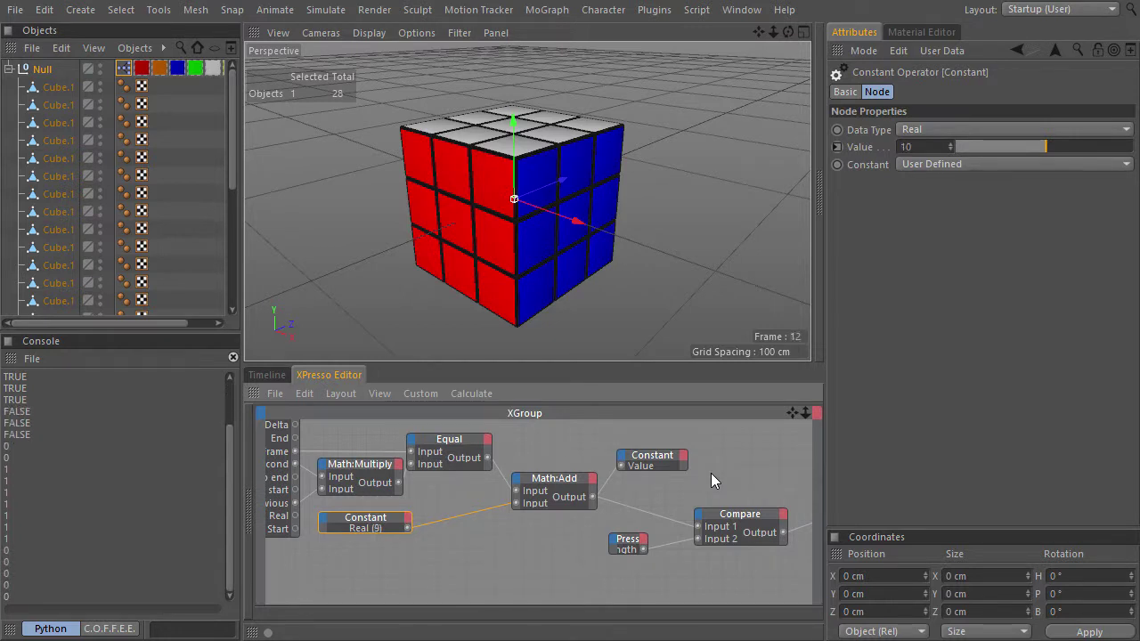
pyautogui.click(234, 360)
pyautogui.click(233, 357)
pyautogui.scroll(-3, 707, 561)
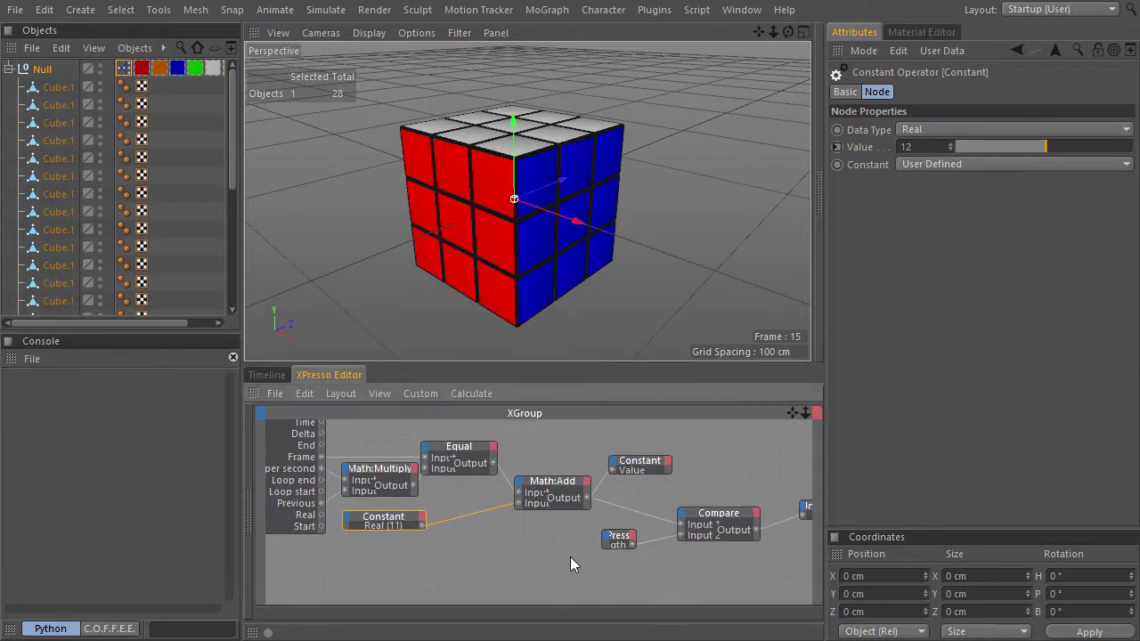
pyautogui.hscroll(5, 567, 577)
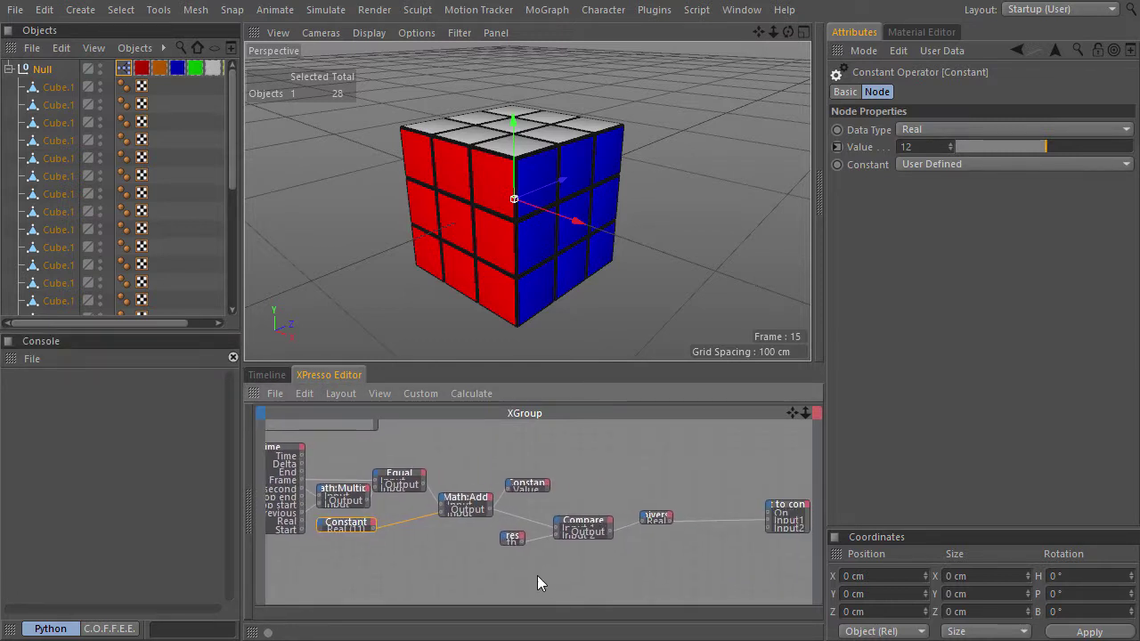
pyautogui.moveTo(522, 570); pyautogui.dragTo(575, 566, button='middle')
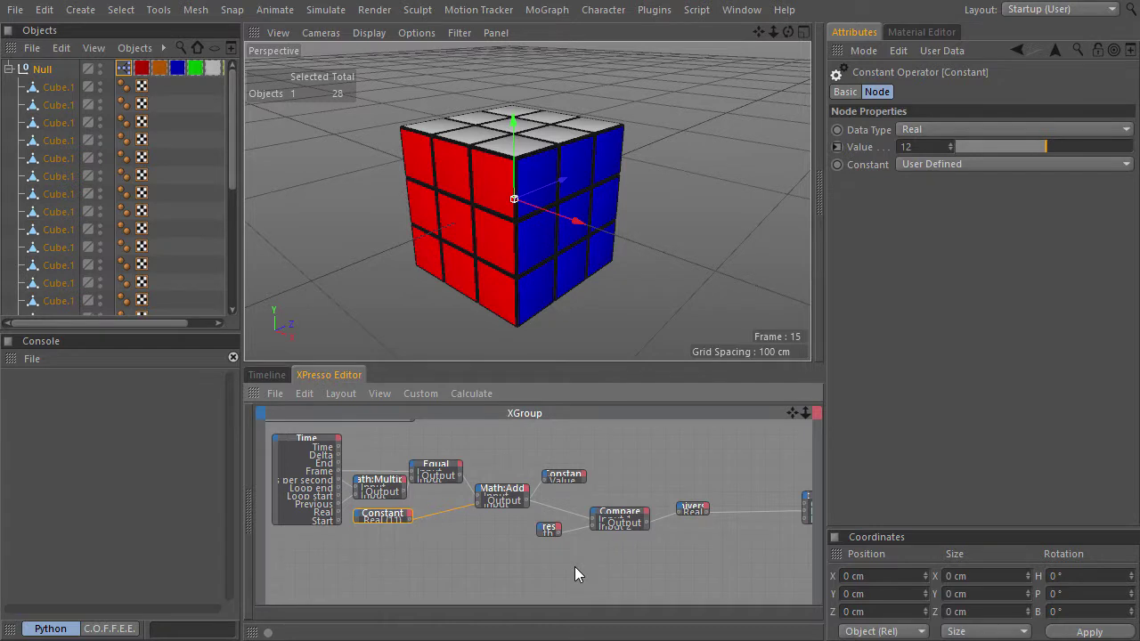
pyautogui.scroll(3, 554, 493)
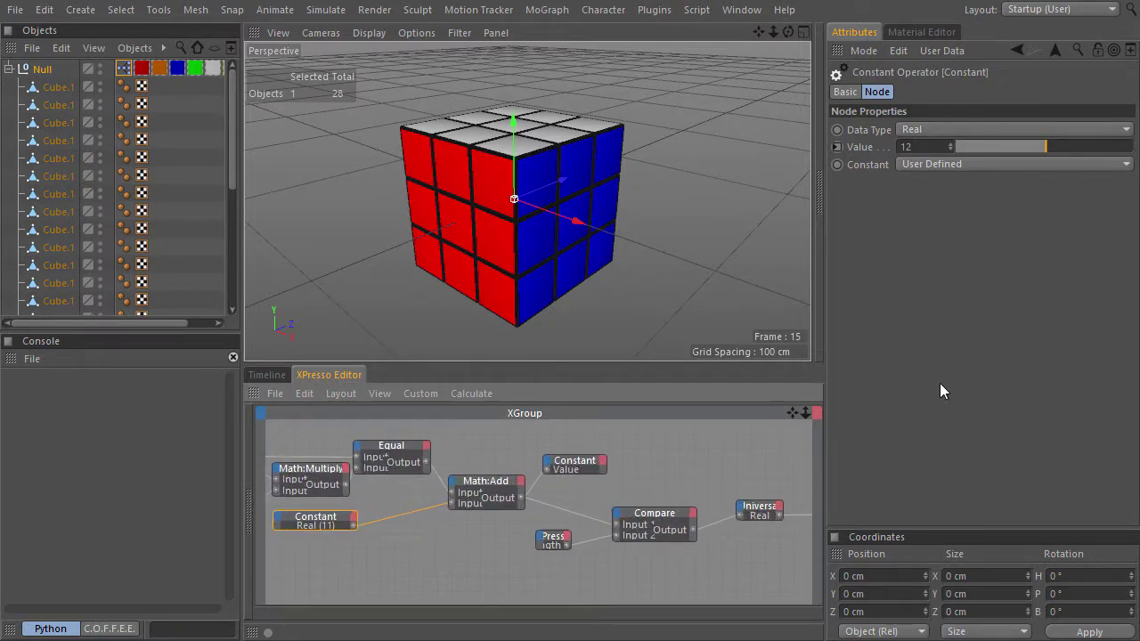
pyautogui.scroll(2, 597, 483)
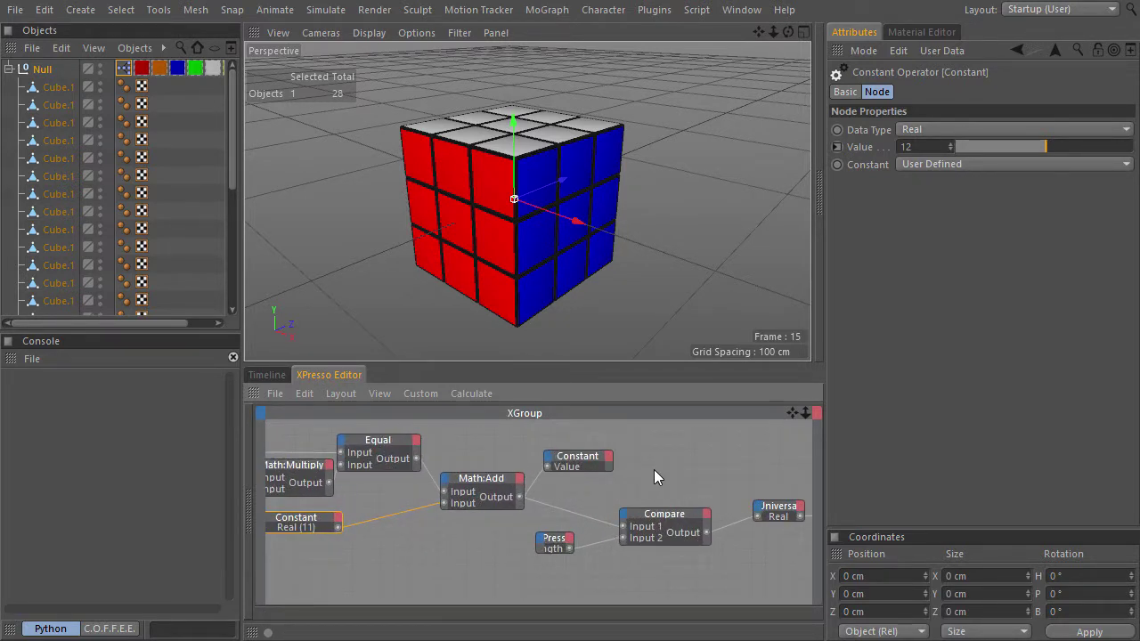
# Remove the top Constant's Value port and set the lower Constant to 0.
pyautogui.rightClick(549, 468)
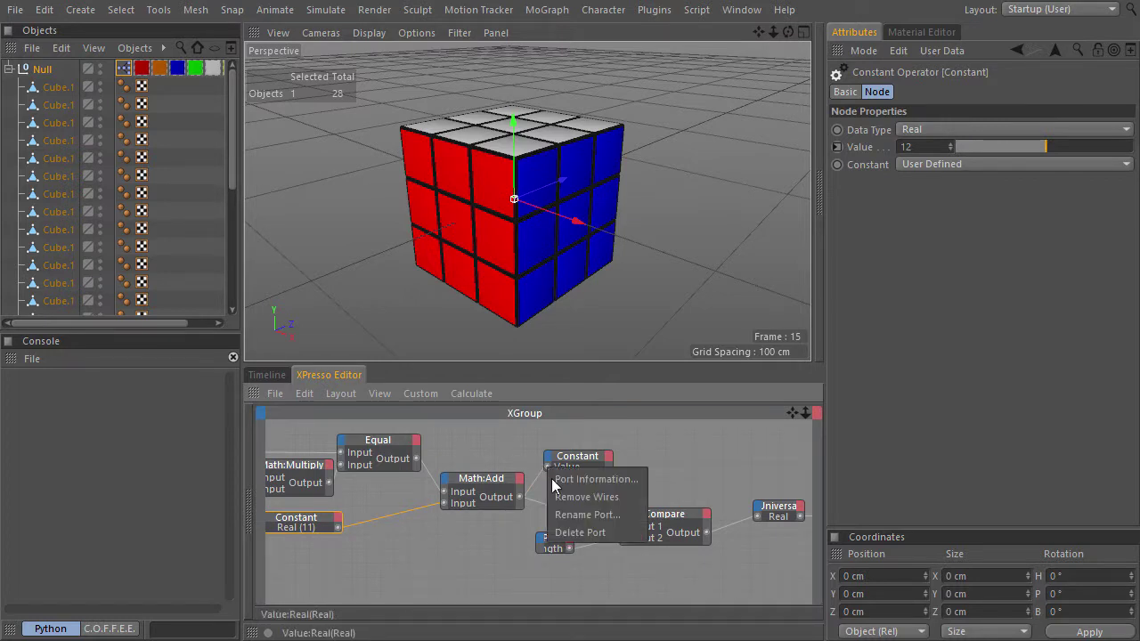
pyautogui.click(580, 533)
pyautogui.moveTo(376, 504); pyautogui.dragTo(303, 548)
pyautogui.write('0')
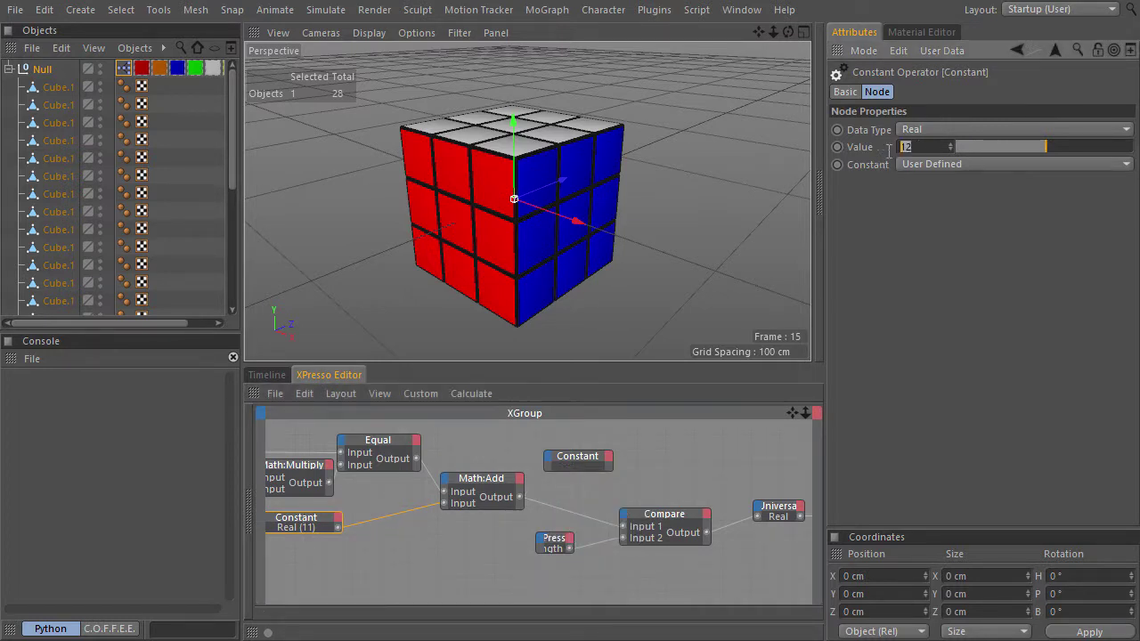
pyautogui.press('Return')
# Wire the Math:Add output into the top Constant's Value input and reposition the node.
pyautogui.moveTo(520, 497); pyautogui.dragTo(557, 472)
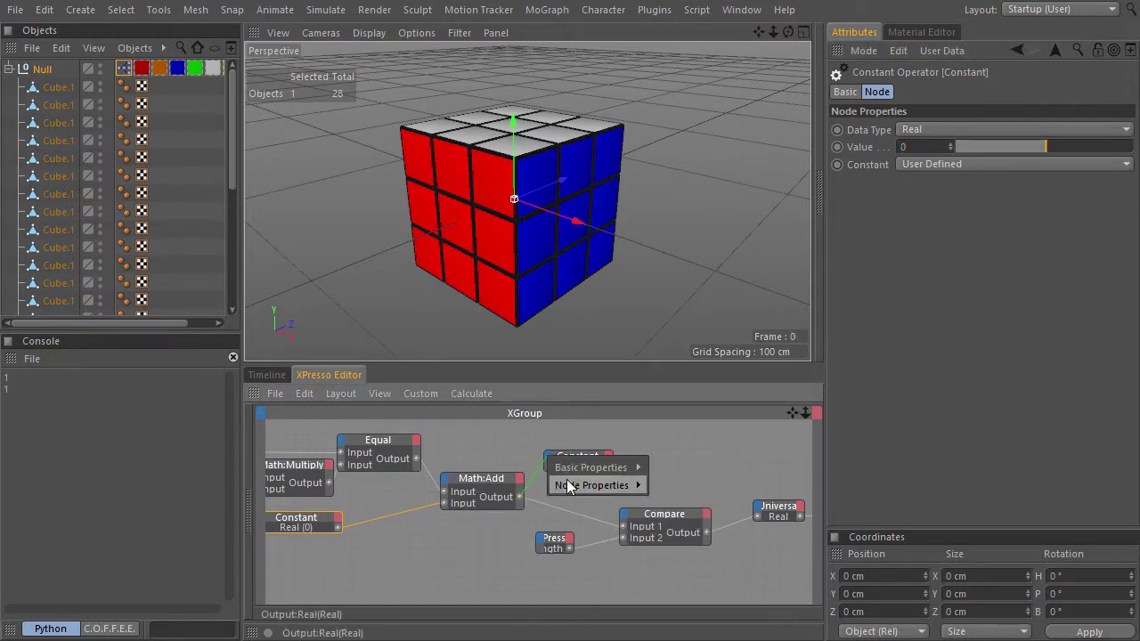
pyautogui.moveTo(606, 486)
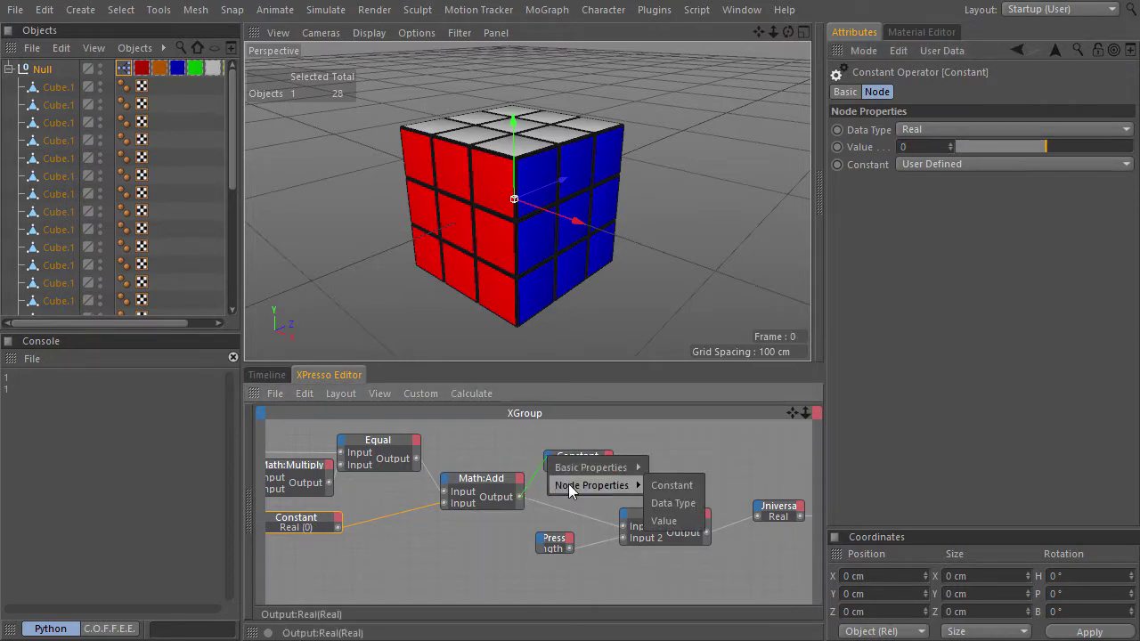
pyautogui.click(682, 522)
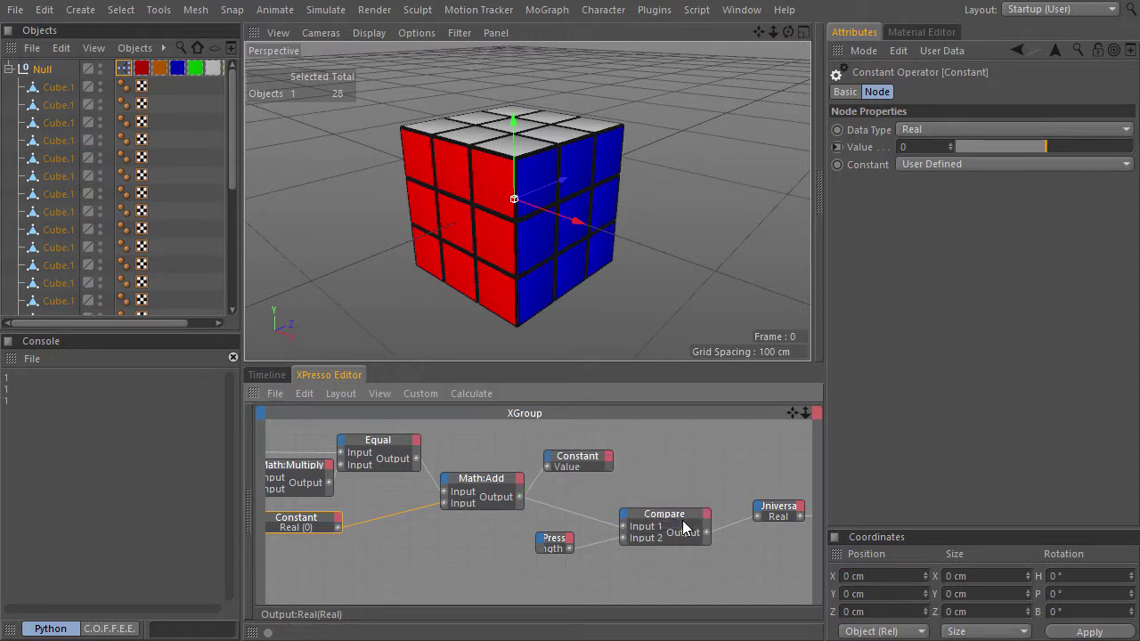
pyautogui.moveTo(582, 463)
pyautogui.mouseDown()
pyautogui.moveTo(626, 456)
pyautogui.moveTo(603, 468)
pyautogui.mouseUp()
pyautogui.moveTo(603, 468); pyautogui.dragTo(639, 512, button='middle')
# Add the XPresso tag as a node with an On/Off output, hiding its unused ports.
pyautogui.moveTo(123, 71); pyautogui.dragTo(475, 435)
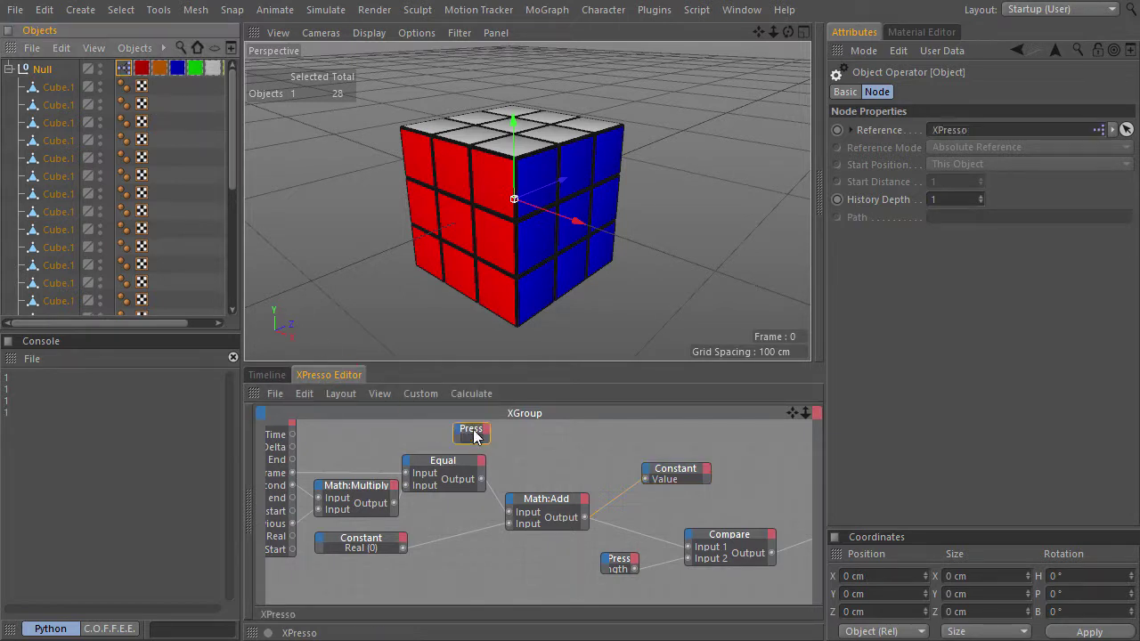
pyautogui.click(486, 430)
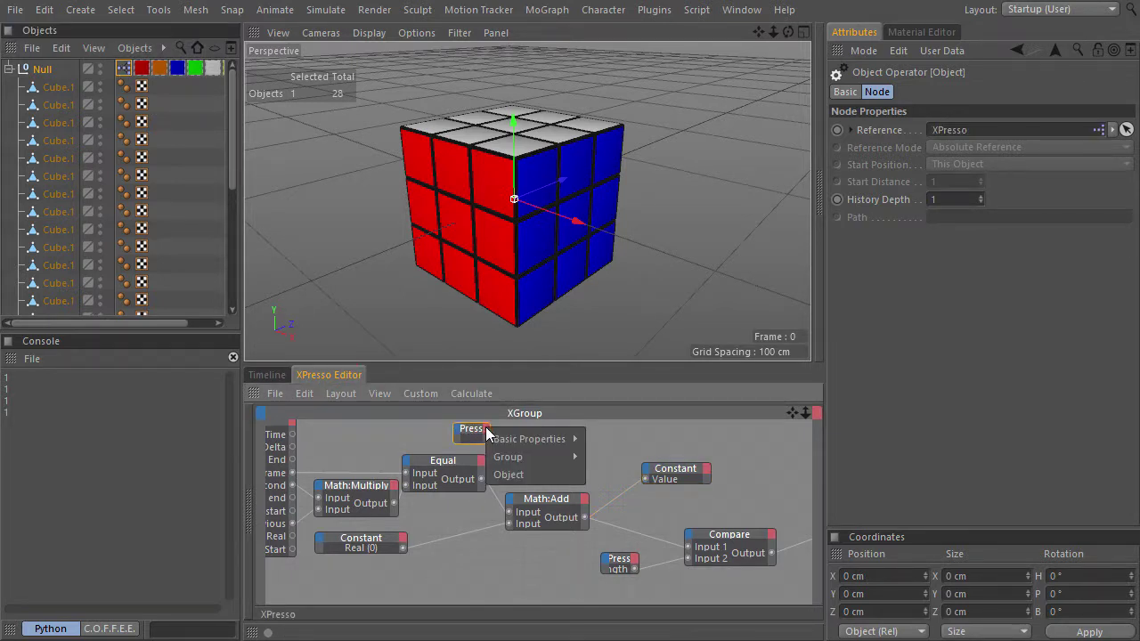
pyautogui.moveTo(526, 457)
pyautogui.click(616, 457)
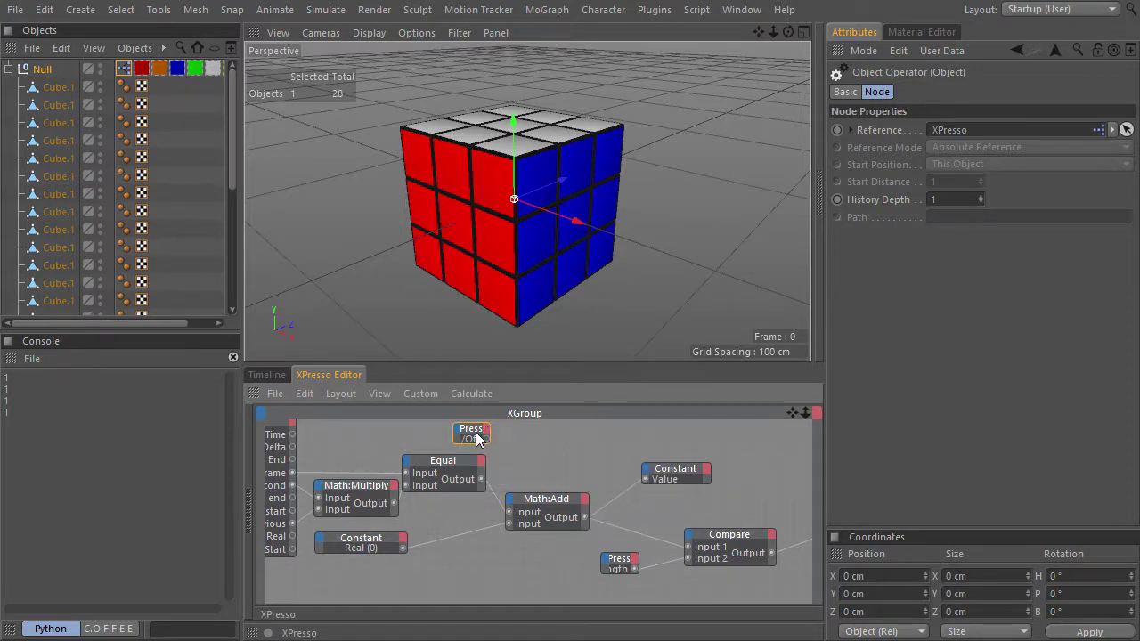
pyautogui.rightClick(474, 429)
pyautogui.click(527, 559)
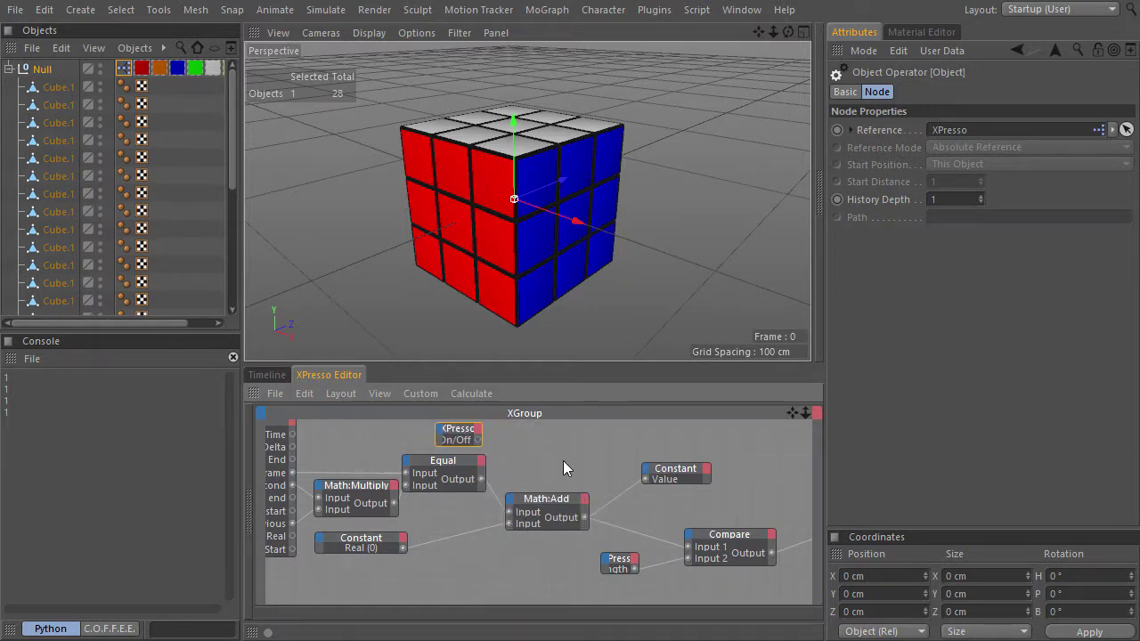
pyautogui.moveTo(563, 461); pyautogui.dragTo(469, 466, button='middle')
pyautogui.moveTo(506, 476); pyautogui.dragTo(595, 465)
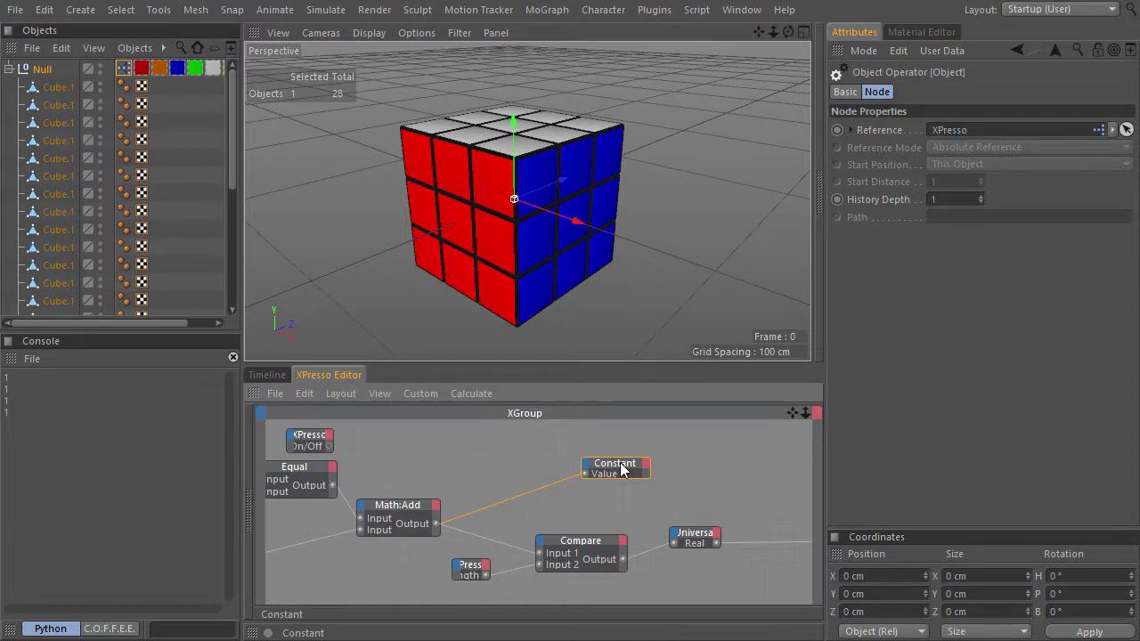
# Add a Math node to the graph and set its function to Multiply.
pyautogui.rightClick(482, 452)
pyautogui.moveTo(574, 397)
pyautogui.moveTo(624, 398)
pyautogui.moveTo(717, 448)
pyautogui.click(816, 473)
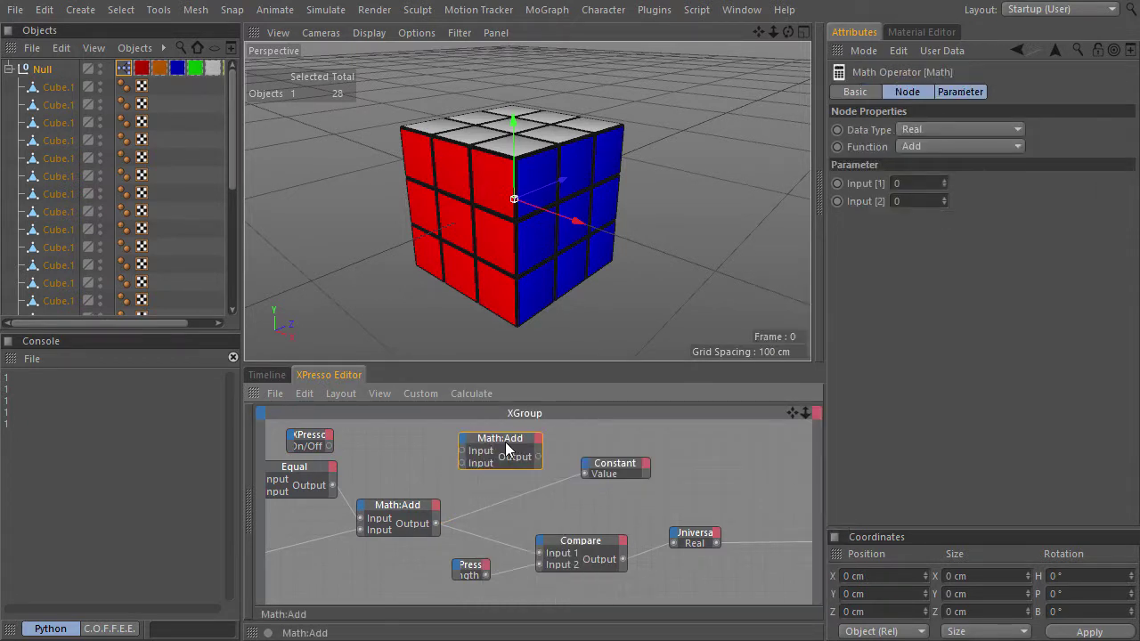
pyautogui.click(914, 147)
pyautogui.click(935, 194)
# Multiply On/Off by the Math:Add result and feed the product into the Constant's Value.
pyautogui.moveTo(462, 451); pyautogui.dragTo(329, 446)
pyautogui.moveTo(437, 523); pyautogui.dragTo(464, 469)
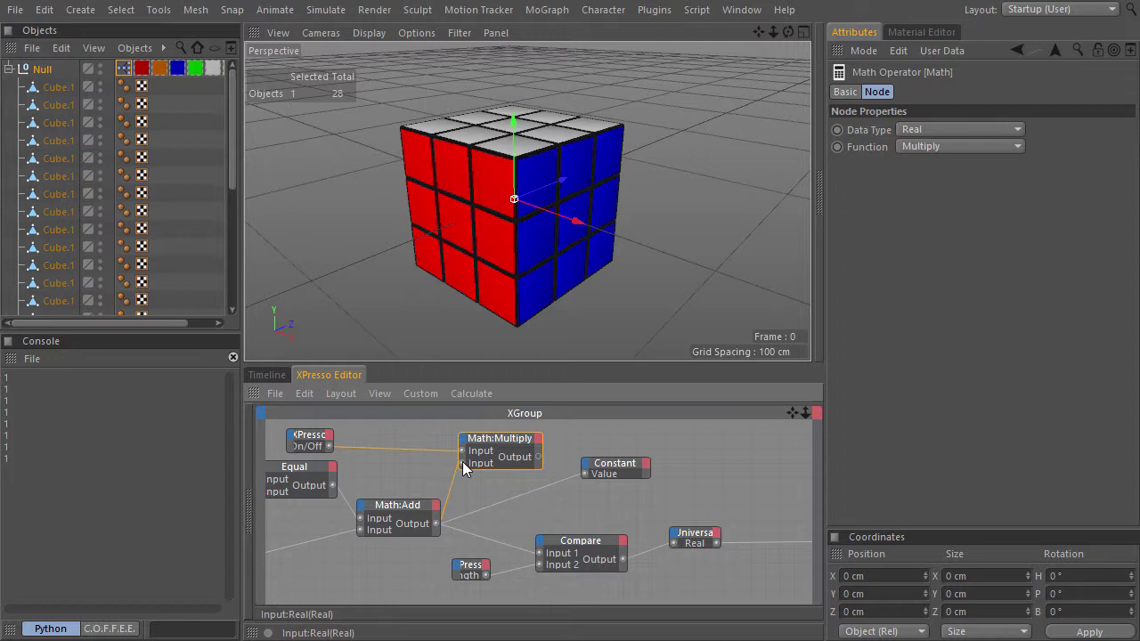
pyautogui.moveTo(545, 460); pyautogui.dragTo(600, 452)
pyautogui.scroll(-2, 488, 508)
pyautogui.moveTo(488, 509); pyautogui.dragTo(619, 509, button='middle')
pyautogui.moveTo(435, 577); pyautogui.dragTo(353, 523)
# Set both selected Constant nodes' title colour to pure blue, then show the XPresso tag's settings.
pyautogui.keyDown('shift'); pyautogui.click(670, 449); pyautogui.keyUp('shift')
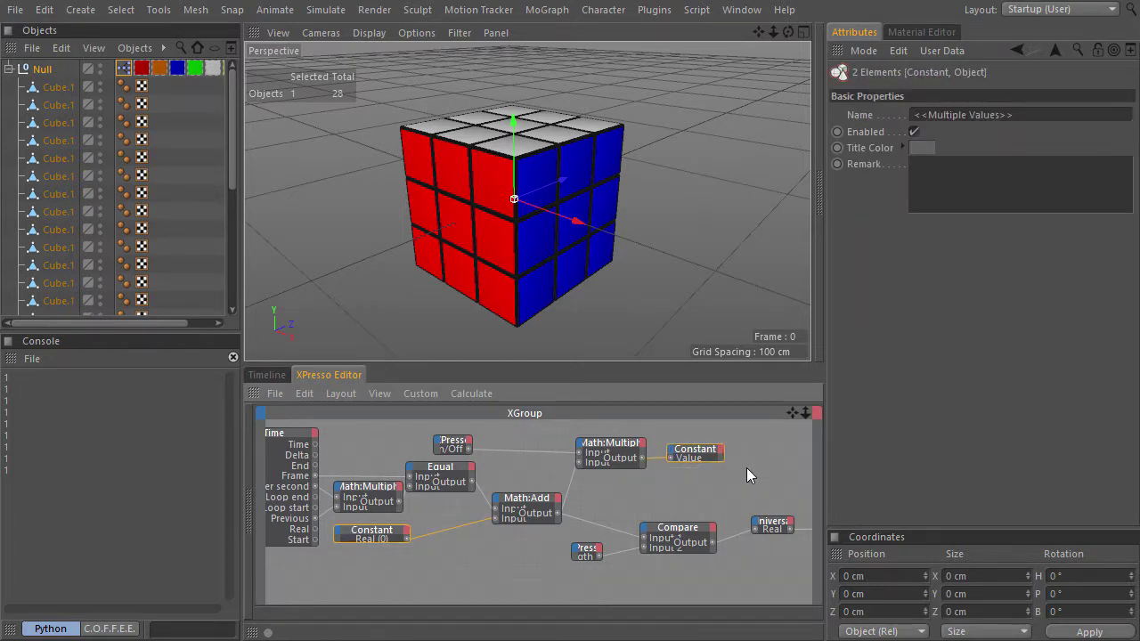
pyautogui.click(925, 148)
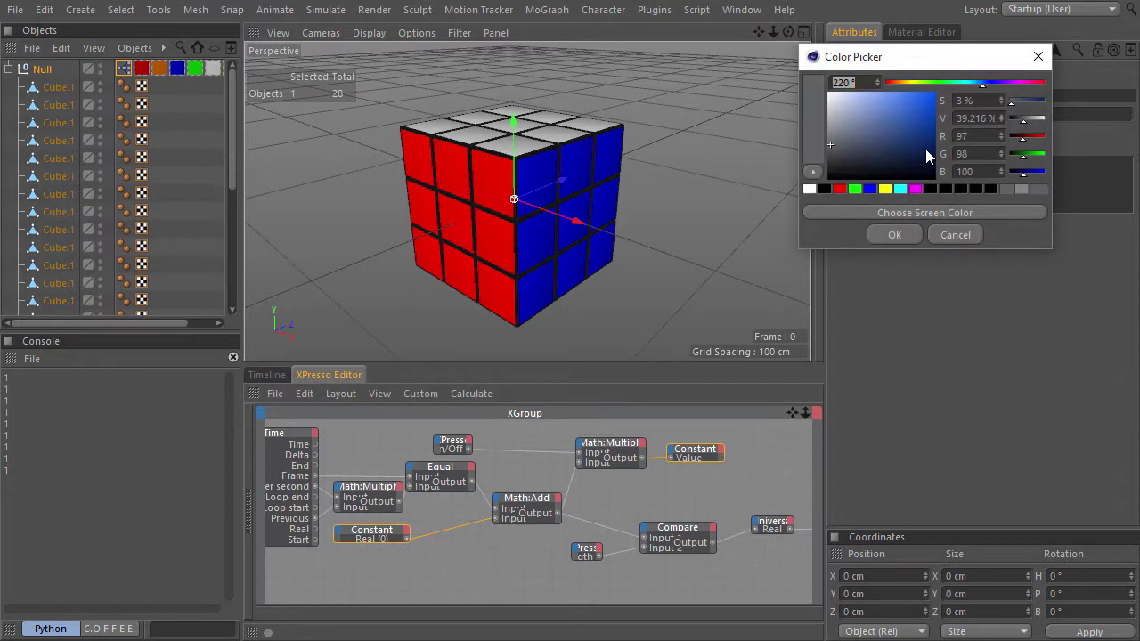
pyautogui.click(872, 188)
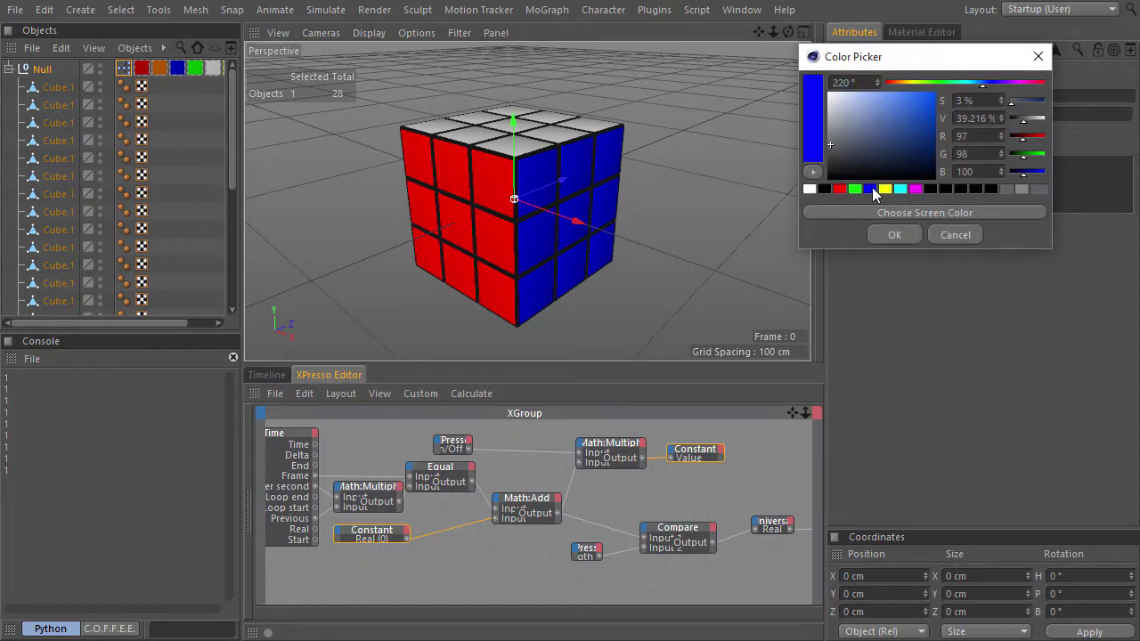
pyautogui.click(895, 237)
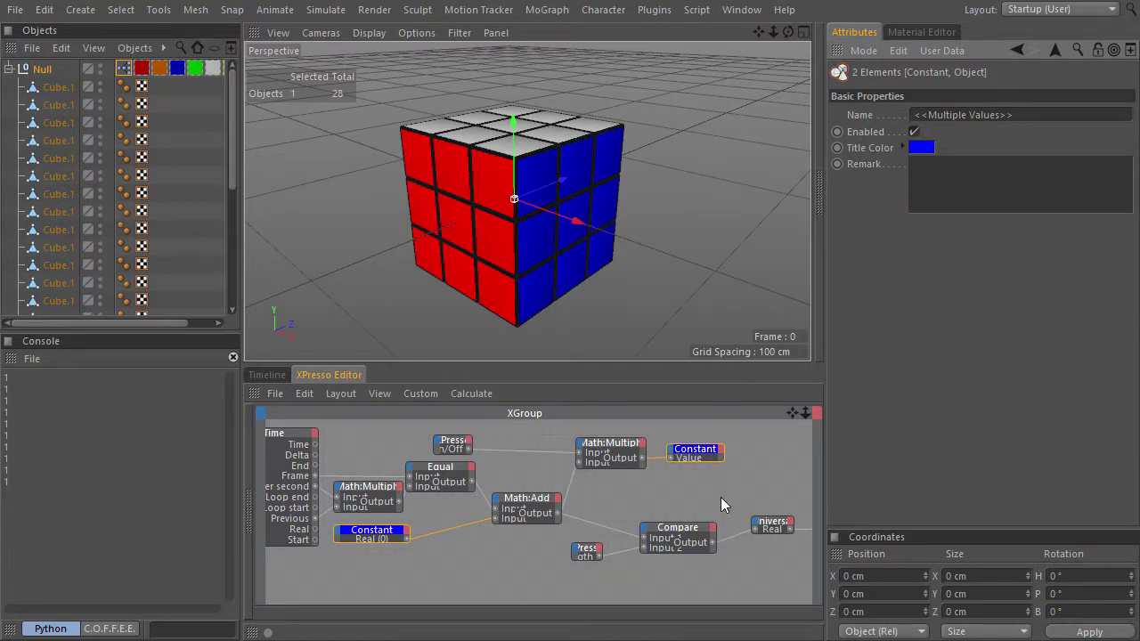
pyautogui.click(124, 68)
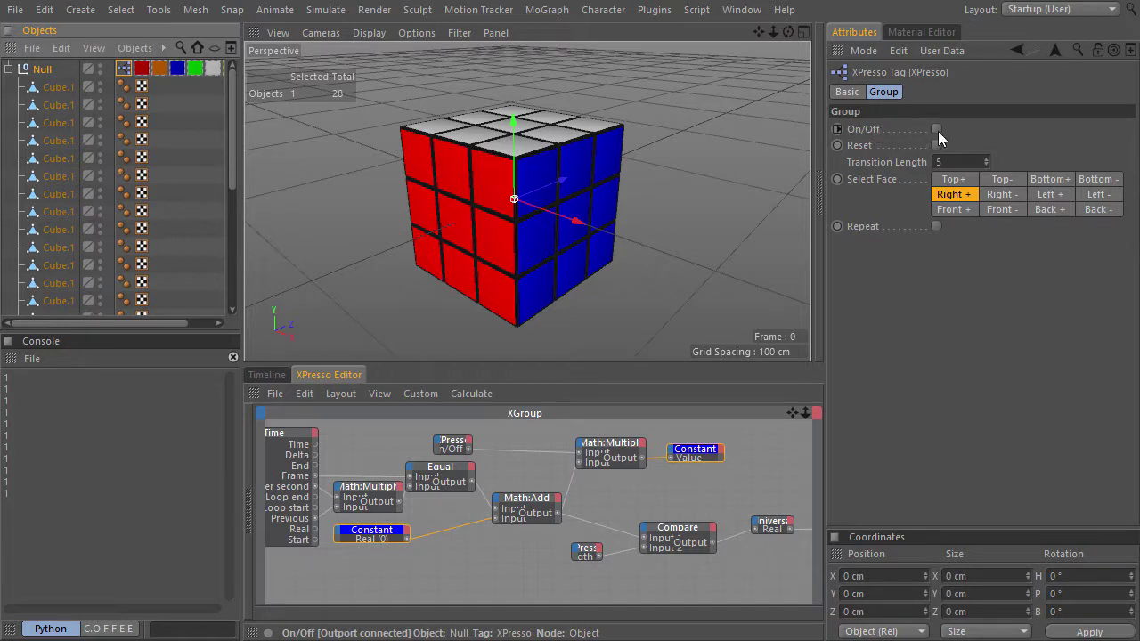
# Toggle the XPresso tag's On/Off repeatedly during playback, clearing the console, and leave it off.
pyautogui.click(938, 131)
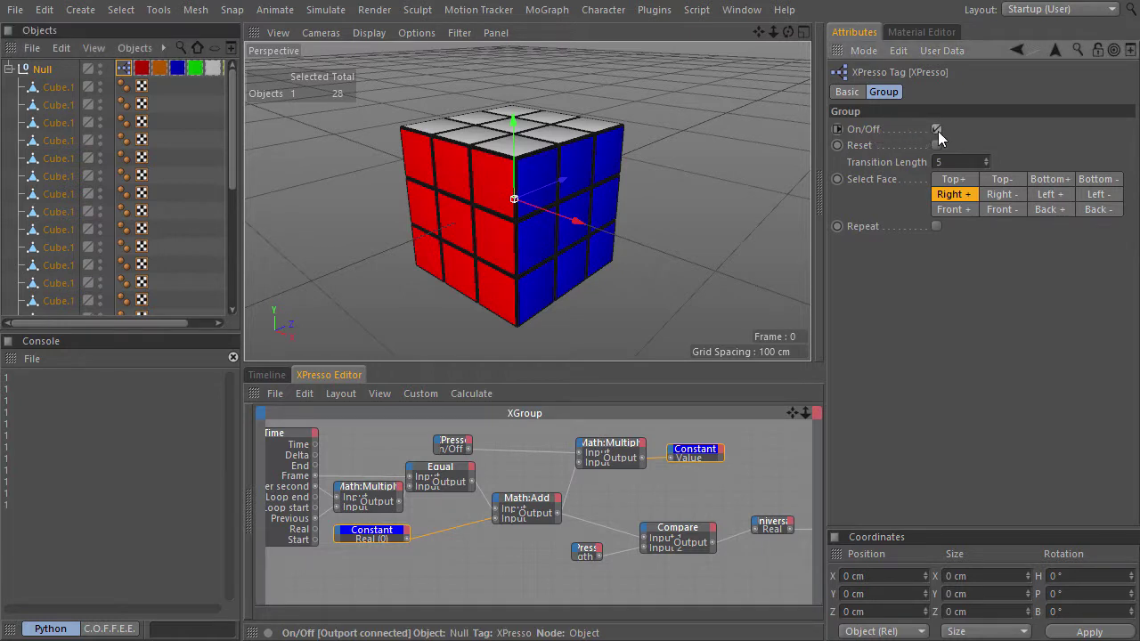
pyautogui.click(234, 359)
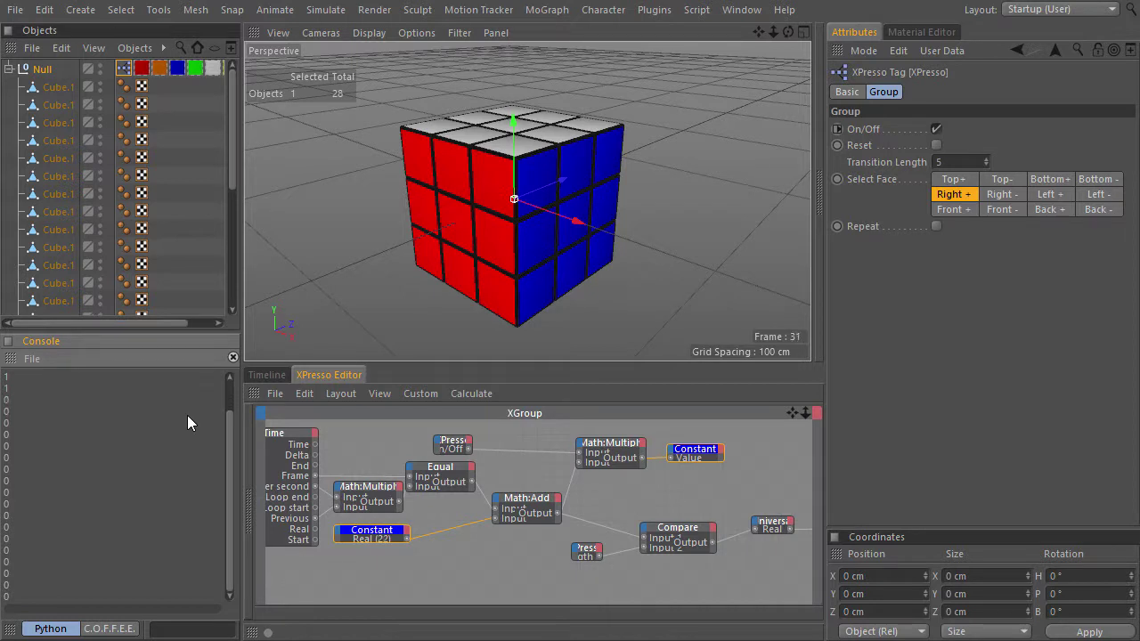
pyautogui.click(937, 129)
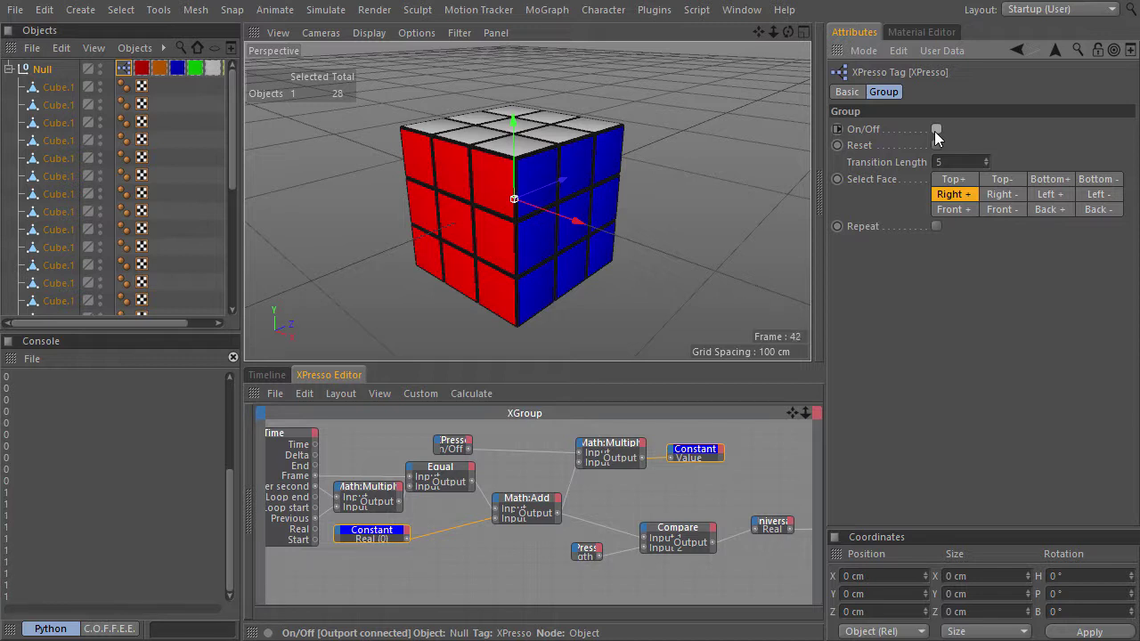
pyautogui.click(937, 129)
pyautogui.click(233, 359)
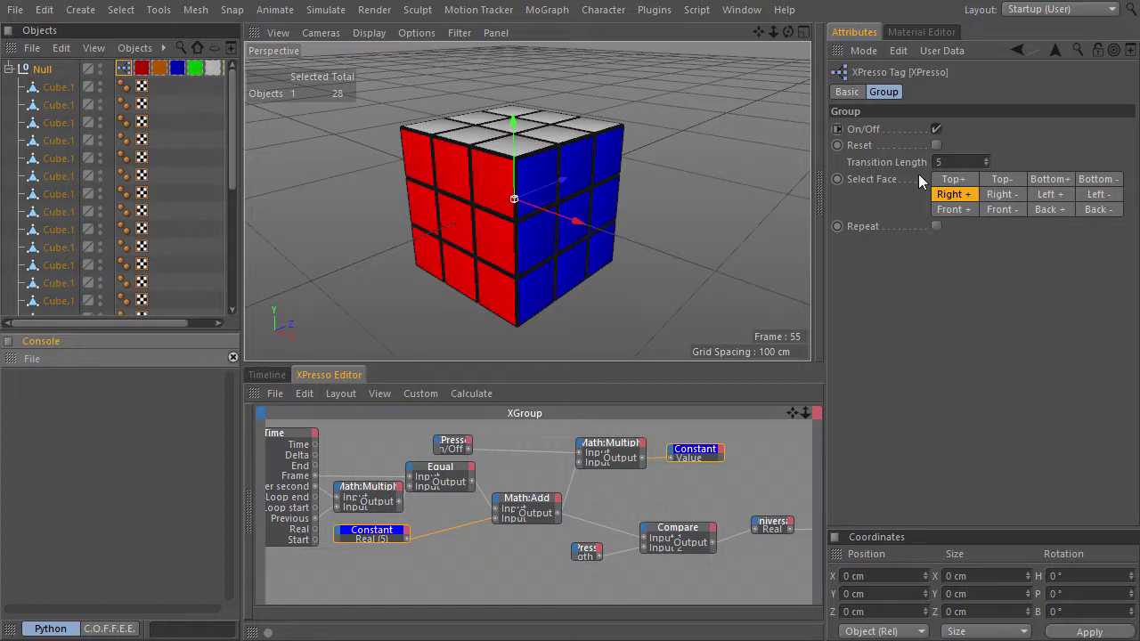
pyautogui.click(934, 129)
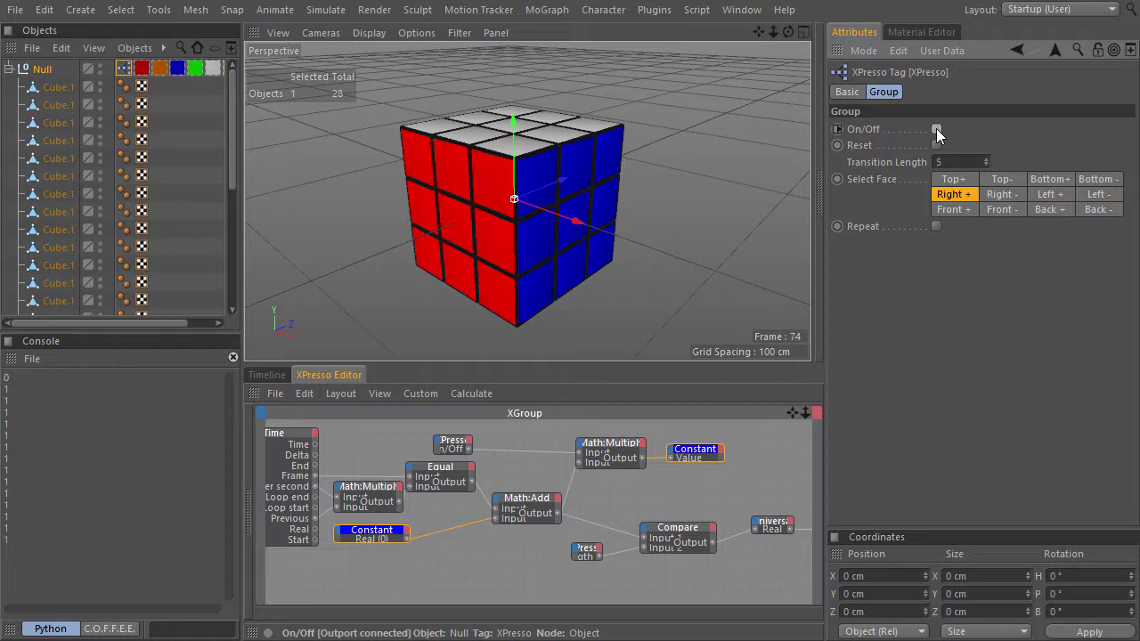
pyautogui.click(937, 130)
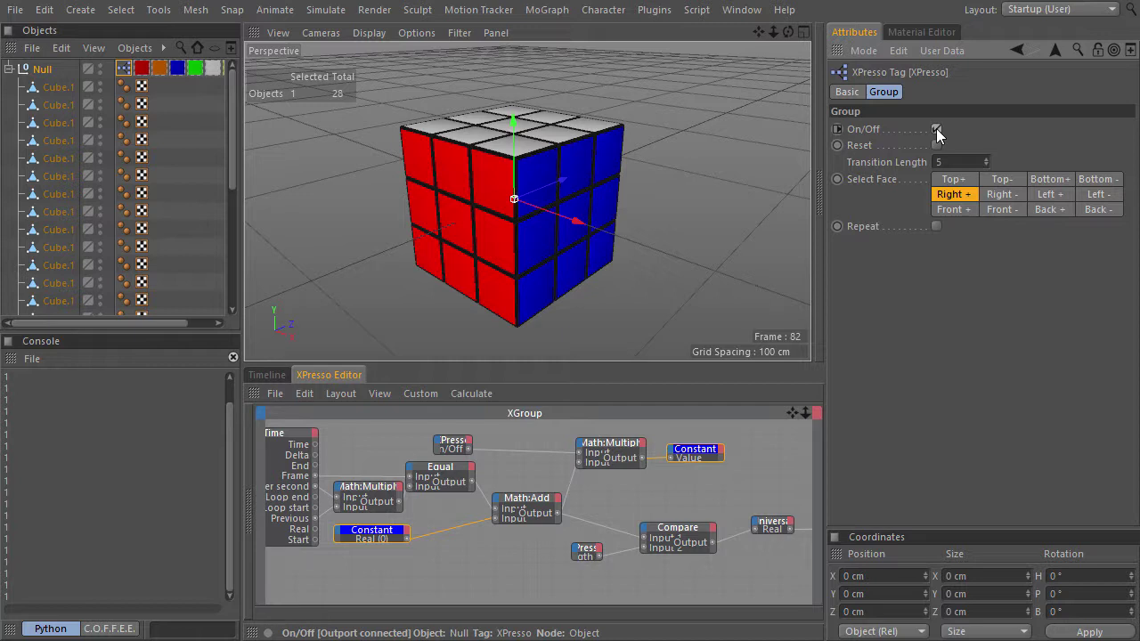
pyautogui.click(936, 129)
pyautogui.click(232, 359)
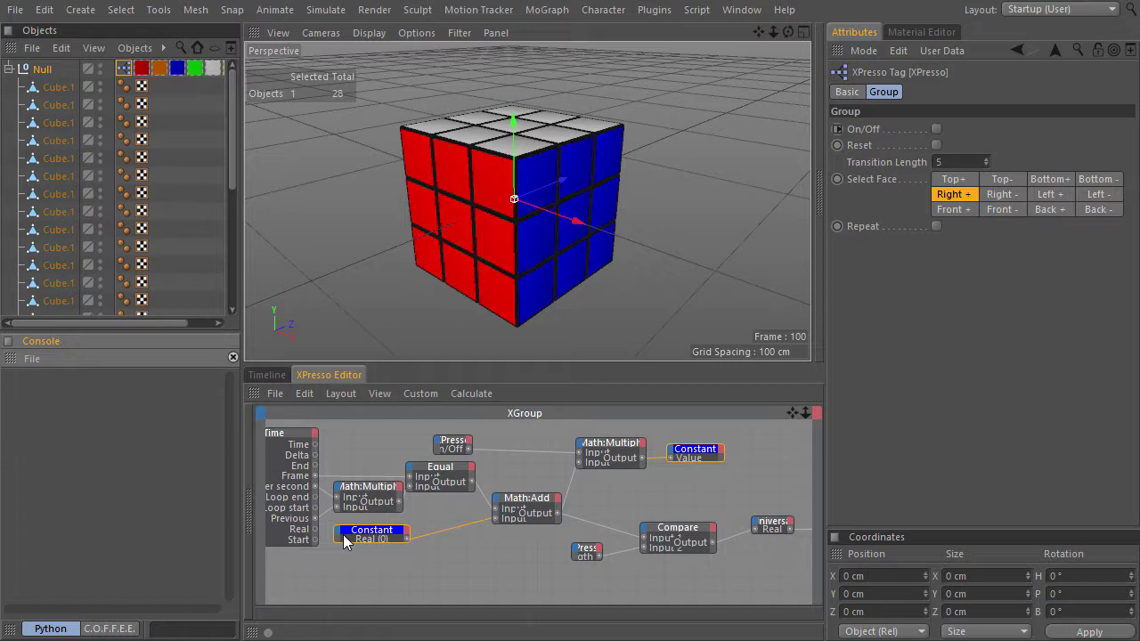
# Move the Constant and Universal nodes further right in the graph.
pyautogui.moveTo(698, 464); pyautogui.dragTo(571, 476, button='middle')
pyautogui.moveTo(571, 476); pyautogui.dragTo(757, 470)
pyautogui.moveTo(644, 536); pyautogui.dragTo(670, 547)
pyautogui.click(504, 460)
# Duplicate the Math:Multiply node and wire Compare's output and On/Off into its inputs.
pyautogui.keyDown('ctrl'); pyautogui.moveTo(504, 460); pyautogui.dragTo(674, 498); pyautogui.keyUp('ctrl')
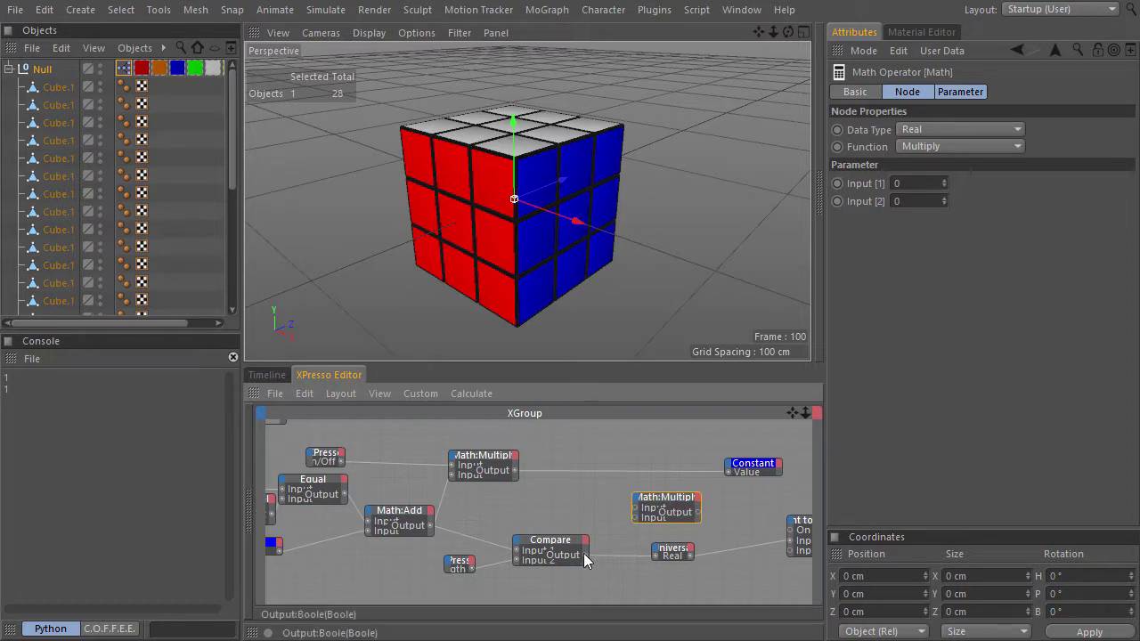
pyautogui.moveTo(615, 544); pyautogui.dragTo(635, 518)
pyautogui.moveTo(342, 463); pyautogui.dragTo(638, 510)
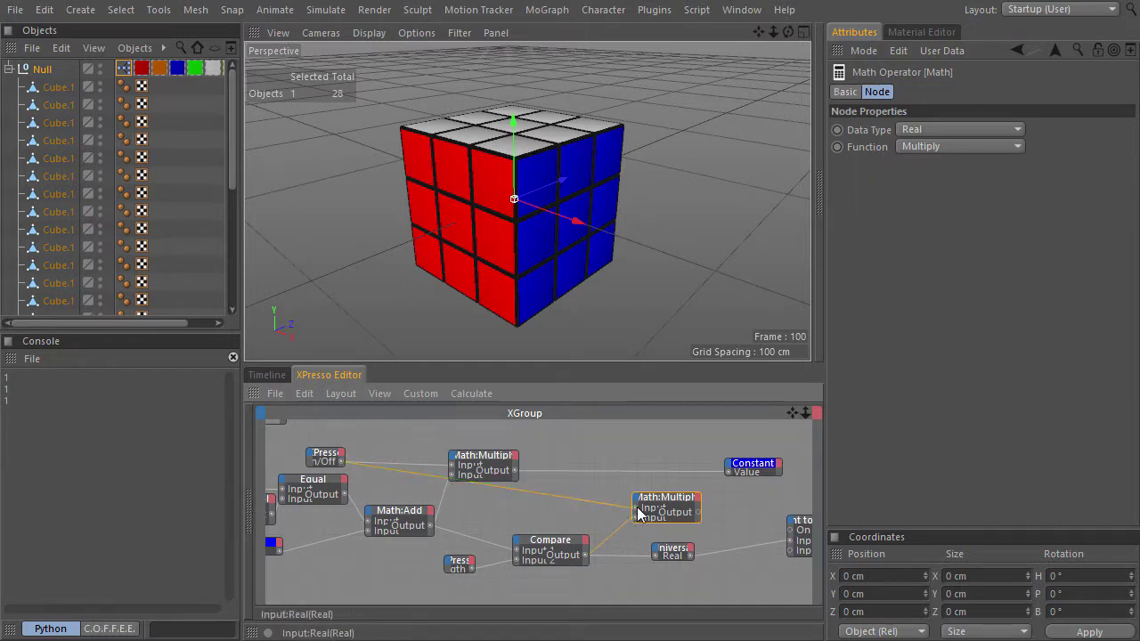
pyautogui.moveTo(713, 534); pyautogui.dragTo(545, 529, button='middle')
# Delete the Universal node, connect the multiply output to Print's Input1, and maximise the editor.
pyautogui.moveTo(491, 552); pyautogui.dragTo(493, 549)
pyautogui.click(512, 559)
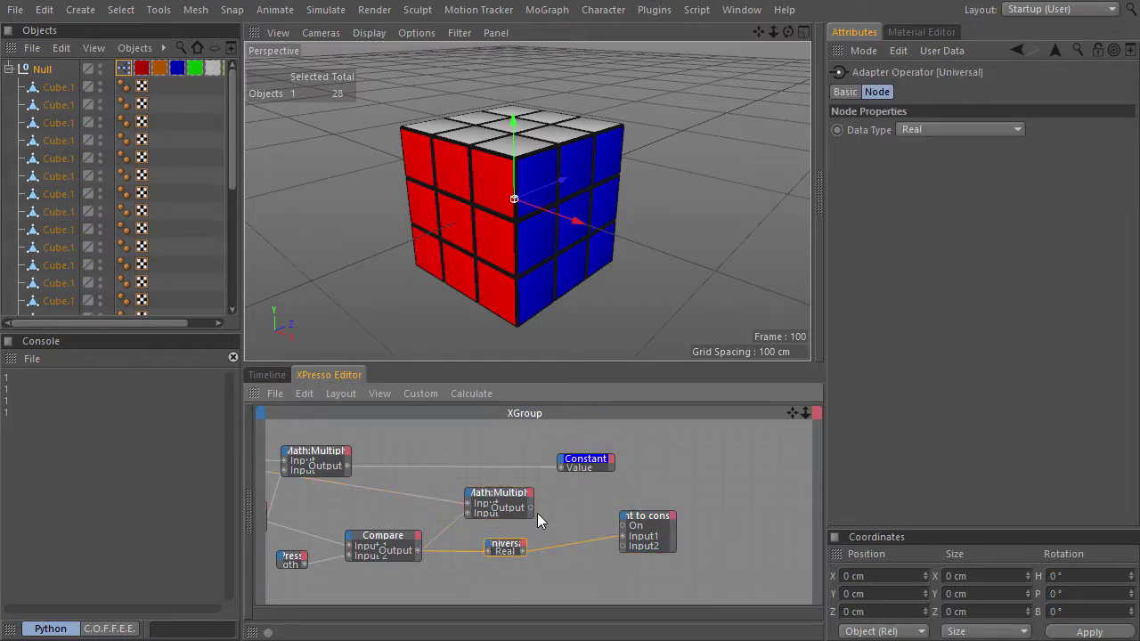
pyautogui.press('Delete')
pyautogui.moveTo(606, 539); pyautogui.dragTo(702, 490)
pyautogui.moveTo(610, 466); pyautogui.dragTo(422, 463)
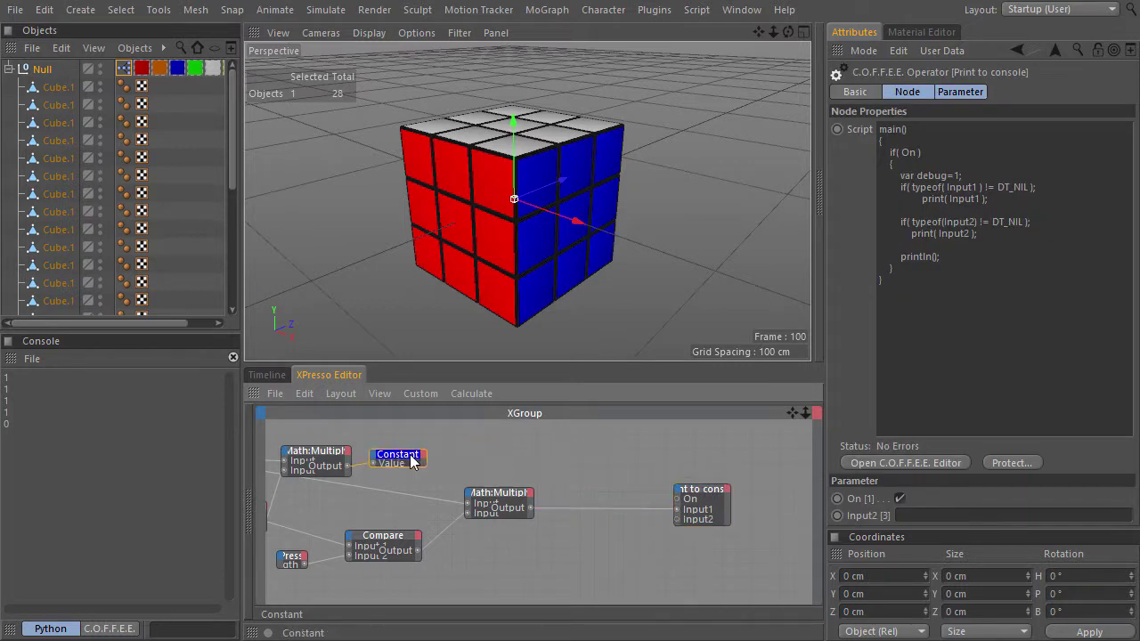
pyautogui.hotkey('ctrl', 'Tab')
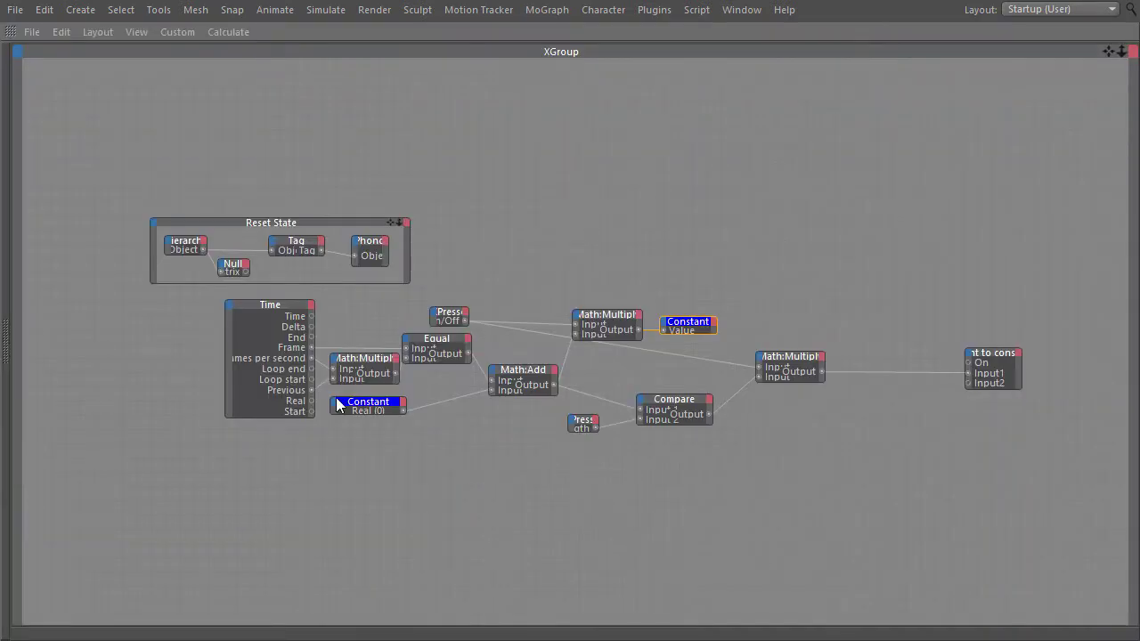
# Rearrange the Time, Equal, Math, Constant and On/Off nodes into a cleaner layout.
pyautogui.moveTo(196, 295); pyautogui.dragTo(356, 463)
pyautogui.moveTo(376, 360); pyautogui.dragTo(310, 373)
pyautogui.click(425, 347)
pyautogui.moveTo(425, 348); pyautogui.dragTo(386, 358)
pyautogui.moveTo(527, 378); pyautogui.dragTo(491, 382)
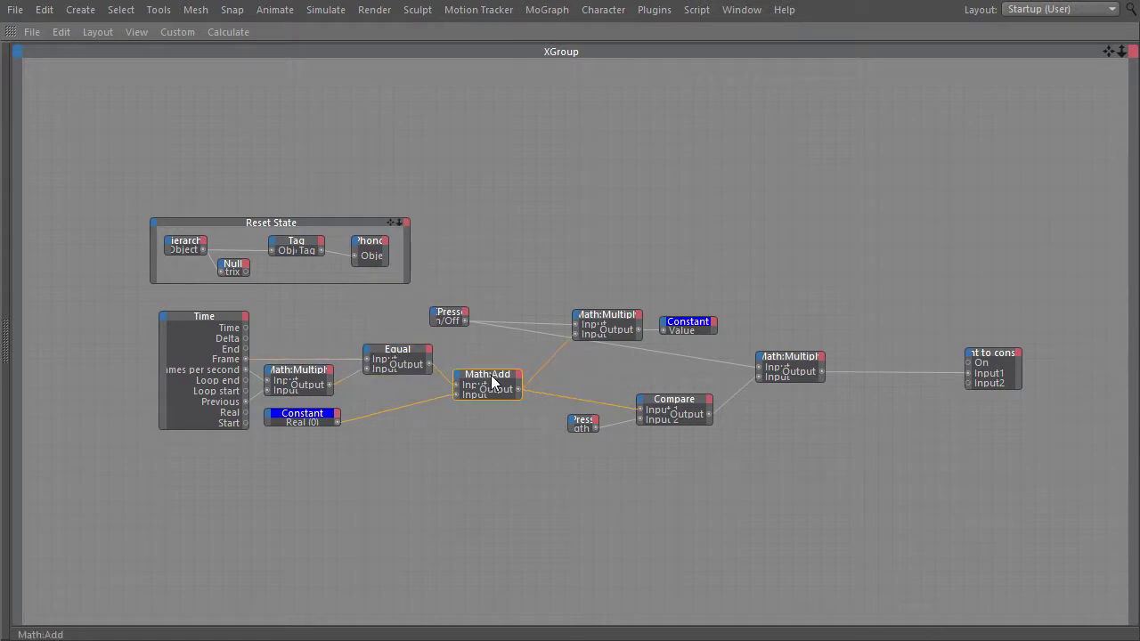
pyautogui.moveTo(608, 314); pyautogui.dragTo(600, 309)
pyautogui.moveTo(450, 312); pyautogui.dragTo(507, 343)
pyautogui.moveTo(682, 323); pyautogui.dragTo(679, 319)
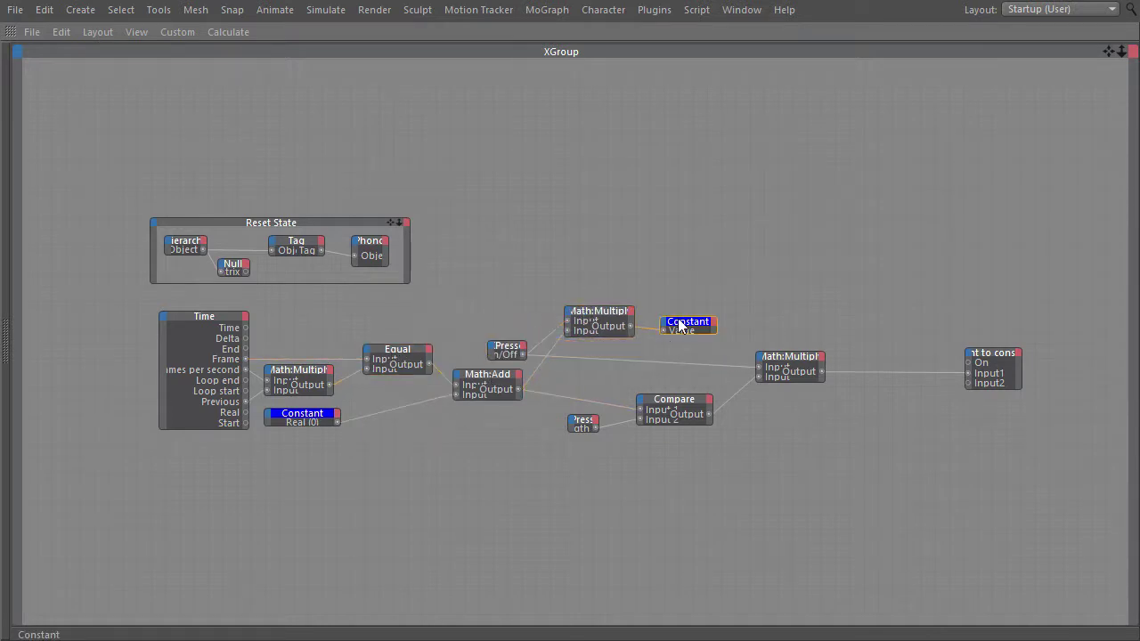
pyautogui.moveTo(785, 356); pyautogui.dragTo(786, 343)
pyautogui.moveTo(581, 420); pyautogui.dragTo(588, 461)
# Give both XPresso tag nodes a red title colour, widen the On/Off node, and restore the docked layout.
pyautogui.click(510, 351)
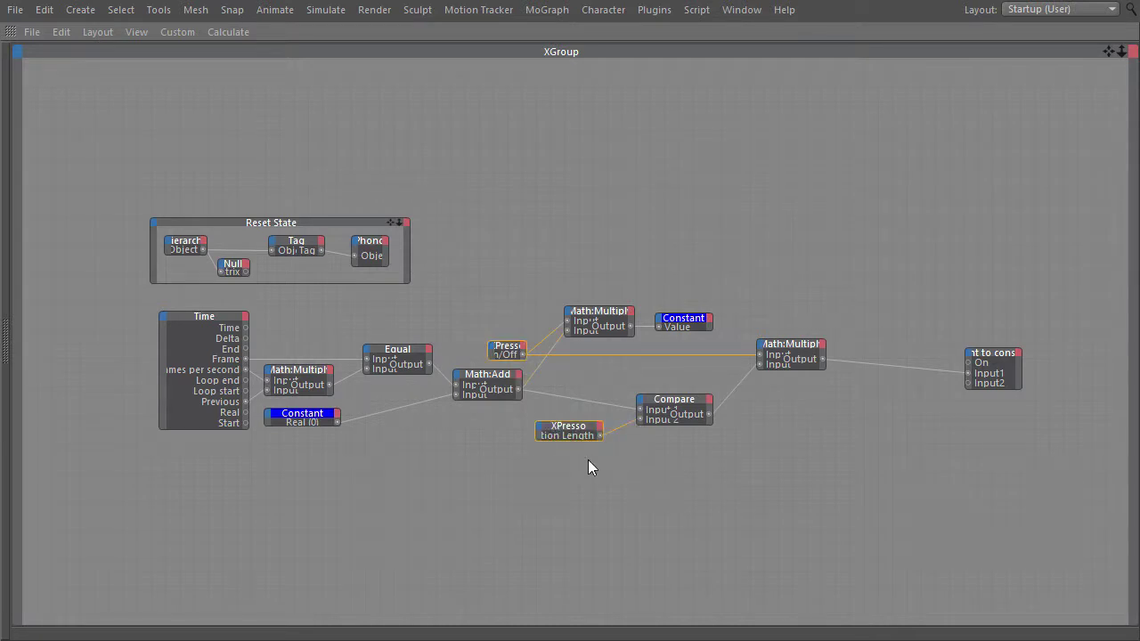
pyautogui.hotkey('shift', 'F5')
pyautogui.click(519, 151)
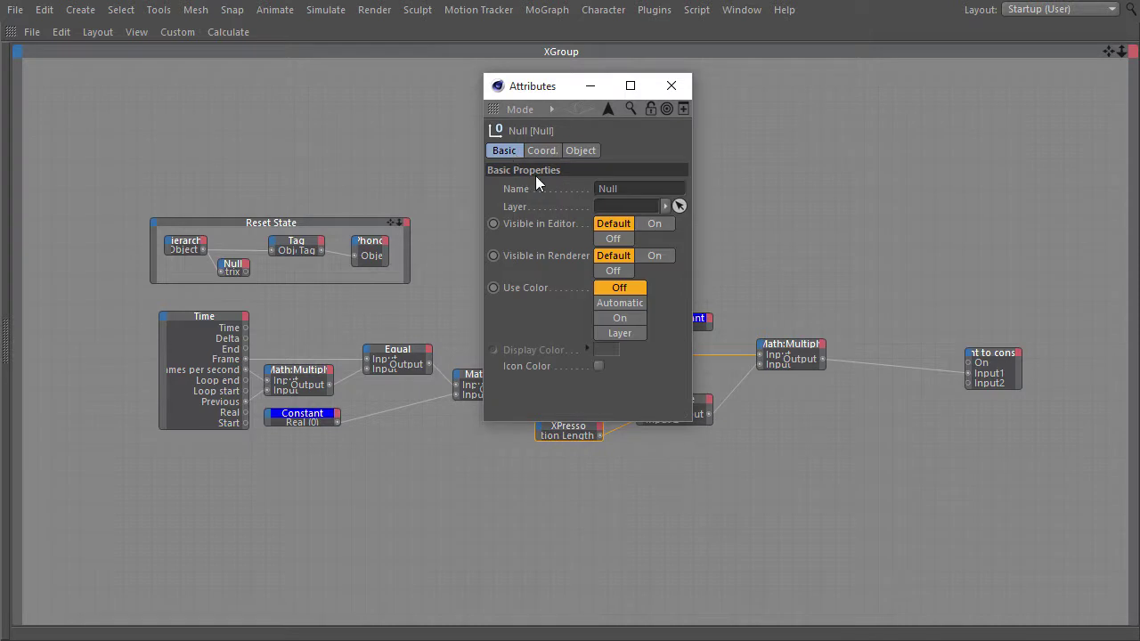
pyautogui.moveTo(559, 96); pyautogui.dragTo(708, 106)
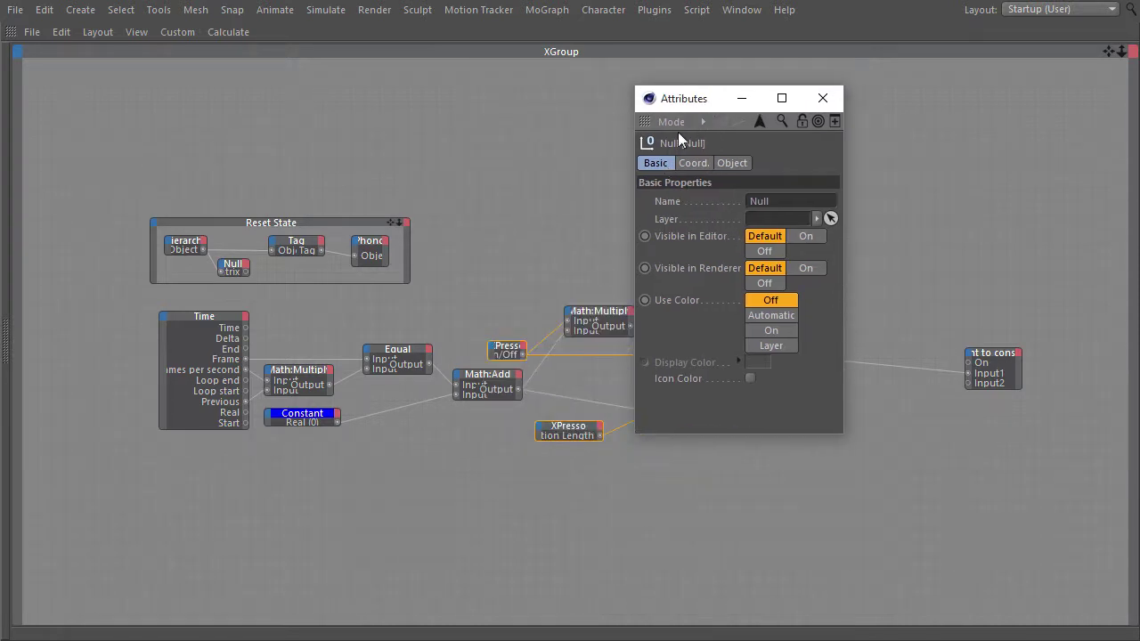
pyautogui.click(673, 124)
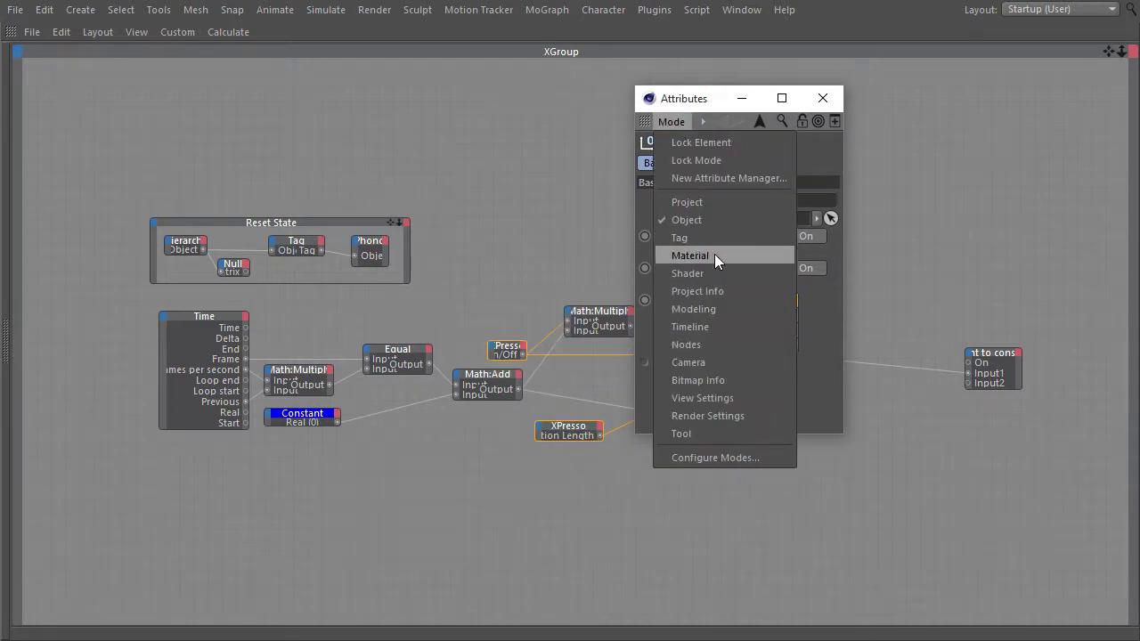
pyautogui.click(713, 344)
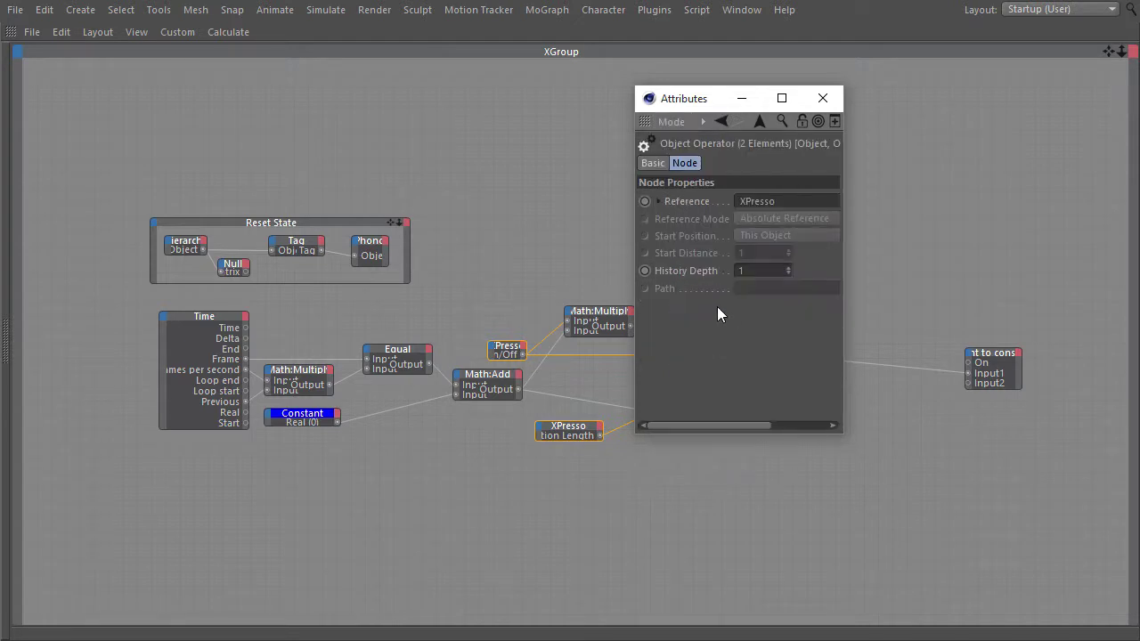
pyautogui.click(654, 163)
pyautogui.click(720, 235)
pyautogui.click(633, 278)
pyautogui.click(683, 323)
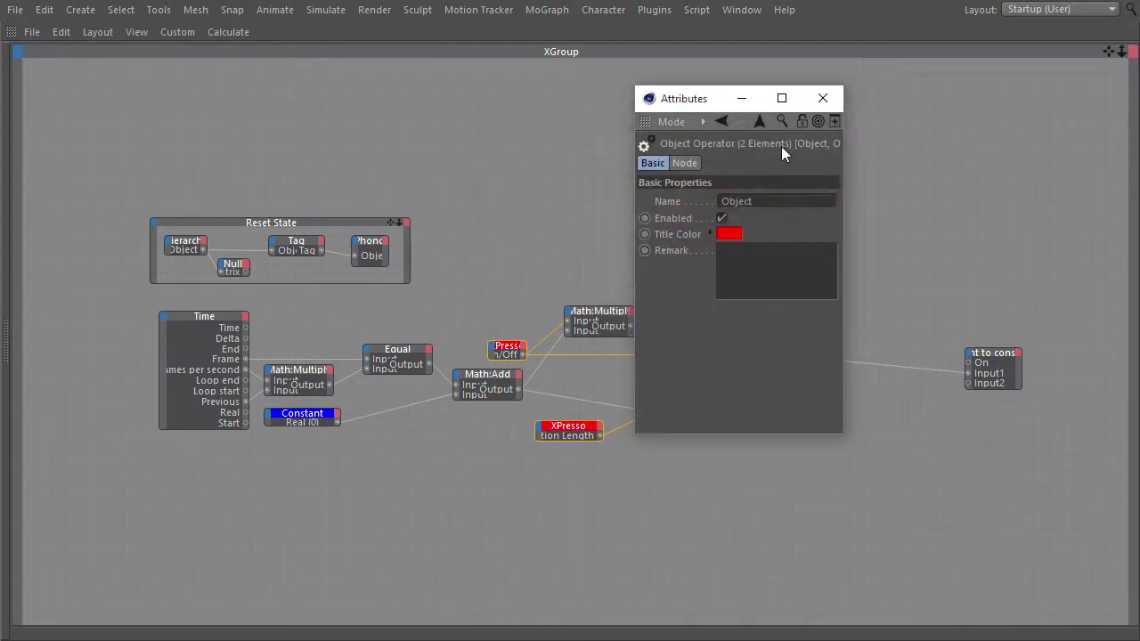
pyautogui.click(823, 98)
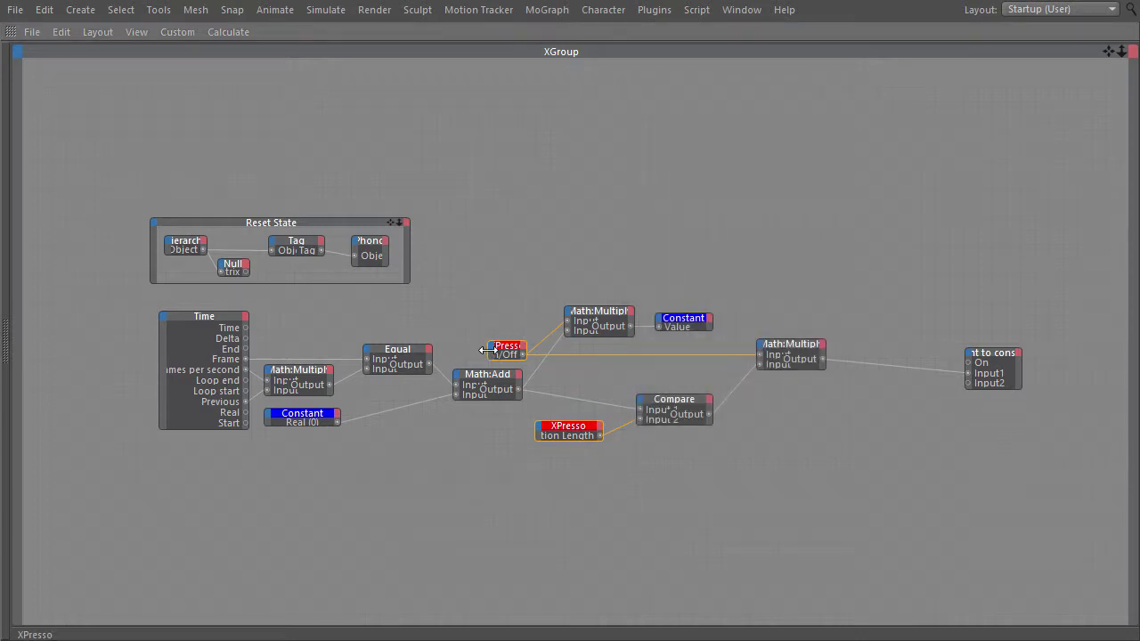
pyautogui.moveTo(484, 350); pyautogui.dragTo(465, 353)
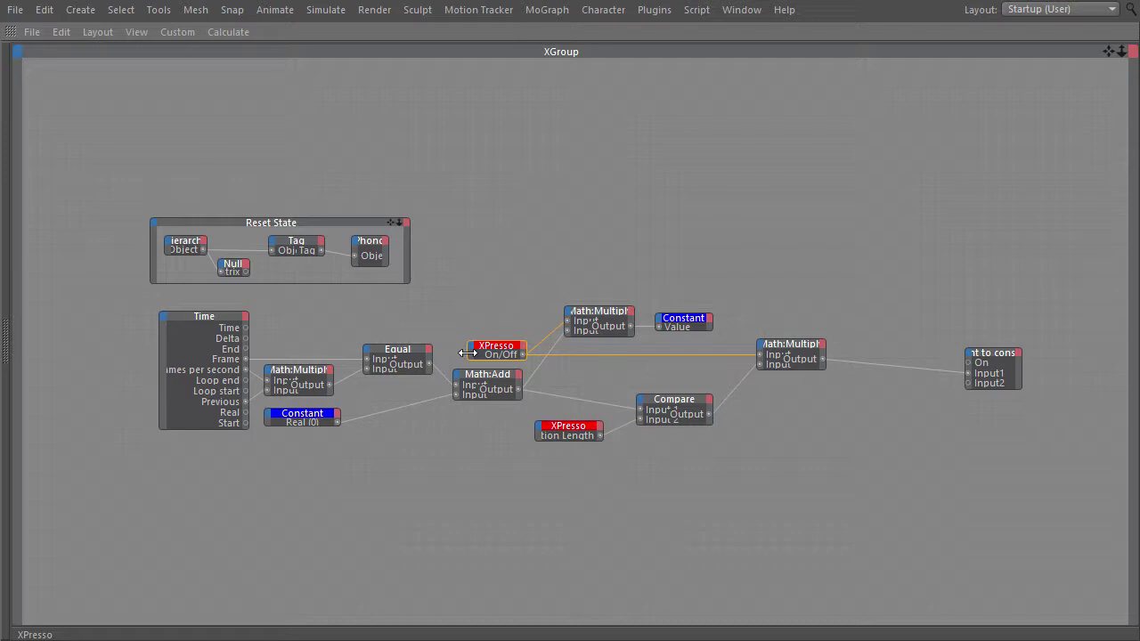
pyautogui.hotkey('ctrl', 'Tab')
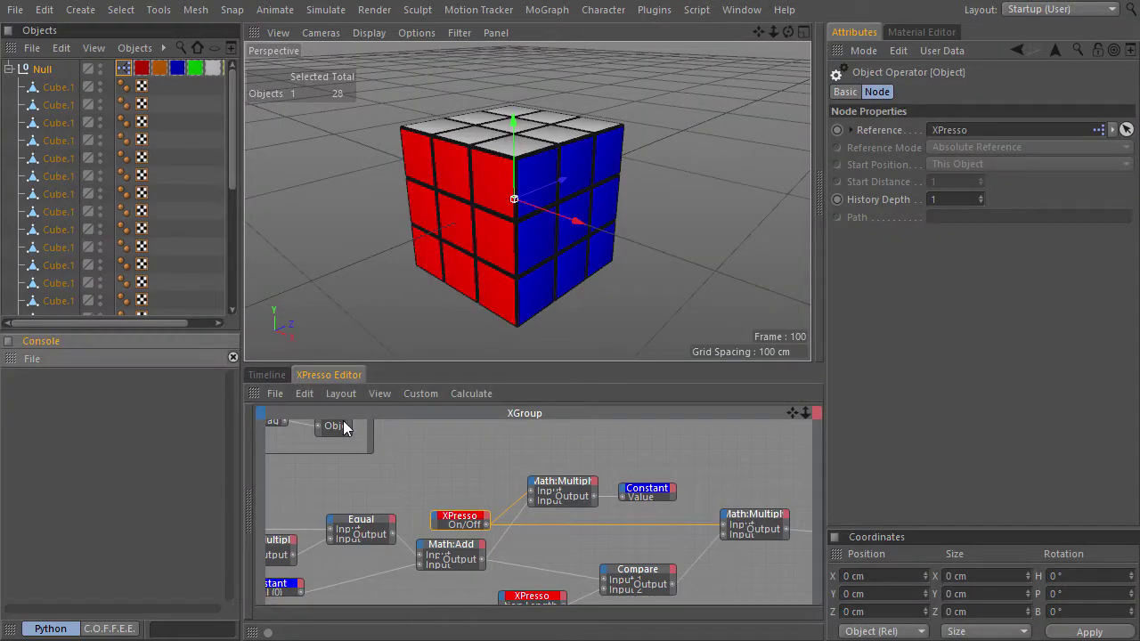
# Rewind to frame 0 and advance the animation a few frames.
pyautogui.scroll(-5, 478, 481)
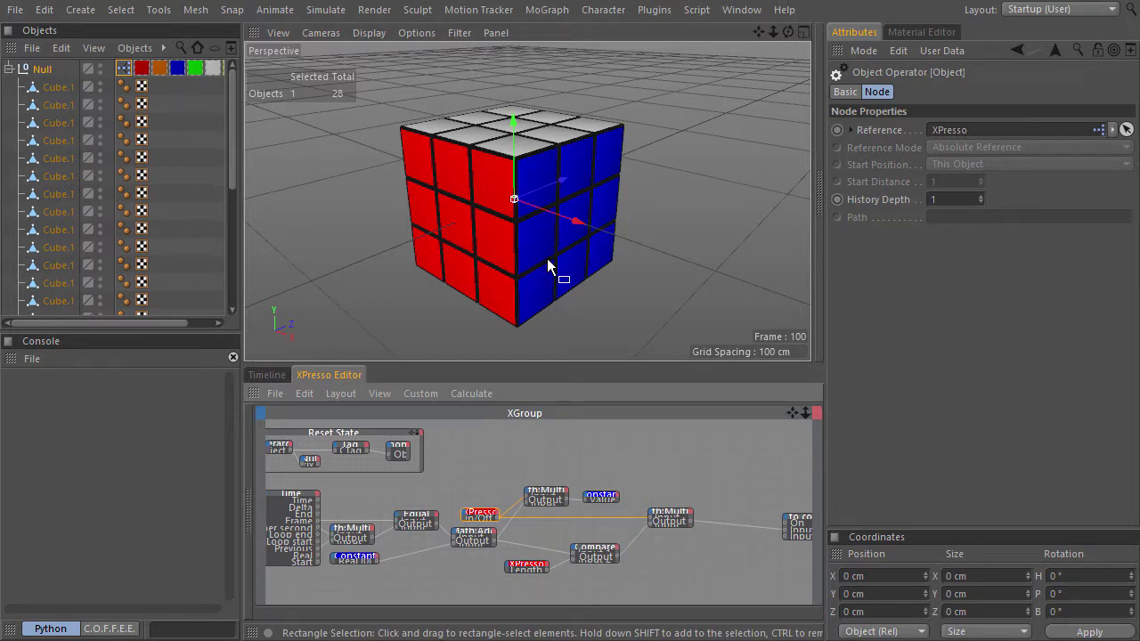
pyautogui.hotkey('shift', 'f')
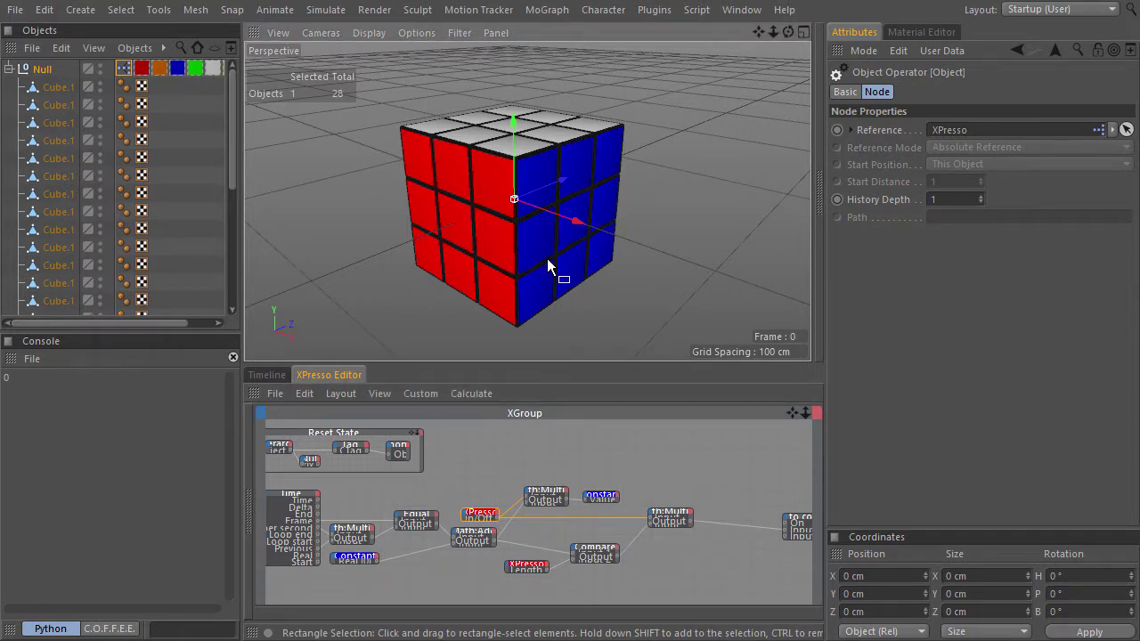
pyautogui.press('g')
pyautogui.press('F8')
# Switch the XPresso tag's On/Off on then off while watching the console output.
pyautogui.click(123, 69)
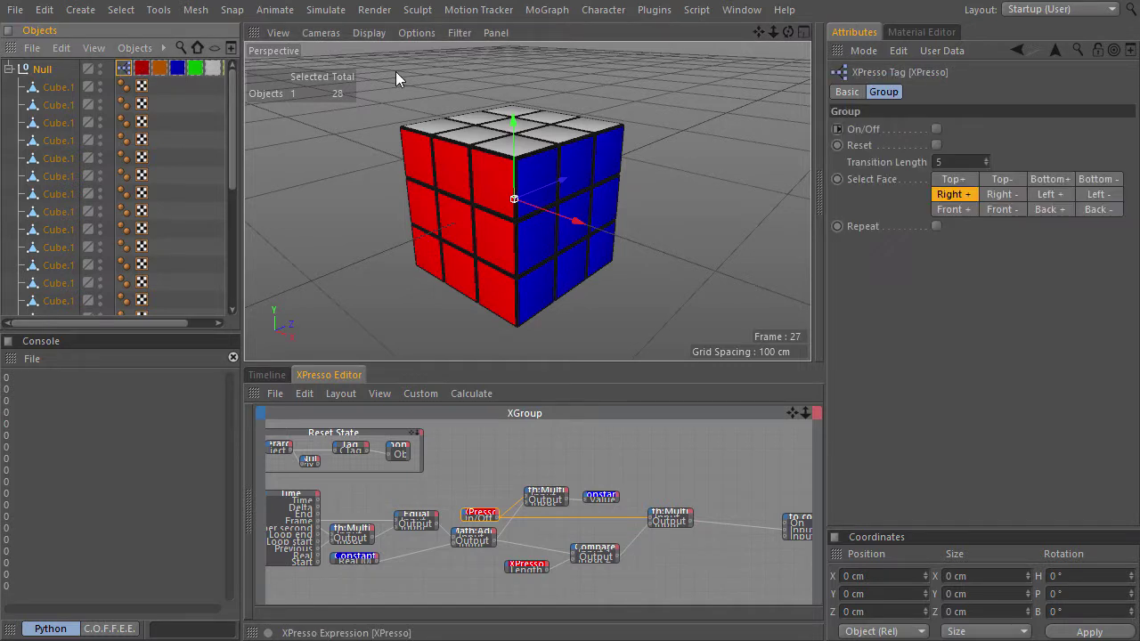
pyautogui.click(936, 129)
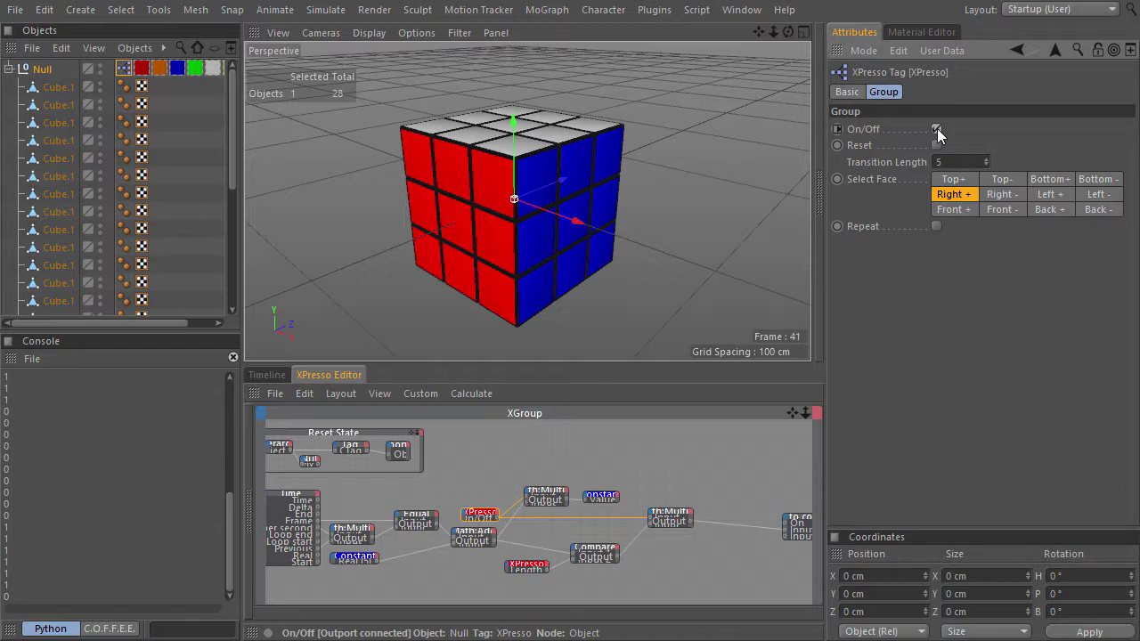
pyautogui.click(936, 129)
pyautogui.click(939, 162)
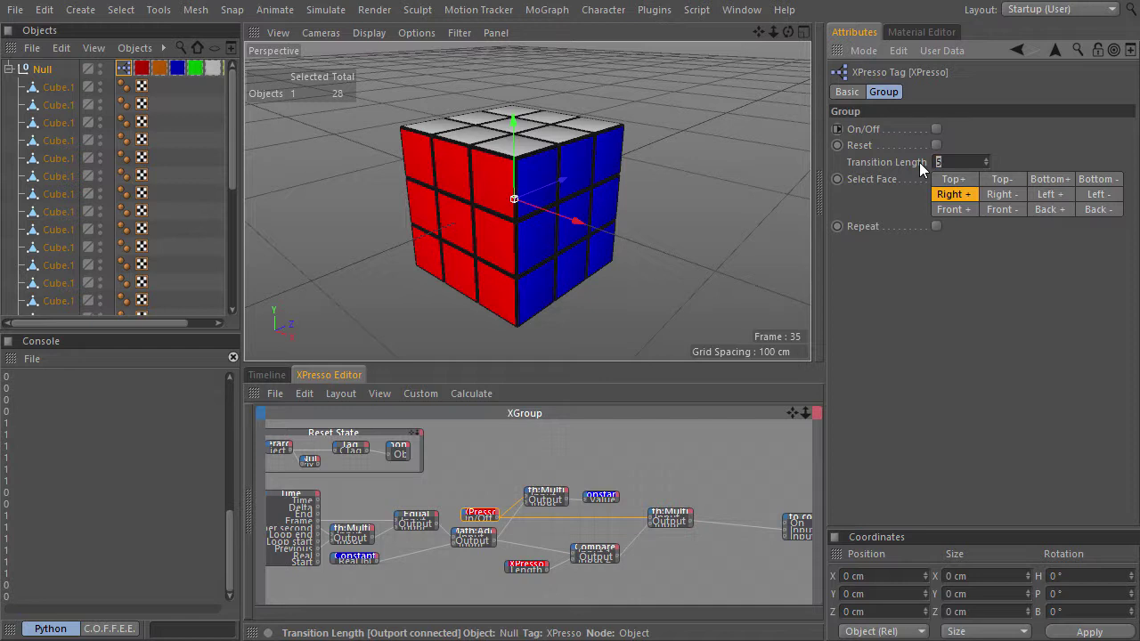
# With Transition Length at 10, rerun the On/Off test on a cleared console, ending with the rig off.
pyautogui.click(936, 130)
pyautogui.click(232, 357)
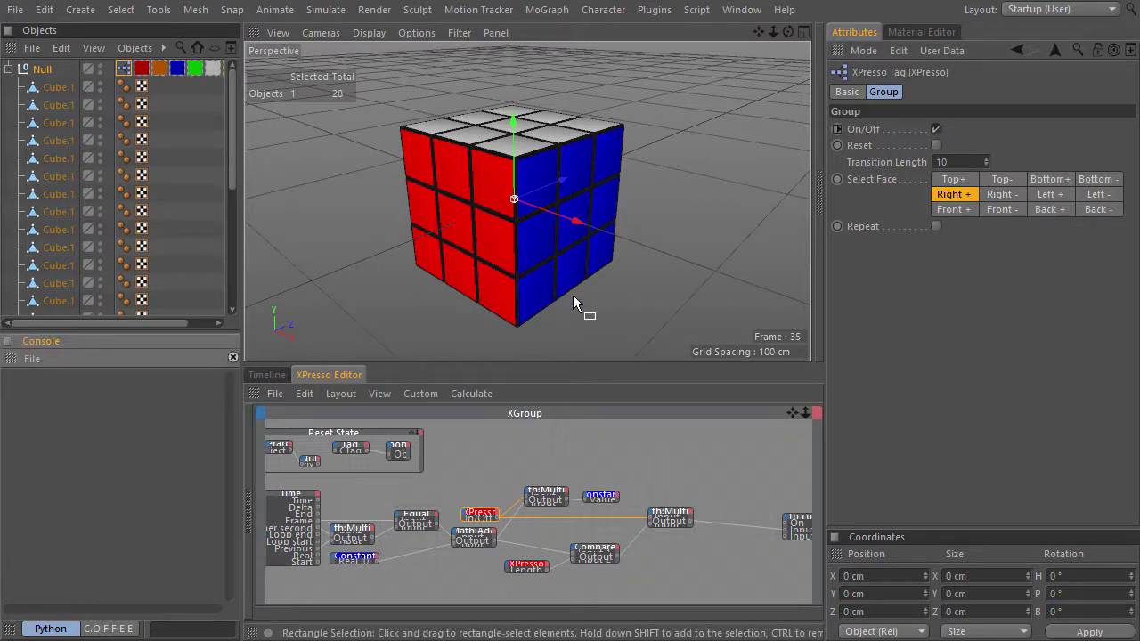
pyautogui.press('g')
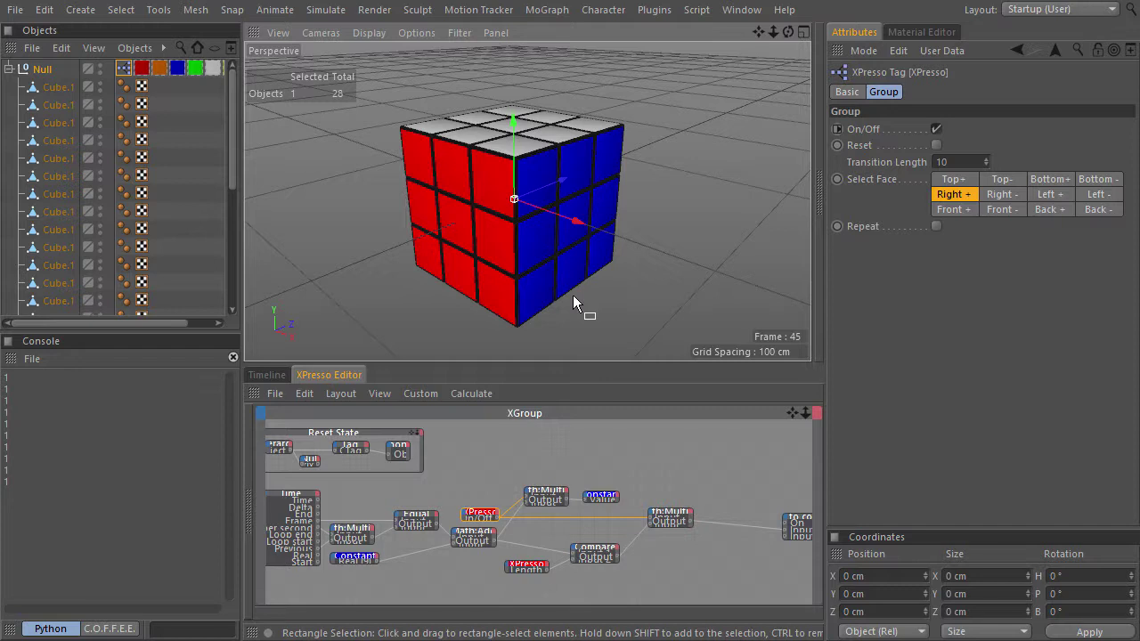
pyautogui.click(936, 129)
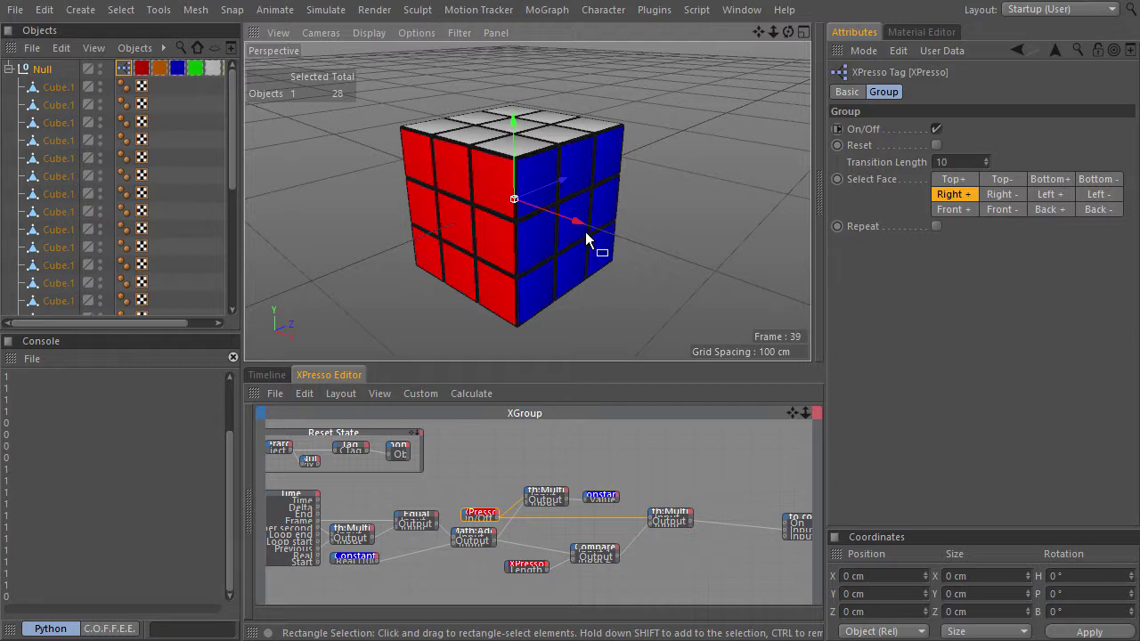
pyautogui.click(937, 128)
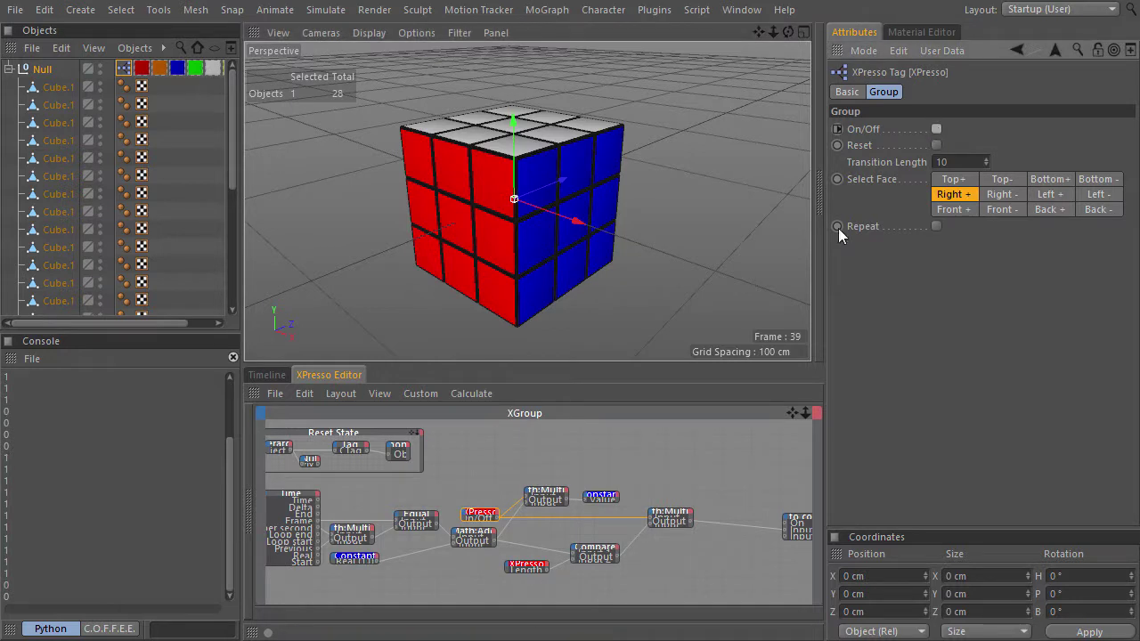
pyautogui.moveTo(703, 559); pyautogui.dragTo(676, 496, button='middle')
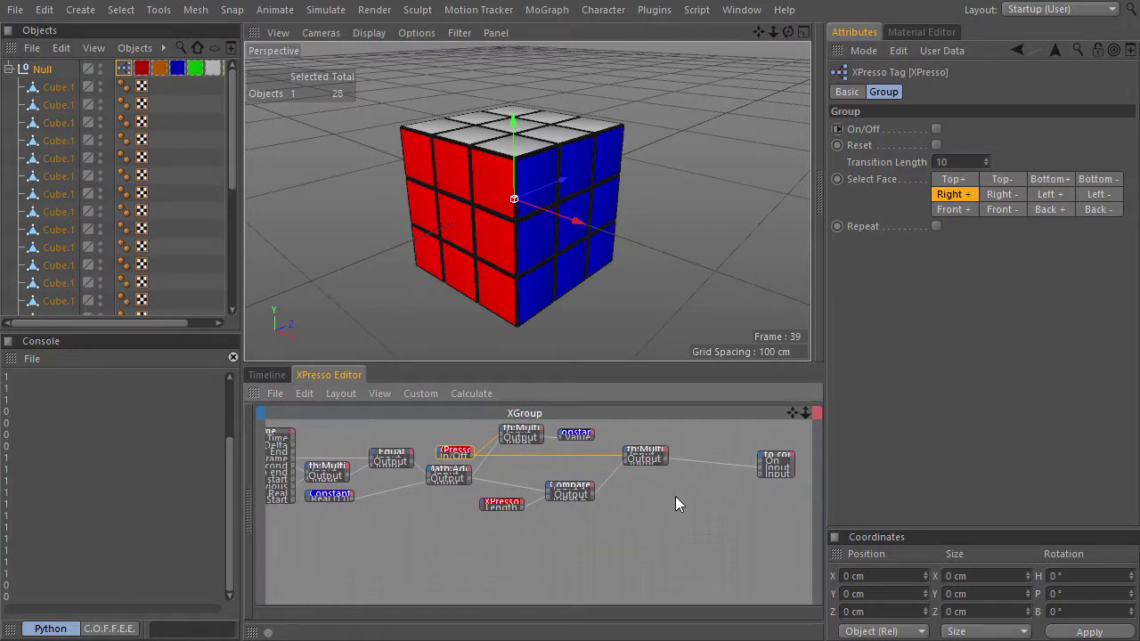
# Cycle through the Select Face options, finishing with Front-, Right+ and then Top-.
pyautogui.scroll(2, 423, 529)
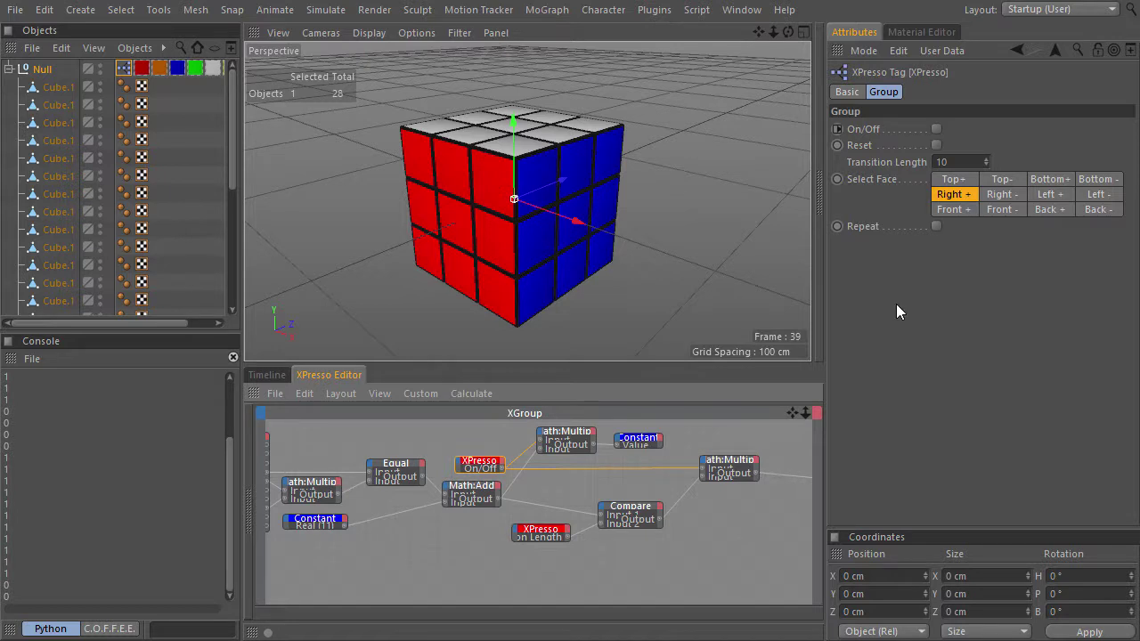
pyautogui.click(955, 182)
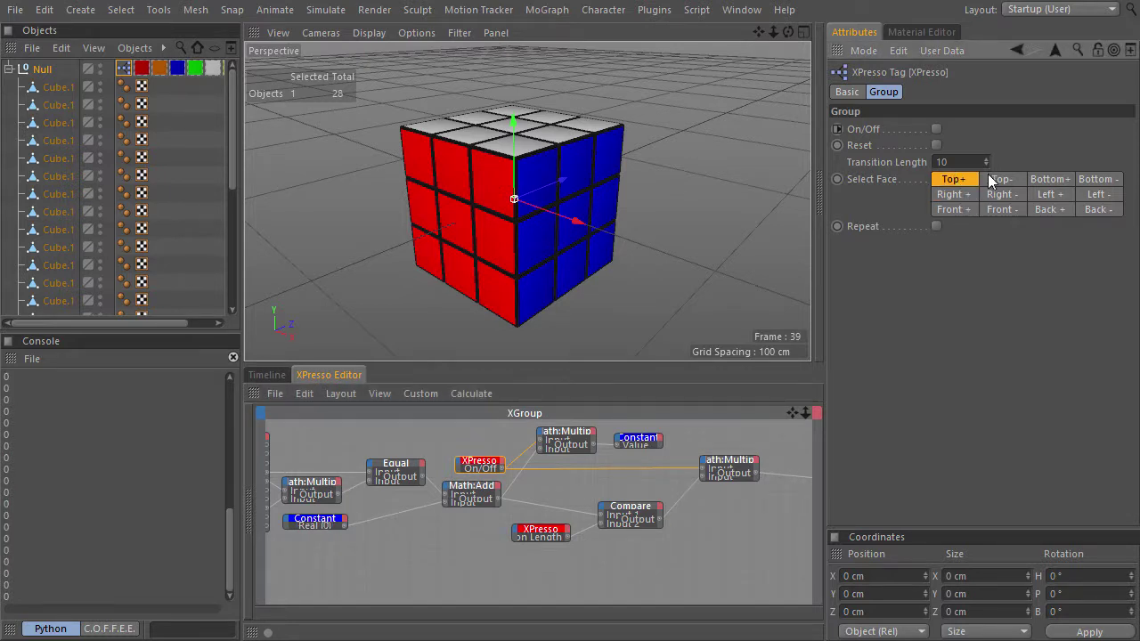
pyautogui.click(1002, 180)
pyautogui.click(1044, 183)
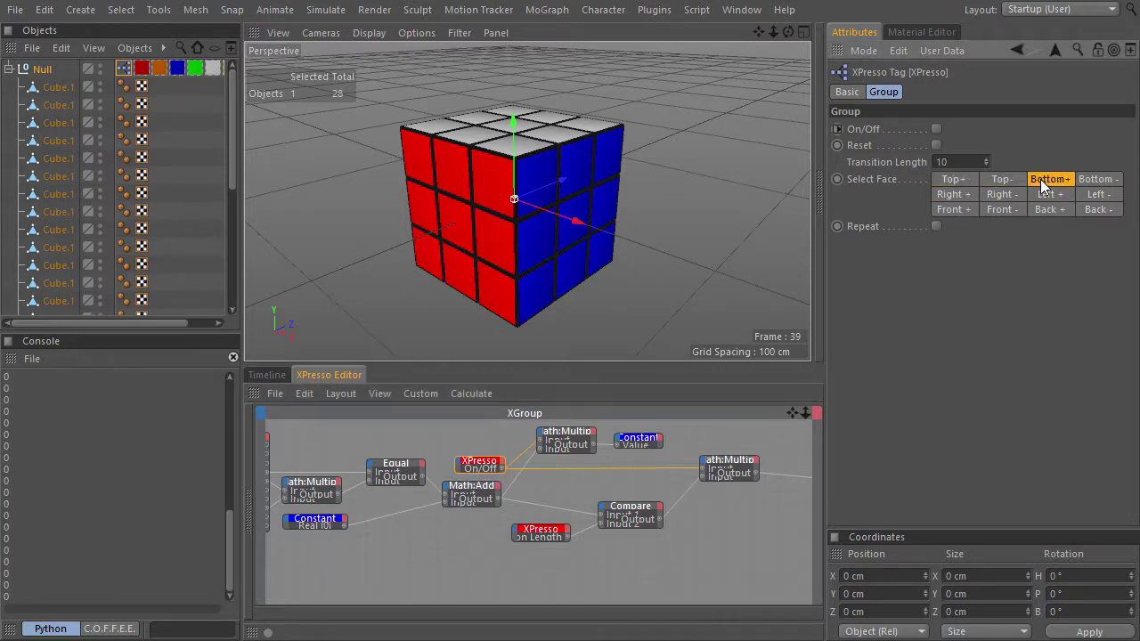
pyautogui.click(1096, 181)
pyautogui.click(1097, 196)
pyautogui.click(1057, 199)
pyautogui.click(998, 198)
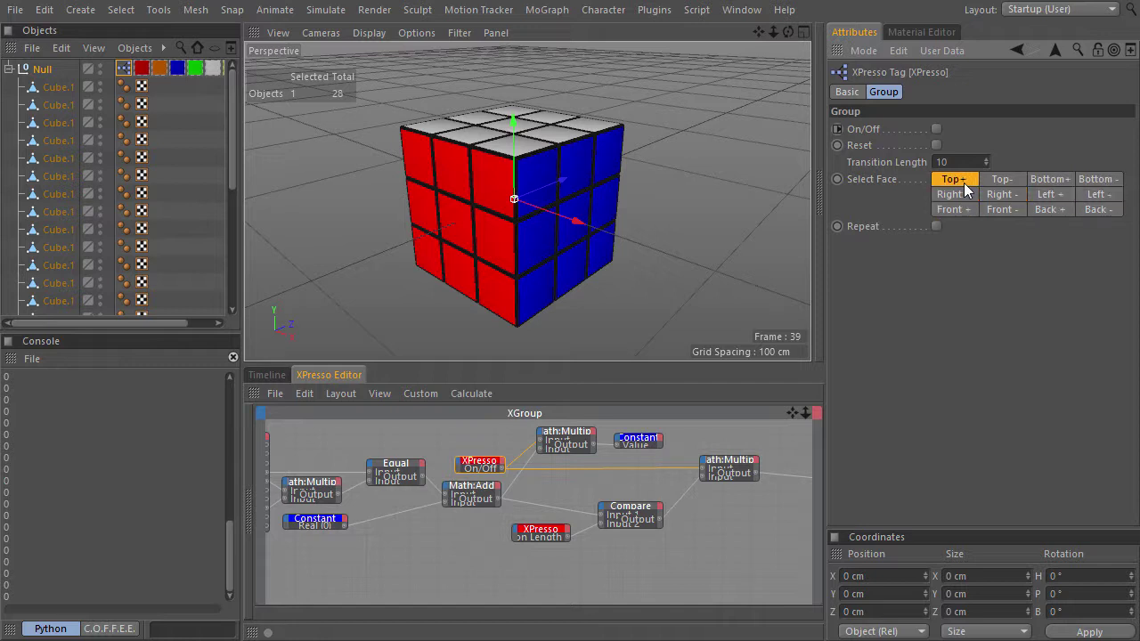
pyautogui.click(1002, 181)
pyautogui.click(1048, 197)
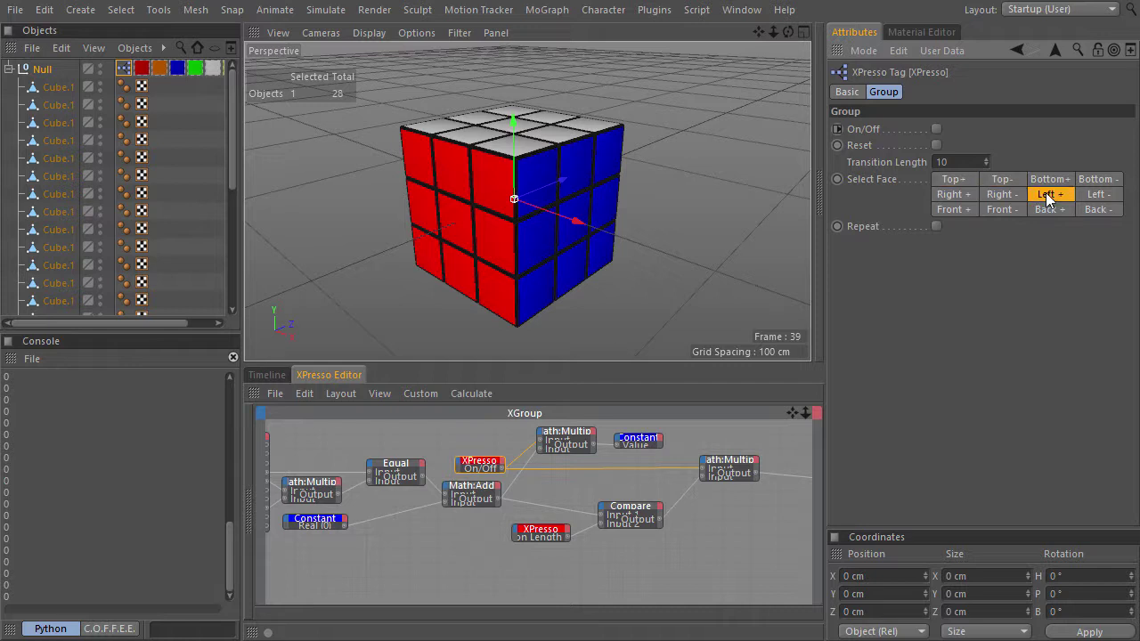
pyautogui.click(1001, 210)
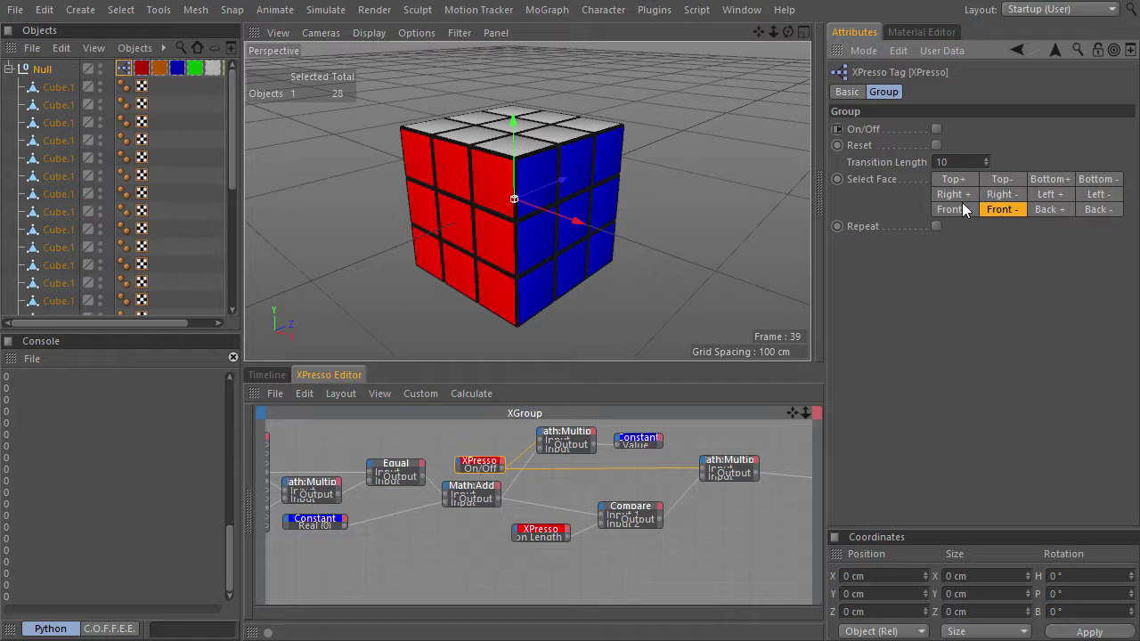
pyautogui.click(960, 195)
pyautogui.click(1001, 179)
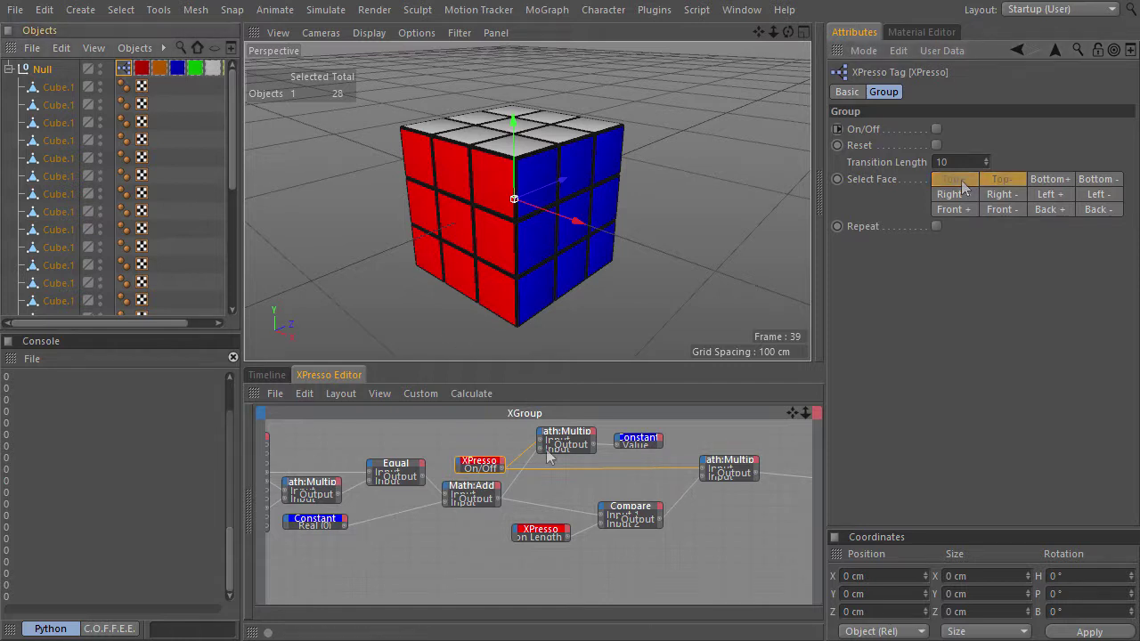
# Add a Select Face output port to the XPresso node and wire it into Print to console's Input1.
pyautogui.rightClick(570, 535)
pyautogui.moveTo(614, 559)
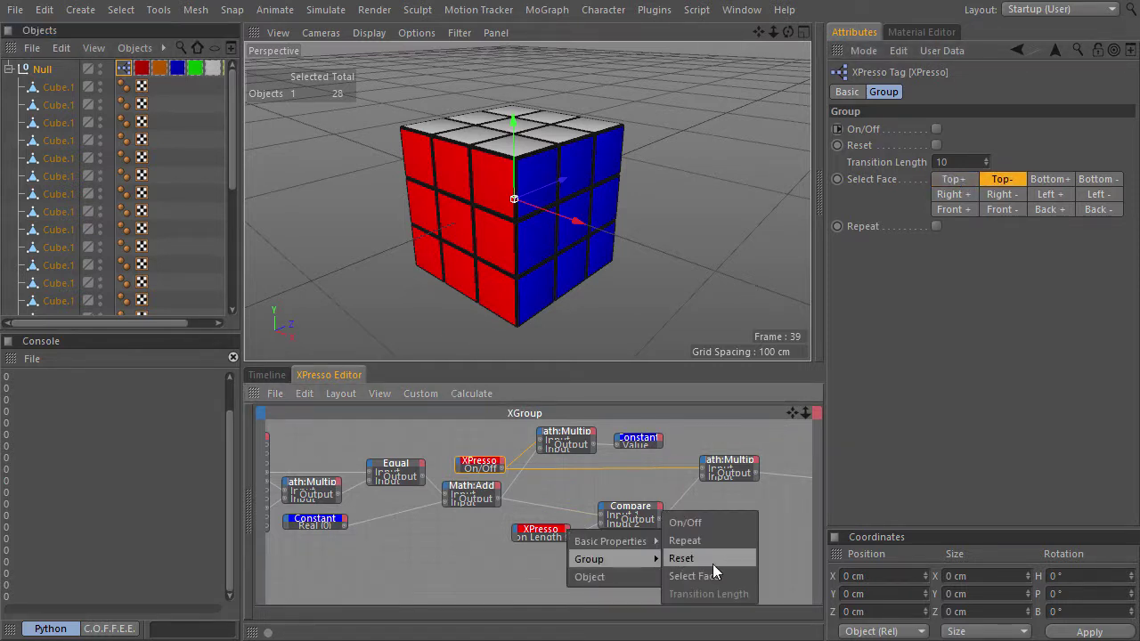
pyautogui.click(733, 577)
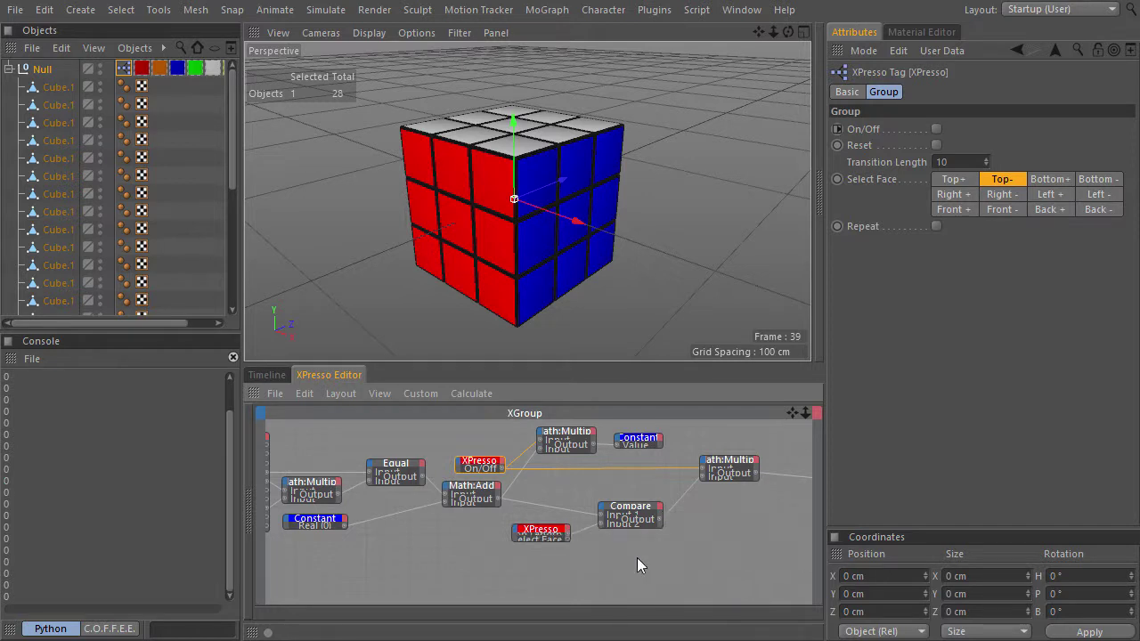
pyautogui.click(548, 534)
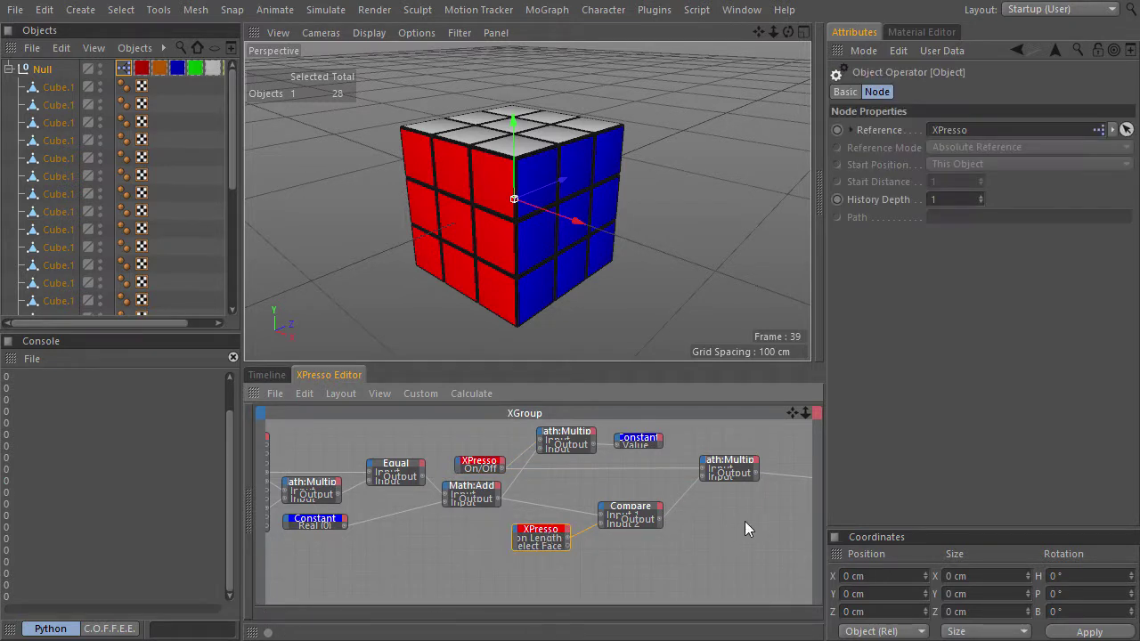
pyautogui.moveTo(745, 522); pyautogui.dragTo(555, 530, button='middle')
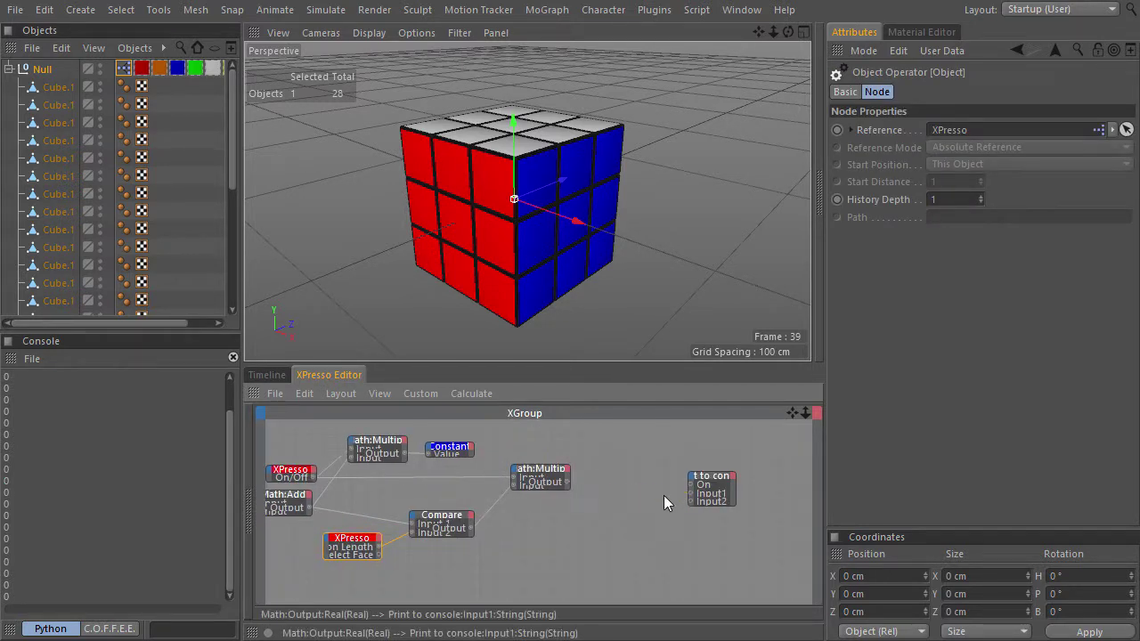
pyautogui.moveTo(716, 484); pyautogui.dragTo(422, 570)
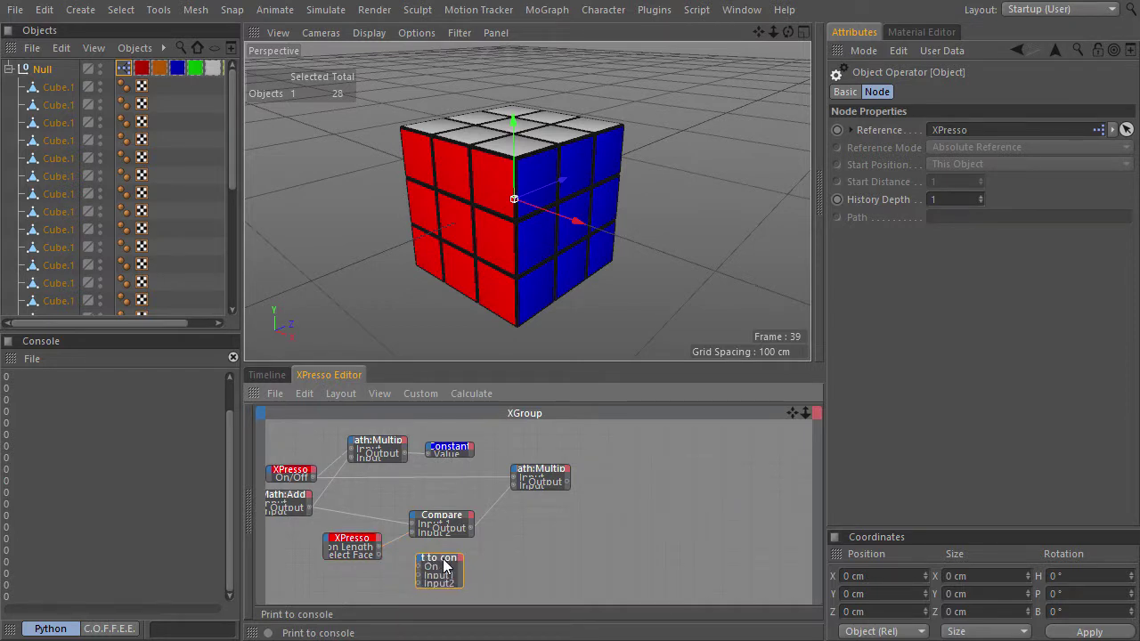
pyautogui.scroll(3, 534, 472)
pyautogui.moveTo(451, 476); pyautogui.dragTo(510, 512)
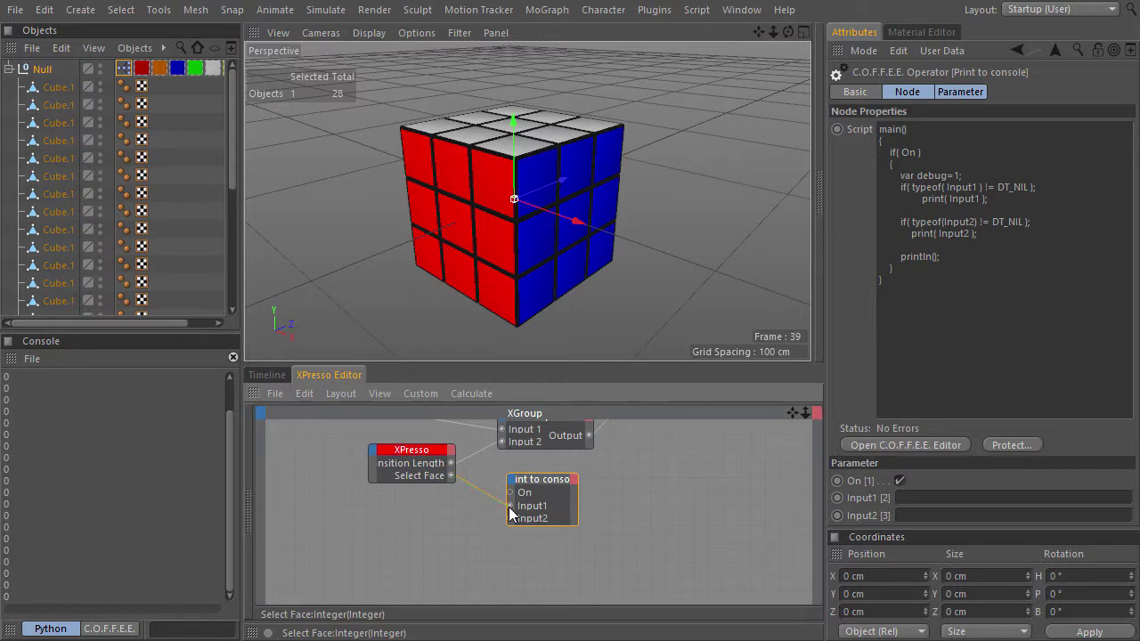
# Clear the console and choose every Select Face option from Top+ to Back-, checking values 0–10.
pyautogui.click(234, 359)
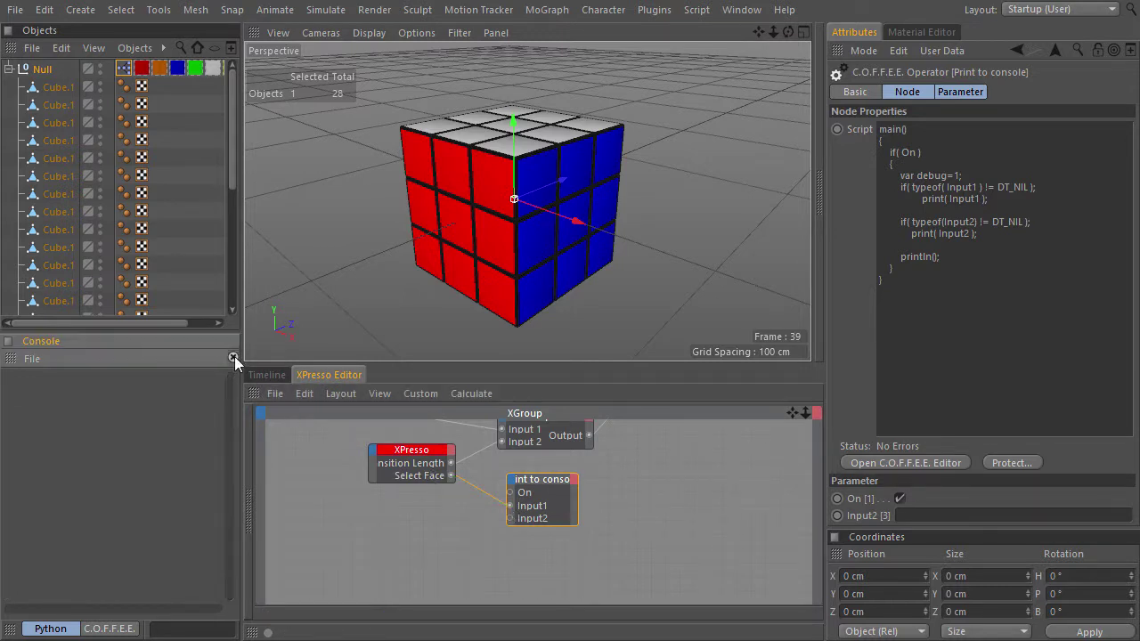
pyautogui.click(124, 68)
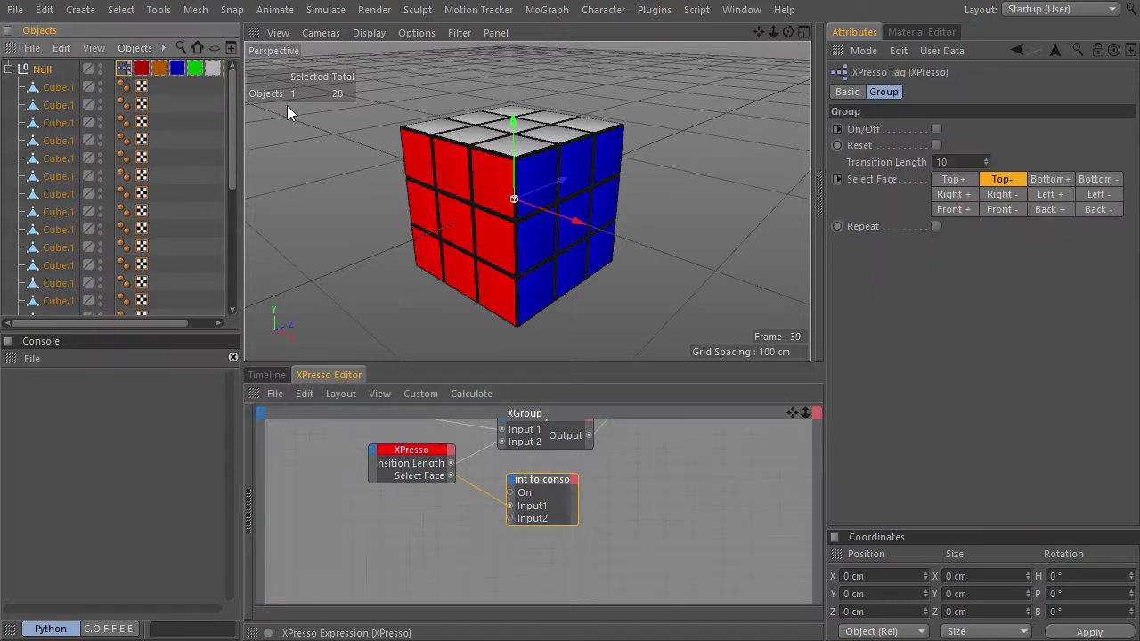
pyautogui.click(970, 182)
pyautogui.click(1011, 179)
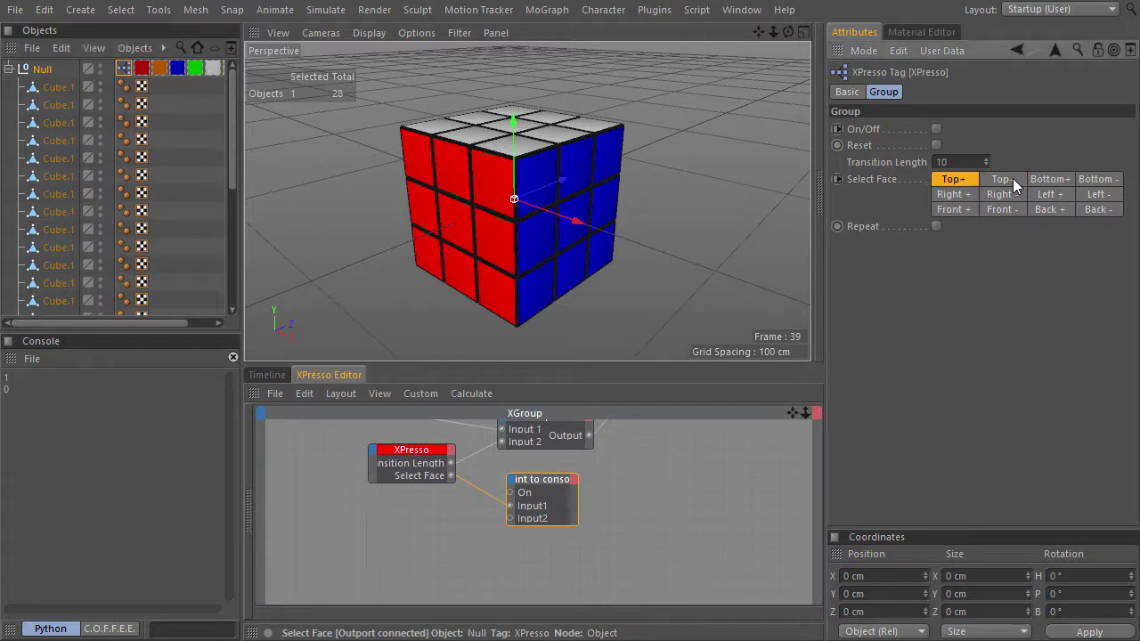
pyautogui.click(1052, 183)
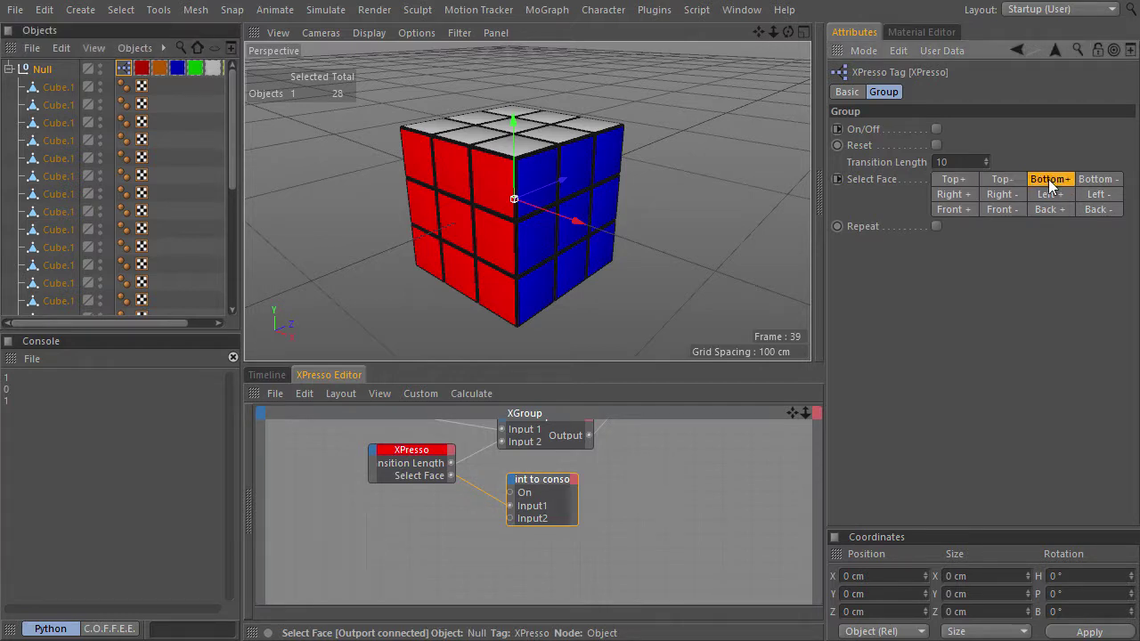
pyautogui.click(1096, 184)
pyautogui.click(963, 197)
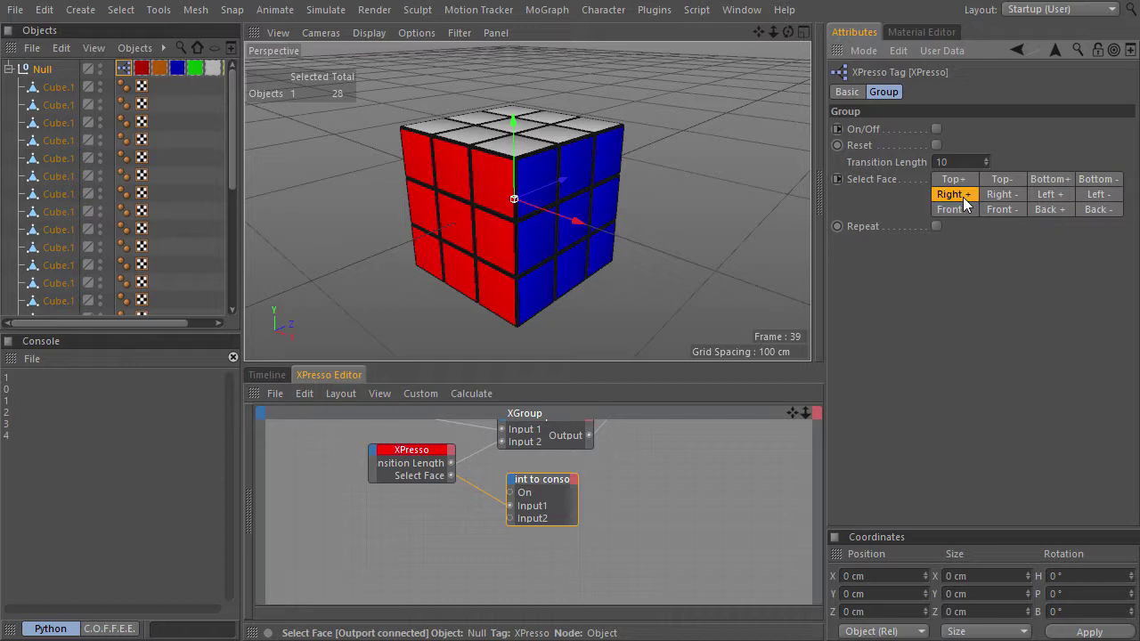
pyautogui.click(1004, 196)
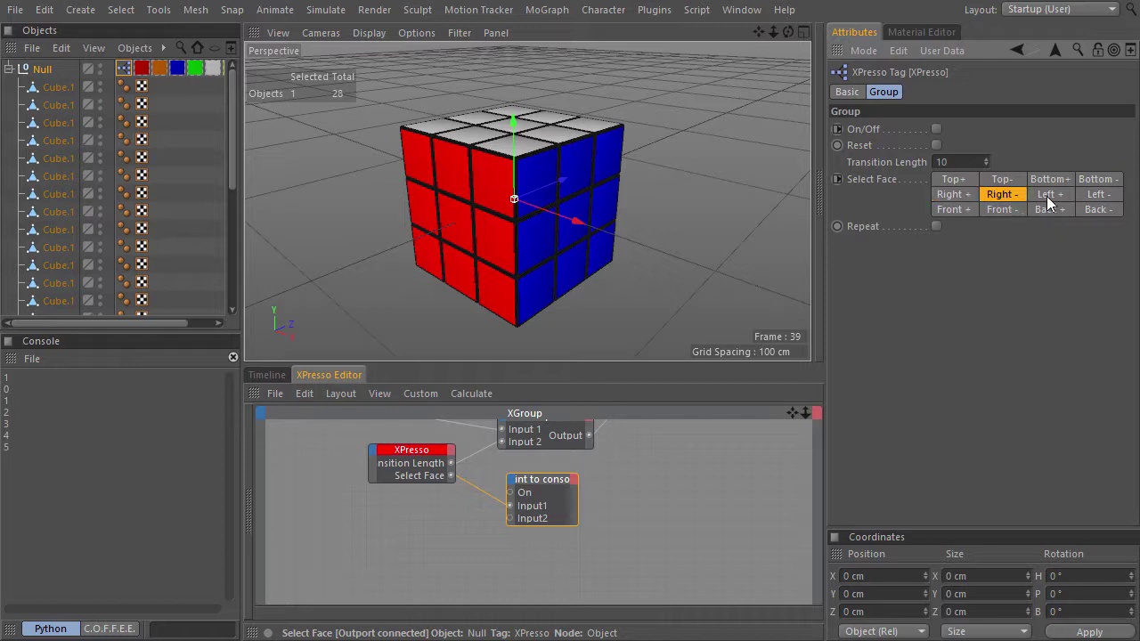
pyautogui.click(1049, 199)
pyautogui.click(1094, 197)
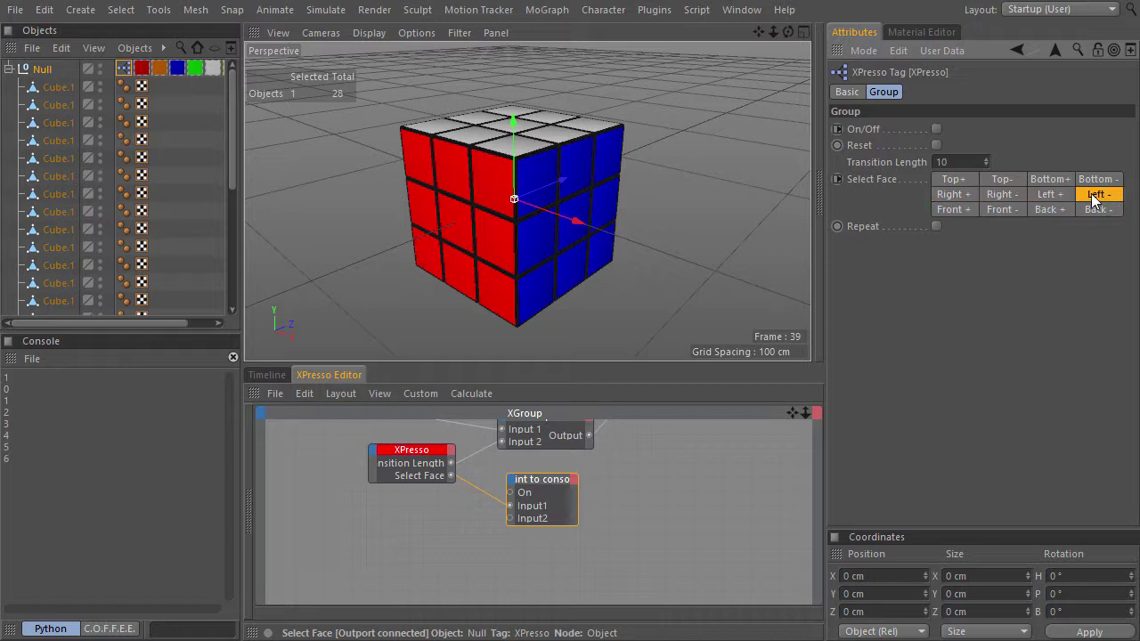
pyautogui.click(955, 210)
pyautogui.click(998, 209)
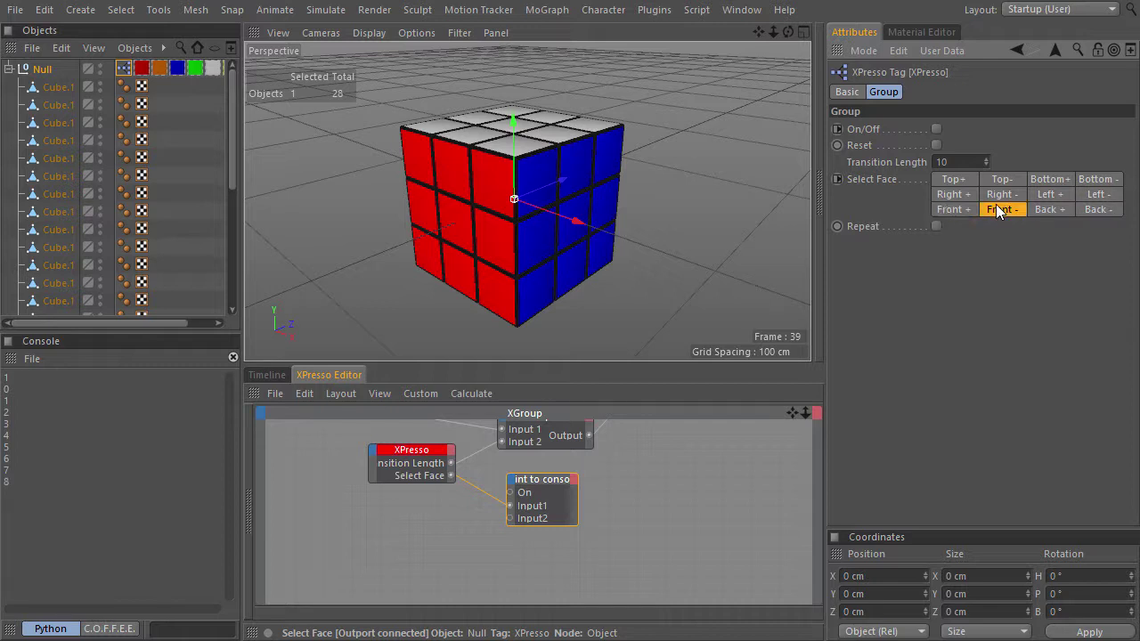
pyautogui.click(1047, 209)
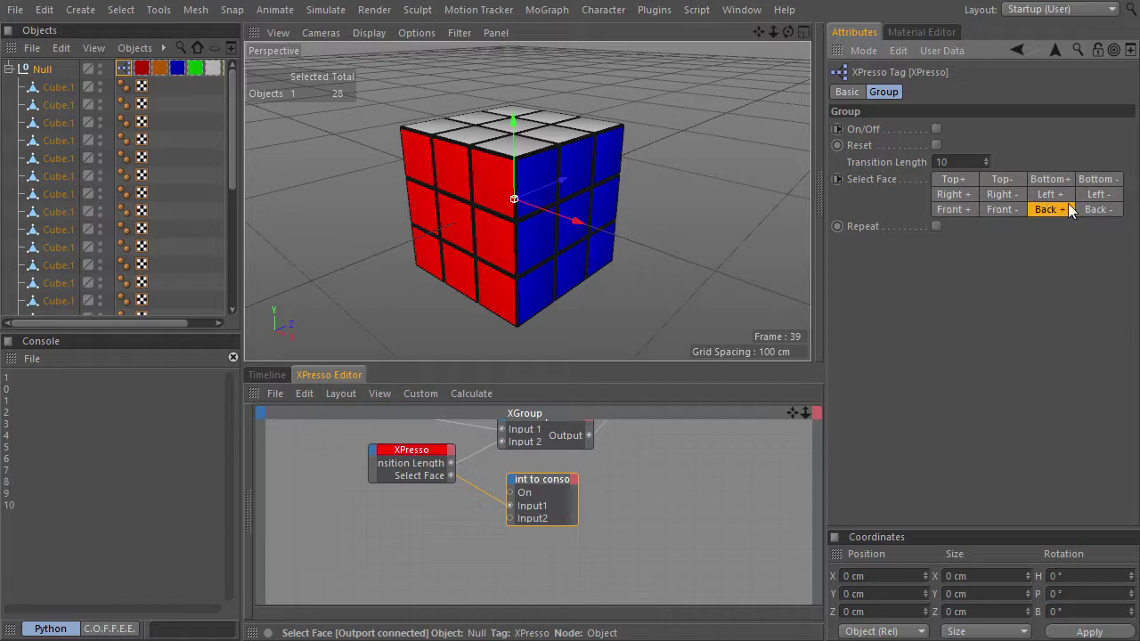
pyautogui.click(1095, 209)
pyautogui.click(1069, 206)
pyautogui.click(1091, 207)
pyautogui.click(942, 48)
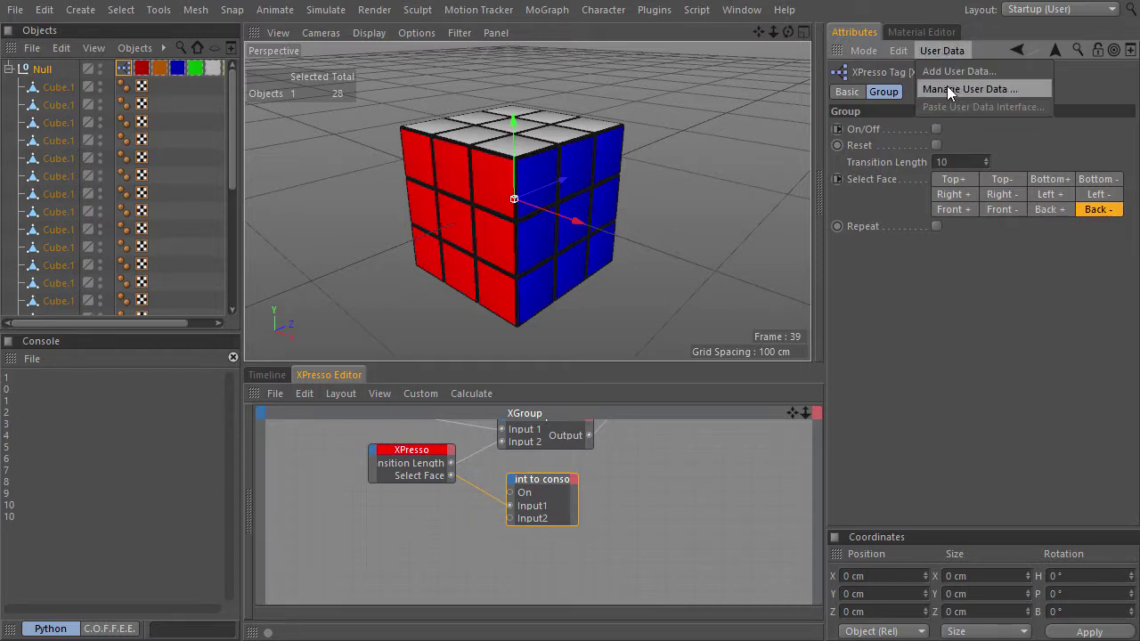
# In Manage User Data, change Select Face's Back - cycle option value from 10 to 11.
pyautogui.click(948, 88)
pyautogui.click(486, 137)
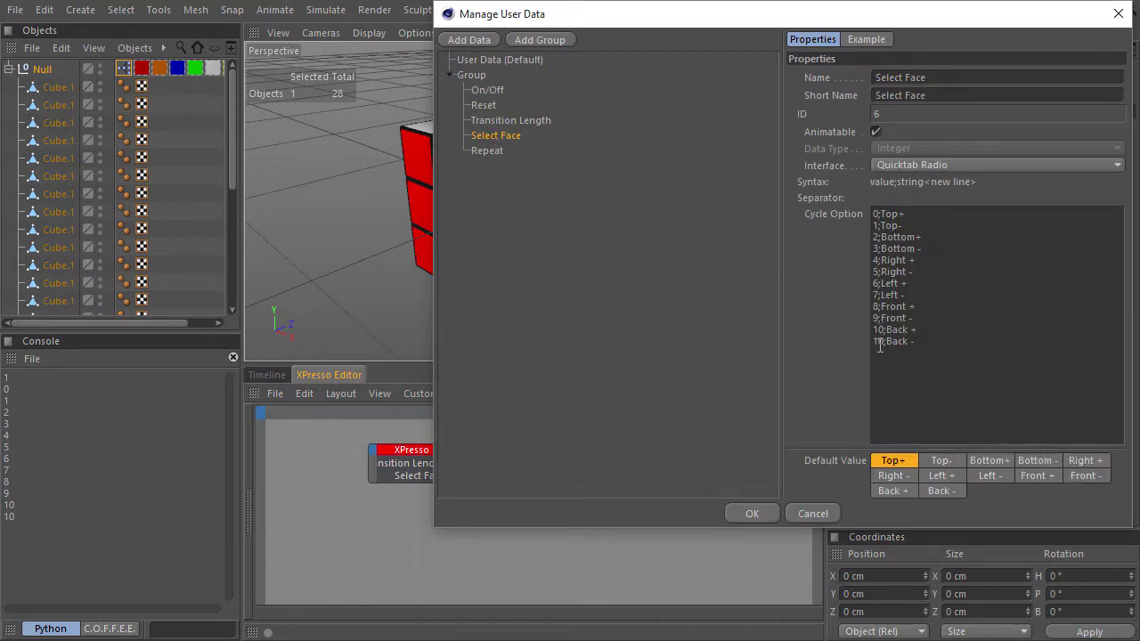
pyautogui.moveTo(879, 343); pyautogui.dragTo(885, 343)
# Apply the renumbered face options and cycle through the faces, confirming Back- now prints 11.
pyautogui.write('1')
pyautogui.click(756, 514)
pyautogui.click(1007, 185)
pyautogui.click(1051, 188)
pyautogui.click(1082, 183)
pyautogui.click(970, 202)
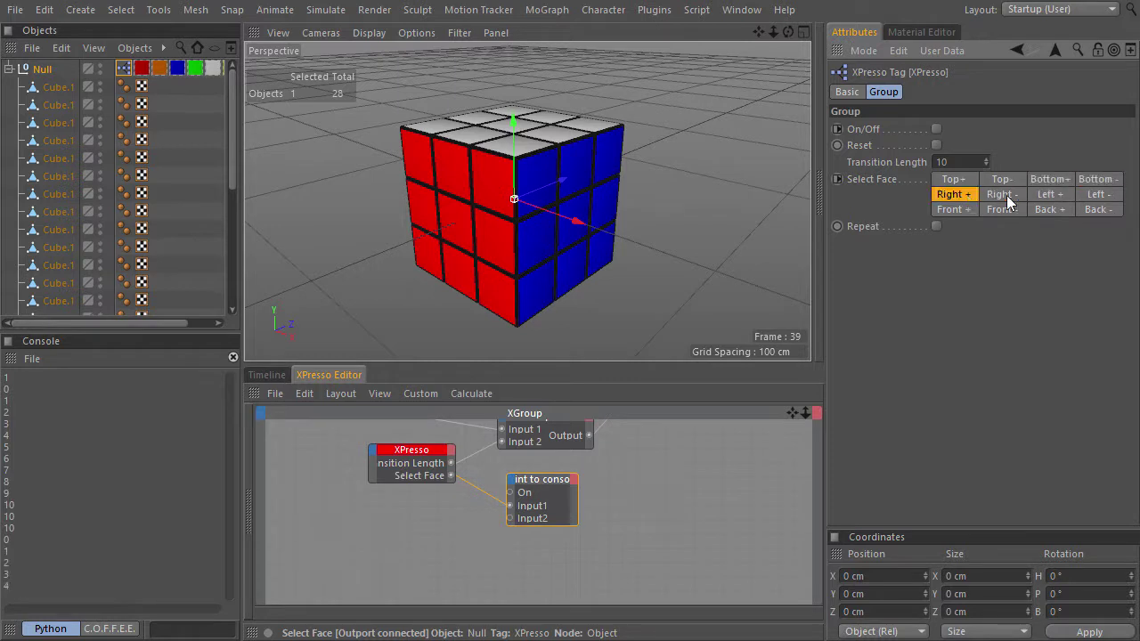
pyautogui.click(1005, 194)
pyautogui.click(1049, 195)
pyautogui.click(1097, 196)
pyautogui.click(969, 209)
pyautogui.click(1003, 209)
pyautogui.click(1049, 210)
pyautogui.click(1098, 210)
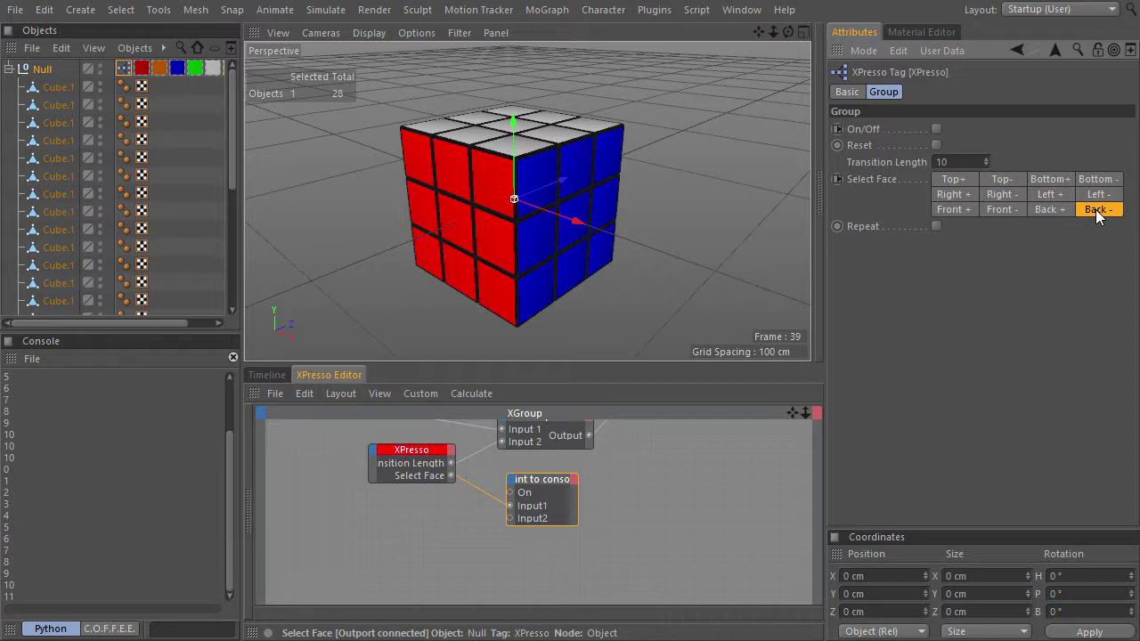
# Retest Top, Bottom, Right, Back and Front face values, leaving Select Face on Right+.
pyautogui.click(966, 181)
pyautogui.click(1004, 183)
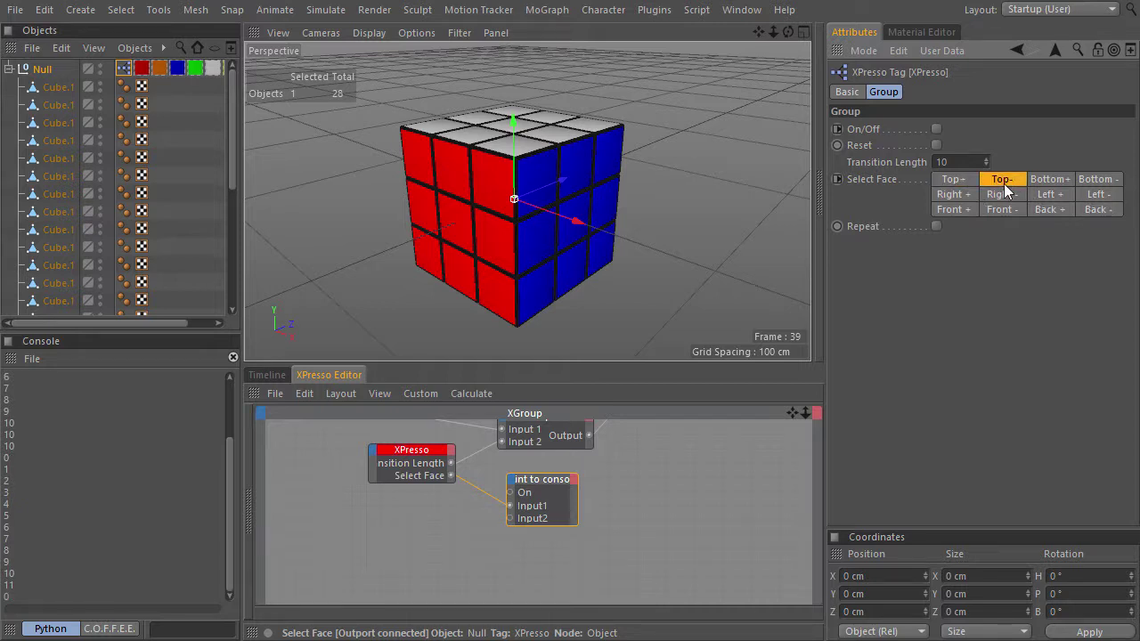
pyautogui.click(1044, 182)
pyautogui.click(1096, 182)
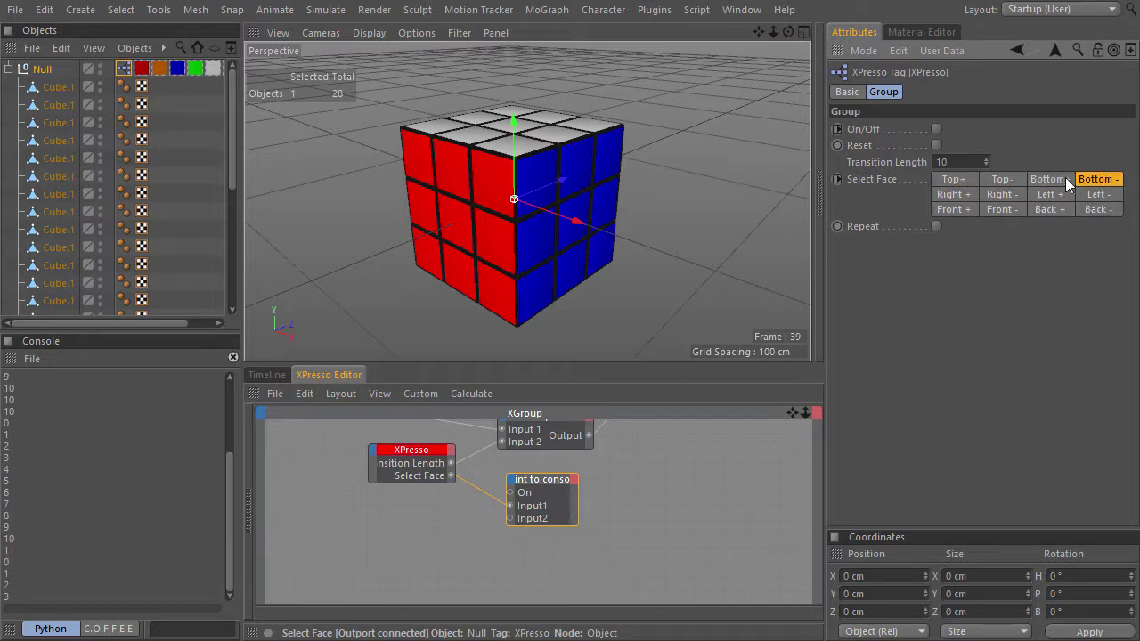
pyautogui.click(969, 180)
pyautogui.click(1000, 194)
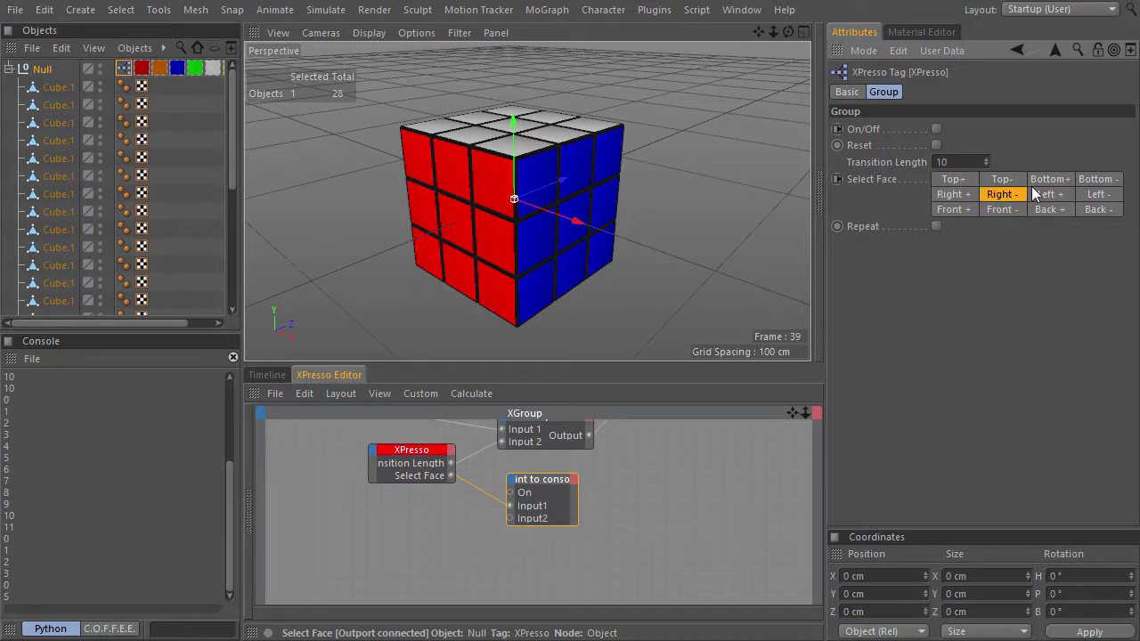
pyautogui.click(1044, 180)
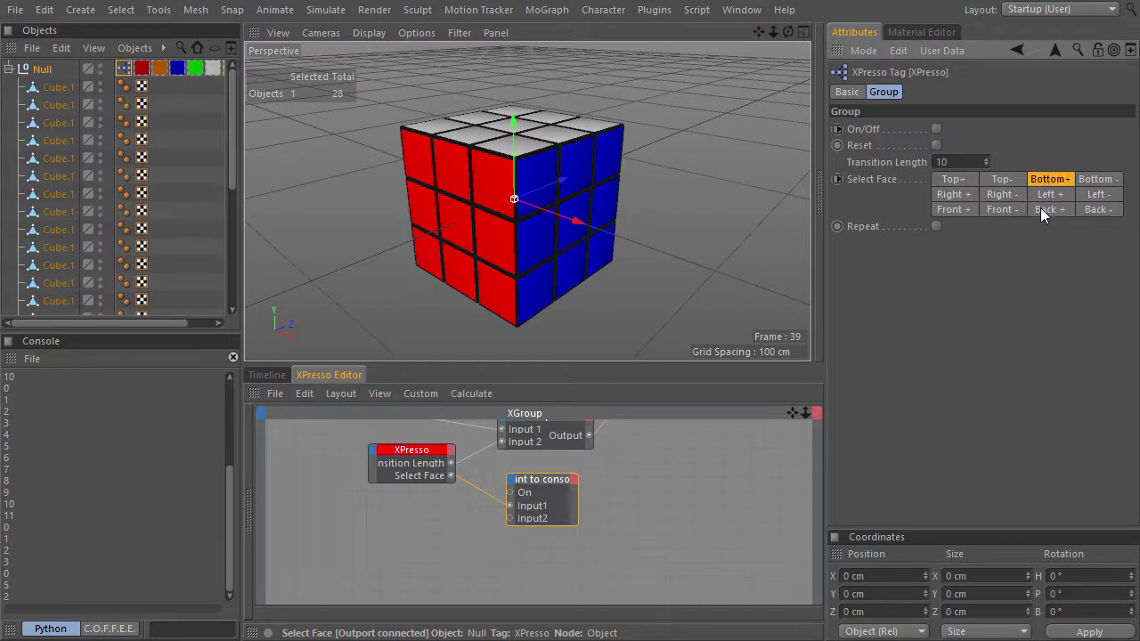
pyautogui.click(1041, 207)
pyautogui.click(973, 196)
pyautogui.click(972, 207)
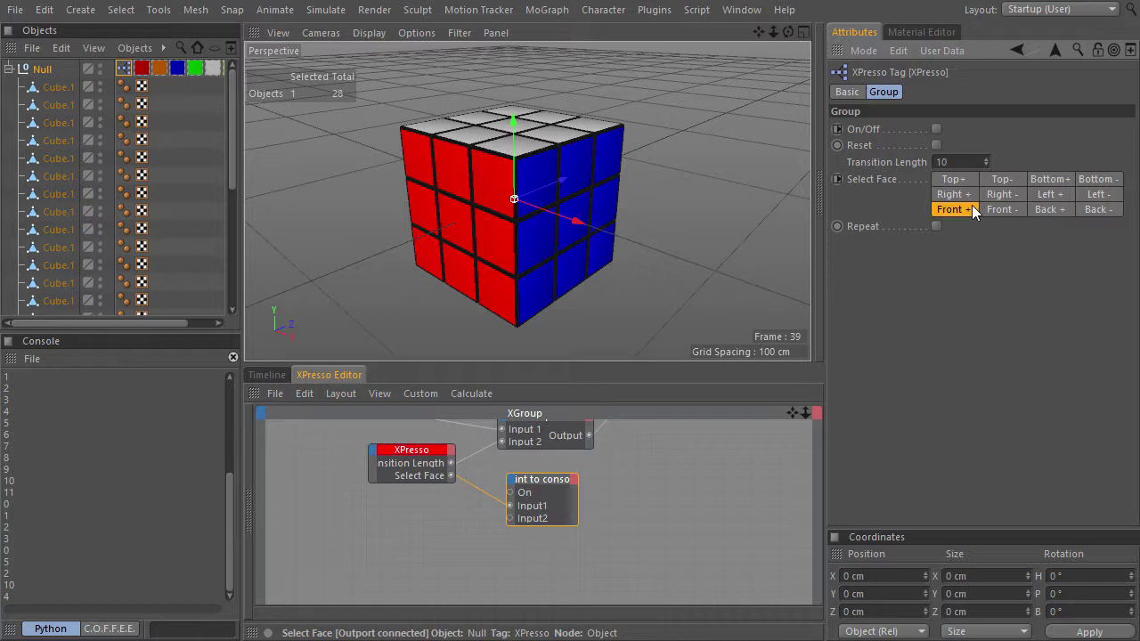
pyautogui.click(972, 197)
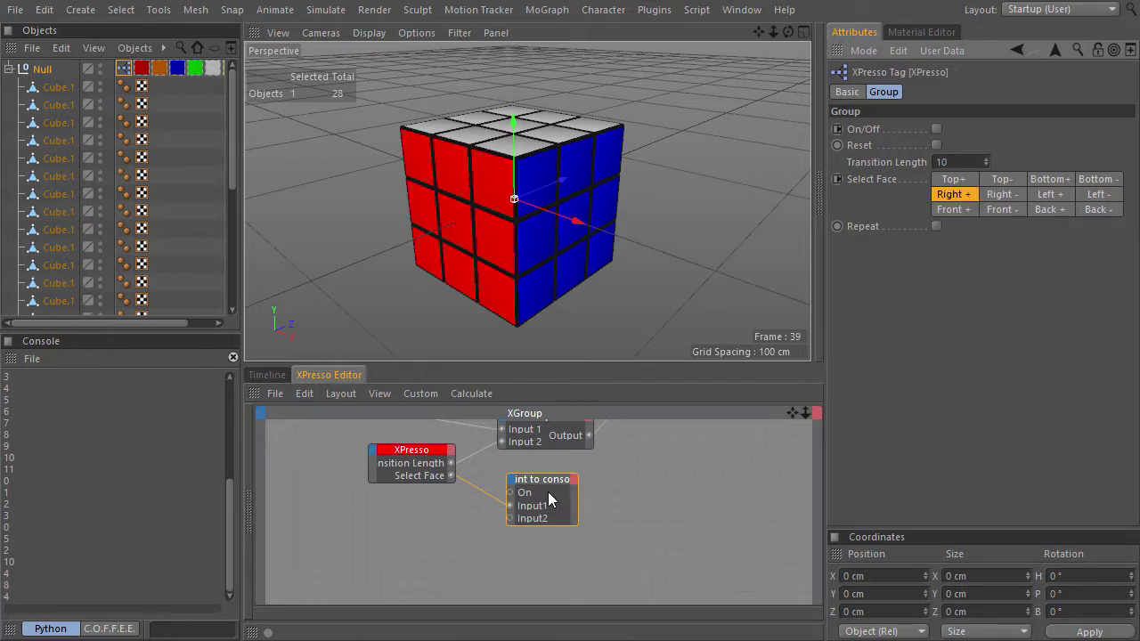
# Add a General > Memory node beside Print to console and set its Data Type to Integer.
pyautogui.moveTo(553, 480); pyautogui.dragTo(763, 482)
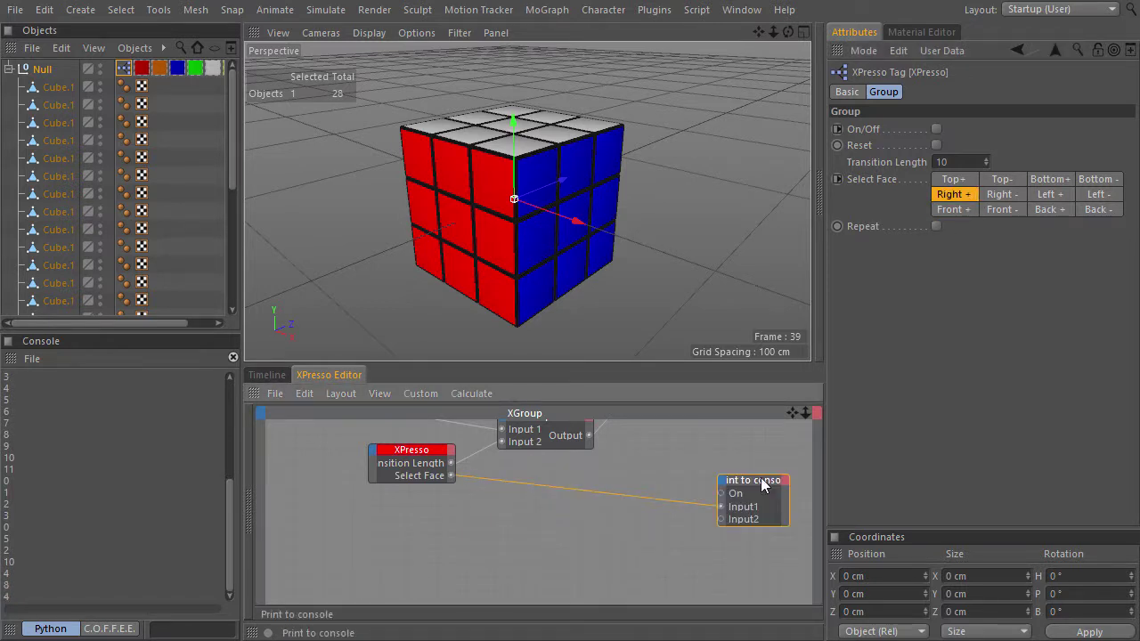
pyautogui.rightClick(507, 514)
pyautogui.moveTo(560, 396)
pyautogui.moveTo(677, 398)
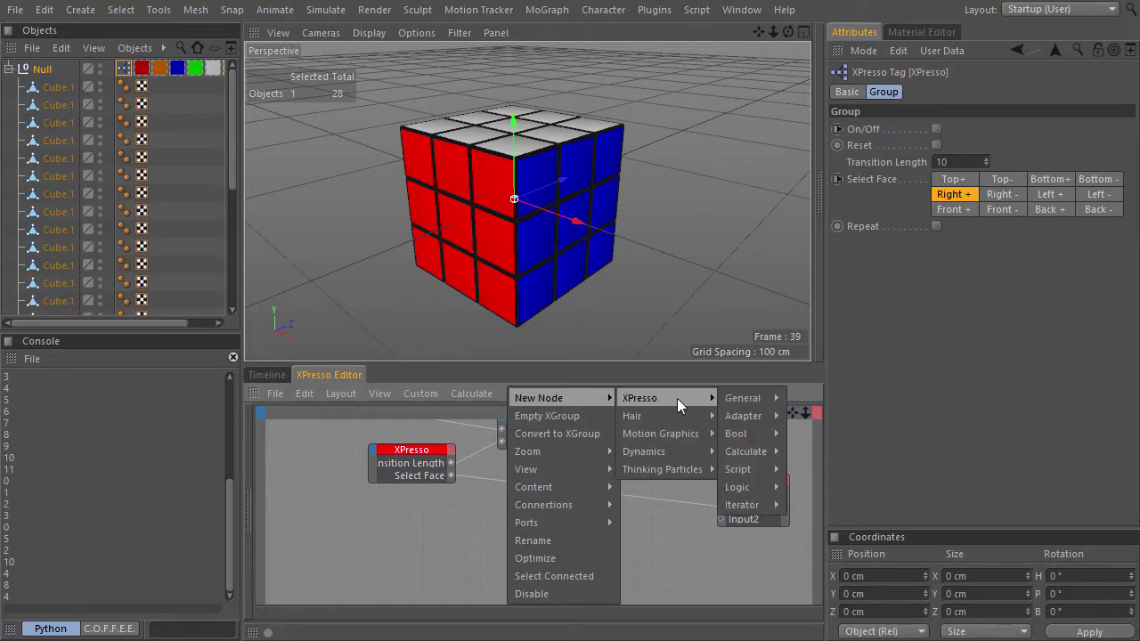
pyautogui.moveTo(747, 399)
pyautogui.click(842, 298)
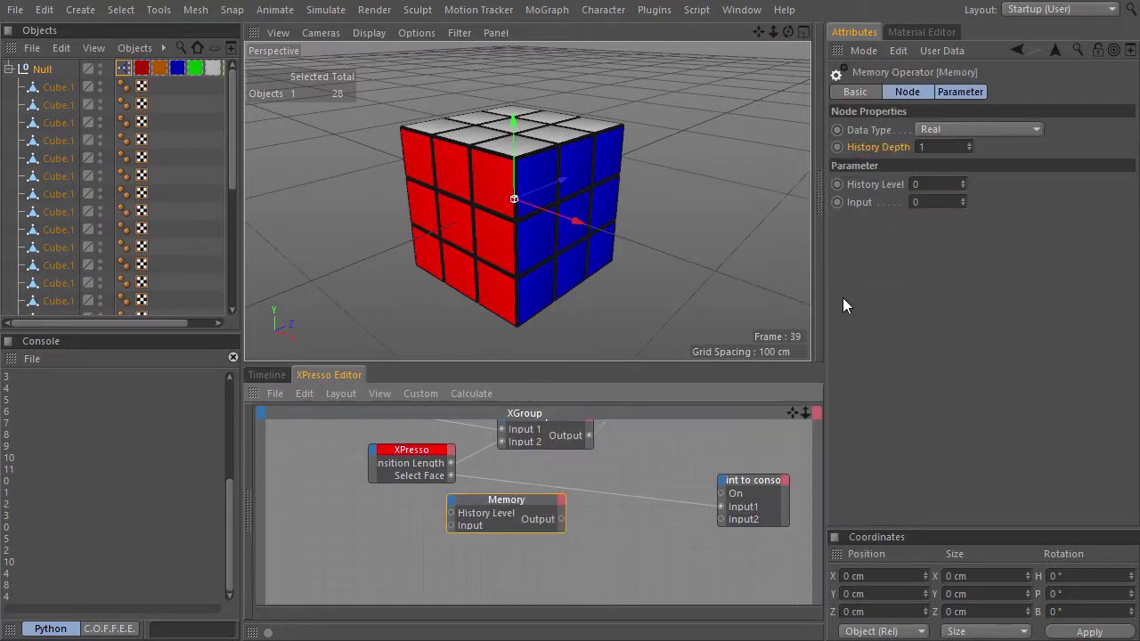
pyautogui.moveTo(502, 501); pyautogui.dragTo(567, 509)
pyautogui.moveTo(613, 545); pyautogui.dragTo(525, 528, button='middle')
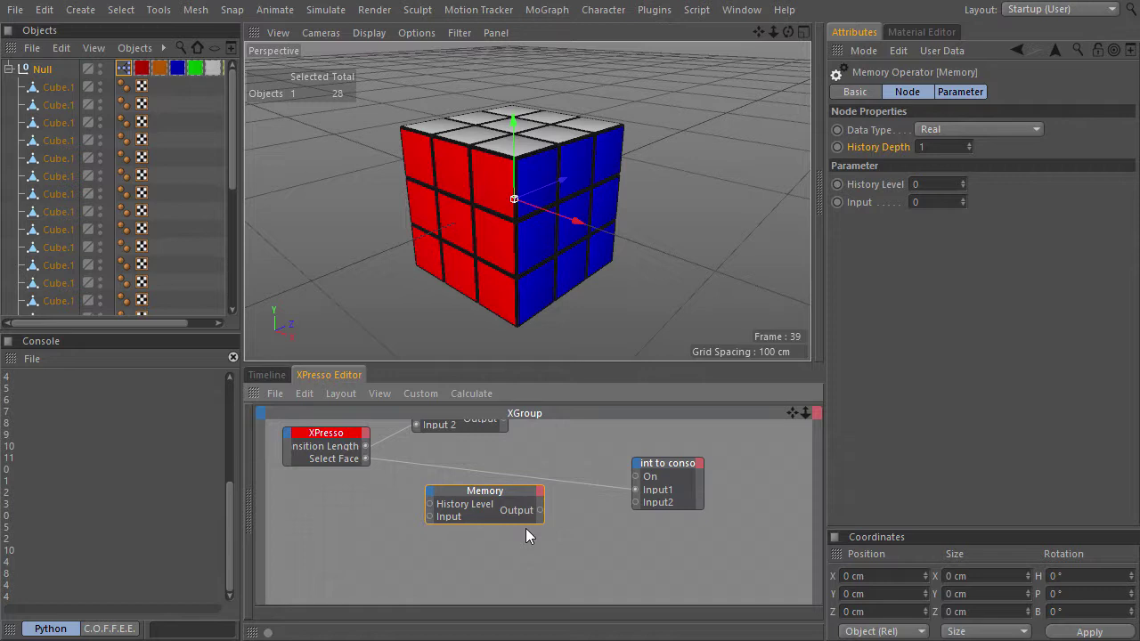
pyautogui.click(969, 130)
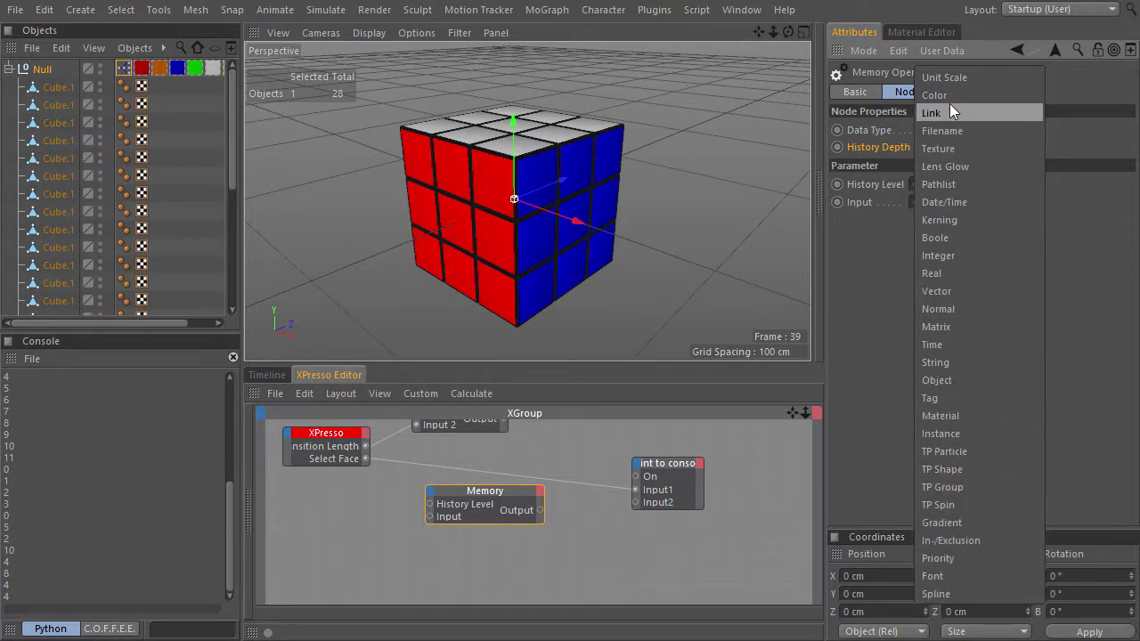
pyautogui.click(965, 252)
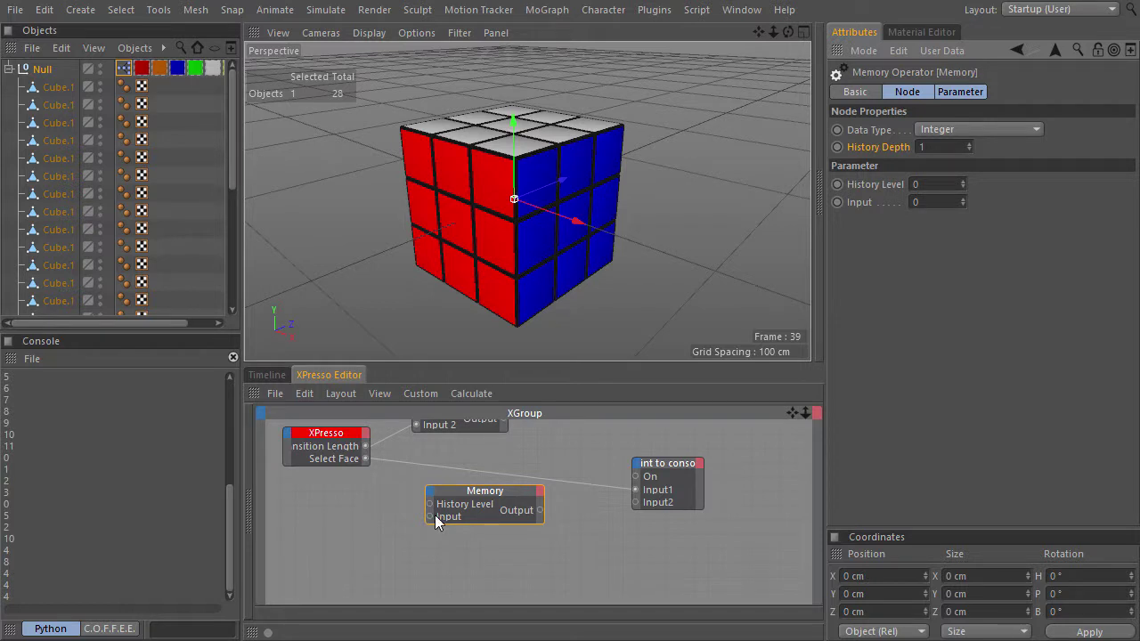
# Wire Select Face into the Memory Input and the Memory Output into Print to console Input1.
pyautogui.moveTo(428, 516); pyautogui.dragTo(347, 521)
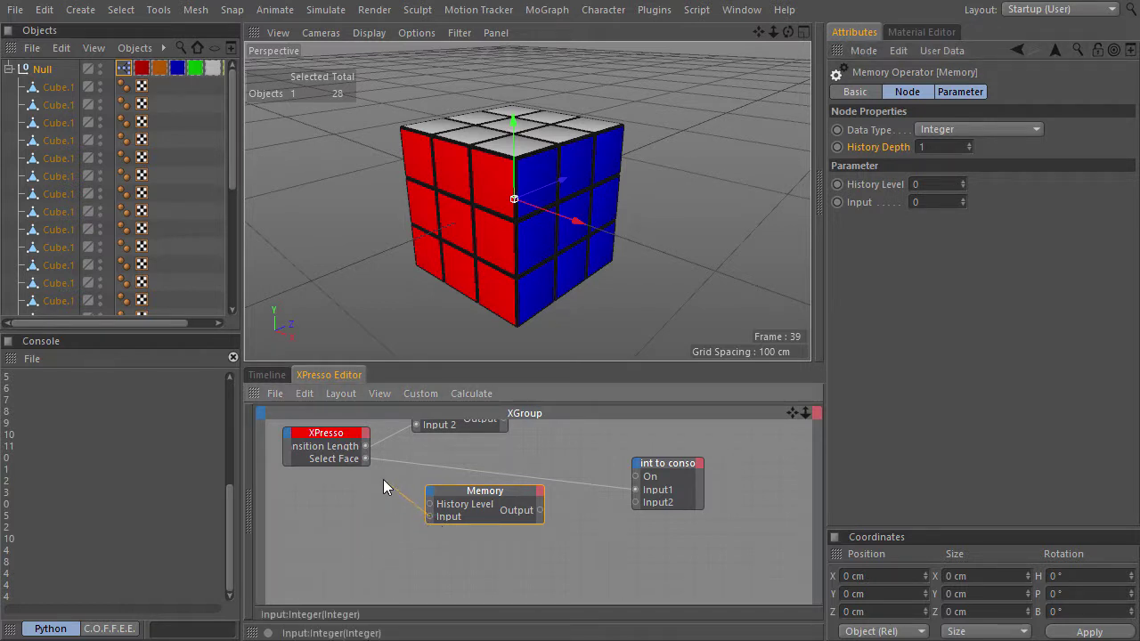
pyautogui.moveTo(367, 459); pyautogui.dragTo(366, 457)
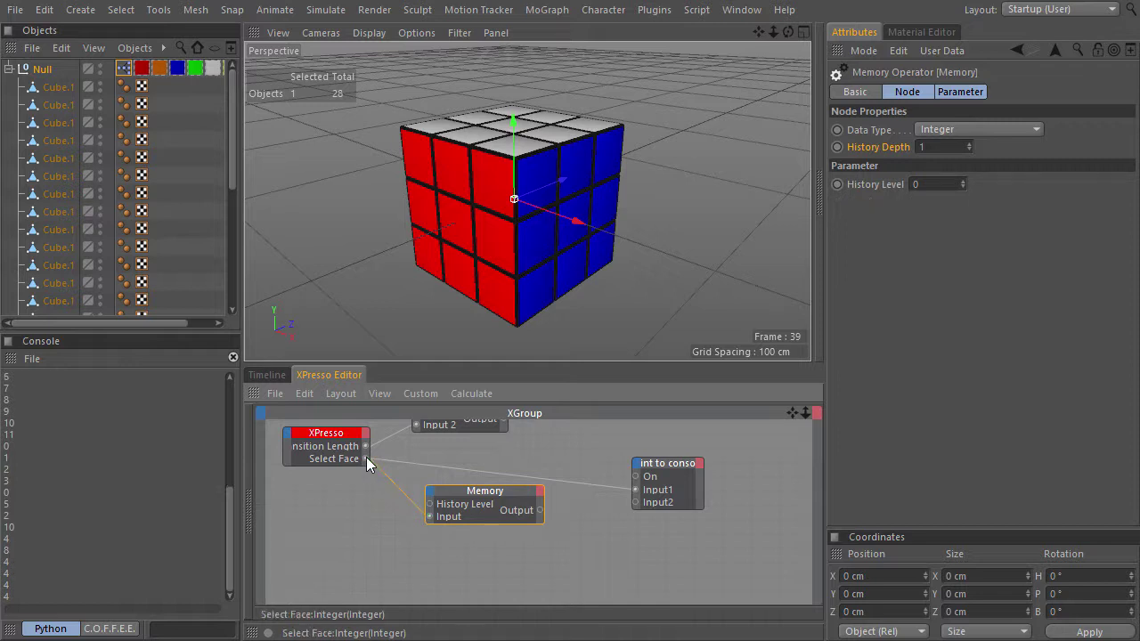
pyautogui.moveTo(540, 511); pyautogui.dragTo(636, 490)
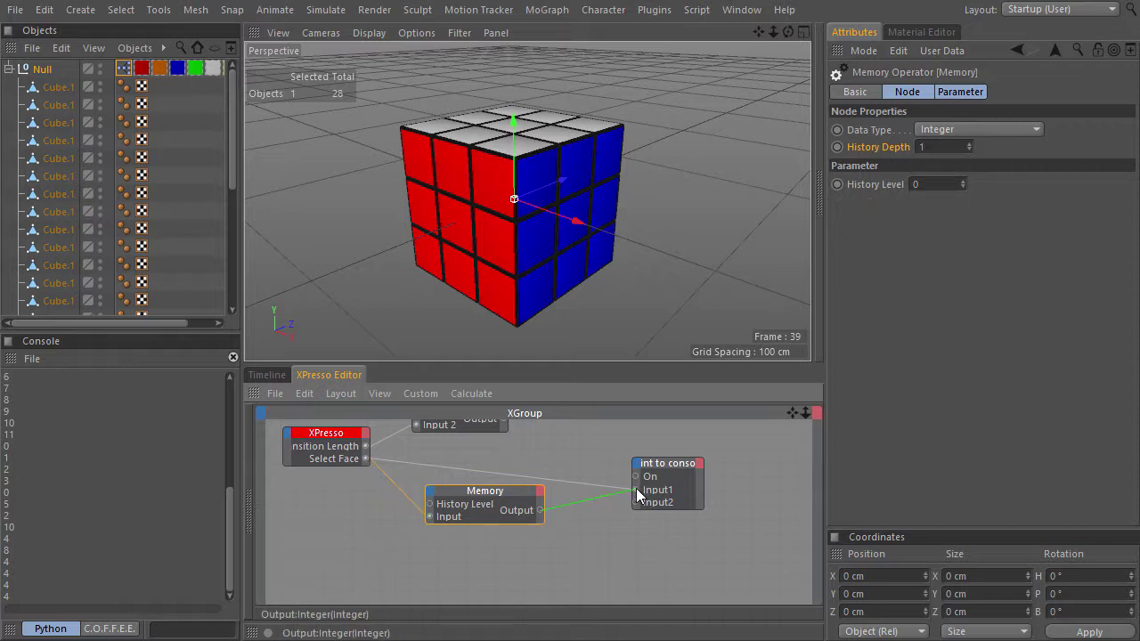
pyautogui.moveTo(636, 488); pyautogui.dragTo(636, 488)
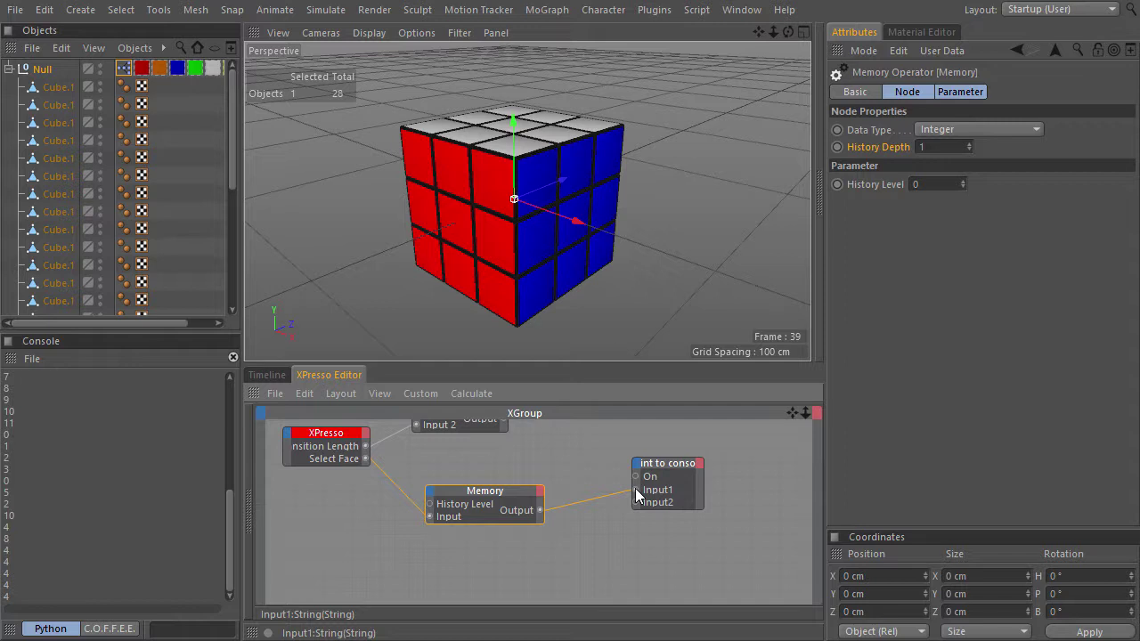
# Cycle Select Face through all twelve faces from Top+ to Back-, watching the console values.
pyautogui.click(124, 68)
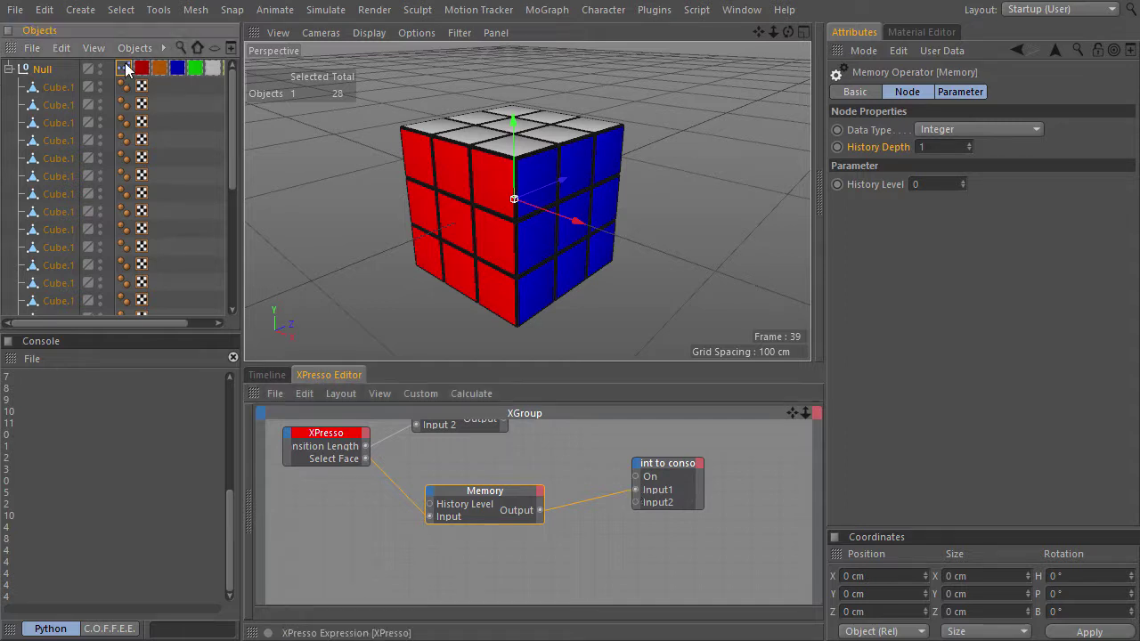
pyautogui.click(957, 182)
pyautogui.click(1001, 181)
pyautogui.click(1038, 180)
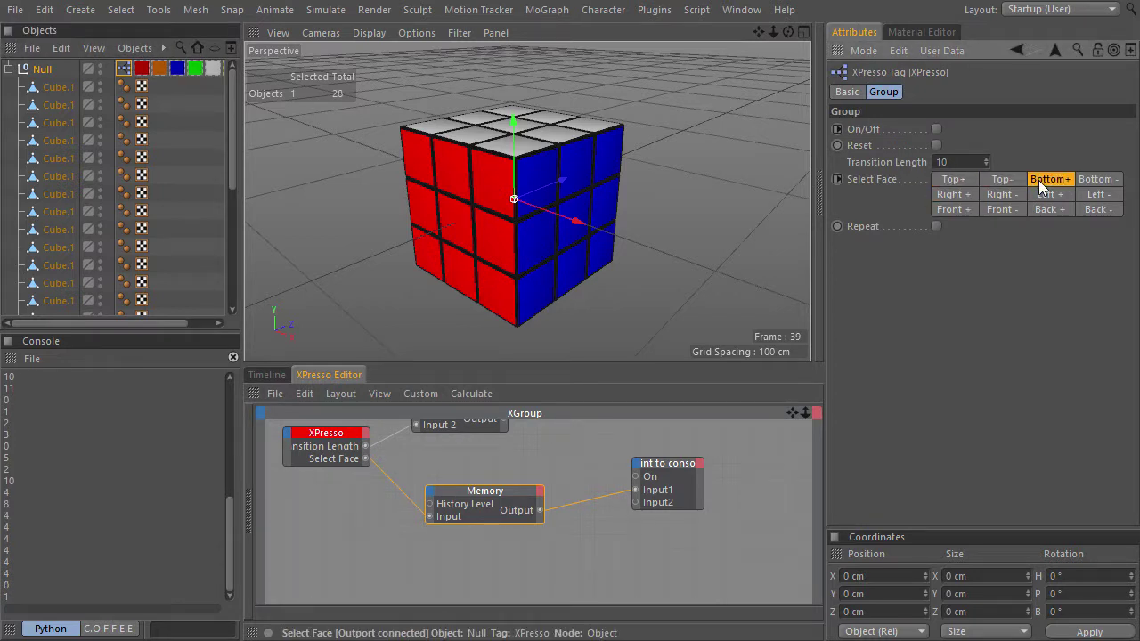
pyautogui.click(1088, 180)
pyautogui.click(965, 198)
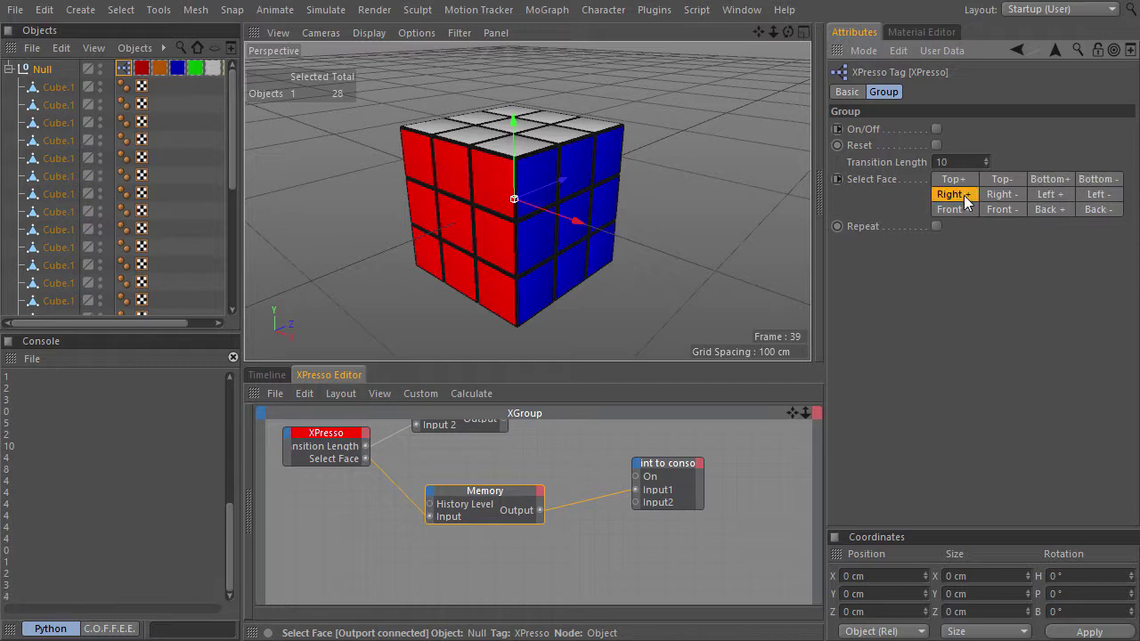
pyautogui.click(999, 198)
pyautogui.click(1040, 196)
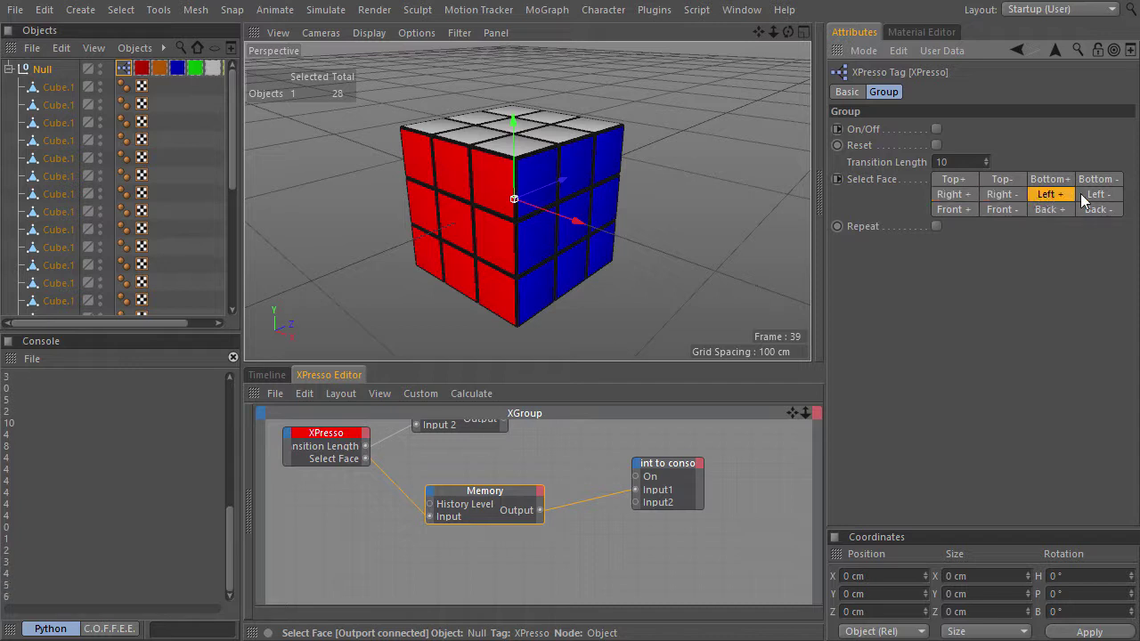
pyautogui.click(1095, 196)
pyautogui.click(957, 211)
pyautogui.click(1002, 210)
pyautogui.click(1050, 209)
pyautogui.click(1103, 211)
# Check the Memory node's settings, then return Select Face to Top+.
pyautogui.click(500, 494)
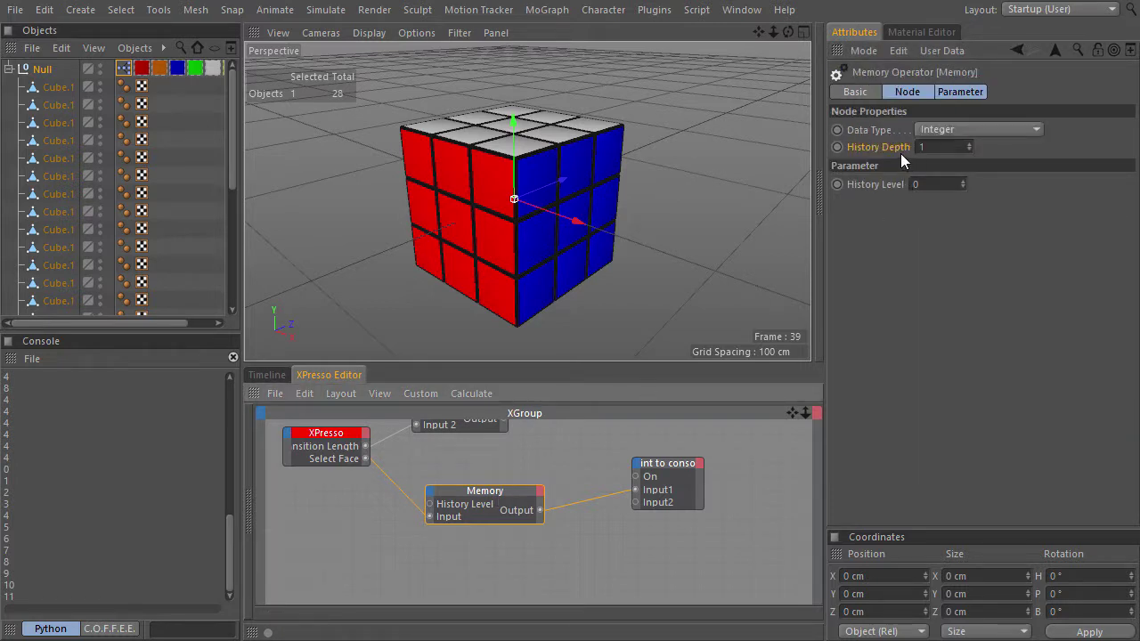
pyautogui.moveTo(123, 69); pyautogui.dragTo(1112, 223)
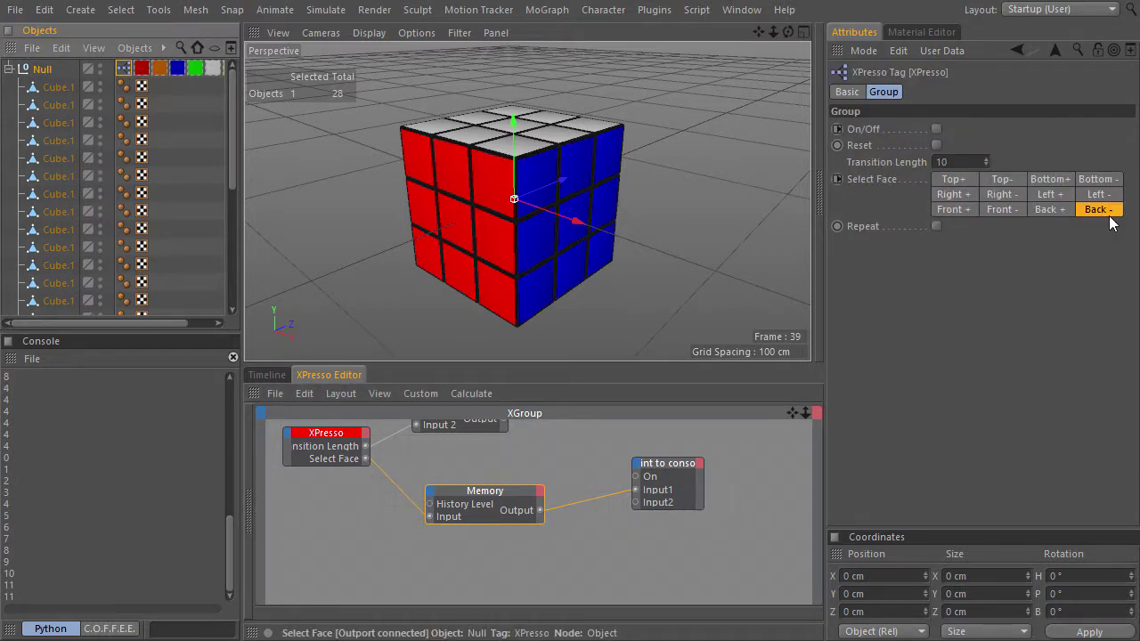
pyautogui.click(959, 181)
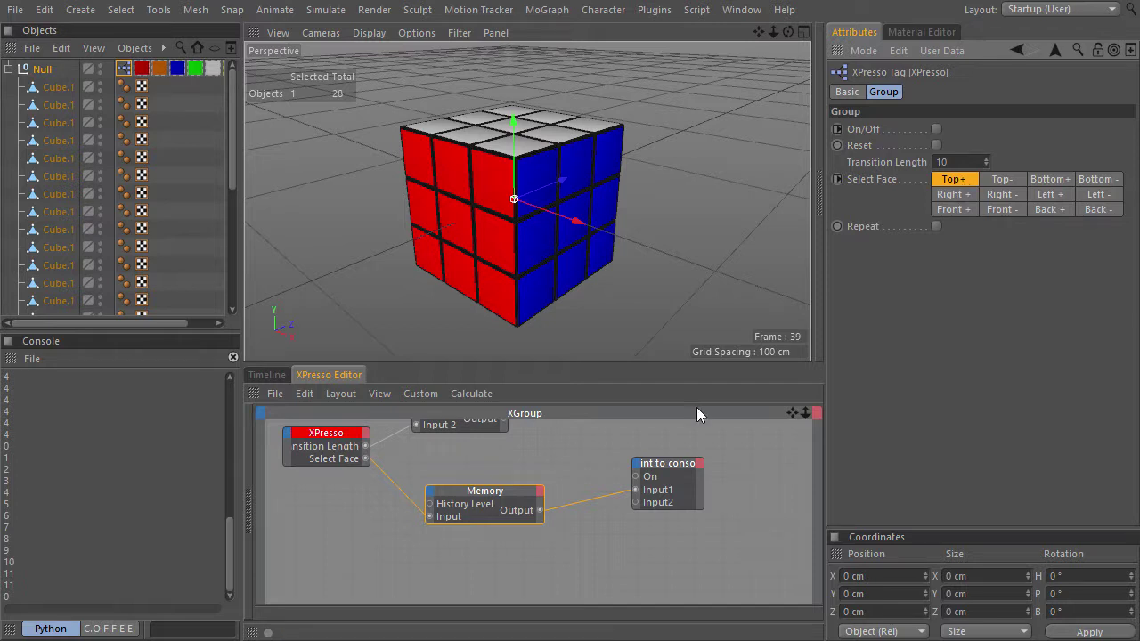
# Set the Memory node's History Depth to 2 and test Select Face with Front-.
pyautogui.click(467, 545)
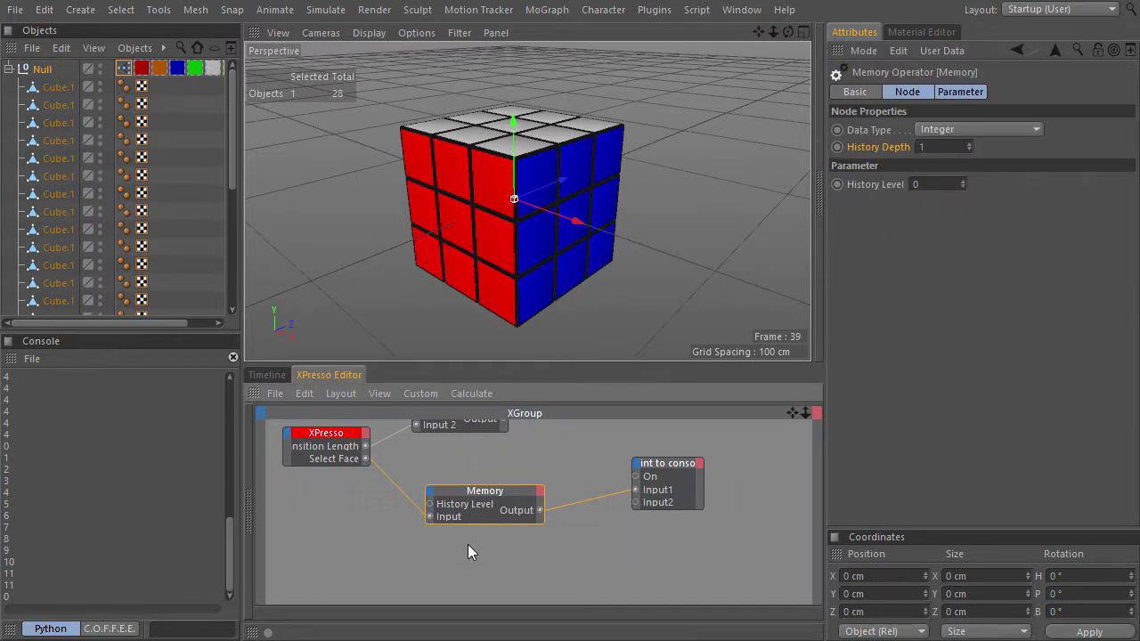
pyautogui.click(940, 149)
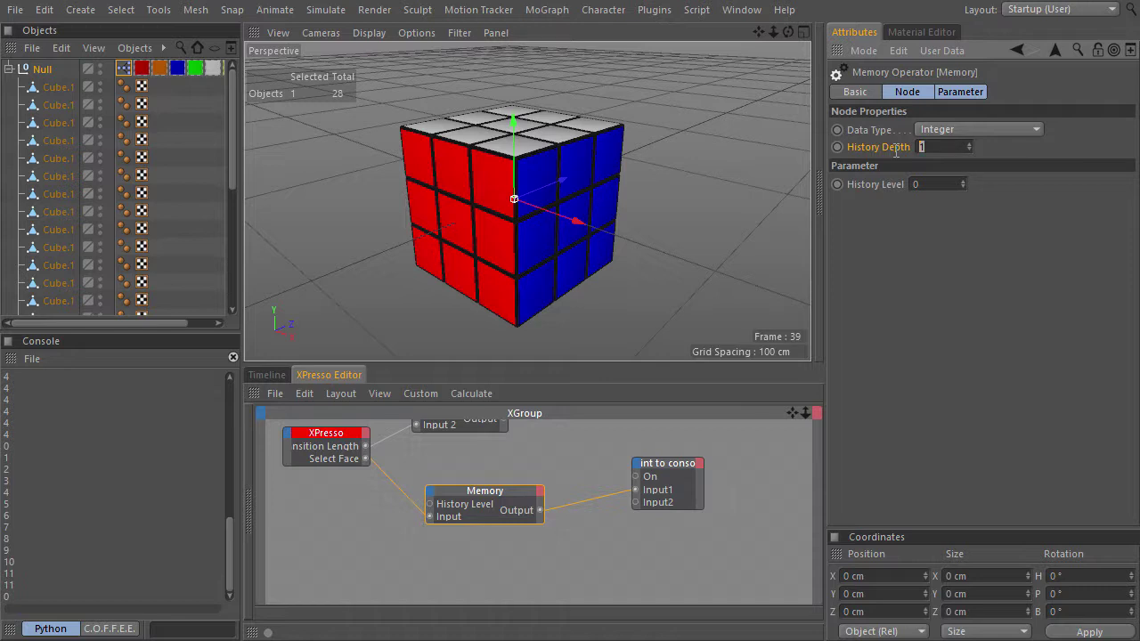
pyautogui.write('2')
pyautogui.press('Return')
pyautogui.click(124, 70)
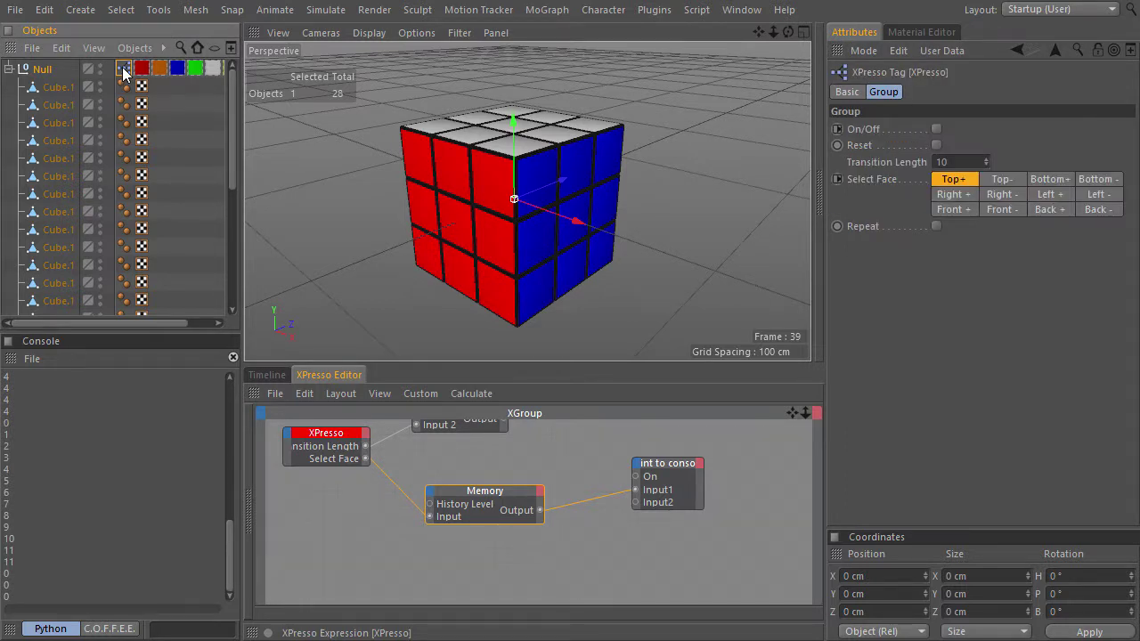
pyautogui.click(999, 209)
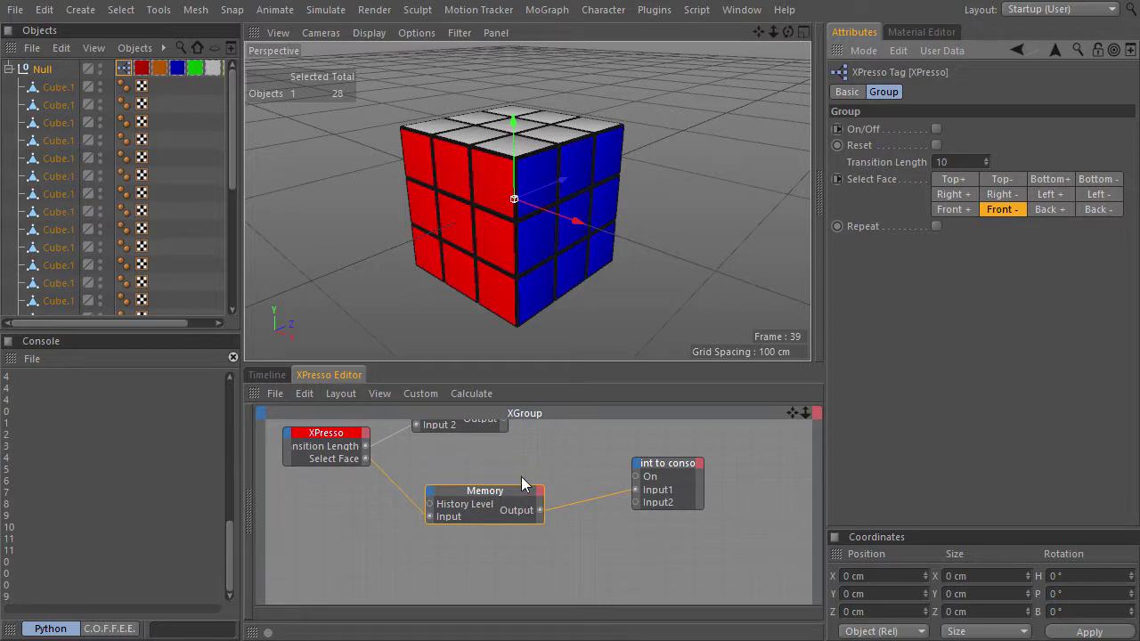
# Raise History Level to 1, retest Top+, Left+ and Top+, then reposition the print node.
pyautogui.click(485, 491)
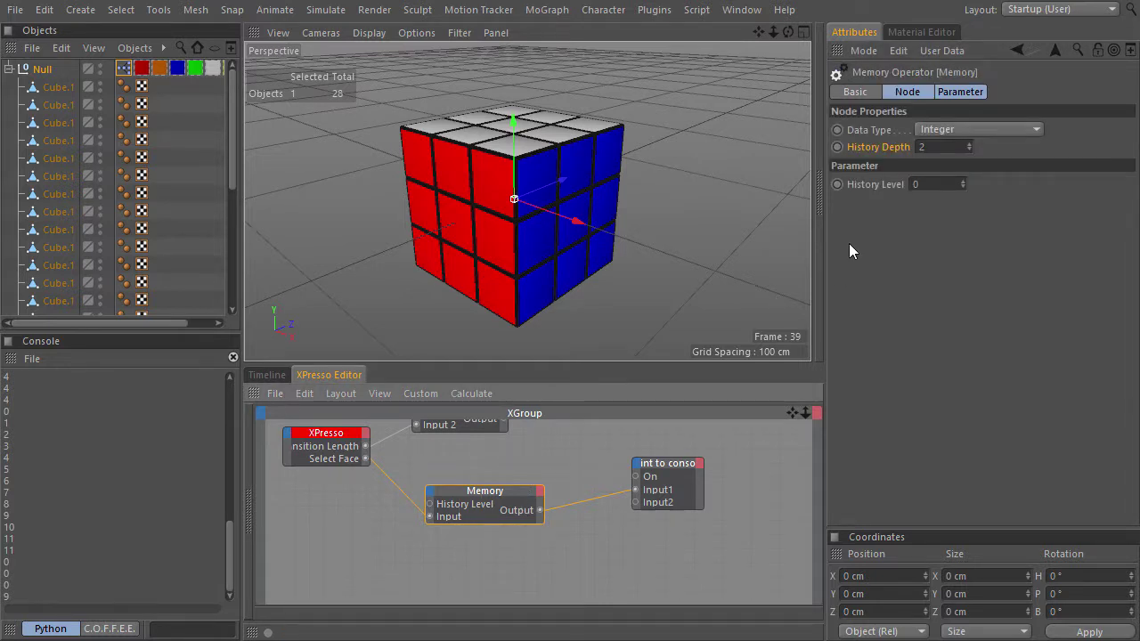
pyautogui.click(963, 182)
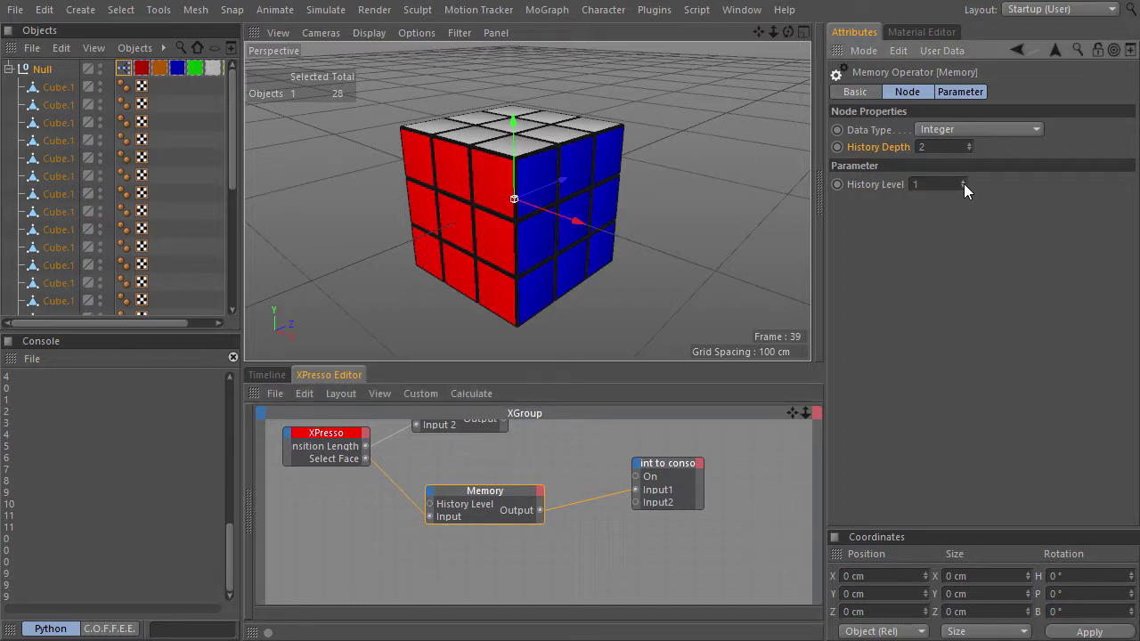
pyautogui.click(123, 70)
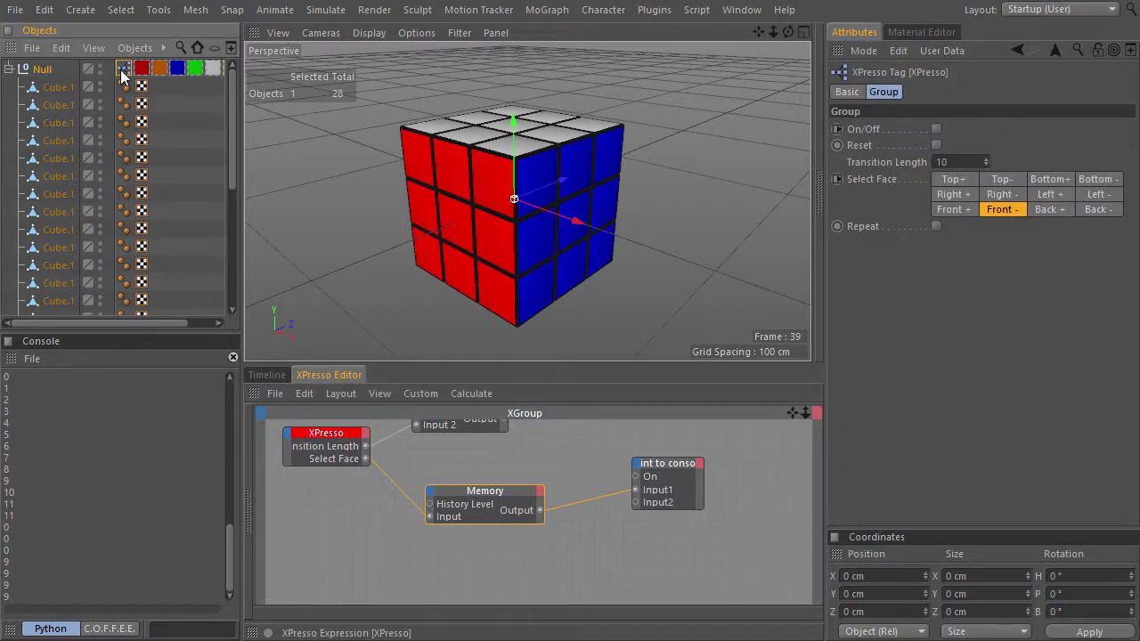
pyautogui.click(952, 181)
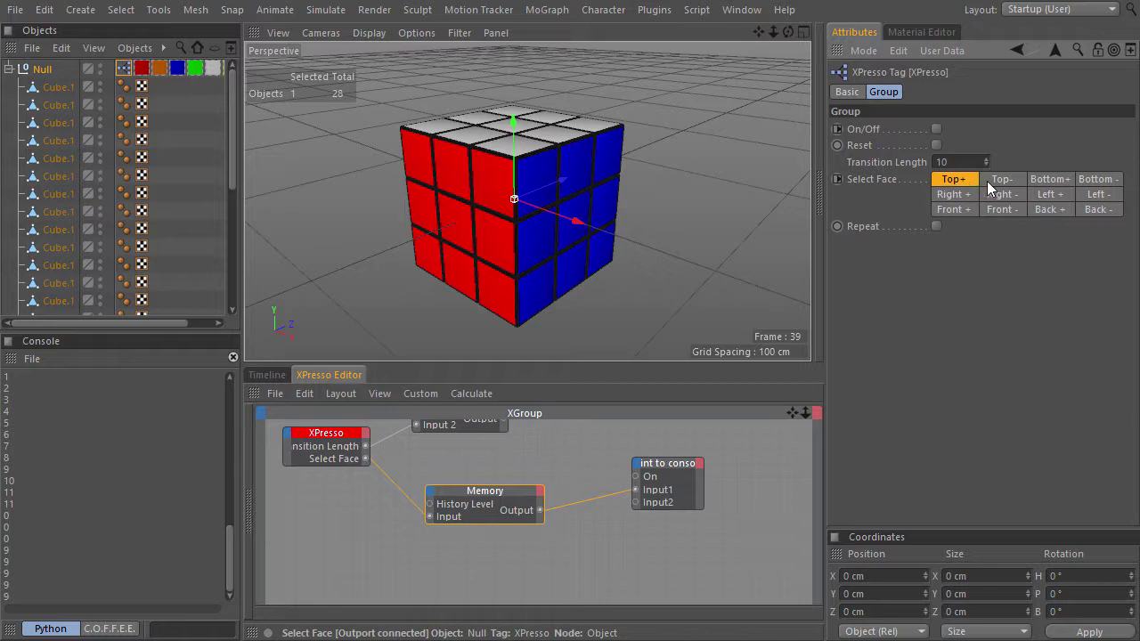
pyautogui.click(1049, 194)
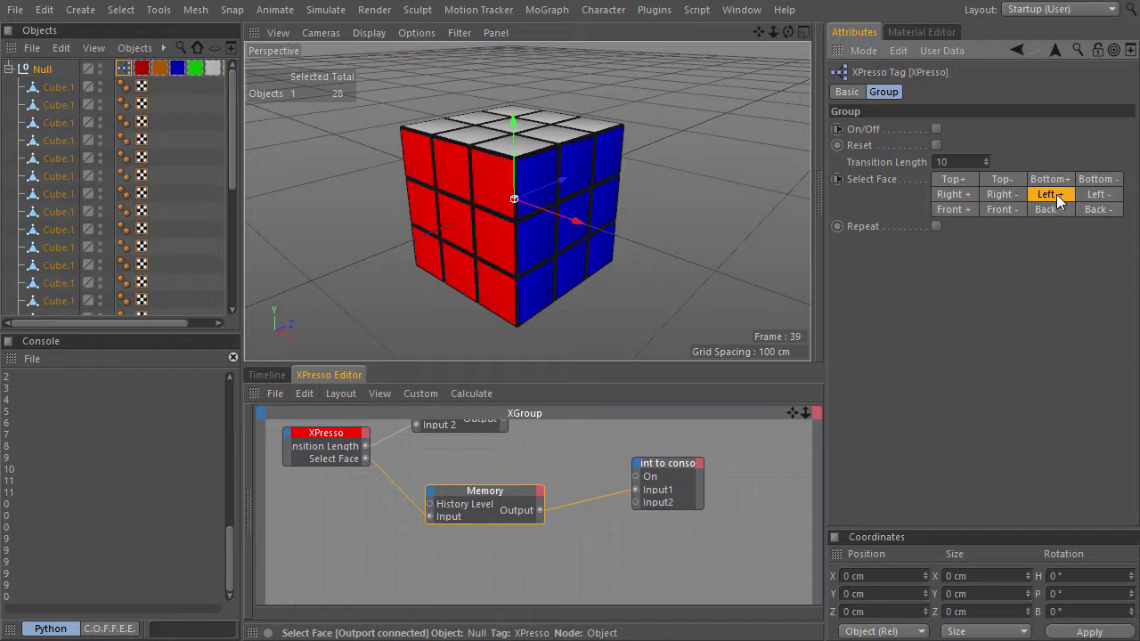
pyautogui.click(959, 187)
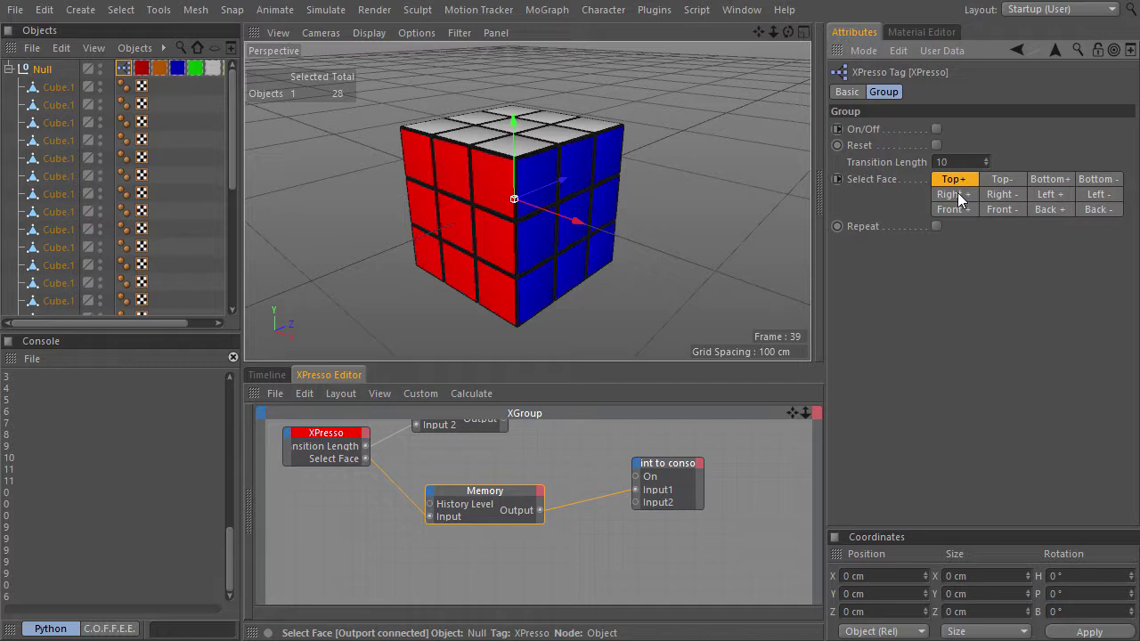
pyautogui.moveTo(664, 464); pyautogui.dragTo(740, 453)
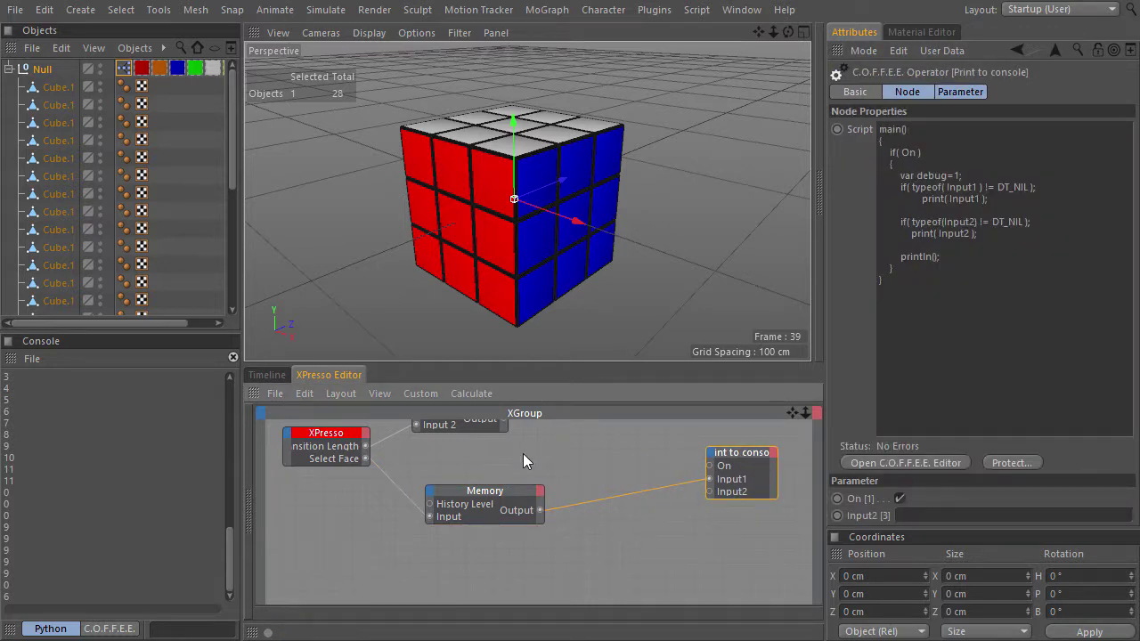
# Add an Equal node comparing Select Face with Memory output, feeding its result to Print to console.
pyautogui.rightClick(575, 489)
pyautogui.moveTo(603, 397)
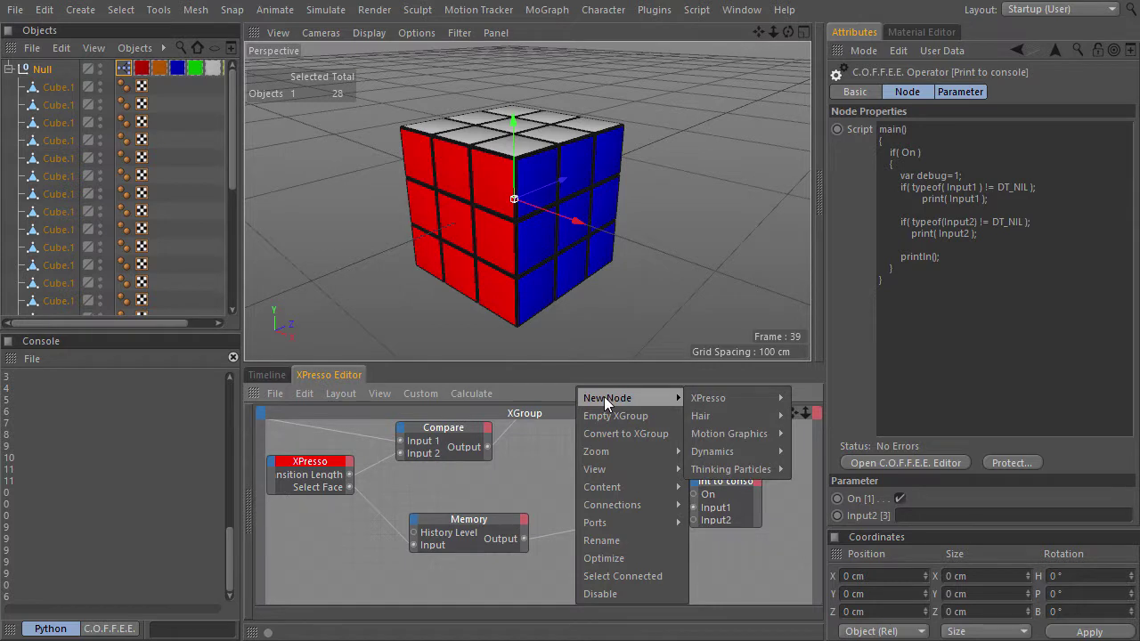
pyautogui.moveTo(719, 398)
pyautogui.moveTo(823, 489)
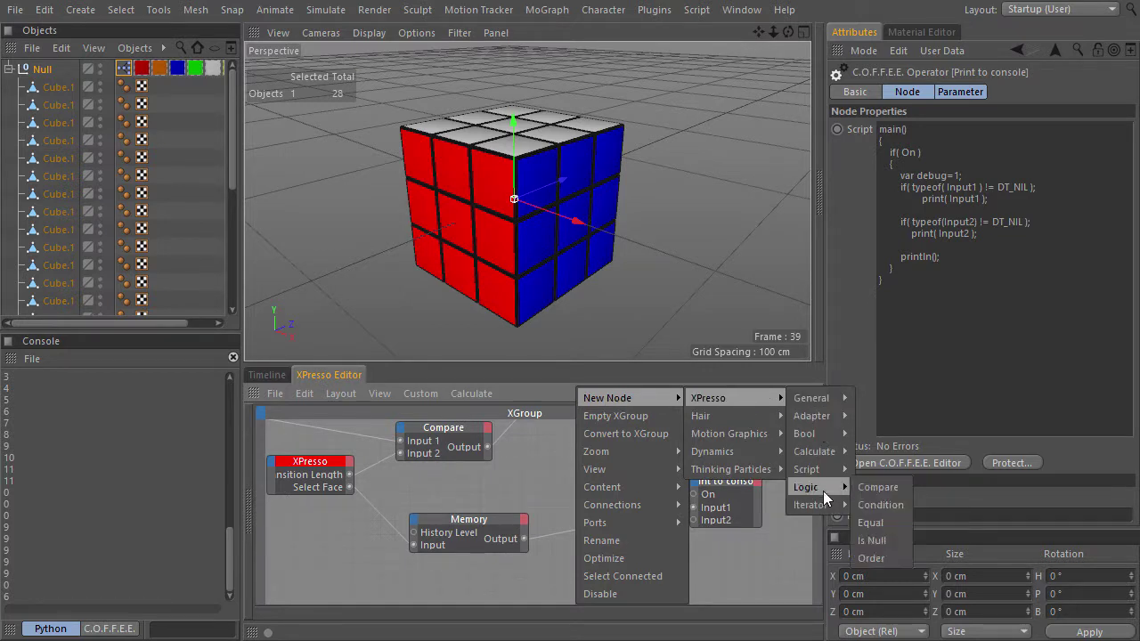
pyautogui.click(884, 522)
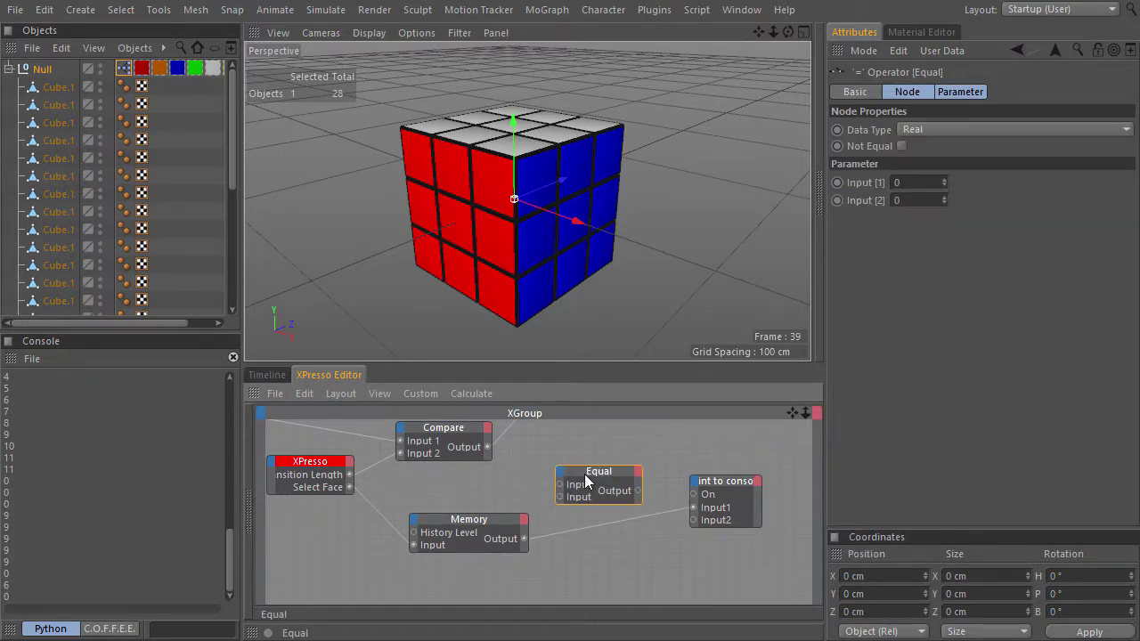
pyautogui.moveTo(350, 487); pyautogui.dragTo(557, 490)
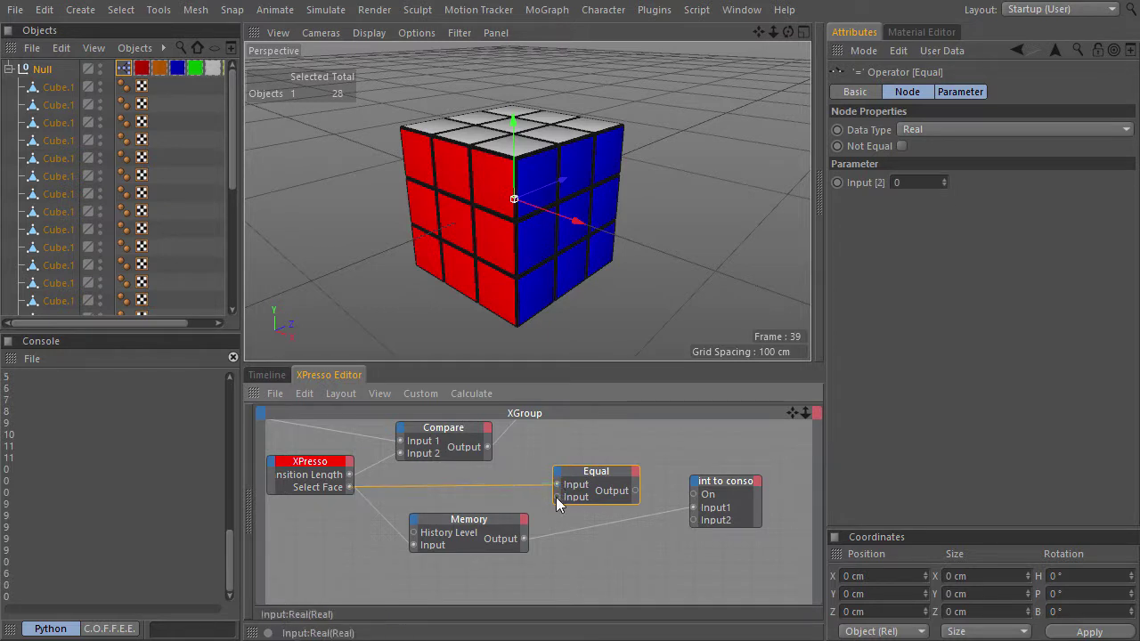
pyautogui.moveTo(535, 530); pyautogui.dragTo(524, 539)
pyautogui.moveTo(595, 471); pyautogui.dragTo(586, 473)
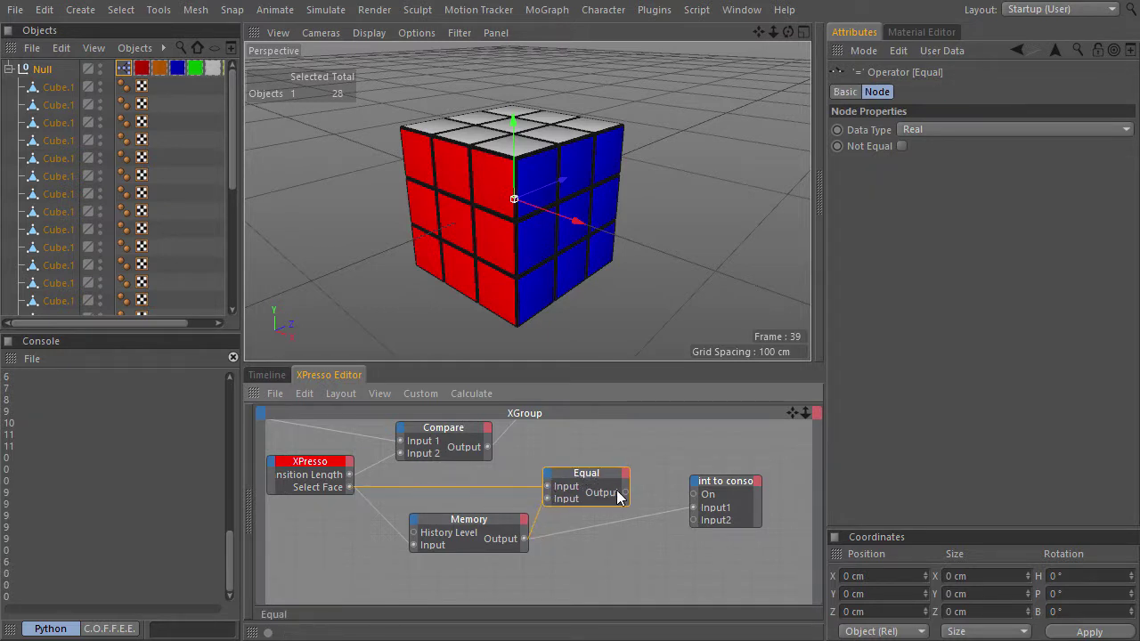
pyautogui.moveTo(693, 510); pyautogui.dragTo(788, 467)
pyautogui.keyDown('alt'); pyautogui.moveTo(692, 530); pyautogui.dragTo(561, 529); pyautogui.keyUp('alt')
pyautogui.moveTo(716, 472); pyautogui.dragTo(742, 471)
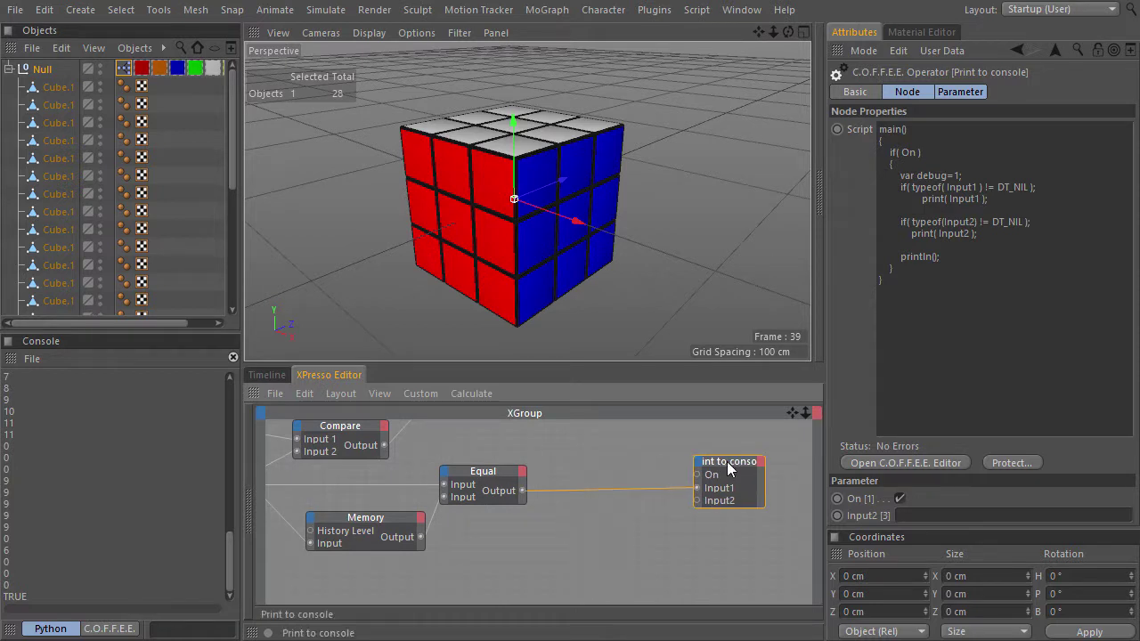
# Insert a Universal adapter between the Equal output and Print to console Input1.
pyautogui.rightClick(591, 463)
pyautogui.moveTo(626, 398)
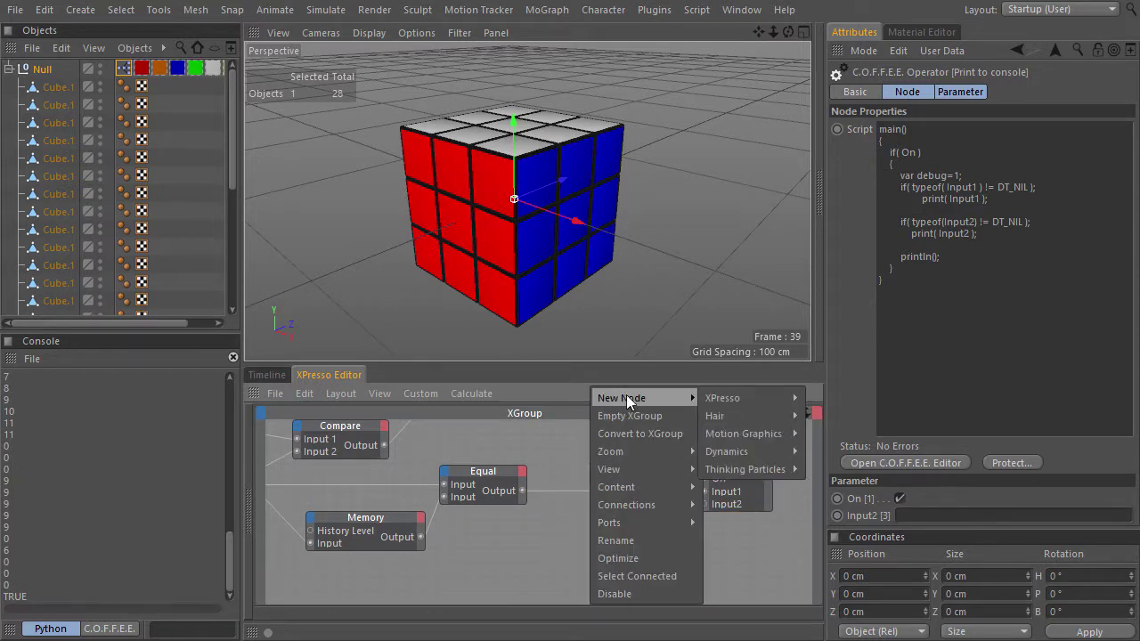
pyautogui.moveTo(745, 399)
pyautogui.moveTo(848, 416)
pyautogui.click(906, 452)
pyautogui.moveTo(523, 491); pyautogui.dragTo(705, 492)
pyautogui.moveTo(582, 463); pyautogui.dragTo(573, 481)
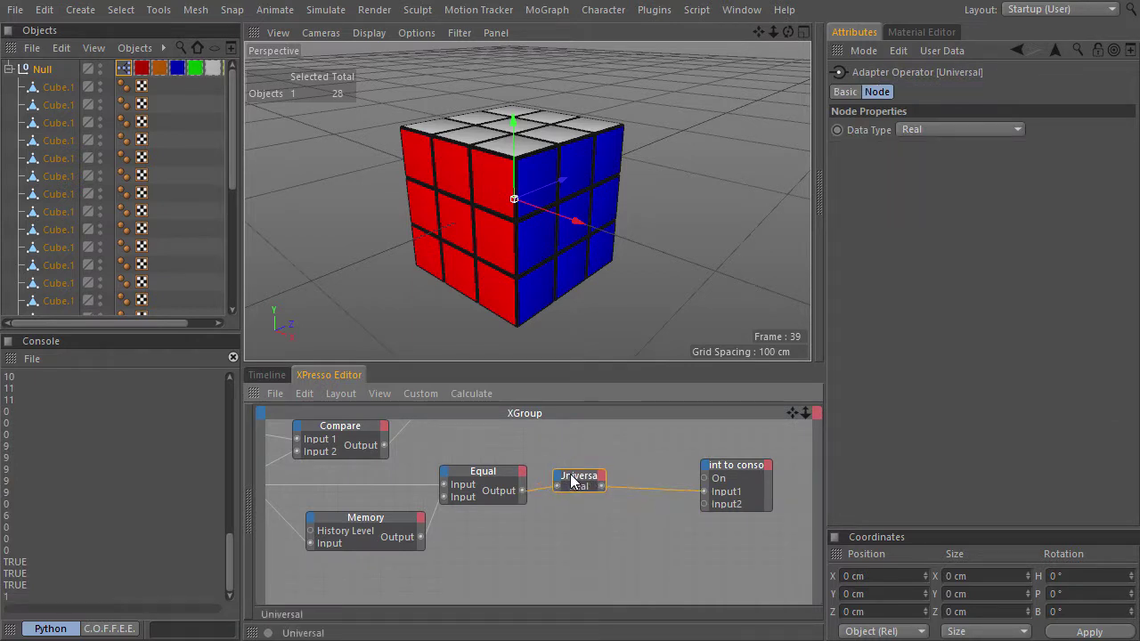
pyautogui.scroll(-1, 498, 533)
pyautogui.moveTo(498, 533); pyautogui.dragTo(566, 527, button='middle')
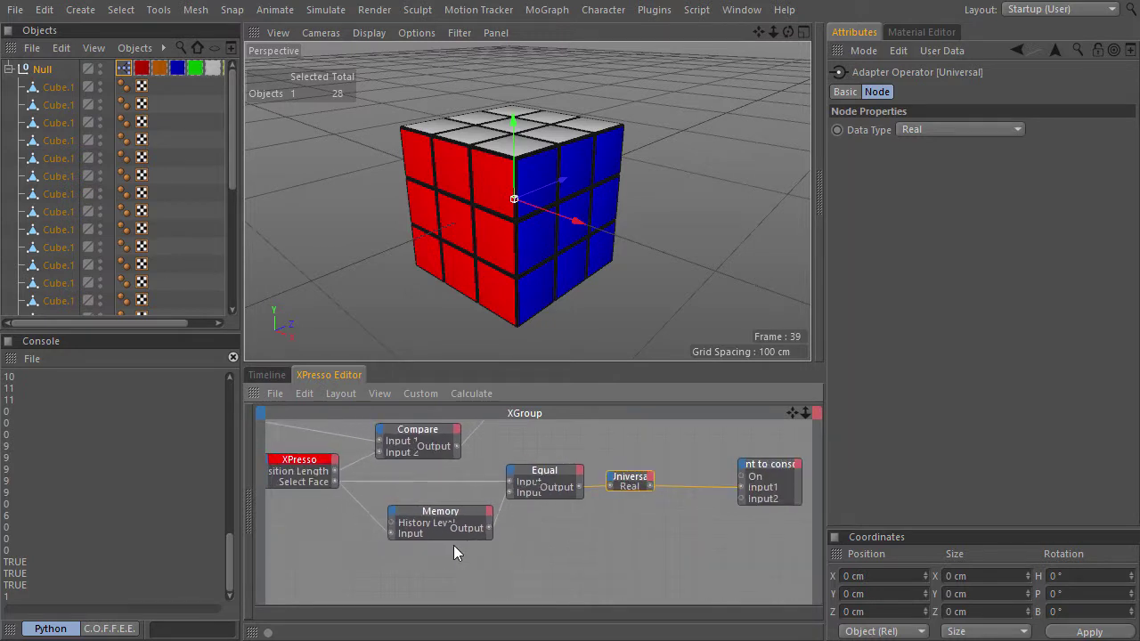
# Switch Select Face through Top-, Left+, Right+ and back to Left+, watching the console's 0s.
pyautogui.click(123, 68)
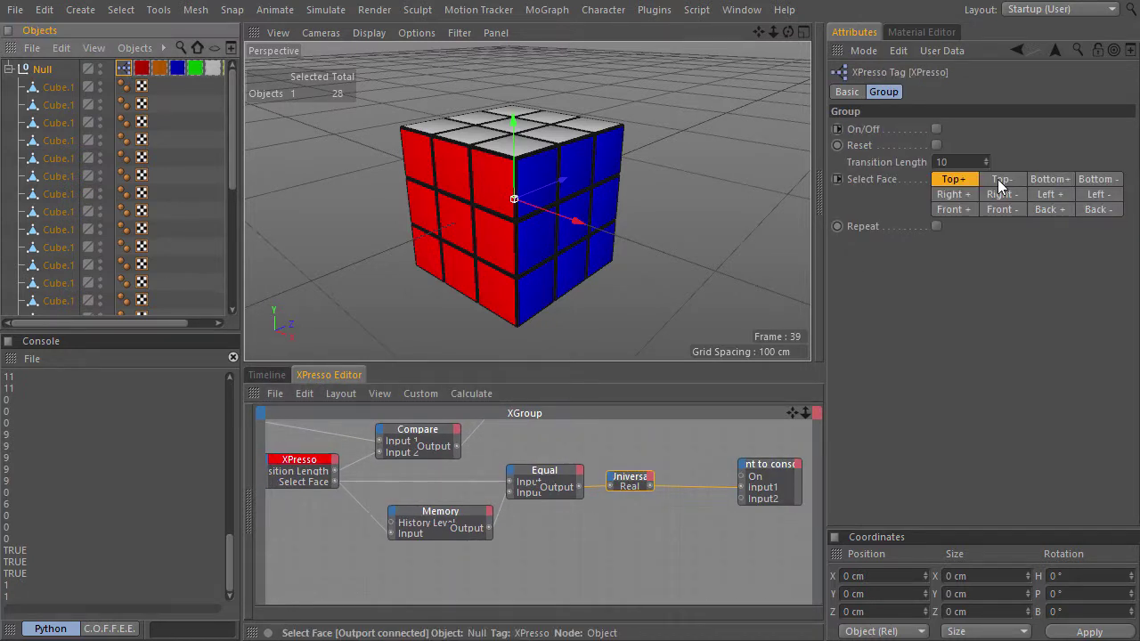
pyautogui.click(1001, 179)
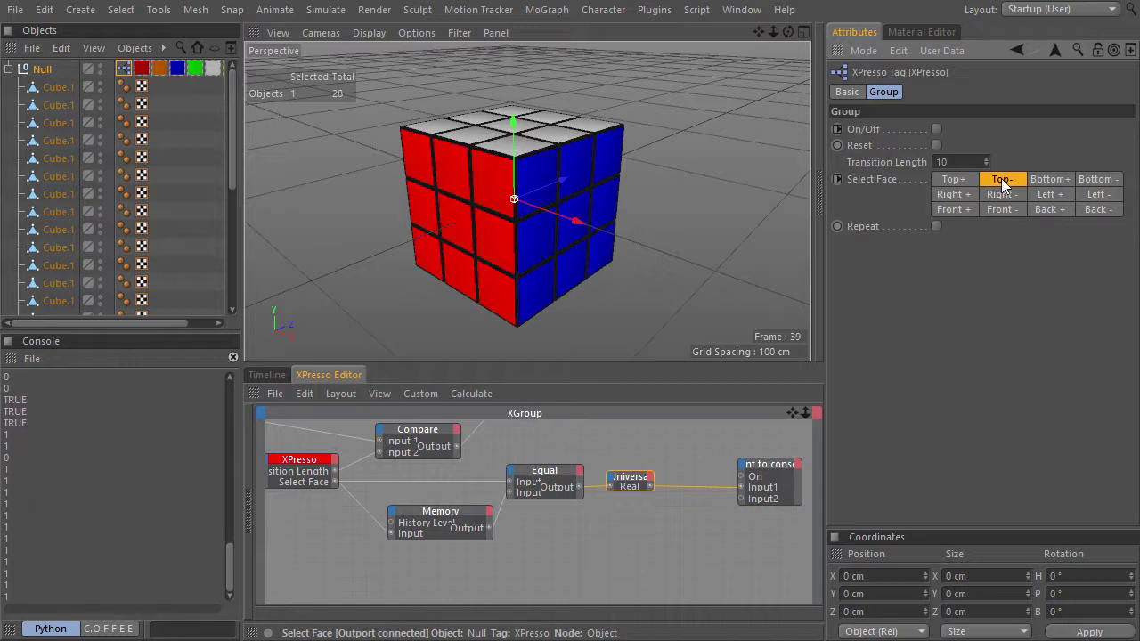
pyautogui.click(1050, 194)
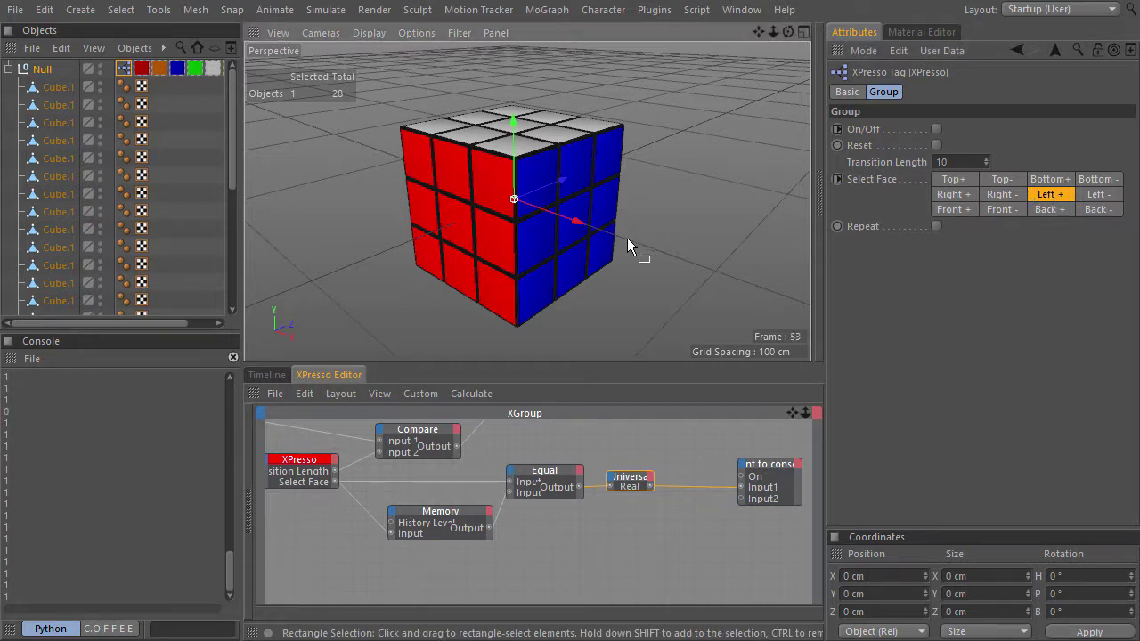
pyautogui.click(964, 193)
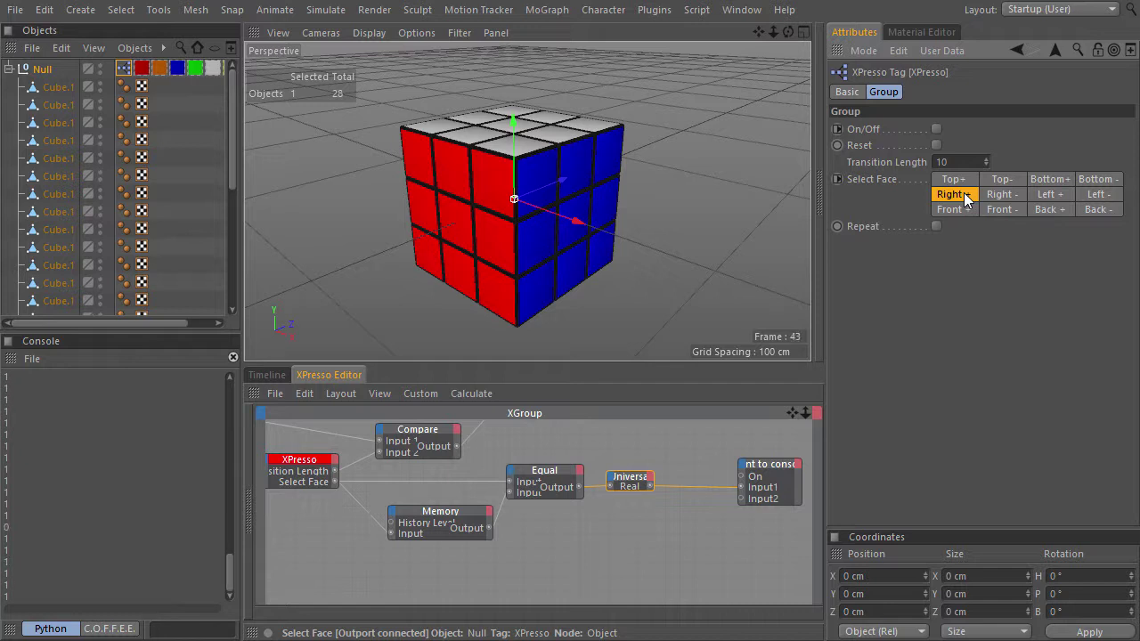
pyautogui.click(1050, 195)
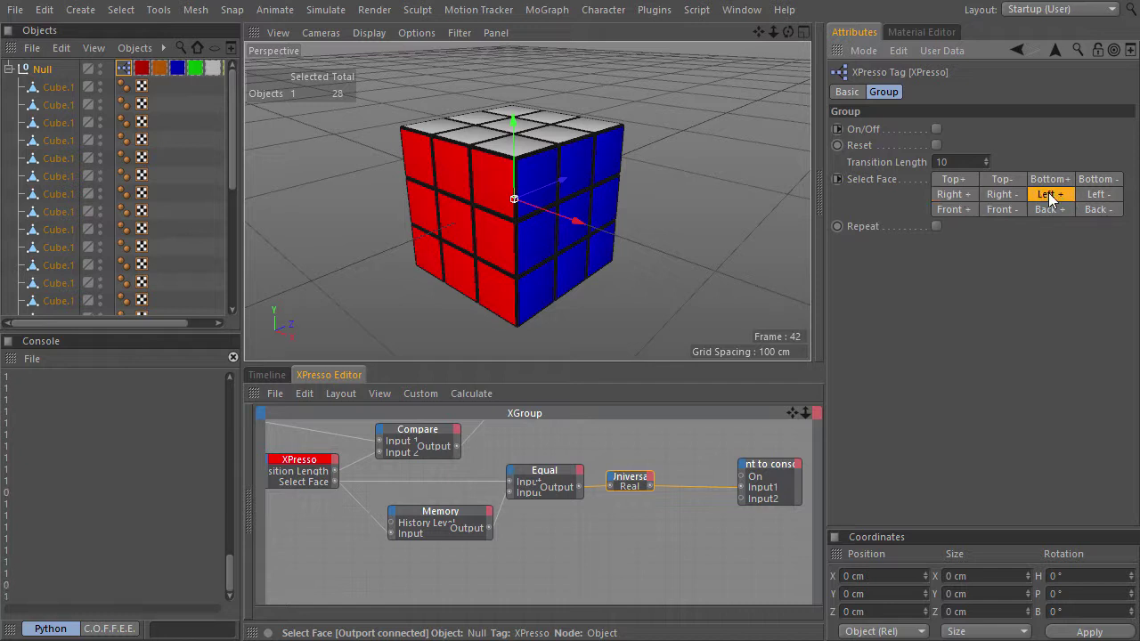
pyautogui.click(671, 516)
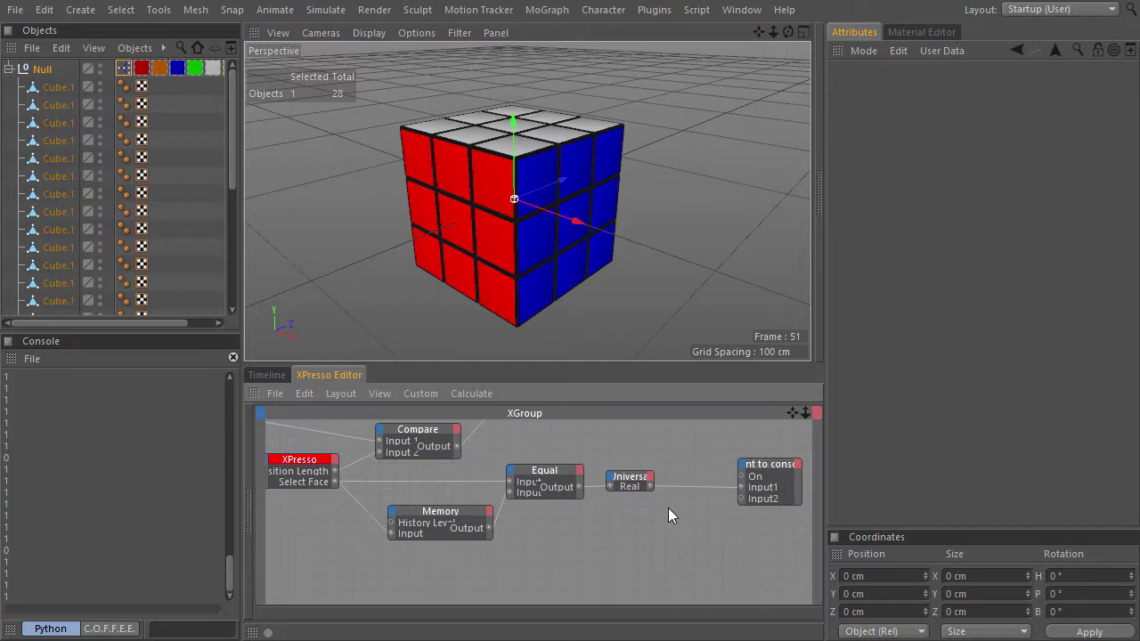
# In the maximised XPresso editor, connect Equal to the top Multiply and shift Multiply and Constant nodes right.
pyautogui.hotkey('ctrl', 'Tab')
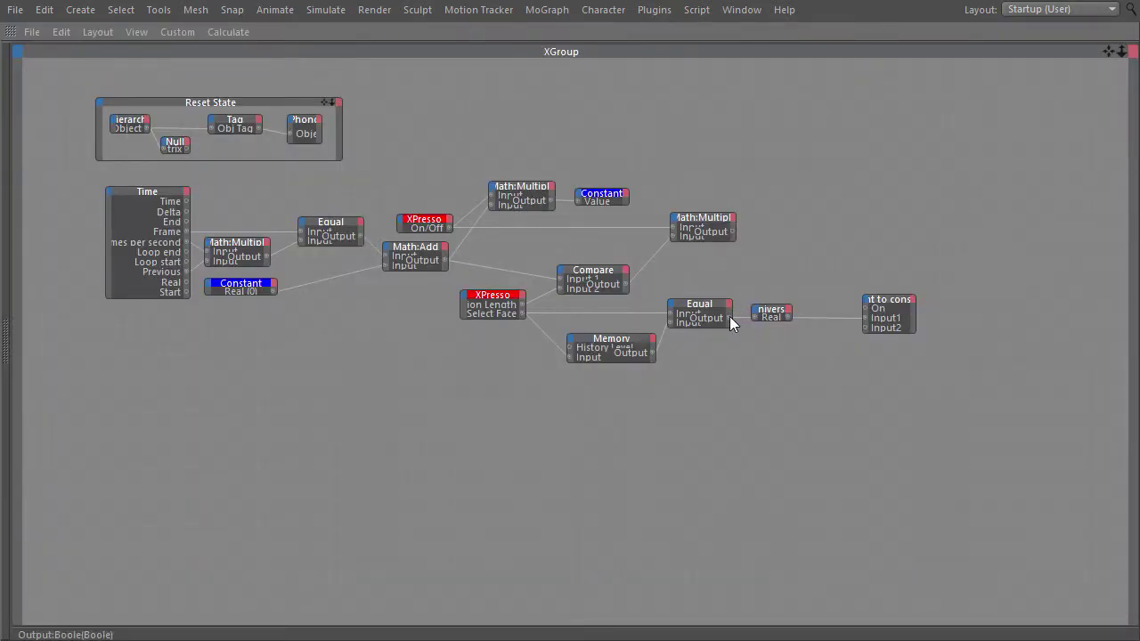
pyautogui.moveTo(832, 237); pyautogui.dragTo(493, 191)
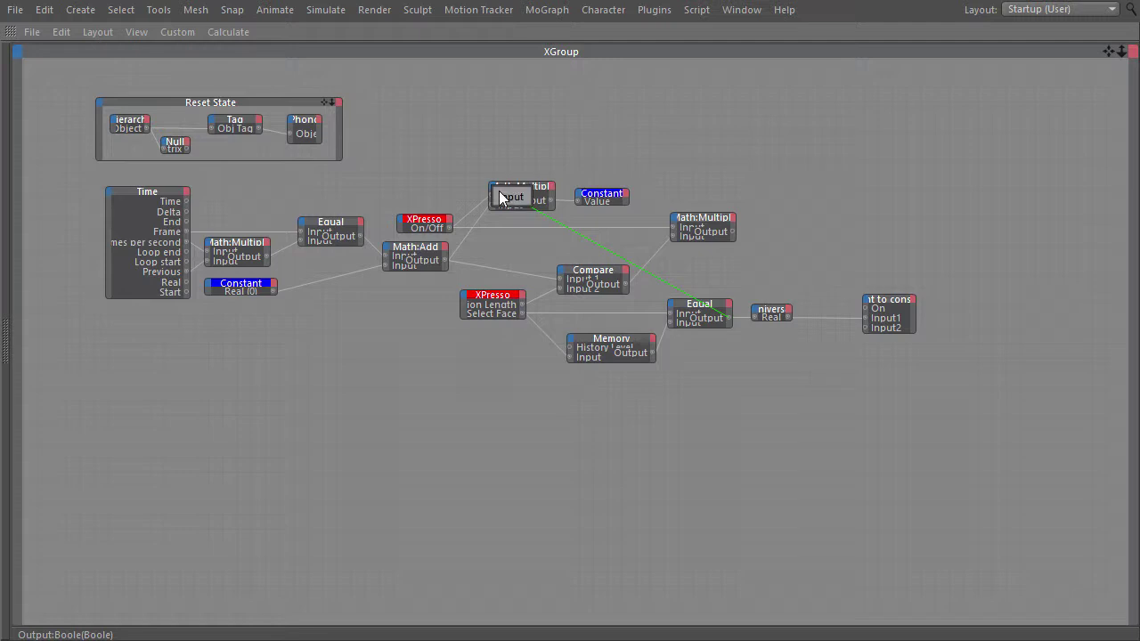
pyautogui.moveTo(508, 165); pyautogui.dragTo(787, 252)
pyautogui.moveTo(556, 199); pyautogui.dragTo(705, 208)
pyautogui.moveTo(450, 225); pyautogui.dragTo(450, 197)
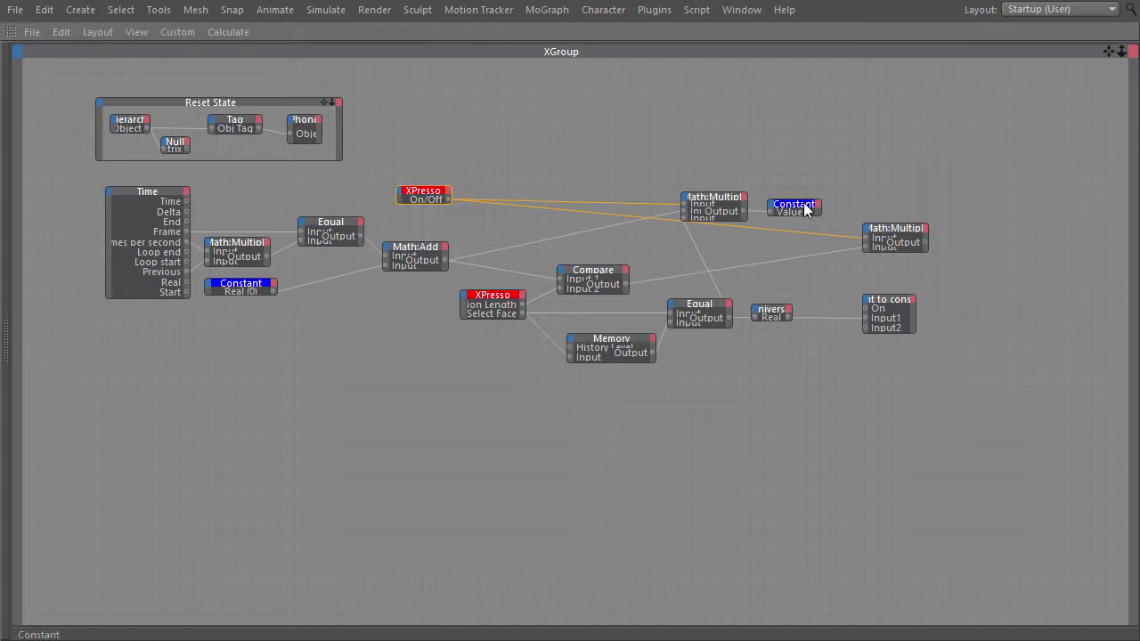
pyautogui.moveTo(708, 164); pyautogui.dragTo(932, 253)
pyautogui.moveTo(726, 208); pyautogui.dragTo(892, 207)
pyautogui.moveTo(810, 372); pyautogui.dragTo(764, 295)
# Delete the Universal adapter, rearrange Print to console, Multiply and Constant, and widen the XPresso node.
pyautogui.press('Delete')
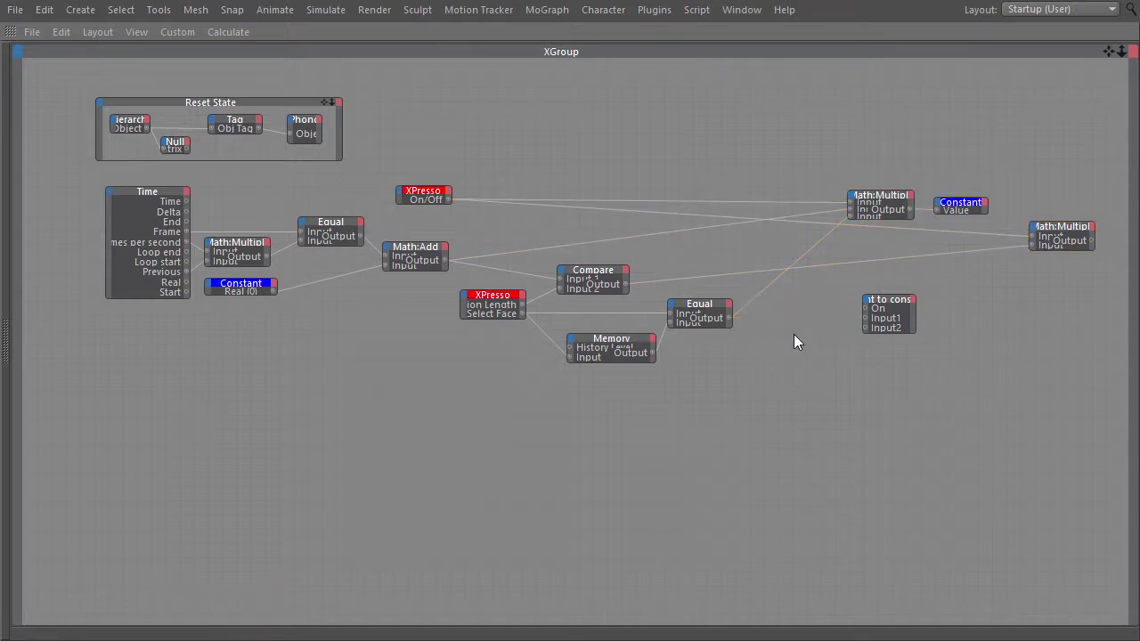
pyautogui.moveTo(885, 300); pyautogui.dragTo(1006, 425)
pyautogui.click(888, 199)
pyautogui.moveTo(888, 196); pyautogui.dragTo(803, 198)
pyautogui.moveTo(959, 203); pyautogui.dragTo(881, 202)
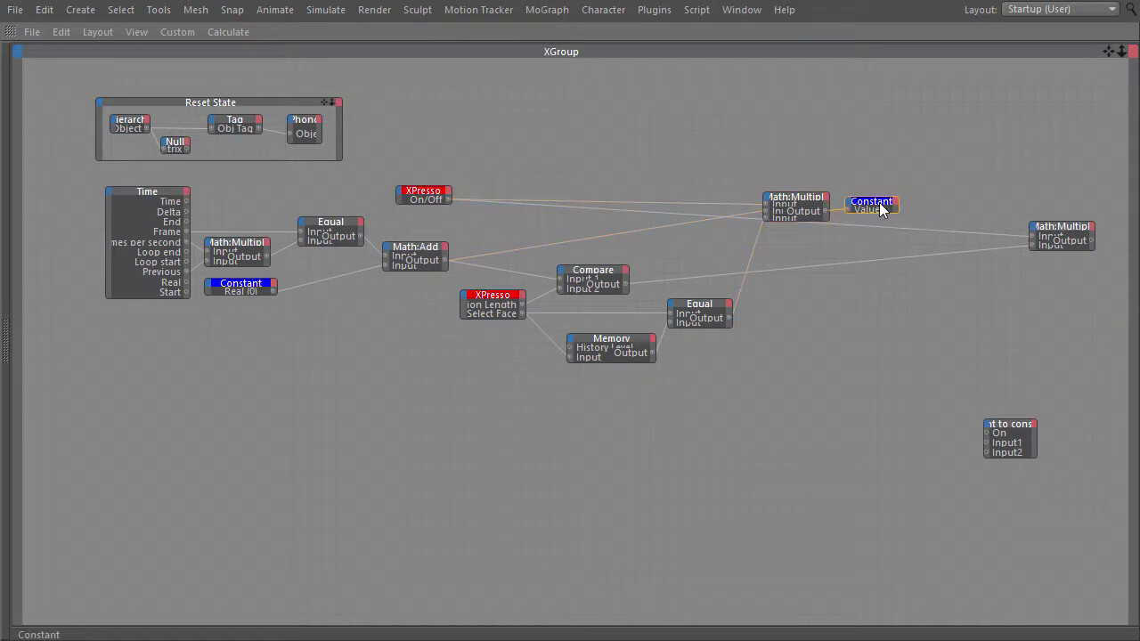
pyautogui.moveTo(726, 409); pyautogui.dragTo(693, 449, button='middle')
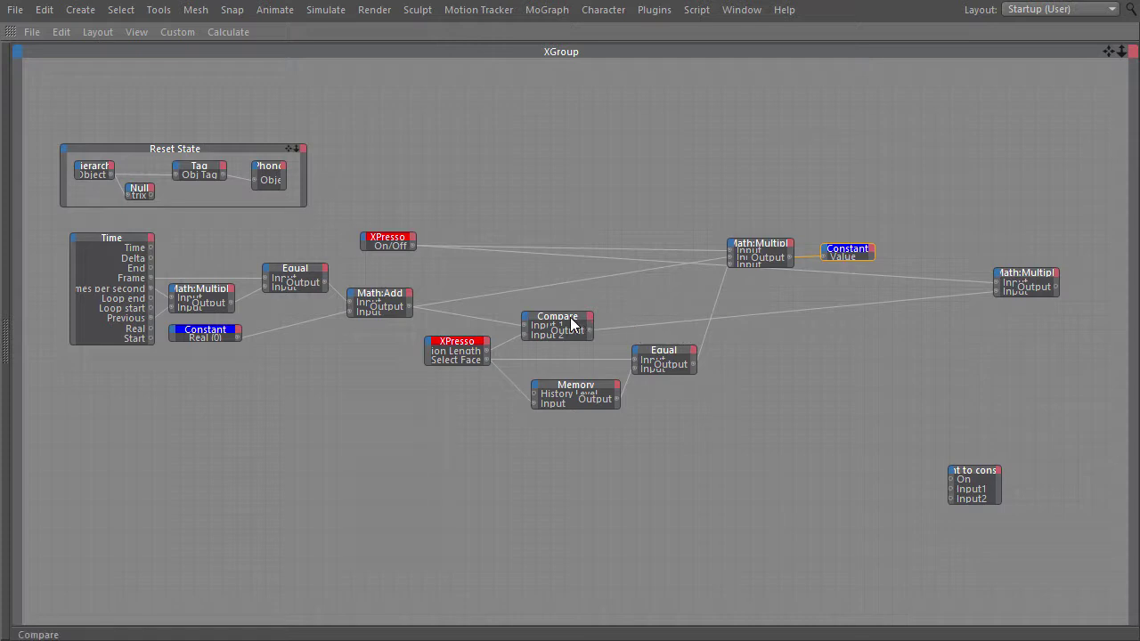
pyautogui.moveTo(424, 352); pyautogui.dragTo(393, 353)
pyautogui.click(392, 353)
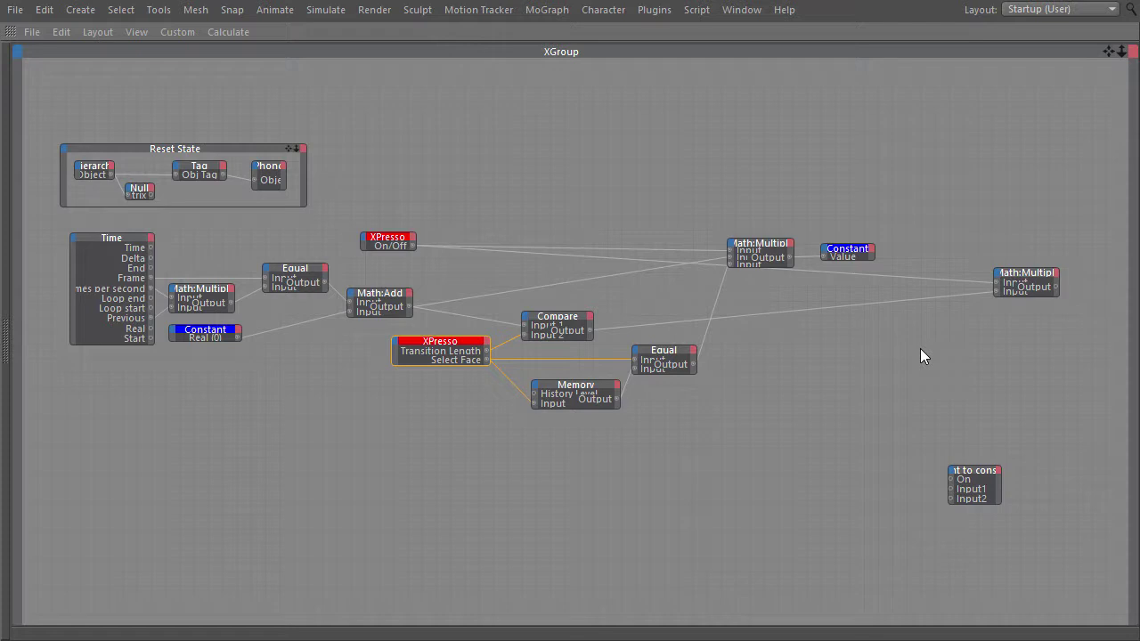
pyautogui.moveTo(346, 215); pyautogui.dragTo(434, 255)
# Restore the normal layout and switch the XPresso tag on.
pyautogui.hotkey('ctrl', 'Tab')
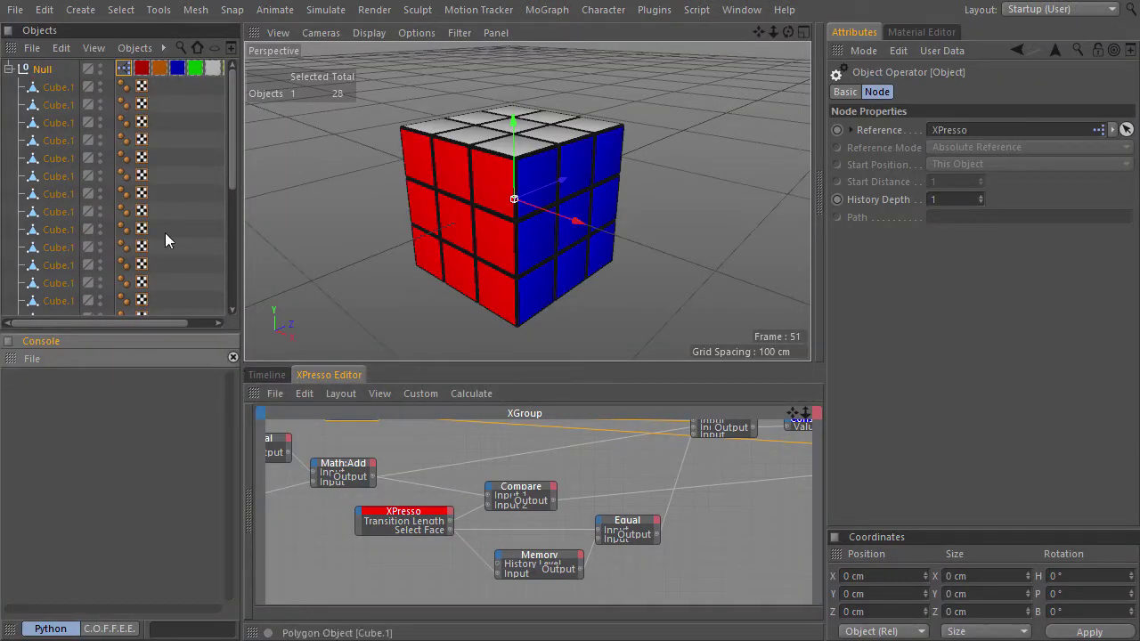
pyautogui.click(123, 69)
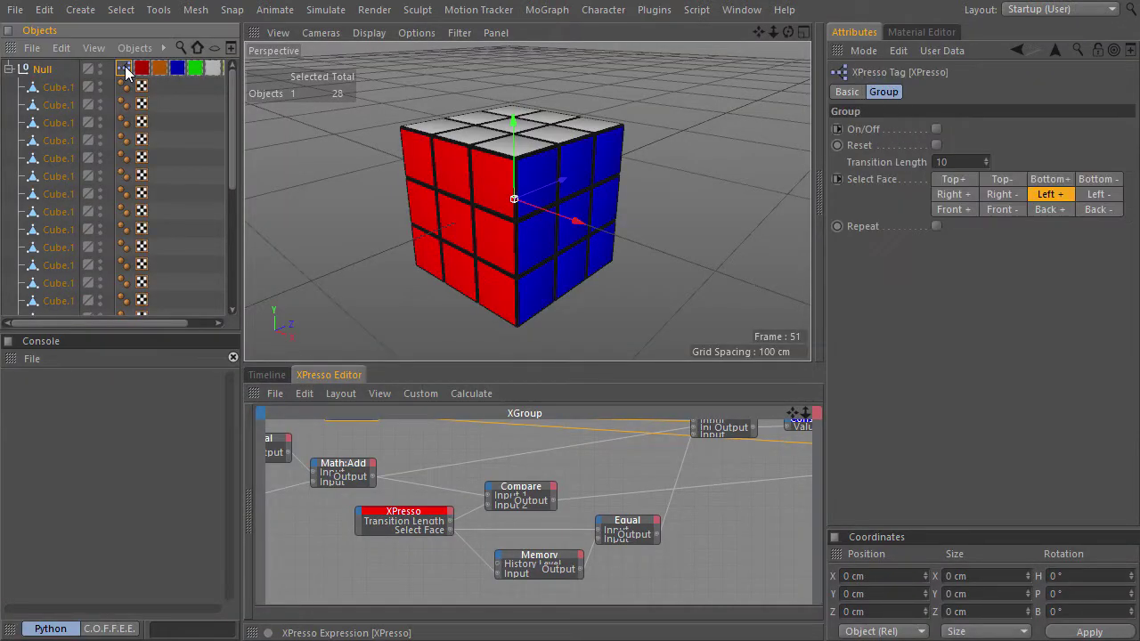
pyautogui.click(935, 130)
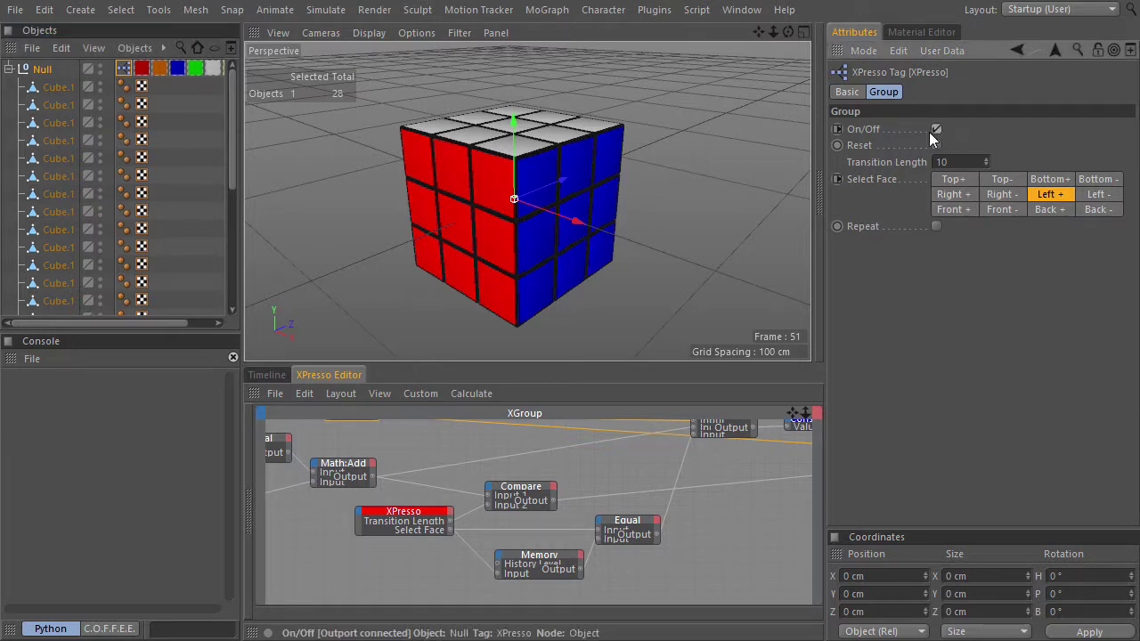
# Wire the Math:Multiply output into Print to console Input1.
pyautogui.moveTo(384, 595); pyautogui.dragTo(571, 499, button='middle')
pyautogui.scroll(-3, 571, 498)
pyautogui.moveTo(694, 584); pyautogui.dragTo(781, 456)
pyautogui.moveTo(780, 456); pyautogui.dragTo(588, 506, button='middle')
pyautogui.scroll(2, 628, 499)
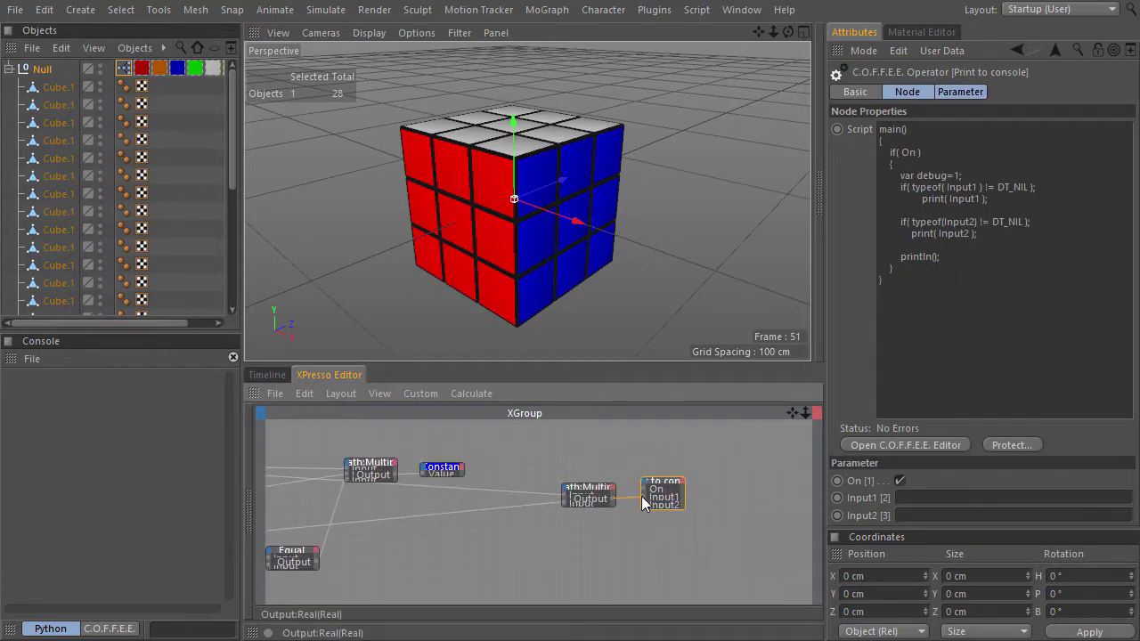
pyautogui.click(642, 497)
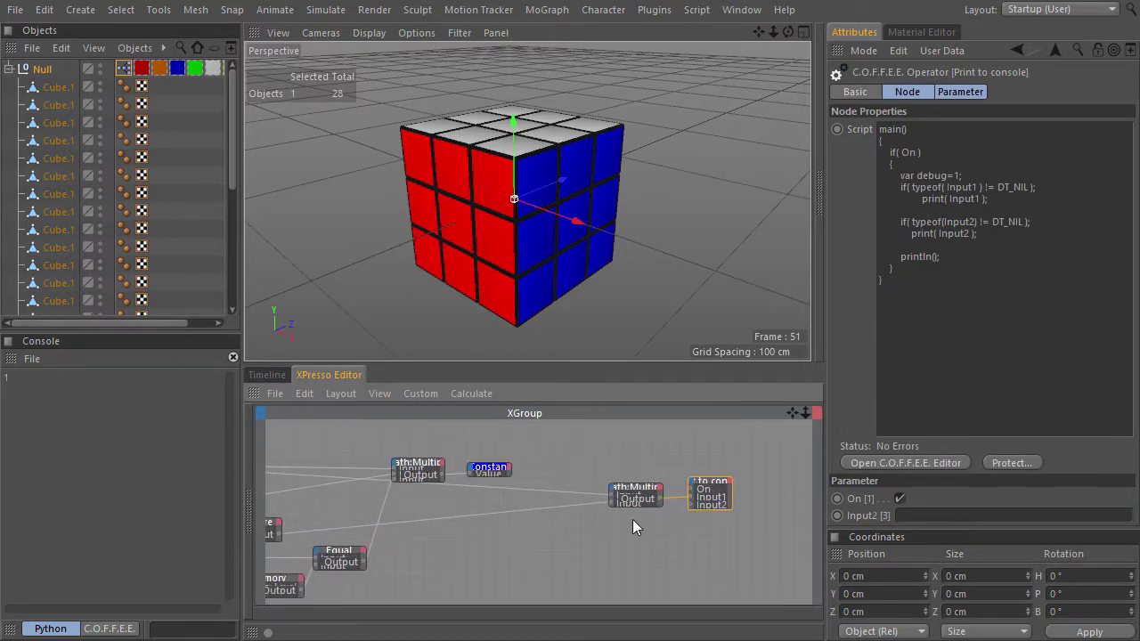
# Change the XPresso tag's Transition Length from 10 to 5.
pyautogui.click(122, 71)
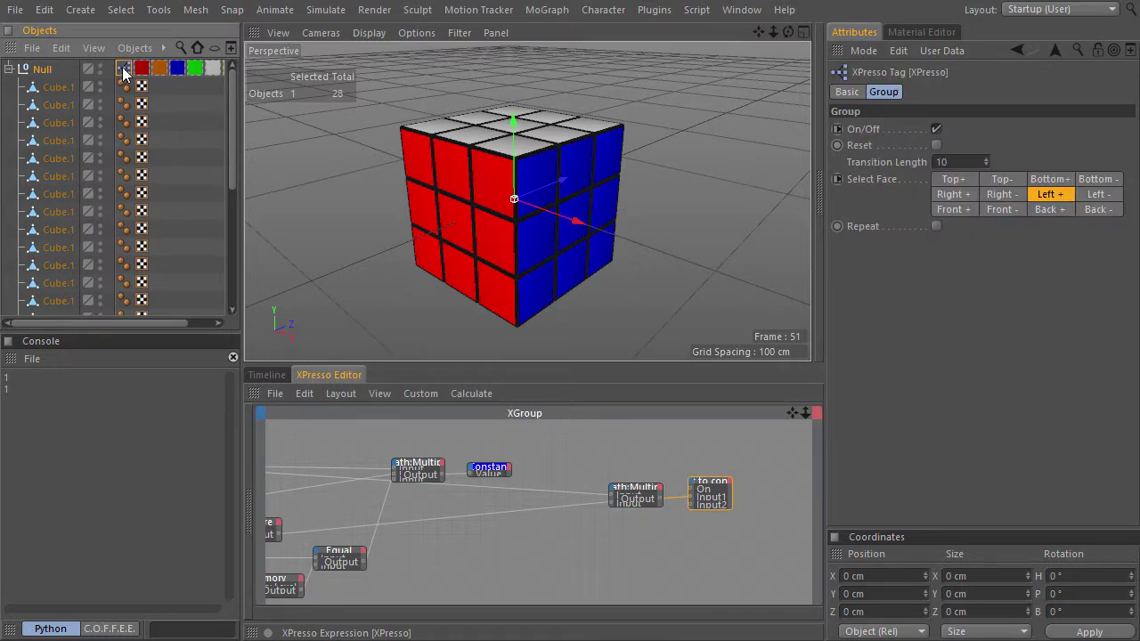
pyautogui.click(961, 161)
pyautogui.moveTo(960, 162); pyautogui.dragTo(922, 161)
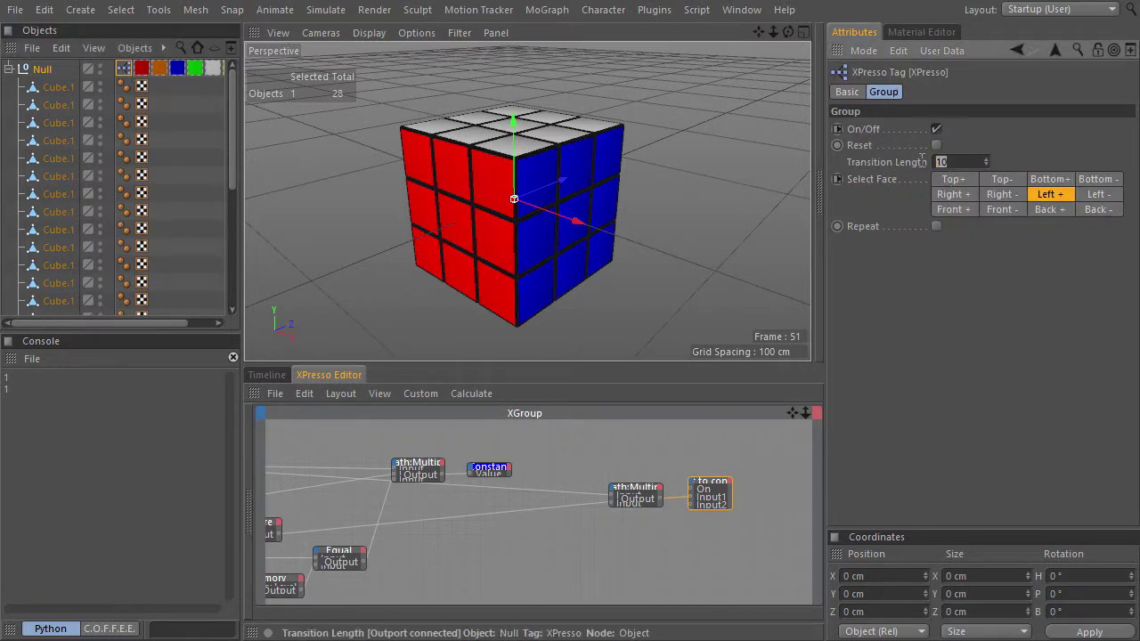
pyautogui.write('5')
pyautogui.click(241, 357)
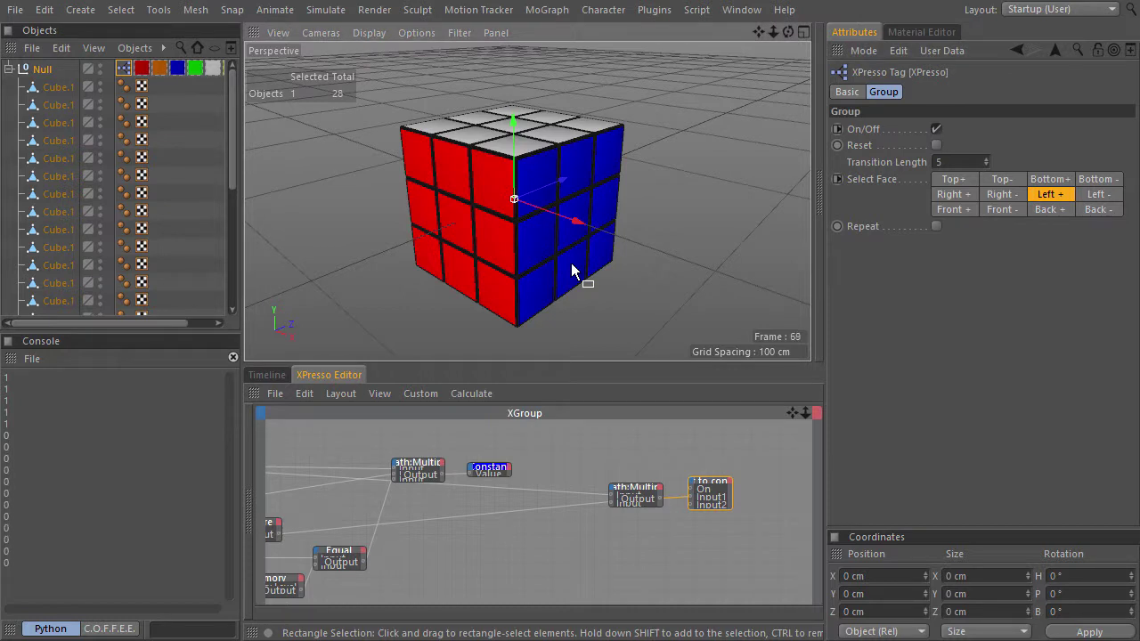
# Try Select Face options Right+, Back+, Top+, Right-, Left-, Top+ and Front-, ending on Back+.
pyautogui.click(961, 196)
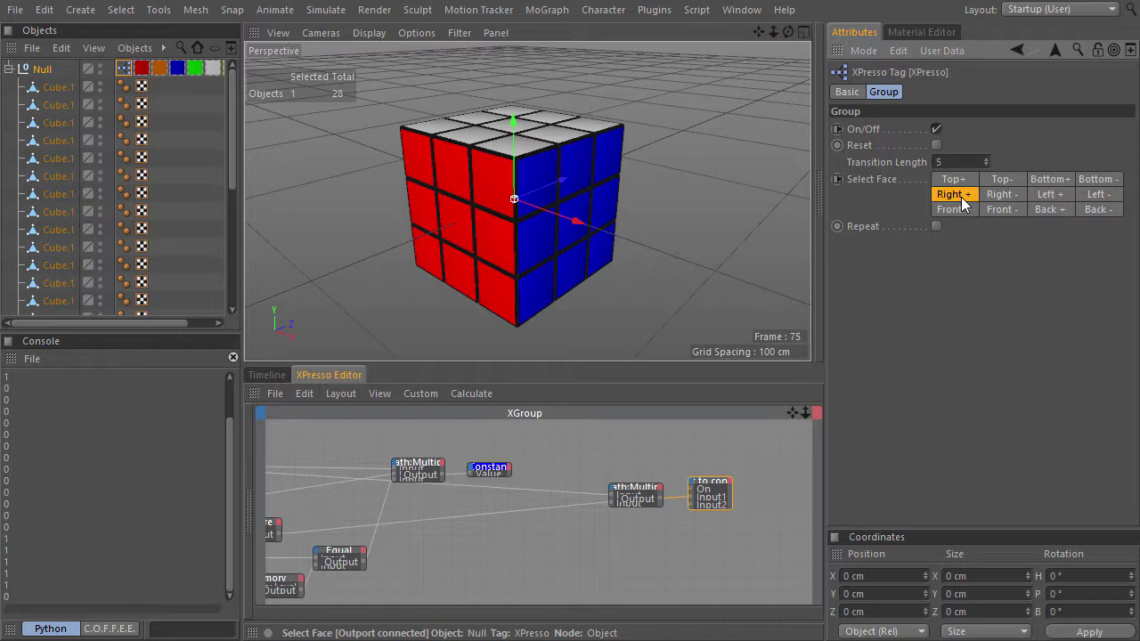
pyautogui.click(1049, 209)
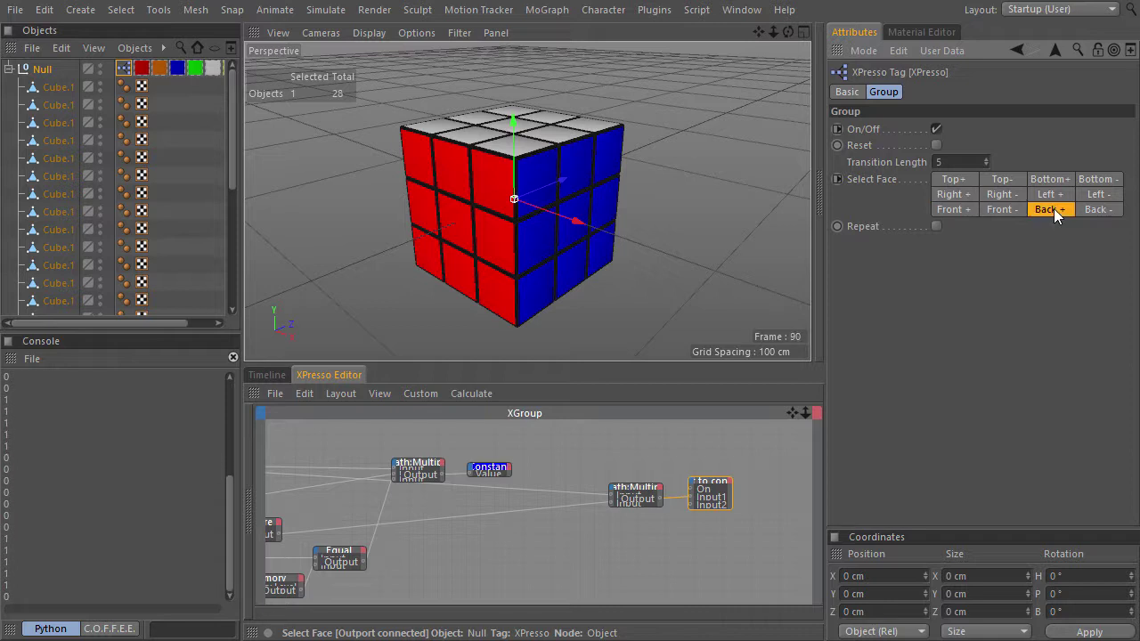
pyautogui.click(957, 182)
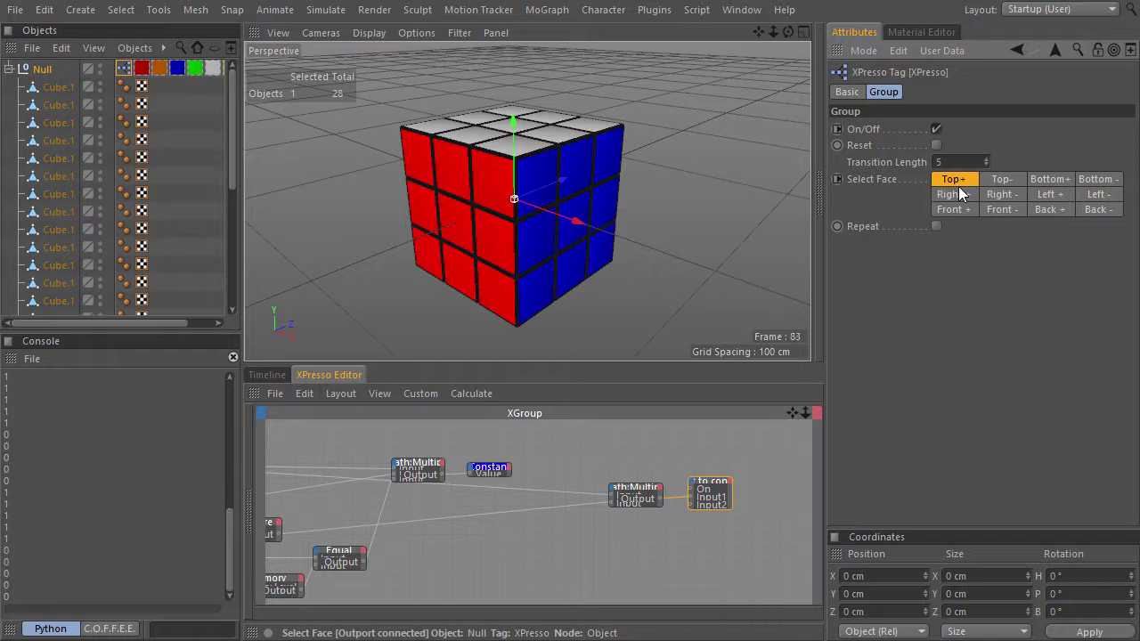
pyautogui.click(1003, 196)
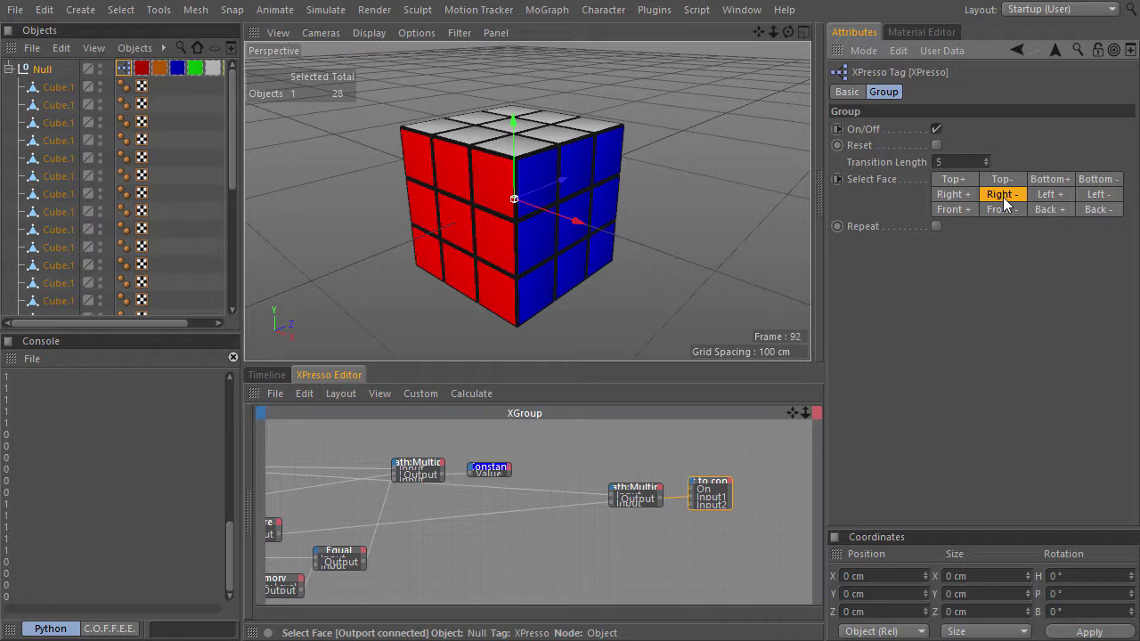
pyautogui.click(1094, 196)
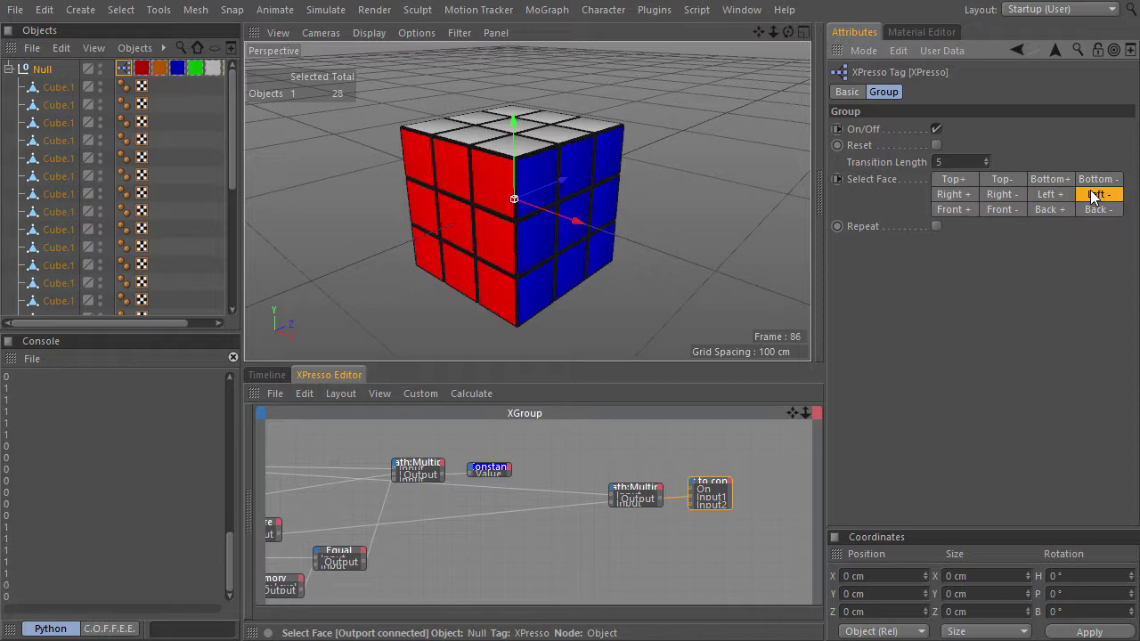
pyautogui.click(954, 181)
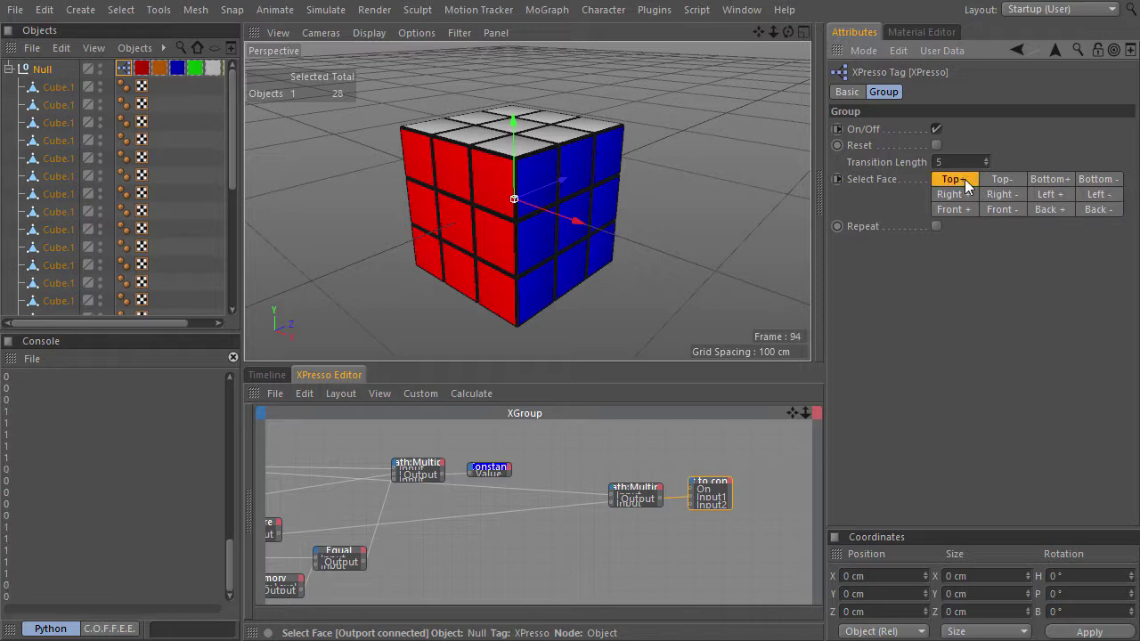
pyautogui.click(998, 210)
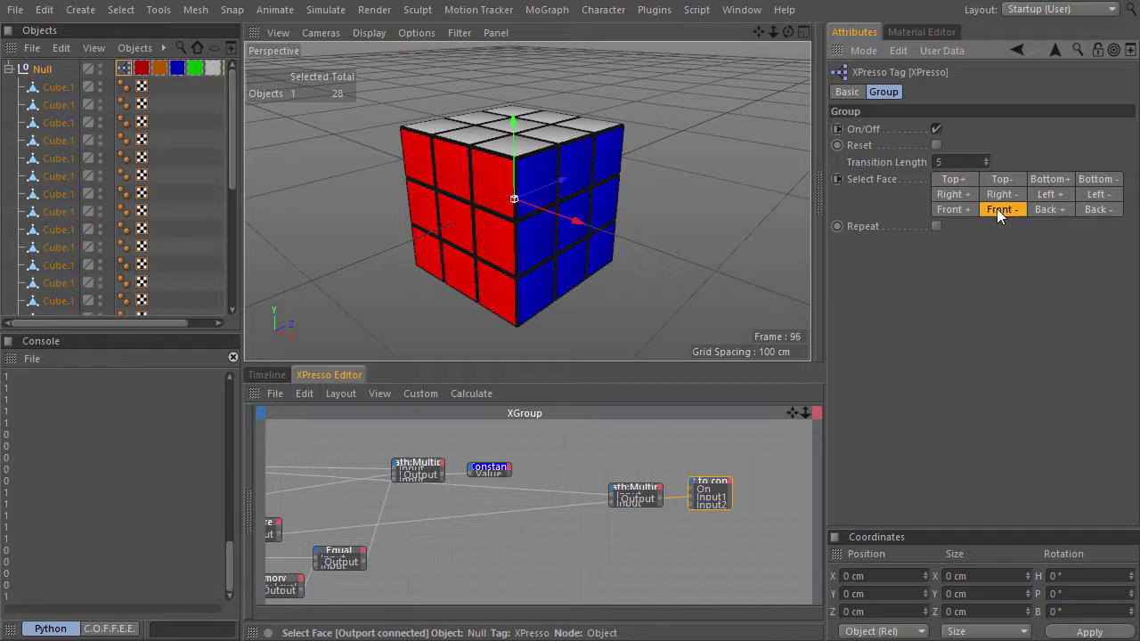
pyautogui.click(1044, 212)
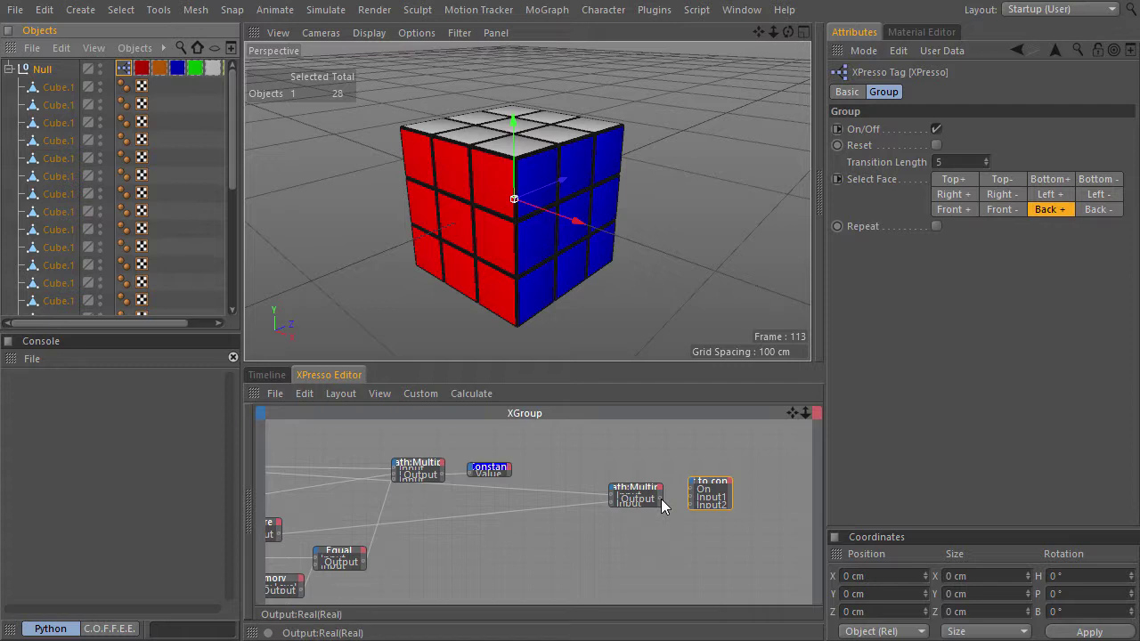
# Make room in the graph and add a Real Constant node below Math:Multiply with value 90.
pyautogui.keyDown('alt'); pyautogui.moveTo(684, 525); pyautogui.dragTo(444, 536, button='middle'); pyautogui.keyUp('alt')
pyautogui.moveTo(476, 497); pyautogui.dragTo(628, 499)
pyautogui.rightClick(445, 535)
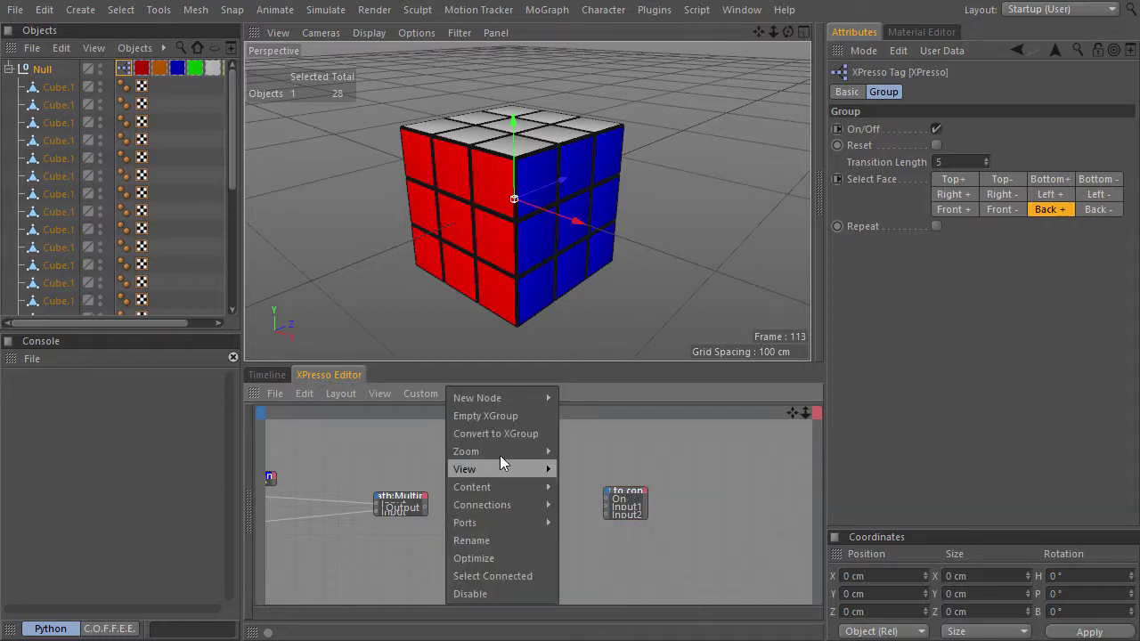
pyautogui.moveTo(522, 400)
pyautogui.moveTo(590, 399)
pyautogui.moveTo(679, 397)
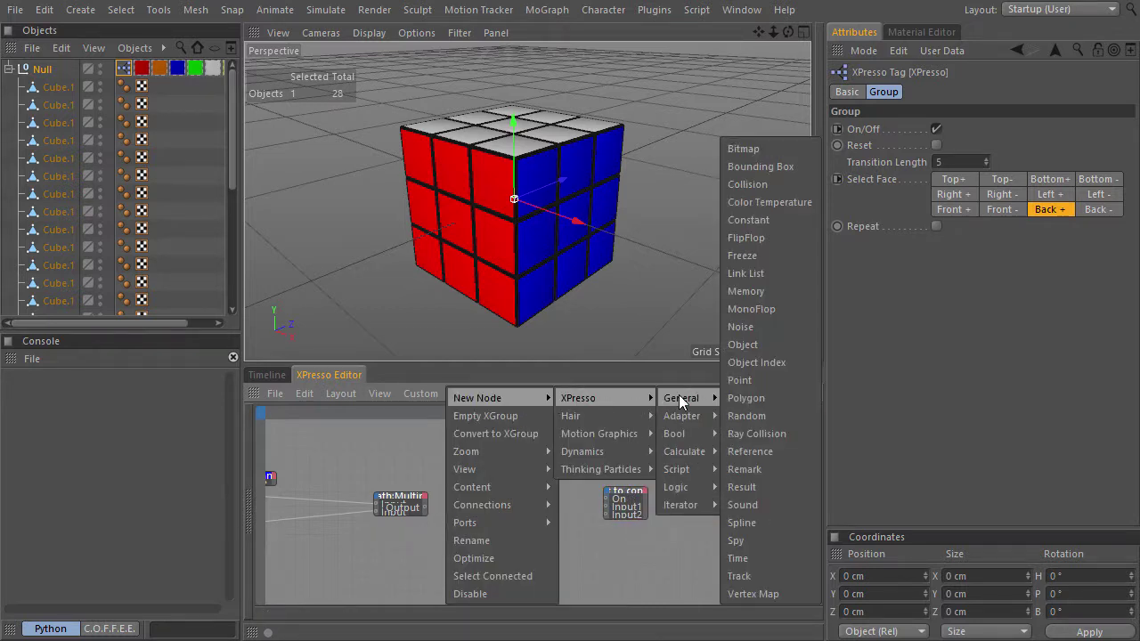
pyautogui.click(771, 226)
pyautogui.moveTo(431, 542); pyautogui.dragTo(420, 543)
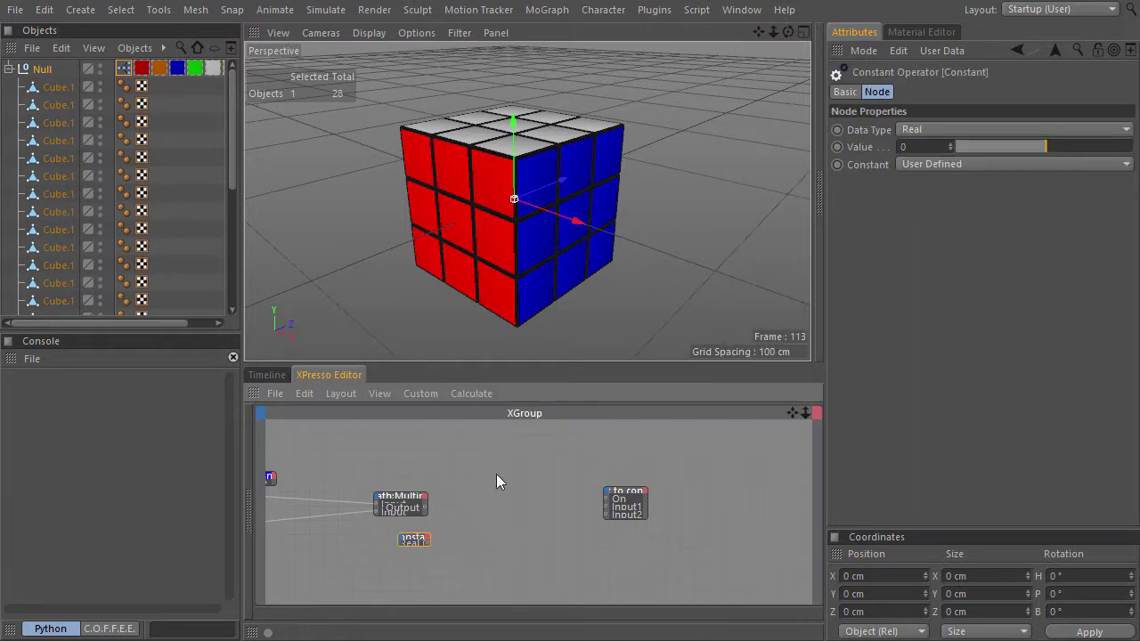
pyautogui.click(902, 147)
pyautogui.write('90')
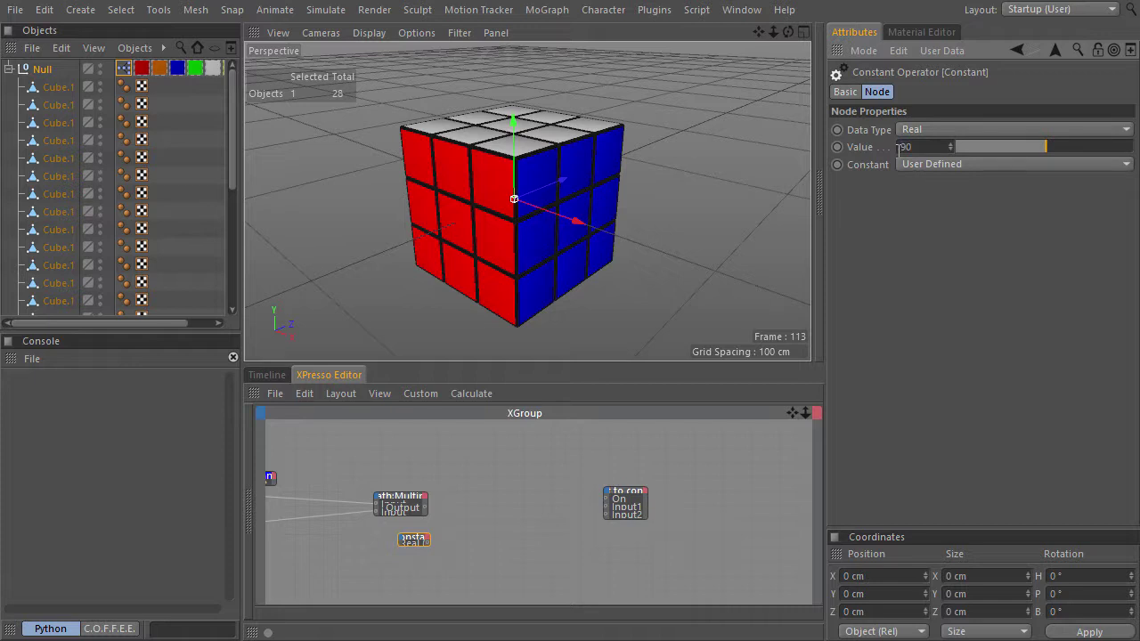
# Add a Reals2Vector node and wire the 90 Constant into its Z input.
pyautogui.rightClick(450, 521)
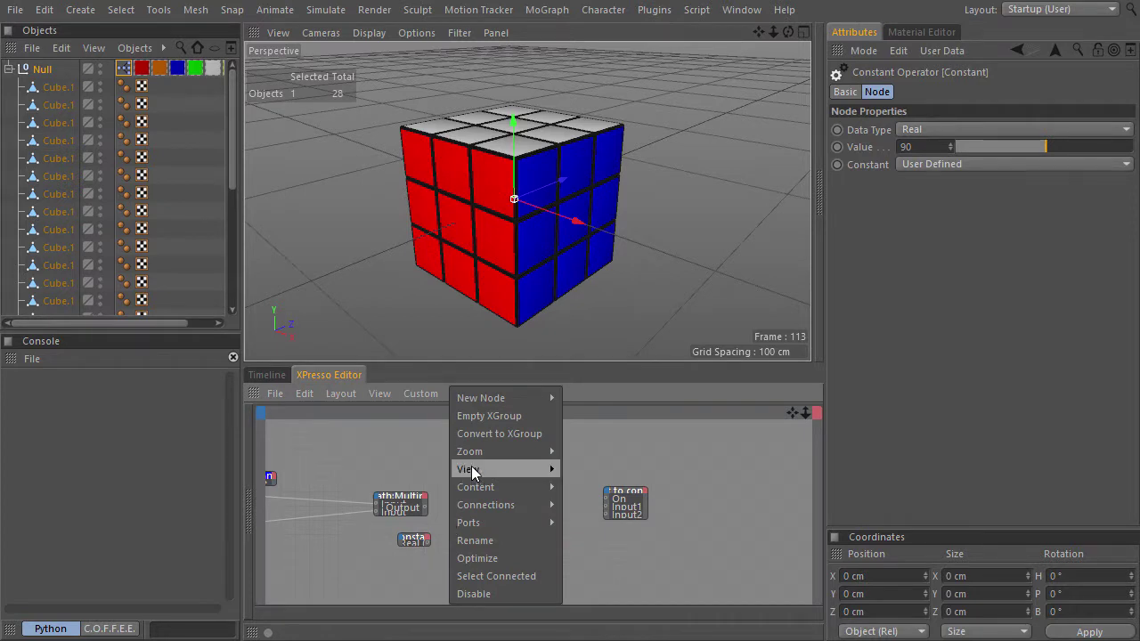
pyautogui.moveTo(501, 401)
pyautogui.moveTo(583, 403)
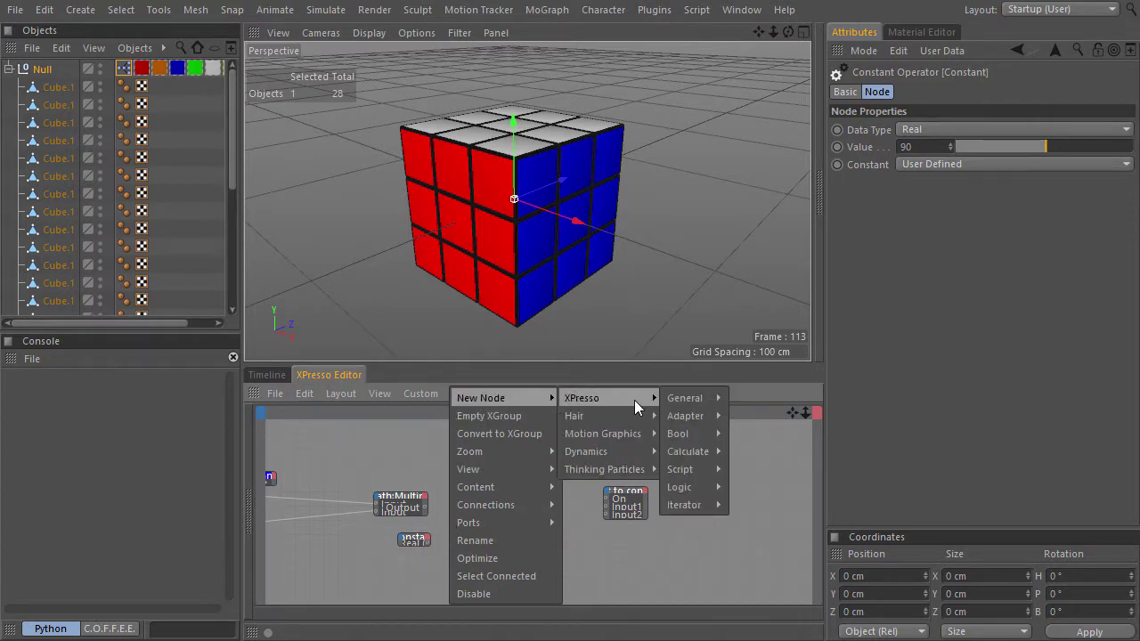
pyautogui.moveTo(686, 416)
pyautogui.click(762, 434)
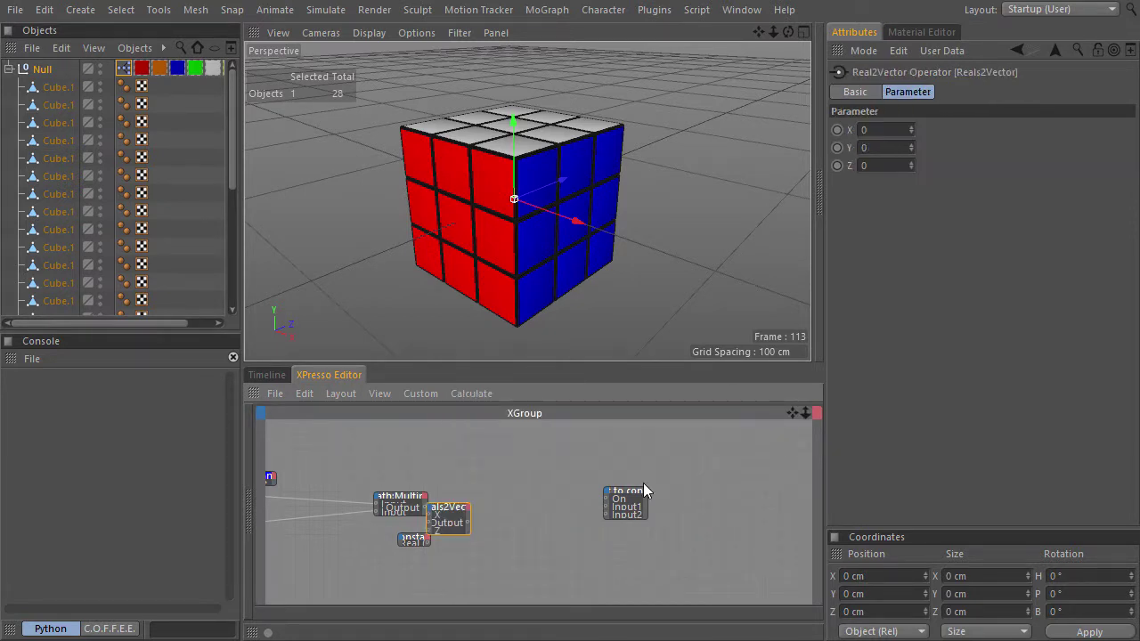
pyautogui.scroll(2, 414, 526)
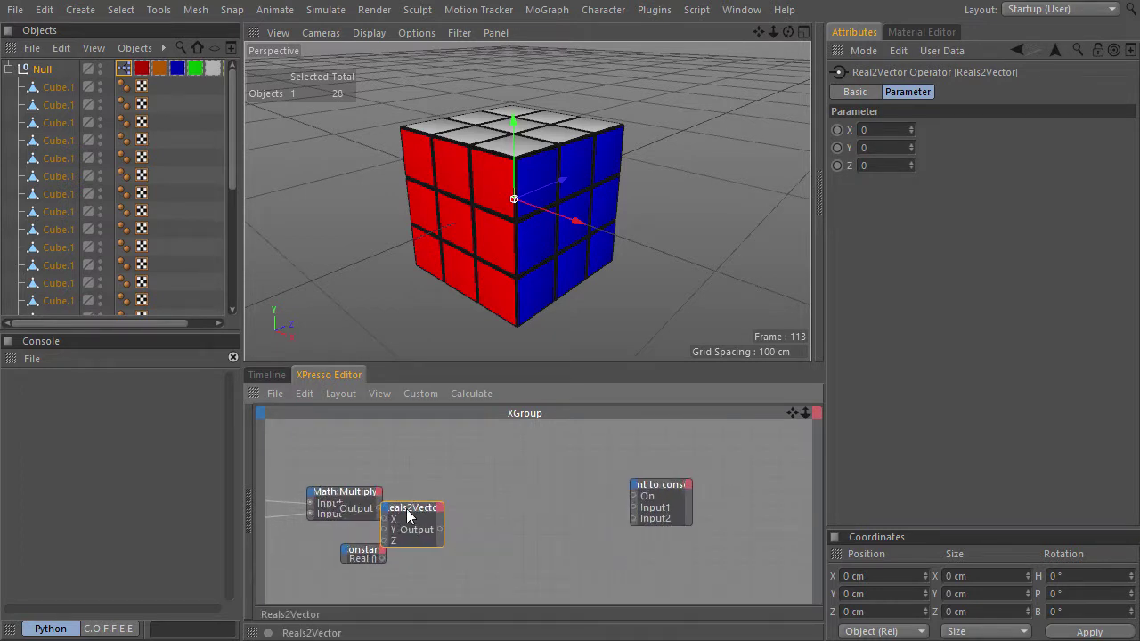
pyautogui.moveTo(415, 509); pyautogui.dragTo(448, 525)
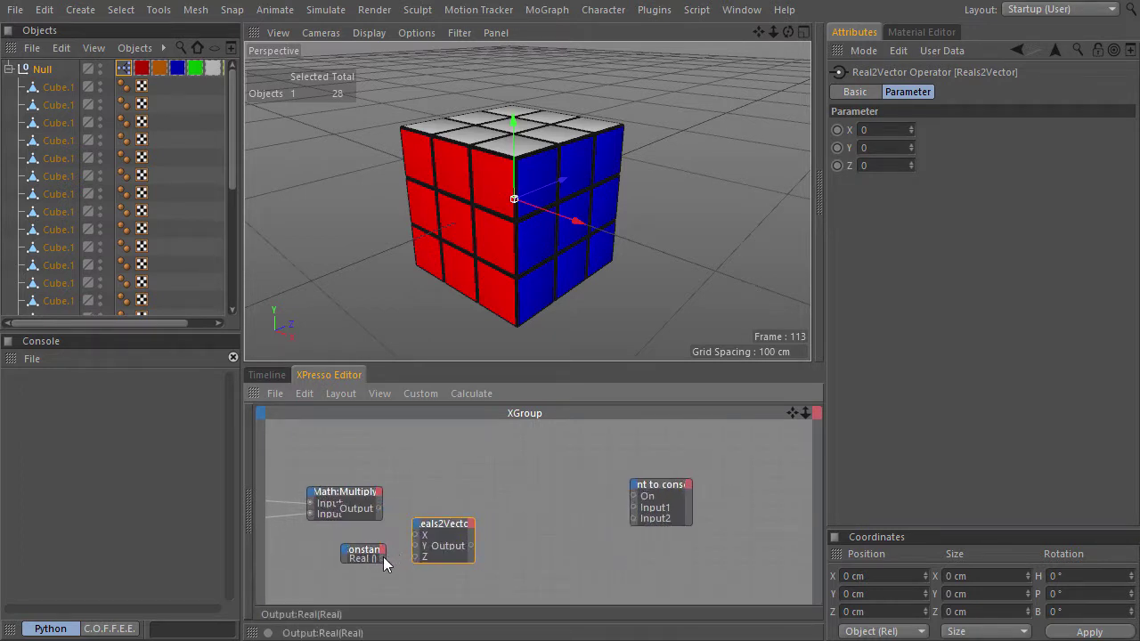
pyautogui.moveTo(414, 556); pyautogui.dragTo(438, 528)
# Add a Vector Multiply Math node fed by the earlier Math:Multiply output and Reals2Vector.
pyautogui.rightClick(492, 498)
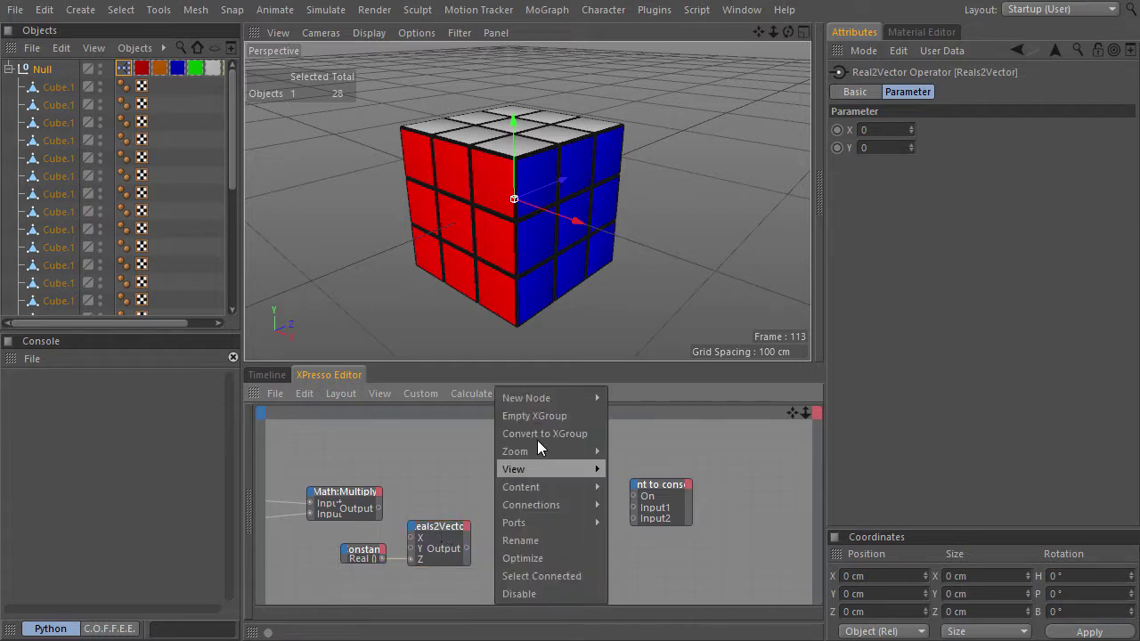
pyautogui.moveTo(535, 398)
pyautogui.moveTo(644, 398)
pyautogui.moveTo(740, 452)
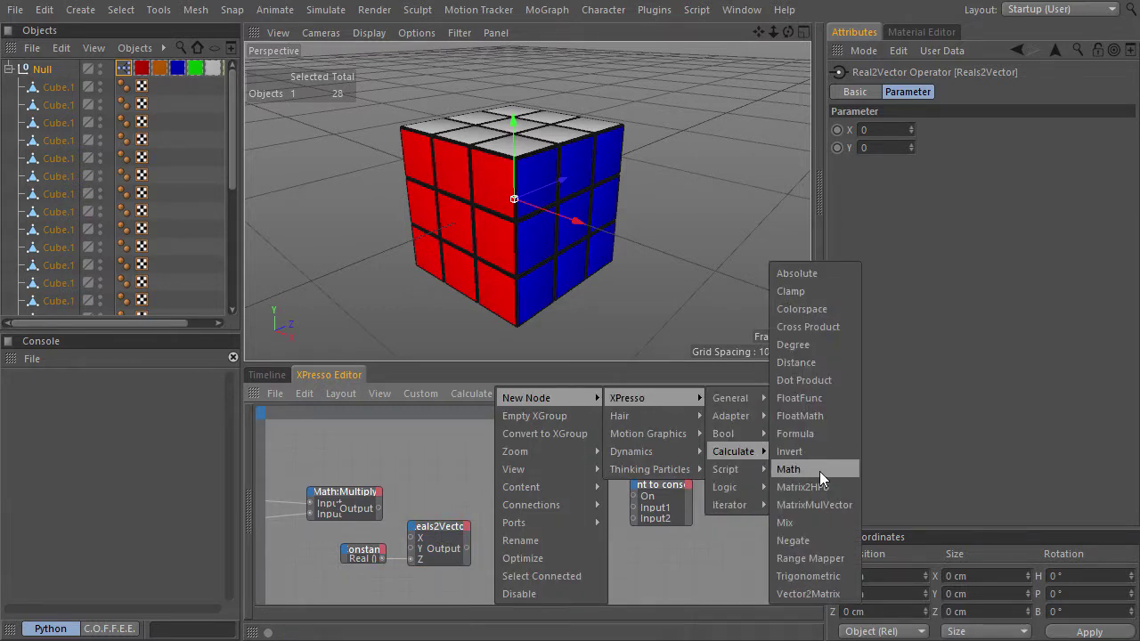
pyautogui.click(819, 471)
pyautogui.click(926, 129)
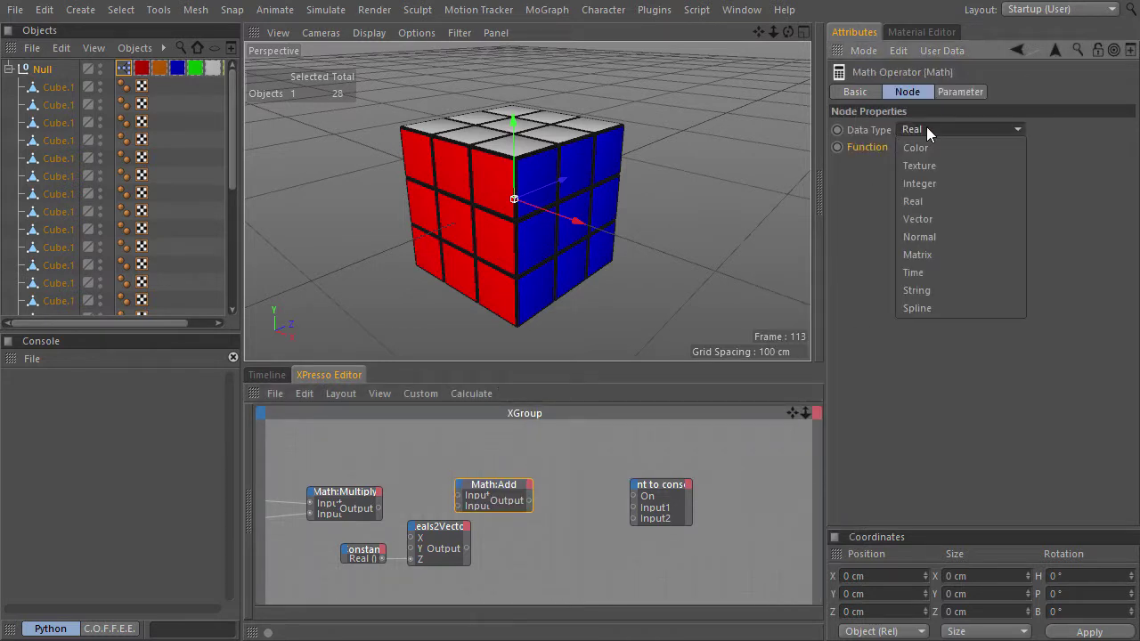
pyautogui.click(942, 216)
pyautogui.click(937, 148)
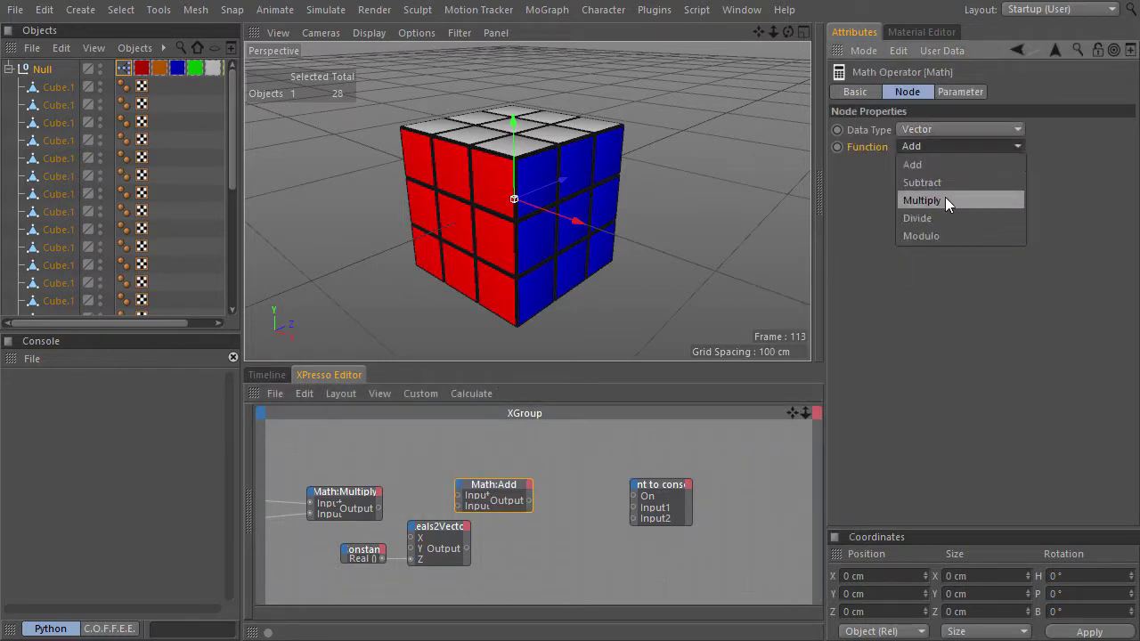
pyautogui.click(946, 199)
pyautogui.moveTo(380, 508); pyautogui.dragTo(505, 503)
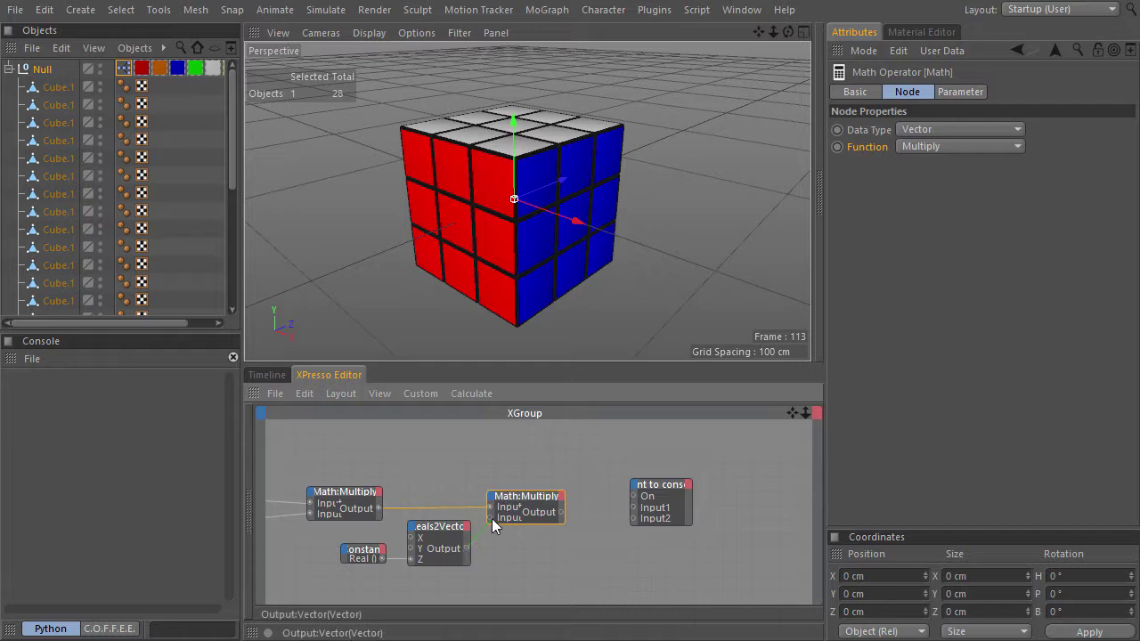
pyautogui.moveTo(489, 524); pyautogui.dragTo(522, 497)
pyautogui.moveTo(661, 486); pyautogui.dragTo(772, 490)
# Add a Generate Matrix node from X-Pool and feed the vector product into its Rotation.
pyautogui.click(250, 507)
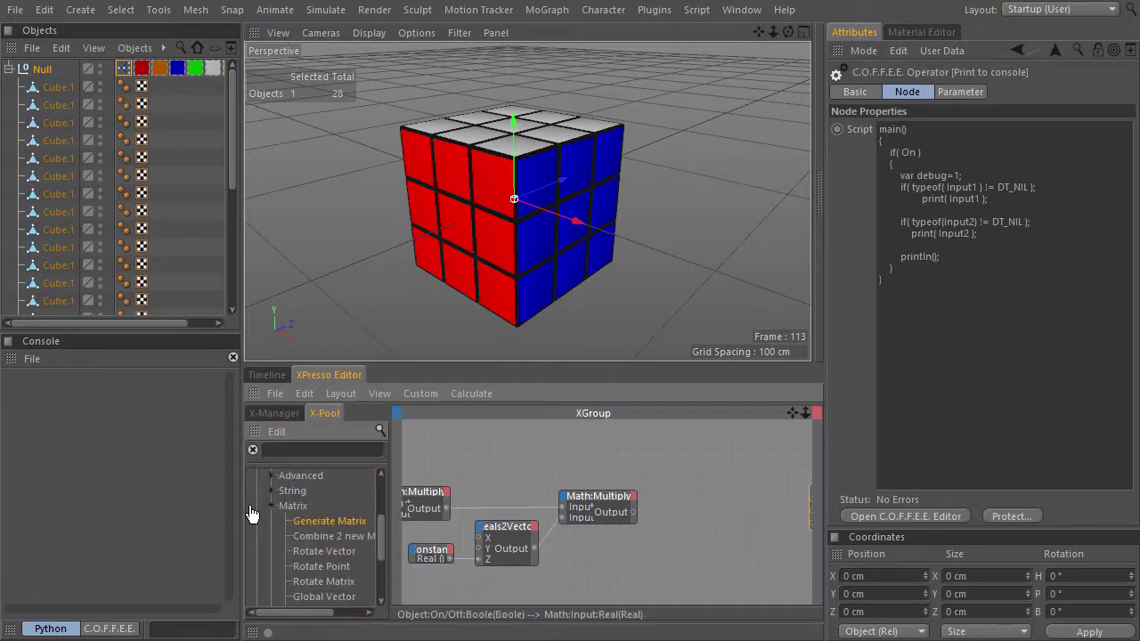
pyautogui.moveTo(309, 522); pyautogui.dragTo(721, 491)
pyautogui.click(255, 434)
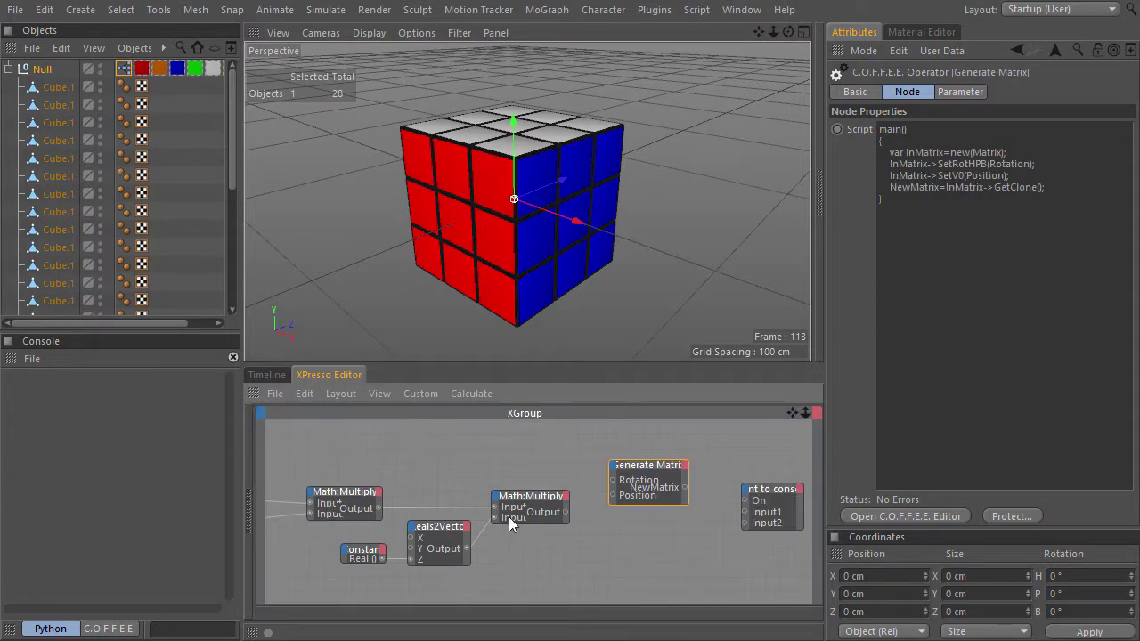
pyautogui.moveTo(567, 512); pyautogui.dragTo(614, 497)
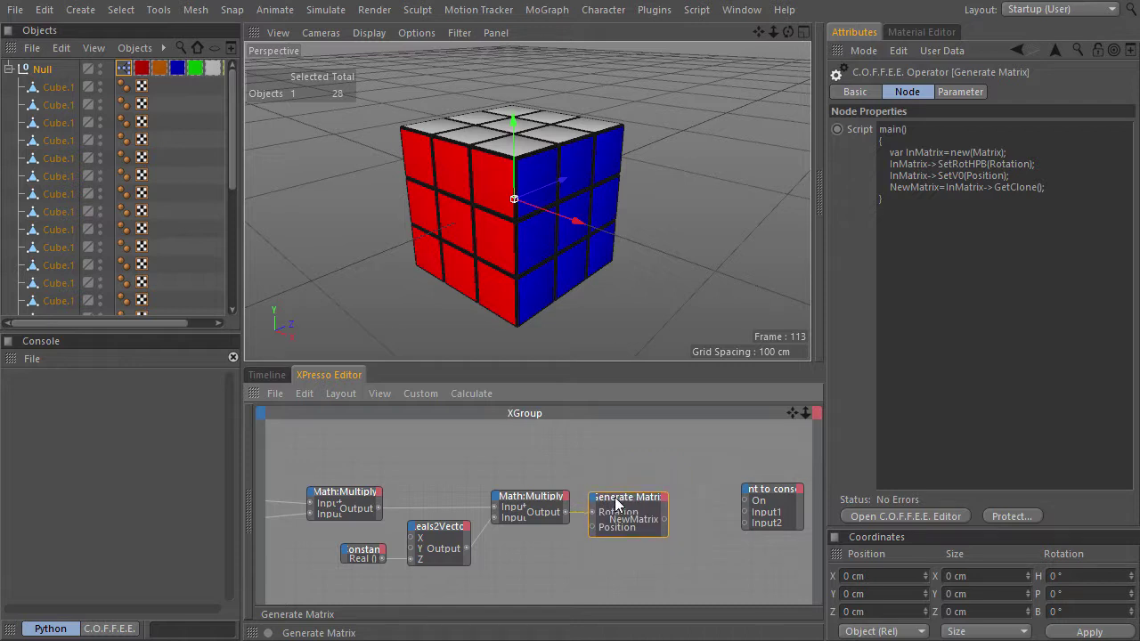
pyautogui.moveTo(715, 510); pyautogui.dragTo(607, 515, button='middle')
pyautogui.moveTo(669, 493); pyautogui.dragTo(771, 507)
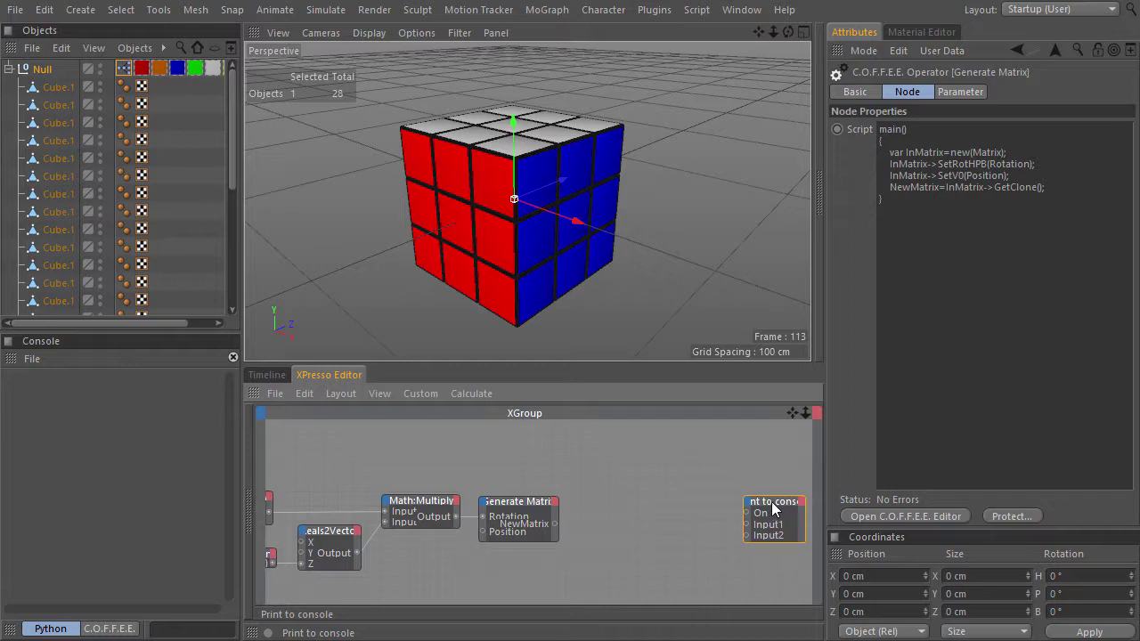
pyautogui.moveTo(542, 562); pyautogui.dragTo(503, 515, button='middle')
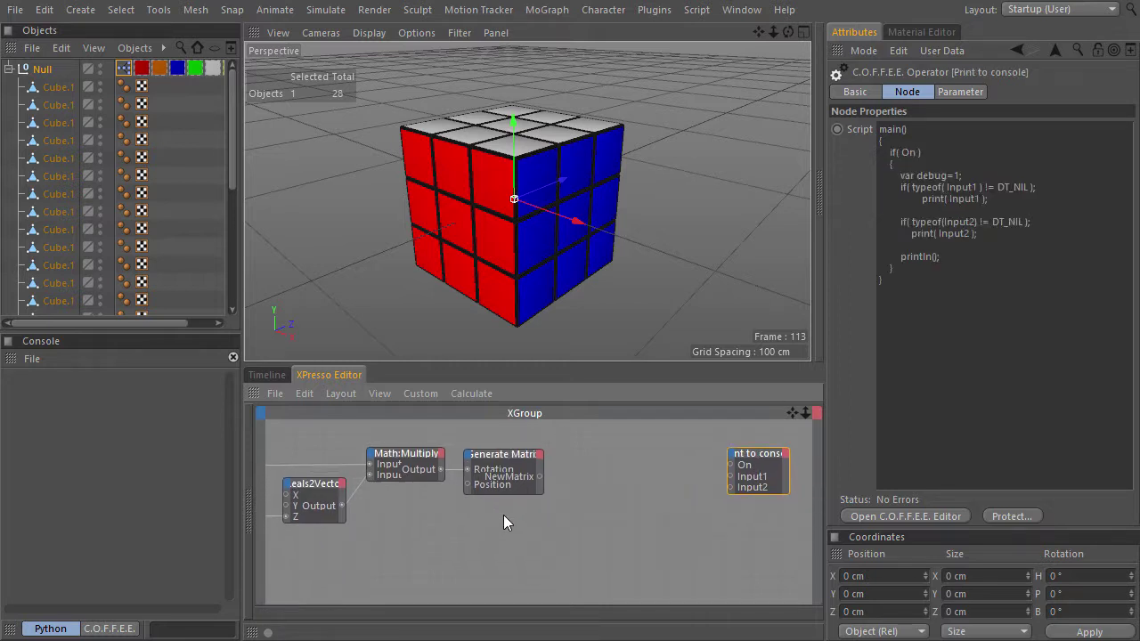
# Add a Hierarchy iterator node and a Cube.1 node, connecting Hierarchy to Cube.1's Object input.
pyautogui.rightClick(400, 533)
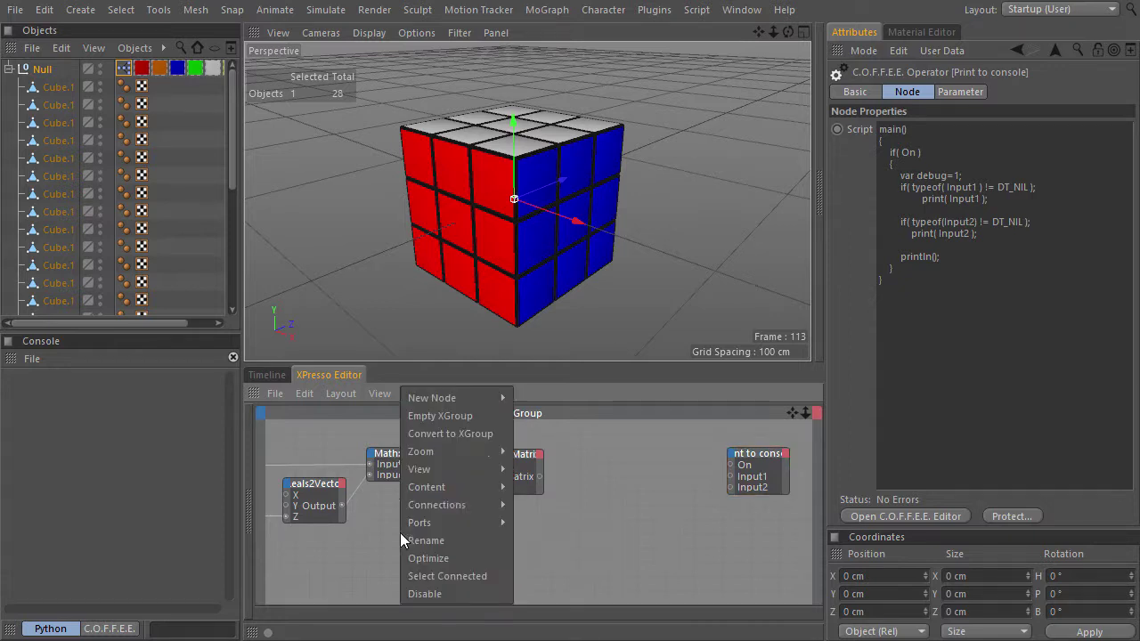
pyautogui.moveTo(448, 395)
pyautogui.moveTo(604, 393)
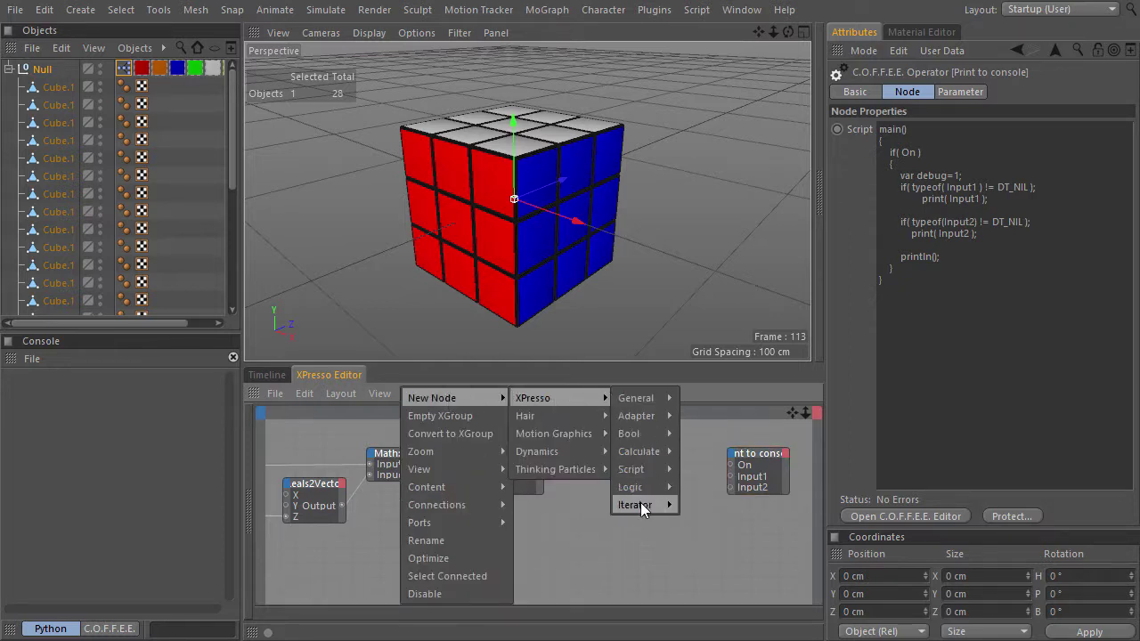
pyautogui.moveTo(643, 504)
pyautogui.click(688, 504)
pyautogui.moveTo(420, 543); pyautogui.dragTo(374, 546)
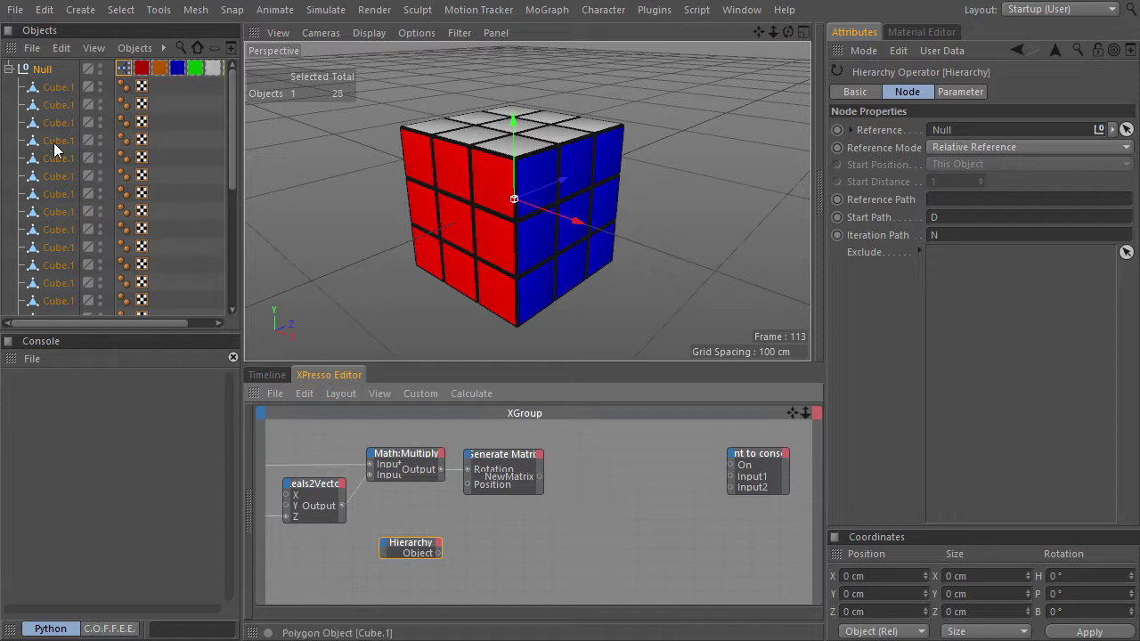
pyautogui.click(36, 97)
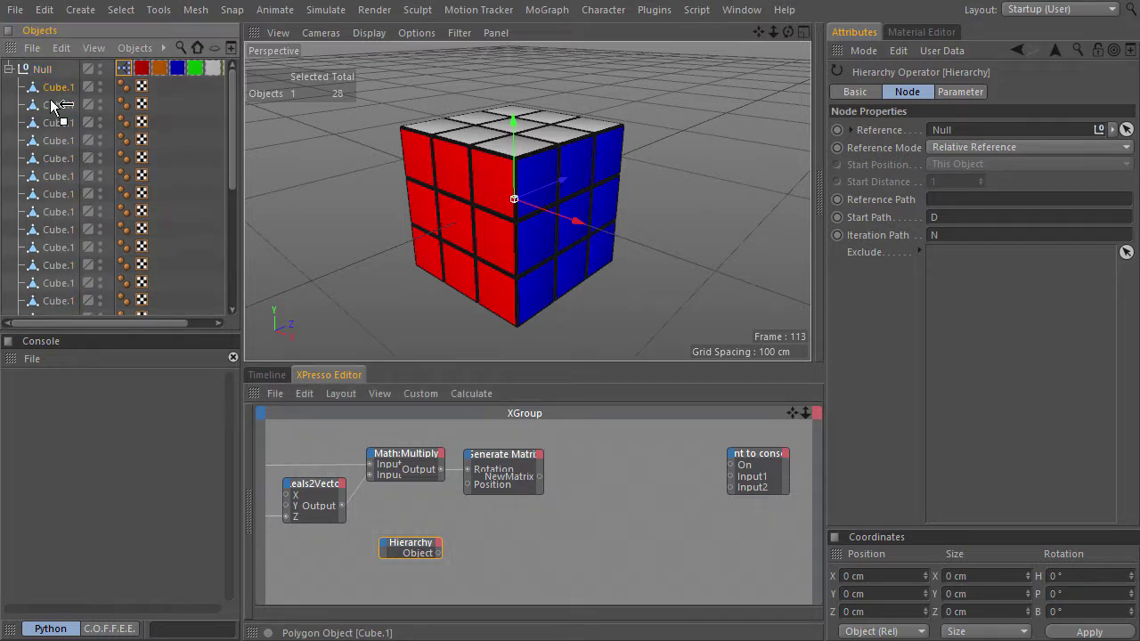
pyautogui.moveTo(494, 559); pyautogui.dragTo(477, 544)
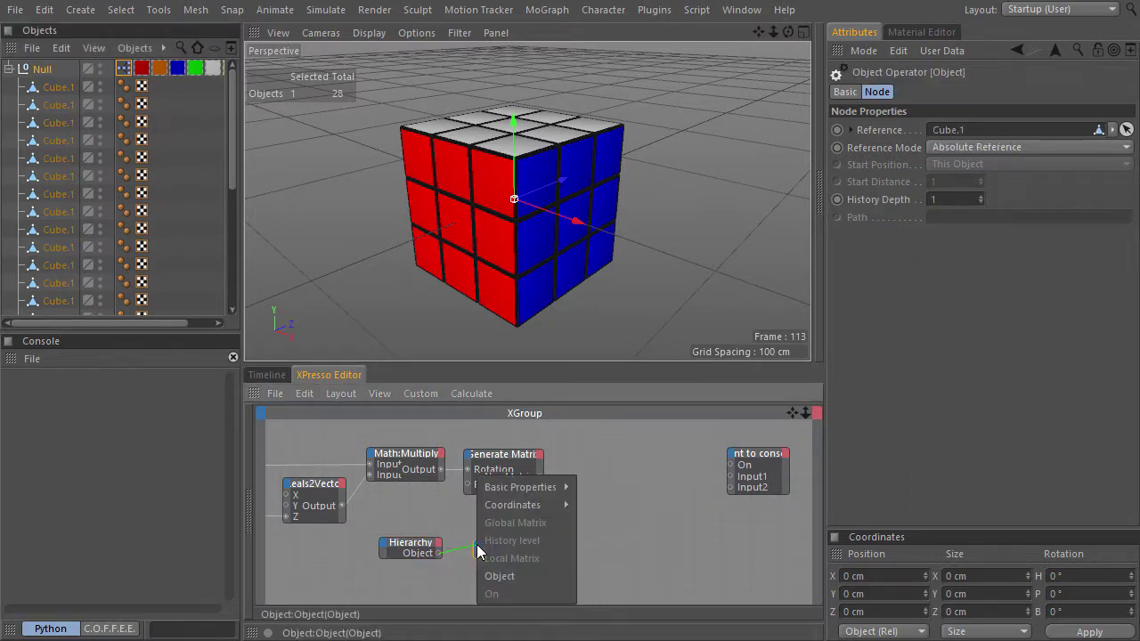
pyautogui.click(509, 576)
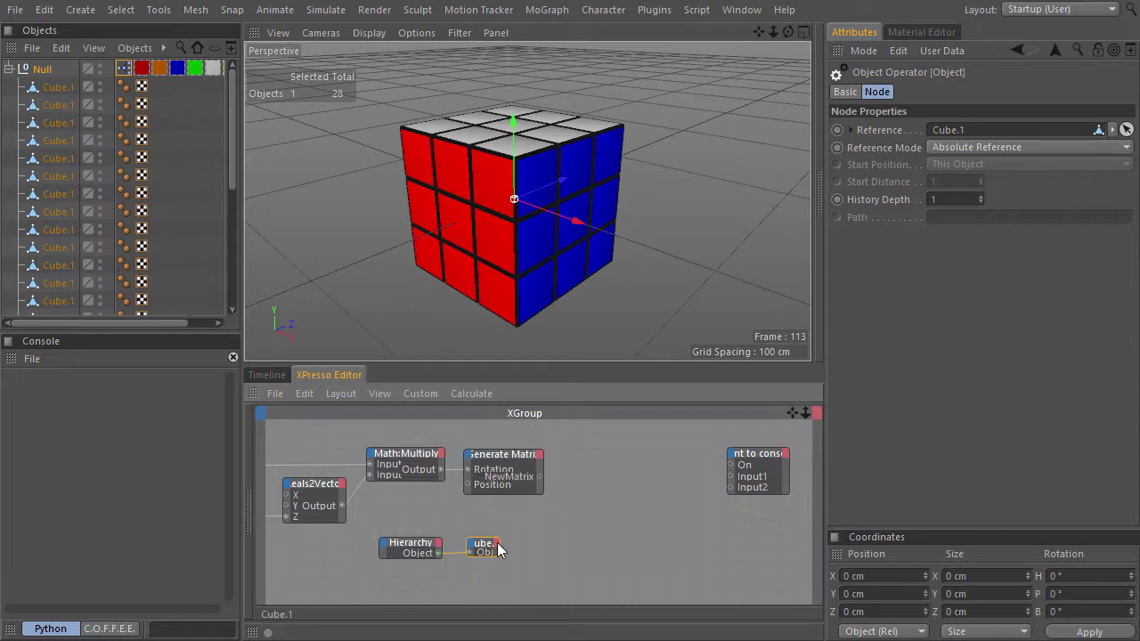
# Expose Cube.1's Local Matrix output and print it to the console, then remove the test wire.
pyautogui.click(497, 543)
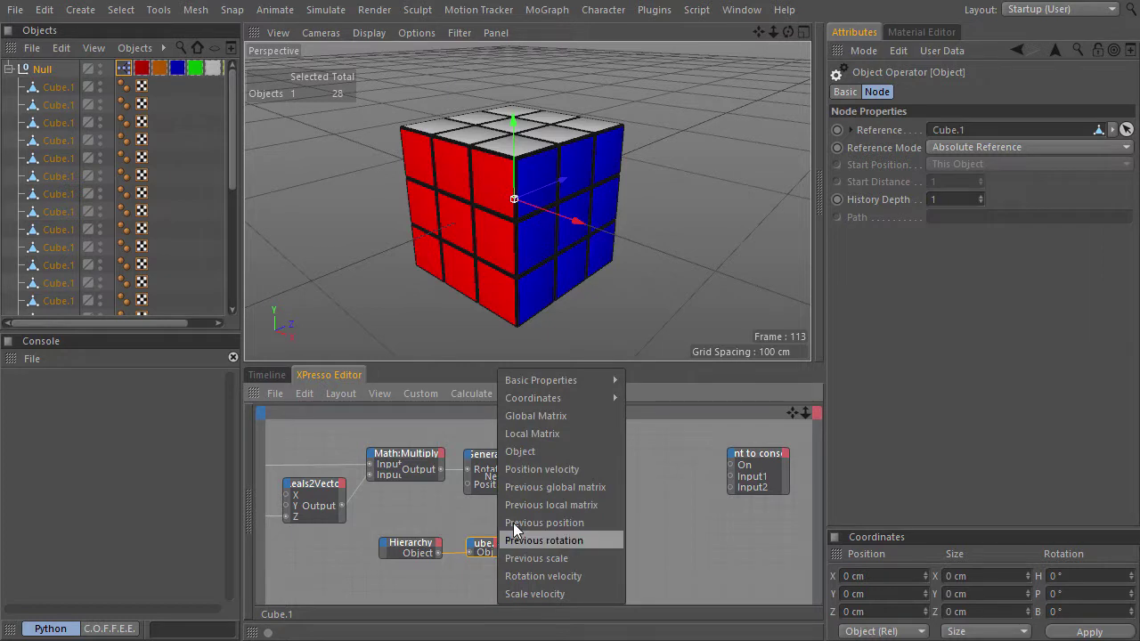
pyautogui.click(556, 438)
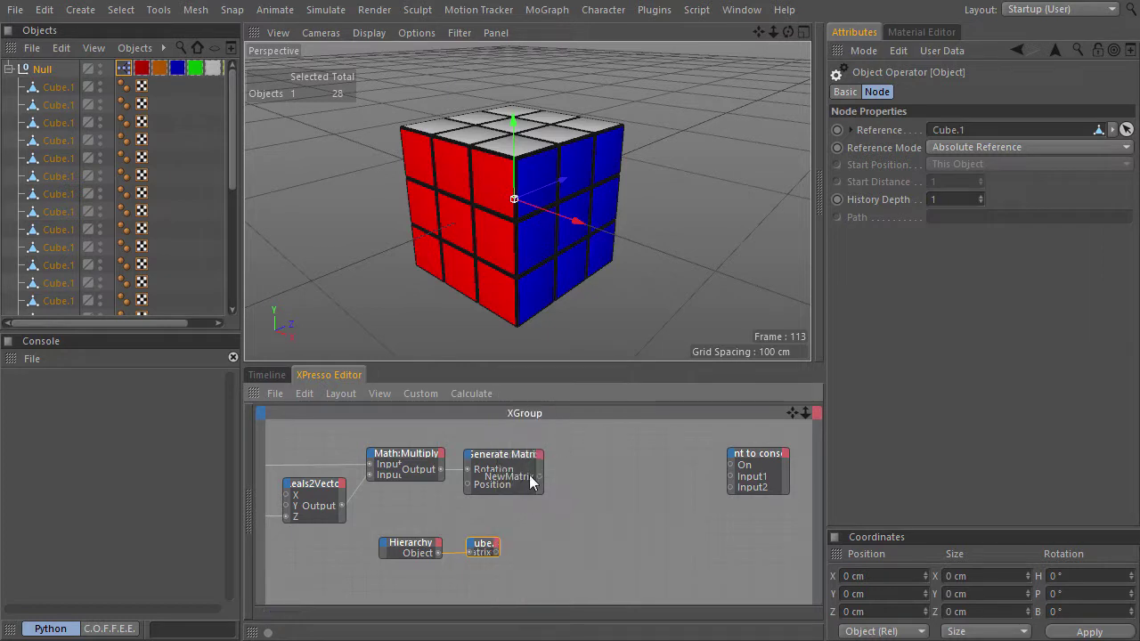
pyautogui.click(489, 545)
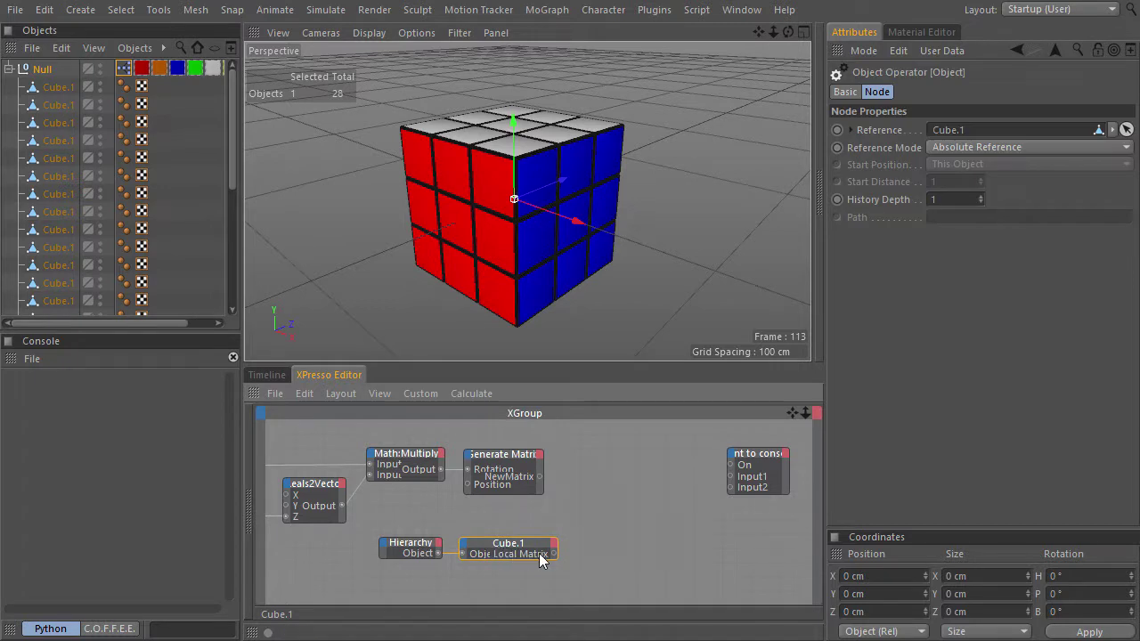
pyautogui.moveTo(554, 553); pyautogui.dragTo(733, 476)
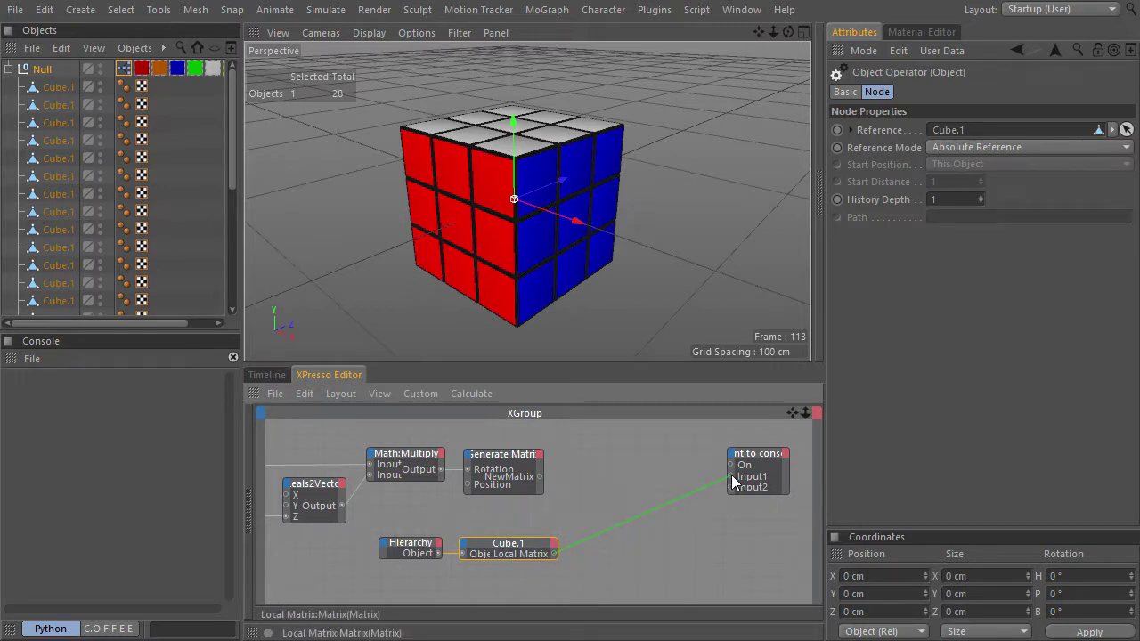
pyautogui.moveTo(733, 481); pyautogui.dragTo(675, 502)
pyautogui.moveTo(551, 575); pyautogui.dragTo(397, 543)
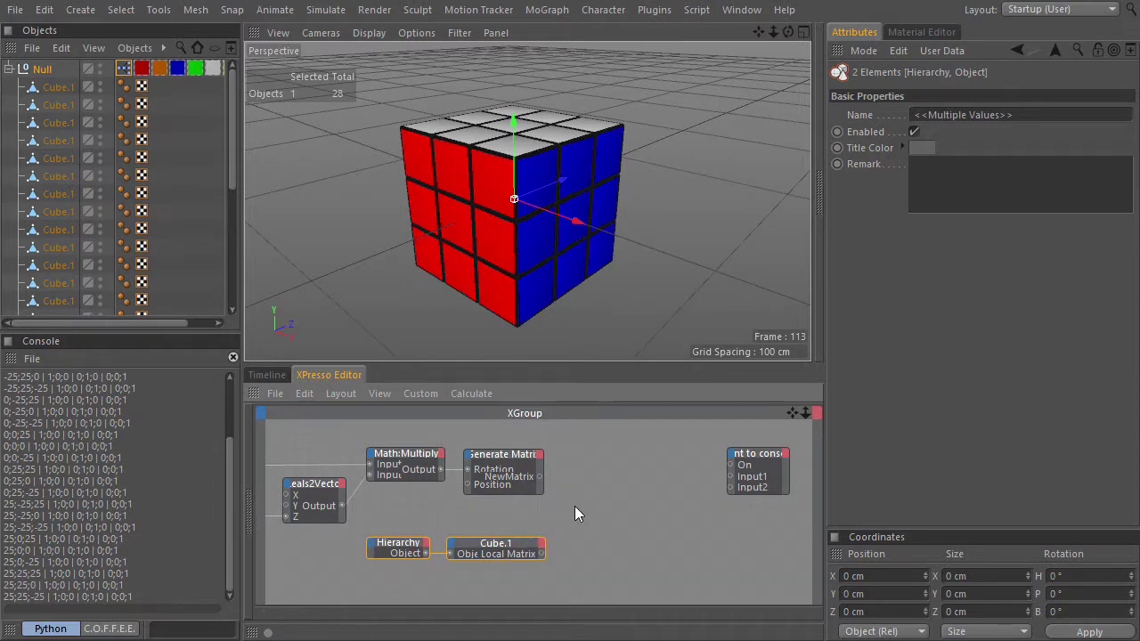
# Add a Matrix Multiply Math node combining the rotation matrix and Cube.1's local matrix.
pyautogui.rightClick(575, 514)
pyautogui.moveTo(634, 398)
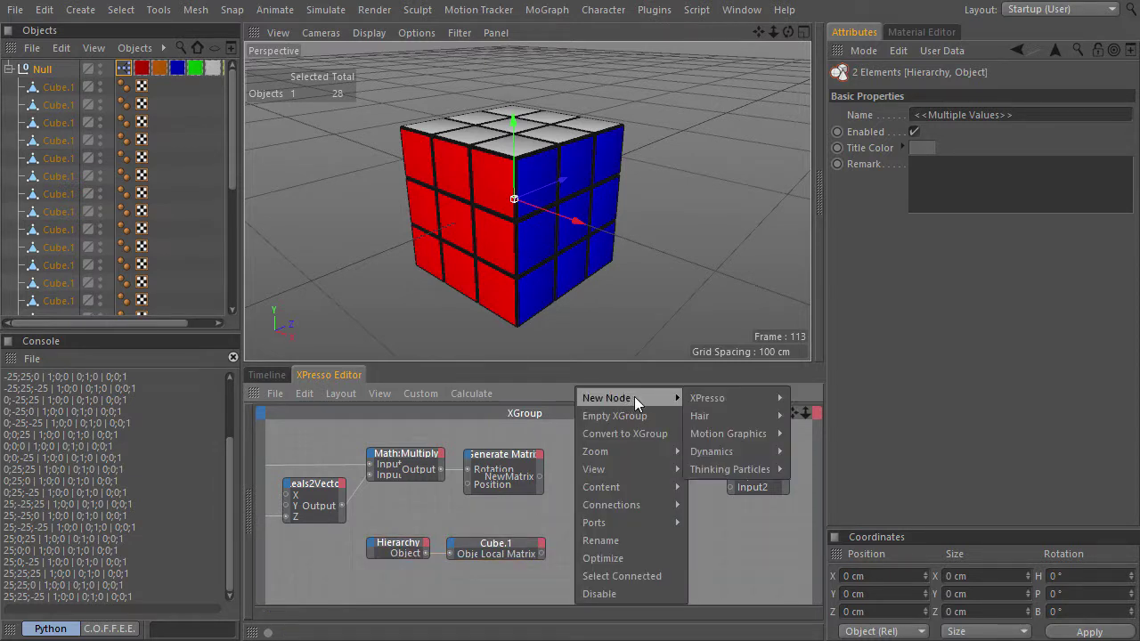
pyautogui.moveTo(748, 398)
pyautogui.moveTo(829, 454)
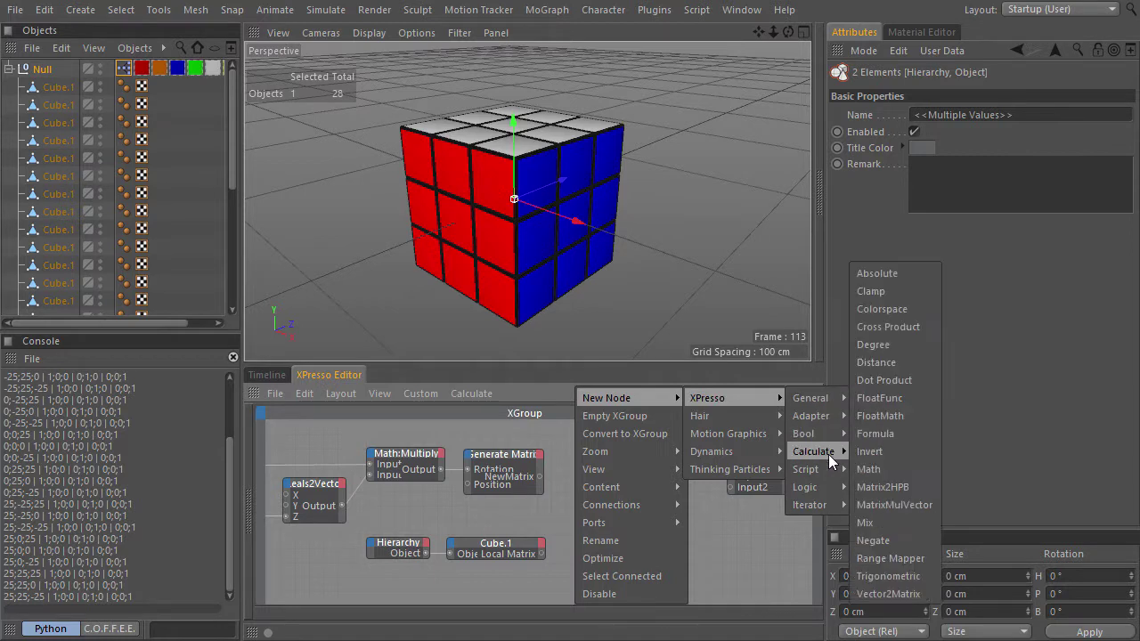
pyautogui.click(891, 468)
pyautogui.moveTo(572, 488); pyautogui.dragTo(611, 483)
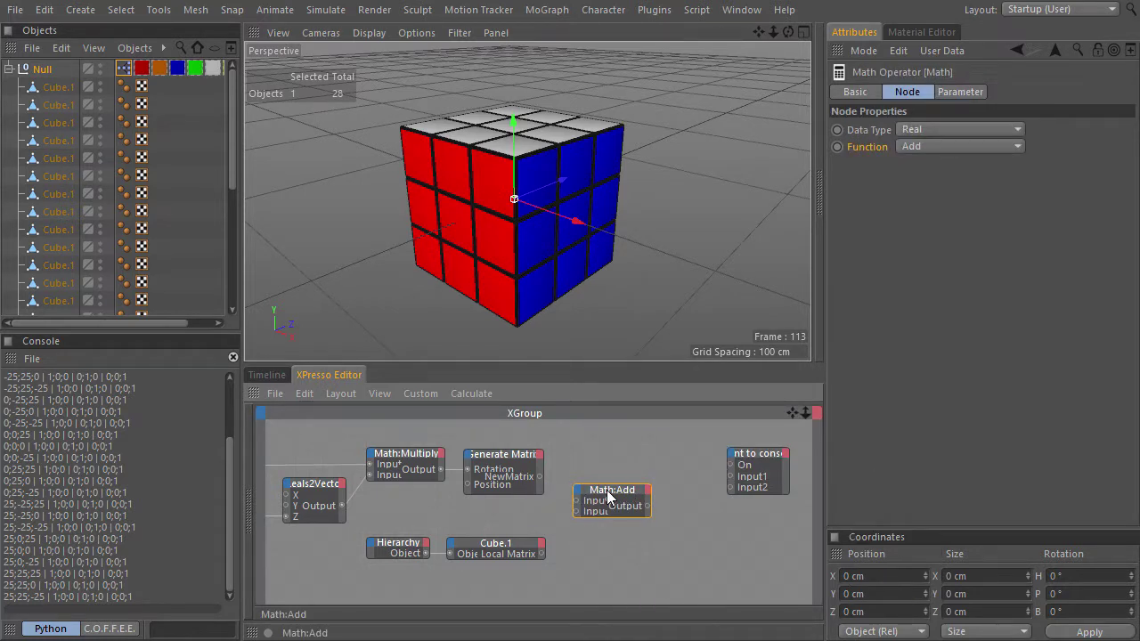
pyautogui.click(921, 147)
pyautogui.click(940, 196)
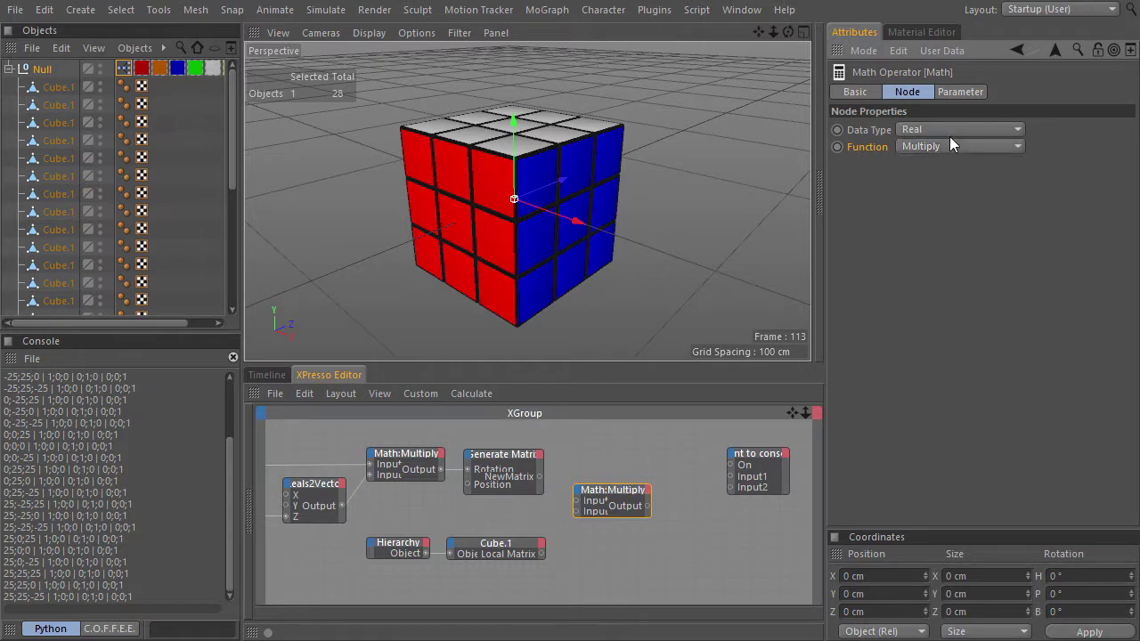
pyautogui.click(950, 132)
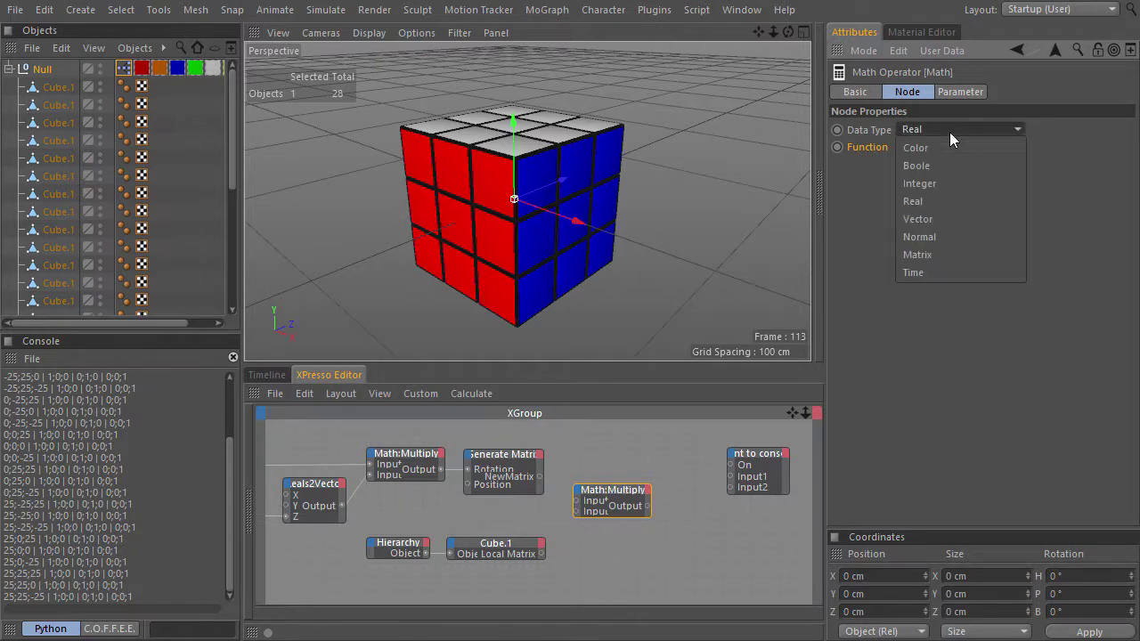
pyautogui.click(941, 254)
pyautogui.moveTo(541, 553); pyautogui.dragTo(540, 483)
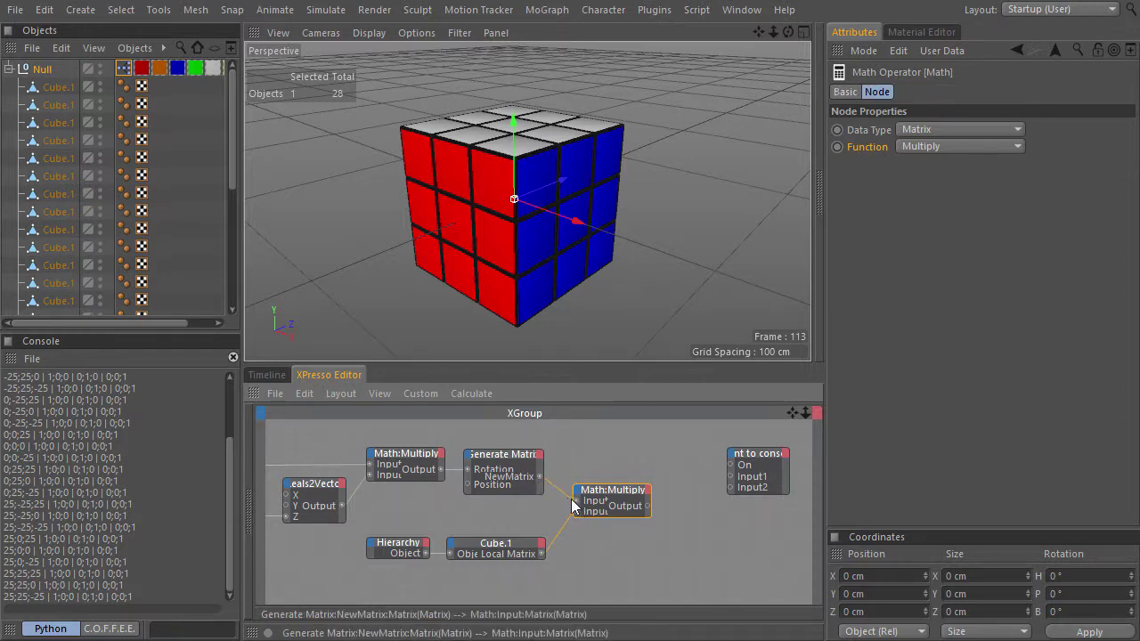
pyautogui.moveTo(669, 537); pyautogui.dragTo(562, 473)
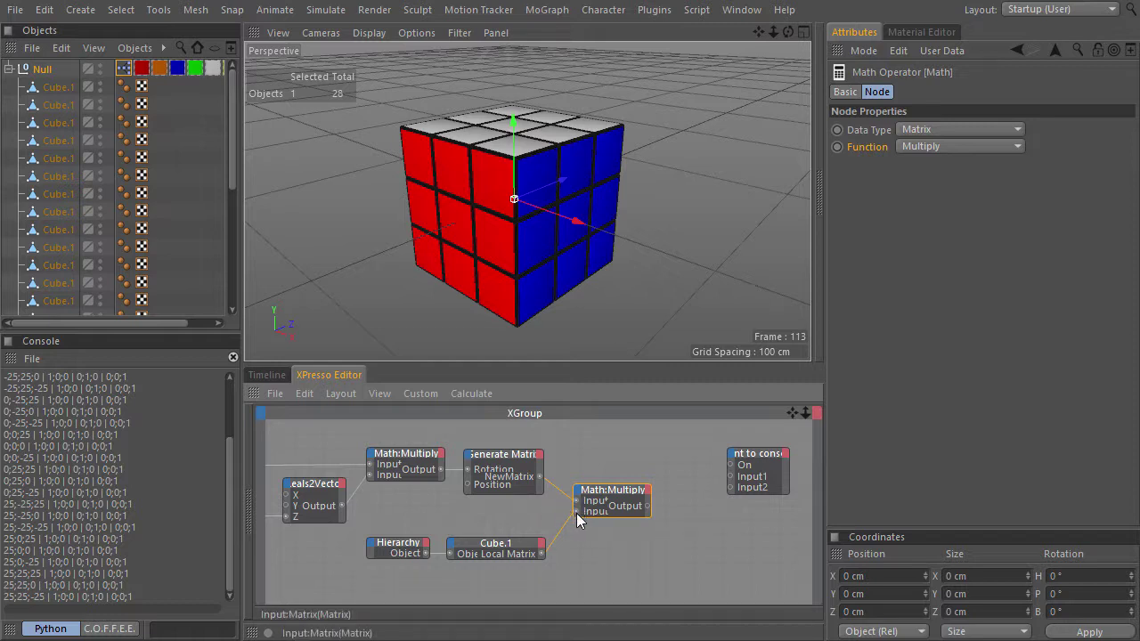
pyautogui.press('s')
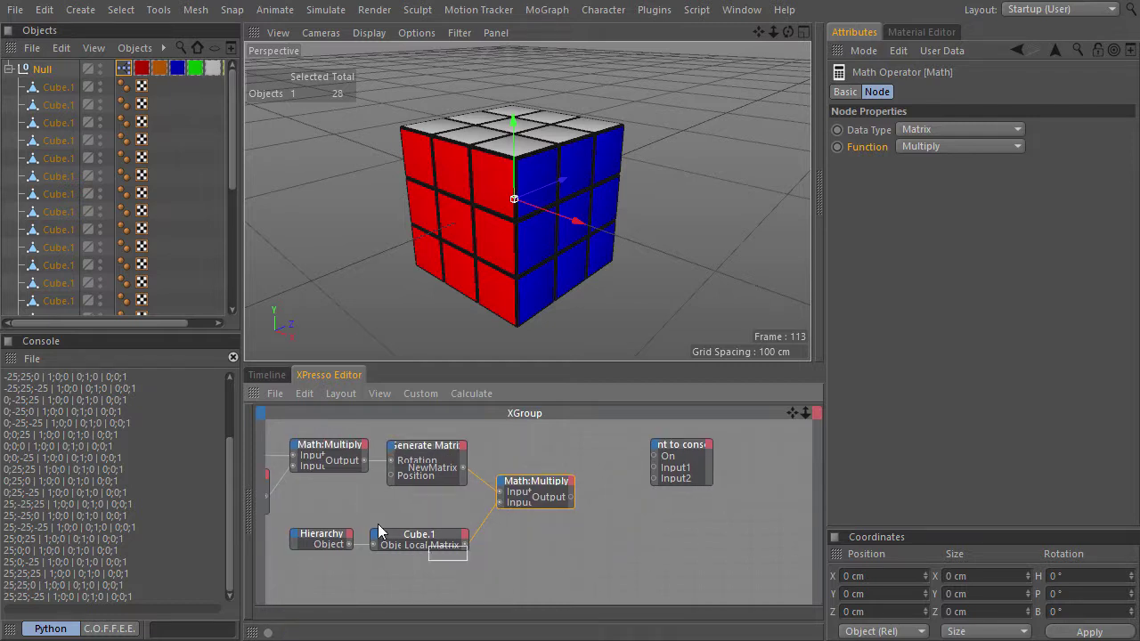
# Place a second Cube.1 node and wire the matrix product into its Local Matrix input.
pyautogui.click(411, 533)
pyautogui.moveTo(410, 534); pyautogui.dragTo(660, 504)
pyautogui.click(704, 448)
pyautogui.moveTo(704, 448); pyautogui.dragTo(809, 432)
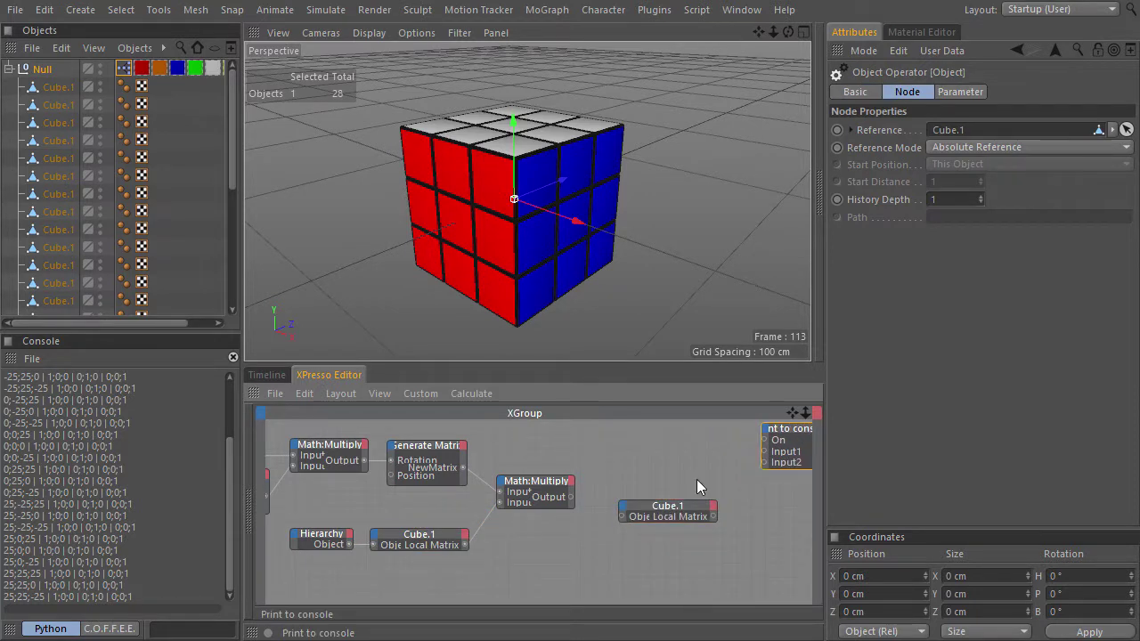
pyautogui.moveTo(678, 506); pyautogui.dragTo(659, 485)
pyautogui.click(534, 481)
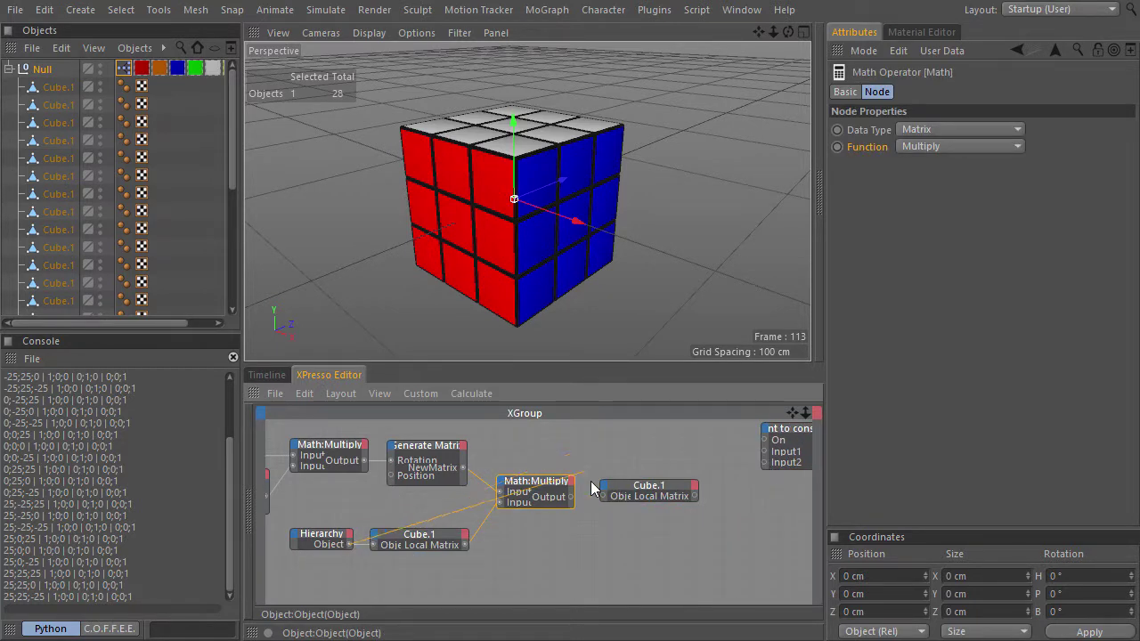
pyautogui.click(330, 540)
pyautogui.moveTo(330, 540); pyautogui.dragTo(317, 591)
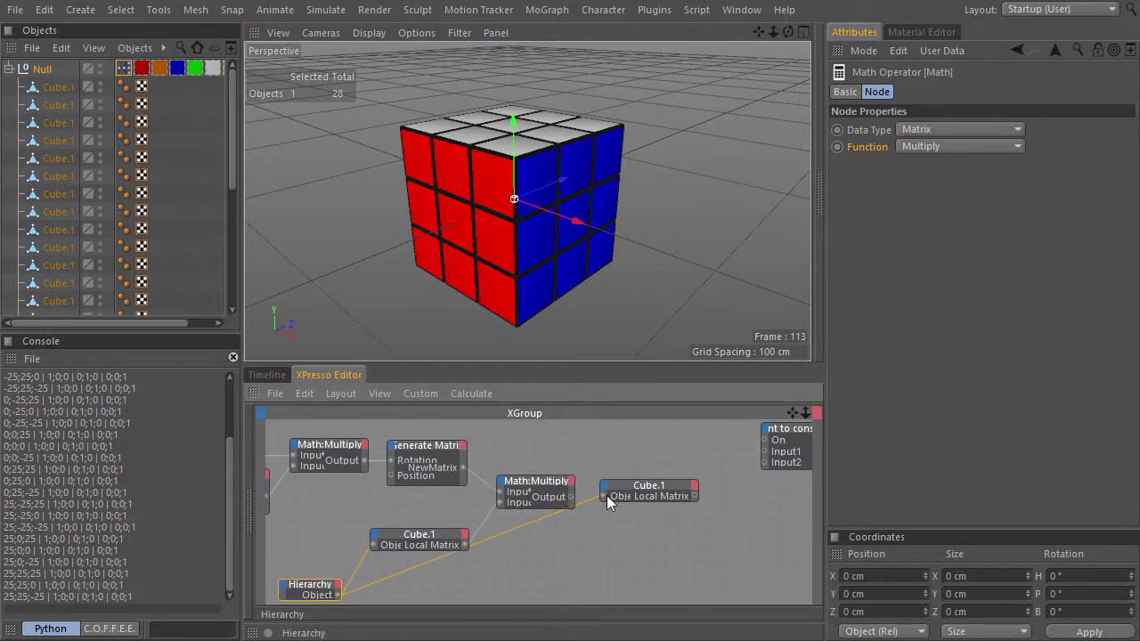
pyautogui.moveTo(573, 497); pyautogui.dragTo(604, 489)
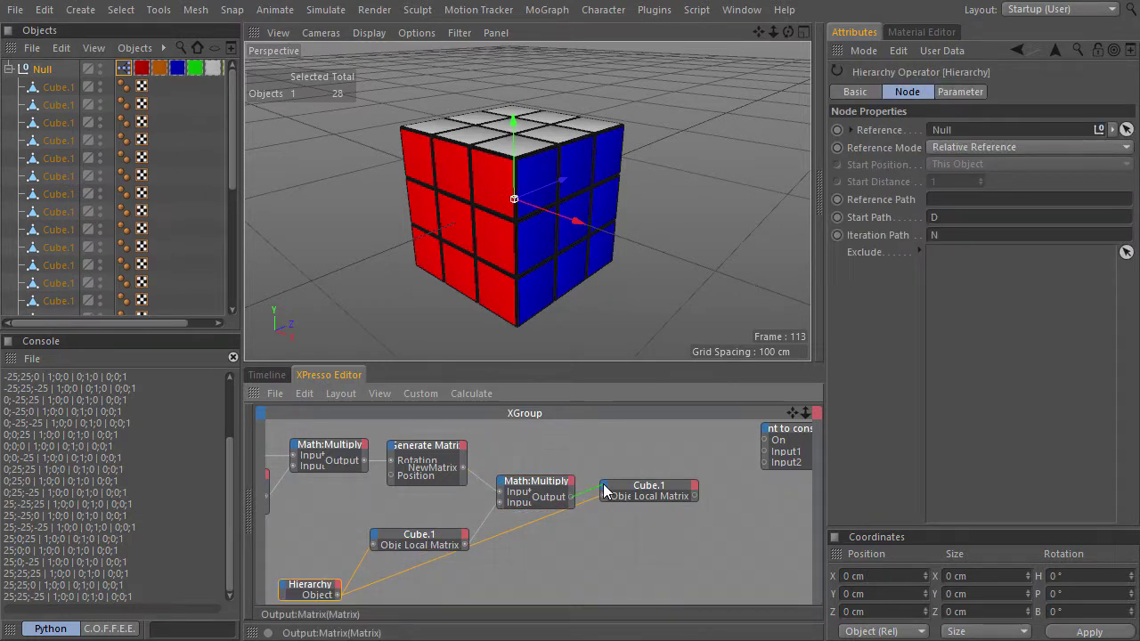
pyautogui.click(604, 490)
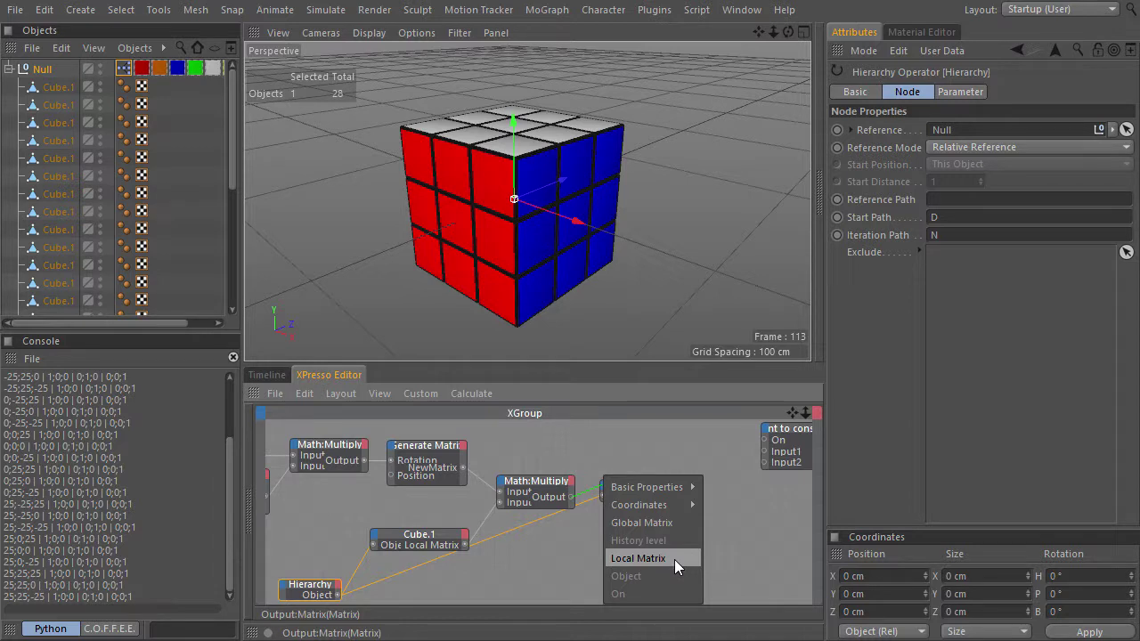
pyautogui.click(674, 560)
pyautogui.click(644, 489)
pyautogui.moveTo(645, 489); pyautogui.dragTo(644, 513)
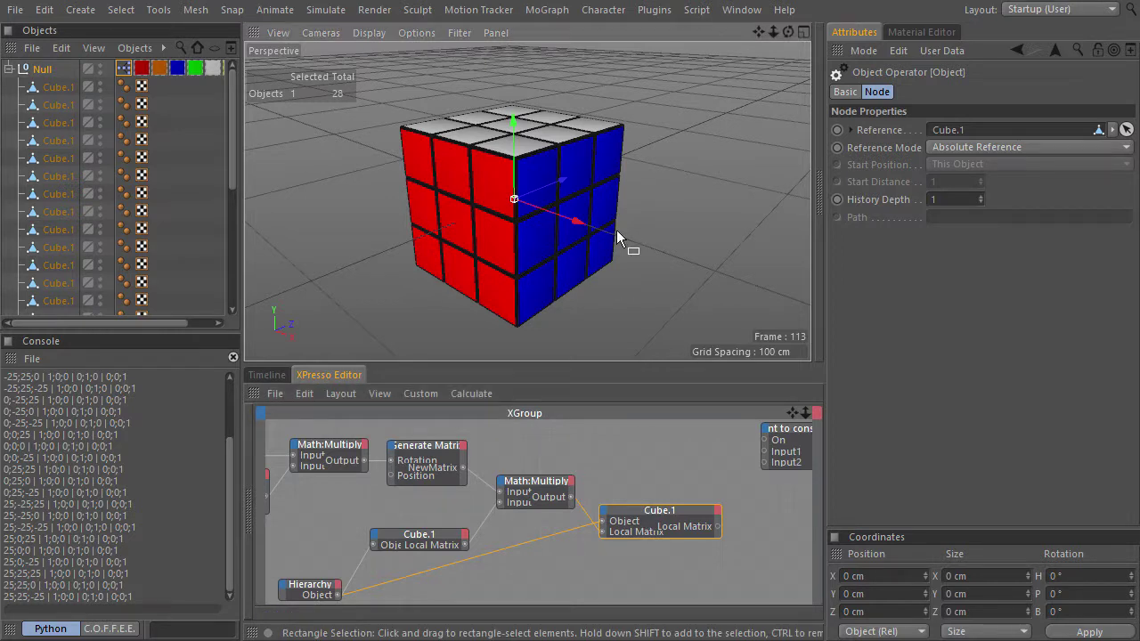
# Test the rig by rotating the right face with Right+ and Right-.
pyautogui.click(123, 69)
pyautogui.click(951, 194)
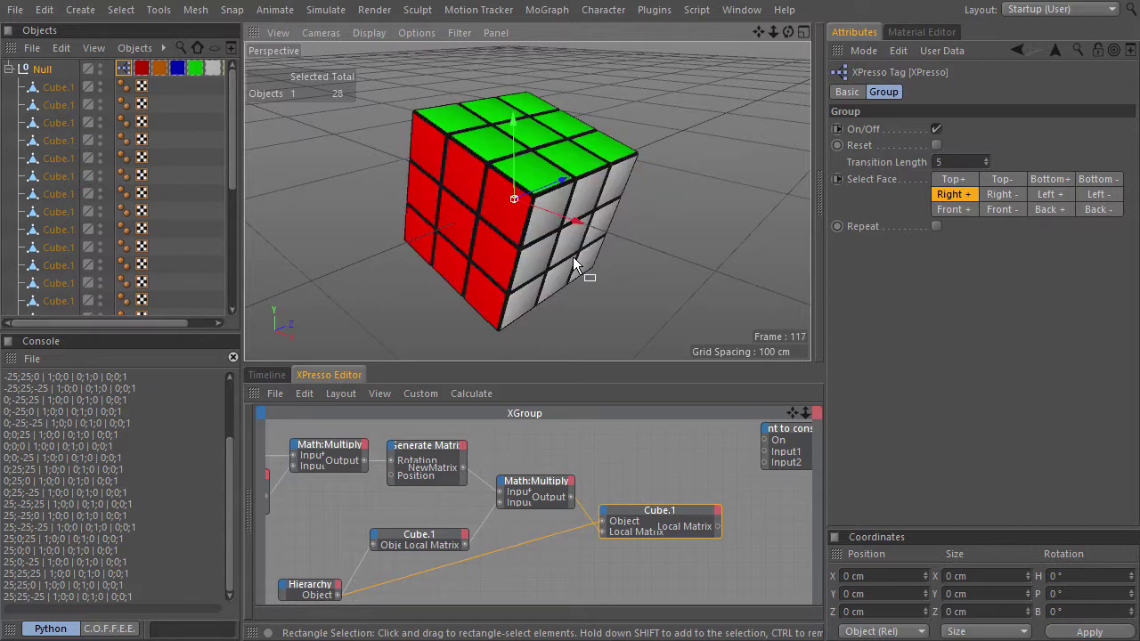
pyautogui.click(1001, 194)
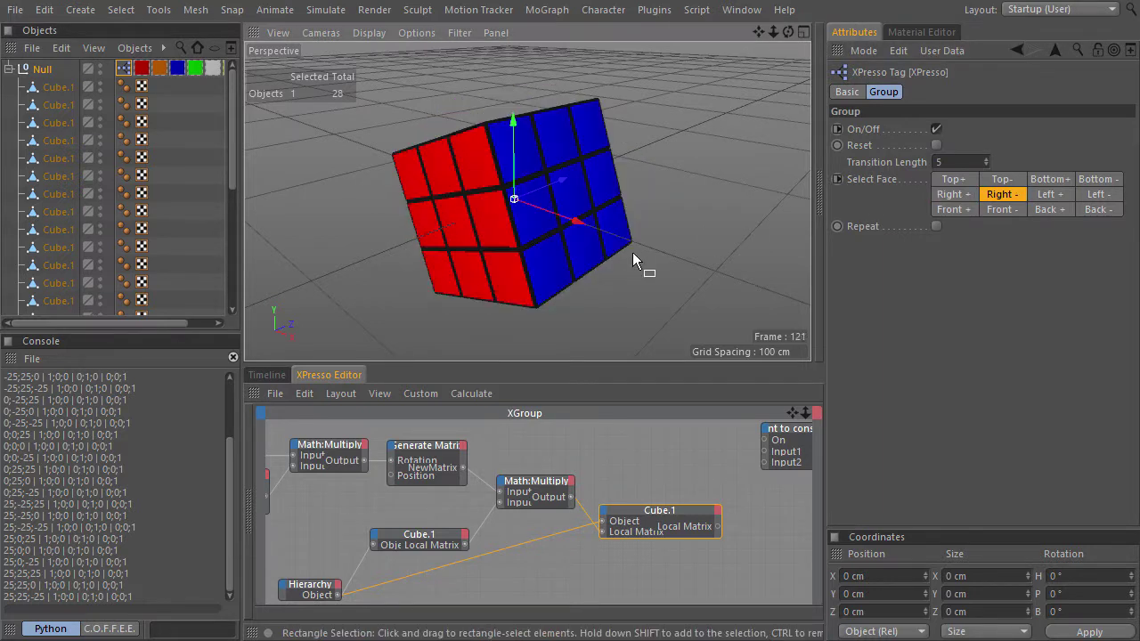
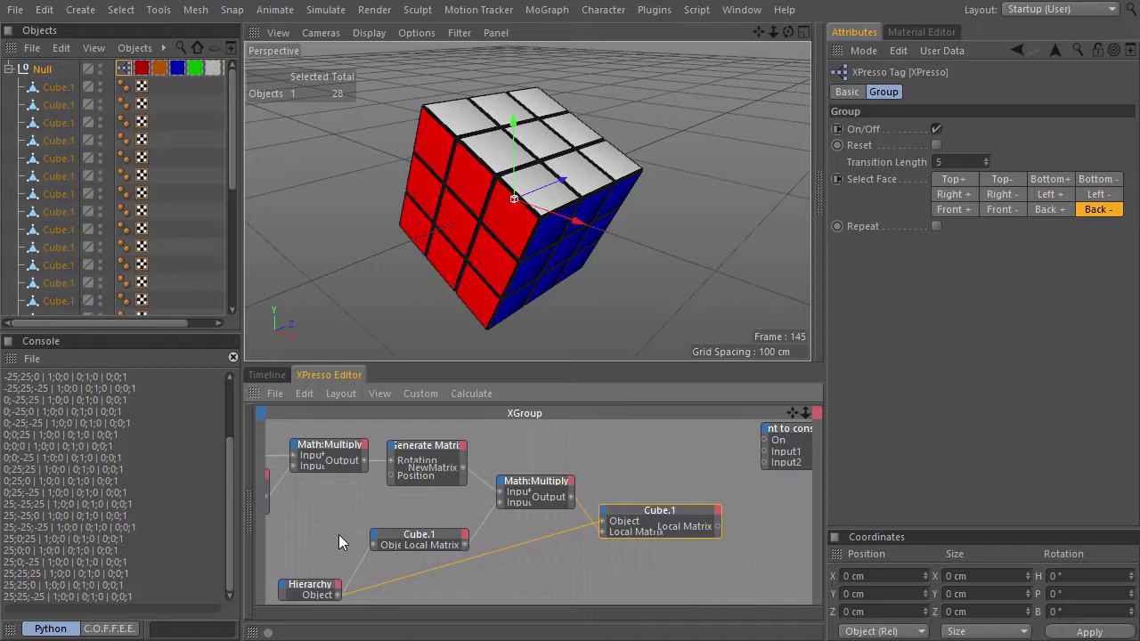
# In the maximised XPresso Editor, insert a Calculate > Degree node into the Constant's wire.
pyautogui.hotkey('ctrl', 'Tab')
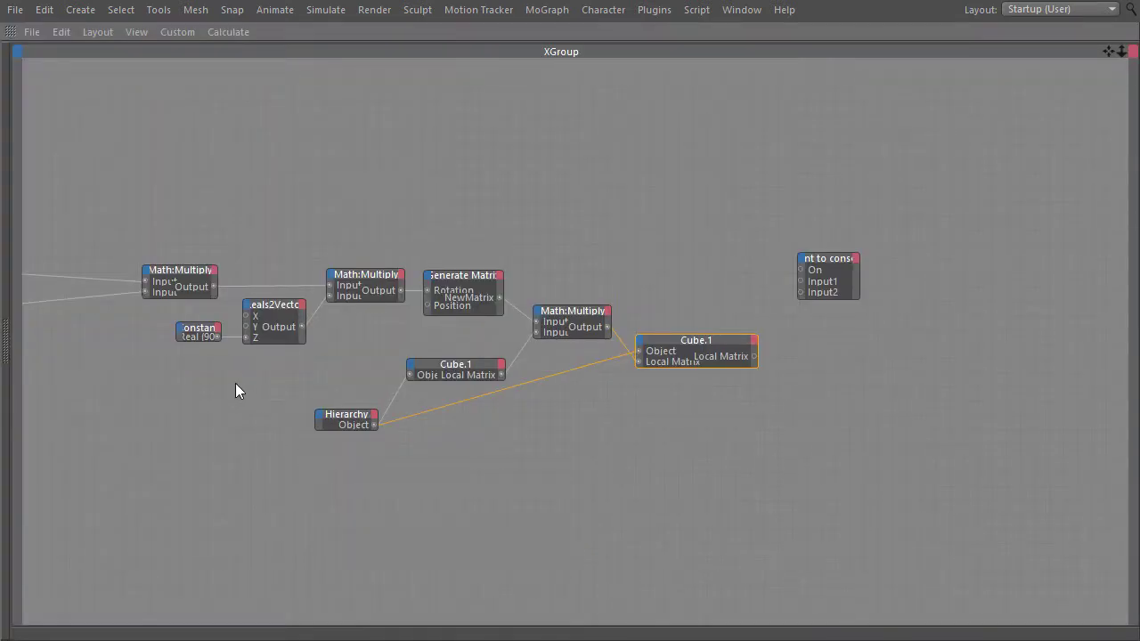
pyautogui.moveTo(194, 329); pyautogui.dragTo(79, 336)
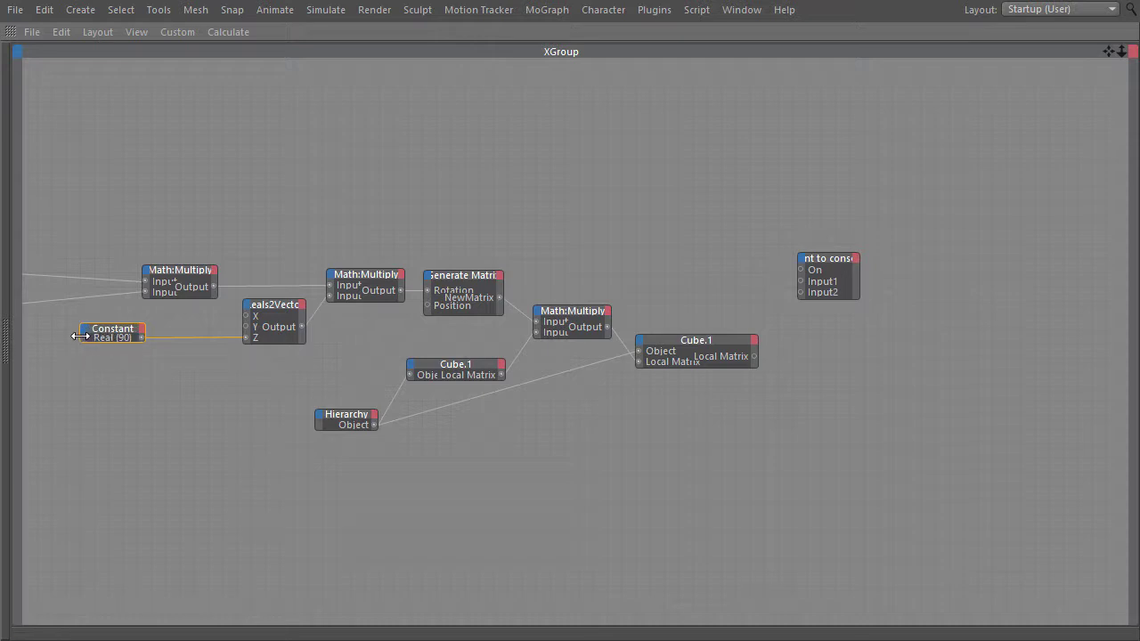
pyautogui.rightClick(172, 353)
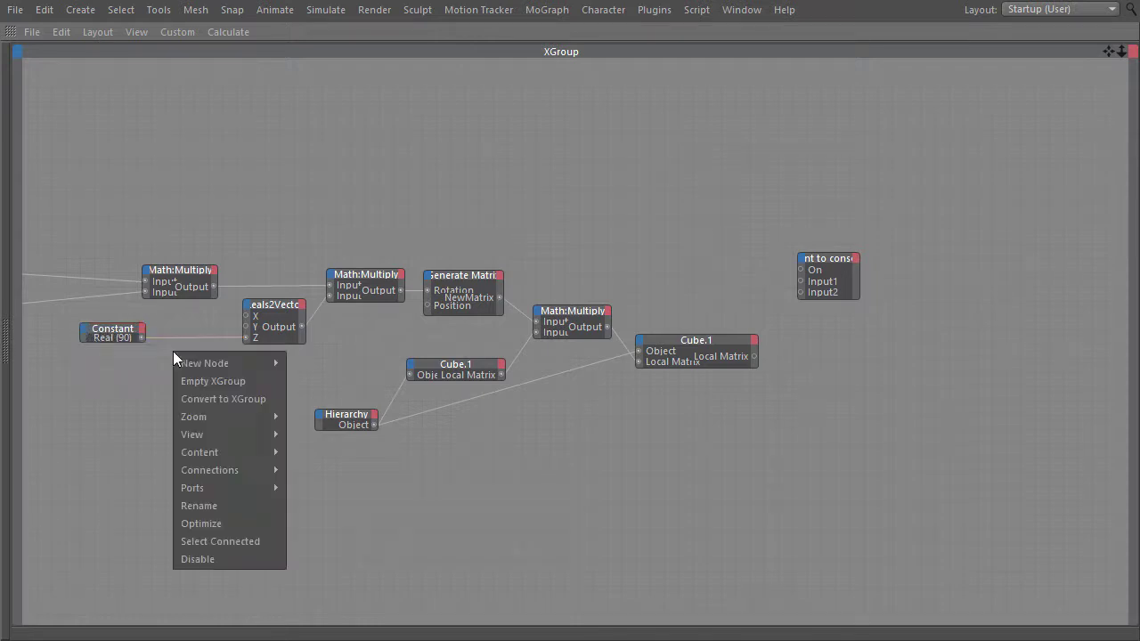
pyautogui.moveTo(220, 363)
pyautogui.moveTo(325, 364)
pyautogui.moveTo(425, 417)
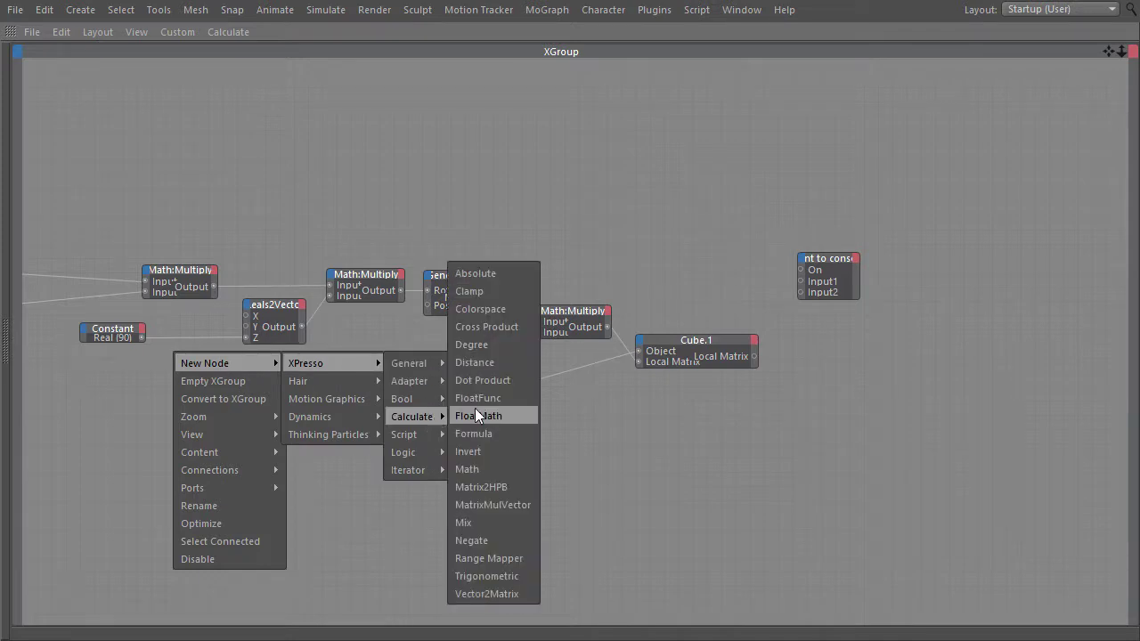
pyautogui.click(511, 347)
pyautogui.moveTo(178, 354)
pyautogui.mouseDown()
pyautogui.moveTo(200, 363)
pyautogui.moveTo(159, 364)
pyautogui.mouseUp()
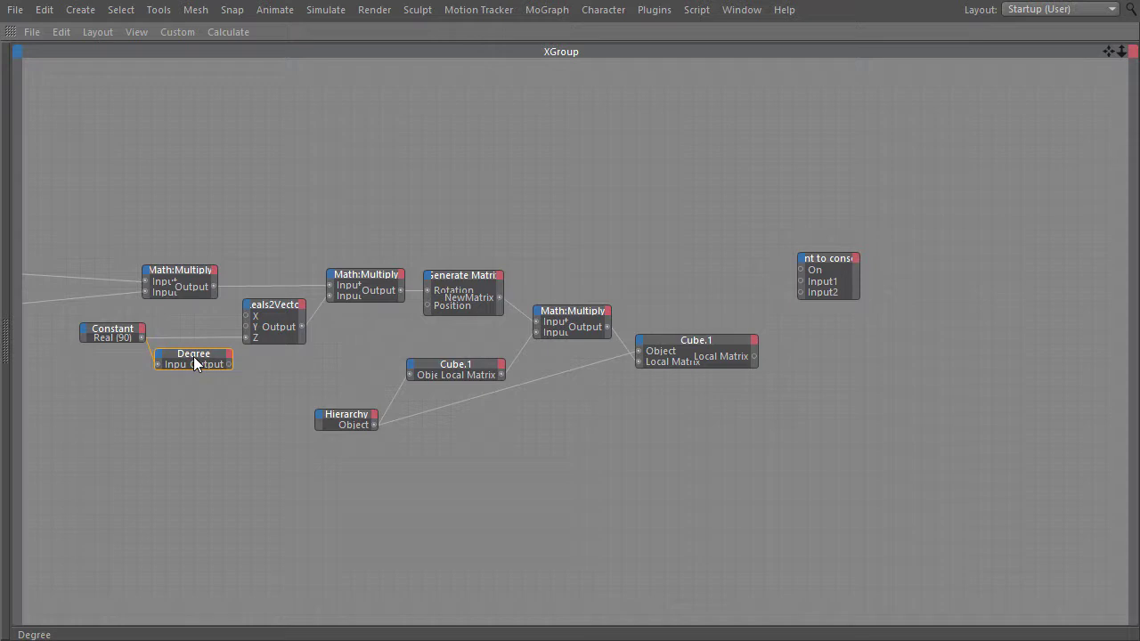
# Set the Degree node's Function to Degree to Radians and restore the normal layout.
pyautogui.doubleClick(193, 356)
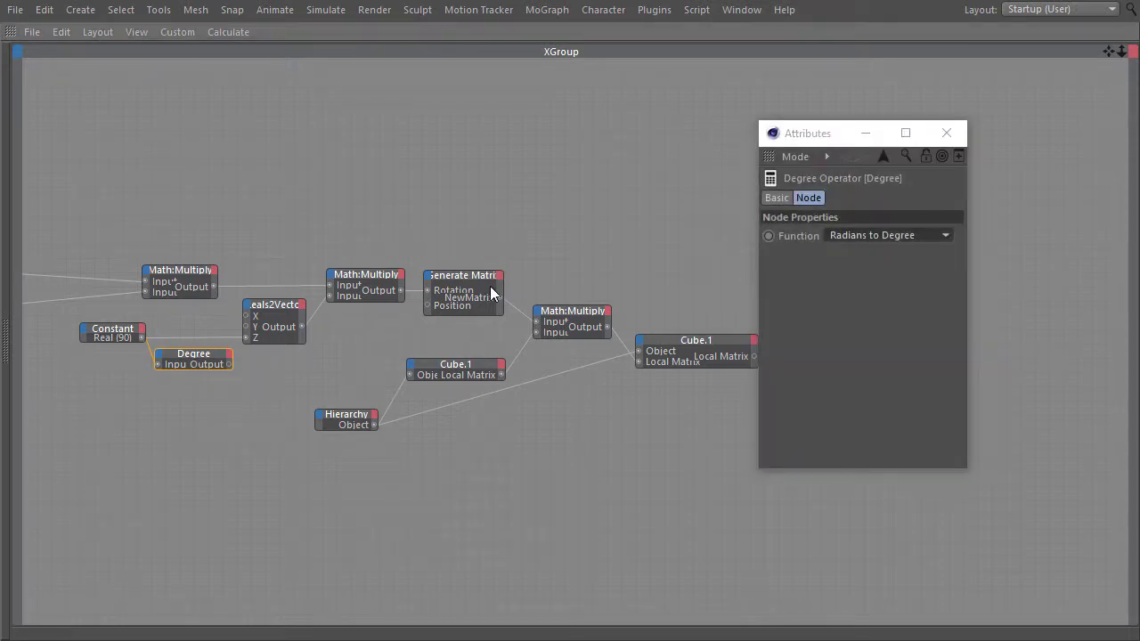
pyautogui.click(855, 234)
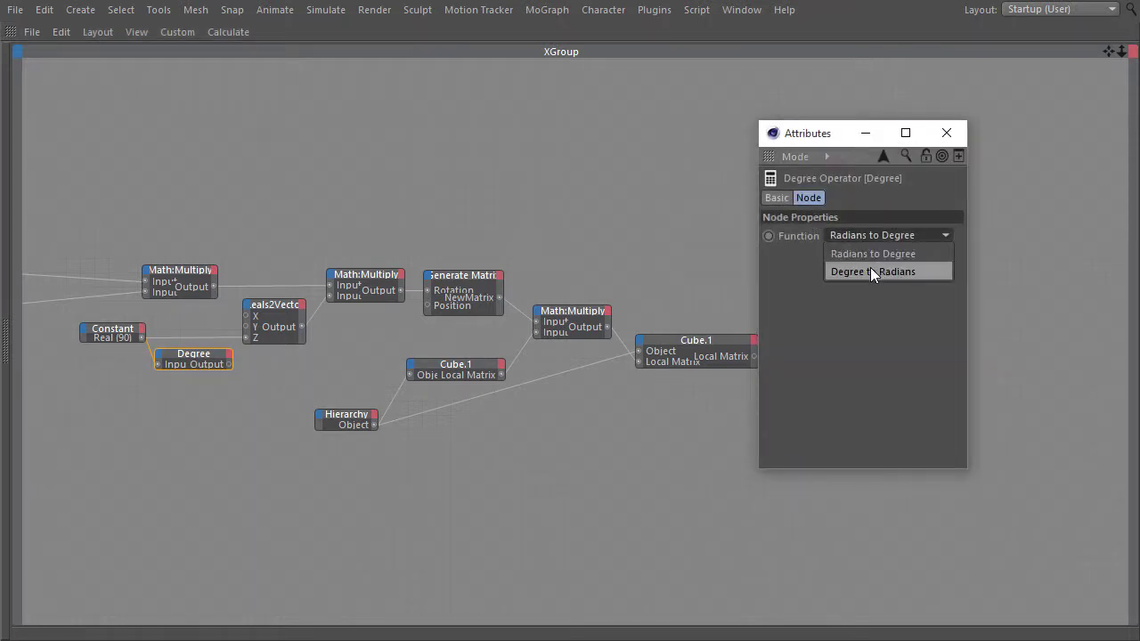
pyautogui.click(870, 269)
pyautogui.click(947, 134)
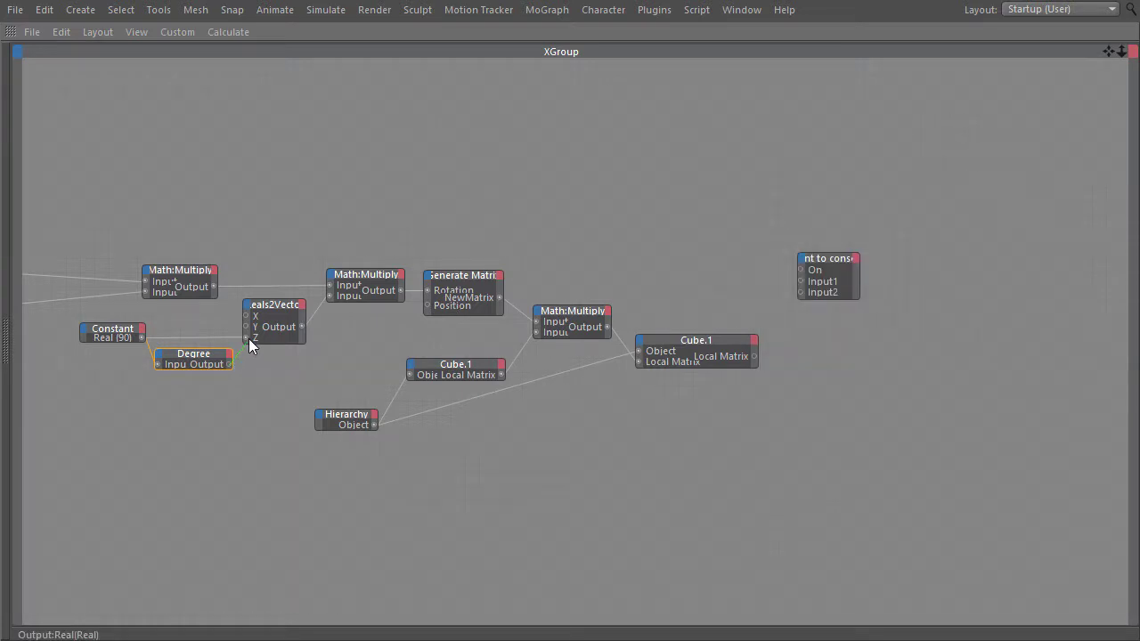
pyautogui.hotkey('ctrl', 'Tab')
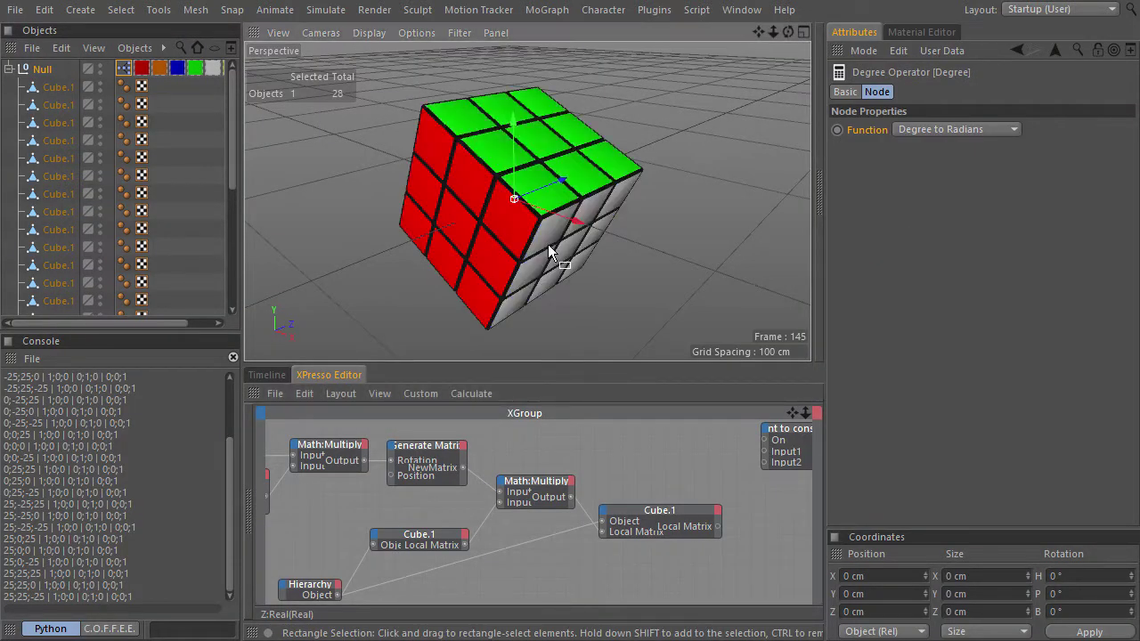
# Test a Right - face turn, then drag the Constant and Degree nodes apart in the graph.
pyautogui.click(126, 68)
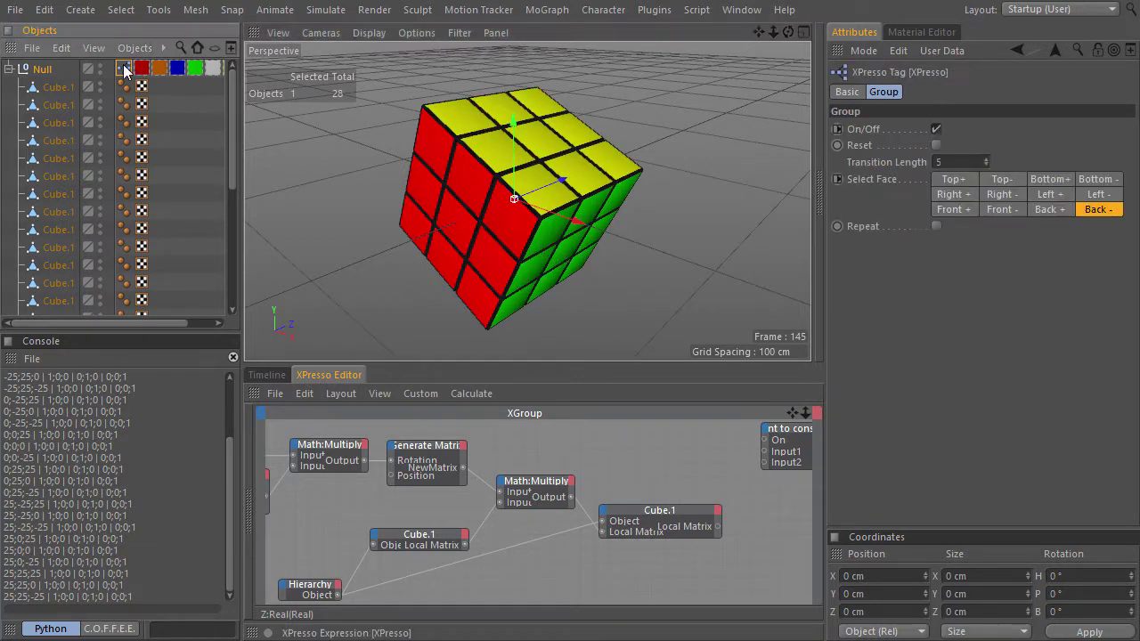
pyautogui.click(1002, 194)
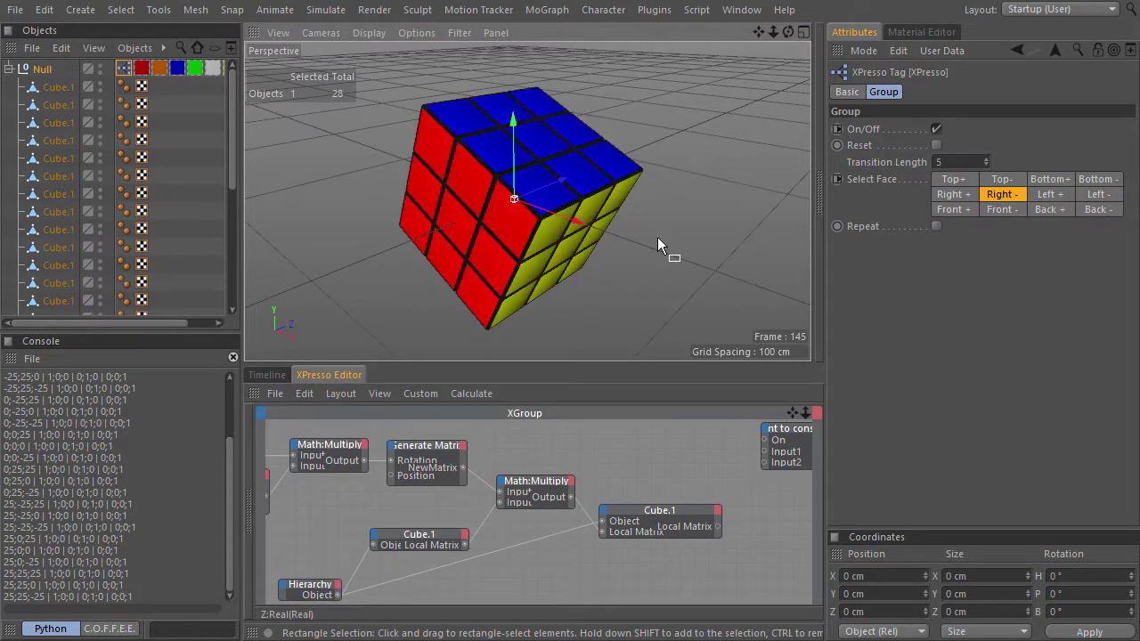
pyautogui.moveTo(302, 531); pyautogui.dragTo(637, 486, button='middle')
pyautogui.click(405, 468)
pyautogui.moveTo(406, 477); pyautogui.dragTo(329, 492)
pyautogui.moveTo(517, 490); pyautogui.dragTo(426, 484)
pyautogui.click(123, 68)
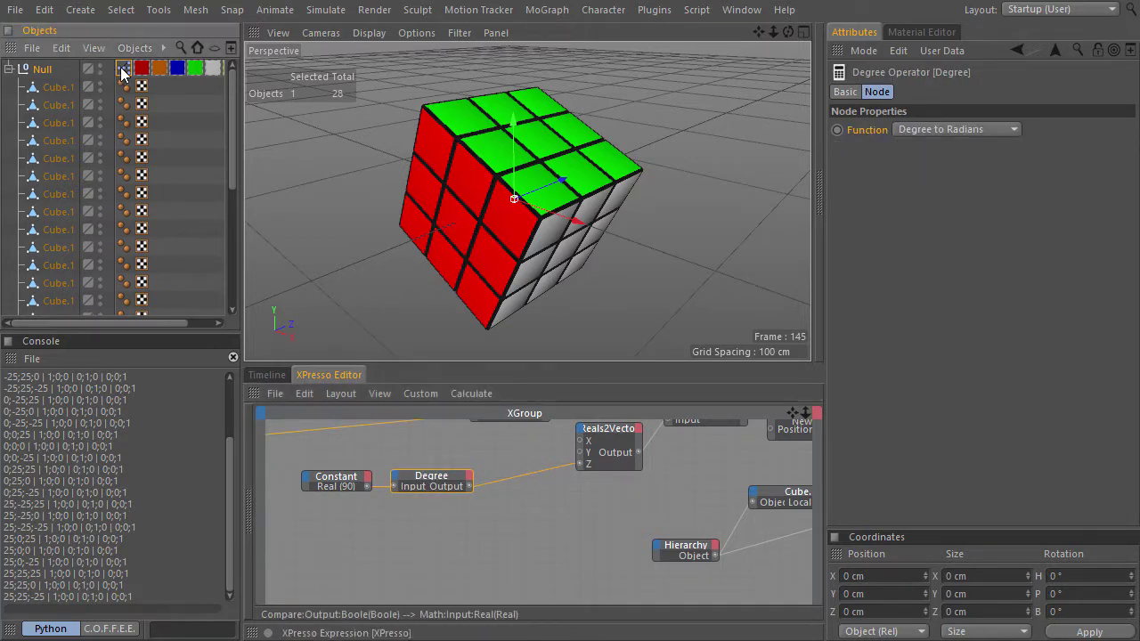
pyautogui.moveTo(424, 484); pyautogui.dragTo(481, 484)
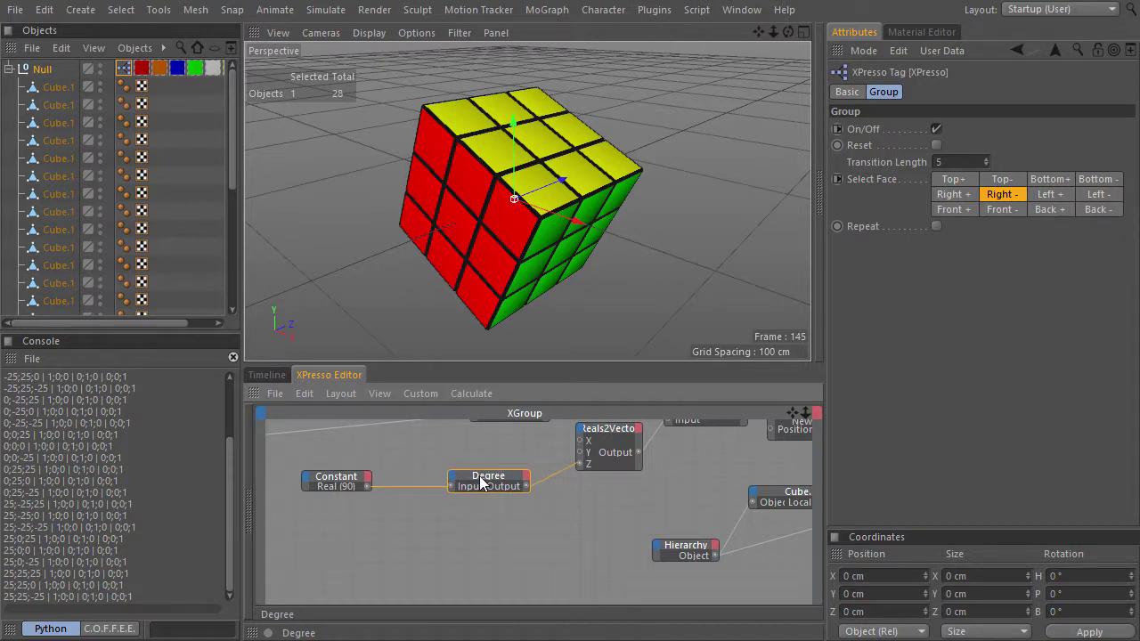
pyautogui.moveTo(399, 464); pyautogui.dragTo(284, 493)
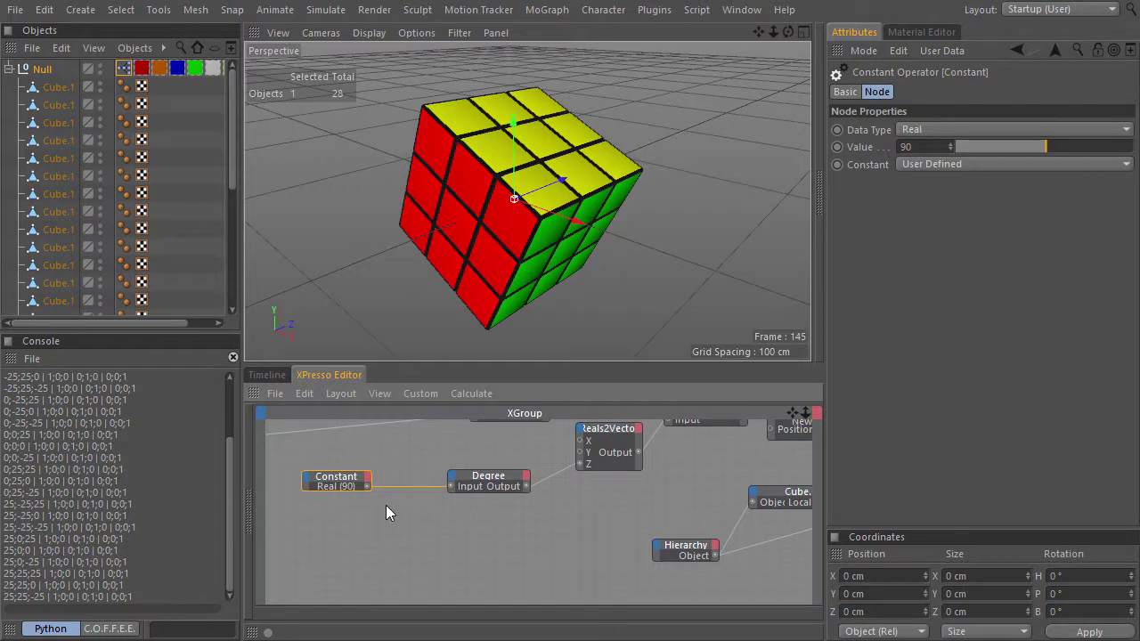
pyautogui.click(123, 69)
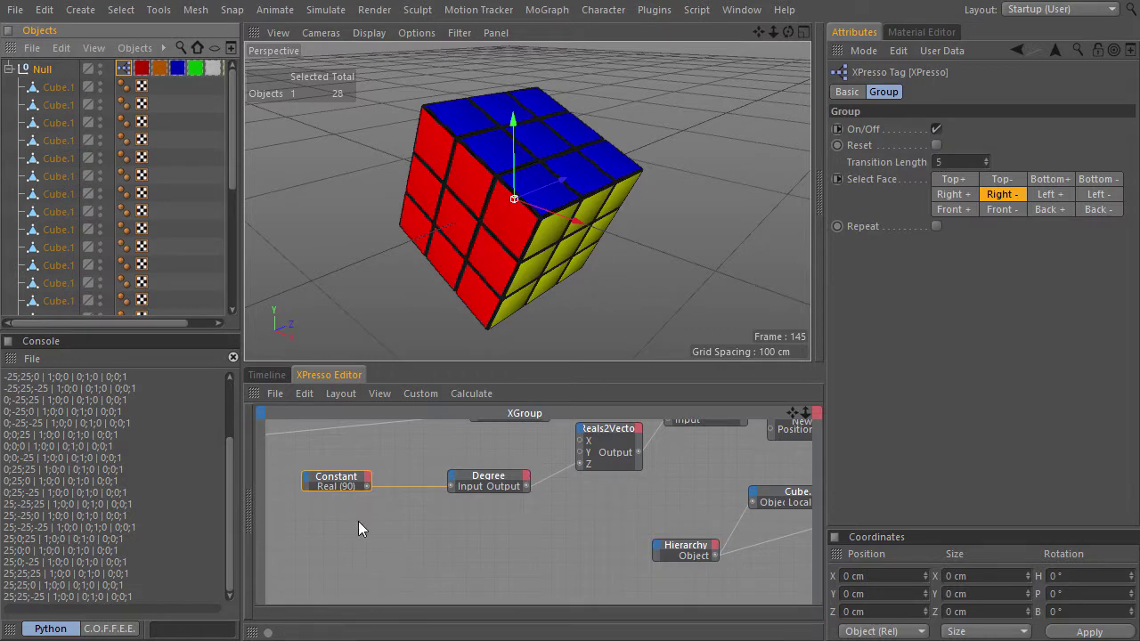
# Add a Calculate > Math node and set its Function to Divide.
pyautogui.rightClick(393, 519)
pyautogui.moveTo(454, 397)
pyautogui.moveTo(553, 398)
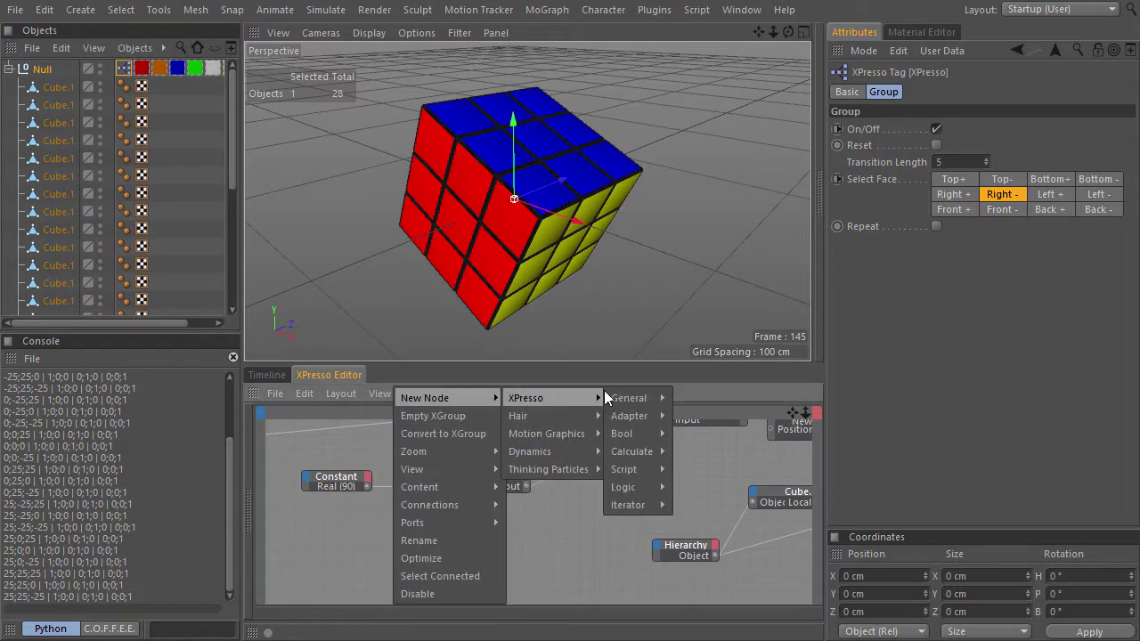
pyautogui.moveTo(624, 448)
pyautogui.click(717, 468)
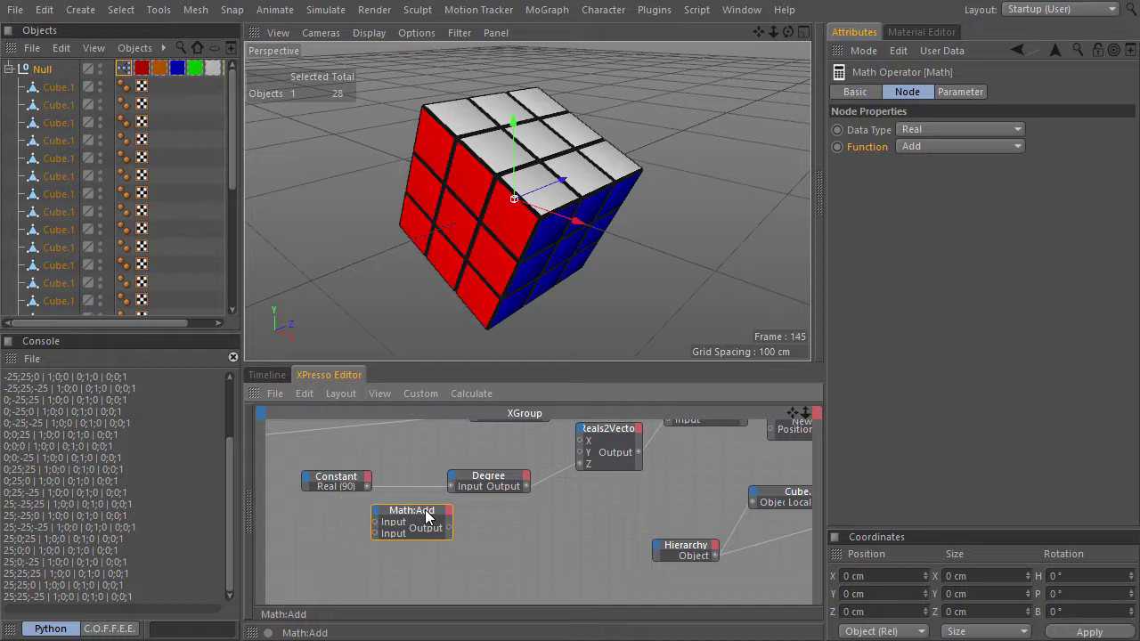
pyautogui.click(955, 145)
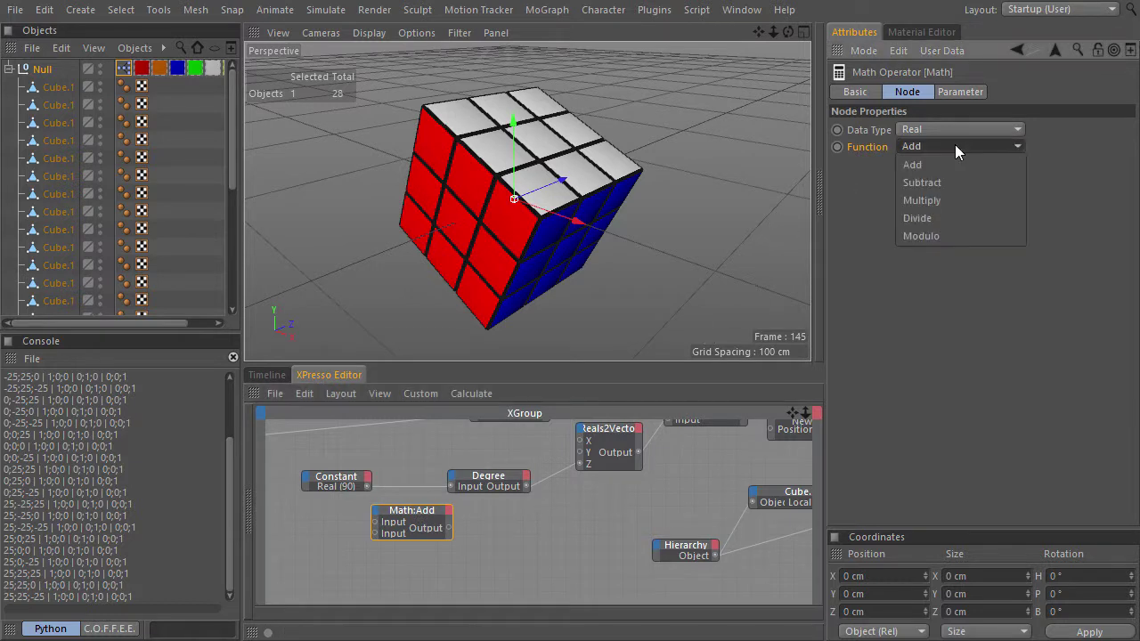
pyautogui.click(957, 220)
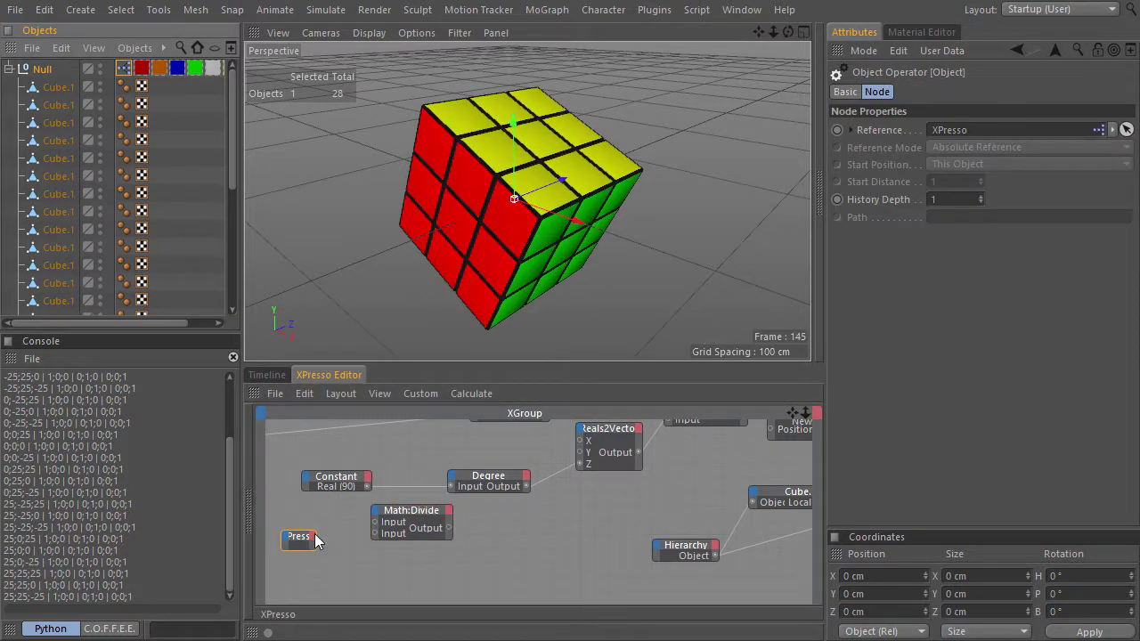
# Expose the XPresso node's Transition Length output and wire the Divide result into the Degree node.
pyautogui.click(314, 533)
pyautogui.moveTo(320, 548)
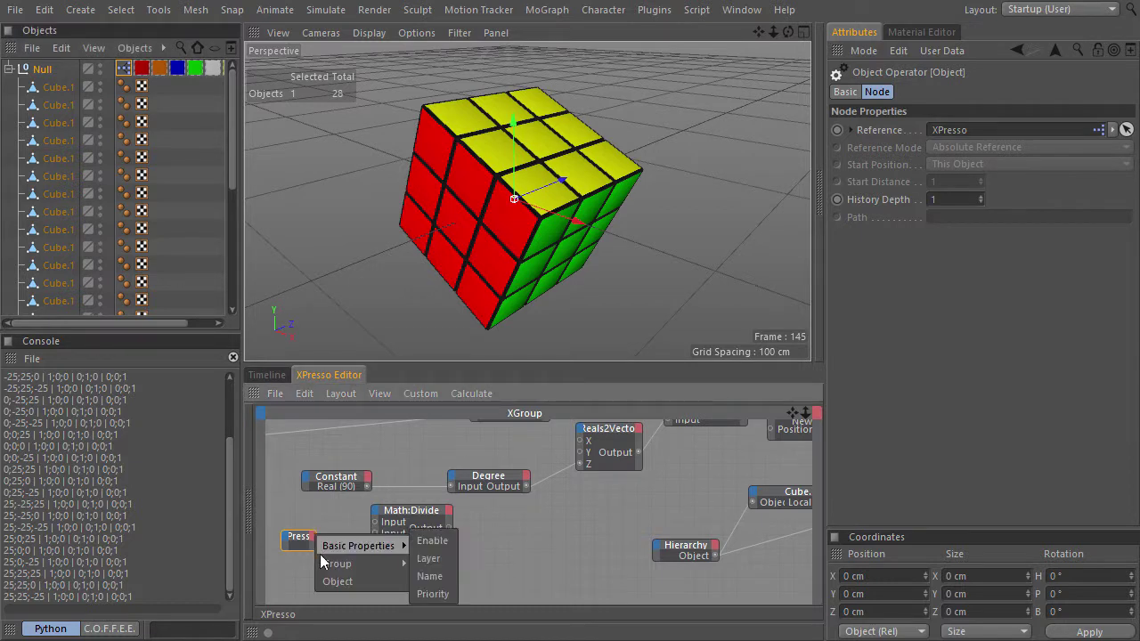
pyautogui.click(472, 589)
pyautogui.moveTo(343, 483); pyautogui.dragTo(378, 537)
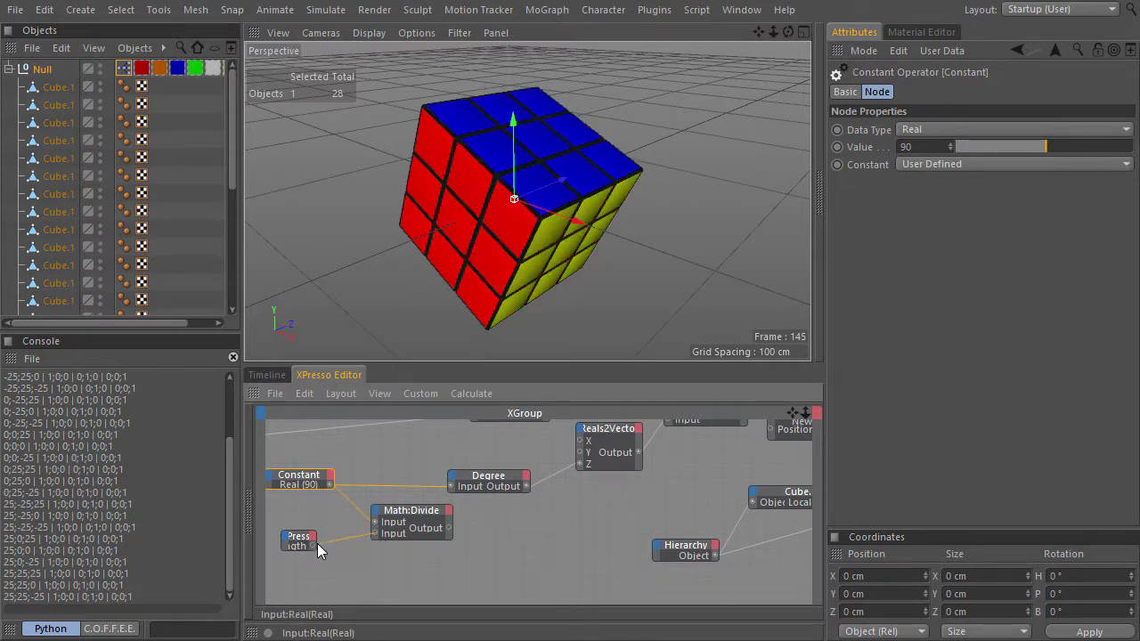
pyautogui.moveTo(297, 537); pyautogui.dragTo(295, 546)
pyautogui.moveTo(410, 511); pyautogui.dragTo(391, 512)
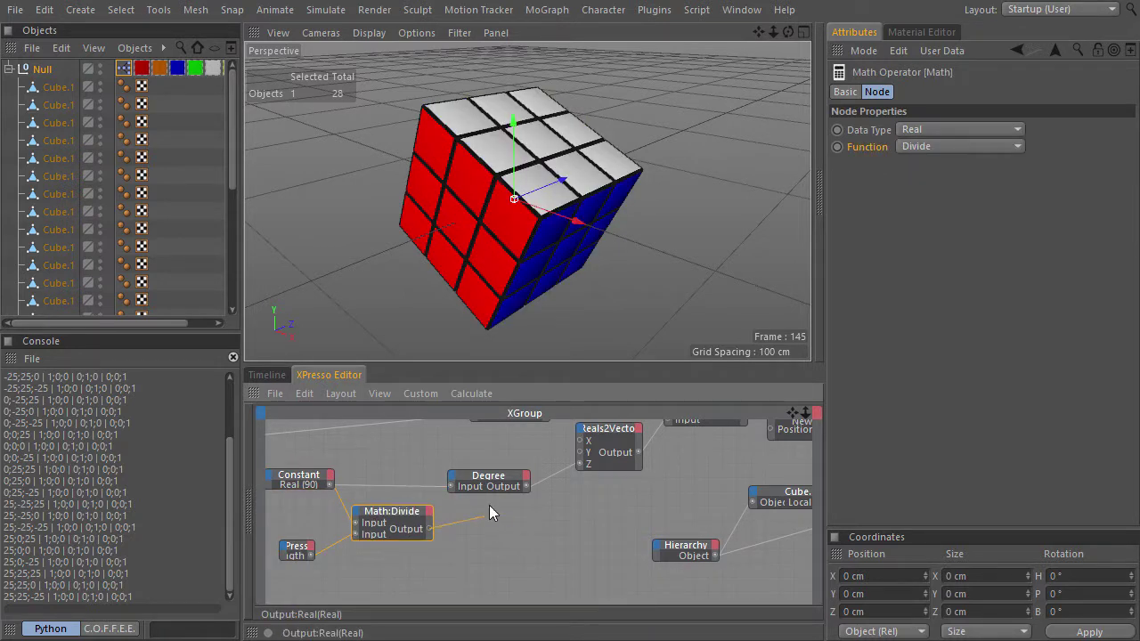
pyautogui.moveTo(458, 490); pyautogui.dragTo(452, 491)
pyautogui.moveTo(452, 492); pyautogui.dragTo(453, 493)
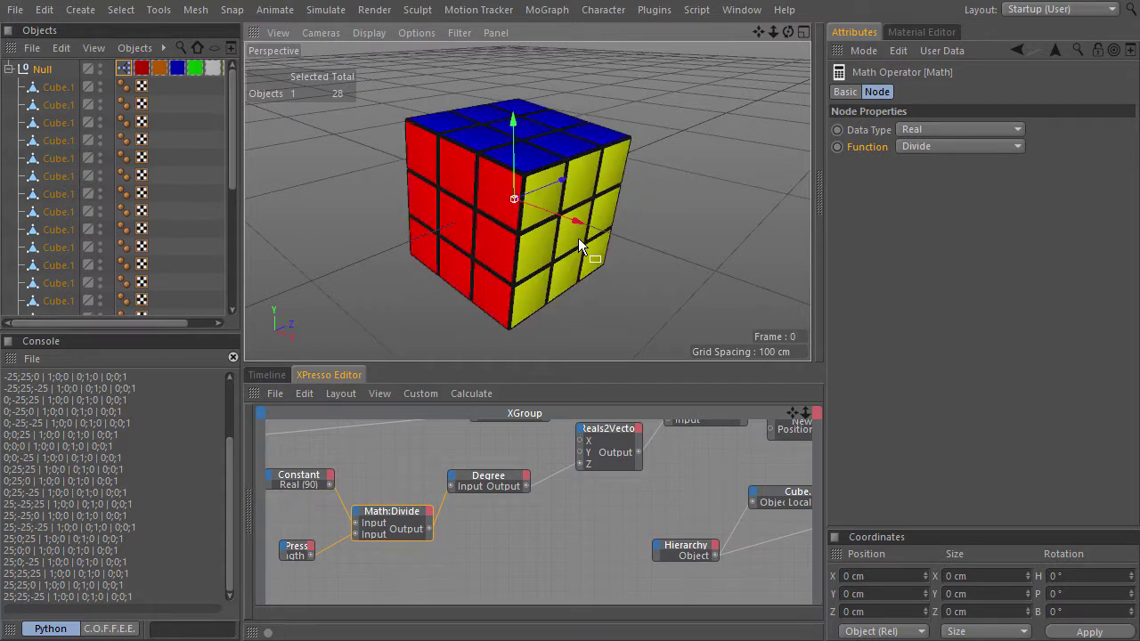
# Test Left +, Top + and Top -, and Bottom + and Bottom - face turns.
pyautogui.click(123, 69)
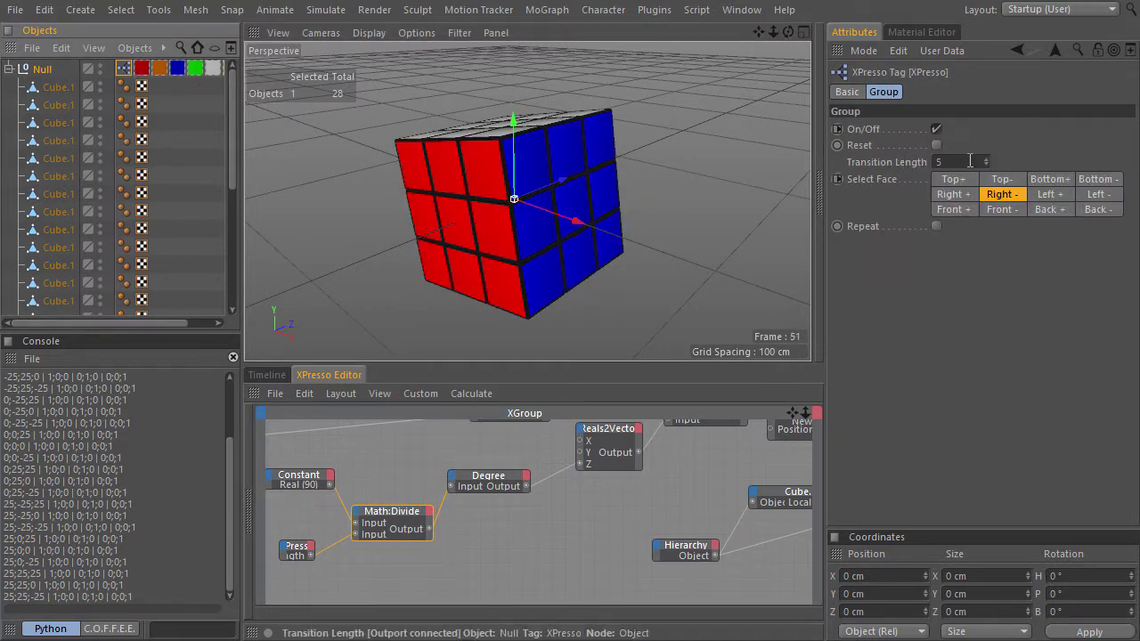
pyautogui.click(1059, 196)
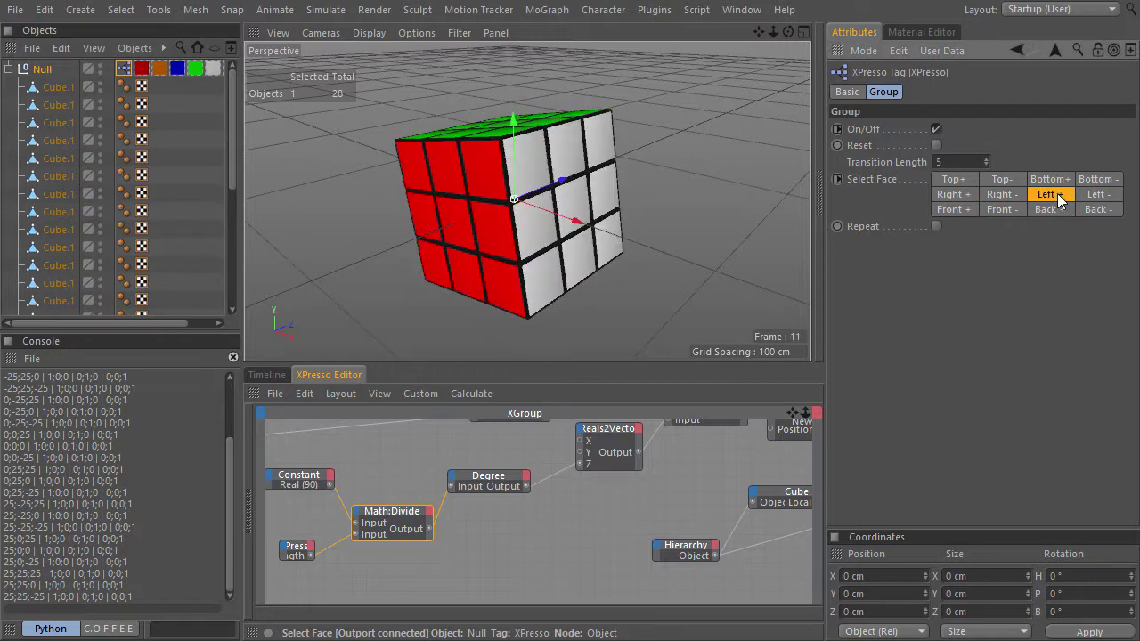
pyautogui.click(948, 180)
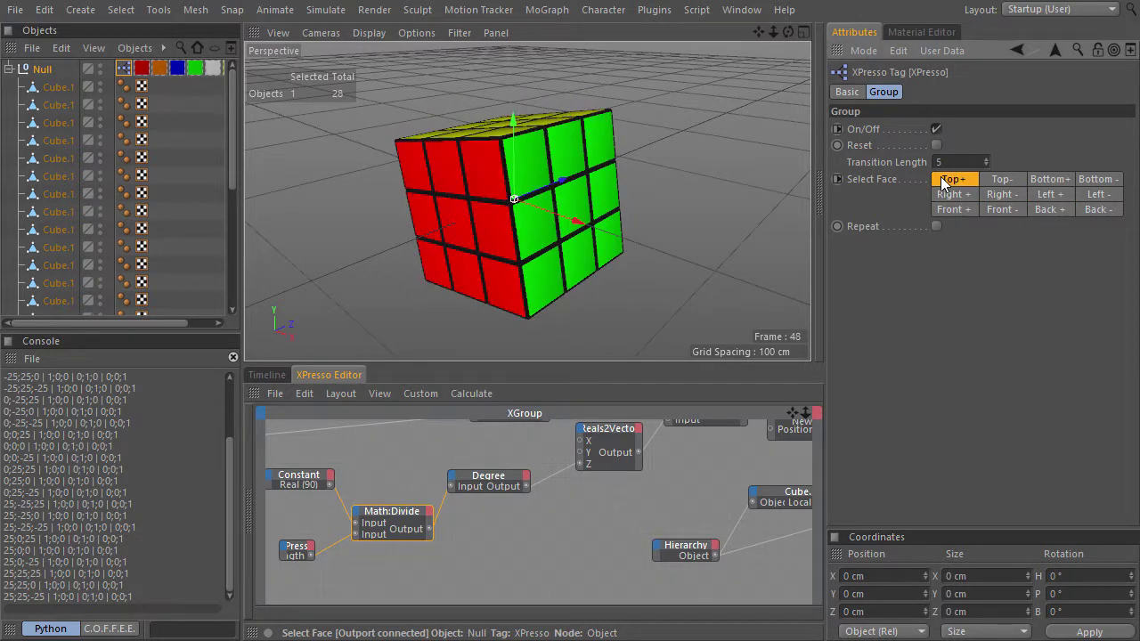
pyautogui.click(1009, 184)
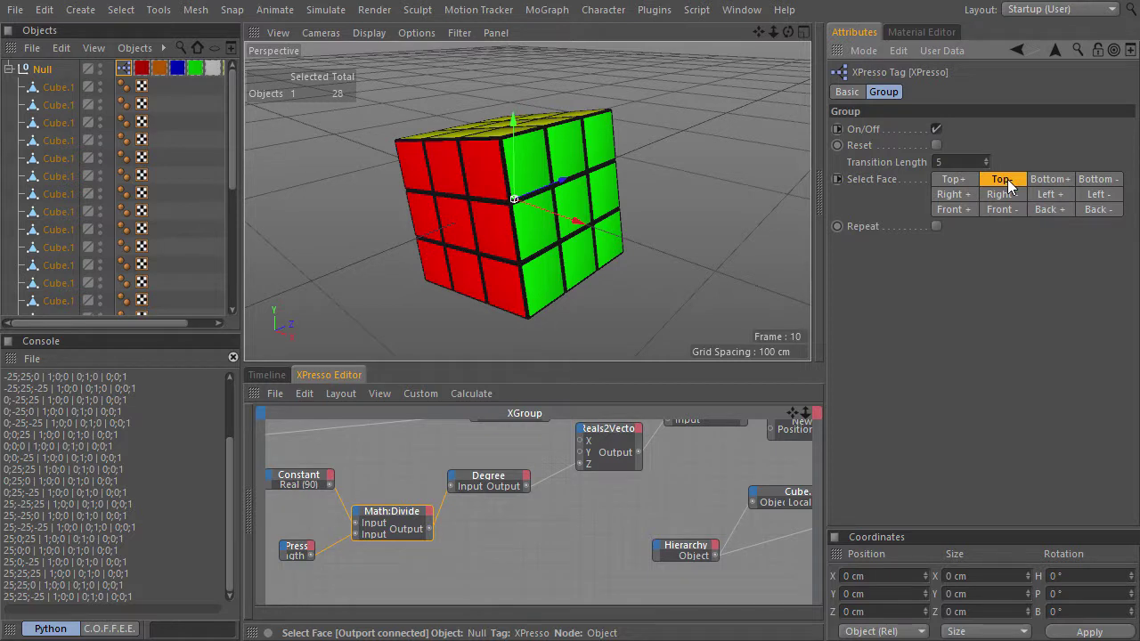
pyautogui.click(1040, 179)
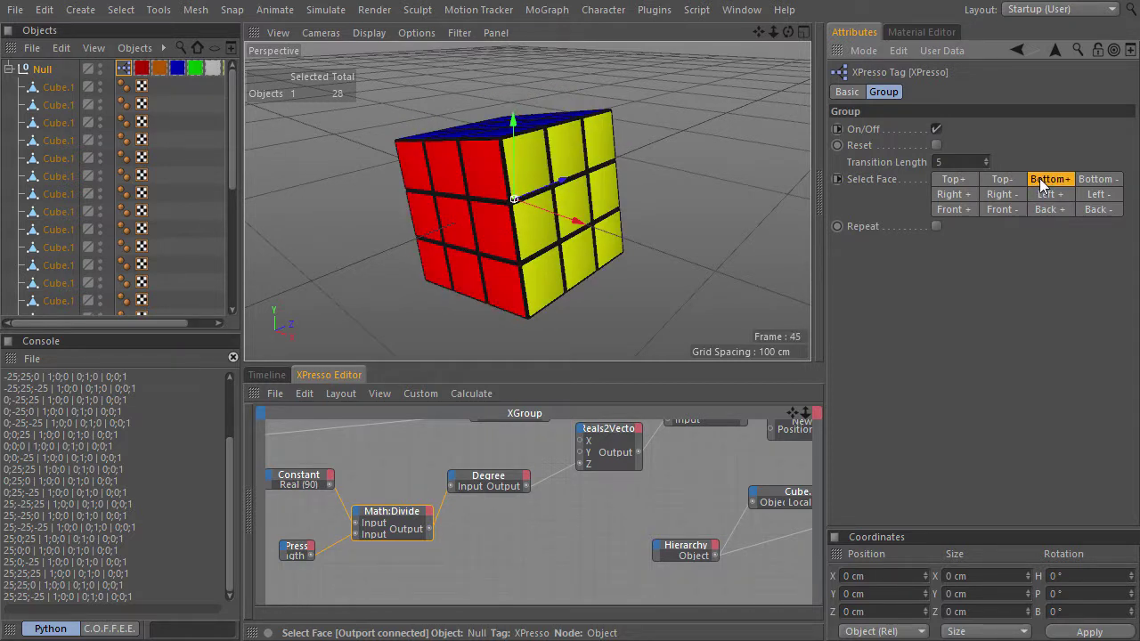
pyautogui.click(1079, 179)
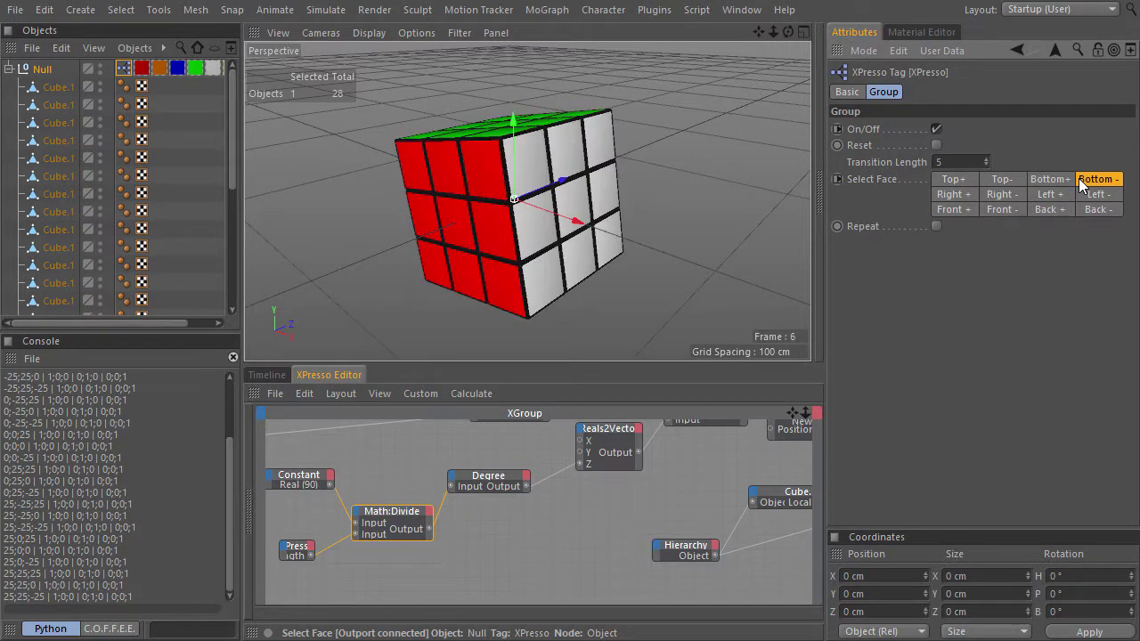
# Set Maximum Time and Preview Max Time to 500 F in Project Settings.
pyautogui.hotkey('ctrl', 'd')
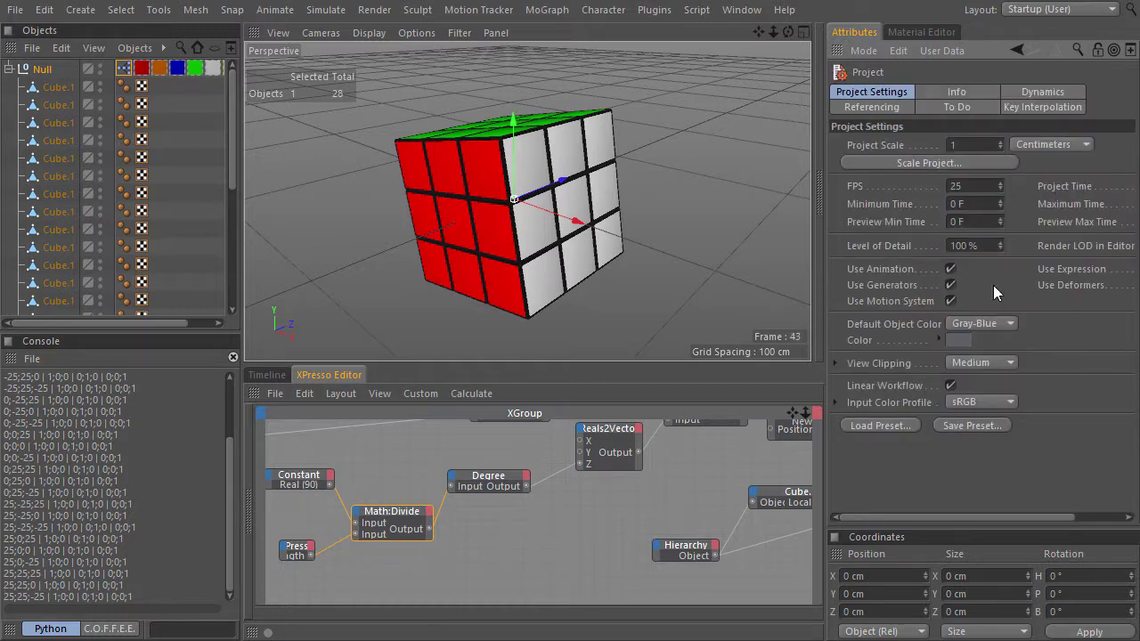
pyautogui.hotkey('ctrl', 'Tab')
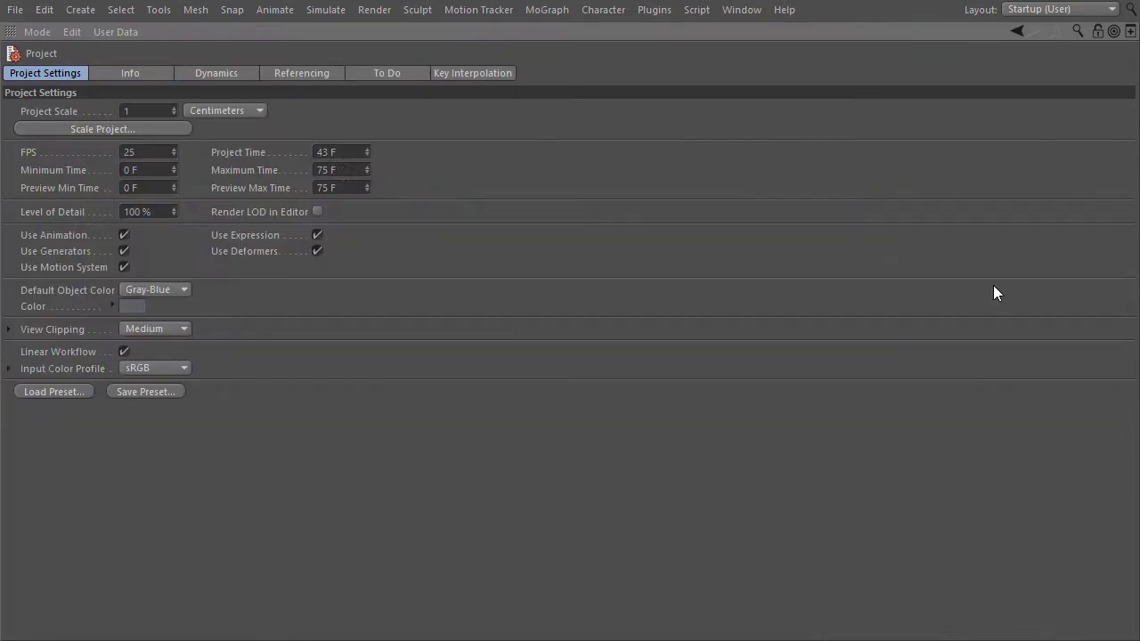
pyautogui.moveTo(340, 170); pyautogui.dragTo(278, 178)
pyautogui.write('500')
pyautogui.press('Tab')
pyautogui.press('Tab')
pyautogui.write('500')
pyautogui.press('Return')
pyautogui.hotkey('ctrl', 'Tab')
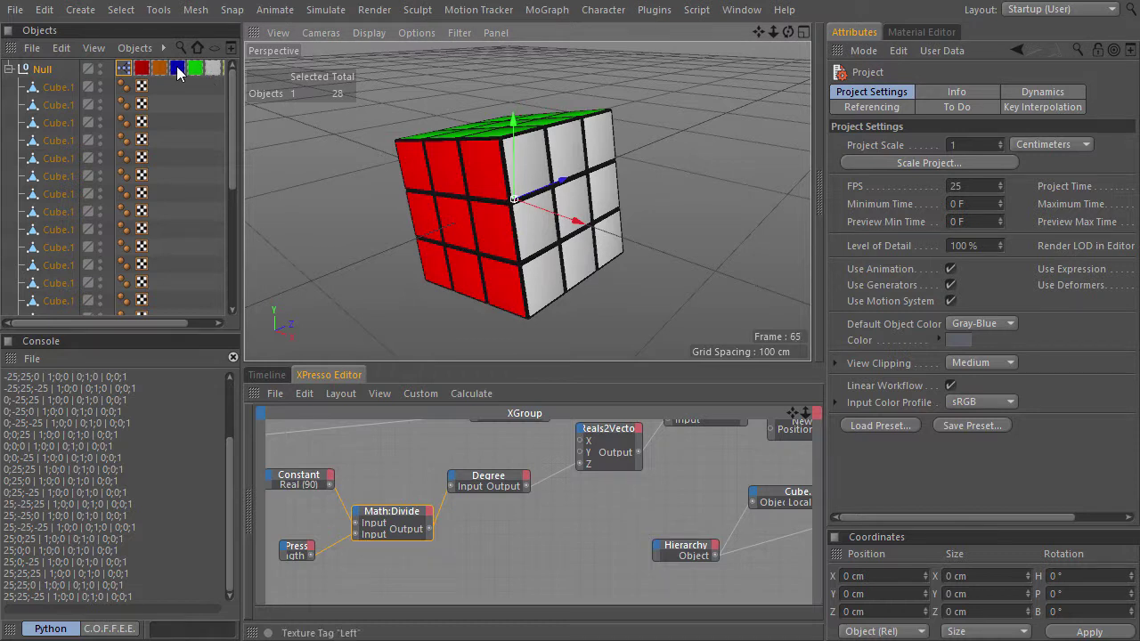
# Test a series of face turns: Top +, Right -, Back +, Left +, Bottom -, Back -, Right +, Front -.
pyautogui.click(123, 69)
pyautogui.click(965, 182)
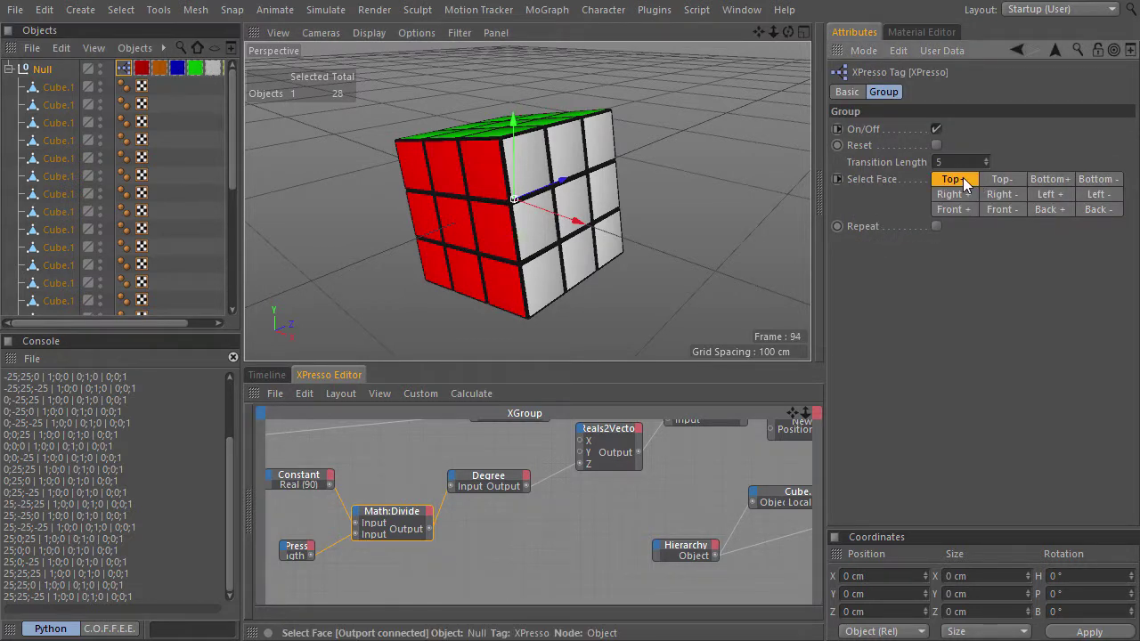
pyautogui.click(1003, 194)
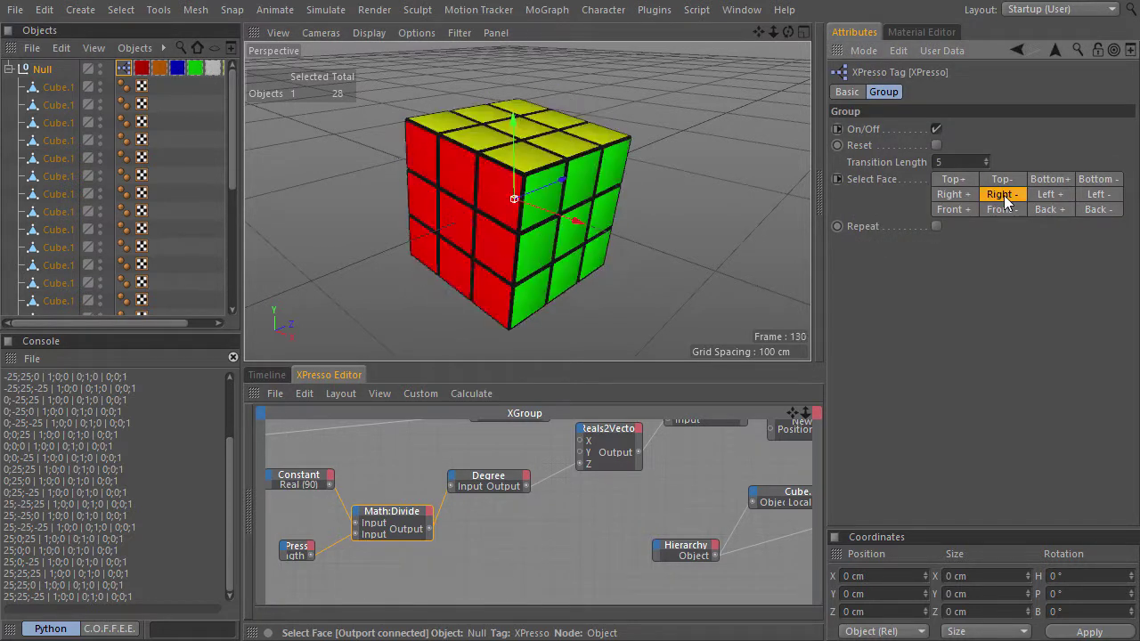
pyautogui.click(1055, 212)
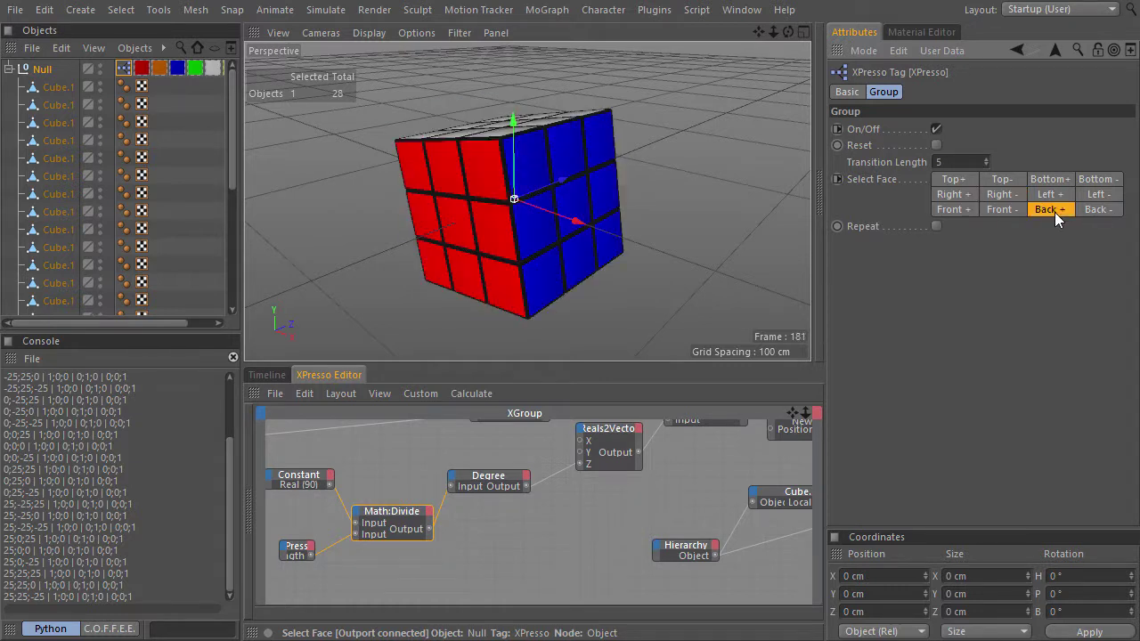
pyautogui.click(1001, 194)
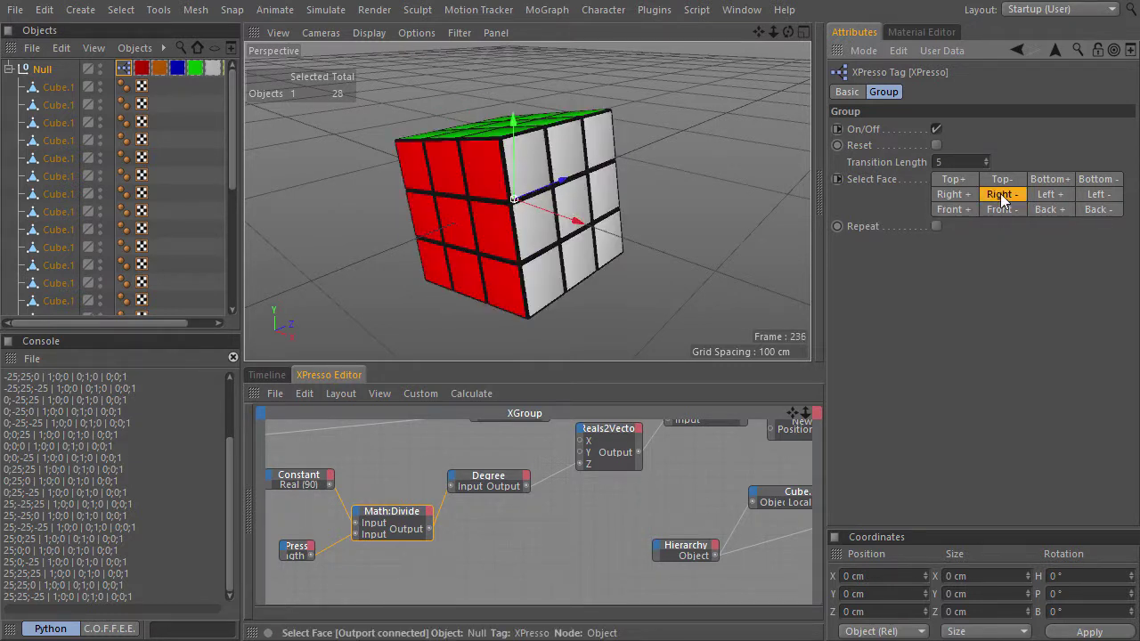
pyautogui.click(1046, 195)
pyautogui.click(1097, 182)
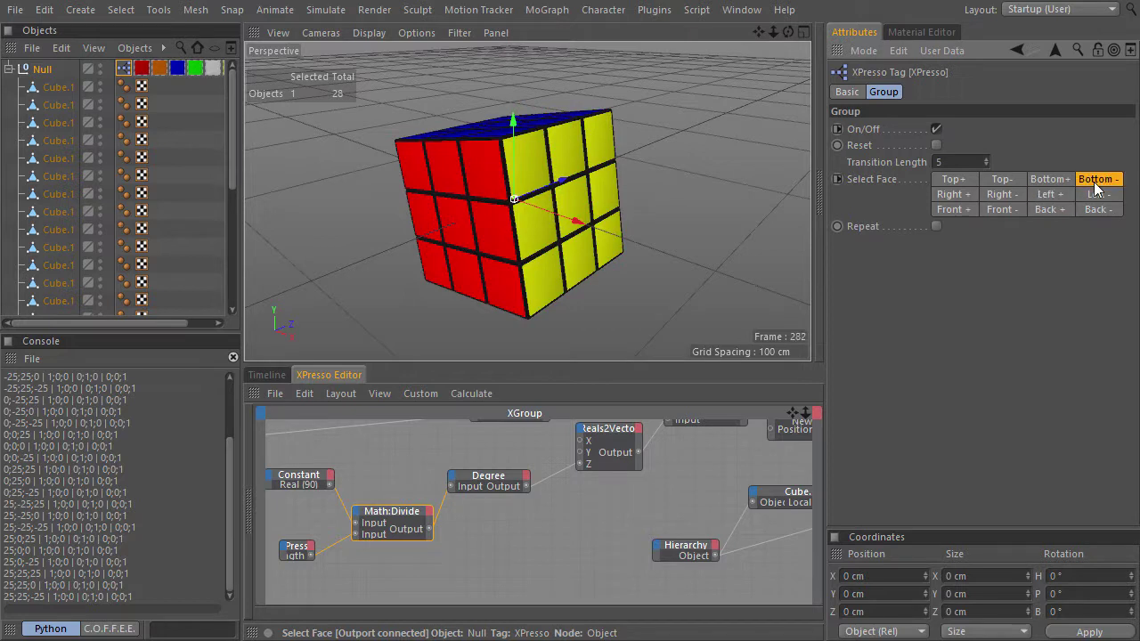
pyautogui.click(1096, 211)
pyautogui.click(968, 196)
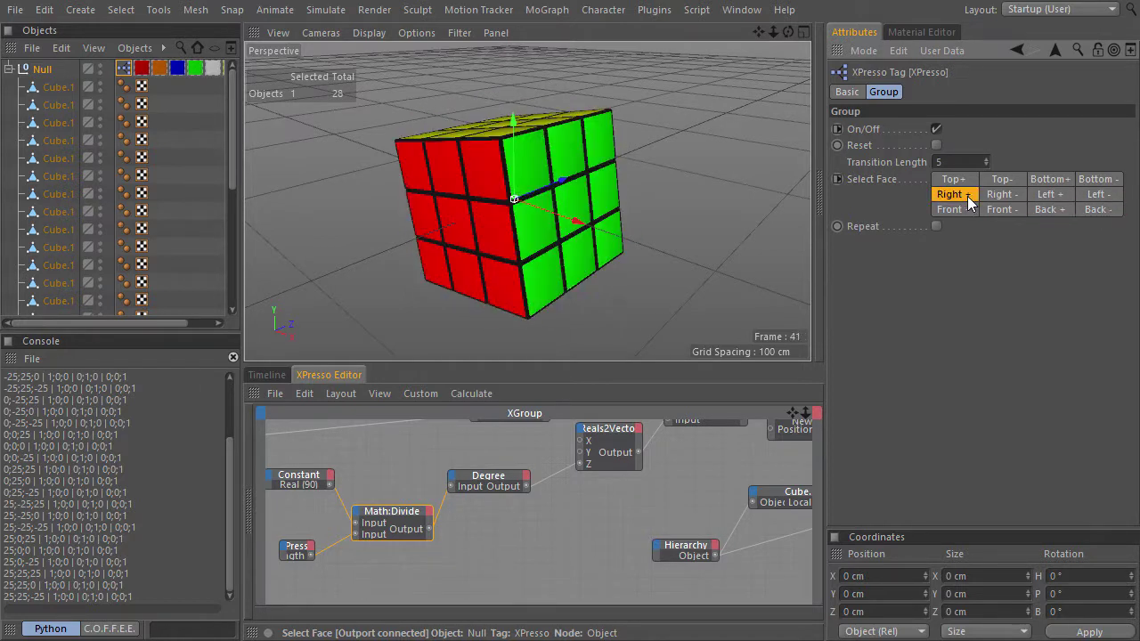
pyautogui.click(1023, 212)
pyautogui.click(1046, 210)
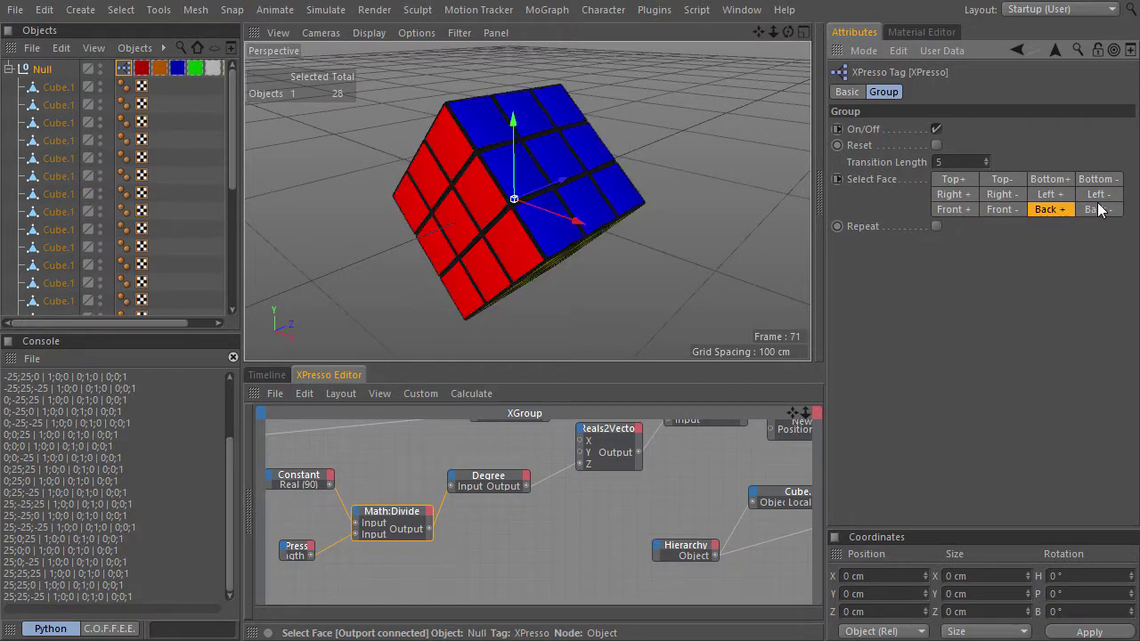
pyautogui.click(1002, 196)
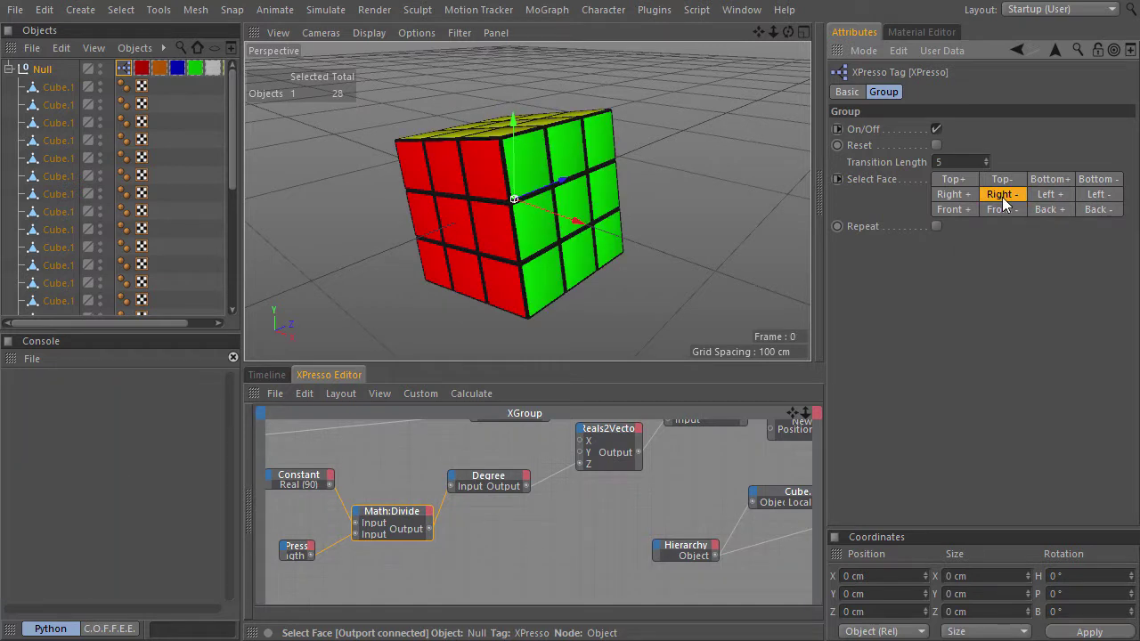
# Marquee-select the Constant, Math:Divide, Degree and XPresso nodes in the graph.
pyautogui.moveTo(504, 524); pyautogui.dragTo(641, 515, button='middle')
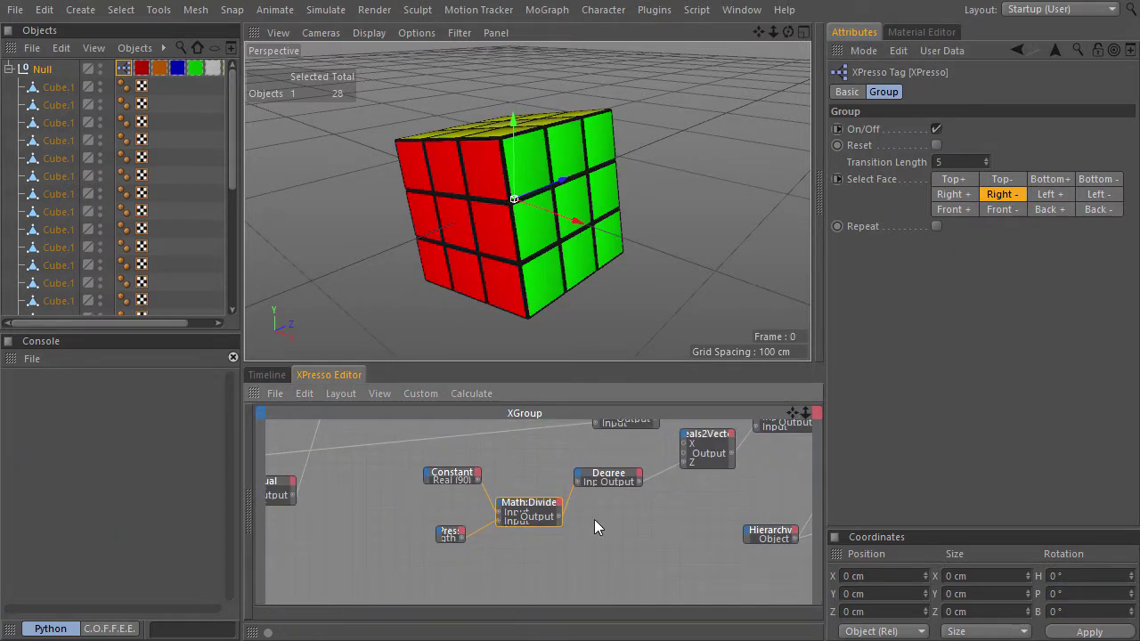
pyautogui.scroll(-2, 606, 525)
pyautogui.moveTo(344, 464); pyautogui.dragTo(606, 562)
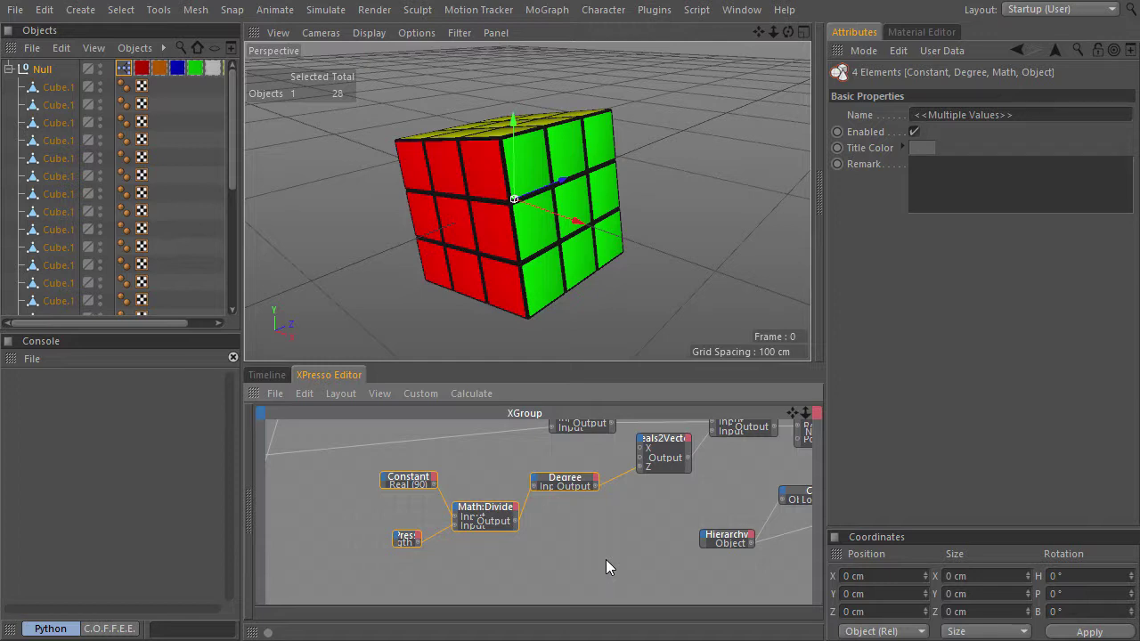
# Delete the old angle nodes and add a General > Constant node in their place.
pyautogui.press('Delete')
pyautogui.rightClick(475, 461)
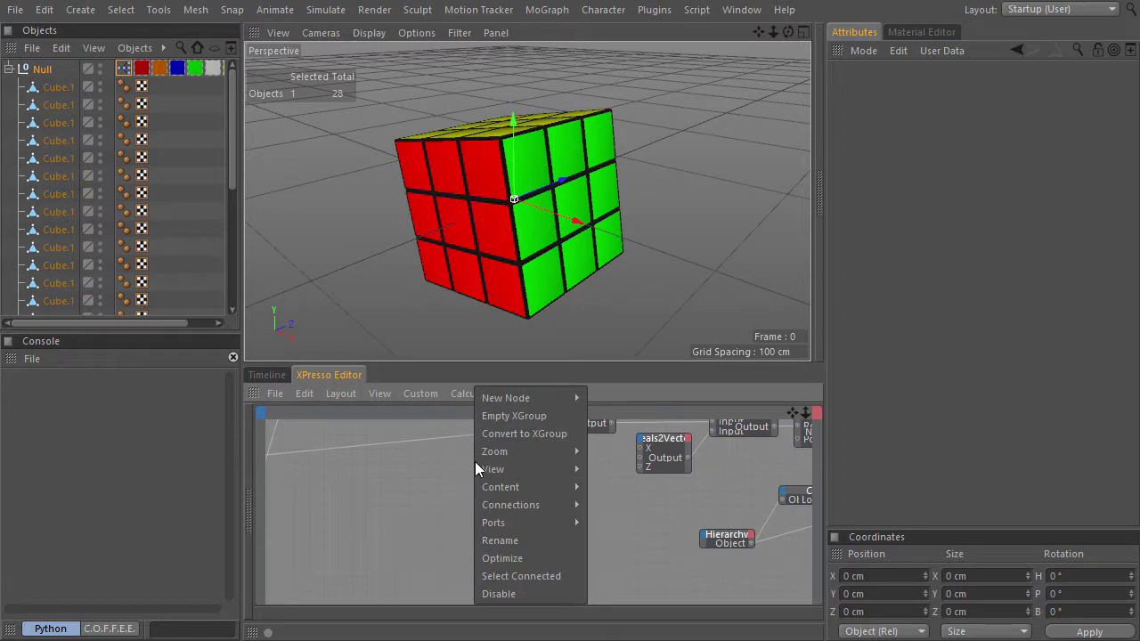
pyautogui.moveTo(507, 399)
pyautogui.moveTo(624, 398)
pyautogui.moveTo(703, 395)
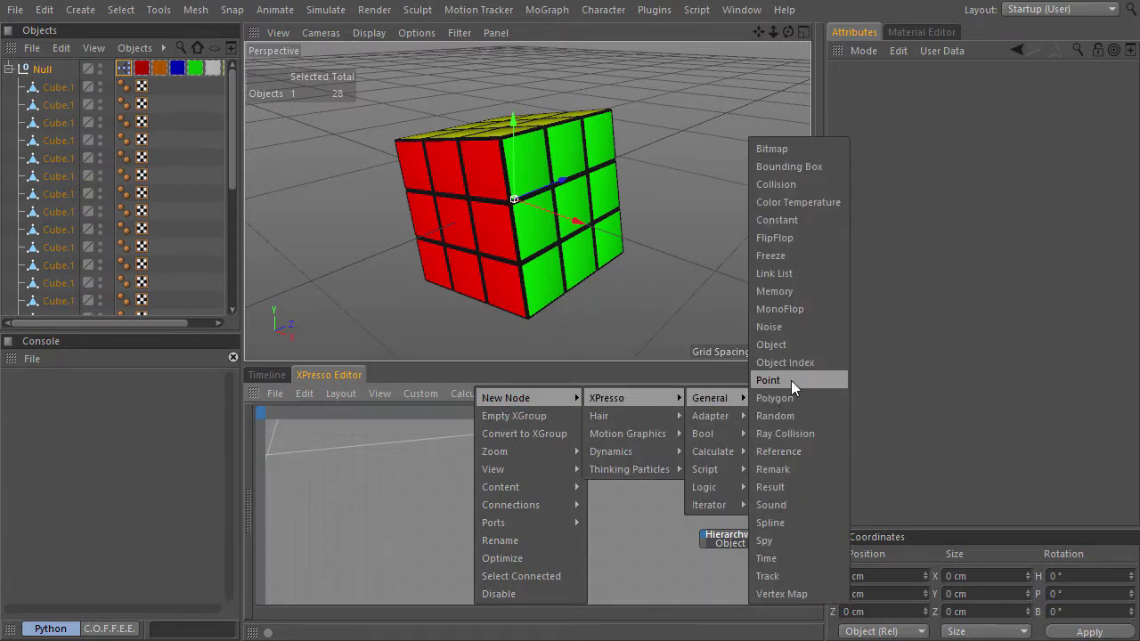
pyautogui.click(809, 219)
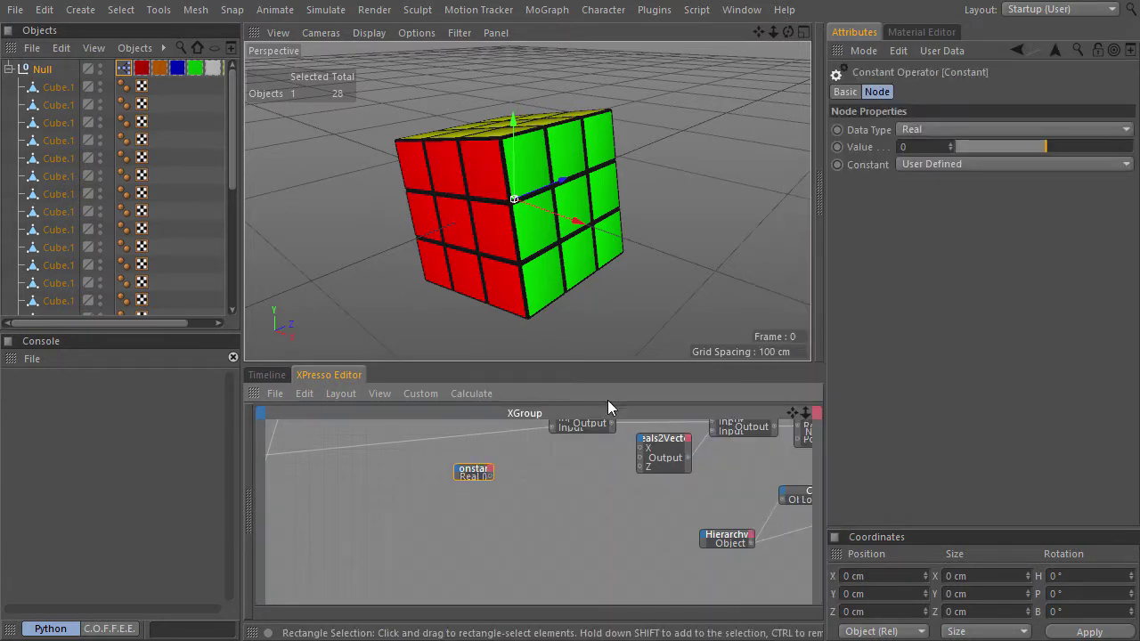
pyautogui.moveTo(432, 471); pyautogui.dragTo(443, 471)
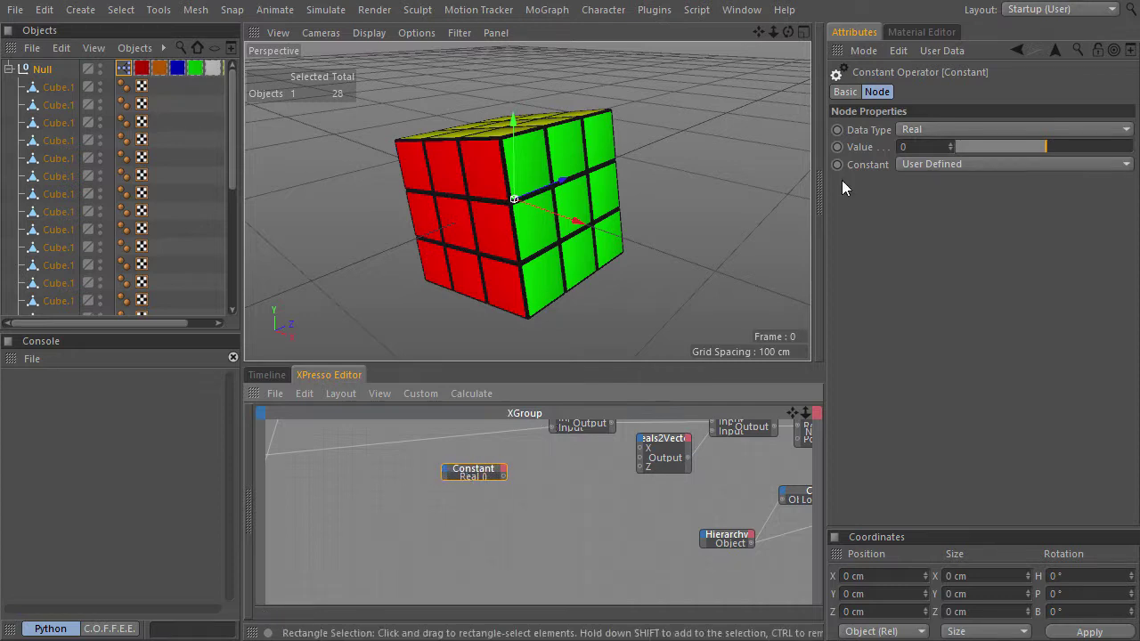
# Set the Constant's Data Type to String and its Value to 2*Pi/4.
pyautogui.click(911, 131)
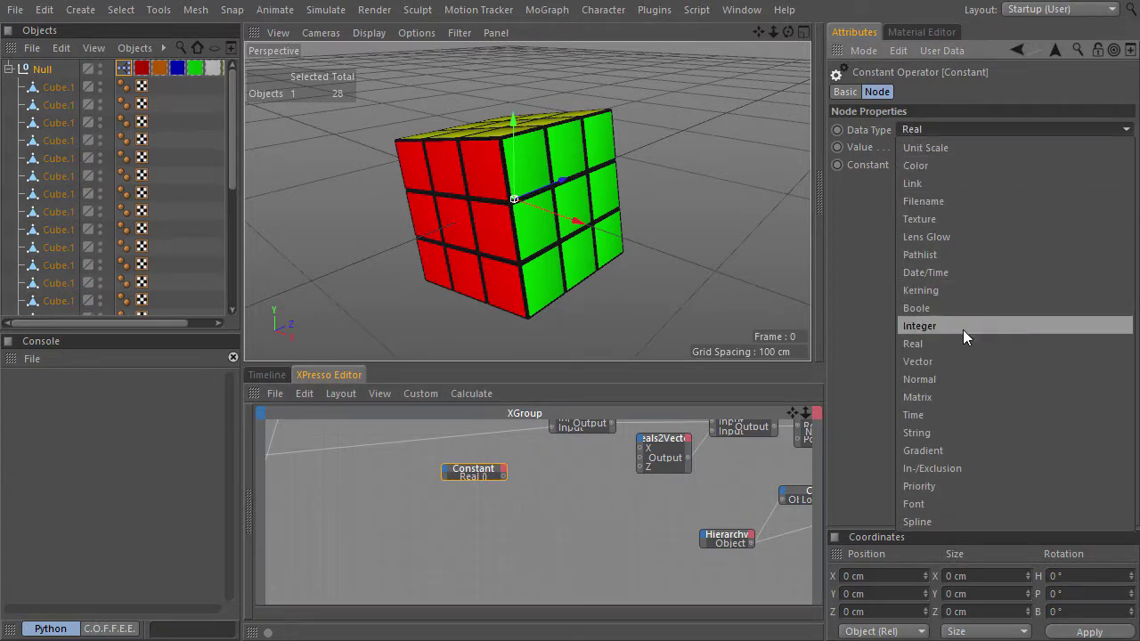
pyautogui.click(952, 433)
pyautogui.click(922, 146)
pyautogui.write('2*Pi')
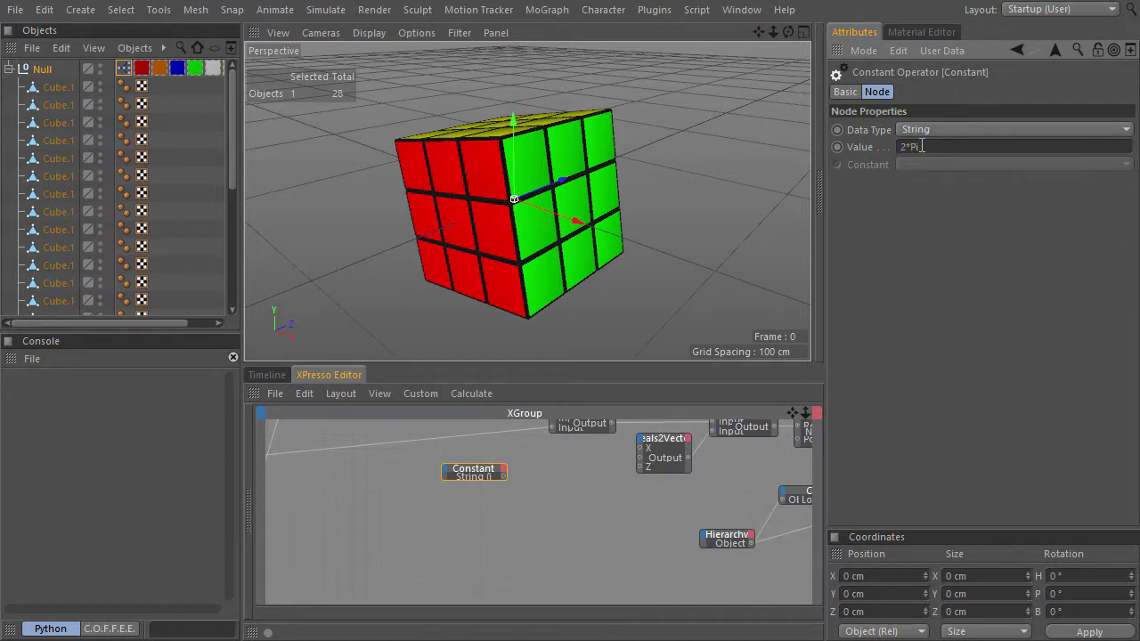
pyautogui.press('Return')
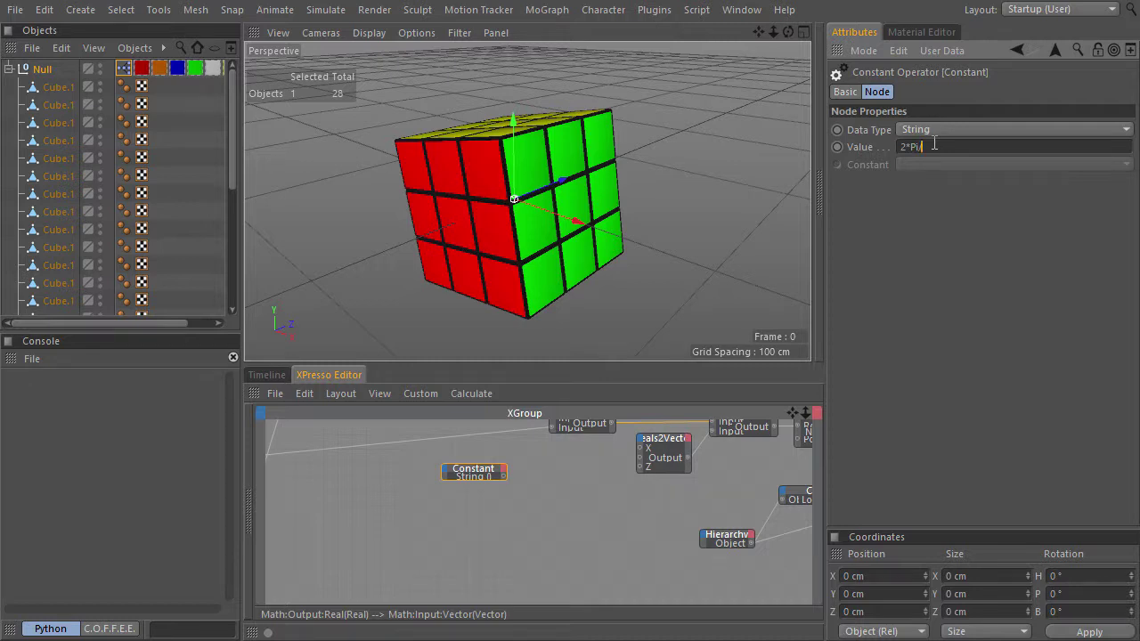
pyautogui.write('4')
# Add a Calculate > Math node and set its Function to Divide.
pyautogui.rightClick(489, 518)
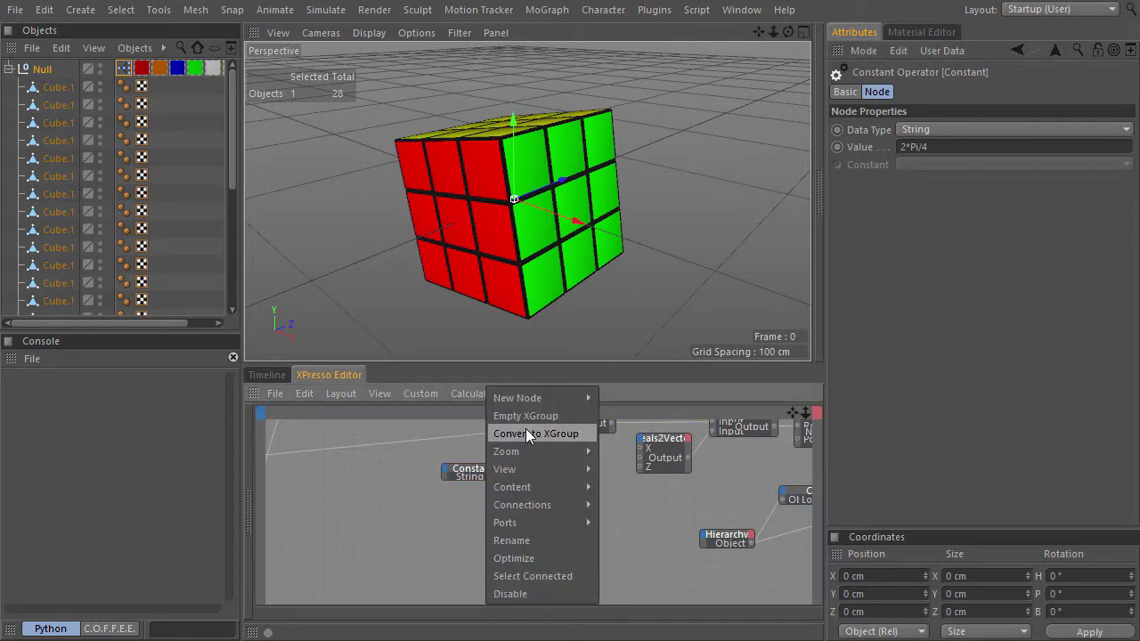
pyautogui.moveTo(576, 398)
pyautogui.moveTo(623, 399)
pyautogui.moveTo(734, 400)
pyautogui.click(804, 463)
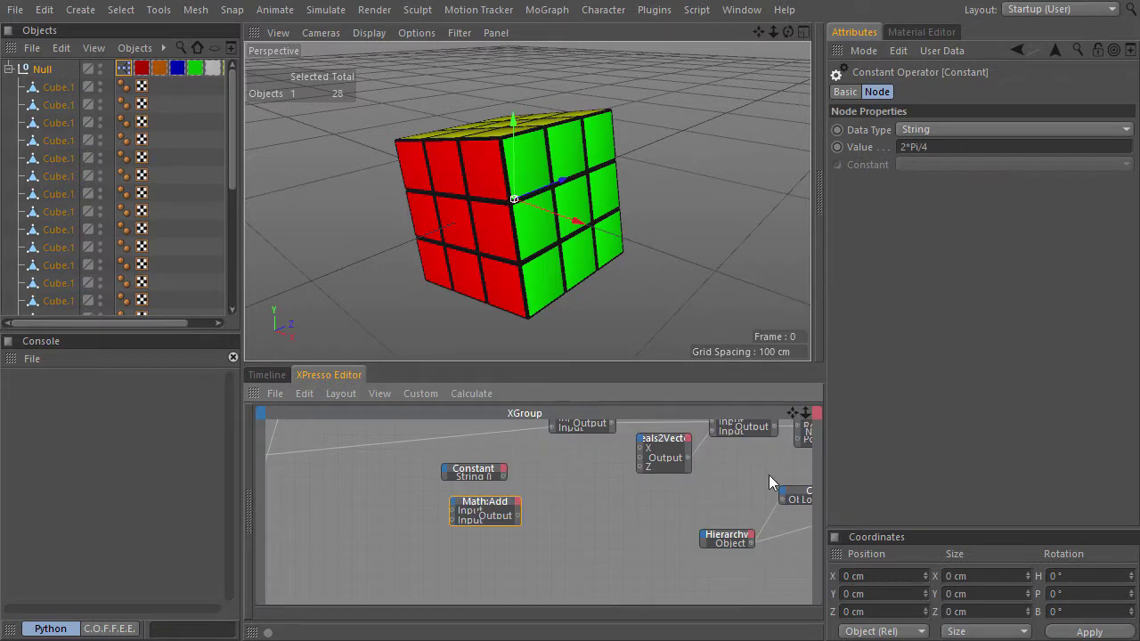
pyautogui.click(916, 147)
pyautogui.click(931, 218)
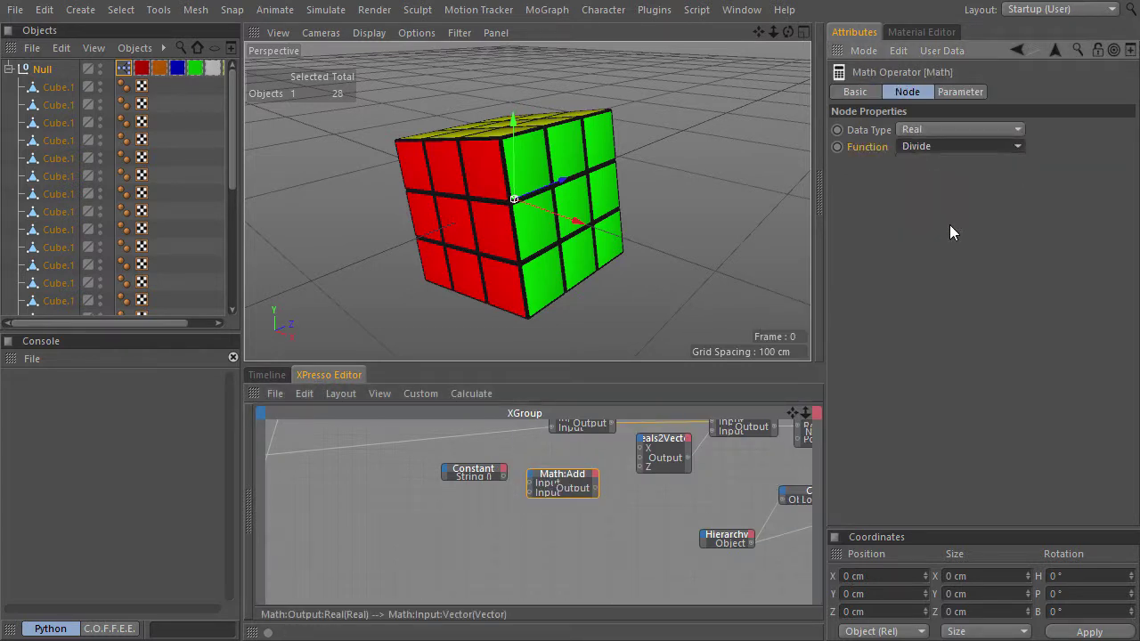
# Add the XPresso tag node with a Transition Length output, wiring it into Divide and Divide into Reals2Vector Z.
pyautogui.moveTo(124, 69); pyautogui.dragTo(489, 511)
pyautogui.click(489, 510)
pyautogui.moveTo(544, 535)
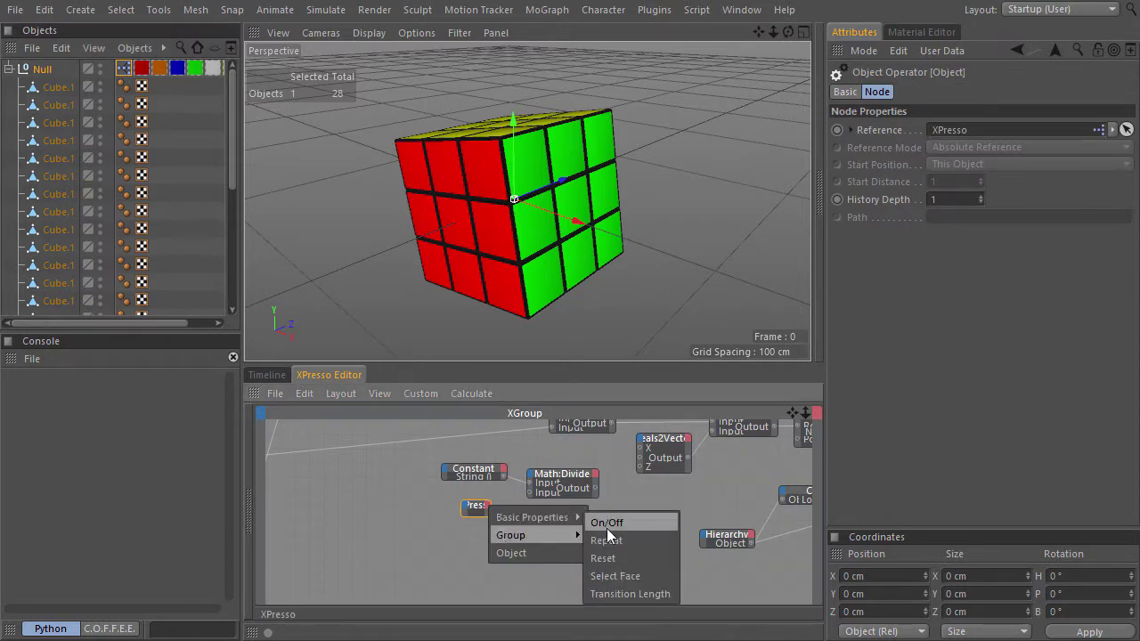
pyautogui.click(623, 595)
pyautogui.moveTo(530, 492); pyautogui.dragTo(531, 493)
pyautogui.moveTo(641, 465); pyautogui.dragTo(639, 466)
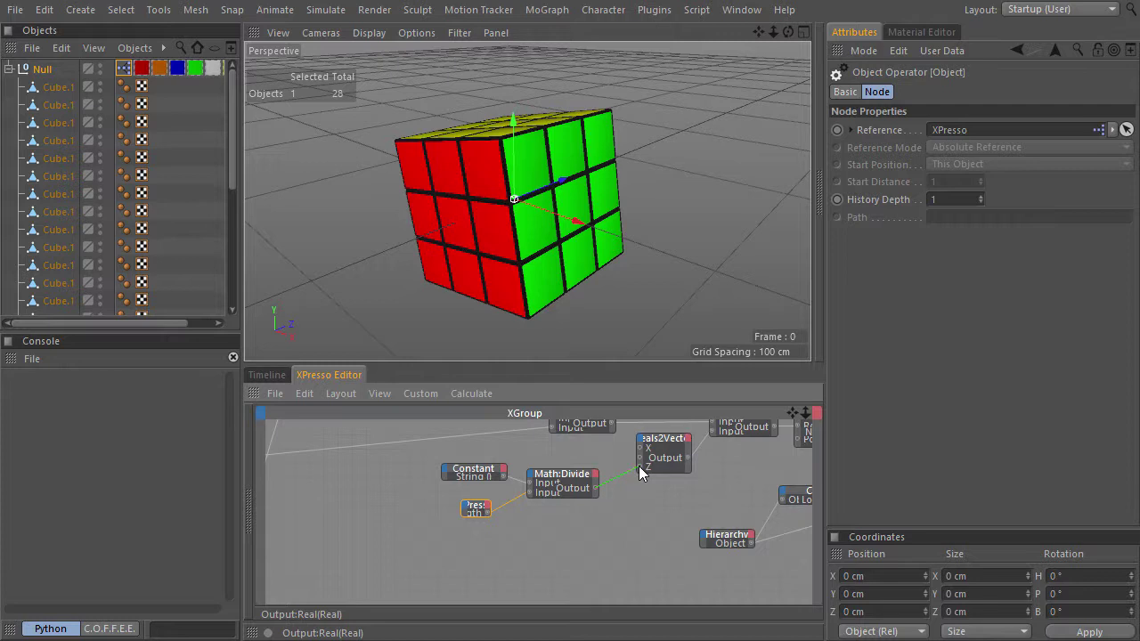
pyautogui.click(125, 68)
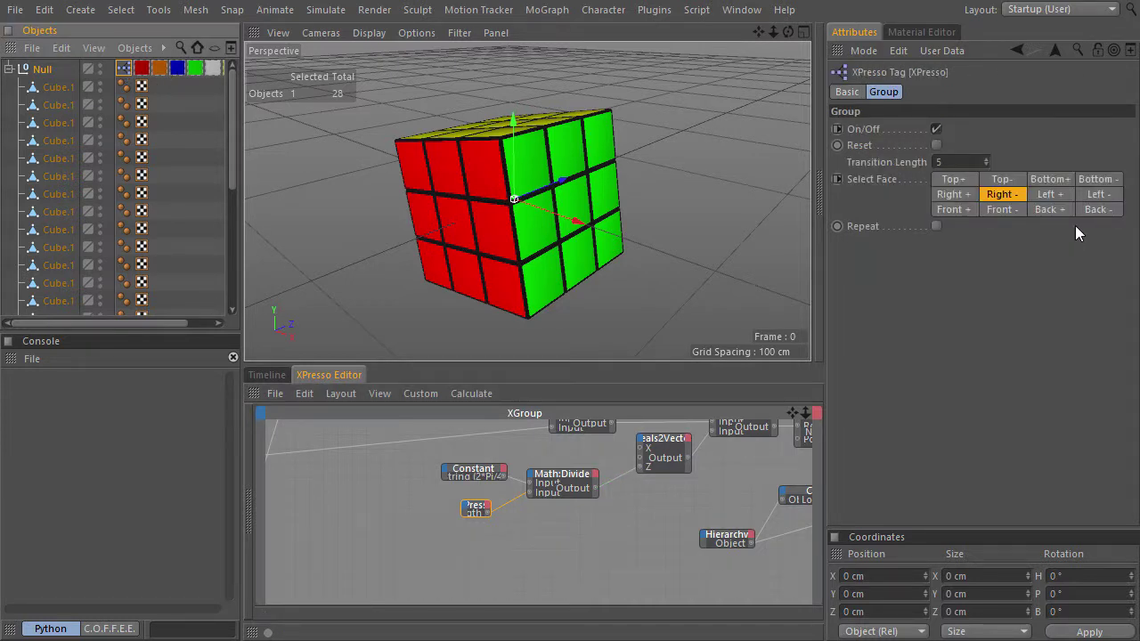
# Test Left +, Bottom - and Back + turns, and widen the XPresso node to show Transition Length.
pyautogui.click(1047, 195)
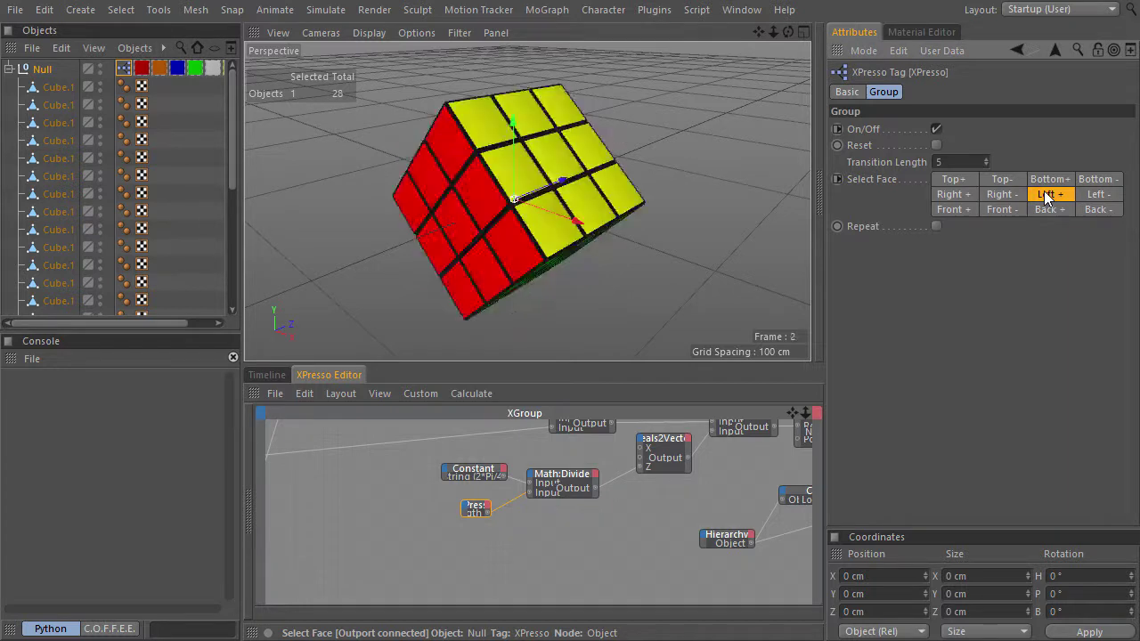
pyautogui.click(1101, 181)
pyautogui.click(1049, 210)
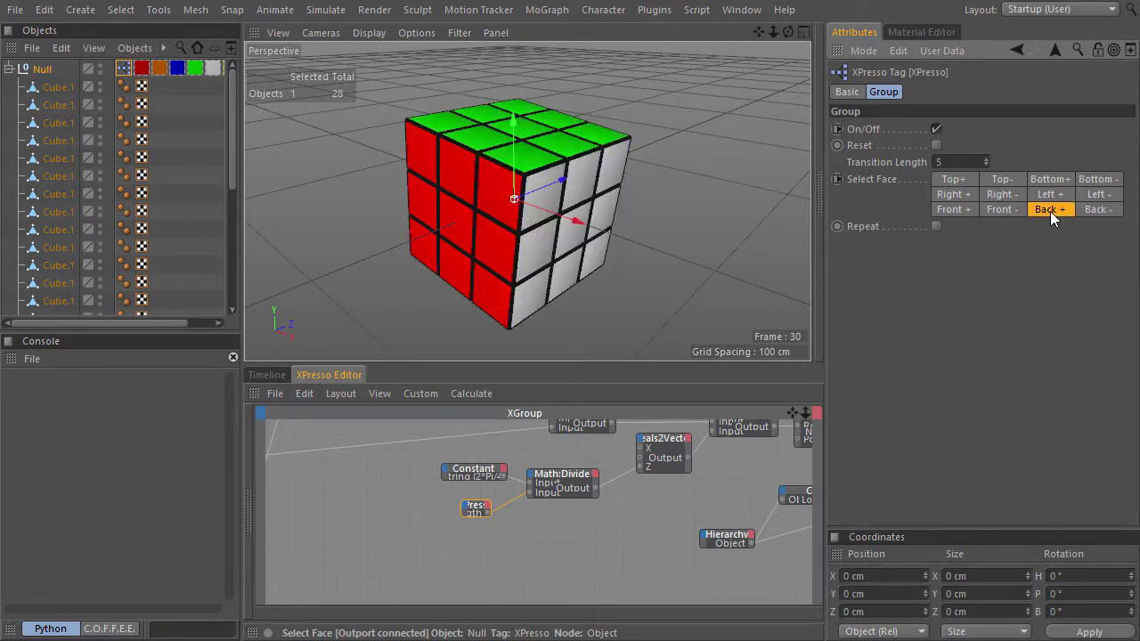
pyautogui.moveTo(466, 510); pyautogui.dragTo(392, 514)
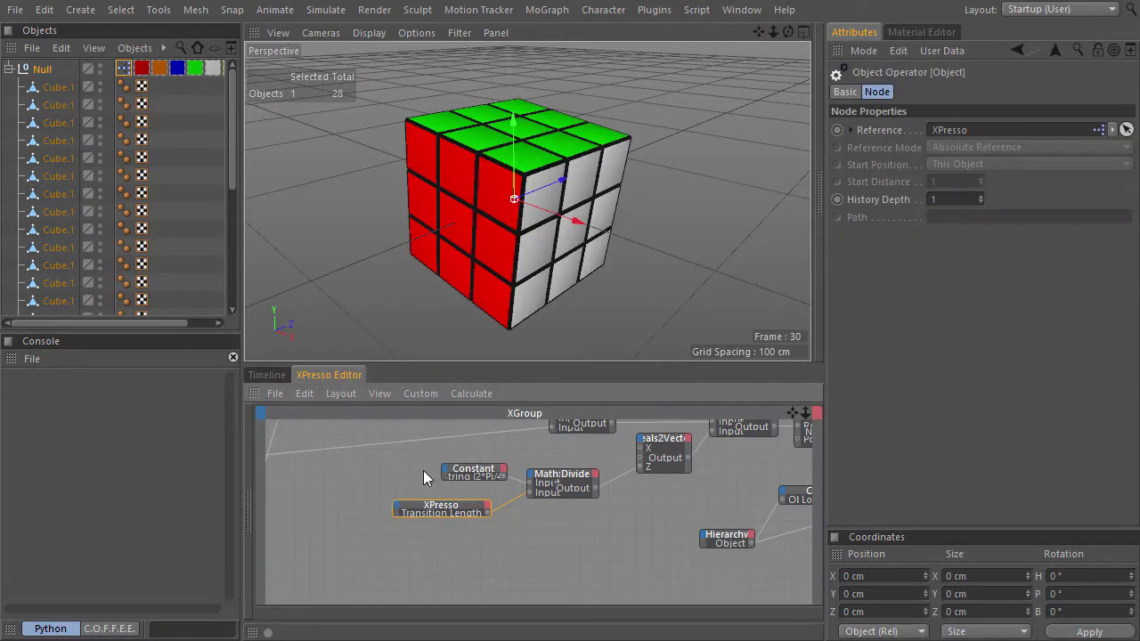
# Test Front -, Right -, Top +, then Left + and Back - face turns.
pyautogui.click(124, 68)
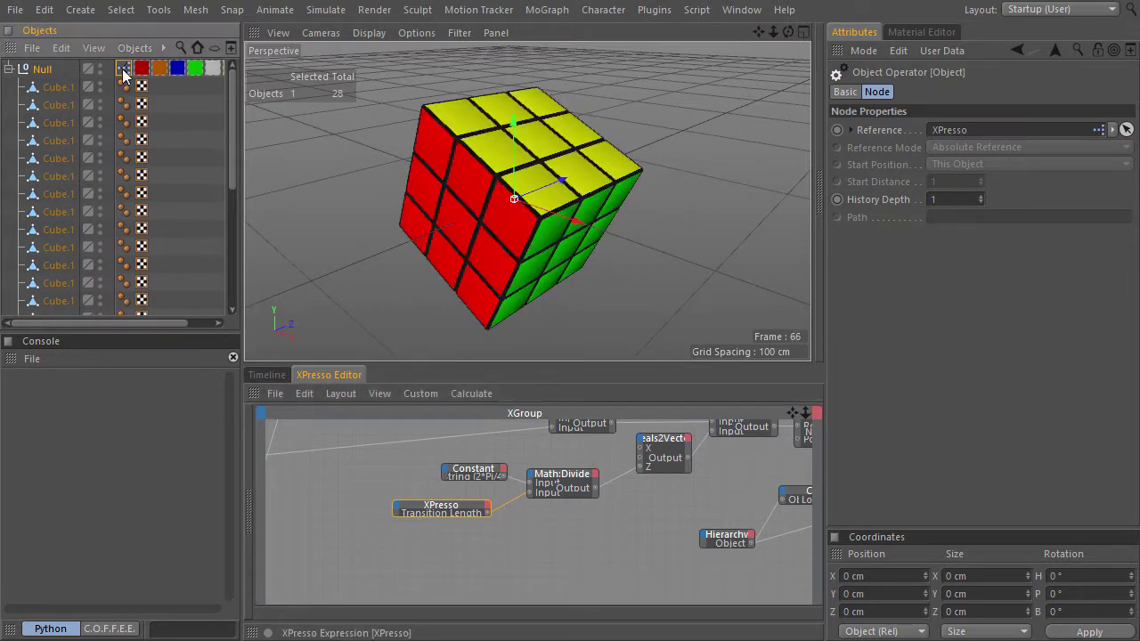
pyautogui.click(998, 210)
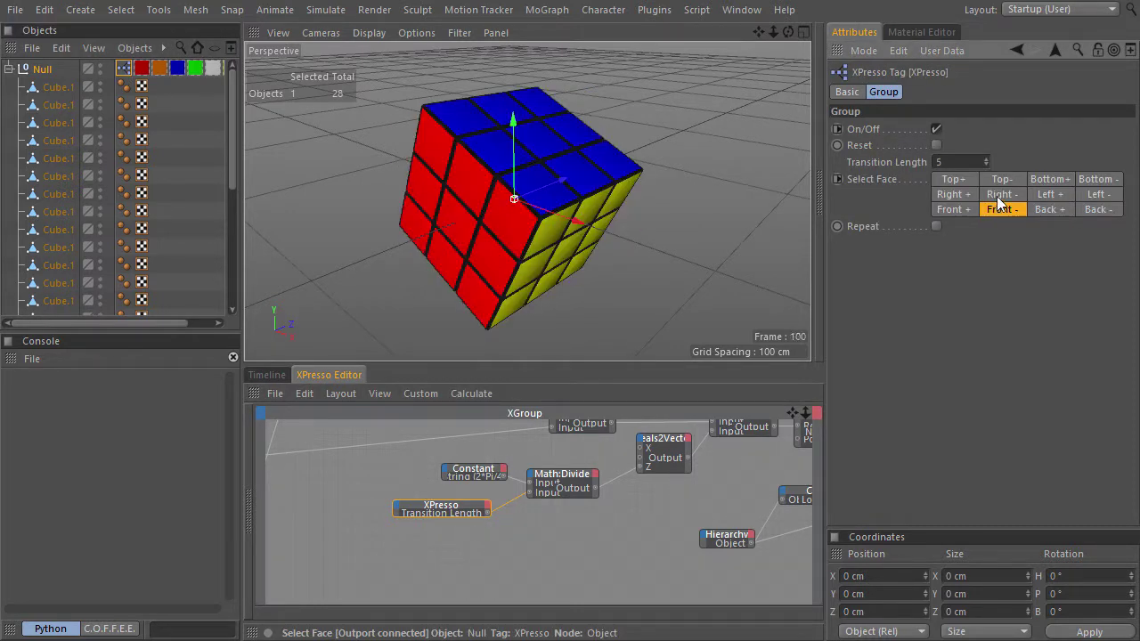
pyautogui.click(999, 195)
pyautogui.click(958, 182)
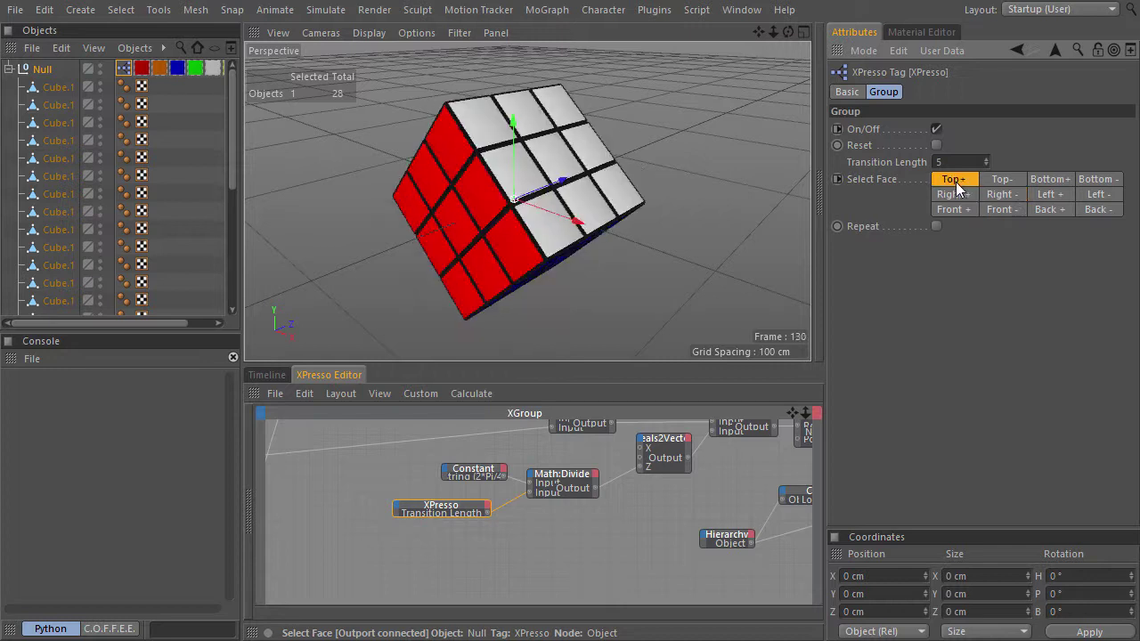
pyautogui.click(1048, 195)
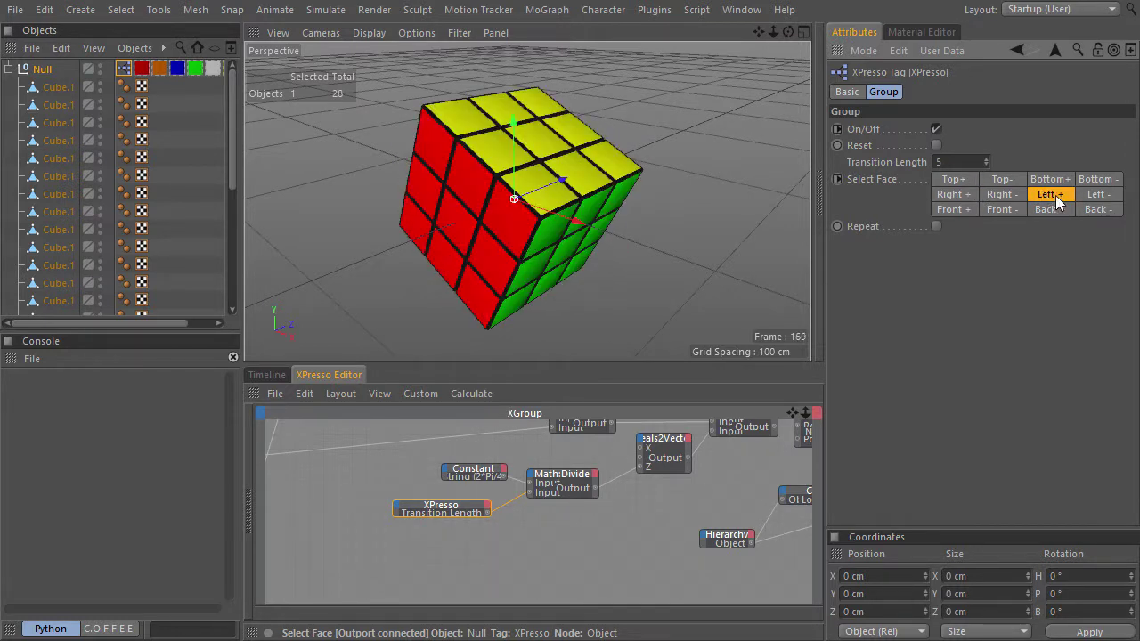
pyautogui.click(1092, 209)
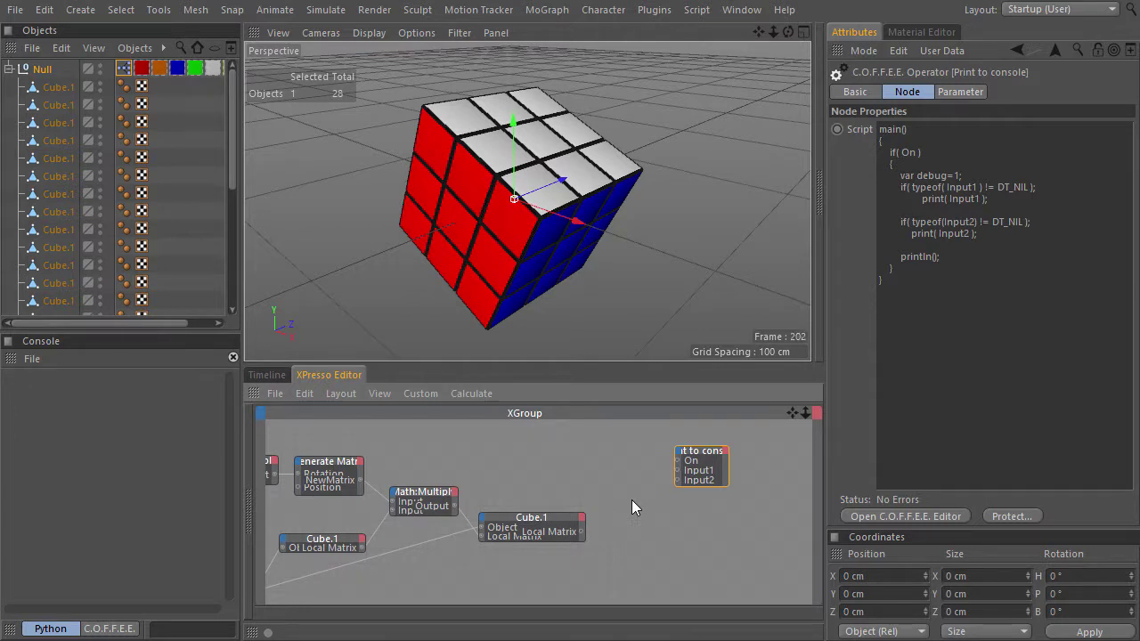
pyautogui.click(123, 86)
pyautogui.click(124, 105)
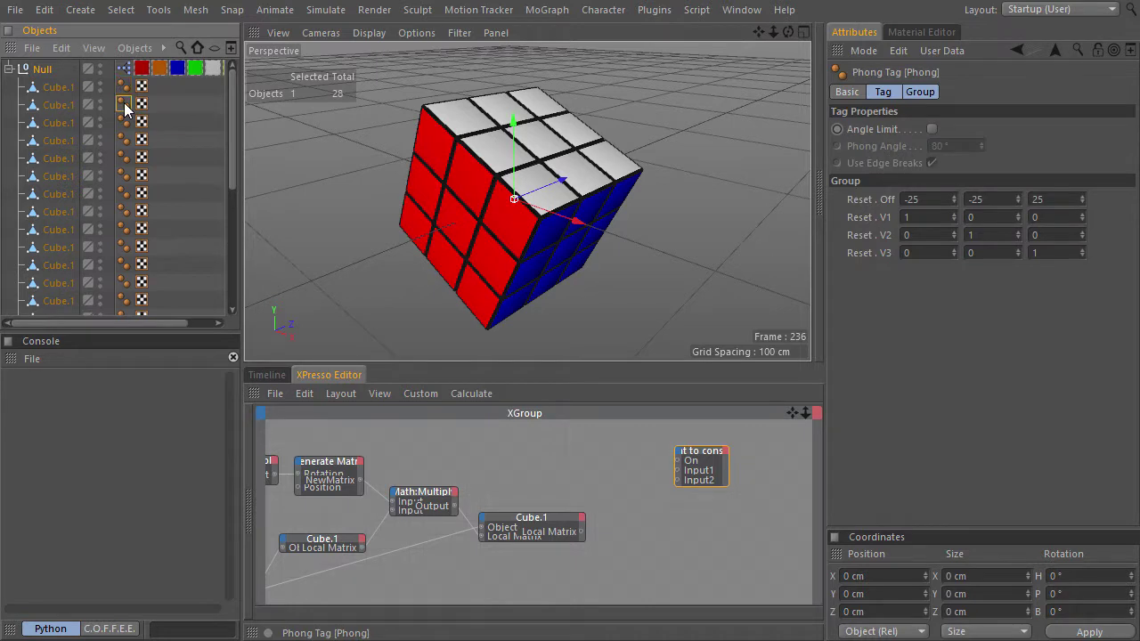
pyautogui.click(125, 122)
pyautogui.click(123, 70)
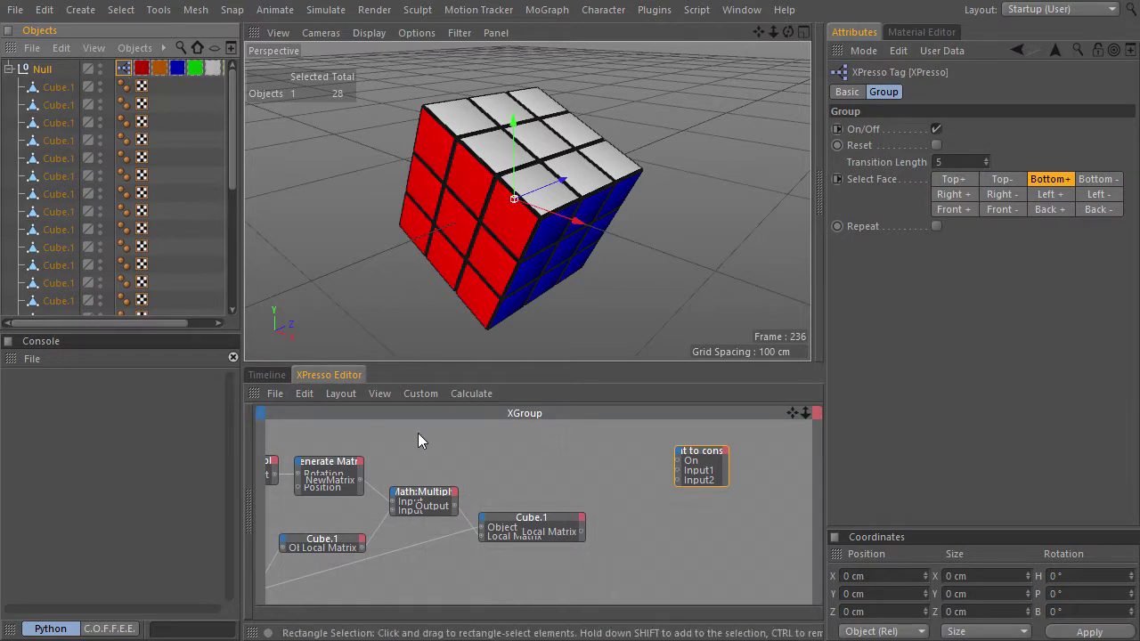
pyautogui.hotkey('ctrl', 'Tab')
pyautogui.moveTo(375, 459); pyautogui.dragTo(474, 432, button='middle')
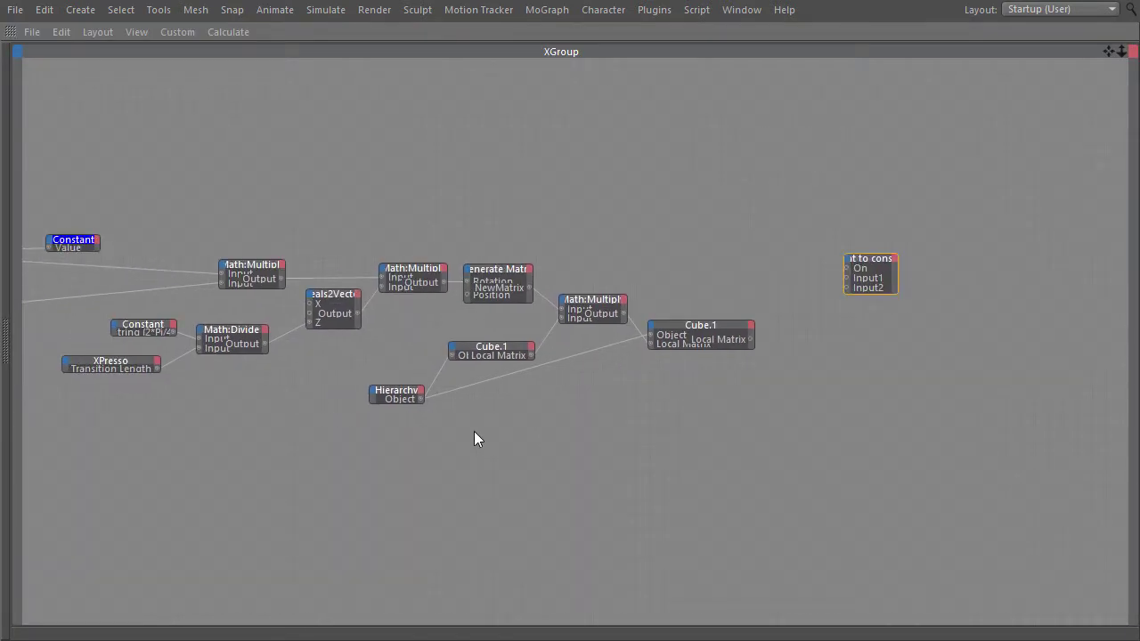
pyautogui.hotkey('ctrl', 'Tab')
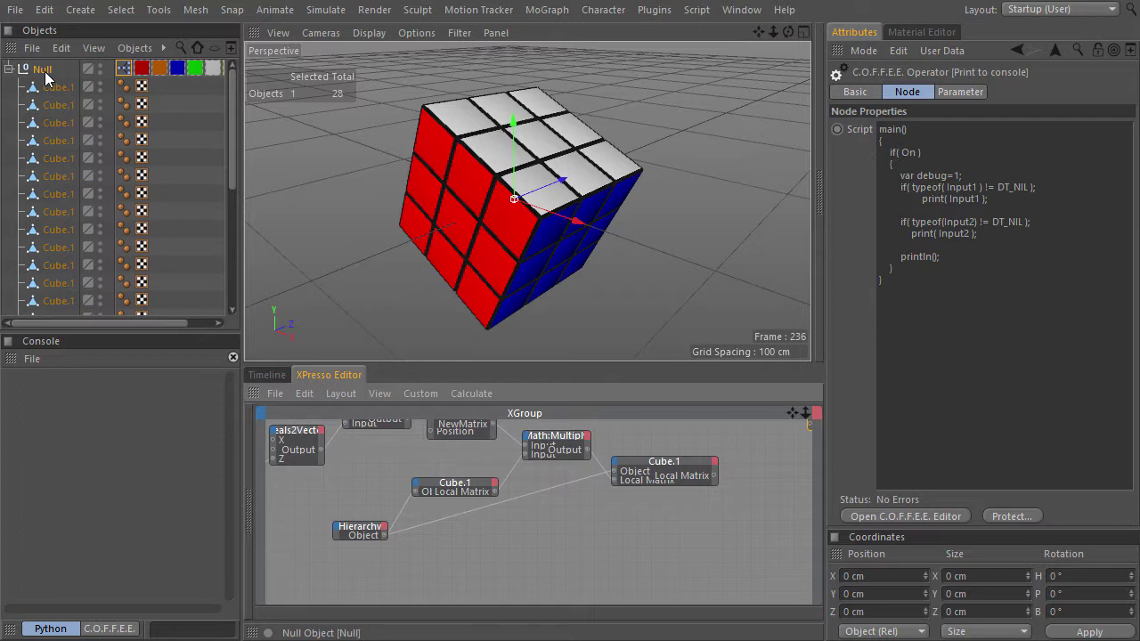
# Add an Iterator > Tag node set to Phong, fed by the Hierarchy object.
pyautogui.rightClick(428, 538)
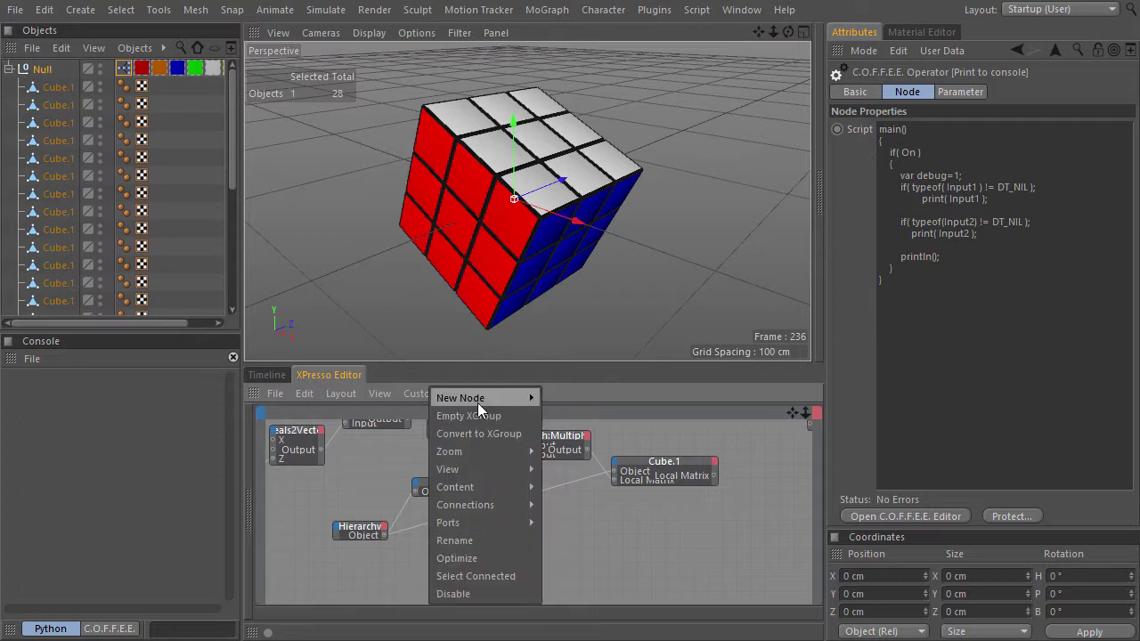
pyautogui.moveTo(478, 401)
pyautogui.moveTo(596, 397)
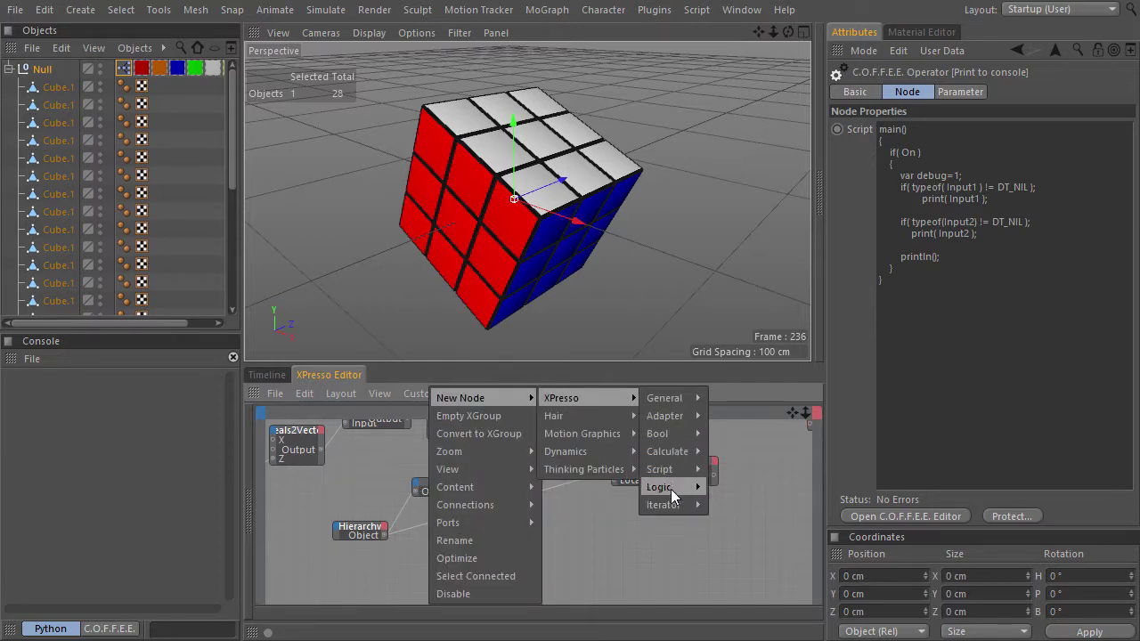
pyautogui.moveTo(669, 504)
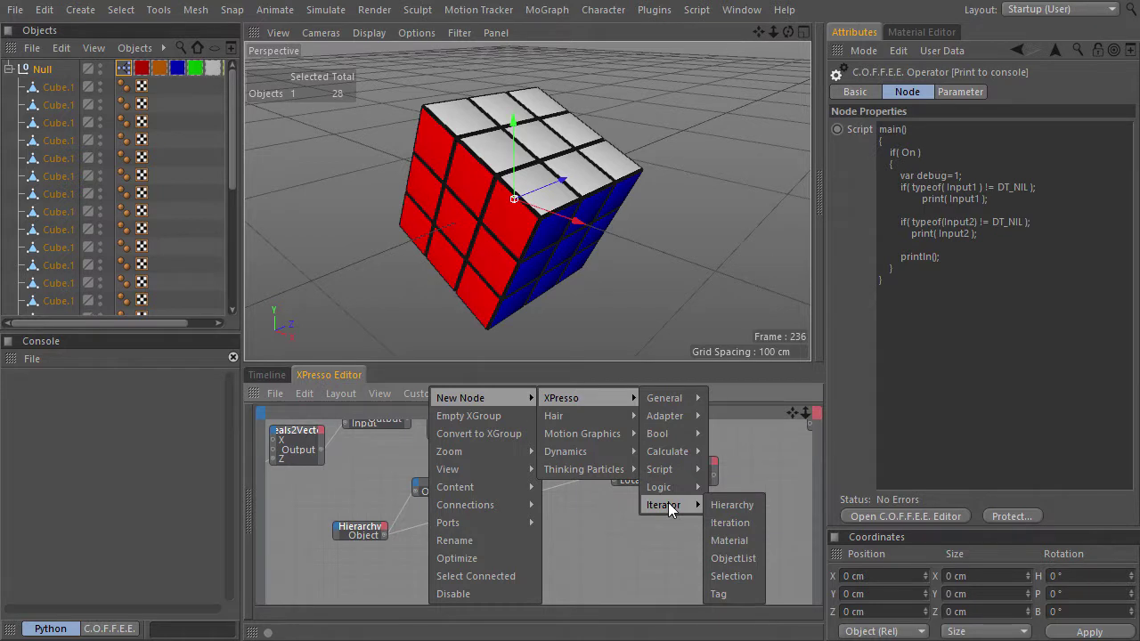
pyautogui.click(737, 594)
pyautogui.moveTo(425, 539); pyautogui.dragTo(450, 540)
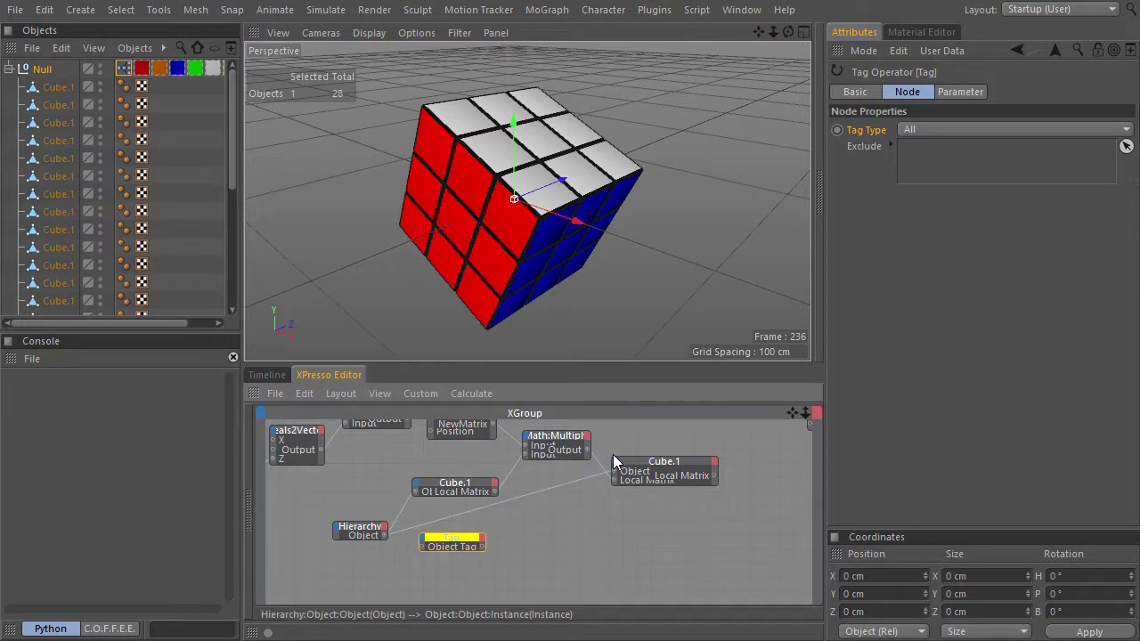
pyautogui.click(959, 130)
pyautogui.scroll(-10, 931, 582)
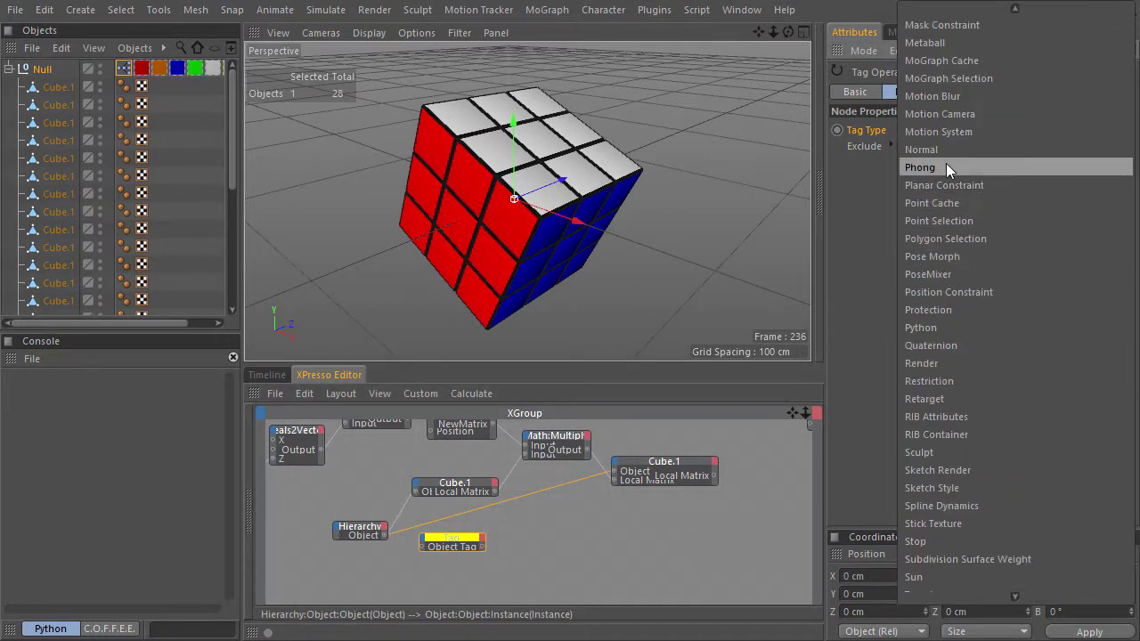
pyautogui.click(946, 166)
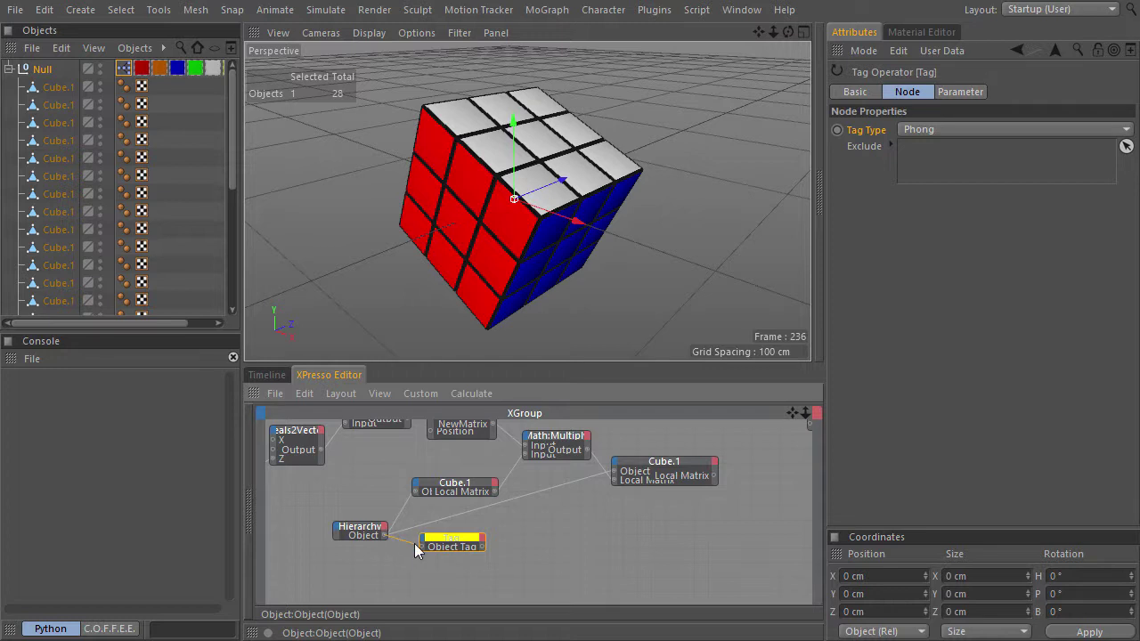
pyautogui.moveTo(422, 546); pyautogui.dragTo(421, 546)
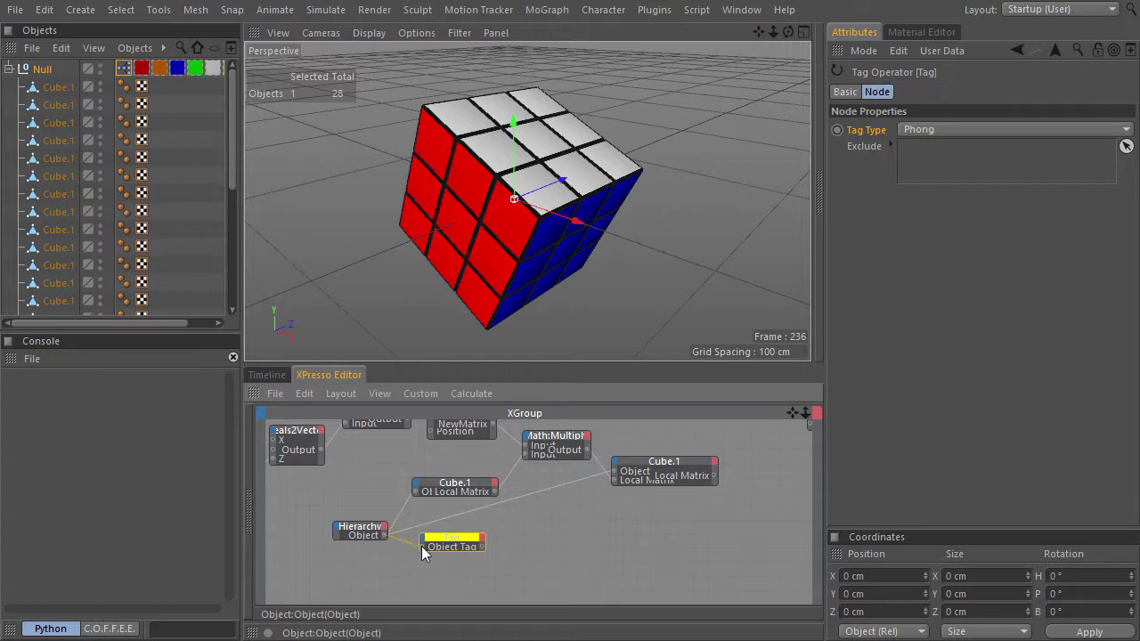
# Bring in the cube's Phong tag with an Object input and Group > Reset output, then Optimize it.
pyautogui.moveTo(124, 87); pyautogui.dragTo(526, 545)
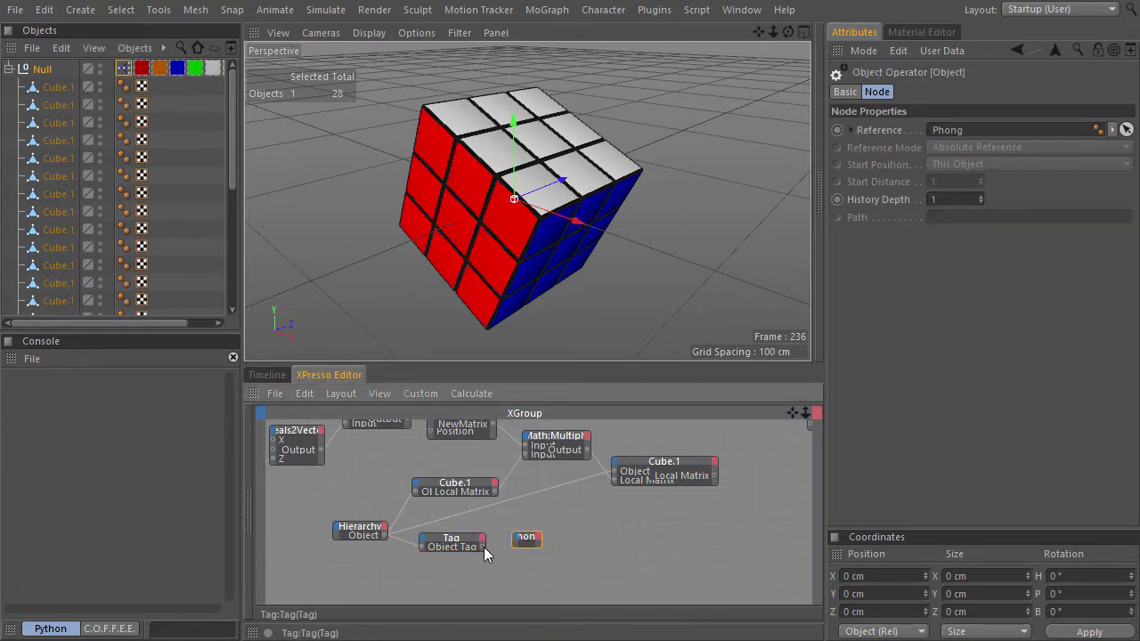
pyautogui.click(515, 535)
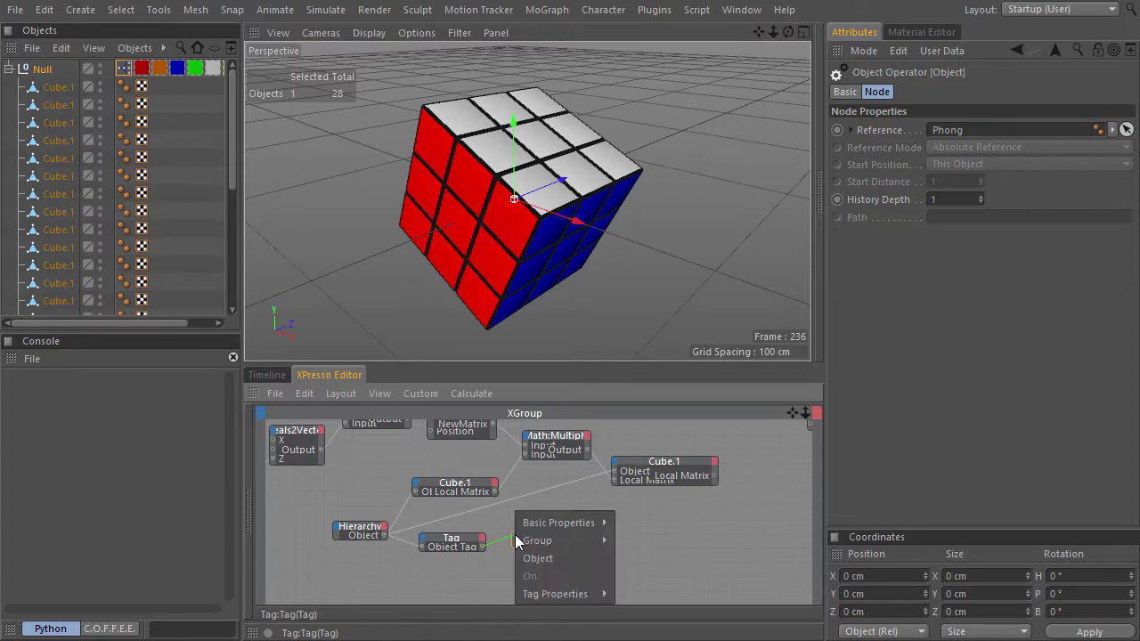
pyautogui.click(535, 555)
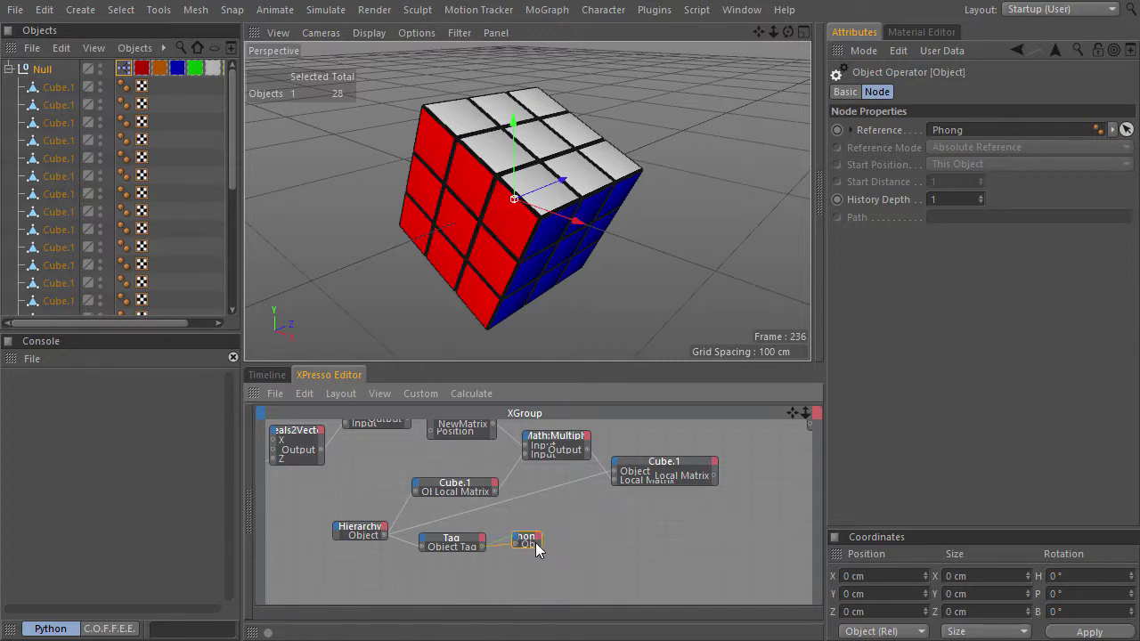
pyautogui.click(538, 542)
pyautogui.moveTo(620, 558)
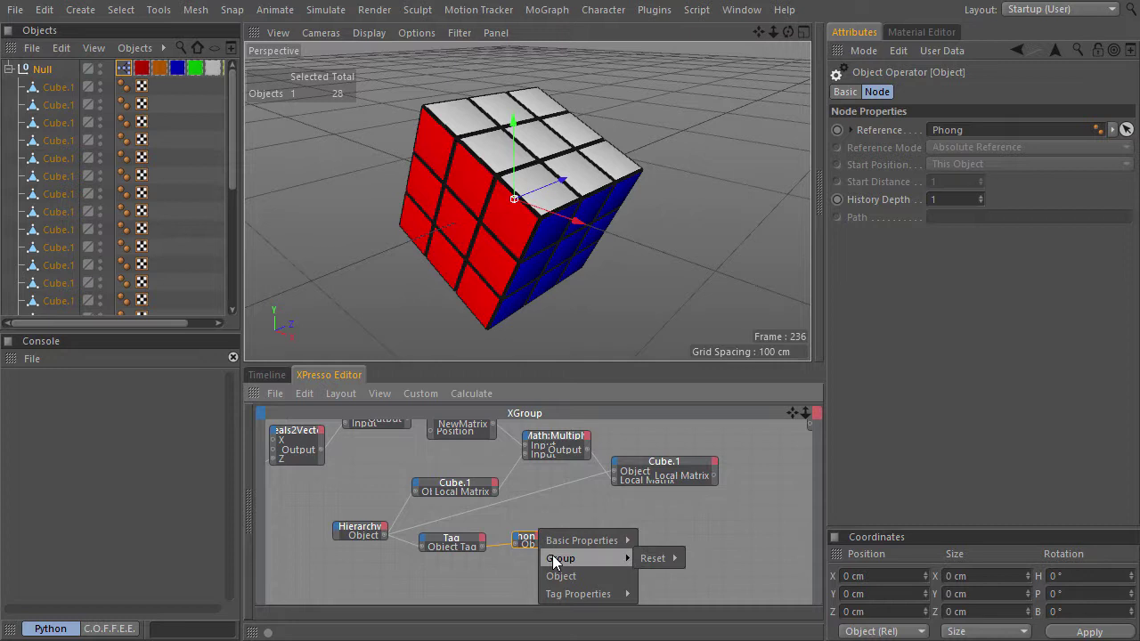
pyautogui.moveTo(675, 563)
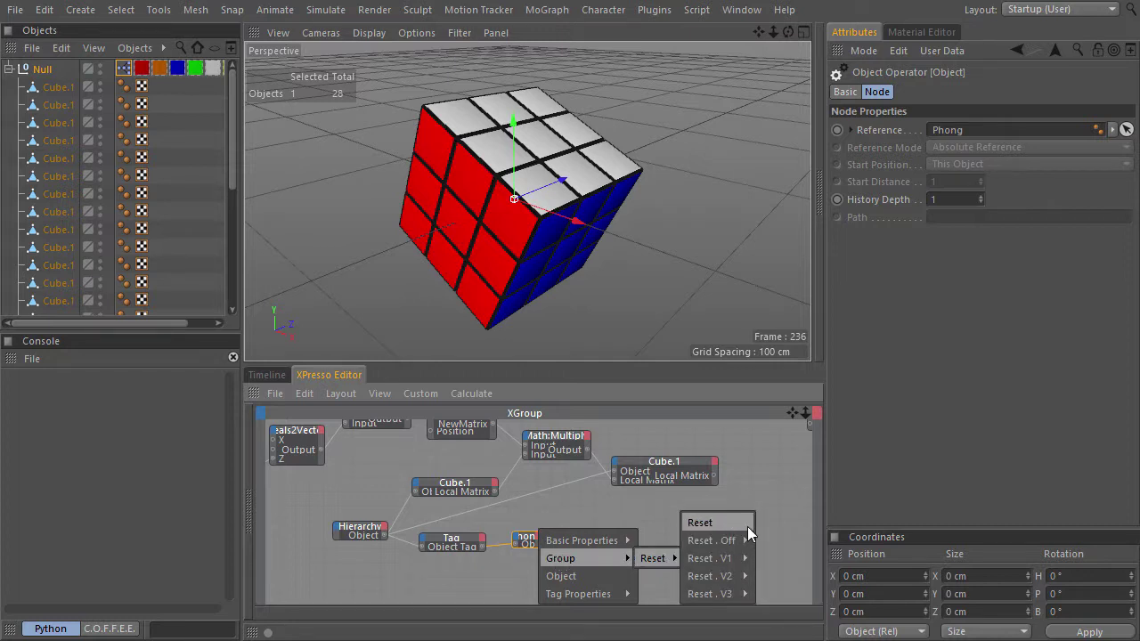
pyautogui.click(748, 527)
pyautogui.rightClick(536, 538)
pyautogui.click(582, 558)
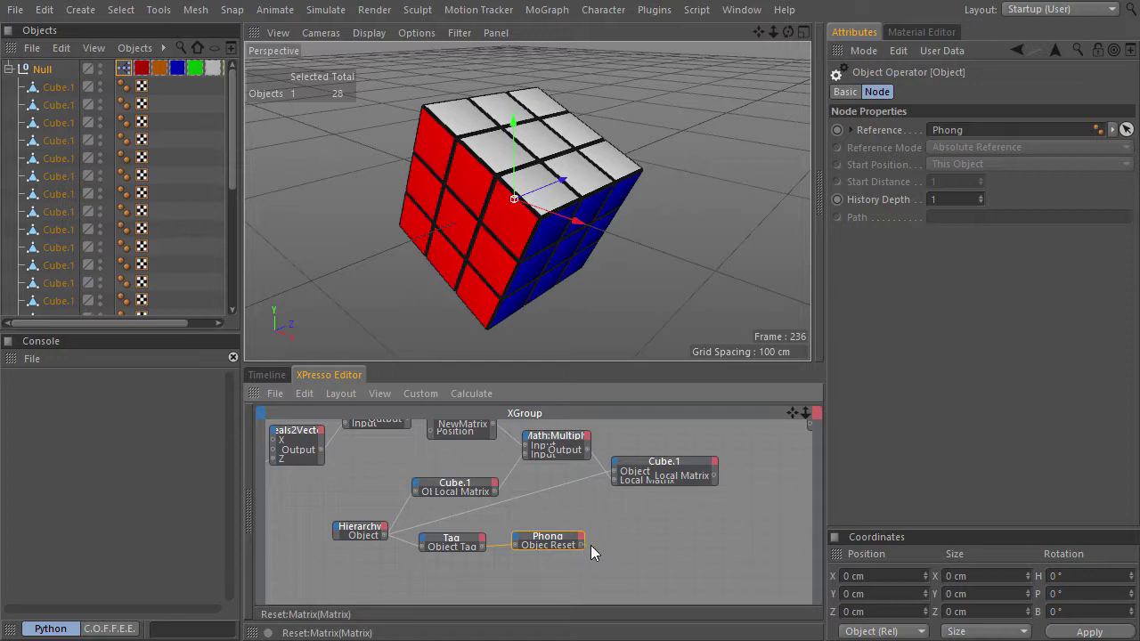
# Wire the Phong Reset output into Cube.1's Local Matrix, restoring the Math:Multiply link.
pyautogui.moveTo(640, 525); pyautogui.dragTo(632, 500)
pyautogui.moveTo(614, 479); pyautogui.dragTo(614, 480)
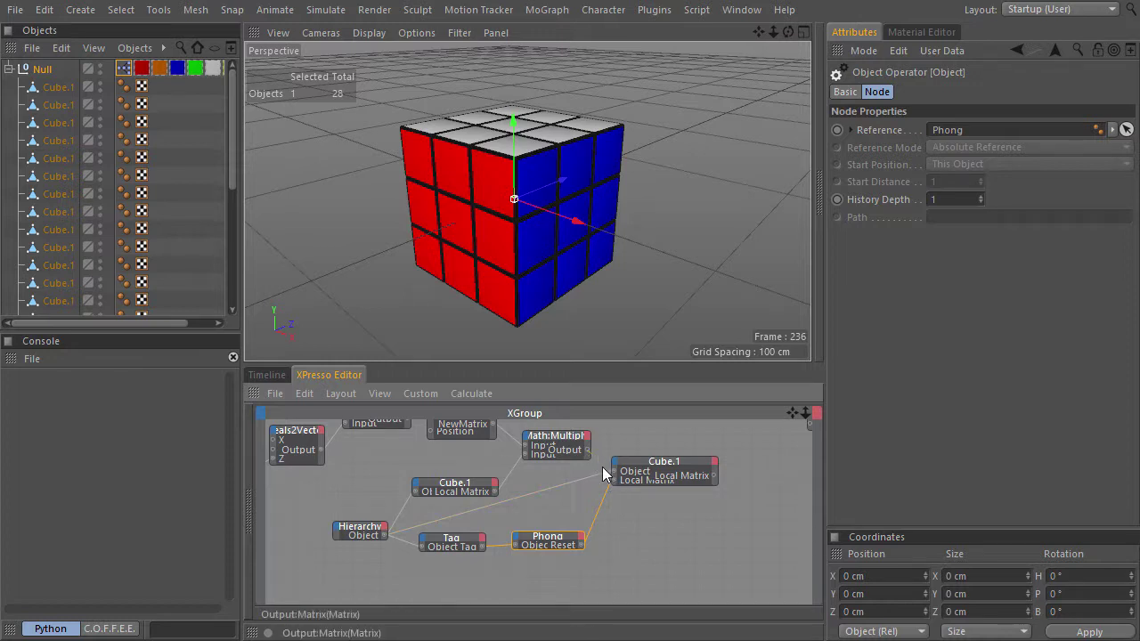
pyautogui.moveTo(613, 480); pyautogui.dragTo(614, 481)
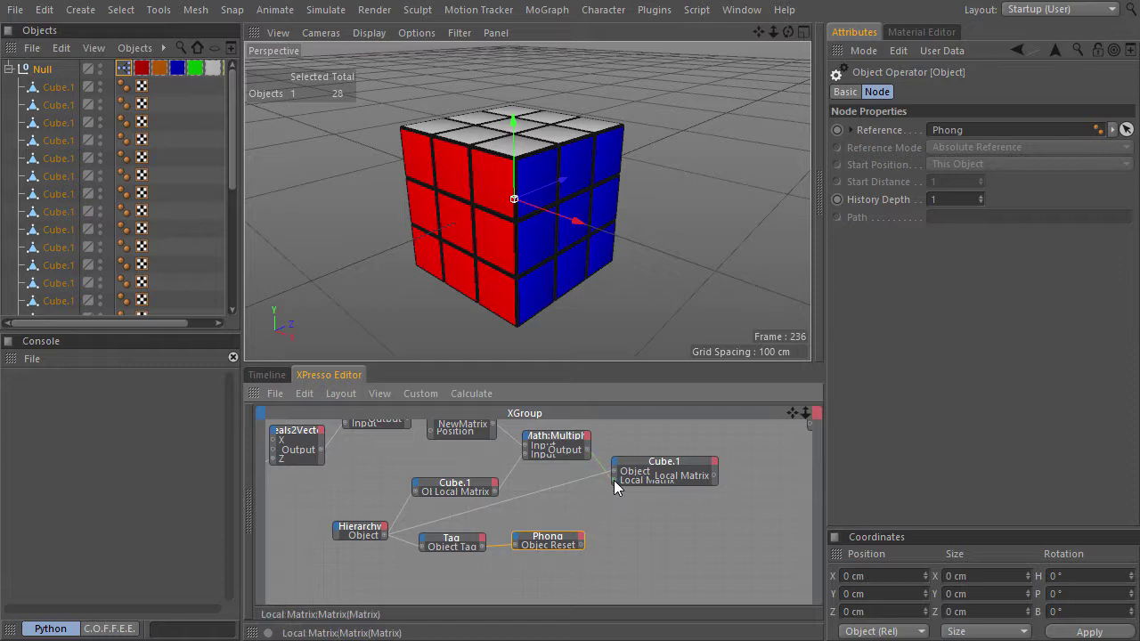
# Test Top +, Right +, Right -, Left + and Back - turns, then reconnect Phong Reset to Local Matrix.
pyautogui.click(123, 70)
pyautogui.click(954, 181)
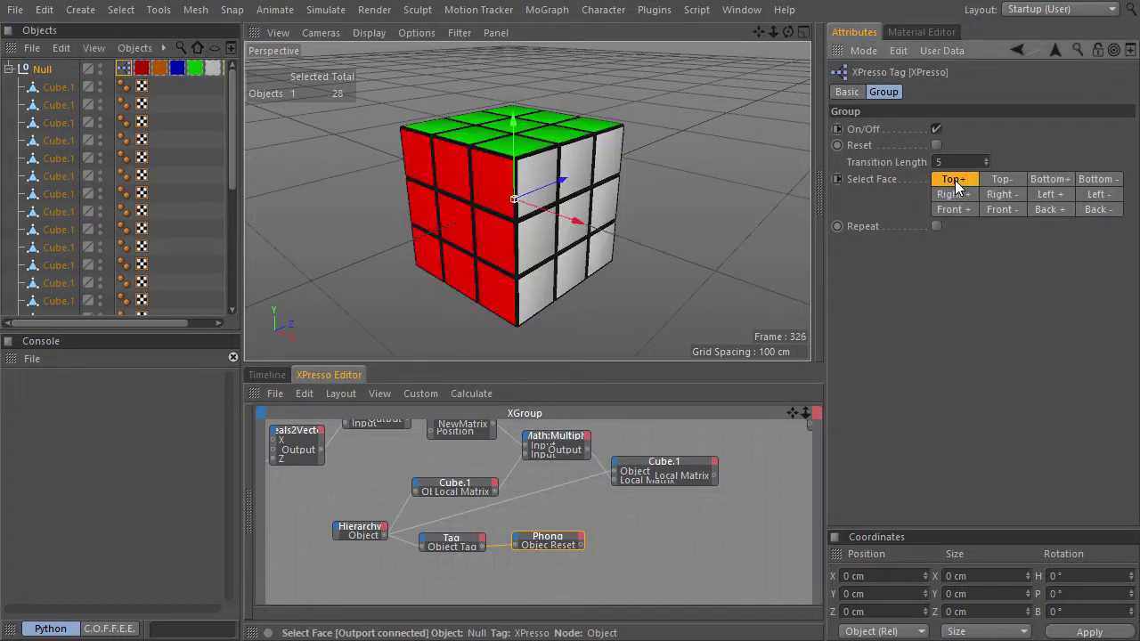
pyautogui.click(952, 194)
pyautogui.click(997, 195)
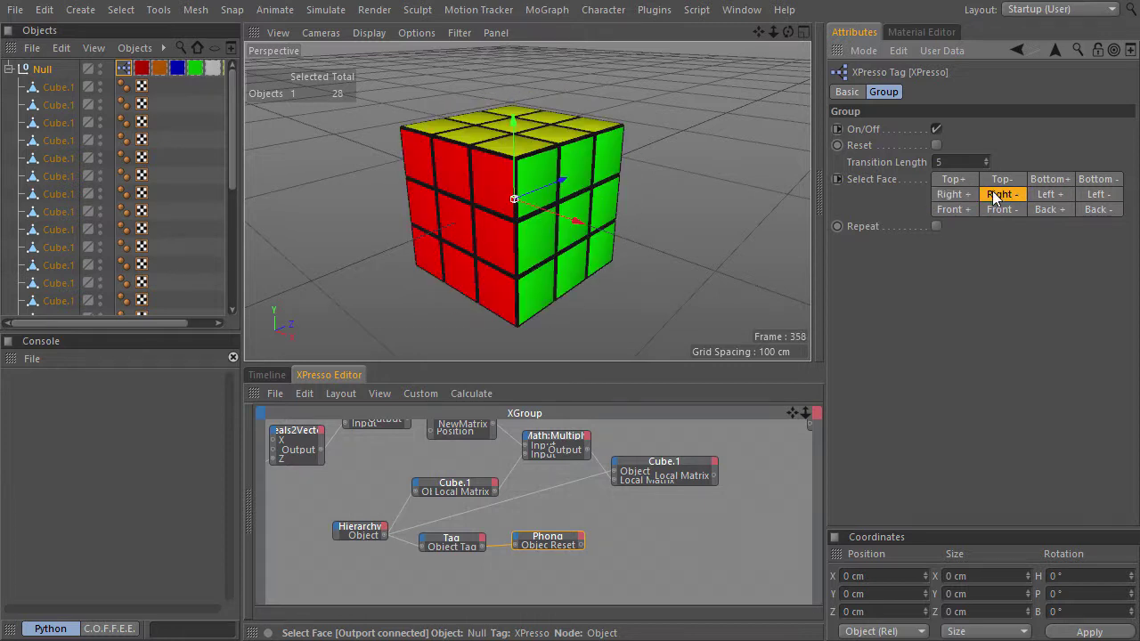
pyautogui.click(1051, 195)
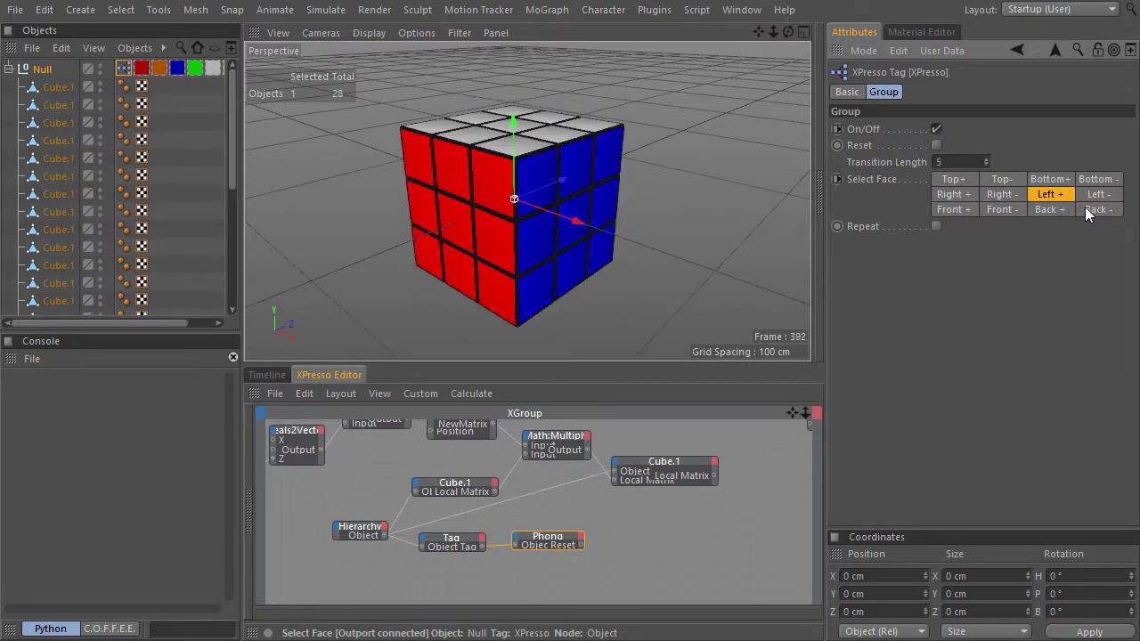
pyautogui.click(1085, 208)
pyautogui.moveTo(580, 547); pyautogui.dragTo(757, 488)
# Add a Logic Condition node and set its Data Type to Matrix.
pyautogui.rightClick(662, 483)
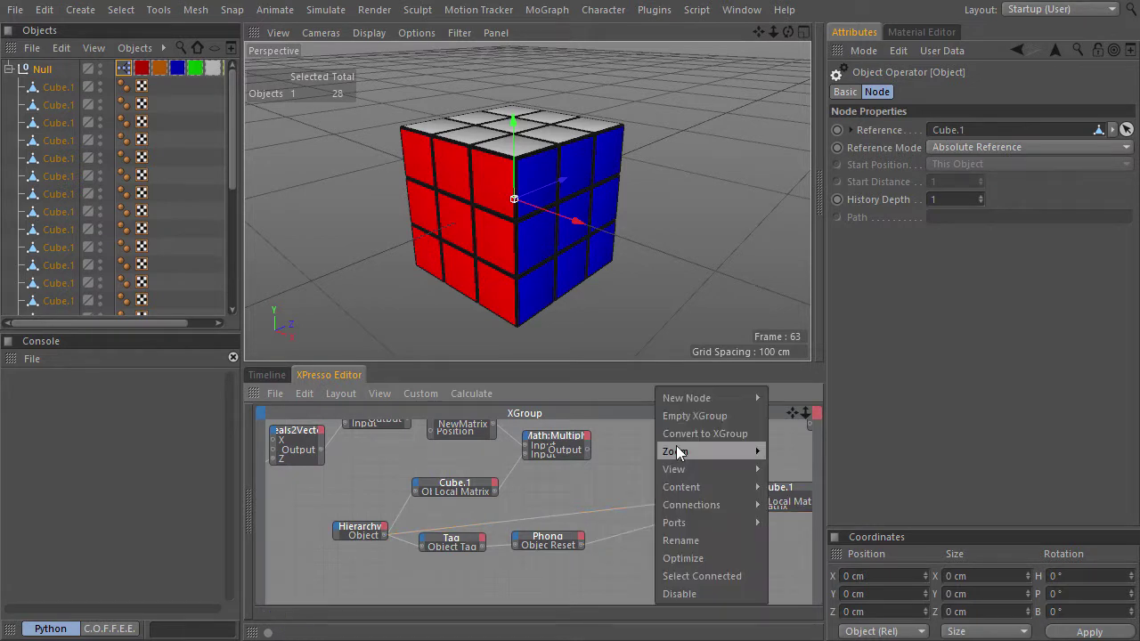
pyautogui.moveTo(757, 398)
pyautogui.moveTo(842, 392)
pyautogui.moveTo(900, 470)
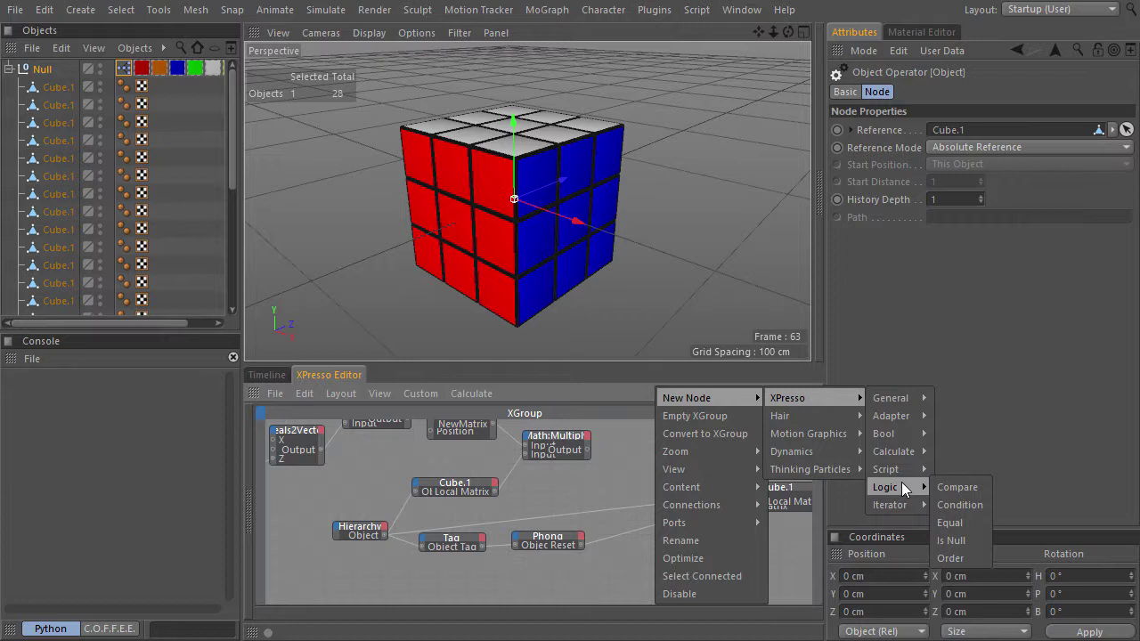
pyautogui.click(973, 504)
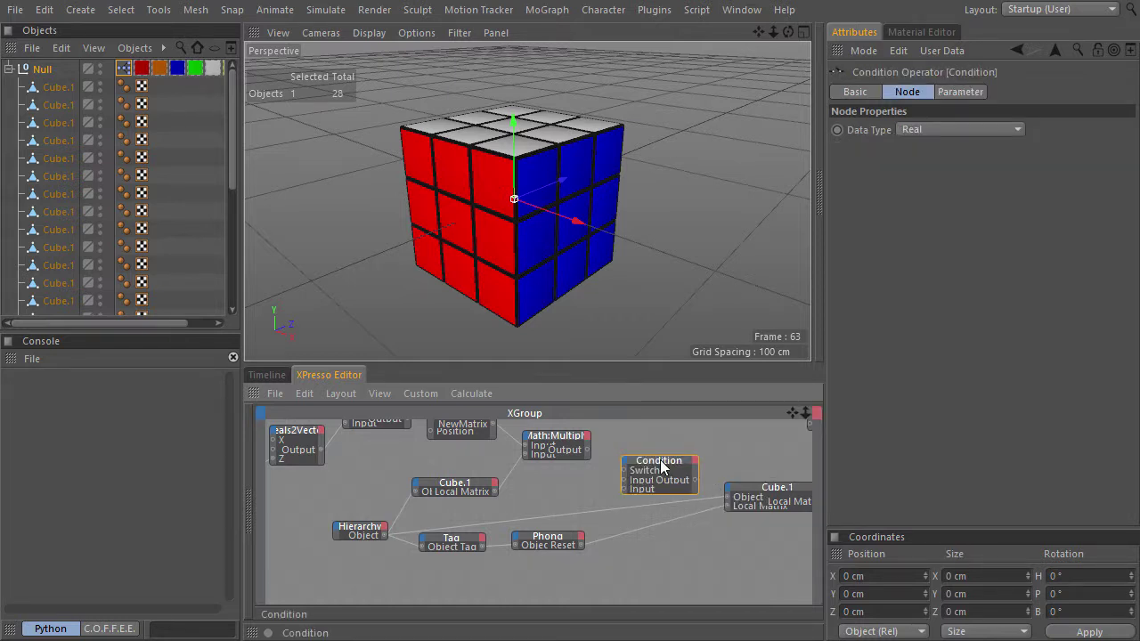
pyautogui.click(926, 126)
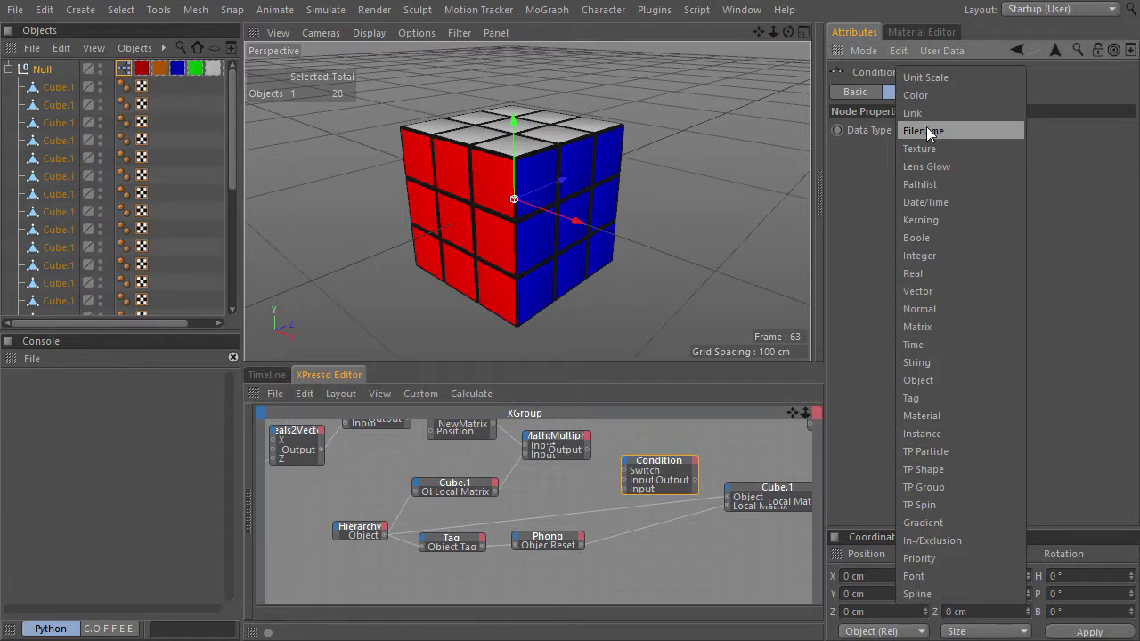
pyautogui.click(955, 327)
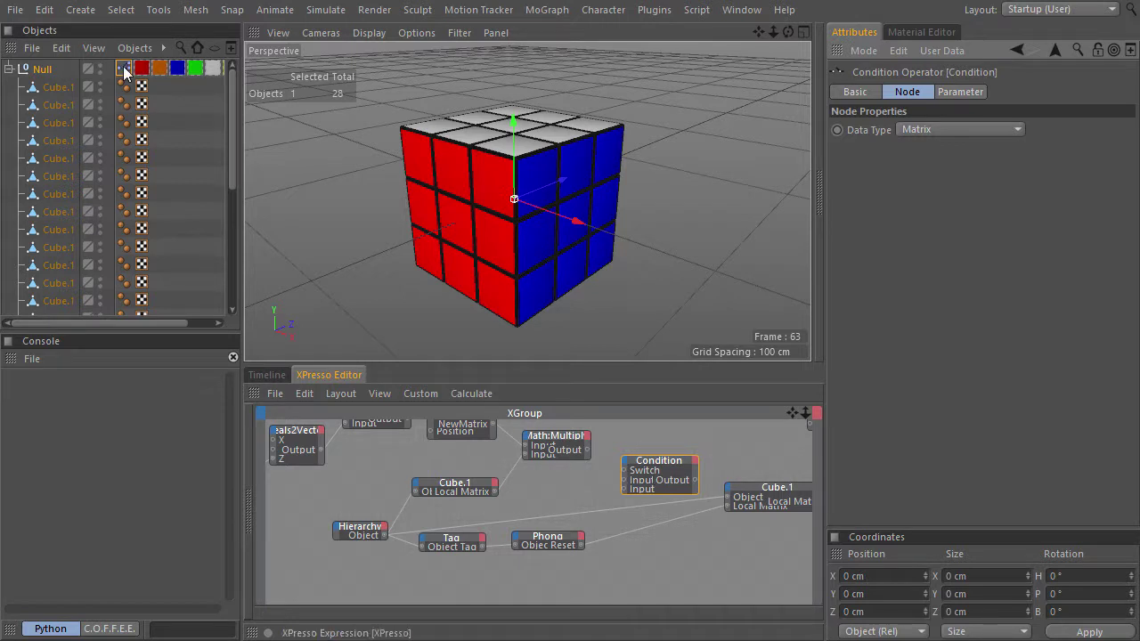
# Bring the rig's XPresso tag into the graph and add its Group > Reset output port.
pyautogui.moveTo(124, 68); pyautogui.dragTo(632, 432)
pyautogui.click(633, 427)
pyautogui.moveTo(652, 455)
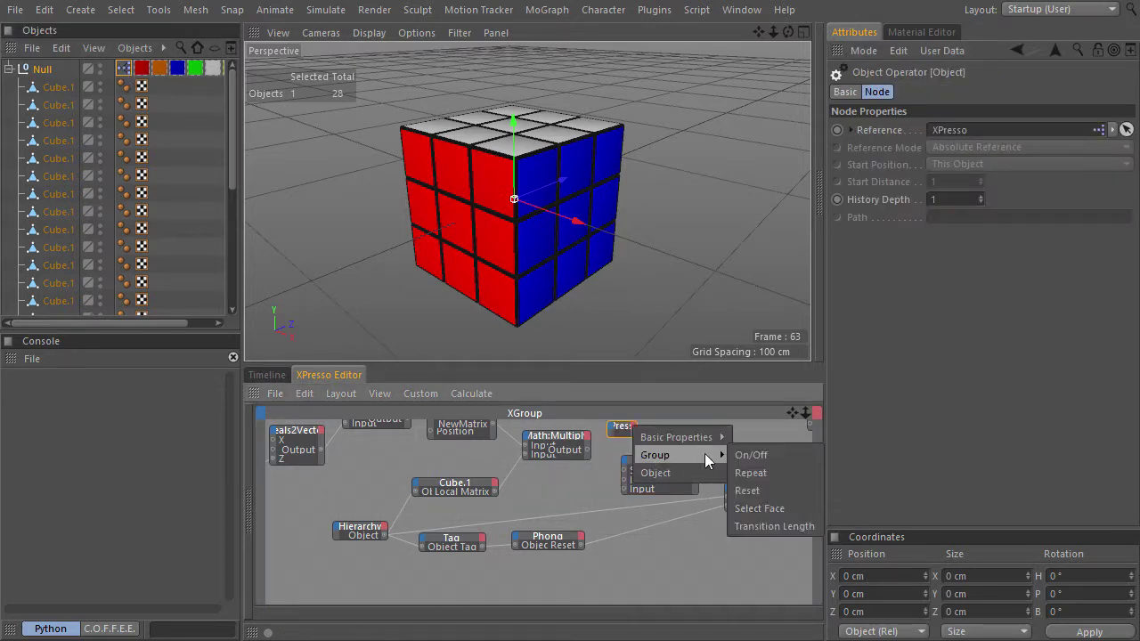
pyautogui.click(777, 490)
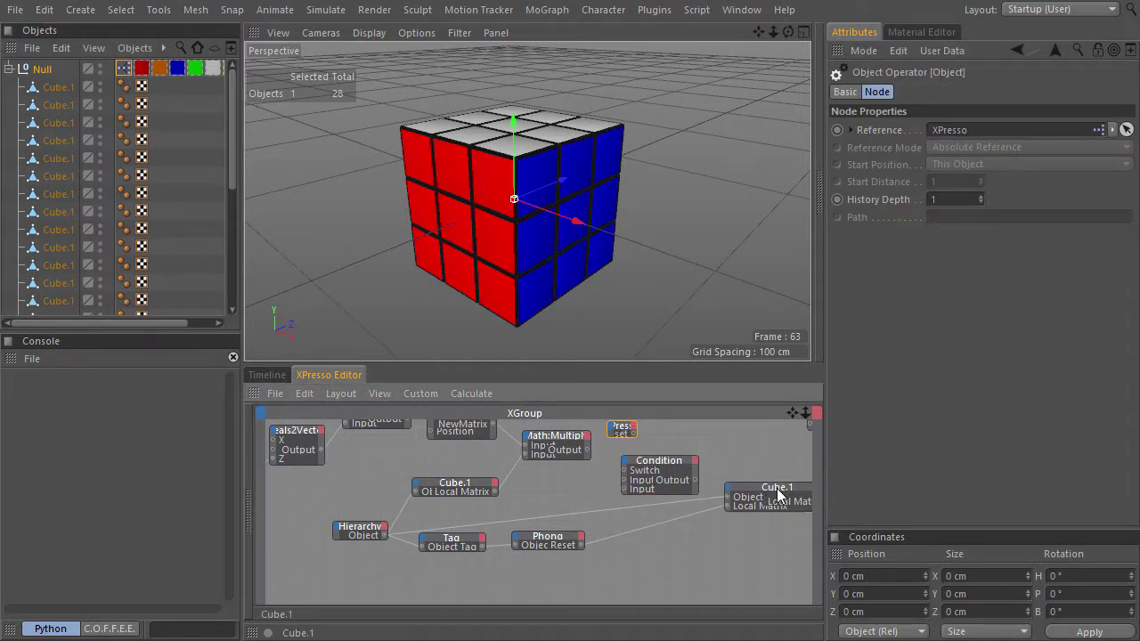
pyautogui.hotkey('ctrl', 'Tab')
# Wire Math:Multiply Output into Condition Input and Condition Output into Cube.1's Local Matrix.
pyautogui.moveTo(658, 256); pyautogui.dragTo(662, 304)
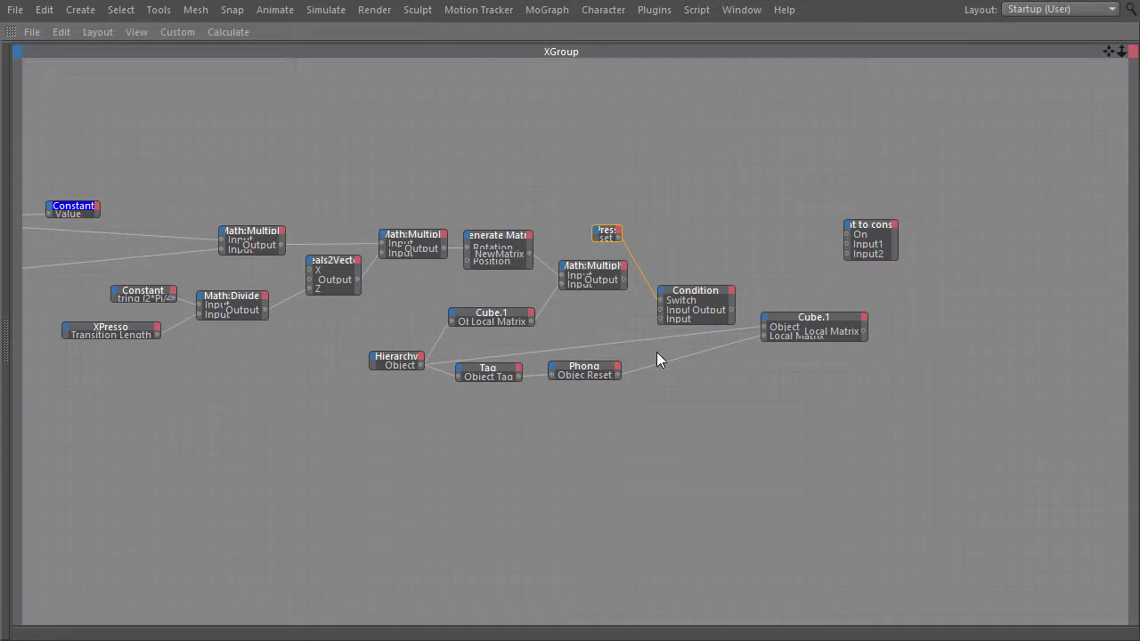
pyautogui.scroll(3, 928, 332)
pyautogui.moveTo(642, 261); pyautogui.dragTo(692, 305)
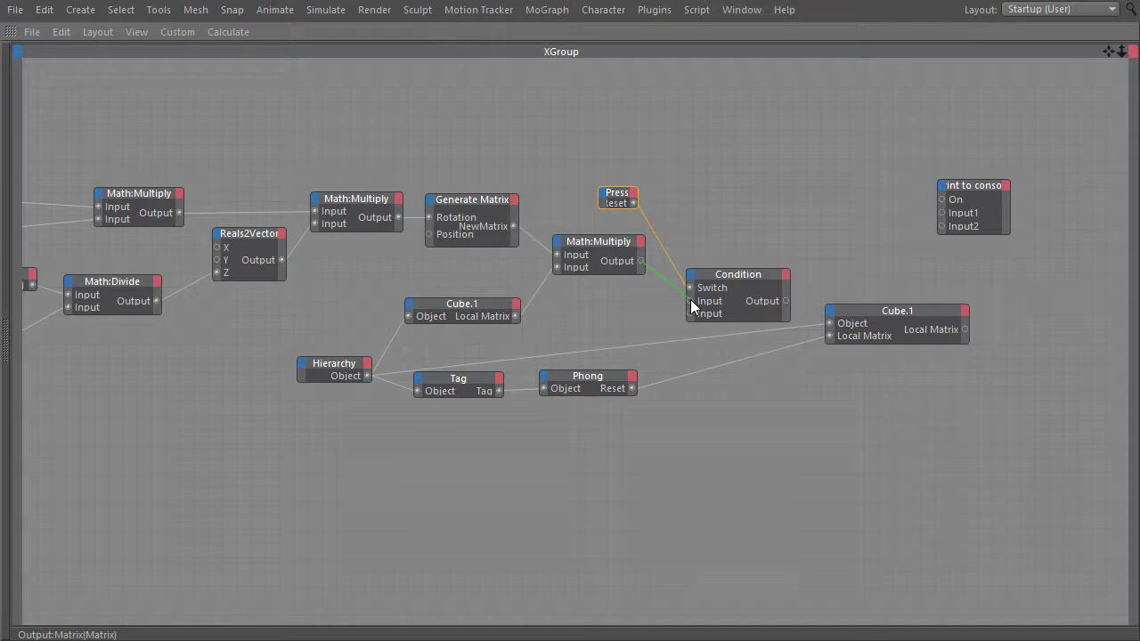
pyautogui.moveTo(692, 305); pyautogui.dragTo(693, 305)
pyautogui.moveTo(814, 328); pyautogui.dragTo(830, 336)
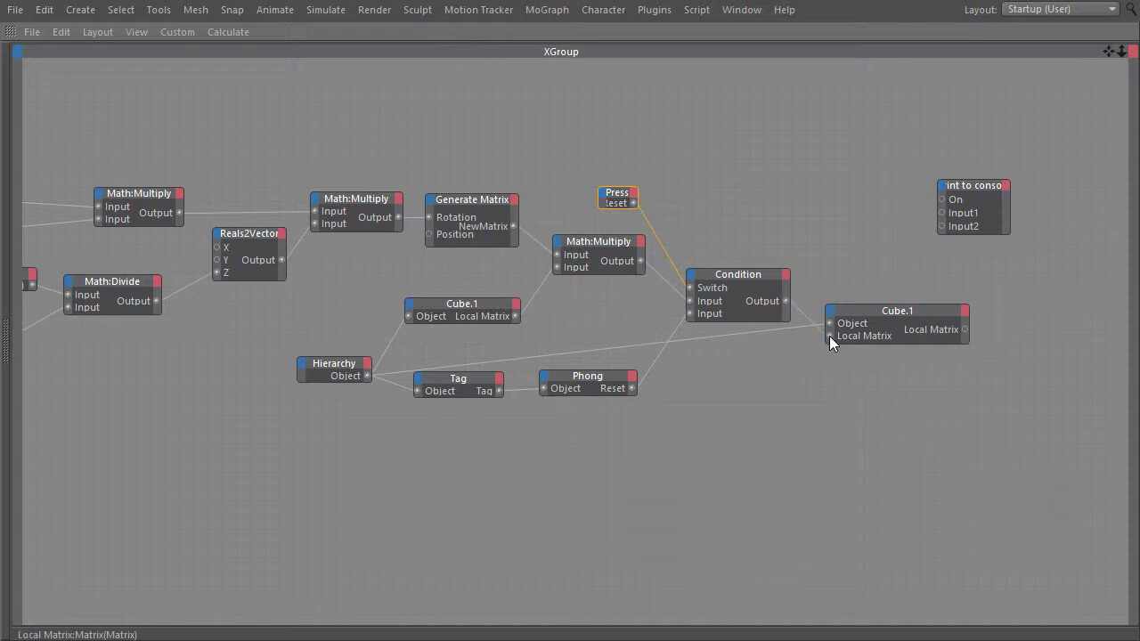
# Set the Title Color of the Reset and Transition Length nodes to red.
pyautogui.moveTo(579, 177); pyautogui.dragTo(669, 219)
pyautogui.scroll(-3, 276, 395)
pyautogui.scroll(1, 405, 398)
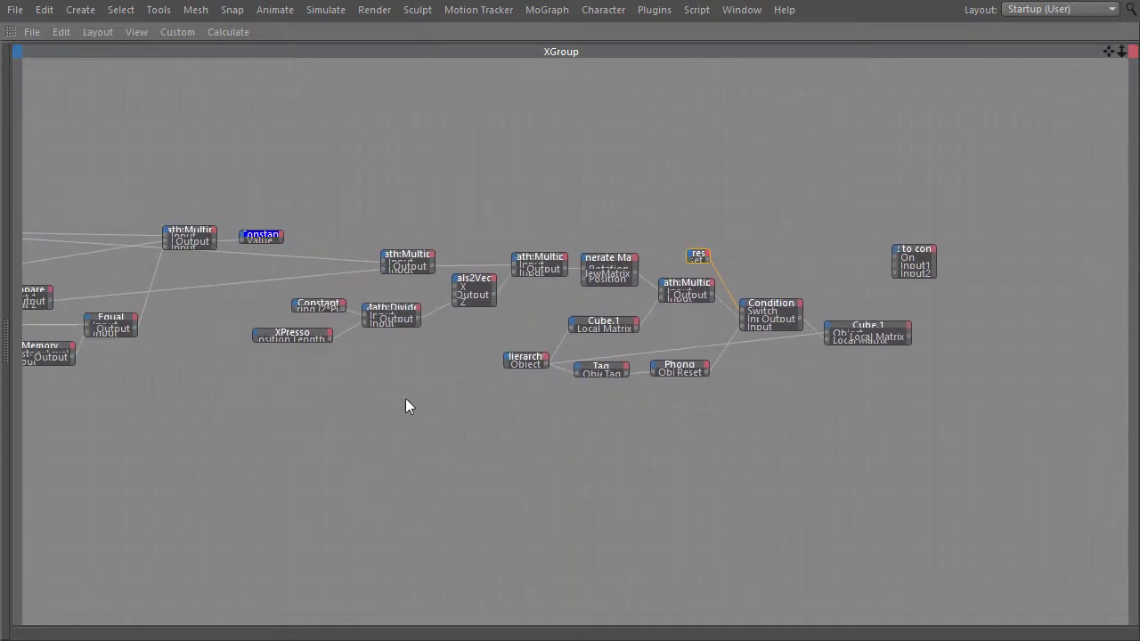
pyautogui.moveTo(365, 370); pyautogui.dragTo(265, 325)
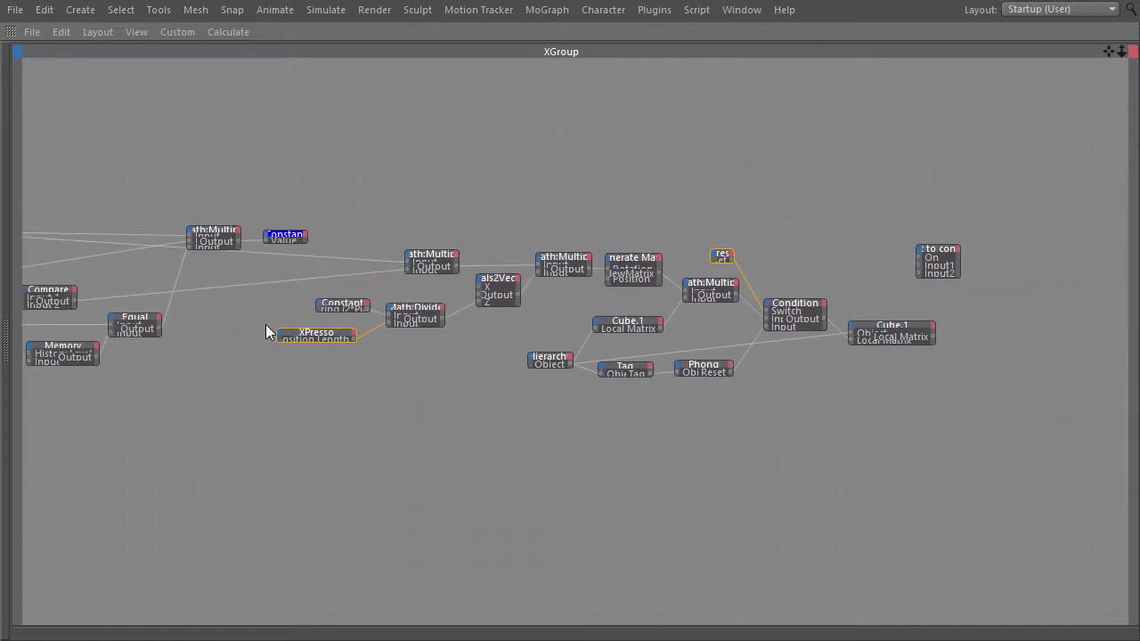
pyautogui.hotkey('shift', 'F5')
pyautogui.click(781, 201)
pyautogui.click(858, 266)
pyautogui.click(771, 307)
pyautogui.click(827, 352)
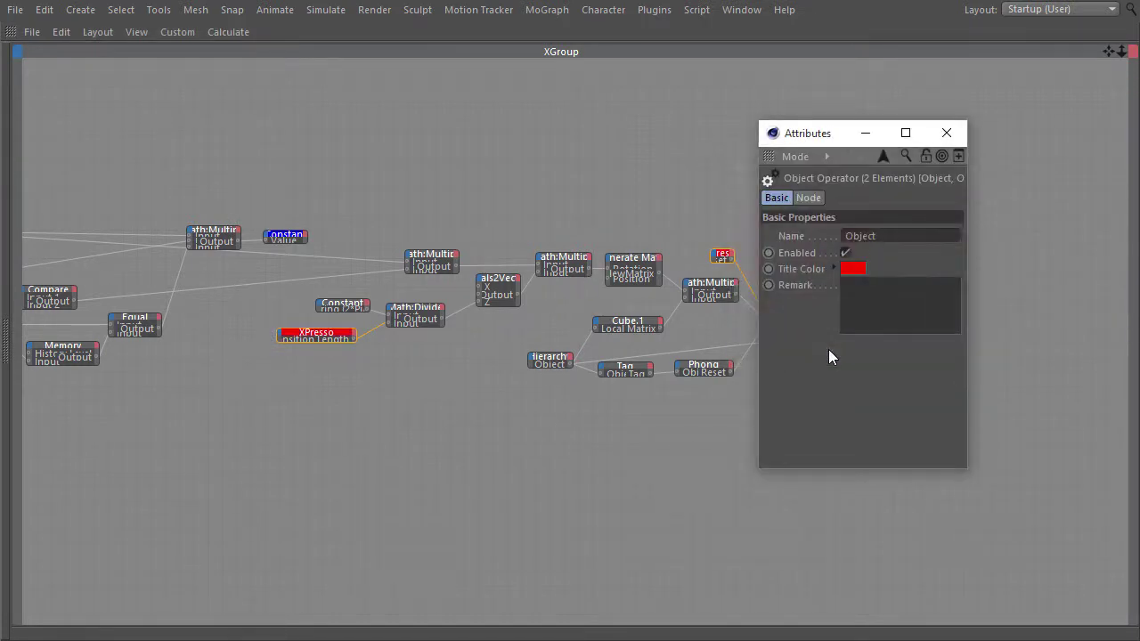
pyautogui.click(947, 136)
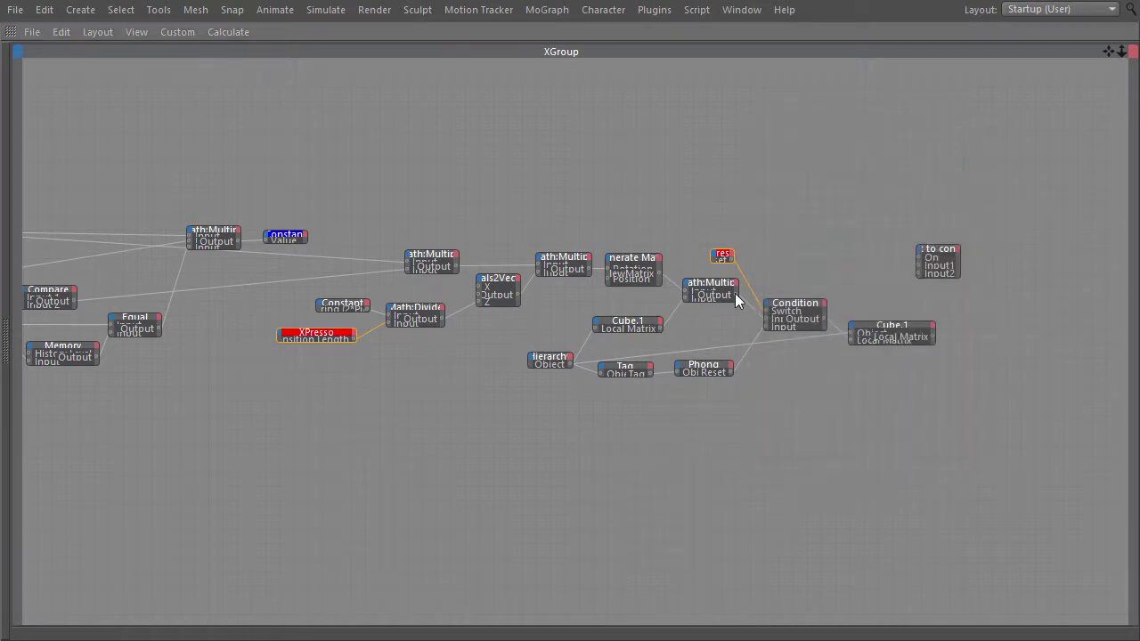
pyautogui.scroll(1, 750, 312)
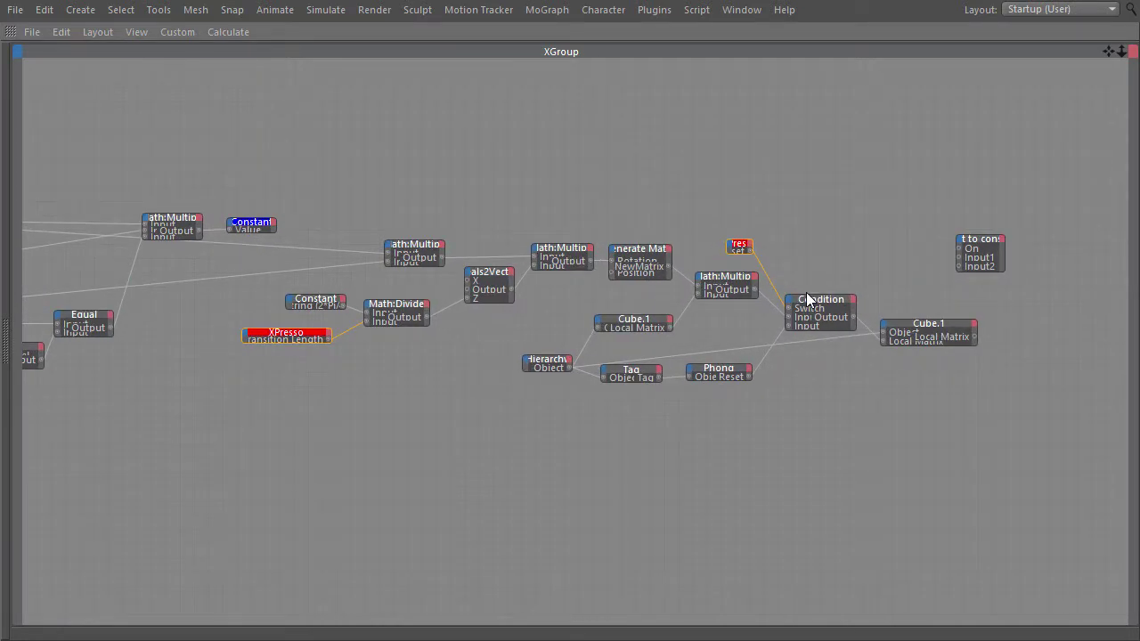
pyautogui.hotkey('ctrl', 'Tab')
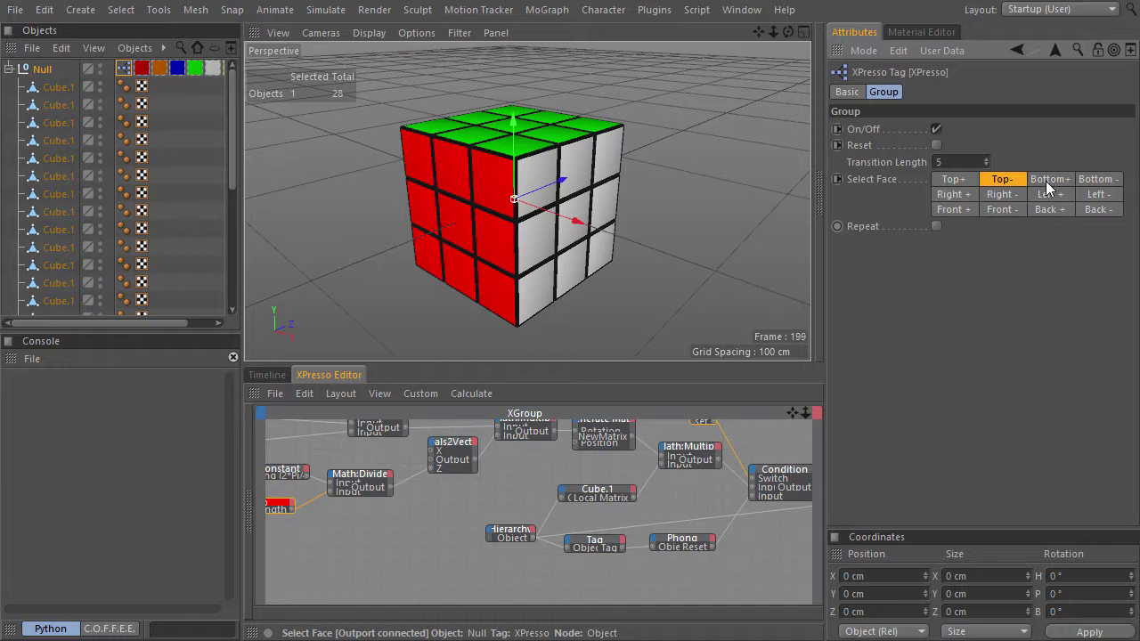
# Test Bottom+ and Right+ turns, then toggle Reset on and off to snap the cube back.
pyautogui.click(1047, 183)
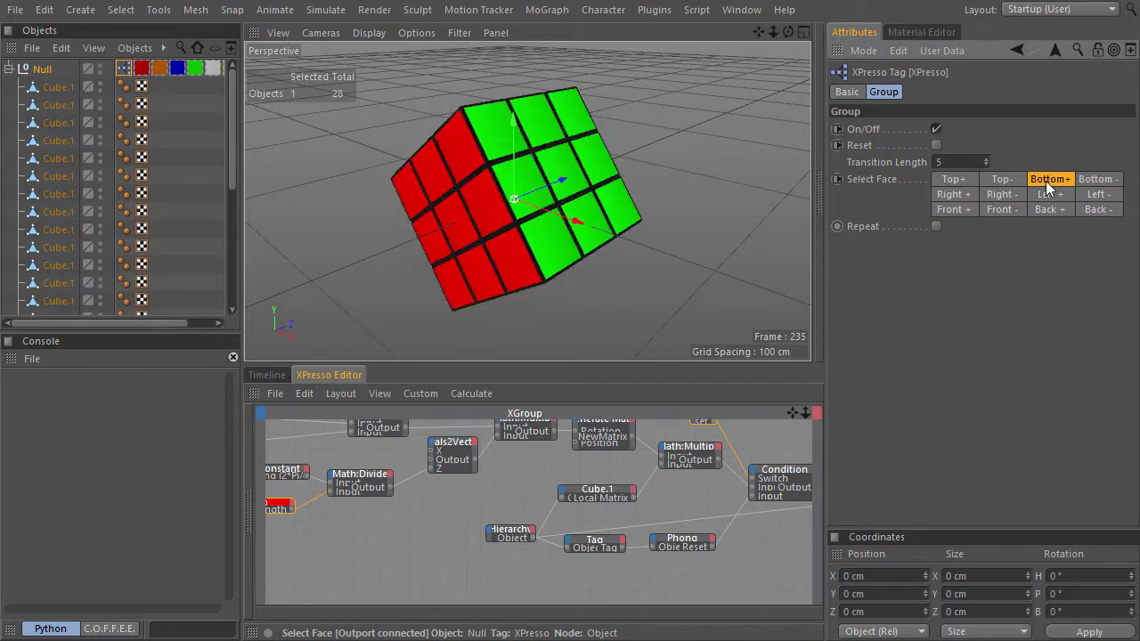
pyautogui.click(955, 195)
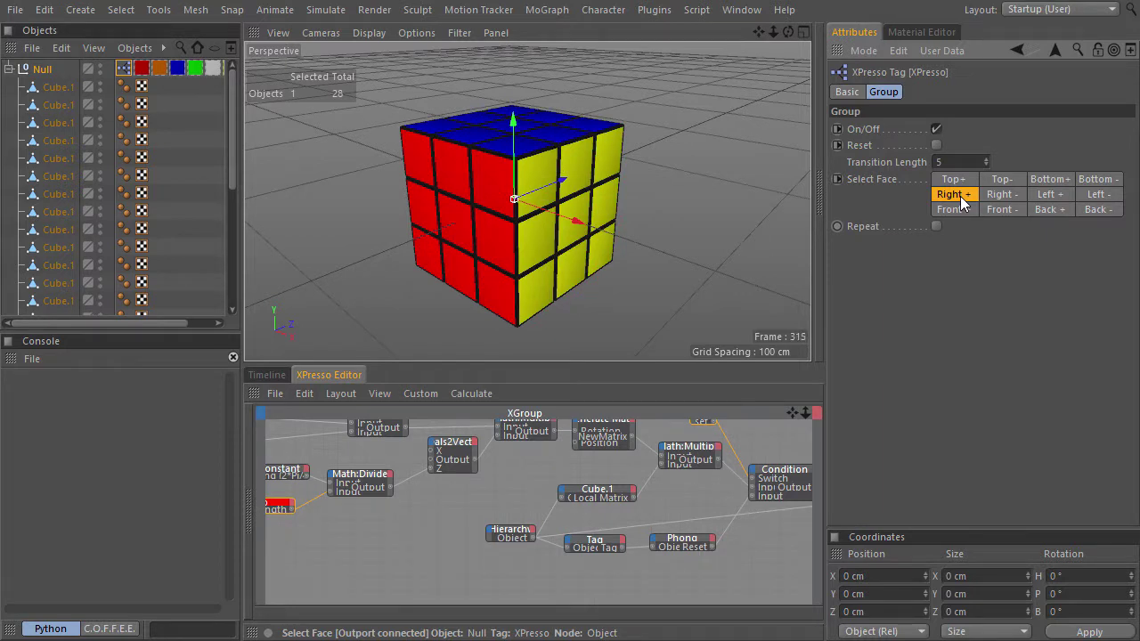
pyautogui.click(935, 145)
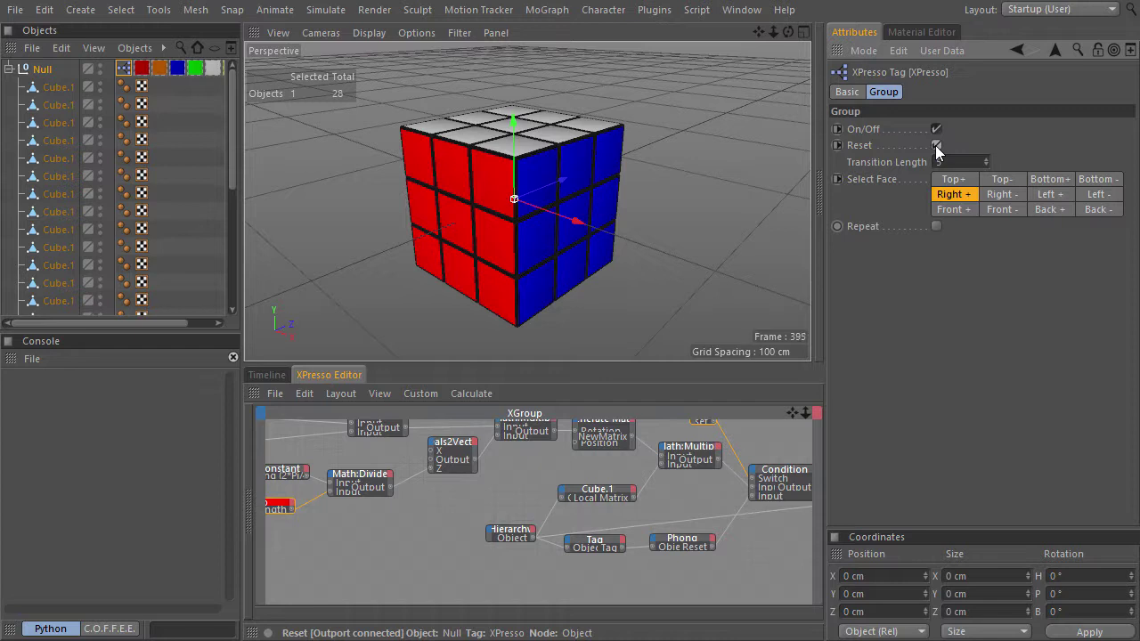
pyautogui.click(935, 145)
# Try Back+, Left-, Right+, Top+ and Top- turns, switching Reset off again.
pyautogui.click(1056, 211)
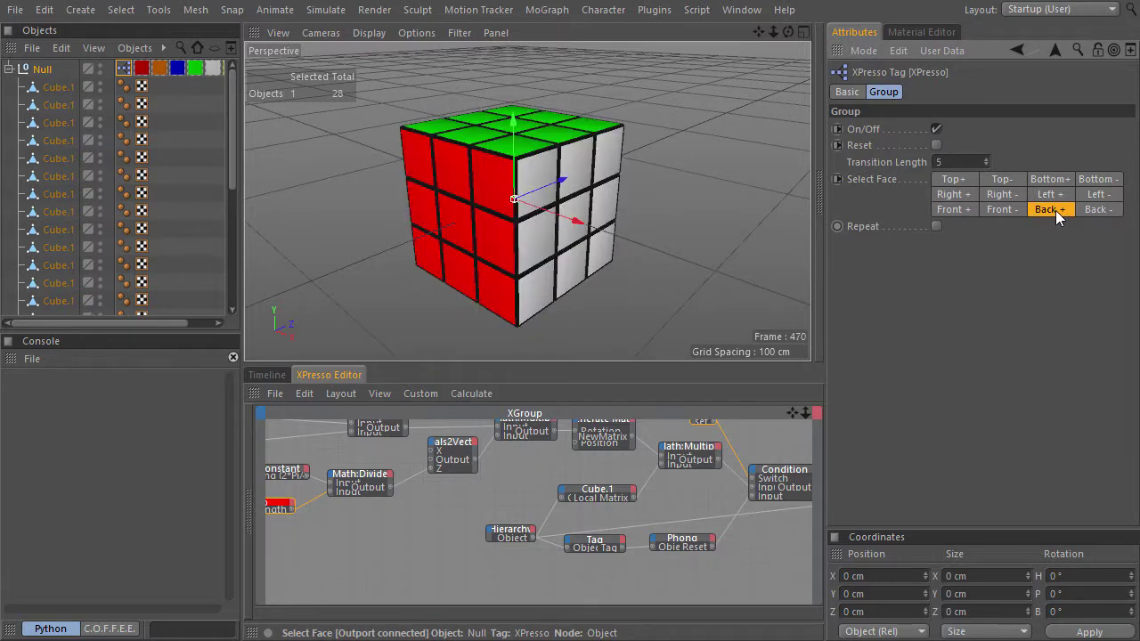
pyautogui.click(1083, 196)
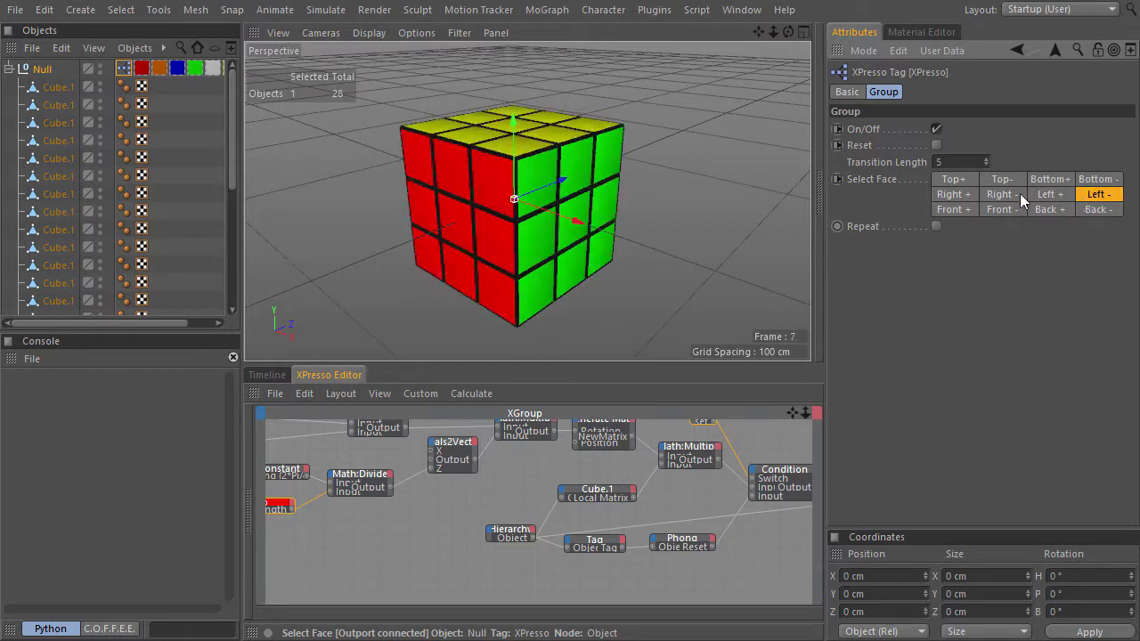
pyautogui.click(967, 194)
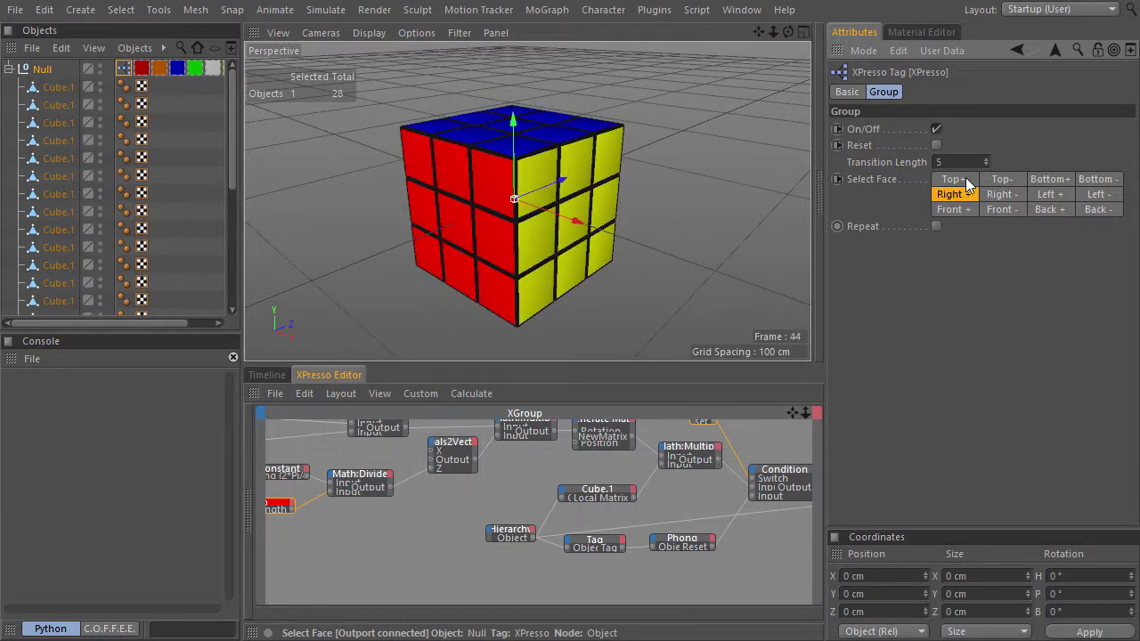
pyautogui.click(968, 180)
pyautogui.click(937, 145)
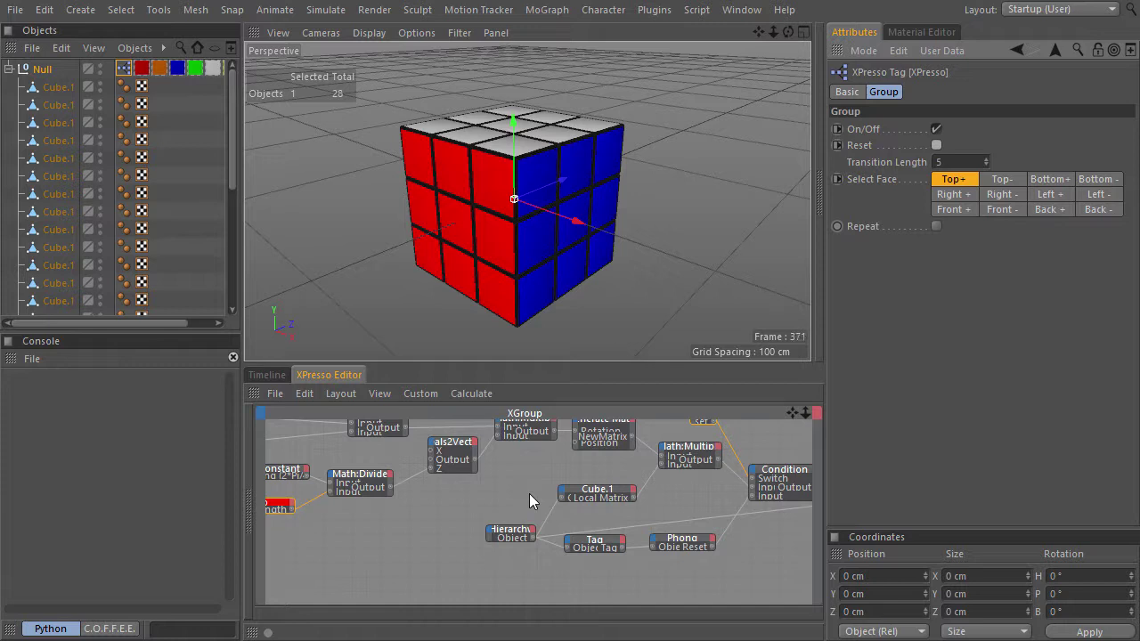
pyautogui.click(1003, 180)
pyautogui.click(968, 183)
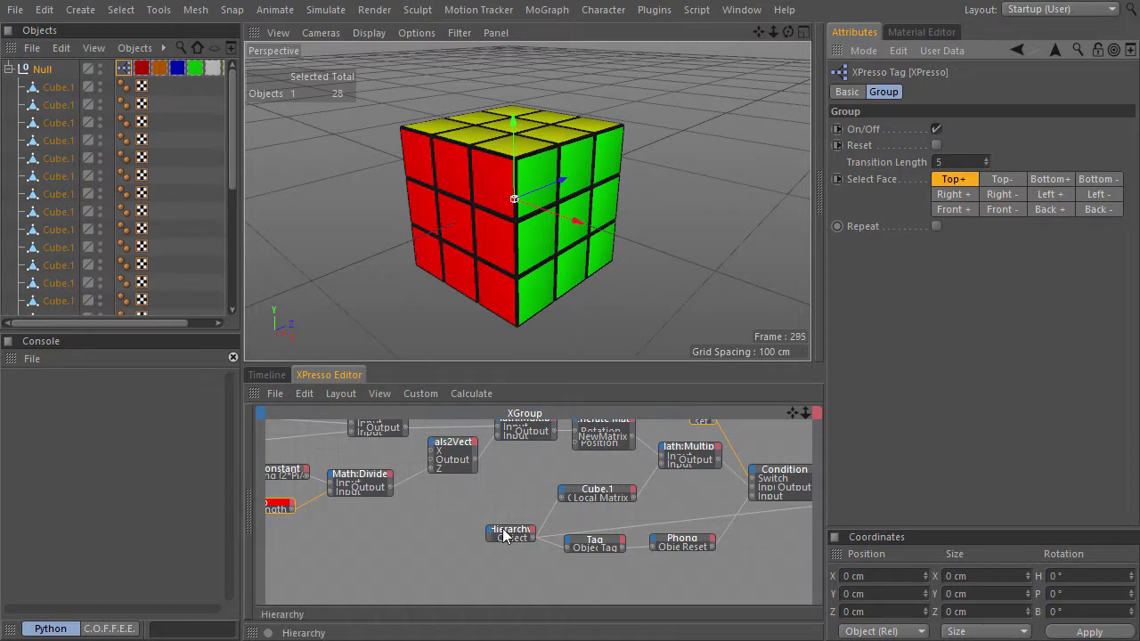
# Nudge the Hierarchy node and bring the Compare, Equal and Memory nodes into view.
pyautogui.moveTo(505, 536); pyautogui.dragTo(473, 520)
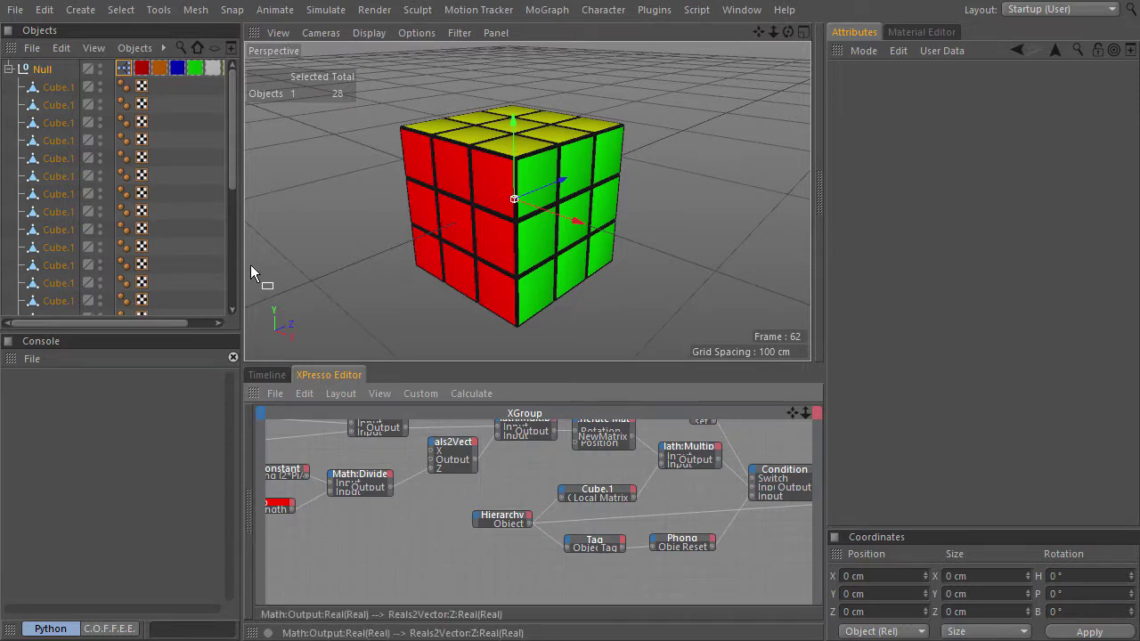
pyautogui.click(124, 68)
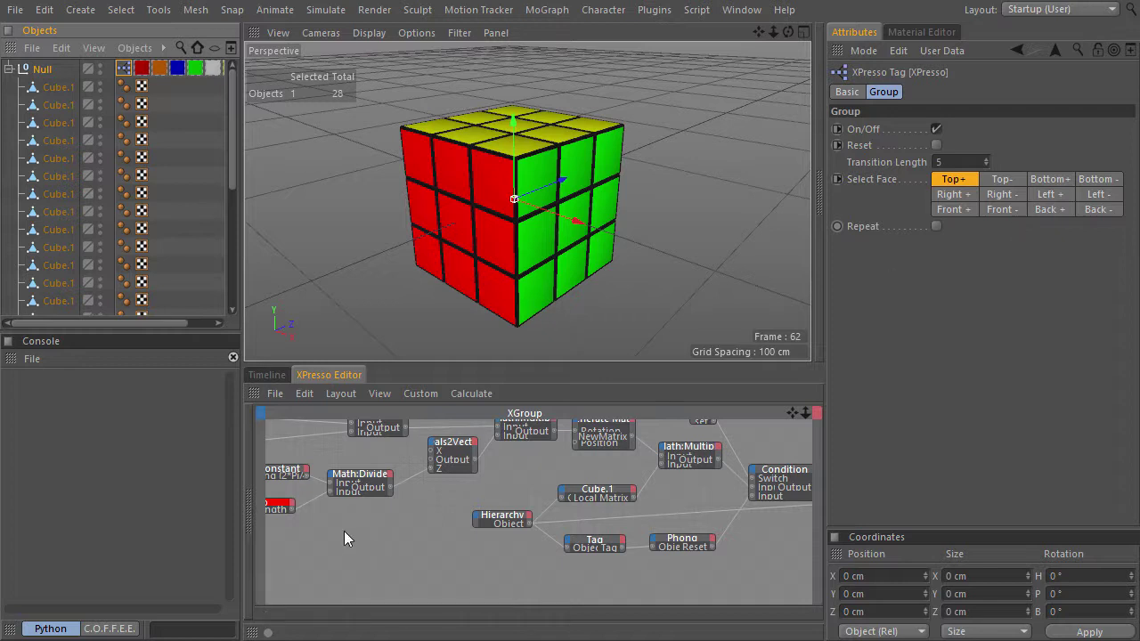
pyautogui.moveTo(344, 531); pyautogui.dragTo(783, 530, button='middle')
# Move Reals2Vector, Math:Divide, Constant and Transition Length down-left to make room.
pyautogui.hotkey('ctrl', 'Tab')
pyautogui.scroll(-2, 766, 443)
pyautogui.moveTo(832, 427); pyautogui.dragTo(774, 437, button='middle')
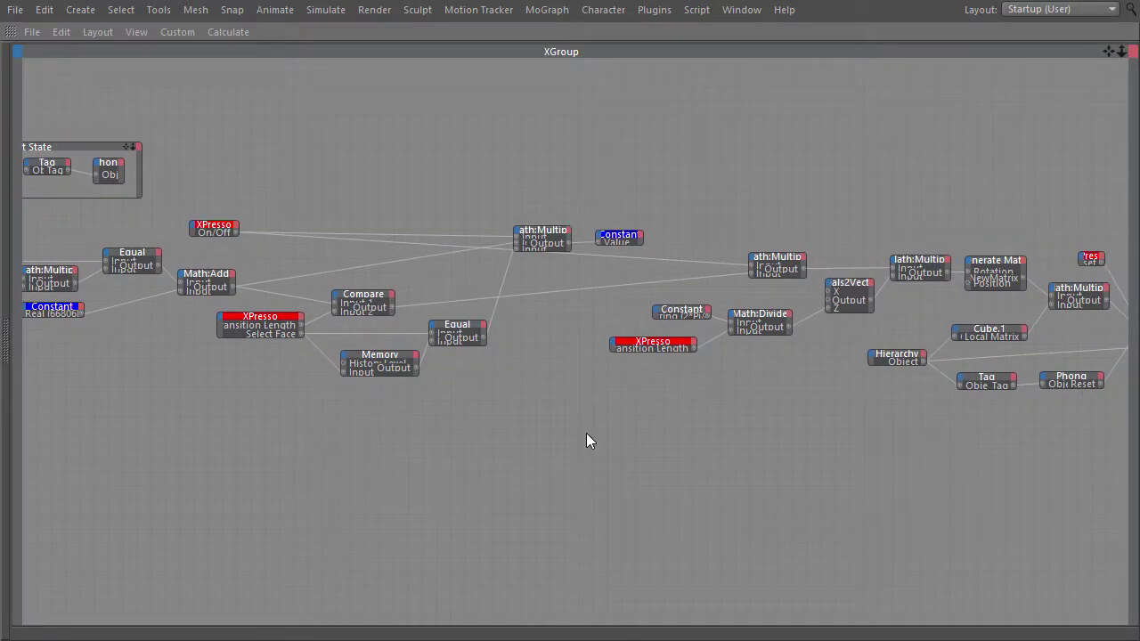
pyautogui.moveTo(586, 434); pyautogui.dragTo(405, 435, button='middle')
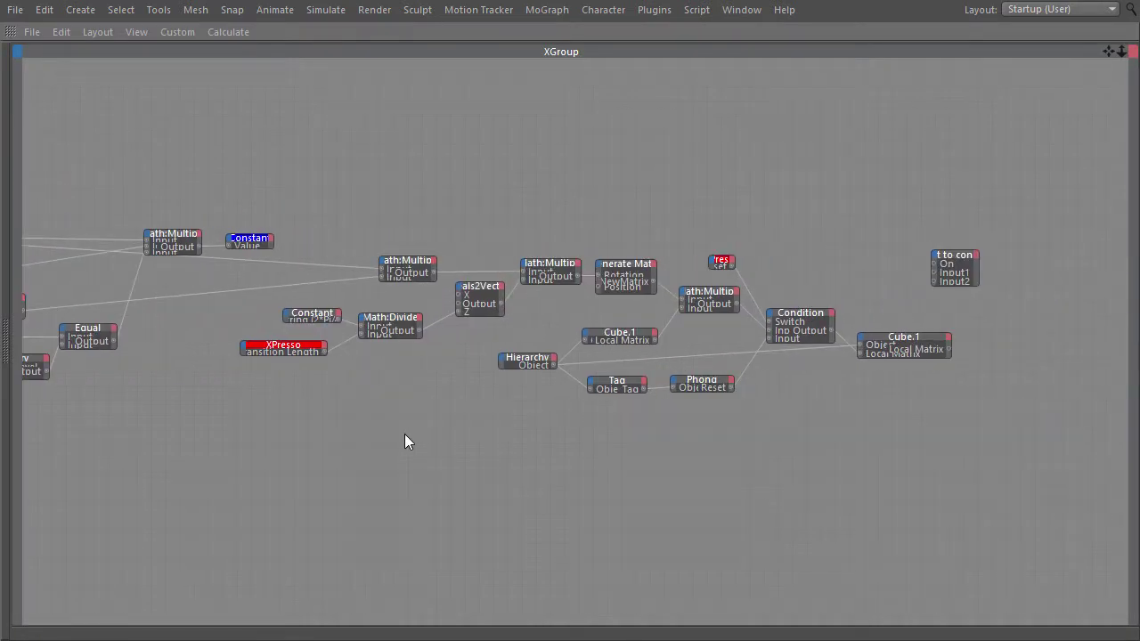
pyautogui.scroll(3, 417, 411)
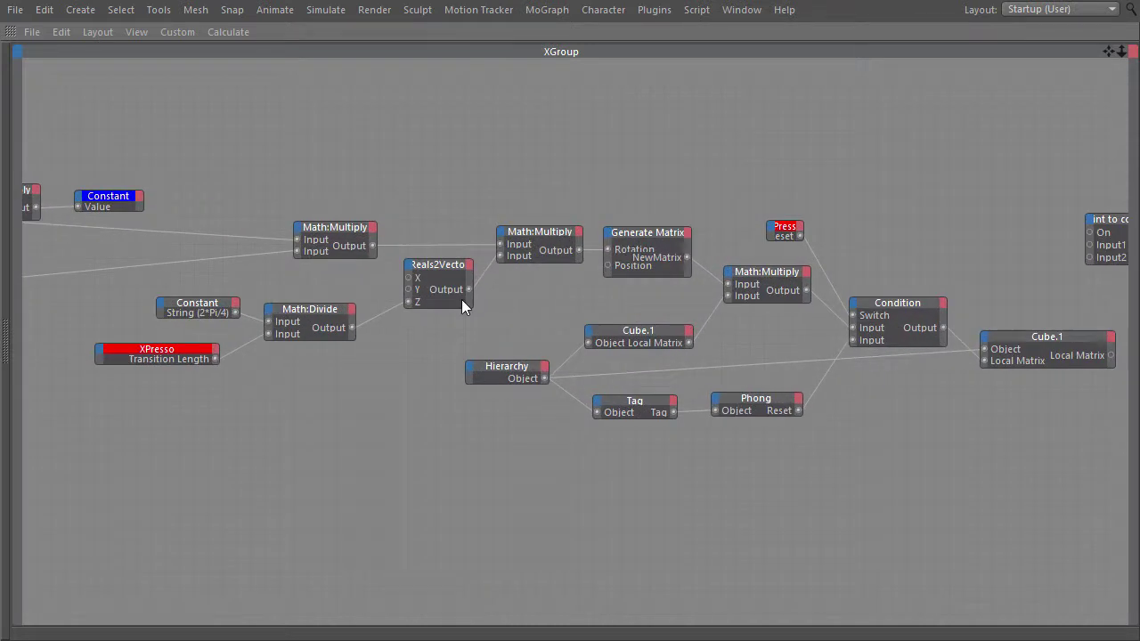
pyautogui.click(446, 266)
pyautogui.moveTo(422, 403); pyautogui.dragTo(315, 276)
pyautogui.moveTo(196, 386); pyautogui.dragTo(196, 388)
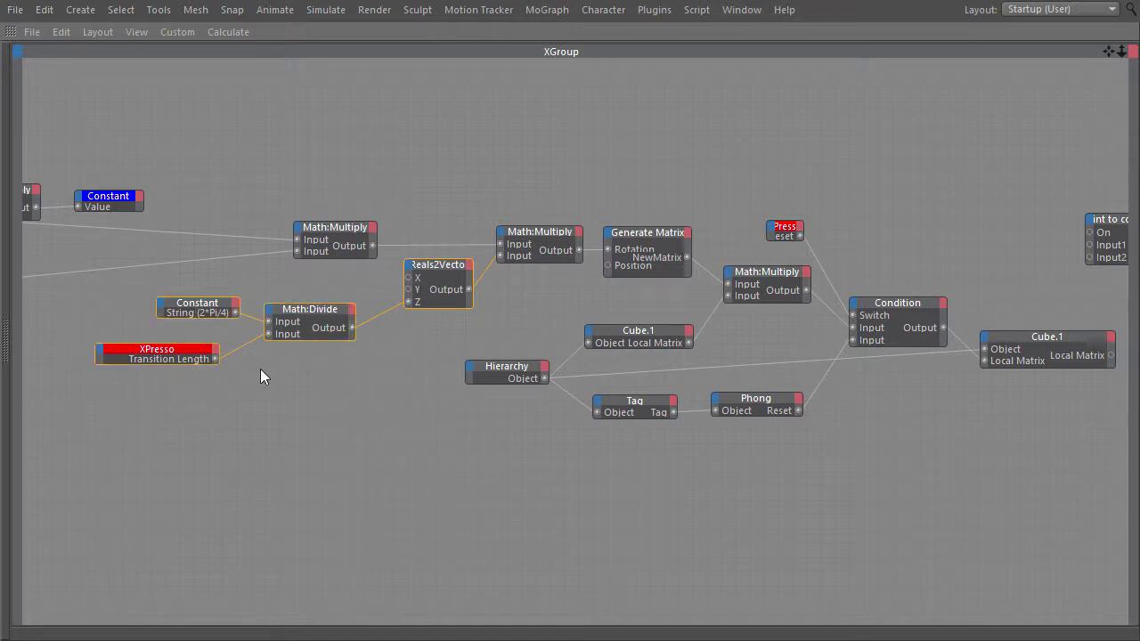
pyautogui.moveTo(442, 262); pyautogui.dragTo(339, 470)
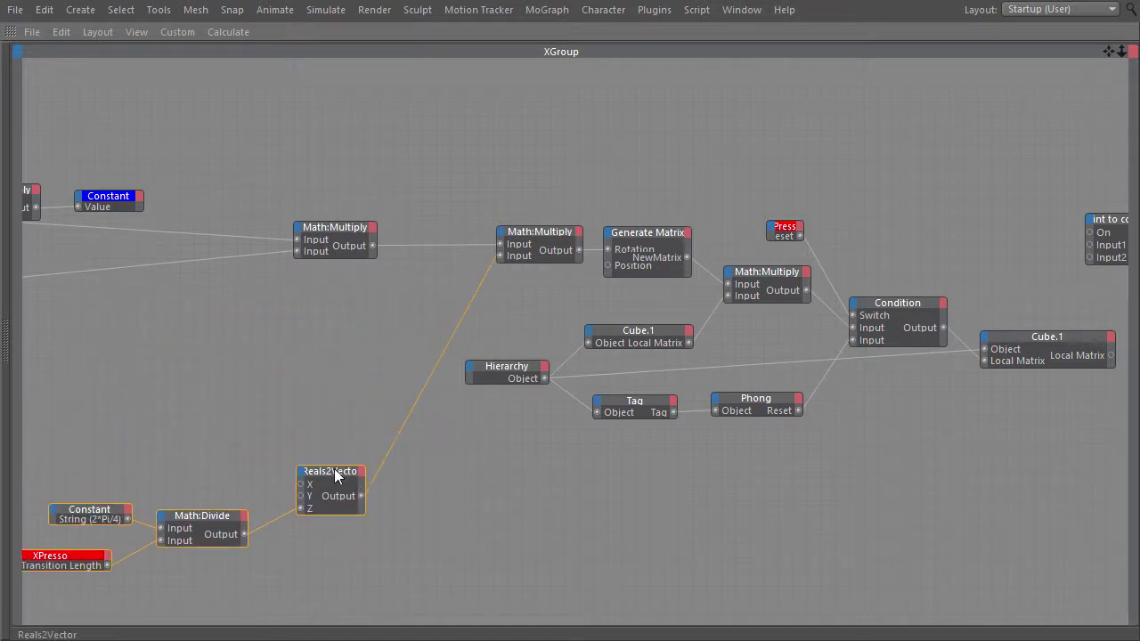
pyautogui.scroll(-2, 285, 423)
pyautogui.moveTo(333, 424); pyautogui.dragTo(482, 398, button='middle')
# Duplicate Reals2Vector twice and wire Math:Divide Output into the copies' Y and X inputs.
pyautogui.moveTo(487, 406); pyautogui.dragTo(524, 487)
pyautogui.keyDown('ctrl'); pyautogui.moveTo(515, 441); pyautogui.dragTo(509, 279); pyautogui.keyUp('ctrl')
pyautogui.moveTo(506, 437); pyautogui.dragTo(504, 351)
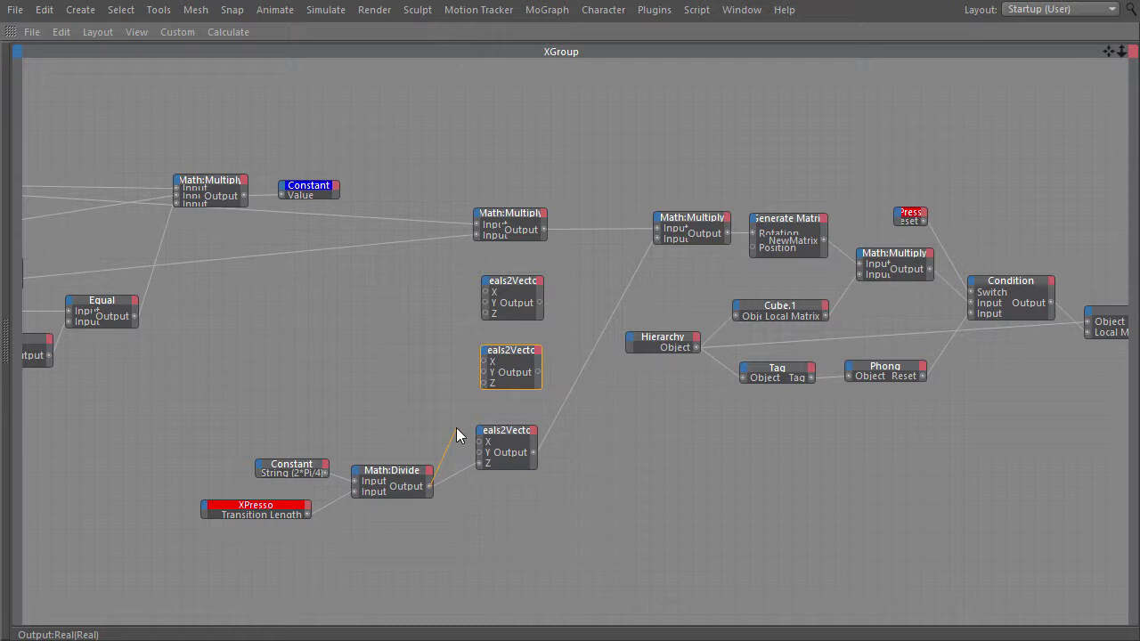
pyautogui.moveTo(470, 390); pyautogui.dragTo(483, 378)
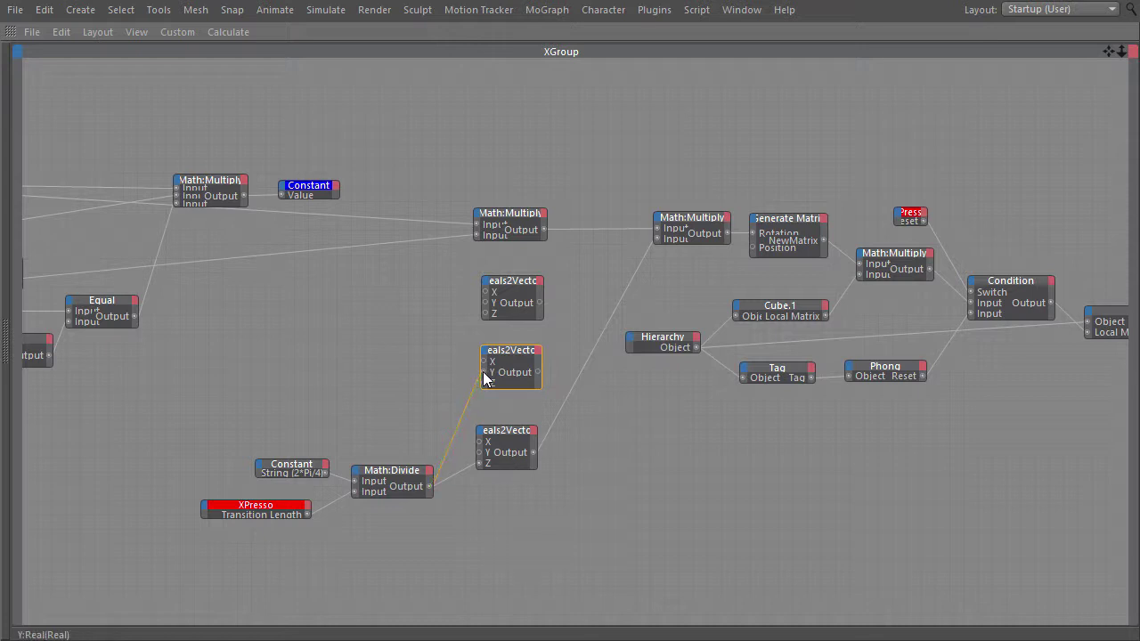
pyautogui.moveTo(429, 485); pyautogui.dragTo(488, 298)
pyautogui.moveTo(219, 279); pyautogui.dragTo(509, 493)
pyautogui.moveTo(511, 437); pyautogui.dragTo(500, 530)
# Add a new Condition node and set its Data Type to Vector.
pyautogui.moveTo(590, 458); pyautogui.dragTo(580, 455, button='middle')
pyautogui.rightClick(494, 303)
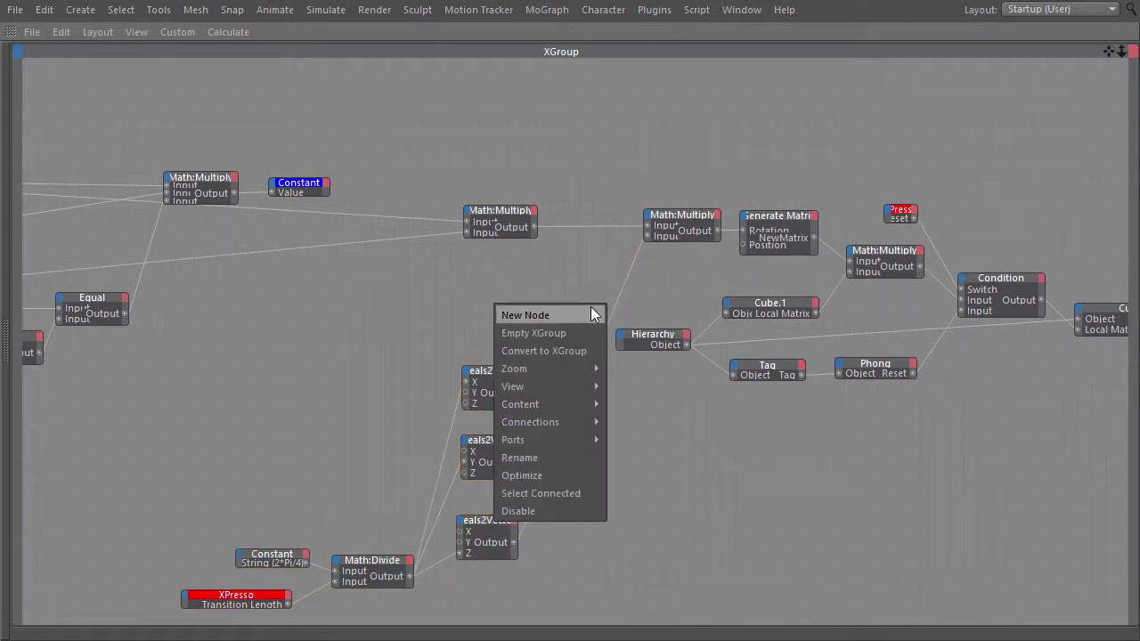
pyautogui.moveTo(588, 314)
pyautogui.moveTo(633, 314)
pyautogui.moveTo(758, 404)
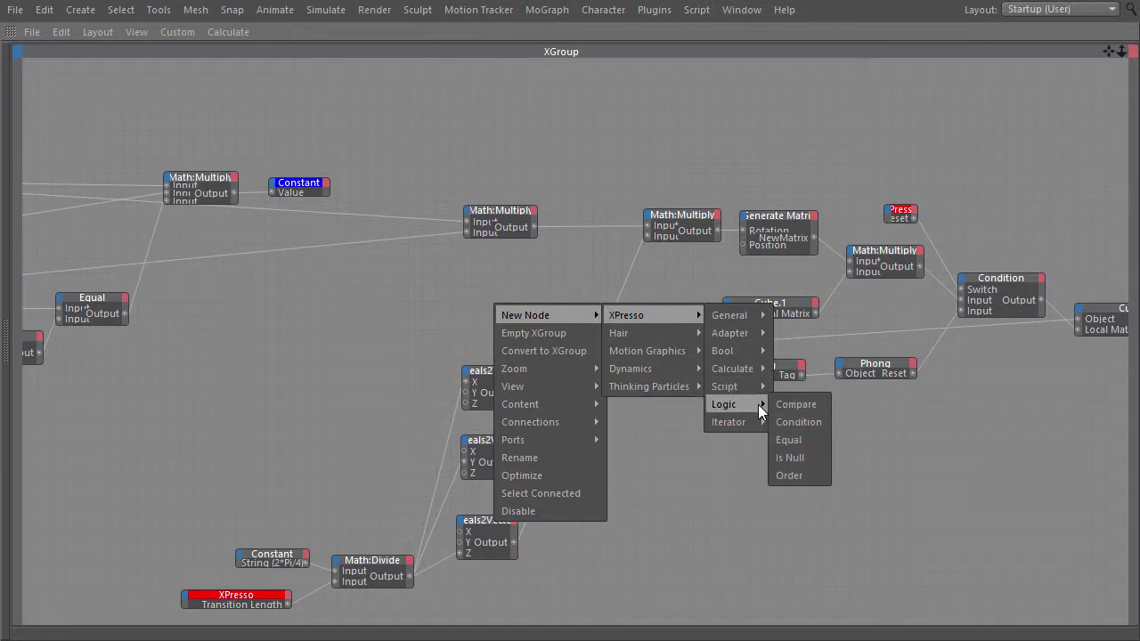
pyautogui.click(812, 422)
pyautogui.doubleClick(559, 286)
pyautogui.moveTo(519, 90); pyautogui.dragTo(731, 97)
pyautogui.click(776, 191)
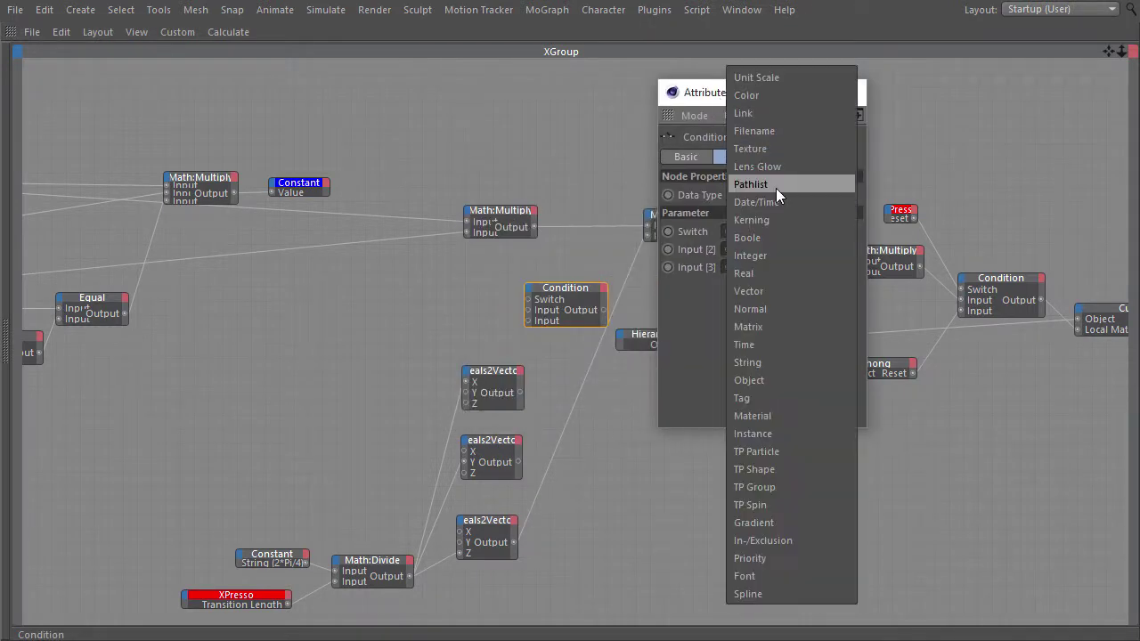
pyautogui.click(779, 291)
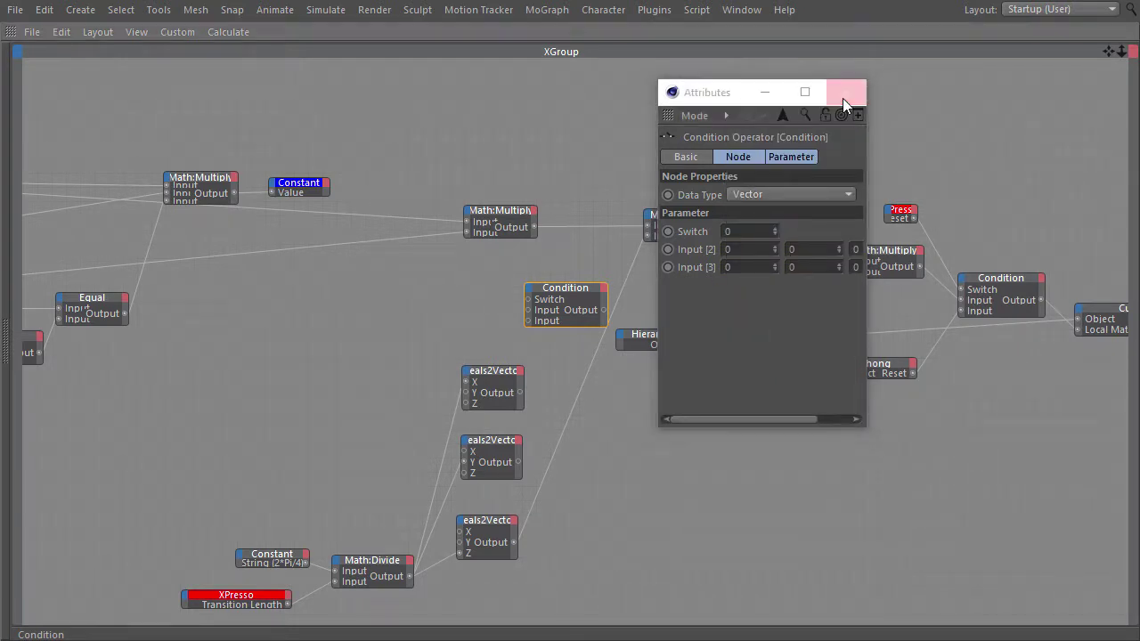
pyautogui.click(846, 93)
# Apply Optimize to the Condition node so its Switch and twelve Input ports are listed.
pyautogui.hotkey('ctrl', 'Tab')
pyautogui.click(122, 71)
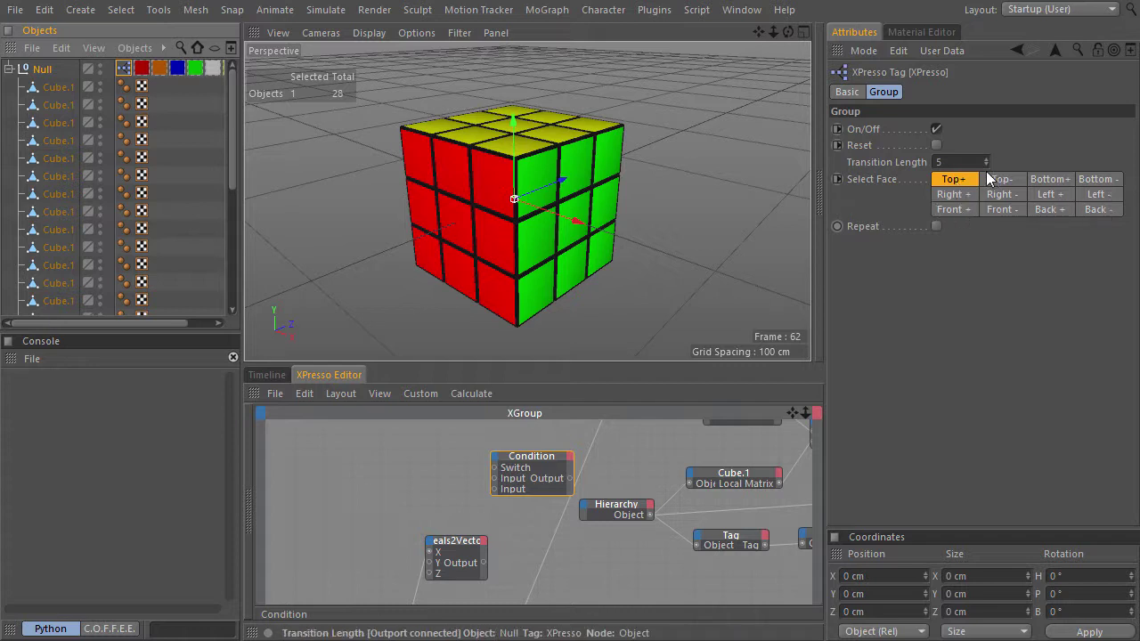
pyautogui.hotkey('ctrl', 'Tab')
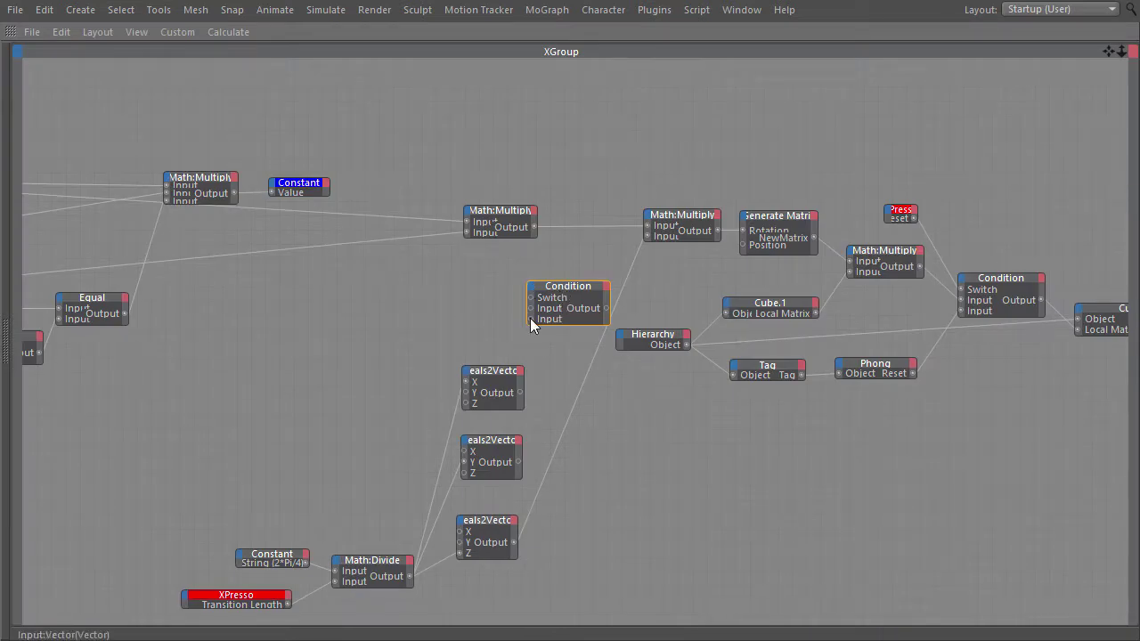
pyautogui.moveTo(531, 318); pyautogui.dragTo(556, 286)
pyautogui.rightClick(556, 286)
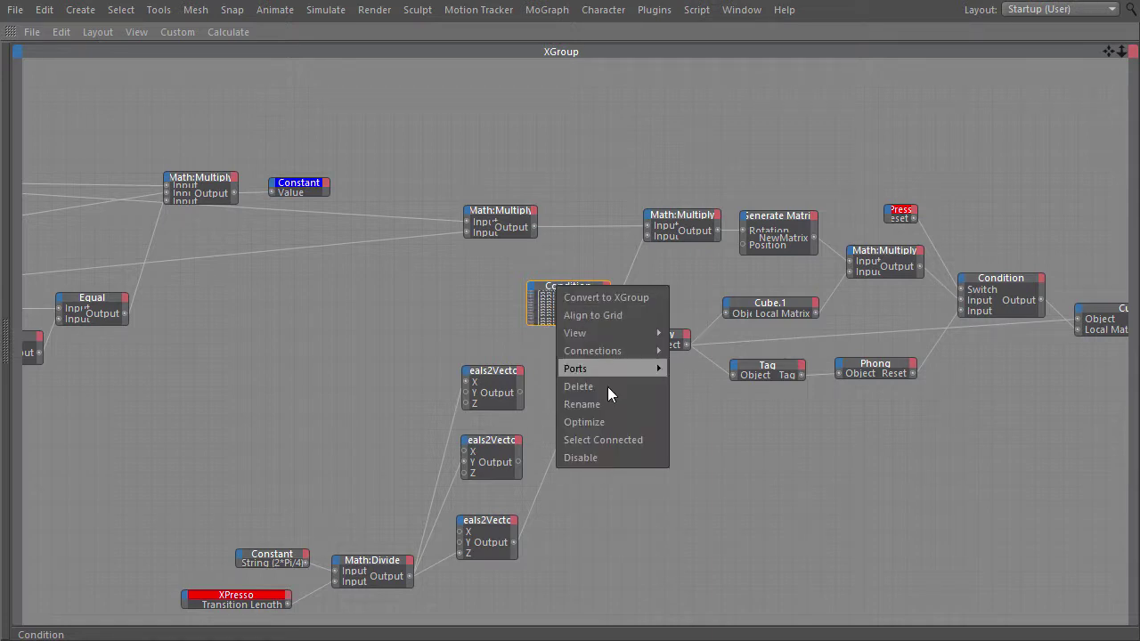
pyautogui.click(616, 422)
# Regroup the lower nodes and wire the Vector Condition Output into Math:Multiply.
pyautogui.moveTo(166, 383); pyautogui.dragTo(510, 588)
pyautogui.moveTo(500, 520); pyautogui.dragTo(307, 495)
pyautogui.moveTo(473, 491); pyautogui.dragTo(573, 478, button='middle')
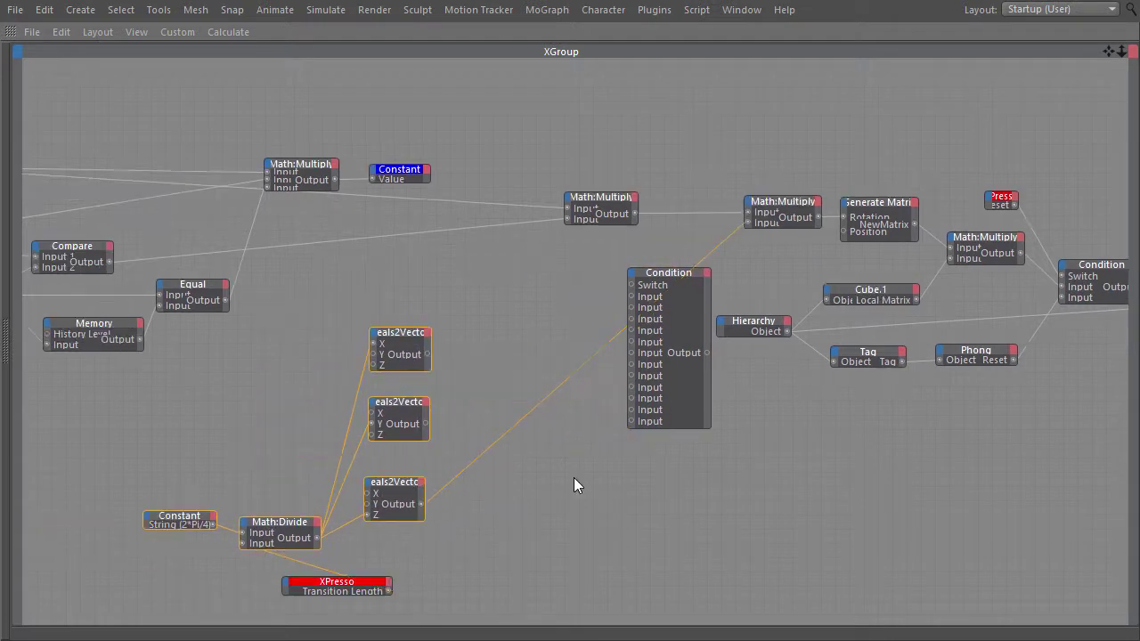
pyautogui.moveTo(463, 542); pyautogui.dragTo(289, 509)
pyautogui.moveTo(663, 295); pyautogui.dragTo(638, 299)
pyautogui.moveTo(673, 373); pyautogui.dragTo(740, 241)
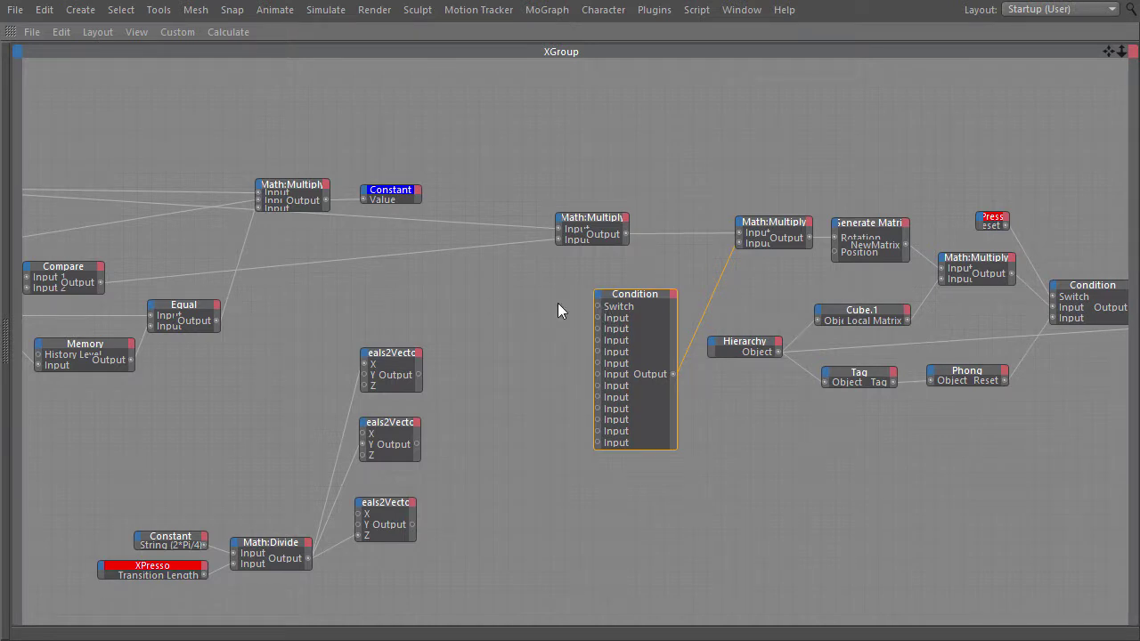
# Add an XPresso tag node with a Select Face output wired to the Condition Switch.
pyautogui.hotkey('ctrl', 'Tab')
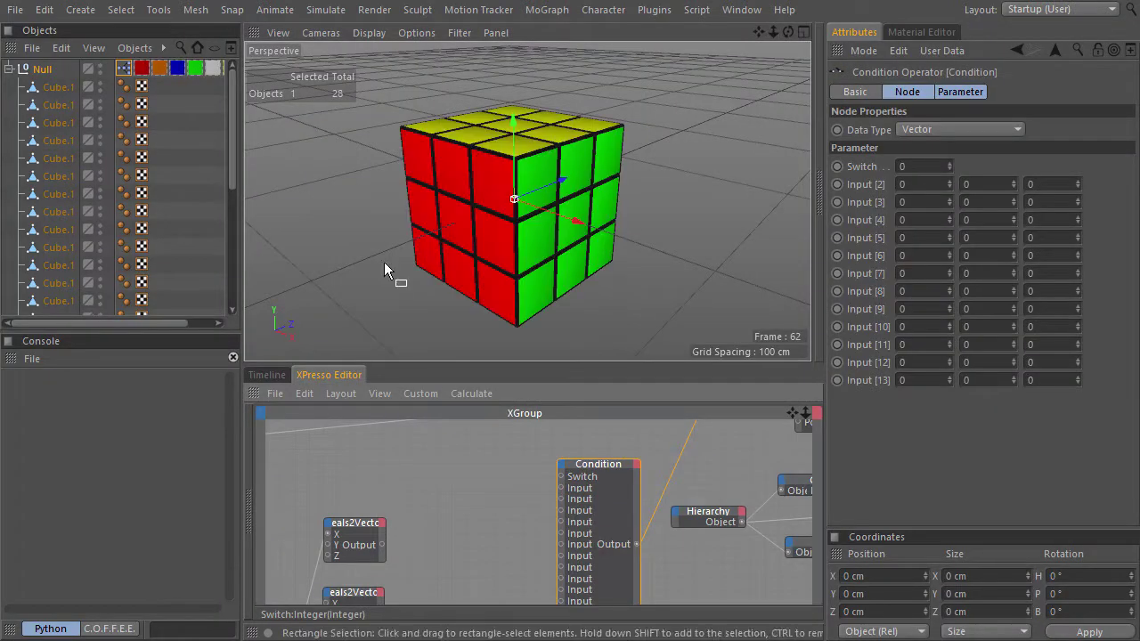
pyautogui.moveTo(123, 73); pyautogui.dragTo(422, 470)
pyautogui.click(431, 459)
pyautogui.moveTo(454, 487)
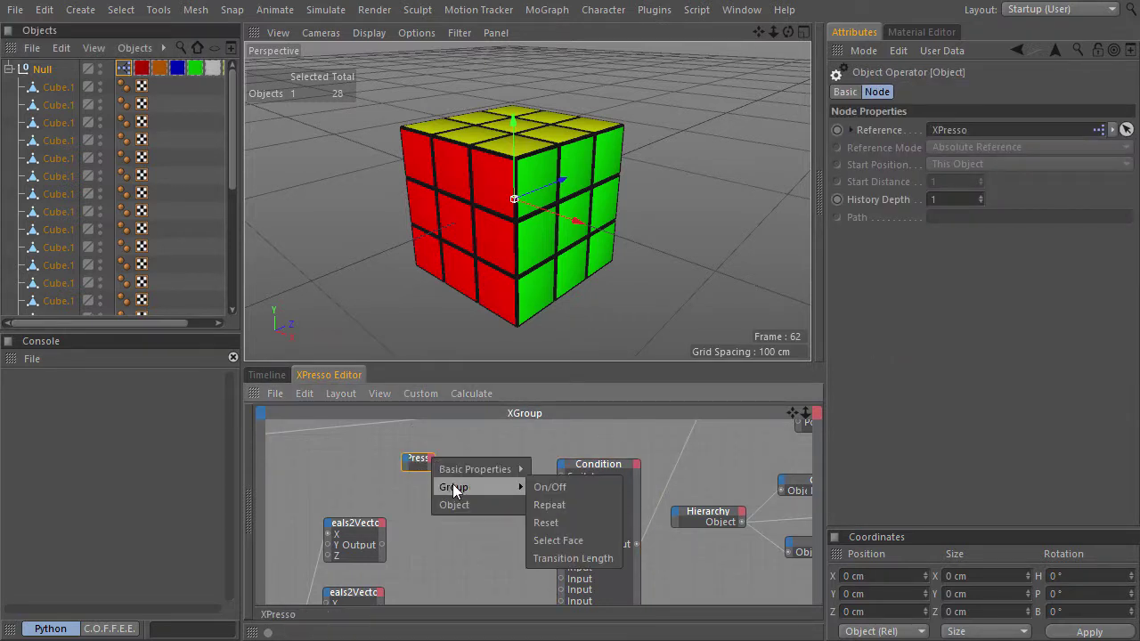
pyautogui.click(577, 542)
pyautogui.hotkey('ctrl', 'Tab')
pyautogui.moveTo(467, 297); pyautogui.dragTo(599, 307)
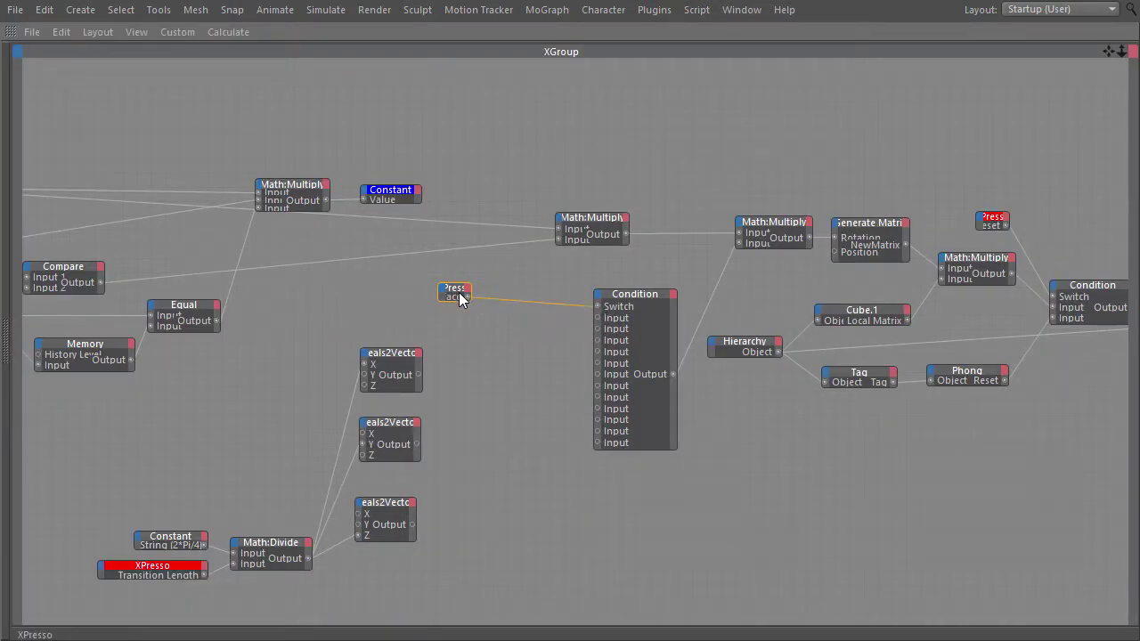
pyautogui.hotkey('ctrl', 'Tab')
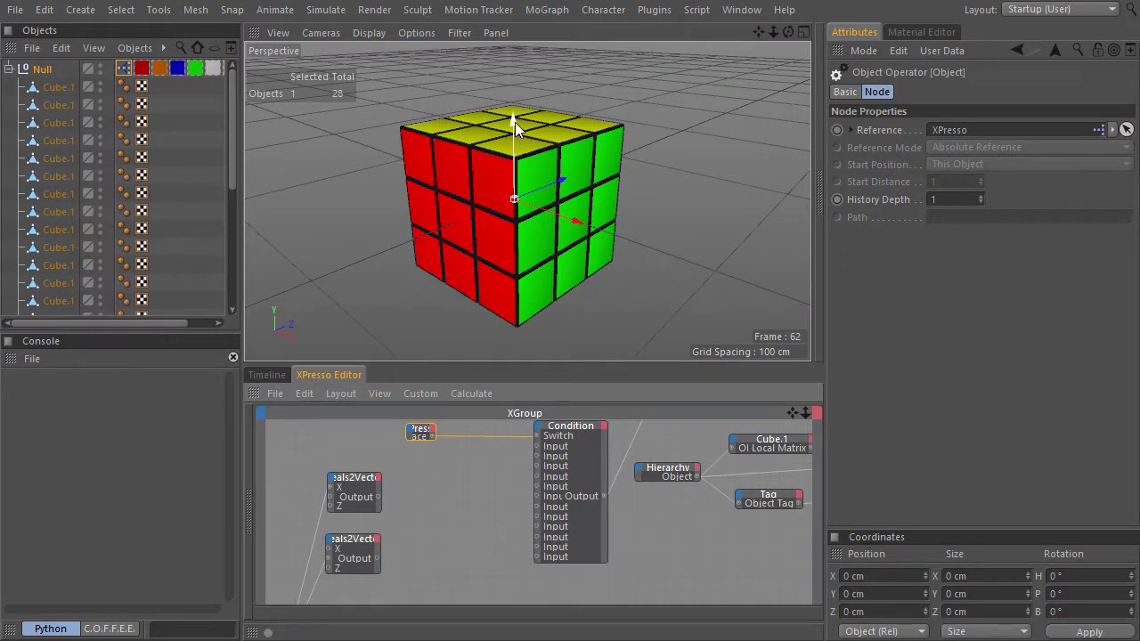
# Connect the first Reals2Vector Output to two of the Condition node's Input ports.
pyautogui.moveTo(378, 497); pyautogui.dragTo(536, 466)
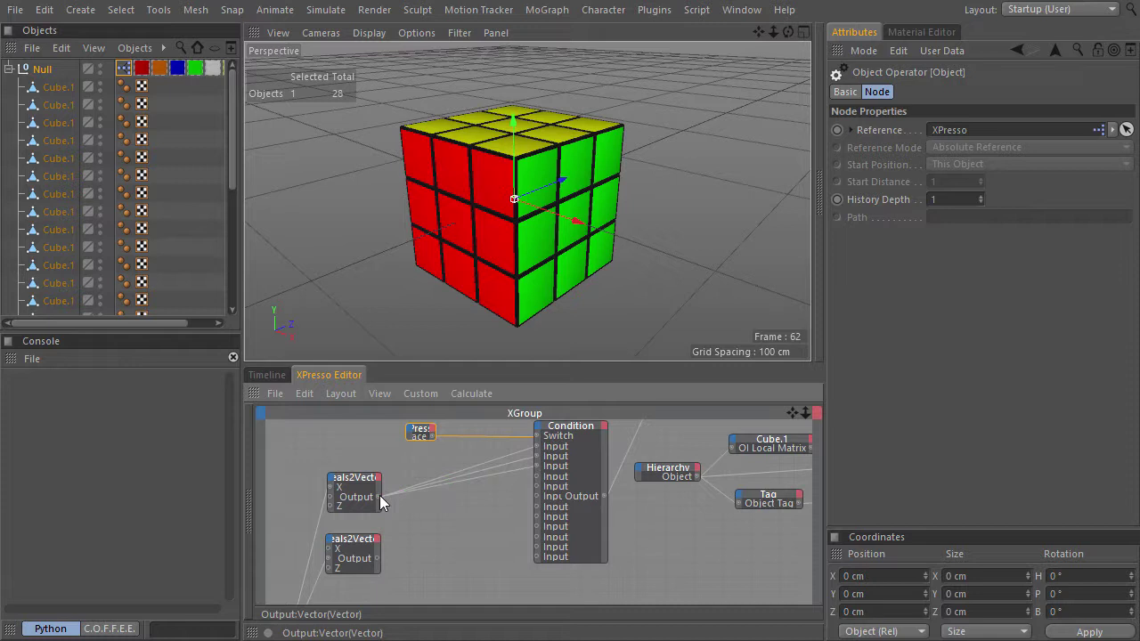
pyautogui.moveTo(378, 496); pyautogui.dragTo(537, 476)
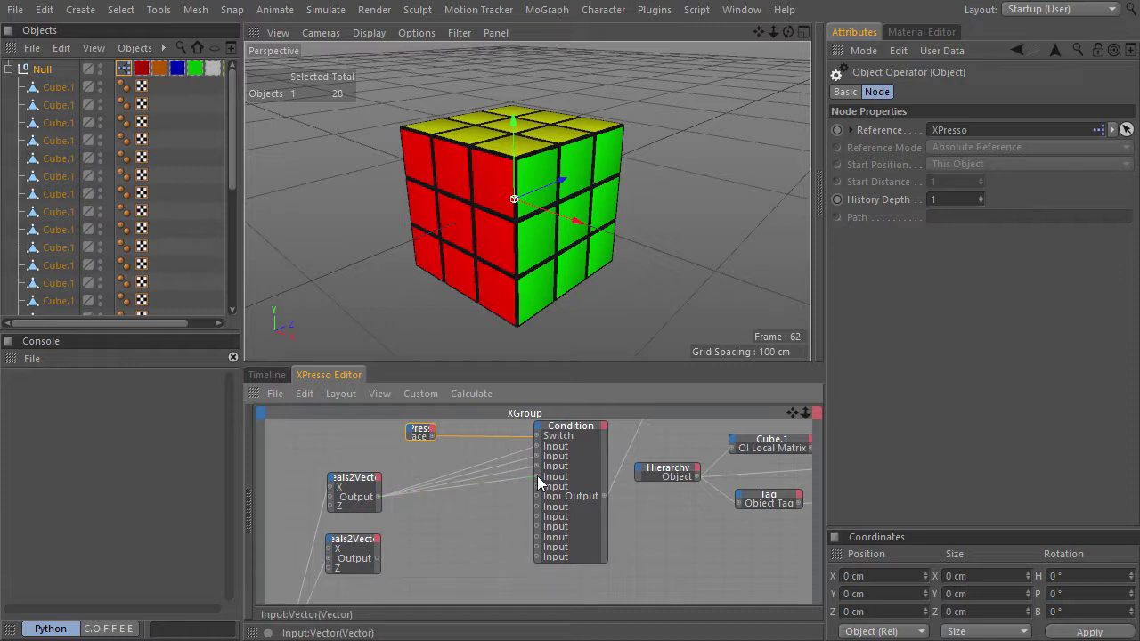
pyautogui.click(124, 69)
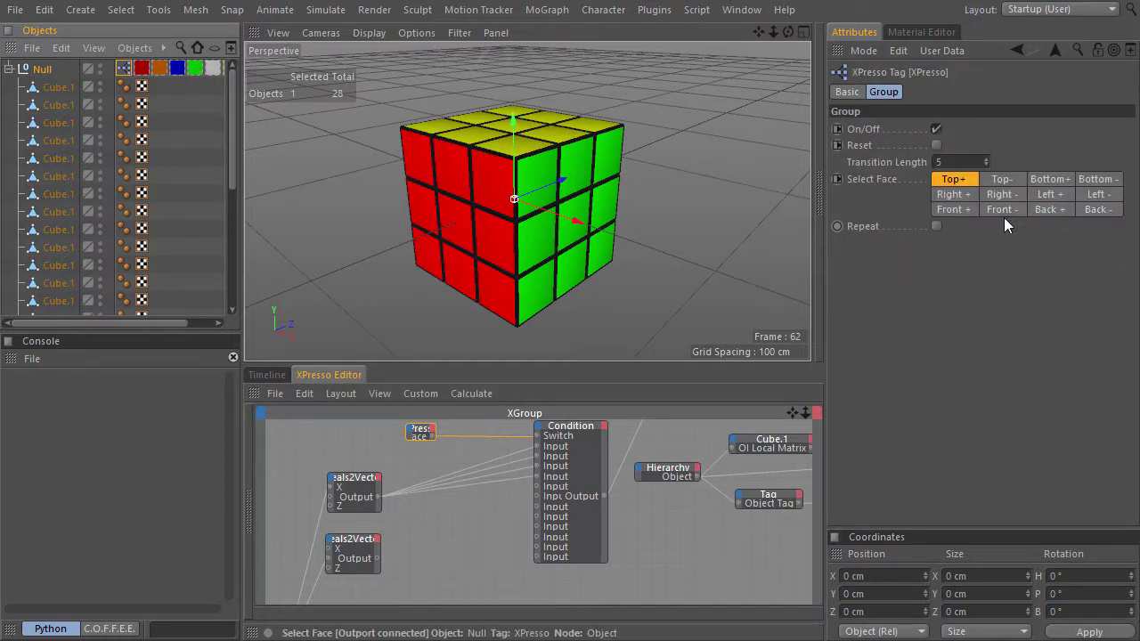
# Test Top-, Bottom+, Bottom-, Top+ face turns, then Reset the cube to solved.
pyautogui.click(1002, 181)
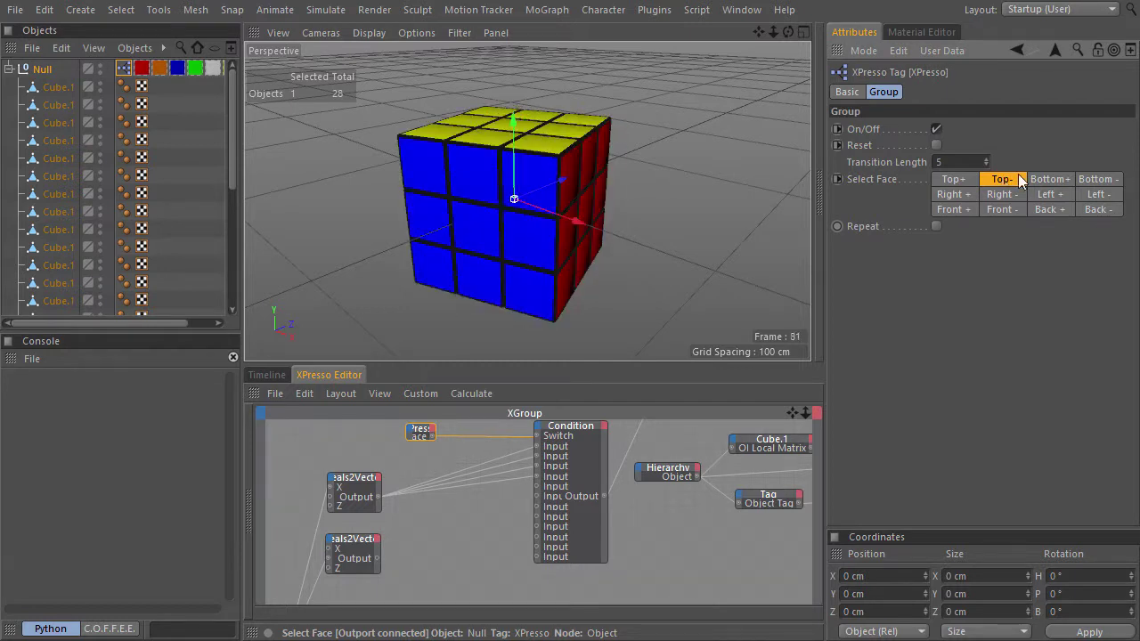
pyautogui.click(1051, 181)
pyautogui.click(1088, 180)
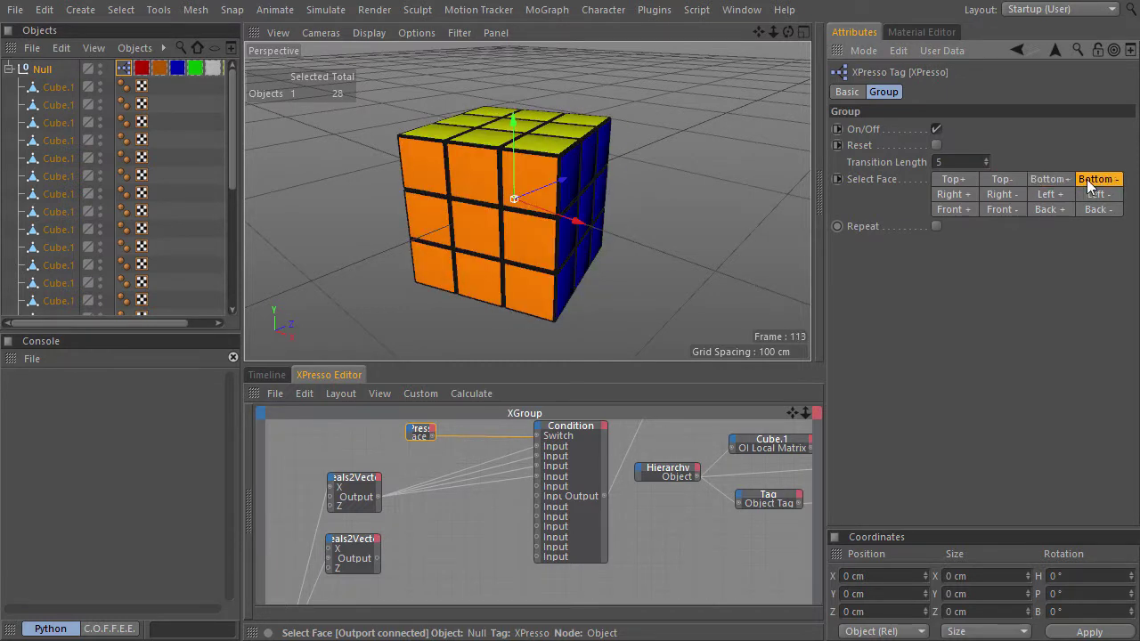
pyautogui.click(950, 181)
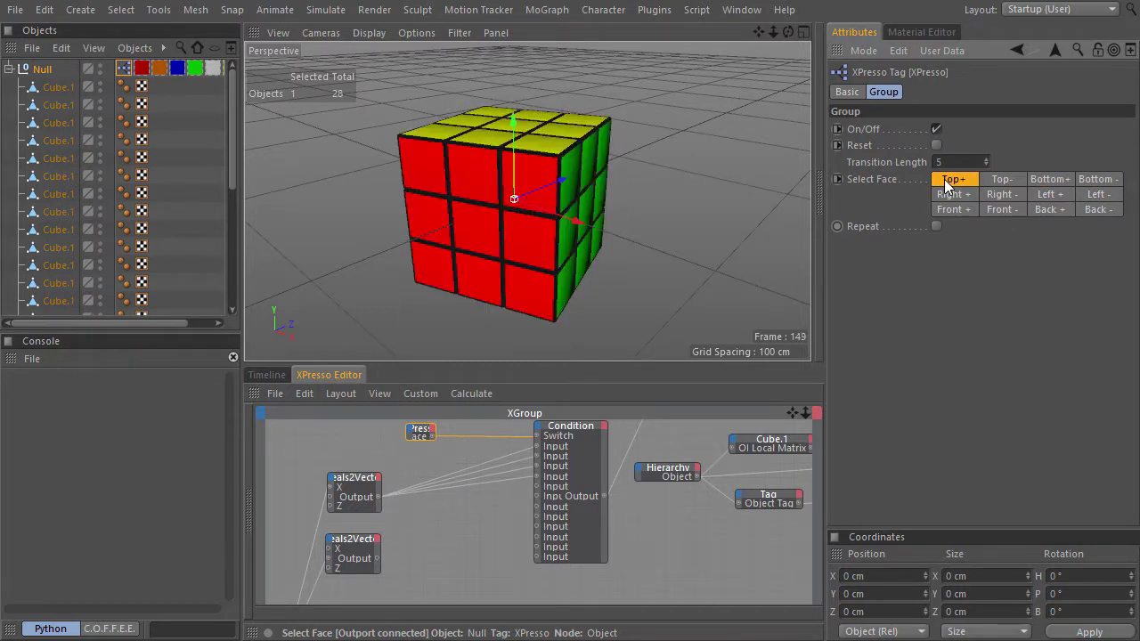
pyautogui.click(1000, 181)
pyautogui.click(1036, 179)
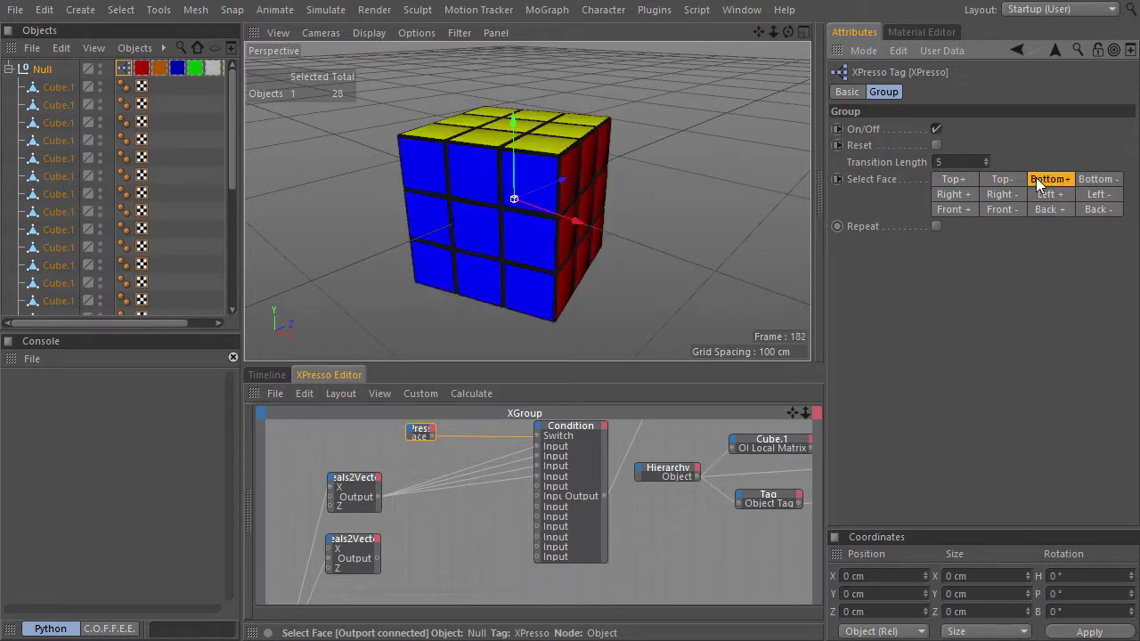
pyautogui.click(936, 146)
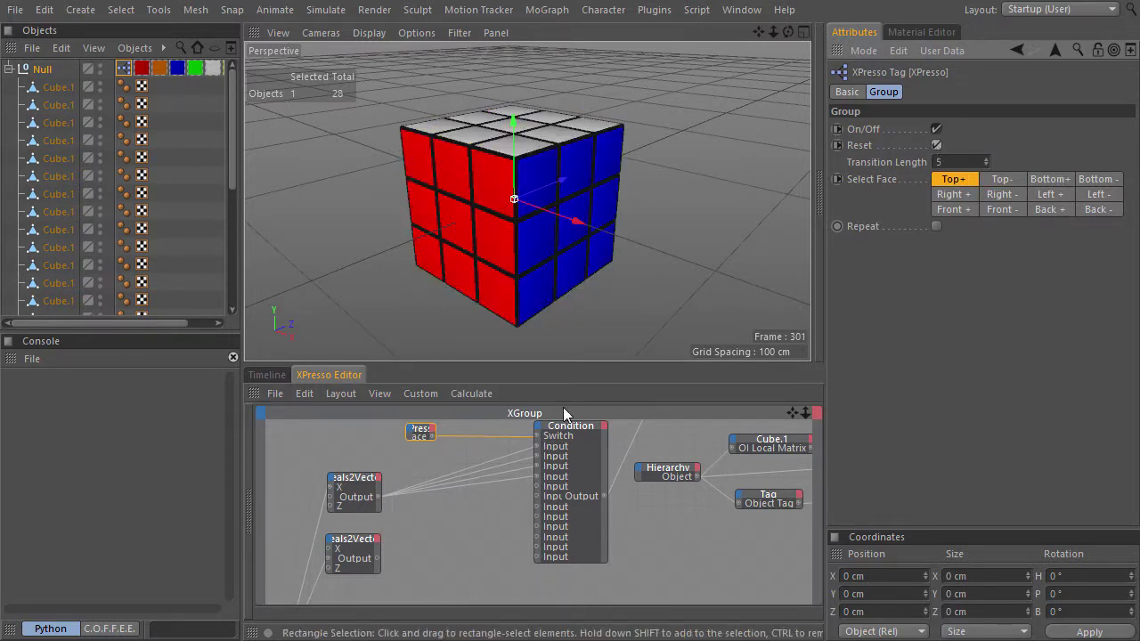
pyautogui.hotkey('ctrl', 'Tab')
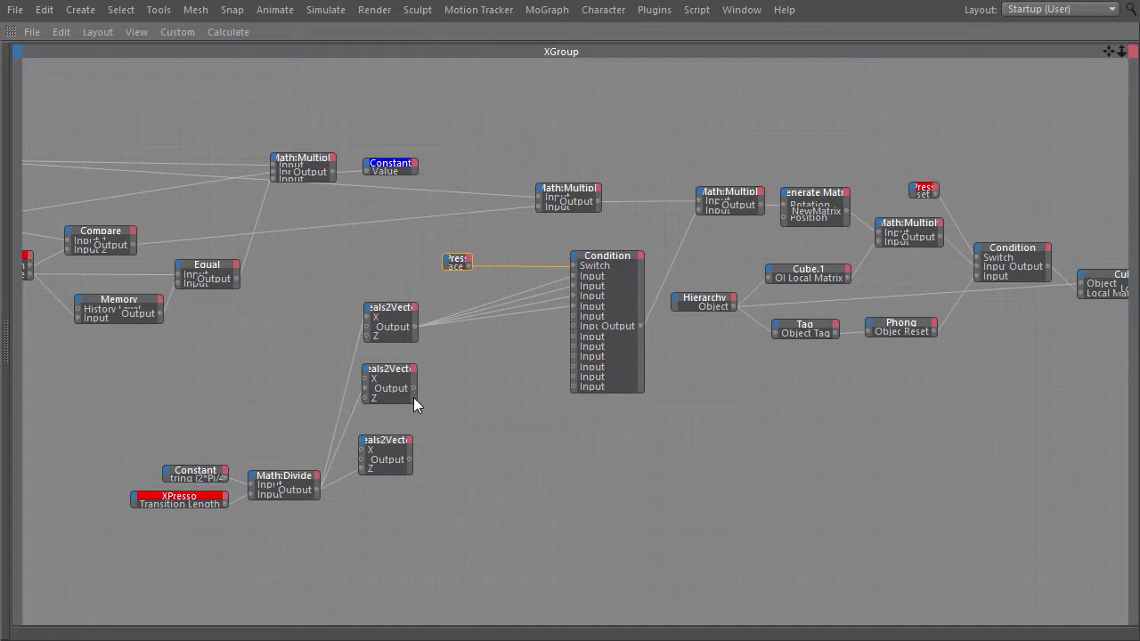
# Wire the second and third Reals2Vector Outputs into two remaining Condition inputs each.
pyautogui.moveTo(414, 389); pyautogui.dragTo(571, 316)
pyautogui.moveTo(416, 388); pyautogui.dragTo(573, 355)
pyautogui.moveTo(413, 460); pyautogui.dragTo(573, 378)
pyautogui.moveTo(411, 460); pyautogui.dragTo(572, 386)
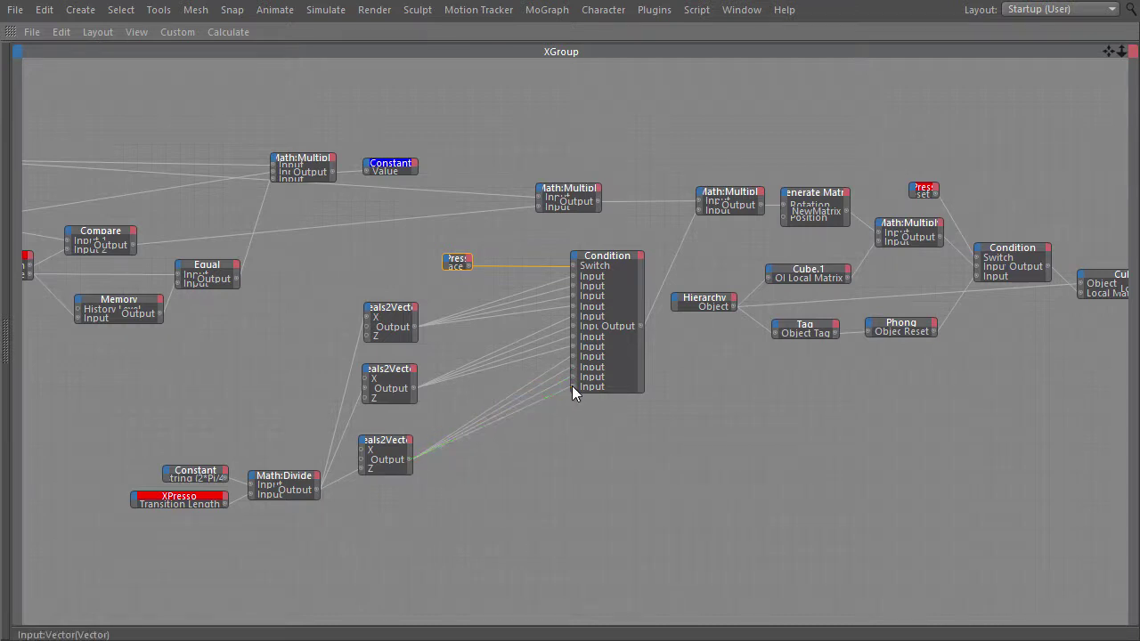
pyautogui.hotkey('ctrl', 'Tab')
# Try Bottom+, Bottom- and Right+ turns, then clear Reset so turns take effect.
pyautogui.click(124, 71)
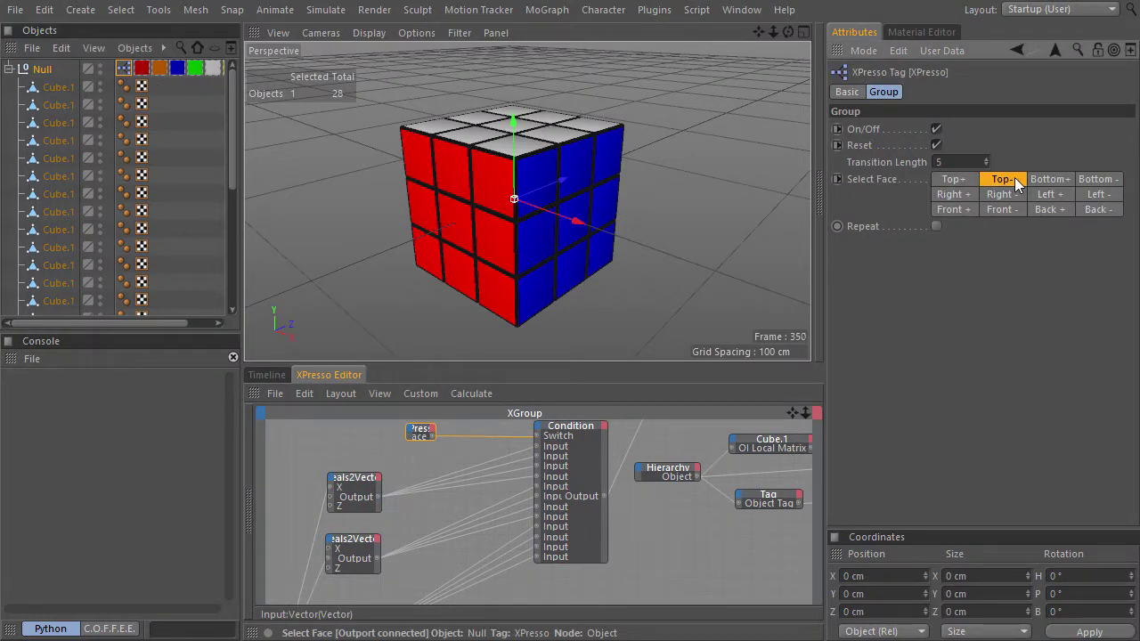
pyautogui.click(1047, 181)
pyautogui.click(1104, 182)
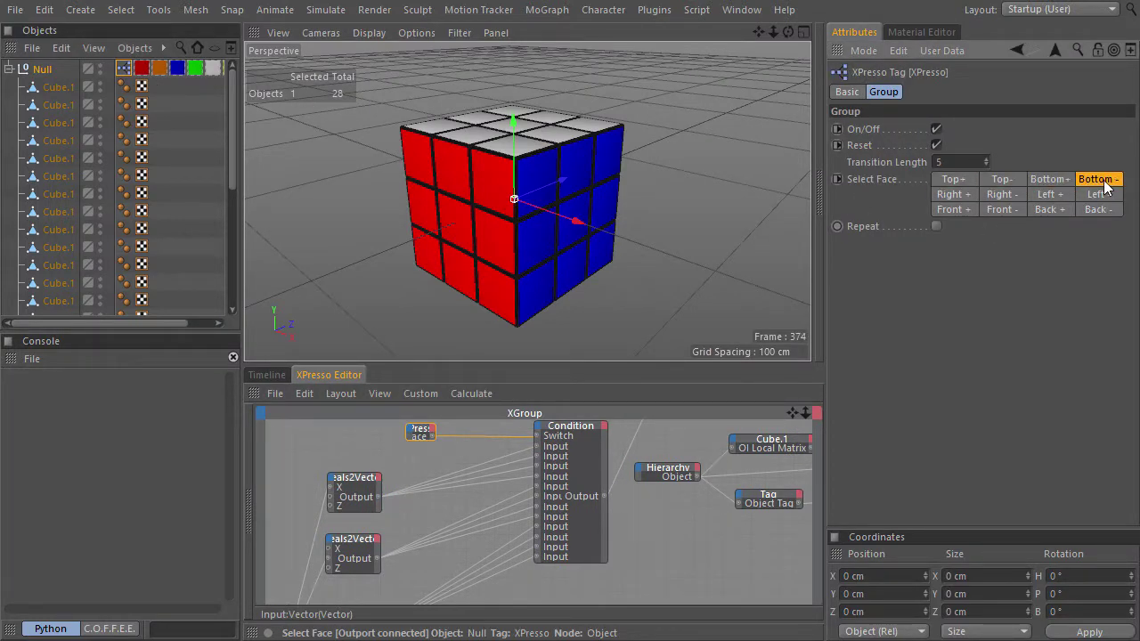
pyautogui.click(954, 196)
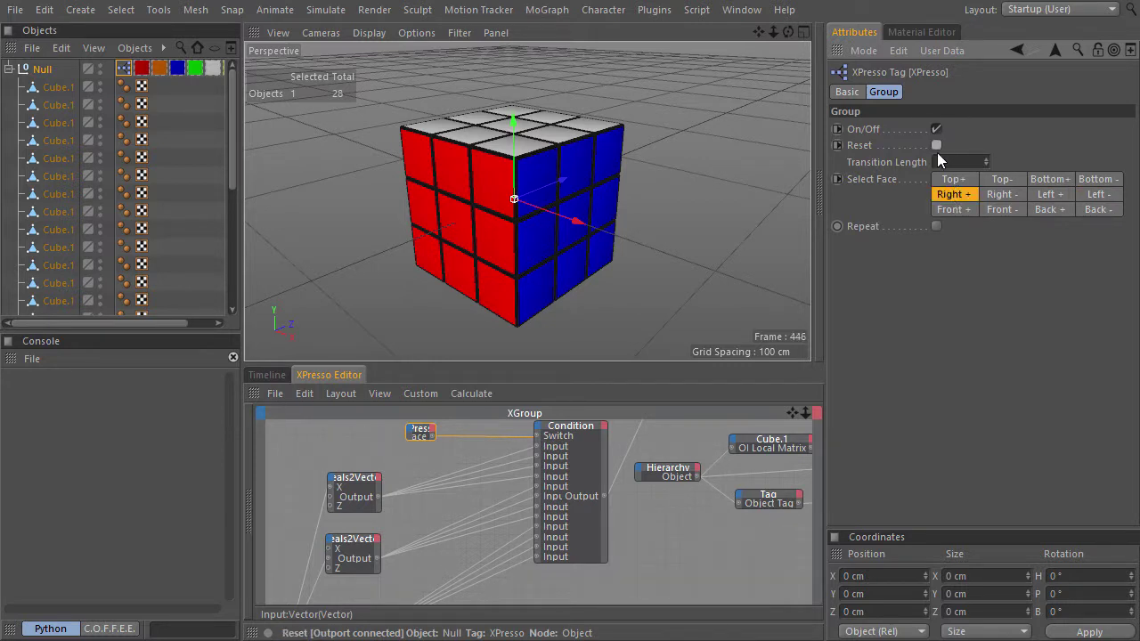
pyautogui.click(953, 181)
# Cycle through Top-, Bottom±, Right±, Left±, Front± and Back± face turns.
pyautogui.click(998, 182)
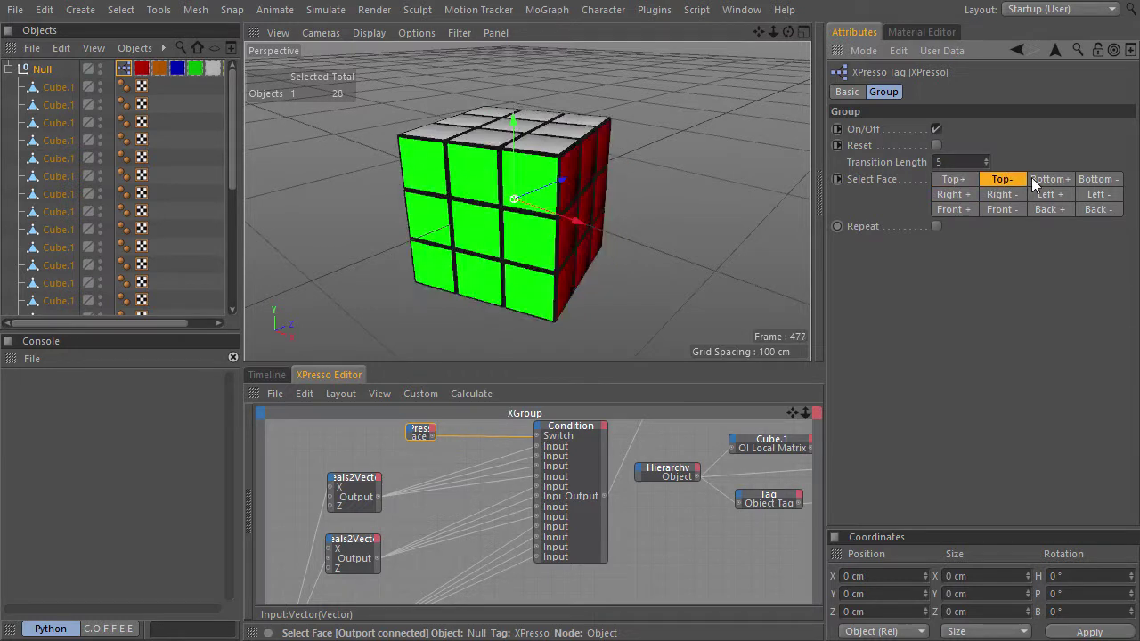
pyautogui.click(1053, 182)
pyautogui.click(1106, 182)
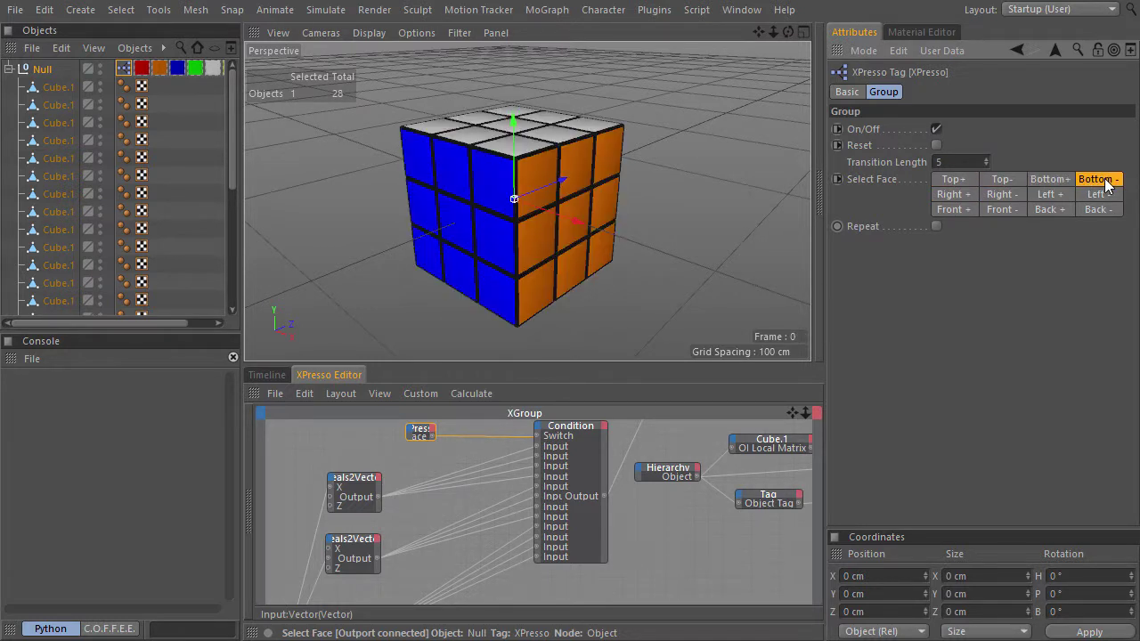
pyautogui.click(966, 198)
pyautogui.click(1003, 196)
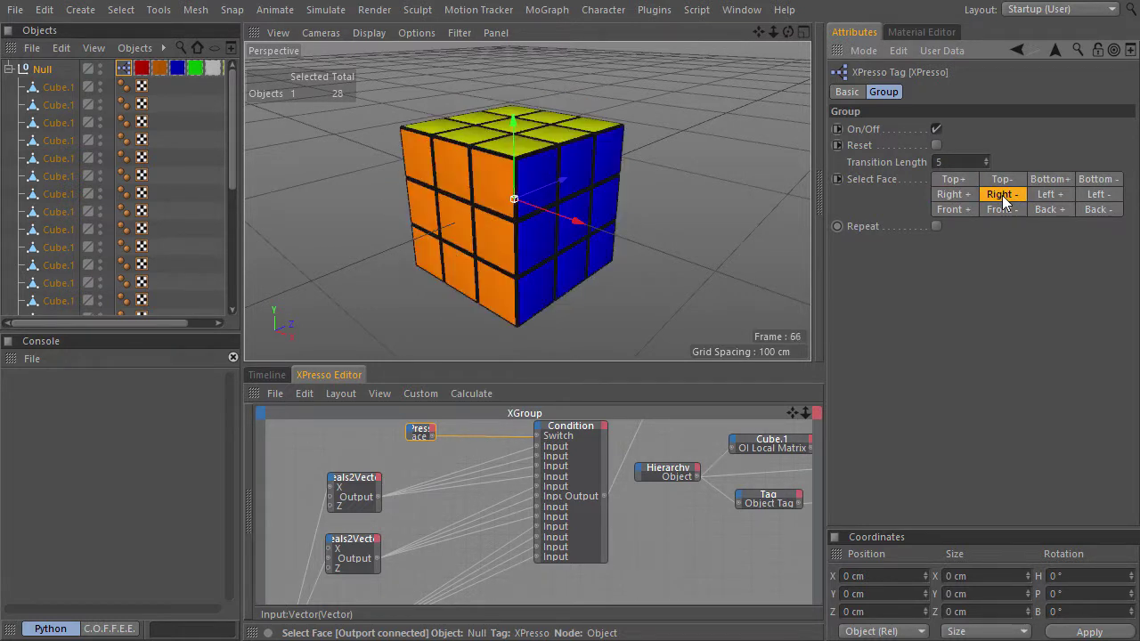
pyautogui.click(1048, 195)
pyautogui.click(1092, 194)
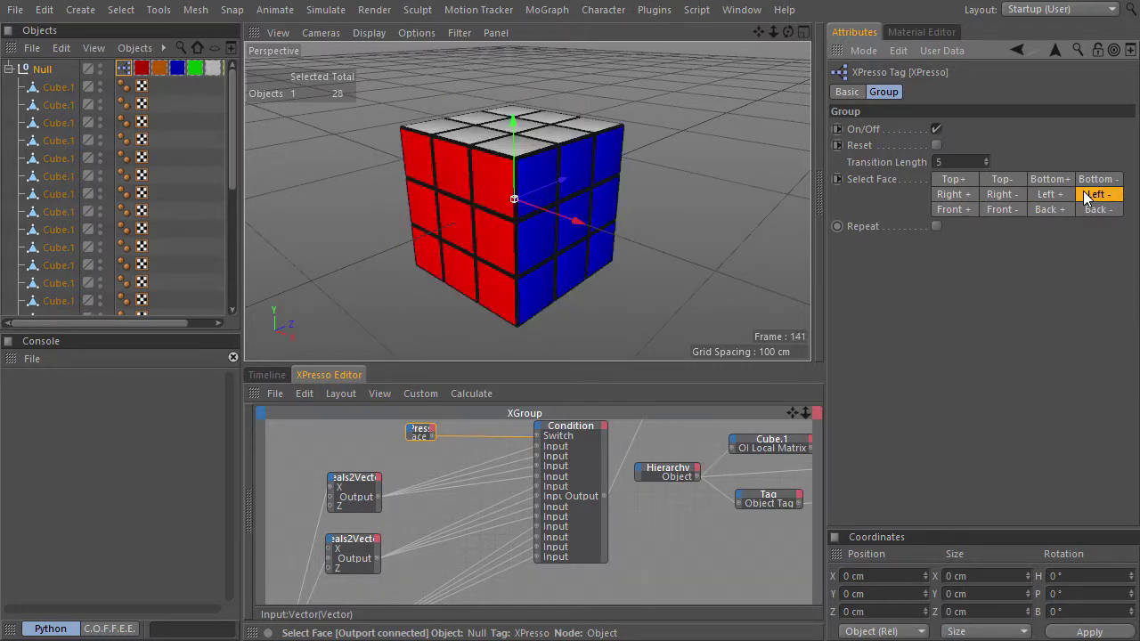
pyautogui.click(954, 209)
pyautogui.click(1002, 210)
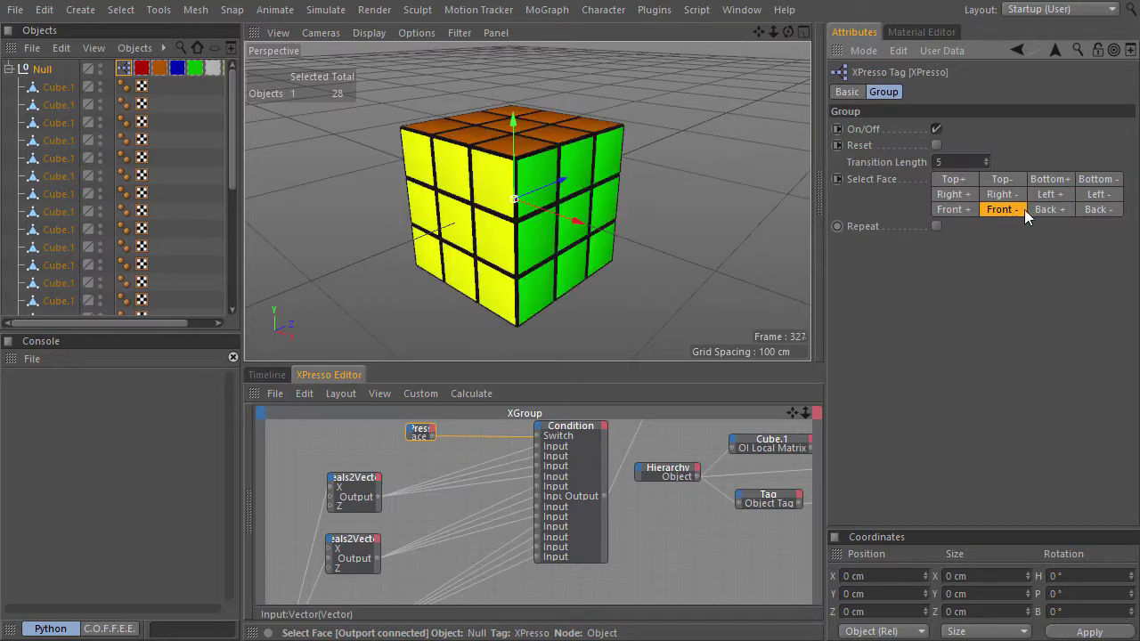
pyautogui.click(1040, 210)
pyautogui.click(1084, 207)
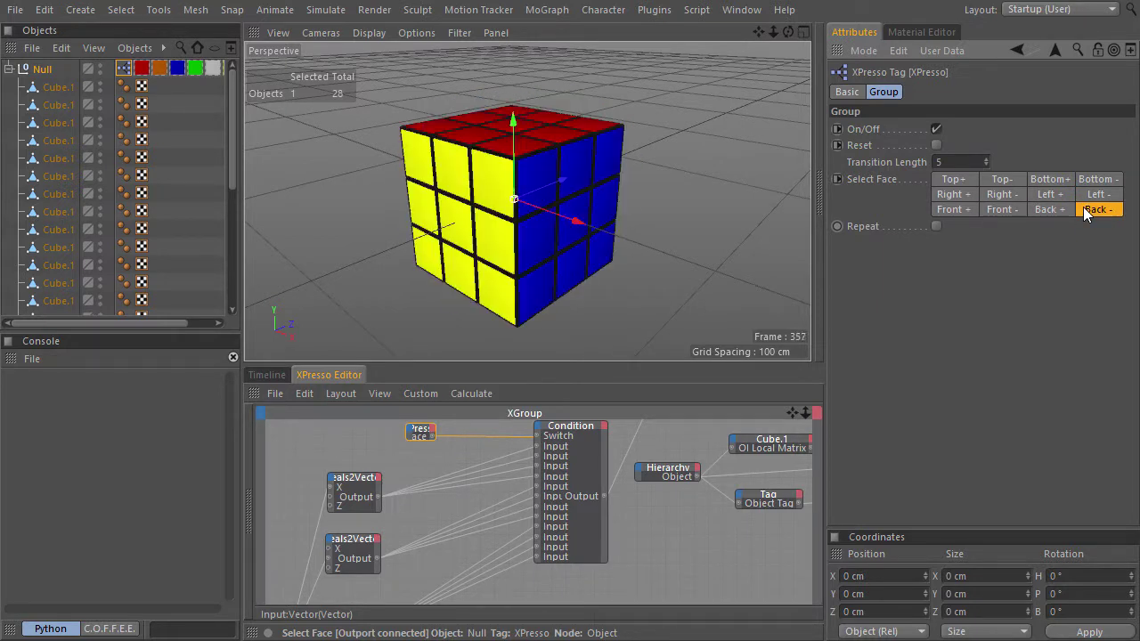
# Repeat Top and Bottom turns, leaving a red top, yellow front and blue right side.
pyautogui.click(954, 180)
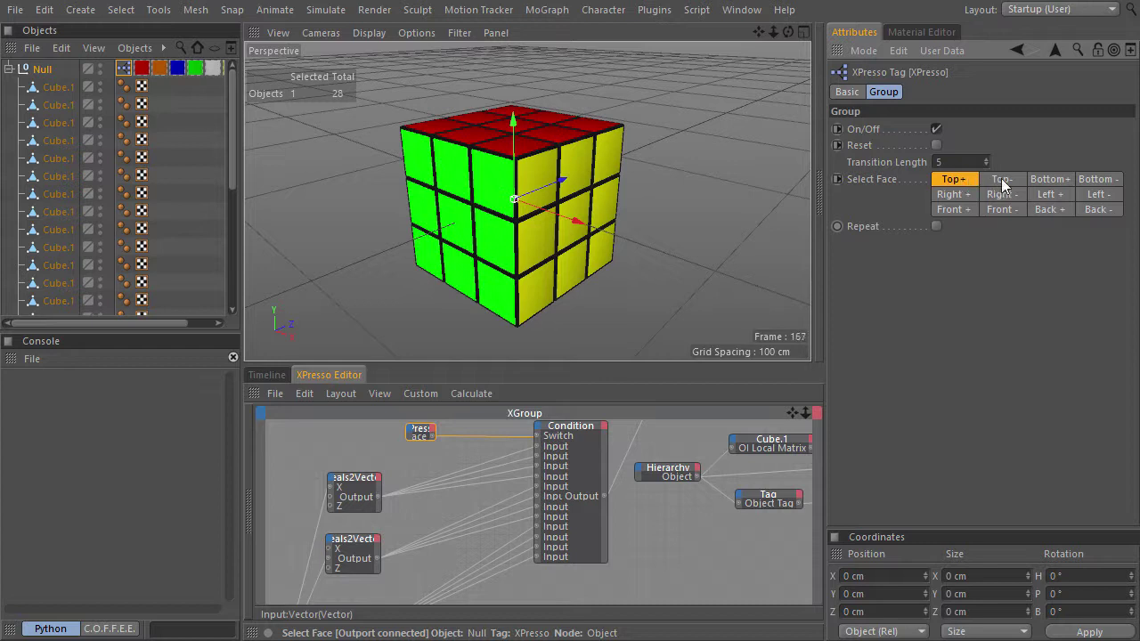
pyautogui.click(1002, 184)
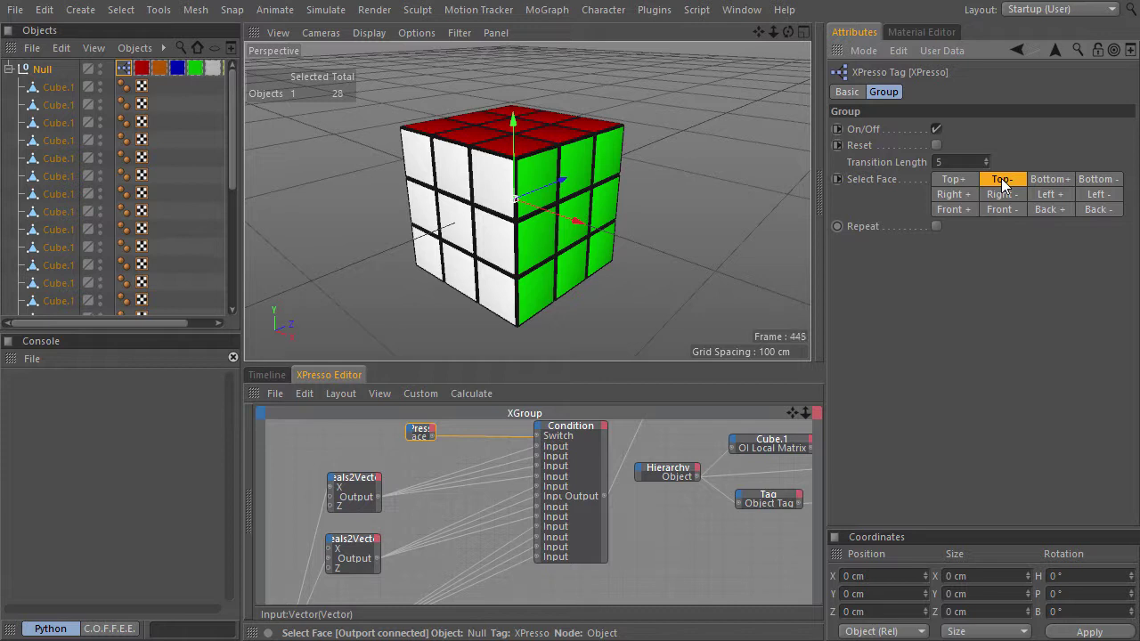
pyautogui.click(1051, 179)
pyautogui.click(1087, 180)
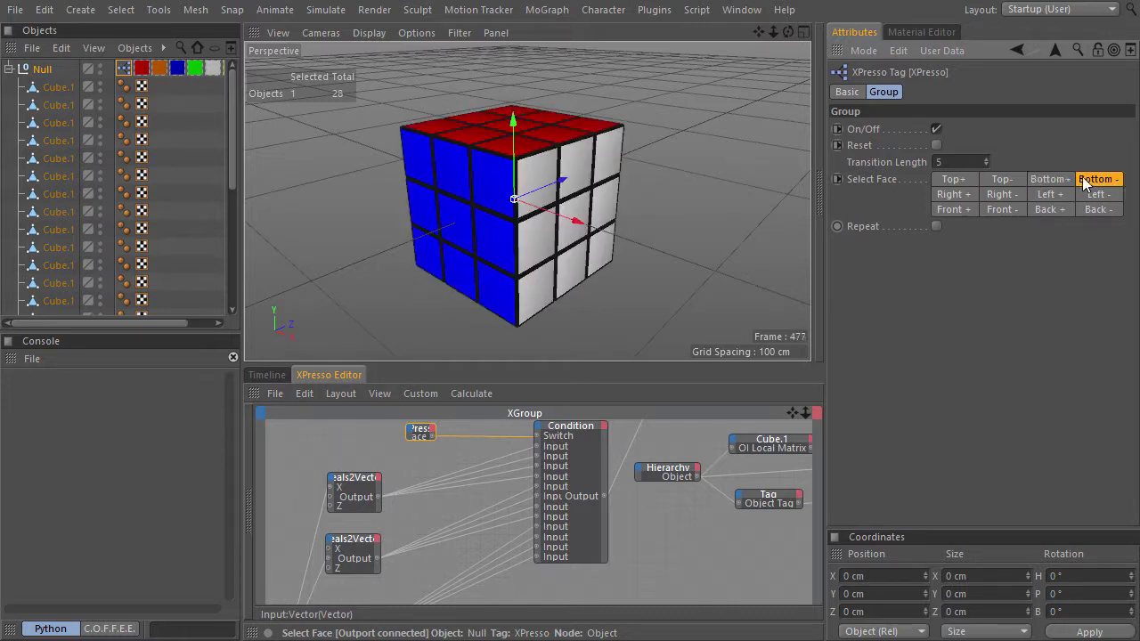
pyautogui.click(1050, 179)
pyautogui.click(1003, 179)
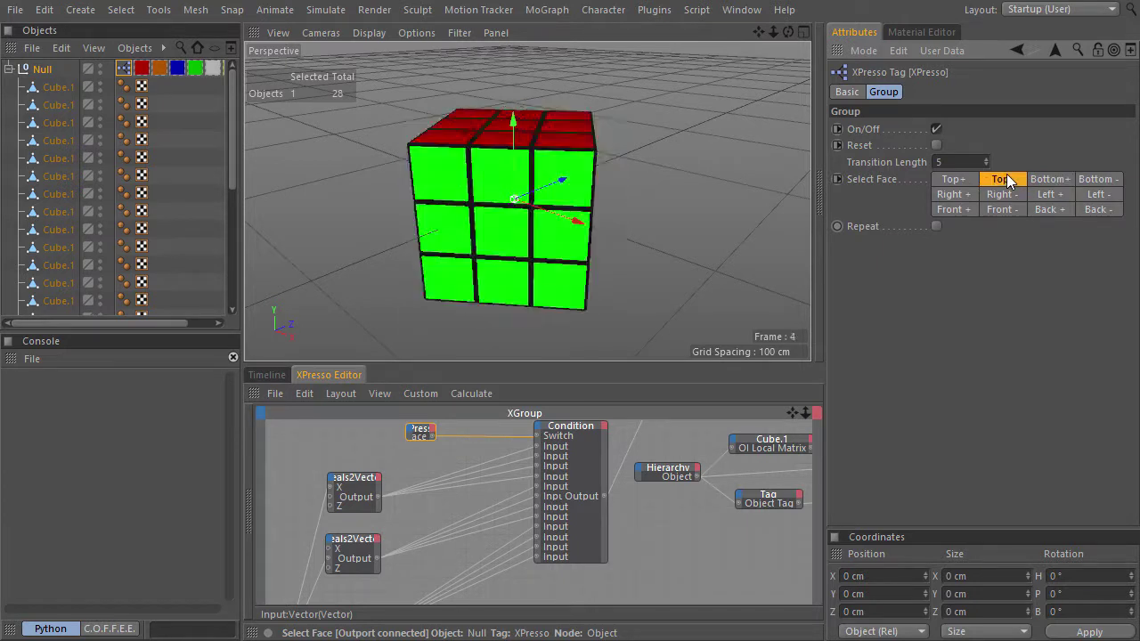
pyautogui.click(955, 179)
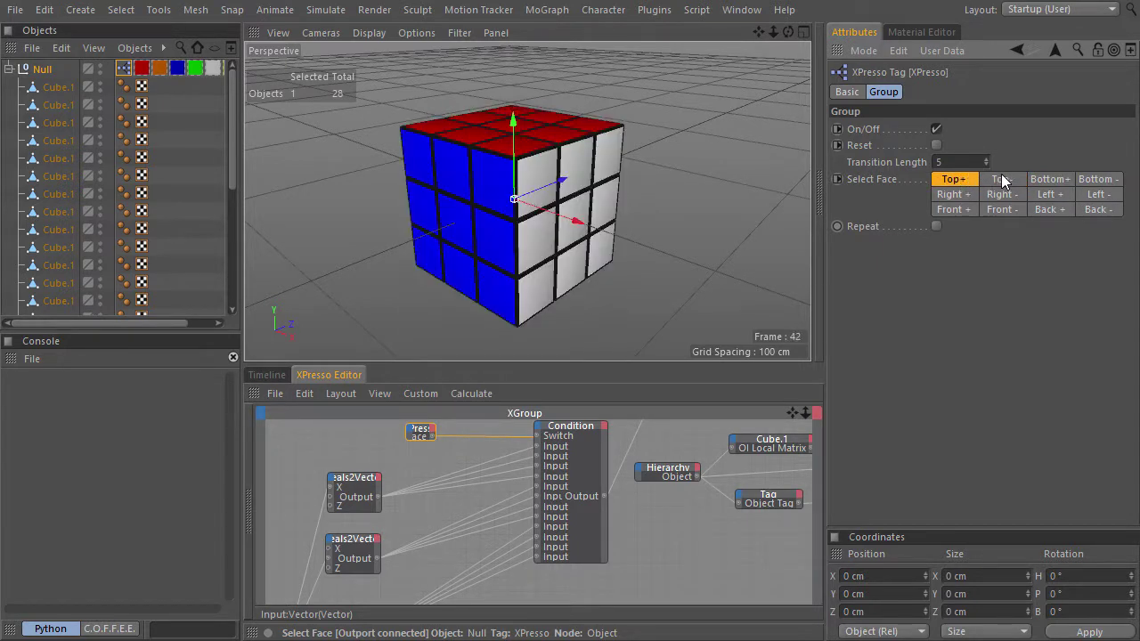
pyautogui.click(1003, 179)
pyautogui.click(1051, 179)
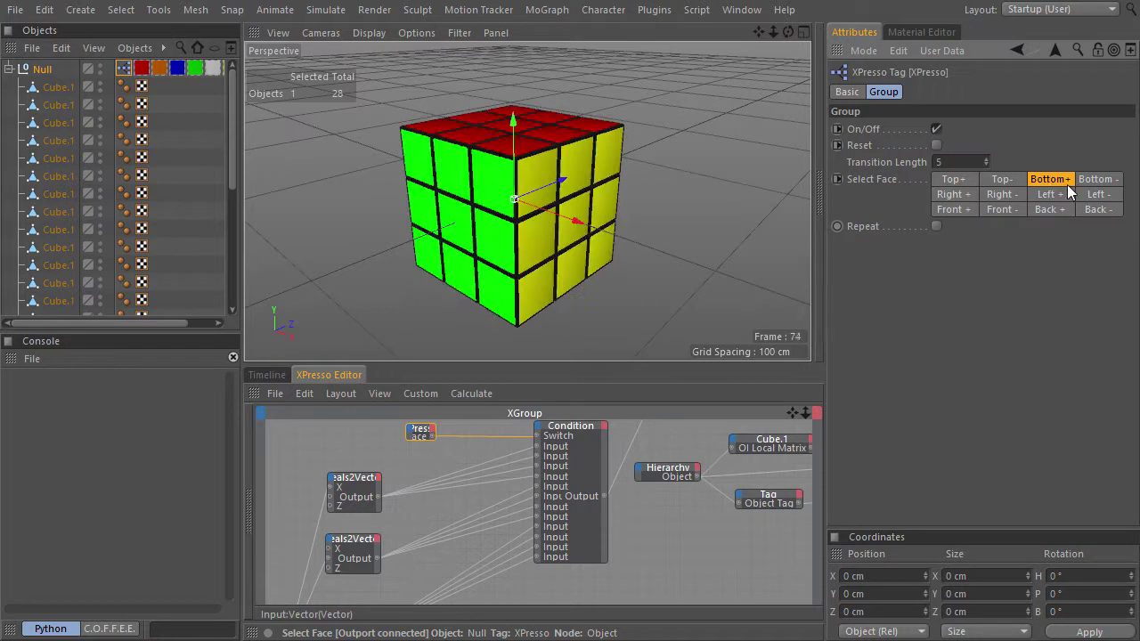
pyautogui.click(1097, 180)
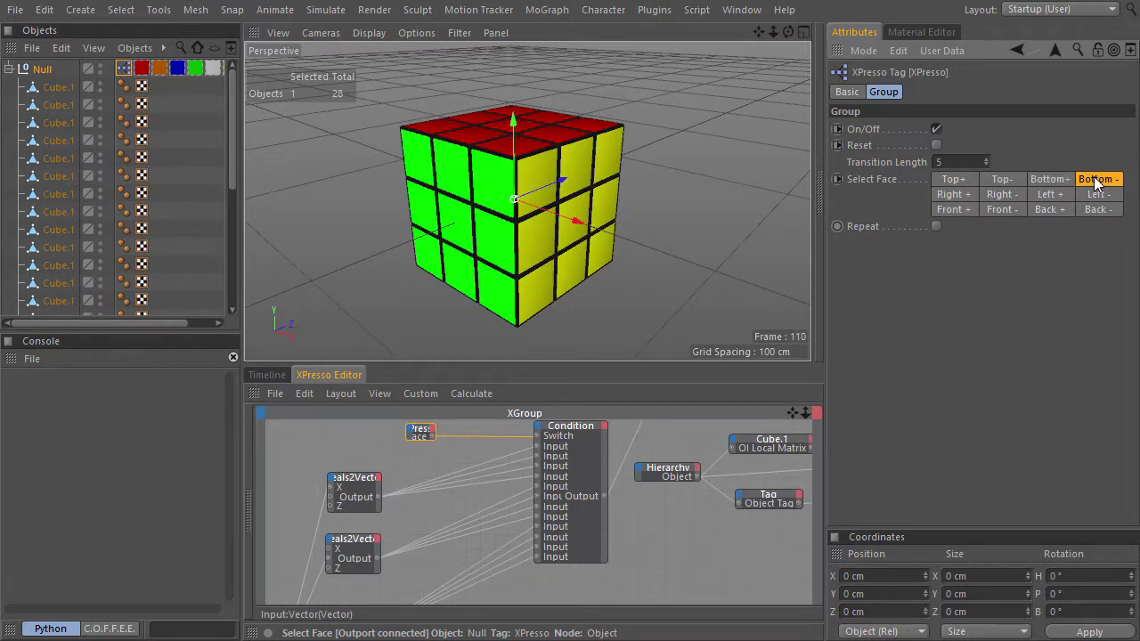
pyautogui.click(955, 179)
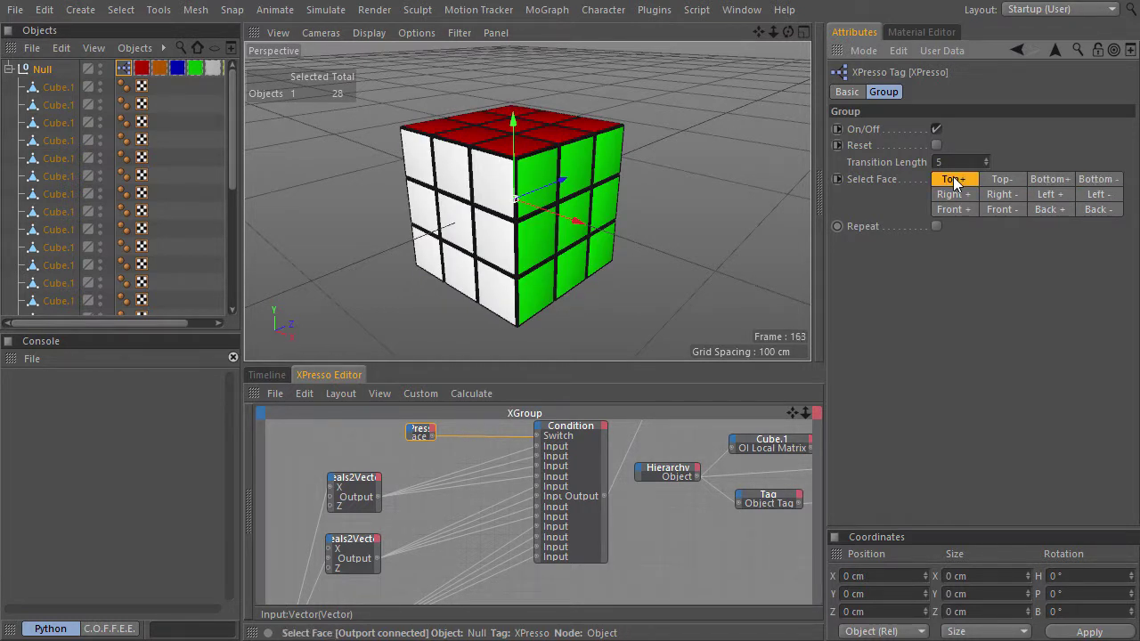
pyautogui.click(1050, 180)
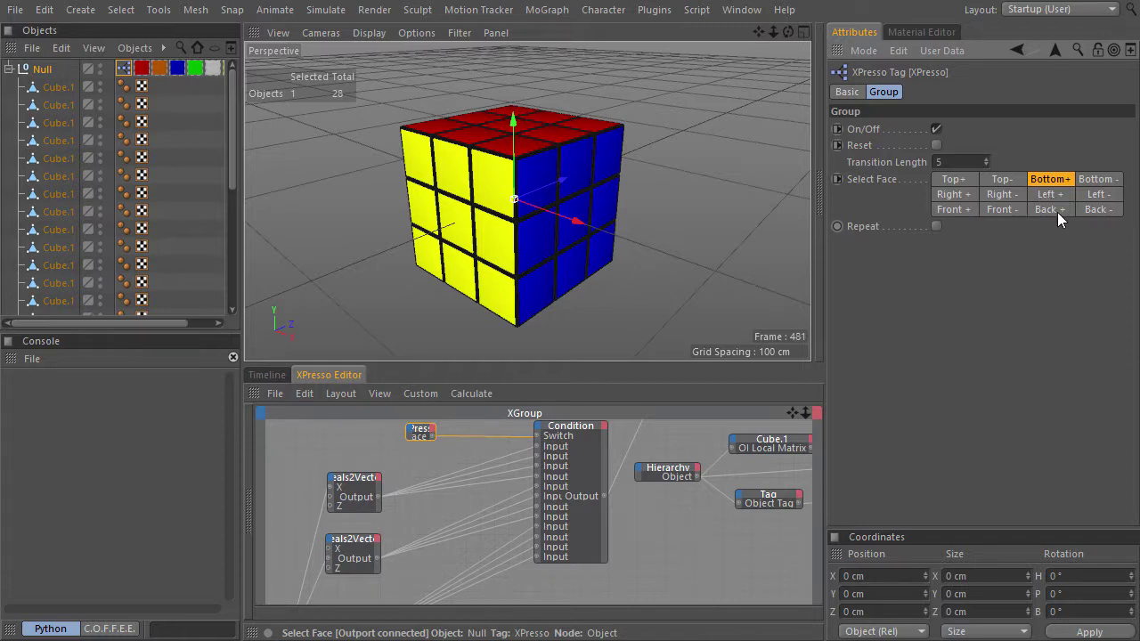
pyautogui.hotkey('ctrl', 'Tab')
# Add a Calculate > Negate node beside the Condition node and set its Data Type to Vector.
pyautogui.rightClick(465, 337)
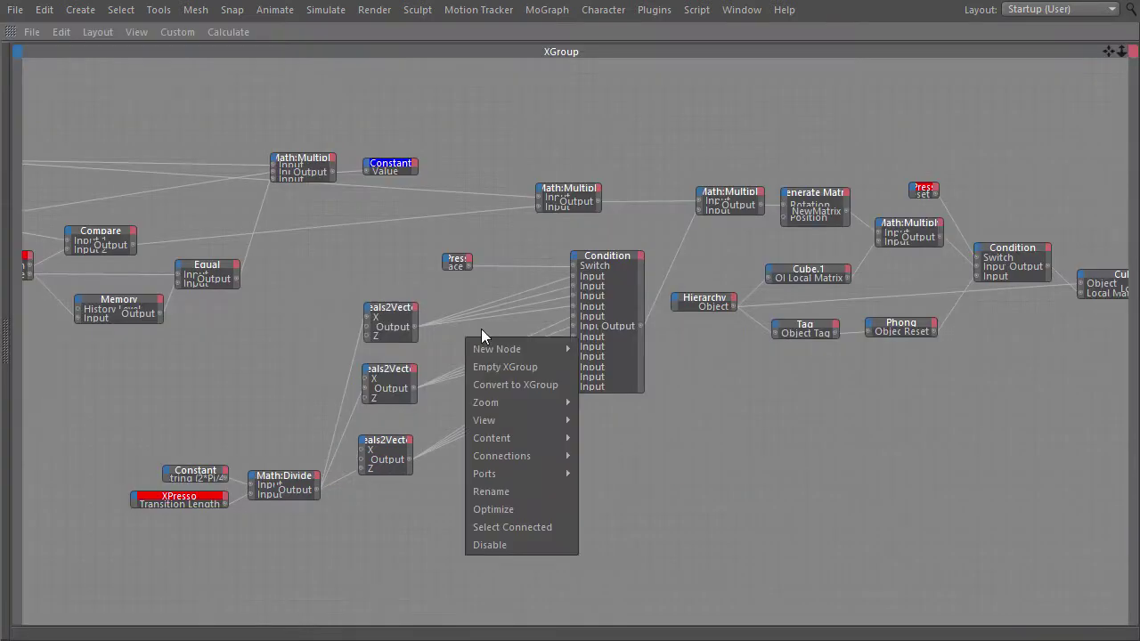
pyautogui.moveTo(529, 347)
pyautogui.moveTo(615, 350)
pyautogui.moveTo(722, 400)
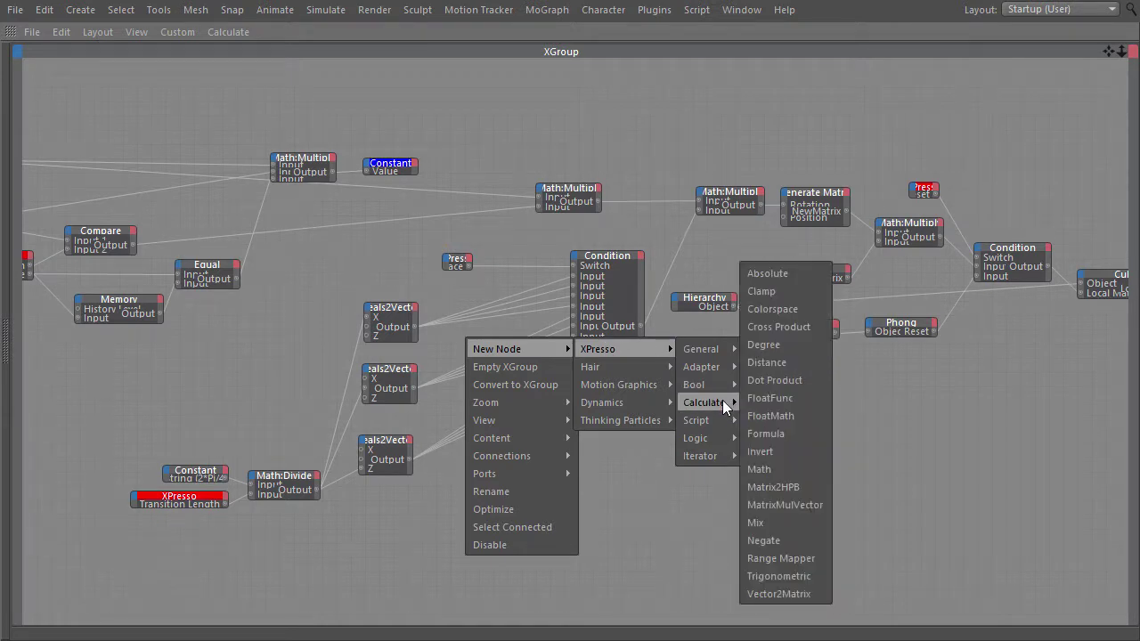
pyautogui.moveTo(797, 545); pyautogui.dragTo(479, 336)
pyautogui.doubleClick(476, 332)
pyautogui.click(758, 194)
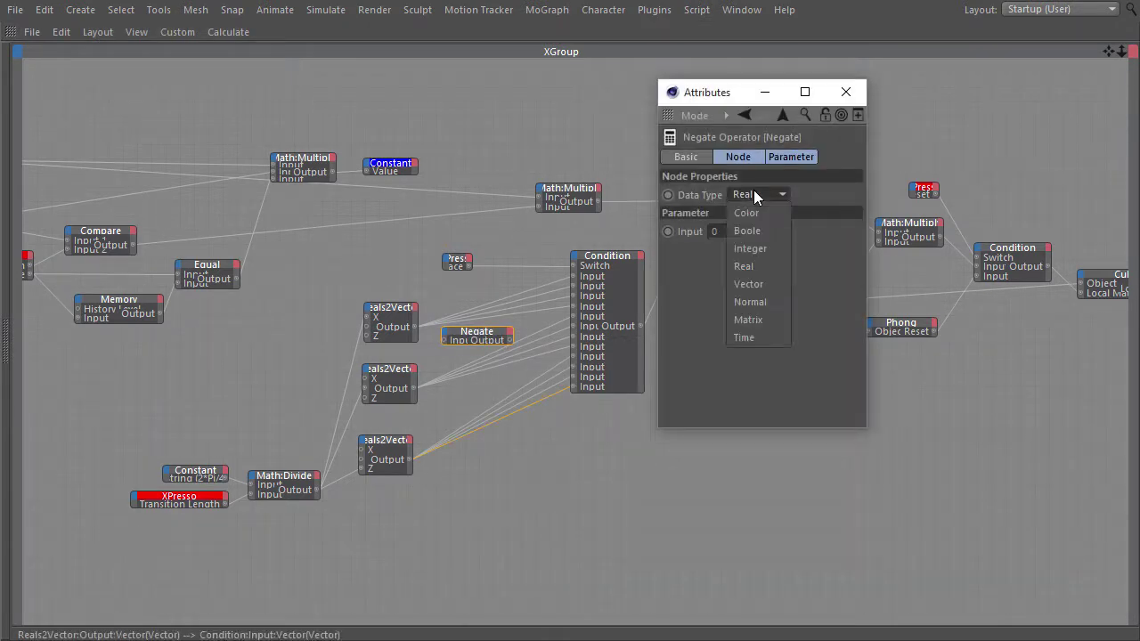
pyautogui.click(776, 278)
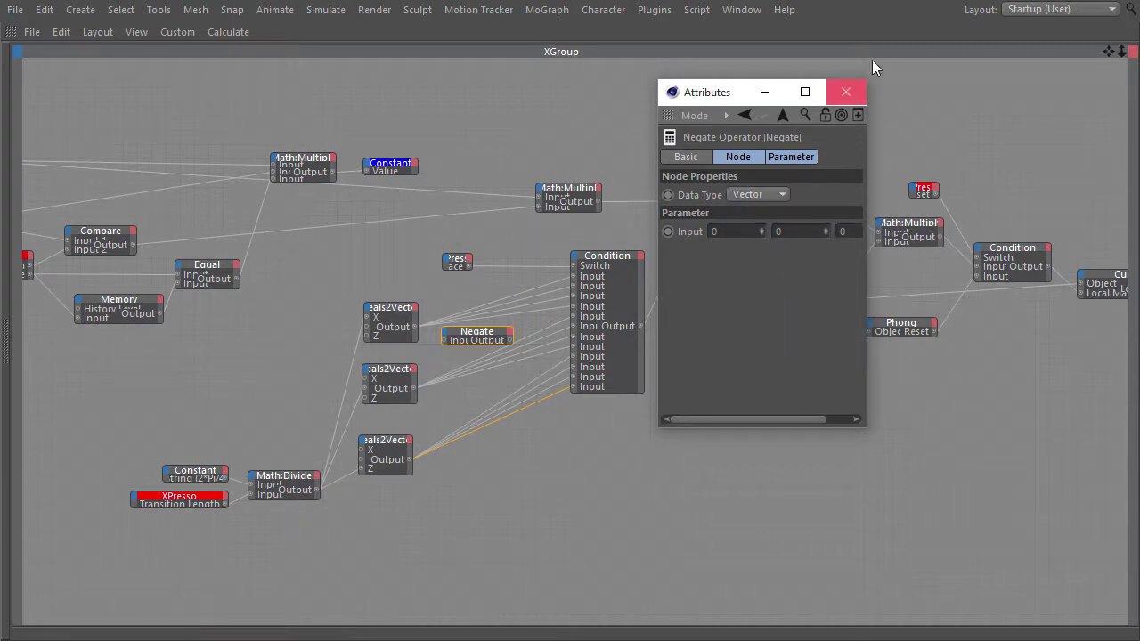
pyautogui.click(846, 92)
# Wire the first Reals2Vector output into Negate and Negate's output into two Condition inputs.
pyautogui.scroll(2, 570, 330)
pyautogui.scroll(2, 792, 293)
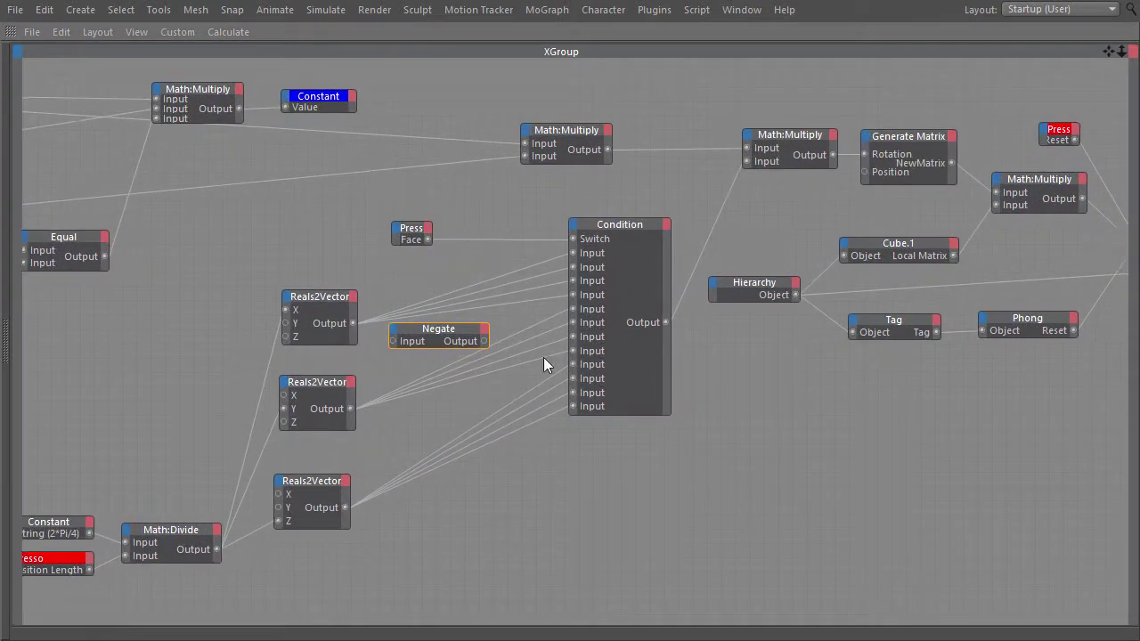
pyautogui.moveTo(412, 396); pyautogui.dragTo(452, 406)
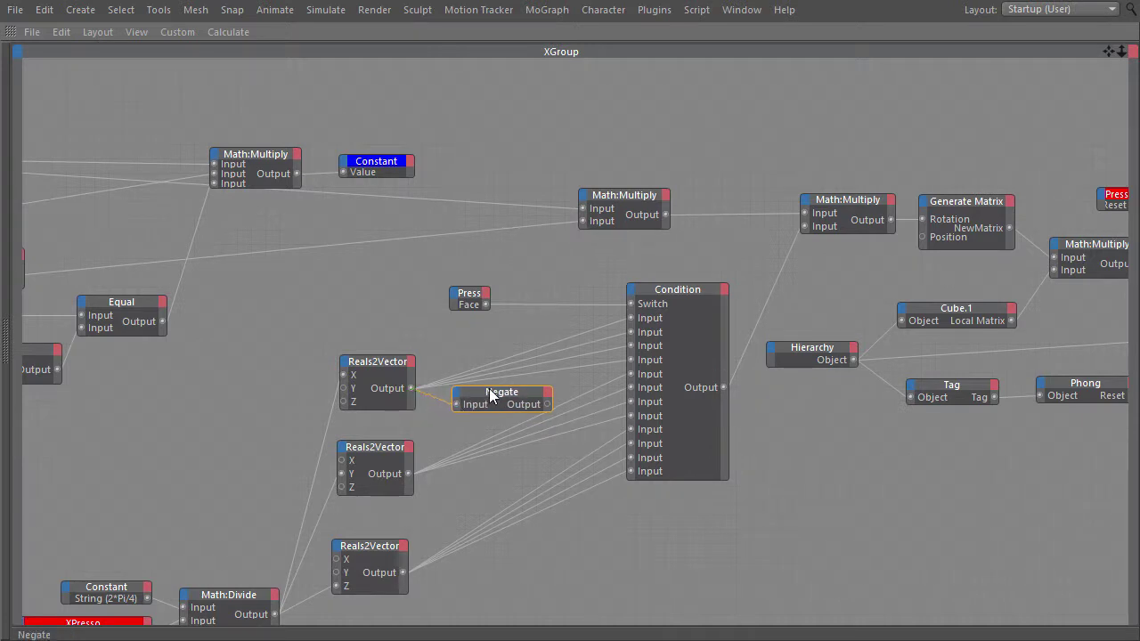
pyautogui.hotkey('ctrl', 'Tab')
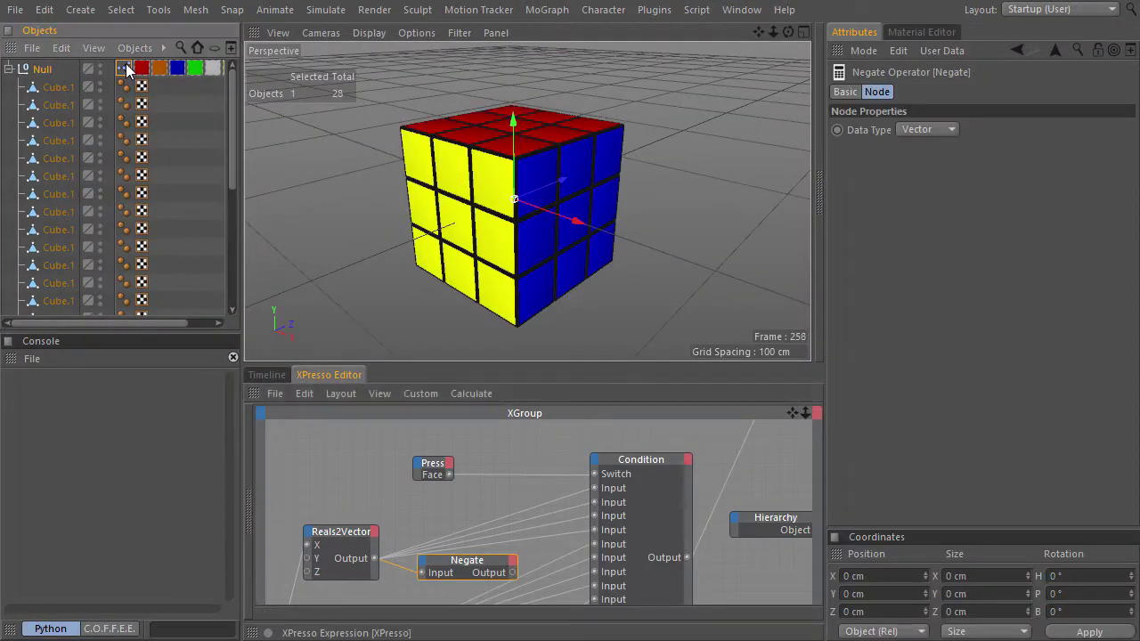
pyautogui.click(123, 68)
pyautogui.moveTo(519, 575); pyautogui.dragTo(595, 502)
pyautogui.moveTo(513, 573); pyautogui.dragTo(596, 519)
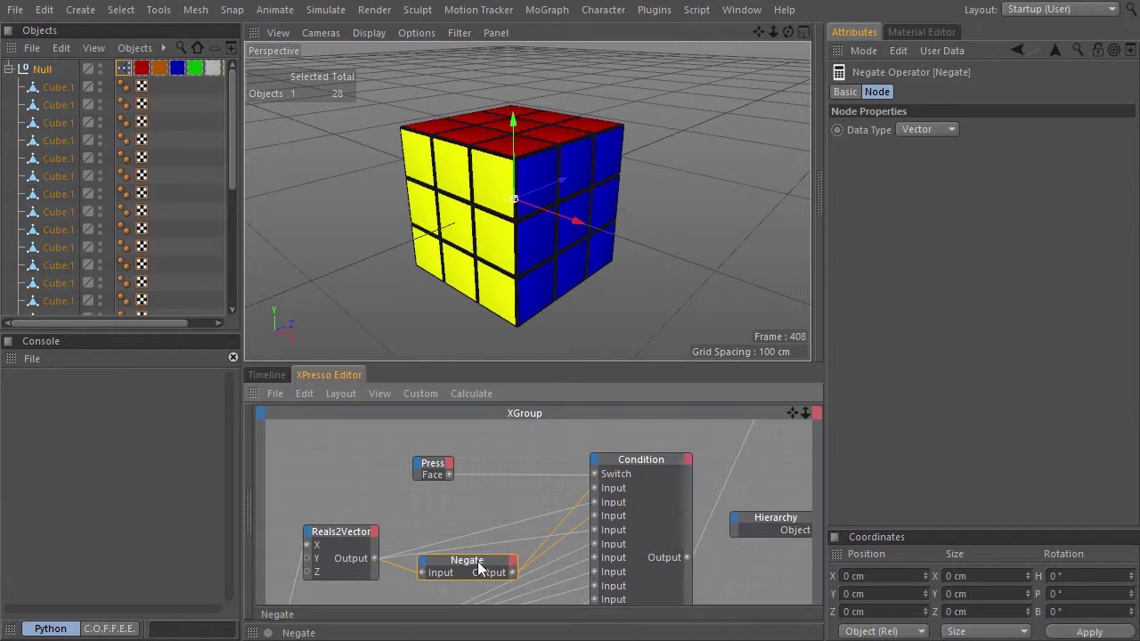
pyautogui.moveTo(467, 560); pyautogui.dragTo(472, 499)
# Test the Top+, Top-, Bottom+ and Bottom- Select Face turns on the XPresso tag.
pyautogui.click(124, 68)
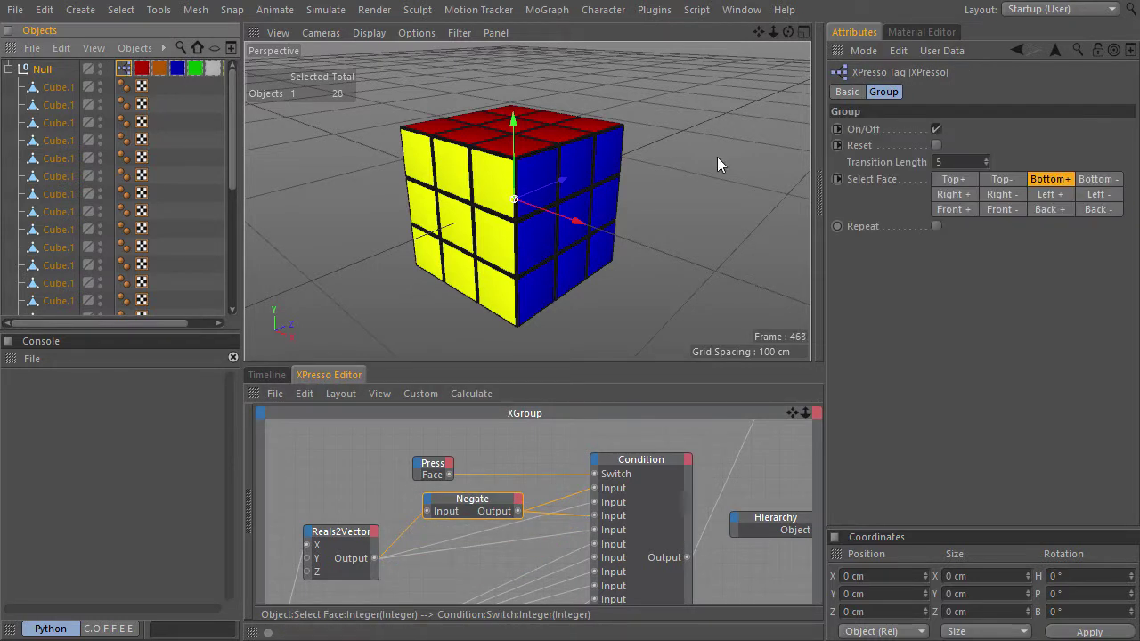
pyautogui.click(971, 181)
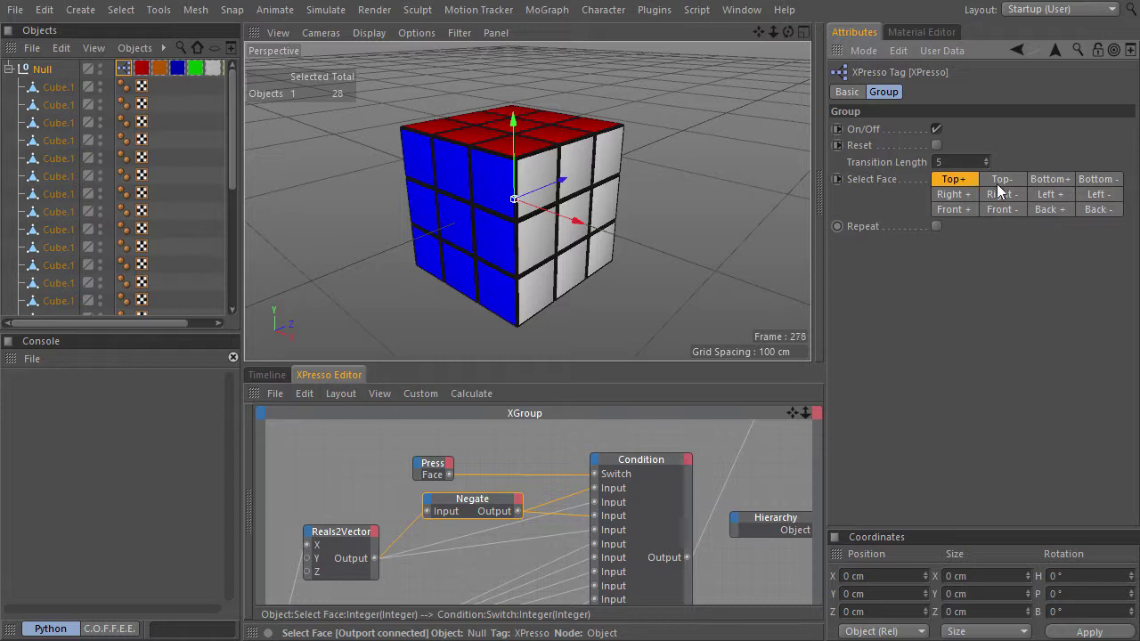
pyautogui.click(998, 185)
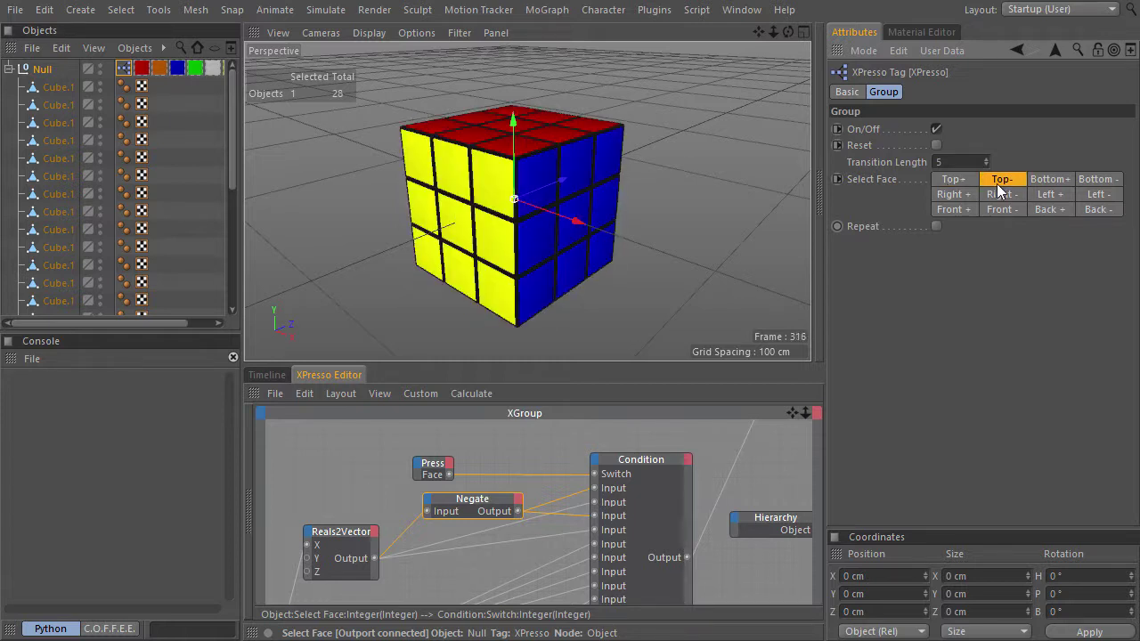
pyautogui.click(1044, 183)
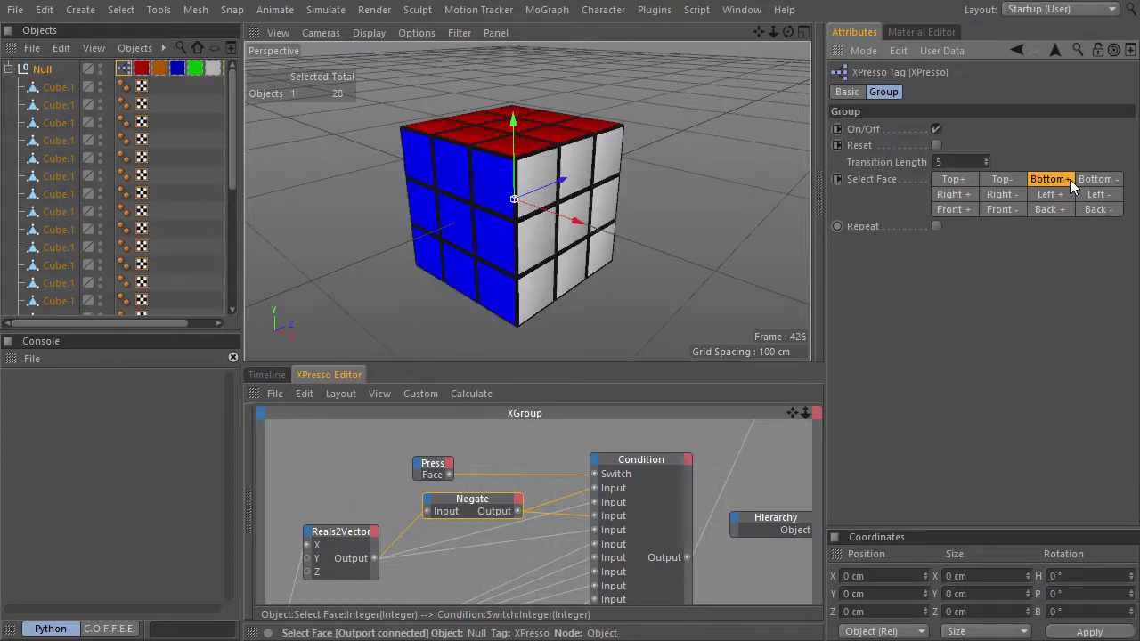
pyautogui.click(1093, 181)
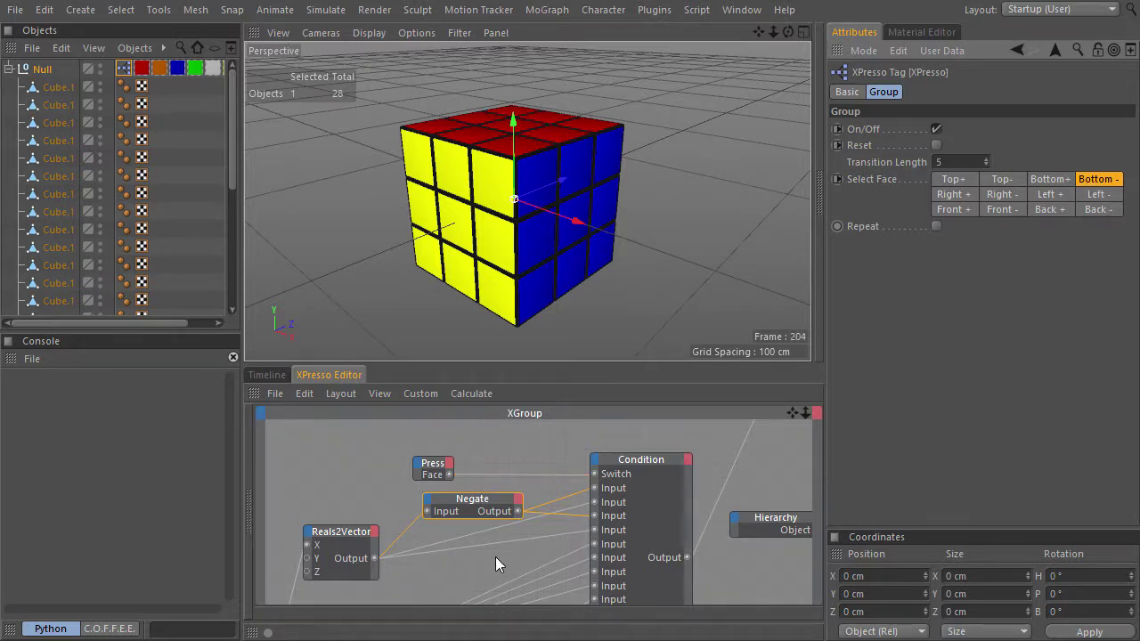
# Duplicate Negate twice, routing the middle and lower Reals2Vector outputs through them into Condition inputs.
pyautogui.hotkey('ctrl', 'Tab')
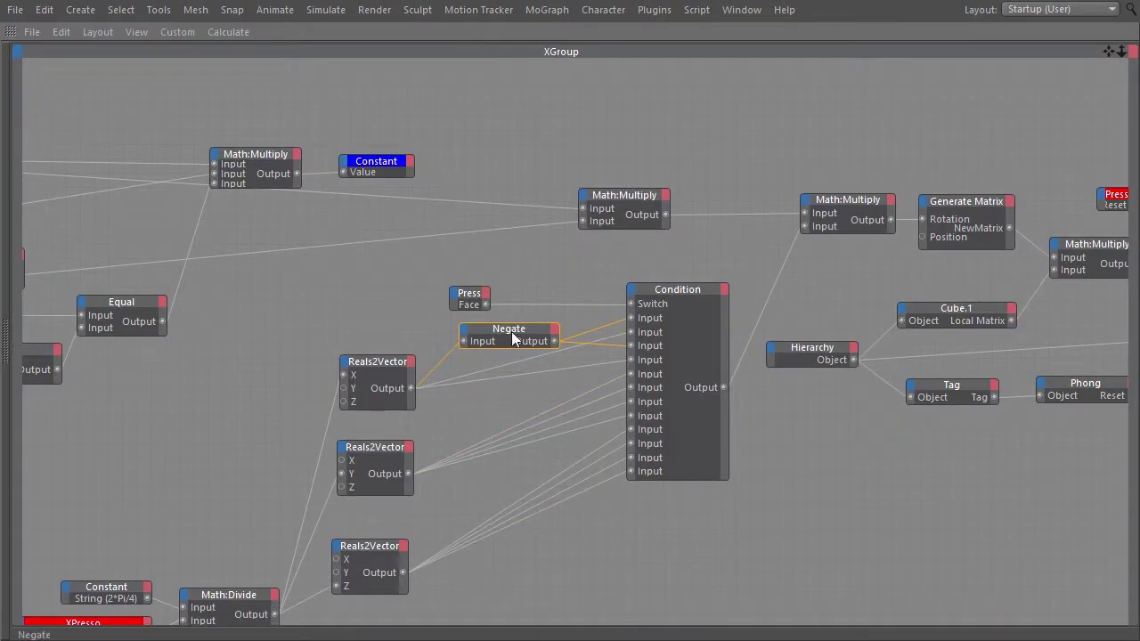
pyautogui.keyDown('ctrl'); pyautogui.moveTo(514, 339); pyautogui.dragTo(512, 425); pyautogui.keyUp('ctrl')
pyautogui.moveTo(409, 473); pyautogui.dragTo(461, 428)
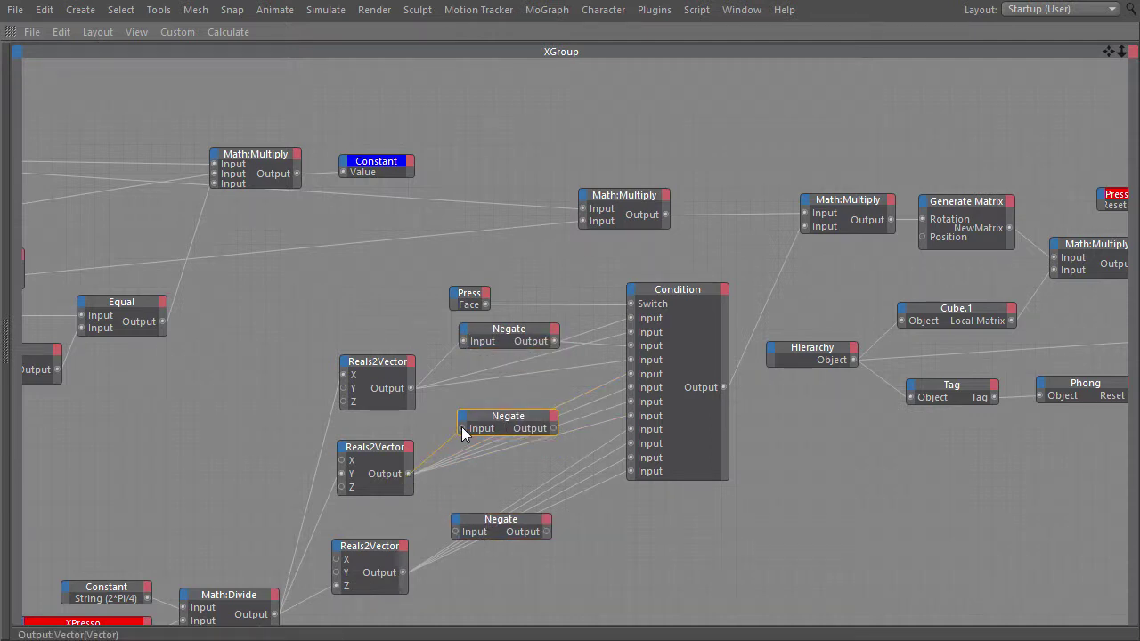
pyautogui.moveTo(455, 532); pyautogui.dragTo(403, 572)
pyautogui.moveTo(601, 375); pyautogui.dragTo(631, 402)
pyautogui.moveTo(630, 429); pyautogui.dragTo(630, 429)
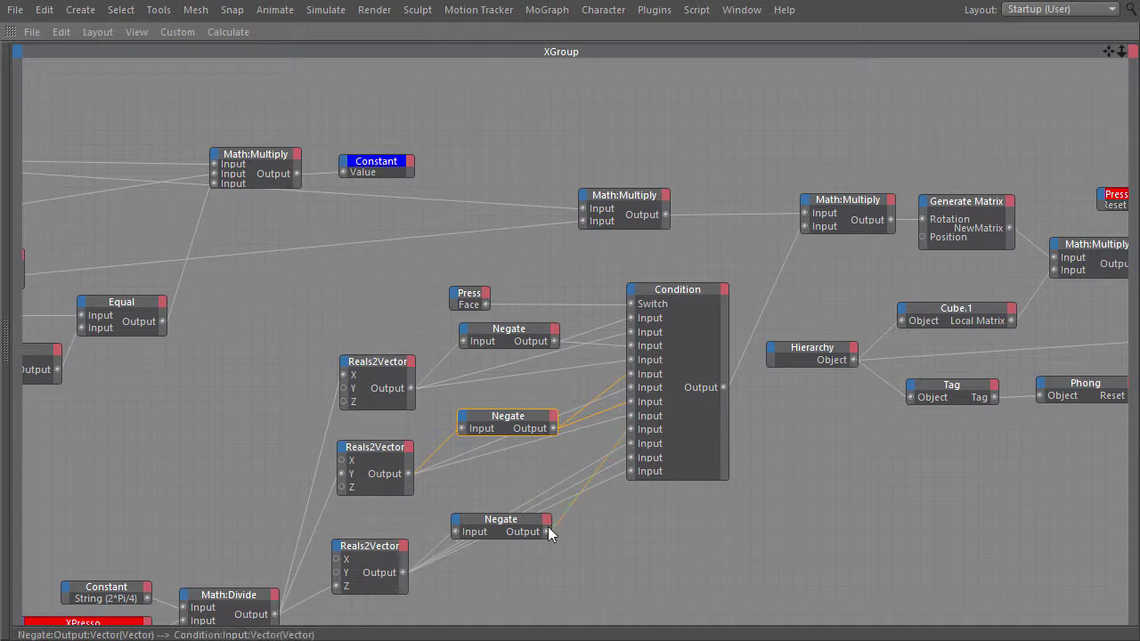
pyautogui.moveTo(546, 531); pyautogui.dragTo(632, 455)
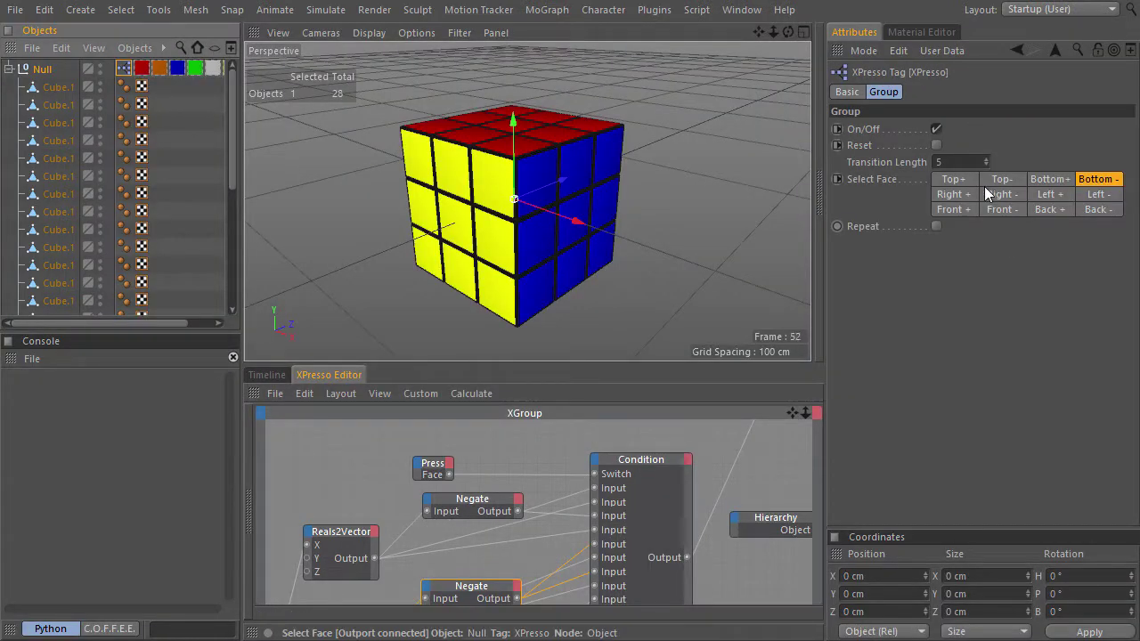
# Test the Right+, Left+, Front+ and Front- turns, then Front+ again.
pyautogui.click(968, 196)
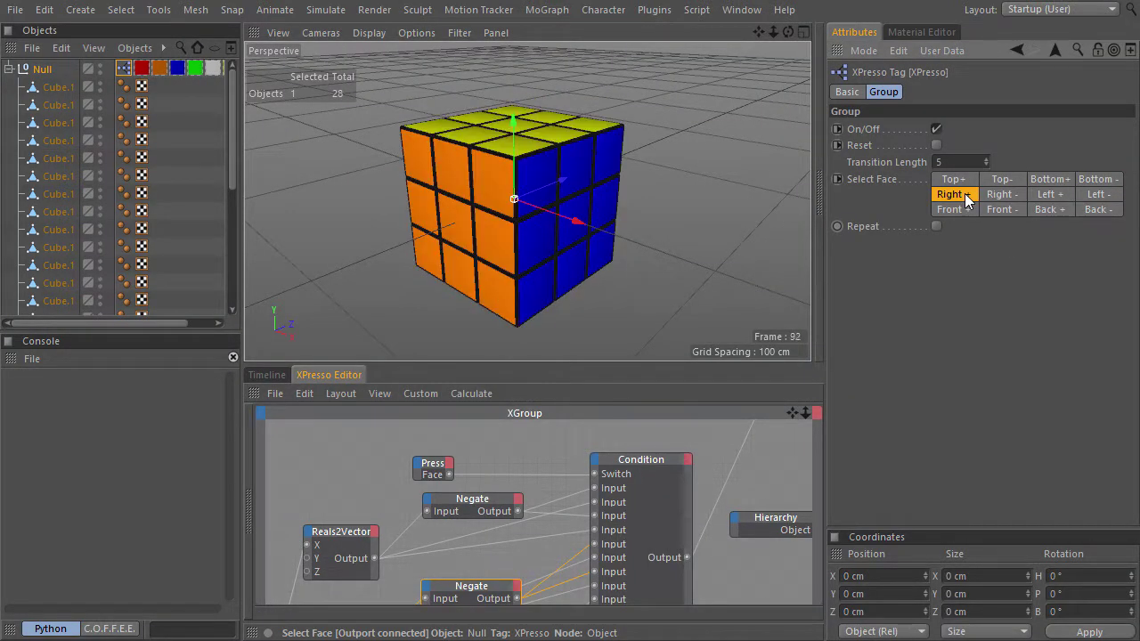
pyautogui.click(1049, 195)
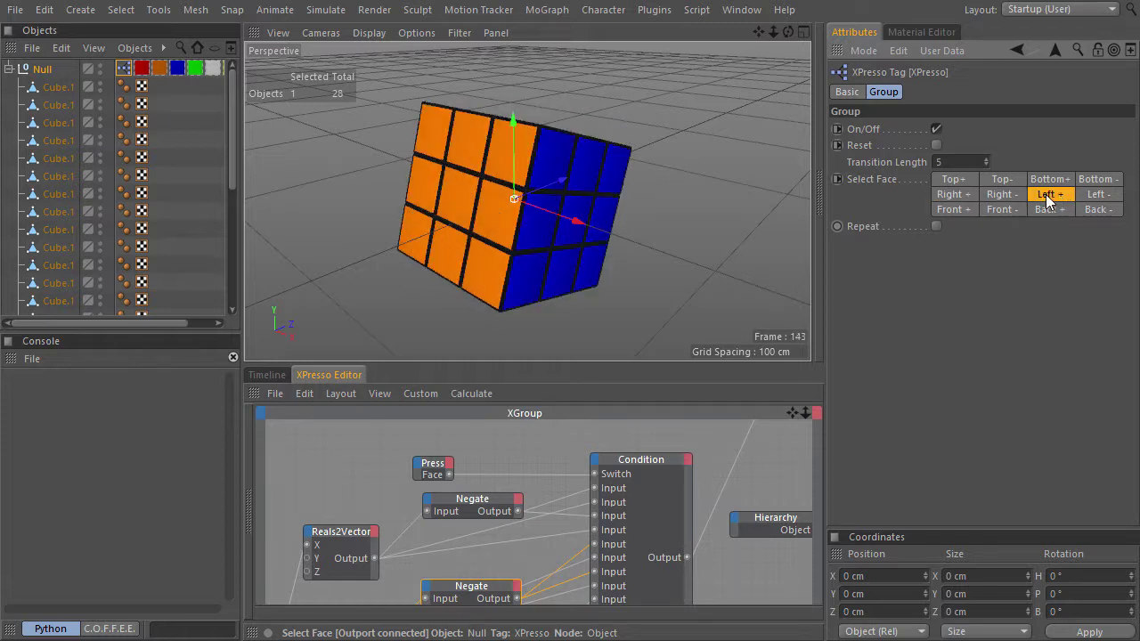
pyautogui.click(965, 209)
pyautogui.click(1005, 212)
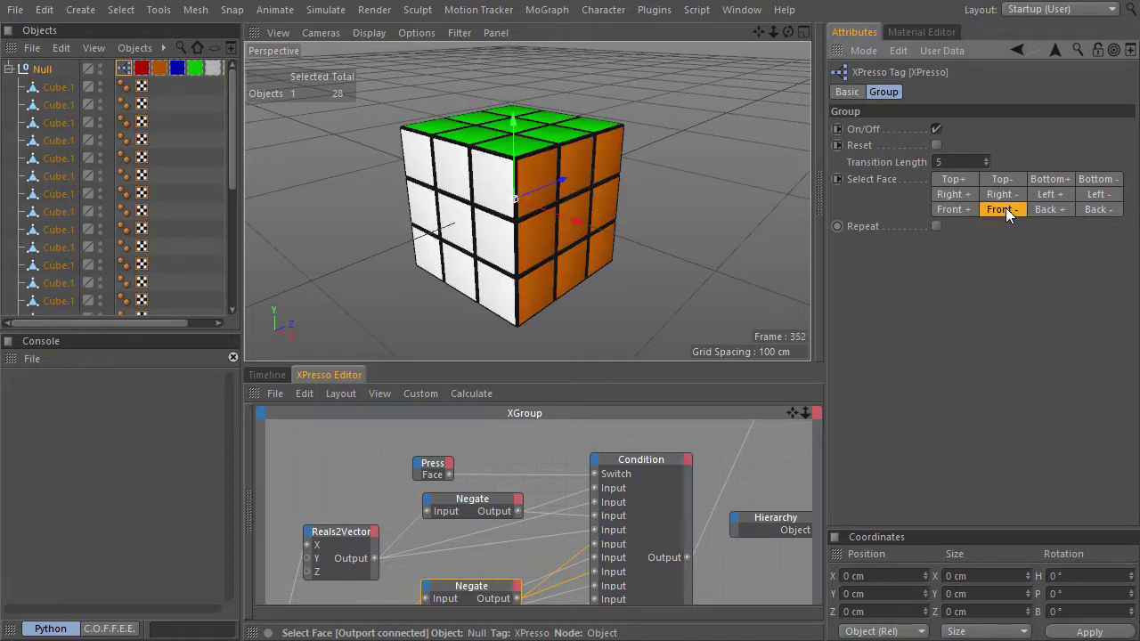
pyautogui.click(960, 210)
# Remove the lower Negate's last-input link and connect the lower Reals2Vector to Condition's second-last input.
pyautogui.hotkey('ctrl', 'Tab')
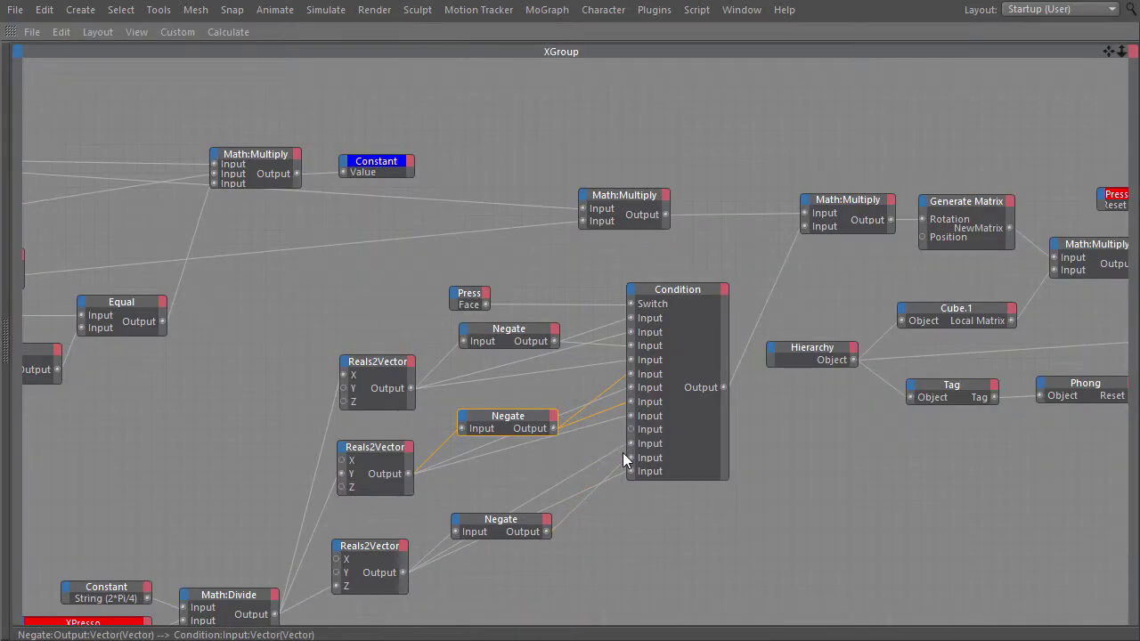
pyautogui.moveTo(621, 474); pyautogui.dragTo(620, 458)
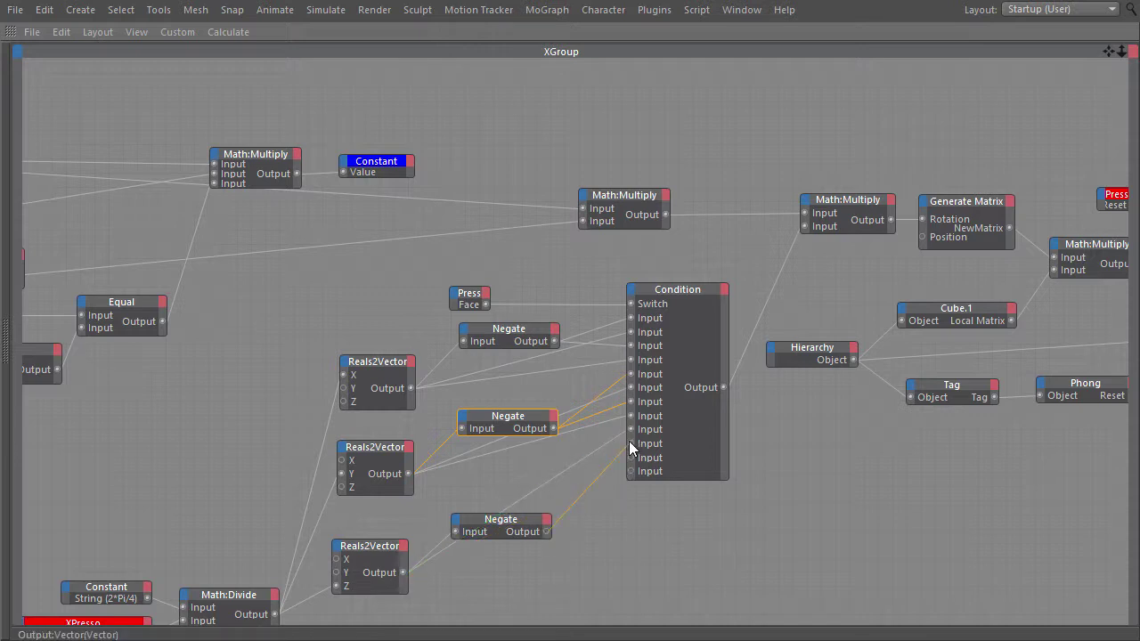
pyautogui.moveTo(629, 441); pyautogui.dragTo(545, 538)
pyautogui.moveTo(630, 458); pyautogui.dragTo(403, 573)
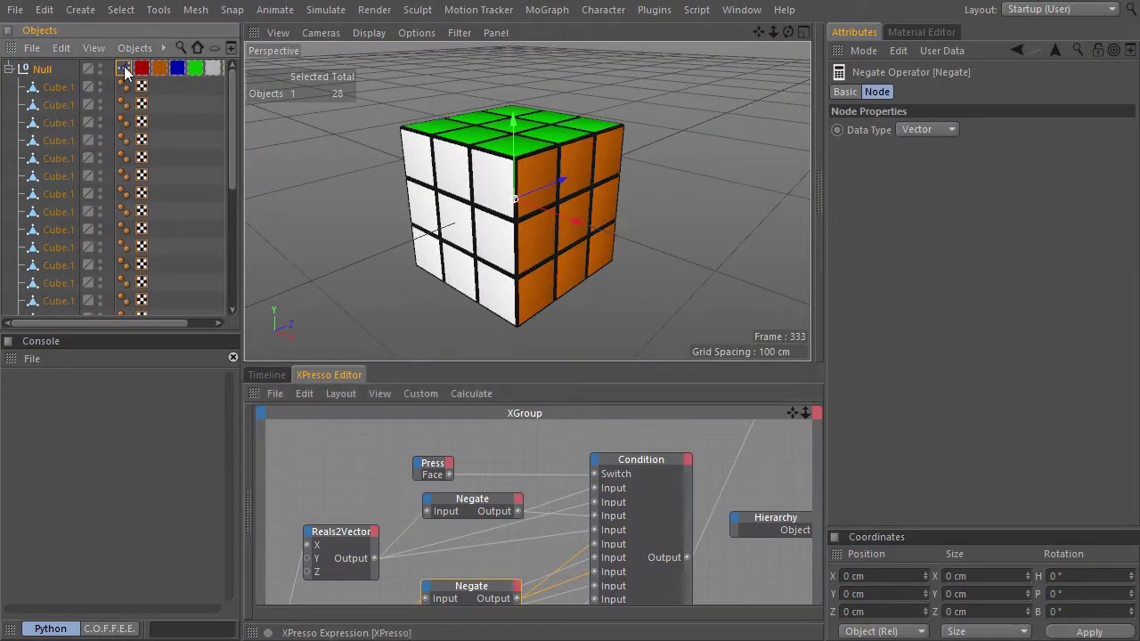
# Test Top+, Back+, Front- and Back- turns, then reset the cube to its starting colours.
pyautogui.click(125, 68)
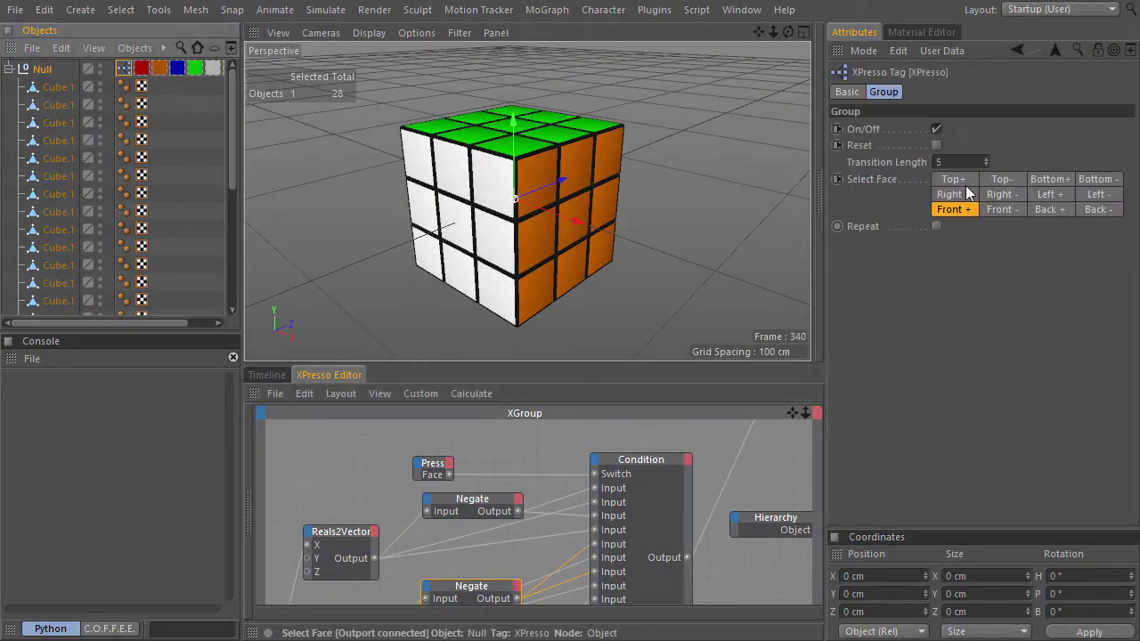
pyautogui.click(966, 183)
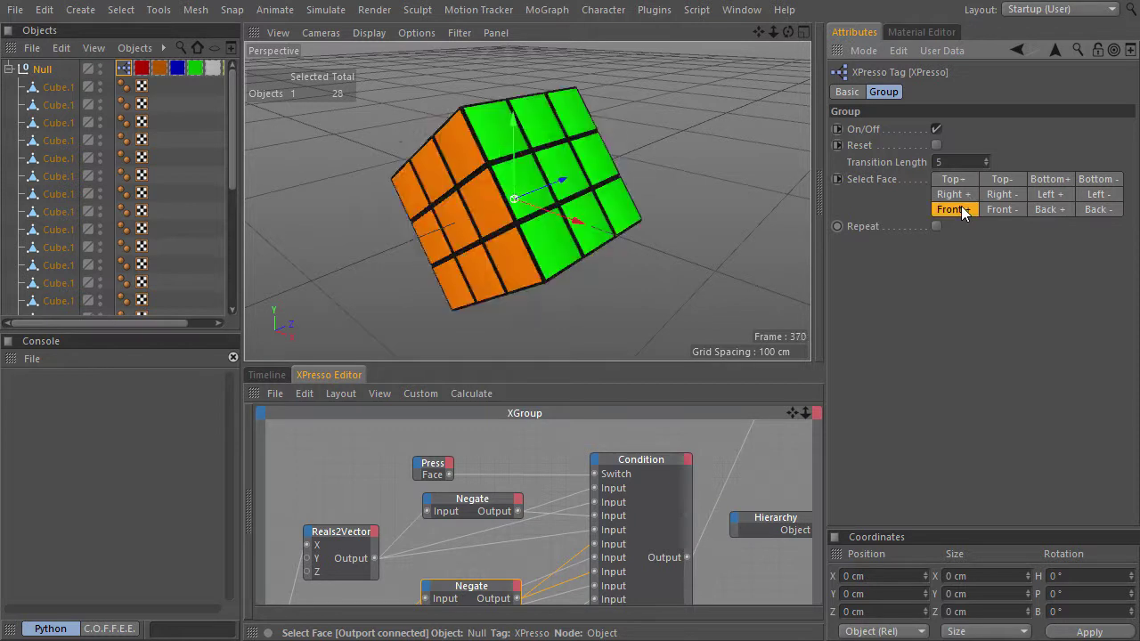
pyautogui.click(1049, 210)
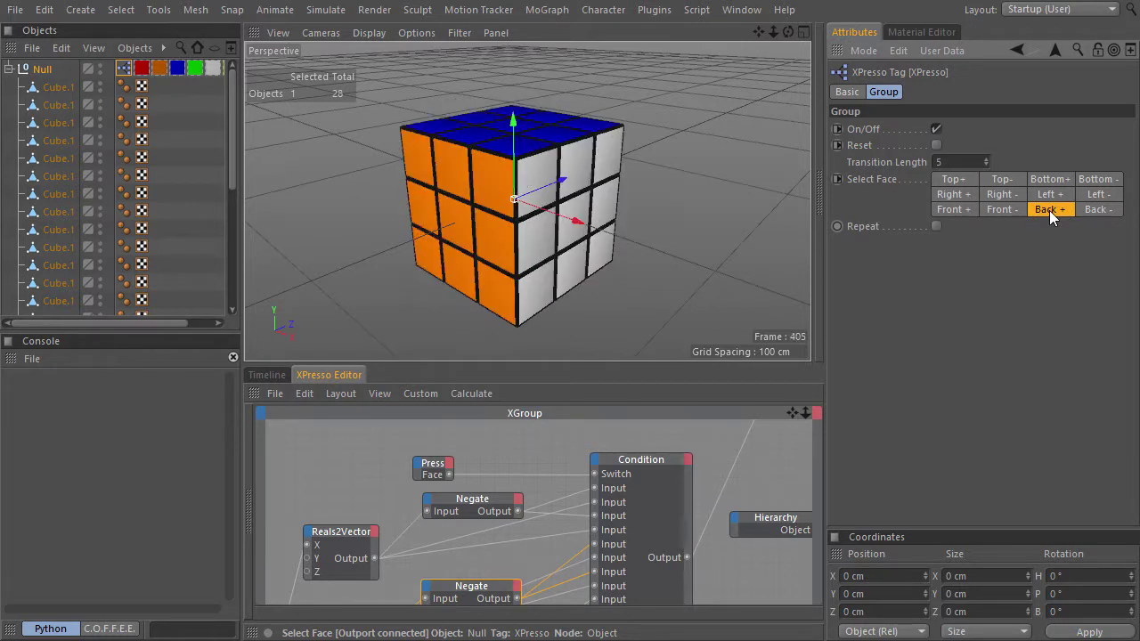
pyautogui.click(1003, 211)
pyautogui.click(1097, 210)
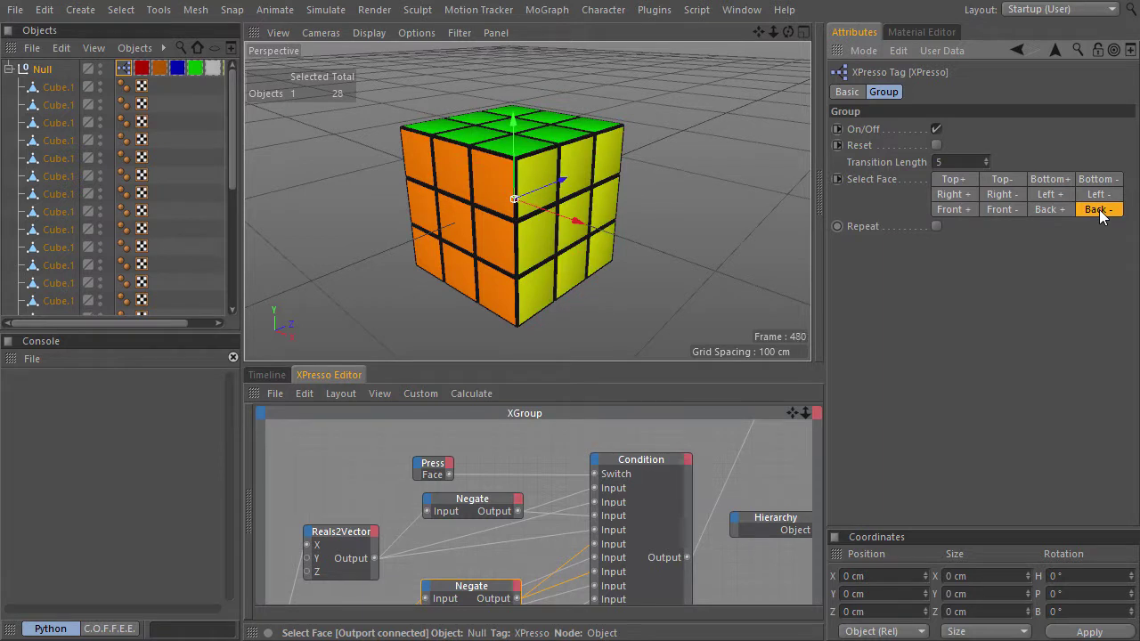
pyautogui.click(936, 145)
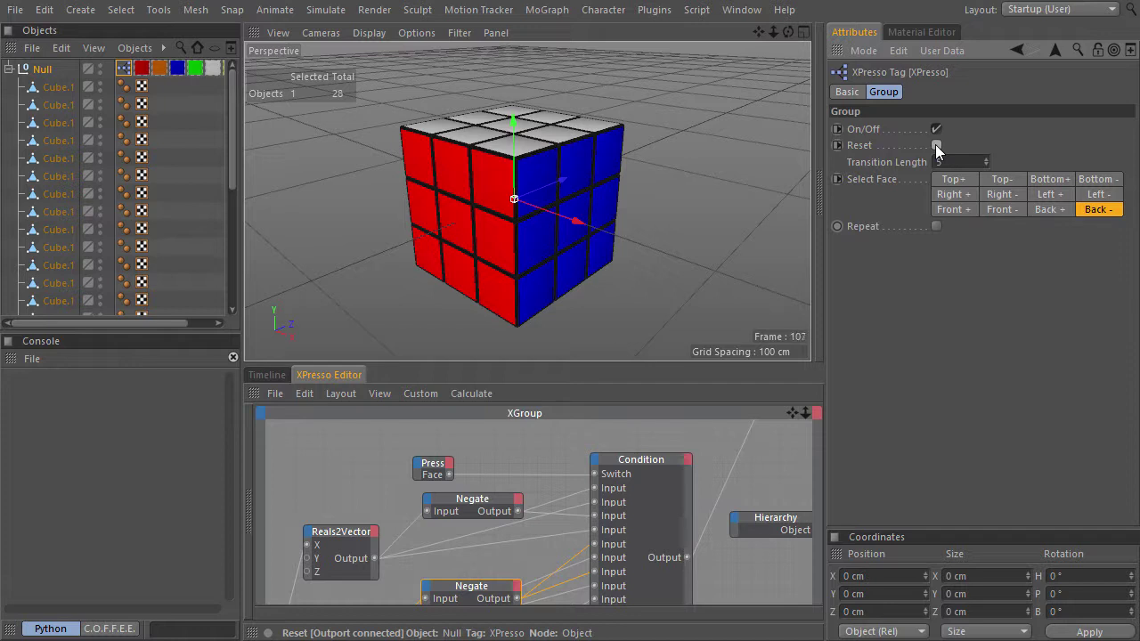
# With Reset switched off, test Top±, Bottom±, Left- and Left+, Right- and Right+ turns.
pyautogui.click(937, 145)
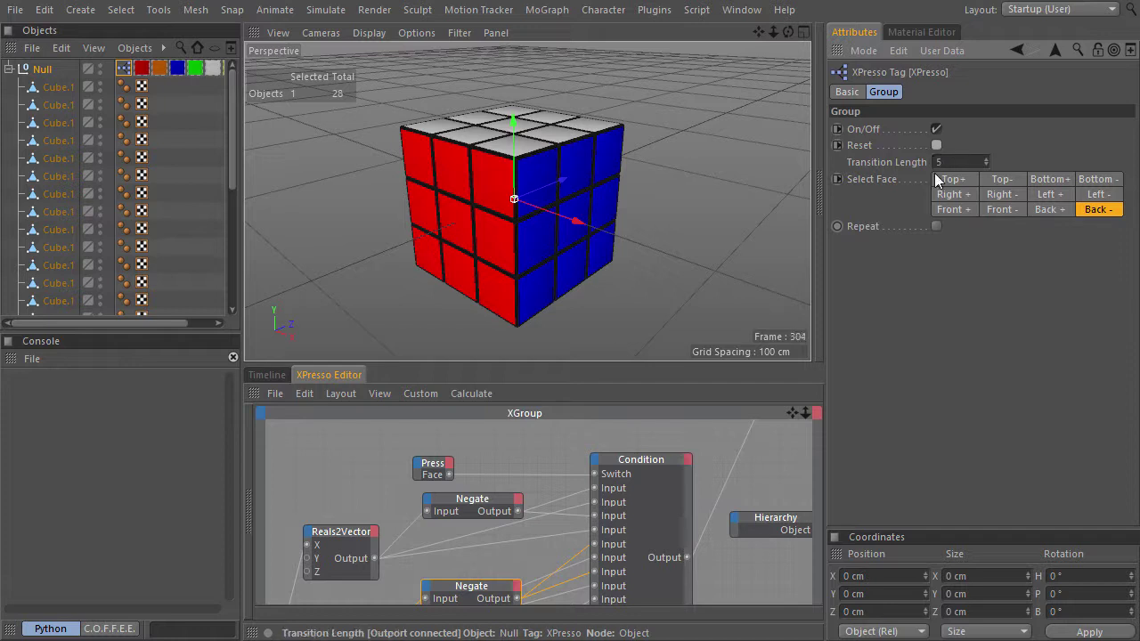
pyautogui.click(949, 181)
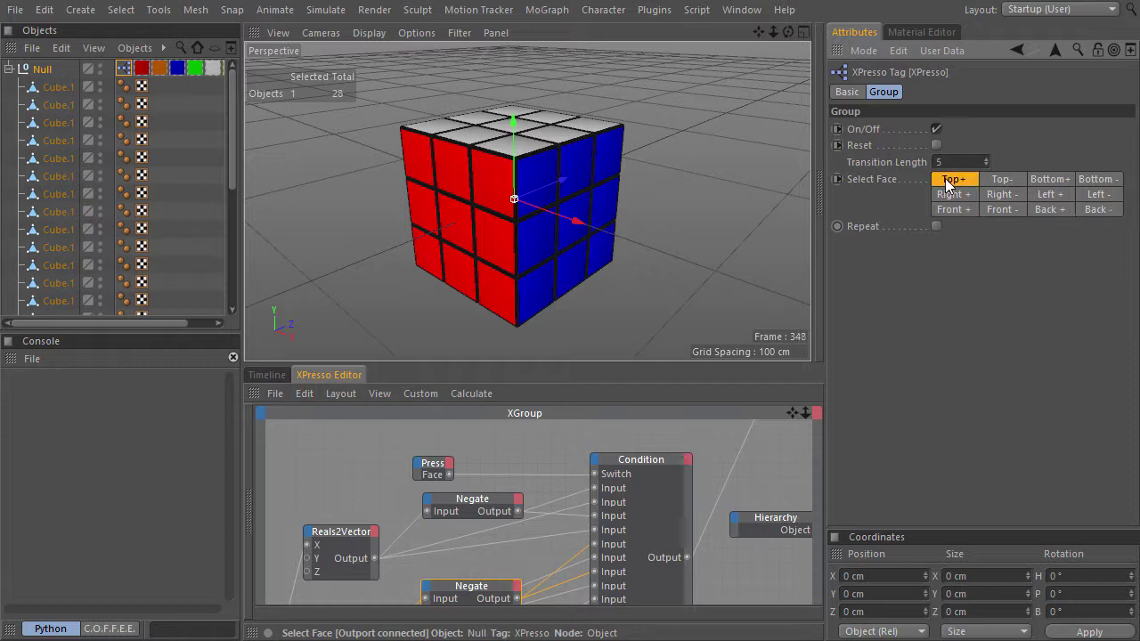
pyautogui.click(1003, 181)
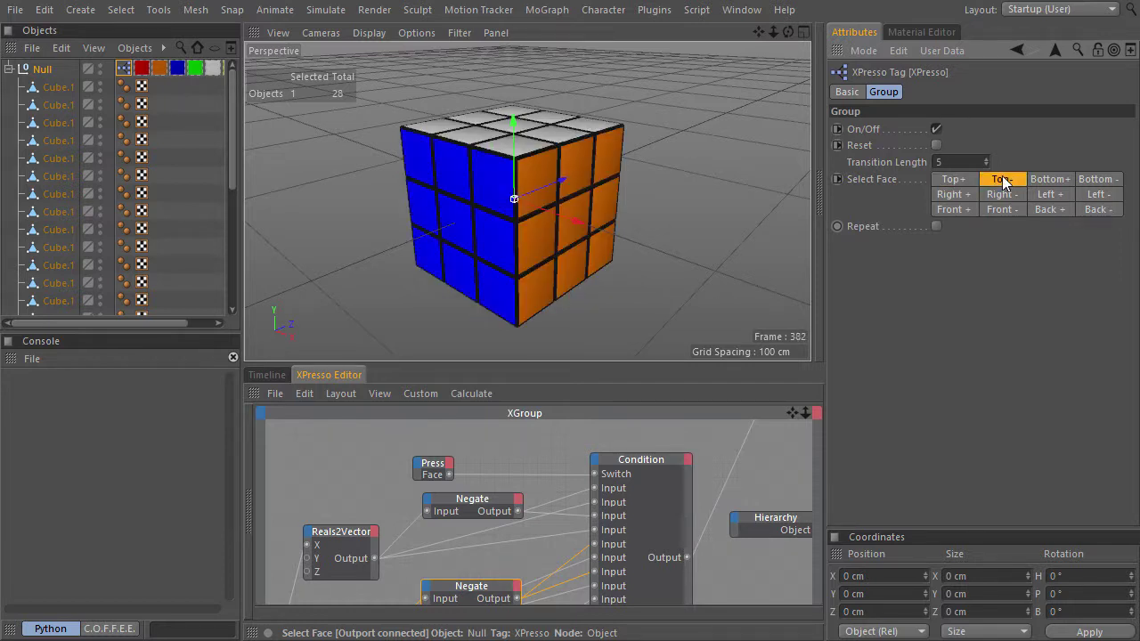
pyautogui.click(1040, 181)
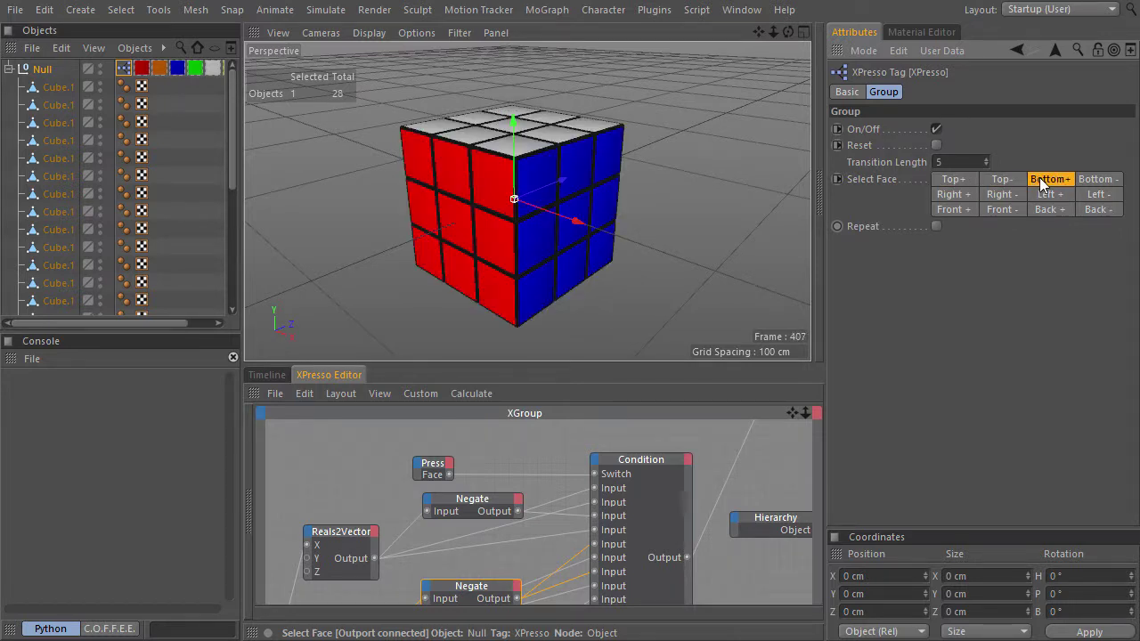
pyautogui.click(1092, 180)
pyautogui.click(1096, 198)
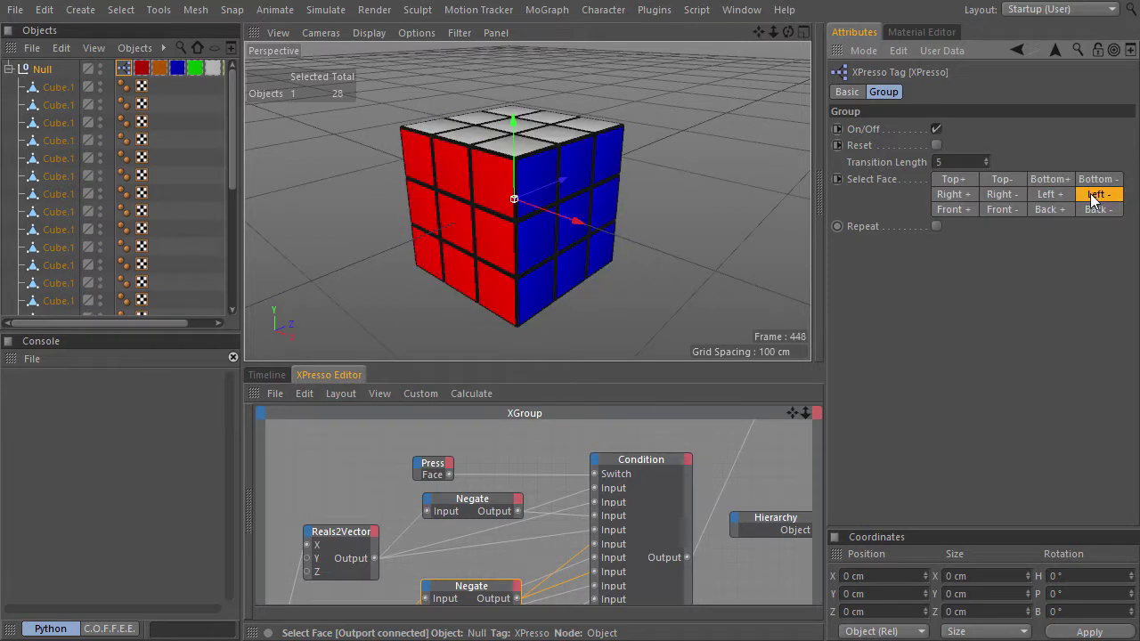
pyautogui.click(1047, 196)
pyautogui.click(1005, 197)
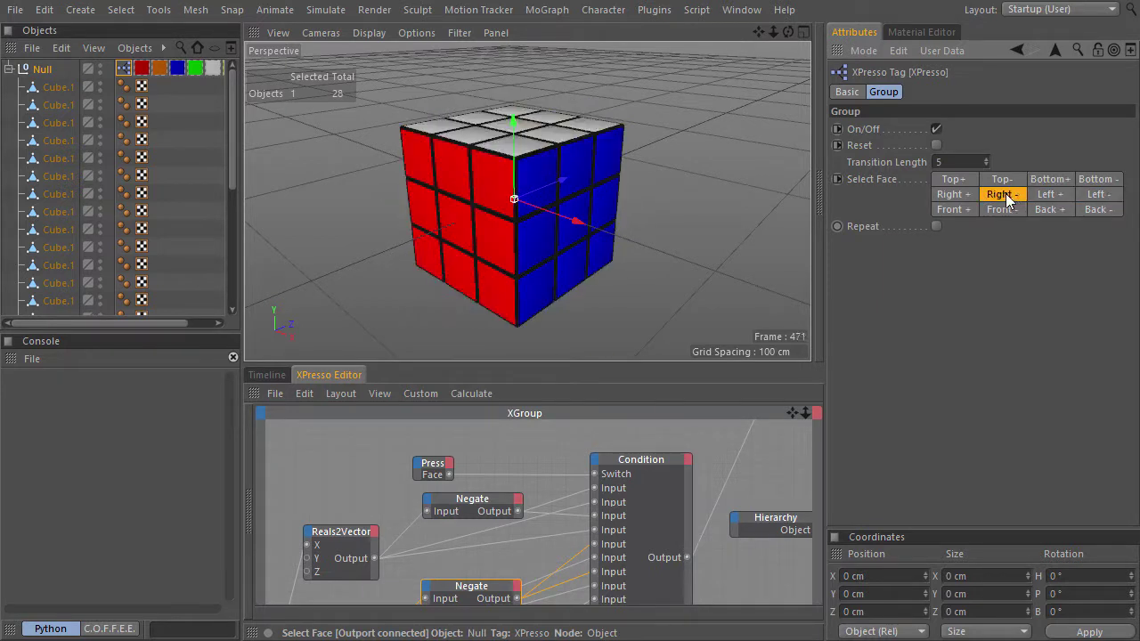
pyautogui.click(950, 195)
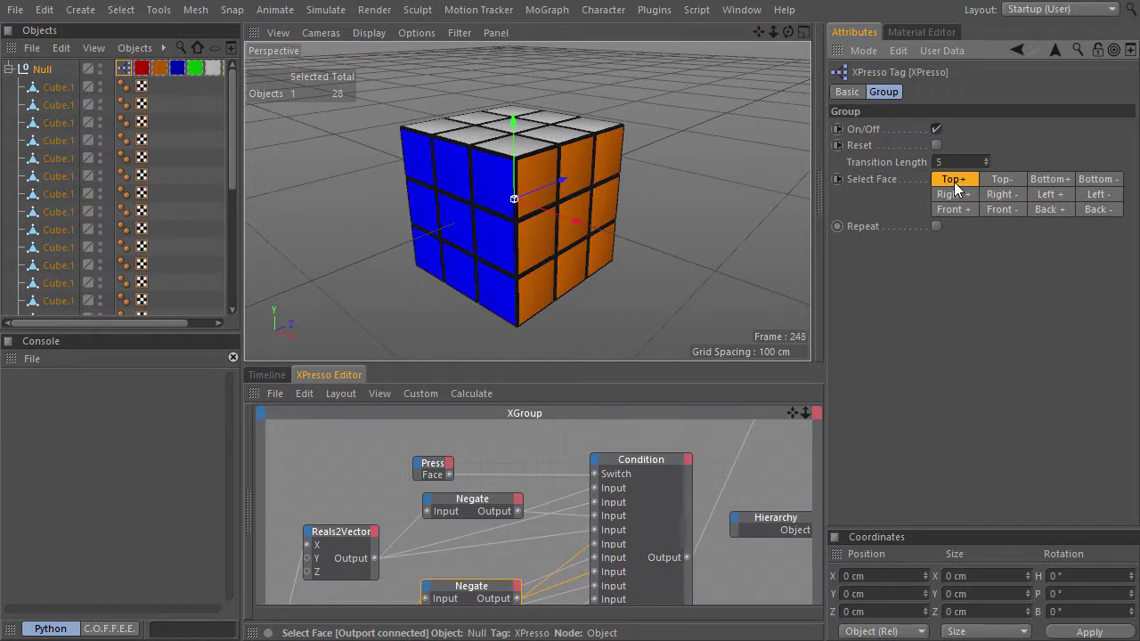
# Turn Top-, Bottom+, Bottom-, Top+, Right+, Front+ and Front- in sequence.
pyautogui.click(1003, 180)
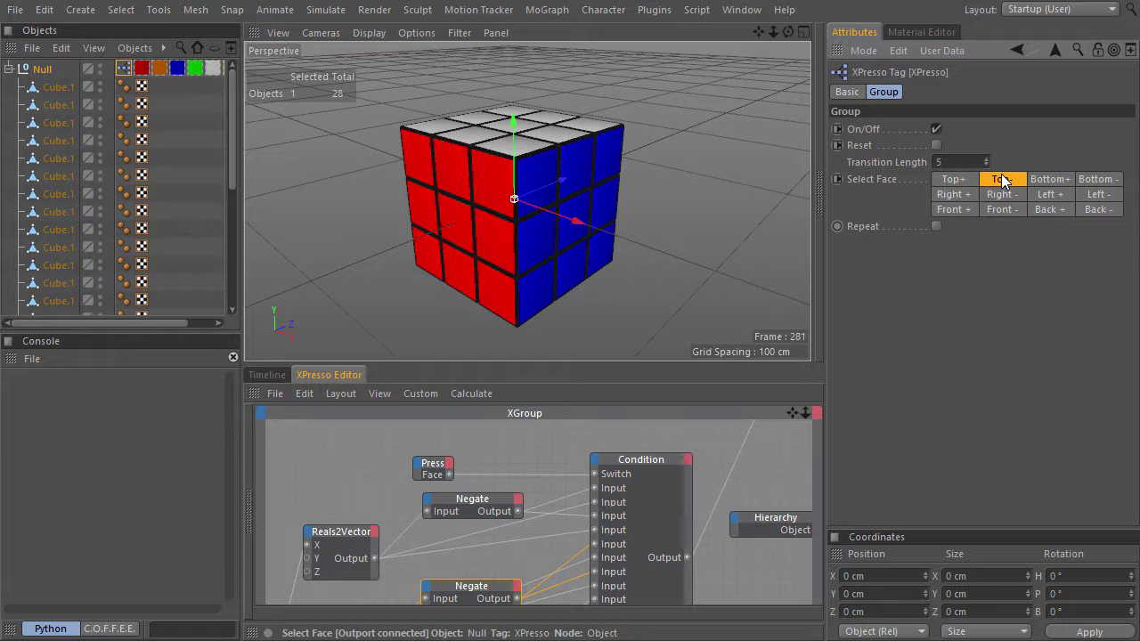
pyautogui.click(1053, 179)
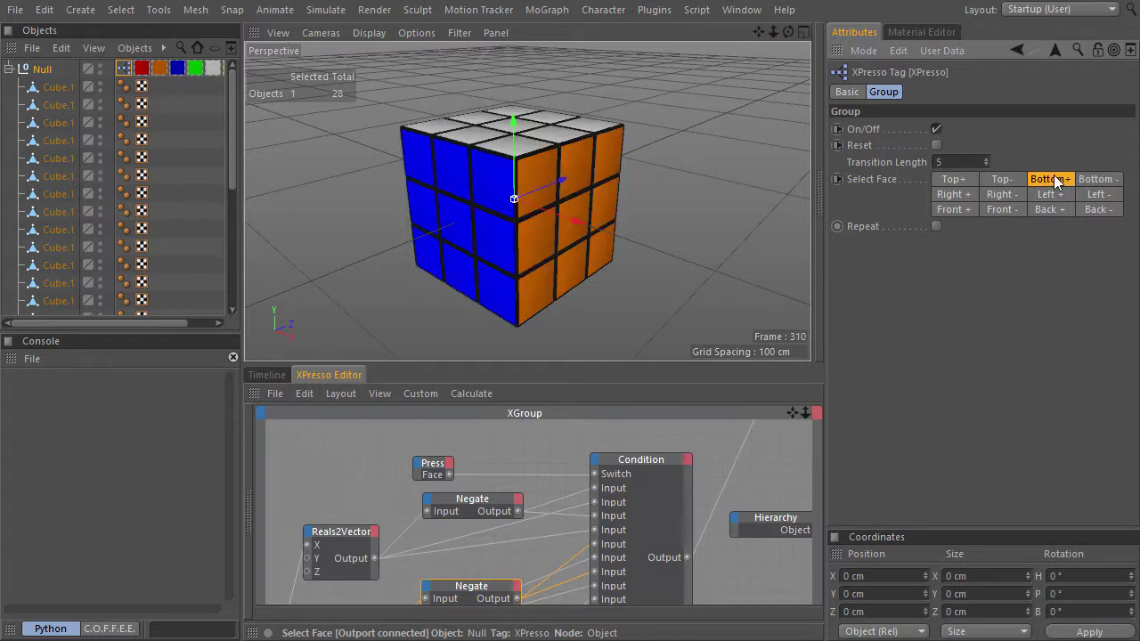
pyautogui.click(1096, 182)
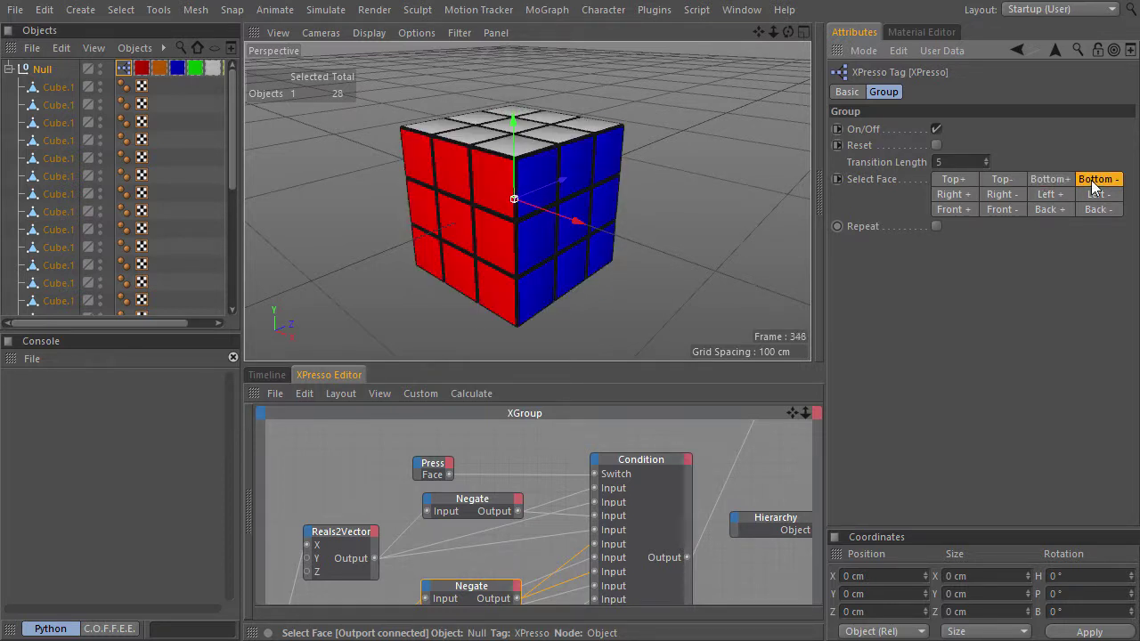
pyautogui.click(958, 181)
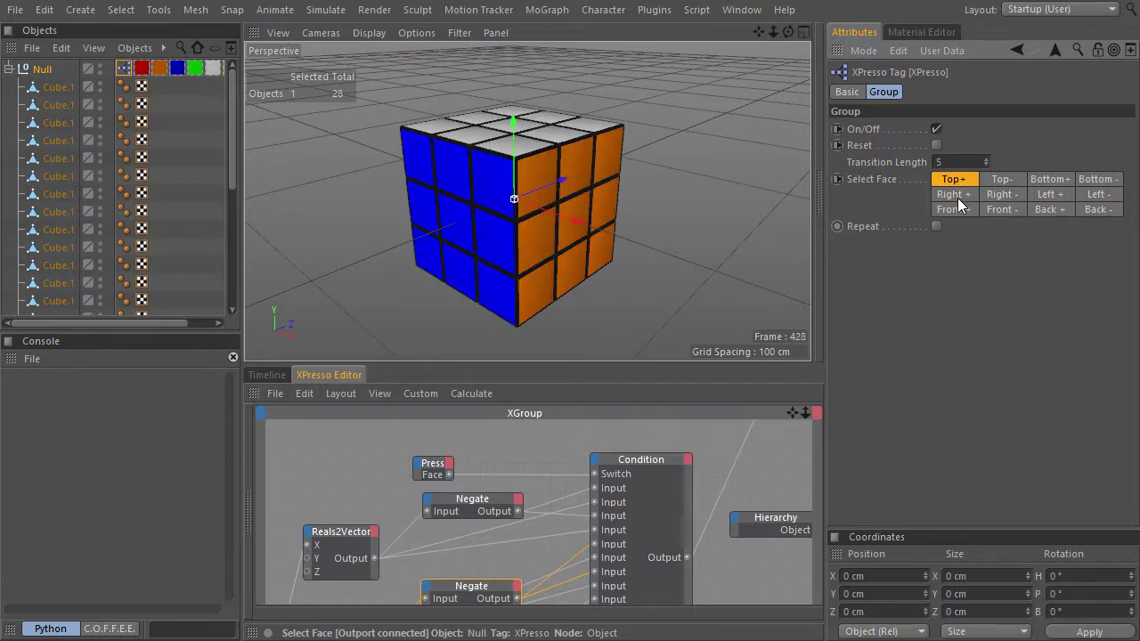
pyautogui.click(957, 196)
pyautogui.click(959, 210)
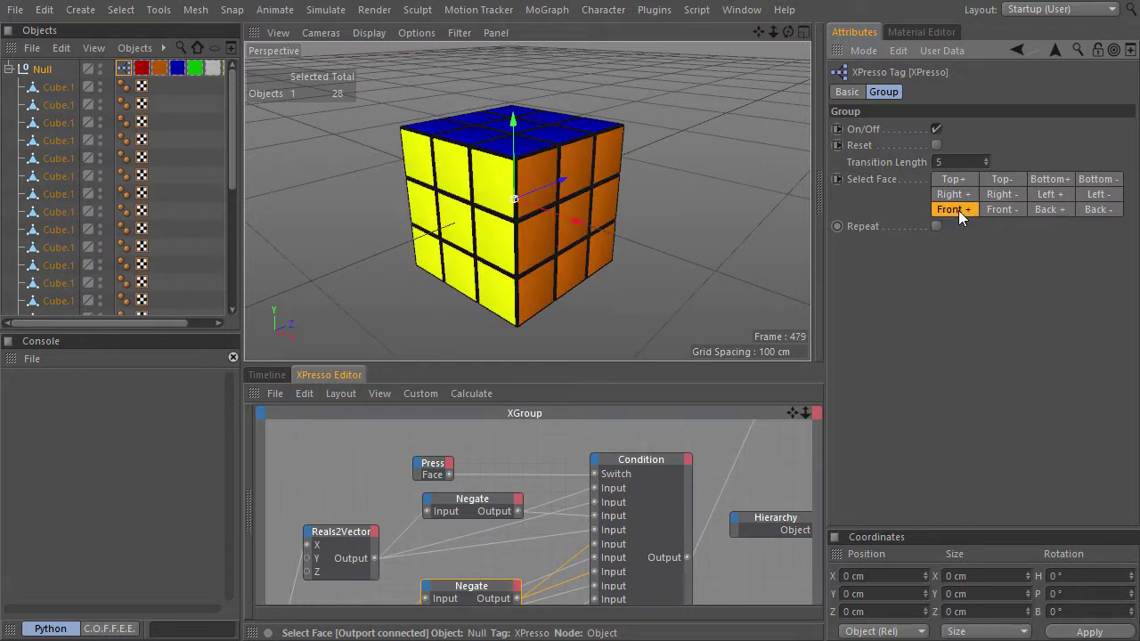
pyautogui.click(1003, 210)
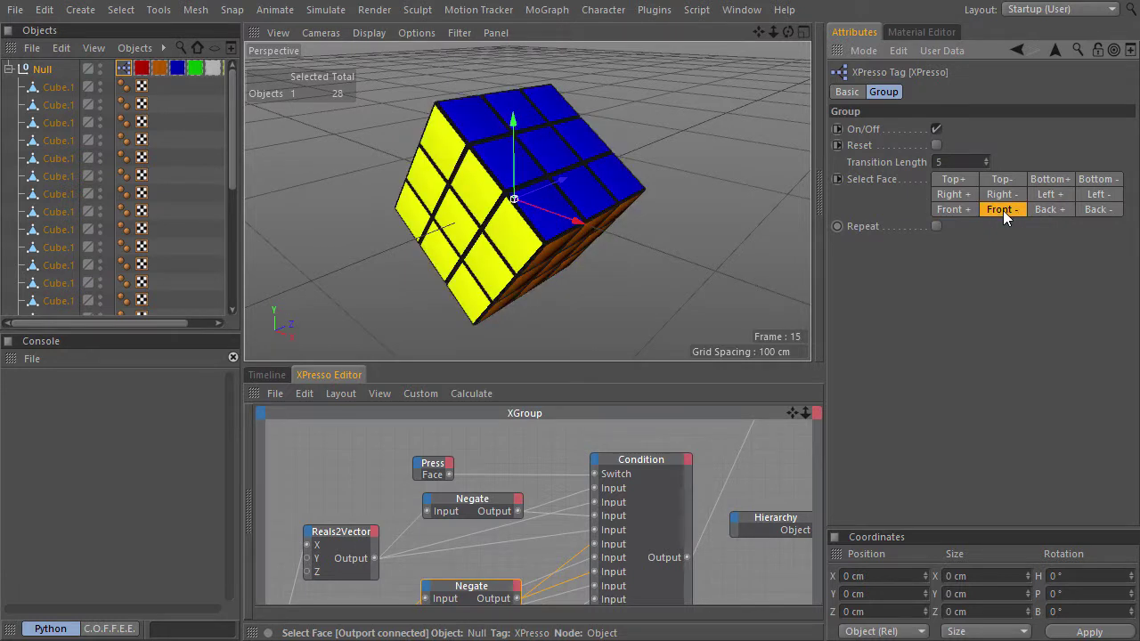
# Turn Back+, Back-, Left-, Left+, Right-, Right+ and finally Top+.
pyautogui.click(1047, 211)
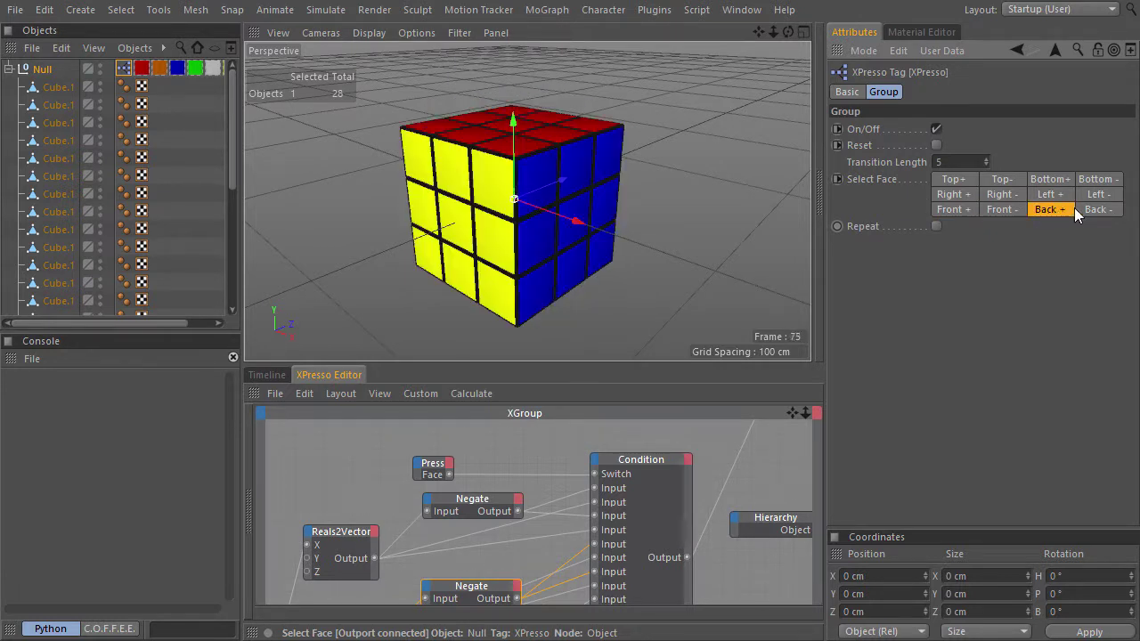
pyautogui.click(1097, 209)
pyautogui.click(1096, 195)
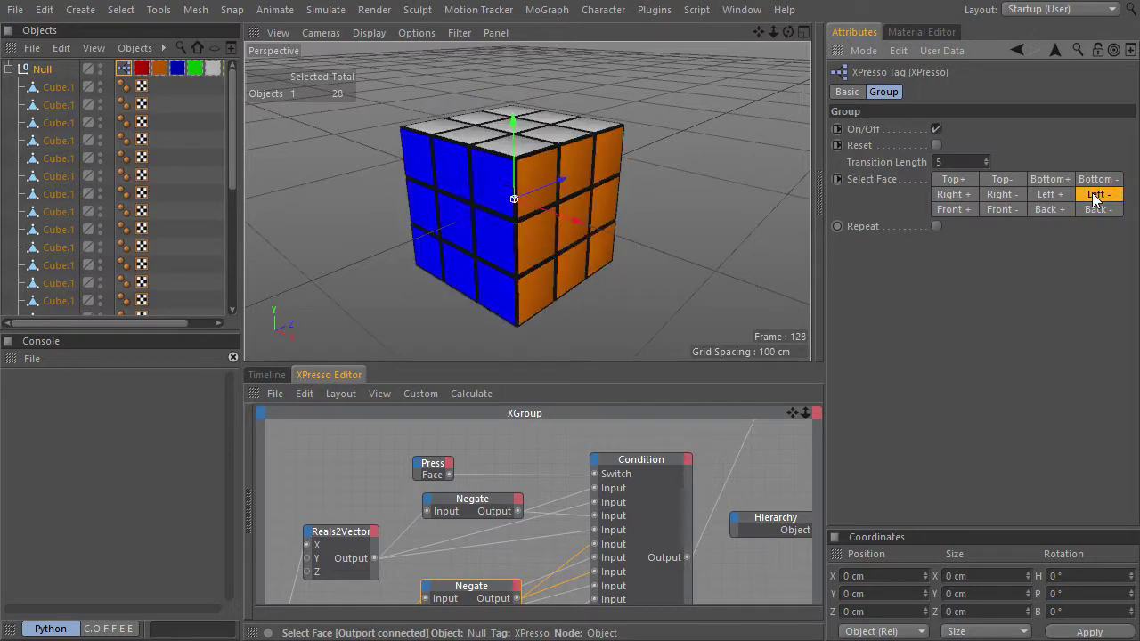
pyautogui.click(1050, 195)
pyautogui.click(1001, 195)
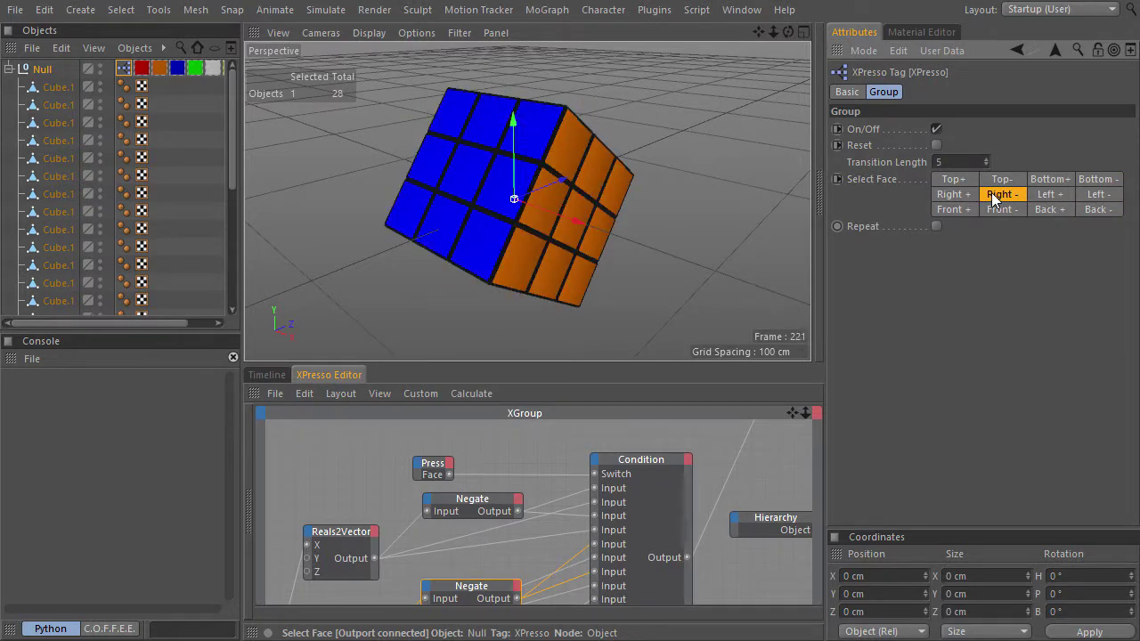
pyautogui.click(952, 195)
pyautogui.click(966, 182)
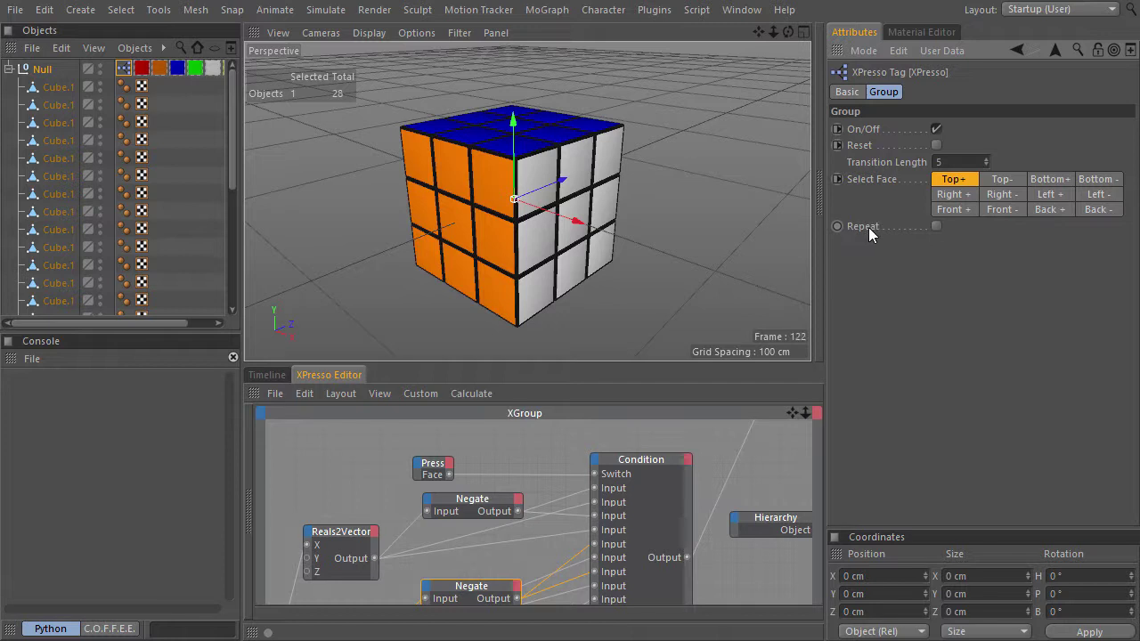
# Enable Repeat, perform a Right- turn, then disable Repeat again.
pyautogui.click(936, 226)
pyautogui.click(1000, 194)
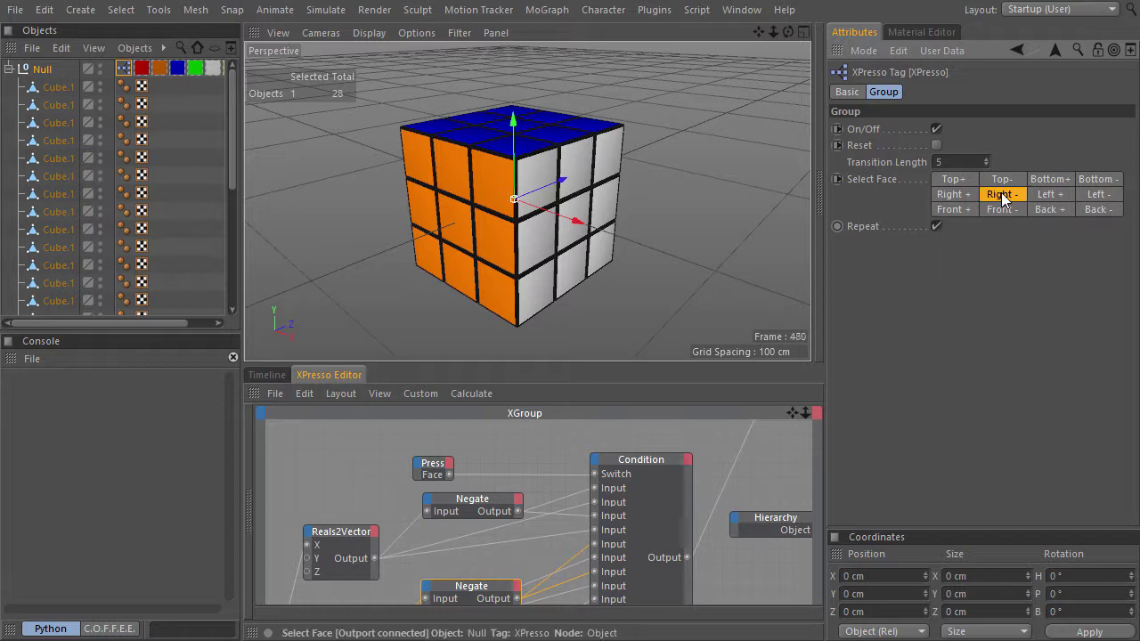
pyautogui.click(937, 226)
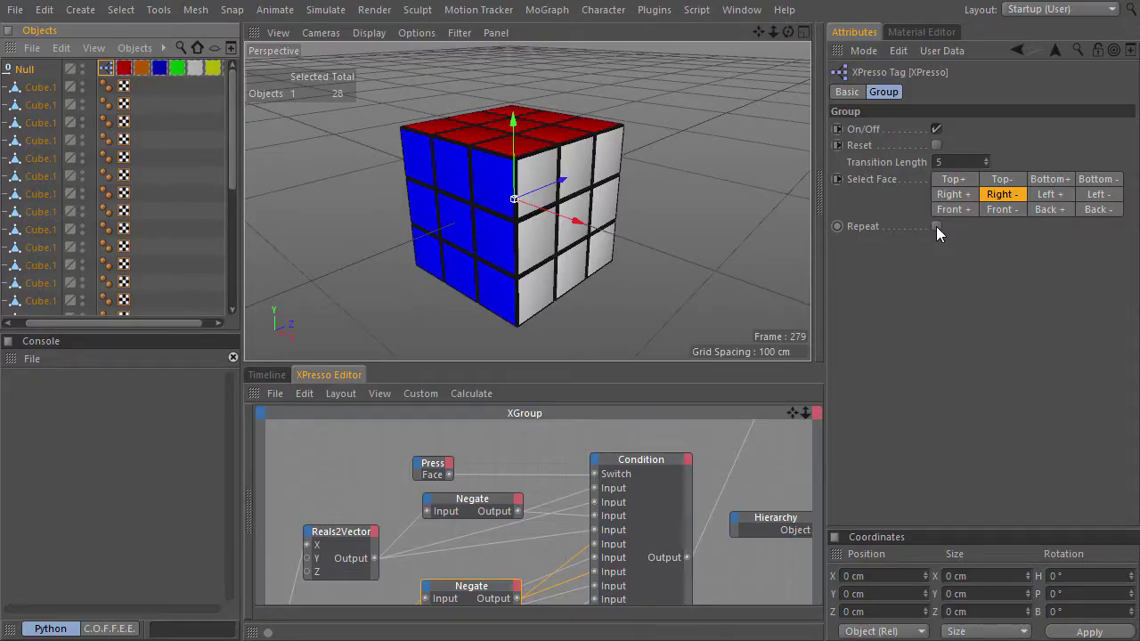
# Pan the XPresso graph over to the XPresso node with its Memory and Equal nodes.
pyautogui.click(370, 472)
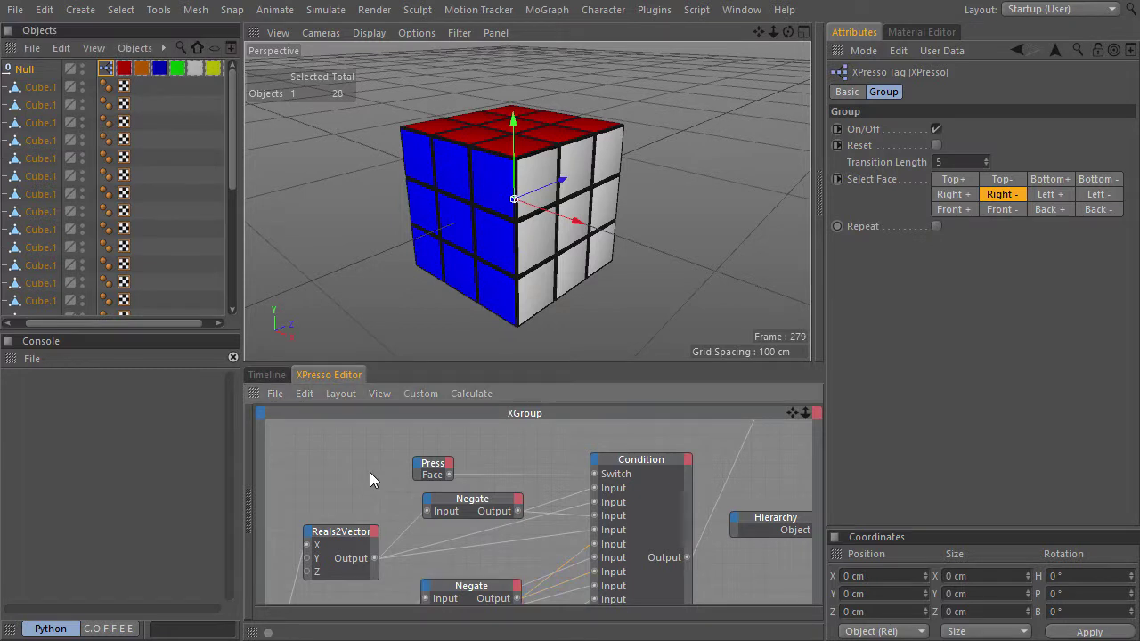
pyautogui.hotkey('ctrl', 'Tab')
pyautogui.moveTo(568, 321); pyautogui.dragTo(881, 488, button='middle')
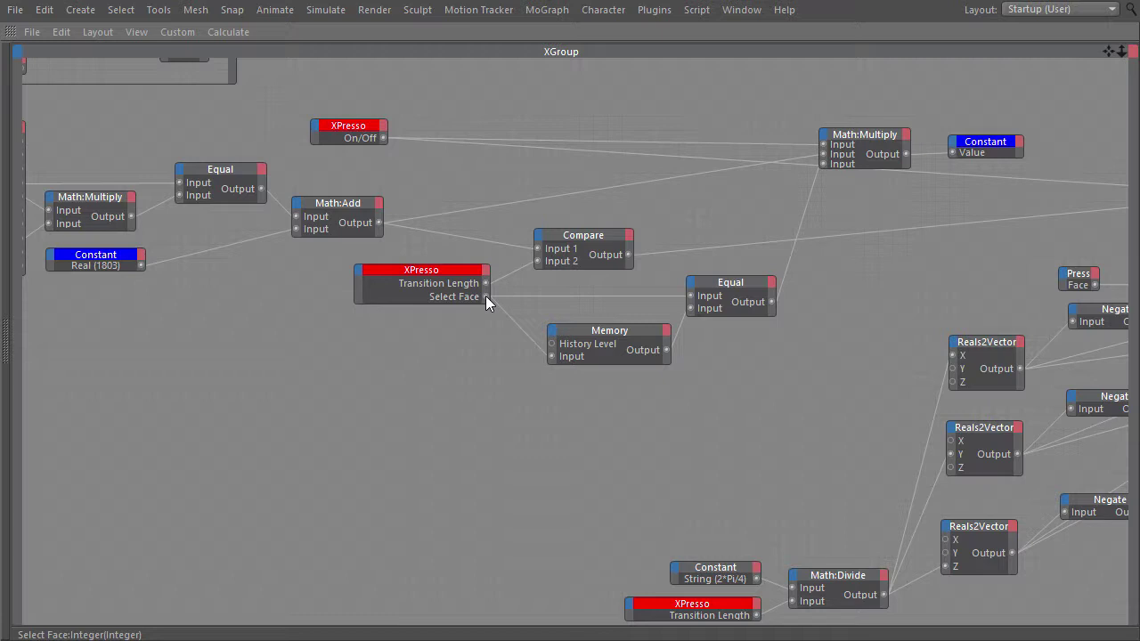
pyautogui.hotkey('ctrl', 'Tab')
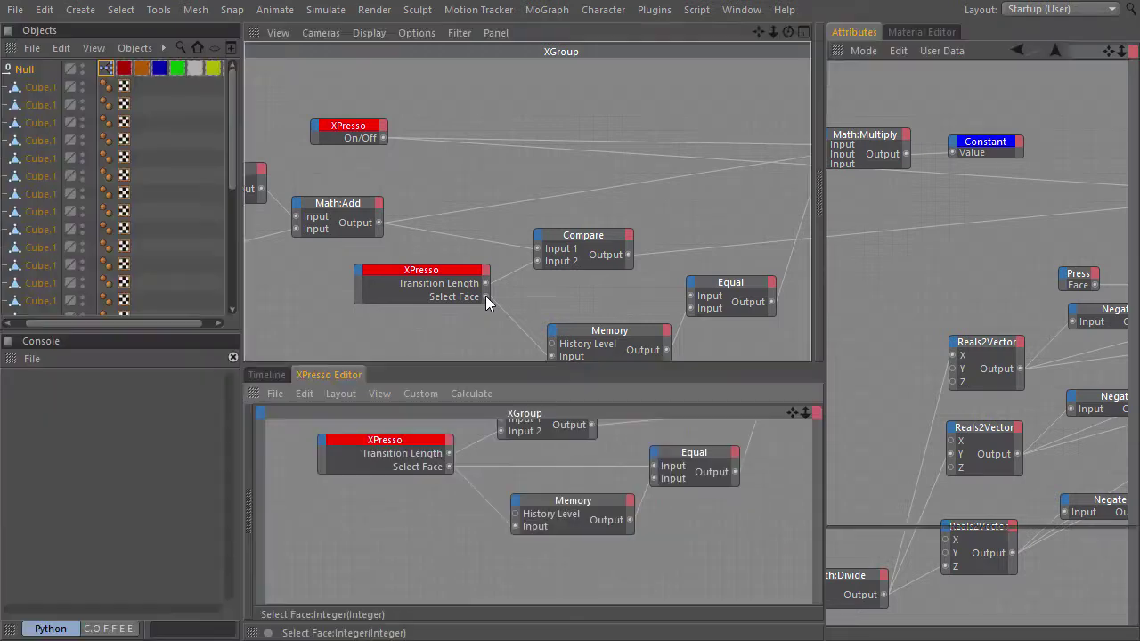
pyautogui.moveTo(549, 480); pyautogui.dragTo(508, 489, button='middle')
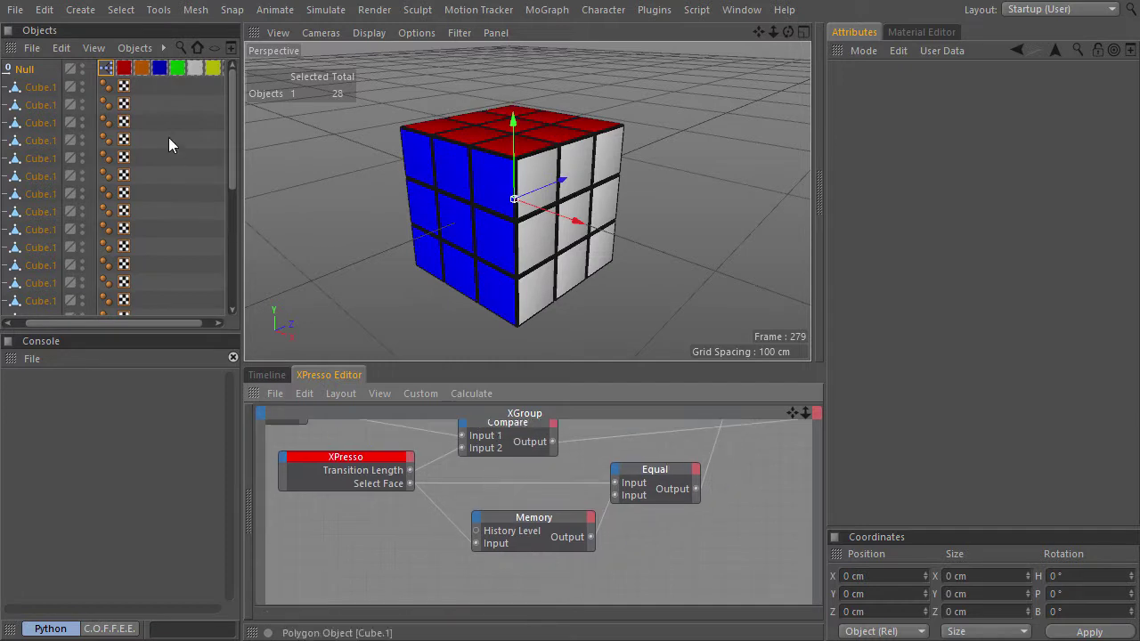
# Switch on Repeat in the XPresso tag and select the Memory and Equal nodes.
pyautogui.click(105, 68)
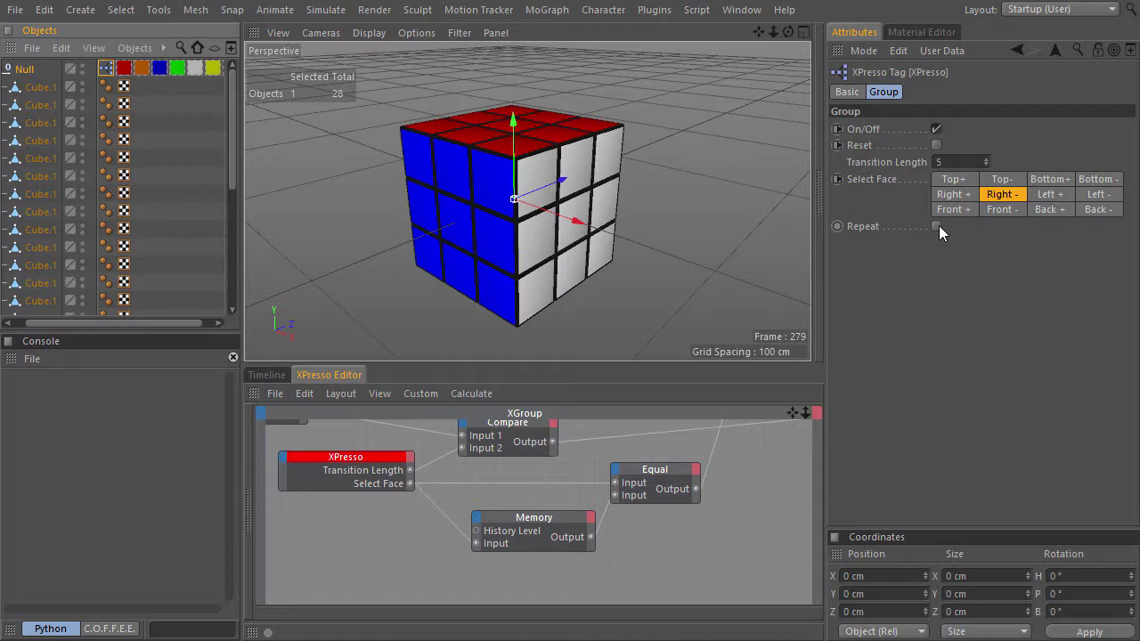
pyautogui.click(939, 226)
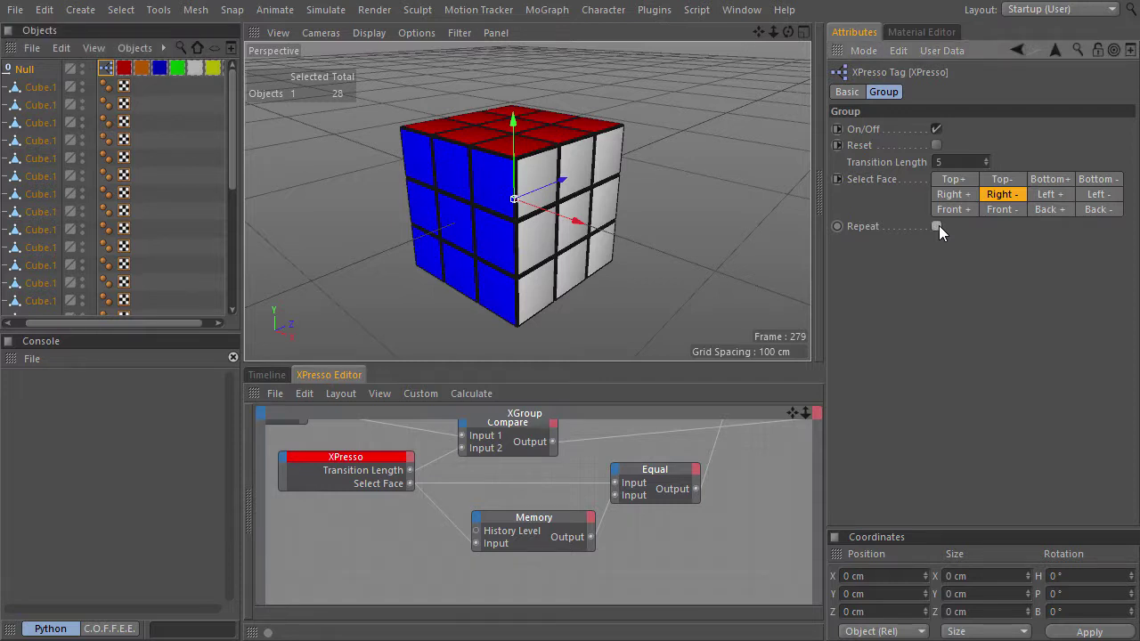
pyautogui.moveTo(481, 496); pyautogui.dragTo(606, 565)
pyautogui.moveTo(676, 549); pyautogui.dragTo(625, 461)
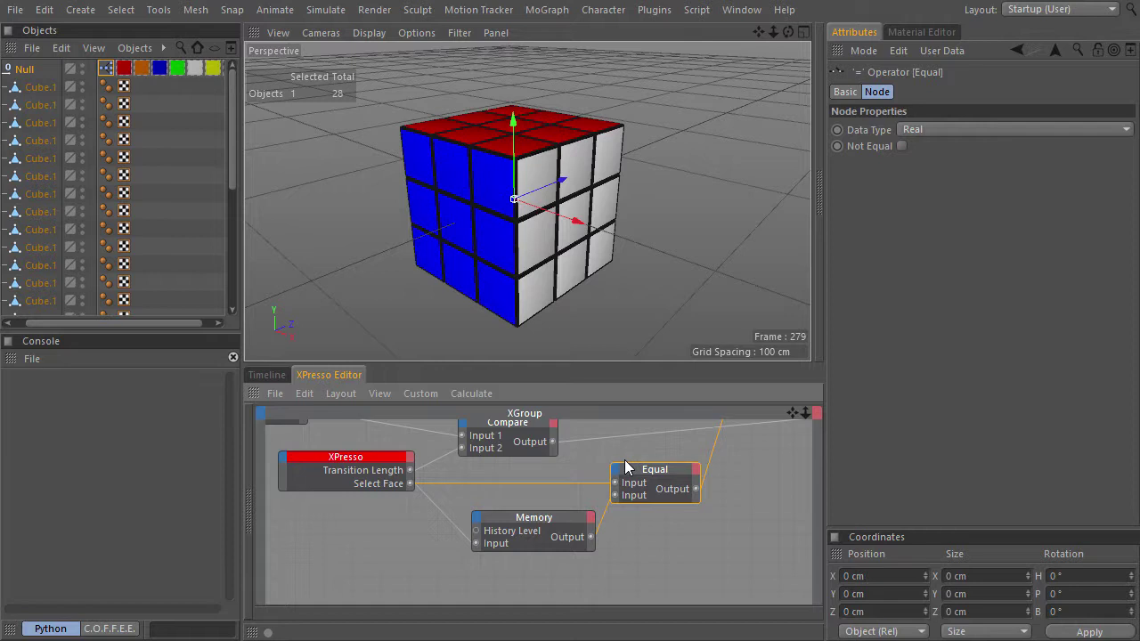
# Add a Repeat output port to the XPresso object node and Optimize away unused ports.
pyautogui.click(410, 460)
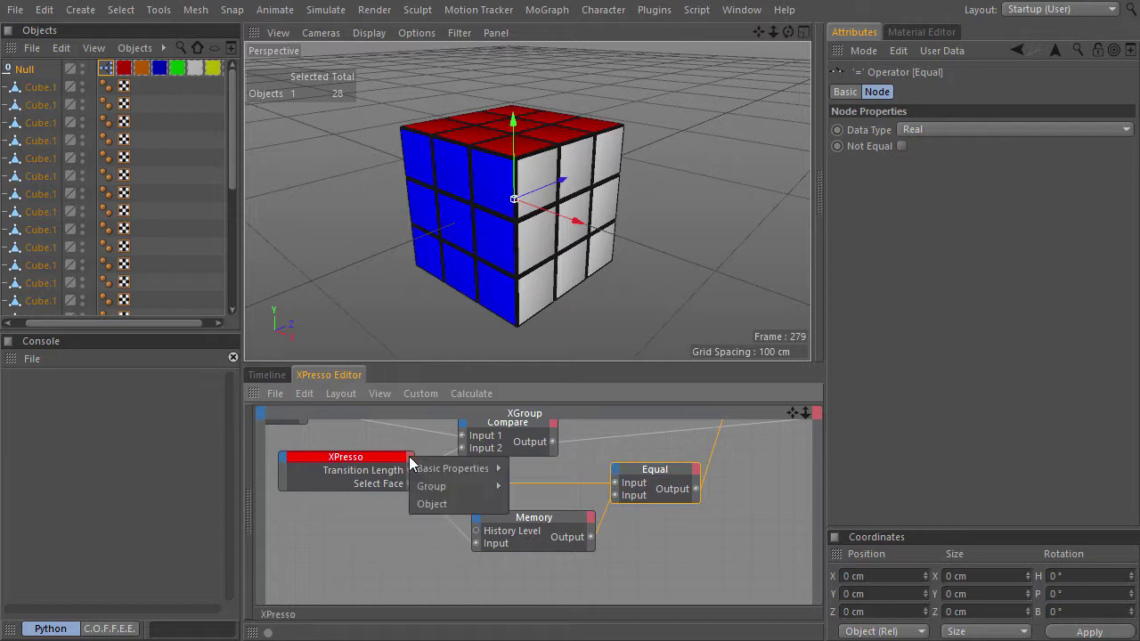
pyautogui.moveTo(424, 490)
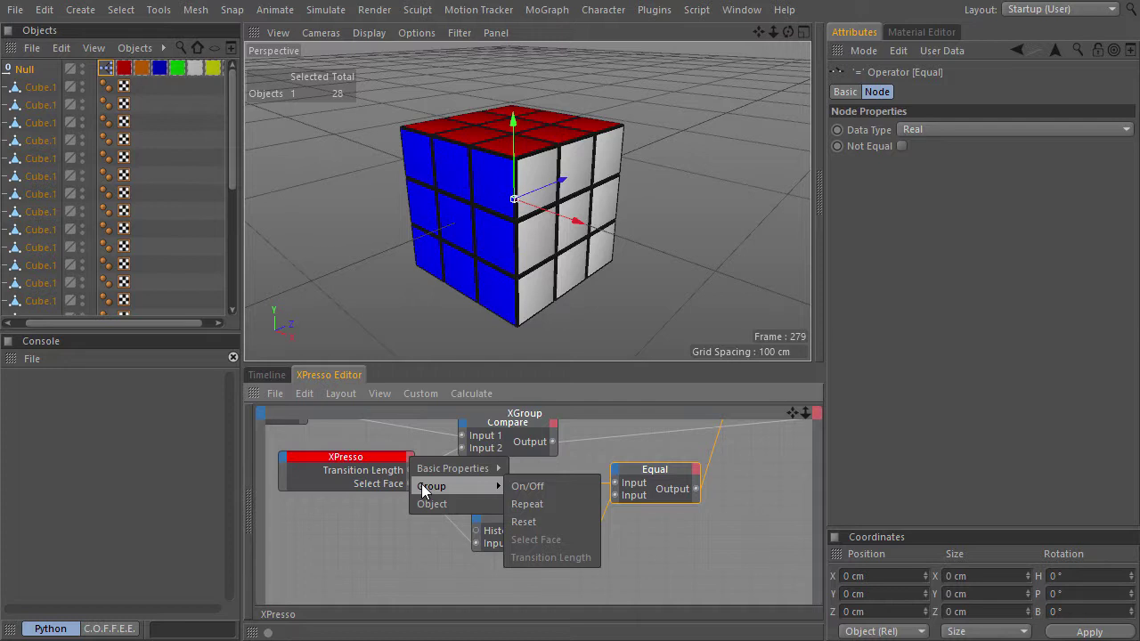
pyautogui.click(550, 505)
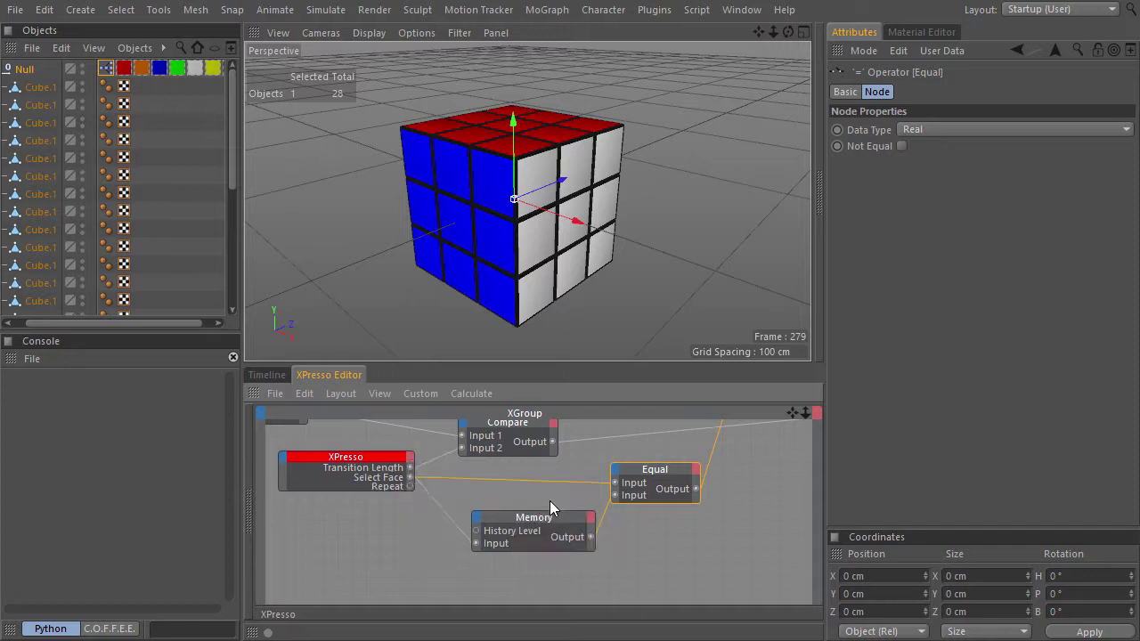
pyautogui.rightClick(369, 469)
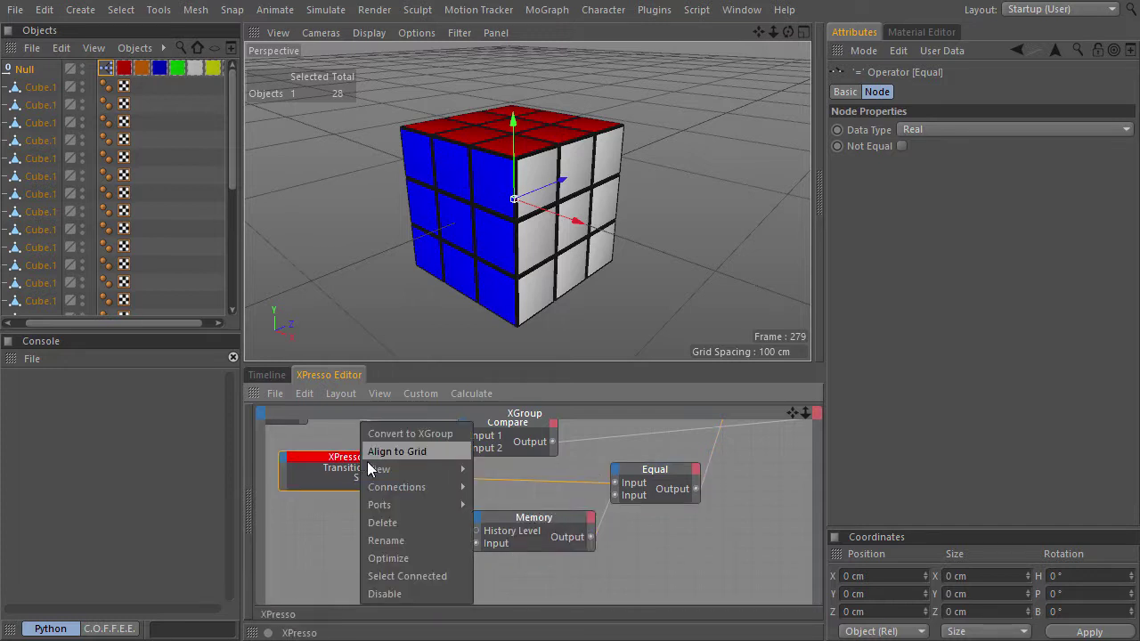
pyautogui.click(397, 557)
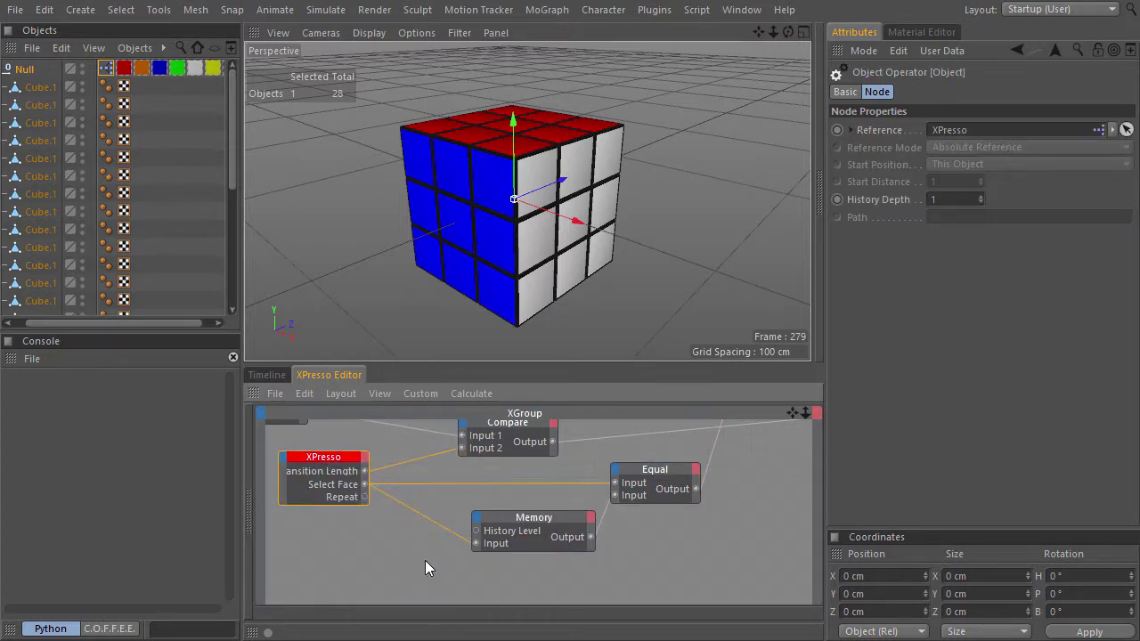
# Add a General > Constant node and set its Data Type to Boole.
pyautogui.hotkey('ctrl', 'Tab')
pyautogui.rightClick(426, 328)
pyautogui.moveTo(529, 338)
pyautogui.moveTo(580, 338)
pyautogui.moveTo(663, 337)
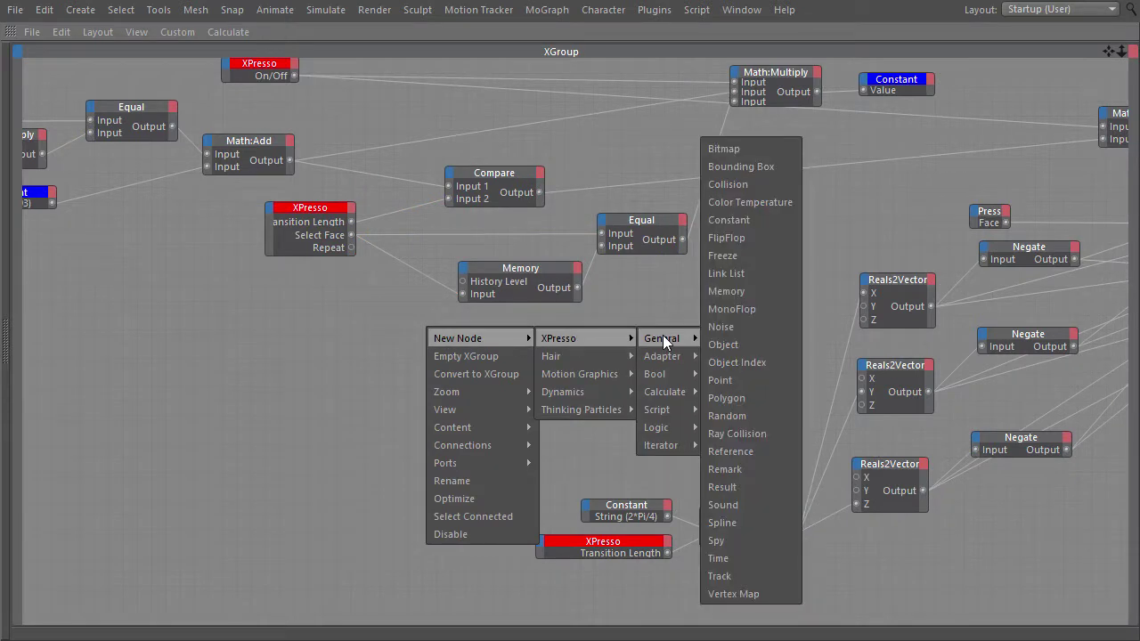
pyautogui.click(745, 221)
pyautogui.doubleClick(428, 372)
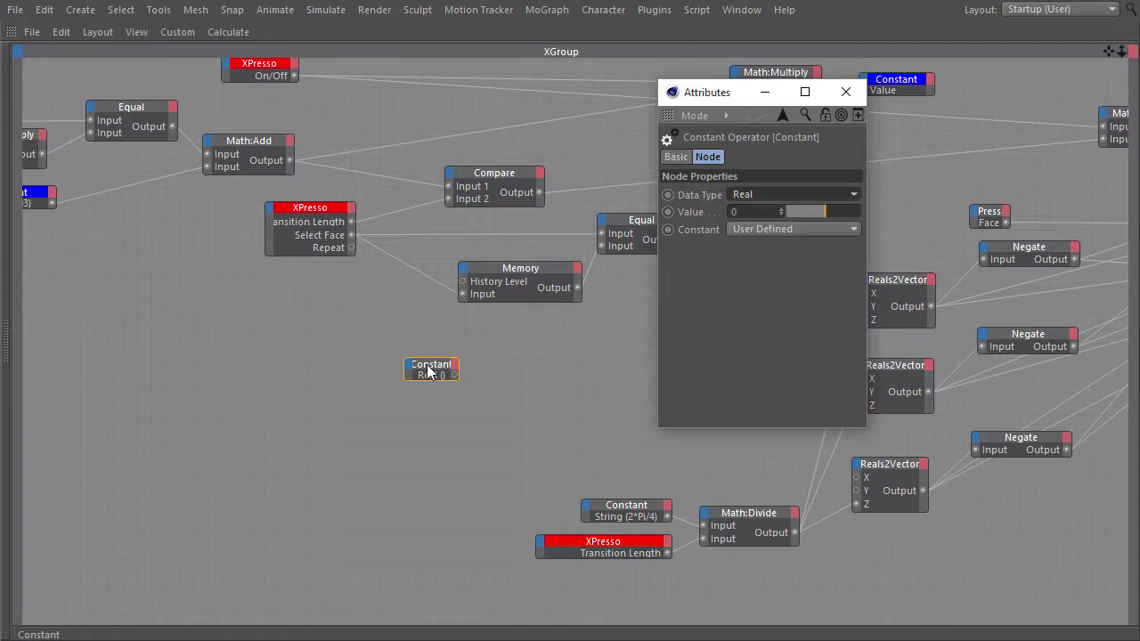
pyautogui.click(748, 195)
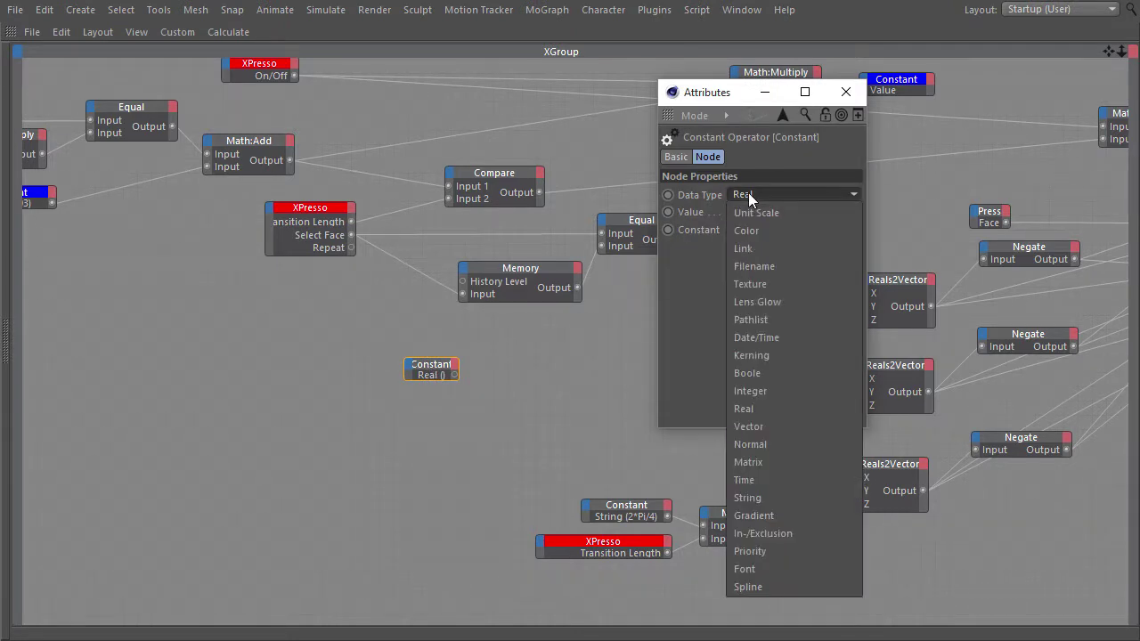
pyautogui.click(784, 369)
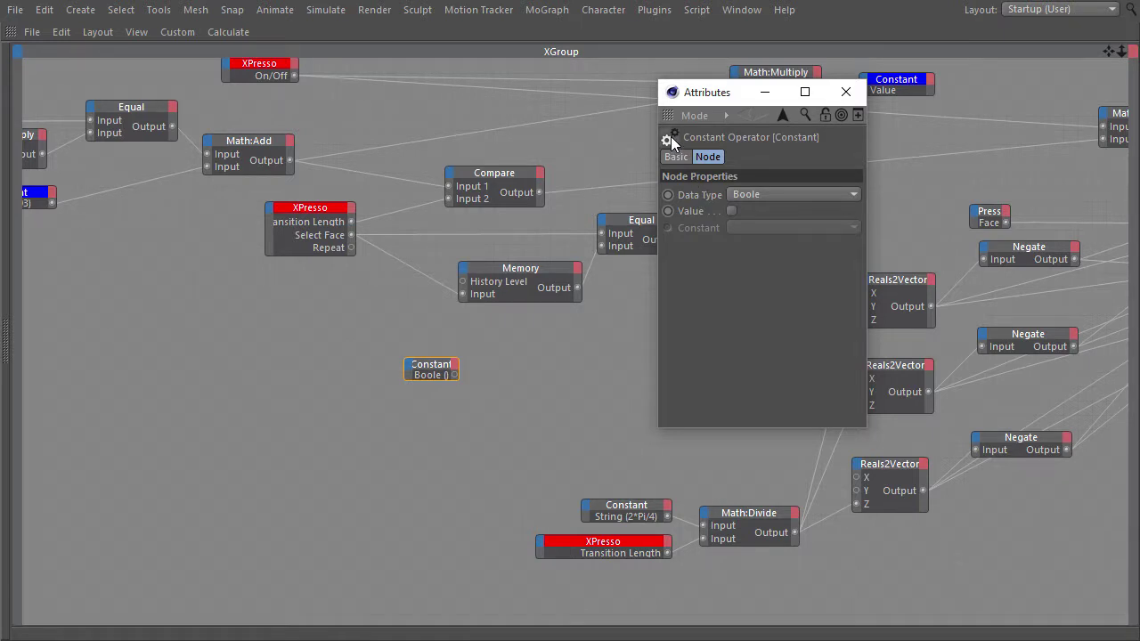
# Create a Constant reference node with a Value input and wire Repeat into it.
pyautogui.moveTo(426, 347); pyautogui.dragTo(428, 335)
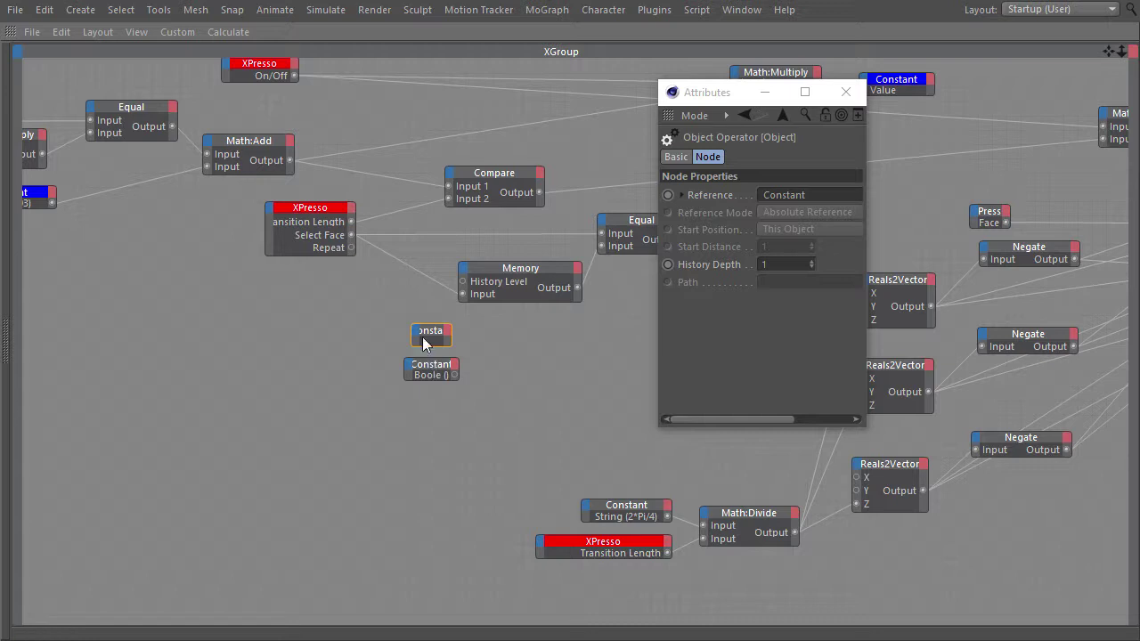
pyautogui.click(416, 334)
pyautogui.moveTo(426, 361)
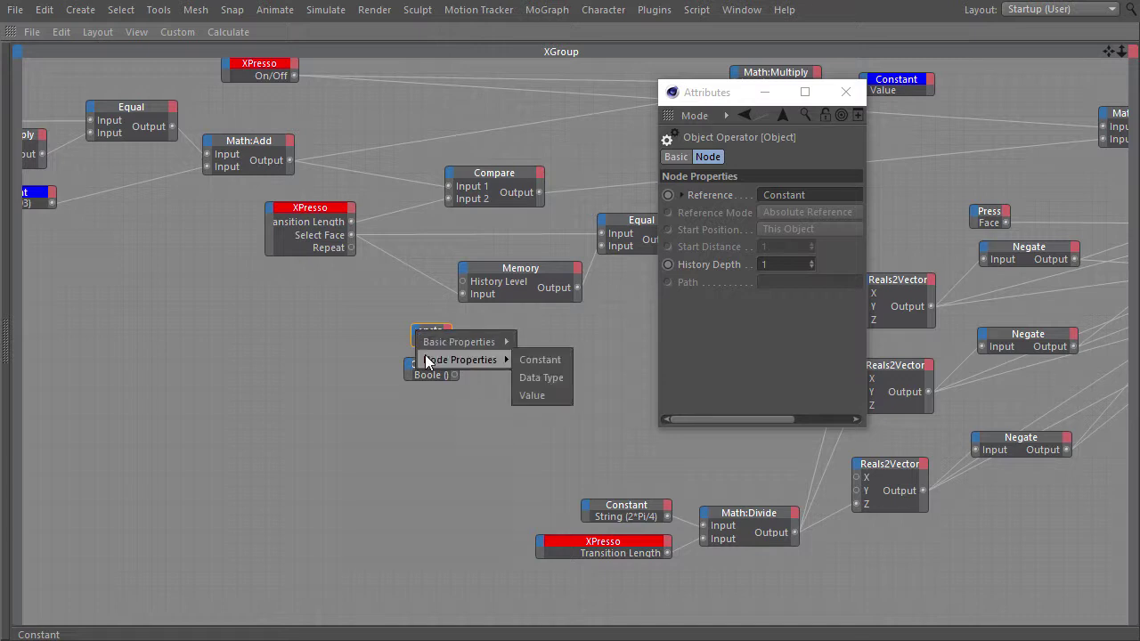
pyautogui.click(539, 395)
pyautogui.moveTo(450, 342); pyautogui.dragTo(474, 341)
pyautogui.moveTo(356, 249); pyautogui.dragTo(416, 342)
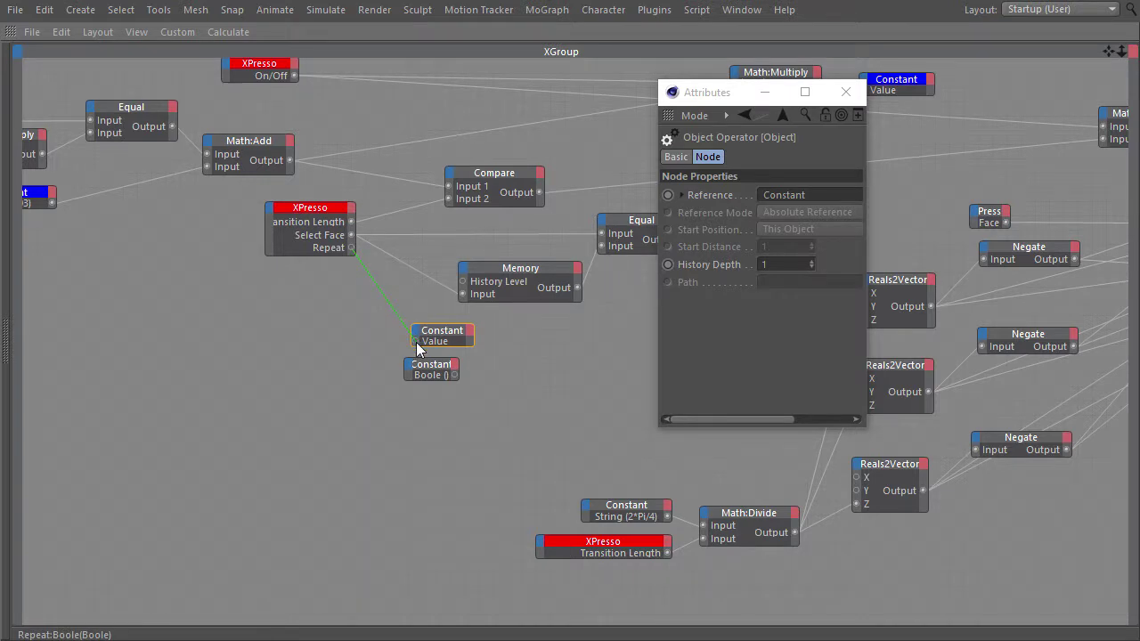
pyautogui.moveTo(536, 362); pyautogui.dragTo(338, 397, button='middle')
# Duplicate the Equal node and wire the Boole Constant and the Constant's new Value output into it.
pyautogui.click(459, 261)
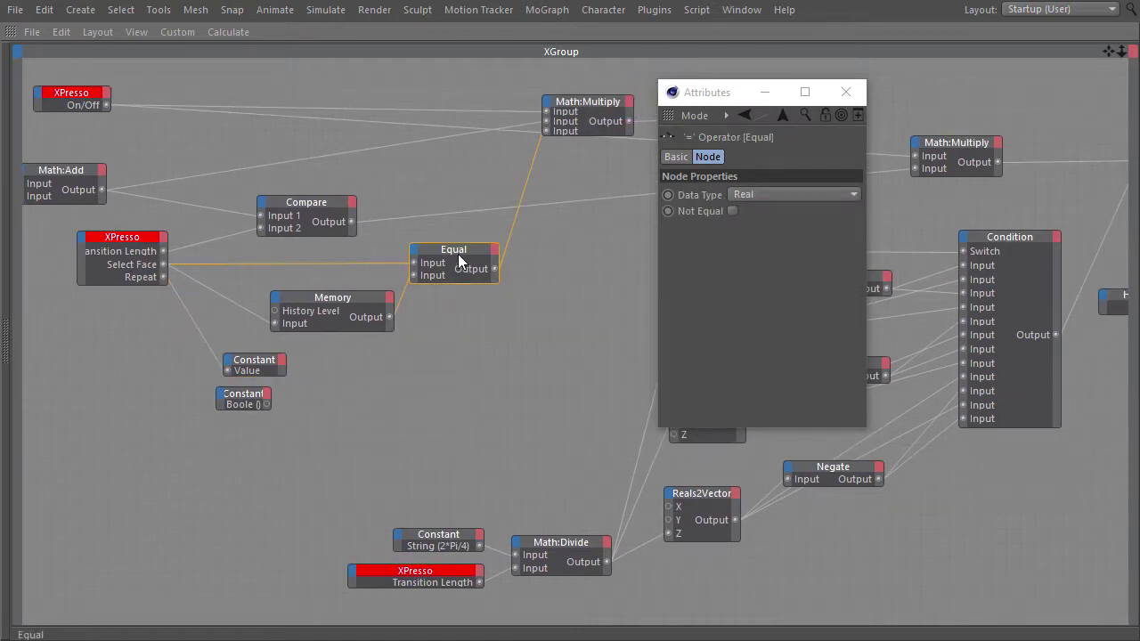
pyautogui.keyDown('ctrl'); pyautogui.moveTo(459, 261); pyautogui.dragTo(266, 404); pyautogui.keyUp('ctrl')
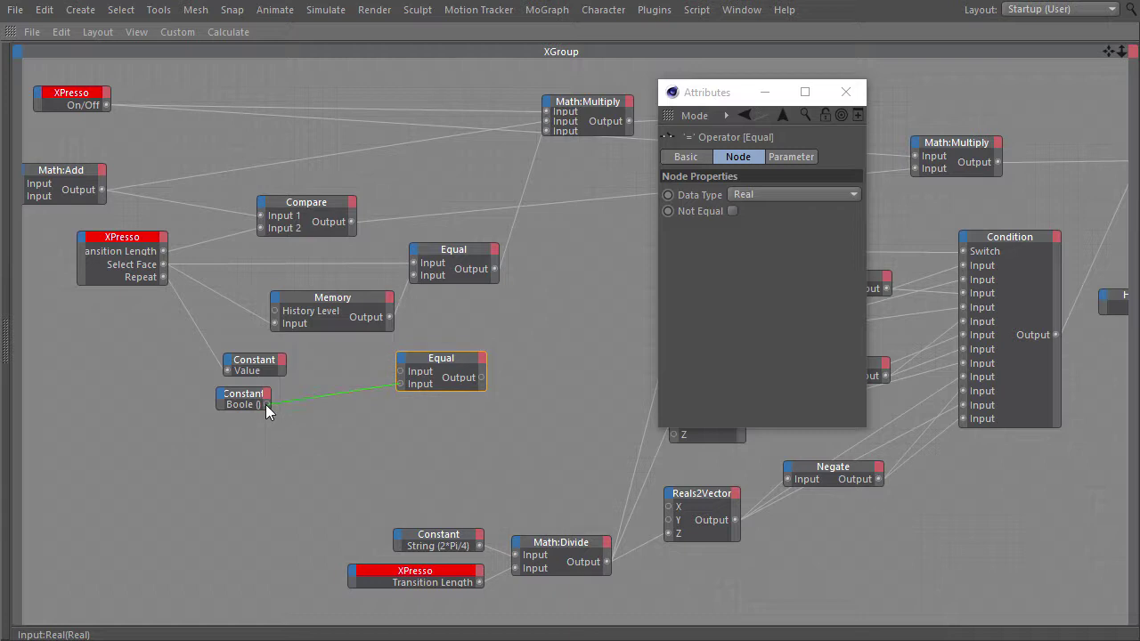
pyautogui.click(282, 360)
pyautogui.moveTo(325, 389)
pyautogui.click(397, 424)
pyautogui.moveTo(281, 371); pyautogui.dragTo(400, 370)
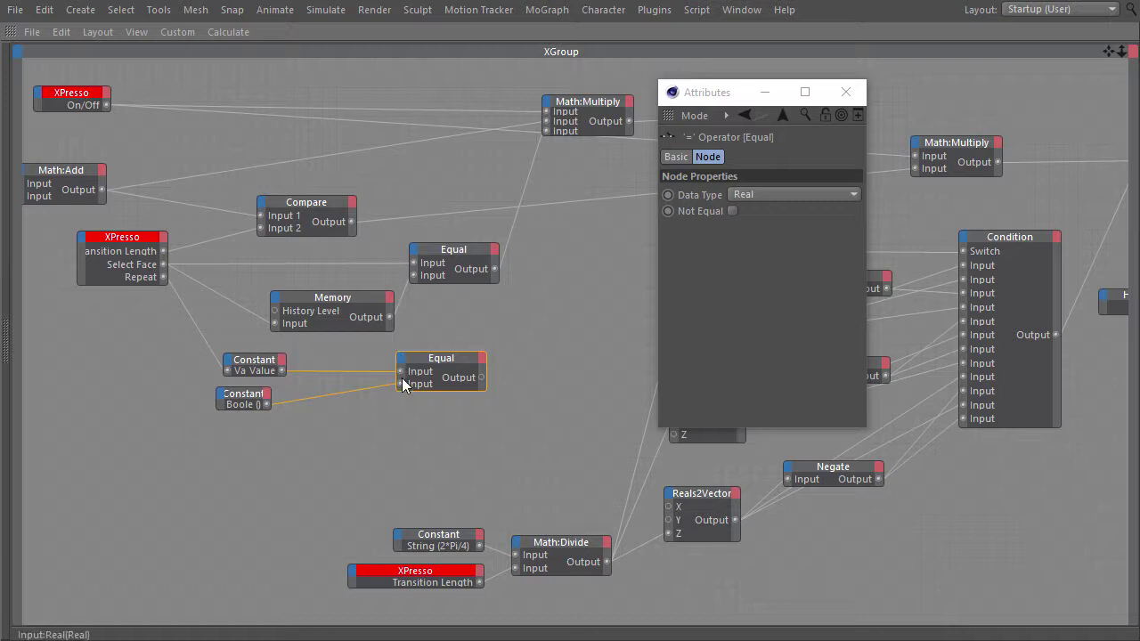
pyautogui.moveTo(250, 397); pyautogui.dragTo(261, 402)
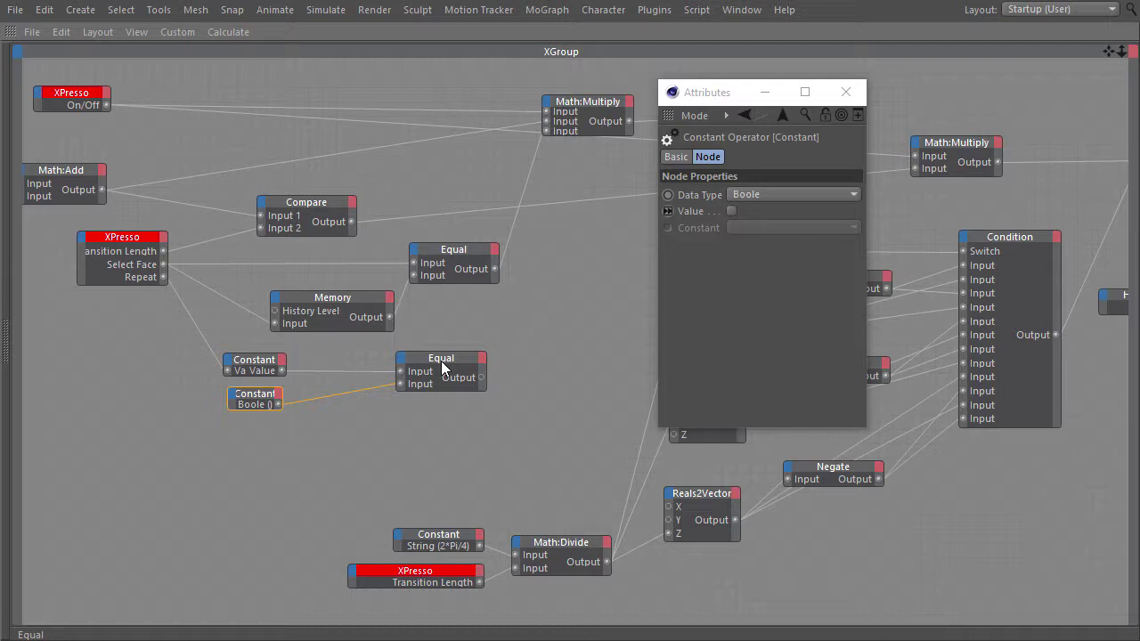
# Add a Print to console node and feed the second Equal node's output into Input1.
pyautogui.click(4, 292)
pyautogui.moveTo(57, 132); pyautogui.dragTo(640, 461)
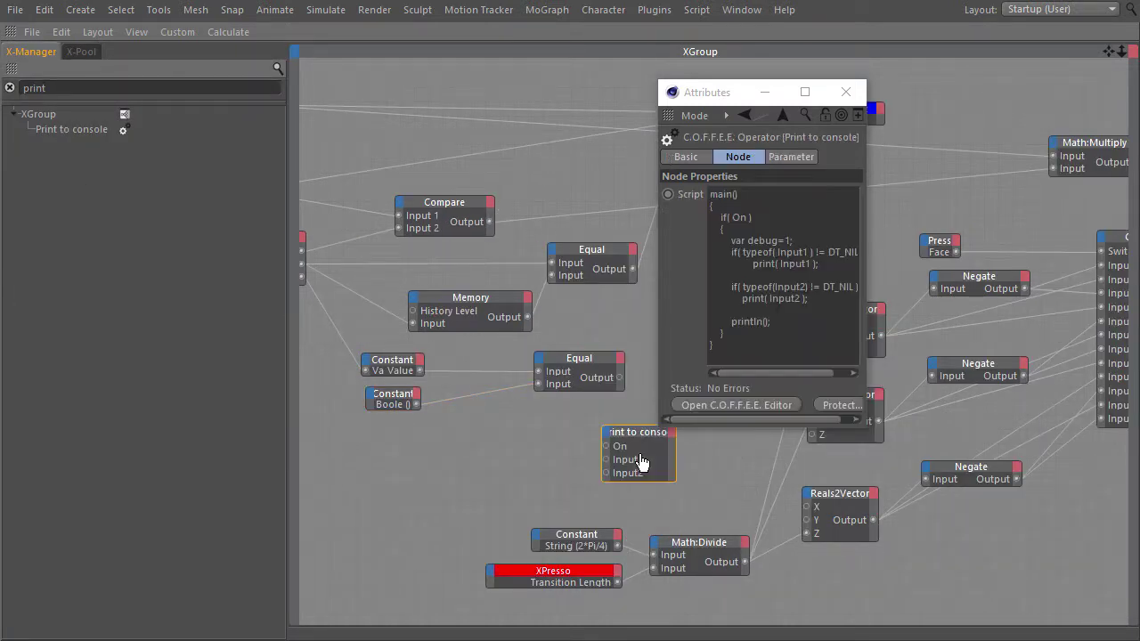
pyautogui.click(5, 339)
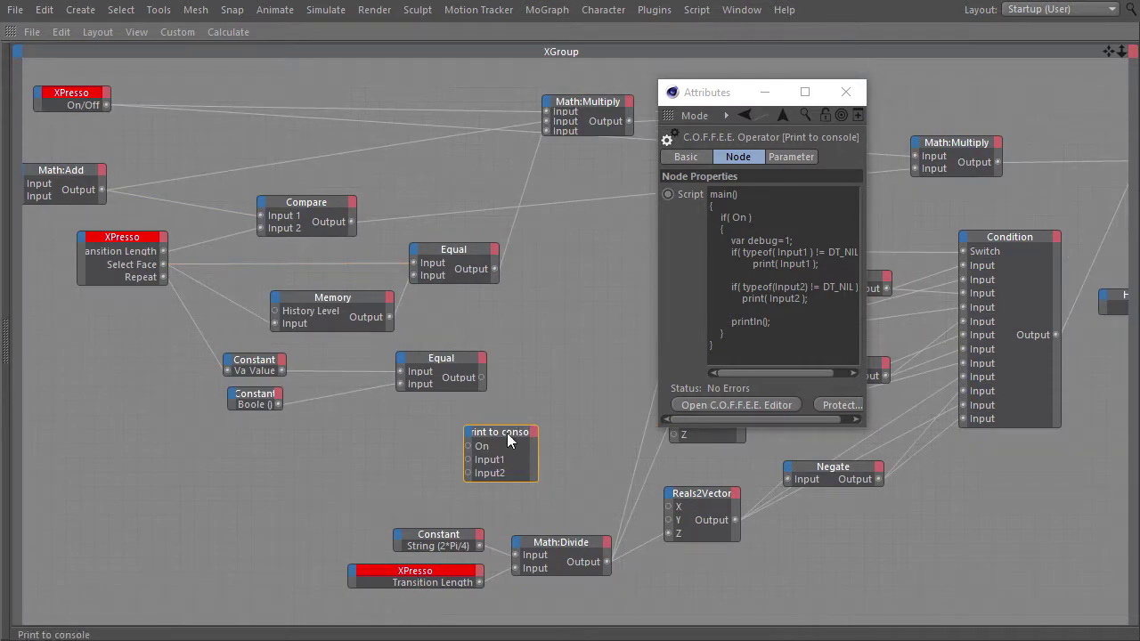
pyautogui.moveTo(507, 433); pyautogui.dragTo(565, 349)
pyautogui.moveTo(481, 378); pyautogui.dragTo(527, 380)
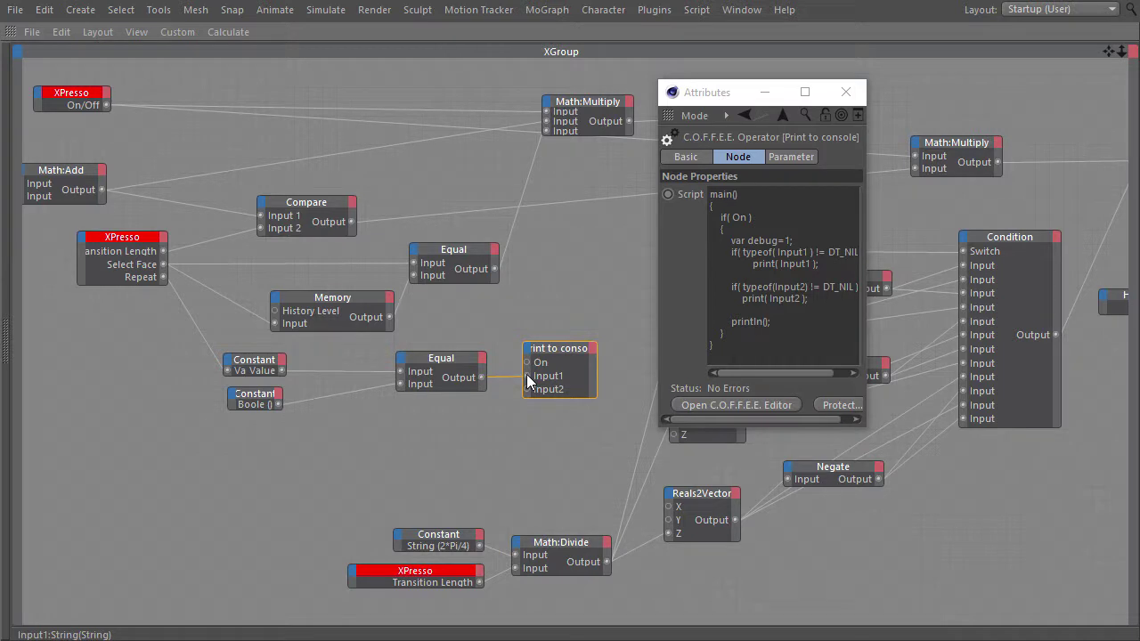
# Back in the full layout, toggle the XPresso tag's Repeat option to confirm the console flips between TRUE and FALSE.
pyautogui.hotkey('ctrl', 'Tab')
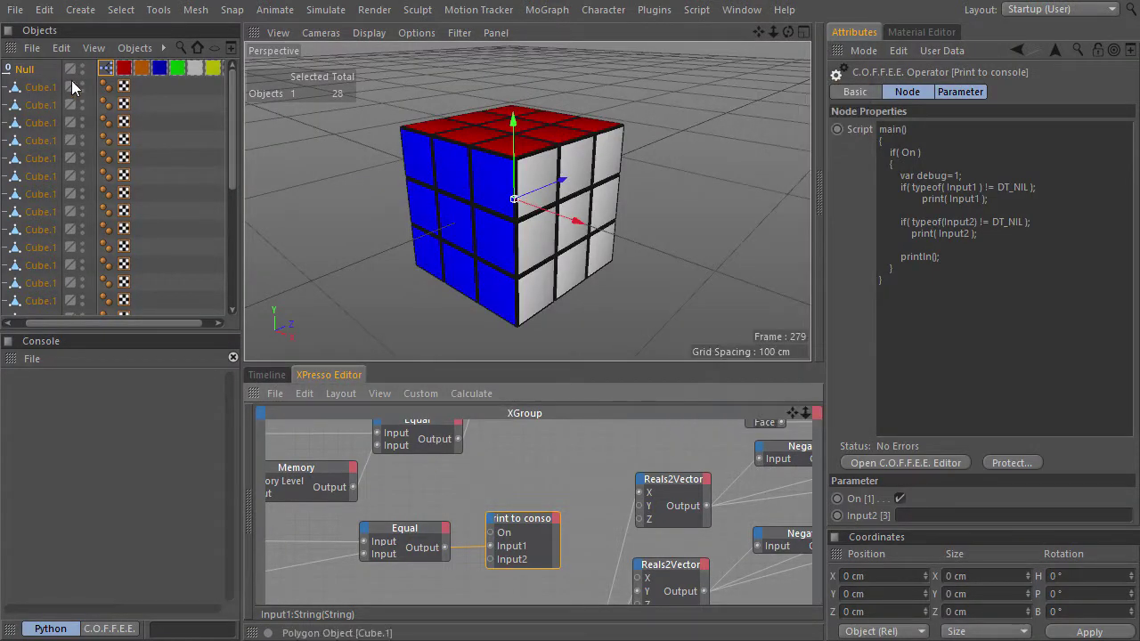
pyautogui.click(106, 69)
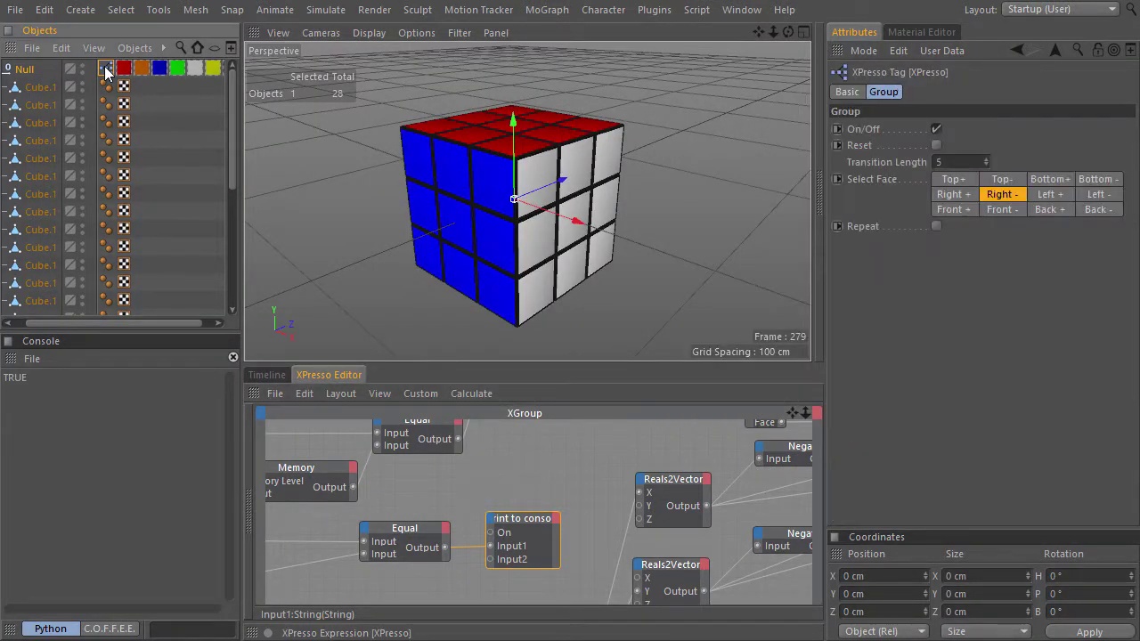
pyautogui.click(937, 227)
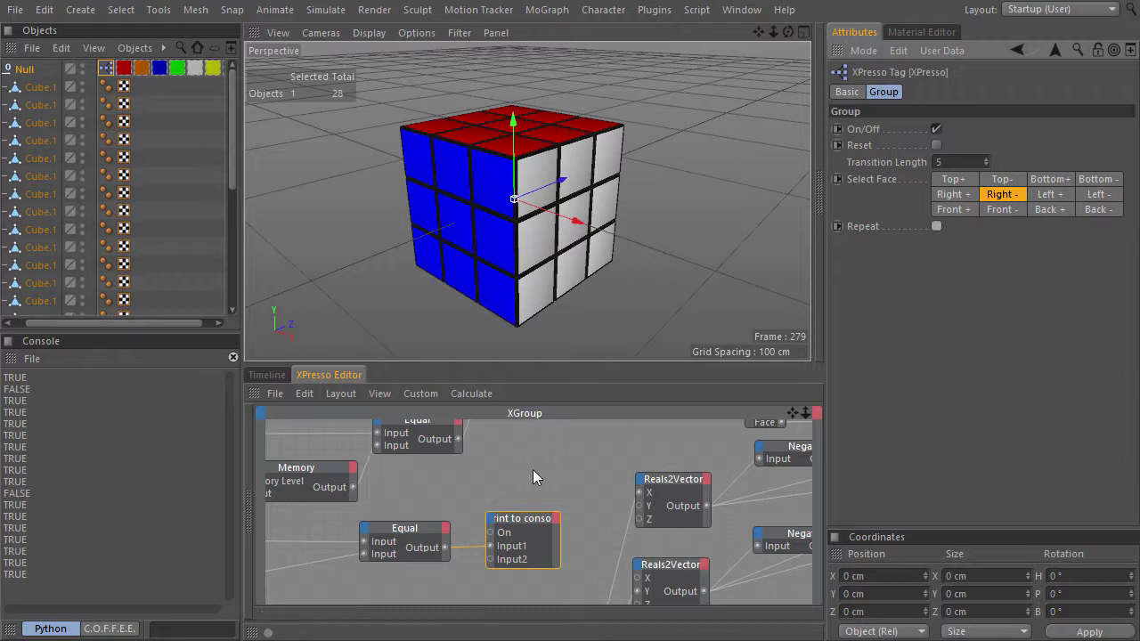
pyautogui.moveTo(442, 488); pyautogui.dragTo(512, 481, button='middle')
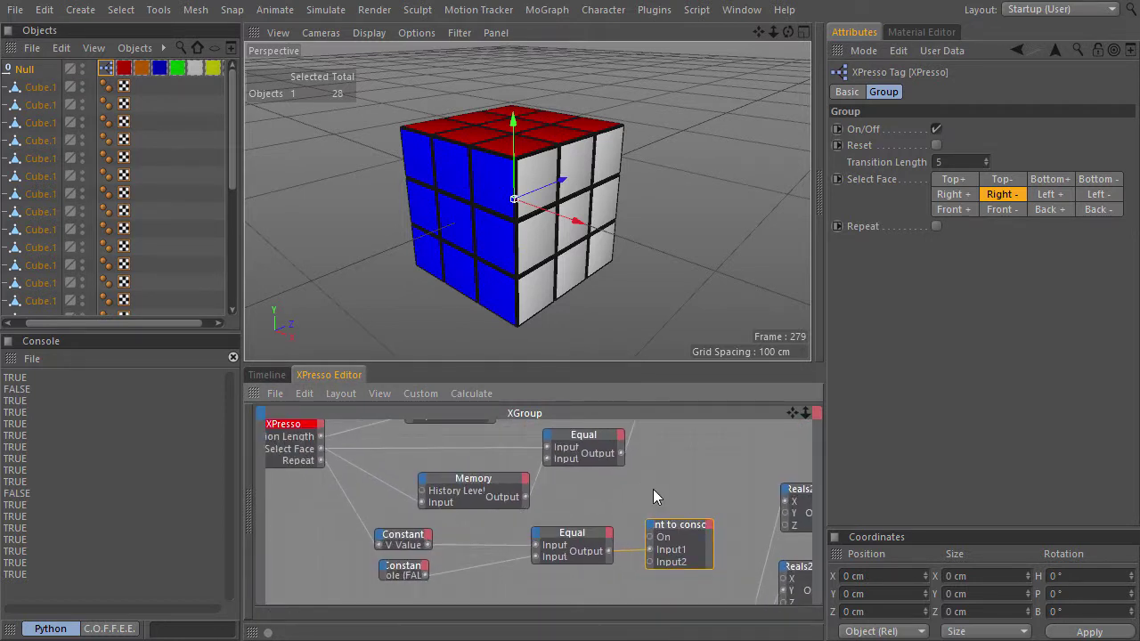
# Delete the Print to console node and close the Console.
pyautogui.moveTo(653, 490); pyautogui.dragTo(537, 522, button='middle')
pyautogui.moveTo(520, 515); pyautogui.dragTo(621, 596)
pyautogui.press('Delete')
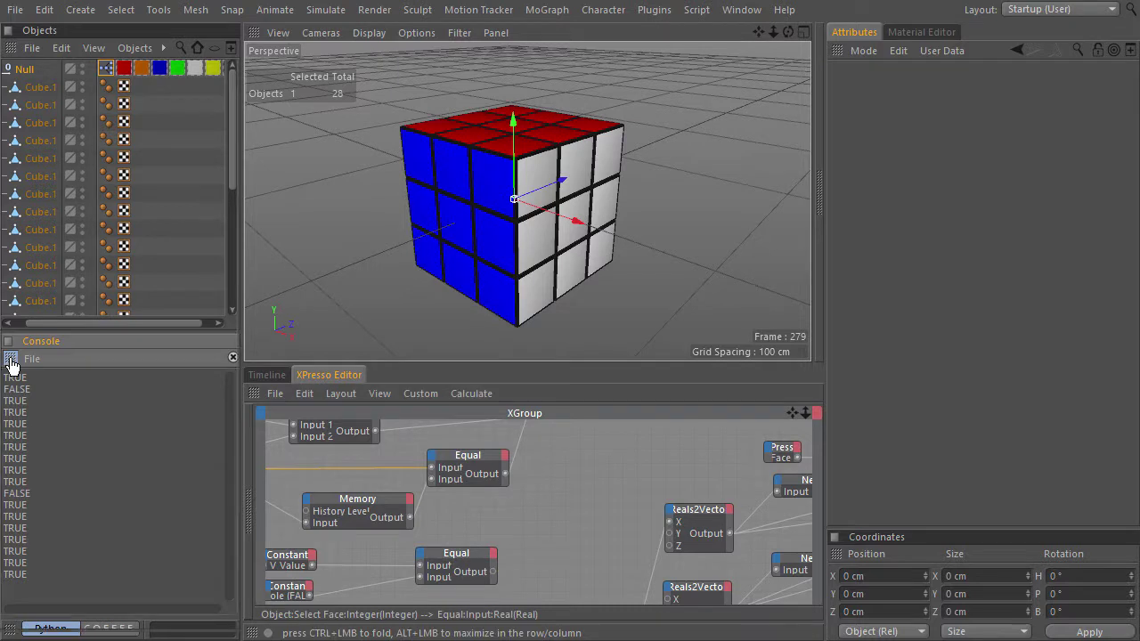
pyautogui.click(234, 357)
# Enlarge the node editor and shift the Constant and lower Equal nodes slightly right.
pyautogui.scroll(-3, 449, 533)
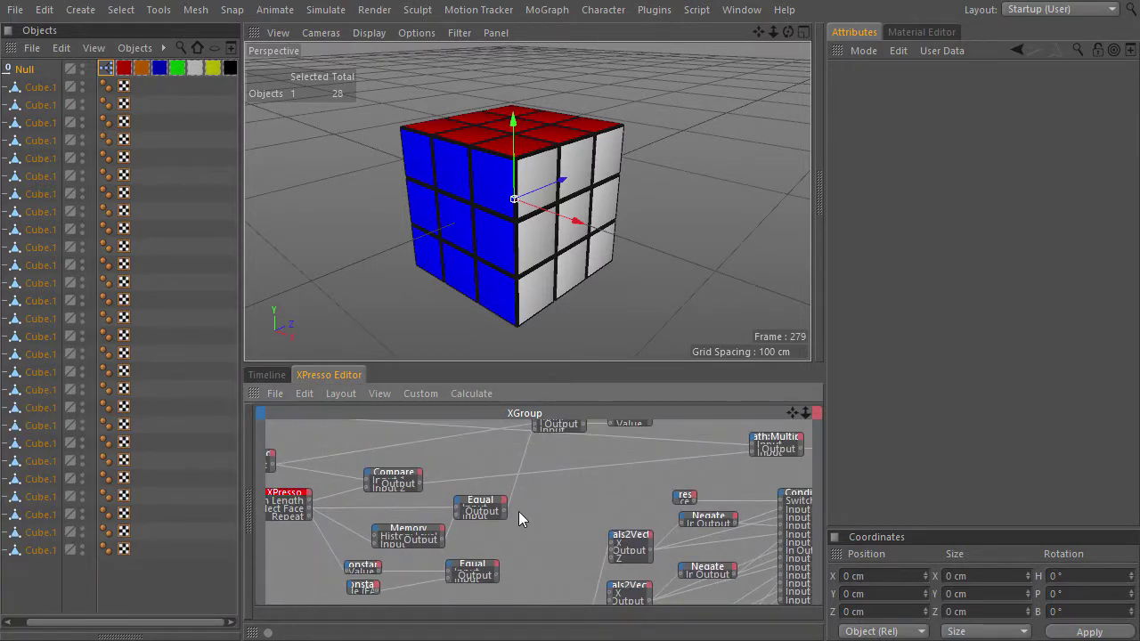
pyautogui.moveTo(548, 521); pyautogui.dragTo(538, 535, button='middle')
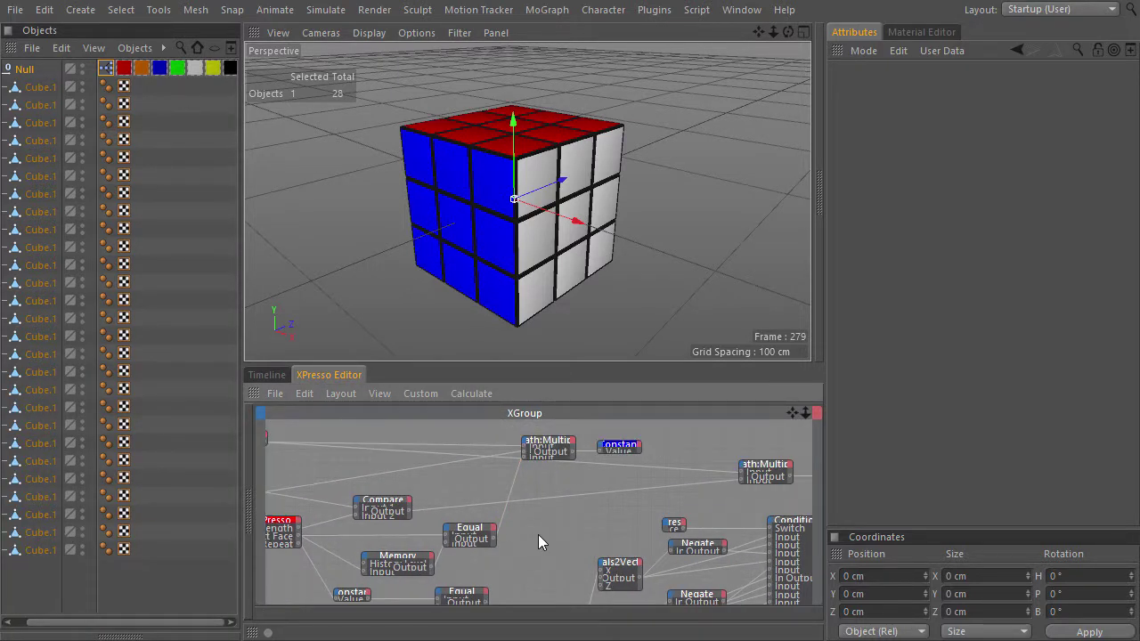
pyautogui.click(546, 439)
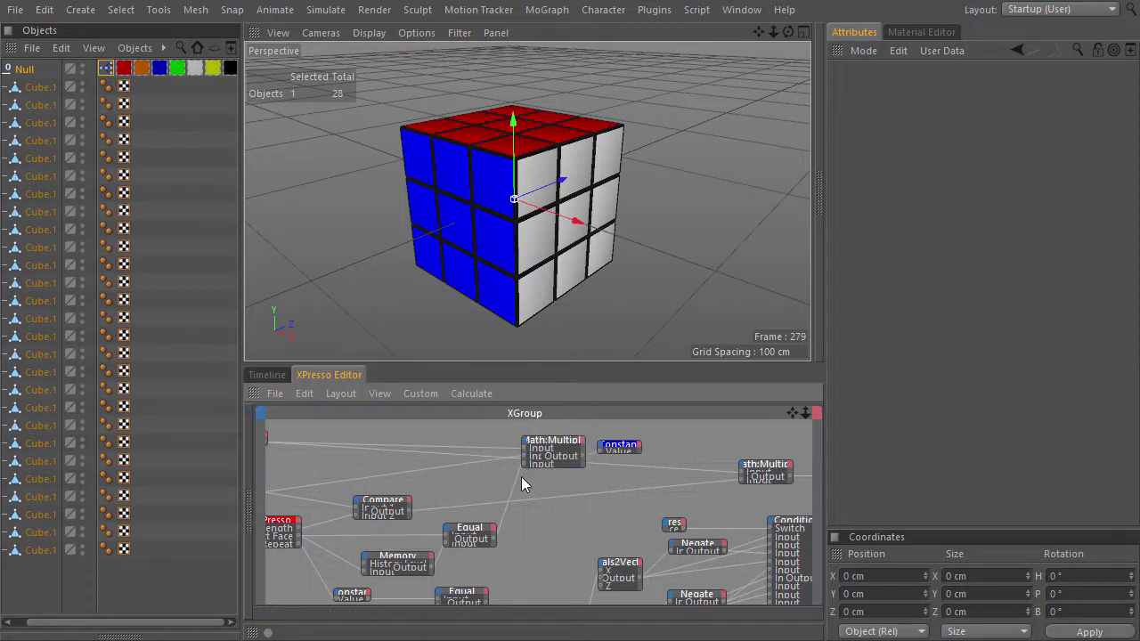
pyautogui.hotkey('ctrl', 'Tab')
pyautogui.scroll(3, 922, 186)
pyautogui.moveTo(700, 244); pyautogui.dragTo(727, 242)
pyautogui.moveTo(464, 465); pyautogui.dragTo(482, 465)
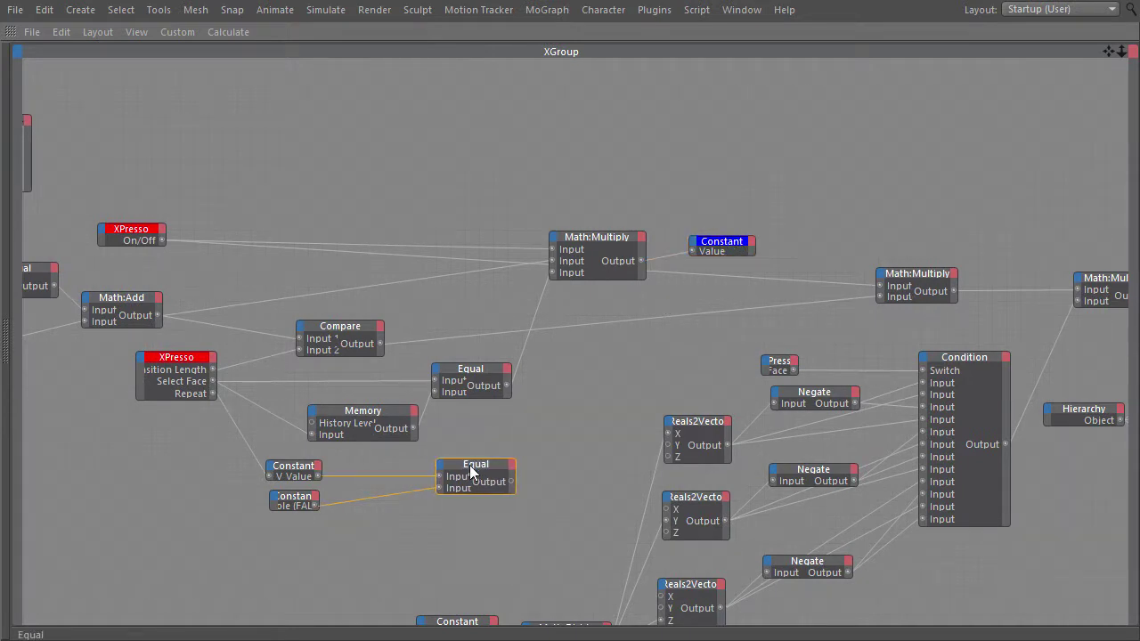
# Add an XPresso Bool > Boole node and feed the Equal results into it.
pyautogui.rightClick(549, 392)
pyautogui.moveTo(607, 398)
pyautogui.moveTo(725, 398)
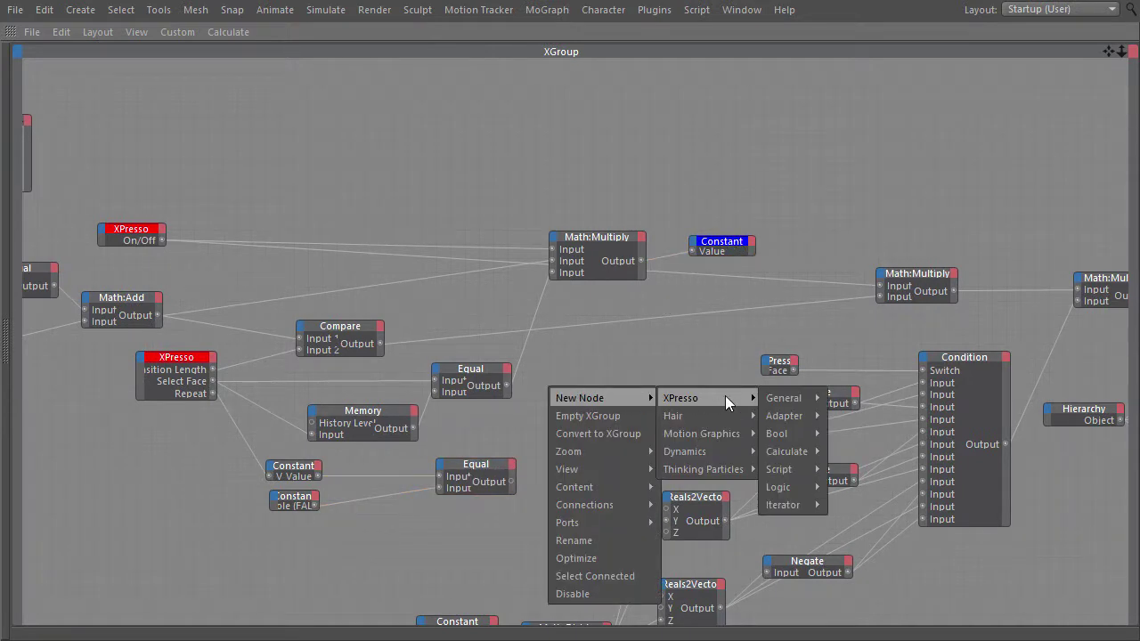
pyautogui.moveTo(791, 434)
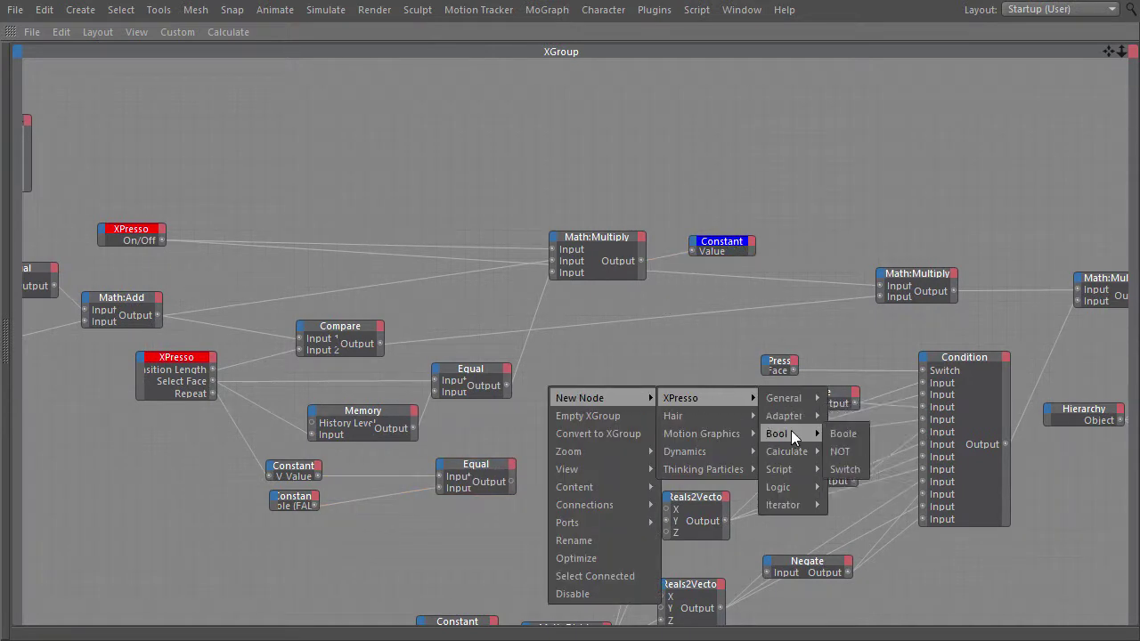
pyautogui.click(842, 433)
pyautogui.moveTo(540, 408)
pyautogui.mouseDown()
pyautogui.moveTo(565, 408)
pyautogui.moveTo(539, 415)
pyautogui.mouseUp()
pyautogui.moveTo(515, 477); pyautogui.dragTo(511, 482)
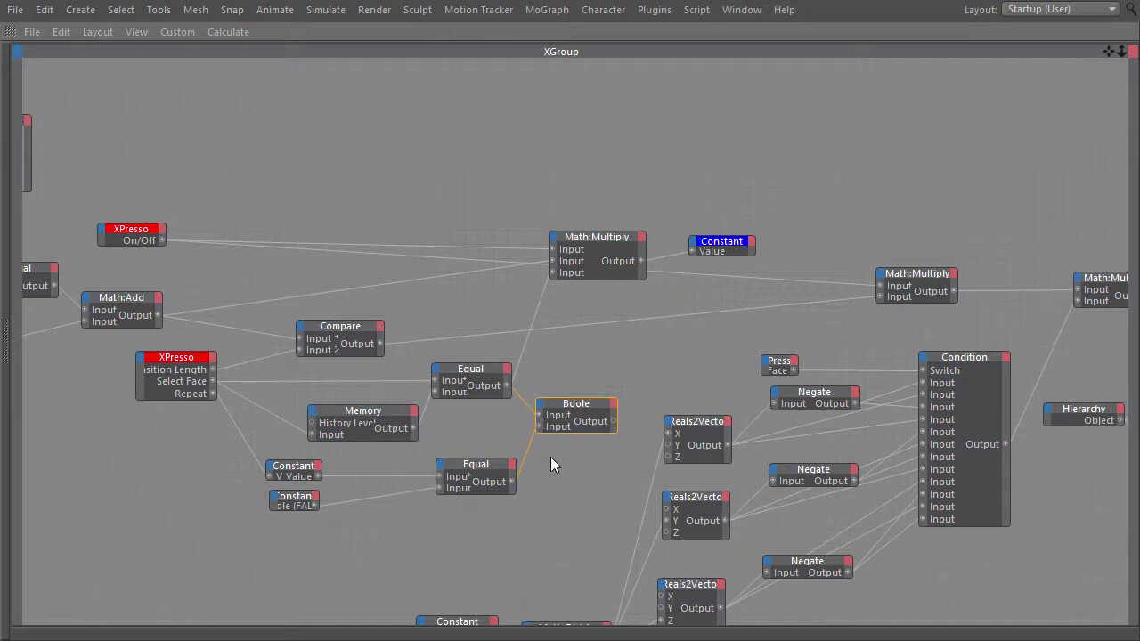
pyautogui.moveTo(551, 463); pyautogui.dragTo(487, 461, button='middle')
# Open the Boole node's settings and expand its Function list, currently set to AND.
pyautogui.hotkey('shift', 'F5')
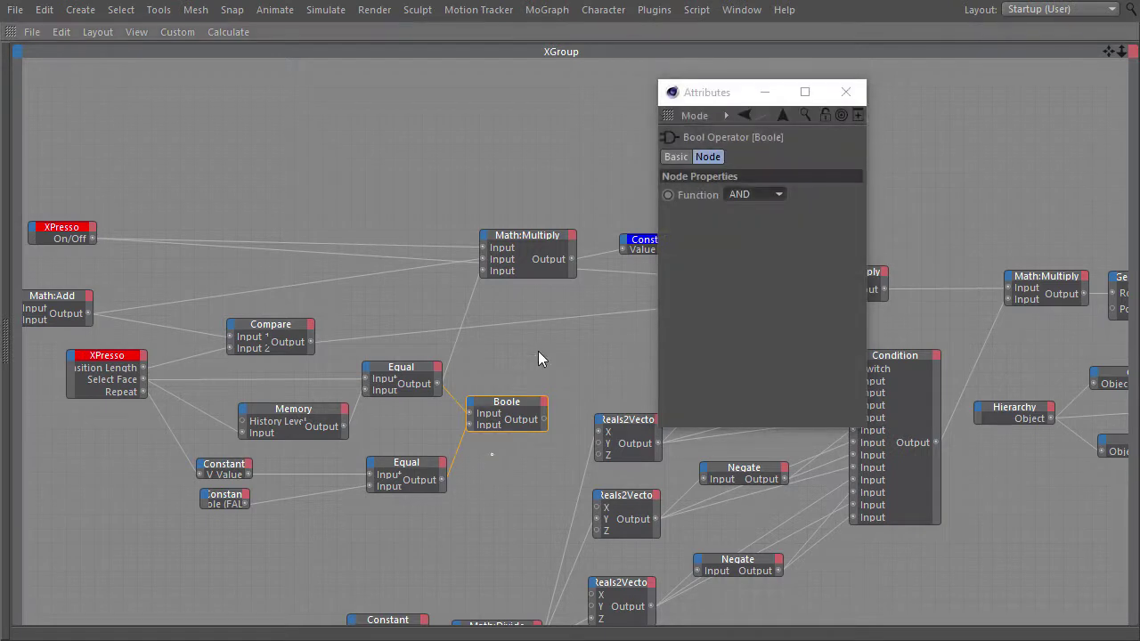
pyautogui.moveTo(717, 98); pyautogui.dragTo(836, 110)
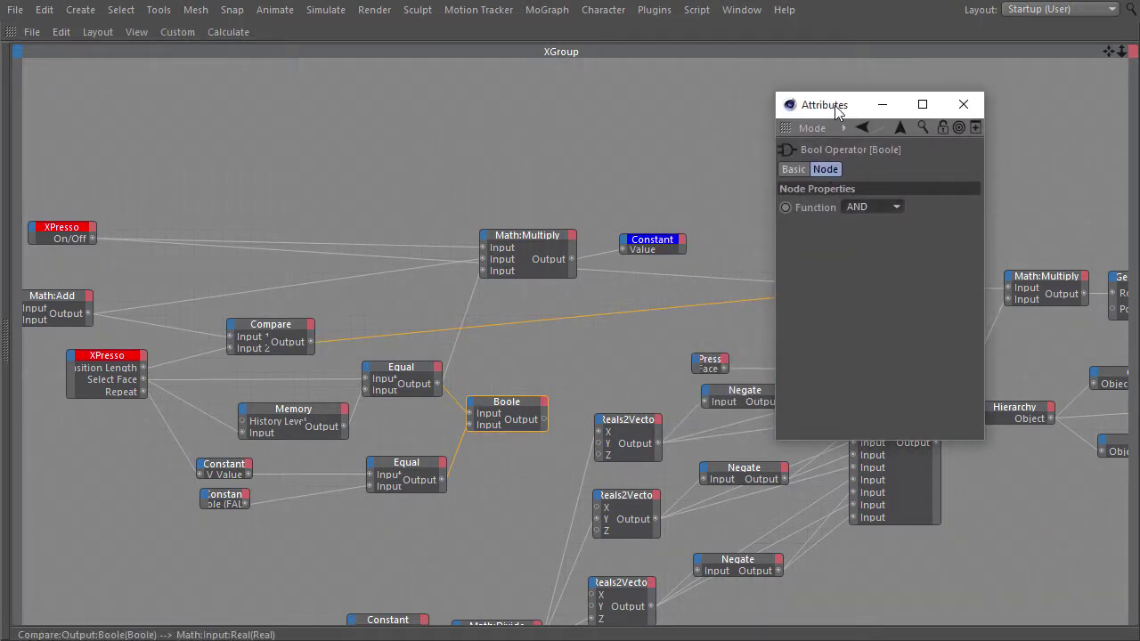
pyautogui.click(845, 207)
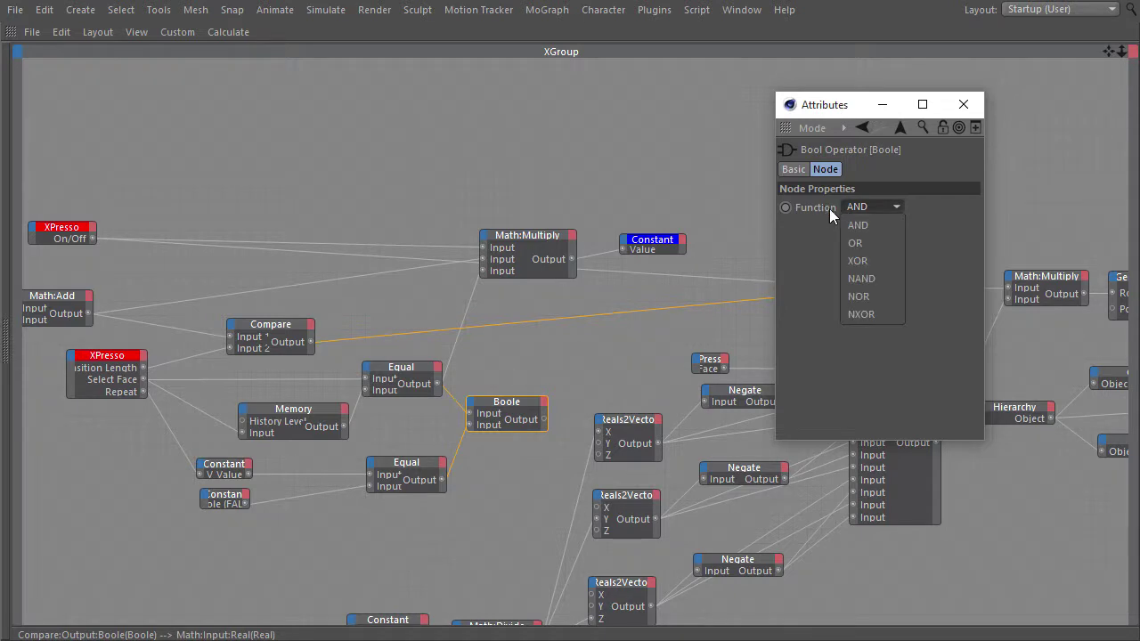
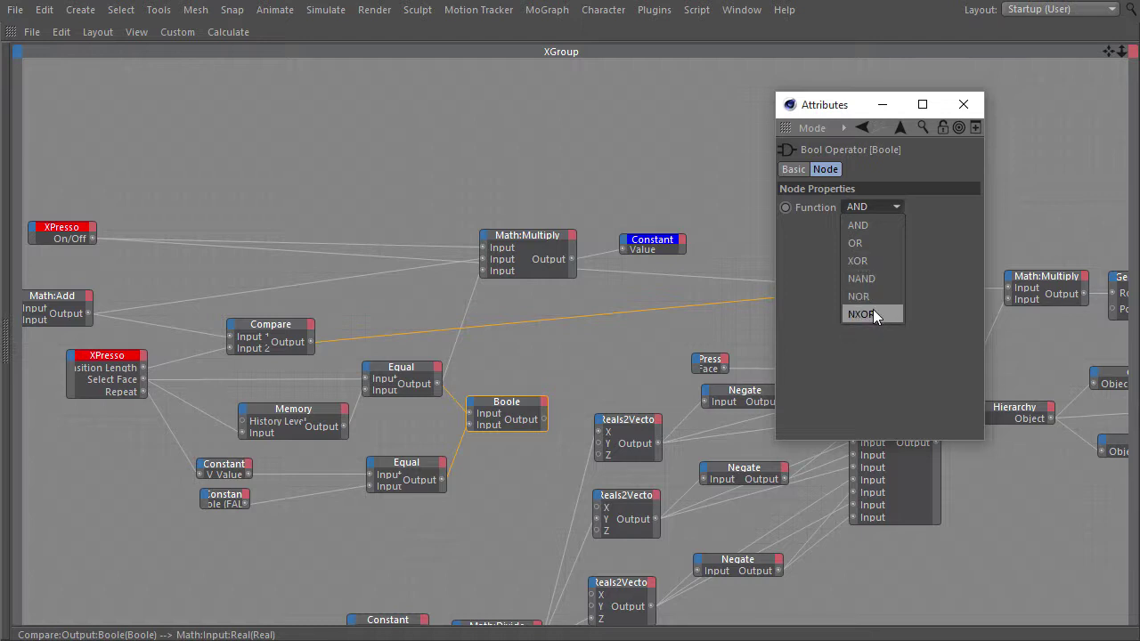
# Set the Boole node's Function to NXOR and bring up its Show Help page.
pyautogui.click(874, 314)
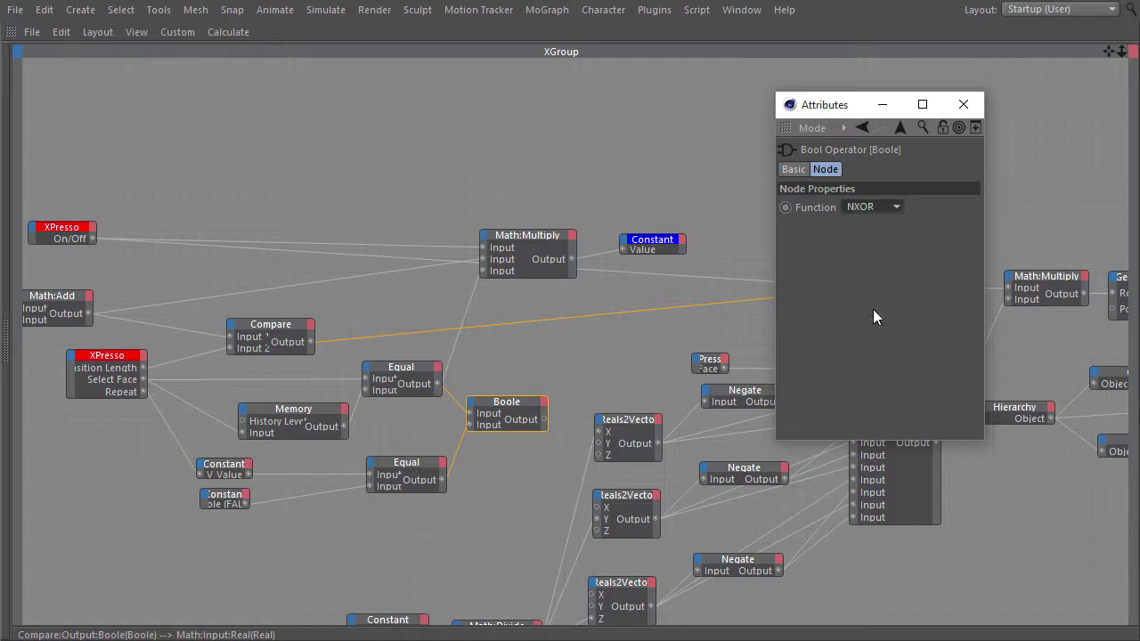
pyautogui.rightClick(824, 213)
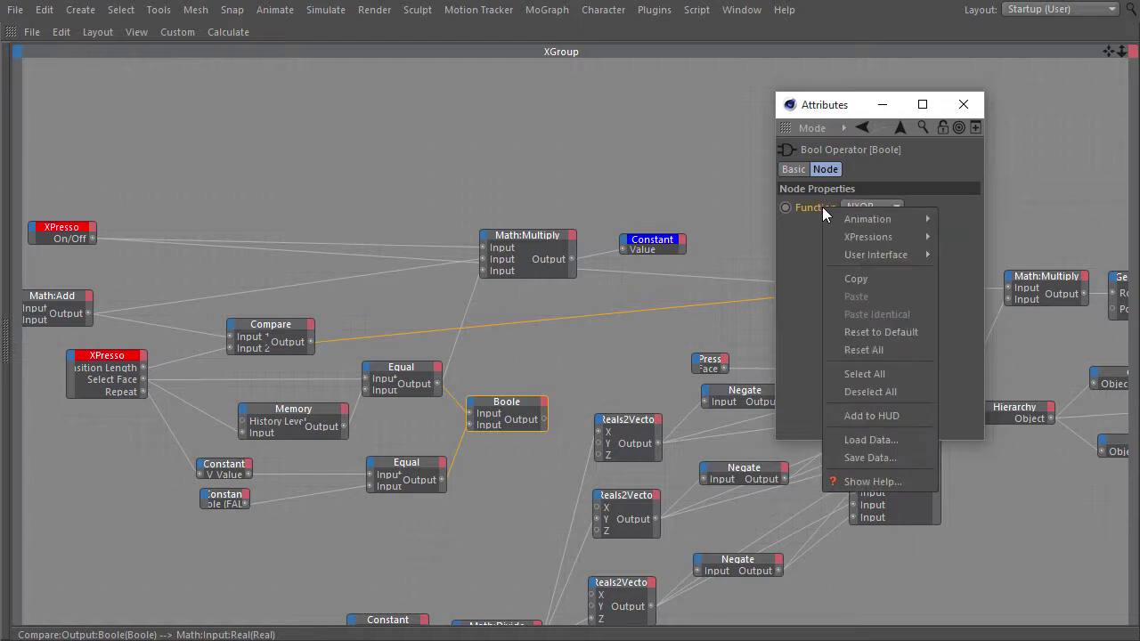
pyautogui.click(850, 482)
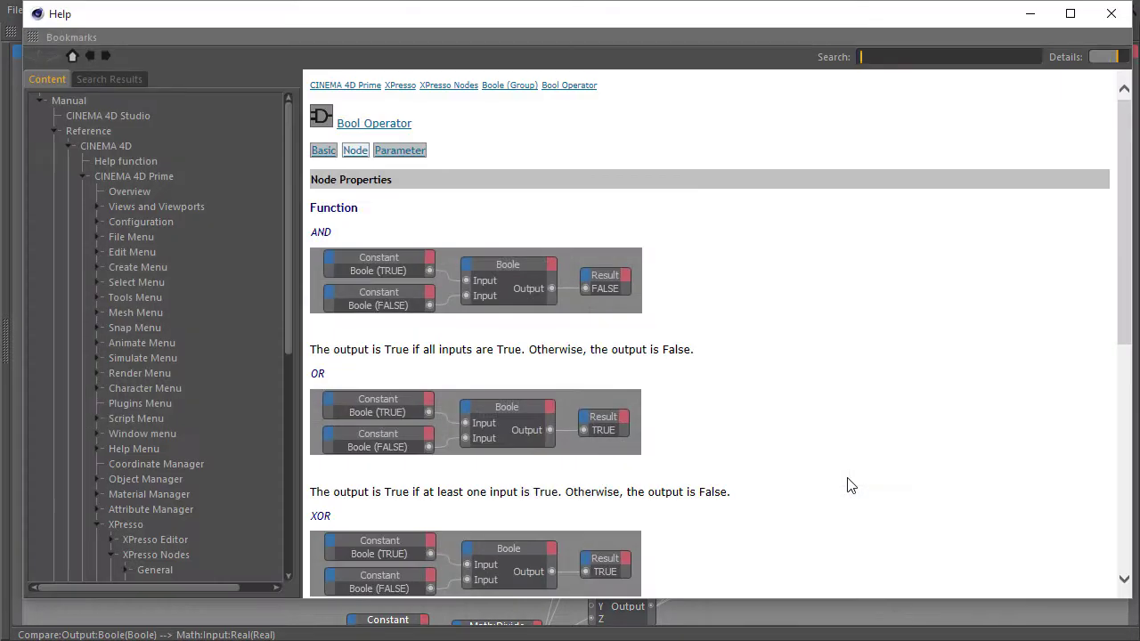
# Scroll to the NXOR entry in Help and highlight its explanation sentence.
pyautogui.scroll(-3, 718, 353)
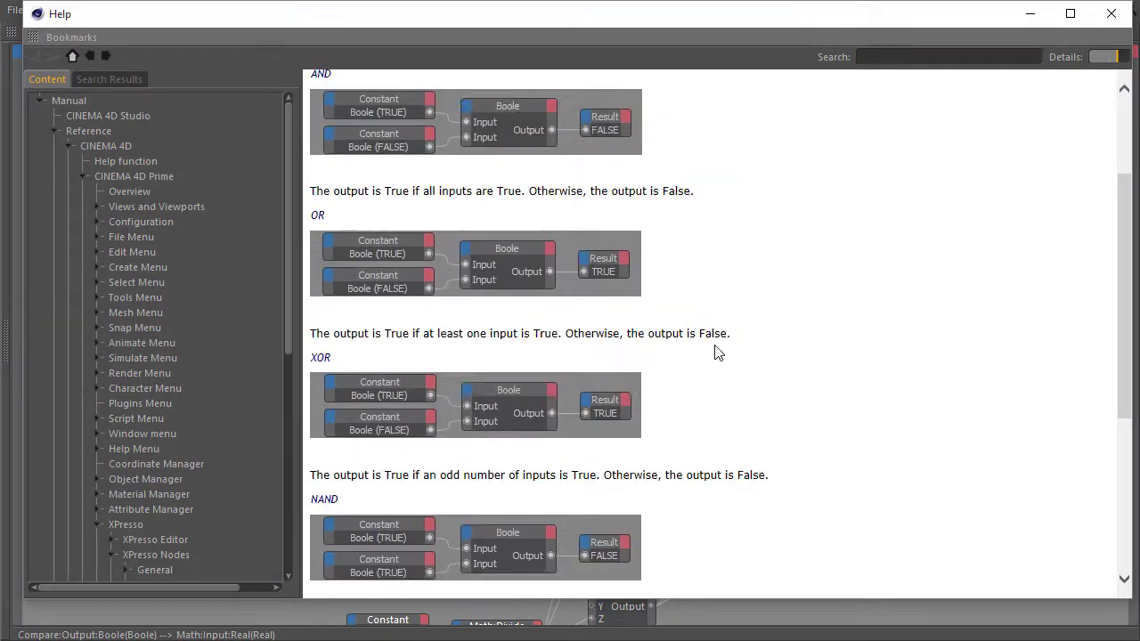
pyautogui.scroll(-2, 718, 353)
pyautogui.scroll(-3, 718, 353)
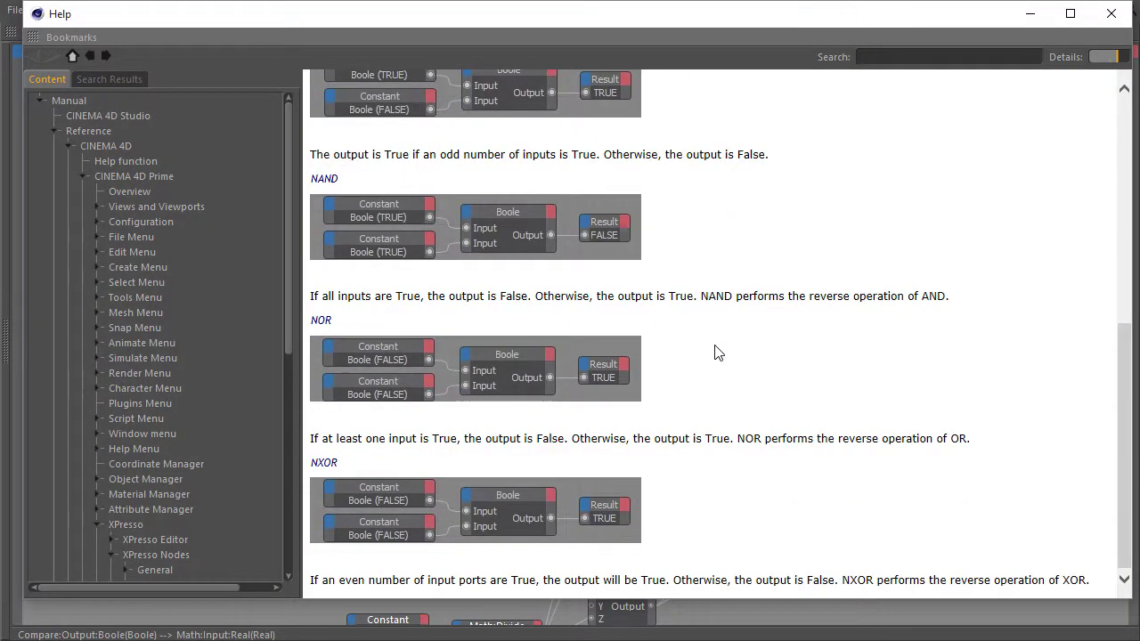
pyautogui.doubleClick(326, 462)
pyautogui.click(312, 584)
pyautogui.moveTo(312, 585); pyautogui.dragTo(1096, 580)
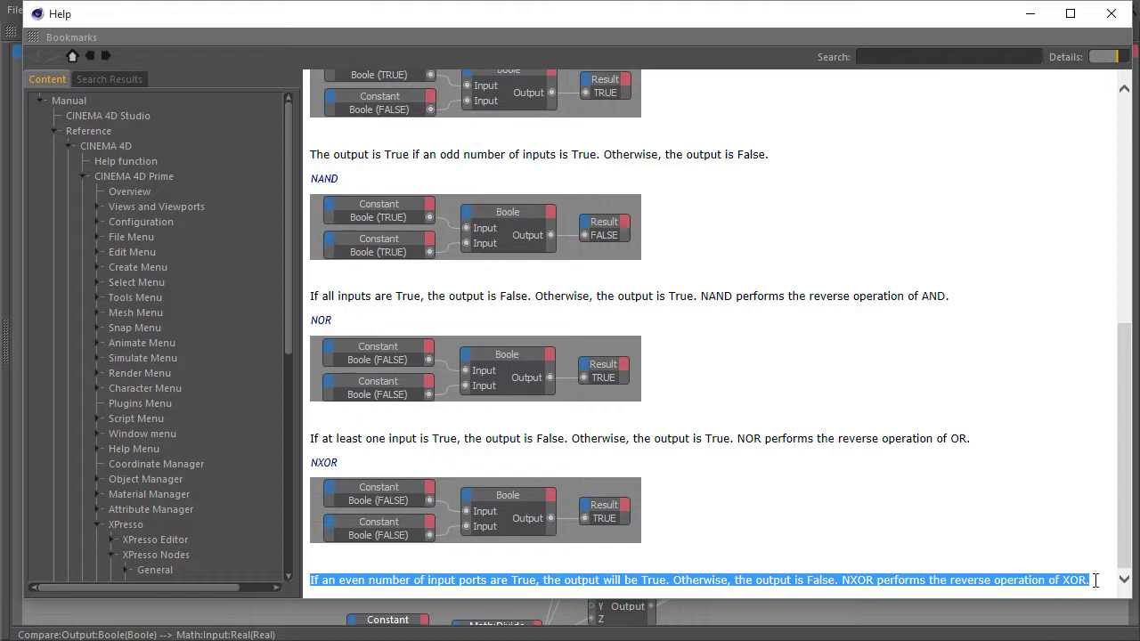
# Close Help, keep NXOR, and wire the Boole output into Math:Multiply.
pyautogui.click(1112, 14)
pyautogui.click(882, 207)
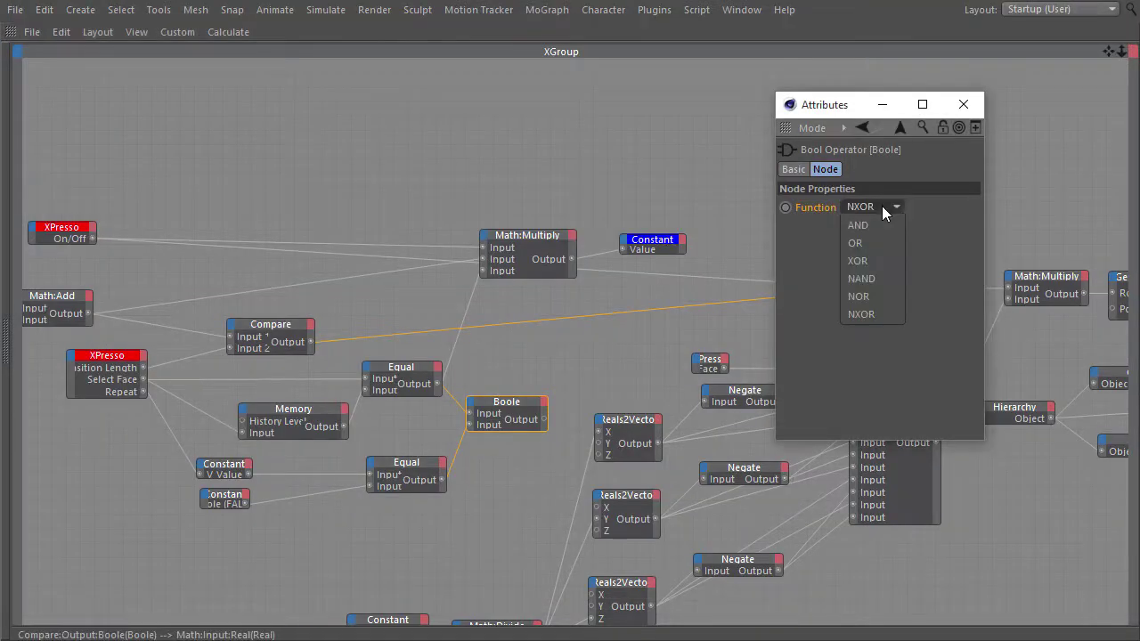
pyautogui.click(881, 314)
pyautogui.moveTo(544, 419); pyautogui.dragTo(483, 270)
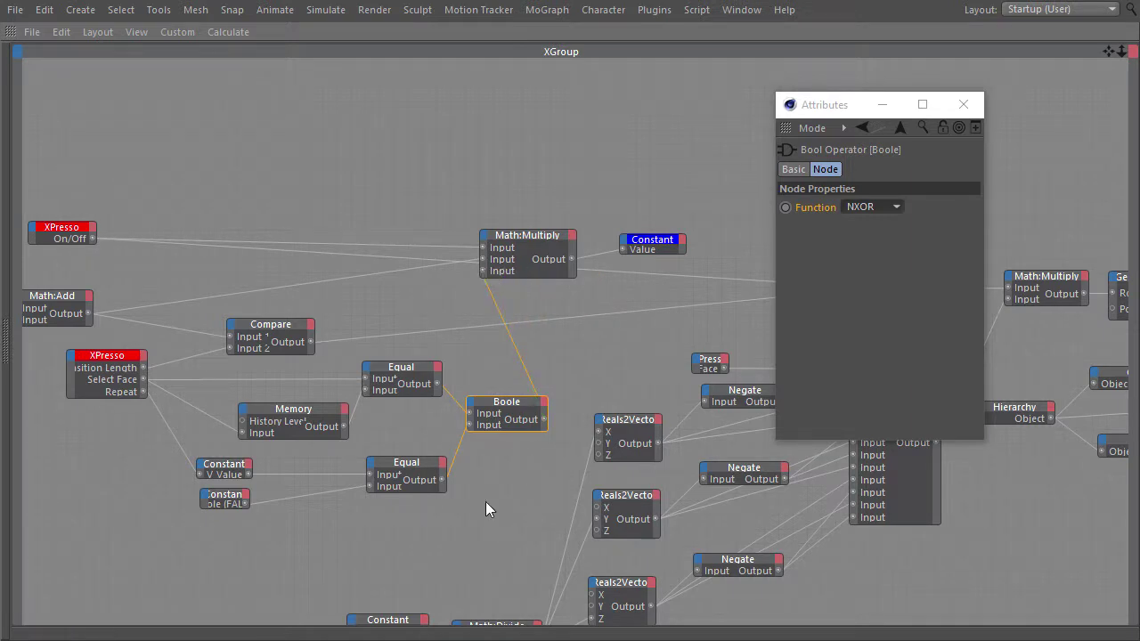
# Box-select the group of logic nodes and move them left and down.
pyautogui.moveTo(485, 502); pyautogui.dragTo(608, 489, button='middle')
pyautogui.moveTo(621, 516); pyautogui.dragTo(227, 309)
pyautogui.moveTo(641, 395); pyautogui.dragTo(555, 419)
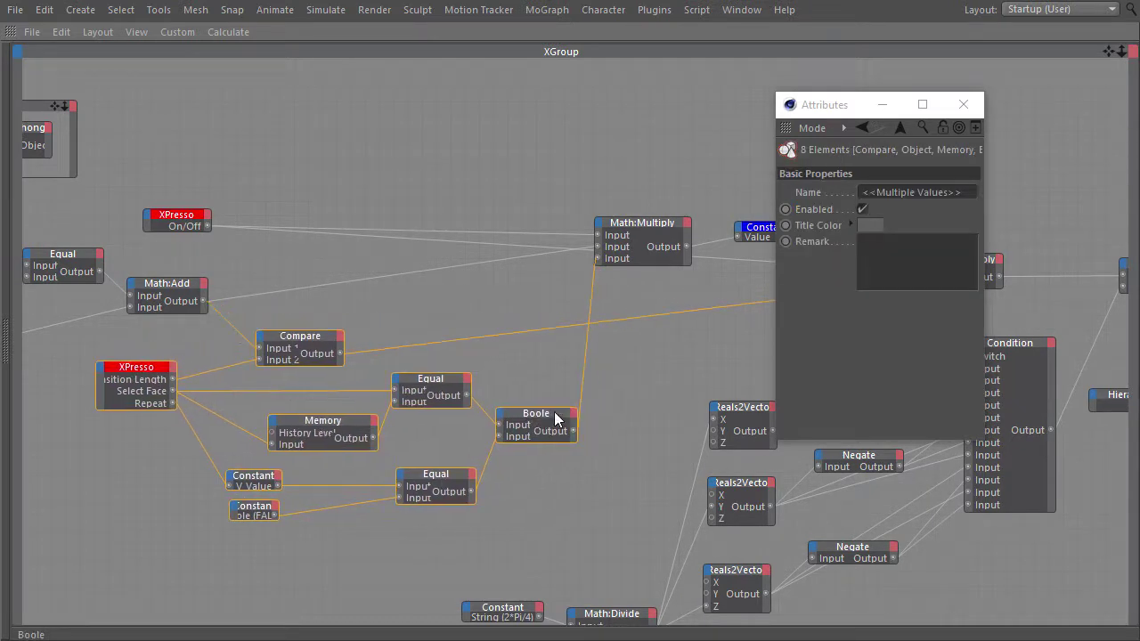
pyautogui.moveTo(627, 372); pyautogui.dragTo(364, 301, button='middle')
# Give the Select Face object node a red title colour and widen it.
pyautogui.click(559, 277)
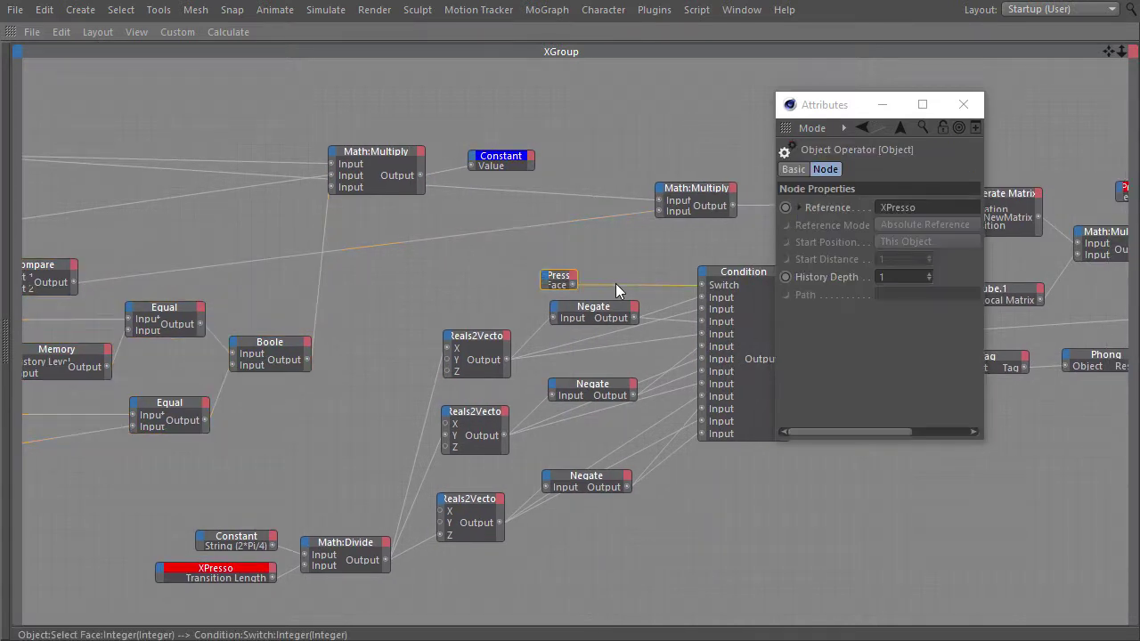
pyautogui.click(793, 169)
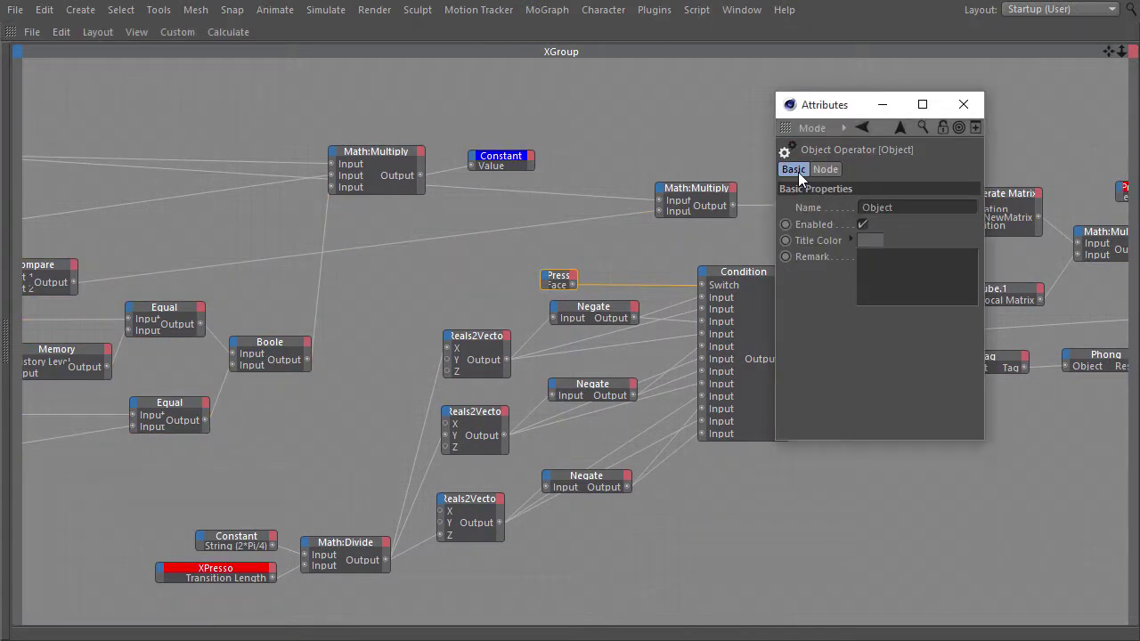
pyautogui.click(875, 239)
pyautogui.click(791, 278)
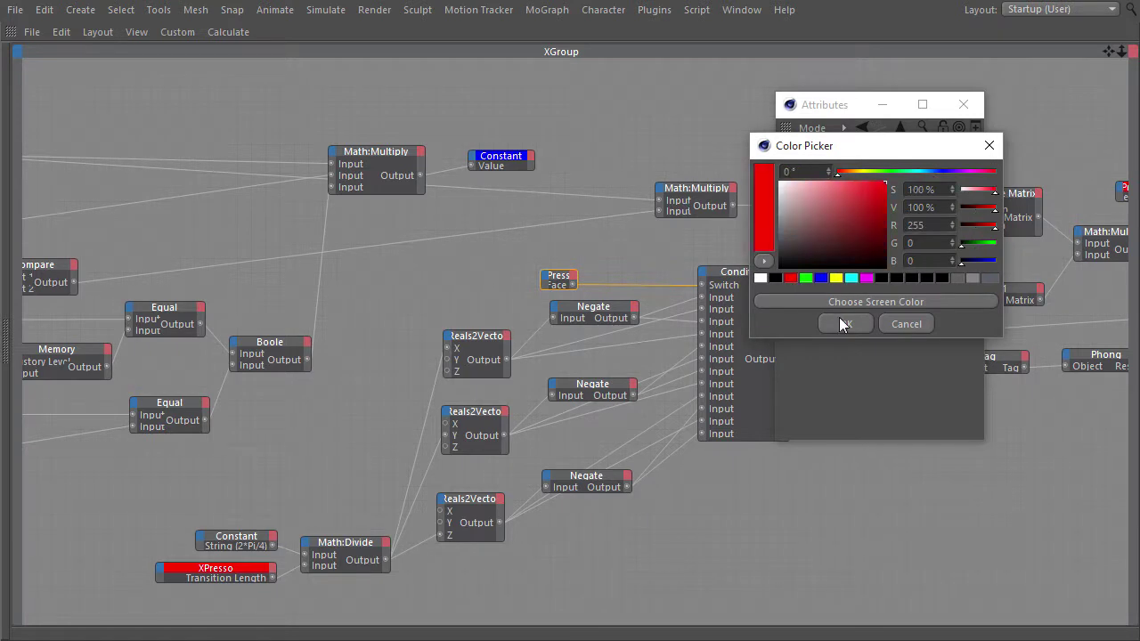
pyautogui.click(843, 324)
pyautogui.moveTo(541, 278); pyautogui.dragTo(502, 278)
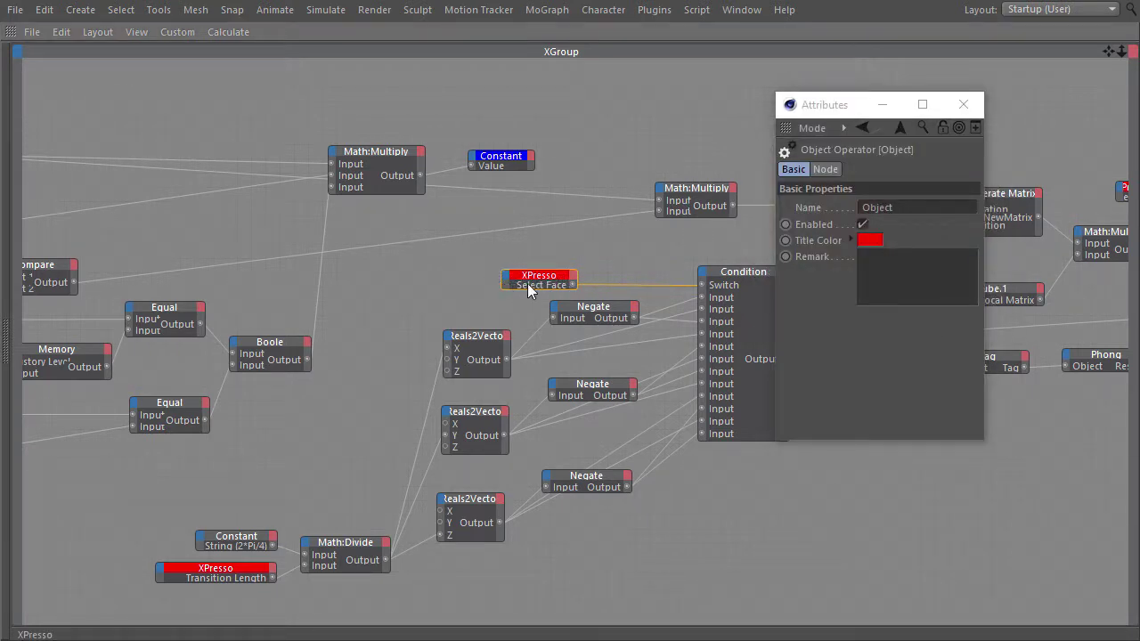
pyautogui.click(962, 105)
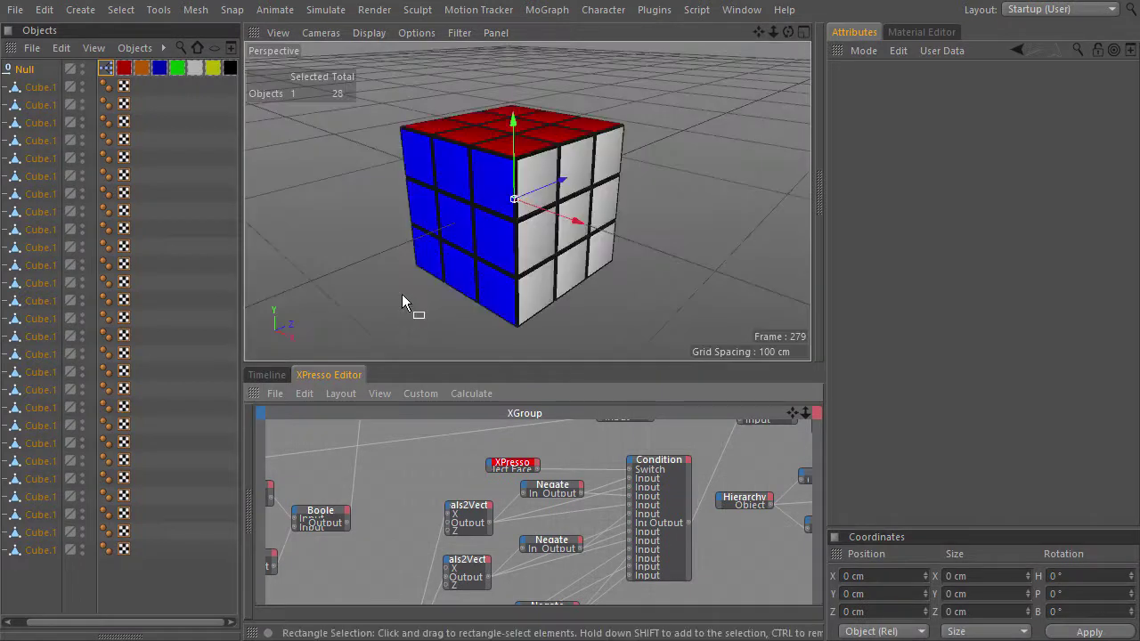
# During playback, try the Top +, Right - and Back + turns from the XPresso tag, toggling Repeat.
pyautogui.click(125, 122)
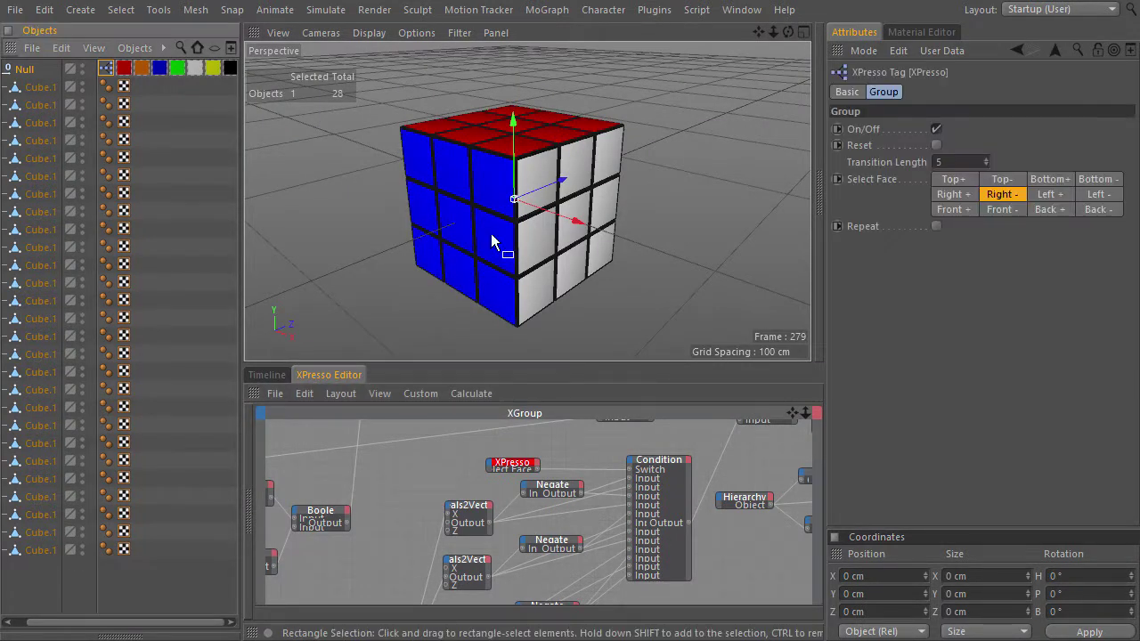
pyautogui.click(953, 182)
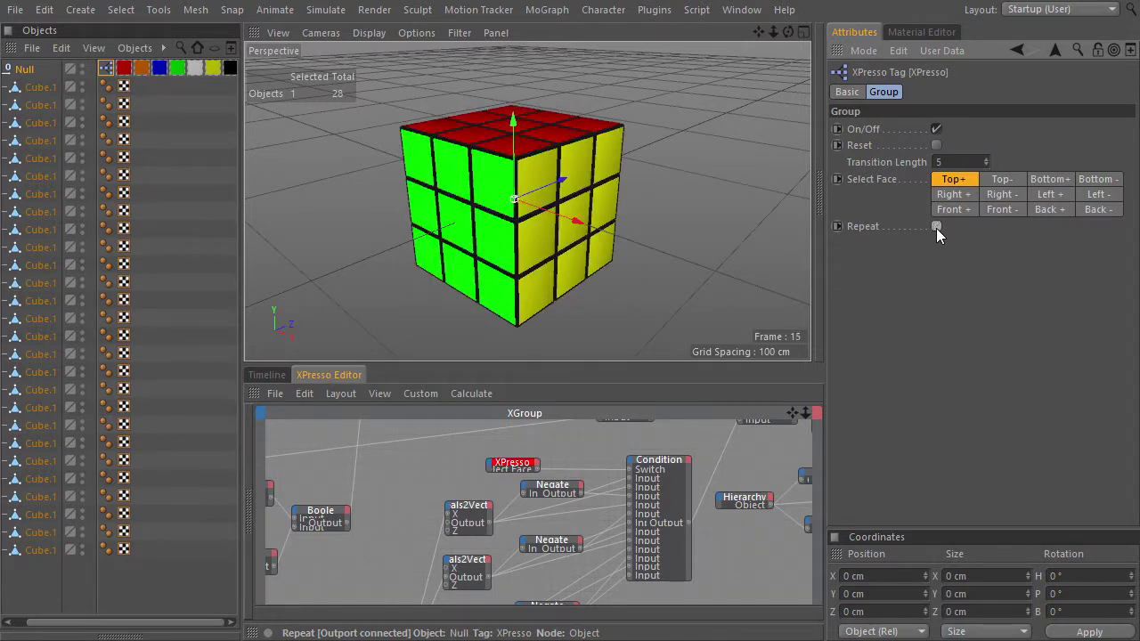
pyautogui.click(936, 226)
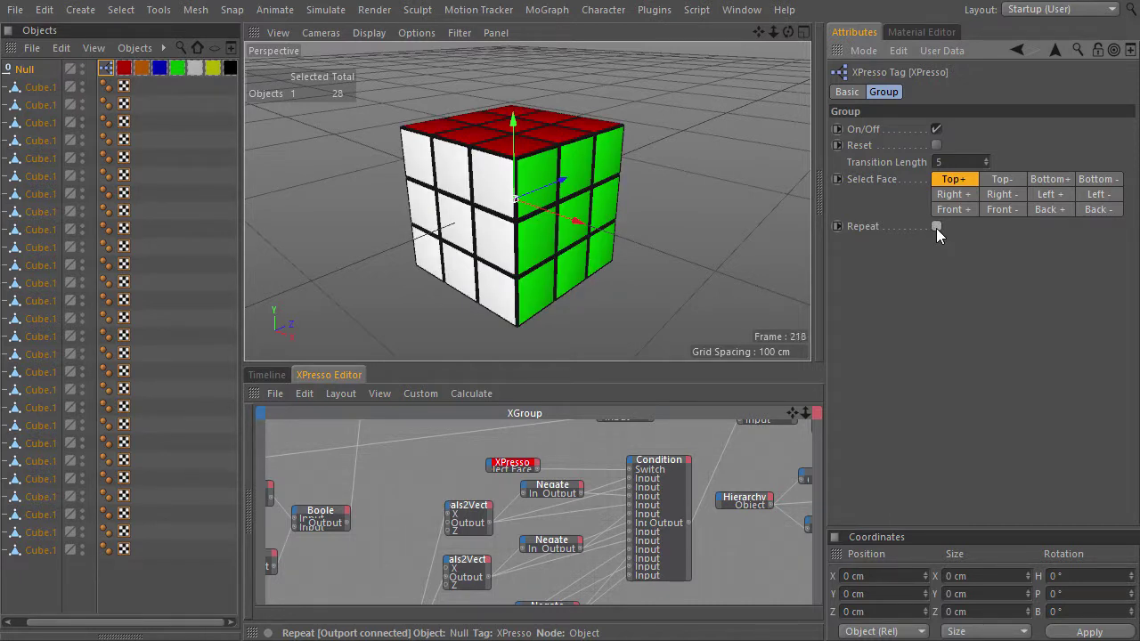
pyautogui.click(1011, 199)
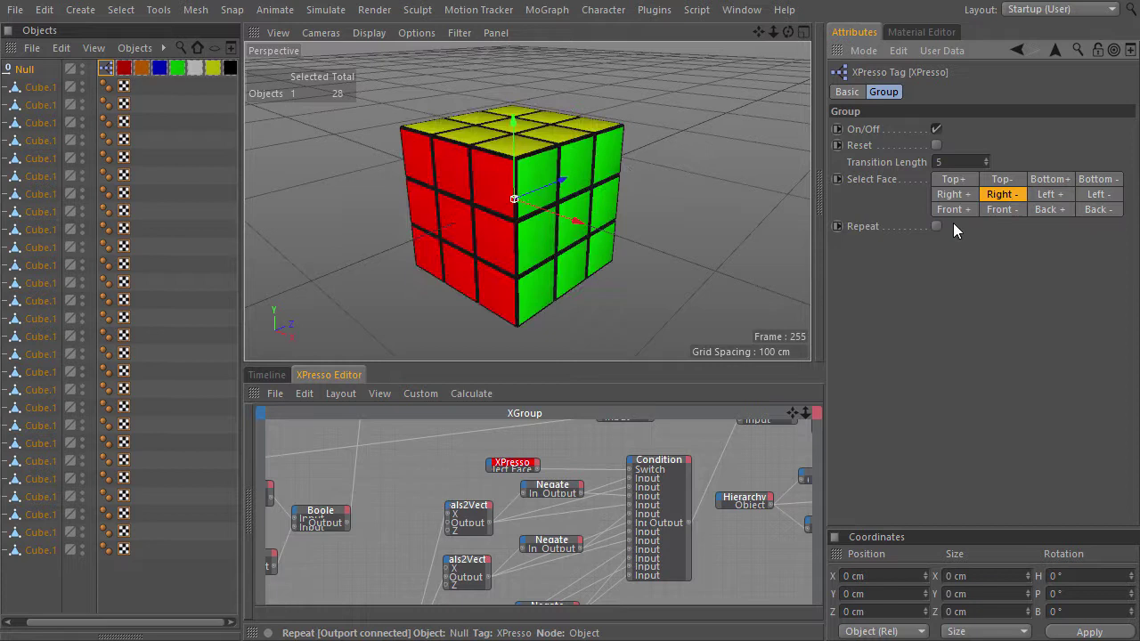
pyautogui.click(1053, 212)
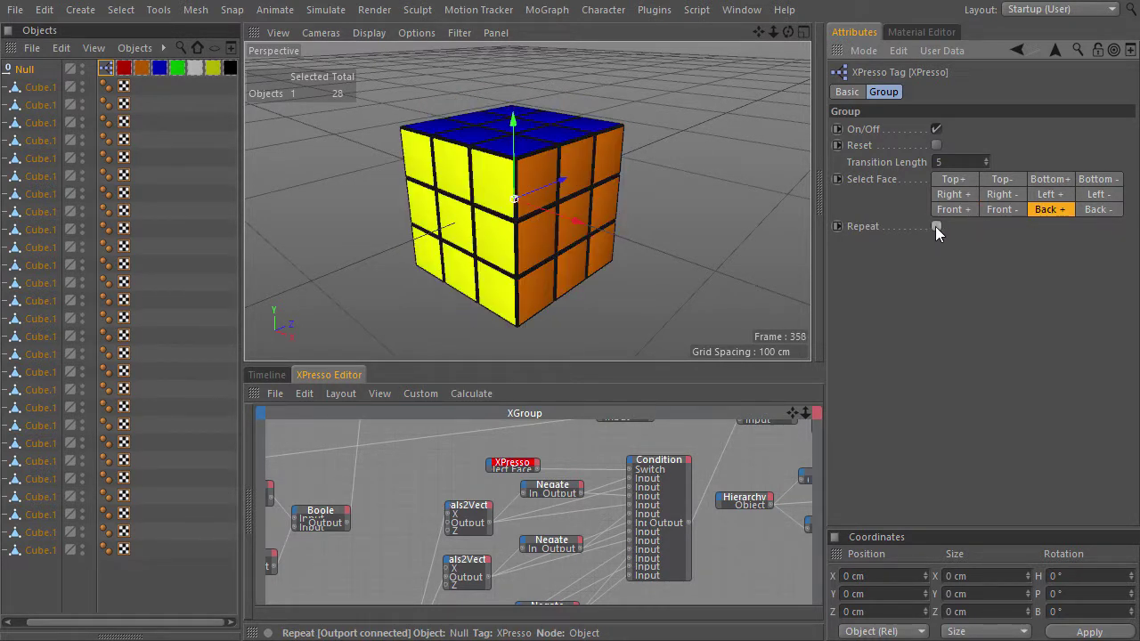
pyautogui.click(935, 226)
pyautogui.click(935, 226)
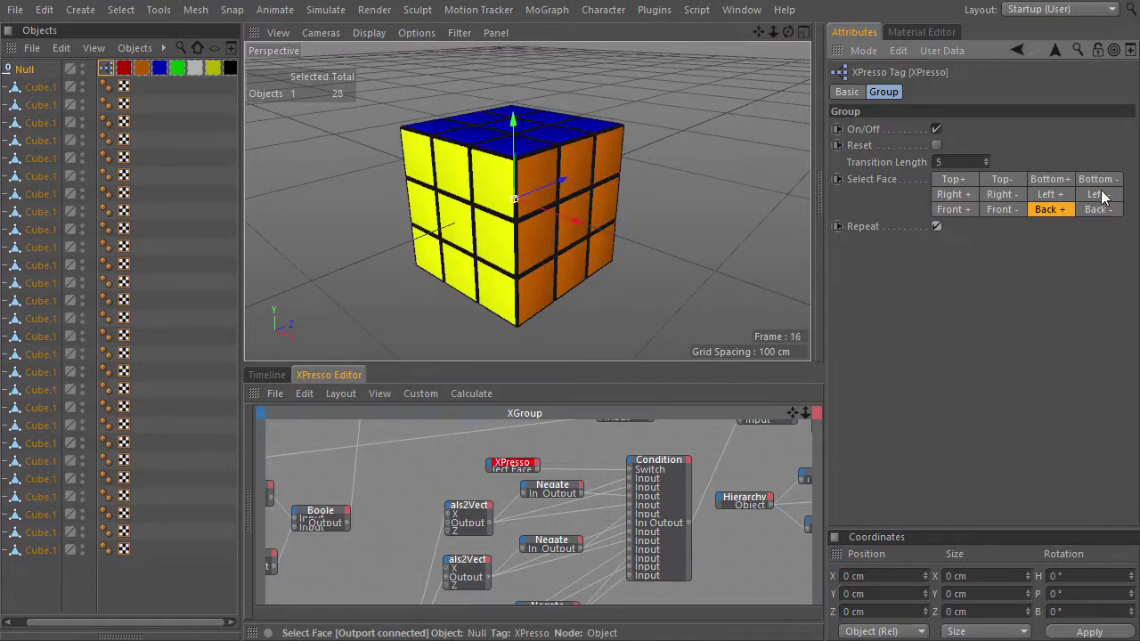
# Try each face button: Left -, Right +, Top +/-, Bottom +/-, Front +/-, Back +/-.
pyautogui.click(1100, 194)
pyautogui.click(960, 197)
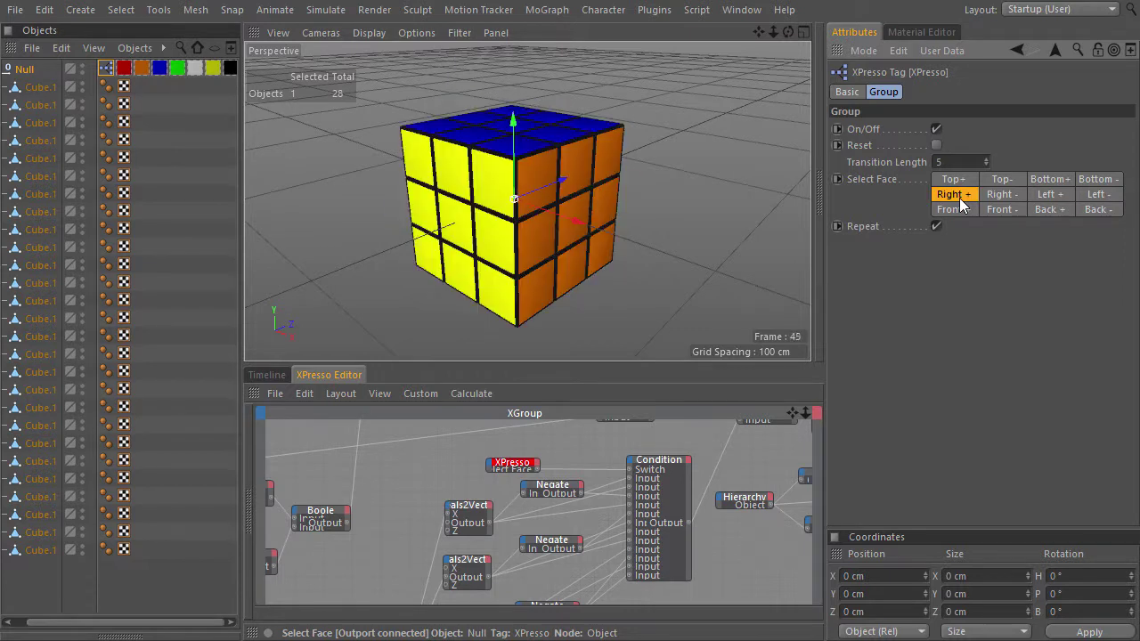
pyautogui.click(961, 181)
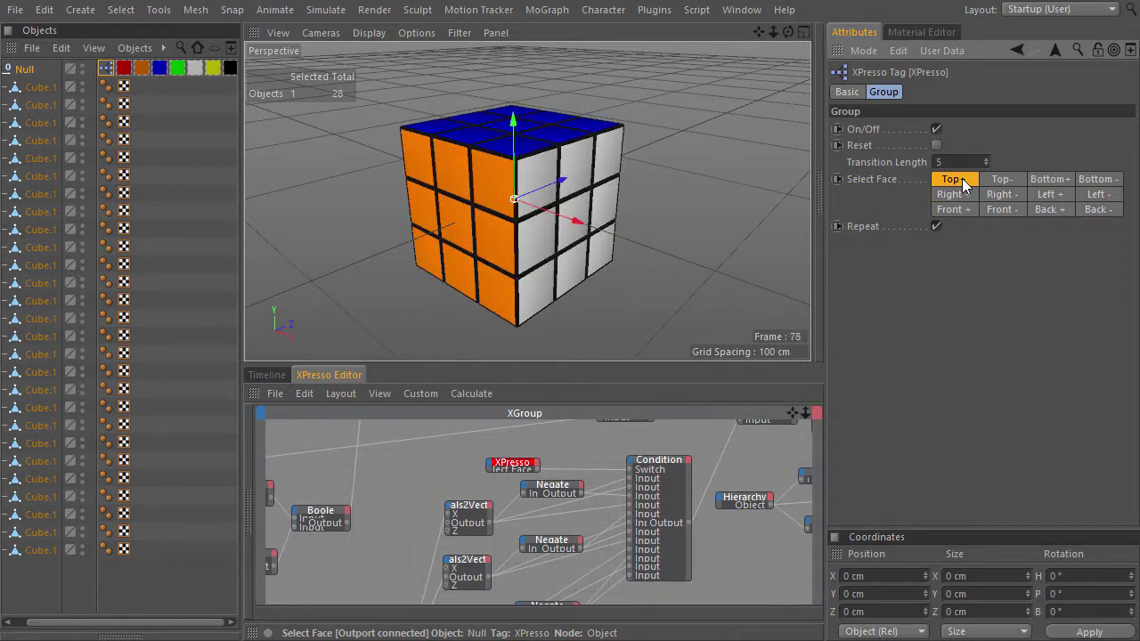
pyautogui.click(1010, 180)
pyautogui.click(1047, 180)
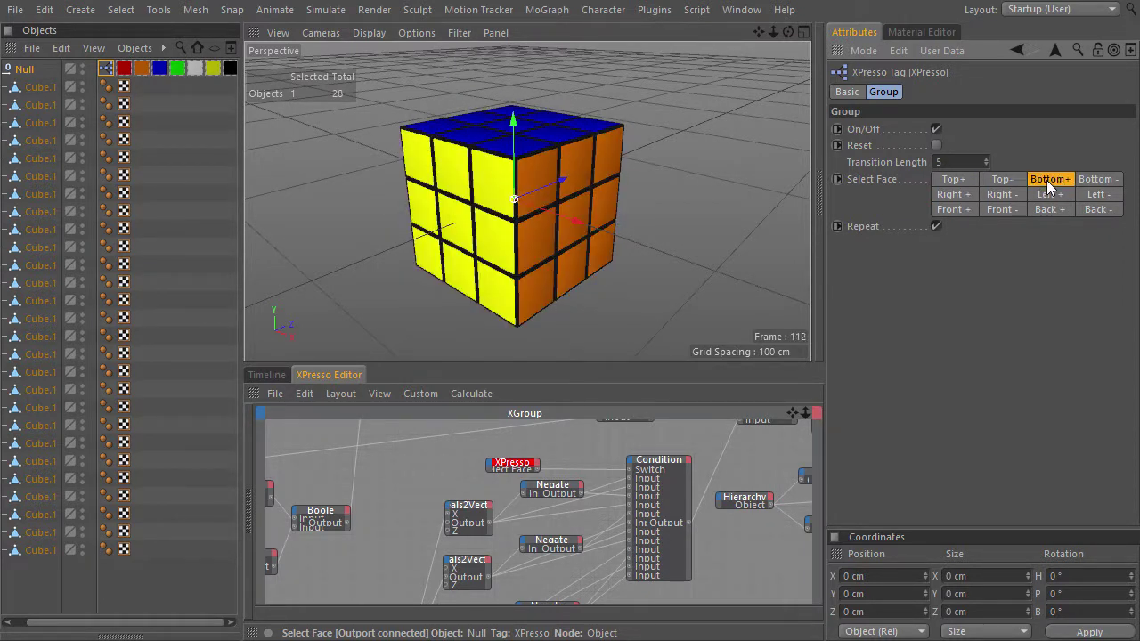
pyautogui.click(1094, 181)
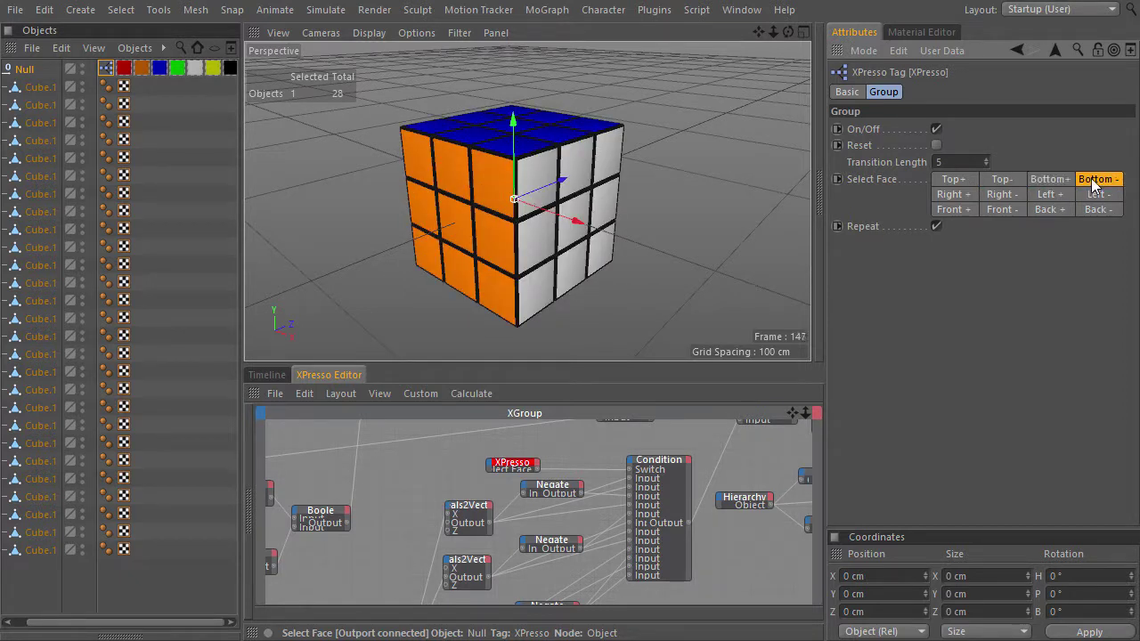
pyautogui.click(962, 212)
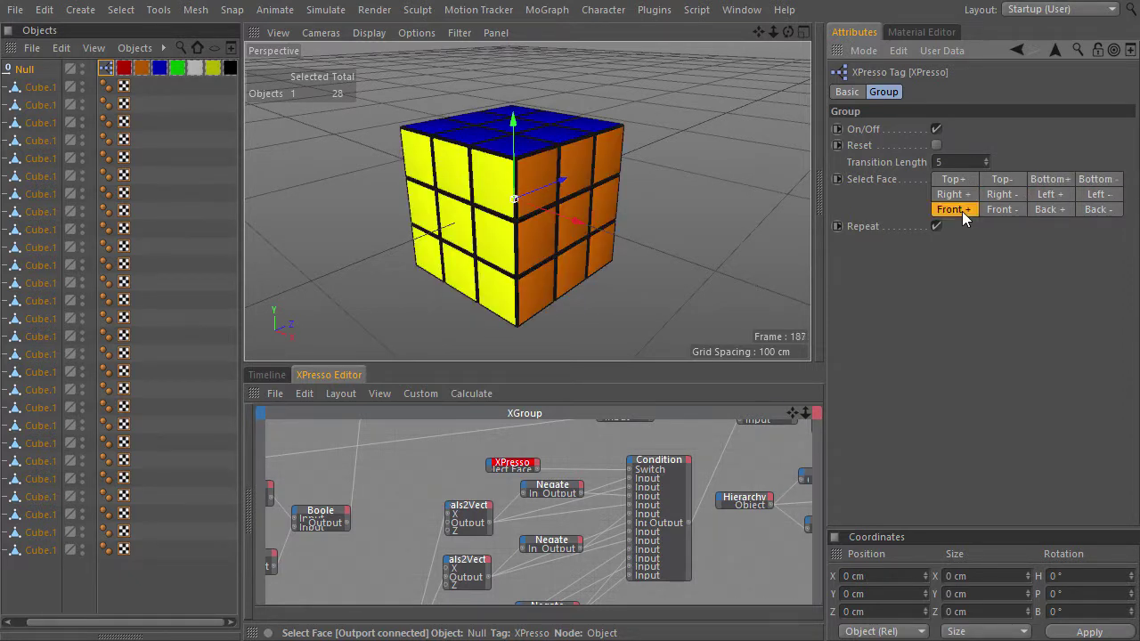
pyautogui.click(1002, 210)
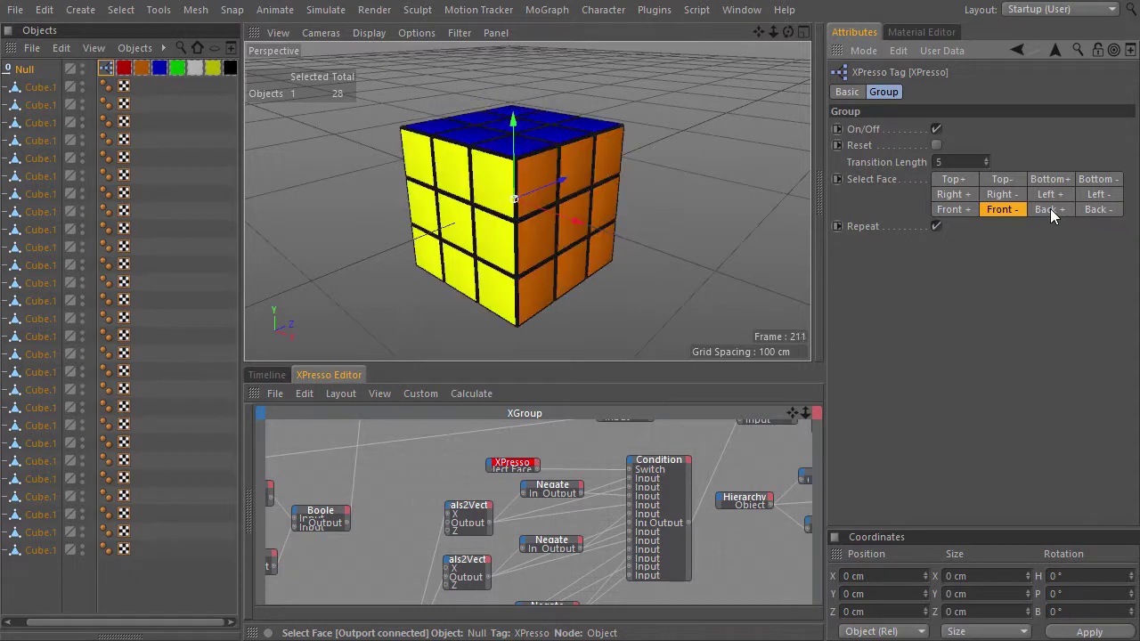
pyautogui.click(1050, 210)
pyautogui.click(1089, 210)
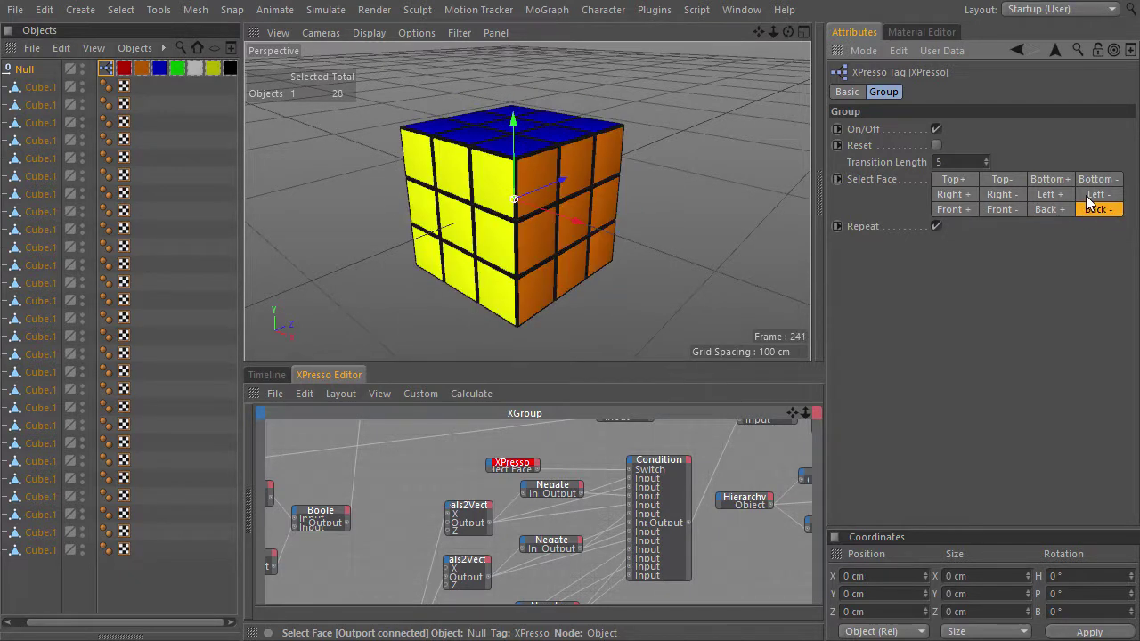
# Turn Left -/+, Right -/+, Top + twice, then Right -, Back + and Left +.
pyautogui.click(1096, 195)
pyautogui.click(1048, 196)
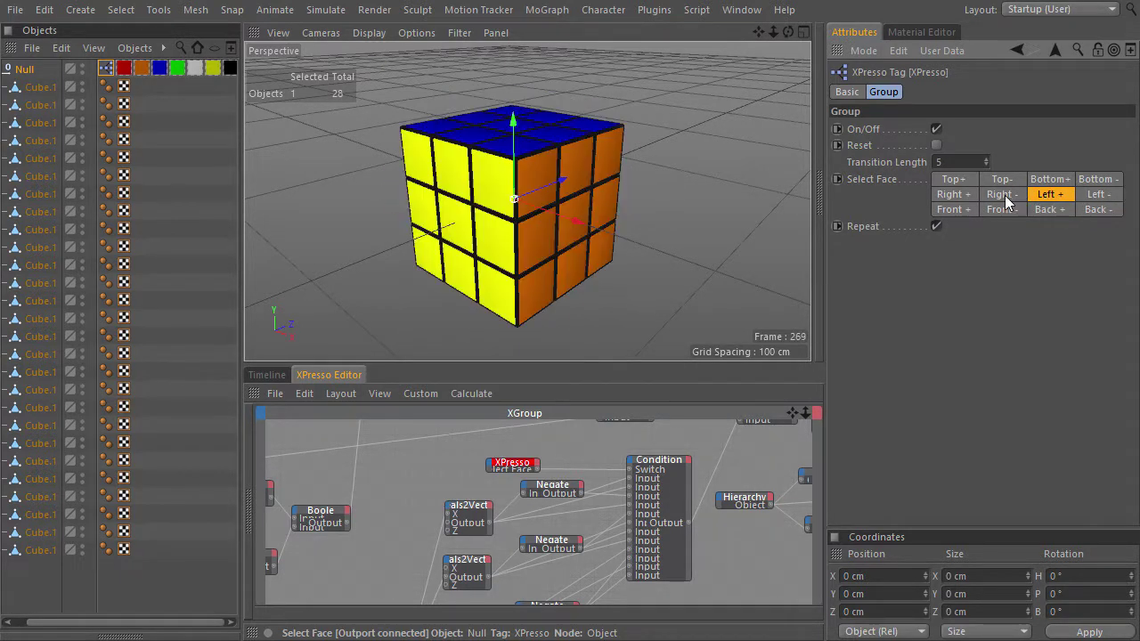
pyautogui.click(1002, 195)
pyautogui.click(958, 196)
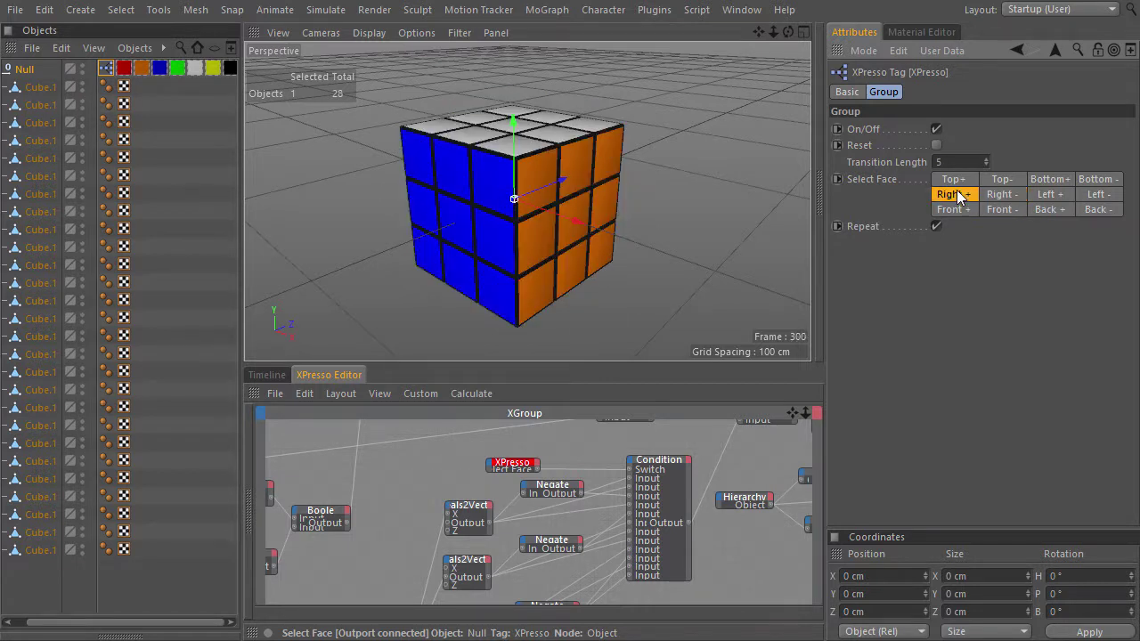
pyautogui.click(959, 181)
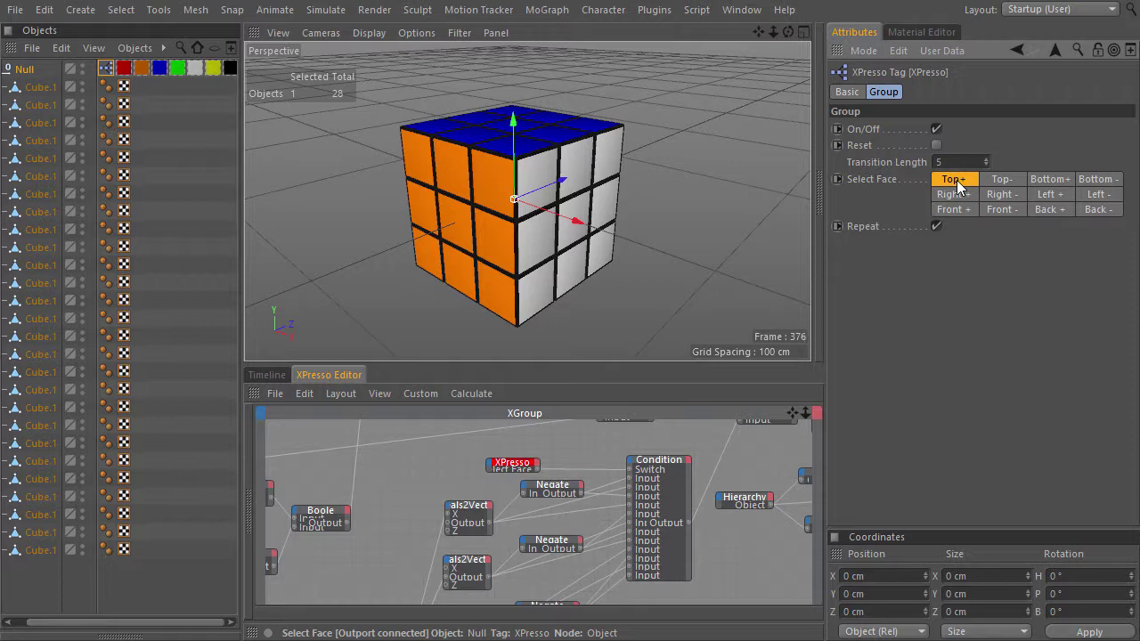
pyautogui.click(956, 184)
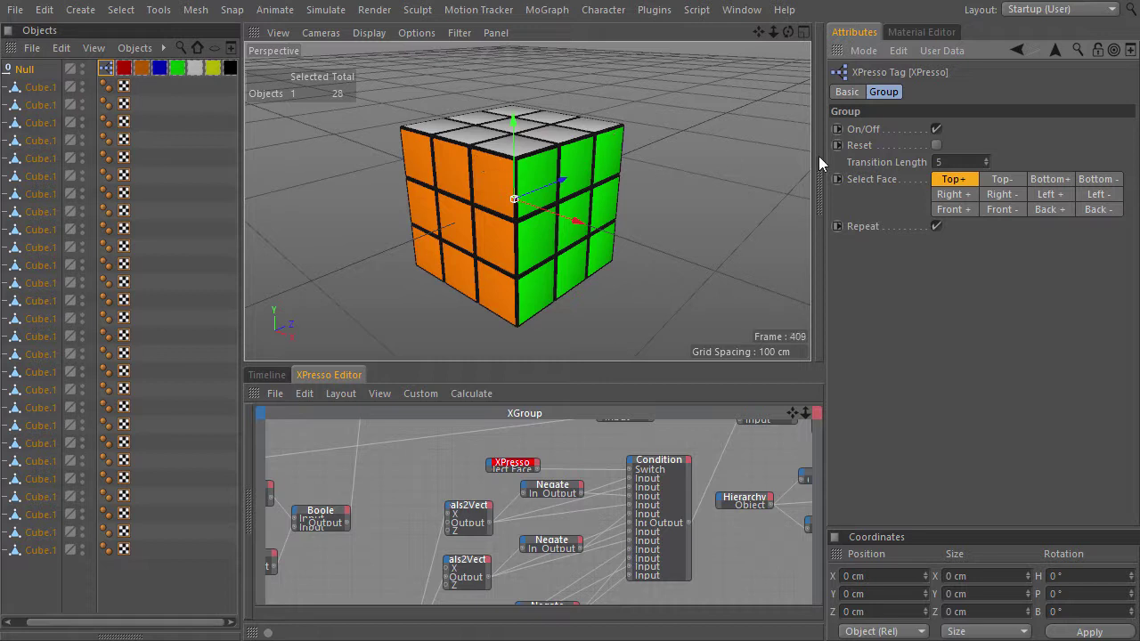
pyautogui.click(1002, 198)
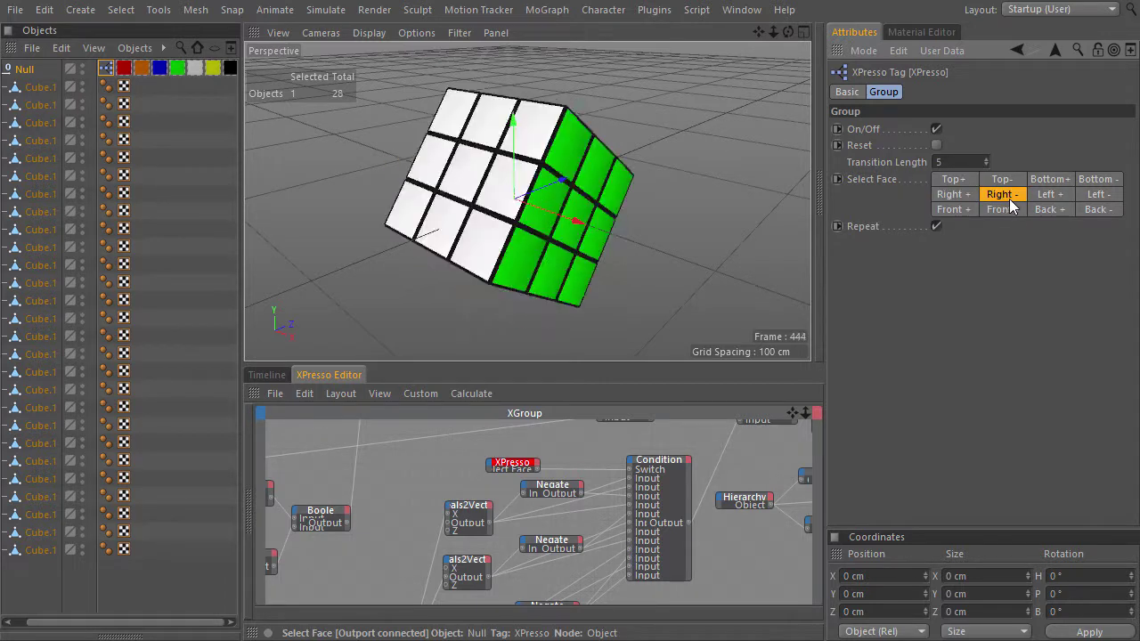
pyautogui.click(1038, 209)
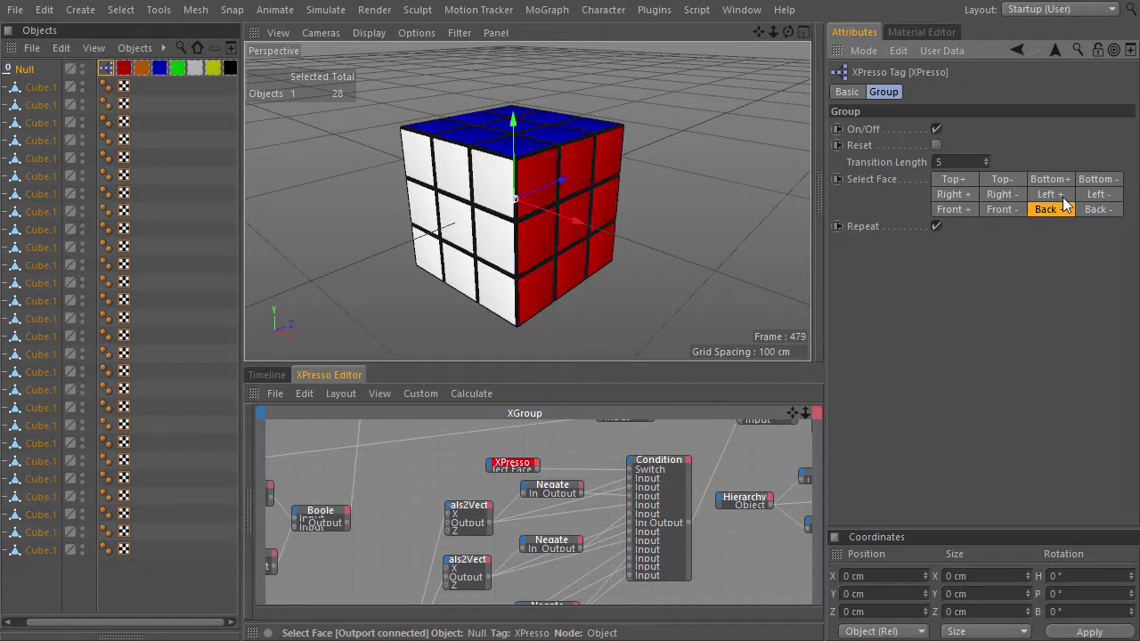
pyautogui.click(1064, 201)
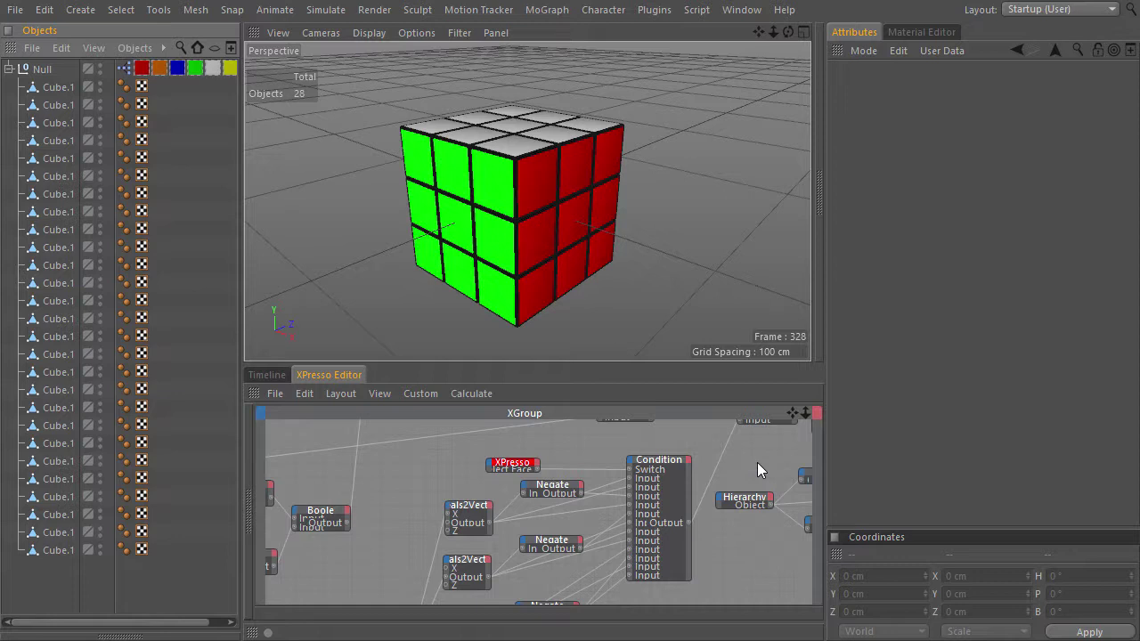
# In the maximized XPresso Editor, add a Logic > Order node and position it.
pyautogui.hotkey('ctrl', 'Tab')
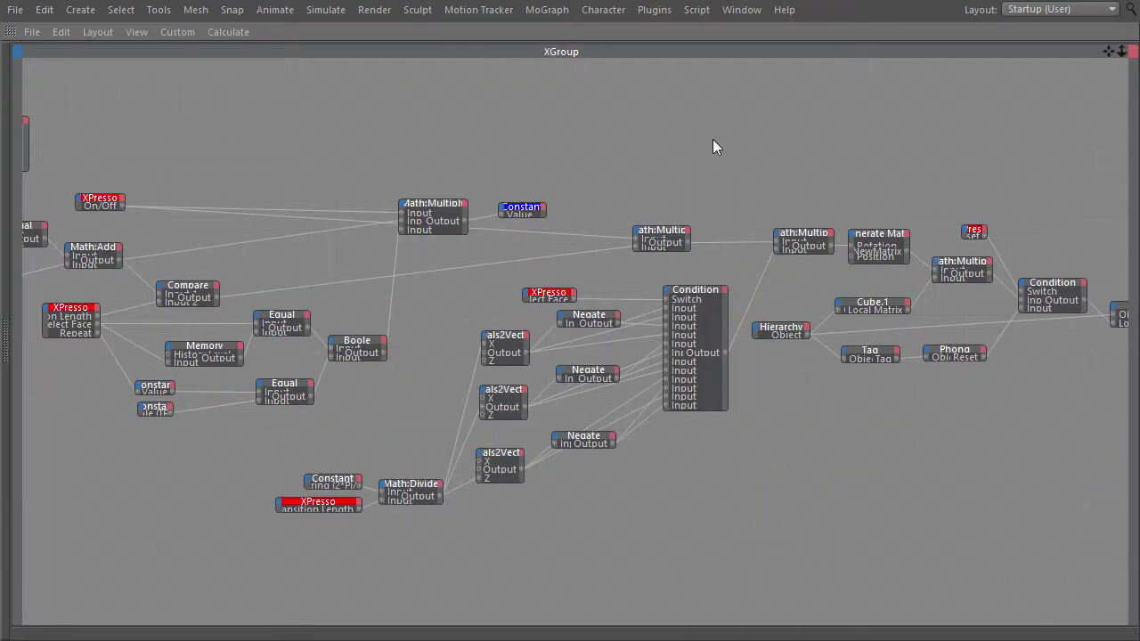
pyautogui.rightClick(574, 169)
pyautogui.moveTo(628, 179)
pyautogui.moveTo(722, 179)
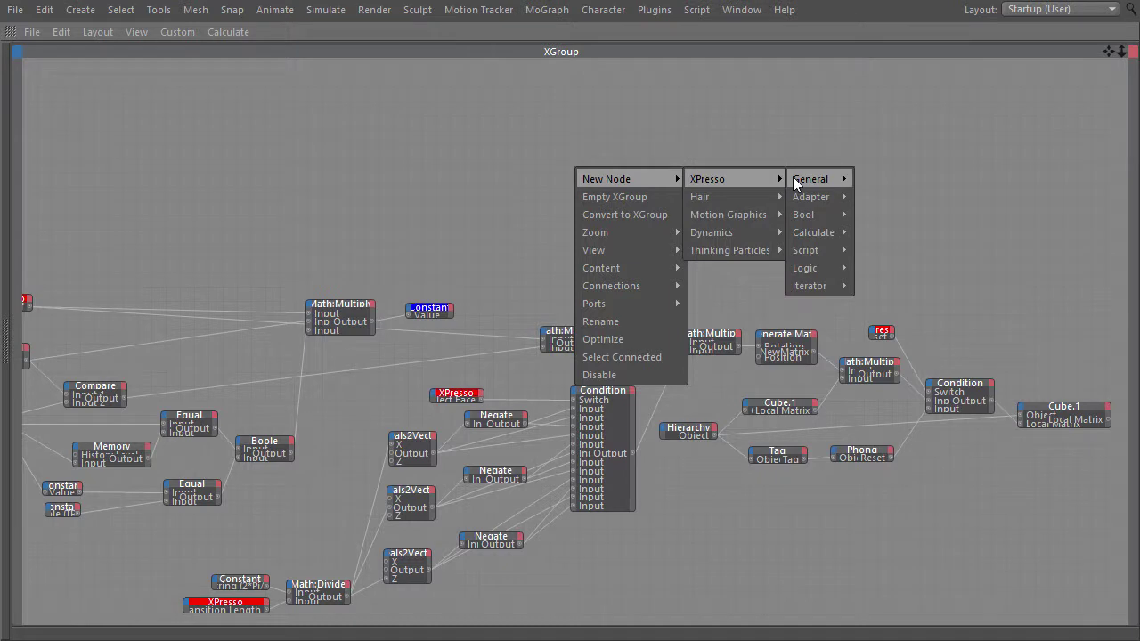
pyautogui.moveTo(826, 277)
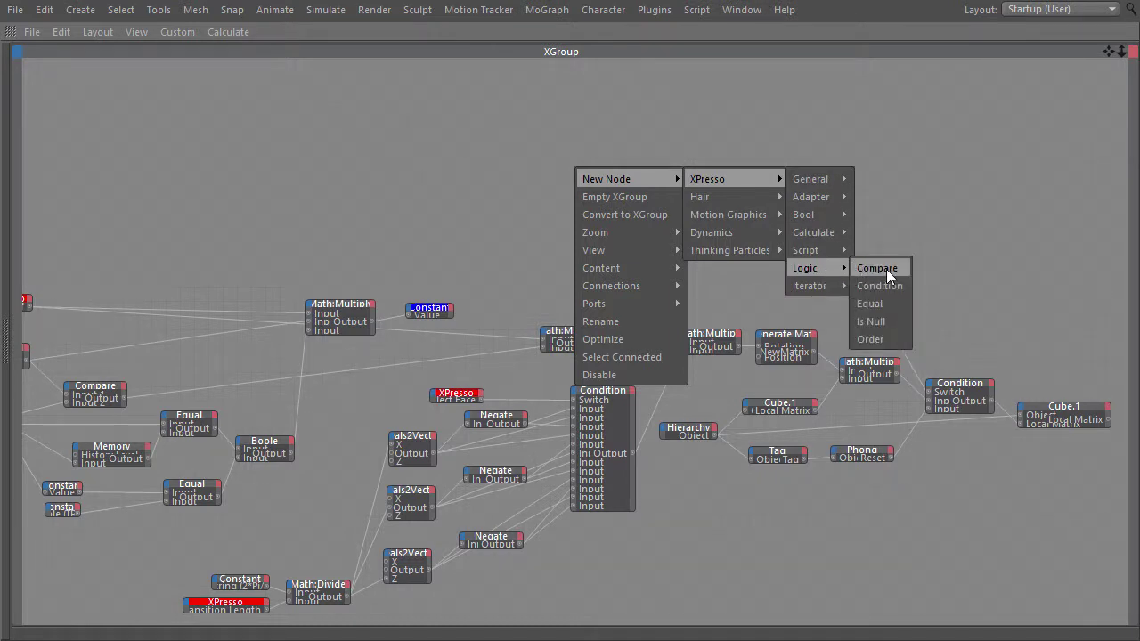
pyautogui.click(886, 340)
pyautogui.moveTo(571, 157); pyautogui.dragTo(632, 157)
pyautogui.hotkey('ctrl', 'Tab')
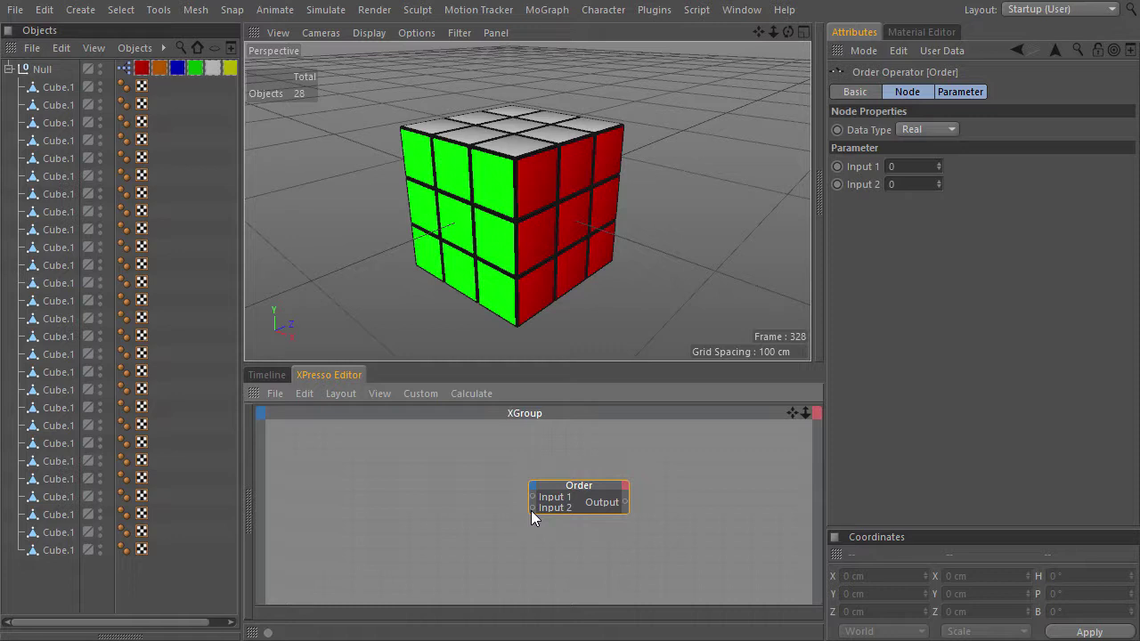
# Set Order Input 1 to 1, wire its output to a Print to console node, and open the Console.
pyautogui.click(903, 166)
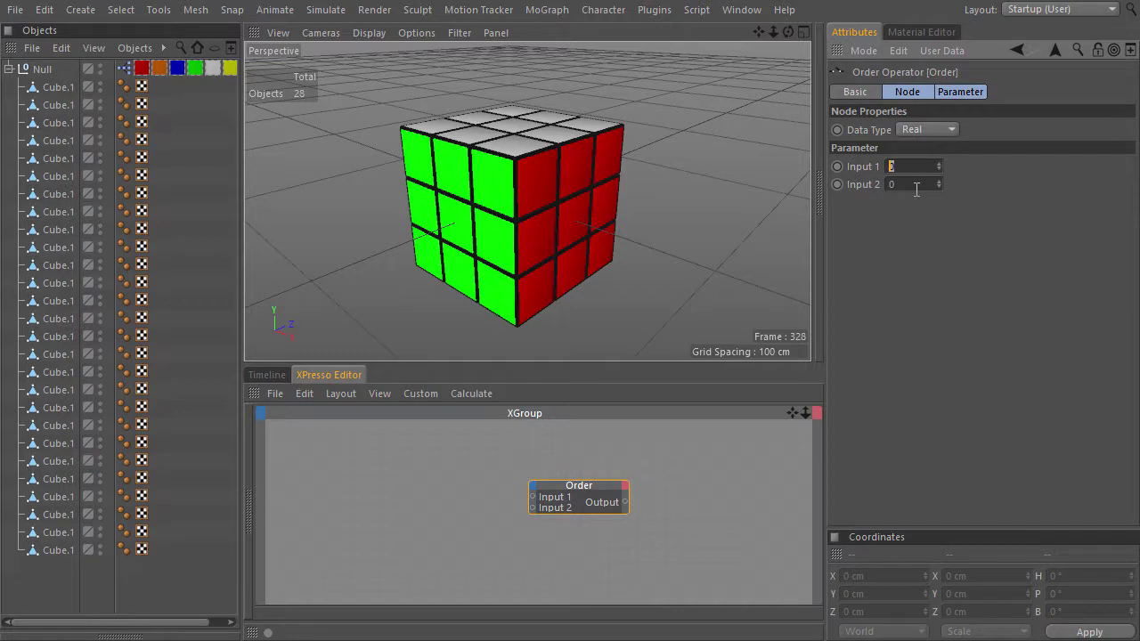
pyautogui.write('1')
pyautogui.press('Tab')
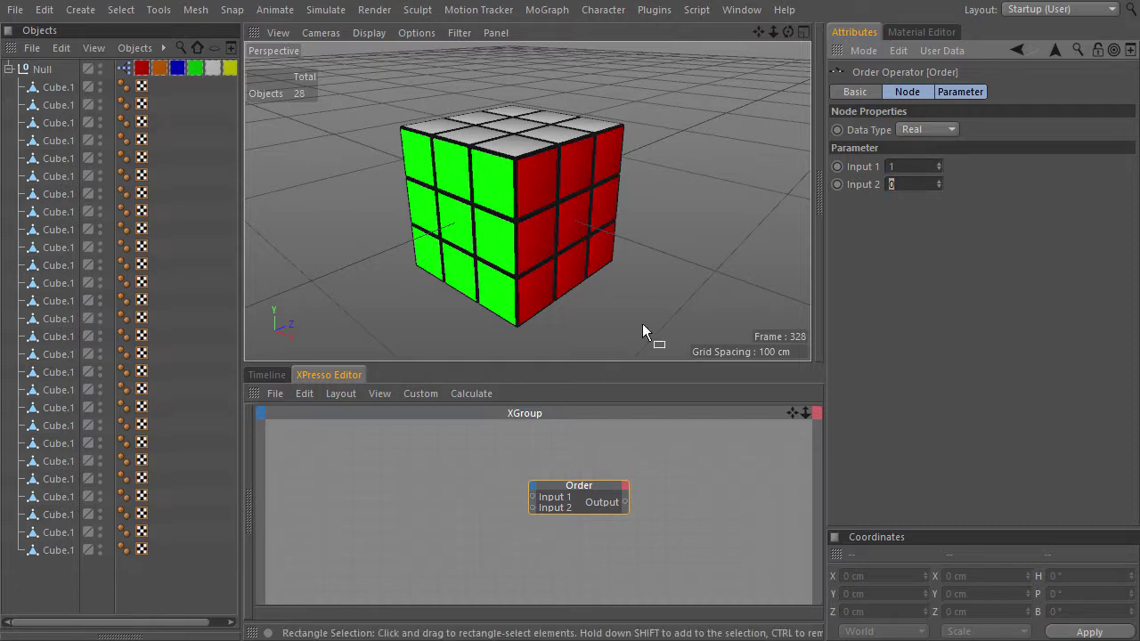
pyautogui.click(248, 490)
pyautogui.moveTo(322, 523); pyautogui.dragTo(762, 490)
pyautogui.moveTo(693, 502); pyautogui.dragTo(755, 502)
pyautogui.click(137, 632)
pyautogui.click(153, 581)
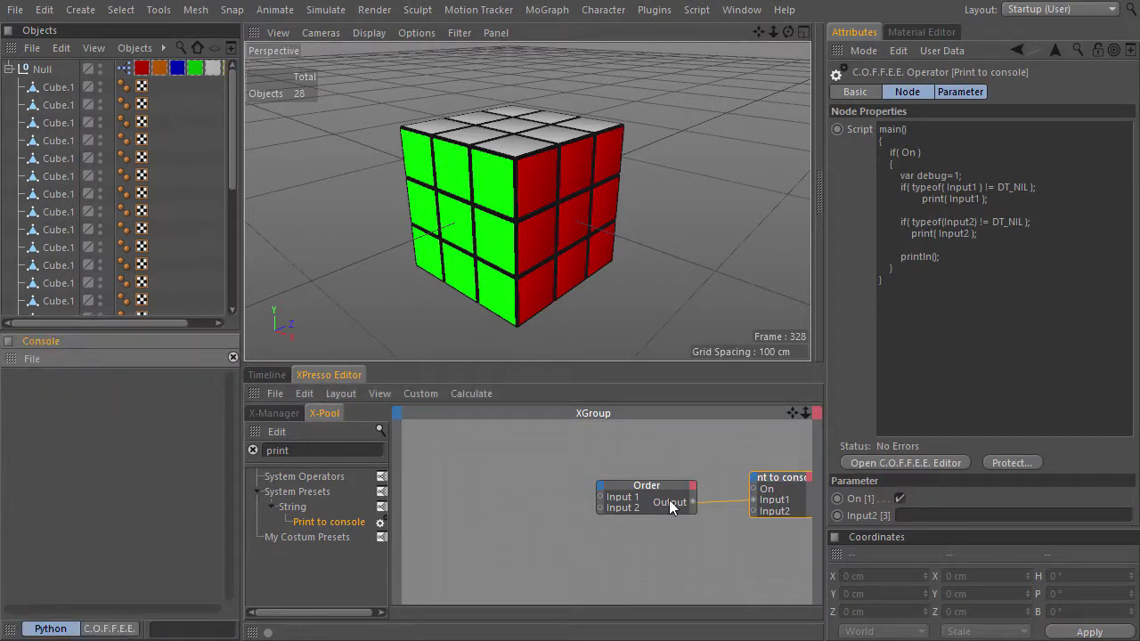
# Print Order results for new inputs, including Input 1 at 0, then delete the Print to console node.
pyautogui.click(646, 490)
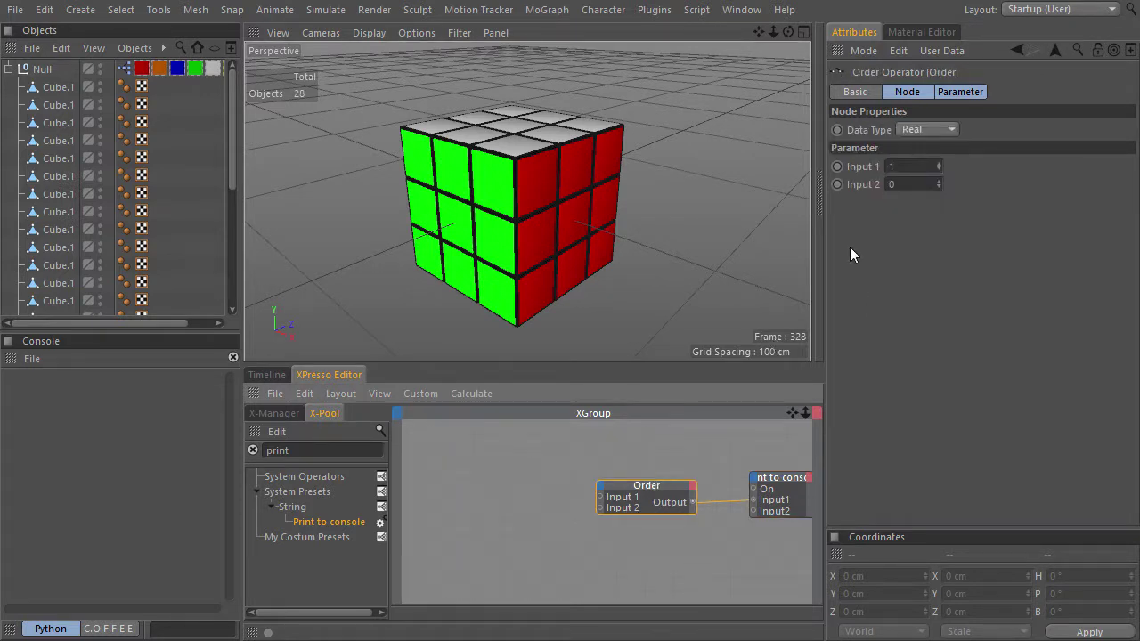
pyautogui.click(902, 183)
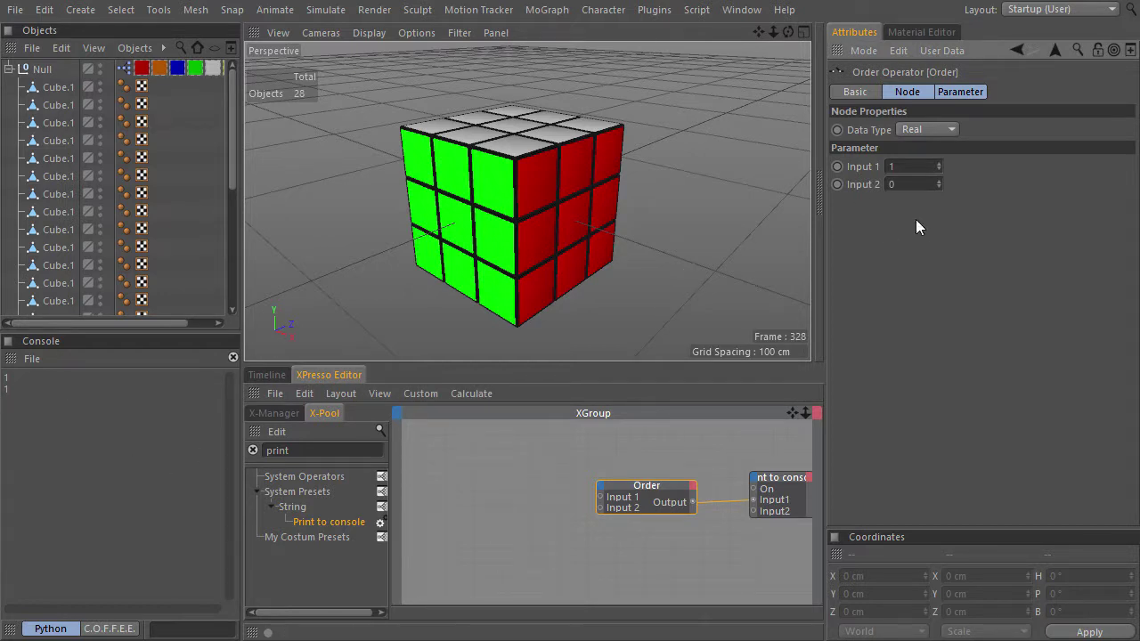
pyautogui.click(895, 166)
pyautogui.write('0')
pyautogui.press('Return')
pyautogui.click(893, 184)
pyautogui.click(773, 498)
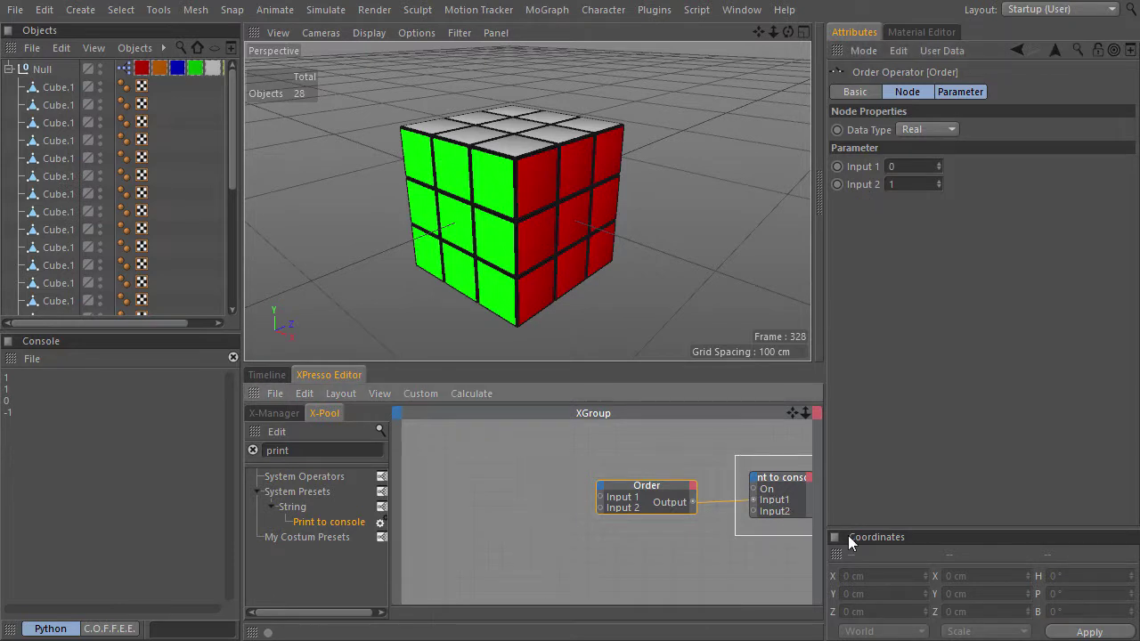
pyautogui.press('Delete')
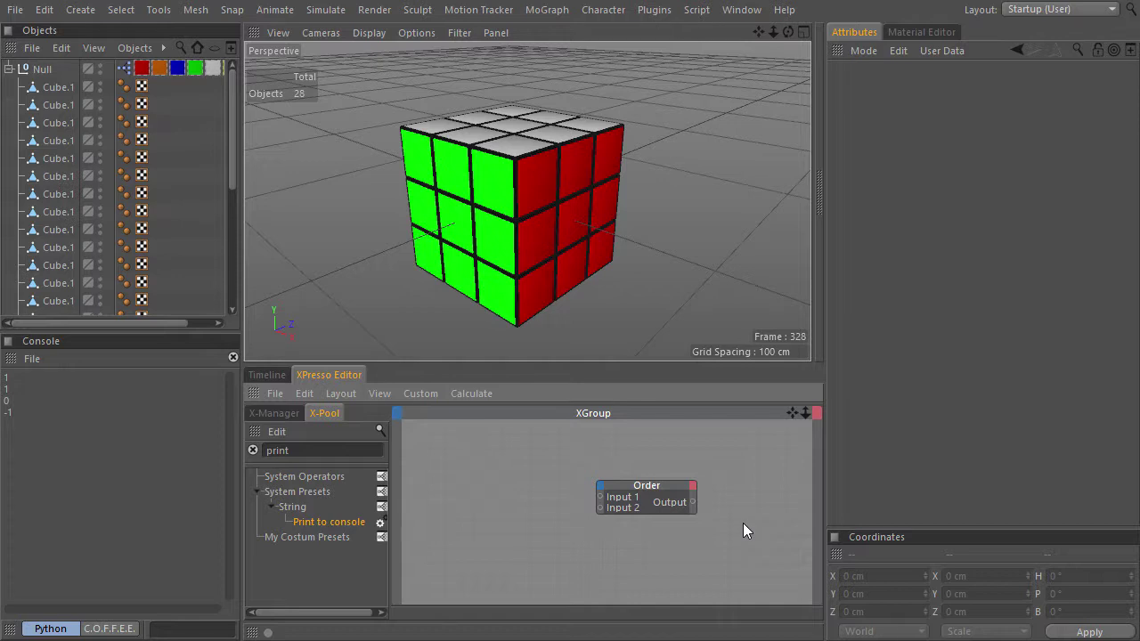
# Hide the X-Pool and add a Logic > Condition node, placed below-right of the Order node.
pyautogui.moveTo(394, 435); pyautogui.dragTo(256, 436)
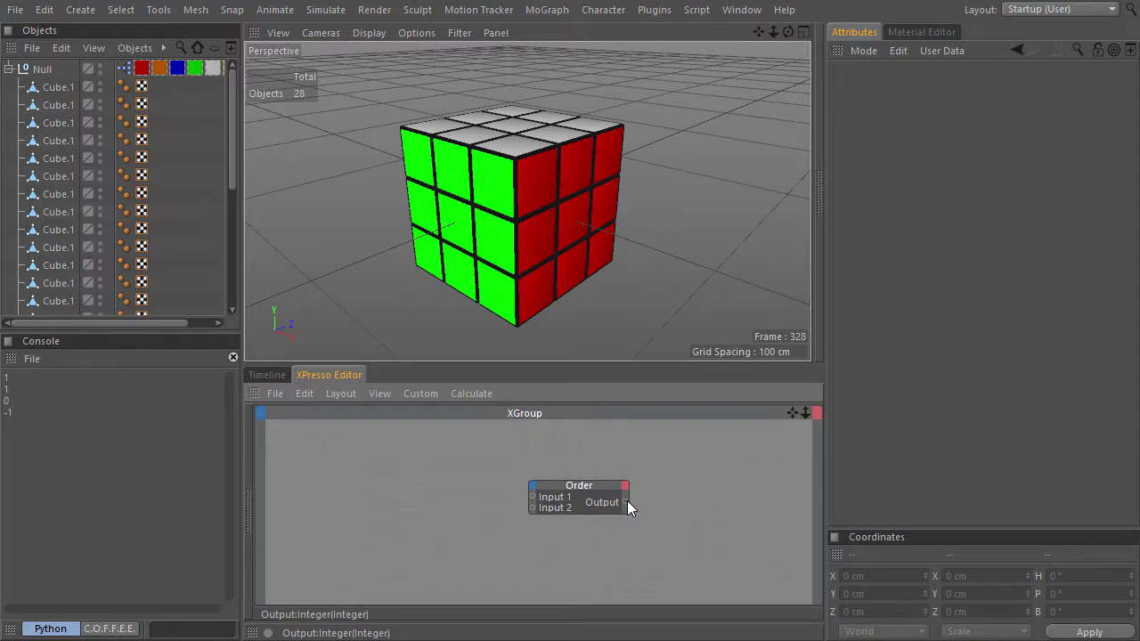
pyautogui.rightClick(693, 509)
pyautogui.moveTo(748, 398)
pyautogui.moveTo(826, 398)
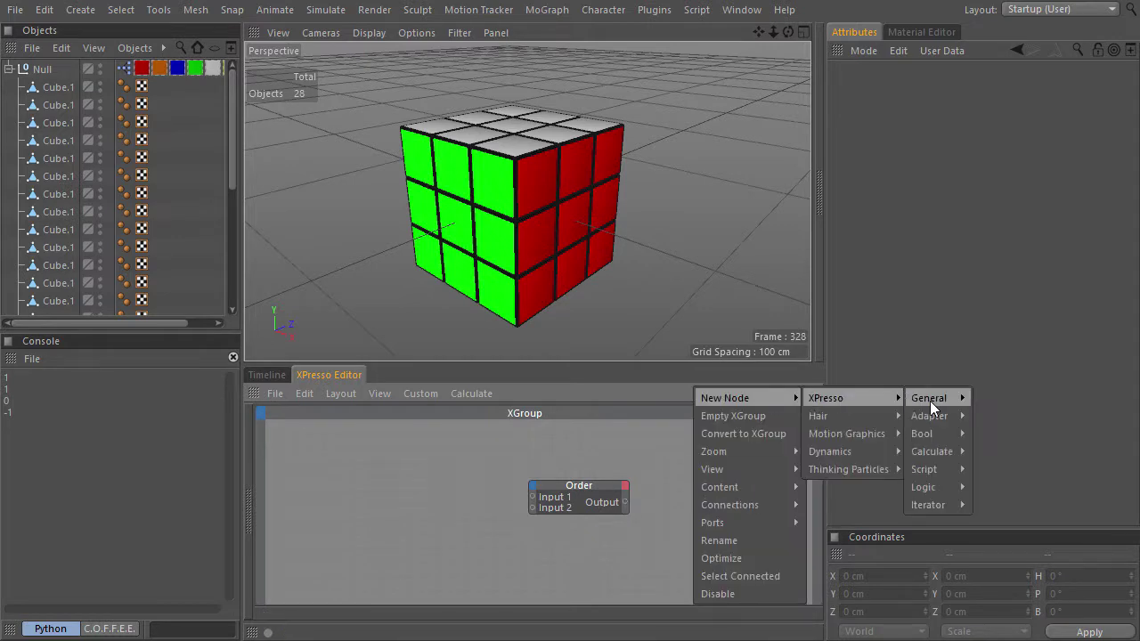
pyautogui.moveTo(960, 492)
pyautogui.click(1012, 506)
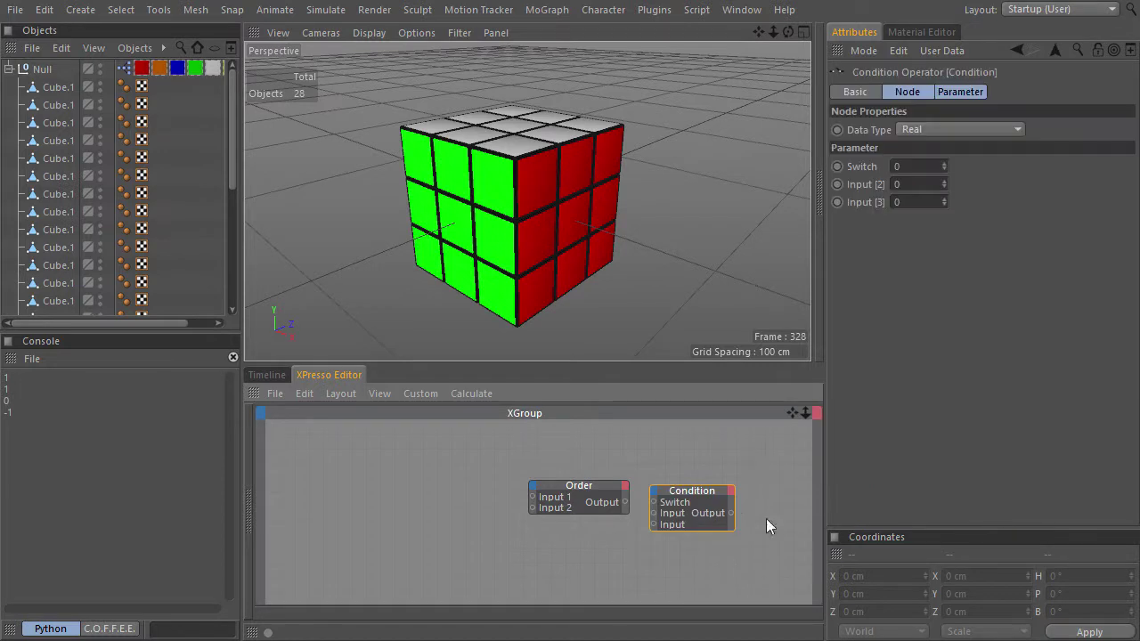
pyautogui.moveTo(701, 506); pyautogui.dragTo(707, 512)
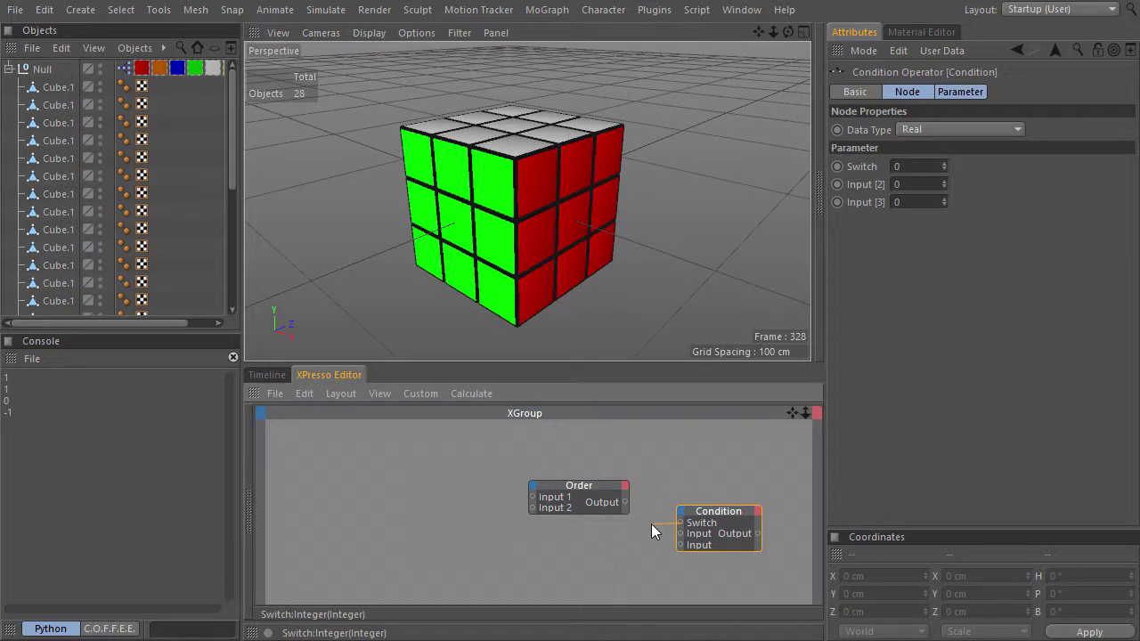
pyautogui.moveTo(652, 524); pyautogui.dragTo(651, 524)
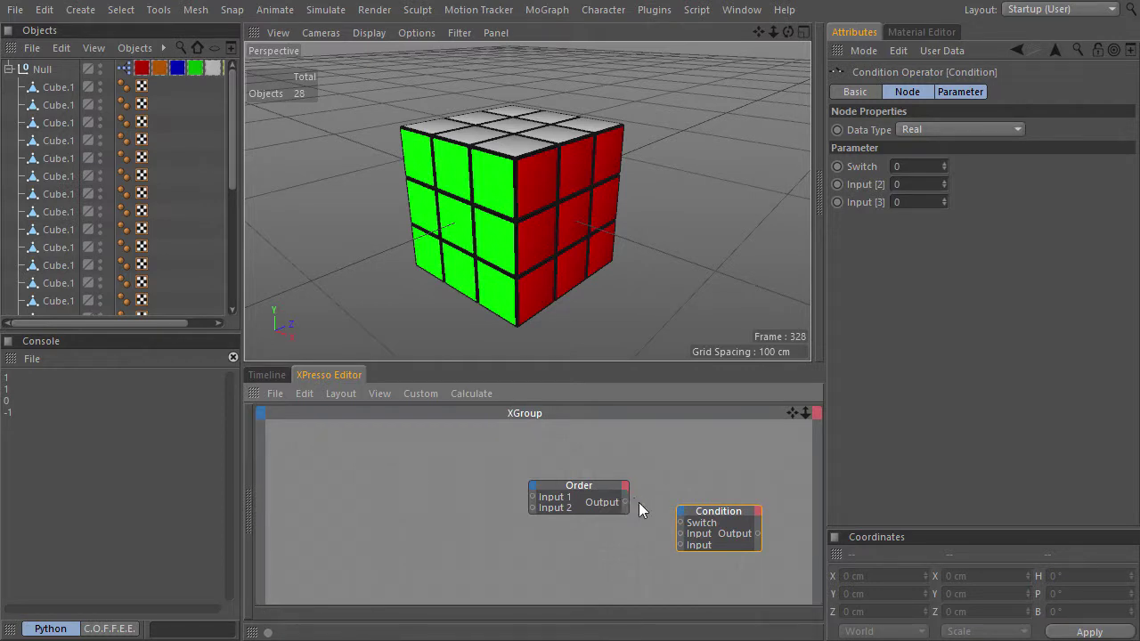
pyautogui.moveTo(640, 502); pyautogui.dragTo(515, 491, button='middle')
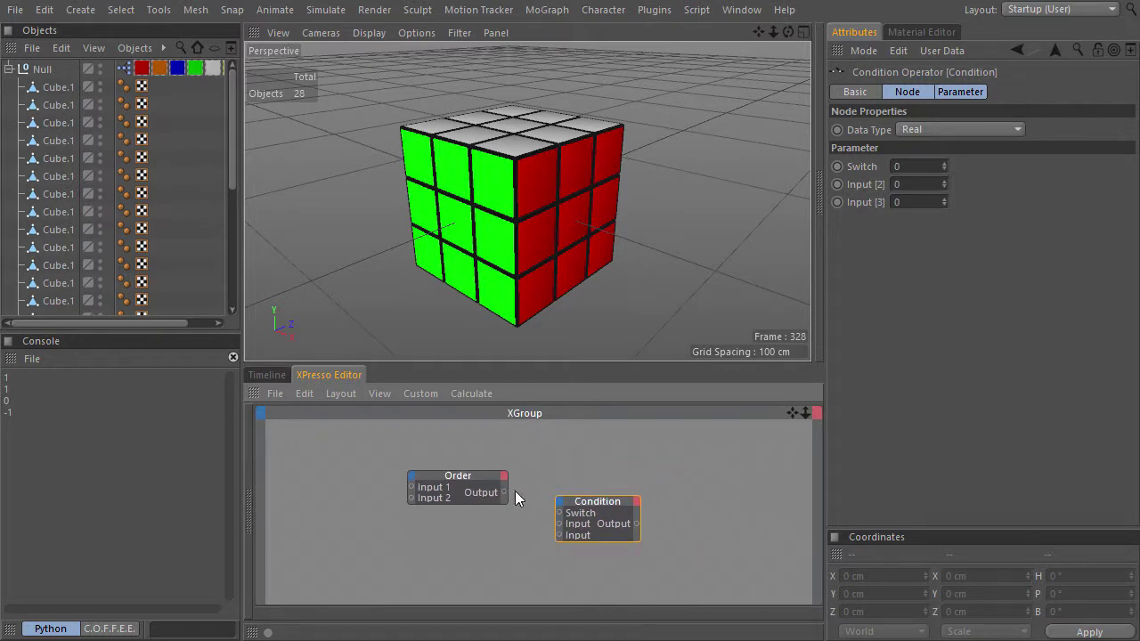
pyautogui.moveTo(599, 506); pyautogui.dragTo(693, 522)
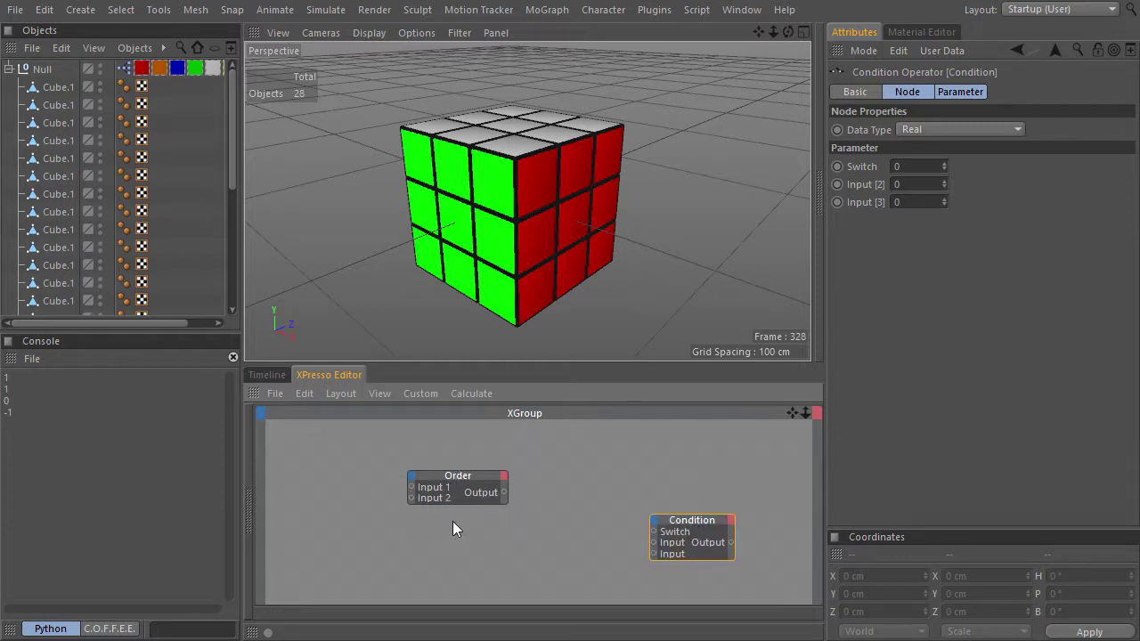
# In the maximized editor, move the Order node below the Tag and Phong nodes.
pyautogui.hotkey('ctrl', 'Tab')
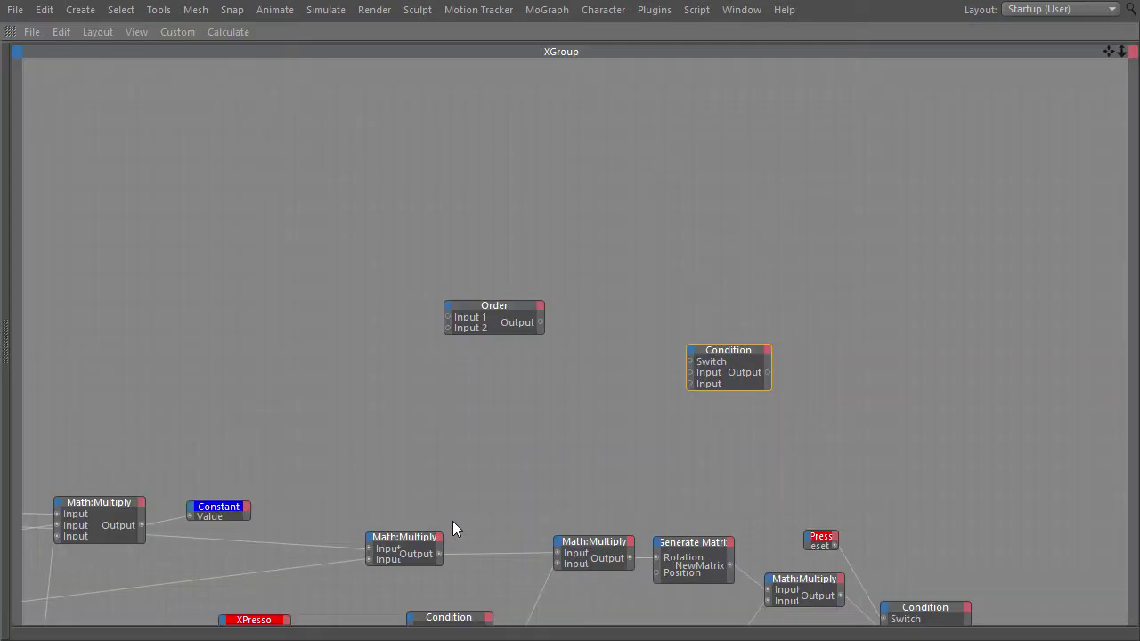
pyautogui.keyDown('alt'); pyautogui.moveTo(448, 494); pyautogui.dragTo(491, 224, button='middle'); pyautogui.keyUp('alt')
pyautogui.moveTo(491, 224)
pyautogui.keyDown('alt'); pyautogui.mouseDown(button='right')
pyautogui.moveTo(455, 255)
pyautogui.moveTo(299, 282)
pyautogui.mouseUp(button='right'); pyautogui.keyUp('alt')
pyautogui.click(555, 150)
pyautogui.moveTo(565, 159); pyautogui.dragTo(696, 481)
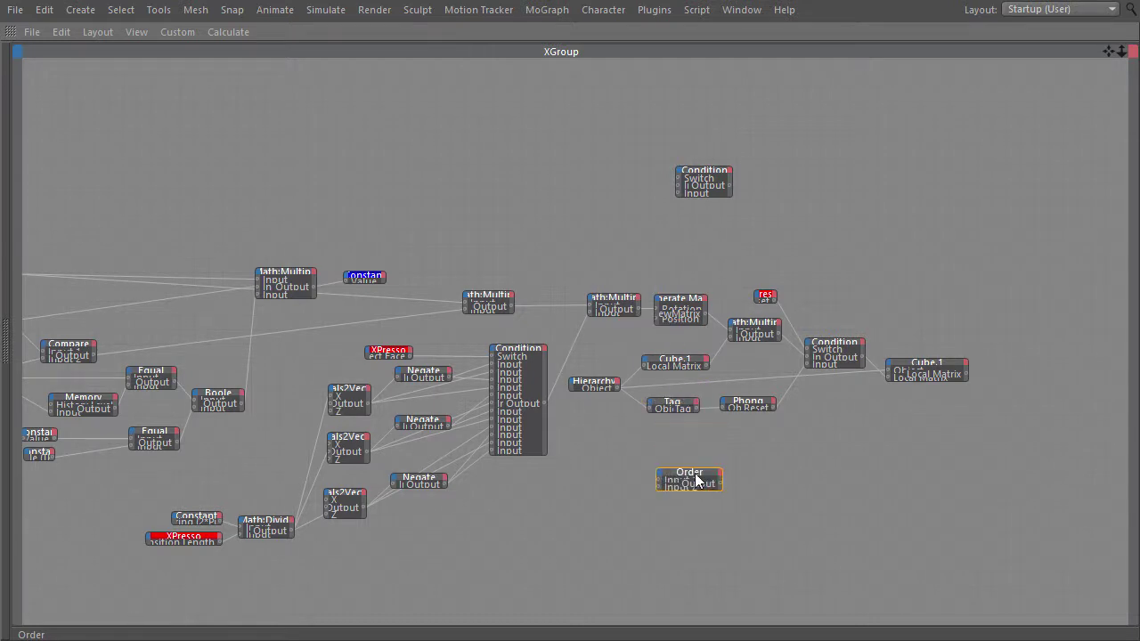
pyautogui.keyDown('alt'); pyautogui.moveTo(670, 462); pyautogui.dragTo(1044, 430, button='right'); pyautogui.keyUp('alt')
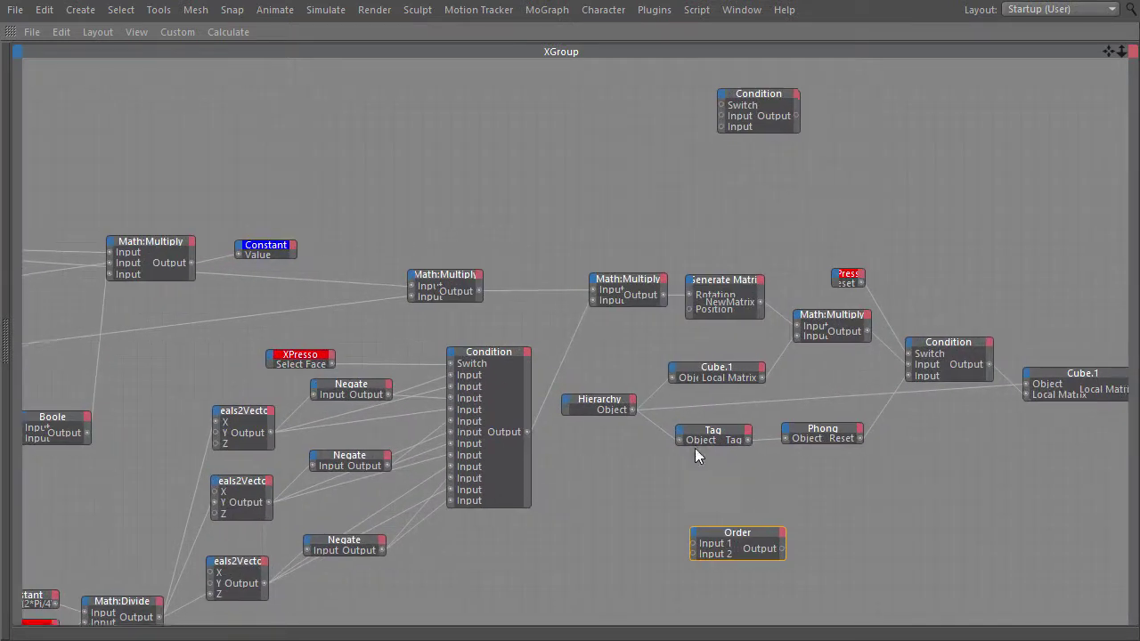
pyautogui.keyDown('alt'); pyautogui.moveTo(694, 448); pyautogui.dragTo(557, 361, button='middle'); pyautogui.keyUp('alt')
# Add a Null object node linked to the Hierarchy output, with an Object input port.
pyautogui.rightClick(457, 355)
pyautogui.moveTo(526, 367)
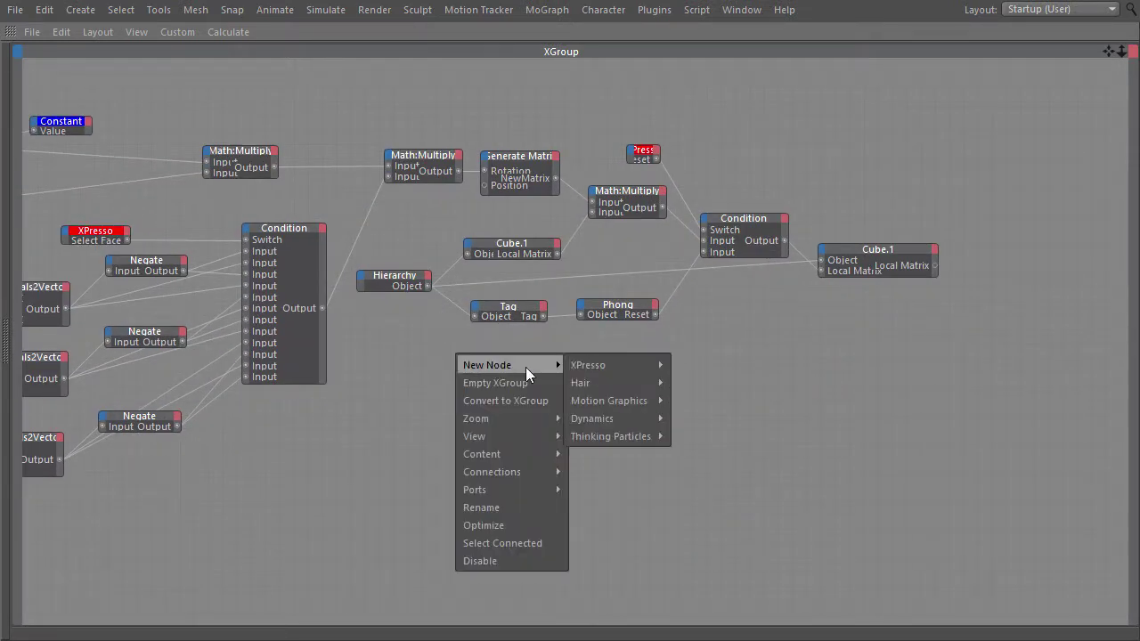
pyautogui.moveTo(619, 365)
pyautogui.moveTo(713, 361)
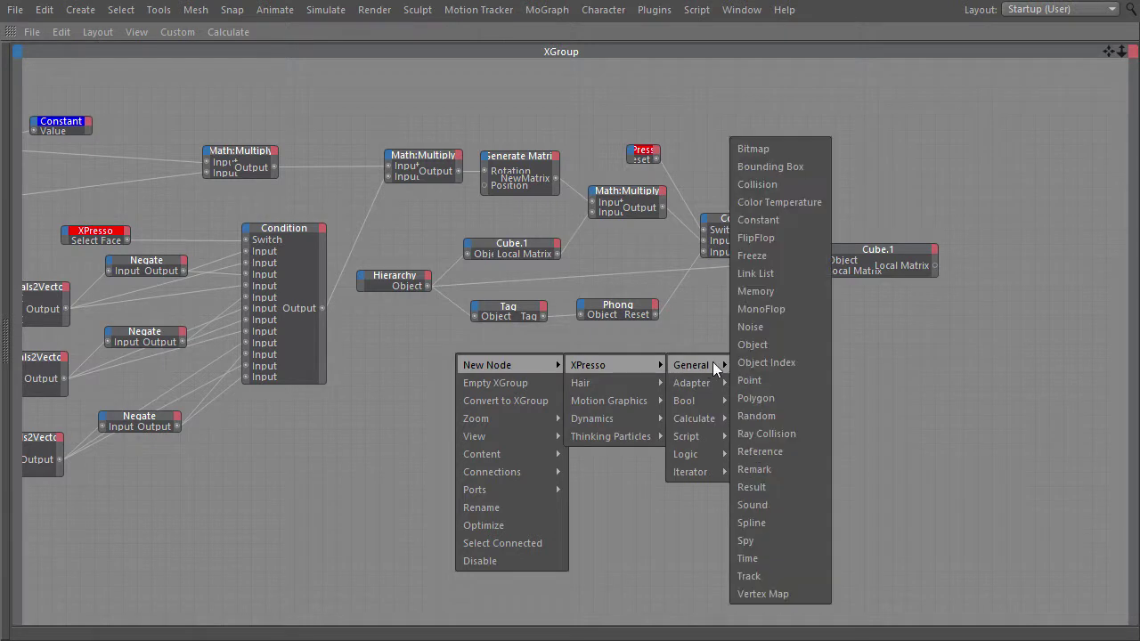
pyautogui.click(768, 346)
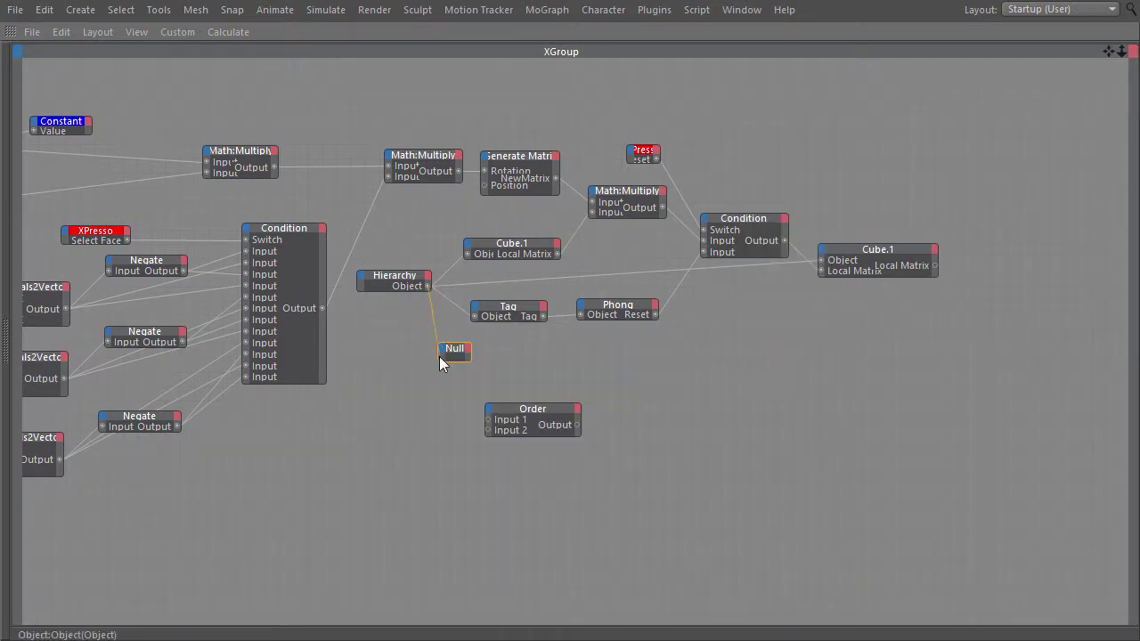
pyautogui.moveTo(440, 356); pyautogui.dragTo(440, 358)
pyautogui.click(460, 447)
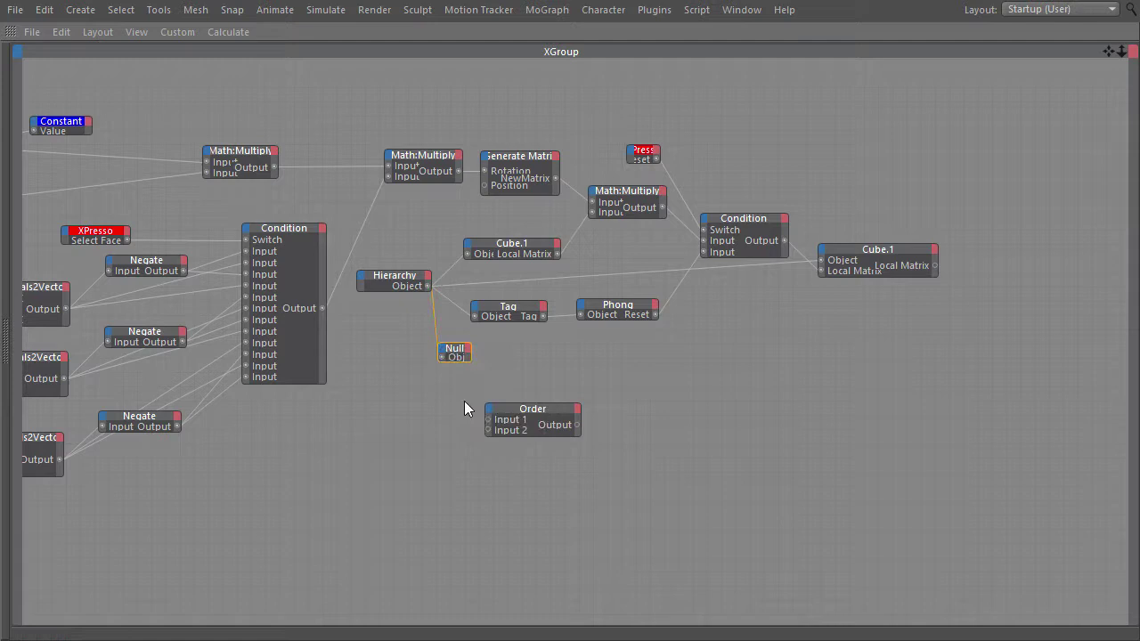
# Add a Coordinates > Position output to the Null node and move the Order node to its right.
pyautogui.click(467, 350)
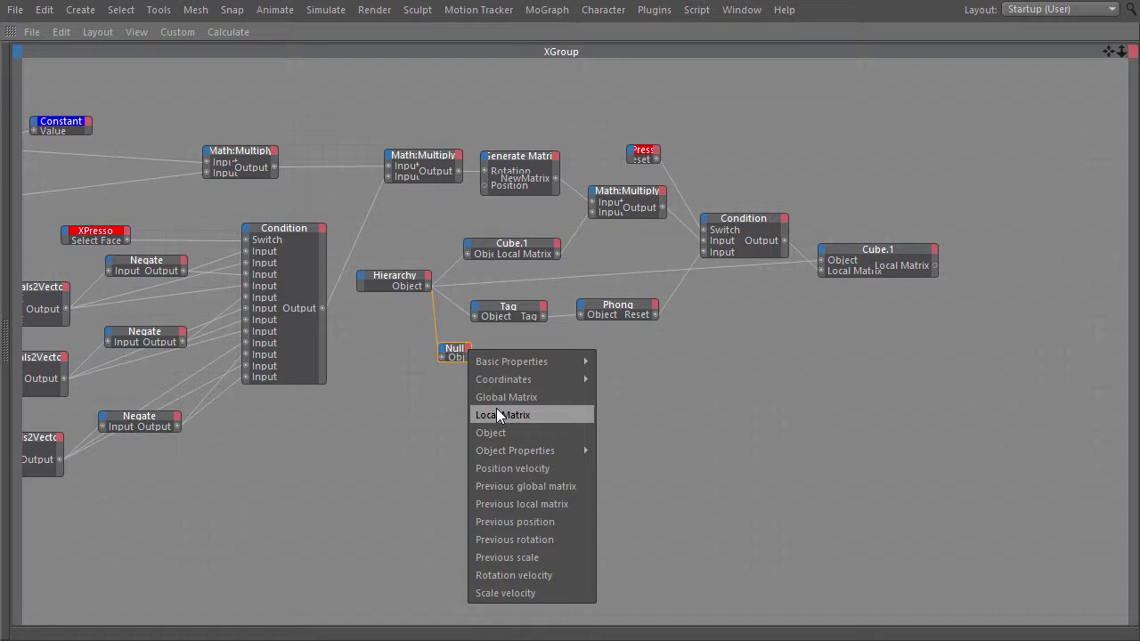
pyautogui.moveTo(497, 378)
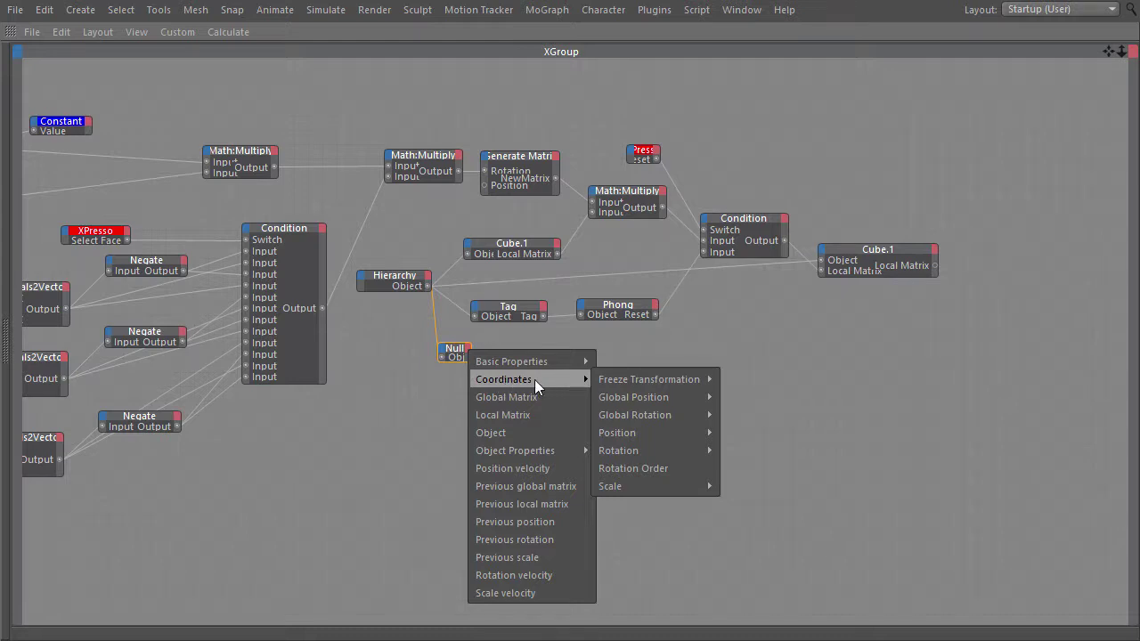
pyautogui.moveTo(656, 434)
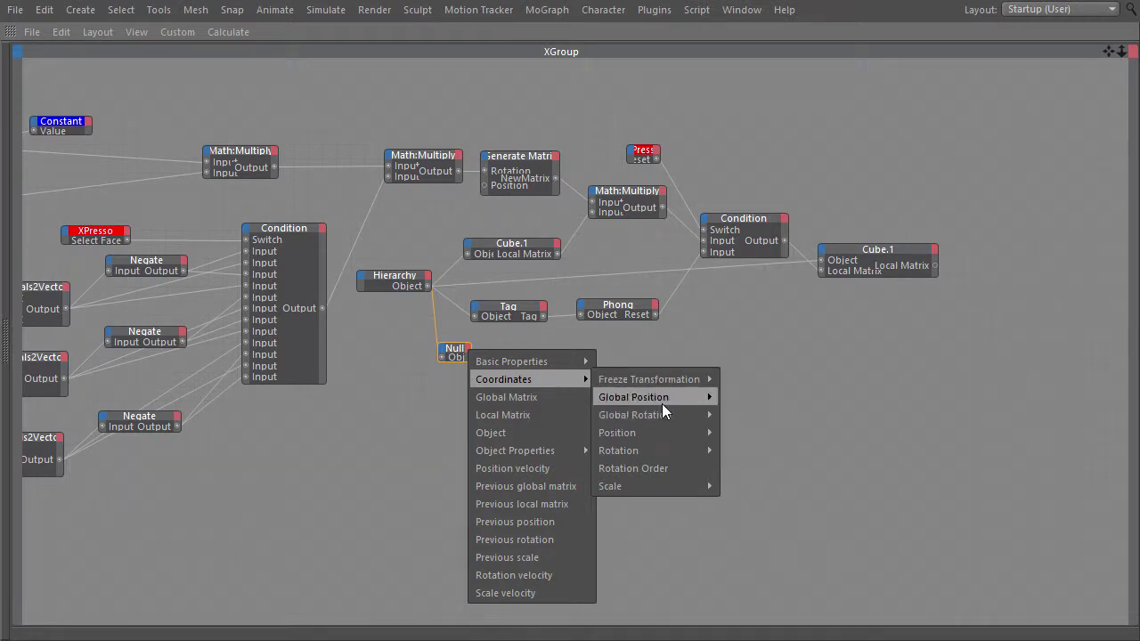
pyautogui.moveTo(664, 406)
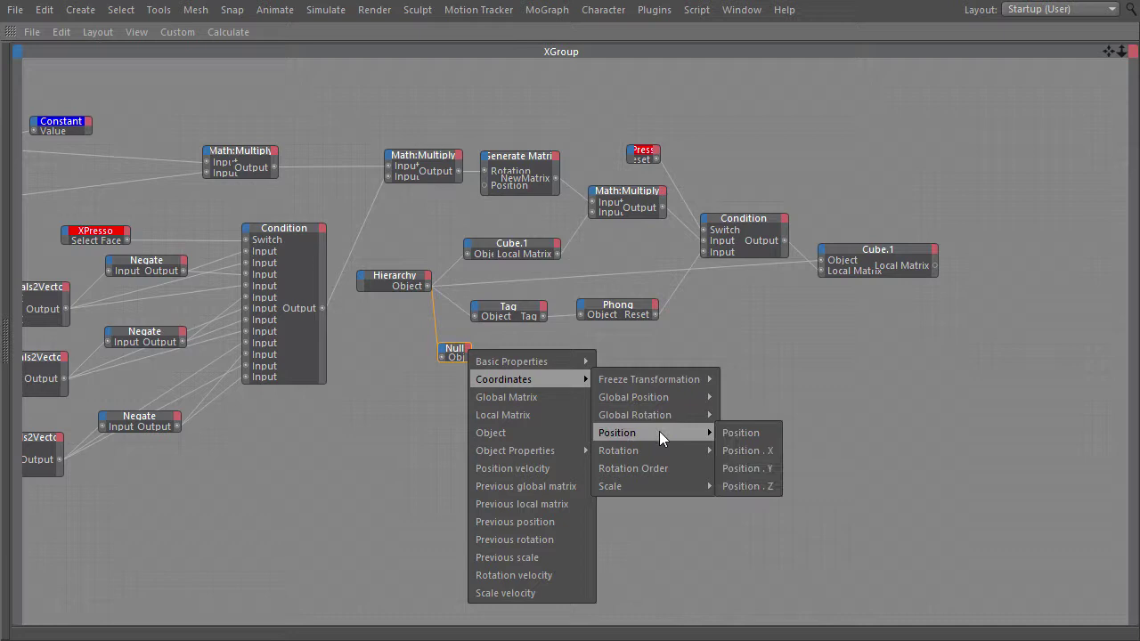
pyautogui.click(741, 433)
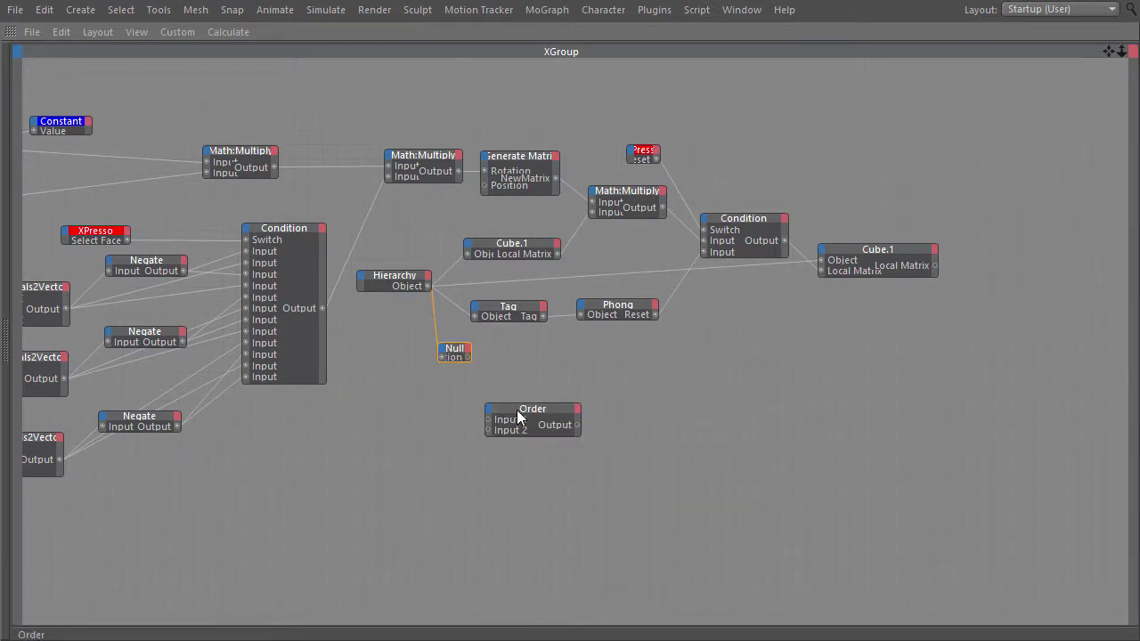
pyautogui.moveTo(515, 407); pyautogui.dragTo(657, 417)
pyautogui.click(454, 353)
pyautogui.scroll(5, 563, 385)
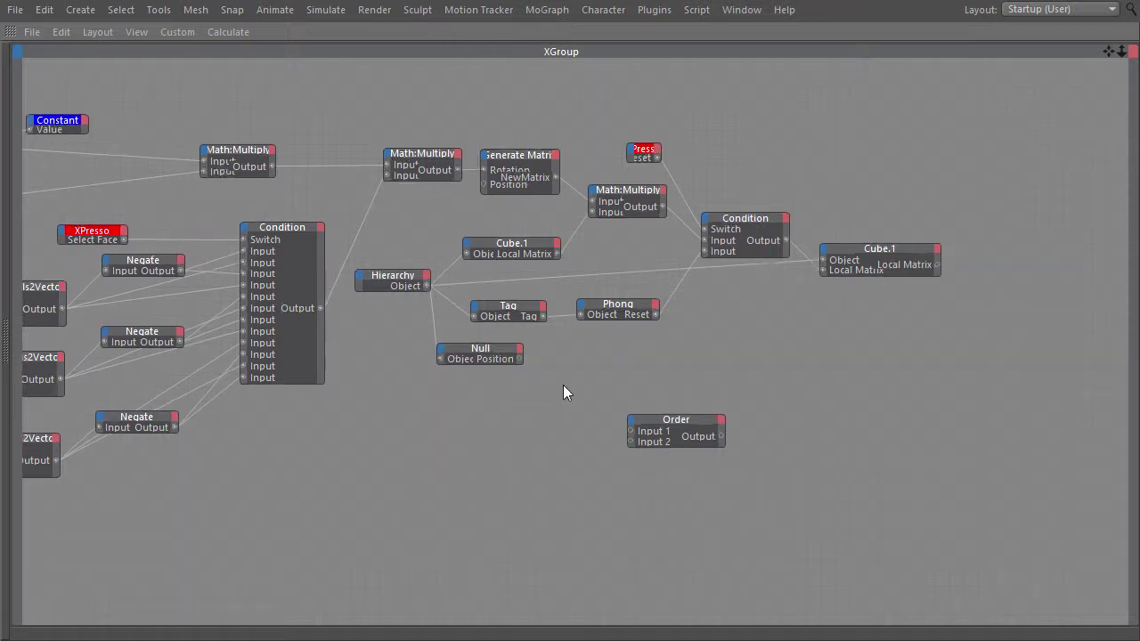
pyautogui.moveTo(617, 434); pyautogui.dragTo(675, 435)
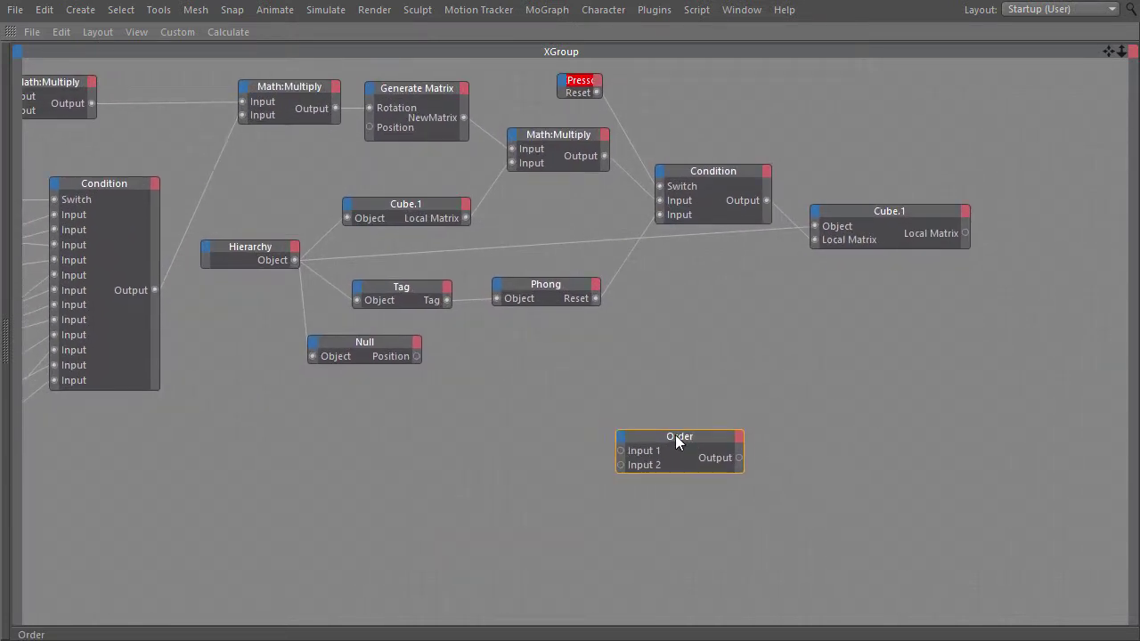
# Add an Adapter > Vector2Reals node and feed it the Null's Position.
pyautogui.rightClick(467, 371)
pyautogui.moveTo(484, 383)
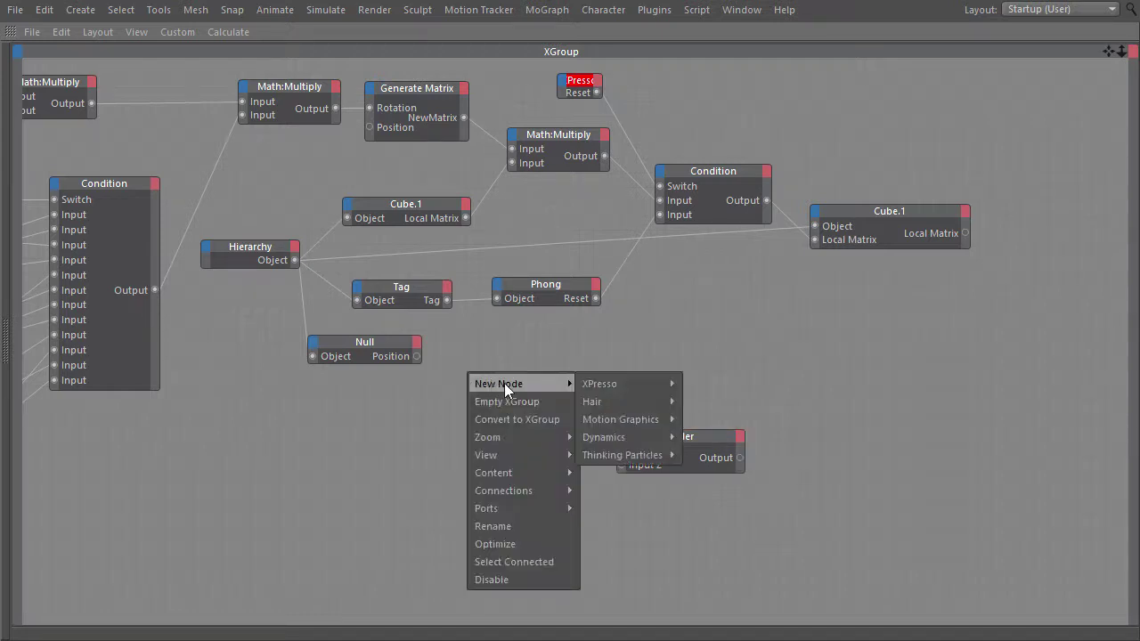
pyautogui.moveTo(665, 383)
pyautogui.moveTo(716, 403)
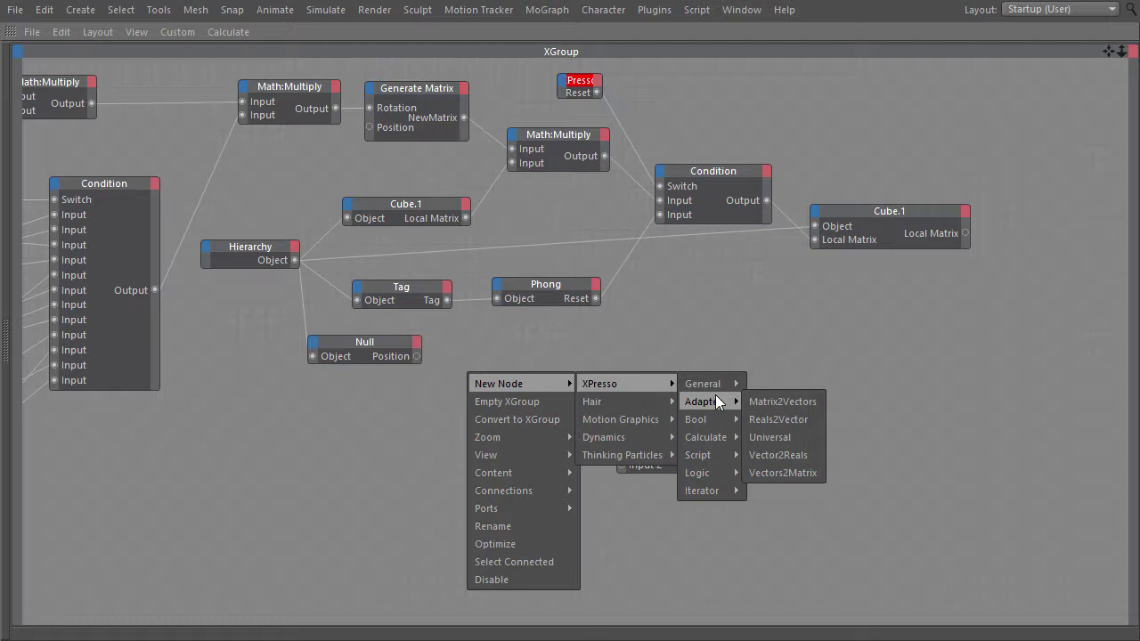
pyautogui.click(779, 454)
pyautogui.moveTo(417, 356); pyautogui.dragTo(675, 389)
# Rearrange the Order, Vector2Reals and Null nodes.
pyautogui.moveTo(517, 400); pyautogui.dragTo(668, 398)
pyautogui.moveTo(676, 439); pyautogui.dragTo(791, 428)
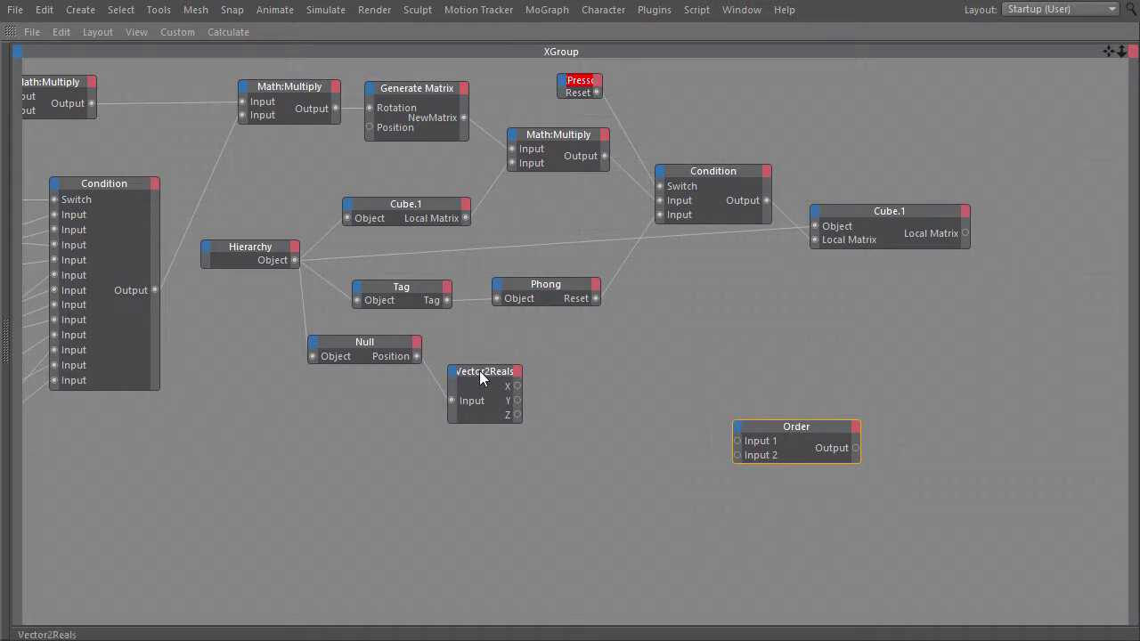
pyautogui.moveTo(480, 371); pyautogui.dragTo(490, 382)
pyautogui.moveTo(368, 354); pyautogui.dragTo(376, 407)
pyautogui.scroll(2, 482, 426)
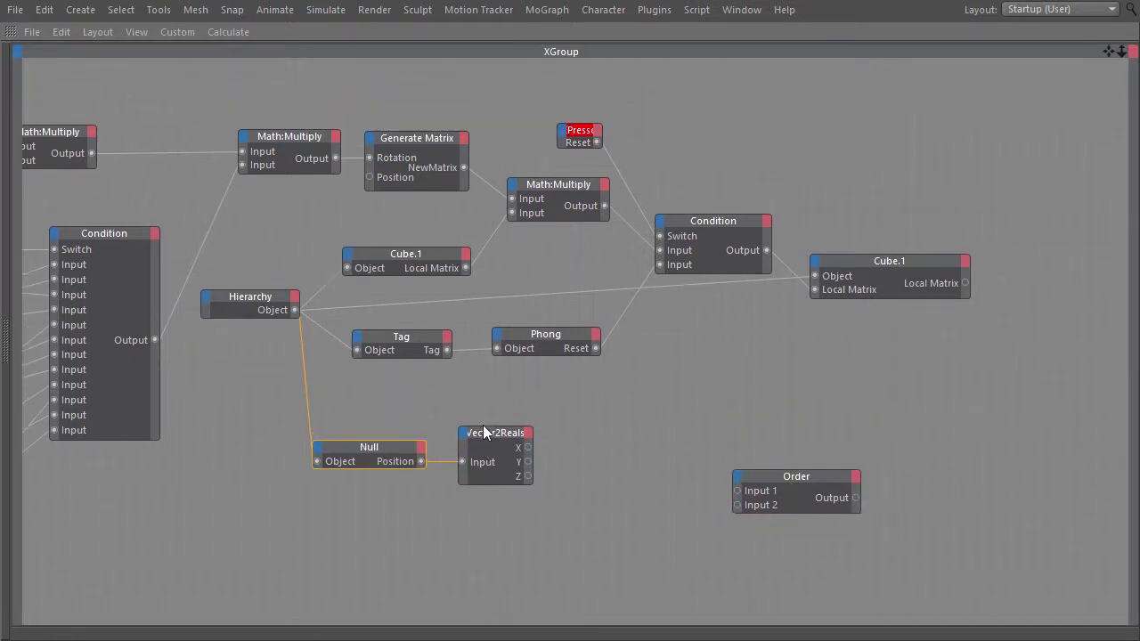
# Duplicate the XPresso node, remove the copy's Reset port and give it a Select Face output.
pyautogui.click(583, 154)
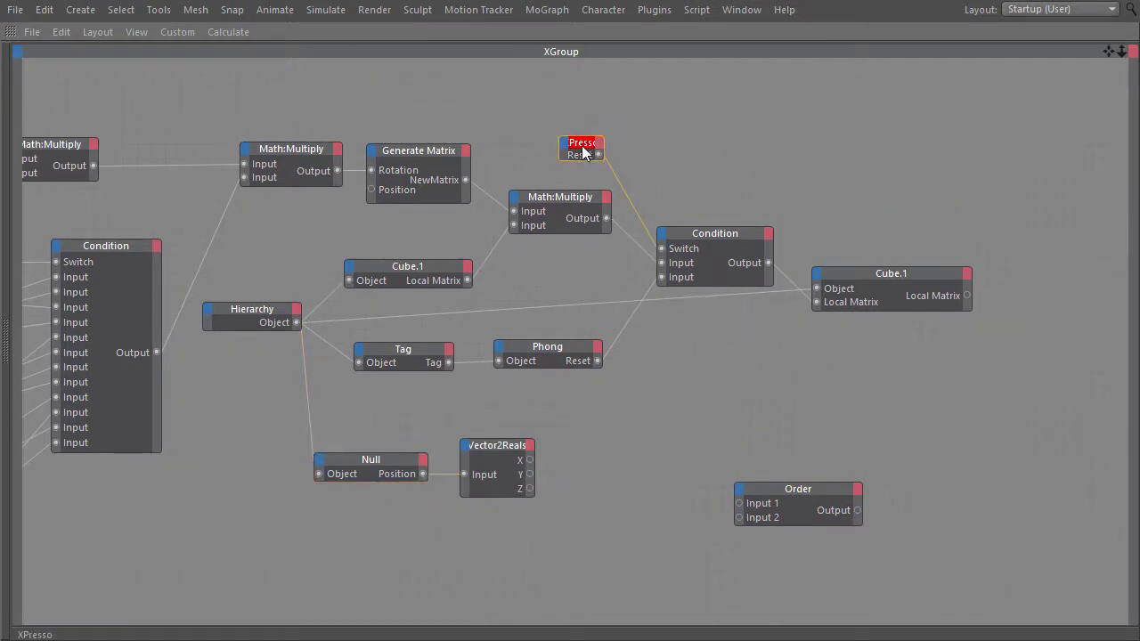
pyautogui.hotkey('ctrl', 'c')
pyautogui.hotkey('ctrl', 'v')
pyautogui.moveTo(390, 401); pyautogui.dragTo(354, 401)
pyautogui.rightClick(428, 410)
pyautogui.click(455, 470)
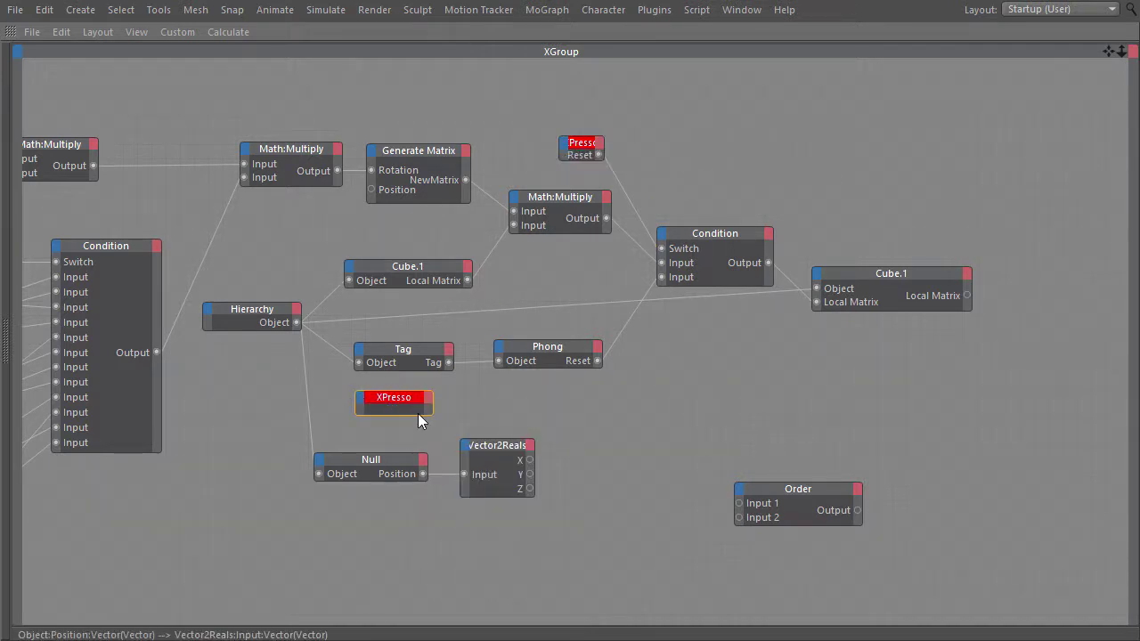
pyautogui.click(429, 398)
pyautogui.moveTo(451, 425)
pyautogui.click(584, 478)
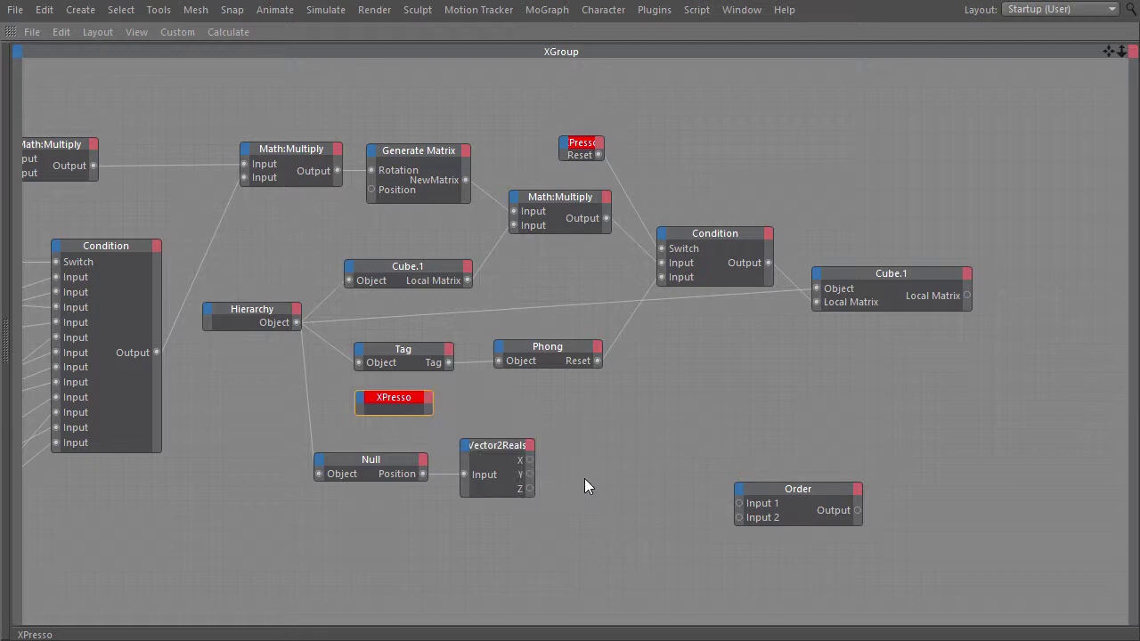
# Add a Logic > Condition node and wire Select Face into its Switch.
pyautogui.moveTo(641, 464); pyautogui.dragTo(580, 433, button='middle')
pyautogui.rightClick(556, 408)
pyautogui.moveTo(601, 398)
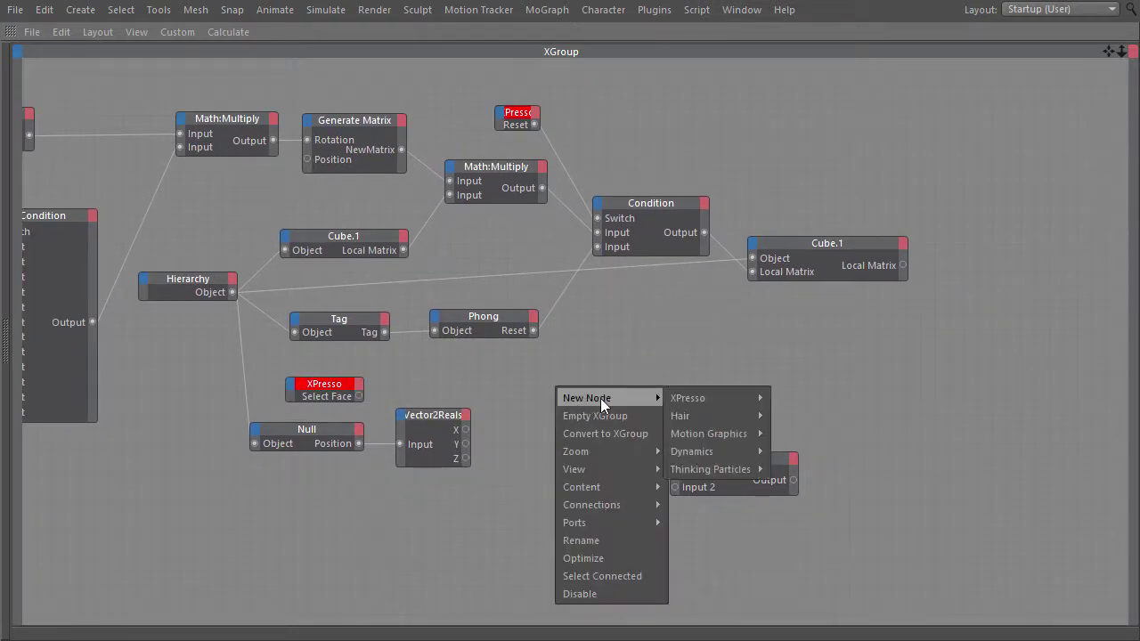
pyautogui.moveTo(721, 404)
pyautogui.moveTo(830, 487)
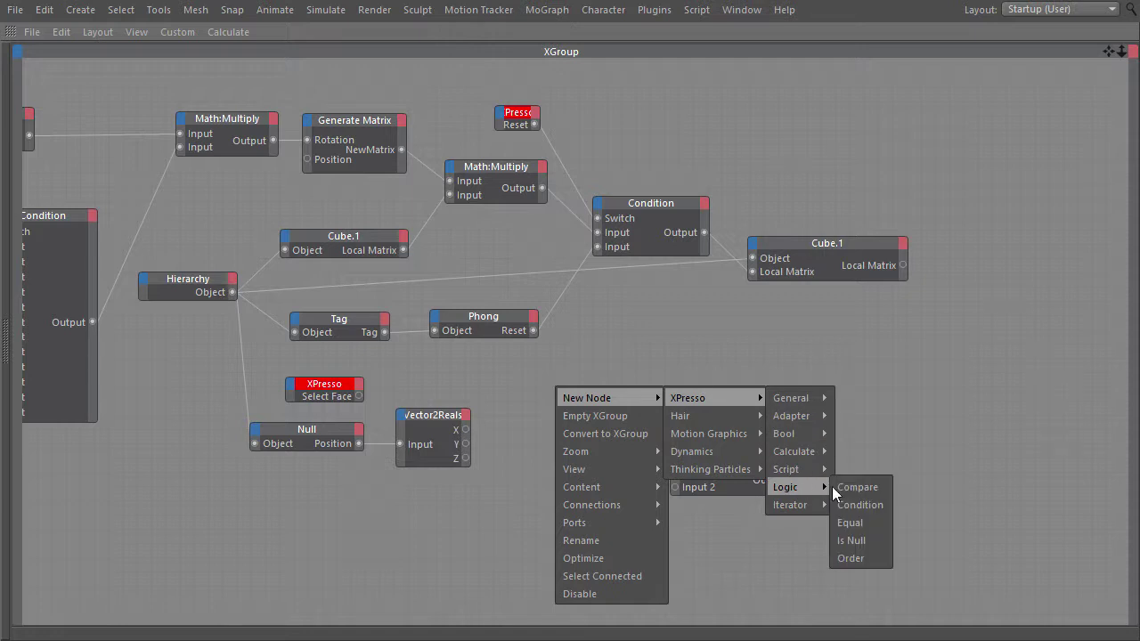
pyautogui.click(881, 503)
pyautogui.moveTo(359, 395); pyautogui.dragTo(533, 384)
# Check the XPresso tag's settings, then maximize the node editor.
pyautogui.hotkey('ctrl', 'Tab')
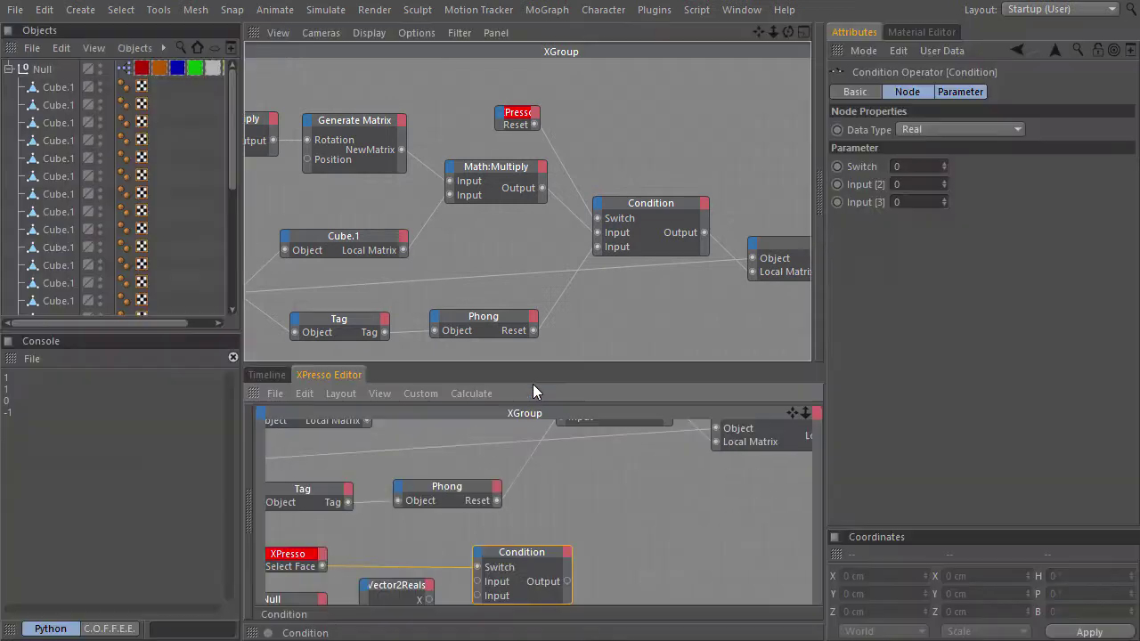
pyautogui.click(123, 69)
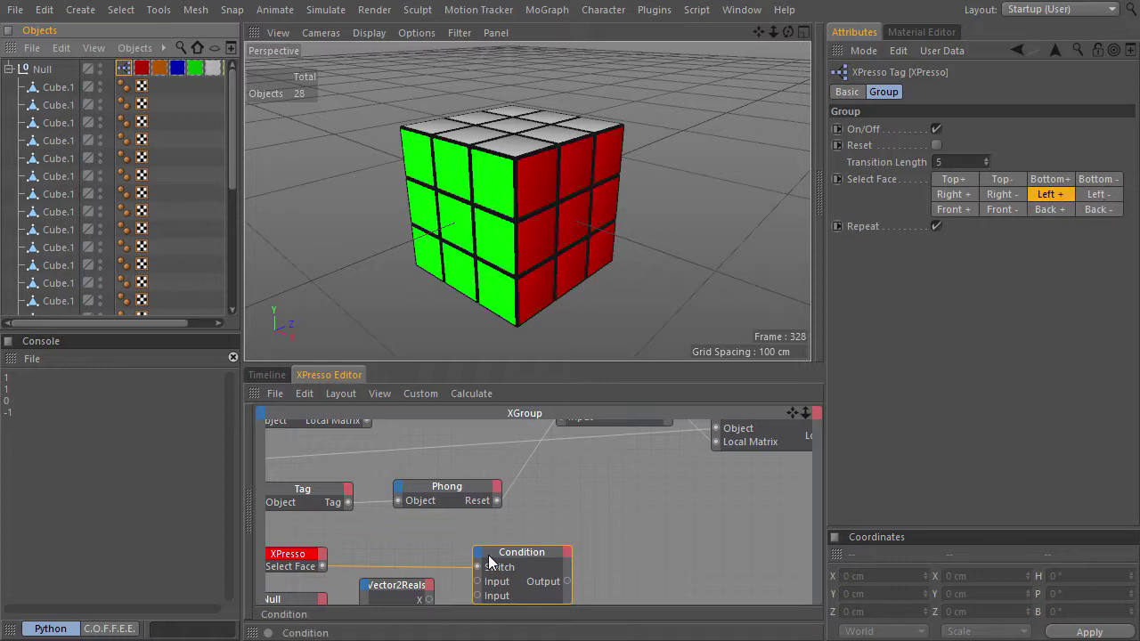
pyautogui.hotkey('ctrl', 'Tab')
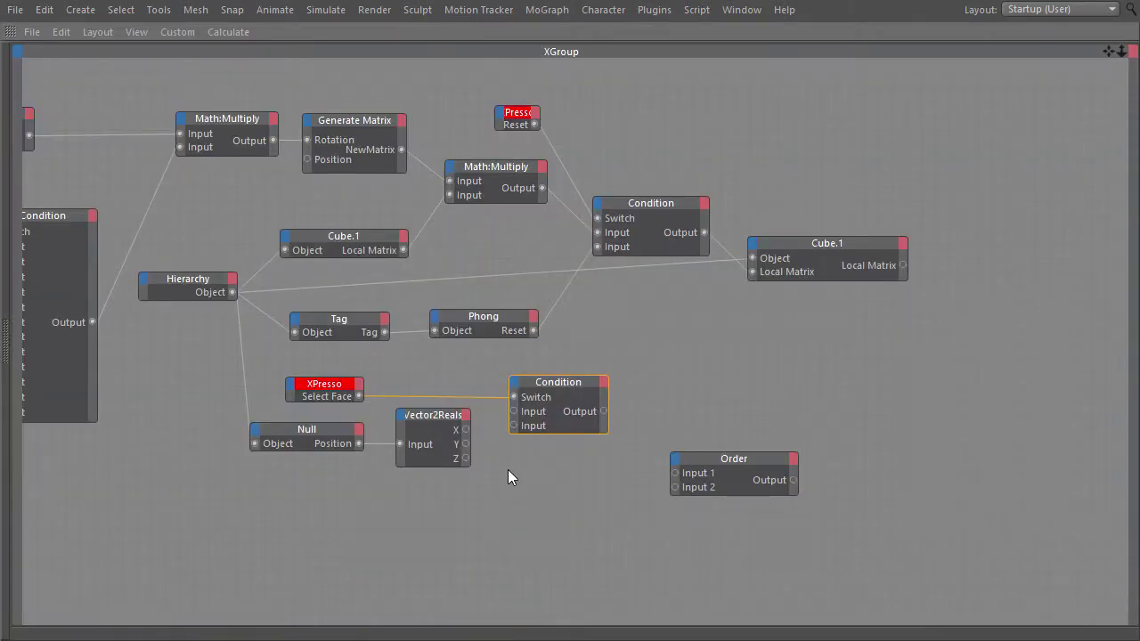
# Add Input ports to the Condition node until it has twelve inputs.
pyautogui.click(512, 381)
pyautogui.click(521, 392)
pyautogui.click(513, 382)
pyautogui.click(520, 393)
pyautogui.click(516, 391)
pyautogui.click(515, 392)
pyautogui.click(517, 391)
pyautogui.click(519, 390)
pyautogui.click(518, 391)
pyautogui.click(520, 393)
pyautogui.click(523, 396)
pyautogui.click(515, 386)
pyautogui.click(522, 395)
pyautogui.click(517, 387)
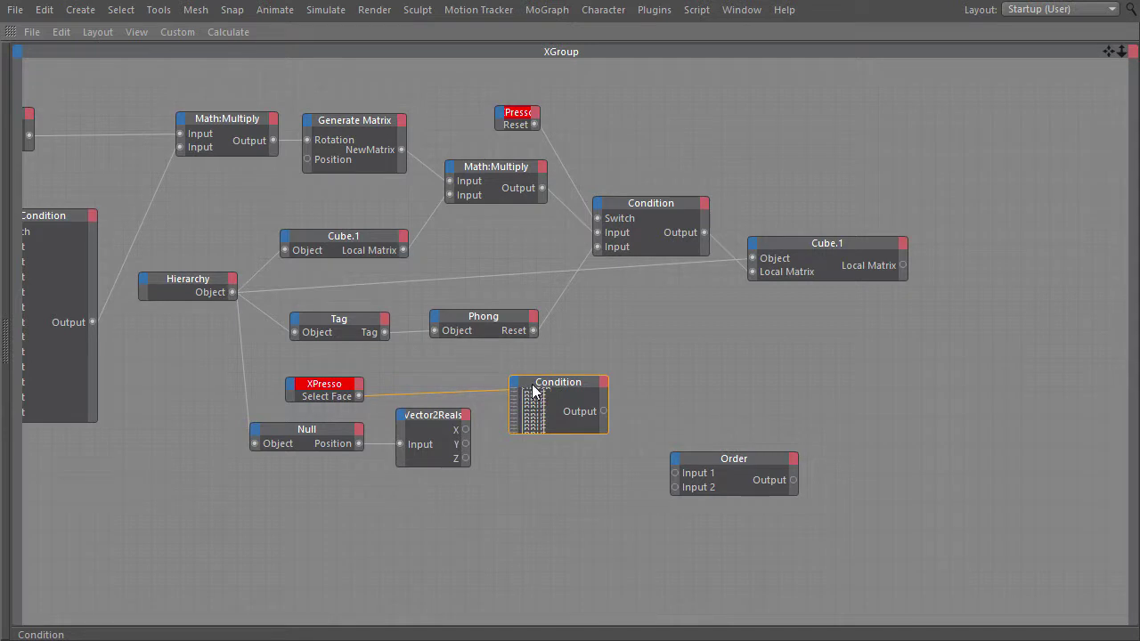
# Optimize the Condition node's ports, move the Order node right, and review the XPresso tag.
pyautogui.rightClick(531, 387)
pyautogui.click(591, 522)
pyautogui.moveTo(571, 398); pyautogui.dragTo(577, 394)
pyautogui.moveTo(715, 462); pyautogui.dragTo(786, 465)
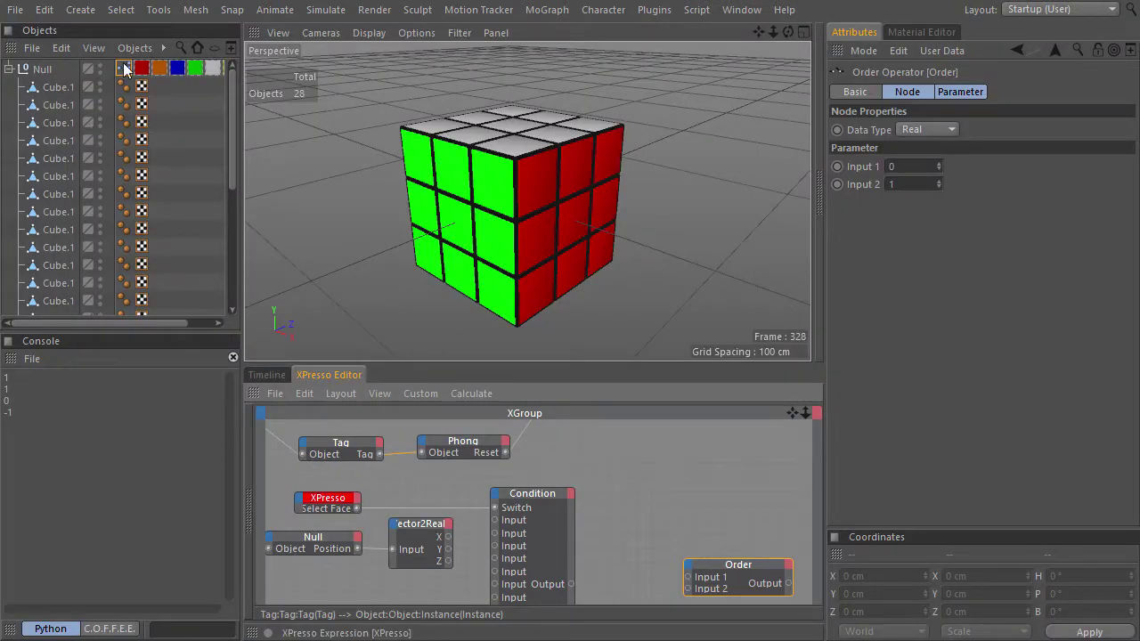
pyautogui.click(125, 69)
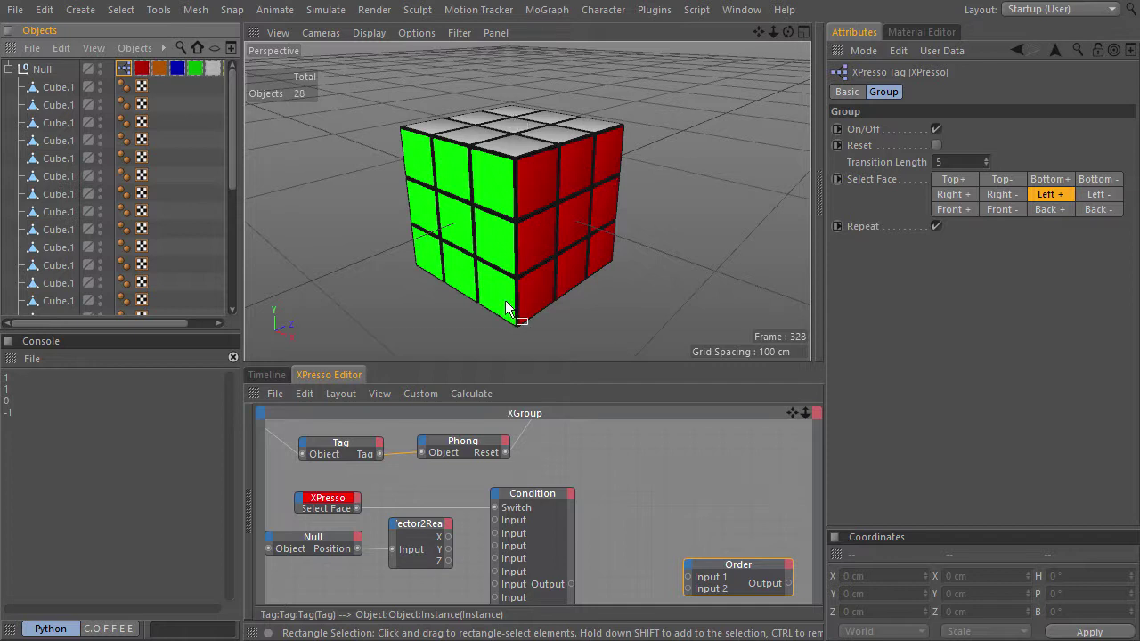
# Wire the Vector2Reals Y and Z values into Condition inputs, and Condition Output into Order's Input 1.
pyautogui.moveTo(449, 550); pyautogui.dragTo(496, 563)
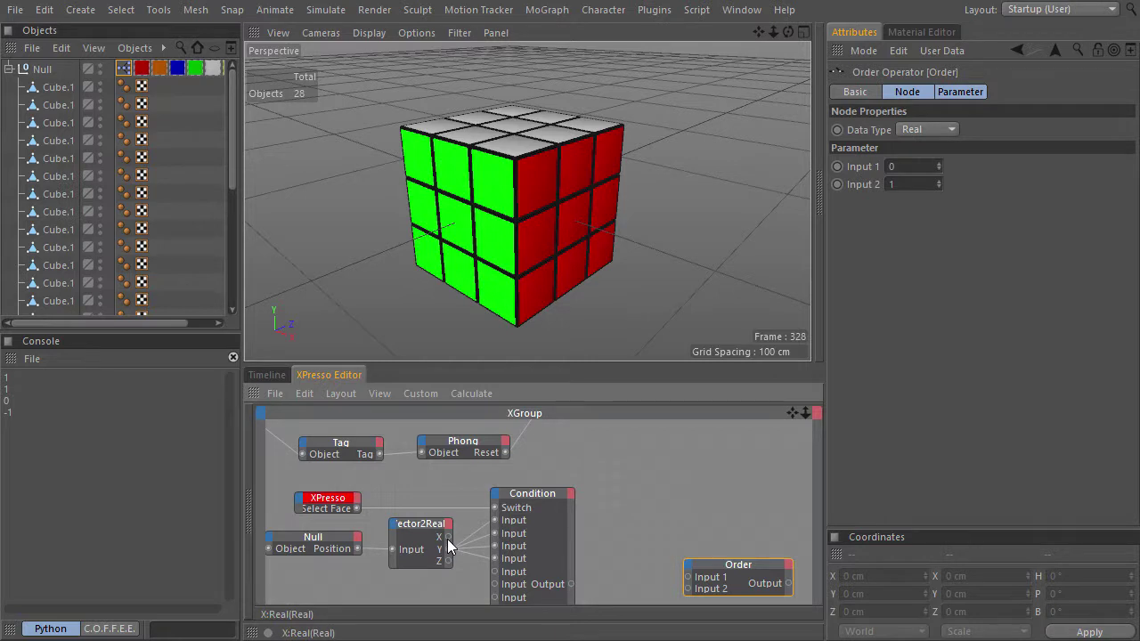
pyautogui.moveTo(462, 569); pyautogui.dragTo(445, 452, button='middle')
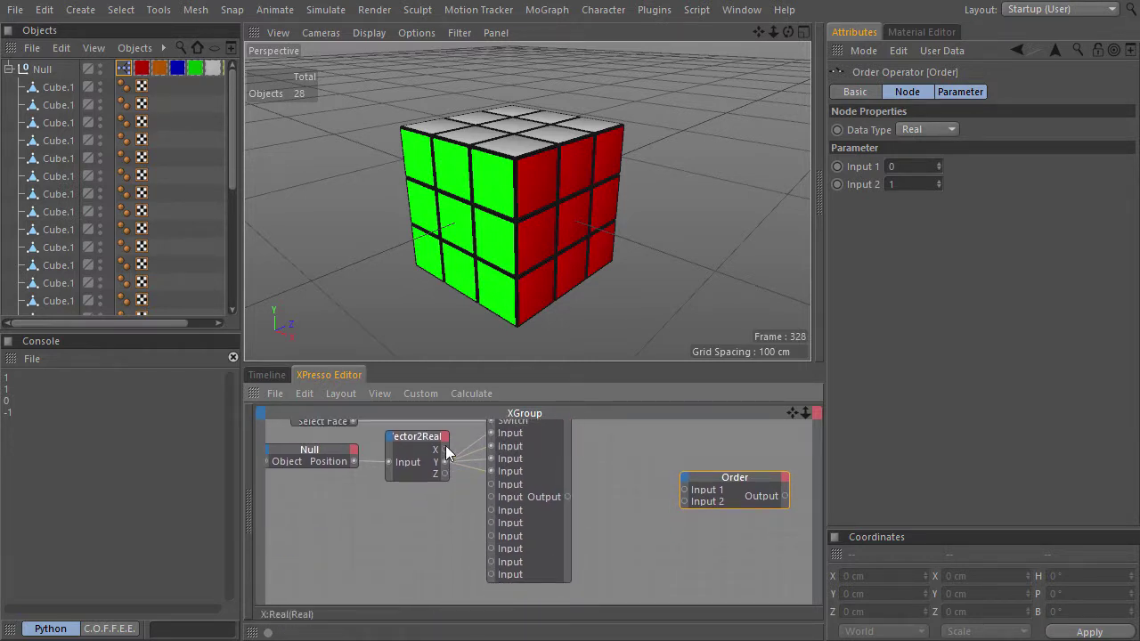
pyautogui.moveTo(491, 485); pyautogui.dragTo(491, 485)
pyautogui.moveTo(491, 536); pyautogui.dragTo(492, 536)
pyautogui.moveTo(445, 474); pyautogui.dragTo(493, 550)
pyautogui.moveTo(445, 474); pyautogui.dragTo(491, 574)
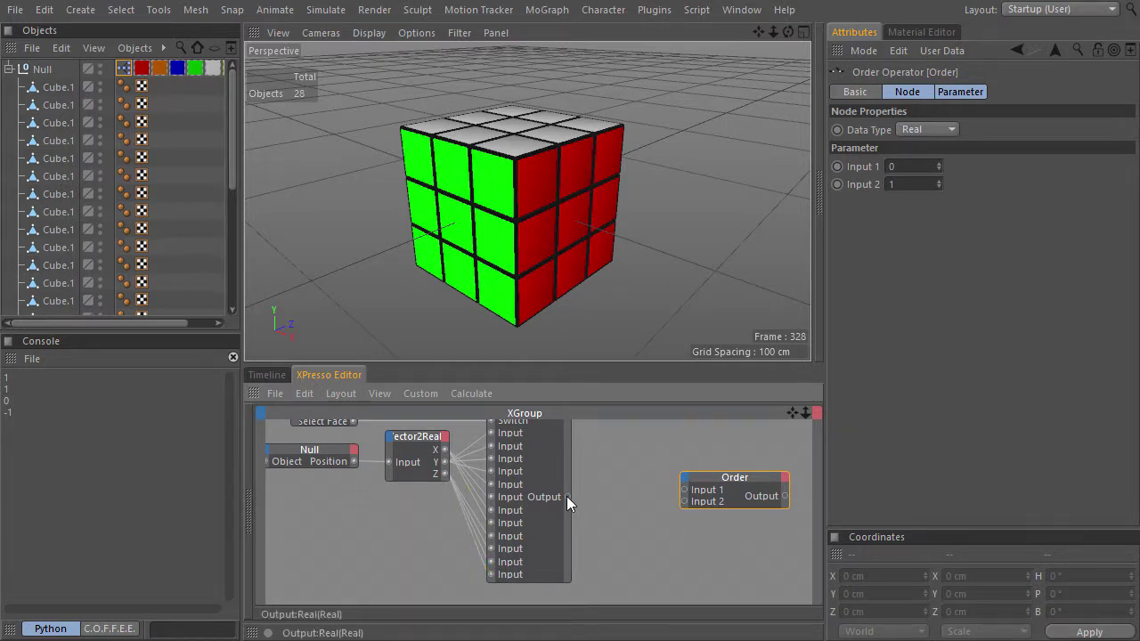
pyautogui.moveTo(664, 494)
pyautogui.mouseDown()
pyautogui.moveTo(685, 491)
pyautogui.moveTo(651, 482)
pyautogui.moveTo(668, 485)
pyautogui.mouseUp()
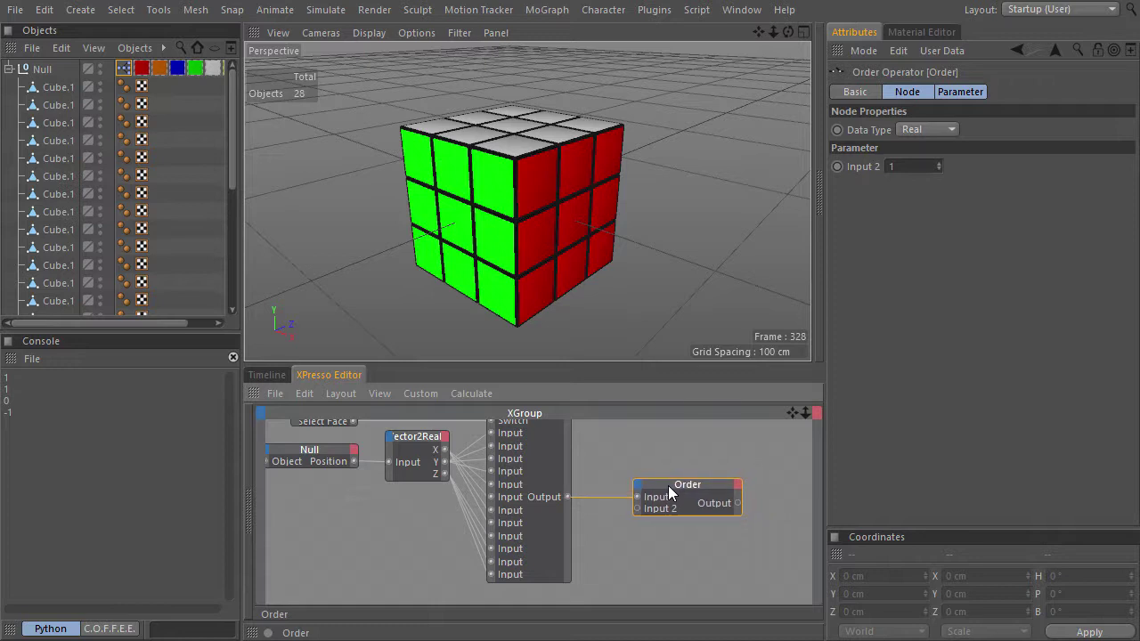
# Place a copy of the Condition node below the original and wire Select Face into its Switch.
pyautogui.hotkey('ctrl', 'Tab')
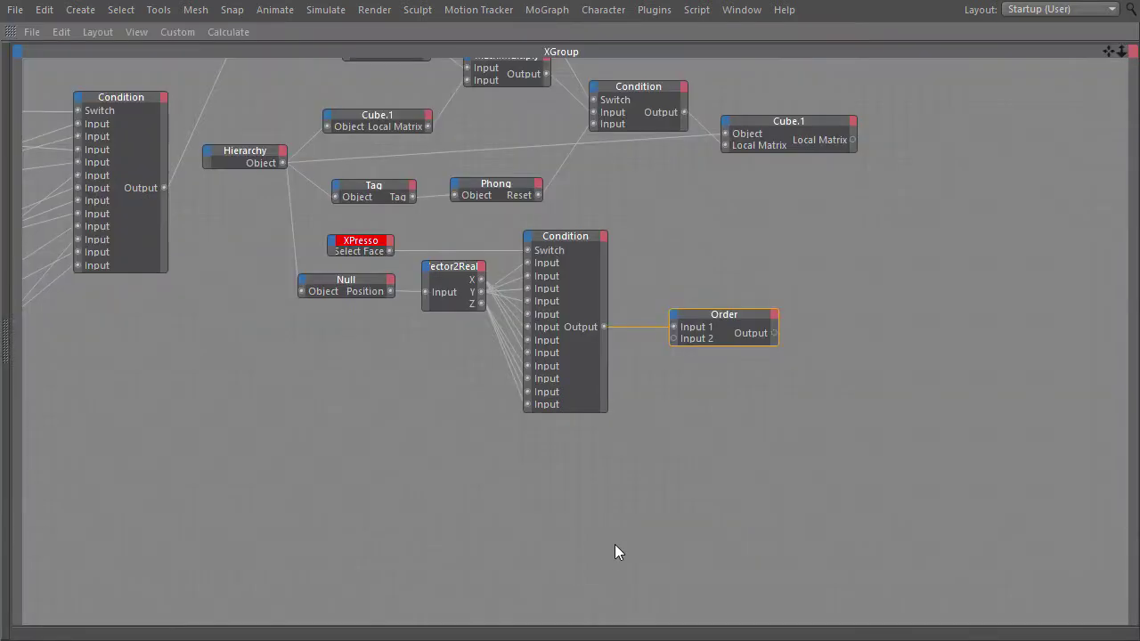
pyautogui.moveTo(570, 505); pyautogui.dragTo(514, 405, button='middle')
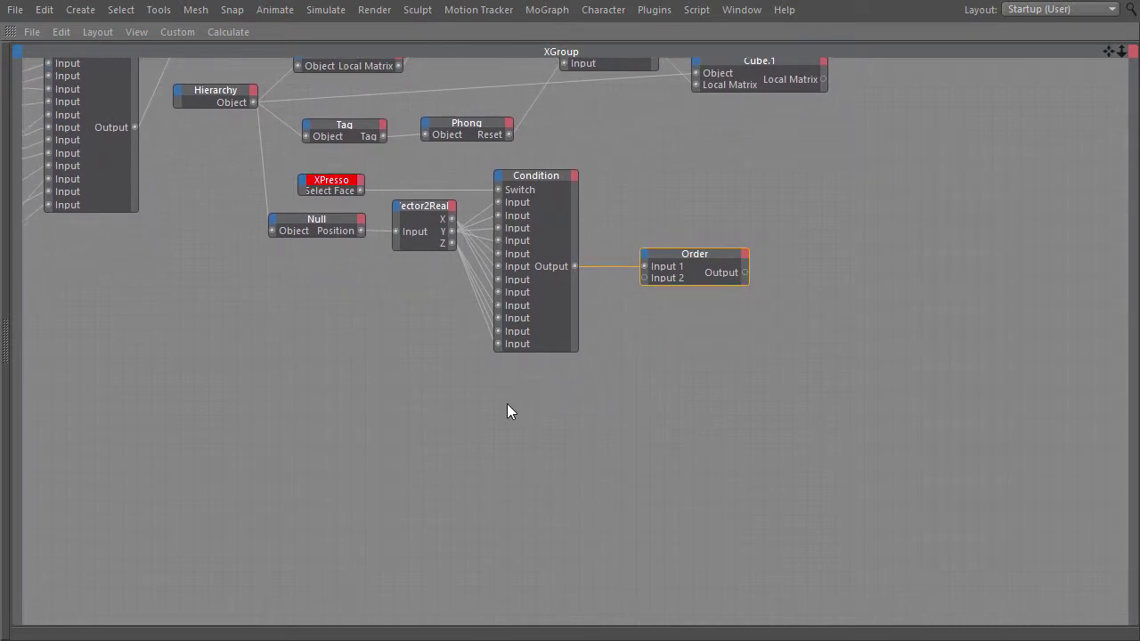
pyautogui.click(535, 183)
pyautogui.keyDown('ctrl'); pyautogui.moveTo(535, 178); pyautogui.dragTo(530, 382); pyautogui.keyUp('ctrl')
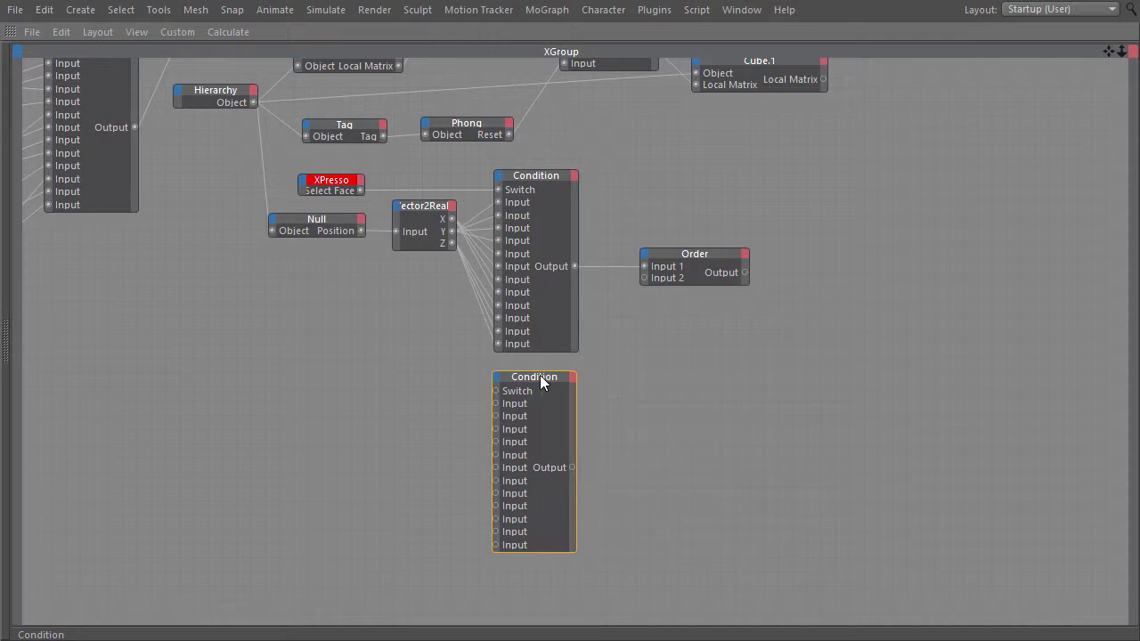
pyautogui.scroll(-2, 579, 400)
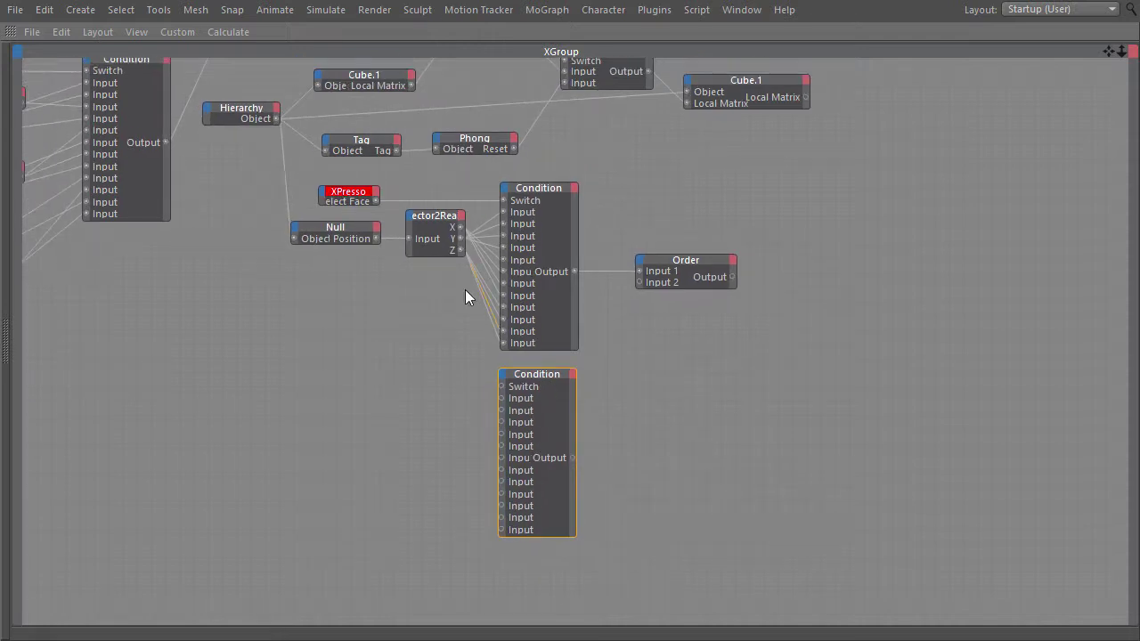
pyautogui.moveTo(456, 368); pyautogui.dragTo(503, 392)
pyautogui.hotkey('ctrl', 'Tab')
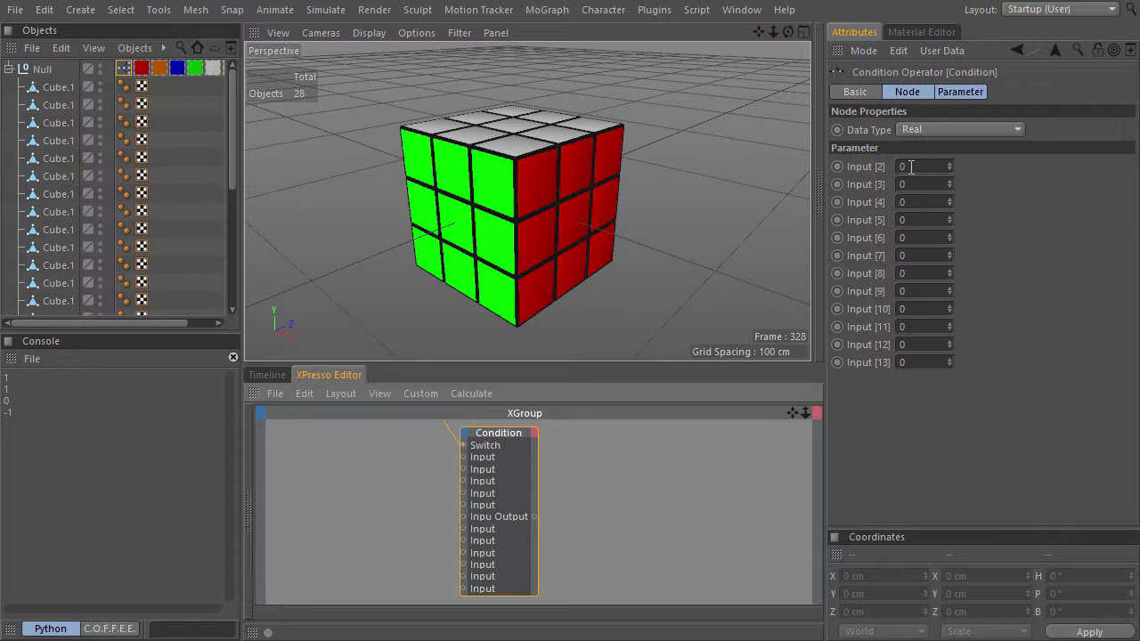
# Set the copied Condition's Input [2]–[7] to 1, 1, -1, -1, 1, 1.
pyautogui.click(911, 167)
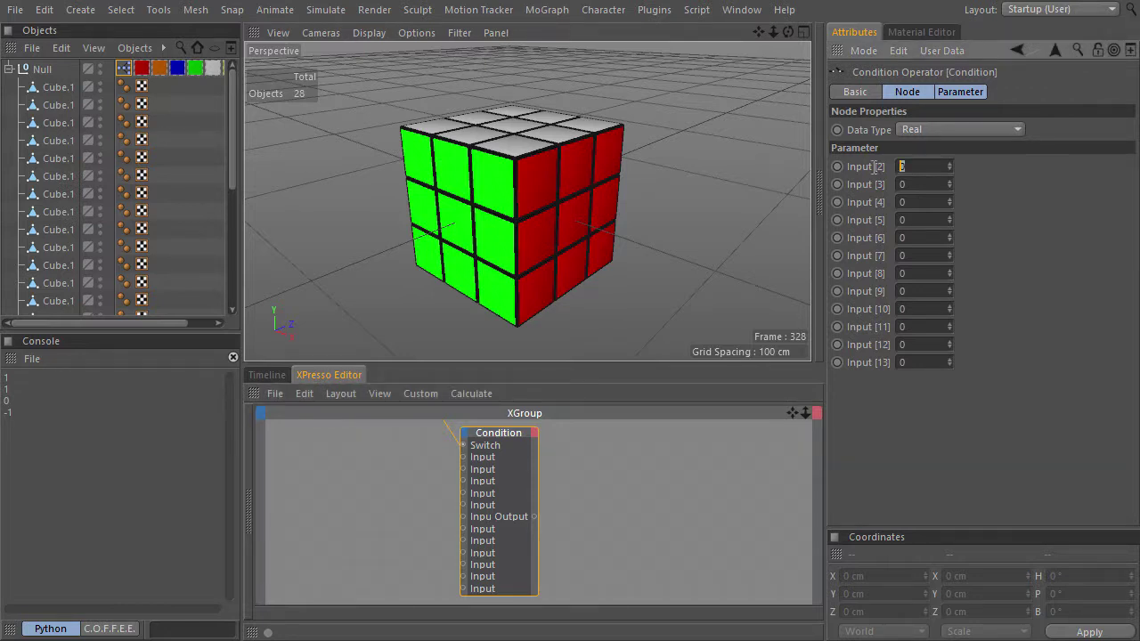
pyautogui.write('1')
pyautogui.press('Tab')
pyautogui.write('1')
pyautogui.press('Tab')
pyautogui.write('-1')
pyautogui.press('Tab')
pyautogui.write('-1')
pyautogui.press('Tab')
pyautogui.write('1')
pyautogui.press('Tab')
pyautogui.write('1')
pyautogui.press('Tab')
# Set Input [8]–[13] to -1, -1, -1, -1, 1, 1 and wire its Output into Order's Input 2.
pyautogui.write('-1')
pyautogui.press('Tab')
pyautogui.write('-1')
pyautogui.press('Tab')
pyautogui.write('-1')
pyautogui.press('Tab')
pyautogui.write('-')
pyautogui.press('Tab')
pyautogui.write('1')
pyautogui.press('Tab')
pyautogui.write('1')
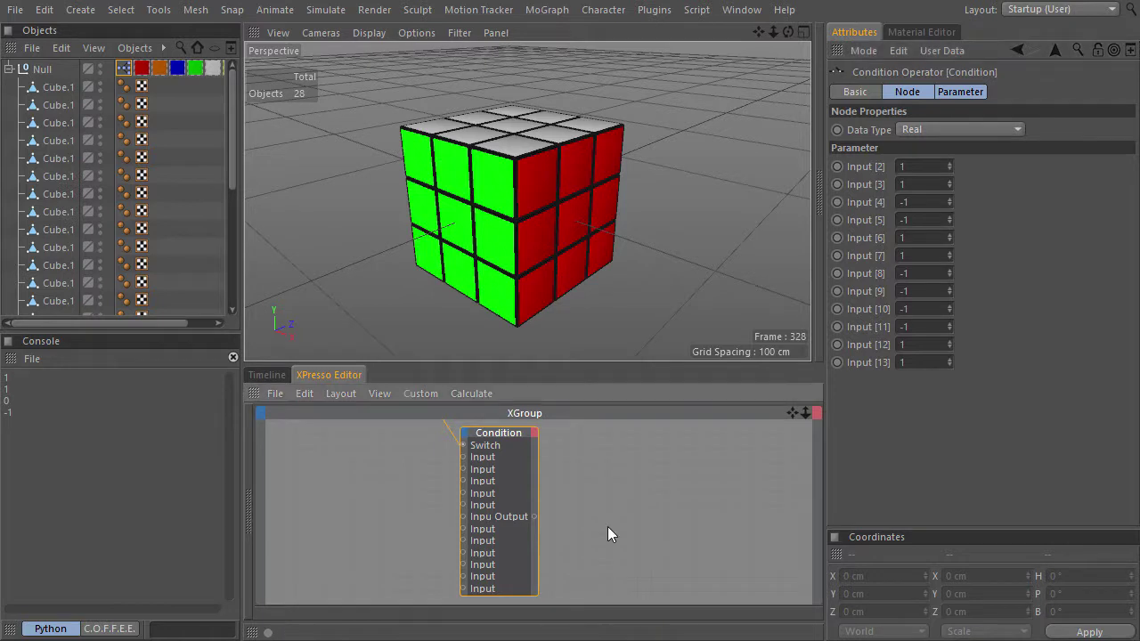
pyautogui.hotkey('ctrl', 'Tab')
pyautogui.moveTo(674, 323); pyautogui.dragTo(637, 171)
# Add a Print to console node from the X-Pool into the XGroup.
pyautogui.hotkey('ctrl', 'Tab')
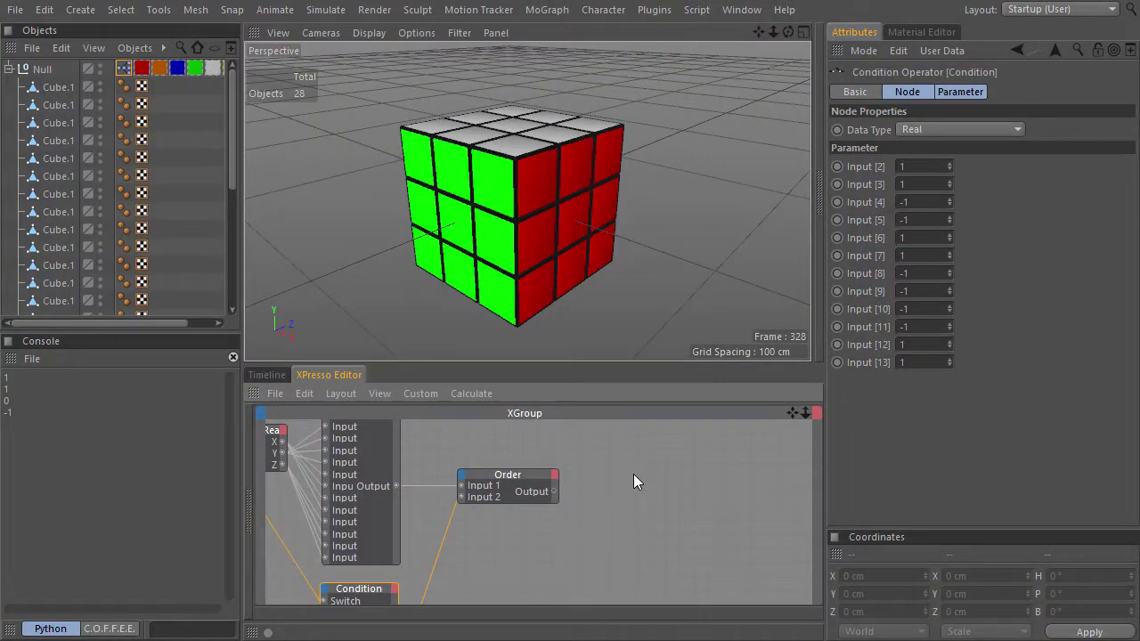
pyautogui.hotkey('ctrl', 'Tab')
pyautogui.scroll(-3, 750, 530)
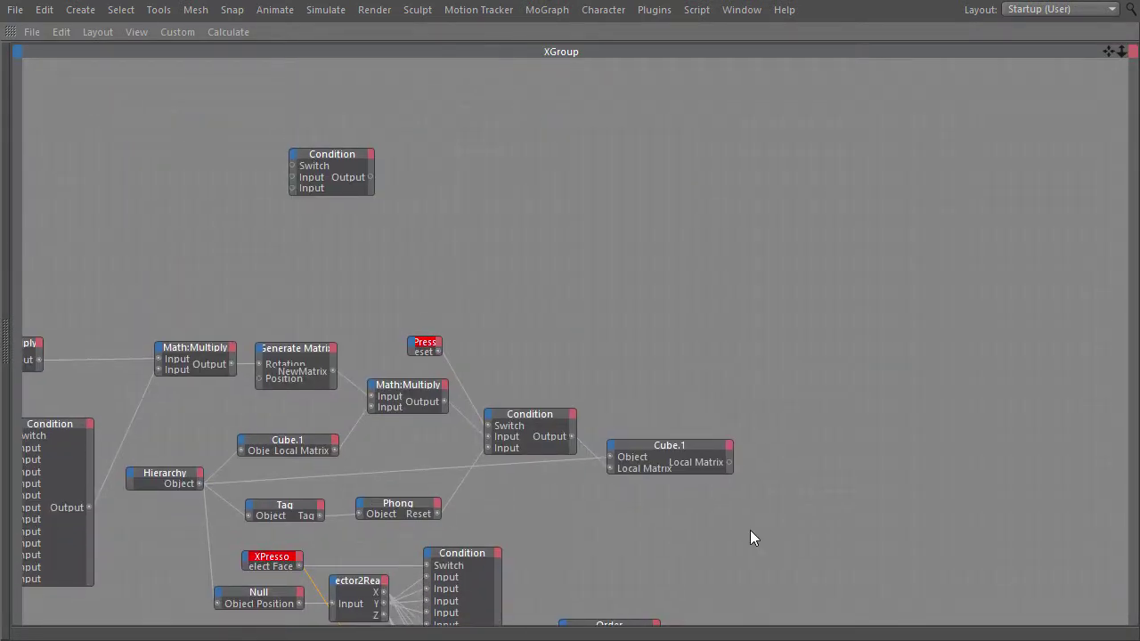
pyautogui.scroll(3, 720, 342)
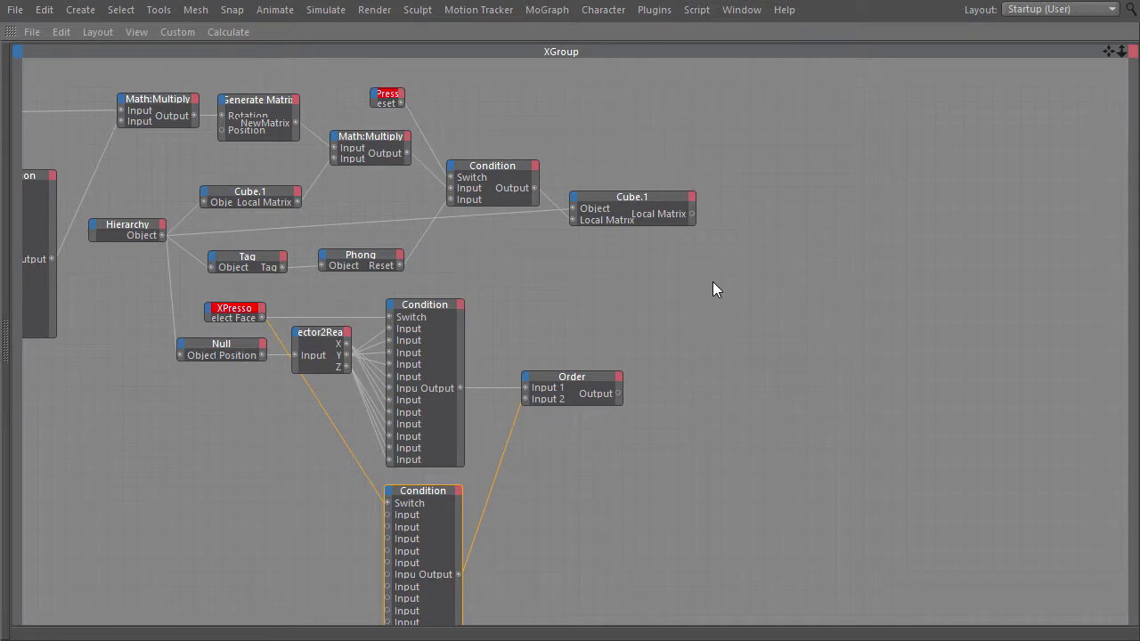
pyautogui.hotkey('ctrl', 'Tab')
pyautogui.click(250, 436)
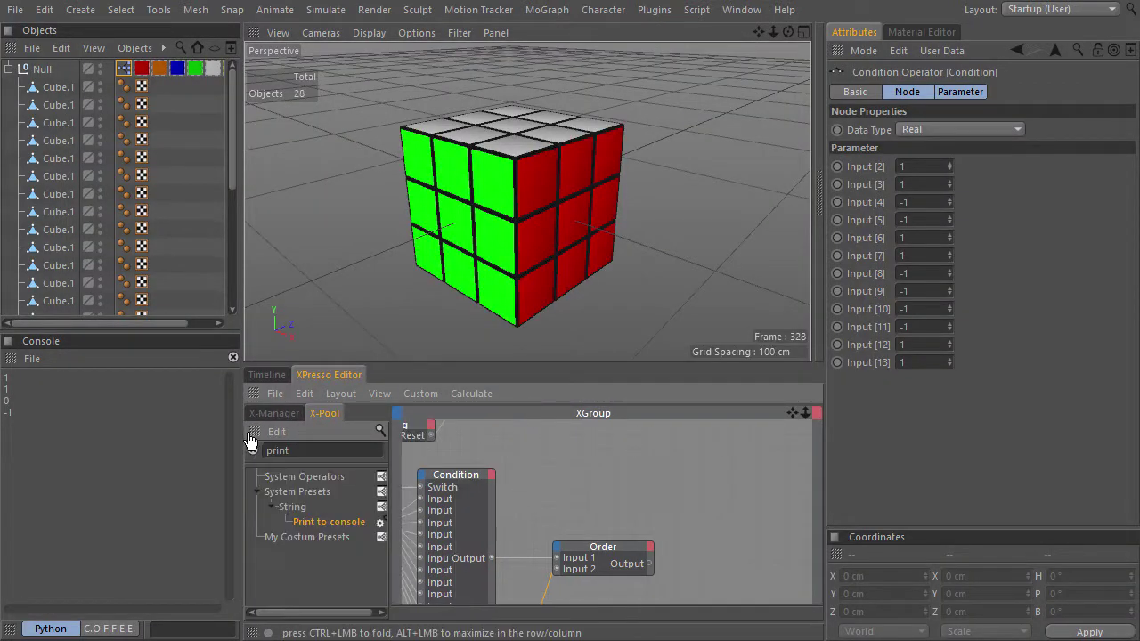
pyautogui.moveTo(811, 568); pyautogui.dragTo(739, 559)
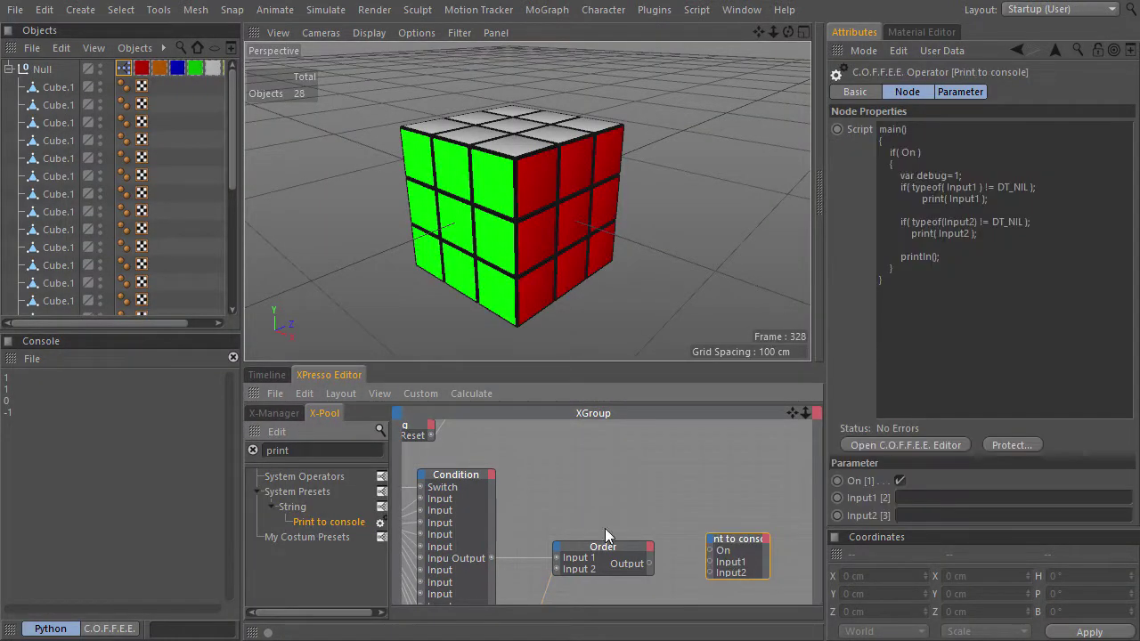
pyautogui.click(250, 445)
# Clear the console and trigger a Top + turn from the XPresso tag.
pyautogui.click(233, 357)
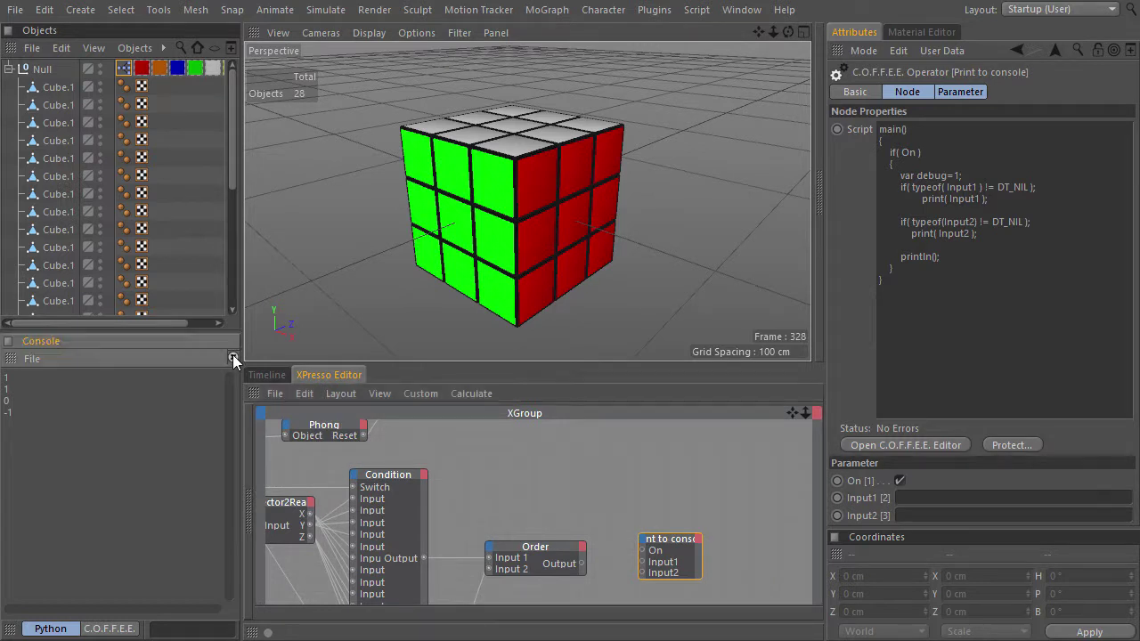
pyautogui.scroll(-3, 731, 494)
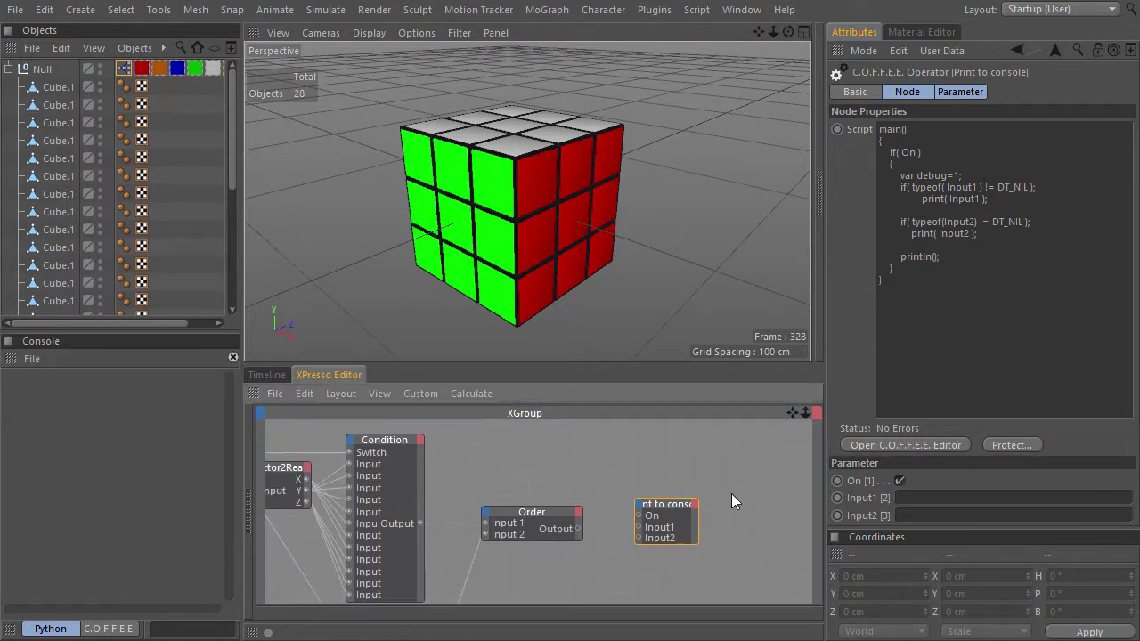
pyautogui.click(123, 68)
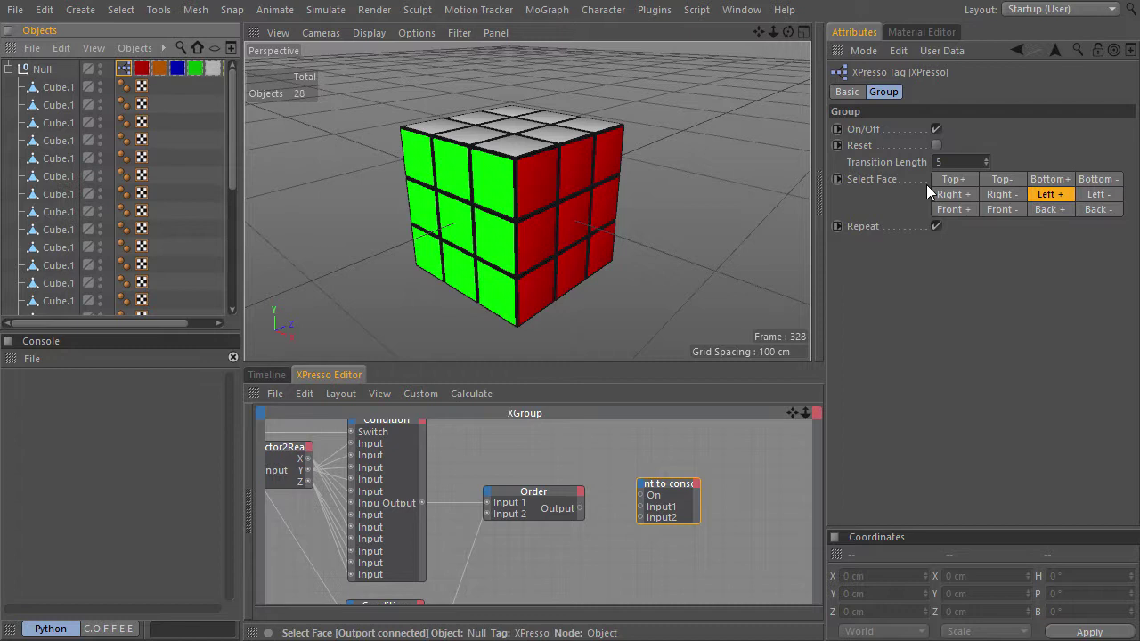
pyautogui.click(951, 181)
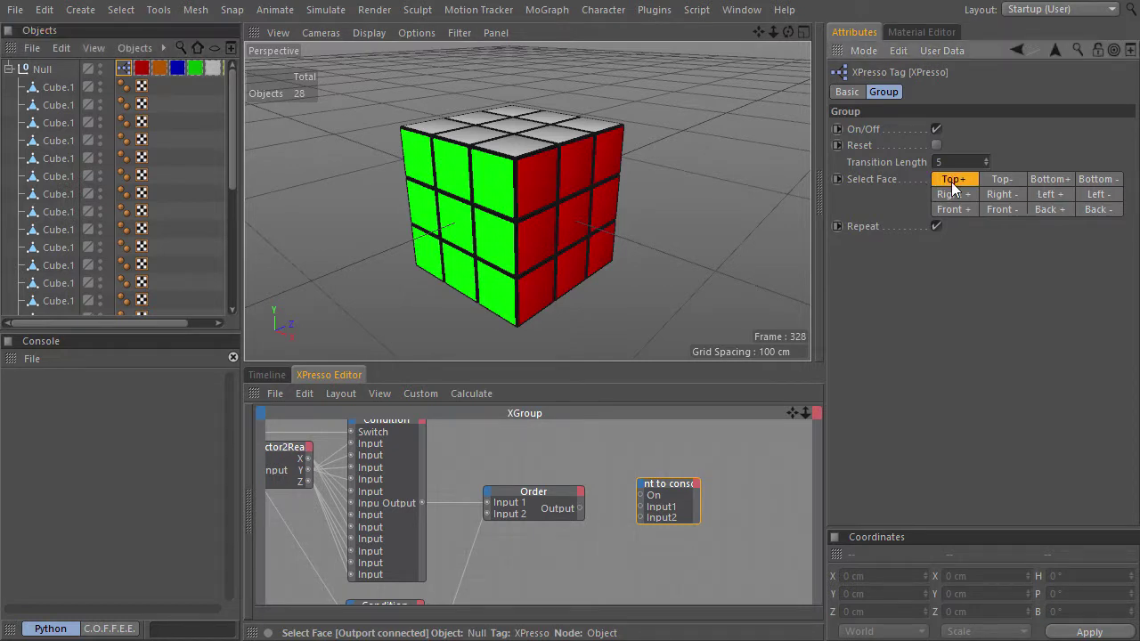
# Connect the Order node's Output to the Print to console node's Input1.
pyautogui.moveTo(580, 509); pyautogui.dragTo(631, 511)
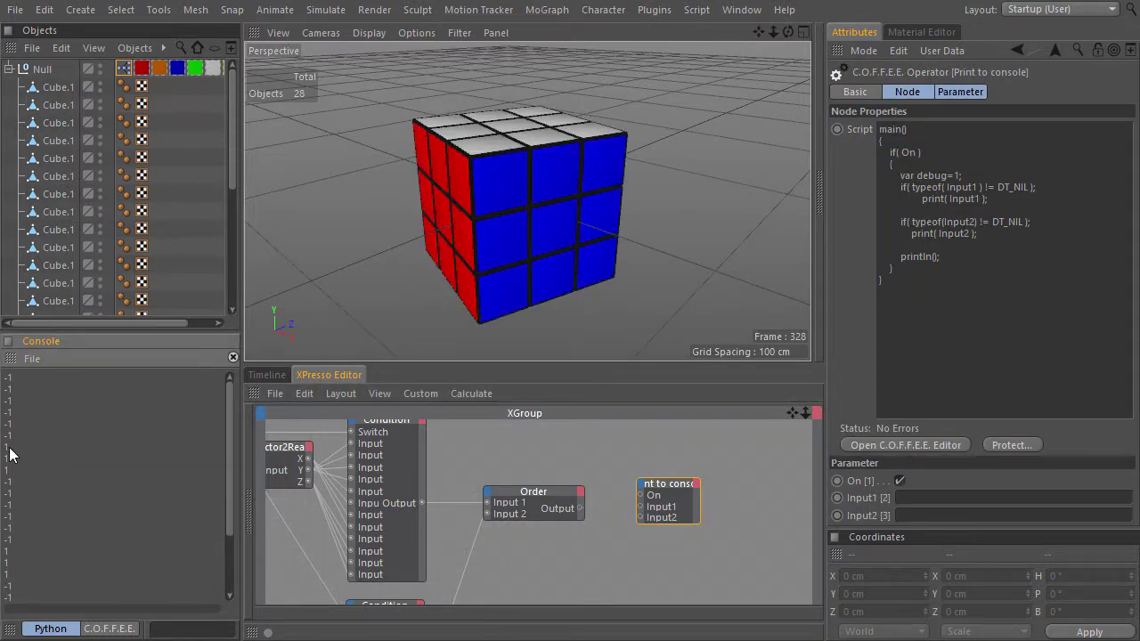
pyautogui.scroll(-3, 64, 471)
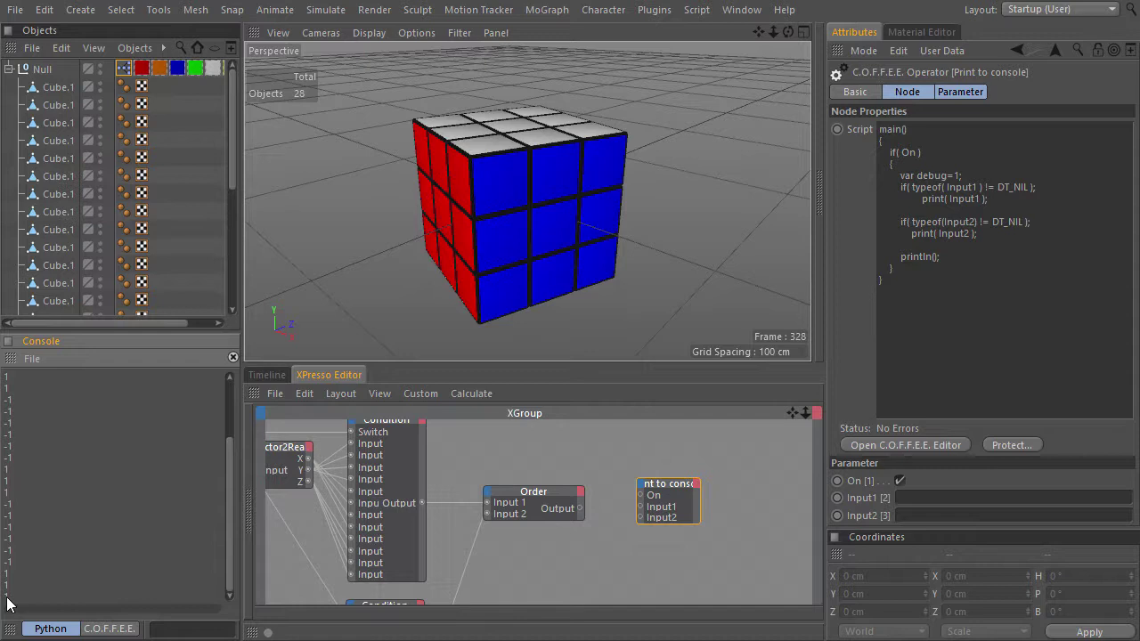
pyautogui.moveTo(511, 576); pyautogui.dragTo(474, 449, button='middle')
pyautogui.moveTo(452, 462); pyautogui.dragTo(410, 494)
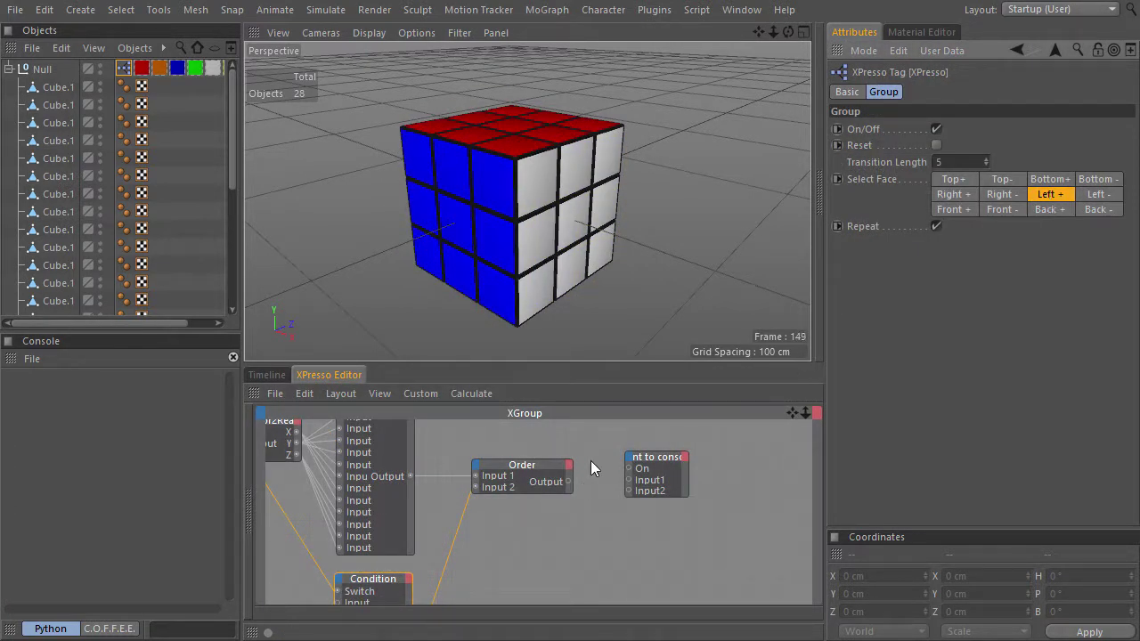
pyautogui.moveTo(569, 481); pyautogui.dragTo(629, 483)
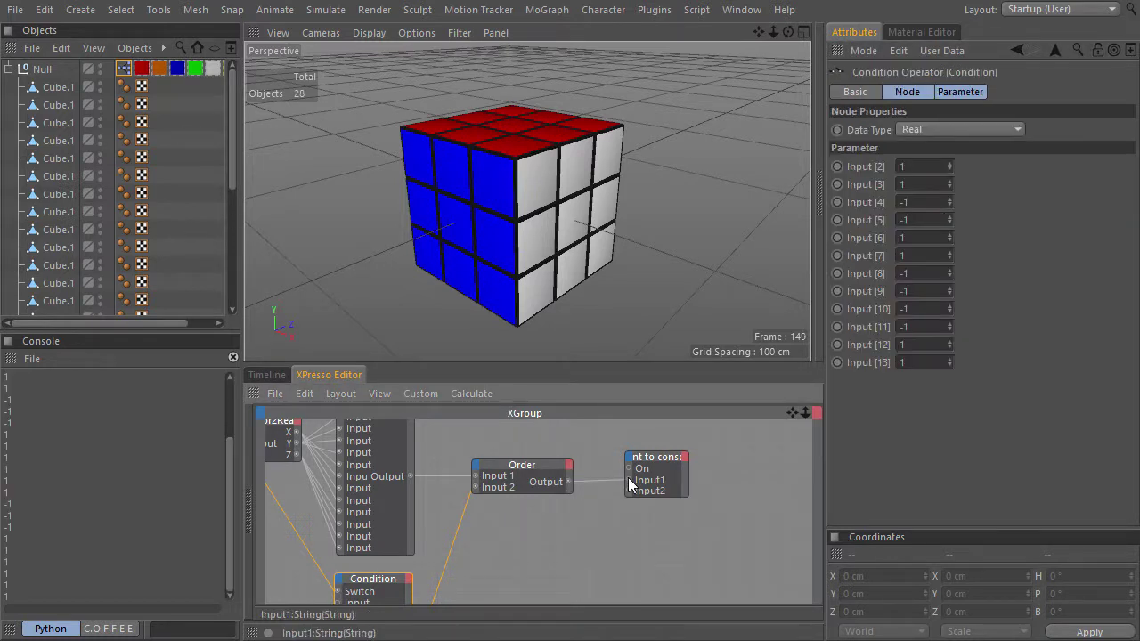
# Delete the Order-to-print wire, review the logged 1 and -1 values, and delete the Print to console node.
pyautogui.click(609, 484)
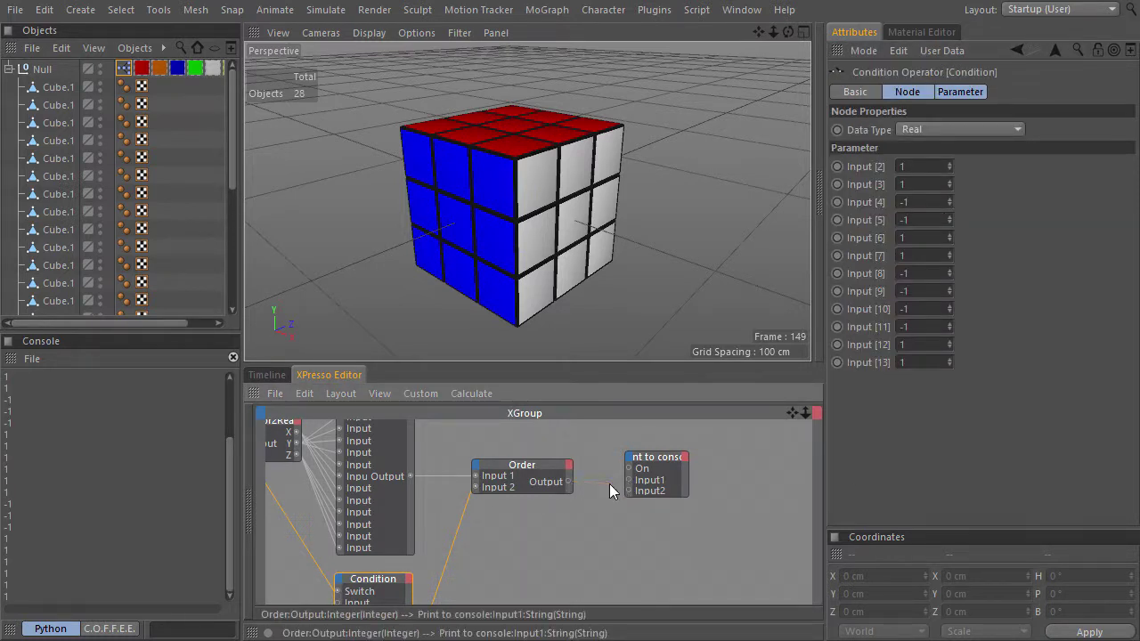
pyautogui.press('Delete')
pyautogui.click(71, 476)
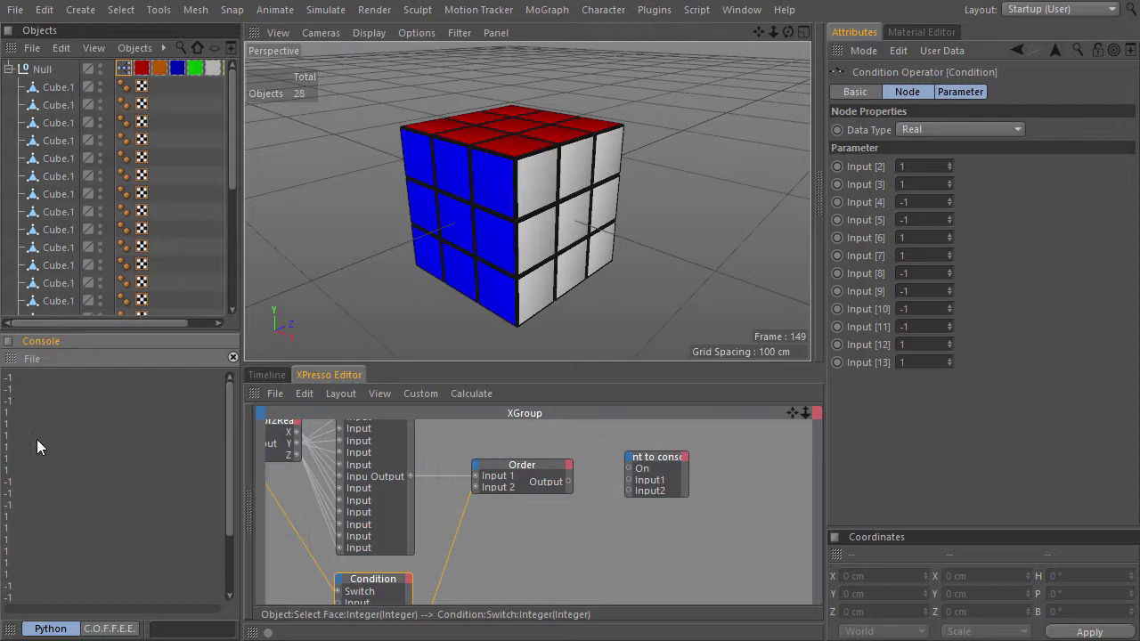
pyautogui.scroll(-5, 51, 517)
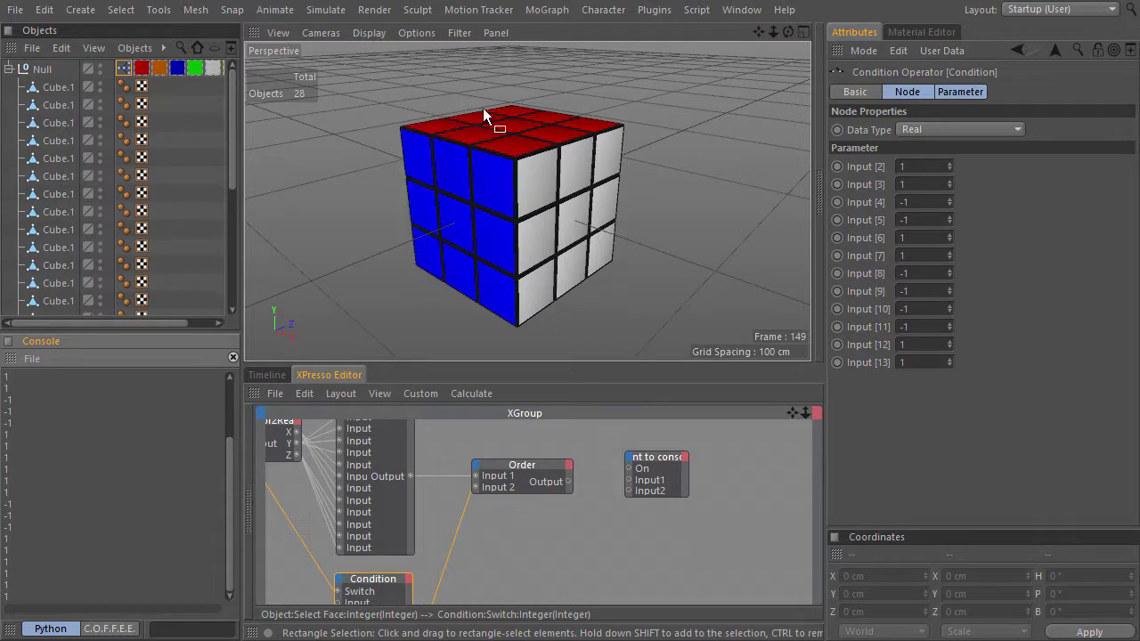
pyautogui.moveTo(602, 441); pyautogui.dragTo(704, 498)
pyautogui.press('Delete')
pyautogui.moveTo(626, 455); pyautogui.dragTo(453, 512)
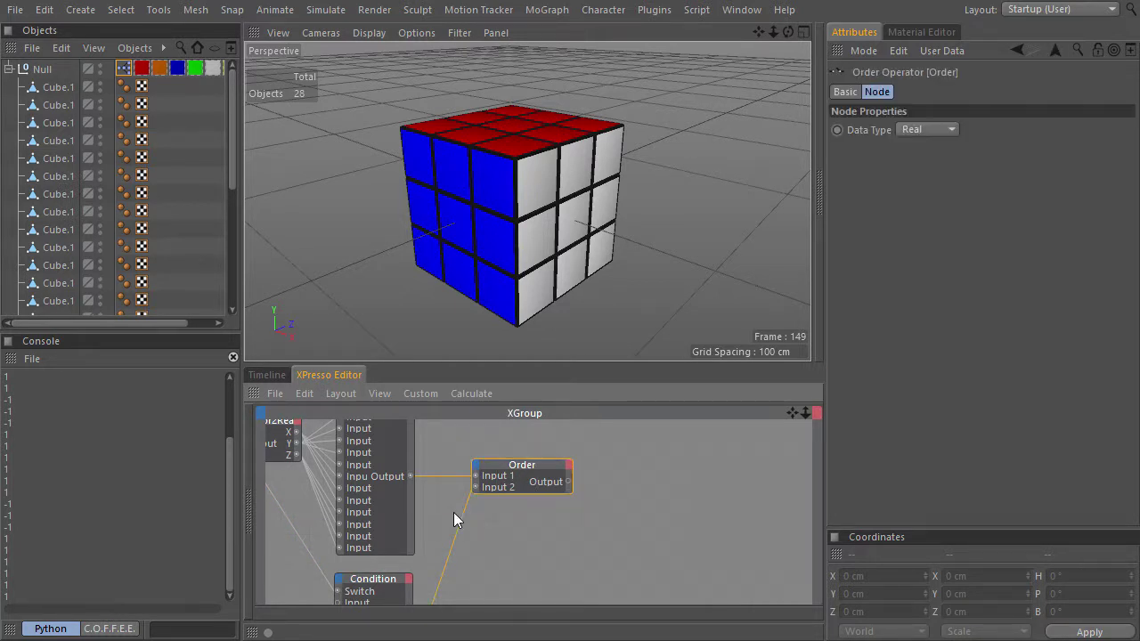
# Add a Logic > Compare node fed by the Order output and the lower Condition output.
pyautogui.hotkey('ctrl', 'Tab')
pyautogui.rightClick(650, 312)
pyautogui.moveTo(682, 323)
pyautogui.moveTo(784, 323)
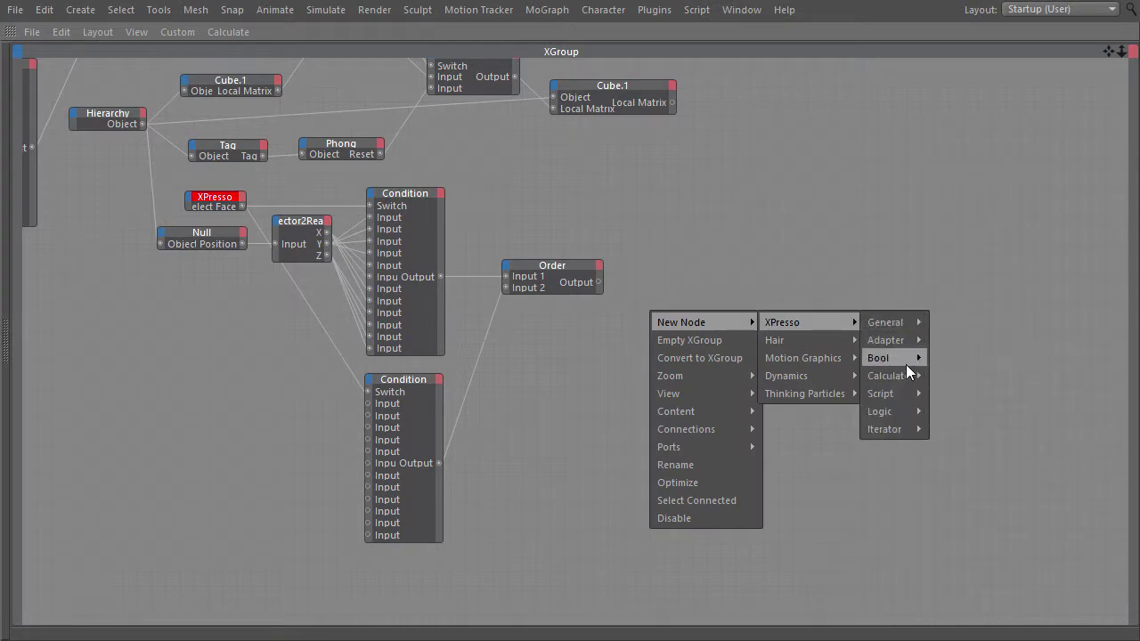
pyautogui.moveTo(882, 411)
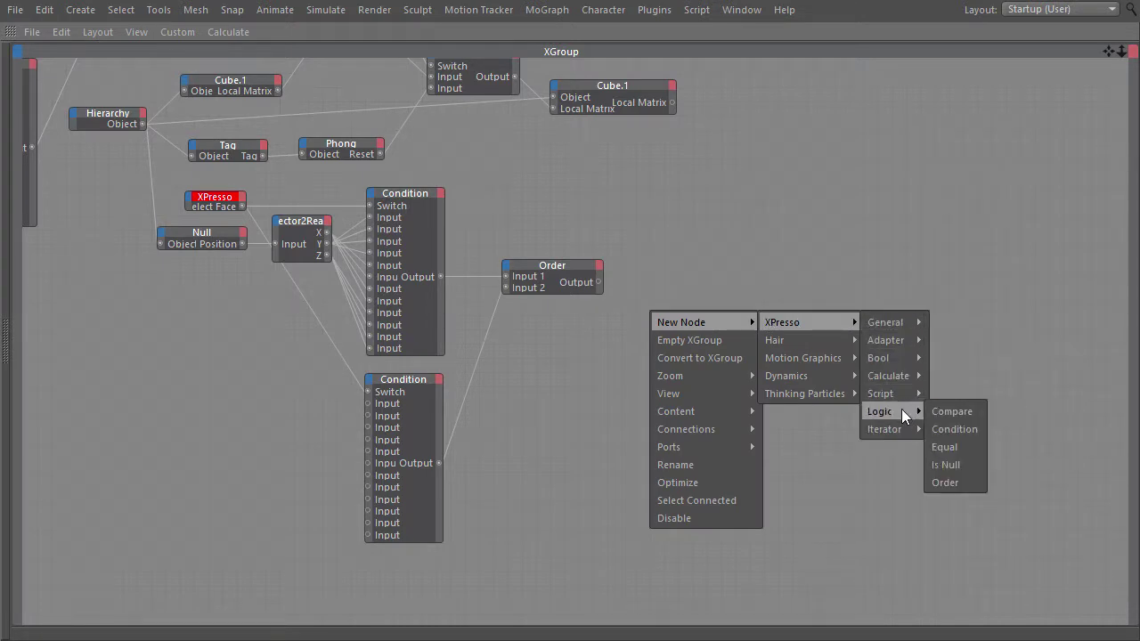
pyautogui.click(952, 412)
pyautogui.moveTo(691, 319); pyautogui.dragTo(756, 329)
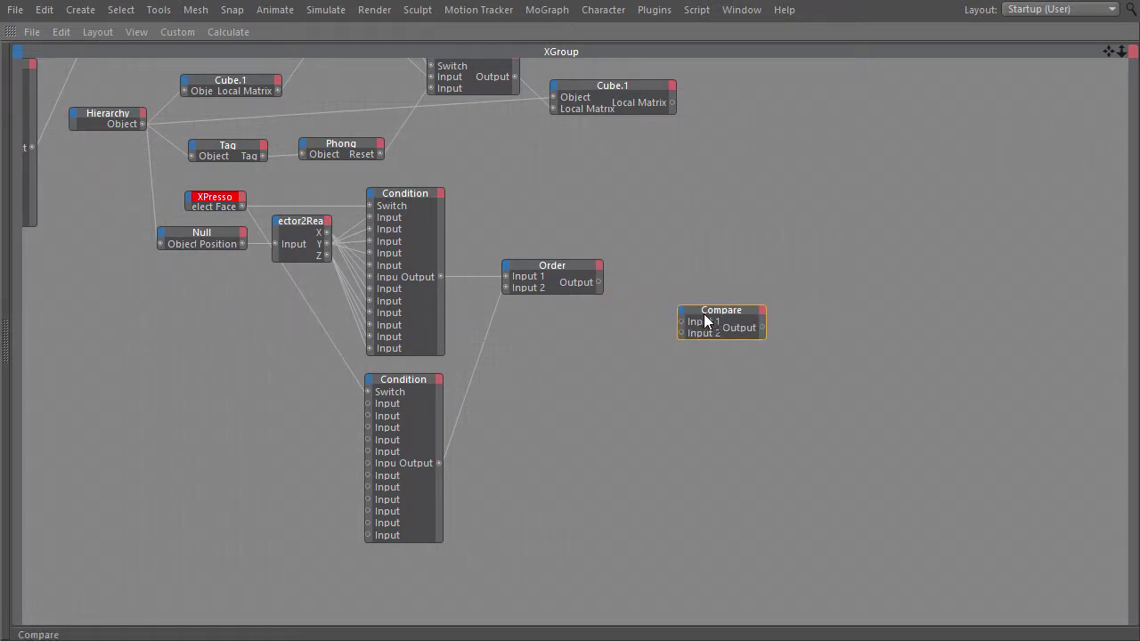
pyautogui.moveTo(683, 323); pyautogui.dragTo(438, 463)
pyautogui.moveTo(715, 321); pyautogui.dragTo(711, 360)
# Clear the console and place a new Print to console node to the right of Compare.
pyautogui.hotkey('ctrl', 'Tab')
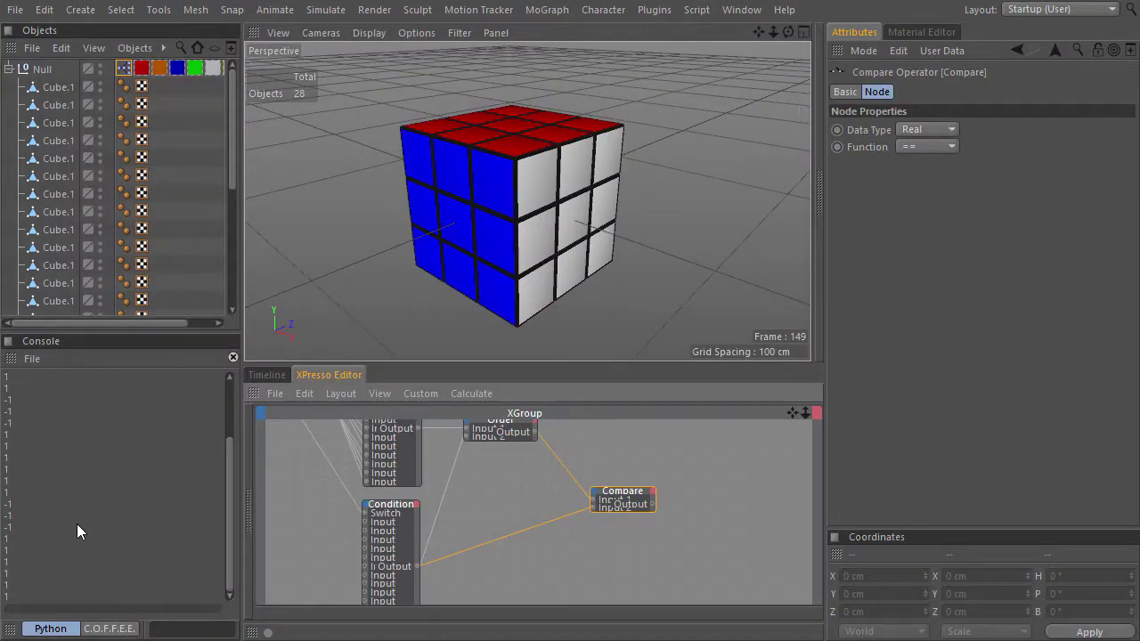
pyautogui.click(233, 358)
pyautogui.click(252, 459)
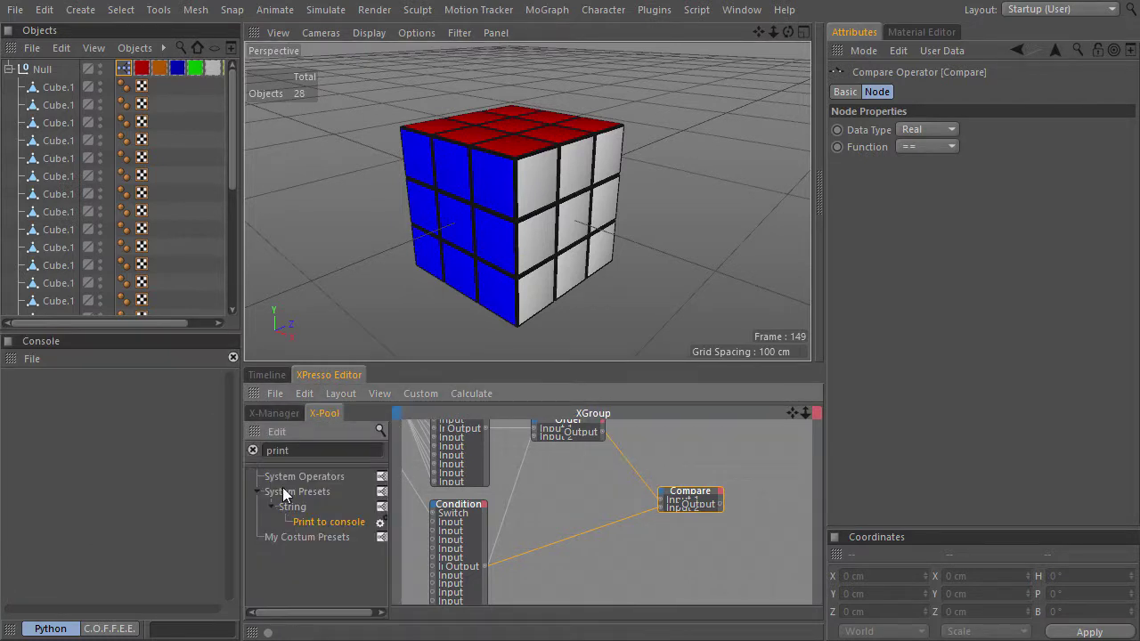
pyautogui.moveTo(315, 521); pyautogui.dragTo(792, 507)
pyautogui.moveTo(694, 537); pyautogui.dragTo(585, 524, button='middle')
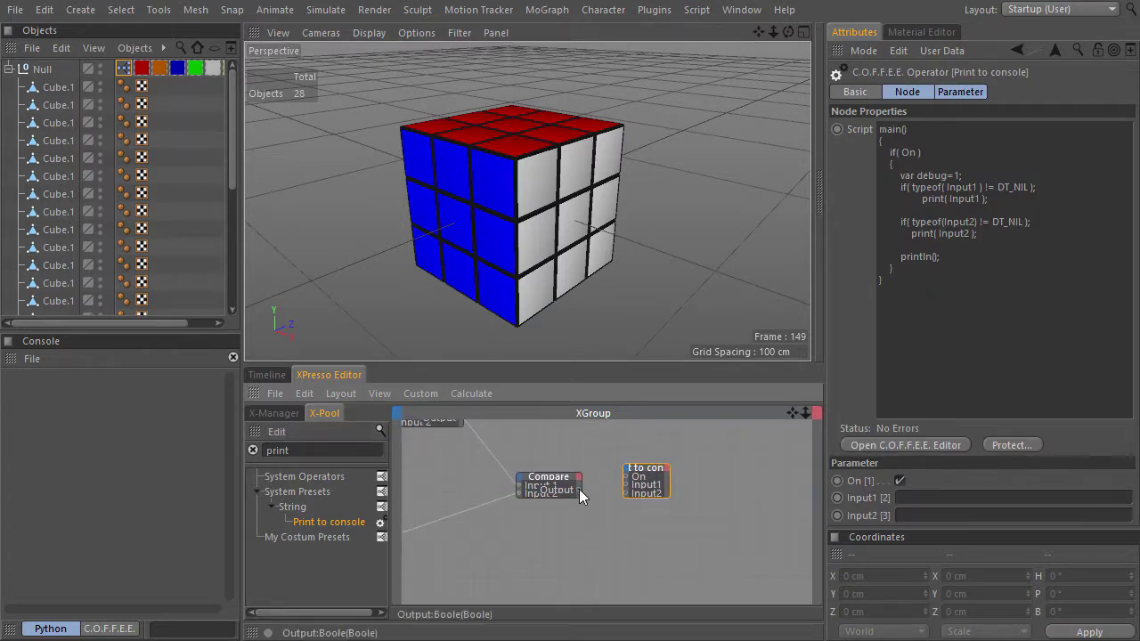
pyautogui.moveTo(624, 490); pyautogui.dragTo(624, 487)
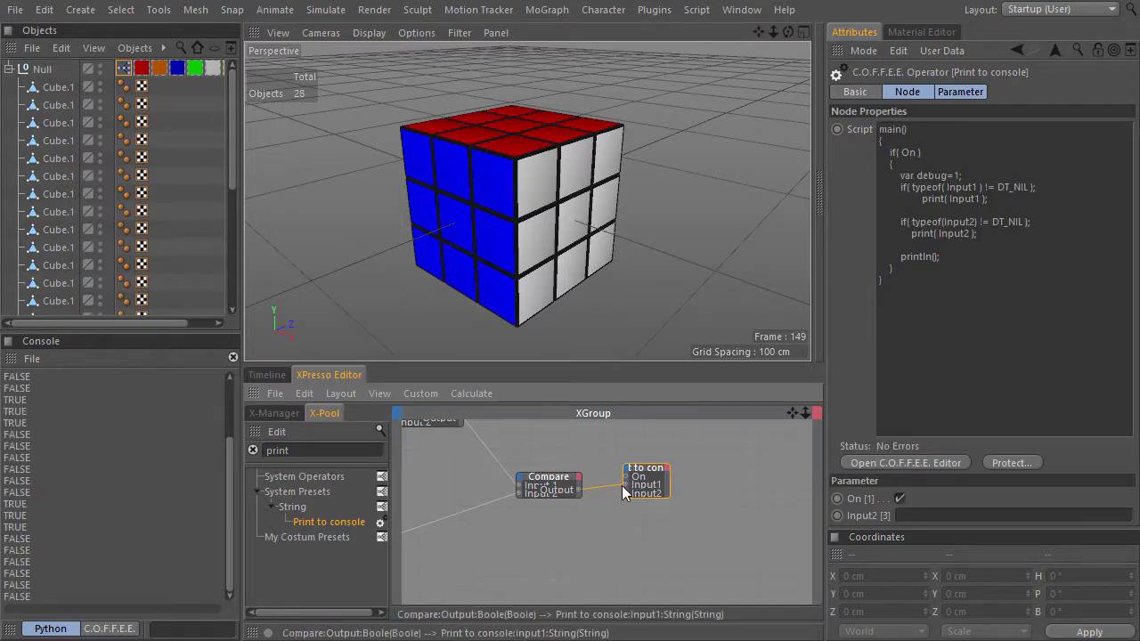
pyautogui.hotkey('ctrl', 'z')
pyautogui.moveTo(654, 471); pyautogui.dragTo(731, 479)
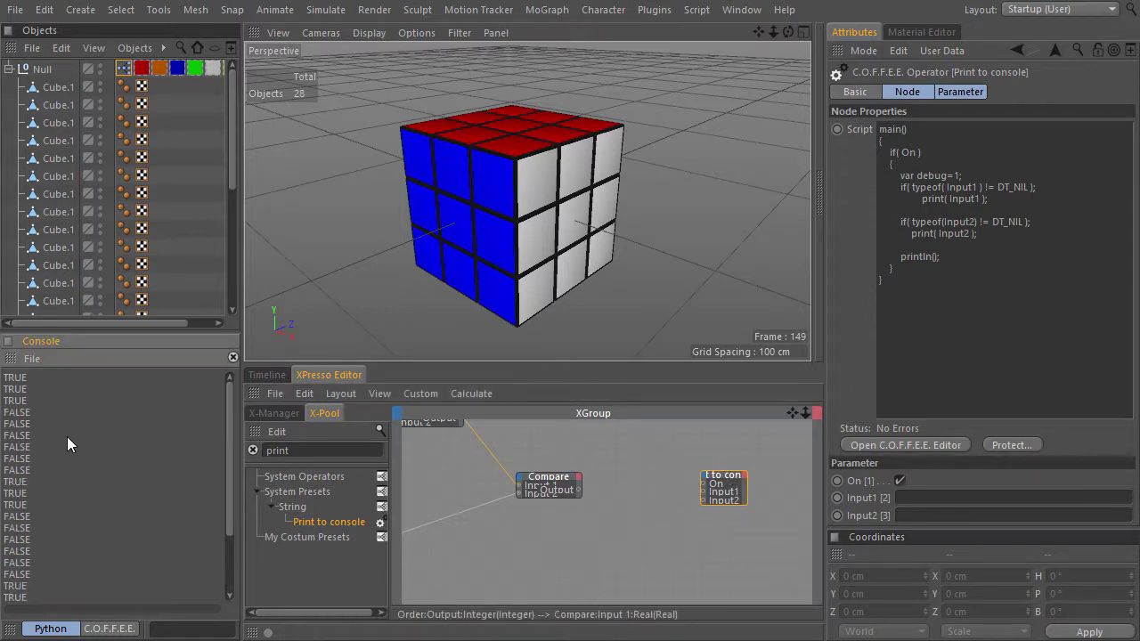
# Insert a Universal Adapter node between Compare's output and the print node's Input1.
pyautogui.rightClick(612, 480)
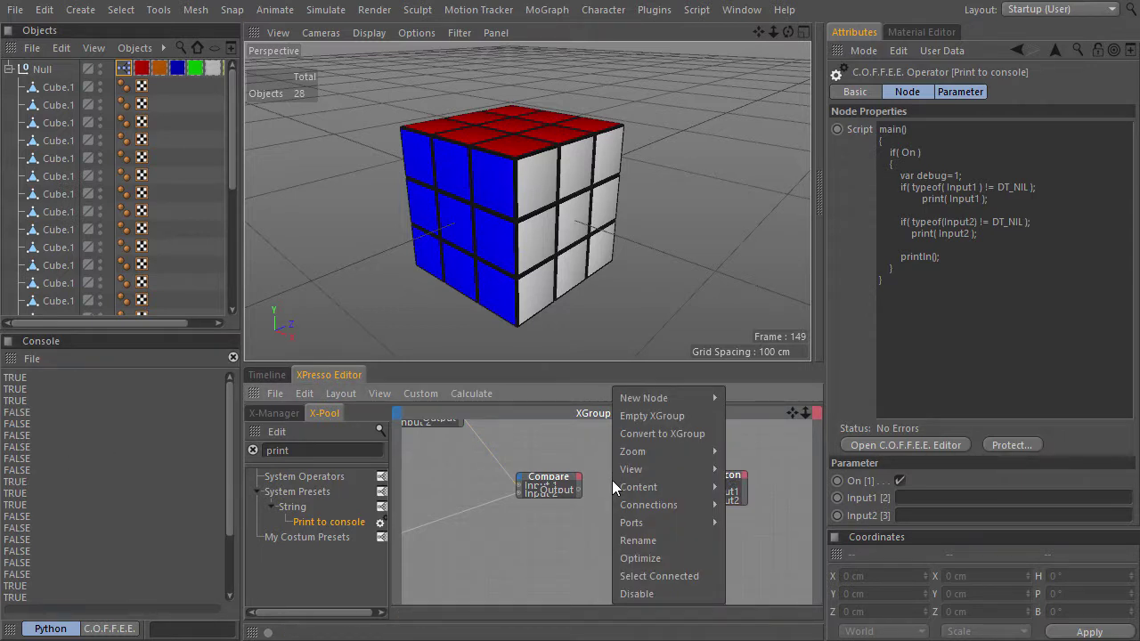
pyautogui.moveTo(686, 399)
pyautogui.moveTo(775, 398)
pyautogui.moveTo(848, 416)
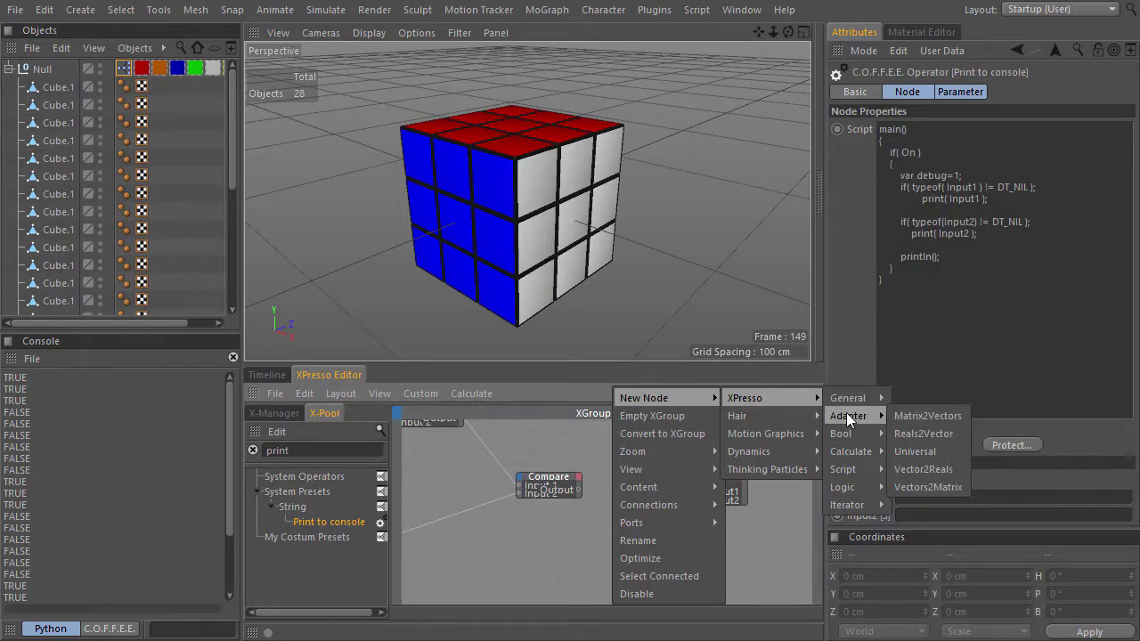
pyautogui.click(936, 450)
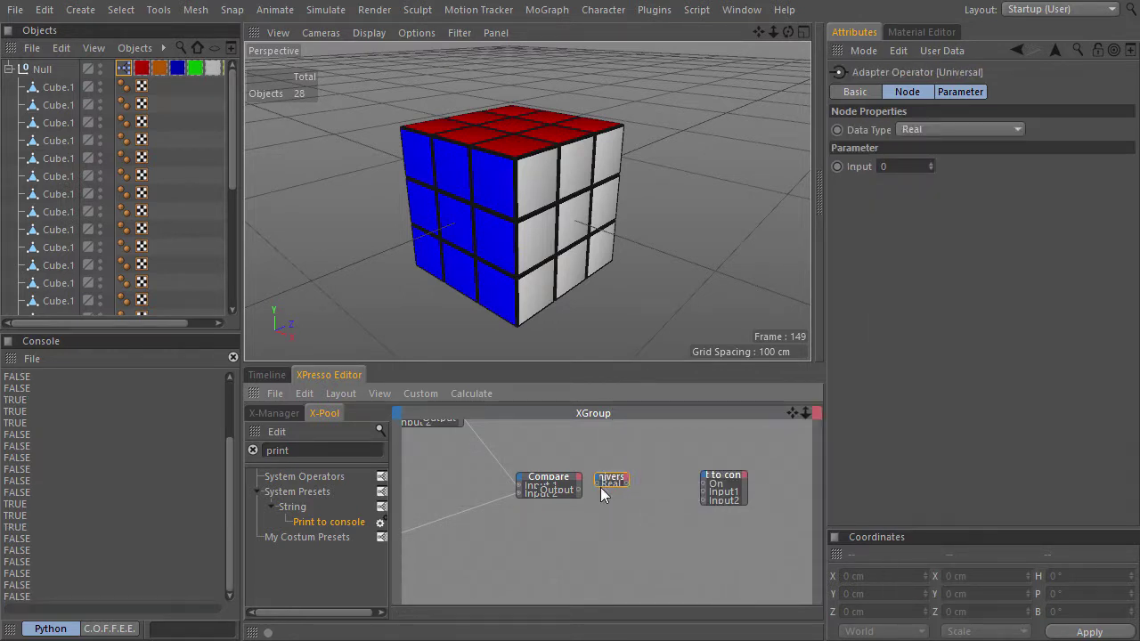
pyautogui.moveTo(605, 483); pyautogui.dragTo(608, 483)
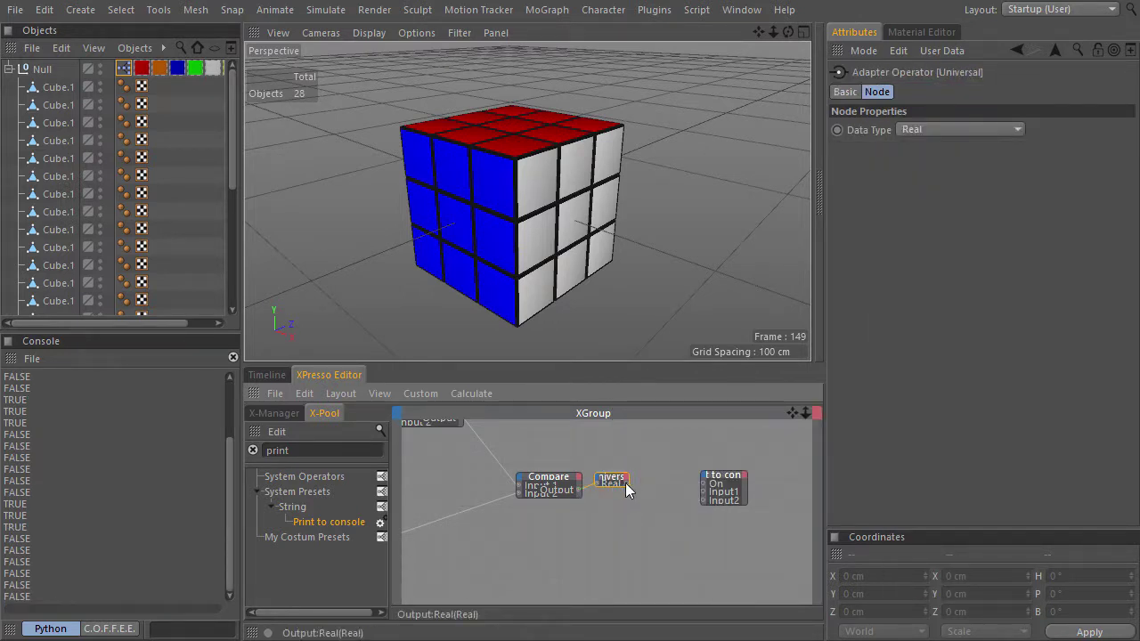
pyautogui.moveTo(706, 499); pyautogui.dragTo(704, 492)
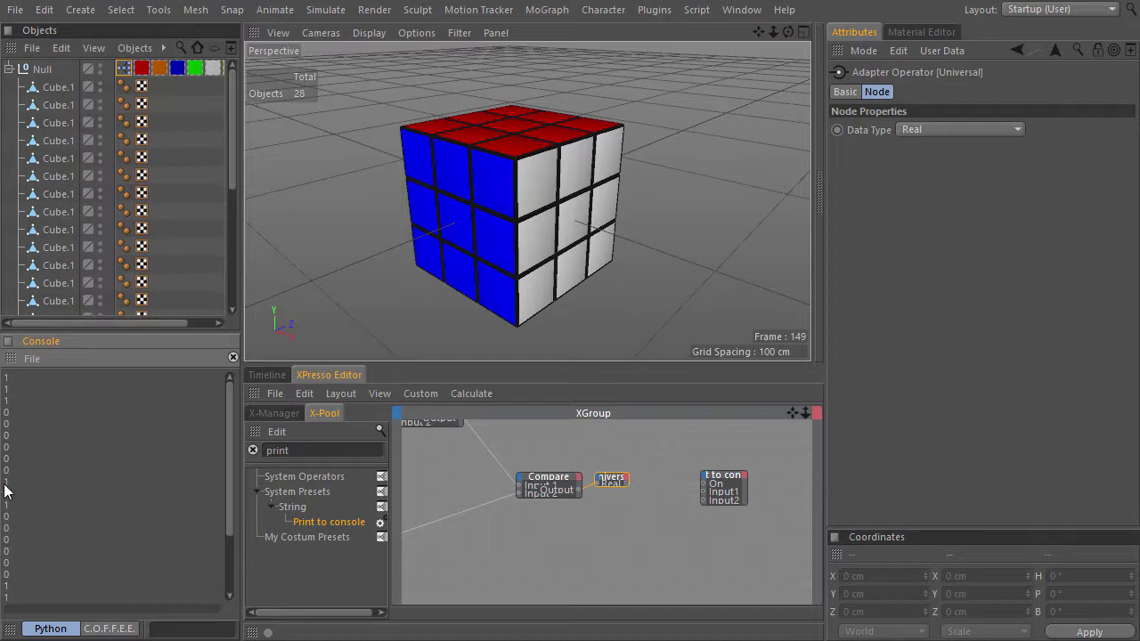
pyautogui.scroll(-3, 25, 504)
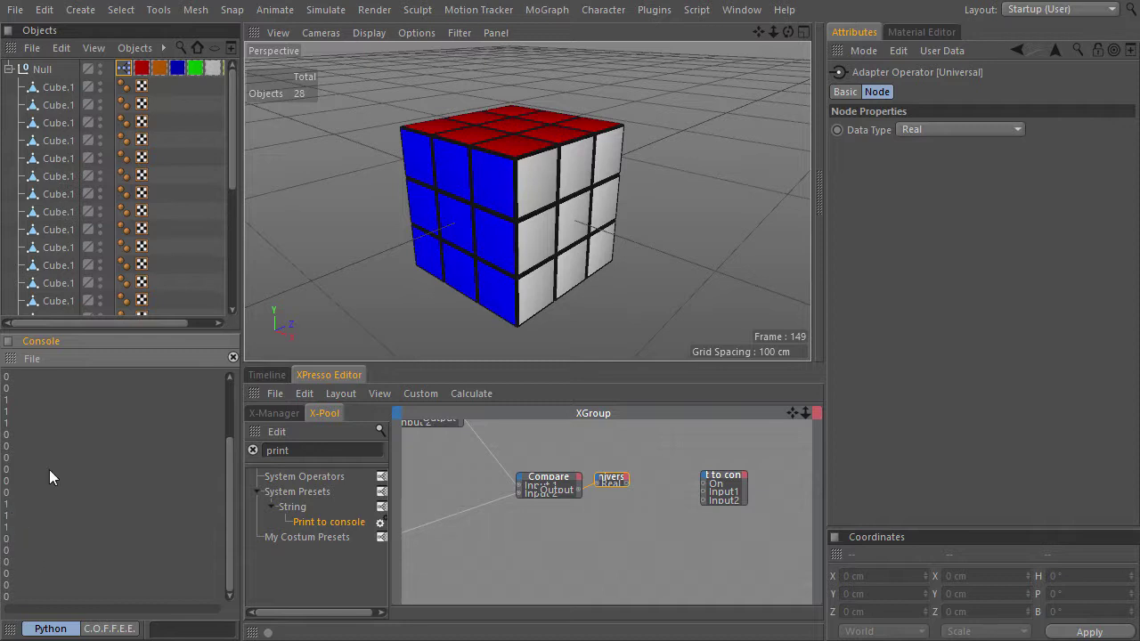
# Set the adapter's type to Real and hide the node library pane.
pyautogui.rightClick(624, 481)
pyautogui.click(649, 541)
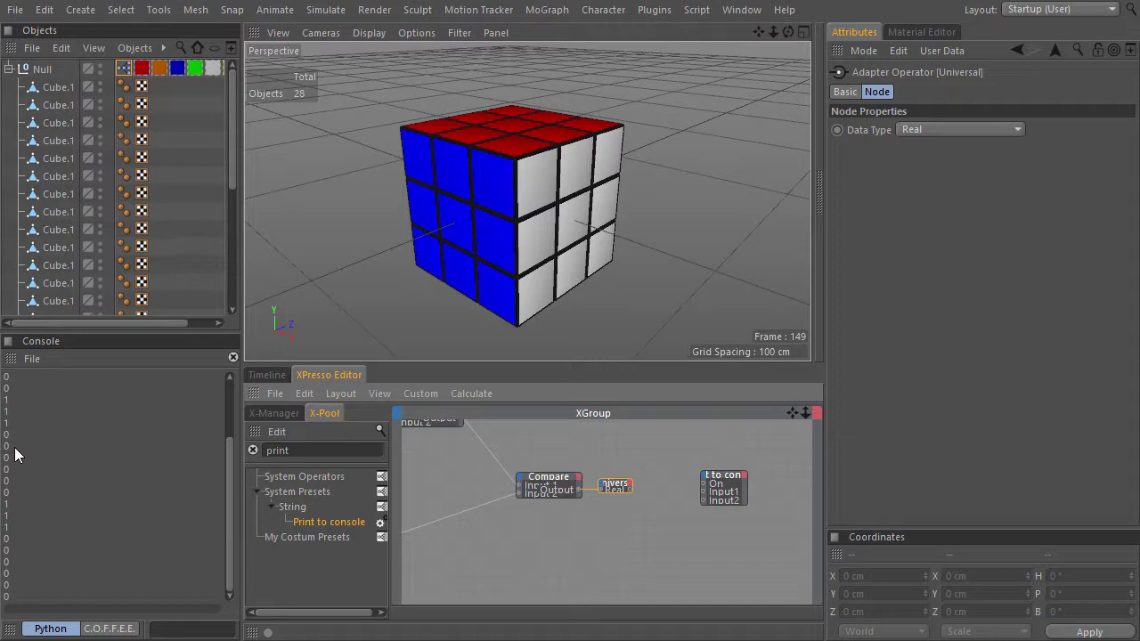
pyautogui.click(256, 436)
# Add a Logic > Condition node to the XGroup and set its Data Type to Matrix.
pyautogui.rightClick(608, 485)
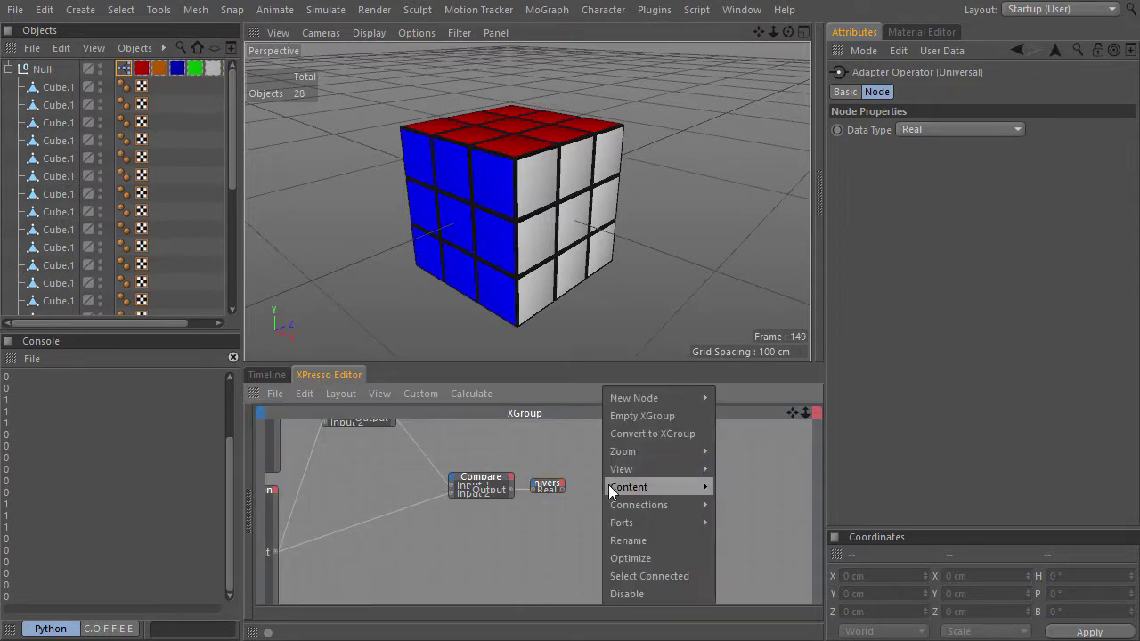
pyautogui.moveTo(664, 402)
pyautogui.moveTo(807, 397)
pyautogui.moveTo(858, 488)
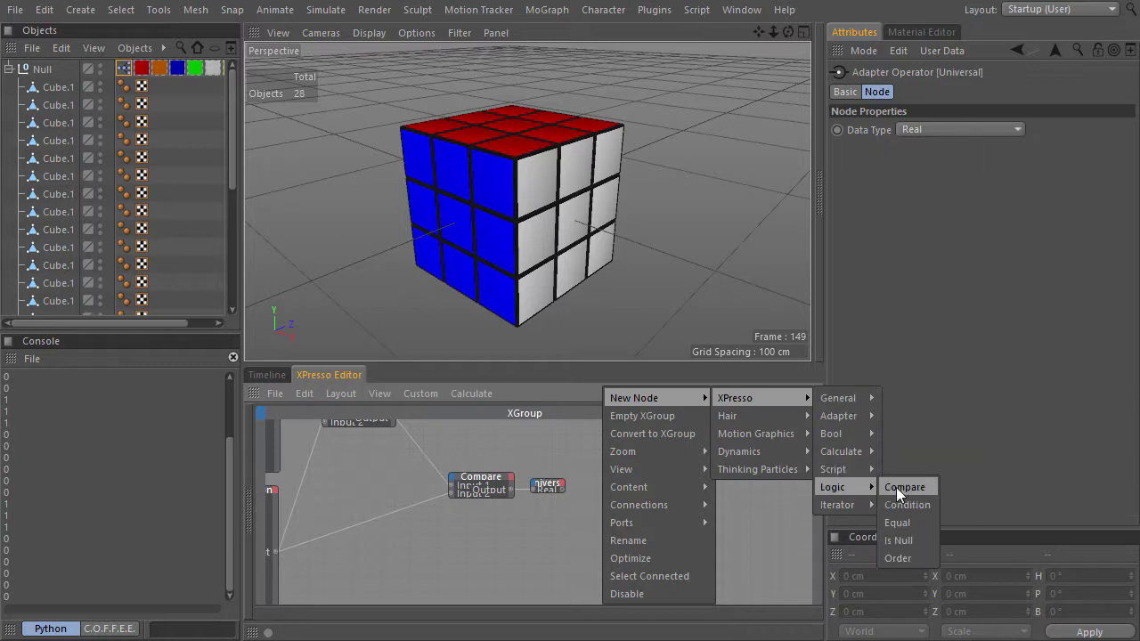
pyautogui.click(927, 503)
pyautogui.click(751, 485)
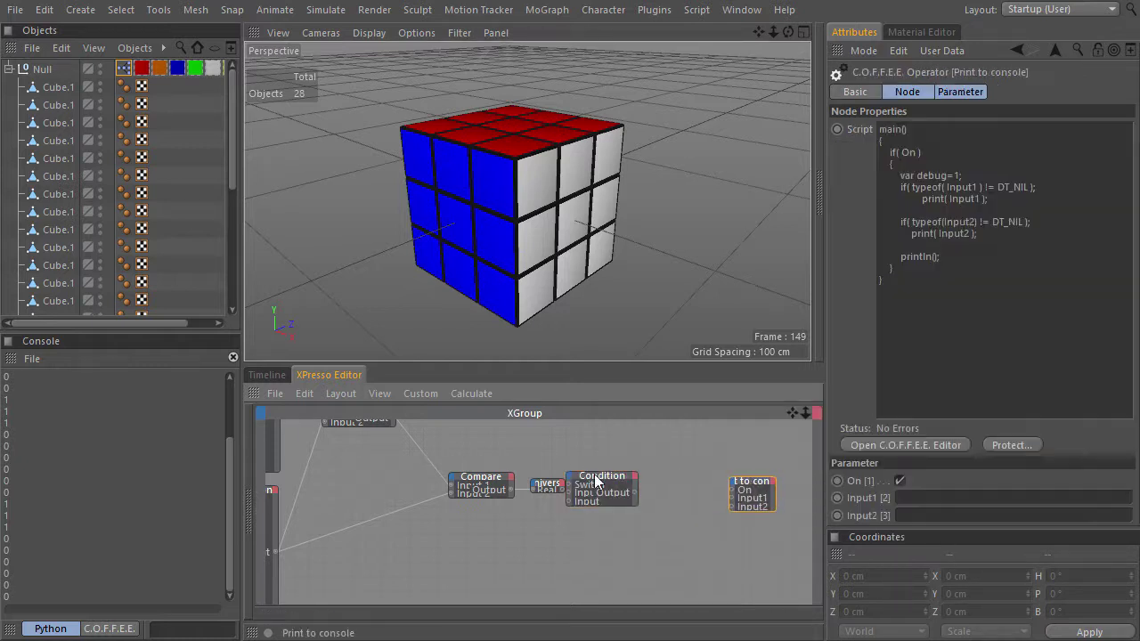
pyautogui.click(625, 482)
pyautogui.click(959, 129)
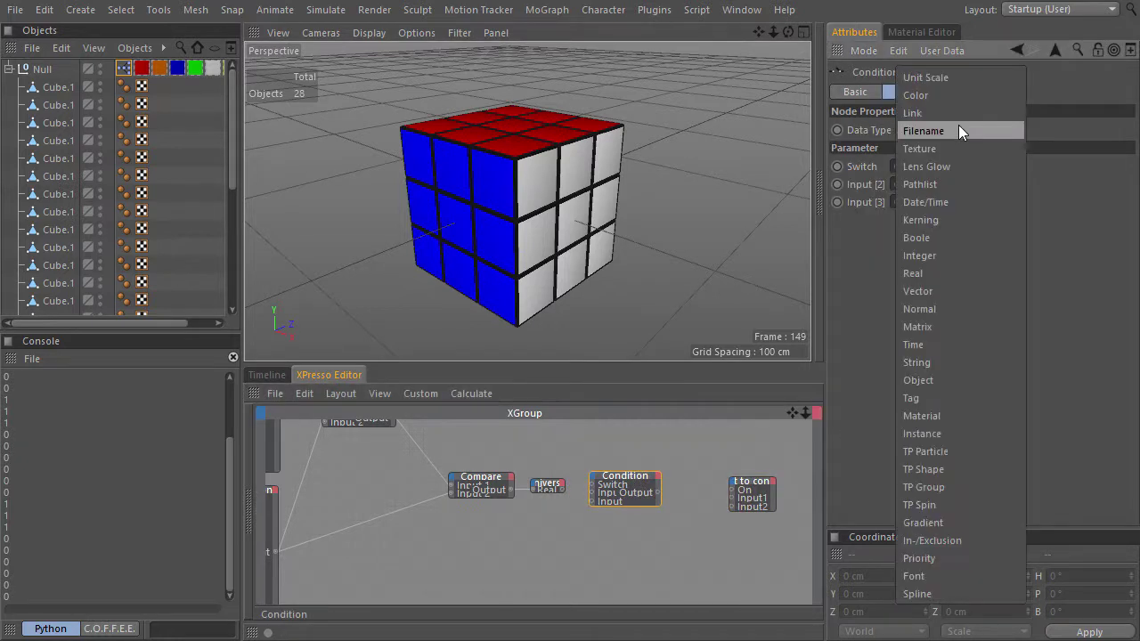
pyautogui.click(979, 326)
# Replace the converter node by wiring Compare into the Condition switch, plus Cube.1's Local Matrix and Math:Multiply inputs.
pyautogui.hotkey('ctrl', 'Tab')
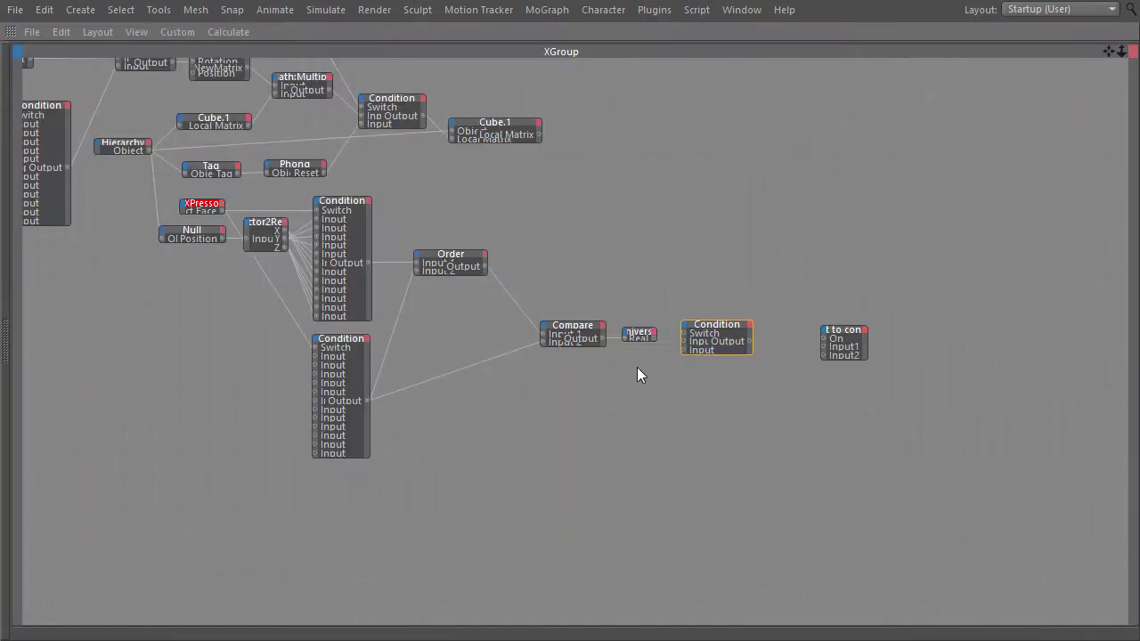
pyautogui.click(637, 332)
pyautogui.press('Delete')
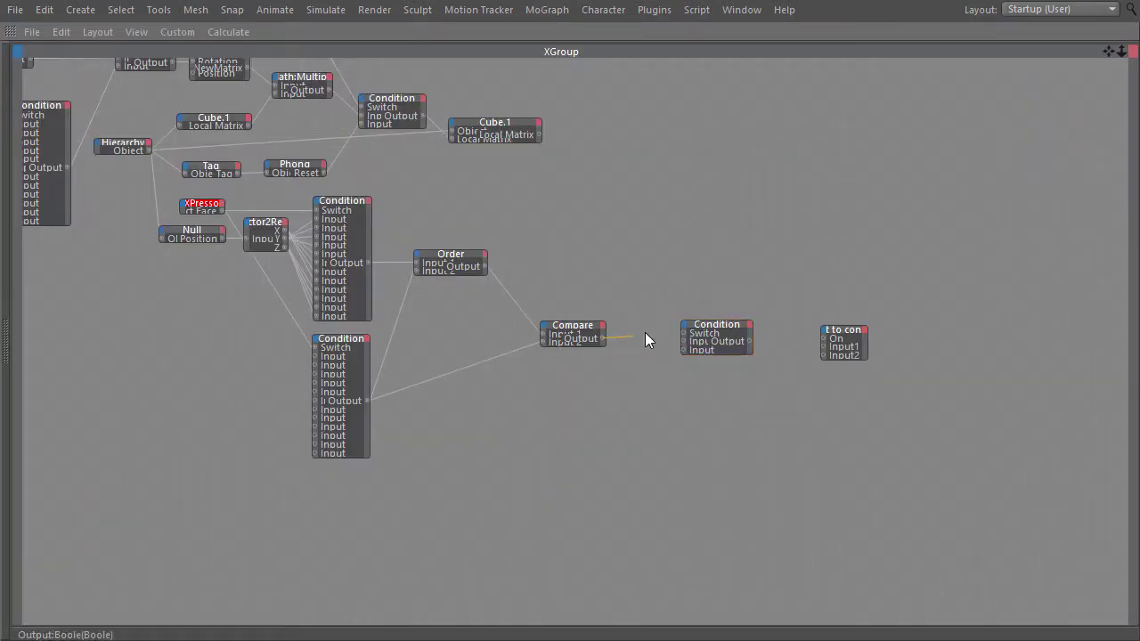
pyautogui.moveTo(672, 336); pyautogui.dragTo(715, 159)
pyautogui.click(699, 324)
pyautogui.scroll(-1, 686, 312)
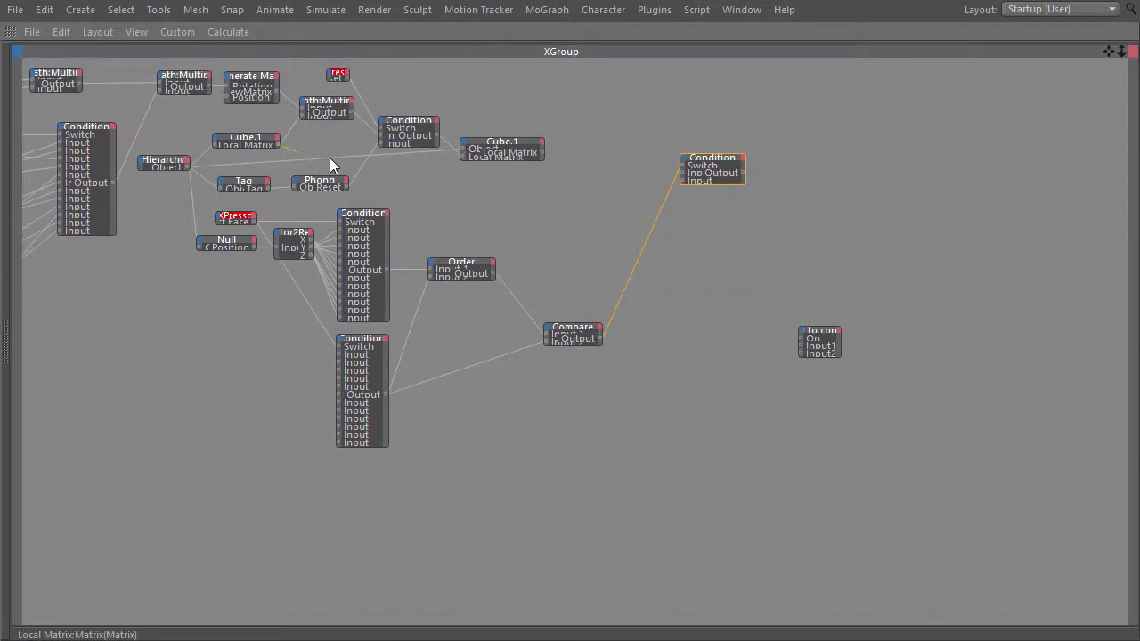
pyautogui.moveTo(577, 199); pyautogui.dragTo(685, 176)
pyautogui.moveTo(501, 148); pyautogui.dragTo(588, 163)
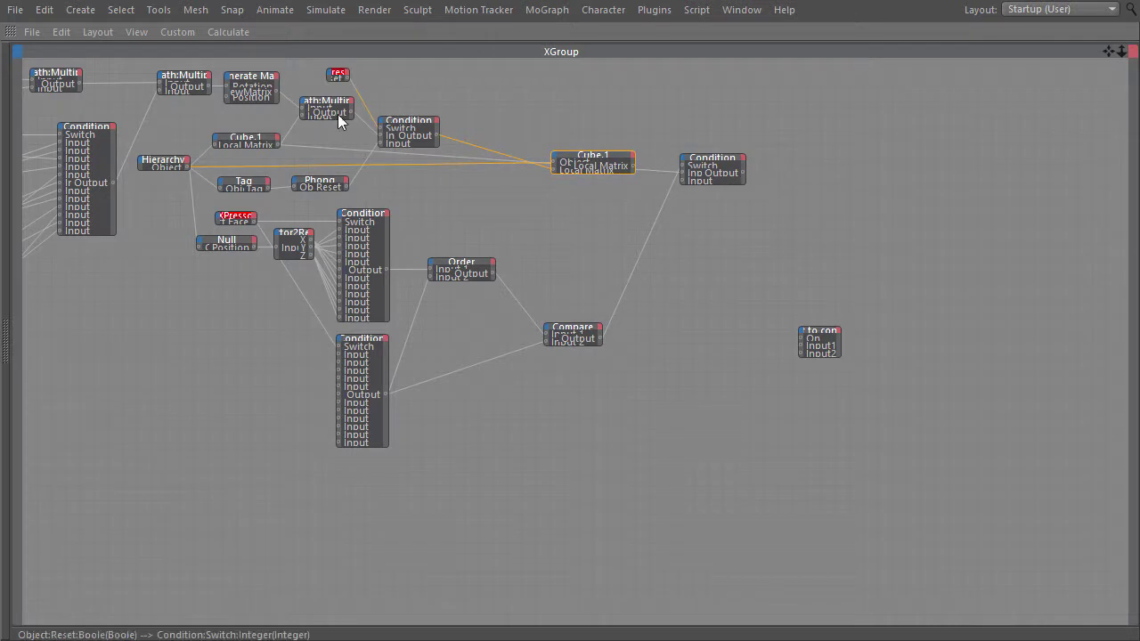
pyautogui.moveTo(478, 202); pyautogui.dragTo(496, 188)
pyautogui.click(700, 166)
# Rearrange the Condition, Cube.1, res, Phong and Tag nodes so Tag sits beside Phong.
pyautogui.moveTo(622, 162); pyautogui.dragTo(807, 156)
pyautogui.moveTo(421, 131); pyautogui.dragTo(648, 135)
pyautogui.moveTo(348, 75); pyautogui.dragTo(568, 104)
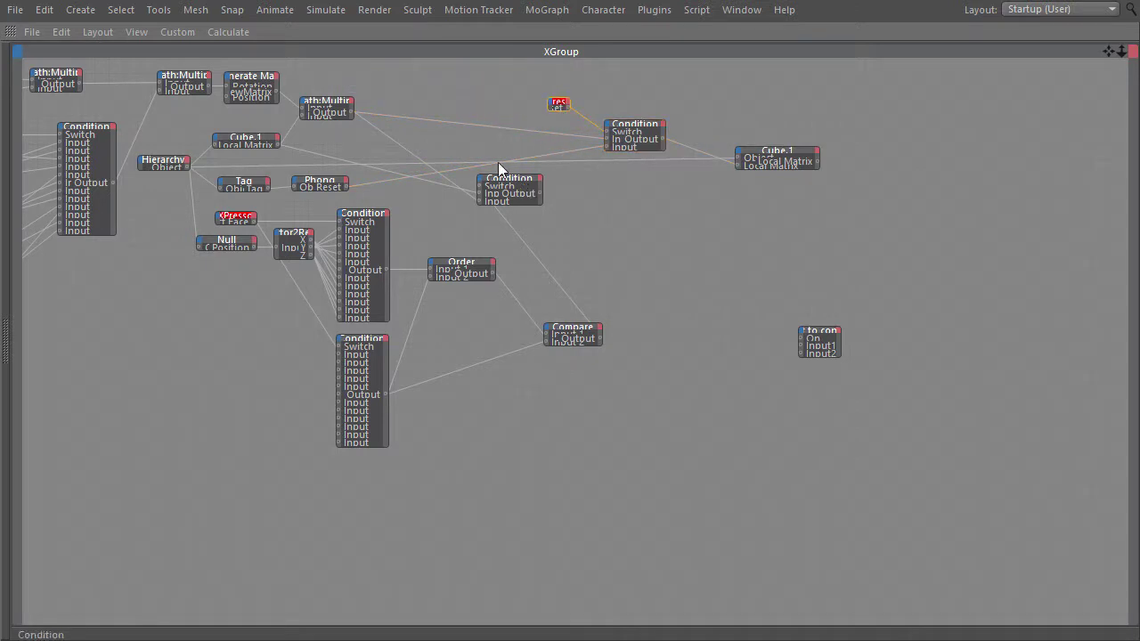
pyautogui.moveTo(503, 181); pyautogui.dragTo(462, 139)
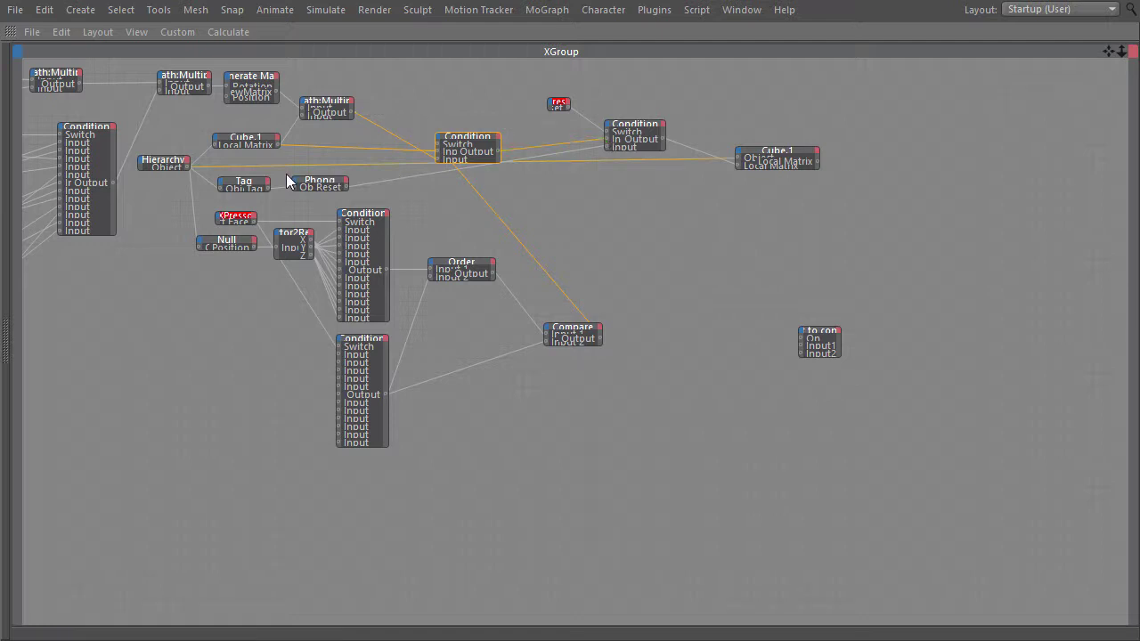
pyautogui.moveTo(312, 184); pyautogui.dragTo(336, 185)
pyautogui.moveTo(497, 188); pyautogui.dragTo(550, 186)
pyautogui.moveTo(258, 185); pyautogui.dragTo(500, 185)
# Shift the res, Condition, Cube.1, Phong and Tag node cluster further right.
pyautogui.moveTo(522, 105); pyautogui.dragTo(839, 206)
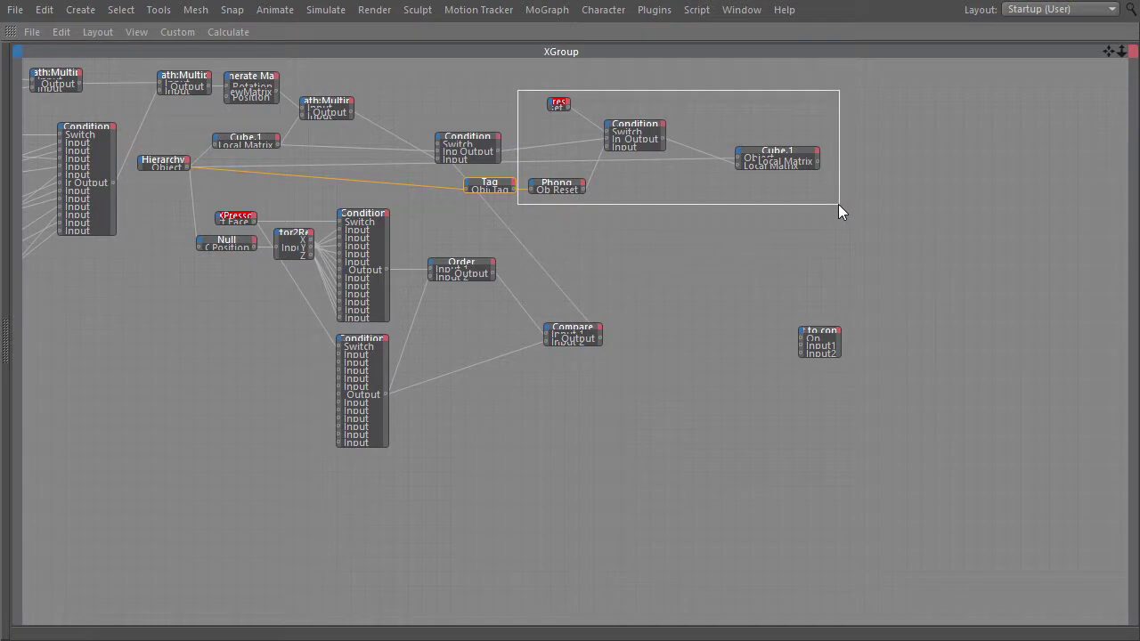
pyautogui.moveTo(544, 185); pyautogui.dragTo(719, 186)
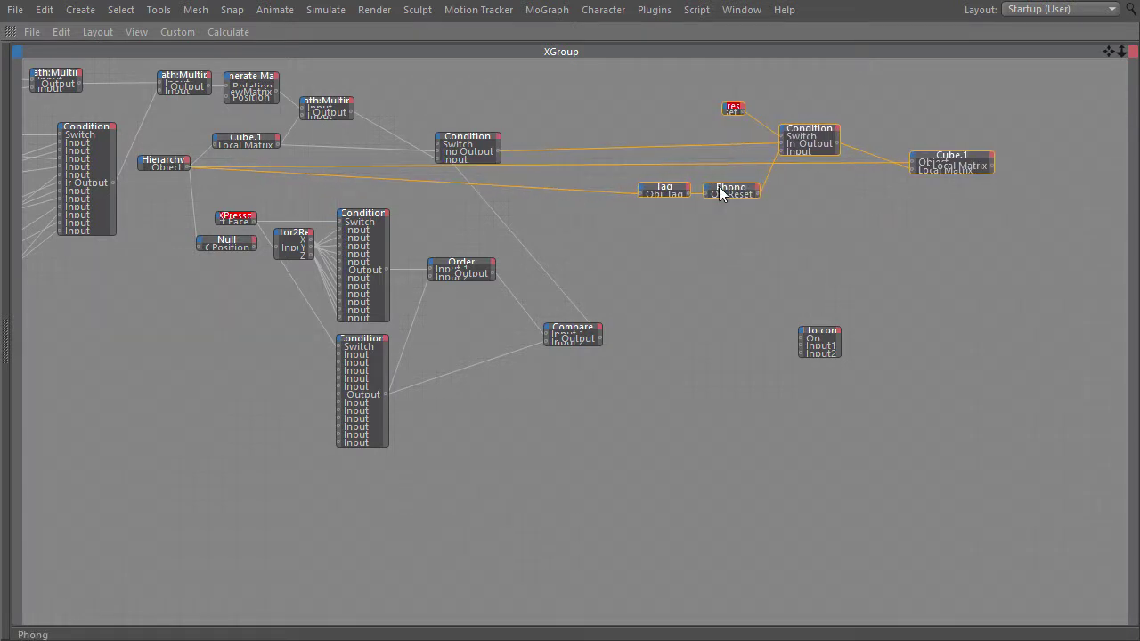
pyautogui.moveTo(466, 147); pyautogui.dragTo(585, 140)
pyautogui.moveTo(585, 141); pyautogui.dragTo(620, 270, button='middle')
pyautogui.moveTo(993, 380); pyautogui.dragTo(580, 181)
pyautogui.moveTo(662, 258); pyautogui.dragTo(771, 258)
# Delete the Print to console node and restore the full layout with the viewport.
pyautogui.moveTo(698, 419); pyautogui.dragTo(851, 526)
pyautogui.press('Delete')
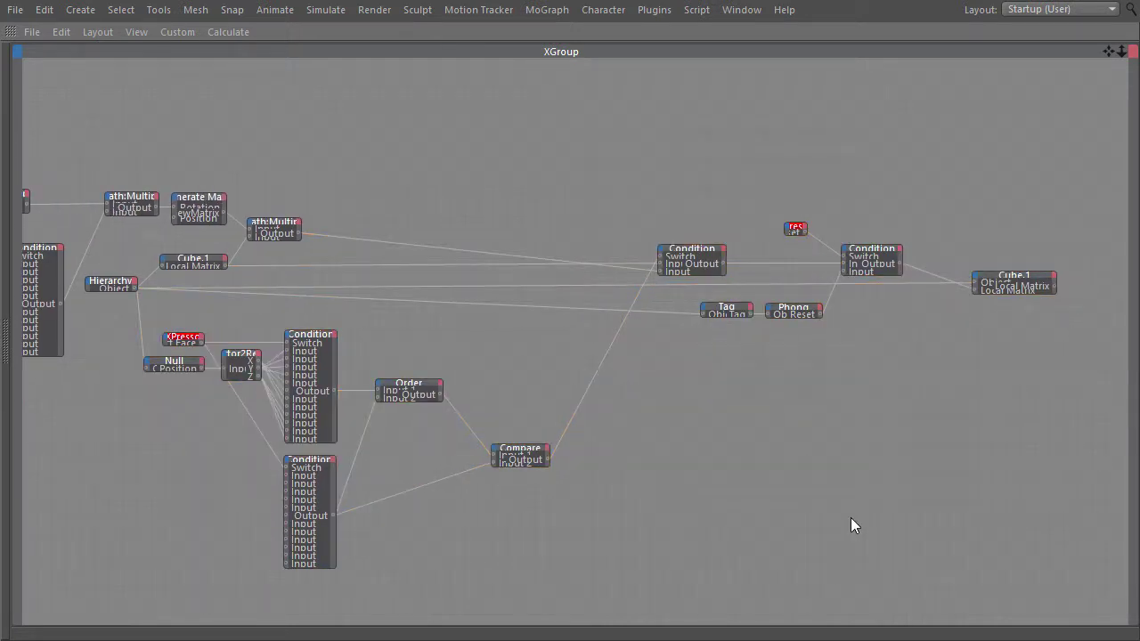
pyautogui.hotkey('ctrl', 'Tab')
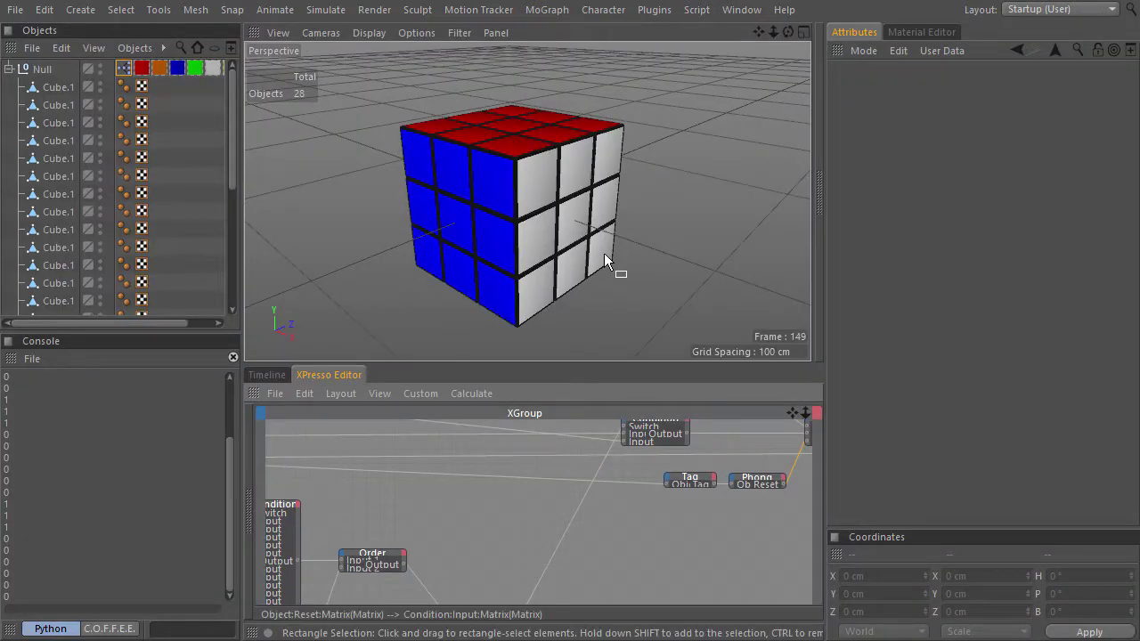
# Play the animation and scramble the cube with Top, Bottom, Left, Right, Front and Back ± face buttons.
pyautogui.press('F8')
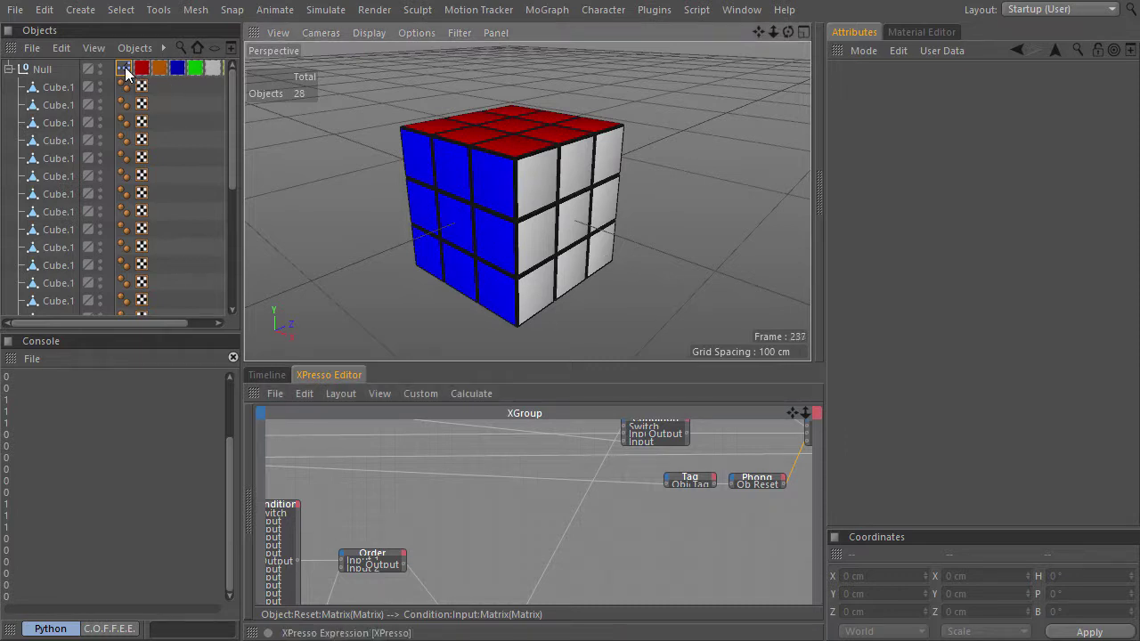
pyautogui.click(124, 70)
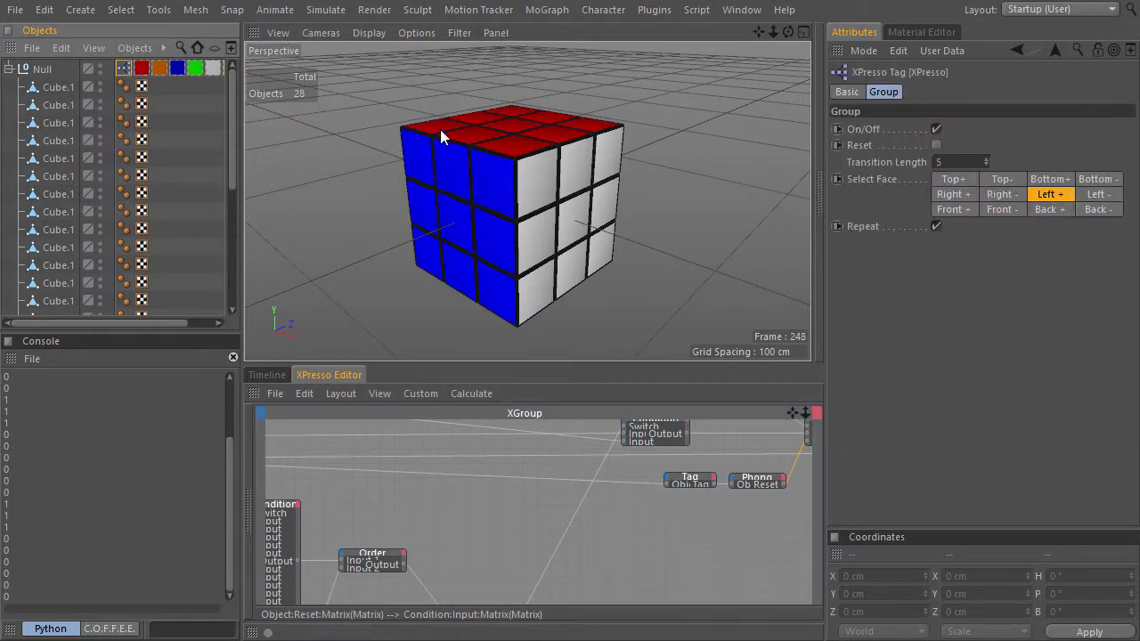
pyautogui.click(955, 181)
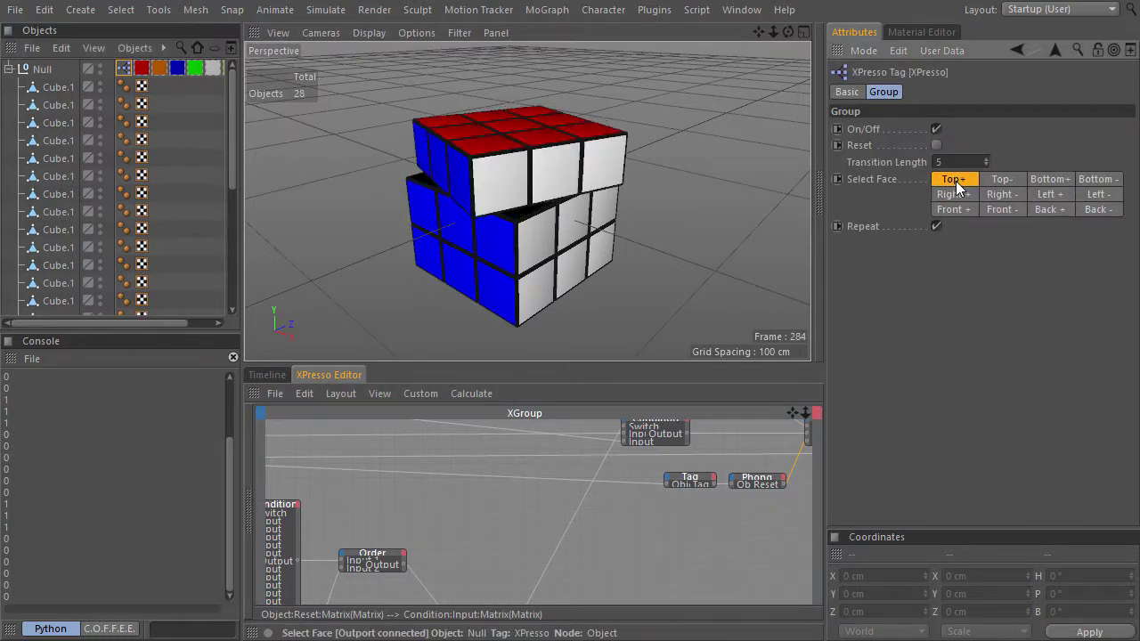
pyautogui.click(1003, 183)
pyautogui.click(1040, 182)
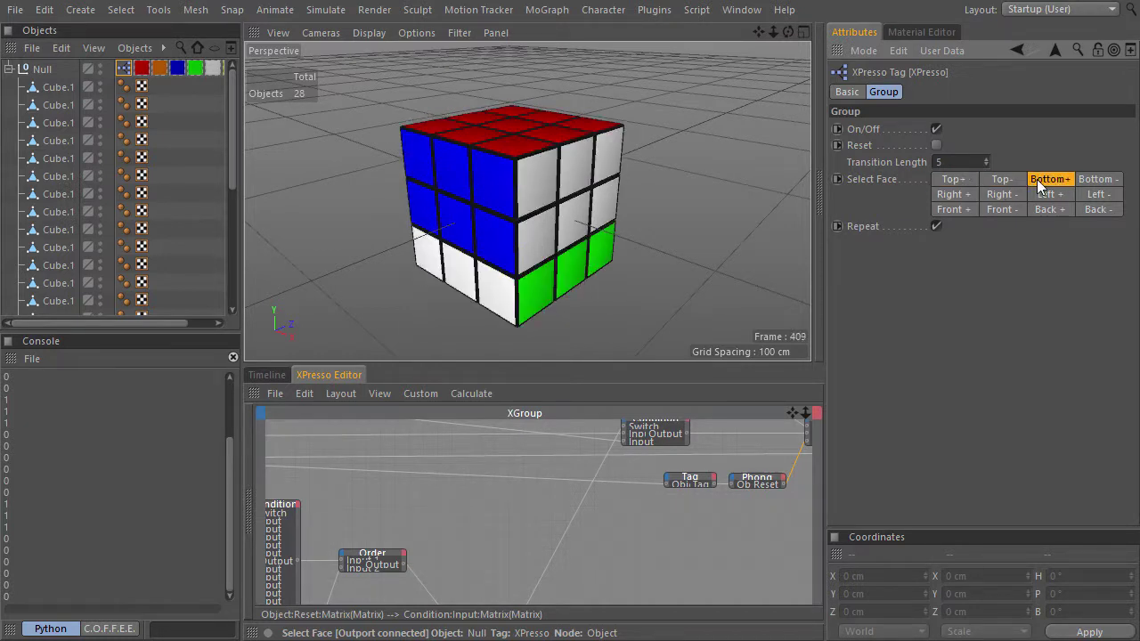
pyautogui.click(1047, 193)
pyautogui.click(998, 196)
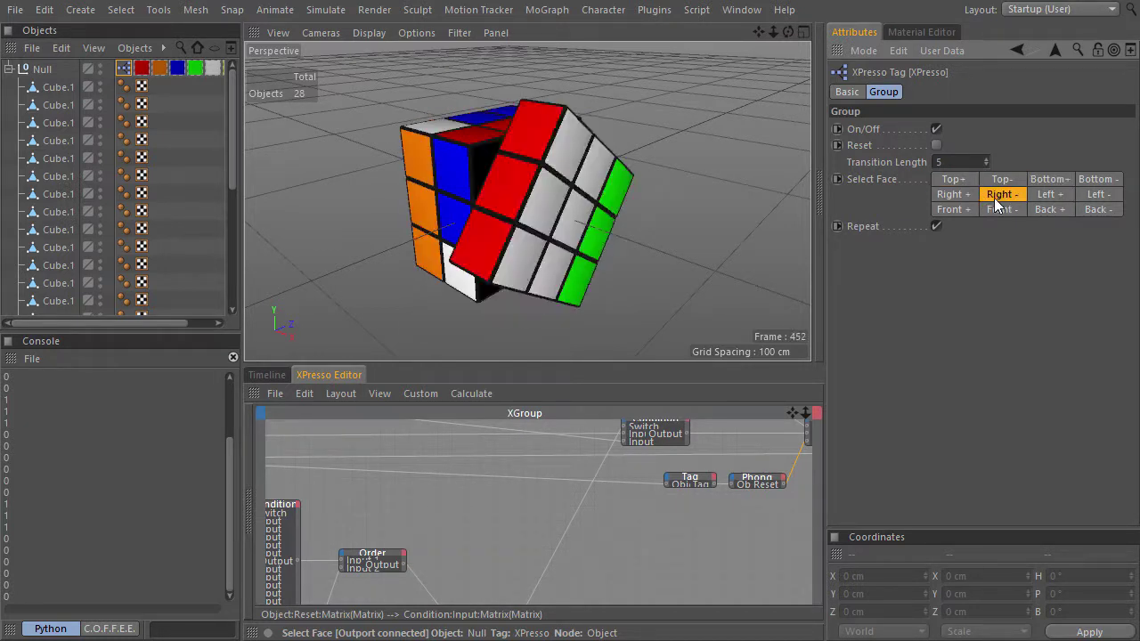
pyautogui.click(956, 208)
pyautogui.click(999, 209)
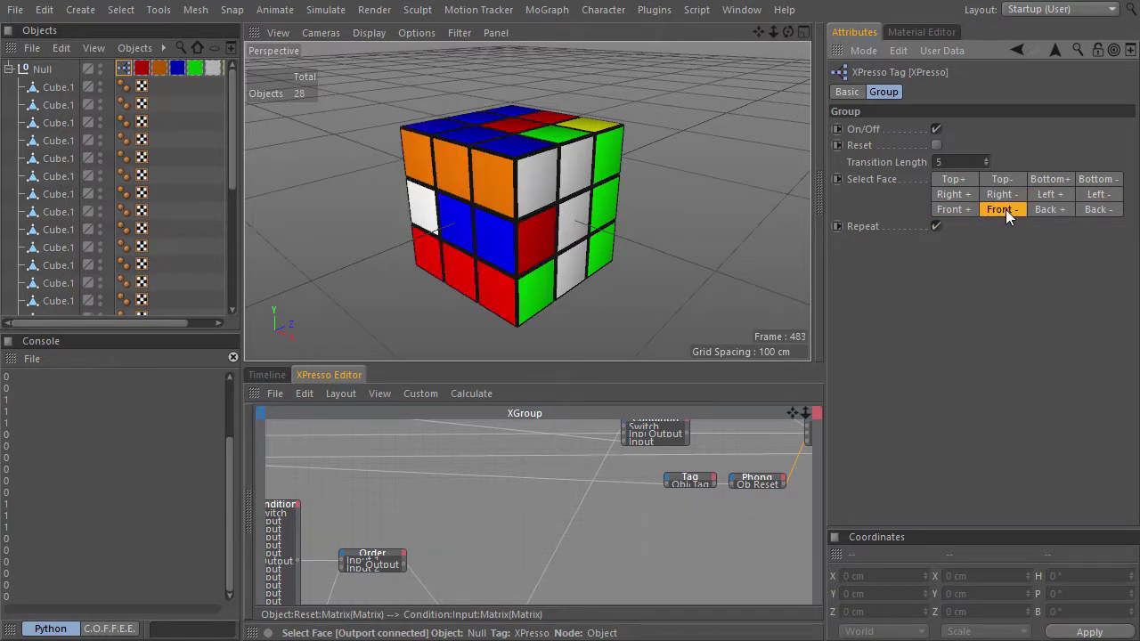
pyautogui.click(1055, 207)
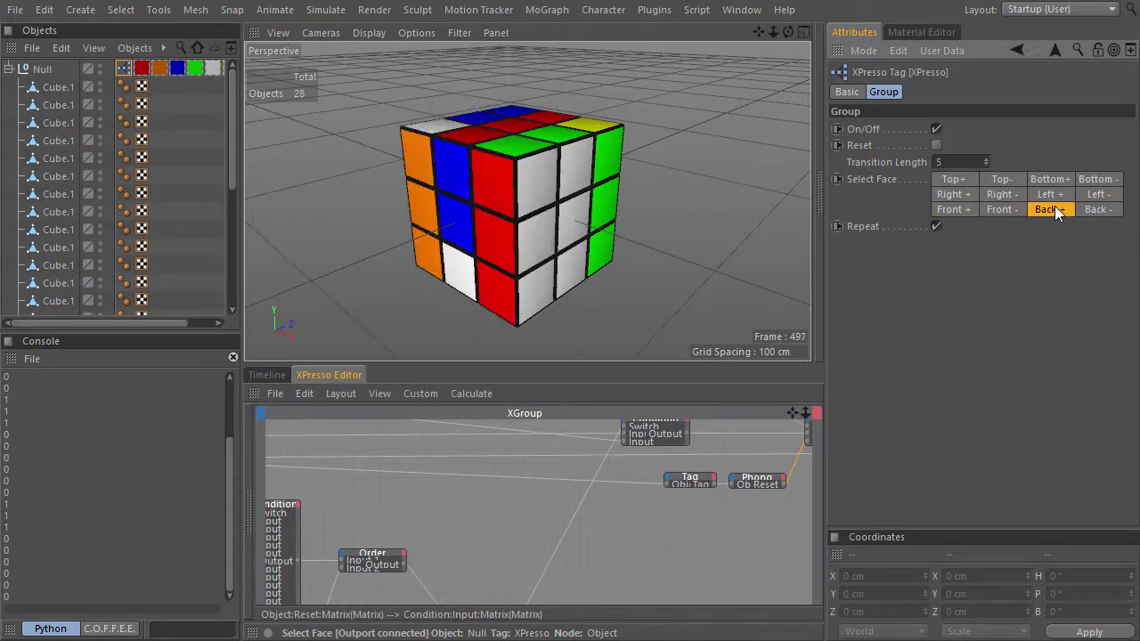
pyautogui.click(1096, 181)
pyautogui.click(969, 197)
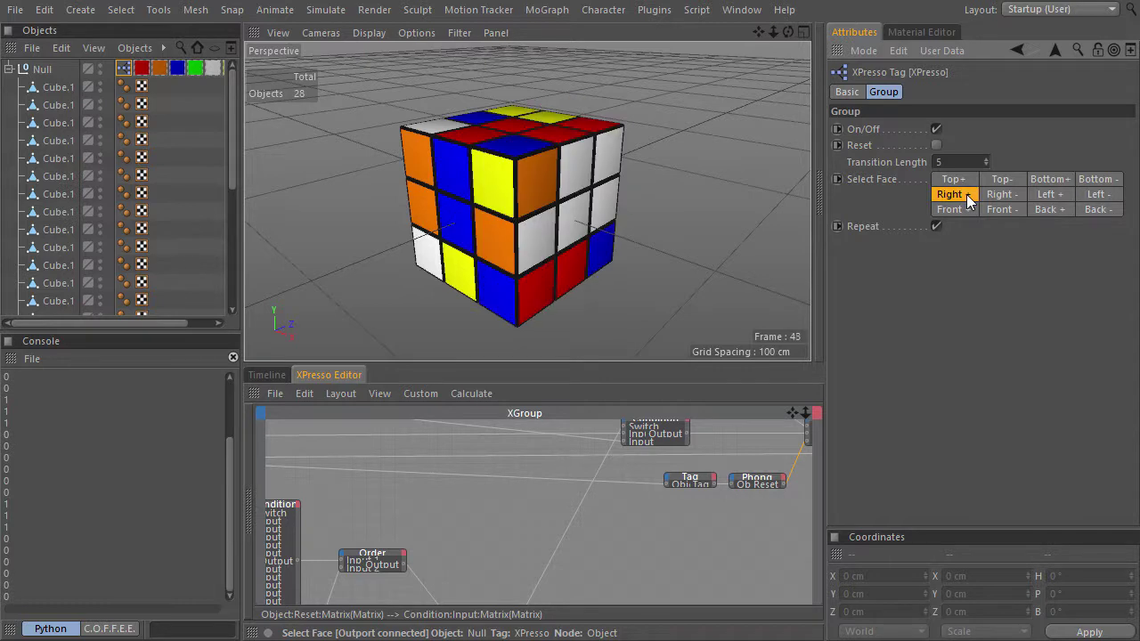
pyautogui.click(954, 179)
pyautogui.click(1061, 211)
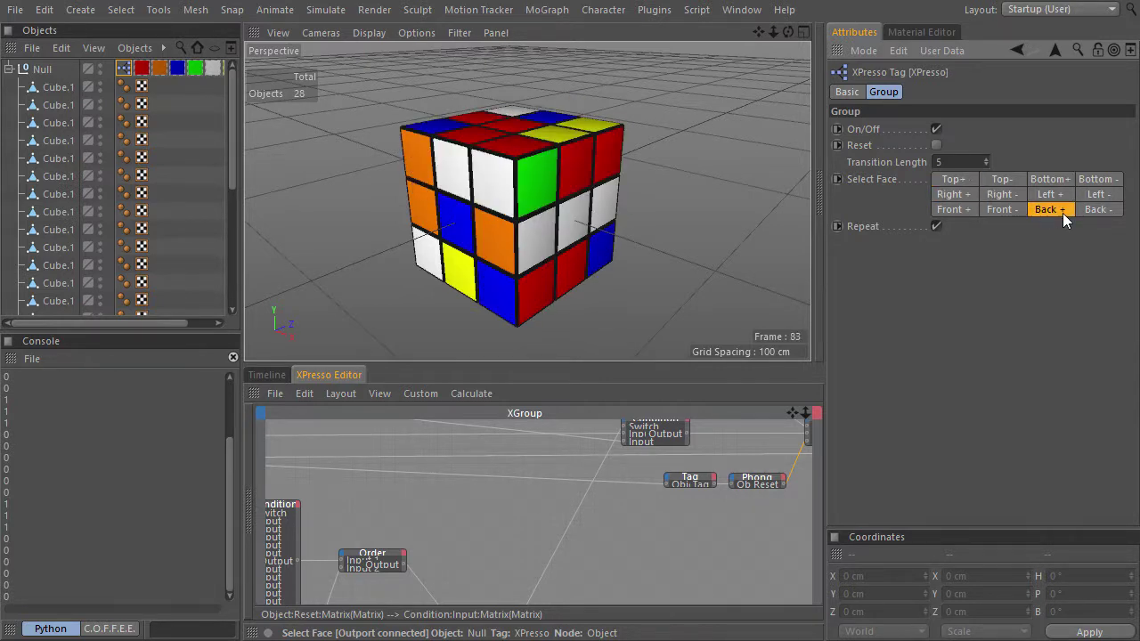
pyautogui.click(1102, 211)
pyautogui.click(1046, 196)
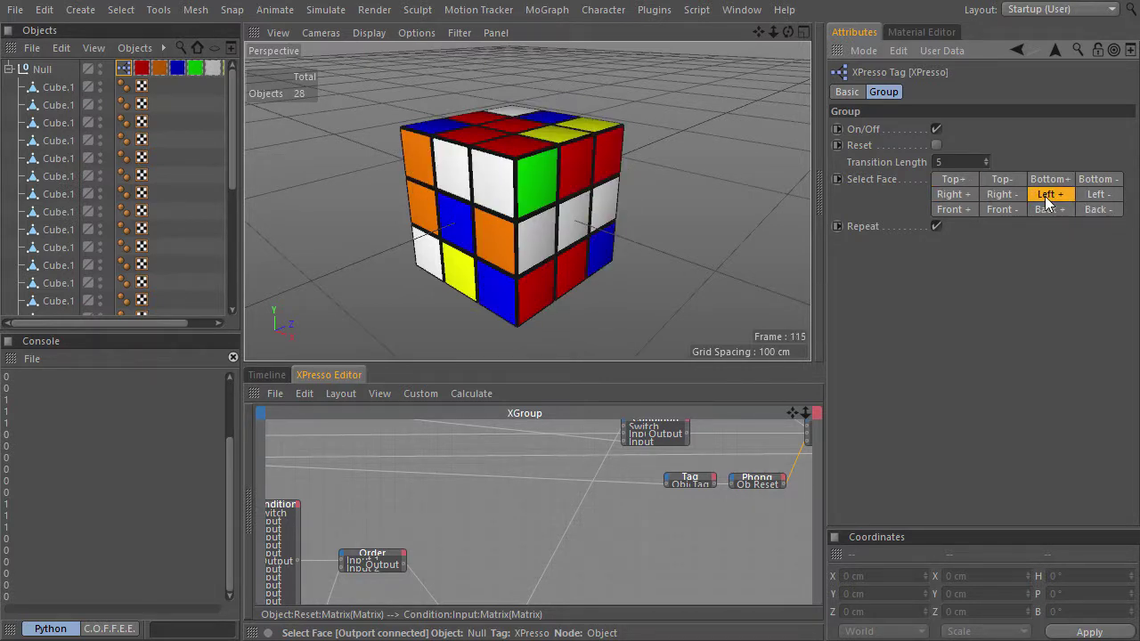
pyautogui.click(954, 195)
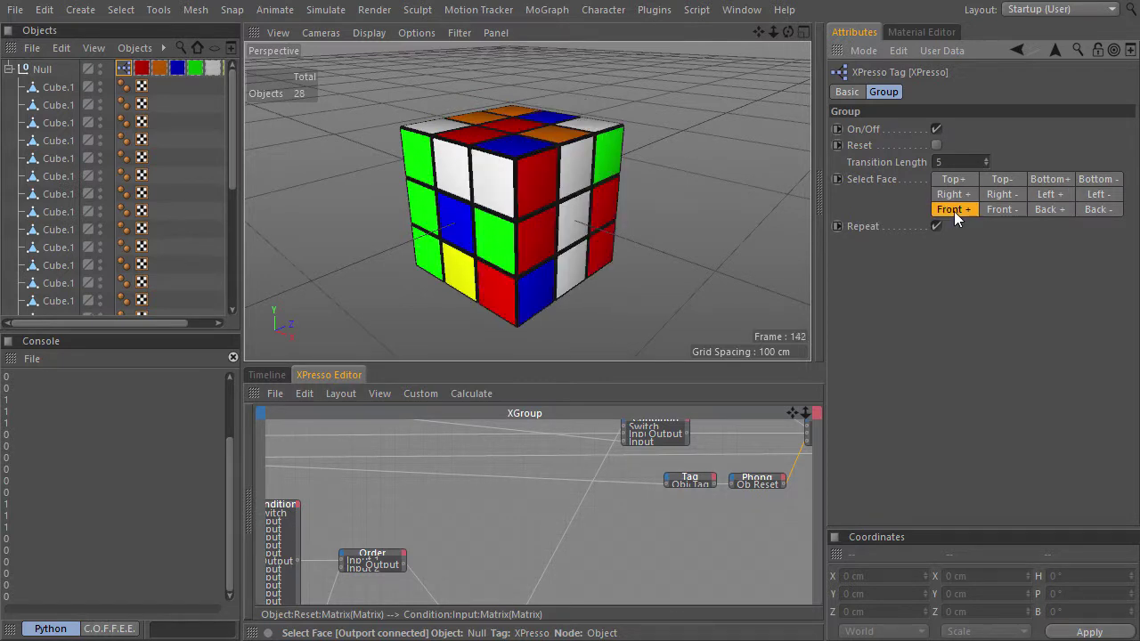
pyautogui.click(956, 180)
pyautogui.click(1058, 182)
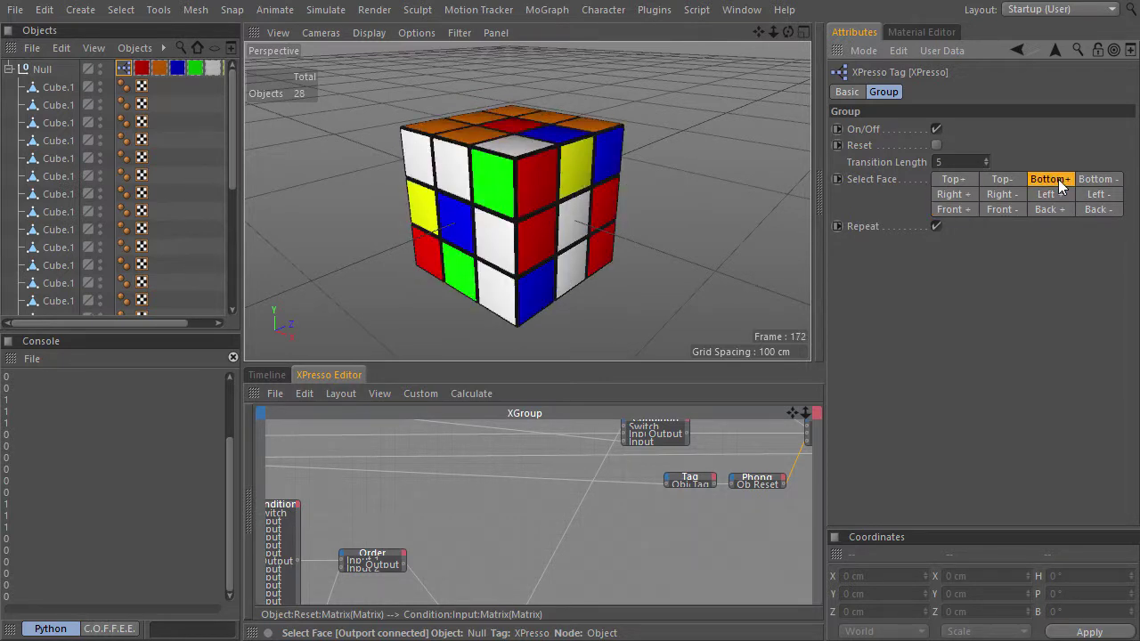
pyautogui.click(1099, 181)
pyautogui.click(1098, 210)
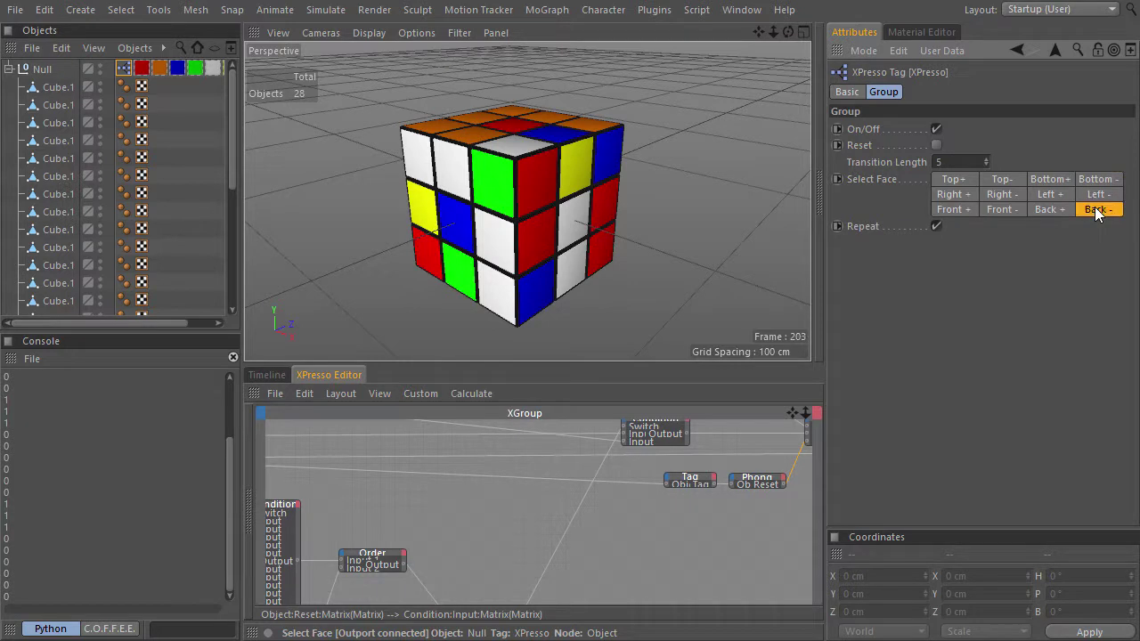
pyautogui.click(1003, 210)
pyautogui.click(998, 181)
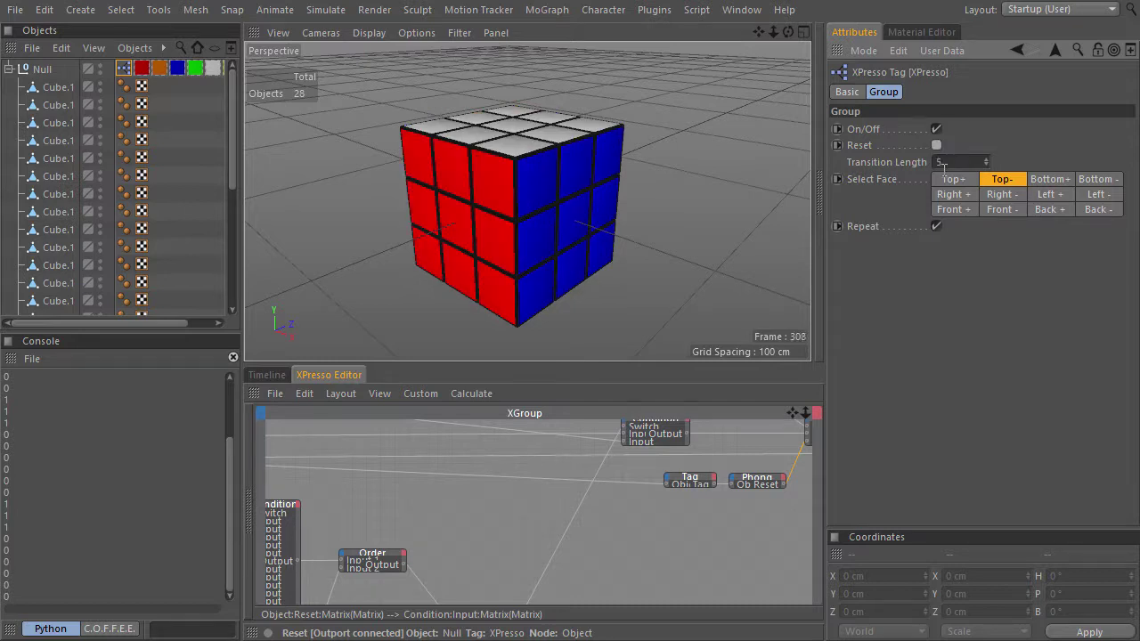
# Reset the cube, run a second scramble of face turns, then maximize the XPresso editor.
pyautogui.click(952, 181)
pyautogui.click(956, 198)
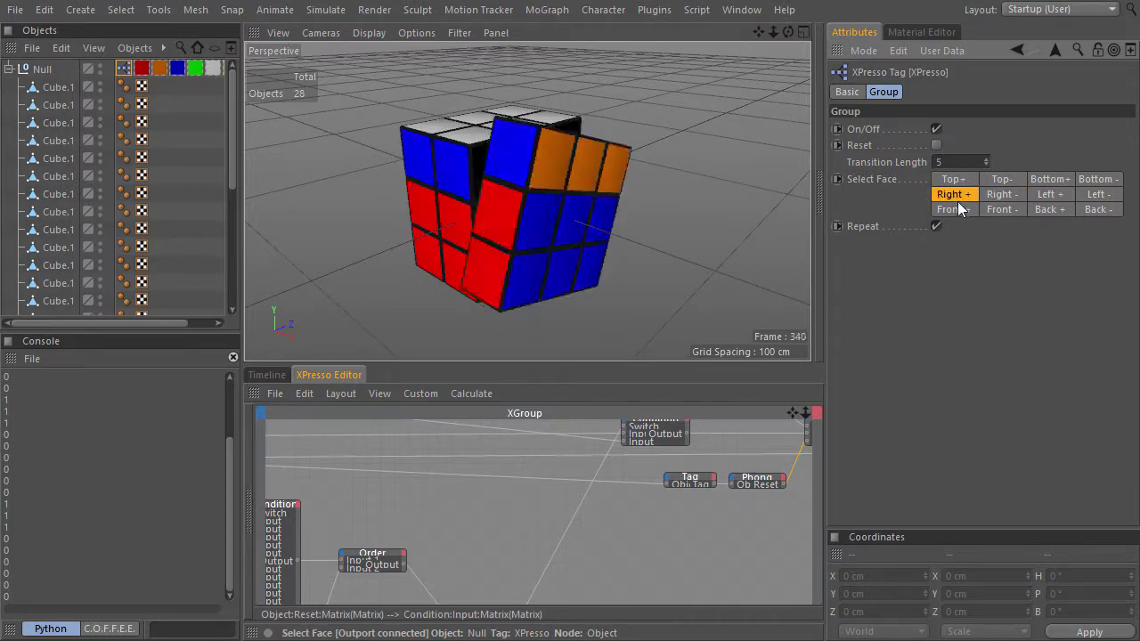
pyautogui.click(957, 207)
pyautogui.click(994, 212)
pyautogui.click(1040, 209)
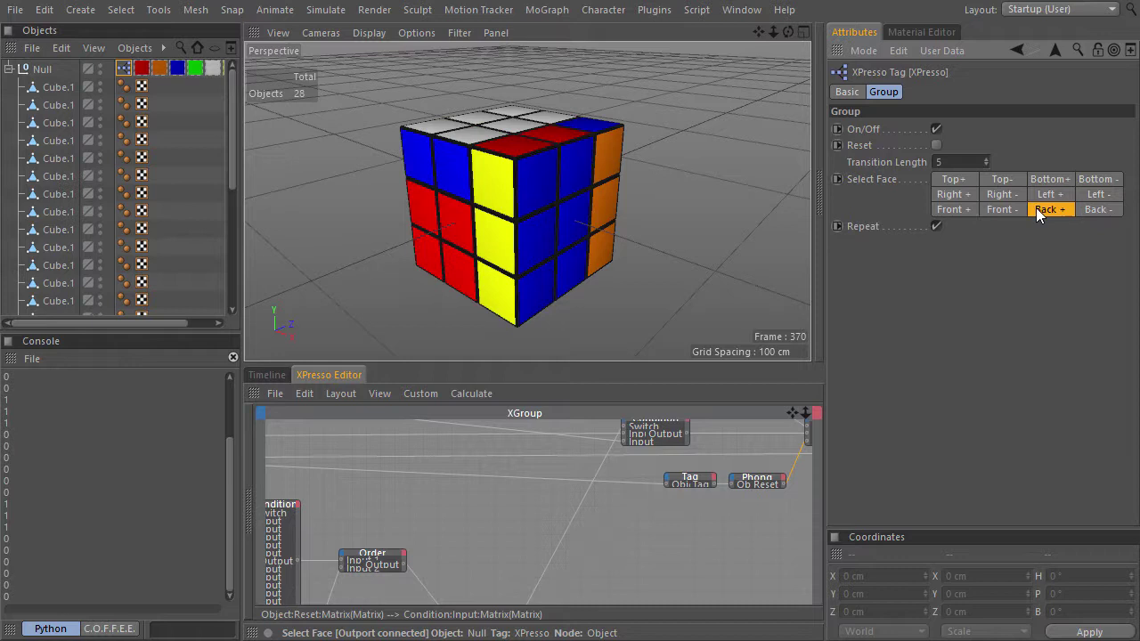
pyautogui.click(1090, 209)
pyautogui.click(1089, 181)
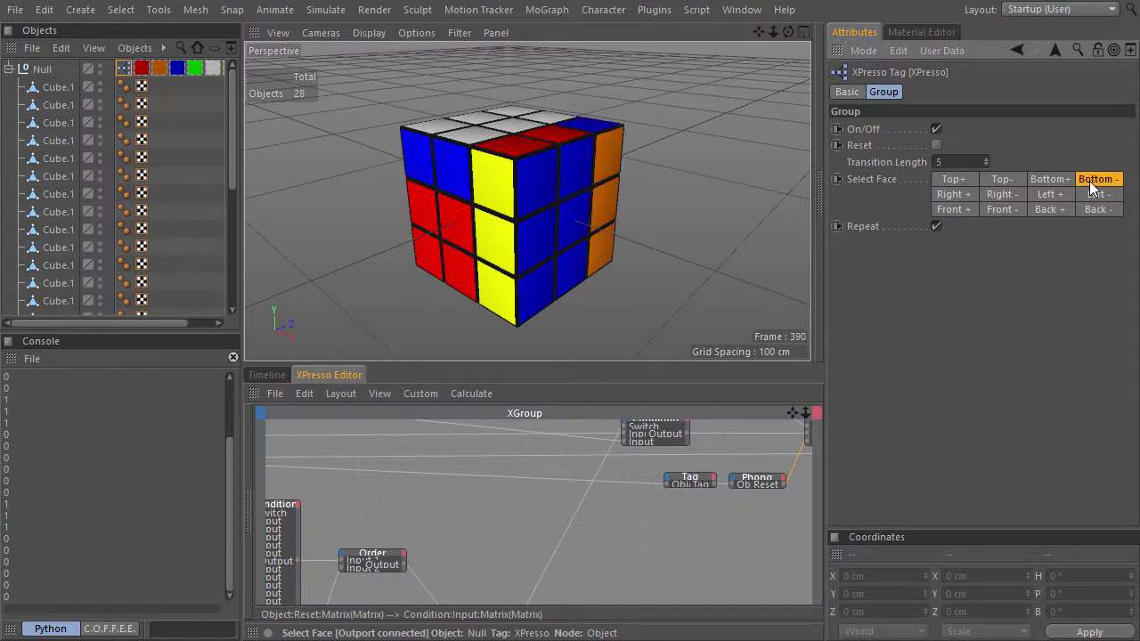
pyautogui.click(1041, 194)
pyautogui.click(998, 181)
pyautogui.click(957, 180)
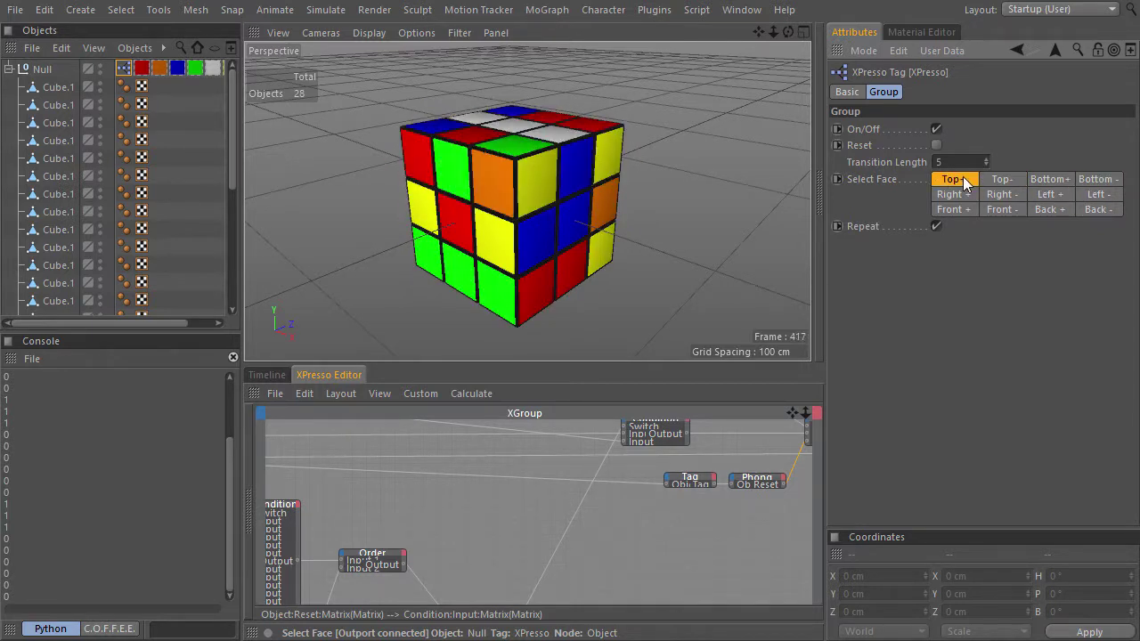
pyautogui.click(961, 196)
pyautogui.click(1000, 210)
pyautogui.click(1041, 210)
pyautogui.click(1080, 209)
pyautogui.click(1046, 181)
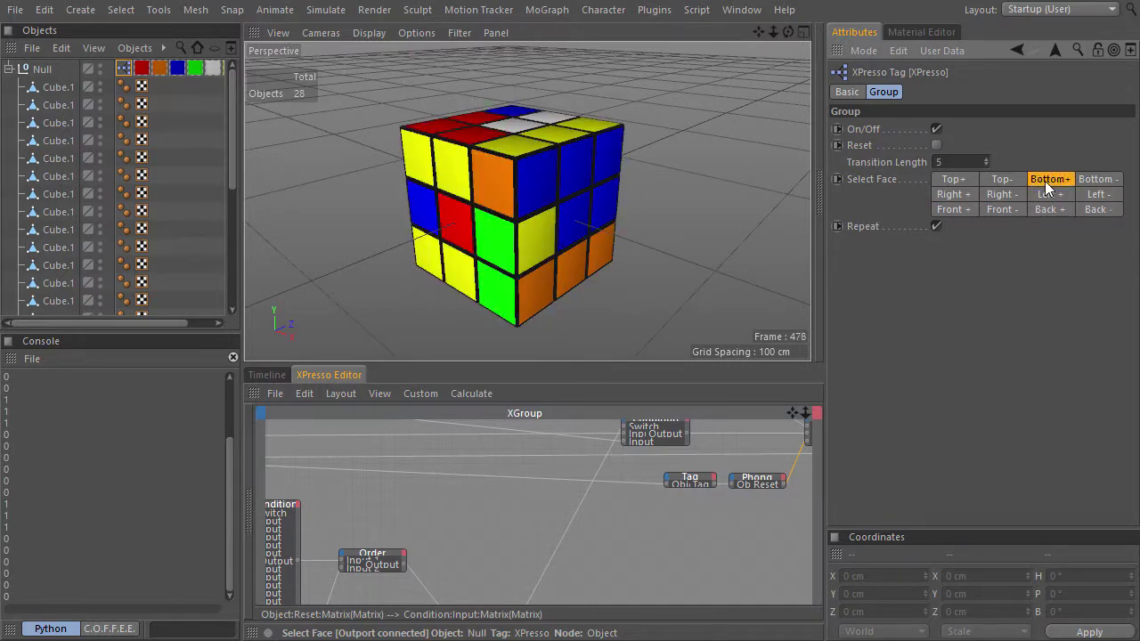
pyautogui.click(972, 182)
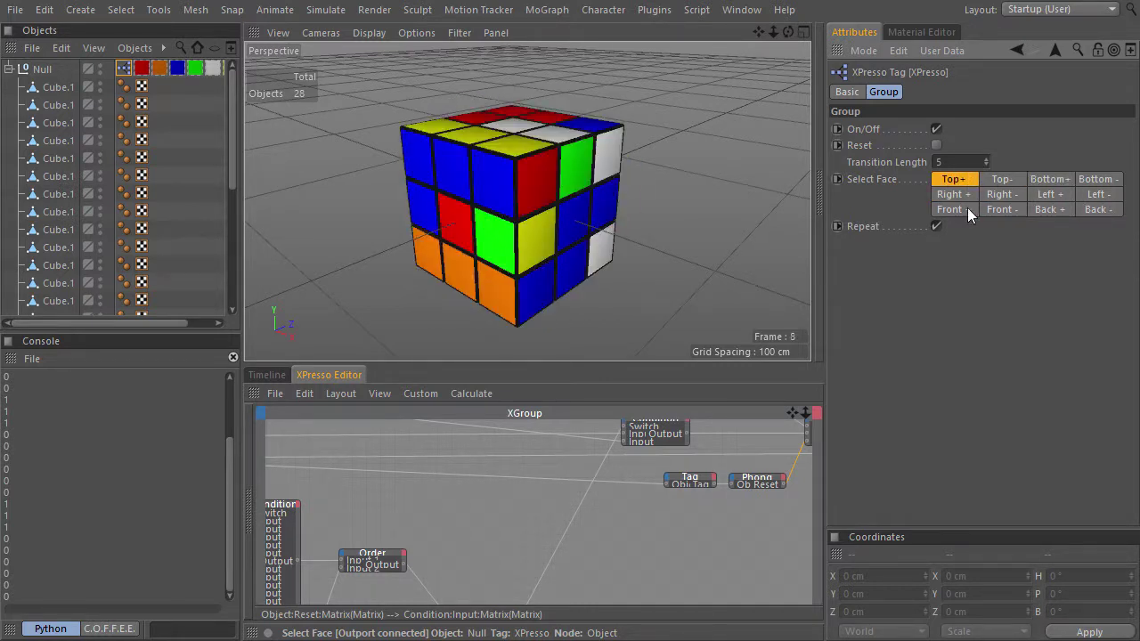
pyautogui.click(969, 208)
pyautogui.click(999, 181)
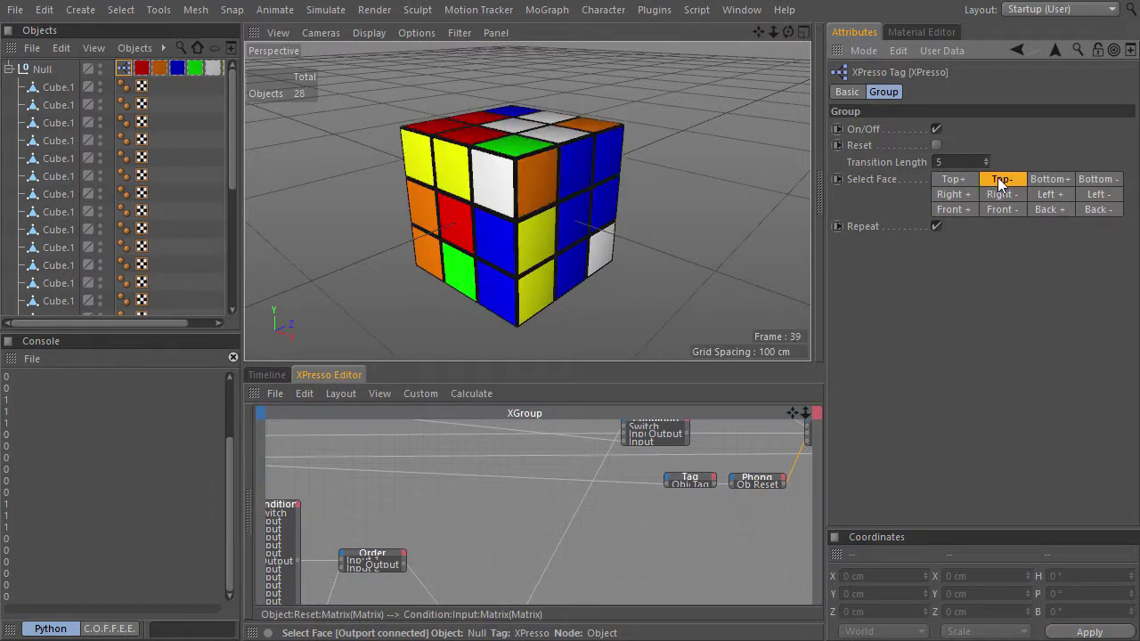
pyautogui.click(1005, 210)
pyautogui.click(1037, 210)
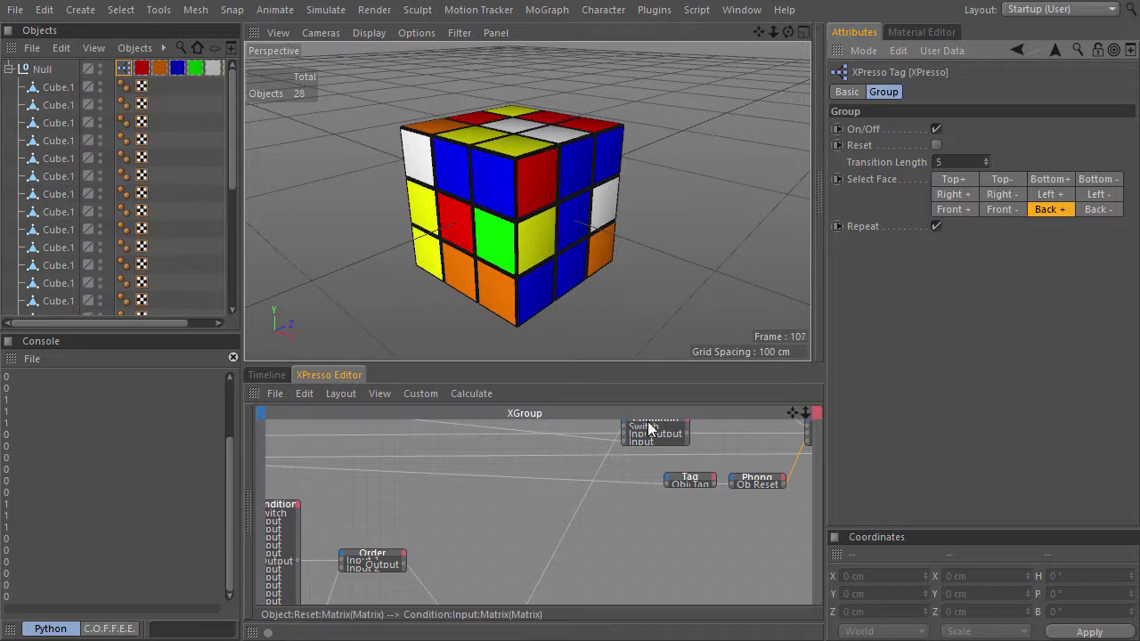
pyautogui.click(501, 520)
pyautogui.hotkey('ctrl', 'Tab')
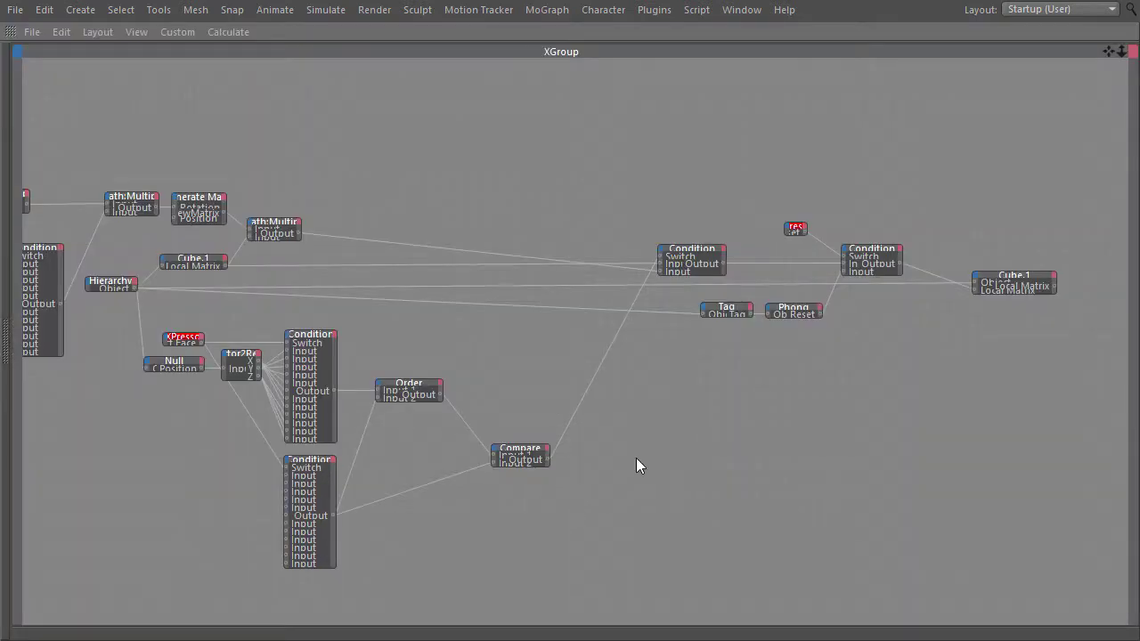
# Move the Reset State group to the top-left and pull the Constant and Math:Multiply cluster left.
pyautogui.scroll(-3, 636, 458)
pyautogui.moveTo(319, 424); pyautogui.dragTo(847, 427, button='middle')
pyautogui.moveTo(557, 419); pyautogui.dragTo(739, 392, button='middle')
pyautogui.scroll(2, 945, 311)
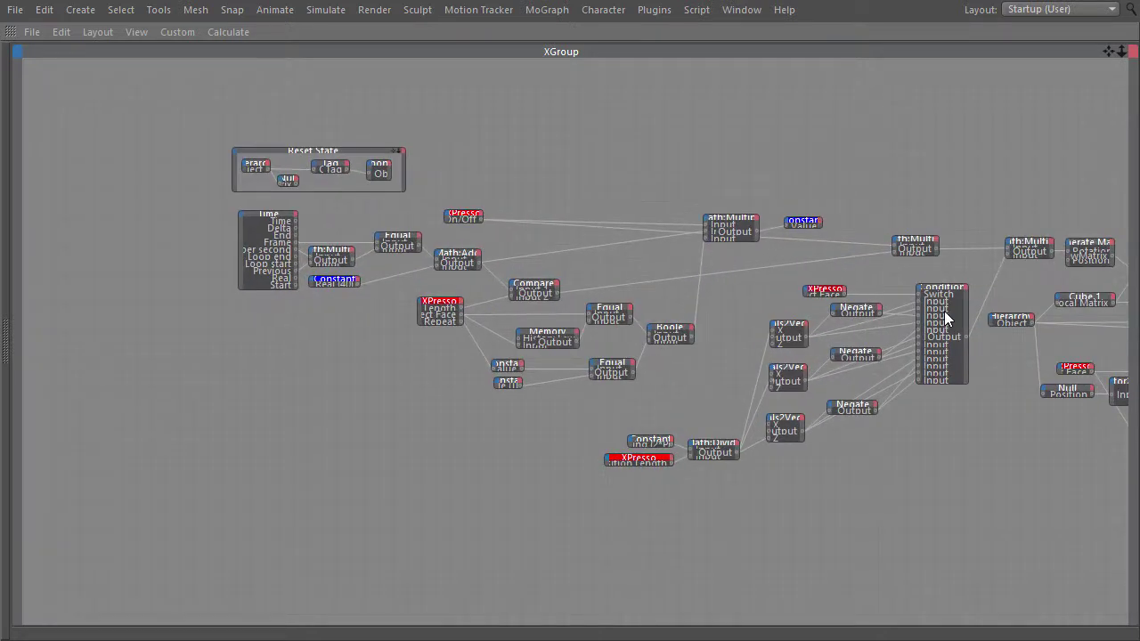
pyautogui.moveTo(293, 152); pyautogui.dragTo(143, 72)
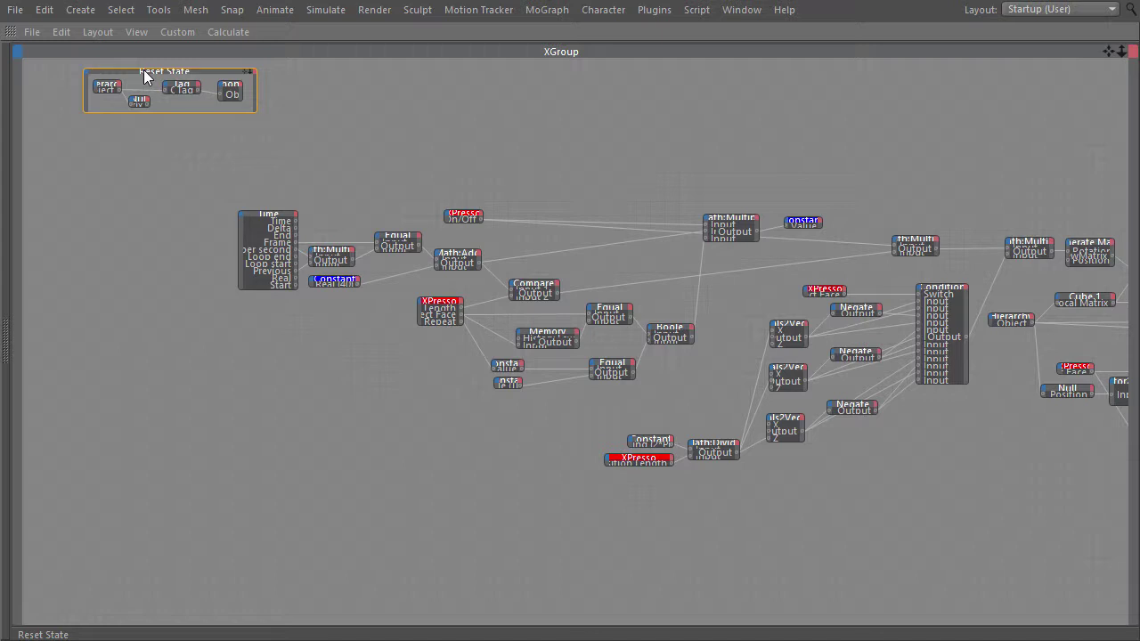
pyautogui.moveTo(209, 184); pyautogui.dragTo(724, 393)
pyautogui.keyDown('shift'); pyautogui.moveTo(776, 160); pyautogui.dragTo(332, 245); pyautogui.keyUp('shift')
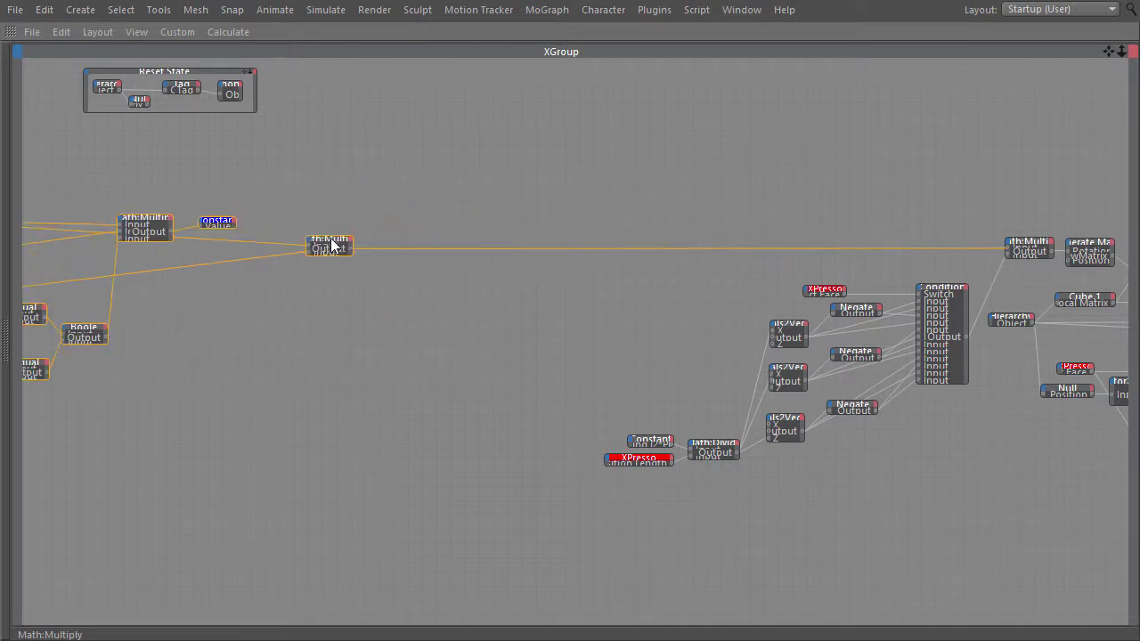
pyautogui.click(397, 328)
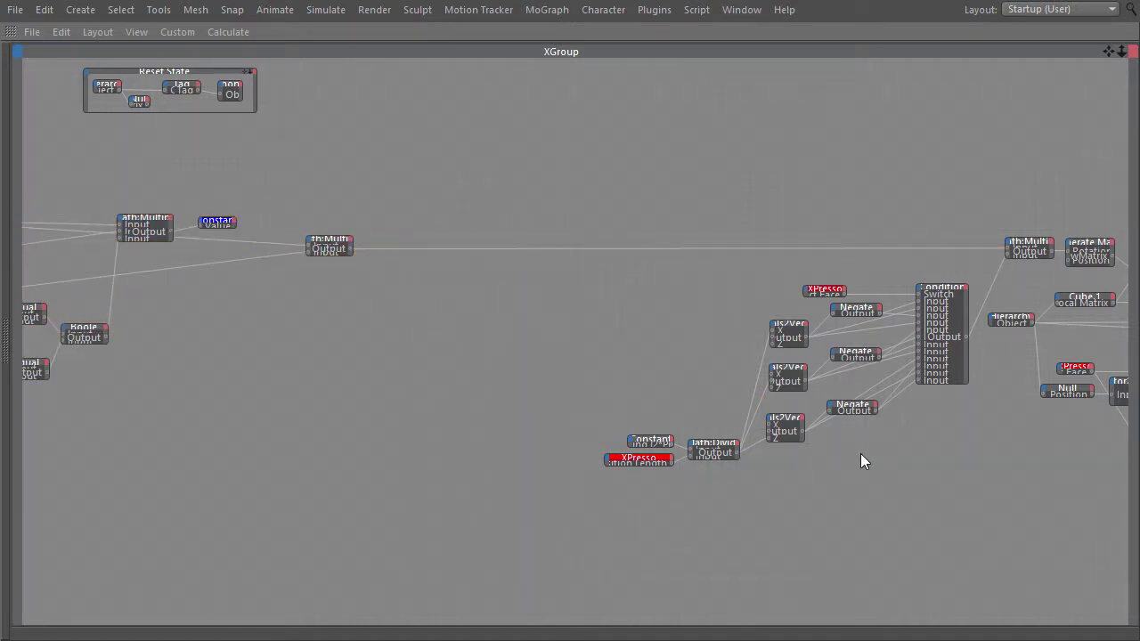
# Gather the Divide, Vec, Negate, Condition, Math:Multiply and Generate Matrix nodes further left.
pyautogui.moveTo(760, 449); pyautogui.dragTo(624, 429, button='middle')
pyautogui.moveTo(301, 130); pyautogui.dragTo(774, 462)
pyautogui.keyDown('shift'); pyautogui.moveTo(792, 188); pyautogui.dragTo(909, 237); pyautogui.keyUp('shift')
pyautogui.moveTo(816, 229); pyautogui.dragTo(514, 227)
pyautogui.moveTo(677, 385); pyautogui.dragTo(356, 348, button='middle')
pyautogui.scroll(-1, 766, 437)
pyautogui.scroll(-1, 736, 446)
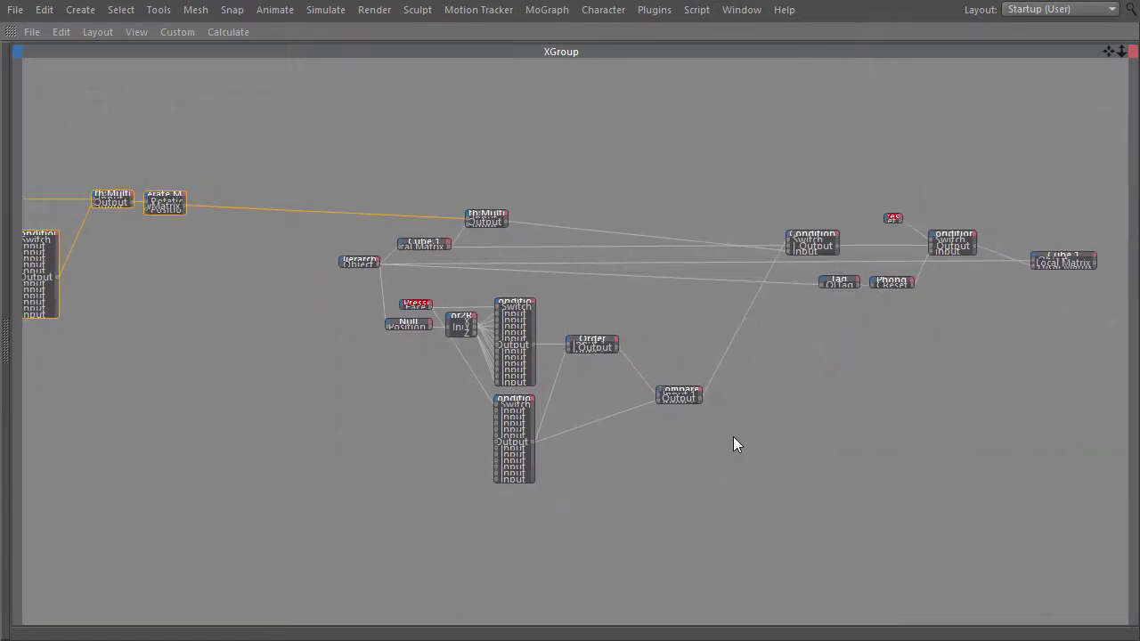
pyautogui.moveTo(287, 177); pyautogui.dragTo(828, 487)
pyautogui.moveTo(792, 239); pyautogui.dragTo(726, 241)
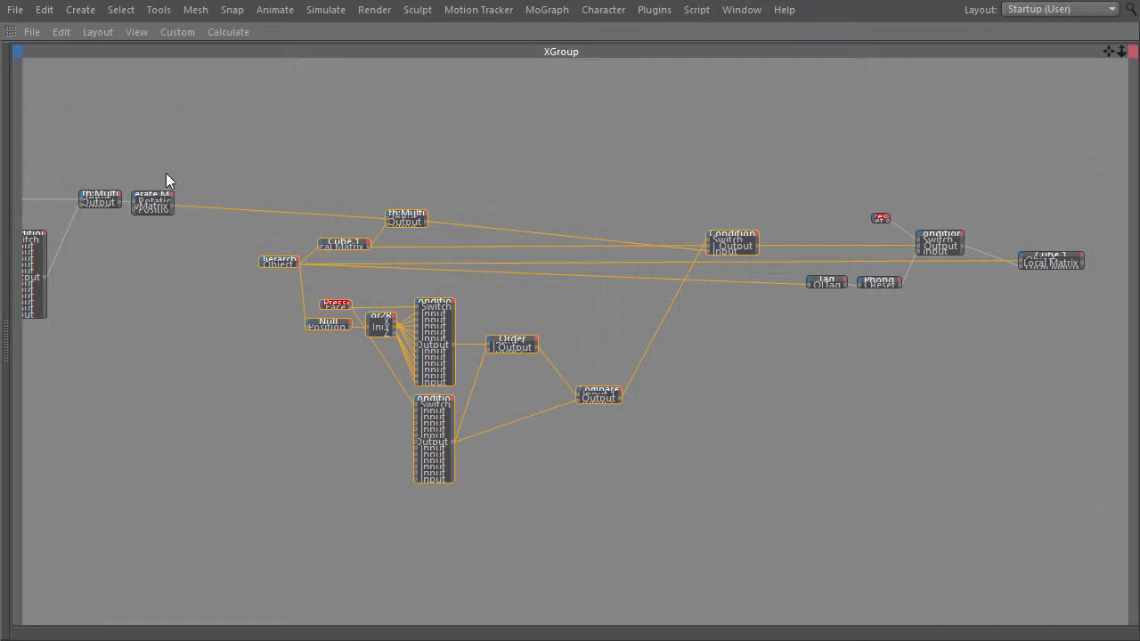
# Move the Condition, Cube.1, Tag and Phong nodes up and right, then restore the docked layout.
pyautogui.moveTo(1009, 321); pyautogui.dragTo(752, 318, button='middle')
pyautogui.moveTo(857, 332); pyautogui.dragTo(573, 148)
pyautogui.moveTo(583, 270); pyautogui.dragTo(663, 274)
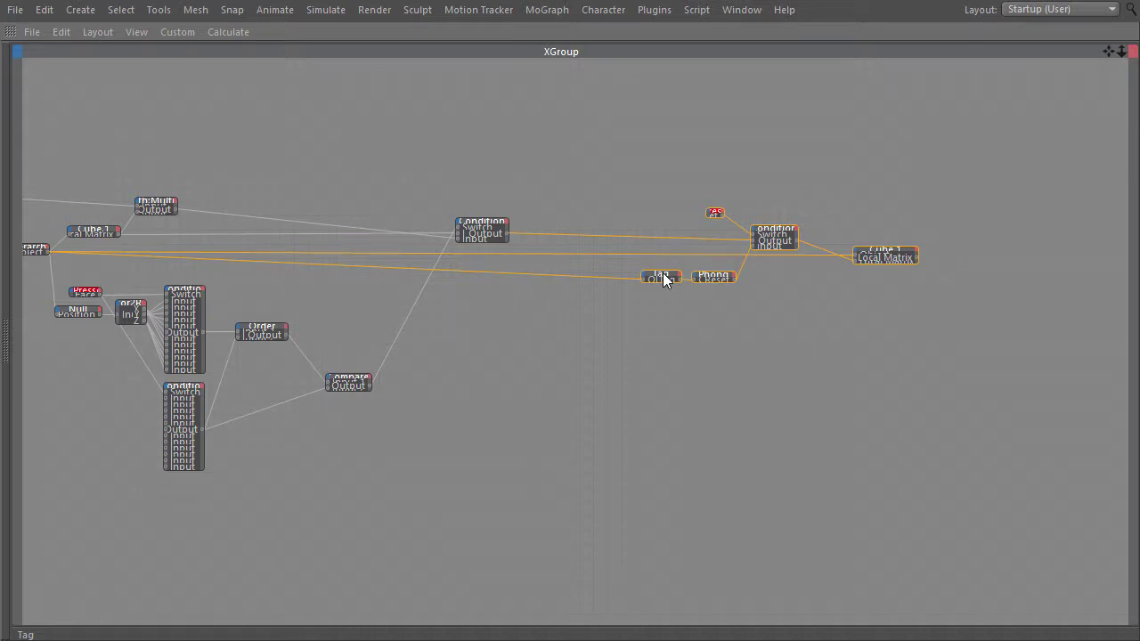
pyautogui.hotkey('ctrl', 'Tab')
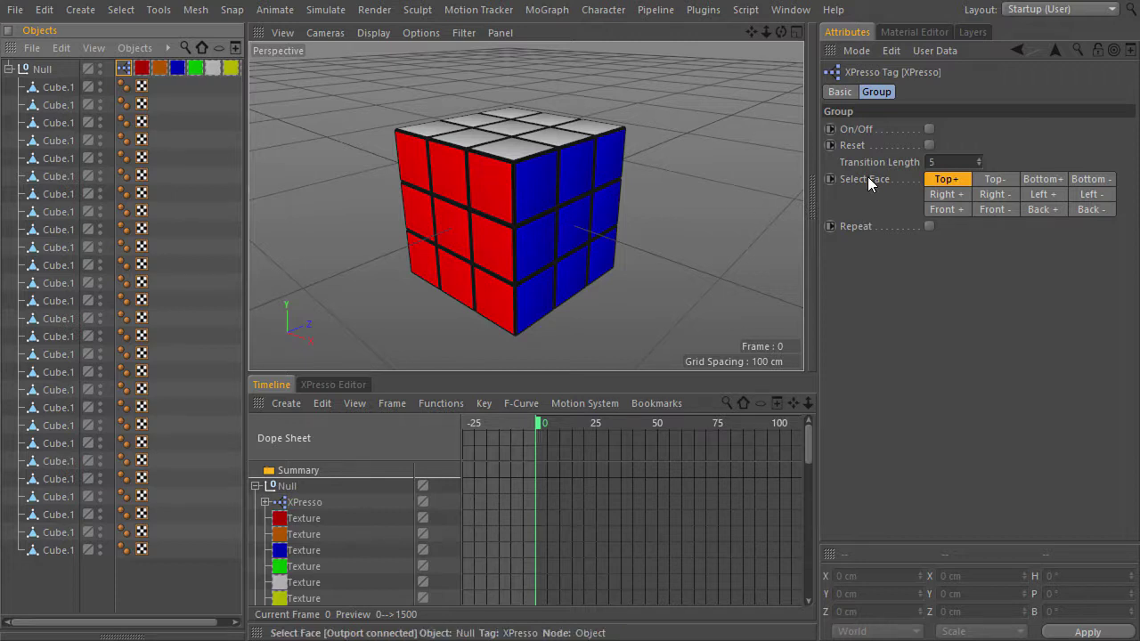
# Key On/Off at frame 0, then switch the rig on and key On/Off and the face at frame 10.
pyautogui.rightClick(857, 131)
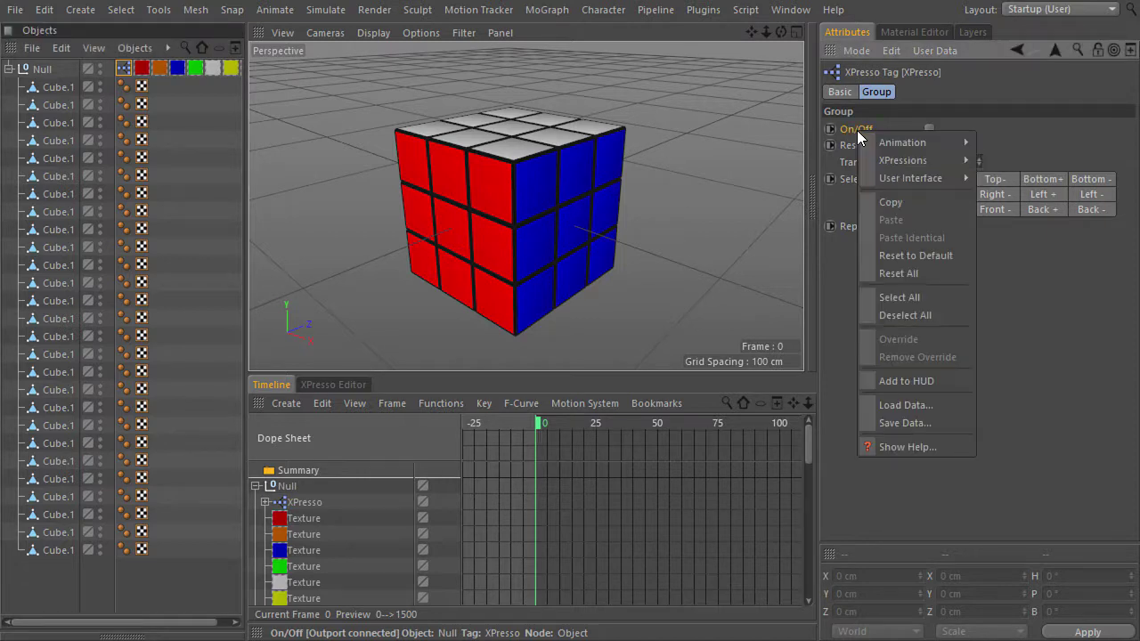
pyautogui.moveTo(927, 142)
pyautogui.click(1009, 142)
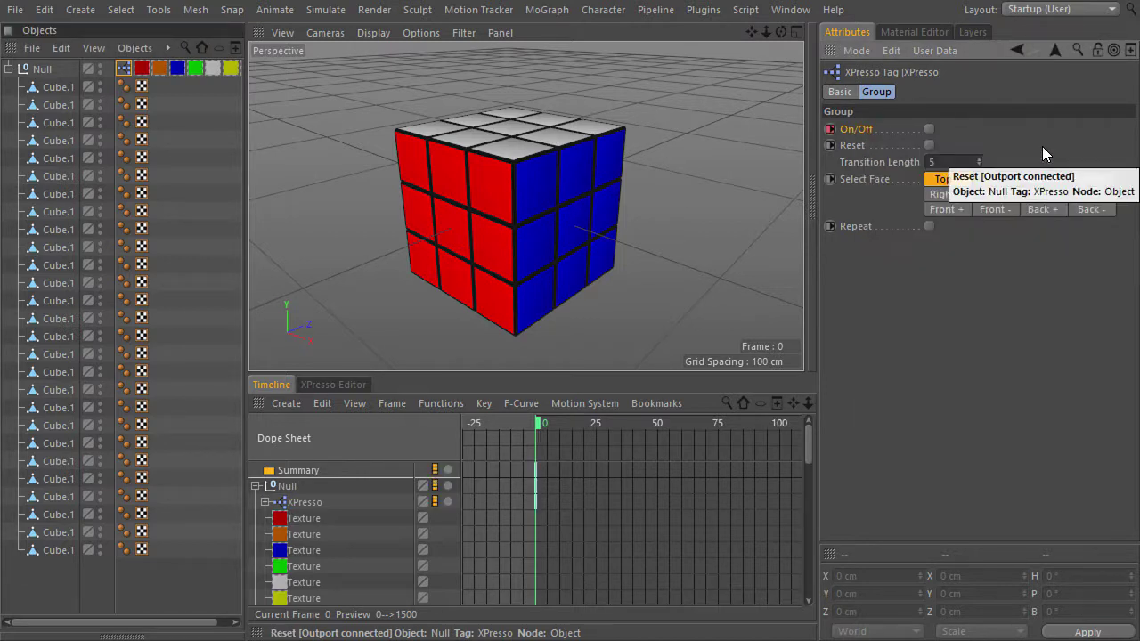
pyautogui.moveTo(560, 432); pyautogui.dragTo(566, 434)
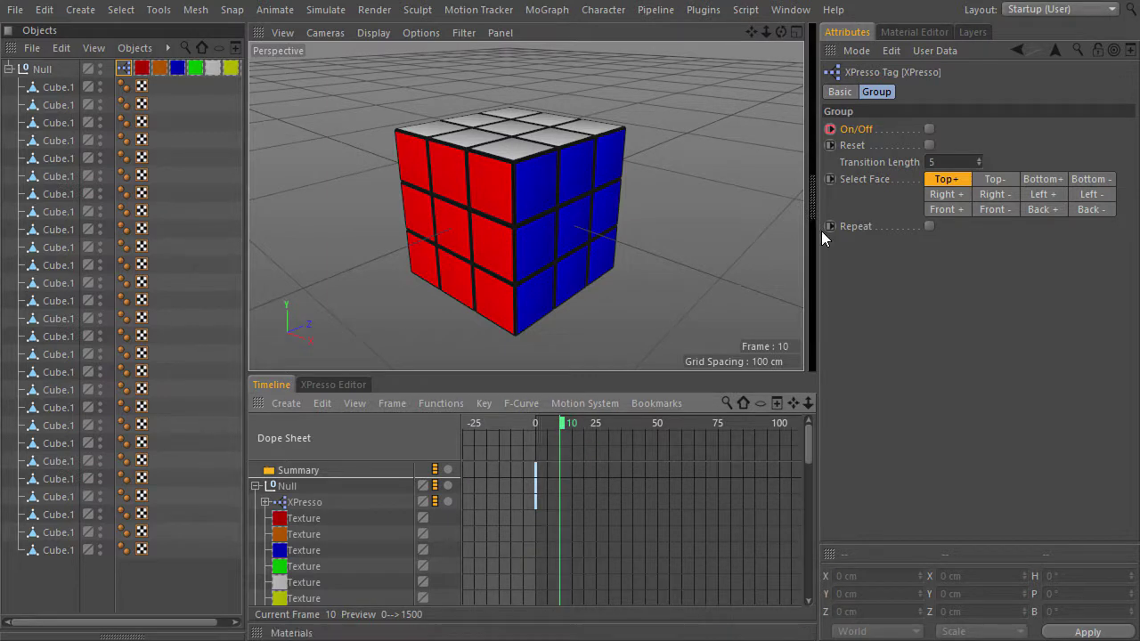
pyautogui.click(929, 129)
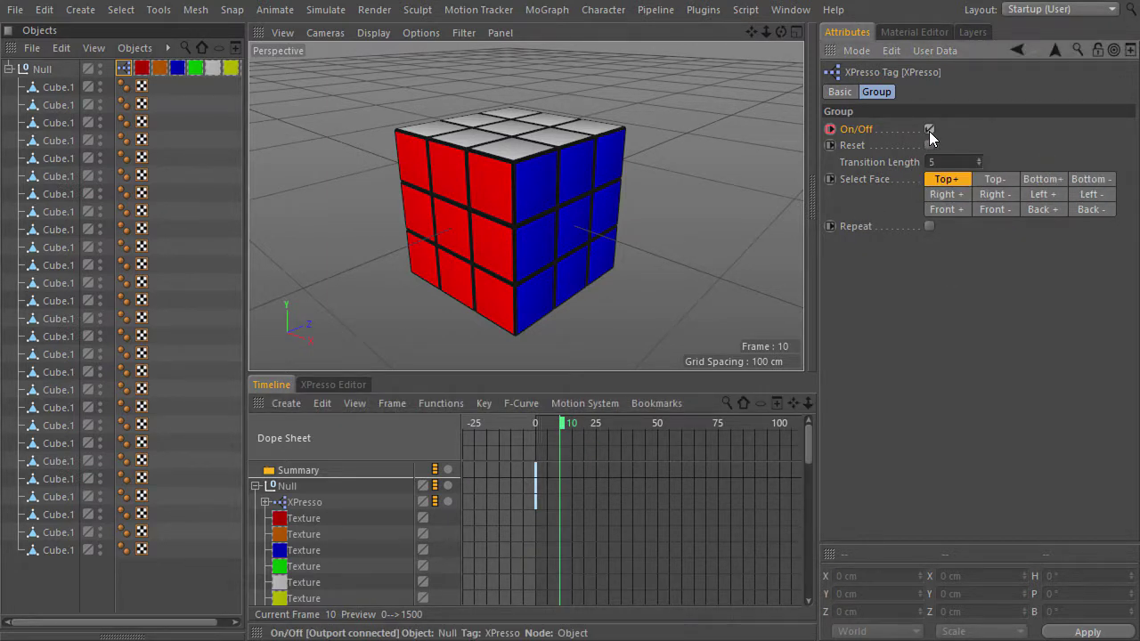
pyautogui.click(830, 129)
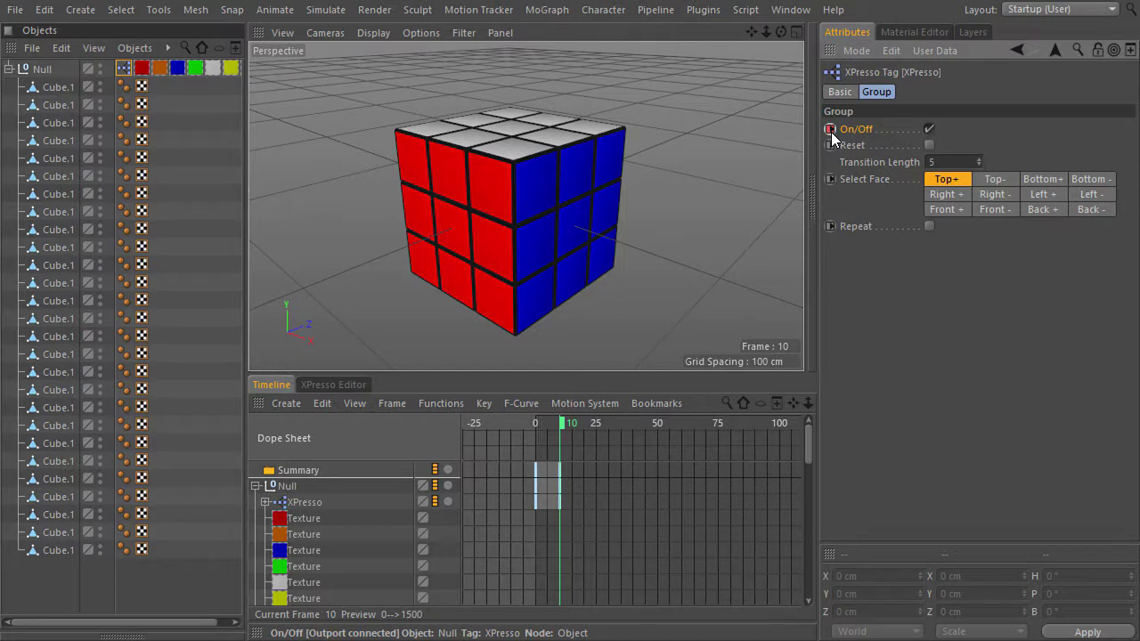
pyautogui.click(830, 179)
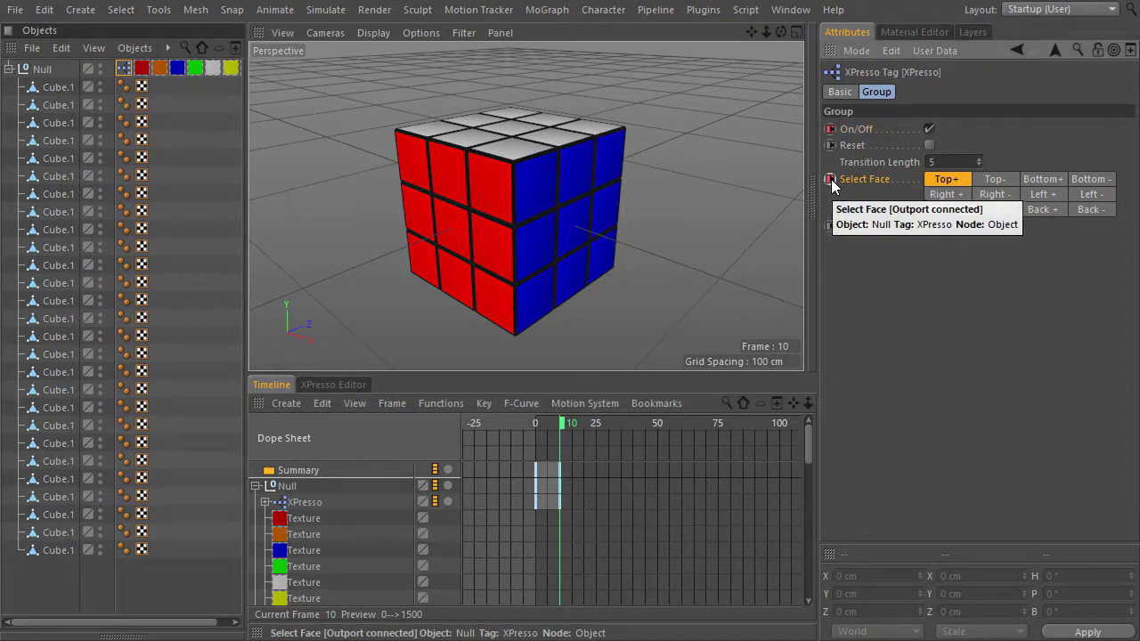
# Key a bottom-layer forward turn at frame 20 and a front-layer reverse turn at frame 30.
pyautogui.moveTo(560, 423); pyautogui.dragTo(590, 427)
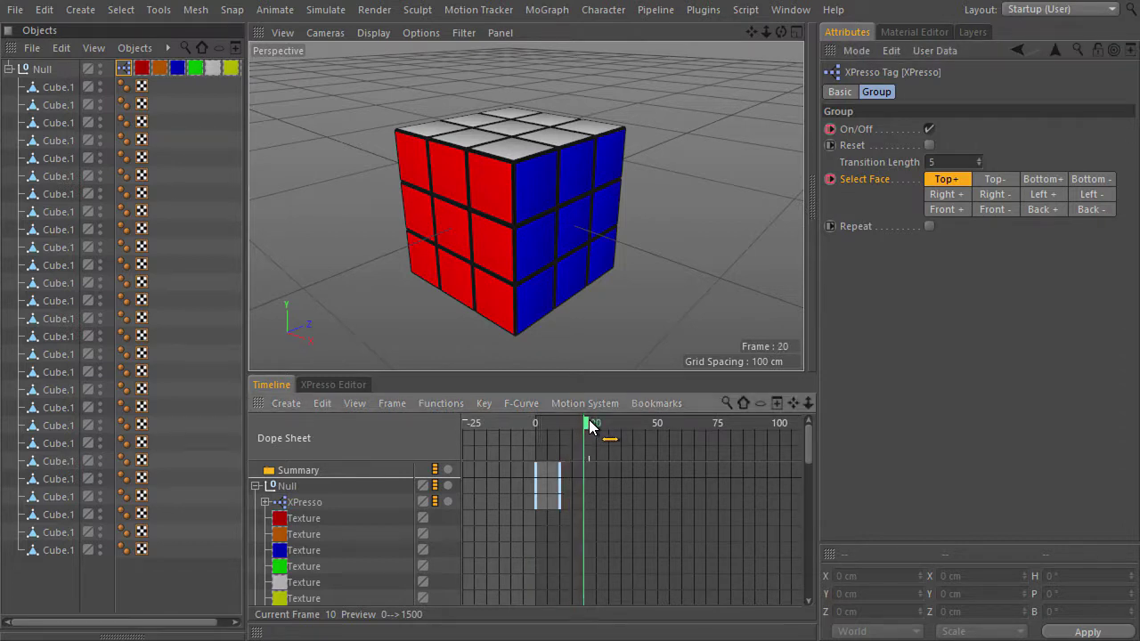
pyautogui.click(1043, 180)
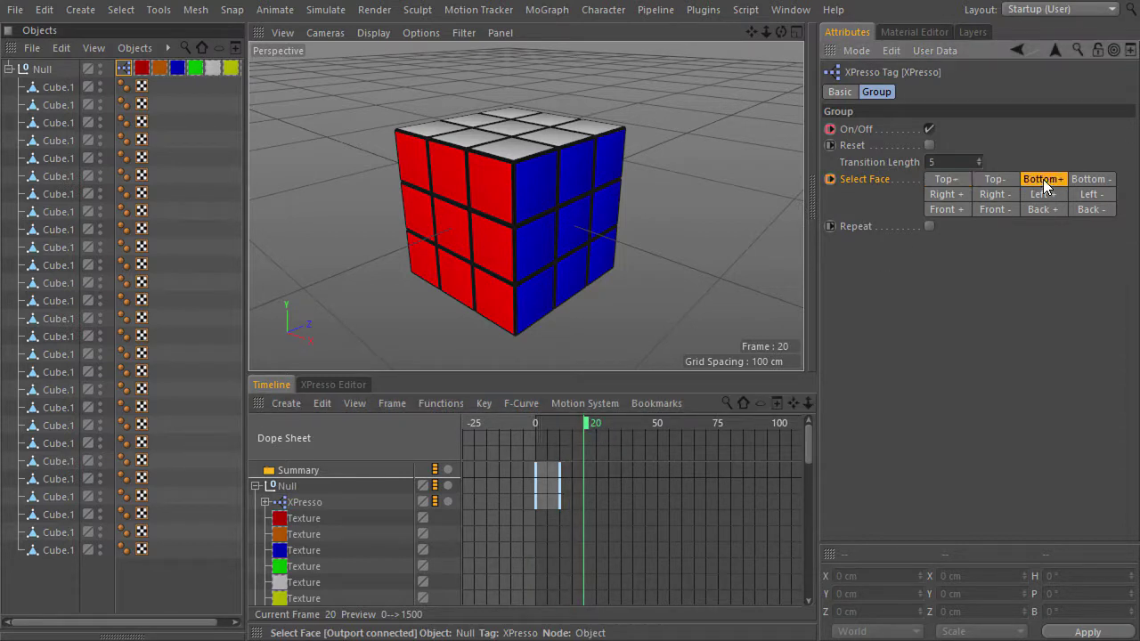
pyautogui.click(831, 181)
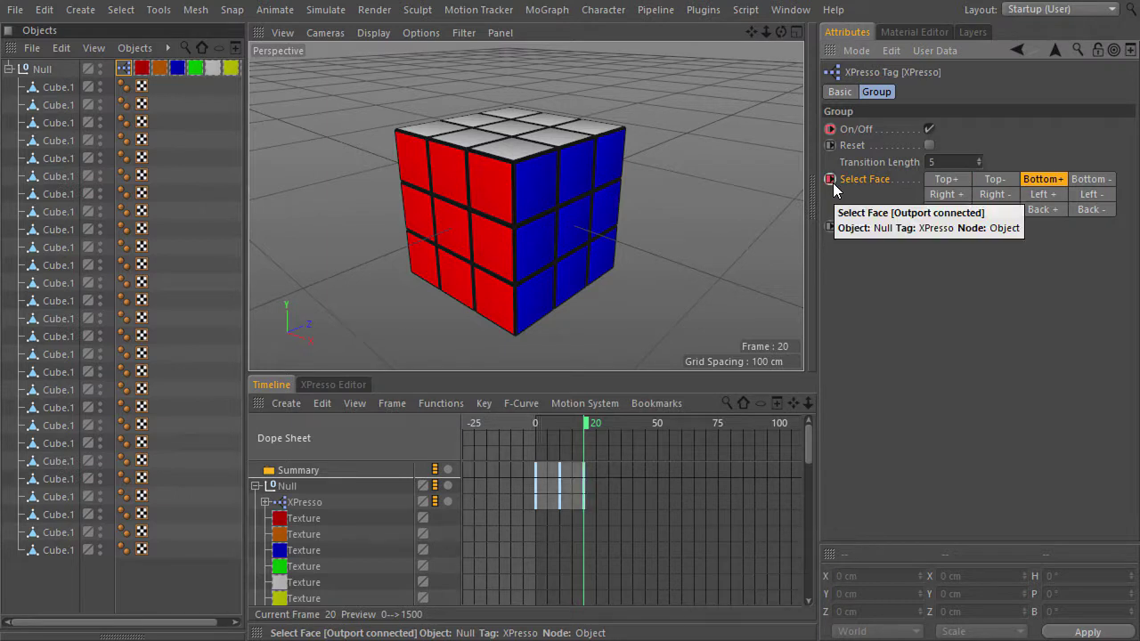
pyautogui.moveTo(589, 425); pyautogui.dragTo(612, 432)
pyautogui.scroll(2, 614, 445)
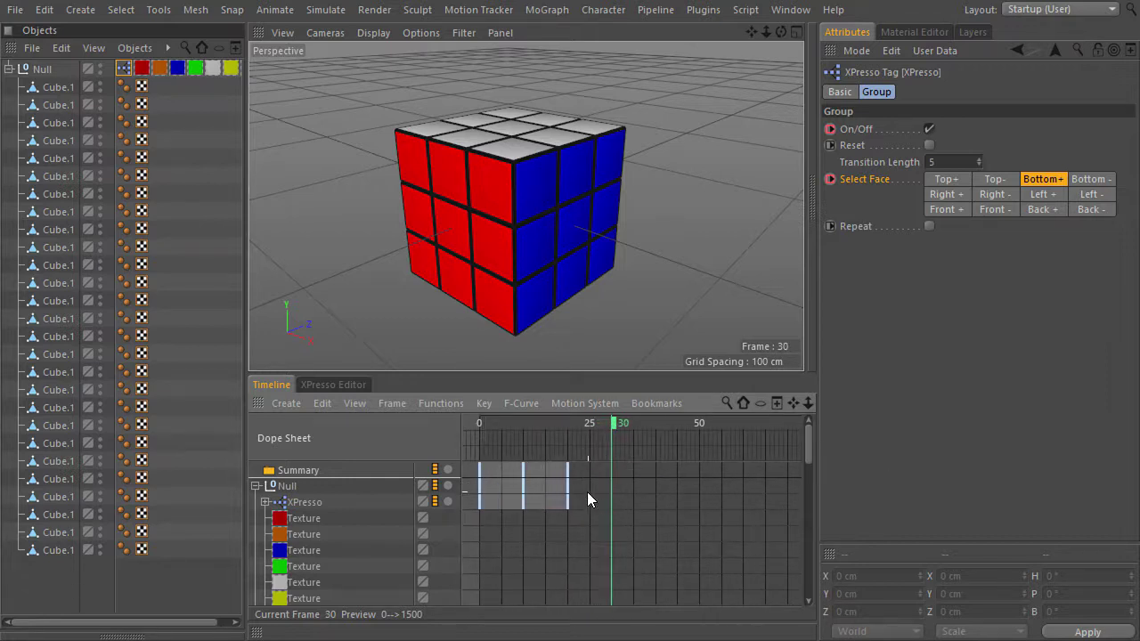
pyautogui.click(951, 162)
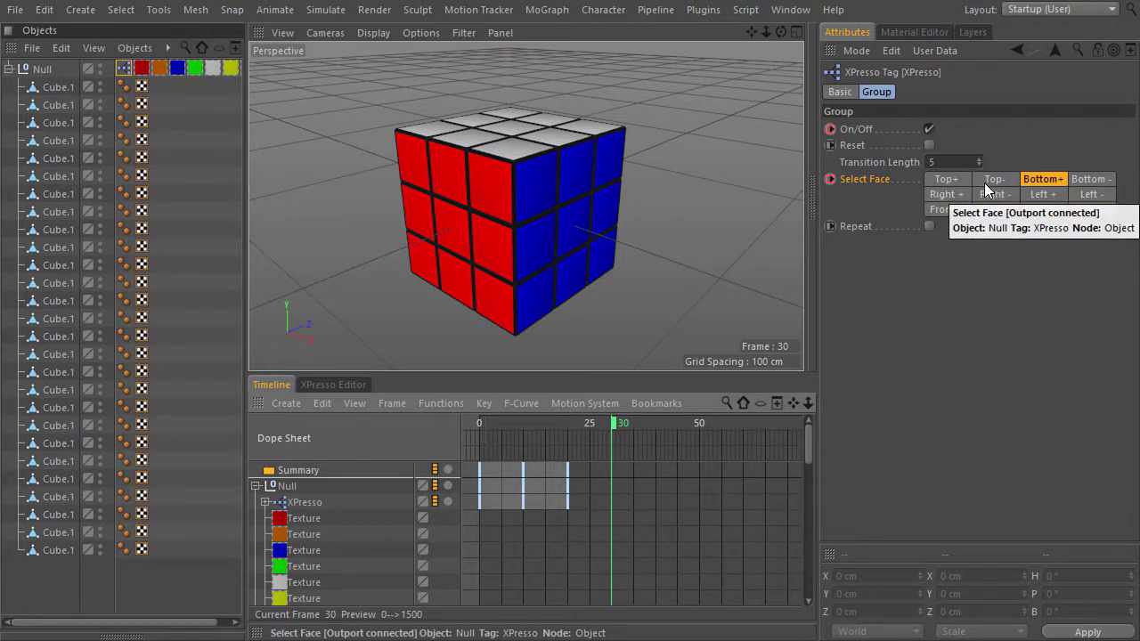
pyautogui.click(992, 209)
pyautogui.click(830, 179)
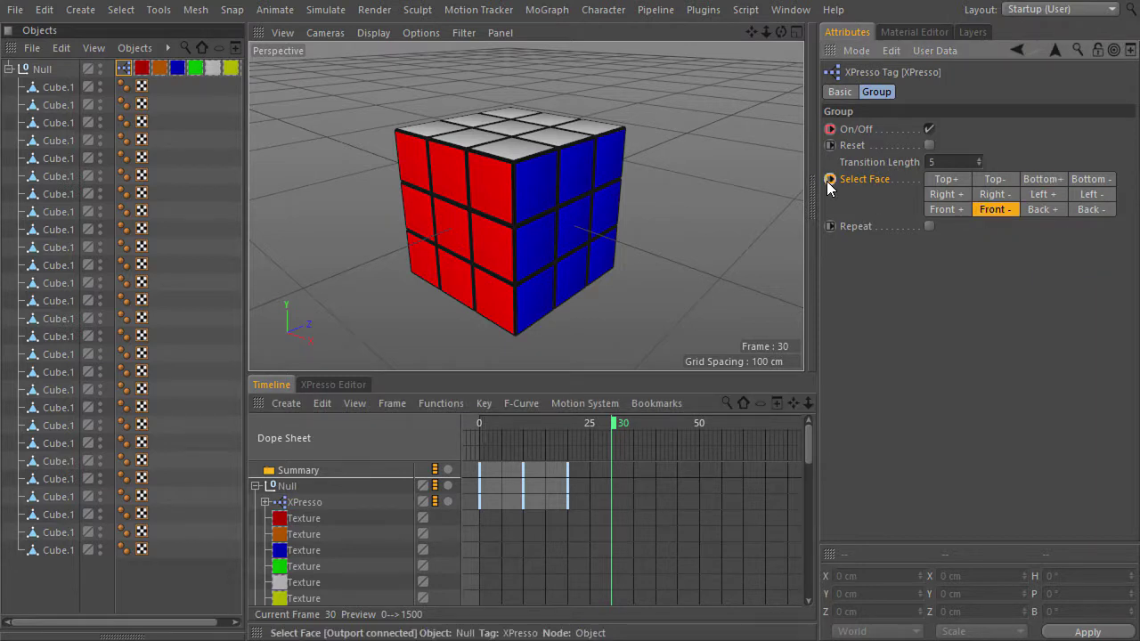
# Key a left-layer forward turn at frame 40 and Repeat switched on at frame 50.
pyautogui.moveTo(615, 428); pyautogui.dragTo(657, 430)
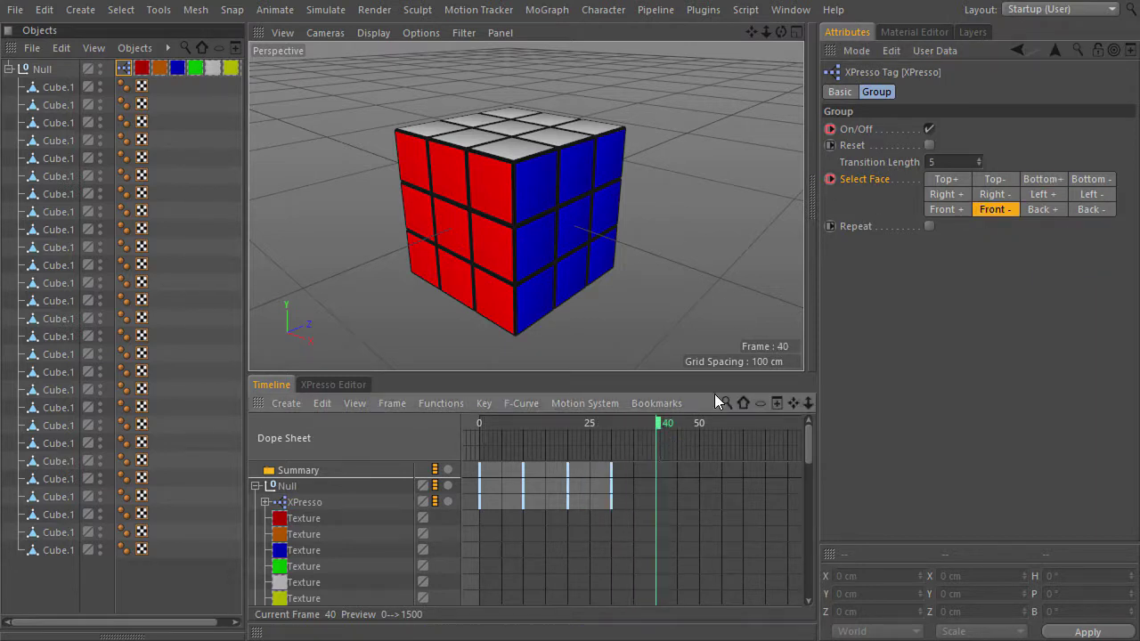
pyautogui.click(1034, 194)
pyautogui.click(830, 180)
pyautogui.click(830, 226)
pyautogui.moveTo(660, 424); pyautogui.dragTo(707, 426)
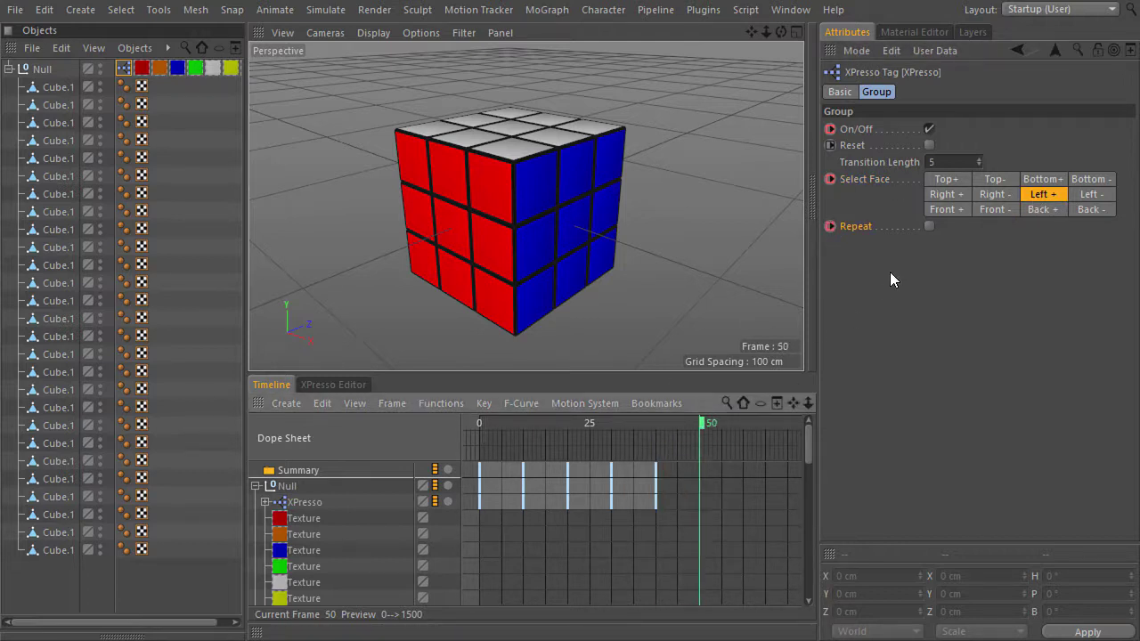
pyautogui.click(929, 226)
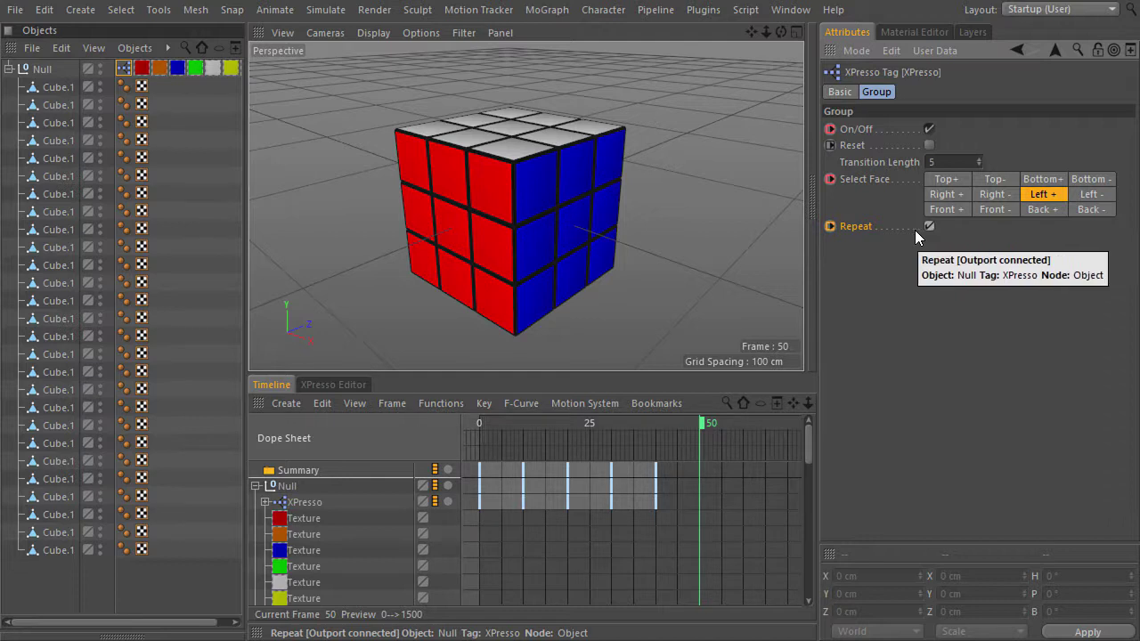
pyautogui.rightClick(833, 230)
pyautogui.click(971, 242)
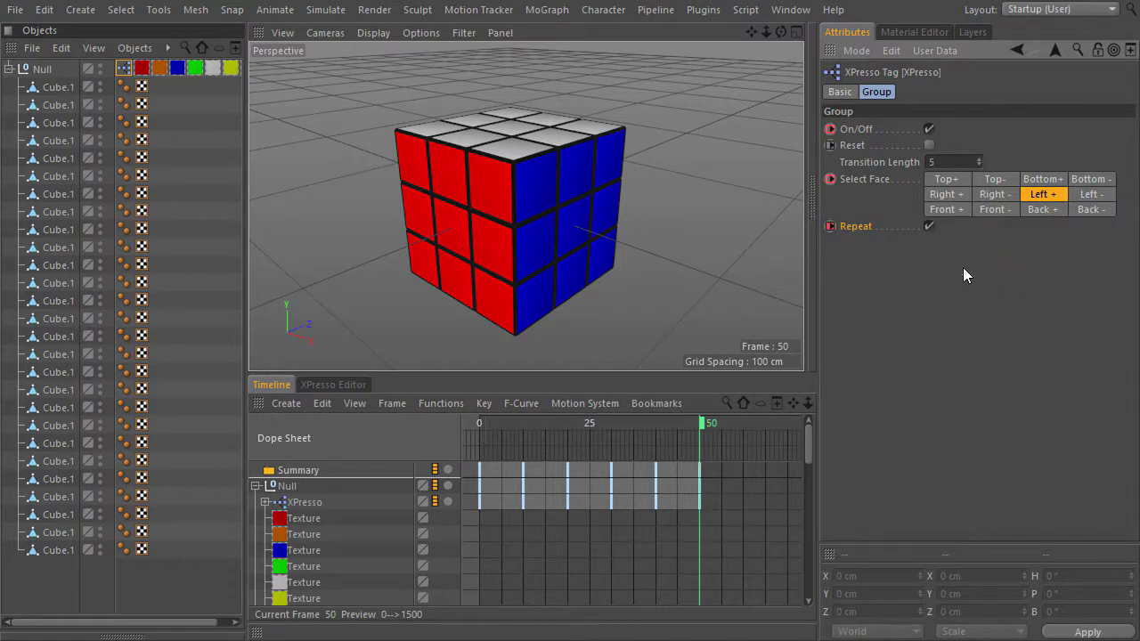
# Key Front-, Bottom+ and Right+ face turns at frames 60, 70 and 80.
pyautogui.moveTo(729, 481); pyautogui.dragTo(538, 496, button='middle')
pyautogui.moveTo(567, 424); pyautogui.dragTo(613, 426)
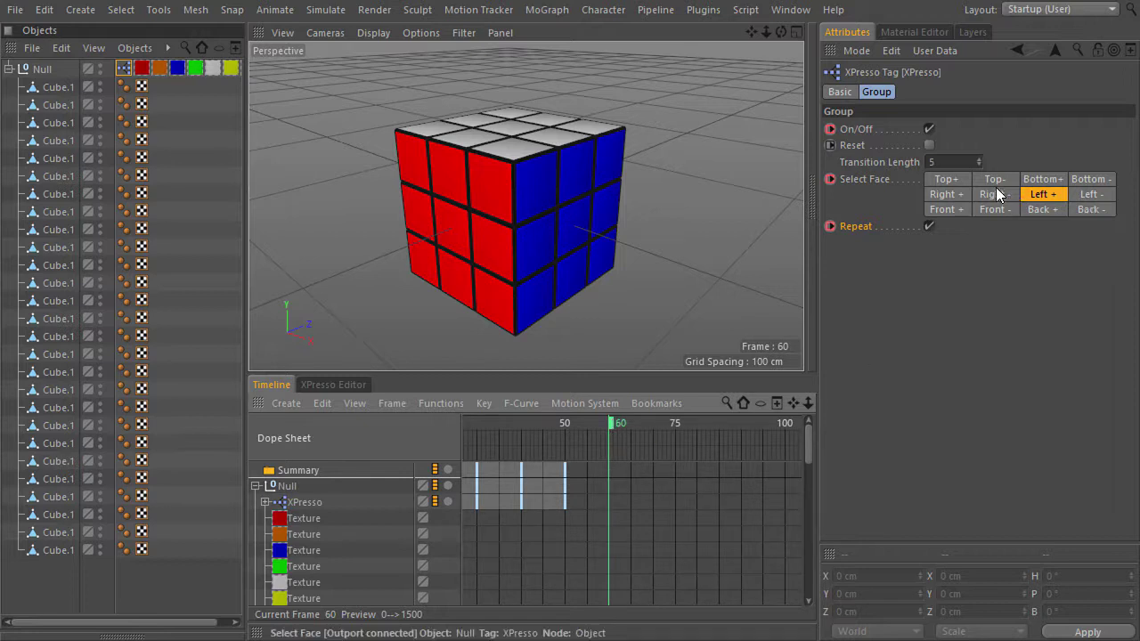
pyautogui.click(998, 210)
pyautogui.keyDown('ctrl'); pyautogui.click(831, 179); pyautogui.keyUp('ctrl')
pyautogui.moveTo(621, 424); pyautogui.dragTo(666, 429)
pyautogui.click(1042, 179)
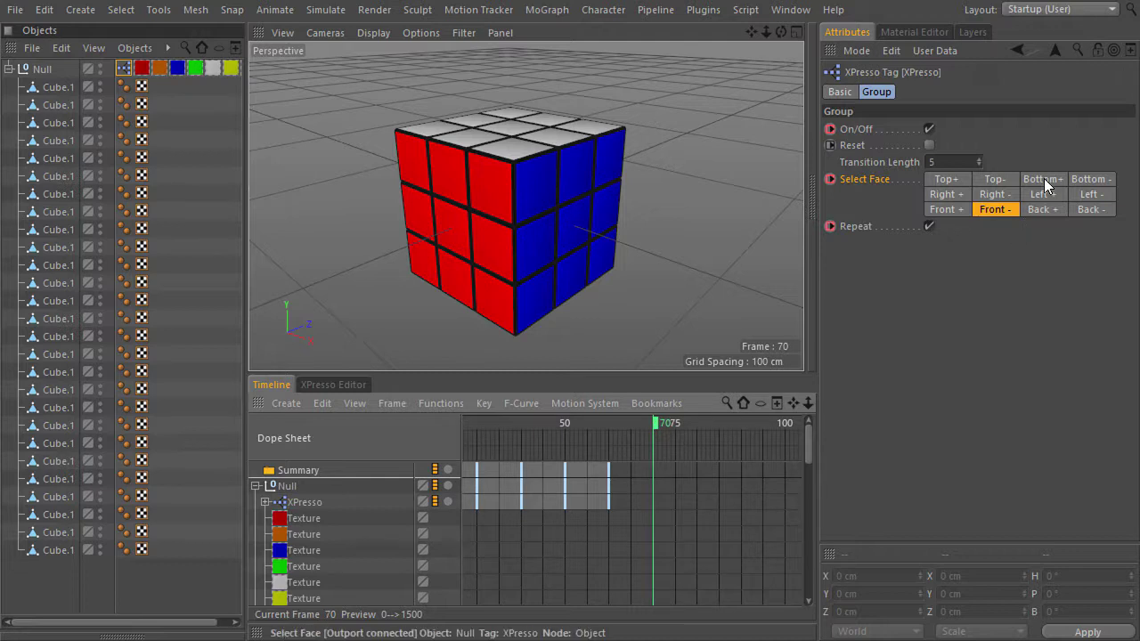
pyautogui.keyDown('ctrl'); pyautogui.click(832, 179); pyautogui.keyUp('ctrl')
pyautogui.moveTo(659, 429); pyautogui.dragTo(699, 430)
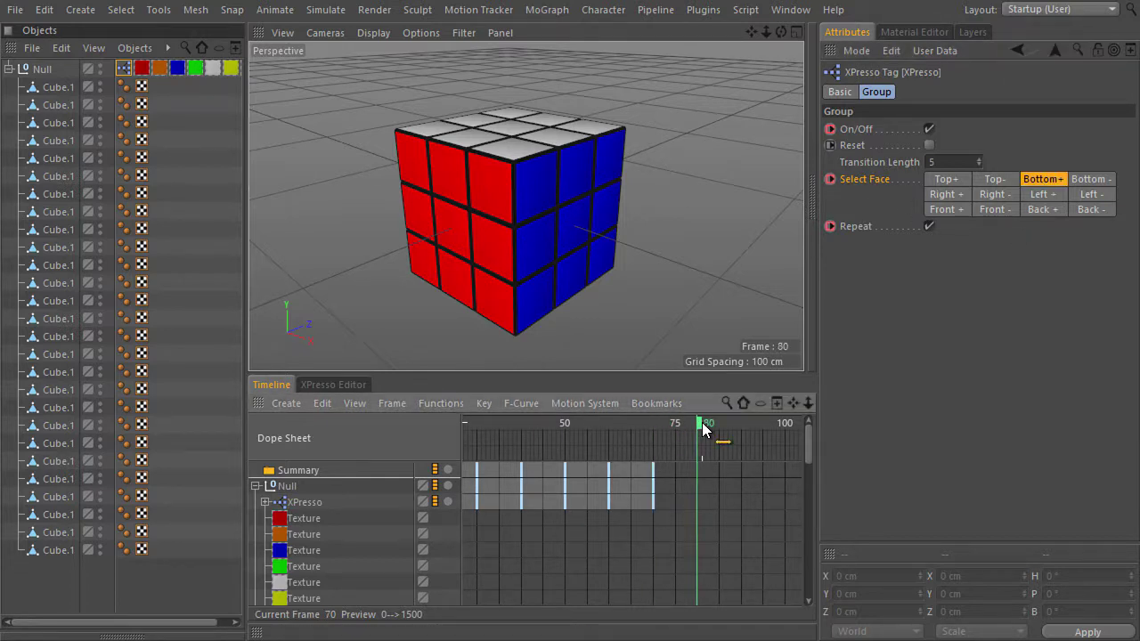
pyautogui.click(948, 192)
pyautogui.keyDown('ctrl'); pyautogui.click(832, 180); pyautogui.keyUp('ctrl')
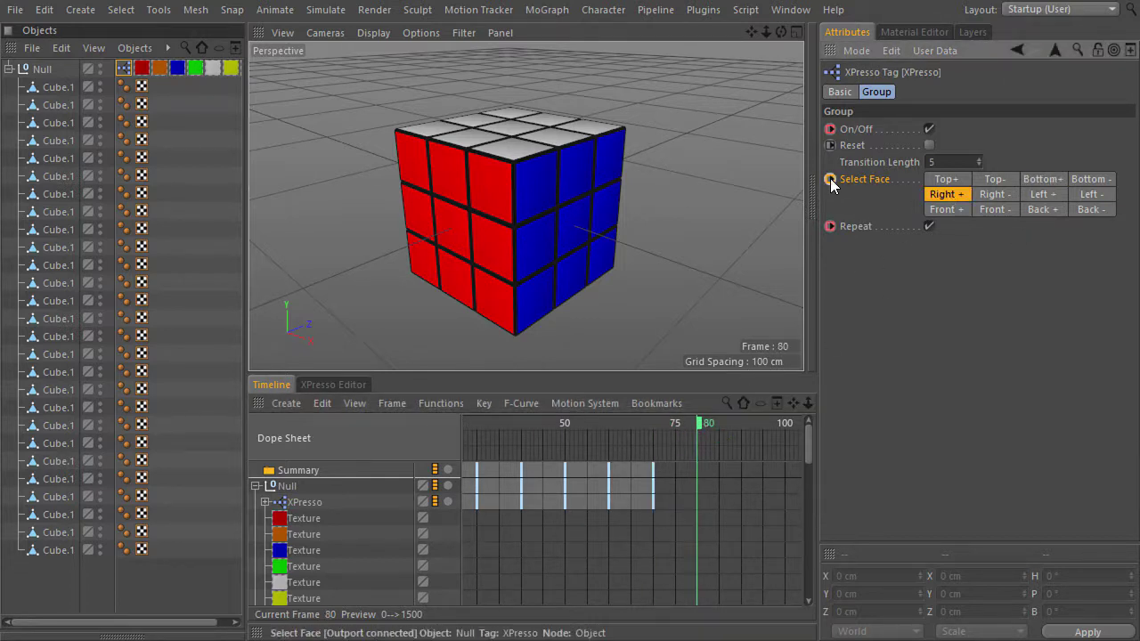
# Key Front- at frame 90 and Bottom+ at frame 100, then select the Front+ turn.
pyautogui.moveTo(699, 428); pyautogui.dragTo(728, 425)
pyautogui.click(998, 209)
pyautogui.keyDown('ctrl'); pyautogui.click(832, 180); pyautogui.keyUp('ctrl')
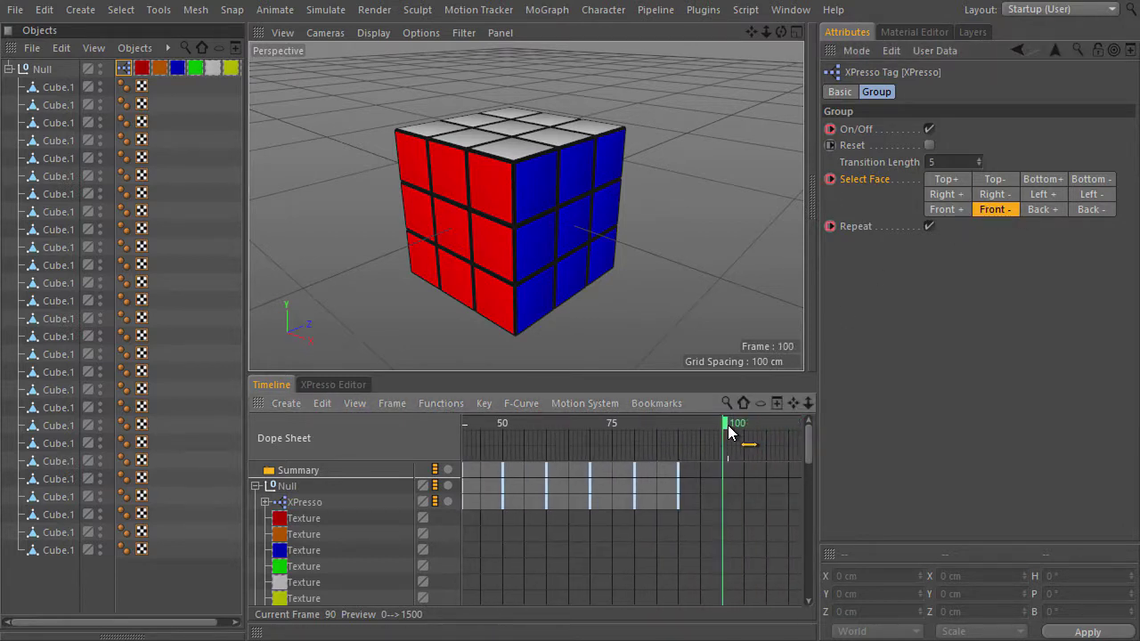
pyautogui.click(1043, 180)
pyautogui.keyDown('ctrl'); pyautogui.click(831, 180); pyautogui.keyUp('ctrl')
pyautogui.moveTo(707, 457); pyautogui.dragTo(617, 440, button='middle')
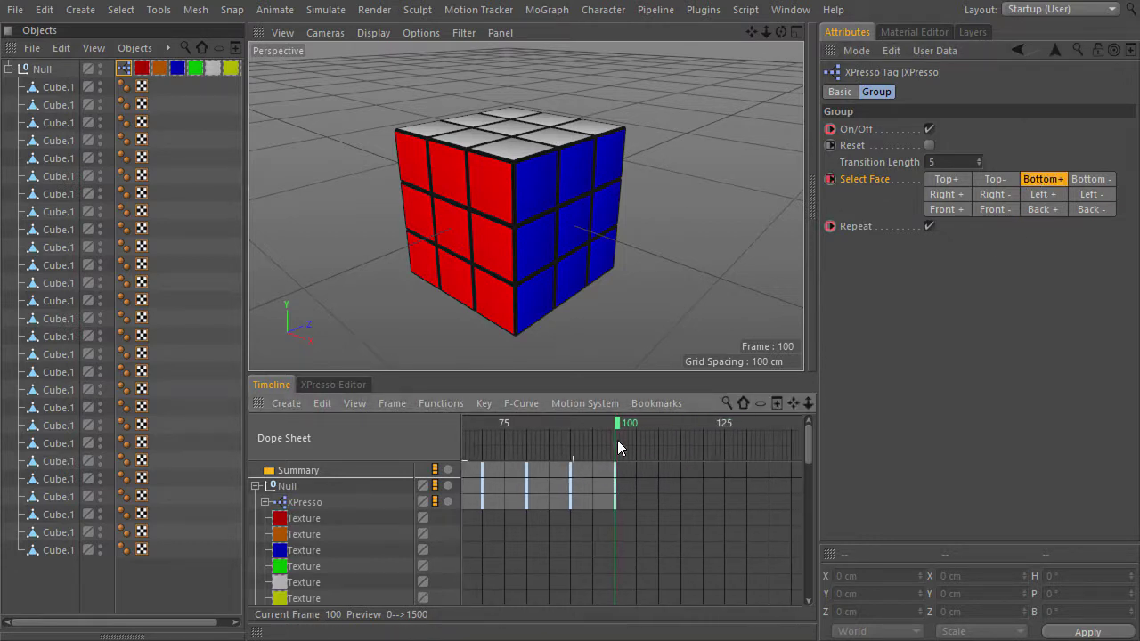
pyautogui.click(935, 211)
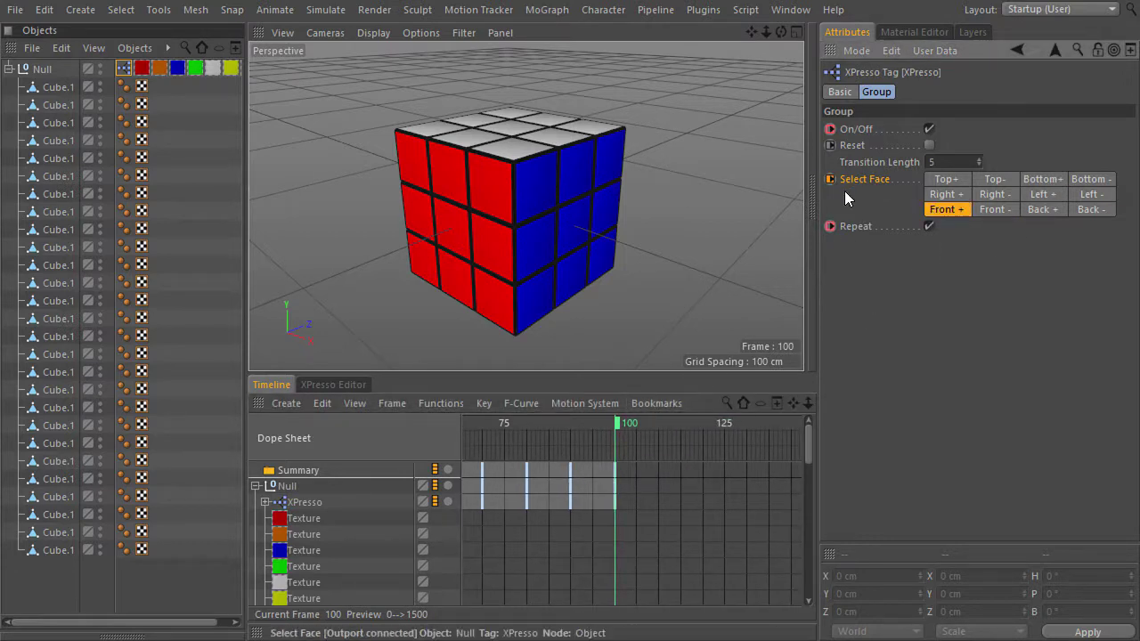
# Key Repeat turned off at frame 110 and On/Off at frame 120.
pyautogui.moveTo(615, 422); pyautogui.dragTo(668, 421)
pyautogui.click(929, 227)
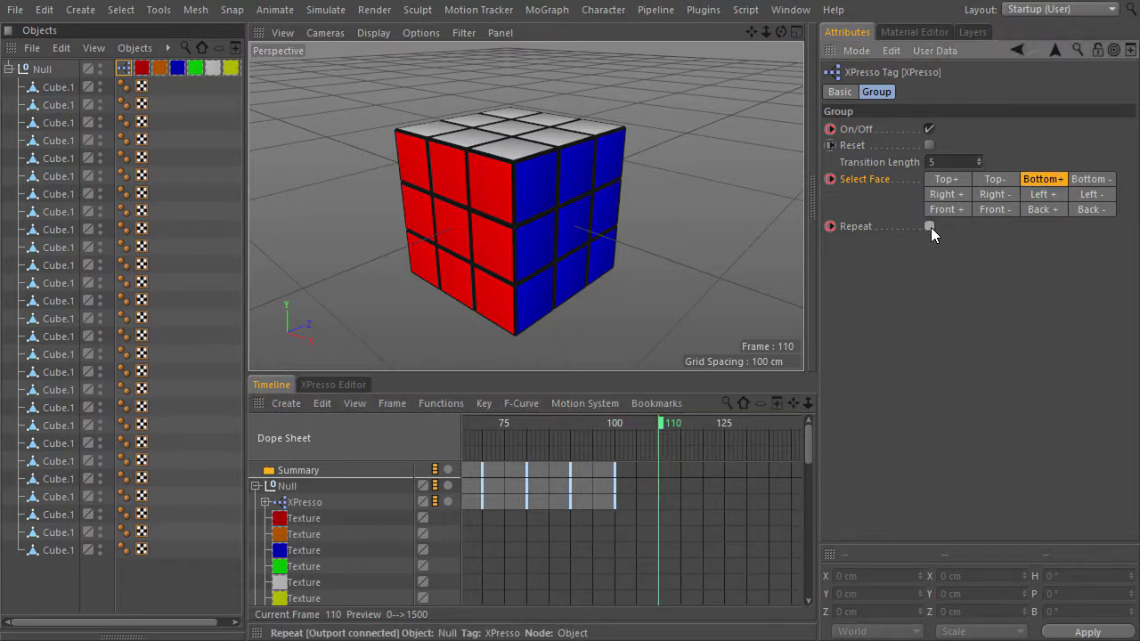
pyautogui.keyDown('ctrl'); pyautogui.click(831, 227); pyautogui.keyUp('ctrl')
pyautogui.moveTo(662, 423); pyautogui.dragTo(710, 430)
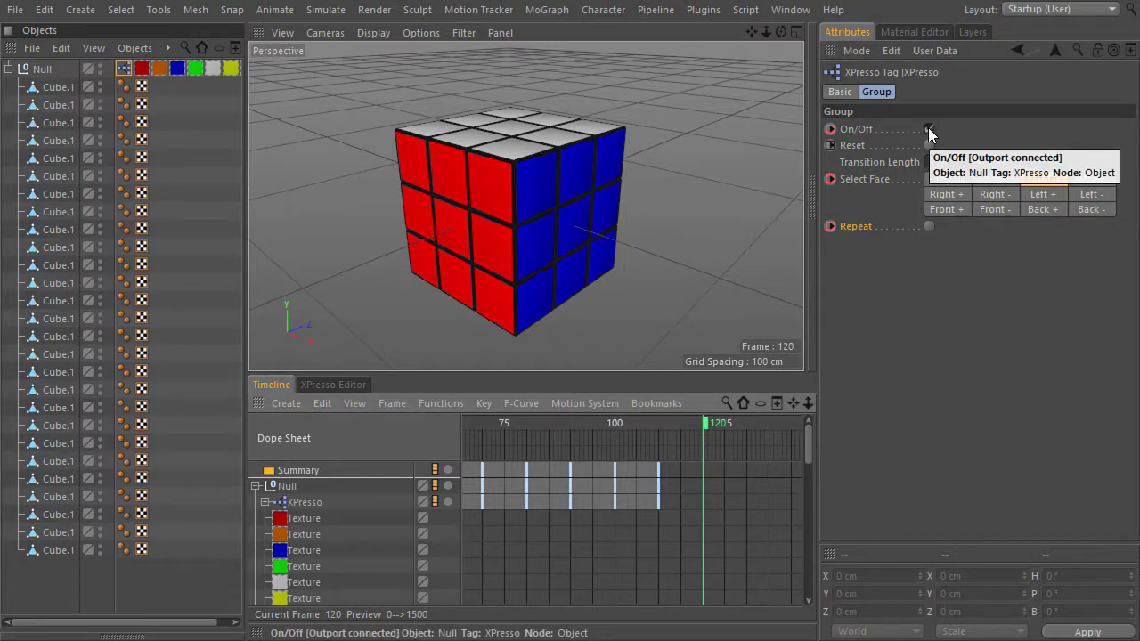
pyautogui.keyDown('ctrl'); pyautogui.click(831, 129); pyautogui.keyUp('ctrl')
# Set the project's Maximum Time to 150 frames in Project Settings.
pyautogui.scroll(-2, 719, 482)
pyautogui.scroll(-3, 668, 541)
pyautogui.click(684, 517)
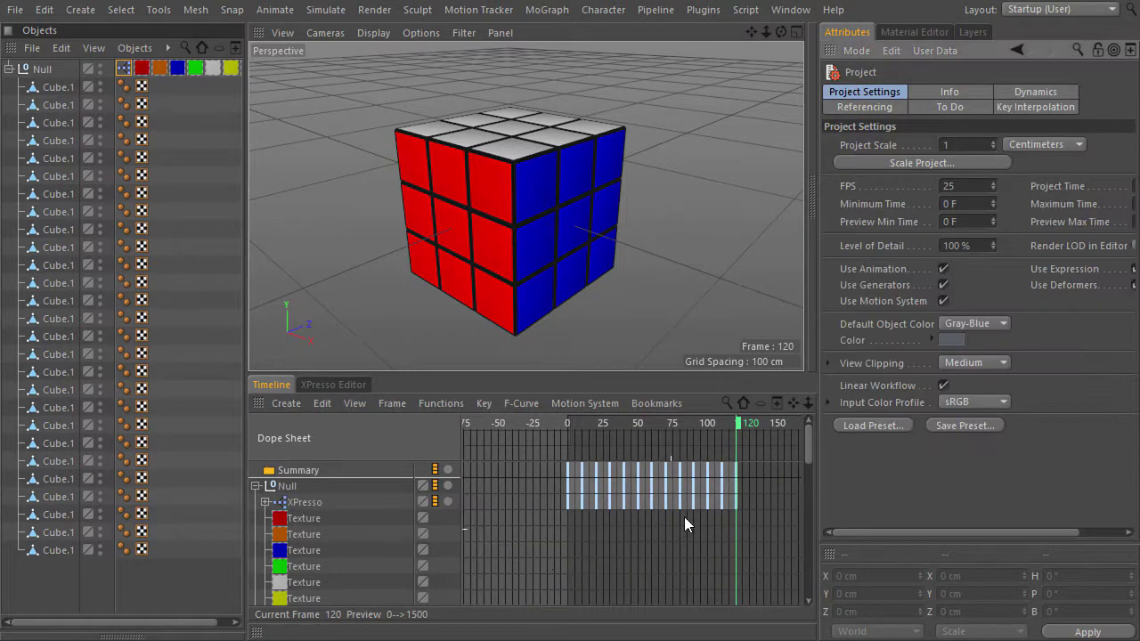
pyautogui.hotkey('ctrl', 'Tab')
pyautogui.doubleClick(357, 170)
pyautogui.write('150')
pyautogui.press('Return')
pyautogui.hotkey('ctrl', 'Tab')
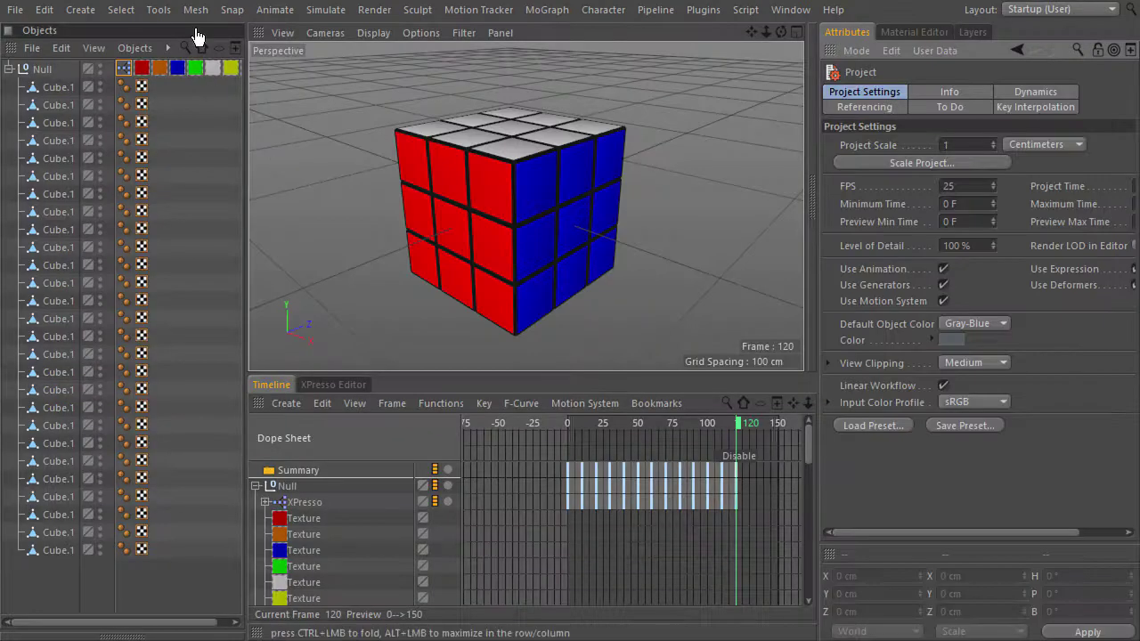
# Set Play Mode to Simple and return to frame 0.
pyautogui.click(272, 10)
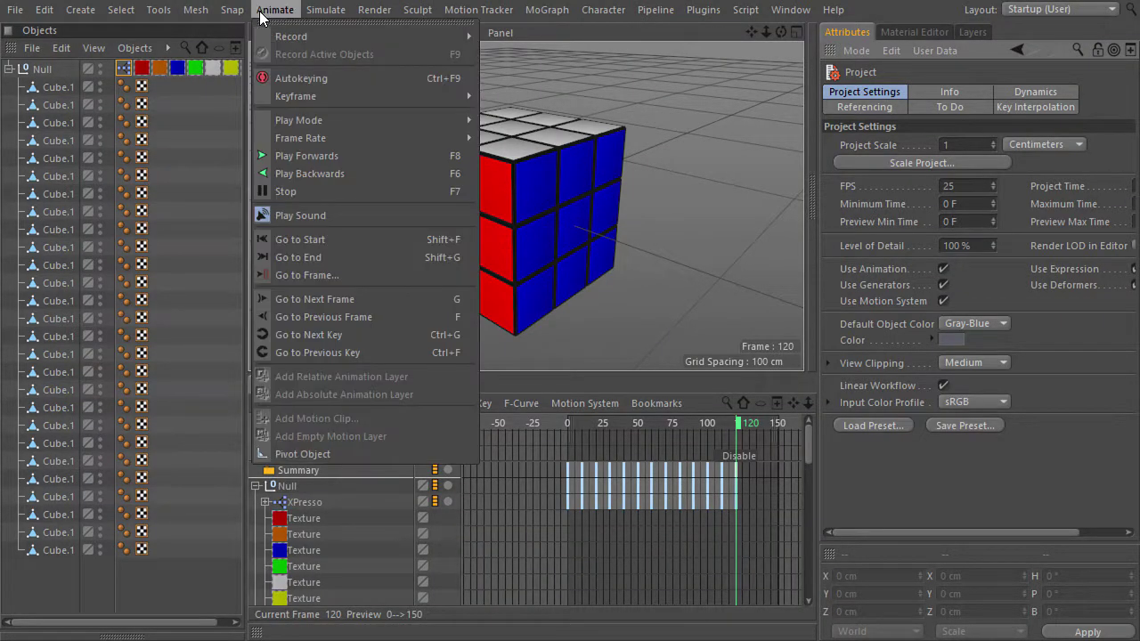
pyautogui.moveTo(330, 117)
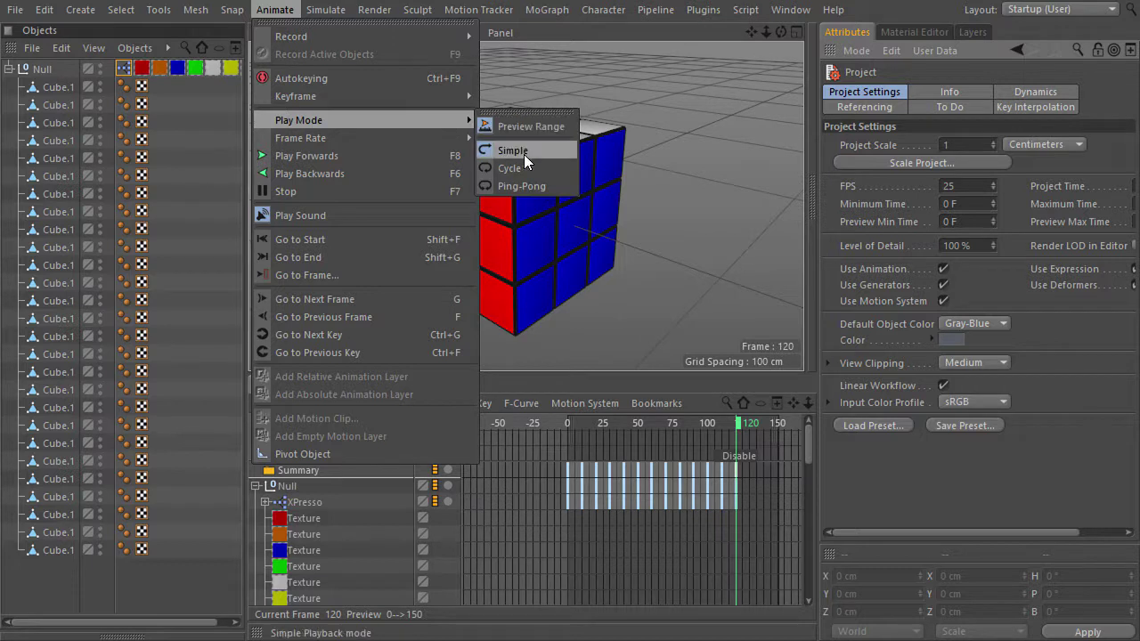
pyautogui.click(752, 547)
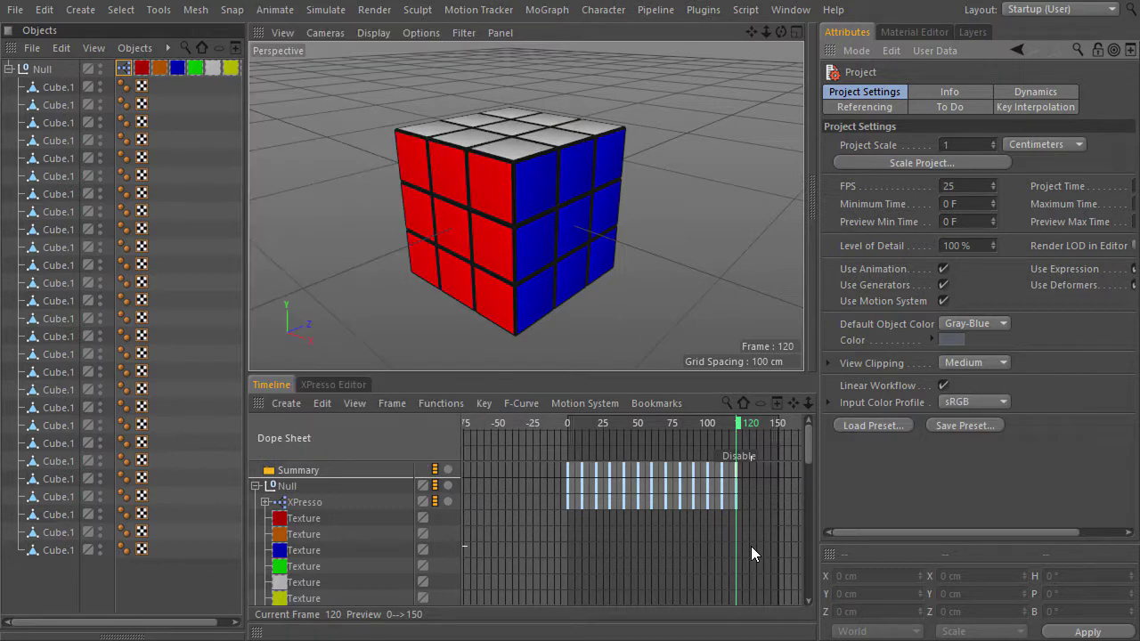
pyautogui.hotkey('shift', 'f')
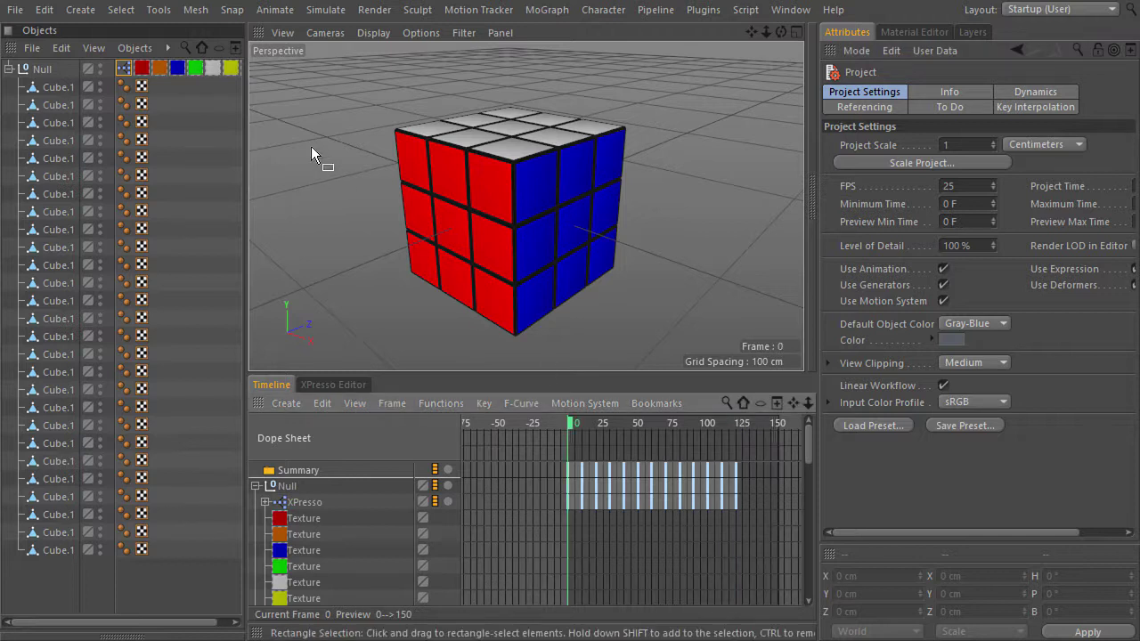
# Play the scramble animation forward and backward, then jump to the last frame.
pyautogui.click(123, 68)
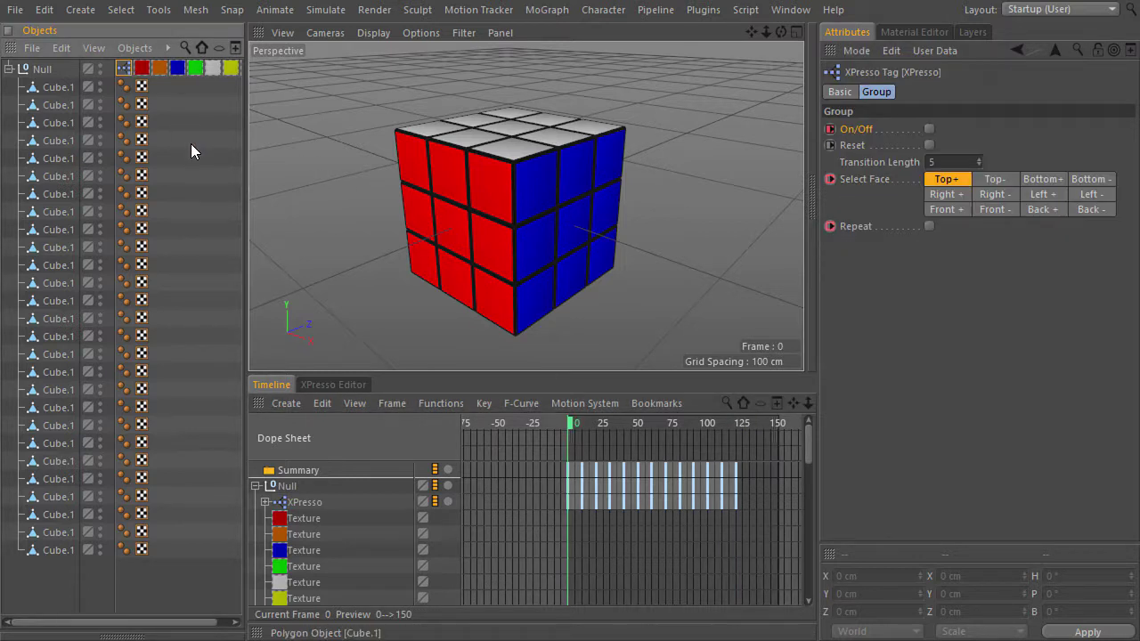
pyautogui.press('F8')
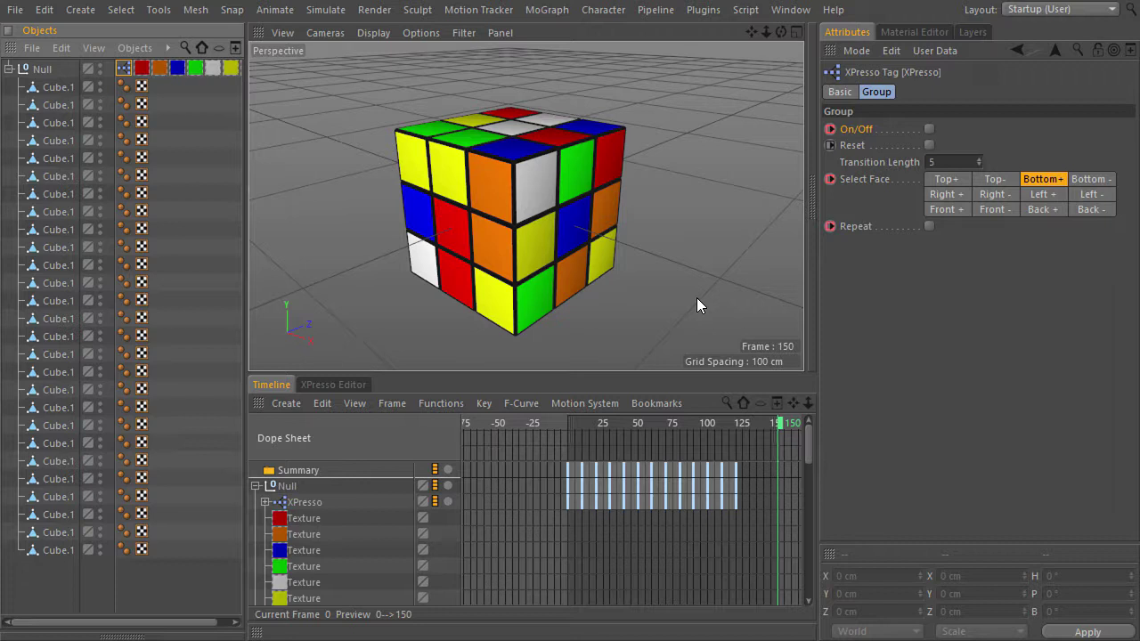
pyautogui.press('F6')
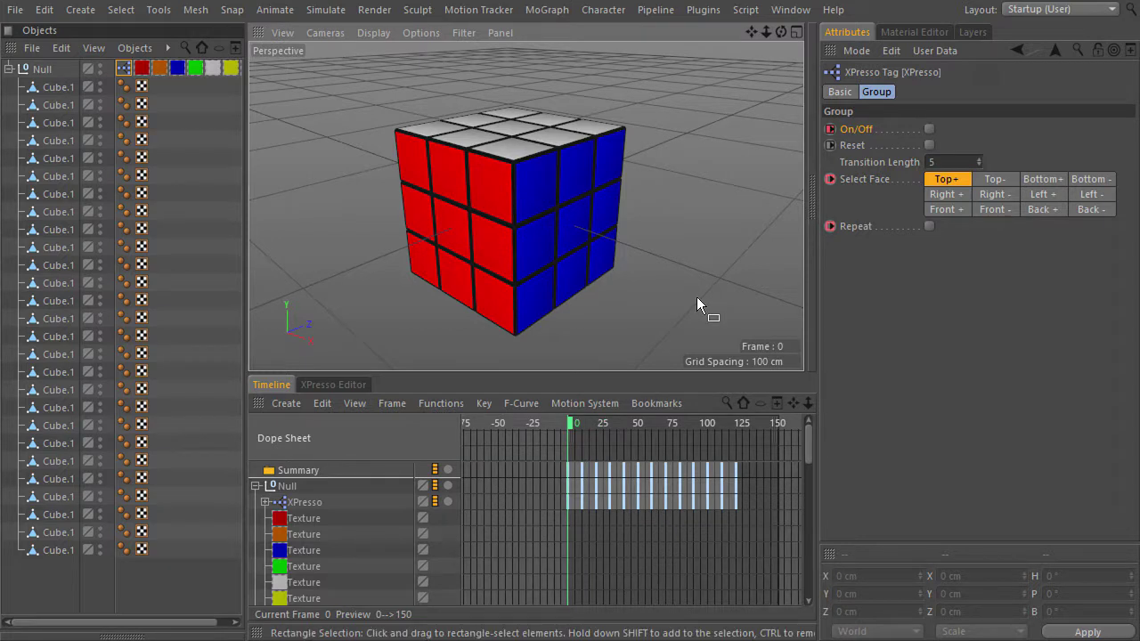
pyautogui.hotkey('shift', 'g')
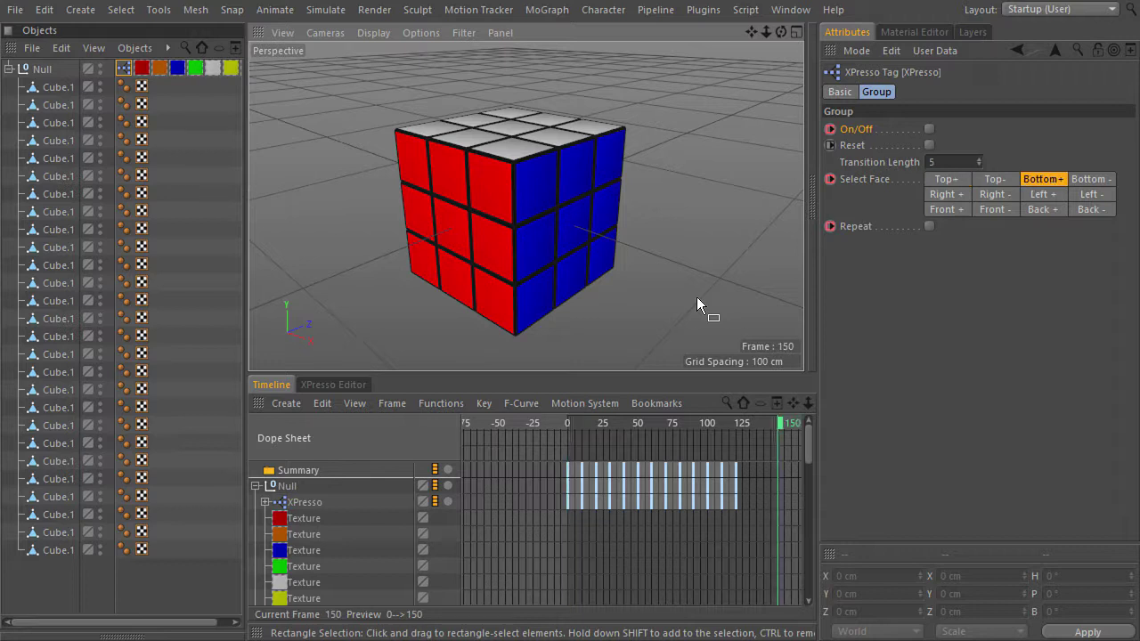
# Enable Reset on the cube rig and replay the animation backward and forward.
pyautogui.click(931, 148)
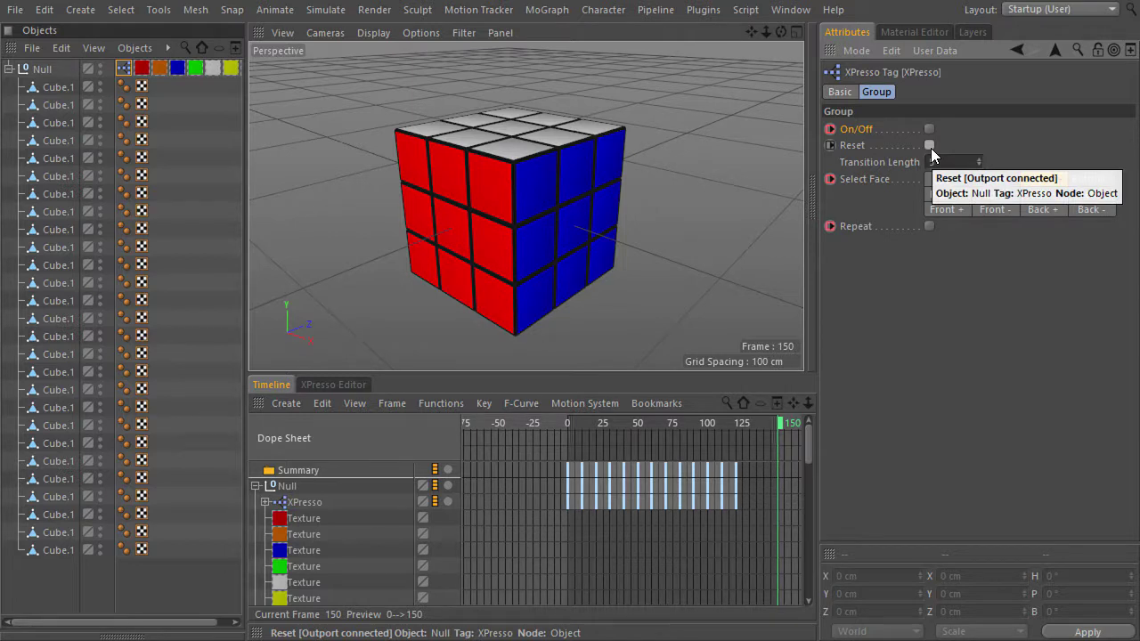
pyautogui.press('F6')
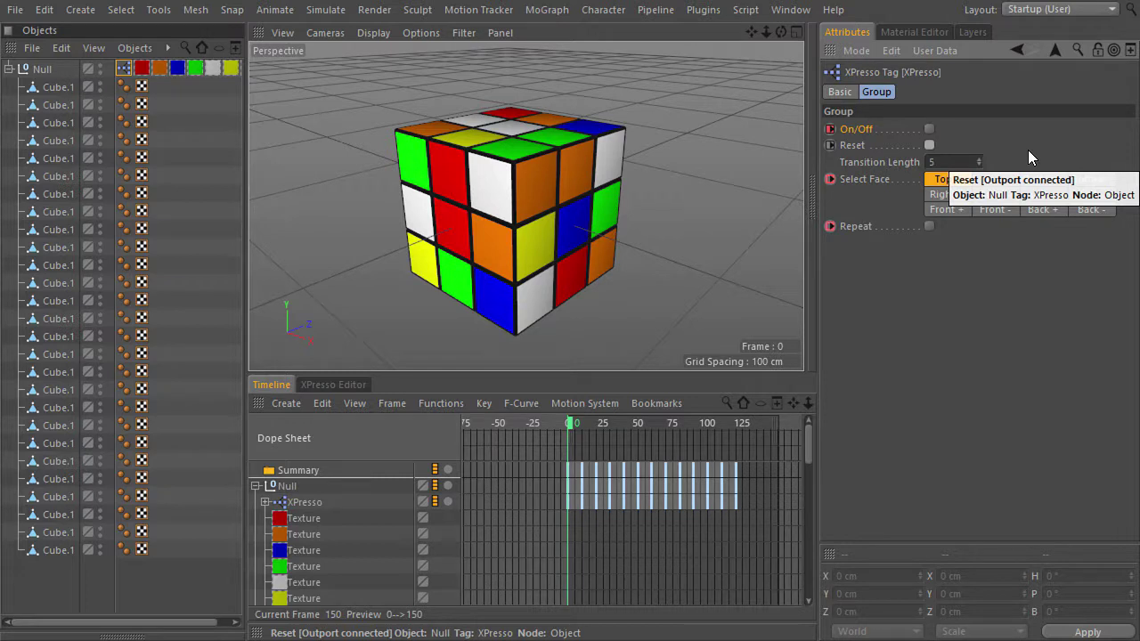
pyautogui.press('F8')
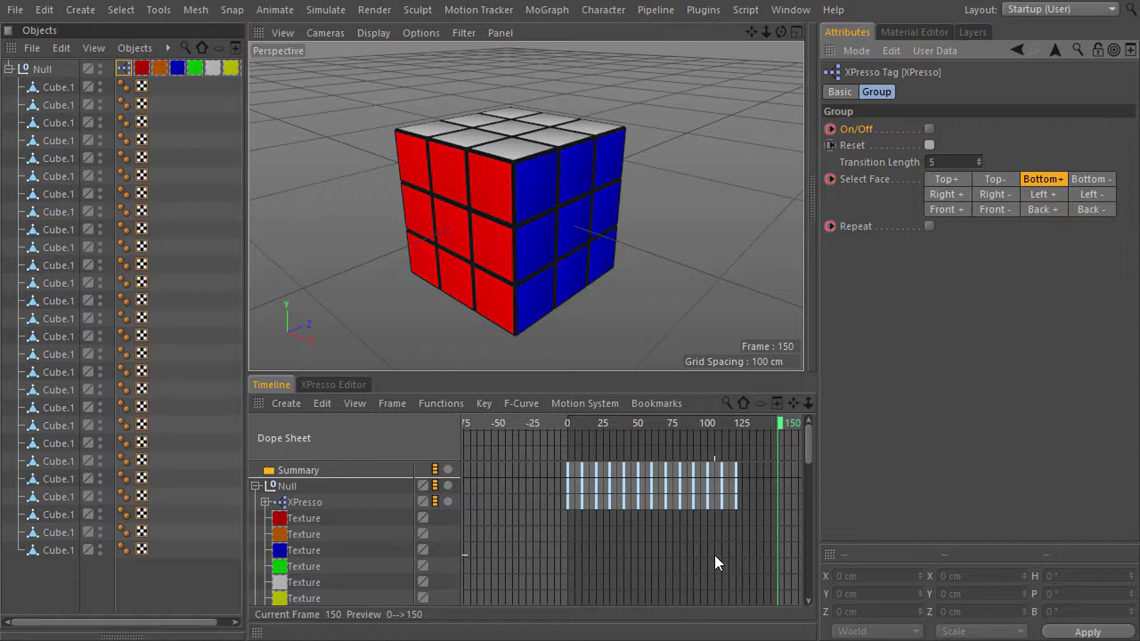
pyautogui.hotkey('ctrl', 'd')
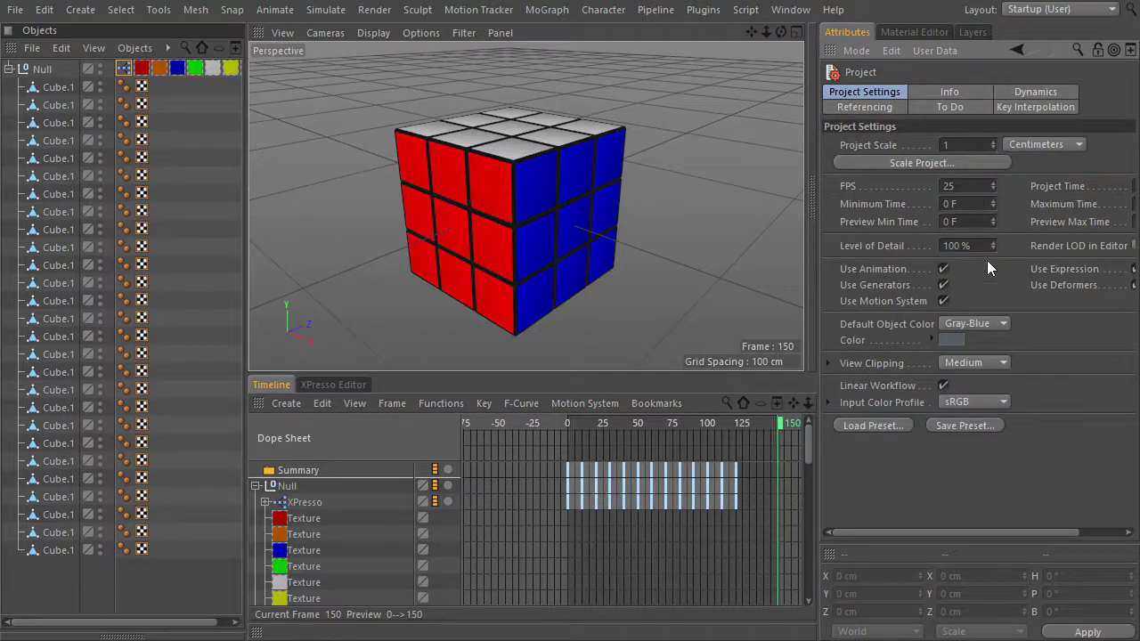
# Set Maximum Time and Preview Max Time to 250 in Project Settings.
pyautogui.hotkey('ctrl', 'Tab')
pyautogui.doubleClick(335, 169)
pyautogui.write('250')
pyautogui.press('Tab')
pyautogui.press('Tab')
pyautogui.write('250')
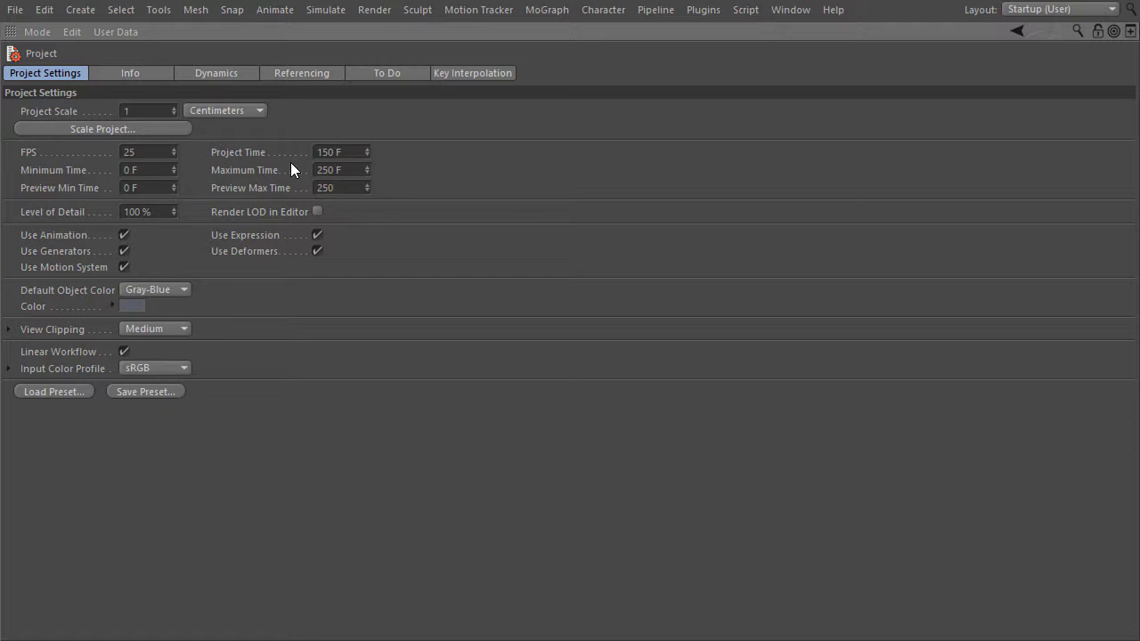
pyautogui.hotkey('ctrl', 'Tab')
# Move all face-turn keys in the Dope Sheet to start at frame 50 and play back.
pyautogui.scroll(-3, 660, 535)
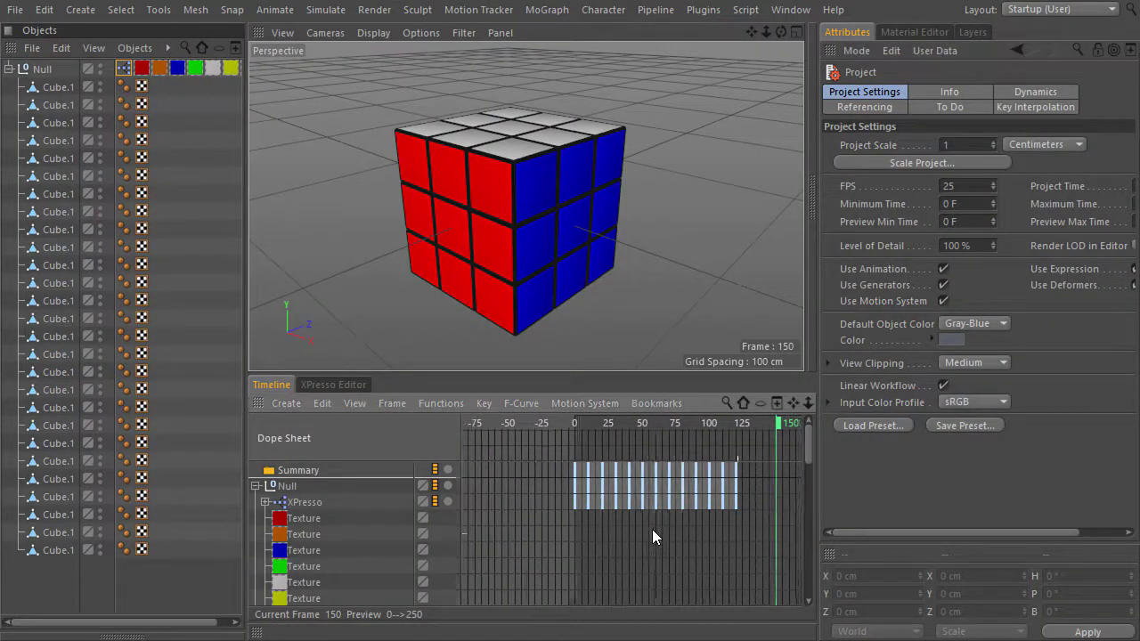
pyautogui.moveTo(524, 454); pyautogui.dragTo(605, 452)
pyautogui.click(575, 422)
pyautogui.scroll(3, 587, 436)
pyautogui.scroll(-3, 638, 554)
pyautogui.hotkey('shift', 'f')
pyautogui.press('F8')
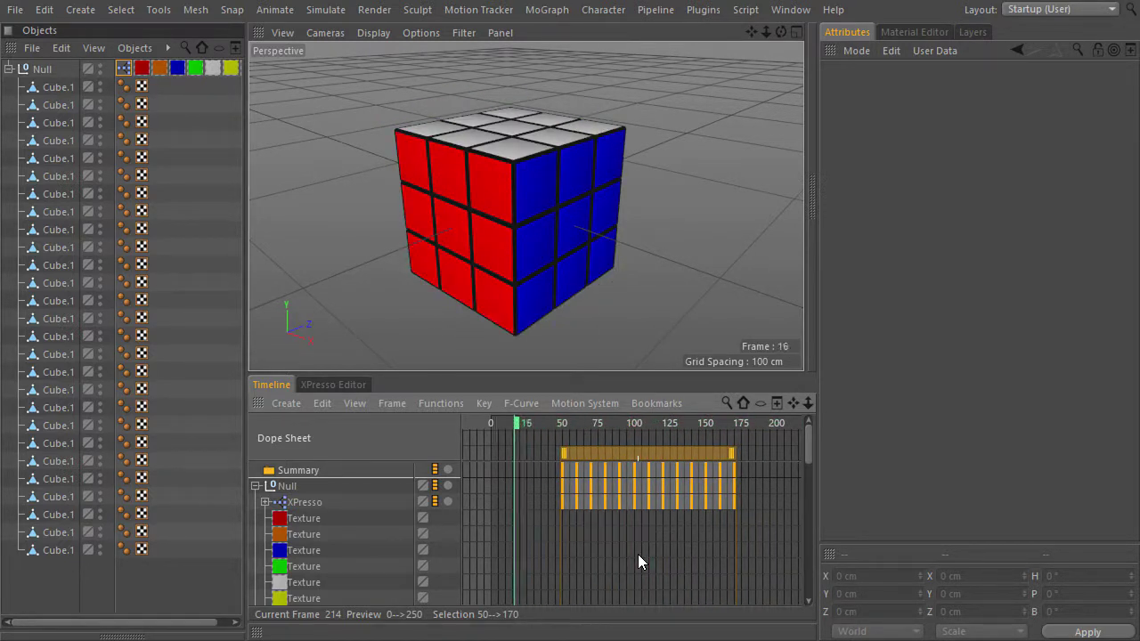
pyautogui.click(660, 553)
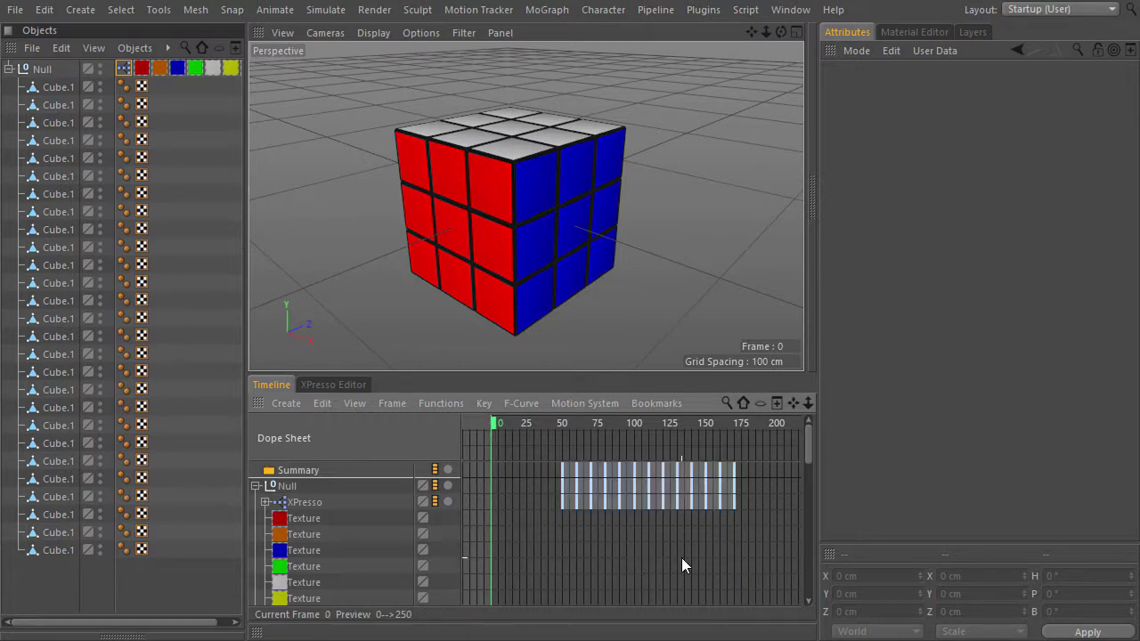